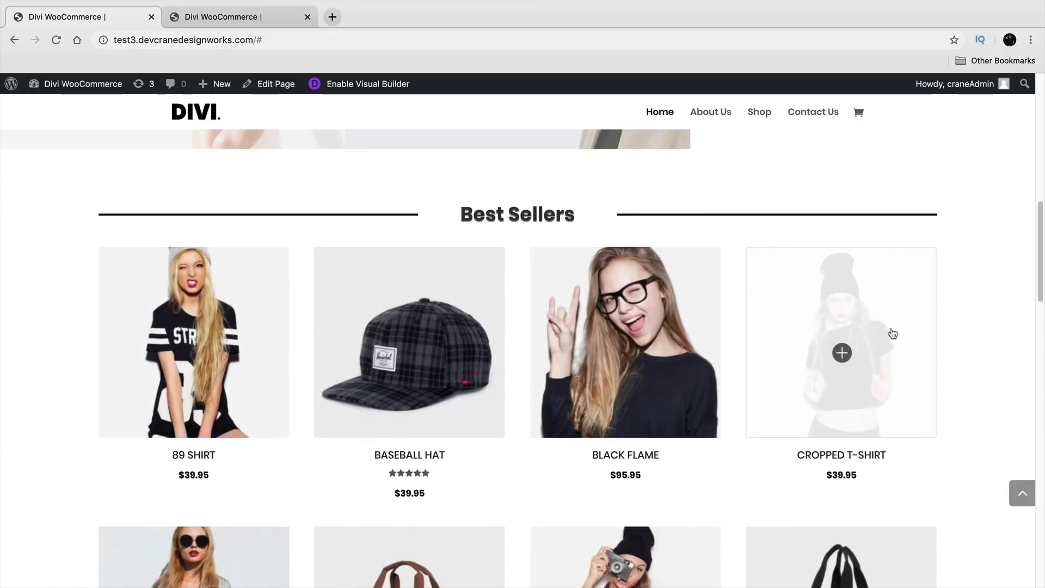
# Step: In the Visual Builder, adjust the row's left spacing and the section's top padding to 111px
pyautogui.scroll(-5, 971, 337)
pyautogui.scroll(-4, 971, 337)
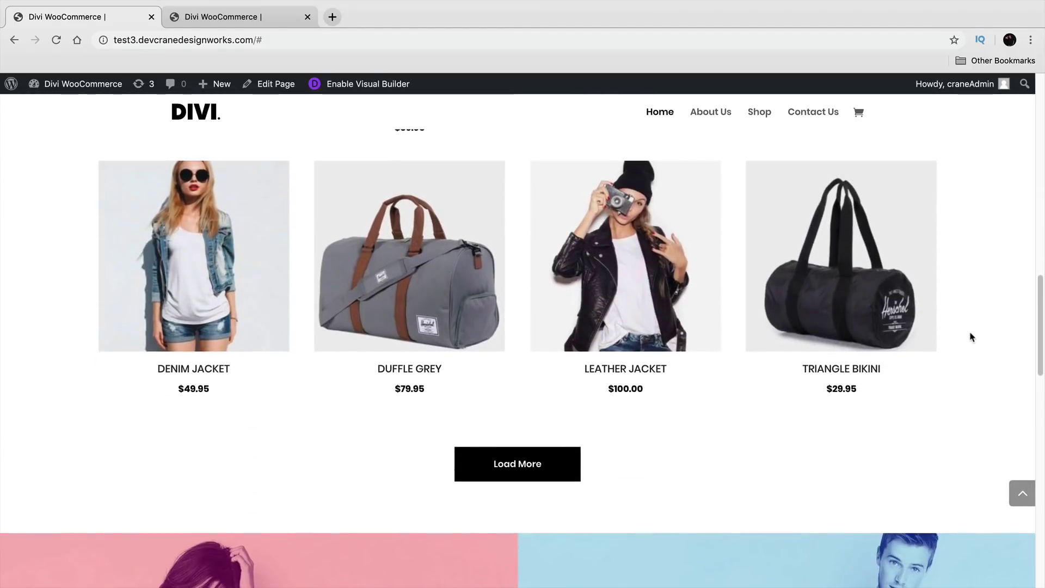
pyautogui.scroll(-2, 972, 338)
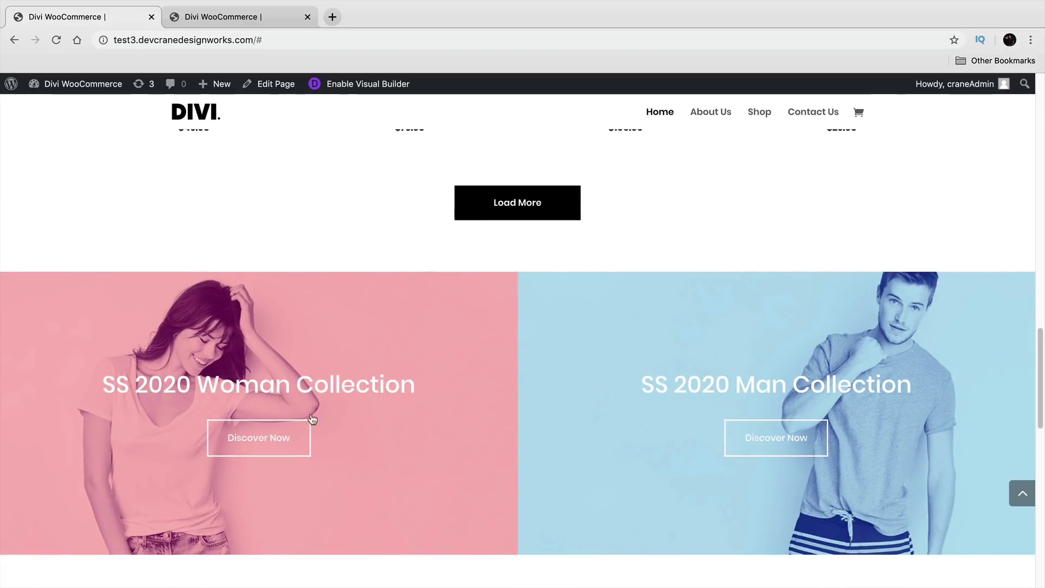
pyautogui.hotkey('ctrl', 'Tab')
pyautogui.moveTo(108, 281)
pyautogui.mouseDown()
pyautogui.moveTo(224, 277)
pyautogui.moveTo(110, 272)
pyautogui.mouseUp()
pyautogui.moveTo(187, 181)
pyautogui.mouseDown()
pyautogui.moveTo(187, 244)
pyautogui.moveTo(187, 170)
pyautogui.moveTo(187, 187)
pyautogui.mouseUp()
# Step: Replace the 24 Hour Support heading text with 'So Easy To Make'
pyautogui.tripleClick(486, 290)
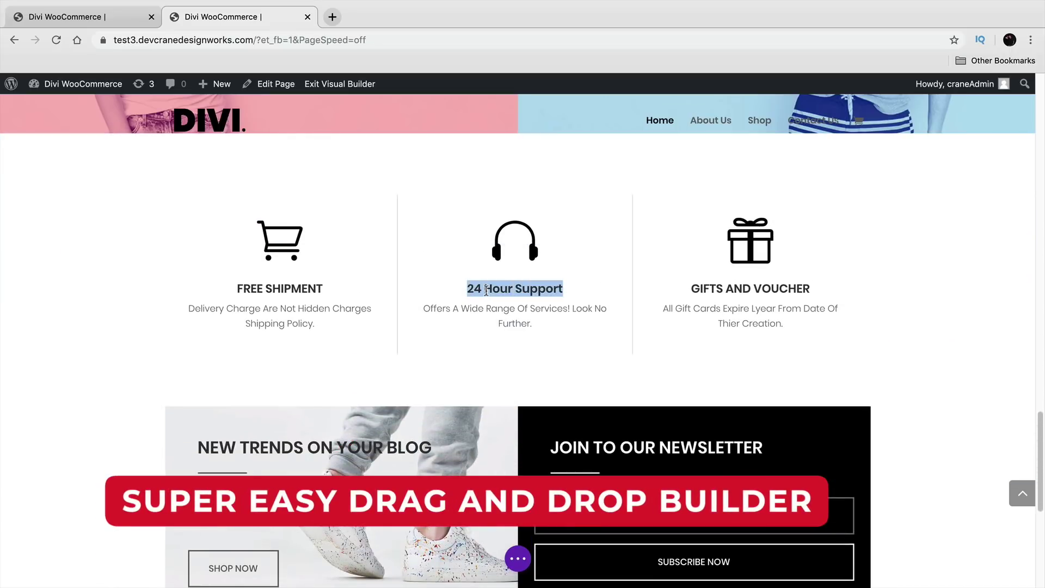
pyautogui.write('So Easy To Make')
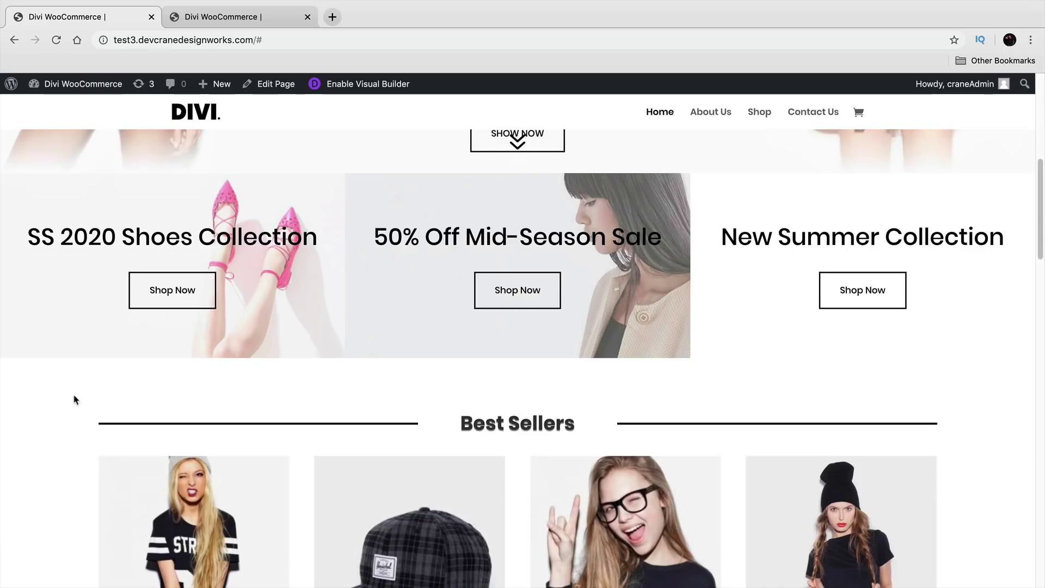
pyautogui.scroll(-4, 76, 400)
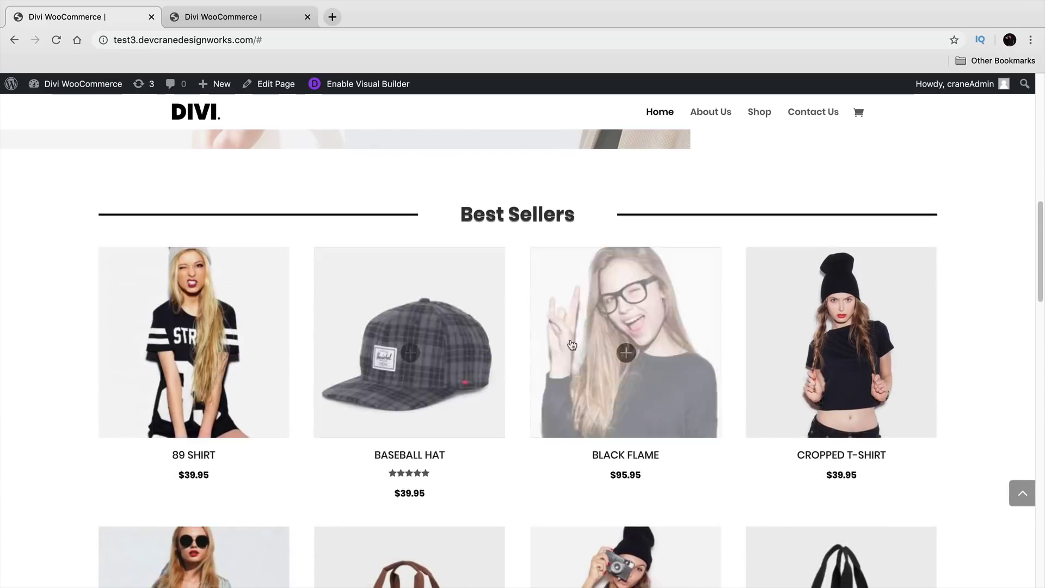
pyautogui.scroll(-1, 969, 335)
pyautogui.scroll(-6, 968, 336)
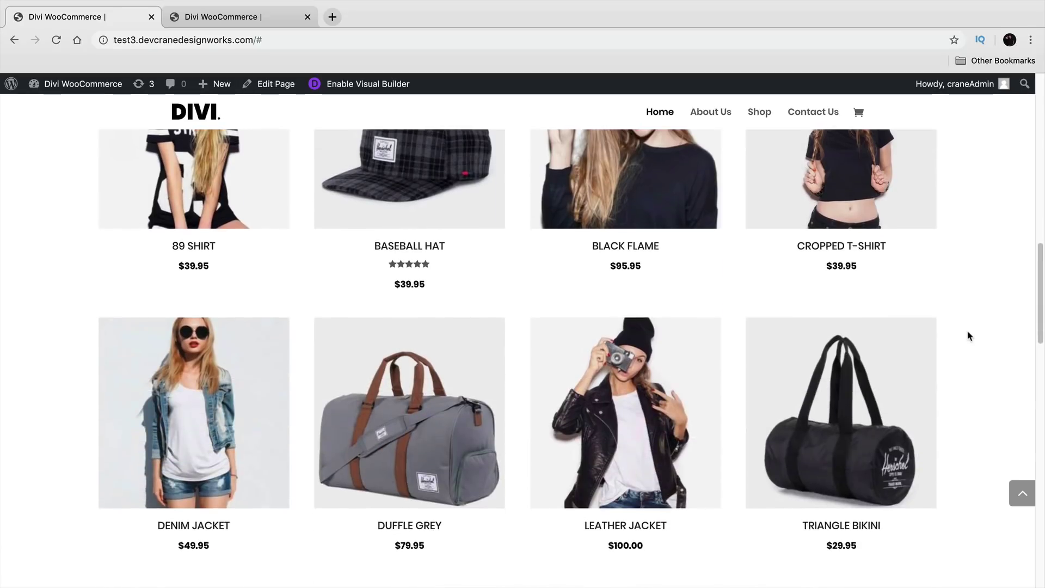
pyautogui.scroll(-2, 970, 337)
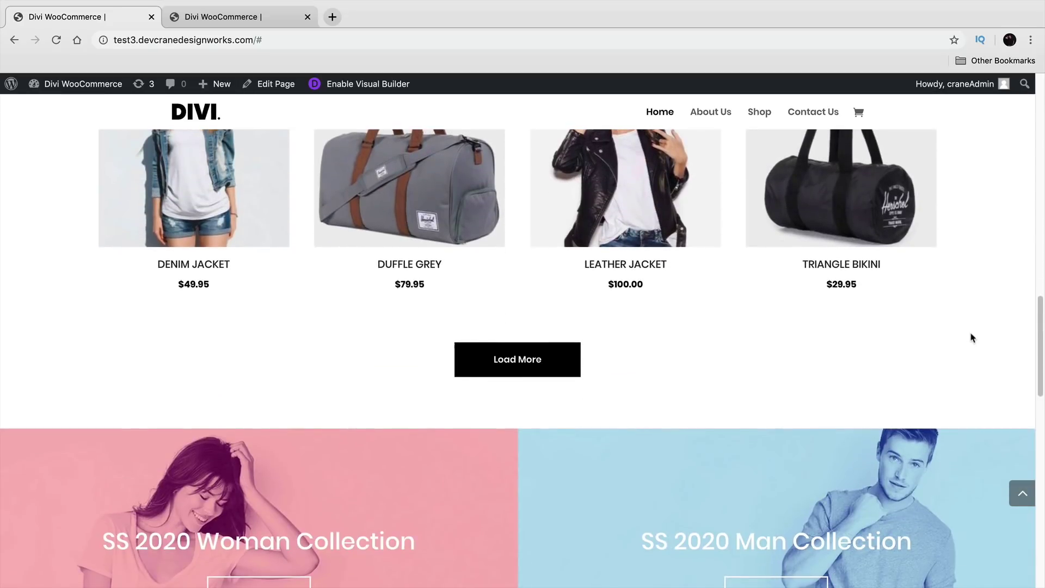
pyautogui.scroll(-3, 972, 336)
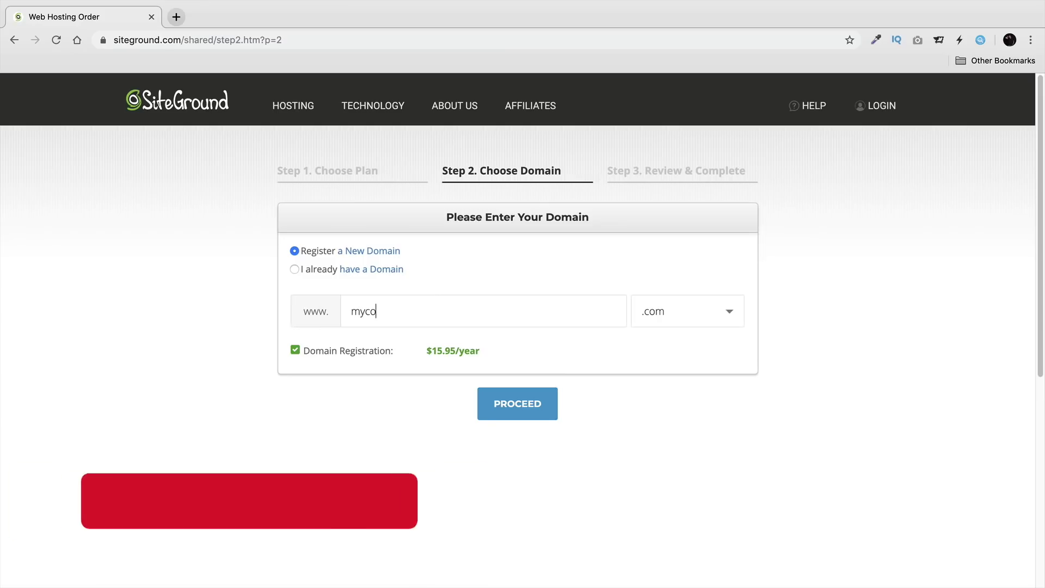
# Step: Enter 'MY NEW WEBSITE!', add the 89 SHIRT to the cart and proceed to checkout
pyautogui.write('olwebsite')
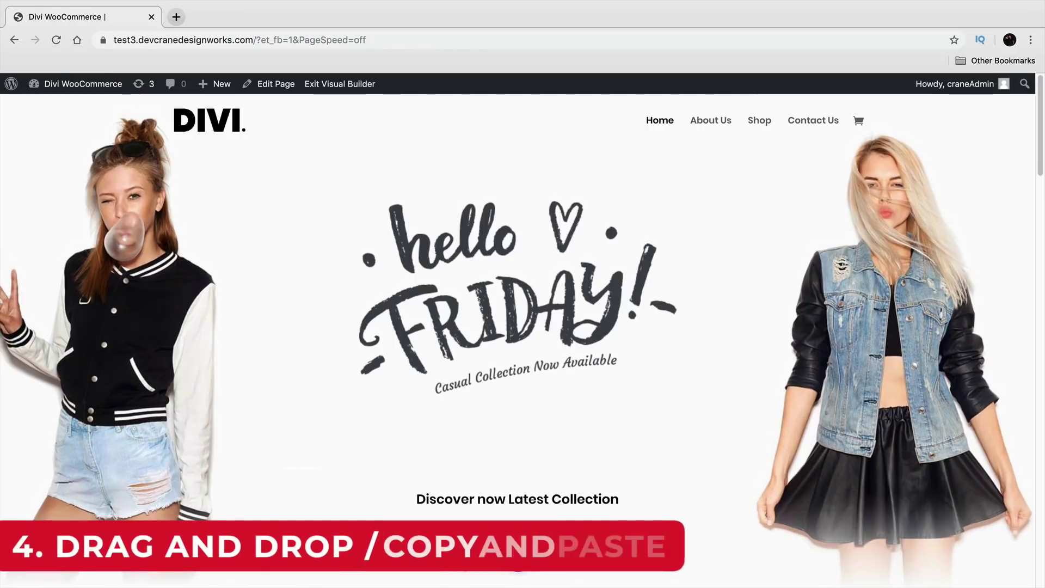
pyautogui.write('MY NEW WEBSITE!')
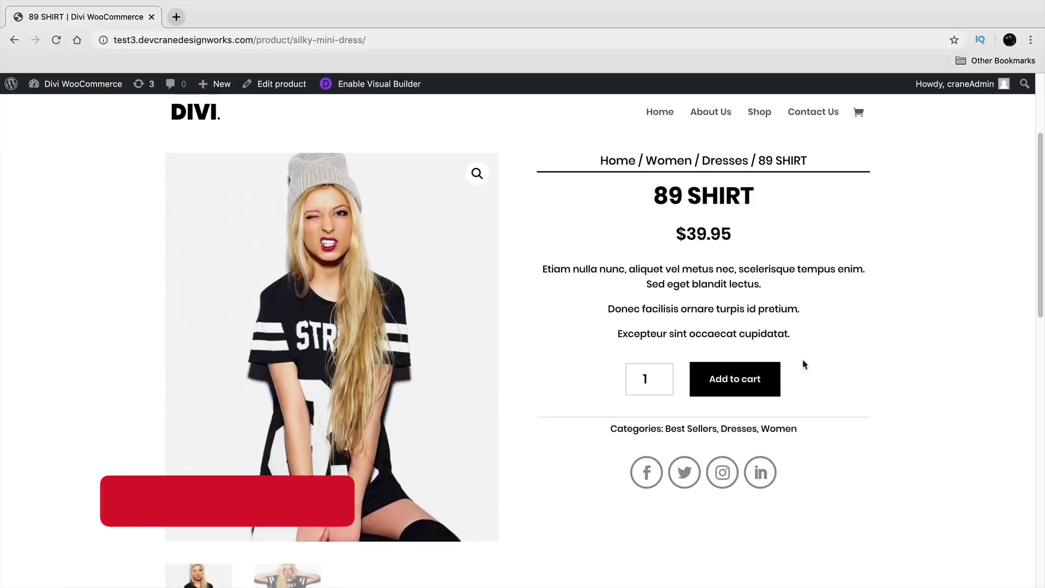
pyautogui.click(768, 381)
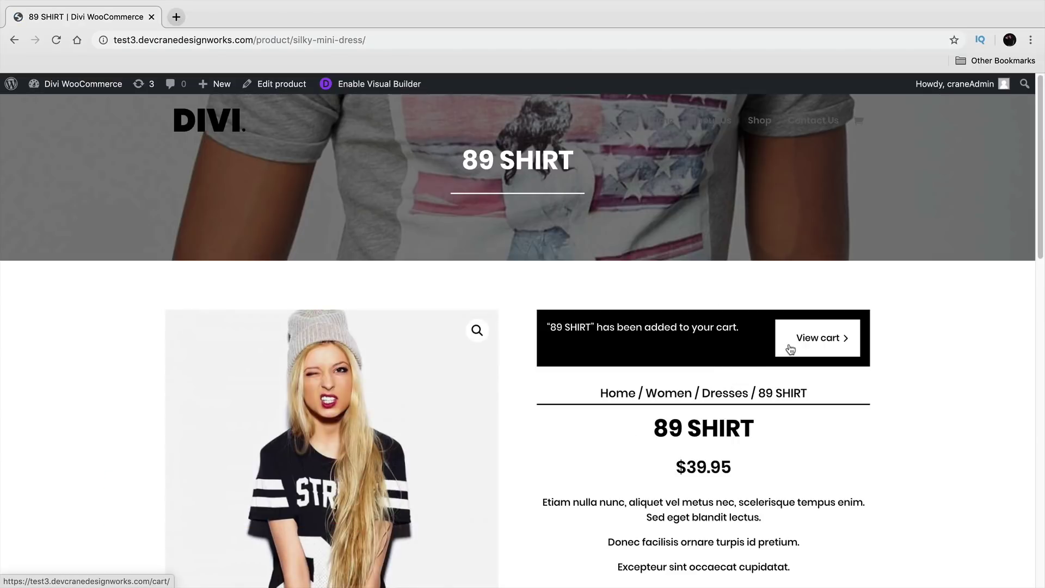
pyautogui.click(791, 347)
pyautogui.scroll(-4, 684, 345)
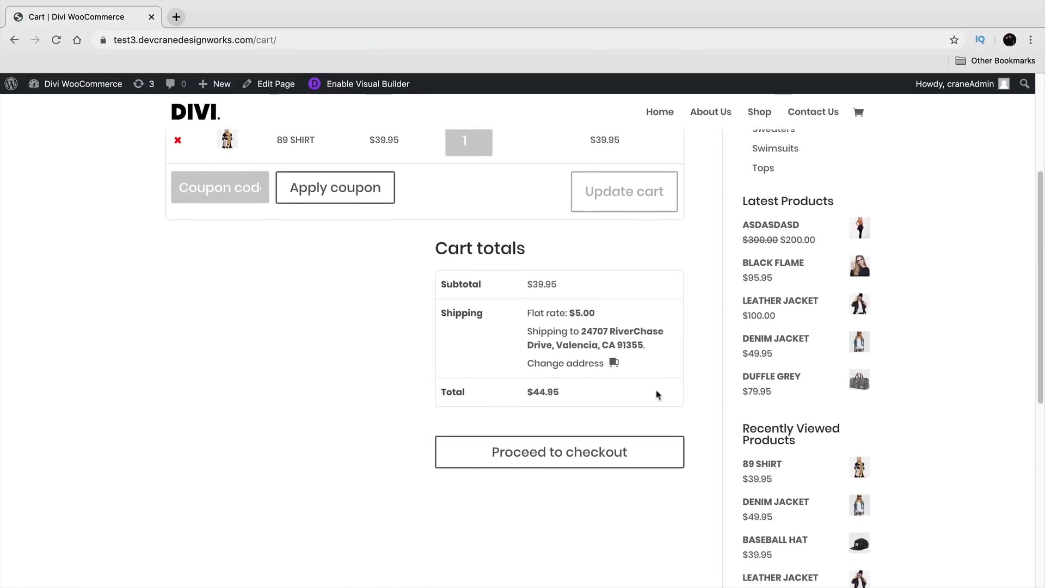
pyautogui.click(561, 456)
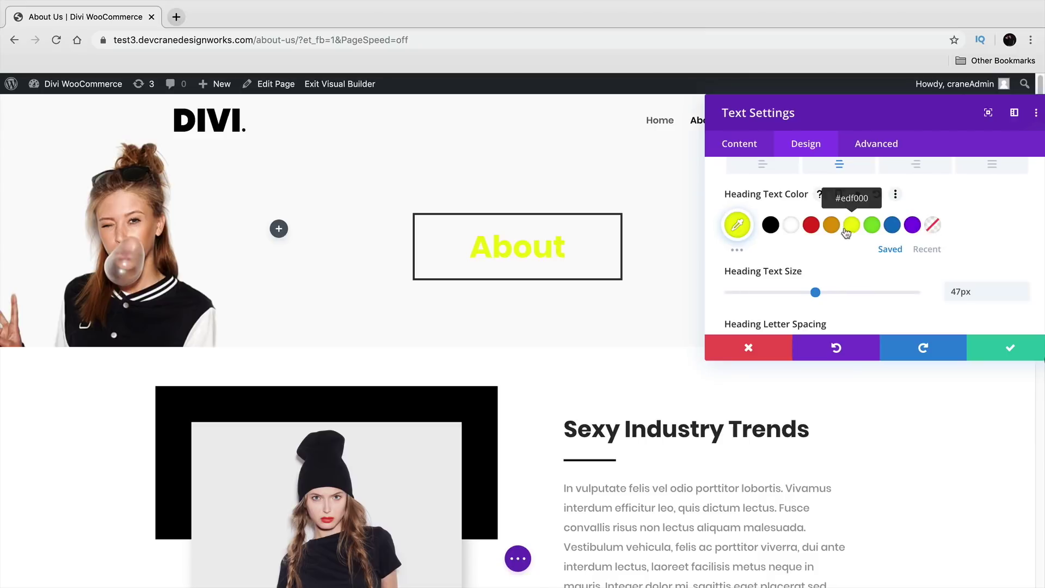
# Step: Make the About heading black and enlarge its text to 49px
pyautogui.click(831, 225)
pyautogui.click(812, 225)
pyautogui.click(771, 225)
pyautogui.moveTo(816, 293)
pyautogui.mouseDown()
pyautogui.moveTo(860, 294)
pyautogui.moveTo(819, 294)
pyautogui.mouseUp()
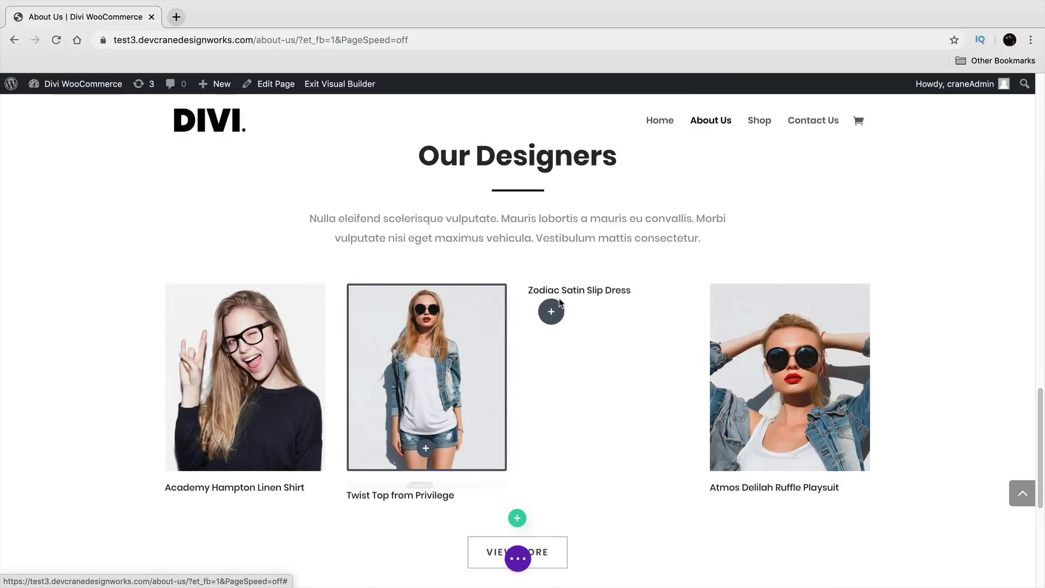
# Step: Rename the Our Designers heading to 'OUR EXPERTS'
pyautogui.click(550, 157)
pyautogui.tripleClick(566, 162)
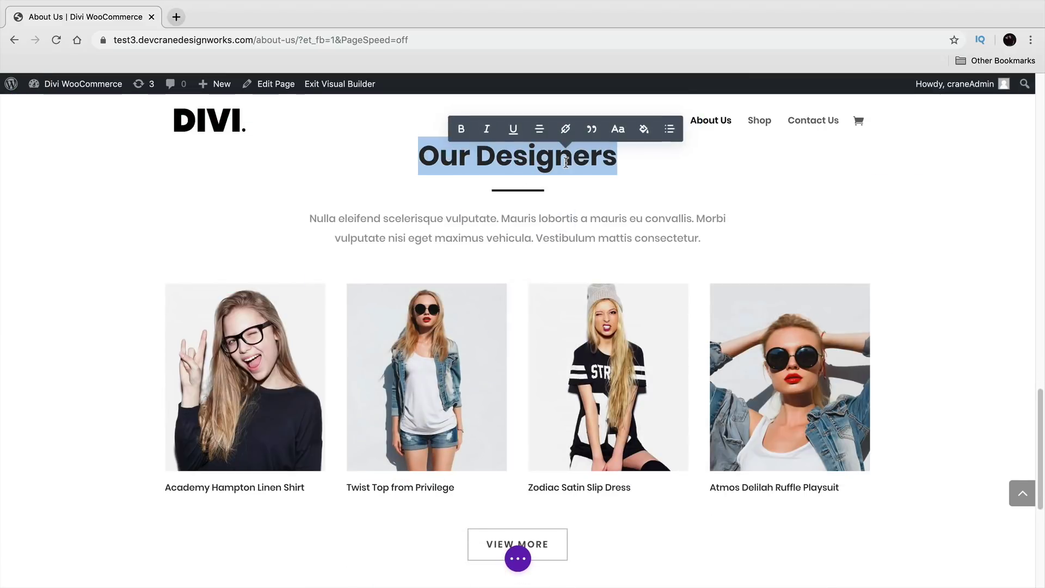
pyautogui.write('OUR EXPERTS')
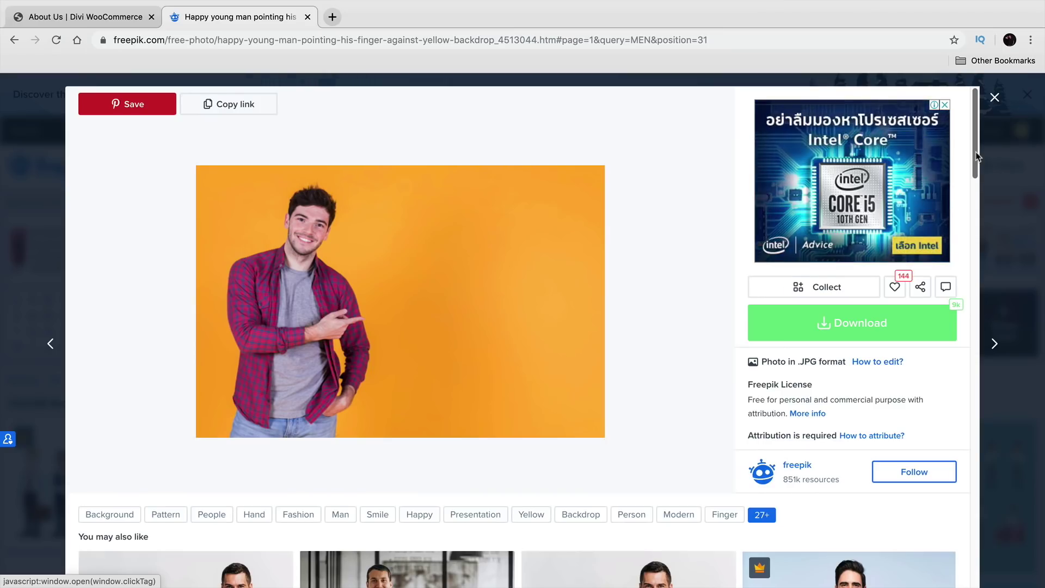
pyautogui.scroll(-5, 975, 151)
pyautogui.moveTo(974, 205); pyautogui.dragTo(971, 319)
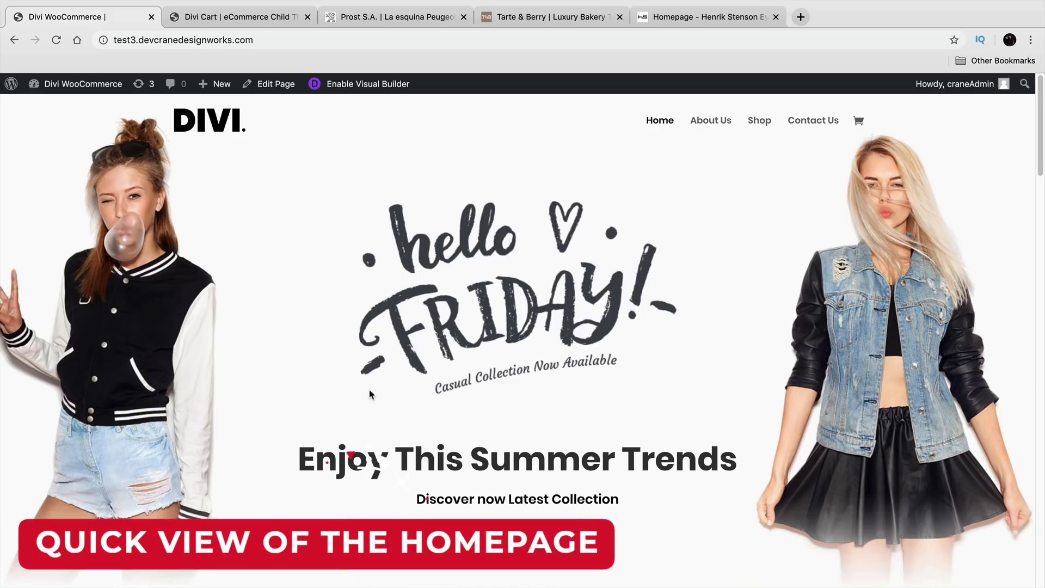
pyautogui.moveTo(300, 460); pyautogui.dragTo(737, 450)
pyautogui.click(737, 450)
pyautogui.click(289, 17)
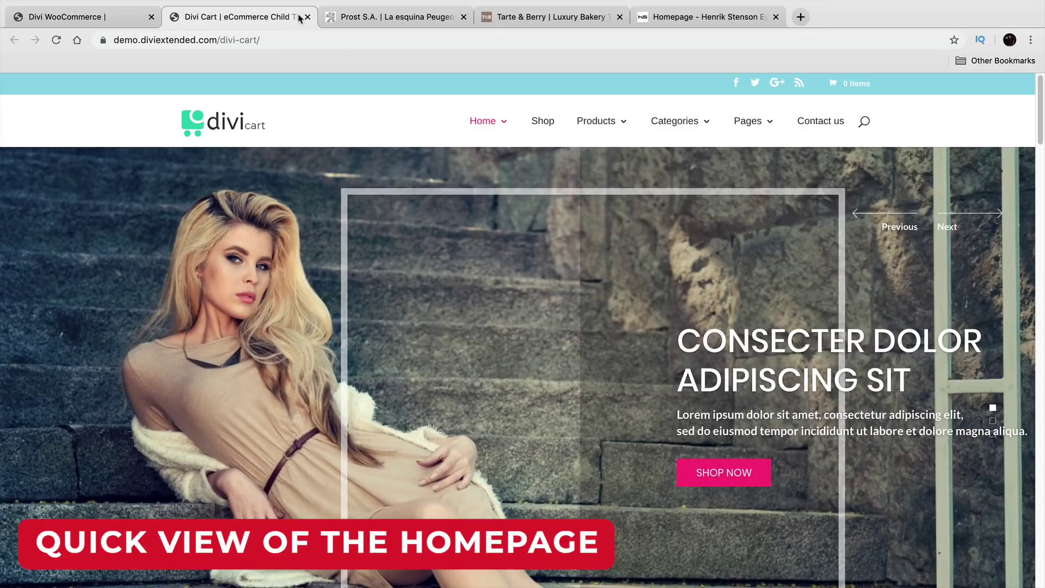
pyautogui.click(375, 18)
pyautogui.click(489, 18)
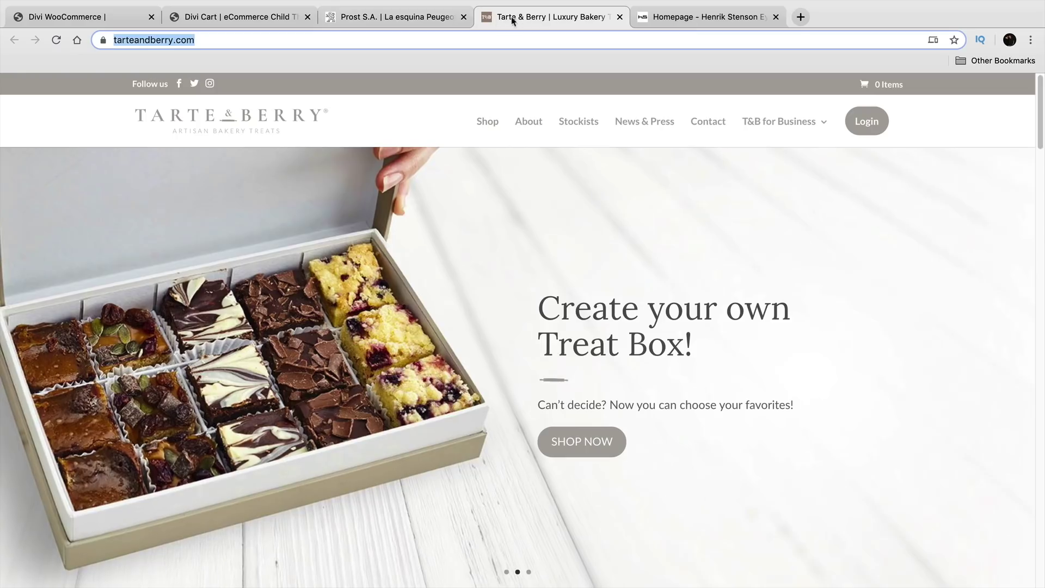
pyautogui.click(653, 22)
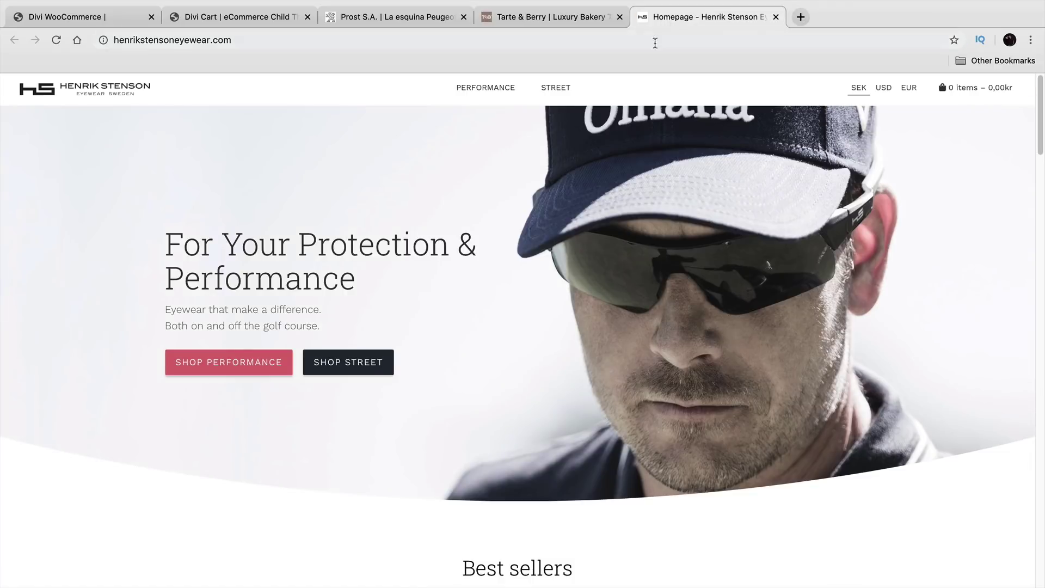
pyautogui.click(115, 18)
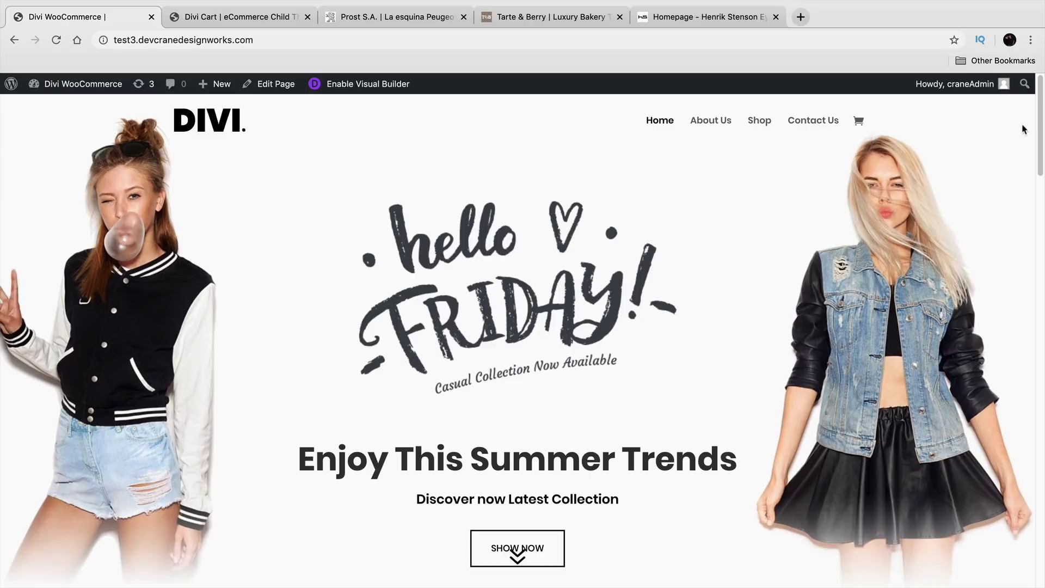
pyautogui.moveTo(1042, 125); pyautogui.dragTo(1042, 199)
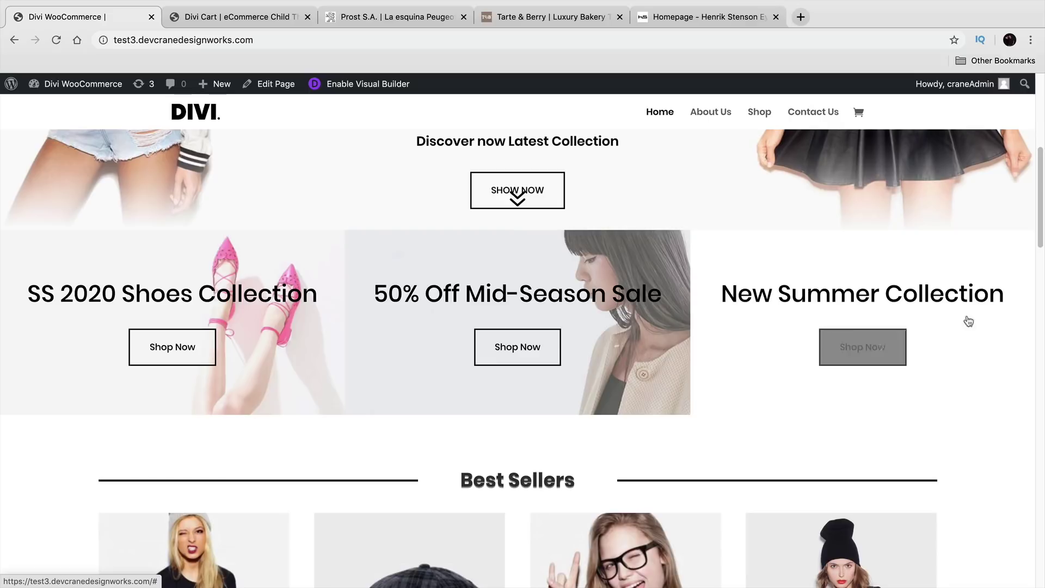
pyautogui.moveTo(1042, 236); pyautogui.dragTo(1043, 308)
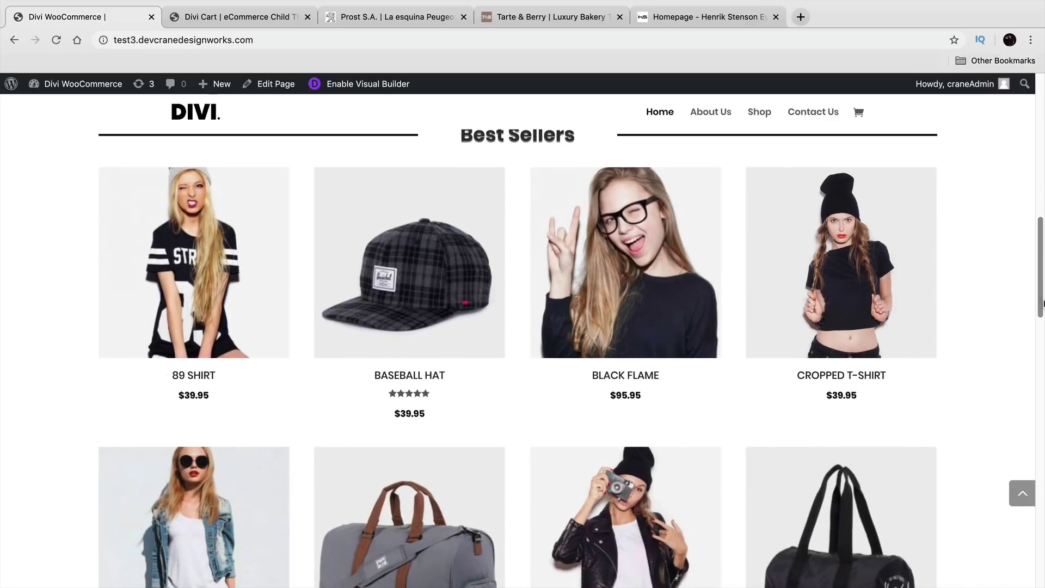
pyautogui.scroll(2, 675, 274)
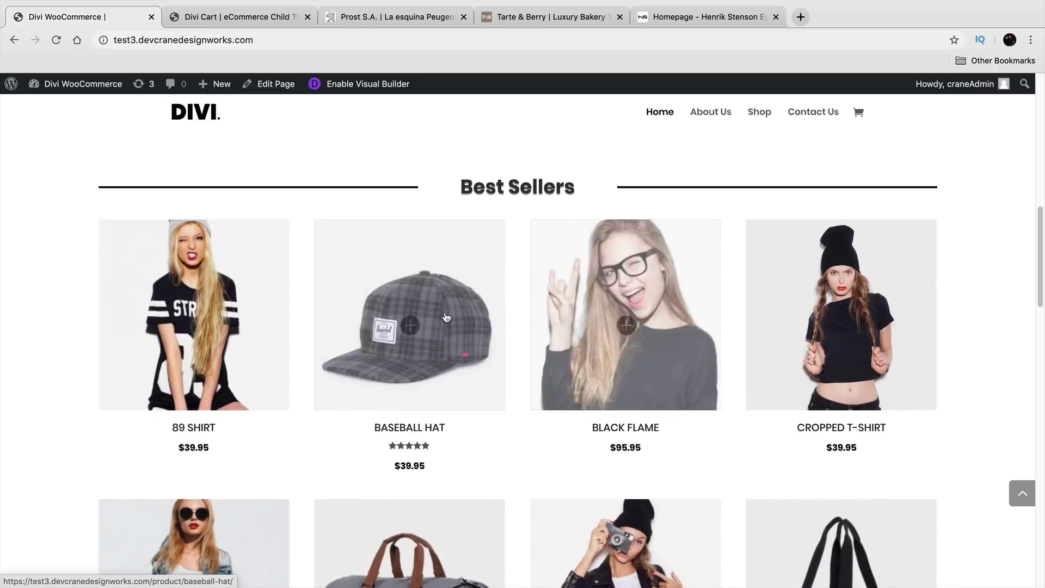
pyautogui.scroll(-5, 206, 319)
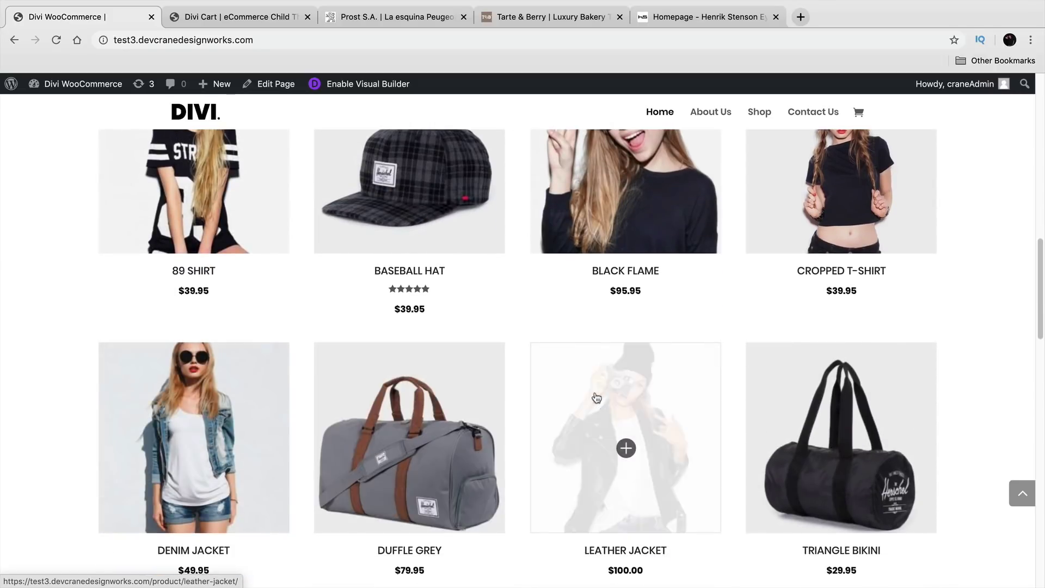
pyautogui.moveTo(1043, 293); pyautogui.dragTo(1044, 272)
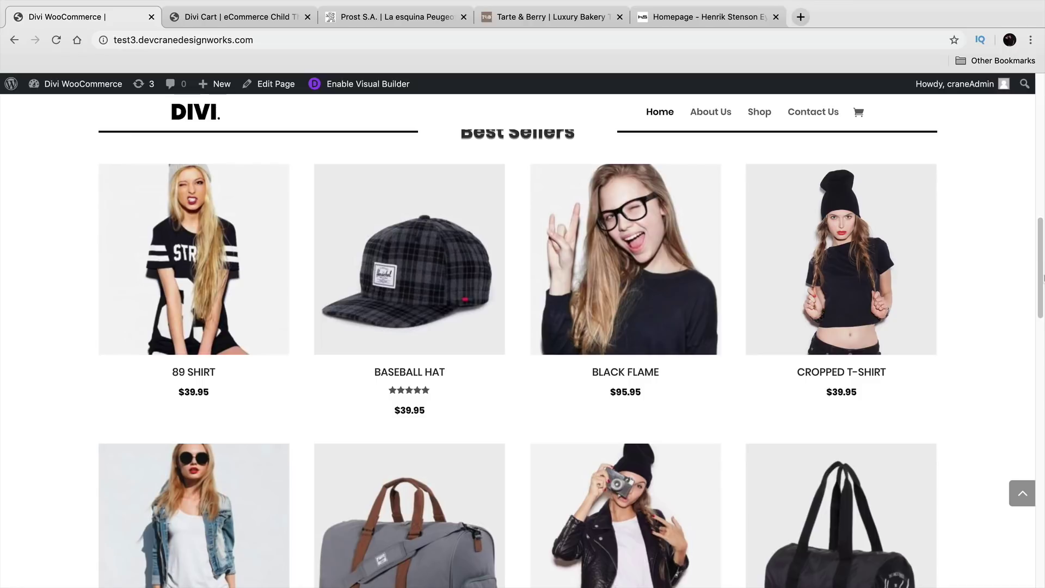
pyautogui.moveTo(1043, 283); pyautogui.dragTo(1043, 408)
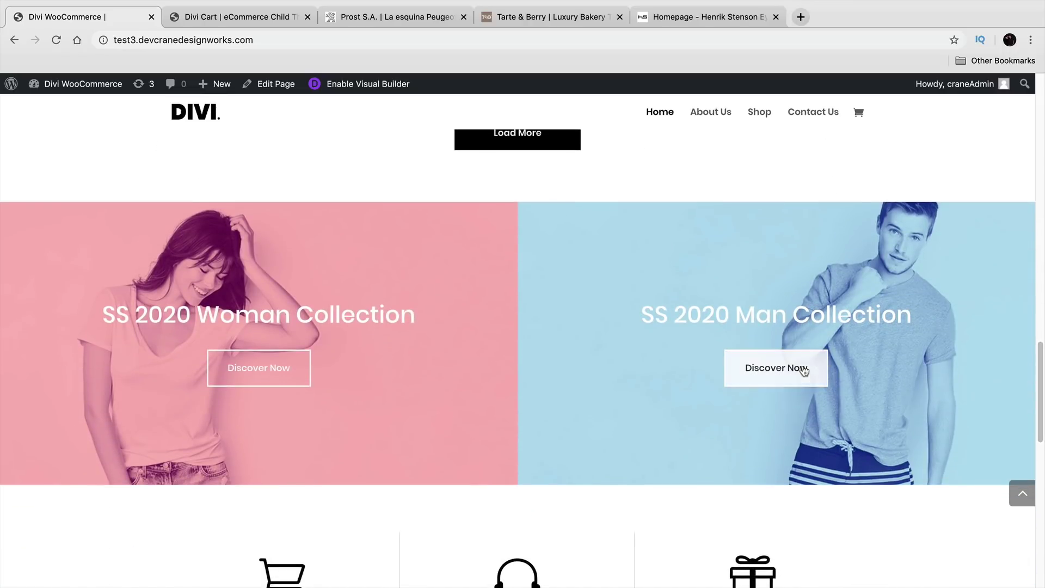
pyautogui.scroll(-1, 292, 374)
pyautogui.scroll(-5, 245, 367)
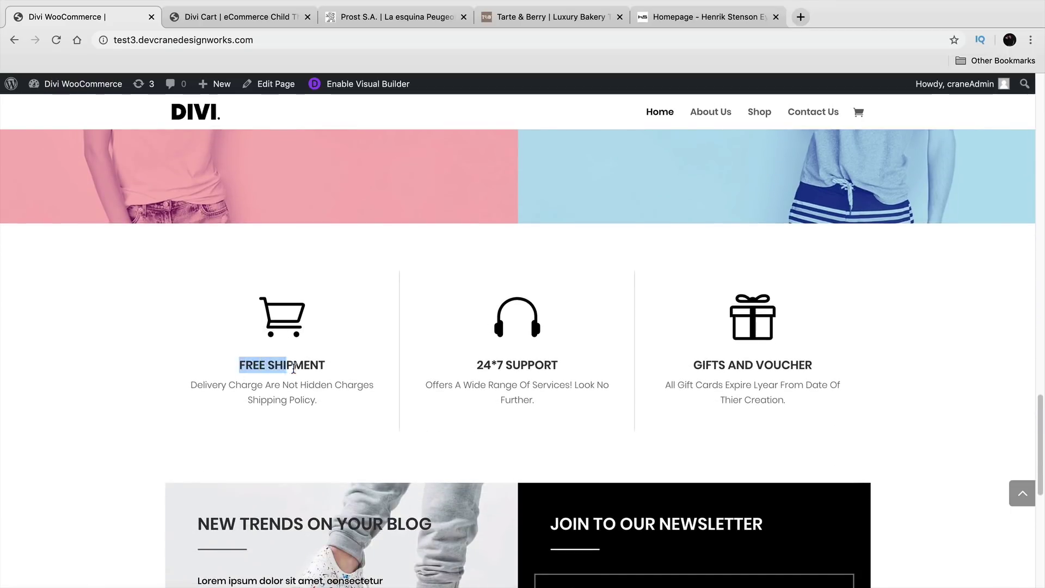
pyautogui.moveTo(690, 368); pyautogui.dragTo(830, 369)
pyautogui.click(987, 374)
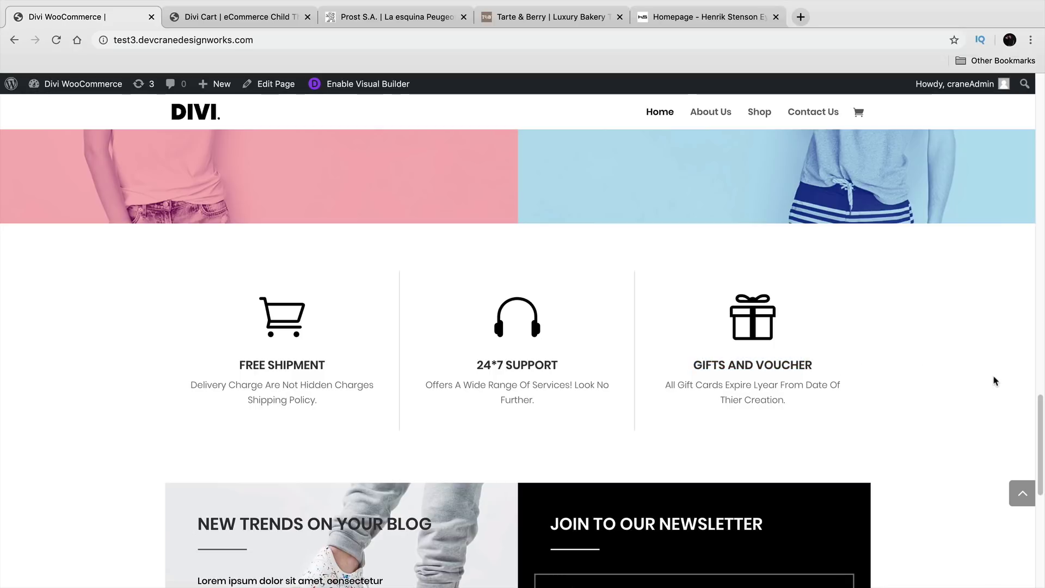
pyautogui.scroll(-4, 995, 382)
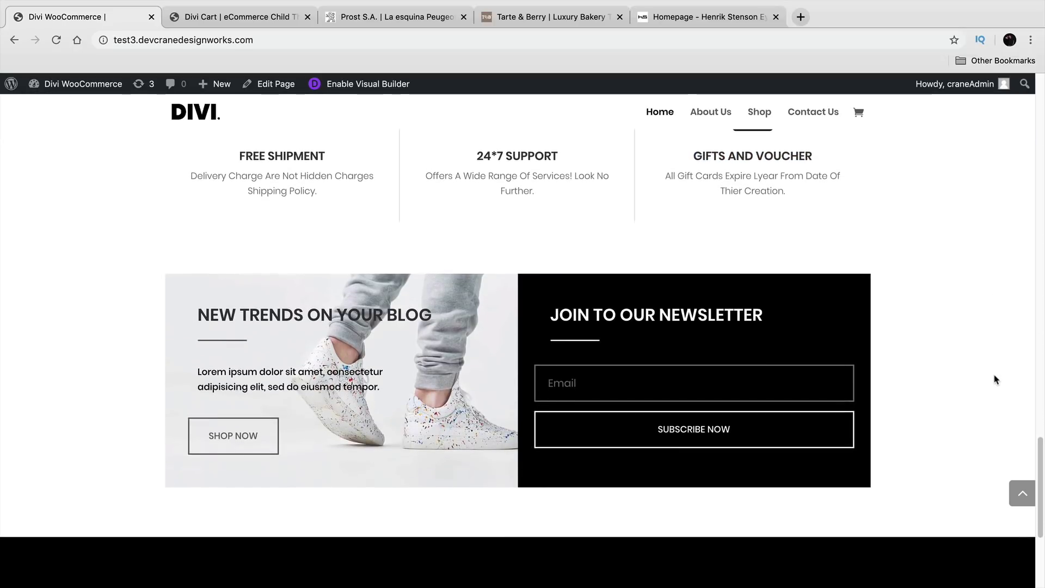
pyautogui.scroll(-1, 995, 379)
pyautogui.scroll(-3, 996, 379)
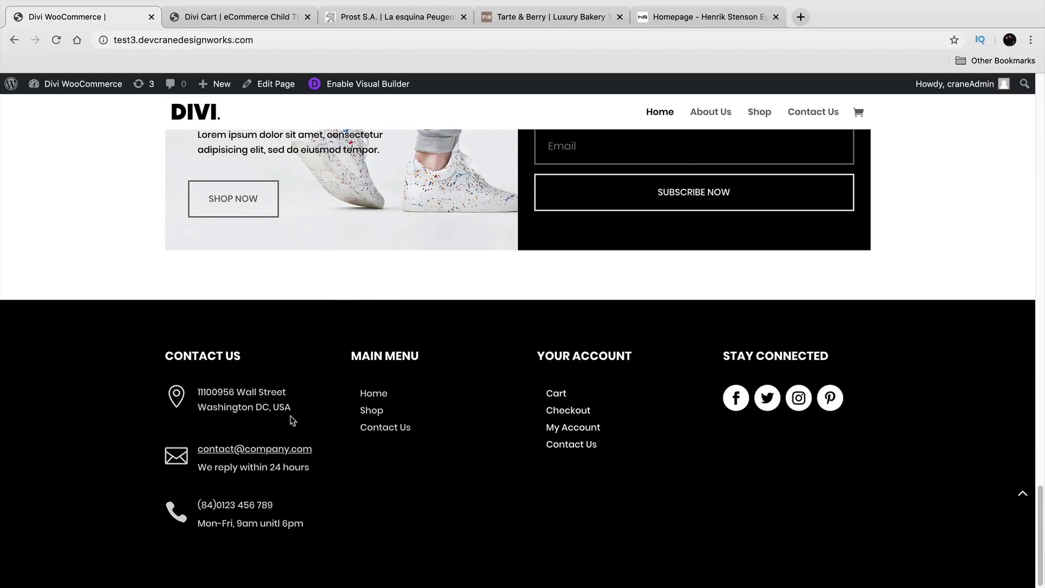
pyautogui.moveTo(226, 399); pyautogui.dragTo(198, 391)
pyautogui.click(1023, 497)
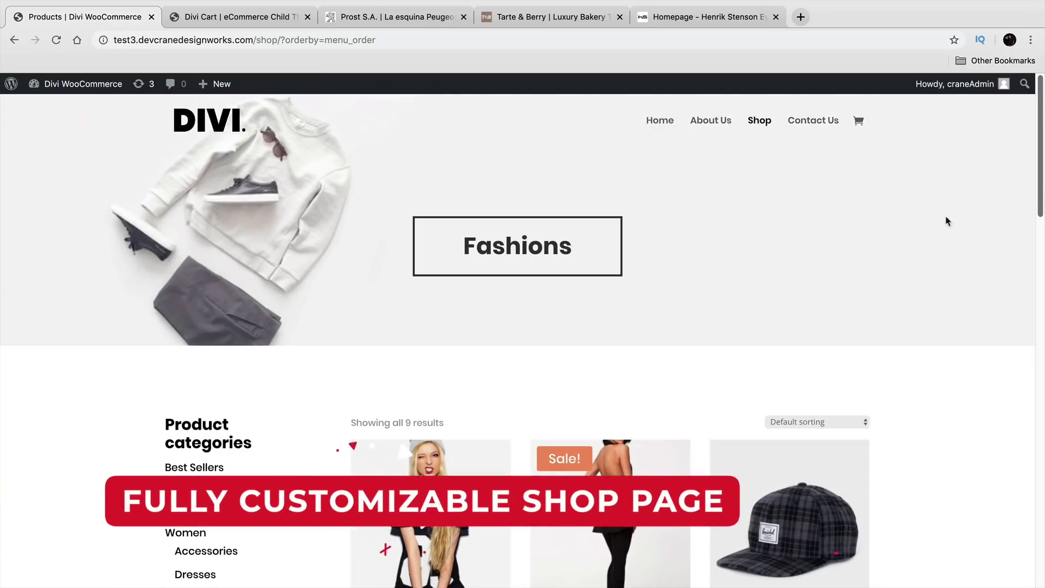
pyautogui.moveTo(602, 248); pyautogui.dragTo(487, 247)
pyautogui.click(493, 248)
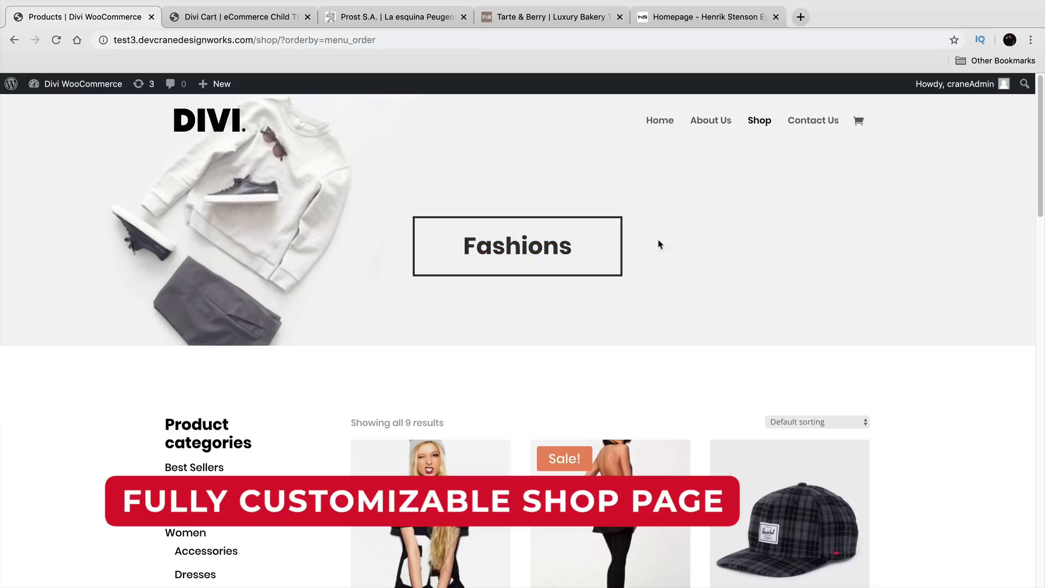
pyautogui.moveTo(1044, 174); pyautogui.dragTo(1038, 238)
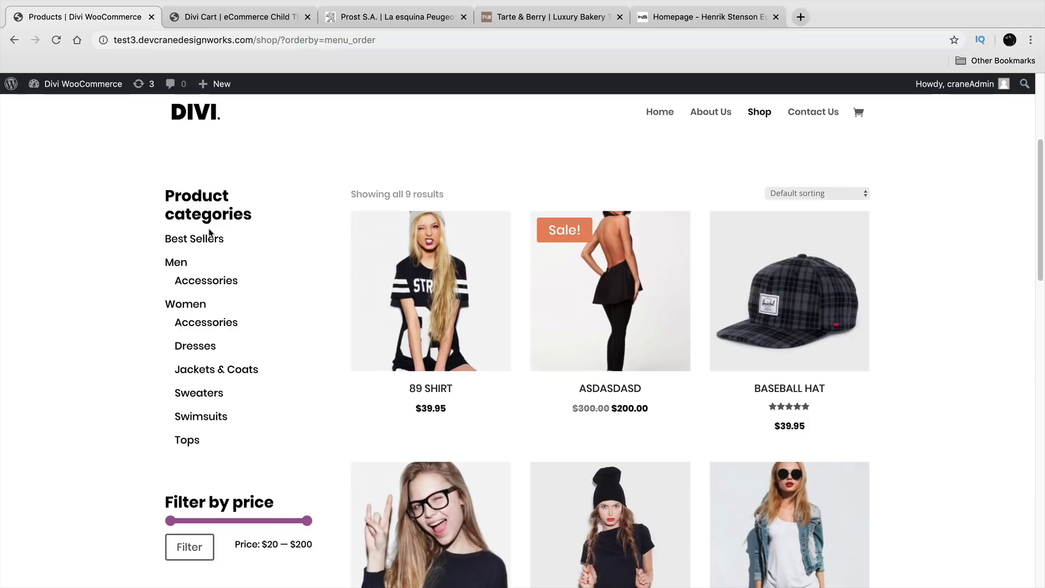
pyautogui.moveTo(177, 262); pyautogui.dragTo(152, 267)
pyautogui.click(141, 271)
pyautogui.scroll(-1, 148, 397)
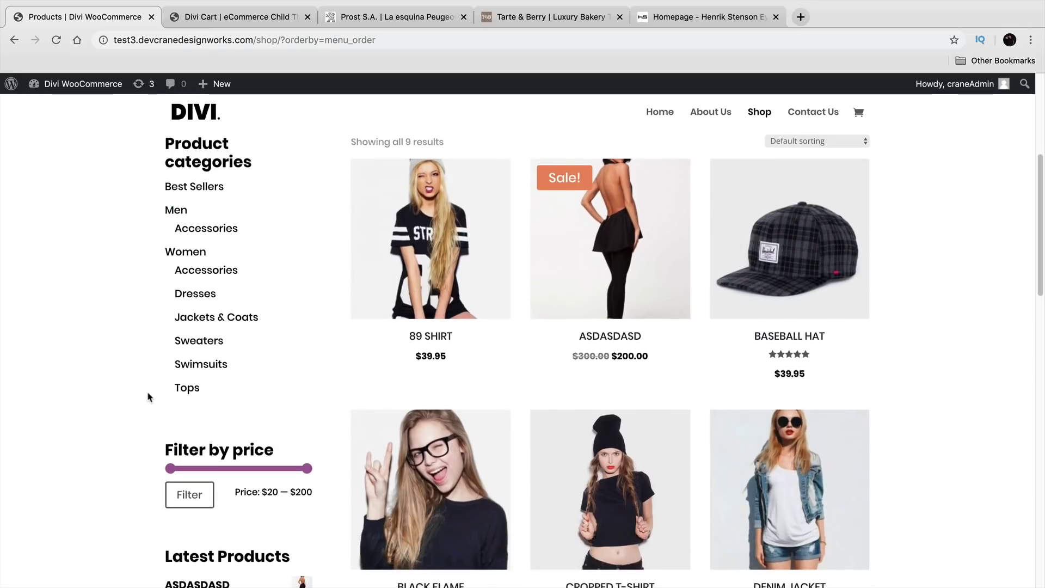
pyautogui.scroll(-3, 121, 333)
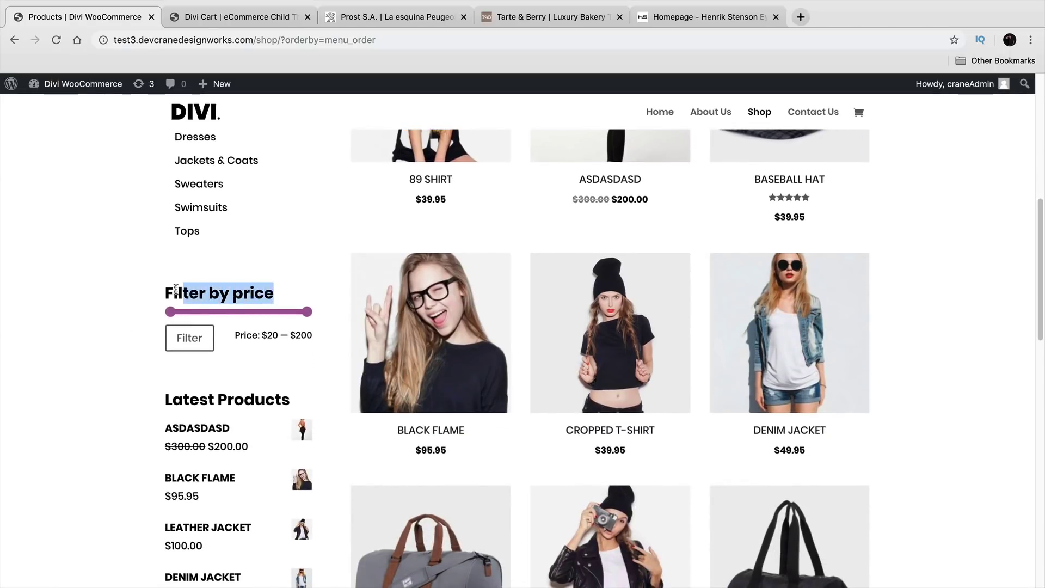
pyautogui.click(178, 317)
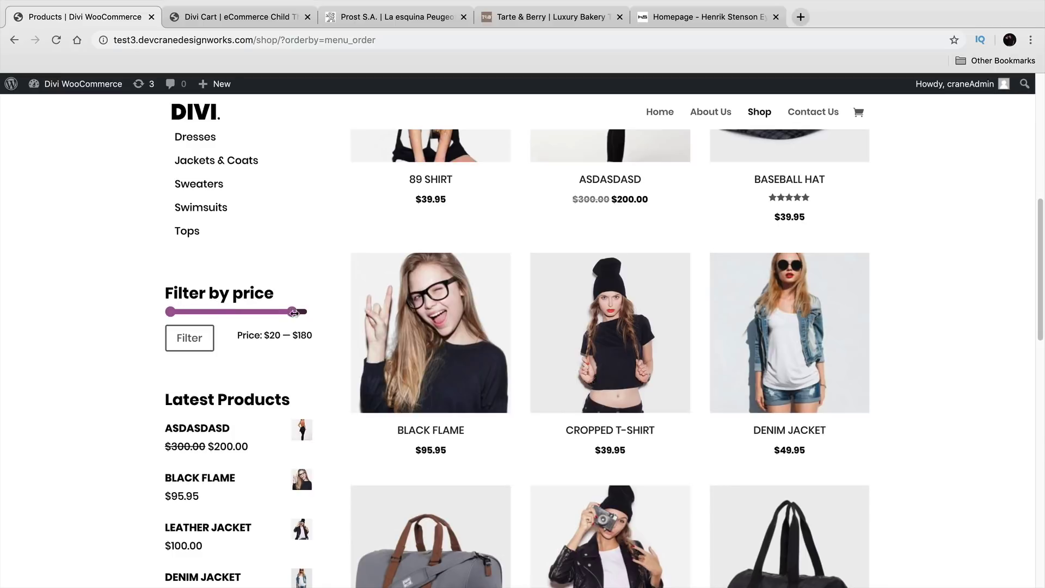
pyautogui.scroll(-3, 107, 324)
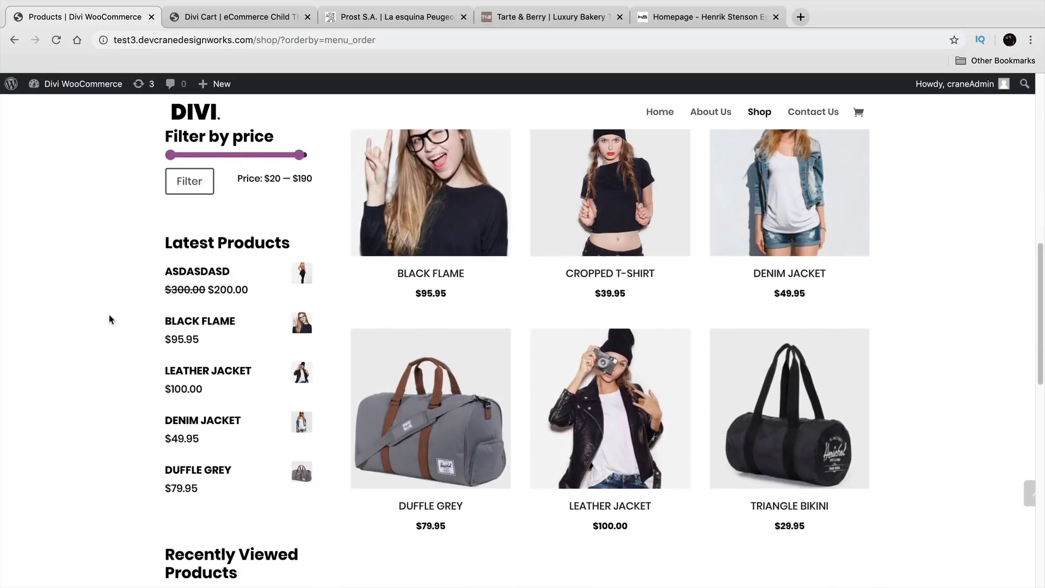
pyautogui.moveTo(233, 246); pyautogui.dragTo(167, 244)
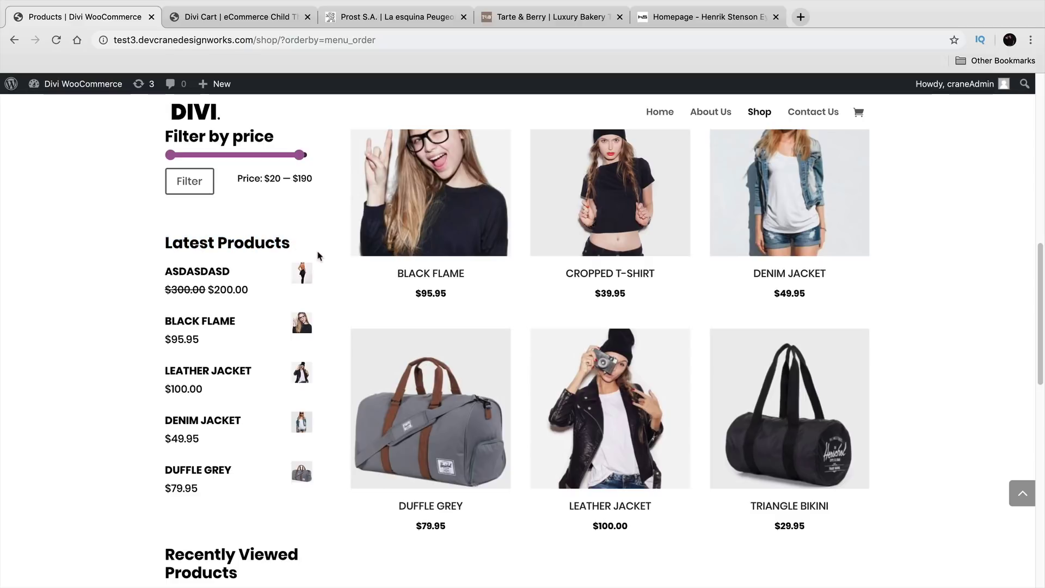
pyautogui.scroll(-5, 90, 321)
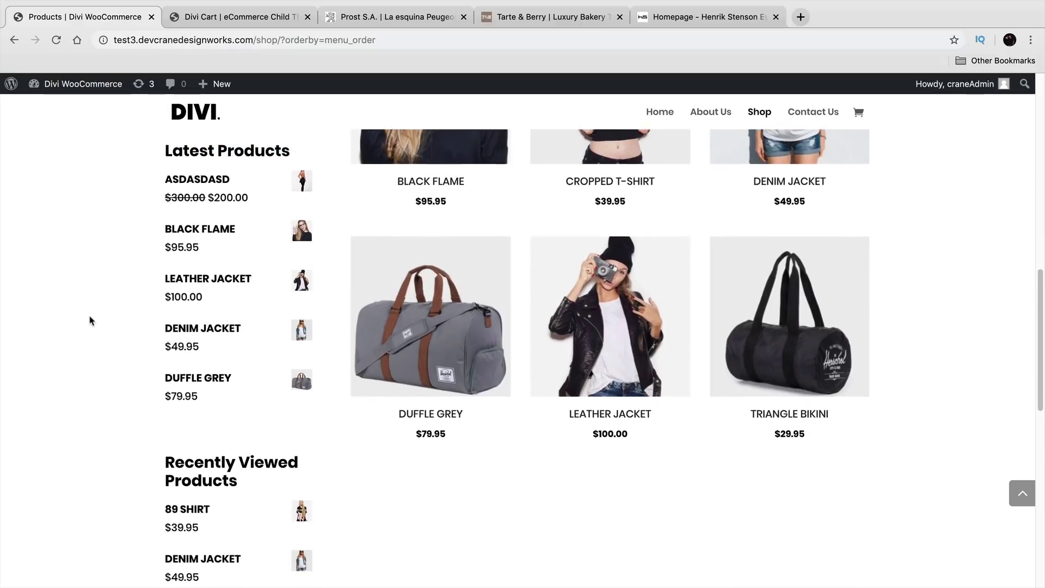
pyautogui.scroll(-2, 91, 317)
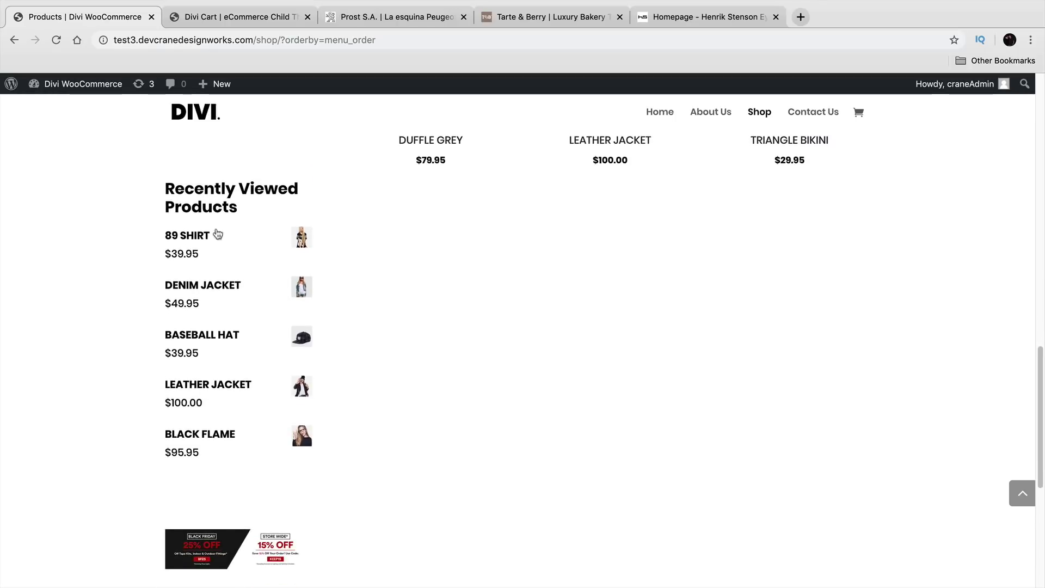
pyautogui.moveTo(205, 203); pyautogui.dragTo(166, 194)
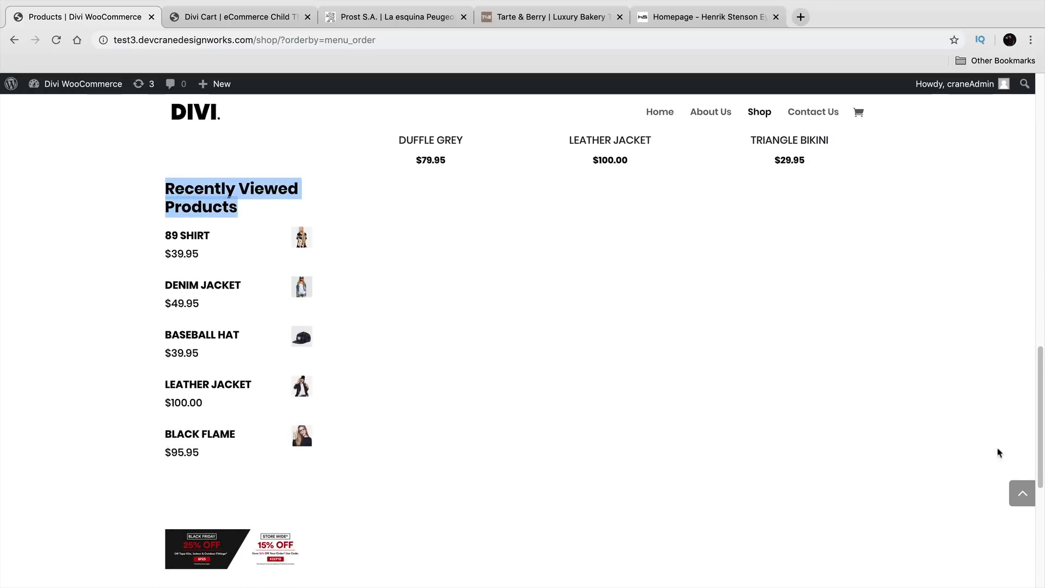
pyautogui.click(991, 404)
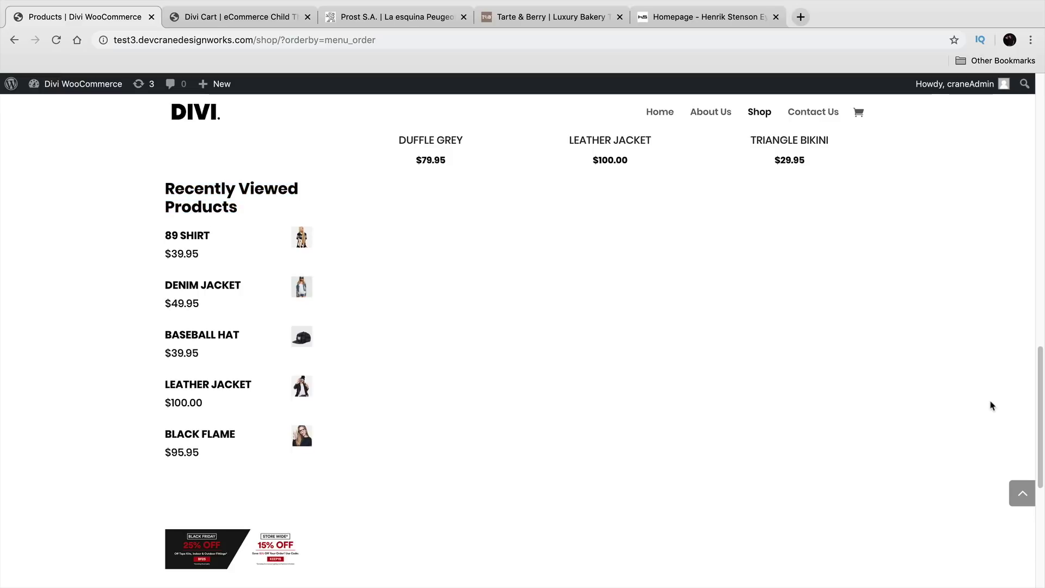
pyautogui.click(1023, 493)
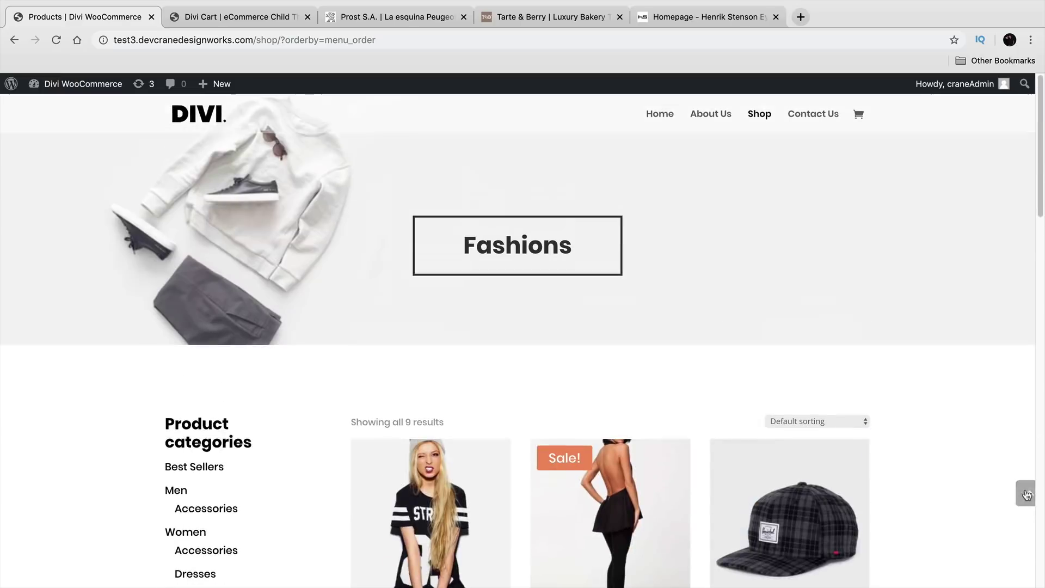
pyautogui.scroll(-2, 714, 380)
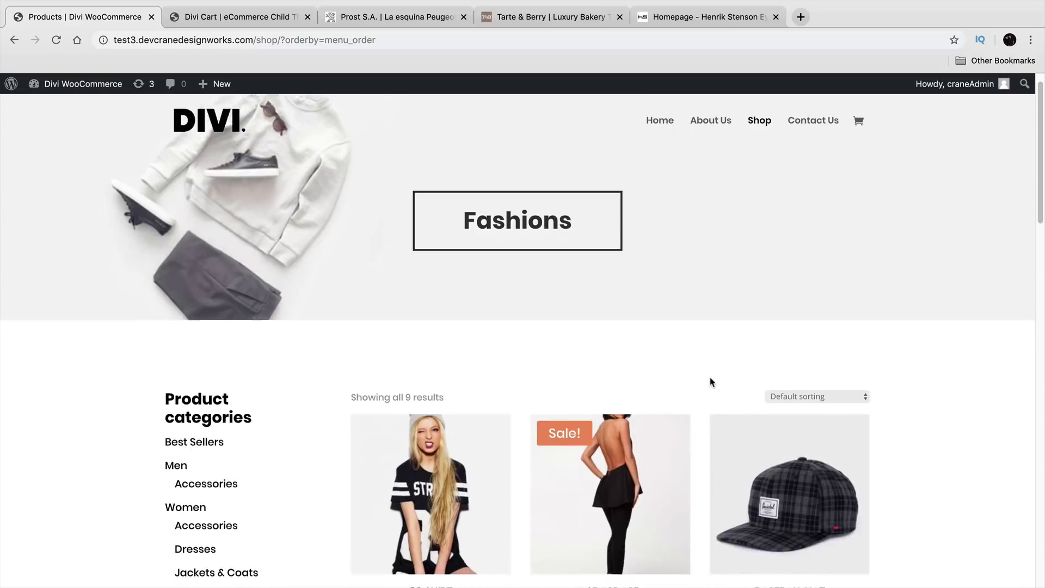
pyautogui.click(802, 370)
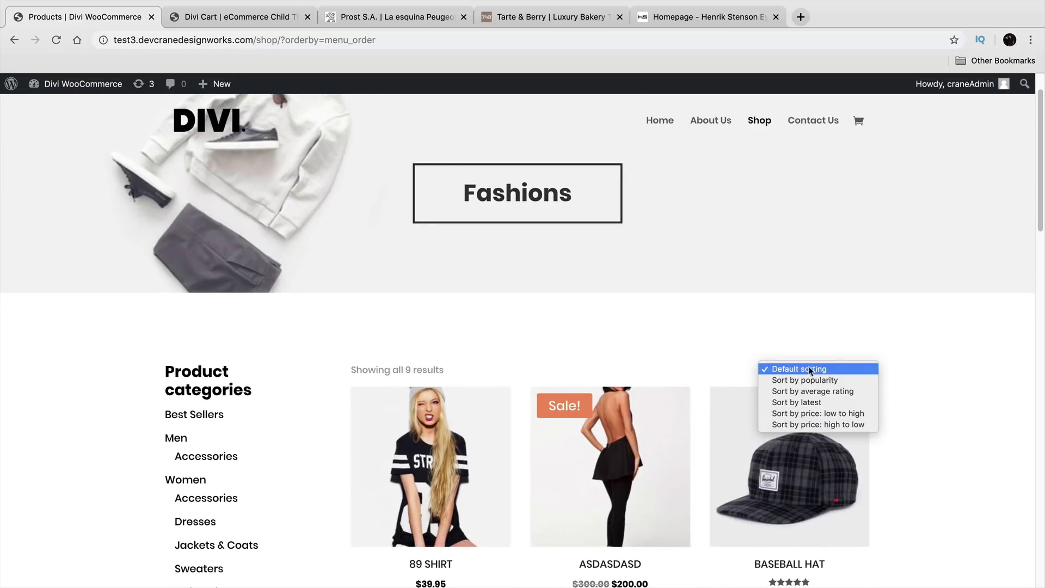
pyautogui.click(808, 370)
pyautogui.scroll(-4, 723, 340)
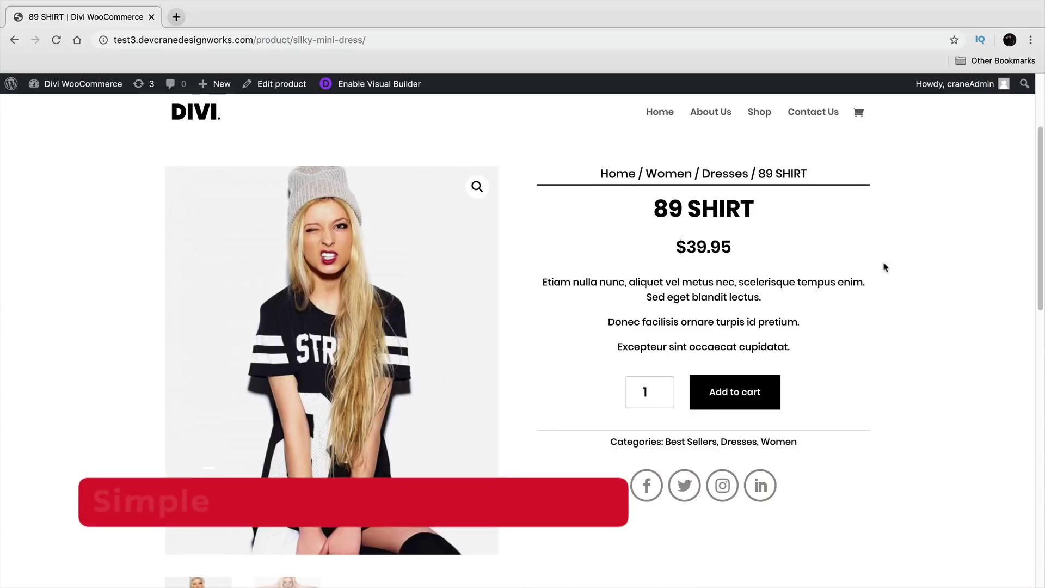
# Step: Highlight the 89 SHIRT title, $39.95 price and description, then switch between its gallery photos
pyautogui.scroll(-1, 1037, 229)
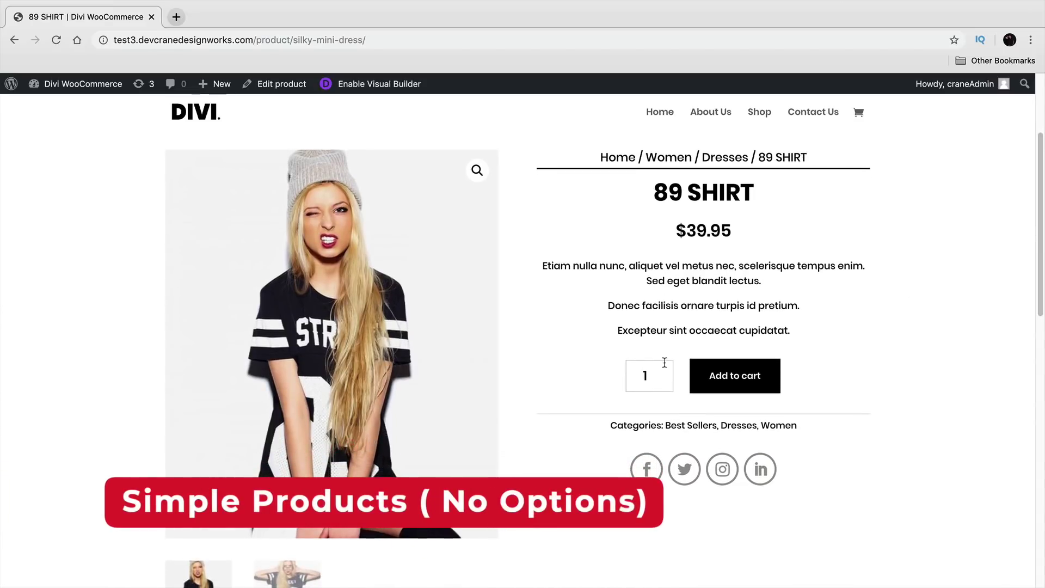
pyautogui.moveTo(757, 190); pyautogui.dragTo(654, 194)
pyautogui.moveTo(746, 237); pyautogui.dragTo(675, 234)
pyautogui.moveTo(777, 289); pyautogui.dragTo(536, 268)
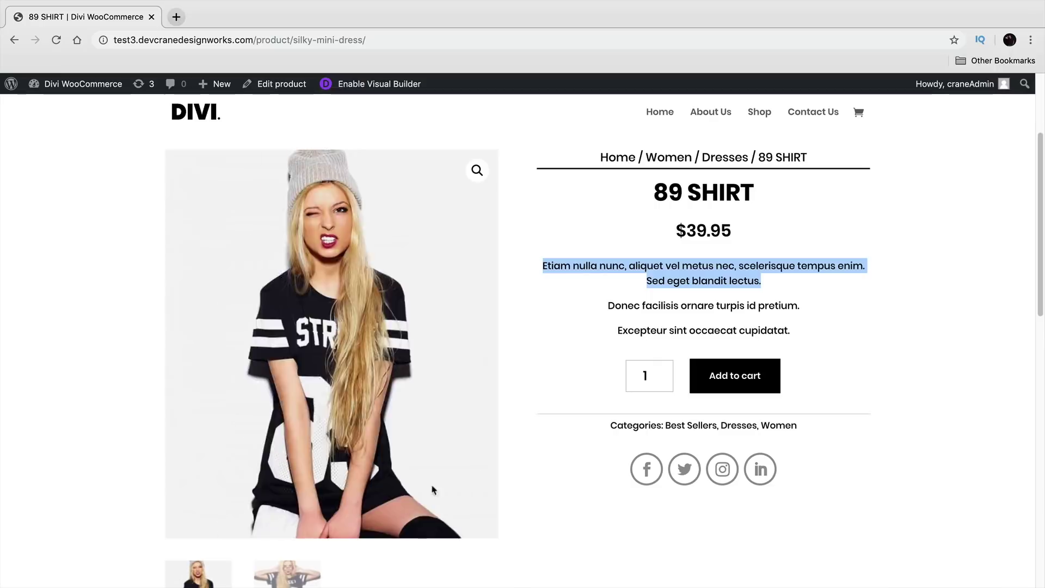
pyautogui.click(287, 574)
pyautogui.click(213, 577)
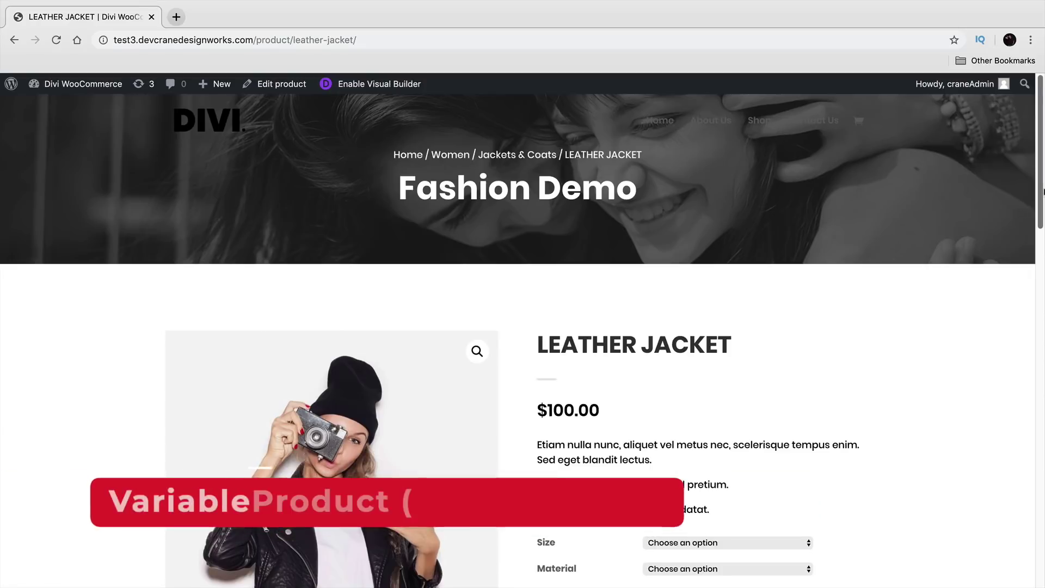
# Step: Try Size and Material combinations (Large/Silk, Medium/Cotton), ending on size Large
pyautogui.scroll(-2, 1043, 214)
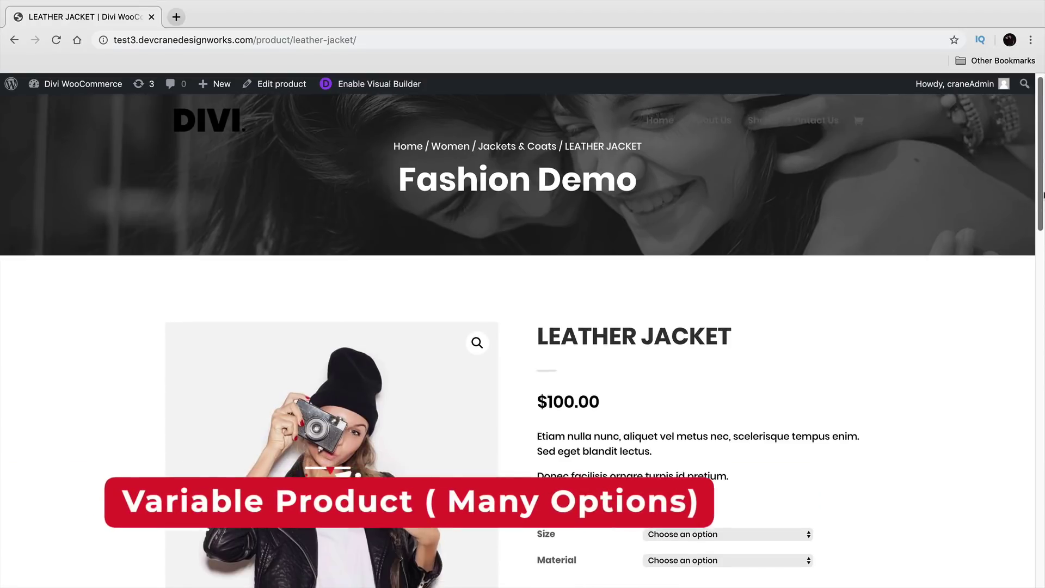
pyautogui.scroll(-3, 1043, 214)
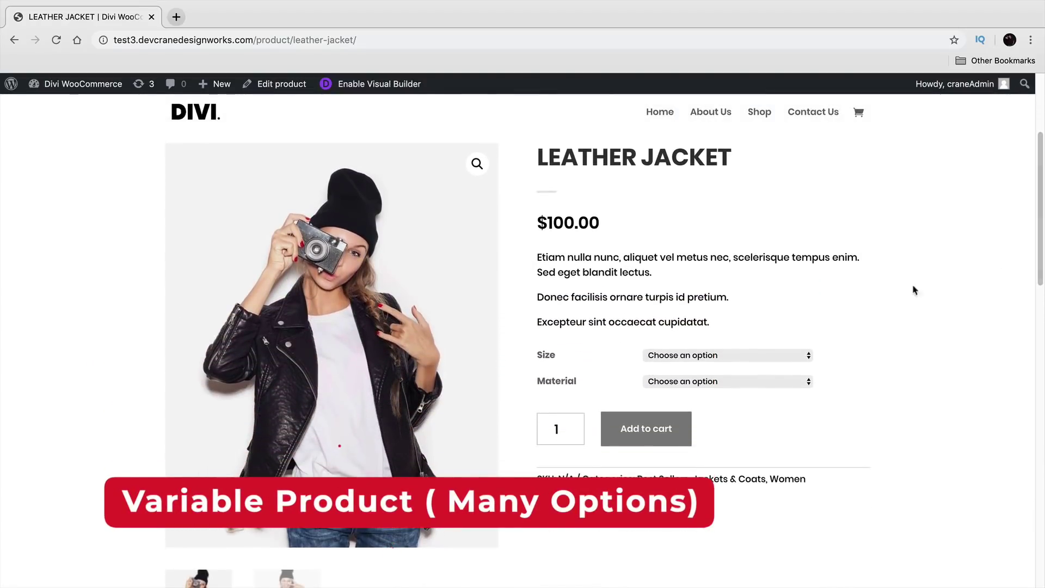
pyautogui.click(777, 358)
pyautogui.click(776, 366)
pyautogui.click(773, 381)
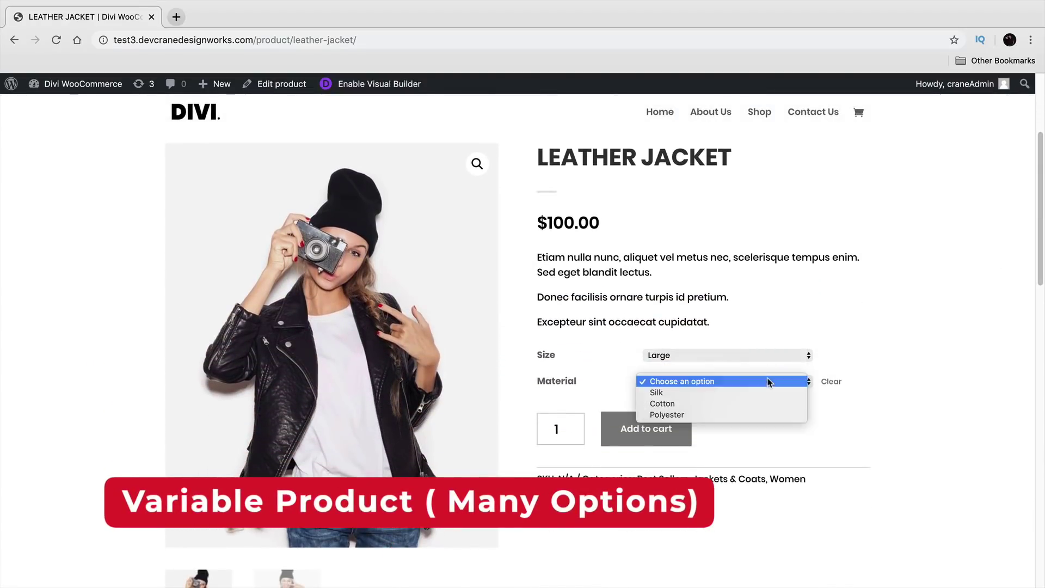
pyautogui.click(765, 393)
pyautogui.click(758, 356)
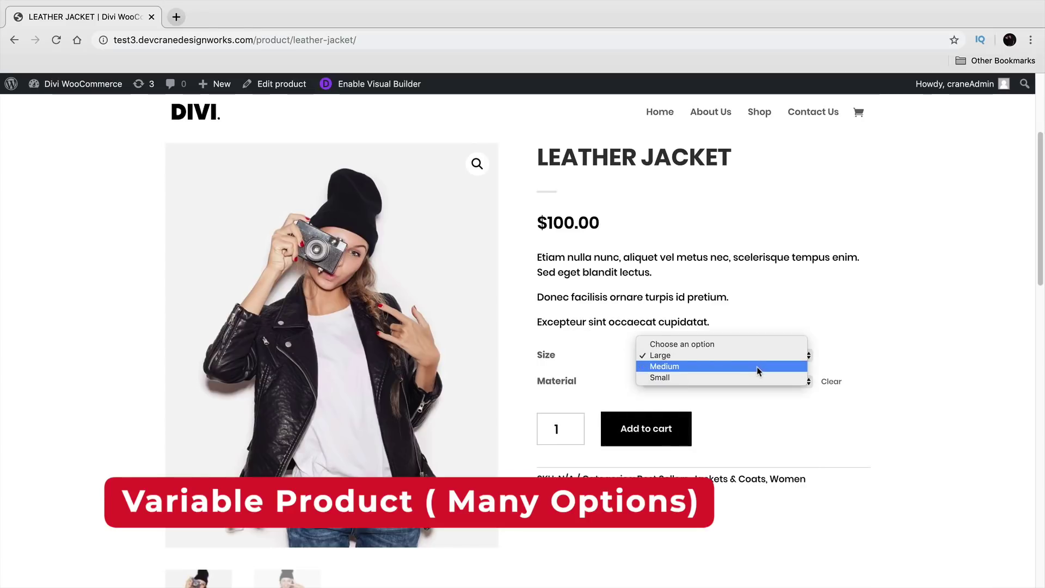
pyautogui.click(758, 368)
pyautogui.click(756, 384)
pyautogui.click(754, 393)
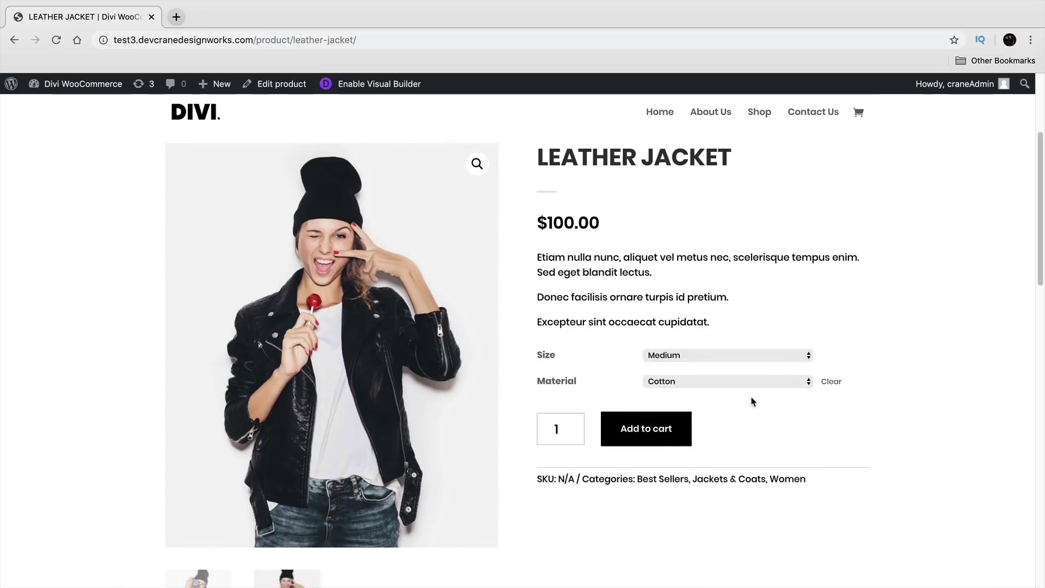
pyautogui.click(749, 356)
pyautogui.click(750, 344)
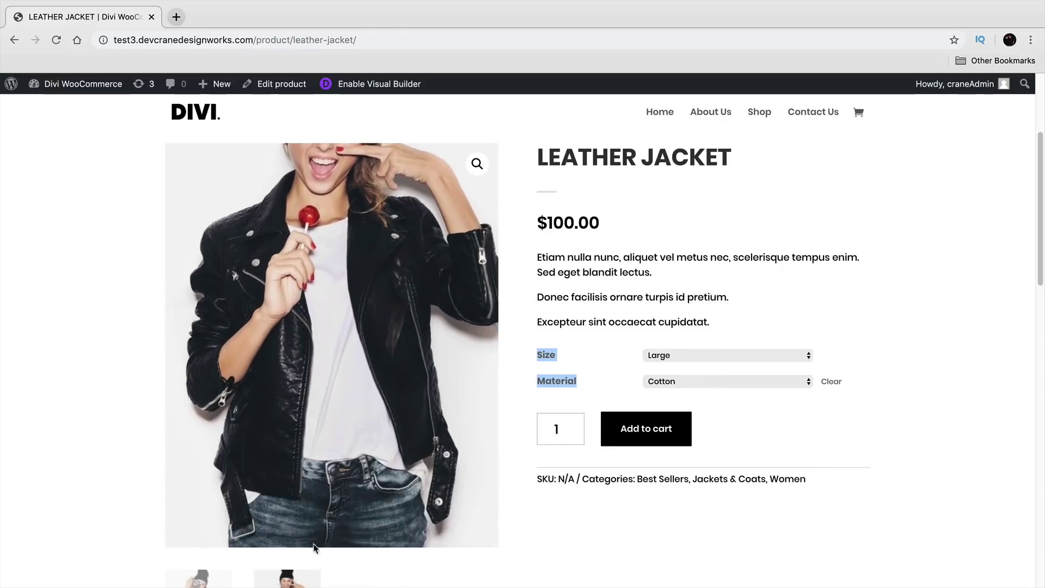
# Step: Flip between the camera and lollipop gallery photos and change the size to Small
pyautogui.click(226, 579)
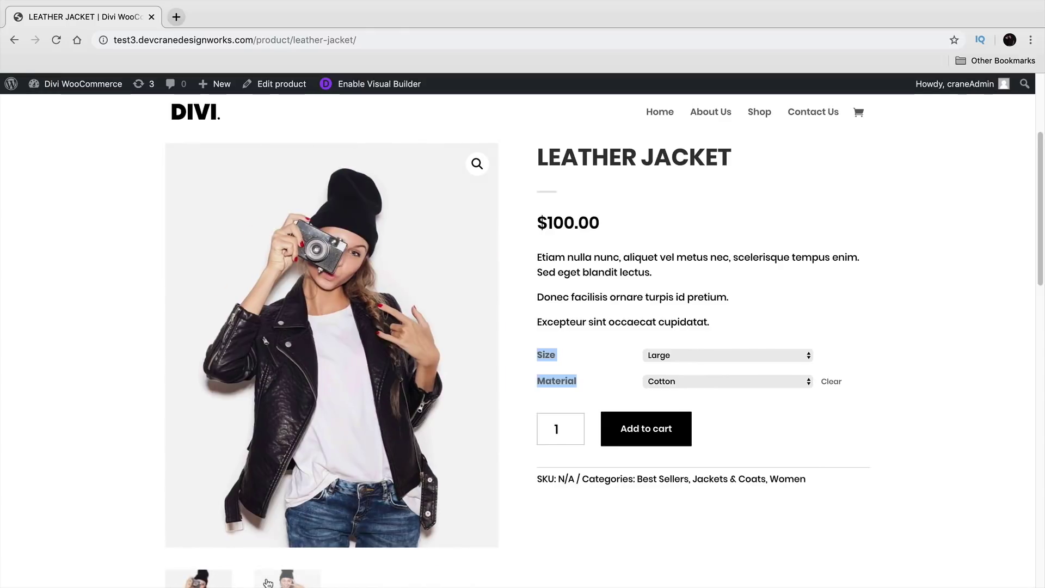
pyautogui.click(275, 579)
pyautogui.click(626, 348)
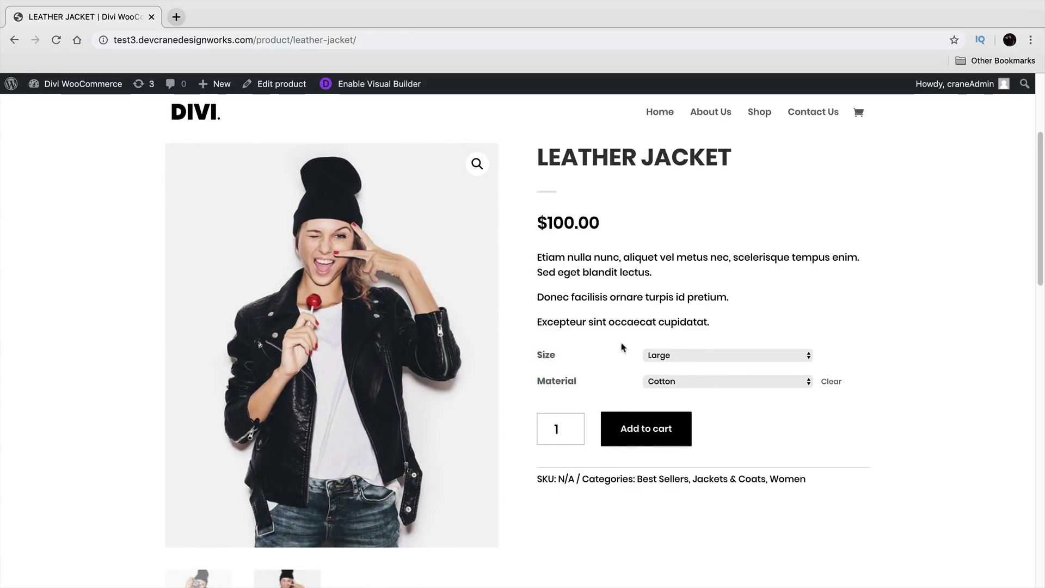
pyautogui.click(685, 357)
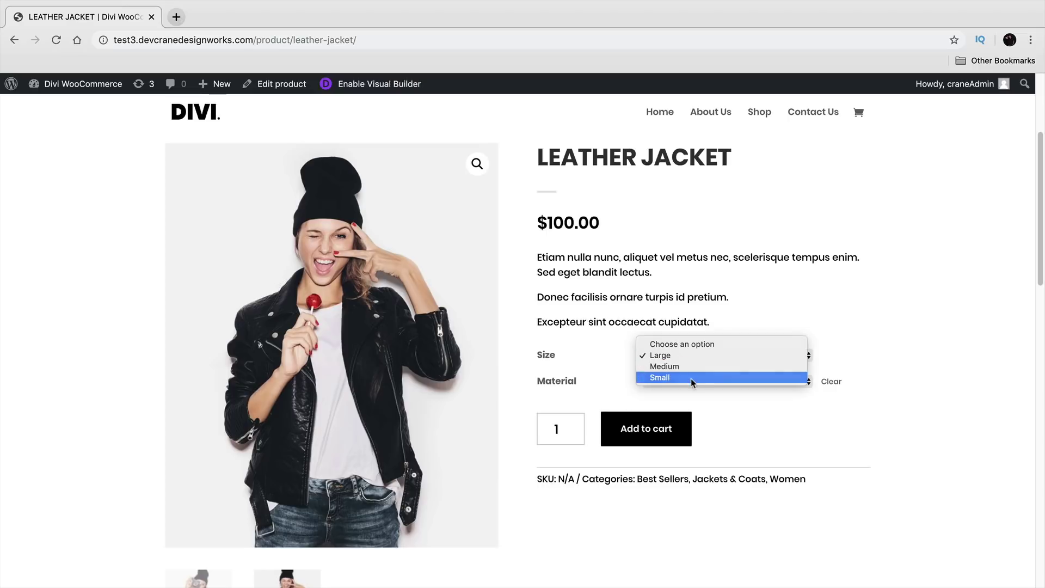
pyautogui.click(691, 378)
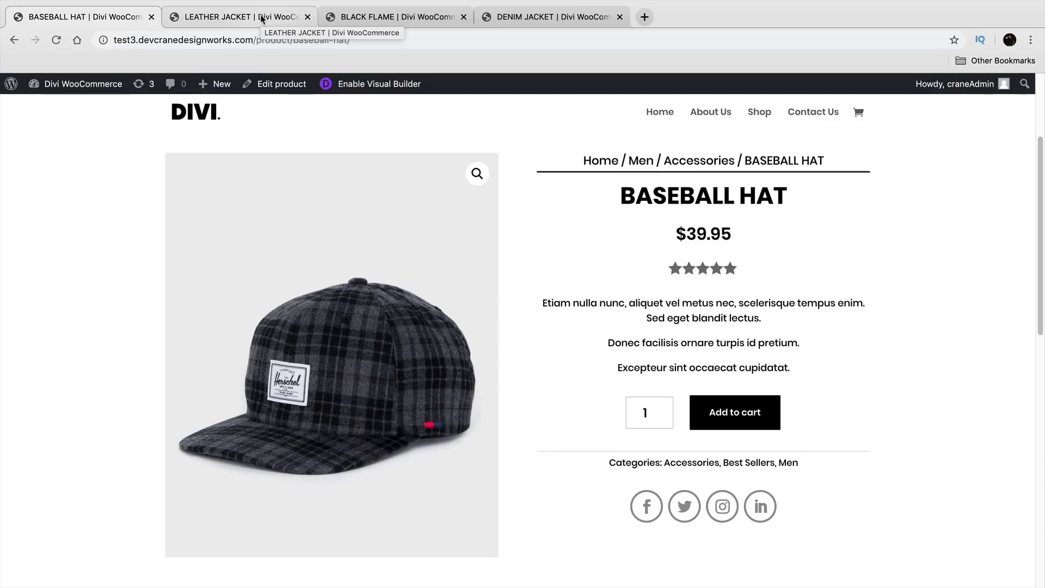
# Step: Visit the Leather Jacket, Black Flame and Denim Jacket pages, adding the Denim Jacket to the cart
pyautogui.click(221, 13)
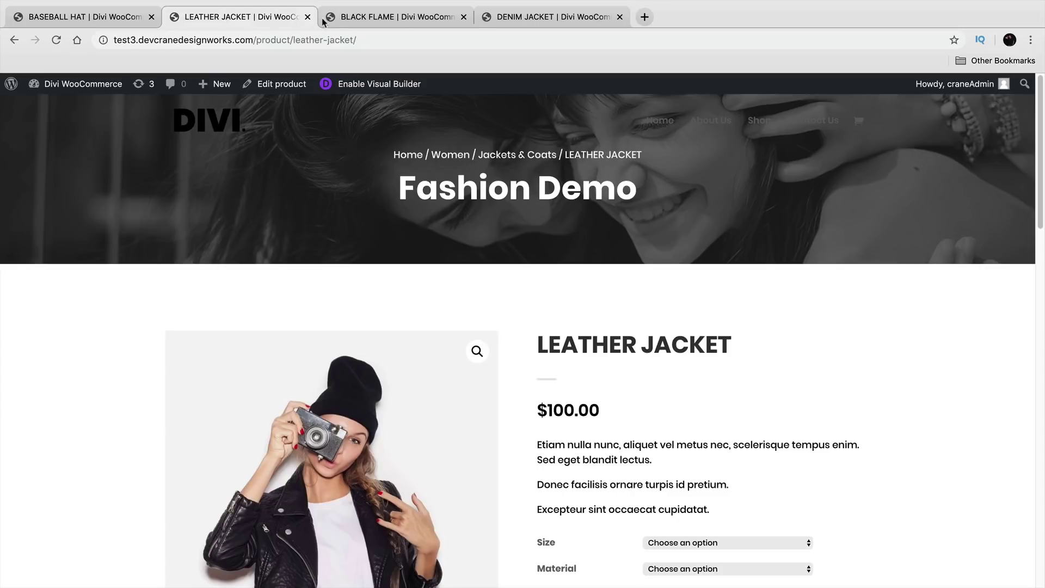
pyautogui.click(365, 19)
pyautogui.click(499, 22)
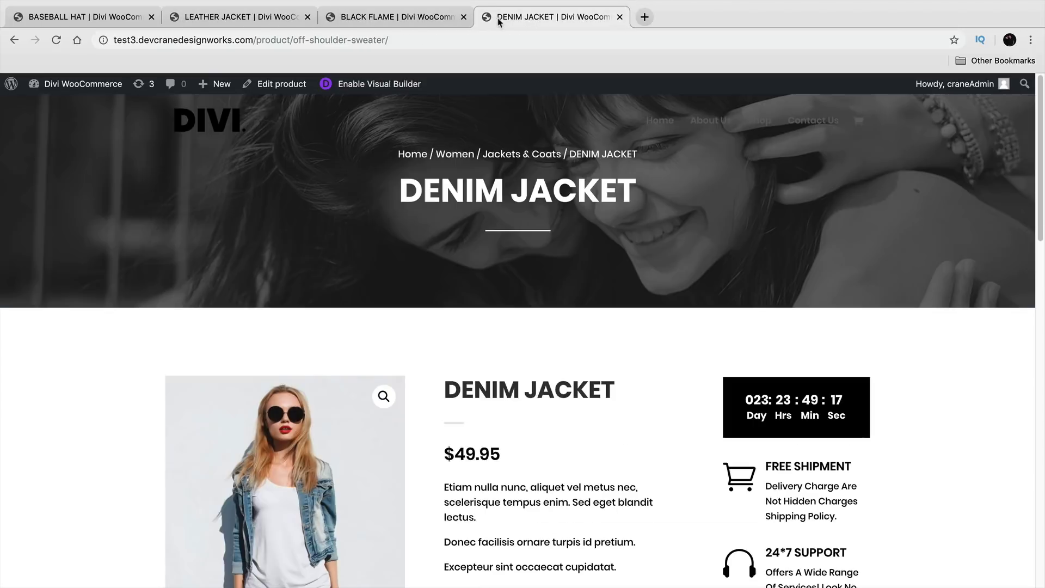
pyautogui.scroll(-3, 545, 272)
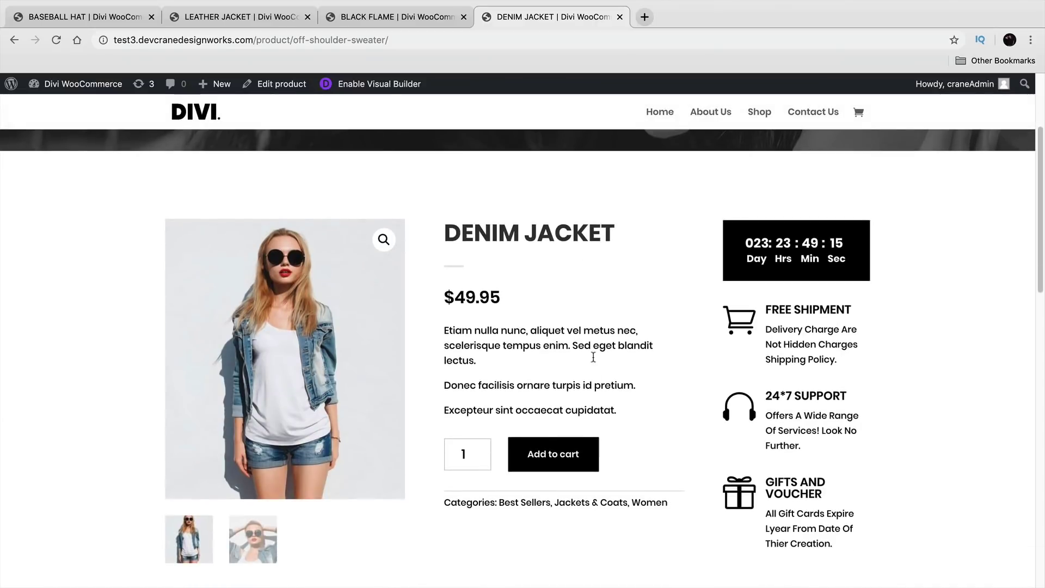
pyautogui.click(578, 456)
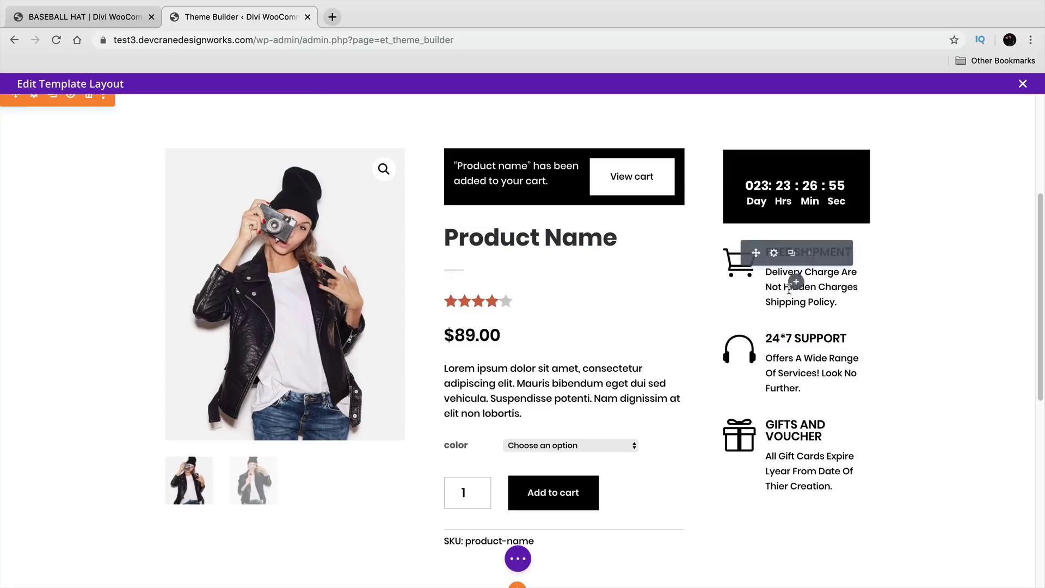
# Step: Move Free Shipment below 24*7 Support, rating above description, add-to-cart above price, Gifts and Voucher on top
pyautogui.moveTo(756, 252)
pyautogui.mouseDown()
pyautogui.moveTo(765, 341)
pyautogui.moveTo(786, 353)
pyautogui.mouseUp()
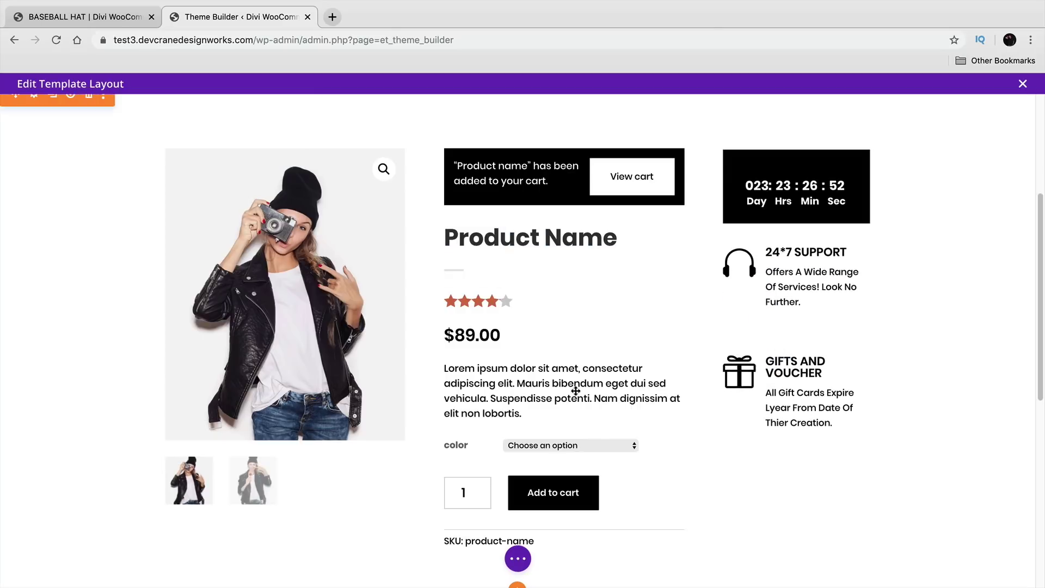
pyautogui.moveTo(519, 382); pyautogui.dragTo(501, 301)
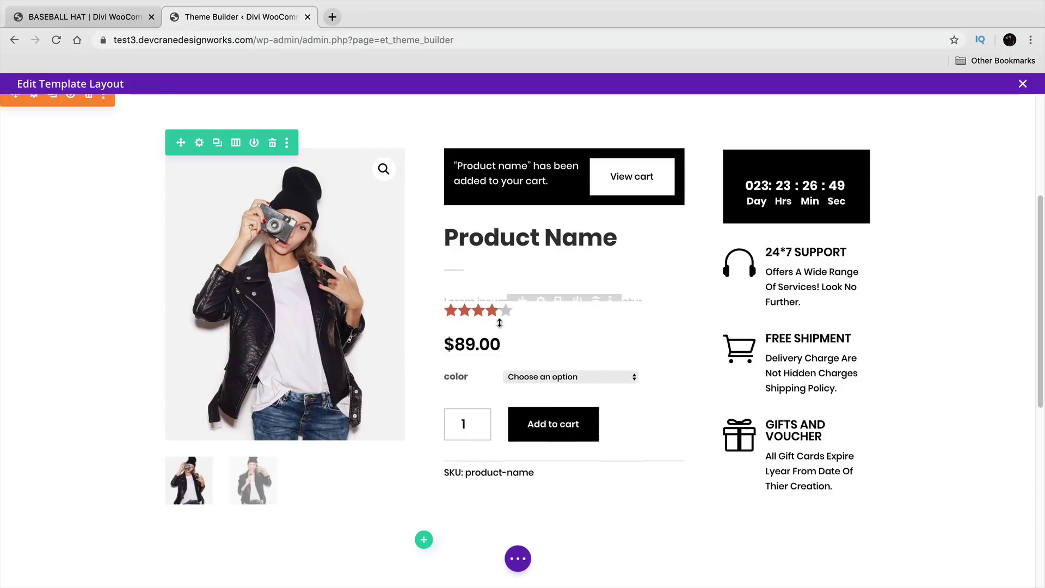
pyautogui.moveTo(522, 380); pyautogui.dragTo(503, 303)
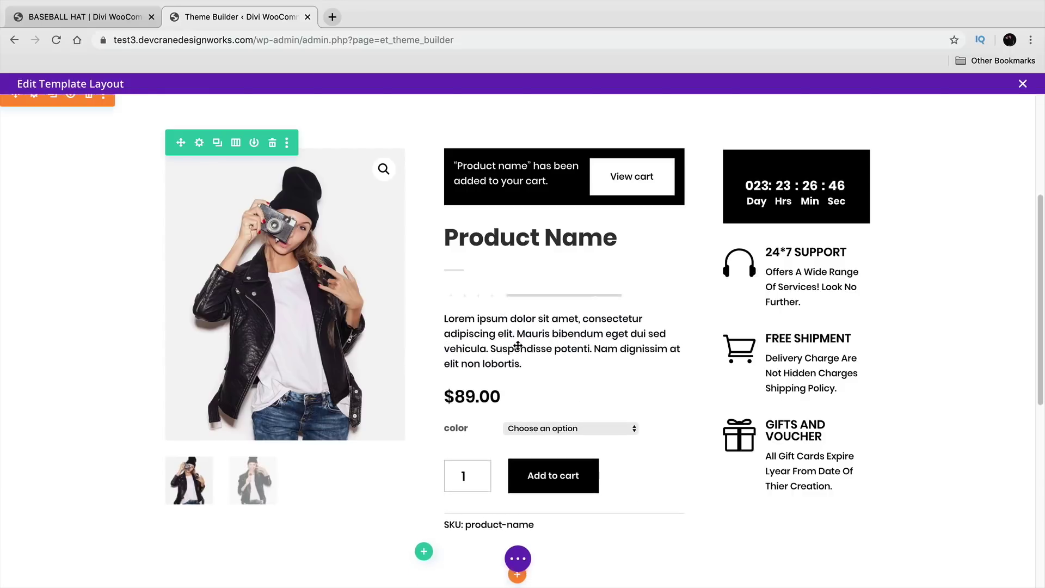
pyautogui.moveTo(523, 442); pyautogui.dragTo(508, 403)
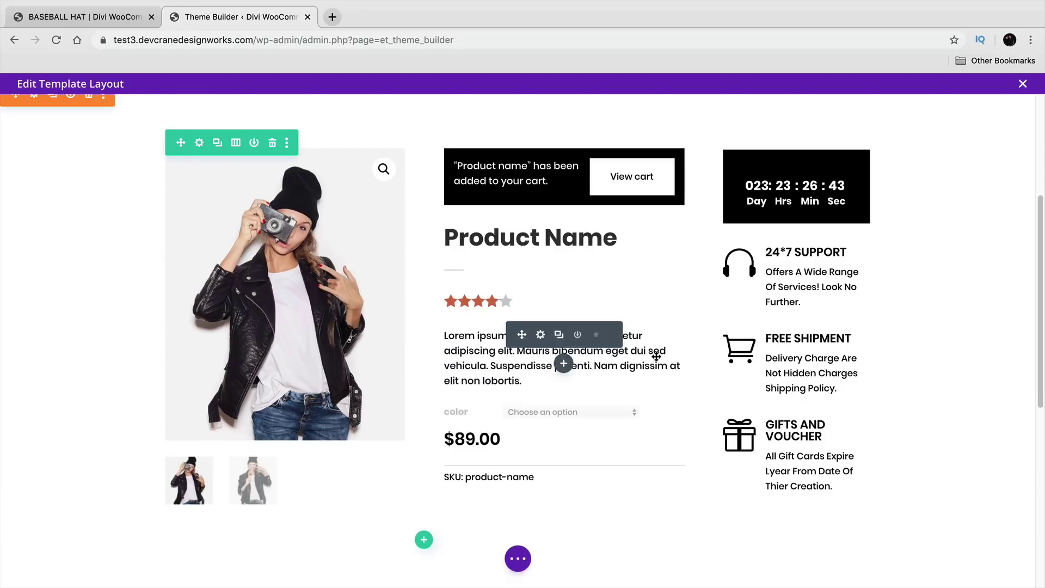
pyautogui.moveTo(752, 425); pyautogui.dragTo(777, 249)
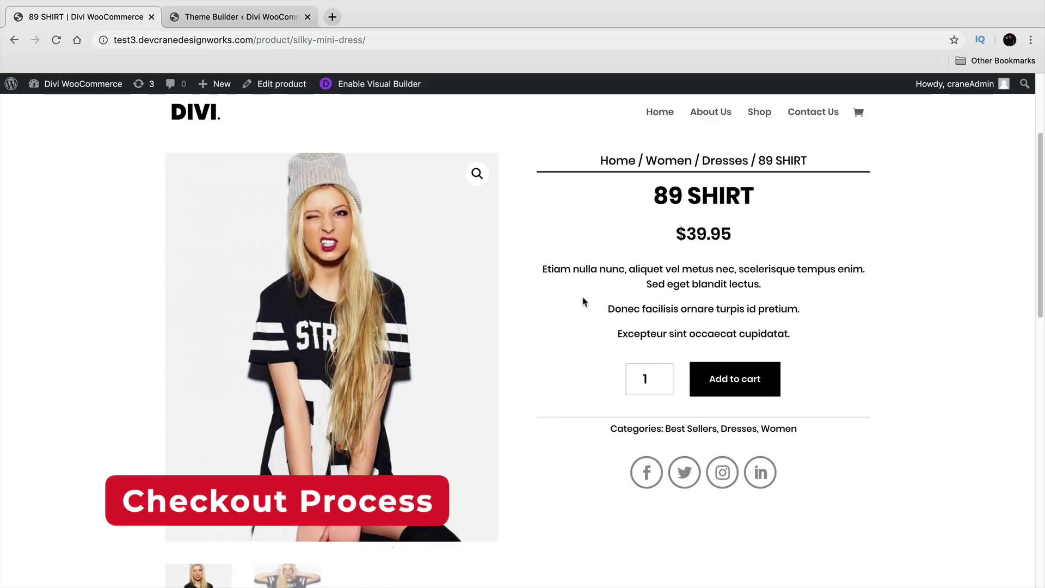
# Step: Add the 89 SHIRT to the cart and update its quantity to 5
pyautogui.click(721, 378)
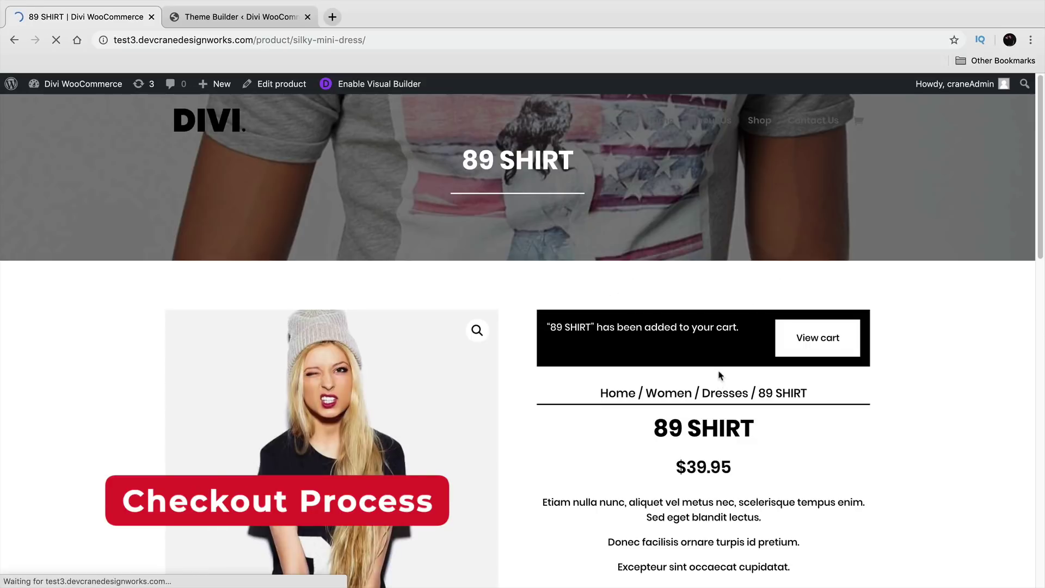
pyautogui.click(815, 343)
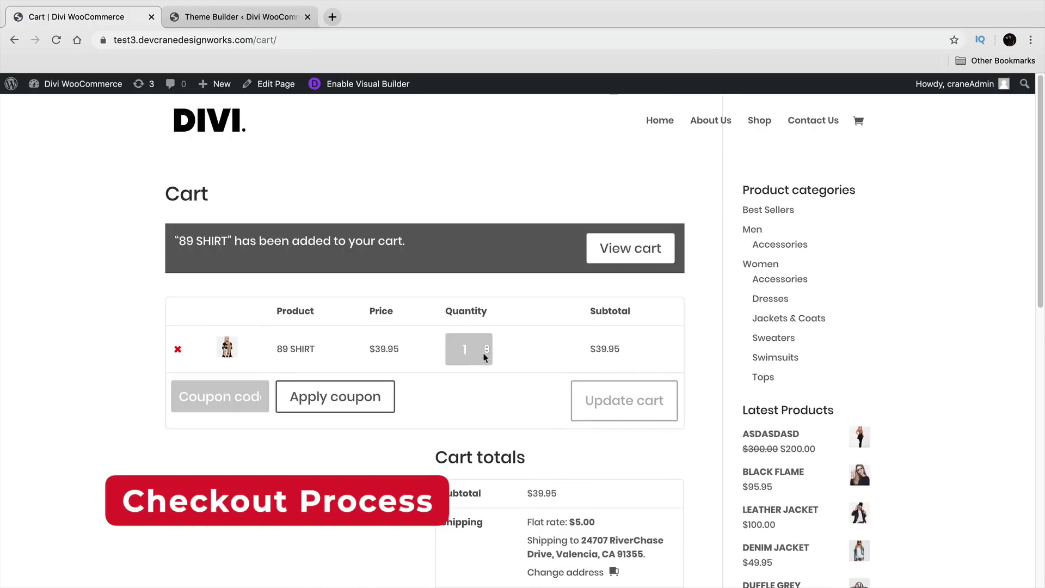
pyautogui.click(488, 346)
pyautogui.click(488, 351)
pyautogui.click(487, 347)
pyautogui.click(486, 347)
pyautogui.click(486, 347)
pyautogui.click(487, 347)
pyautogui.click(614, 397)
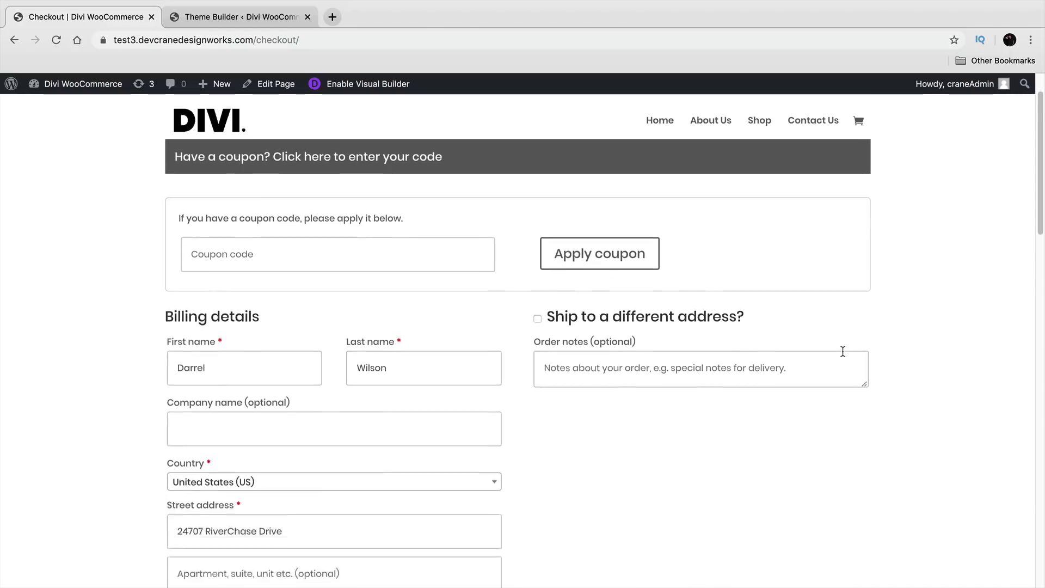
# Step: Place the $204.75 order using the Stripe test card details
pyautogui.scroll(-3, 884, 310)
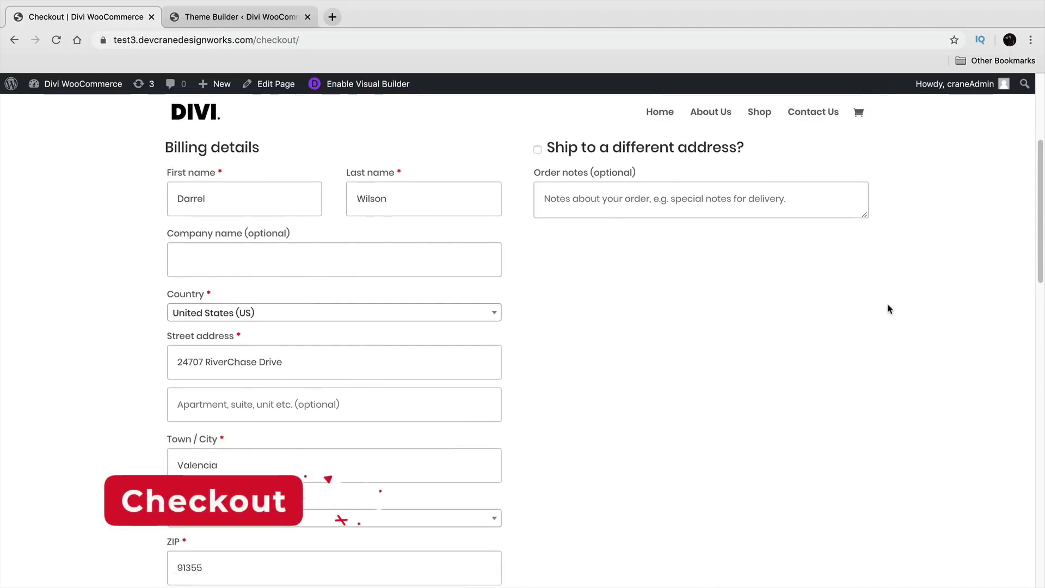
pyautogui.scroll(1, 889, 310)
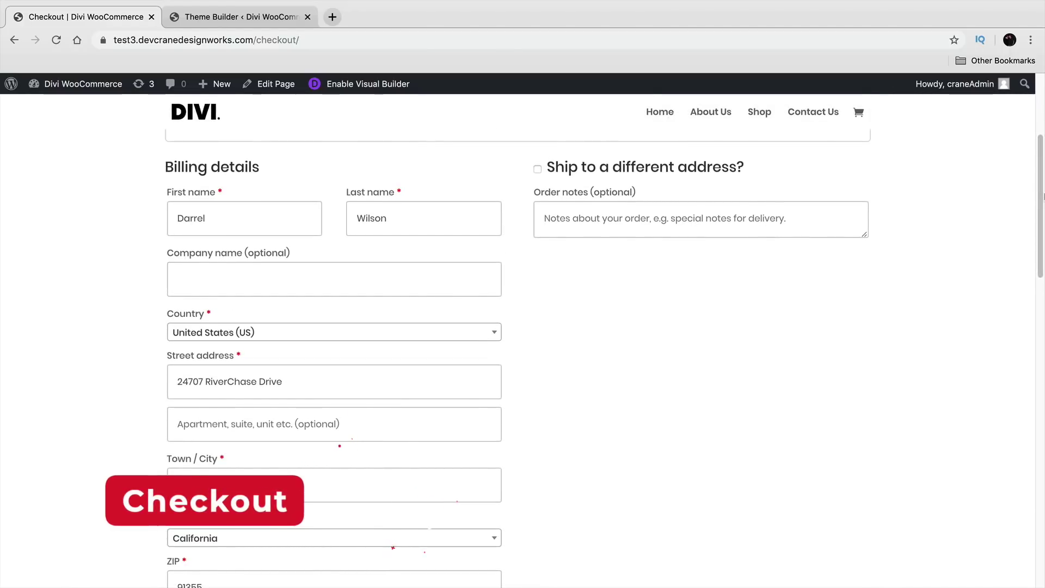
pyautogui.moveTo(1042, 207); pyautogui.dragTo(1040, 335)
pyautogui.scroll(-7, 263, 438)
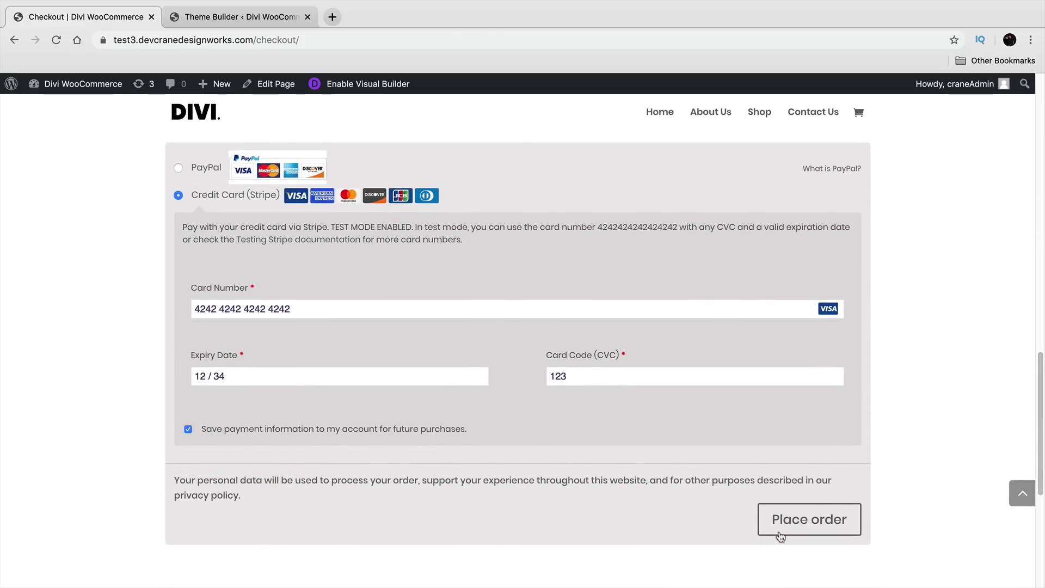
pyautogui.click(788, 524)
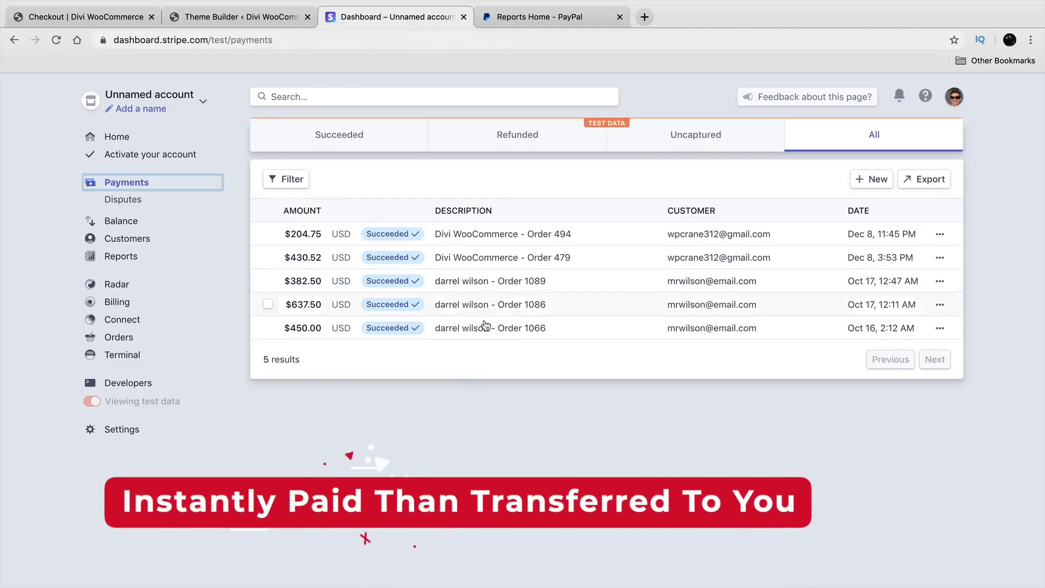
# Step: Switch to the PayPal tab and scroll Reports Home showing $28,727 USD in 30-day sales
pyautogui.click(531, 17)
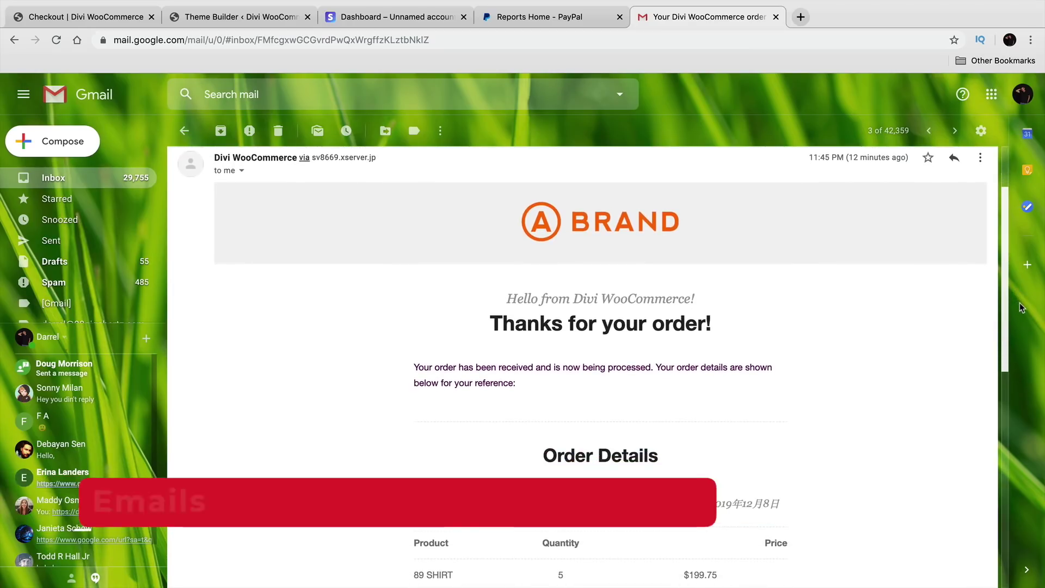
pyautogui.moveTo(1020, 304); pyautogui.dragTo(1021, 438)
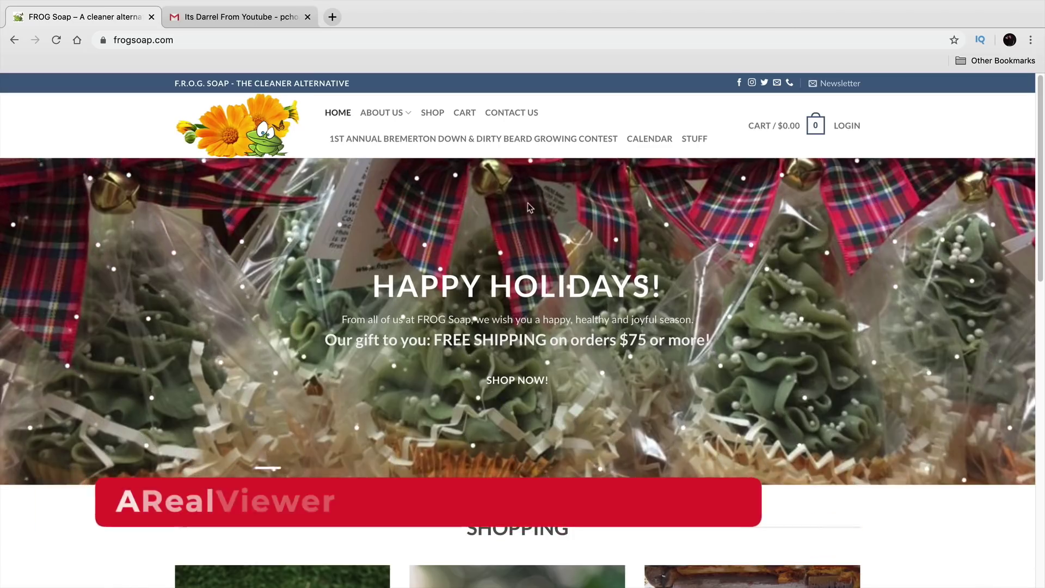
# Step: Scroll the FROG Soap homepage and open the shop's product categories
pyautogui.scroll(-1, 541, 283)
pyautogui.scroll(-6, 541, 286)
pyautogui.moveTo(1041, 281); pyautogui.dragTo(1029, 93)
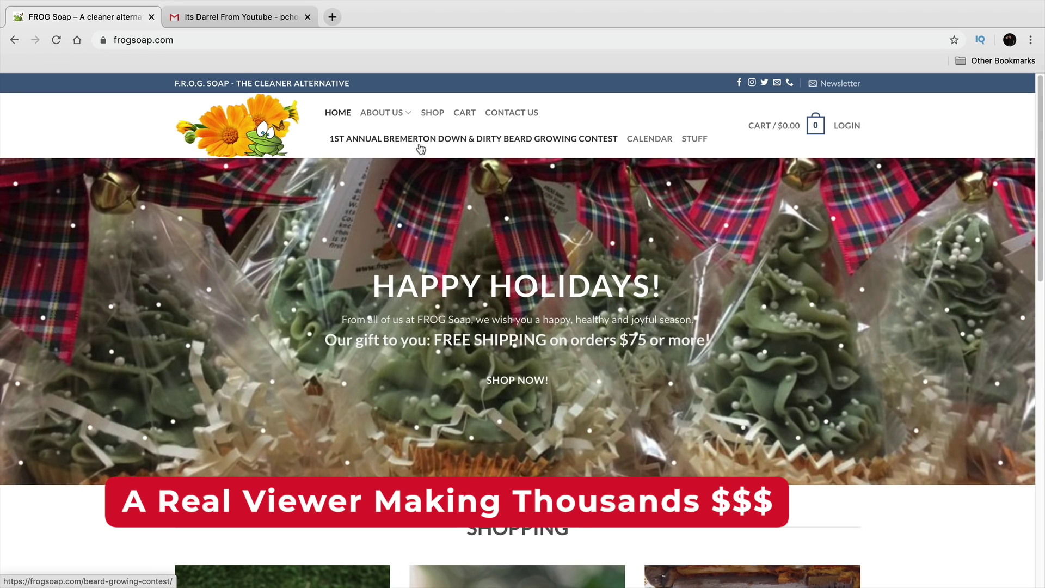
pyautogui.click(430, 107)
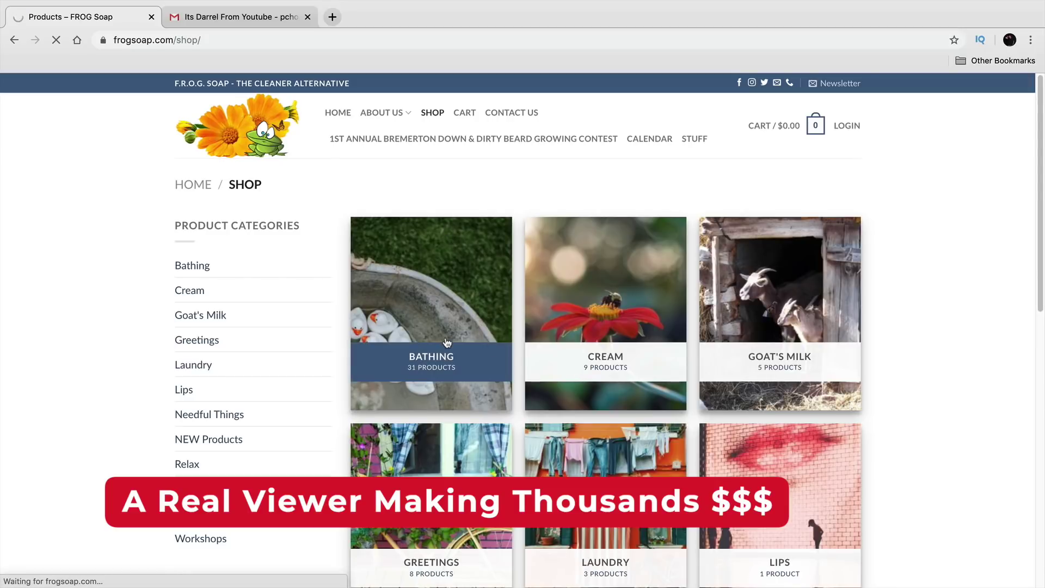
# Step: Open the Carrot with Orange and Cloves product, then highlight and clear the email greeting
pyautogui.scroll(-10, 1038, 223)
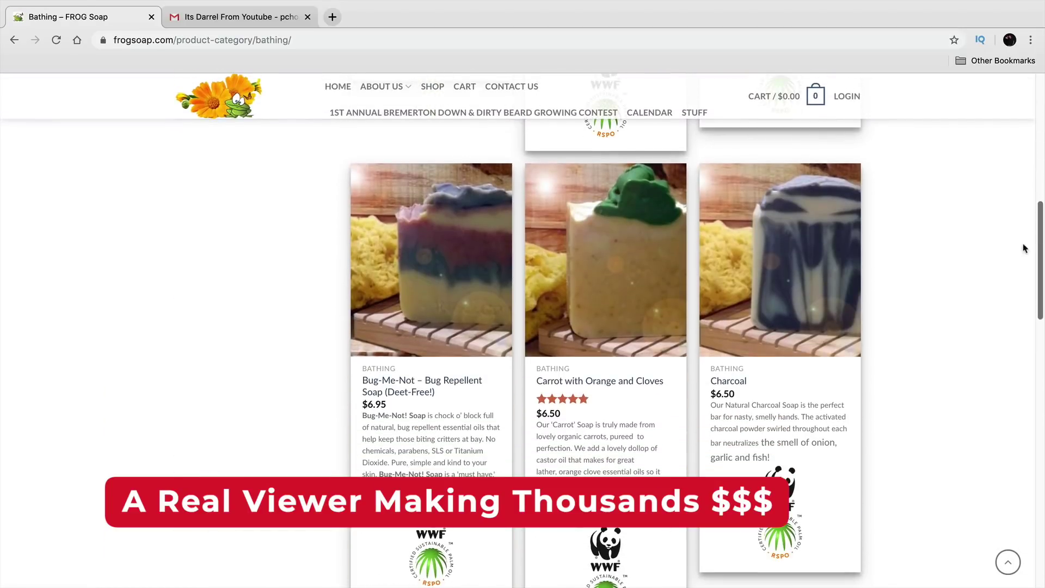
pyautogui.click(604, 267)
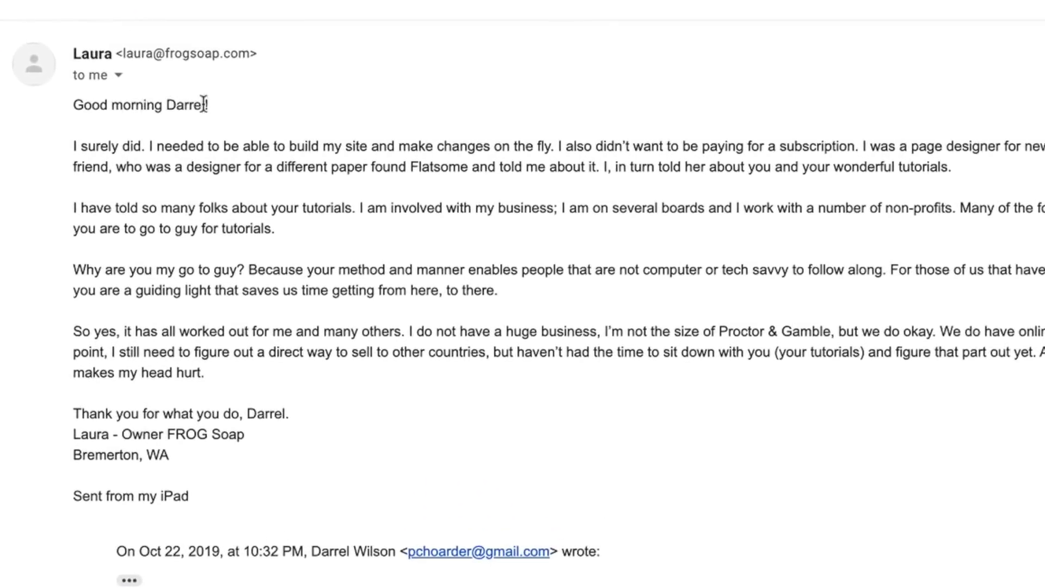
pyautogui.moveTo(196, 89); pyautogui.dragTo(35, 89)
pyautogui.click(32, 90)
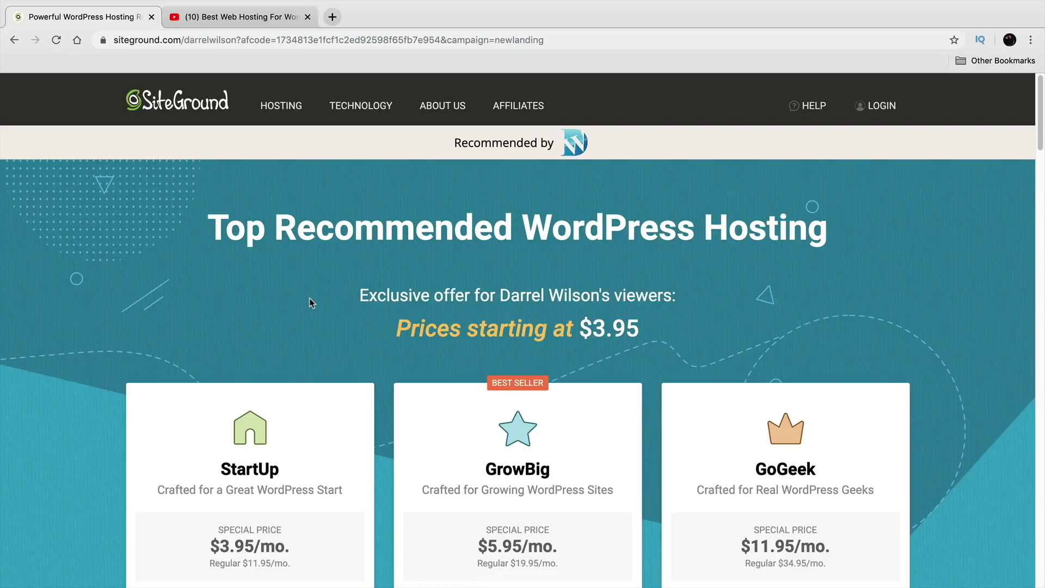
pyautogui.click(279, 21)
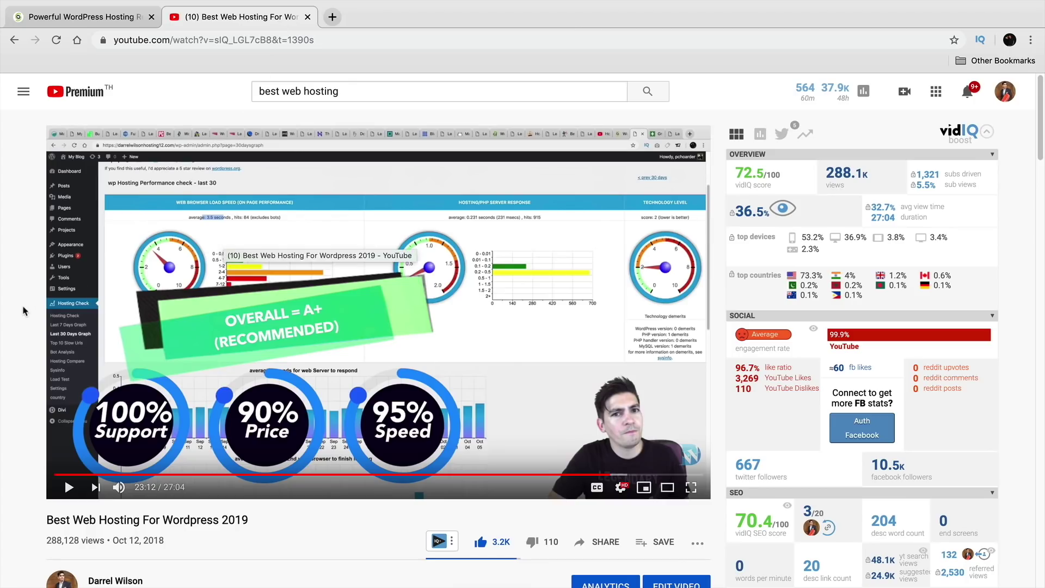
pyautogui.scroll(-5, 24, 311)
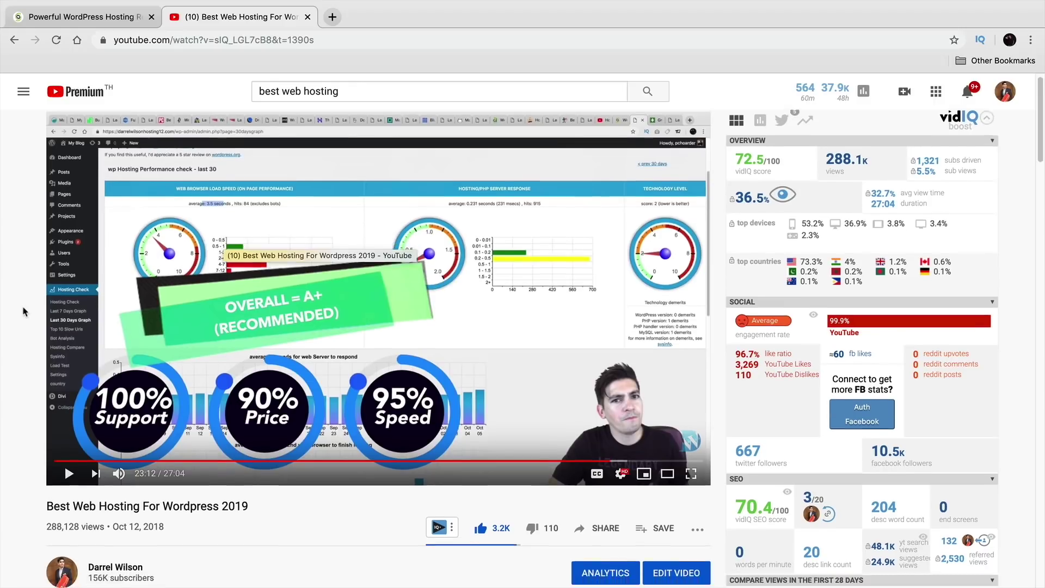
pyautogui.scroll(-2, 22, 320)
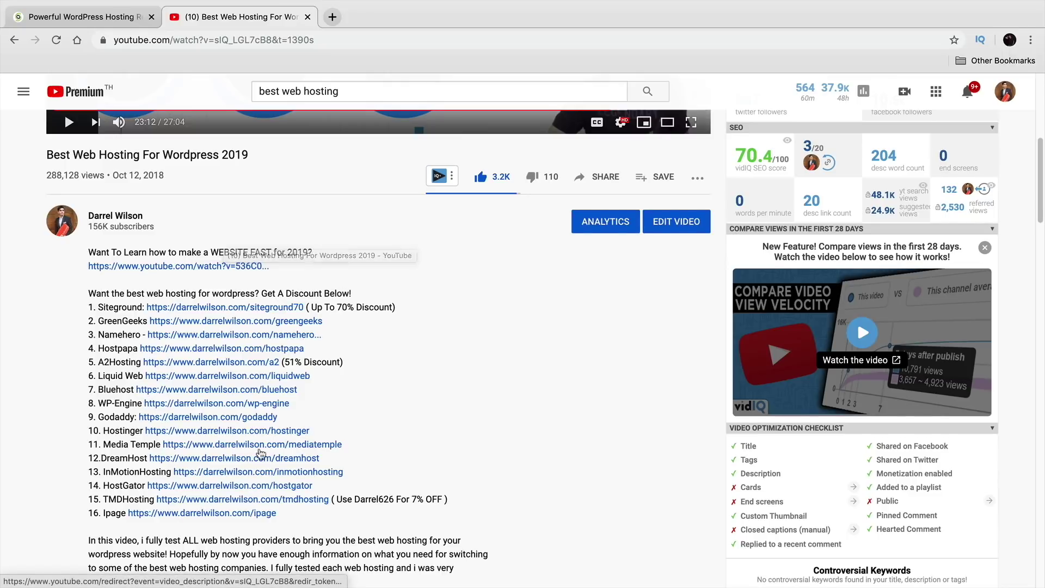
pyautogui.scroll(5, 246, 458)
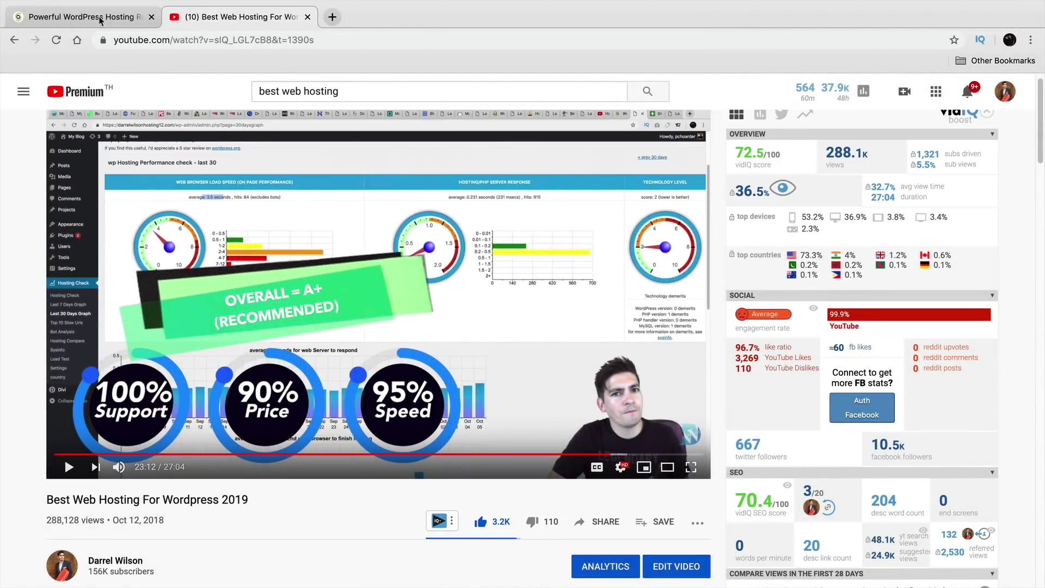
pyautogui.click(102, 19)
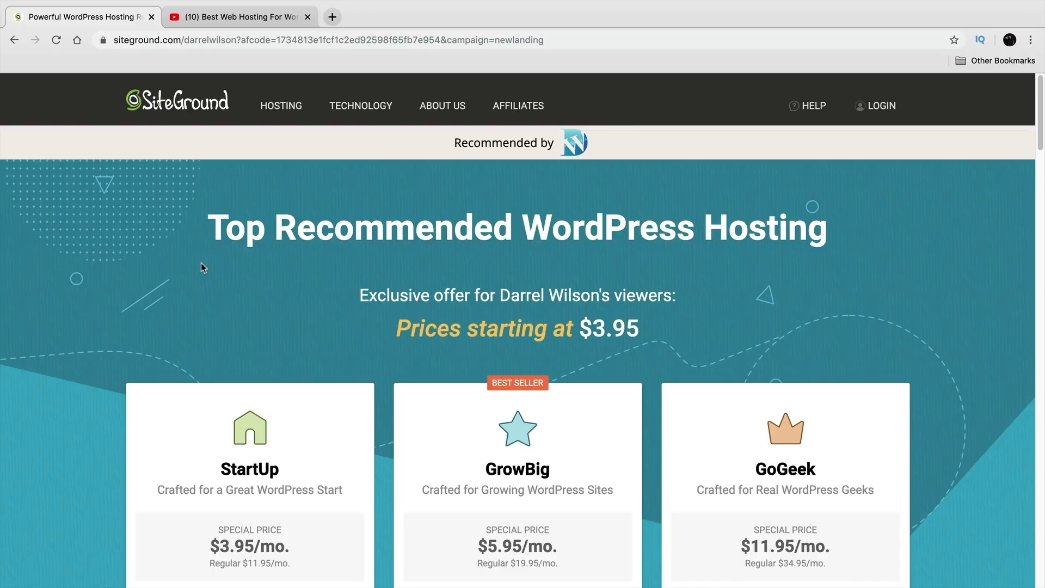
# Step: Compare GrowBig's Unlimited Websites against the StartUp plan's 1 Website limit
pyautogui.scroll(-3, 202, 266)
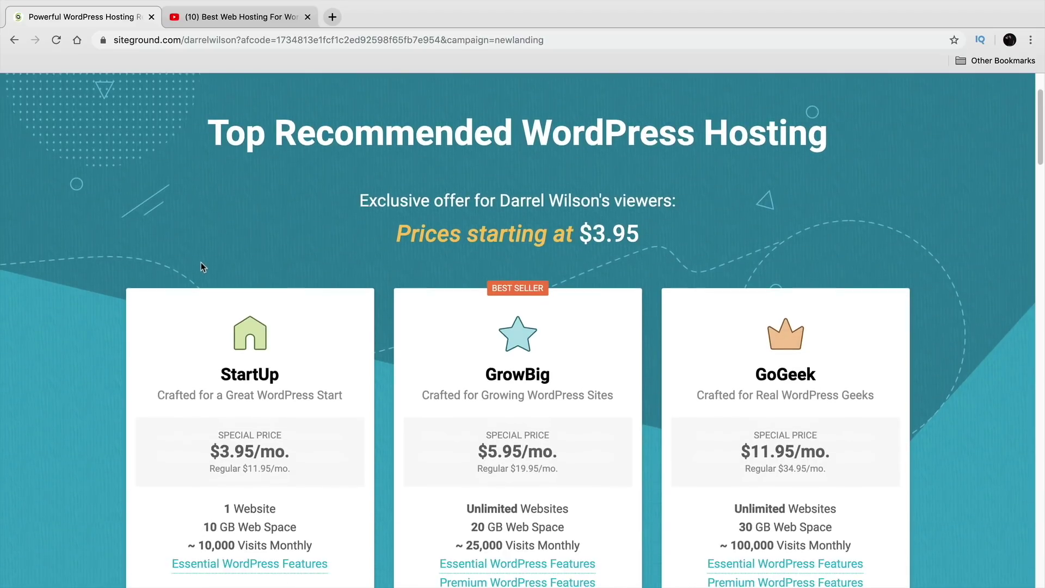
pyautogui.scroll(-2, 200, 274)
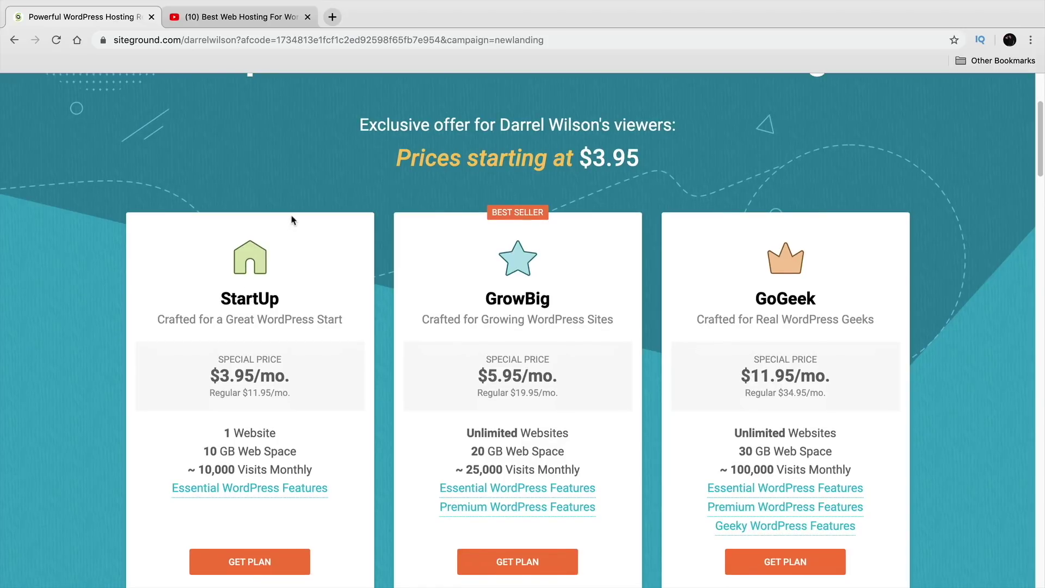
pyautogui.scroll(-1, 293, 224)
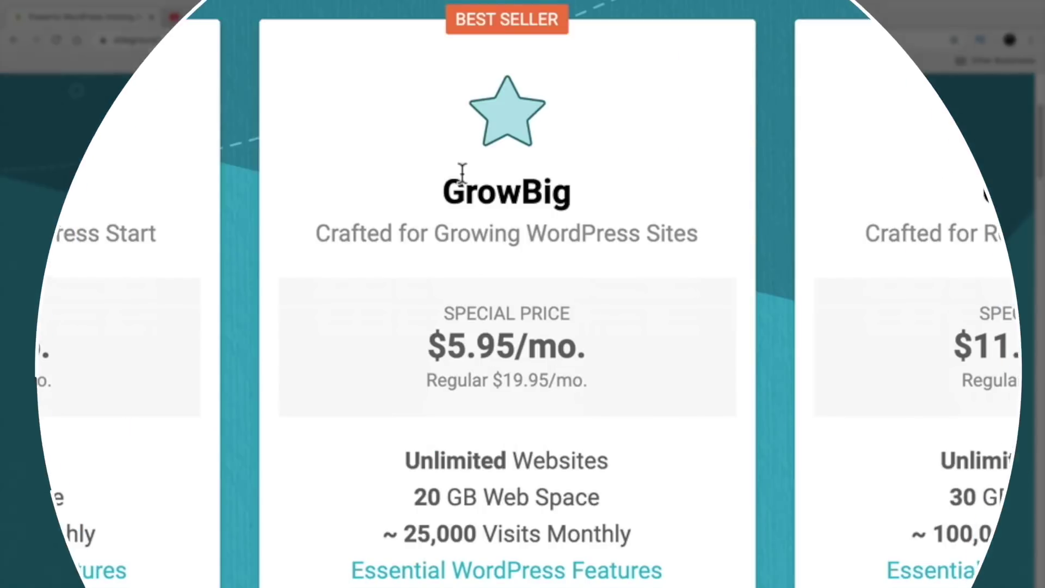
pyautogui.doubleClick(494, 279)
pyautogui.moveTo(620, 463); pyautogui.dragTo(394, 453)
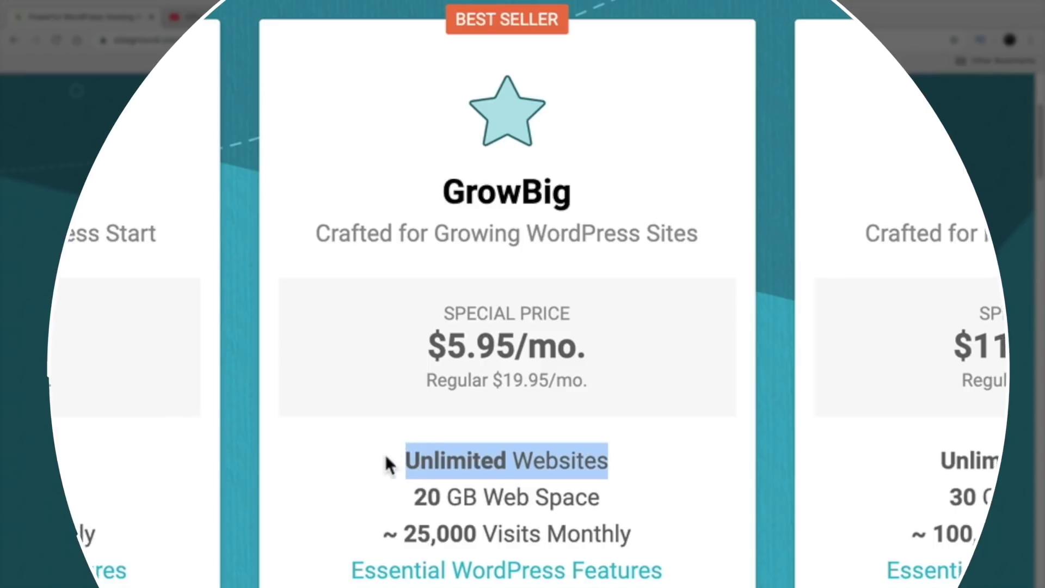
pyautogui.moveTo(278, 417); pyautogui.dragTo(222, 418)
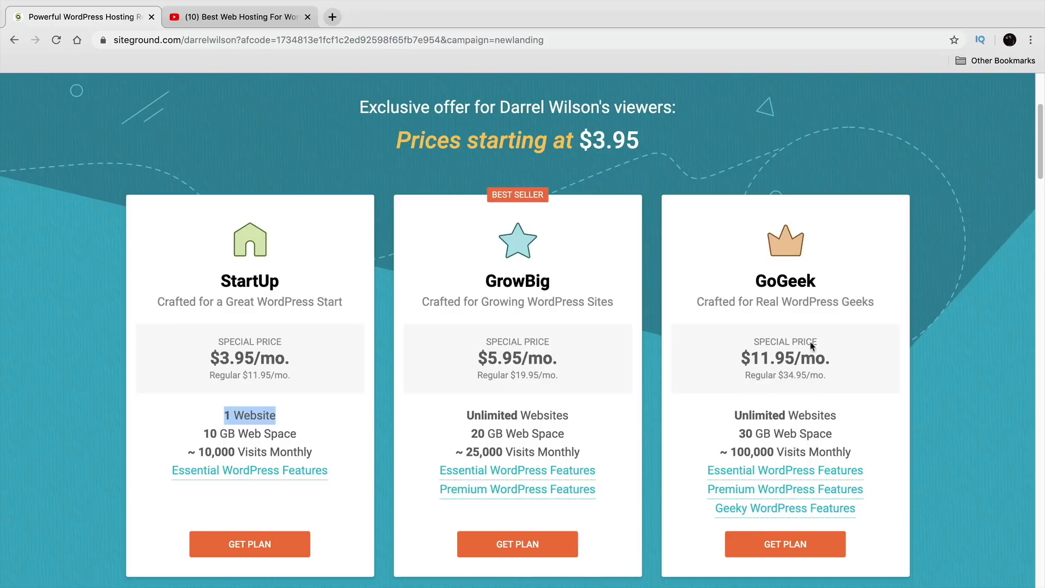
pyautogui.scroll(-1, 649, 390)
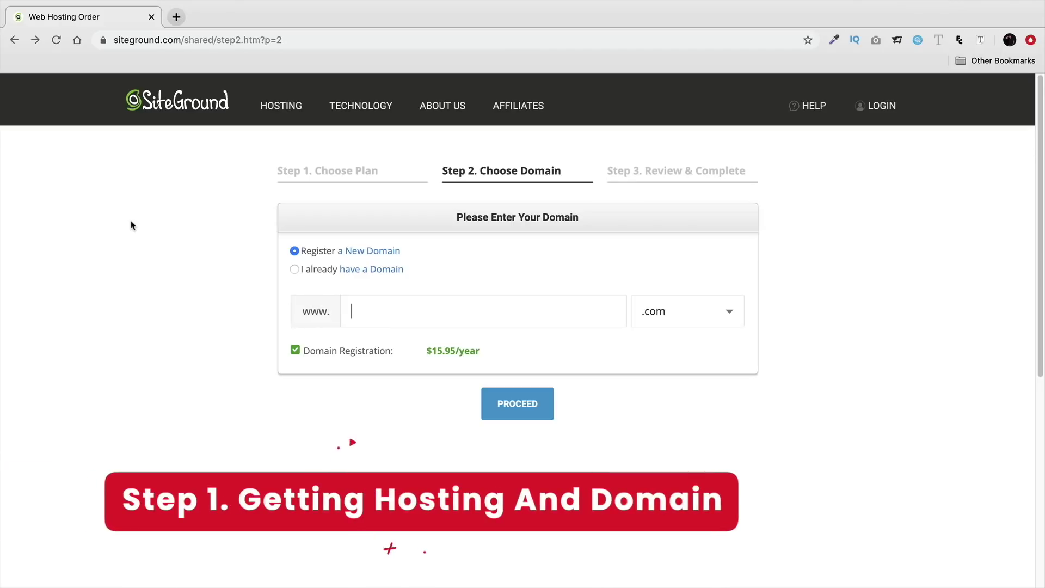
pyautogui.moveTo(184, 40); pyautogui.dragTo(105, 37)
pyautogui.click(392, 324)
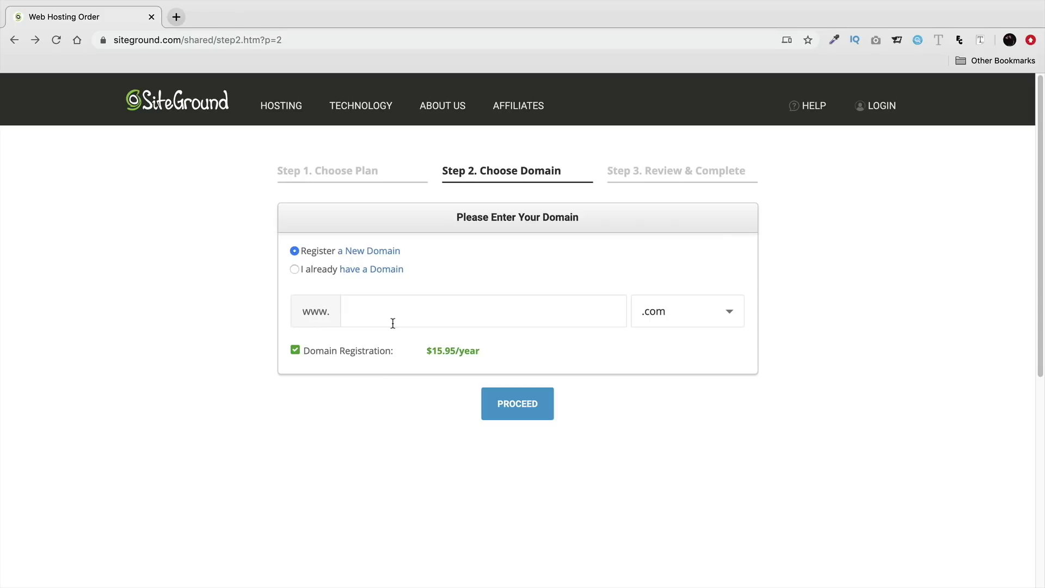
pyautogui.write('bestdivitutorial')
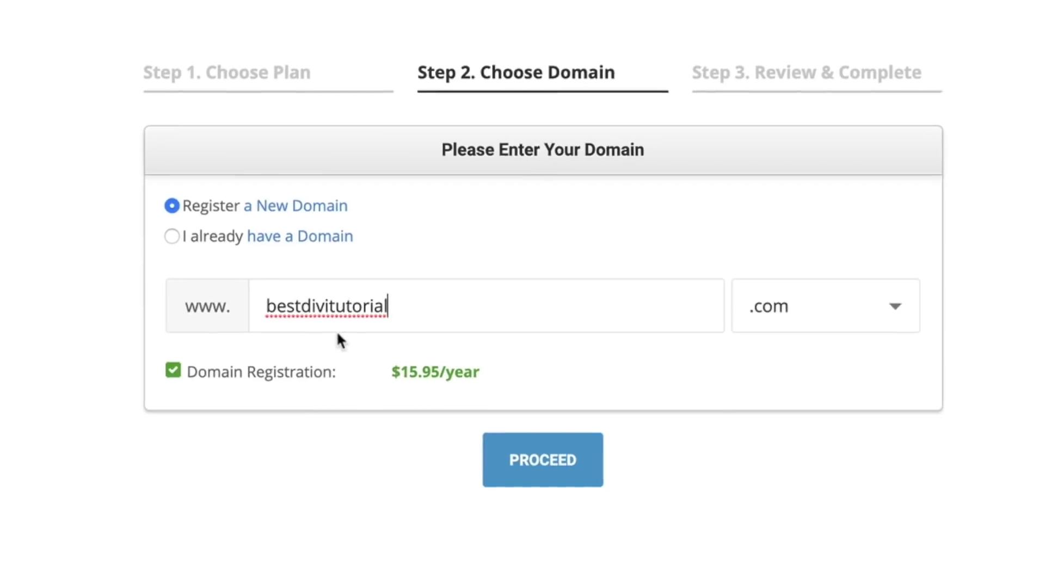
pyautogui.click(550, 468)
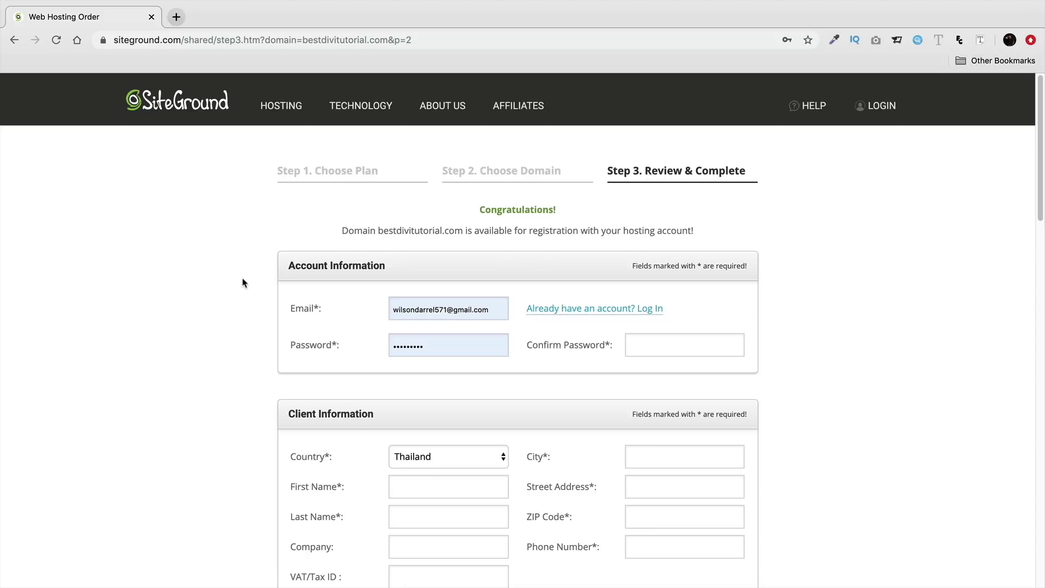
pyautogui.scroll(-3, 244, 283)
pyautogui.moveTo(395, 176); pyautogui.dragTo(278, 171)
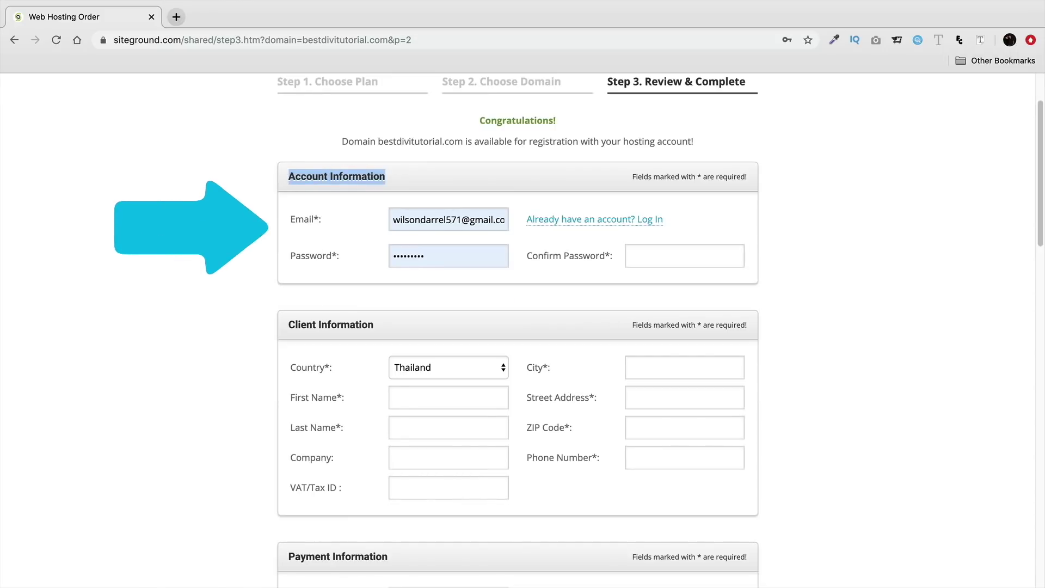
pyautogui.scroll(-3, 277, 171)
pyautogui.moveTo(380, 233); pyautogui.dragTo(280, 233)
pyautogui.scroll(-1, 278, 261)
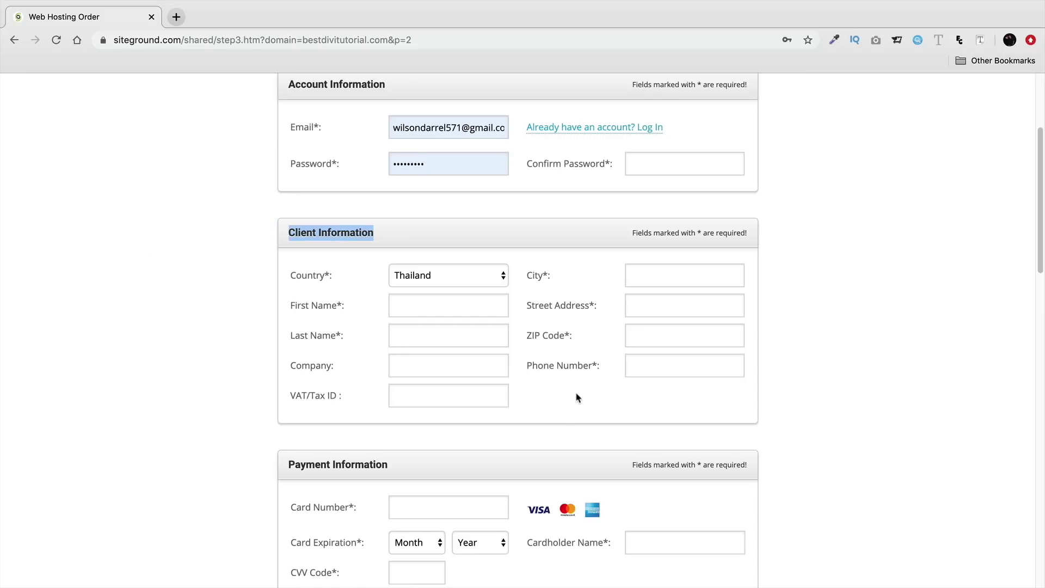
pyautogui.click(478, 277)
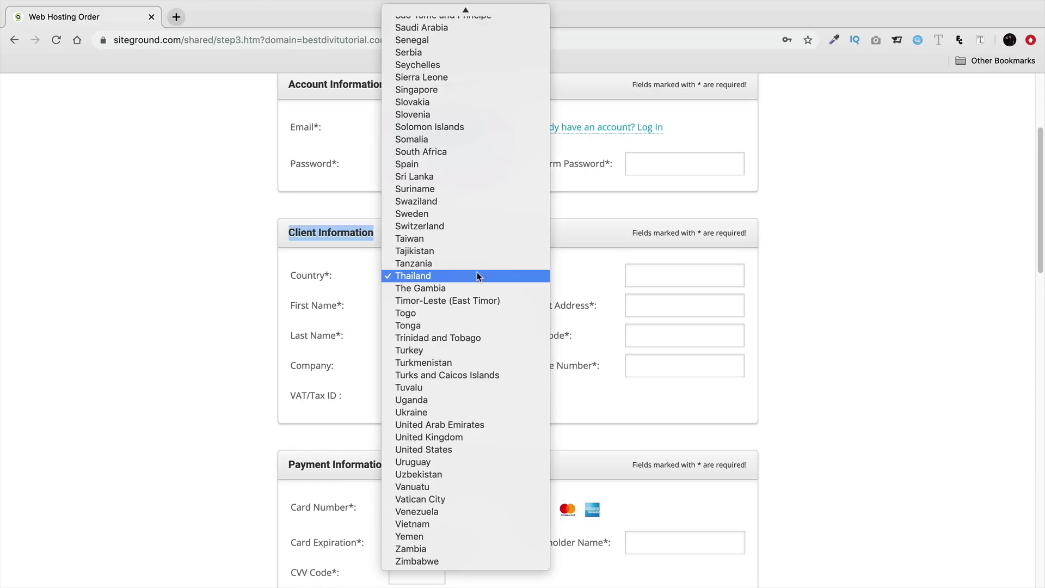
pyautogui.click(478, 276)
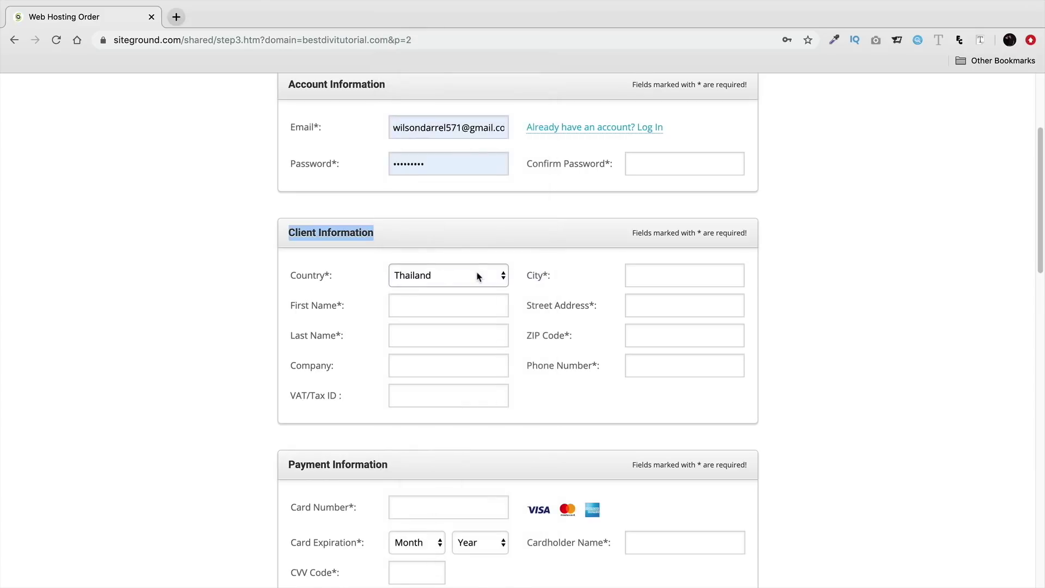
pyautogui.click(164, 290)
pyautogui.click(440, 279)
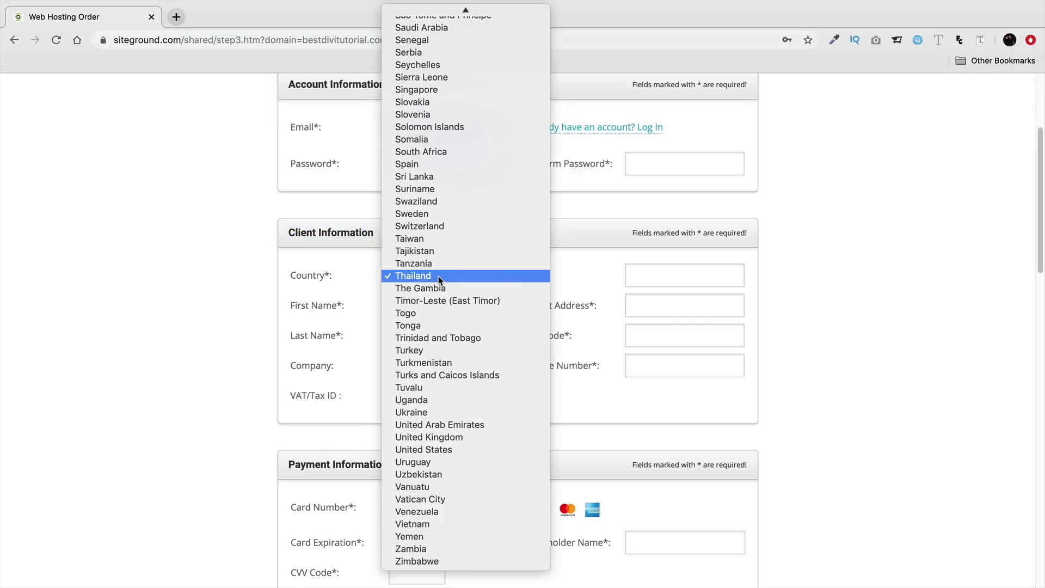
pyautogui.click(236, 349)
pyautogui.scroll(-1, 236, 349)
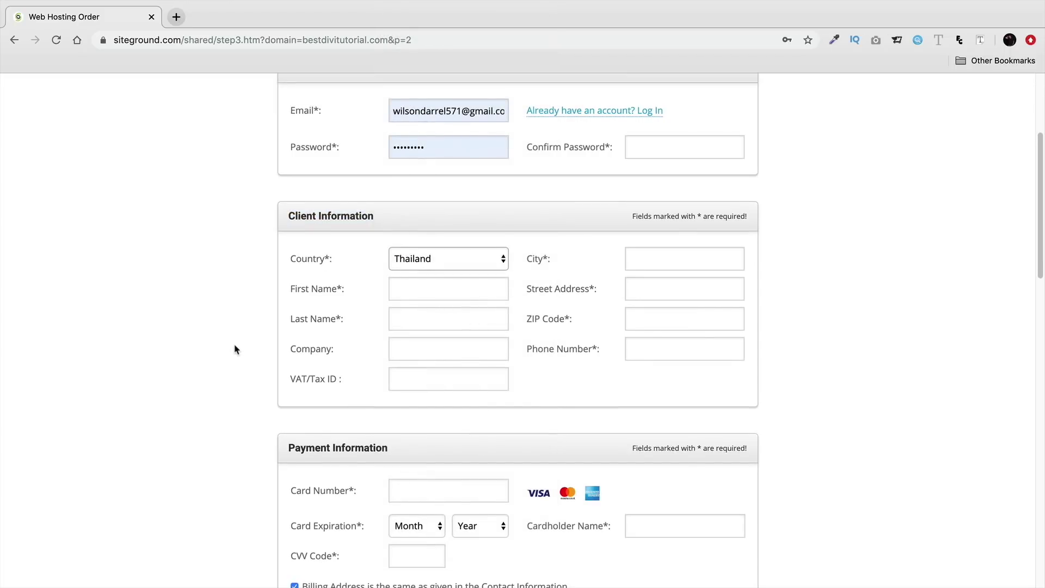
pyautogui.scroll(-3, 236, 349)
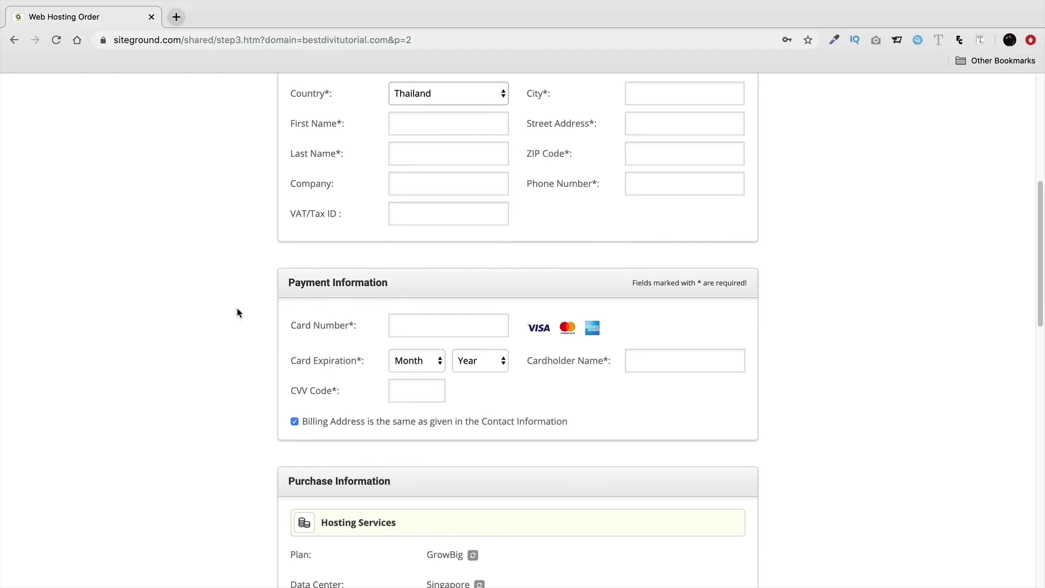
pyautogui.moveTo(390, 284); pyautogui.dragTo(282, 282)
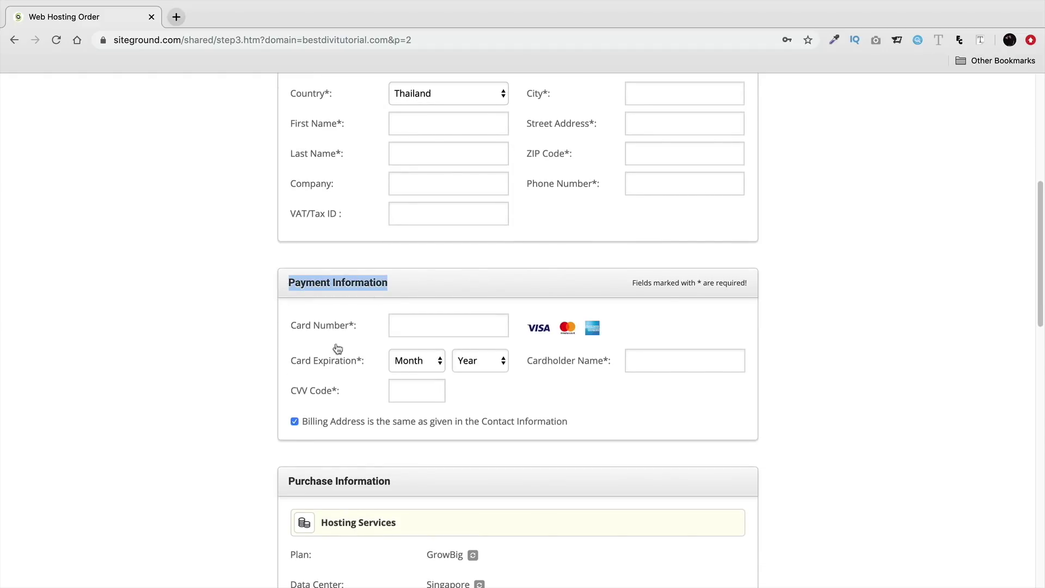
pyautogui.scroll(-1, 389, 336)
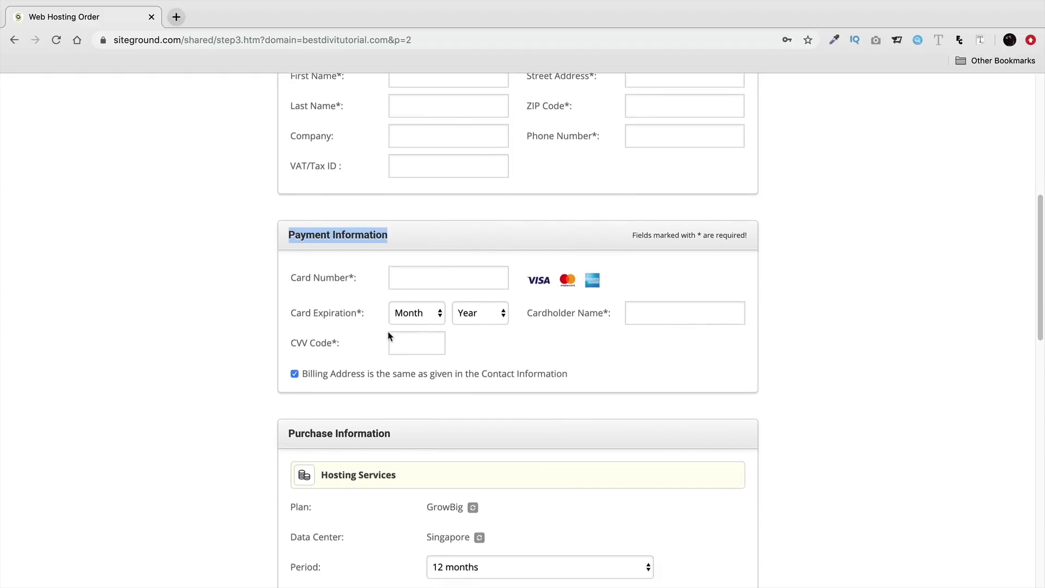
pyautogui.scroll(-4, 390, 336)
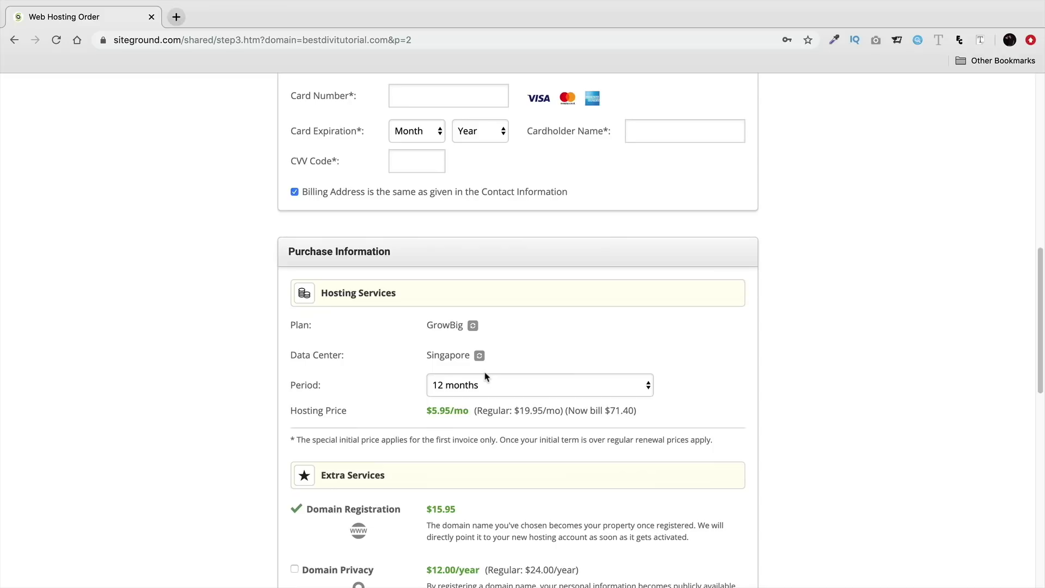
# Step: Add Domain Privacy to the hosting order
pyautogui.scroll(-5, 401, 346)
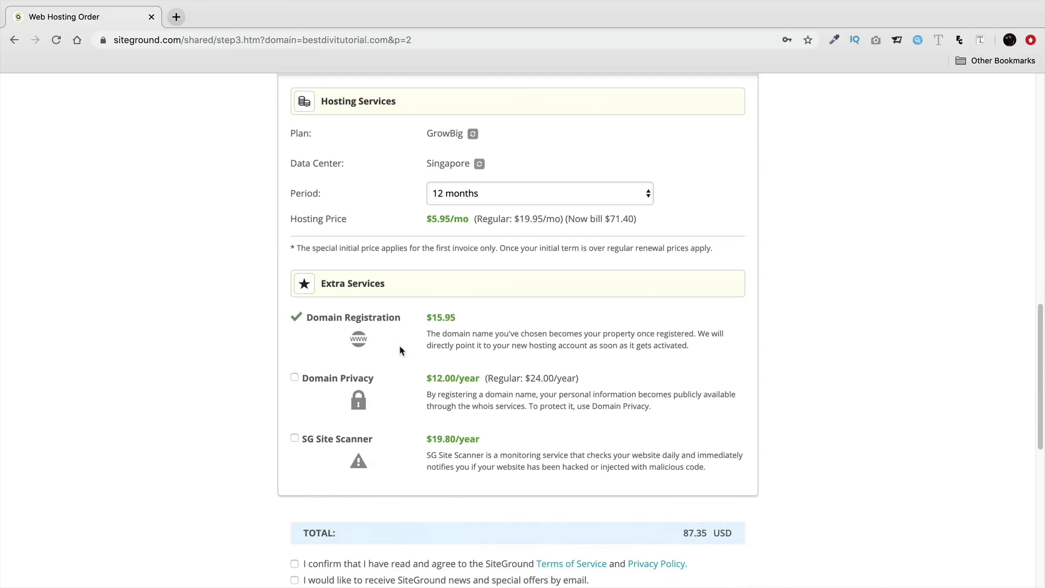
pyautogui.moveTo(378, 380); pyautogui.dragTo(305, 379)
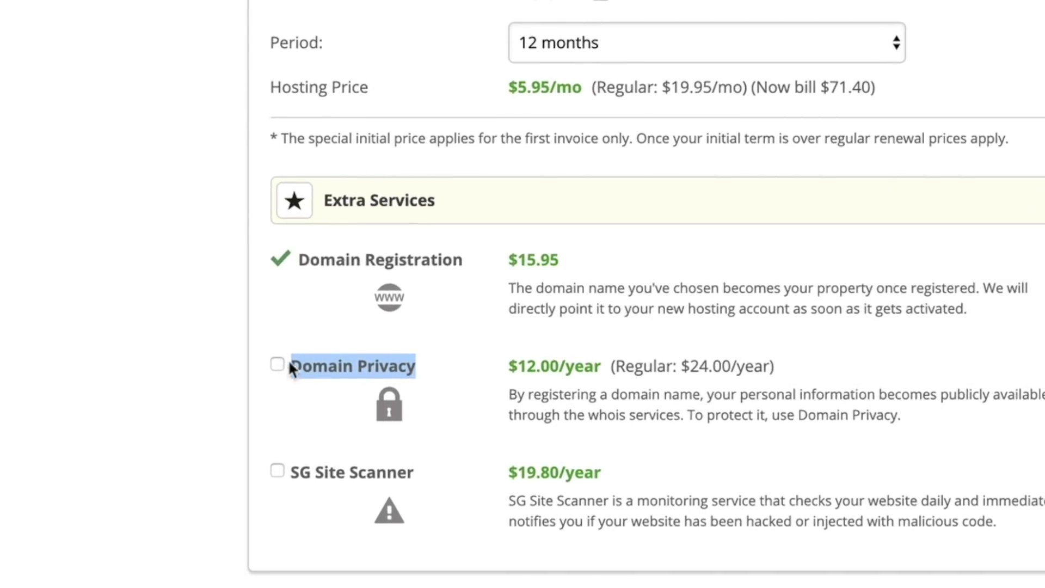
pyautogui.tripleClick(534, 370)
pyautogui.click(539, 369)
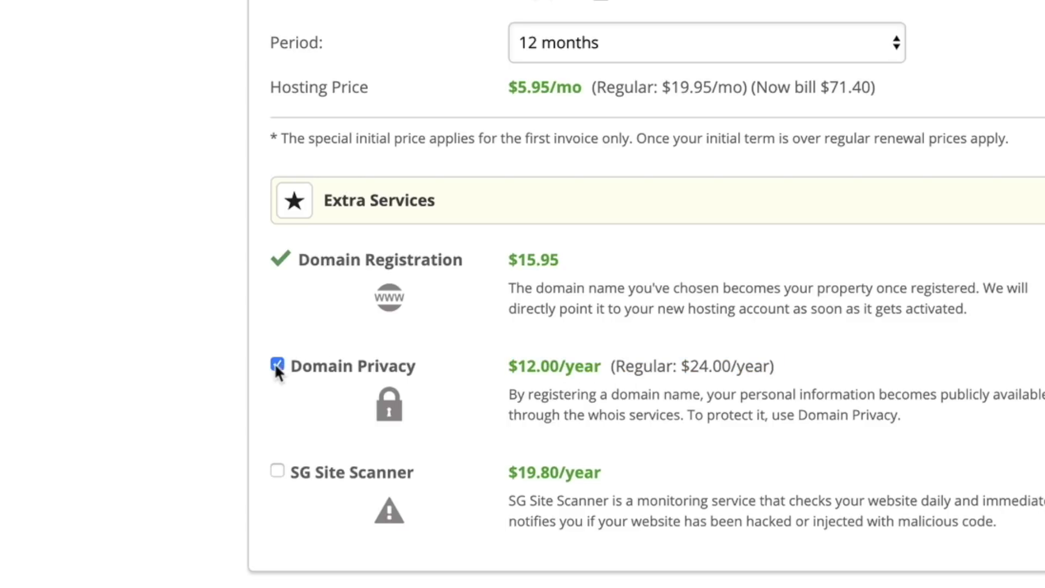
# Step: Agree to the terms, reviewing the Terms of Service and Privacy Policy pages in new tabs
pyautogui.scroll(-1, 208, 364)
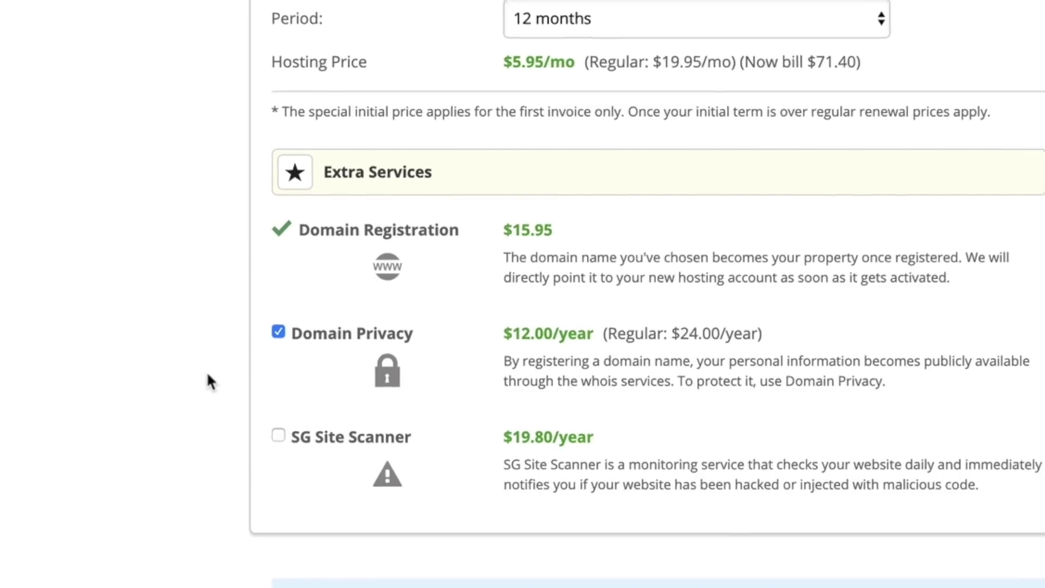
pyautogui.scroll(-3, 228, 368)
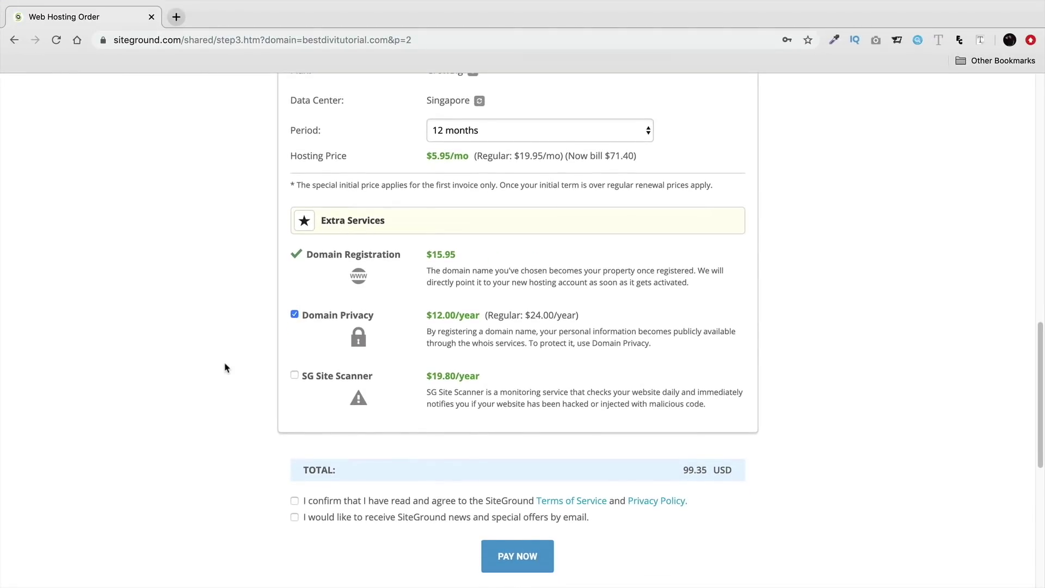
pyautogui.scroll(-1, 219, 351)
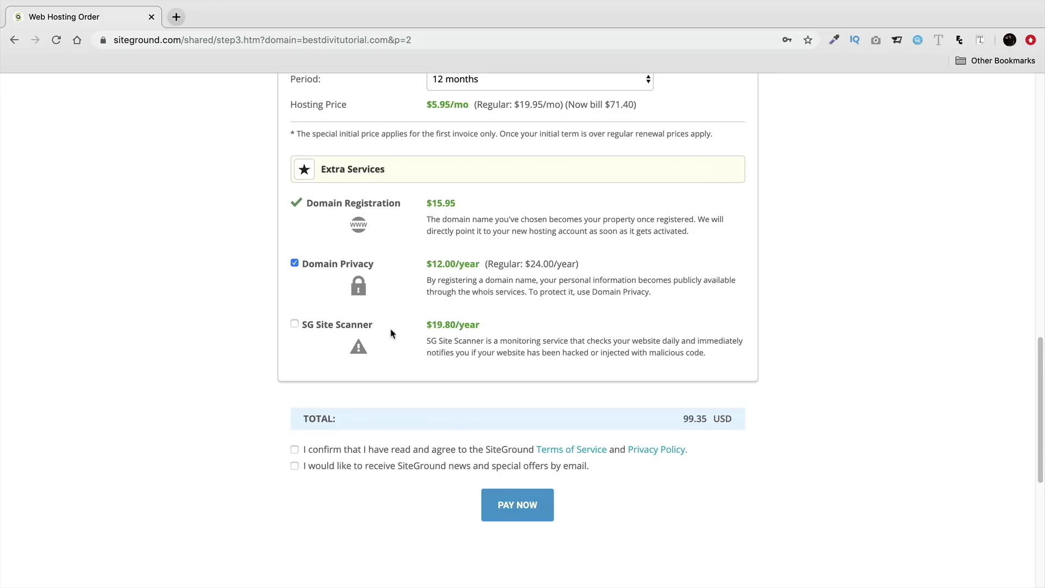
pyautogui.scroll(-2, 391, 327)
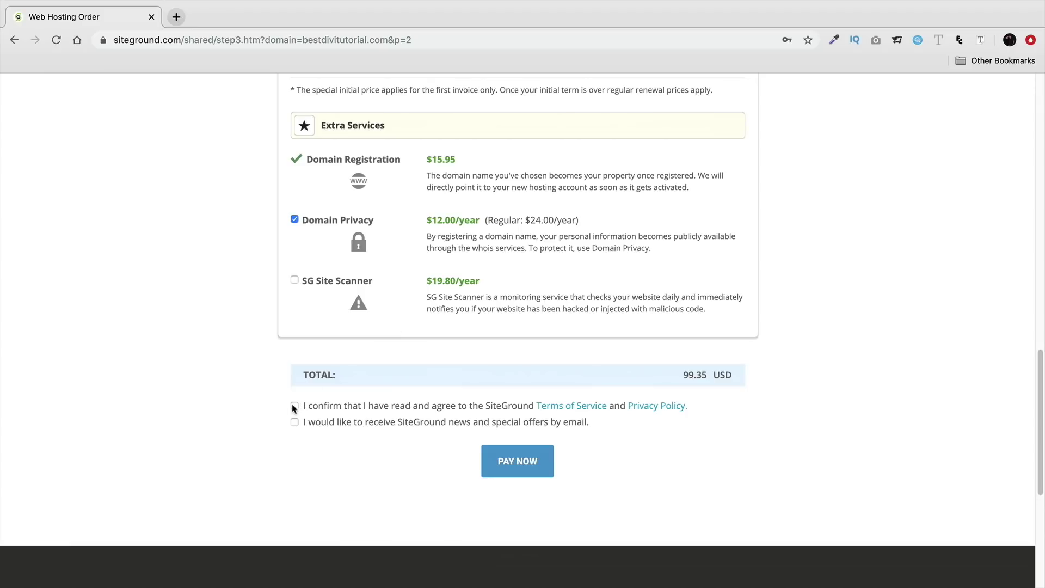
pyautogui.click(294, 407)
pyautogui.click(544, 406)
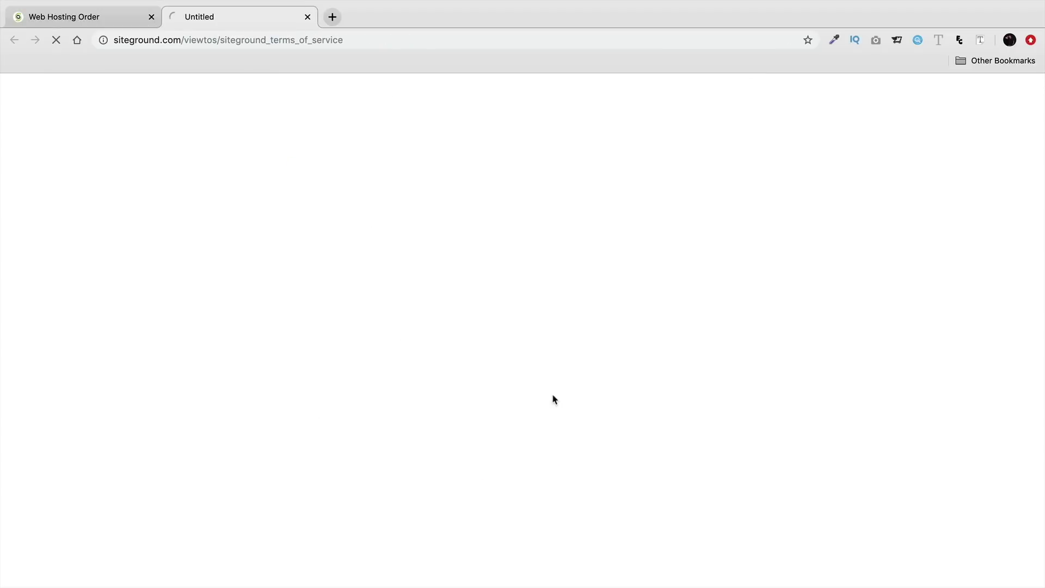
pyautogui.click(125, 17)
pyautogui.click(684, 407)
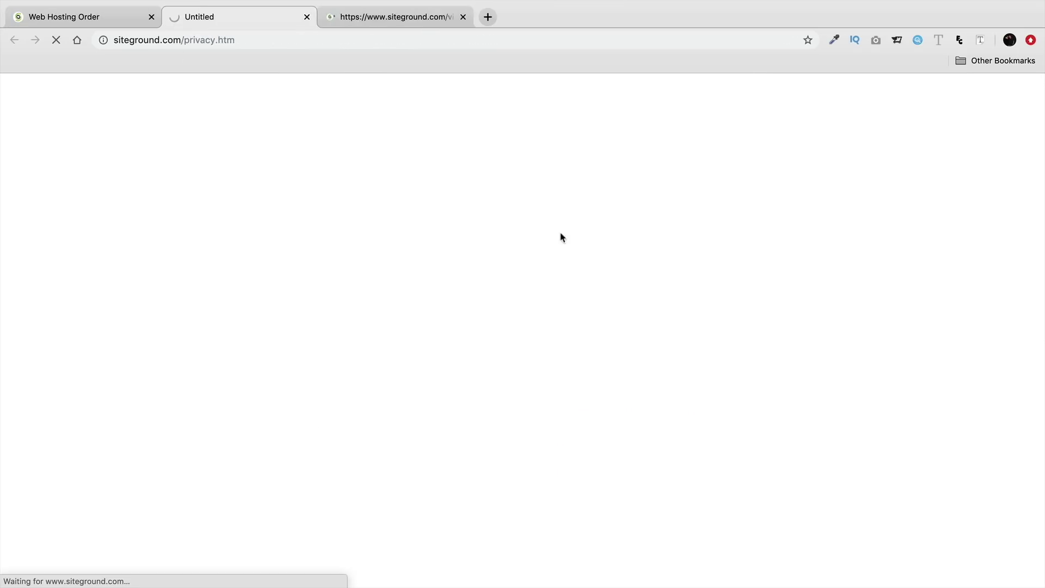
pyautogui.click(397, 26)
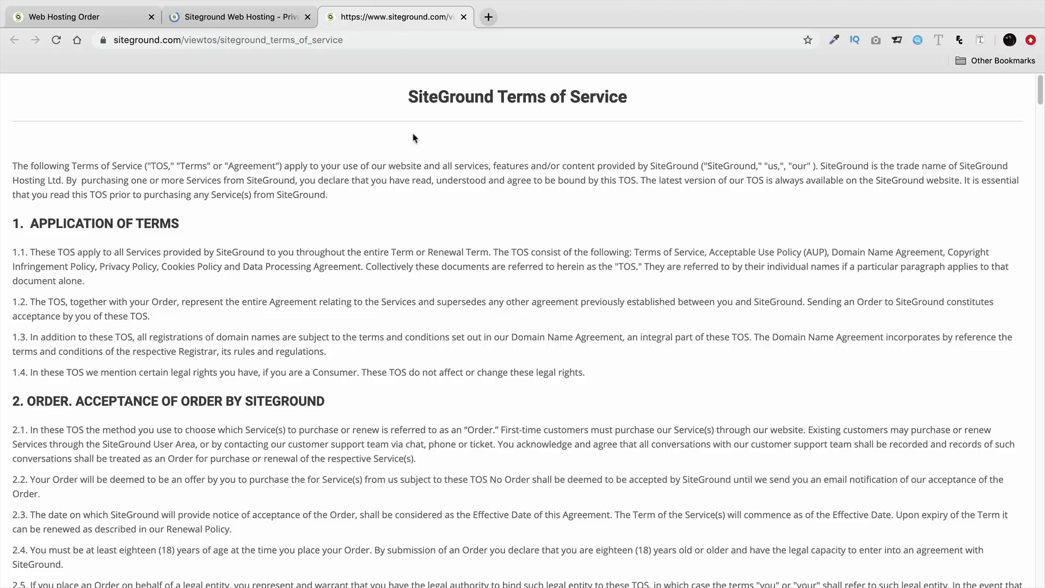
pyautogui.click(251, 22)
pyautogui.click(112, 16)
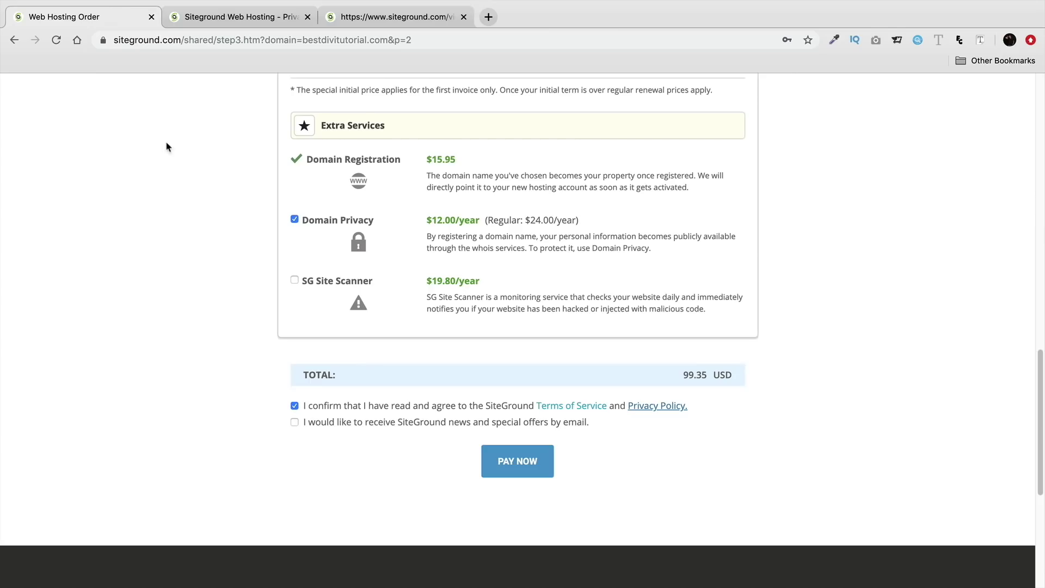
# Step: Leave SiteGround news and offers declined and submit the payment with PAY NOW
pyautogui.click(295, 422)
pyautogui.click(294, 422)
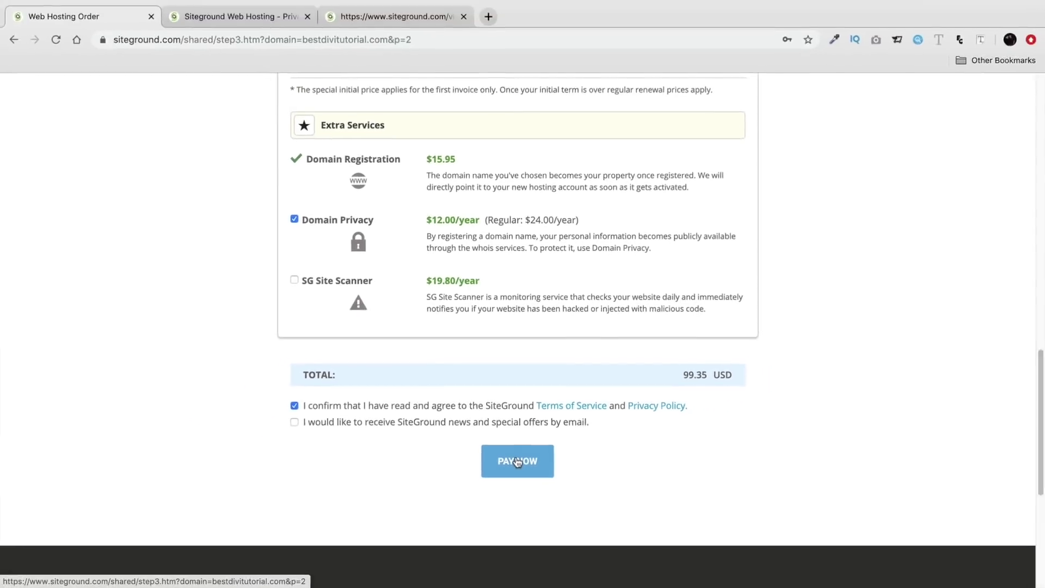
pyautogui.click(515, 456)
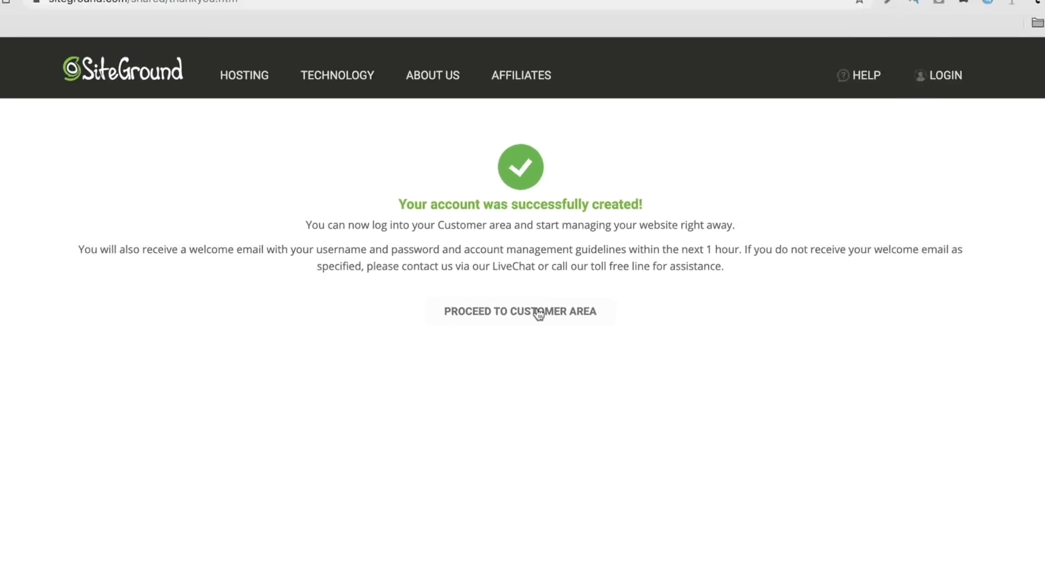
# Step: Enter the SiteGround customer area and start Set Up Site for bestdivitutorial.com
pyautogui.click(538, 314)
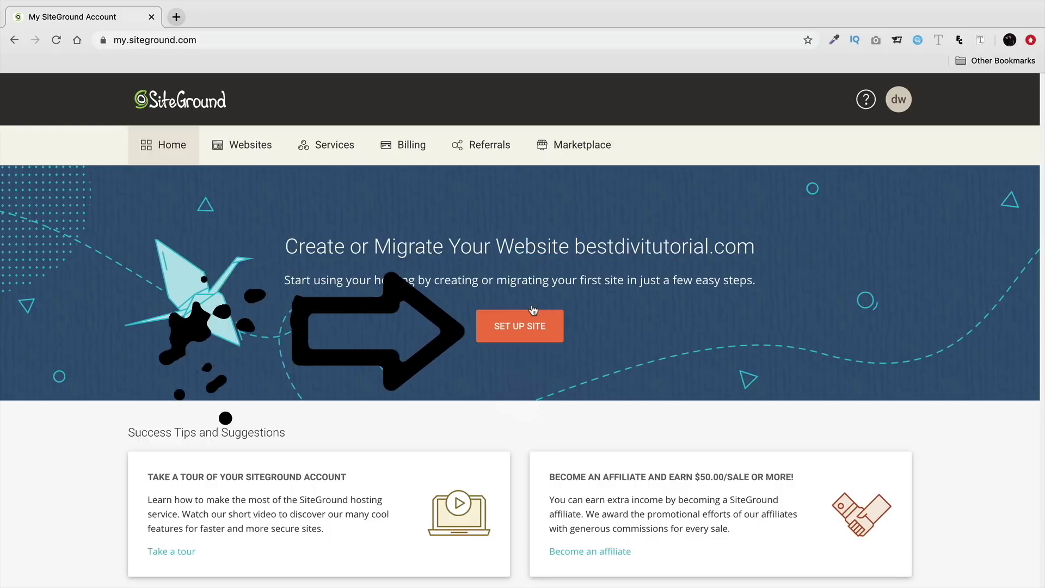
pyautogui.click(525, 333)
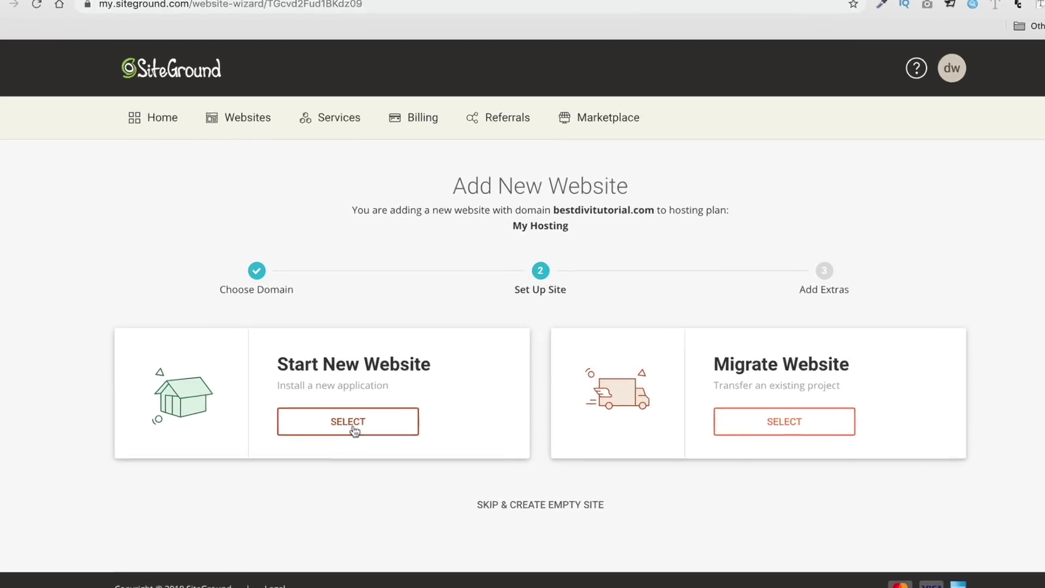
# Step: Start bestdivitutorial.com as a new WordPress site with a login email and password, skipping extras
pyautogui.click(354, 430)
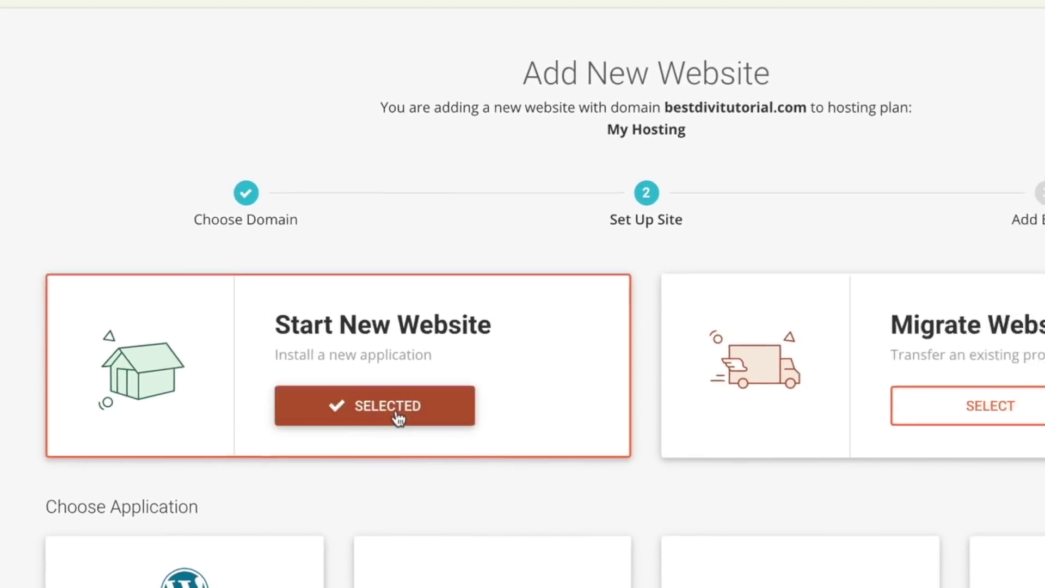
pyautogui.scroll(-3, 372, 397)
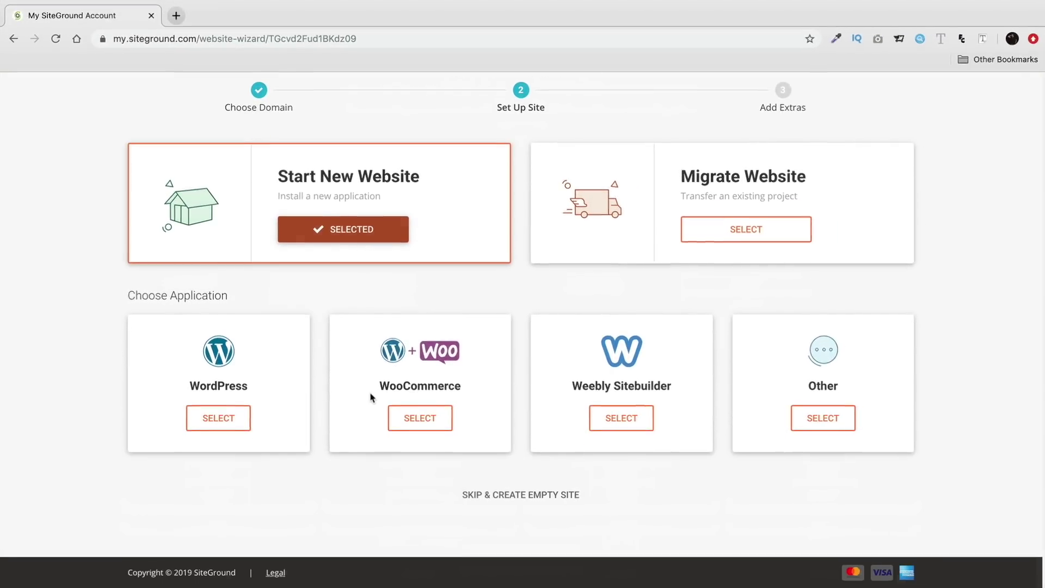
pyautogui.click(222, 427)
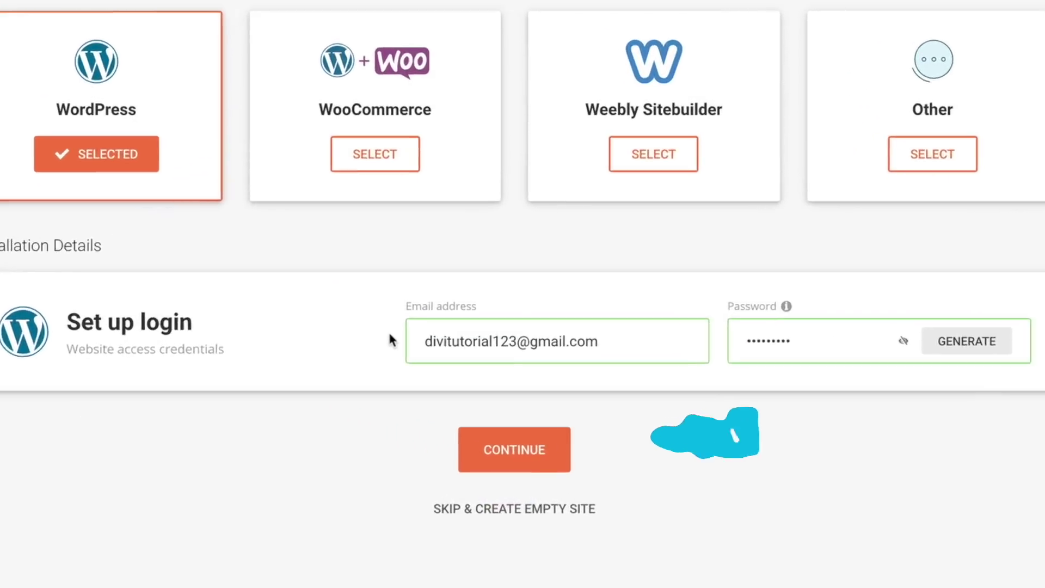
pyautogui.click(516, 448)
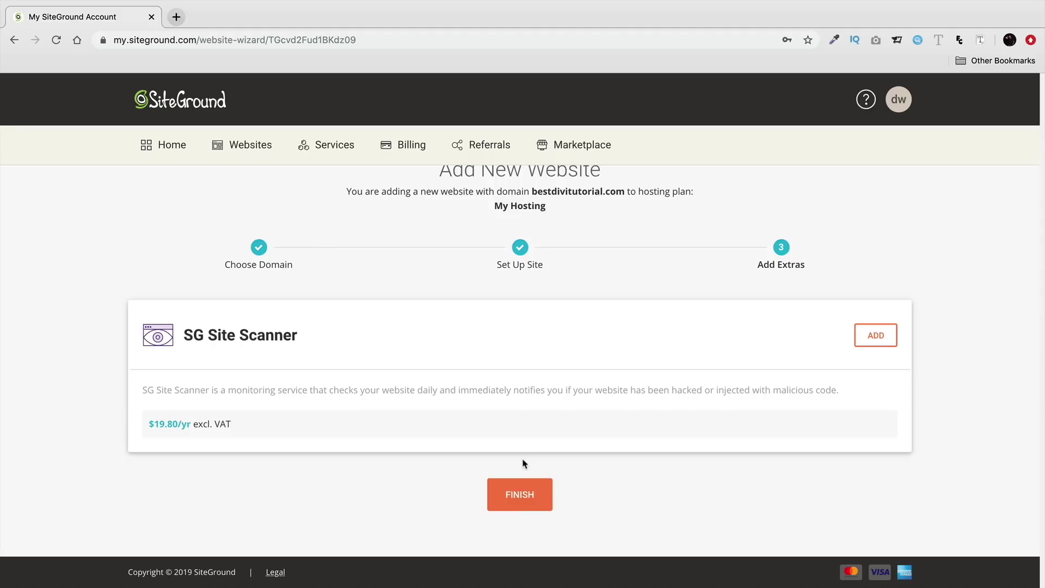
pyautogui.click(521, 498)
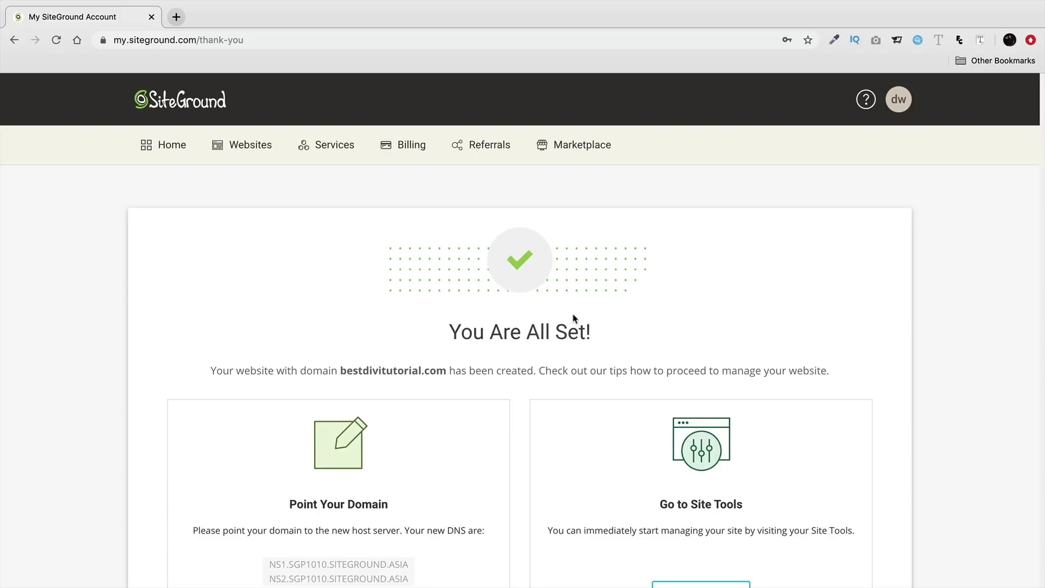
pyautogui.scroll(-3, 572, 318)
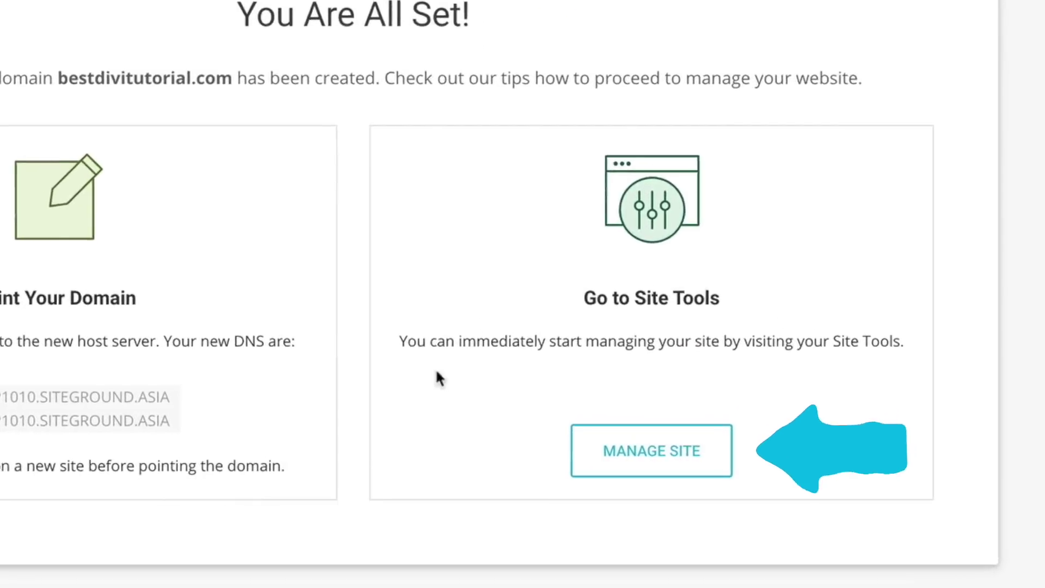
pyautogui.click(634, 453)
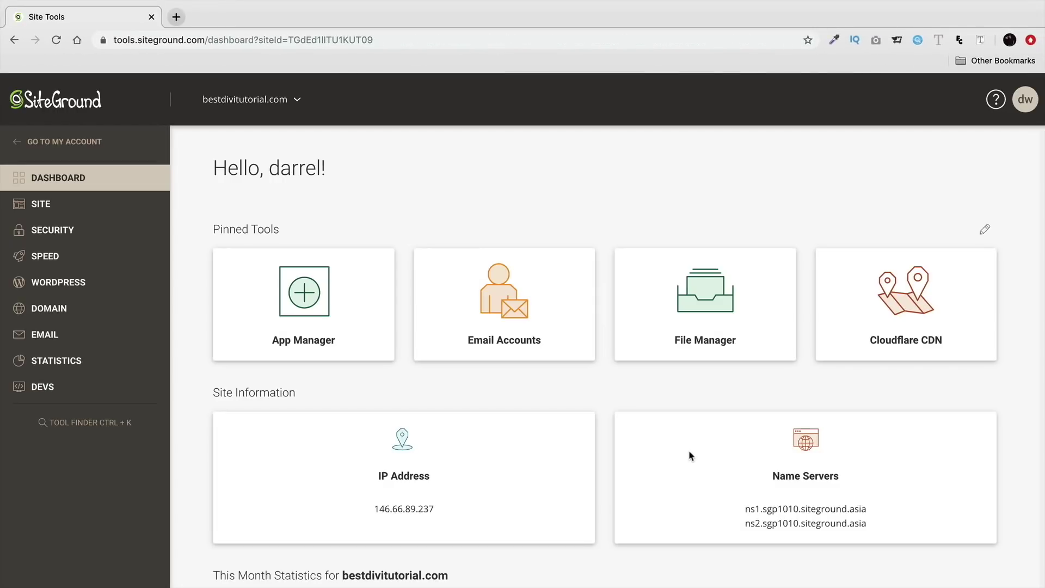
pyautogui.scroll(-2, 678, 427)
pyautogui.scroll(-1, 677, 418)
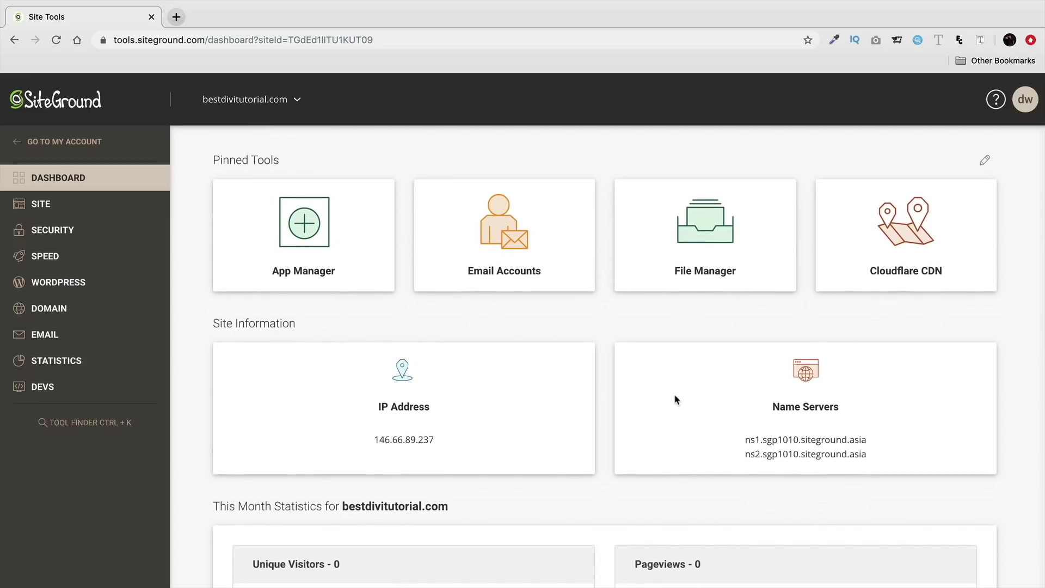
pyautogui.scroll(-4, 654, 311)
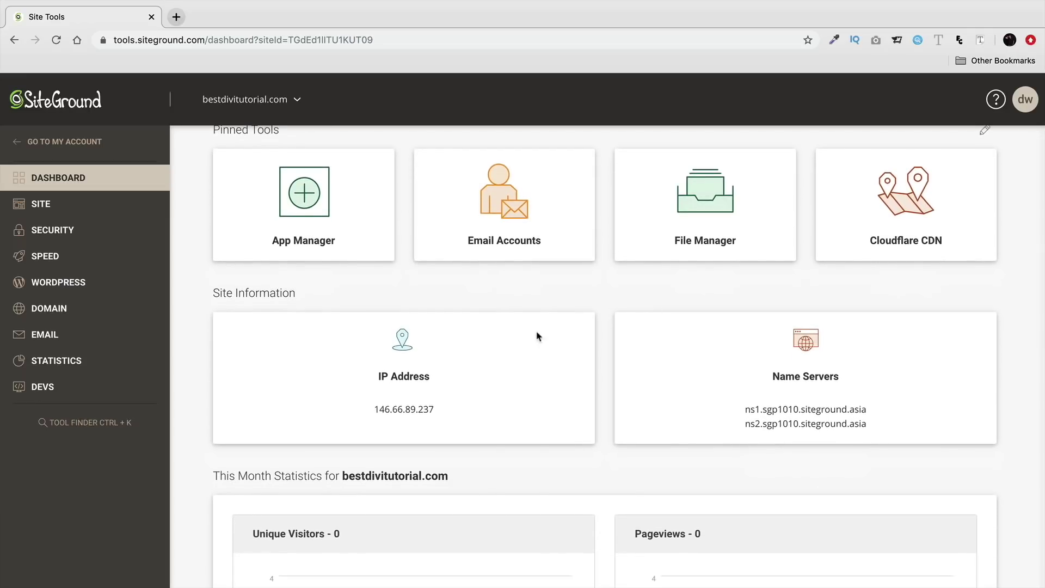
pyautogui.scroll(-5, 504, 322)
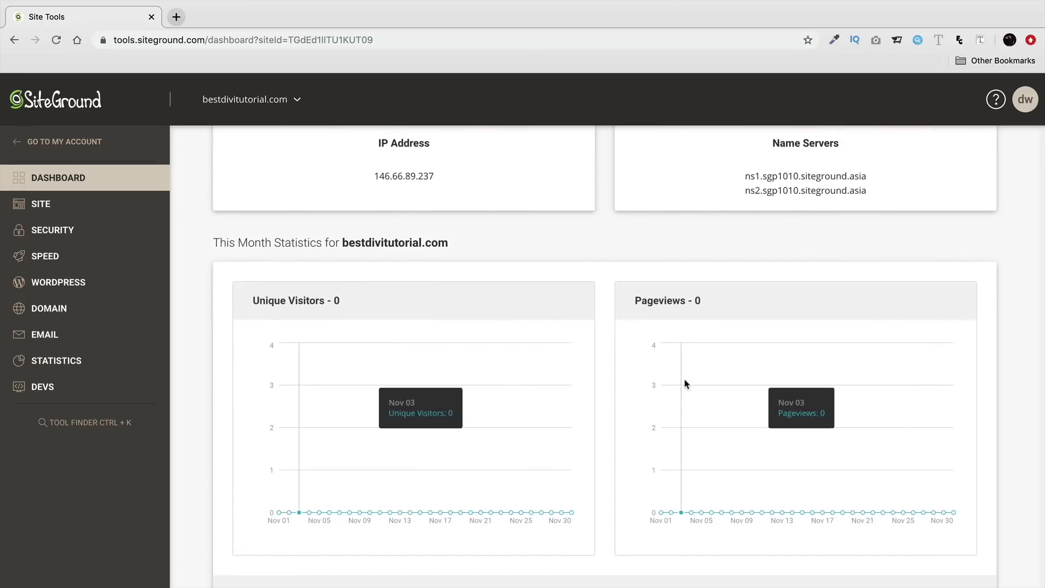
pyautogui.scroll(-2, 684, 383)
pyautogui.scroll(14, 643, 329)
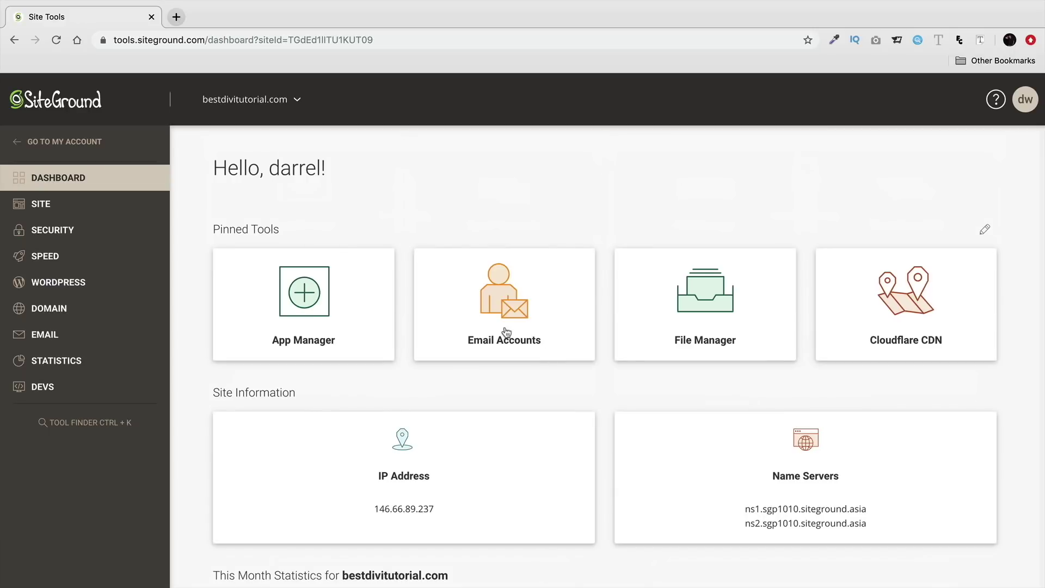
# Step: Log in to bestdivitutorial.com's admin from WordPress Install & Manage's Manage Installations list
pyautogui.click(60, 287)
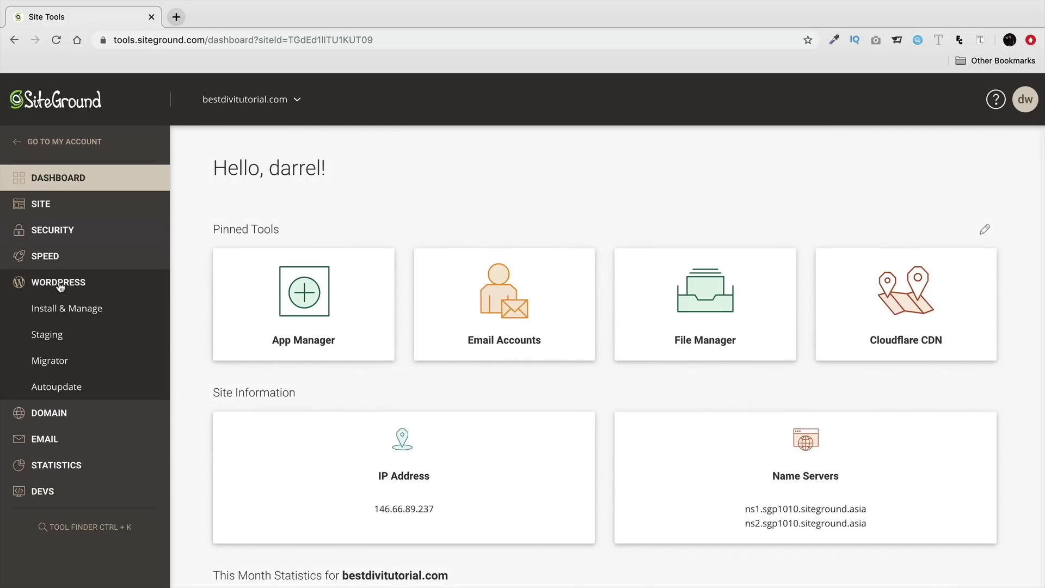
pyautogui.click(62, 311)
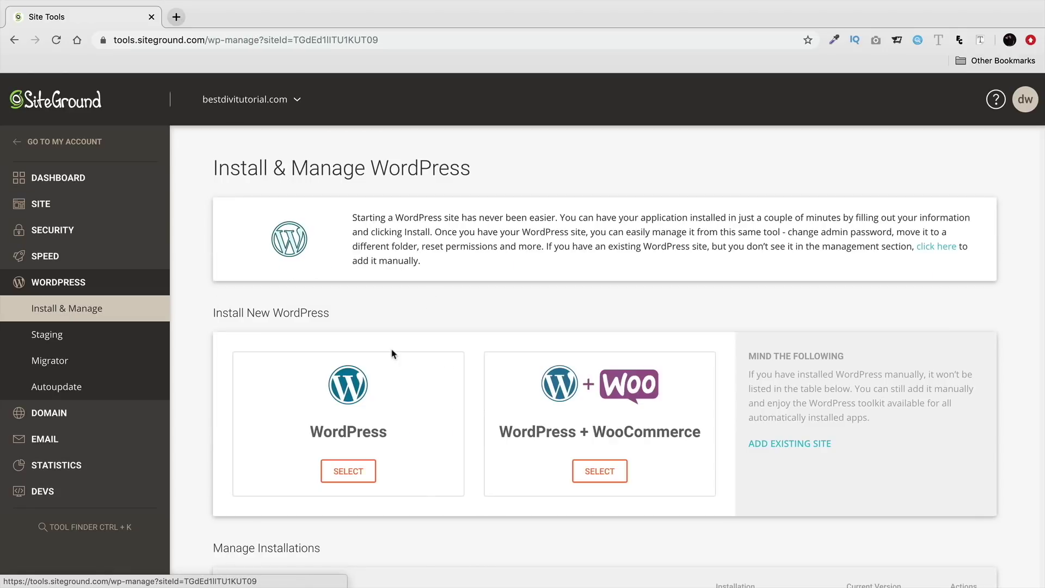
pyautogui.scroll(-1, 482, 353)
pyautogui.scroll(-2, 482, 353)
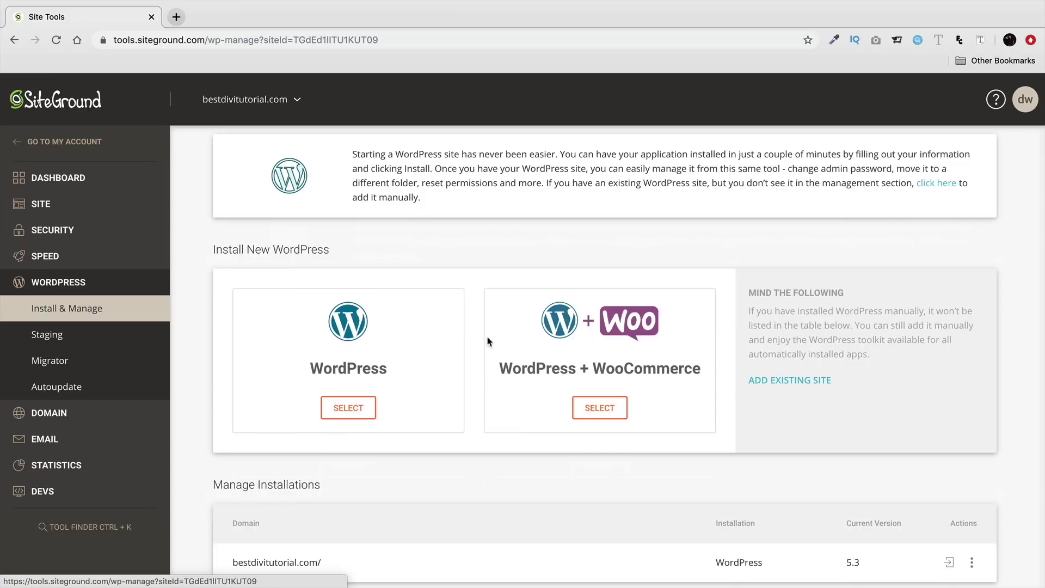
pyautogui.moveTo(282, 453); pyautogui.dragTo(212, 458)
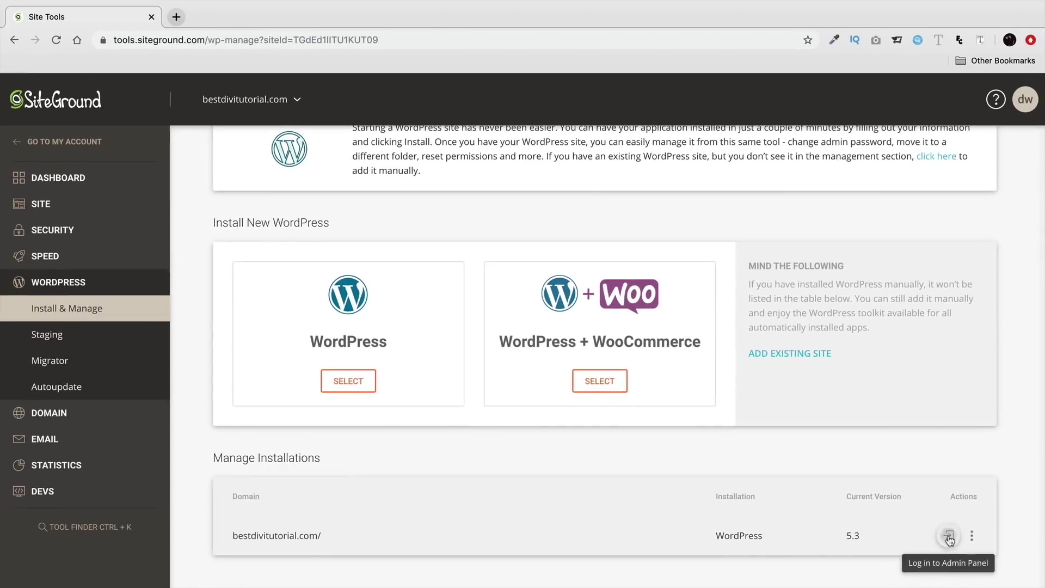
pyautogui.click(940, 532)
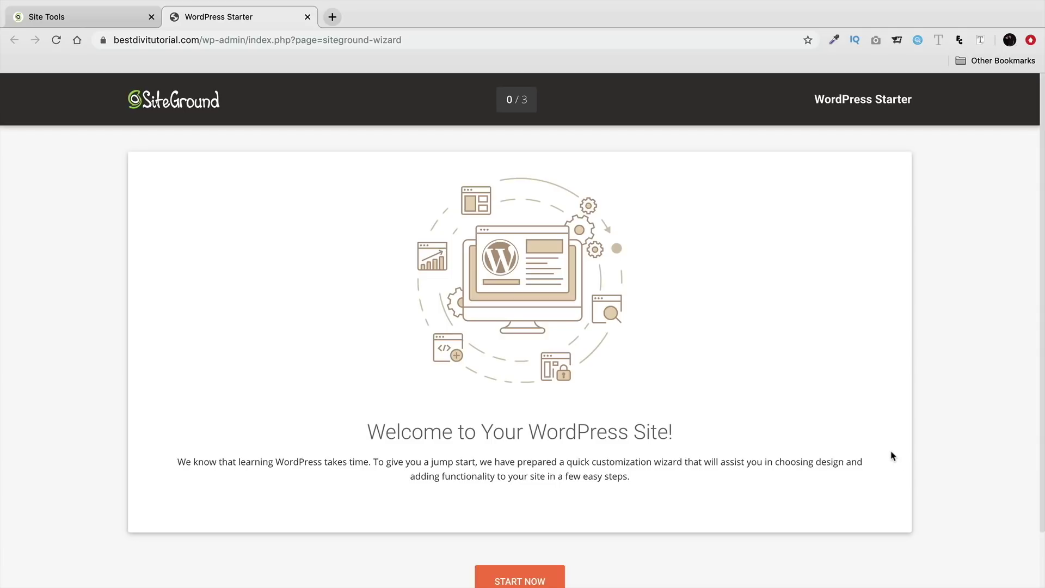
# Step: Exit the WordPress Starter welcome page to reach the Dashboard showing Twenty Twenty
pyautogui.scroll(-1, 855, 432)
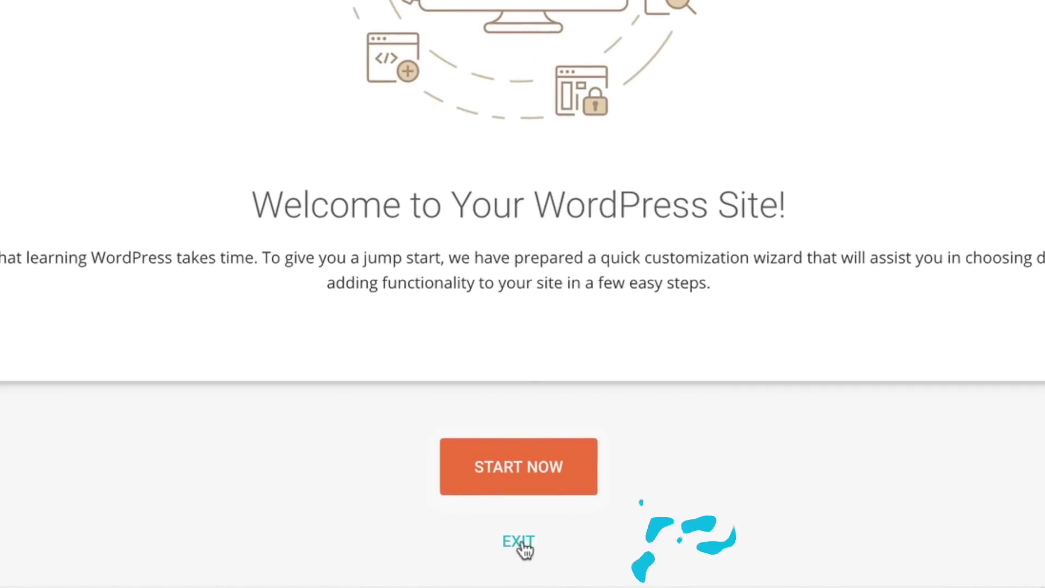
pyautogui.click(522, 545)
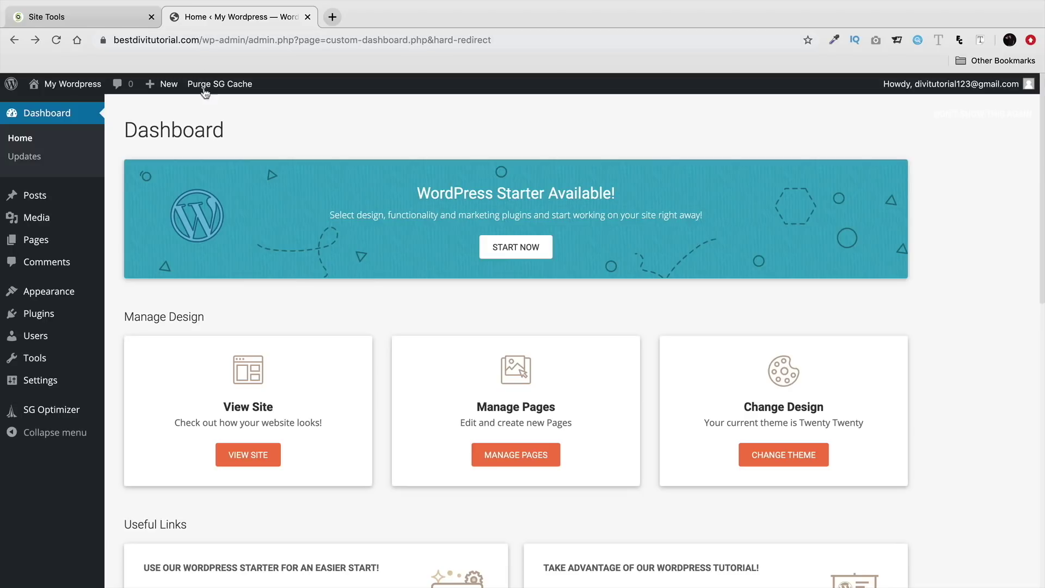
# Step: Visit the live My Wordpress front page and look over its default widgets
pyautogui.moveTo(70, 86)
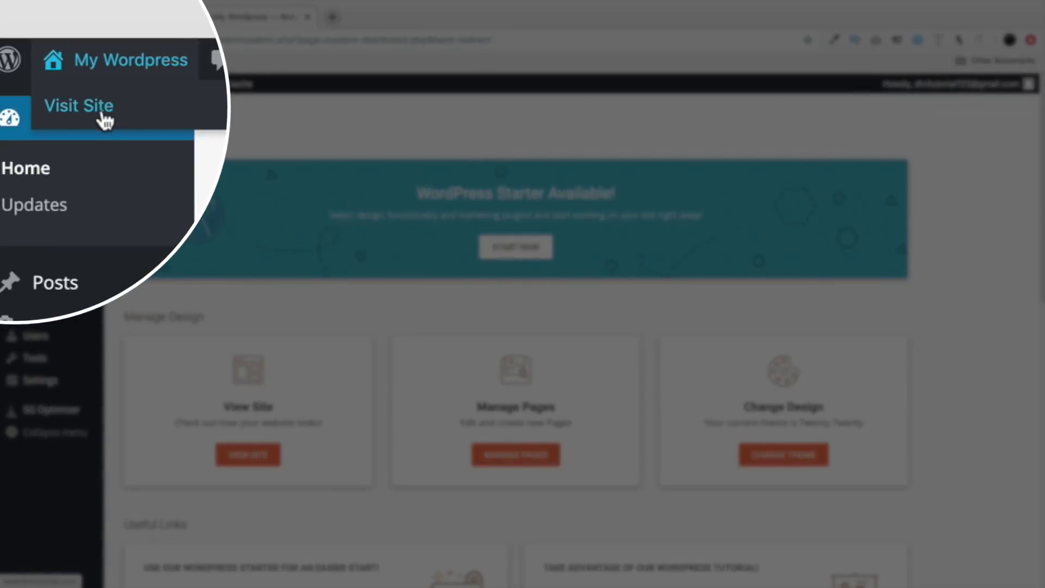
pyautogui.click(59, 109)
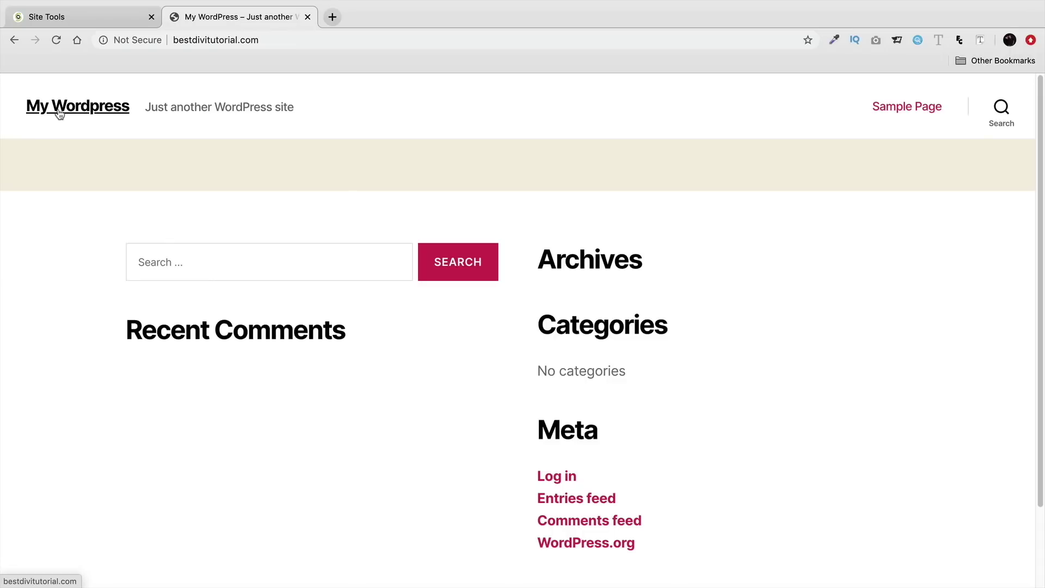
pyautogui.scroll(-3, 250, 210)
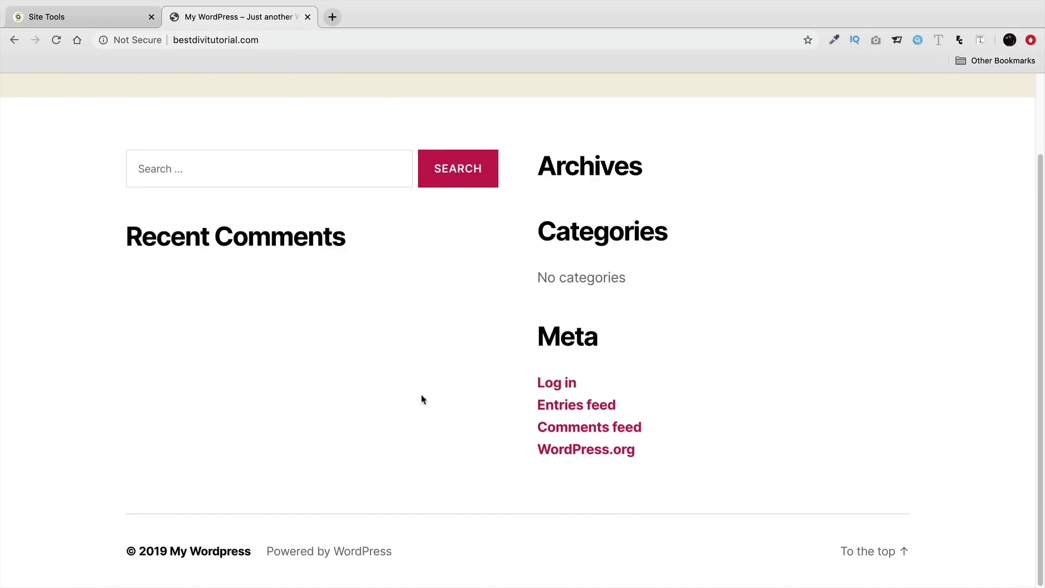
pyautogui.scroll(3, 354, 343)
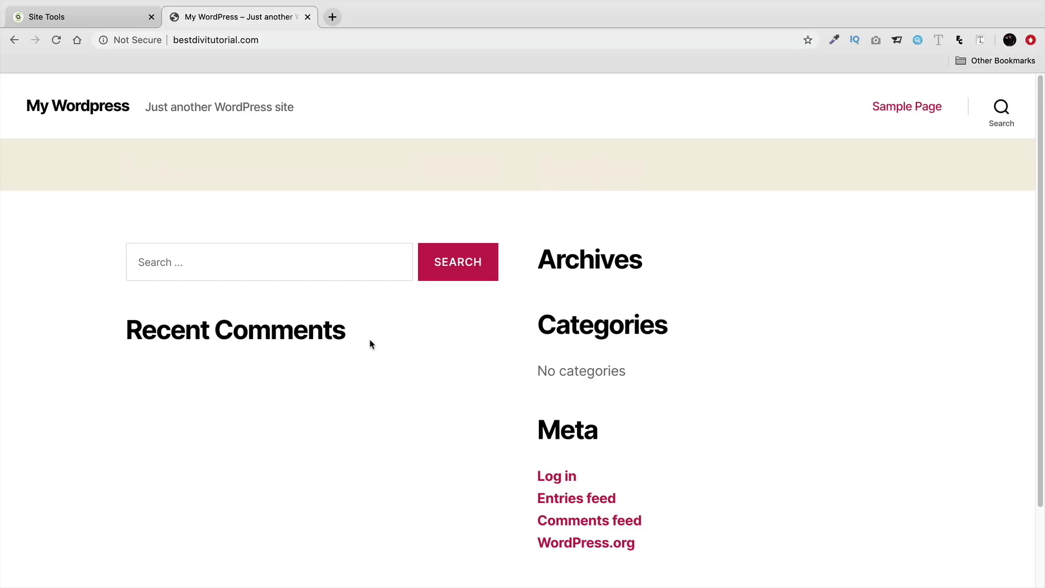
# Step: Append /wp-admin to the site address in the browser bar
pyautogui.click(271, 41)
pyautogui.click(271, 42)
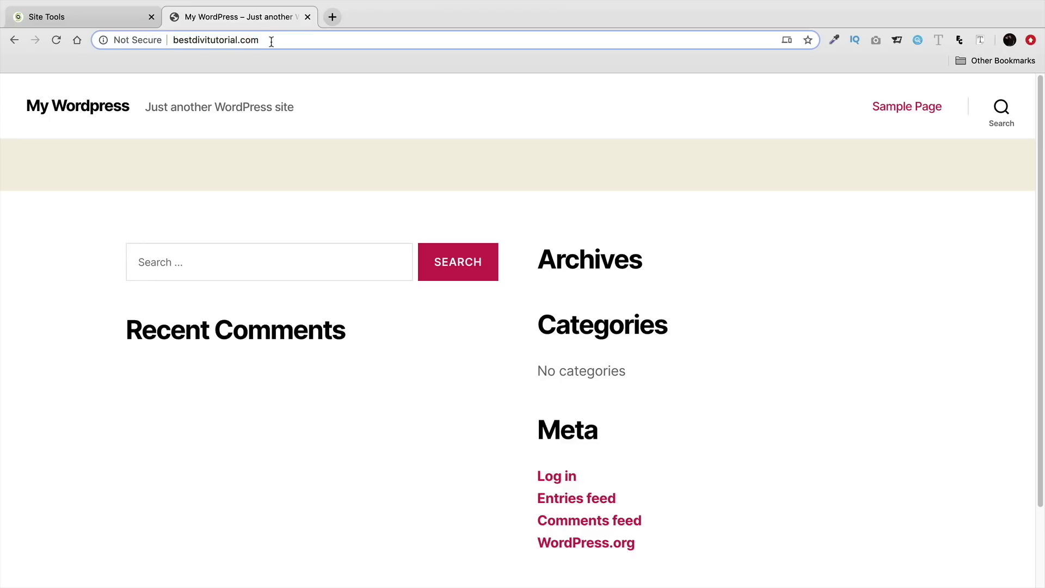
pyautogui.write('/wp-admin')
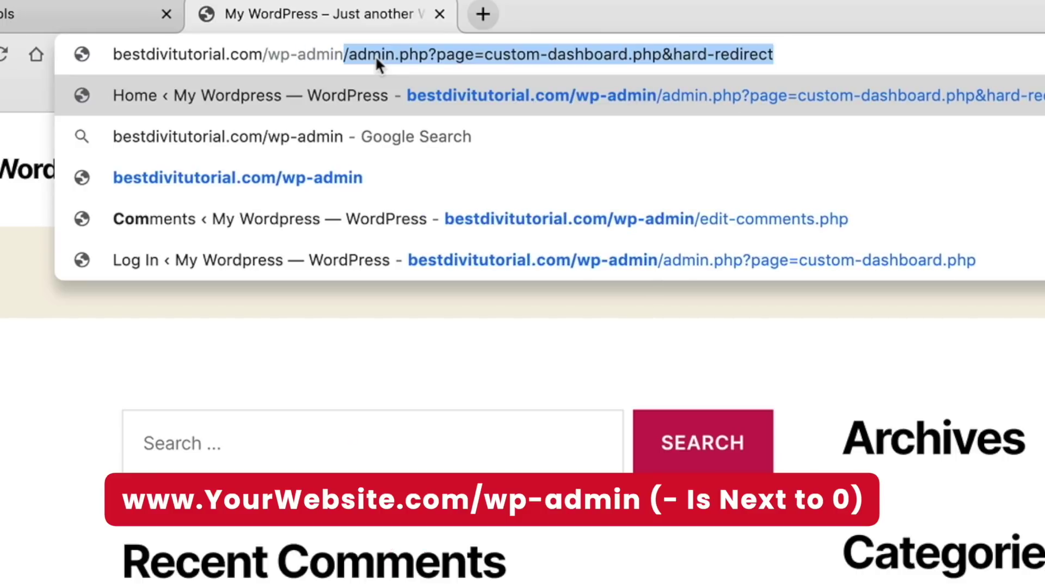
# Step: Load /wp-admin and sign in with the account email and password, Remember Me ticked
pyautogui.press('Delete')
pyautogui.press('Return')
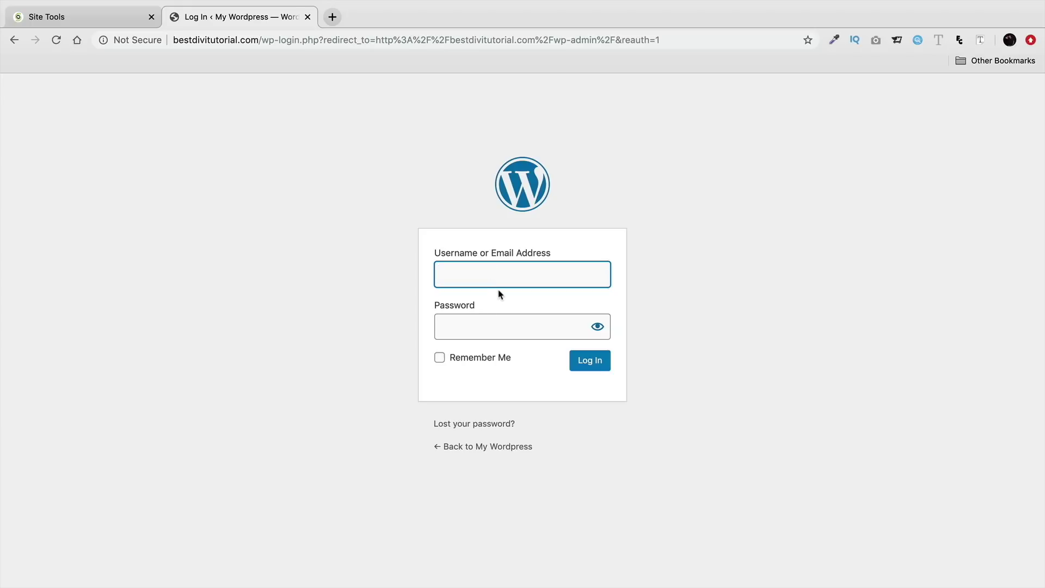
pyautogui.write('div')
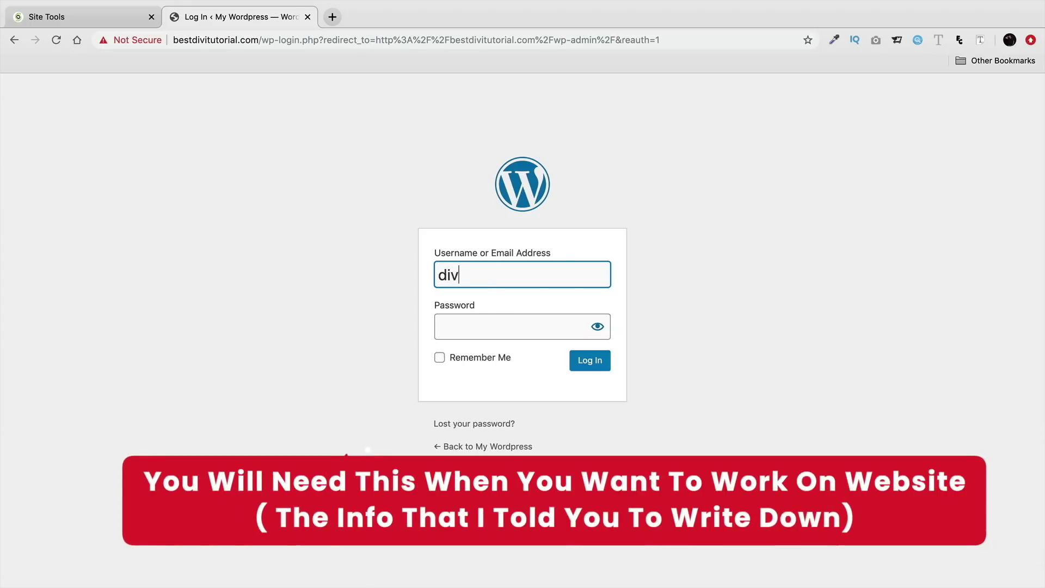
pyautogui.write('itutor')
pyautogui.press('BackSpace')
pyautogui.press('BackSpace')
pyautogui.press('BackSpace')
pyautogui.press('BackSpace')
pyautogui.press('BackSpace')
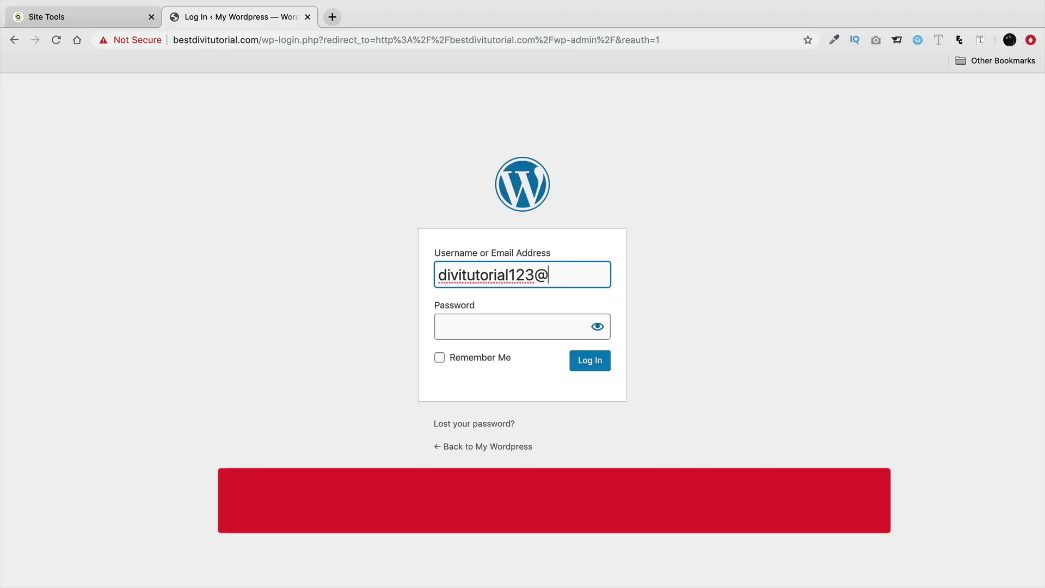
pyautogui.press('Tab')
pyautogui.write('••••••')
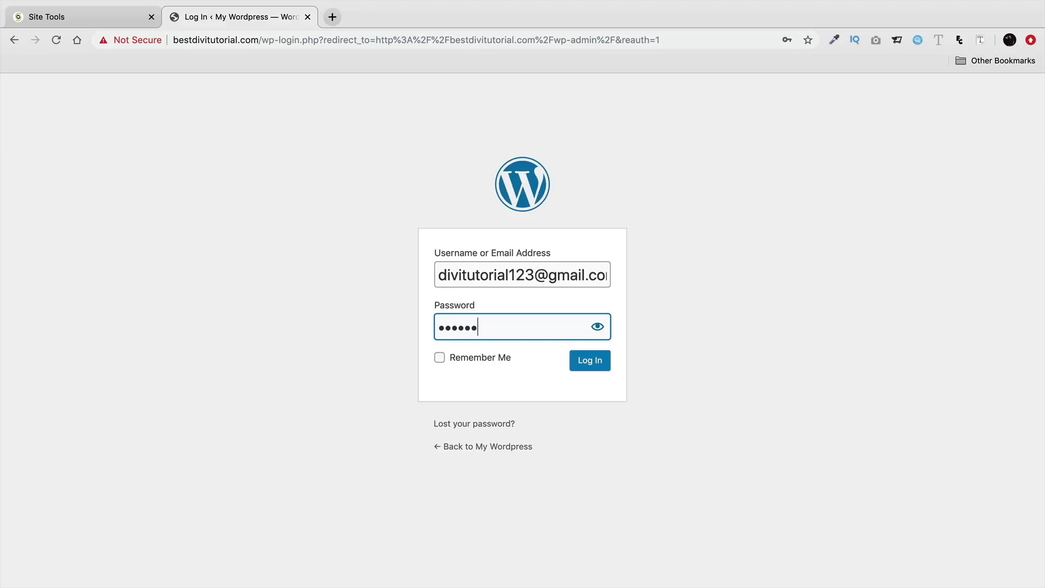
pyautogui.click(453, 361)
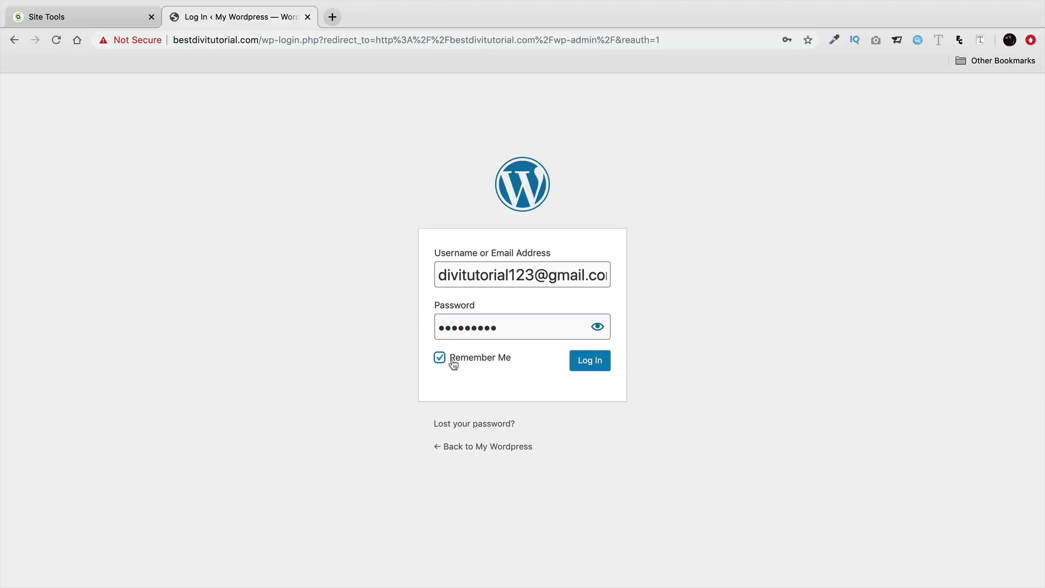
pyautogui.click(589, 362)
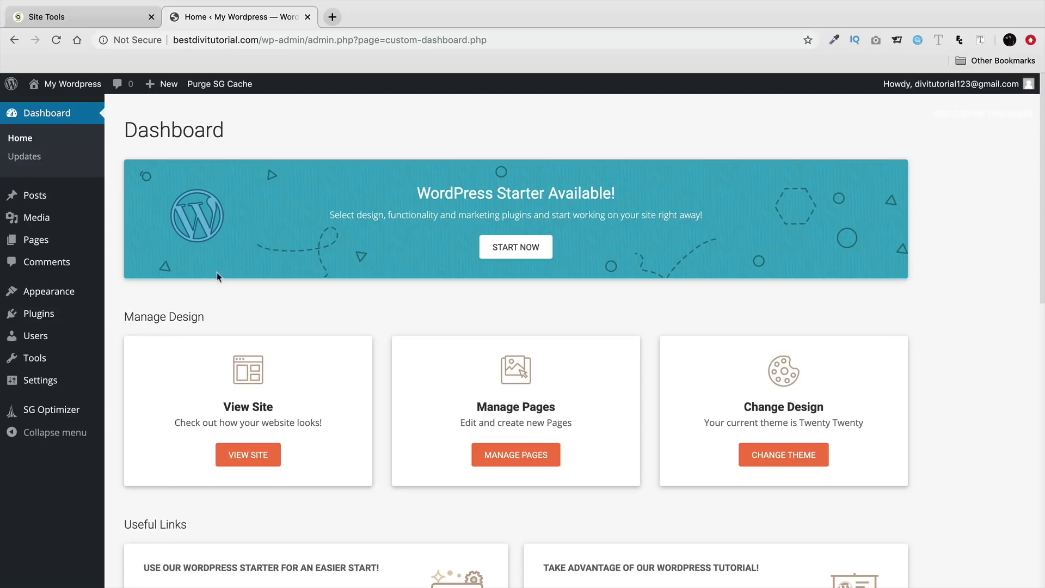
# Step: Deactivate WordPress Starter under Installed Plugins and return to the Dashboard
pyautogui.moveTo(63, 318)
pyautogui.click(134, 317)
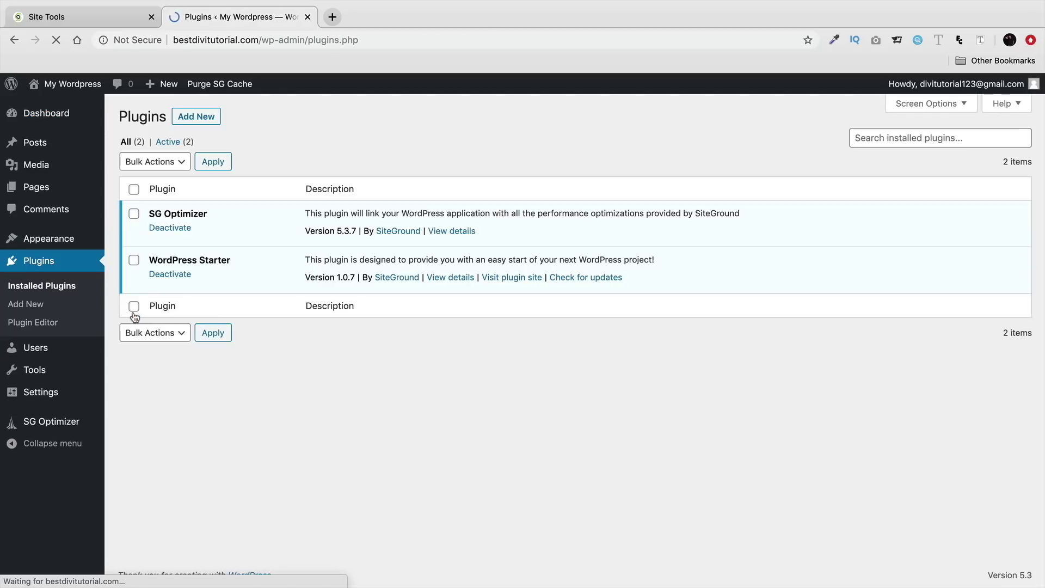
pyautogui.click(174, 278)
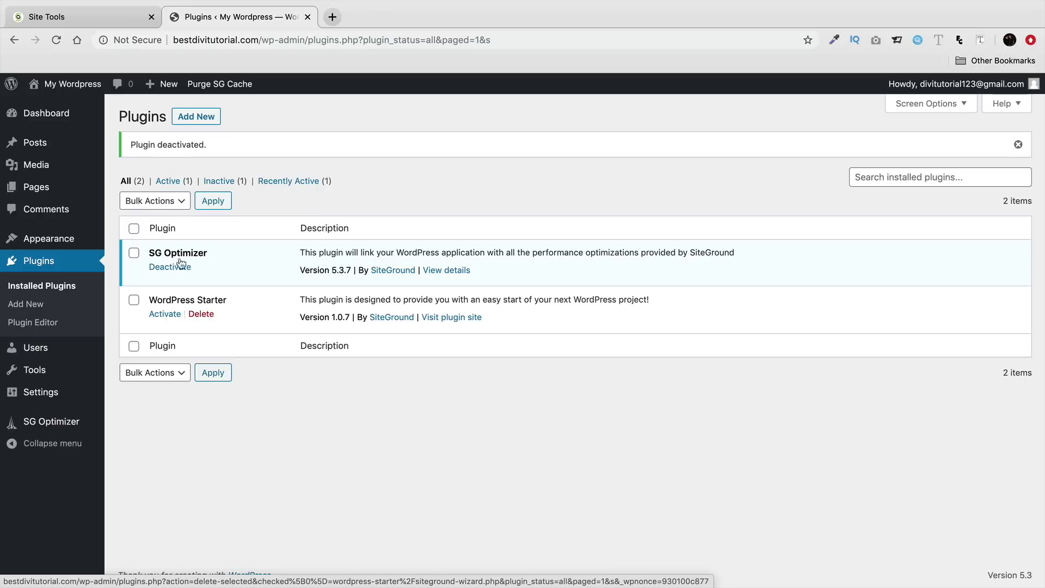
pyautogui.click(63, 118)
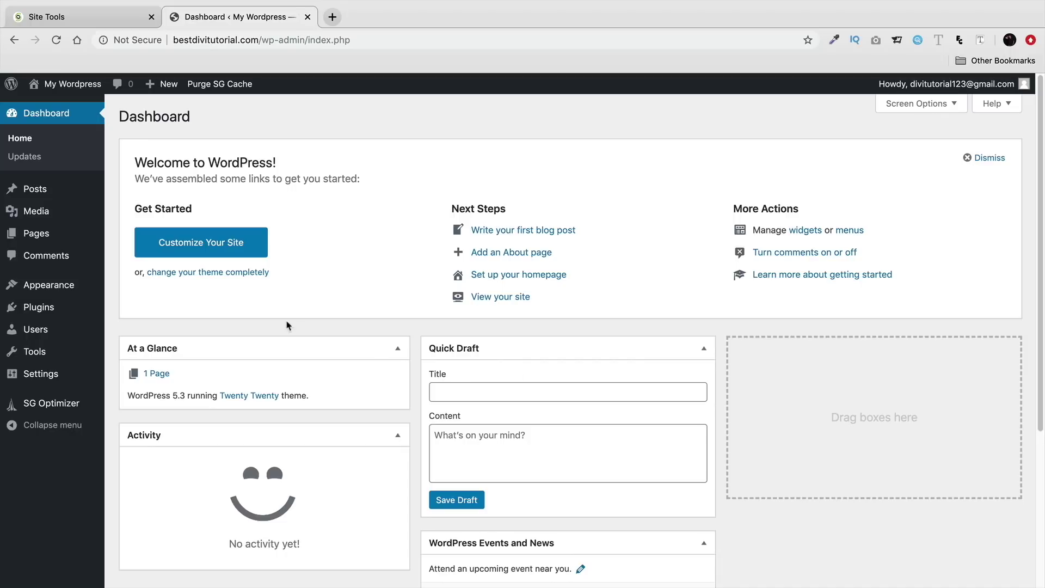
# Step: Open Your Profile and try several admin colour schemes, settling on Midnight
pyautogui.moveTo(58, 333)
pyautogui.click(138, 368)
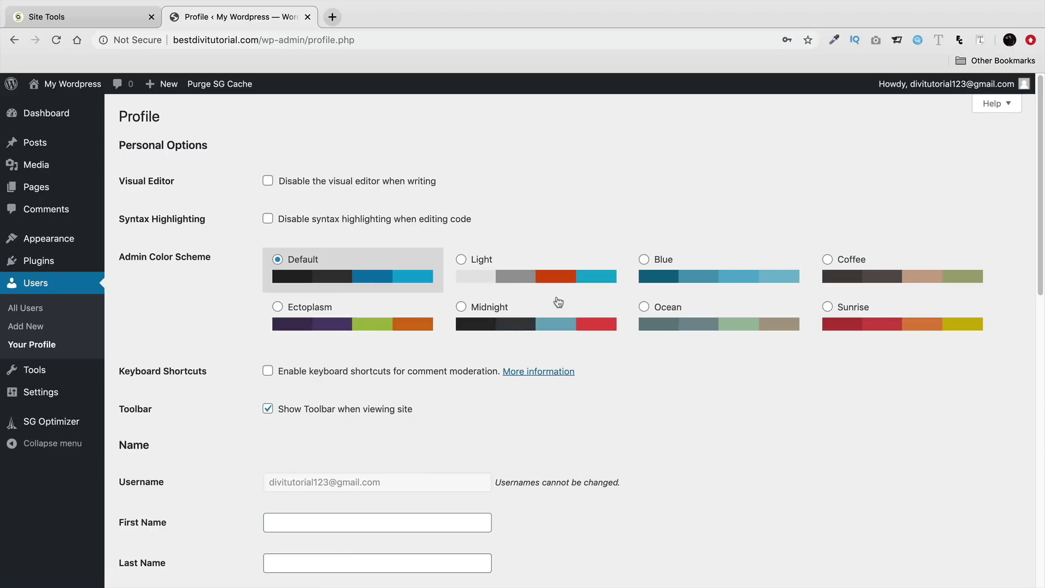
pyautogui.click(508, 305)
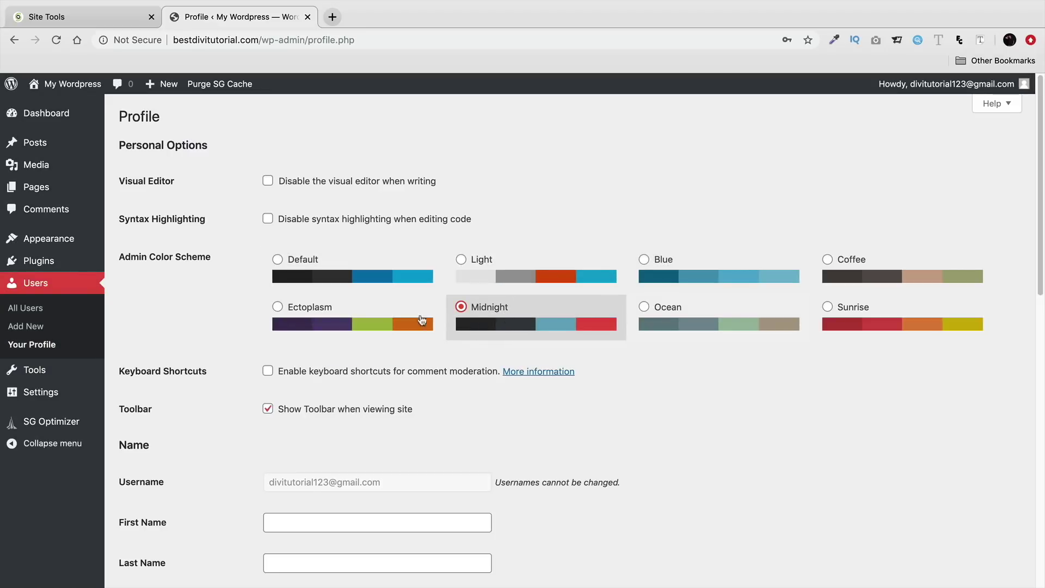
pyautogui.click(378, 319)
pyautogui.click(668, 281)
pyautogui.click(850, 272)
pyautogui.click(855, 326)
pyautogui.click(653, 316)
pyautogui.click(553, 314)
# Step: Generate a new password, type a replacement over it, then cancel the change
pyautogui.scroll(-2, 562, 403)
pyautogui.scroll(-5, 563, 422)
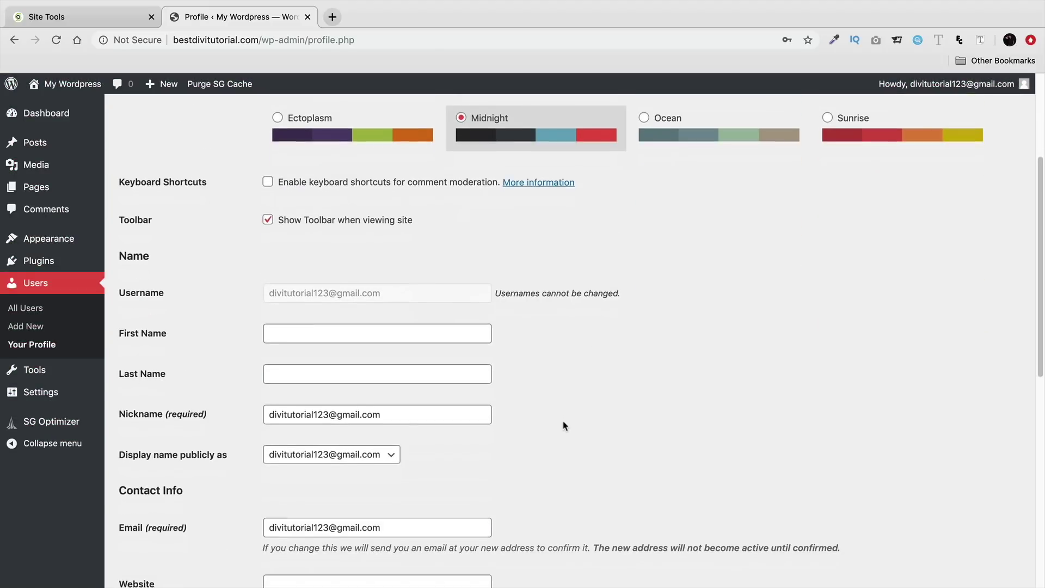
pyautogui.moveTo(443, 384); pyautogui.dragTo(239, 393)
pyautogui.scroll(-1, 238, 393)
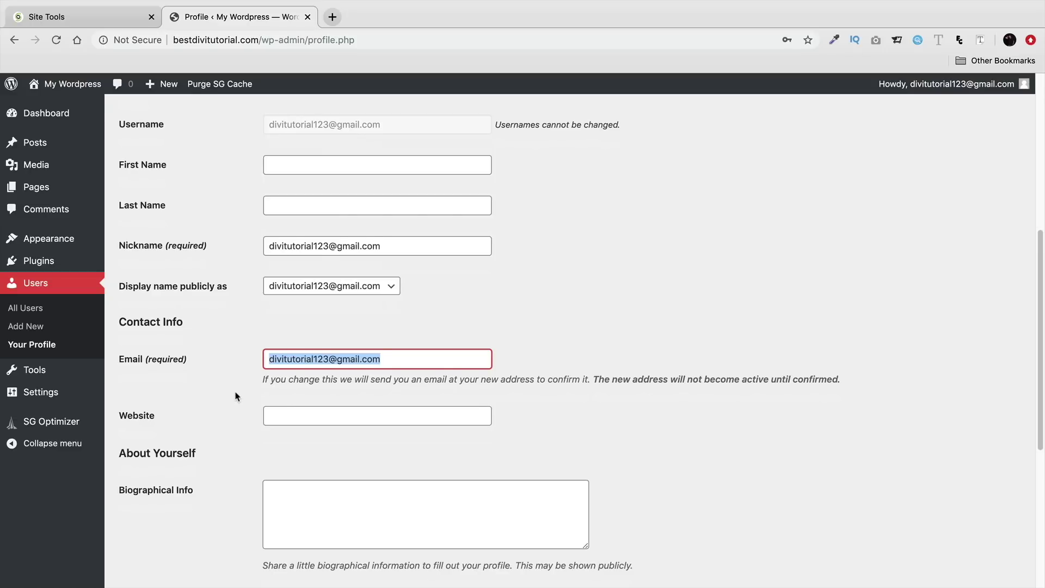
pyautogui.scroll(-1, 234, 396)
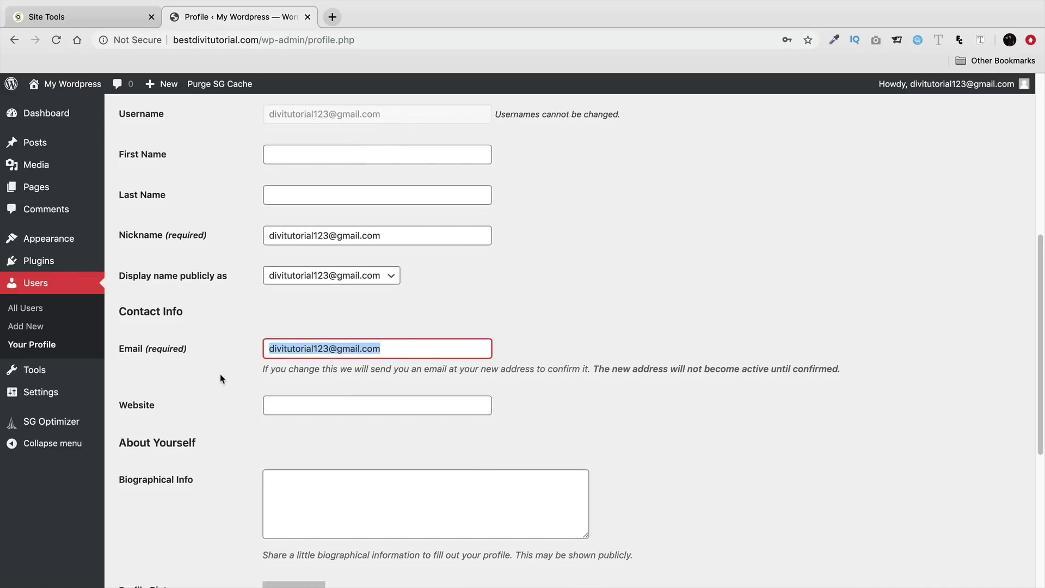
pyautogui.scroll(-6, 204, 308)
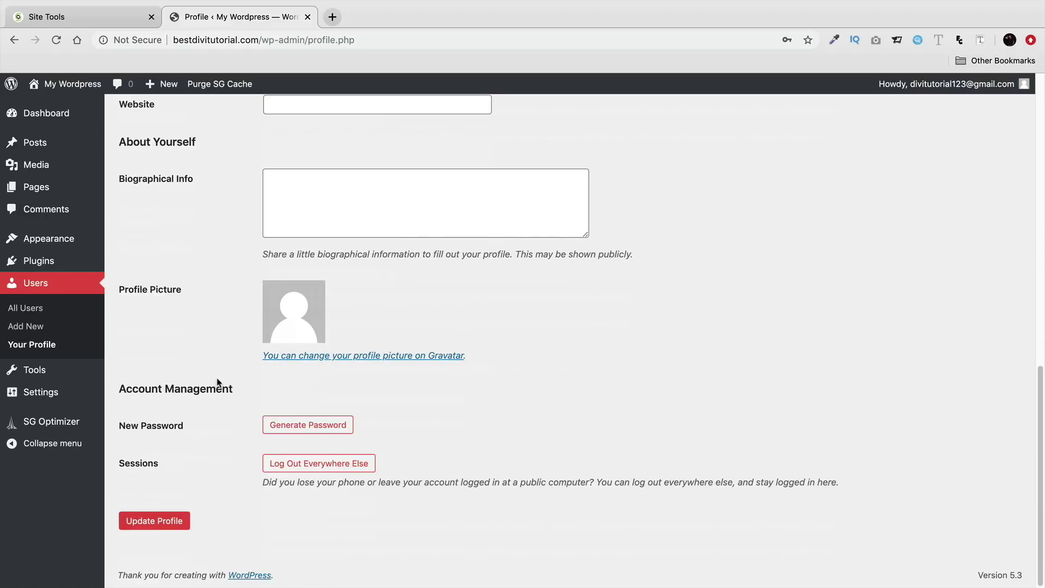
pyautogui.click(315, 427)
pyautogui.moveTo(403, 424); pyautogui.dragTo(265, 417)
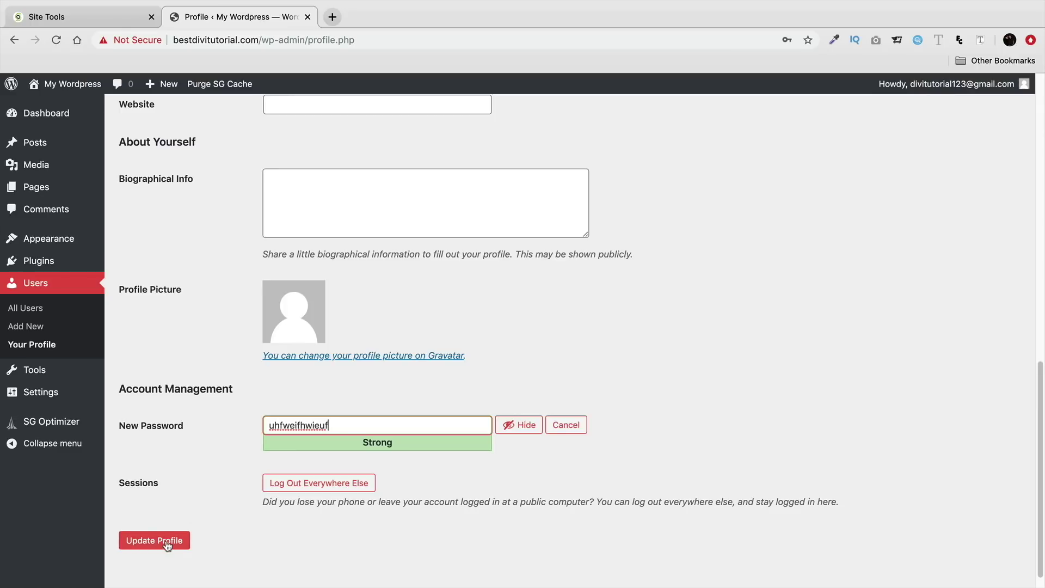
pyautogui.click(566, 425)
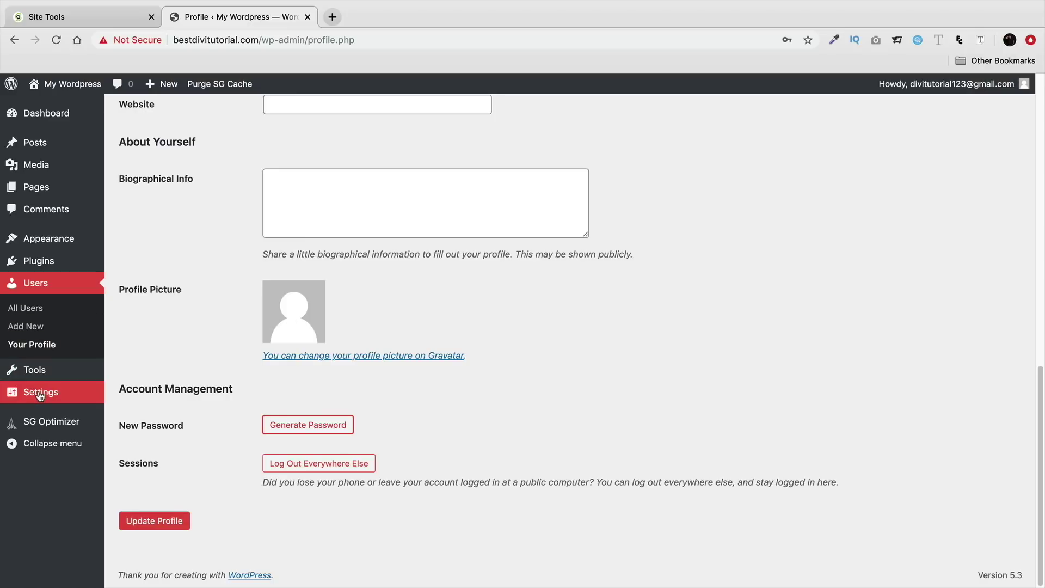
# Step: Choose Post name permalinks after comparing example addresses, save, and return to the Dashboard
pyautogui.moveTo(40, 395)
pyautogui.click(156, 488)
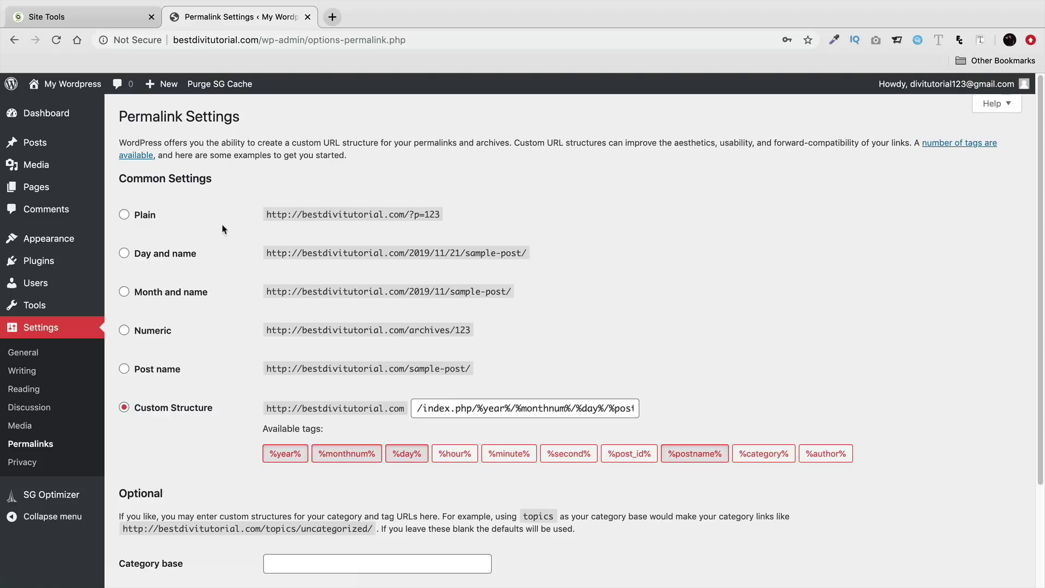
pyautogui.click(136, 372)
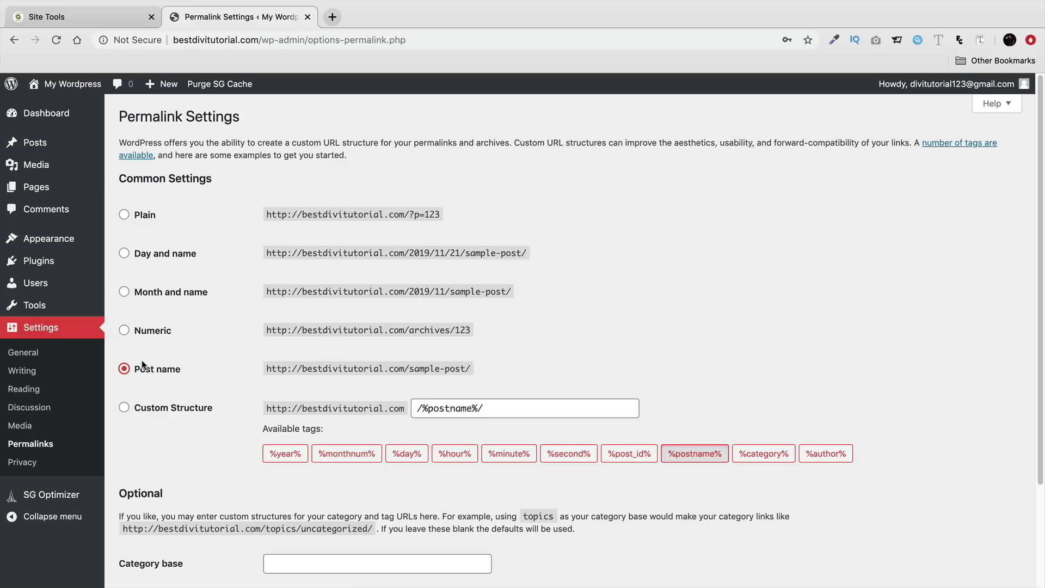
pyautogui.moveTo(277, 330); pyautogui.dragTo(475, 341)
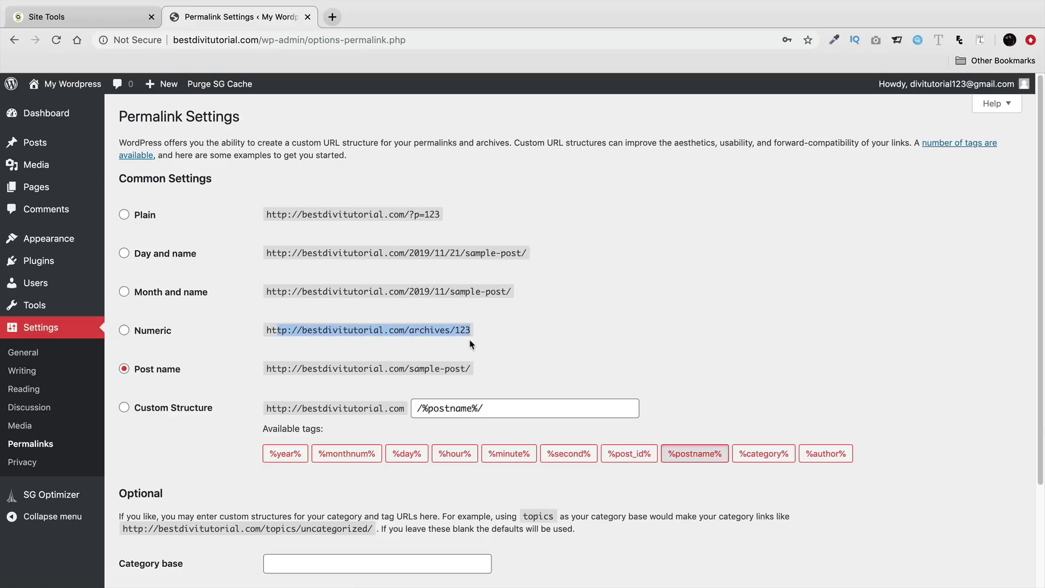
pyautogui.moveTo(270, 373); pyautogui.dragTo(437, 371)
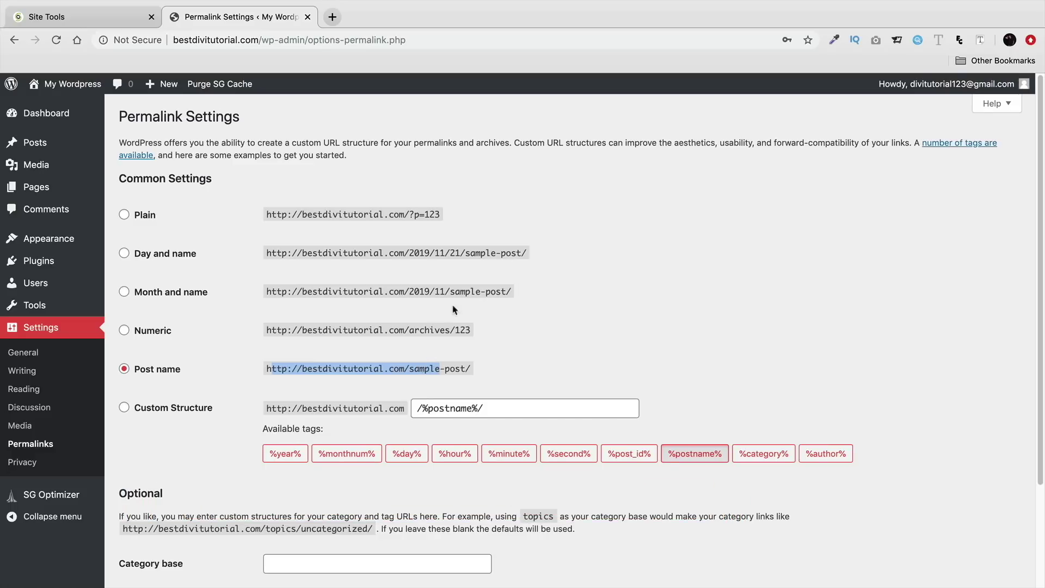
pyautogui.click(496, 288)
pyautogui.moveTo(496, 289); pyautogui.dragTo(386, 291)
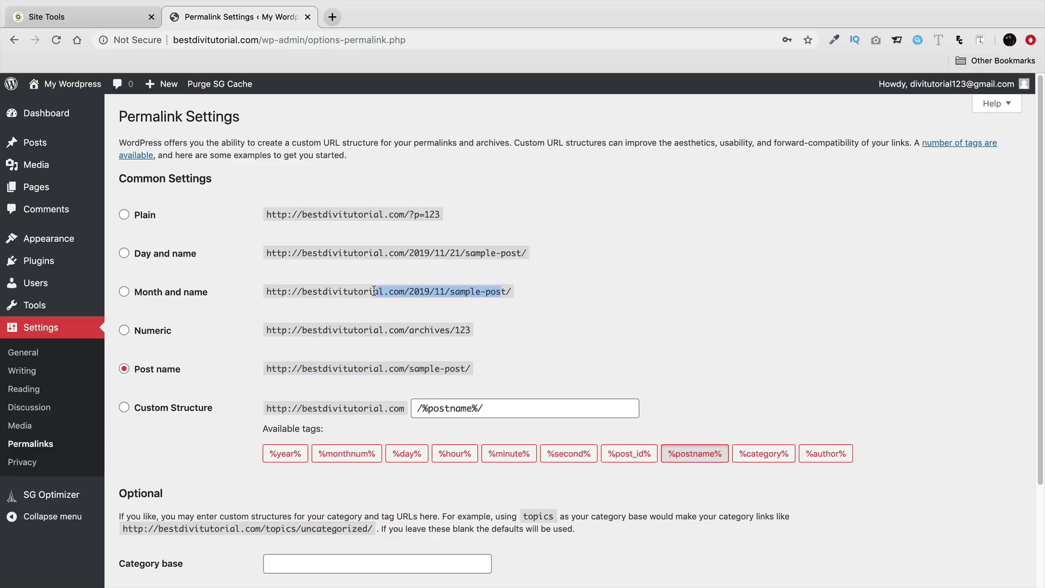
pyautogui.tripleClick(336, 365)
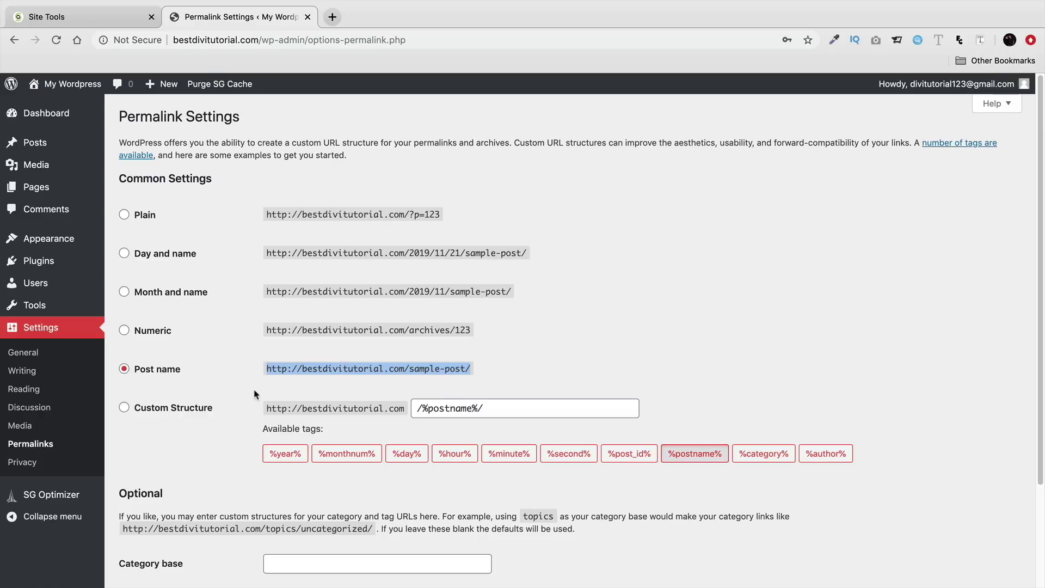
pyautogui.scroll(-5, 240, 378)
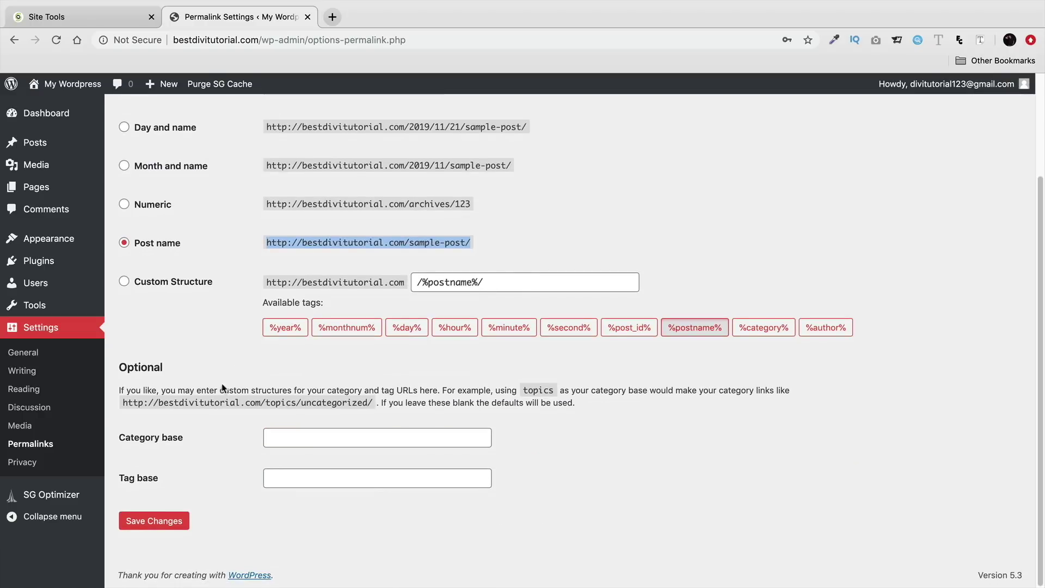
pyautogui.click(175, 519)
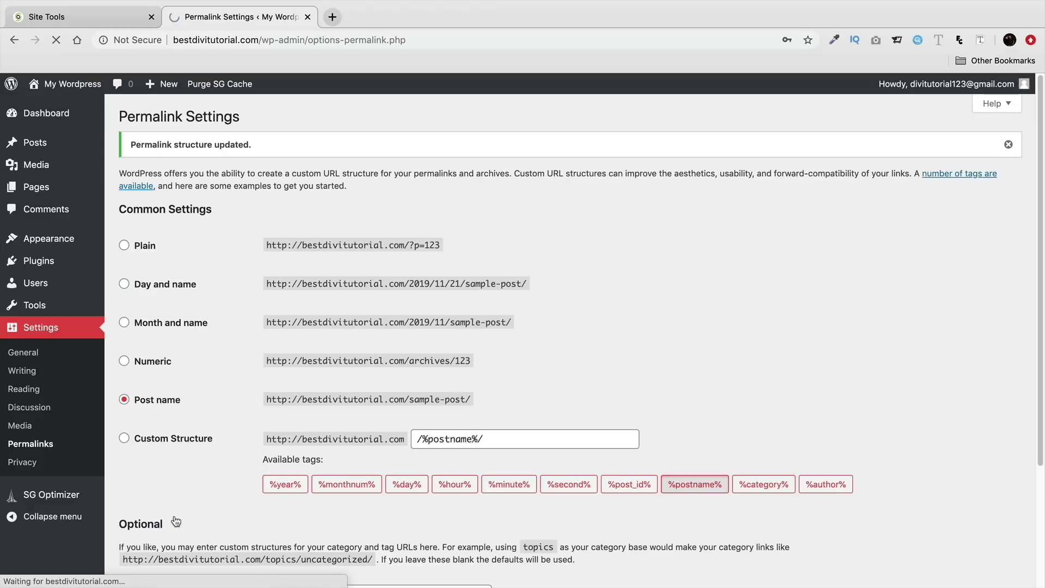
pyautogui.click(60, 116)
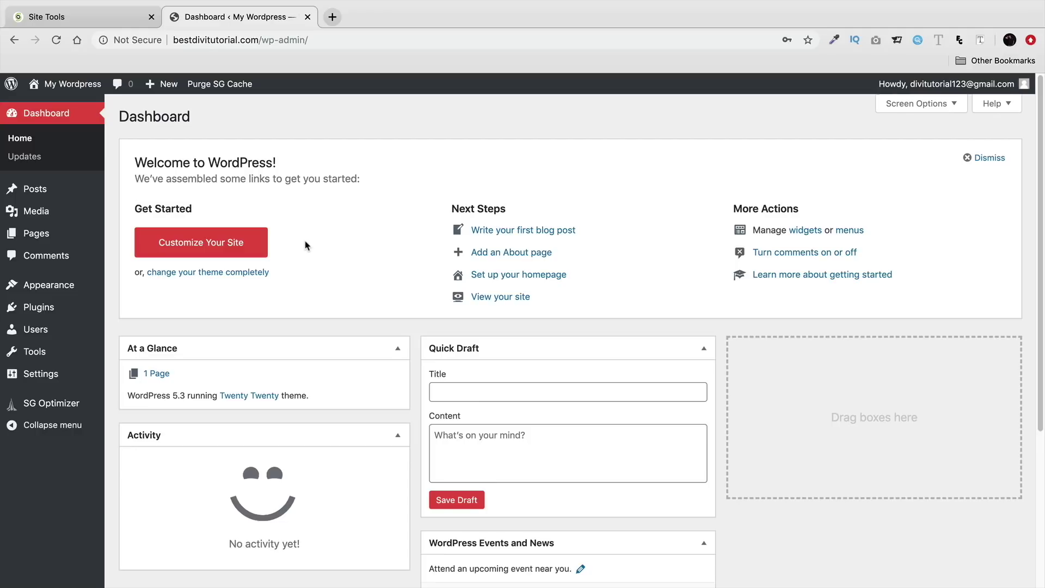
# Step: Check the site's Not Secure connection info, then go to Plugins > Add New
pyautogui.click(136, 40)
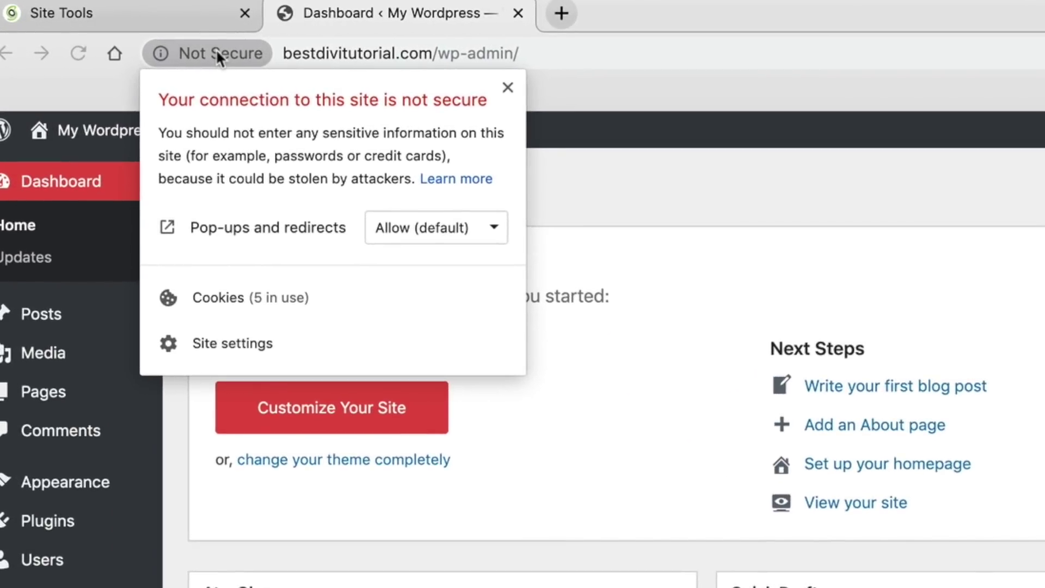
pyautogui.click(217, 50)
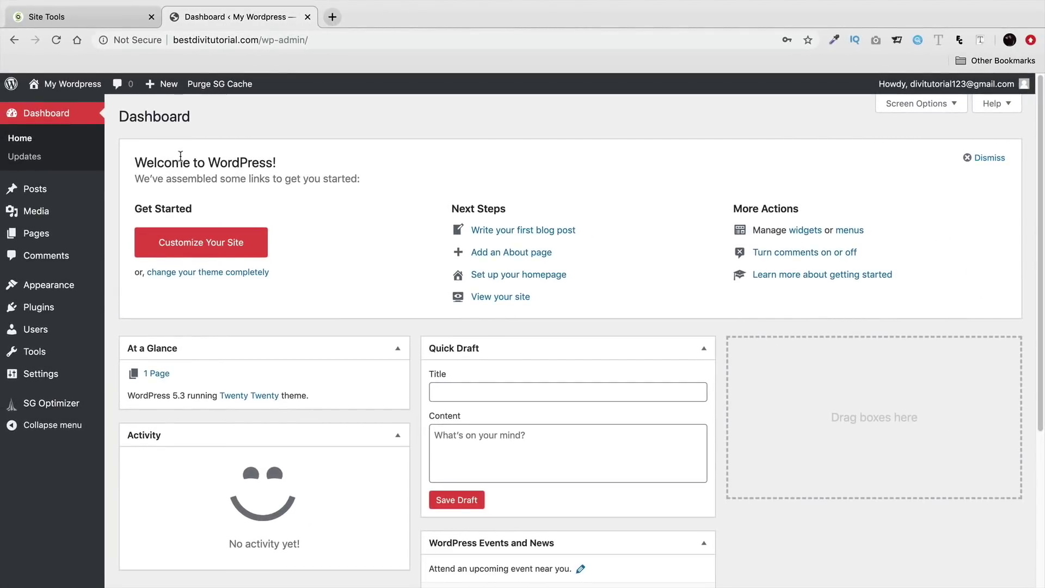
pyautogui.moveTo(82, 306)
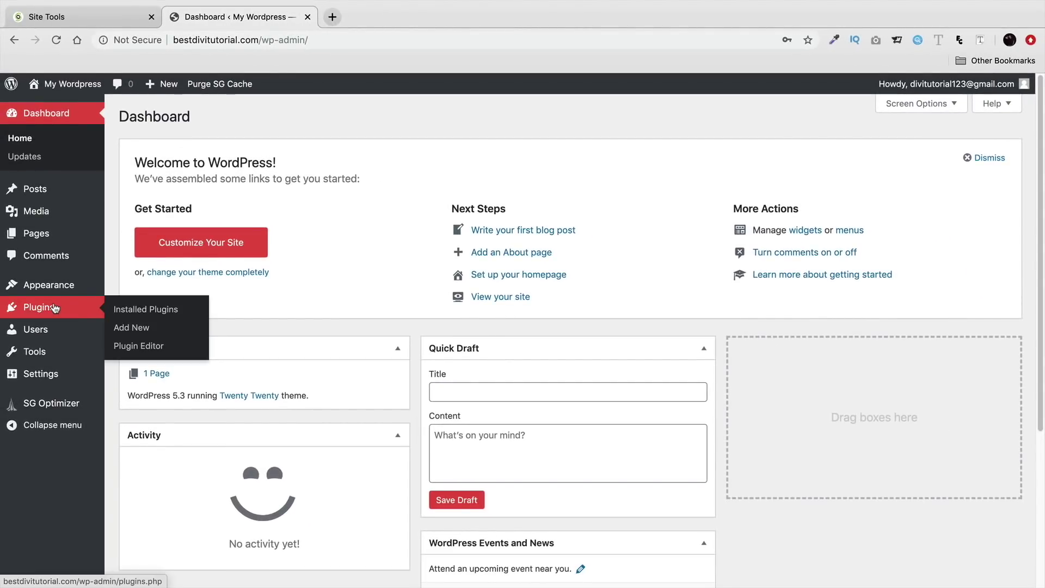
pyautogui.click(138, 328)
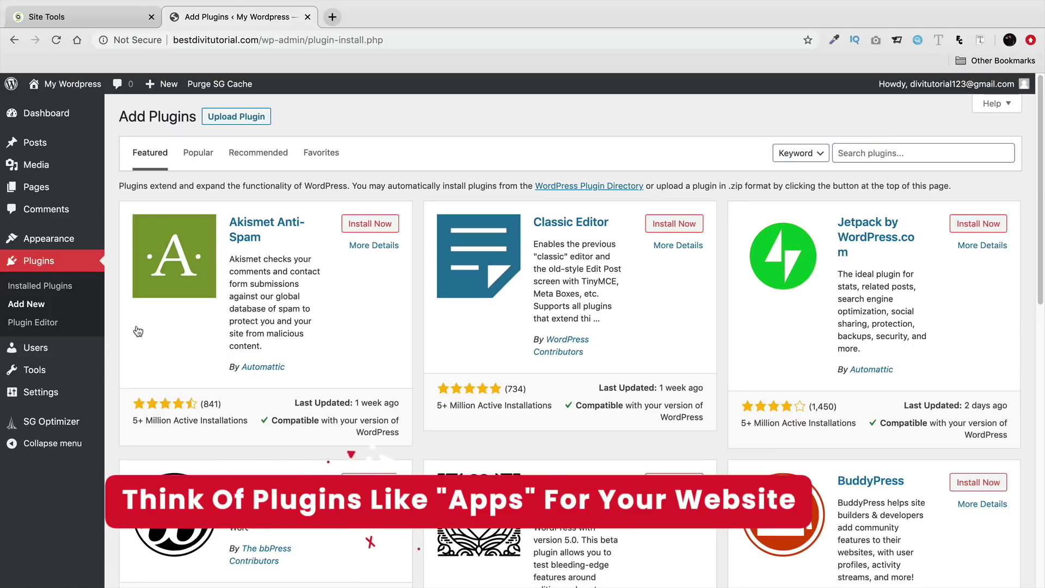
pyautogui.scroll(-2, 273, 348)
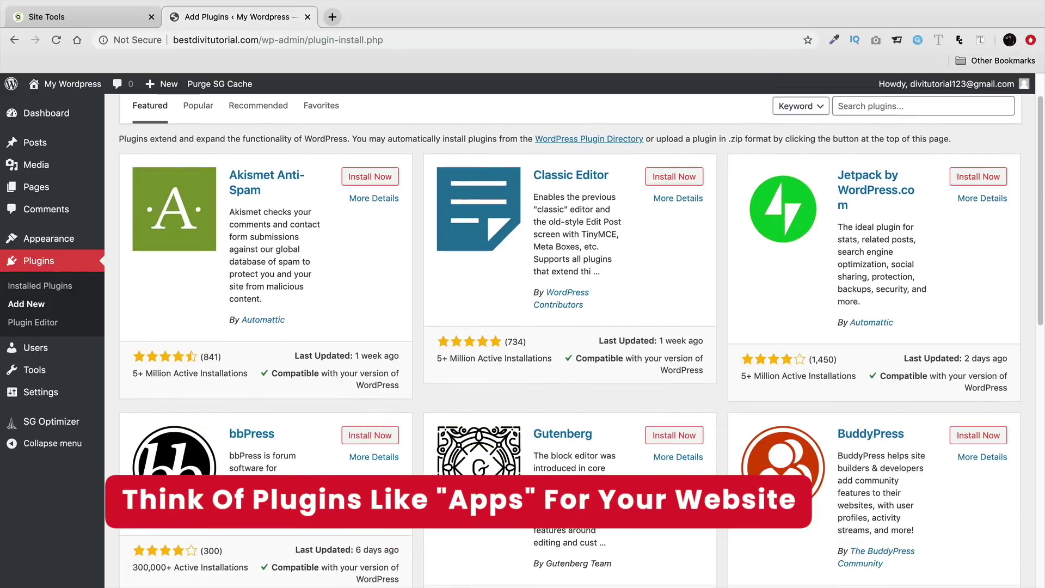
pyautogui.scroll(-3, 297, 454)
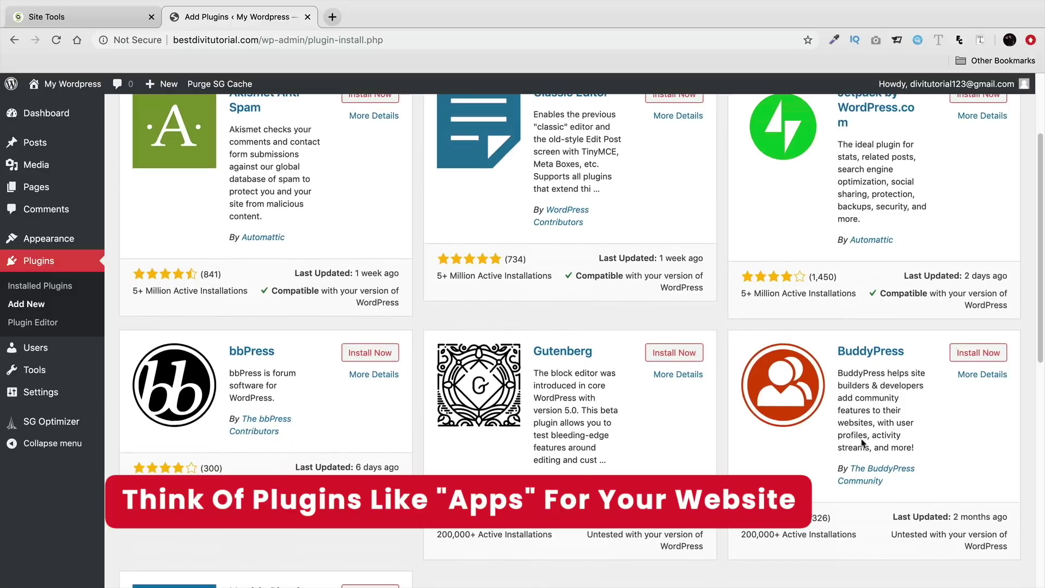
pyautogui.scroll(-1, 899, 416)
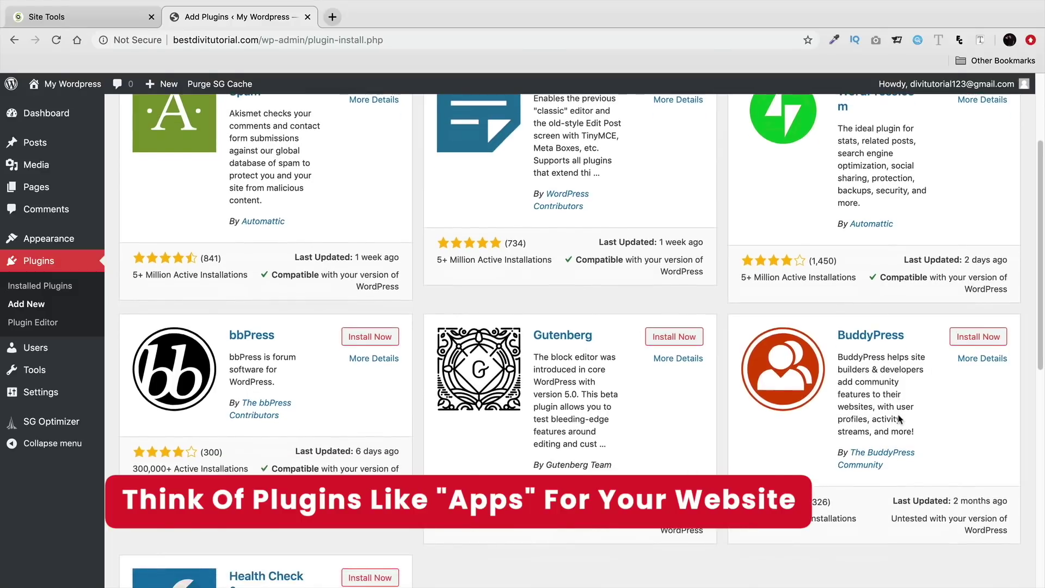
pyautogui.scroll(6, 898, 416)
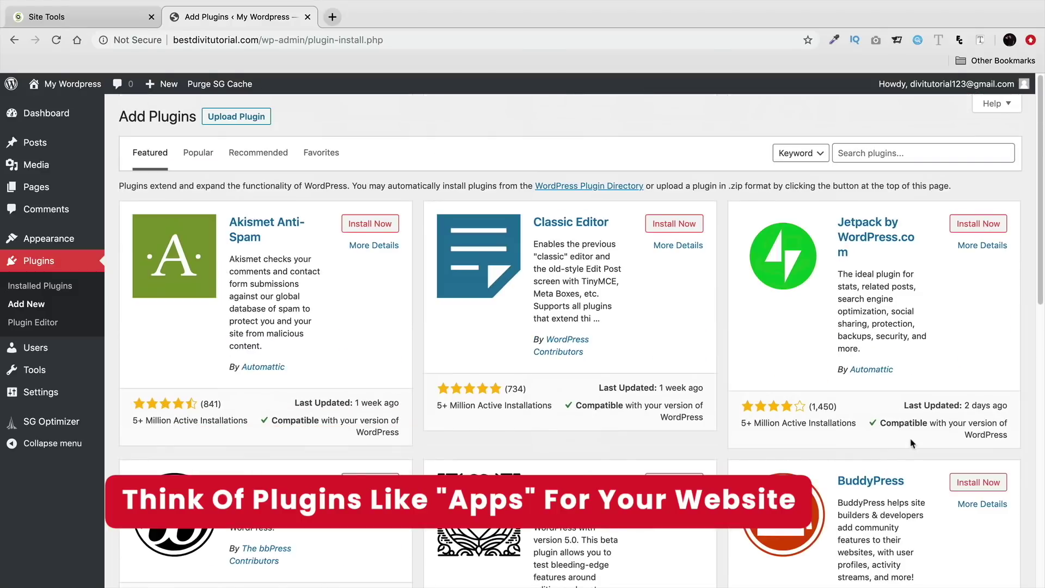
# Step: Show the Popular plugins, including Contact Form 7, Yoast SEO, Akismet and WooCommerce
pyautogui.click(213, 157)
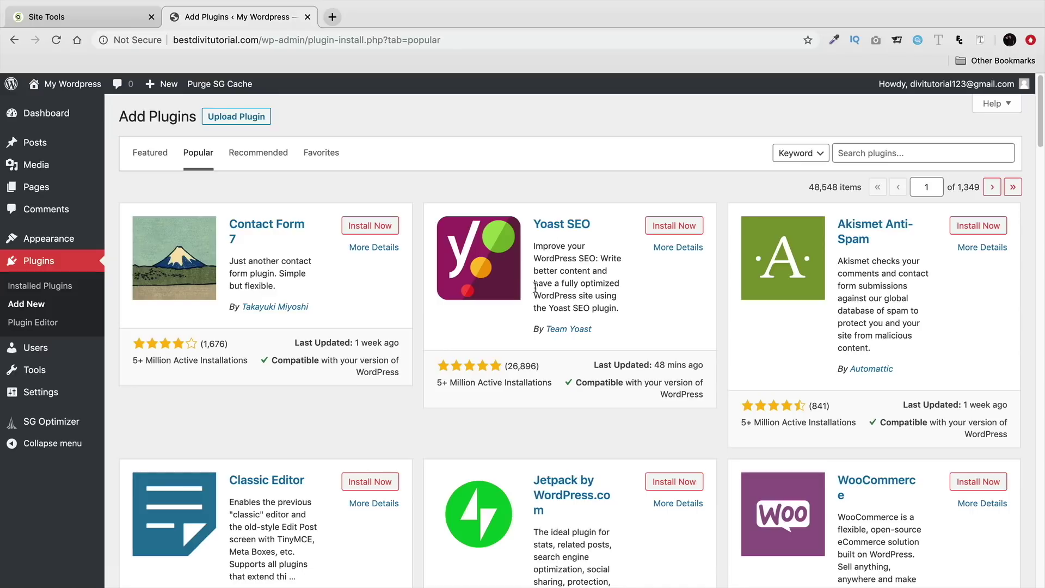
pyautogui.scroll(-1, 564, 269)
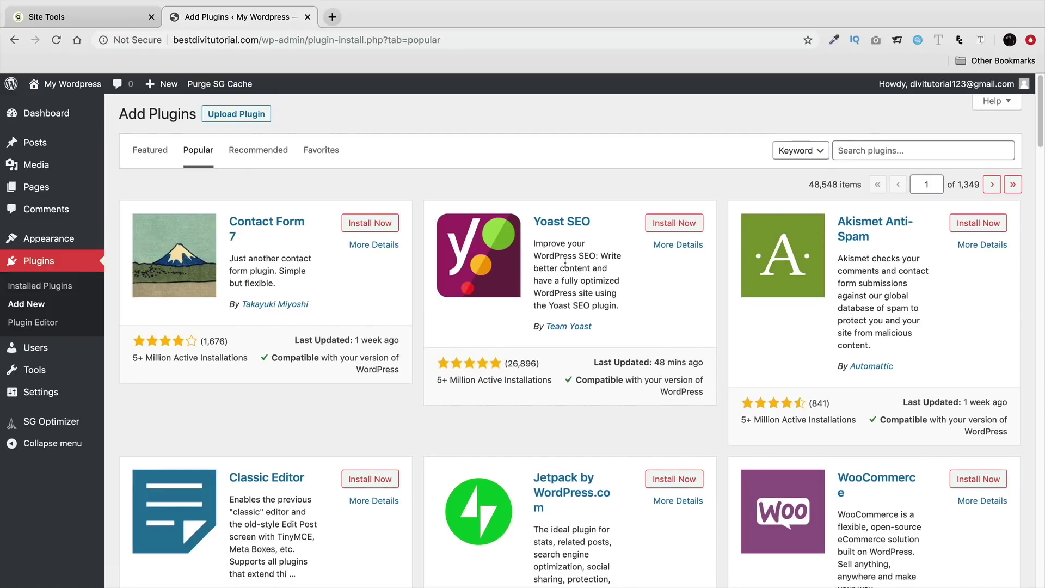
pyautogui.scroll(-5, 565, 264)
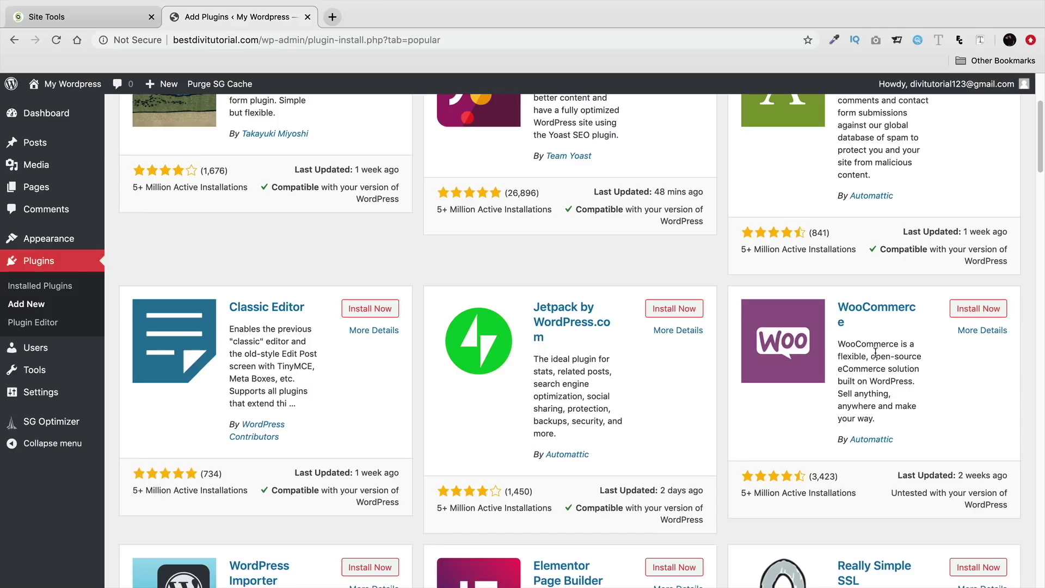
pyautogui.scroll(3, 877, 354)
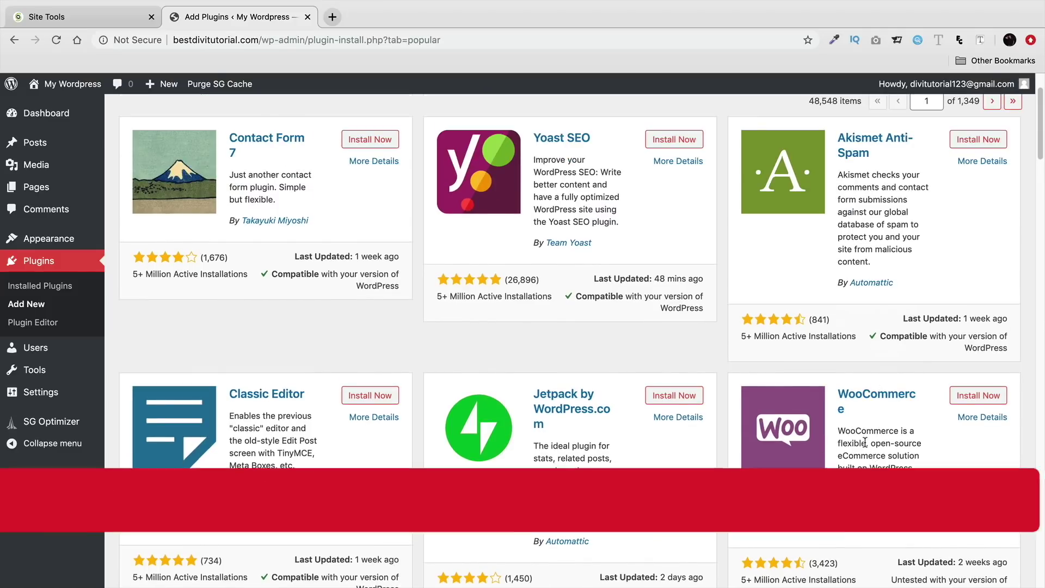
pyautogui.scroll(2, 864, 456)
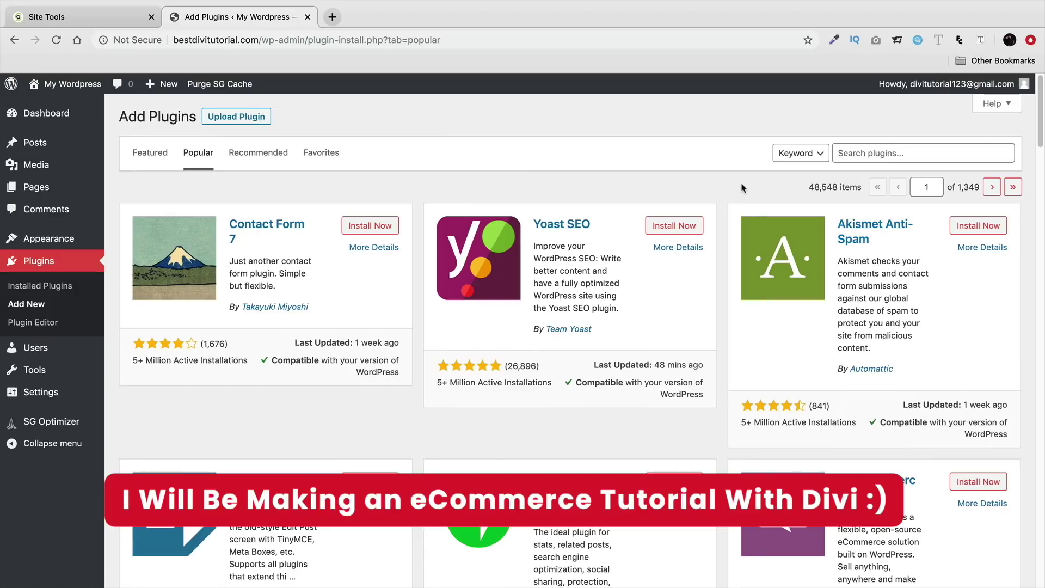
# Step: Find Really Simple SSL by searching 'really simple ssl', install and activate it, then enable SSL
pyautogui.click(899, 158)
pyautogui.write('reall')
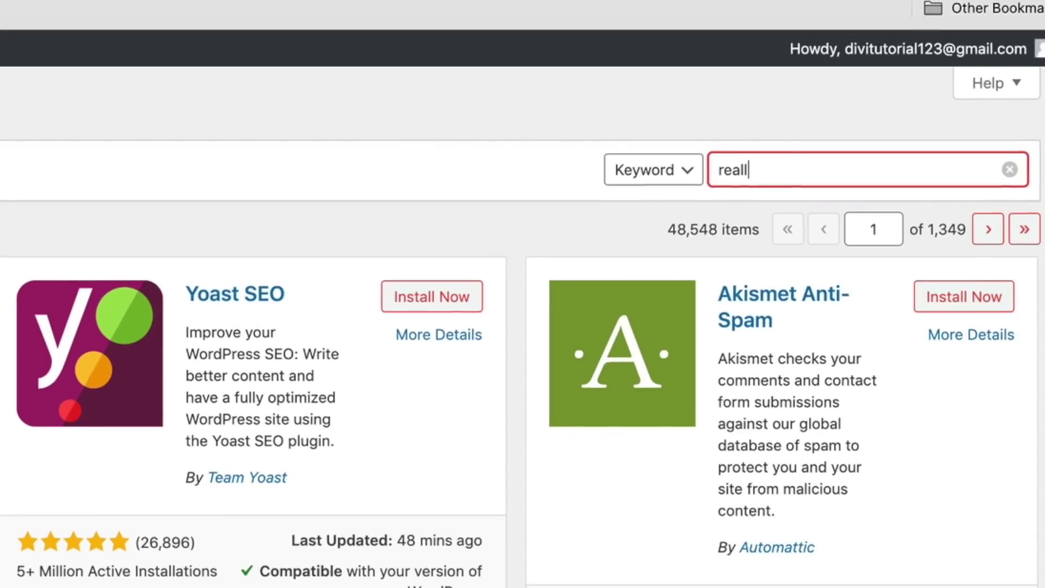
pyautogui.write('y simple ssl')
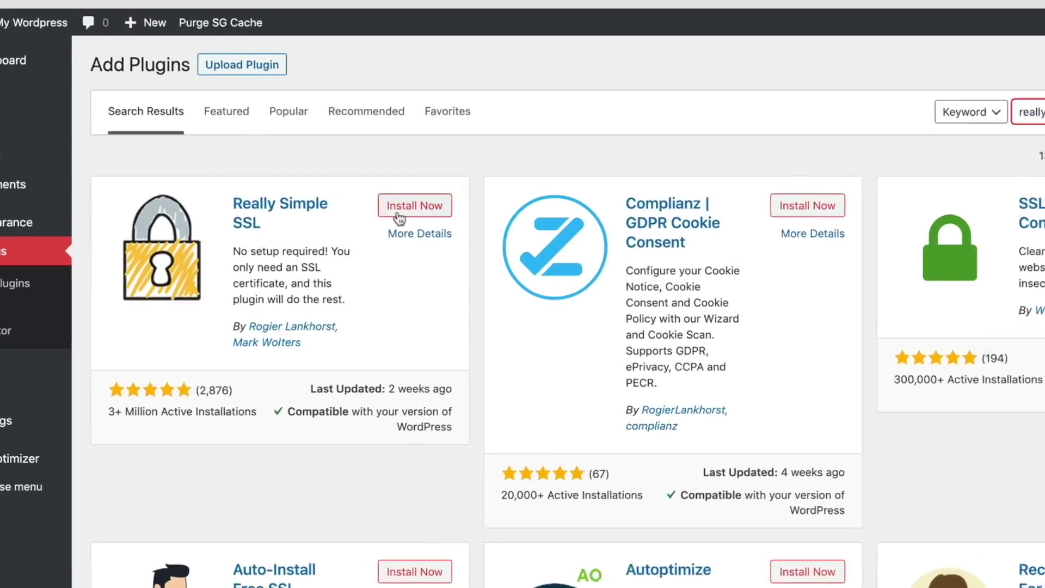
pyautogui.click(366, 226)
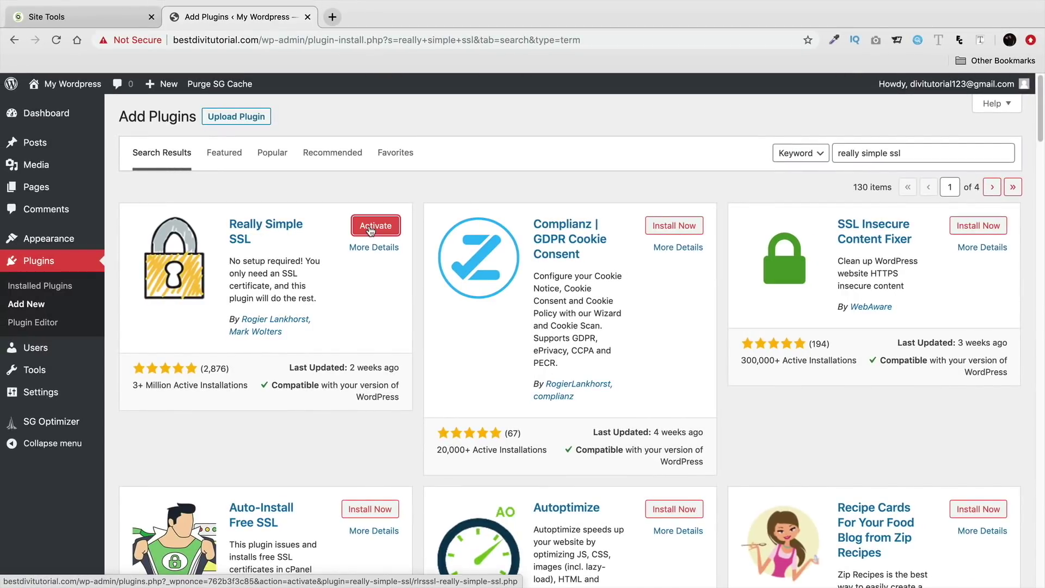
pyautogui.click(372, 228)
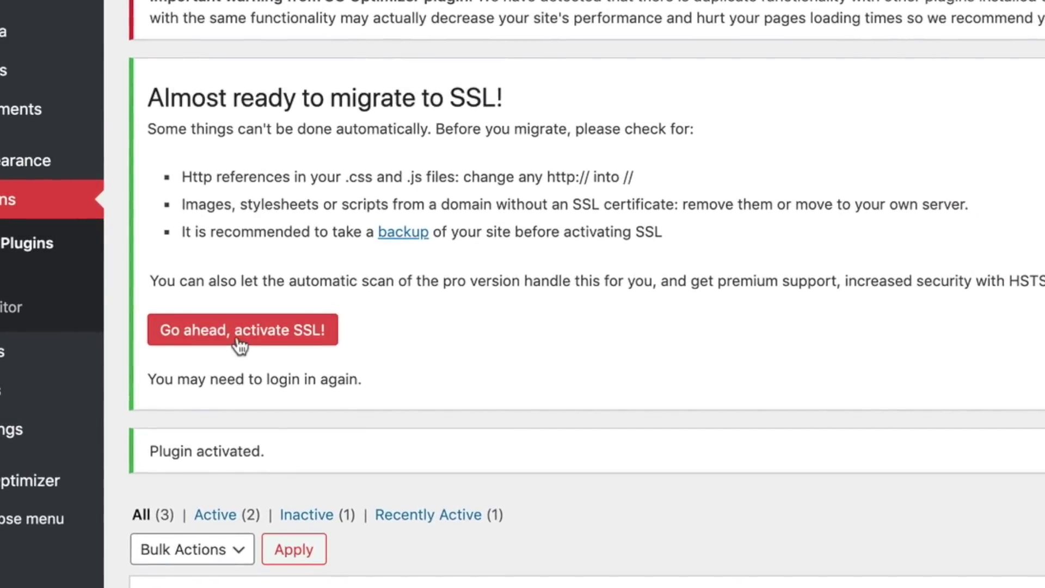
pyautogui.click(238, 341)
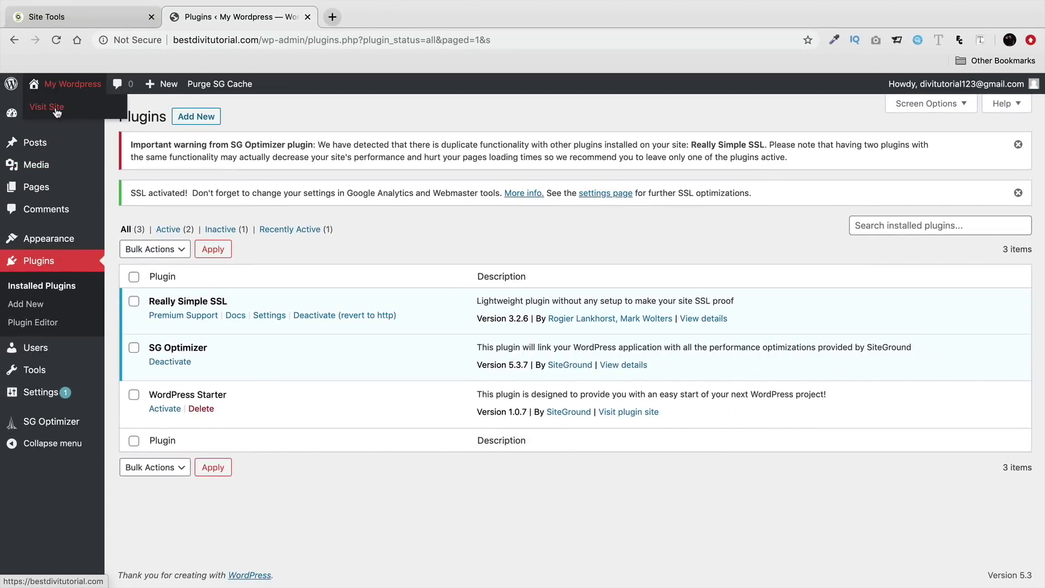
# Step: Visit the live site and confirm through the padlock and address bar that it loads over https
pyautogui.click(49, 109)
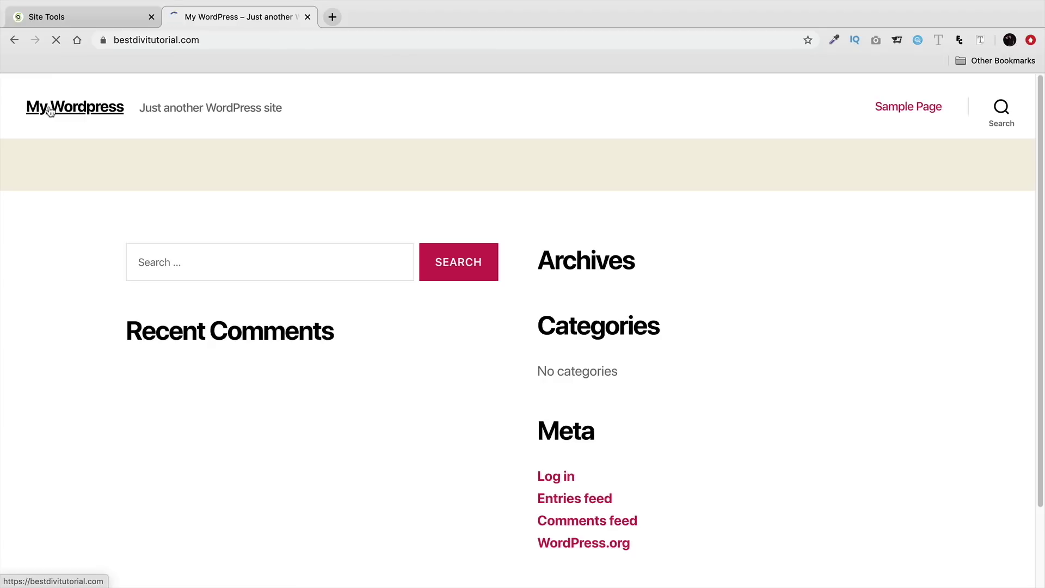
pyautogui.click(102, 40)
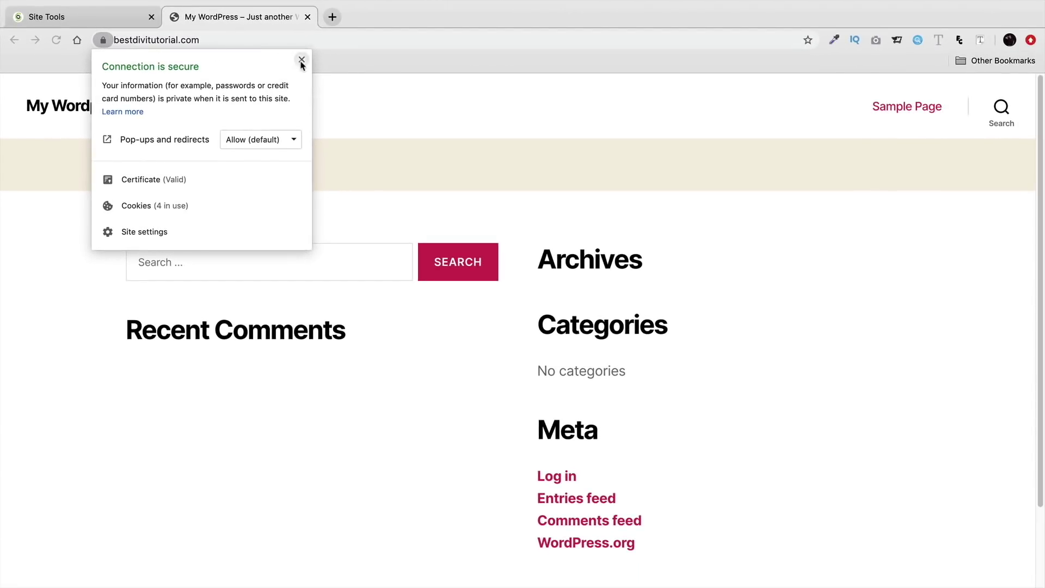
pyautogui.click(302, 60)
pyautogui.click(289, 40)
pyautogui.click(289, 41)
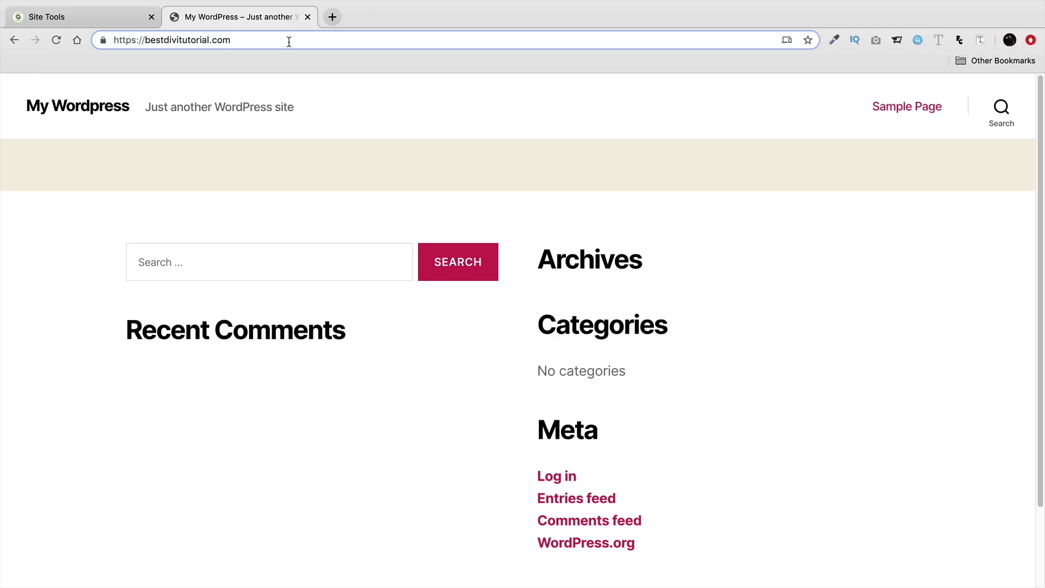
# Step: Log in to the site's /wp-admin dashboard with Remember Me ticked
pyautogui.write('/wp')
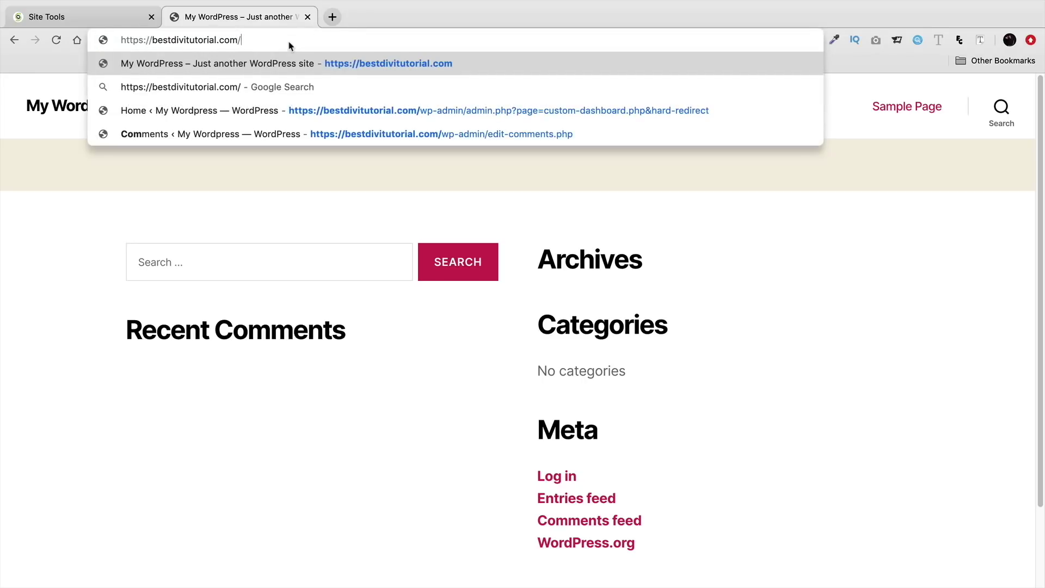
pyautogui.write('-admin')
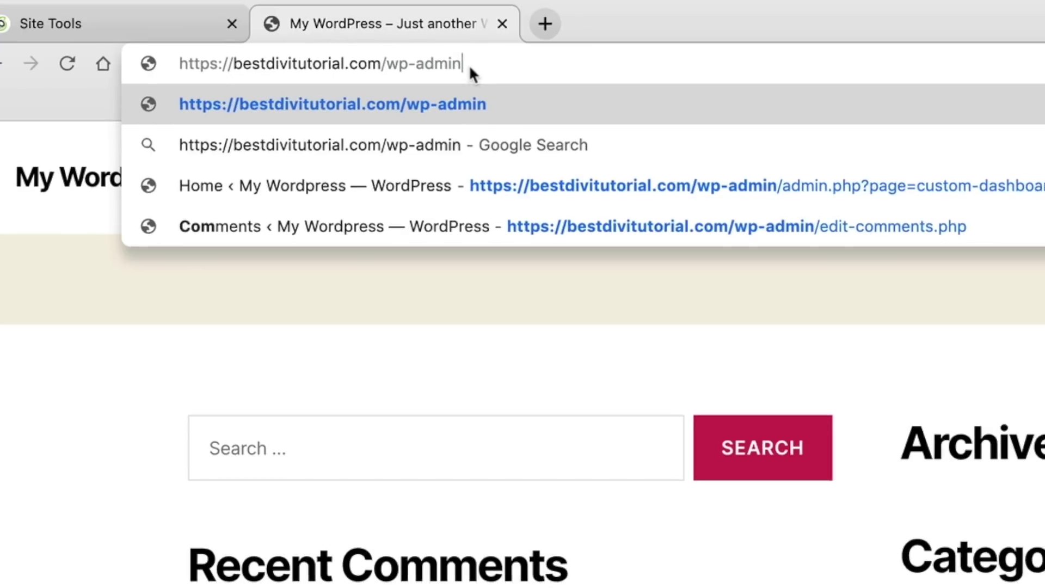
pyautogui.press('Return')
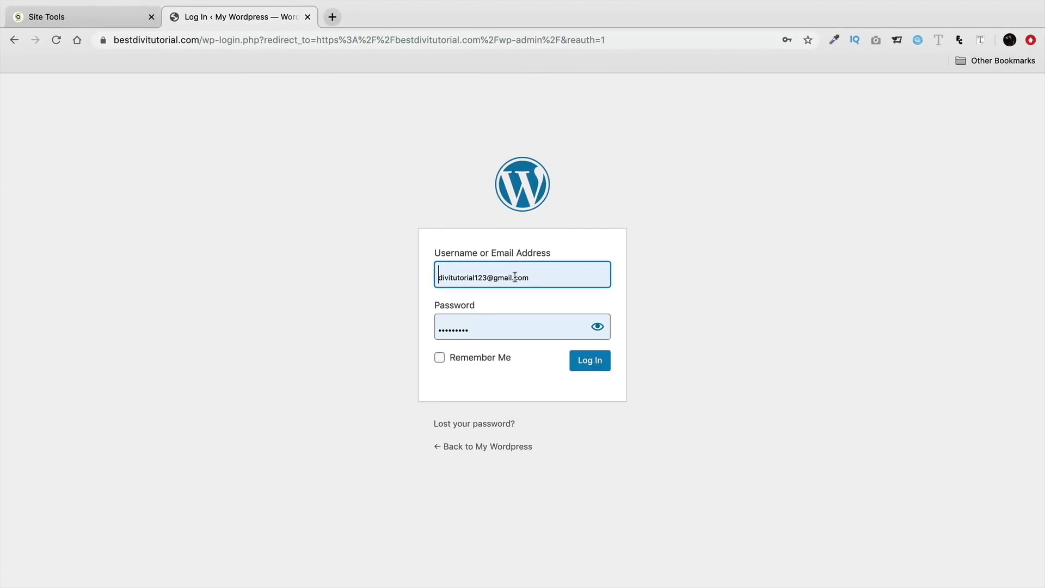
pyautogui.click(450, 275)
pyautogui.click(385, 284)
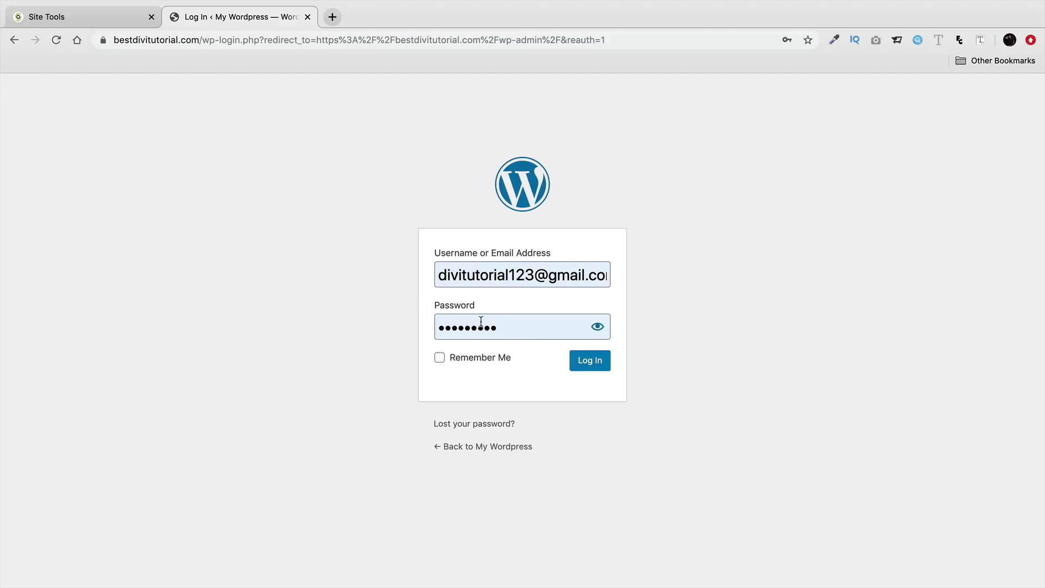
pyautogui.click(440, 357)
pyautogui.click(592, 368)
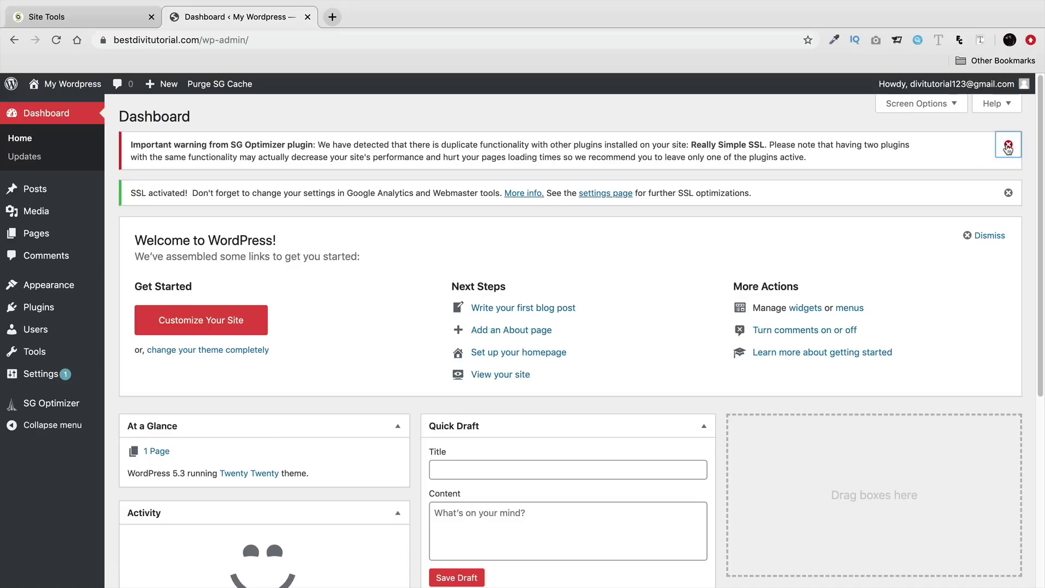
# Step: Dismiss the SG Optimizer duplicate-plugin warning and the SSL activated notice on the Dashboard
pyautogui.click(1009, 144)
pyautogui.click(1008, 144)
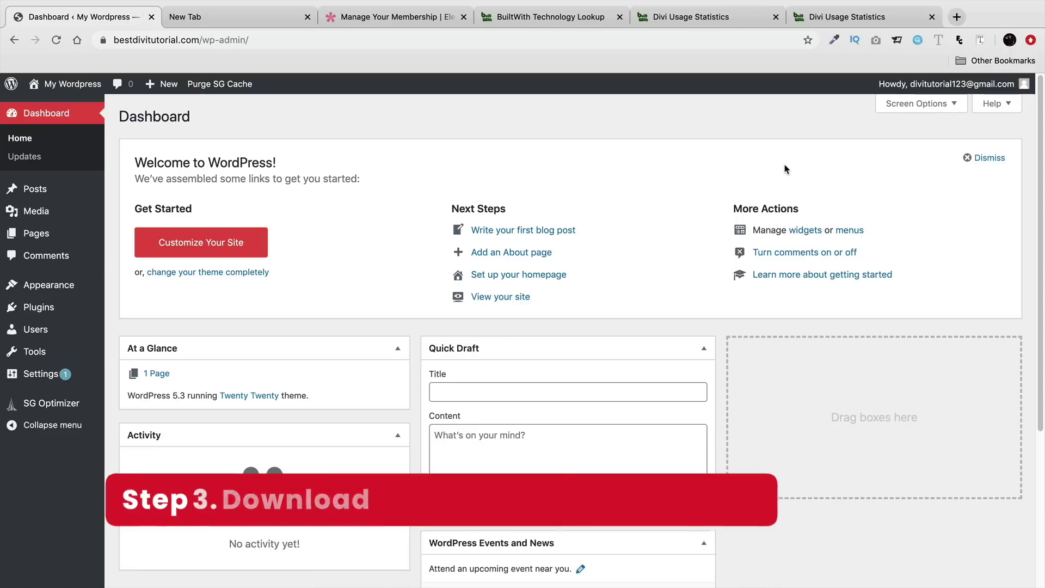
pyautogui.click(240, 21)
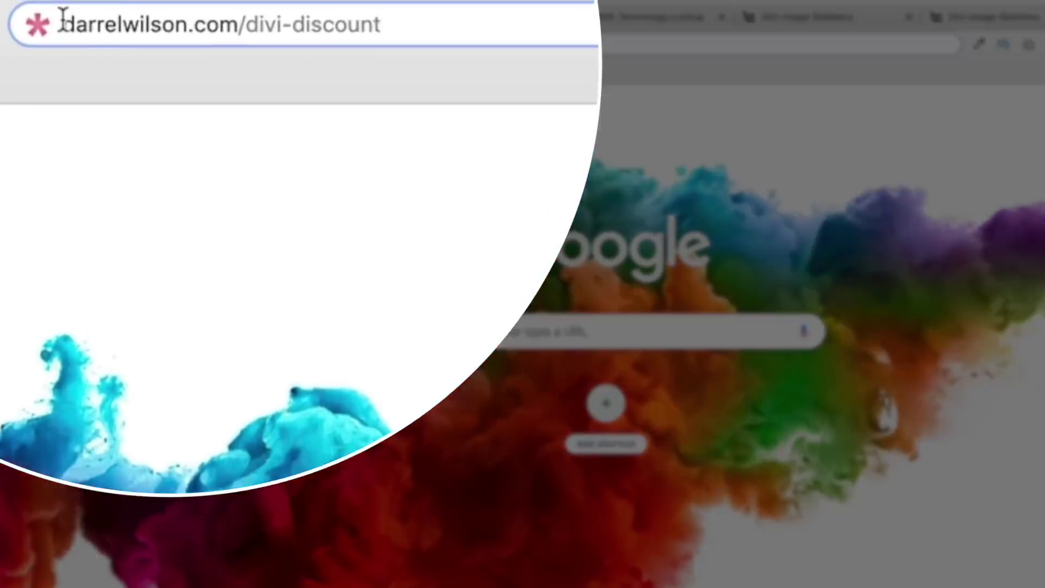
# Step: Open darrelwilson.com/divi-discount and scroll to the Yearly $80 and Lifetime $224 pricing cards
pyautogui.moveTo(114, 40); pyautogui.dragTo(256, 40)
pyautogui.click(256, 40)
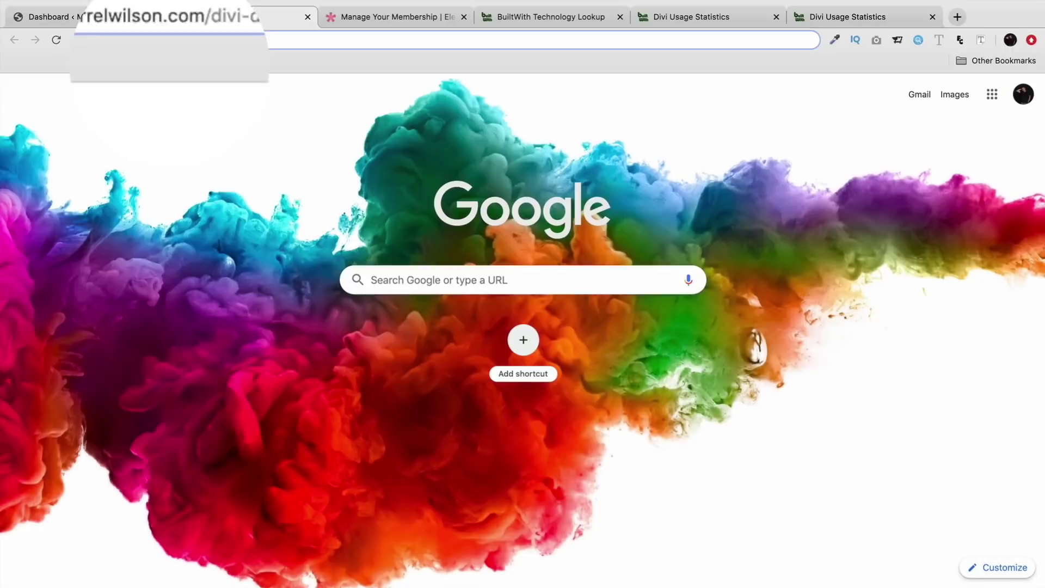
pyautogui.press('Return')
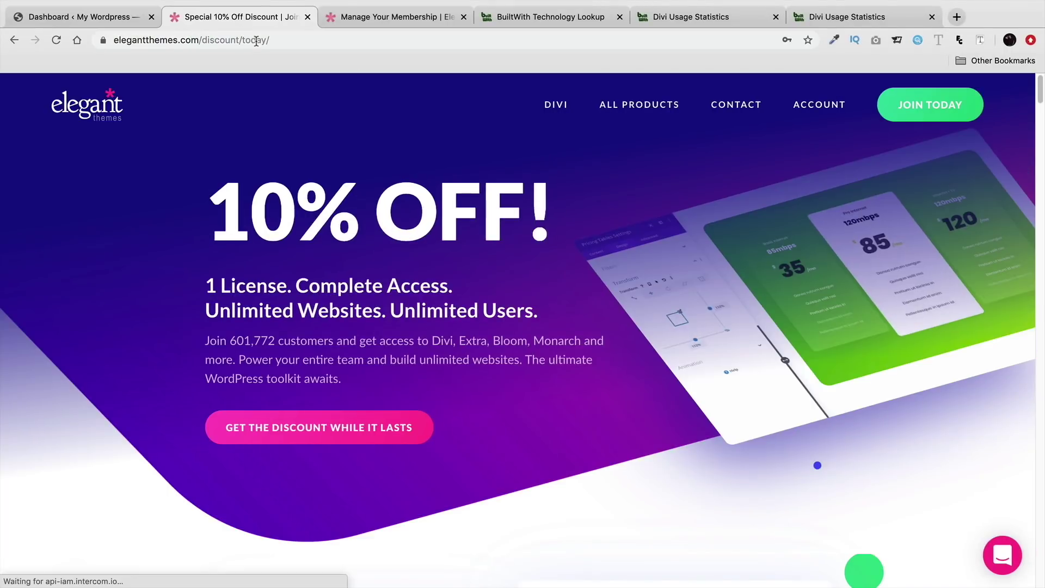
pyautogui.scroll(-5, 527, 341)
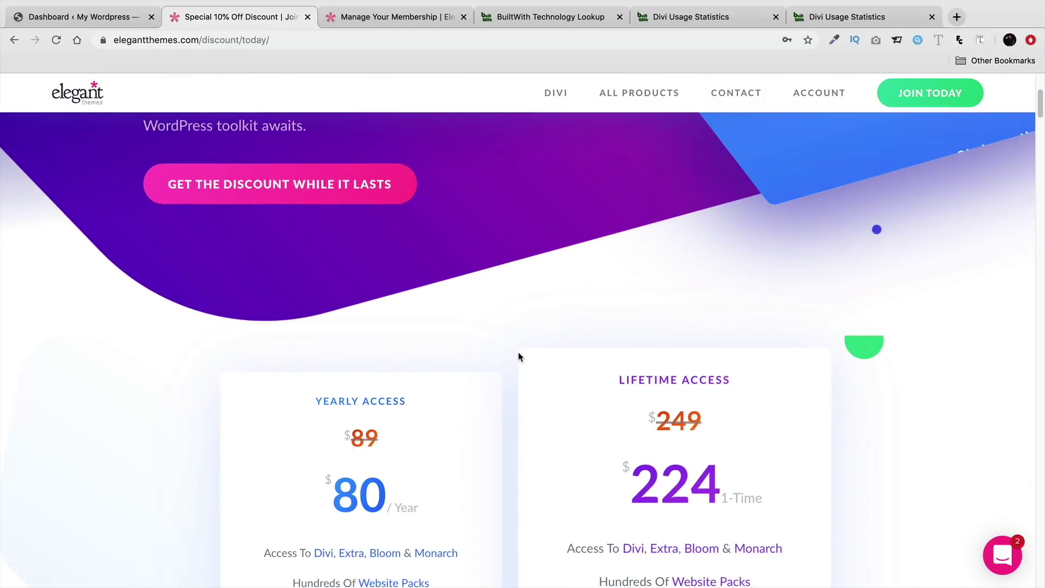
pyautogui.scroll(-4, 514, 363)
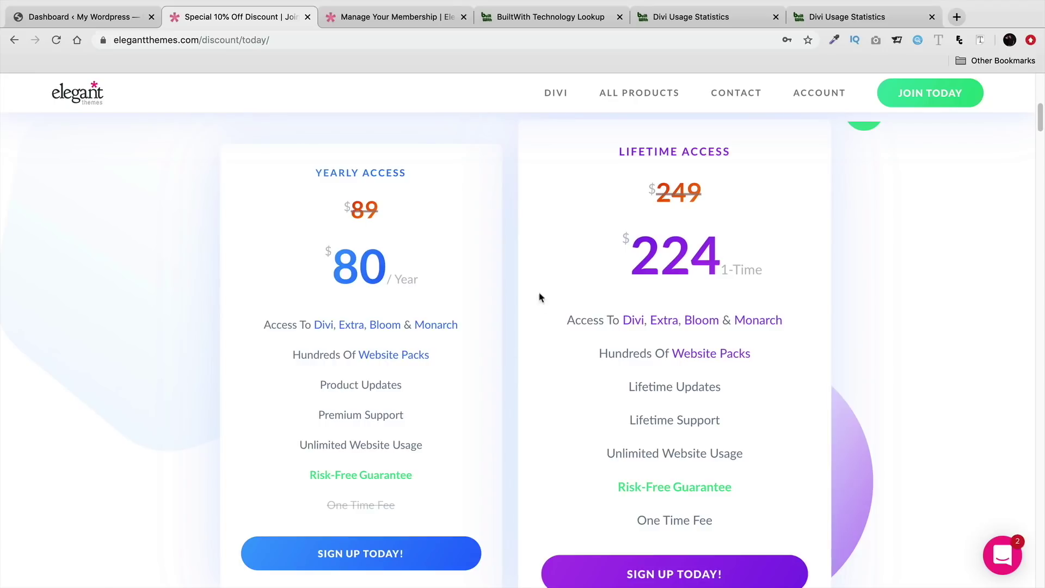
# Step: Search BuiltWith for 'divi theme' and open the Divi usage statistics page
pyautogui.click(550, 21)
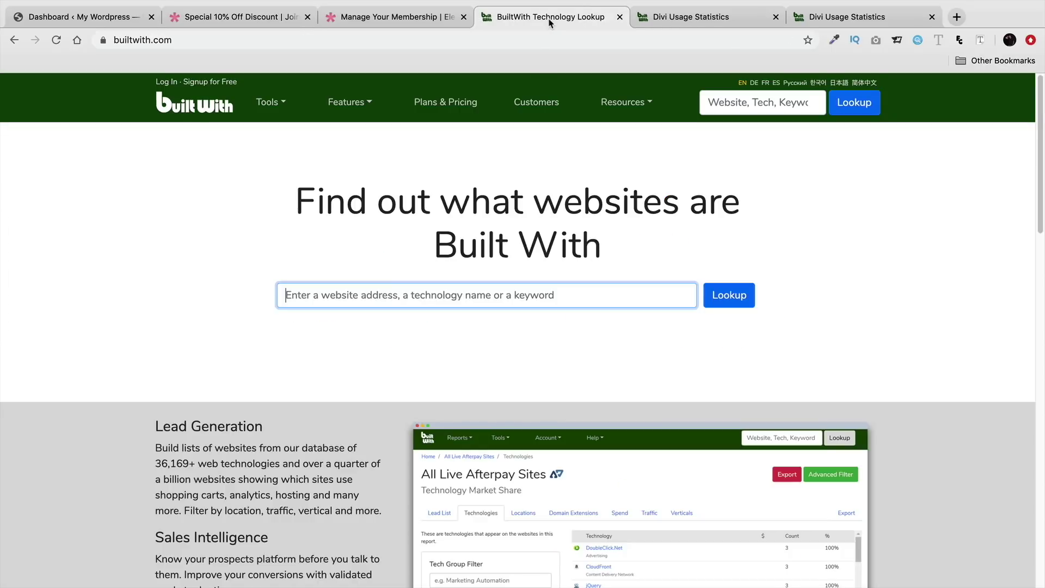
pyautogui.write('divi+theme')
pyautogui.press('Return')
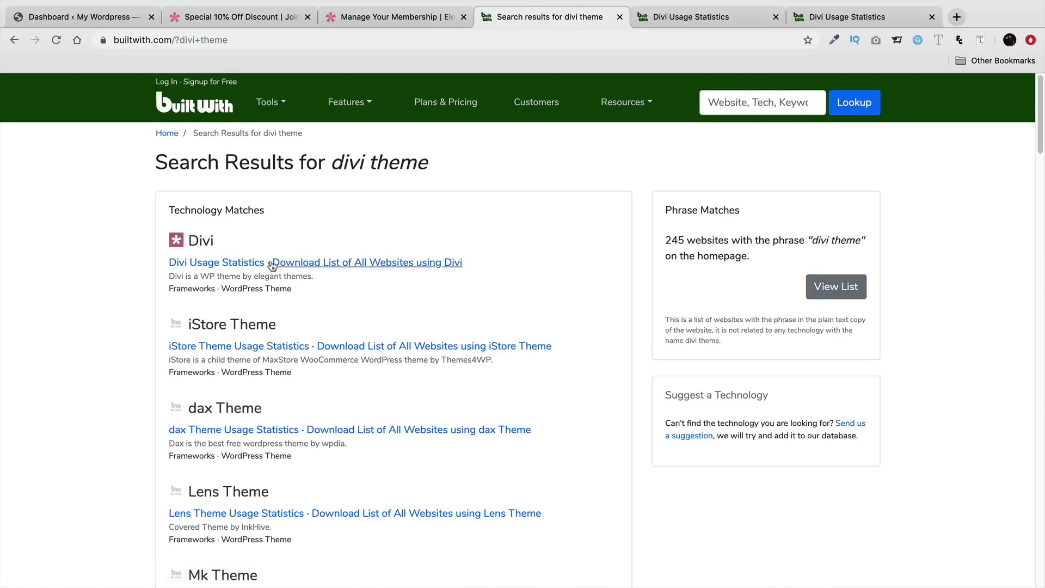
pyautogui.click(210, 266)
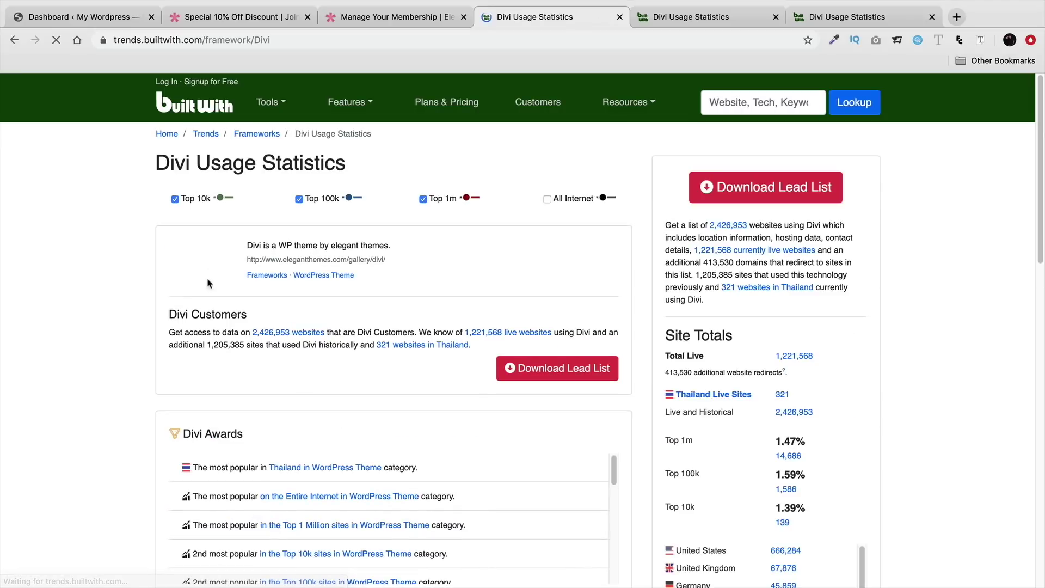
# Step: Review Divi's awards and 1,221,568 live websites, then return to the Elegant Themes discount page
pyautogui.scroll(-4, 163, 378)
pyautogui.scroll(-1, 338, 402)
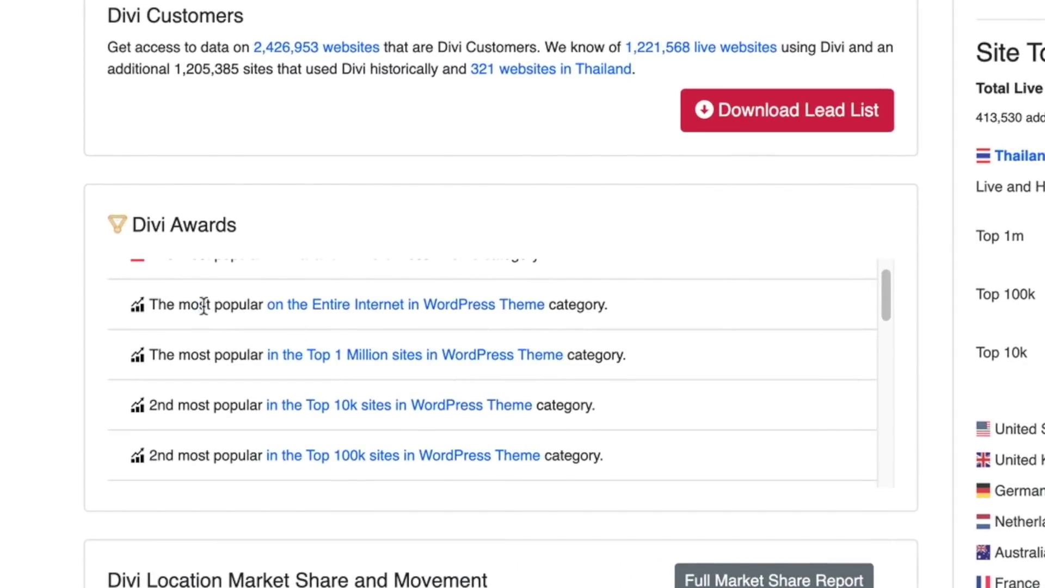
pyautogui.moveTo(203, 306); pyautogui.dragTo(610, 318)
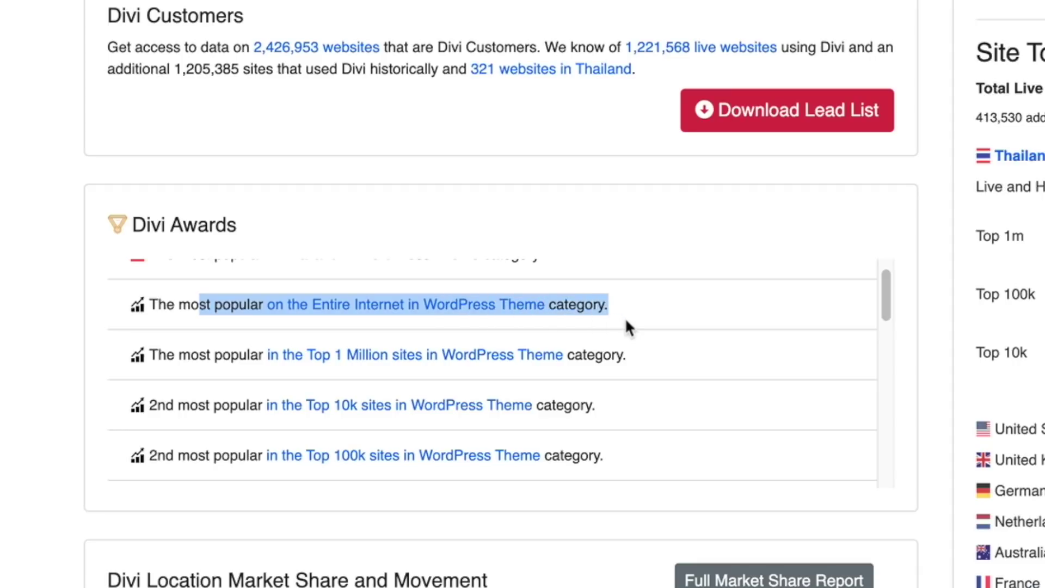
pyautogui.scroll(-1, 628, 326)
pyautogui.moveTo(181, 352); pyautogui.dragTo(673, 364)
pyautogui.scroll(-3, 675, 364)
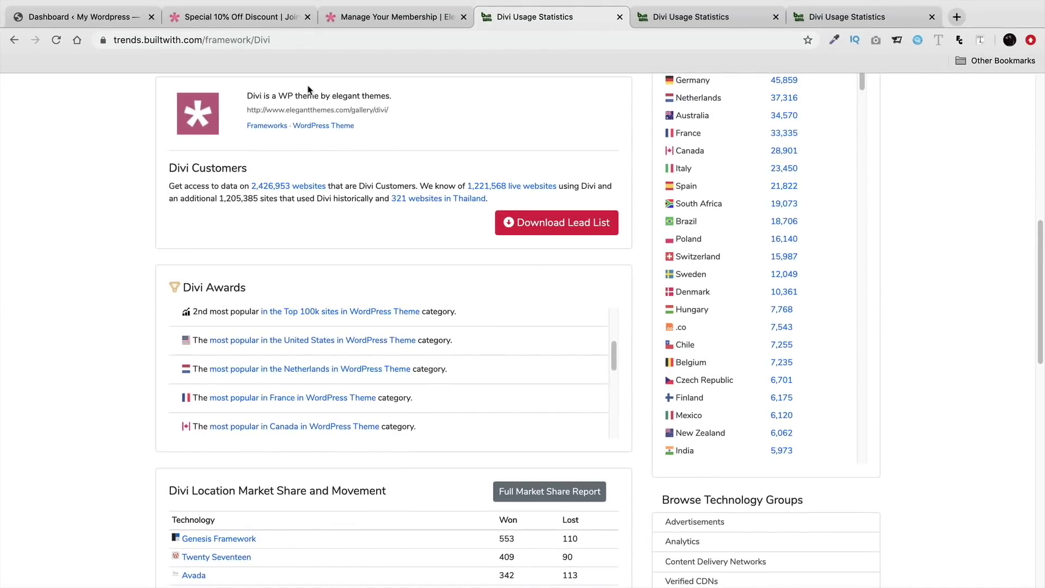
pyautogui.click(263, 20)
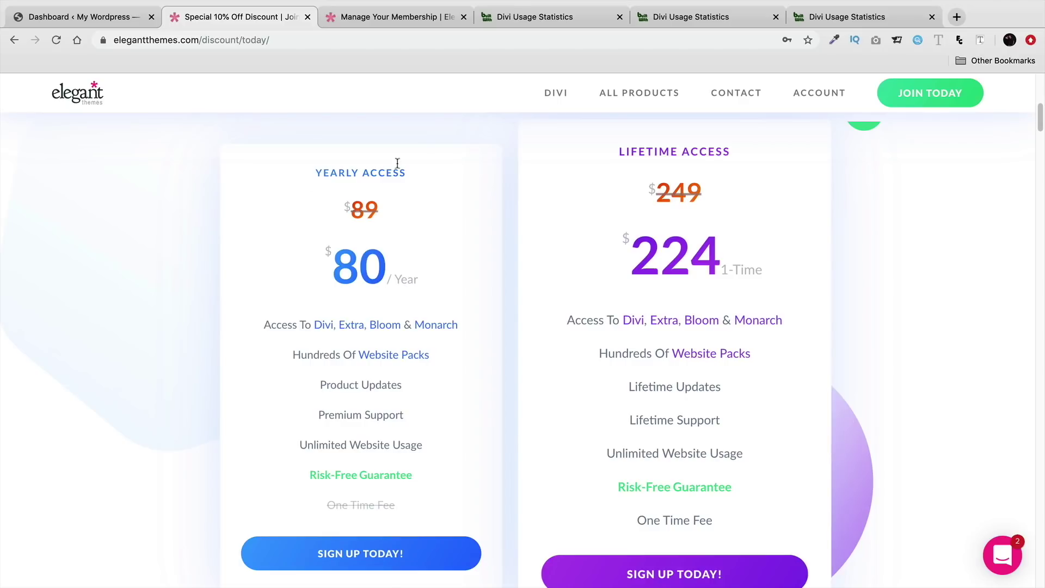
# Step: Highlight the Lifetime Access heading and its Lifetime Updates and Lifetime Support features
pyautogui.moveTo(613, 157); pyautogui.dragTo(775, 156)
pyautogui.click(776, 156)
pyautogui.moveTo(770, 325)
pyautogui.moveTo(734, 434)
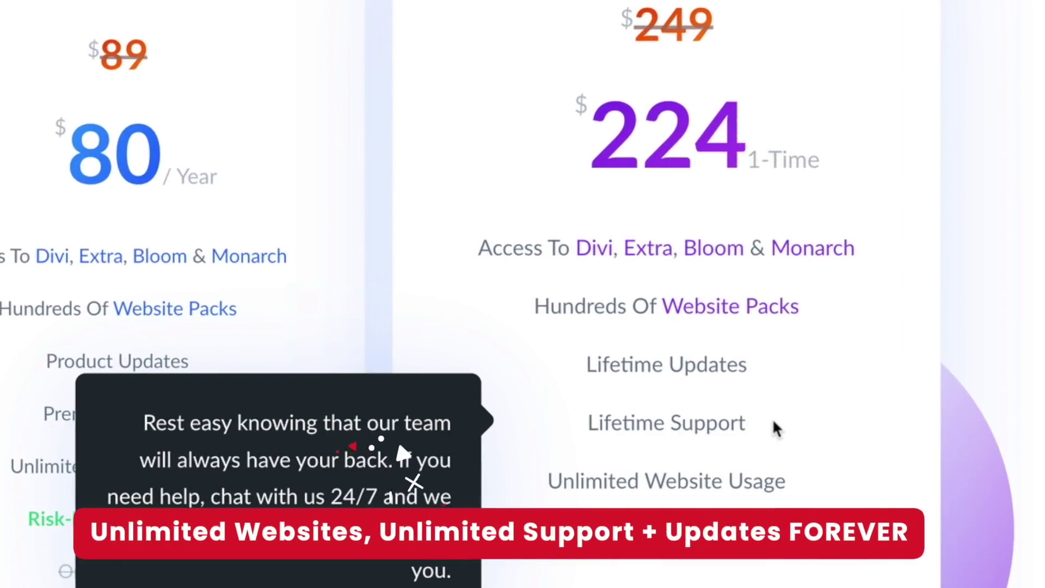
pyautogui.moveTo(761, 368)
pyautogui.moveTo(762, 373); pyautogui.dragTo(598, 371)
pyautogui.moveTo(747, 424); pyautogui.dragTo(588, 415)
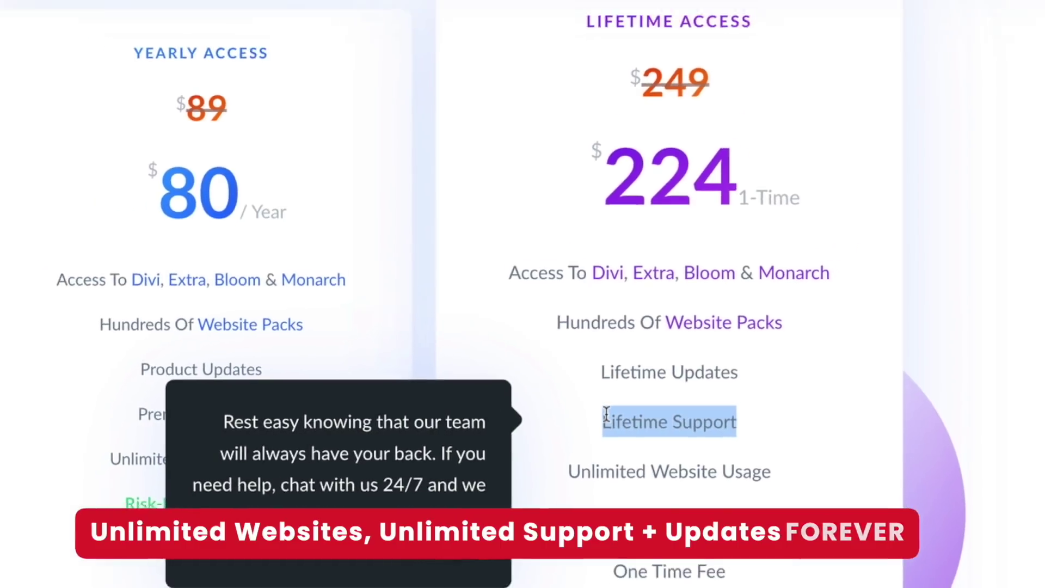
pyautogui.click(748, 425)
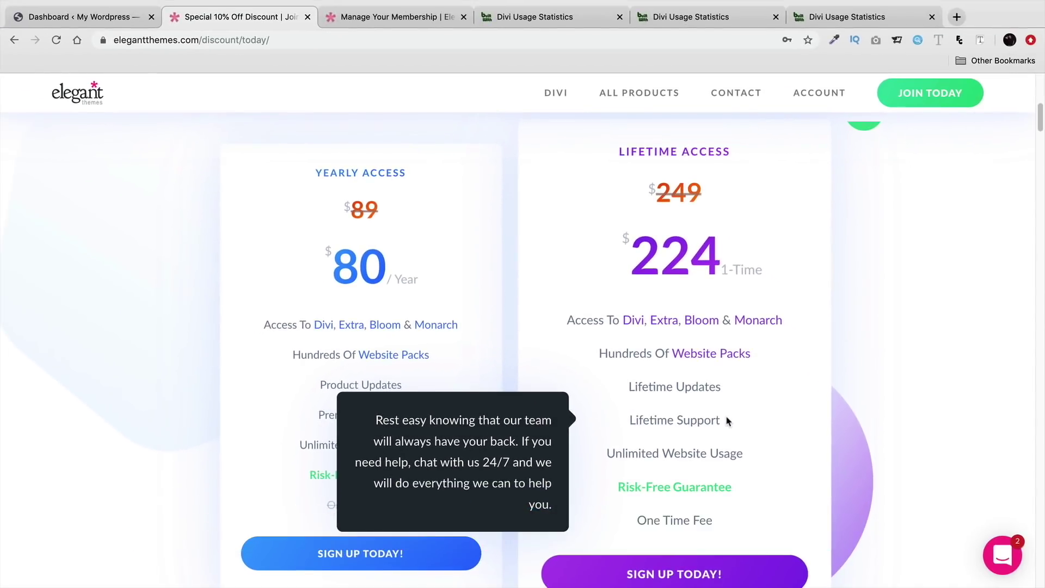
pyautogui.moveTo(611, 377)
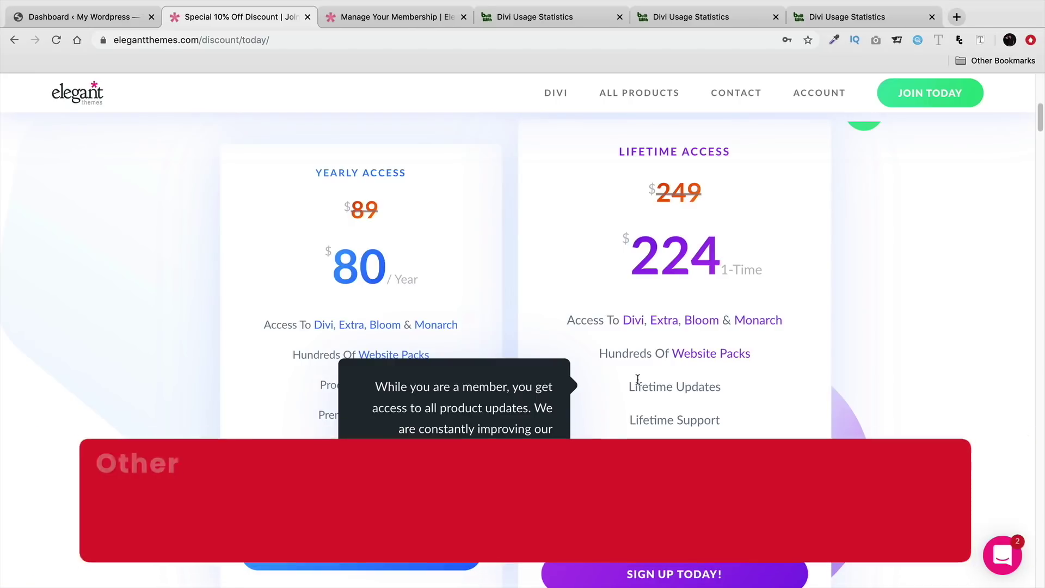
pyautogui.doubleClick(667, 148)
pyautogui.tripleClick(666, 148)
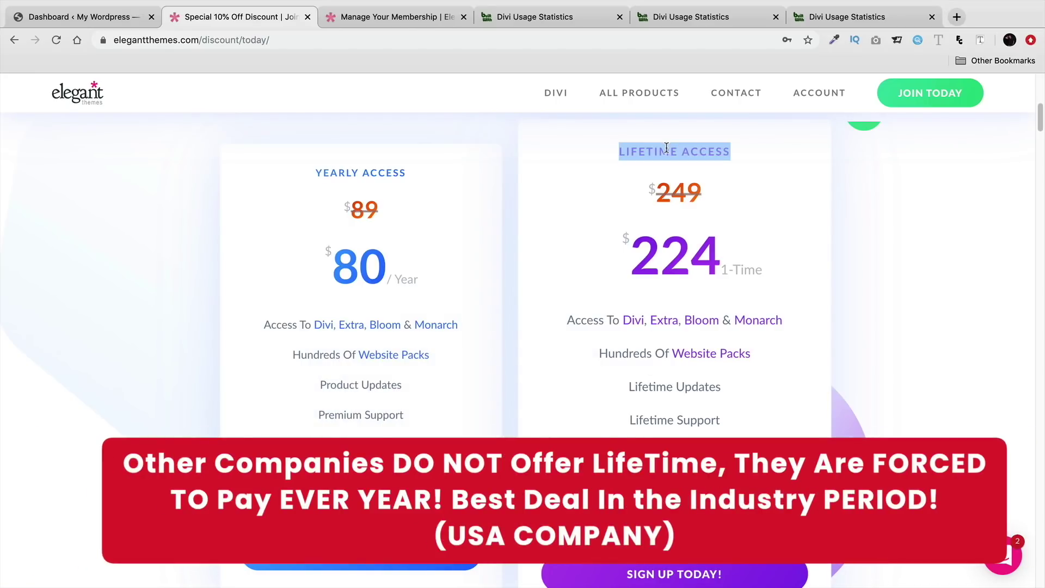
pyautogui.click(715, 157)
pyautogui.moveTo(728, 155); pyautogui.dragTo(619, 148)
# Step: Compare the Yearly and Lifetime Access headings and the One Time Fee feature, then view the Members Area
pyautogui.scroll(-1, 572, 280)
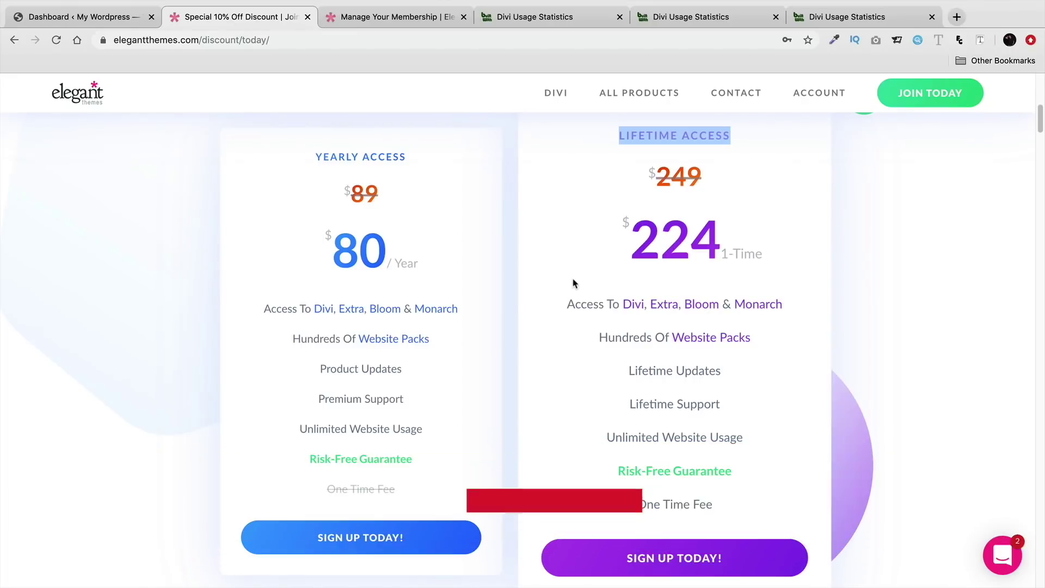
pyautogui.moveTo(577, 295)
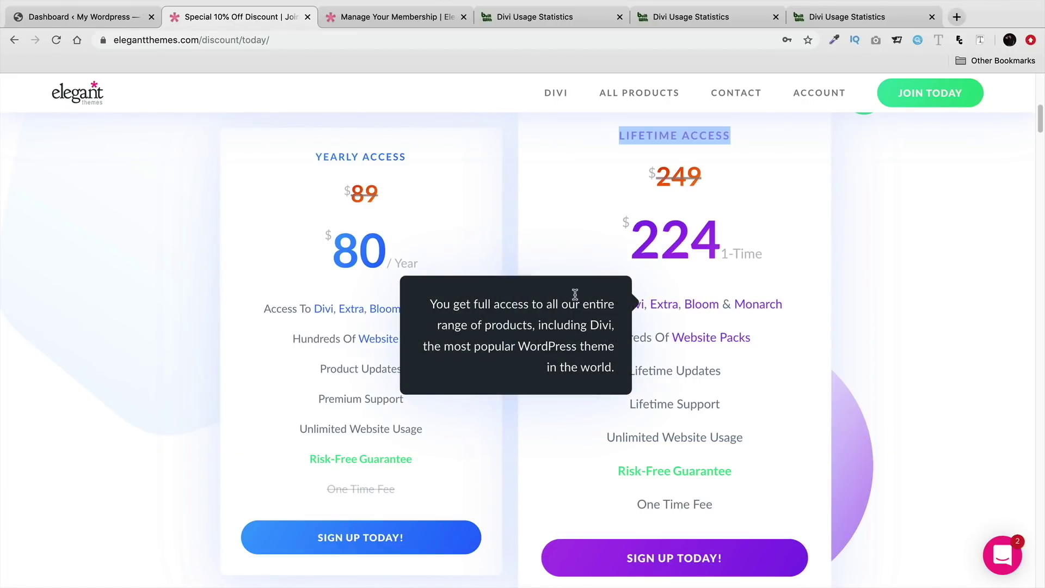
pyautogui.tripleClick(380, 155)
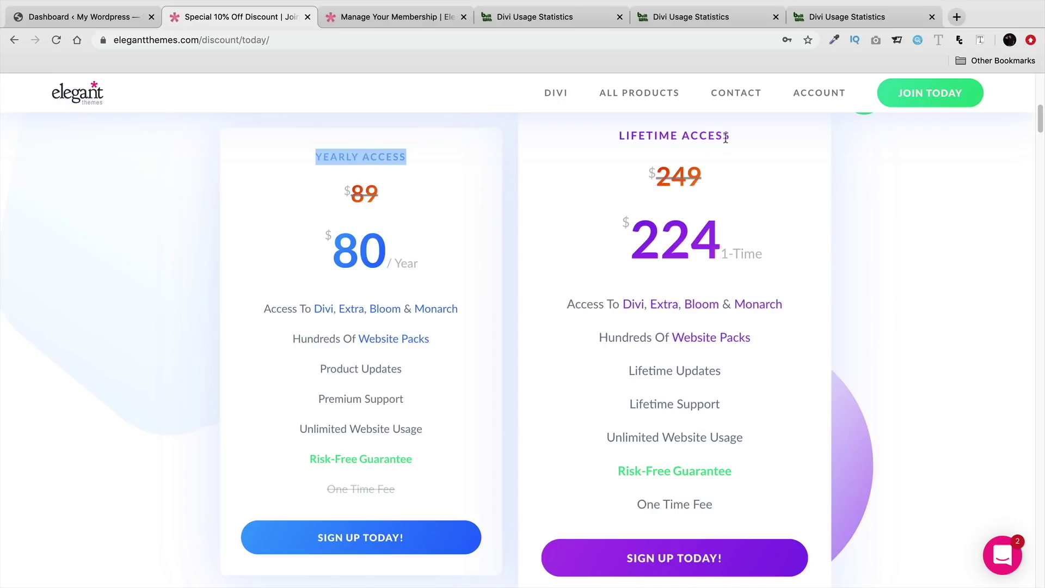
pyautogui.moveTo(724, 139); pyautogui.dragTo(607, 143)
pyautogui.moveTo(714, 505); pyautogui.dragTo(637, 507)
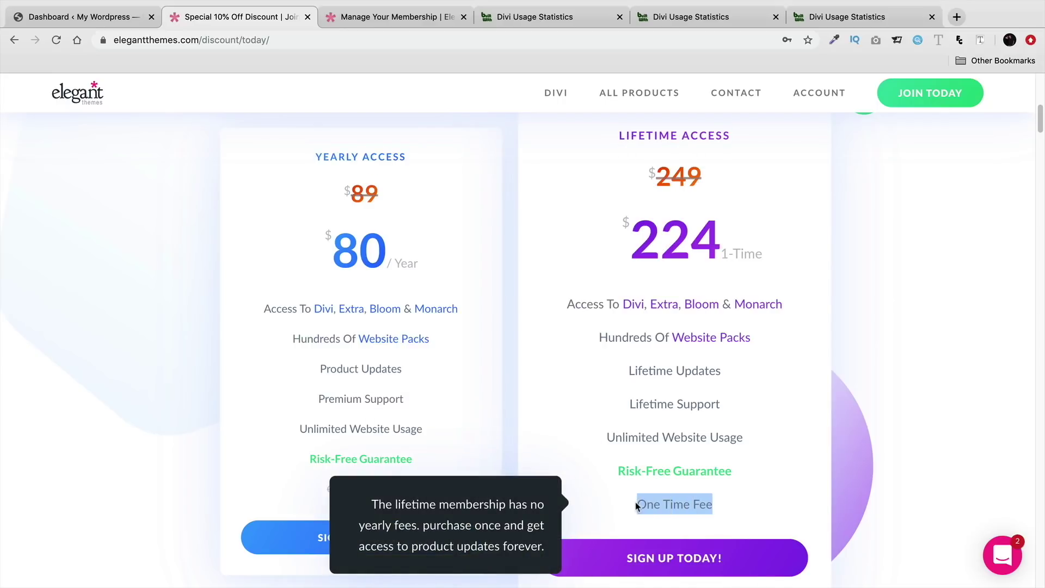
pyautogui.moveTo(724, 471)
pyautogui.click(761, 432)
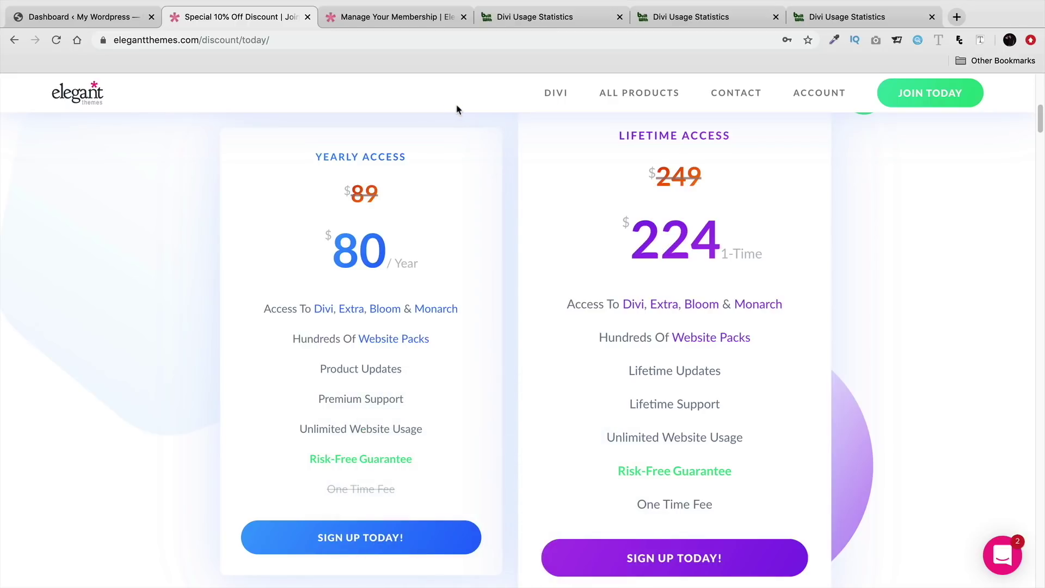
pyautogui.click(414, 18)
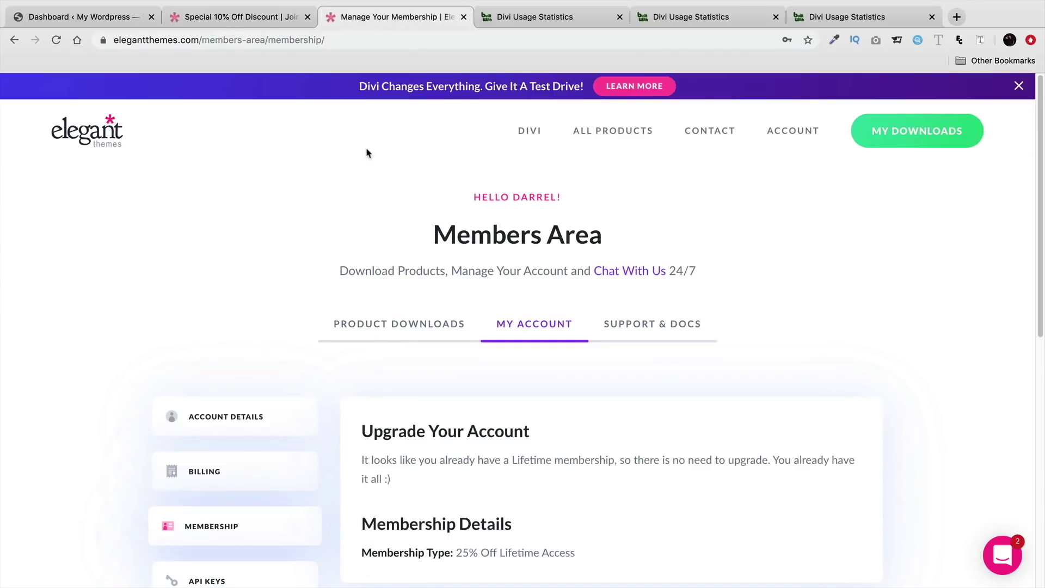
# Step: Read the Members Area message confirming the existing Lifetime membership
pyautogui.scroll(-2, 280, 283)
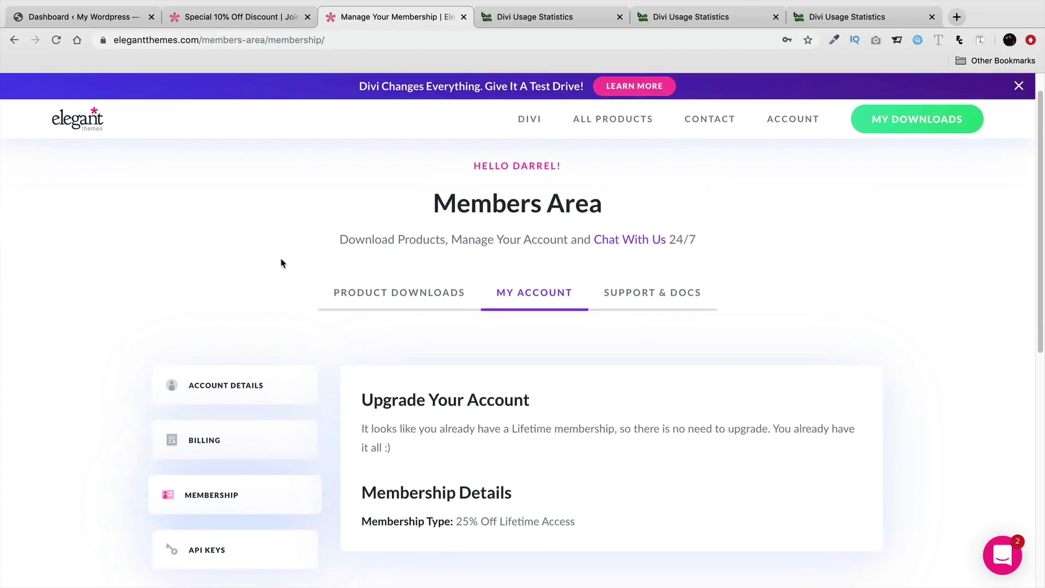
pyautogui.scroll(-1, 286, 273)
pyautogui.moveTo(391, 430); pyautogui.dragTo(354, 412)
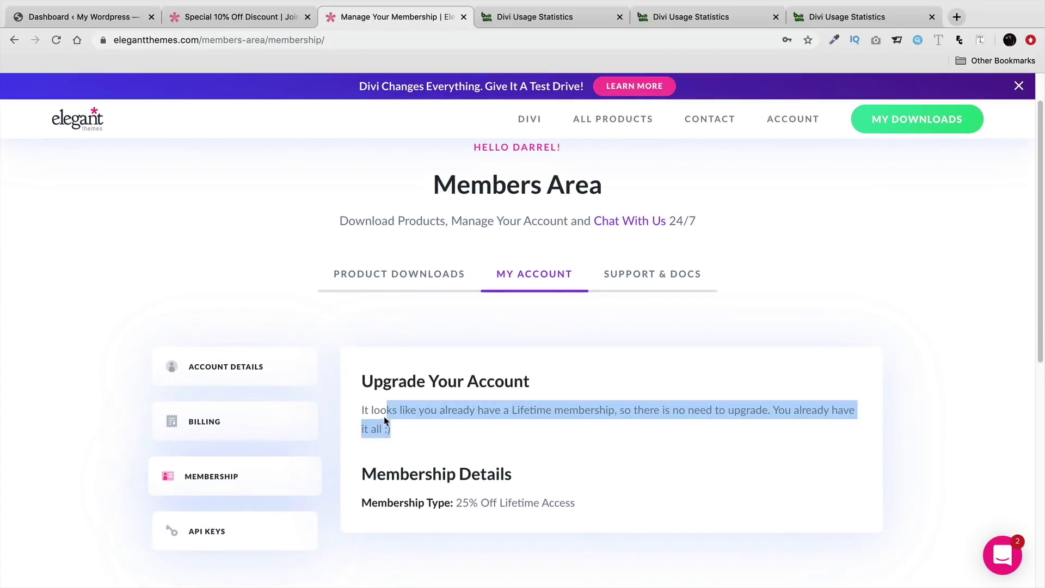
pyautogui.click(377, 420)
pyautogui.scroll(-1, 378, 414)
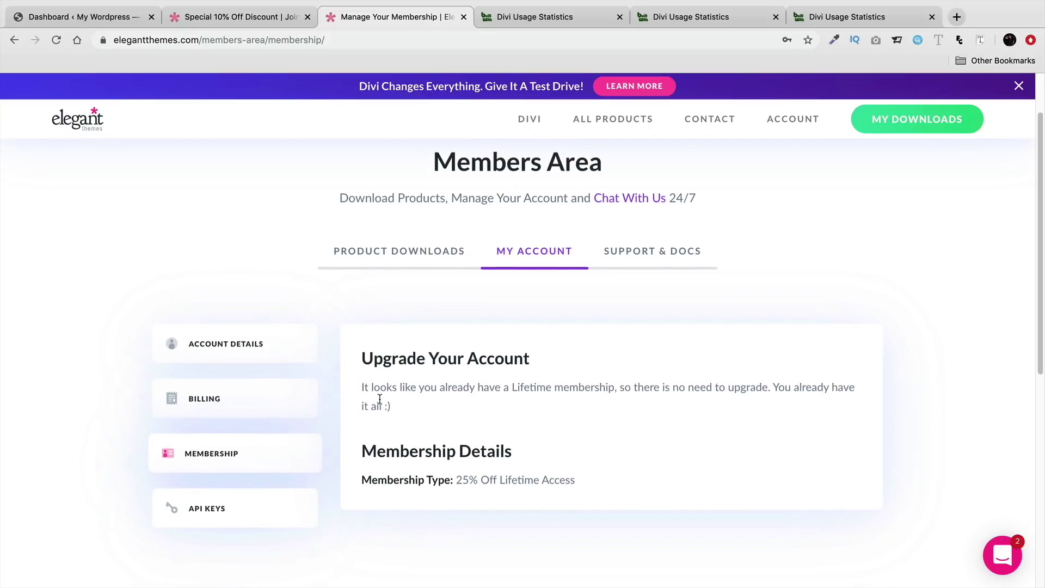
# Step: Download the Divi theme as Divi (1).zip from Product Downloads, then return to the Dashboard
pyautogui.click(361, 264)
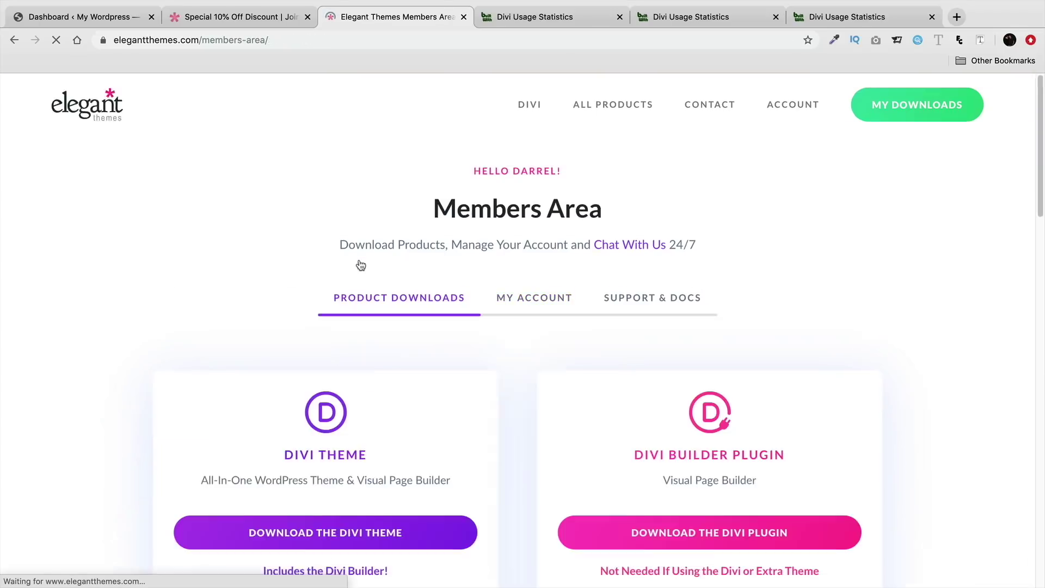
pyautogui.scroll(-3, 368, 267)
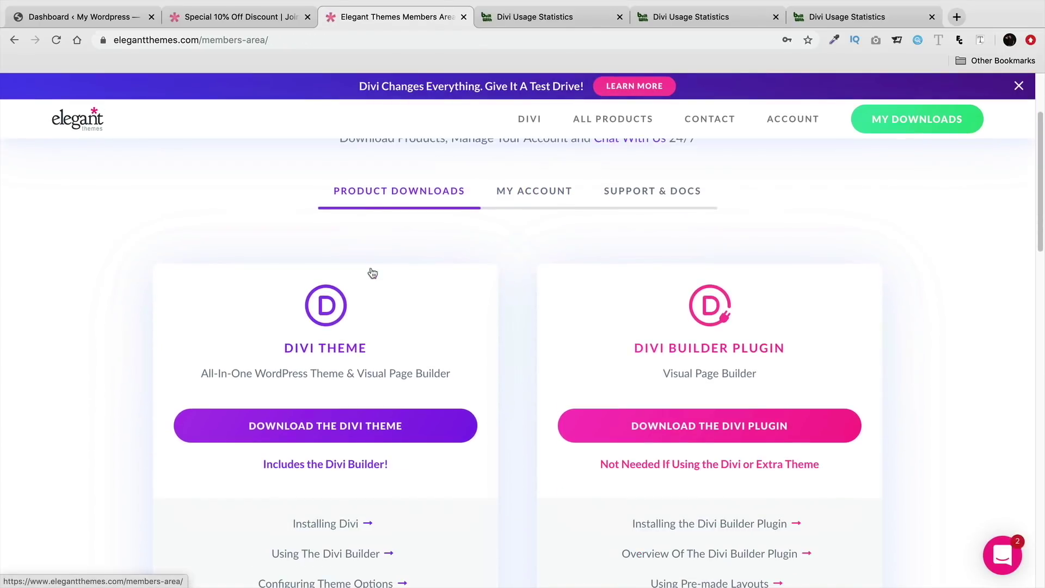
pyautogui.scroll(-2, 373, 272)
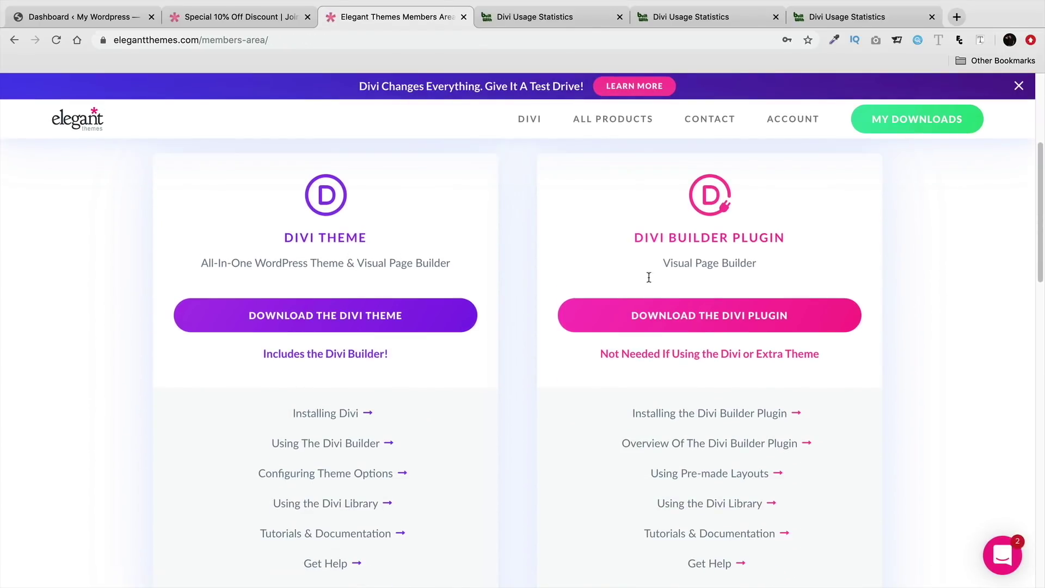
pyautogui.scroll(-2, 585, 320)
pyautogui.scroll(-5, 585, 320)
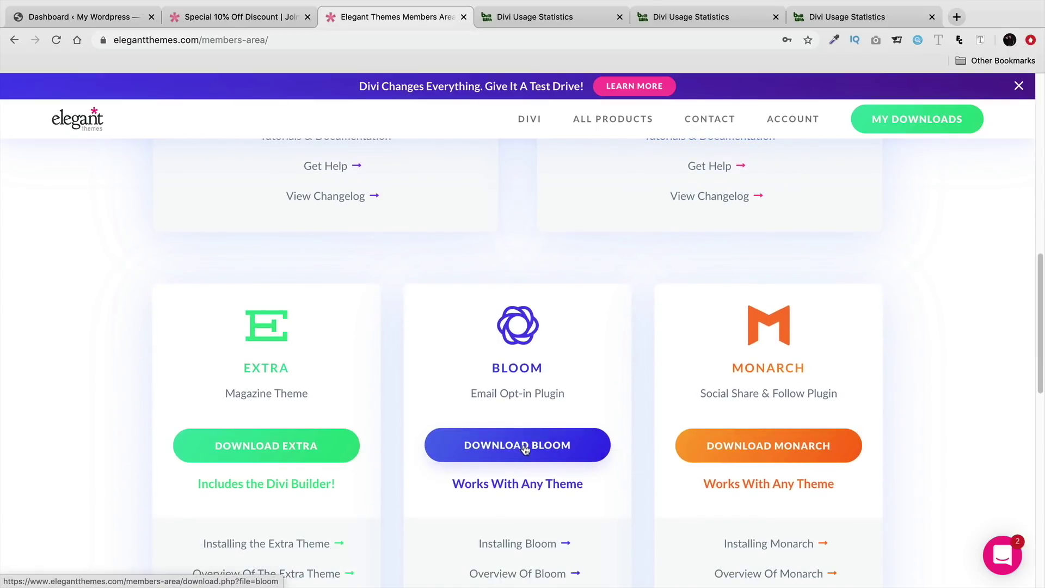
pyautogui.scroll(10, 548, 442)
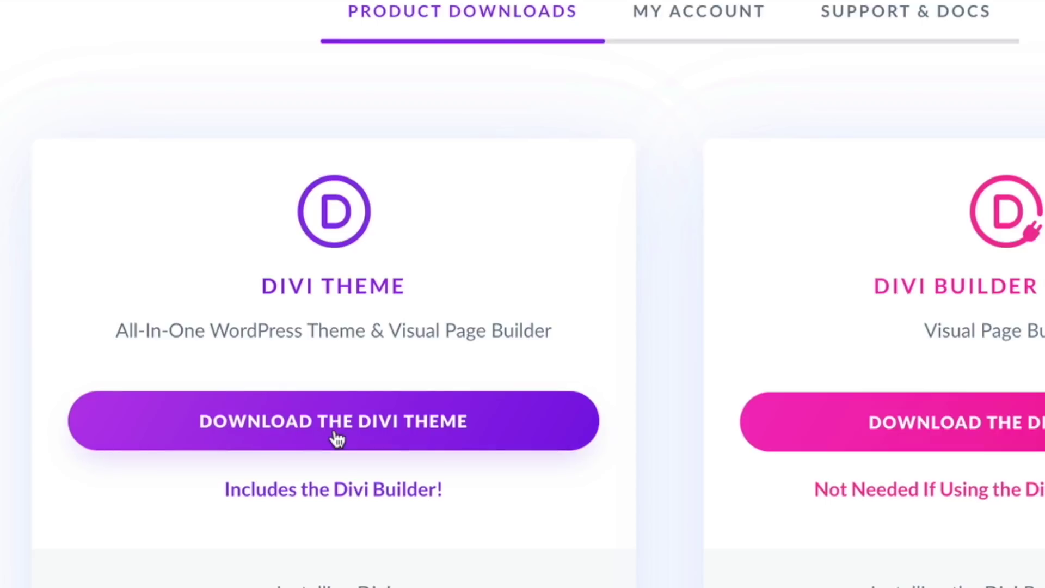
pyautogui.click(308, 426)
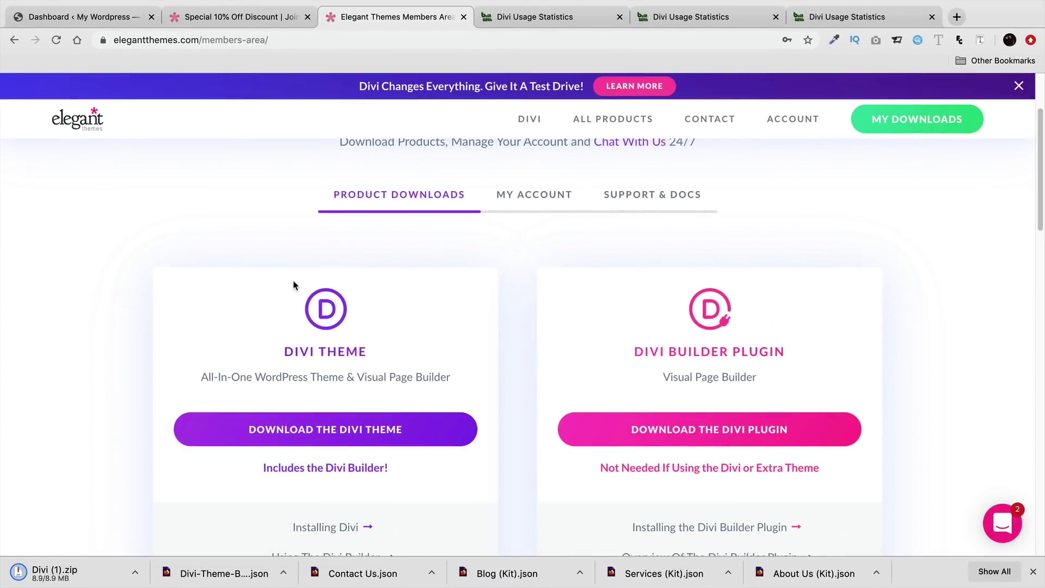
pyautogui.click(1030, 572)
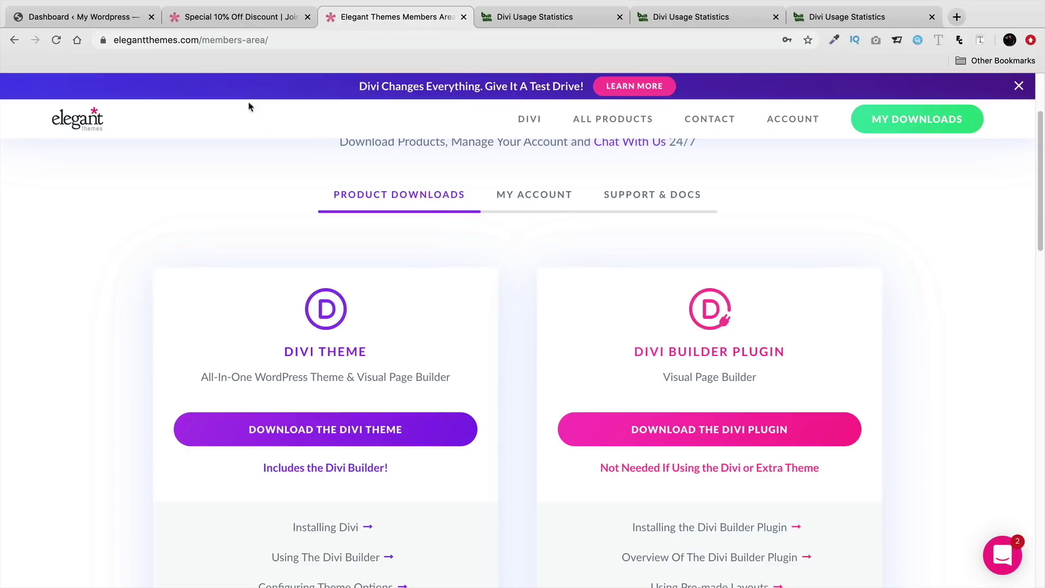
pyautogui.click(106, 21)
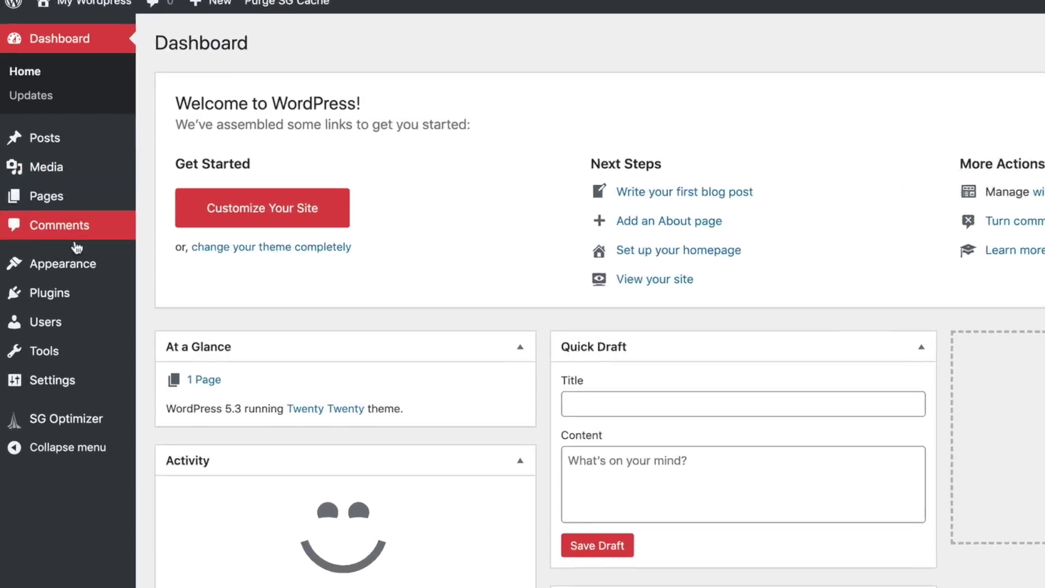
# Step: Go to Appearance > Themes > Add New and reveal the Upload Theme form
pyautogui.moveTo(62, 284)
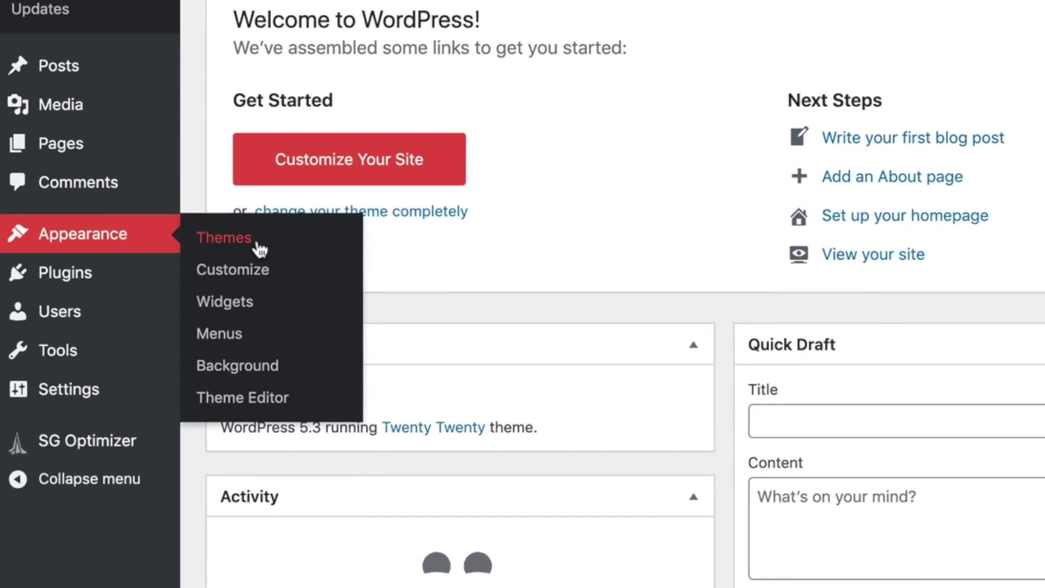
pyautogui.click(262, 243)
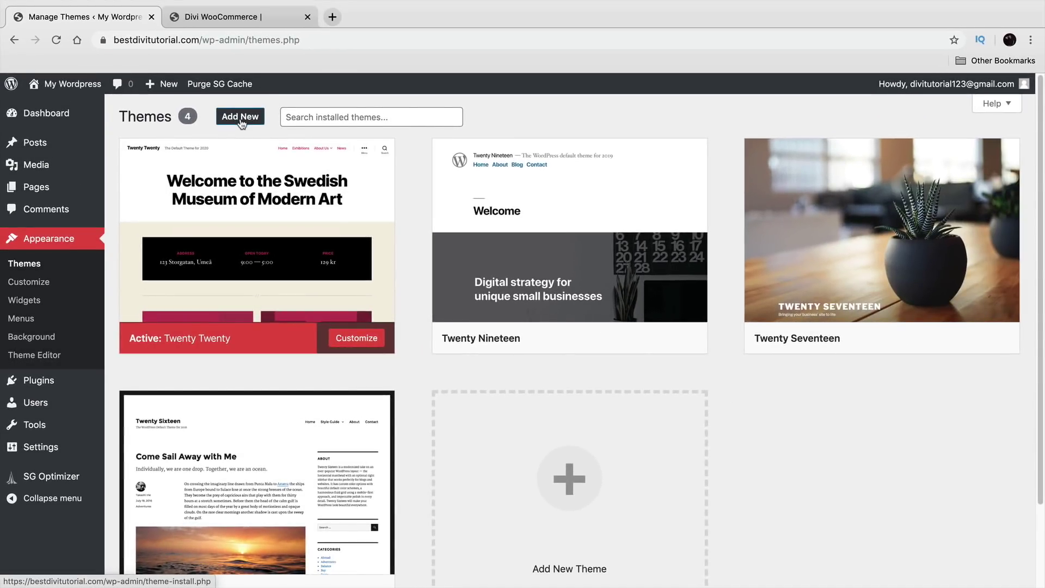
pyautogui.click(241, 118)
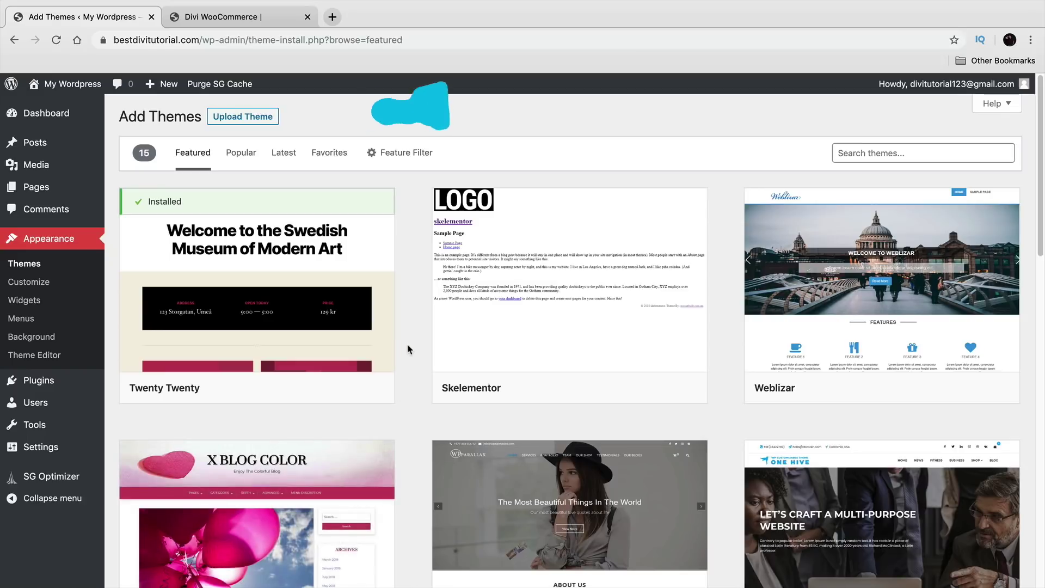
pyautogui.click(241, 119)
# Step: Choose Divi (1).zip as the theme file and install it
pyautogui.click(470, 234)
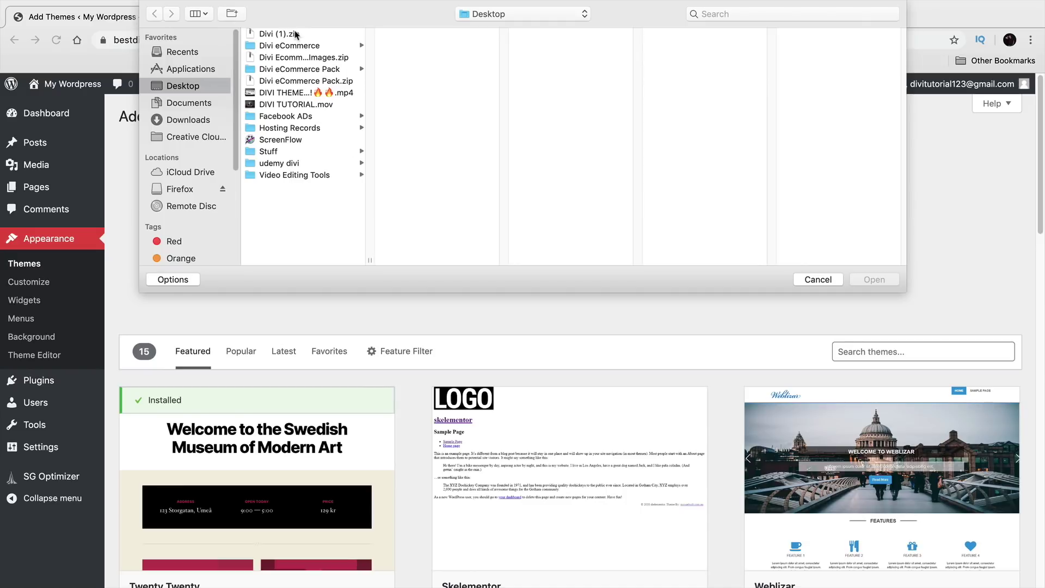
pyautogui.click(296, 34)
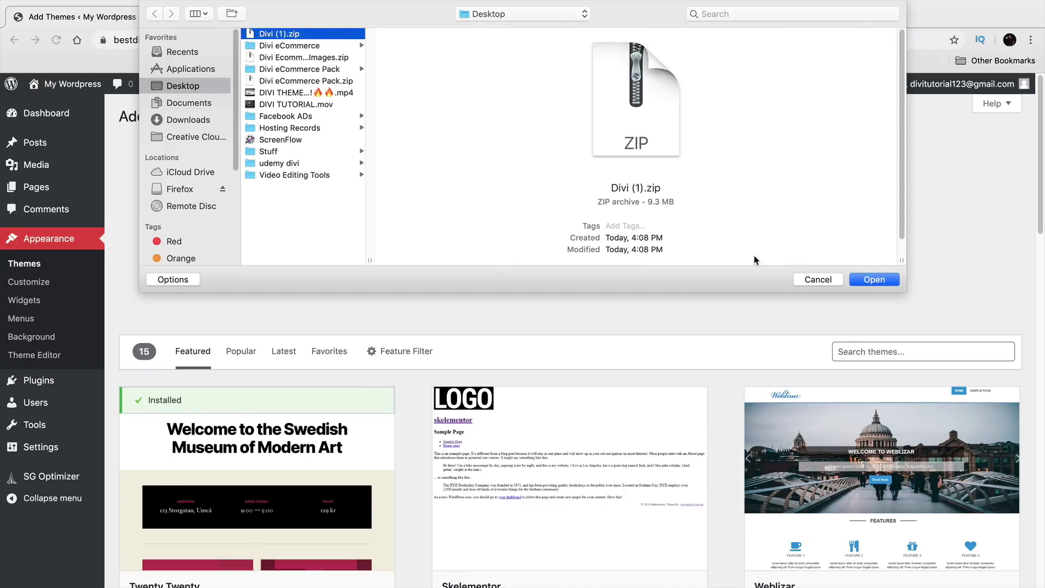
pyautogui.click(875, 280)
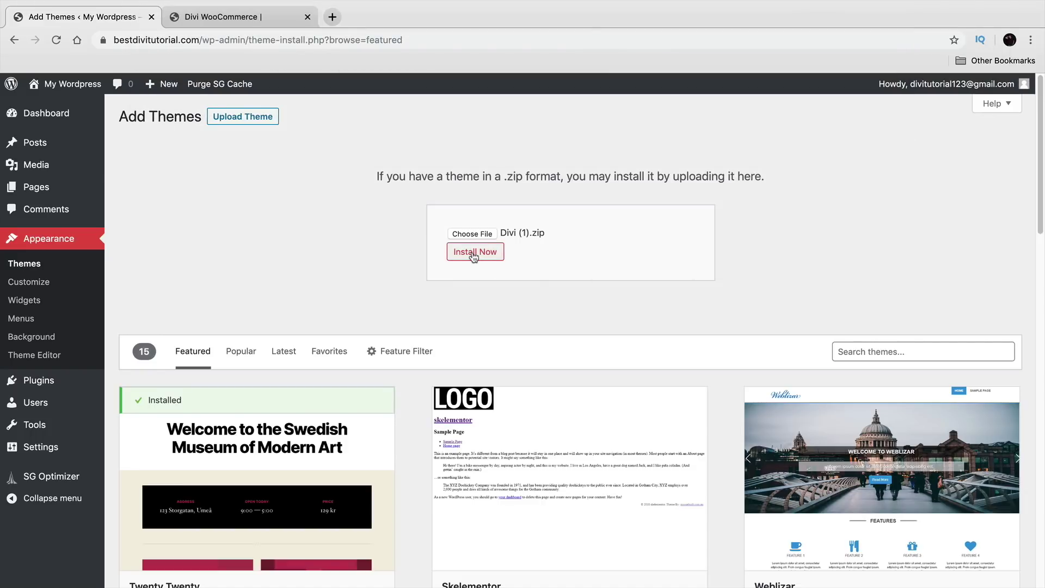
pyautogui.scroll(-2, 490, 419)
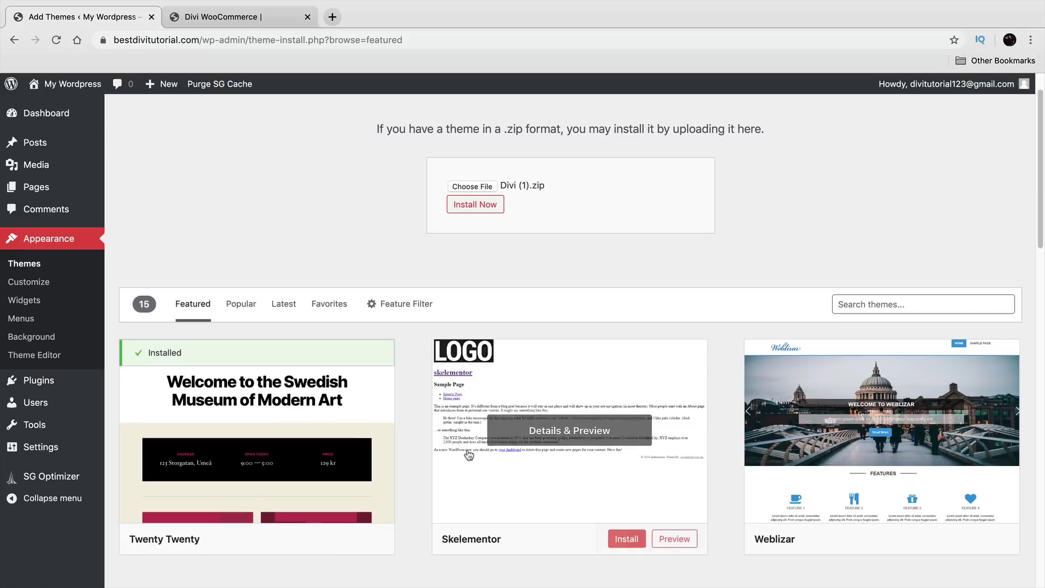
pyautogui.scroll(2, 547, 273)
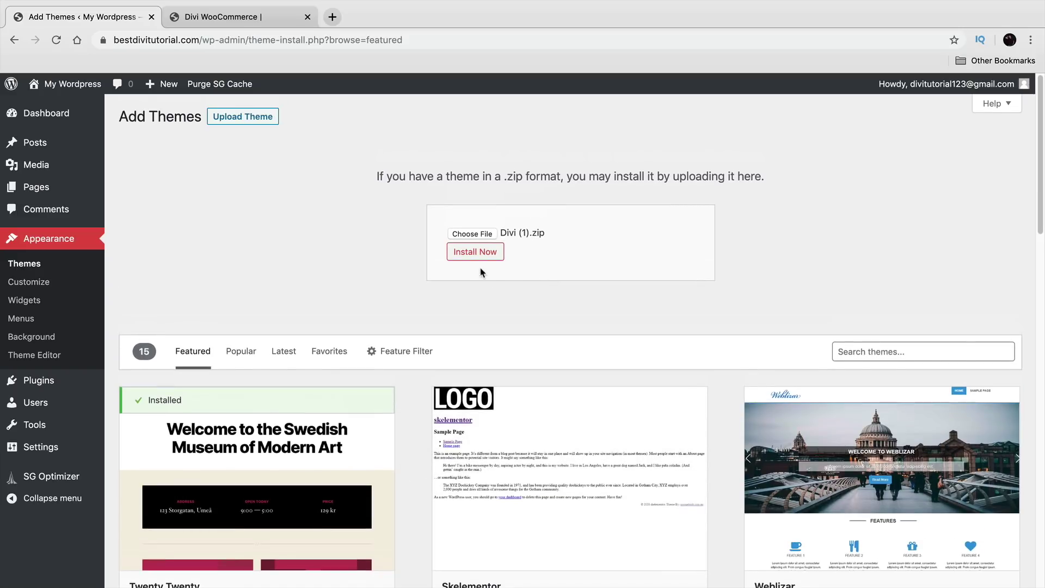
pyautogui.click(485, 253)
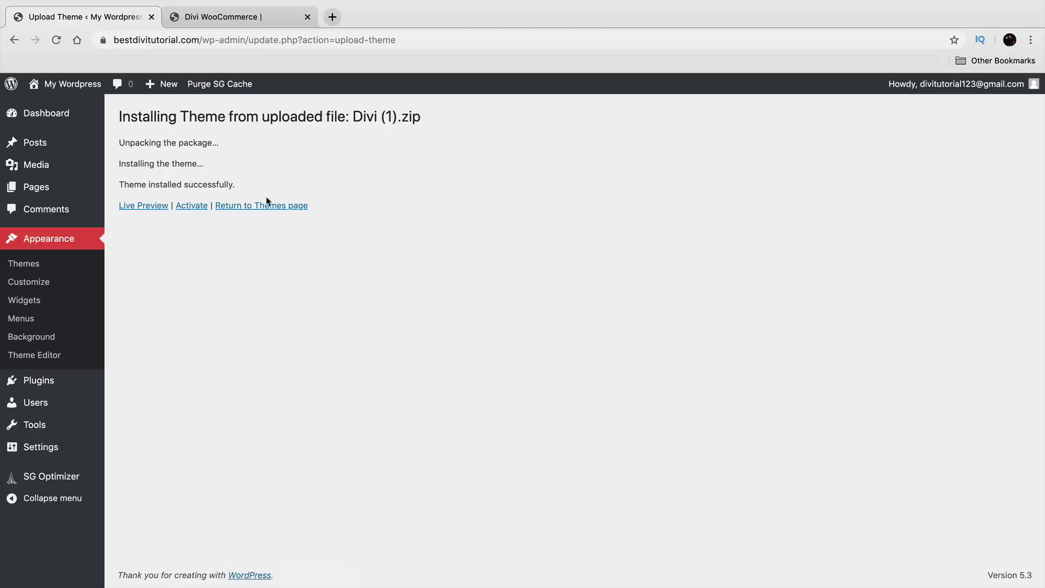
# Step: Activate the freshly installed Divi theme from the install results page
pyautogui.click(193, 209)
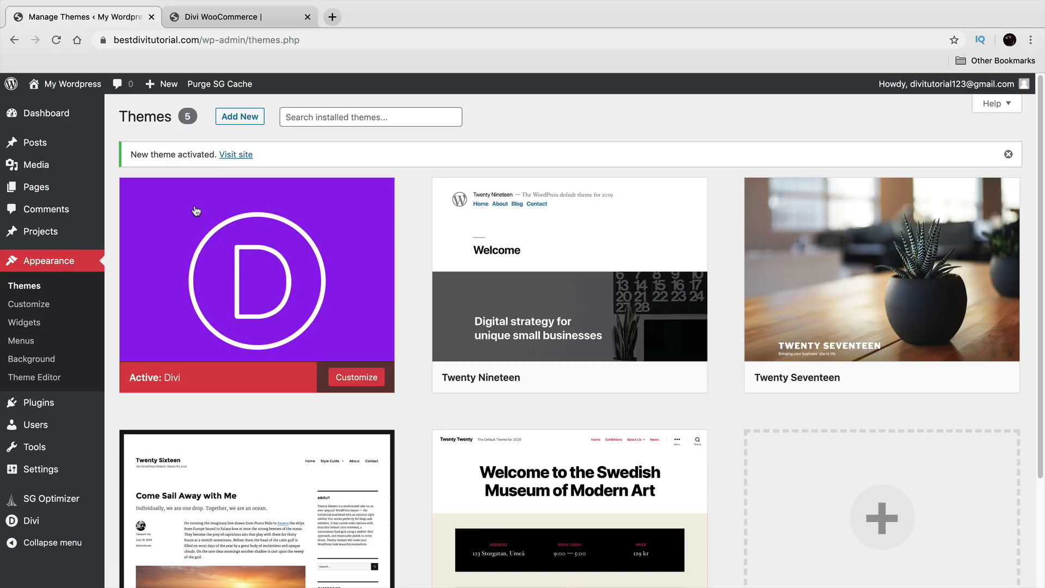
pyautogui.moveTo(71, 86)
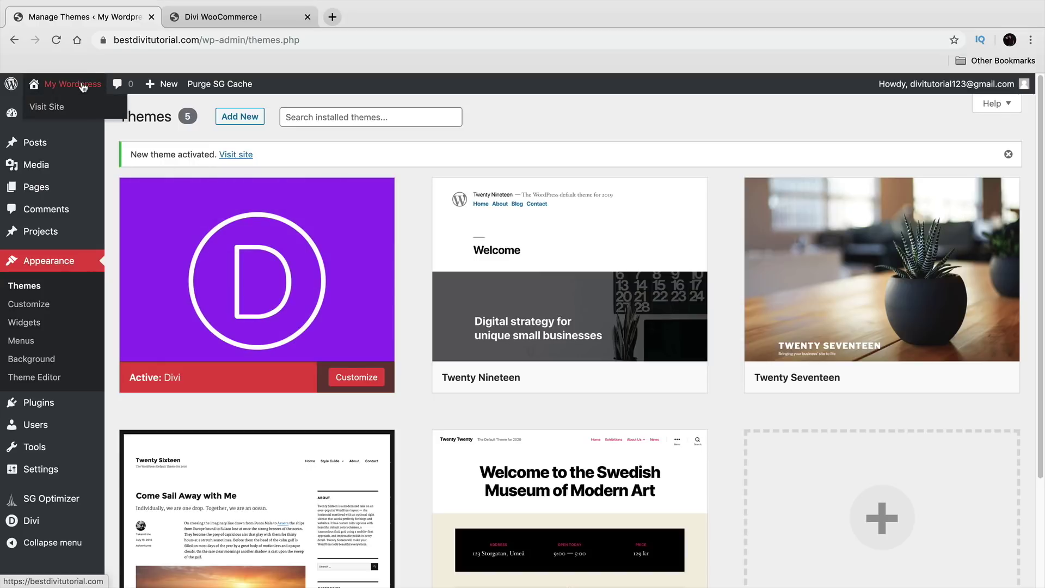
# Step: View the Divi-styled live site showing 'No Results Found', then return to the admin Dashboard
pyautogui.click(54, 109)
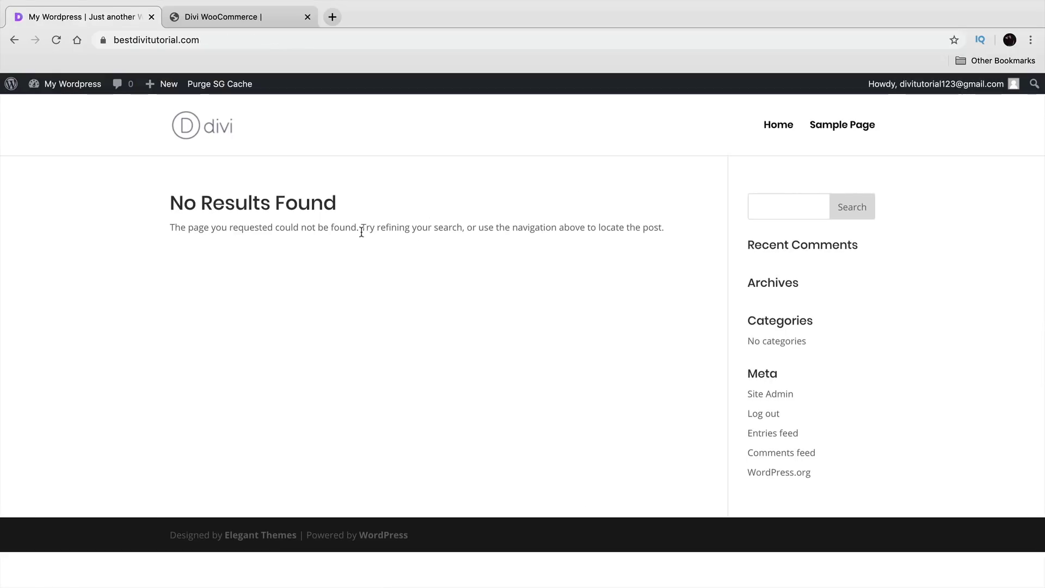
pyautogui.moveTo(337, 202); pyautogui.dragTo(139, 211)
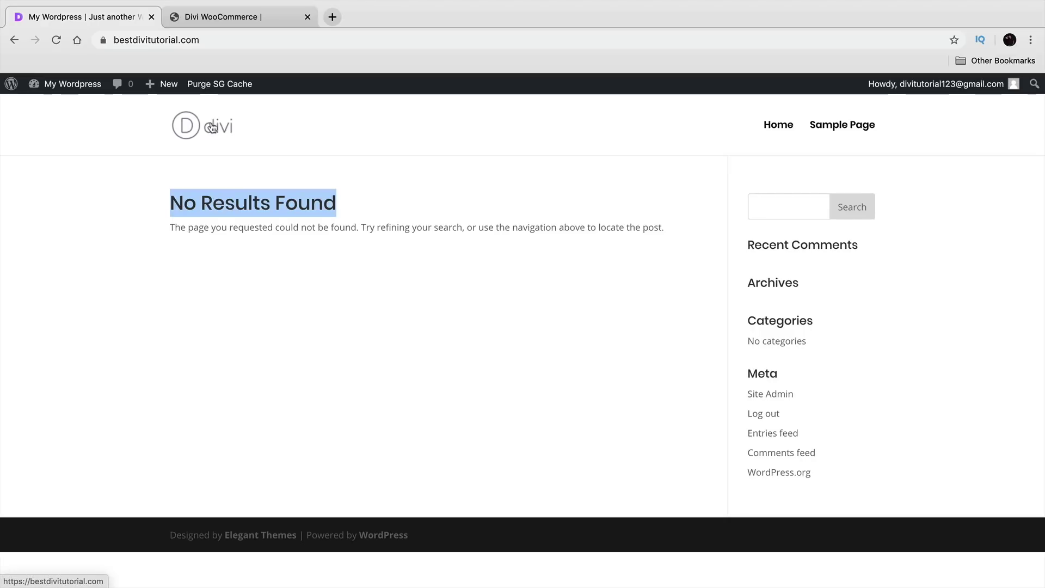
pyautogui.click(89, 107)
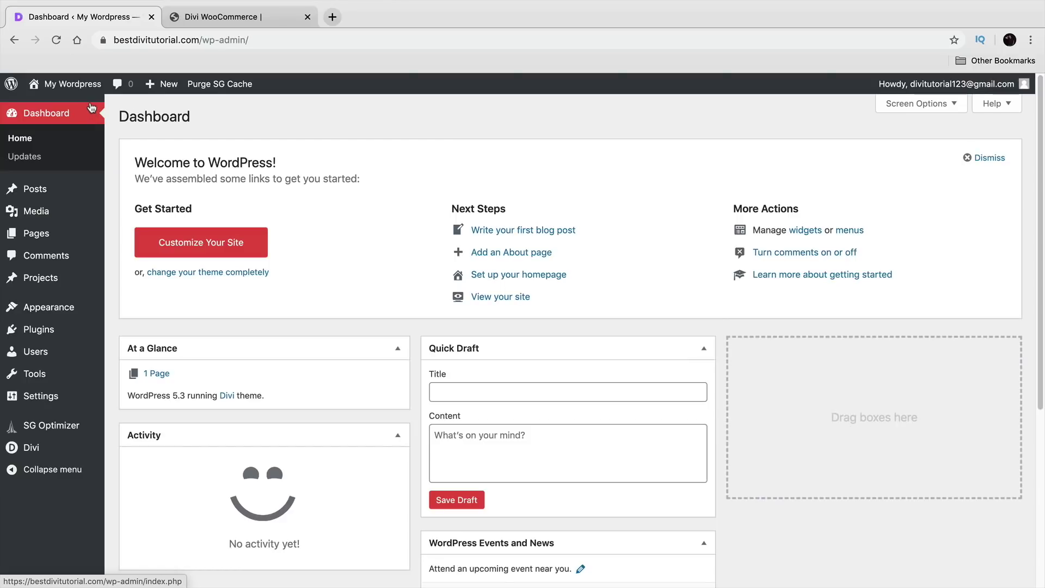
pyautogui.moveTo(54, 234)
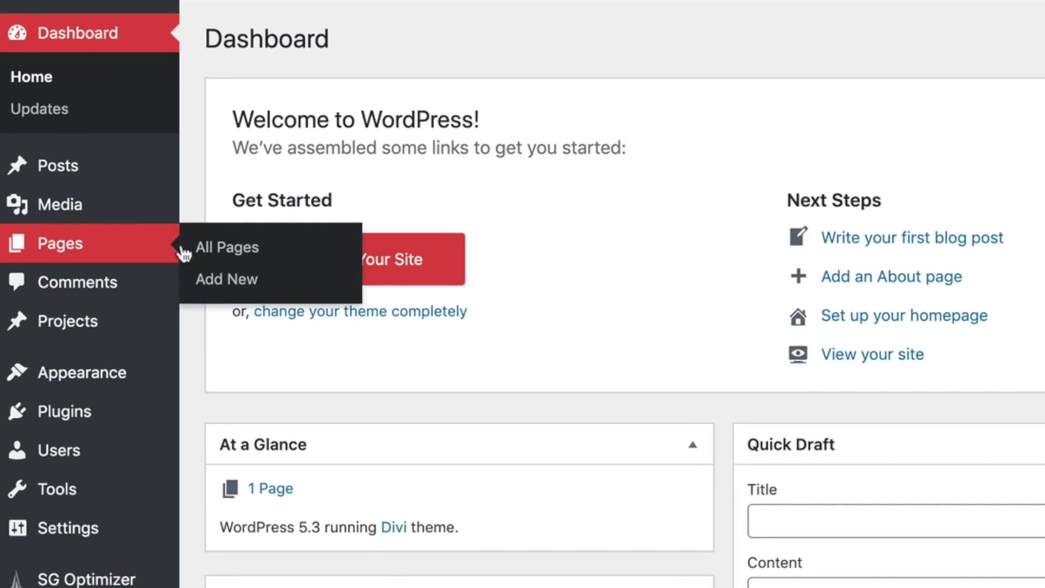
# Step: Move the default Sample Page to the Trash, leaving All (0) pages
pyautogui.click(199, 252)
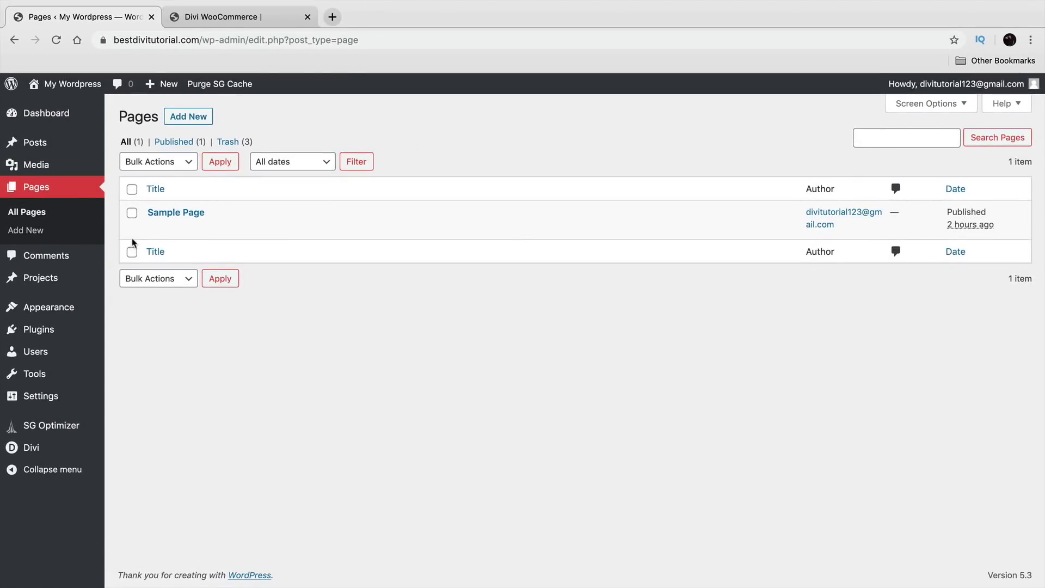
pyautogui.moveTo(163, 229)
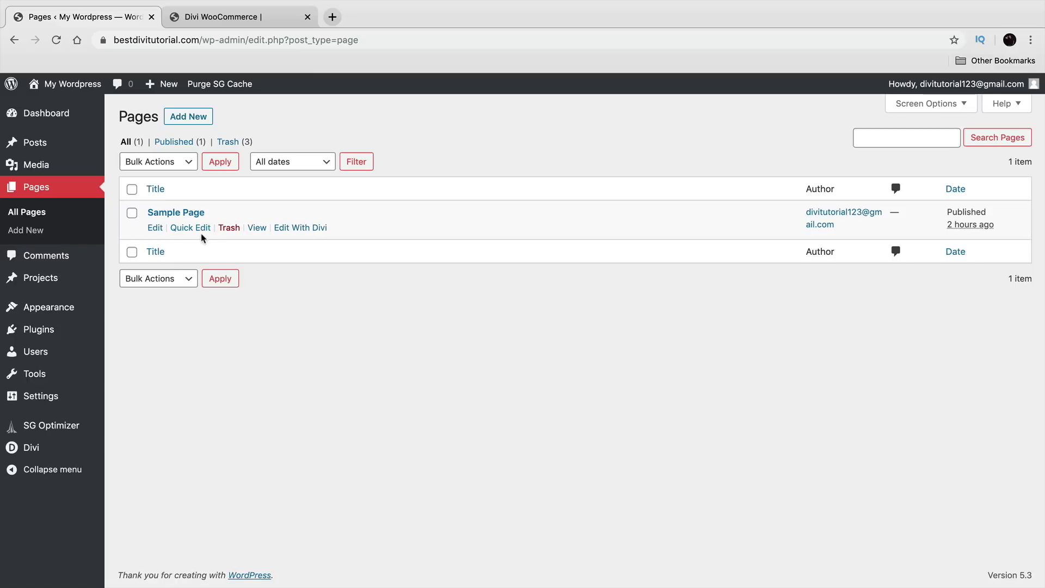
pyautogui.click(228, 231)
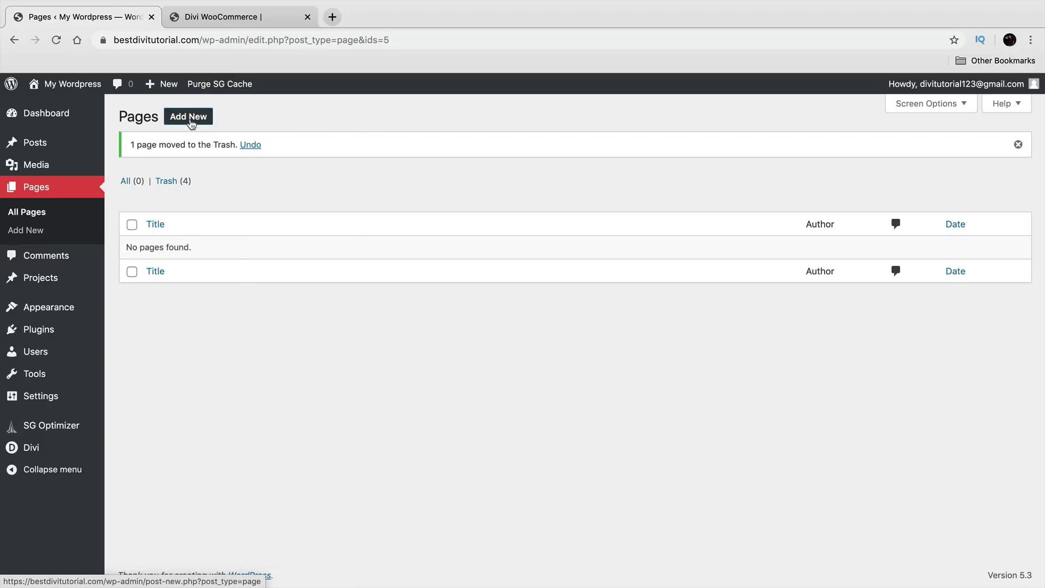
pyautogui.click(190, 117)
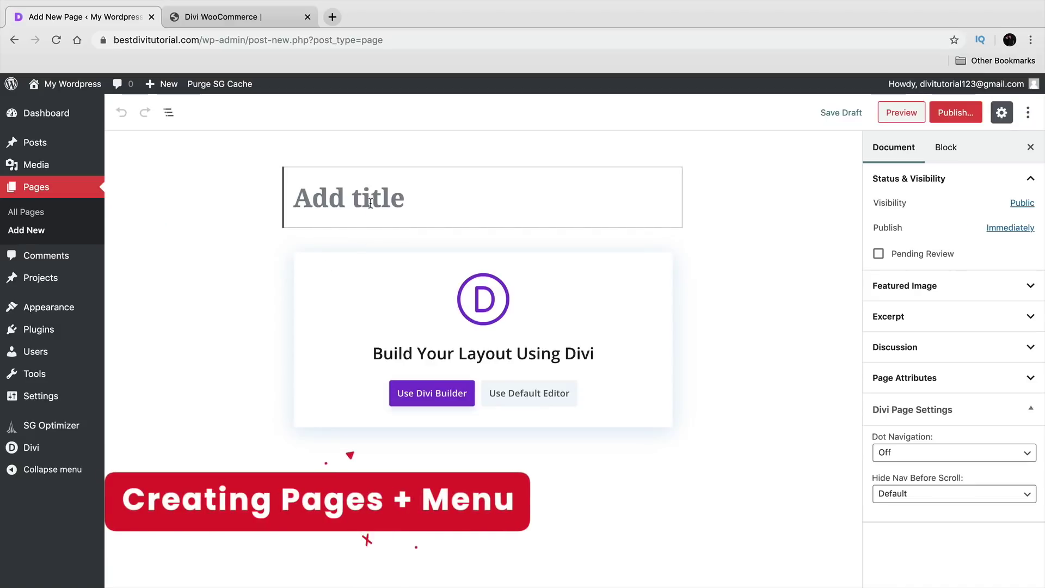
# Step: Title the new page 'Home' and publish it
pyautogui.write('Home')
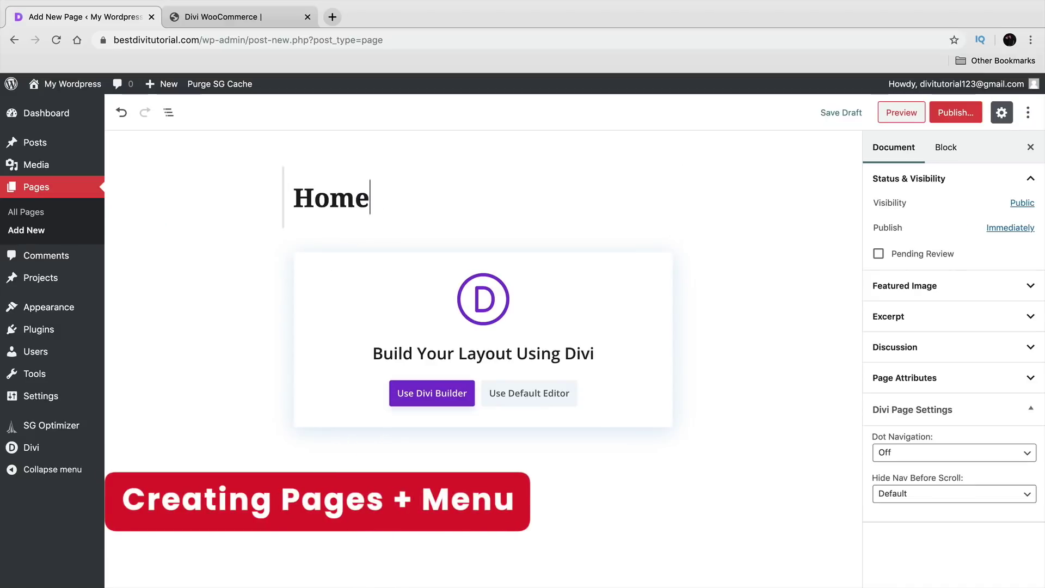
pyautogui.click(951, 116)
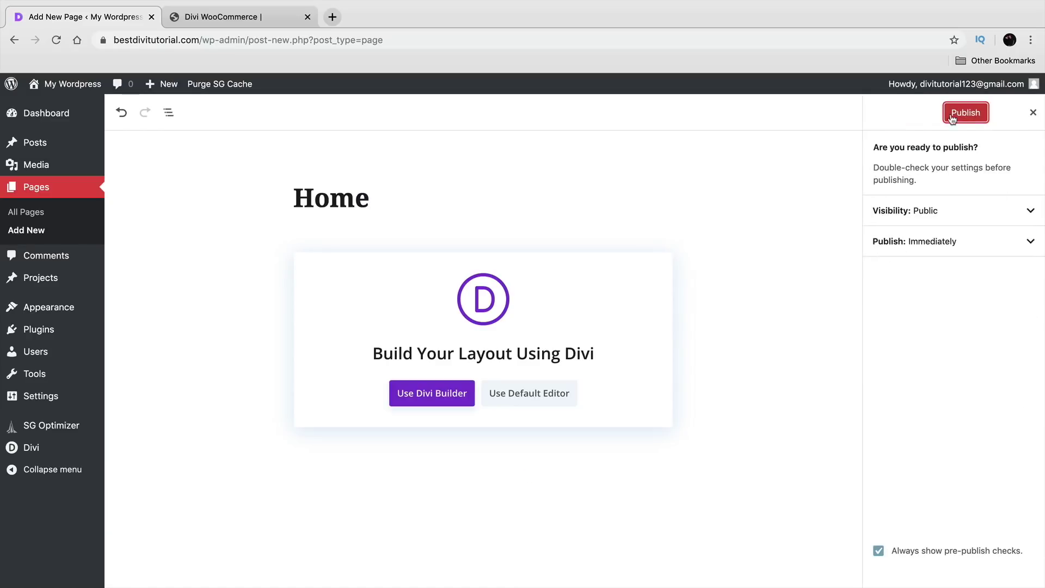
pyautogui.click(961, 115)
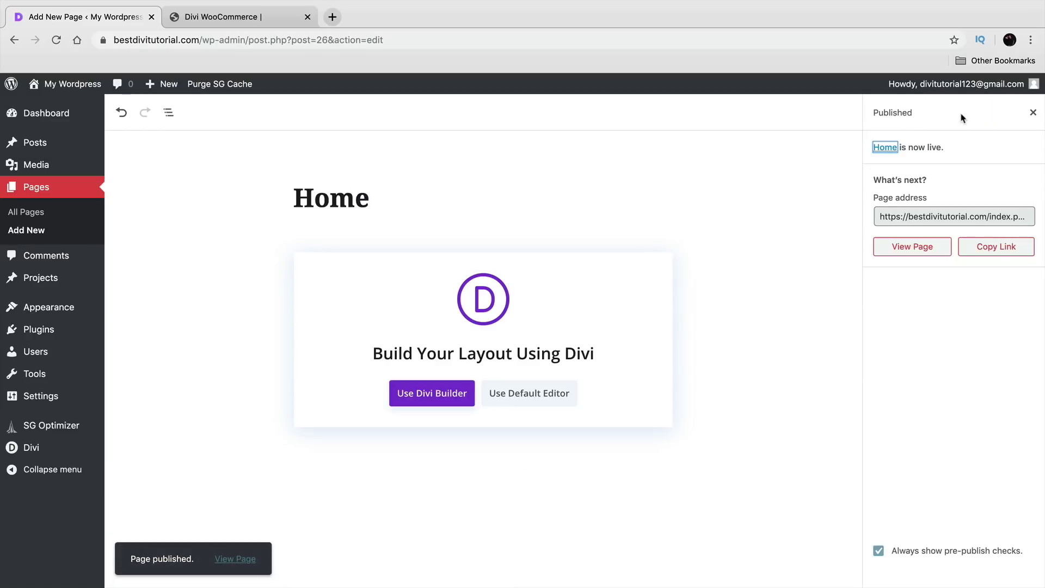
# Step: Create a new page titled 'About' and publish it
pyautogui.moveTo(173, 86)
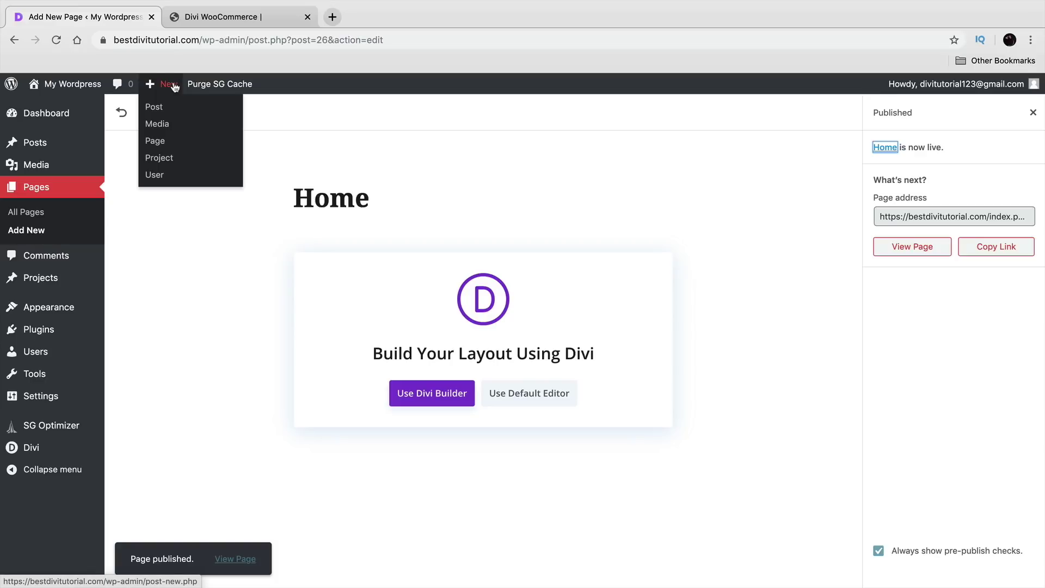
pyautogui.click(164, 141)
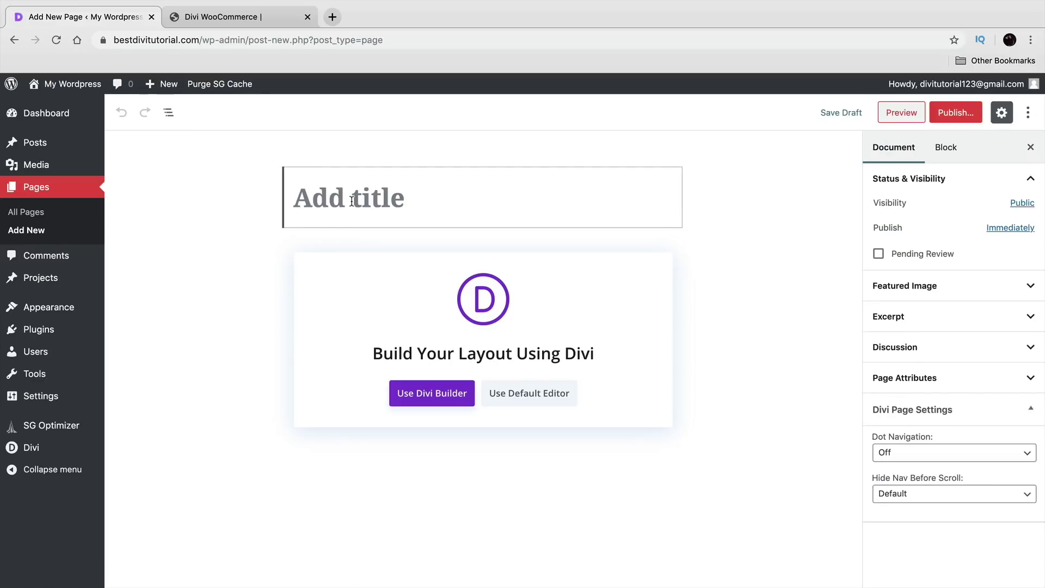
pyautogui.write('About')
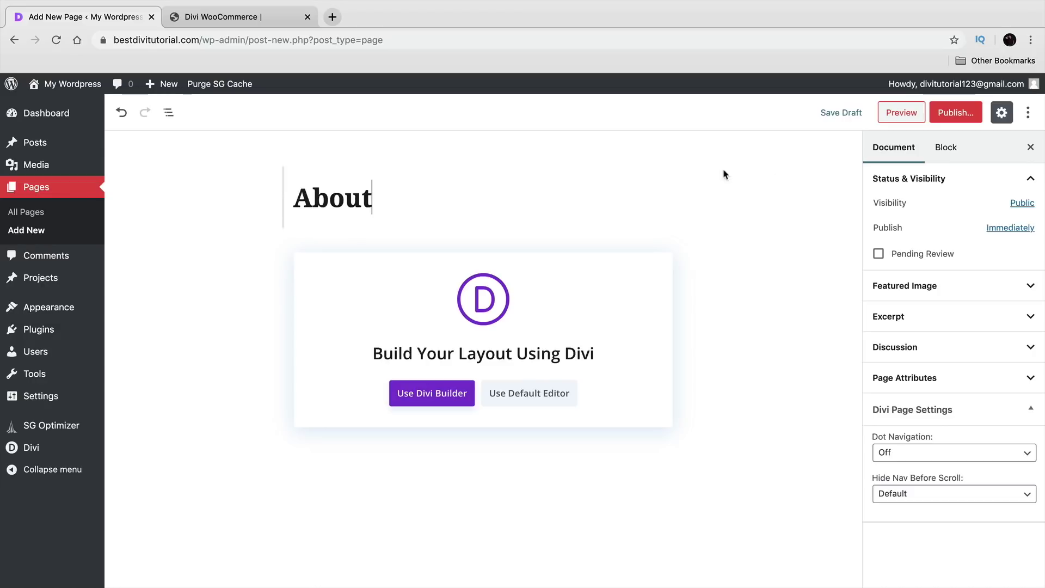
pyautogui.click(955, 119)
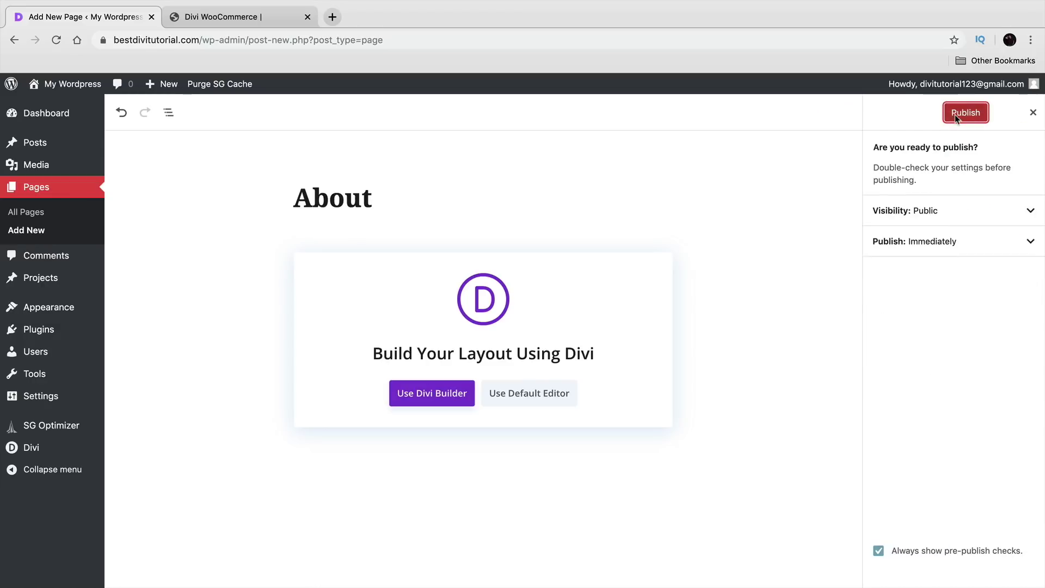
pyautogui.click(957, 119)
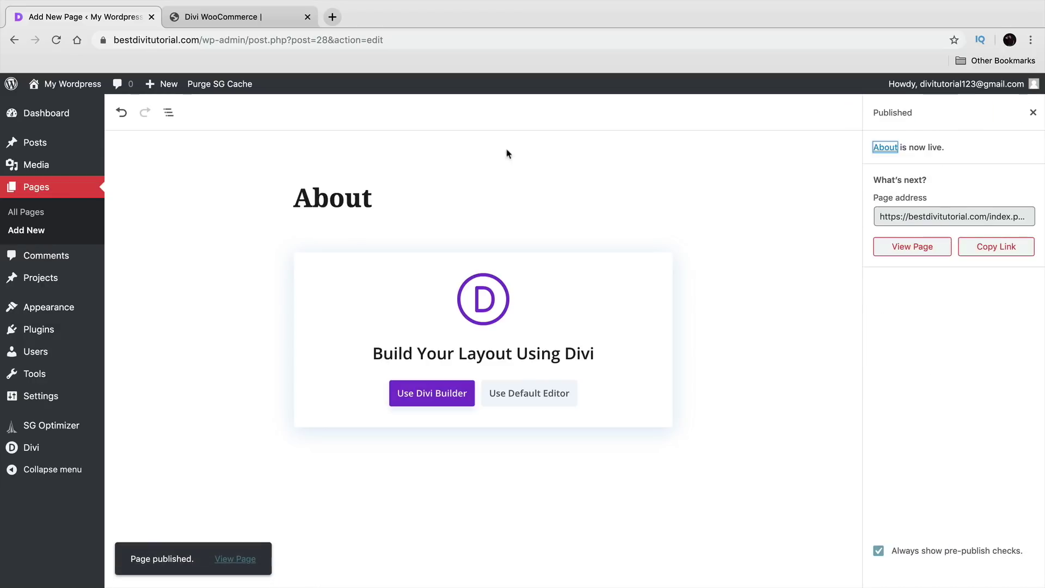
# Step: Create a new page titled 'Contact Us' and publish it
pyautogui.moveTo(164, 85)
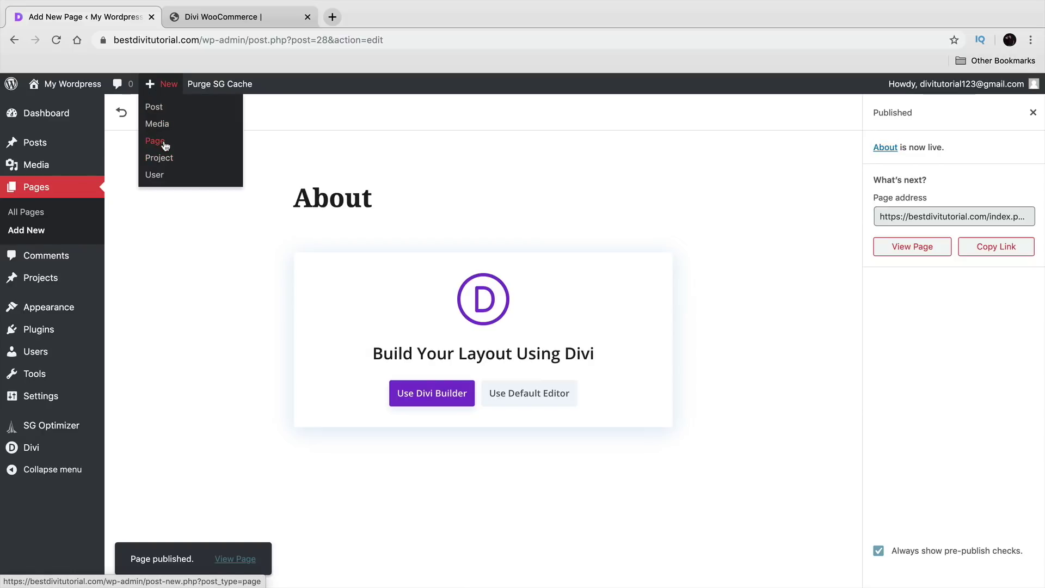
pyautogui.click(163, 143)
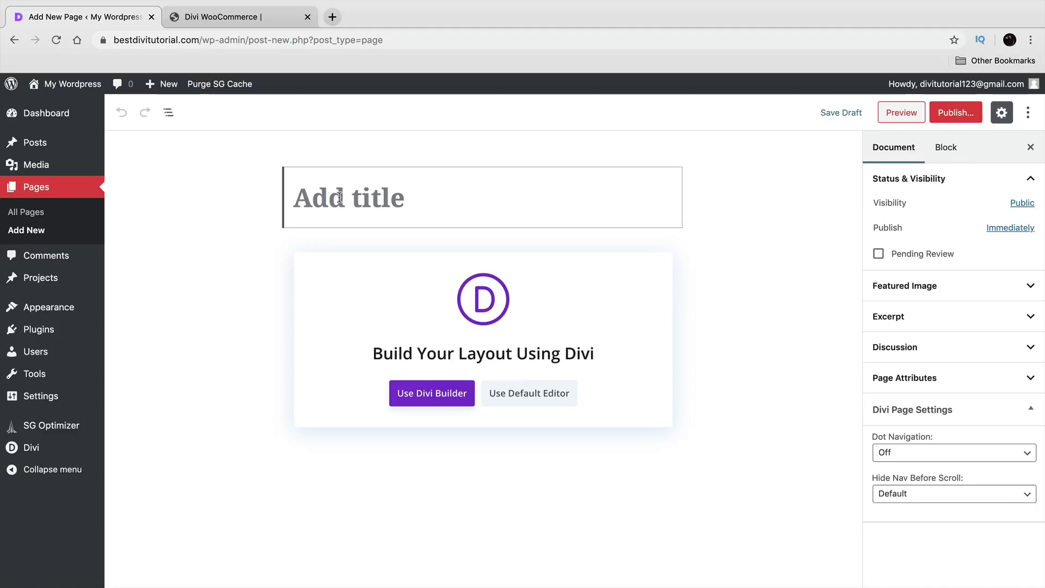
pyautogui.write('Contact Us')
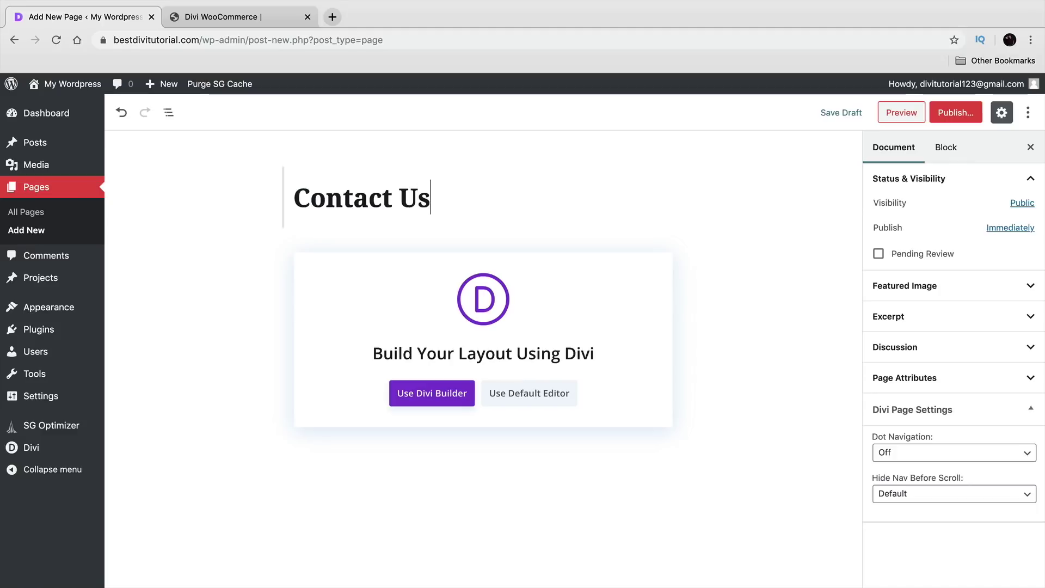
pyautogui.click(956, 115)
pyautogui.click(956, 115)
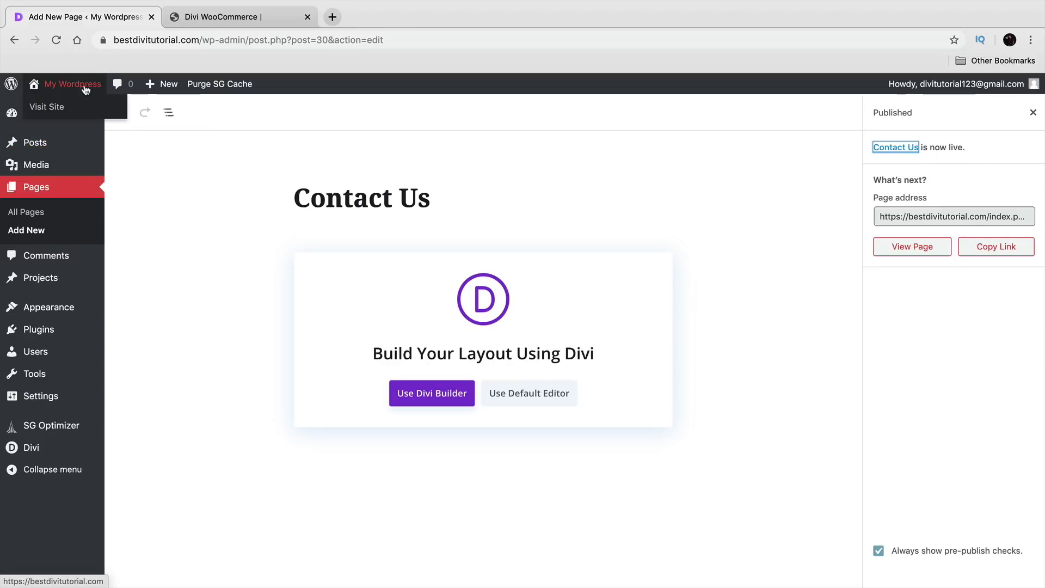
# Step: Visit the live site to see Home, About and Contact Us, then return to the Dashboard
pyautogui.click(60, 110)
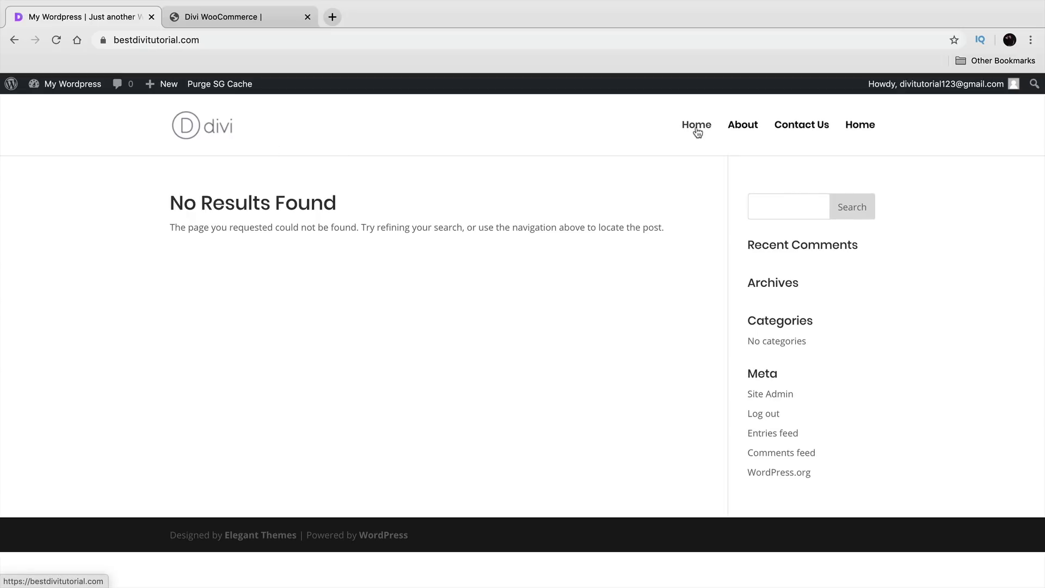
pyautogui.moveTo(73, 86)
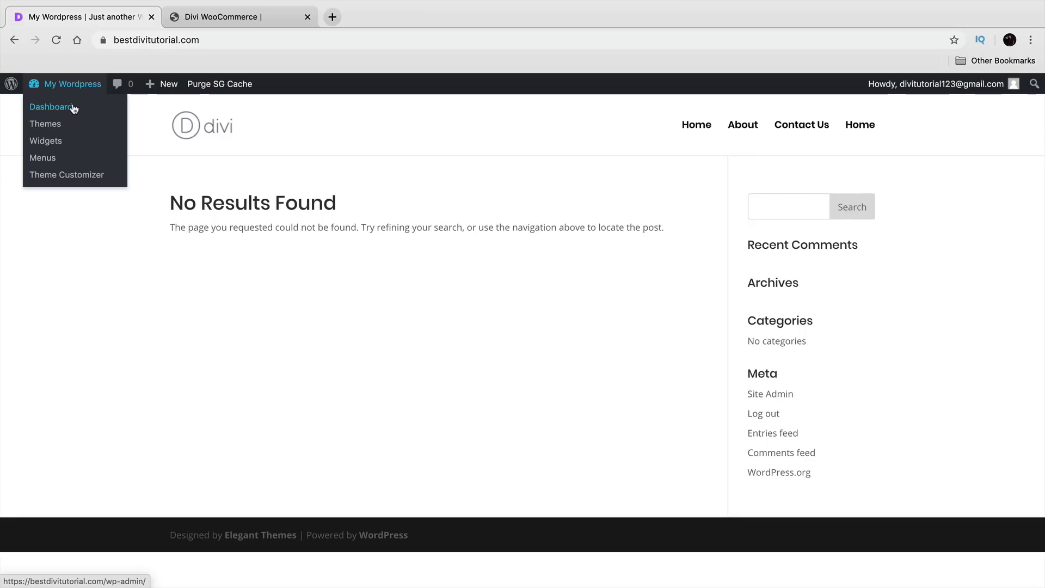
pyautogui.click(74, 114)
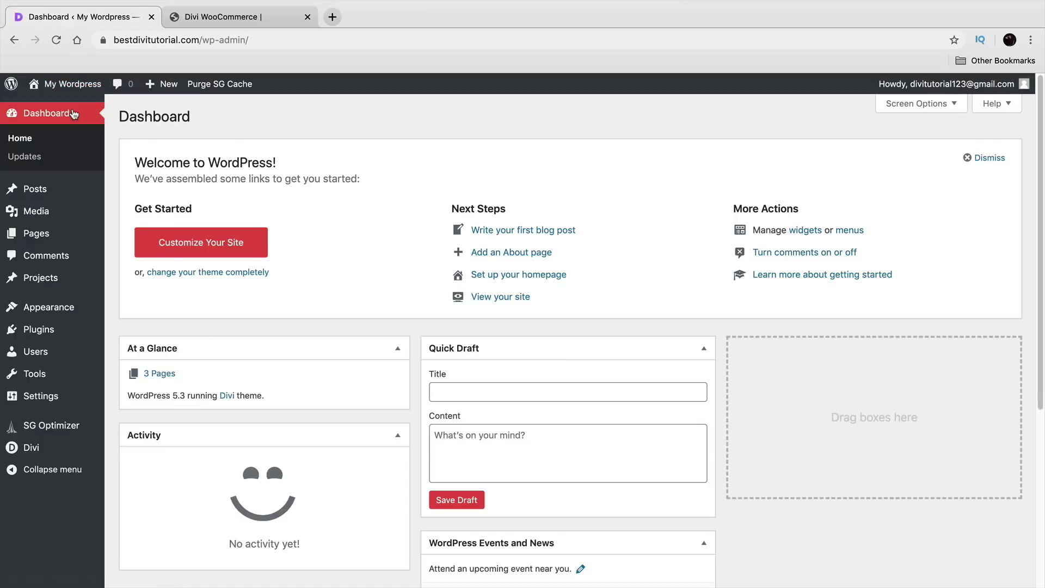
# Step: Under Appearance > Menus, create a new menu named after the site owner
pyautogui.moveTo(54, 308)
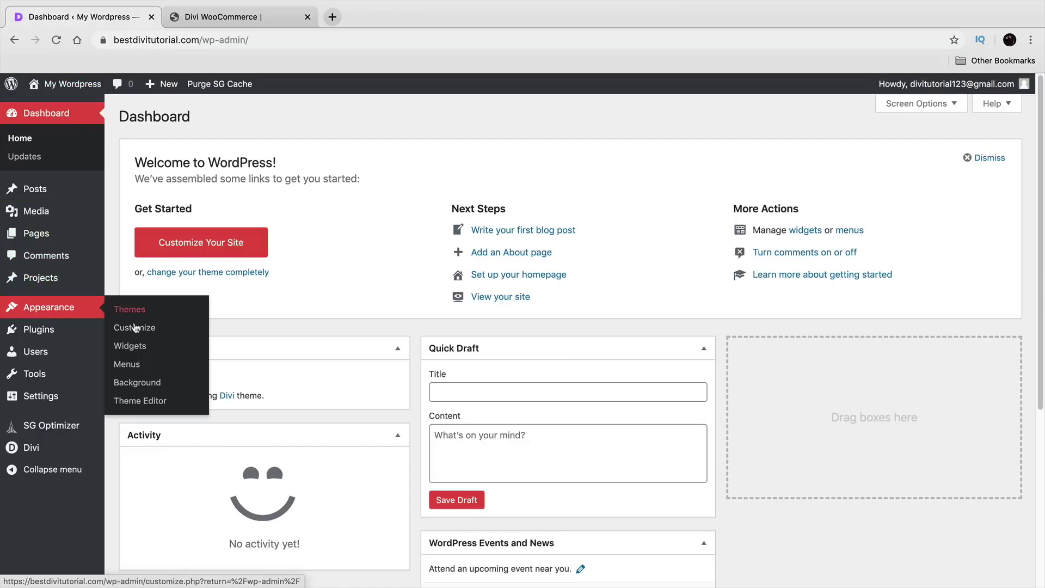
pyautogui.click(145, 368)
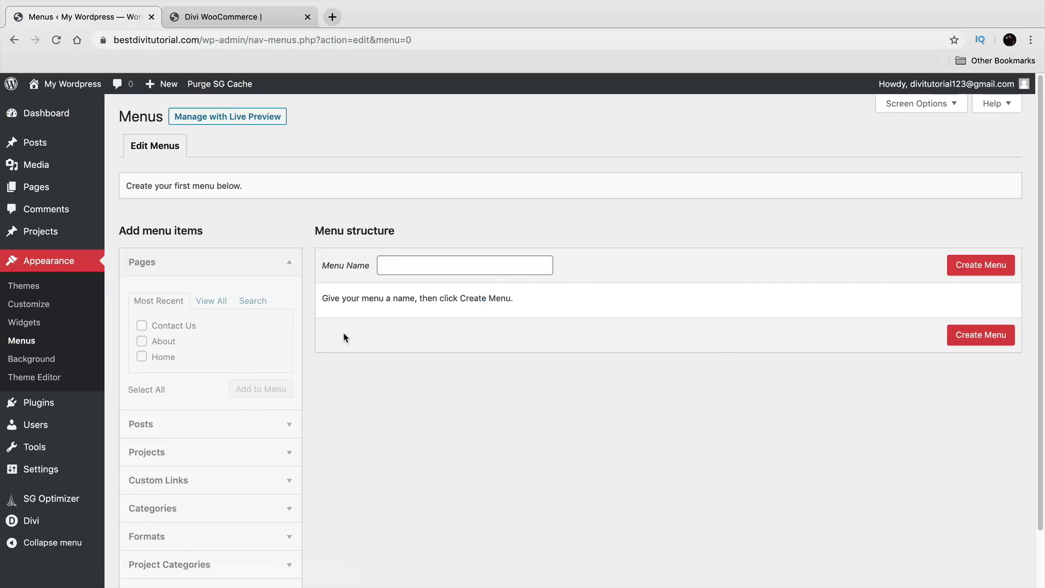
pyautogui.scroll(-1, 345, 337)
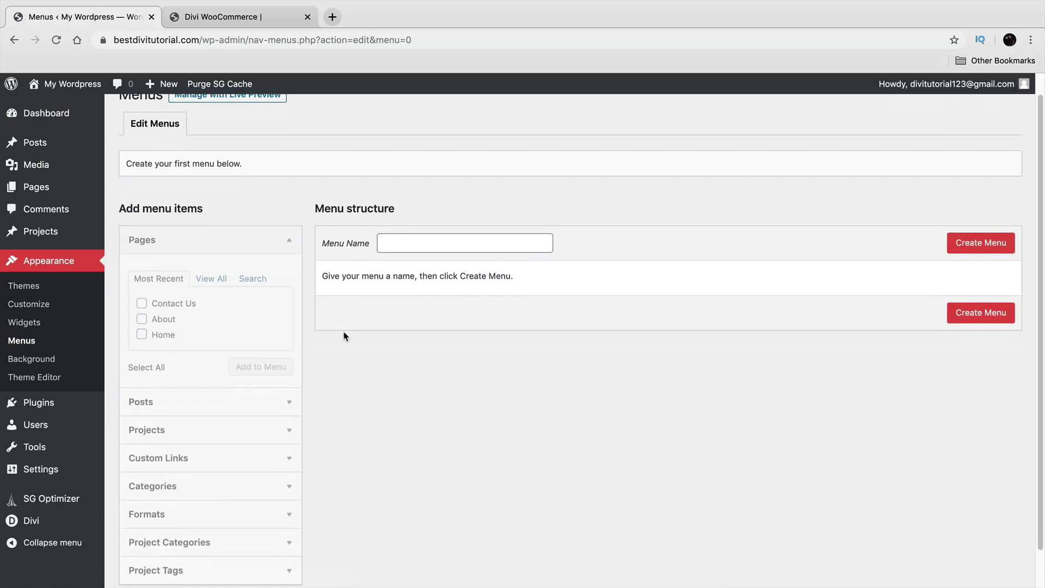
pyautogui.click(433, 239)
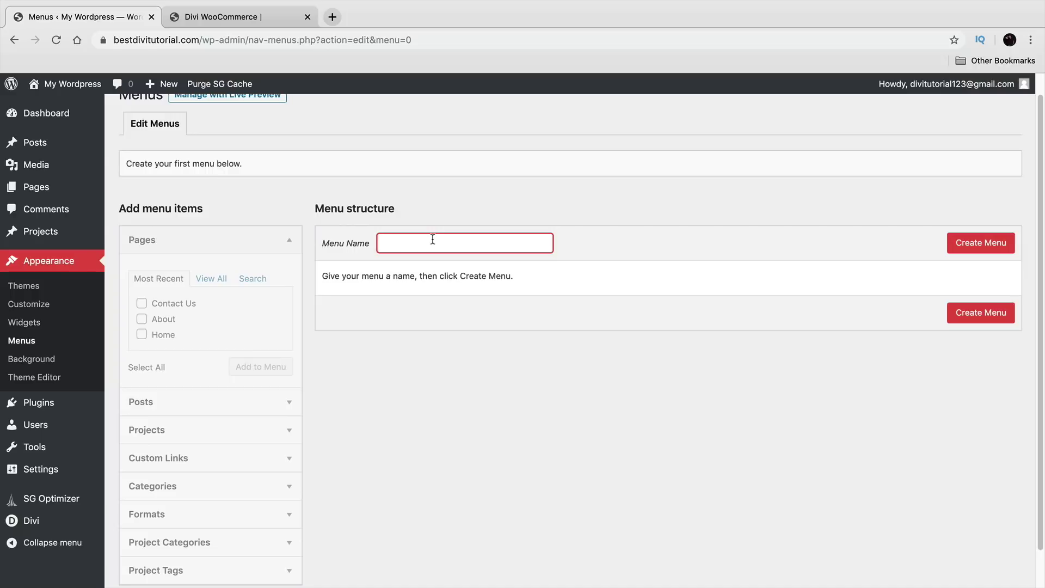
pyautogui.write('Darrel Wilsons Menu')
pyautogui.click(959, 248)
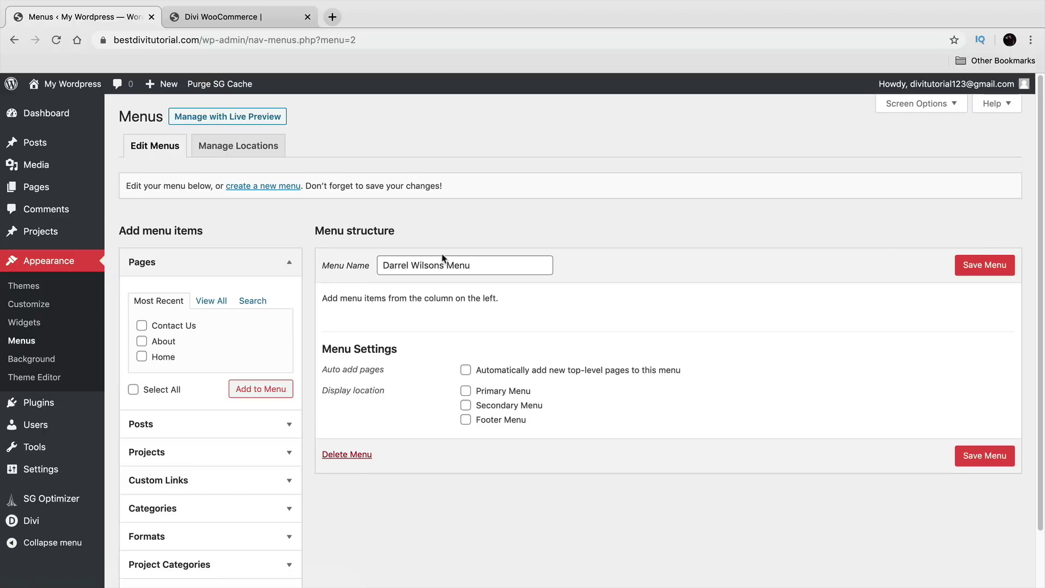
# Step: Add the Home, About, Contact Us and second Home pages to the menu
pyautogui.click(213, 300)
pyautogui.click(142, 325)
pyautogui.click(142, 341)
pyautogui.click(142, 357)
pyautogui.click(142, 371)
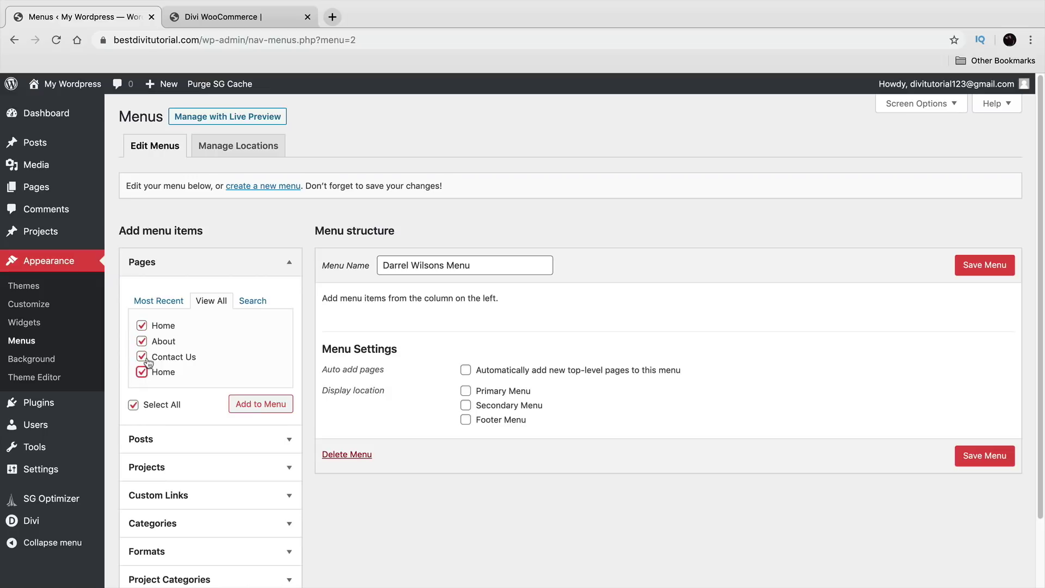
pyautogui.click(270, 407)
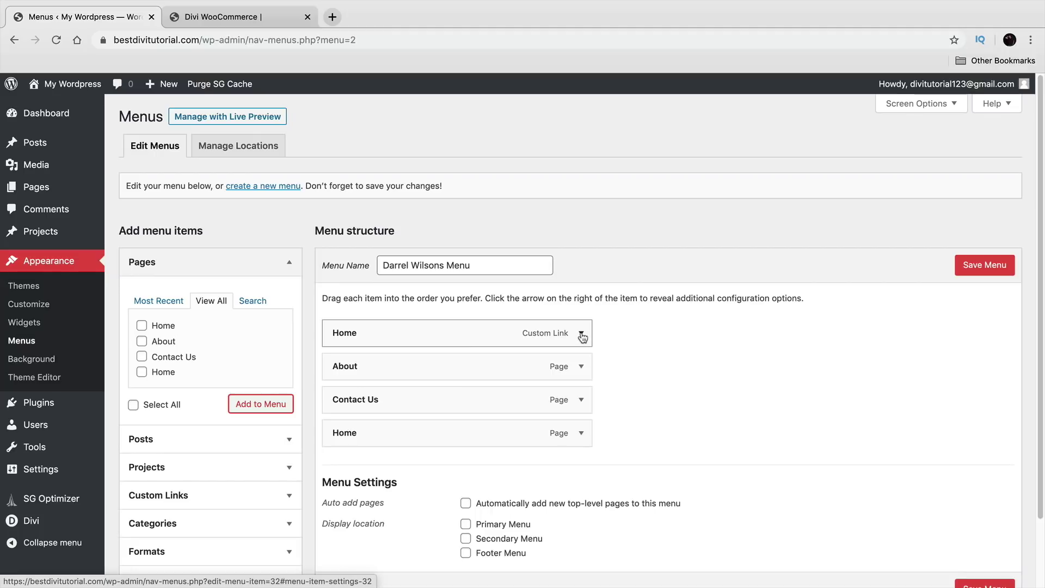
# Step: Remove the custom Home link, order Home, About, Contact Us, set as Primary Menu and save
pyautogui.click(582, 334)
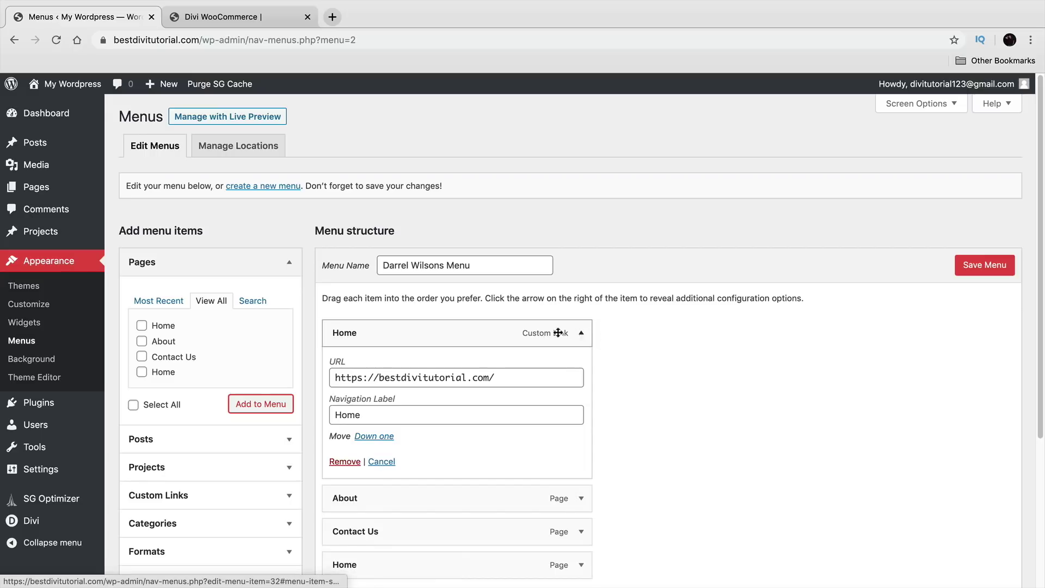
pyautogui.click(345, 462)
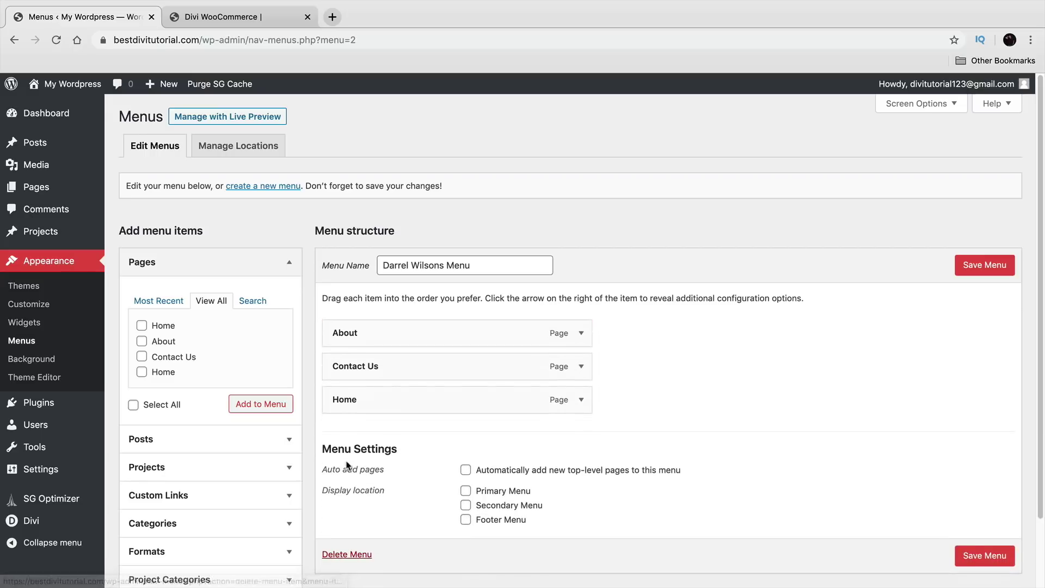
pyautogui.moveTo(392, 401); pyautogui.dragTo(419, 336)
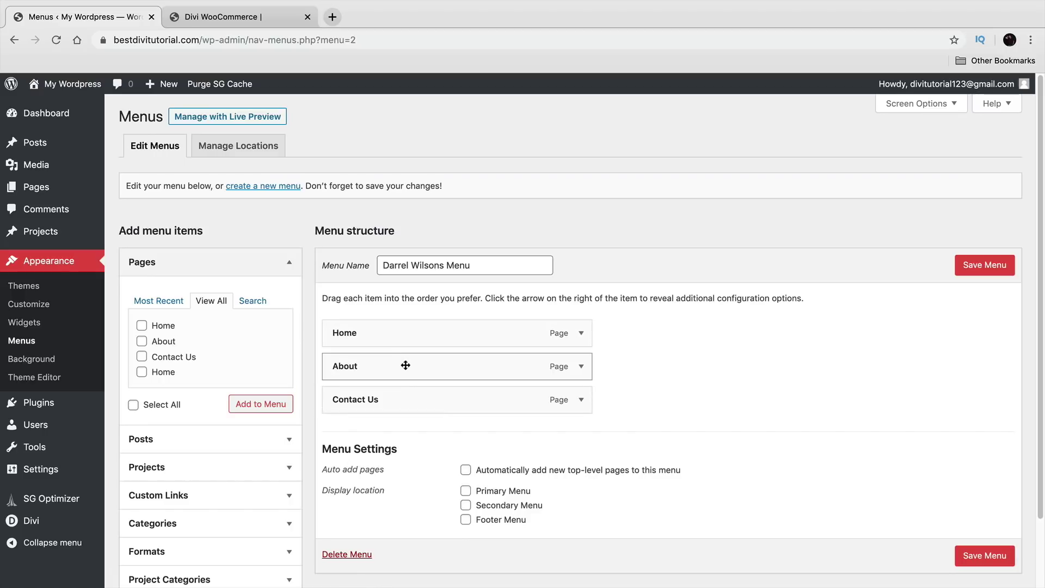
pyautogui.moveTo(415, 386); pyautogui.dragTo(417, 361)
pyautogui.click(466, 491)
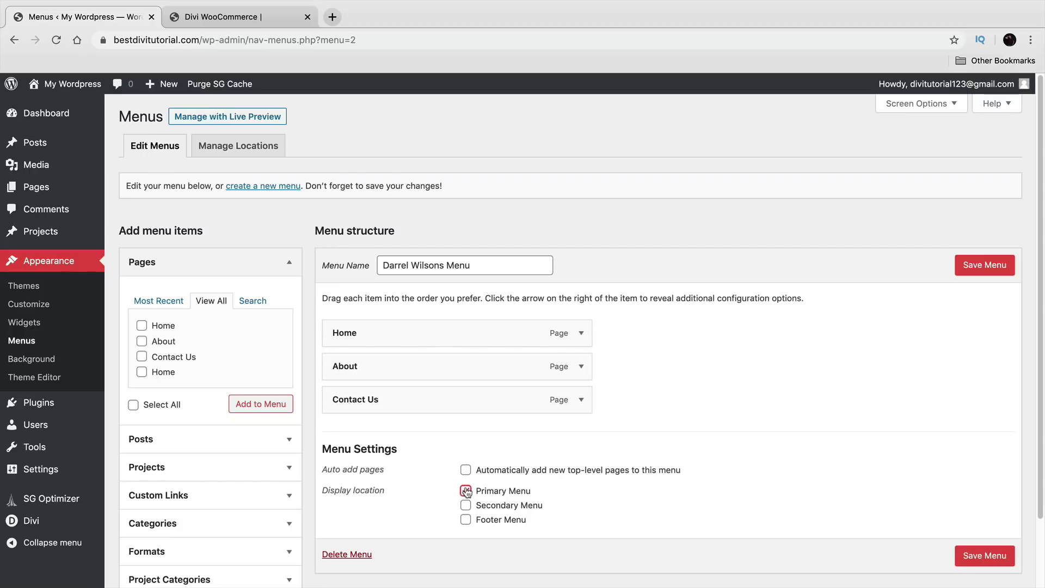
pyautogui.click(988, 267)
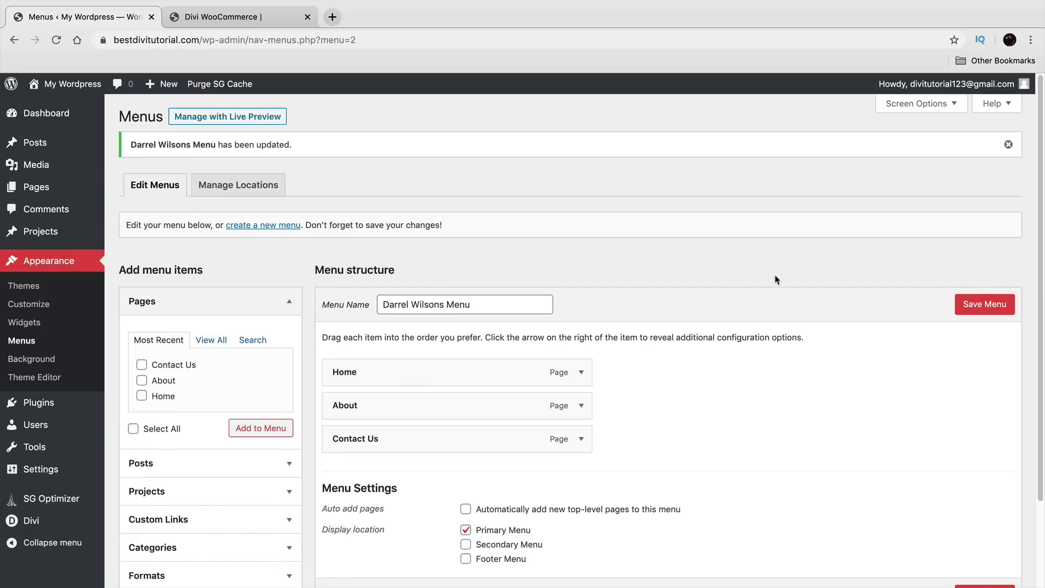
# Step: Visit the live site, click through Home, About, Contact Us and Home, then open the Theme Customizer
pyautogui.moveTo(90, 90)
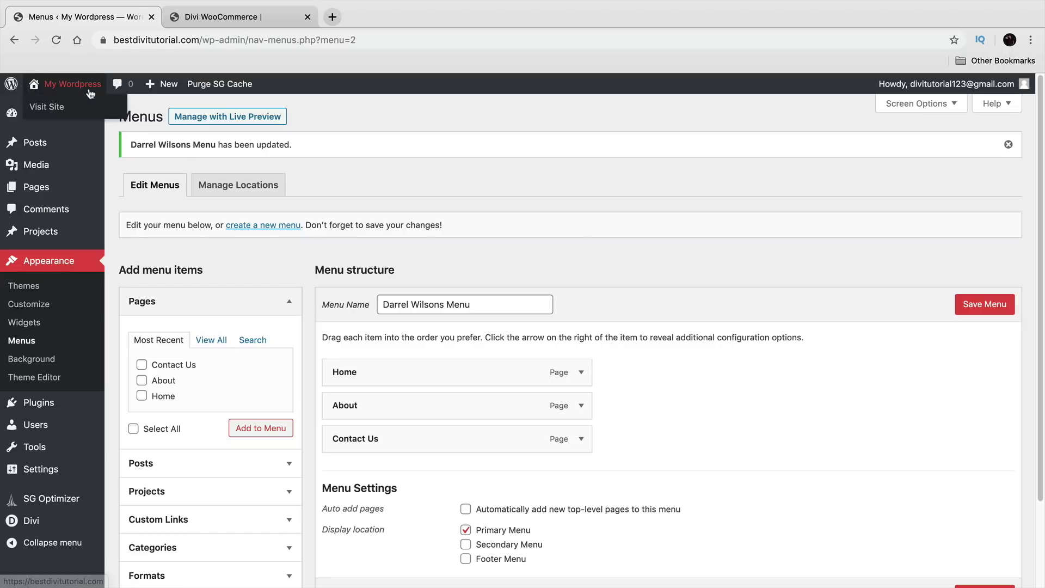
pyautogui.click(55, 108)
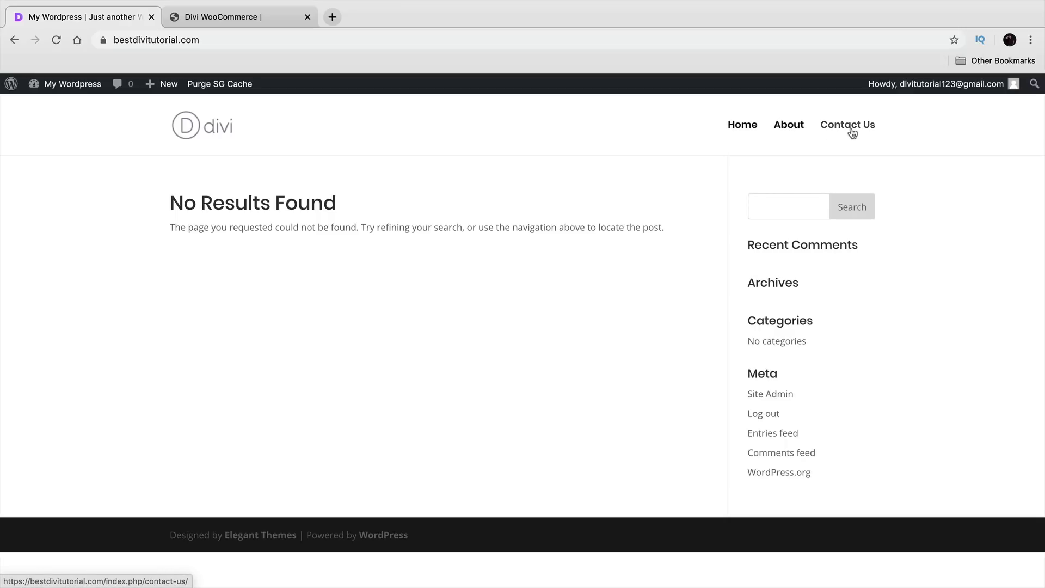
pyautogui.click(733, 129)
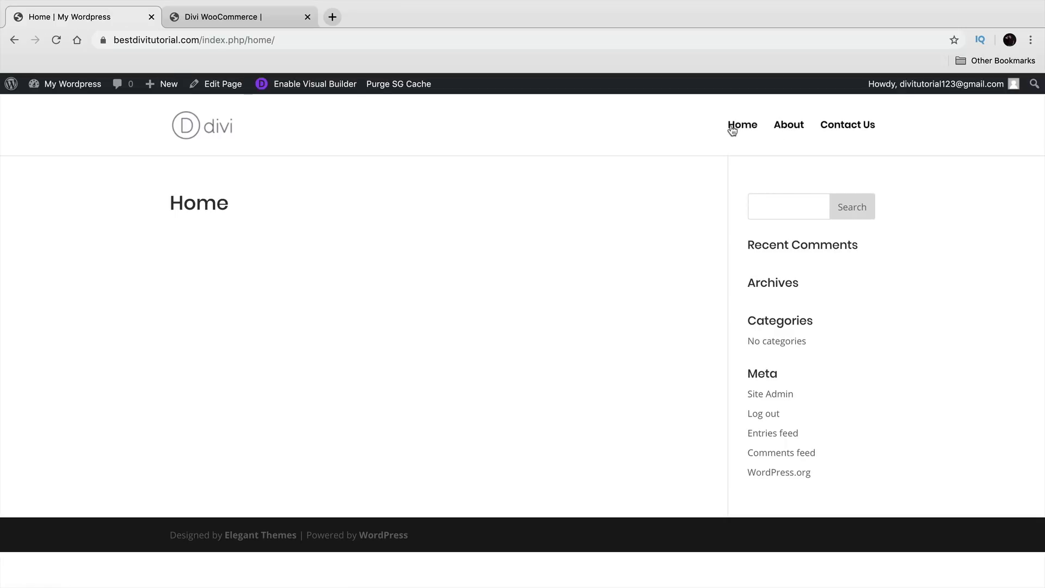
pyautogui.click(789, 127)
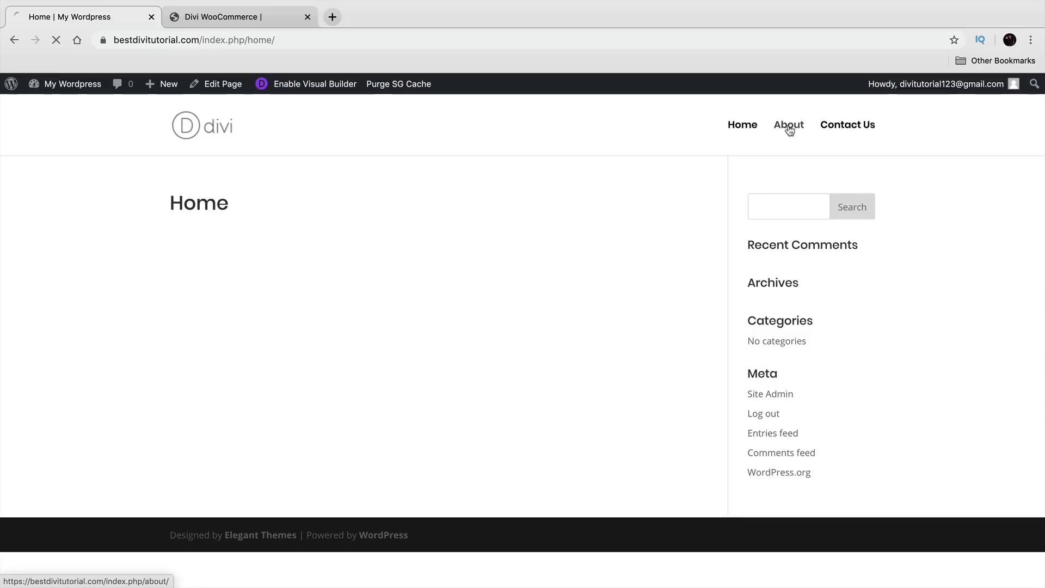
pyautogui.click(834, 125)
pyautogui.click(751, 125)
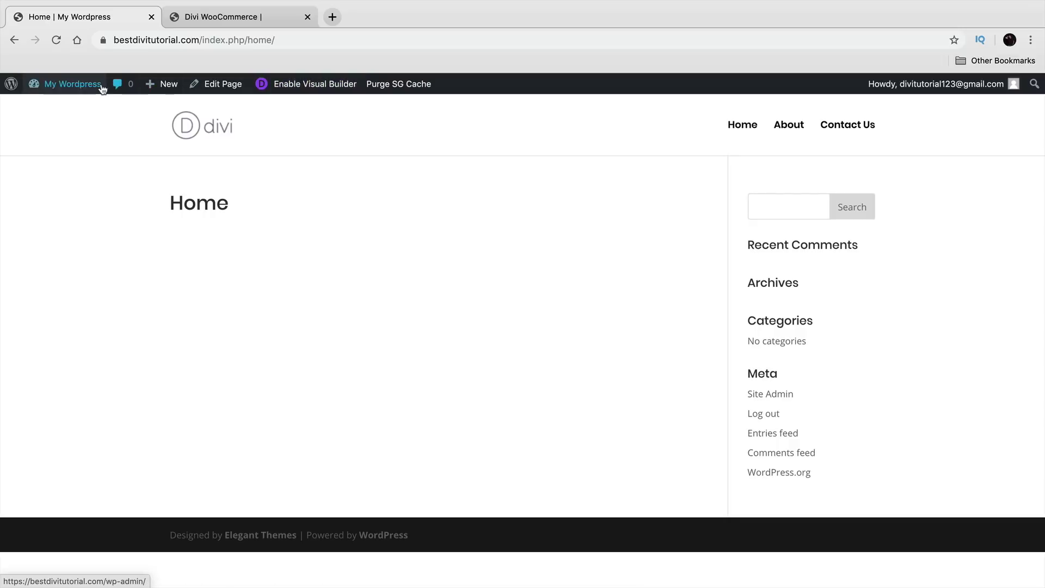
pyautogui.moveTo(85, 89)
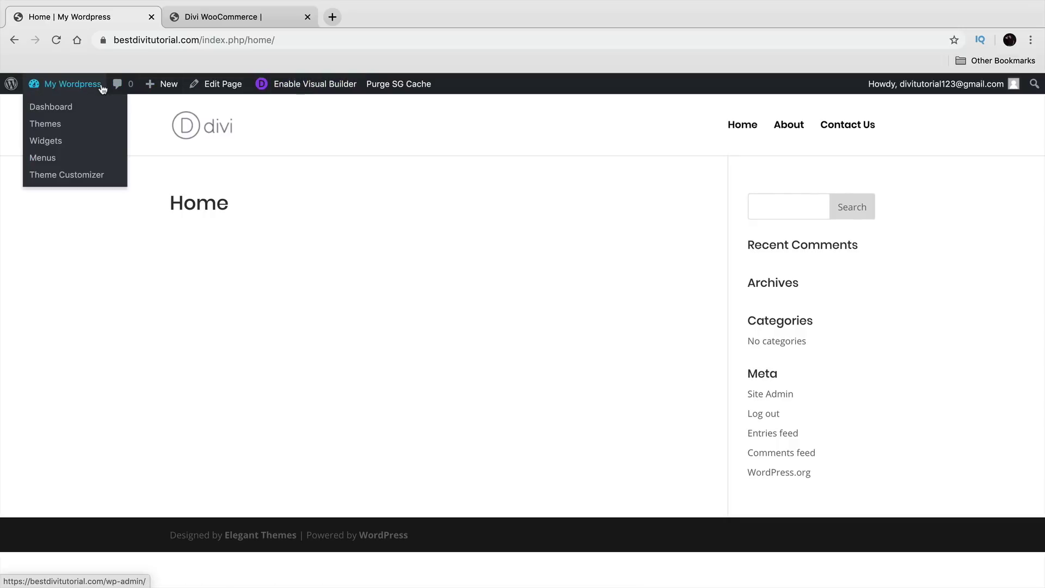
pyautogui.click(74, 175)
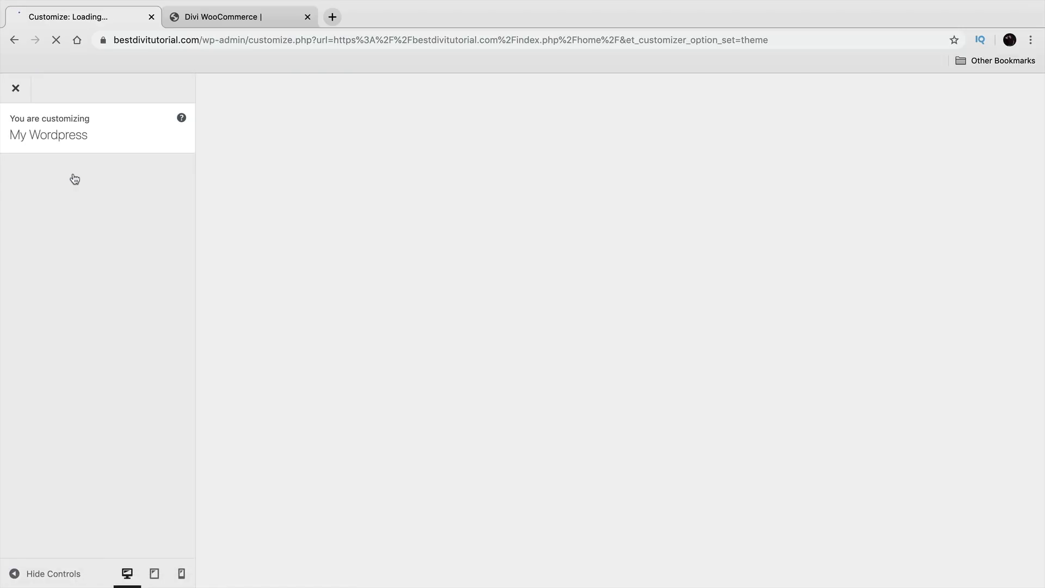
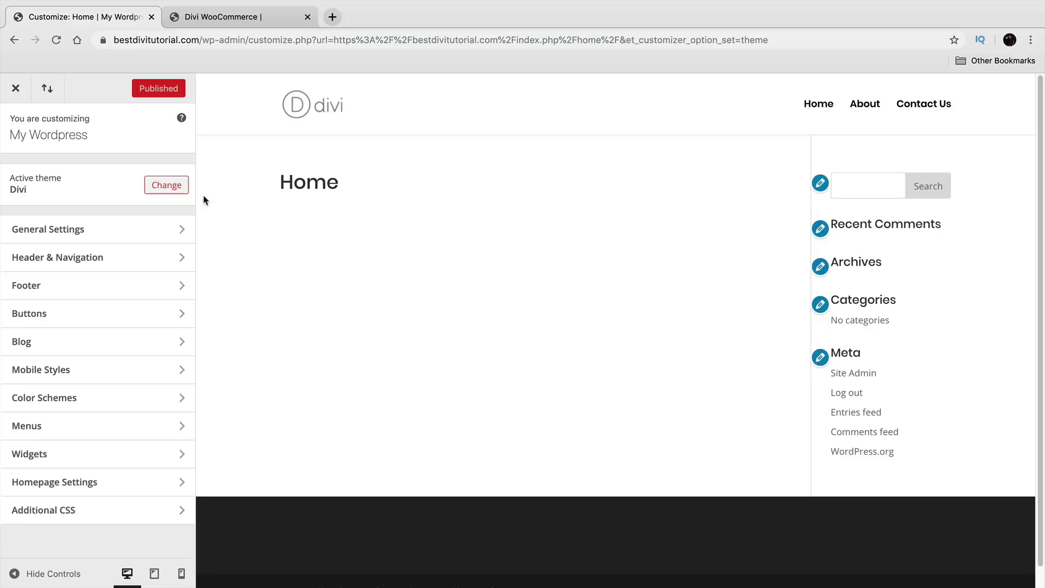
# Step: In Homepage Settings, set the homepage to the static page Home
pyautogui.click(78, 486)
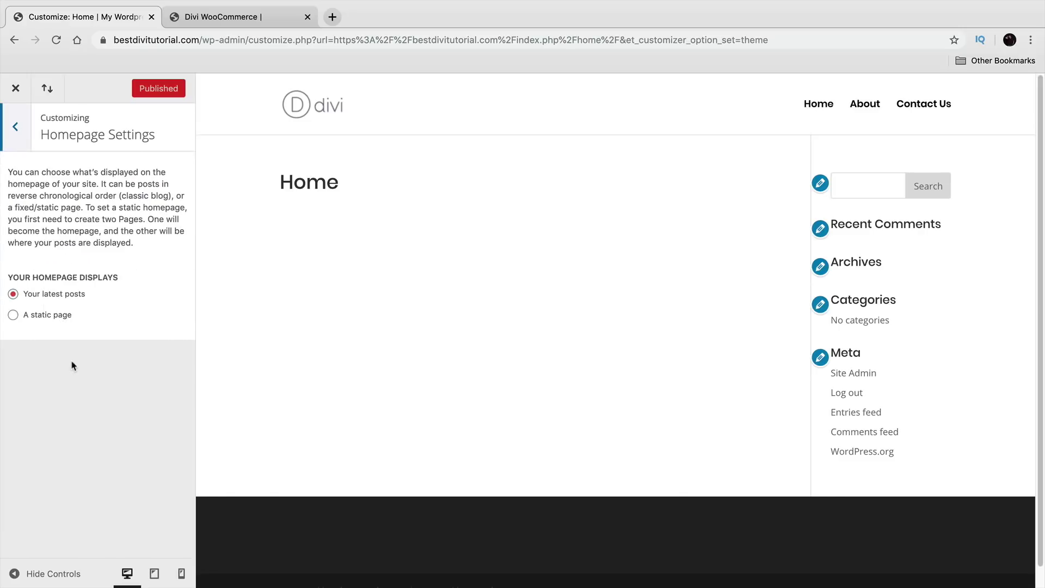
pyautogui.click(54, 316)
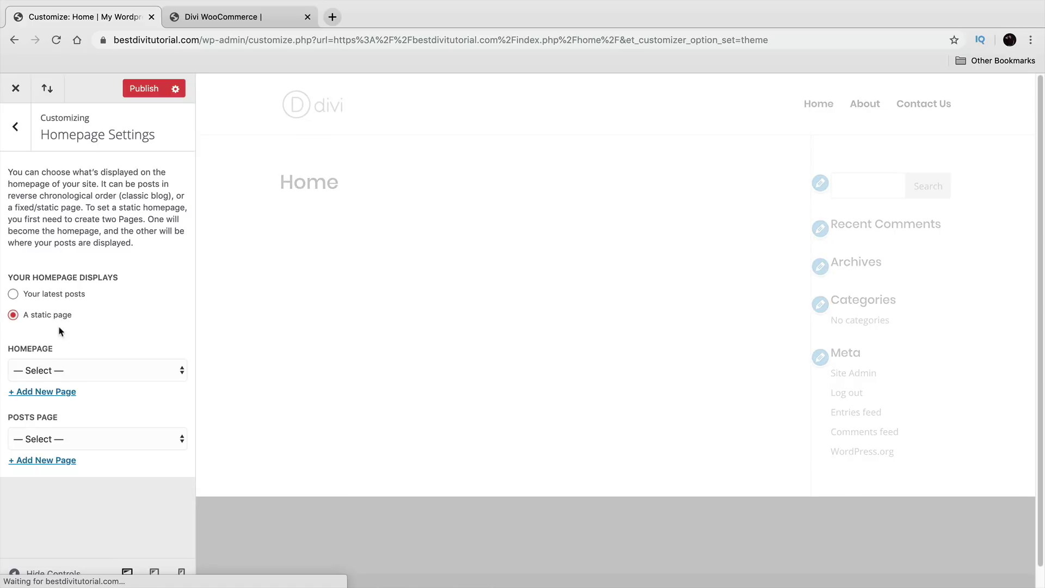
pyautogui.click(54, 371)
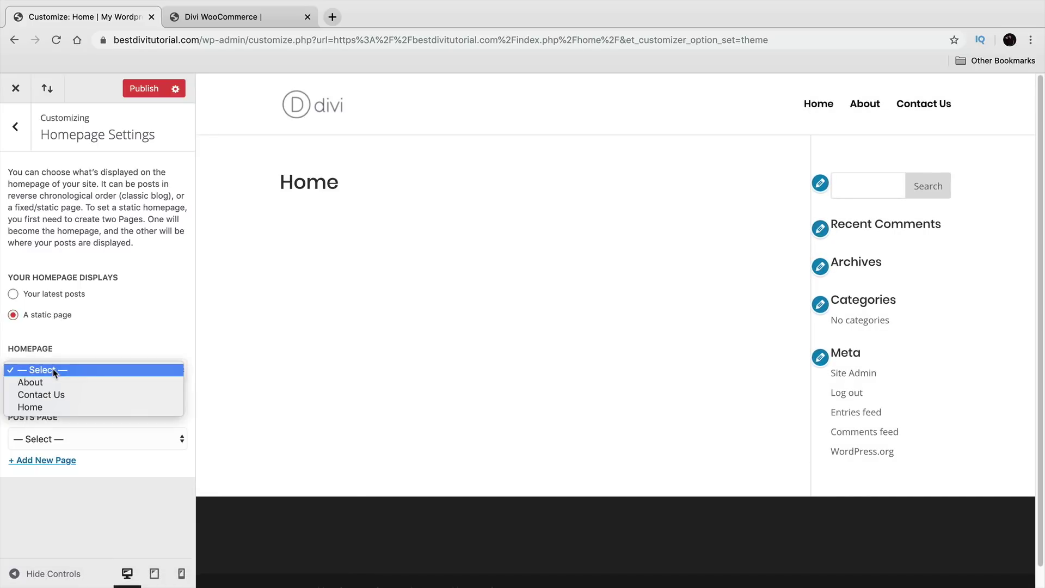
pyautogui.click(59, 407)
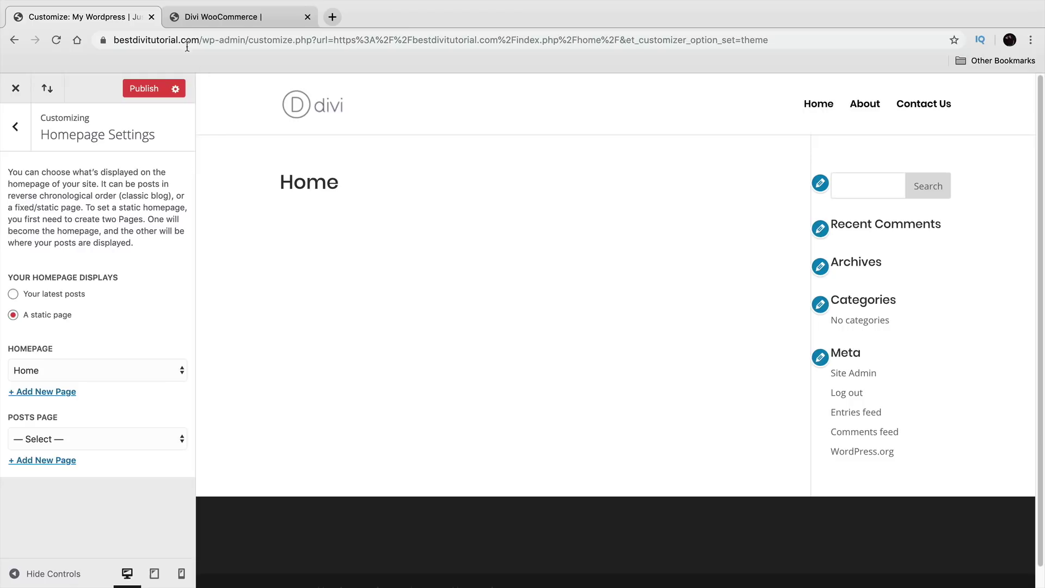
# Step: Publish the homepage setting, close the Customizer and switch to the Divi WooCommerce demo
pyautogui.moveTo(200, 39); pyautogui.dragTo(119, 34)
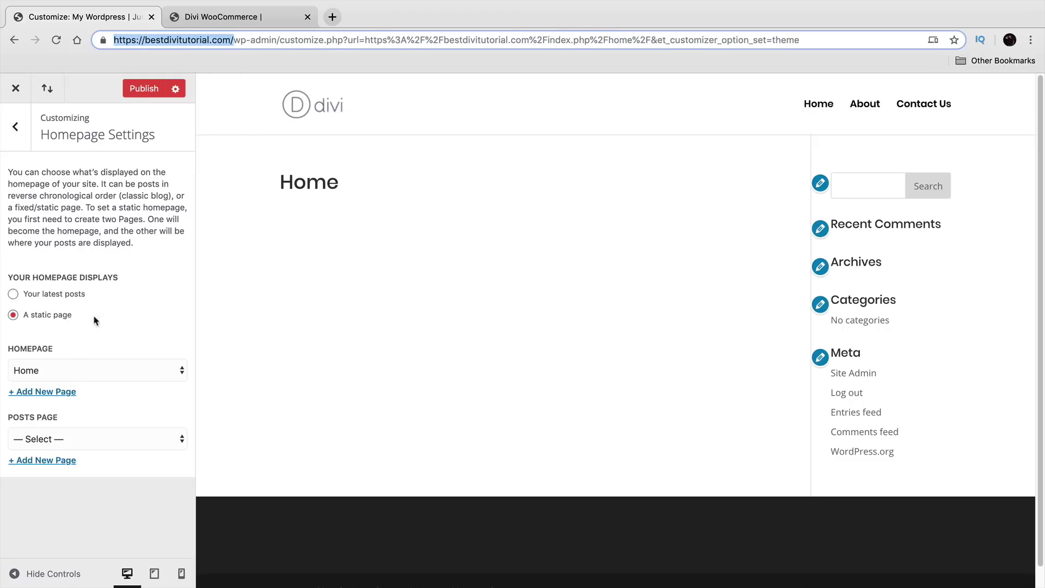
pyautogui.click(139, 89)
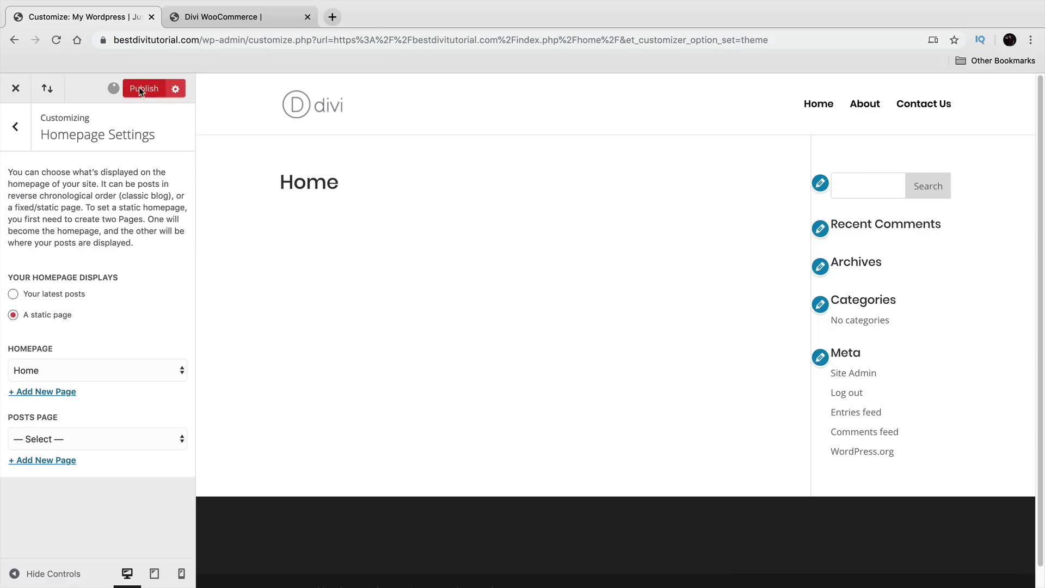
pyautogui.click(15, 90)
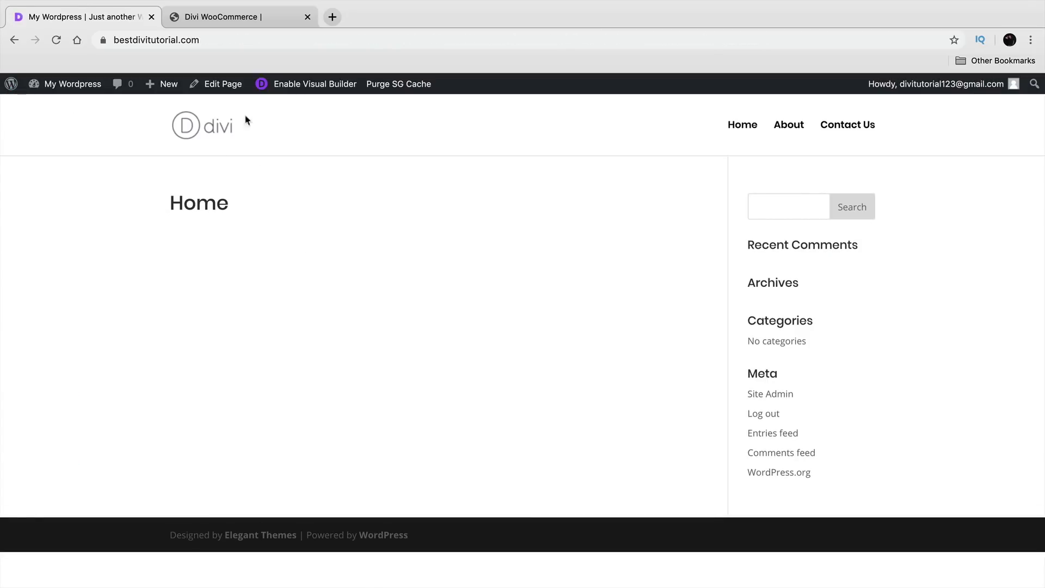
pyautogui.click(226, 17)
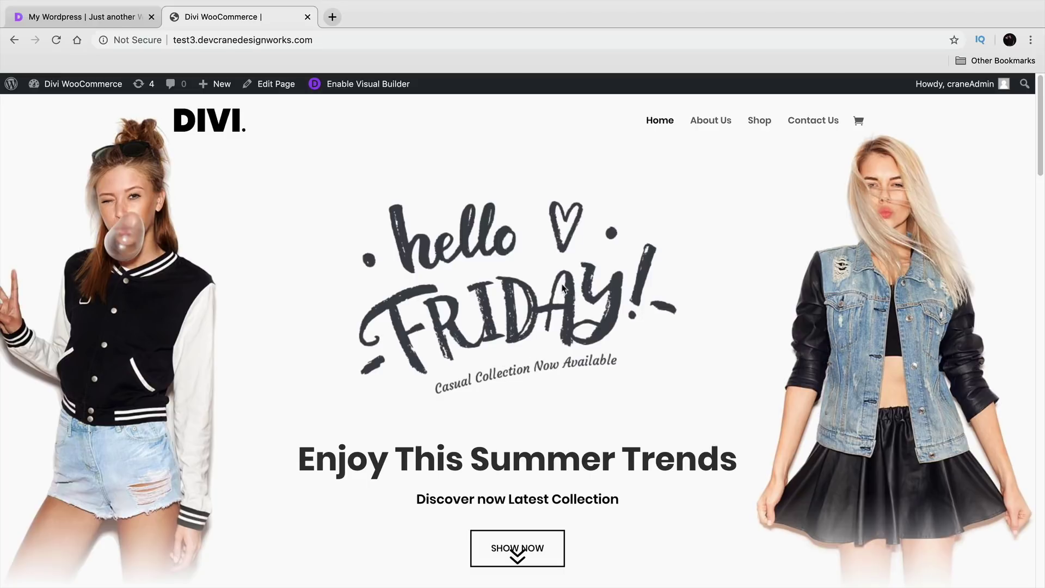
# Step: Scroll the fashion demo homepage to the footer and back up, then open the 89 SHIRT product
pyautogui.scroll(-5, 561, 288)
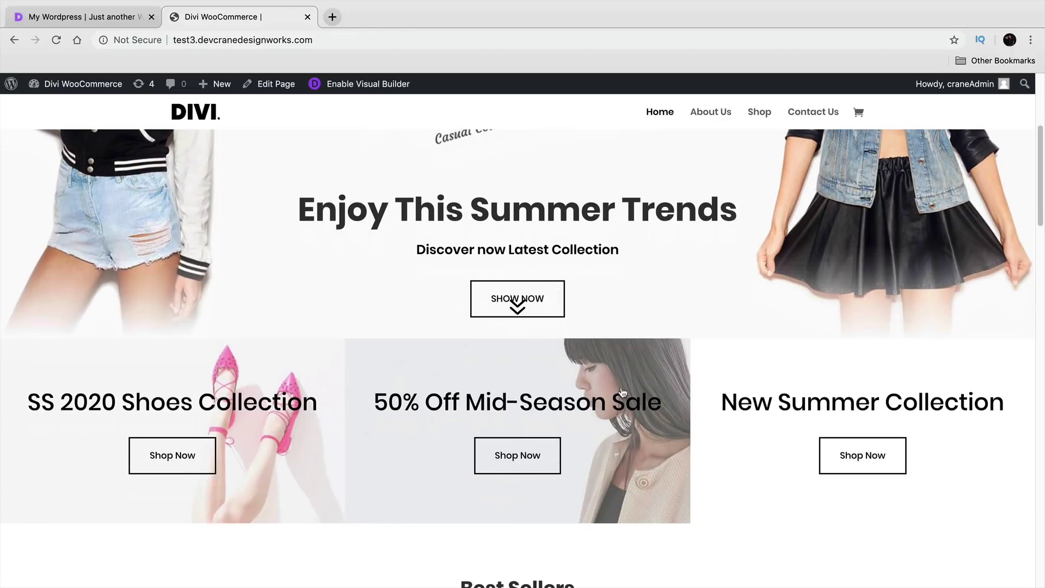
pyautogui.scroll(-7, 724, 381)
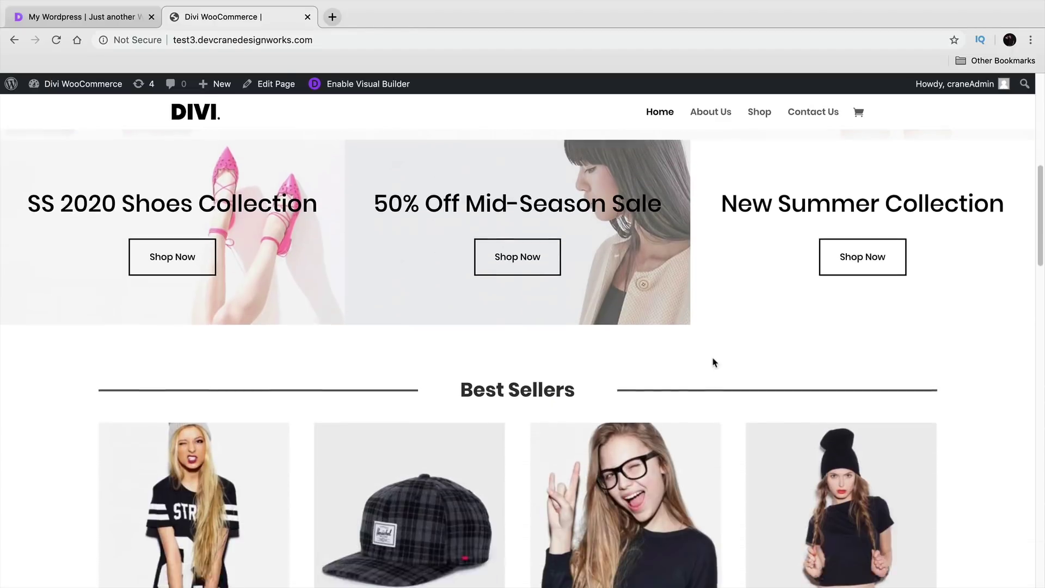
pyautogui.scroll(-2, 713, 362)
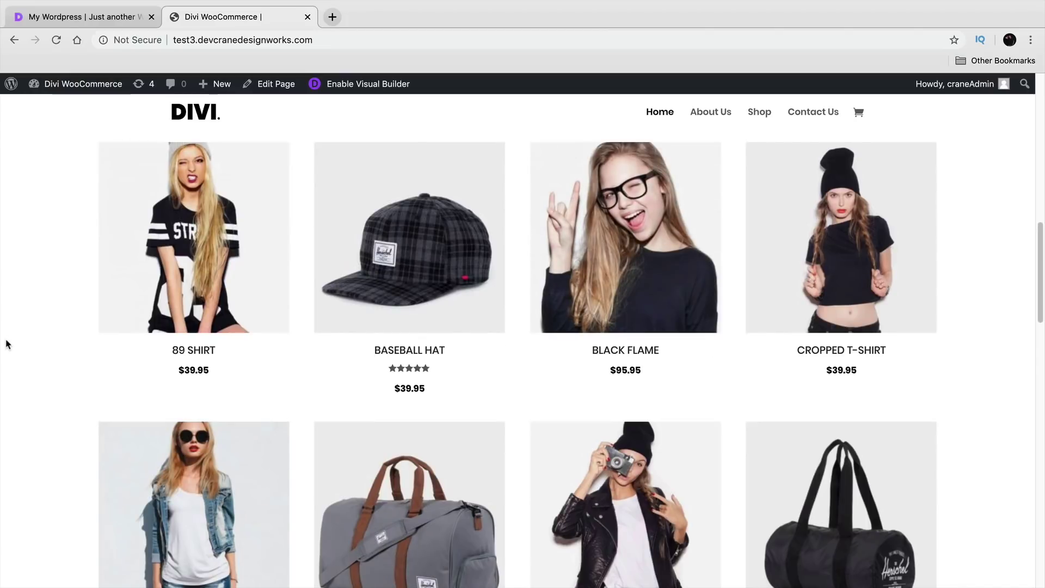
pyautogui.scroll(-10, 28, 343)
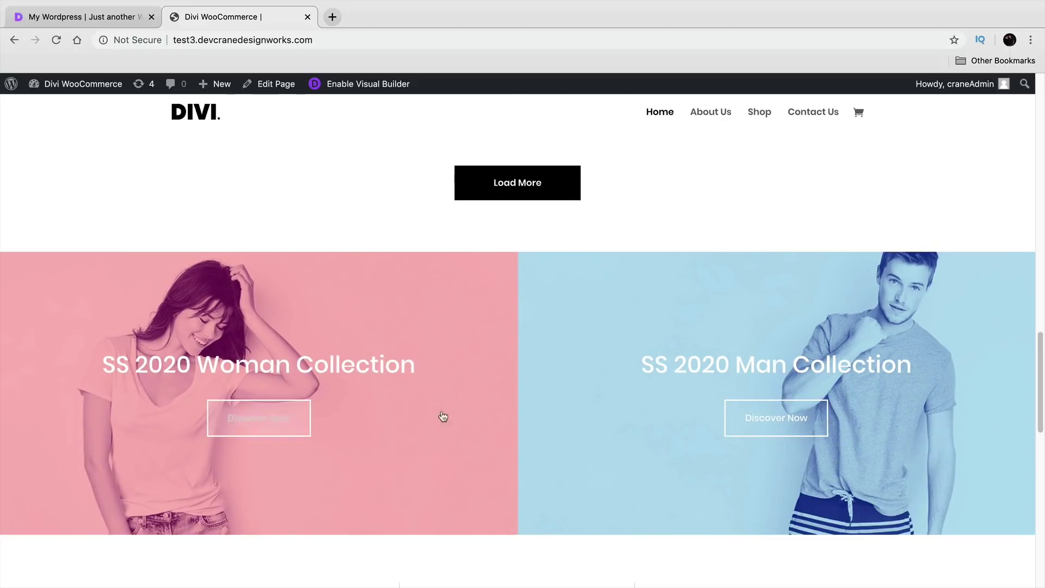
pyautogui.scroll(-3, 371, 401)
pyautogui.scroll(-11, 363, 398)
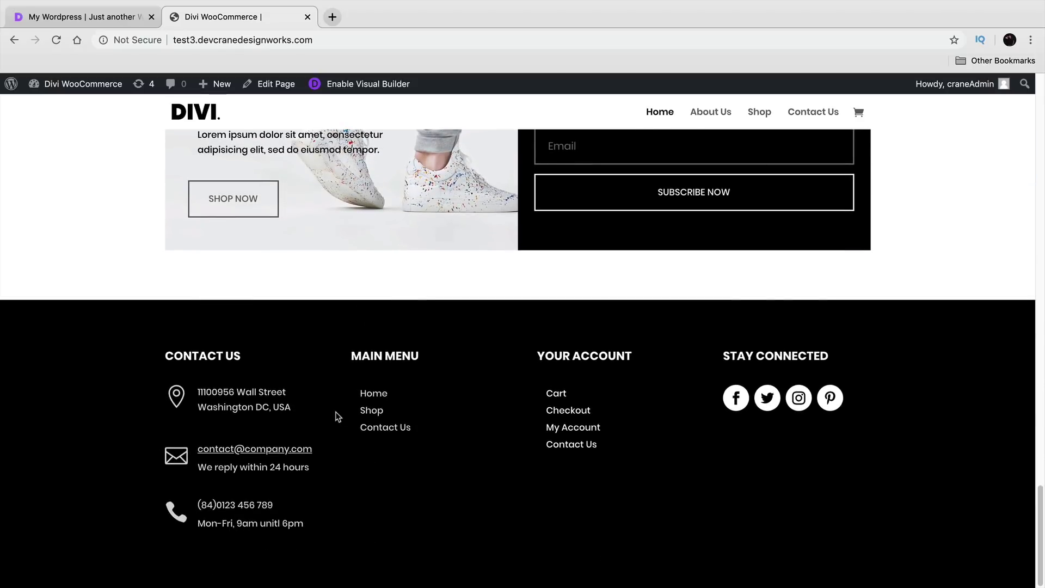
pyautogui.scroll(9, 337, 417)
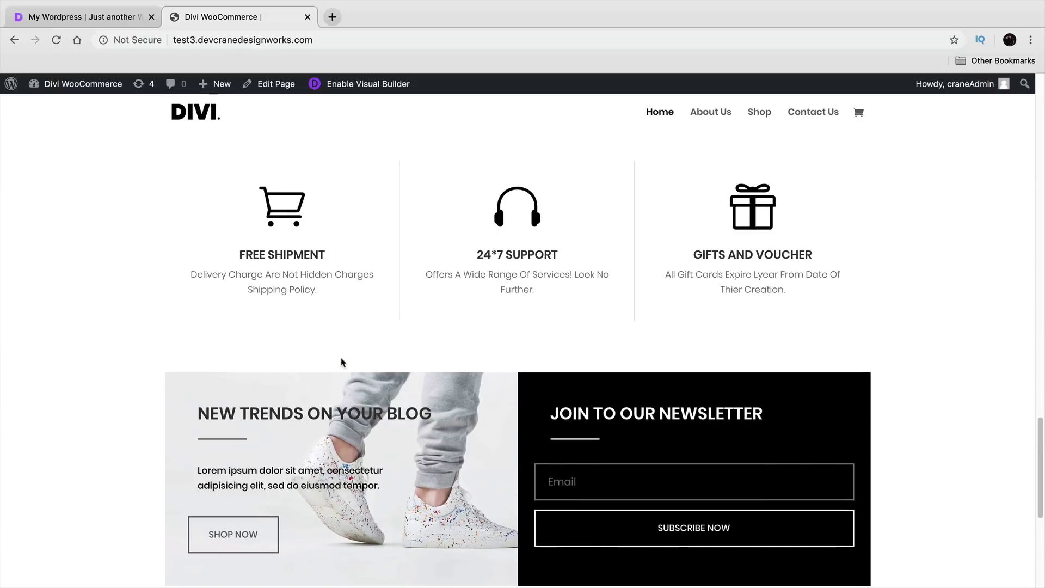
pyautogui.scroll(15, 341, 363)
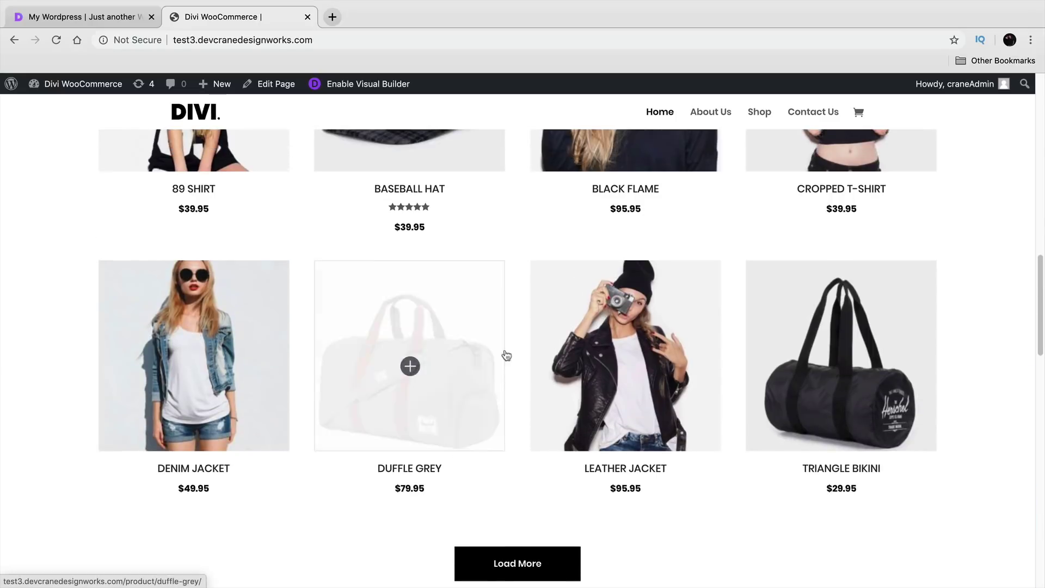
pyautogui.scroll(2, 551, 361)
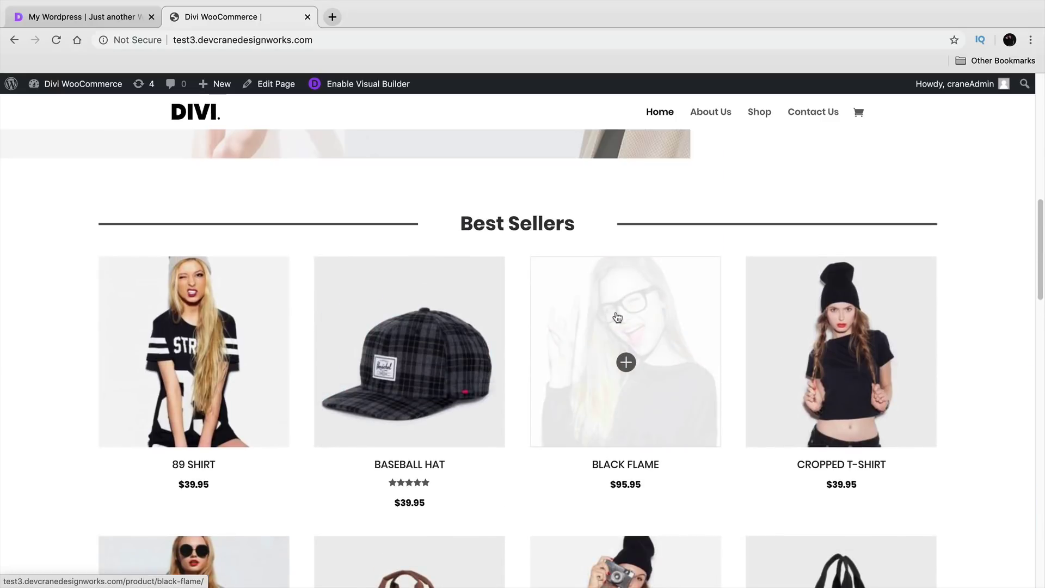
pyautogui.click(176, 356)
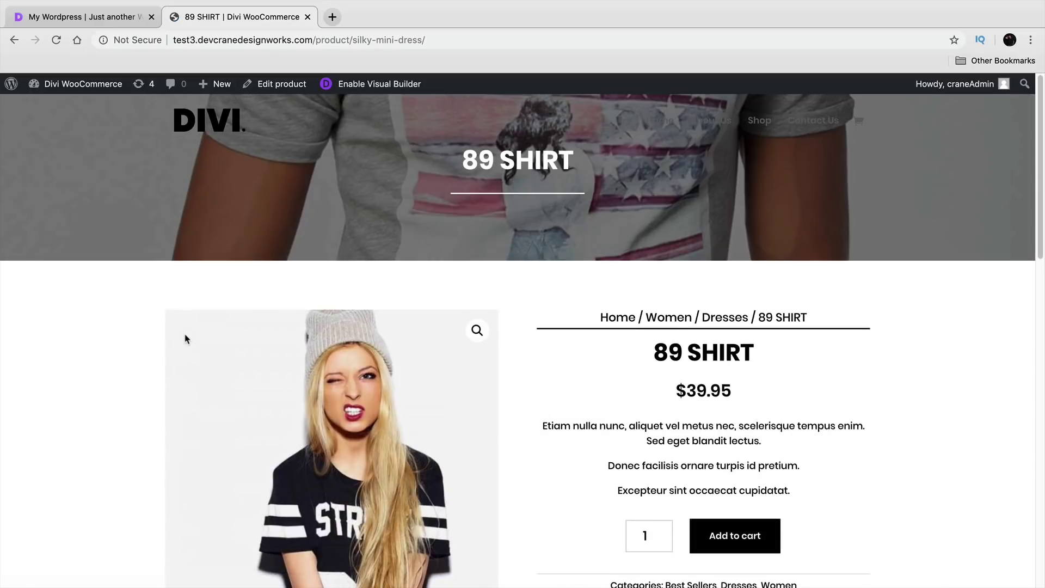
# Step: Scroll the 89 SHIRT page, return to the store homepage and open DUFFLE GREY
pyautogui.scroll(-3, 183, 336)
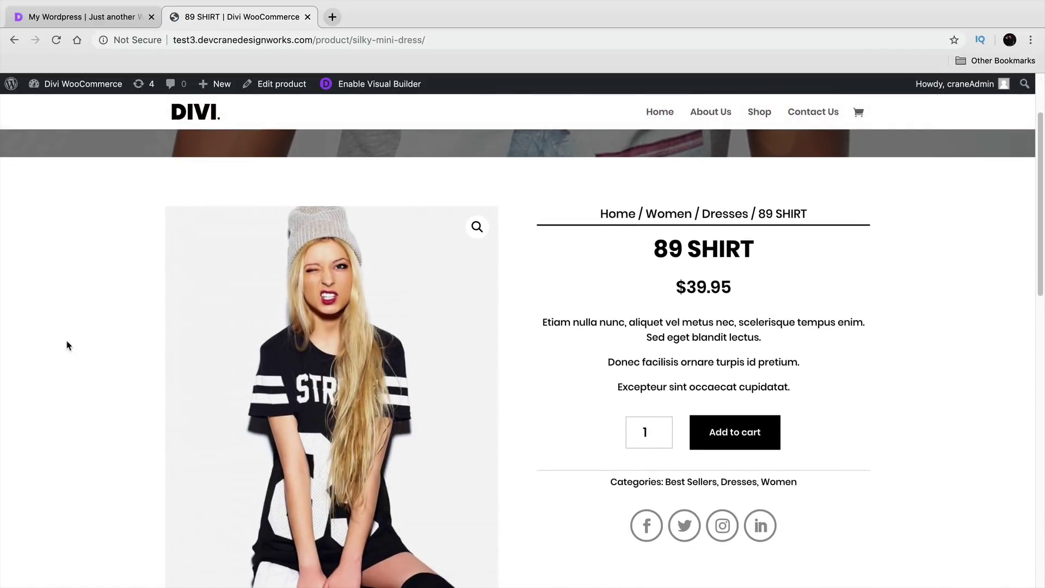
pyautogui.scroll(-1, 67, 346)
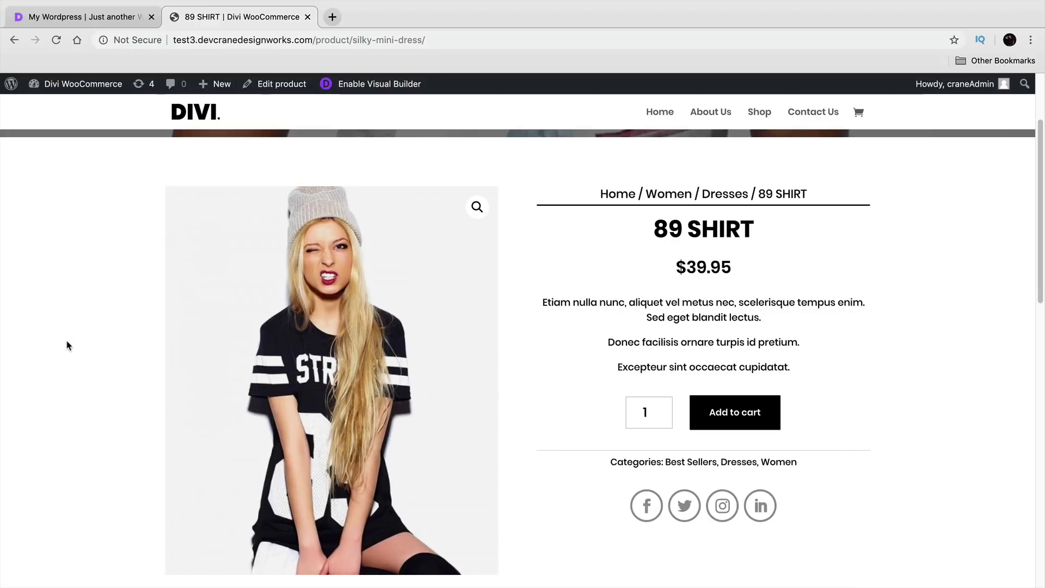
pyautogui.click(15, 41)
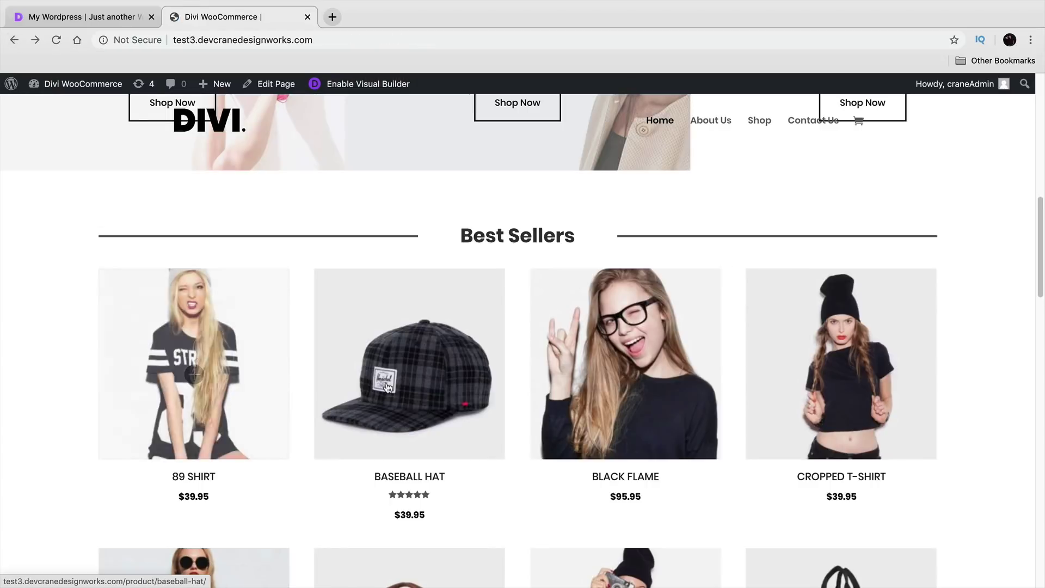
pyautogui.scroll(-2, 407, 271)
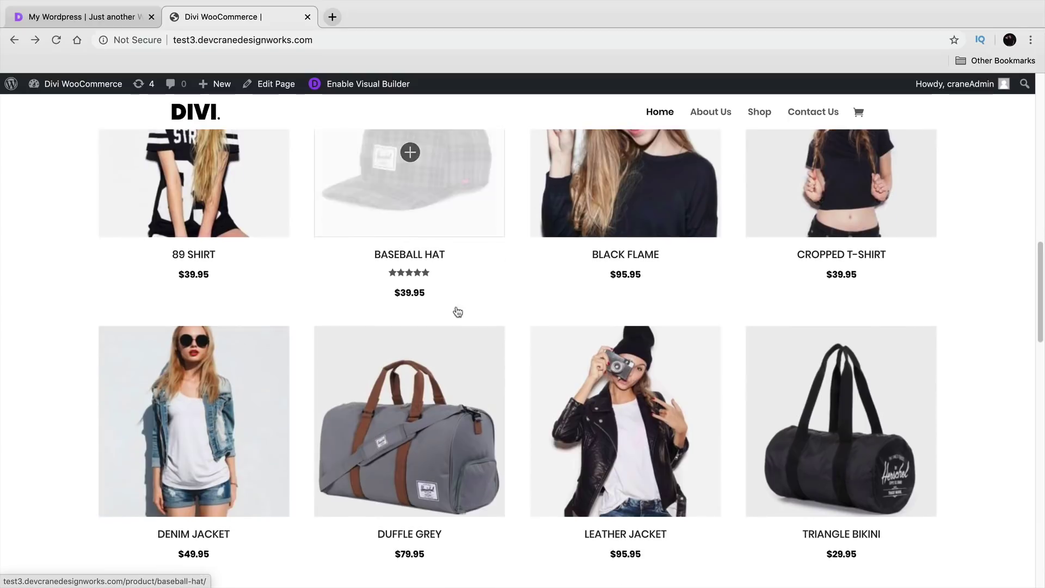
pyautogui.click(422, 413)
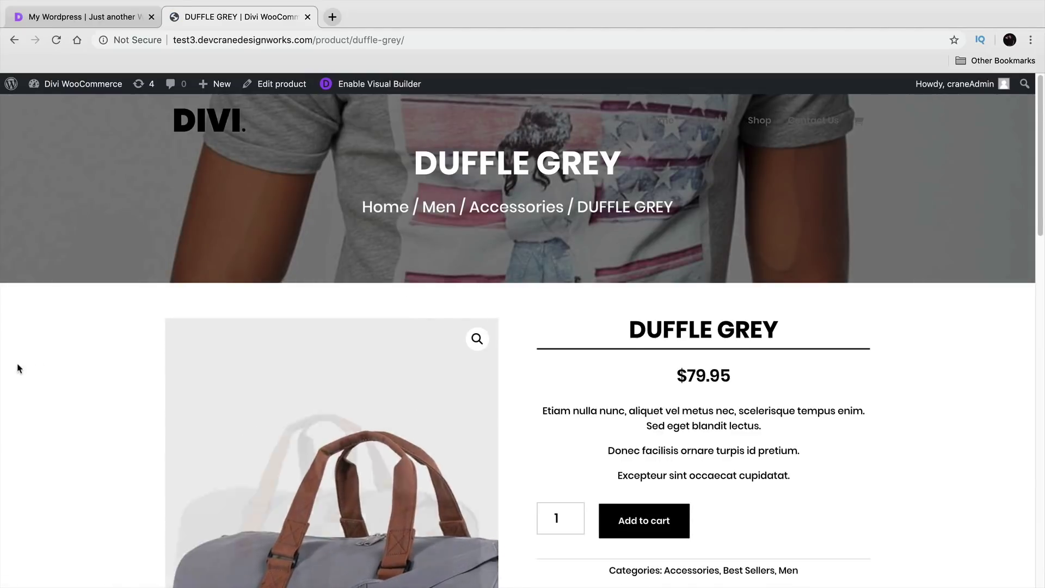
# Step: Browse the LEATHER JACKET and CROPPED T-SHIRT product pages from the homepage
pyautogui.scroll(-5, 38, 366)
pyautogui.click(14, 39)
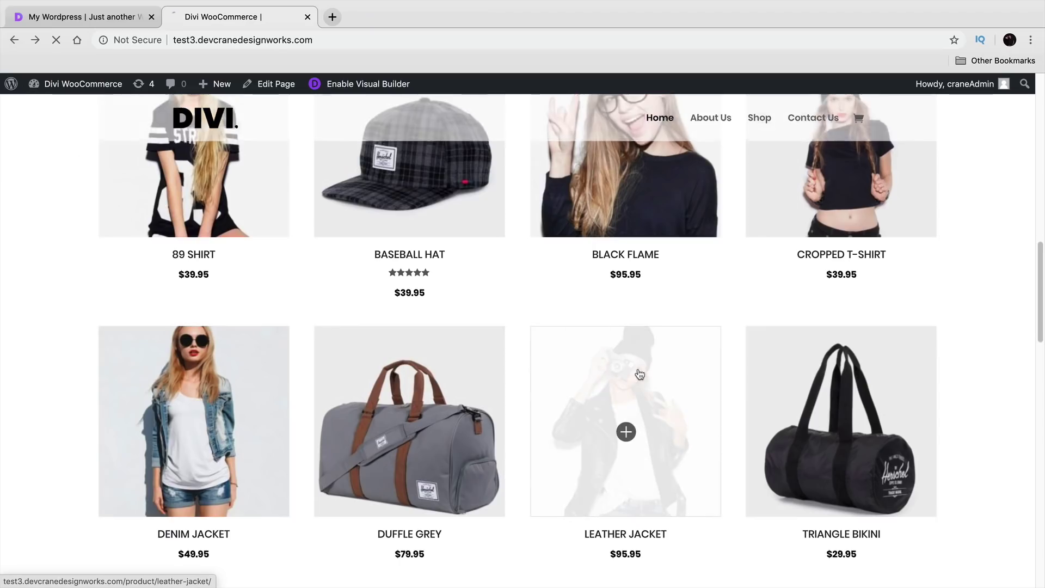
pyautogui.click(639, 373)
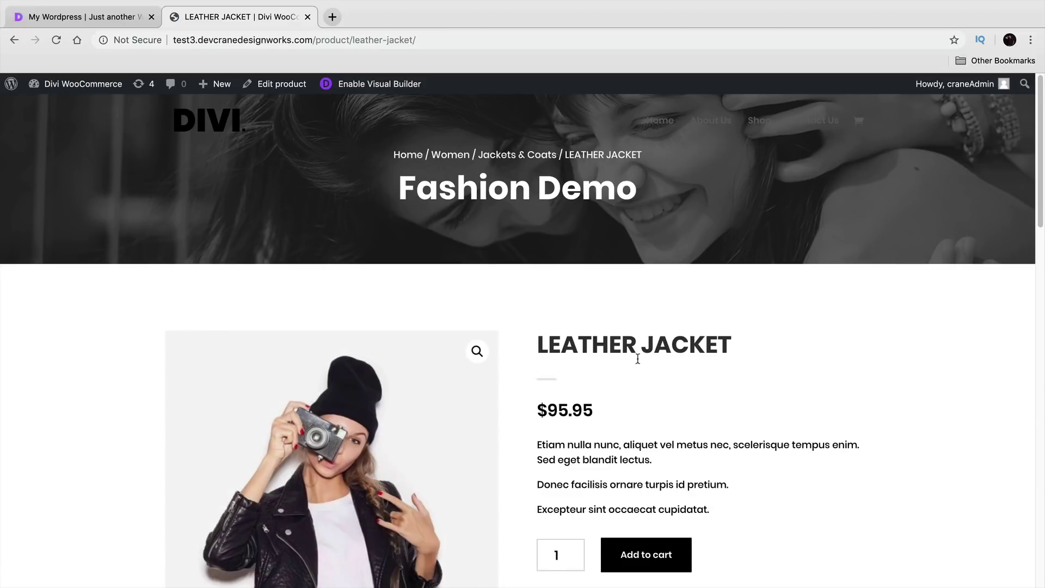
pyautogui.scroll(-3, 638, 356)
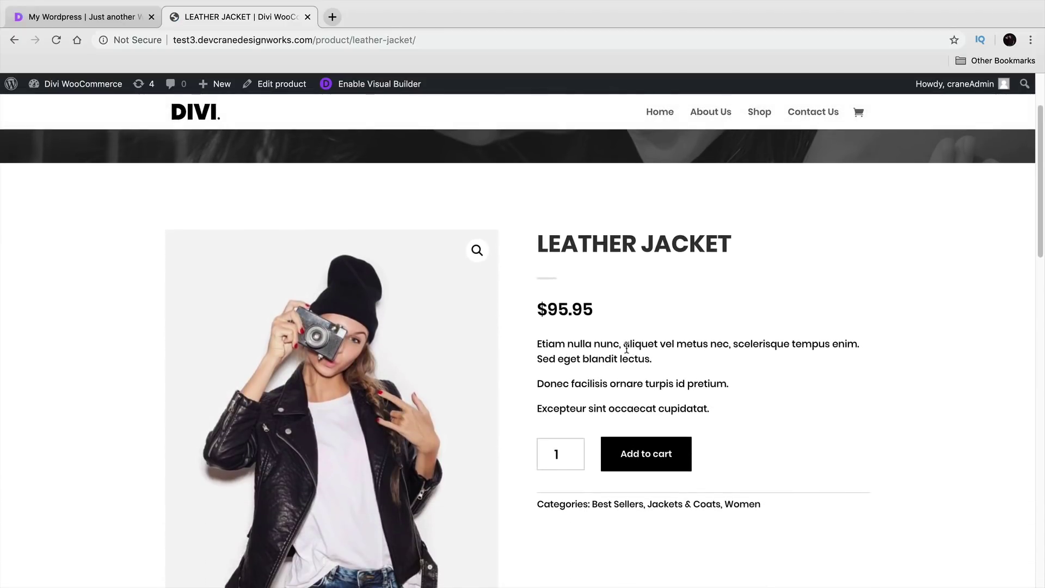
pyautogui.scroll(-2, 627, 348)
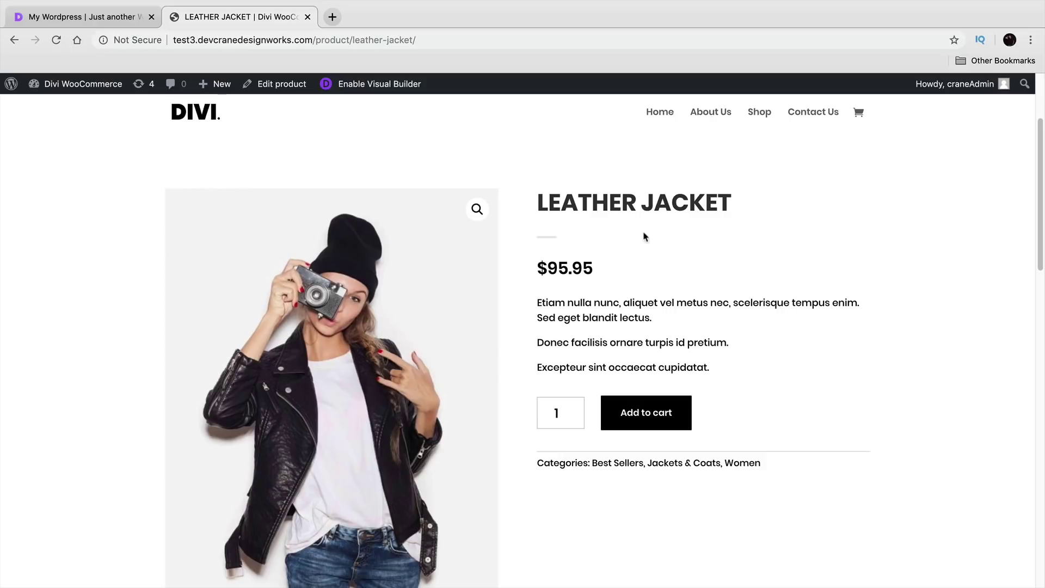
pyautogui.click(14, 40)
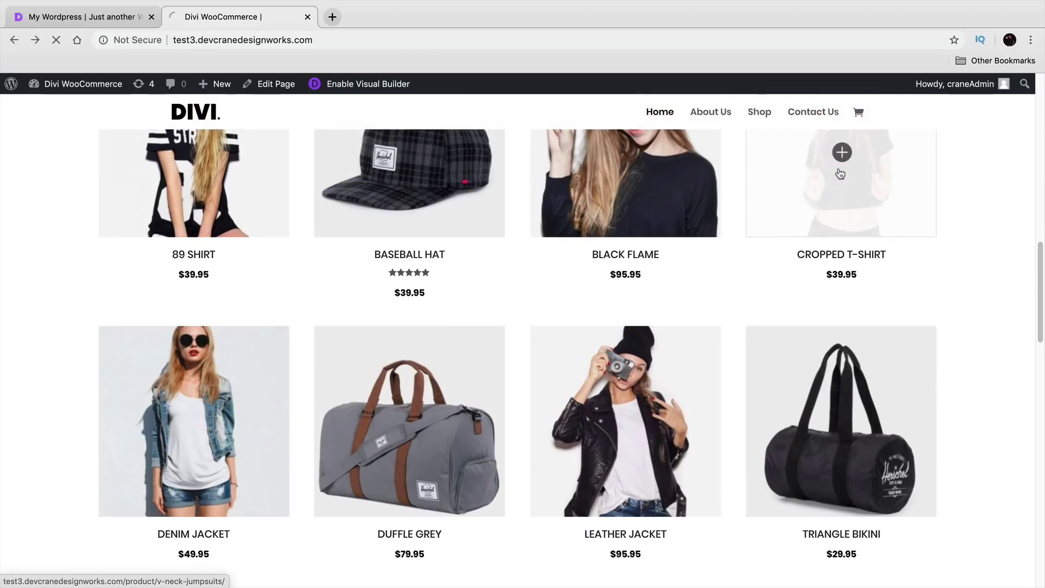
pyautogui.click(840, 173)
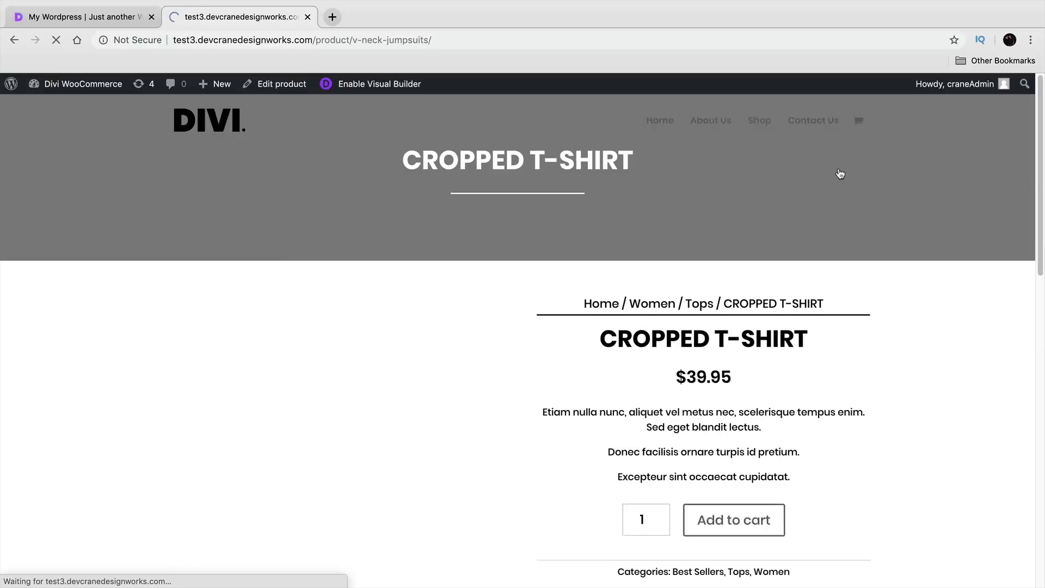
# Step: Open DENIM JACKET, highlight its FREE SHIPMENT and 24*7 SUPPORT perks, then go to Shop
pyautogui.click(14, 40)
pyautogui.scroll(-4, 357, 348)
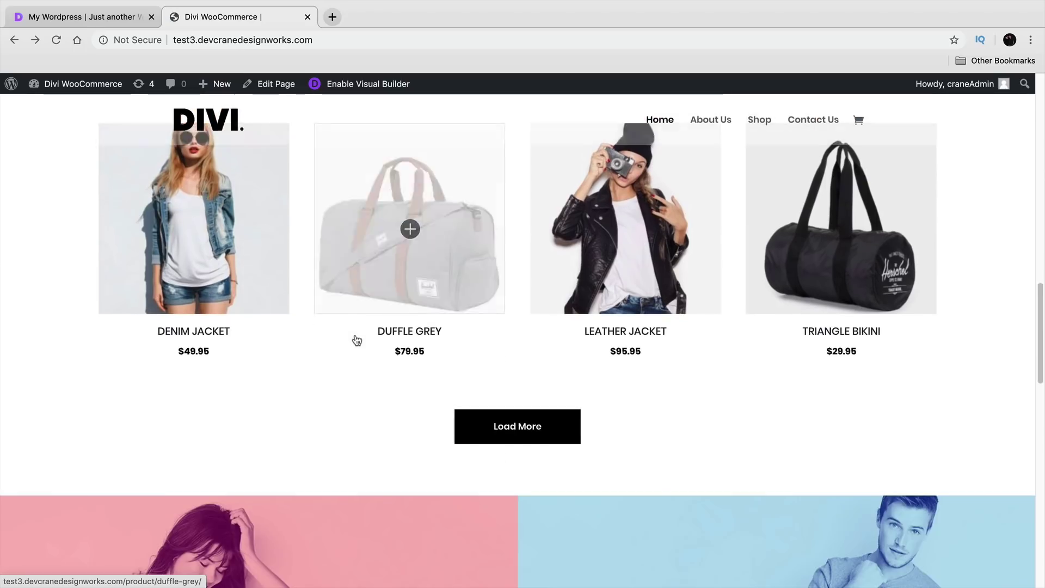
pyautogui.click(193, 259)
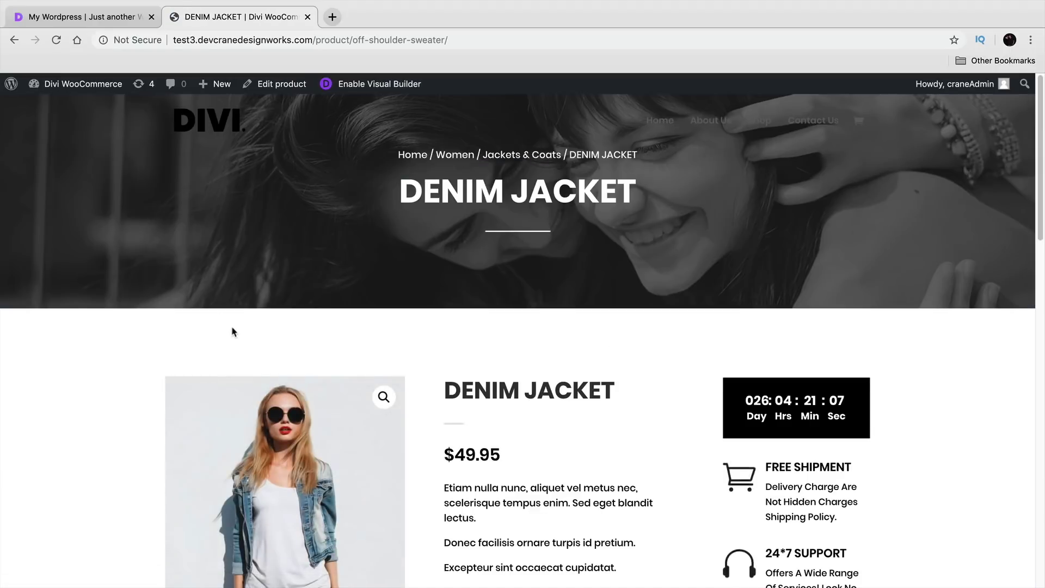
pyautogui.scroll(-3, 233, 332)
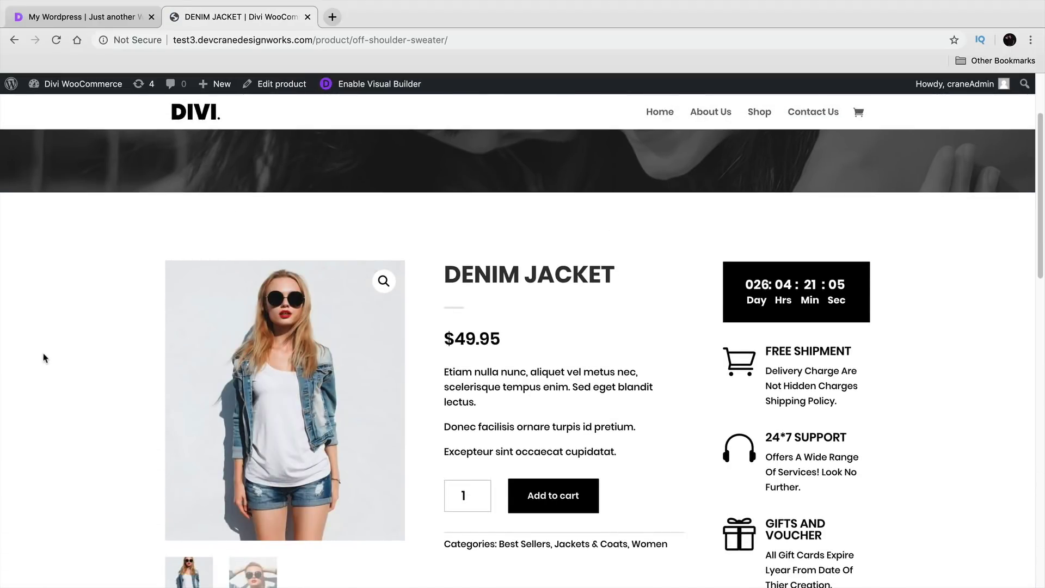
pyautogui.scroll(-1, 45, 358)
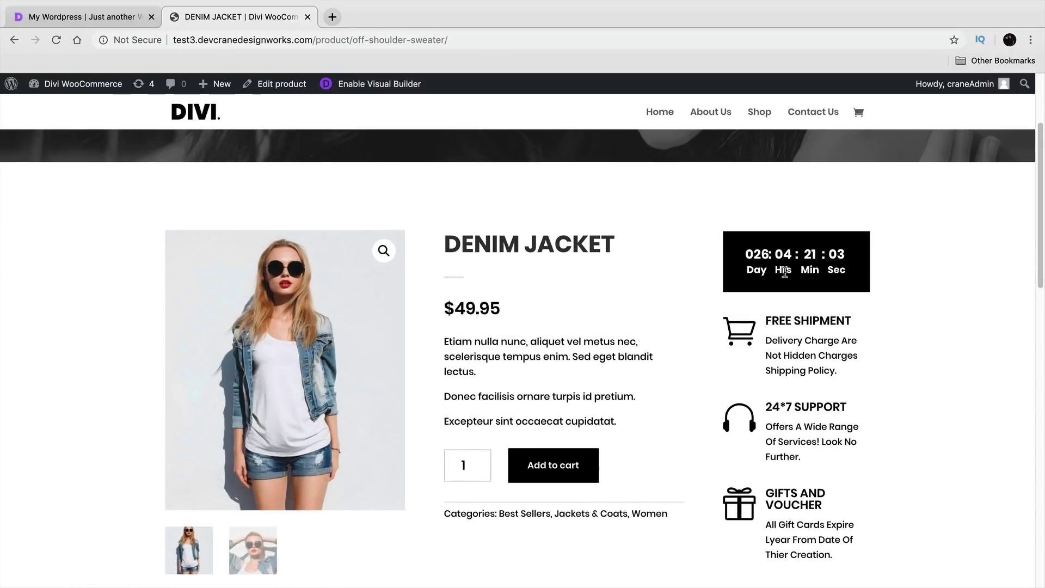
pyautogui.moveTo(809, 322); pyautogui.dragTo(774, 326)
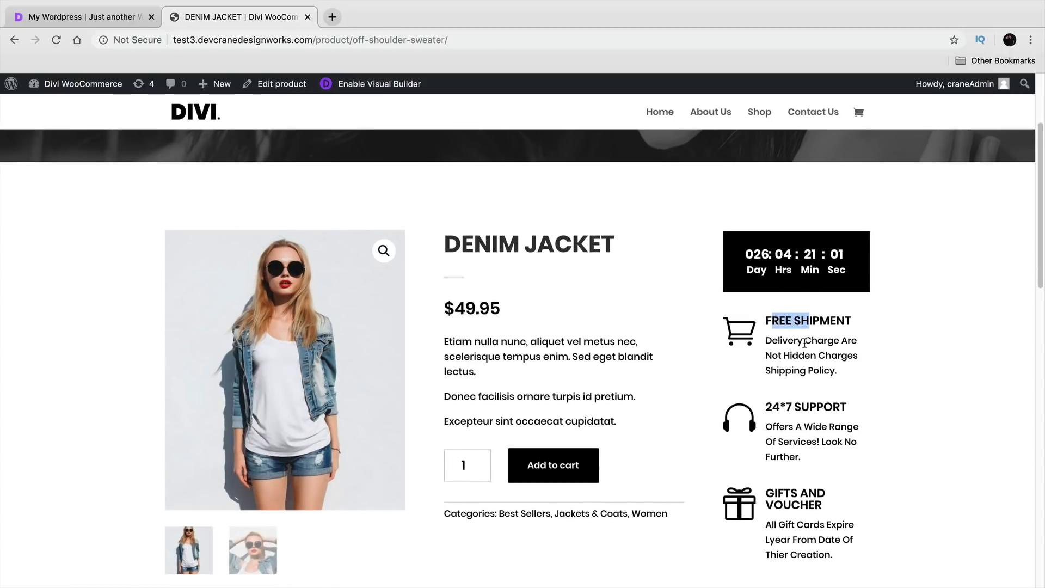
pyautogui.moveTo(834, 409); pyautogui.dragTo(802, 411)
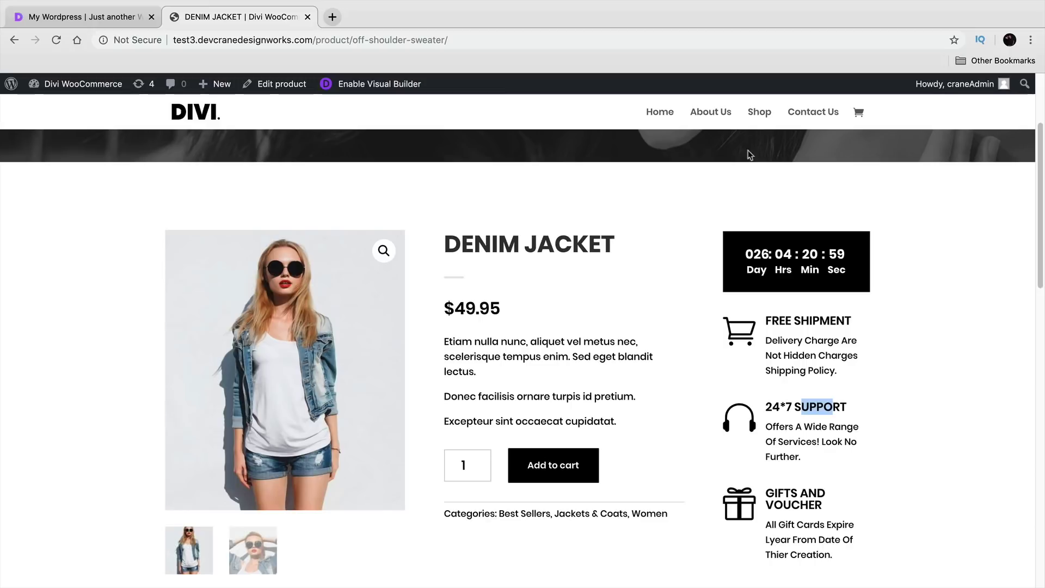
pyautogui.click(760, 114)
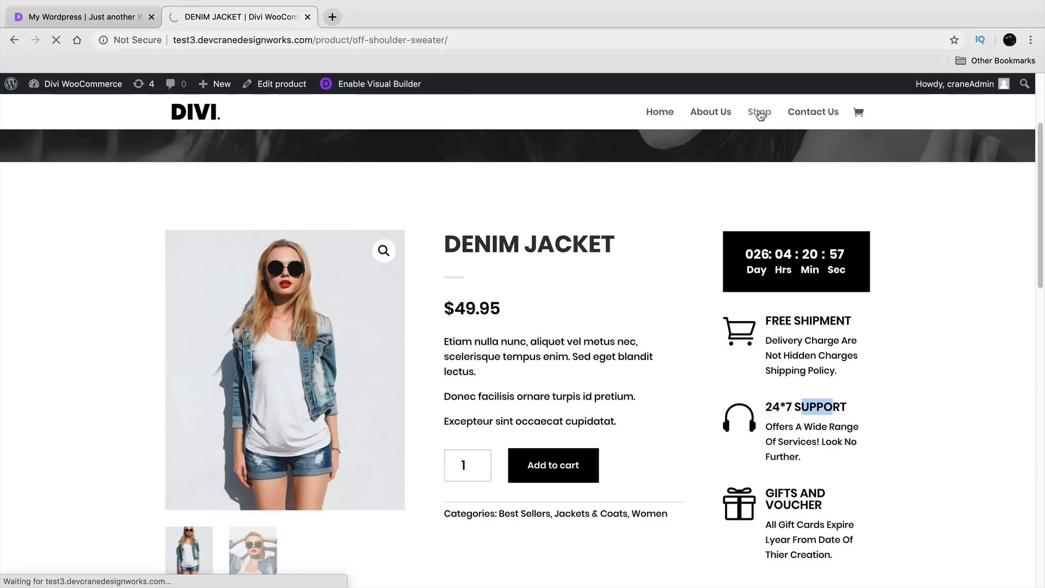
# Step: View the Cropped T-shirt and Black Flame products from the shop, then switch to the My Wordpress tab
pyautogui.scroll(-10, 624, 342)
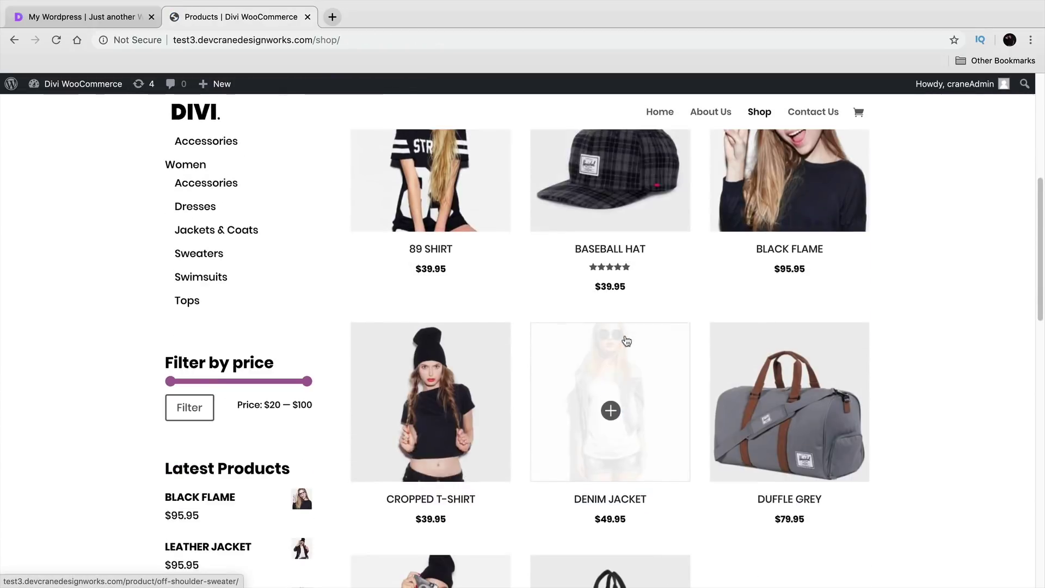
pyautogui.scroll(2, 628, 342)
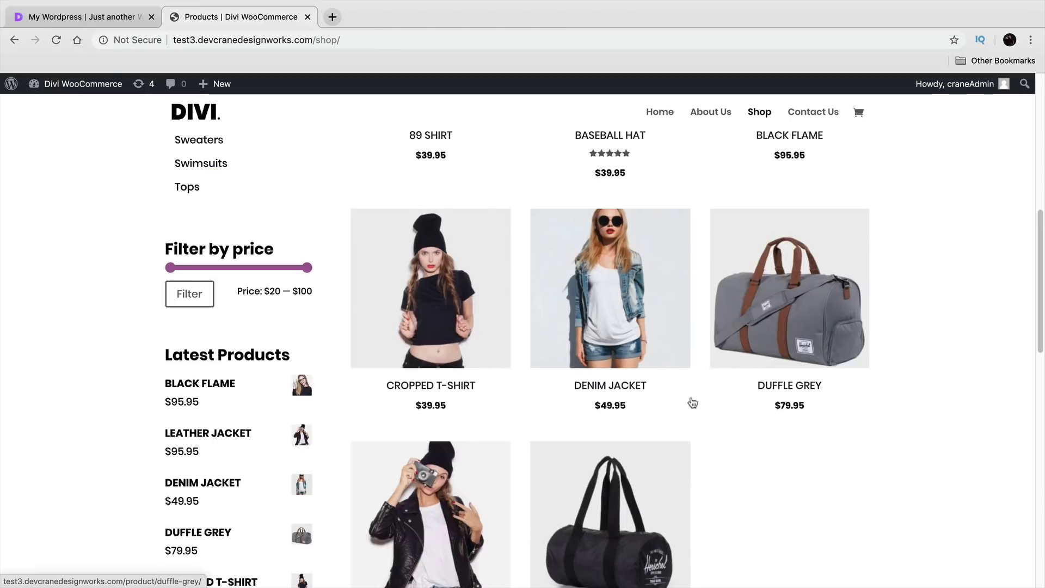
pyautogui.click(450, 297)
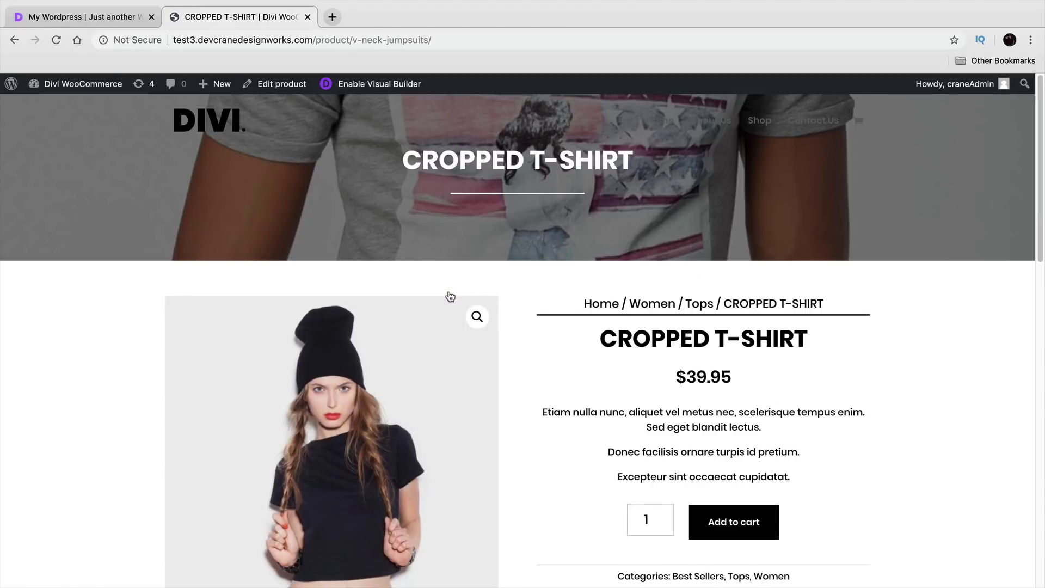
pyautogui.click(13, 40)
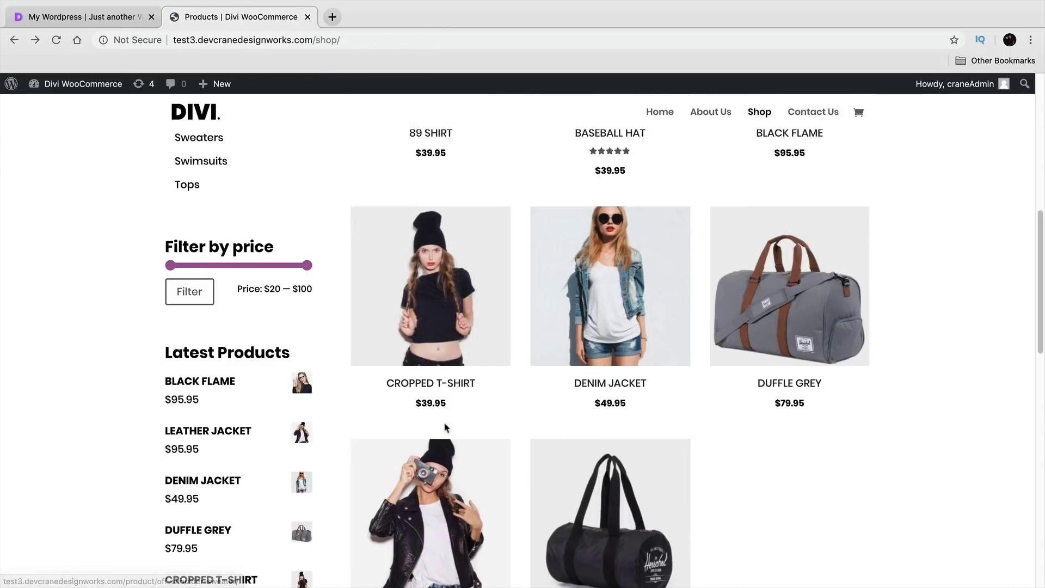
pyautogui.scroll(-2, 308, 414)
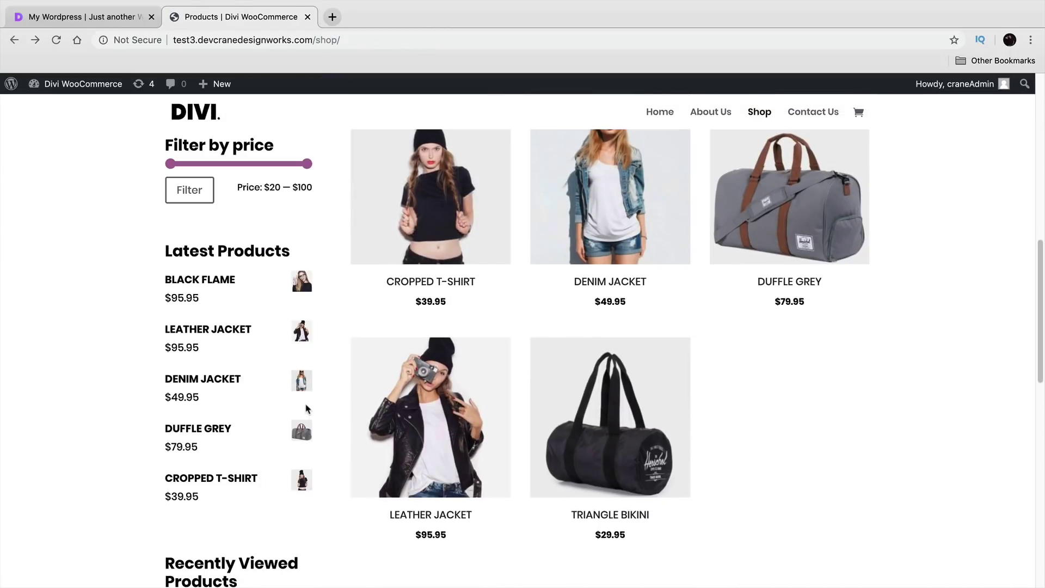
pyautogui.click(298, 283)
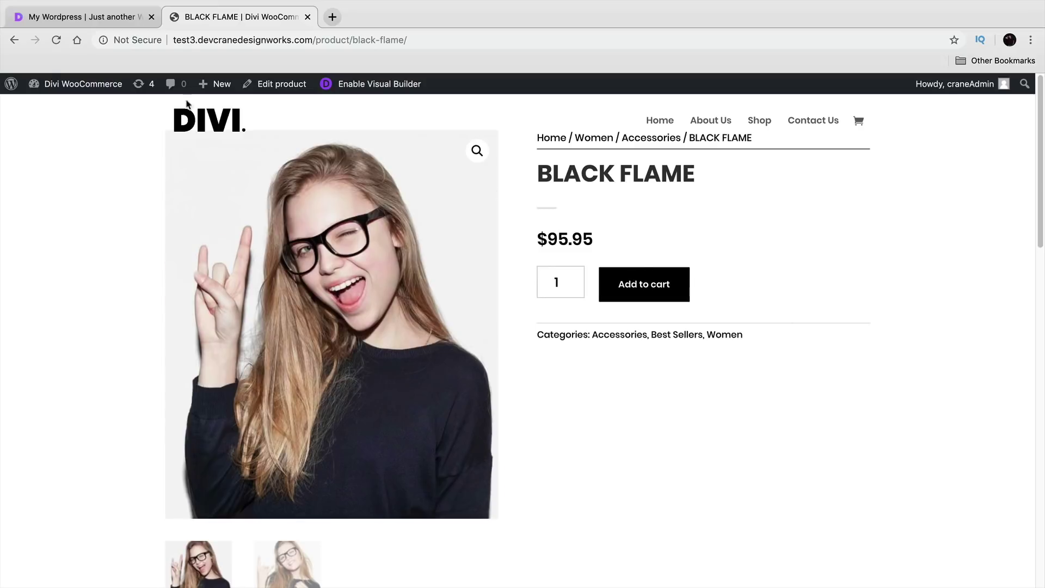
pyautogui.click(14, 40)
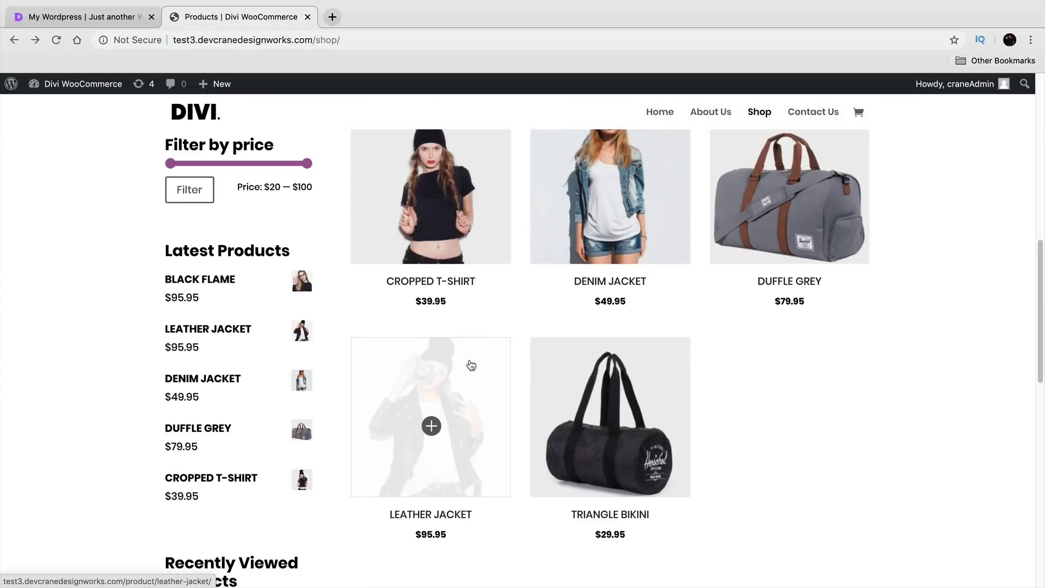
pyautogui.scroll(10, 553, 322)
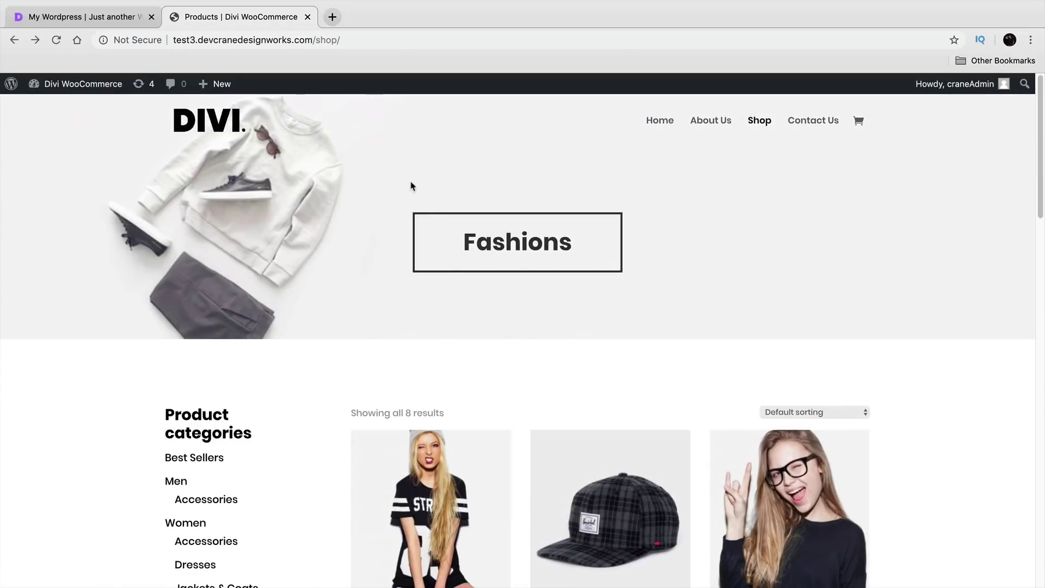
pyautogui.click(102, 19)
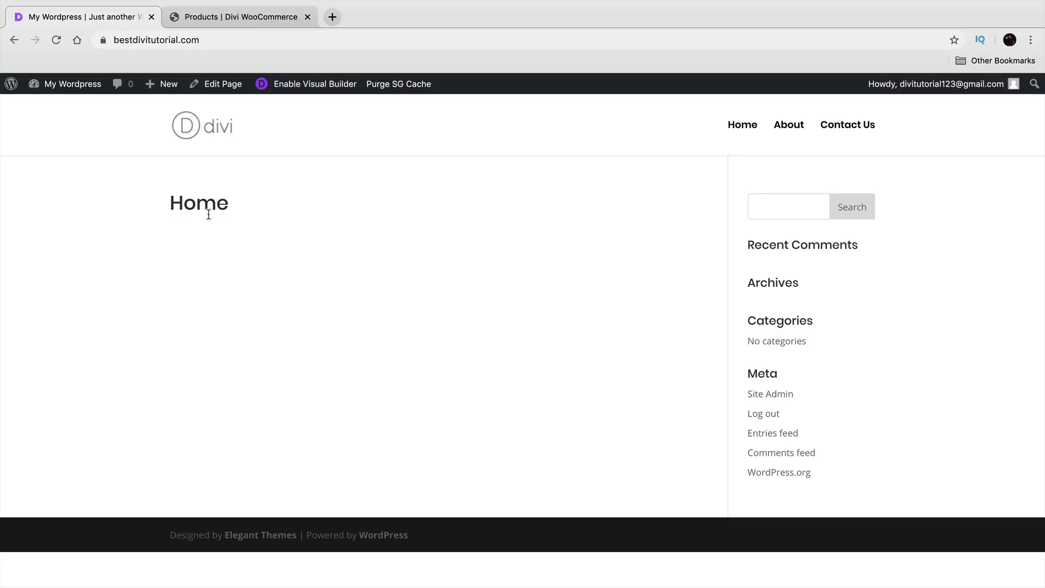
# Step: Reload the site, then go through Dashboard to Pages > All Pages and view Home
pyautogui.click(750, 128)
pyautogui.moveTo(77, 85)
pyautogui.click(60, 110)
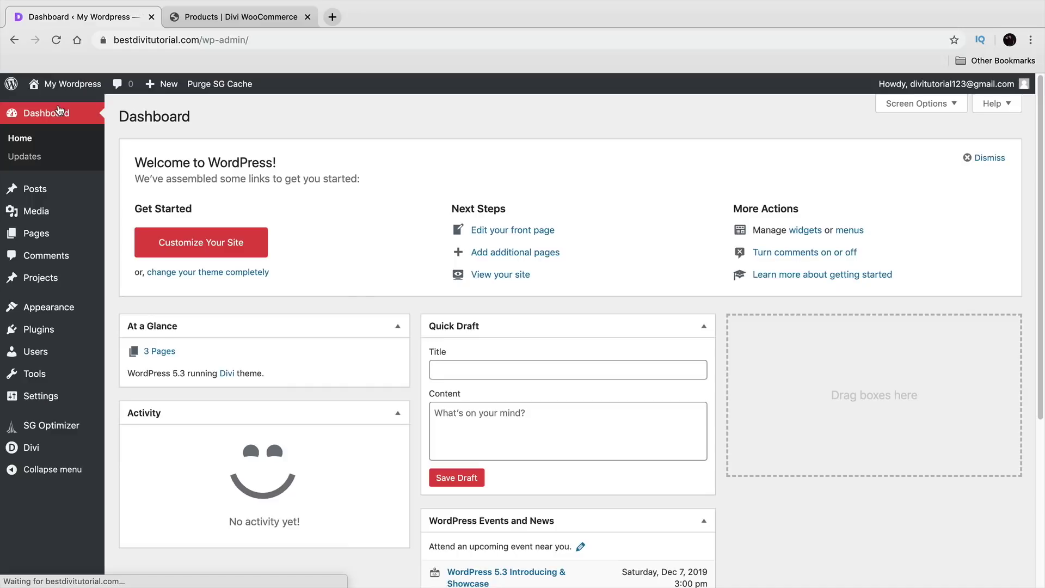
pyautogui.moveTo(52, 236)
pyautogui.click(121, 237)
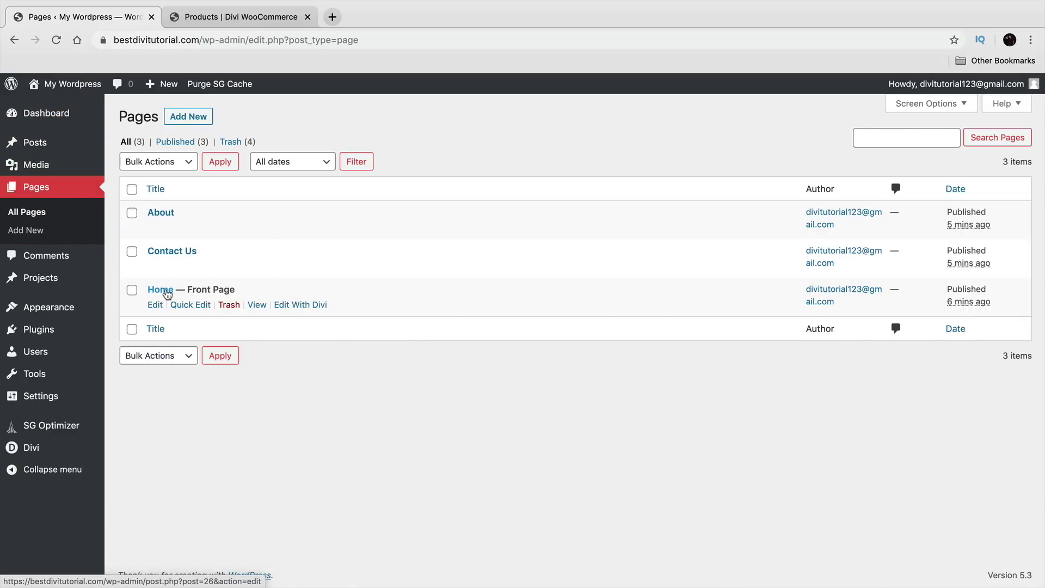
pyautogui.click(257, 305)
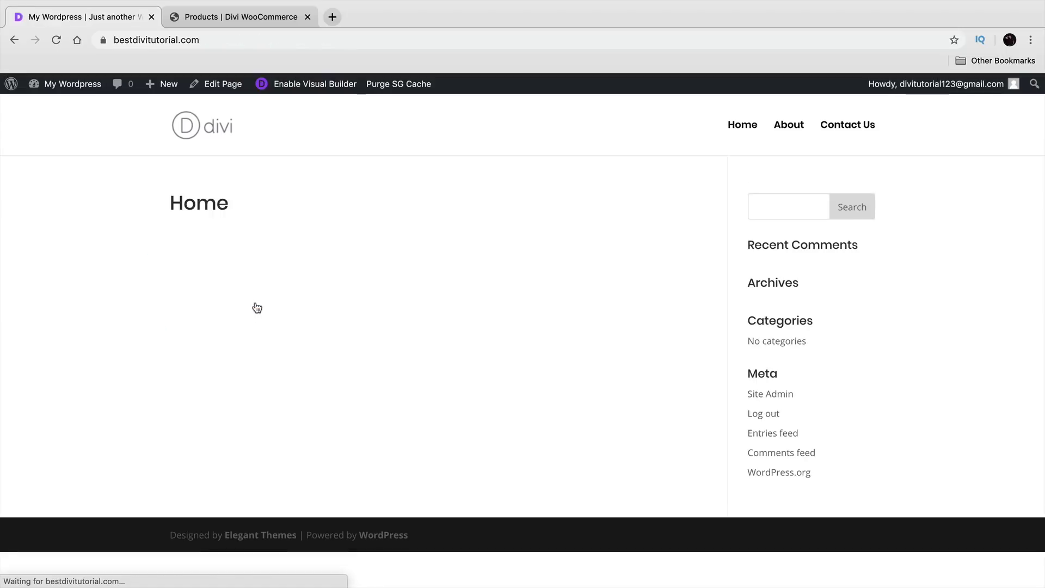
# Step: Open the demo store's homepage for comparison, then return to the My Wordpress tab
pyautogui.click(240, 17)
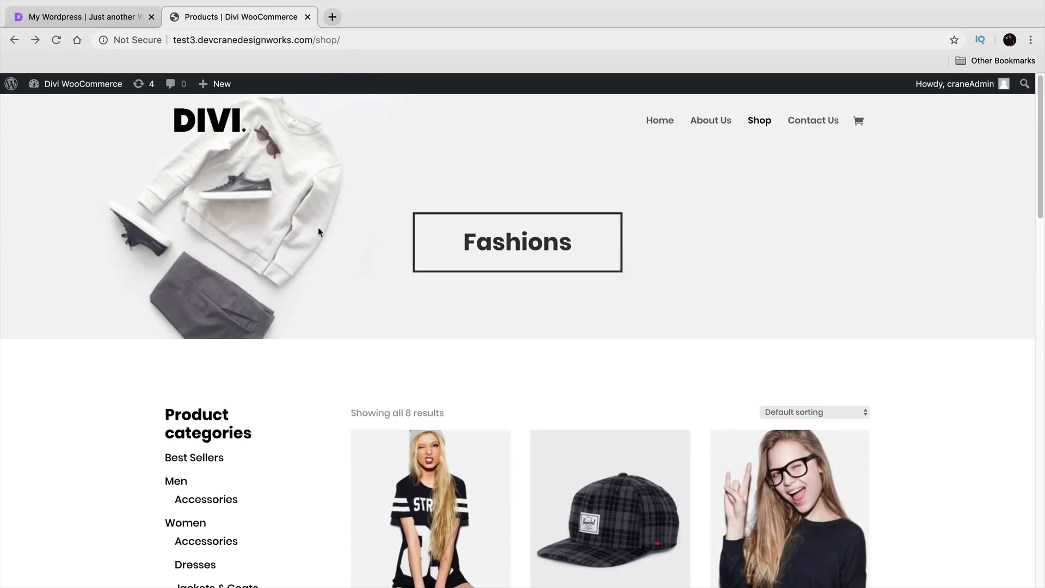
pyautogui.click(660, 119)
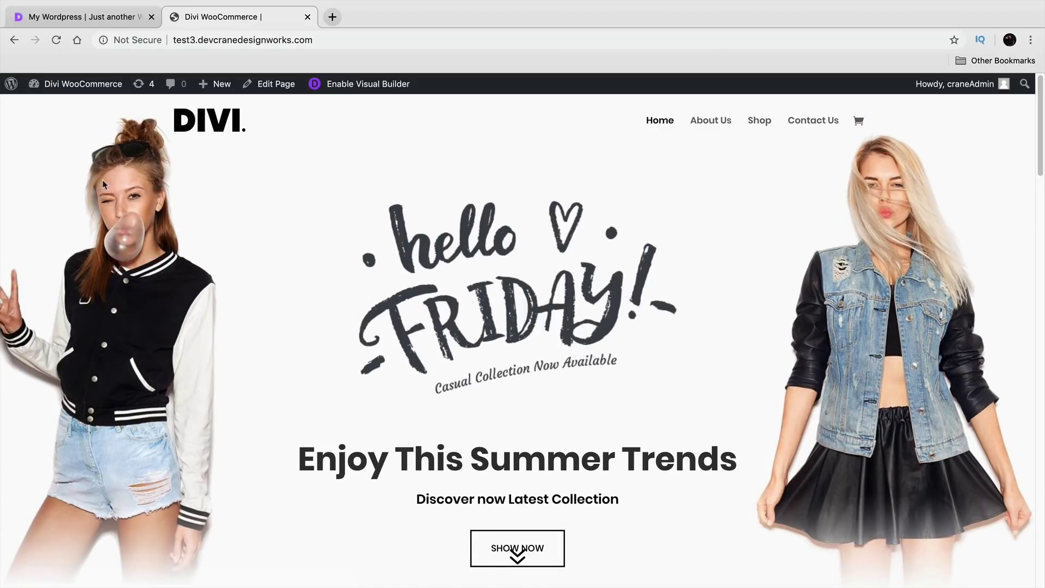
pyautogui.click(107, 18)
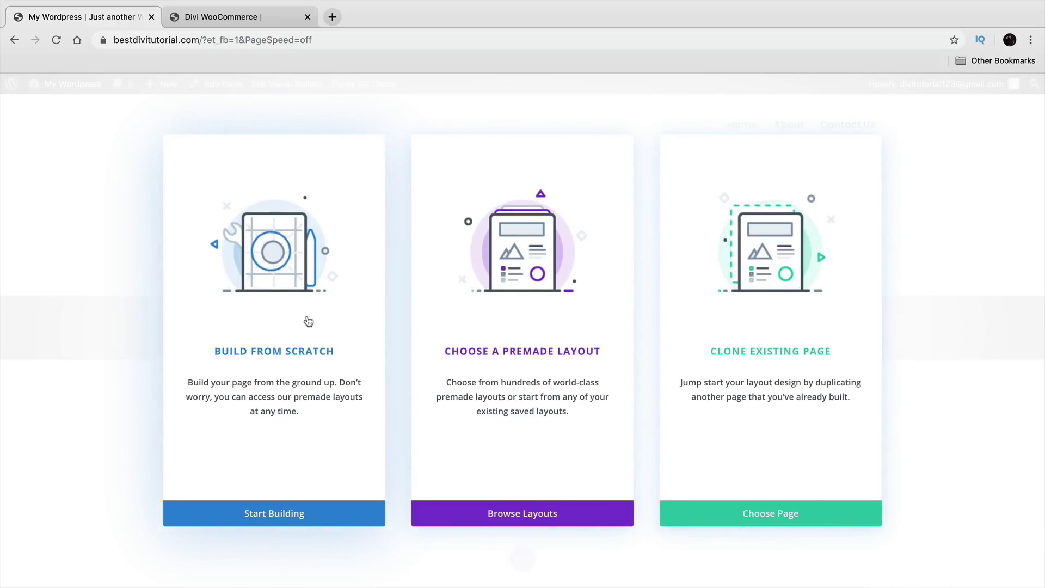
# Step: Start from scratch with a three-column row, placing a copied Blurb module in each column
pyautogui.click(294, 358)
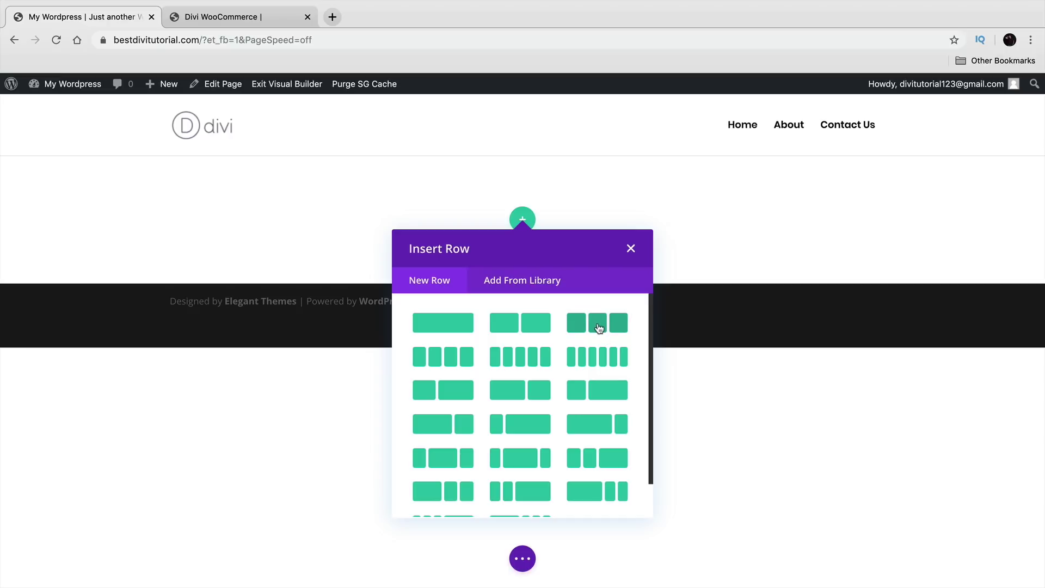
pyautogui.click(598, 327)
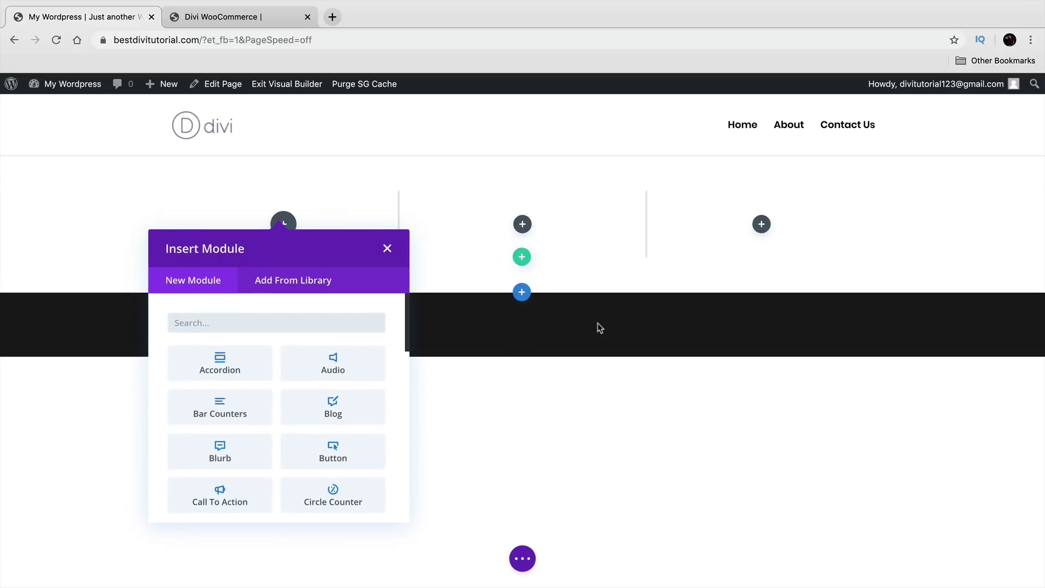
pyautogui.click(226, 454)
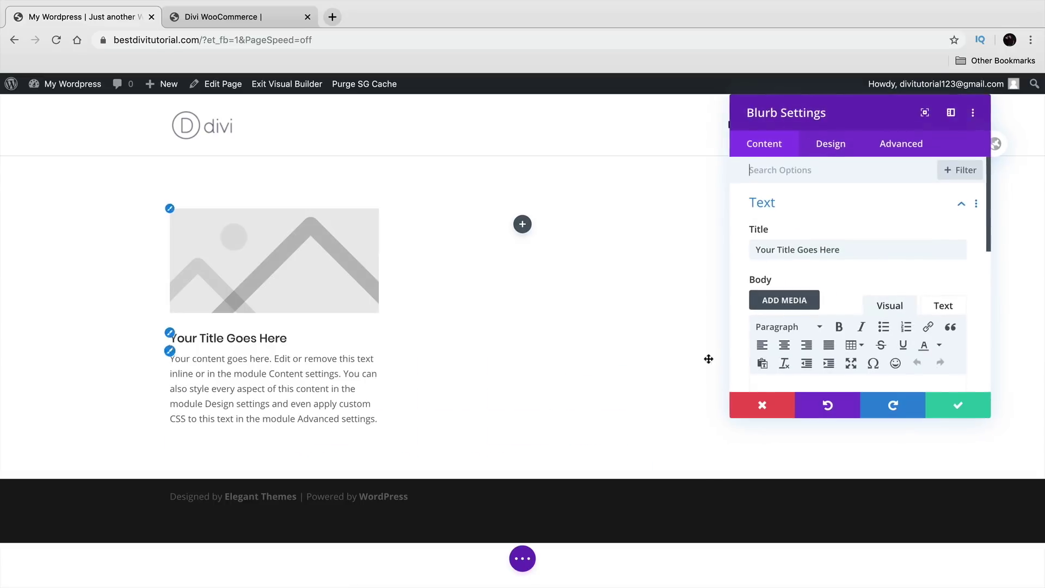
pyautogui.click(961, 407)
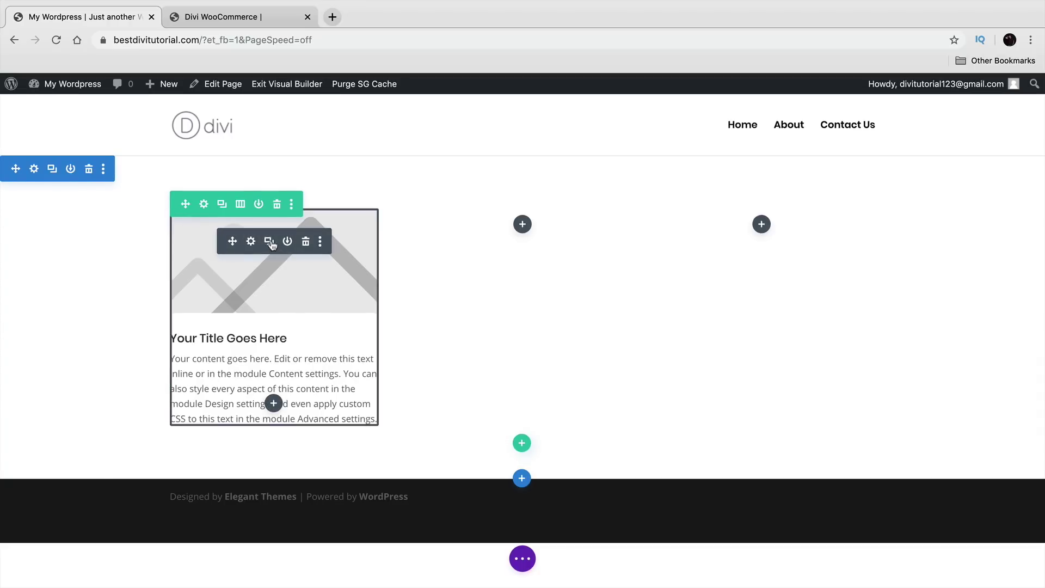
pyautogui.click(270, 241)
pyautogui.moveTo(228, 477); pyautogui.dragTo(523, 223)
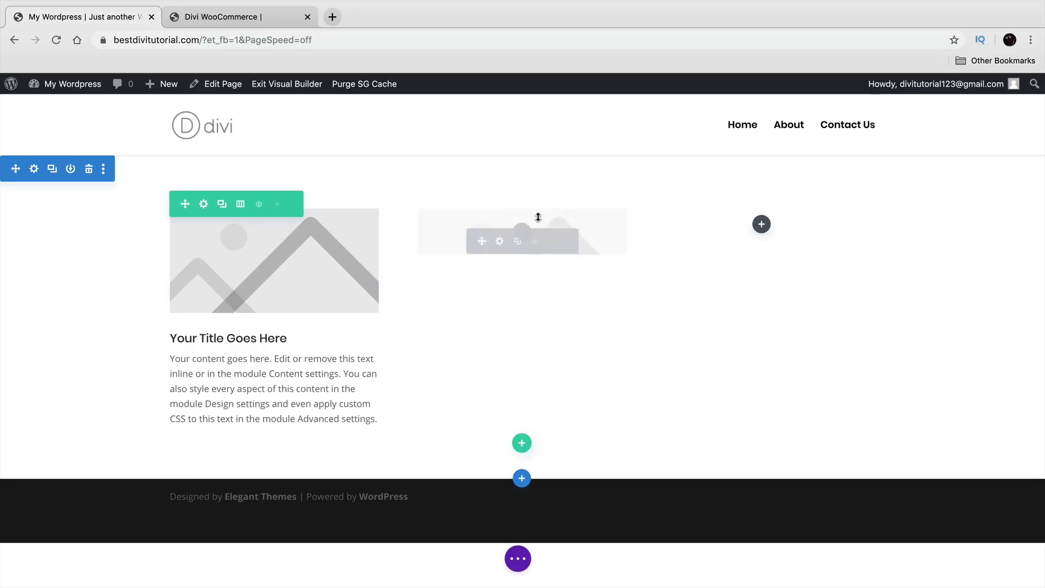
pyautogui.click(516, 241)
pyautogui.moveTo(473, 411); pyautogui.dragTo(761, 220)
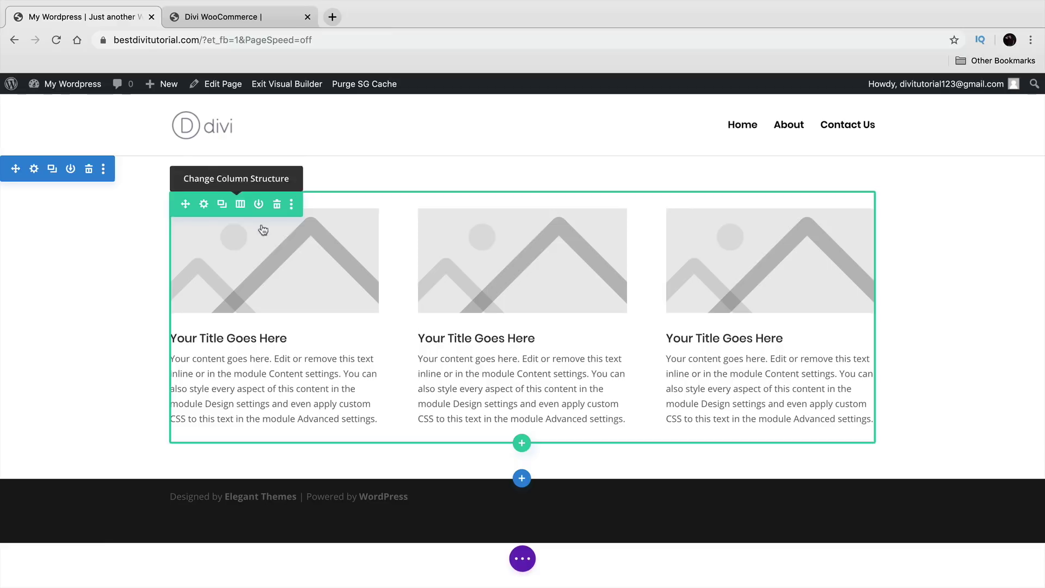
# Step: Retitle the middle blurb 'How This Wo', tweak section and row paddings, then delete the row
pyautogui.tripleClick(499, 338)
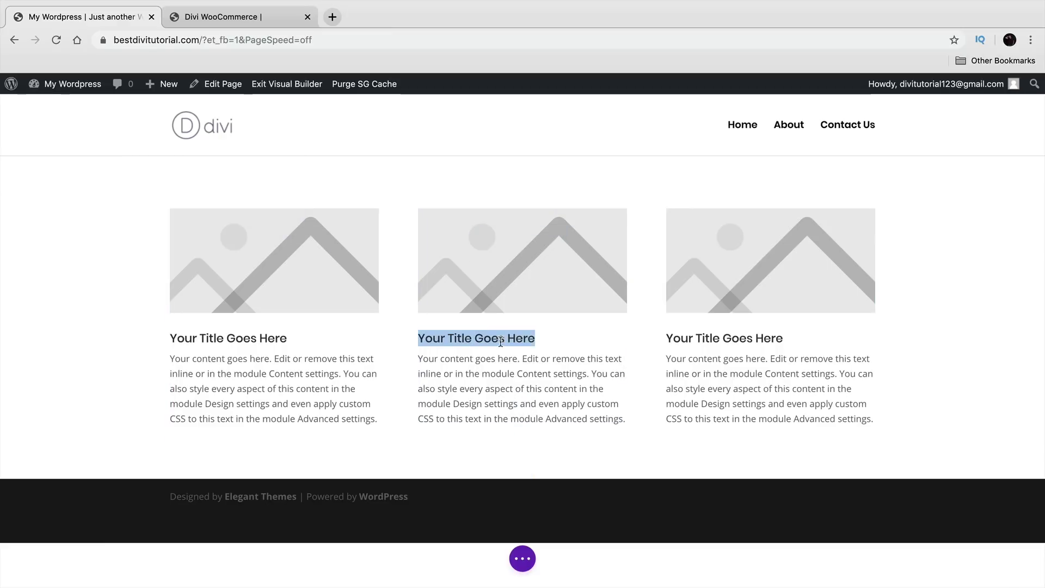
pyautogui.write('How This Works')
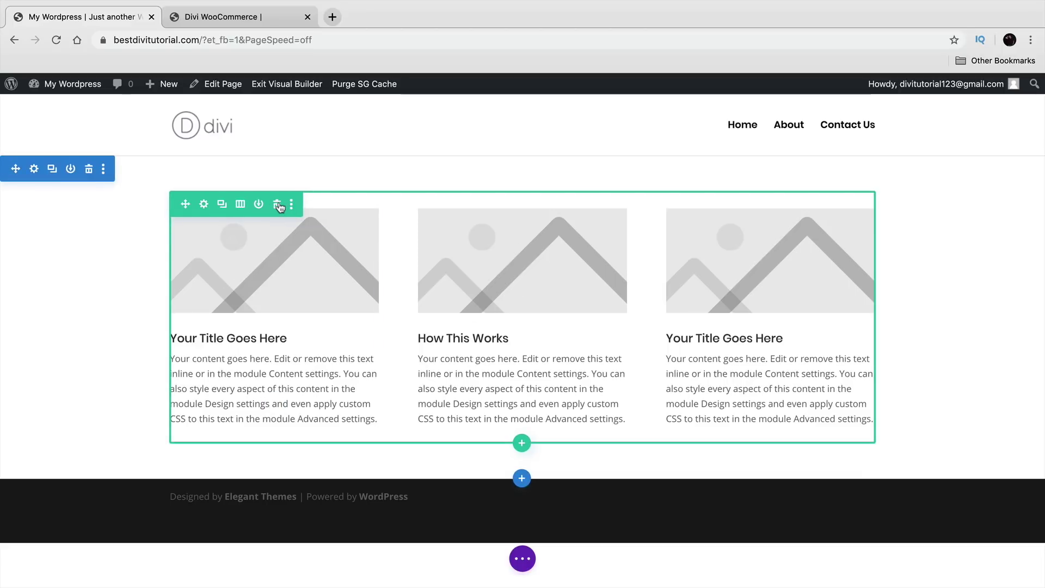
pyautogui.moveTo(372, 461)
pyautogui.mouseDown()
pyautogui.moveTo(371, 492)
pyautogui.moveTo(372, 468)
pyautogui.mouseUp()
pyautogui.moveTo(407, 194); pyautogui.dragTo(414, 231)
pyautogui.moveTo(152, 325)
pyautogui.mouseDown()
pyautogui.moveTo(93, 327)
pyautogui.moveTo(157, 323)
pyautogui.mouseUp()
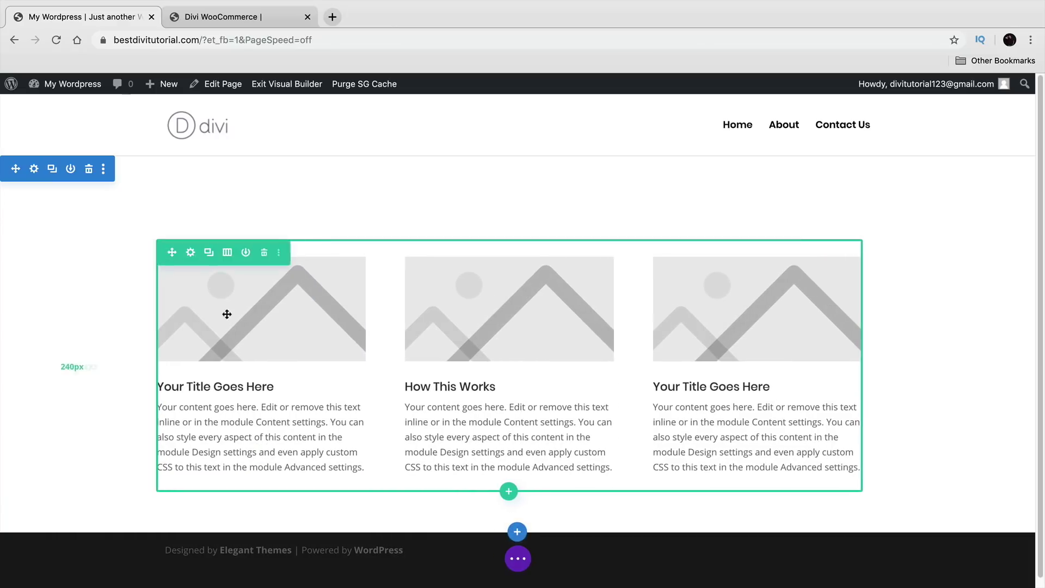
pyautogui.click(264, 253)
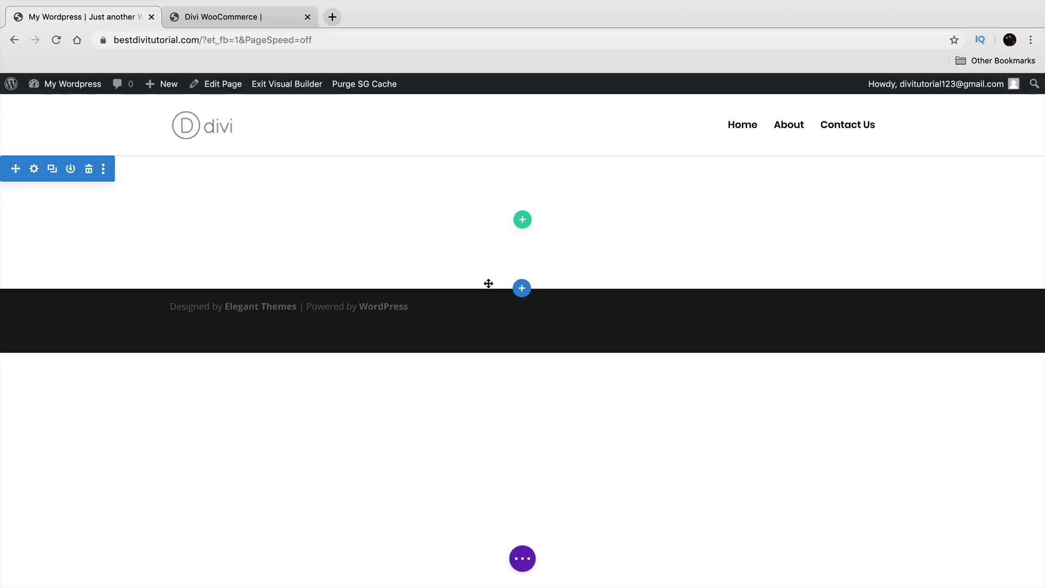
# Step: Insert a new fullwidth section below, checking the reference demo site for comparison
pyautogui.click(522, 291)
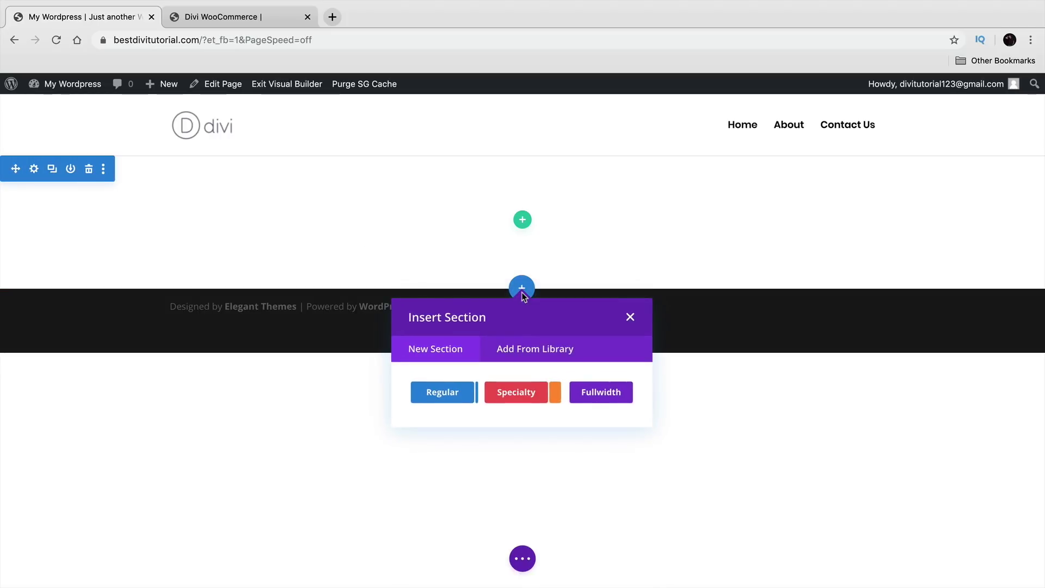
pyautogui.click(606, 394)
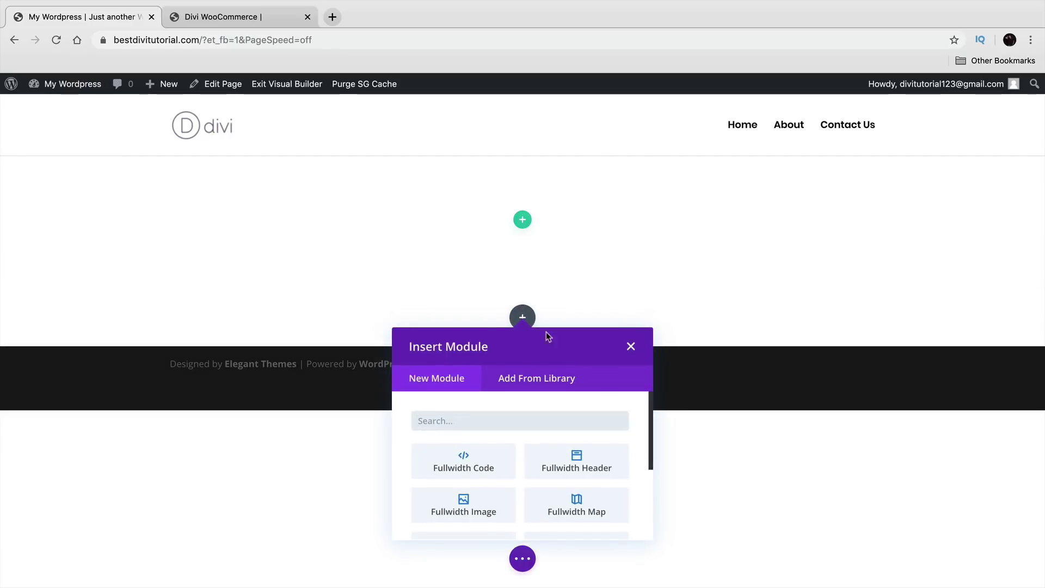
pyautogui.click(229, 19)
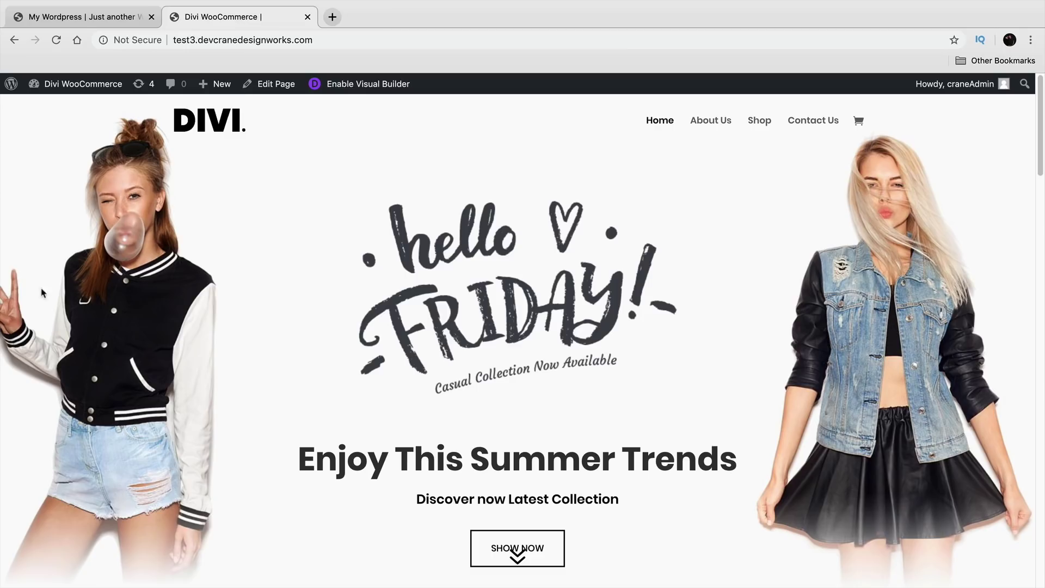
pyautogui.scroll(-1, 220, 431)
pyautogui.scroll(1, 196, 403)
pyautogui.click(62, 19)
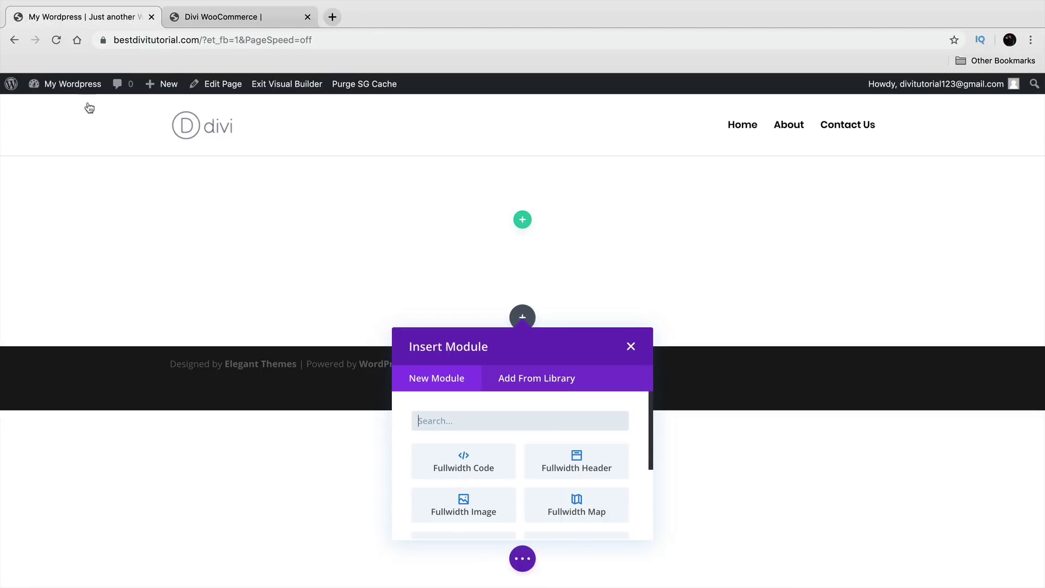
pyautogui.scroll(-3, 626, 469)
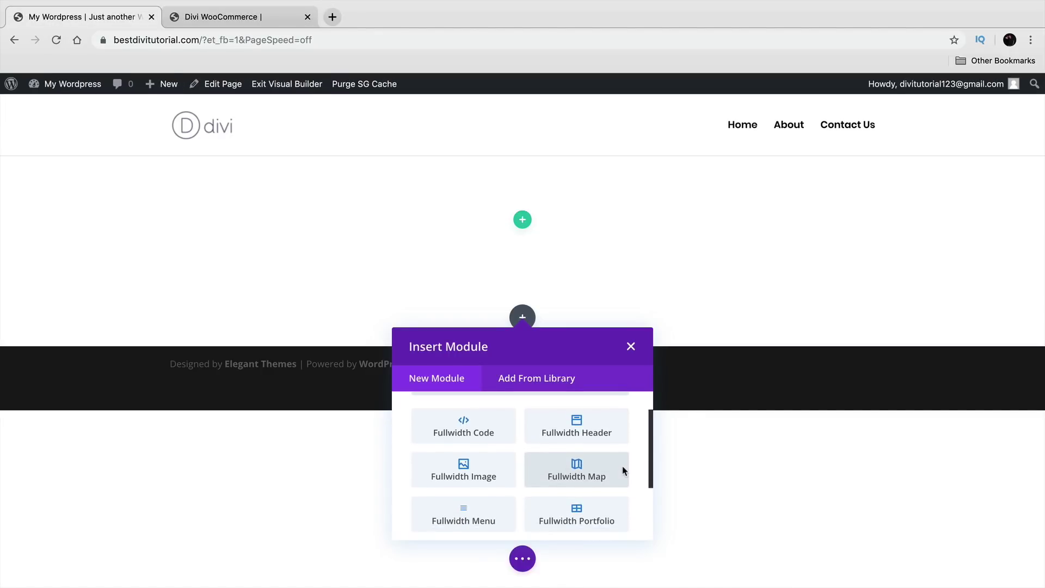
pyautogui.scroll(-5, 623, 467)
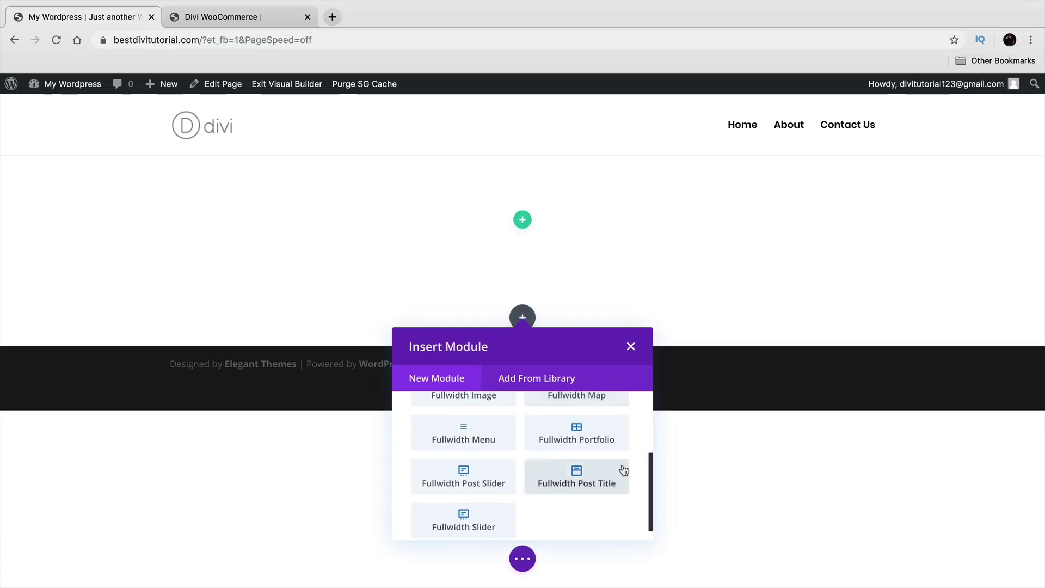
pyautogui.scroll(8, 623, 468)
# Step: Add a Fullwidth Header module and delete the empty white section above it
pyautogui.click(583, 471)
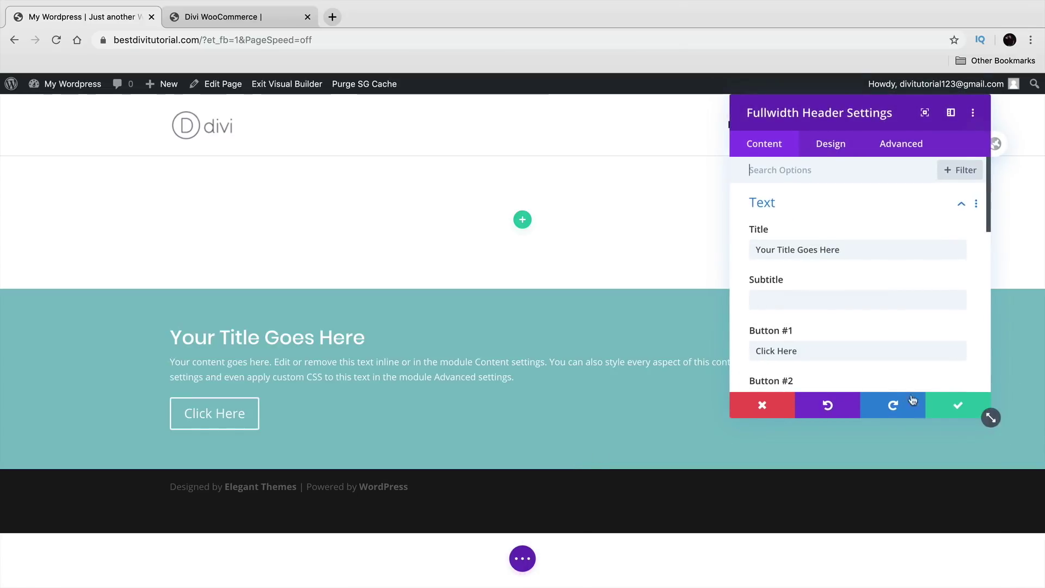
pyautogui.click(986, 413)
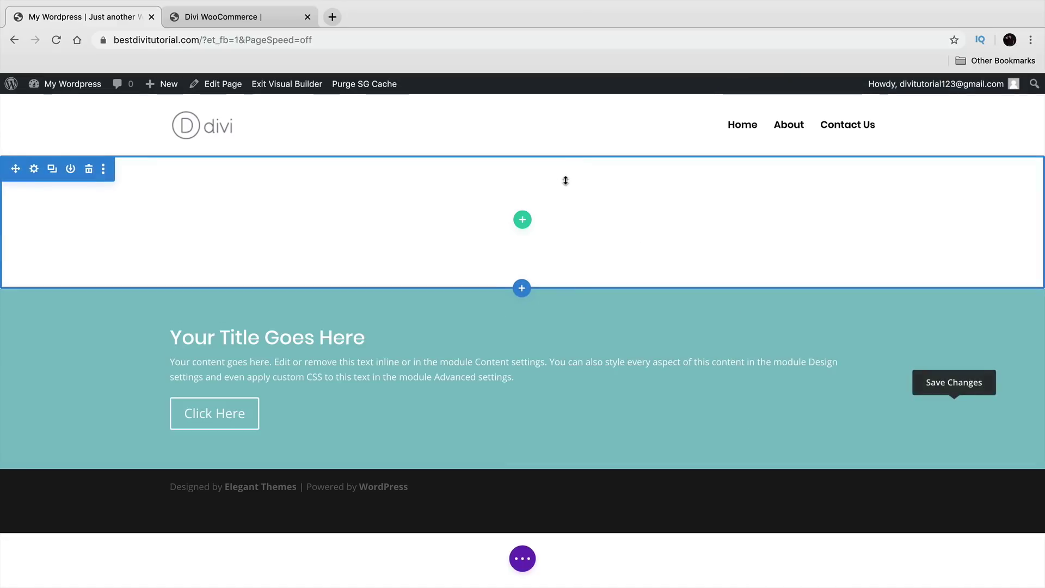
pyautogui.moveTo(154, 258)
pyautogui.mouseDown()
pyautogui.moveTo(156, 303)
pyautogui.moveTo(148, 260)
pyautogui.mouseUp()
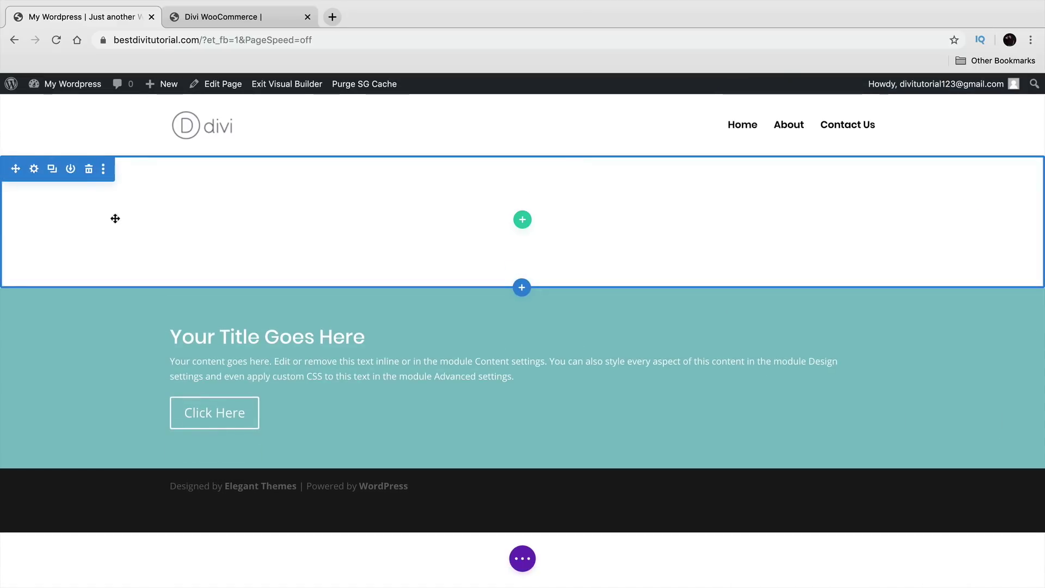
pyautogui.click(89, 170)
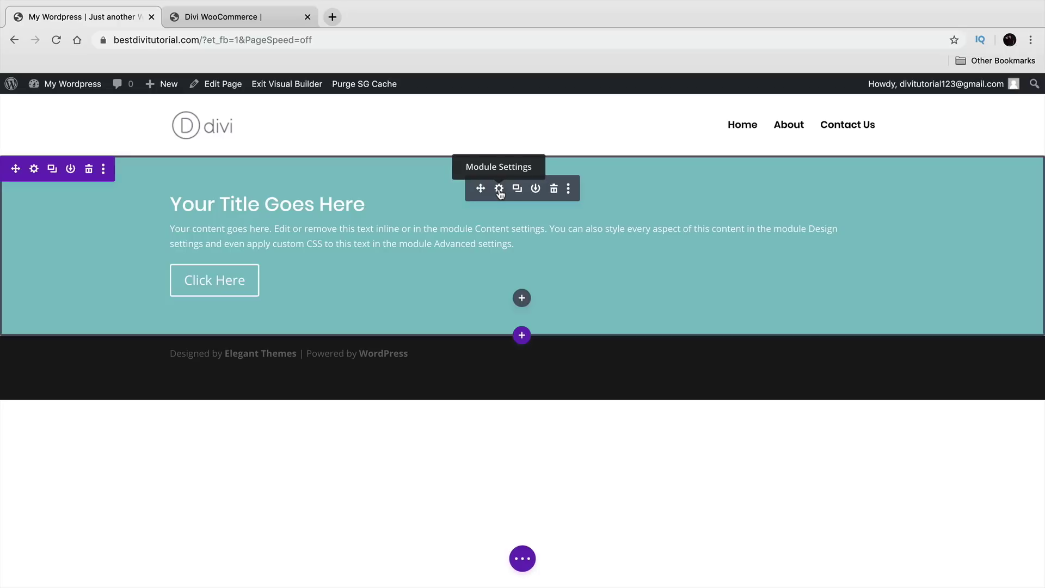
# Step: Open the Fullwidth Header settings and look over its design options
pyautogui.click(500, 190)
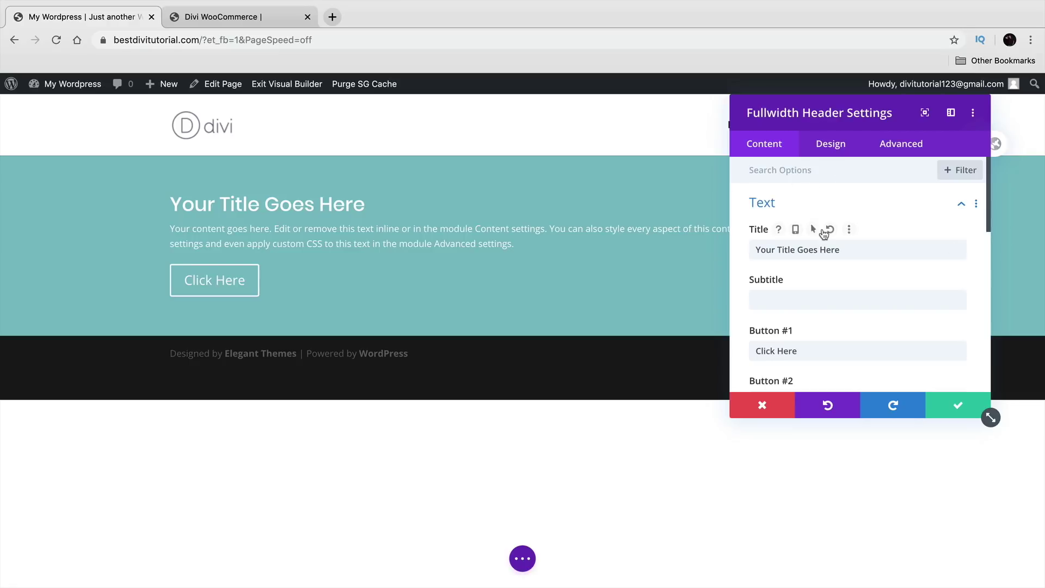
pyautogui.click(830, 144)
pyautogui.scroll(-10, 825, 227)
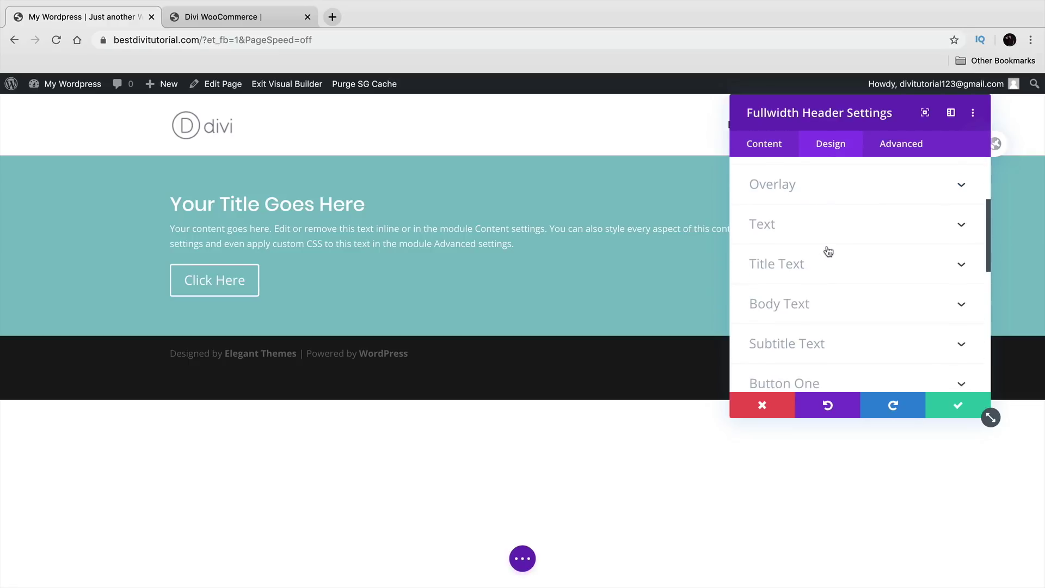
pyautogui.scroll(-3, 828, 251)
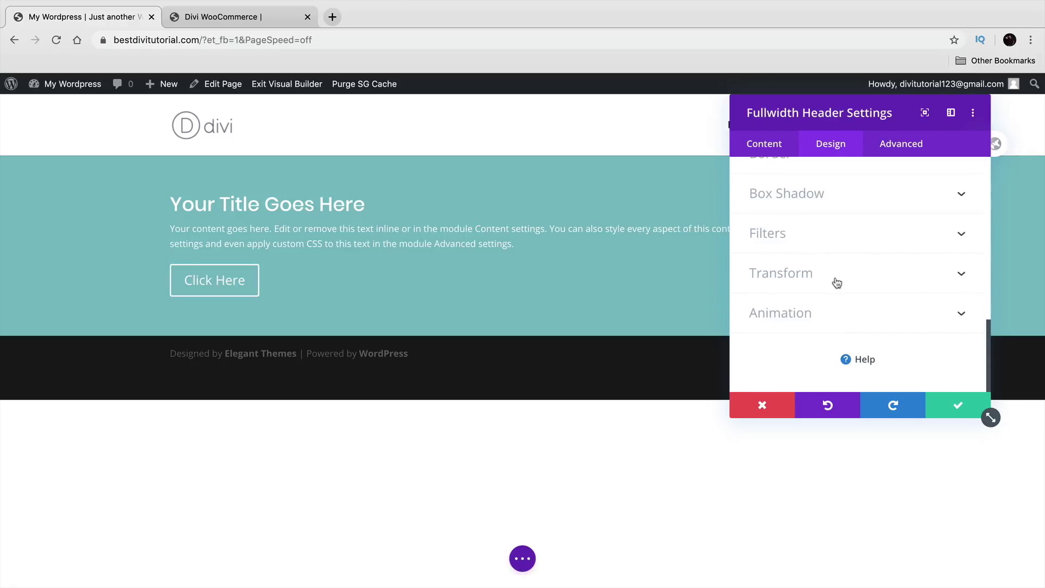
pyautogui.scroll(12, 846, 287)
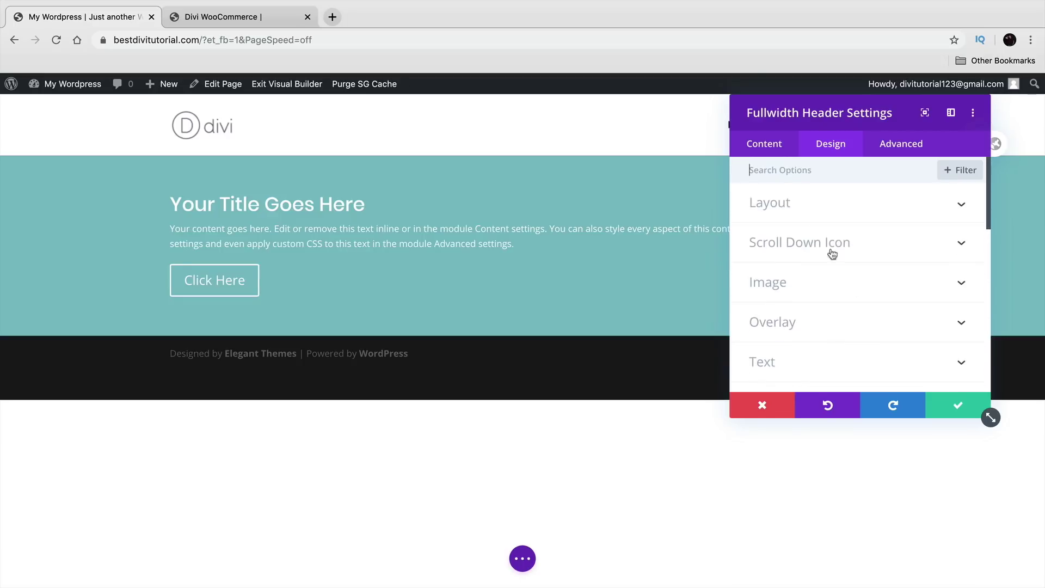
pyautogui.click(779, 154)
# Step: Set the header title to 'Enjoy This Summer Trends', copied from the demo site
pyautogui.click(233, 23)
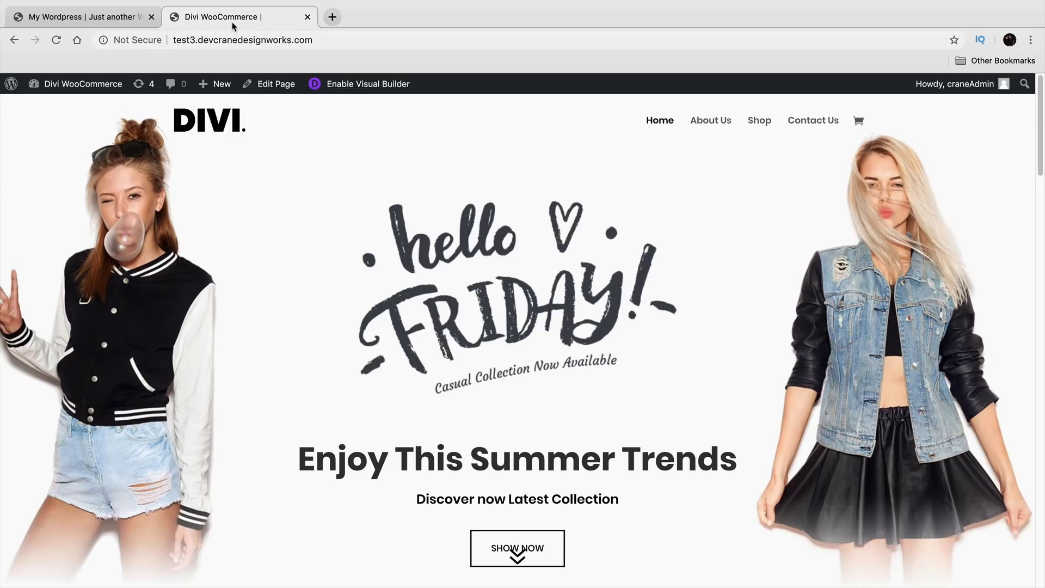
pyautogui.tripleClick(536, 469)
pyautogui.rightClick(543, 468)
pyautogui.click(566, 493)
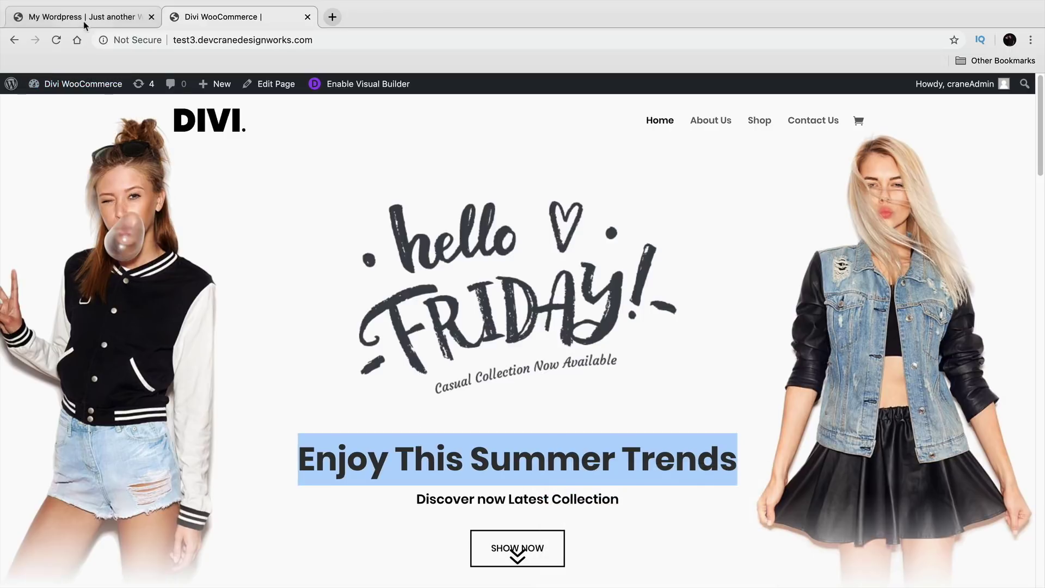
pyautogui.click(20, 20)
pyautogui.click(826, 253)
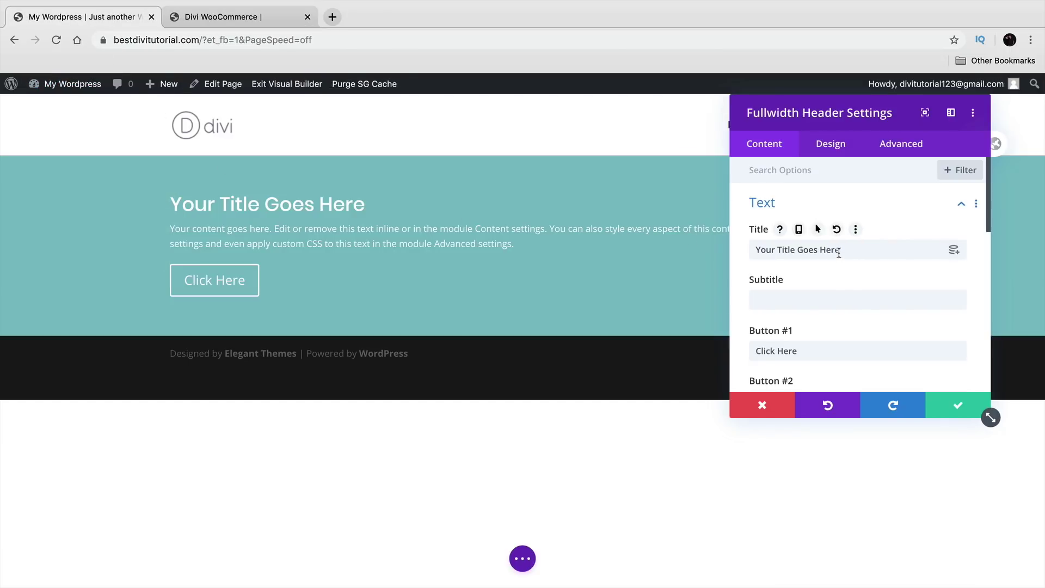
pyautogui.tripleClick(839, 253)
pyautogui.rightClick(839, 253)
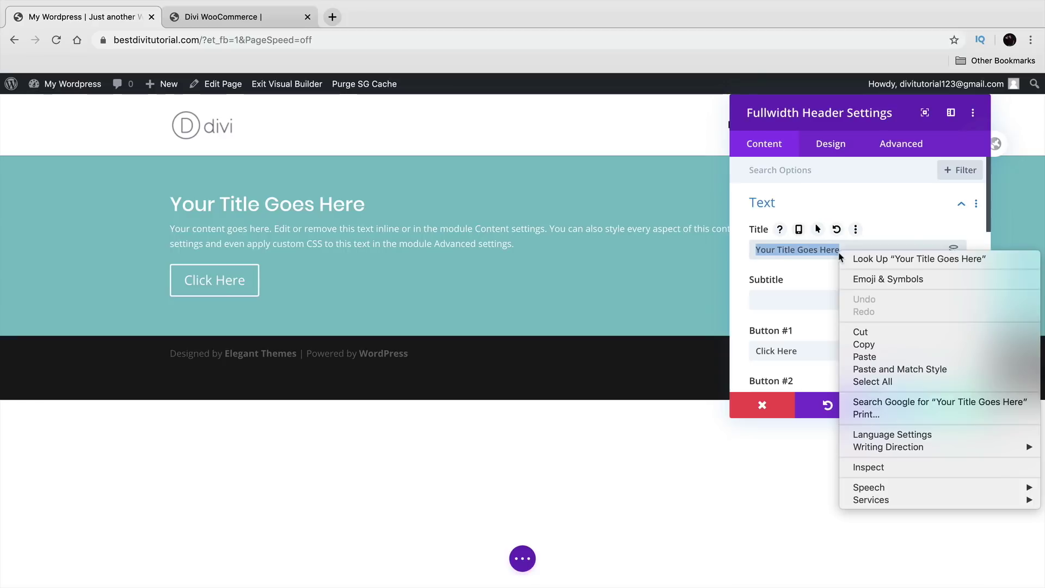
pyautogui.click(876, 362)
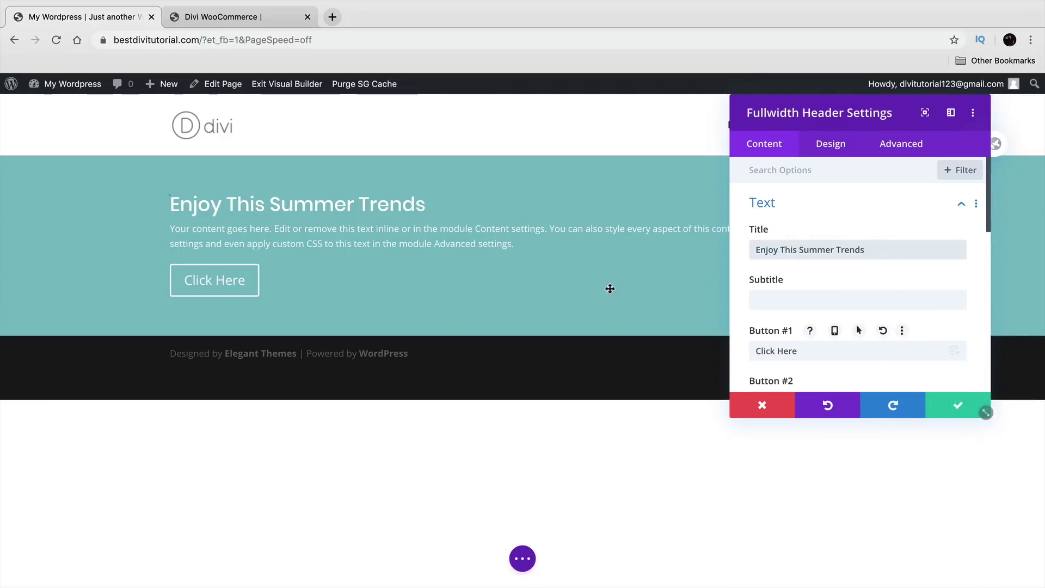
# Step: Try a second button label, then clear Button #2 so only one button remains
pyautogui.scroll(-2, 801, 302)
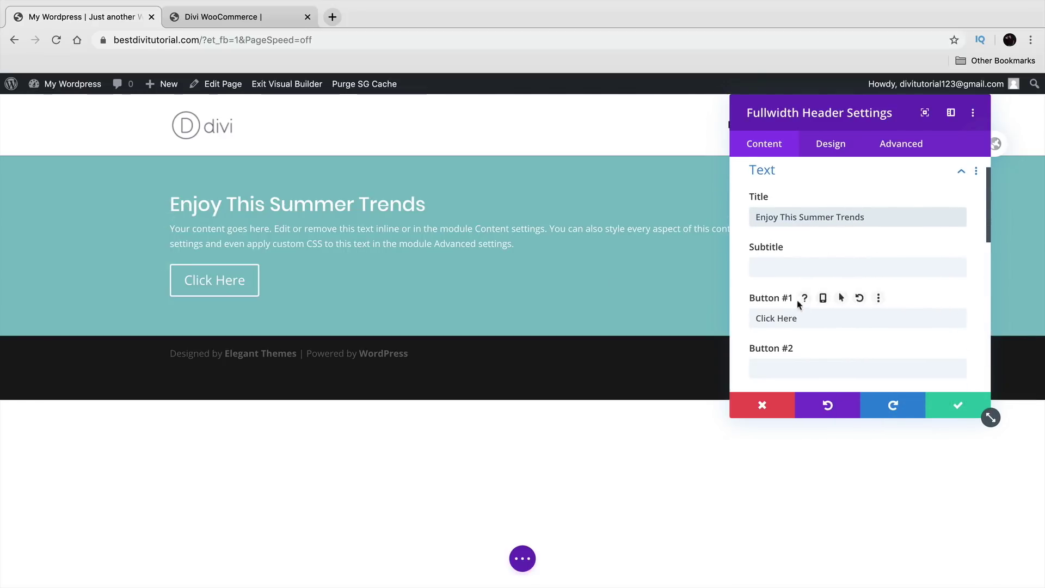
pyautogui.scroll(-1, 786, 306)
pyautogui.moveTo(808, 295); pyautogui.dragTo(756, 295)
pyautogui.click(782, 347)
pyautogui.write('Clikc Here')
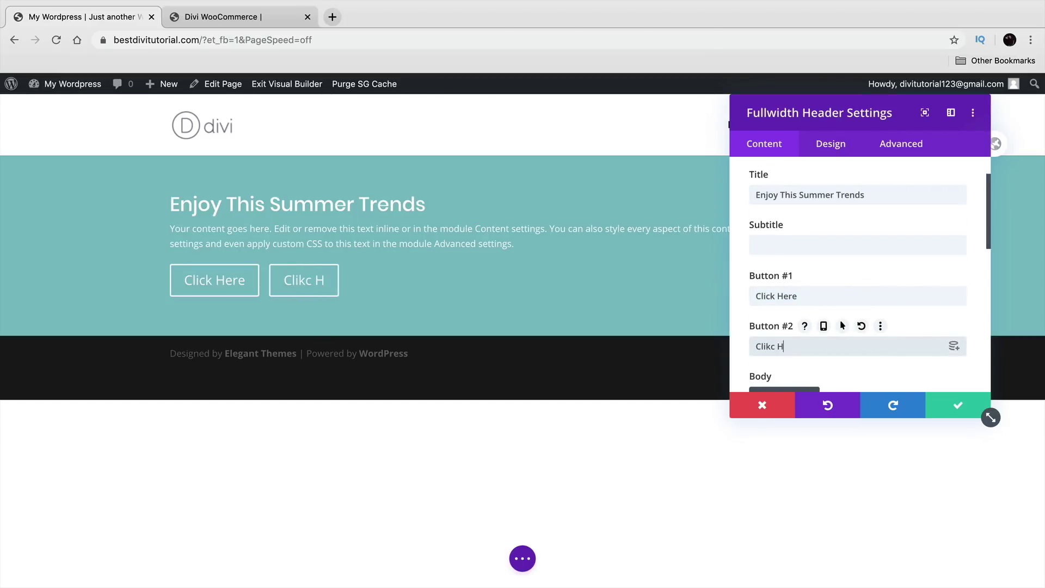
pyautogui.doubleClick(765, 346)
pyautogui.write('Clicker')
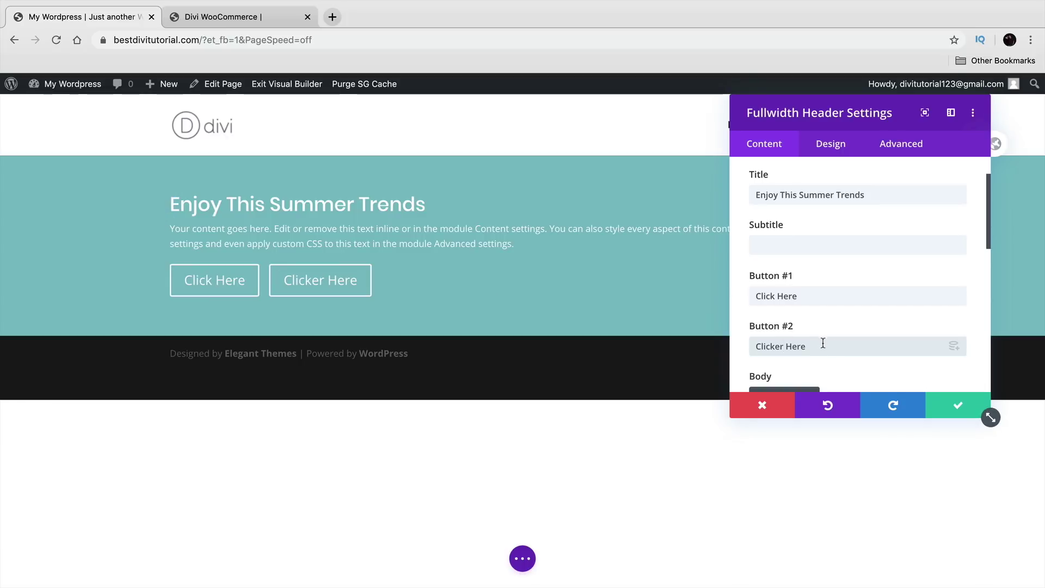
pyautogui.moveTo(813, 346); pyautogui.dragTo(709, 350)
pyautogui.press('BackSpace')
# Step: Replace the body text with 'Discover now Latest Collection', copied from the demo site
pyautogui.scroll(-5, 805, 343)
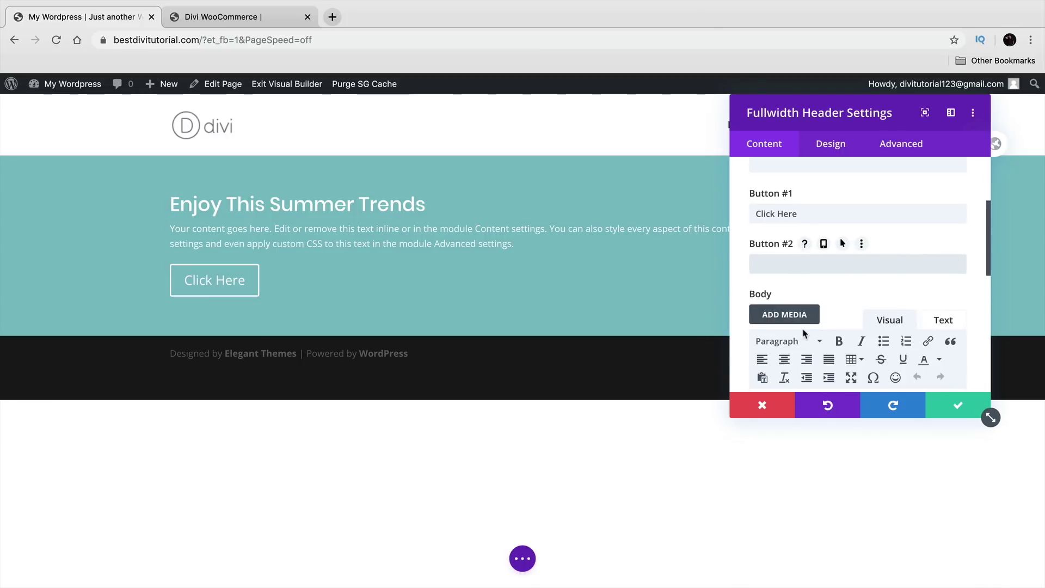
pyautogui.scroll(-1, 803, 321)
pyautogui.moveTo(916, 361); pyautogui.dragTo(794, 322)
pyautogui.press('BackSpace')
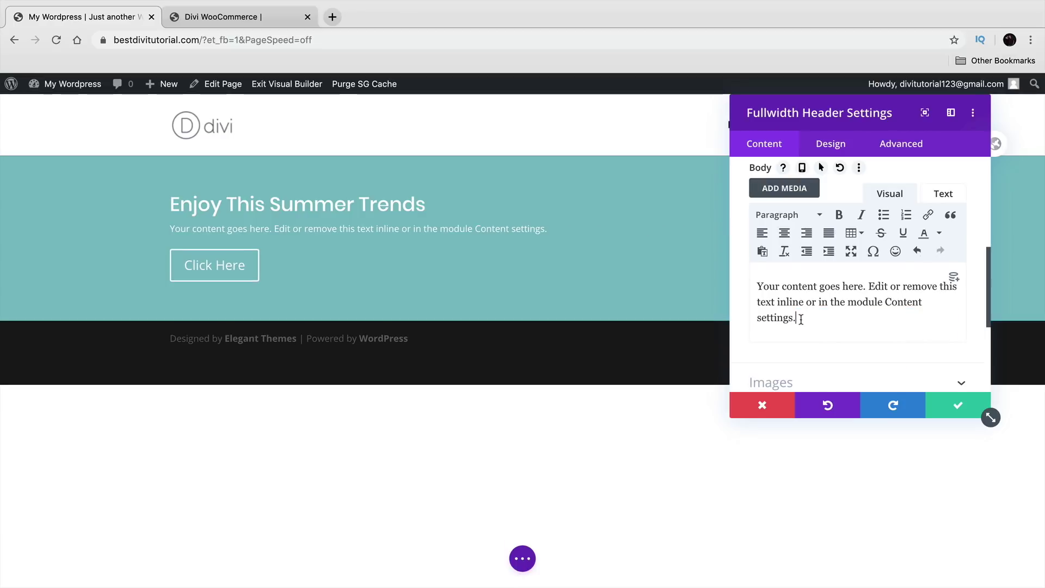
pyautogui.click(260, 20)
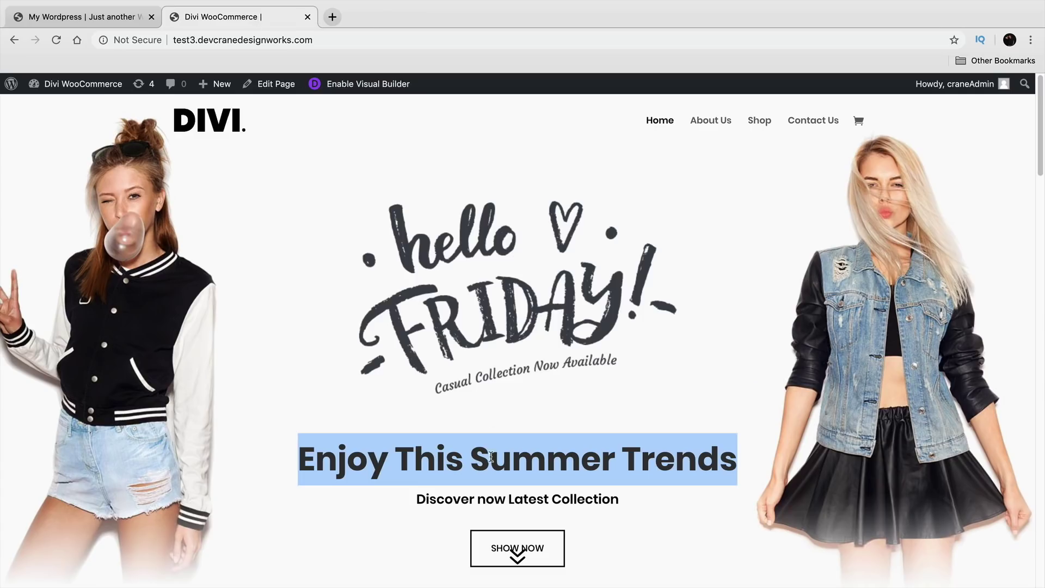
pyautogui.tripleClick(487, 500)
pyautogui.rightClick(486, 506)
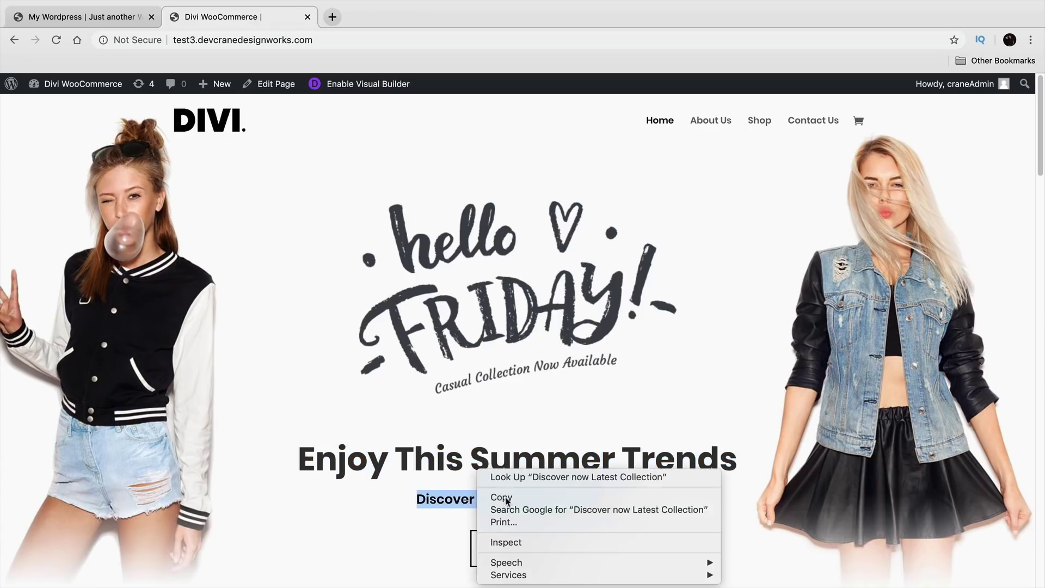
pyautogui.click(494, 497)
pyautogui.click(82, 18)
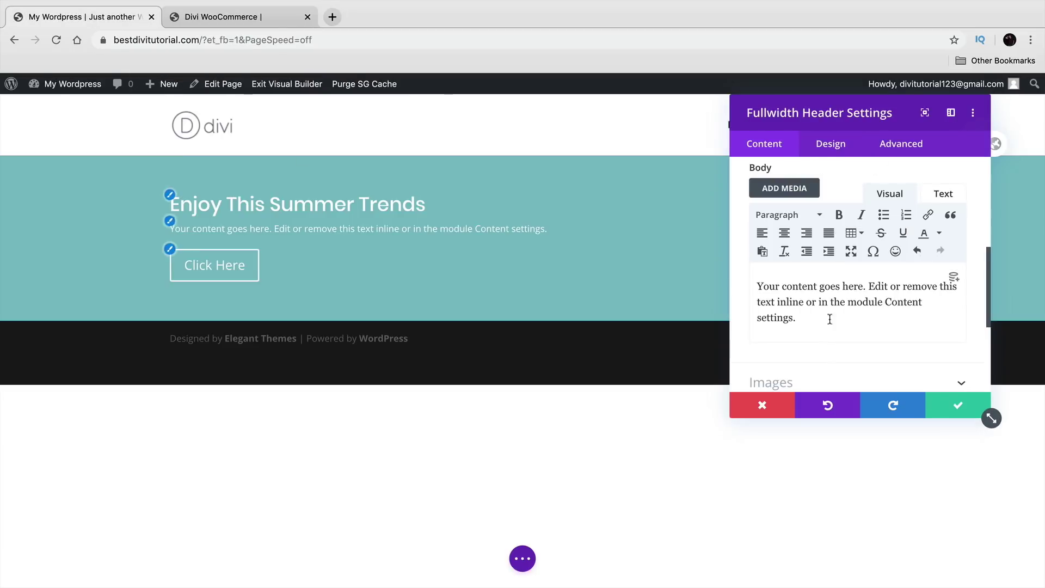
pyautogui.tripleClick(777, 296)
pyautogui.rightClick(777, 296)
pyautogui.click(704, 390)
# Step: Remove the empty body lines, then open the Header Image chooser and browse the computer's files
pyautogui.press('BackSpace')
pyautogui.press('BackSpace')
pyautogui.scroll(-1, 855, 328)
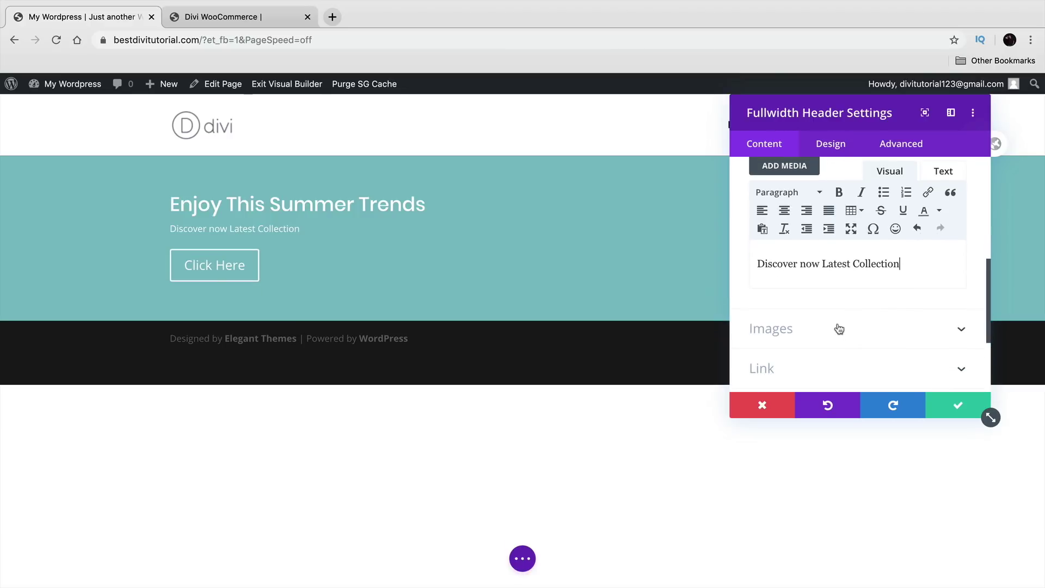
pyautogui.scroll(-1, 836, 328)
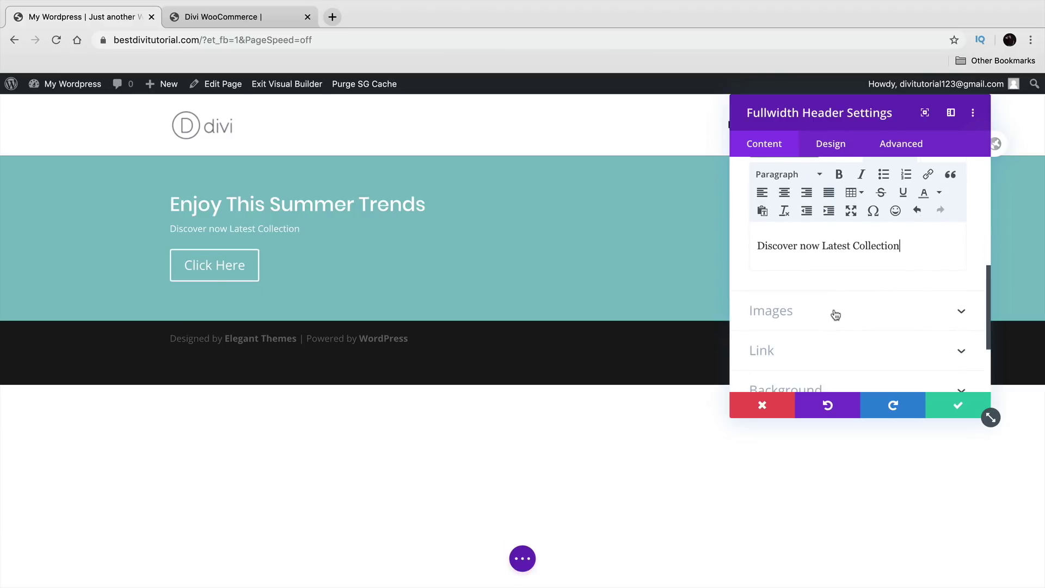
pyautogui.click(836, 313)
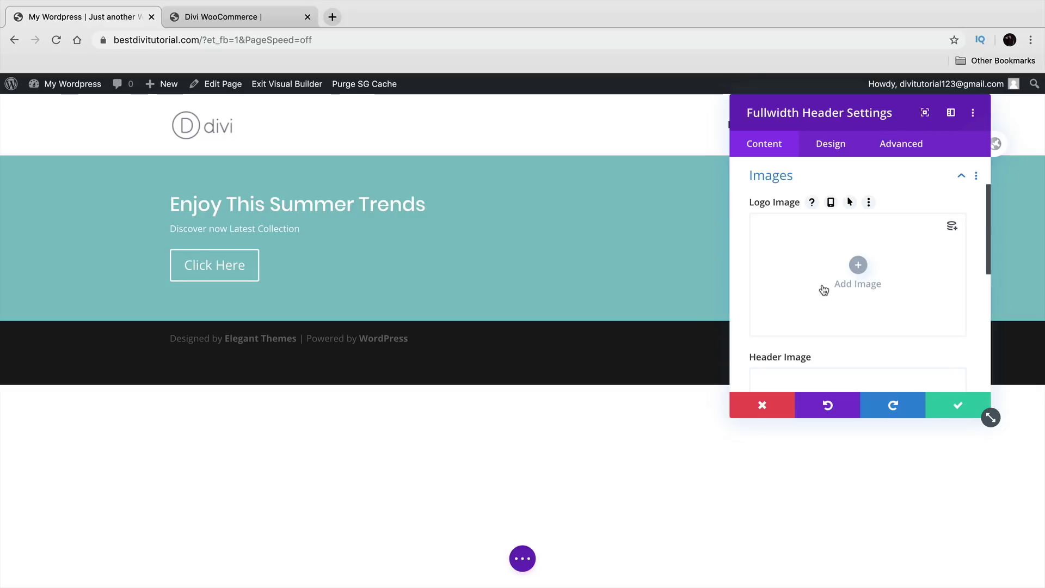
pyautogui.scroll(-4, 824, 290)
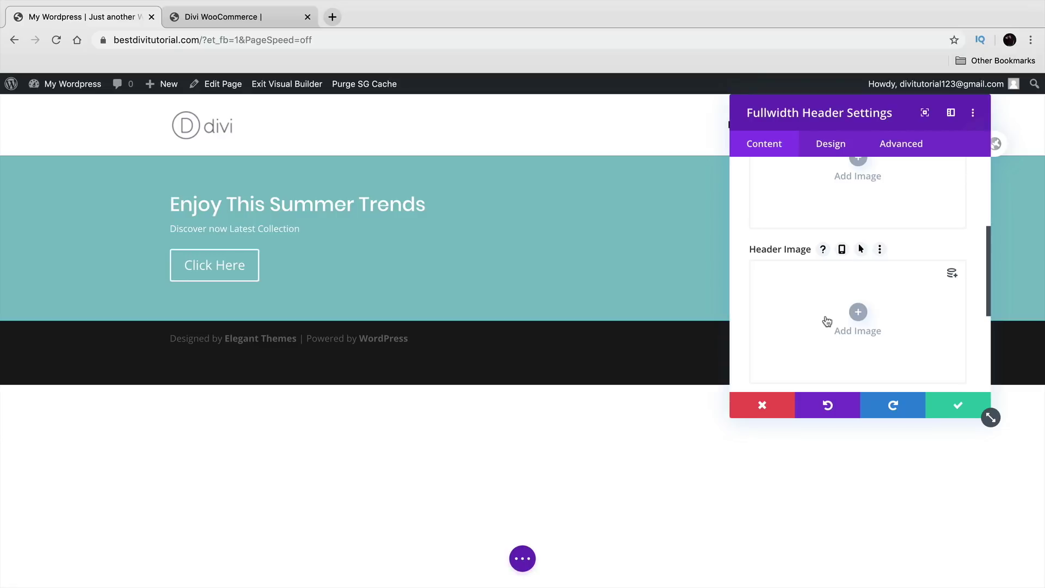
pyautogui.scroll(3, 806, 340)
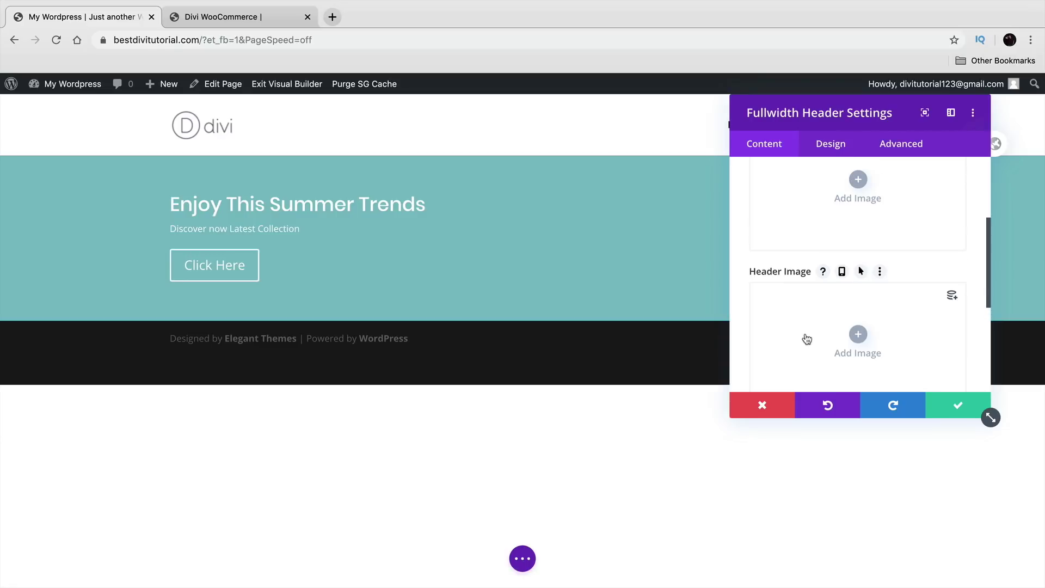
pyautogui.scroll(-3, 809, 329)
pyautogui.scroll(-3, 810, 326)
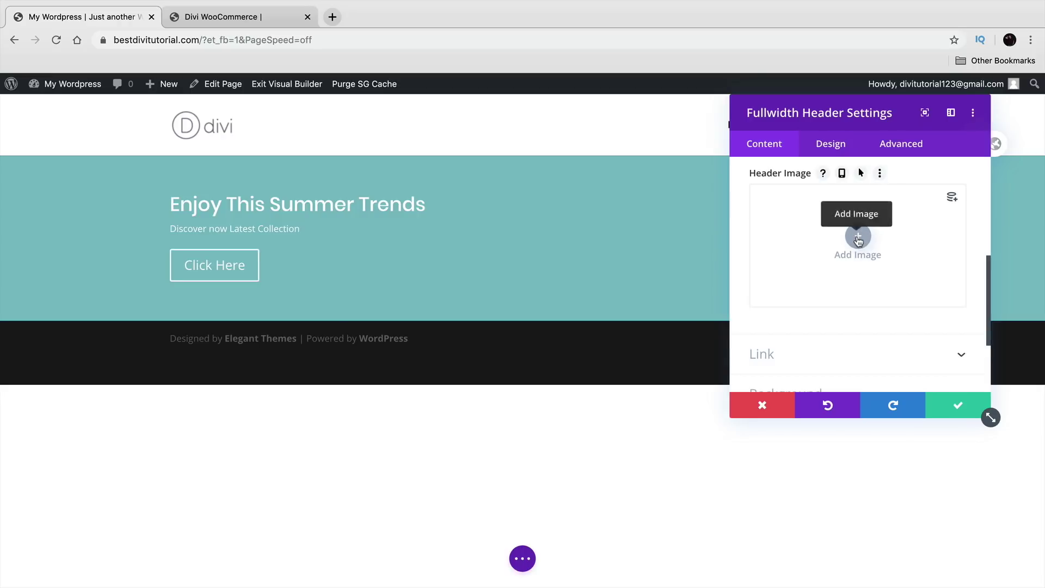
pyautogui.click(859, 237)
pyautogui.click(605, 331)
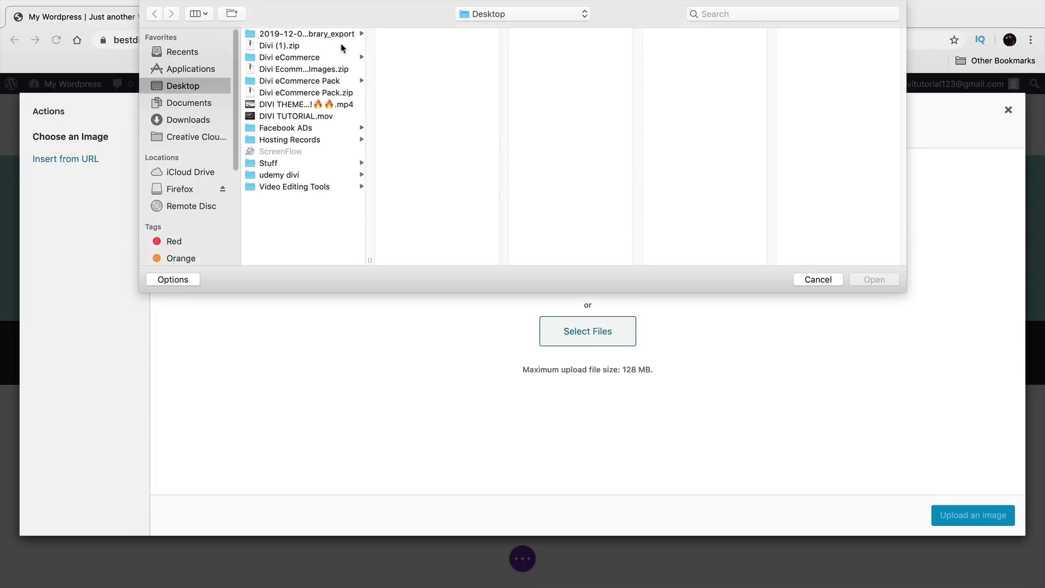
# Step: Upload all 34 images from the 2019-12-06 export folder into the Media Library
pyautogui.click(335, 34)
pyautogui.click(413, 34)
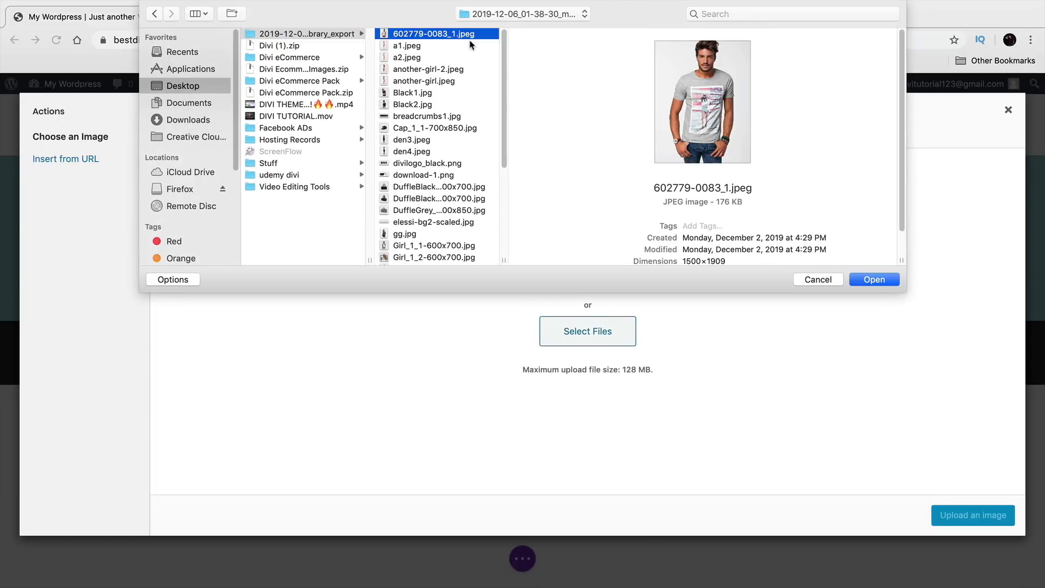
pyautogui.hotkey('shift', 'Down')
pyautogui.hotkey('shift', 'Down')
pyautogui.hotkey('shift', 'Down')
pyautogui.hotkey('shift', 'Down')
pyautogui.hotkey('shift', 'Down')
pyautogui.hotkey('shift', 'Down')
pyautogui.hotkey('shift', 'Down')
pyautogui.hotkey('shift', 'Down')
pyautogui.hotkey('shift', 'Down')
pyautogui.hotkey('shift', 'Down')
pyautogui.hotkey('shift', 'Down')
pyautogui.hotkey('shift', 'Down')
pyautogui.hotkey('shift', 'Down')
pyautogui.hotkey('shift', 'Down')
pyautogui.hotkey('shift', 'Down')
pyautogui.hotkey('shift', 'Down')
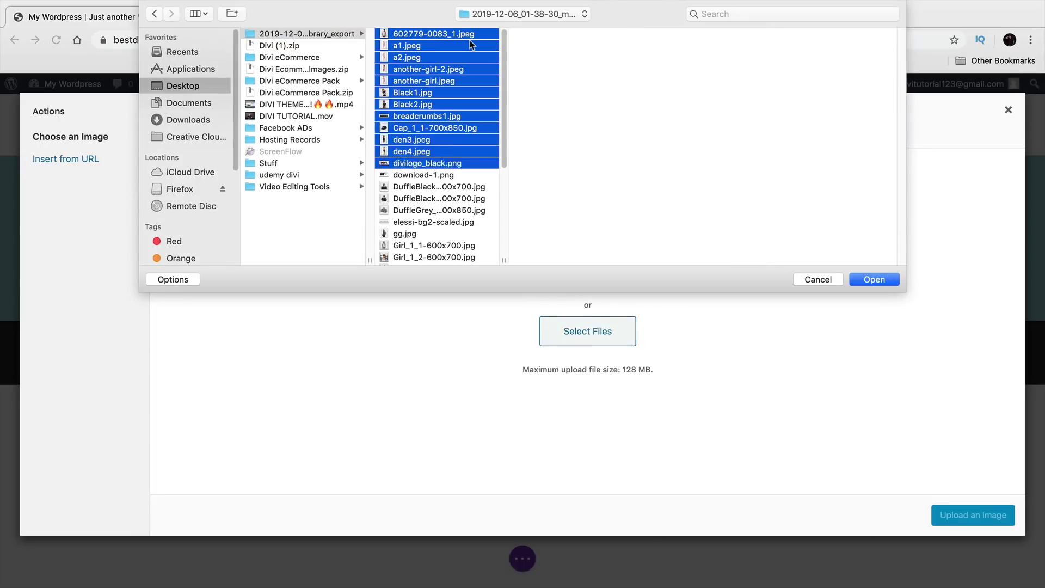
pyautogui.hotkey('shift', 'Down')
pyautogui.hotkey('shift', 'Down')
pyautogui.hotkey('shift', 'Down')
pyautogui.hotkey('shift', 'Down')
pyautogui.hotkey('shift', 'Down')
pyautogui.hotkey('shift', 'Down')
pyautogui.hotkey('shift', 'Down')
pyautogui.hotkey('shift', 'Down')
pyautogui.hotkey('shift', 'Down')
pyautogui.hotkey('shift', 'Down')
pyautogui.hotkey('shift', 'Down')
pyautogui.hotkey('shift', 'Down')
pyautogui.hotkey('shift', 'Down')
pyautogui.hotkey('shift', 'Down')
pyautogui.hotkey('shift', 'Down')
pyautogui.hotkey('shift', 'Down')
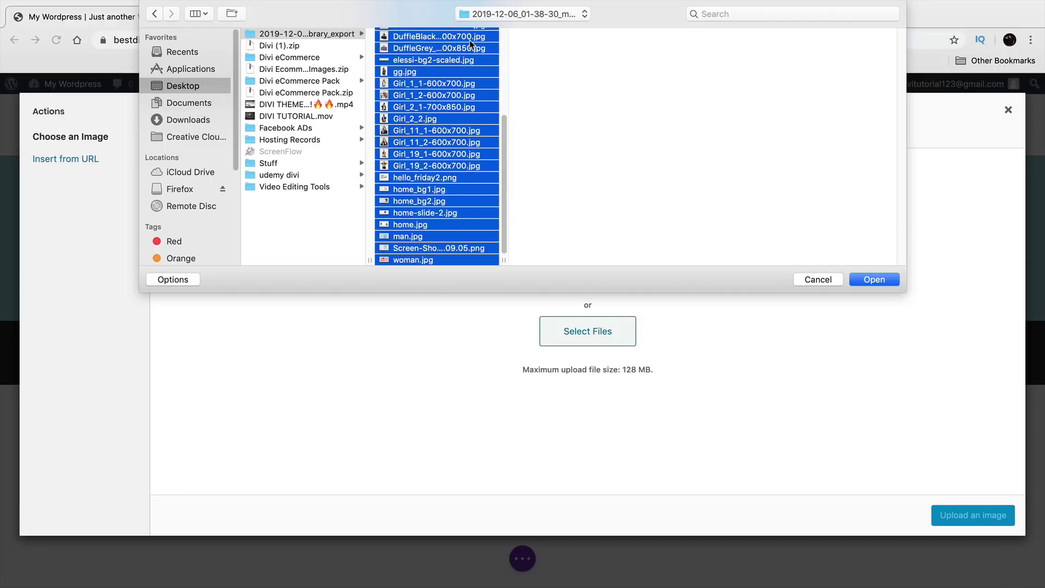
pyautogui.press('Down')
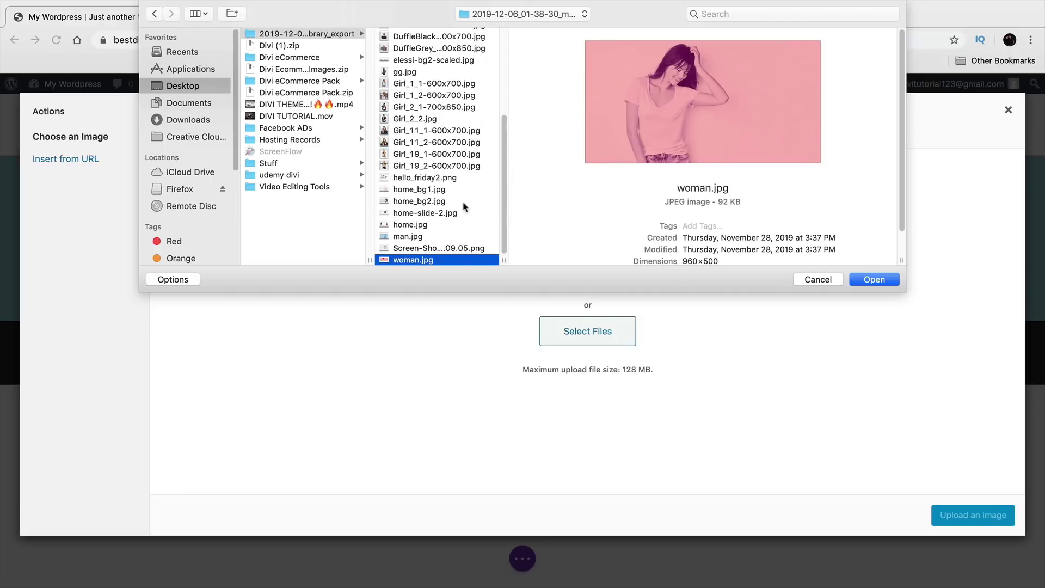
pyautogui.hotkey('shift', 'Up')
pyautogui.hotkey('shift', 'Up')
pyautogui.hotkey('shift', 'Up')
pyautogui.hotkey('shift', 'Up')
pyautogui.hotkey('shift', 'Up')
pyautogui.hotkey('shift', 'Up')
pyautogui.hotkey('shift', 'Up')
pyautogui.hotkey('shift', 'Up')
pyautogui.hotkey('shift', 'Up')
pyautogui.hotkey('shift', 'Up')
pyautogui.hotkey('shift', 'Up')
pyautogui.hotkey('shift', 'Up')
pyautogui.hotkey('shift', 'Up')
pyautogui.hotkey('shift', 'Up')
pyautogui.hotkey('shift', 'Up')
pyautogui.hotkey('shift', 'Up')
pyautogui.hotkey('shift', 'Up')
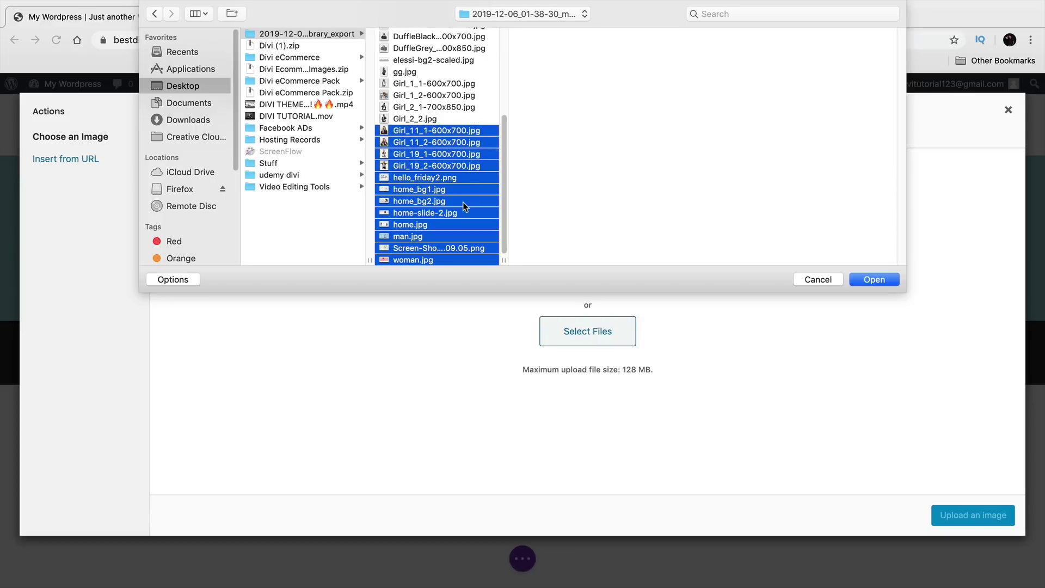
pyautogui.hotkey('shift', 'Up')
pyautogui.hotkey('shift', 'Up')
pyautogui.hotkey('shift', 'Up')
pyautogui.hotkey('shift', 'Up')
pyautogui.hotkey('shift', 'Up')
pyautogui.hotkey('shift', 'Up')
pyautogui.hotkey('shift', 'Up')
pyautogui.hotkey('shift', 'Up')
pyautogui.hotkey('shift', 'Up')
pyautogui.hotkey('shift', 'Up')
pyautogui.hotkey('shift', 'Up')
pyautogui.hotkey('shift', 'Up')
pyautogui.hotkey('shift', 'Up')
pyautogui.hotkey('shift', 'Up')
pyautogui.hotkey('shift', 'Up')
pyautogui.hotkey('shift', 'Up')
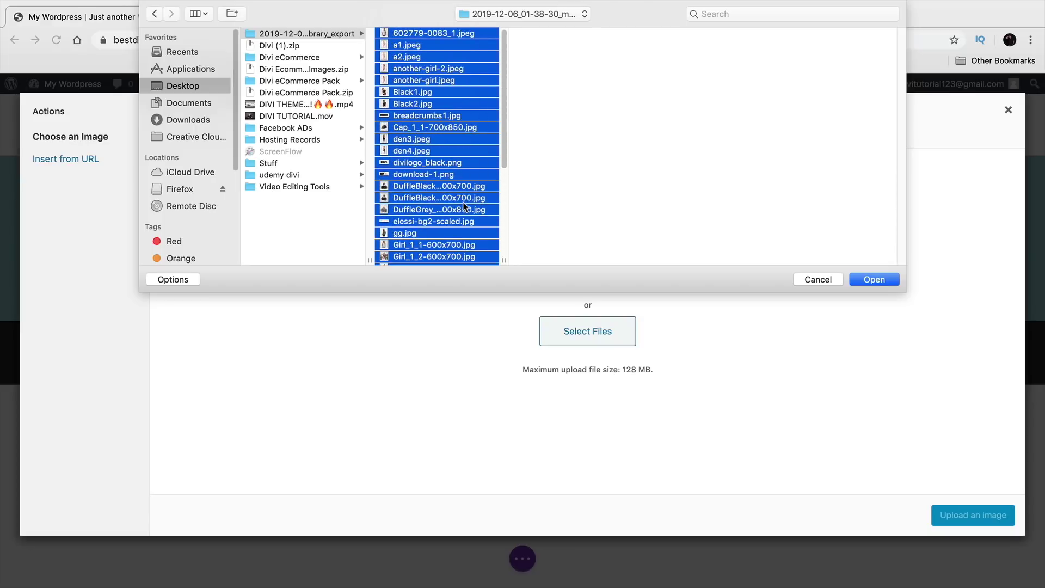
pyautogui.click(875, 280)
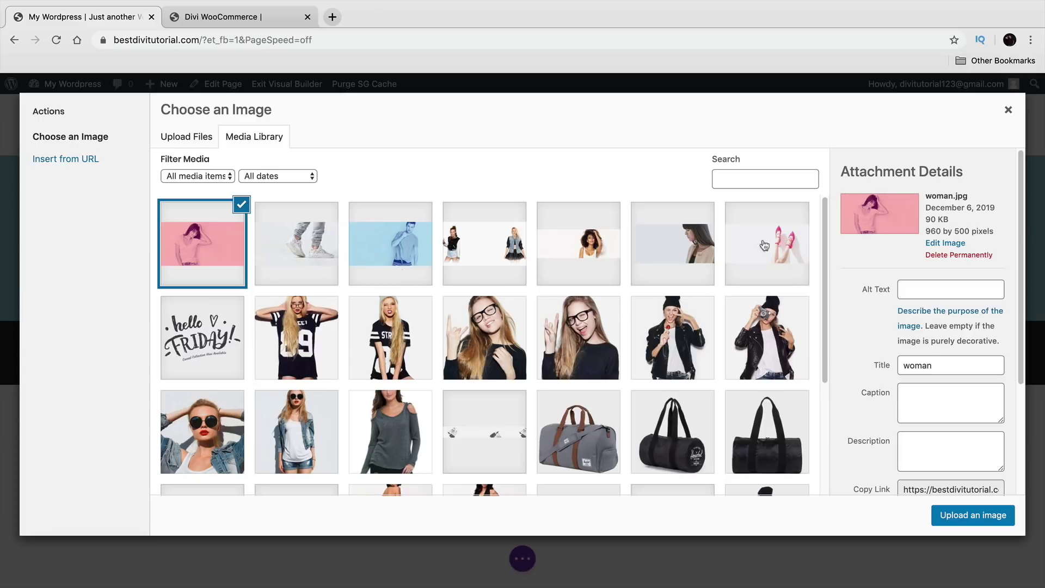
# Step: Insert hello_friday2.png as the header image, then delete it so the header has no image
pyautogui.click(205, 337)
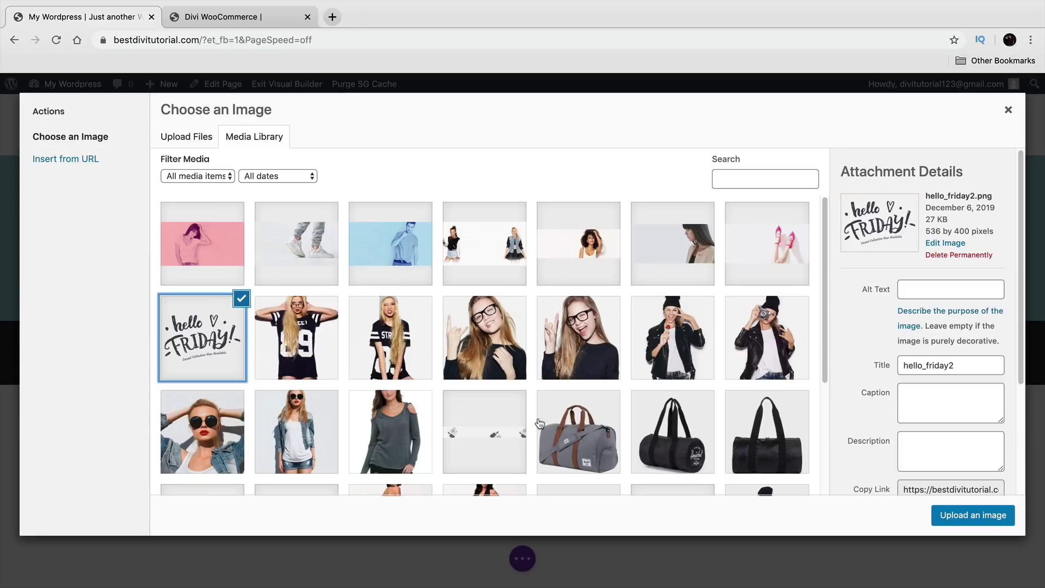
pyautogui.click(967, 517)
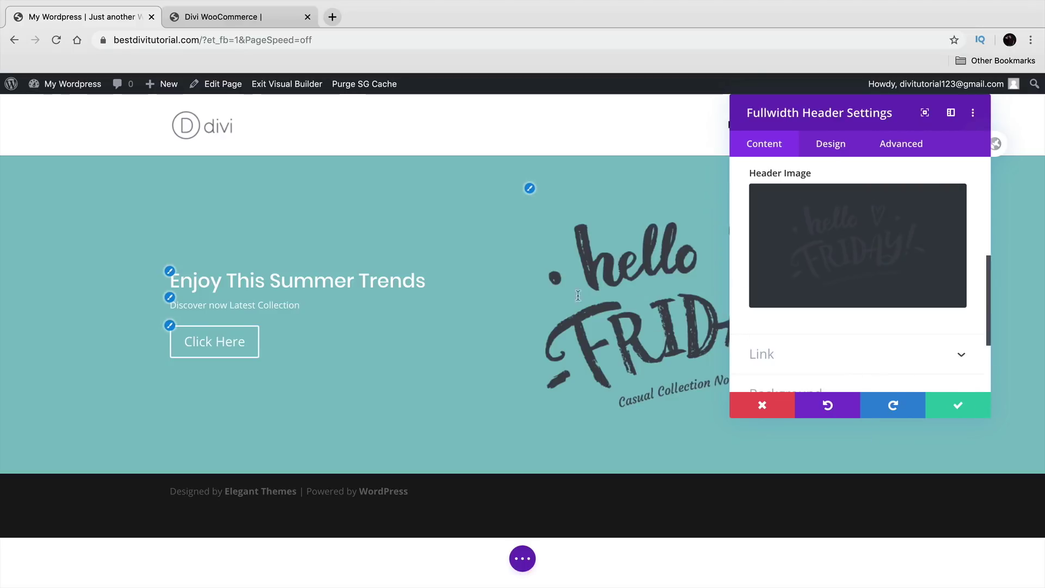
pyautogui.scroll(4, 819, 343)
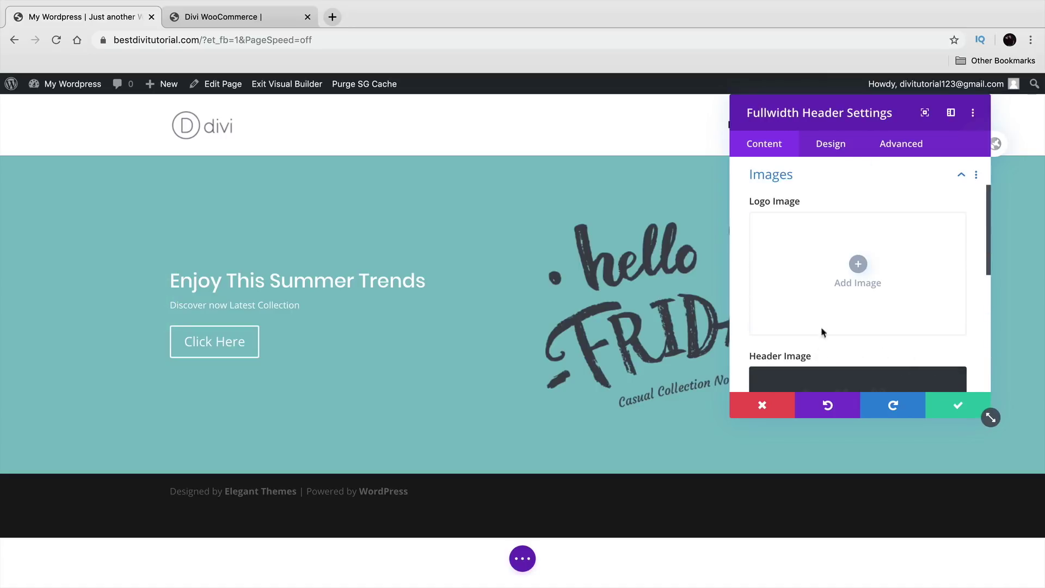
pyautogui.scroll(-2, 852, 275)
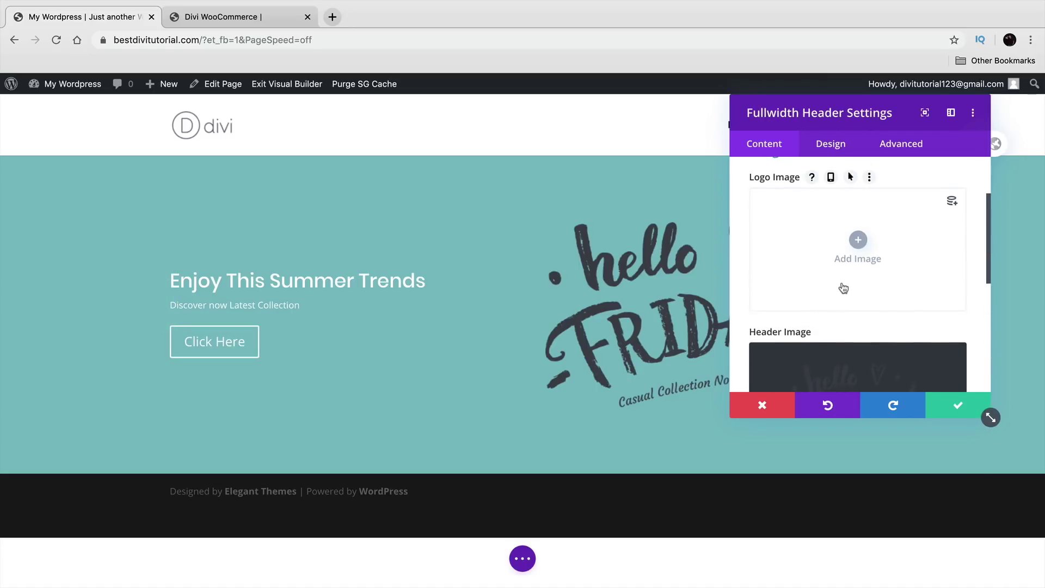
pyautogui.scroll(-1, 844, 289)
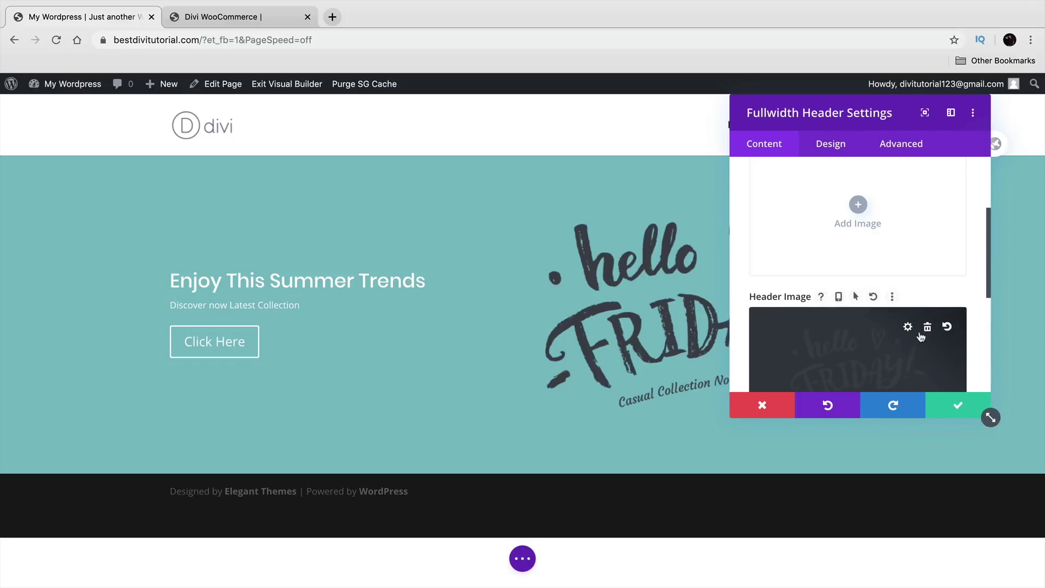
pyautogui.click(929, 328)
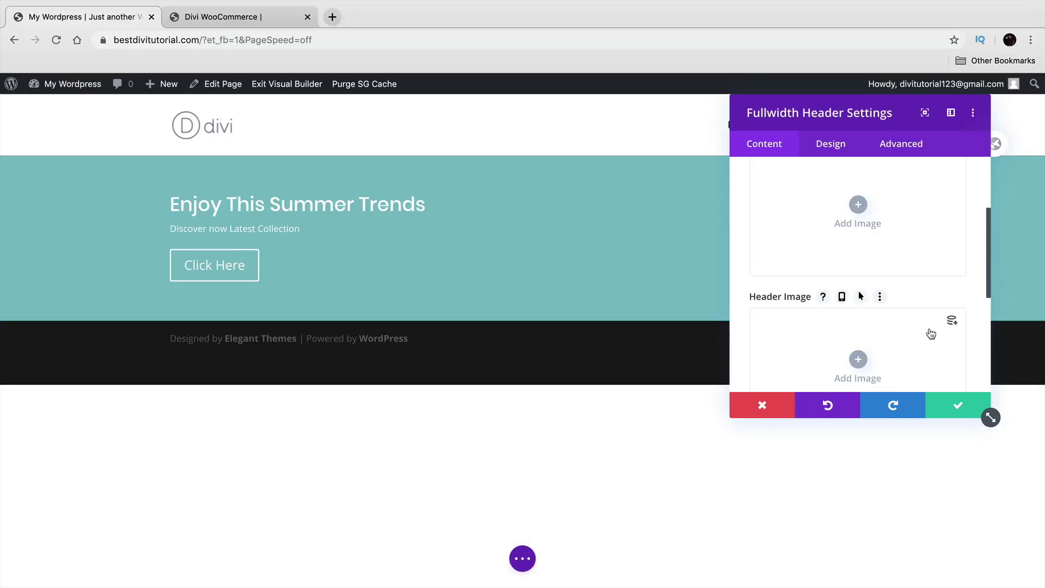
# Step: Set hello_friday2.png as the Fullwidth Header's logo image and move the settings panel aside
pyautogui.scroll(1, 862, 233)
pyautogui.click(858, 229)
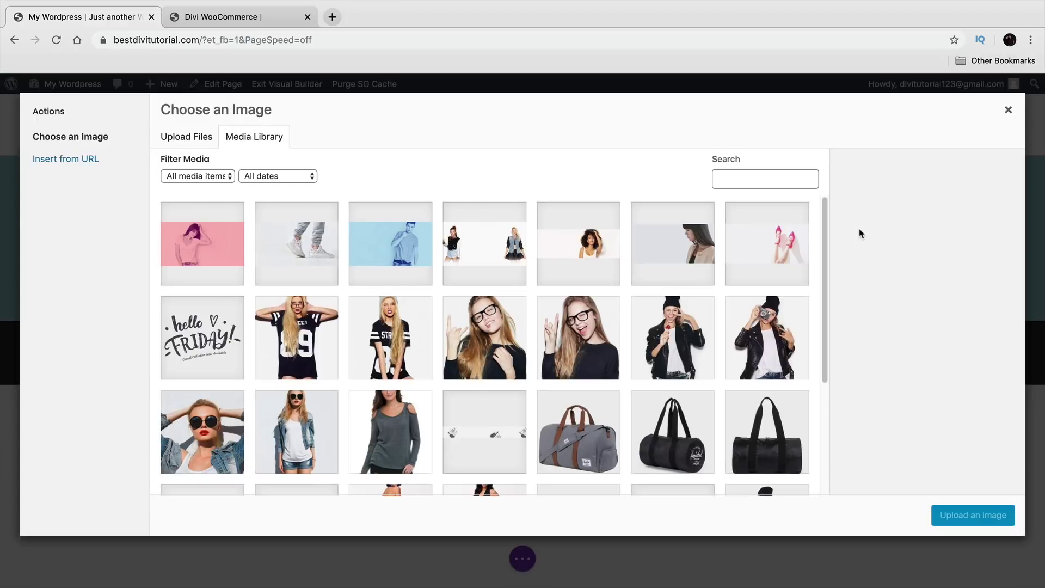
pyautogui.click(187, 332)
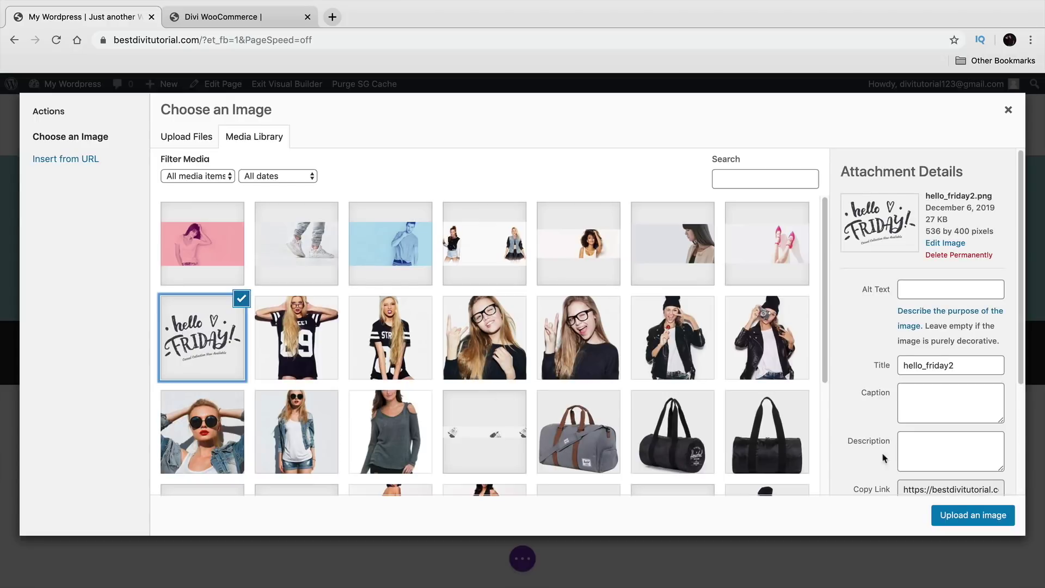
pyautogui.click(990, 521)
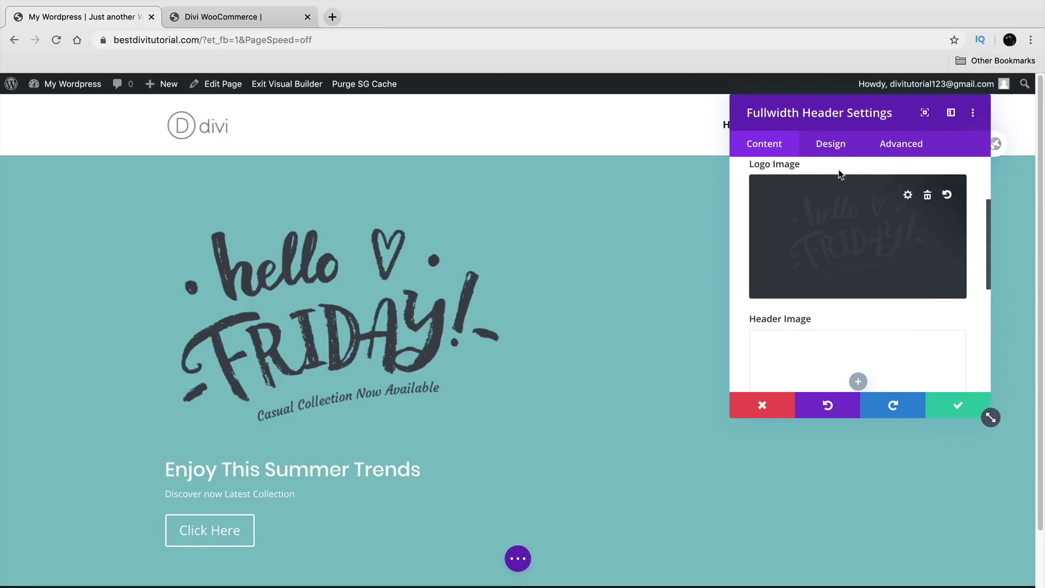
pyautogui.moveTo(846, 111); pyautogui.dragTo(731, 251)
pyautogui.scroll(-3, 841, 346)
pyautogui.scroll(-1, 840, 346)
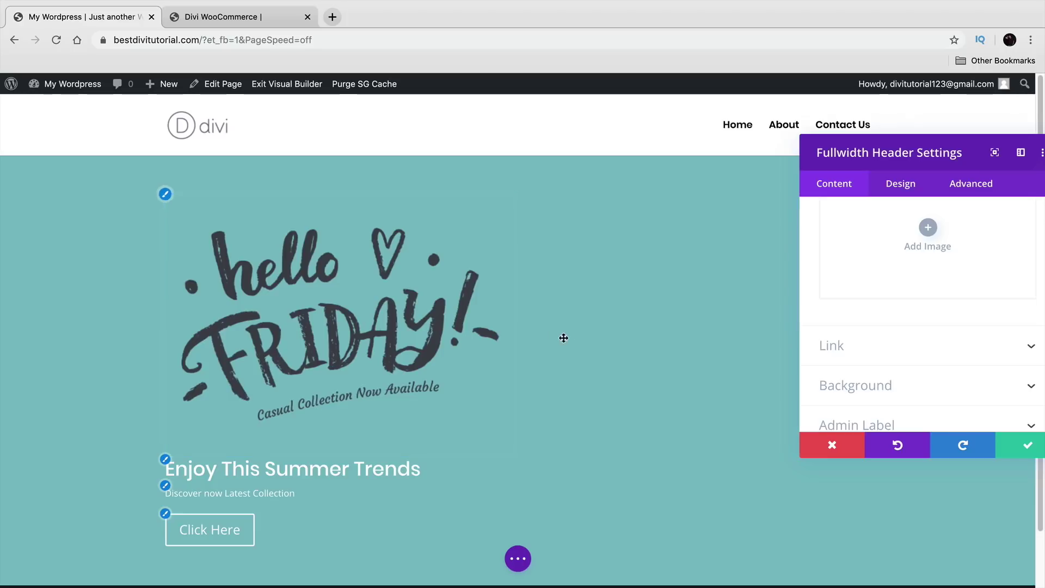
pyautogui.moveTo(862, 152); pyautogui.dragTo(704, 120)
pyautogui.scroll(-1, 751, 354)
# Step: Try several header background colours, ending on purple
pyautogui.click(736, 333)
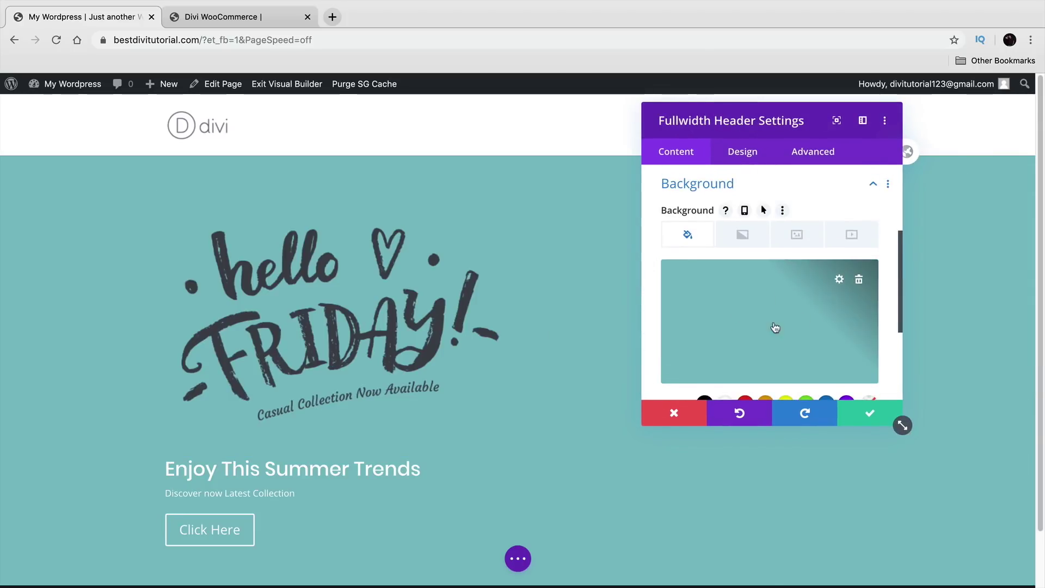
pyautogui.scroll(-1, 784, 327)
pyautogui.click(705, 382)
pyautogui.click(765, 381)
pyautogui.click(786, 381)
pyautogui.click(806, 381)
pyautogui.click(826, 382)
pyautogui.click(845, 381)
# Step: Add a blue-green gradient to the header background and browse the video and image options
pyautogui.click(743, 212)
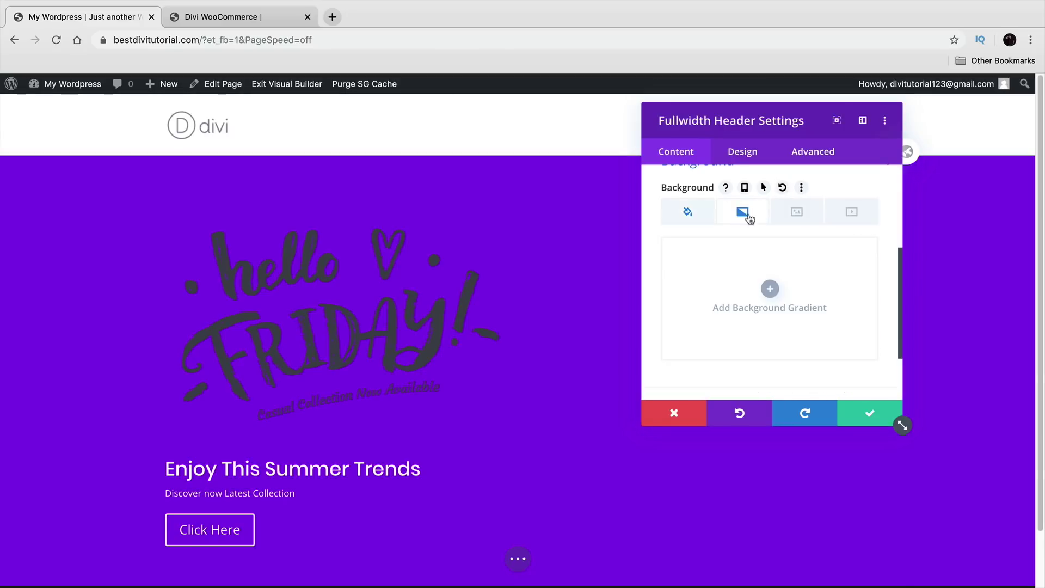
pyautogui.click(774, 293)
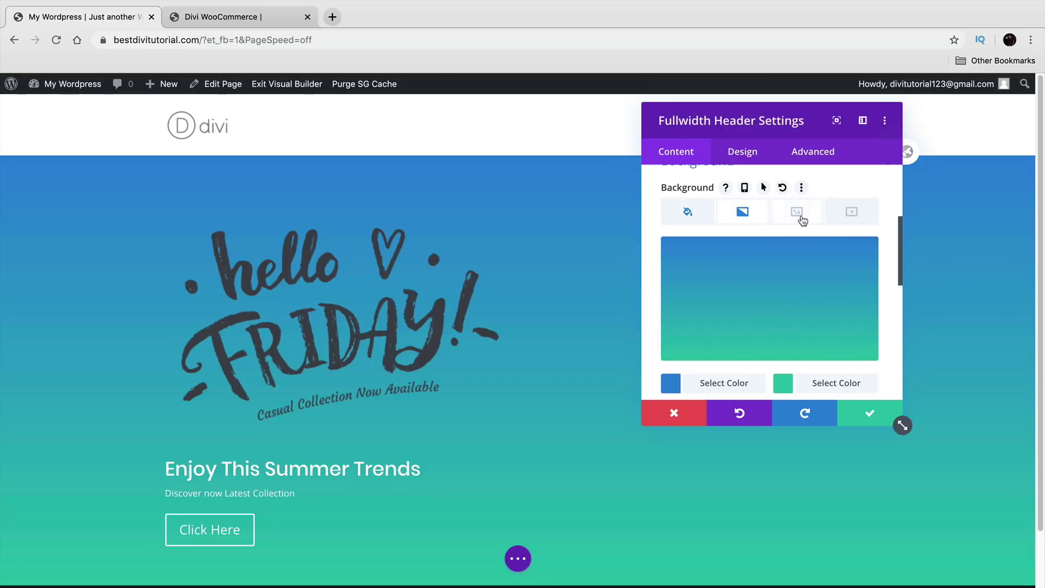
pyautogui.click(842, 217)
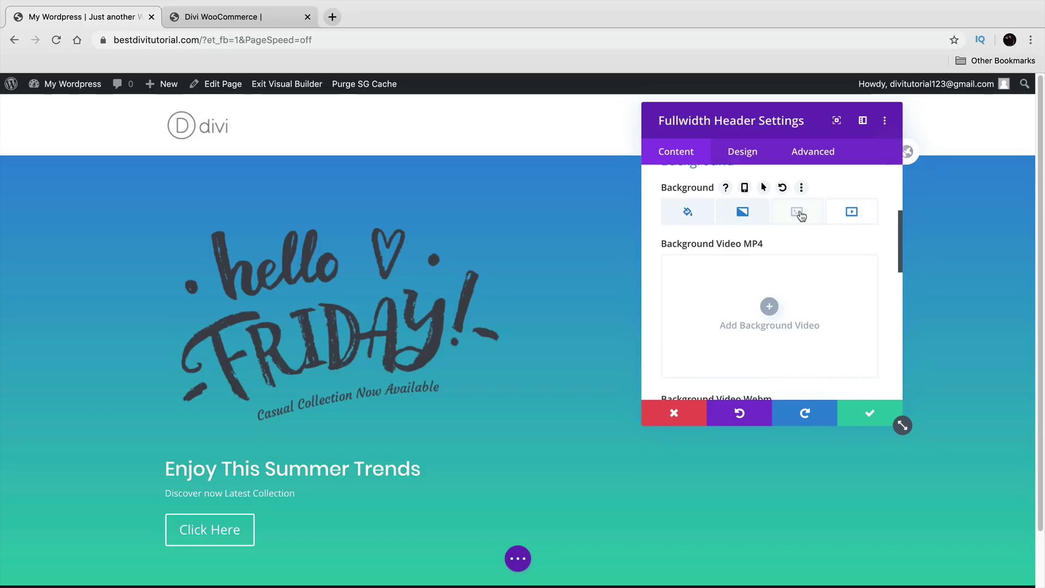
pyautogui.click(803, 215)
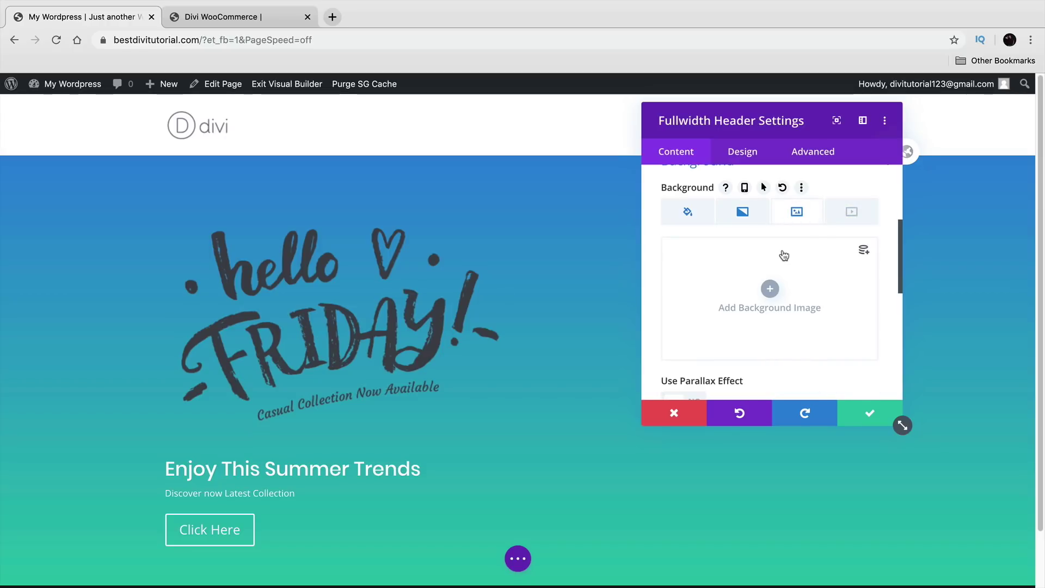
pyautogui.click(836, 218)
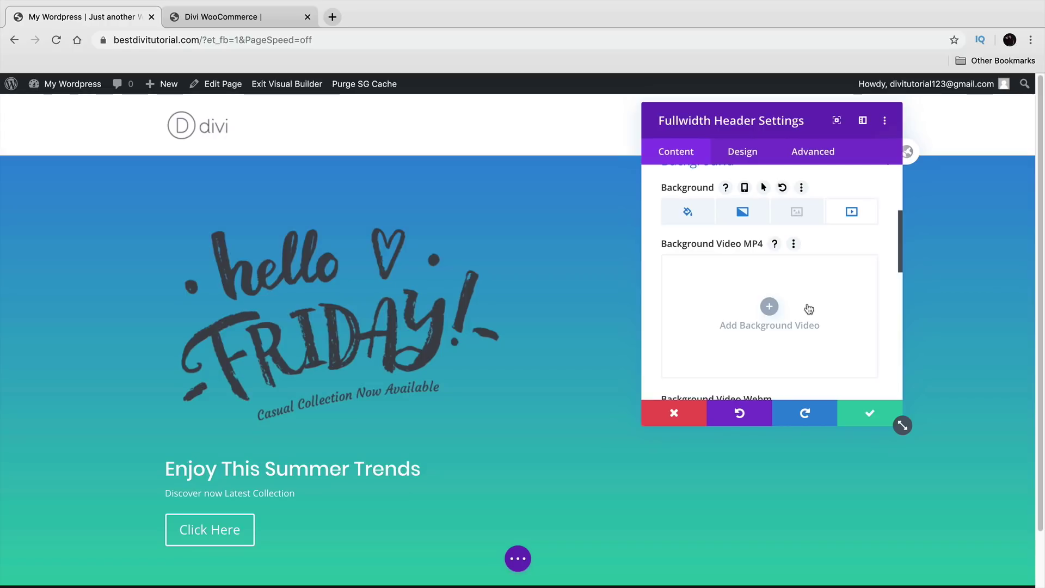
# Step: Delete the blue-green gradient and clear the purple background colour
pyautogui.click(796, 213)
pyautogui.click(745, 212)
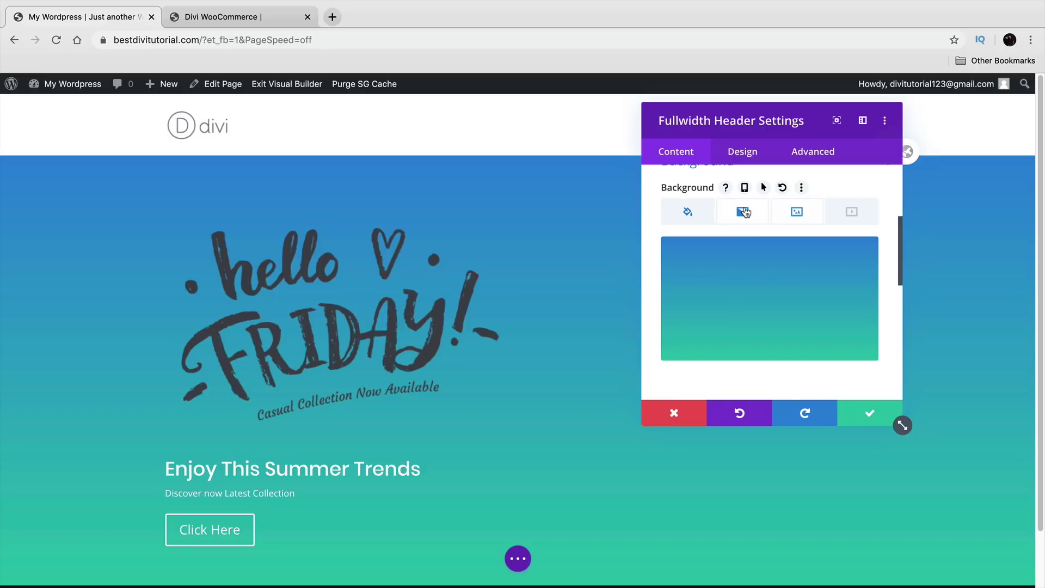
pyautogui.click(838, 261)
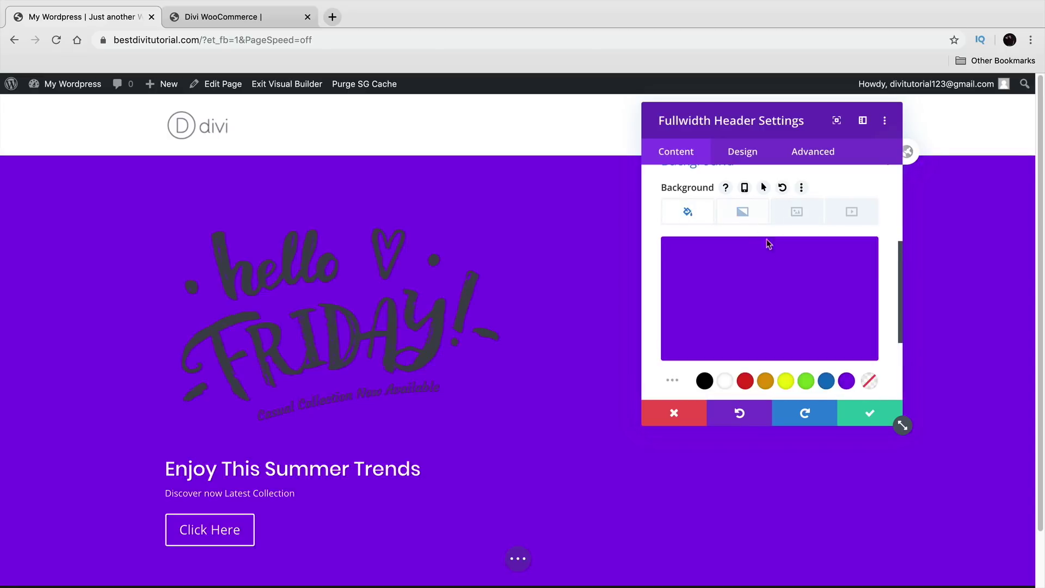
pyautogui.click(842, 260)
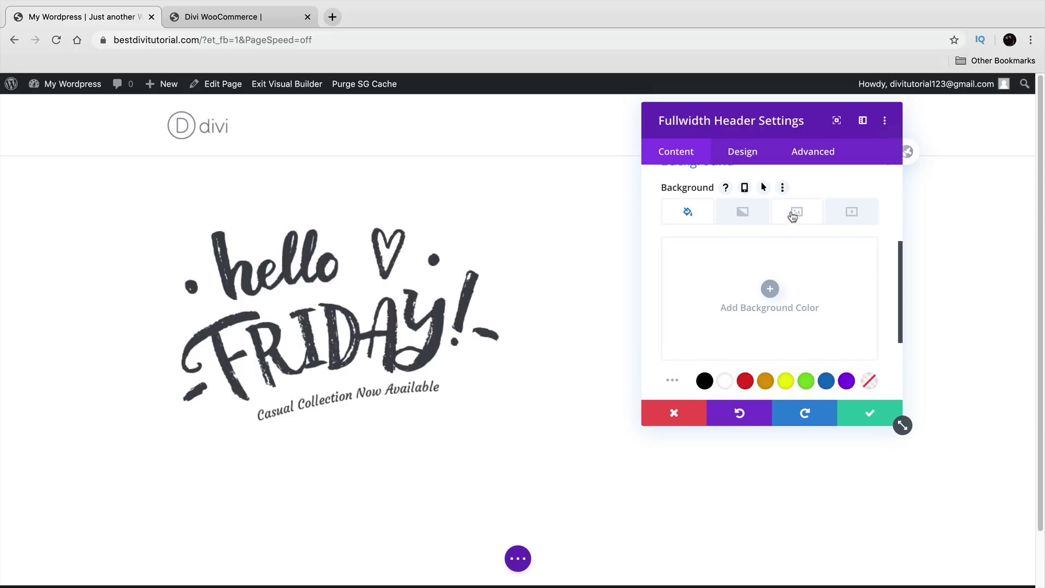
pyautogui.click(793, 217)
# Step: Use home.jpg with the two models as the Fullwidth Header's background image
pyautogui.click(769, 288)
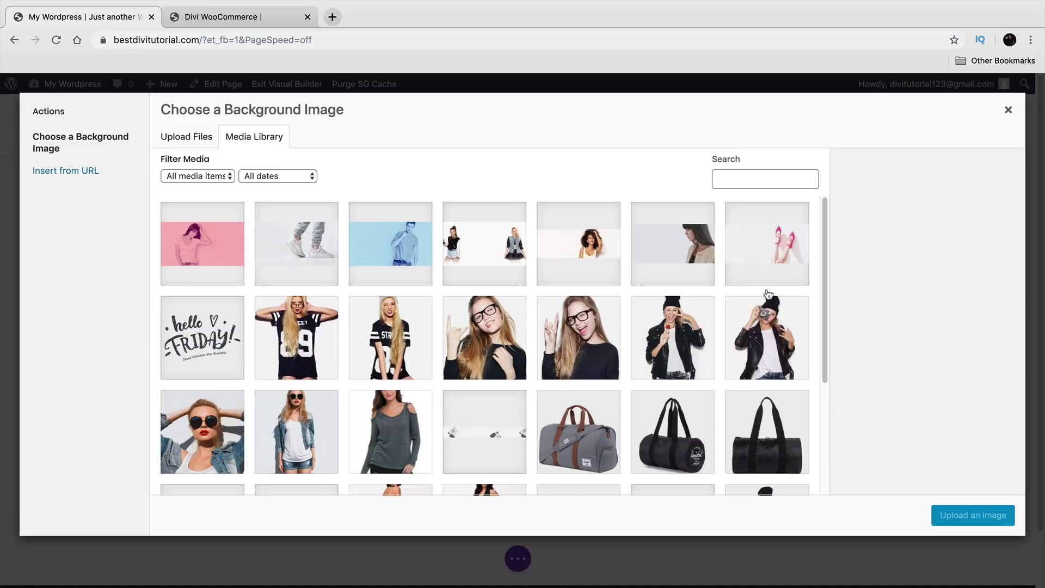
pyautogui.click(478, 244)
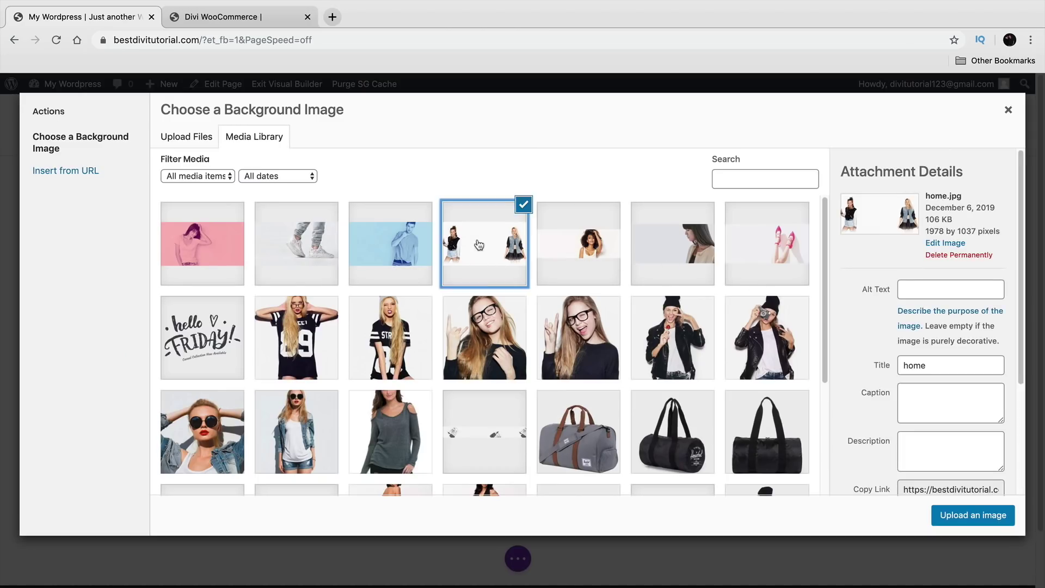
pyautogui.click(972, 517)
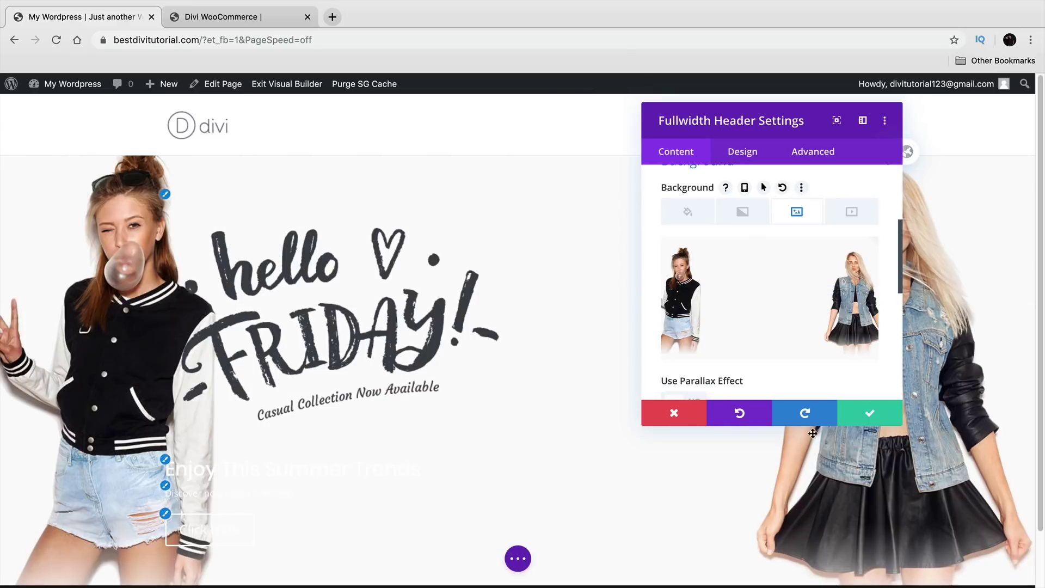
pyautogui.moveTo(776, 116); pyautogui.dragTo(818, 123)
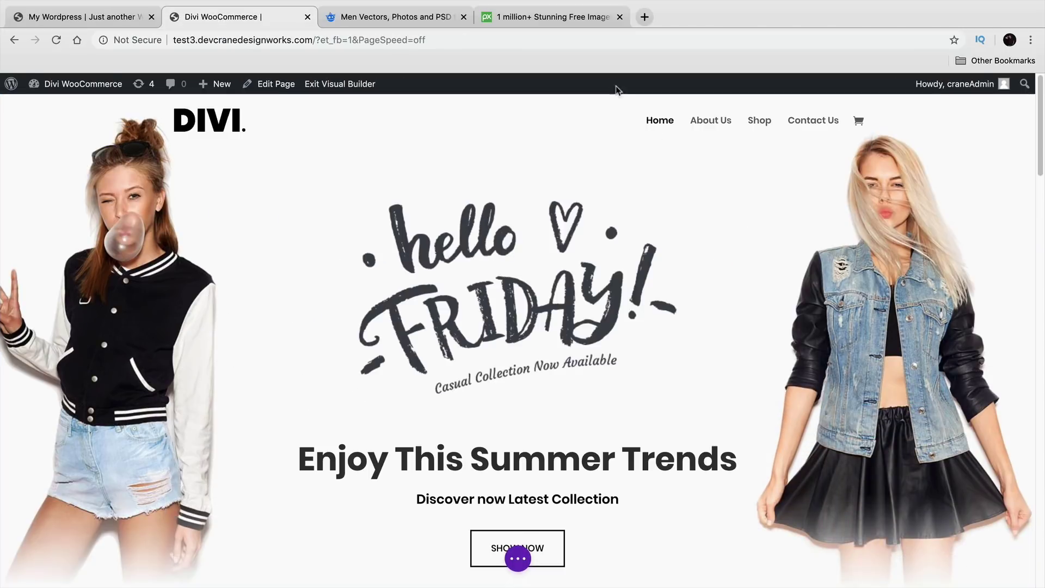
# Step: Search Pixabay for 'man corporate' and browse the results
pyautogui.click(567, 18)
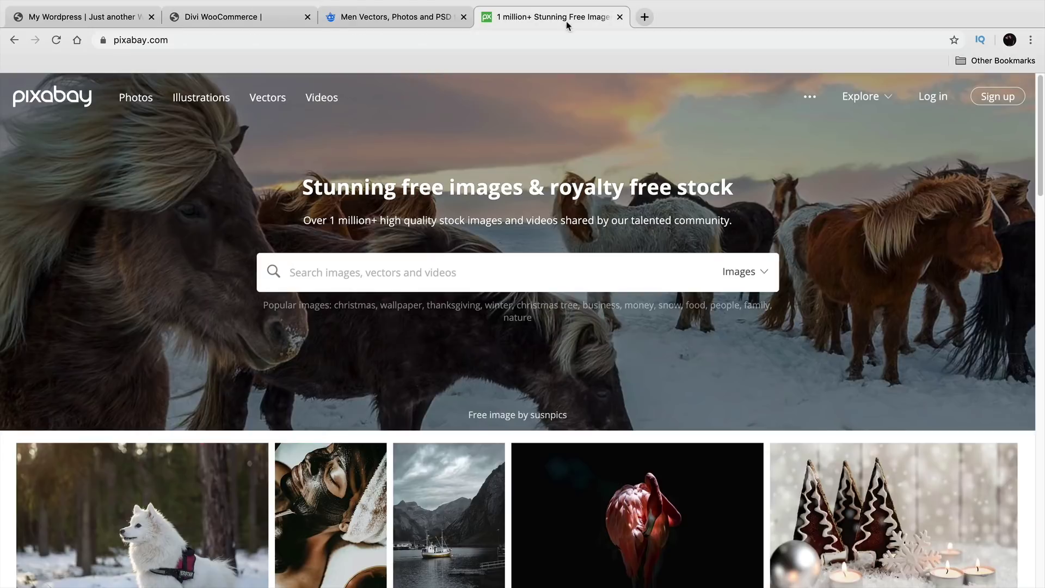
pyautogui.scroll(-6, 553, 368)
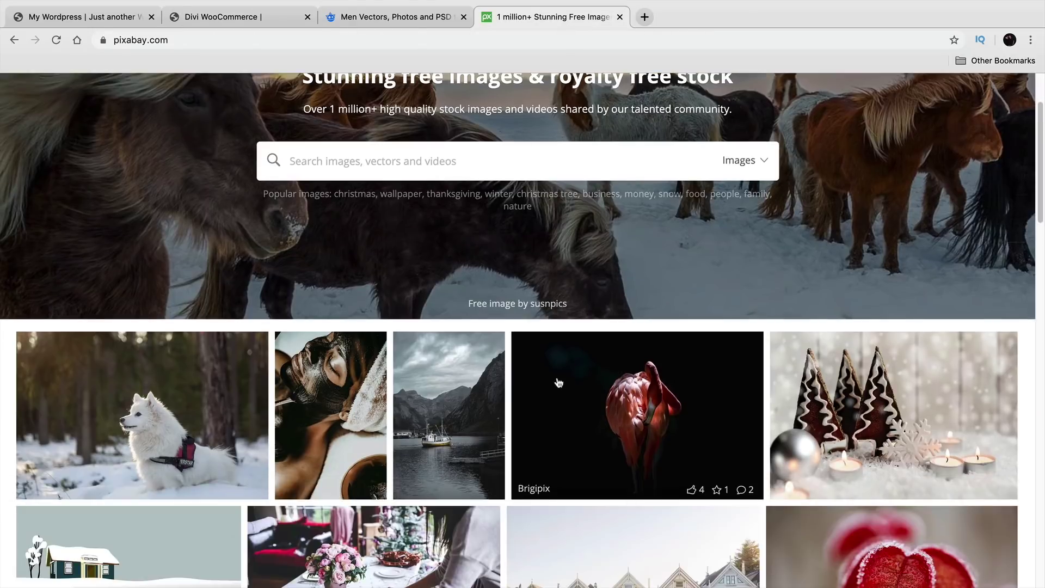
pyautogui.scroll(-7, 558, 389)
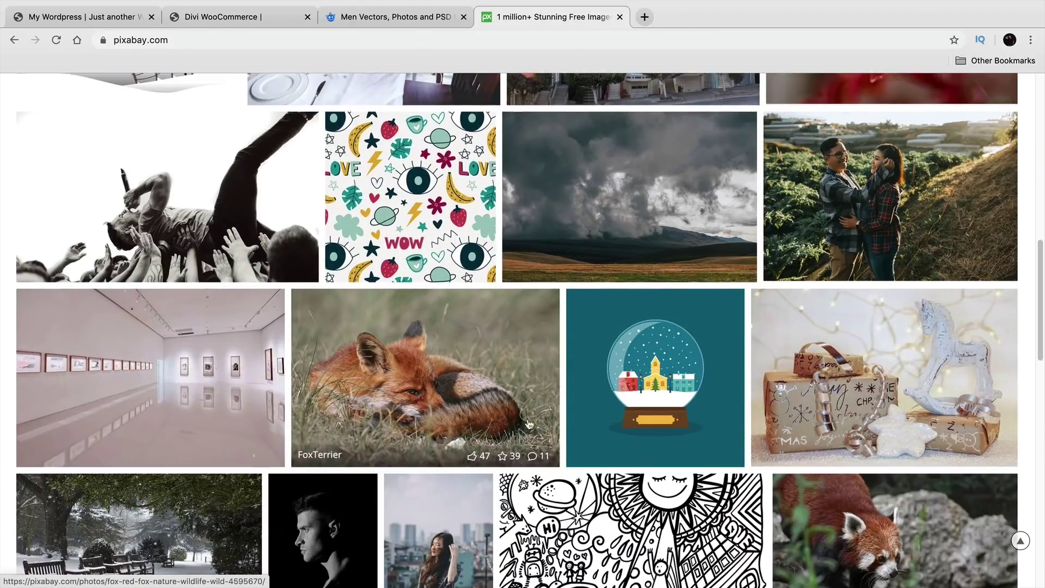
pyautogui.scroll(13, 525, 382)
pyautogui.click(421, 276)
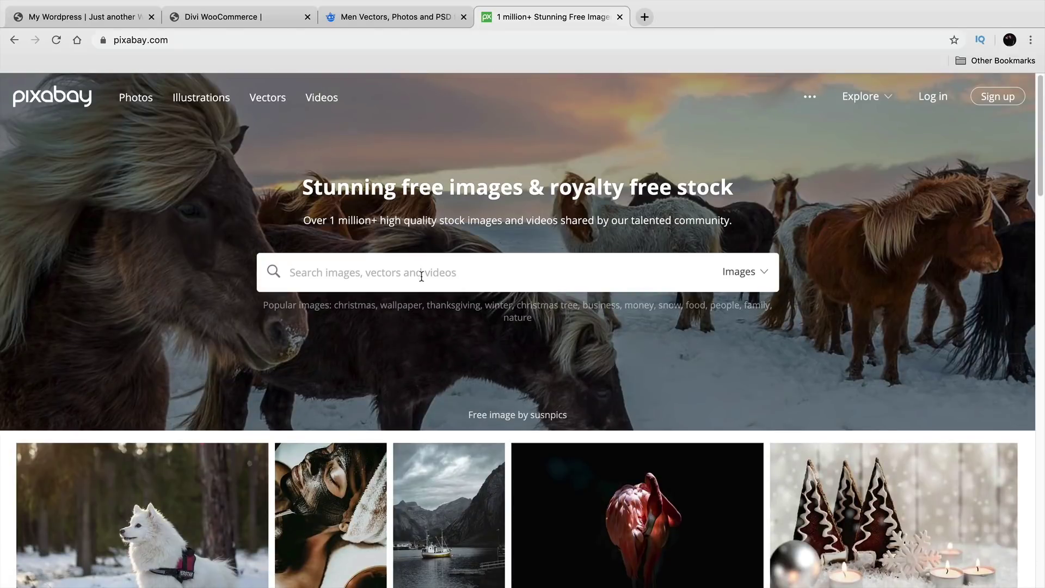
pyautogui.write('man co')
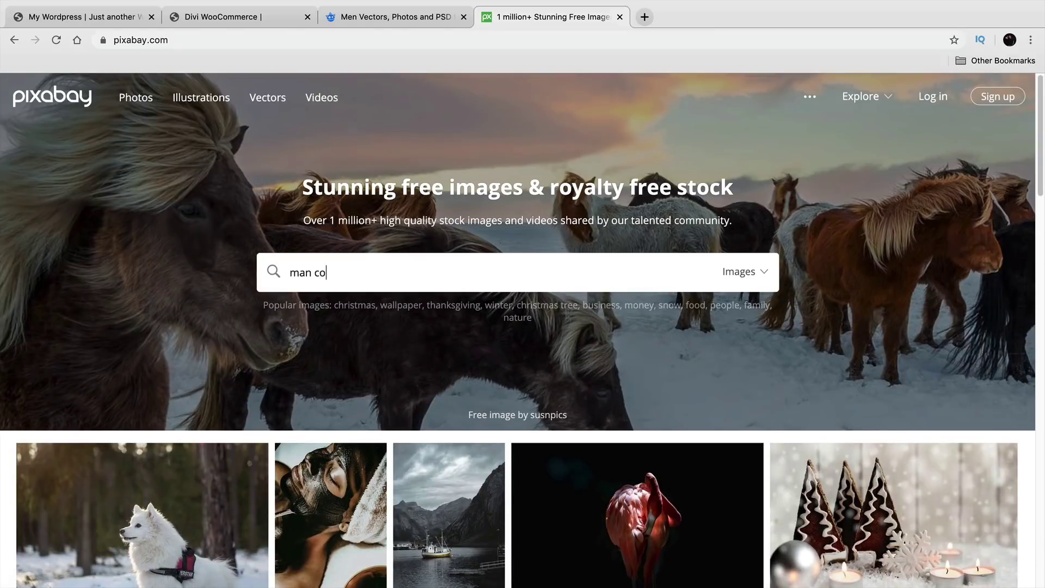
pyautogui.write('rporate')
pyautogui.press('Return')
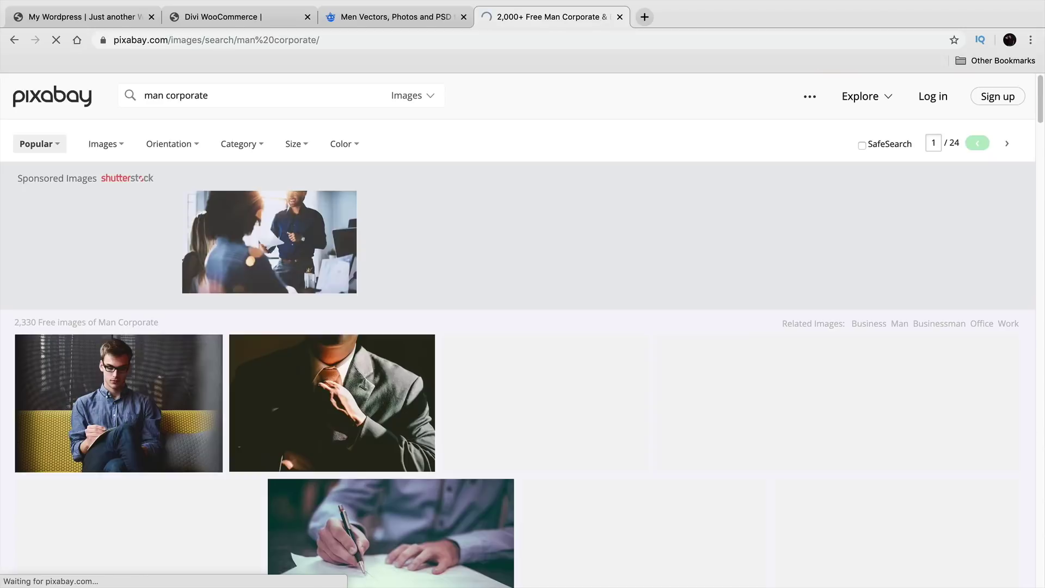
pyautogui.scroll(-4, 354, 414)
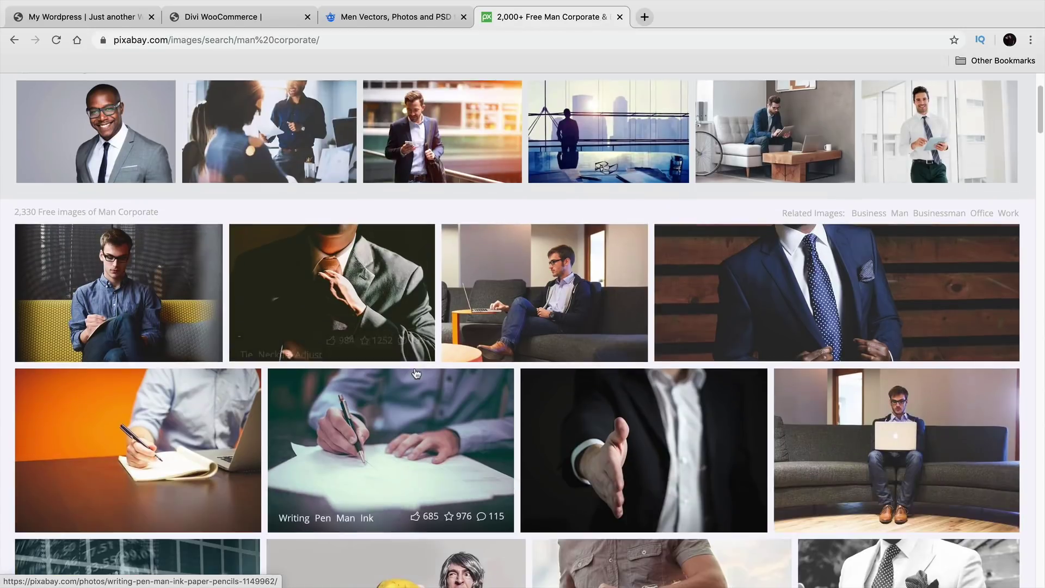
pyautogui.scroll(-6, 750, 338)
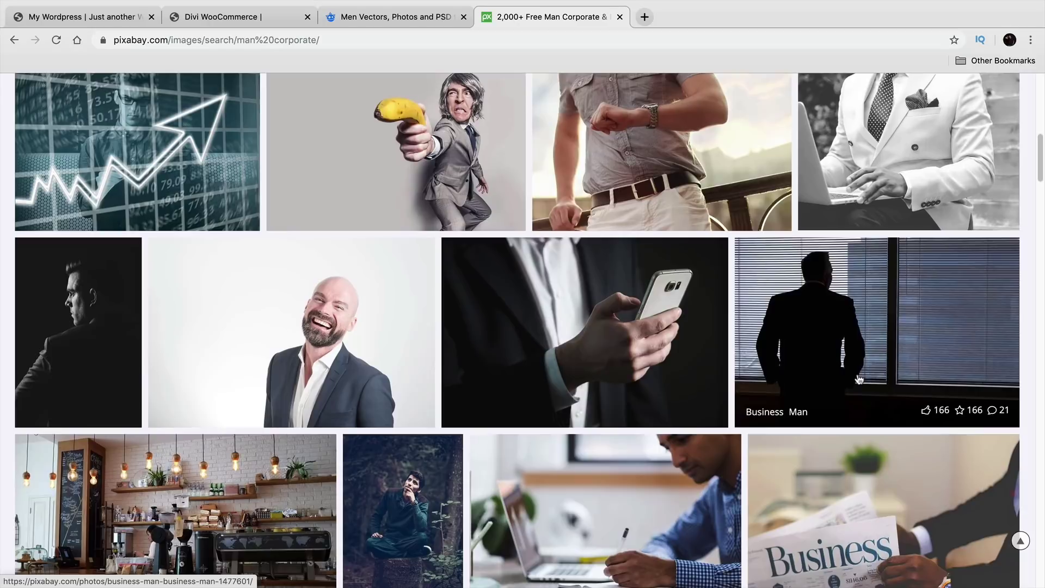
# Step: Compare with the men photos on freepik, then revisit the Pixabay 'man corporate' results
pyautogui.click(406, 21)
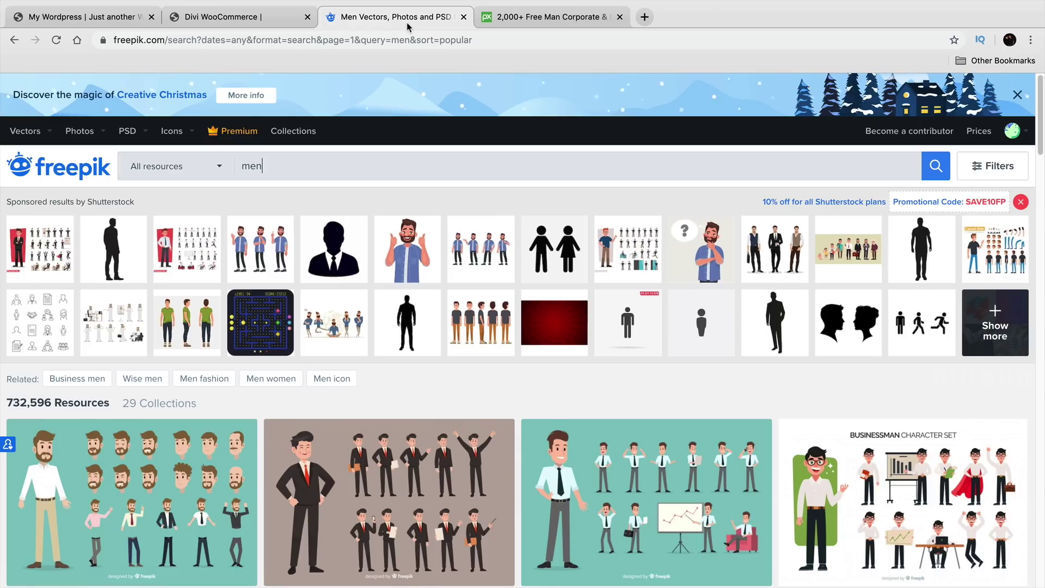
pyautogui.scroll(-12, 379, 268)
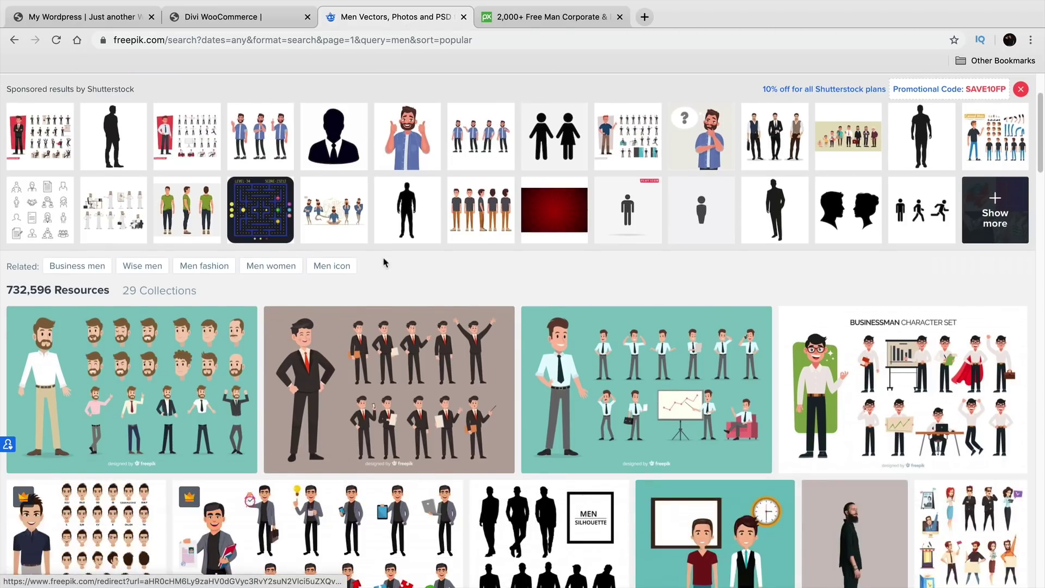
pyautogui.scroll(-5, 385, 263)
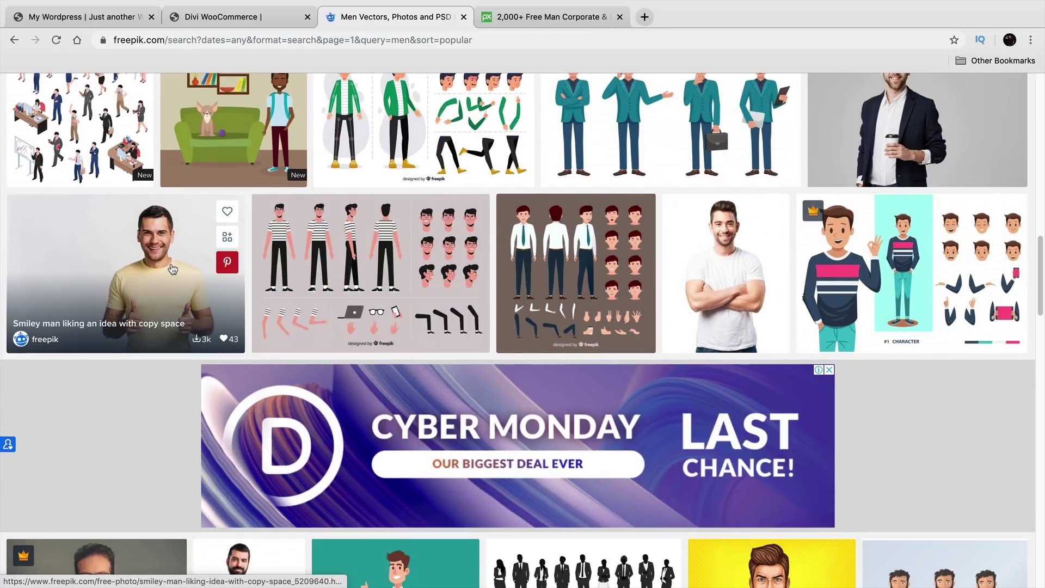
pyautogui.scroll(-6, 724, 283)
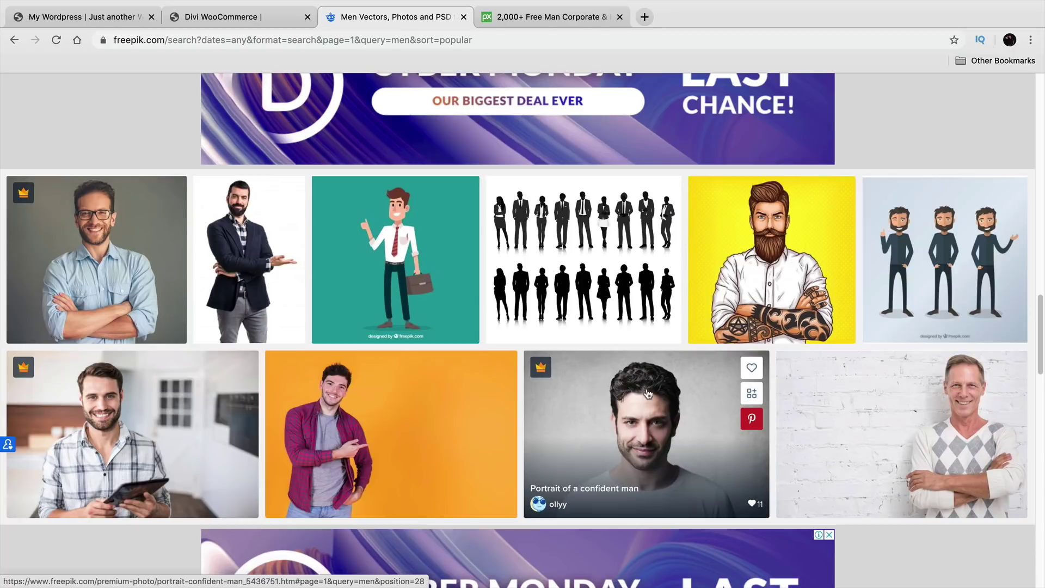
pyautogui.scroll(-2, 646, 438)
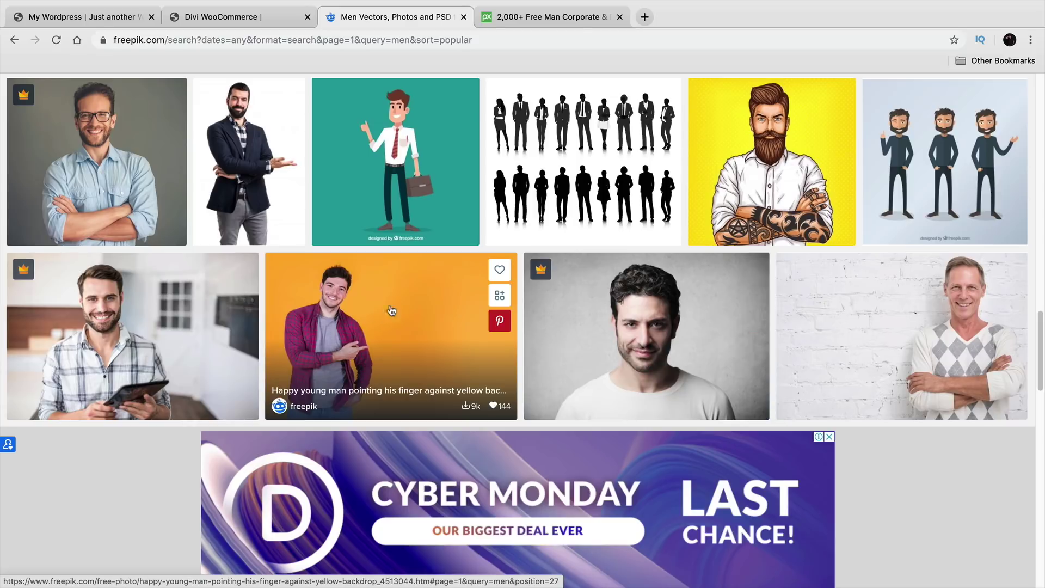
pyautogui.click(541, 18)
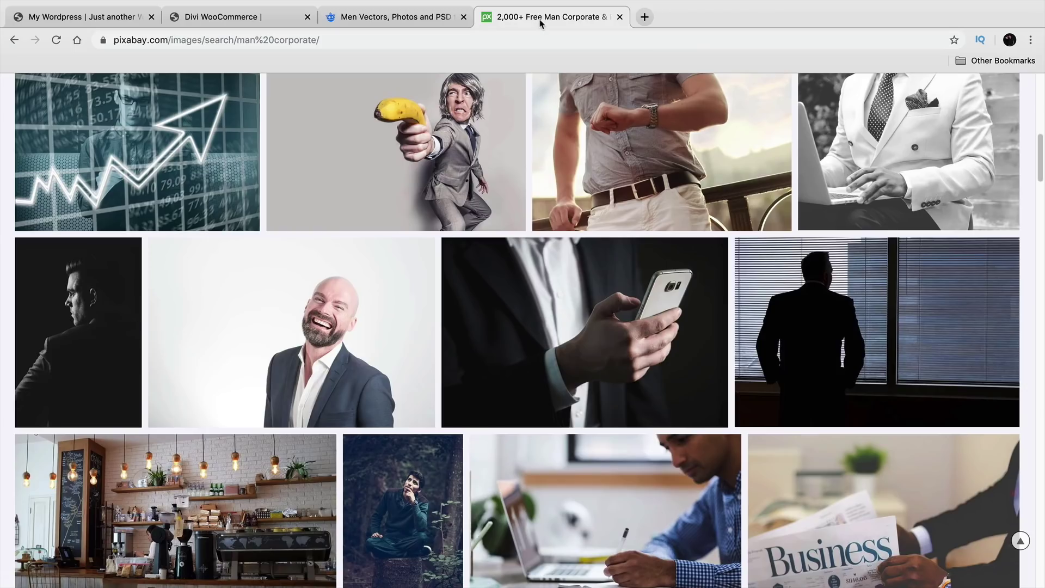
pyautogui.scroll(10, 406, 310)
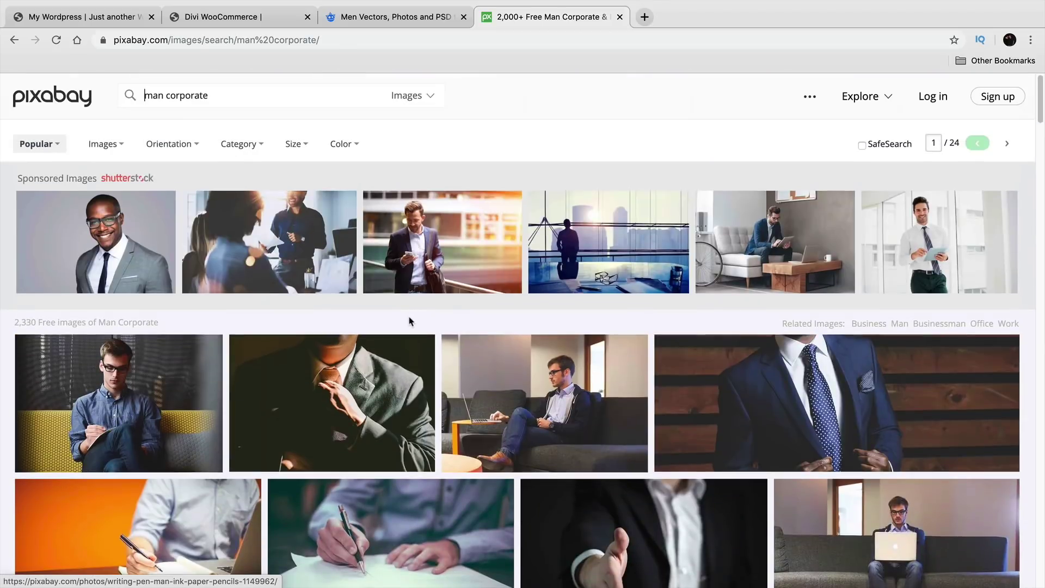
pyautogui.click(262, 18)
# Step: Back in the page editor, turn the header background's parallax effect on, then off again
pyautogui.click(101, 18)
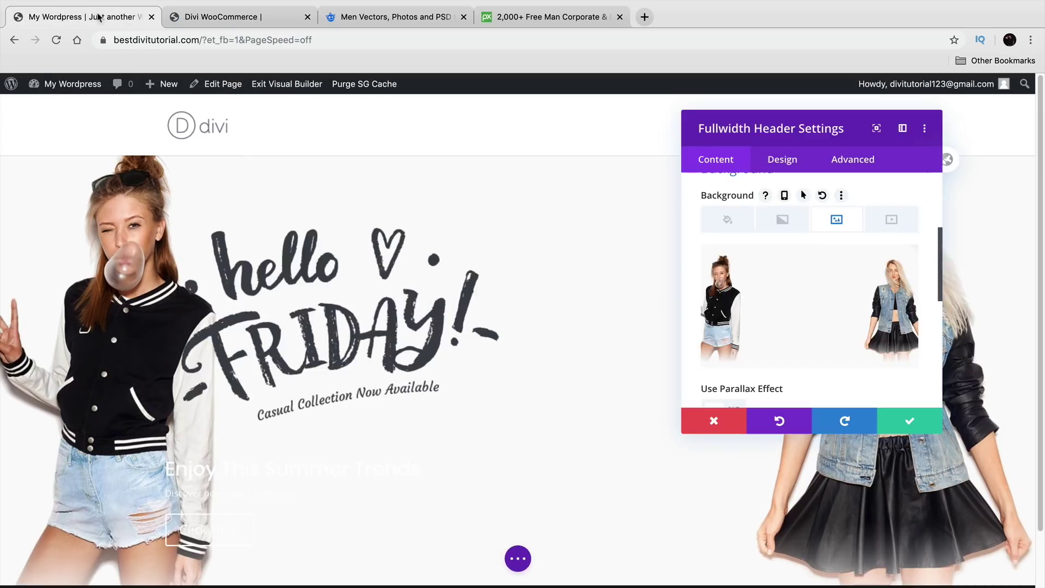
pyautogui.scroll(-1, 824, 322)
pyautogui.scroll(-2, 824, 321)
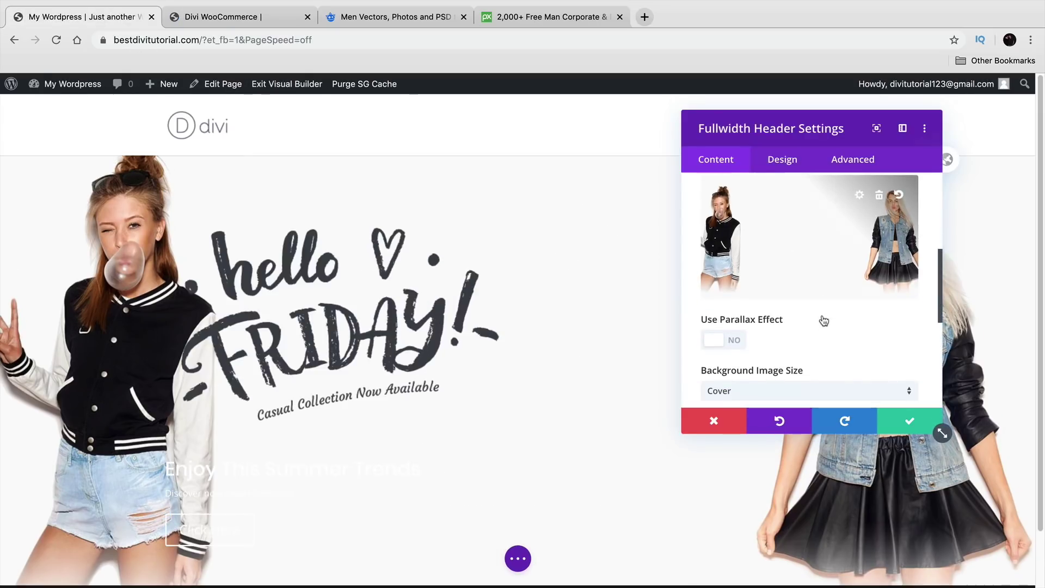
pyautogui.click(725, 346)
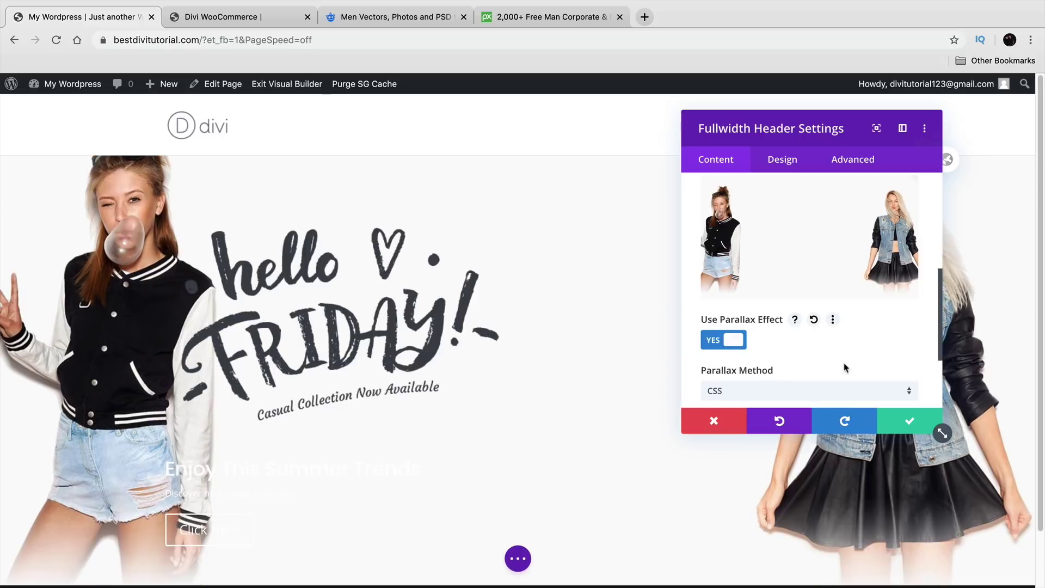
pyautogui.scroll(-3, 1041, 309)
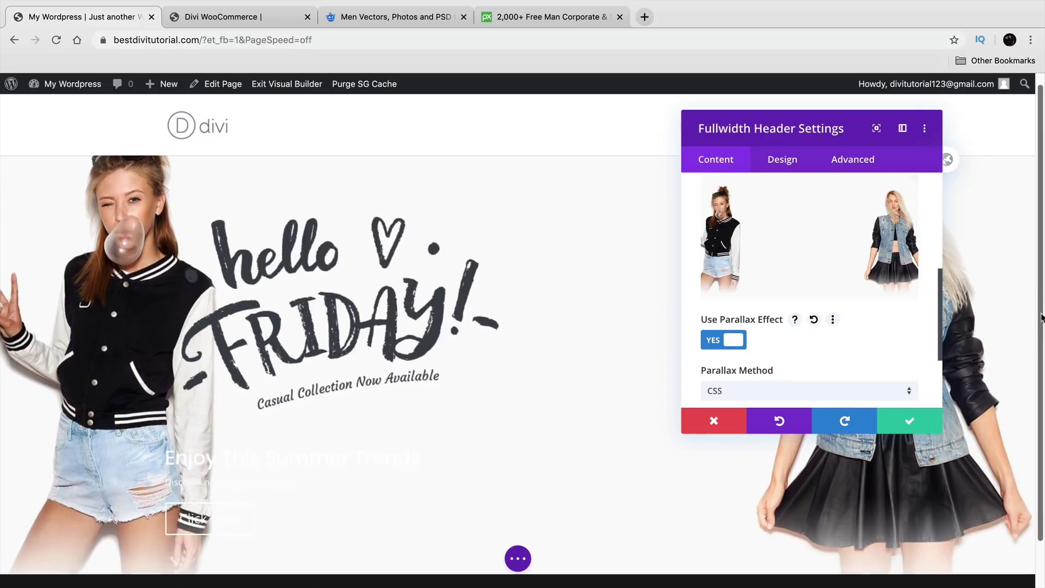
pyautogui.scroll(3, 1042, 373)
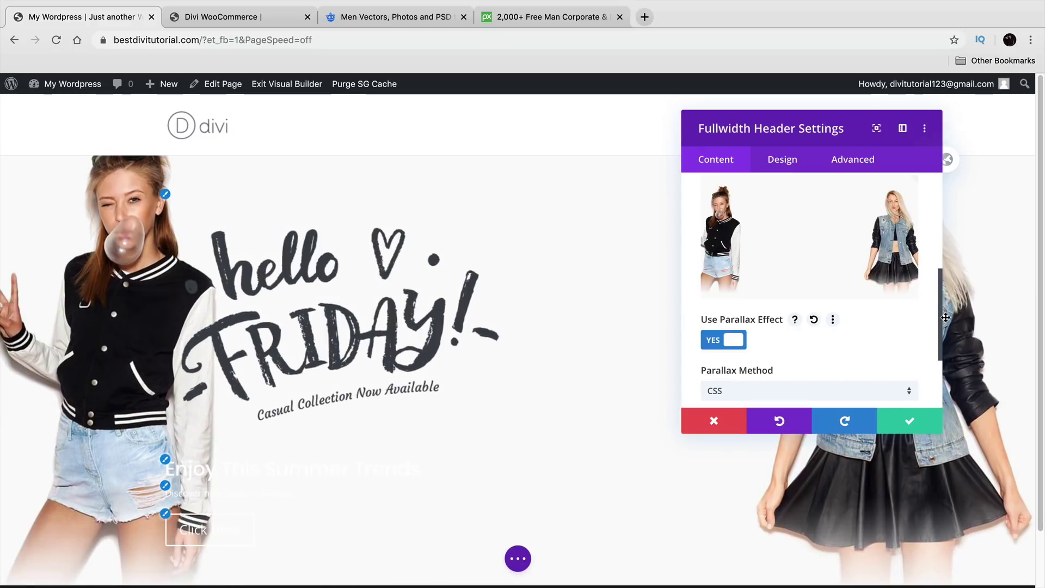
pyautogui.click(713, 341)
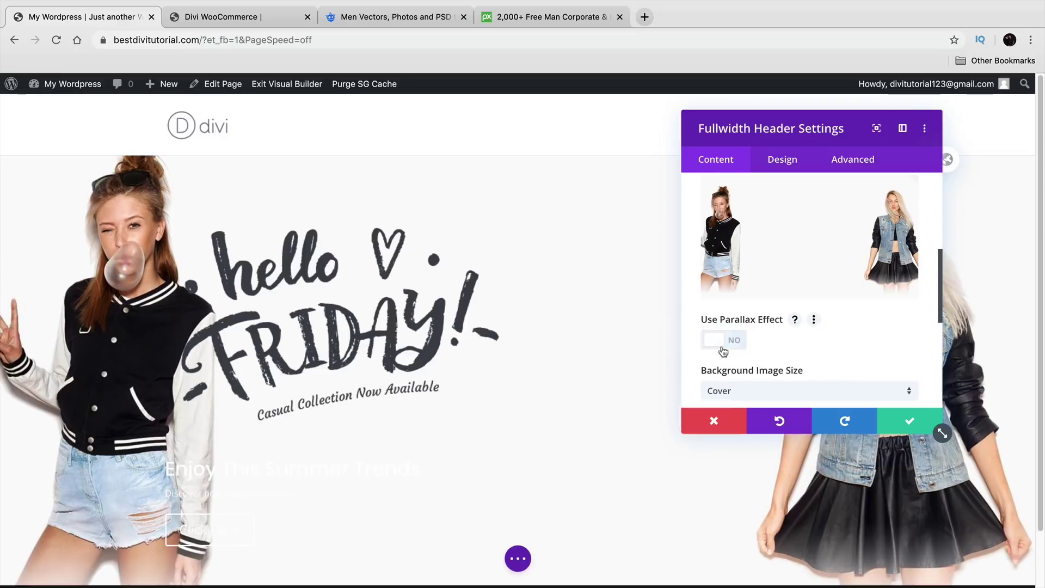
# Step: Show the header's Design tab with the Layout options expanded
pyautogui.moveTo(809, 128)
pyautogui.mouseDown()
pyautogui.moveTo(681, 128)
pyautogui.moveTo(827, 118)
pyautogui.mouseUp()
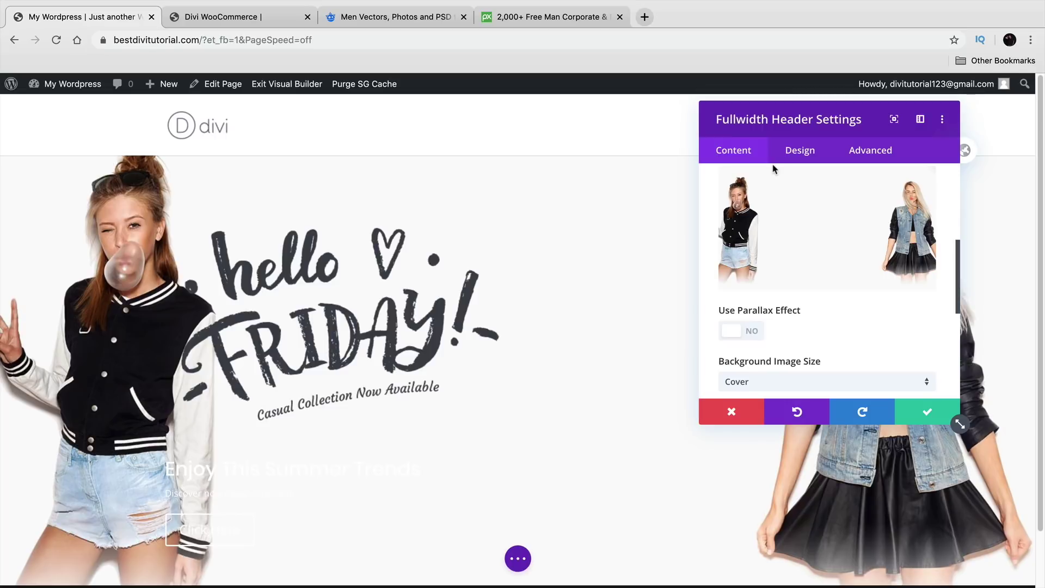
pyautogui.moveTo(787, 261)
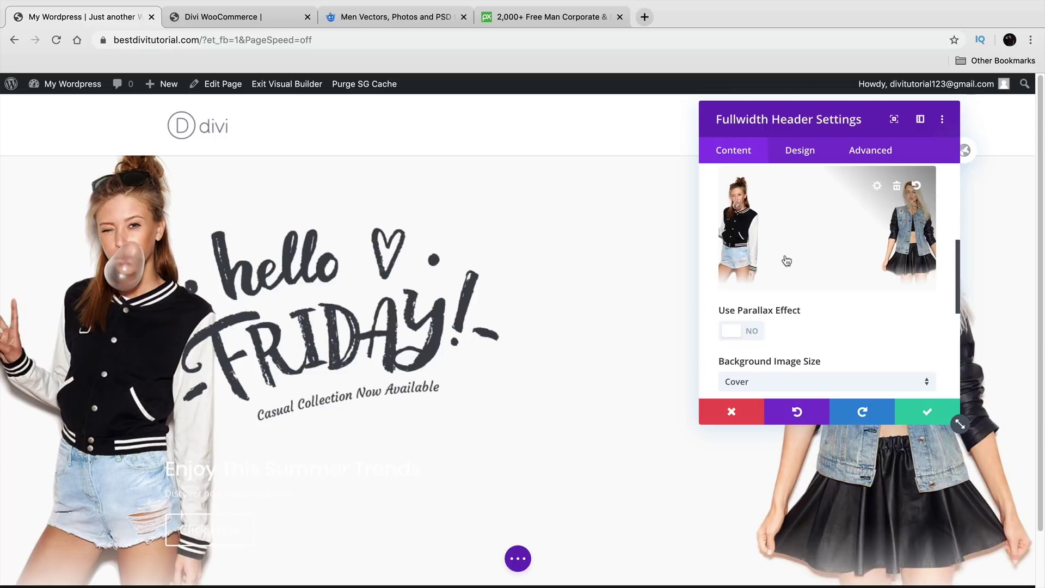
pyautogui.click(802, 156)
pyautogui.moveTo(819, 110); pyautogui.dragTo(908, 84)
pyautogui.click(1013, 206)
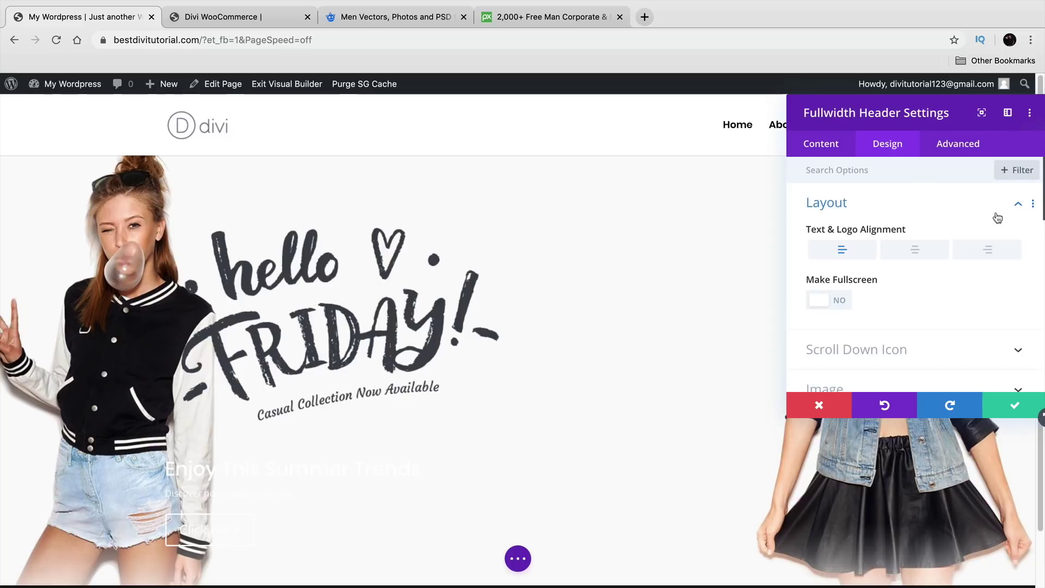
# Step: Center the header's text and logo and make the header fill the whole screen
pyautogui.click(921, 256)
pyautogui.click(833, 301)
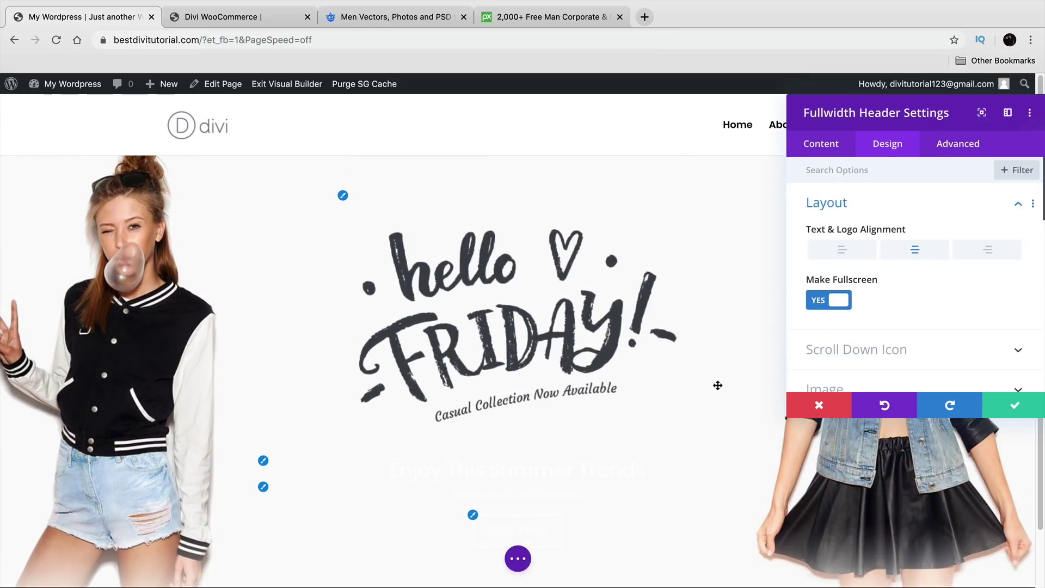
pyautogui.moveTo(889, 114); pyautogui.dragTo(871, 131)
# Step: Turn on the scroll-down button with a black, plain down-arrow icon
pyautogui.scroll(-2, 885, 324)
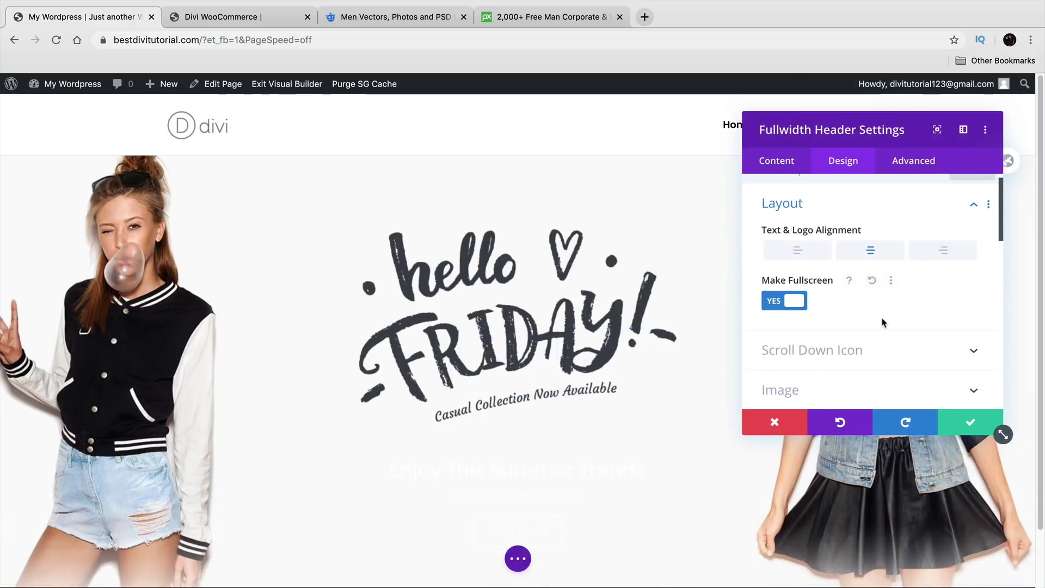
pyautogui.click(843, 334)
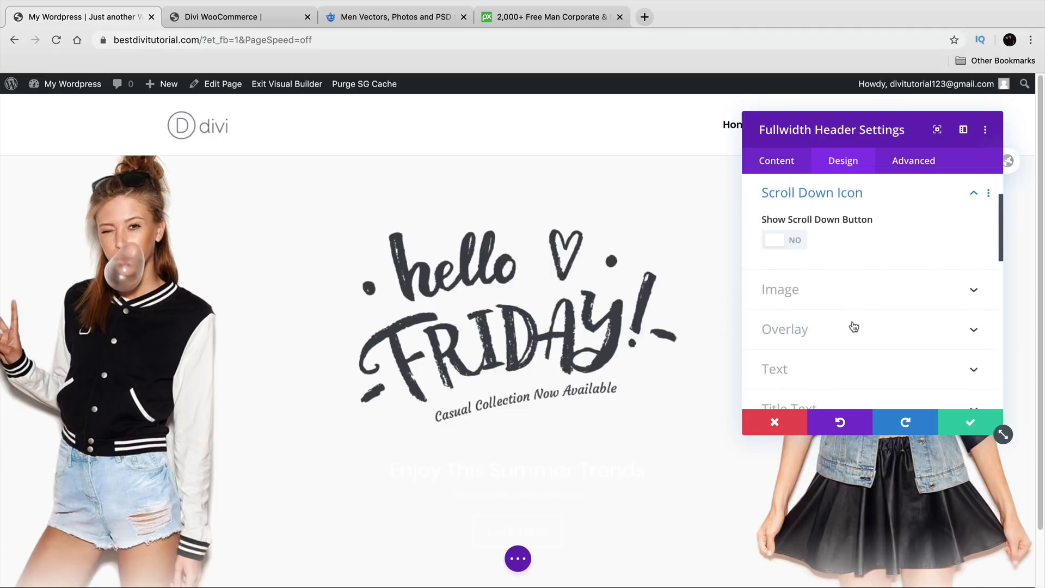
pyautogui.click(785, 241)
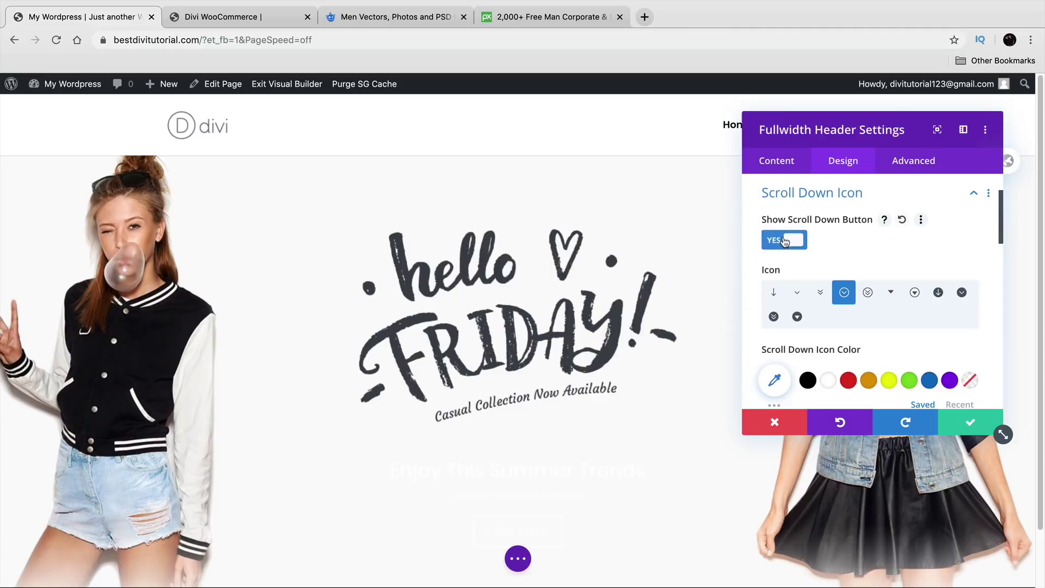
pyautogui.click(808, 380)
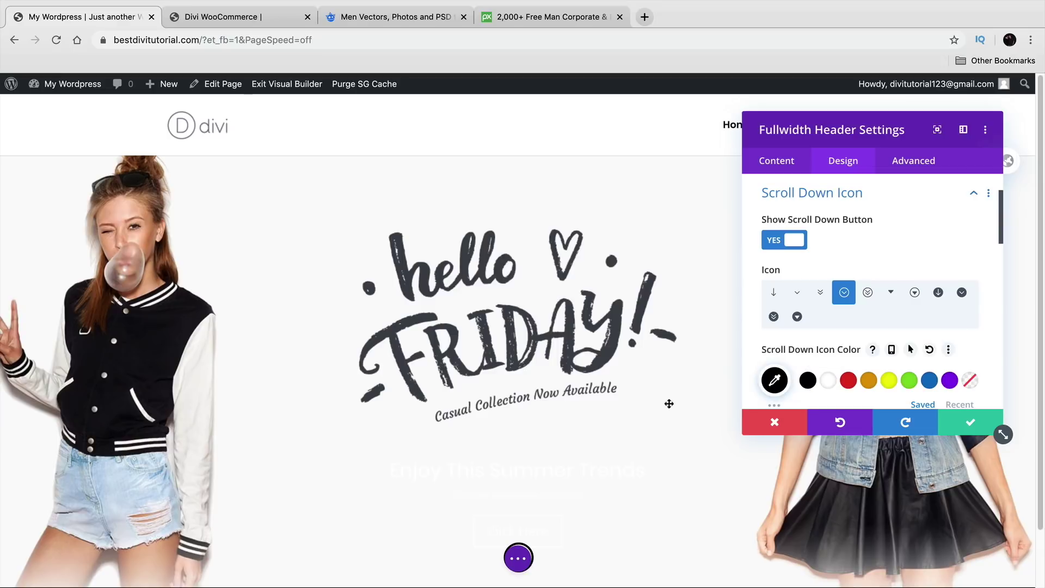
pyautogui.scroll(-2, 613, 406)
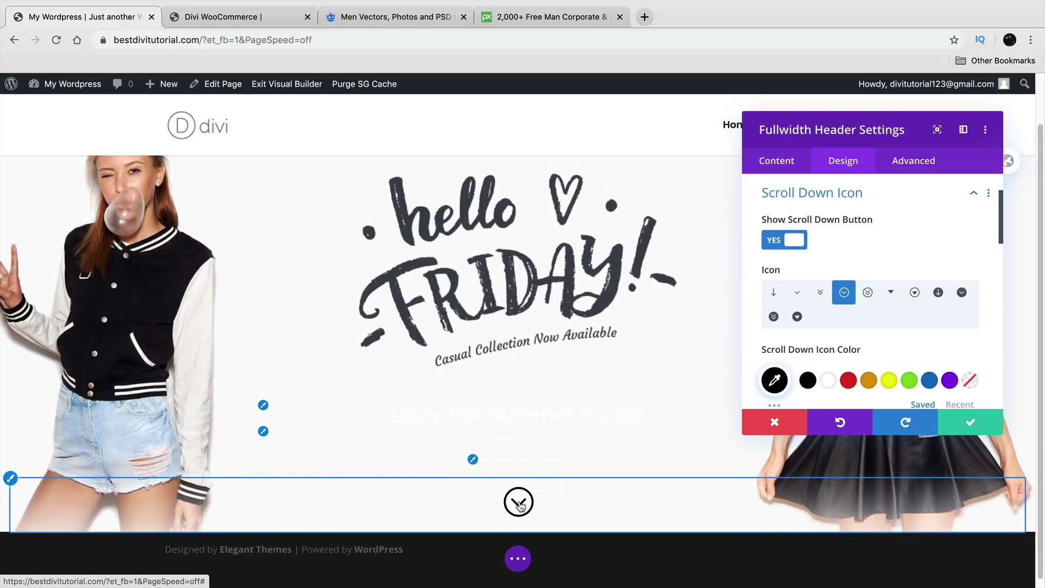
pyautogui.click(868, 292)
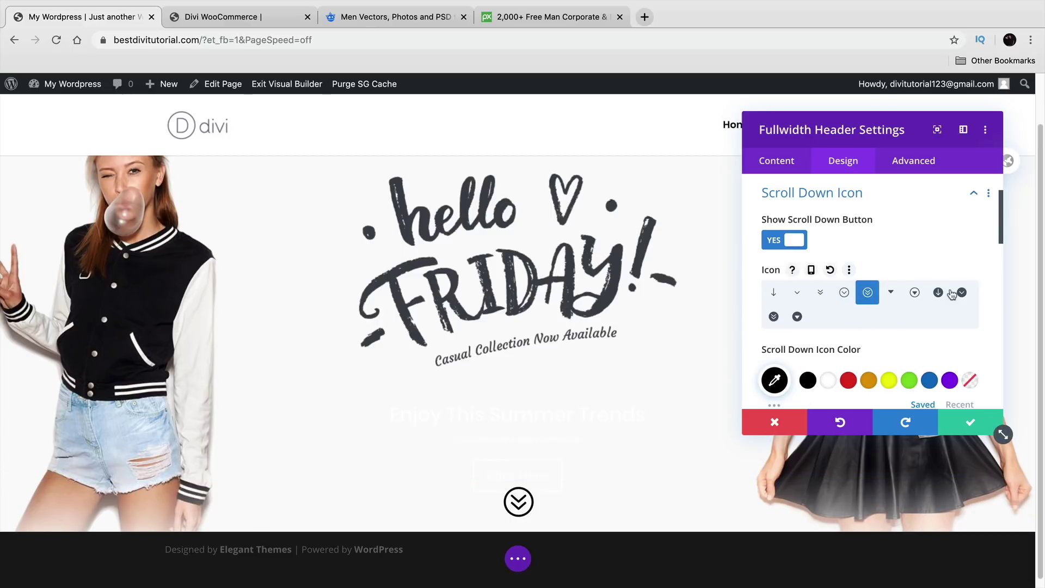
pyautogui.click(938, 293)
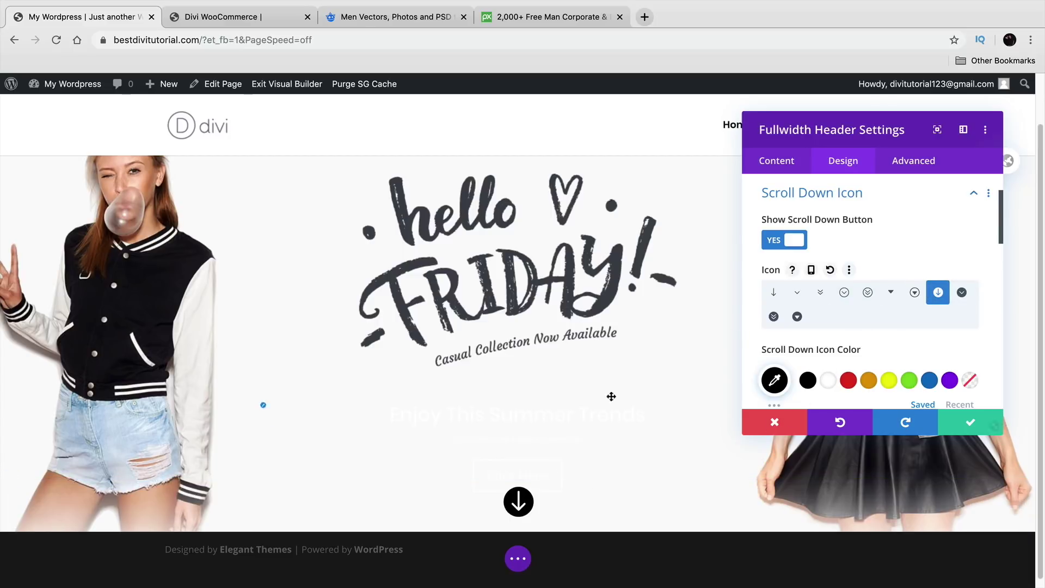
pyautogui.click(774, 292)
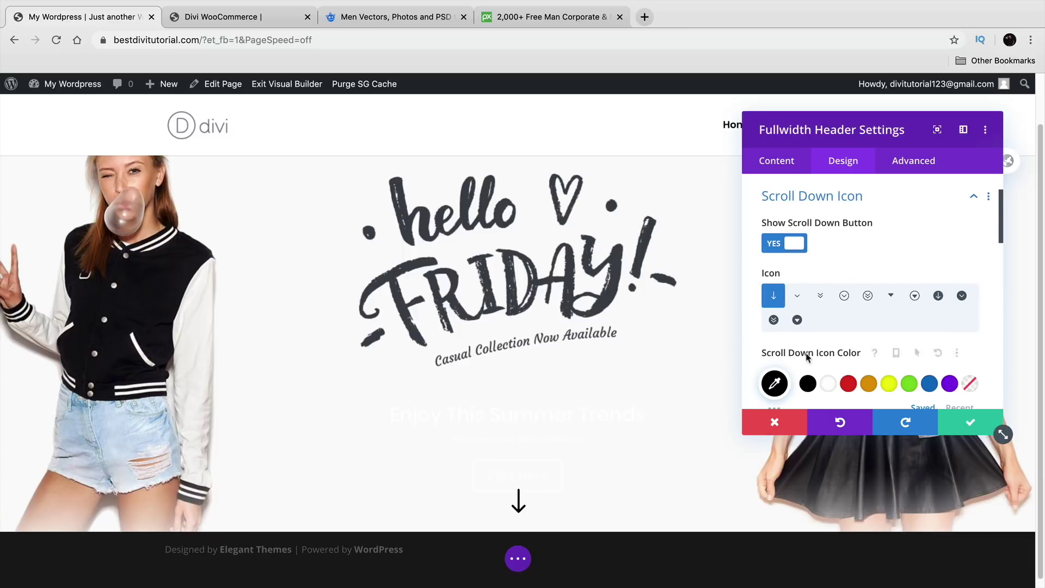
pyautogui.scroll(-1, 833, 351)
pyautogui.scroll(-5, 852, 348)
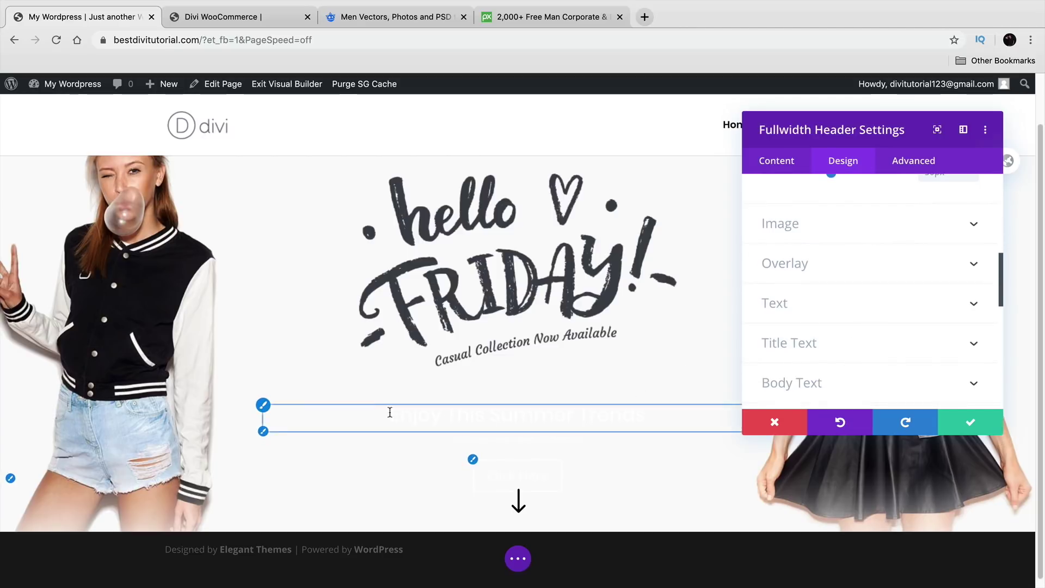
# Step: Set the header's text colour to Dark so the heading, subtitle and button show
pyautogui.click(836, 305)
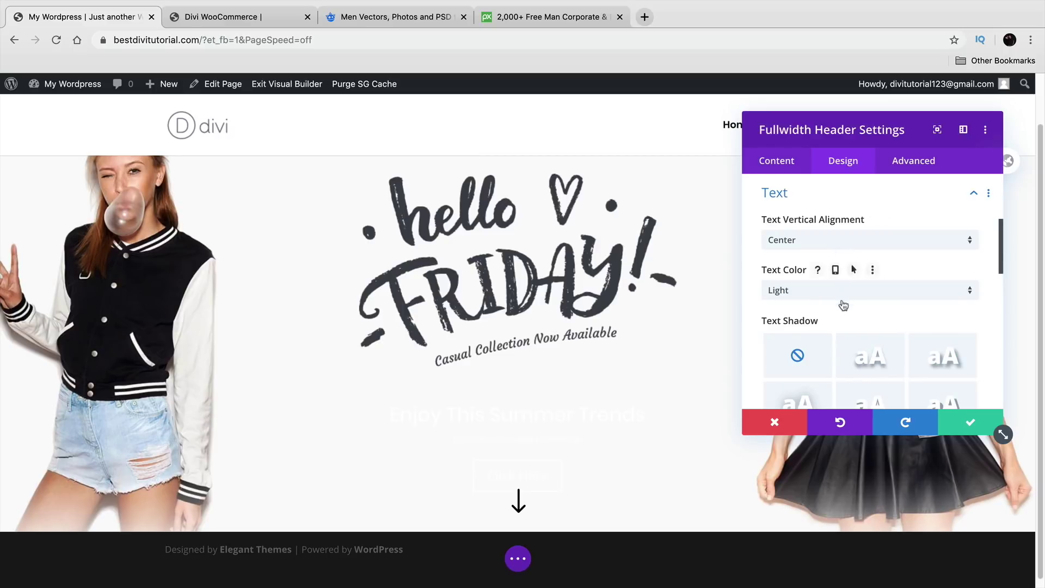
pyautogui.click(860, 298)
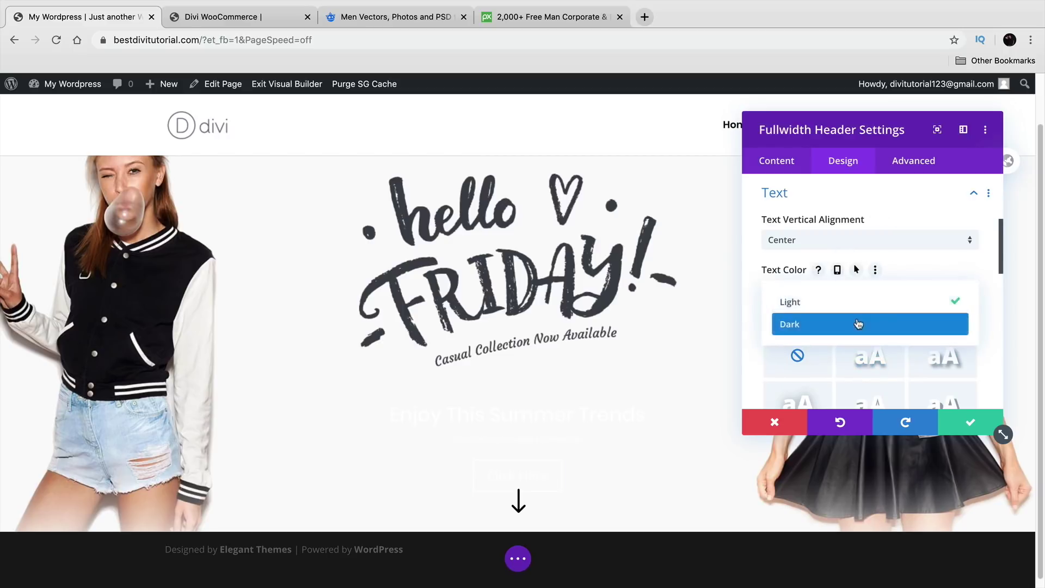
pyautogui.click(859, 324)
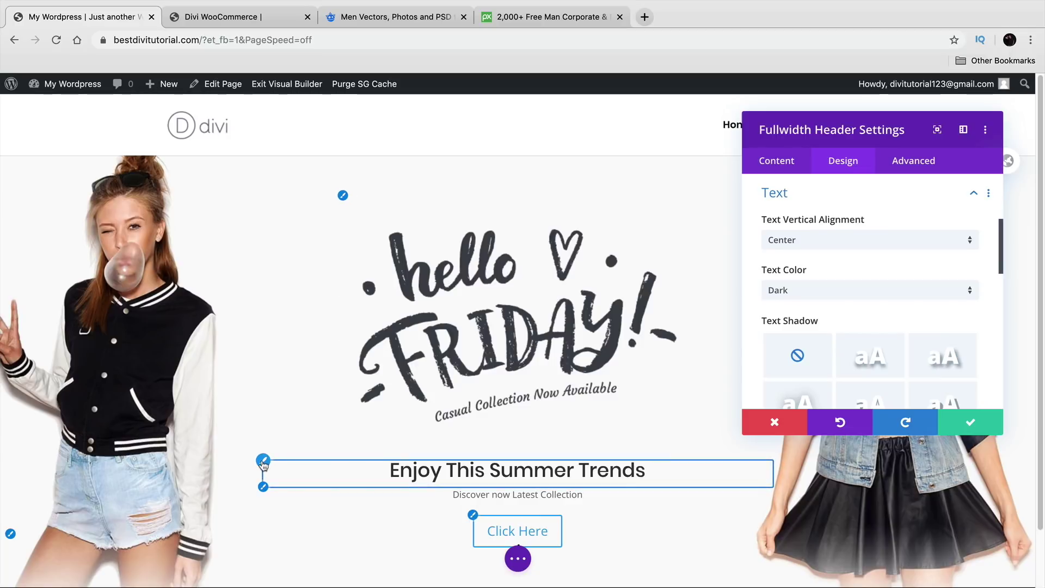
pyautogui.click(263, 462)
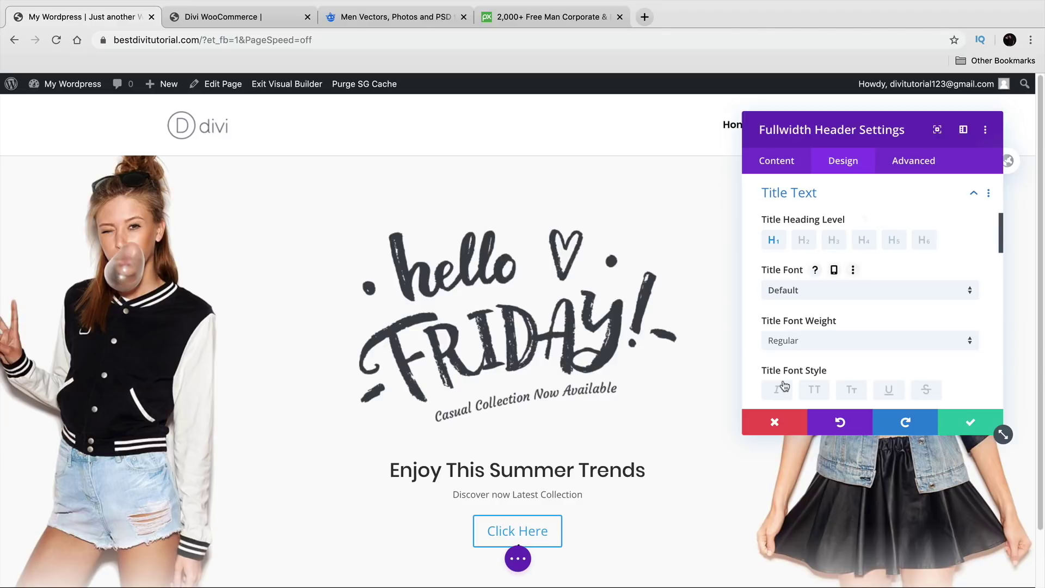
# Step: Set both the title font and the body font to Poppins
pyautogui.click(841, 290)
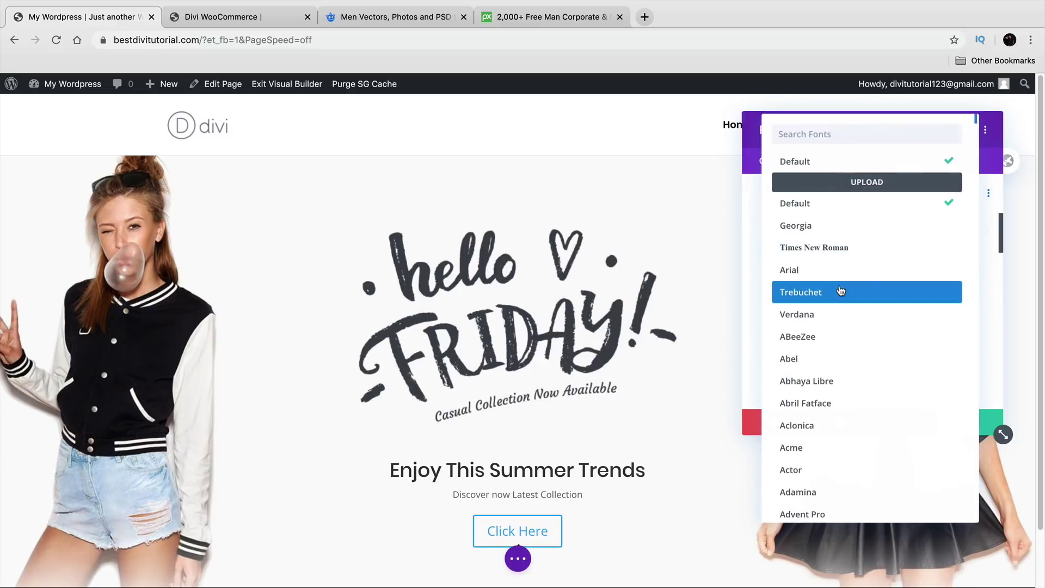
pyautogui.click(849, 137)
pyautogui.write('poppin')
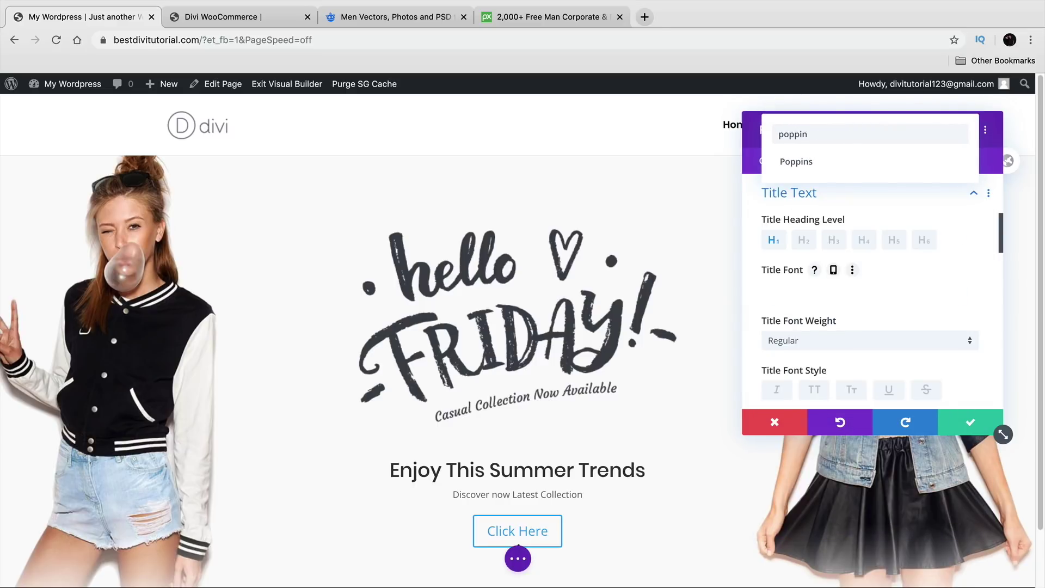
pyautogui.click(830, 163)
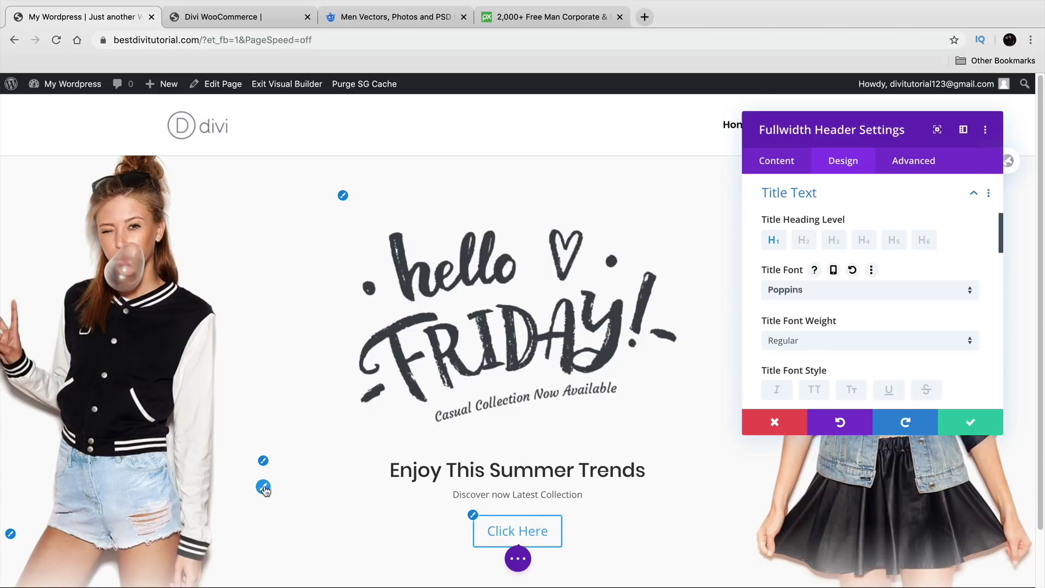
pyautogui.scroll(-5, 873, 261)
pyautogui.click(870, 280)
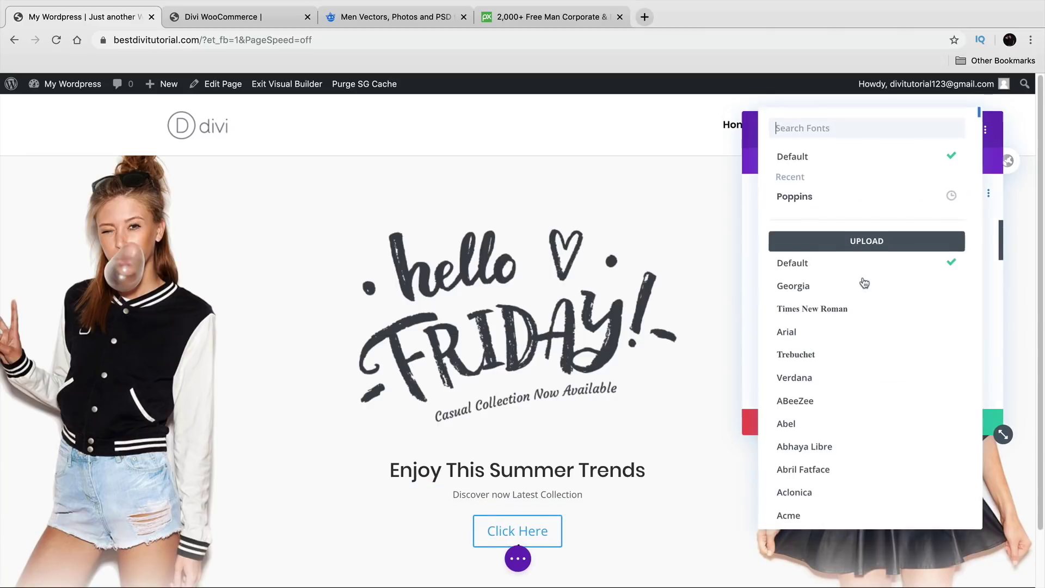
pyautogui.click(853, 201)
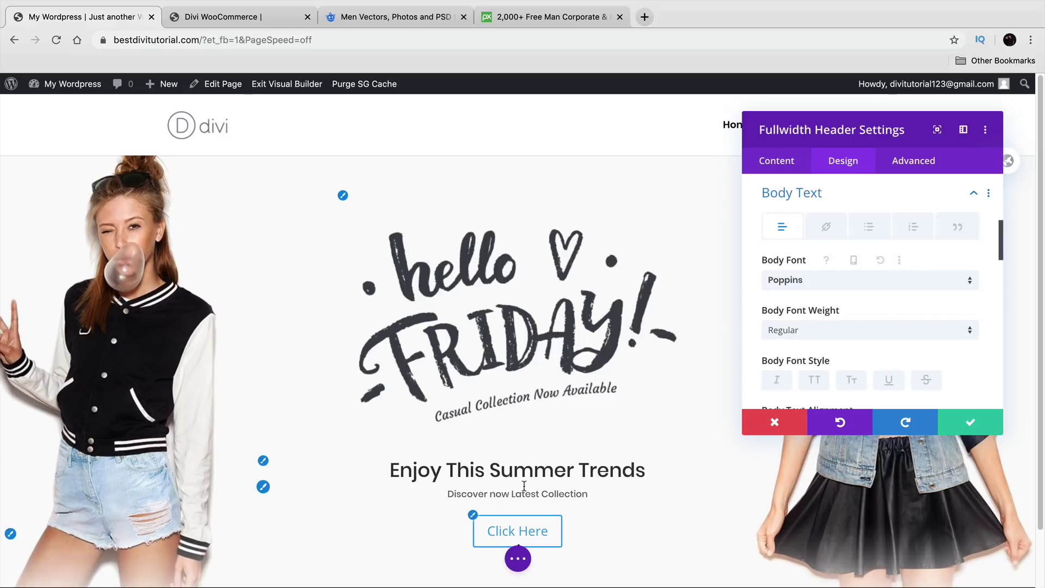
# Step: Make the header title font weight Bold
pyautogui.click(263, 460)
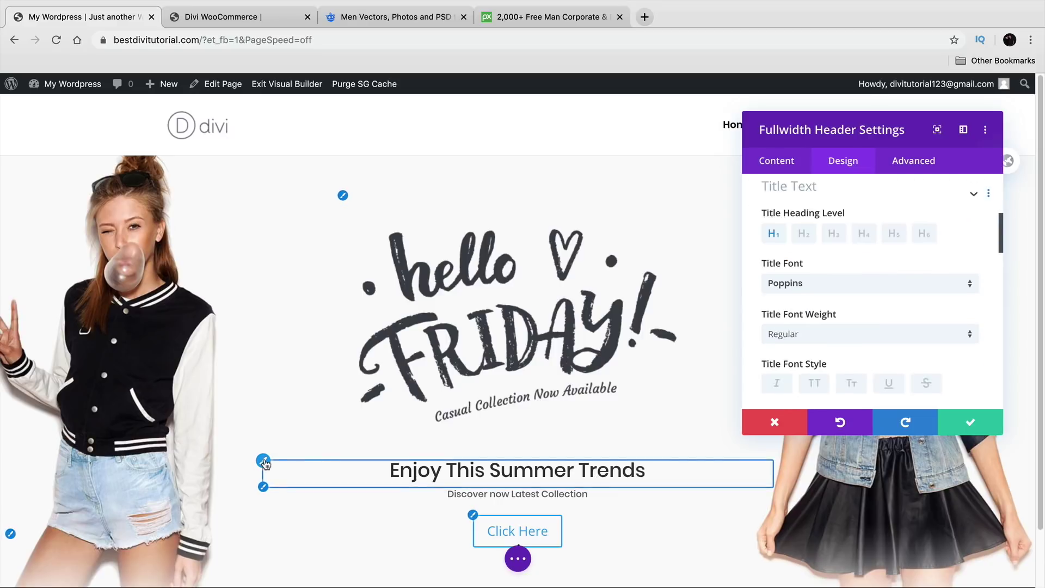
pyautogui.click(853, 301)
pyautogui.scroll(-20, 868, 350)
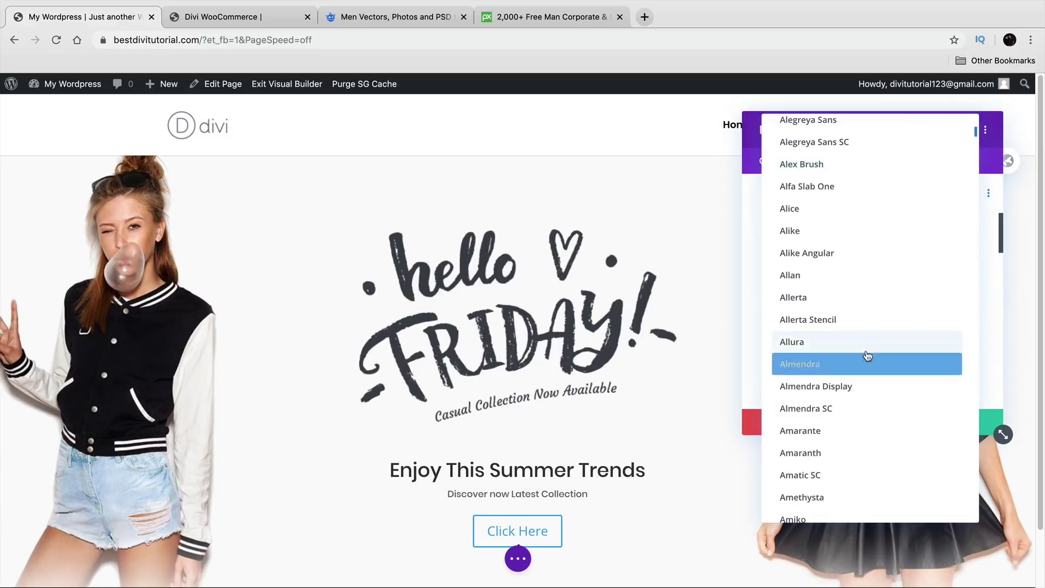
pyautogui.scroll(-20, 903, 373)
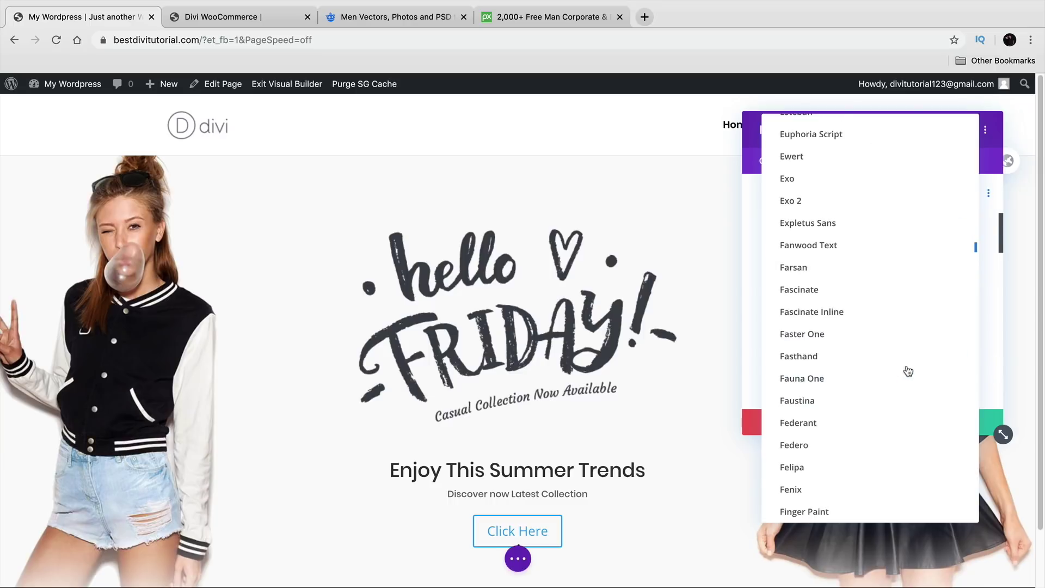
pyautogui.click(991, 370)
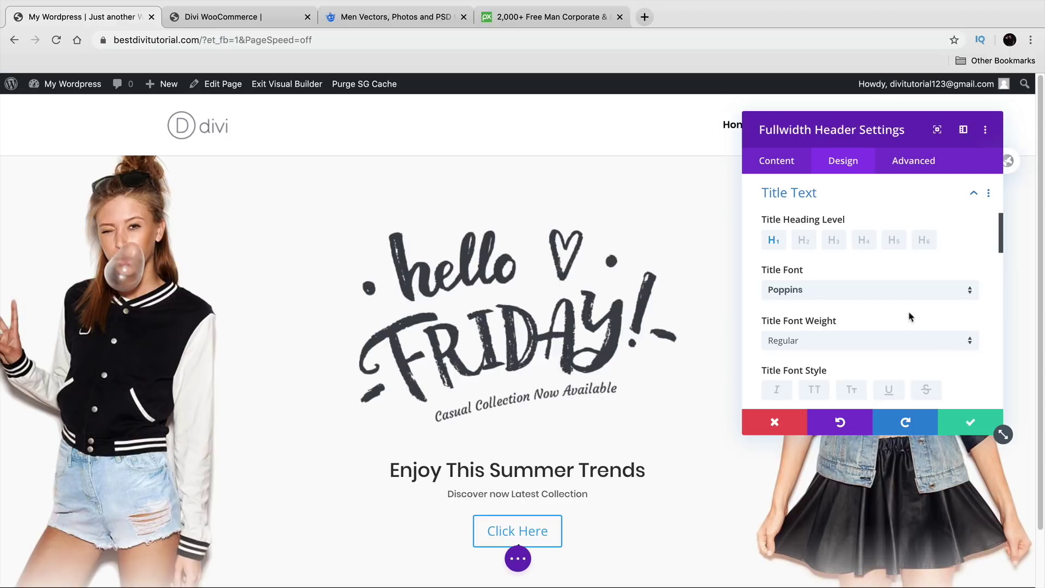
pyautogui.scroll(-2, 816, 311)
pyautogui.click(833, 232)
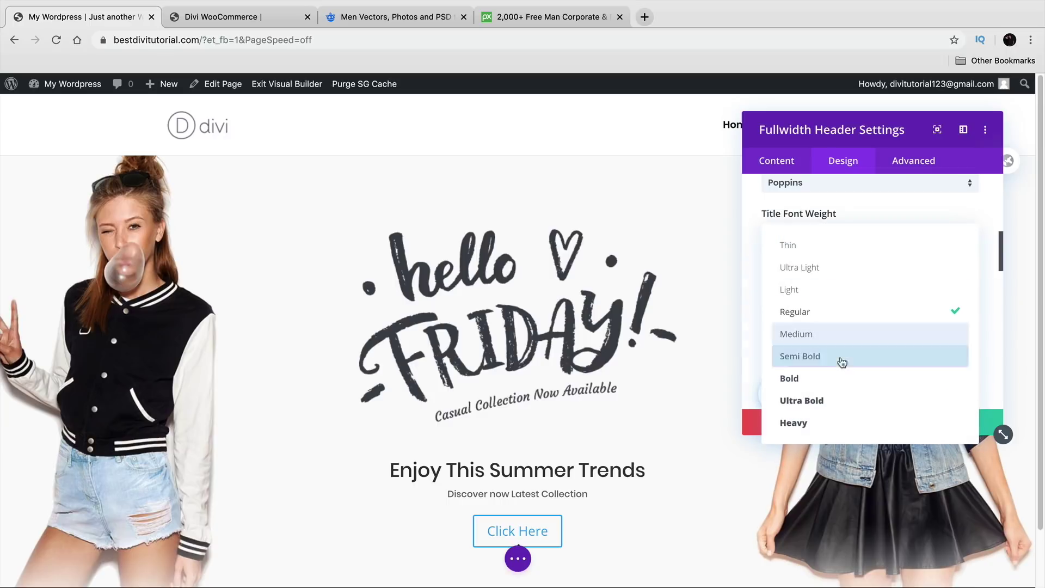
pyautogui.click(841, 378)
# Step: Give the title 44px size, 2px letter spacing and 1.1em line height
pyautogui.scroll(-3, 839, 370)
pyautogui.moveTo(809, 360); pyautogui.dragTo(825, 361)
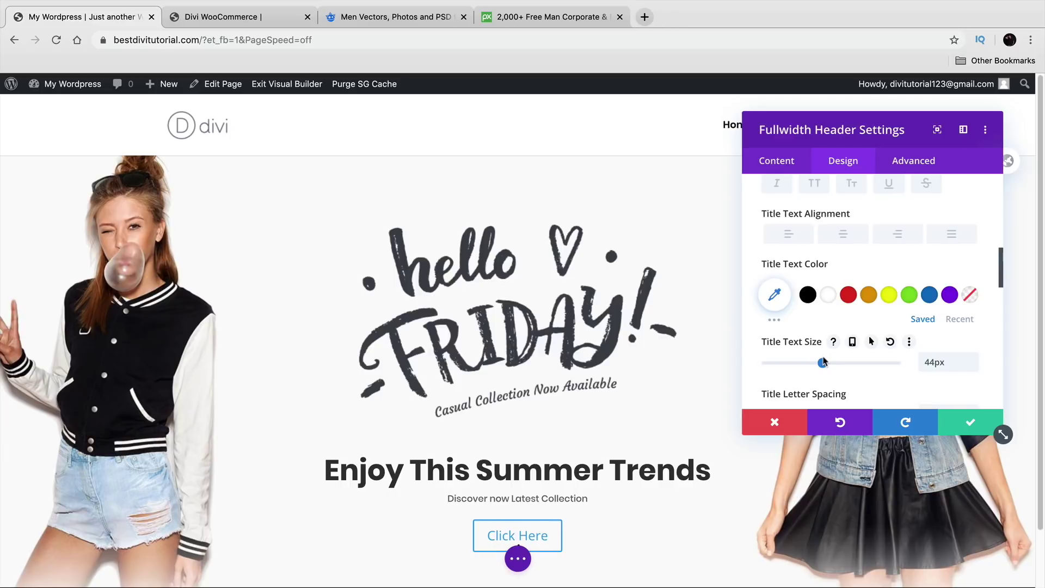
pyautogui.scroll(-2, 824, 362)
pyautogui.moveTo(768, 325); pyautogui.dragTo(771, 336)
pyautogui.moveTo(767, 377); pyautogui.dragTo(777, 371)
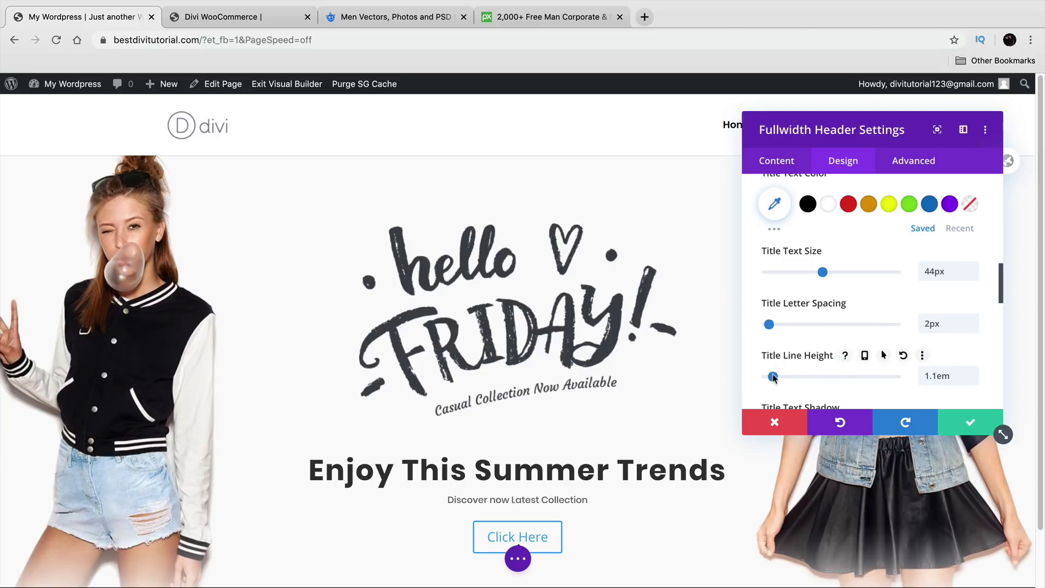
# Step: Try title shadow styles, then leave the title with no text shadow
pyautogui.scroll(-4, 773, 370)
pyautogui.click(841, 347)
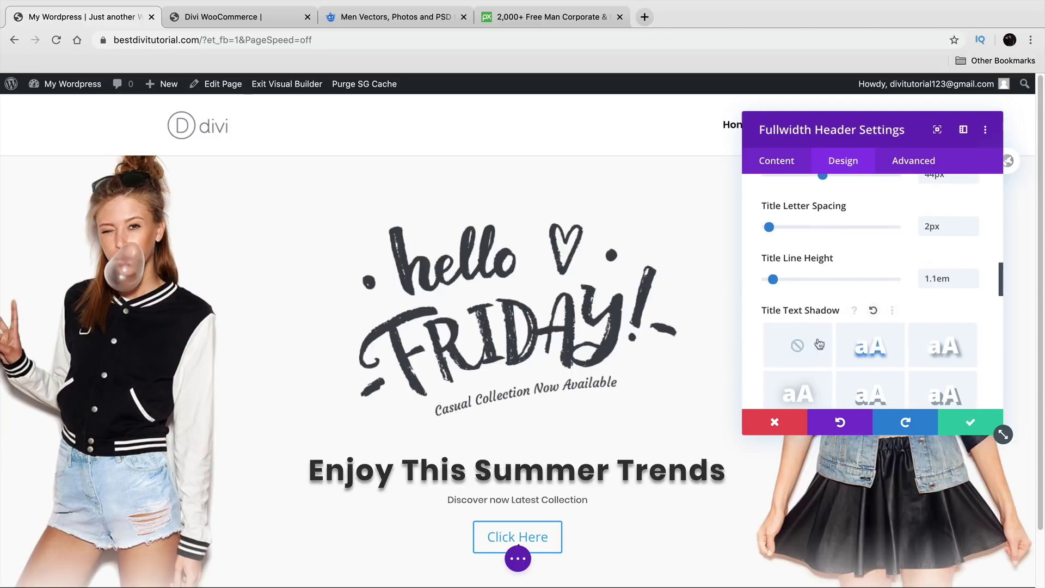
pyautogui.scroll(-3, 784, 316)
pyautogui.click(934, 297)
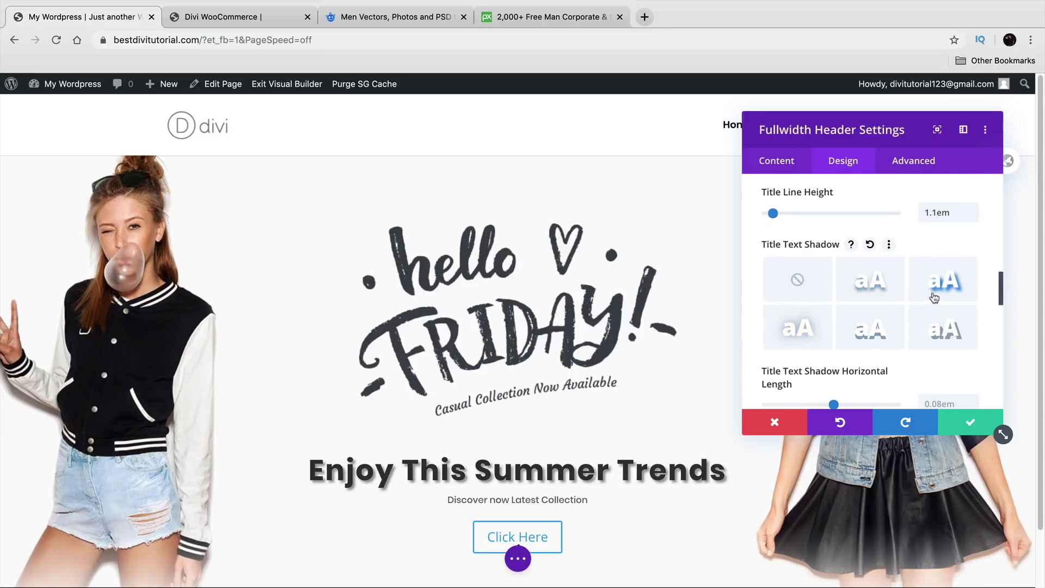
pyautogui.click(798, 279)
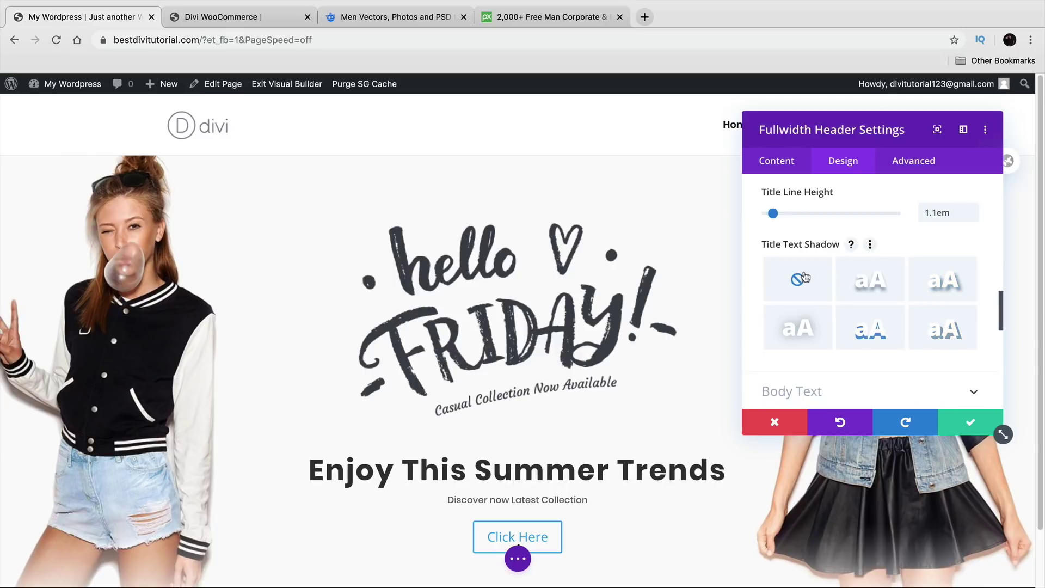
pyautogui.scroll(-2, 817, 316)
pyautogui.click(818, 301)
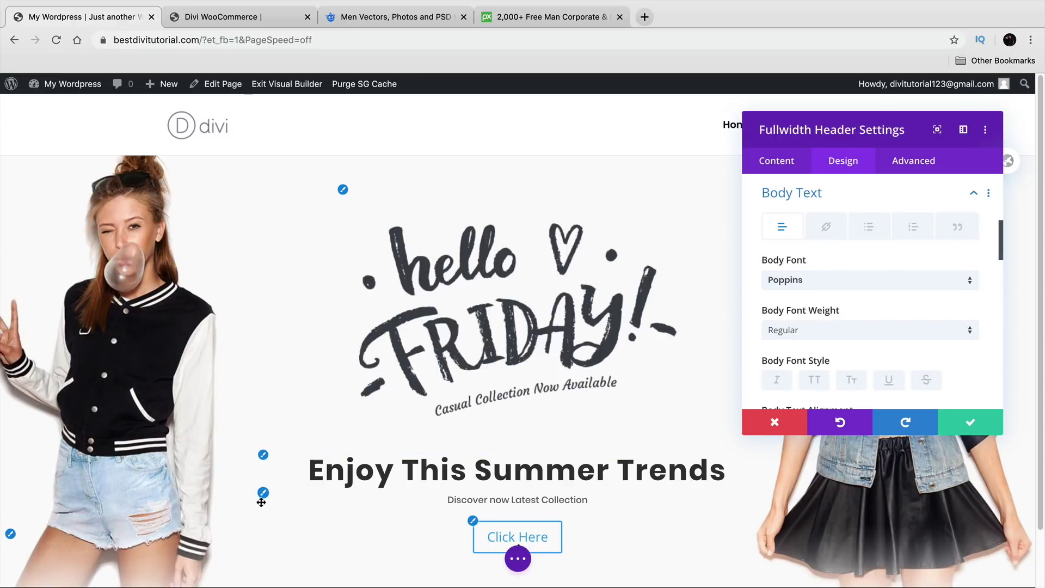
# Step: Set the header's body text weight to Ultra Light, then expand the Button One styling options
pyautogui.click(834, 332)
pyautogui.click(834, 351)
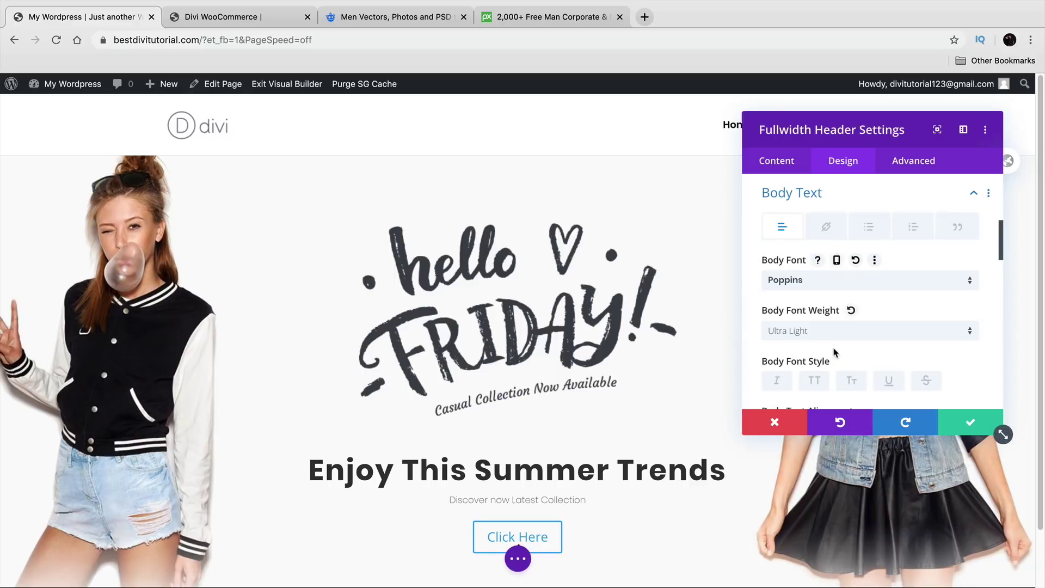
pyautogui.scroll(-5, 837, 348)
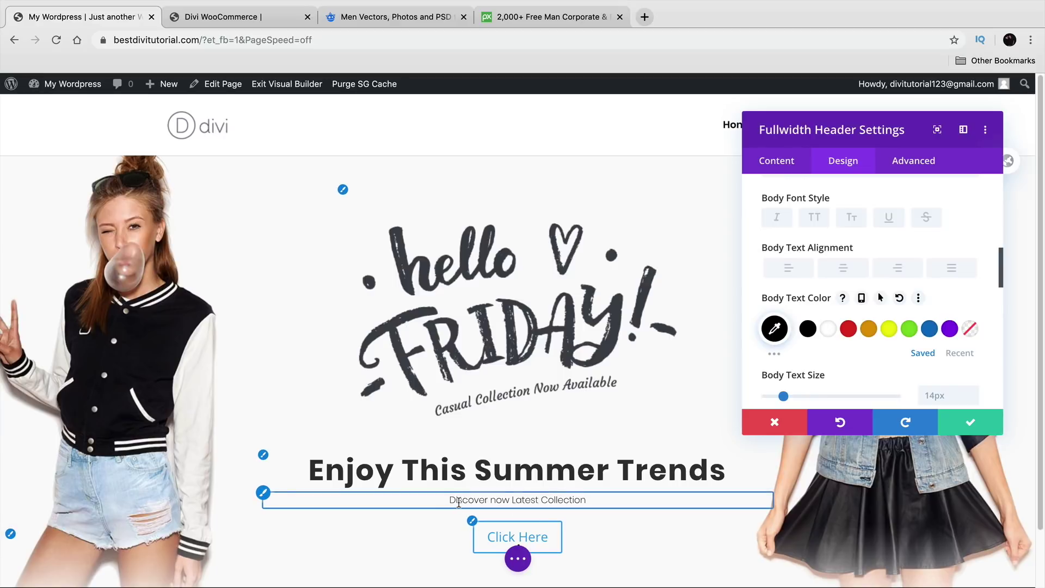
pyautogui.scroll(-2, 575, 499)
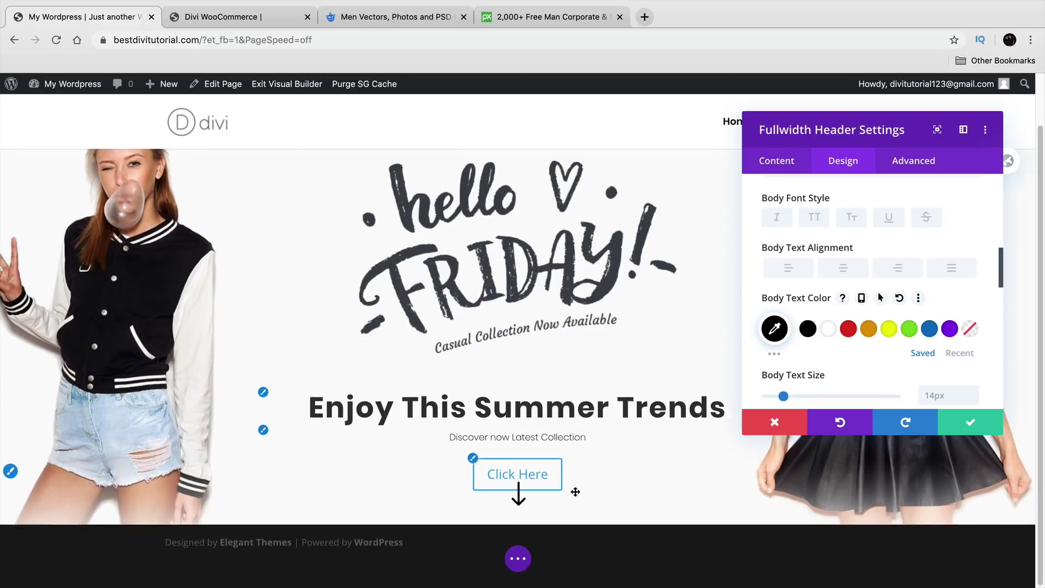
pyautogui.click(470, 468)
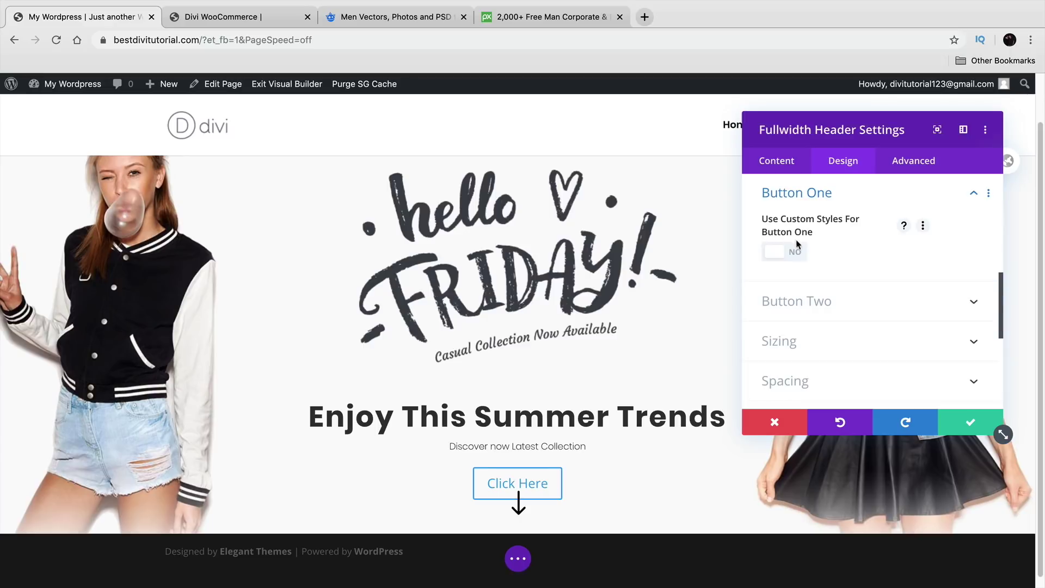
# Step: Enable custom styles for Button One and make its text colour black
pyautogui.click(794, 255)
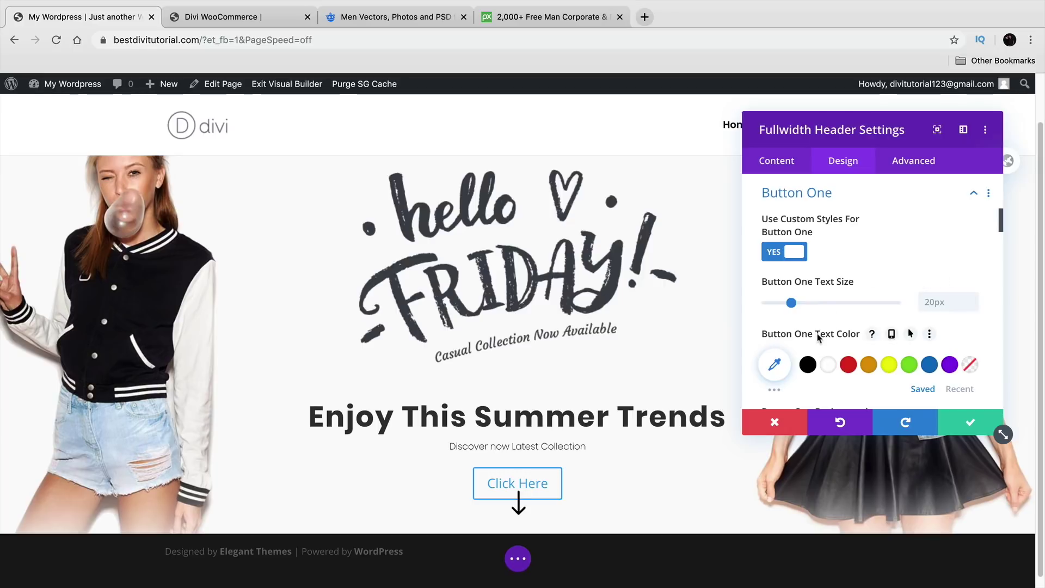
pyautogui.click(808, 364)
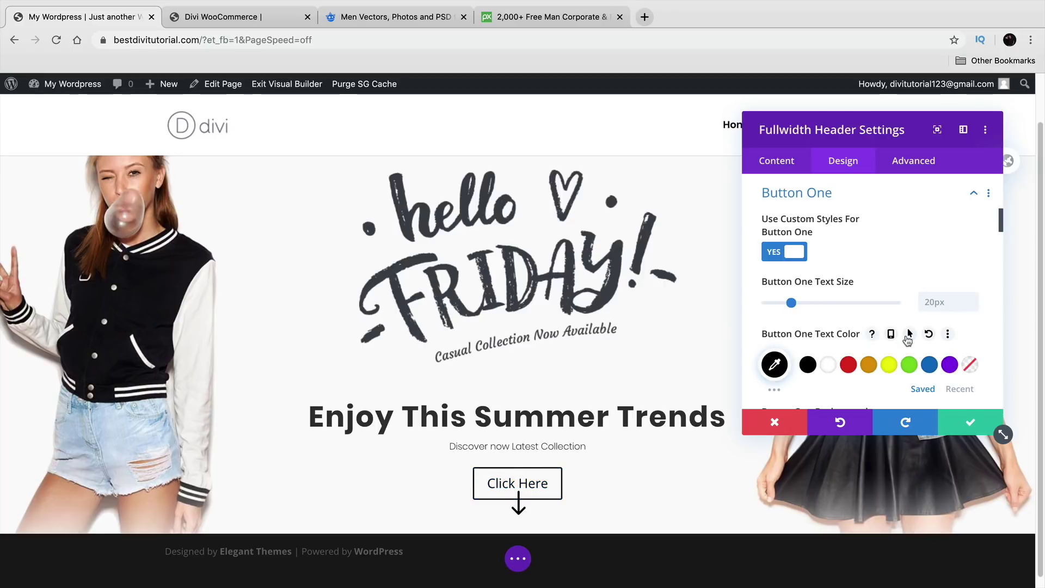
pyautogui.scroll(-5, 907, 339)
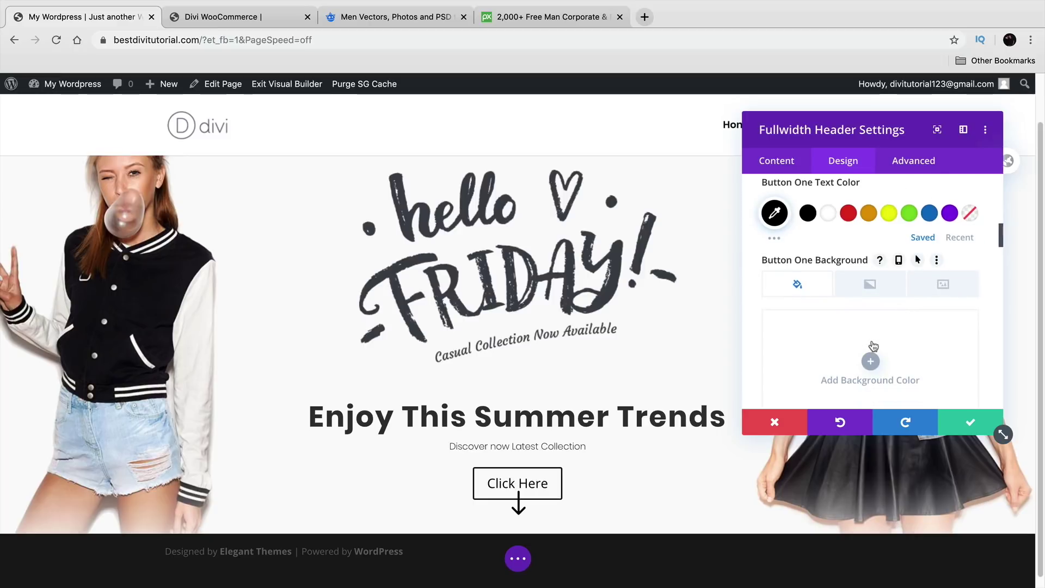
pyautogui.scroll(-1, 872, 340)
# Step: Preview red, yellow, green, blue, black and white button backgrounds, then remove the background colour
pyautogui.click(872, 341)
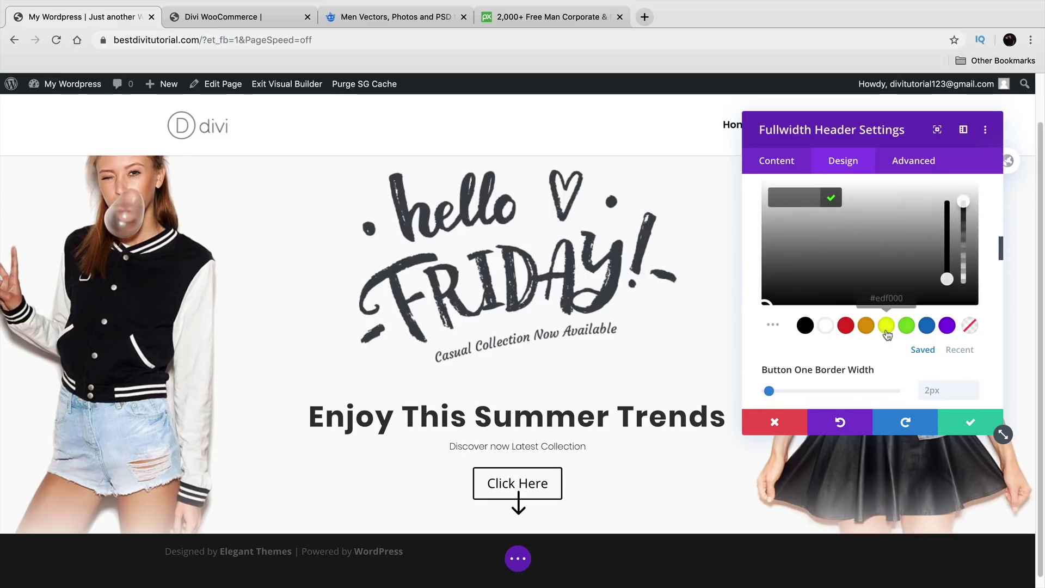
pyautogui.click(850, 326)
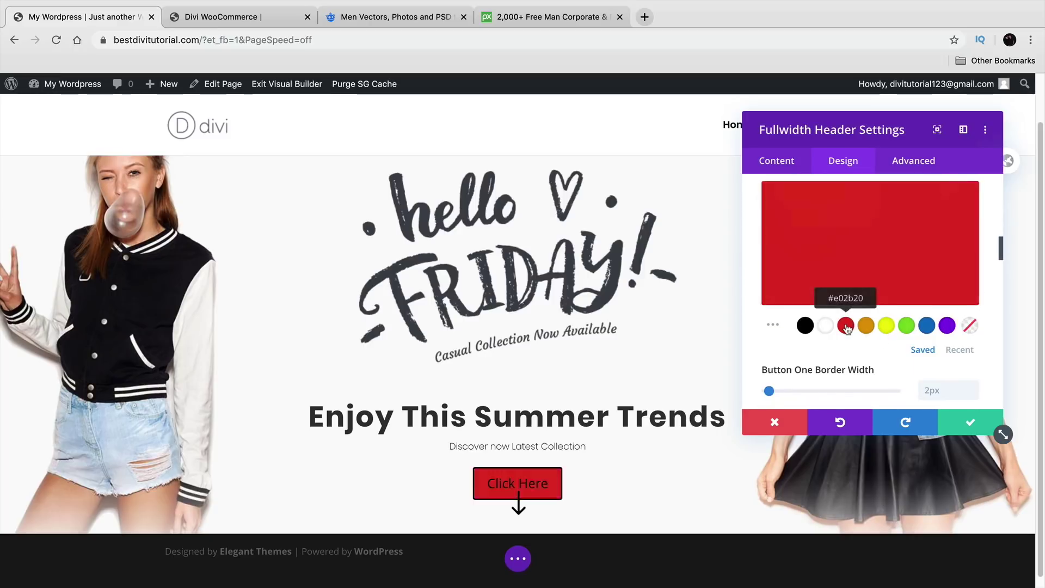
pyautogui.click(885, 328)
pyautogui.click(906, 327)
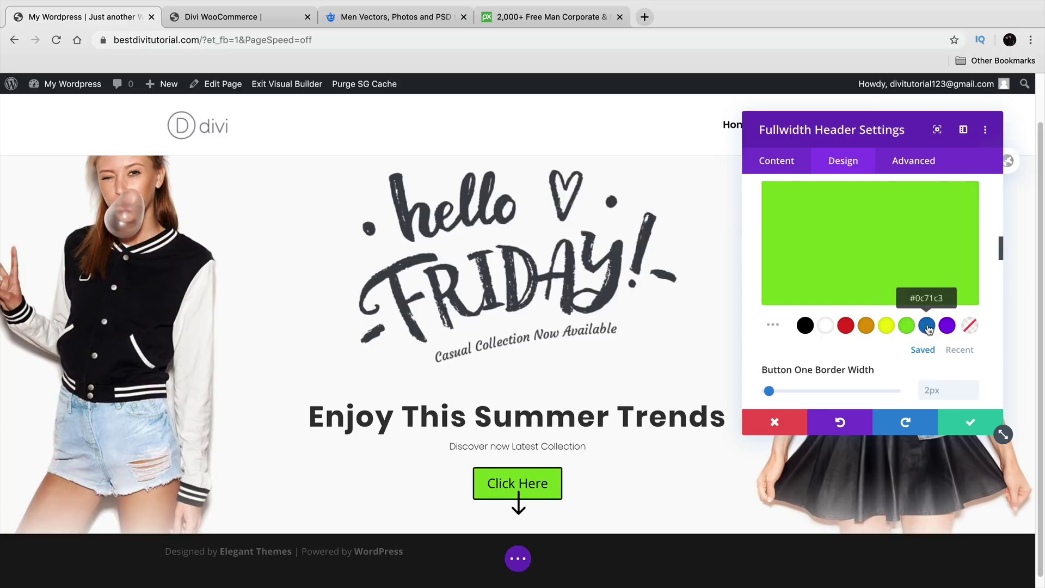
pyautogui.click(926, 326)
pyautogui.click(805, 326)
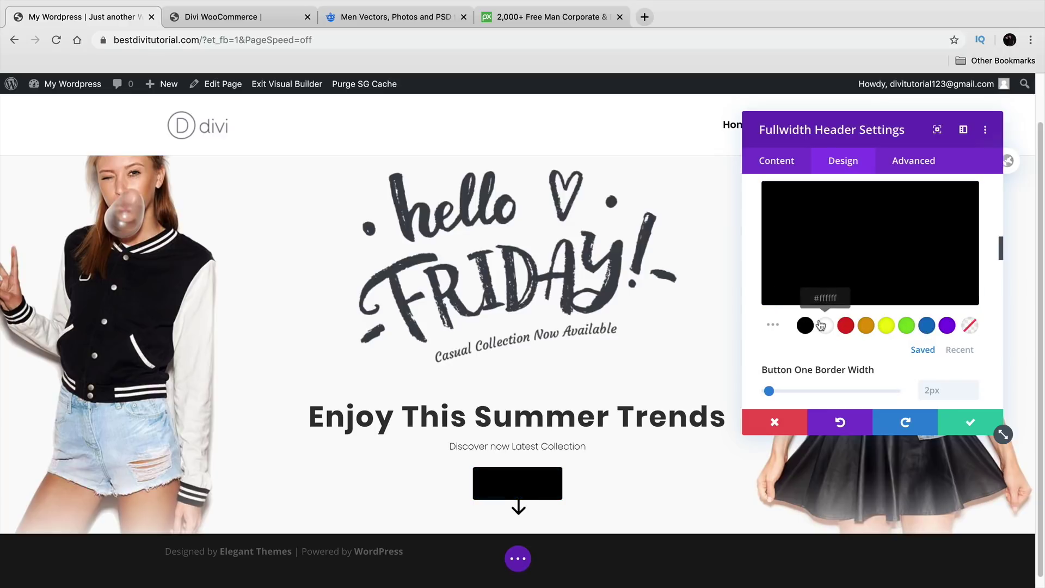
pyautogui.click(825, 325)
pyautogui.scroll(1, 827, 298)
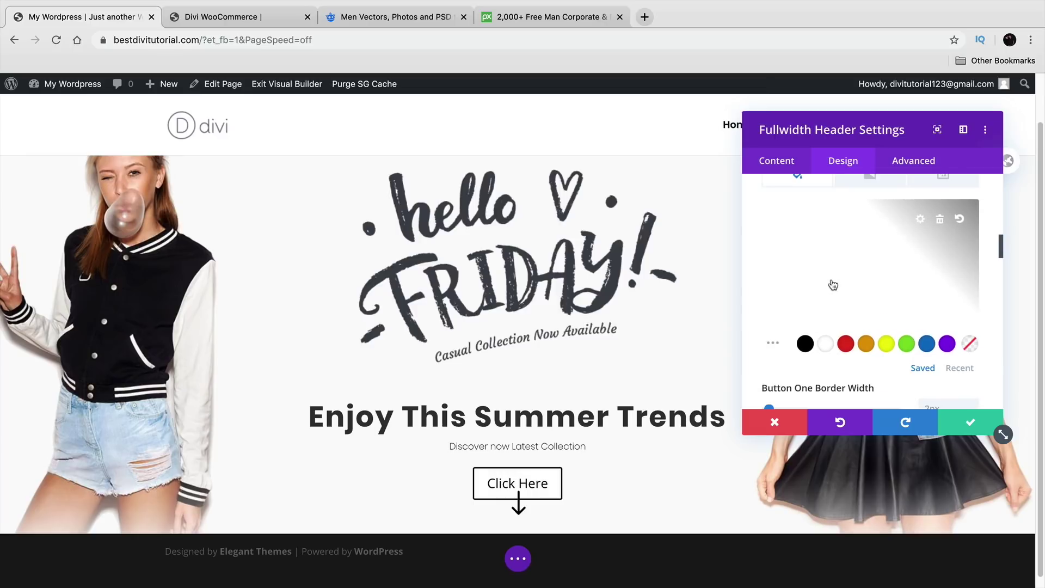
pyautogui.click(940, 221)
# Step: Try a background gradient on the button, then remove it and return to plain colour options
pyautogui.scroll(2, 871, 299)
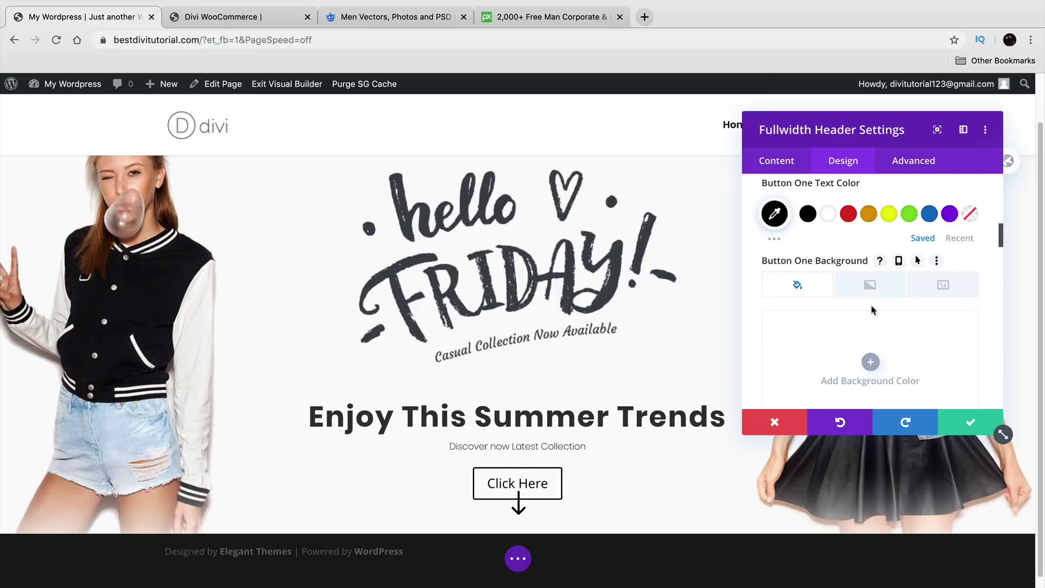
pyautogui.click(871, 288)
pyautogui.scroll(-2, 877, 305)
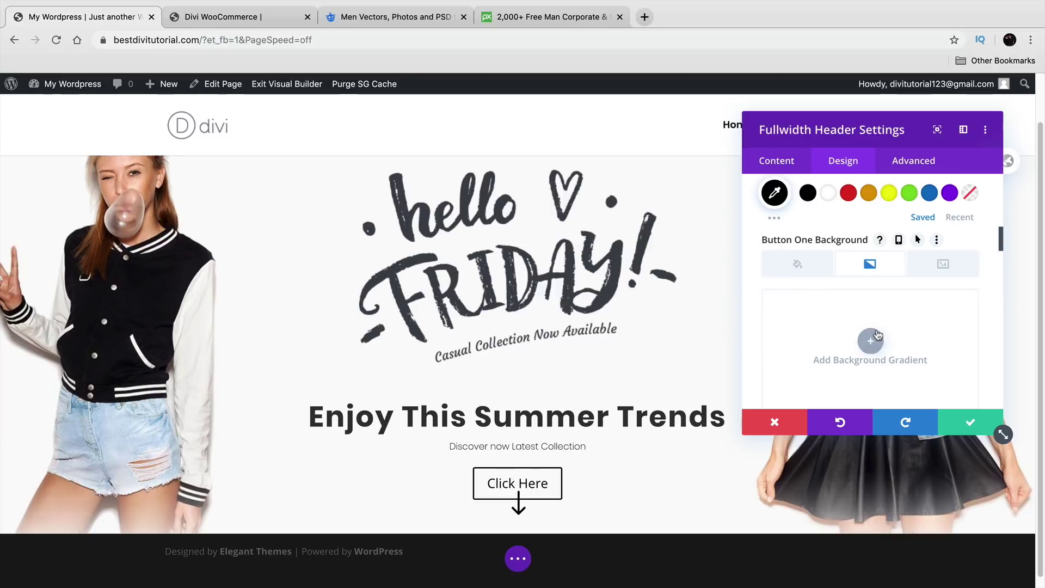
pyautogui.click(871, 319)
pyautogui.scroll(-3, 875, 343)
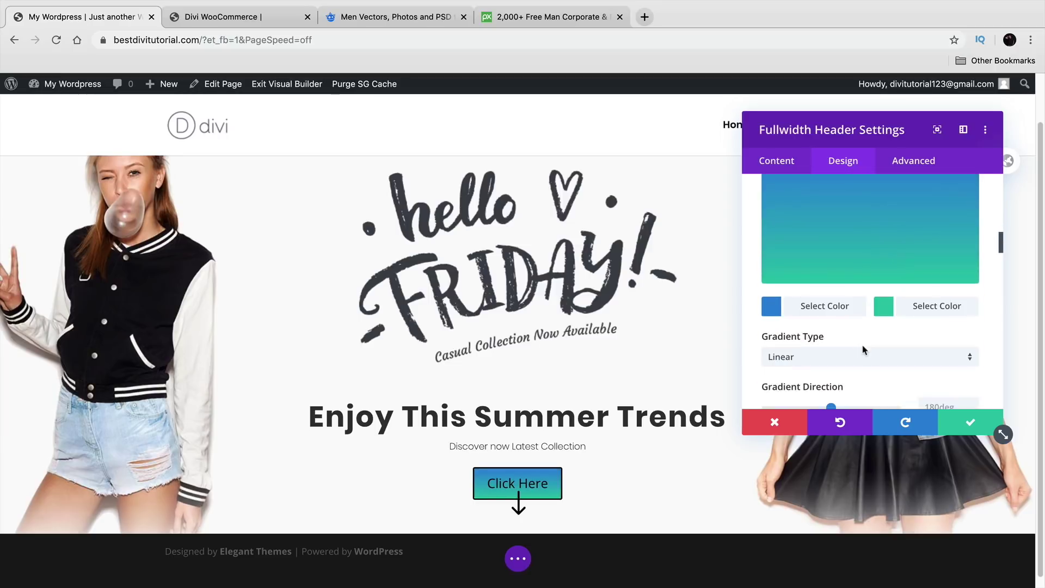
pyautogui.scroll(3, 924, 325)
pyautogui.click(941, 300)
pyautogui.click(802, 258)
# Step: Set Button One's border radius to 85px for pill-shaped corners and save the header changes
pyautogui.scroll(-1, 840, 303)
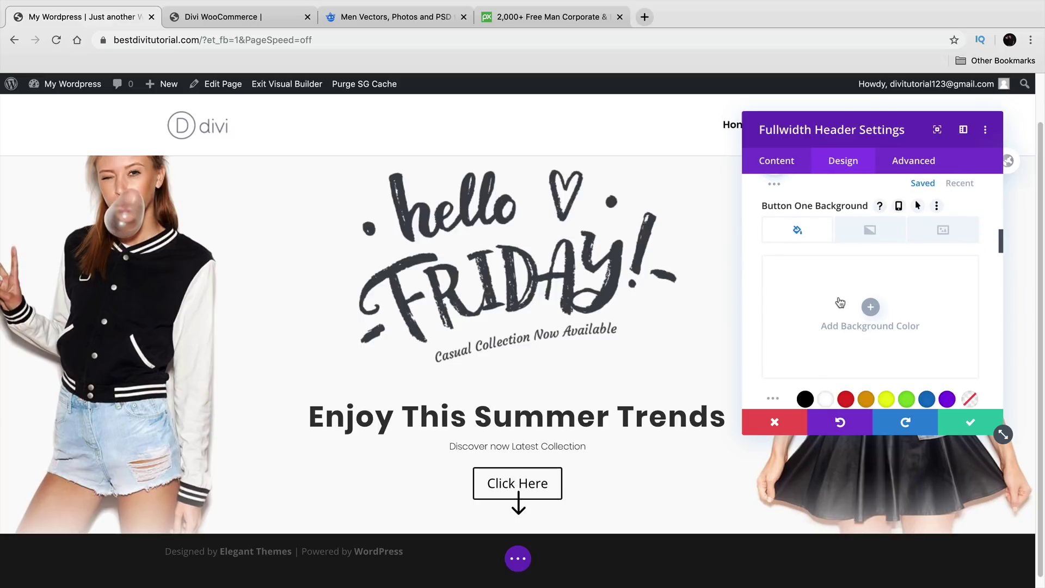
pyautogui.scroll(-4, 840, 302)
pyautogui.scroll(-3, 830, 282)
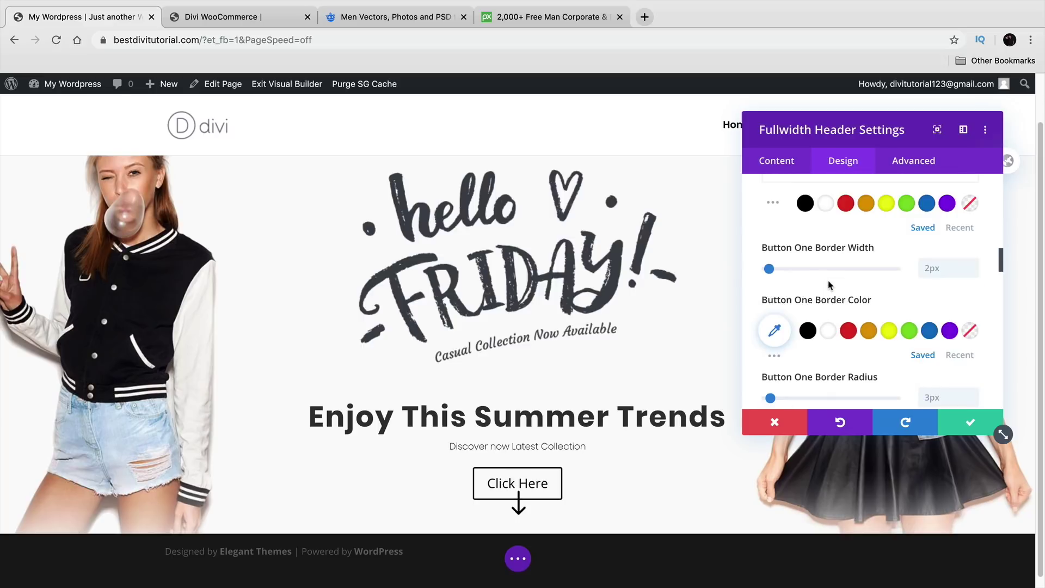
pyautogui.scroll(-3, 830, 282)
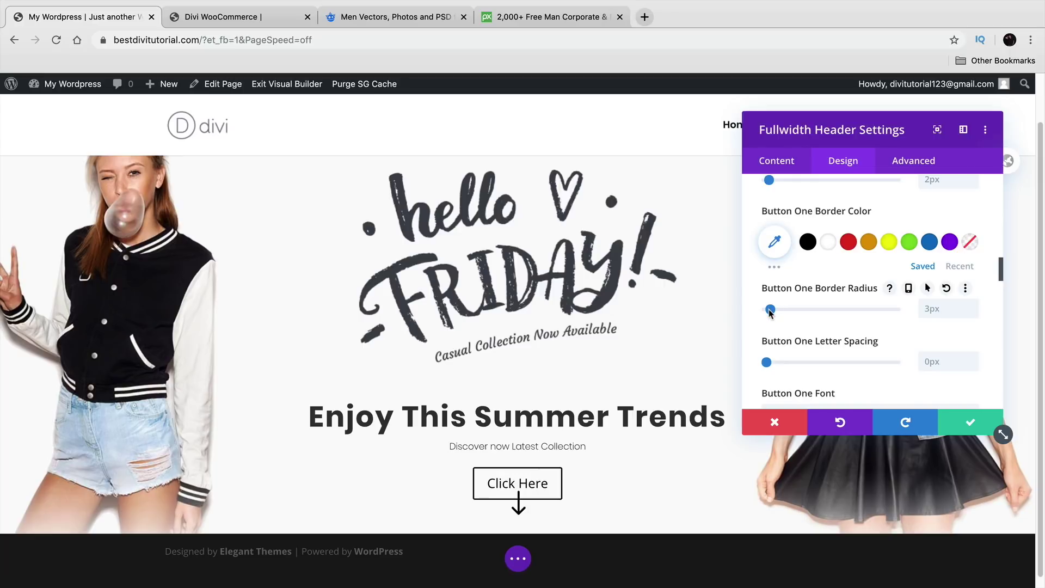
pyautogui.moveTo(770, 310); pyautogui.dragTo(865, 311)
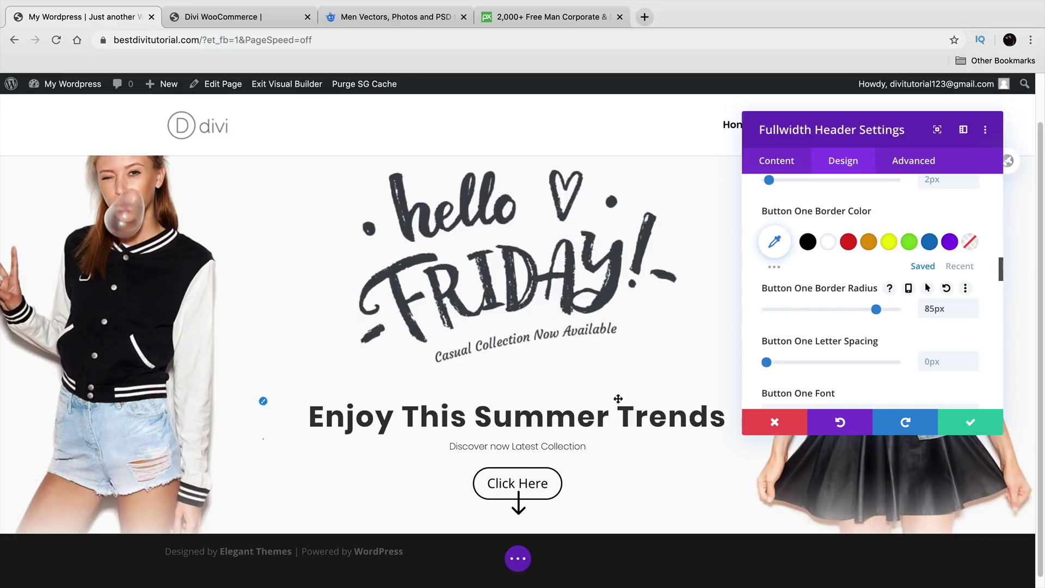
pyautogui.scroll(3, 838, 370)
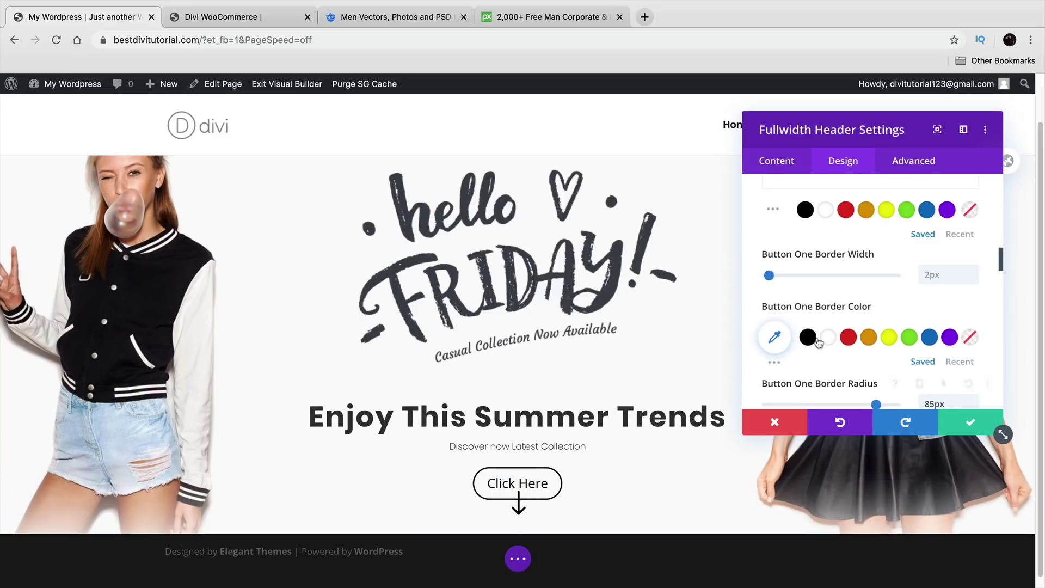
pyautogui.click(971, 422)
pyautogui.scroll(2, 742, 364)
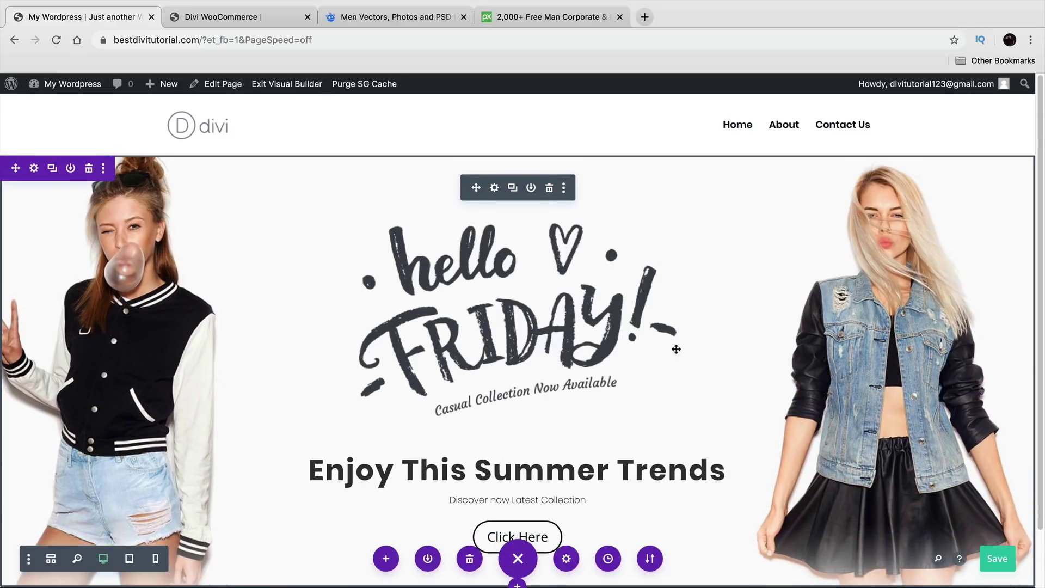
pyautogui.click(289, 17)
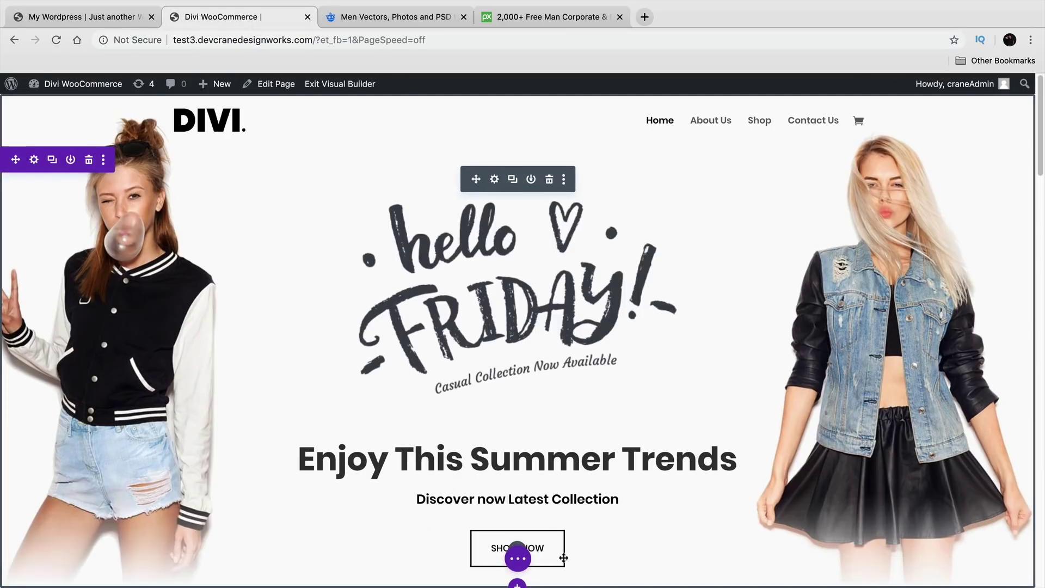
pyautogui.click(78, 12)
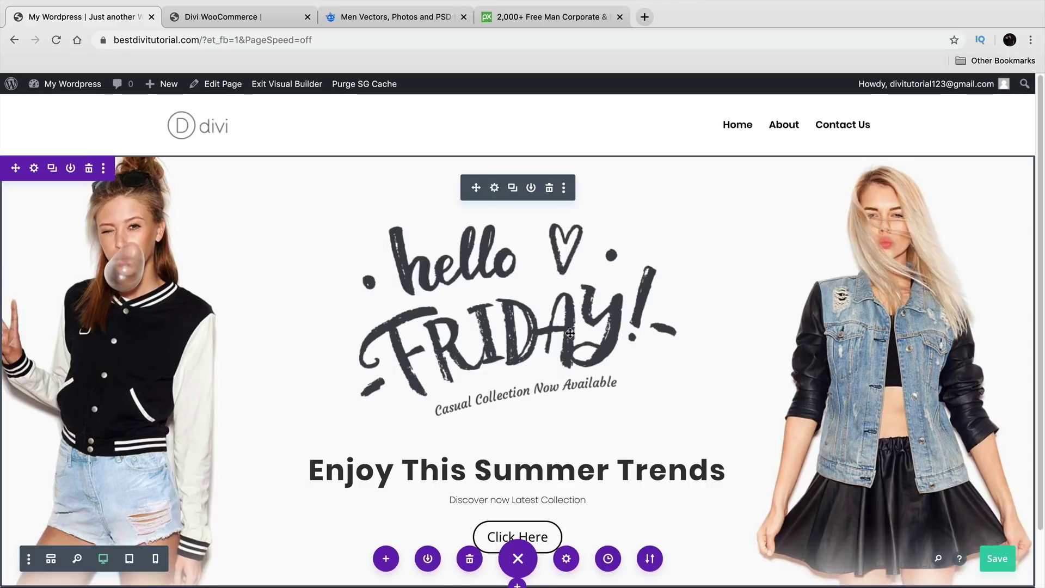
pyautogui.click(253, 20)
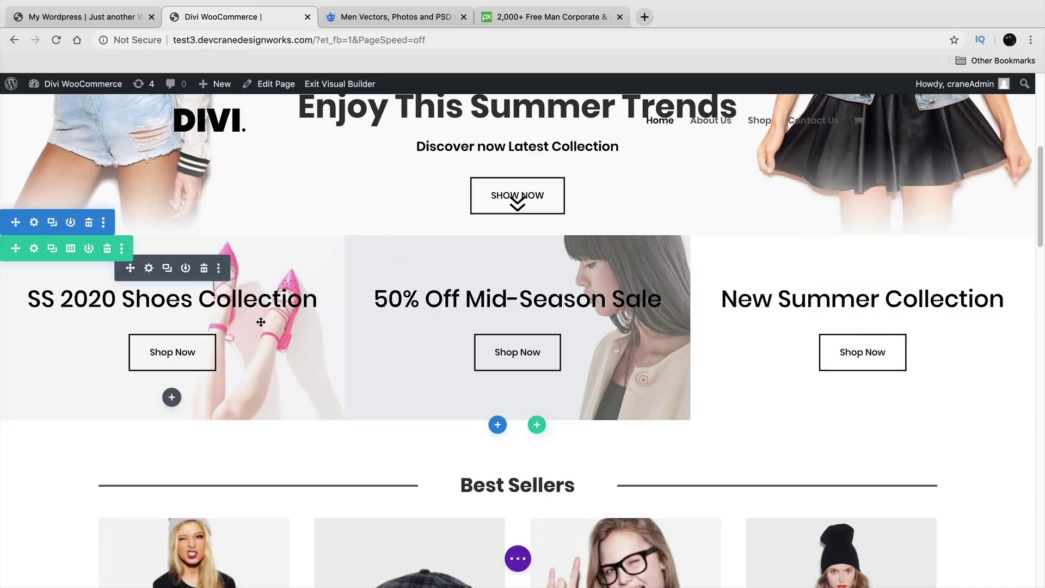
pyautogui.click(130, 18)
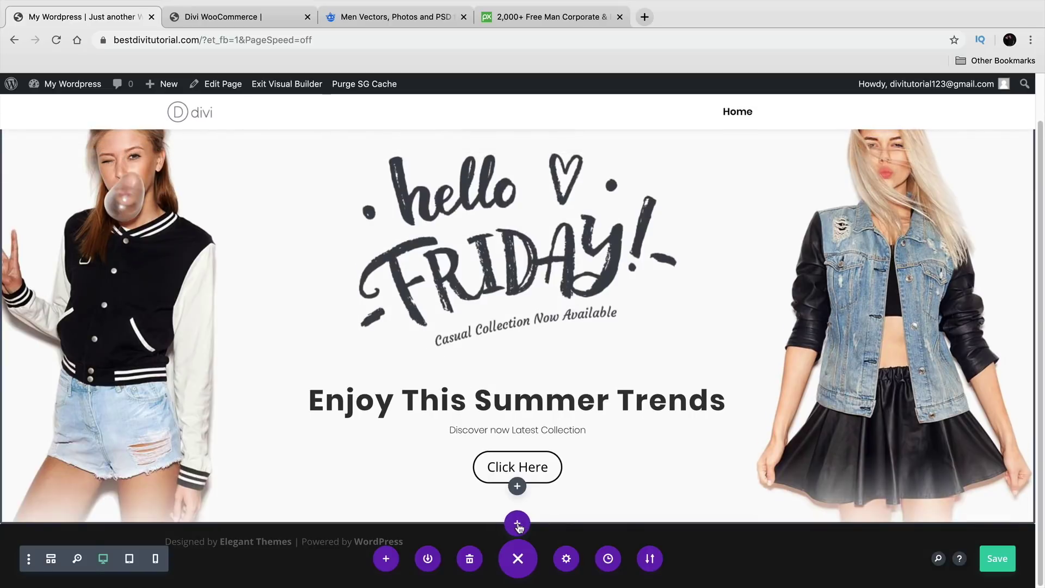
# Step: Add a regular section with a three-column row and a Call To Action module in column one
pyautogui.click(517, 523)
pyautogui.click(442, 487)
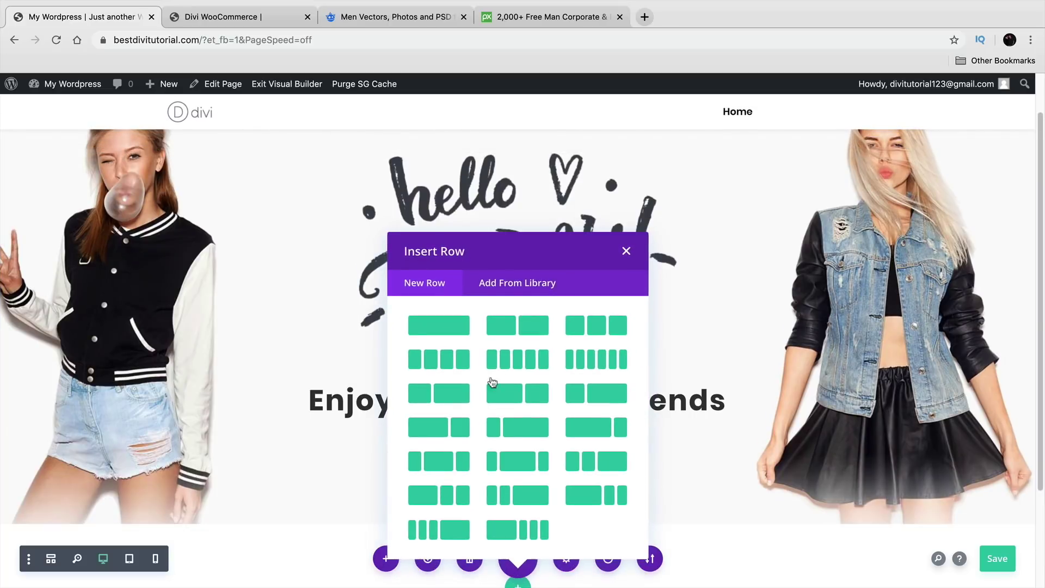
pyautogui.click(599, 330)
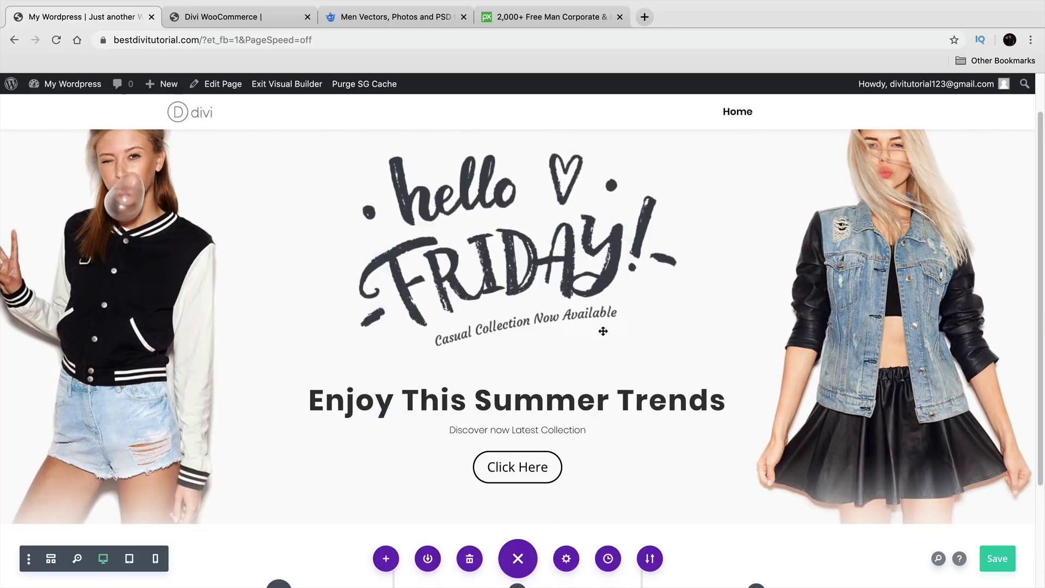
pyautogui.scroll(-3, 612, 435)
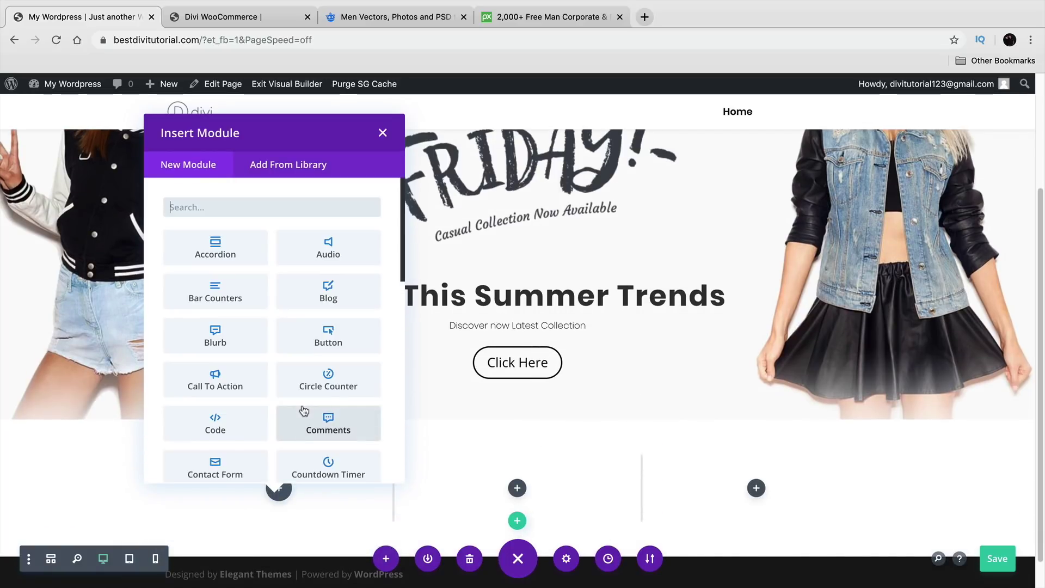
pyautogui.click(224, 384)
# Step: Check the Call To Action's link settings, entering '#' as the button URL then clearing it
pyautogui.scroll(-4, 438, 425)
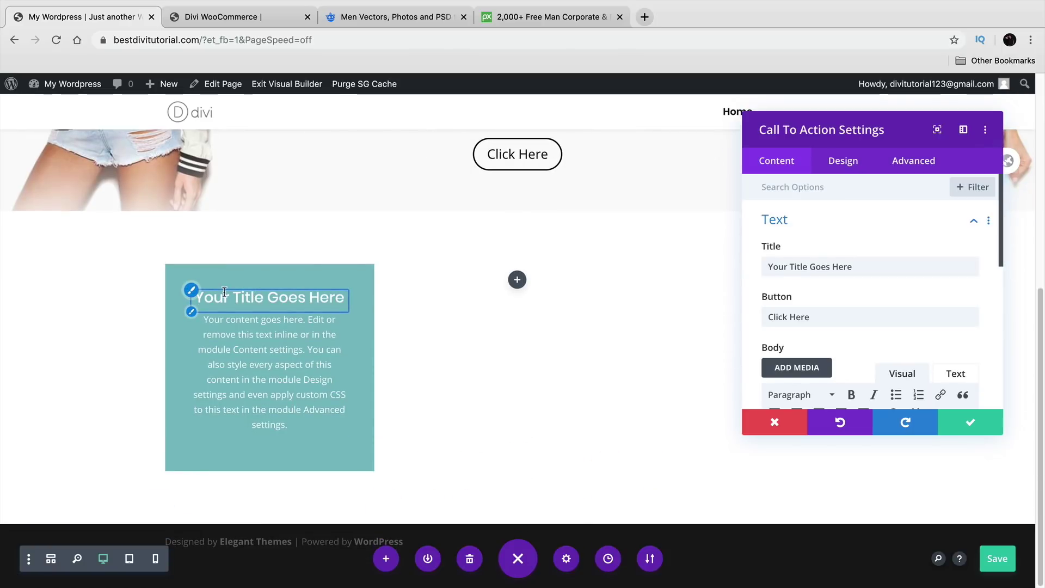
pyautogui.scroll(-1, 817, 324)
pyautogui.scroll(-6, 817, 324)
pyautogui.click(824, 262)
pyautogui.click(832, 240)
pyautogui.write('#')
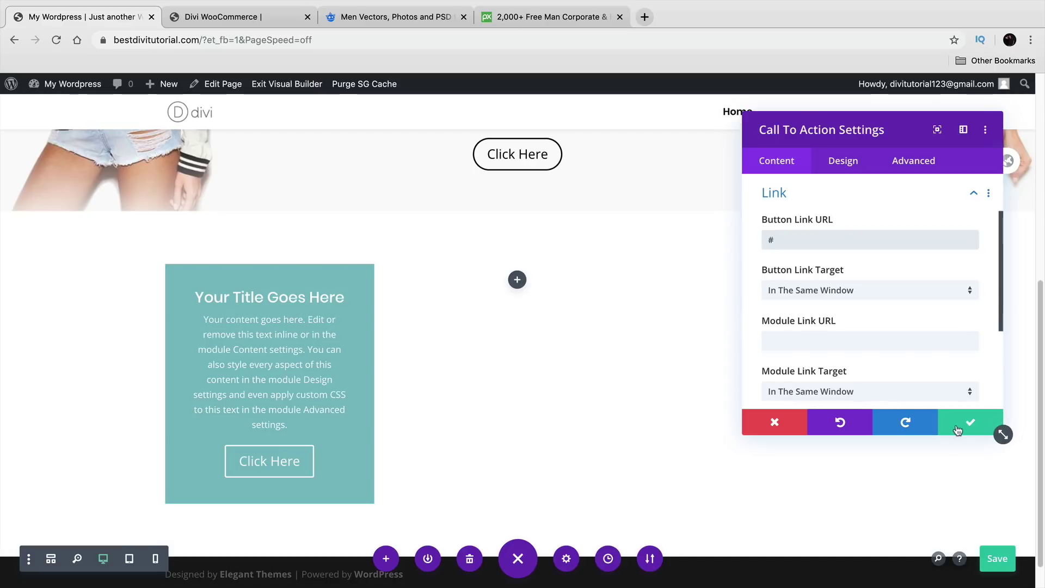
pyautogui.press('BackSpace')
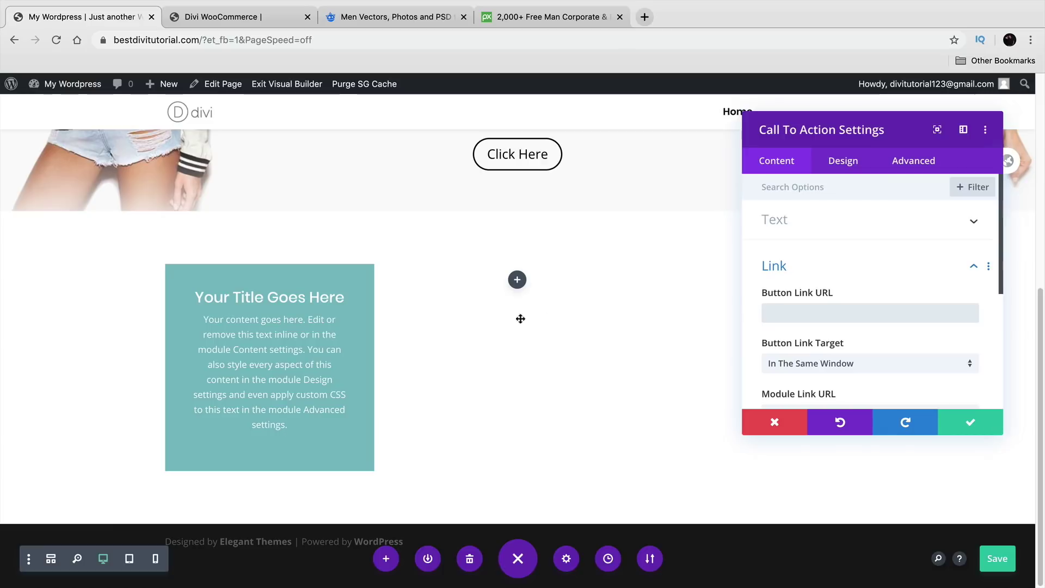
# Step: Replace the placeholder title with '2020 Shoe Collection', checking the reference site's heading
pyautogui.click(785, 221)
pyautogui.tripleClick(806, 266)
pyautogui.click(262, 16)
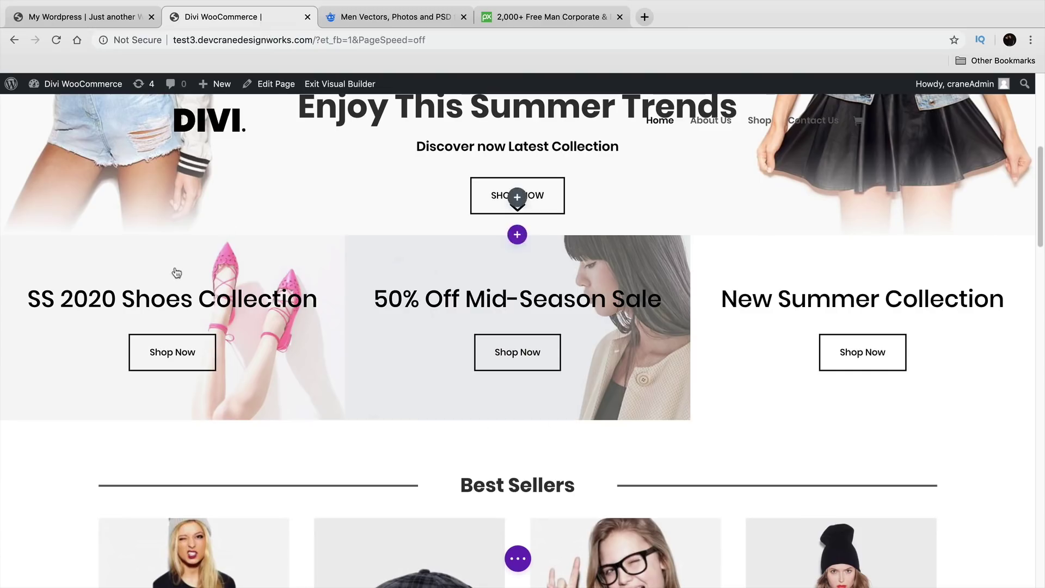
pyautogui.tripleClick(48, 301)
pyautogui.rightClick(48, 303)
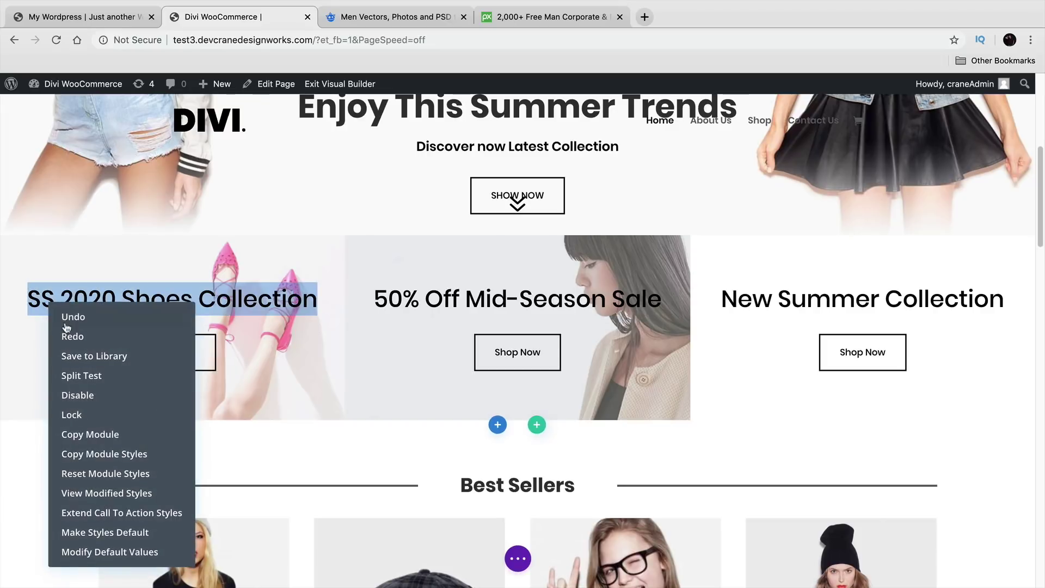
pyautogui.click(214, 309)
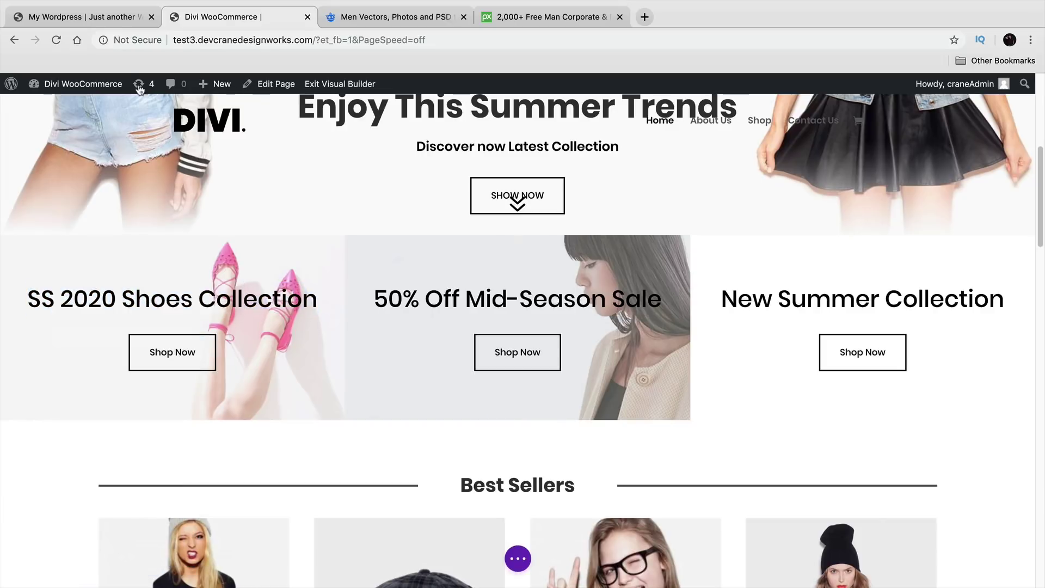
pyautogui.click(81, 17)
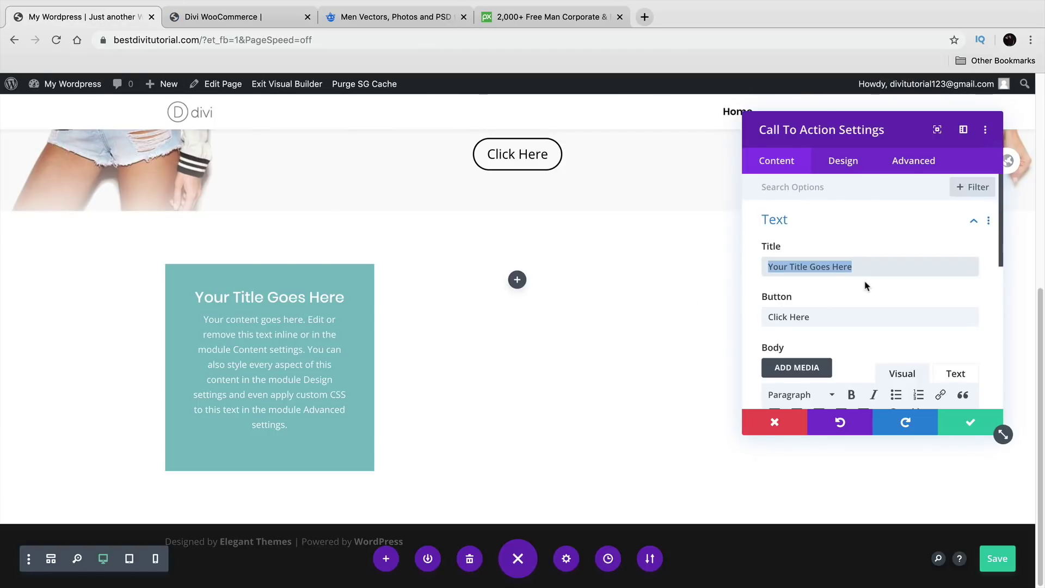
pyautogui.write('2020 Sho')
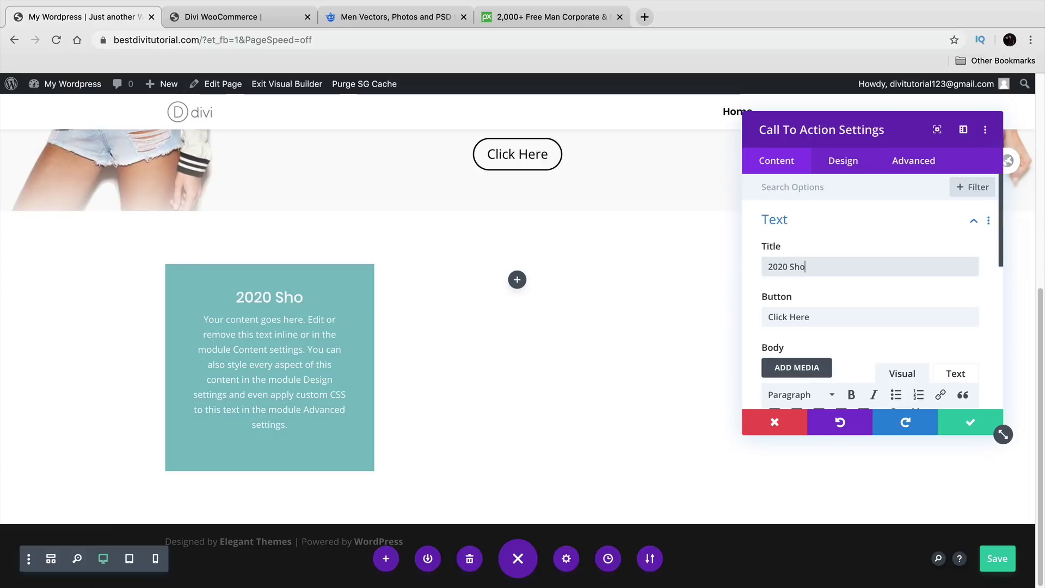
pyautogui.write('e Collection')
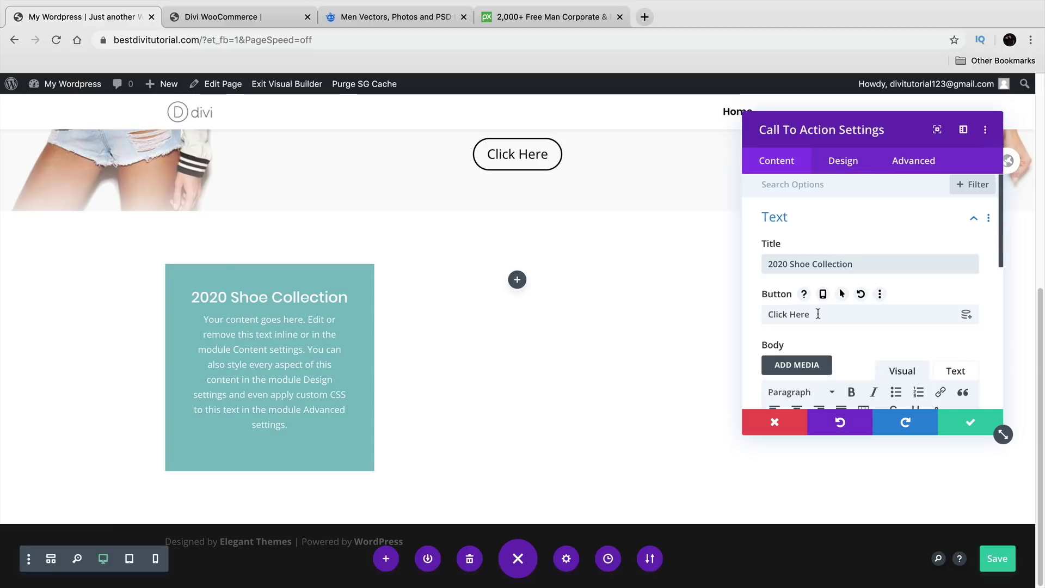
# Step: Compare with the reference design and change the button label to 'Shop Now'
pyautogui.click(224, 21)
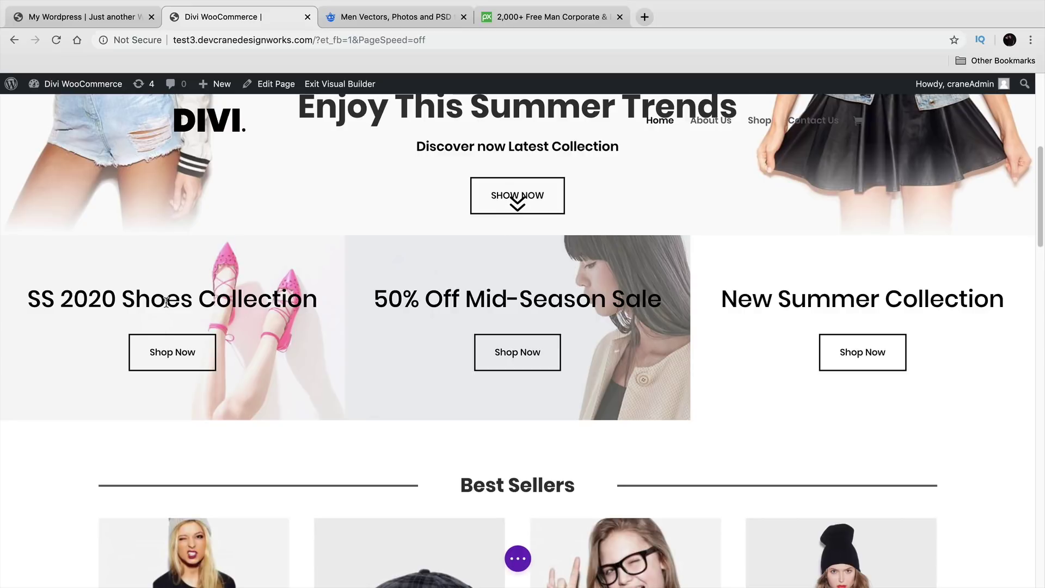
pyautogui.click(89, 19)
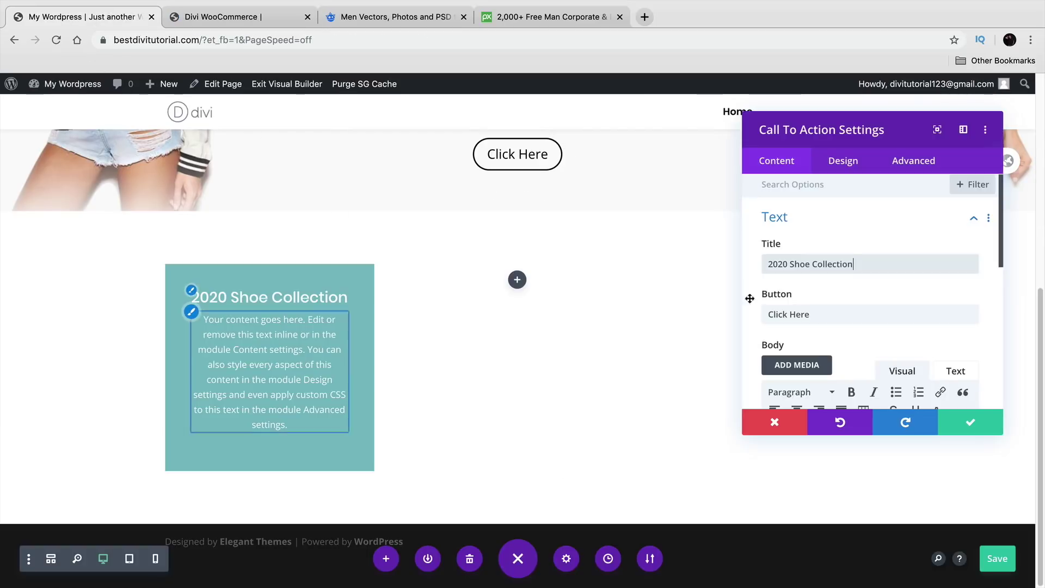
pyautogui.click(221, 18)
pyautogui.click(130, 22)
pyautogui.tripleClick(854, 313)
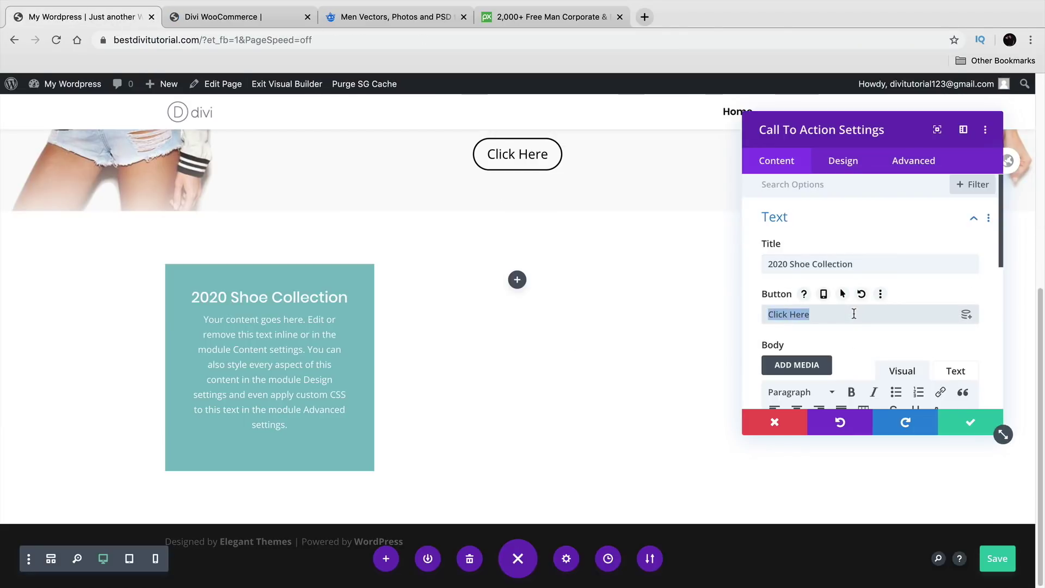
pyautogui.write('Shop Now')
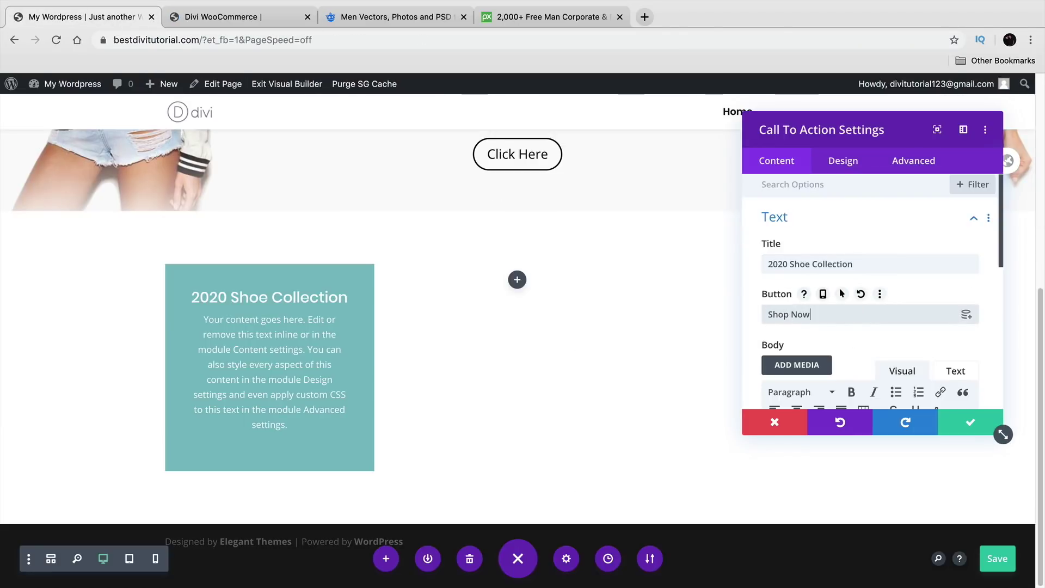
pyautogui.click(854, 315)
# Step: Delete the placeholder body text, set the button link URL to '#', and save the module
pyautogui.scroll(-3, 855, 314)
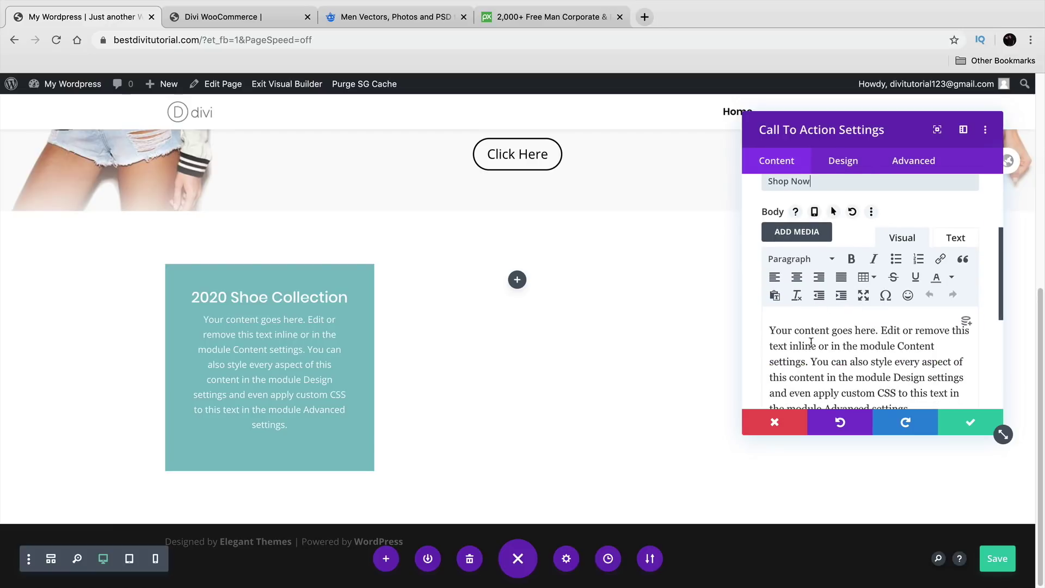
pyautogui.scroll(-2, 853, 347)
pyautogui.moveTo(920, 300); pyautogui.dragTo(748, 221)
pyautogui.press('BackSpace')
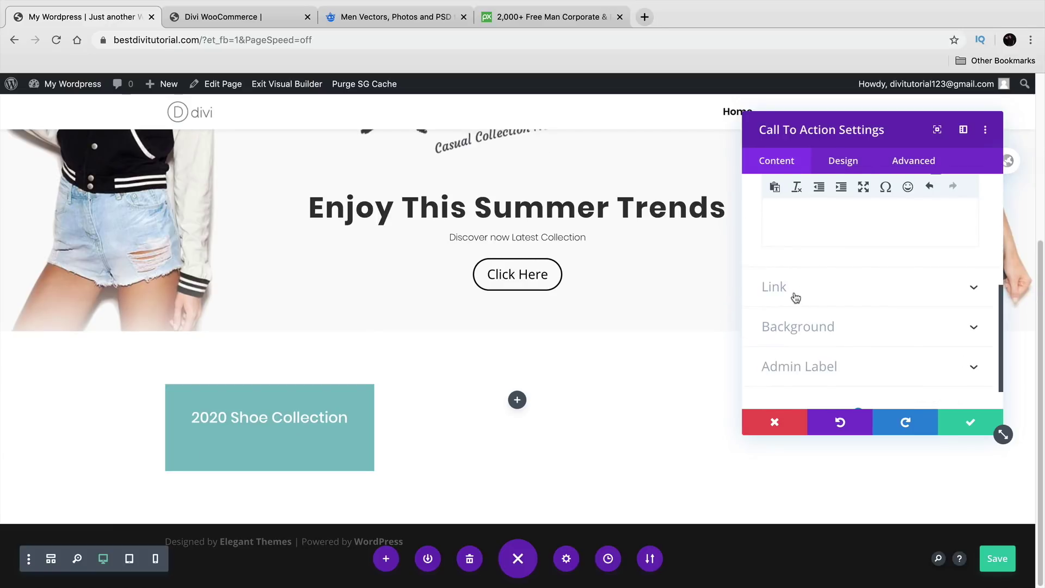
pyautogui.click(795, 297)
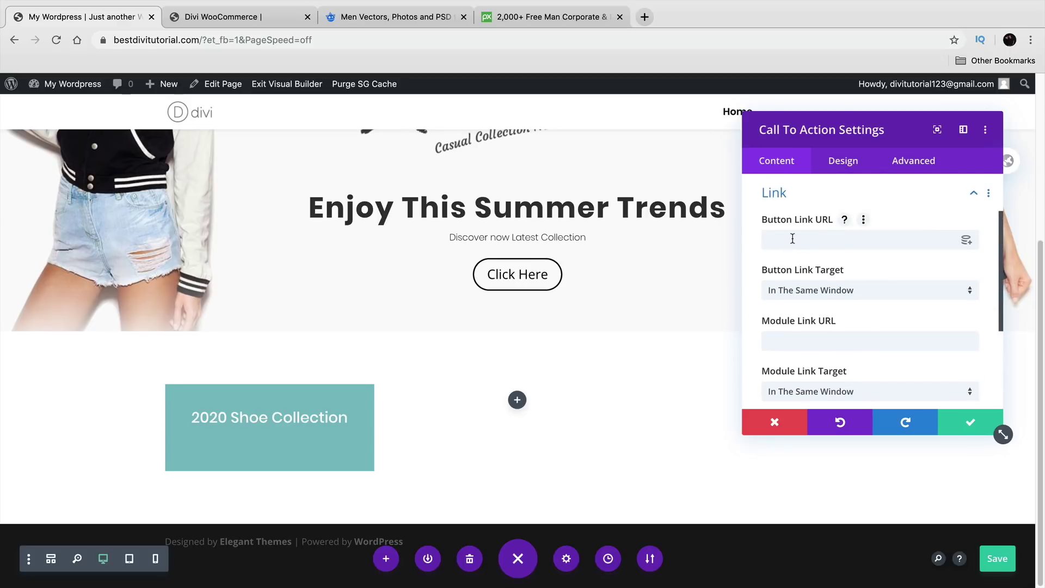
pyautogui.click(821, 239)
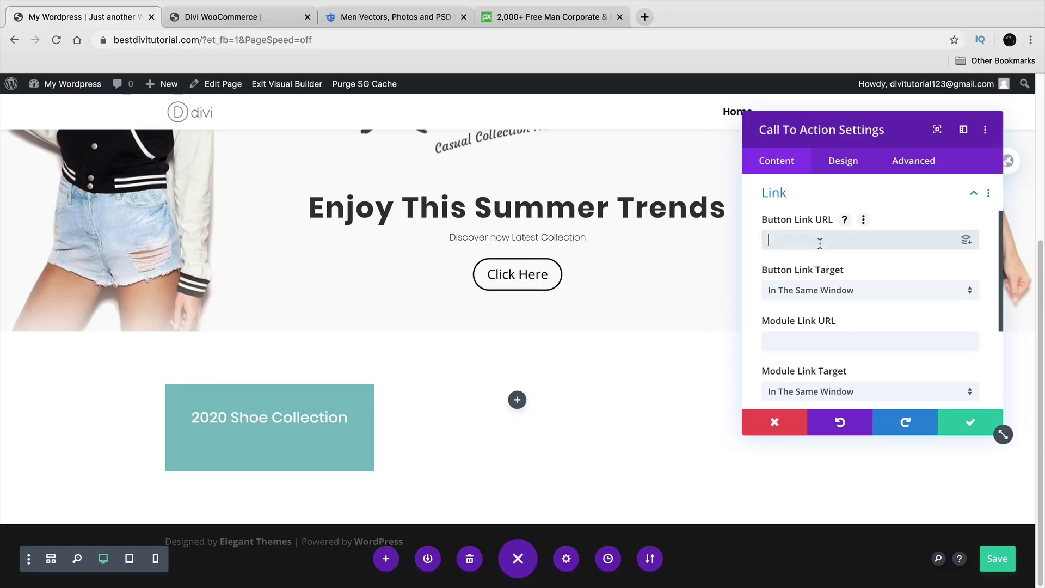
pyautogui.write('#')
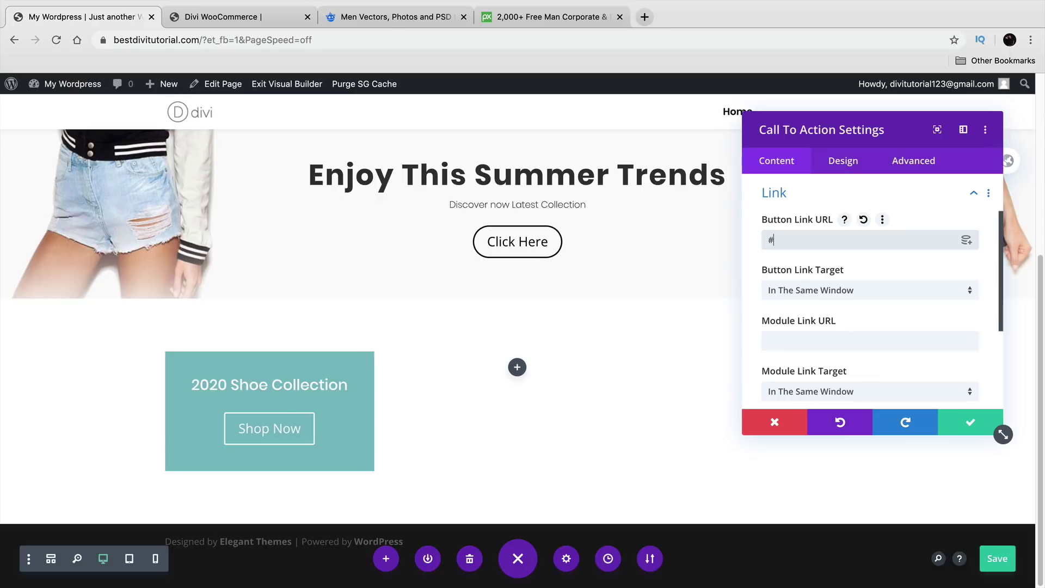
pyautogui.click(965, 431)
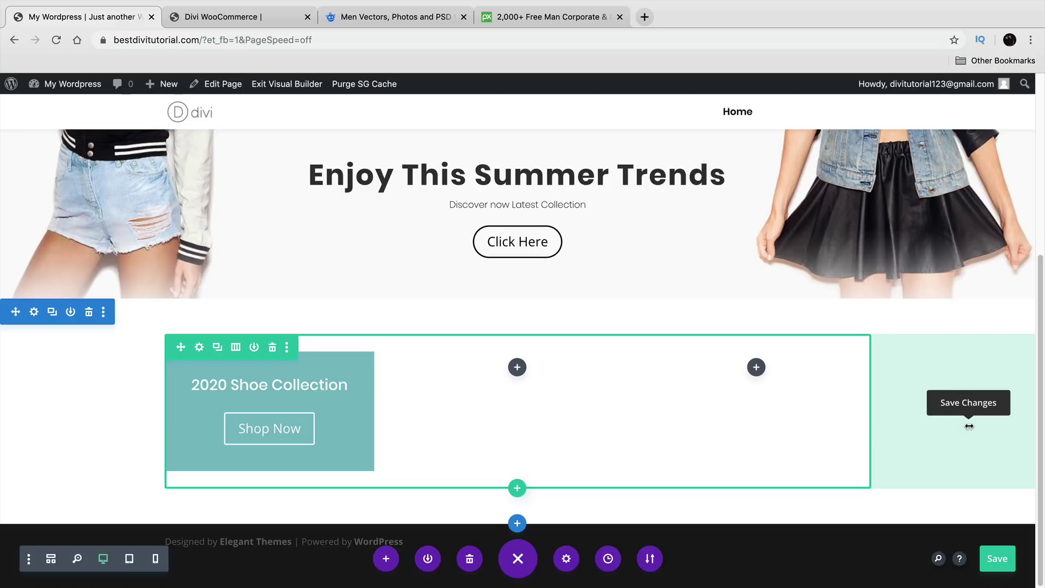
# Step: Duplicate the 2020 Shoe Collection block twice, moving the copies into the second and third columns
pyautogui.moveTo(262, 381)
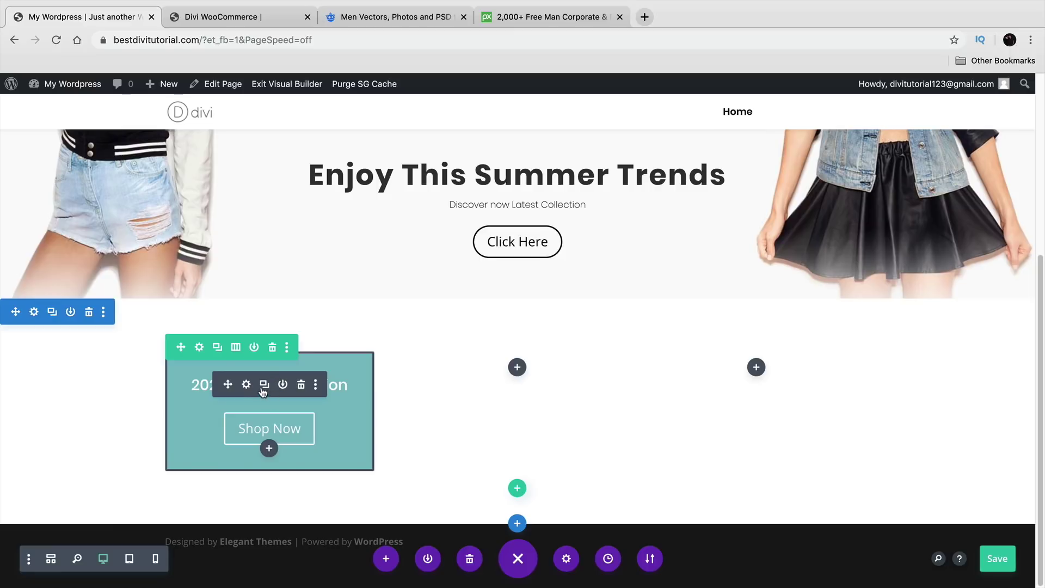
pyautogui.click(264, 384)
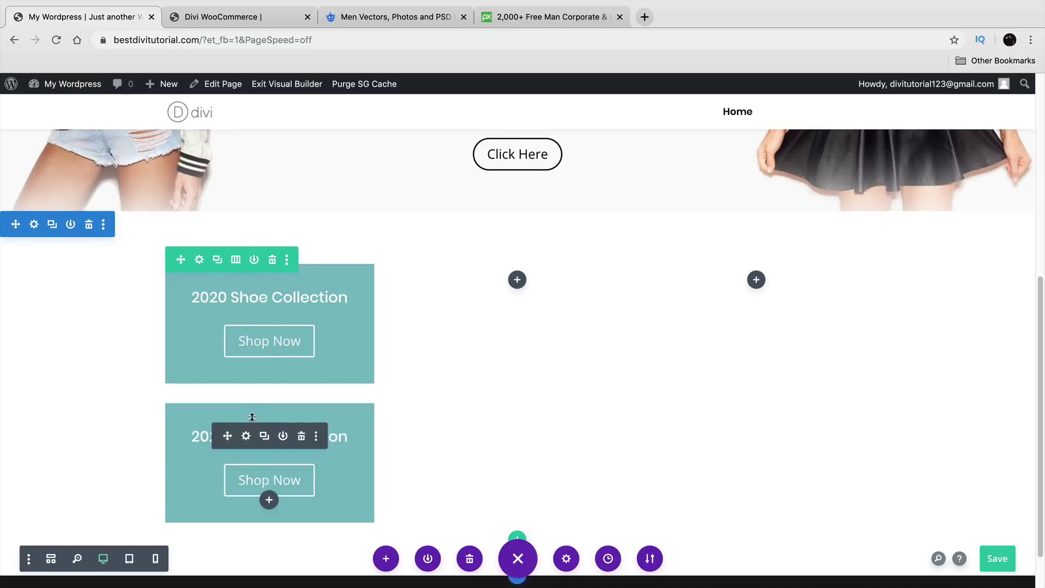
pyautogui.moveTo(228, 436); pyautogui.dragTo(517, 348)
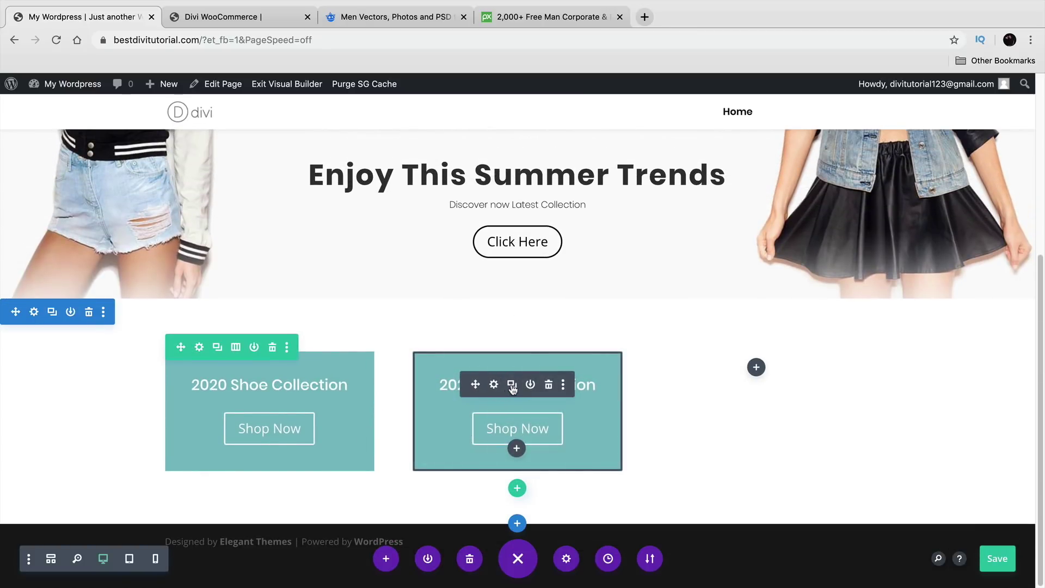
pyautogui.click(512, 385)
pyautogui.moveTo(475, 435); pyautogui.dragTo(777, 334)
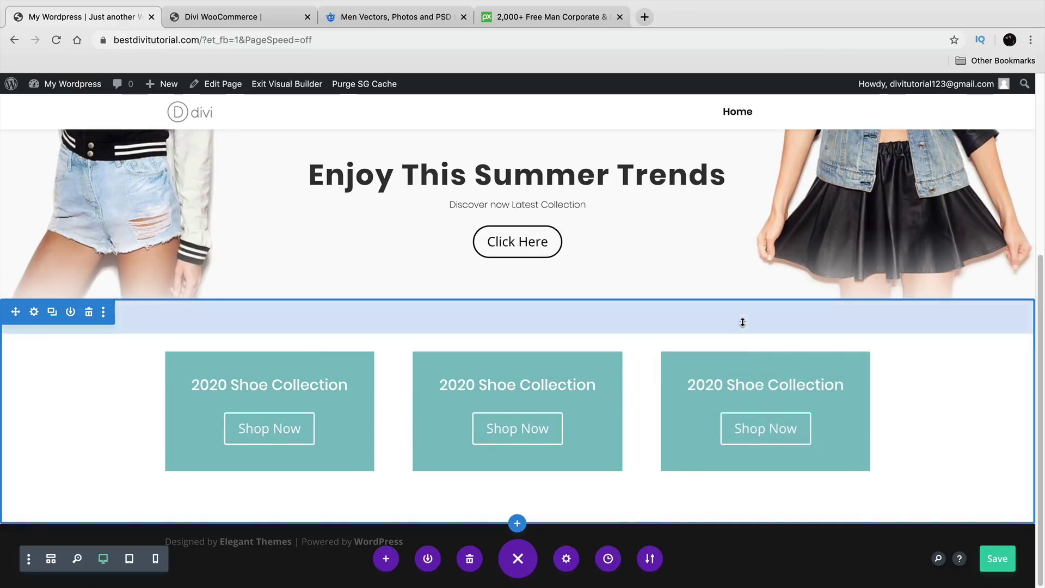
pyautogui.click(239, 17)
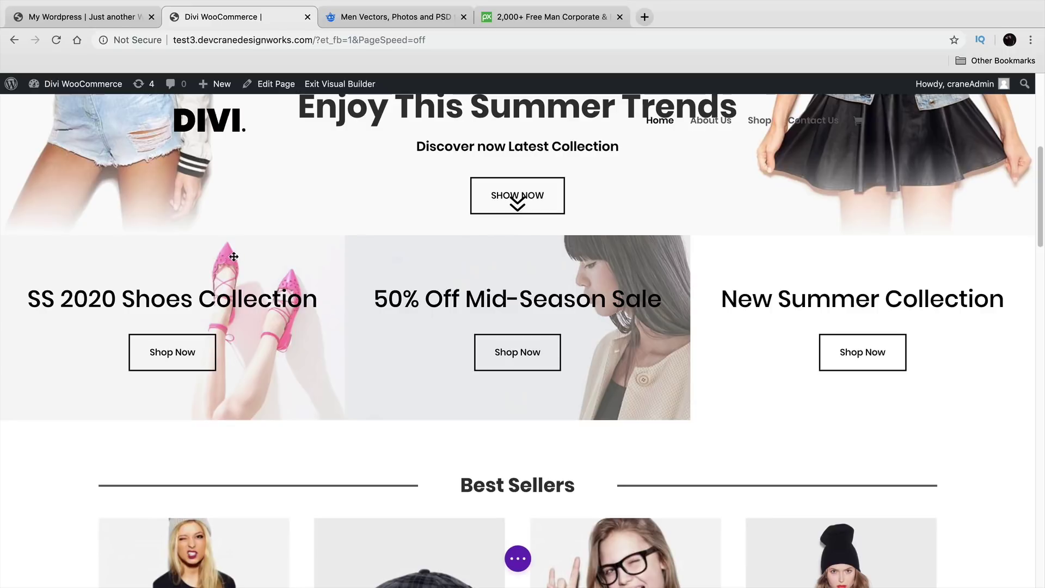
pyautogui.click(121, 22)
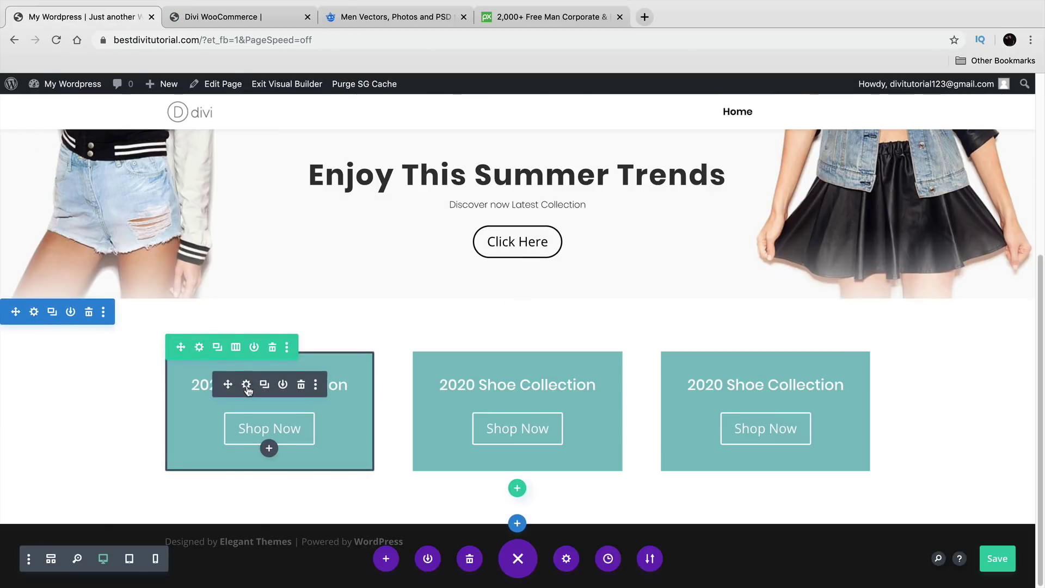
# Step: Swap the first block's teal background colour for the home_bg1.jpg pink-shoes image and save
pyautogui.click(247, 385)
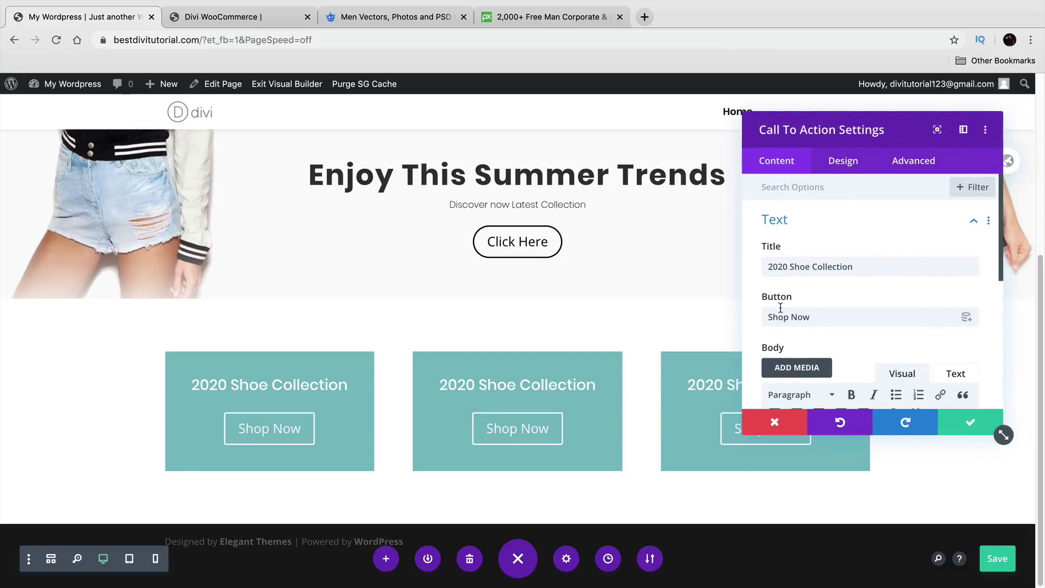
pyautogui.scroll(-3, 761, 307)
pyautogui.scroll(-4, 761, 308)
pyautogui.click(786, 345)
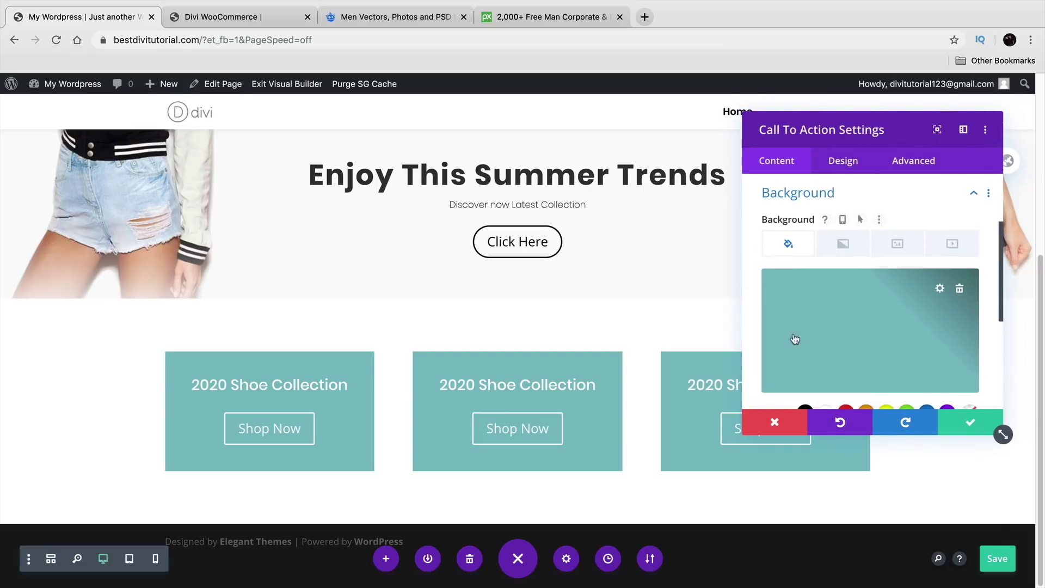
pyautogui.click(962, 290)
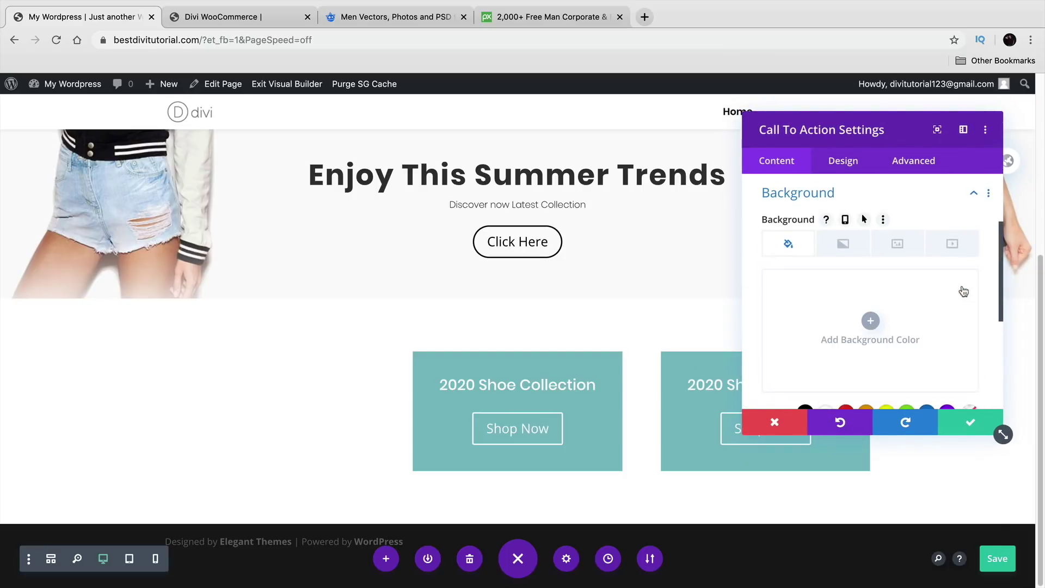
pyautogui.click(898, 246)
pyautogui.click(872, 322)
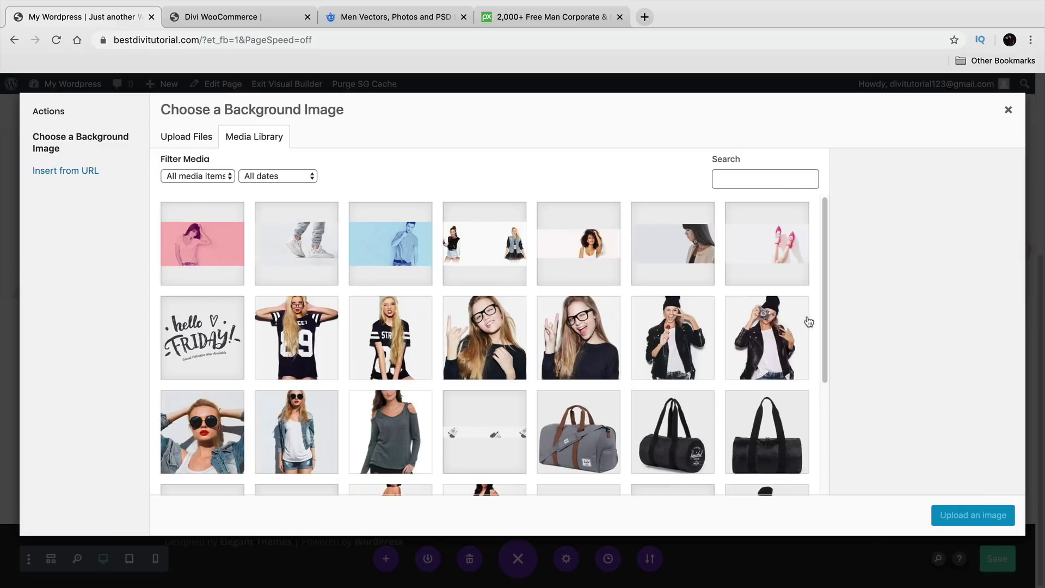
pyautogui.click(790, 247)
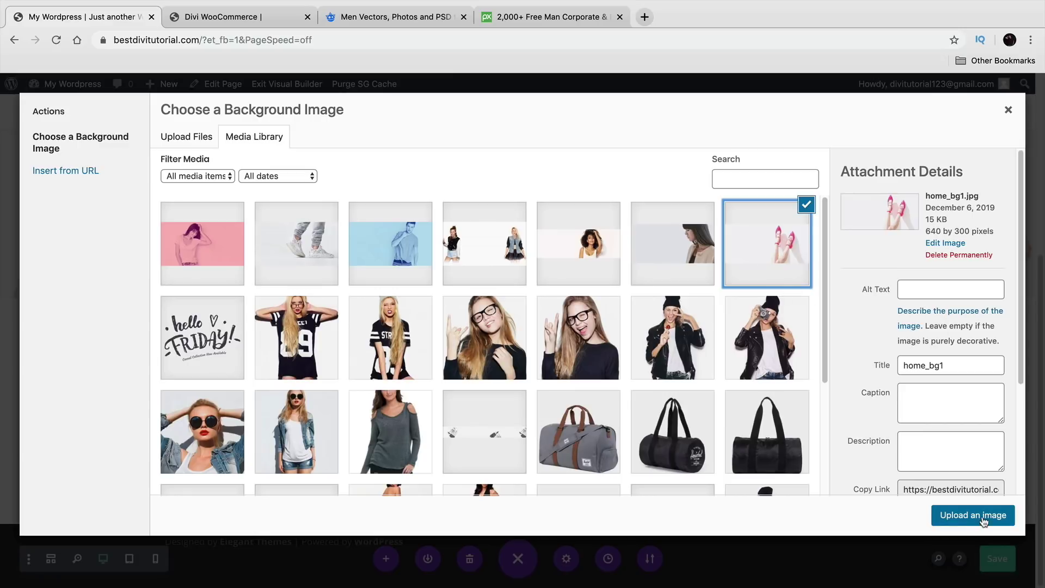
pyautogui.click(984, 520)
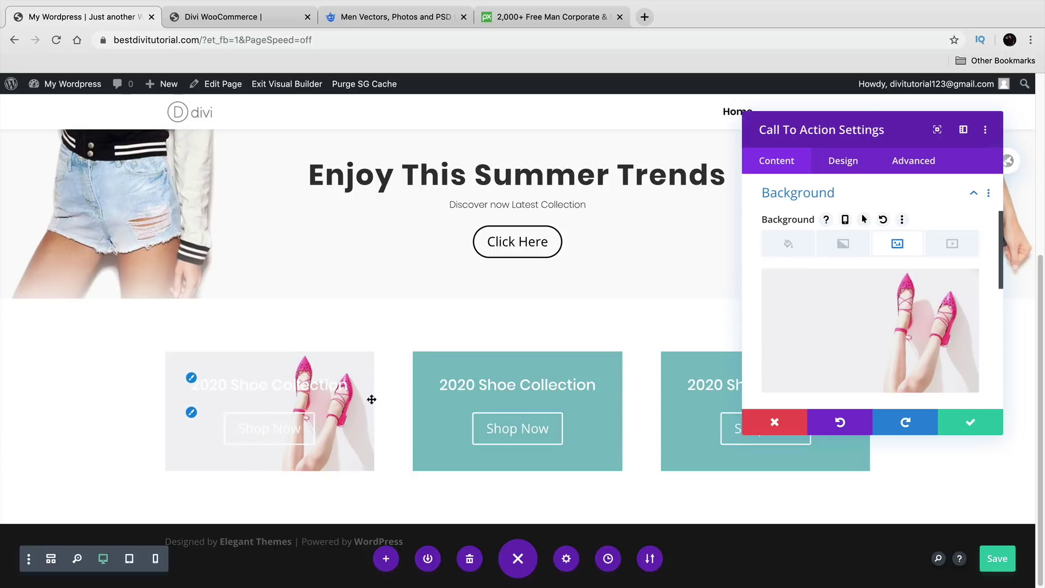
pyautogui.click(1000, 430)
pyautogui.click(238, 13)
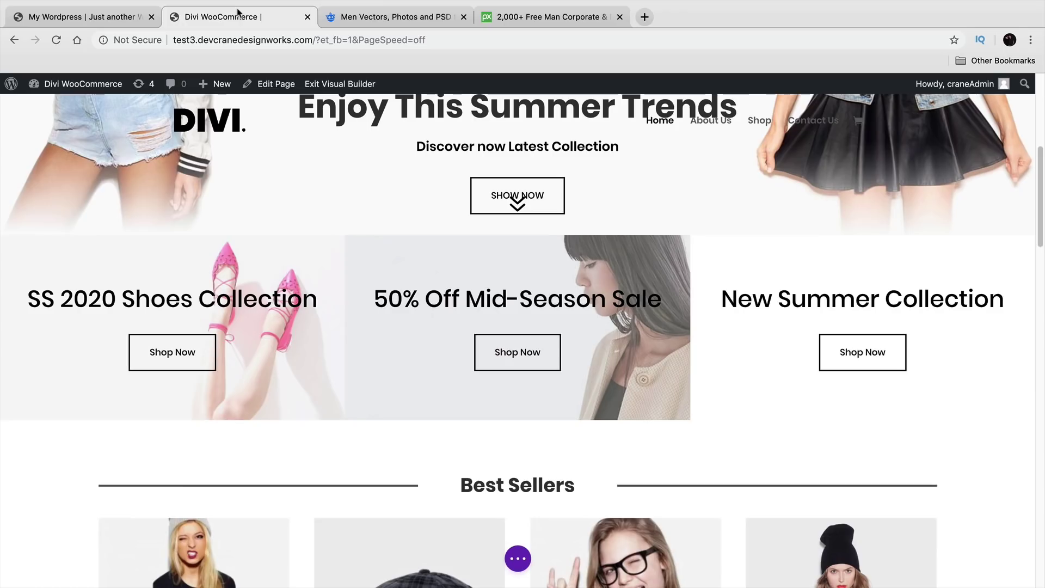
pyautogui.click(109, 22)
# Step: Replace the middle block's teal background with the photo of the woman in beige and save
pyautogui.click(496, 391)
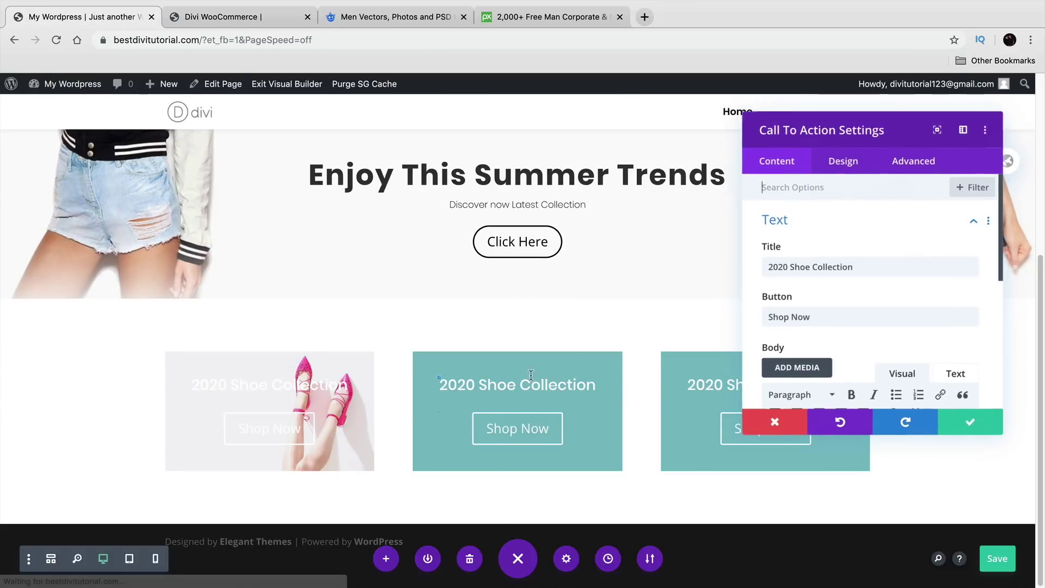
pyautogui.scroll(-6, 843, 245)
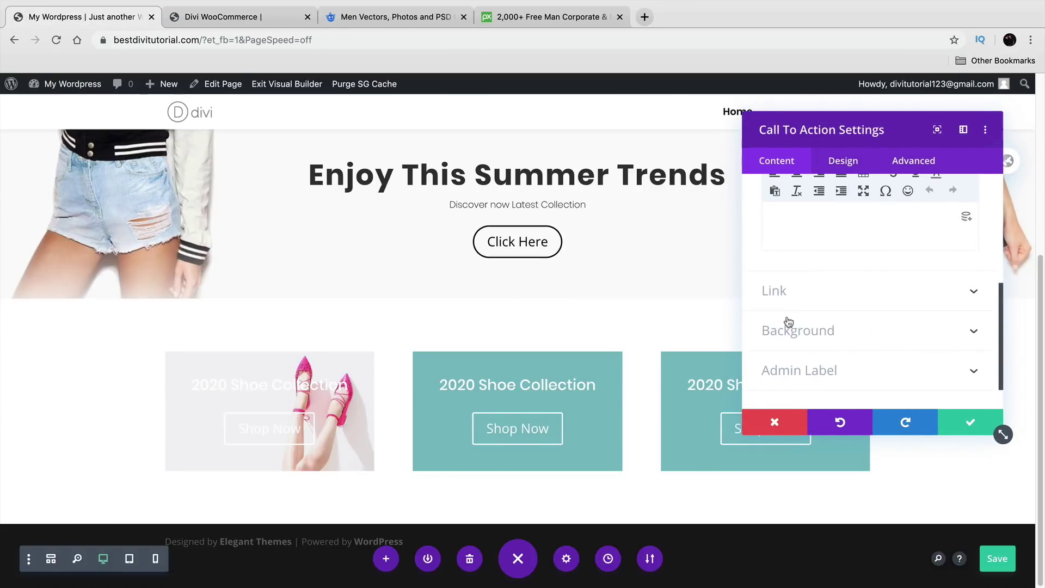
pyautogui.click(784, 328)
pyautogui.scroll(2, 808, 317)
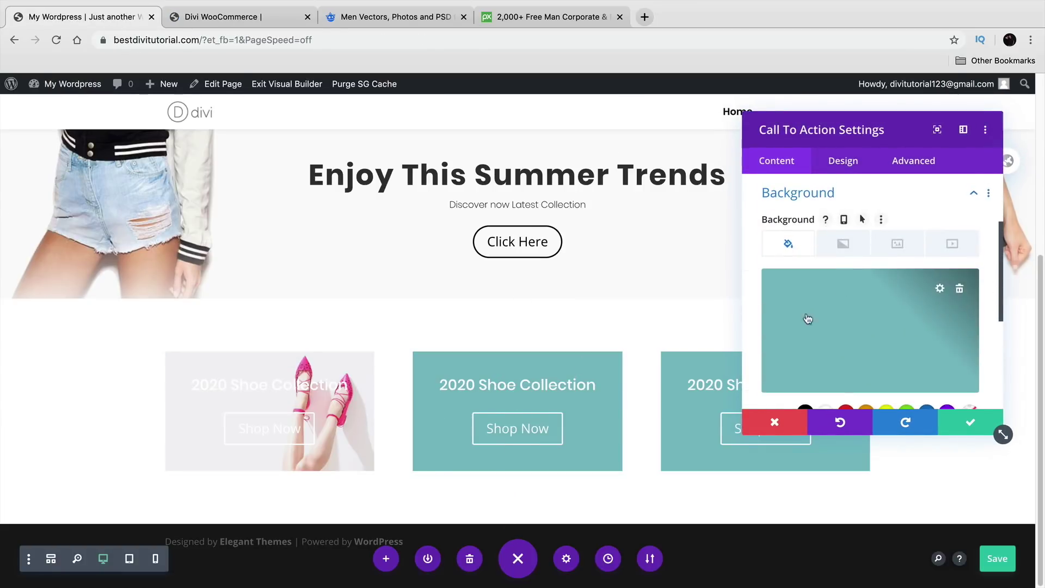
pyautogui.click(961, 288)
pyautogui.click(897, 245)
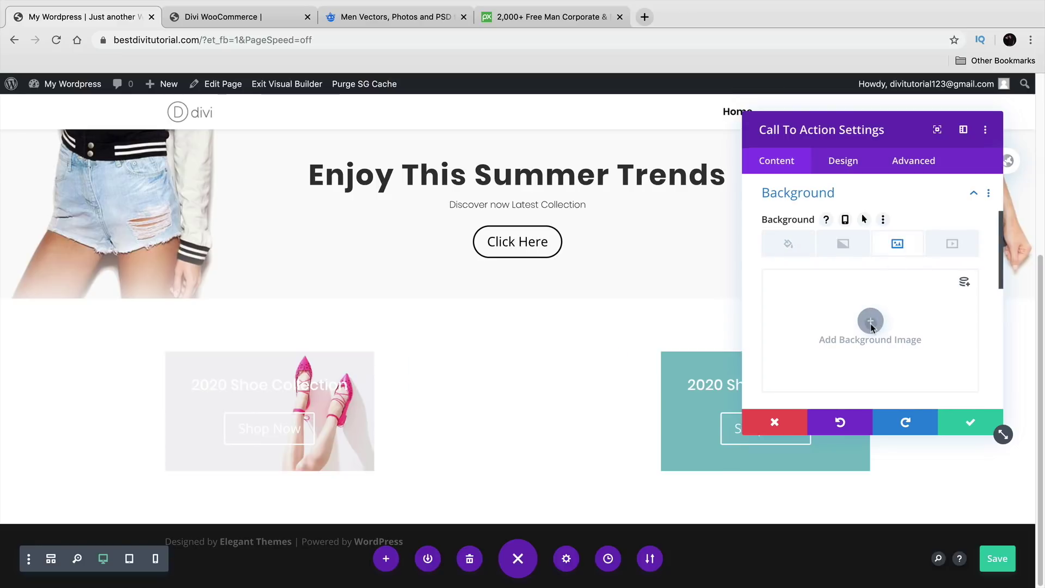
pyautogui.click(871, 321)
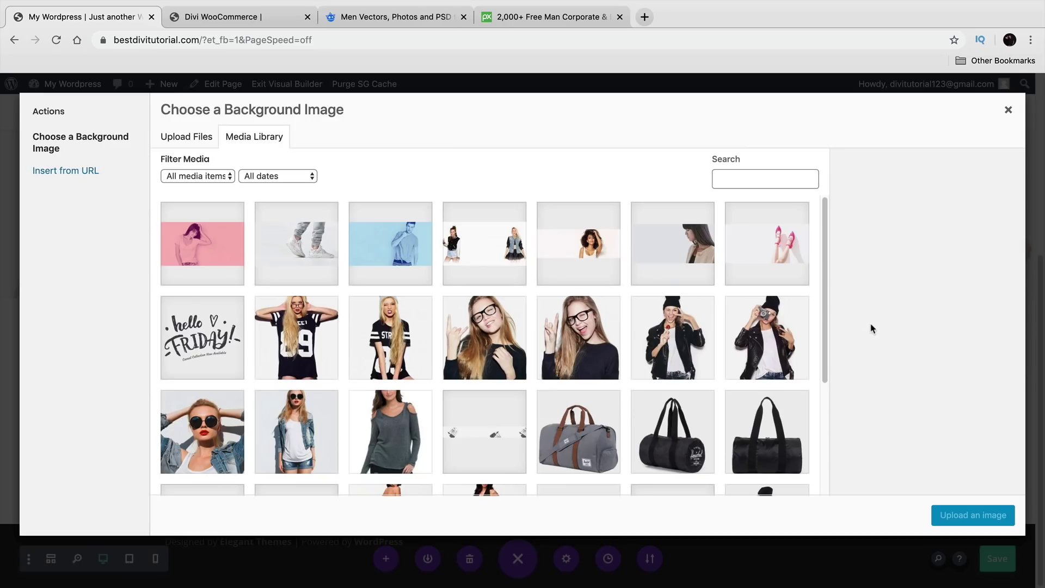
pyautogui.click(687, 256)
pyautogui.click(961, 520)
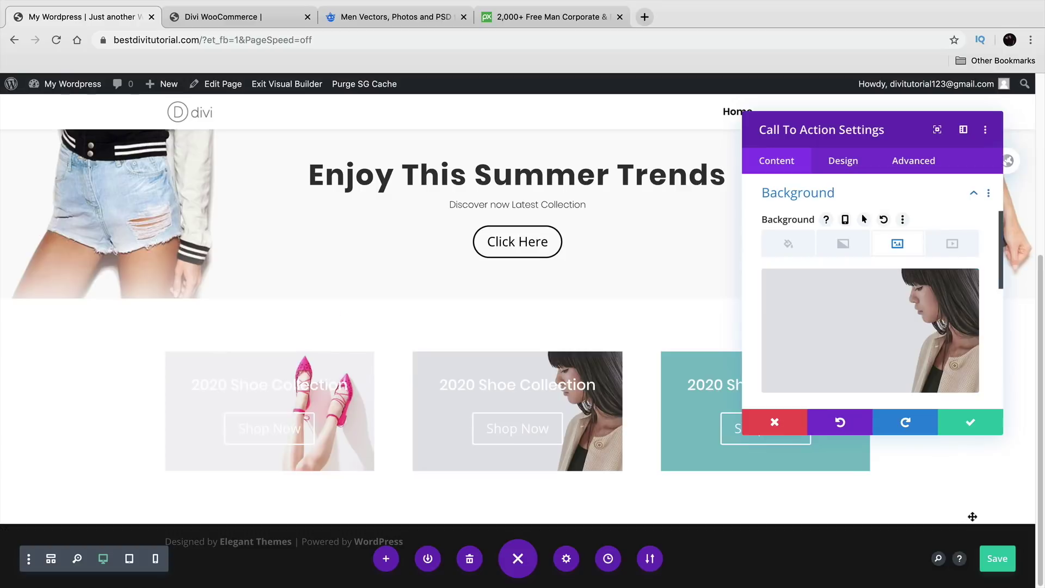
pyautogui.click(975, 433)
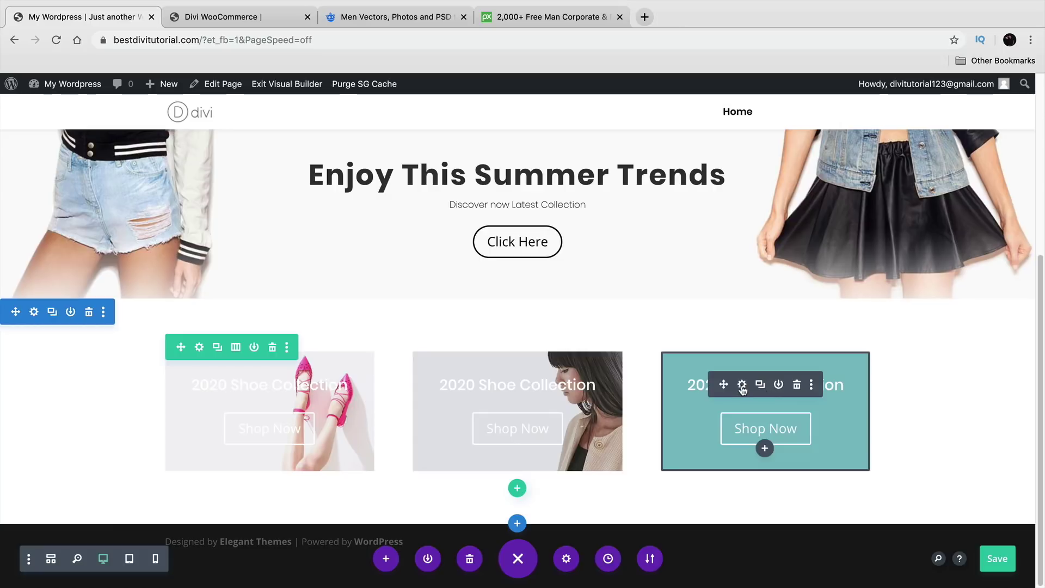
# Step: Replace the third block's teal background with the sneakers photo and save
pyautogui.click(741, 385)
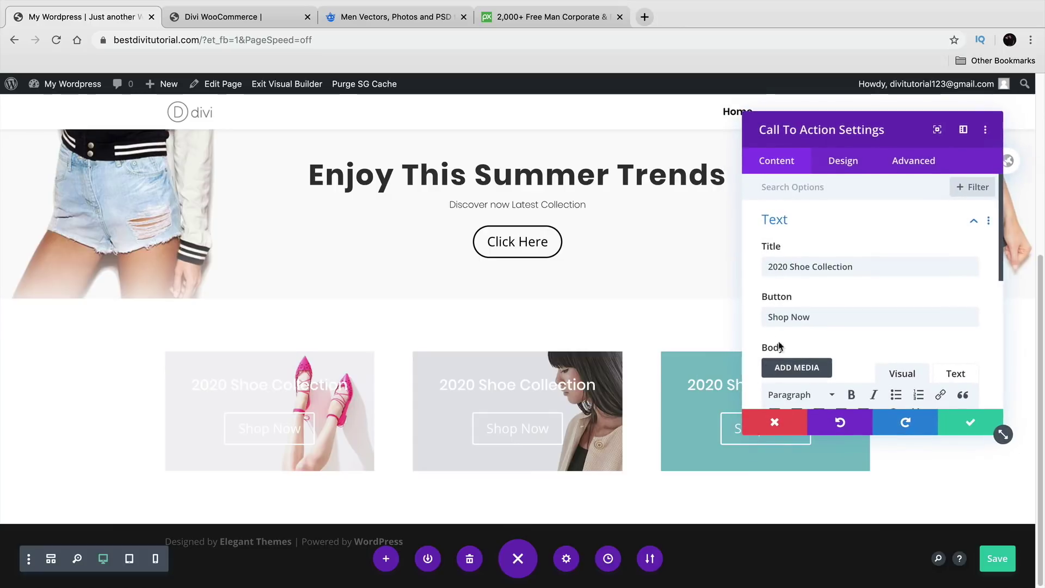
pyautogui.scroll(-5, 747, 313)
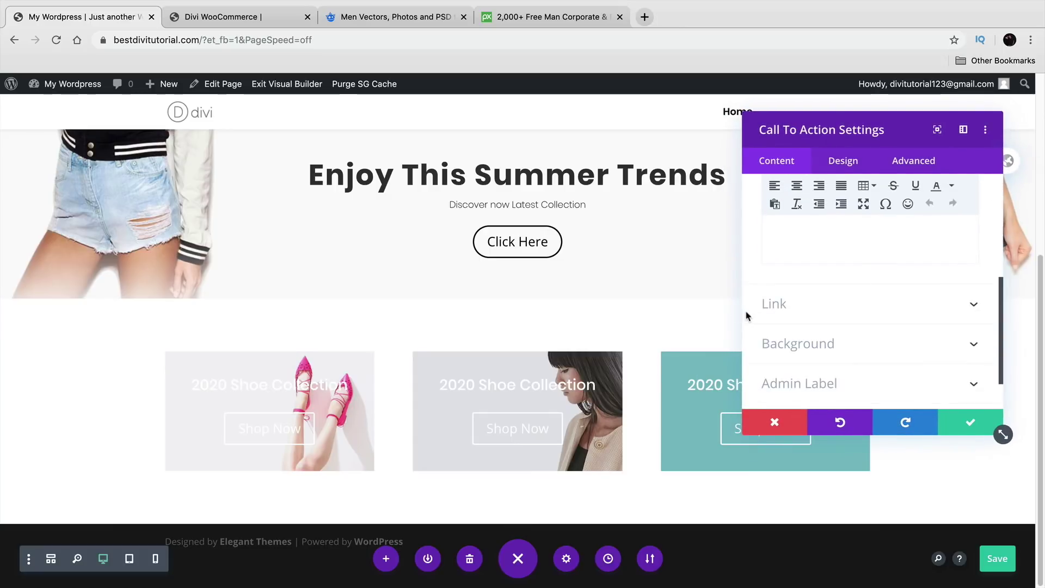
pyautogui.click(802, 341)
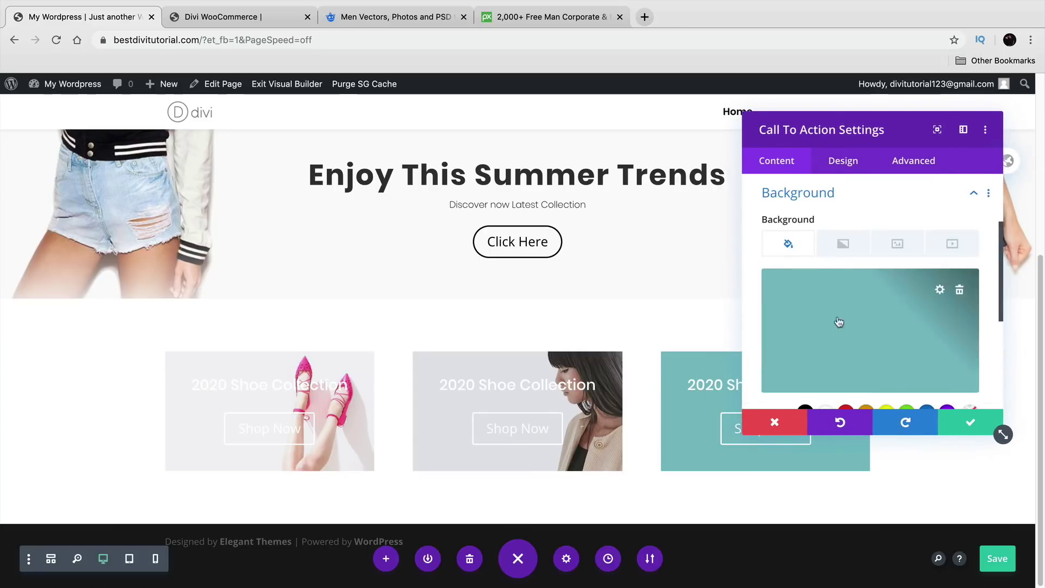
pyautogui.click(960, 290)
pyautogui.click(898, 245)
pyautogui.click(871, 321)
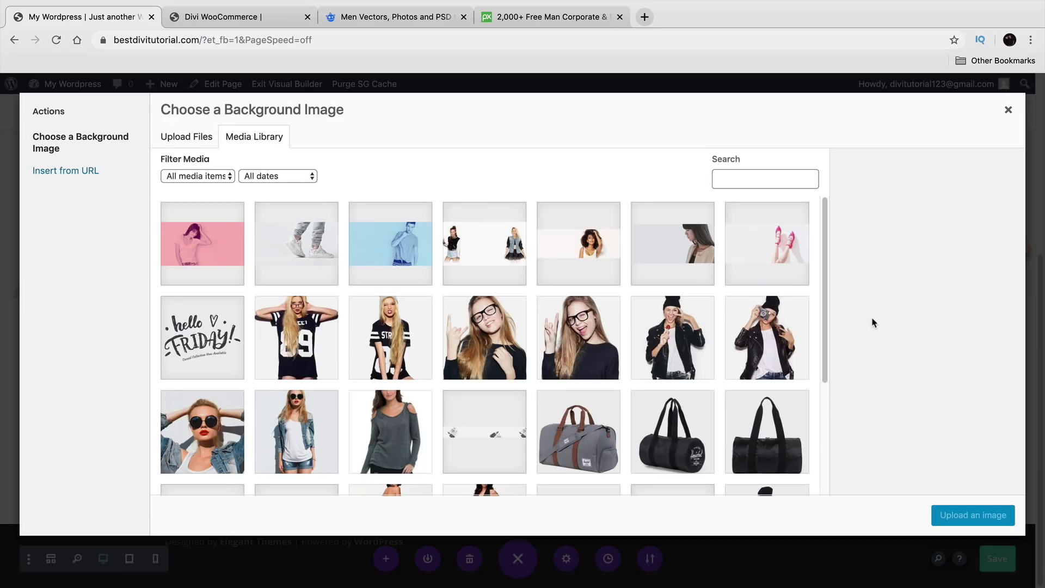
pyautogui.click(299, 244)
pyautogui.click(963, 513)
pyautogui.moveTo(936, 119); pyautogui.dragTo(984, 146)
pyautogui.click(1005, 432)
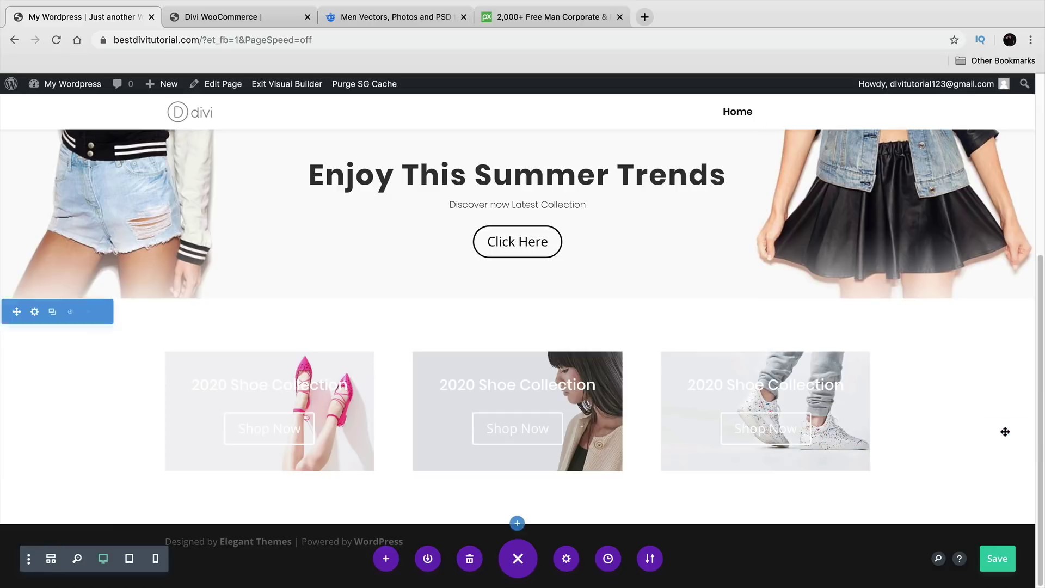
pyautogui.moveTo(740, 404)
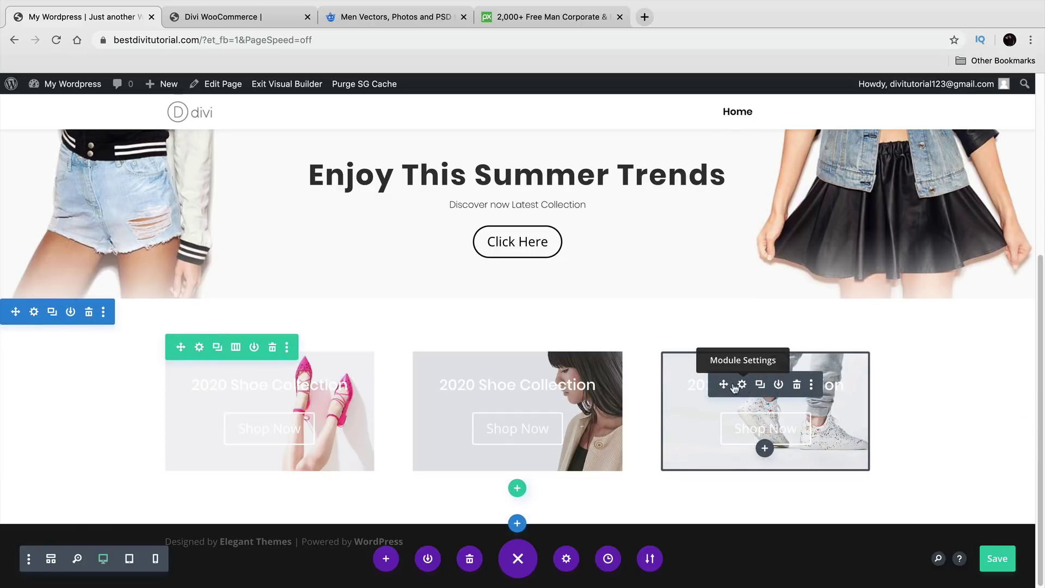
# Step: Set the first block's Title Text colour to black (#000000) in the Design tab and save
pyautogui.click(245, 385)
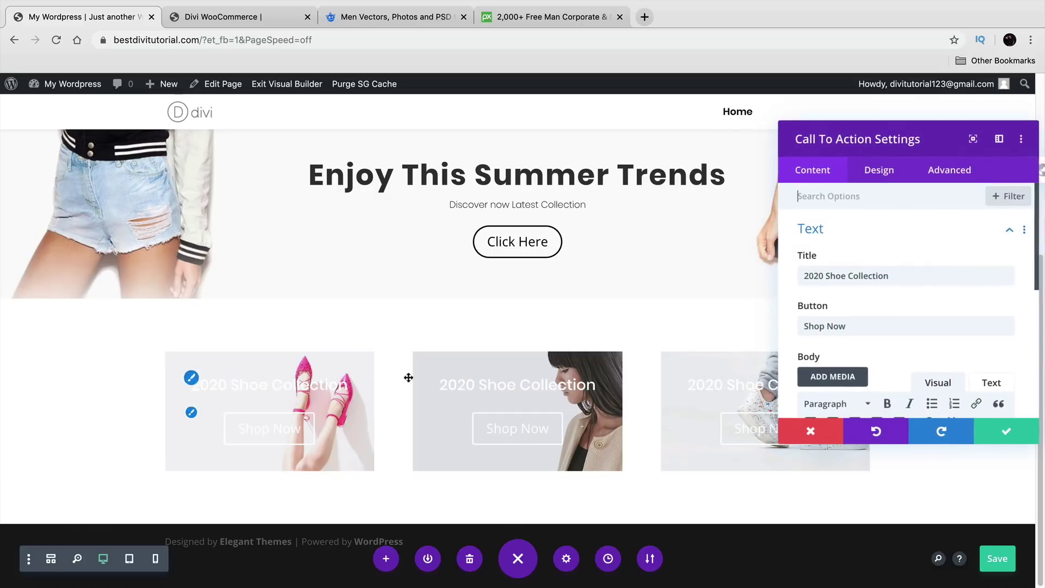
pyautogui.click(874, 177)
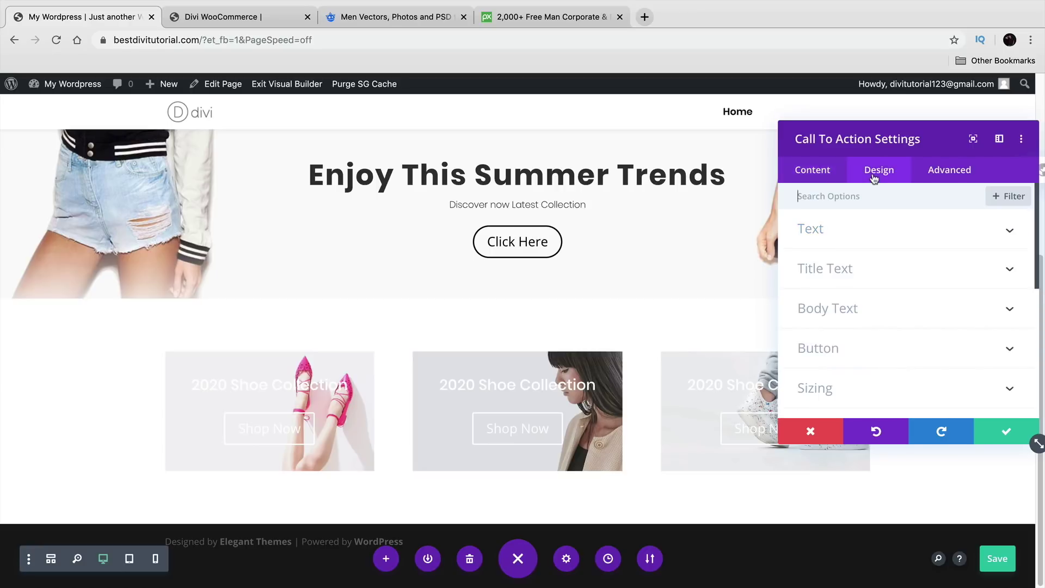
pyautogui.click(856, 270)
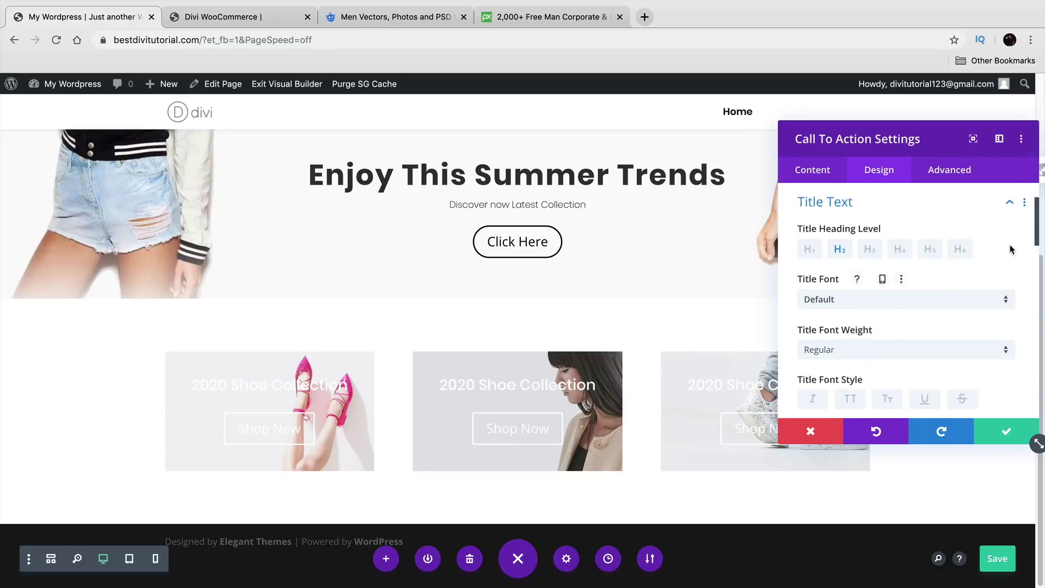
pyautogui.moveTo(1036, 240); pyautogui.dragTo(1036, 270)
pyautogui.click(844, 368)
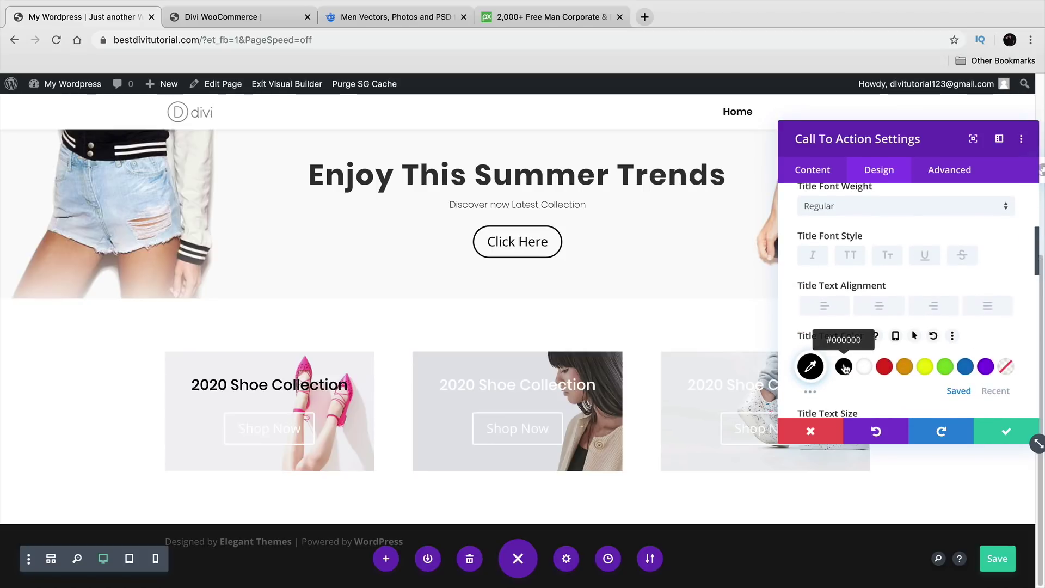
pyautogui.click(1005, 431)
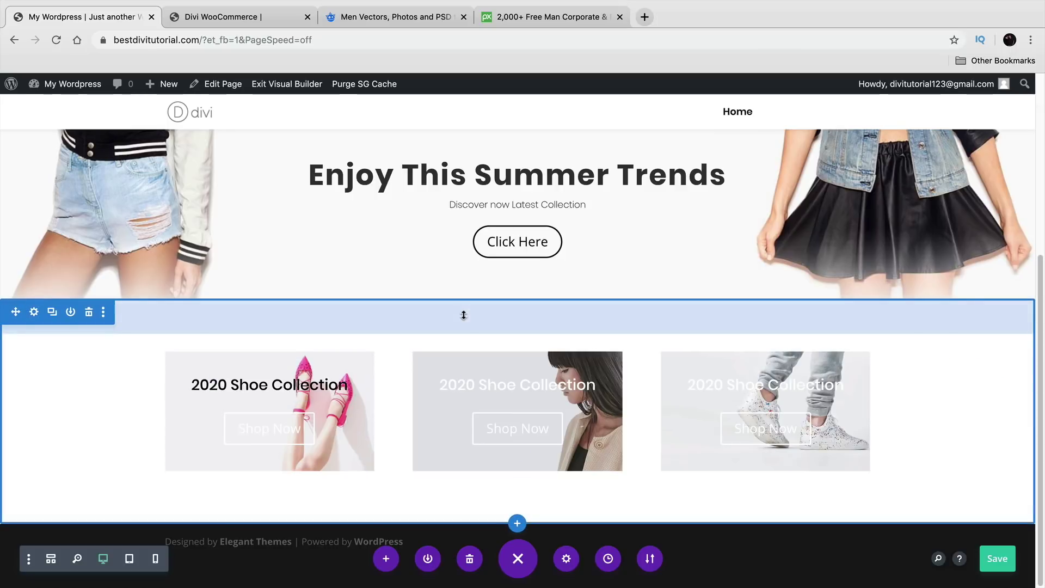
# Step: Enable custom button styles on the first card's Shop Now button with black text colour, then save
pyautogui.click(267, 25)
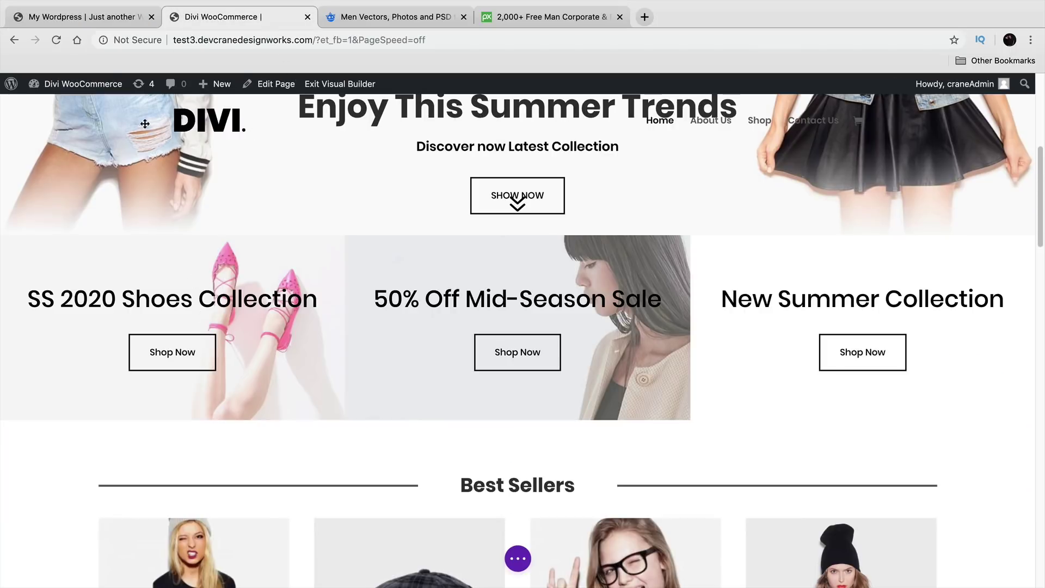
pyautogui.click(82, 17)
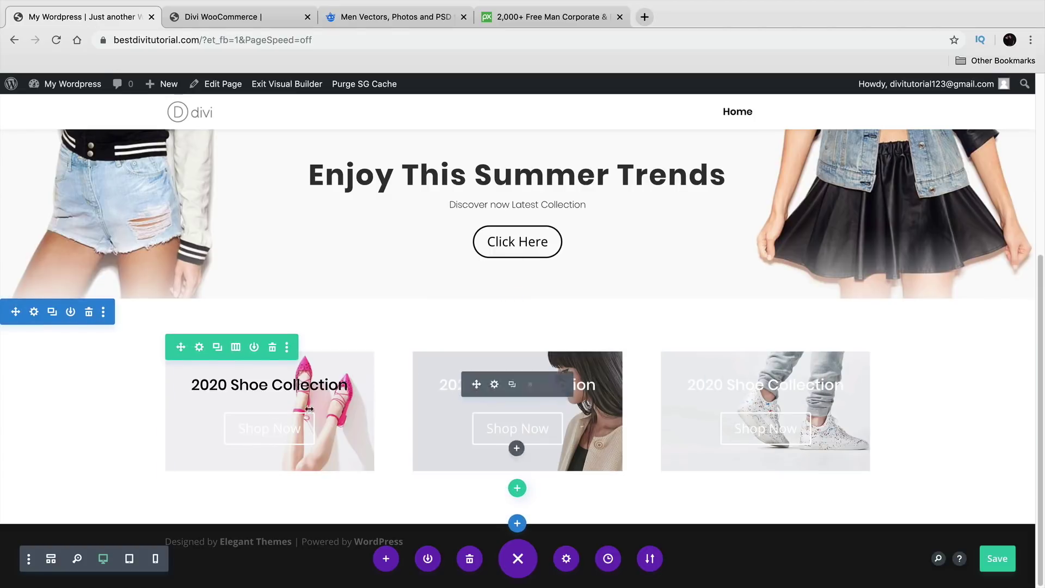
pyautogui.click(243, 384)
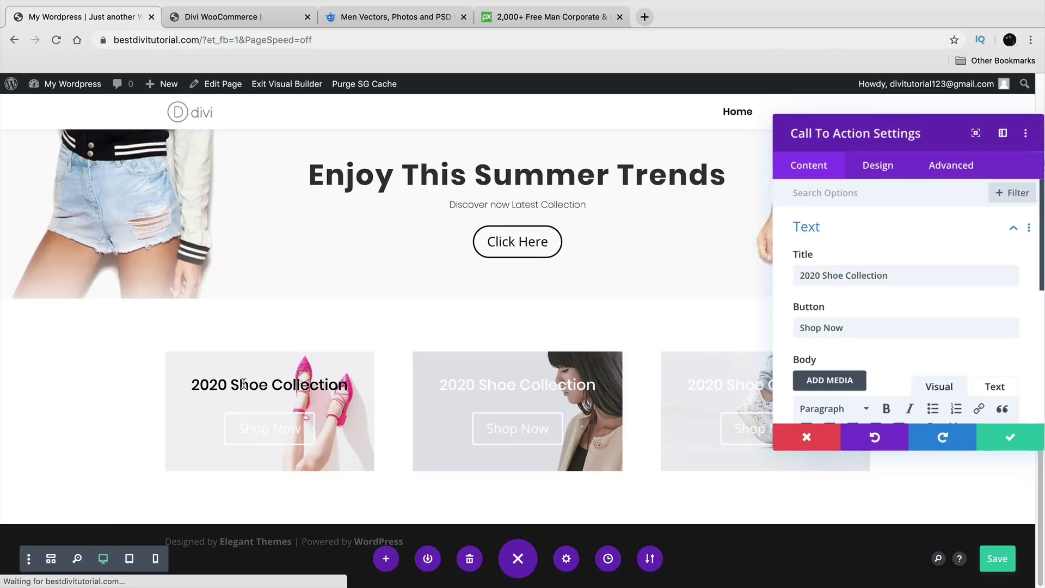
pyautogui.scroll(-3, 814, 296)
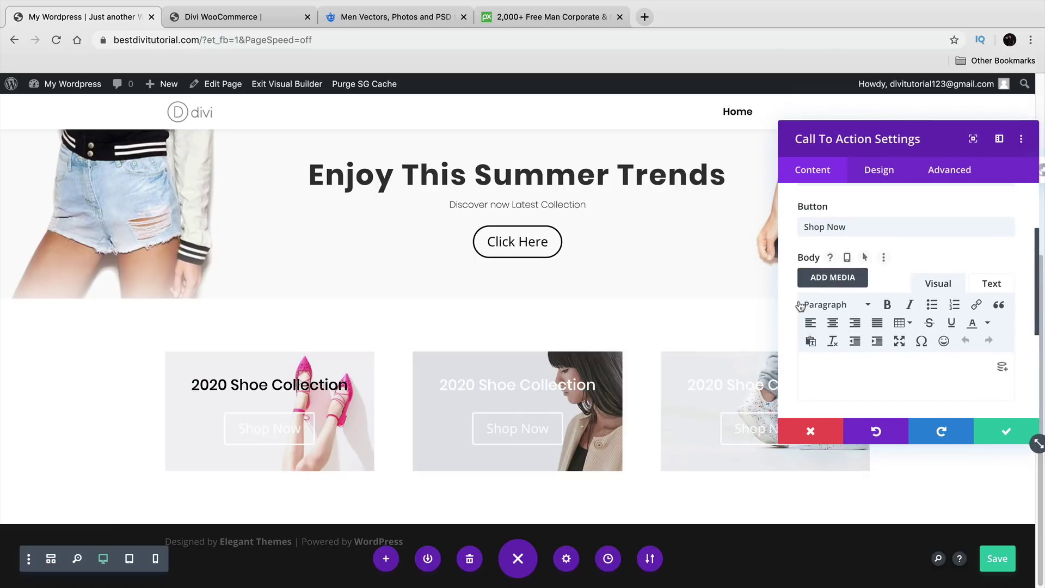
pyautogui.scroll(-2, 798, 307)
pyautogui.scroll(-2, 793, 325)
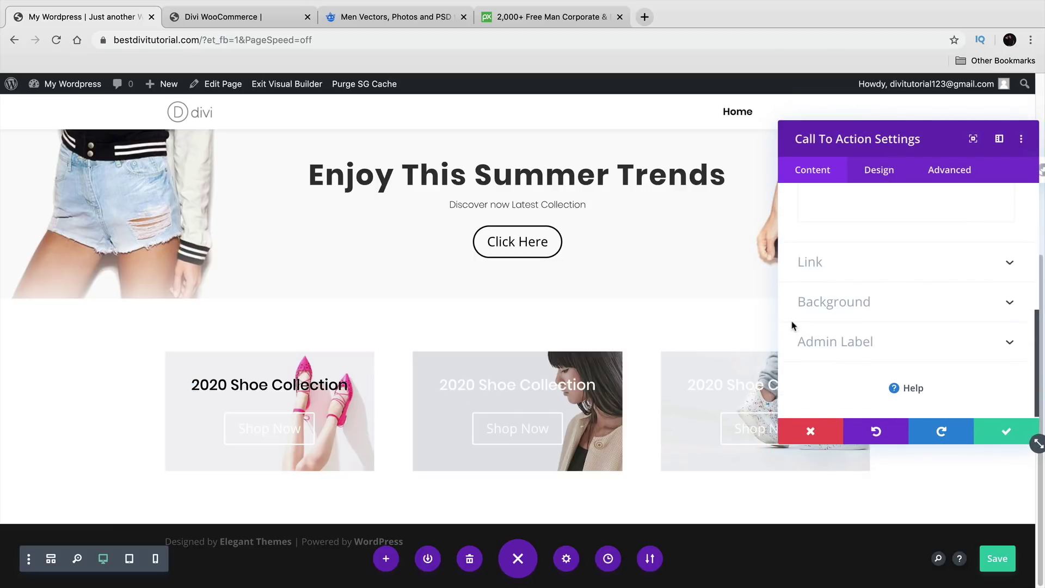
pyautogui.click(868, 176)
pyautogui.click(837, 347)
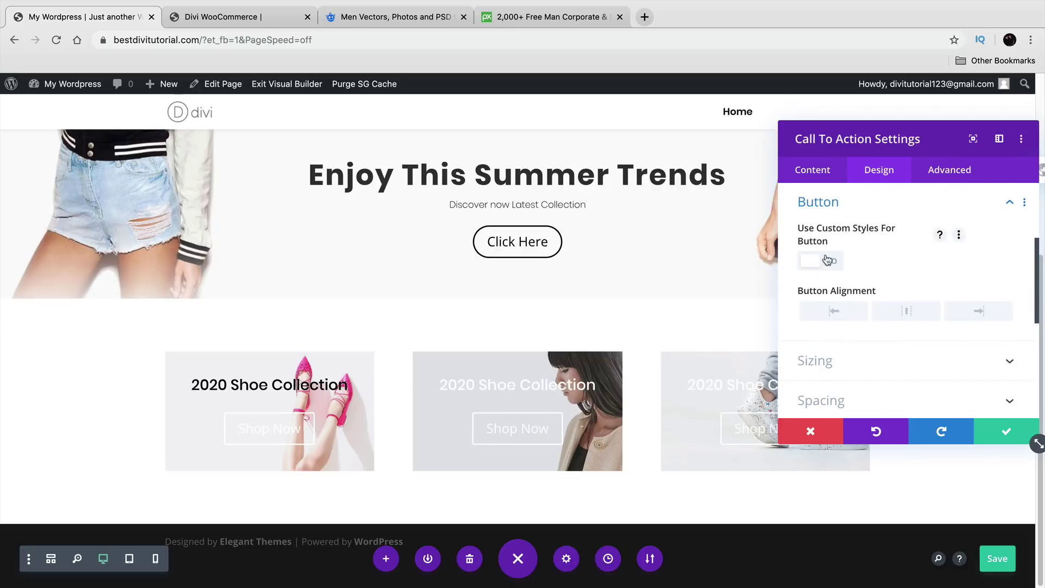
pyautogui.click(827, 259)
pyautogui.click(843, 373)
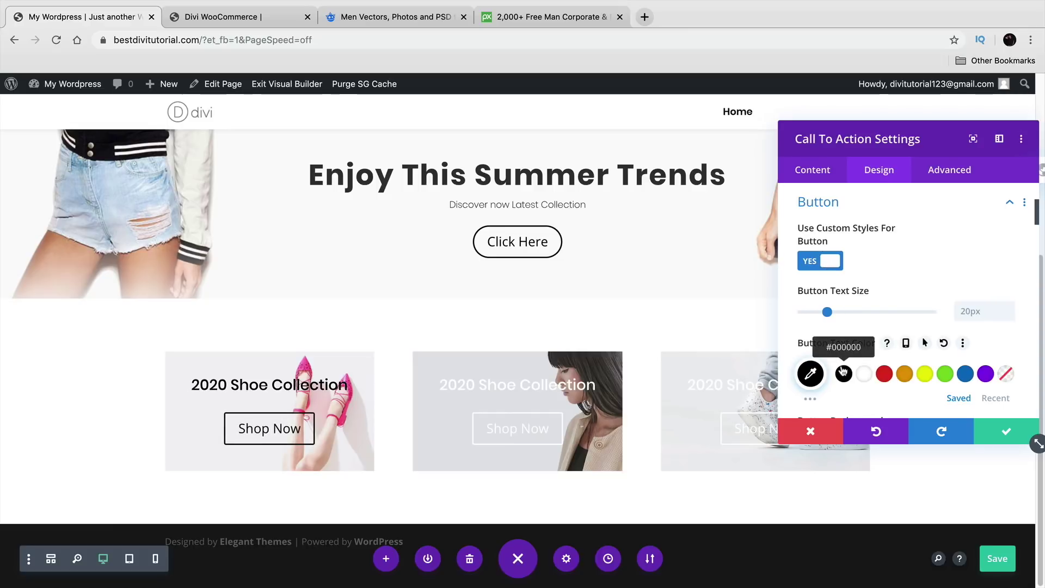
pyautogui.click(1004, 431)
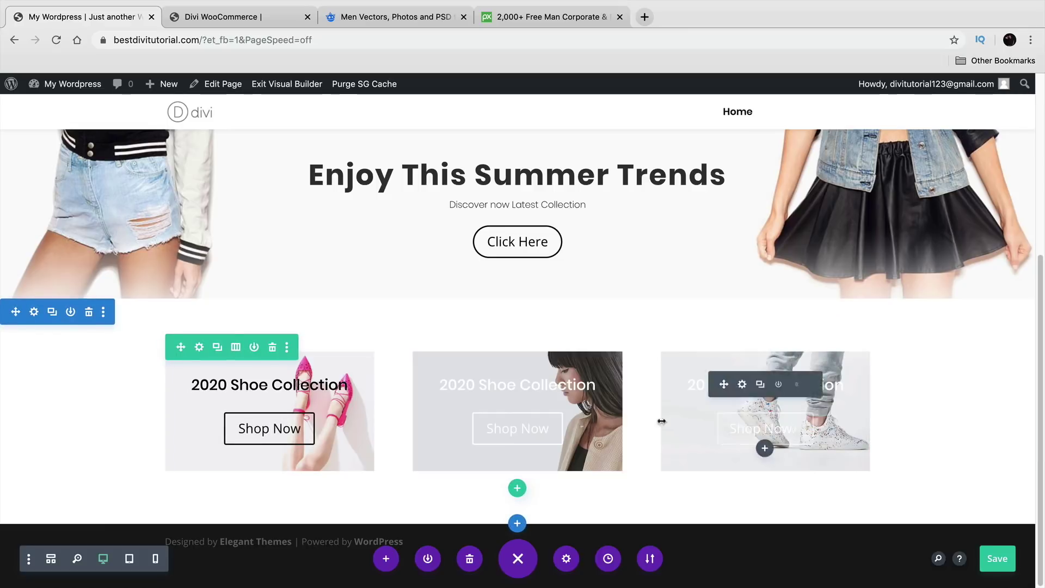
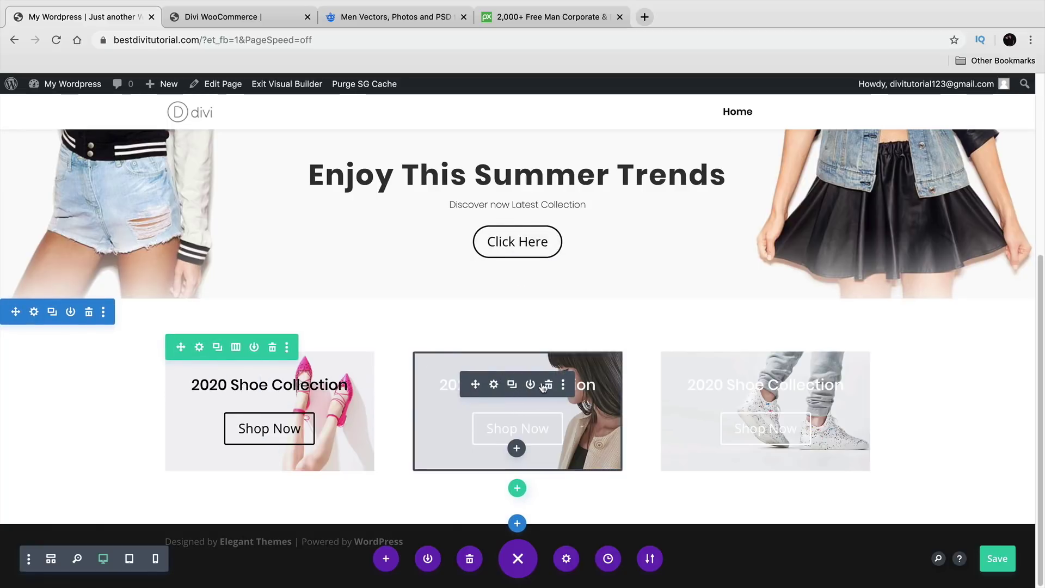
# Step: Delete the second and third cards and place duplicates of the pink-shoe card in the middle and third columns
pyautogui.click(550, 385)
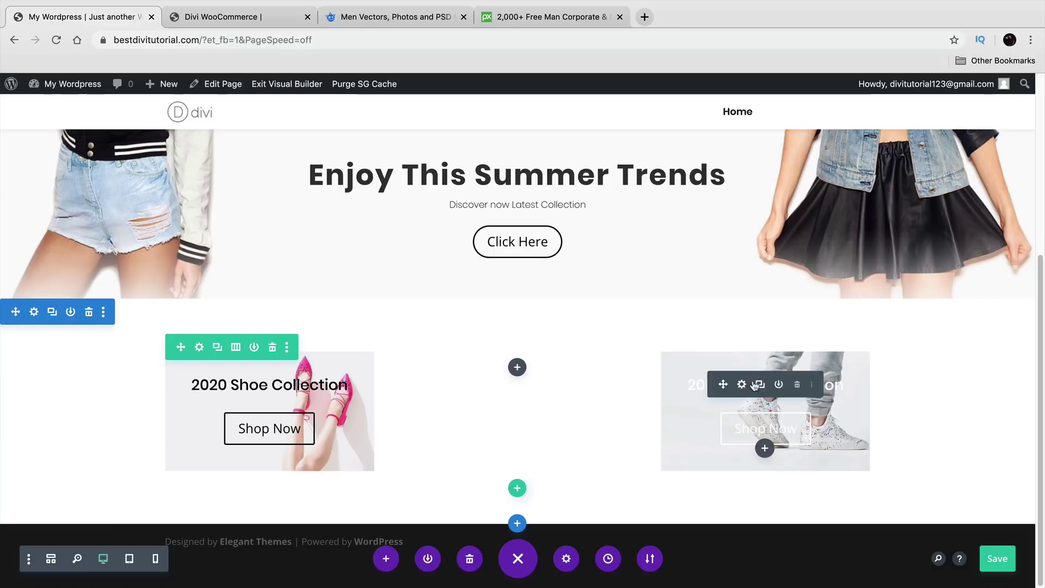
pyautogui.click(798, 386)
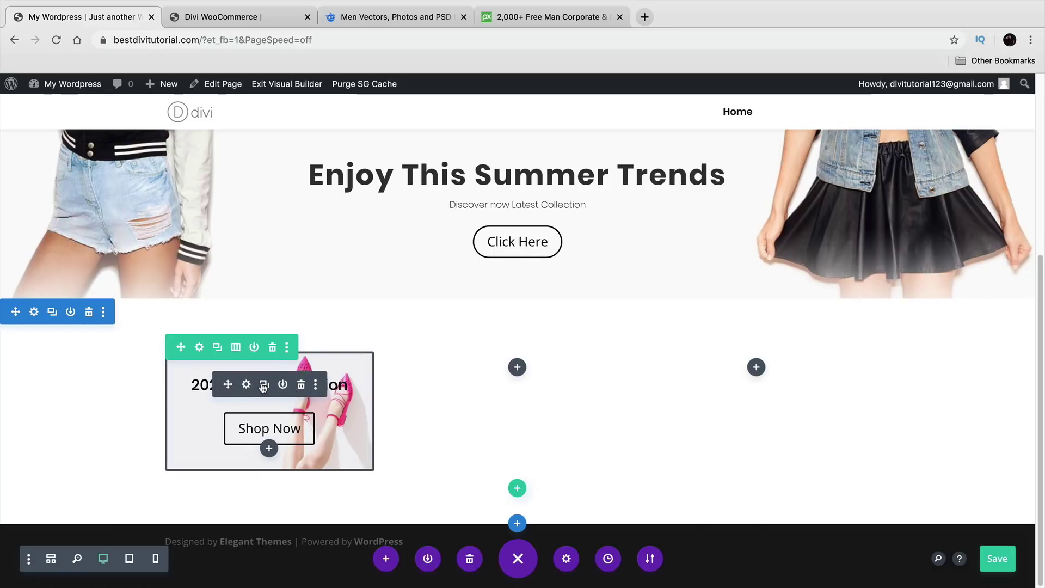
pyautogui.click(264, 386)
pyautogui.scroll(-2, 263, 386)
pyautogui.moveTo(222, 434); pyautogui.dragTo(509, 386)
pyautogui.click(512, 387)
pyautogui.moveTo(475, 434); pyautogui.dragTo(762, 342)
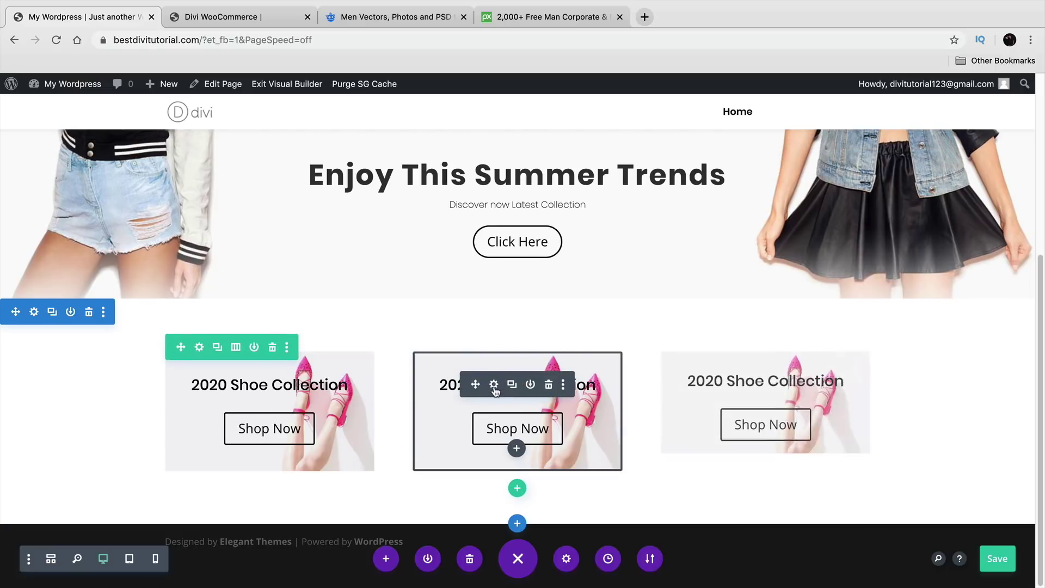
pyautogui.click(495, 386)
# Step: Replace the middle card's background image with the photo of the woman and save
pyautogui.scroll(-5, 820, 319)
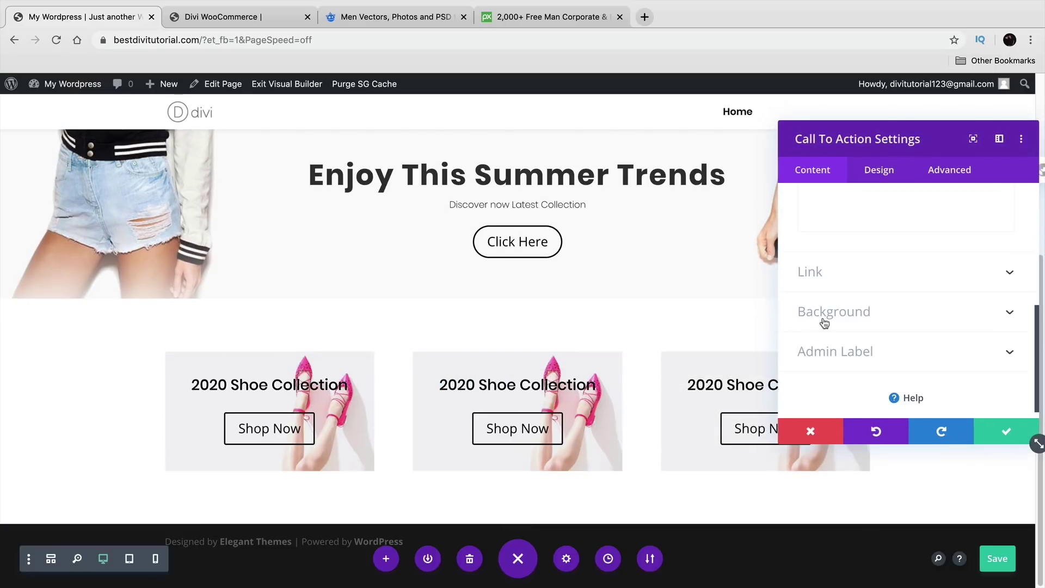
pyautogui.click(823, 315)
pyautogui.click(976, 299)
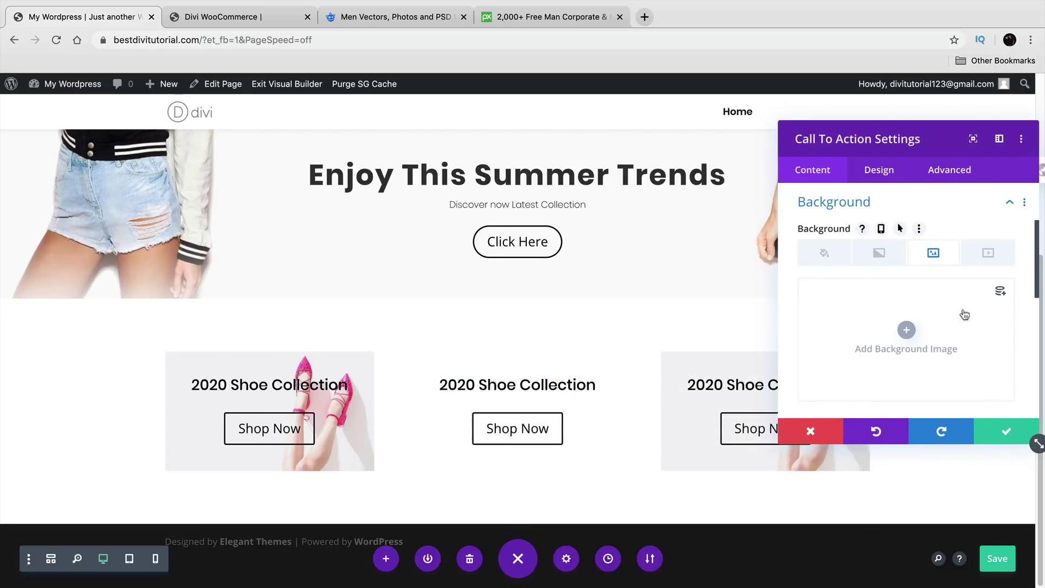
pyautogui.click(916, 335)
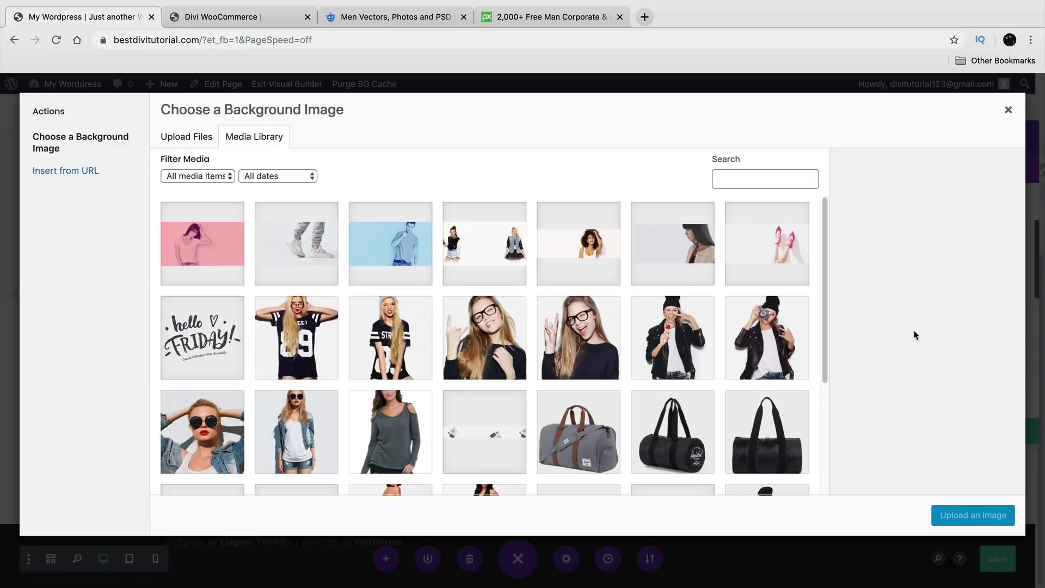
pyautogui.click(670, 250)
pyautogui.click(961, 518)
pyautogui.click(991, 438)
# Step: Replace the third card's background image with the sneakers photo and save
pyautogui.click(742, 385)
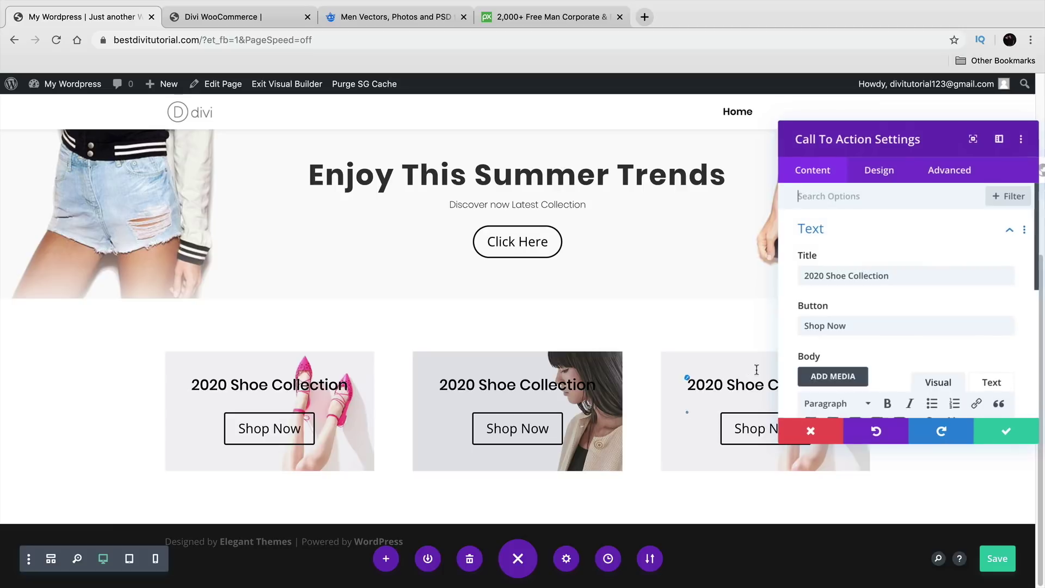
pyautogui.scroll(-5, 849, 283)
pyautogui.click(818, 339)
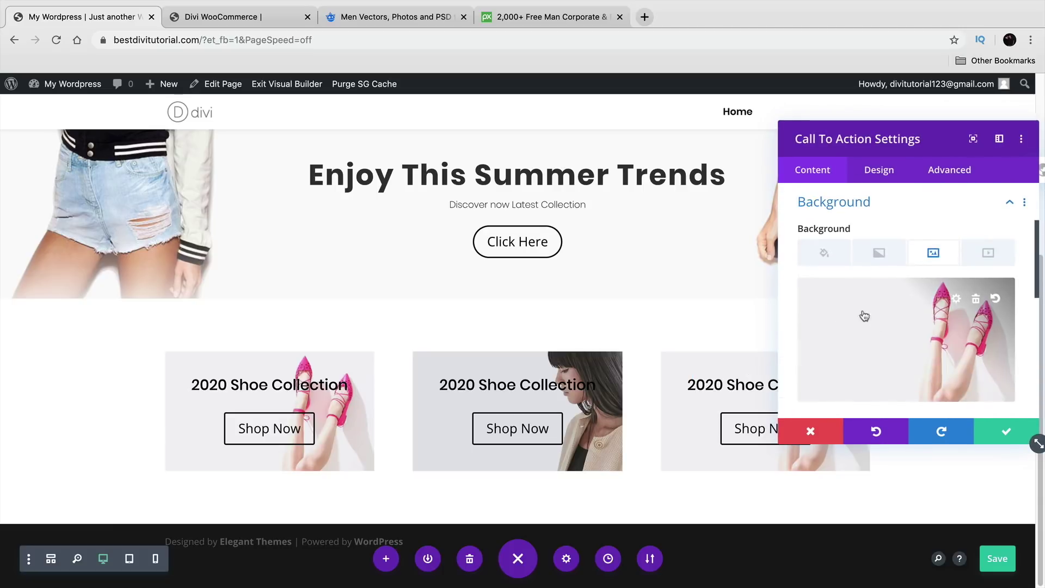
pyautogui.click(981, 305)
pyautogui.click(907, 331)
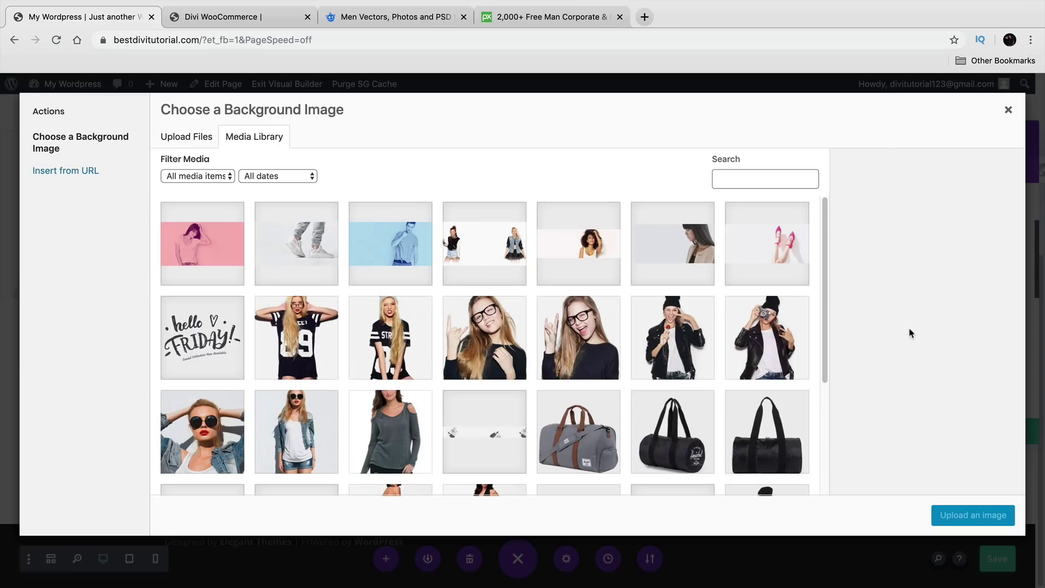
pyautogui.click(321, 246)
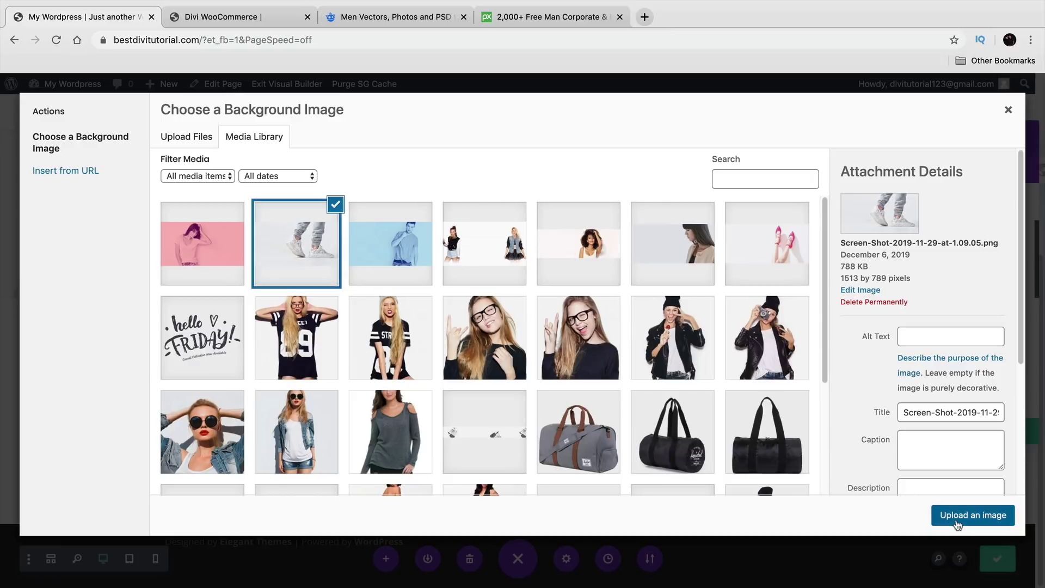
pyautogui.click(958, 518)
pyautogui.click(990, 426)
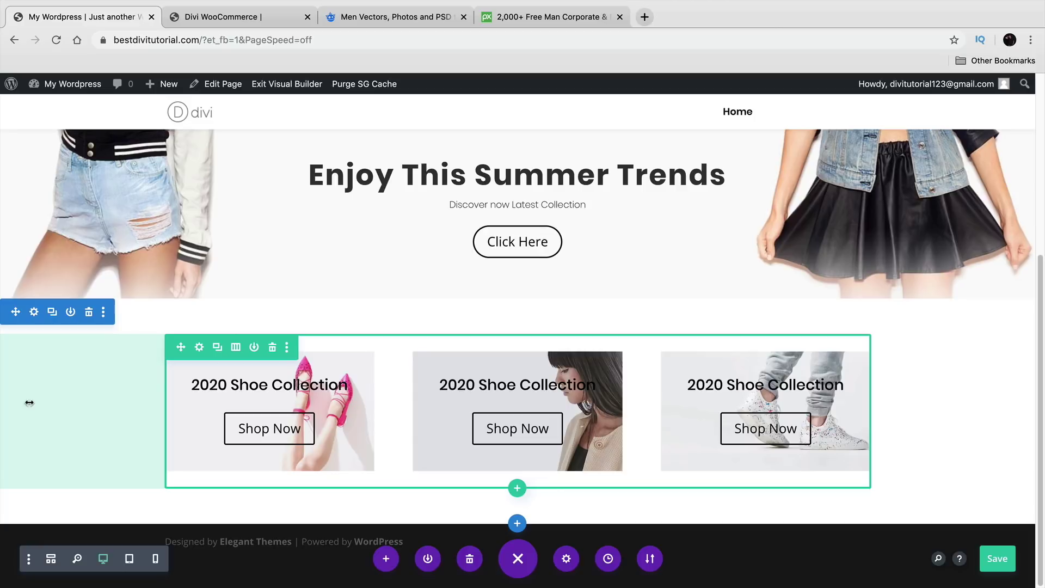
# Step: Compare the edited shoe row against the Divi WooCommerce demo site's shoe row
pyautogui.click(220, 18)
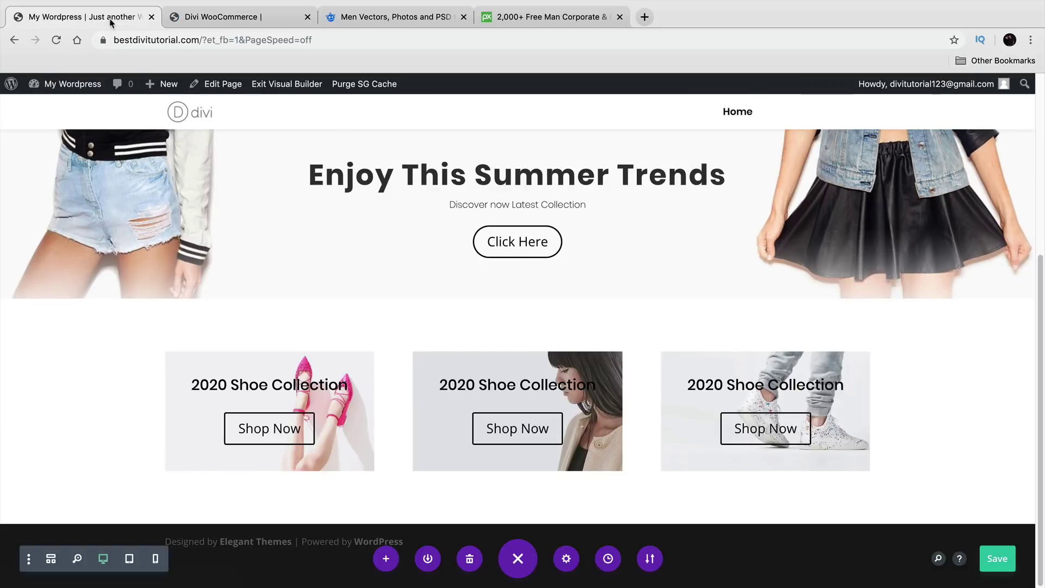
pyautogui.click(111, 17)
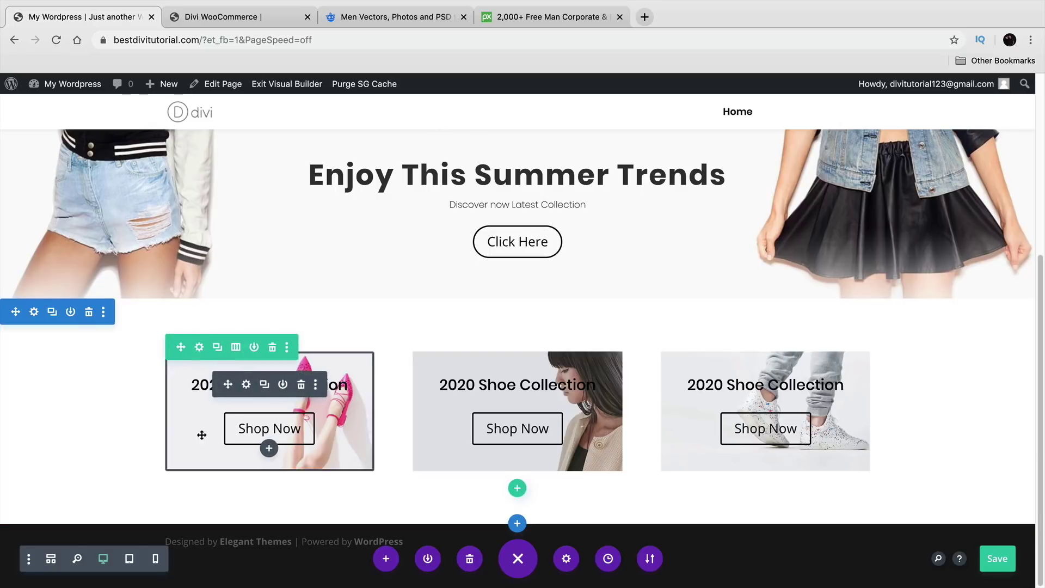
pyautogui.scroll(5, 217, 427)
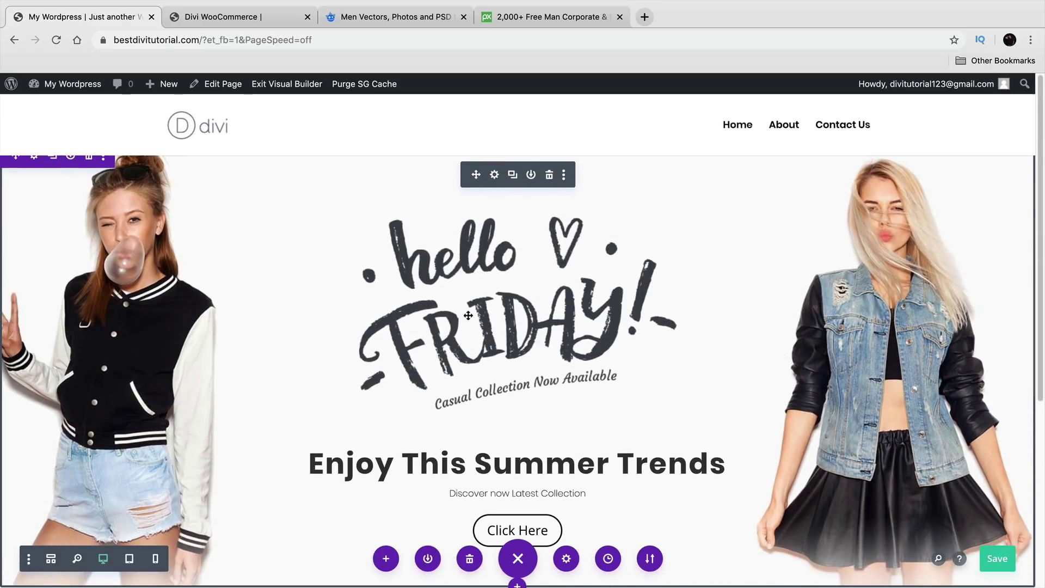
pyautogui.scroll(-4, 378, 376)
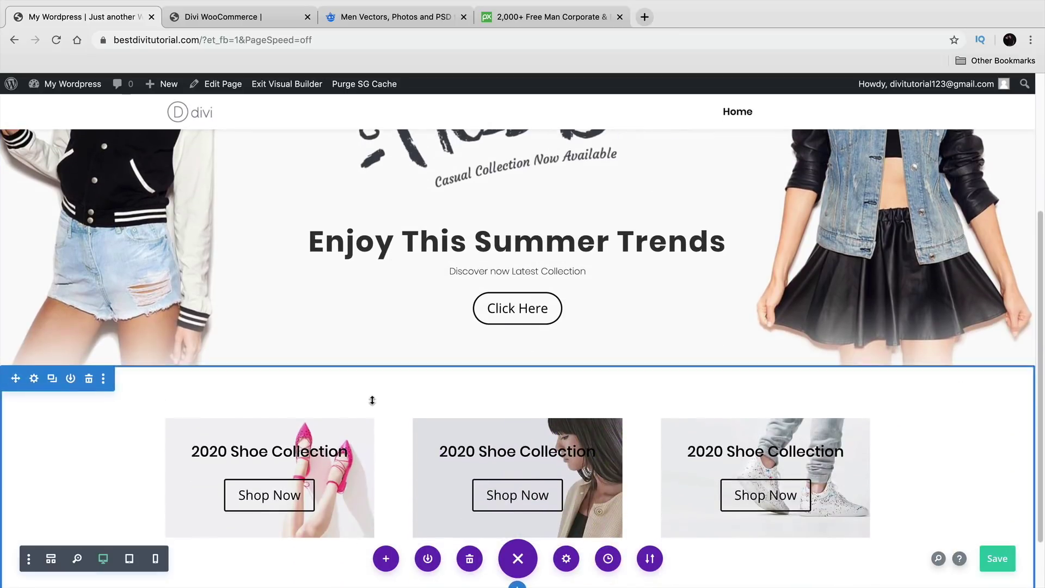
pyautogui.scroll(-1, 372, 407)
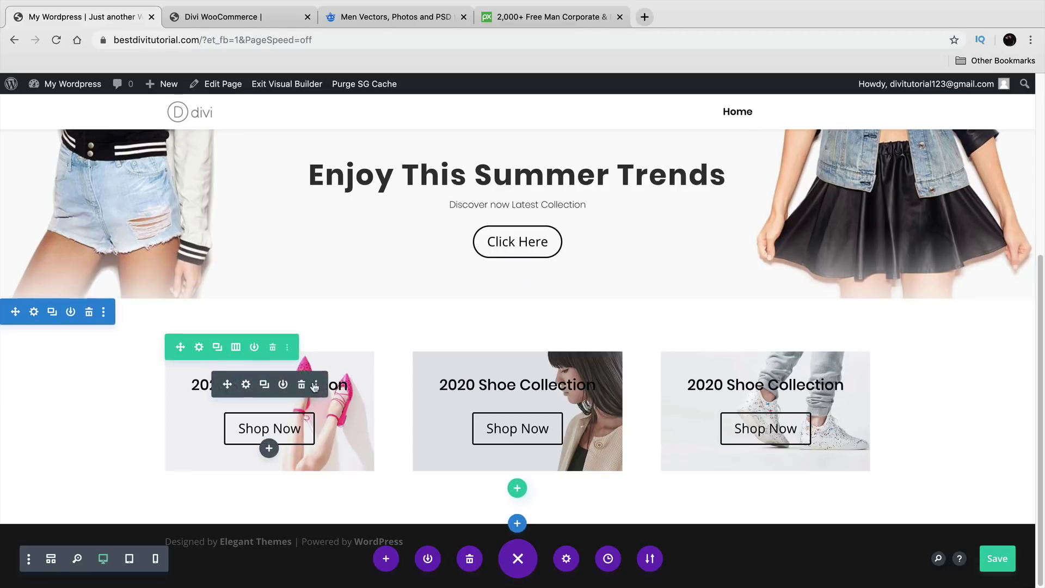
pyautogui.click(206, 18)
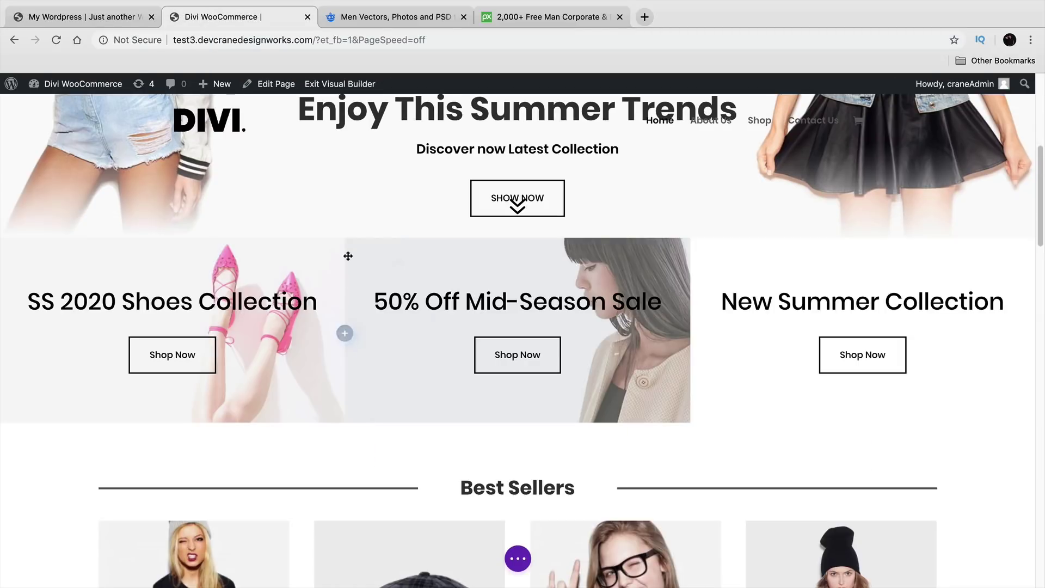
pyautogui.click(116, 18)
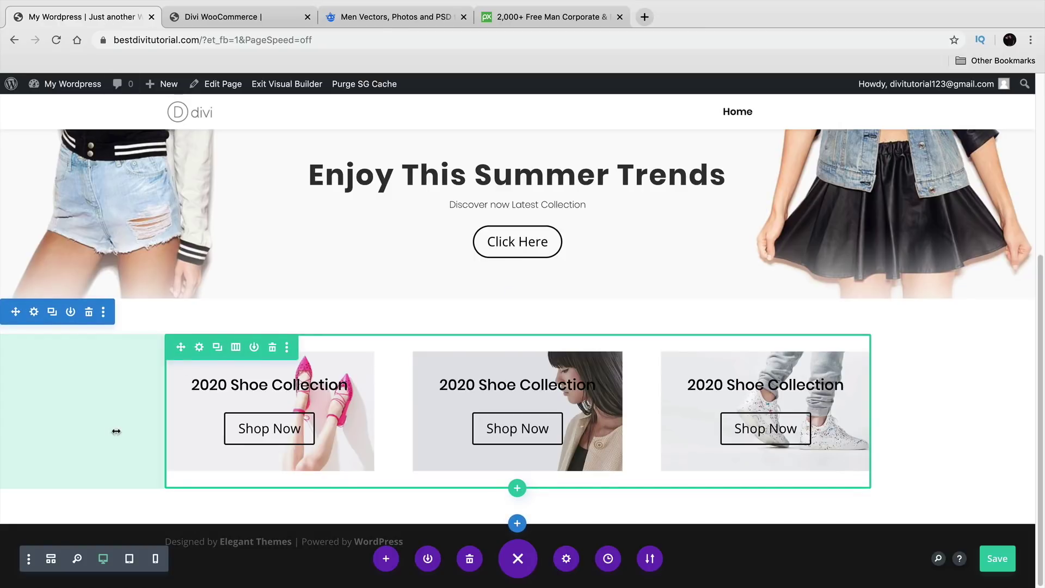
# Step: Give the shoe row a custom gutter width of 1, 100% width and a larger maximum width
pyautogui.click(200, 348)
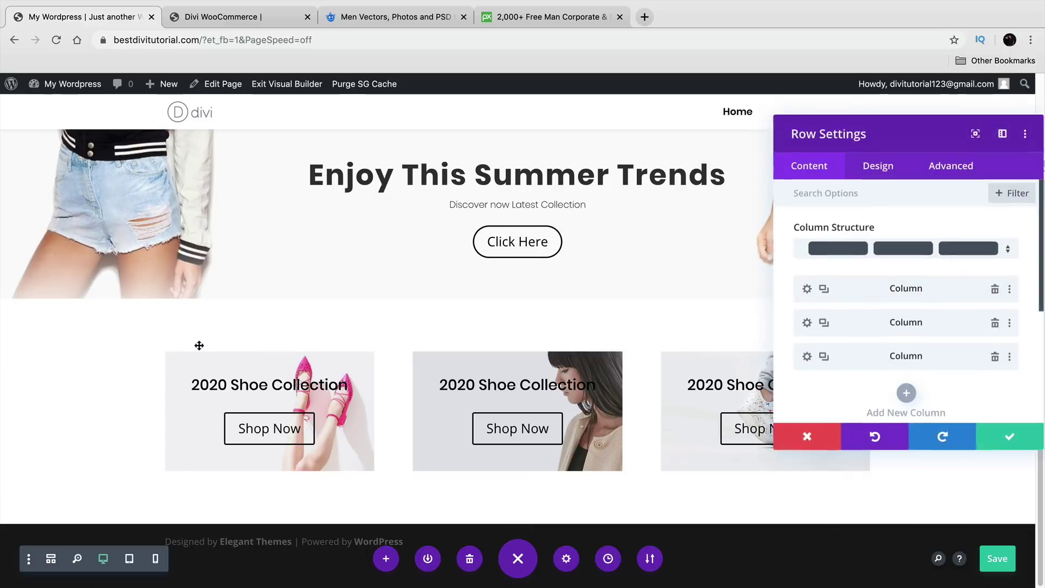
pyautogui.moveTo(837, 137); pyautogui.dragTo(770, 123)
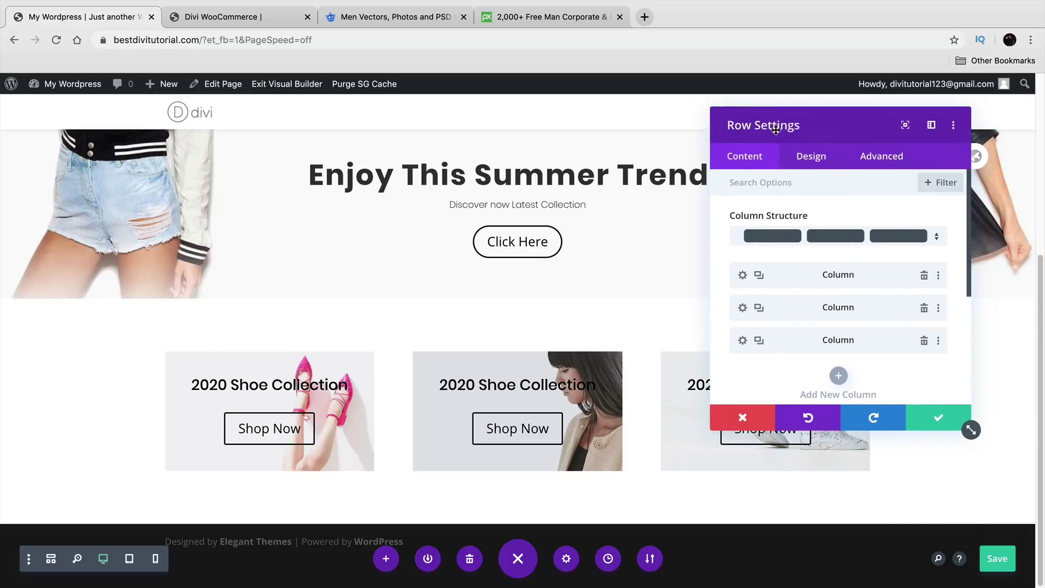
pyautogui.click(818, 159)
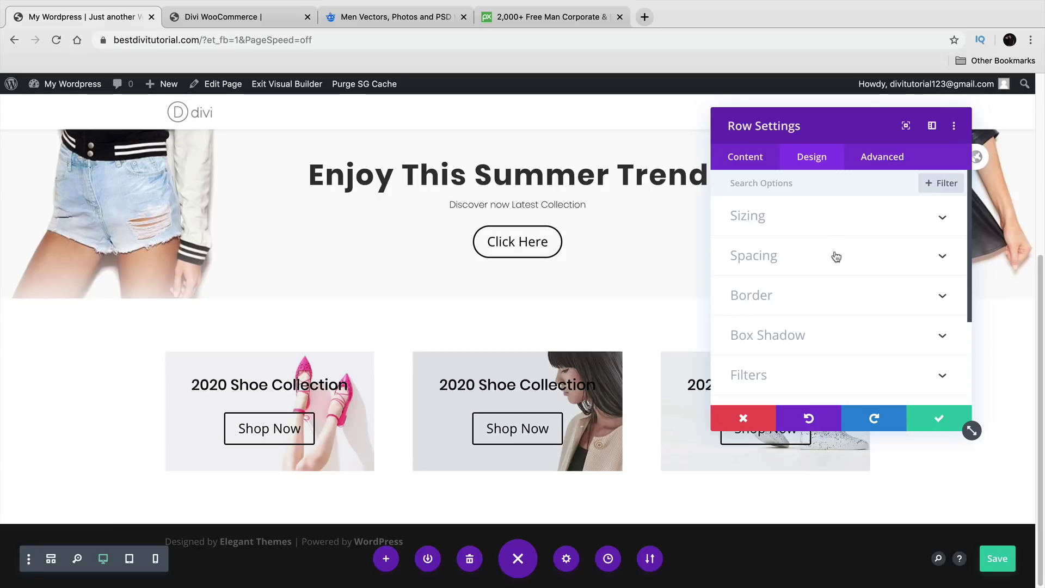
pyautogui.click(837, 218)
pyautogui.moveTo(845, 150); pyautogui.dragTo(907, 137)
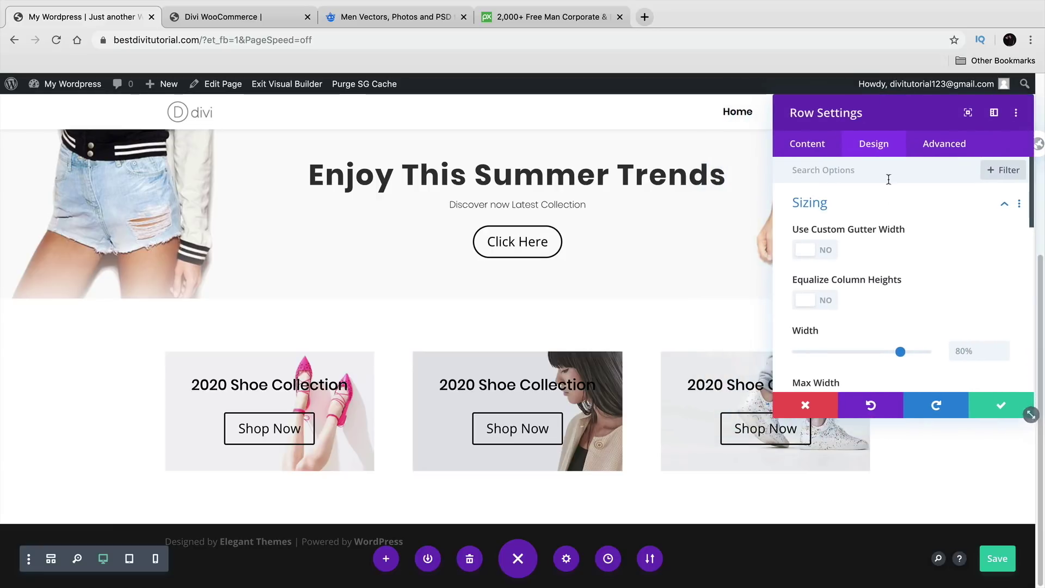
pyautogui.click(817, 250)
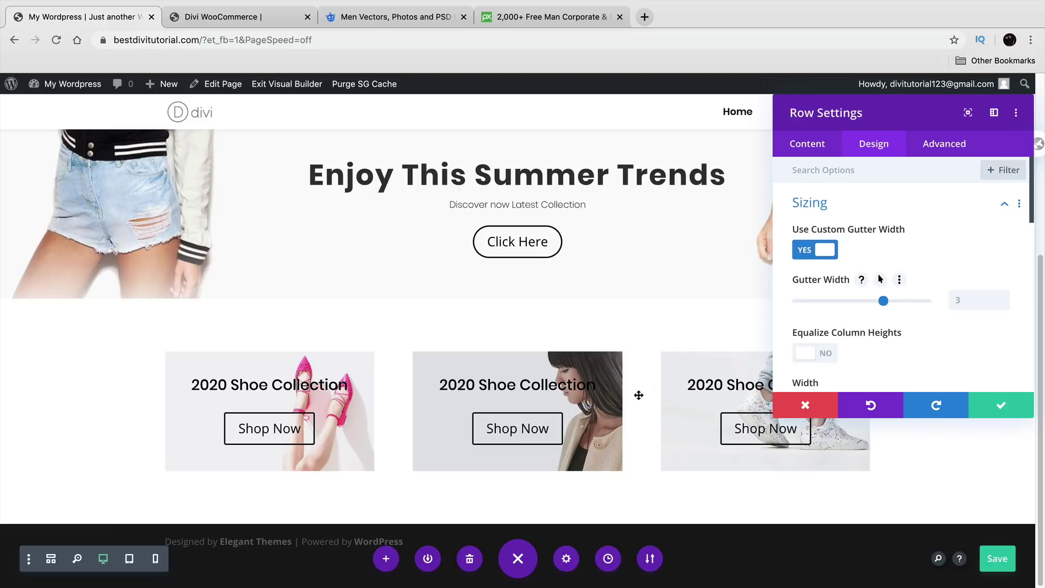
pyautogui.moveTo(857, 304); pyautogui.dragTo(789, 303)
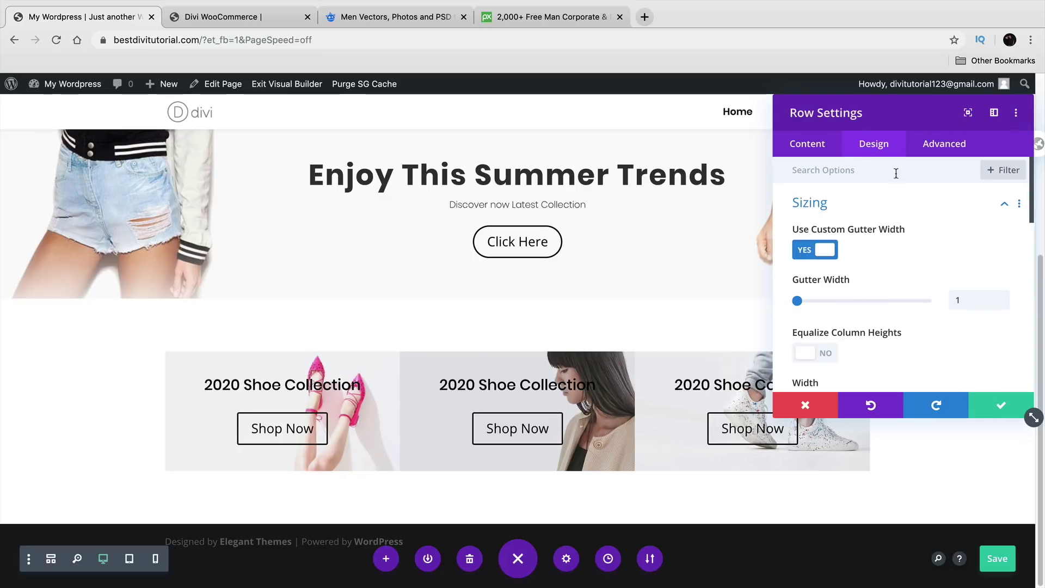
pyautogui.scroll(-3, 953, 288)
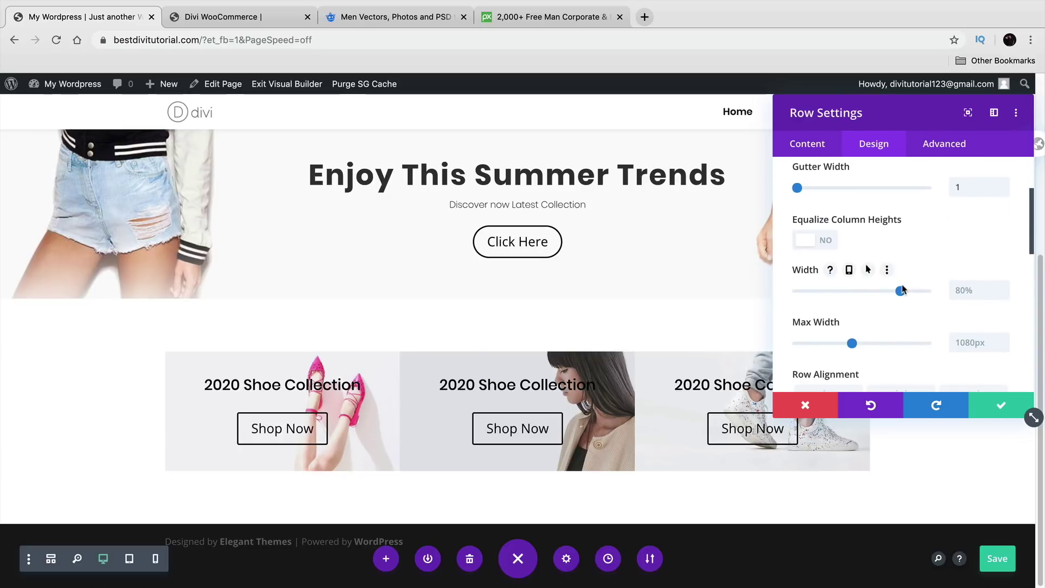
pyautogui.moveTo(903, 292); pyautogui.dragTo(932, 295)
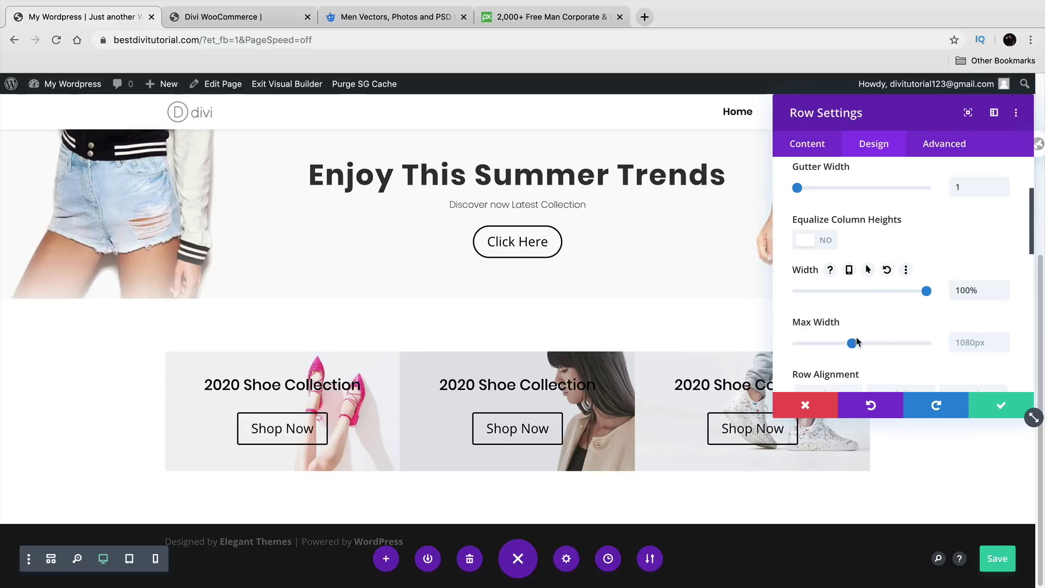
pyautogui.moveTo(853, 343); pyautogui.dragTo(881, 338)
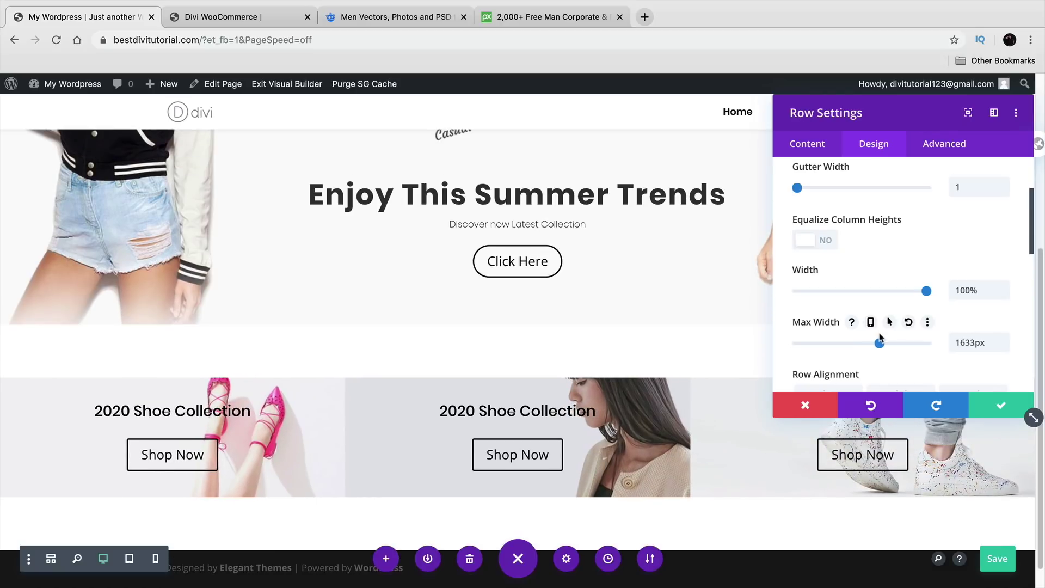
pyautogui.scroll(-2, 882, 340)
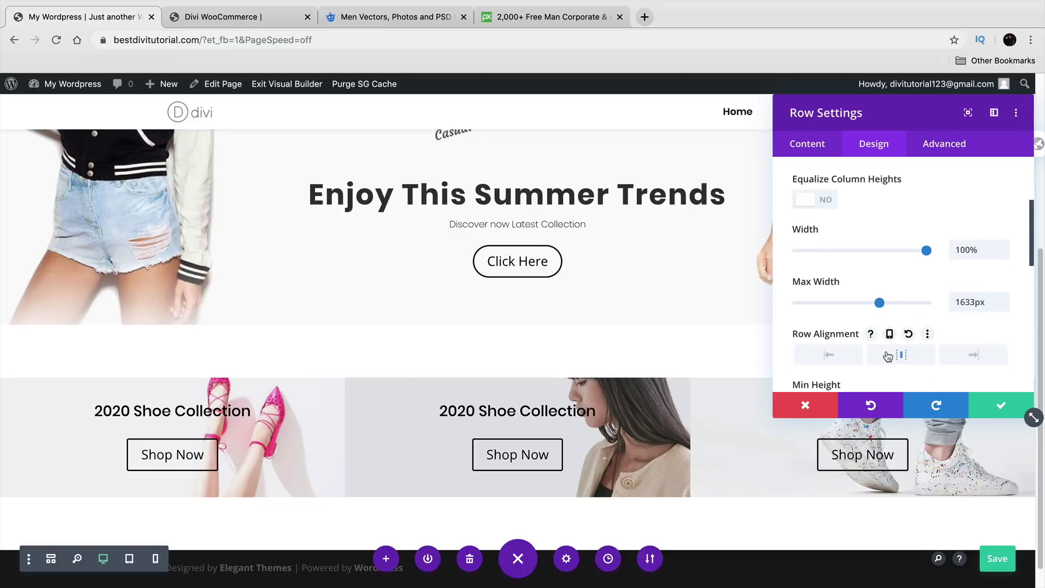
pyautogui.click(1001, 405)
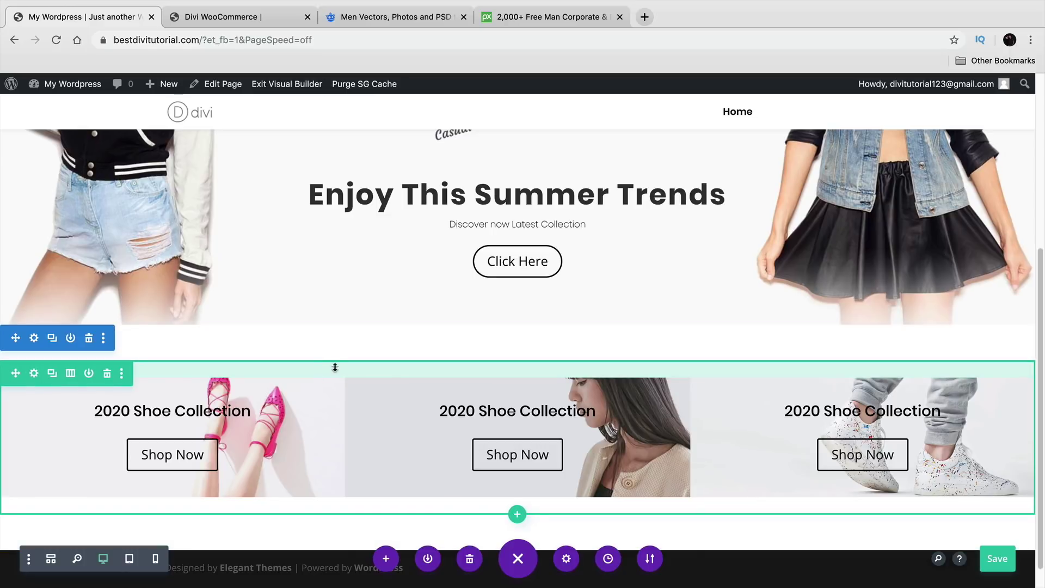
# Step: Shrink the shoe row's top and bottom padding and the hero row's bottom spacing
pyautogui.moveTo(362, 504); pyautogui.dragTo(369, 485)
pyautogui.moveTo(371, 365); pyautogui.dragTo(374, 299)
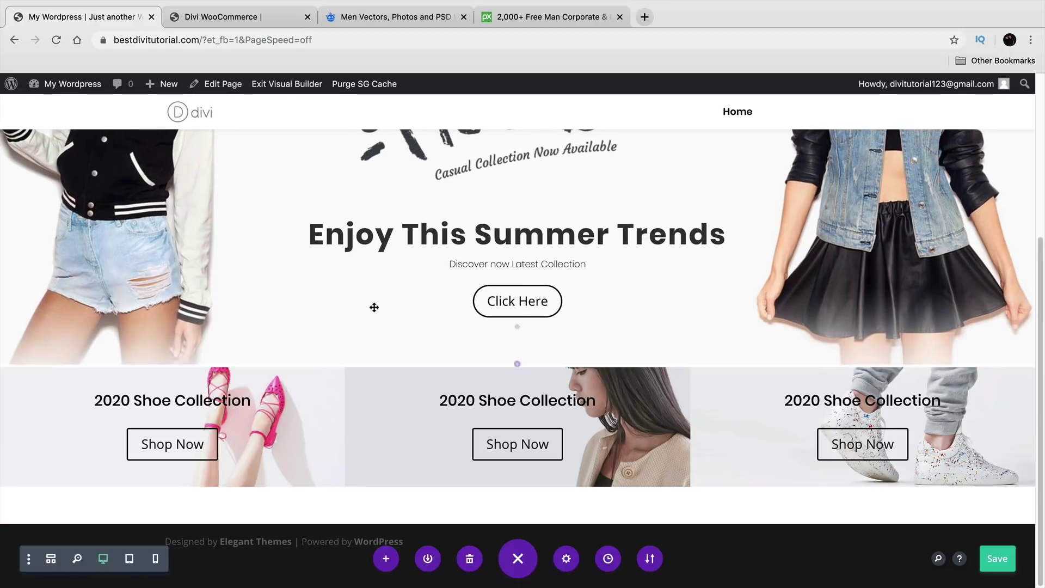
pyautogui.moveTo(361, 365); pyautogui.dragTo(360, 362)
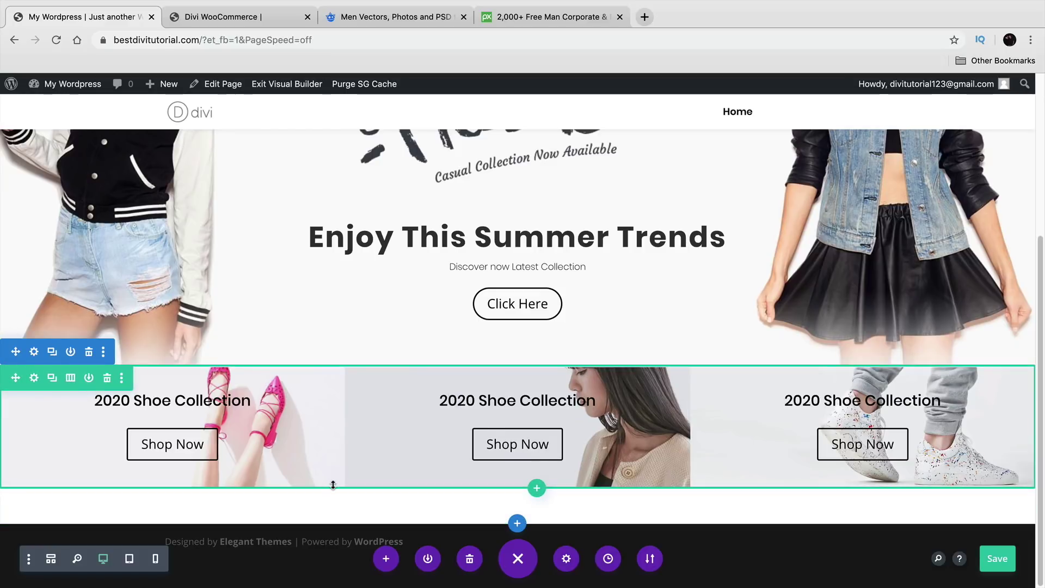
# Step: Set the shoe row's top and bottom padding to 0px and save
pyautogui.click(34, 380)
pyautogui.click(880, 149)
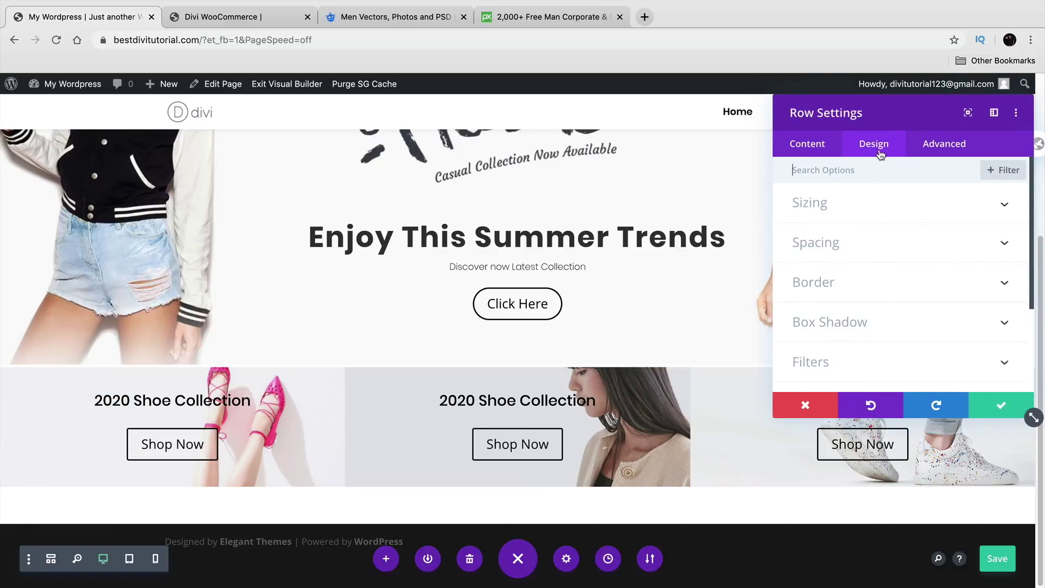
pyautogui.click(856, 245)
pyautogui.doubleClick(869, 288)
pyautogui.write('0')
pyautogui.doubleClick(807, 287)
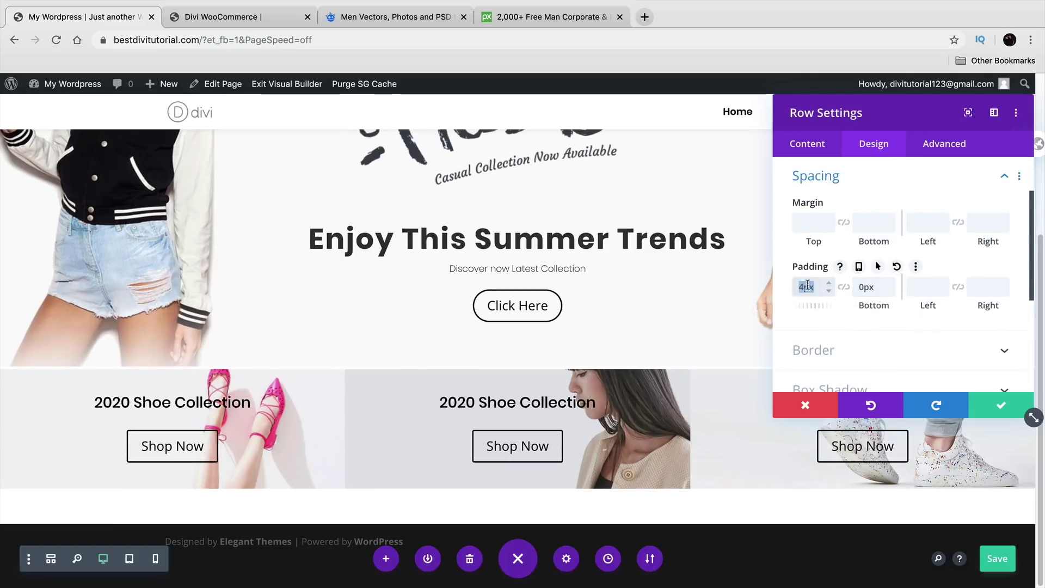
pyautogui.click(1001, 405)
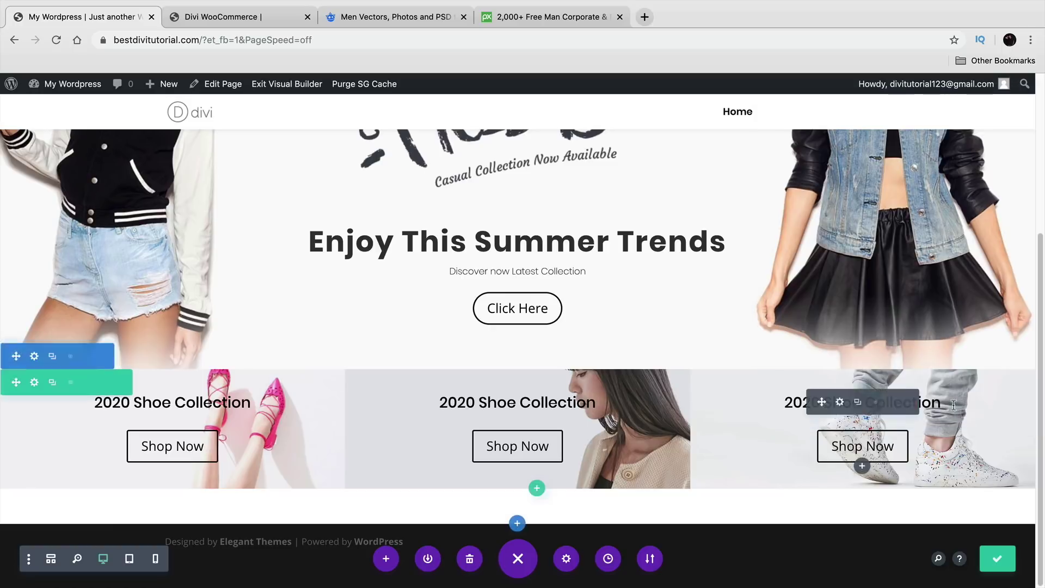
pyautogui.moveTo(124, 504); pyautogui.dragTo(126, 471)
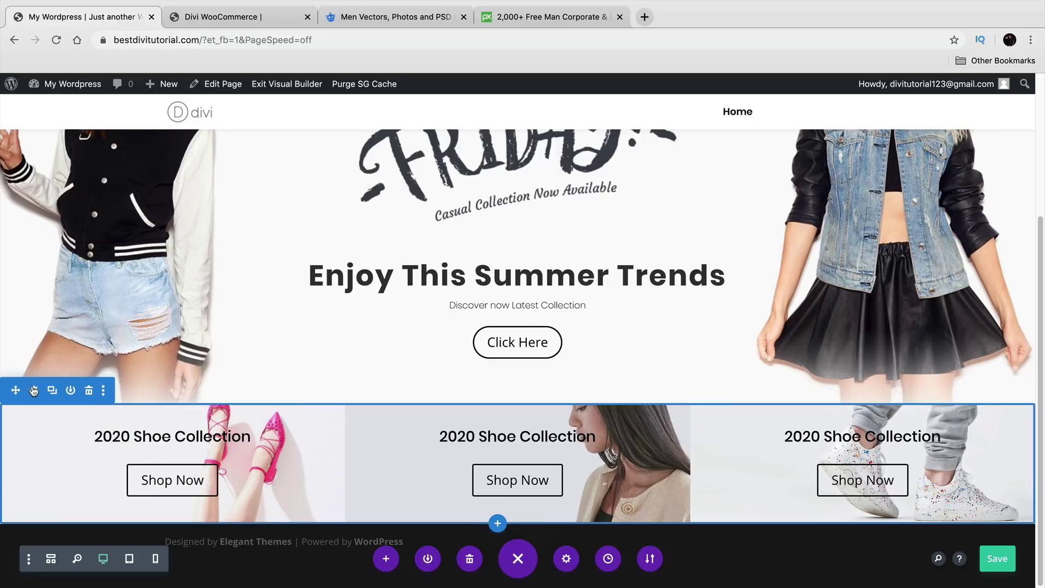
# Step: Set the shoe section's bottom padding to 0px and save
pyautogui.click(33, 391)
pyautogui.click(876, 147)
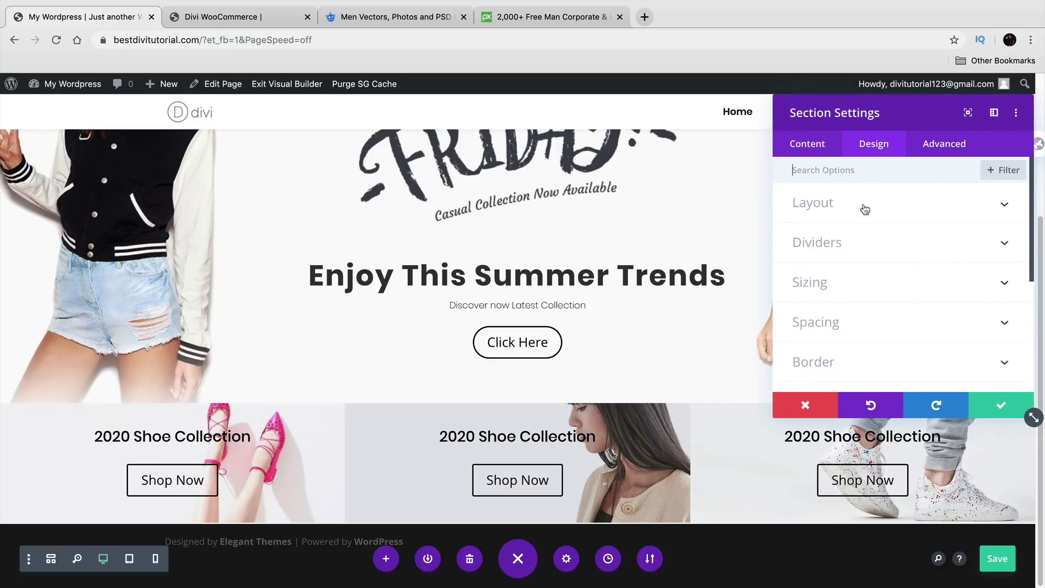
pyautogui.click(858, 322)
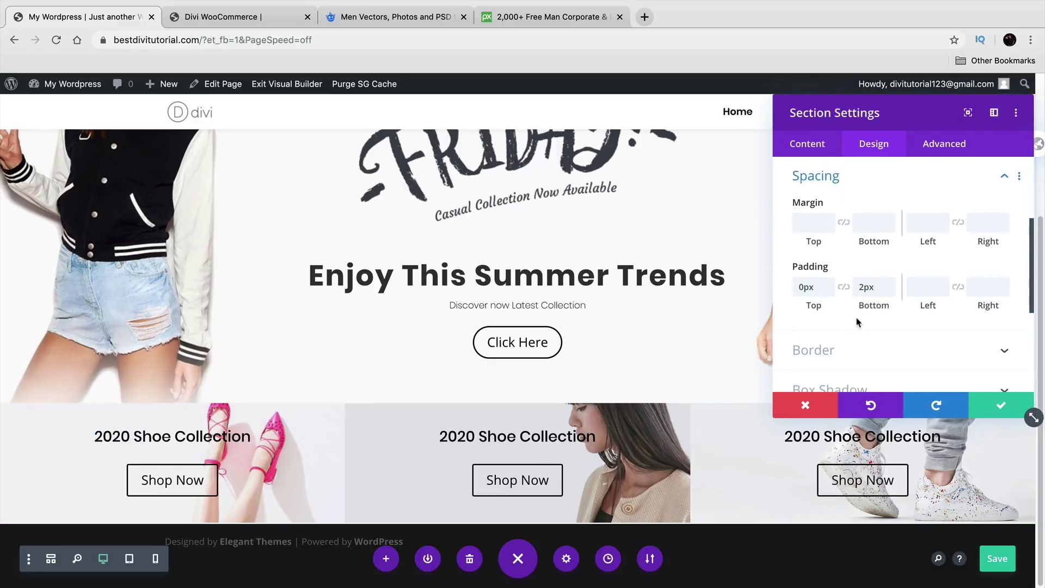
pyautogui.doubleClick(874, 286)
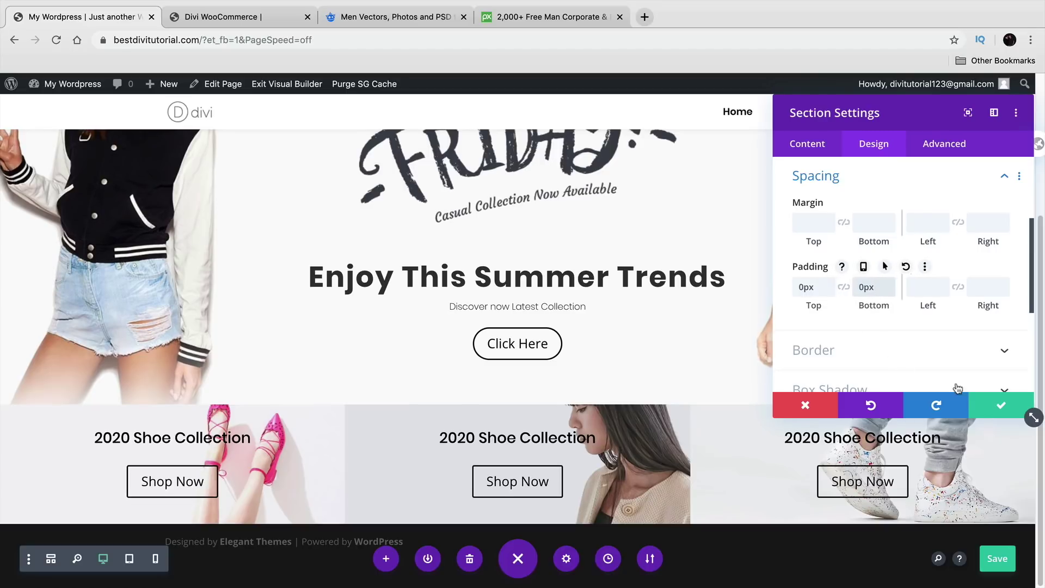
pyautogui.click(992, 403)
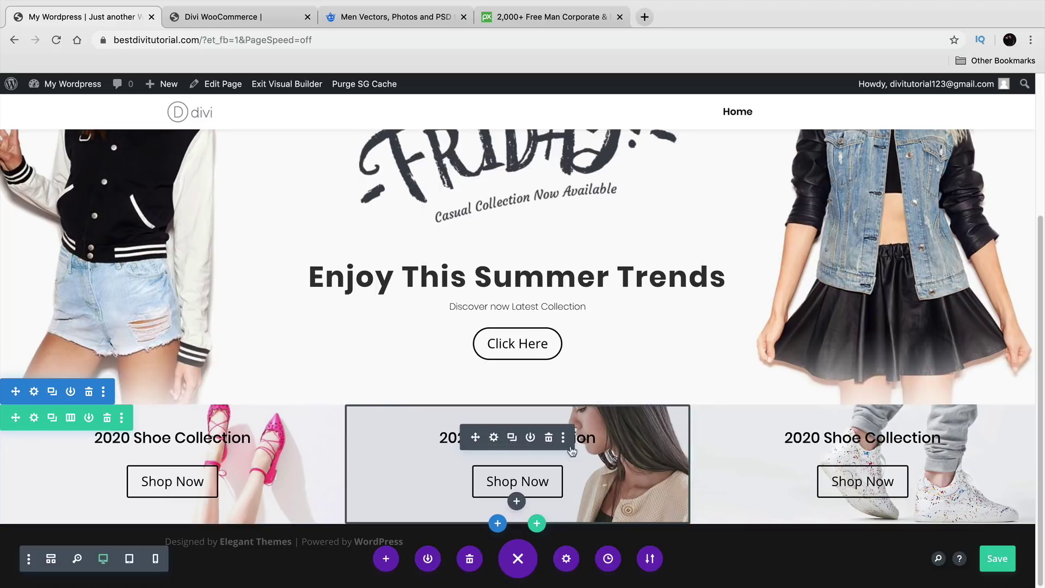
# Step: After checking the demo, add top, bottom and right padding to the first shoe column
pyautogui.click(265, 19)
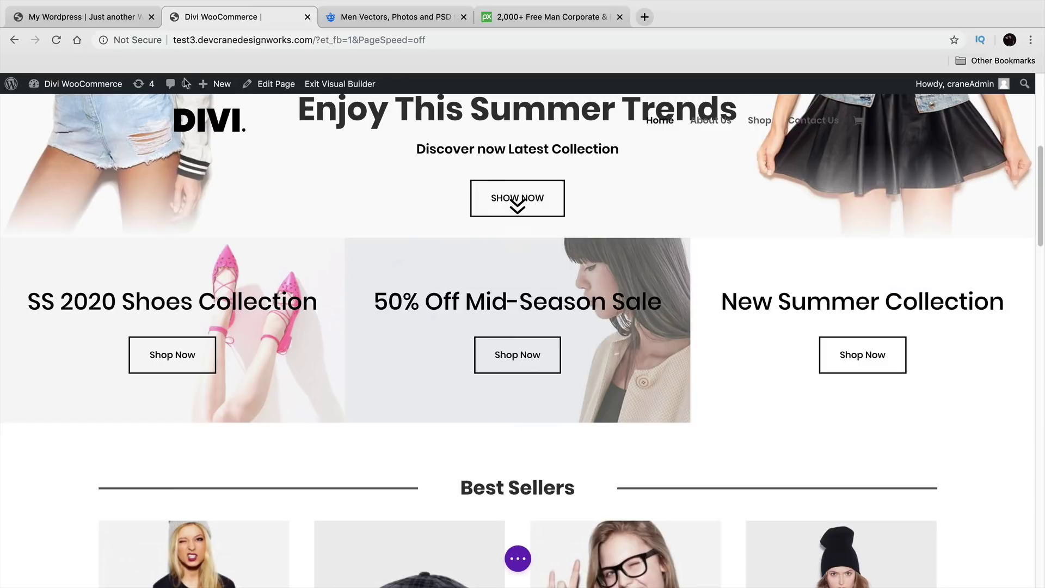
pyautogui.click(91, 17)
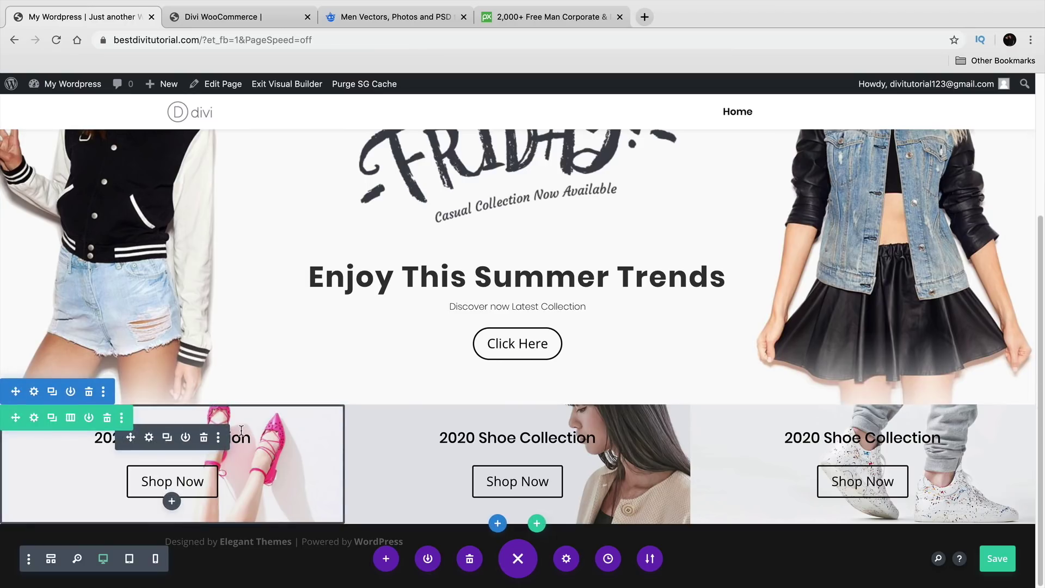
pyautogui.moveTo(239, 430); pyautogui.dragTo(240, 458)
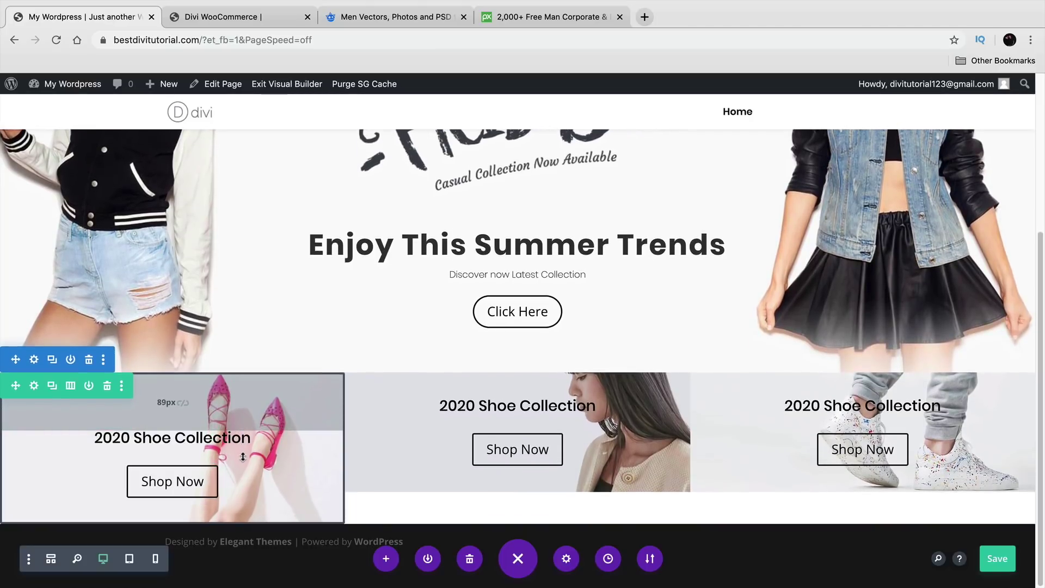
pyautogui.moveTo(242, 516); pyautogui.dragTo(240, 546)
pyautogui.moveTo(253, 368); pyautogui.dragTo(250, 368)
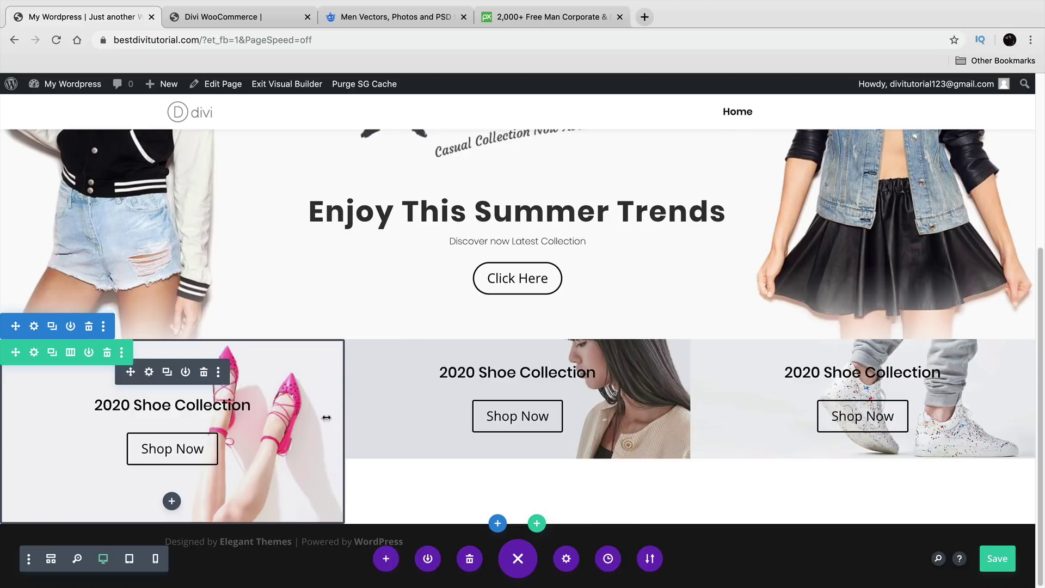
pyautogui.moveTo(324, 418)
pyautogui.mouseDown()
pyautogui.moveTo(271, 418)
pyautogui.moveTo(344, 418)
pyautogui.mouseUp()
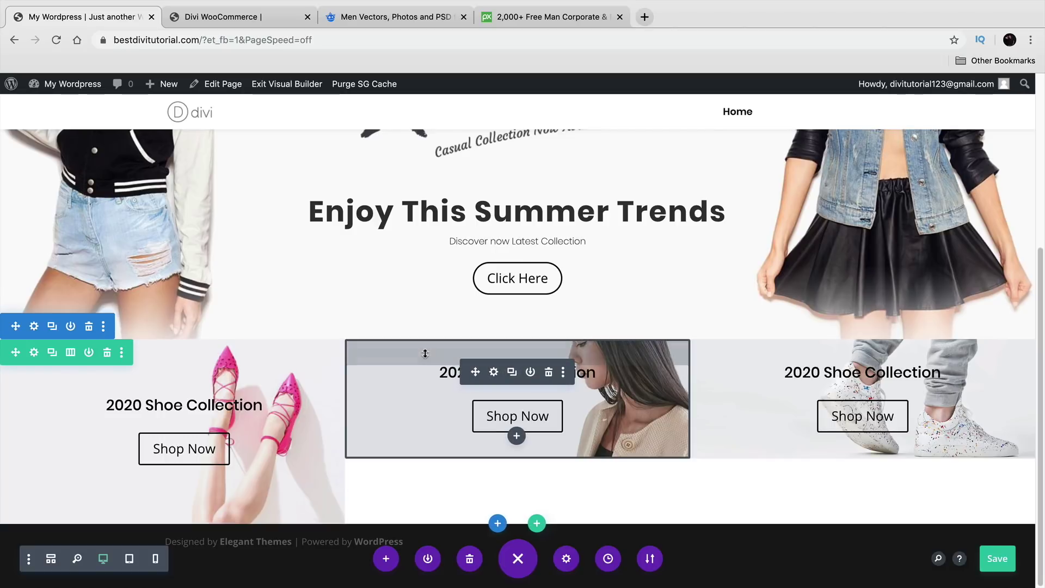
# Step: Add matching top and bottom padding (about 88px) to the second and third shoe columns
pyautogui.moveTo(425, 355); pyautogui.dragTo(429, 388)
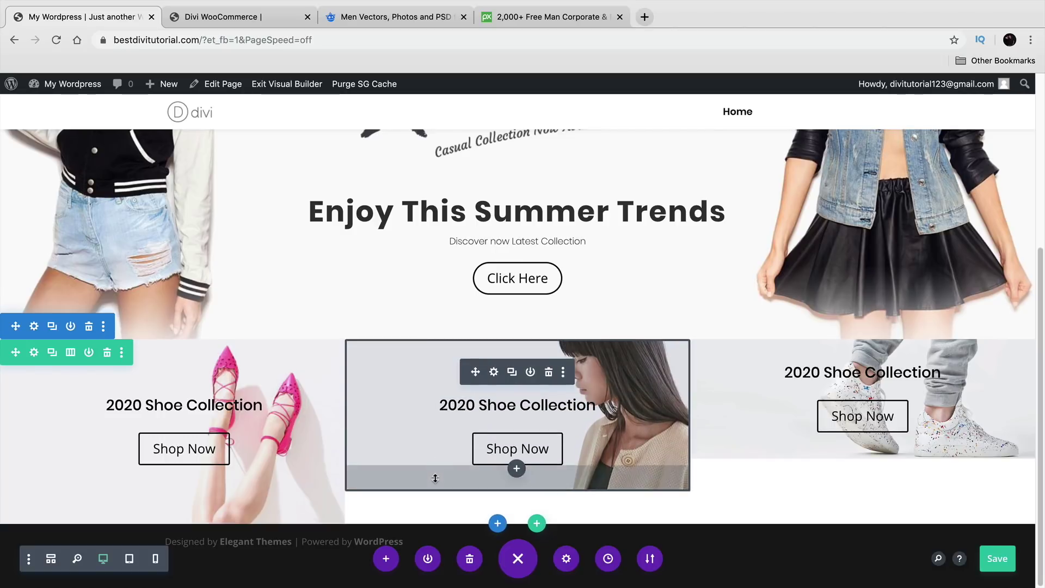
pyautogui.moveTo(434, 477); pyautogui.dragTo(442, 515)
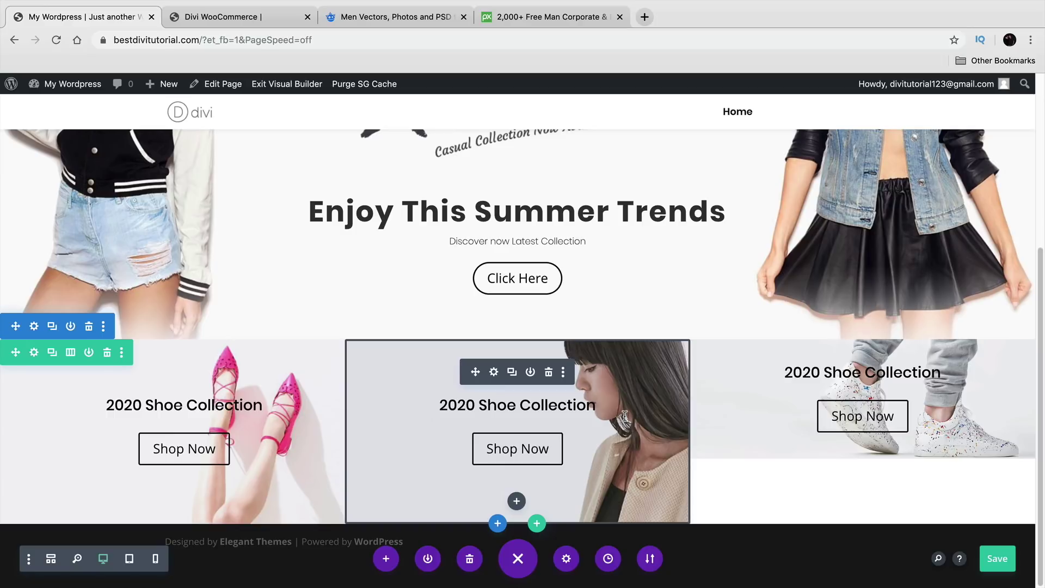
pyautogui.moveTo(770, 359); pyautogui.dragTo(770, 392)
pyautogui.moveTo(754, 472); pyautogui.dragTo(761, 518)
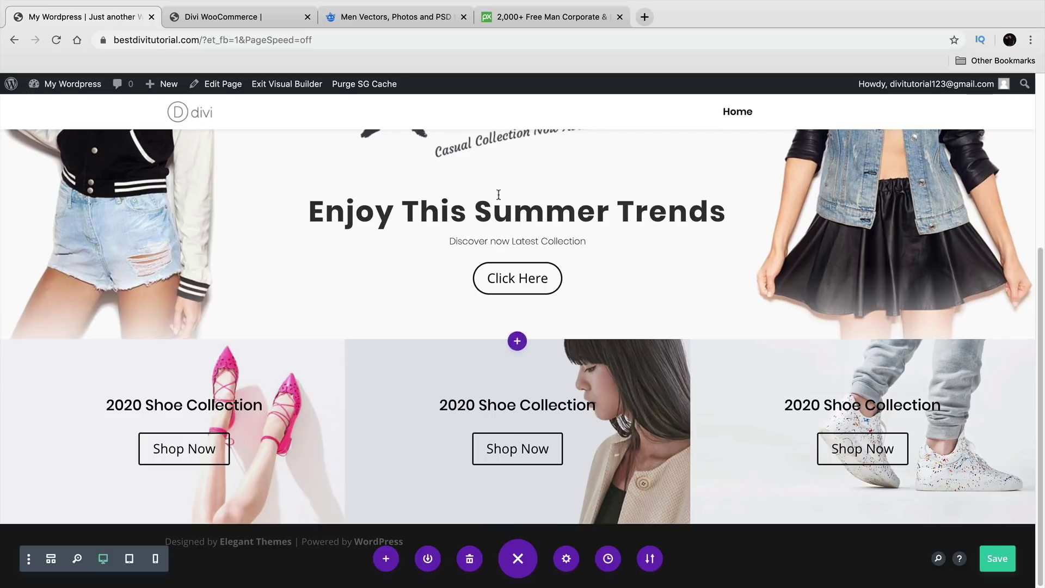
# Step: After checking the demo, add a Regular section with a one-column row below the shoes
pyautogui.click(262, 28)
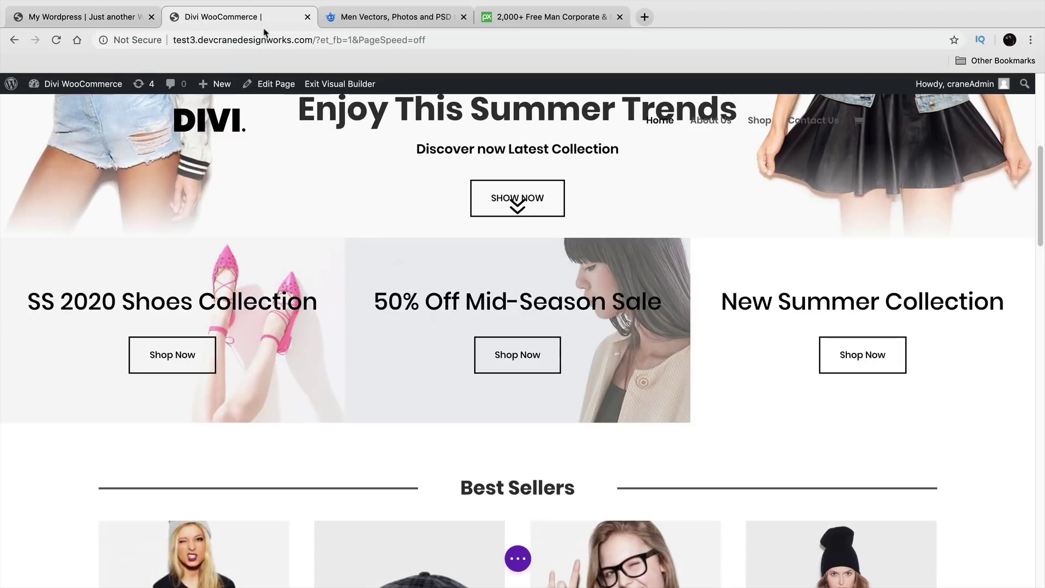
pyautogui.scroll(-3, 364, 328)
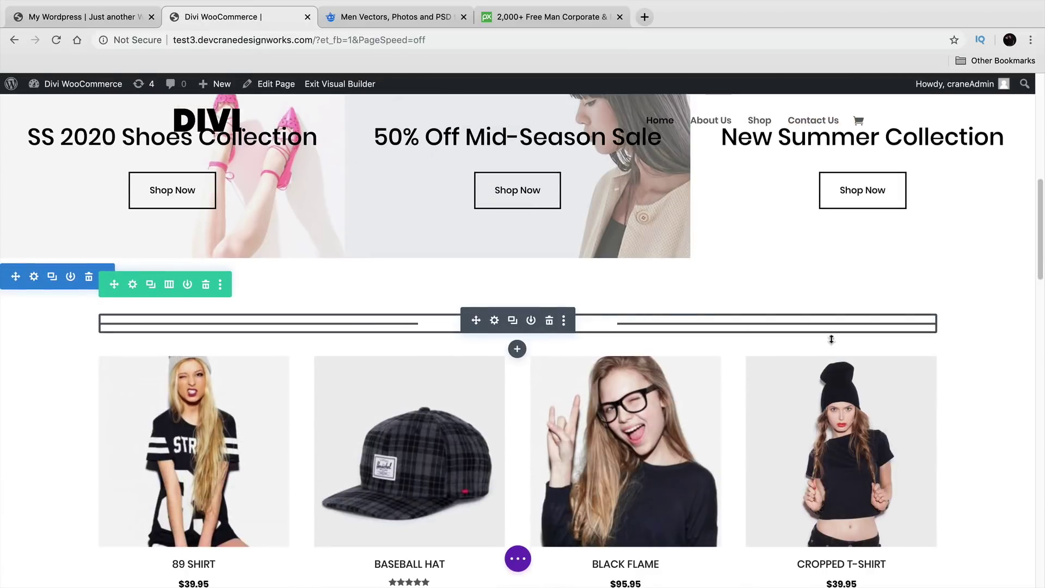
pyautogui.click(103, 18)
pyautogui.moveTo(506, 454)
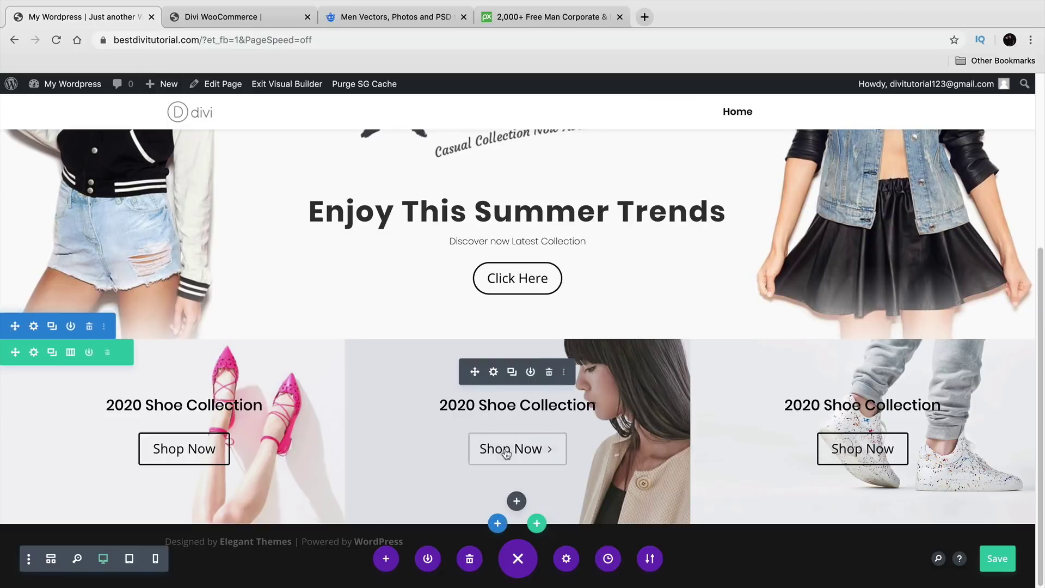
pyautogui.click(499, 524)
pyautogui.click(424, 480)
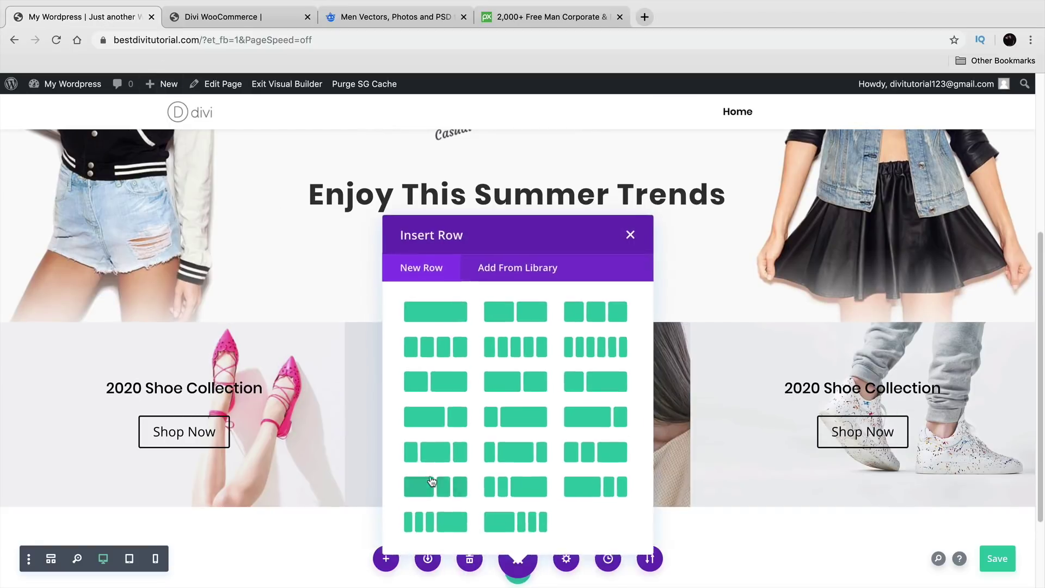
pyautogui.click(436, 307)
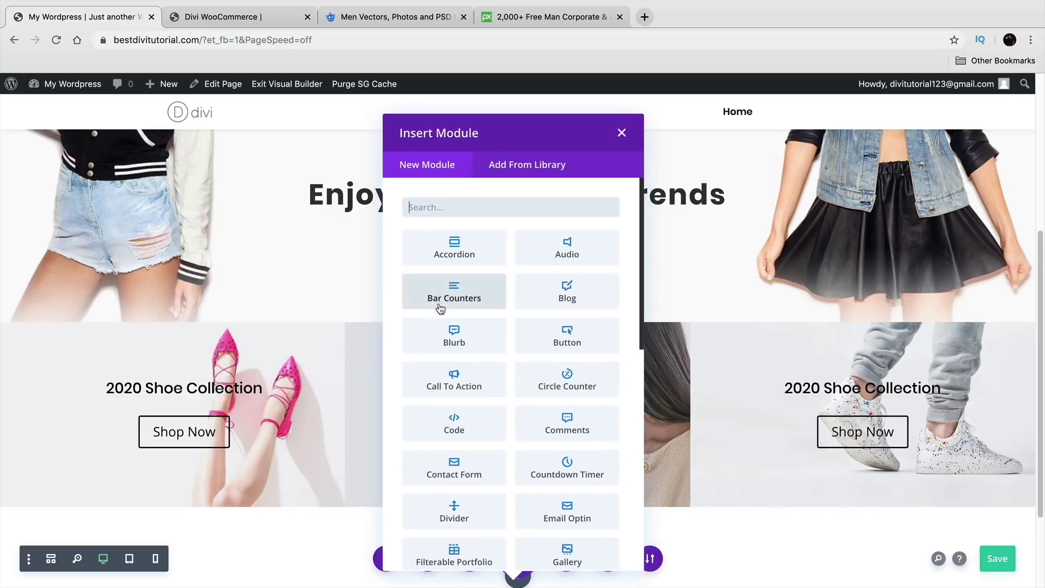
# Step: Insert a Text module reading 'Best Seller' formatted as Heading 1
pyautogui.click(473, 211)
pyautogui.write('text')
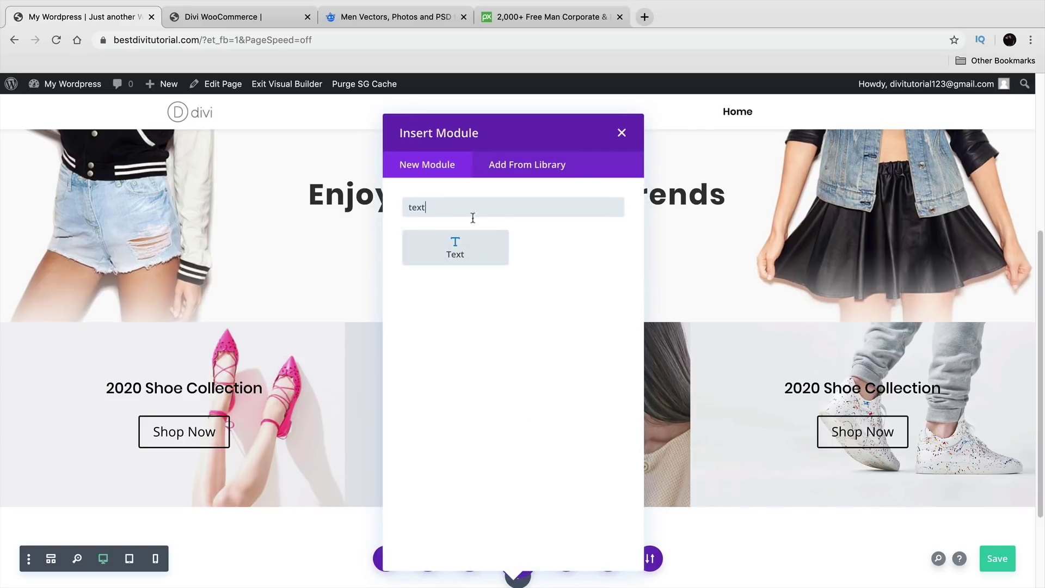
pyautogui.click(477, 257)
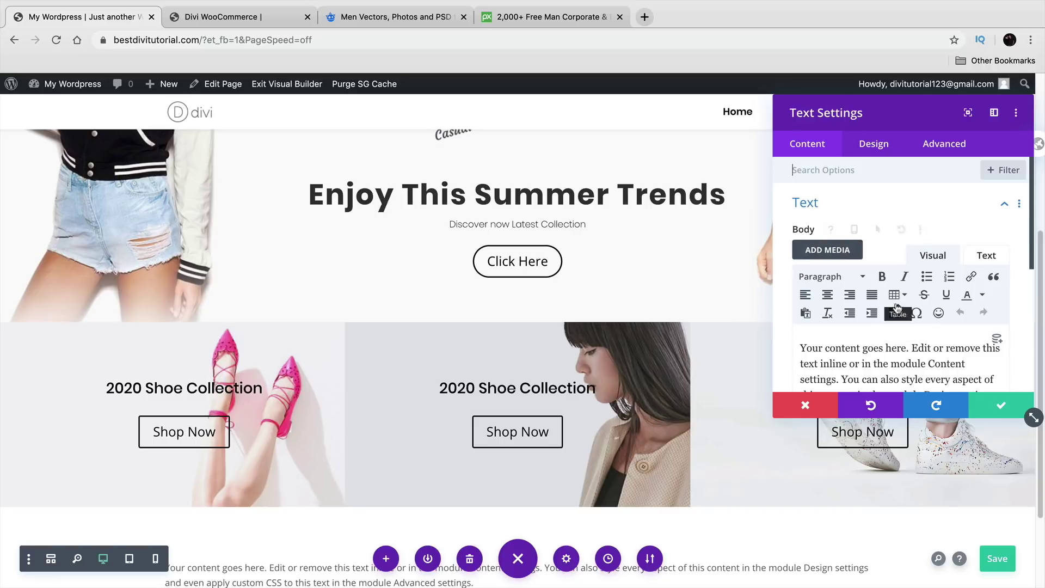
pyautogui.scroll(-3, 905, 314)
pyautogui.moveTo(950, 326); pyautogui.dragTo(751, 227)
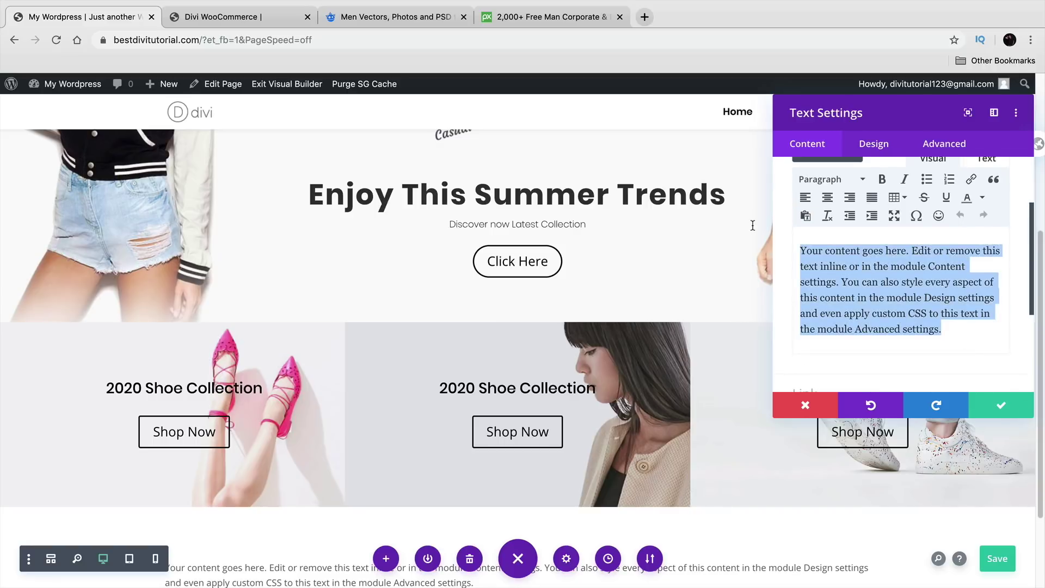
pyautogui.write('Best Sellers')
pyautogui.scroll(1, 833, 313)
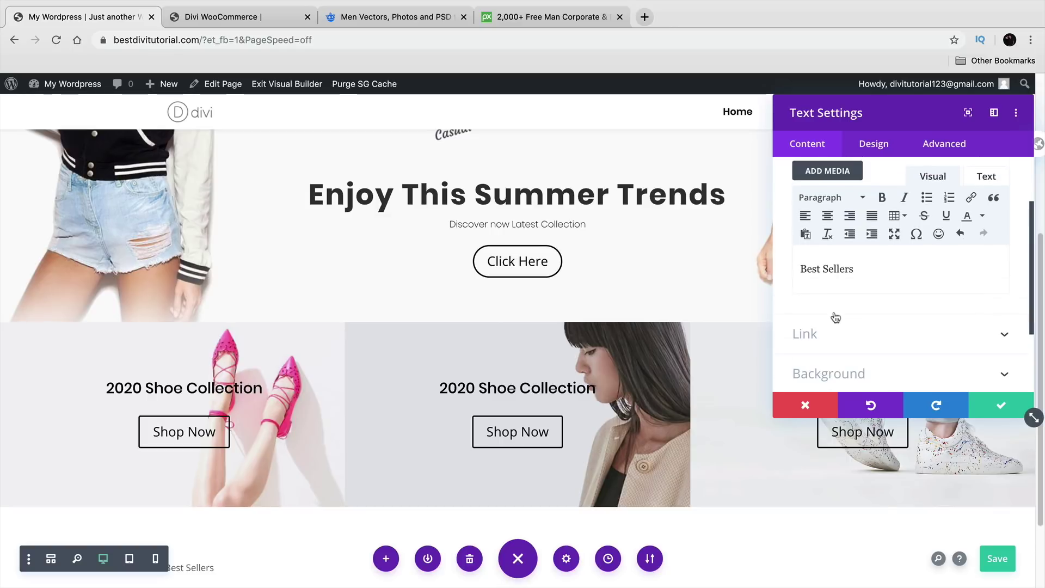
pyautogui.click(844, 198)
pyautogui.click(858, 249)
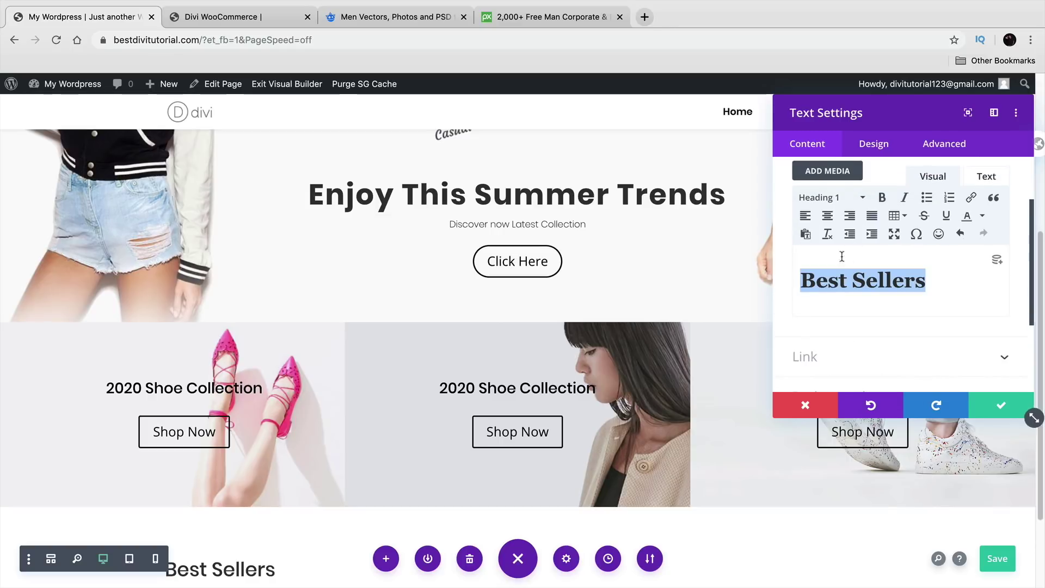
pyautogui.scroll(-3, 708, 342)
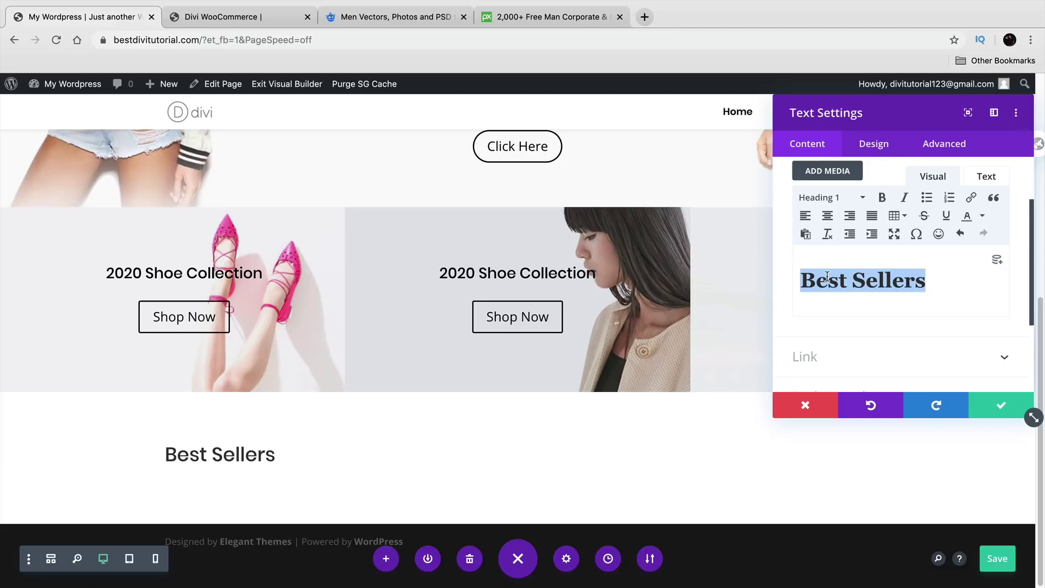
pyautogui.click(868, 144)
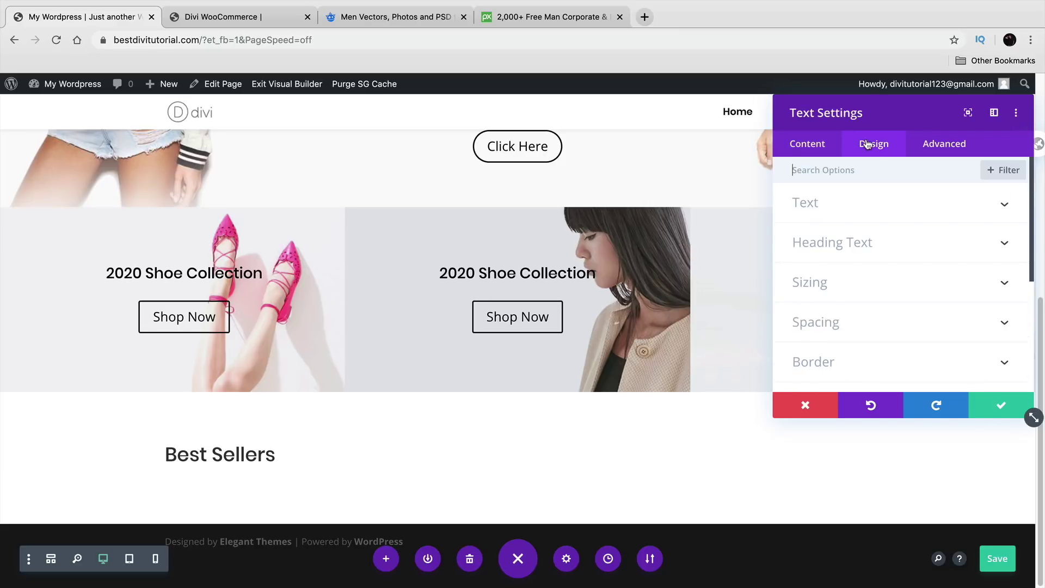
# Step: Browse the heading-level styling options and switch the text to Heading 3
pyautogui.click(858, 242)
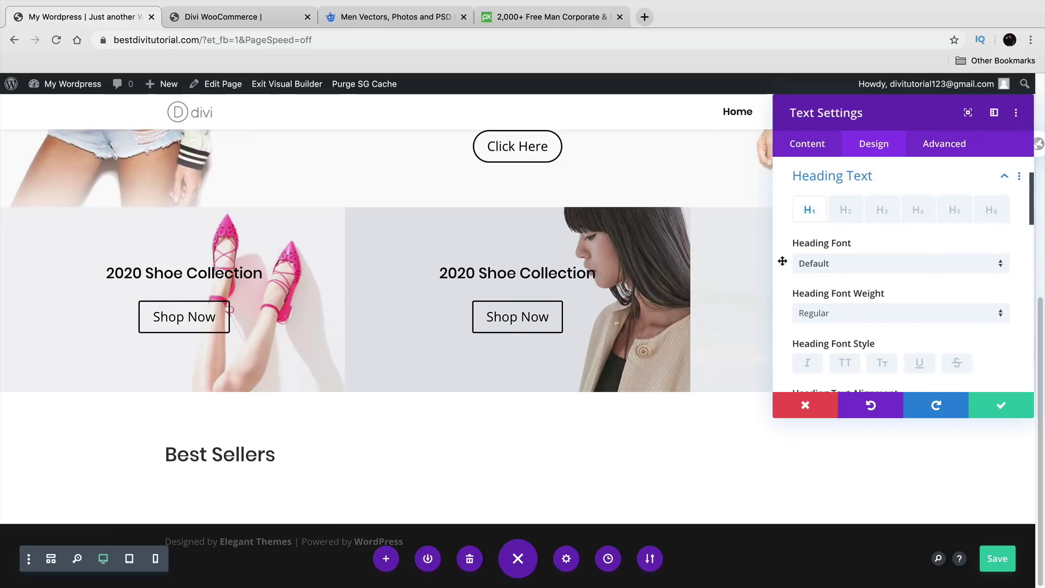
pyautogui.click(841, 213)
pyautogui.click(882, 214)
pyautogui.click(913, 214)
pyautogui.click(846, 215)
pyautogui.click(877, 211)
pyautogui.click(817, 152)
pyautogui.click(829, 209)
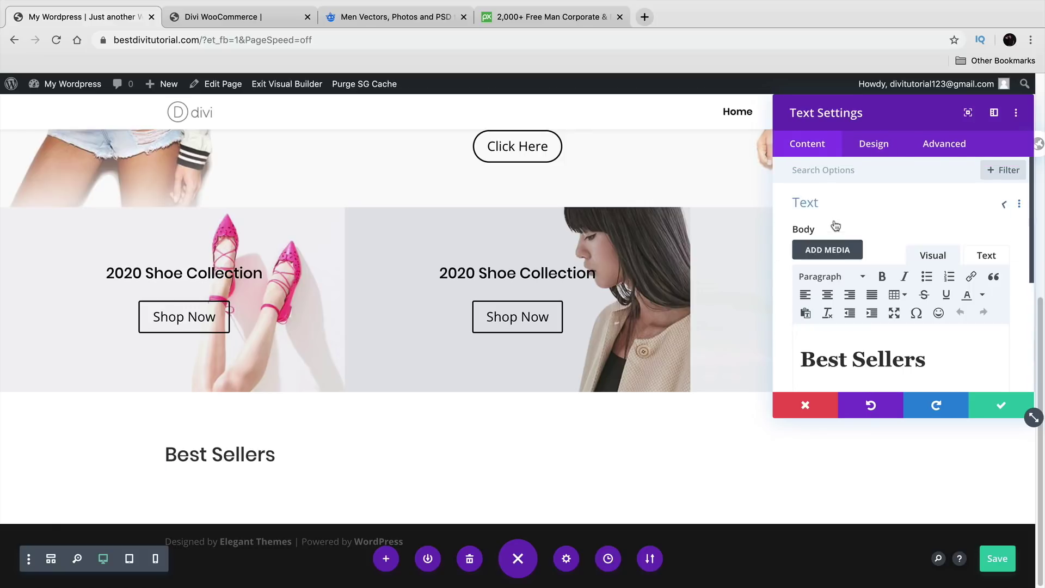
pyautogui.click(830, 277)
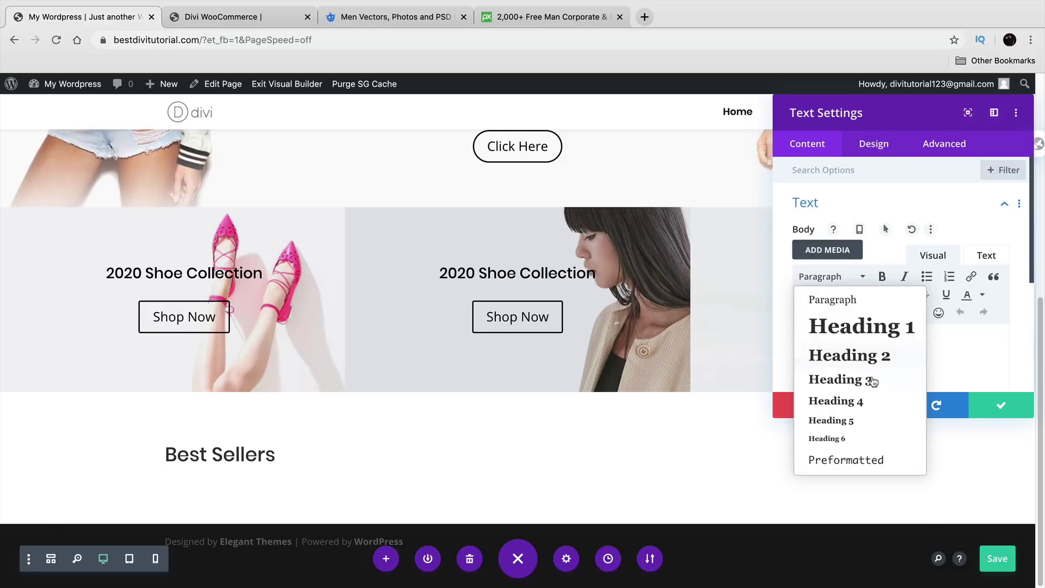
pyautogui.click(874, 380)
# Step: Compare Heading 3 and Heading 1 styles, then set the text back to Heading 1
pyautogui.click(874, 144)
pyautogui.click(875, 243)
pyautogui.click(883, 245)
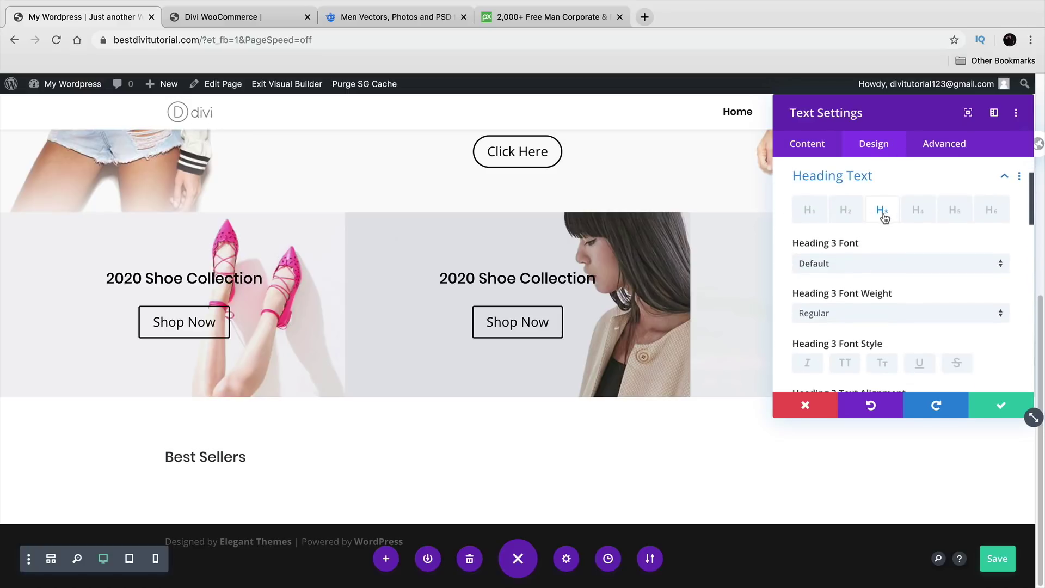
pyautogui.click(809, 210)
pyautogui.click(810, 144)
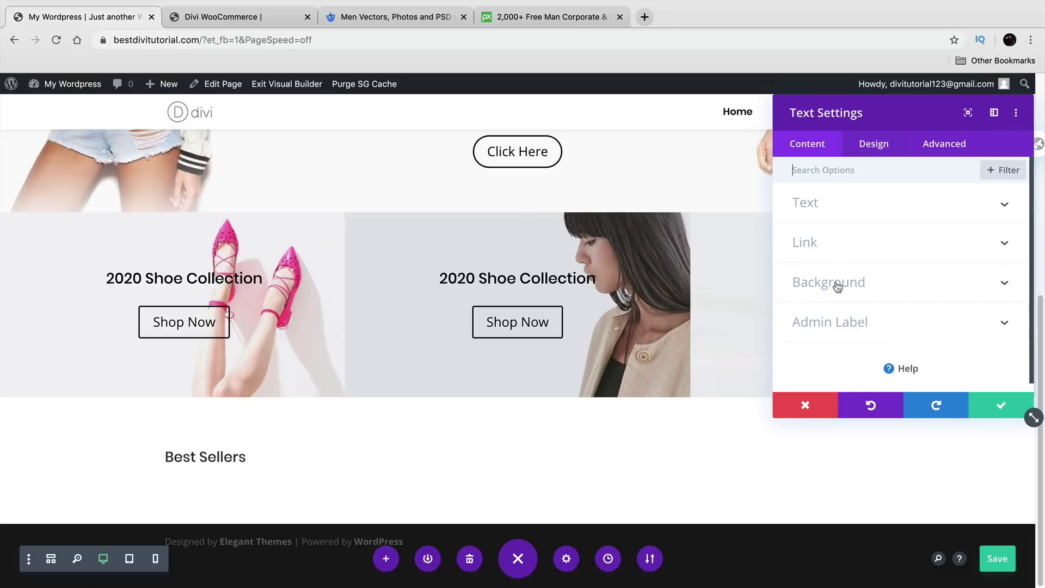
pyautogui.click(835, 218)
pyautogui.click(834, 276)
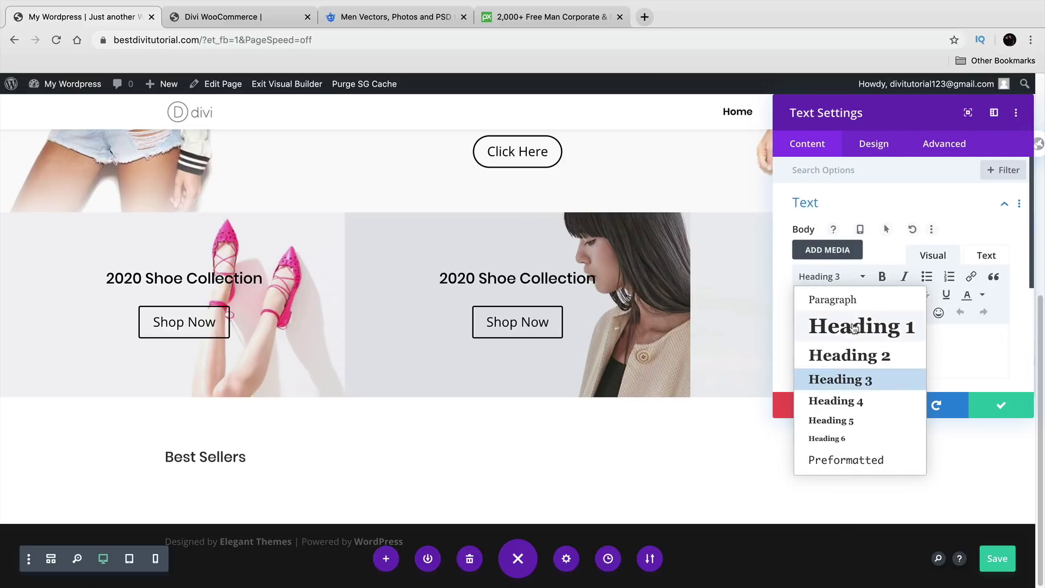
pyautogui.click(855, 329)
# Step: Style the Heading 1 text in bold Poppins, centre-aligned
pyautogui.click(882, 145)
pyautogui.click(855, 244)
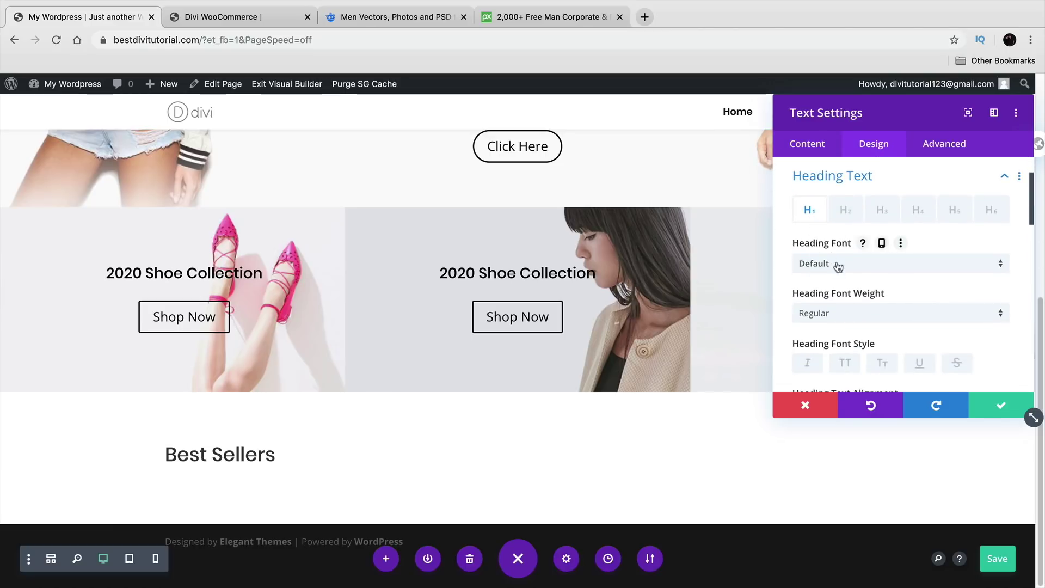
pyautogui.click(807, 265)
pyautogui.click(848, 200)
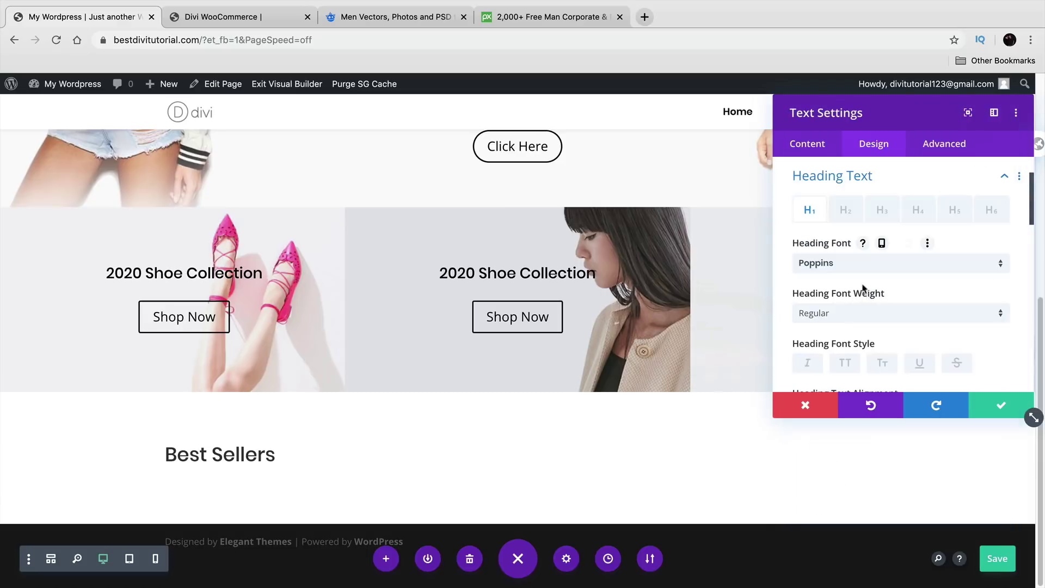
pyautogui.click(864, 318)
pyautogui.click(893, 464)
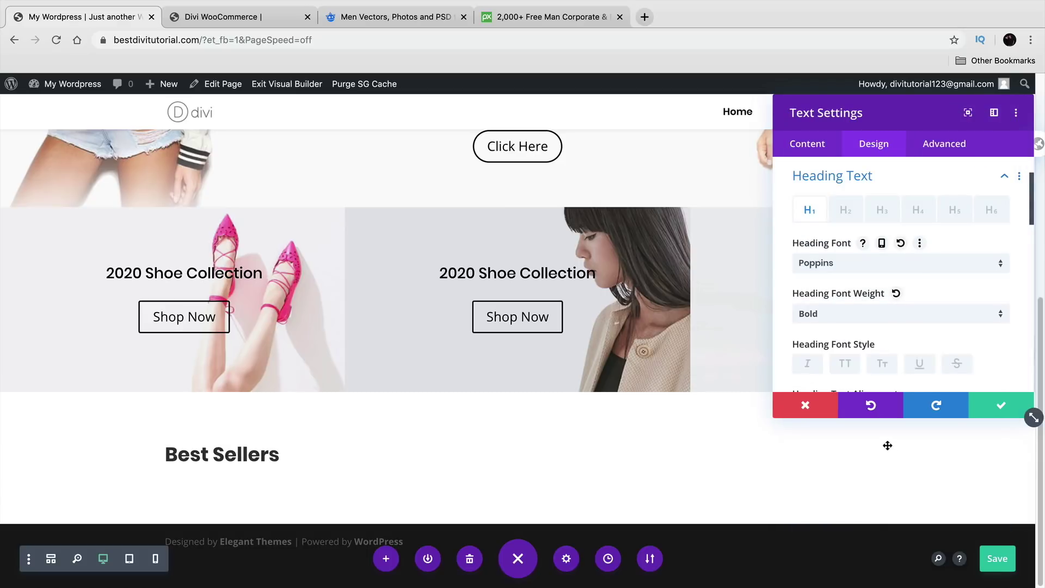
pyautogui.scroll(-4, 925, 370)
pyautogui.click(882, 305)
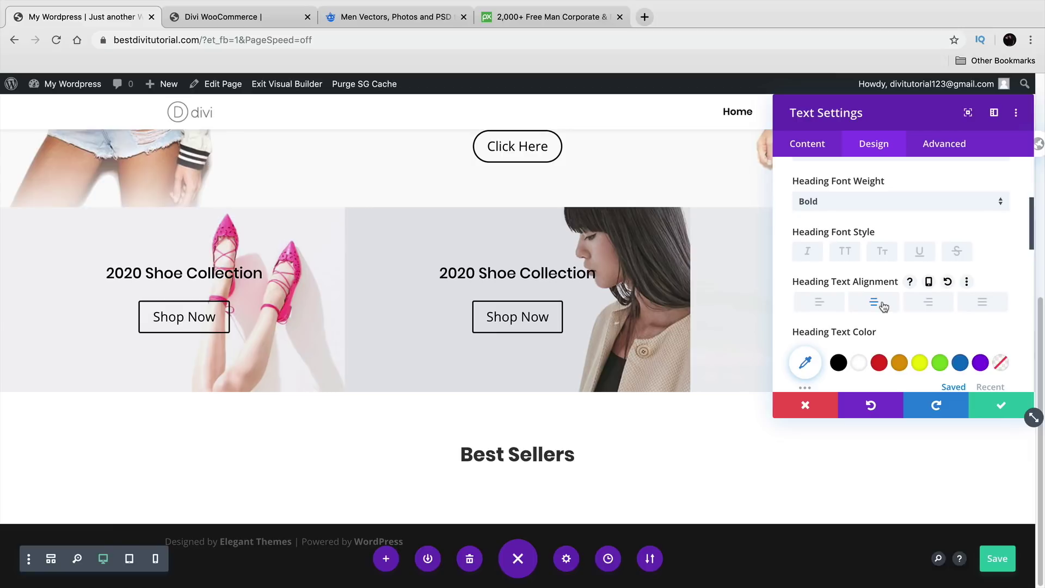
# Step: Set the heading's text shadow to none and save the module
pyautogui.scroll(-3, 883, 306)
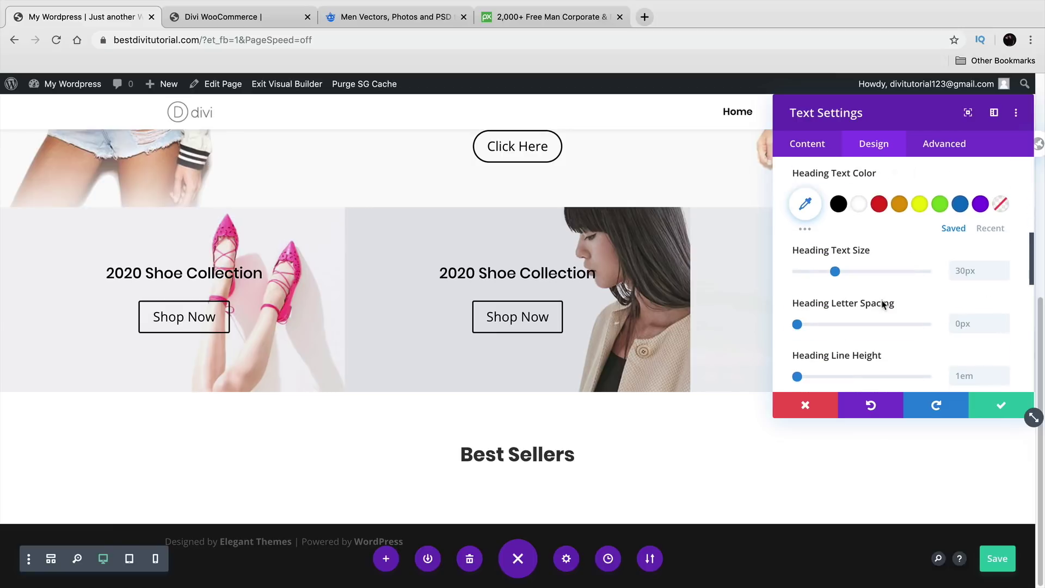
pyautogui.scroll(-2, 883, 305)
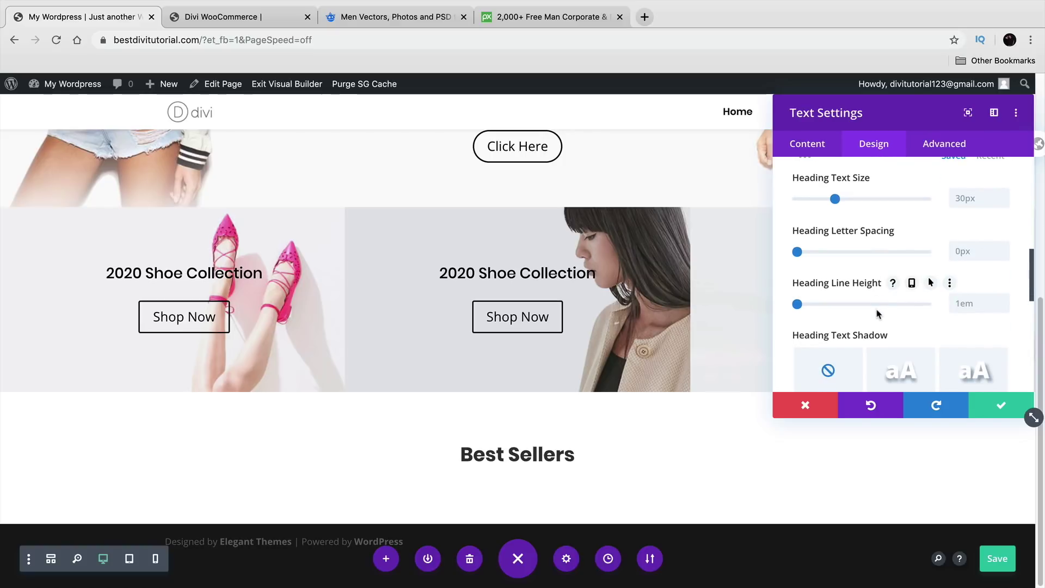
pyautogui.scroll(-4, 878, 308)
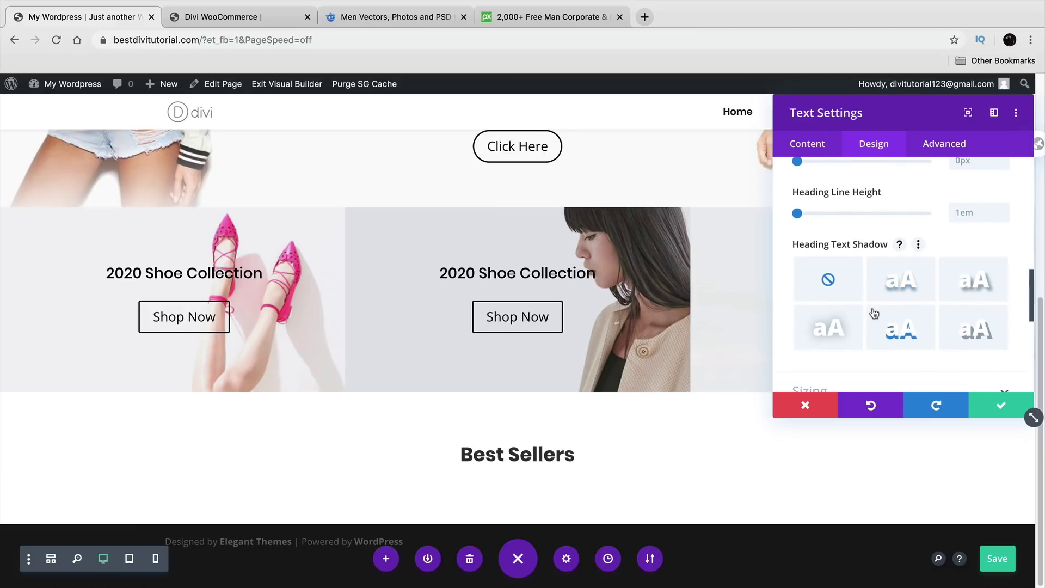
pyautogui.click(877, 277)
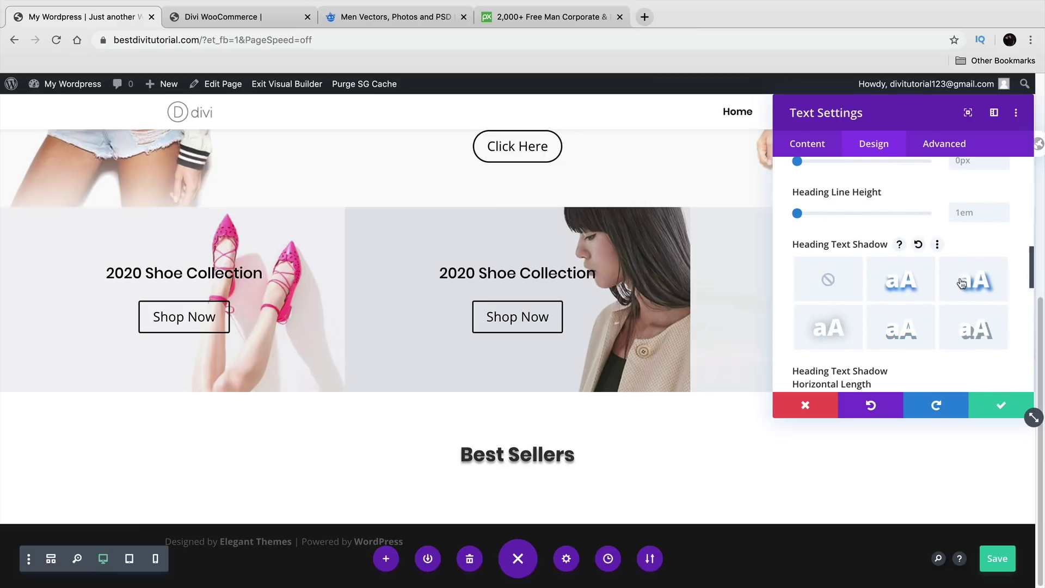
pyautogui.click(830, 328)
pyautogui.click(831, 290)
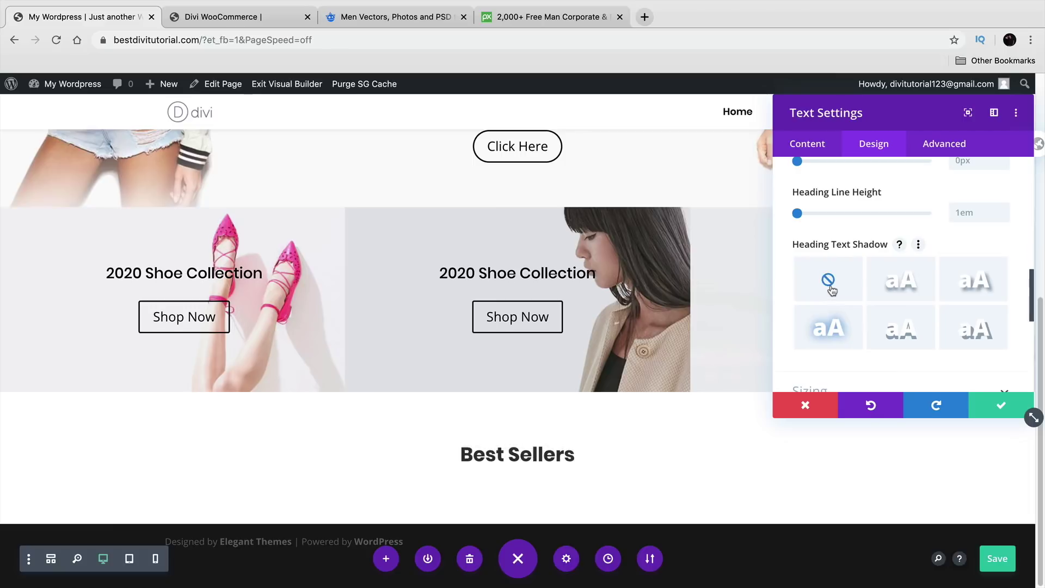
pyautogui.scroll(-3, 831, 304)
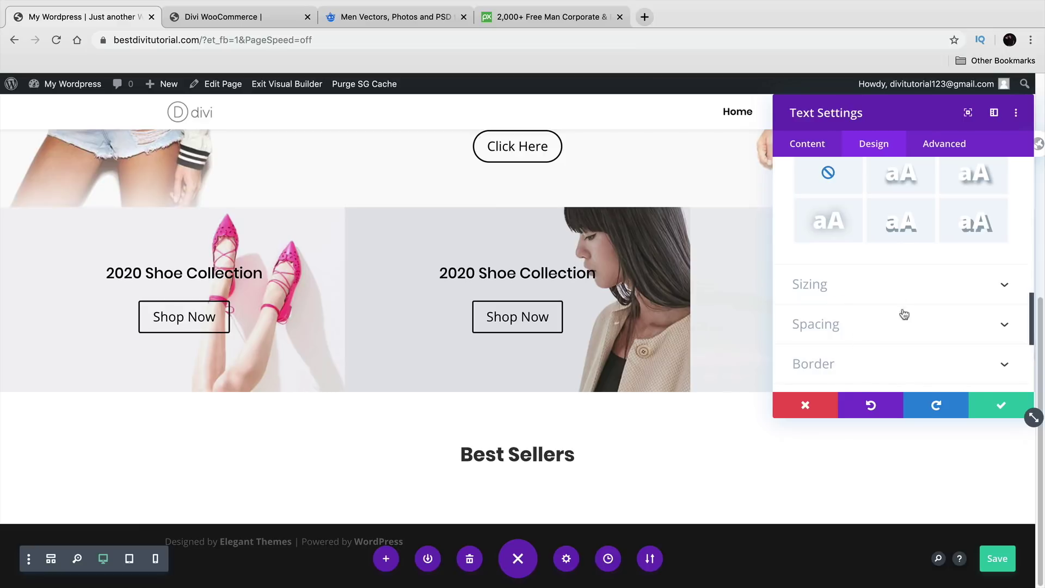
pyautogui.click(972, 407)
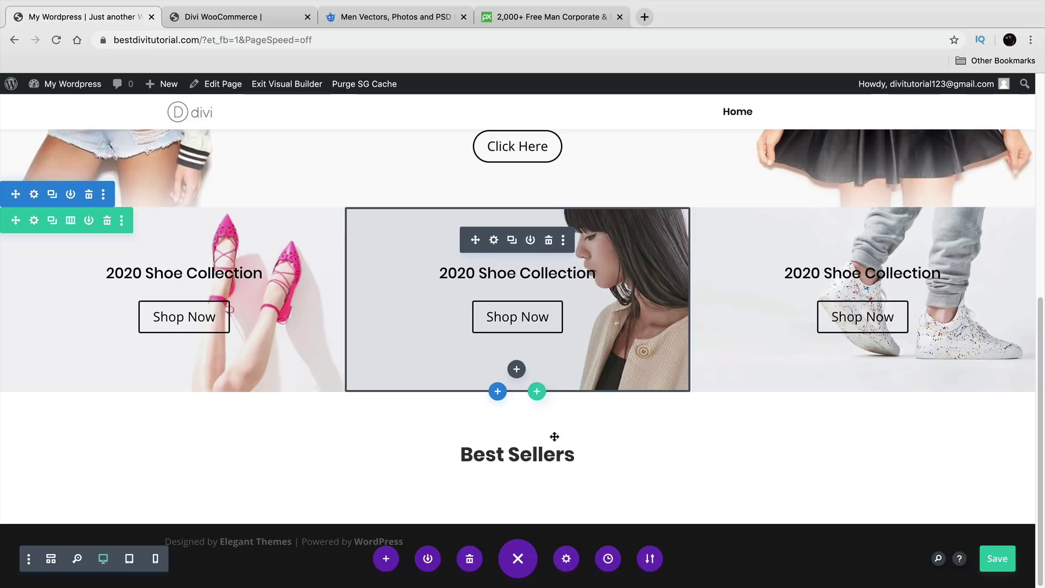
pyautogui.moveTo(350, 450); pyautogui.dragTo(320, 108)
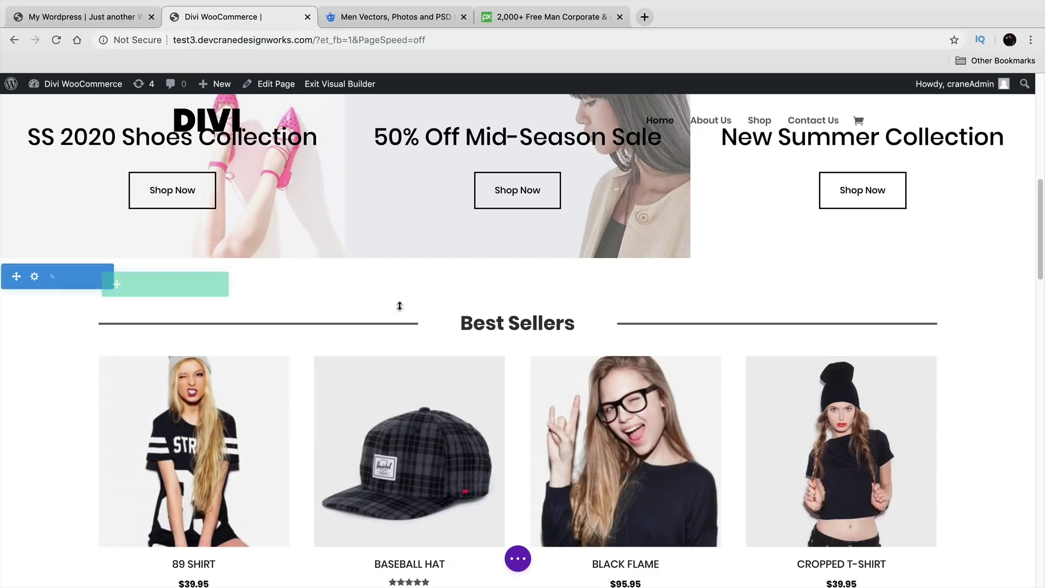
pyautogui.scroll(-3, 392, 299)
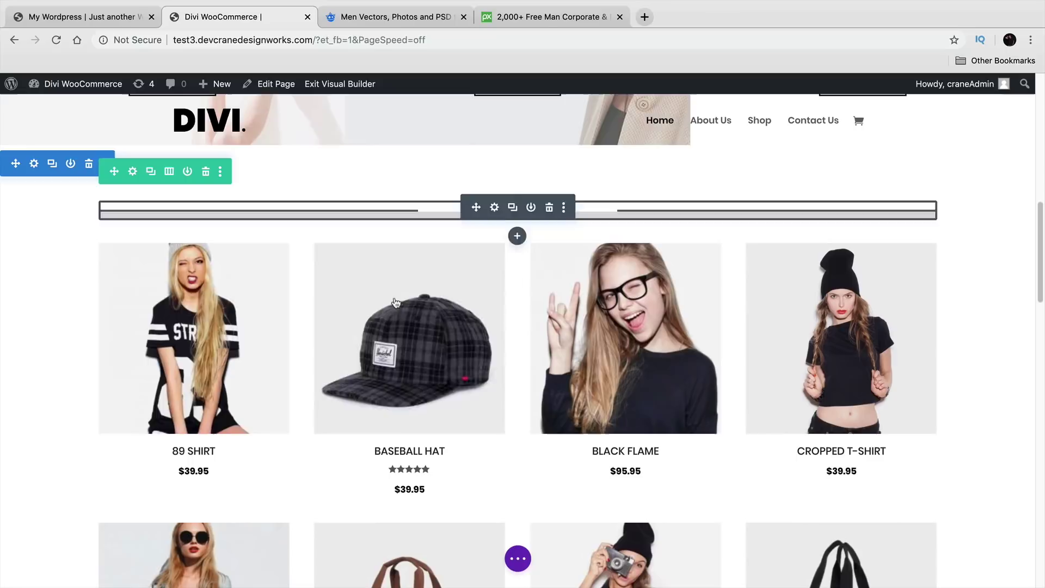
pyautogui.scroll(-1, 115, 293)
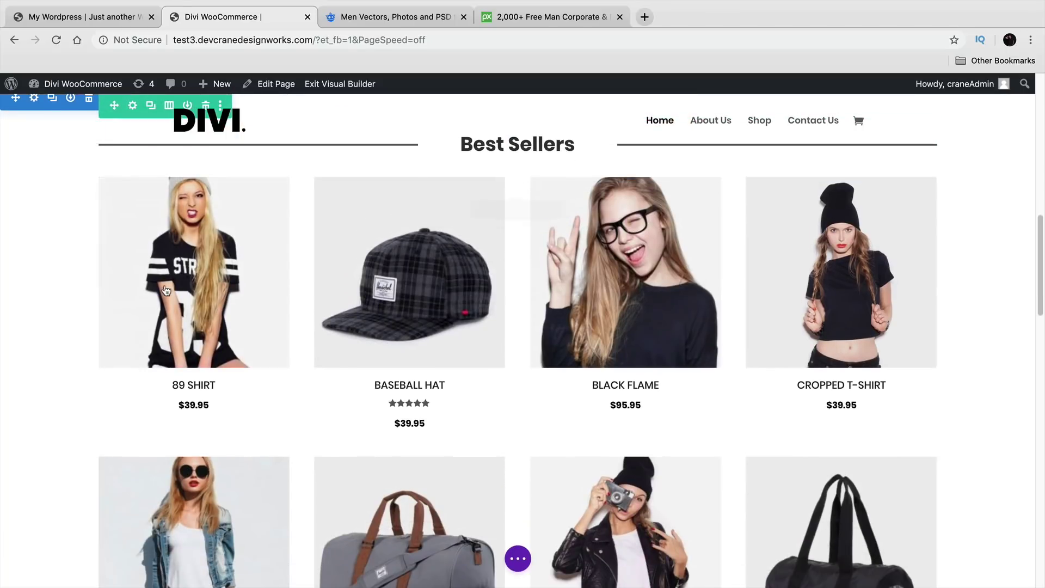
pyautogui.scroll(2, 153, 304)
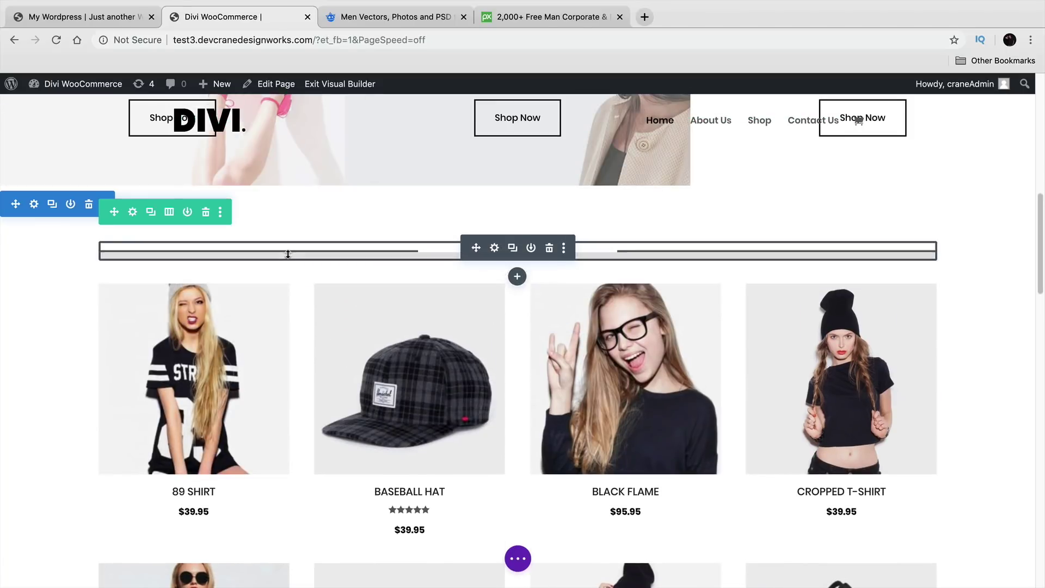
pyautogui.click(118, 19)
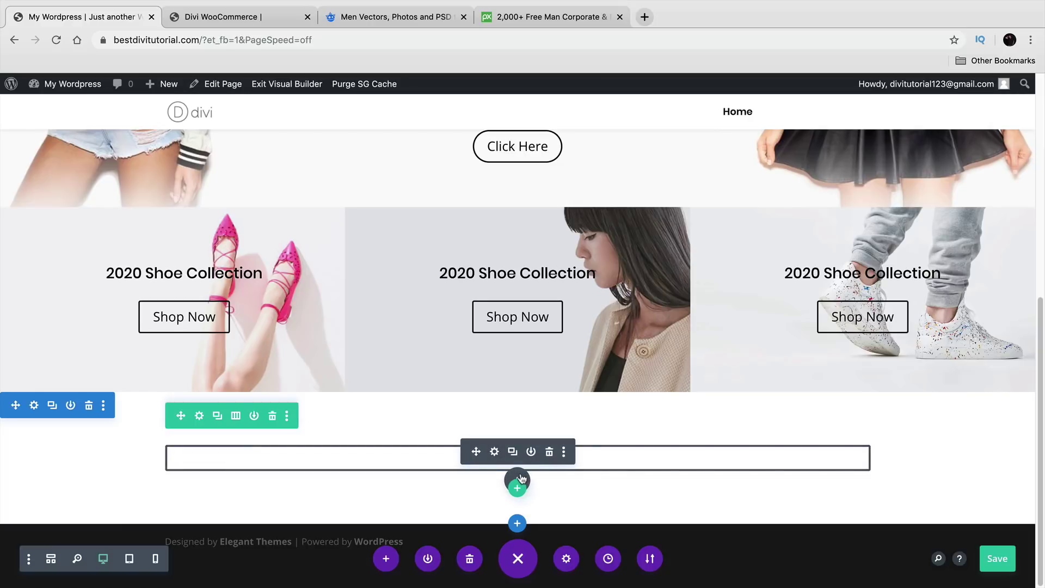
# Step: Insert a Shop module with default settings beneath the Best Sellers heading
pyautogui.click(520, 478)
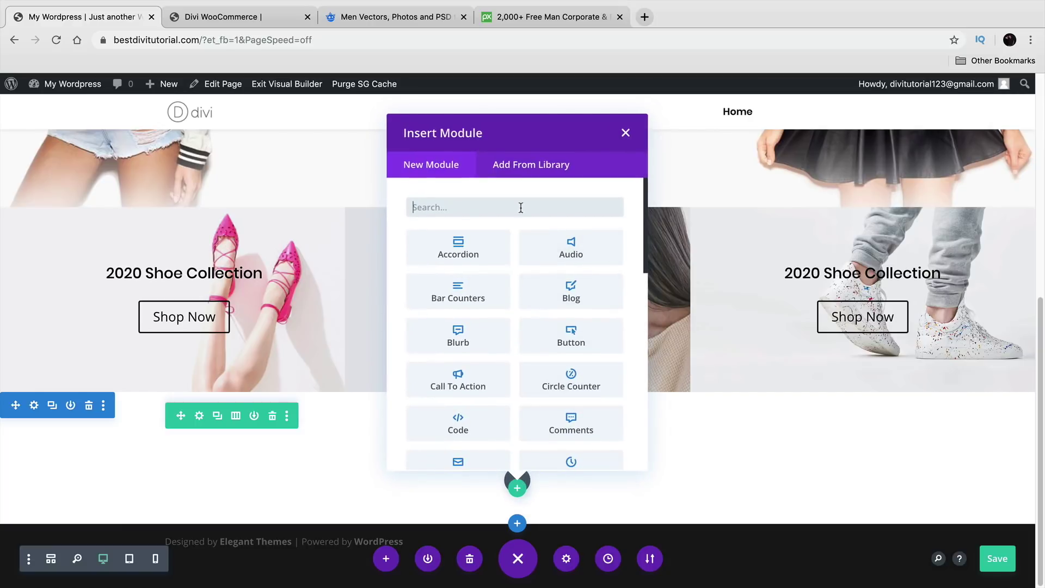
pyautogui.write('sh')
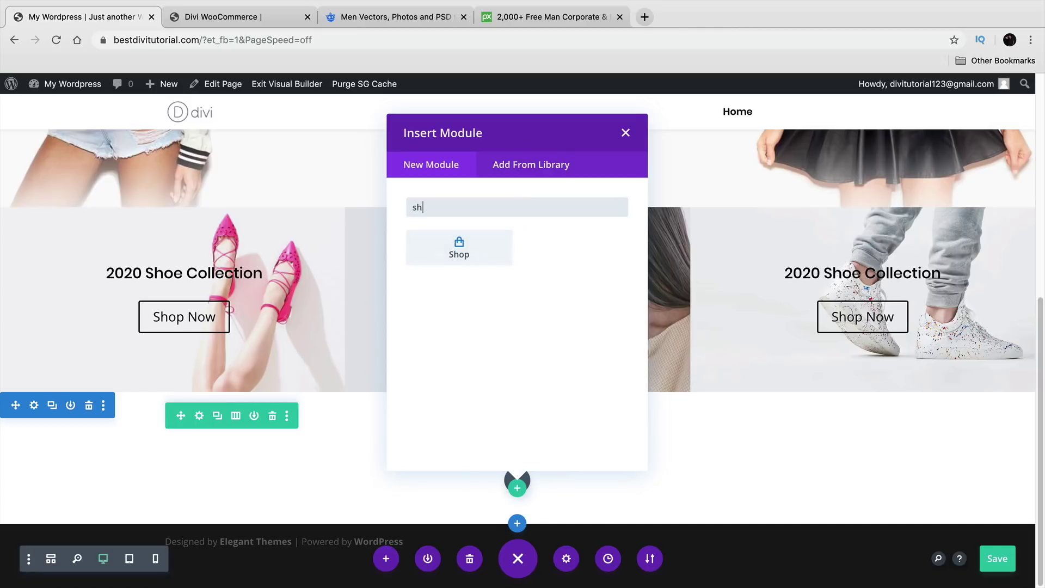
pyautogui.click(460, 245)
pyautogui.scroll(-2, 753, 474)
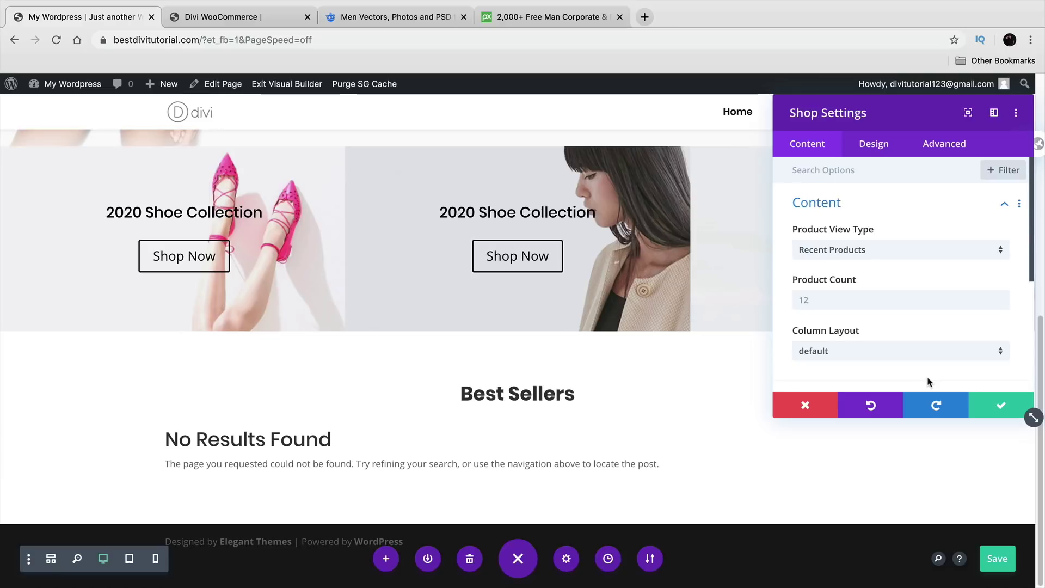
pyautogui.scroll(-4, 975, 380)
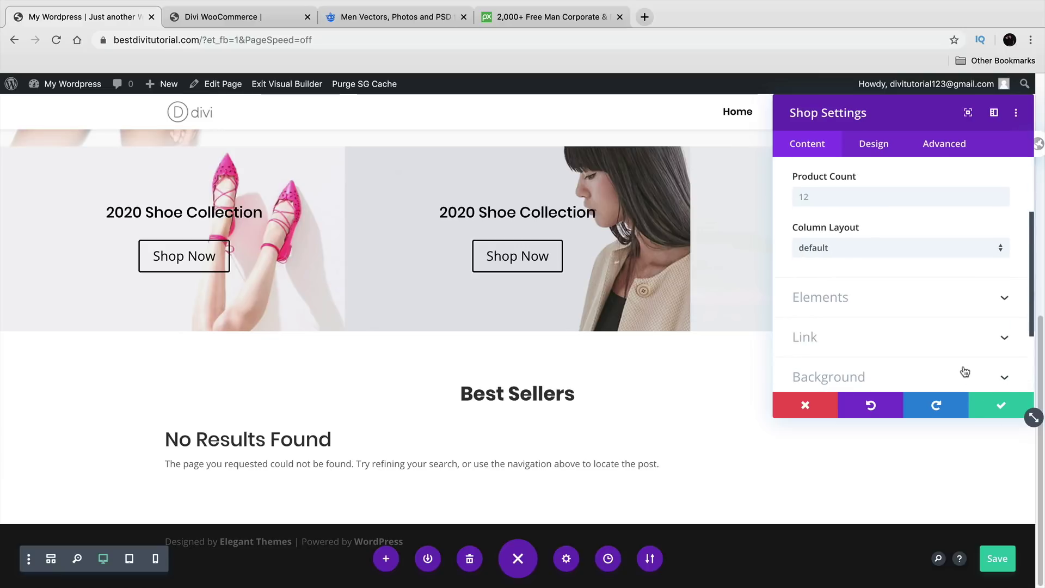
pyautogui.click(1000, 407)
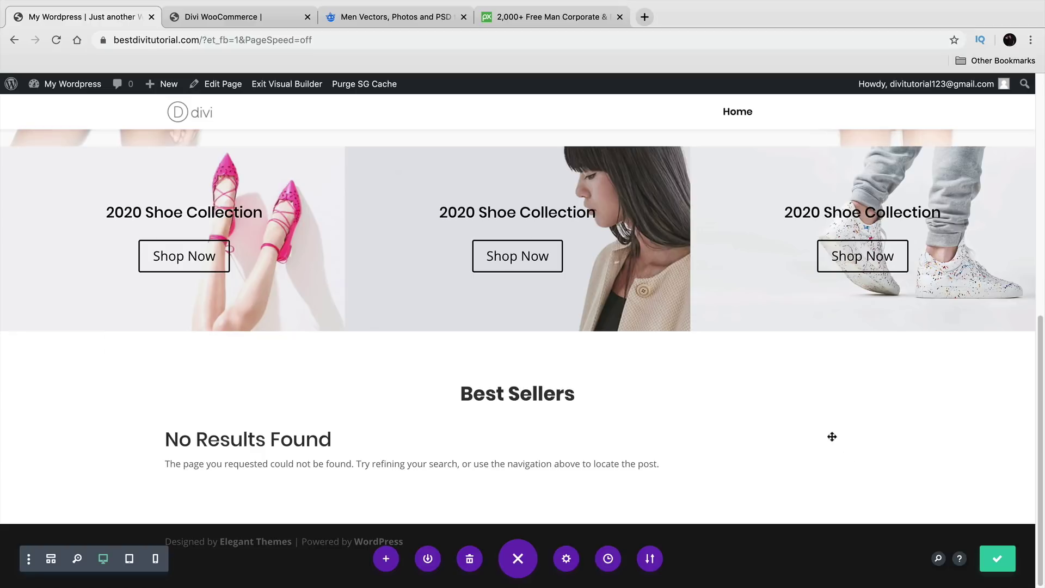
# Step: Exit the builder and scroll through the live homepage, where Best Sellers shows No Results Found
pyautogui.click(288, 85)
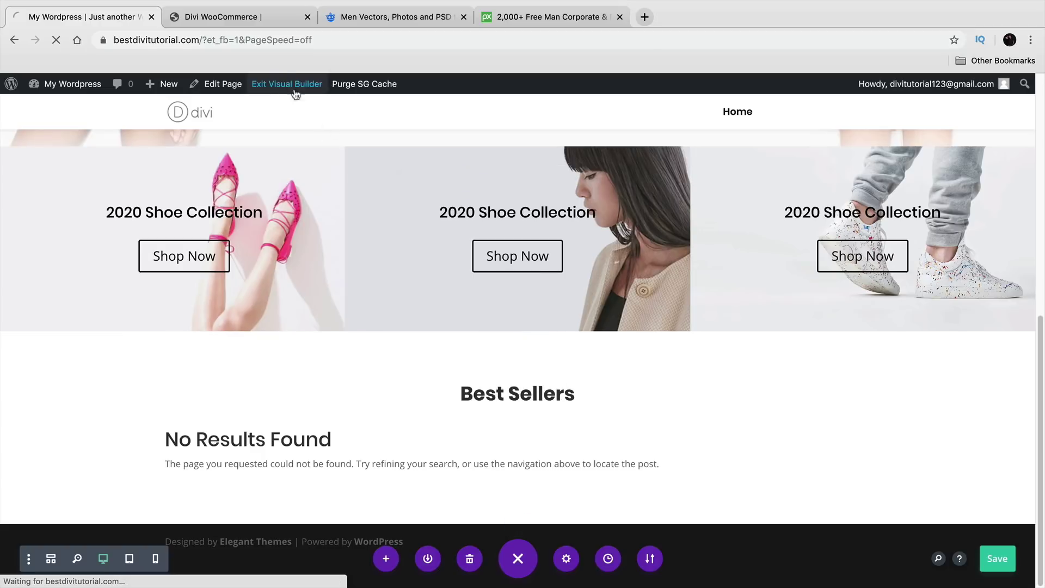
pyautogui.scroll(-8, 632, 311)
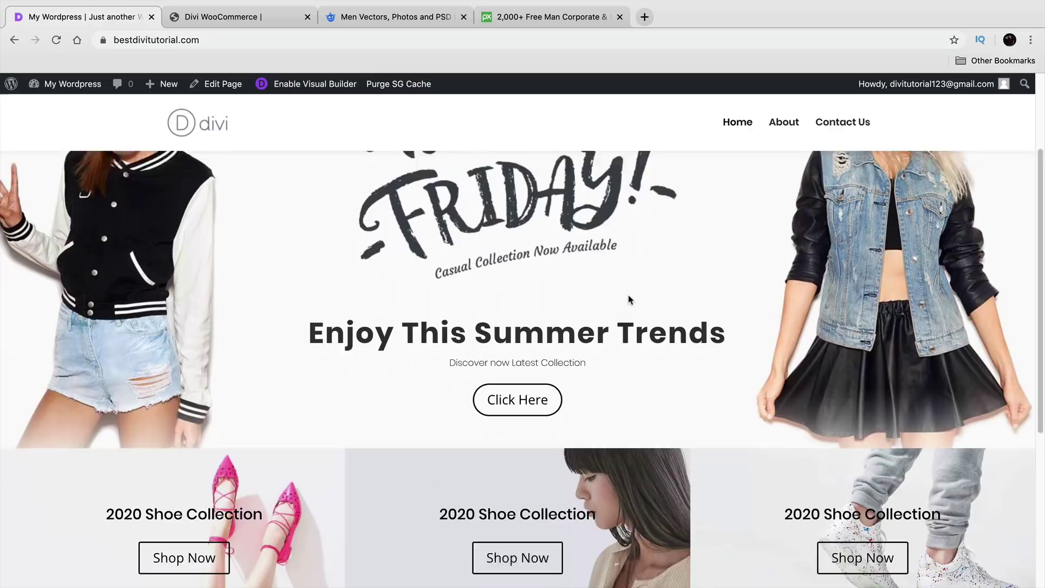
pyautogui.scroll(6, 665, 375)
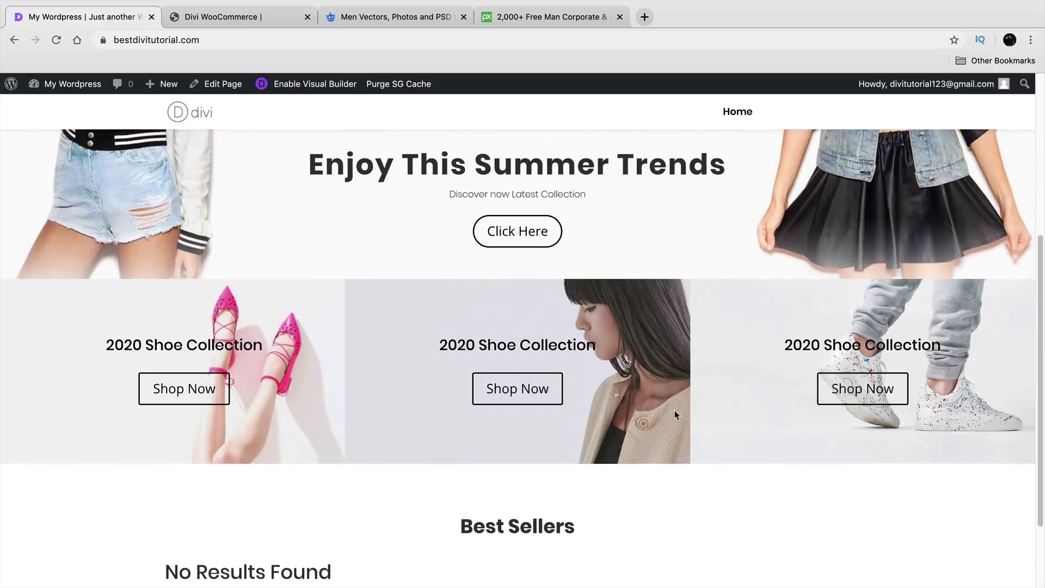
pyautogui.scroll(3, 722, 458)
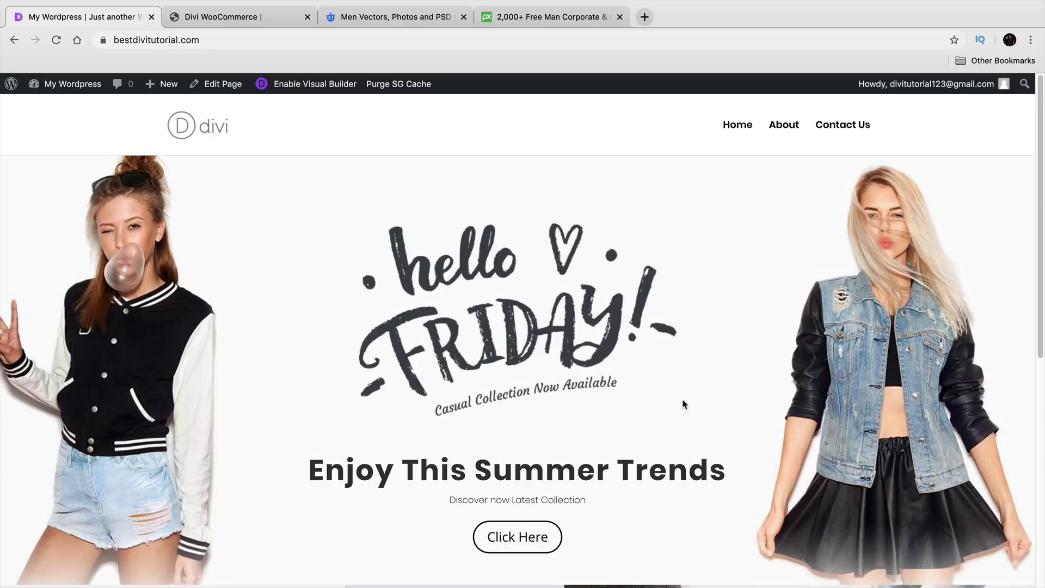
pyautogui.scroll(-6, 494, 360)
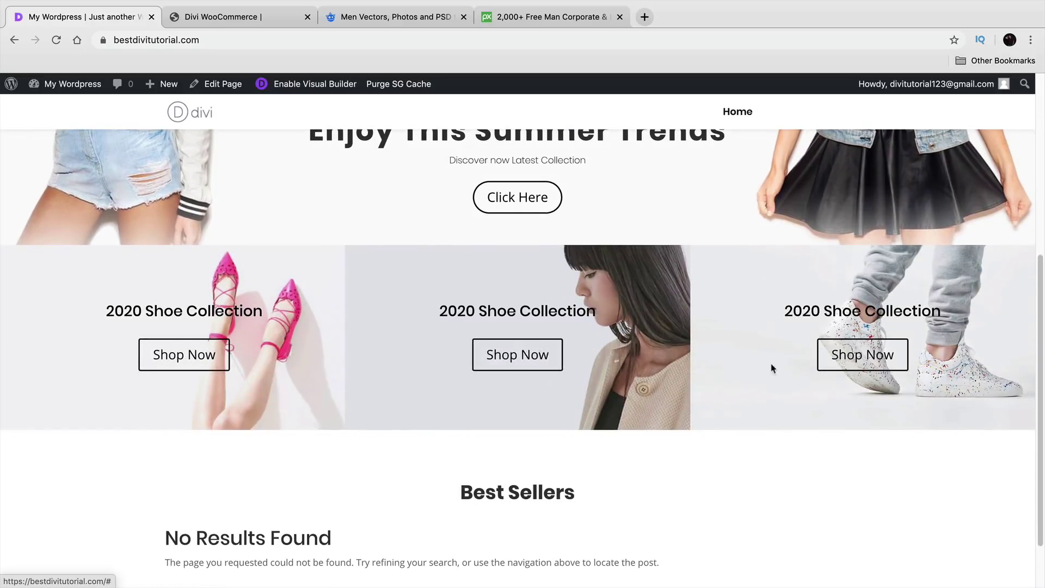
pyautogui.scroll(6, 762, 362)
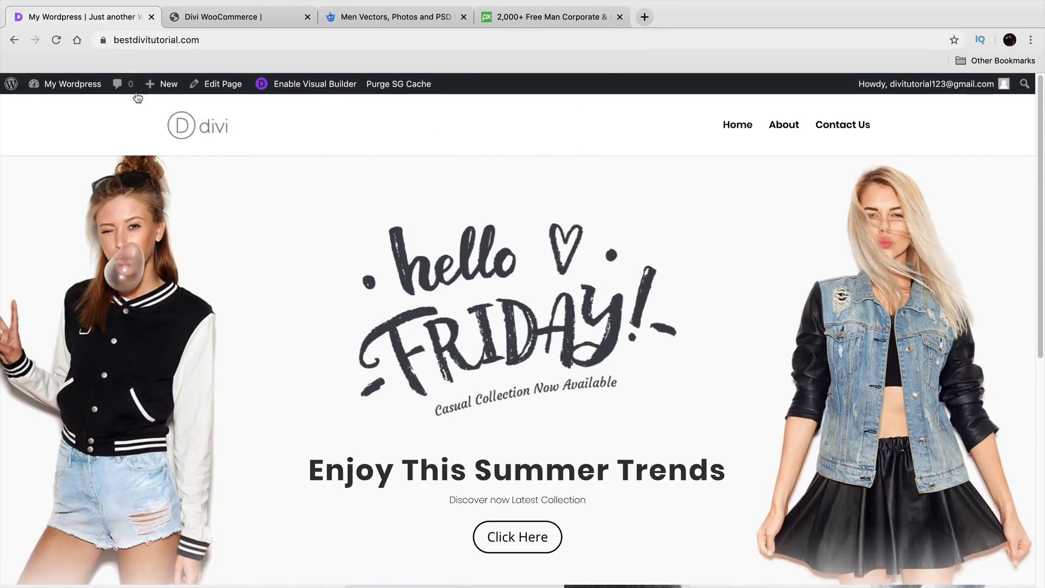
# Step: From the admin dashboard, open Plugins > Add New and show the Popular plugins list
pyautogui.moveTo(77, 91)
pyautogui.click(65, 108)
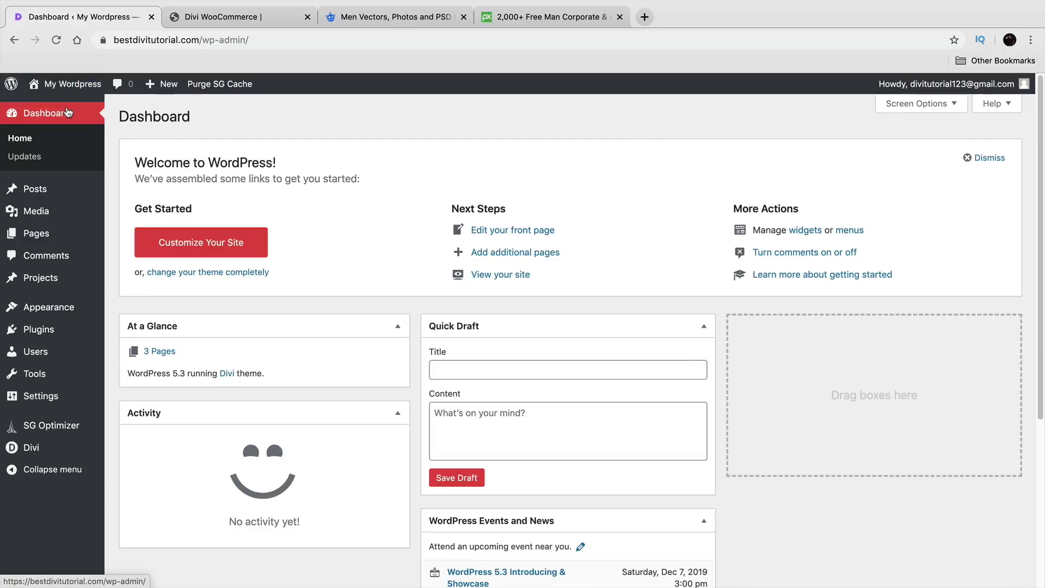
pyautogui.moveTo(52, 331)
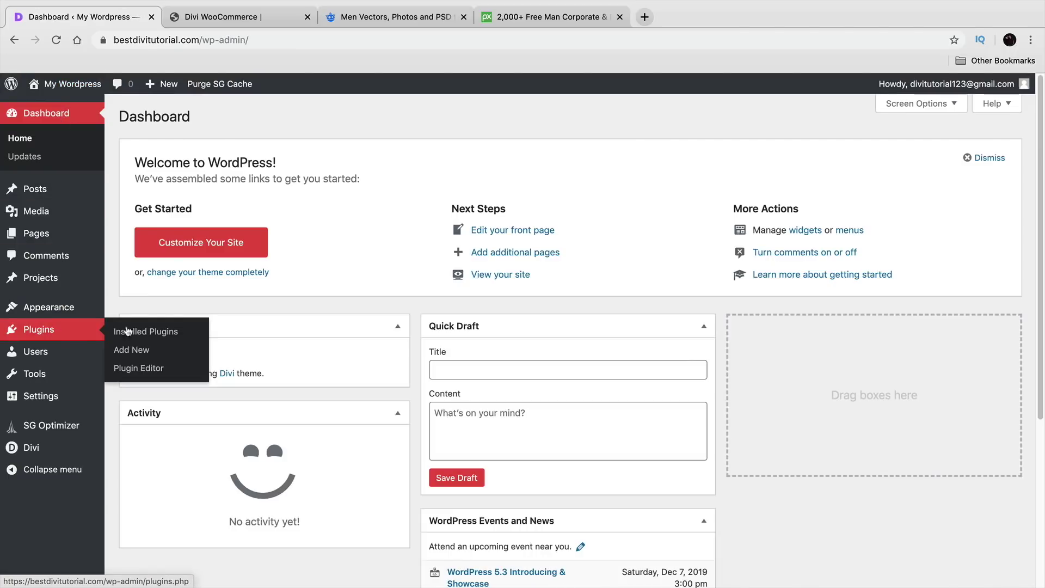
pyautogui.click(138, 354)
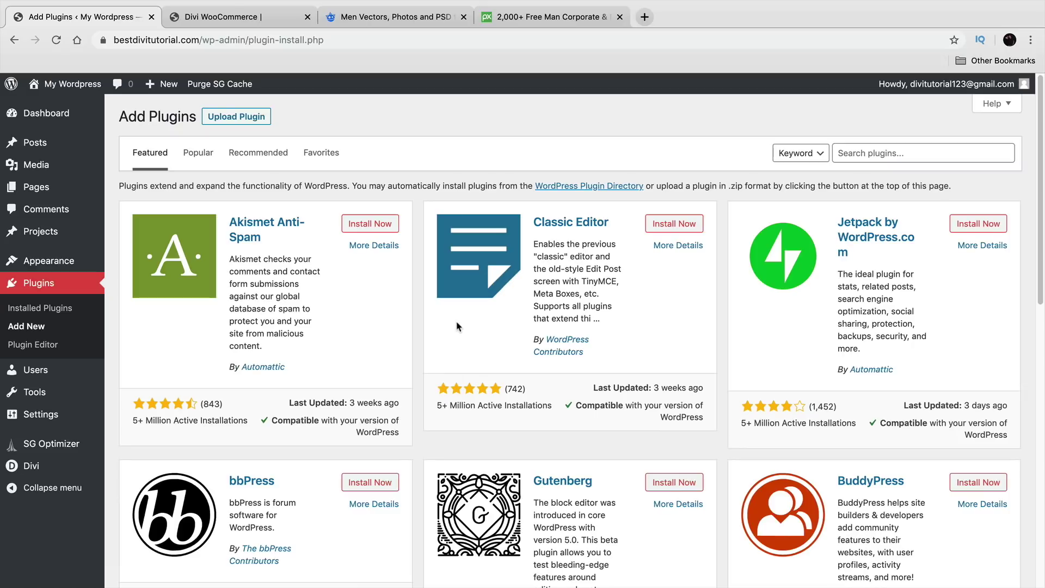
pyautogui.click(206, 157)
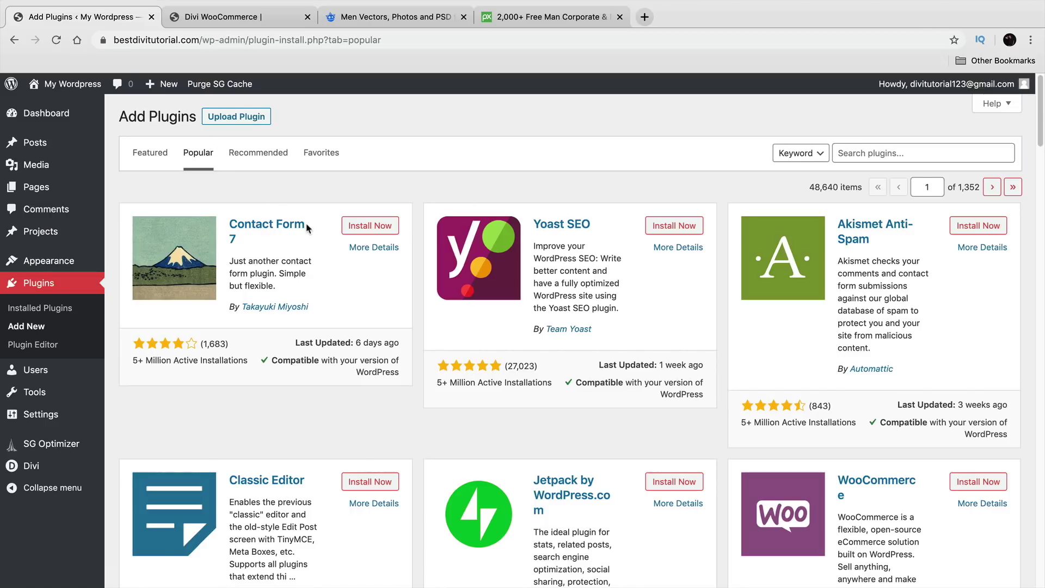
# Step: Find WooCommerce in the Popular list, install it and activate it
pyautogui.scroll(-2, 314, 227)
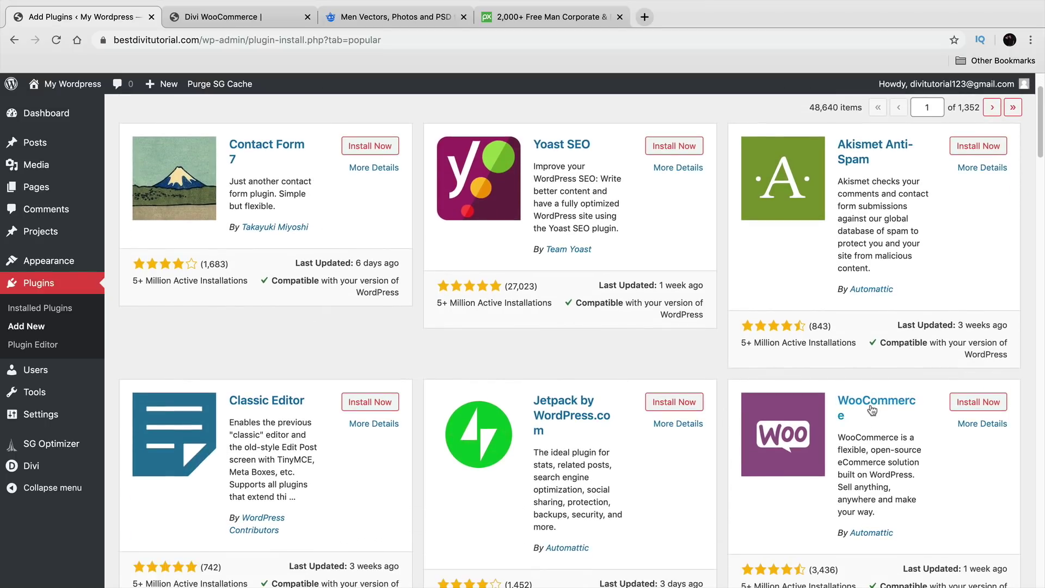
pyautogui.scroll(-1, 905, 428)
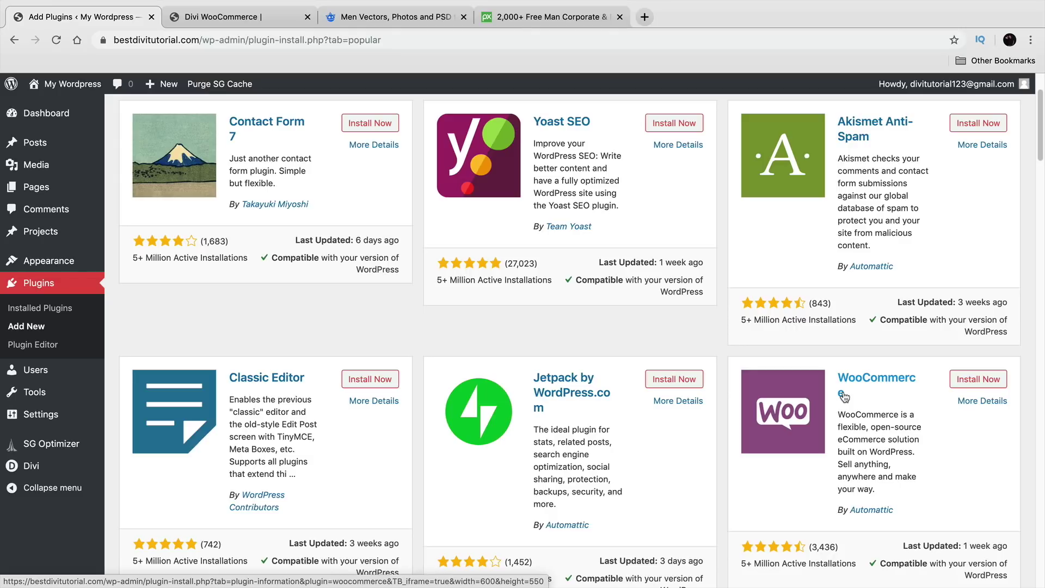
pyautogui.scroll(-1, 927, 407)
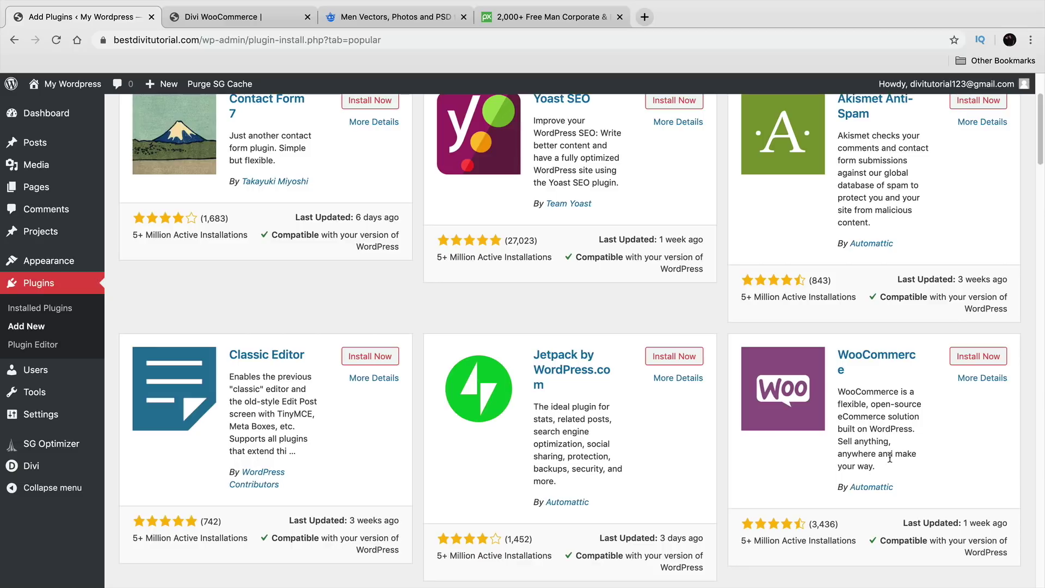
pyautogui.click(983, 356)
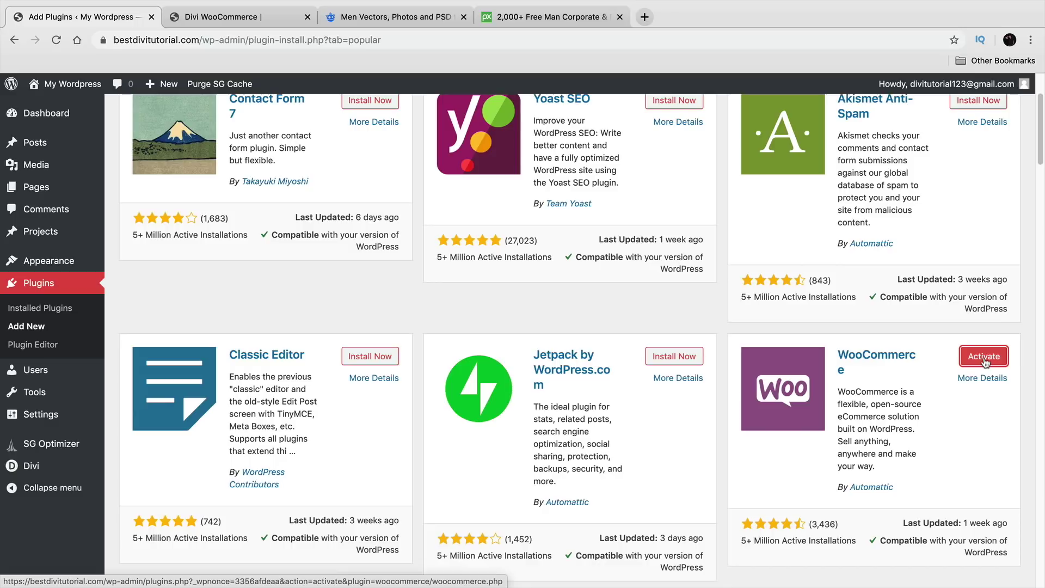
pyautogui.click(985, 360)
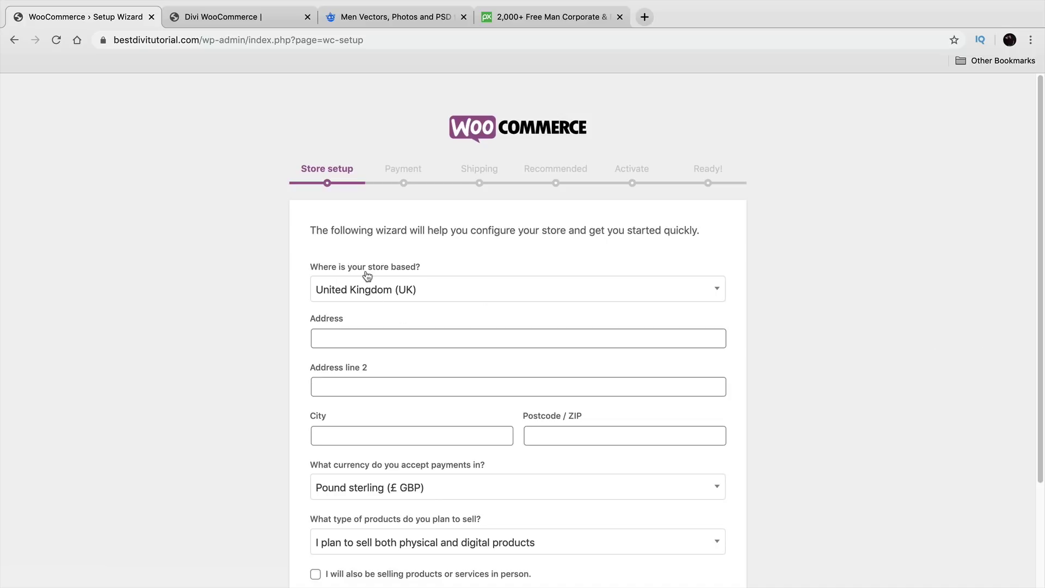
# Step: Set the store country to United States (US)
pyautogui.click(450, 294)
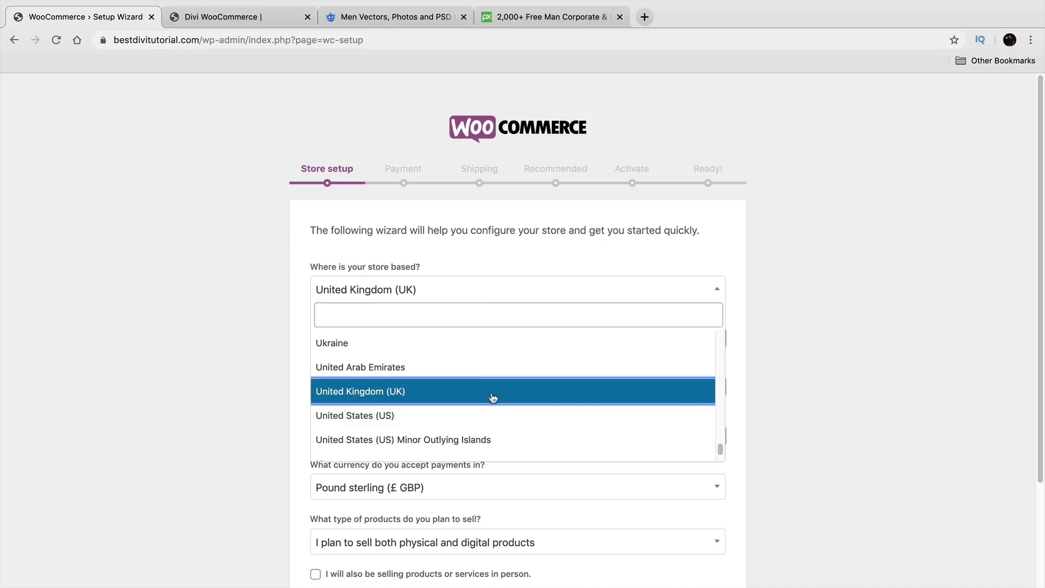
pyautogui.scroll(-1, 496, 400)
pyautogui.scroll(-2, 501, 408)
pyautogui.scroll(3, 501, 400)
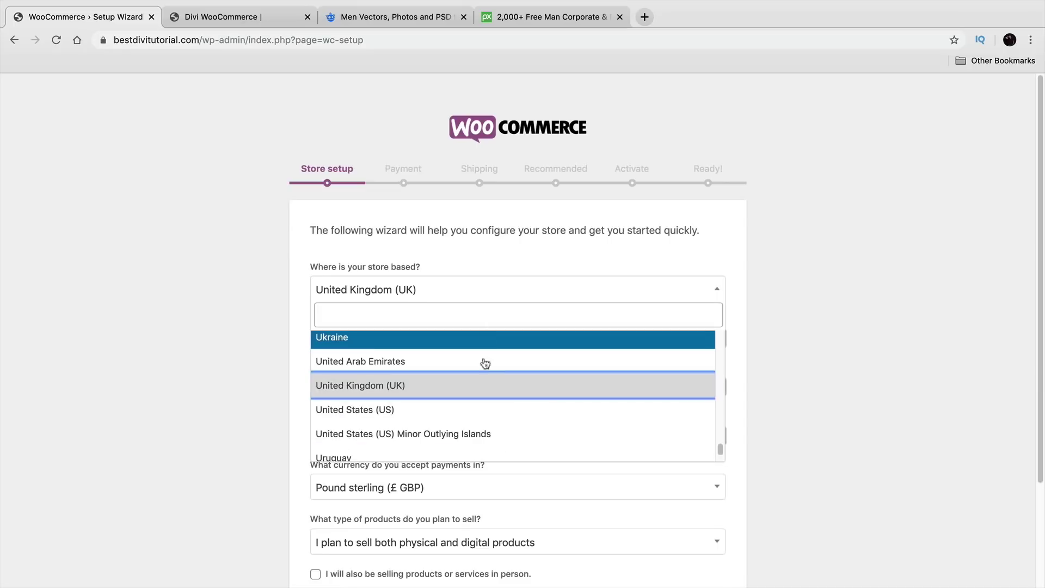
pyautogui.click(482, 411)
pyautogui.scroll(-1, 477, 370)
# Step: Enter the store address 'cool address 1800', city 'valencia', the state and ZIP 91355
pyautogui.click(463, 321)
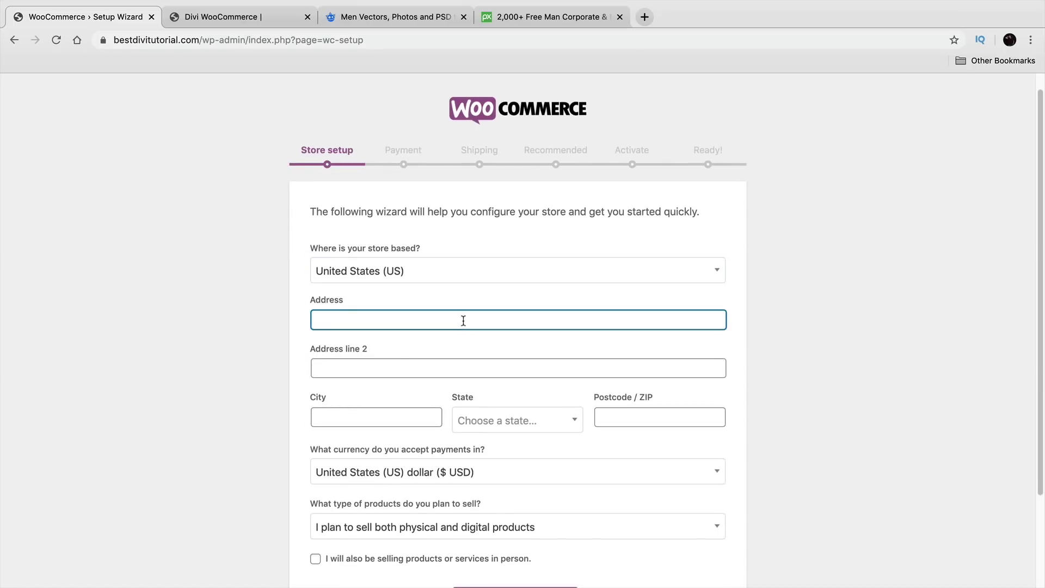
pyautogui.write('cool address 1800')
pyautogui.press('Tab')
pyautogui.press('Tab')
pyautogui.write('valencia')
pyautogui.press('Tab')
pyautogui.click(539, 427)
pyautogui.click(539, 381)
pyautogui.click(632, 415)
pyautogui.write('91355')
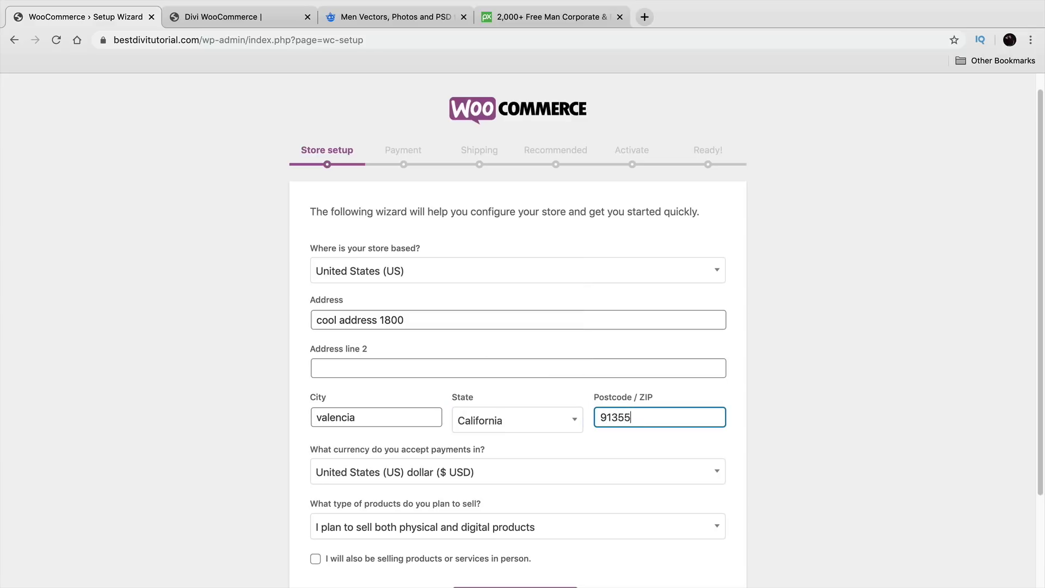
# Step: Keep US dollar currency and physical plus digital products, submit, and decline usage tracking
pyautogui.scroll(-2, 665, 465)
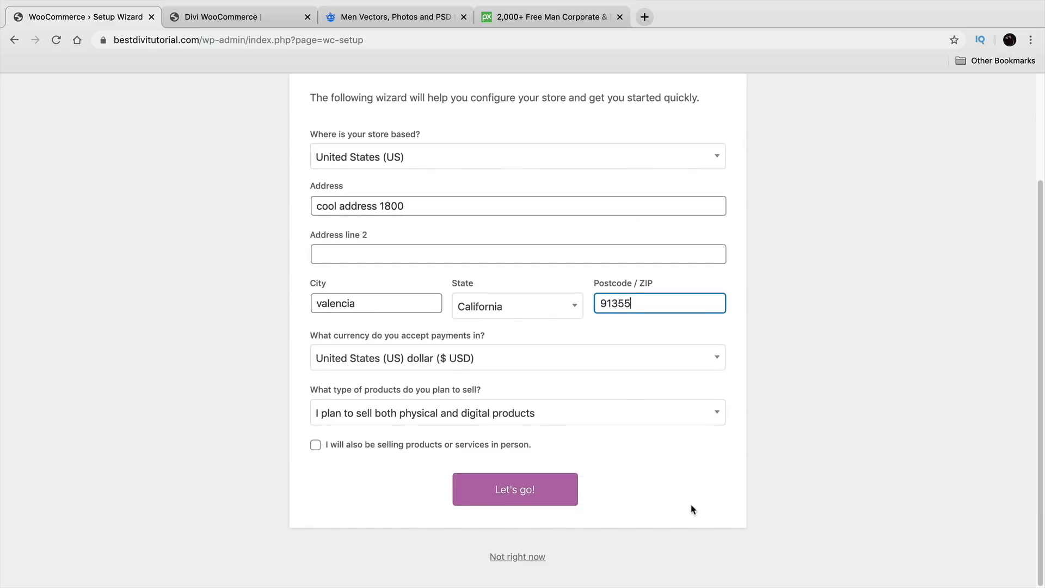
pyautogui.click(576, 364)
pyautogui.scroll(-5, 562, 486)
pyautogui.scroll(-1, 562, 489)
pyautogui.scroll(5, 562, 489)
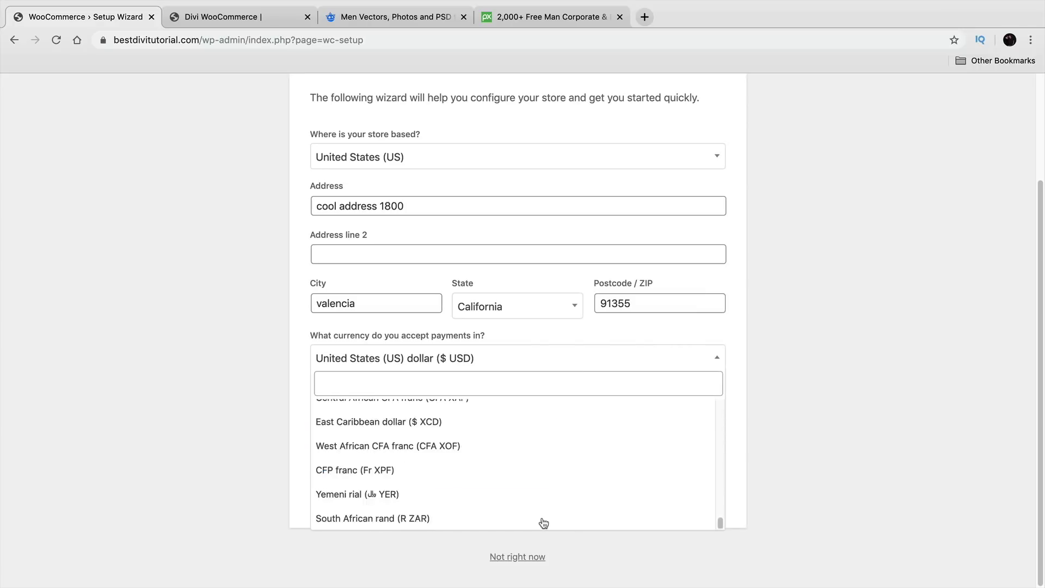
pyautogui.scroll(2, 541, 523)
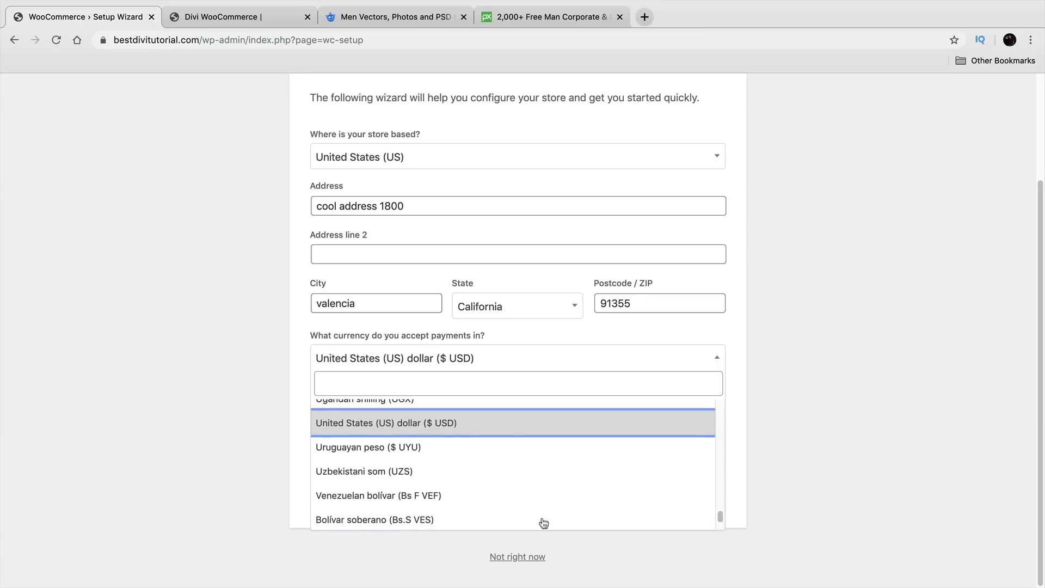
pyautogui.click(490, 424)
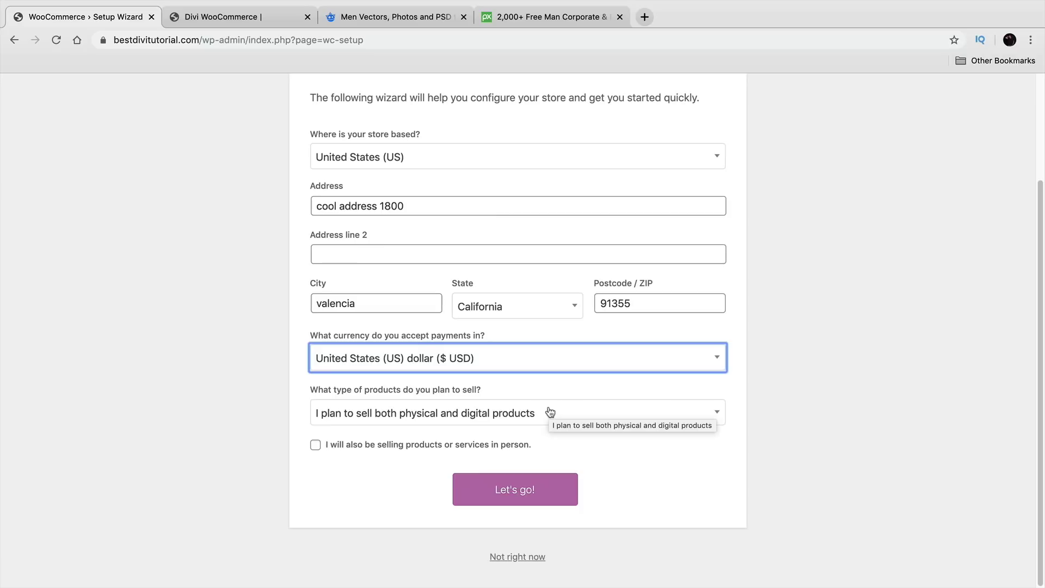
pyautogui.click(636, 416)
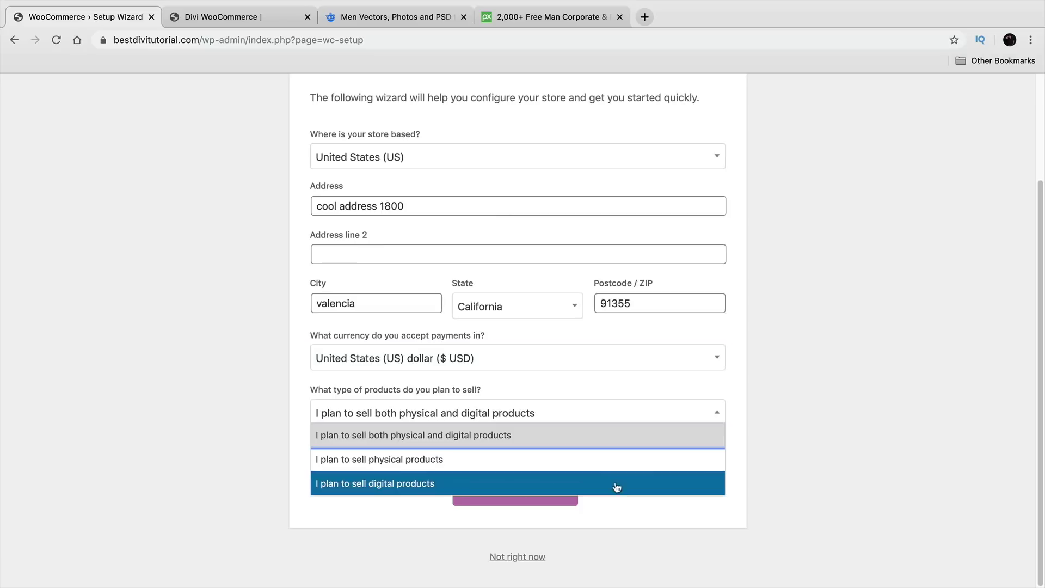
pyautogui.click(613, 435)
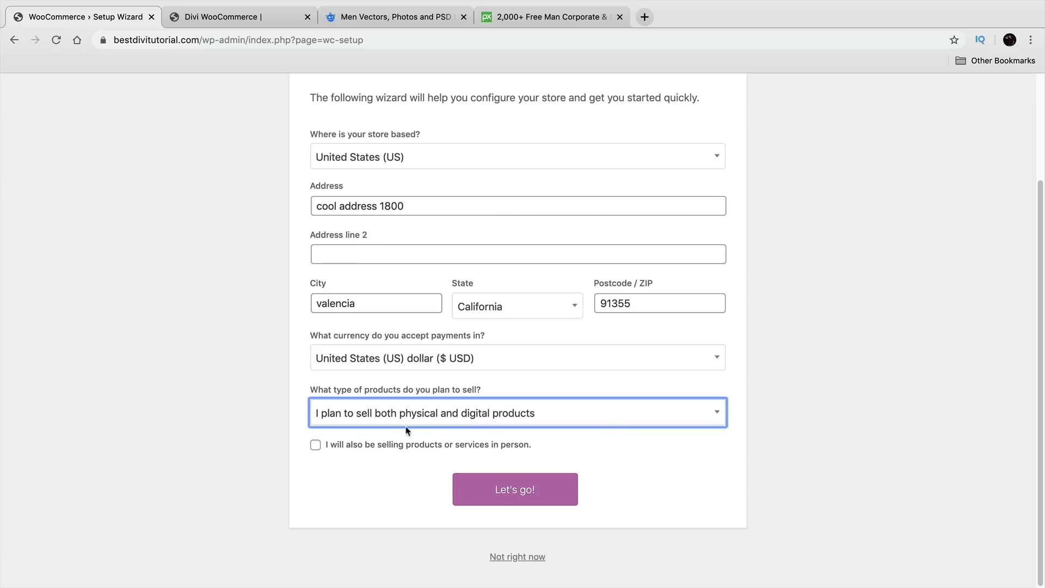
pyautogui.scroll(3, 490, 489)
pyautogui.click(517, 552)
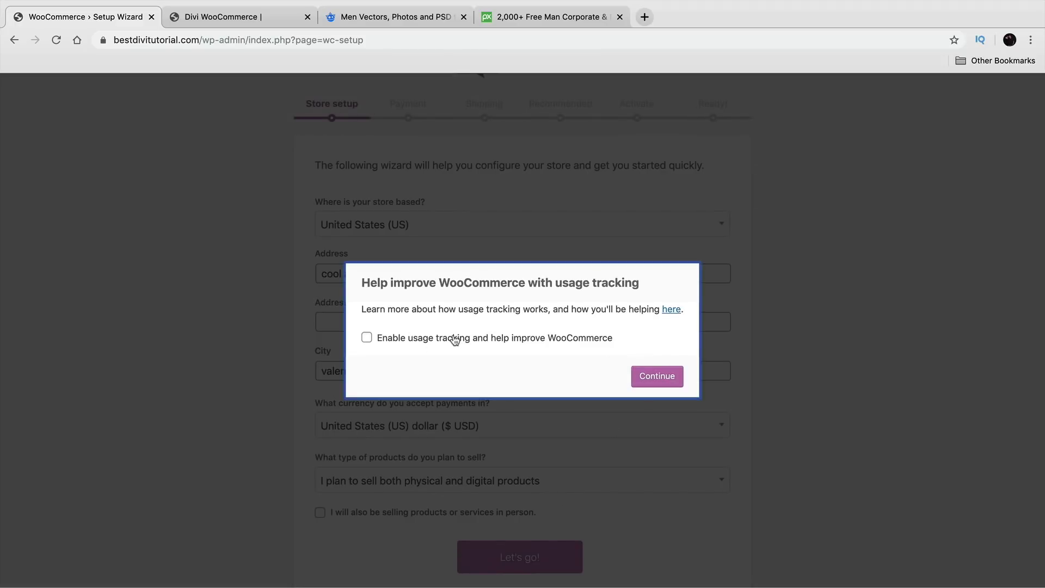
pyautogui.moveTo(412, 283); pyautogui.dragTo(563, 283)
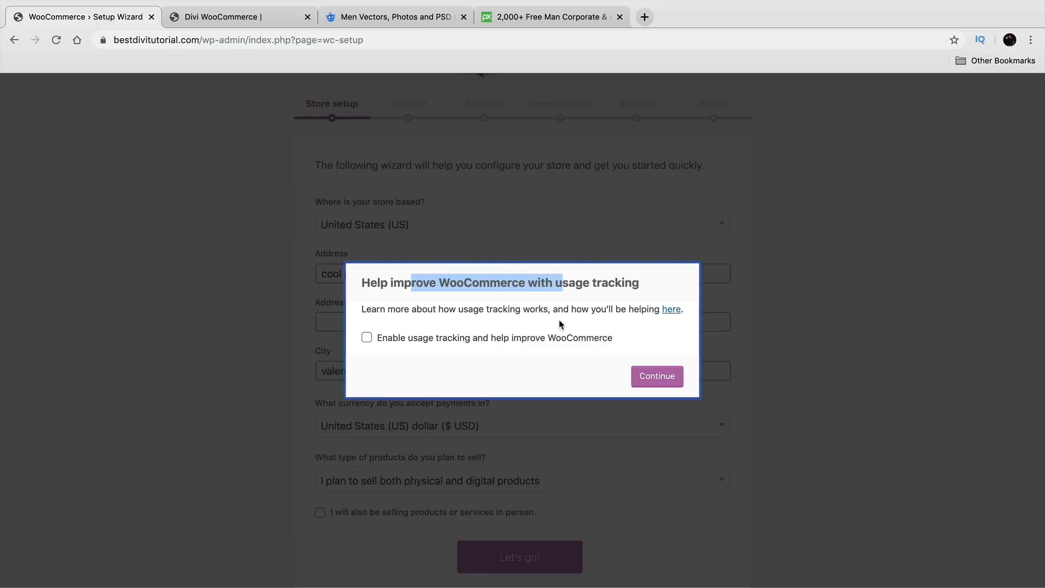
pyautogui.click(660, 376)
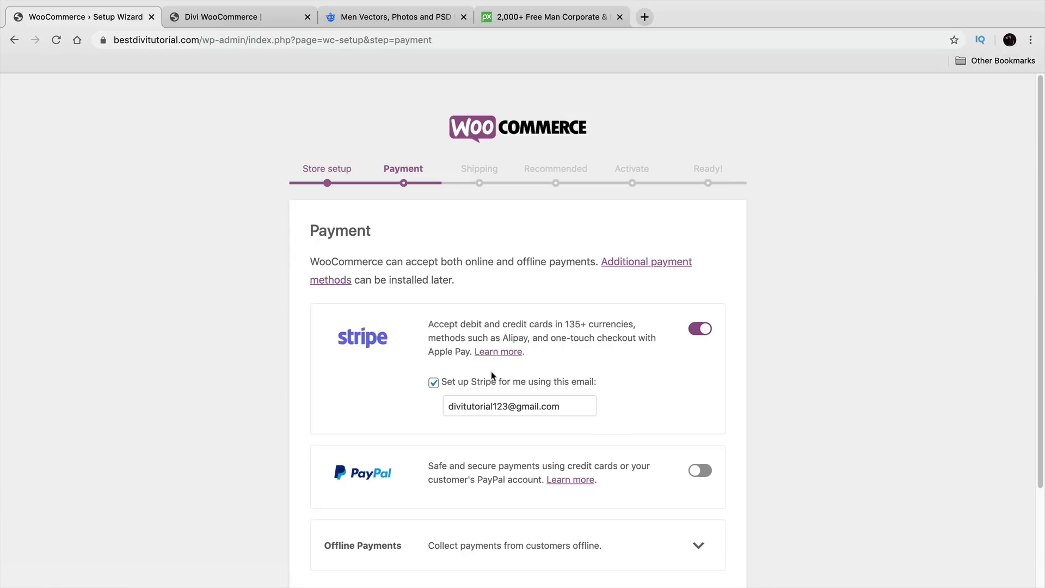
# Step: Turn Stripe off, turn PayPal on with the merchant's PayPal email, and submit the payment settings
pyautogui.moveTo(334, 231); pyautogui.dragTo(380, 230)
pyautogui.scroll(-1, 536, 331)
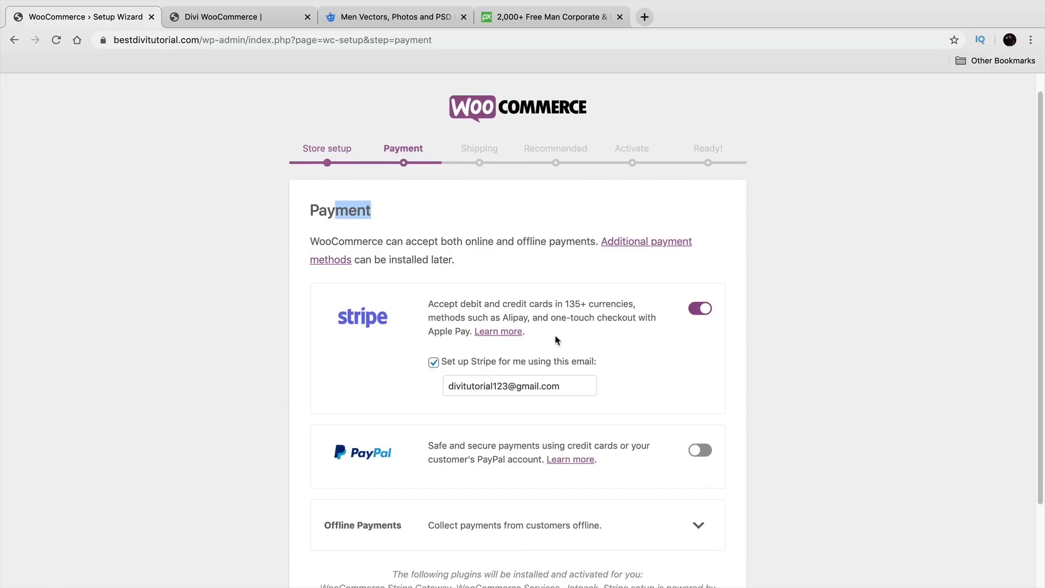
pyautogui.scroll(-1, 560, 343)
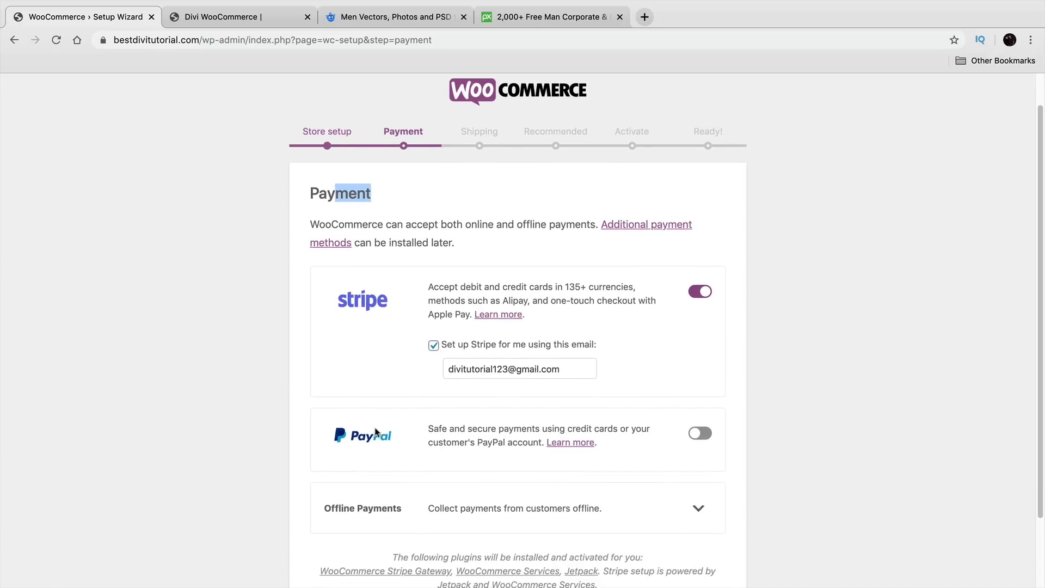
pyautogui.scroll(-2, 379, 423)
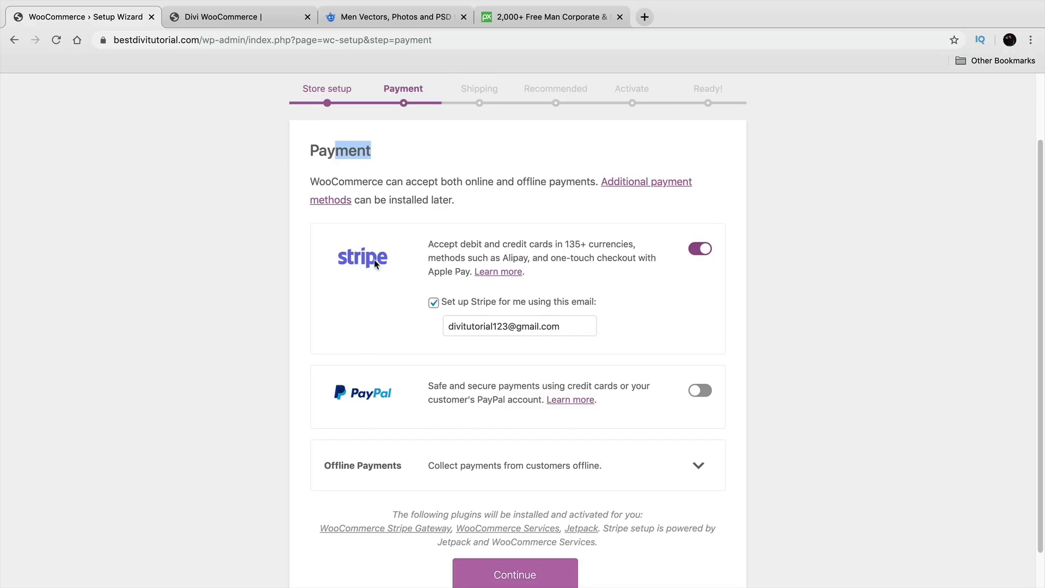
pyautogui.click(698, 251)
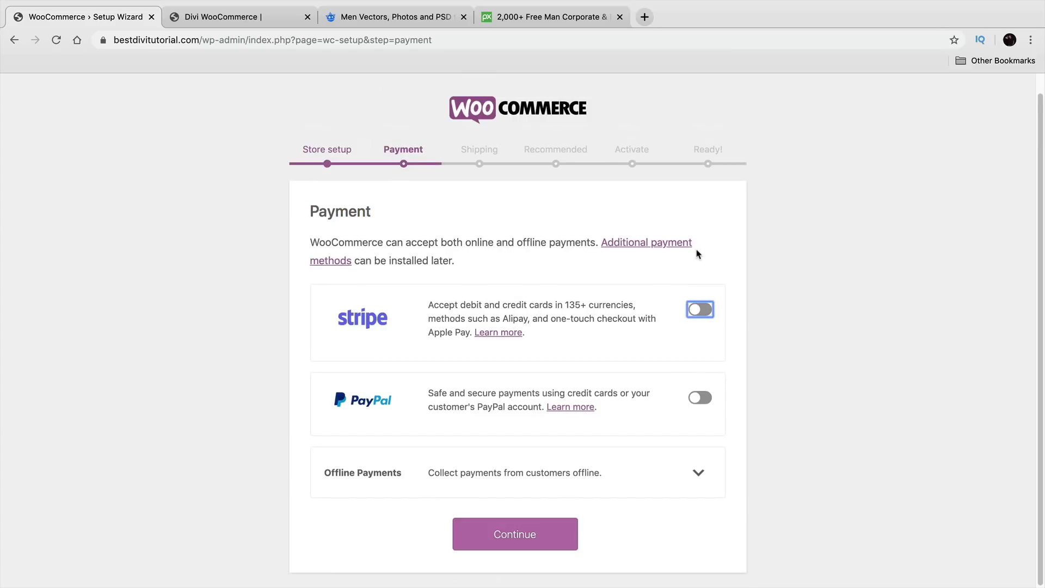
pyautogui.click(700, 399)
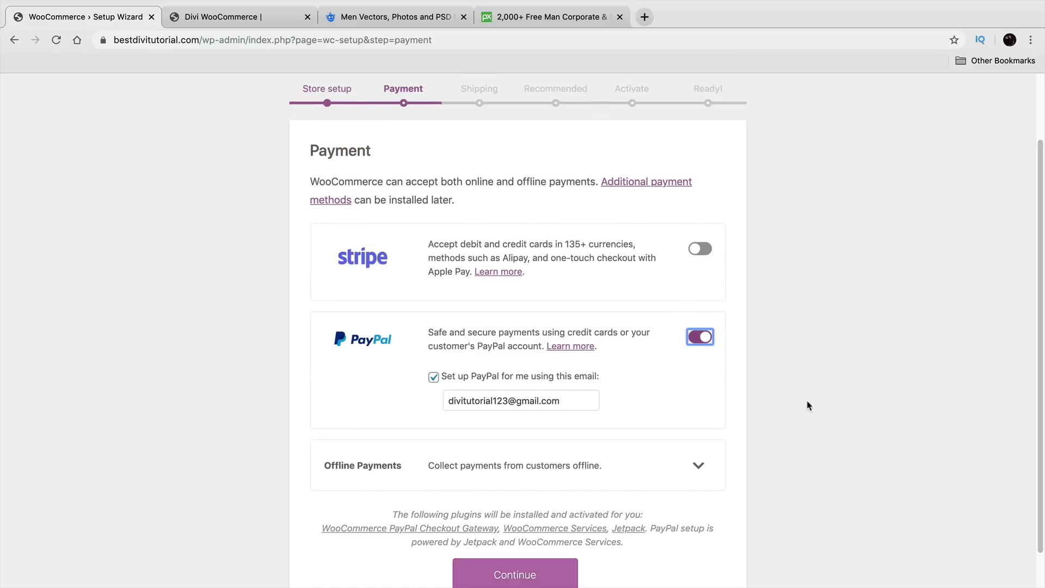
pyautogui.tripleClick(551, 393)
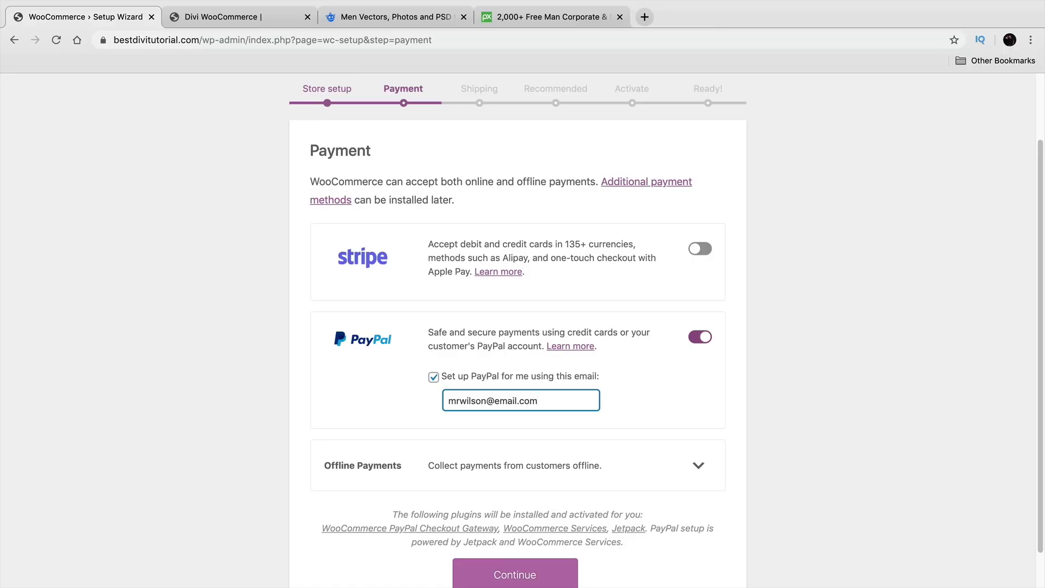
pyautogui.scroll(-1, 556, 409)
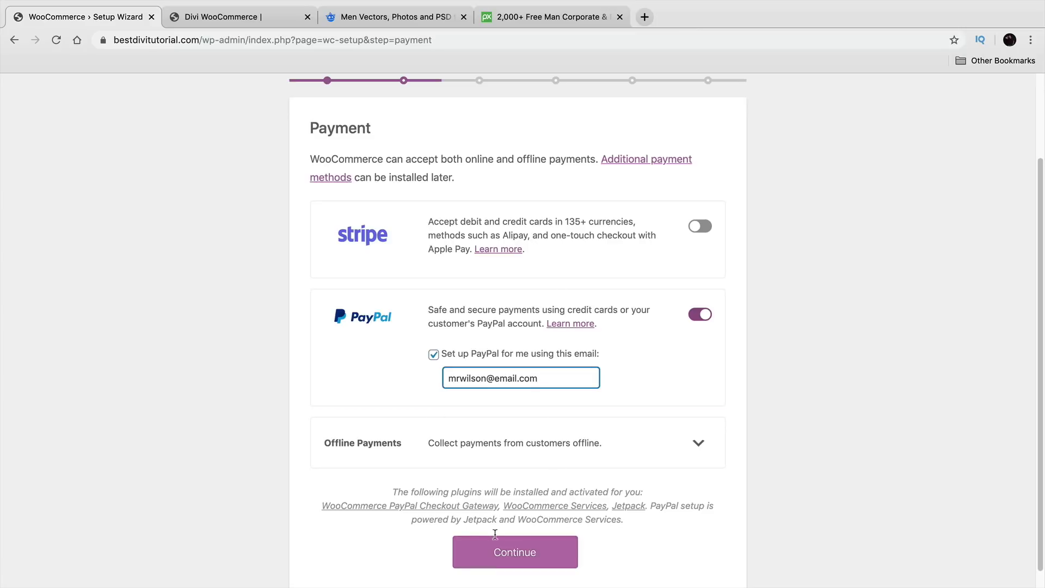
pyautogui.click(511, 561)
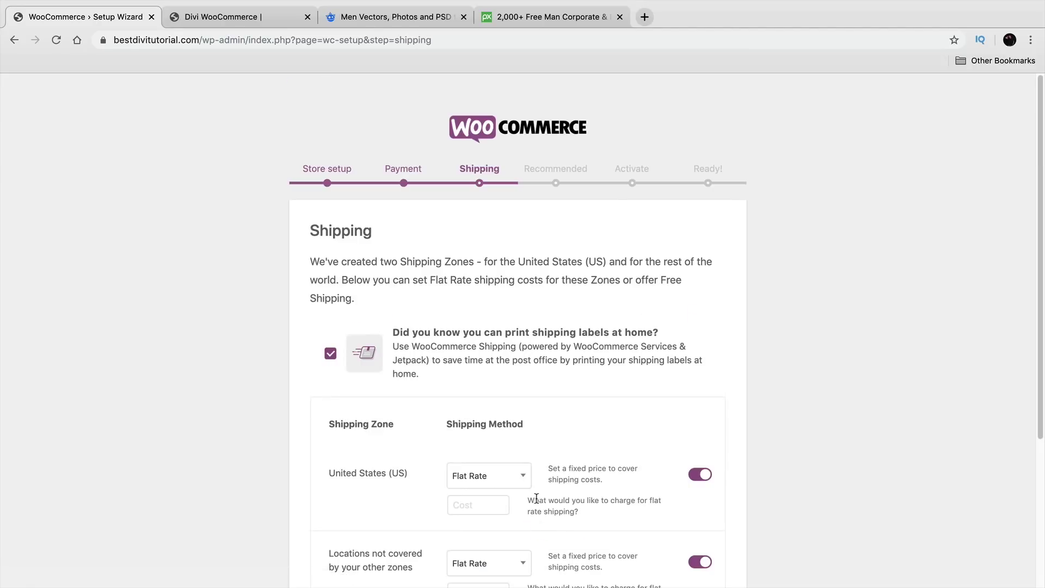
# Step: Set flat-rate shipping cost 5 for the United States and 10 for other locations
pyautogui.scroll(-3, 541, 482)
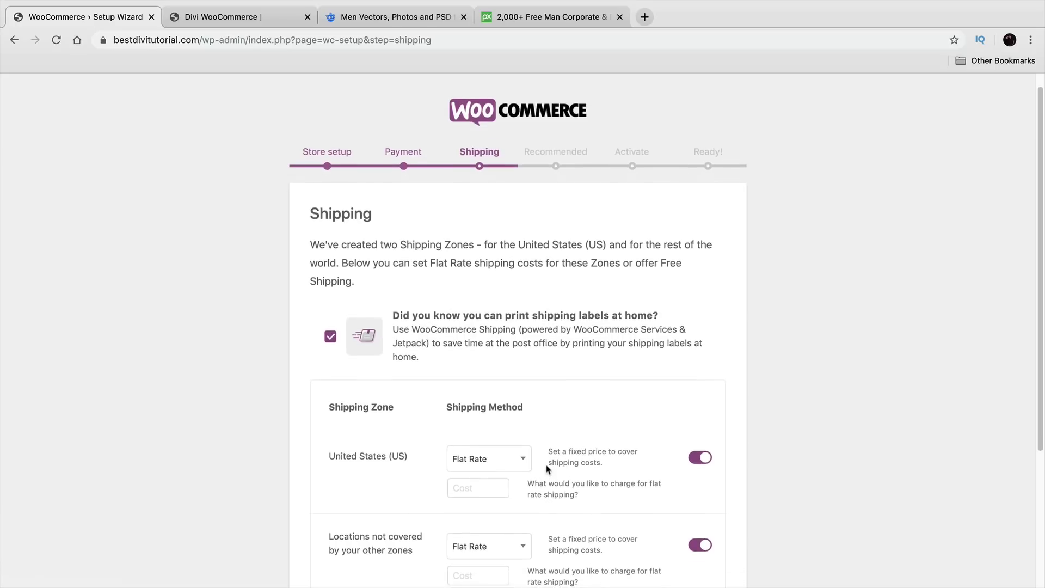
pyautogui.scroll(-1, 554, 460)
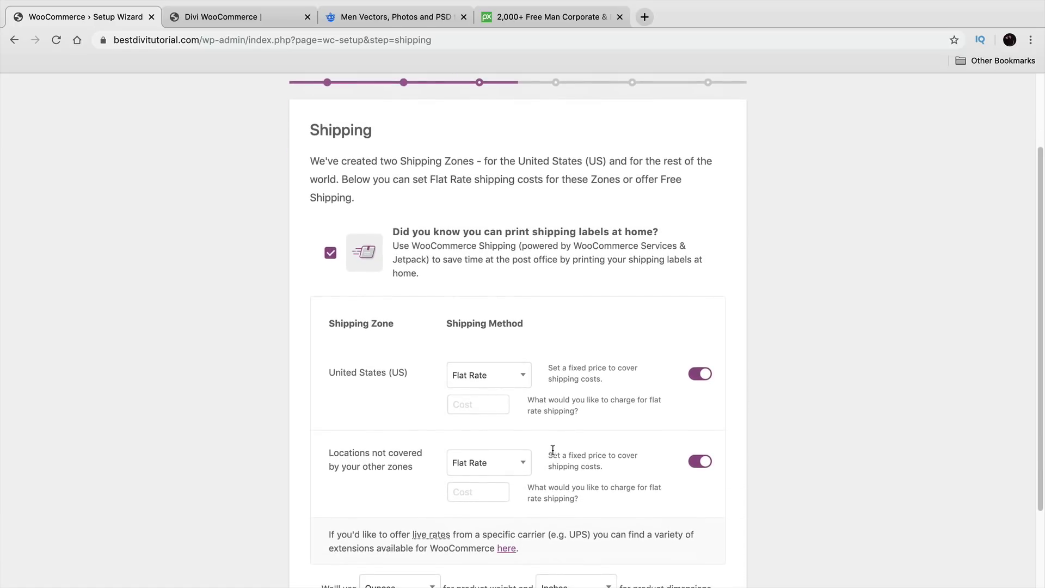
pyautogui.click(467, 408)
pyautogui.write('5')
pyautogui.click(492, 491)
pyautogui.write('10')
# Step: Choose Pounds for product weight, keep Inches for dimensions, and submit the shipping settings
pyautogui.scroll(-3, 507, 483)
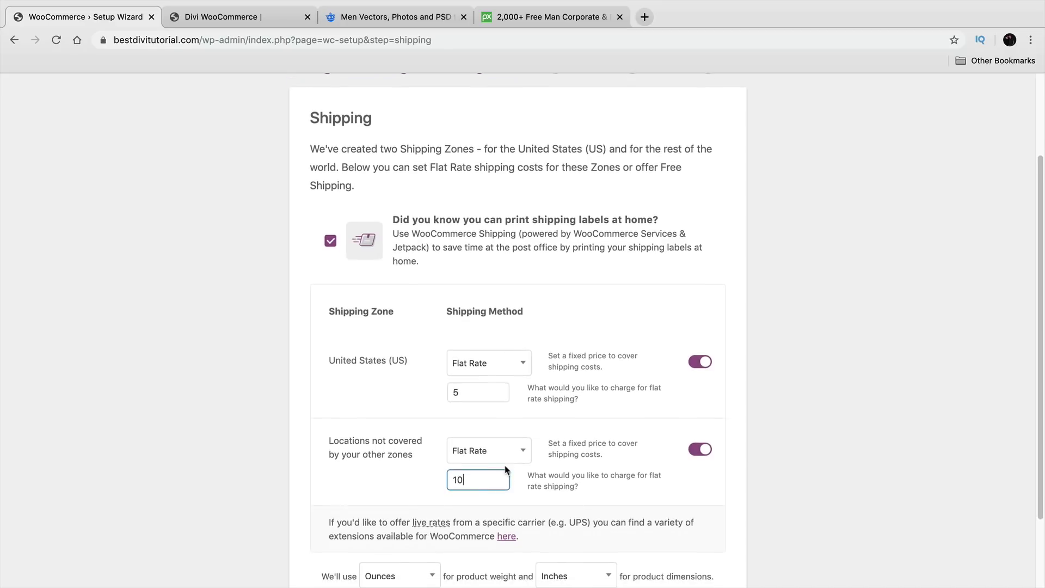
pyautogui.scroll(-1, 506, 468)
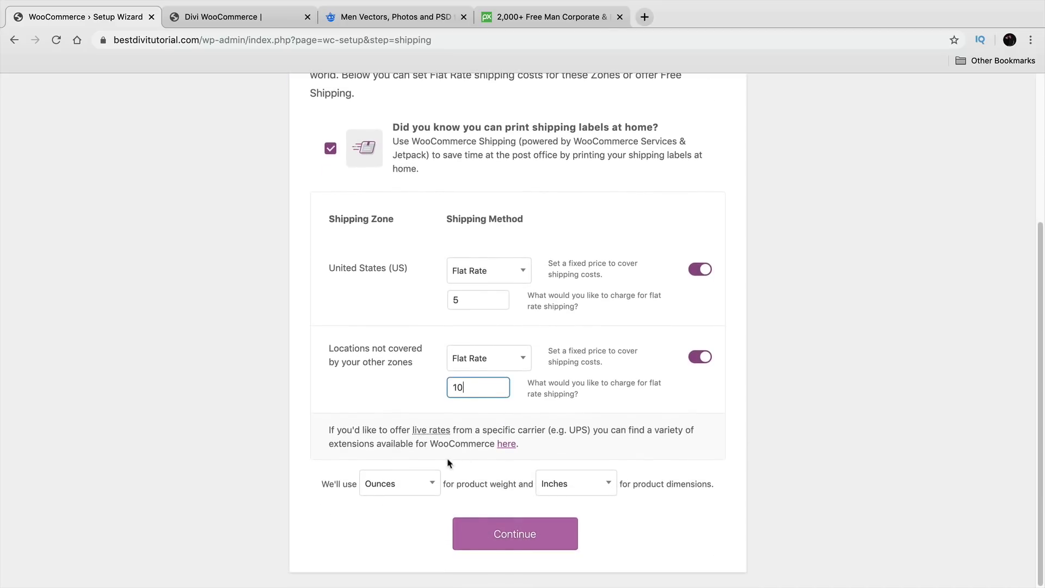
pyautogui.click(430, 483)
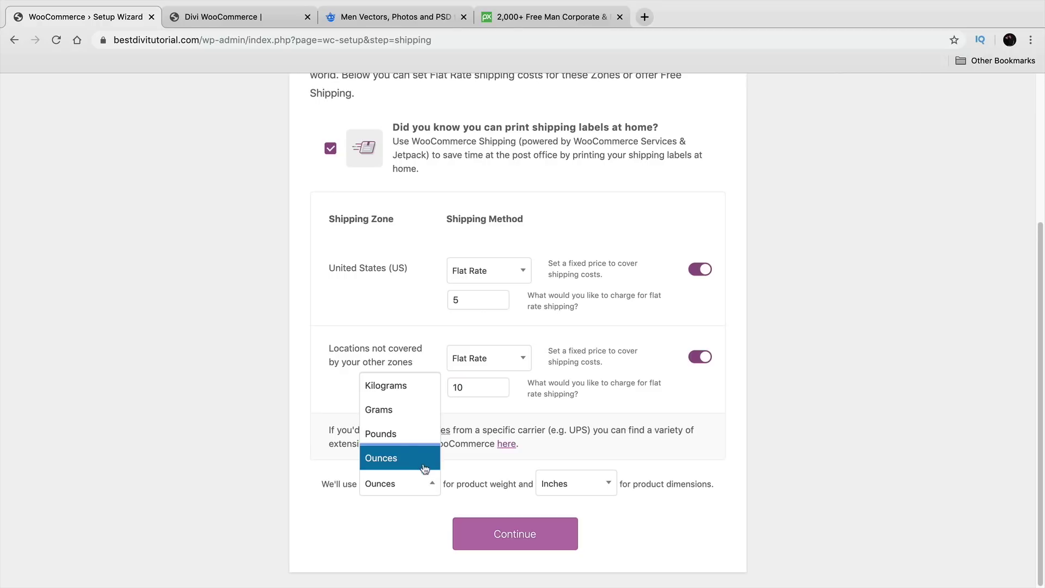
pyautogui.click(422, 460)
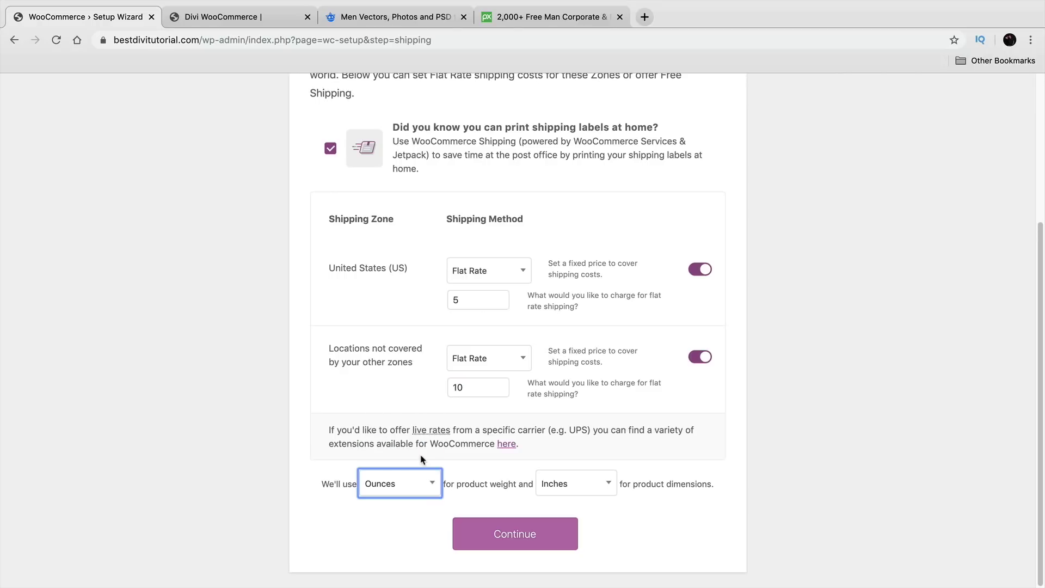
pyautogui.click(416, 488)
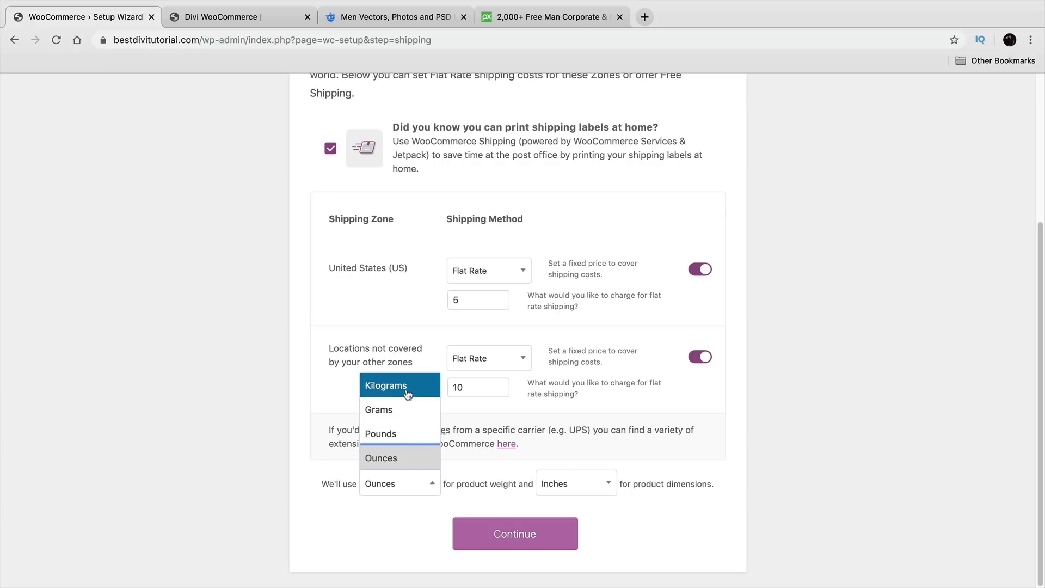
pyautogui.click(419, 437)
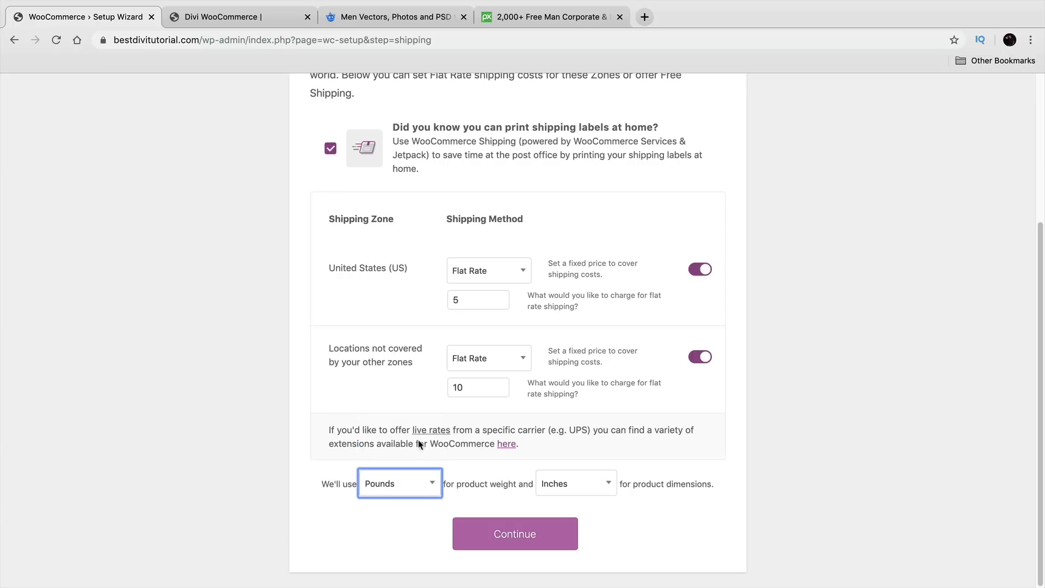
pyautogui.click(422, 486)
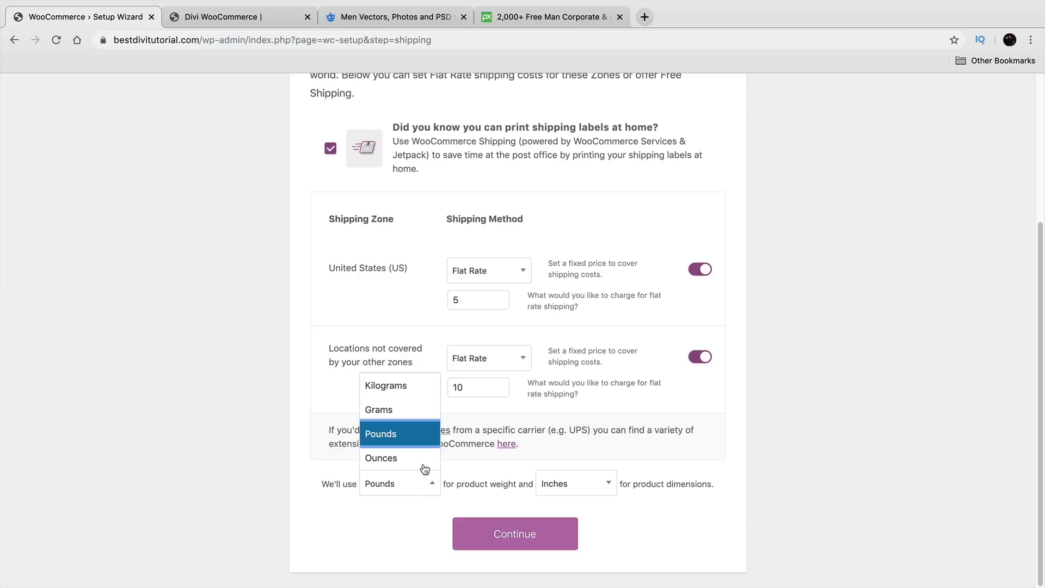
pyautogui.click(425, 437)
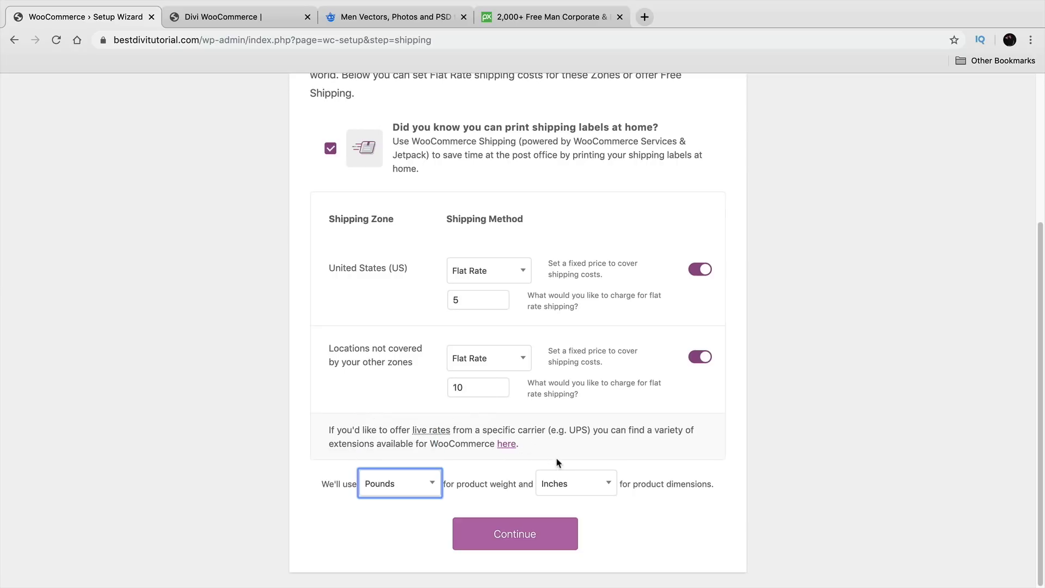
pyautogui.click(434, 486)
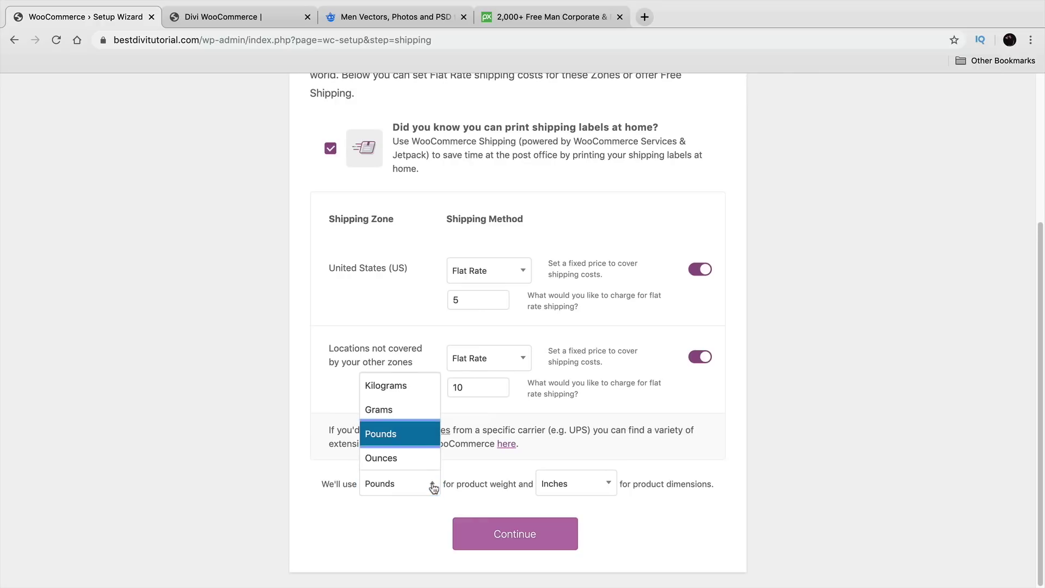
pyautogui.click(433, 487)
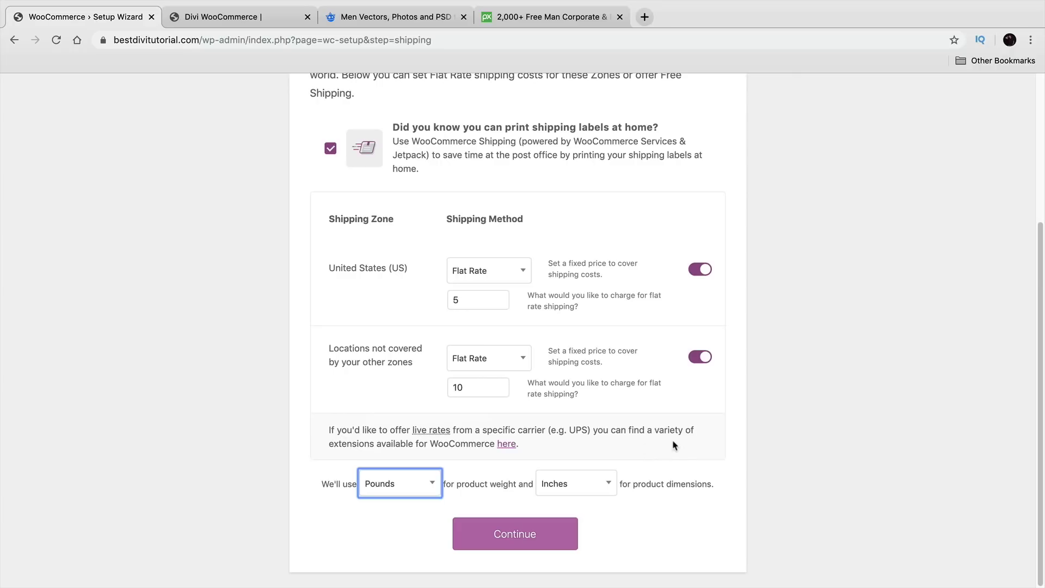
pyautogui.click(599, 485)
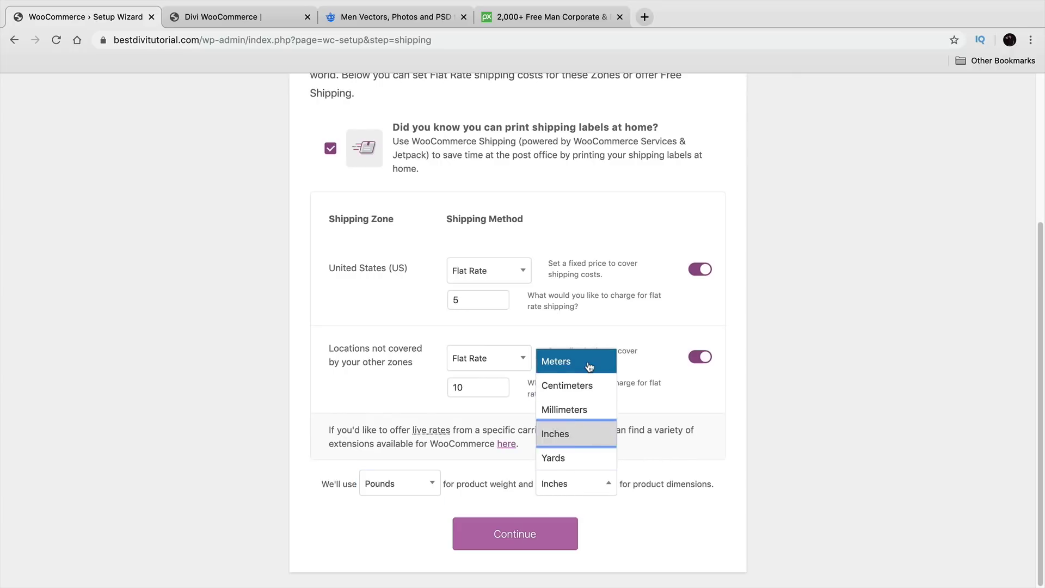
pyautogui.click(581, 441)
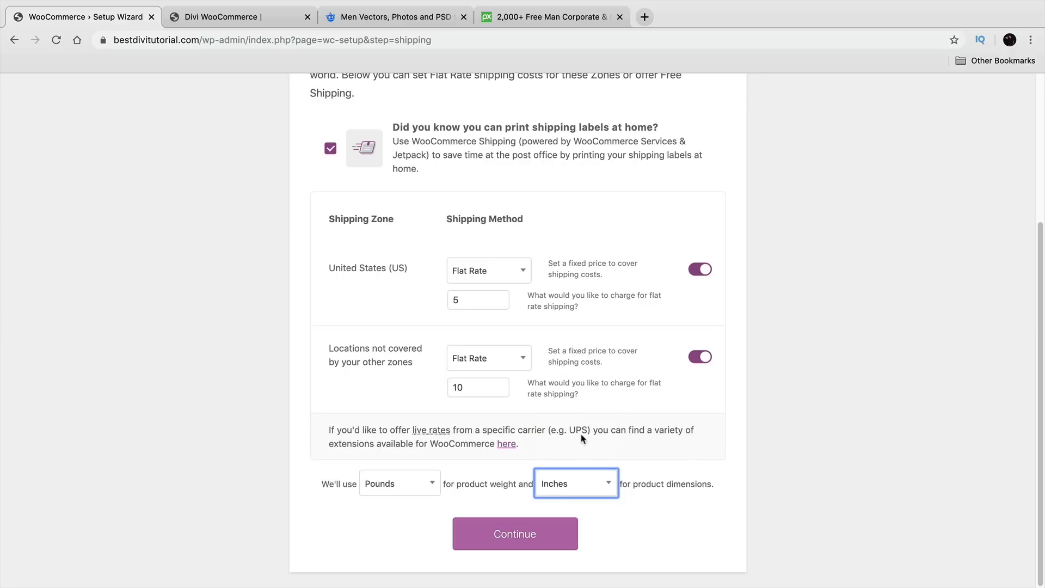
pyautogui.click(509, 535)
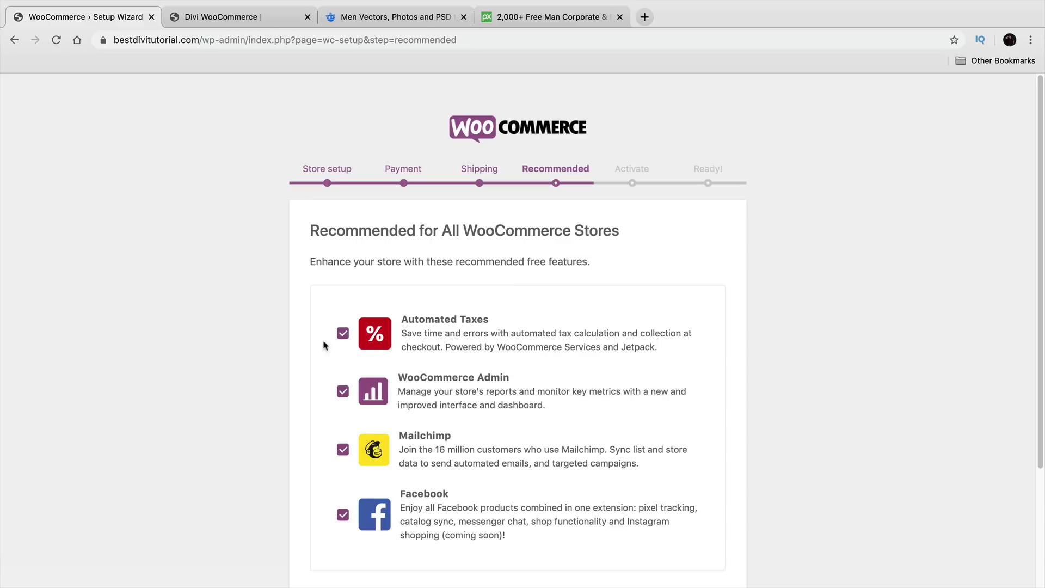
# Step: Leave Automated Taxes, WooCommerce Admin, Mailchimp and Facebook ticked and continue to the Activate step
pyautogui.scroll(-1, 205, 351)
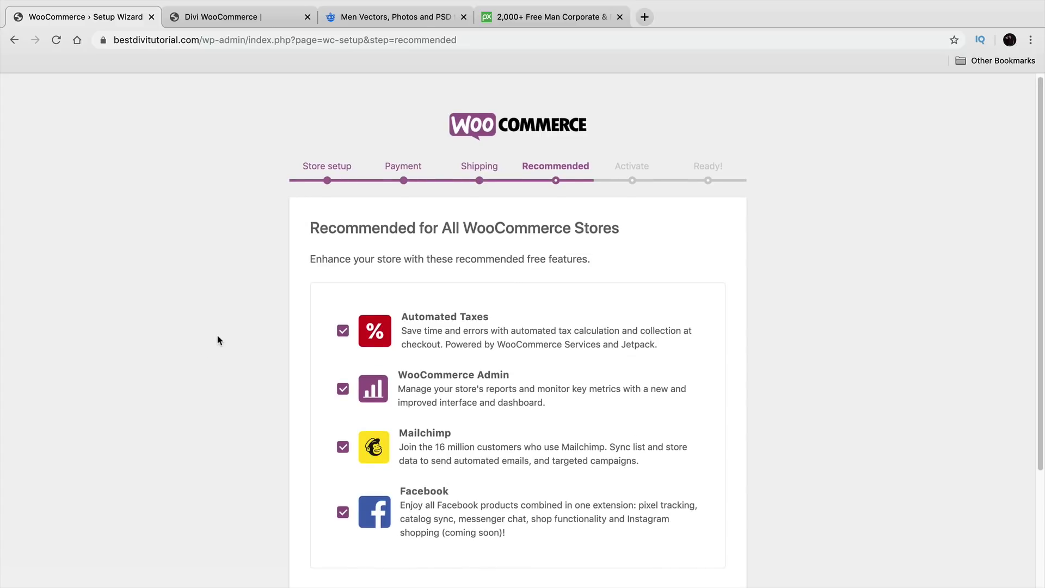
pyautogui.scroll(-2, 222, 335)
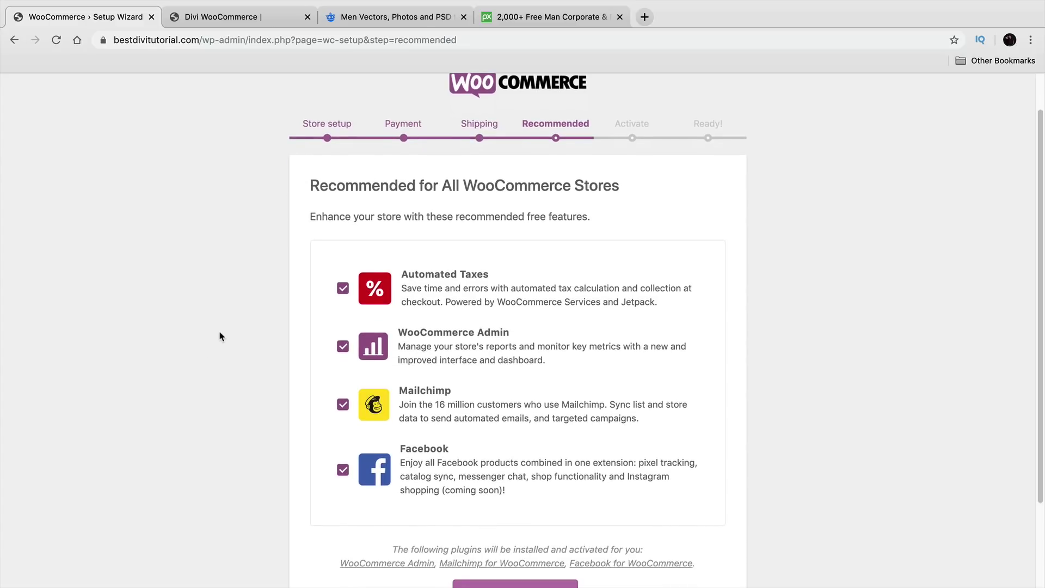
pyautogui.scroll(-4, 349, 321)
pyautogui.scroll(4, 368, 329)
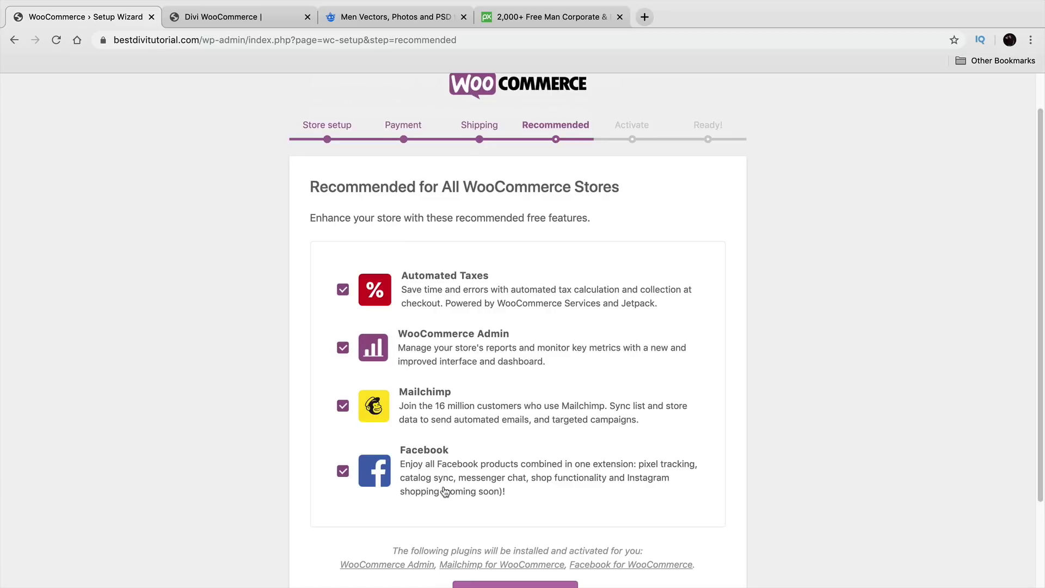
pyautogui.scroll(-1, 445, 492)
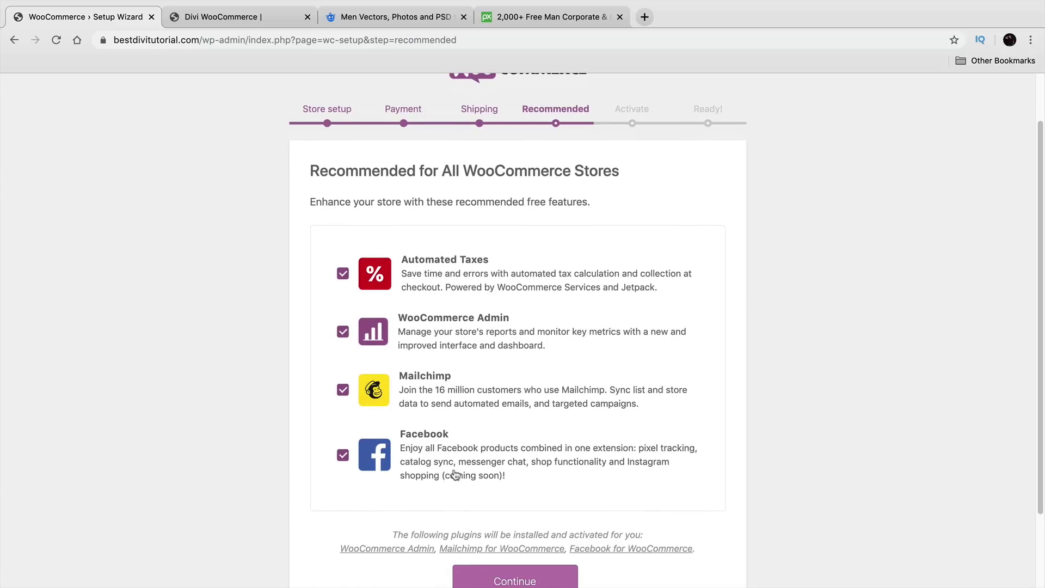
pyautogui.scroll(-2, 454, 474)
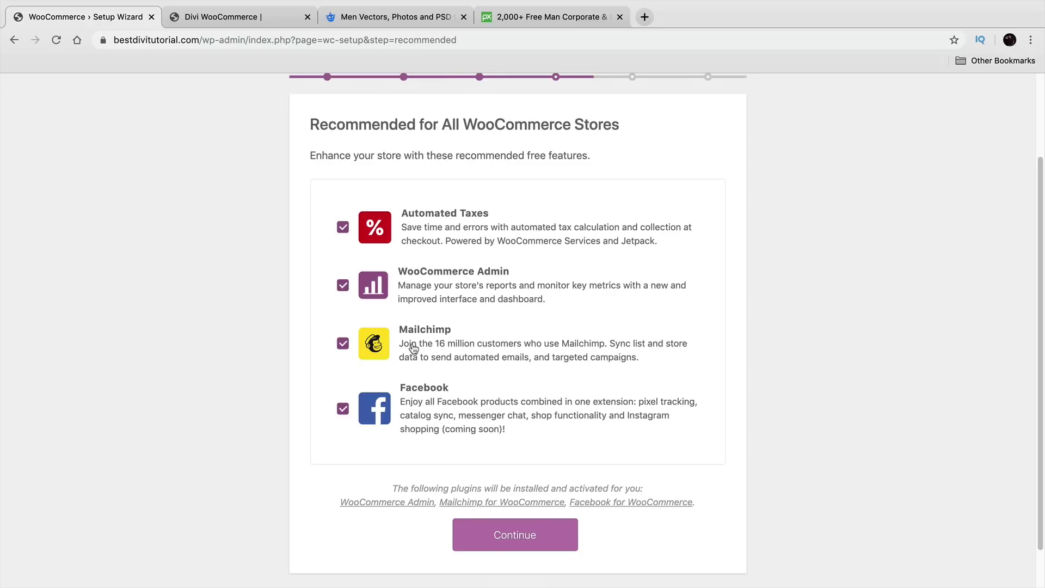
pyautogui.click(534, 537)
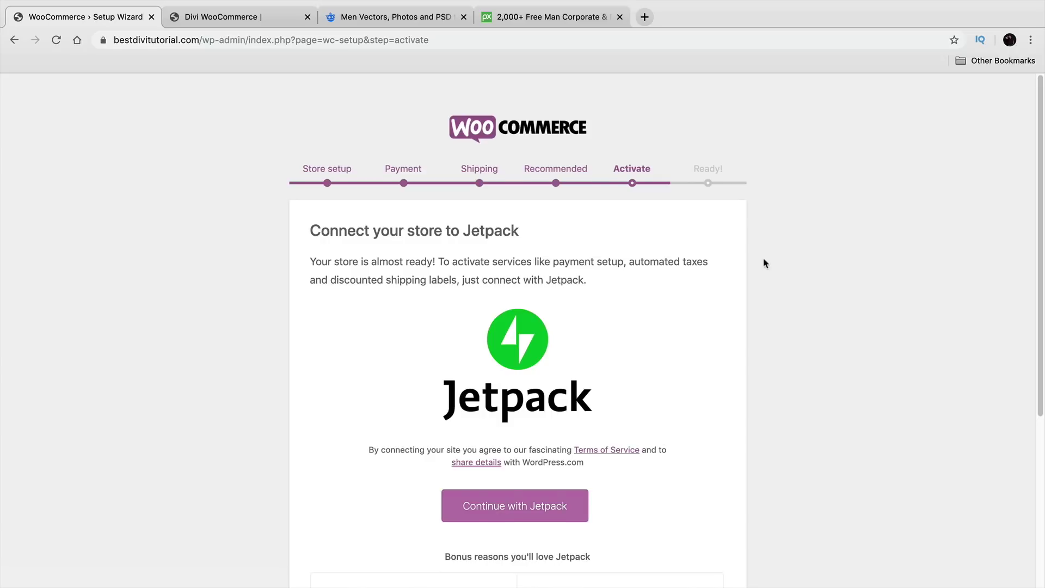
# Step: Read the Jetpack intro, briefly highlighting the payment setup, automated taxes and shipping labels services
pyautogui.scroll(-2, 759, 283)
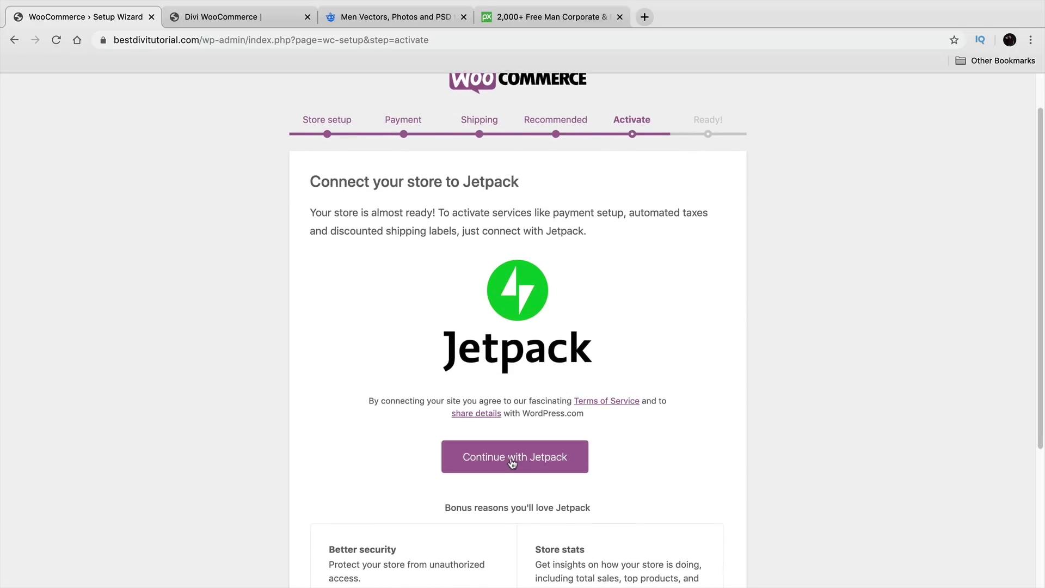
pyautogui.scroll(-1, 514, 460)
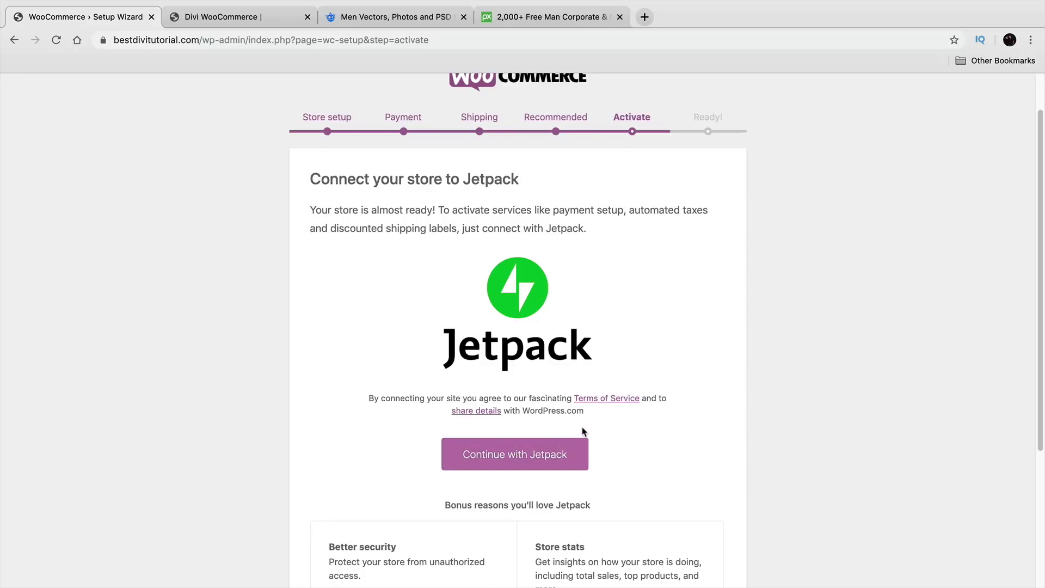
pyautogui.moveTo(584, 209); pyautogui.dragTo(700, 204)
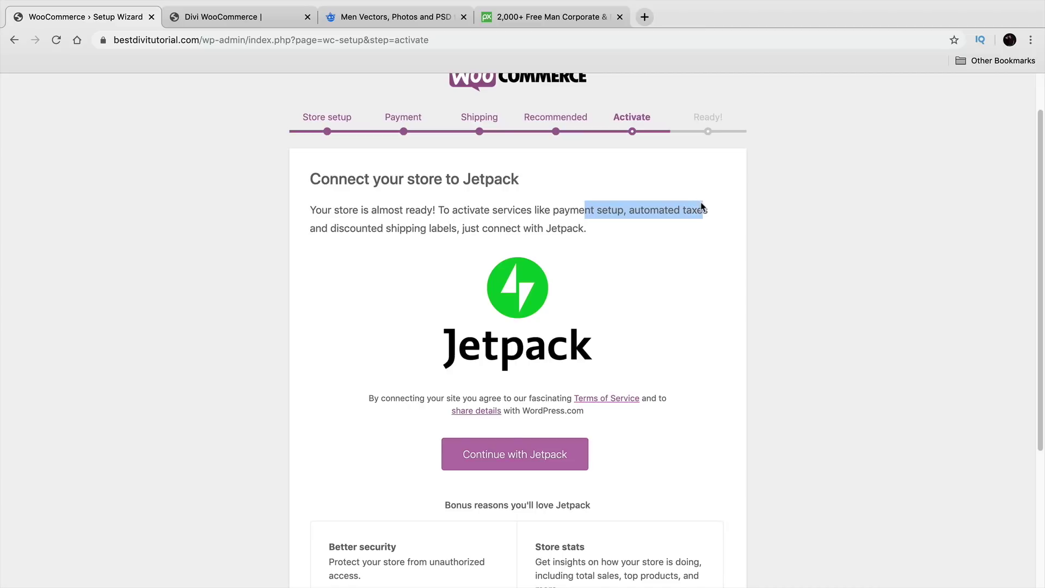
pyautogui.click(804, 239)
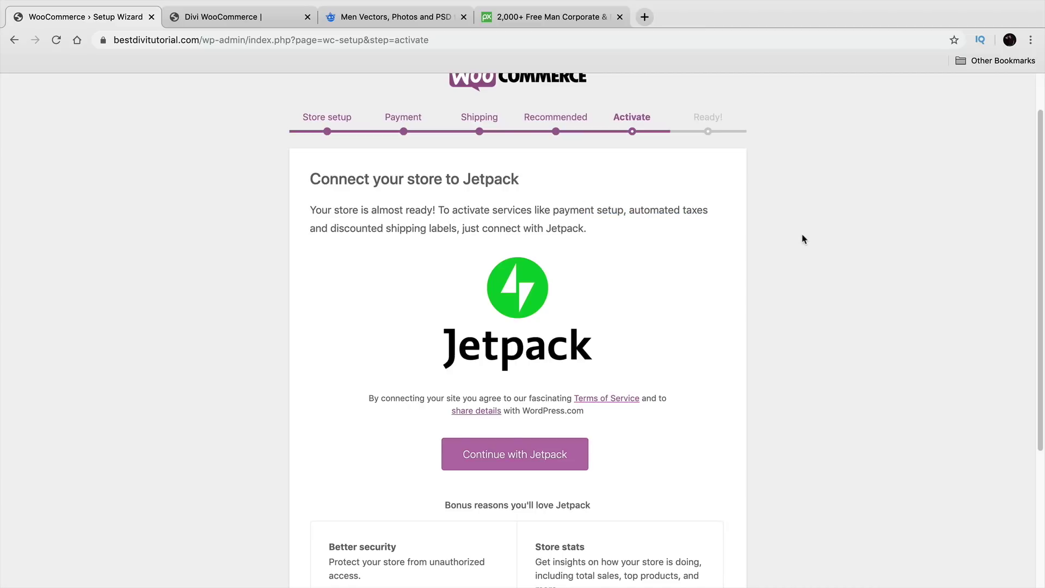
# Step: Continue with Jetpack and create a WordPress.com account to connect the store
pyautogui.click(531, 447)
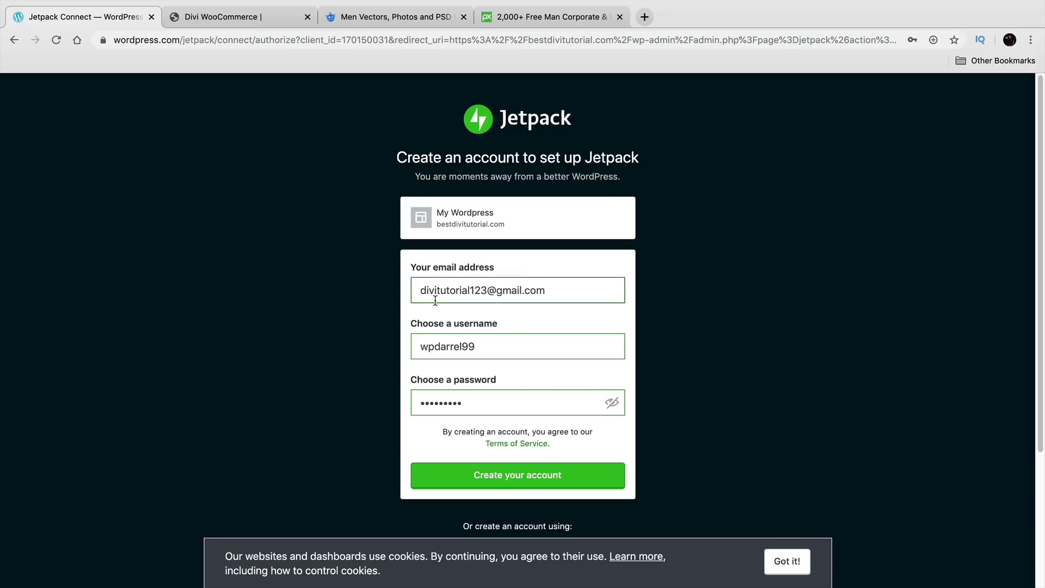
pyautogui.click(496, 473)
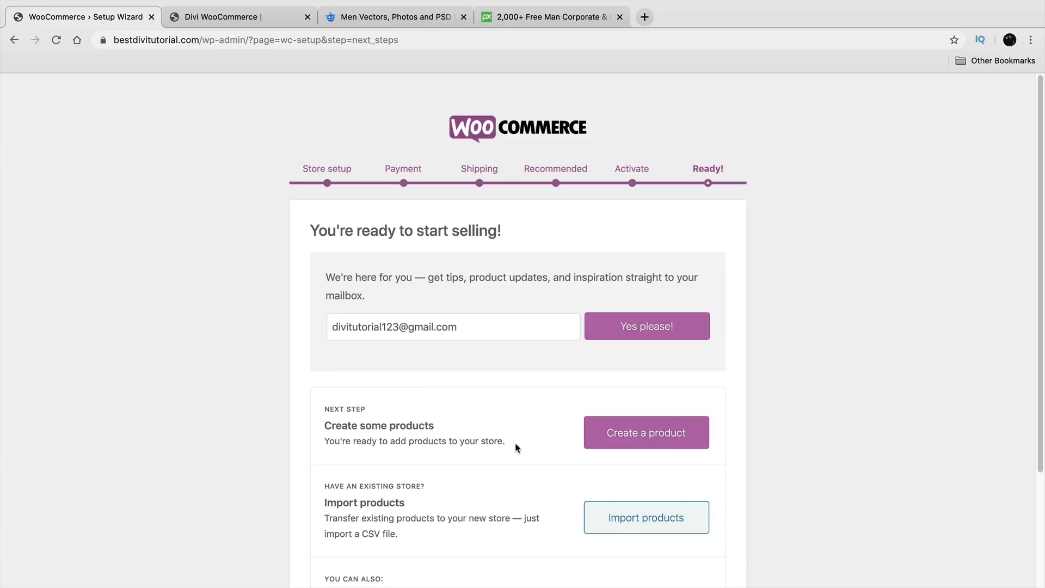
# Step: Scroll the 'You're ready to start selling!' page and choose Visit Dashboard
pyautogui.scroll(-1, 517, 448)
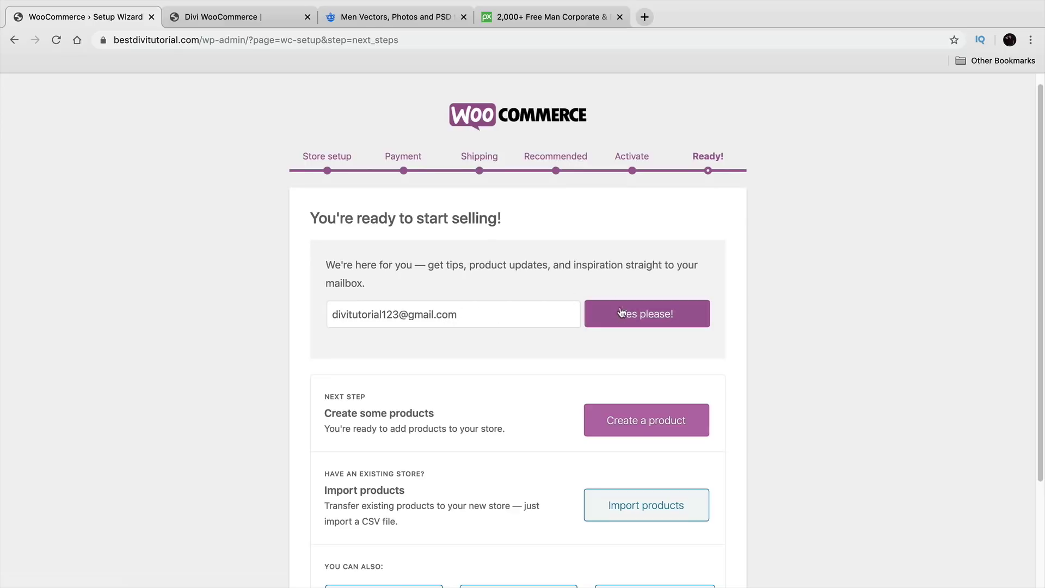
pyautogui.scroll(-2, 532, 315)
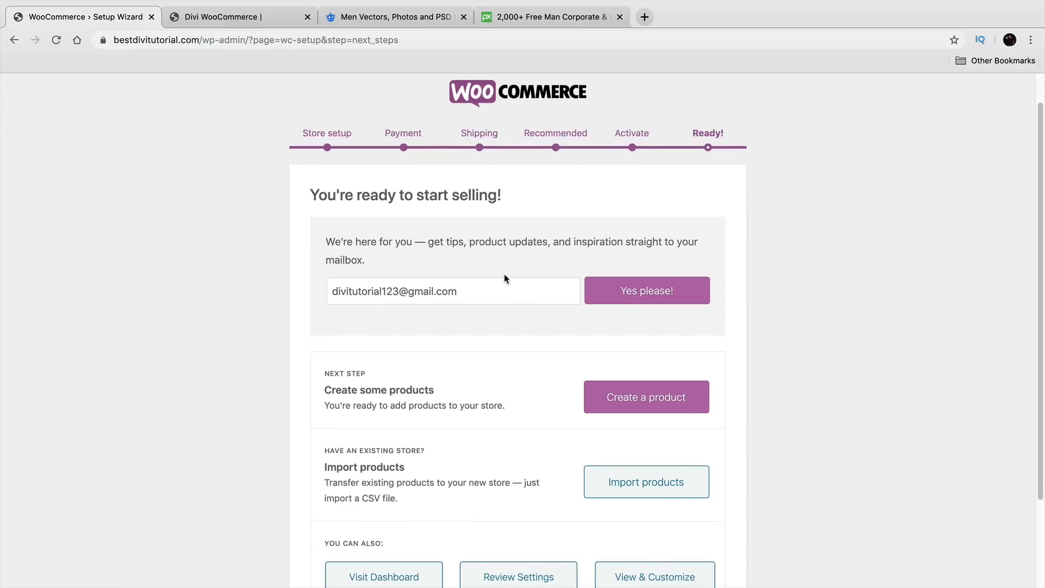
pyautogui.scroll(-3, 509, 291)
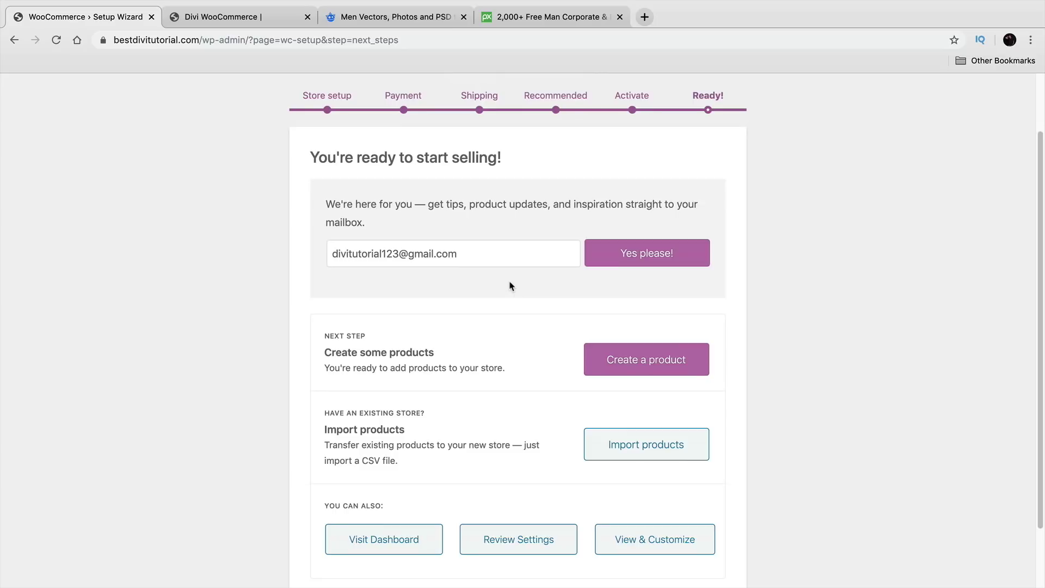
pyautogui.click(396, 546)
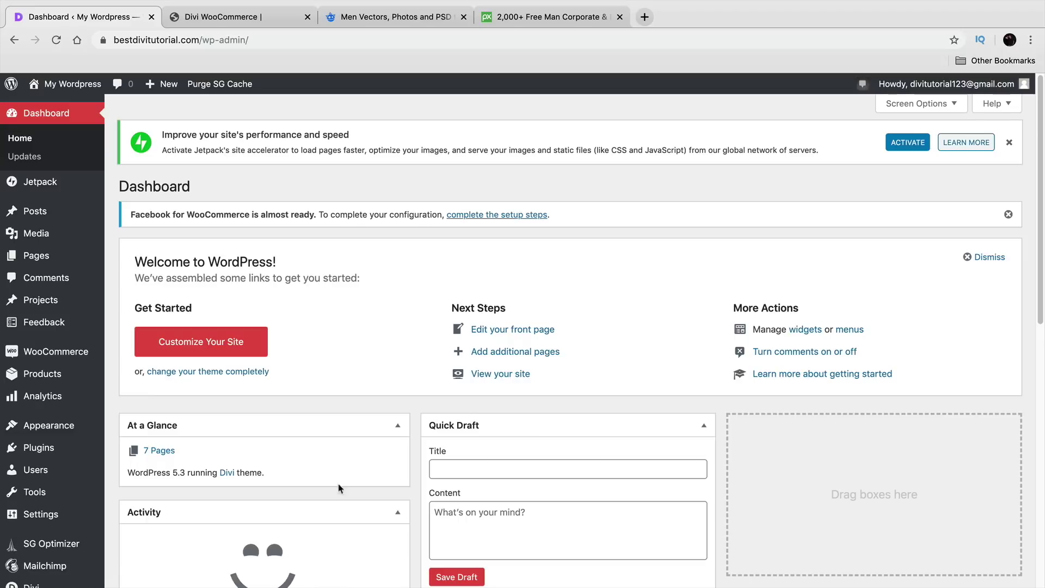
# Step: Look over the empty WooCommerce Dashboard stats, then open WooCommerce Settings' General page
pyautogui.moveTo(87, 360)
pyautogui.moveTo(41, 376)
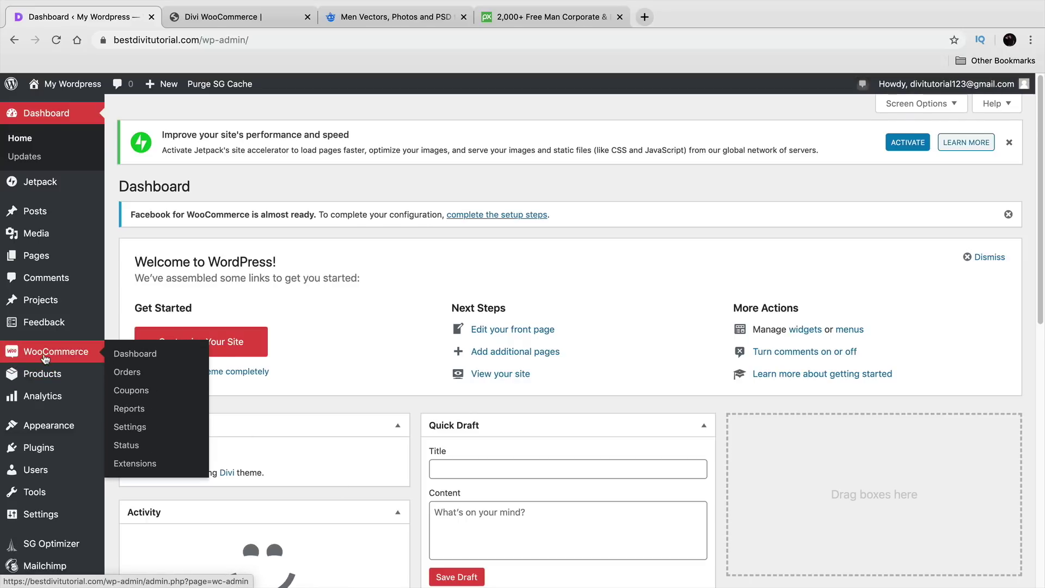
pyautogui.click(131, 361)
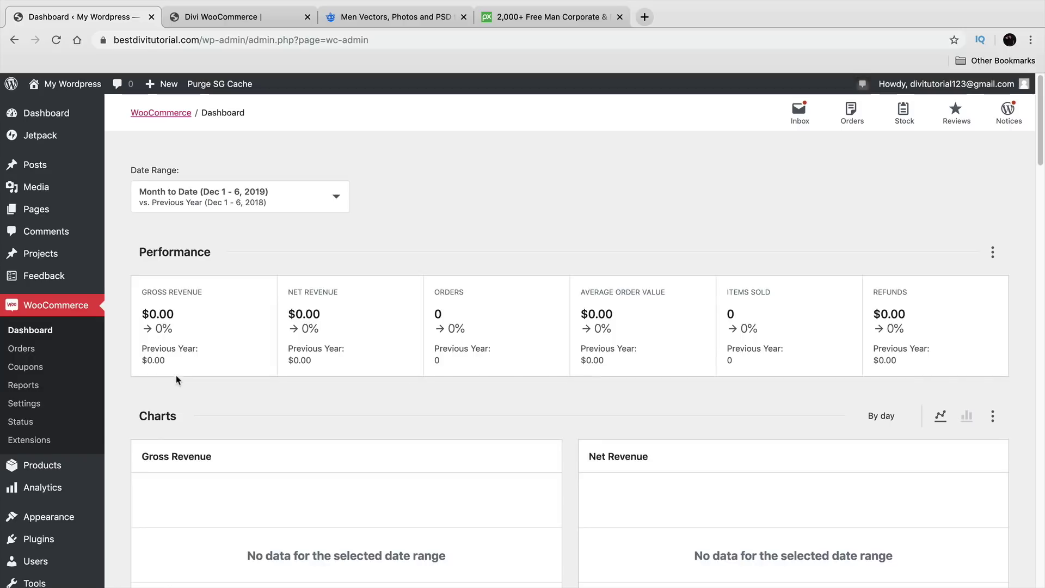
pyautogui.scroll(-3, 177, 383)
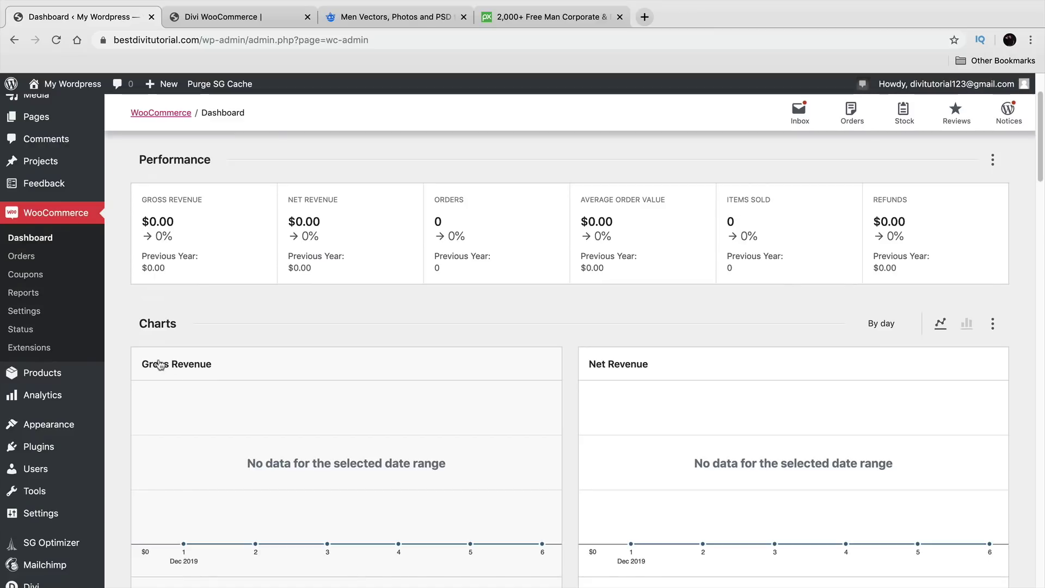
pyautogui.click(36, 315)
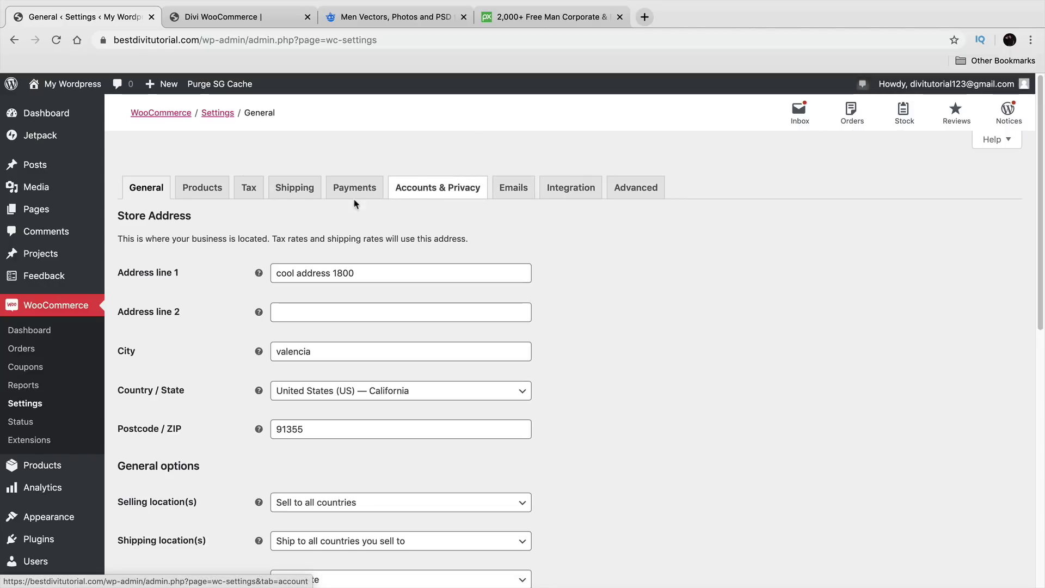
# Step: Create a new product from All Products, dismiss the tour tip, and title it 'Cute Girls Jacket'
pyautogui.moveTo(46, 465)
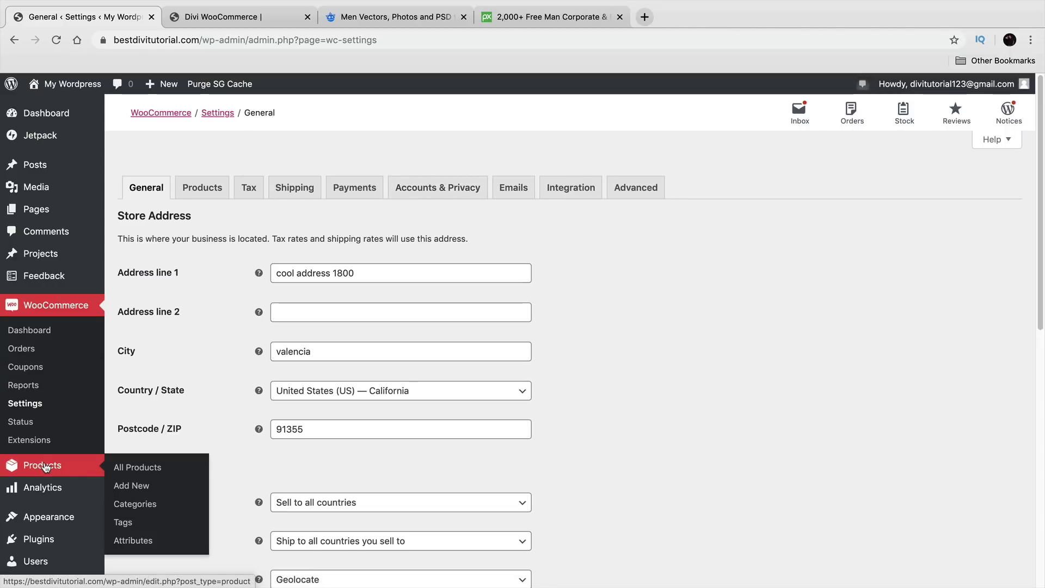
pyautogui.click(135, 473)
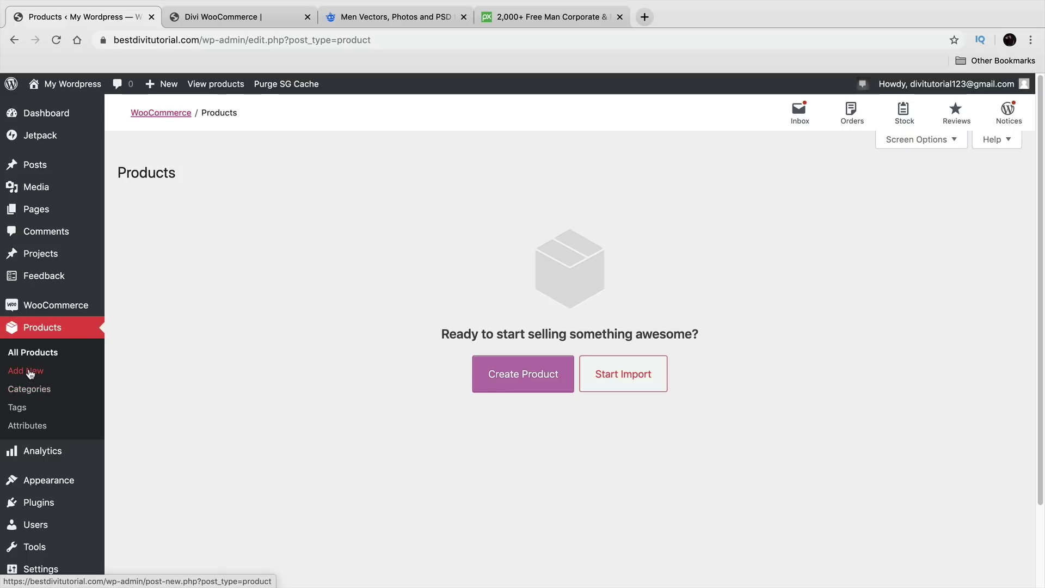
pyautogui.click(513, 382)
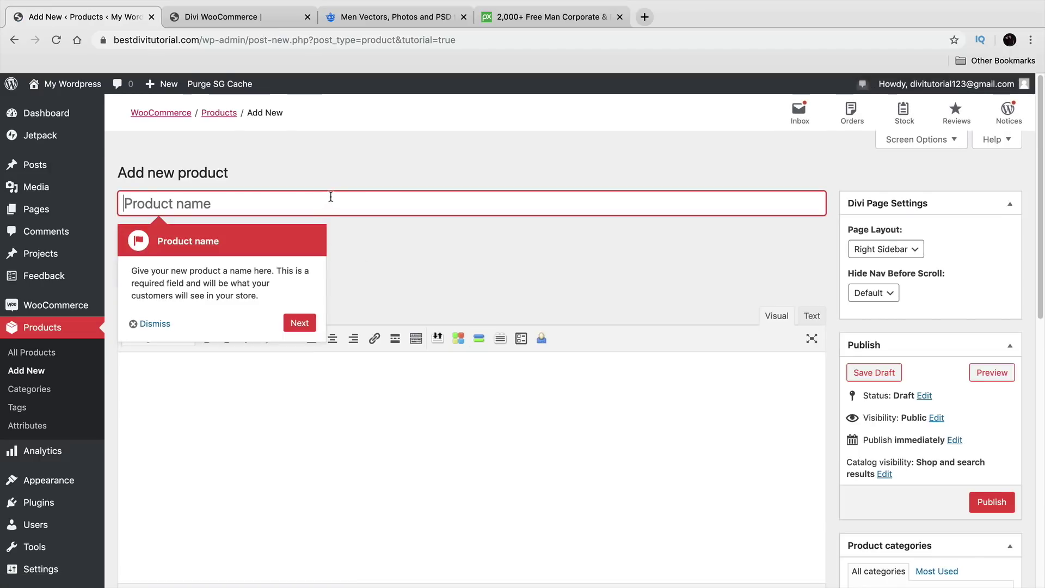
pyautogui.click(154, 325)
pyautogui.click(229, 201)
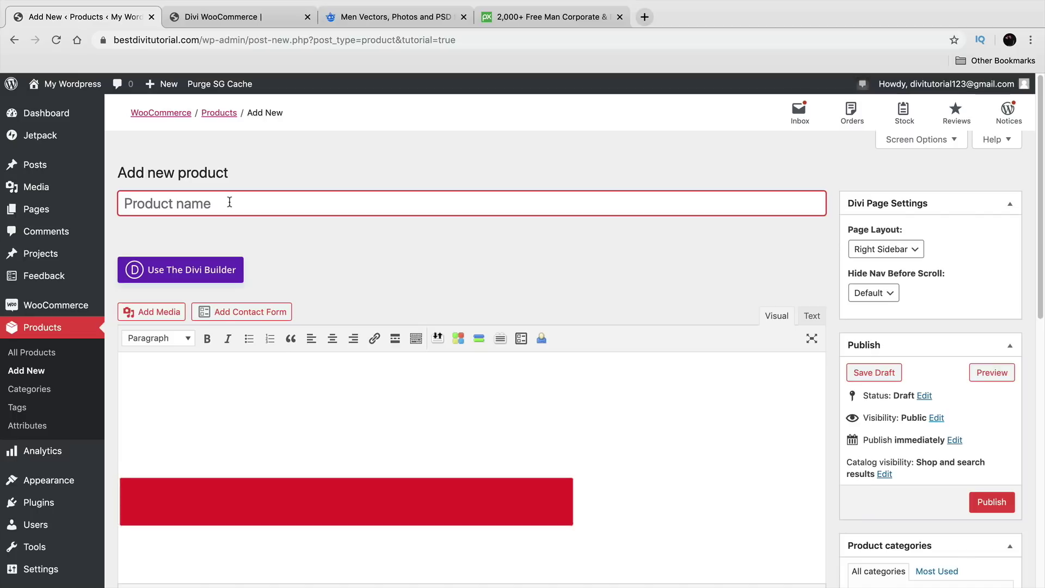
pyautogui.write('Cute ')
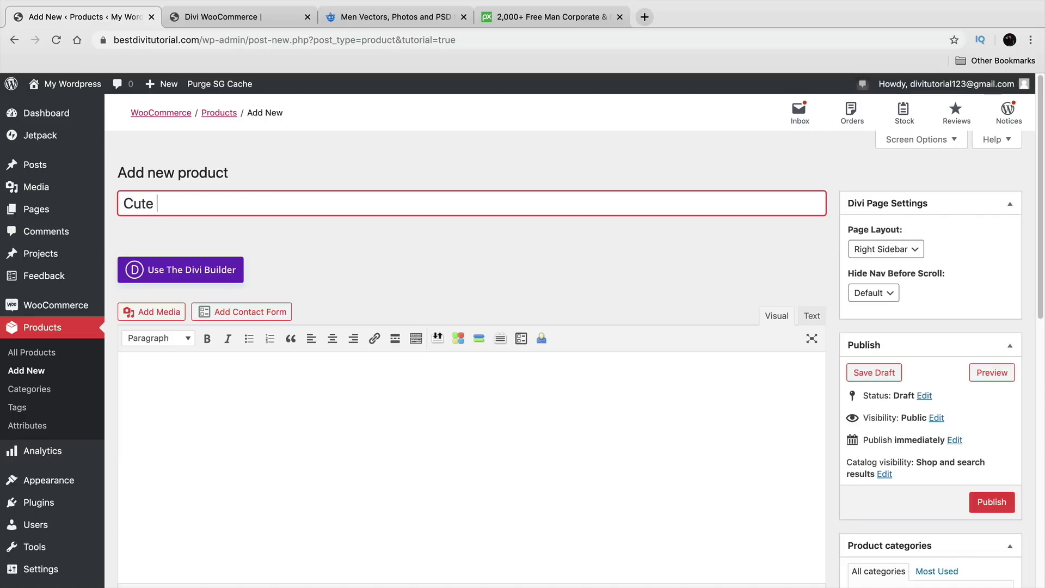
pyautogui.write('Girls Jacket')
pyautogui.click(305, 420)
pyautogui.scroll(-2, 292, 401)
pyautogui.scroll(2, 282, 389)
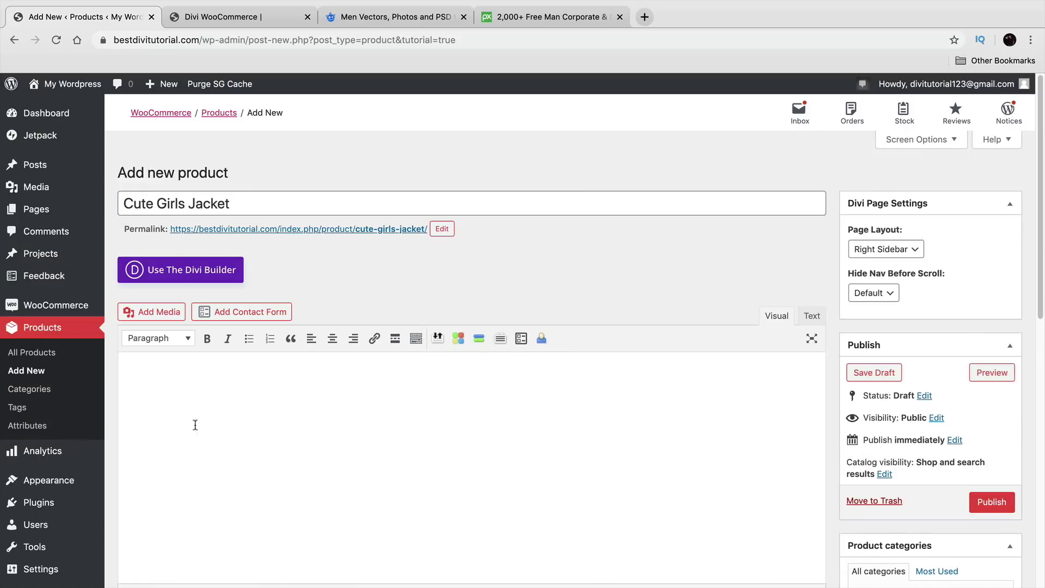
pyautogui.scroll(-6, 244, 402)
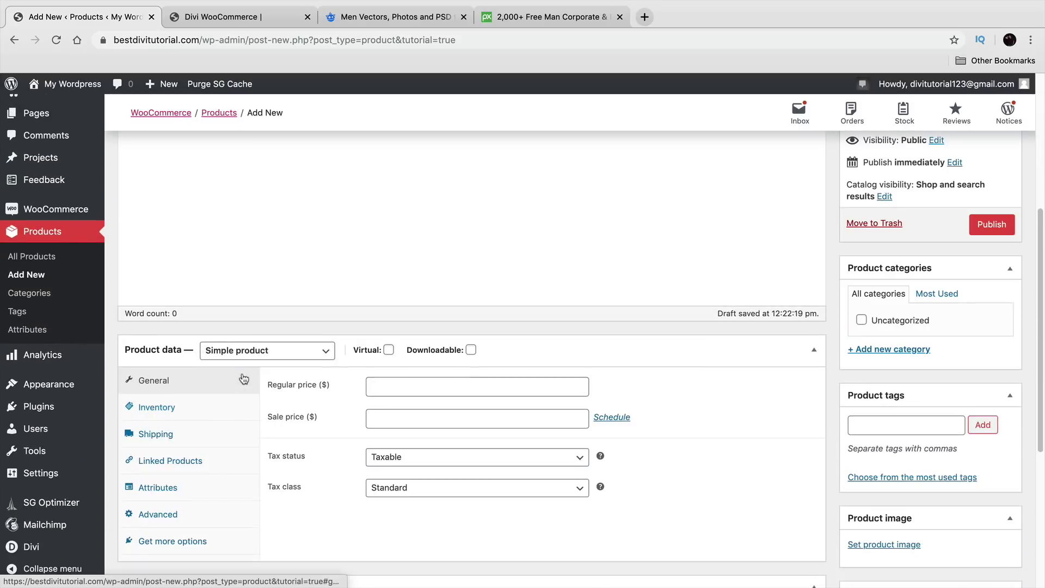
pyautogui.scroll(6, 240, 379)
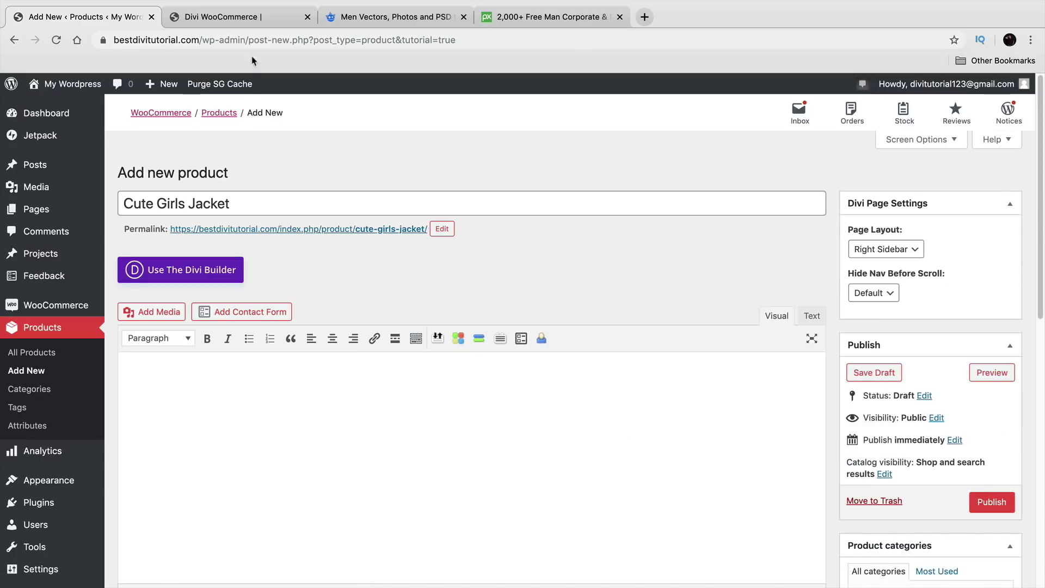
# Step: Exit the demo site's Visual Builder without saving and open the Black Flame product page
pyautogui.click(259, 22)
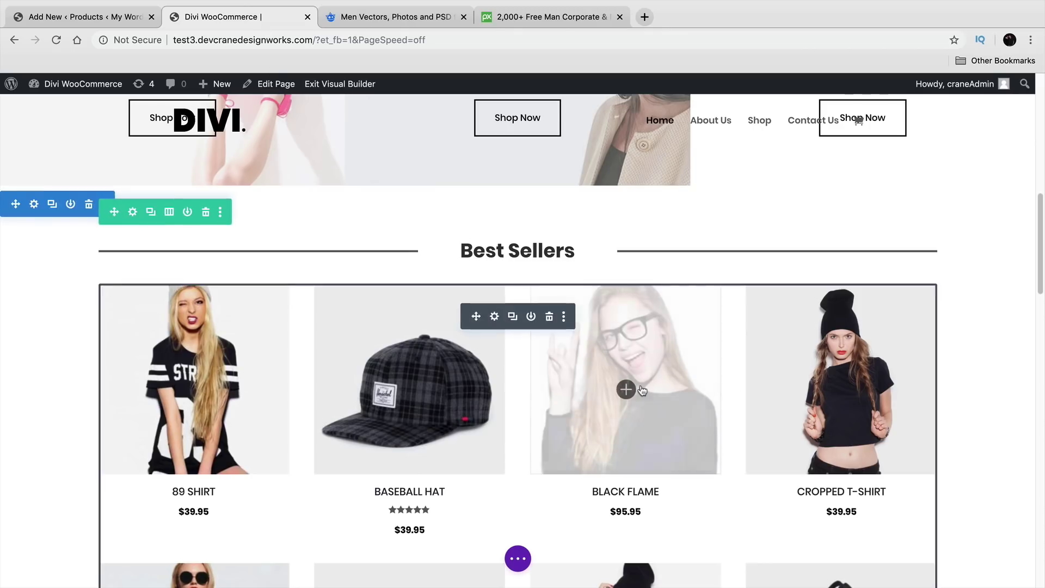
pyautogui.click(342, 85)
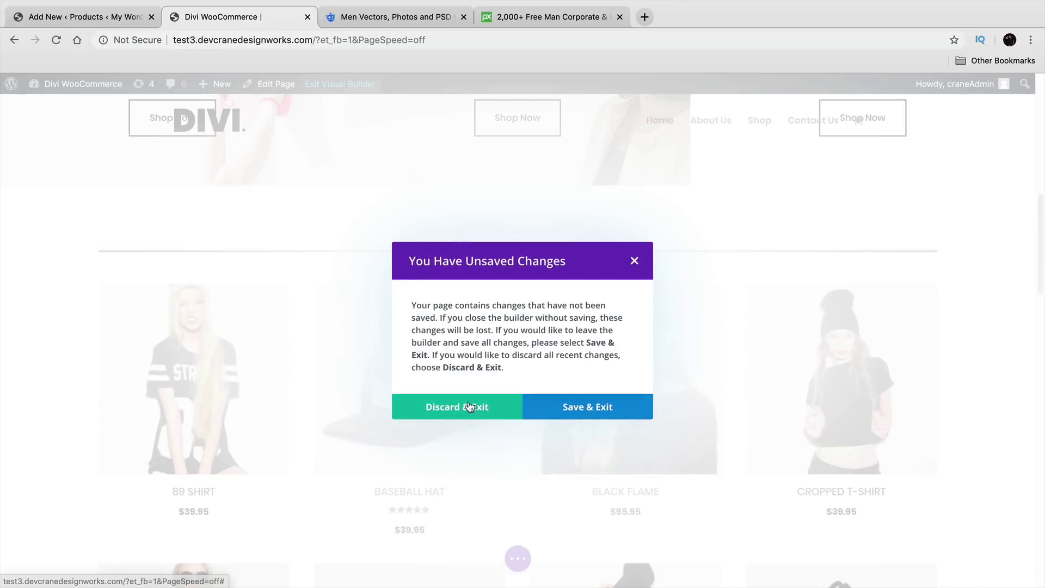
pyautogui.click(467, 407)
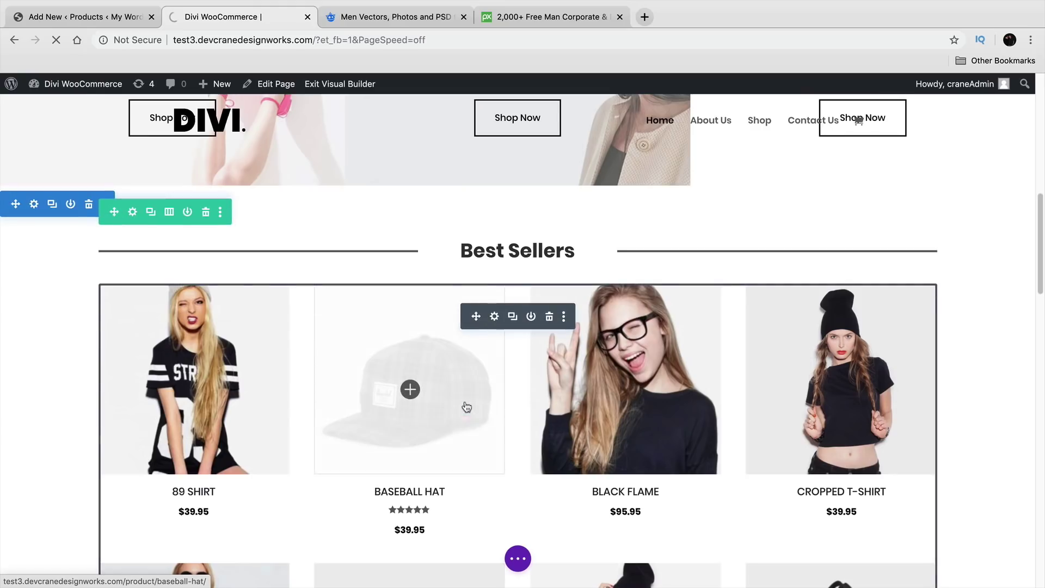
pyautogui.scroll(-7, 445, 390)
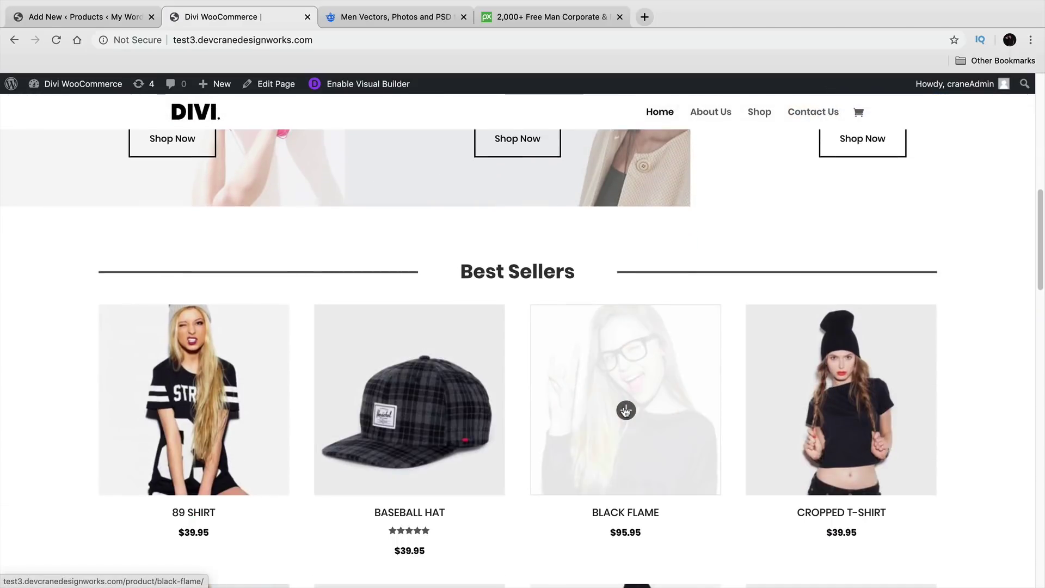
pyautogui.click(626, 411)
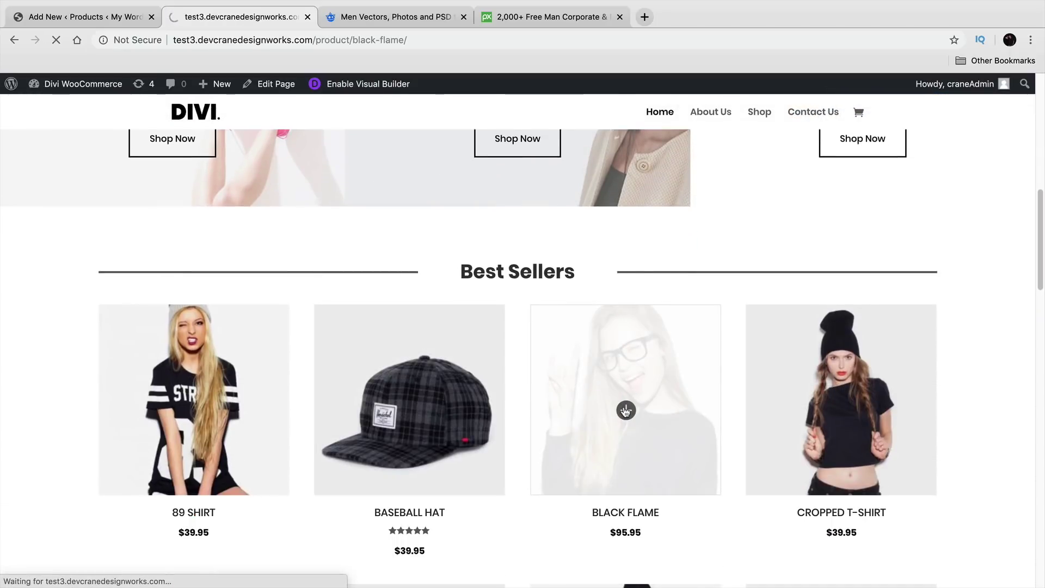
pyautogui.scroll(-5, 122, 297)
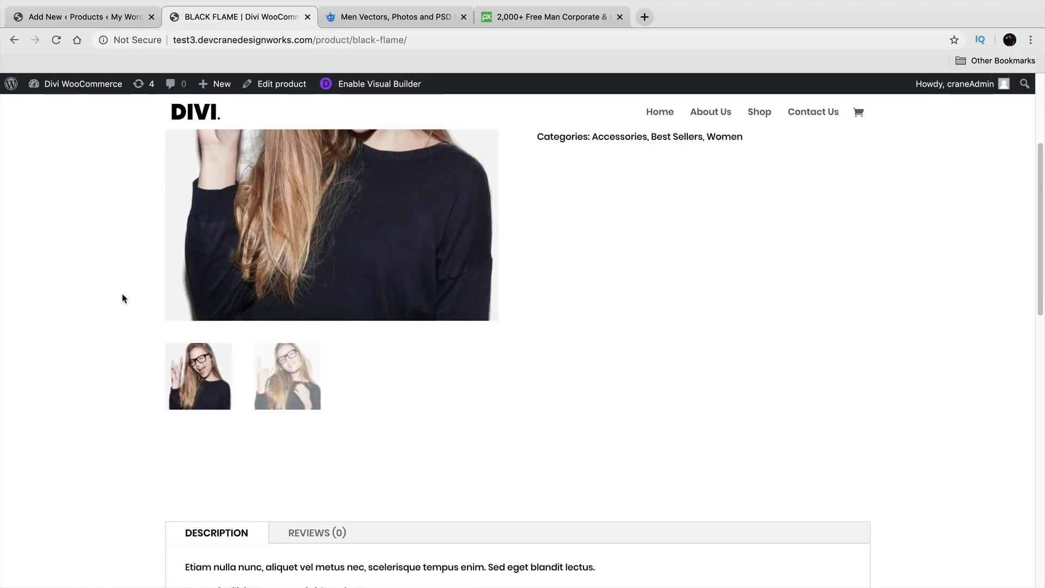
pyautogui.scroll(5, 122, 297)
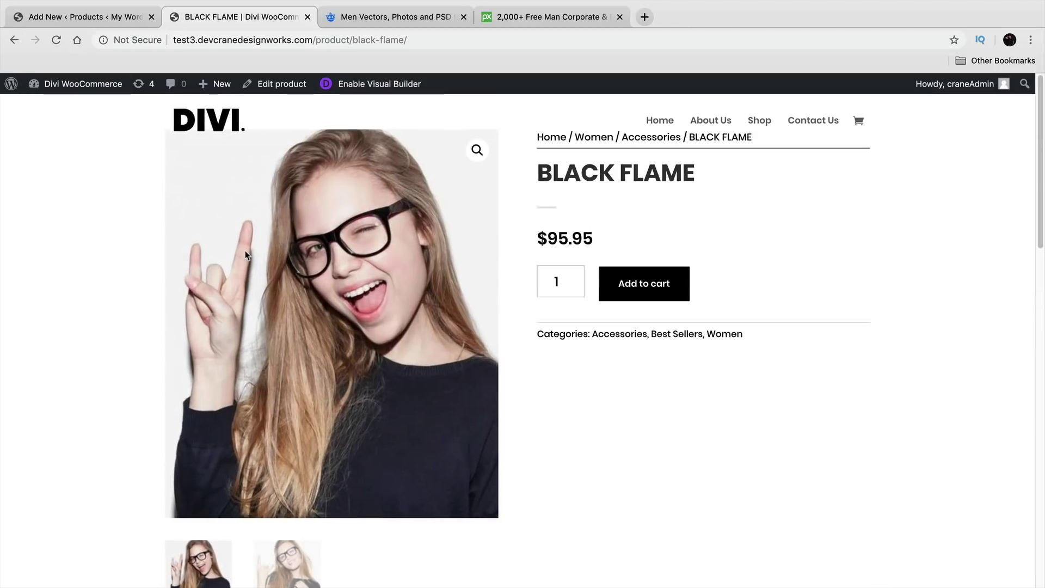
# Step: Compare the new product editor with the Black Flame page by switching between their tabs
pyautogui.click(99, 18)
pyautogui.scroll(-1, 360, 398)
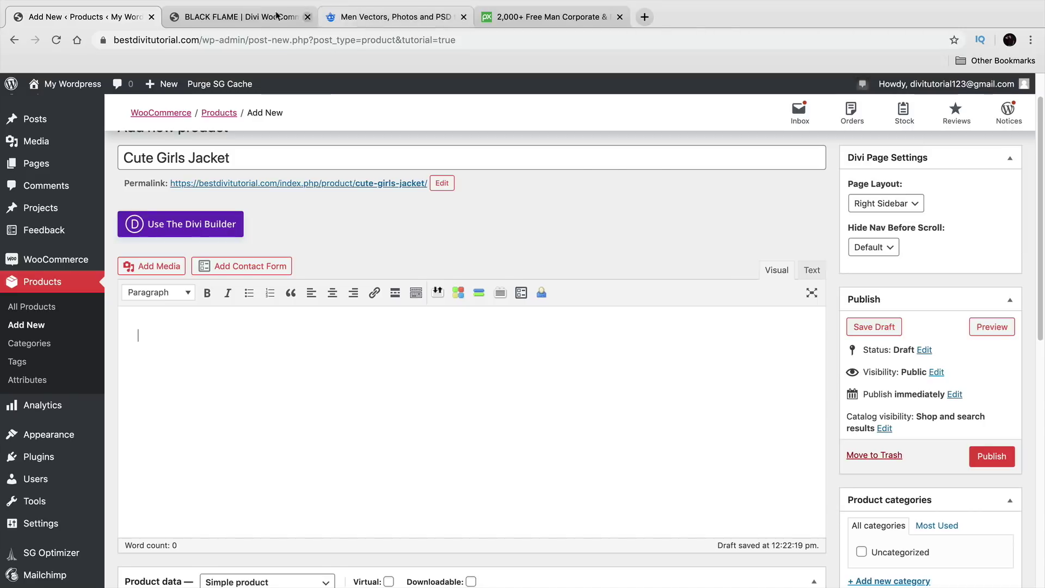
pyautogui.click(251, 17)
pyautogui.scroll(-7, 473, 373)
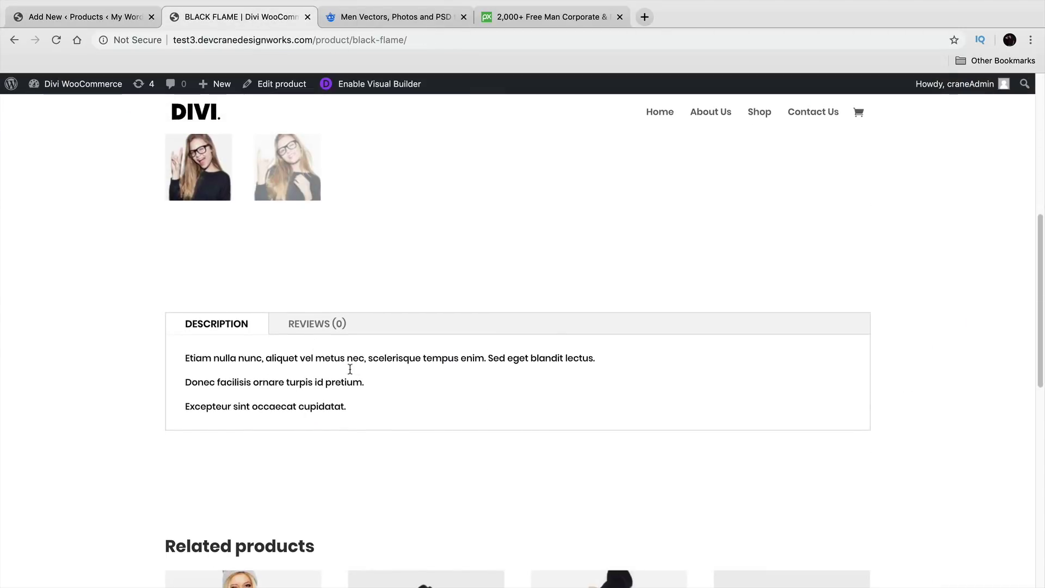
pyautogui.scroll(8, 327, 369)
pyautogui.click(99, 21)
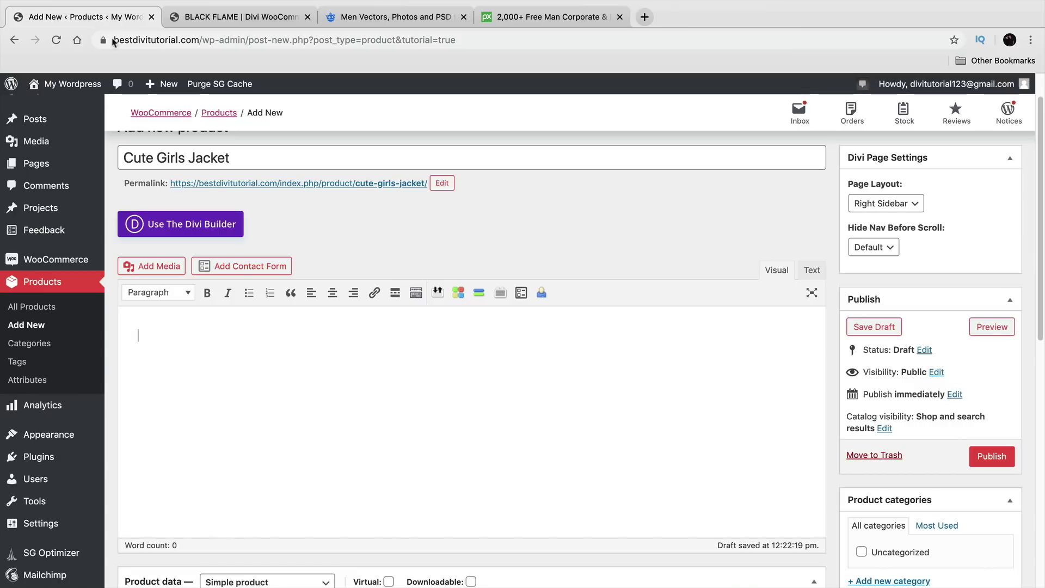
pyautogui.scroll(-9, 355, 365)
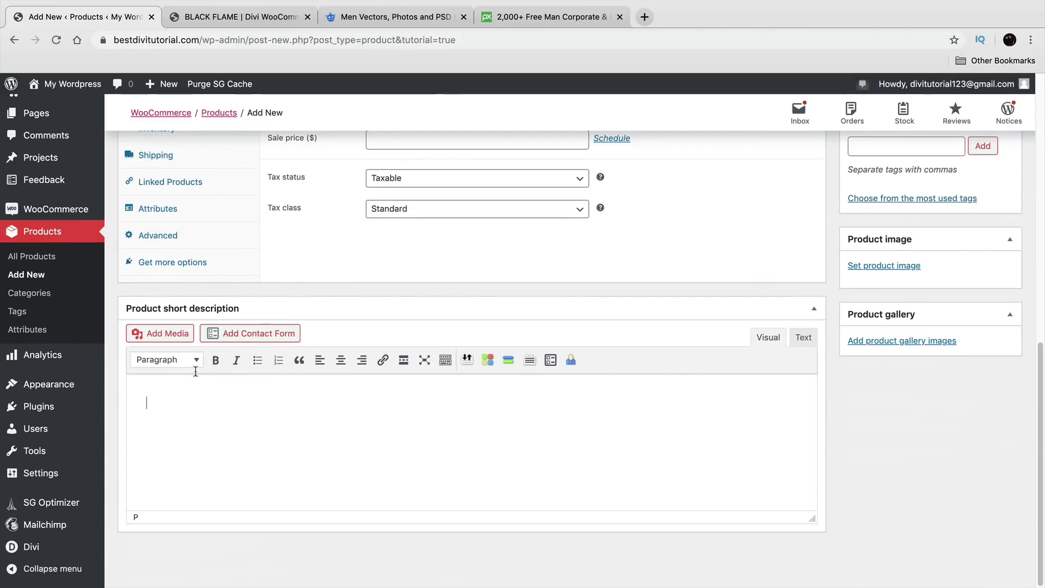
# Step: Copy the Black Flame product's description text
pyautogui.click(239, 21)
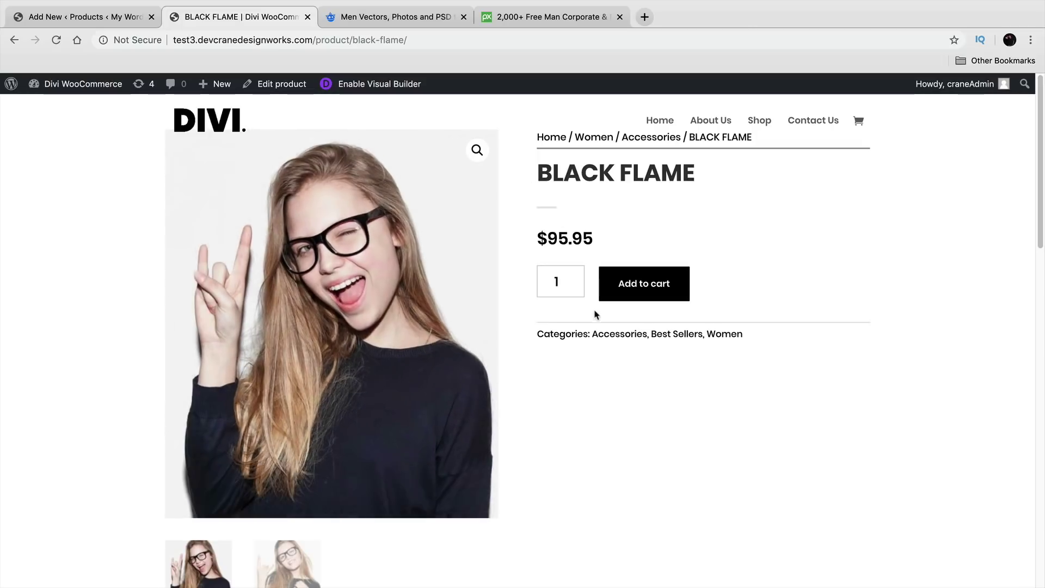
pyautogui.scroll(-6, 592, 318)
pyautogui.moveTo(373, 473); pyautogui.dragTo(185, 424)
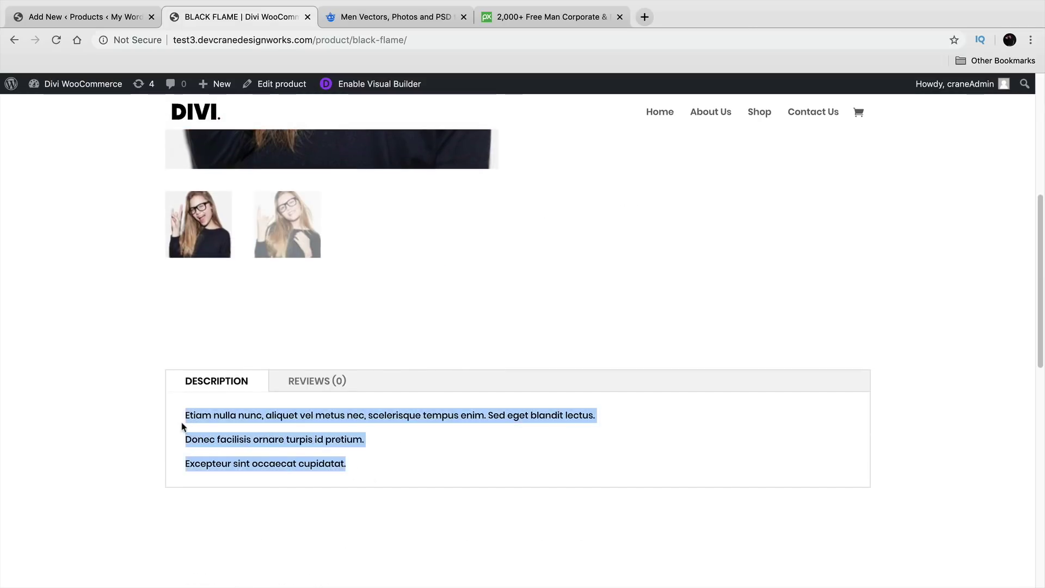
pyautogui.rightClick(216, 411)
pyautogui.click(487, 439)
# Step: Return to the Cute Girls Jacket editor and place the caret in the product description
pyautogui.scroll(6, 486, 438)
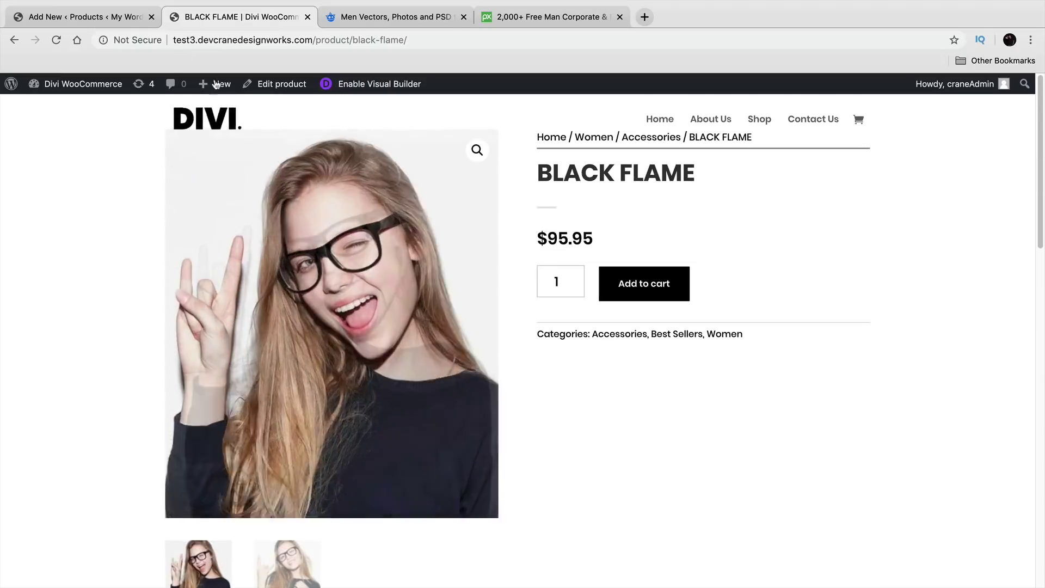
pyautogui.click(82, 17)
pyautogui.scroll(8, 376, 430)
pyautogui.scroll(2, 377, 430)
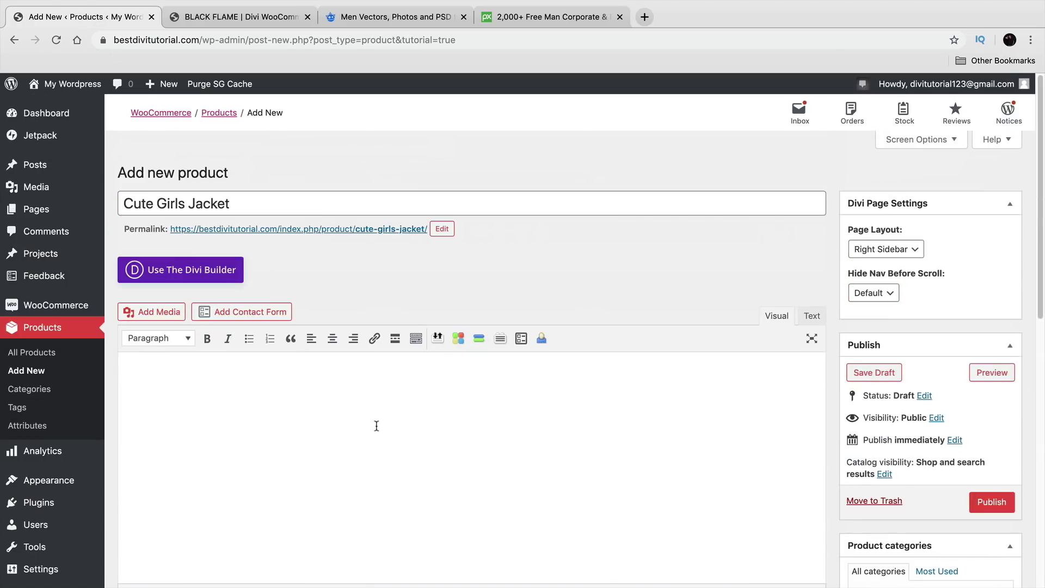
pyautogui.click(261, 472)
# Step: Write 'Made In Japan' and 'Made With 100%' as two description lines
pyautogui.write('Made In Japan')
pyautogui.press('Return')
pyautogui.write('M')
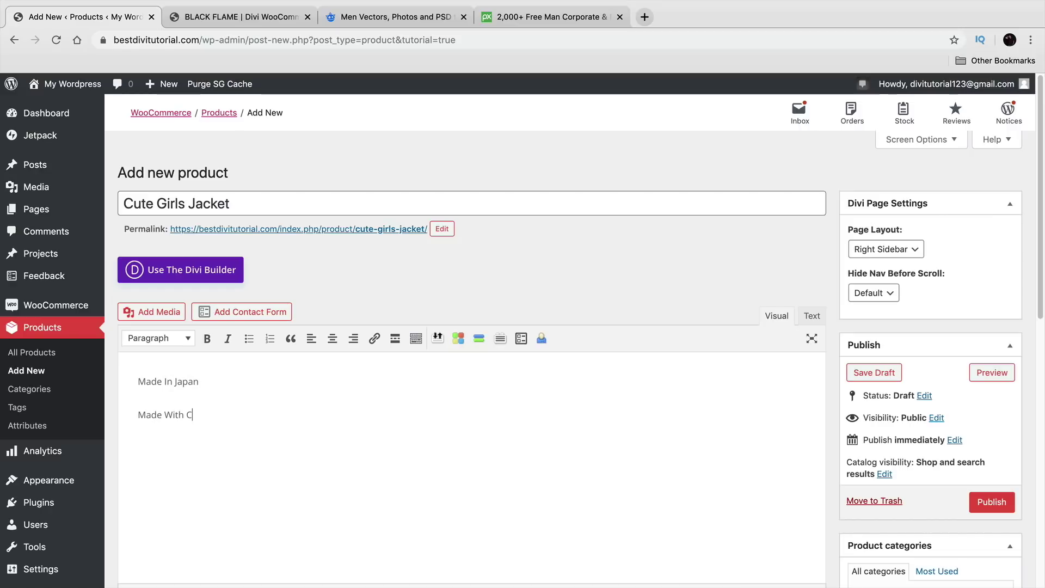
pyautogui.write('ade With 100% Cotton')
# Step: Keep the jacket's product type as Simple product in Product data
pyautogui.scroll(-5, 267, 407)
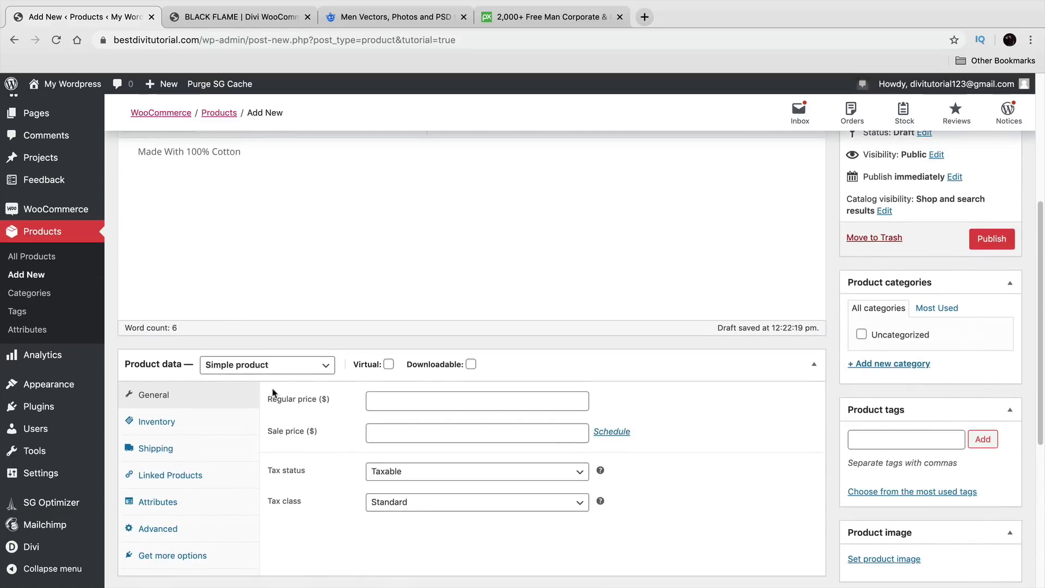
pyautogui.click(276, 373)
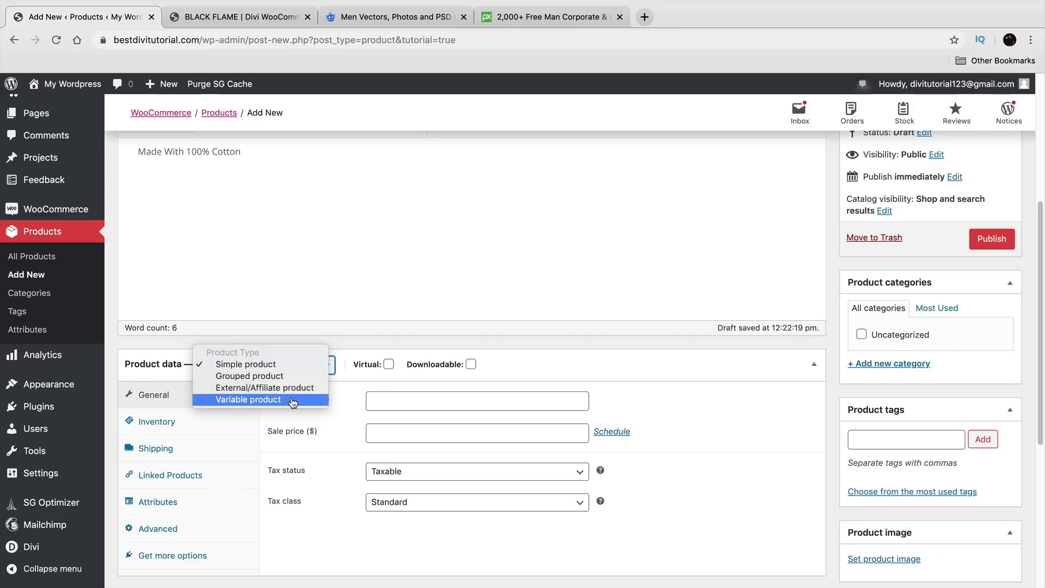
pyautogui.click(288, 366)
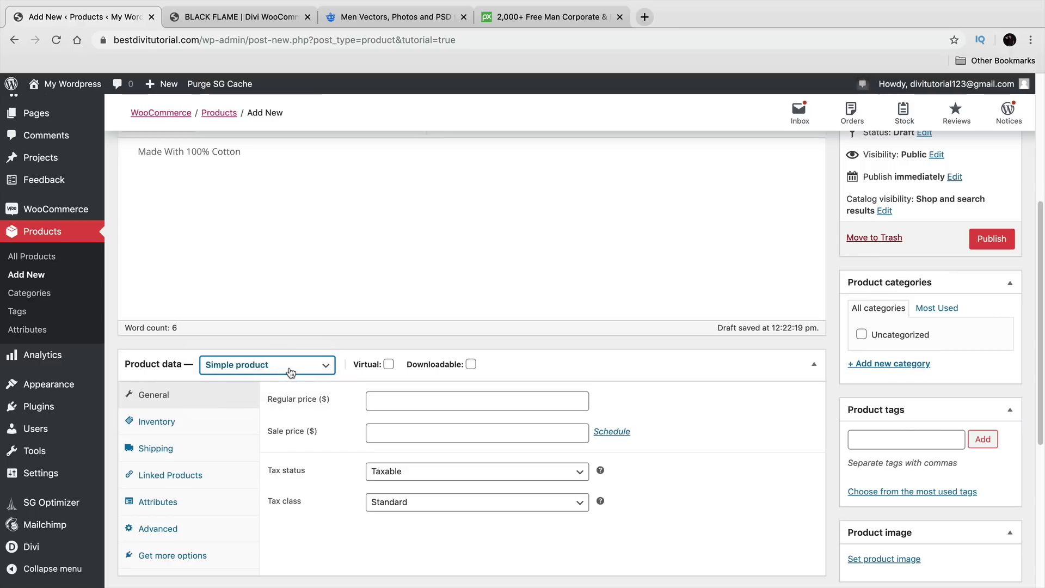
pyautogui.click(519, 397)
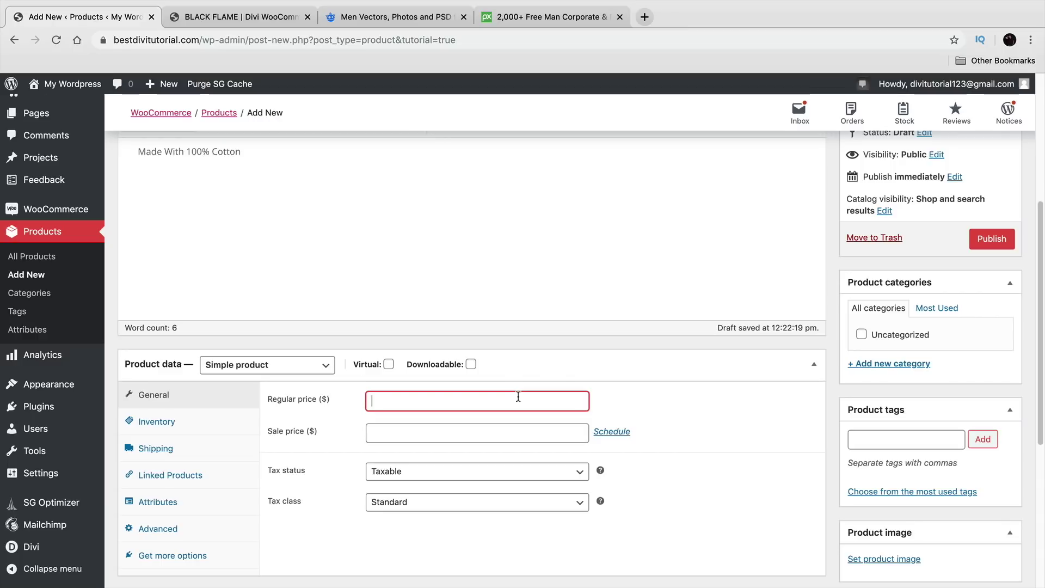
# Step: Enter a regular price of 99.99 and a sale price of 49.99
pyautogui.scroll(5, 512, 384)
pyautogui.scroll(-3, 355, 263)
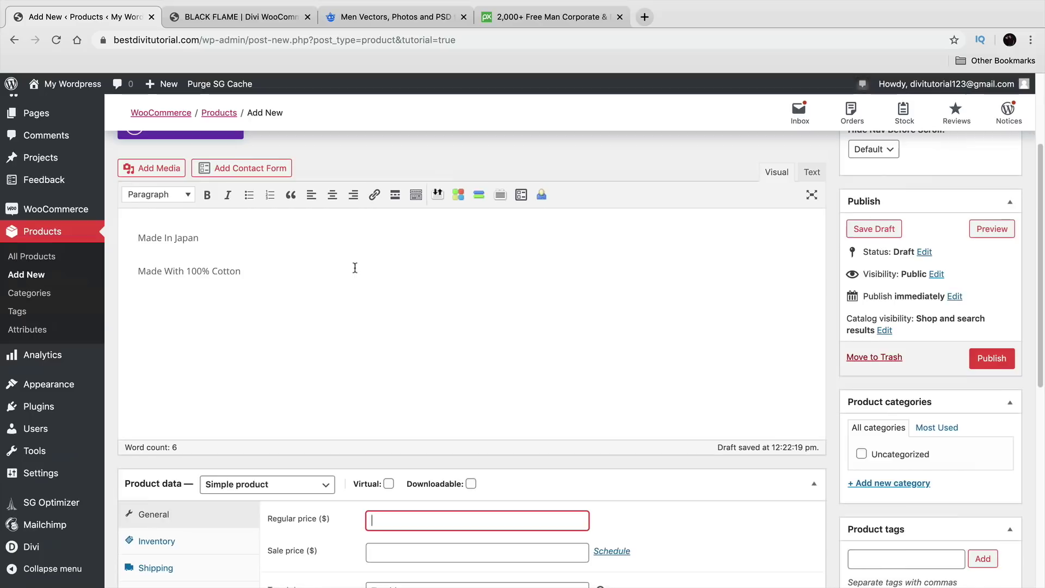
pyautogui.write('99.99')
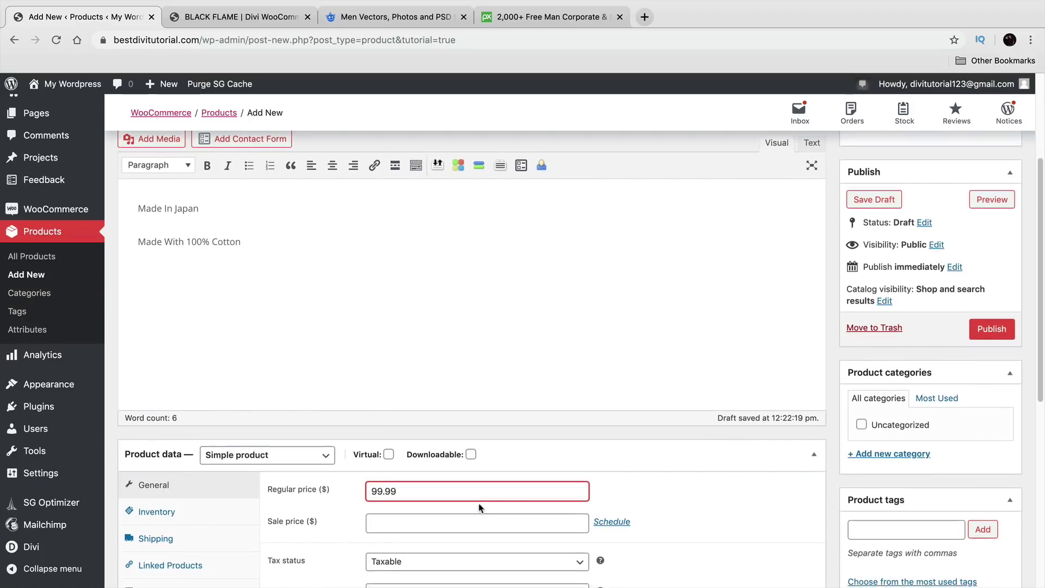
pyautogui.scroll(-2, 485, 494)
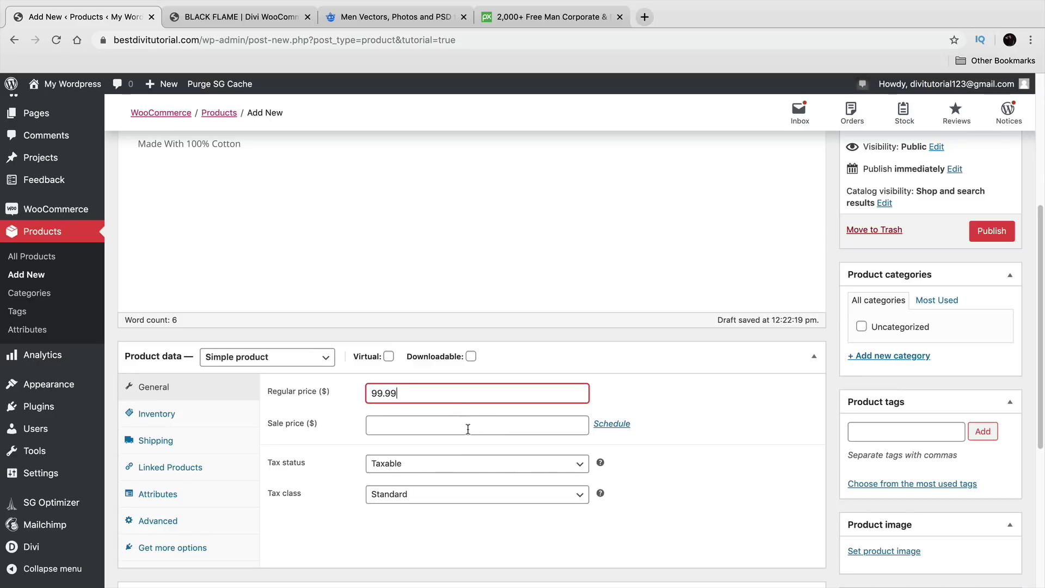
pyautogui.click(574, 430)
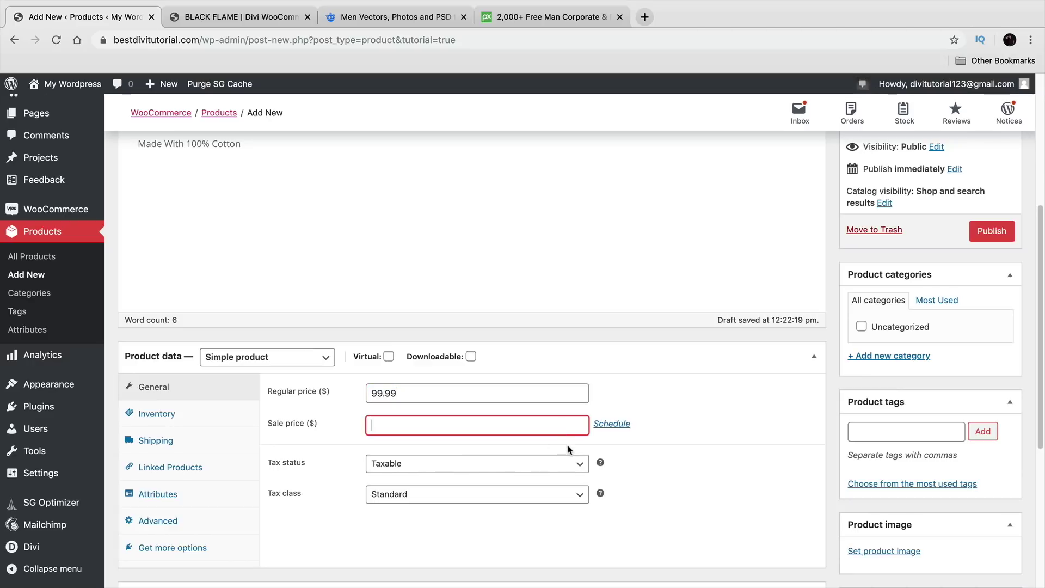
pyautogui.write('49.99')
# Step: Schedule the sale to run from 2019-12-20 to 2019-12-31
pyautogui.click(613, 424)
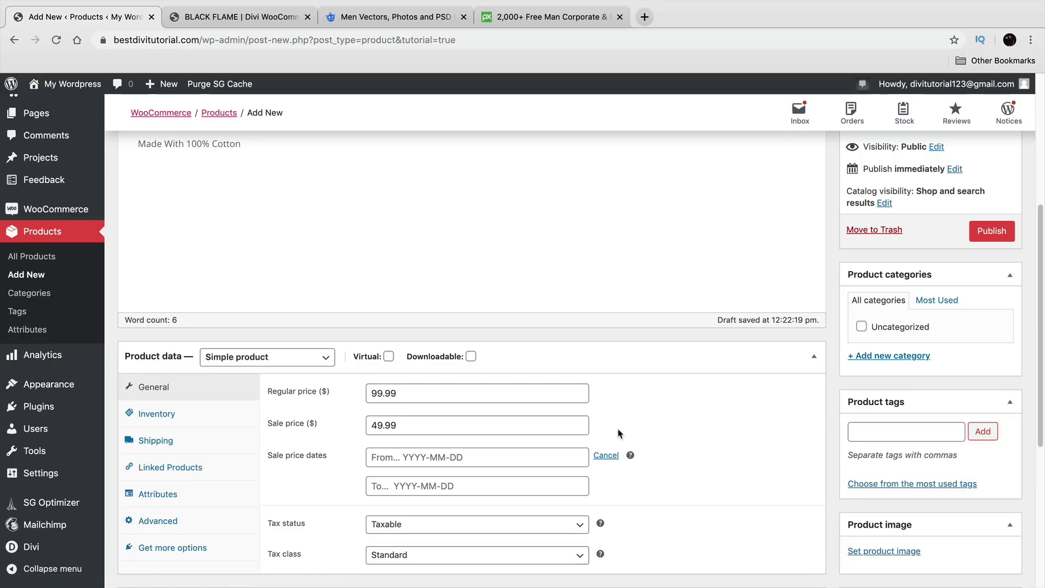
pyautogui.scroll(-2, 618, 440)
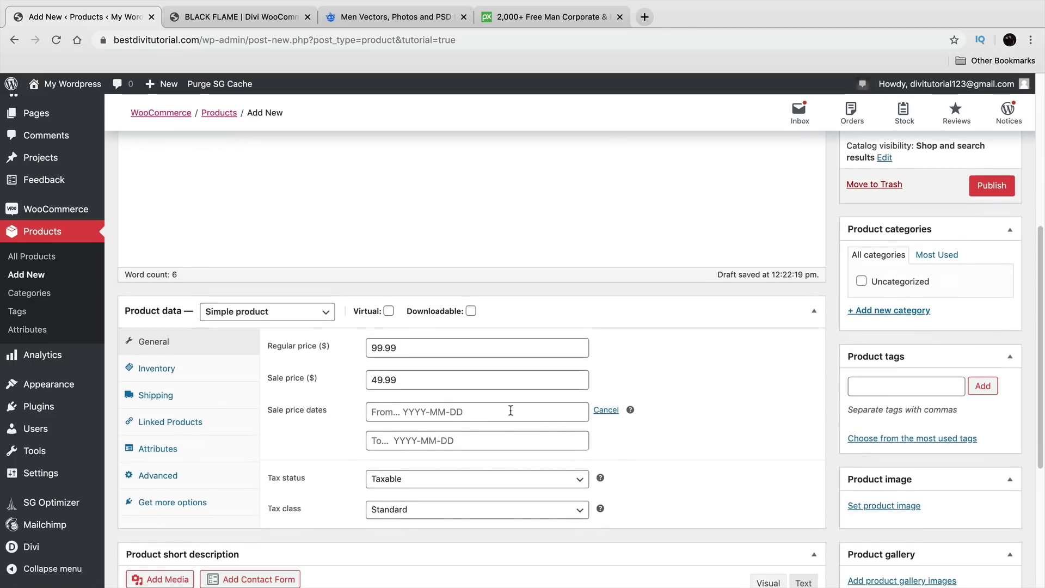
pyautogui.click(417, 415)
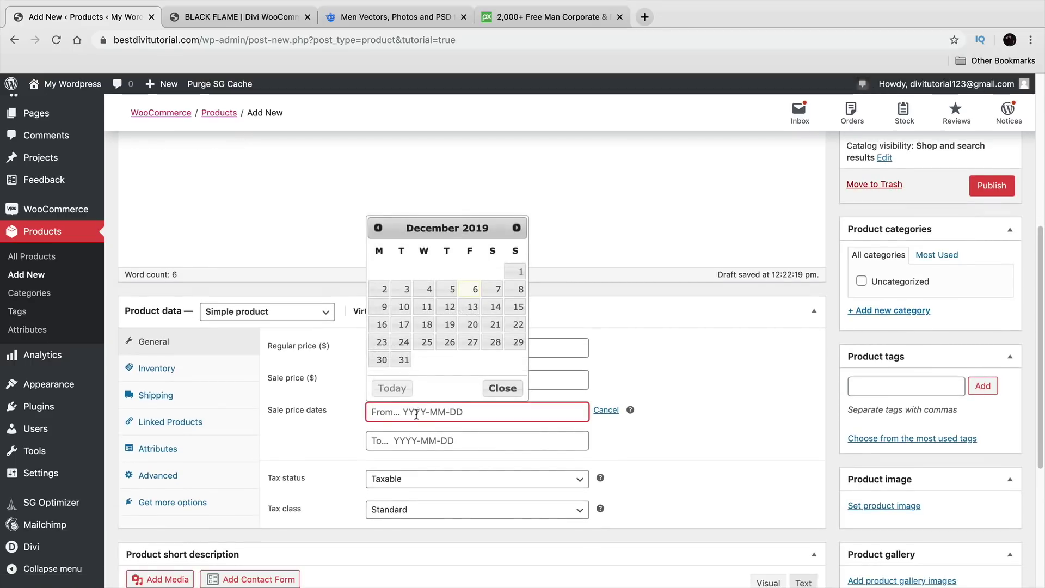
pyautogui.click(472, 325)
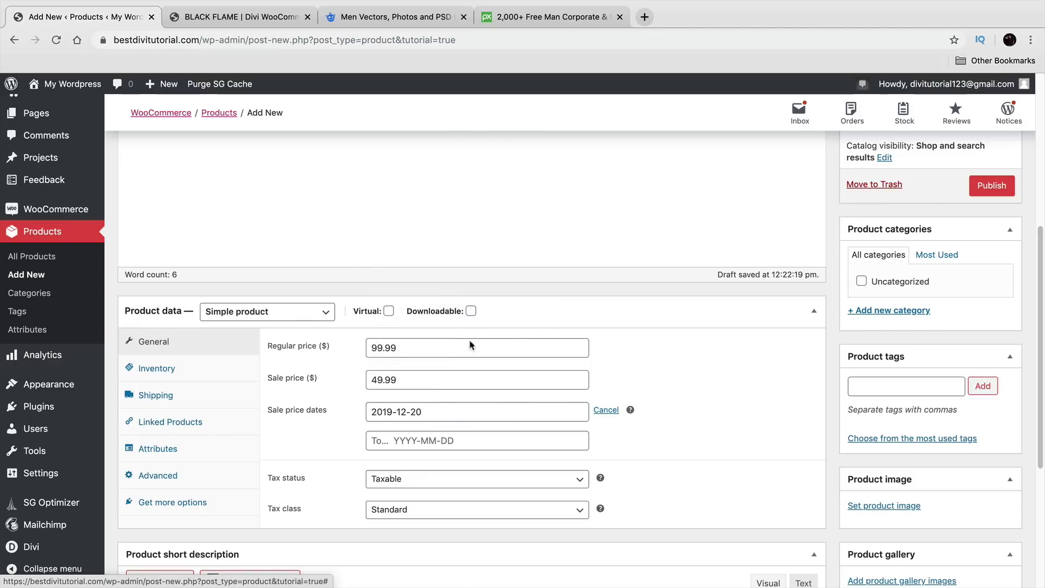
pyautogui.click(443, 441)
pyautogui.click(403, 390)
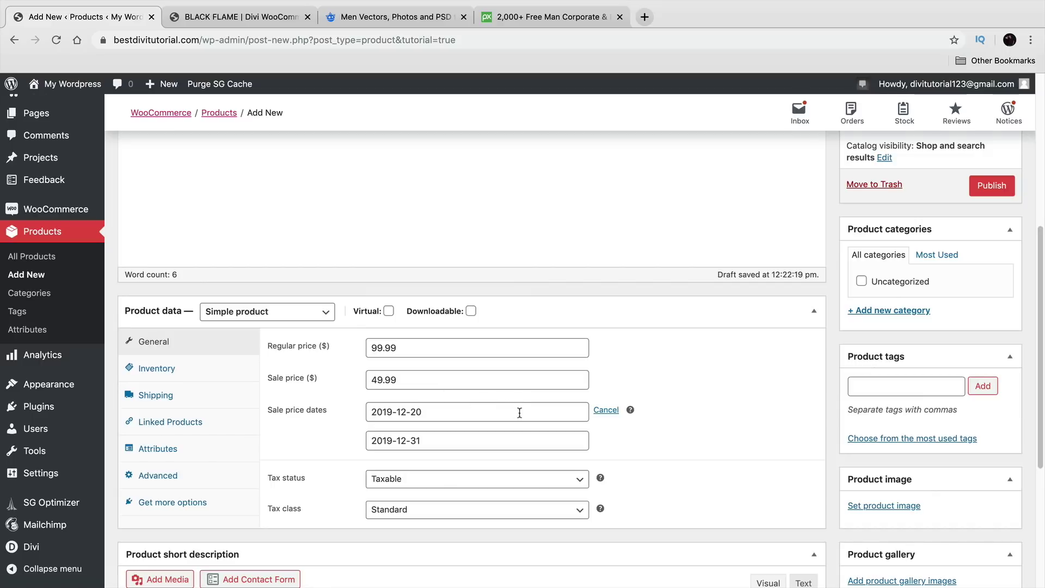
# Step: Set tax status to Taxable and tax class to Standard
pyautogui.scroll(-2, 520, 414)
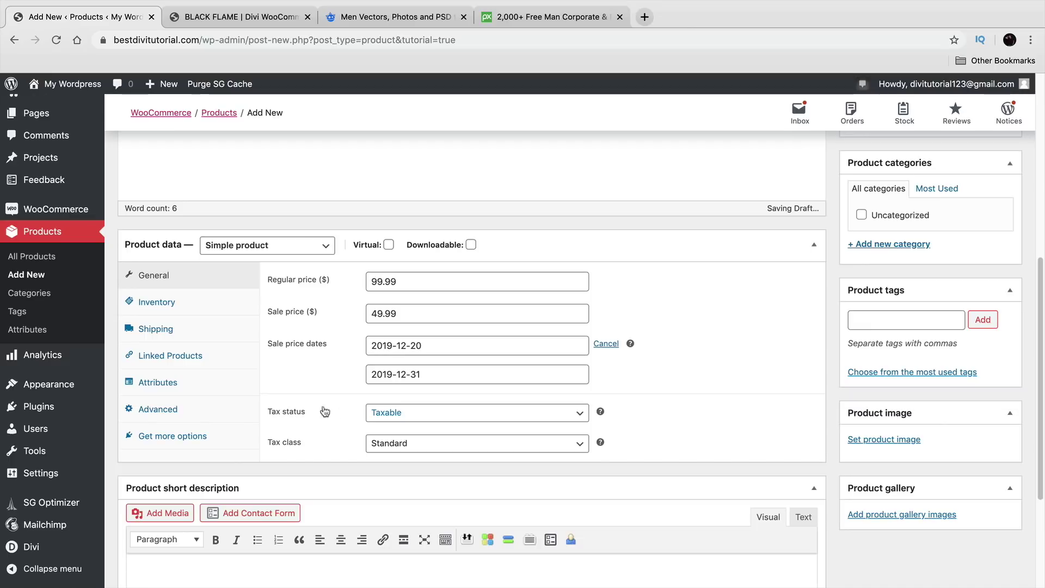
pyautogui.click(391, 413)
pyautogui.click(395, 415)
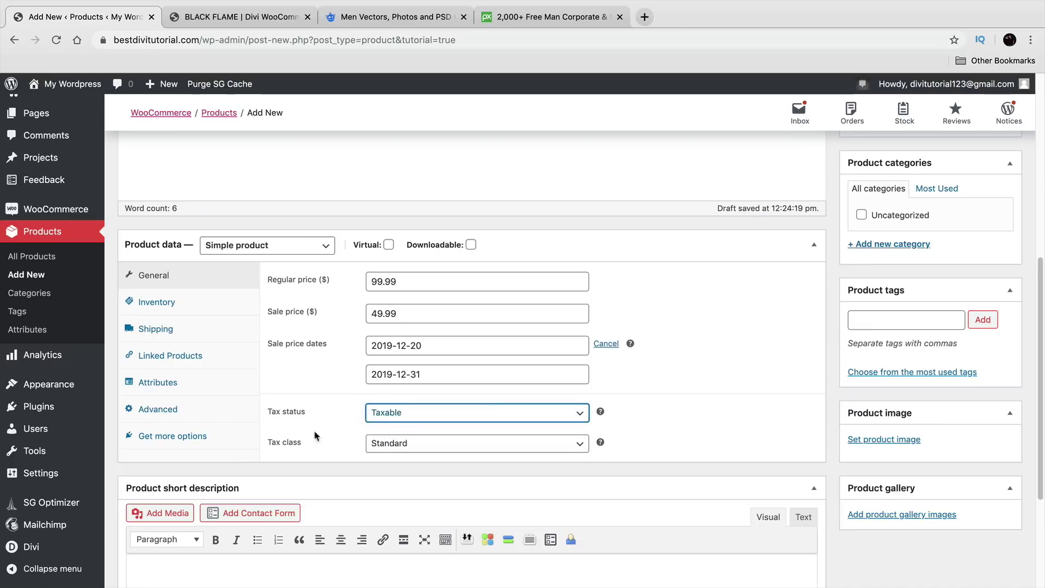
pyautogui.click(376, 444)
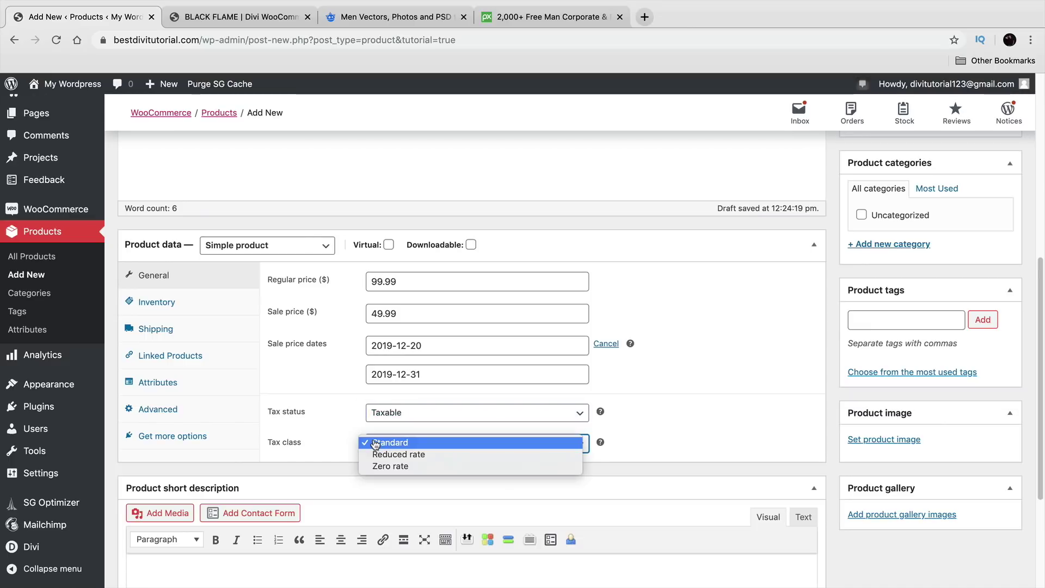
pyautogui.click(376, 444)
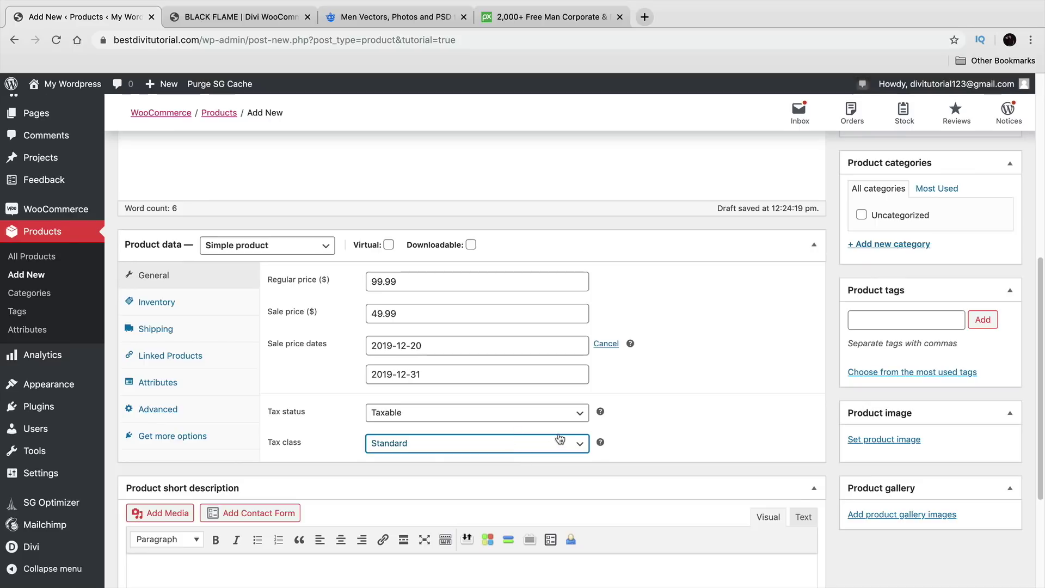
# Step: Enable stock management under Inventory with a stock quantity of 30
pyautogui.click(161, 307)
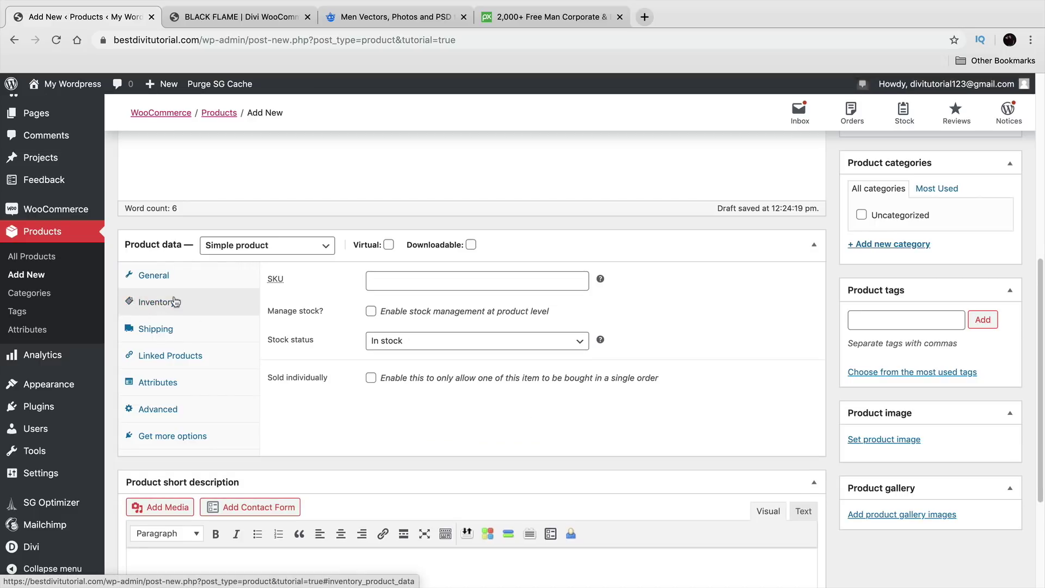
pyautogui.click(414, 289)
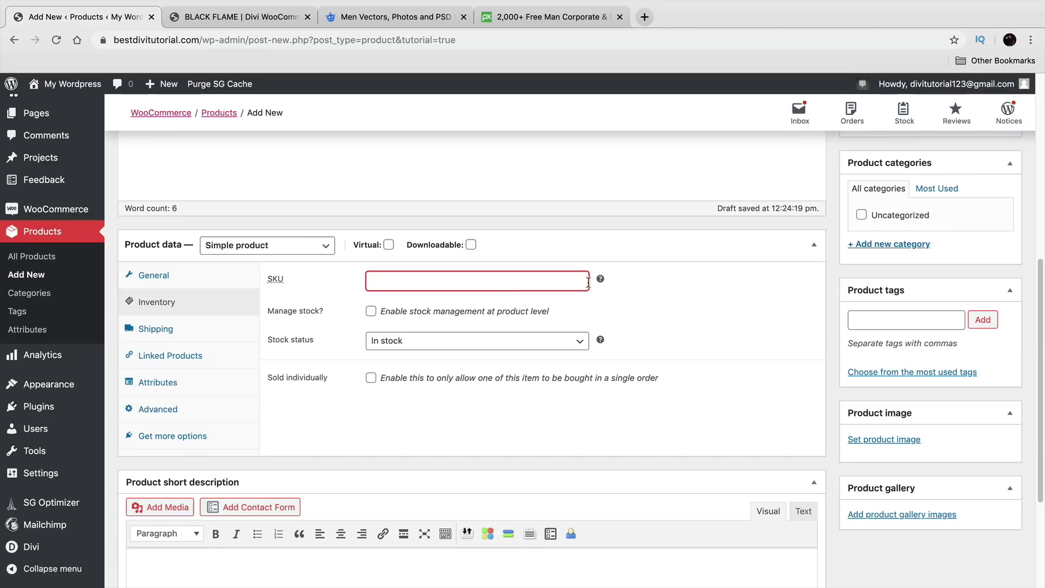
pyautogui.click(371, 312)
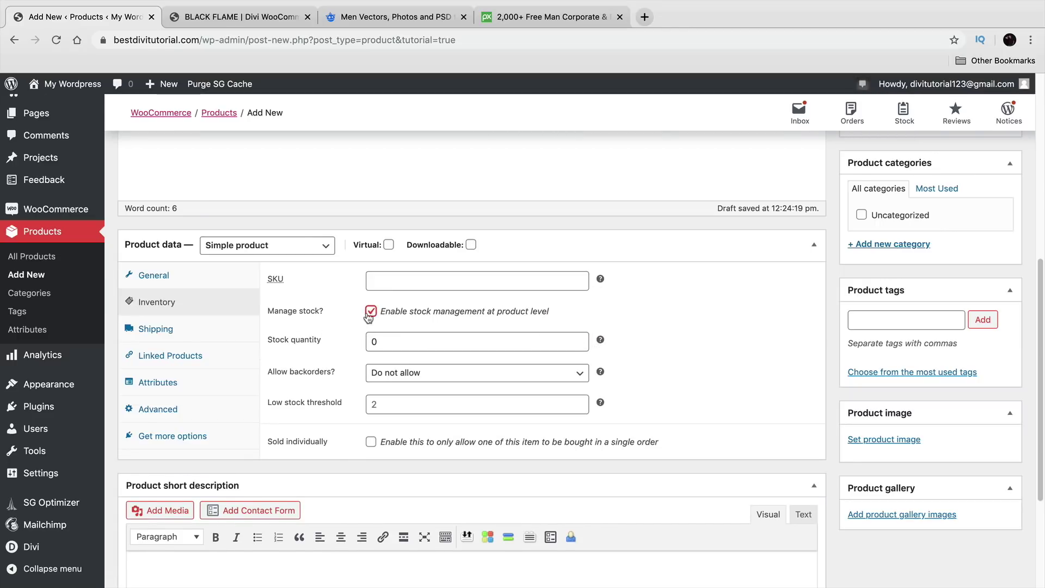
pyautogui.click(372, 314)
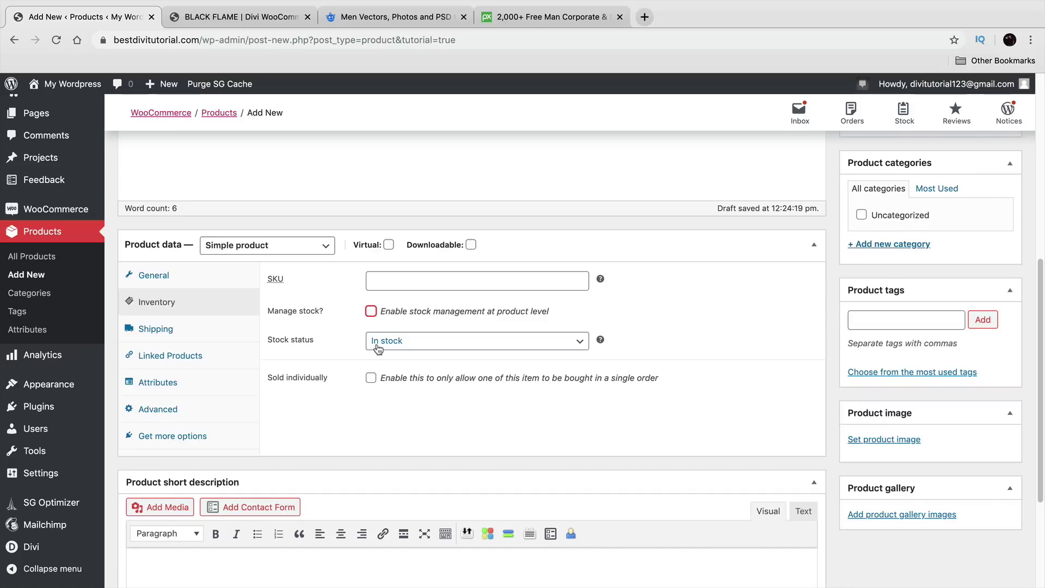
pyautogui.click(372, 312)
pyautogui.press('Tab')
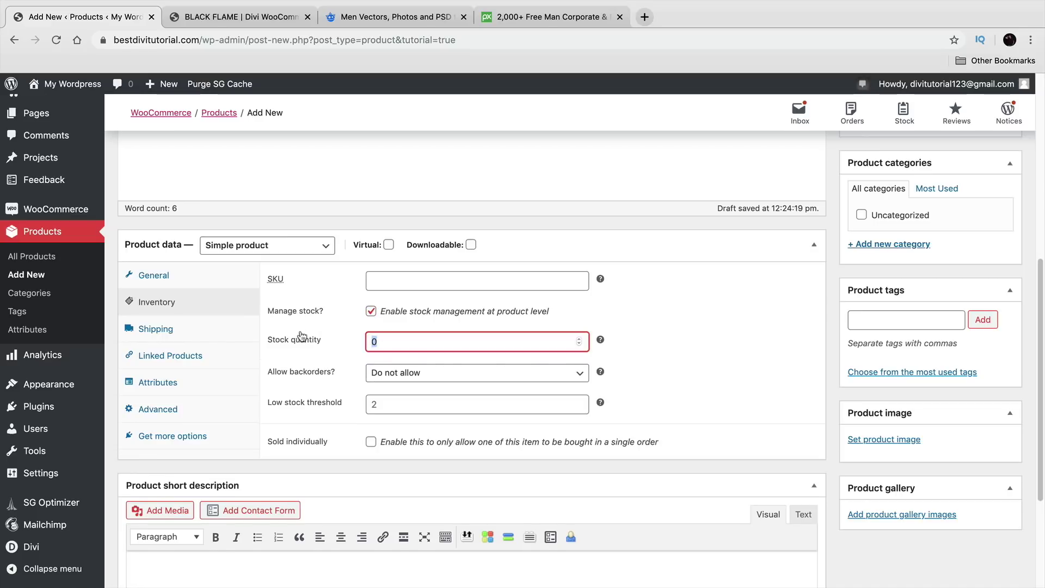
pyautogui.write('30')
# Step: Allow backorders with customer notification and set the low stock threshold to 10
pyautogui.click(413, 372)
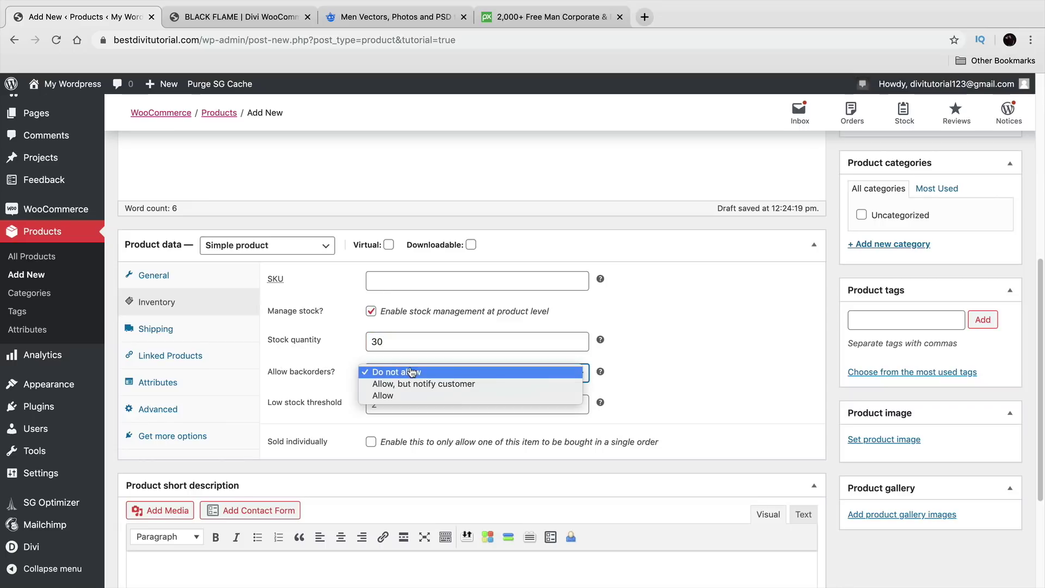
pyautogui.click(416, 397)
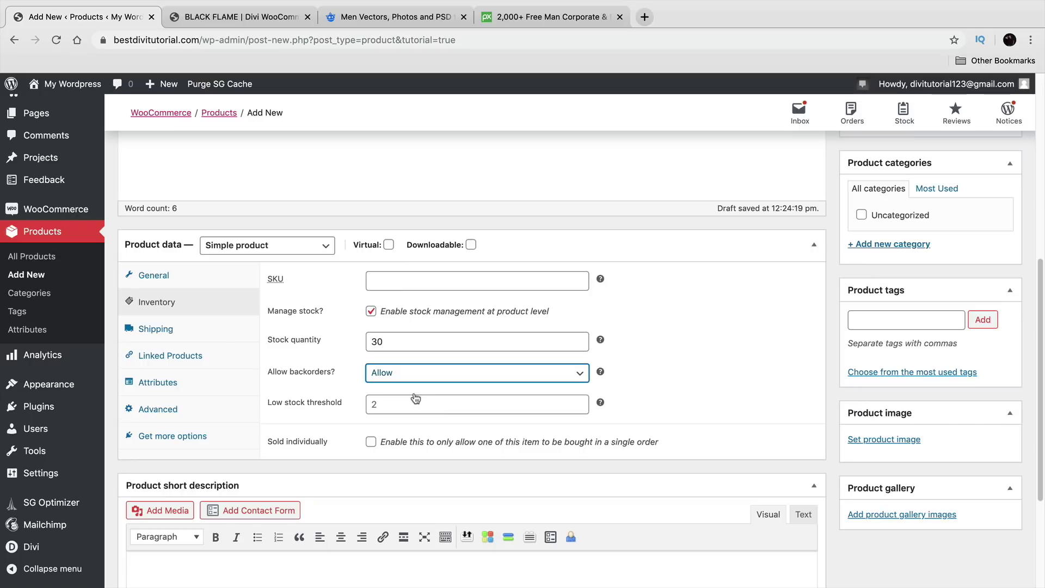
pyautogui.click(416, 373)
pyautogui.click(419, 357)
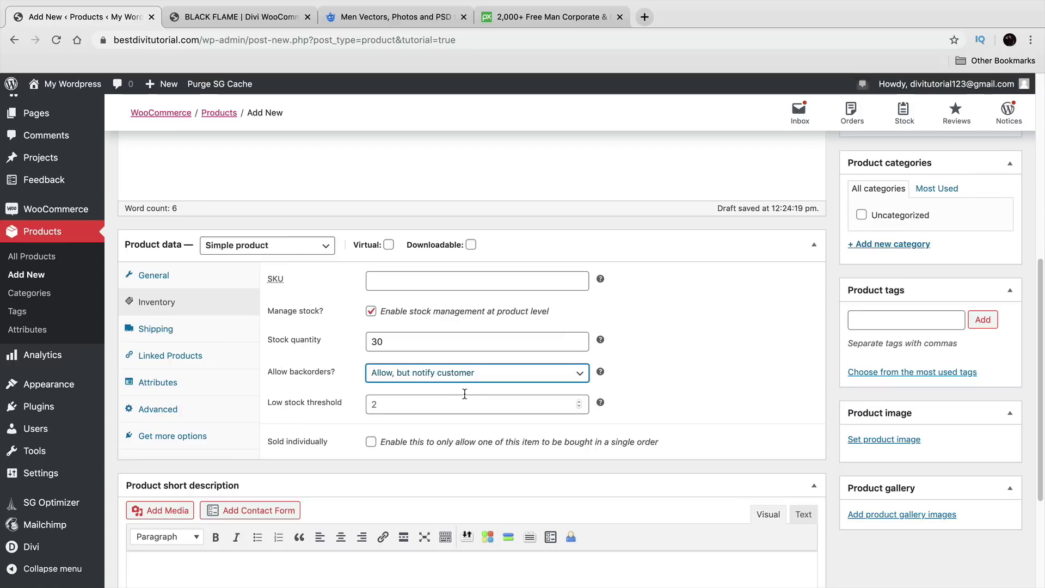
pyautogui.click(405, 403)
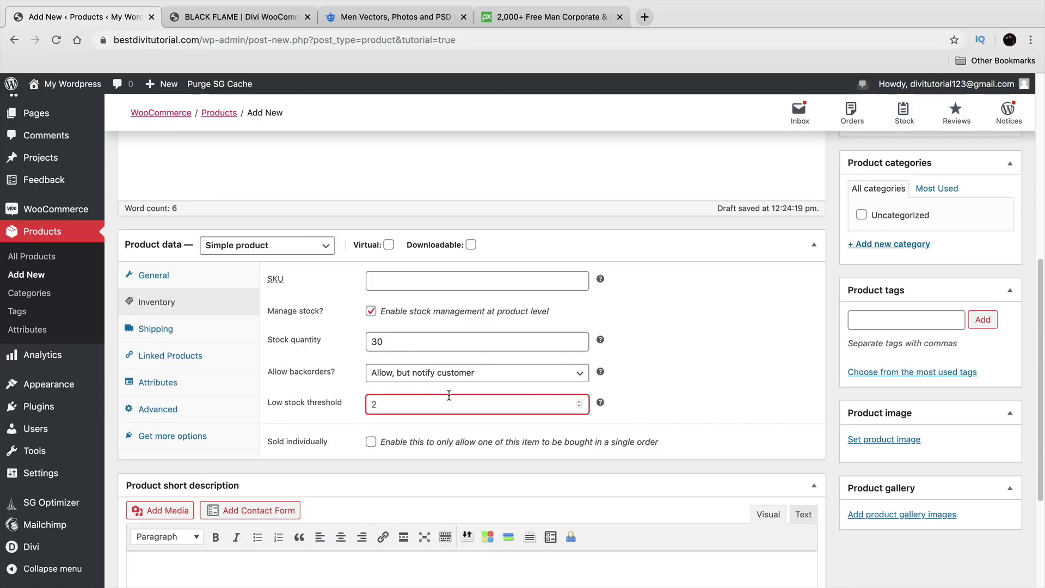
pyautogui.write('10')
pyautogui.moveTo(406, 350); pyautogui.dragTo(351, 343)
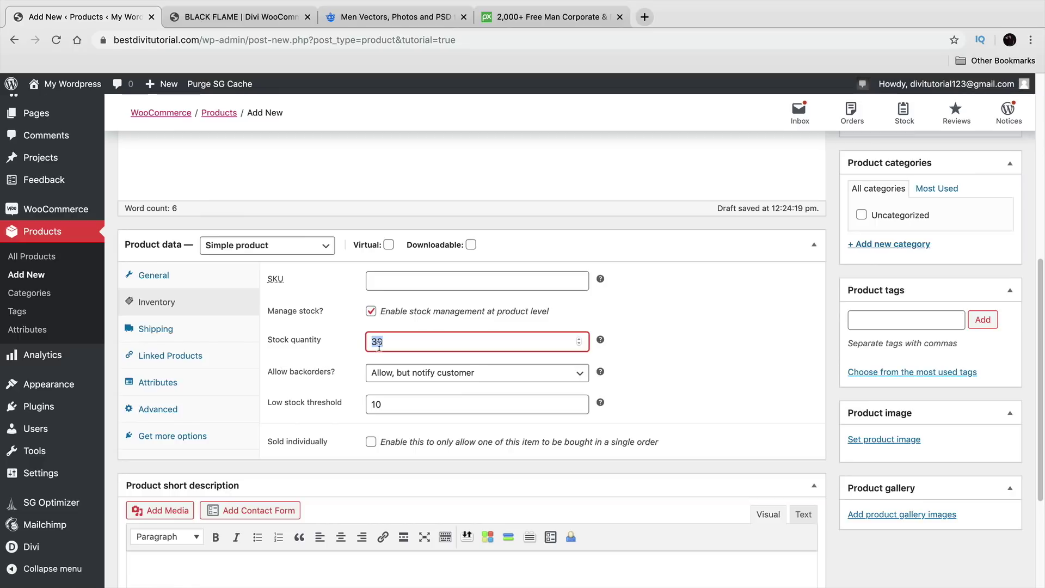
pyautogui.click(212, 327)
# Step: Set the package dimensions to 12 × 10 × 24 in, then view the Linked Products fields
pyautogui.click(427, 277)
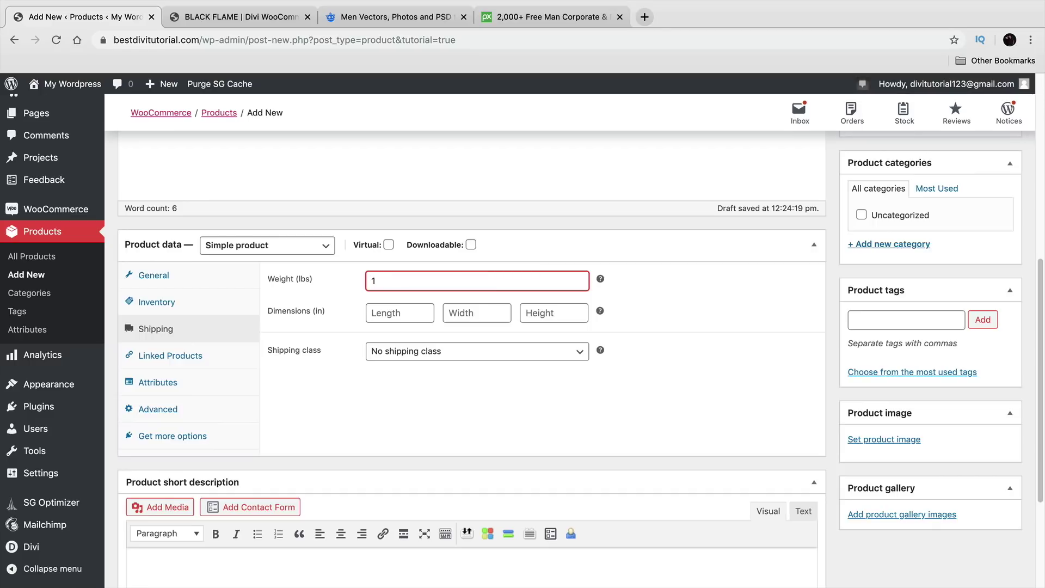
pyautogui.click(410, 317)
pyautogui.write('12')
pyautogui.click(458, 314)
pyautogui.write('10')
pyautogui.press('Tab')
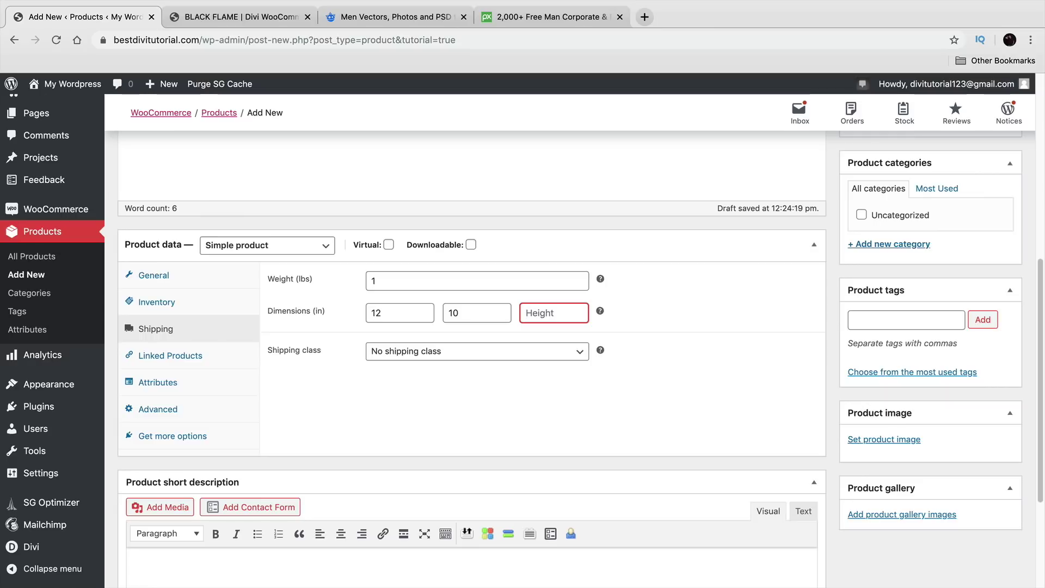
pyautogui.write('24')
pyautogui.click(196, 359)
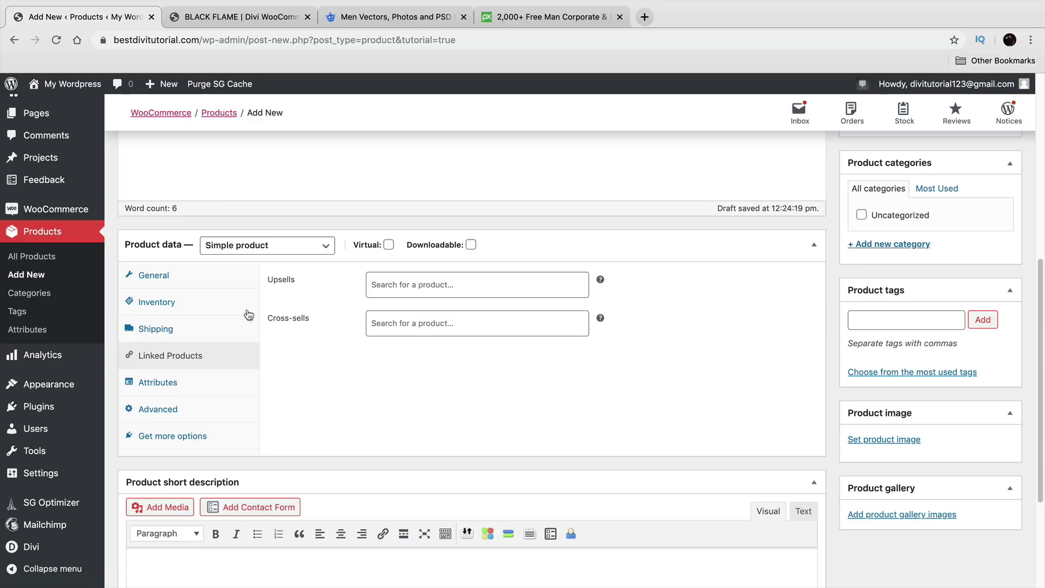
# Step: Under Advanced, enter purchase note 'You Made A Good Choice' and step up the menu order
pyautogui.click(192, 382)
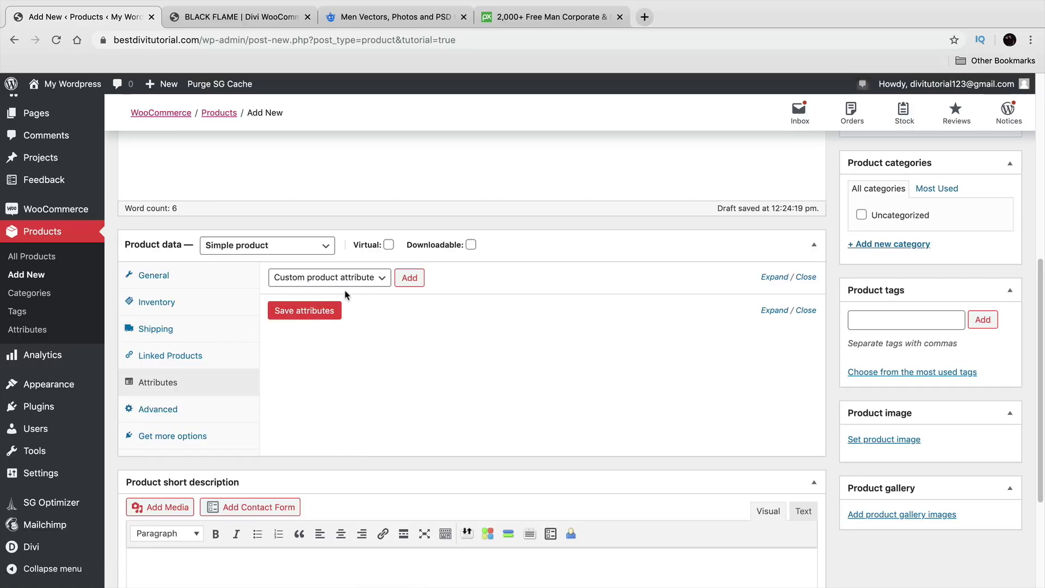
pyautogui.click(192, 414)
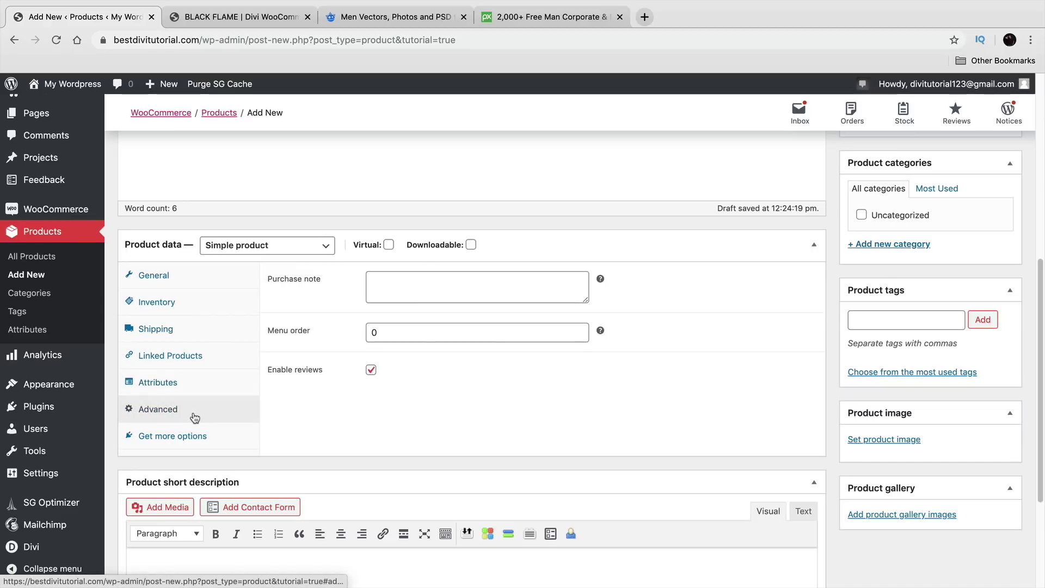
pyautogui.click(427, 275)
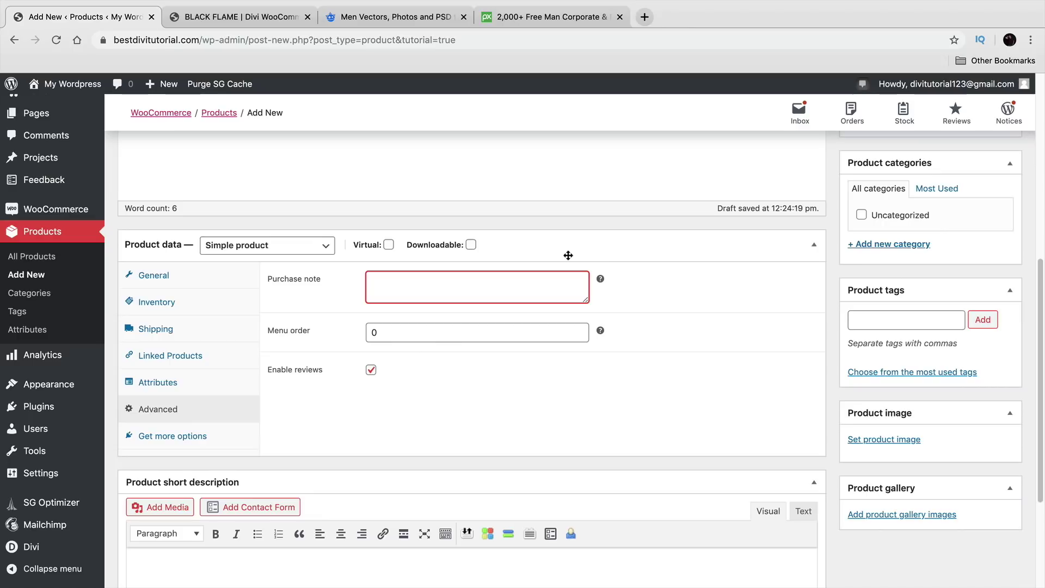
pyautogui.write('You Made')
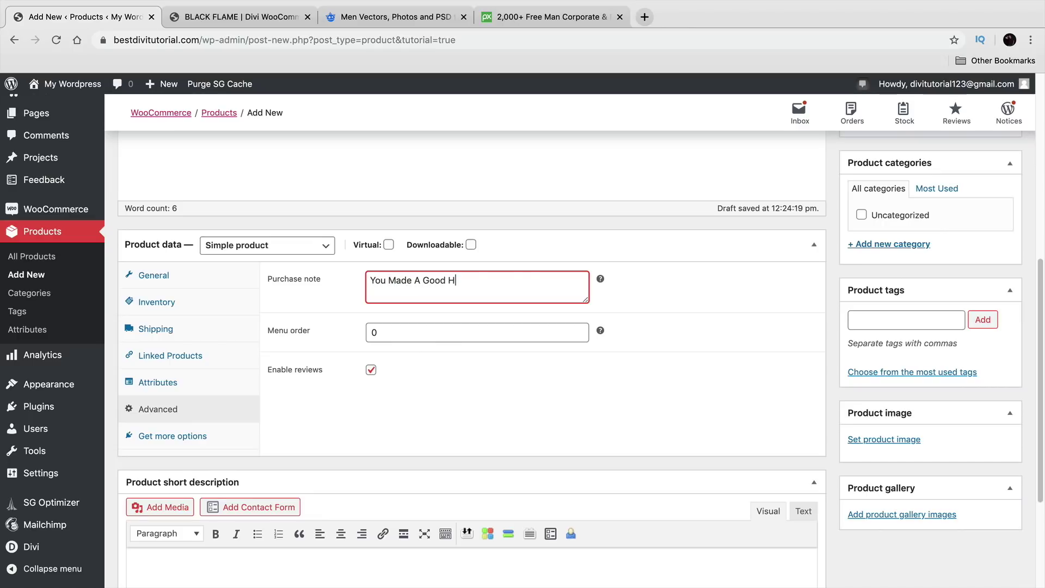
pyautogui.write(' A Good Choice!')
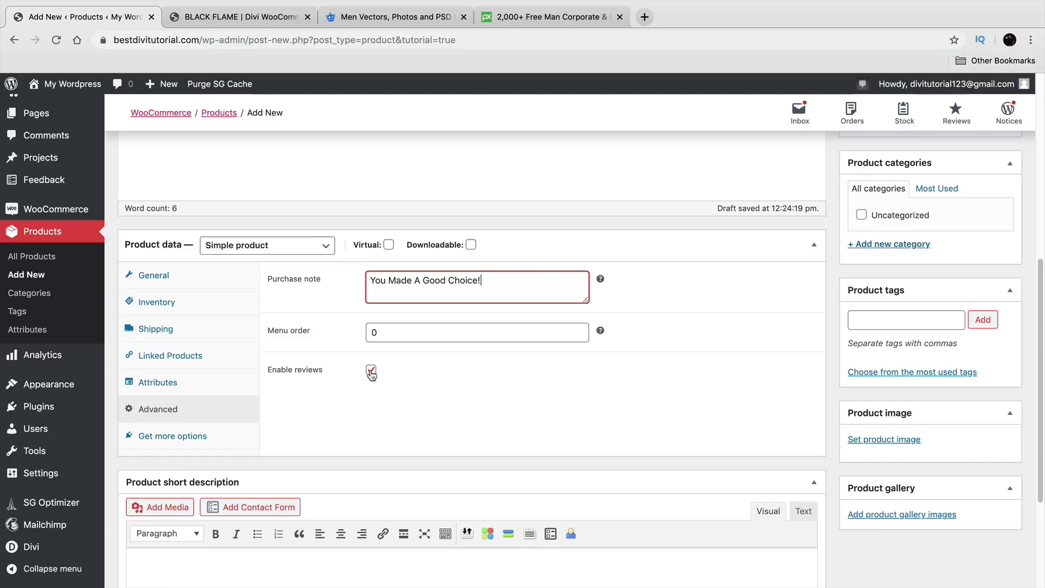
pyautogui.click(391, 337)
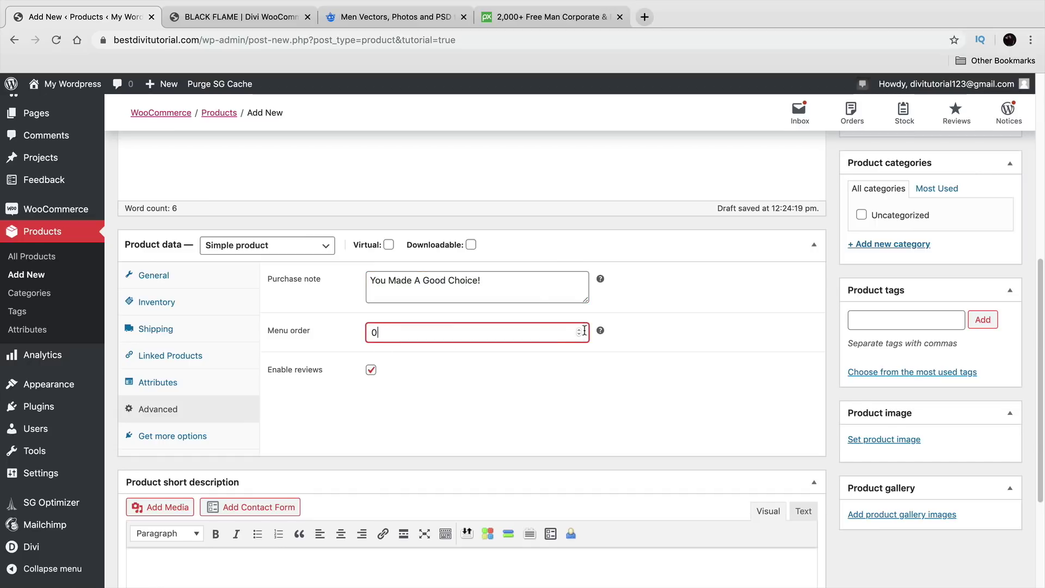
pyautogui.click(580, 331)
# Step: Browse the demo store's Shop page listing its products
pyautogui.click(244, 20)
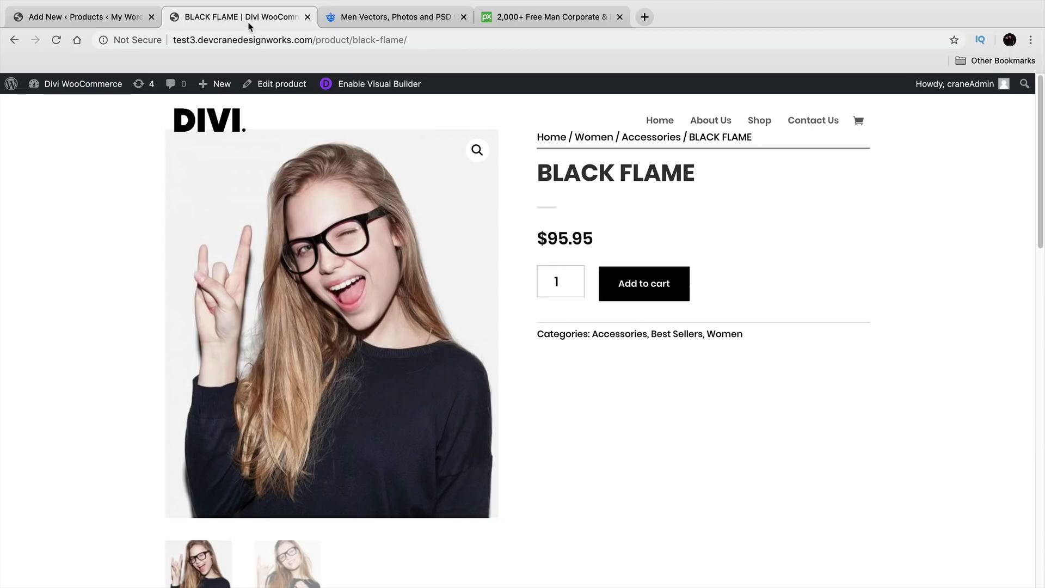
pyautogui.click(755, 121)
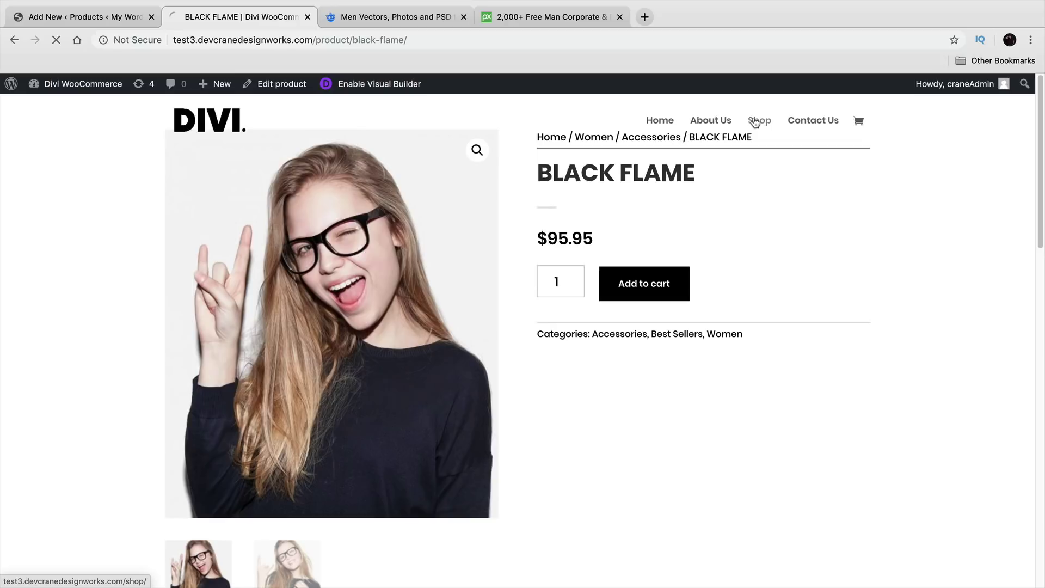
pyautogui.scroll(-3, 554, 322)
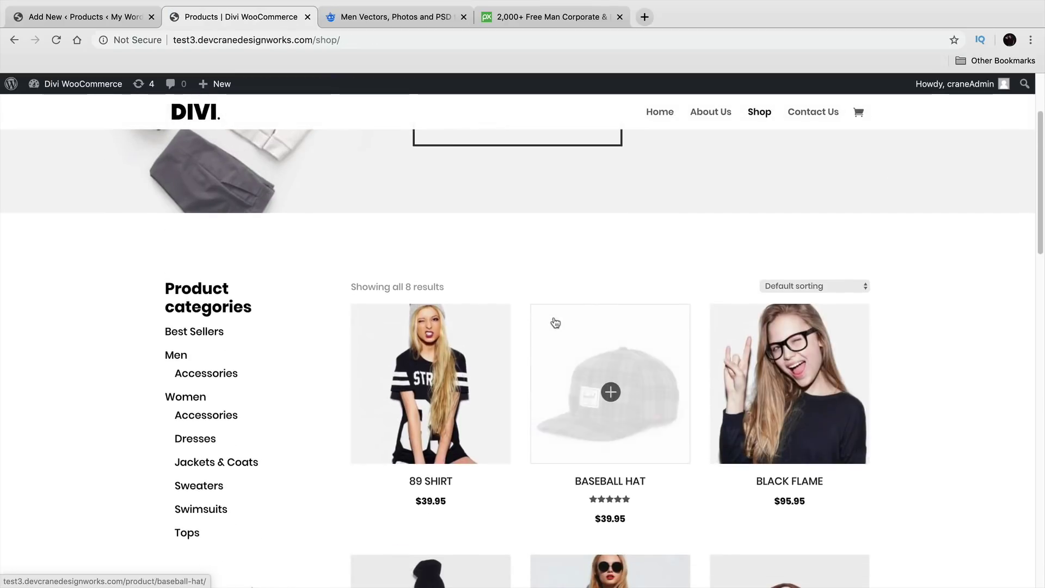
pyautogui.scroll(-2, 555, 323)
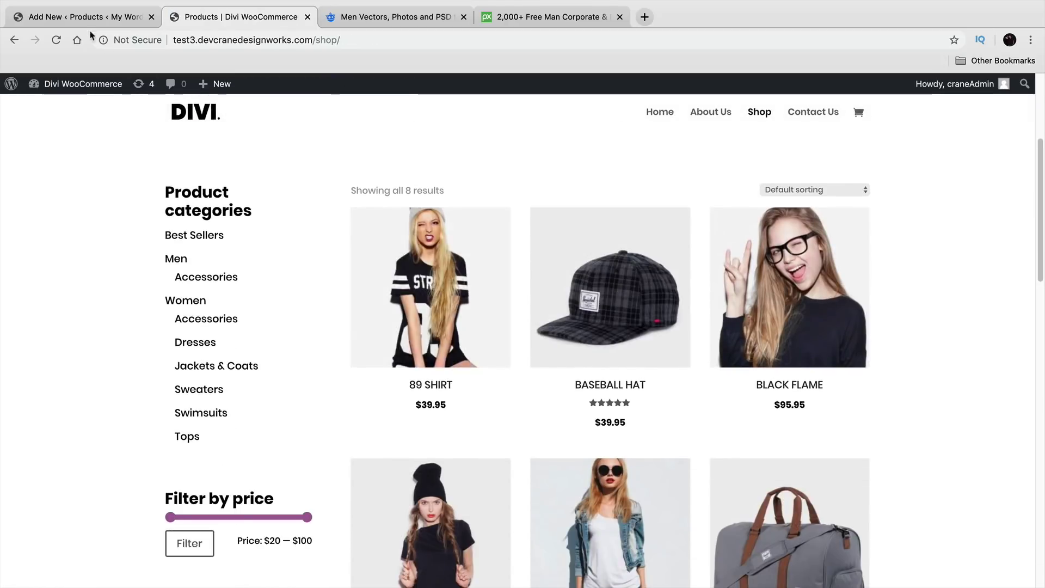
# Step: Re-enter the jacket's menu order as 5, checking the demo shop tab in between
pyautogui.click(80, 16)
pyautogui.moveTo(383, 329); pyautogui.dragTo(363, 331)
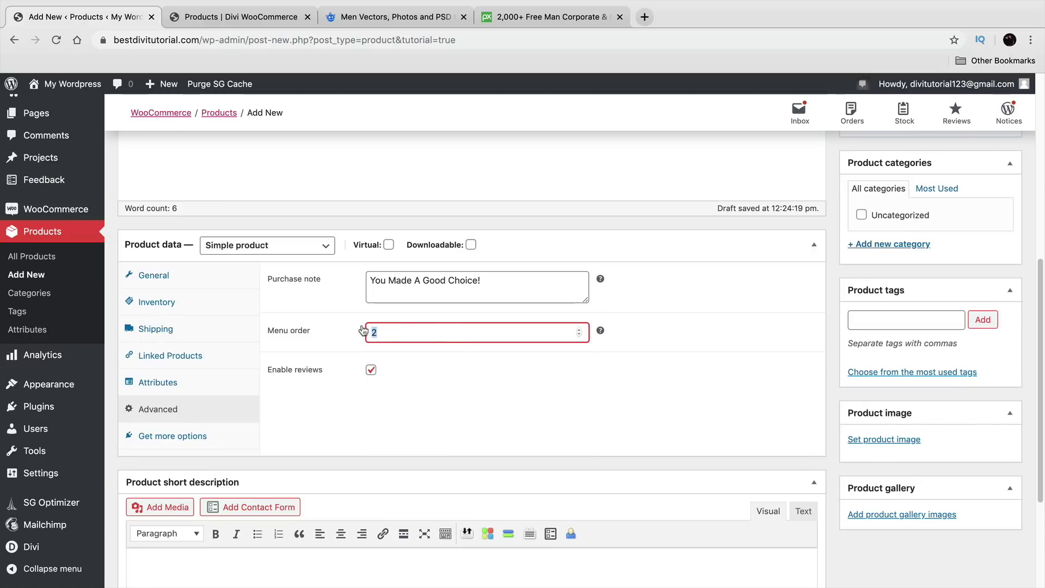
pyautogui.write('10')
pyautogui.click(229, 16)
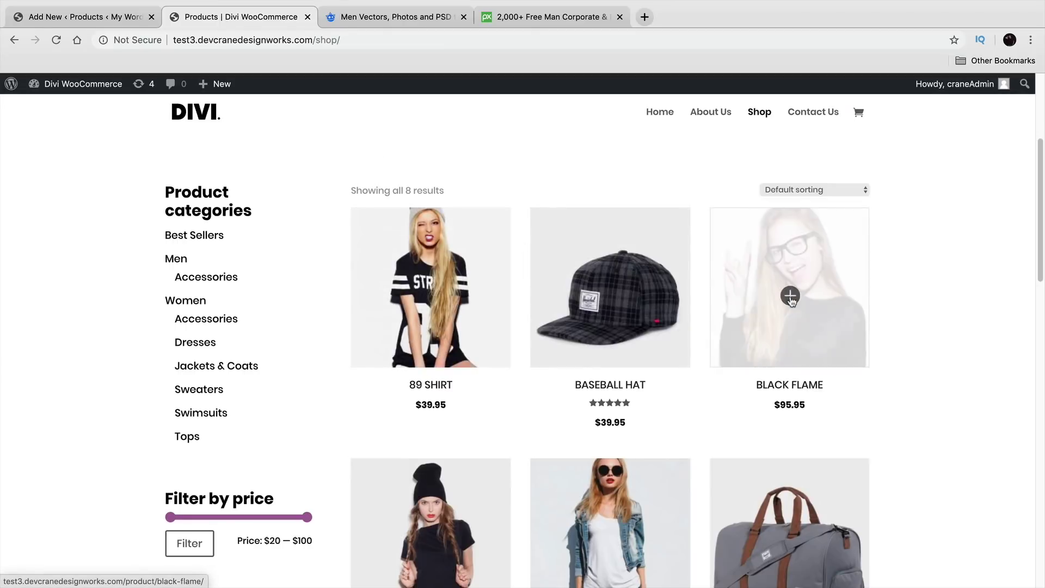
pyautogui.click(109, 18)
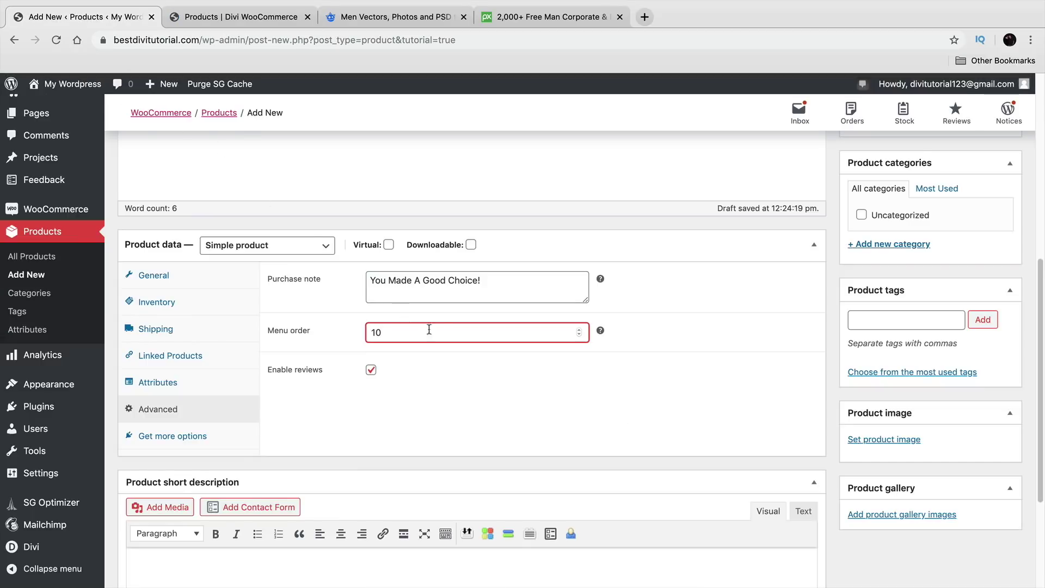
pyautogui.press('BackSpace')
pyautogui.press('BackSpace')
pyautogui.write('5')
pyautogui.scroll(-1, 518, 434)
pyautogui.scroll(-3, 518, 434)
pyautogui.click(294, 424)
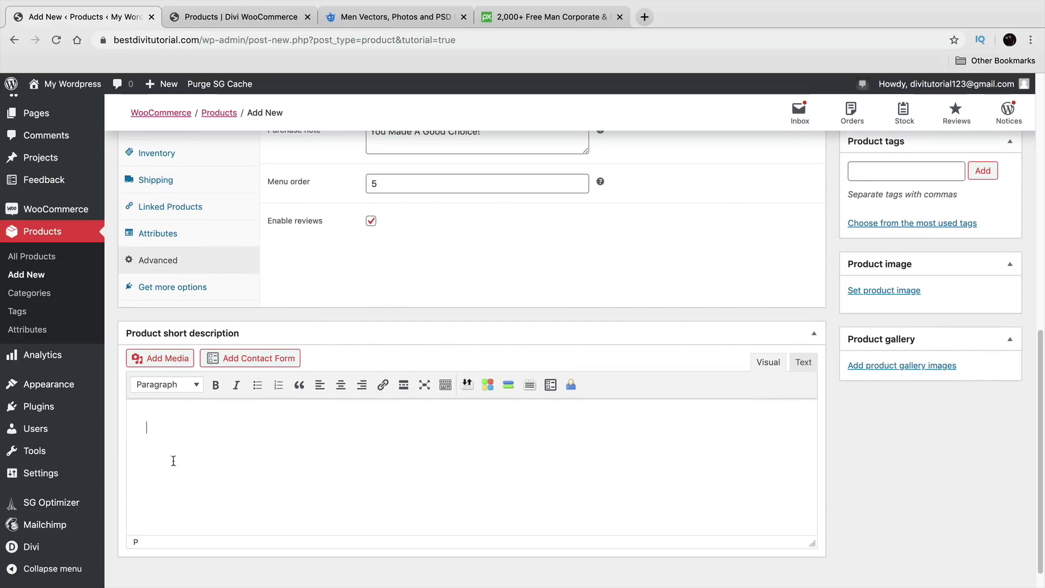
pyautogui.click(226, 18)
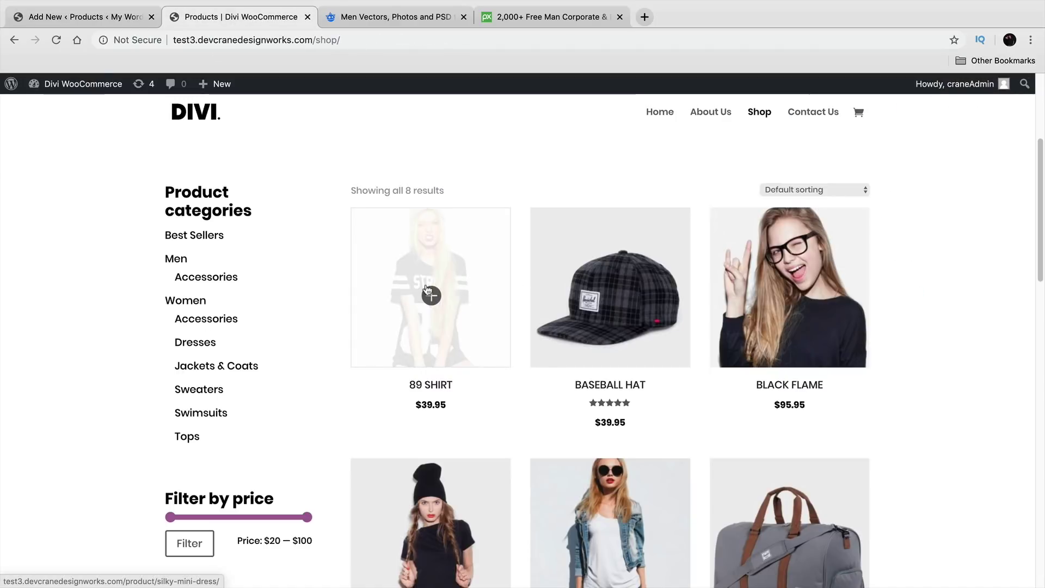
# Step: Copy the 89 SHIRT product's description paragraphs from the demo store
pyautogui.click(428, 291)
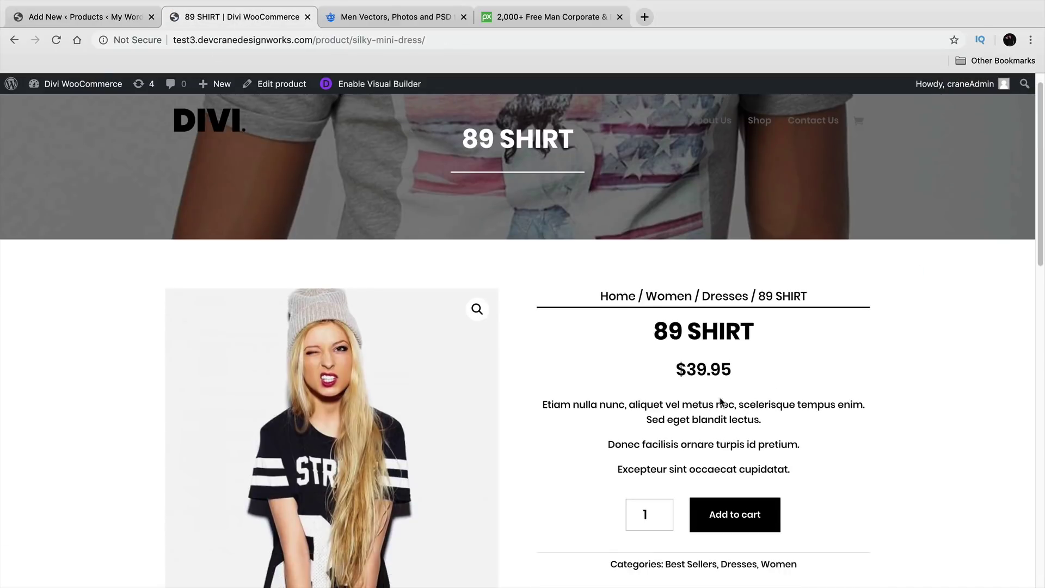
pyautogui.moveTo(796, 469); pyautogui.dragTo(532, 406)
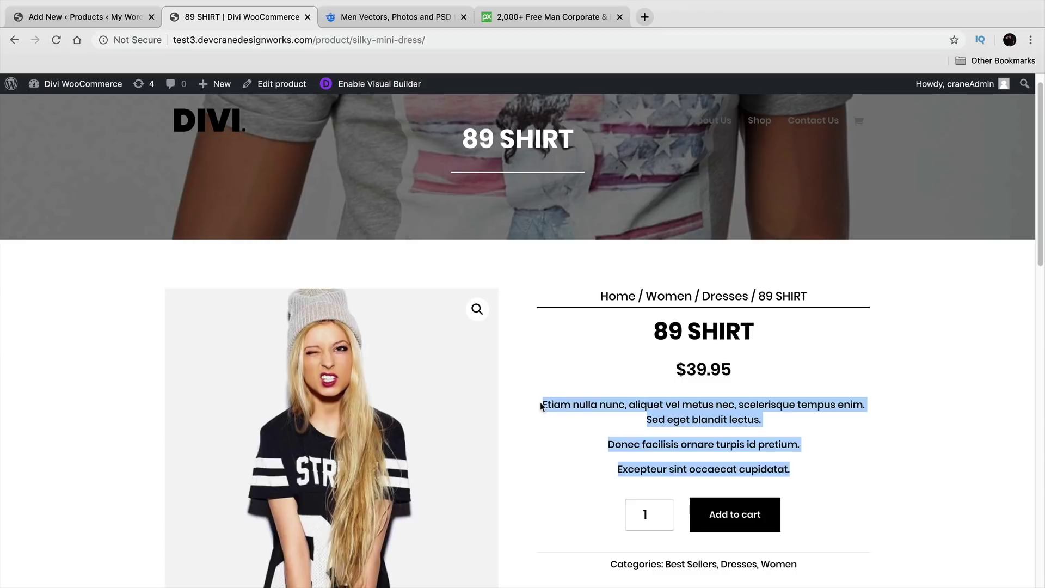
pyautogui.rightClick(556, 404)
pyautogui.click(577, 429)
# Step: Start a bulleted short description and paste the first trimmed bullet
pyautogui.click(104, 17)
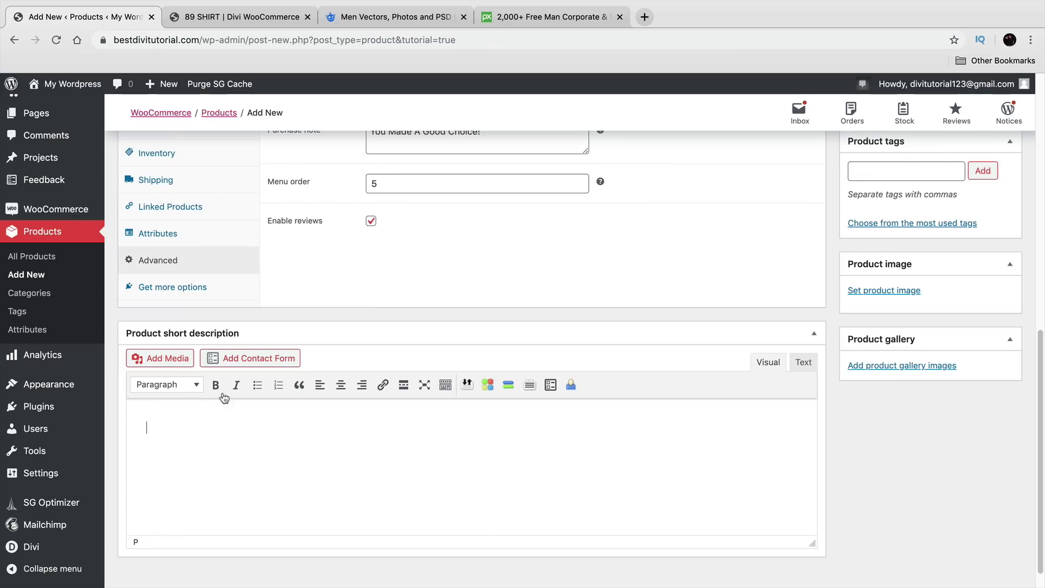
pyautogui.click(173, 420)
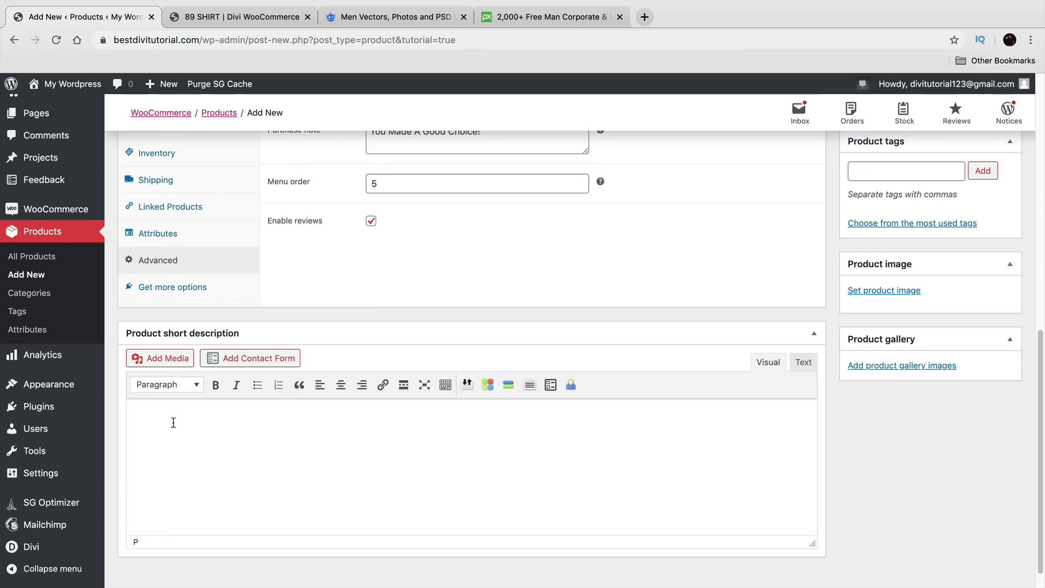
pyautogui.click(257, 385)
pyautogui.rightClick(203, 424)
pyautogui.click(240, 477)
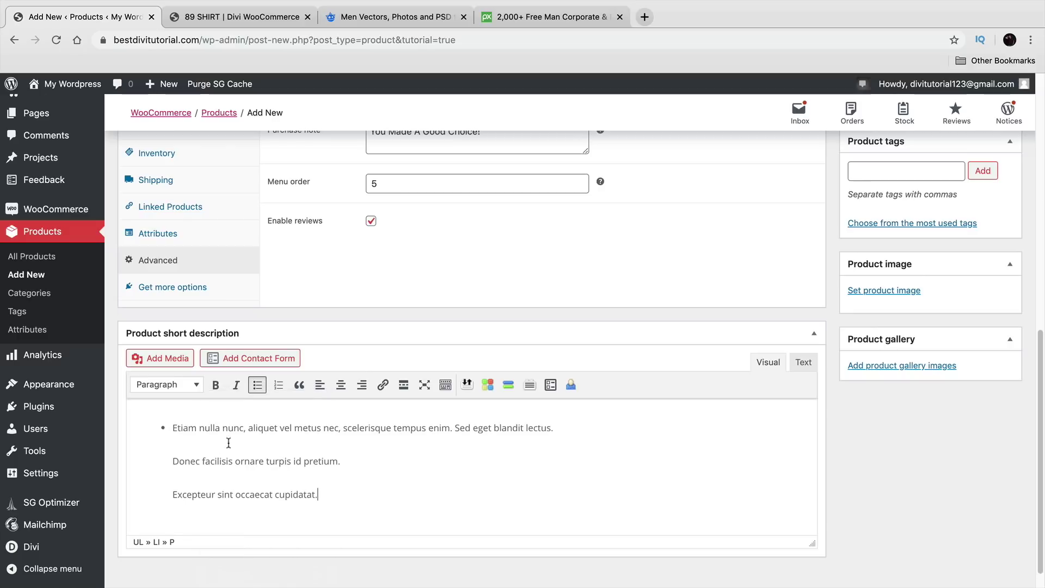
pyautogui.moveTo(332, 503); pyautogui.dragTo(134, 459)
pyautogui.press('BackSpace')
# Step: Paste the copied text into the second and third bullets, trimming extra paragraphs
pyautogui.press('BackSpace')
pyautogui.press('Return')
pyautogui.rightClick(200, 456)
pyautogui.click(230, 477)
pyautogui.moveTo(338, 511); pyautogui.dragTo(157, 477)
pyautogui.press('BackSpace')
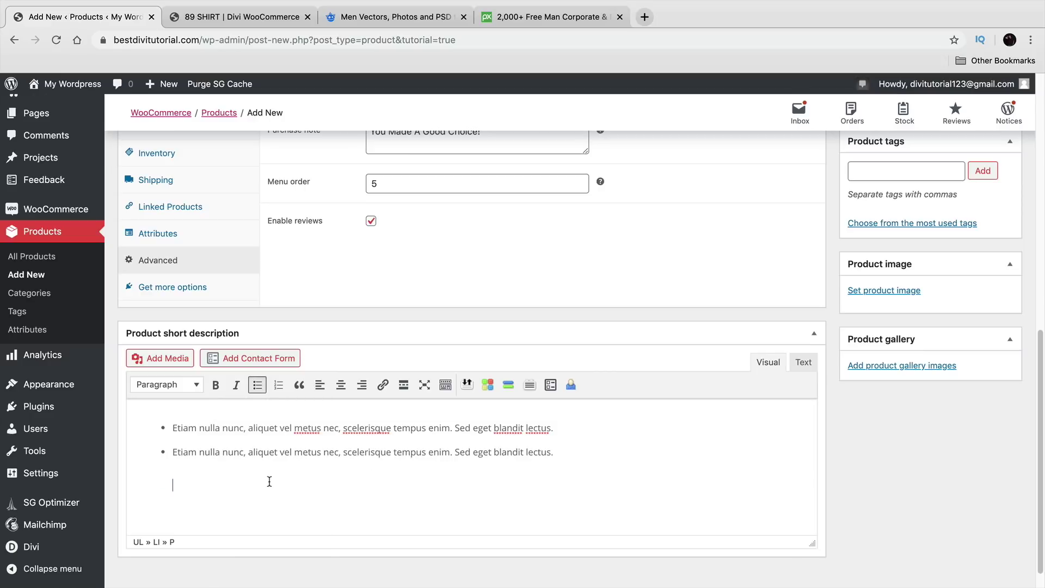
pyautogui.rightClick(227, 470)
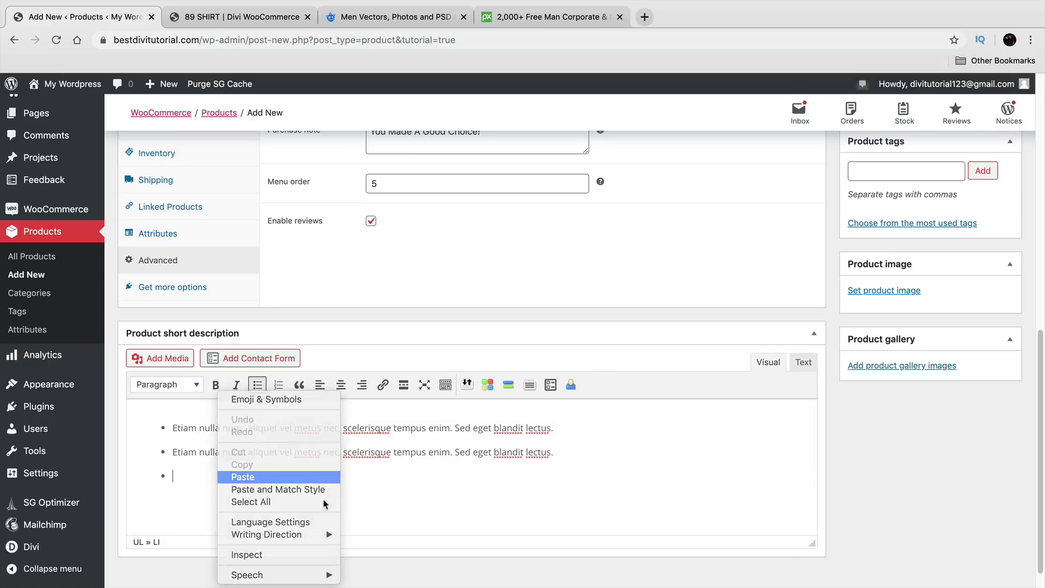
pyautogui.click(240, 475)
pyautogui.moveTo(341, 492); pyautogui.dragTo(157, 486)
pyautogui.moveTo(318, 526); pyautogui.dragTo(142, 489)
pyautogui.press('BackSpace')
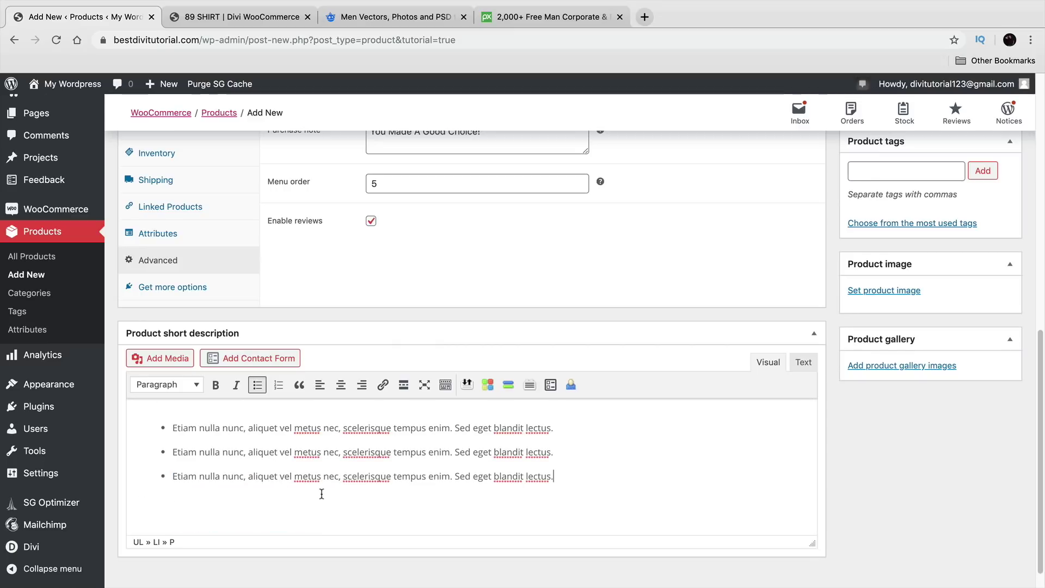
# Step: Retype the first bullet as 'Super Amazing Shirt That Boys Love'
pyautogui.scroll(1, 353, 517)
pyautogui.scroll(-1, 958, 460)
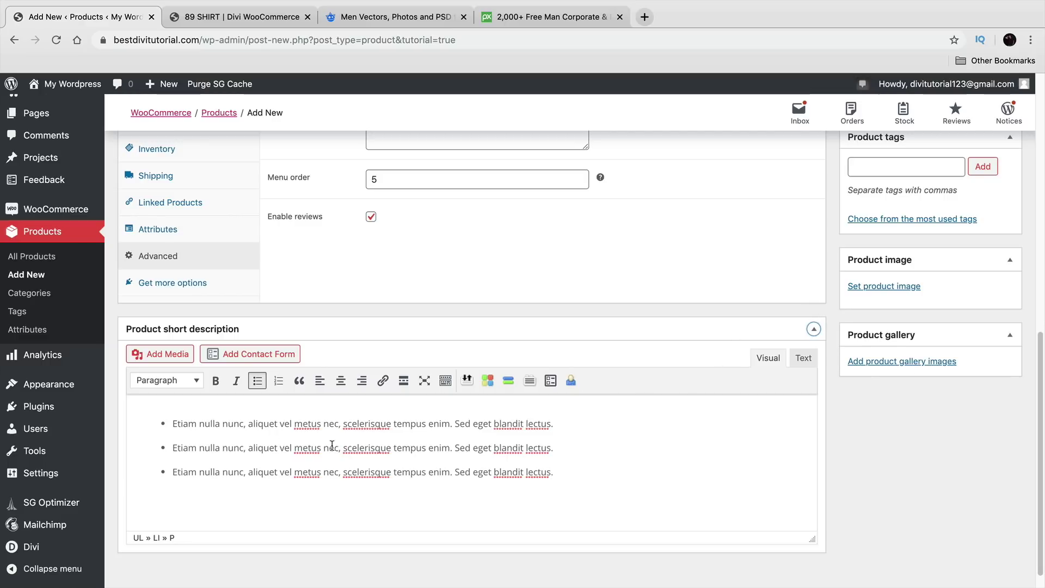
pyautogui.moveTo(171, 424); pyautogui.dragTo(552, 424)
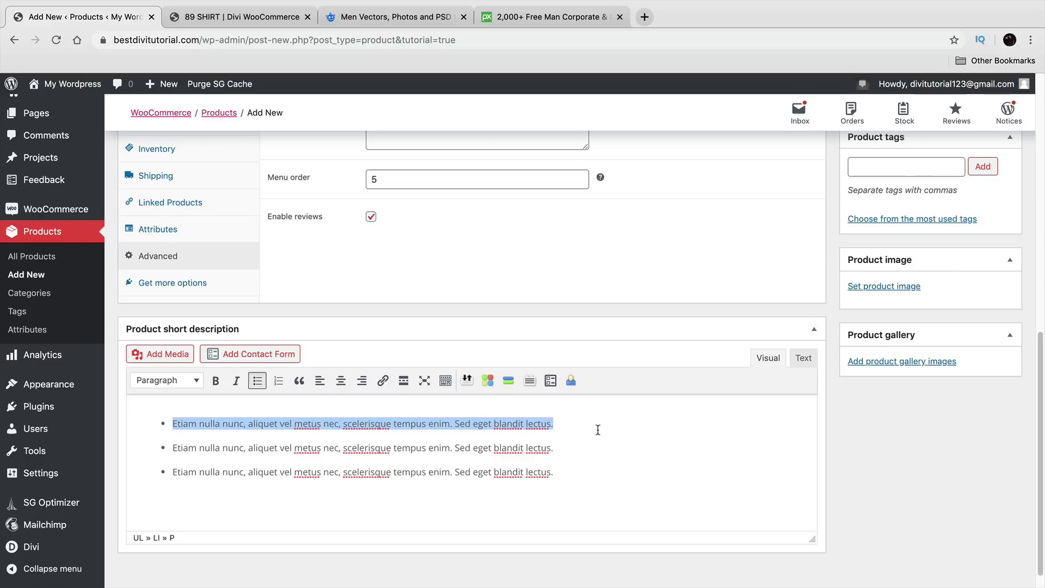
pyautogui.write('Super ')
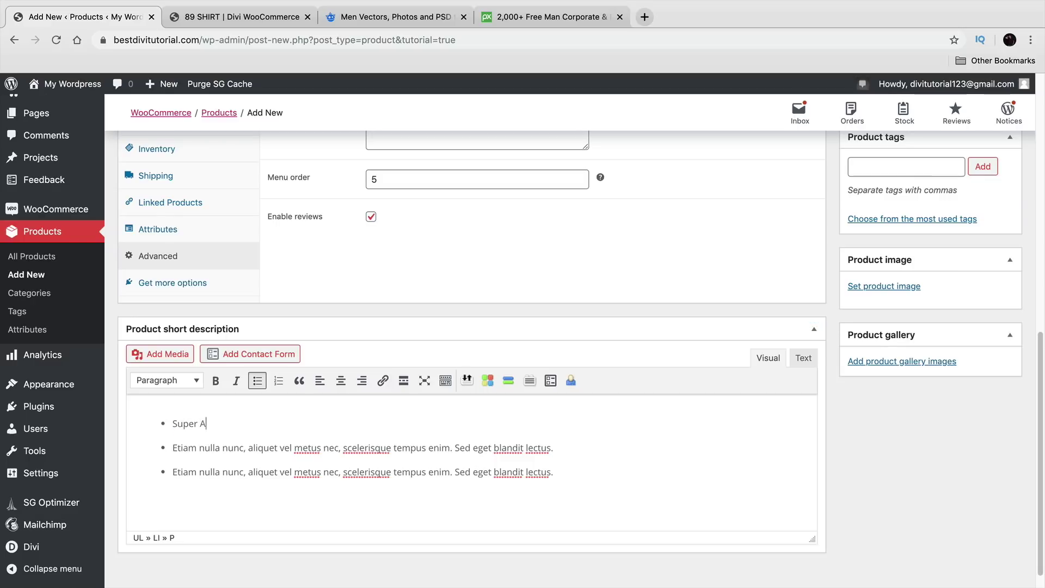
pyautogui.write('Amazing Shirt That Boys Love')
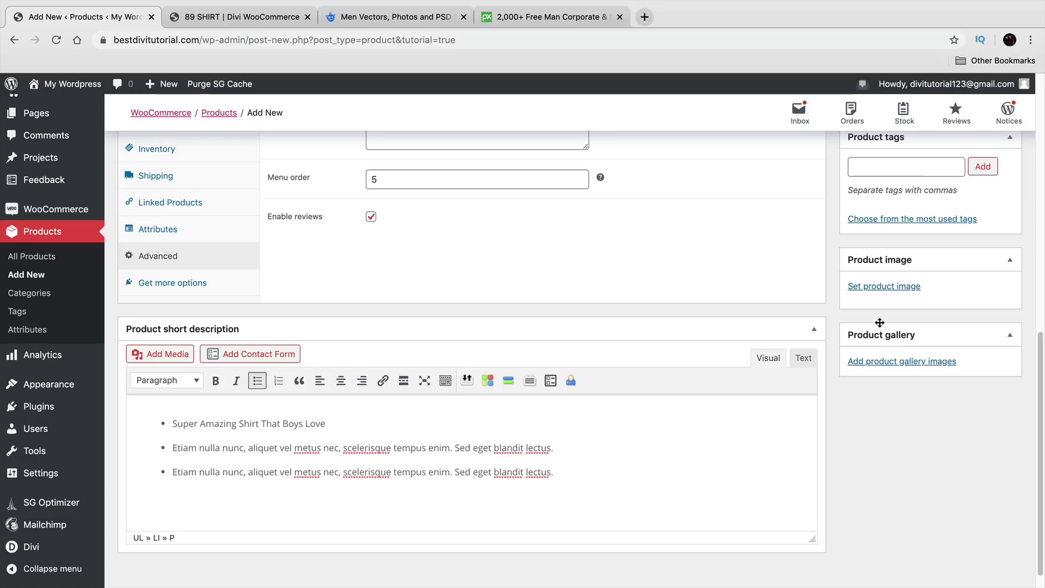
pyautogui.click(880, 293)
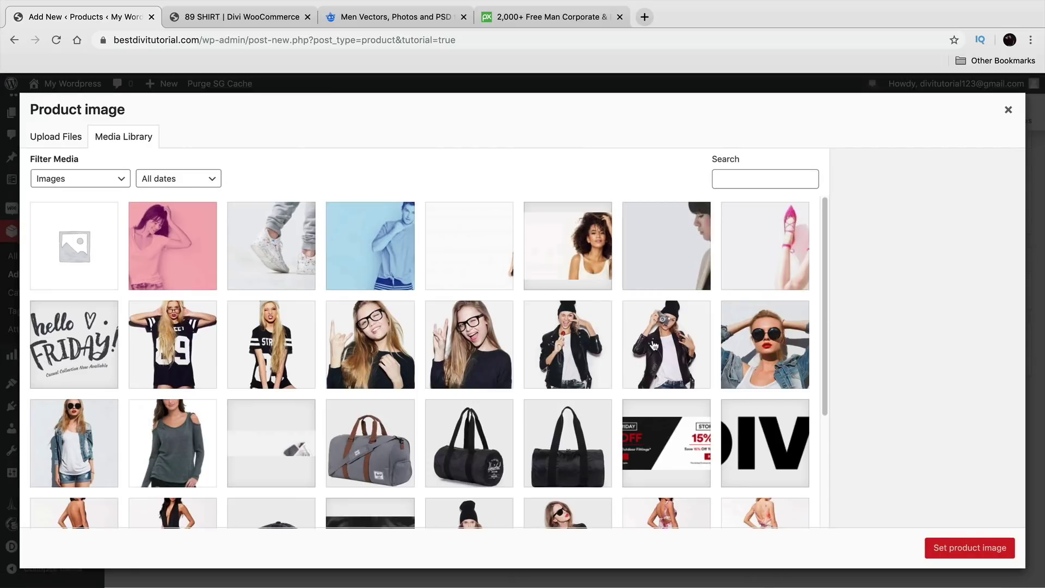
# Step: Set the beanie-and-leather-jacket photo as the product image
pyautogui.click(570, 333)
pyautogui.click(959, 546)
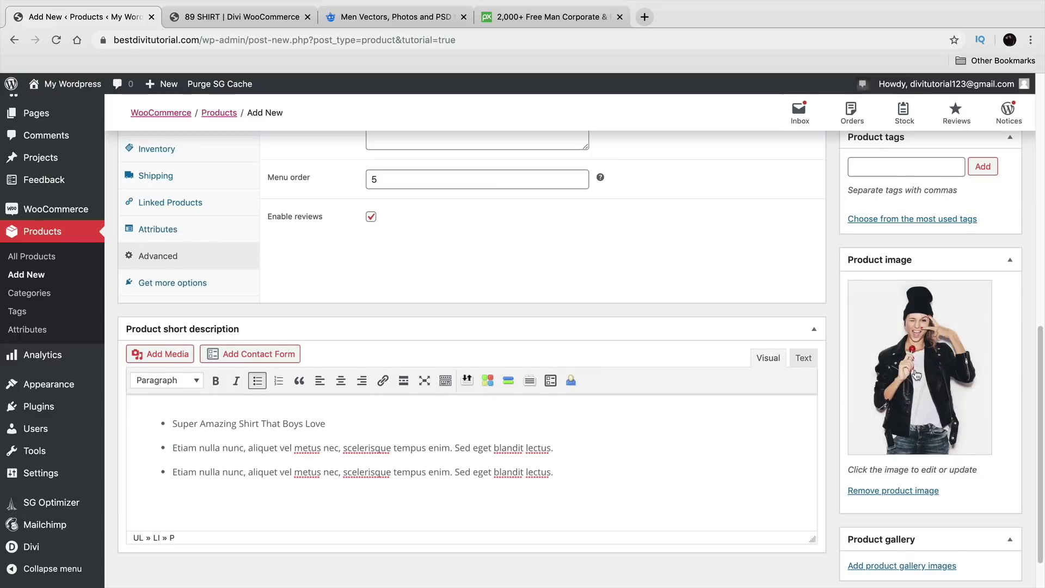
pyautogui.scroll(-2, 917, 375)
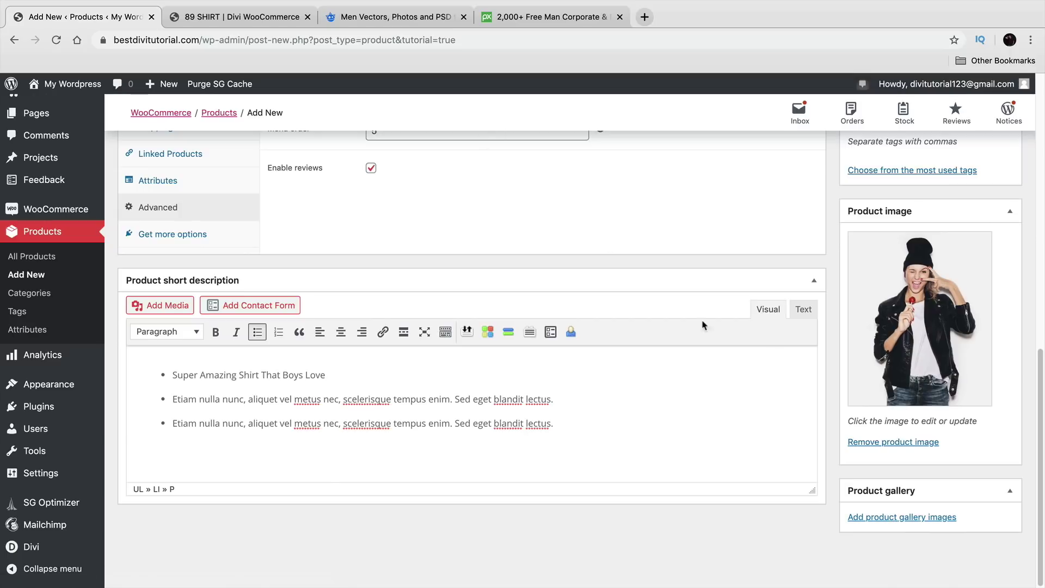
# Step: Add the Girl_2_1-700x850 photo of the girl holding a camera to the gallery
pyautogui.click(913, 518)
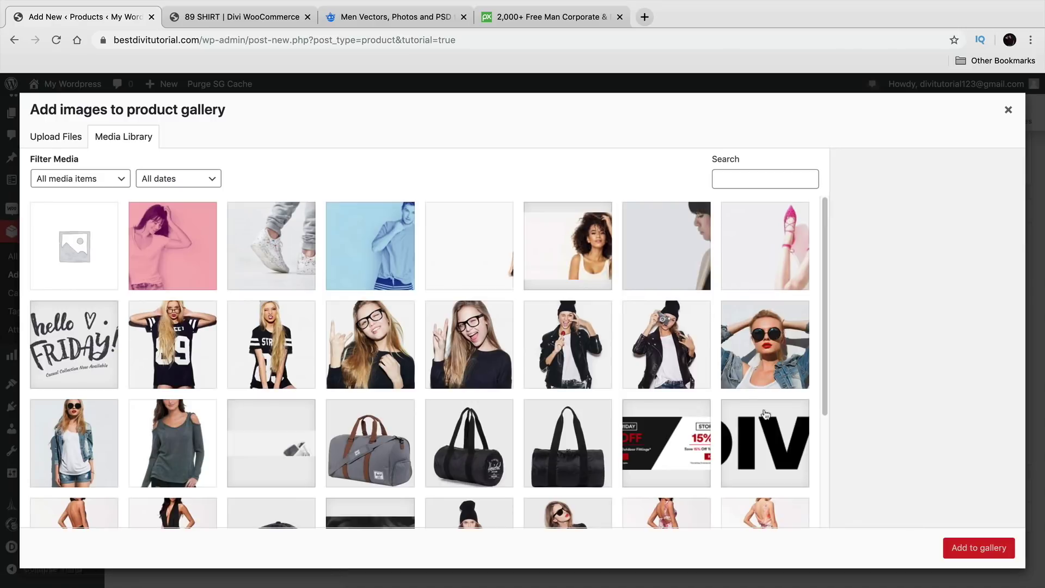
pyautogui.click(672, 334)
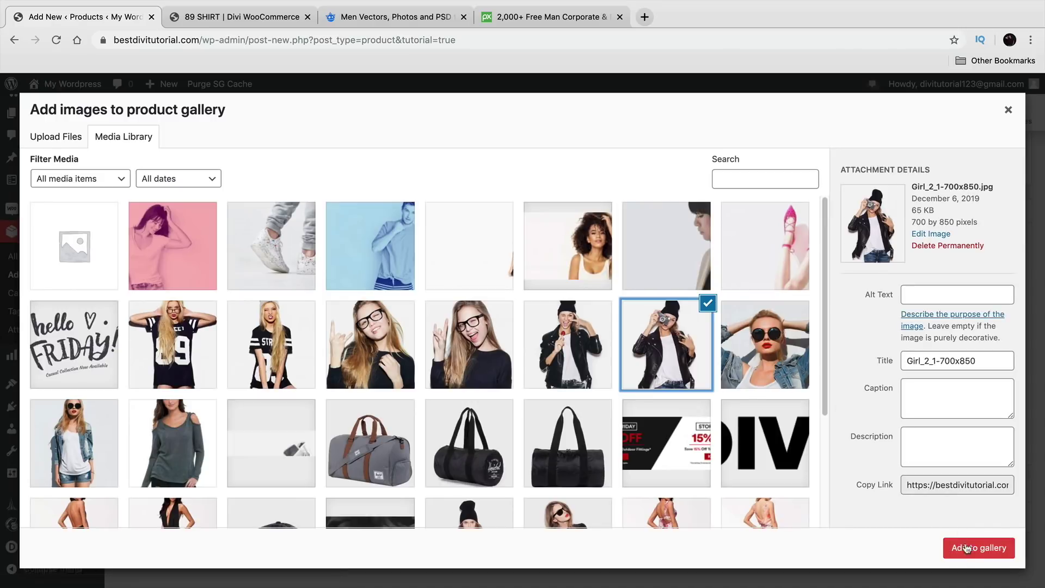
pyautogui.click(975, 548)
pyautogui.scroll(-1, 918, 514)
pyautogui.moveTo(897, 461)
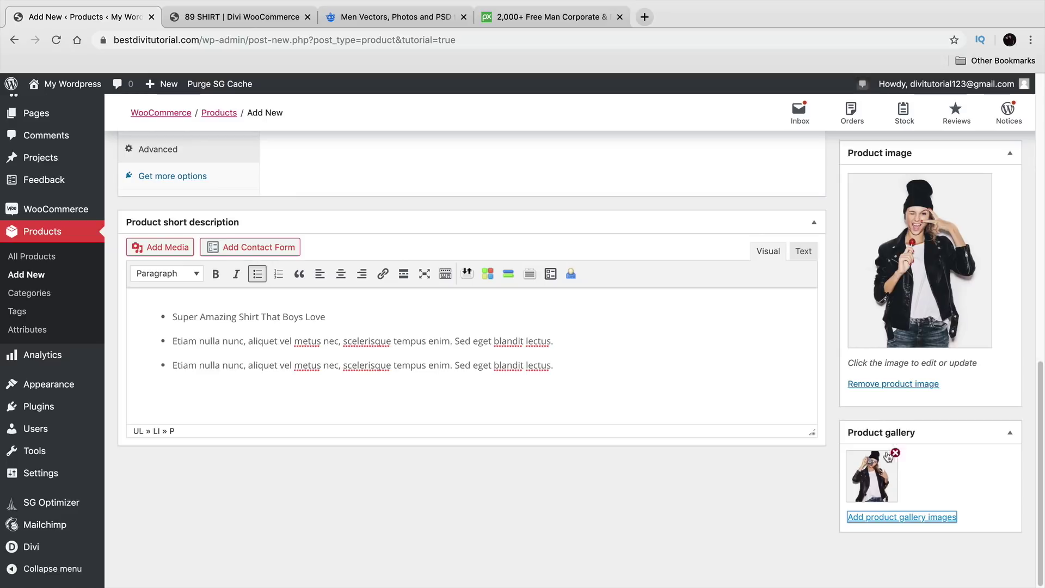
pyautogui.scroll(2, 878, 448)
pyautogui.scroll(4, 878, 448)
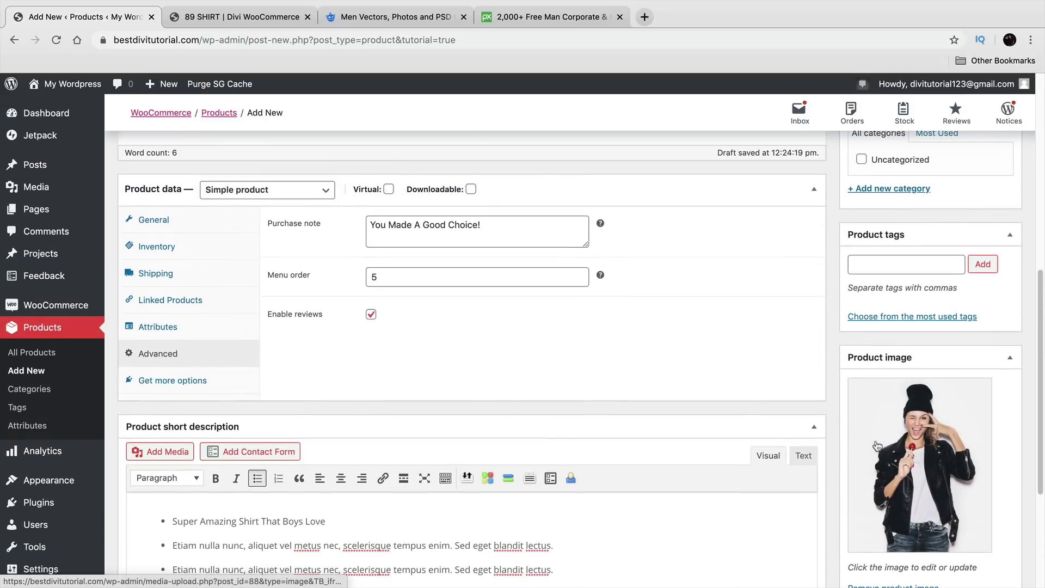
# Step: Add 'shirt' as a product tag
pyautogui.scroll(1, 882, 392)
pyautogui.click(925, 325)
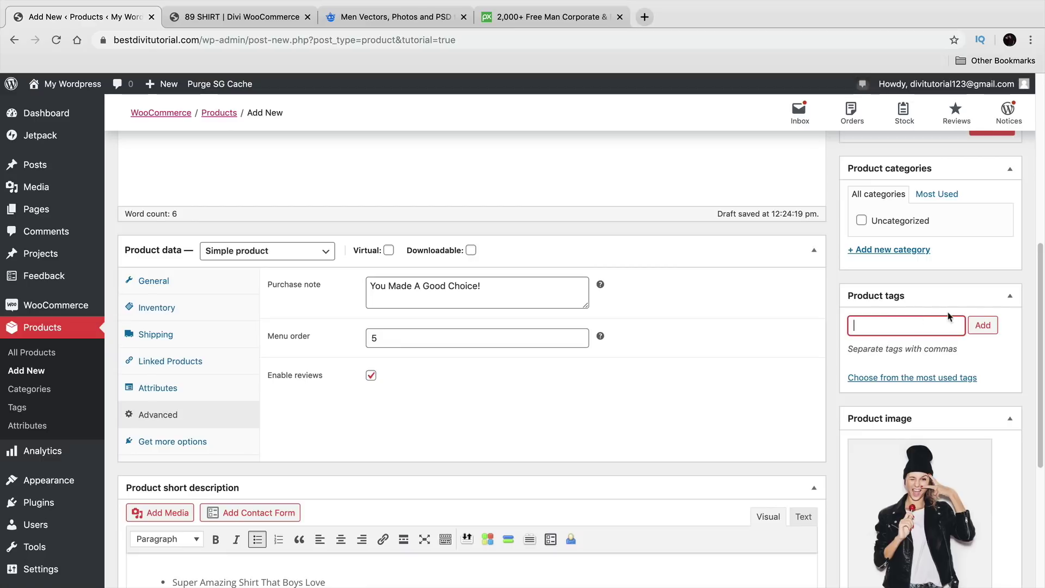
pyautogui.write('shir')
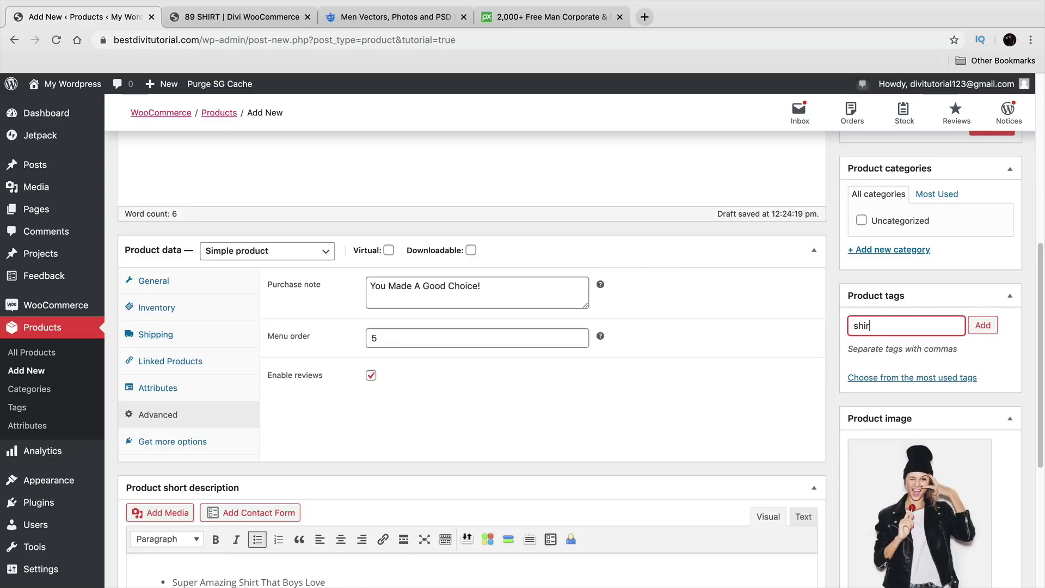
pyautogui.write('t')
pyautogui.click(983, 326)
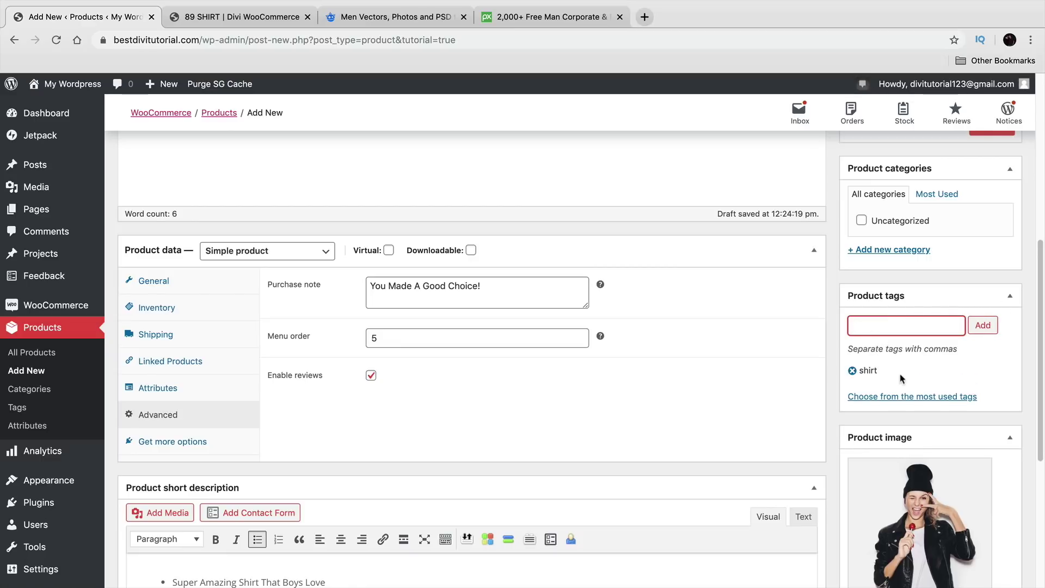
# Step: Create and assign a new 'Womans Shirts' product category
pyautogui.scroll(2, 882, 394)
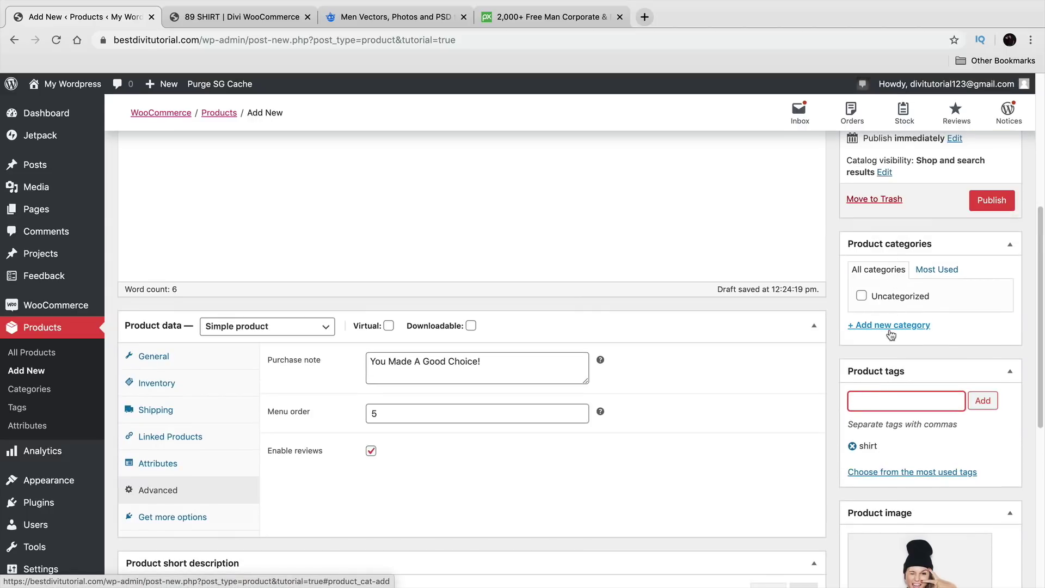
pyautogui.click(891, 327)
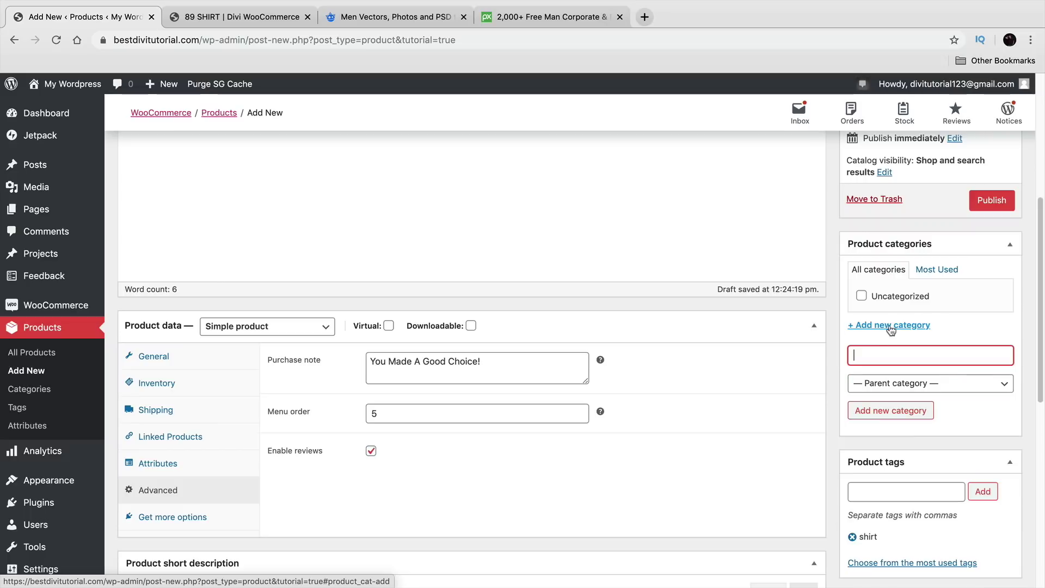
pyautogui.write('Womans Shirts')
pyautogui.click(896, 408)
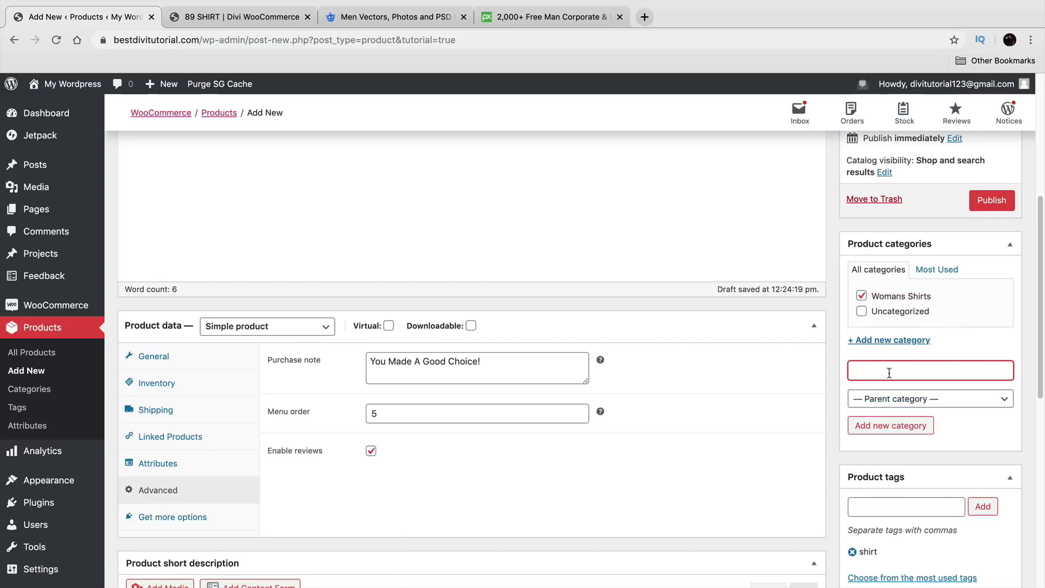
pyautogui.scroll(1, 859, 398)
pyautogui.scroll(10, 859, 387)
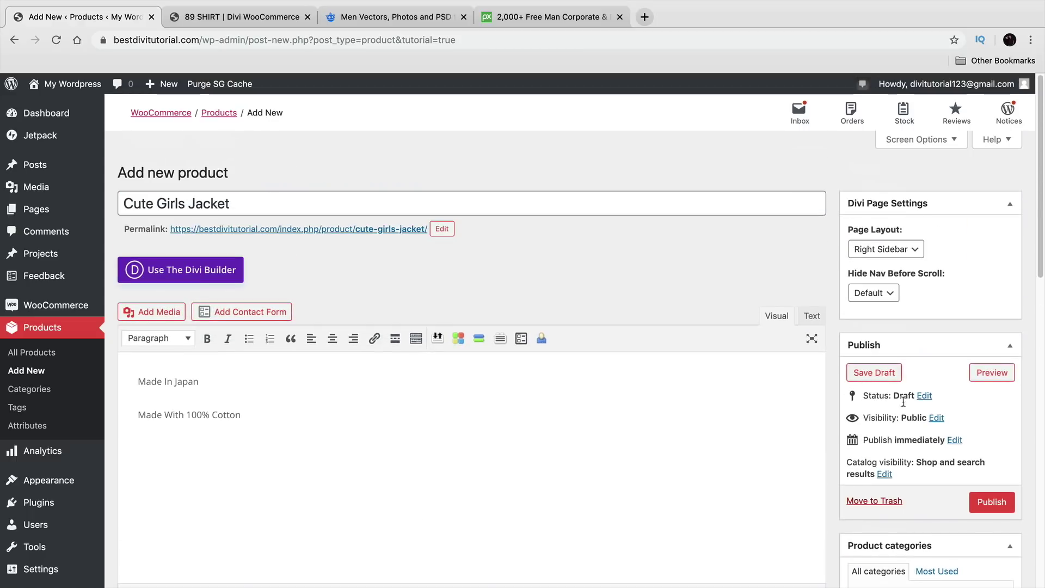
# Step: Publish Cute Girls Jacket and open its live page, checking the title and $99.99 price
pyautogui.click(993, 504)
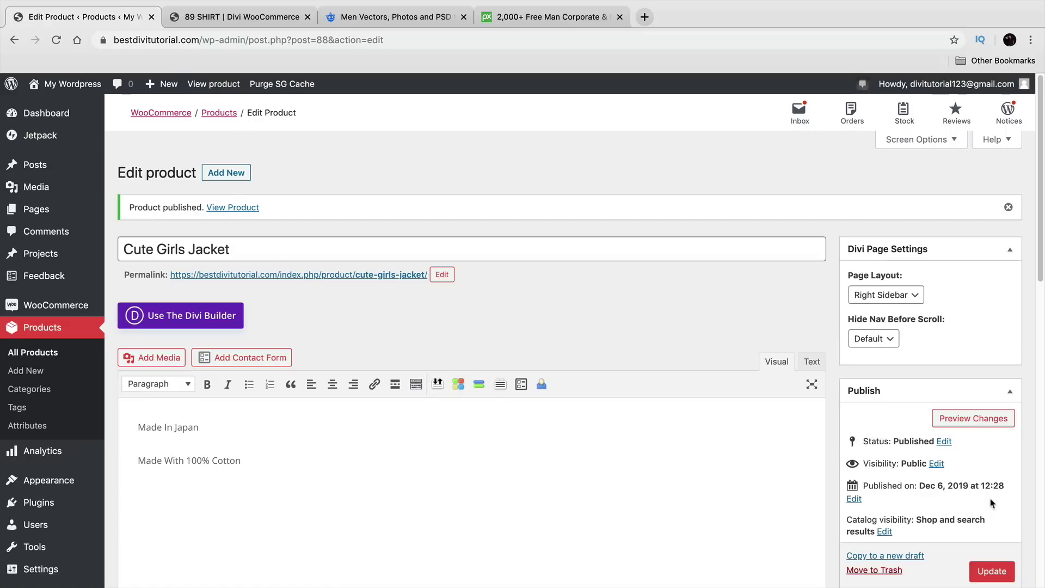
pyautogui.click(225, 84)
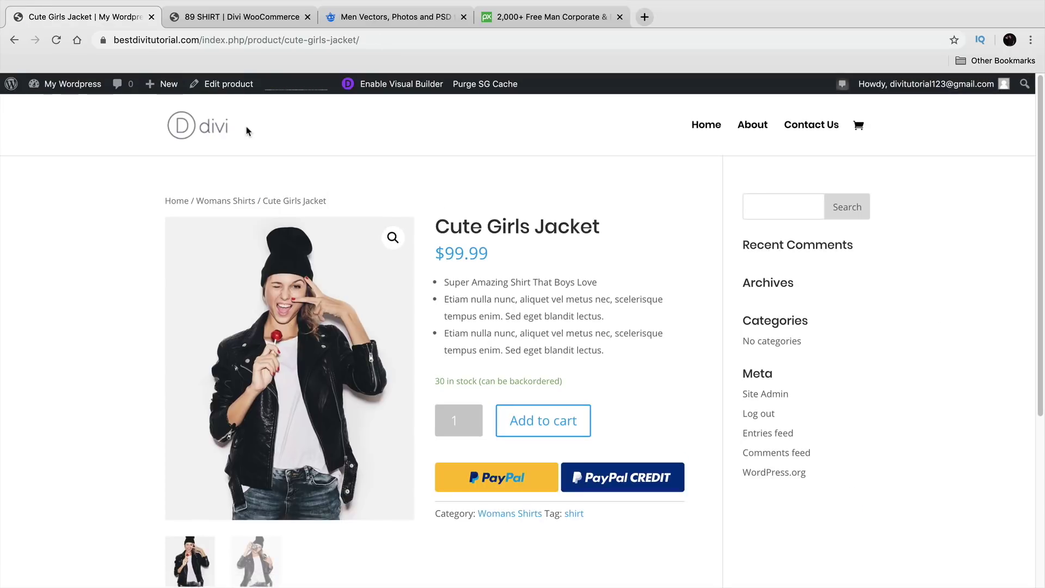
pyautogui.moveTo(606, 229); pyautogui.dragTo(434, 217)
pyautogui.moveTo(503, 262); pyautogui.dragTo(623, 357)
# Step: Review the three short-description bullets, the 30-in-stock line, and the Made In Japan and 100% Cotton description lines
pyautogui.click(623, 357)
pyautogui.moveTo(567, 382); pyautogui.dragTo(434, 383)
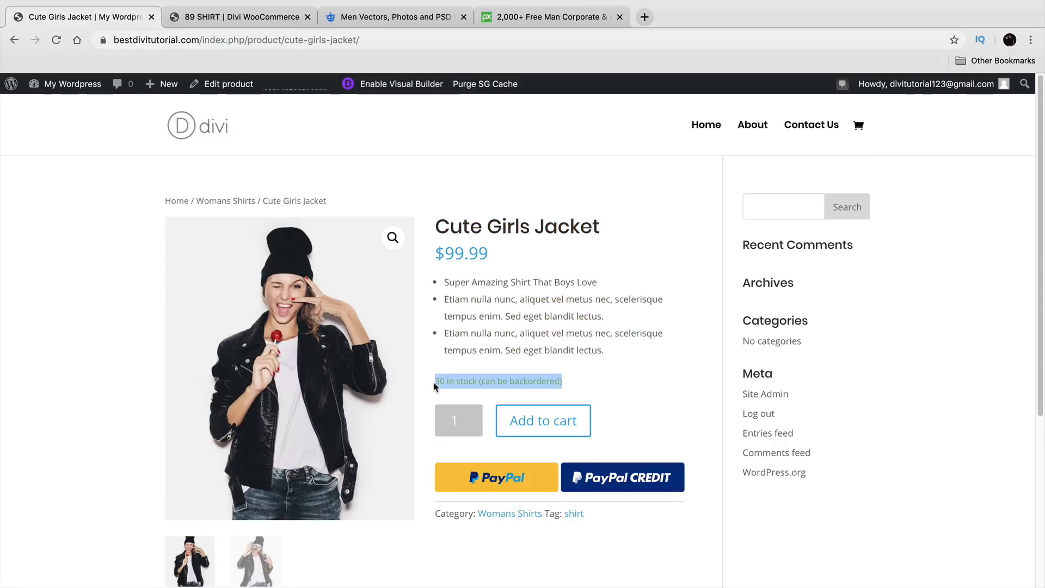
pyautogui.scroll(-5, 599, 365)
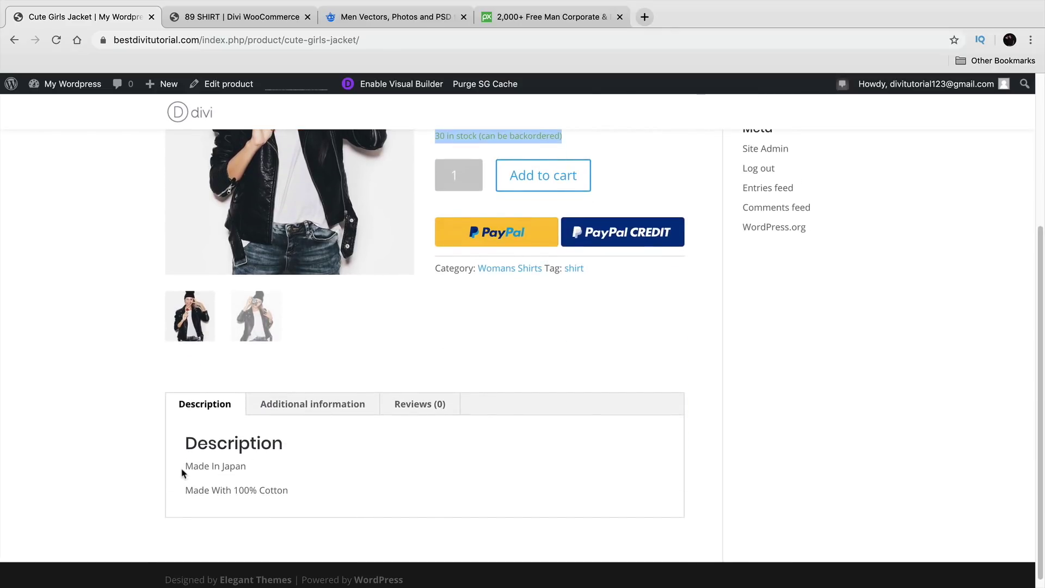
pyautogui.moveTo(182, 473); pyautogui.dragTo(248, 469)
pyautogui.moveTo(185, 490); pyautogui.dragTo(297, 501)
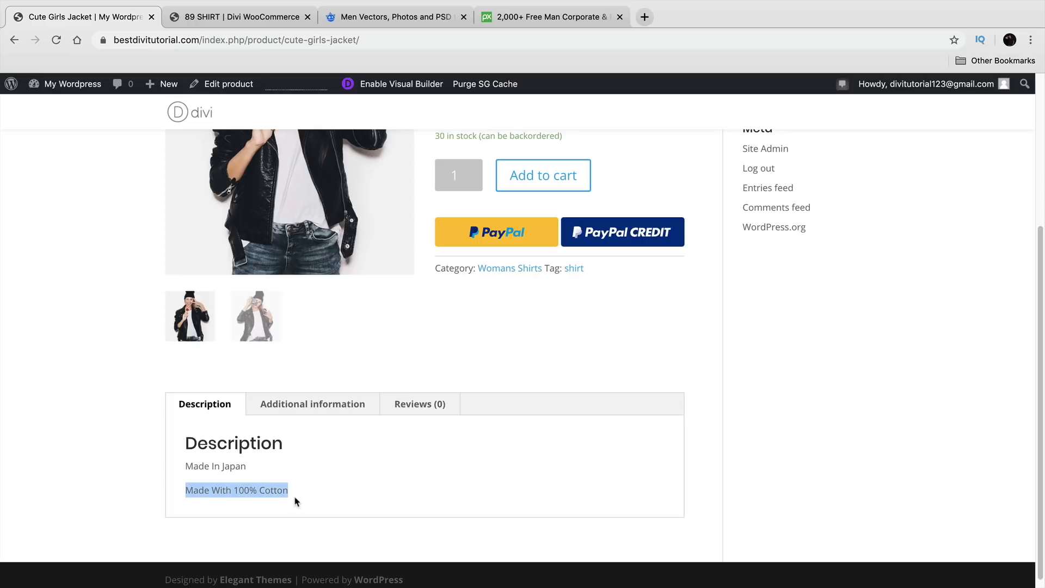
pyautogui.scroll(5, 326, 502)
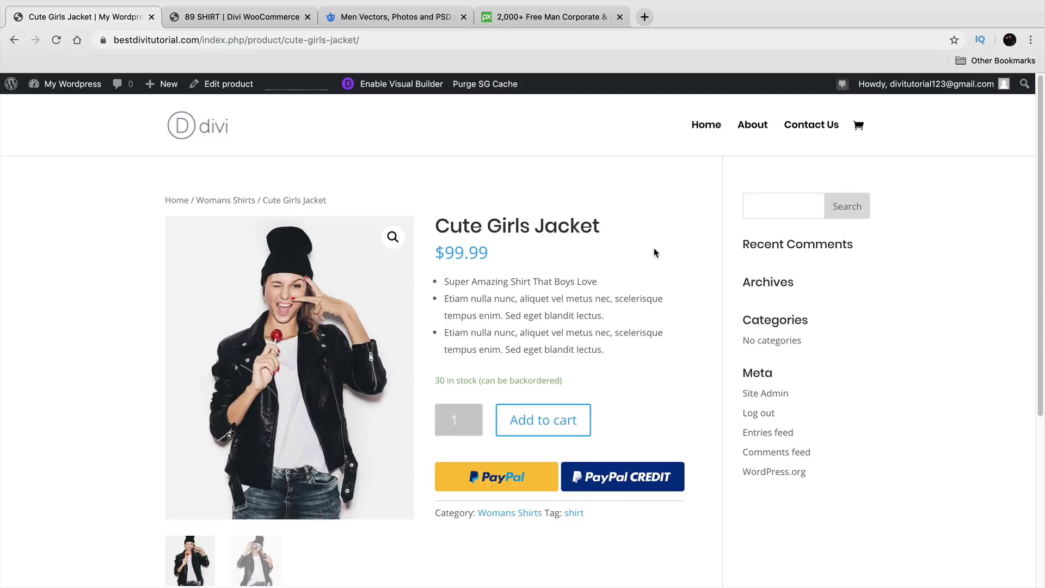
# Step: Compare against the 89 SHIRT reference product page, then return to the Cute Girls Jacket page
pyautogui.click(261, 17)
pyautogui.click(926, 419)
pyautogui.scroll(-1, 910, 427)
pyautogui.scroll(-2, 908, 427)
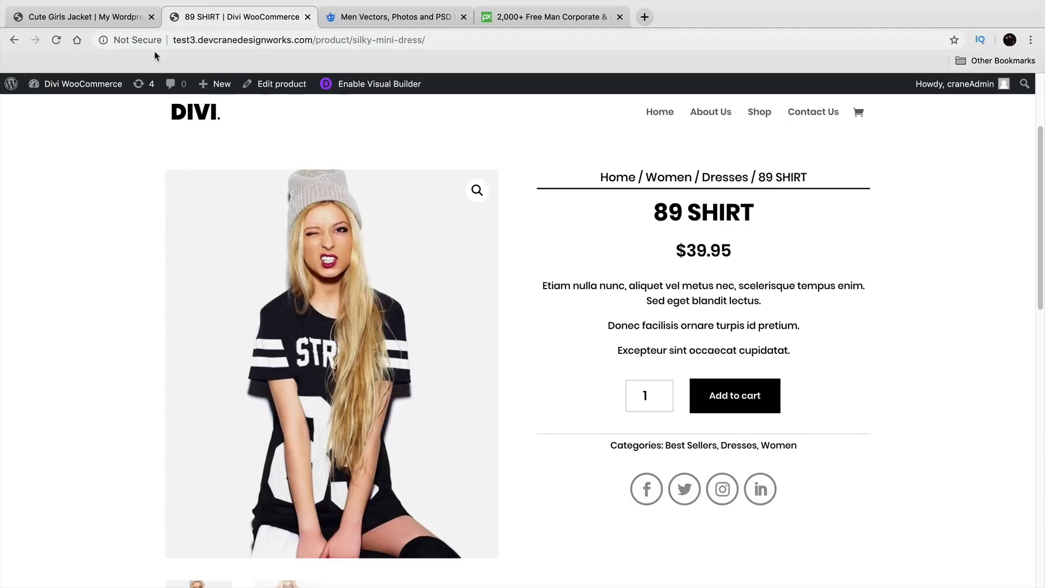
pyautogui.click(86, 16)
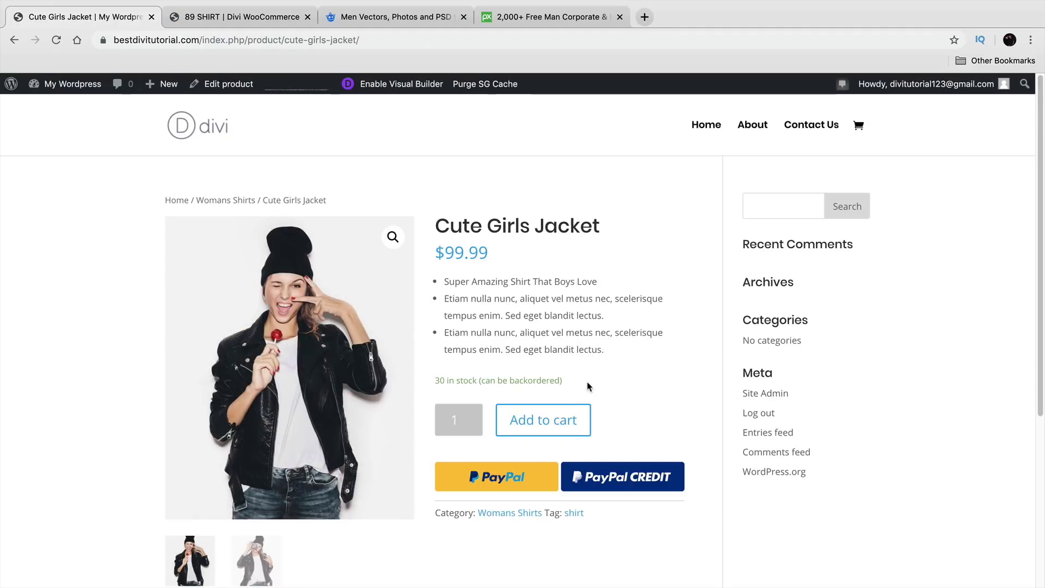
# Step: Add the jacket to the cart and proceed to checkout, totalling $109.99 with $10 flat-rate shipping
pyautogui.click(559, 431)
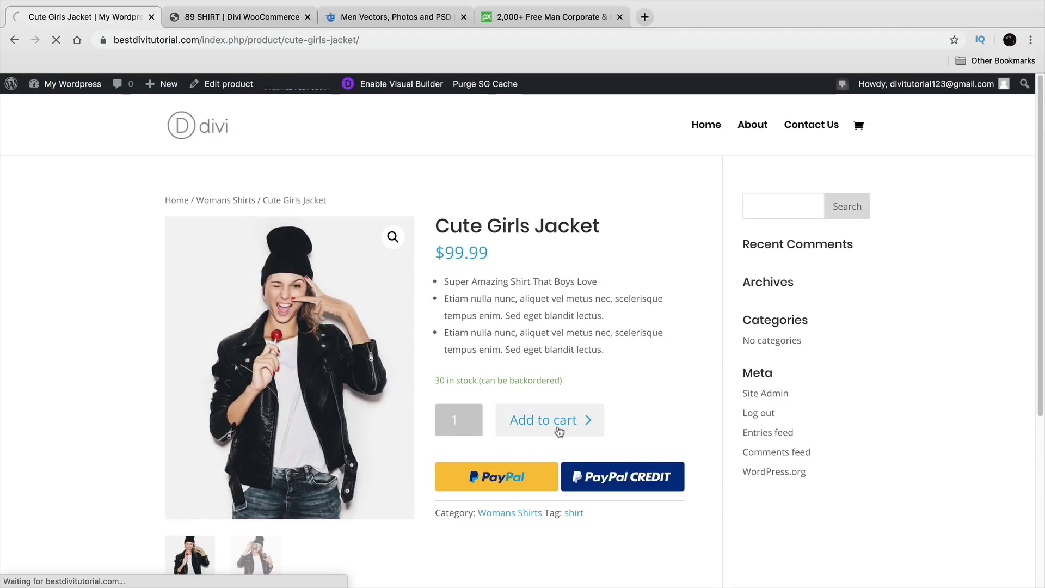
pyautogui.moveTo(185, 238); pyautogui.dragTo(448, 241)
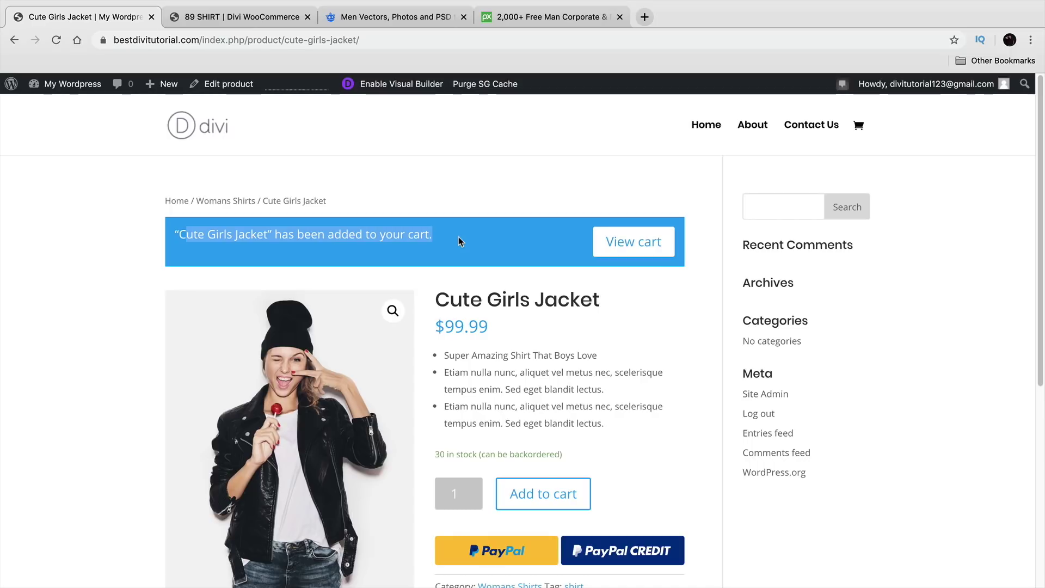
pyautogui.click(642, 257)
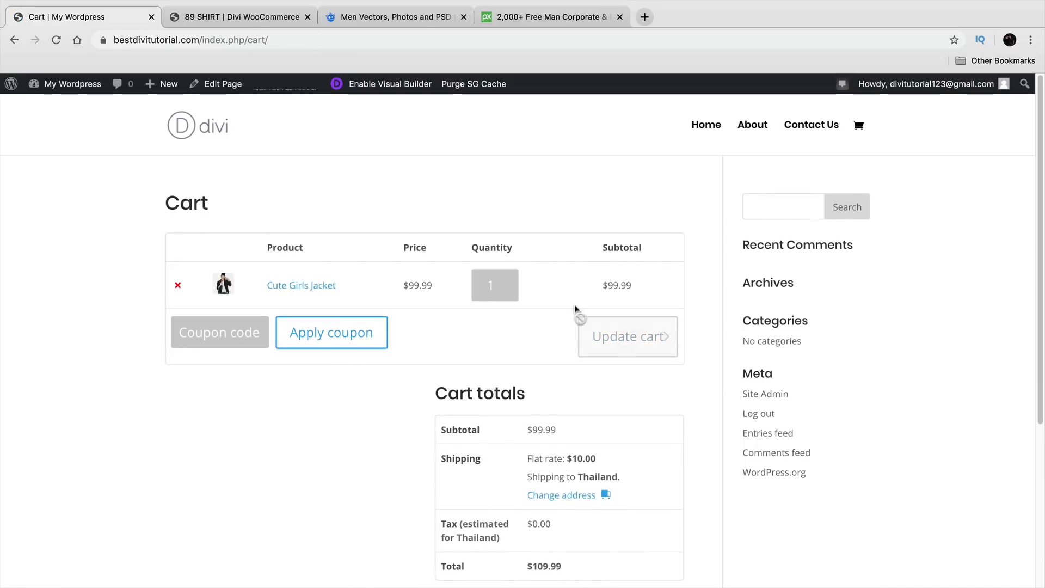
pyautogui.scroll(-3, 462, 443)
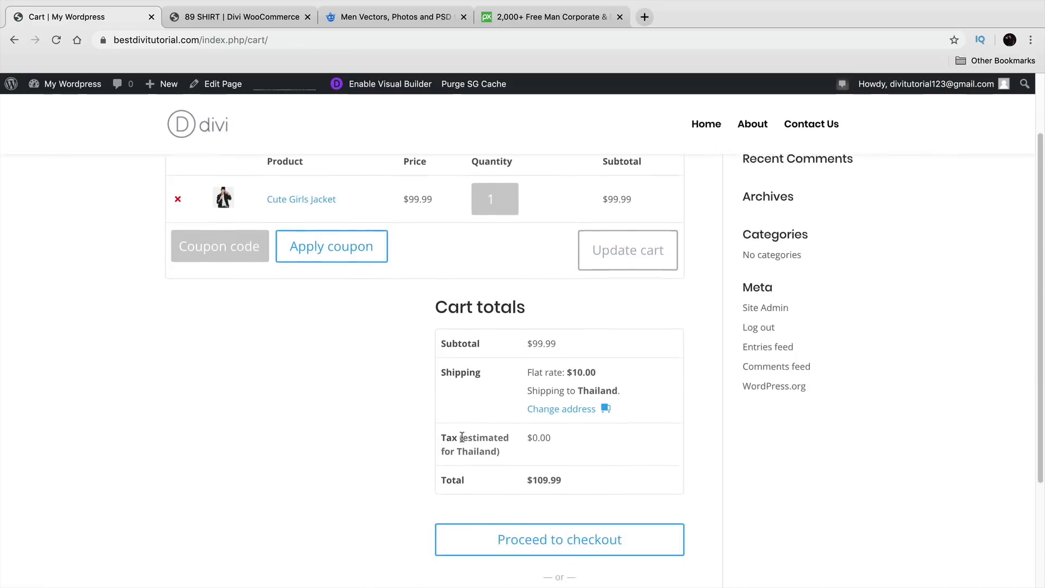
pyautogui.click(571, 497)
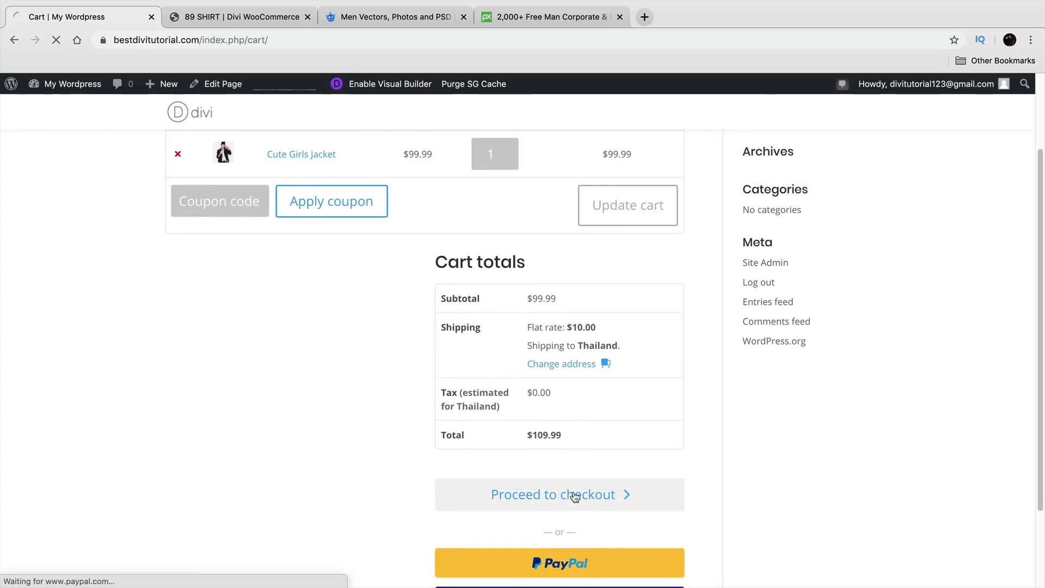
pyautogui.scroll(-3, 497, 435)
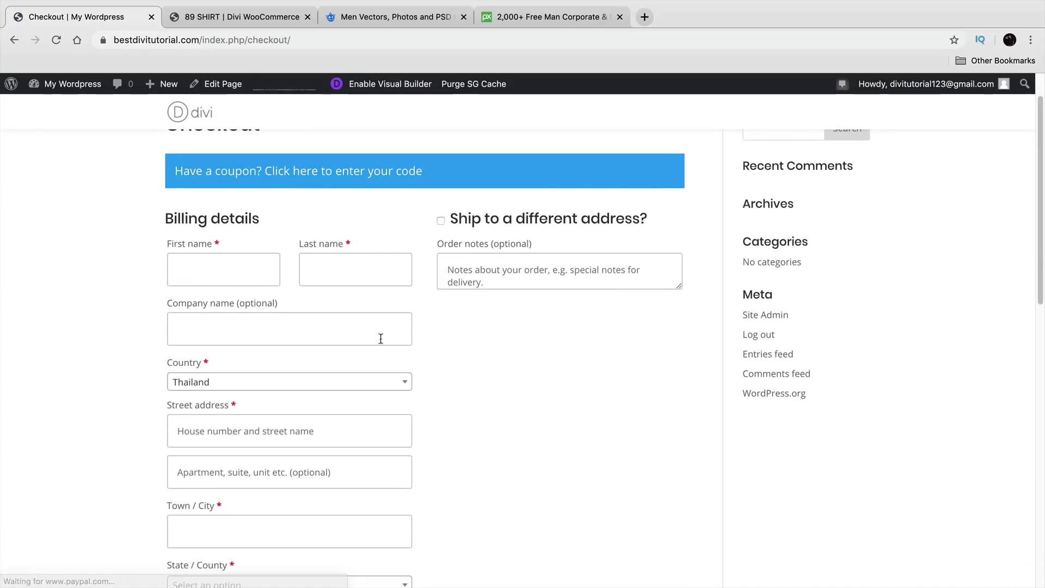
pyautogui.scroll(-10, 426, 353)
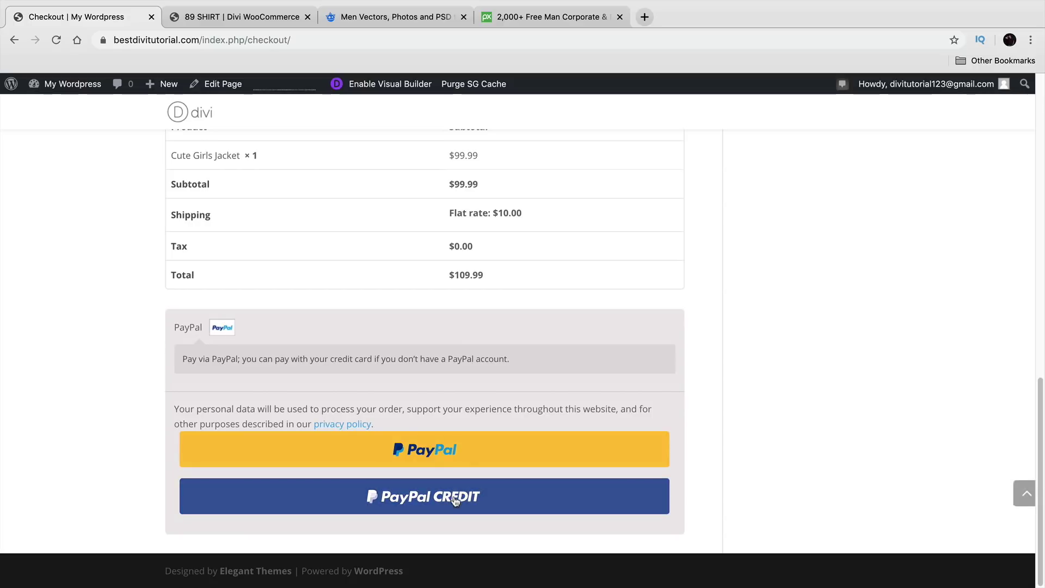
pyautogui.scroll(15, 452, 459)
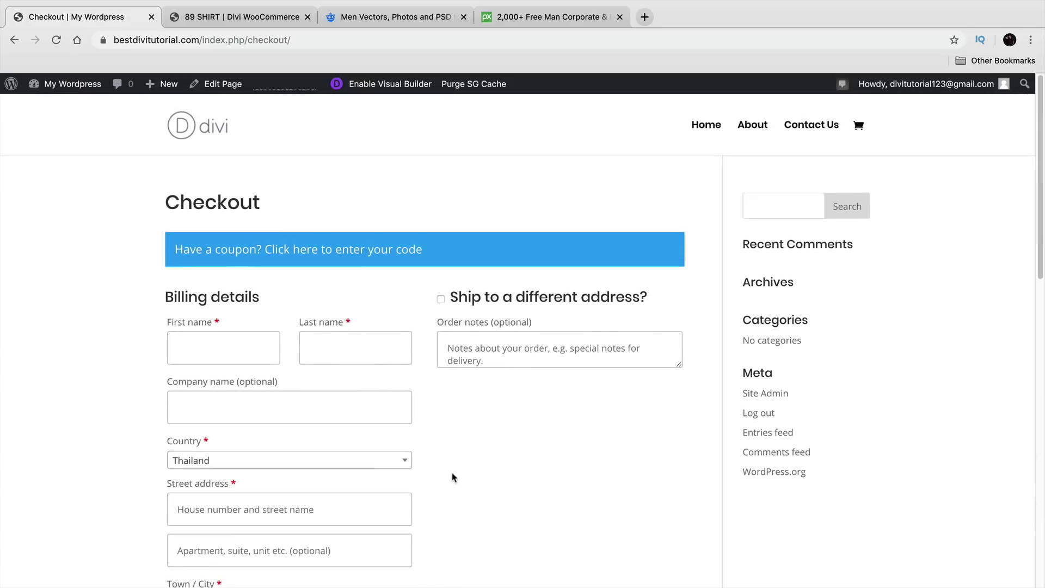
# Step: Go back to the Cute Girls Jacket product page and reload it, confirming form resubmission
pyautogui.click(14, 43)
pyautogui.click(14, 42)
pyautogui.click(56, 40)
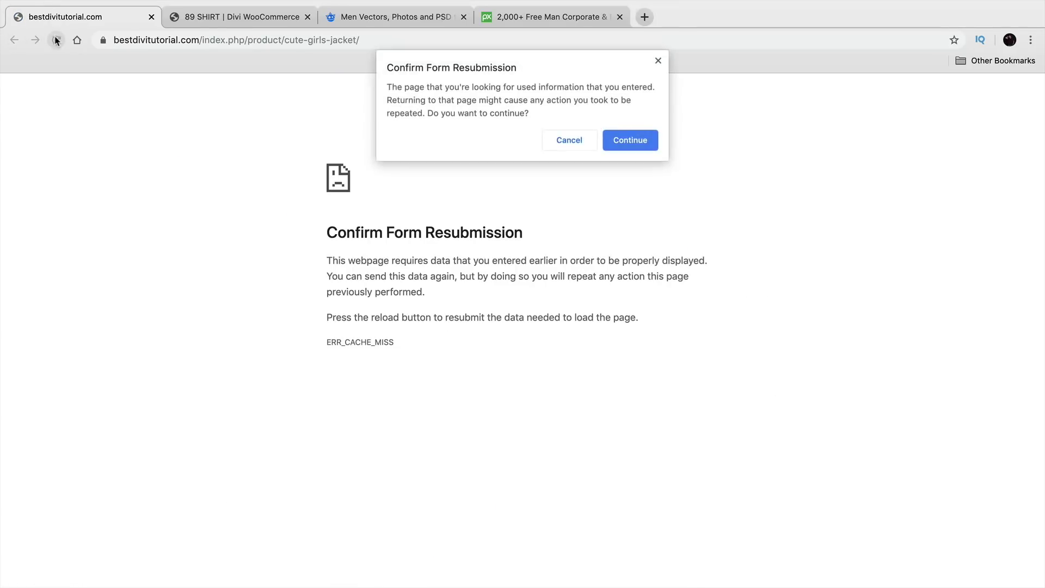
pyautogui.click(630, 140)
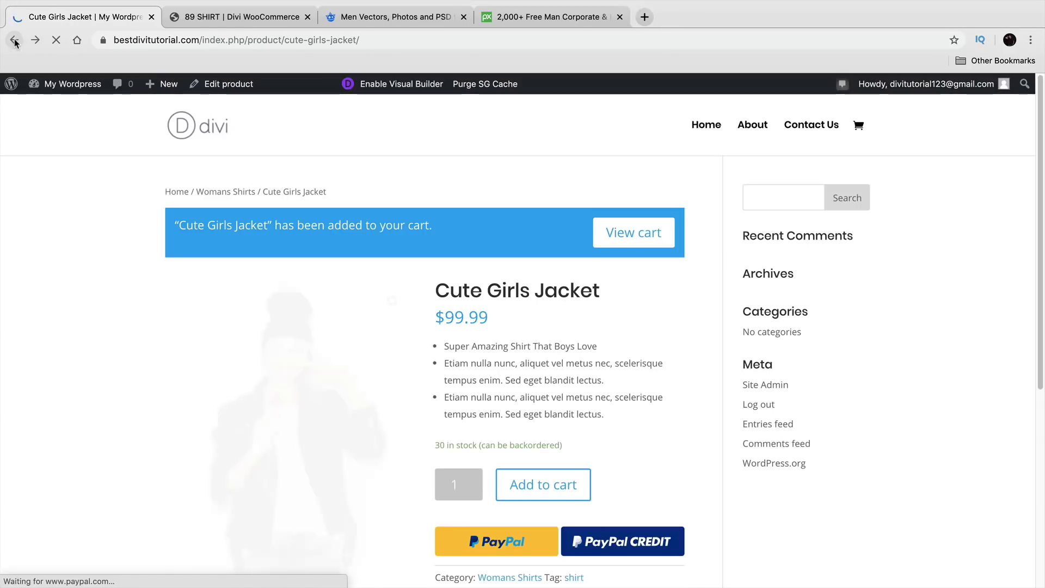
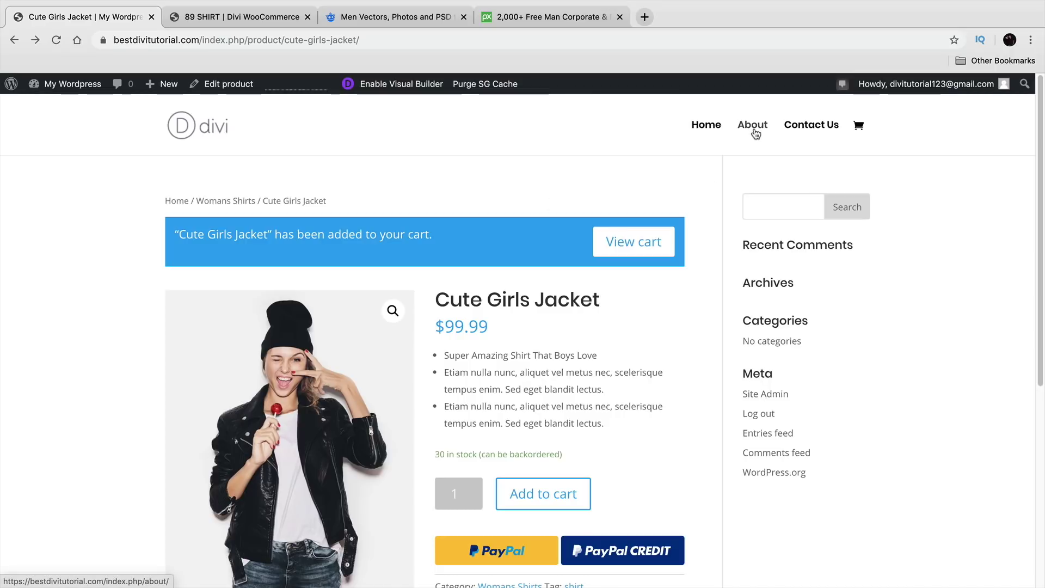
# Step: Go to the admin Dashboard through the My WordPress menu in the admin bar
pyautogui.moveTo(73, 87)
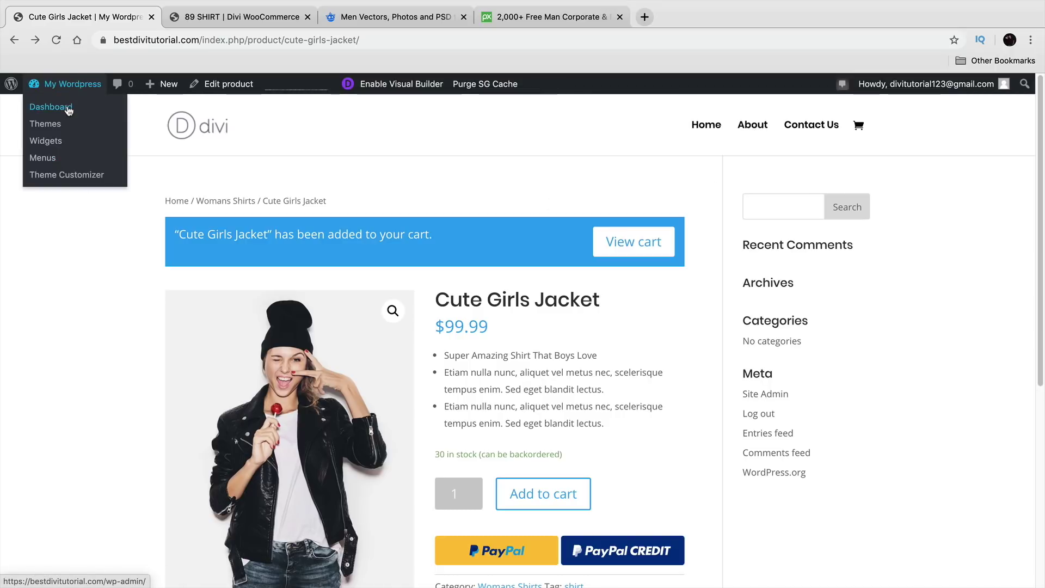
pyautogui.click(68, 110)
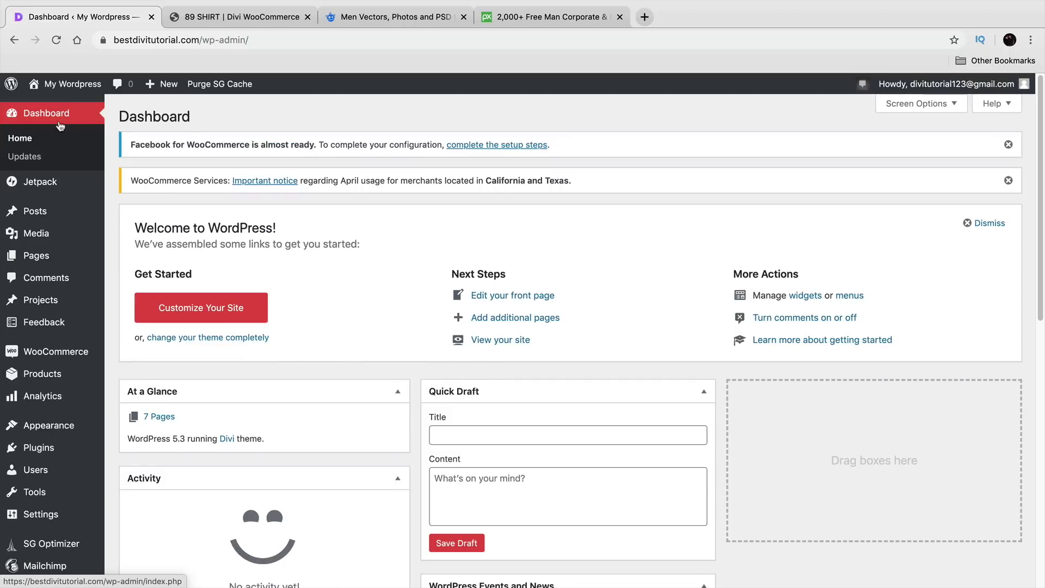
# Step: Add the Cart, Checkout and My account pages to the primary menu
pyautogui.moveTo(48, 190)
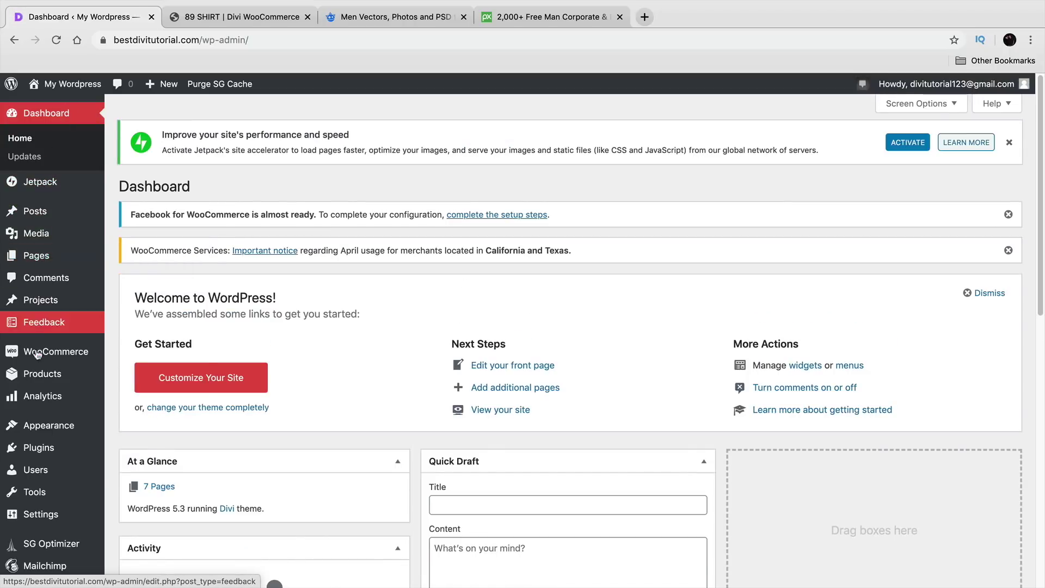
pyautogui.moveTo(56, 437)
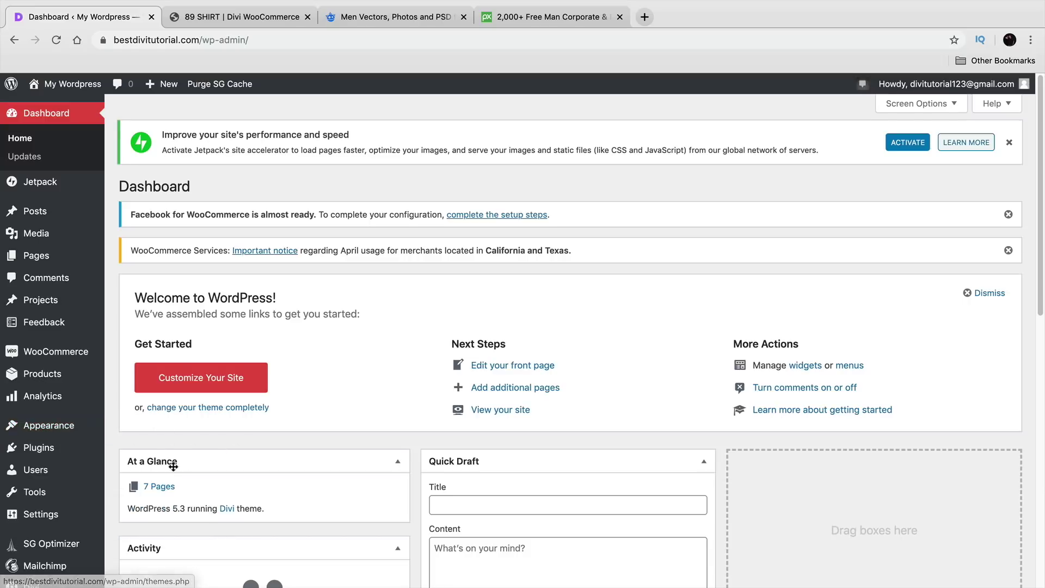
pyautogui.click(145, 484)
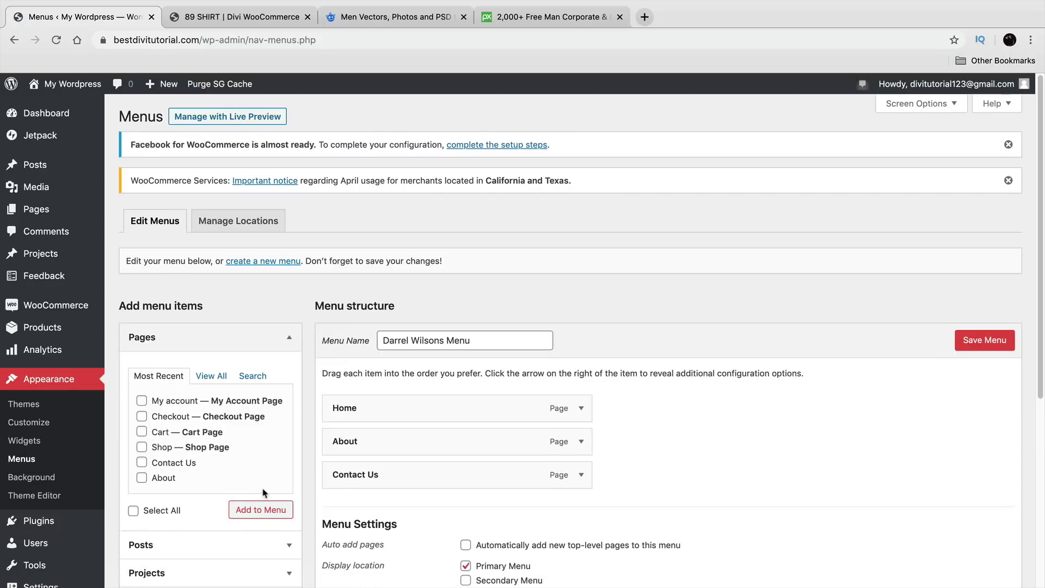
pyautogui.scroll(-3, 267, 459)
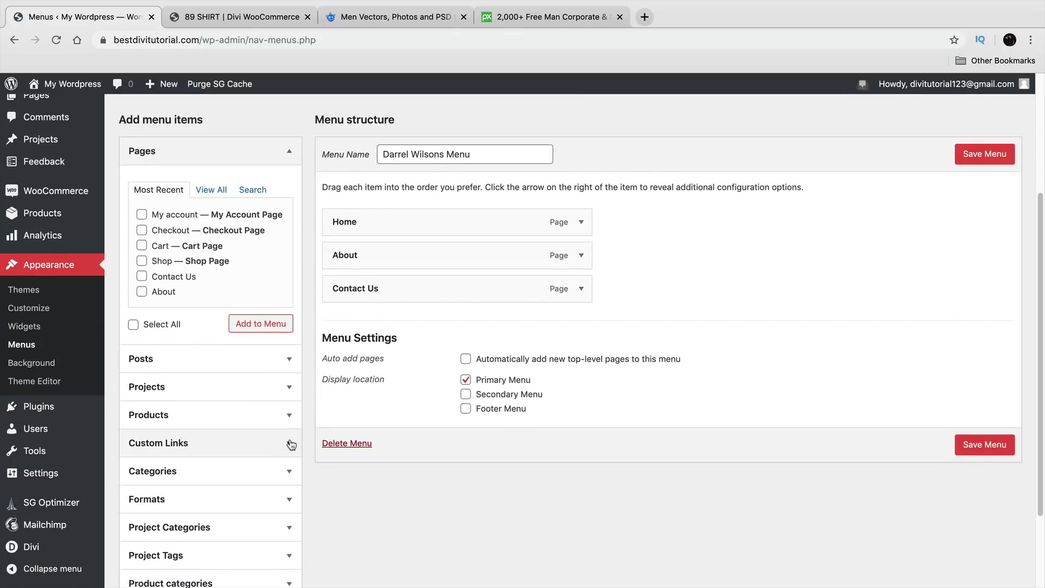
pyautogui.click(142, 245)
pyautogui.click(142, 230)
pyautogui.click(142, 214)
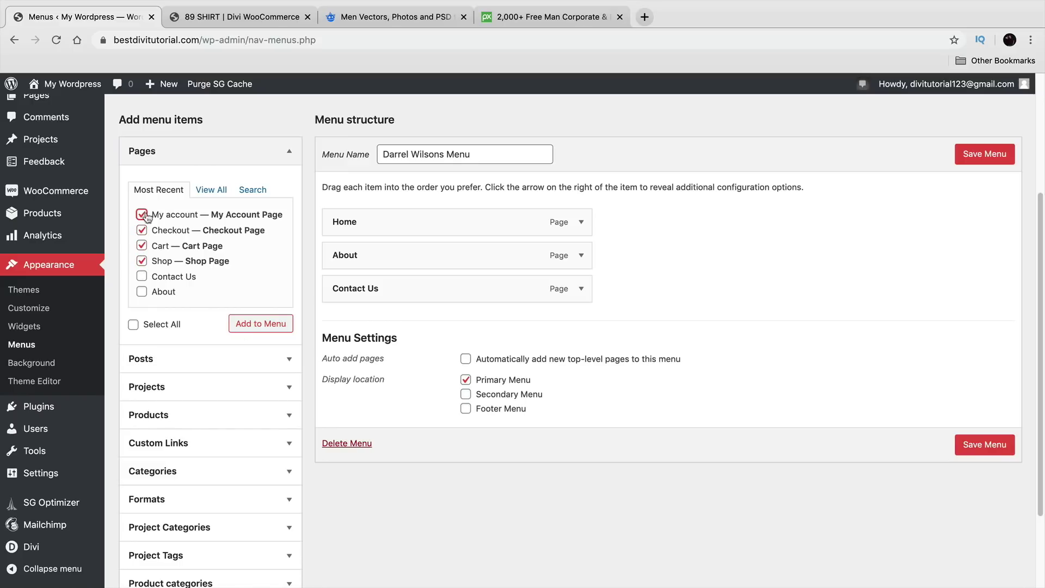
pyautogui.click(259, 323)
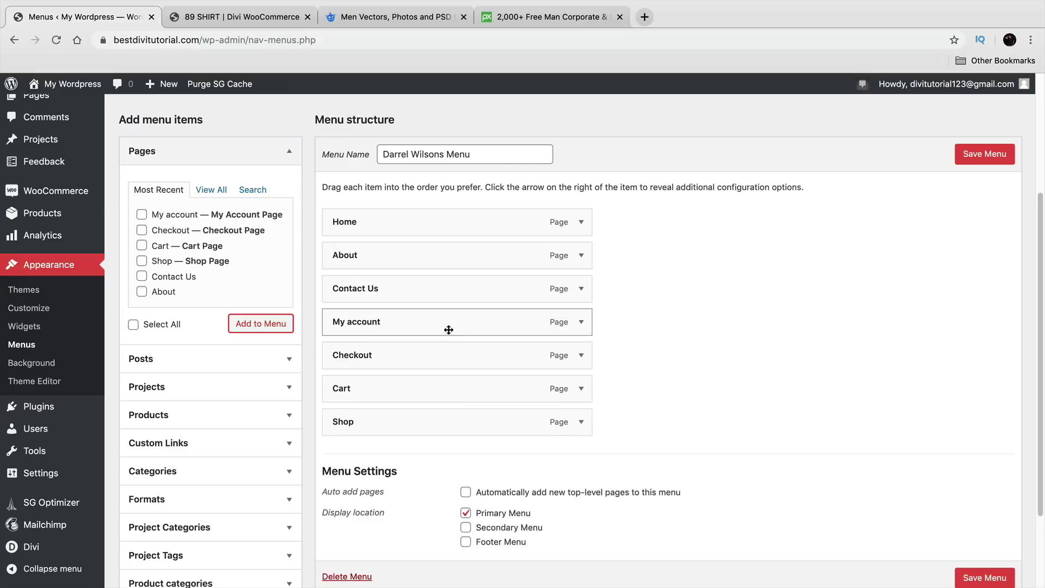
# Step: Nest Checkout and Cart under My account, move Shop after About, and save the menu
pyautogui.moveTo(449, 329); pyautogui.dragTo(446, 297)
pyautogui.moveTo(446, 358); pyautogui.dragTo(467, 324)
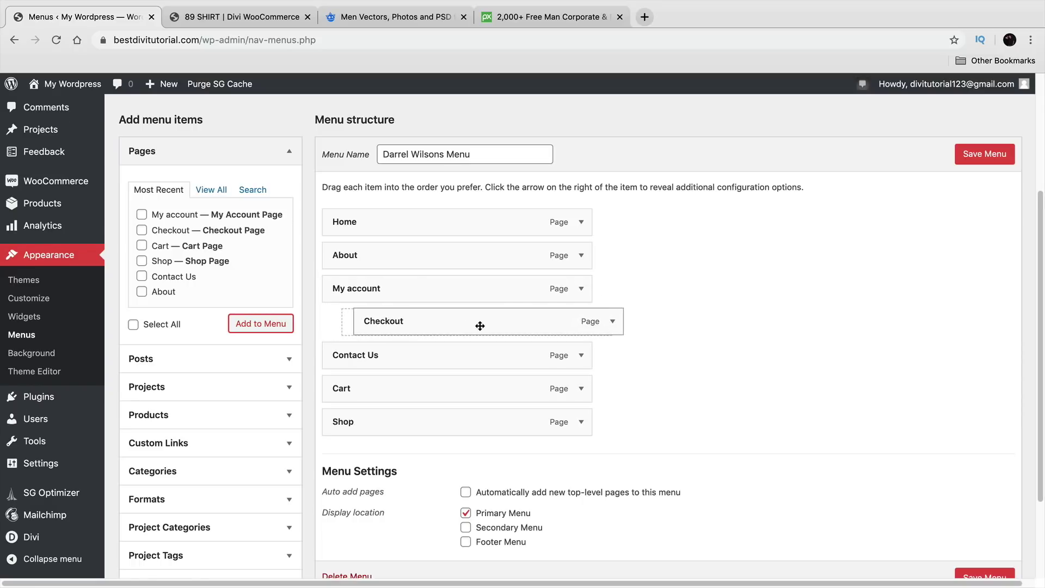
pyautogui.moveTo(381, 390); pyautogui.dragTo(401, 357)
pyautogui.moveTo(407, 423); pyautogui.dragTo(413, 290)
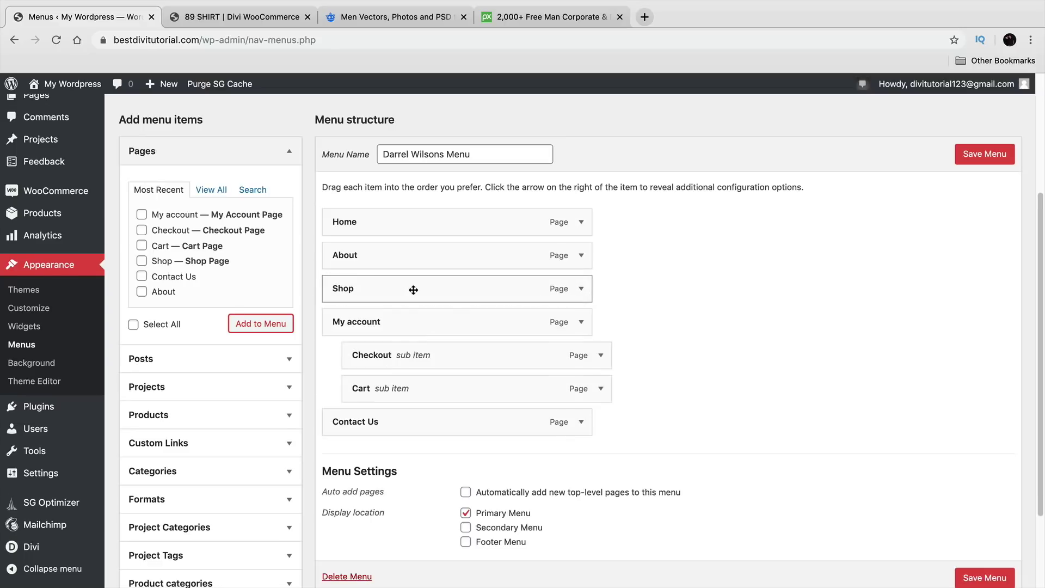
pyautogui.click(978, 161)
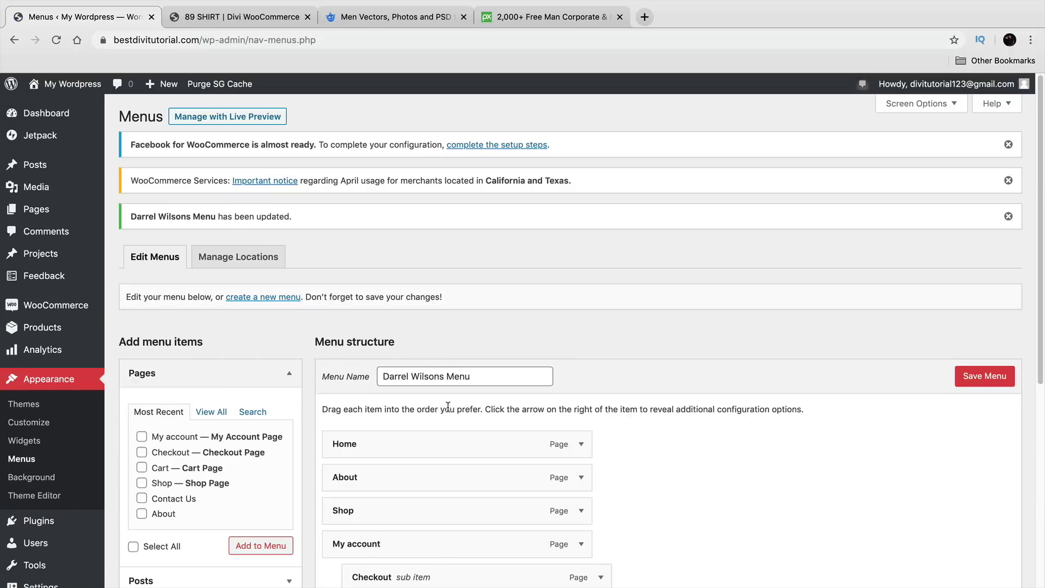
pyautogui.scroll(-4, 449, 408)
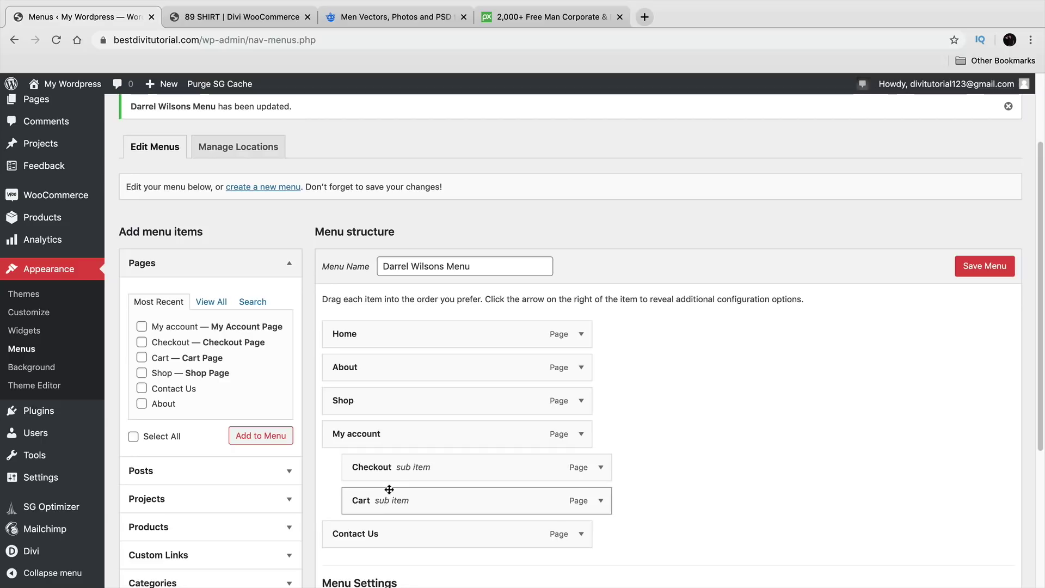
pyautogui.scroll(4, 388, 491)
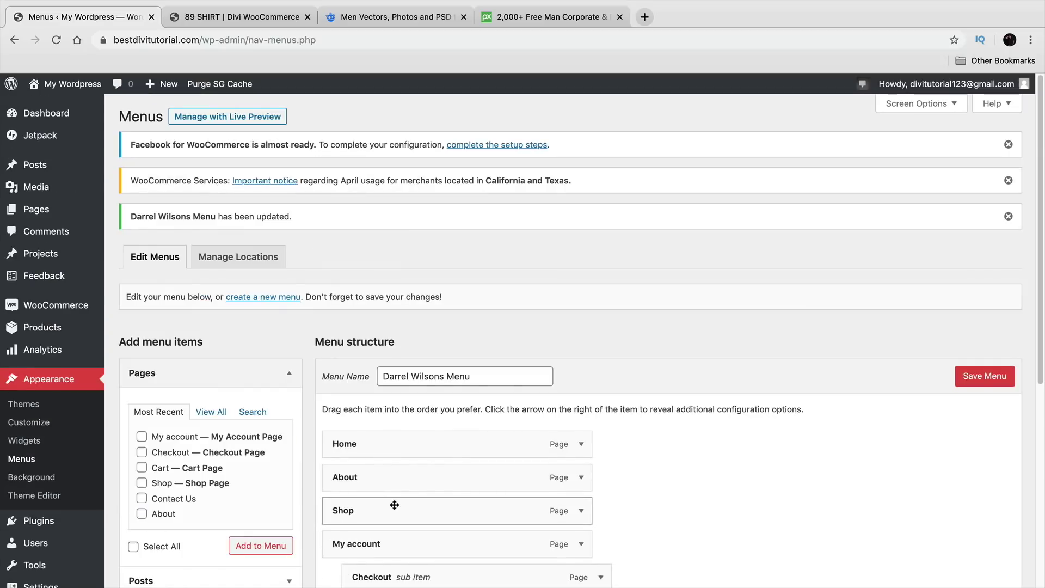
# Step: On the live site, open Checkout from the My account submenu, then the Shop page
pyautogui.moveTo(72, 84)
pyautogui.click(68, 108)
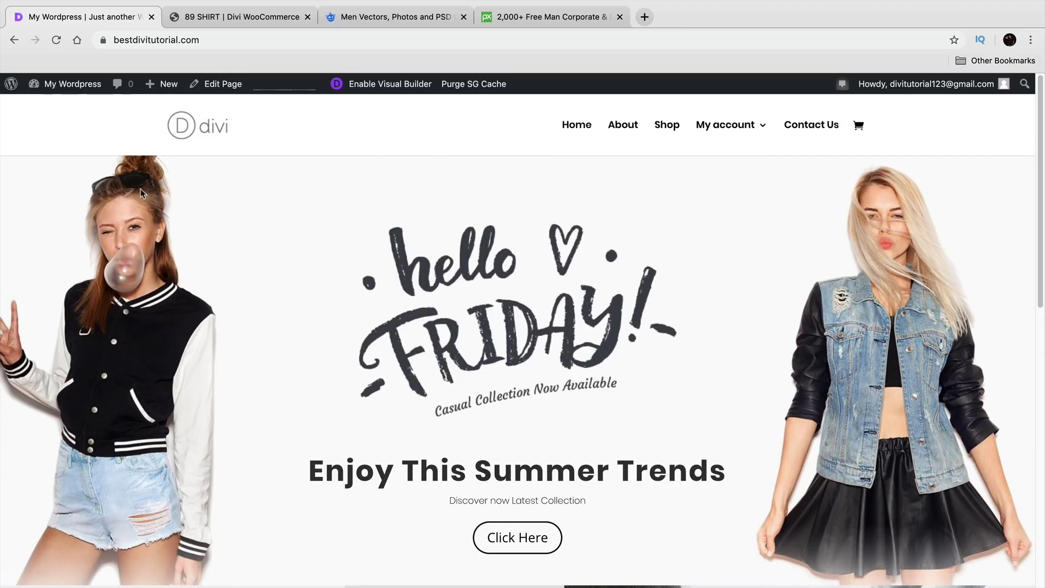
pyautogui.moveTo(727, 124)
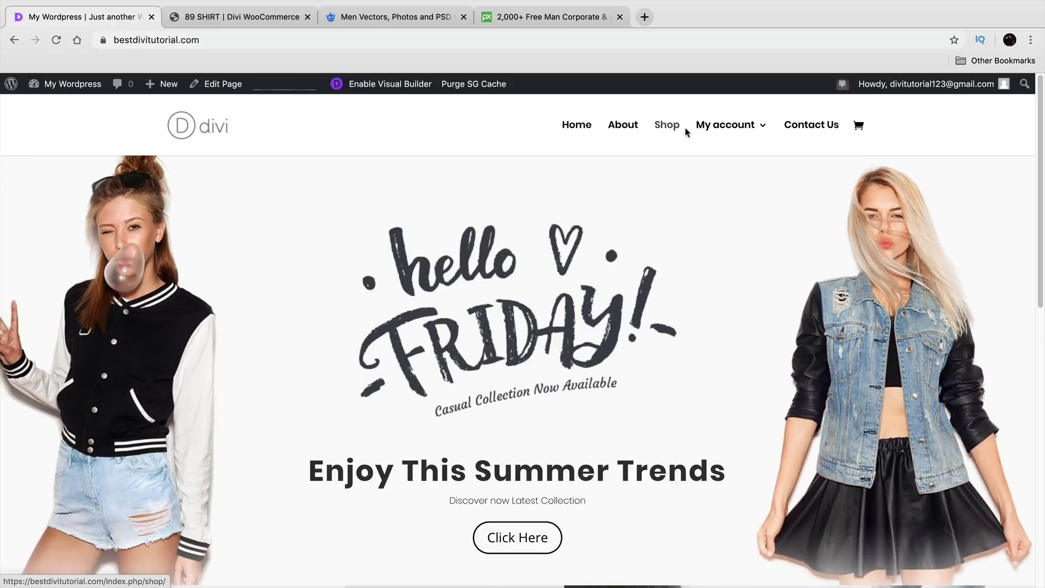
pyautogui.click(749, 185)
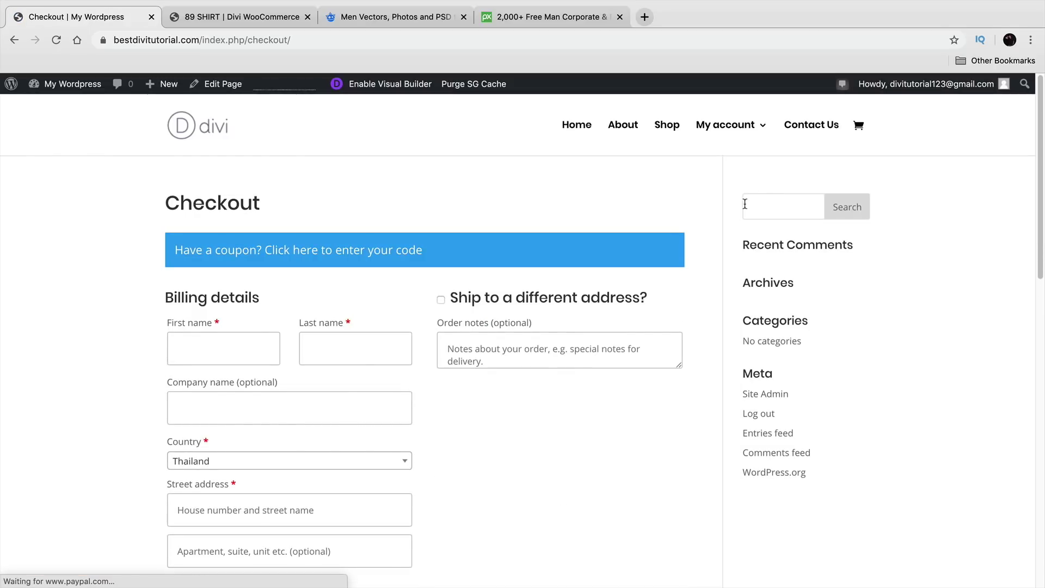
pyautogui.click(669, 126)
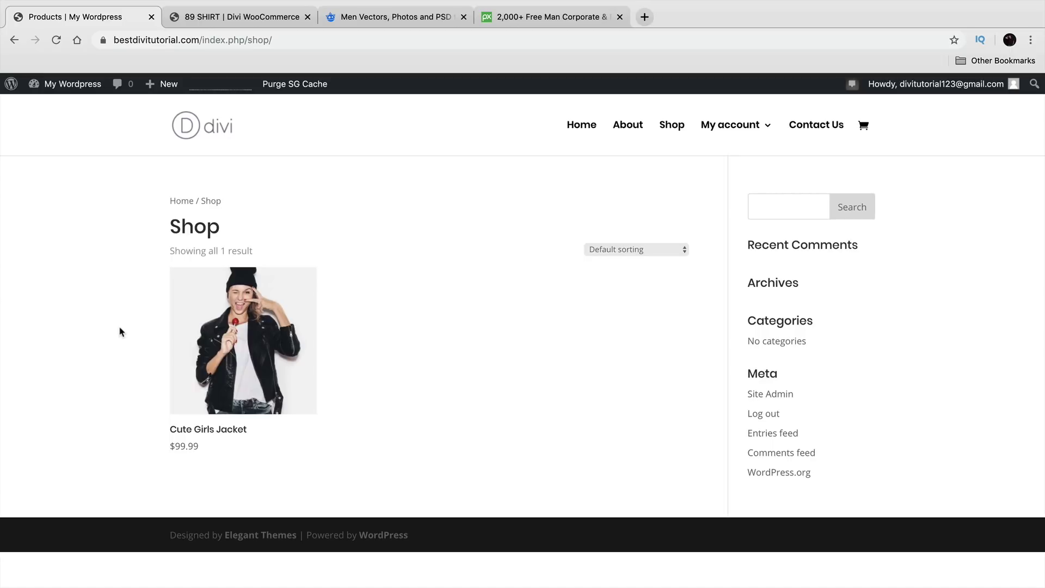
# Step: Compare with the demo store's shop page, then return to the own site's homepage
pyautogui.click(213, 18)
pyautogui.click(754, 112)
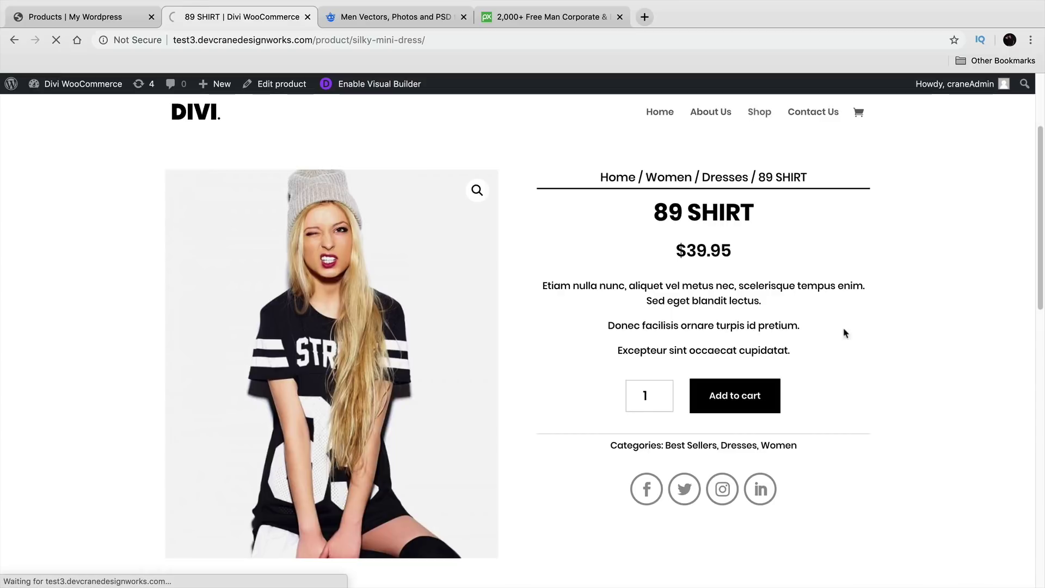
pyautogui.scroll(-3, 1016, 438)
pyautogui.scroll(-3, 1016, 442)
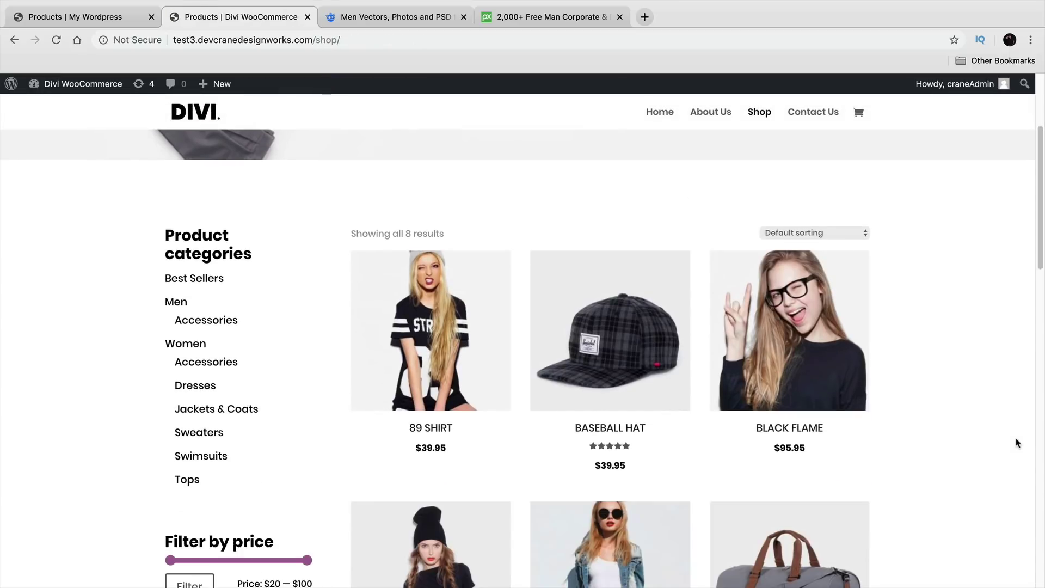
pyautogui.click(80, 18)
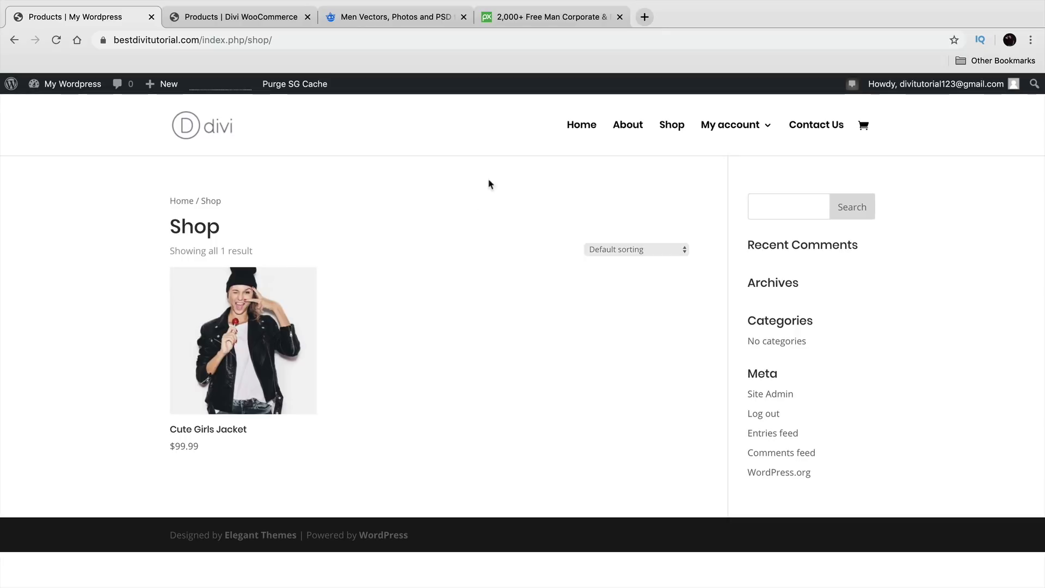
pyautogui.click(580, 129)
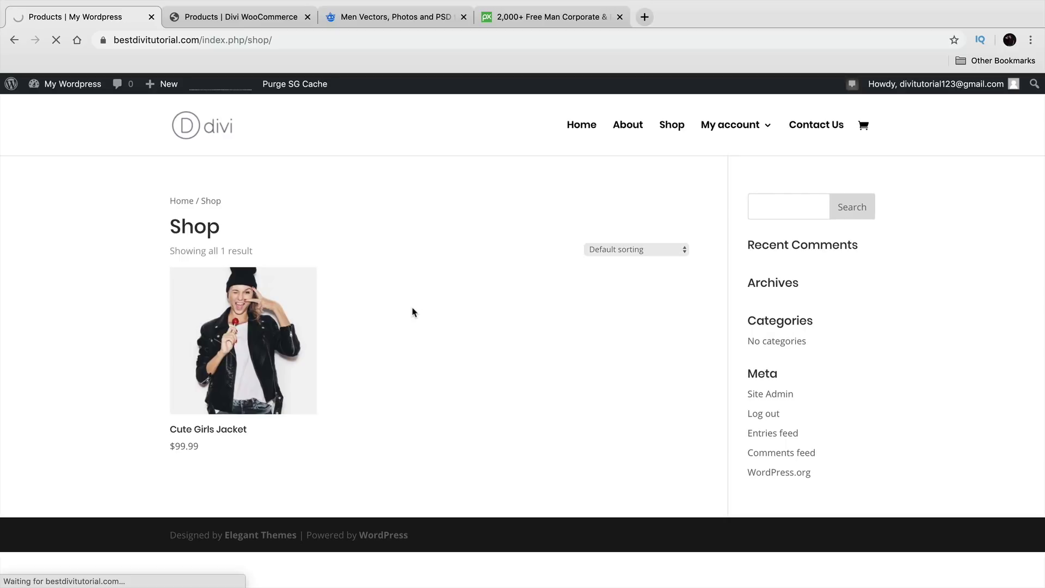
pyautogui.moveTo(166, 96)
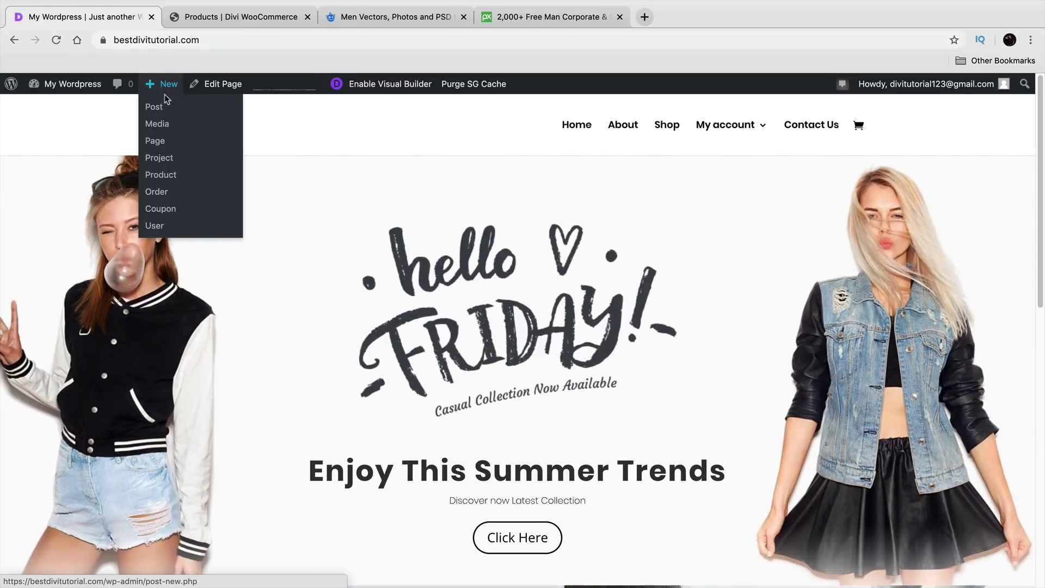
# Step: Start a new product titled 'Girls Spicy Shirt' and let the draft save
pyautogui.click(164, 177)
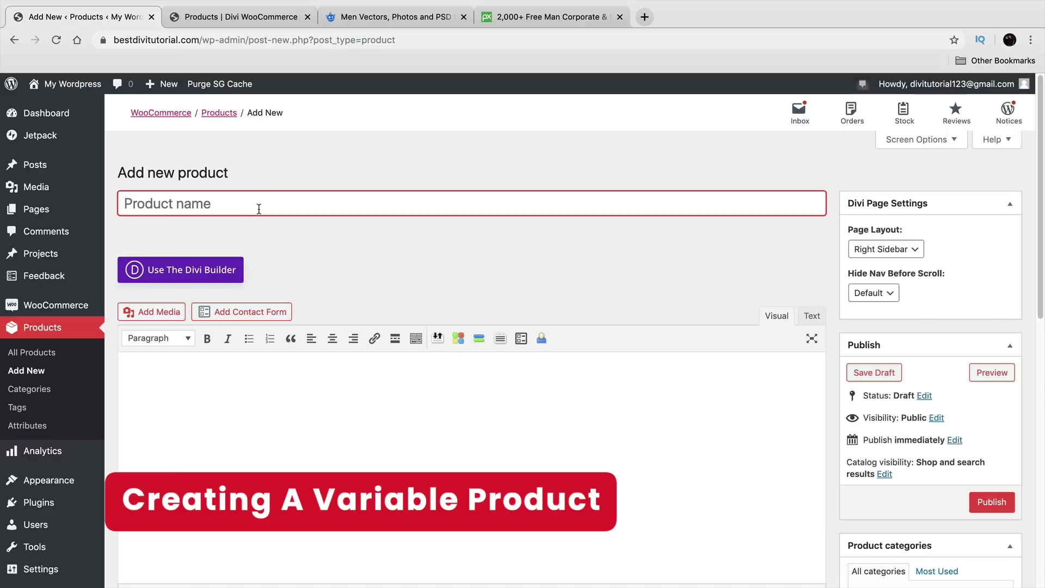
pyautogui.write('WO')
pyautogui.press('BackSpace')
pyautogui.press('BackSpace')
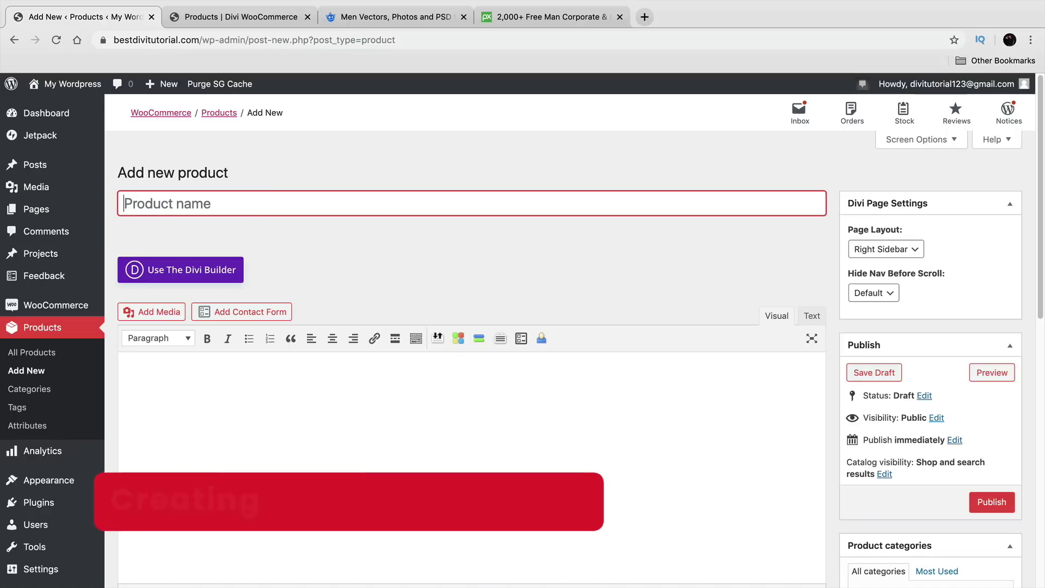
pyautogui.write('Girls ')
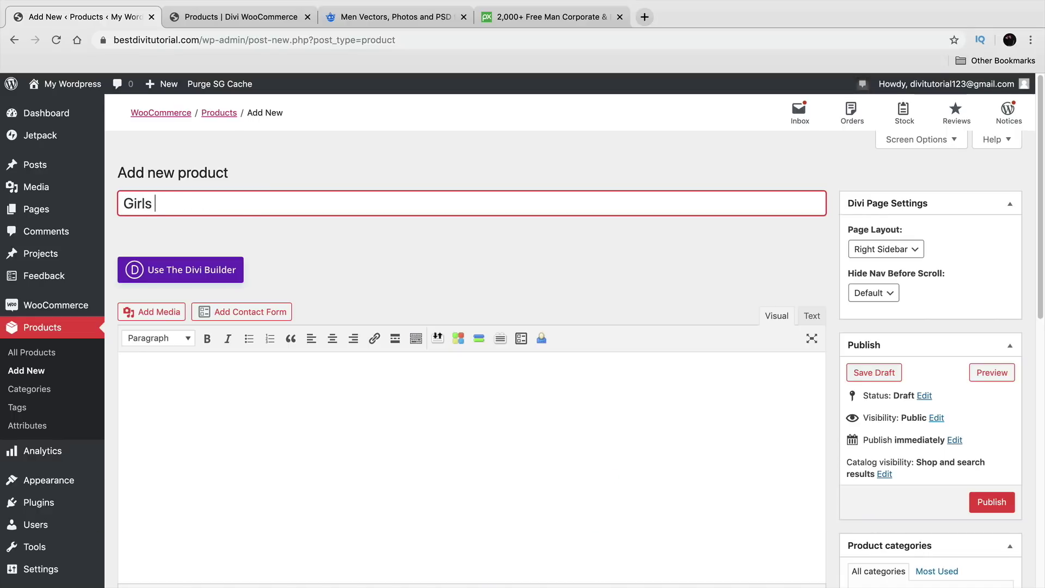
pyautogui.write('Spicy Shir')
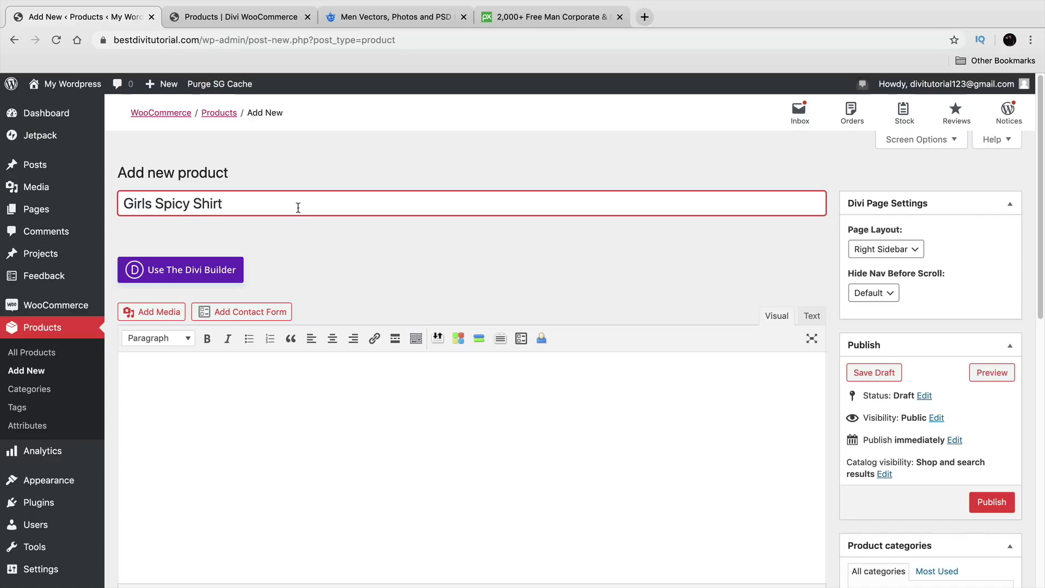
pyautogui.write('t')
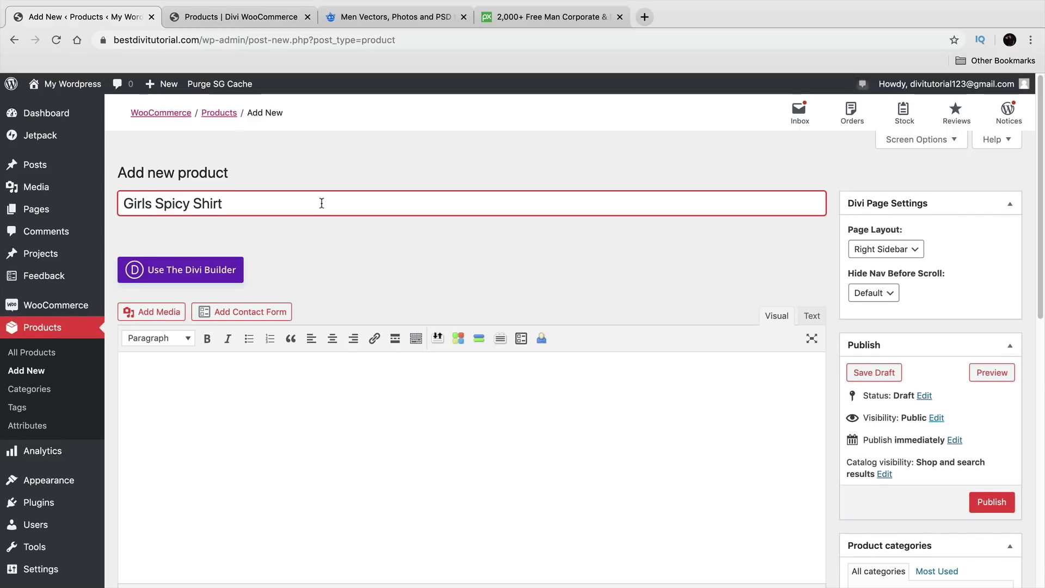
pyautogui.scroll(-1, 320, 204)
pyautogui.scroll(-1, 321, 209)
pyautogui.click(308, 350)
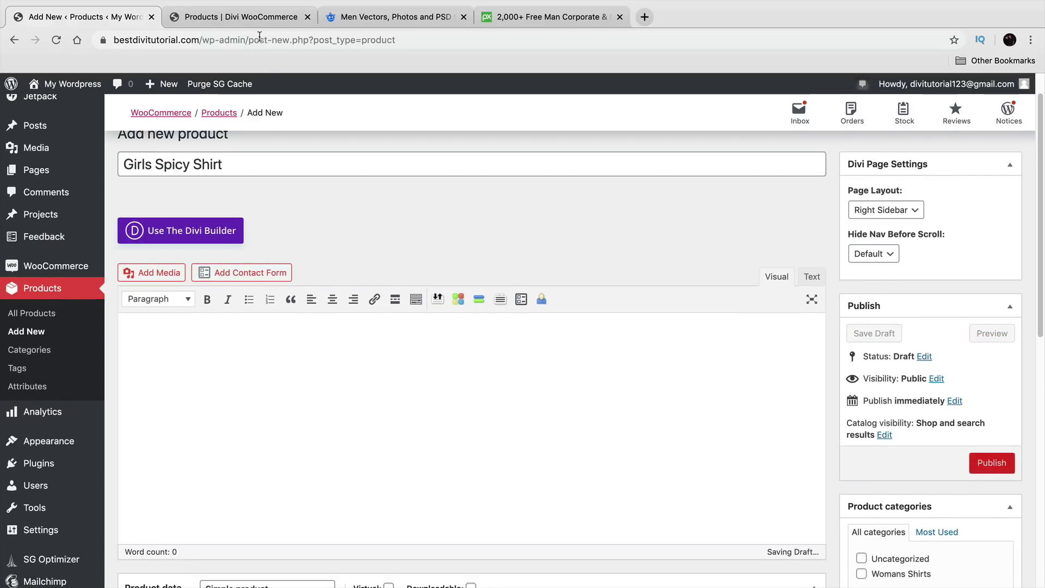
# Step: Copy the 89 SHIRT description text from the demo store and return to the product editor
pyautogui.click(261, 18)
pyautogui.click(435, 288)
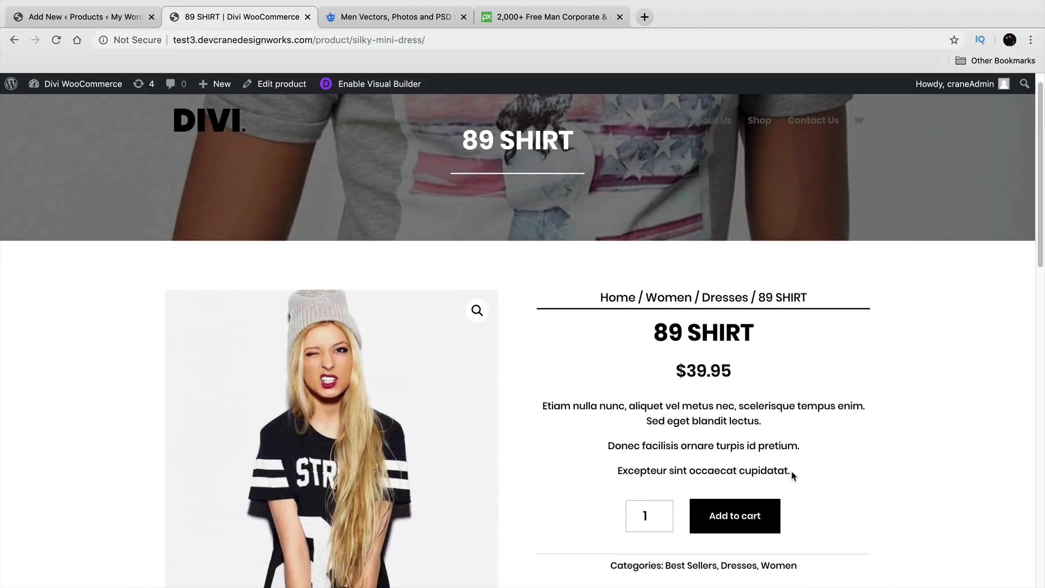
pyautogui.moveTo(792, 475); pyautogui.dragTo(543, 406)
pyautogui.rightClick(543, 406)
pyautogui.click(567, 432)
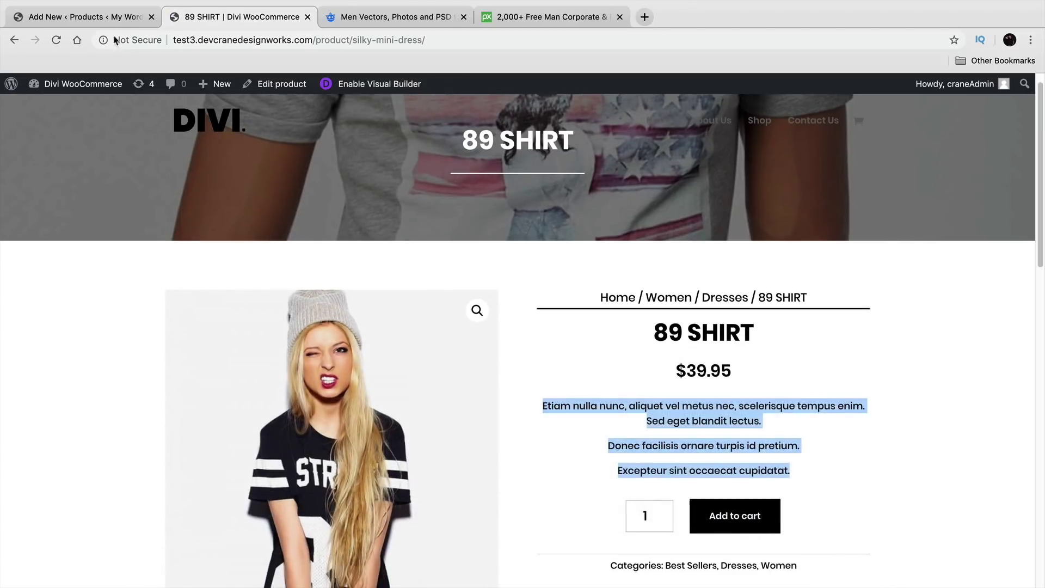
pyautogui.click(87, 17)
pyautogui.scroll(-10, 216, 372)
# Step: Paste the copied text into the short description and add '-made in chi' to the main description
pyautogui.click(170, 403)
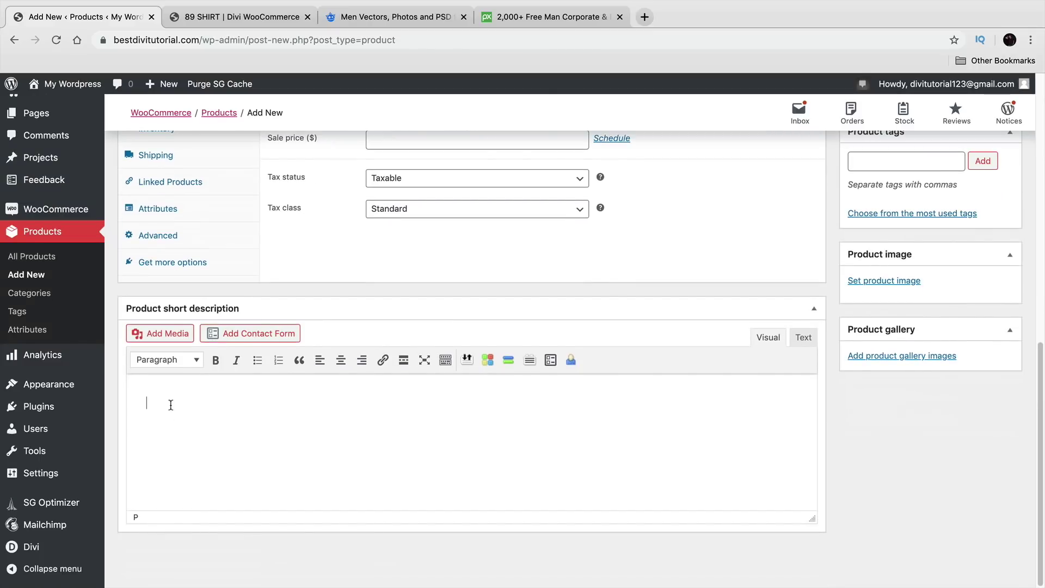
pyautogui.rightClick(172, 403)
pyautogui.scroll(10, 318, 442)
pyautogui.click(269, 354)
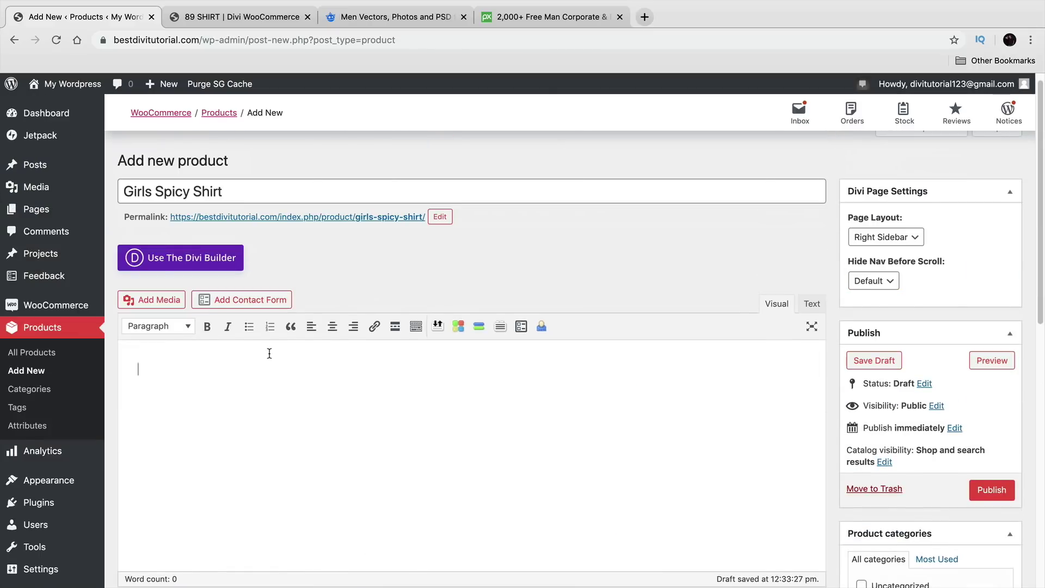
pyautogui.write('-made in china')
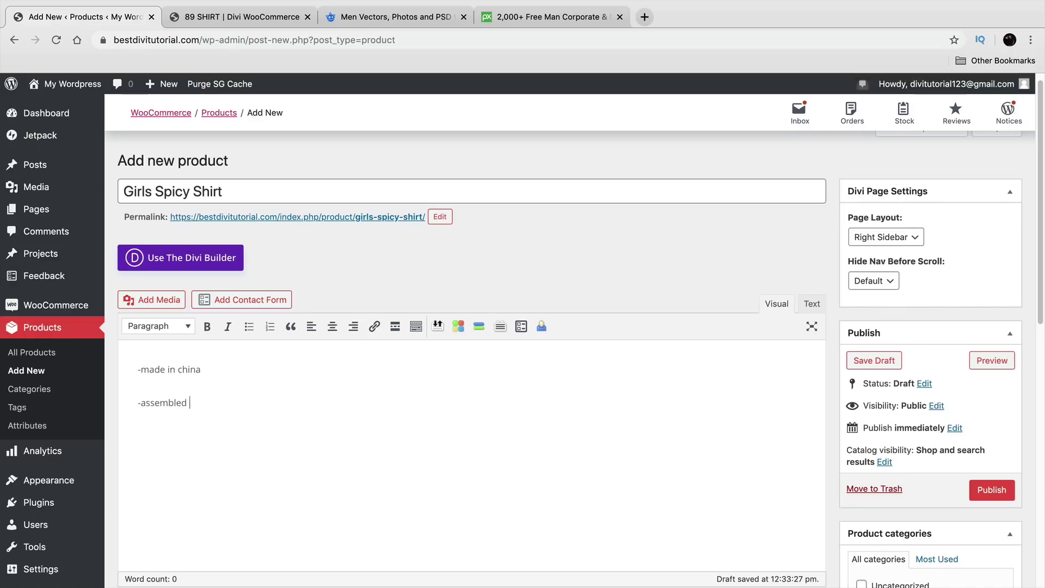
# Step: Set the product type to Variable product
pyautogui.scroll(-5, 254, 345)
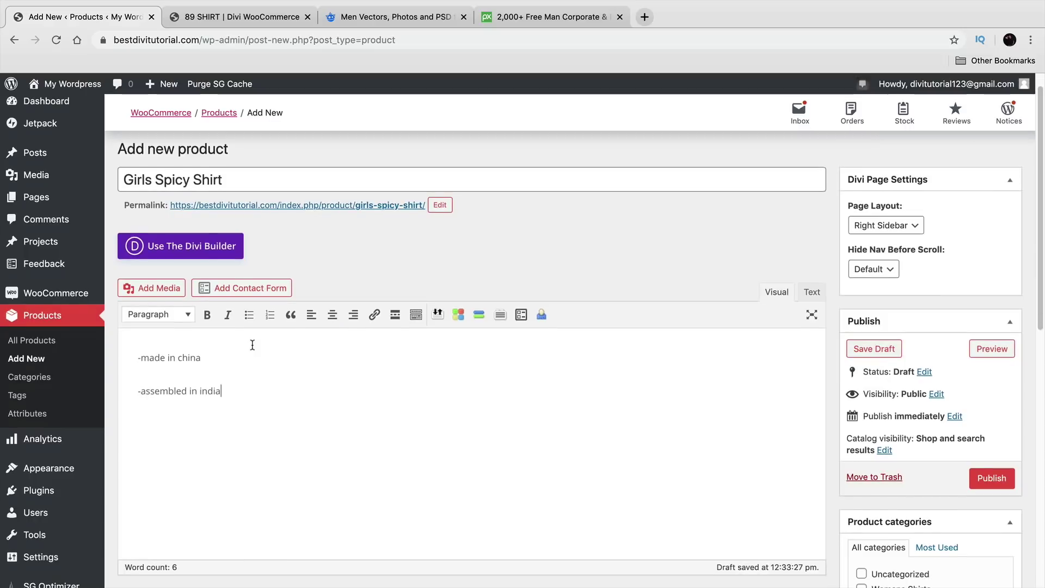
pyautogui.scroll(-4, 265, 405)
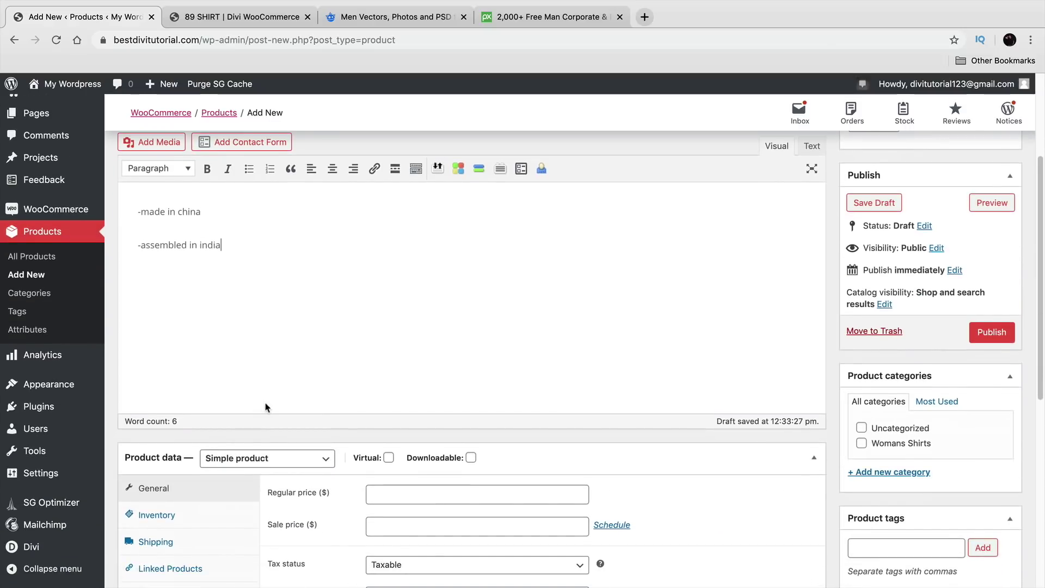
pyautogui.click(259, 362)
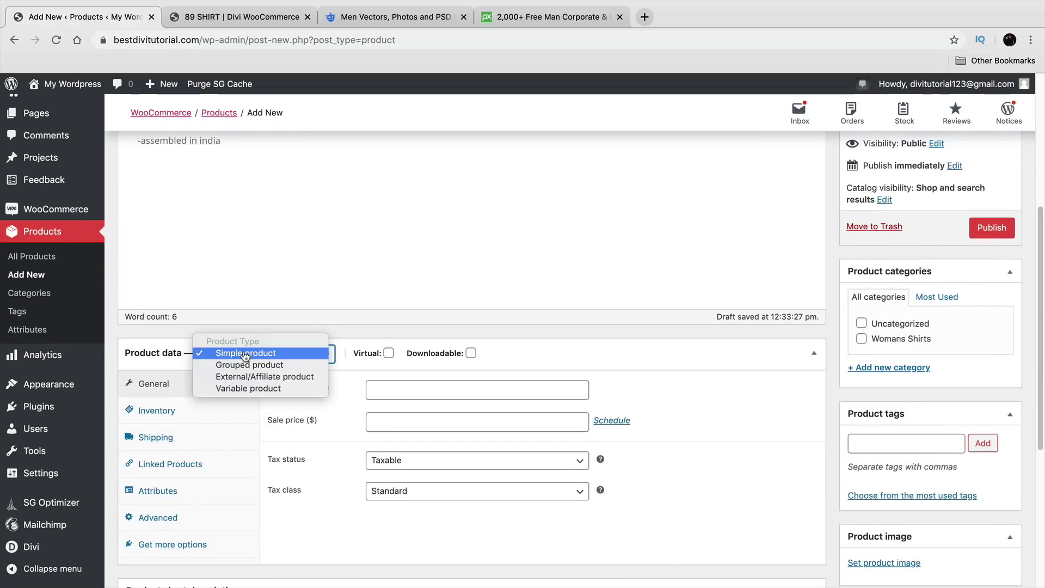
pyautogui.click(245, 387)
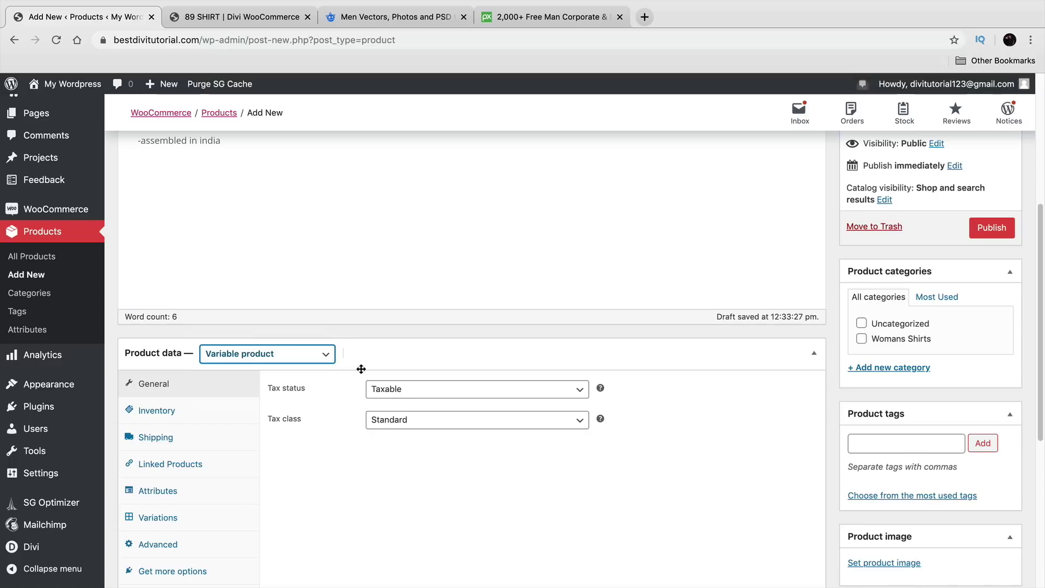
# Step: Assign the Womans Shirts category and create a new High End Shirts category
pyautogui.scroll(-2, 349, 359)
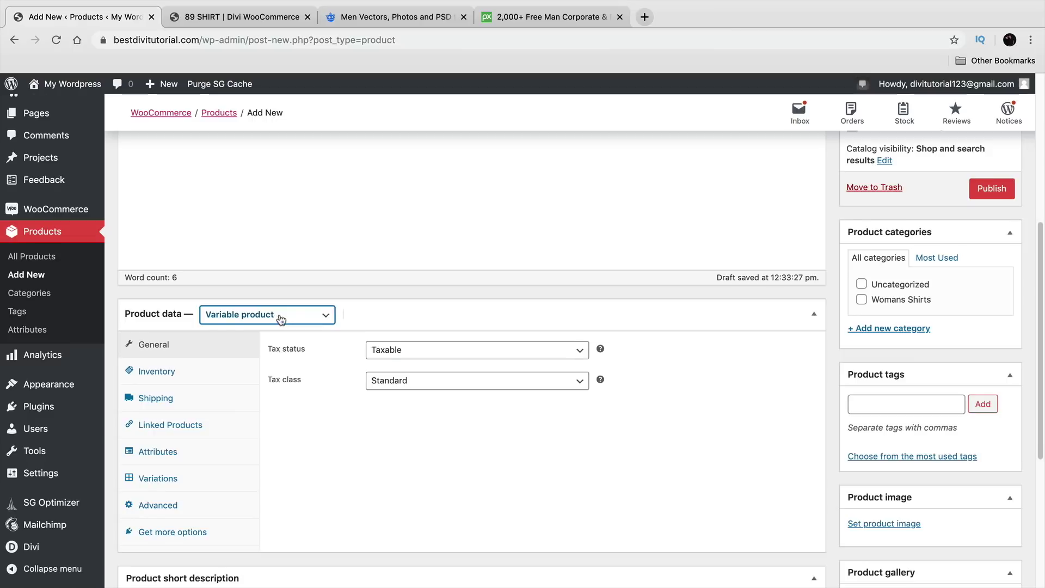
pyautogui.scroll(-3, 279, 319)
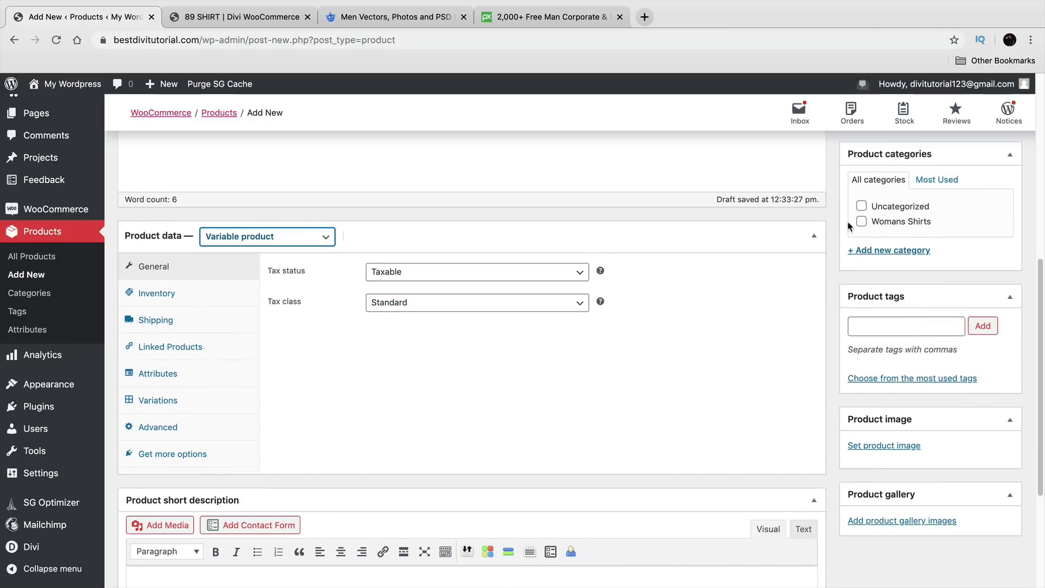
pyautogui.click(862, 221)
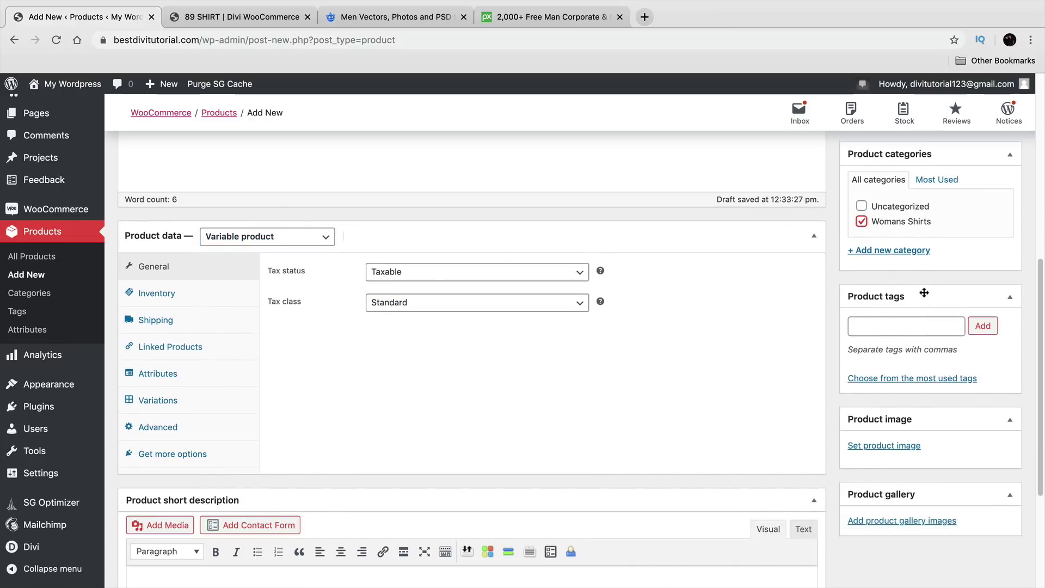
pyautogui.click(921, 252)
pyautogui.write('Variable')
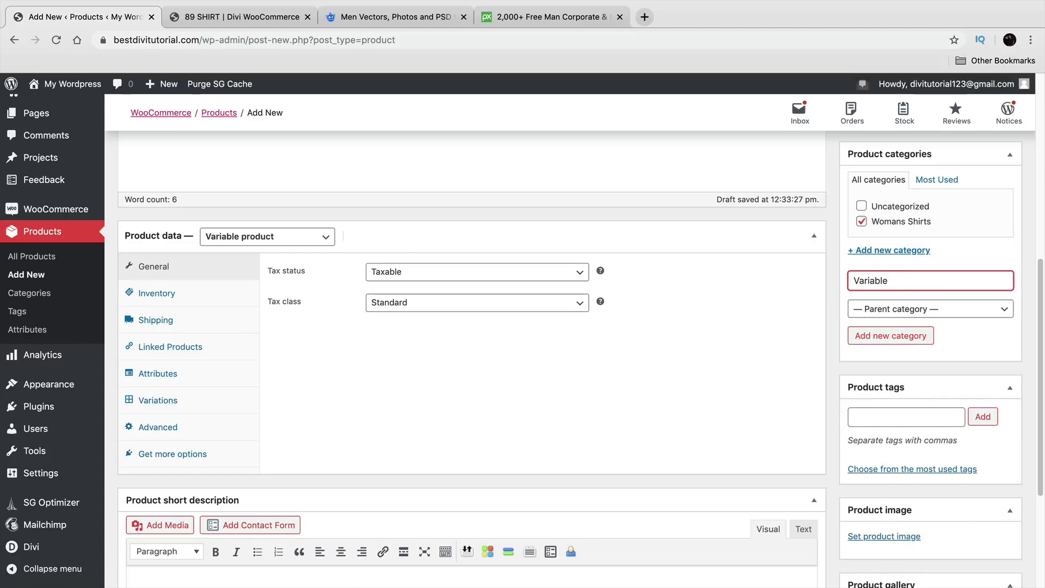
pyautogui.doubleClick(914, 282)
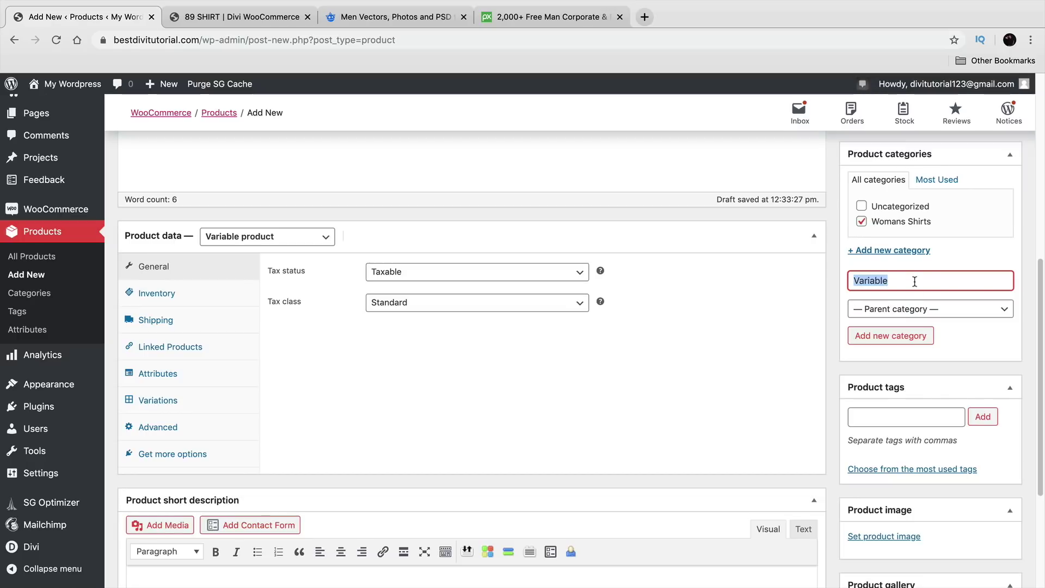
pyautogui.write('High End Shirts')
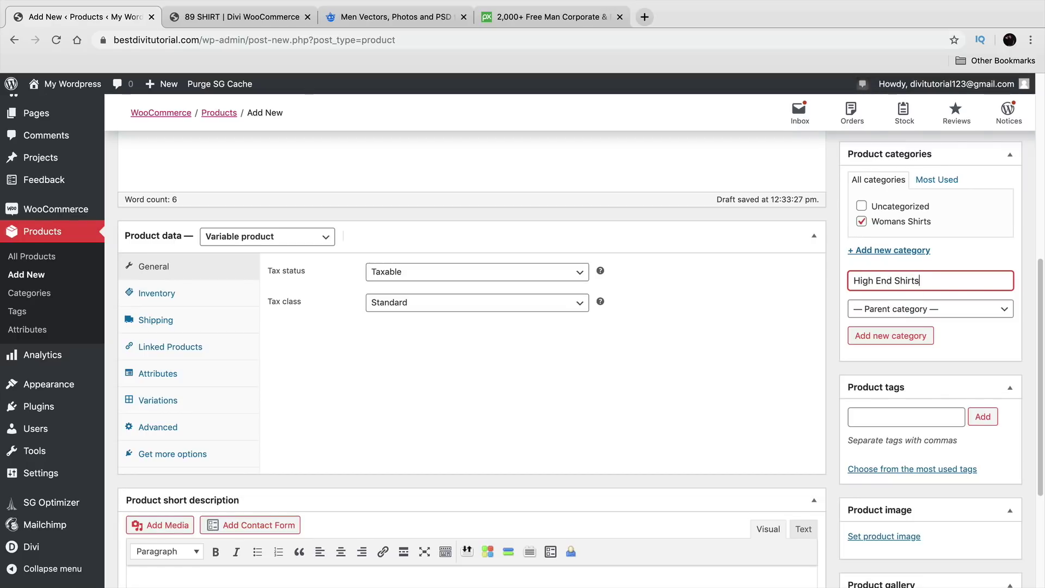
pyautogui.click(898, 335)
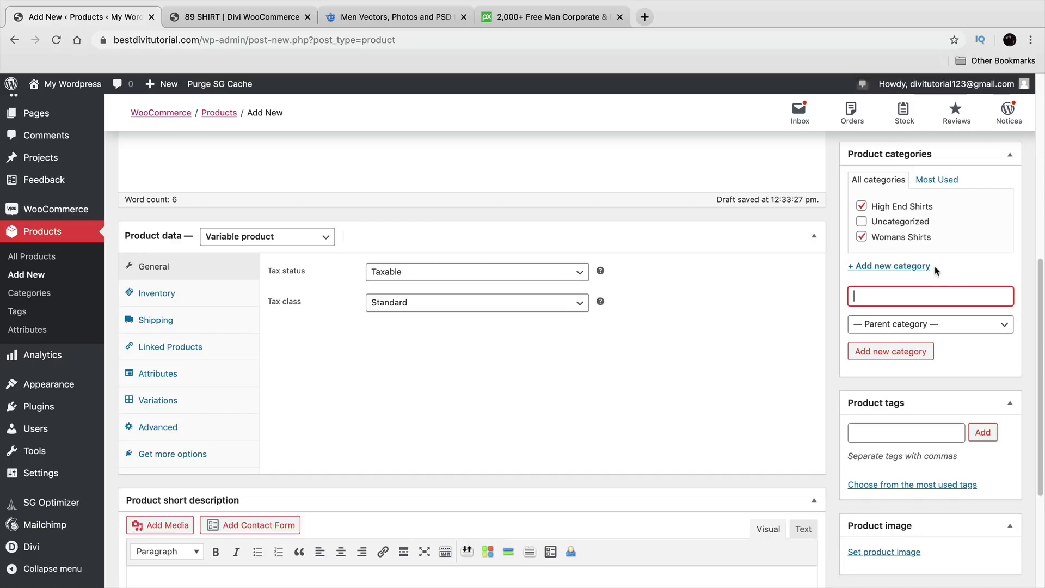
# Step: Add the product tag 'girls shirt'
pyautogui.scroll(-1, 868, 339)
pyautogui.scroll(-3, 869, 342)
pyautogui.click(880, 354)
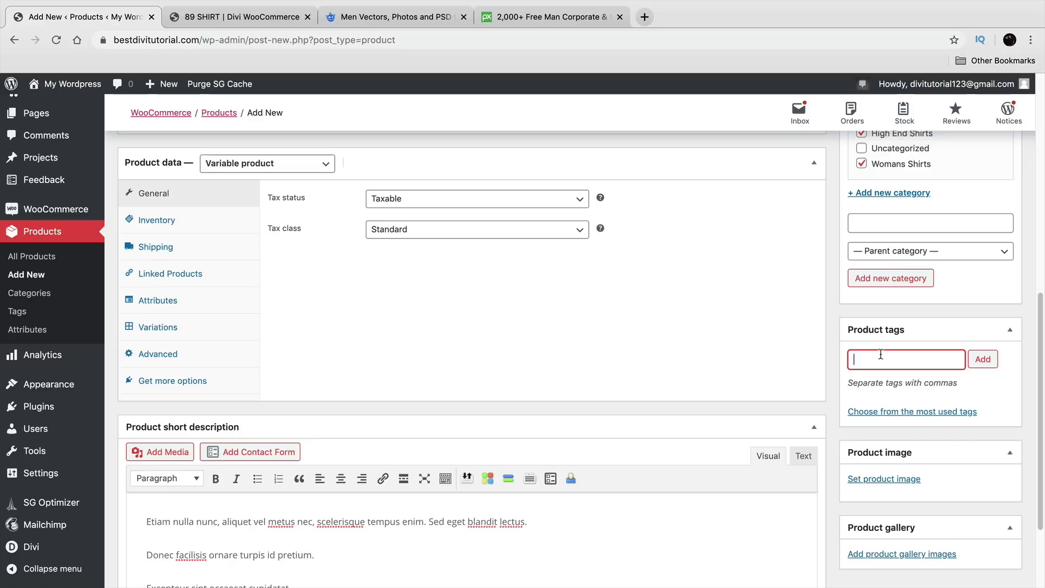
pyautogui.write('girls shir')
pyautogui.click(985, 362)
pyautogui.scroll(-1, 986, 408)
pyautogui.scroll(-2, 986, 409)
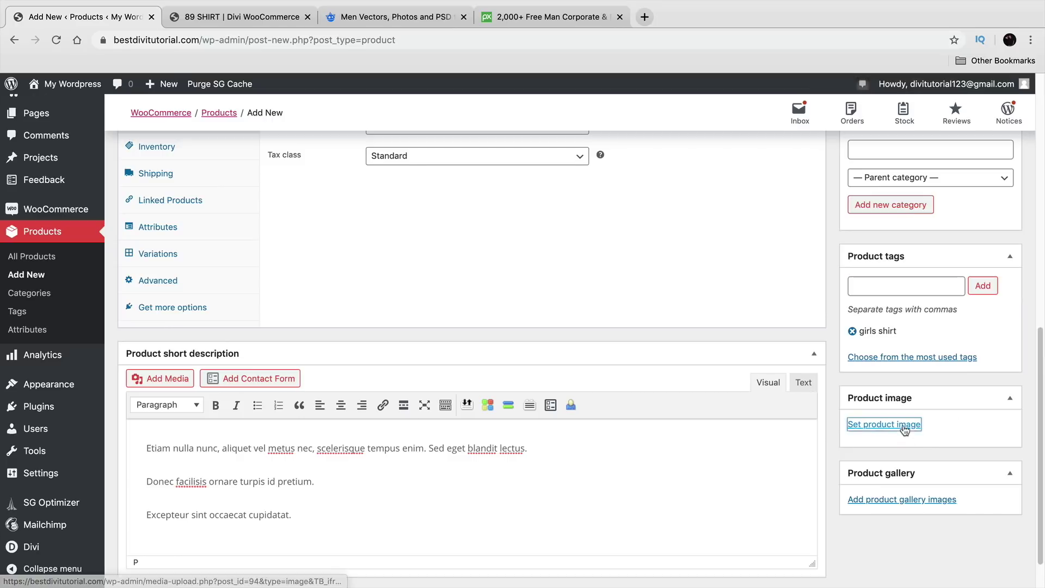
# Step: Set Girl_1_1-600x700.jpg, the denim-jacket photo, as the product image
pyautogui.click(905, 426)
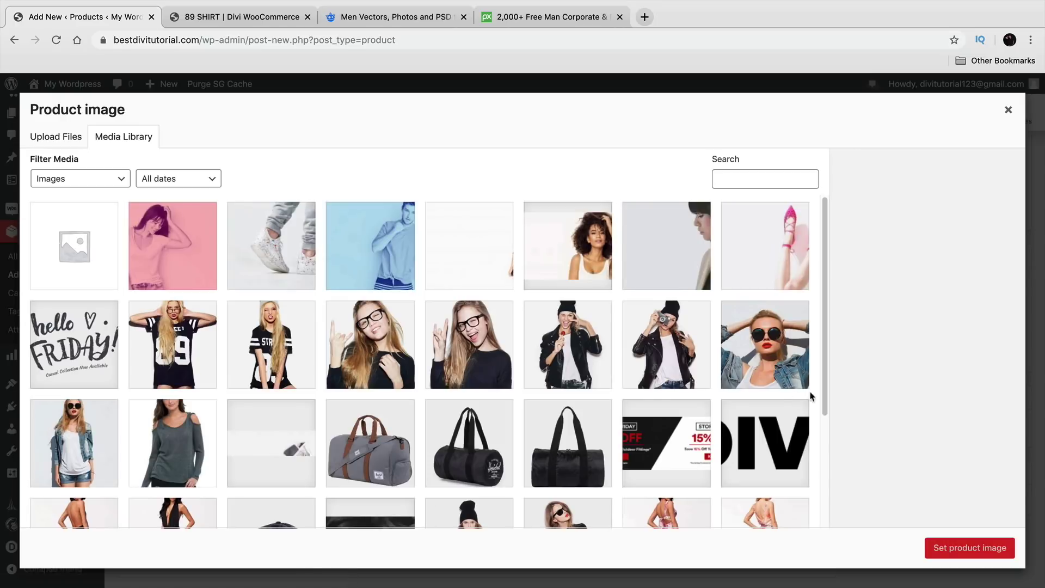
pyautogui.scroll(-1, 643, 389)
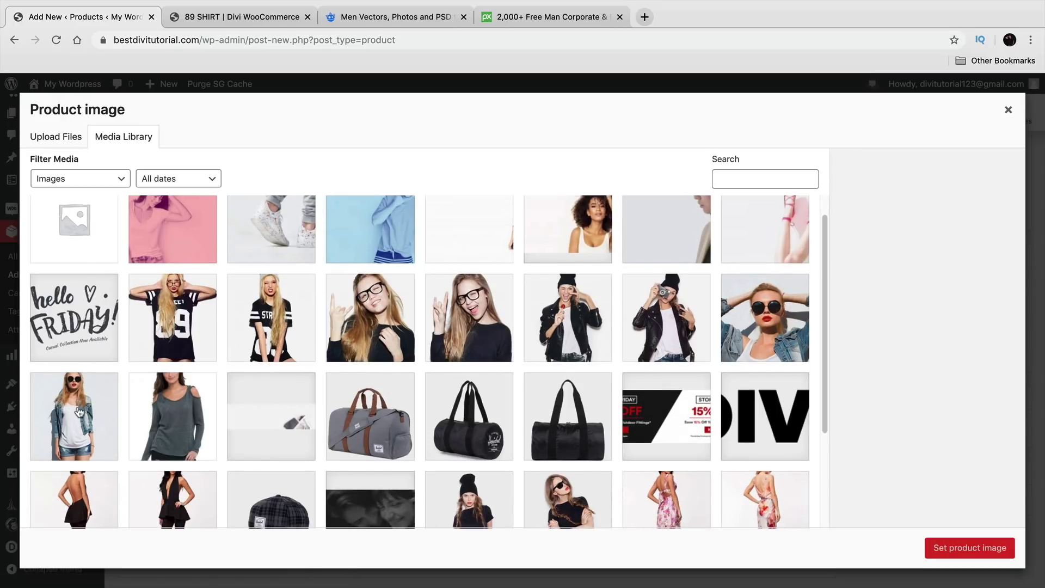
pyautogui.scroll(-3, 79, 411)
pyautogui.click(91, 333)
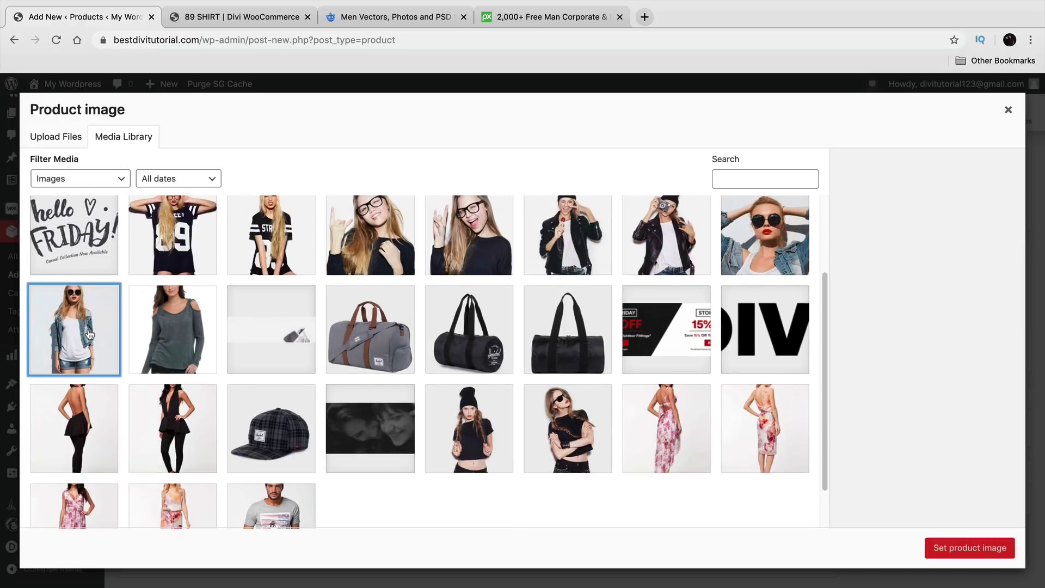
pyautogui.click(963, 548)
pyautogui.scroll(-2, 858, 520)
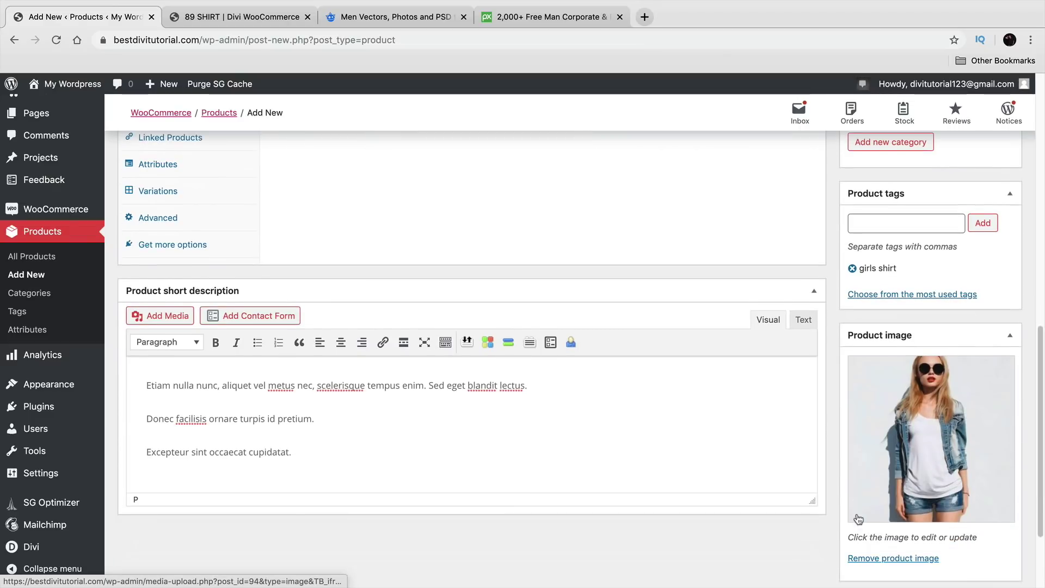
# Step: Look through the product's Inventory and Shipping settings, clicking into the weight field
pyautogui.scroll(5, 419, 430)
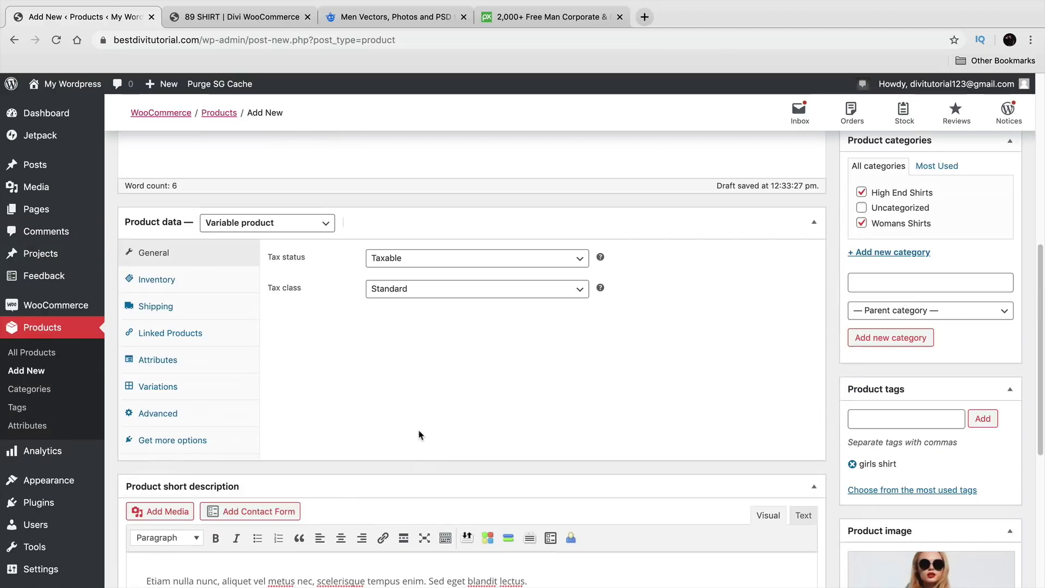
pyautogui.click(187, 376)
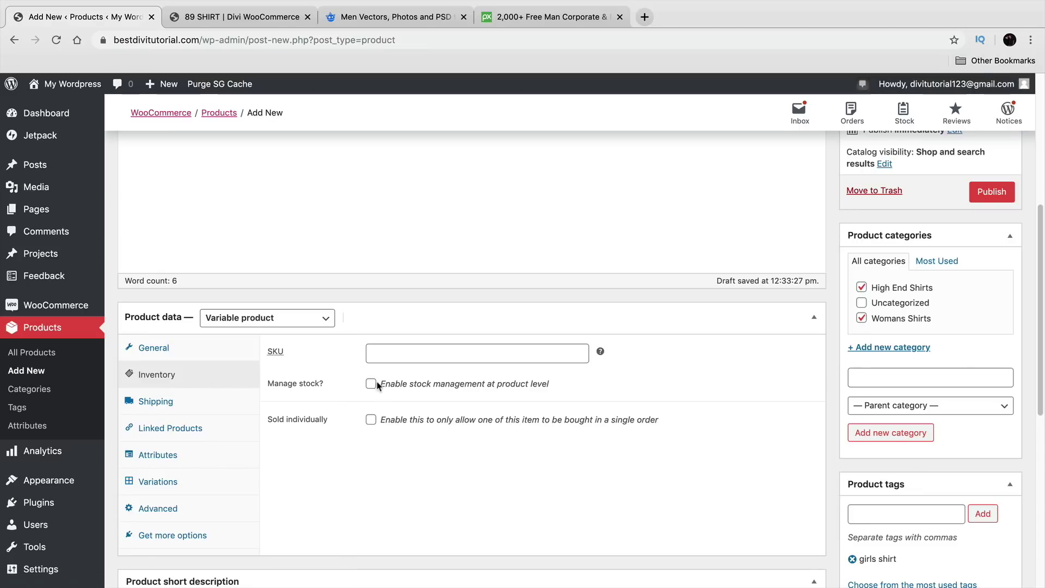
pyautogui.click(191, 404)
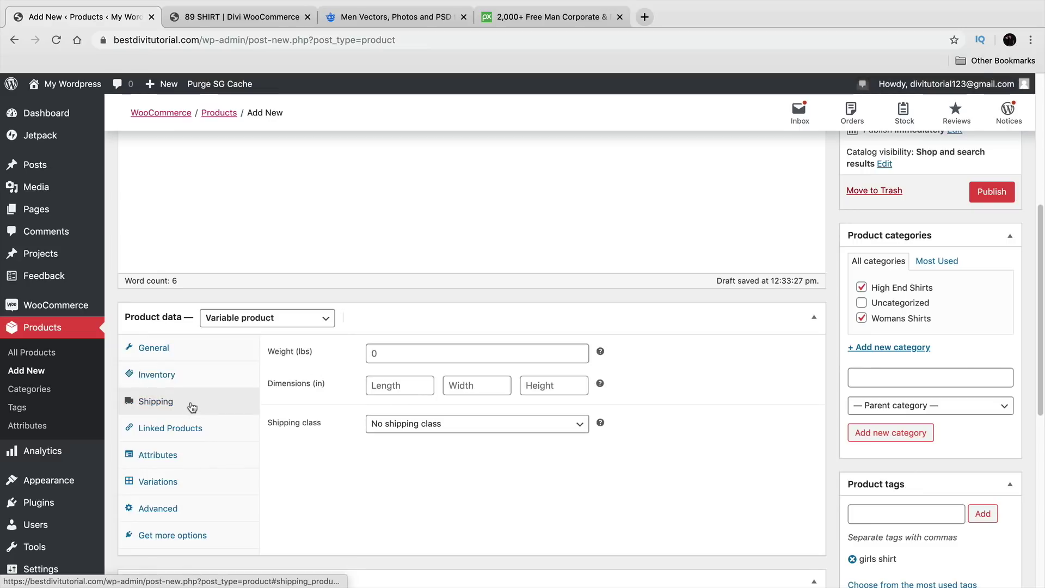
pyautogui.click(408, 352)
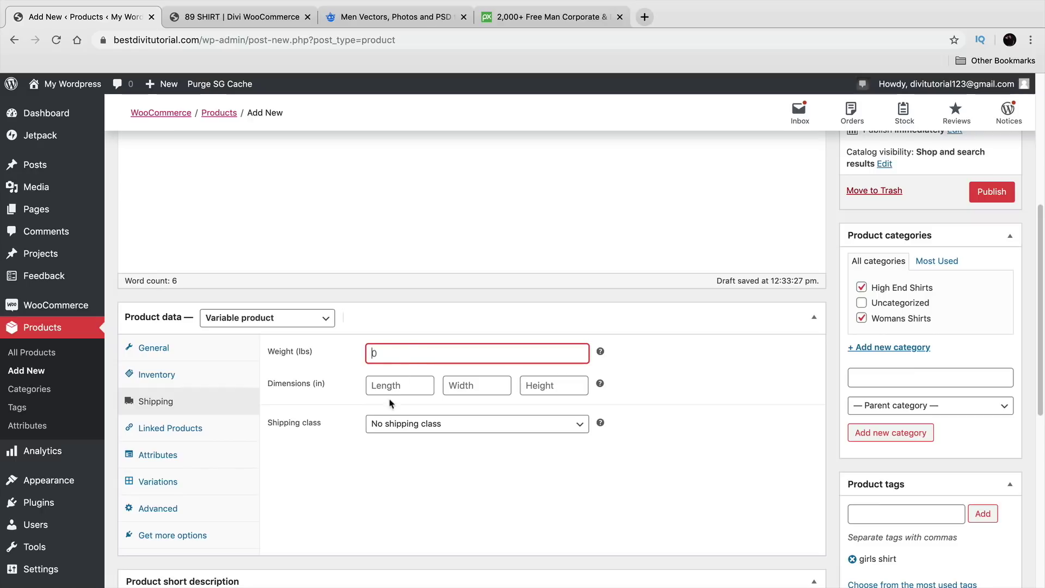
# Step: Show the Linked Products settings and try the Upsells and Cross-sells search boxes
pyautogui.click(191, 428)
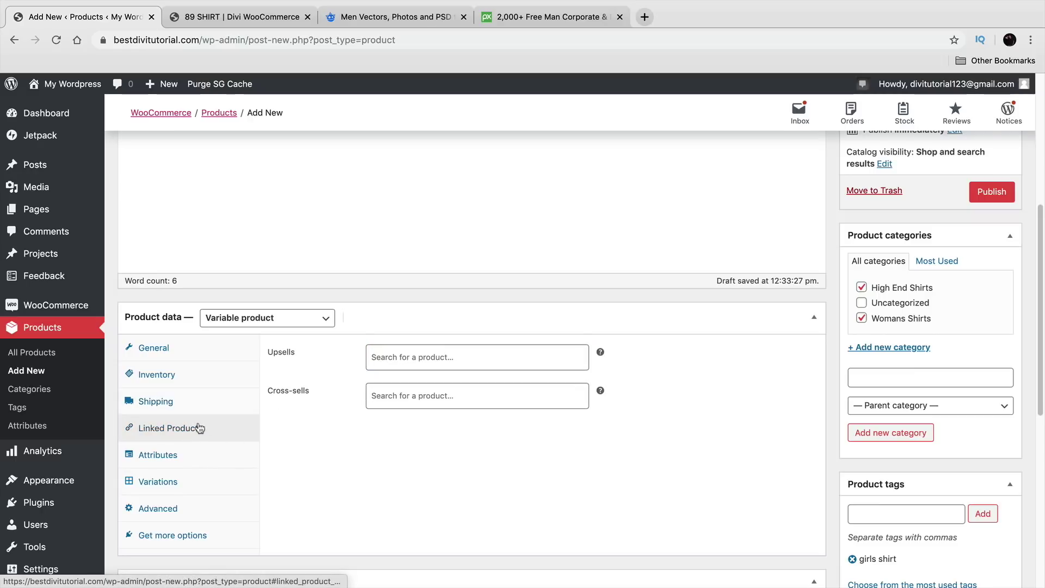
pyautogui.click(423, 357)
pyautogui.click(343, 454)
pyautogui.click(420, 397)
pyautogui.click(421, 359)
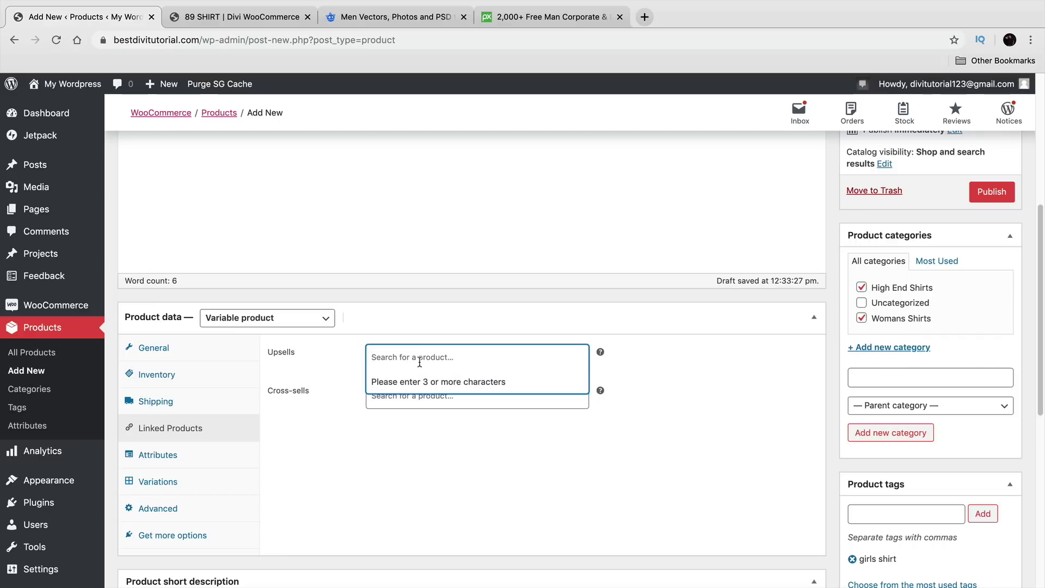
pyautogui.click(402, 401)
pyautogui.click(492, 362)
pyautogui.click(618, 355)
pyautogui.click(235, 18)
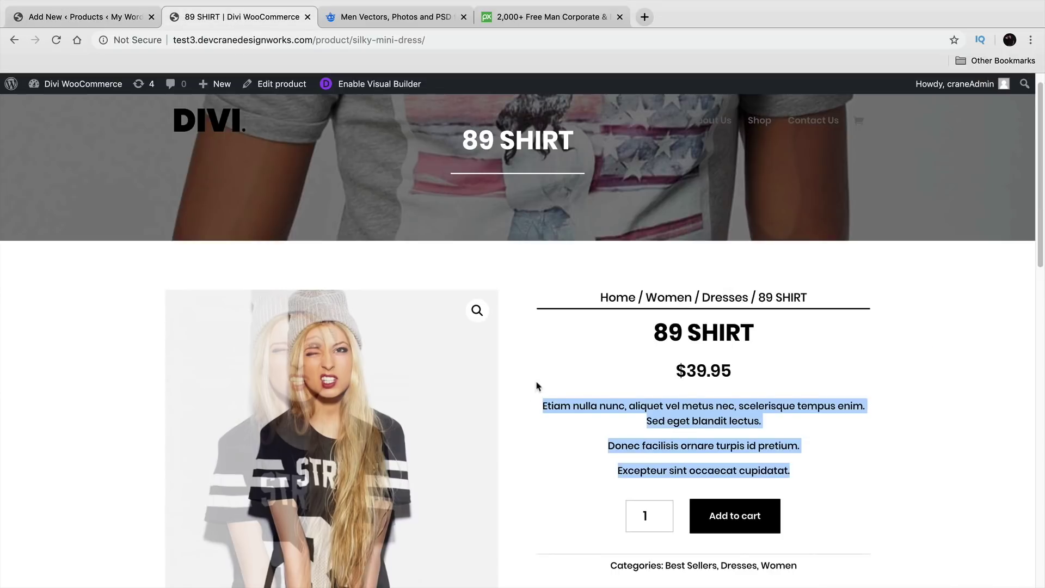
pyautogui.scroll(-6, 535, 376)
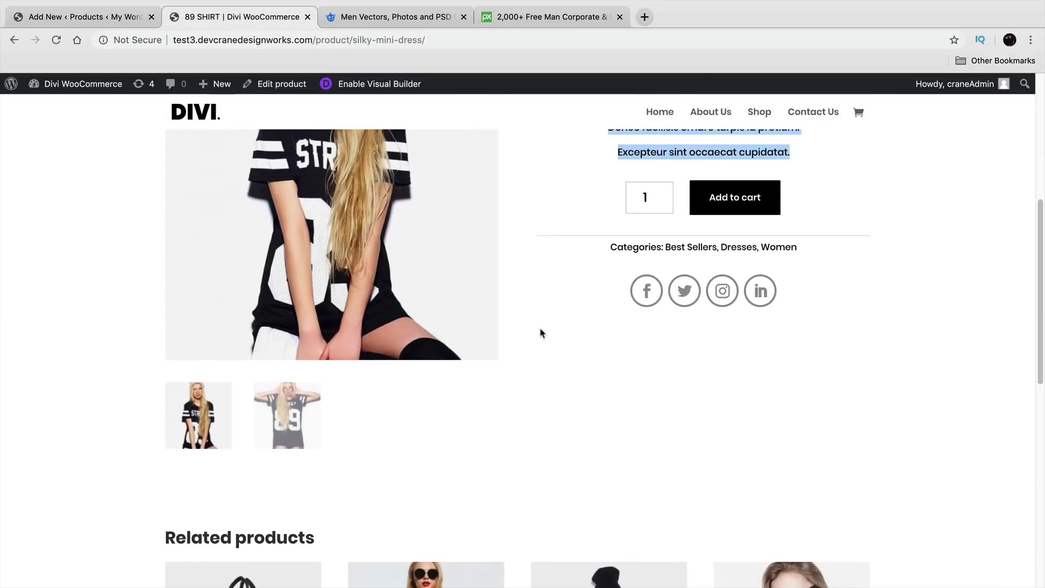
pyautogui.scroll(-6, 543, 335)
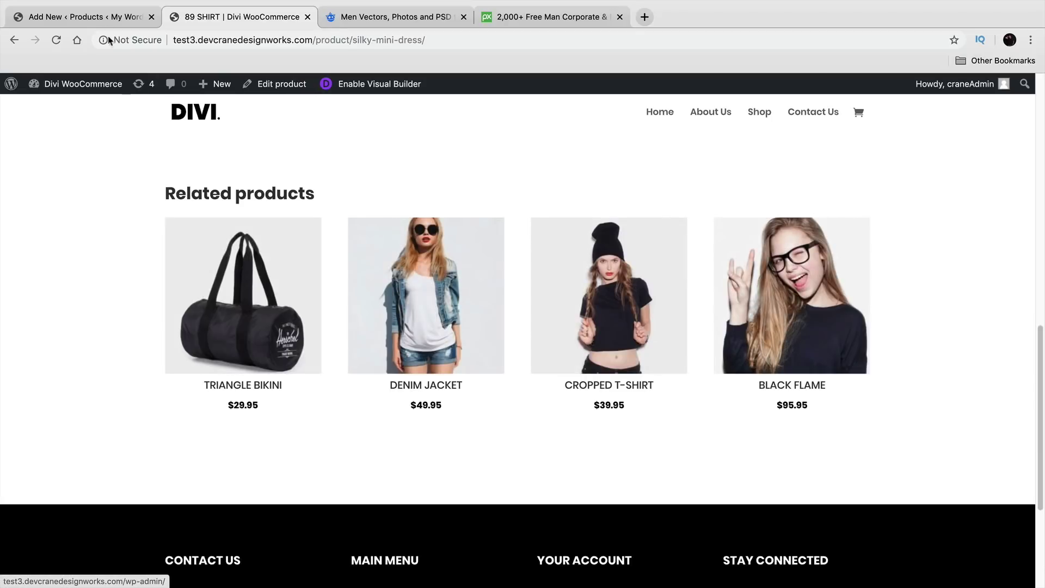
pyautogui.click(99, 17)
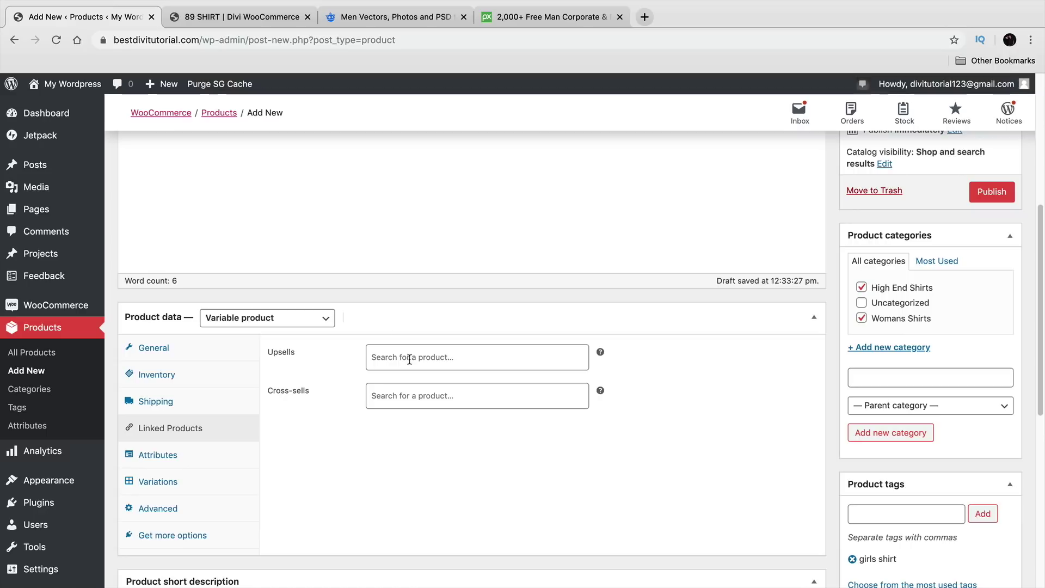
pyautogui.click(240, 17)
pyautogui.scroll(2, 490, 248)
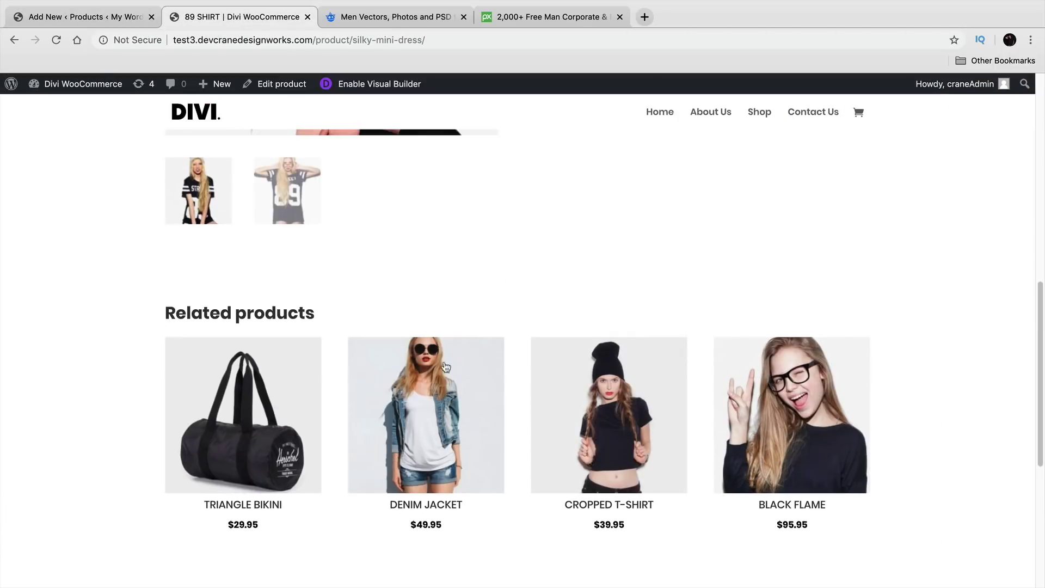
pyautogui.scroll(10, 424, 383)
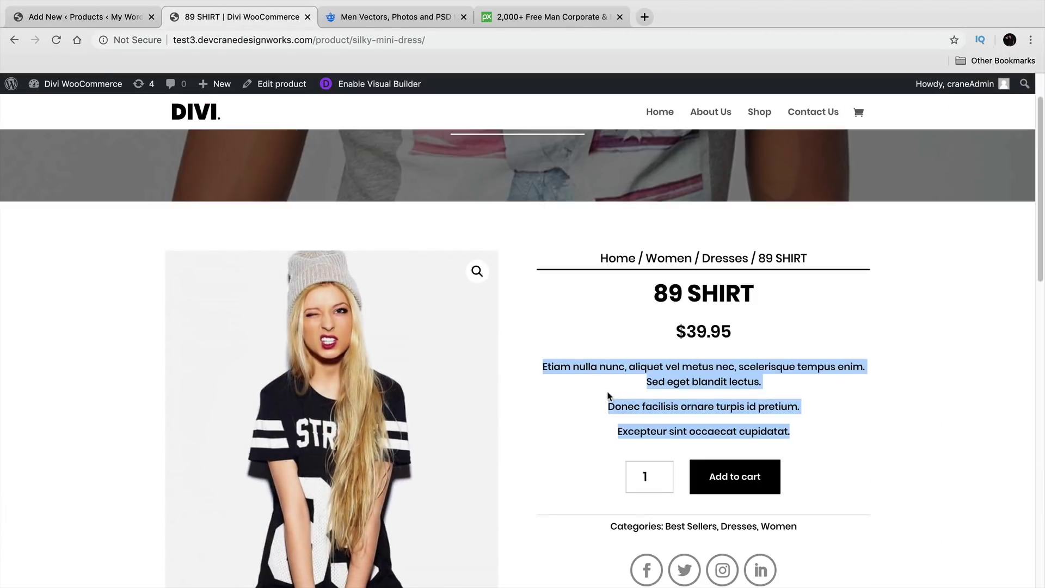
pyautogui.click(858, 112)
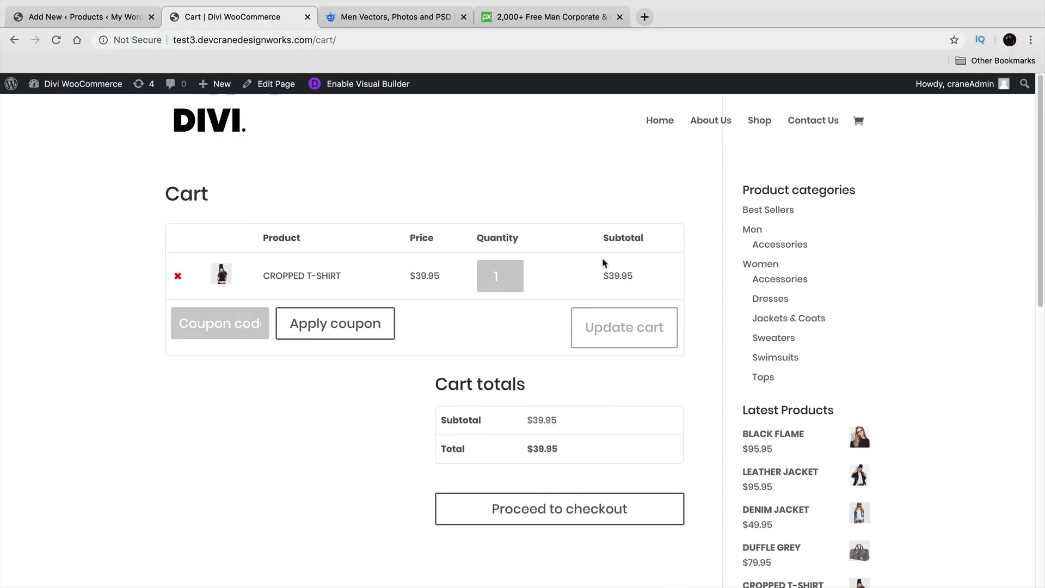
pyautogui.scroll(-1, 577, 286)
pyautogui.scroll(-1, 333, 392)
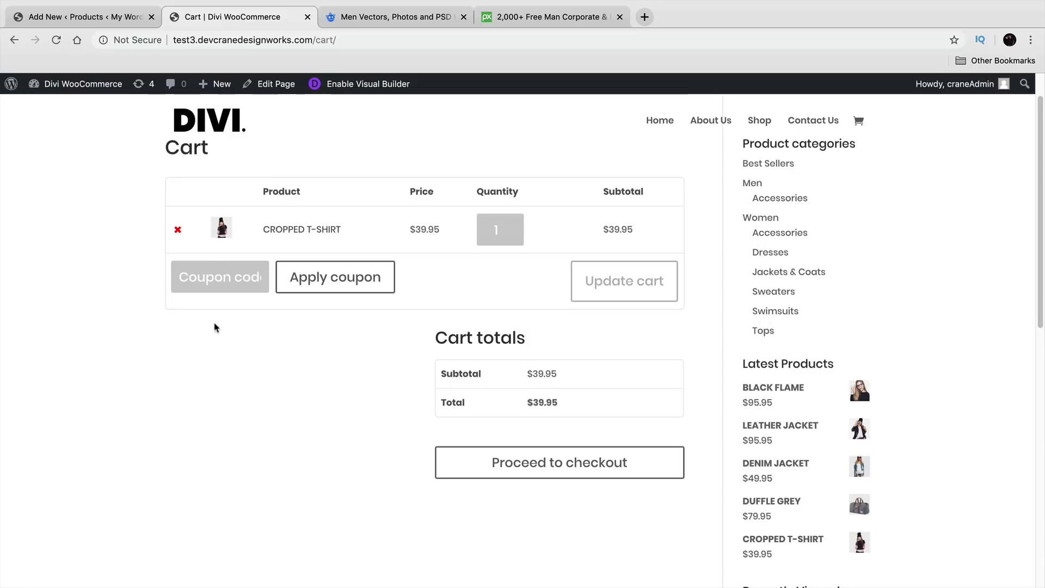
pyautogui.click(81, 16)
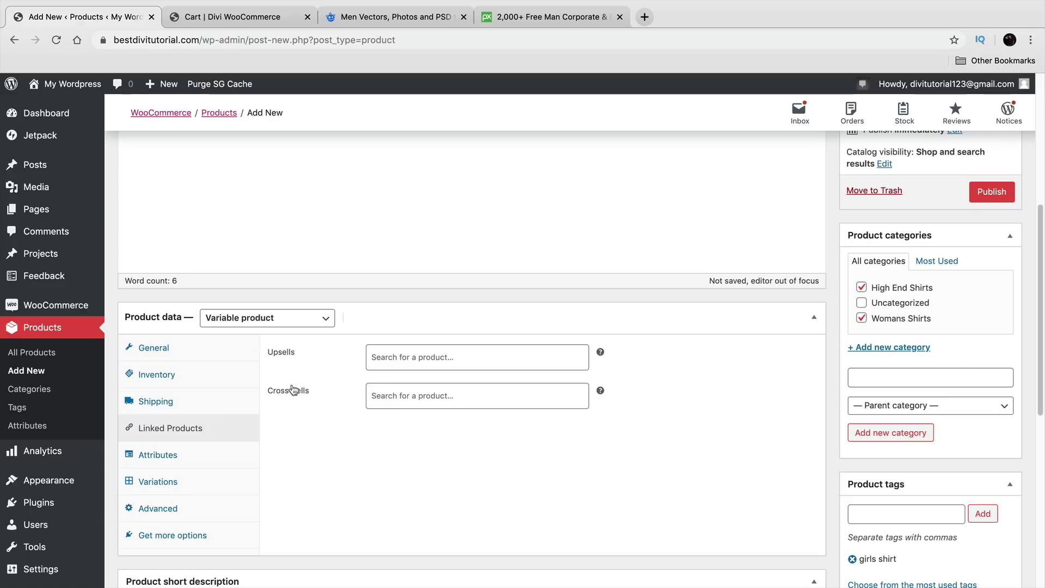
# Step: Search 'shirt' and add Cute Girls Jacket (#88) as both upsell and cross-sell
pyautogui.click(416, 360)
pyautogui.write('shirt')
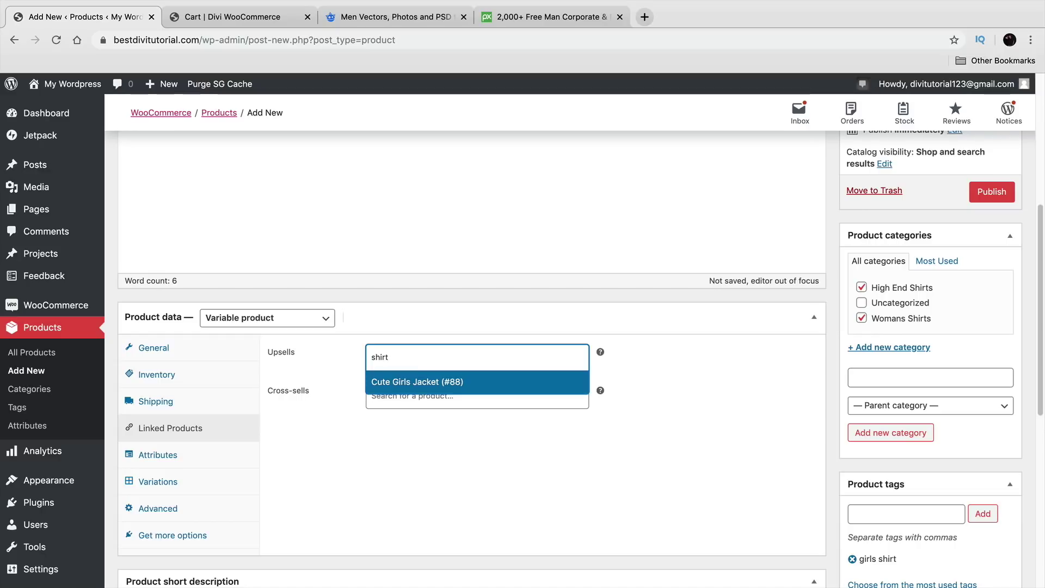
pyautogui.click(421, 381)
pyautogui.click(420, 396)
pyautogui.write('shirt')
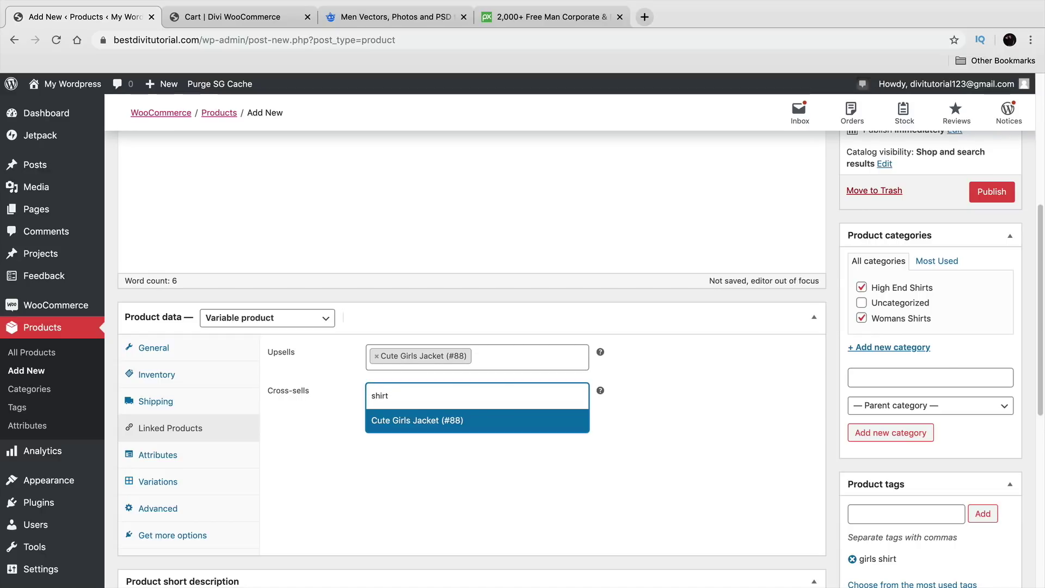
pyautogui.click(424, 429)
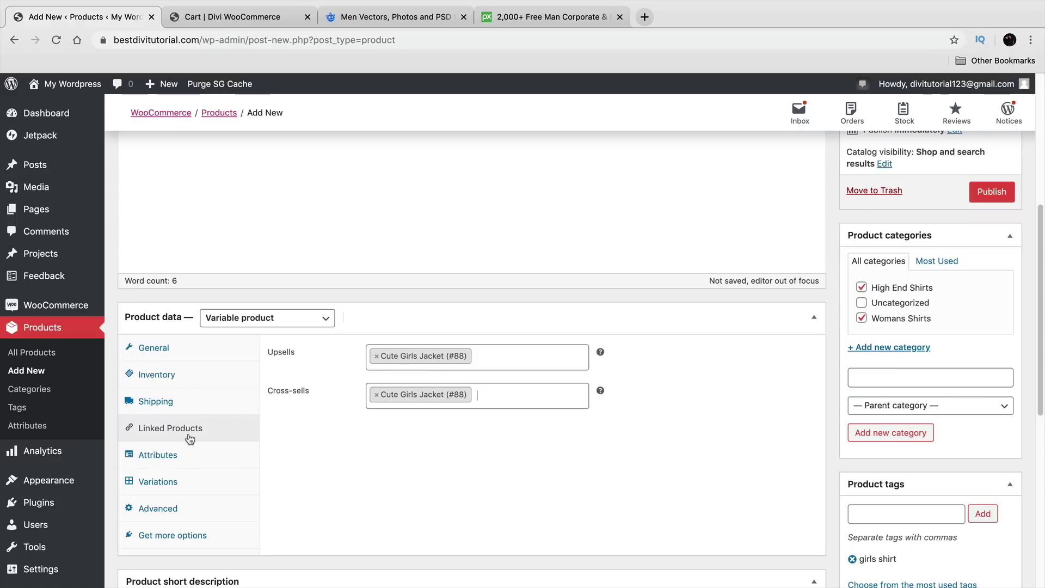
pyautogui.click(169, 460)
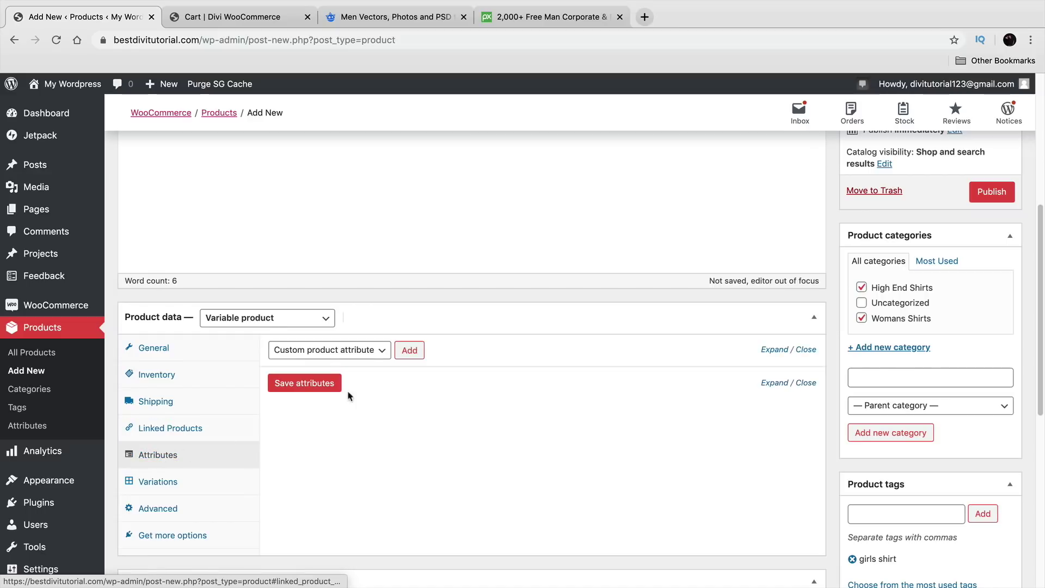
# Step: Add a custom Size attribute with values Large|Medium|Small, used for variations, and save it
pyautogui.click(379, 353)
pyautogui.click(380, 349)
pyautogui.click(408, 350)
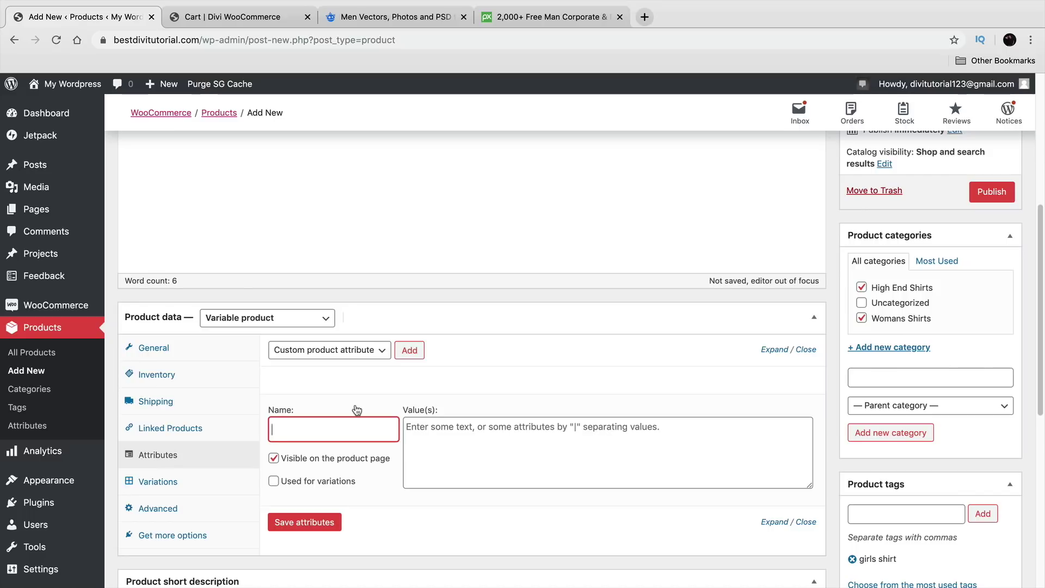
pyautogui.write('Size')
pyautogui.press('Tab')
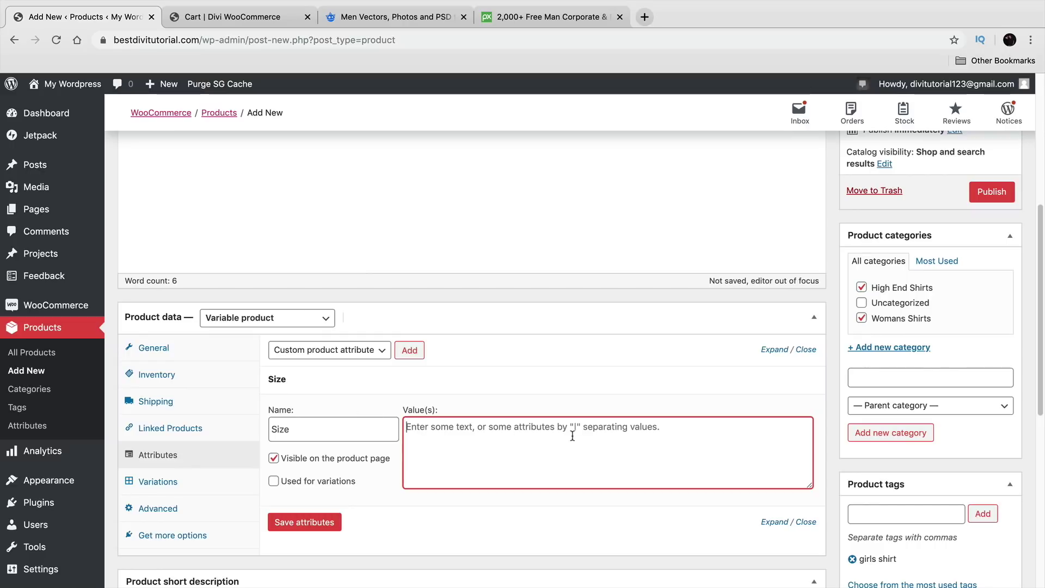
pyautogui.write('Laer')
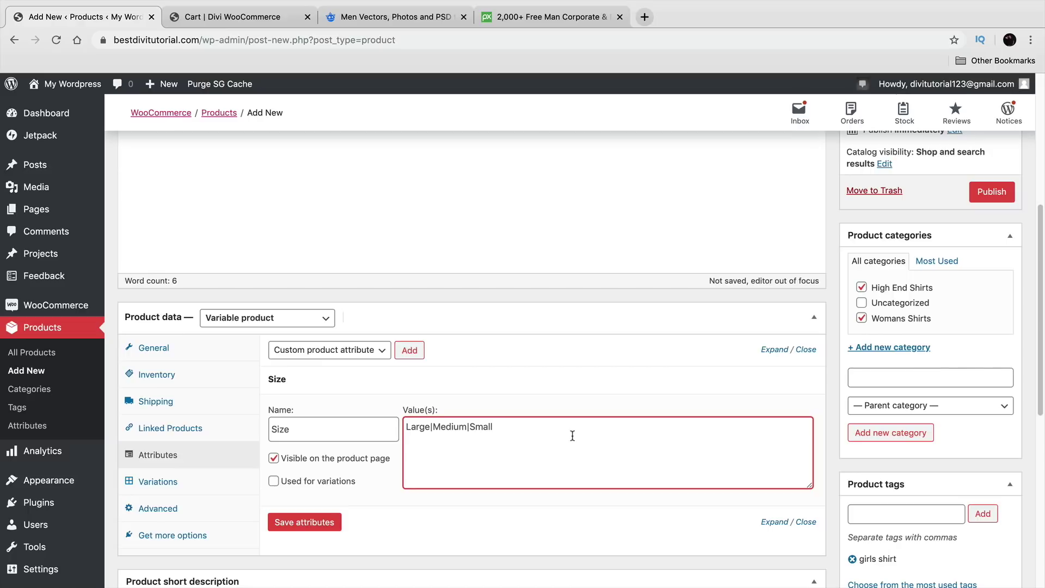
pyautogui.click(317, 484)
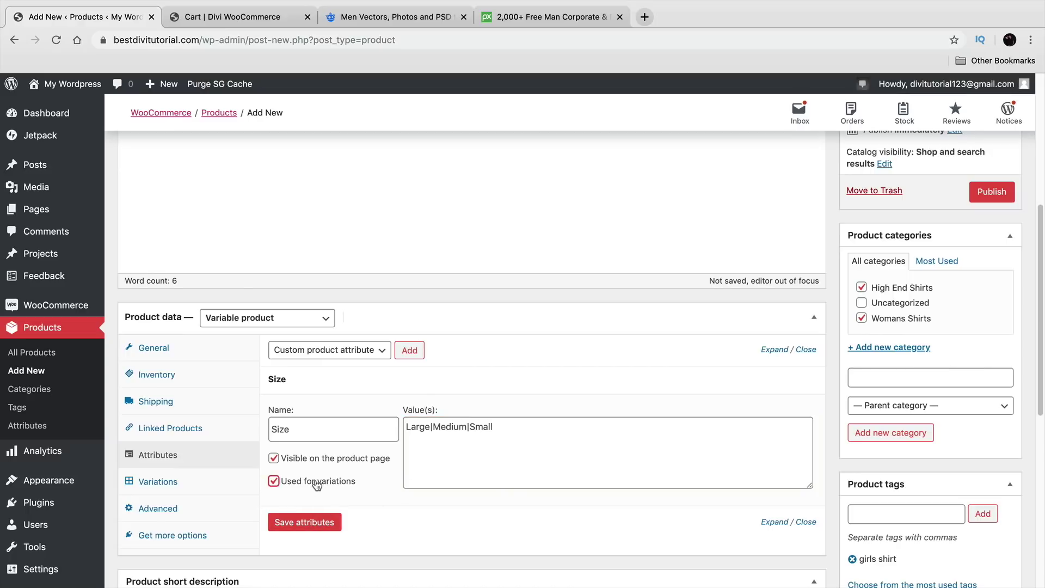
pyautogui.click(325, 524)
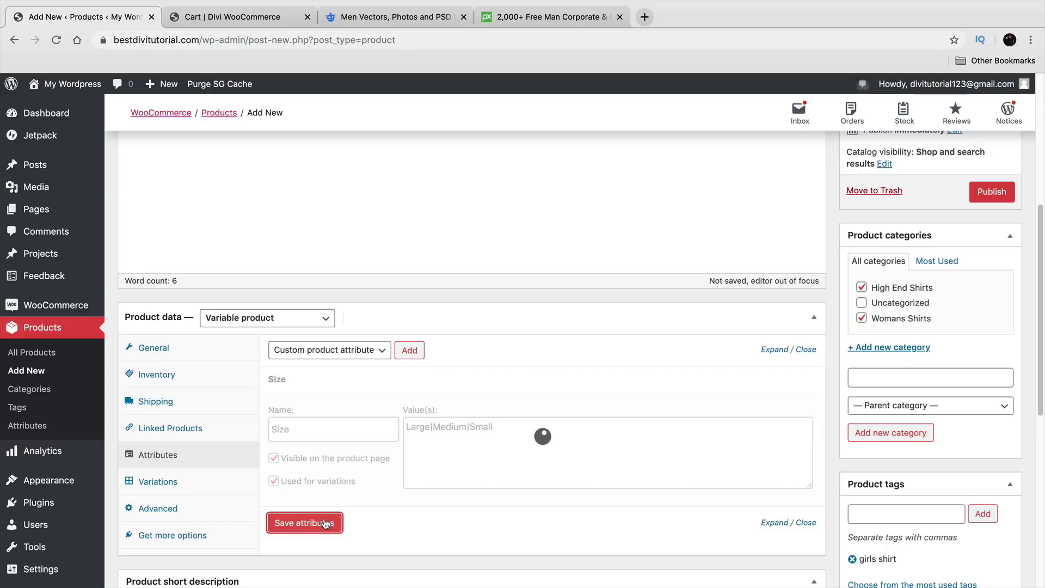
pyautogui.click(421, 350)
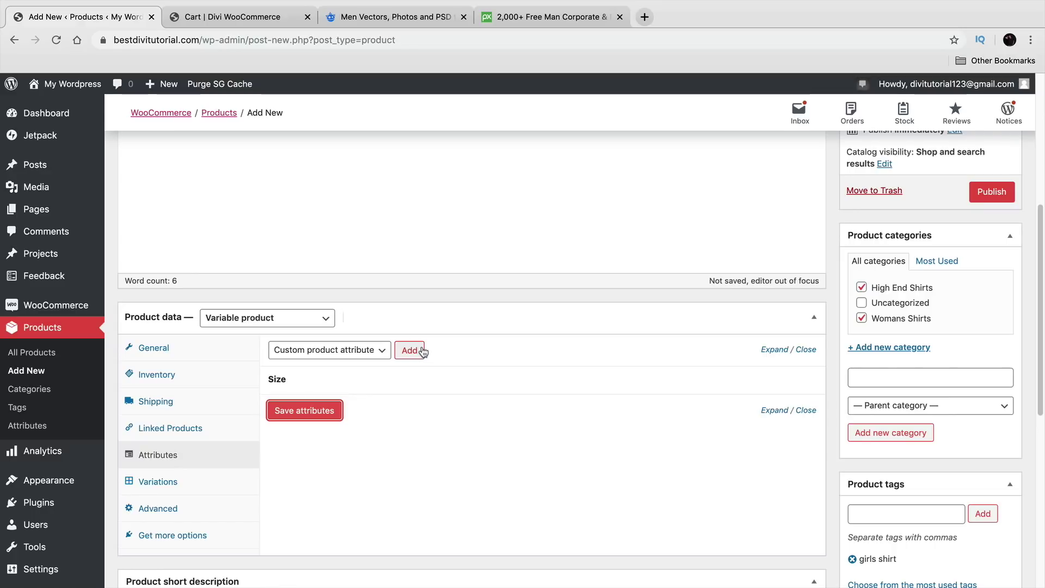
pyautogui.click(417, 350)
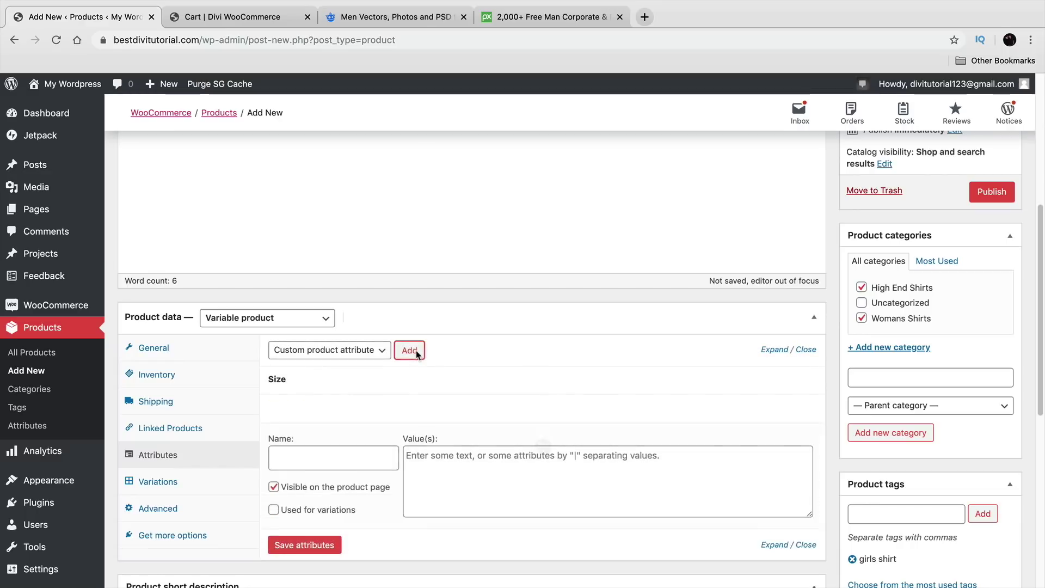
# Step: Add a Color attribute with values White|Black, used for variations, and save it
pyautogui.click(346, 453)
pyautogui.write('Color')
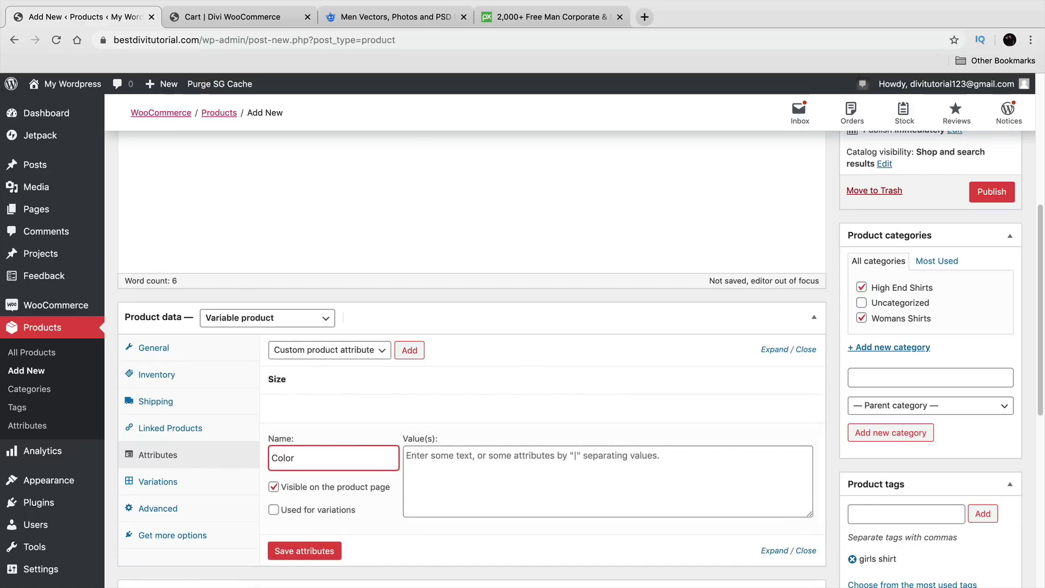
pyautogui.press('Tab')
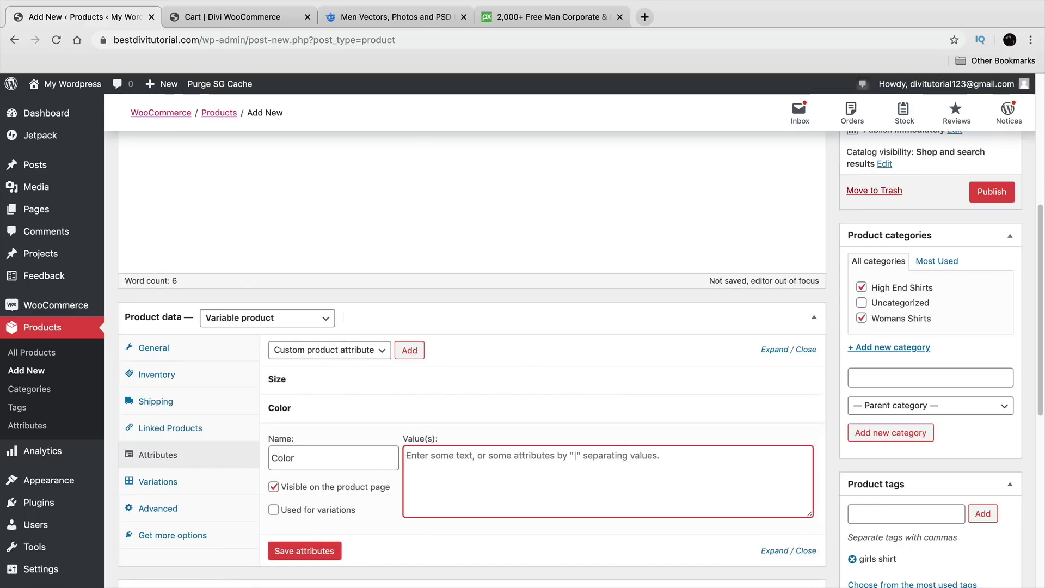
pyautogui.write('White|Black')
pyautogui.click(273, 510)
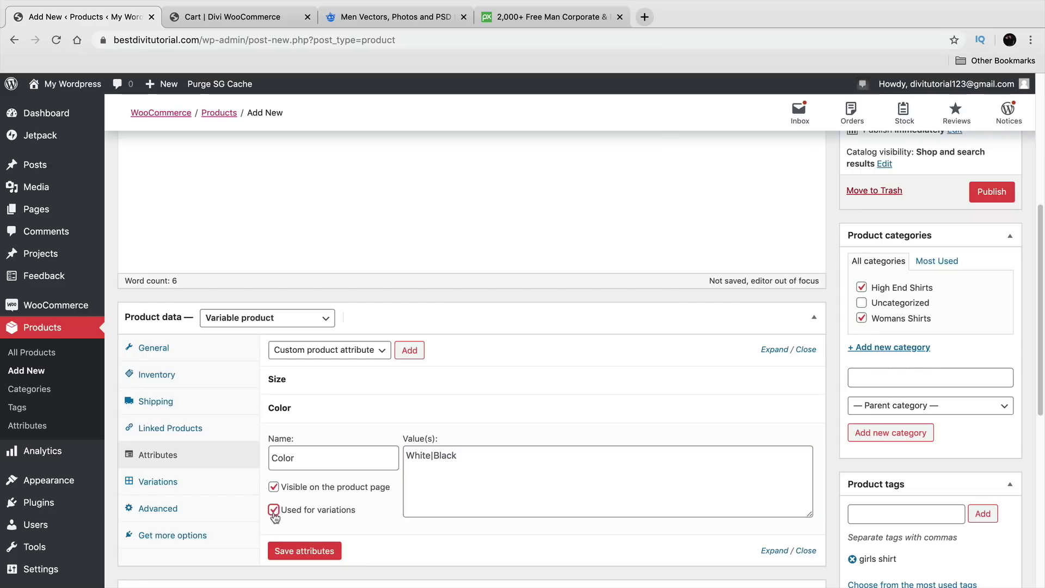
pyautogui.click(304, 551)
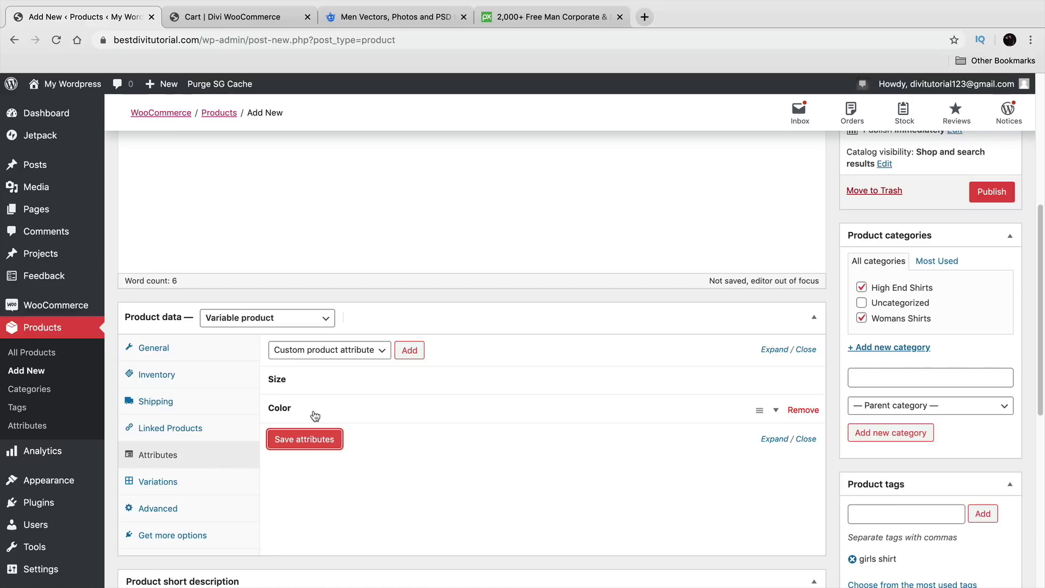
pyautogui.click(158, 483)
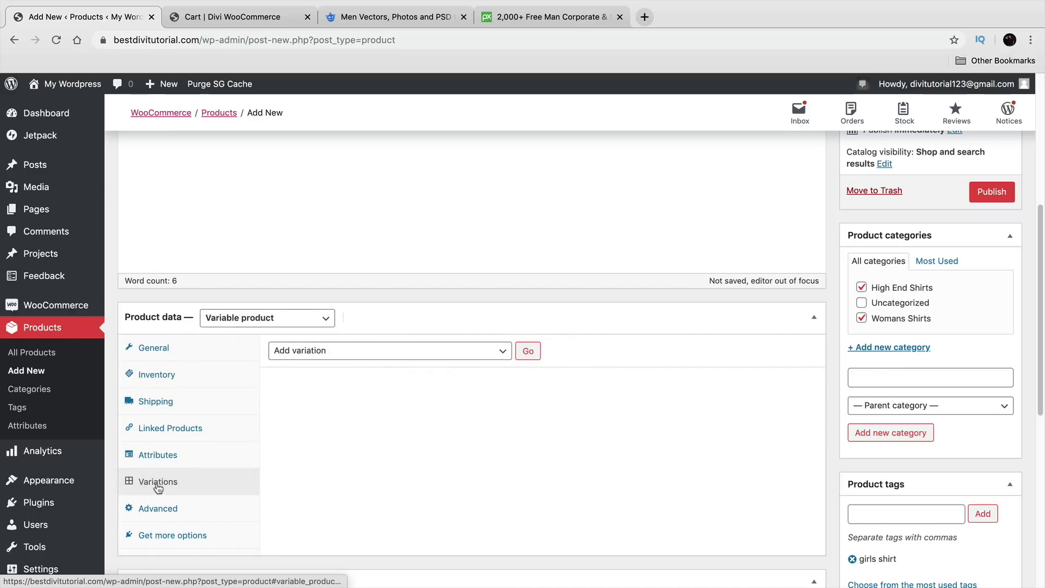
# Step: Create variations from all Size and Color attributes and confirm the six new variations
pyautogui.click(321, 351)
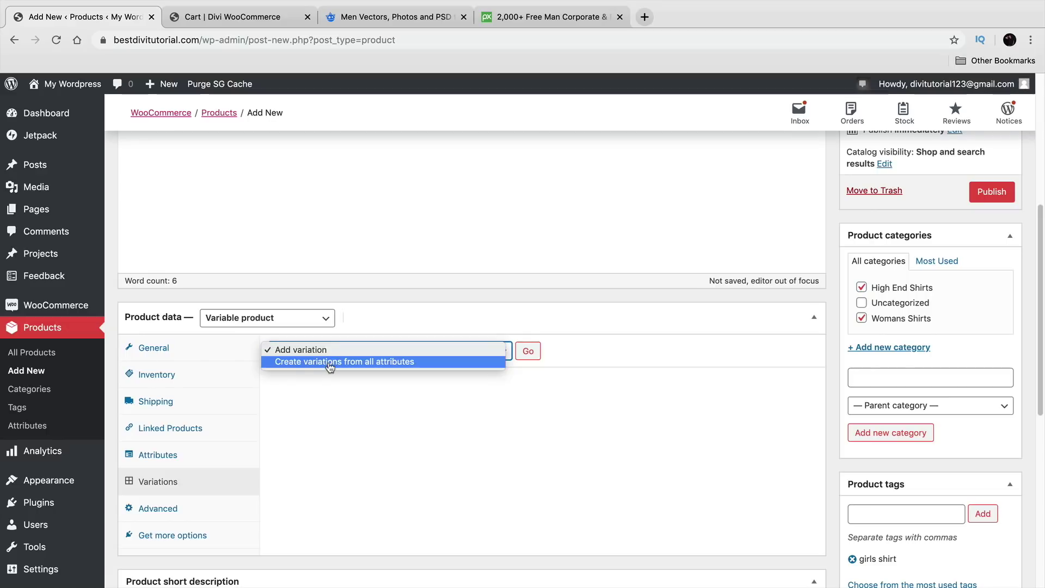
pyautogui.click(298, 362)
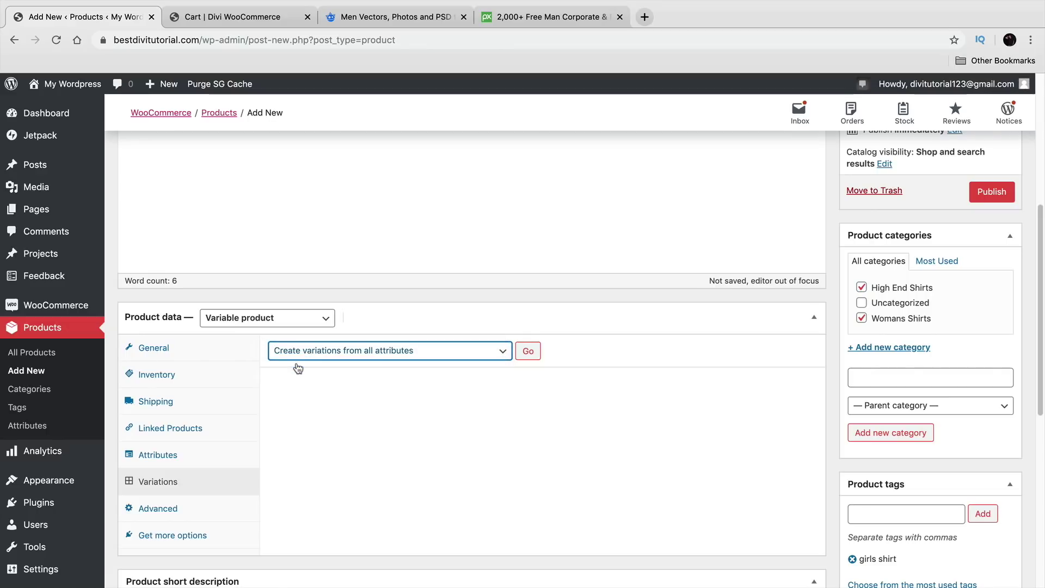
pyautogui.click(528, 351)
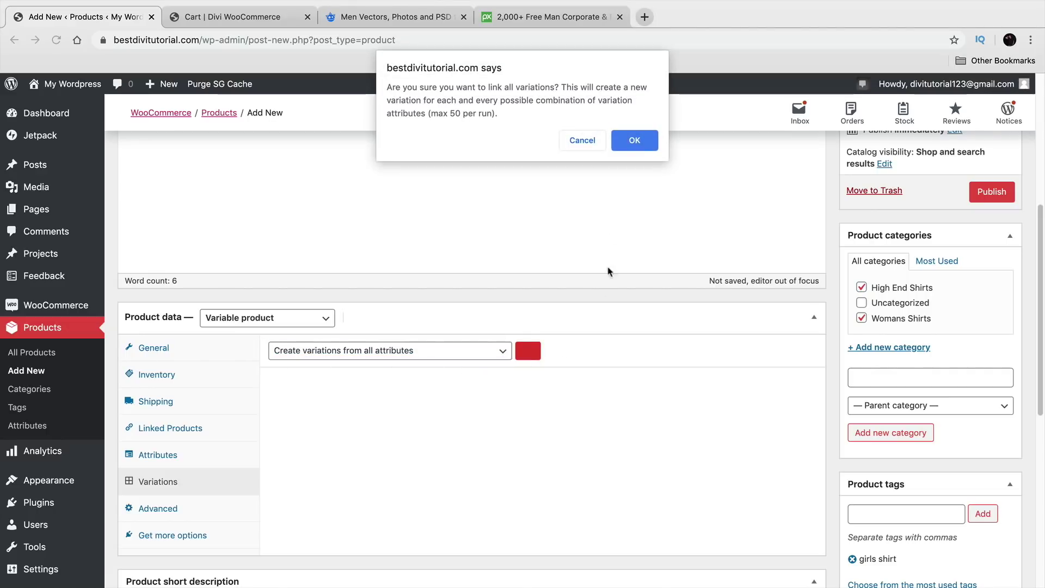
pyautogui.click(642, 142)
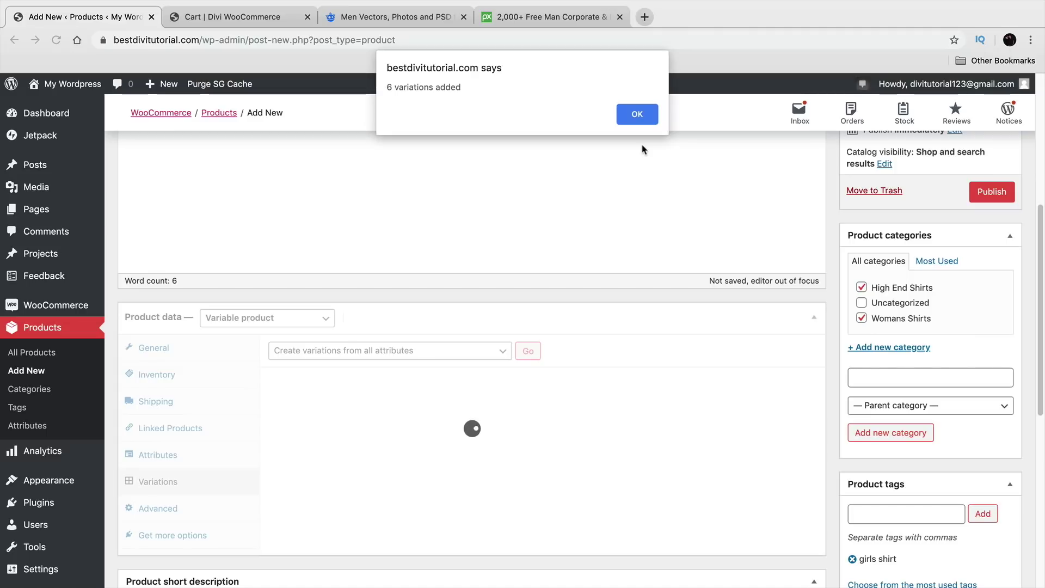
# Step: Set the denim-jacket photo as the image of variation #95 (Large / White)
pyautogui.click(638, 115)
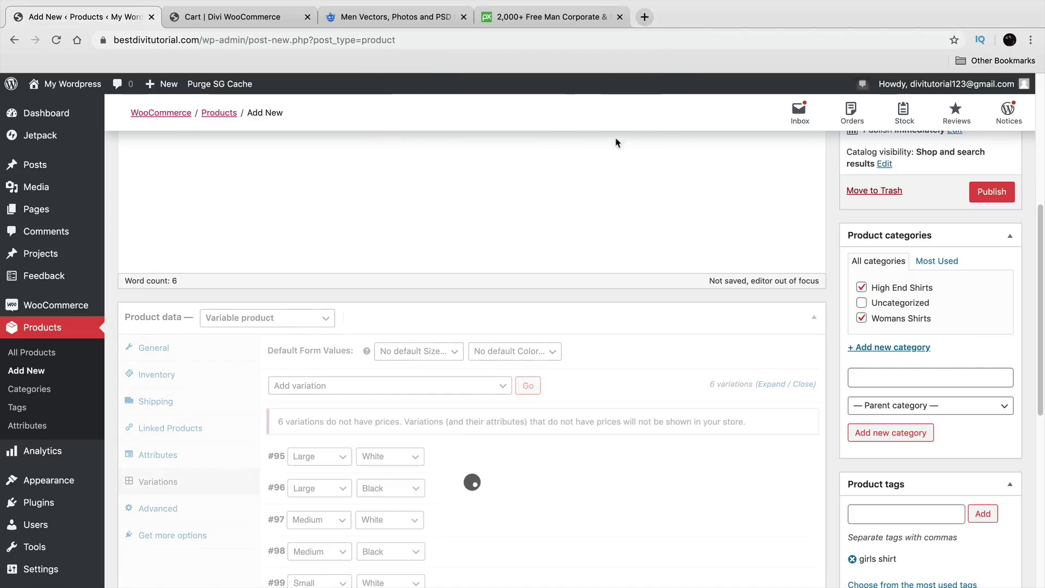
pyautogui.scroll(-3, 578, 430)
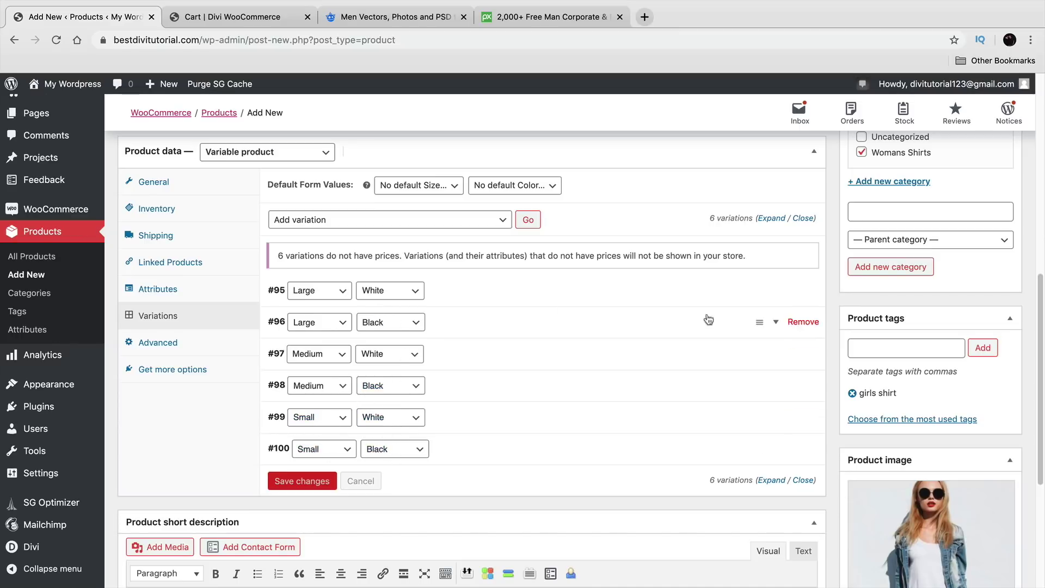
pyautogui.click(777, 292)
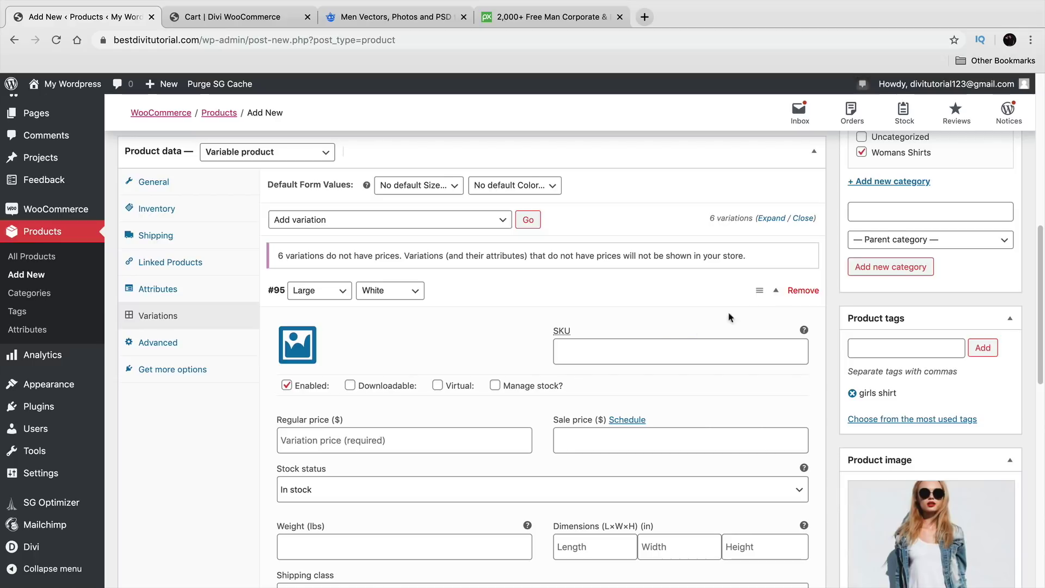
pyautogui.scroll(-1, 665, 333)
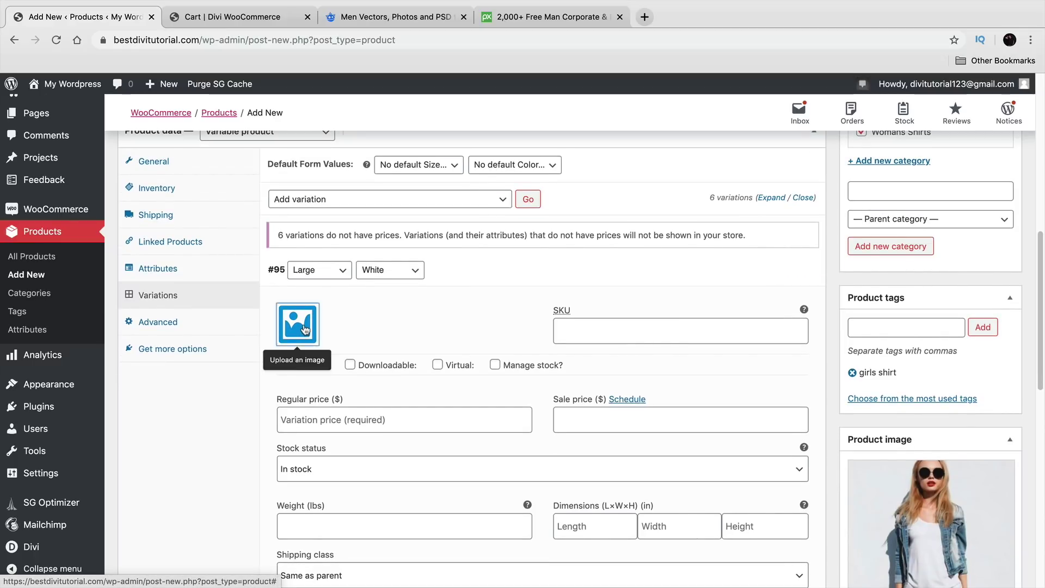
pyautogui.click(305, 329)
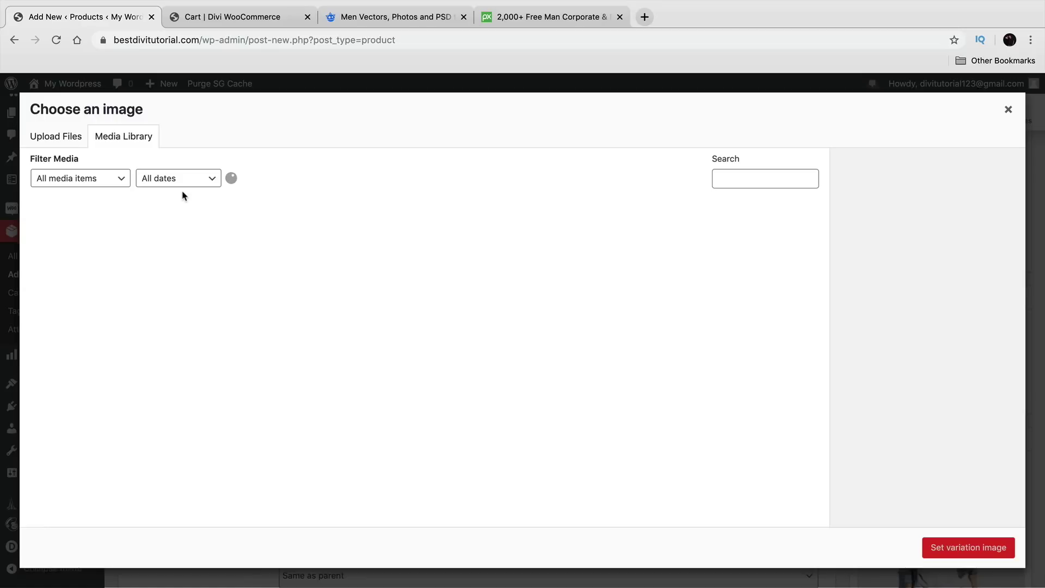
pyautogui.click(1008, 110)
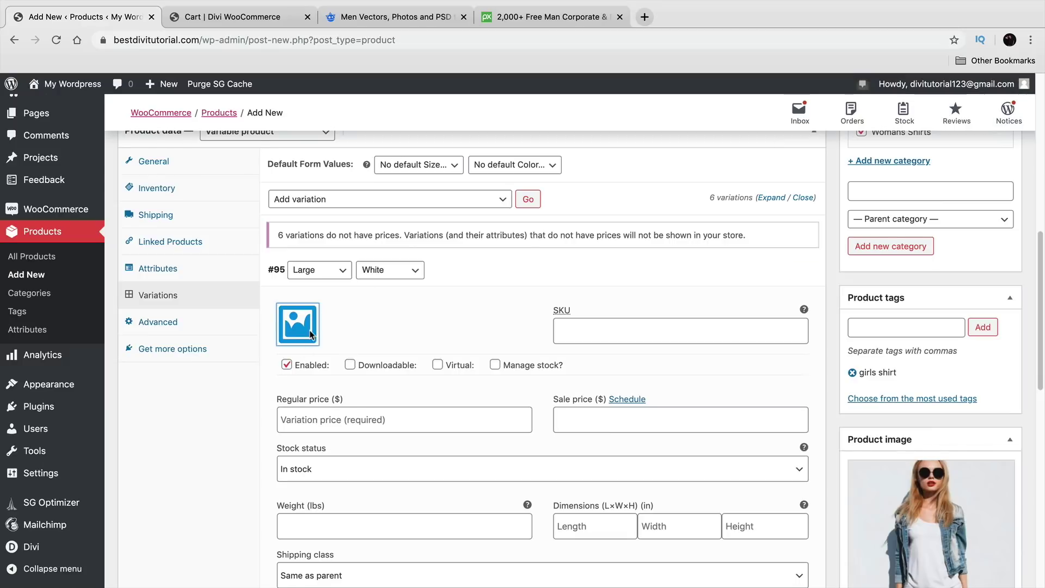
pyautogui.click(310, 332)
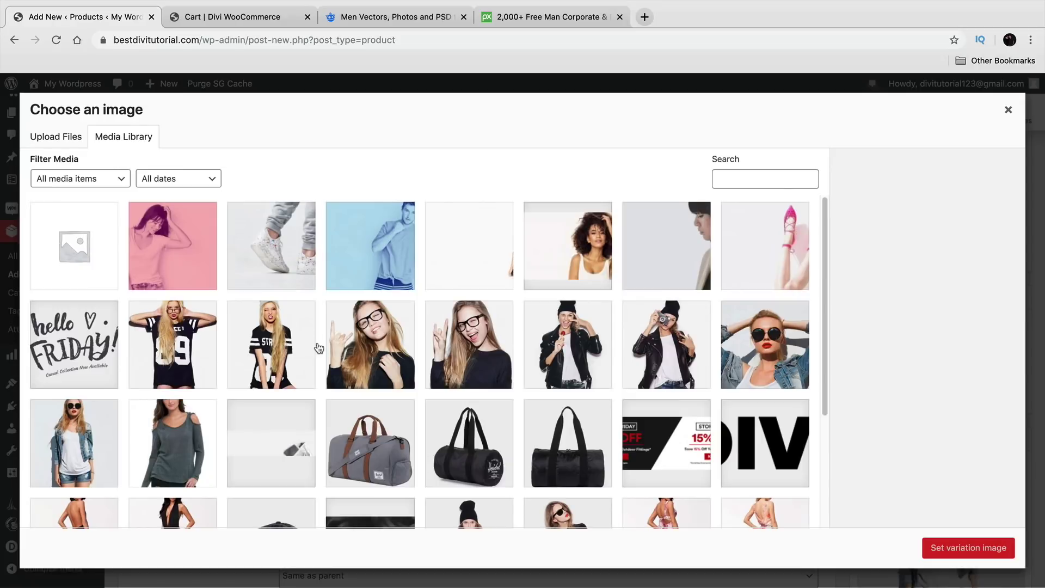
pyautogui.click(1008, 109)
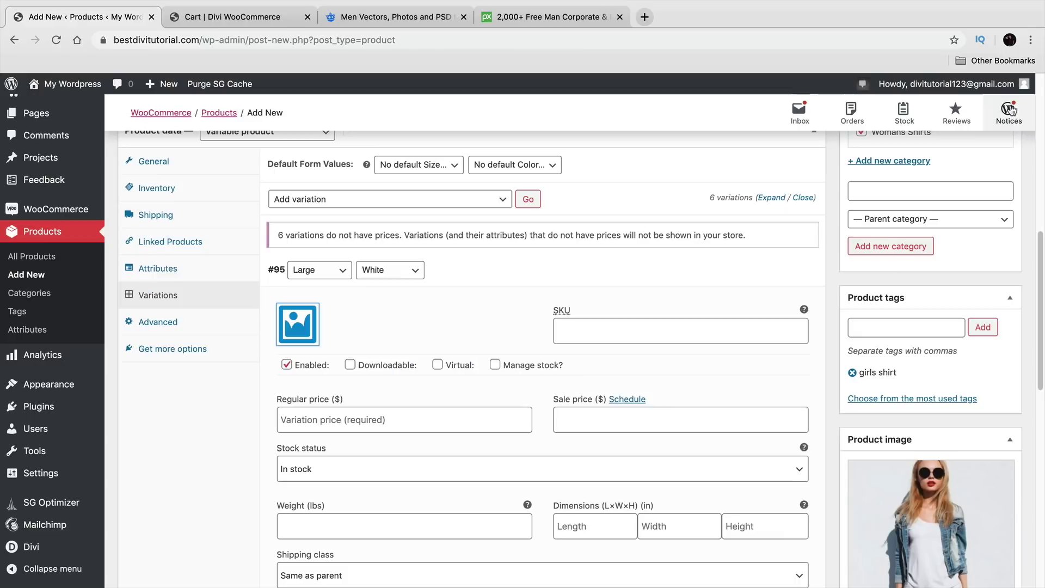
pyautogui.click(304, 326)
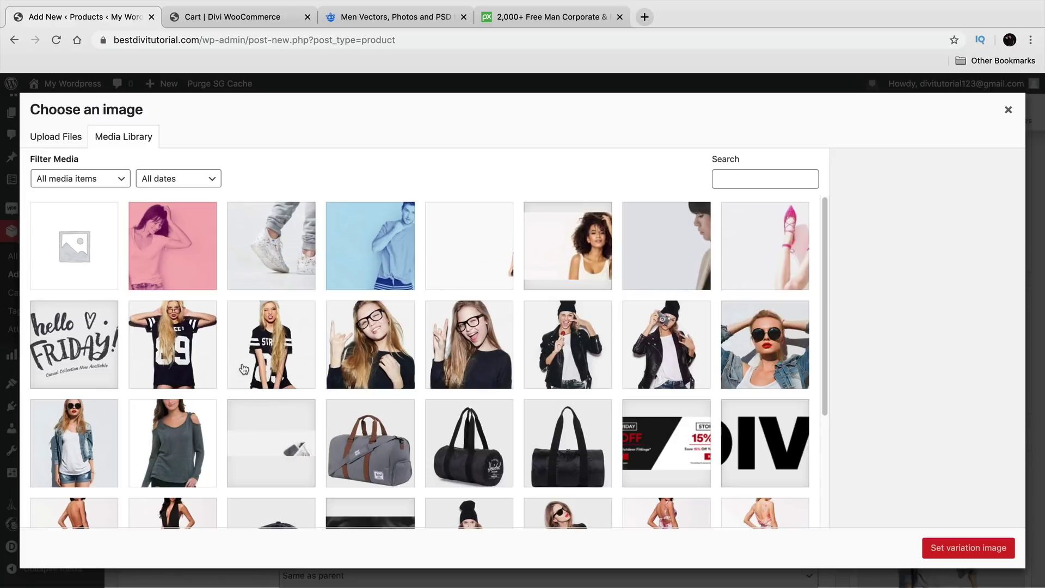
pyautogui.click(73, 434)
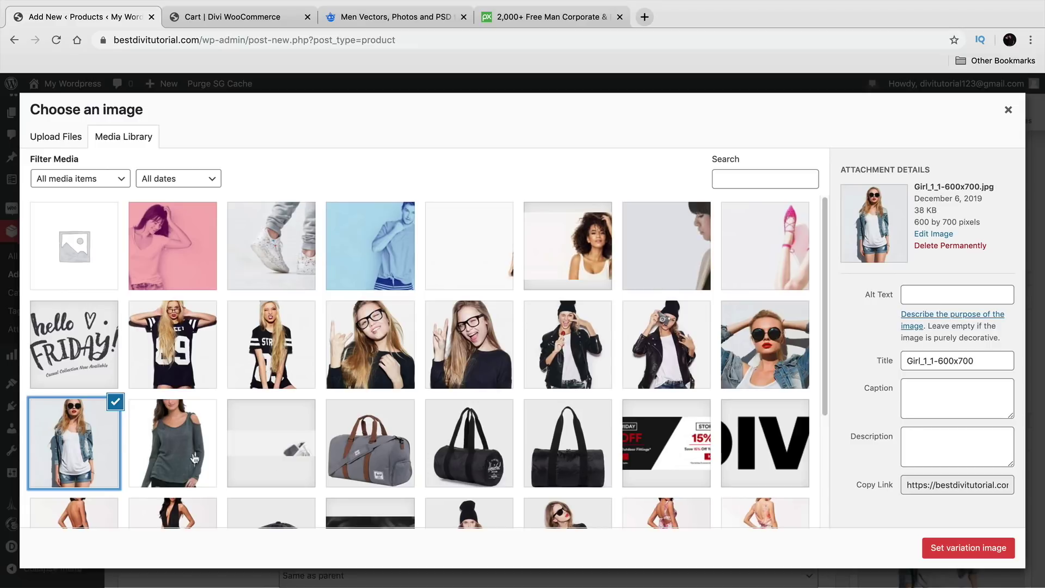
pyautogui.click(958, 547)
# Step: Enter a regular price of 100 for variation #95 and collapse it
pyautogui.scroll(-1, 569, 497)
pyautogui.scroll(-3, 529, 462)
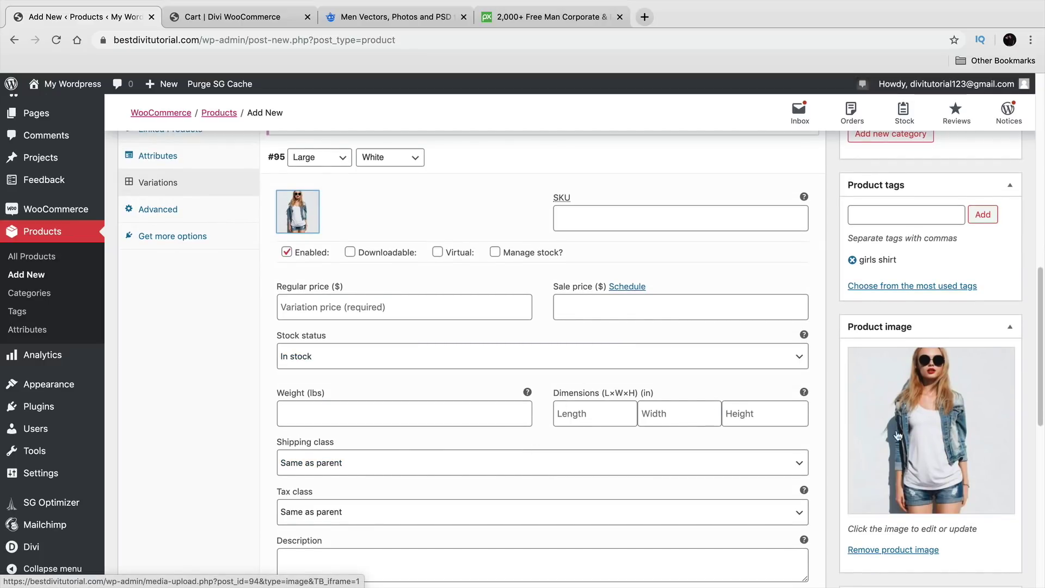
pyautogui.click(340, 309)
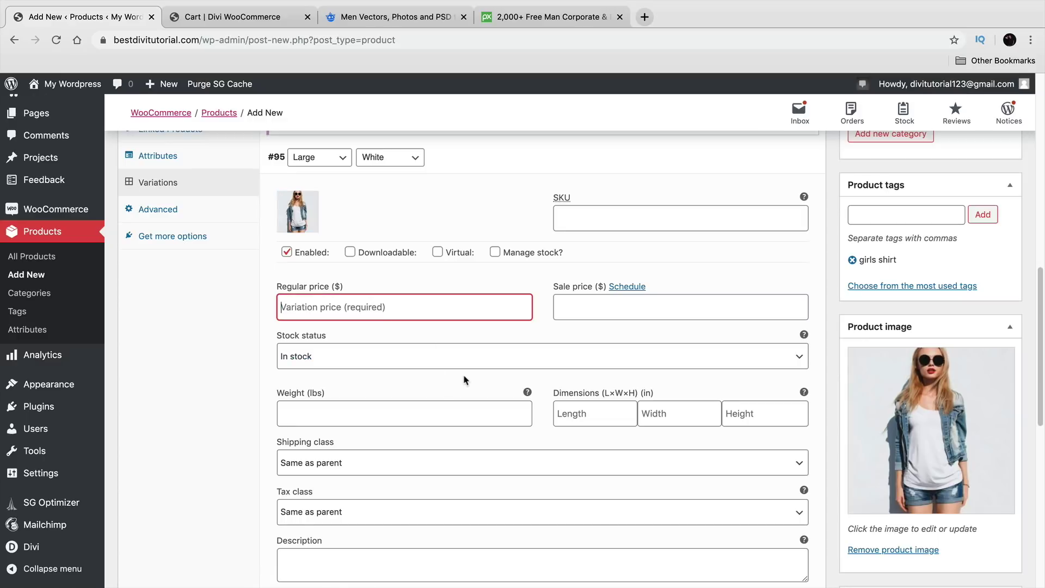
pyautogui.write('10')
pyautogui.scroll(-3, 458, 358)
pyautogui.scroll(3, 450, 390)
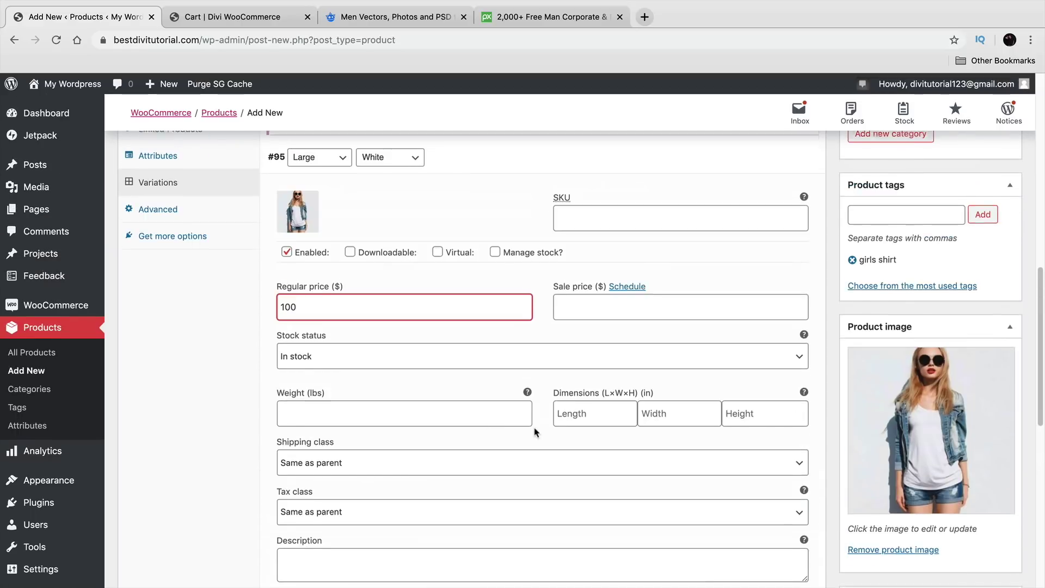
pyautogui.scroll(3, 535, 433)
pyautogui.click(781, 307)
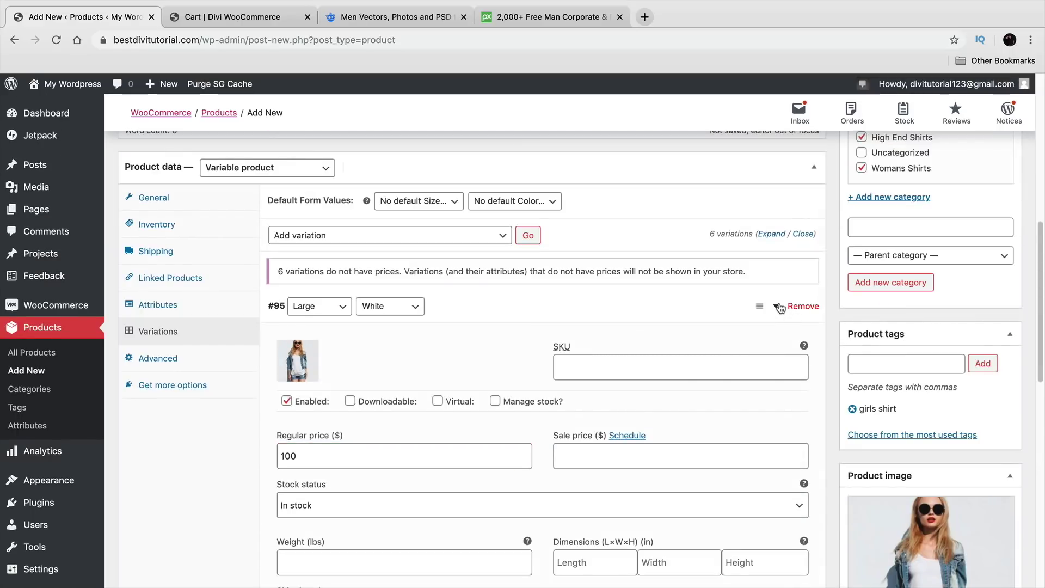
# Step: Set the number-19 shirt photo as the Large / Black variation's image
pyautogui.click(777, 340)
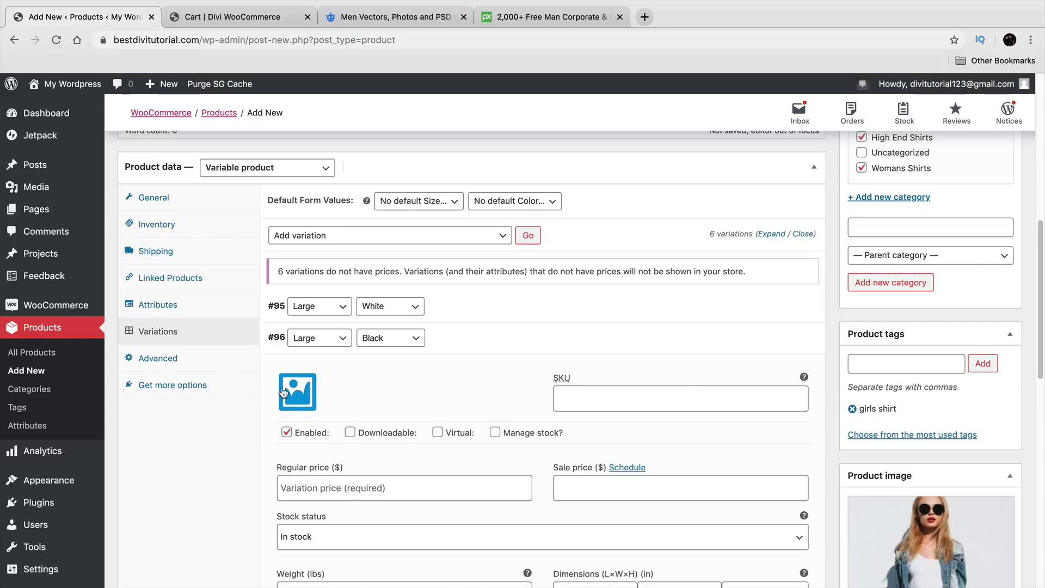
pyautogui.click(297, 391)
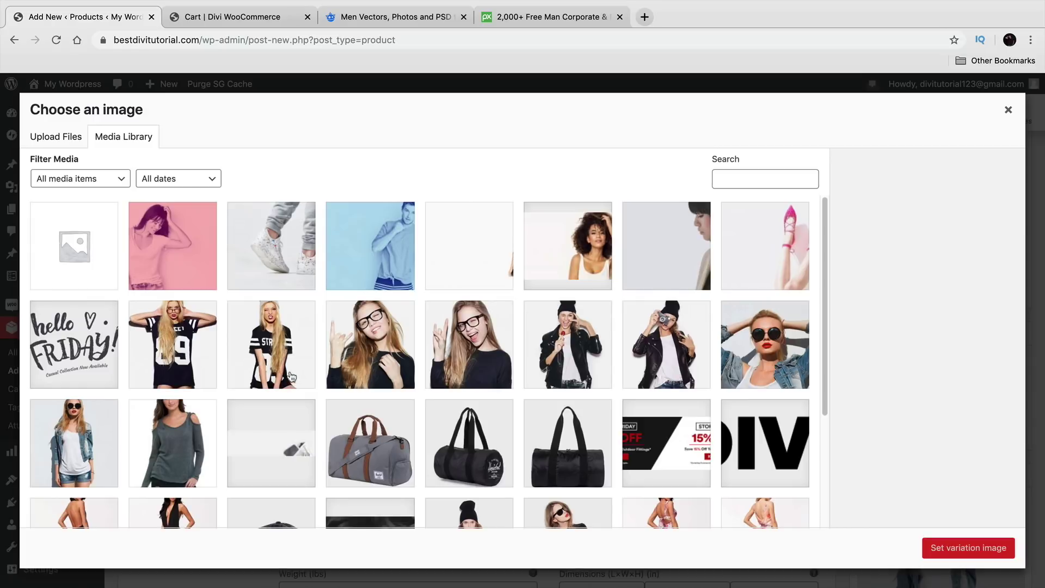
pyautogui.click(188, 341)
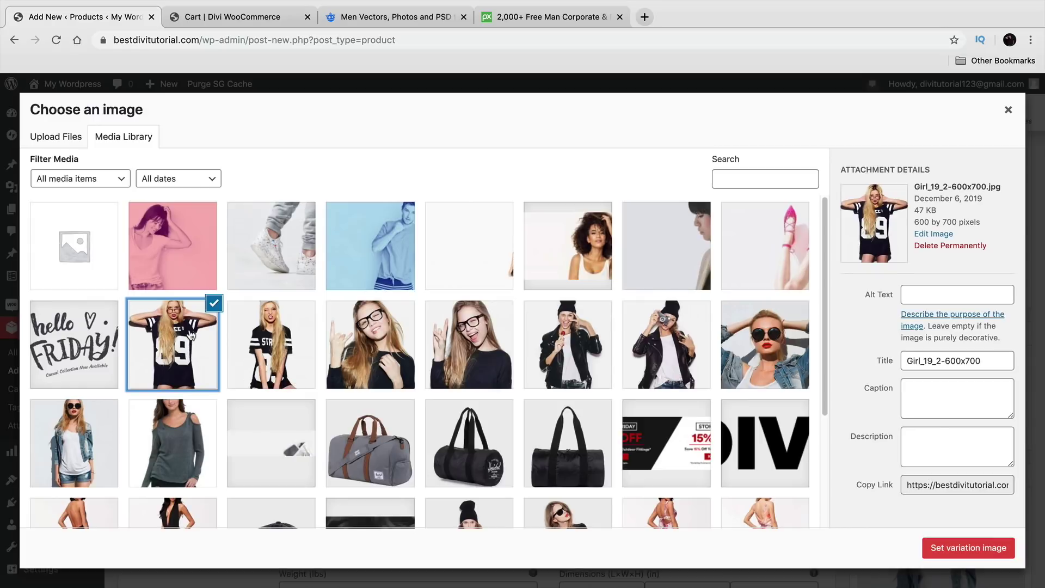
pyautogui.click(958, 548)
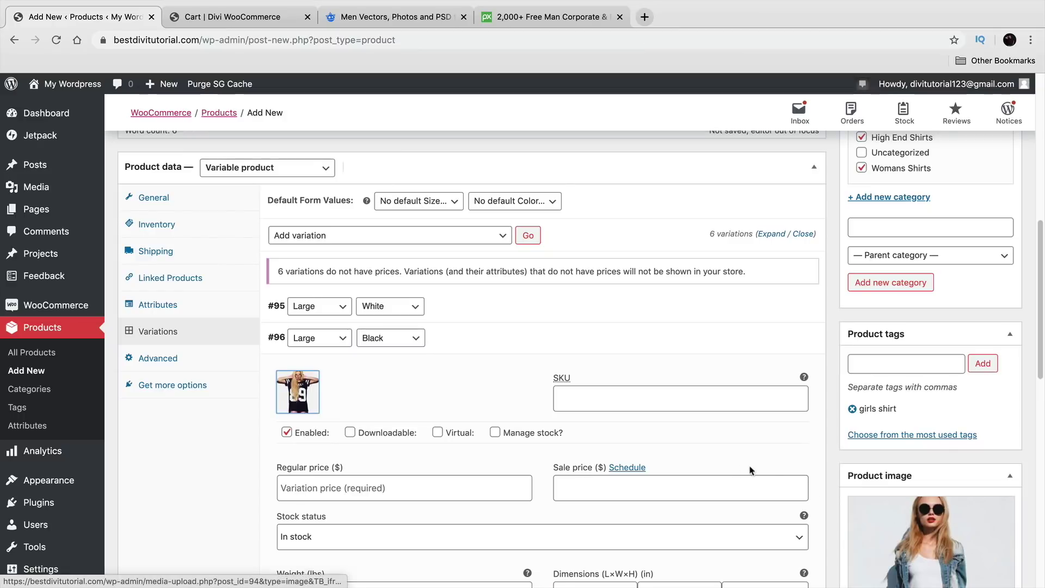
pyautogui.scroll(-2, 514, 420)
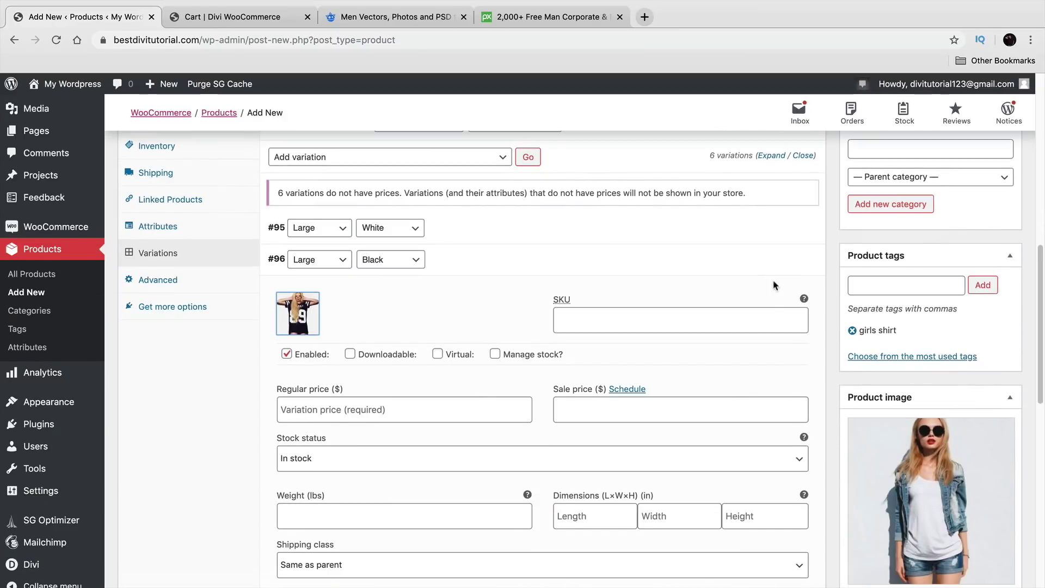
pyautogui.click(778, 260)
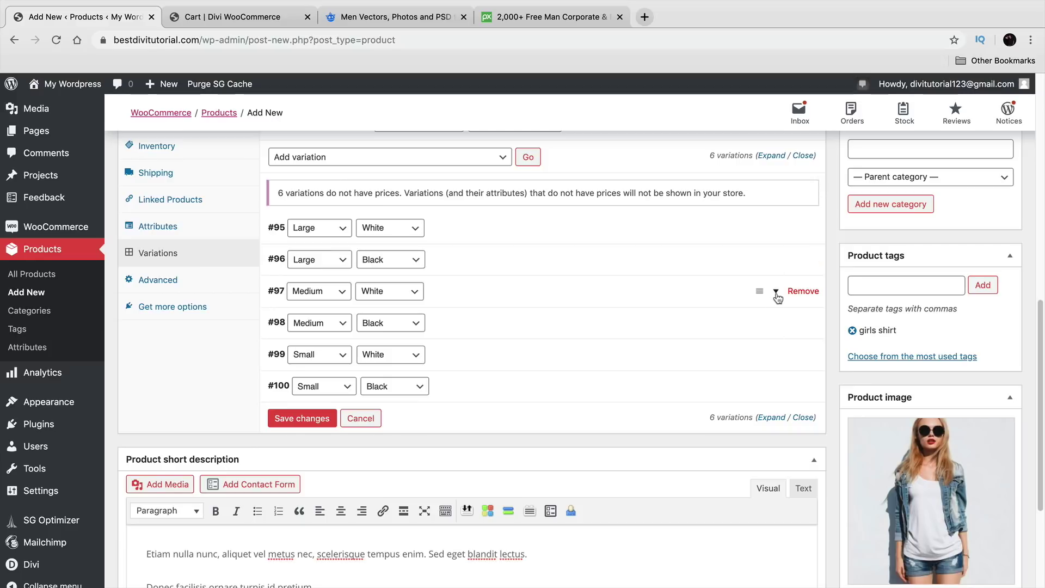
# Step: Give the Medium / White variation the denim-jacket photo and a regular price of 100
pyautogui.click(778, 294)
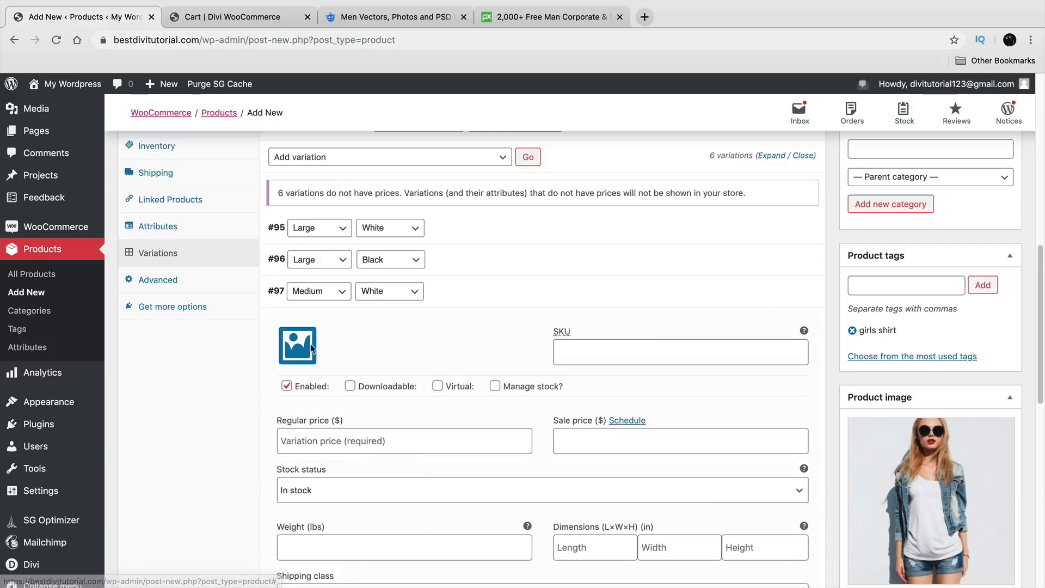
pyautogui.click(288, 356)
pyautogui.click(82, 436)
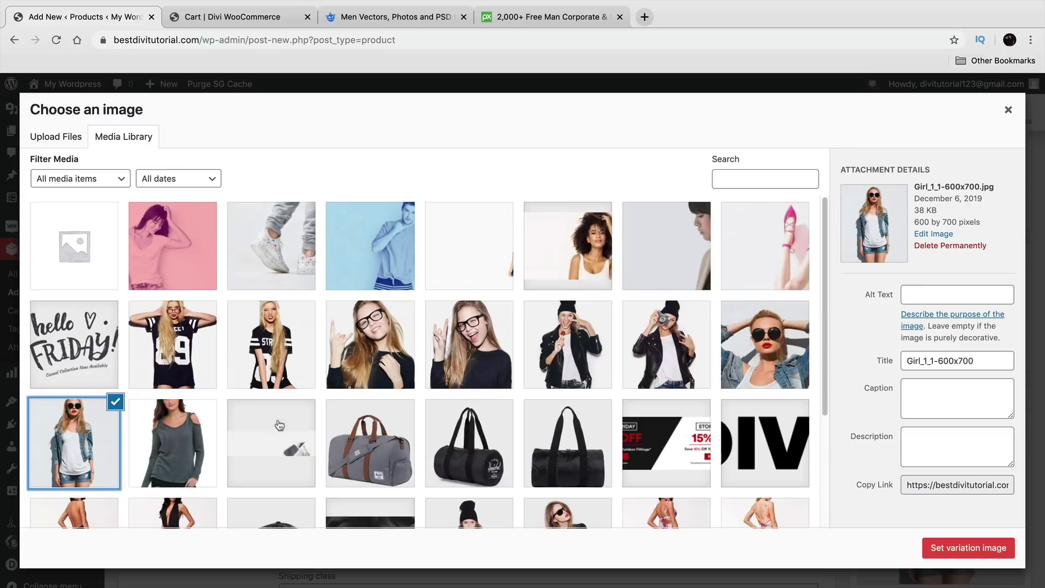
pyautogui.click(969, 548)
pyautogui.click(443, 487)
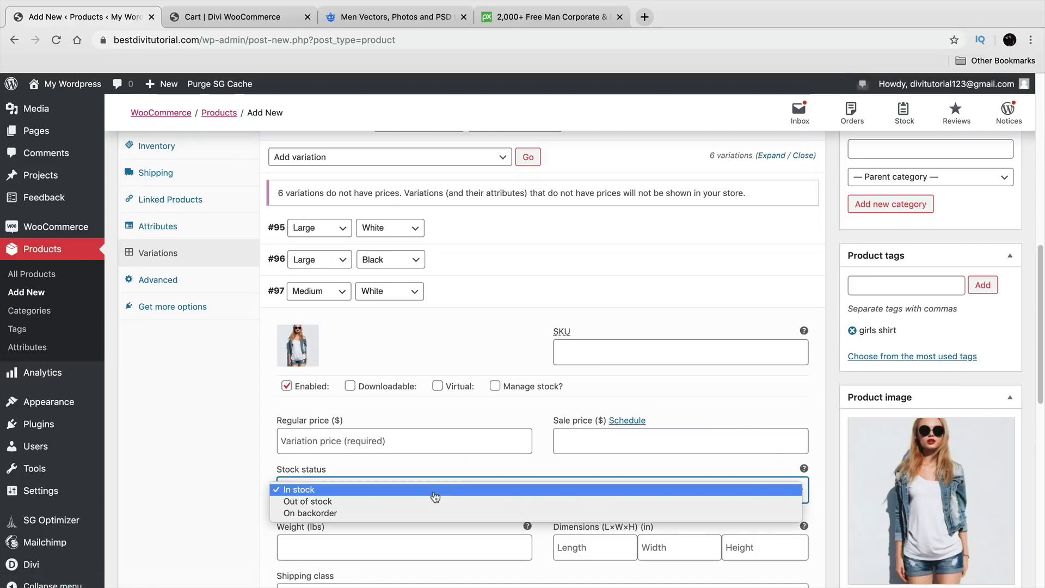
pyautogui.click(443, 439)
pyautogui.write('10')
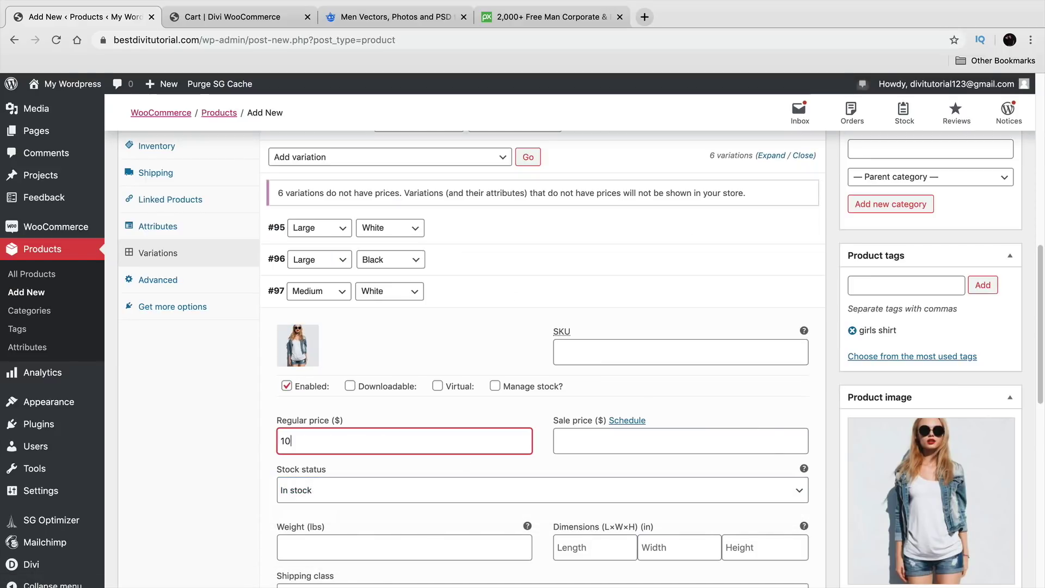
pyautogui.write('0')
# Step: Set the Large / Black variation's regular price to 100
pyautogui.click(732, 264)
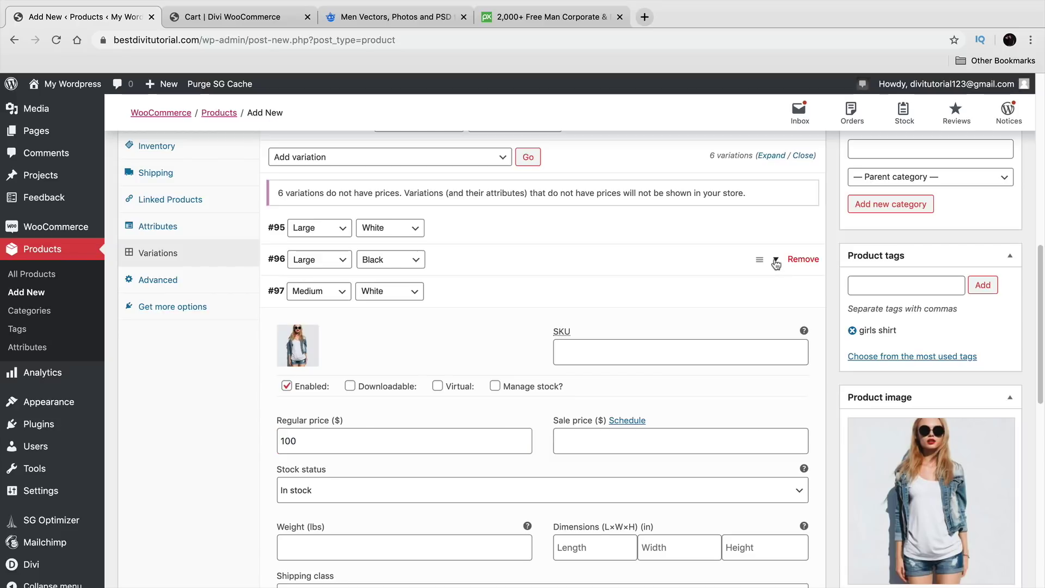
pyautogui.click(402, 414)
pyautogui.write('100')
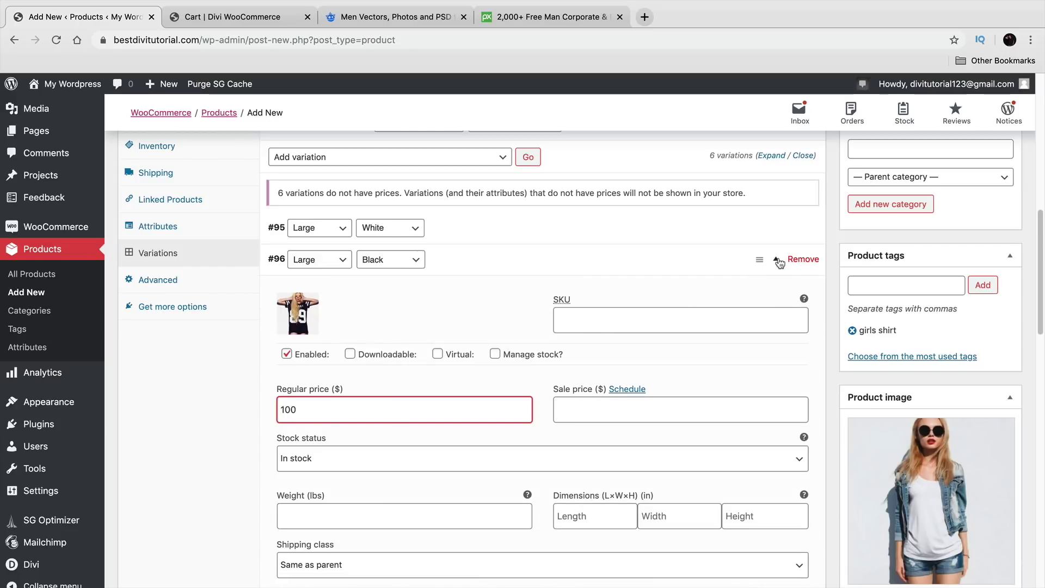
pyautogui.click(777, 260)
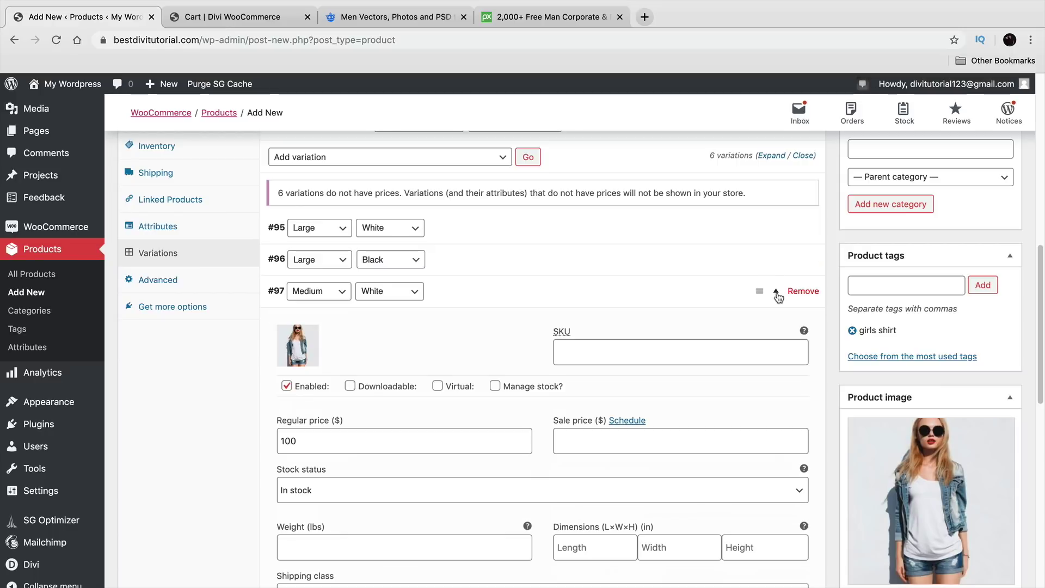
pyautogui.click(778, 294)
# Step: Give the Medium / Black variation the number-19 shirt photo and a regular price of 100
pyautogui.click(777, 324)
pyautogui.click(299, 375)
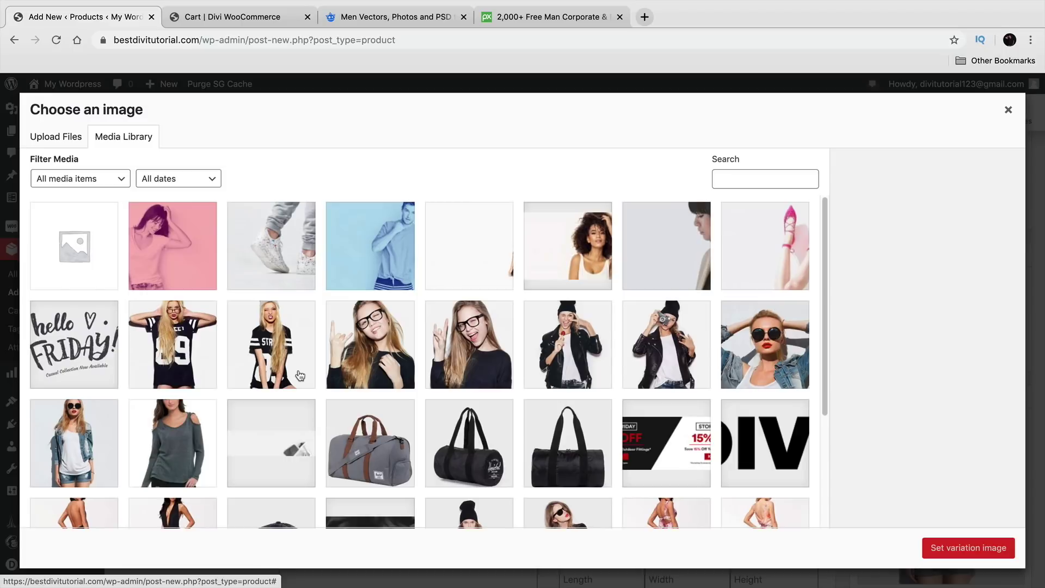
pyautogui.click(180, 348)
pyautogui.click(936, 547)
pyautogui.click(412, 472)
pyautogui.write('100')
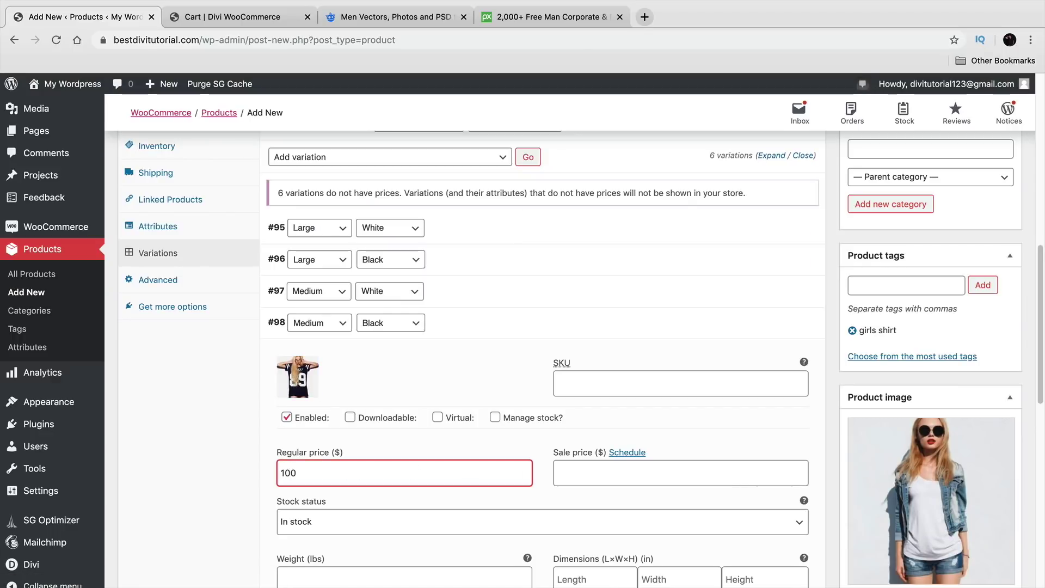
pyautogui.click(779, 325)
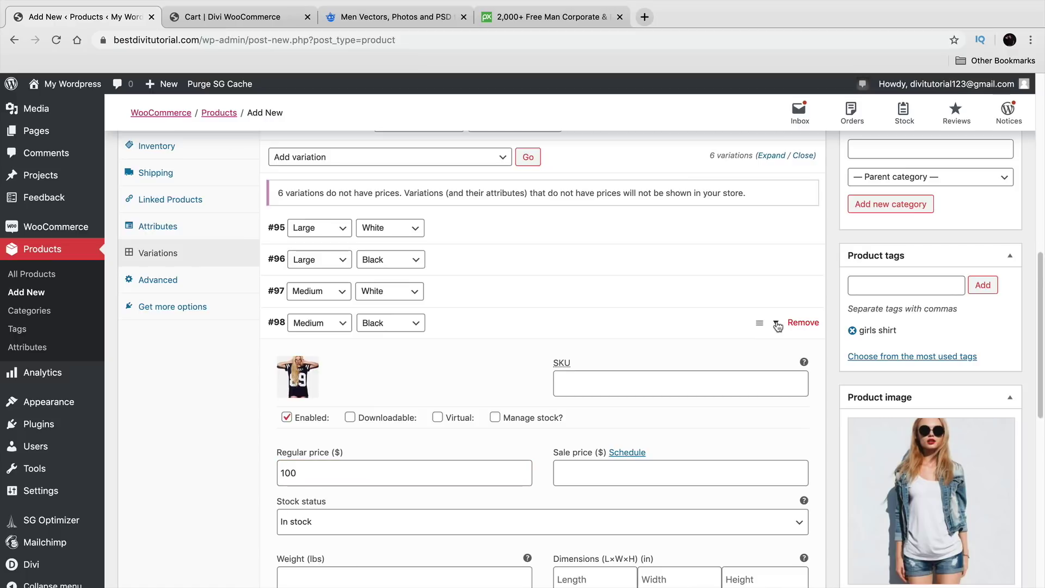
# Step: Give the Small / White variation the denim-jacket photo and a regular price of 50
pyautogui.click(779, 356)
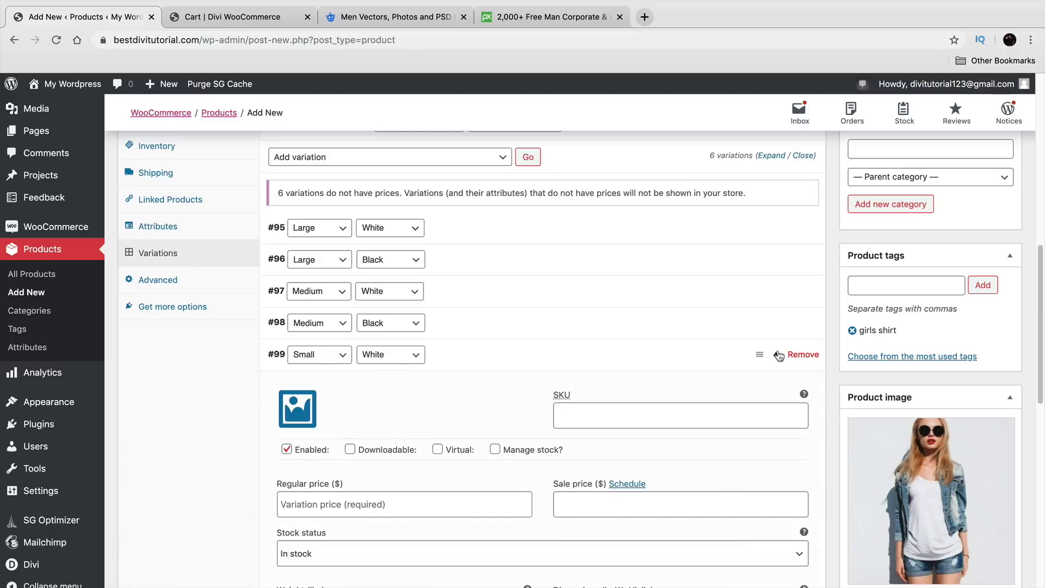
pyautogui.click(299, 413)
pyautogui.click(92, 416)
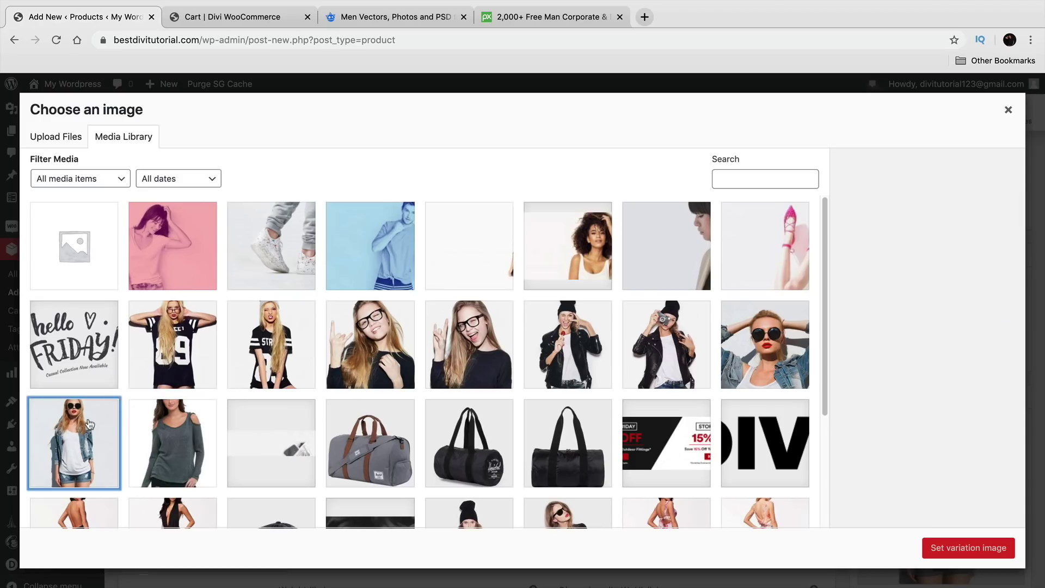
pyautogui.click(968, 548)
pyautogui.click(457, 497)
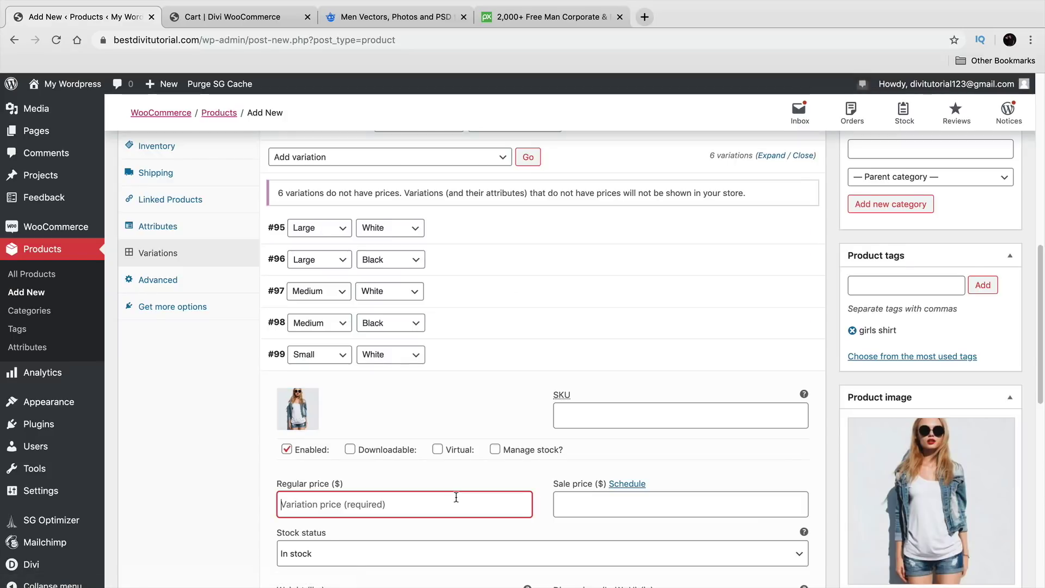
pyautogui.write('50')
pyautogui.click(777, 357)
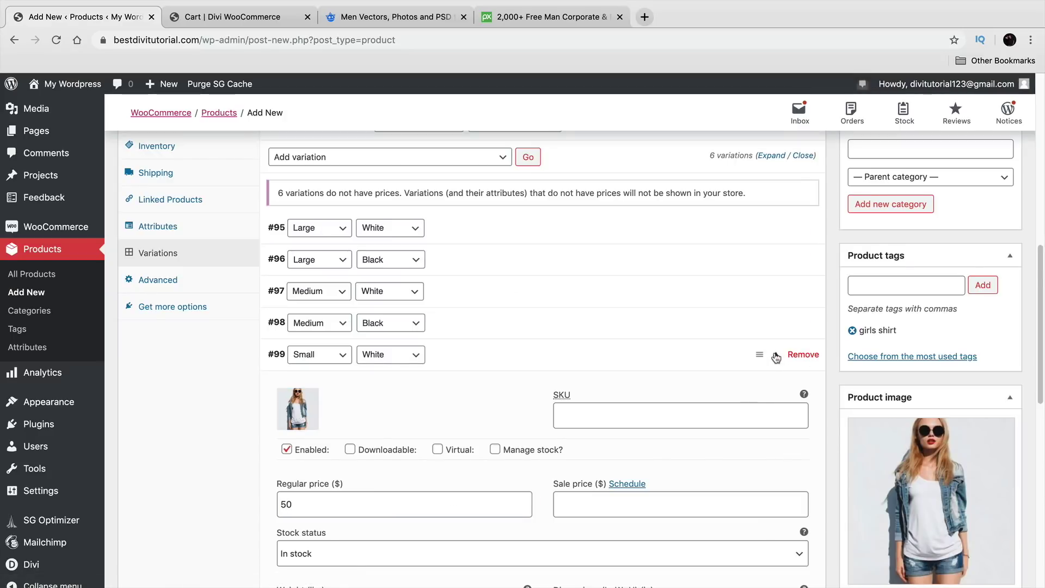
# Step: Give the Small / Black variation the number-19 shirt photo and a regular price of 50
pyautogui.scroll(-1, 593, 420)
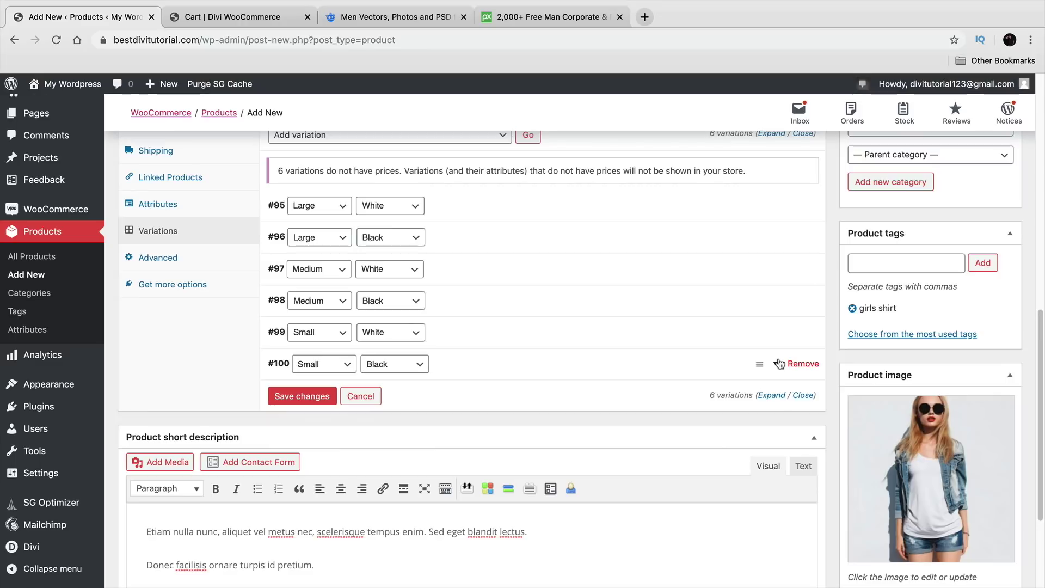
pyautogui.click(777, 365)
pyautogui.click(779, 333)
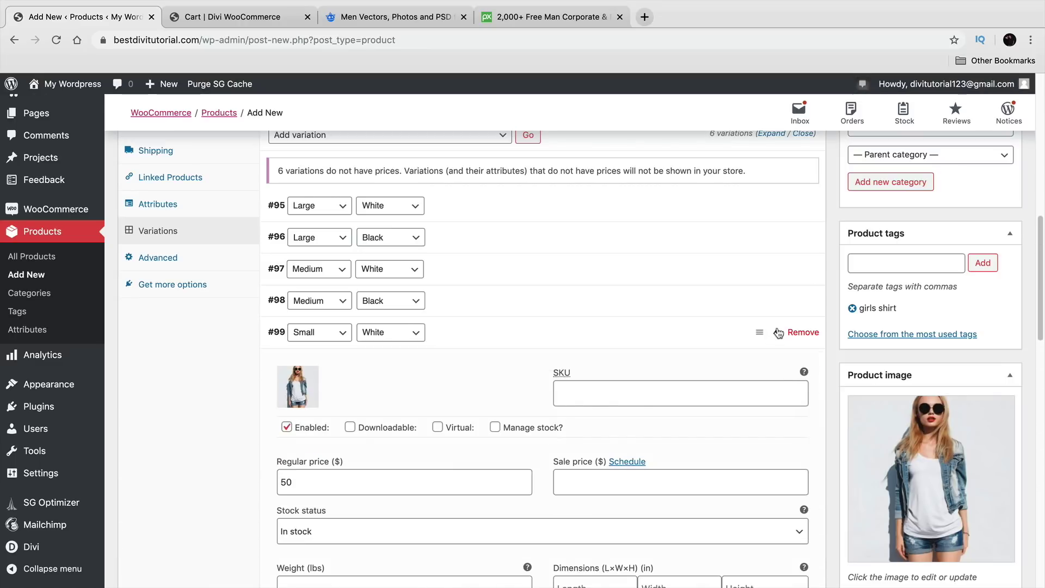
pyautogui.click(779, 334)
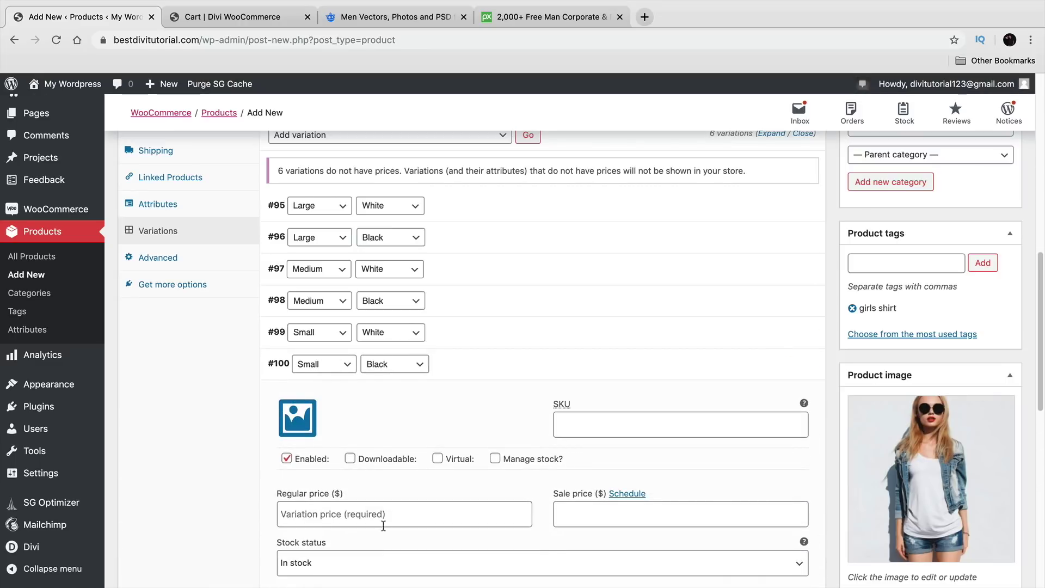
pyautogui.click(302, 430)
pyautogui.click(172, 344)
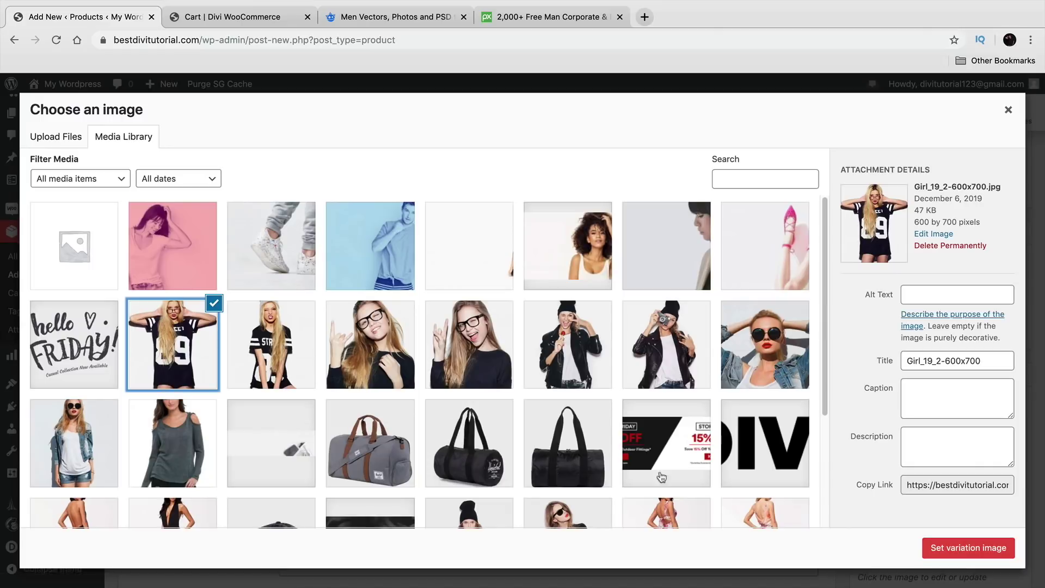
pyautogui.click(950, 549)
pyautogui.click(431, 517)
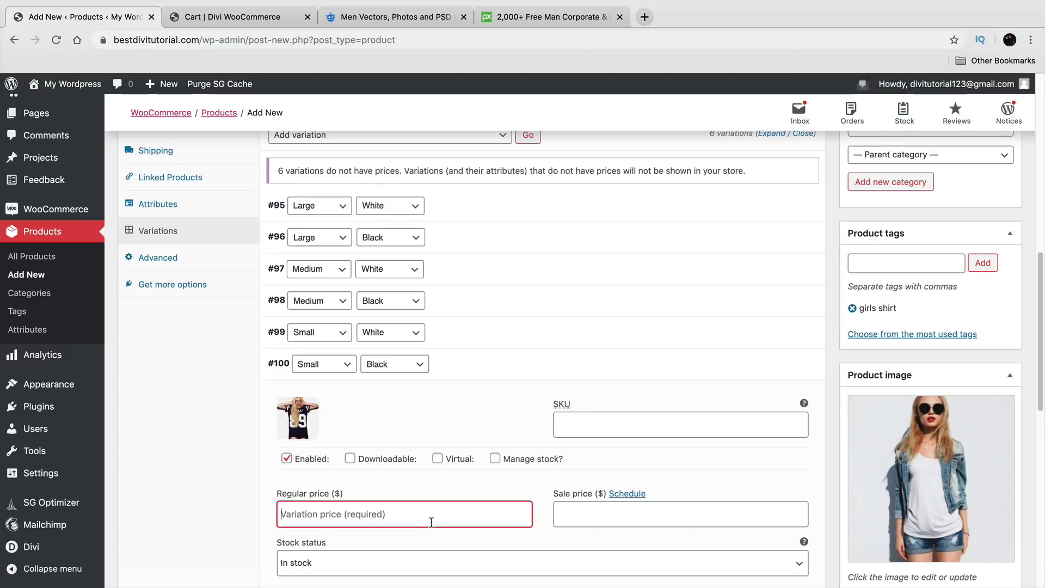
pyautogui.write('50')
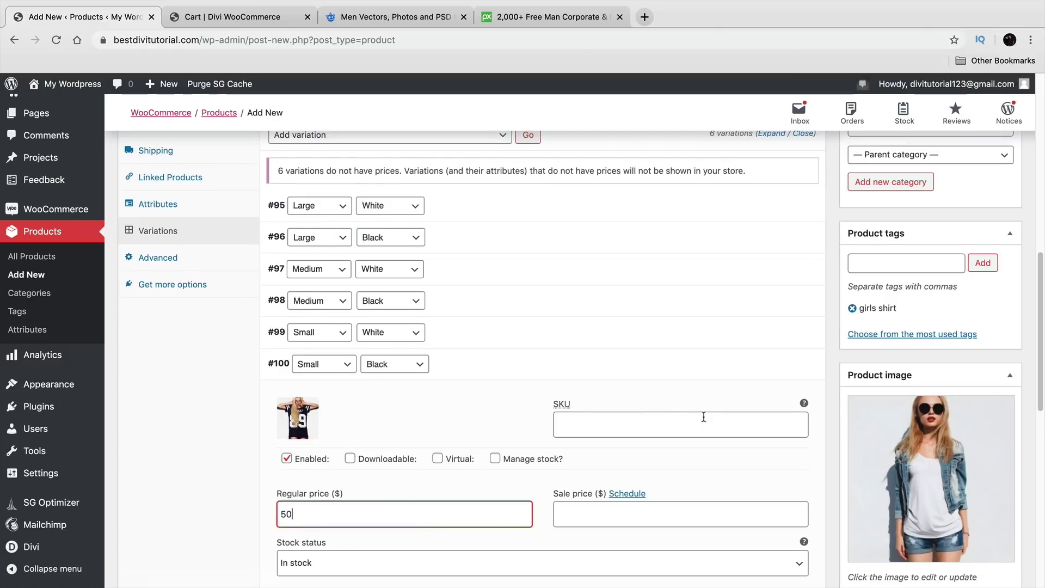
pyautogui.scroll(-2, 704, 416)
pyautogui.click(780, 286)
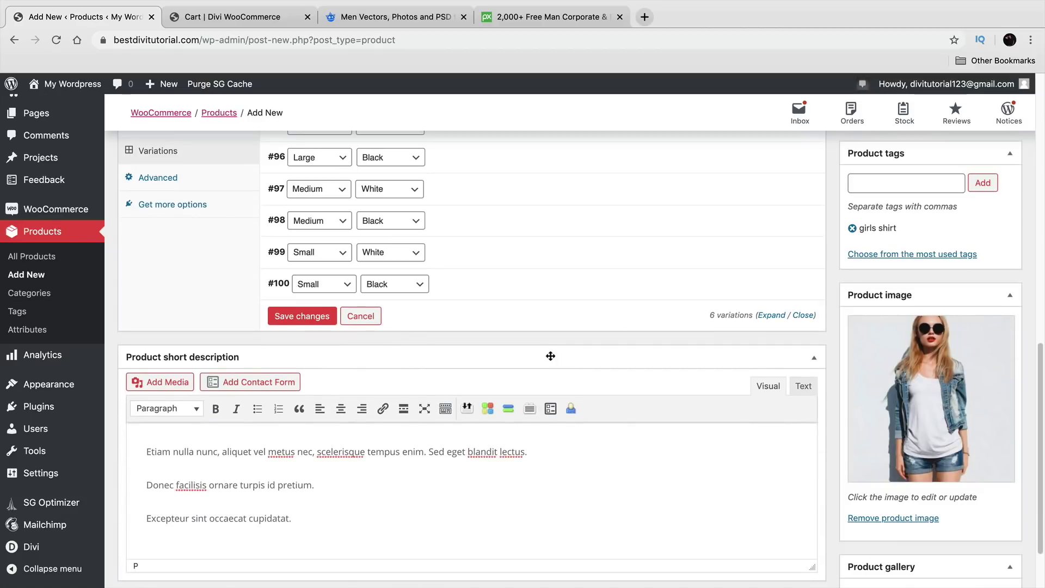
# Step: Save all six variations and review the Default Form Values setting
pyautogui.click(325, 326)
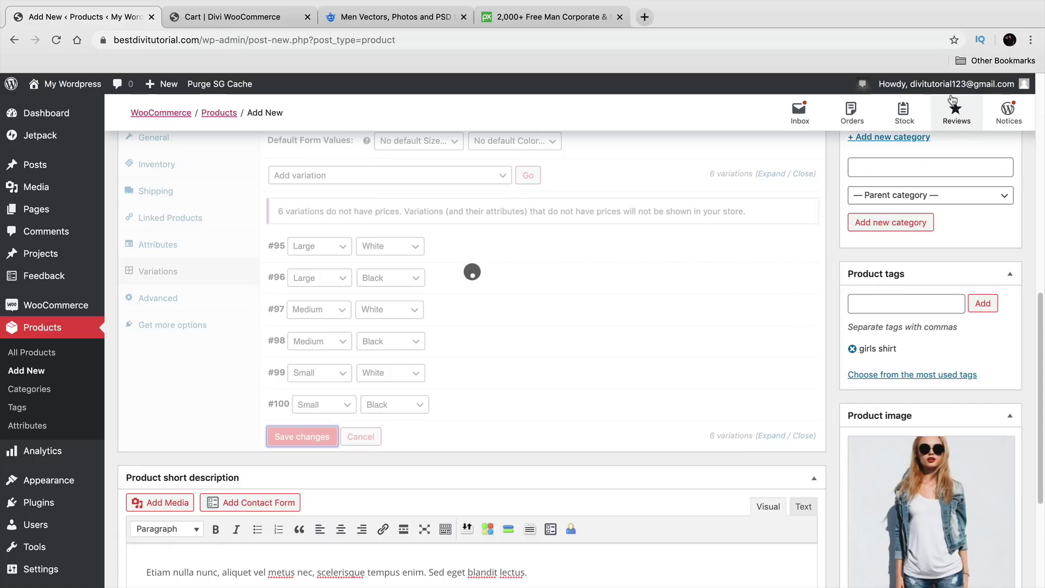
pyautogui.scroll(-1, 458, 364)
pyautogui.scroll(-5, 457, 364)
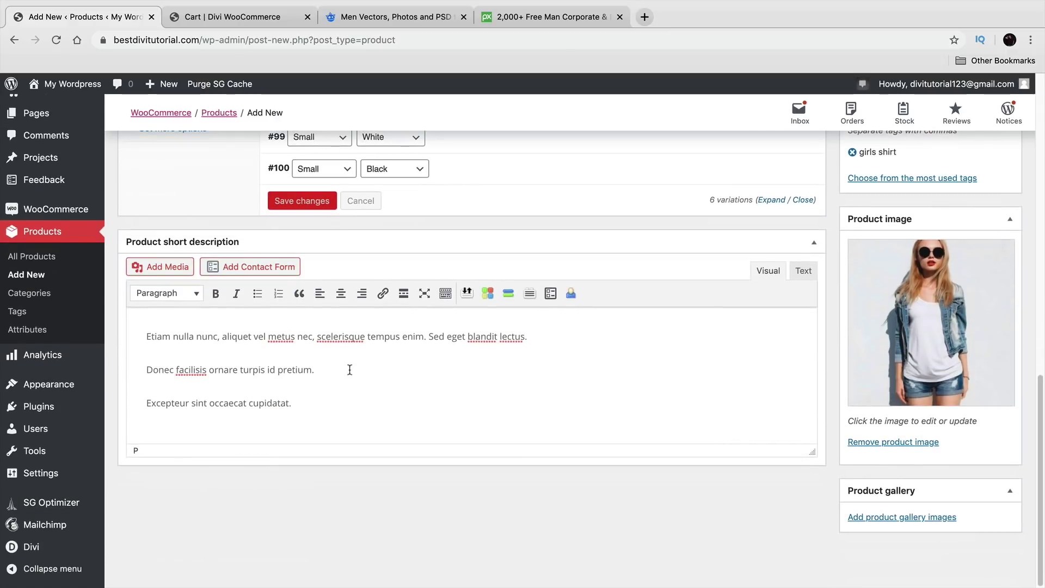
pyautogui.scroll(7, 776, 388)
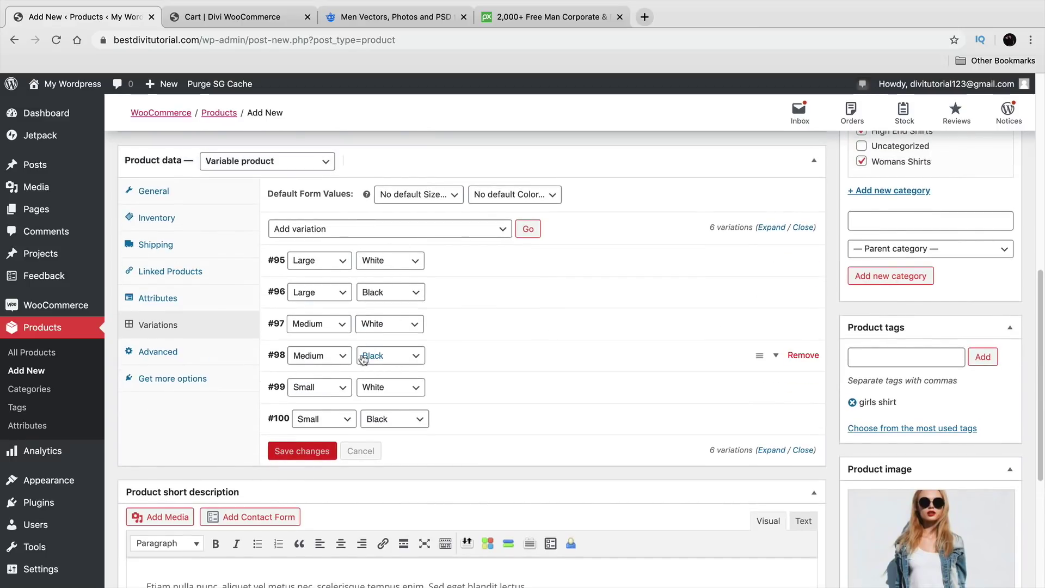
pyautogui.moveTo(269, 194); pyautogui.dragTo(347, 190)
# Step: Set the default form values to Size Medium and Color White
pyautogui.click(414, 196)
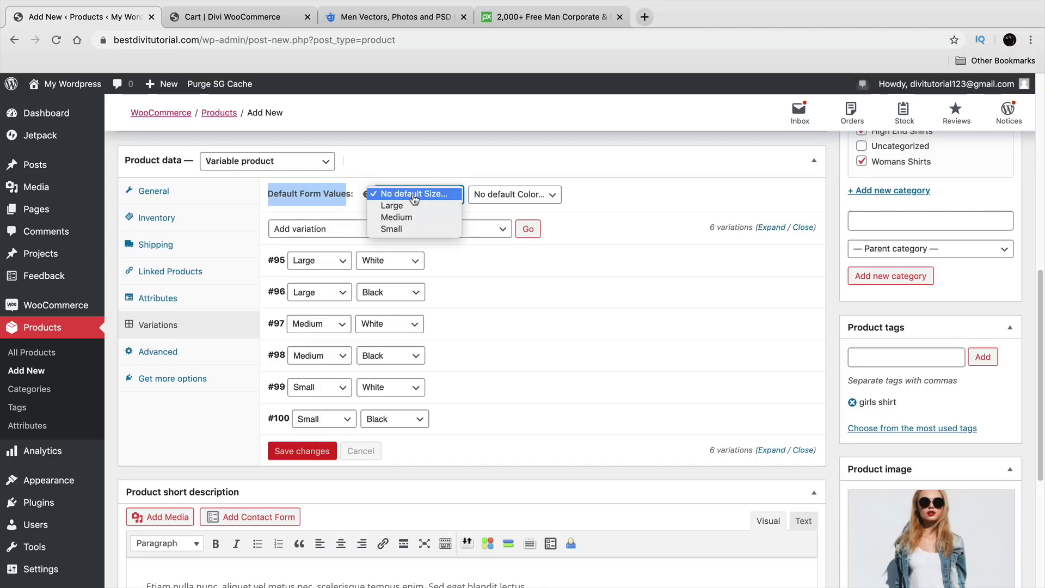
pyautogui.click(403, 217)
pyautogui.click(510, 197)
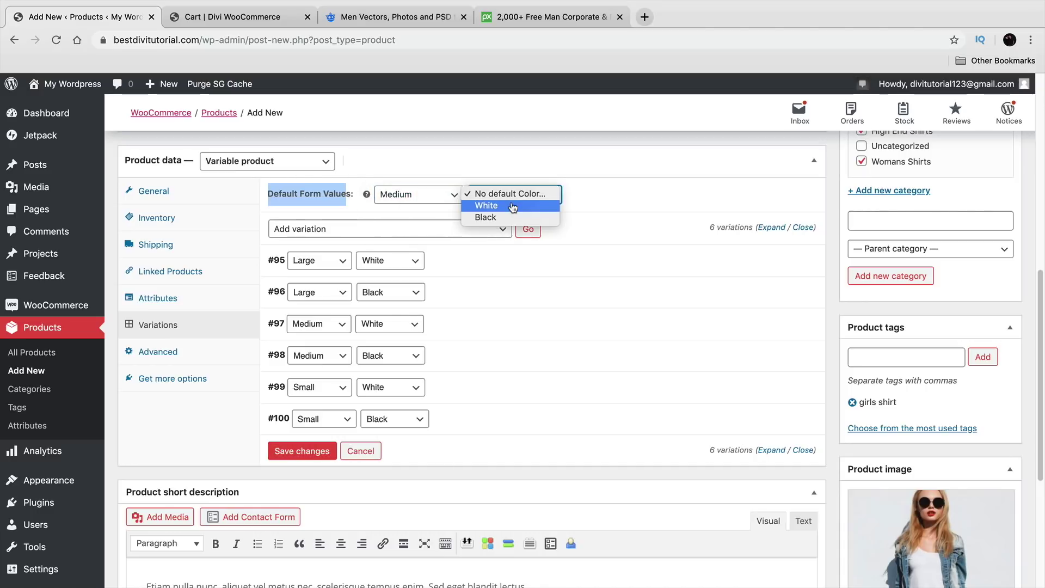
pyautogui.click(513, 206)
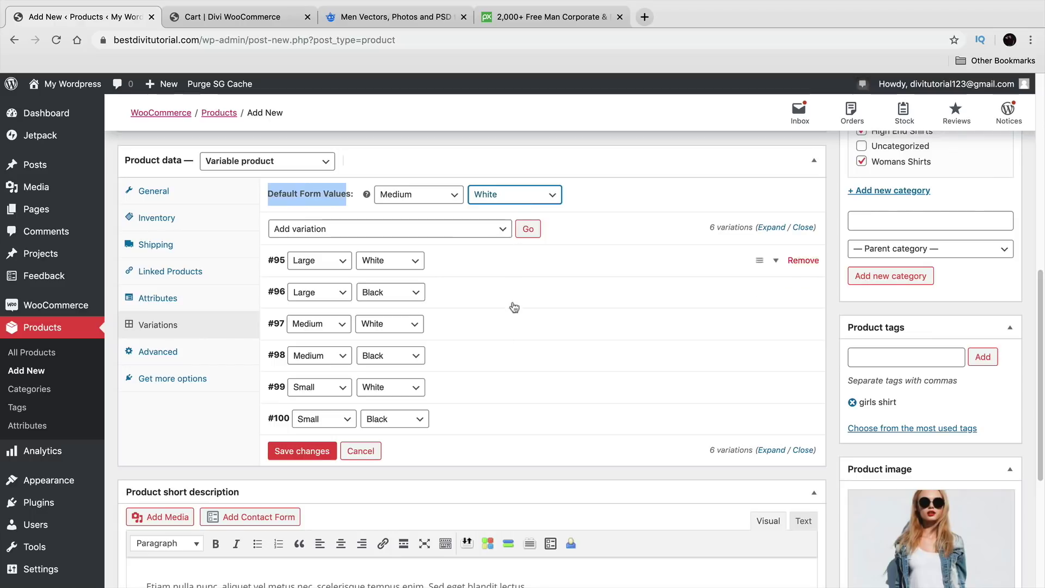
pyautogui.scroll(2, 520, 327)
pyautogui.scroll(5, 524, 365)
pyautogui.scroll(-2, 523, 401)
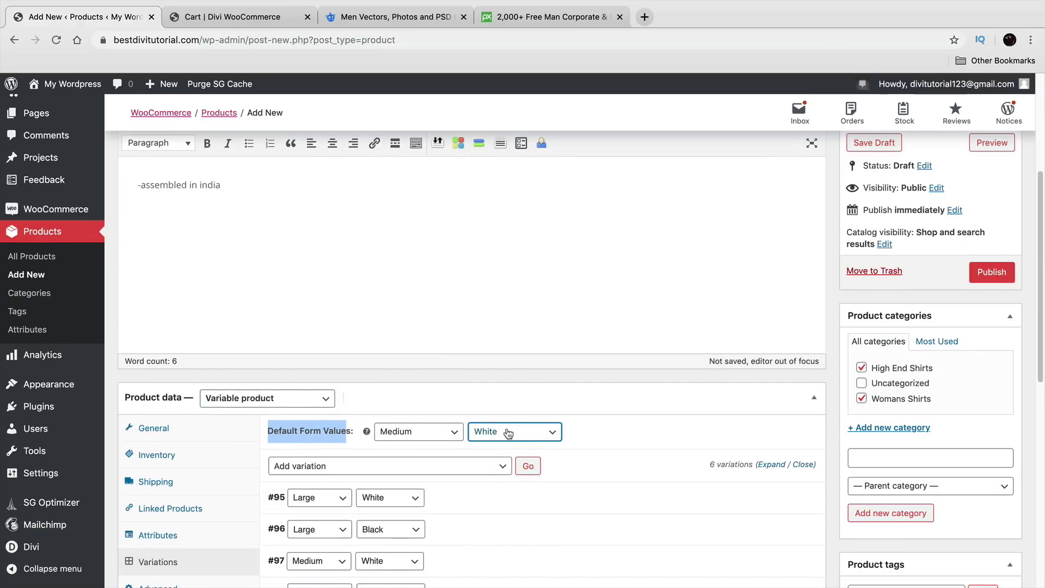
pyautogui.scroll(-1, 507, 441)
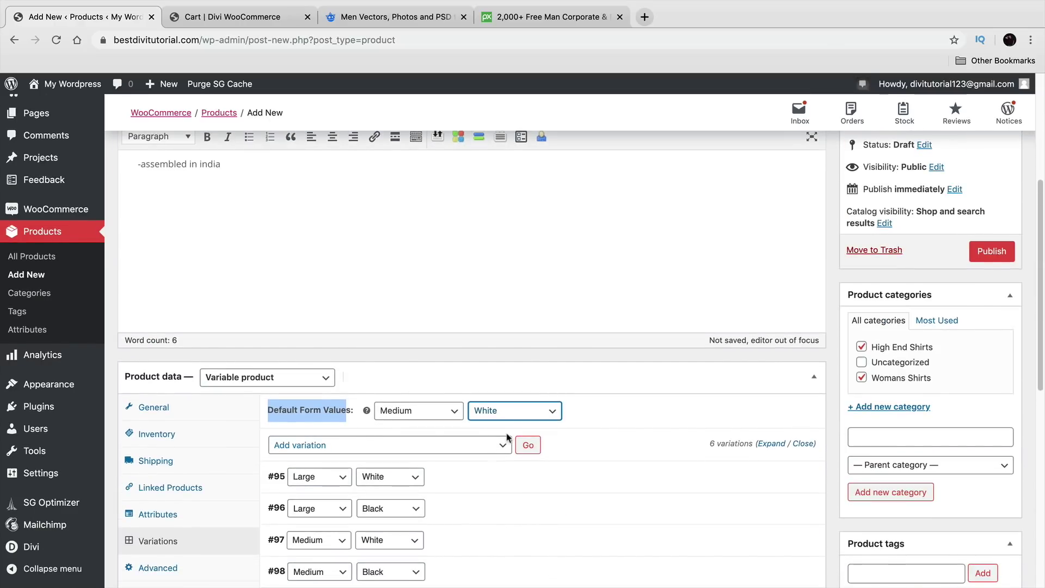
pyautogui.scroll(5, 914, 338)
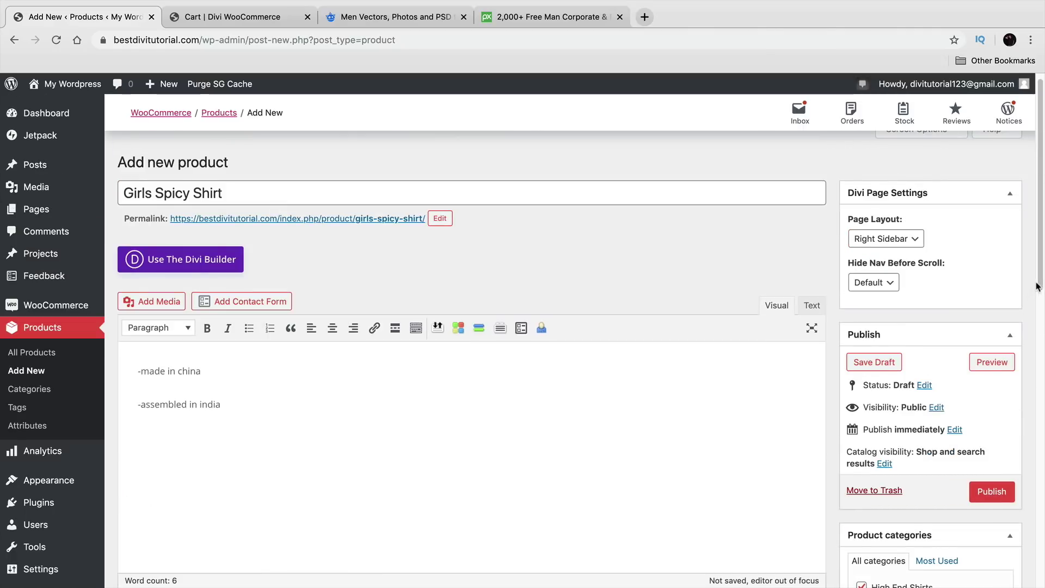
# Step: Set the Divi page layout to No Sidebar and publish the product
pyautogui.click(899, 241)
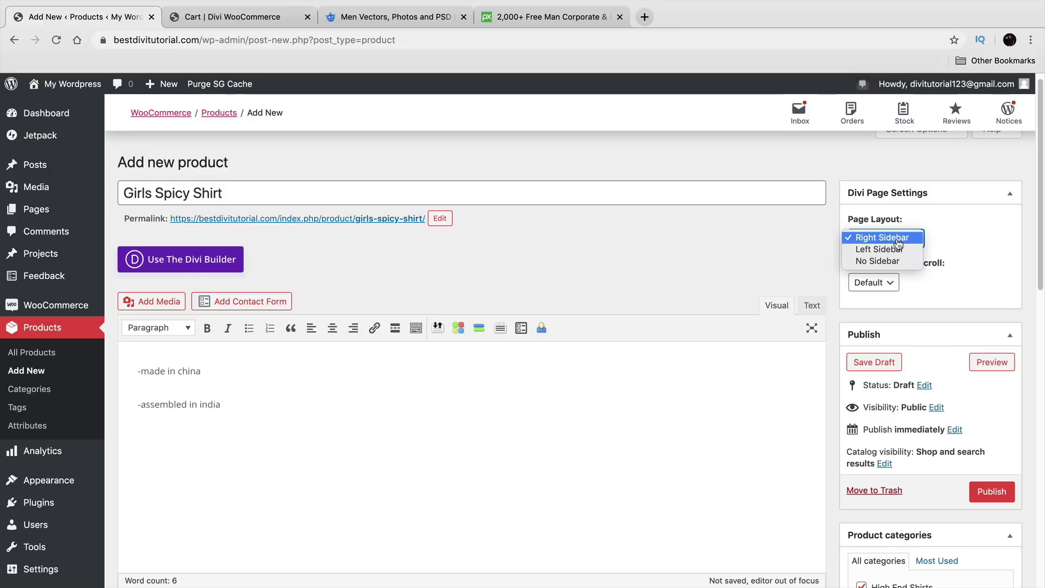
pyautogui.click(895, 262)
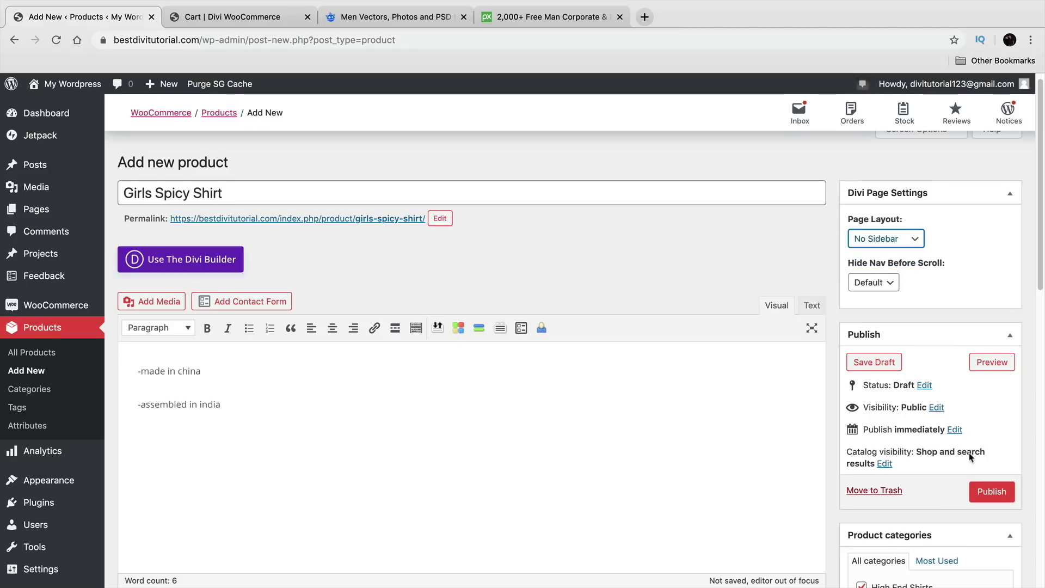
pyautogui.click(988, 493)
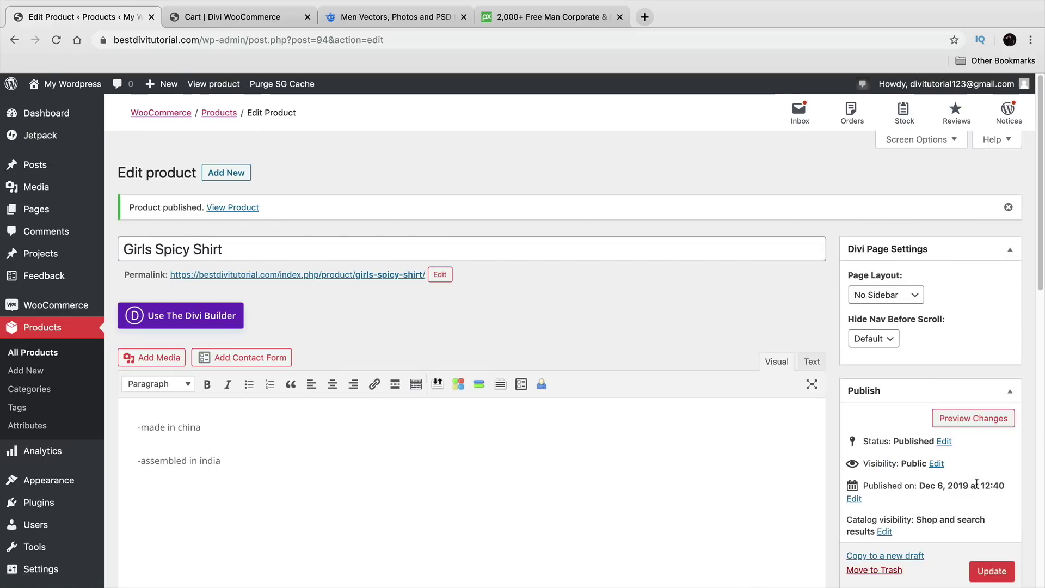
# Step: View the live product page and preview the Large / Black option
pyautogui.click(225, 86)
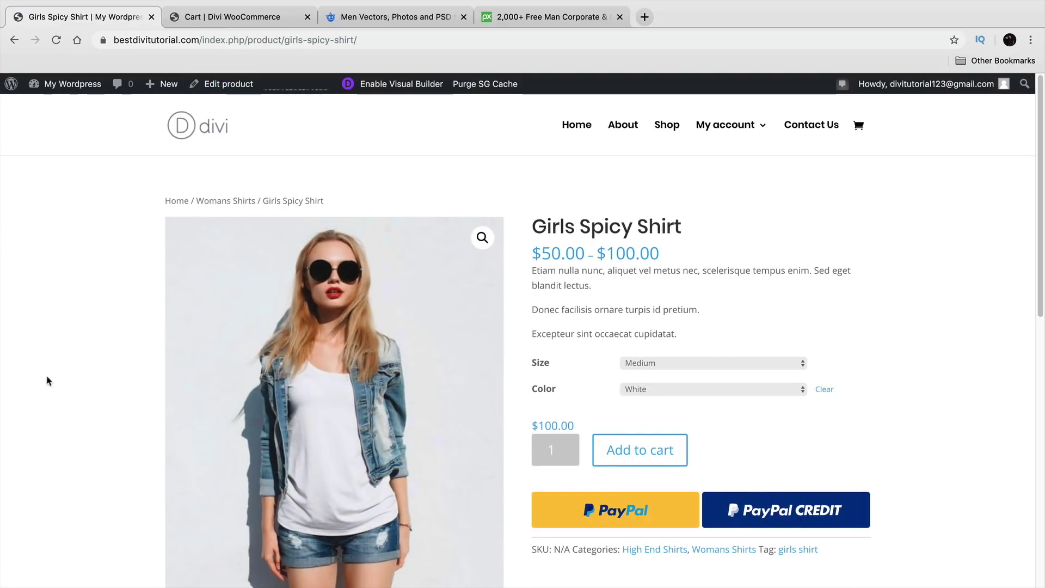
pyautogui.scroll(-2, 44, 378)
pyautogui.scroll(1, 46, 380)
pyautogui.scroll(1, 44, 379)
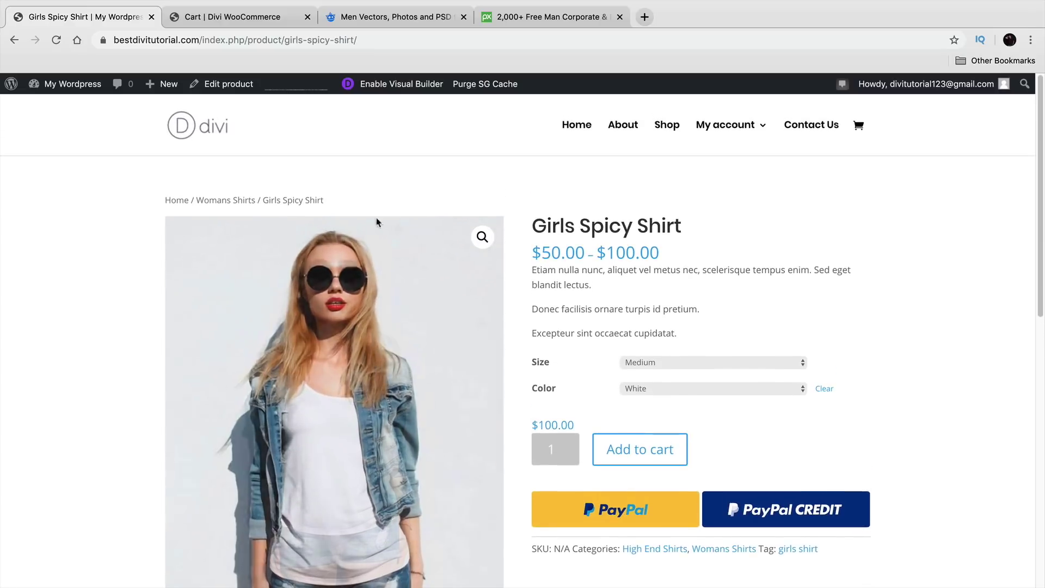
pyautogui.click(660, 366)
pyautogui.click(661, 352)
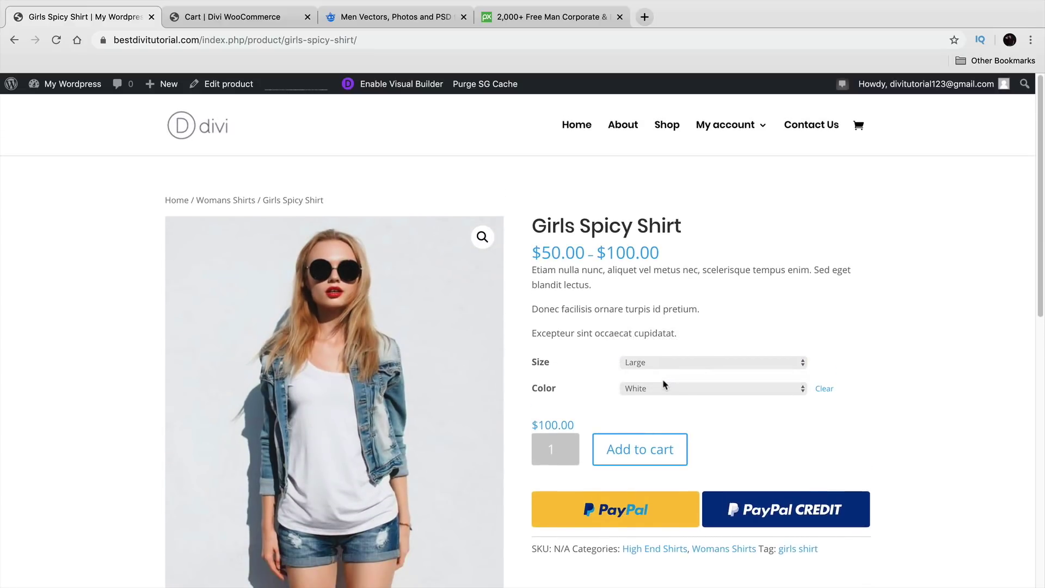
pyautogui.click(665, 387)
pyautogui.click(665, 399)
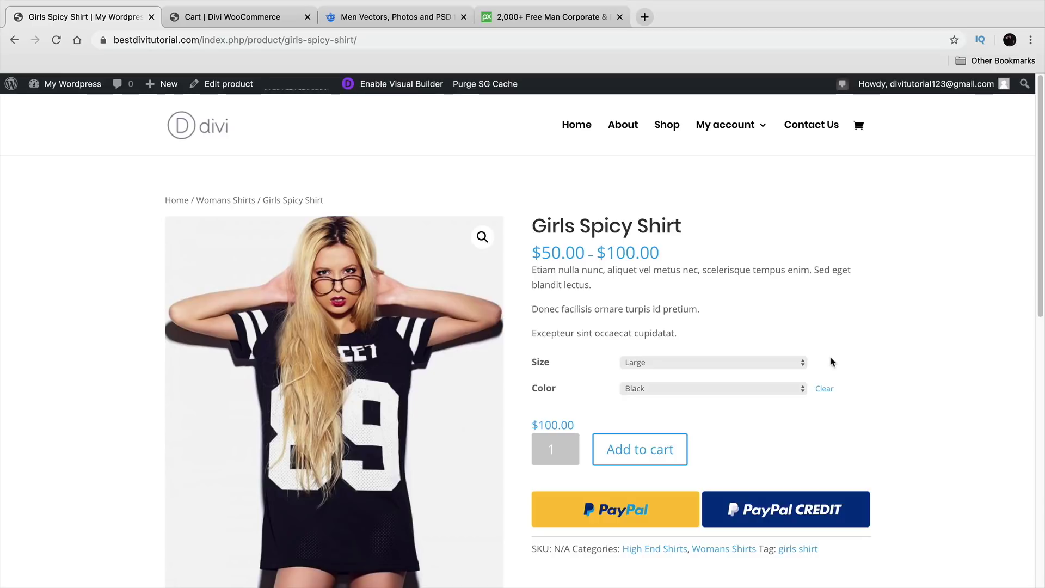
pyautogui.scroll(-2, 839, 356)
pyautogui.scroll(2, 811, 361)
# Step: Switch the size to Medium, then Small, to check the $50.00 price
pyautogui.click(715, 363)
pyautogui.click(714, 372)
pyautogui.click(714, 364)
pyautogui.click(714, 369)
pyautogui.moveTo(578, 428); pyautogui.dragTo(532, 421)
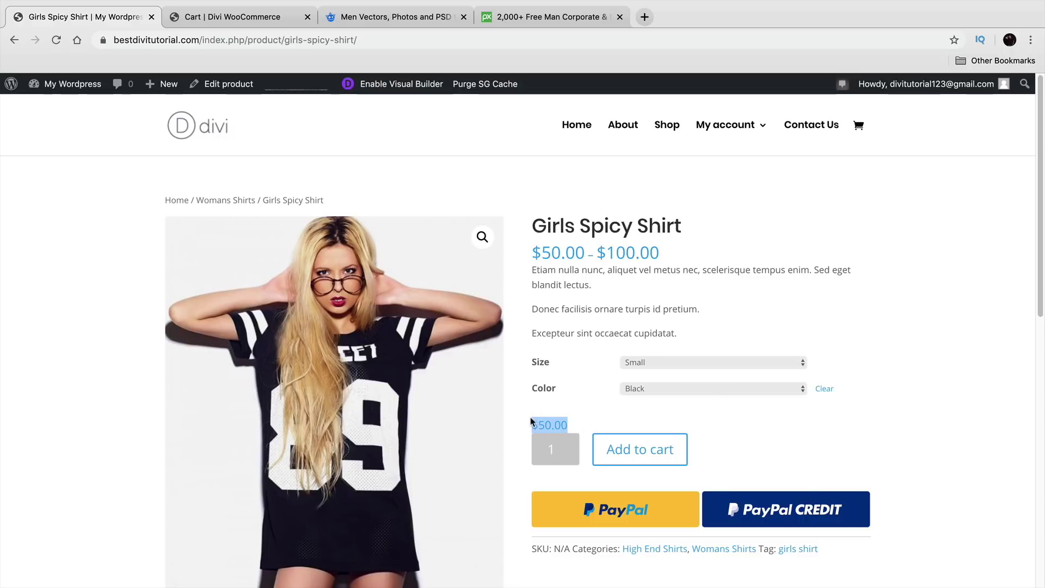
pyautogui.click(769, 426)
# Step: Choose the Small / White shirt at $50.00 and add it to the cart
pyautogui.click(671, 361)
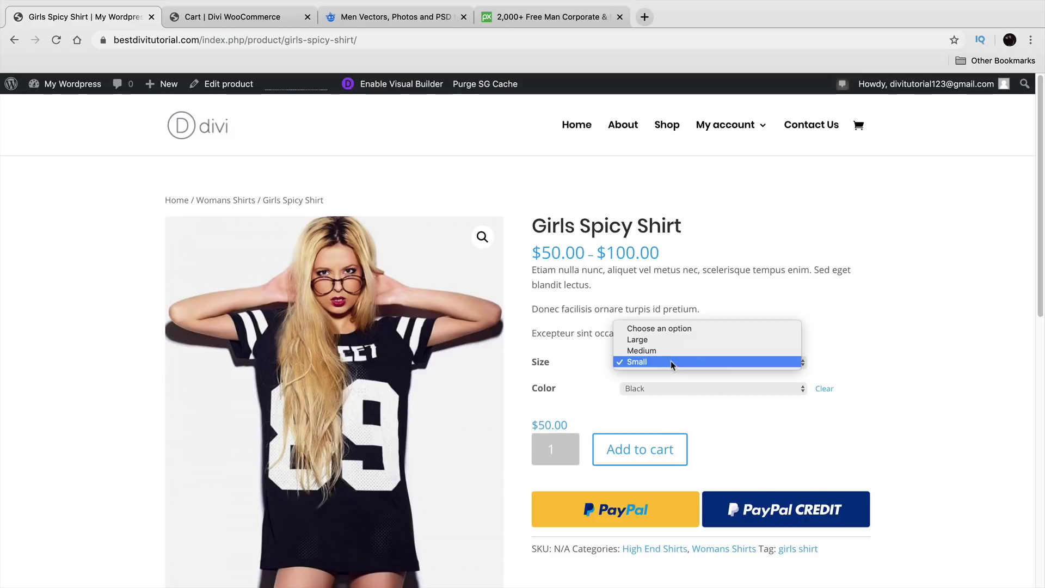
pyautogui.click(671, 348)
pyautogui.click(680, 385)
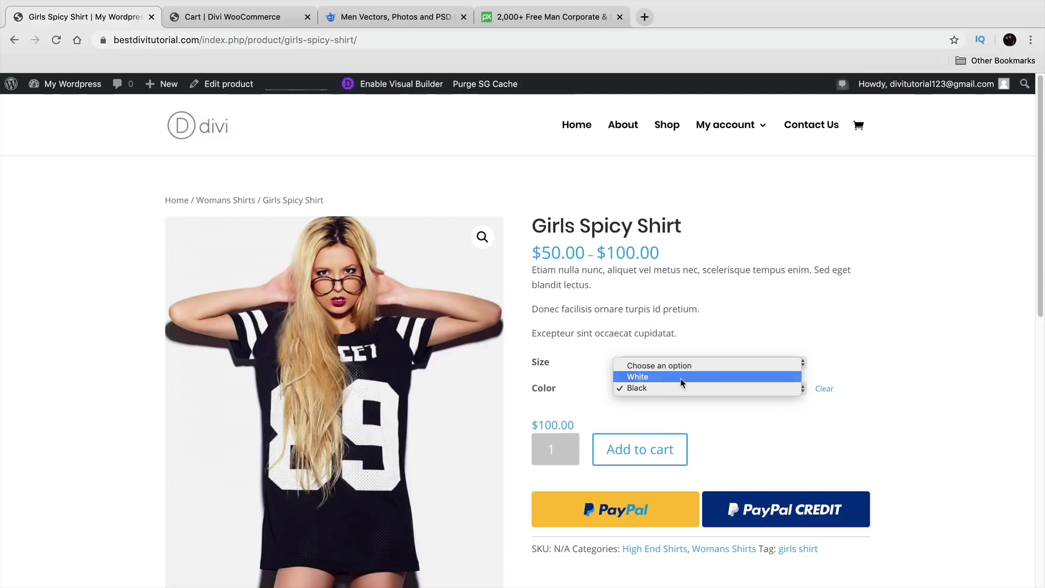
pyautogui.click(680, 379)
pyautogui.click(676, 364)
pyautogui.click(674, 353)
pyautogui.click(674, 362)
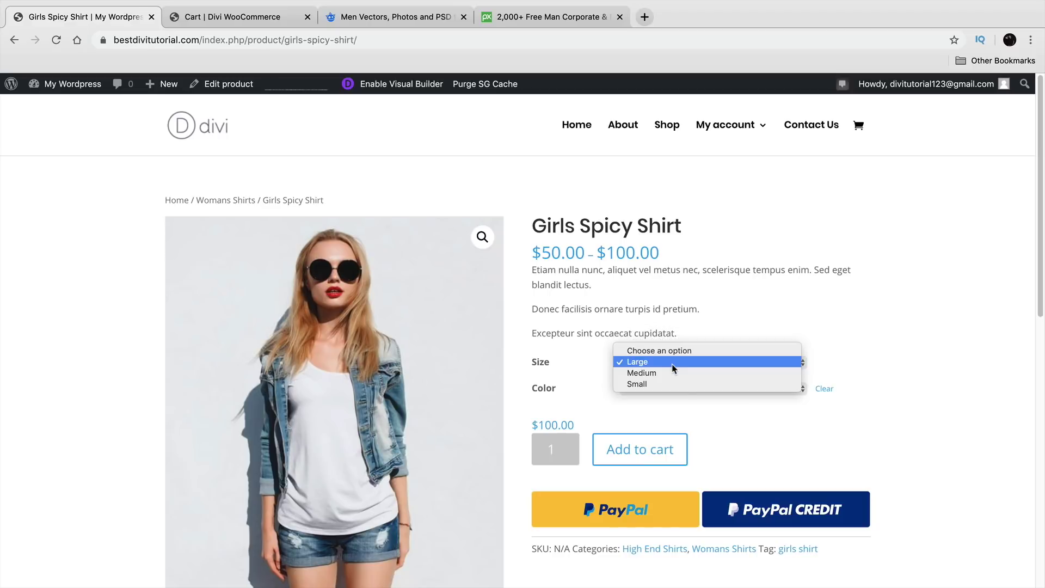
pyautogui.click(679, 385)
pyautogui.moveTo(571, 417); pyautogui.dragTo(533, 423)
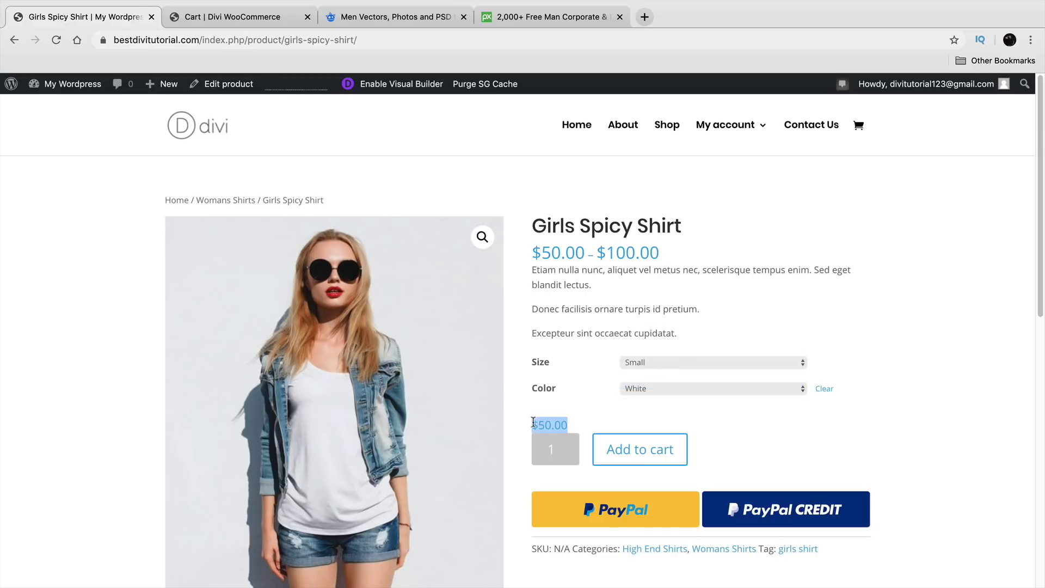
pyautogui.click(642, 450)
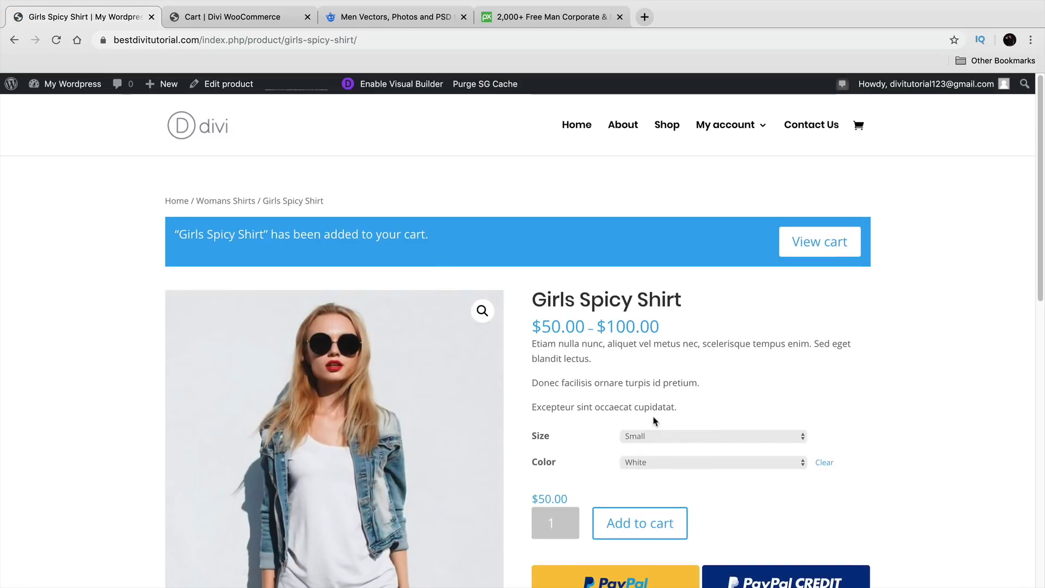
pyautogui.scroll(-3, 671, 420)
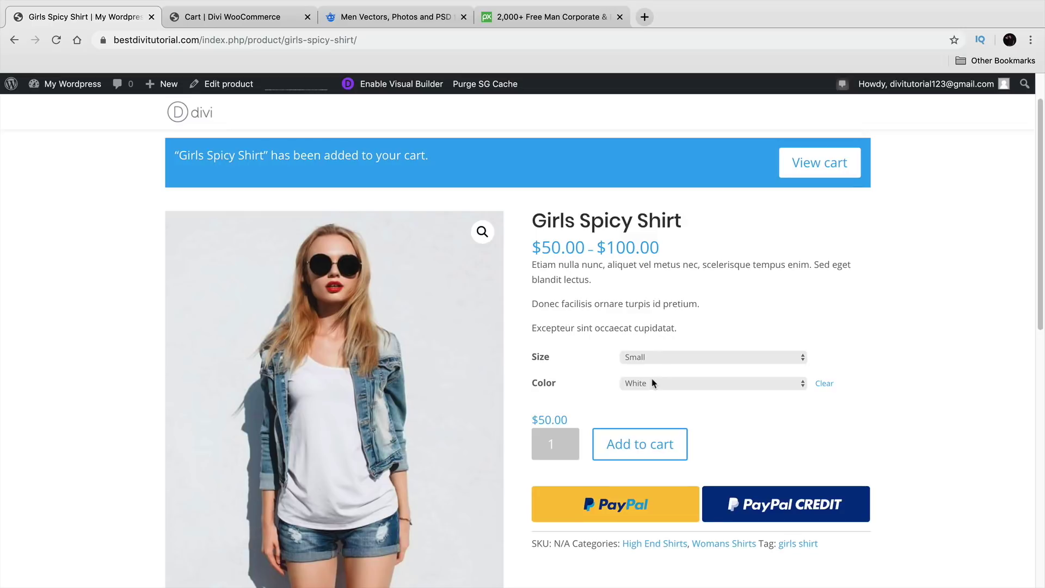
pyautogui.scroll(-3, 653, 383)
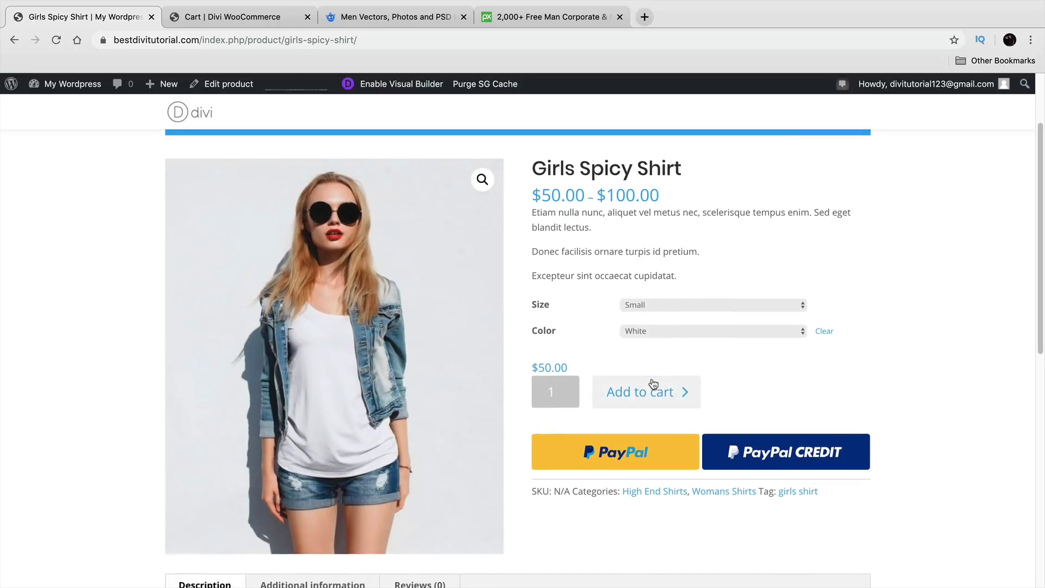
pyautogui.scroll(2, 654, 382)
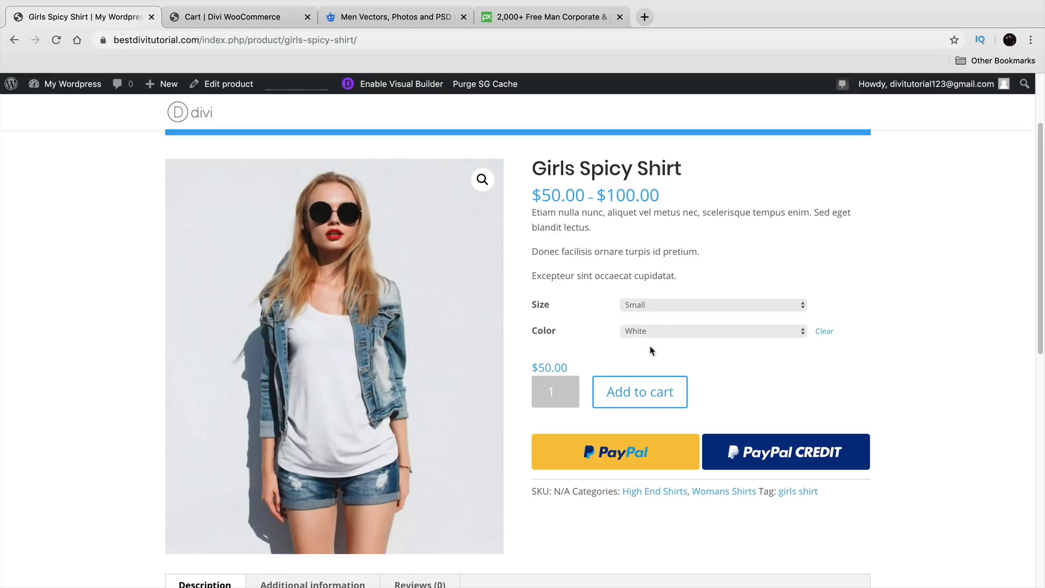
pyautogui.scroll(5, 643, 339)
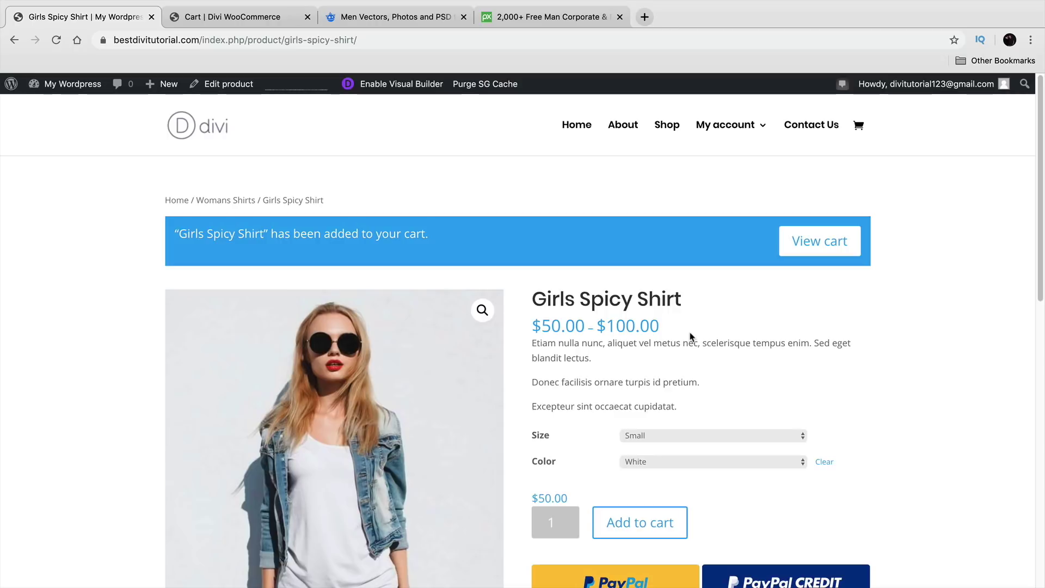
# Step: On the Shop page, try sorting the products by popularity and by latest
pyautogui.click(666, 124)
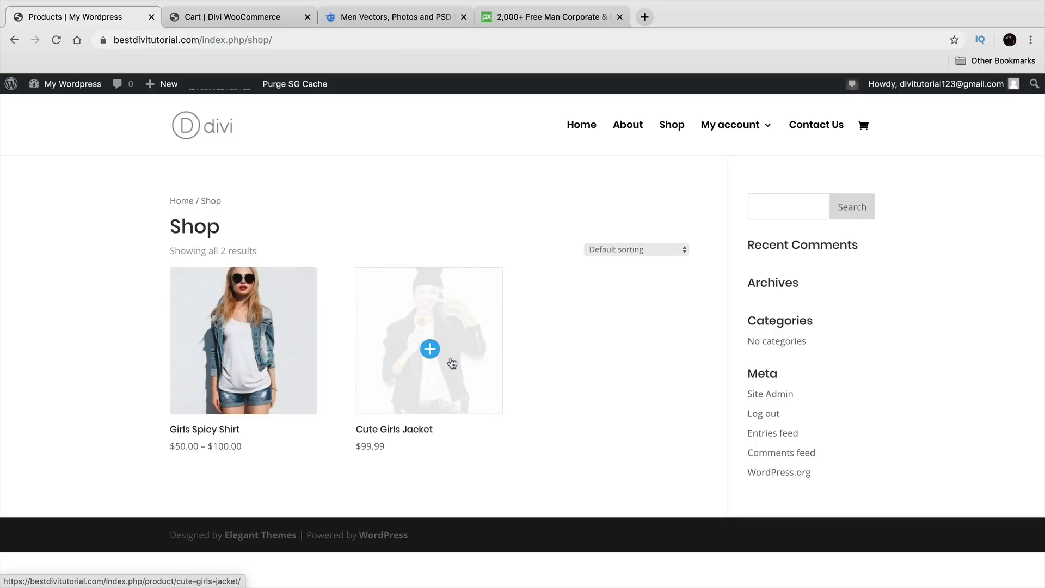
pyautogui.click(659, 251)
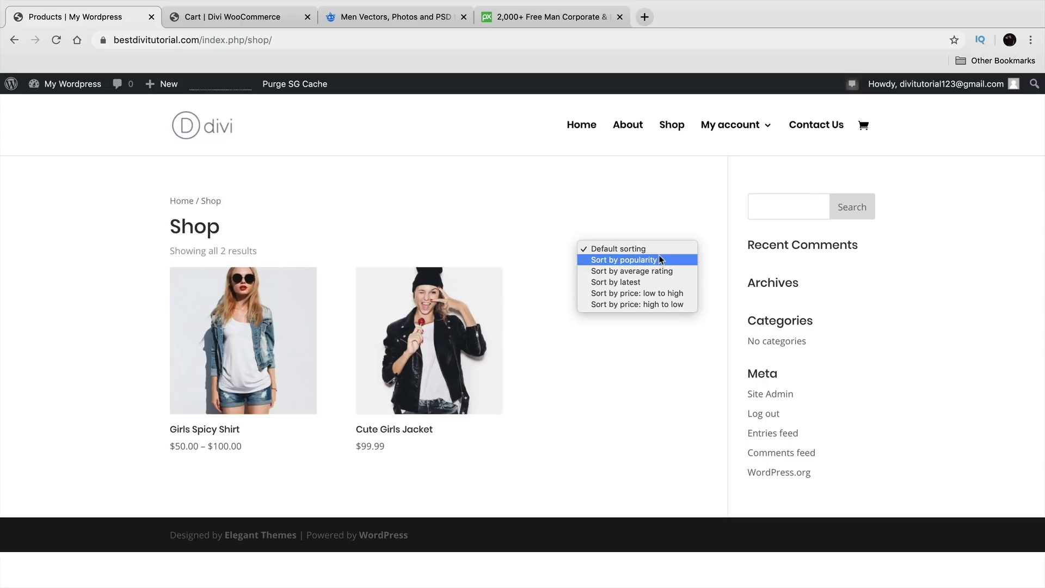
pyautogui.click(660, 255)
pyautogui.click(661, 253)
pyautogui.click(664, 258)
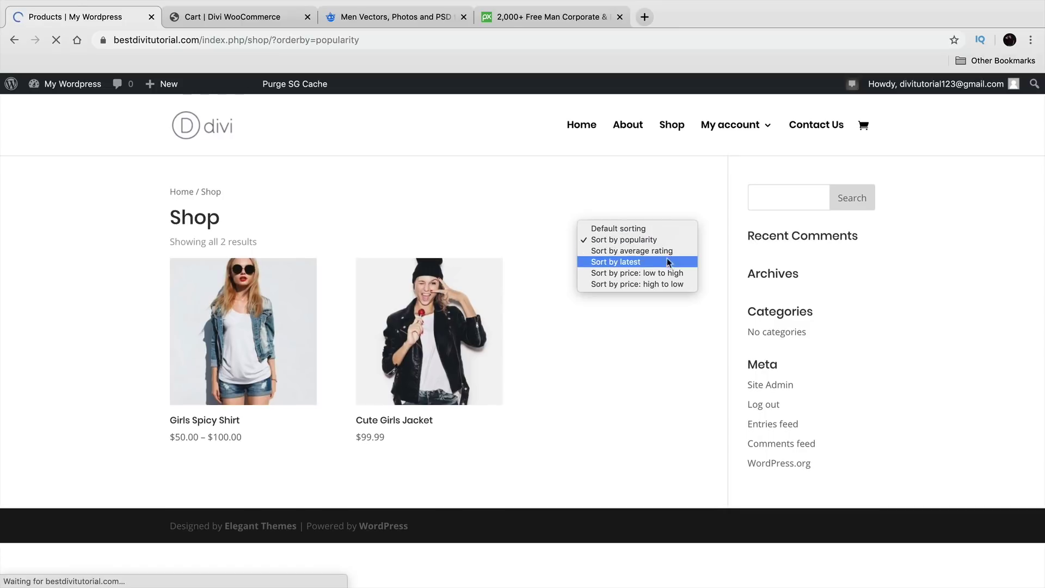
pyautogui.click(667, 263)
pyautogui.click(671, 248)
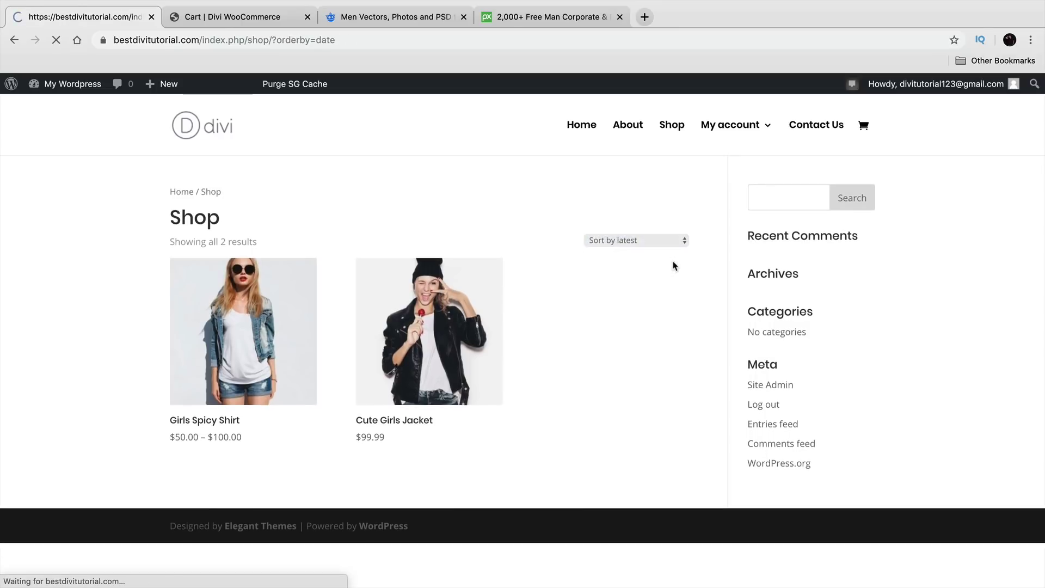
# Step: Sort the shop by price low to high and open the Girls Spicy Shirt page
pyautogui.click(677, 251)
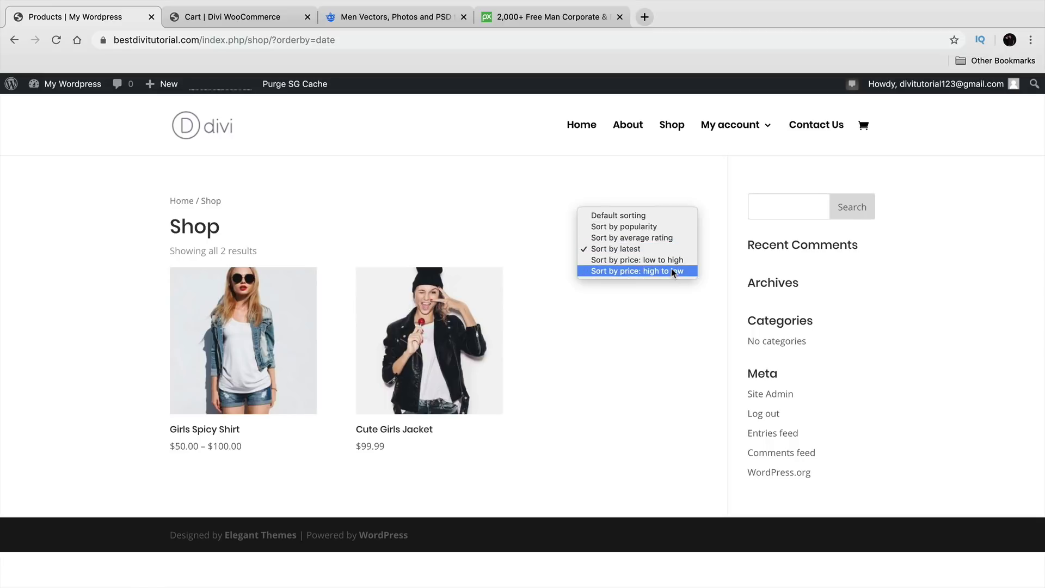
pyautogui.click(674, 261)
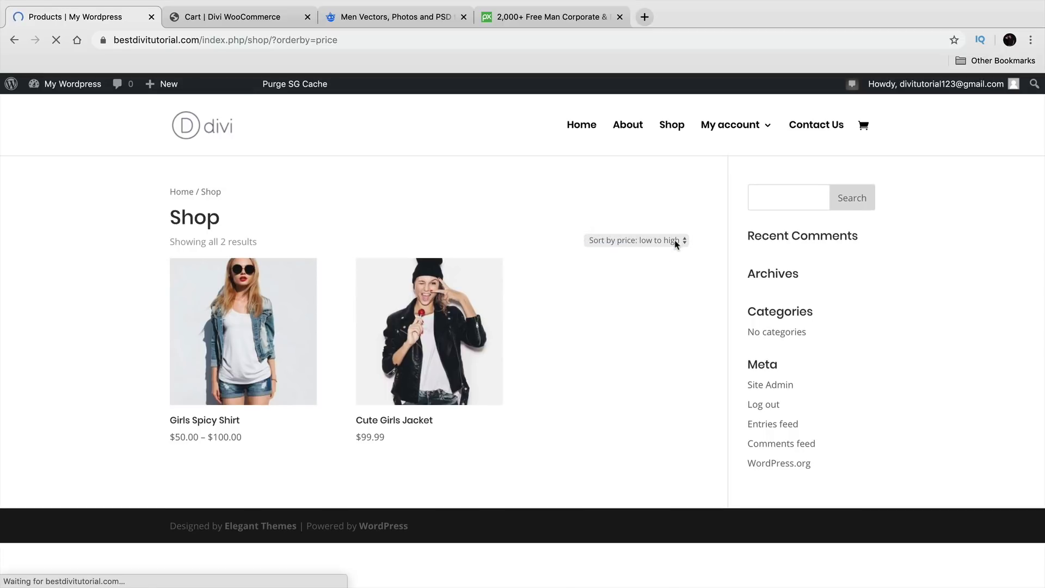
pyautogui.click(674, 249)
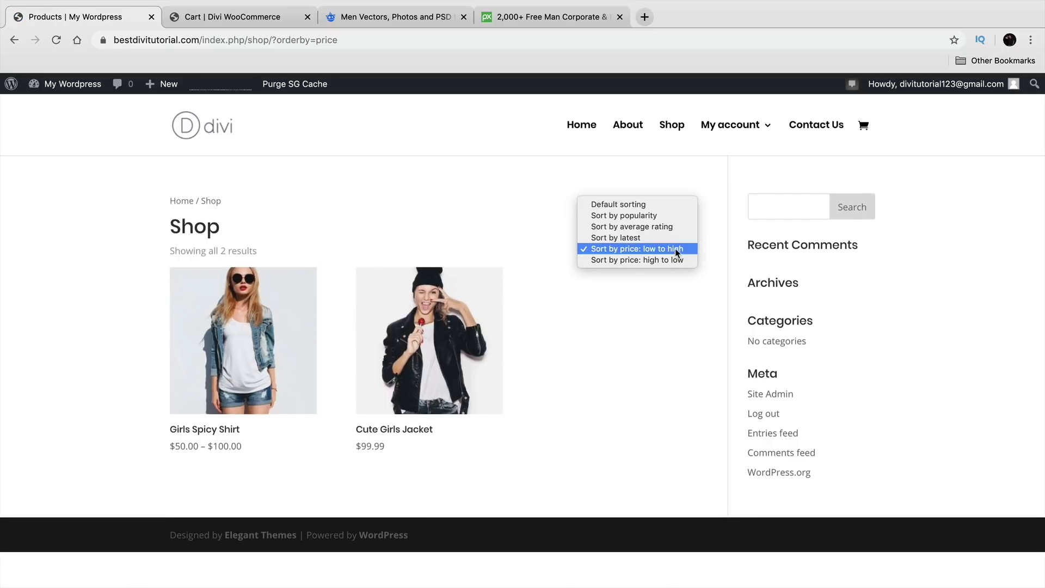
pyautogui.click(674, 304)
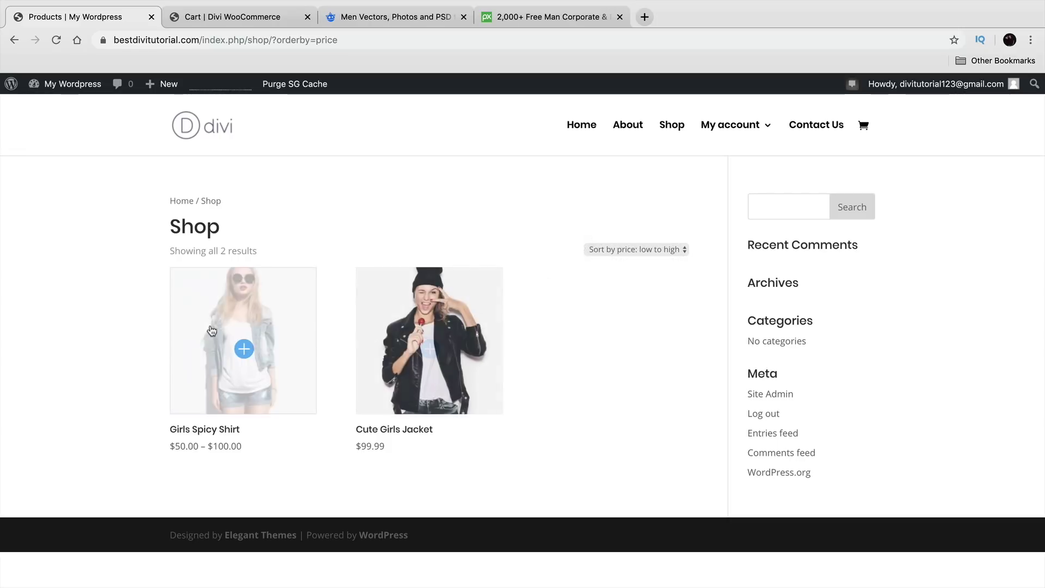
pyautogui.click(242, 322)
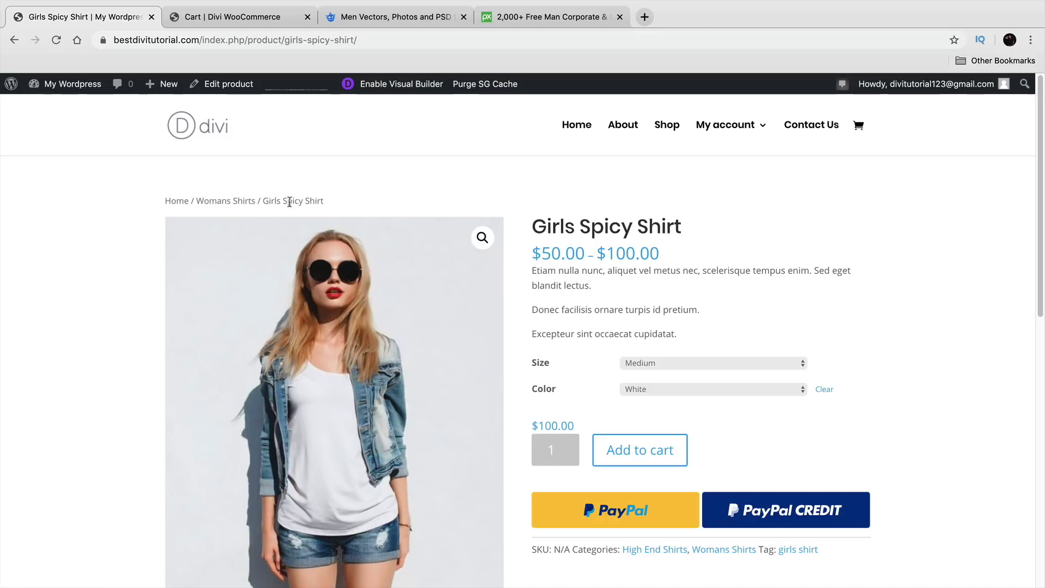
# Step: Browse the Womans Shirts category and the Cute Girls Jacket product page
pyautogui.click(235, 203)
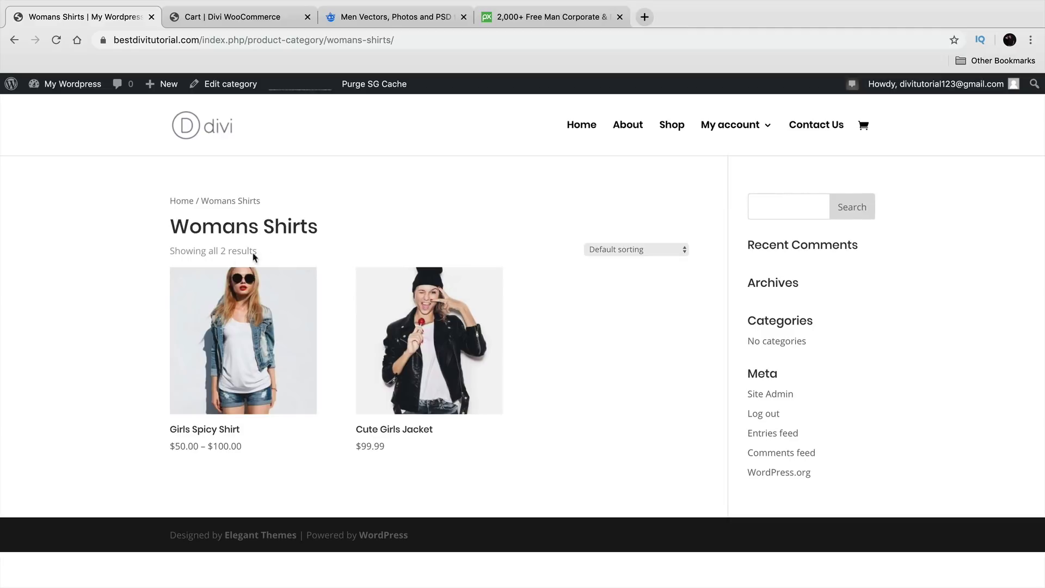
pyautogui.moveTo(317, 228); pyautogui.dragTo(169, 224)
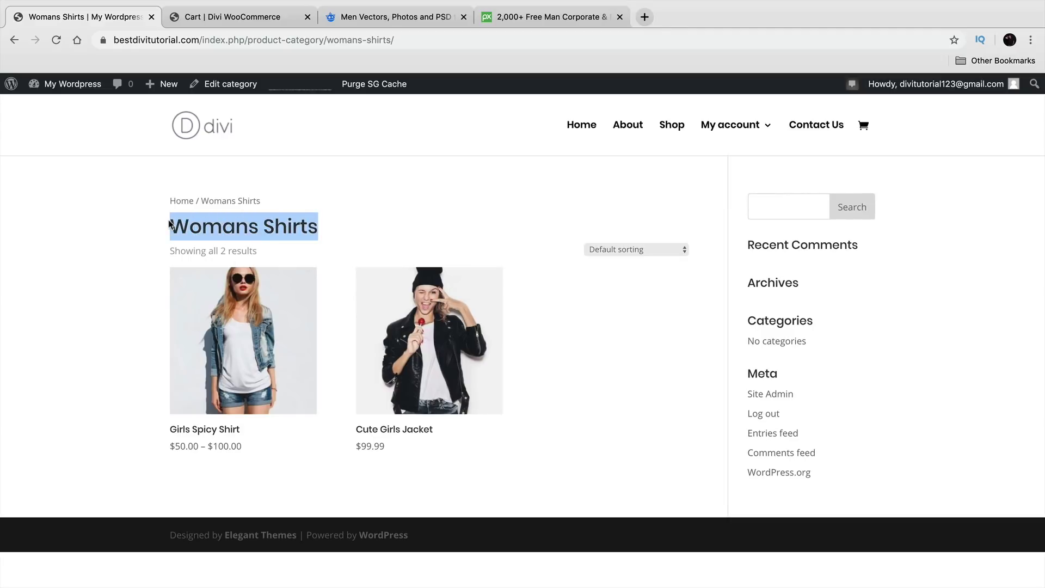
pyautogui.click(431, 313)
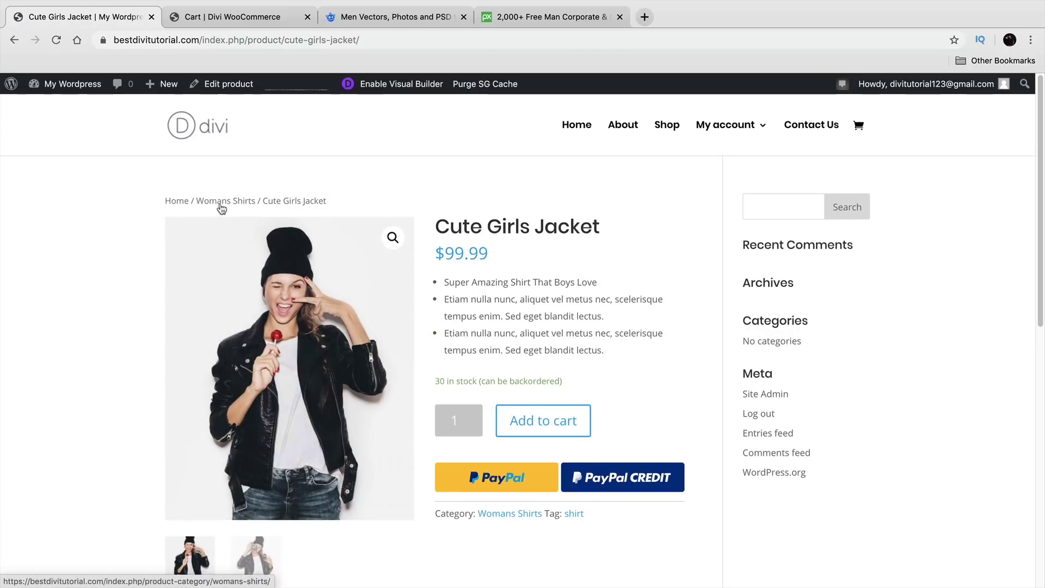
pyautogui.moveTo(273, 200); pyautogui.dragTo(306, 199)
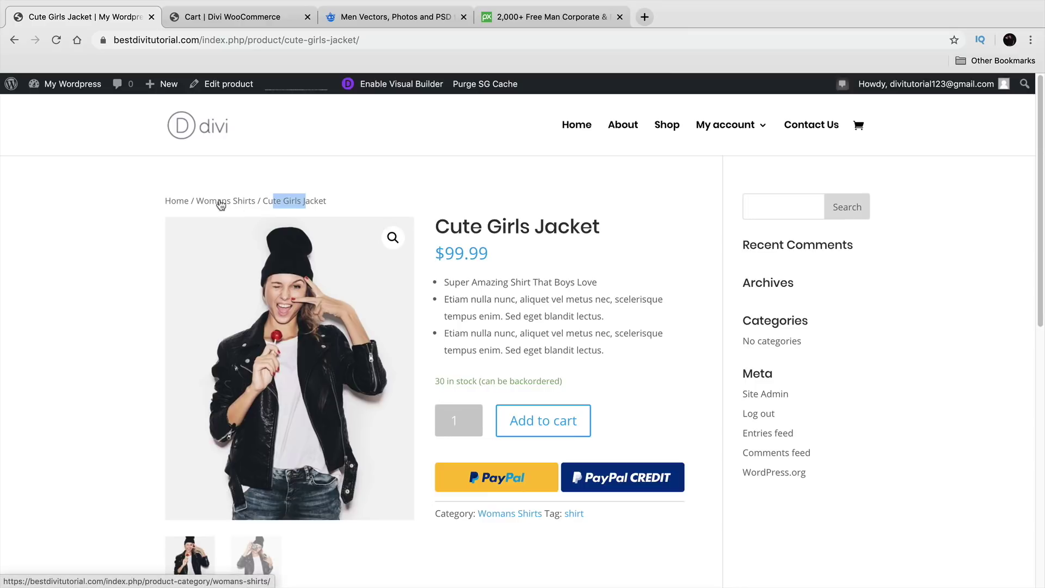
pyautogui.click(504, 514)
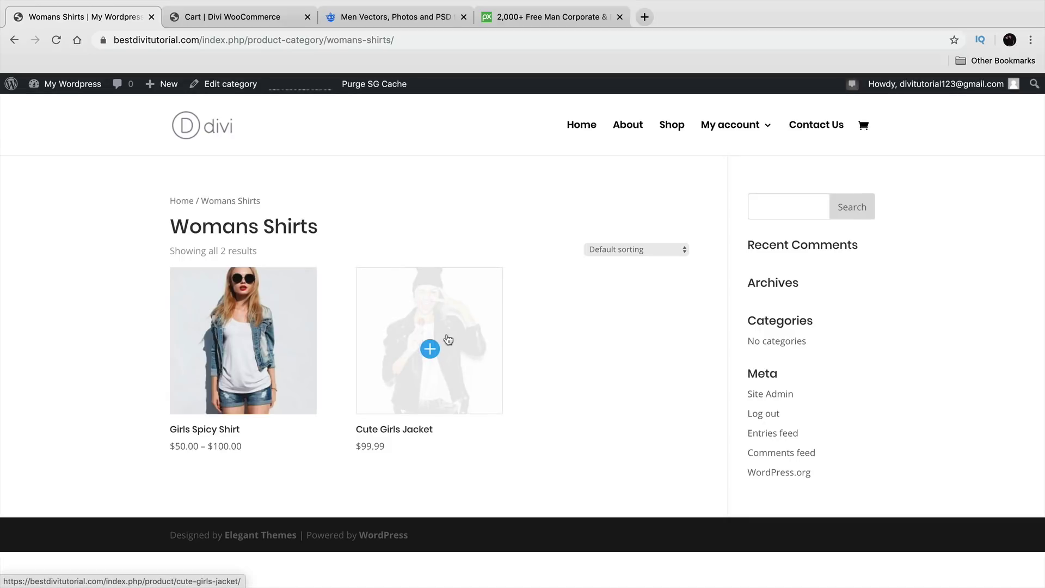
# Step: From Girls Spicy Shirt, open the High End Shirts category listing
pyautogui.click(273, 325)
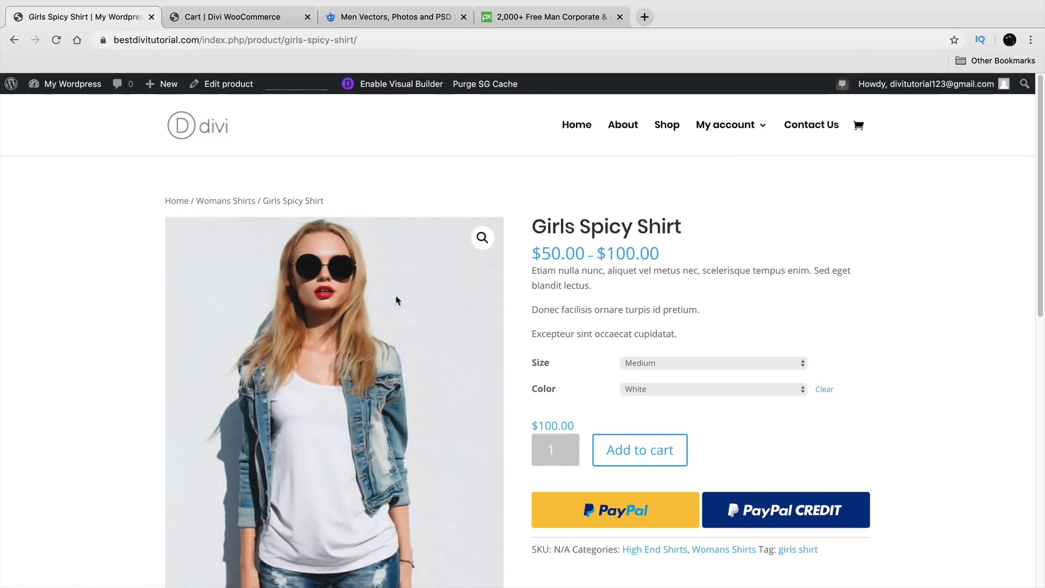
pyautogui.scroll(-3, 407, 310)
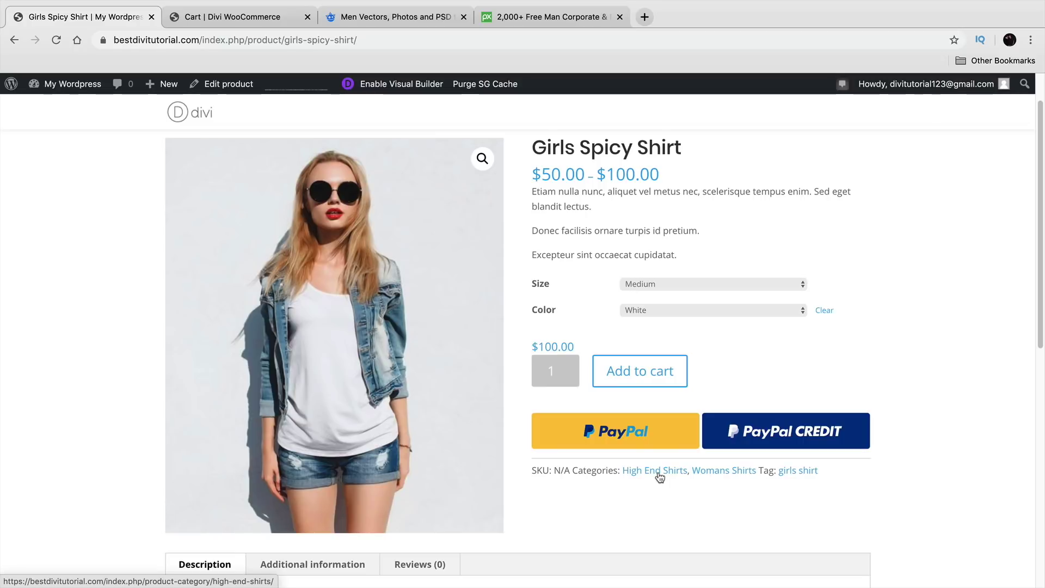
pyautogui.click(659, 477)
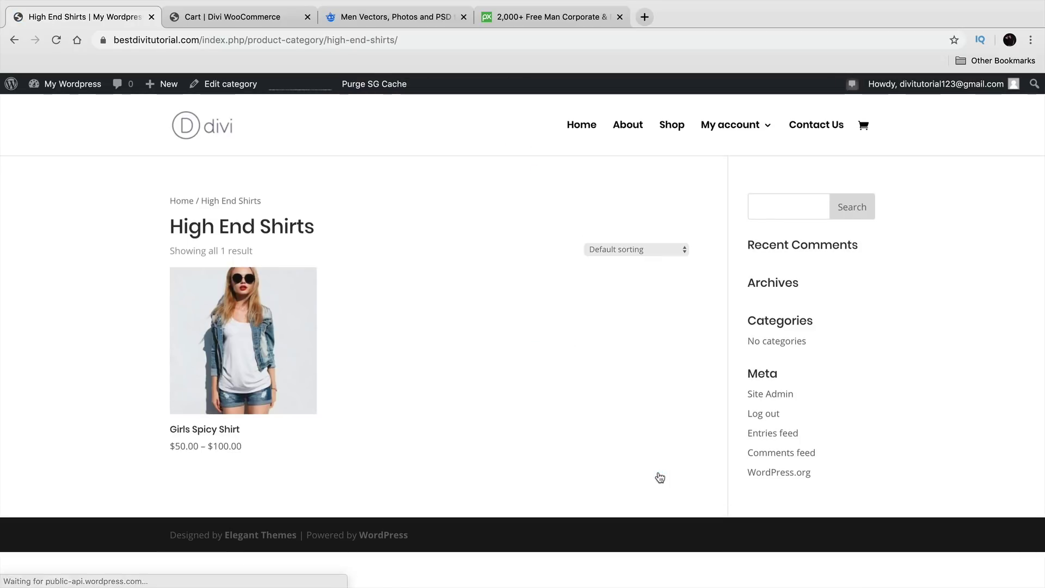
pyautogui.moveTo(314, 234); pyautogui.dragTo(153, 233)
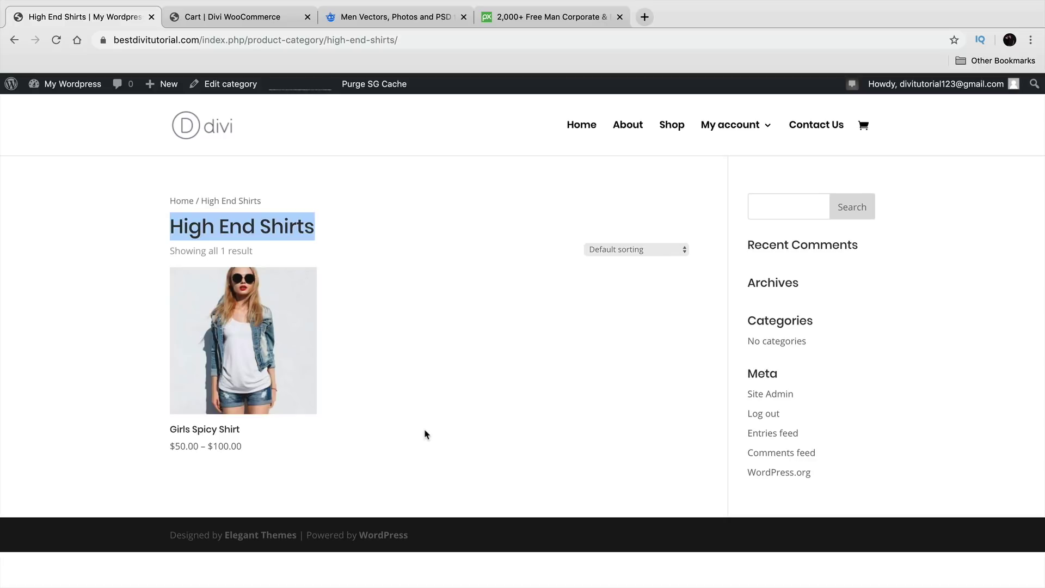
pyautogui.click(371, 311)
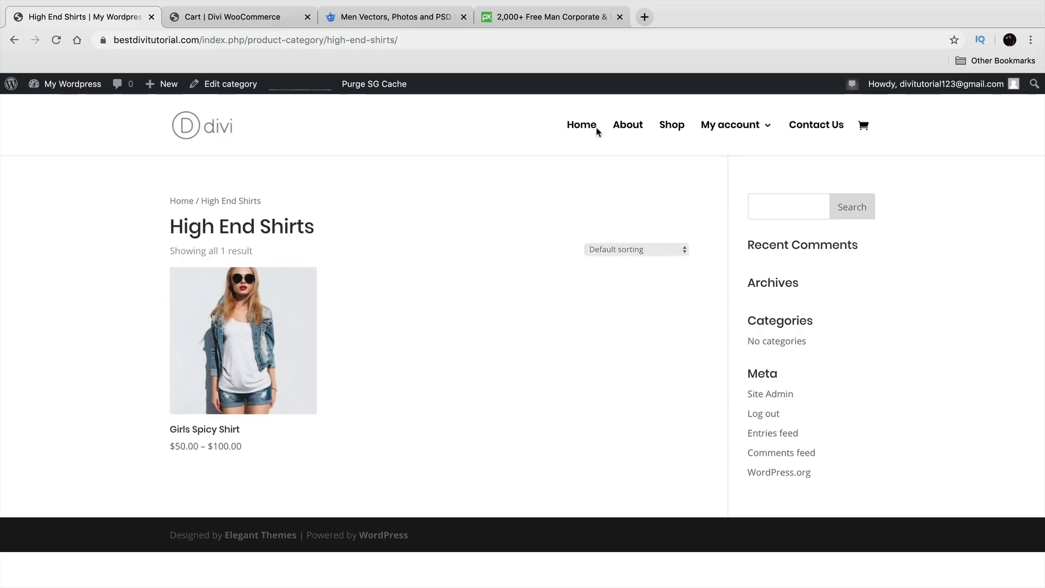
# Step: Return to the site homepage via Home in the main menu
pyautogui.click(586, 133)
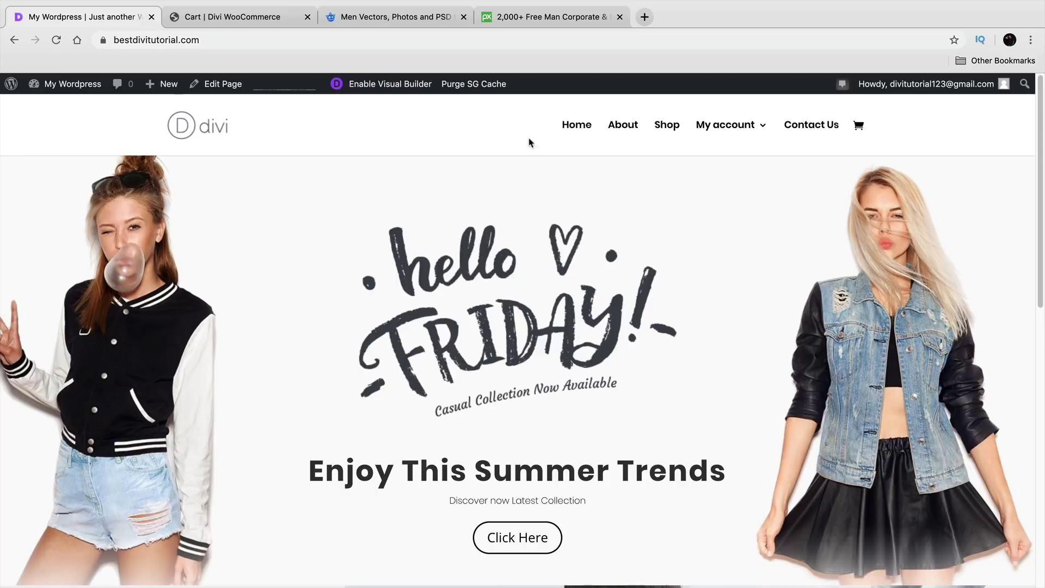
pyautogui.moveTo(737, 137)
pyautogui.moveTo(71, 95)
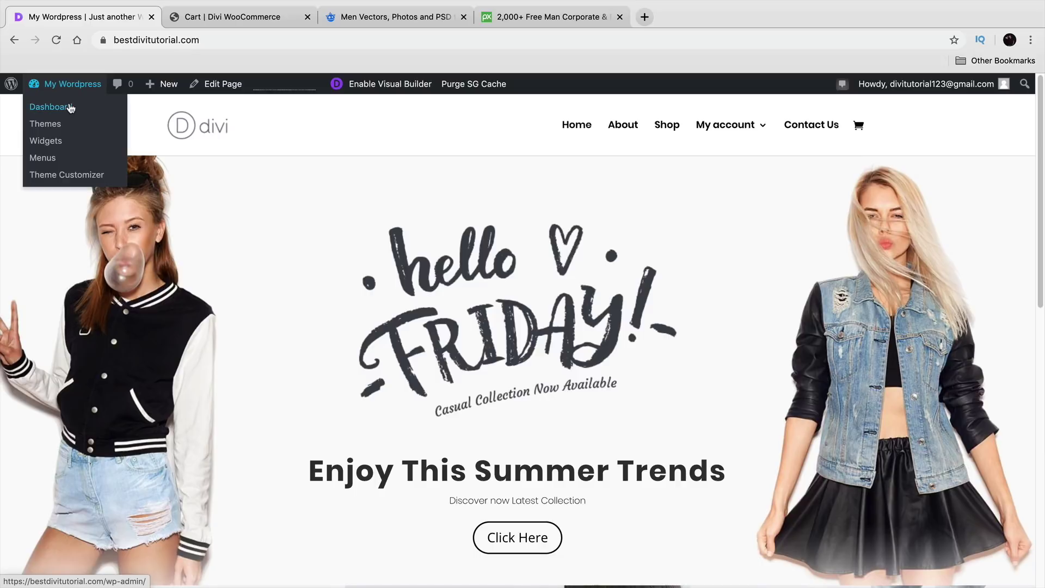
# Step: Add the Womans Shirts product category to the main navigation menu
pyautogui.click(70, 109)
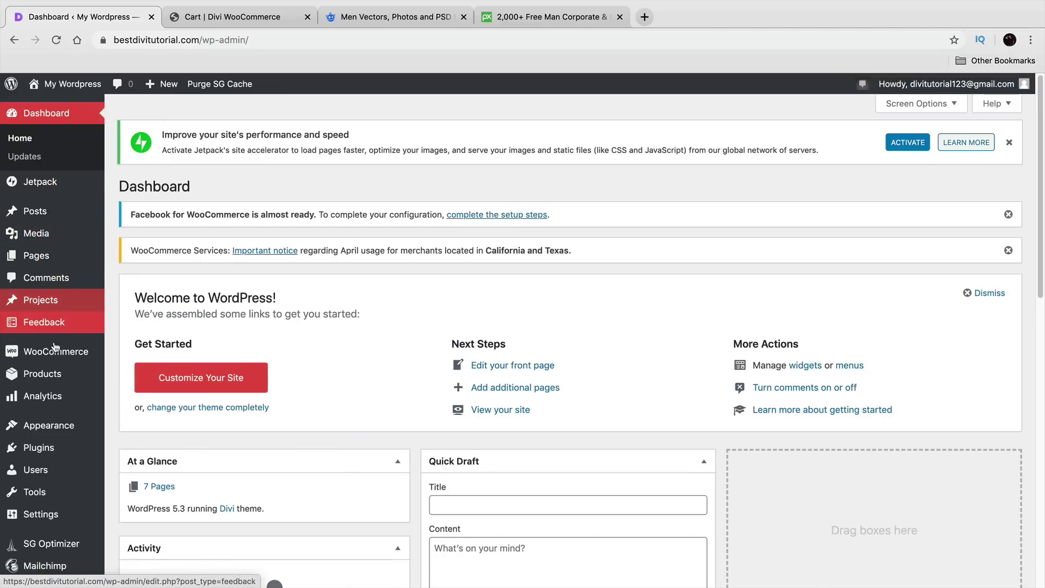
pyautogui.moveTo(61, 429)
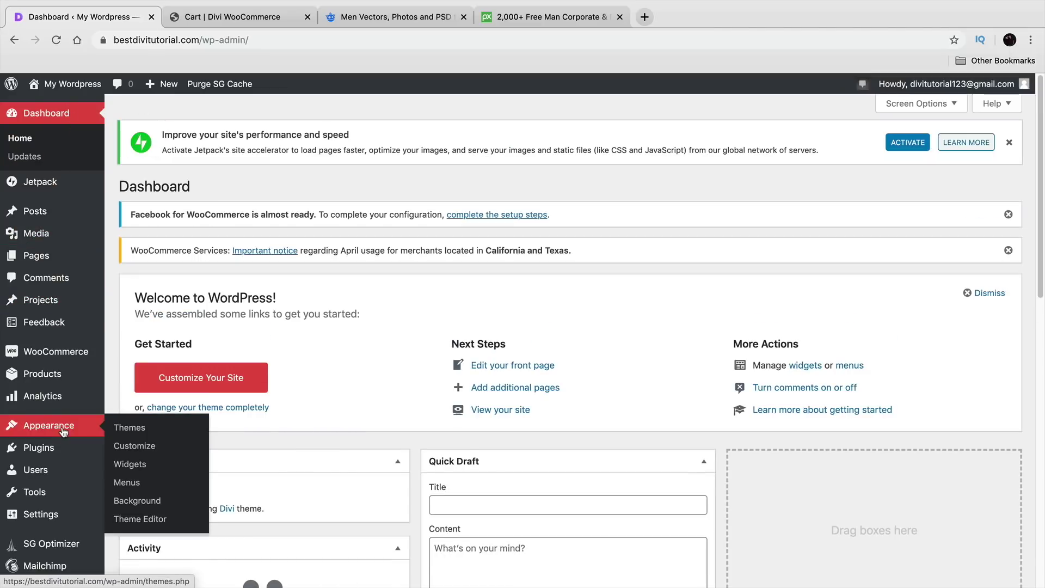
pyautogui.click(146, 484)
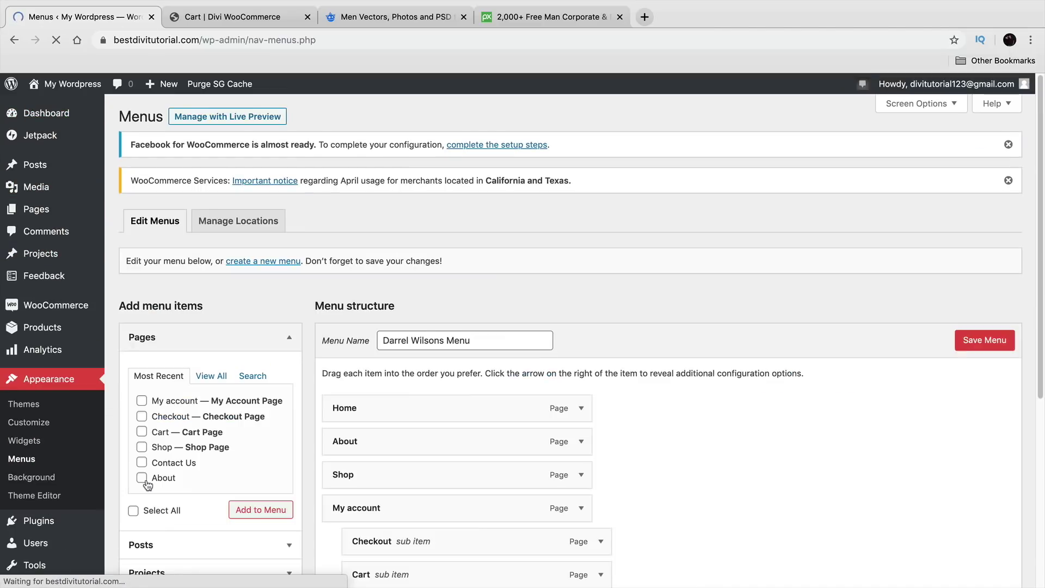
pyautogui.scroll(-3, 149, 479)
pyautogui.scroll(-2, 286, 424)
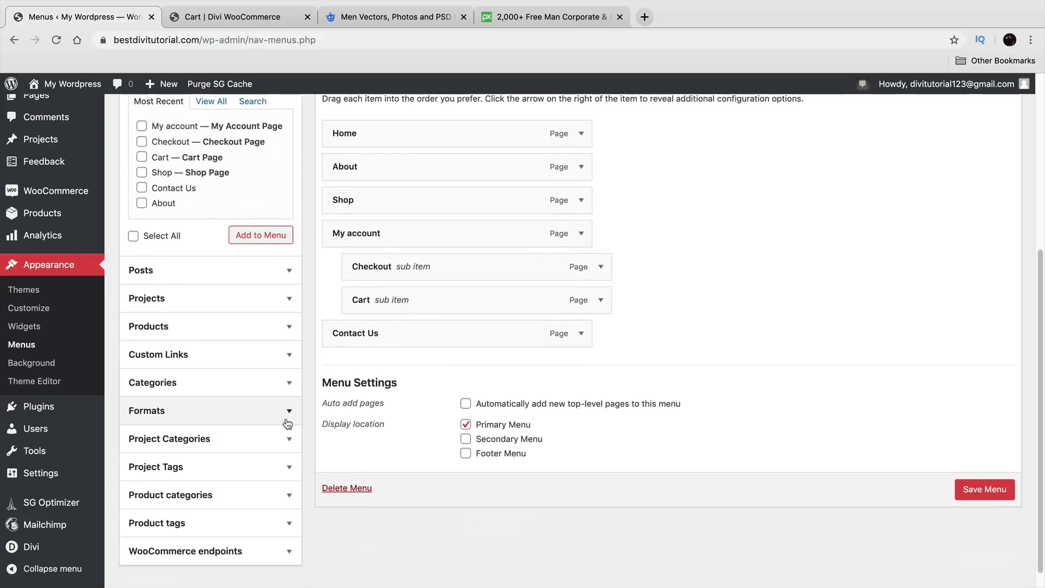
pyautogui.click(205, 427)
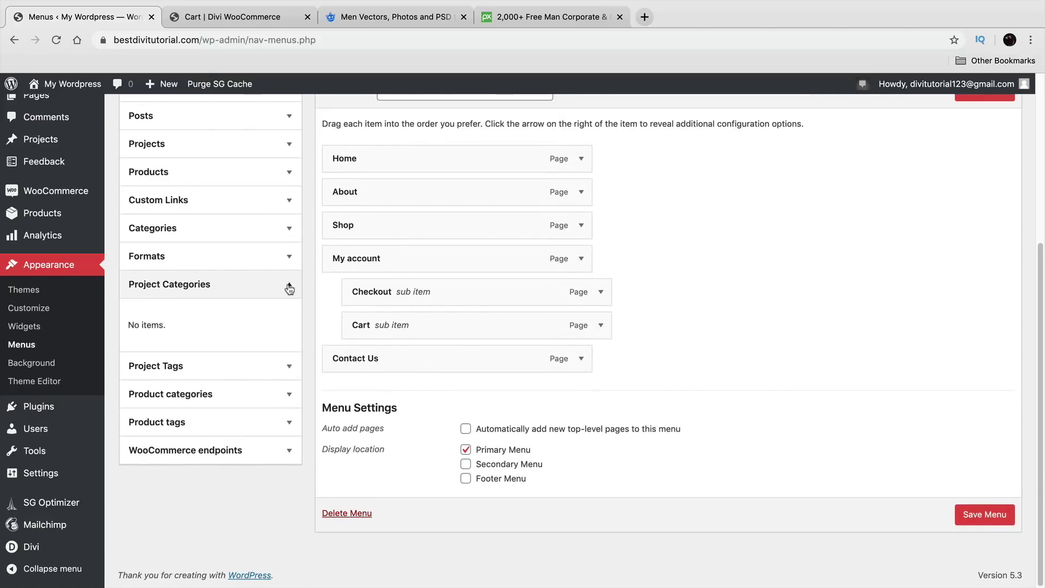
pyautogui.click(288, 284)
pyautogui.click(289, 340)
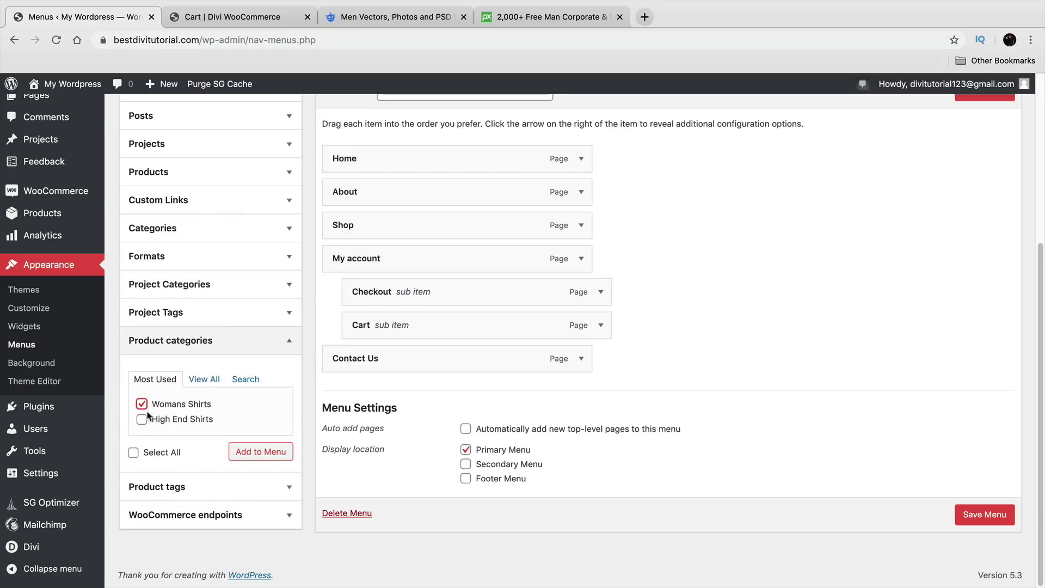
pyautogui.click(143, 420)
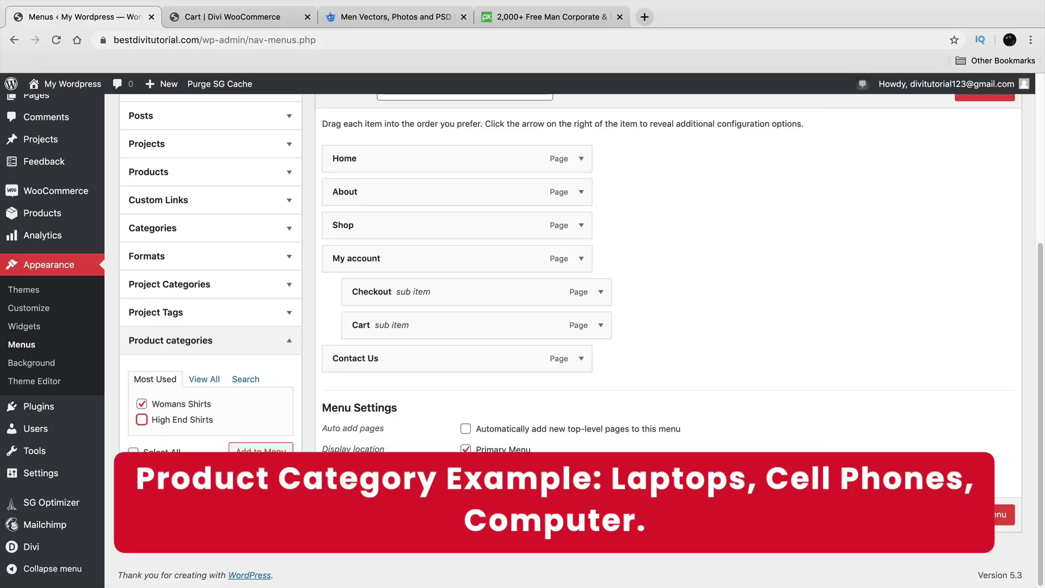
pyautogui.click(258, 451)
# Step: Place Womans Shirts right after Shop as a top-level item and save the menu
pyautogui.scroll(1, 365, 448)
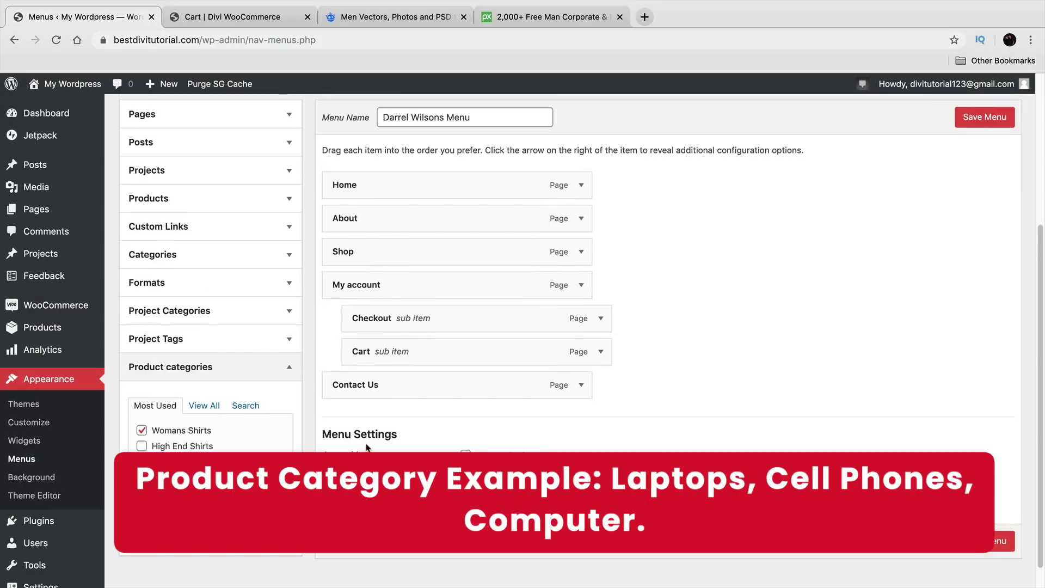
pyautogui.moveTo(401, 423); pyautogui.dragTo(439, 284)
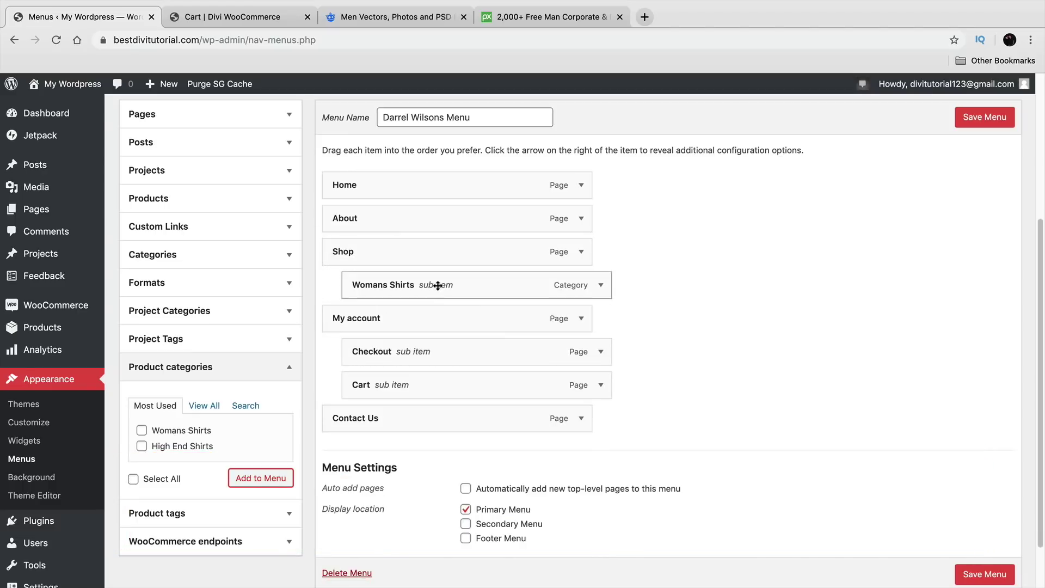
pyautogui.moveTo(575, 285); pyautogui.dragTo(540, 289)
pyautogui.click(986, 117)
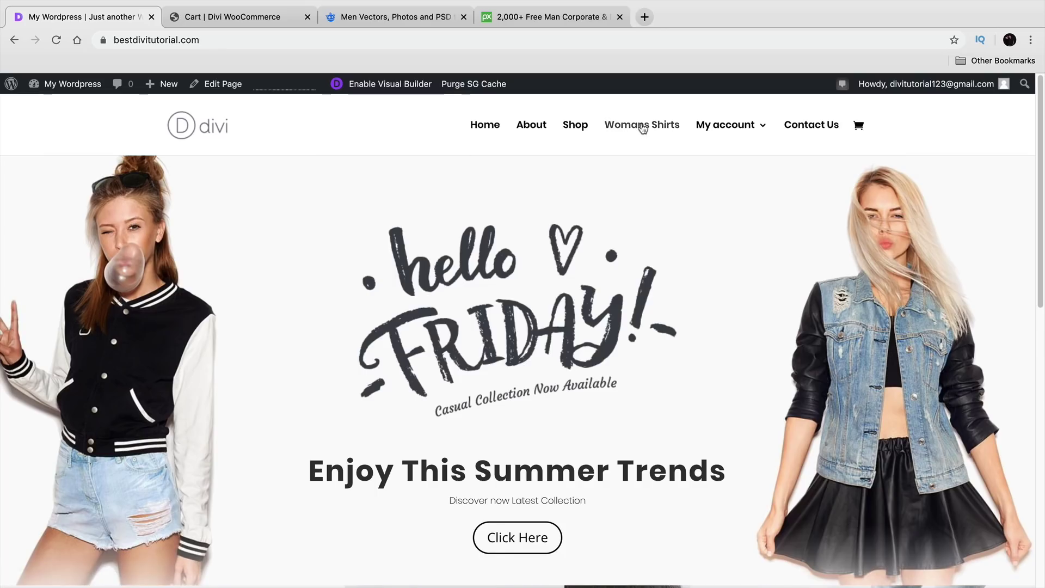
pyautogui.click(647, 127)
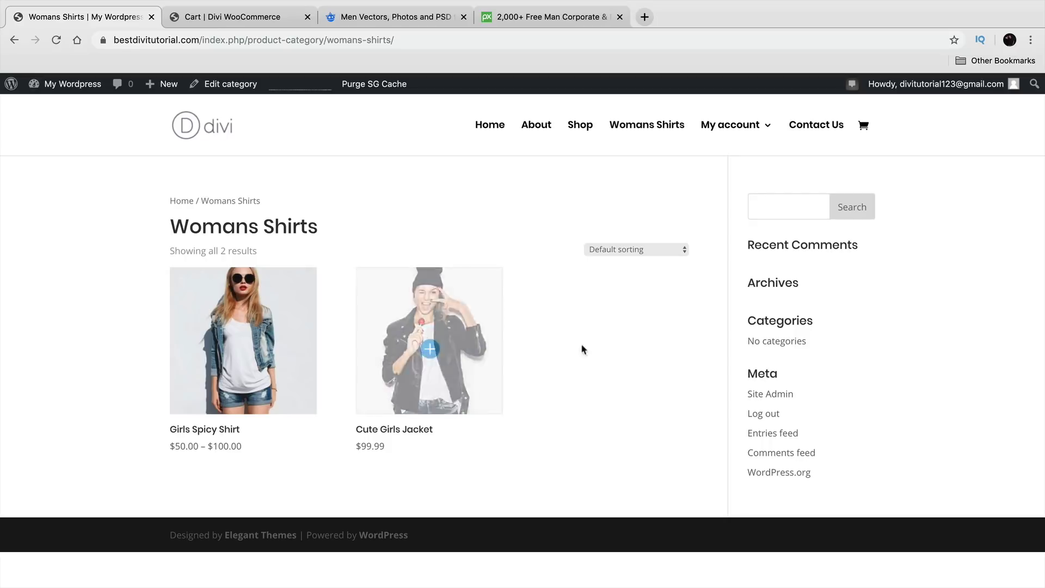
pyautogui.click(493, 128)
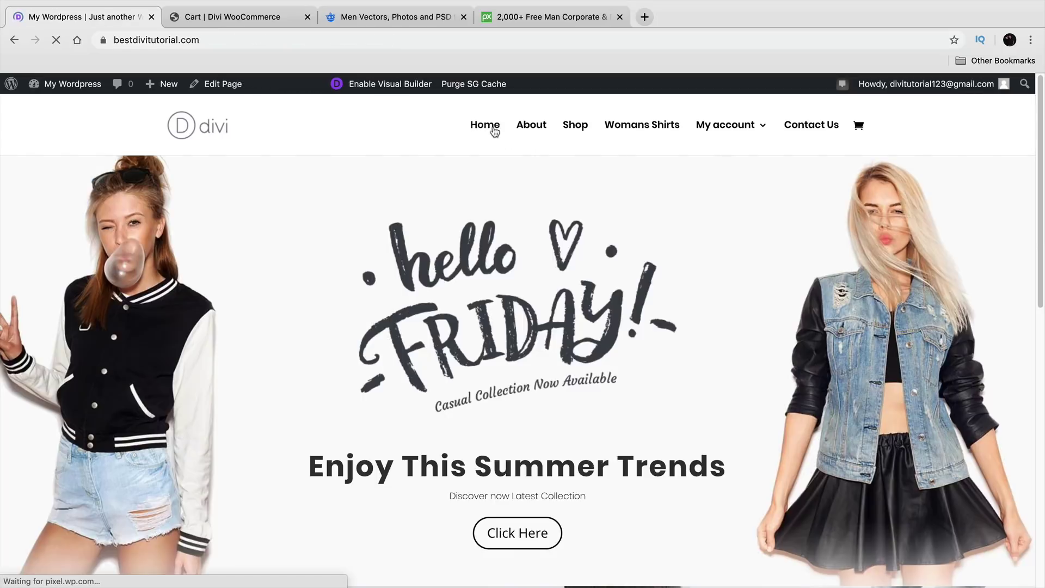
pyautogui.scroll(-10, 499, 261)
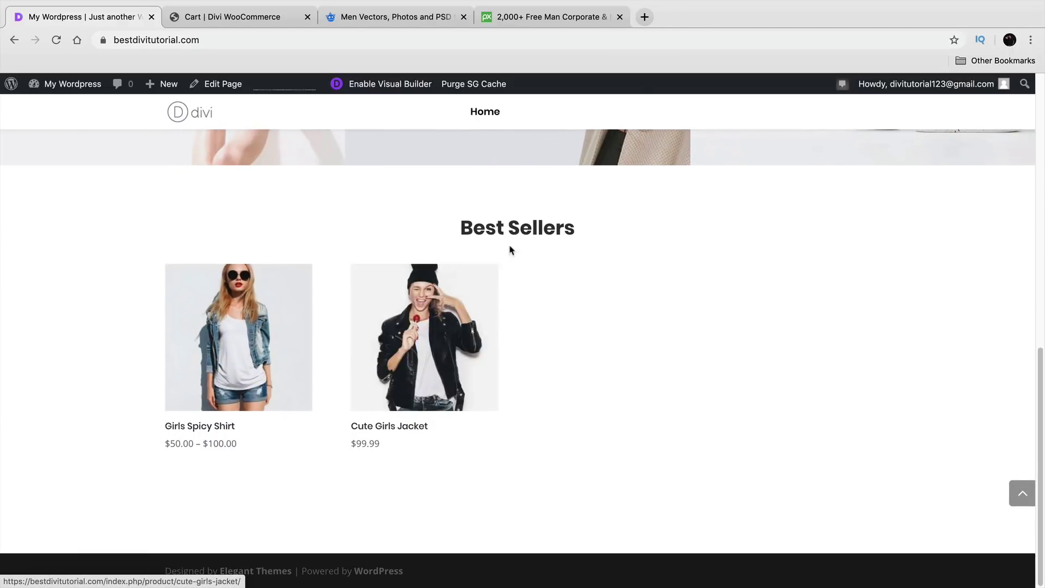
pyautogui.click(250, 26)
pyautogui.click(660, 120)
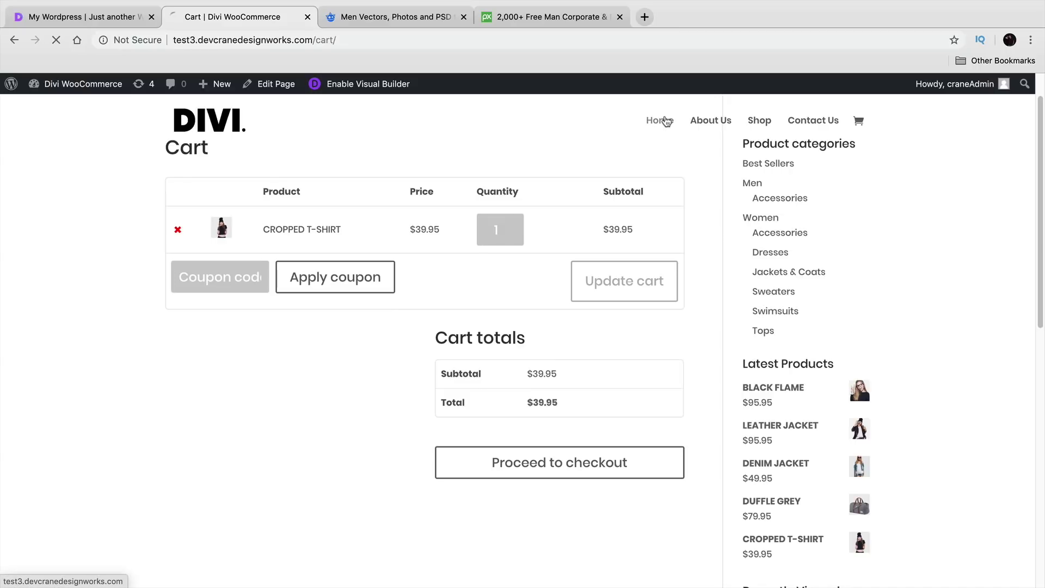
pyautogui.scroll(-8, 507, 377)
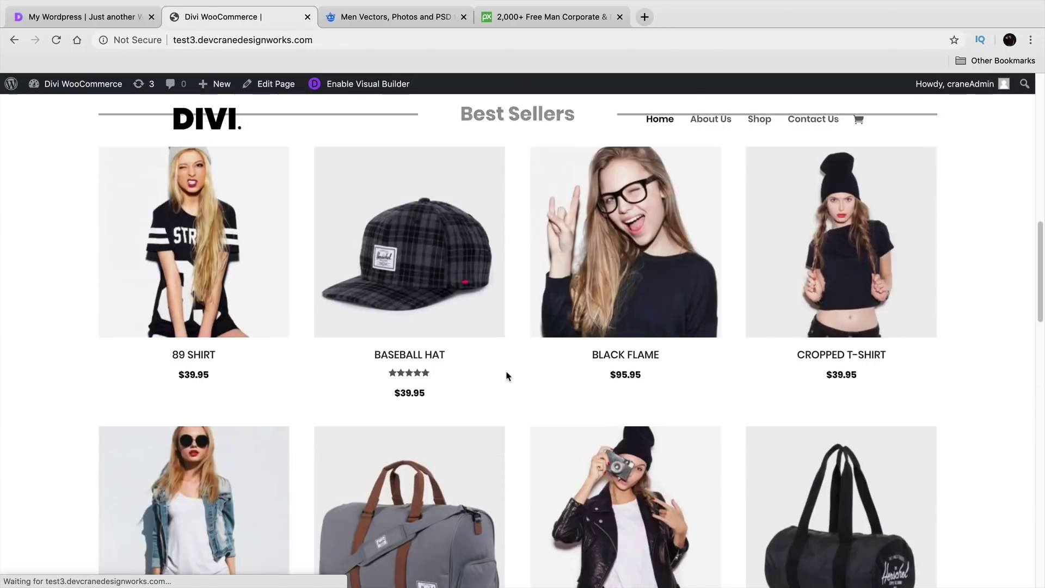
pyautogui.scroll(3, 507, 376)
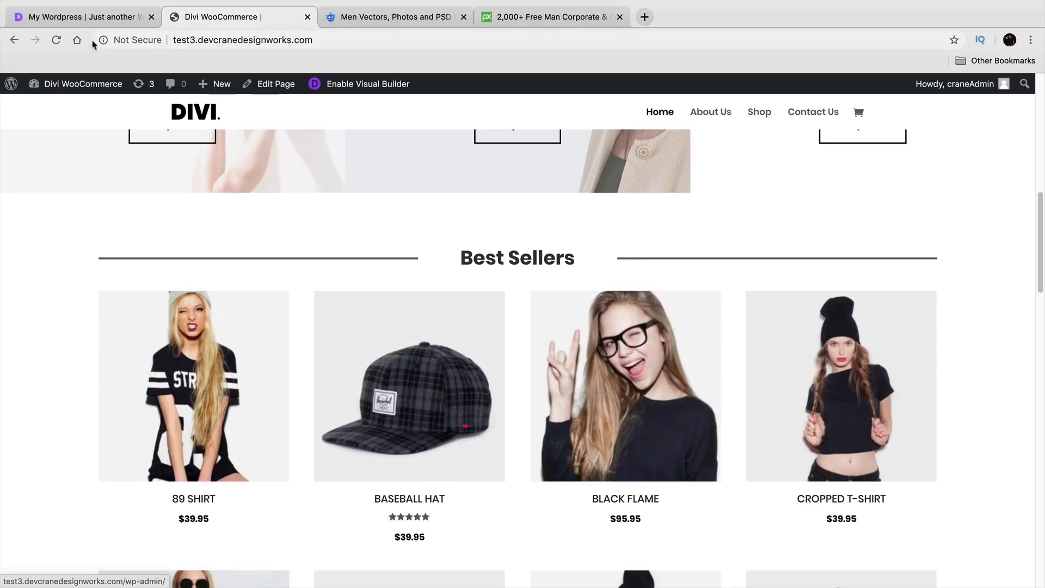
pyautogui.hotkey('ctrl', 'shift', 'Tab')
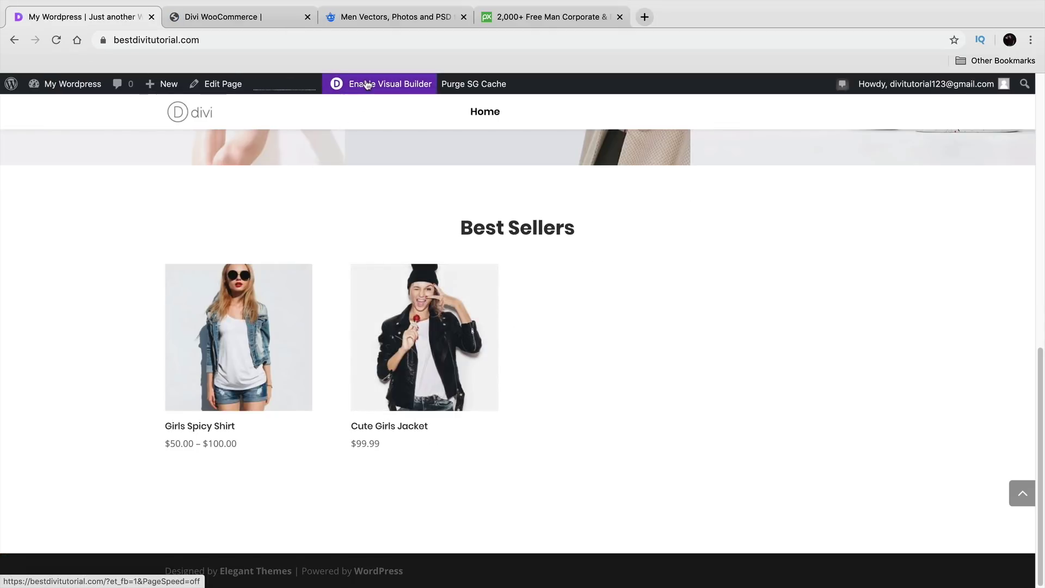
# Step: In the homepage's Best Sellers shop module, set Product View Type to Product Category
pyautogui.click(365, 86)
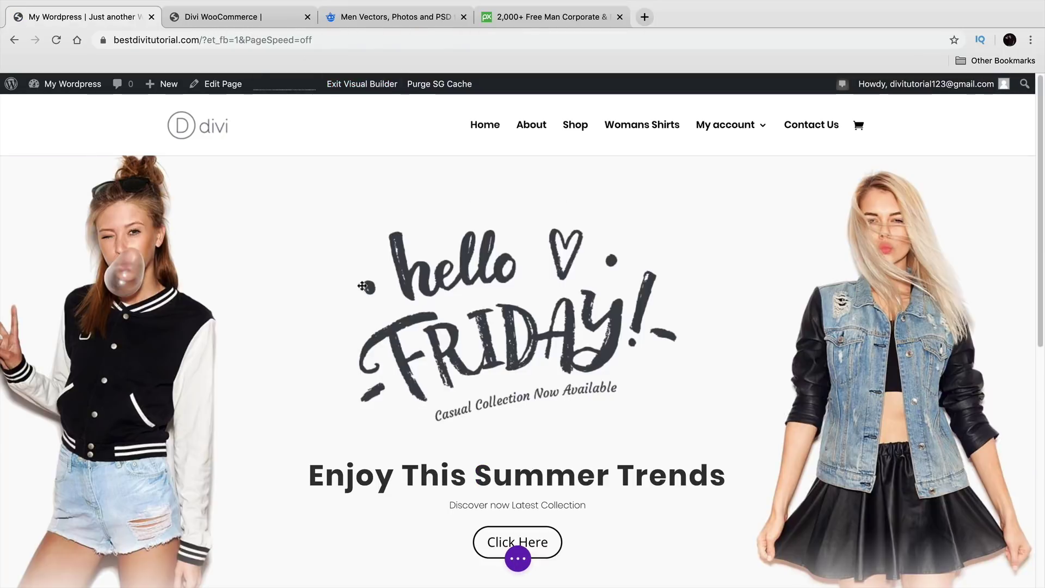
pyautogui.scroll(-10, 373, 300)
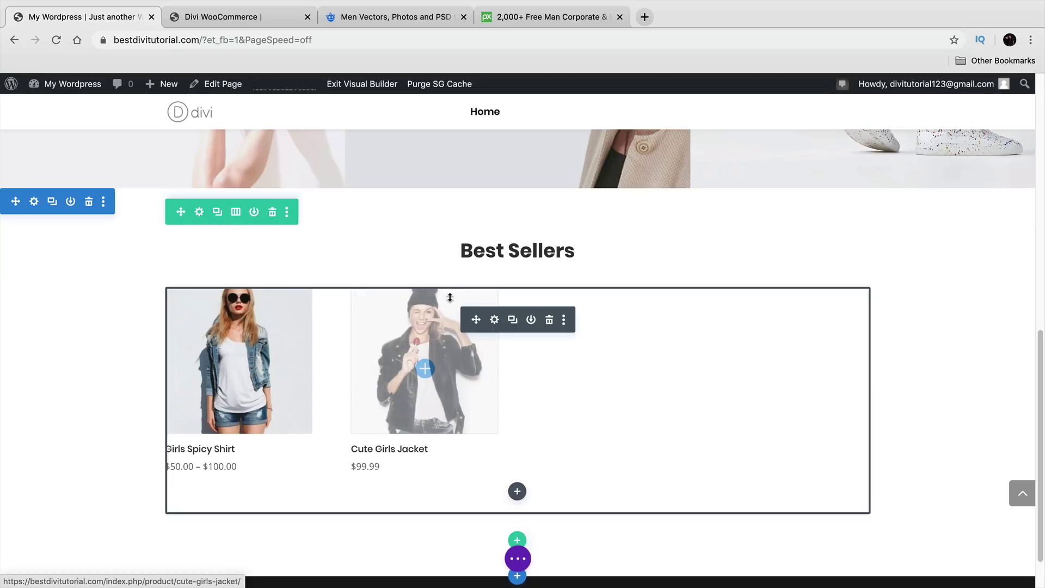
pyautogui.click(494, 321)
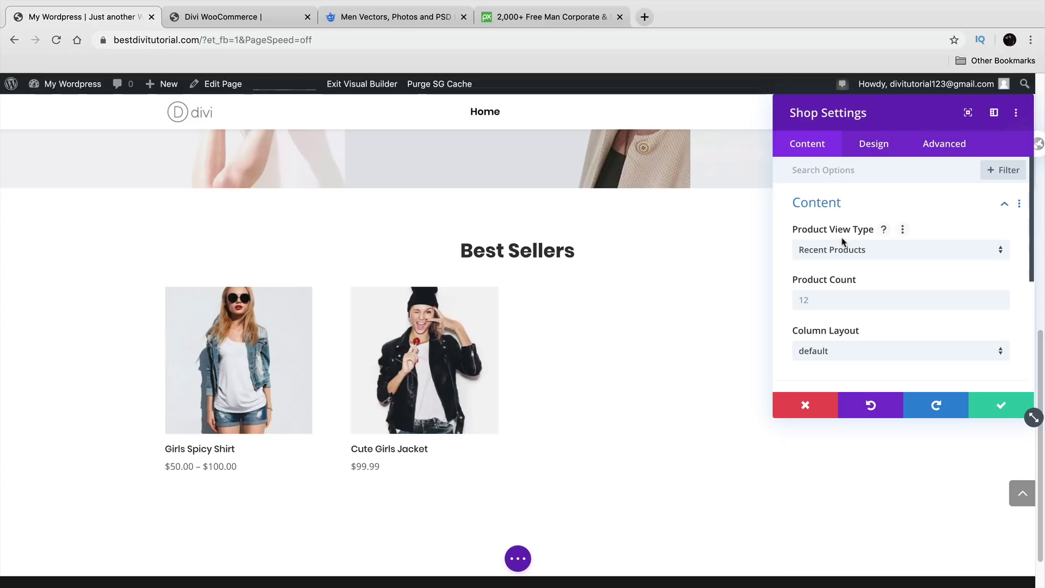
pyautogui.click(850, 254)
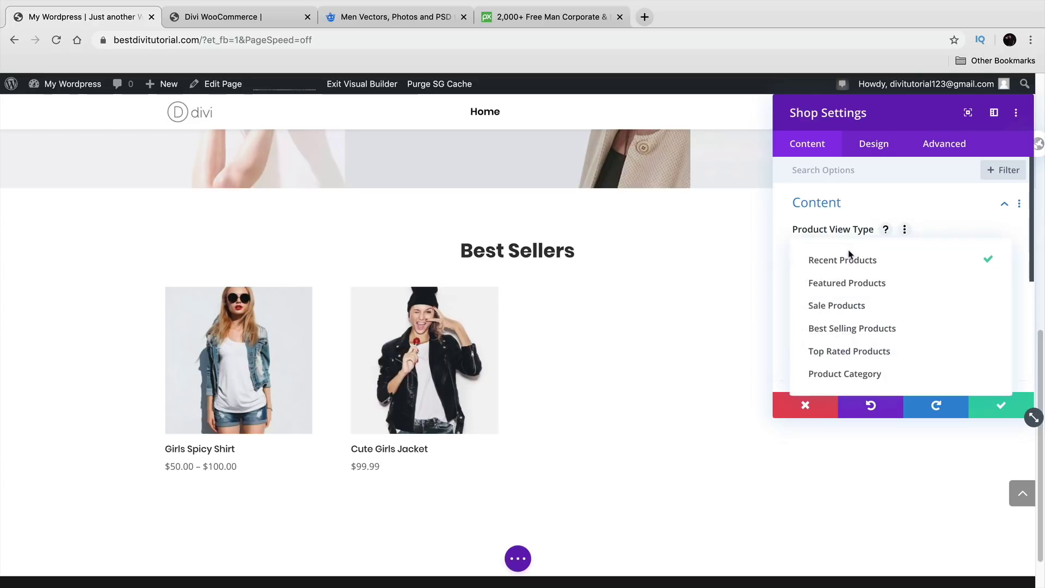
pyautogui.click(870, 374)
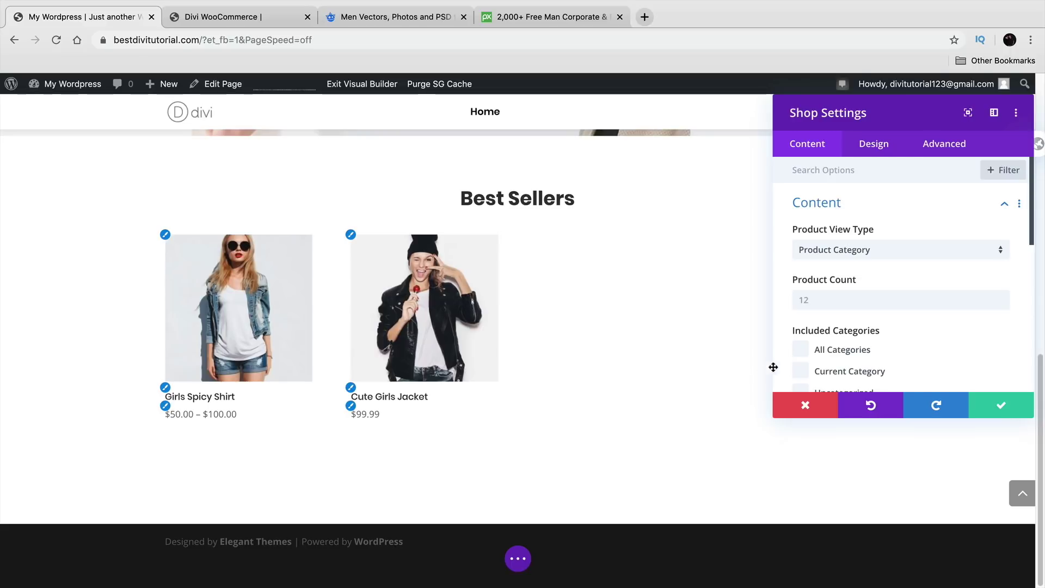
# Step: Include only the Womans Shirts category, dropping the briefly ticked High End Shirts
pyautogui.scroll(-3, 814, 343)
pyautogui.scroll(-2, 822, 335)
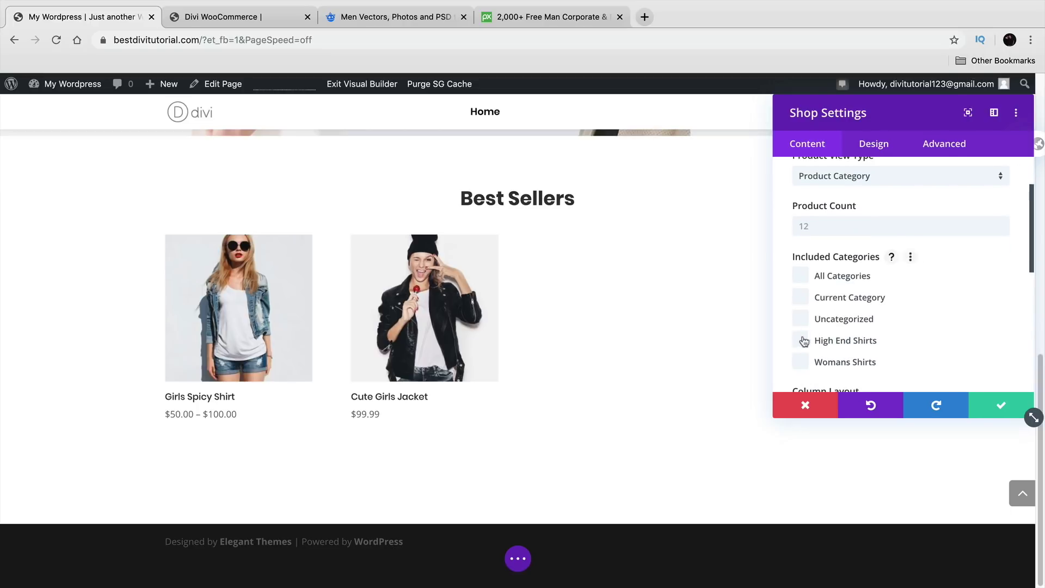
pyautogui.click(801, 340)
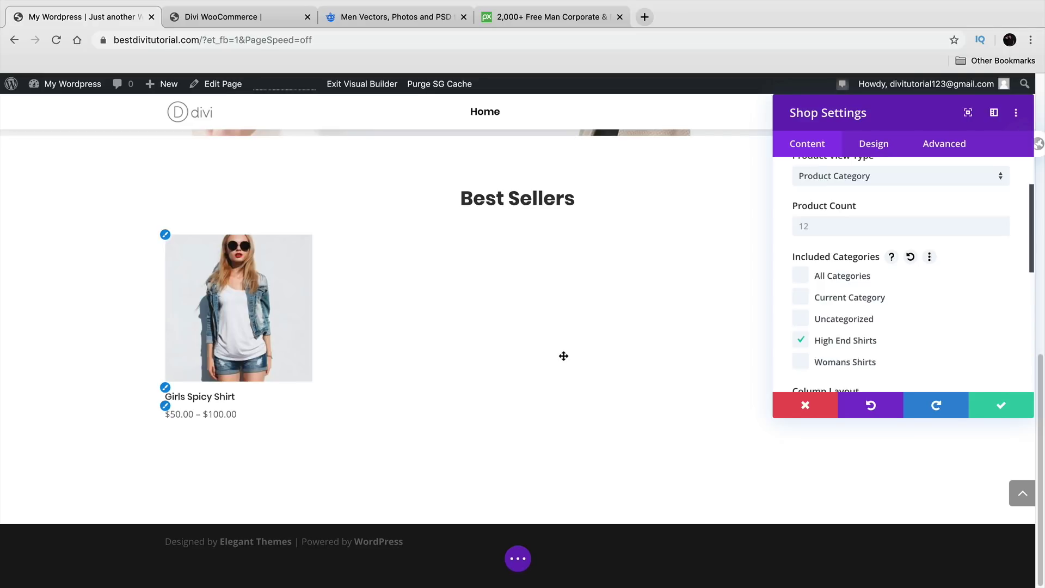
pyautogui.click(804, 364)
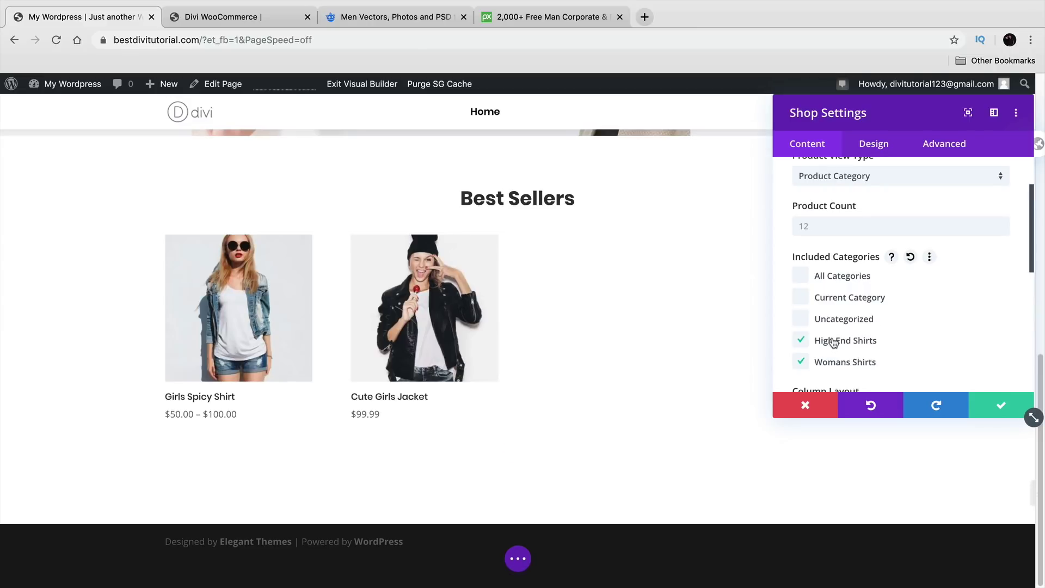
pyautogui.click(800, 343)
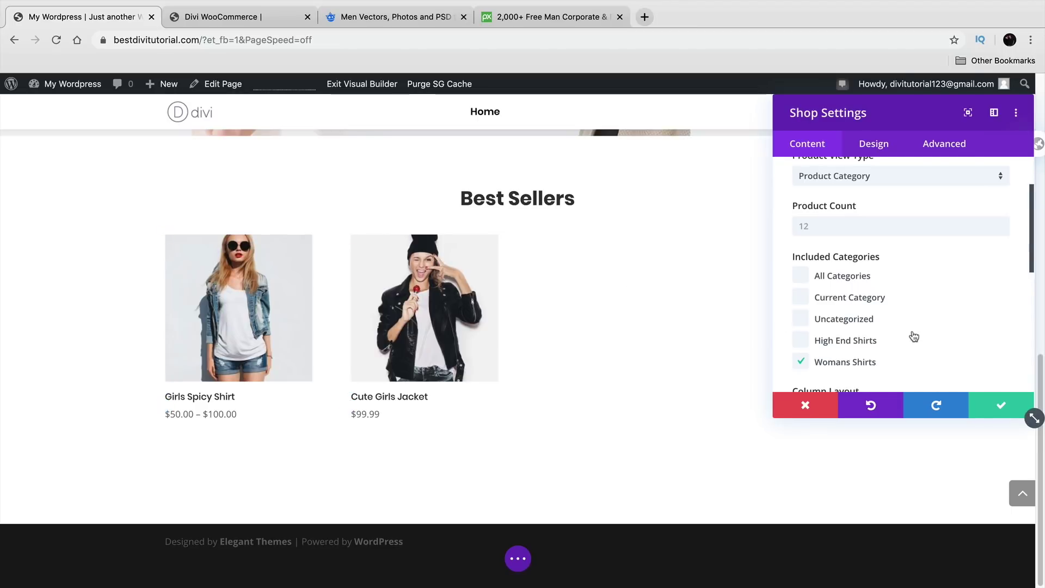
pyautogui.scroll(-3, 914, 337)
pyautogui.click(905, 312)
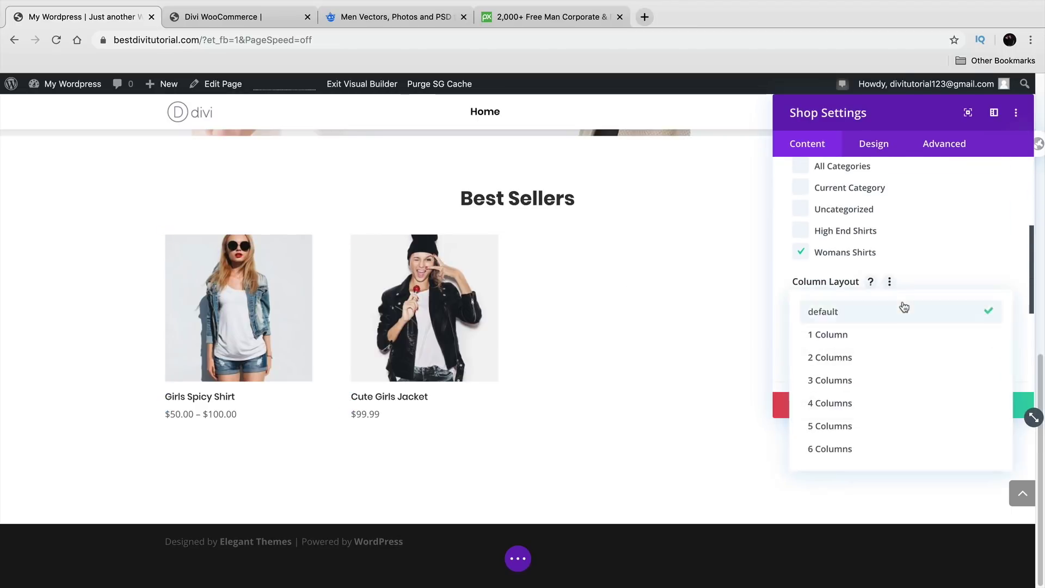
# Step: Set the Best Sellers column layout to 4 columns after trying 1, 2 and 3
pyautogui.click(910, 341)
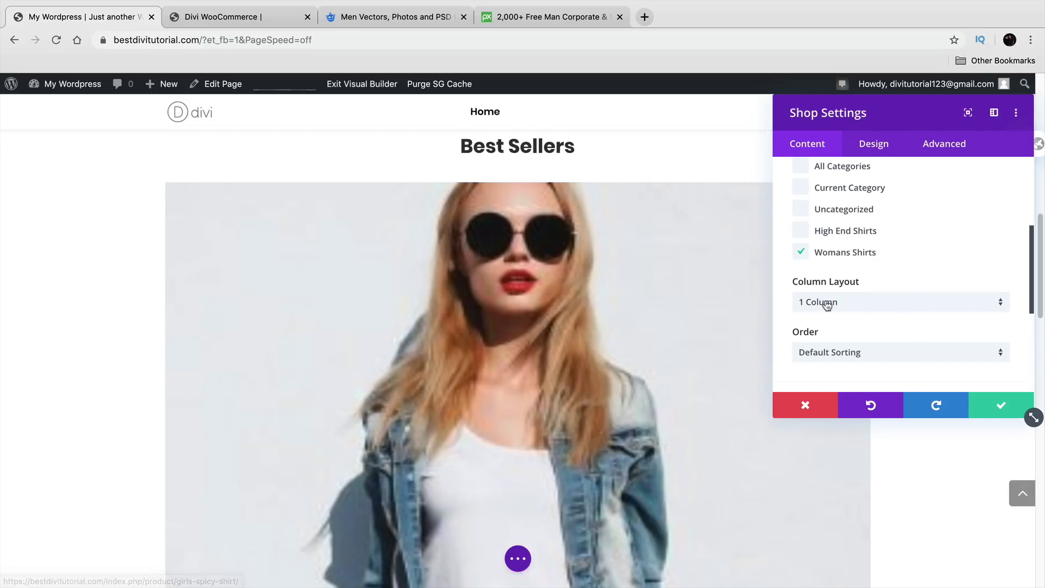
pyautogui.click(796, 302)
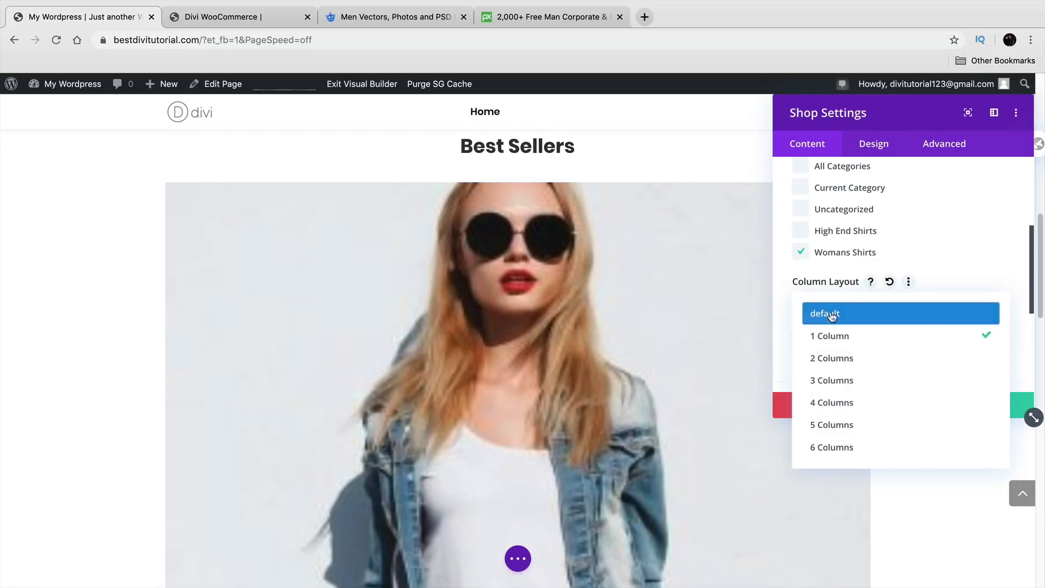
pyautogui.click(848, 357)
pyautogui.click(859, 304)
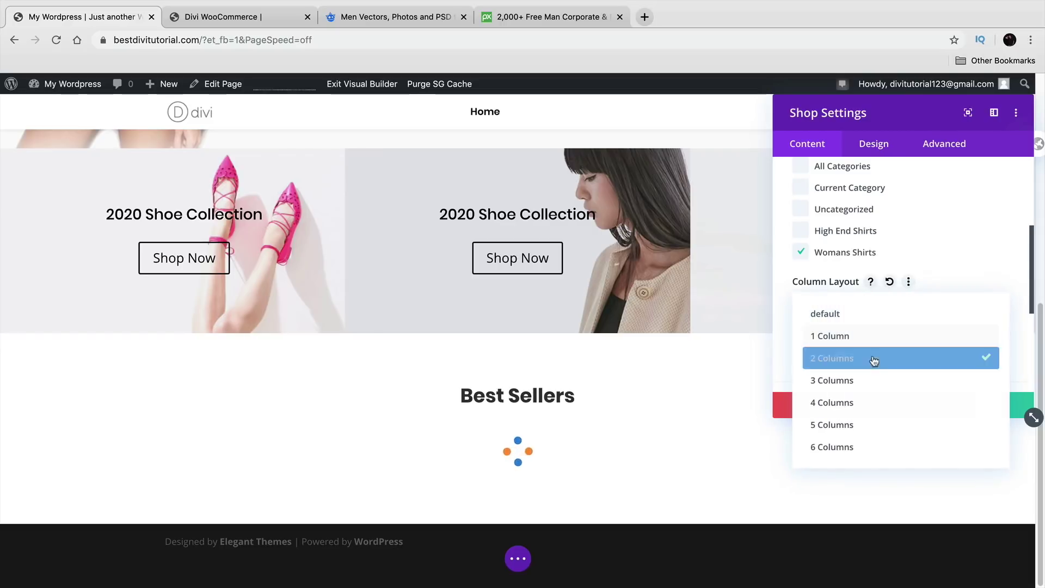
pyautogui.click(872, 382)
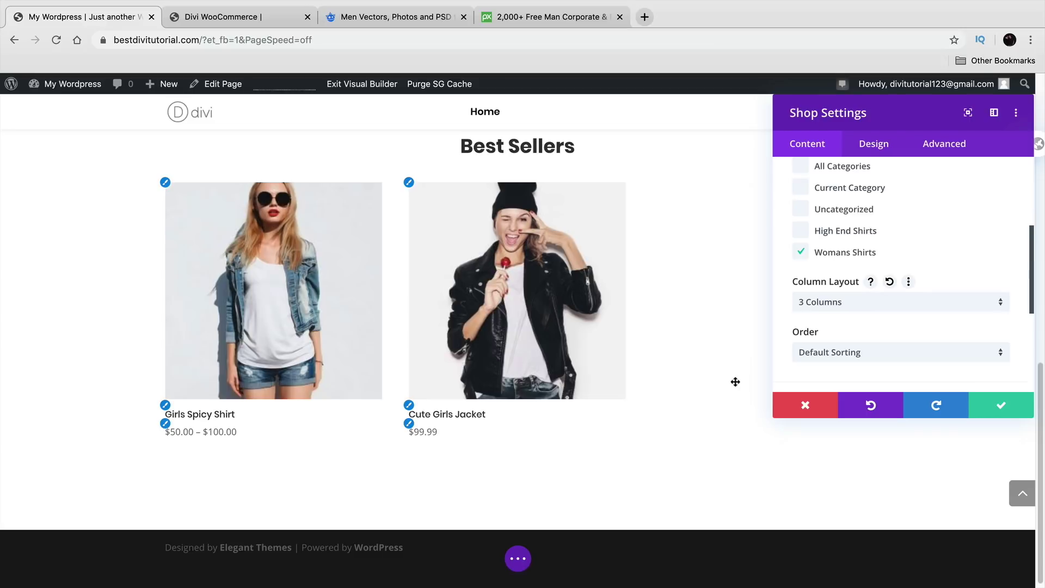
pyautogui.click(867, 303)
pyautogui.click(871, 403)
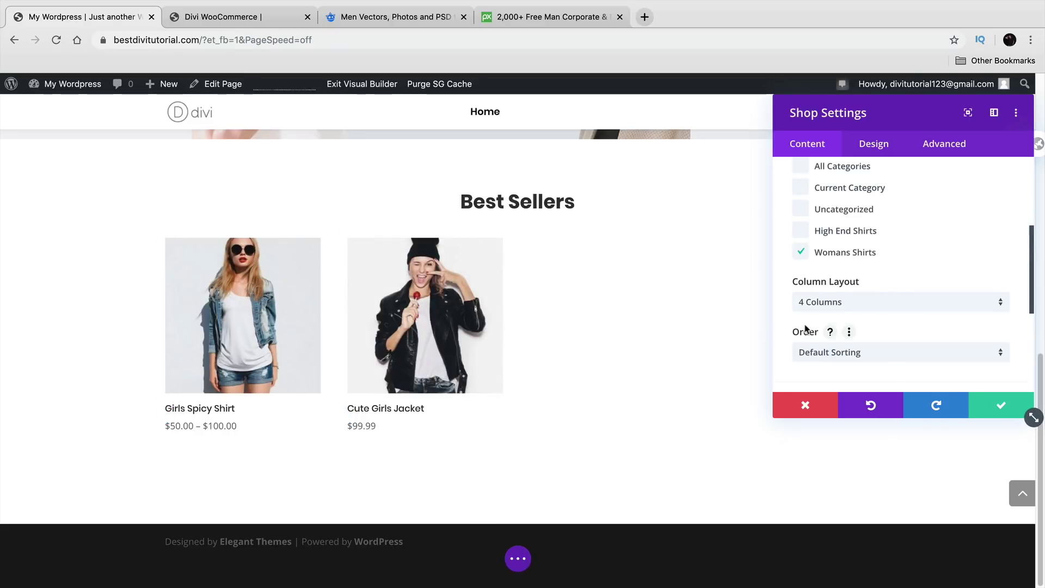
# Step: Turn Show Pagination on, then back off
pyautogui.scroll(-5, 805, 326)
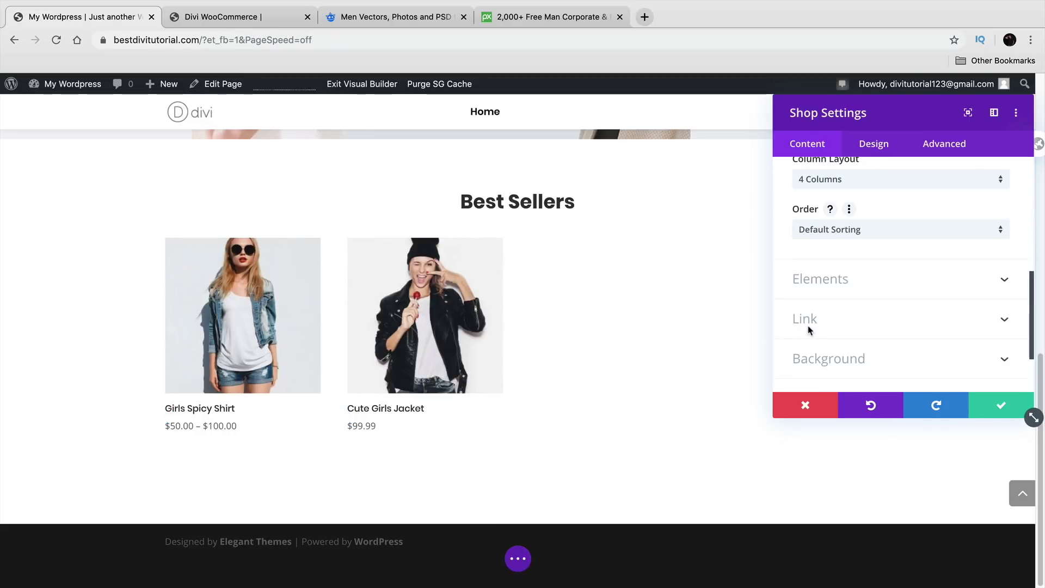
pyautogui.click(824, 280)
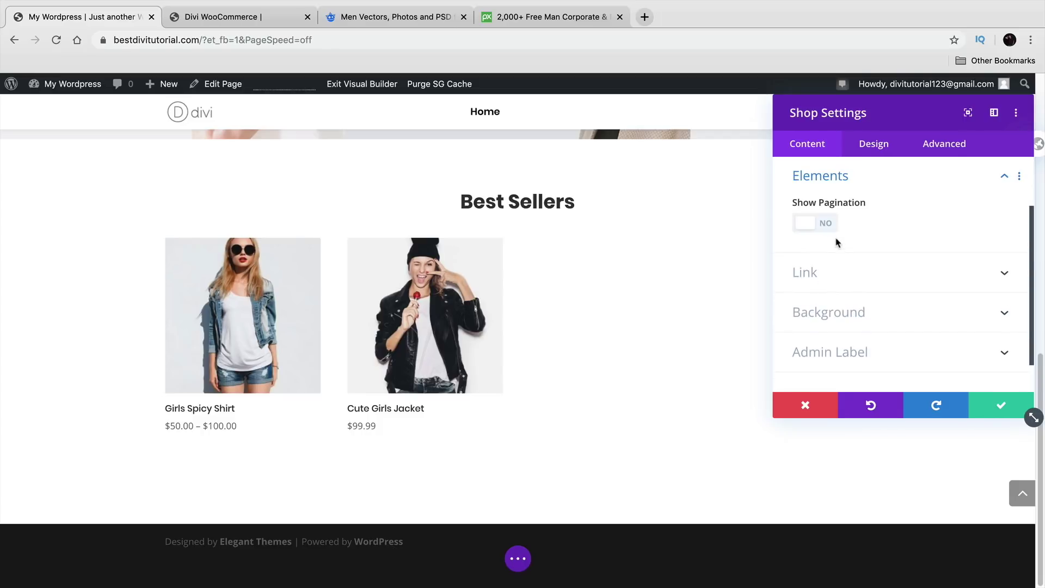
pyautogui.click(820, 224)
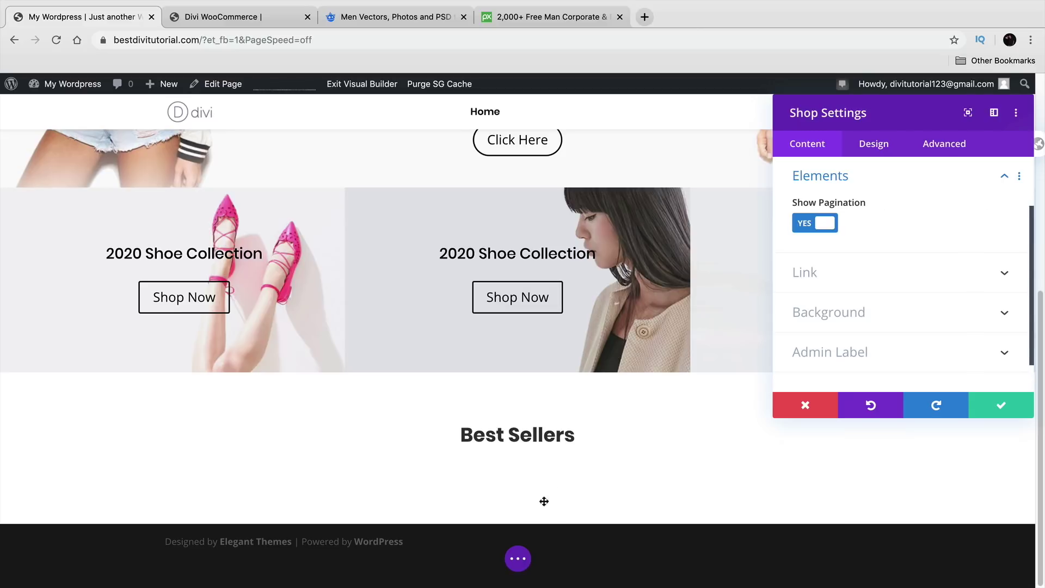
pyautogui.click(825, 224)
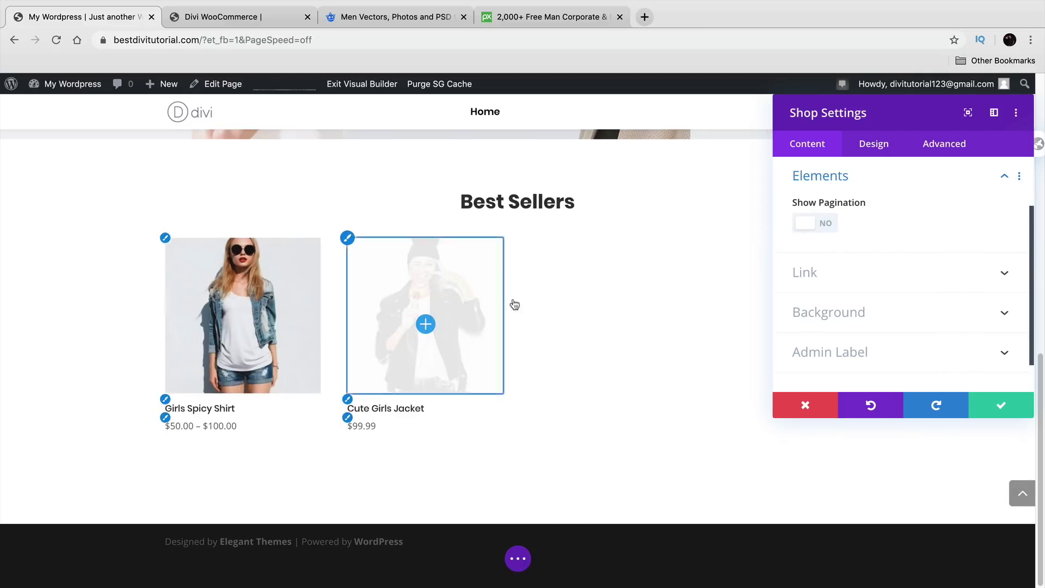
# Step: Try a gradient background on the module, then remove it to keep it plain
pyautogui.click(859, 274)
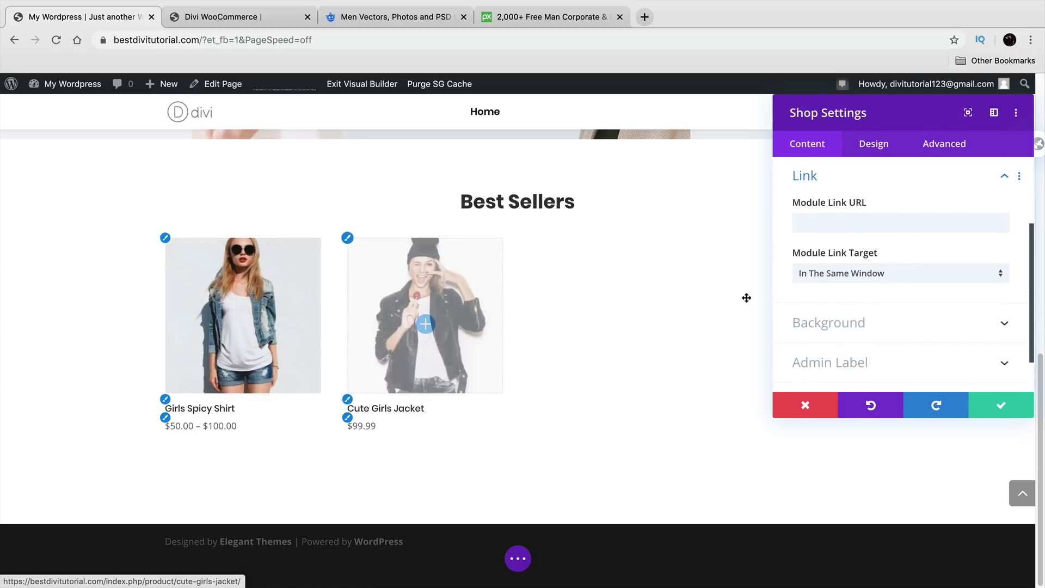
pyautogui.click(844, 323)
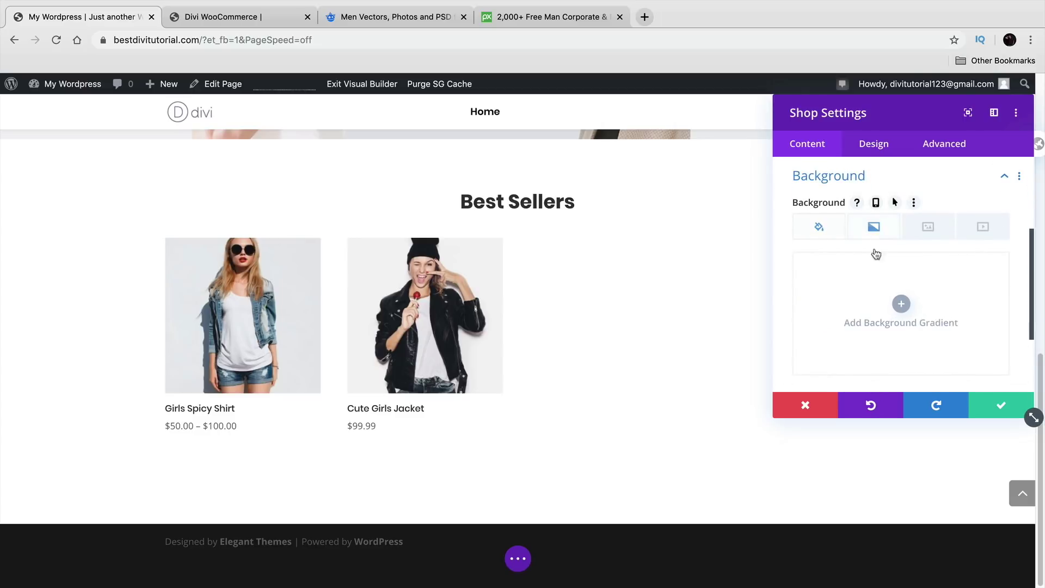
pyautogui.click(870, 233)
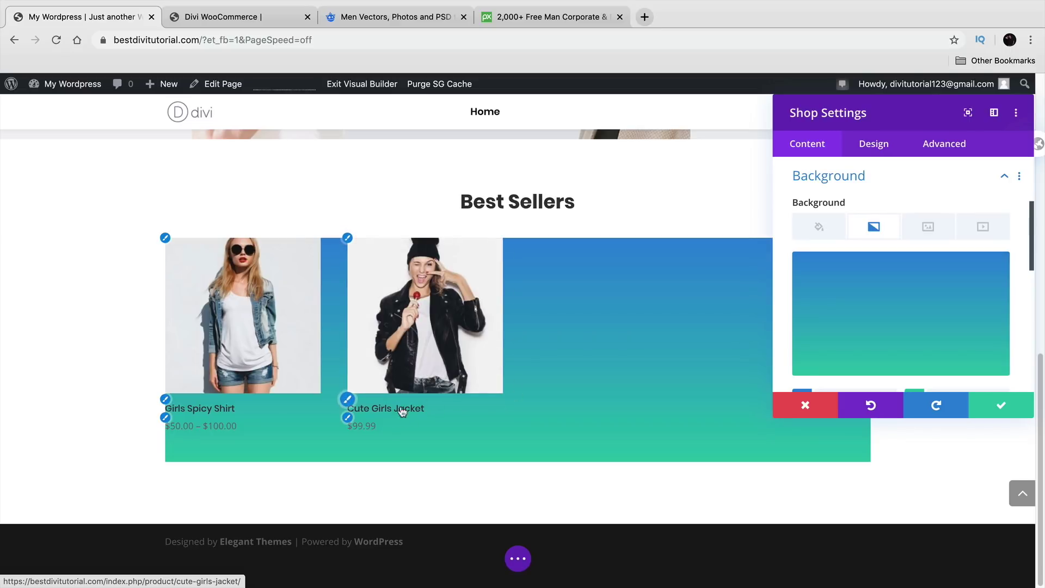
pyautogui.click(971, 272)
pyautogui.scroll(-3, 880, 321)
pyautogui.scroll(5, 882, 326)
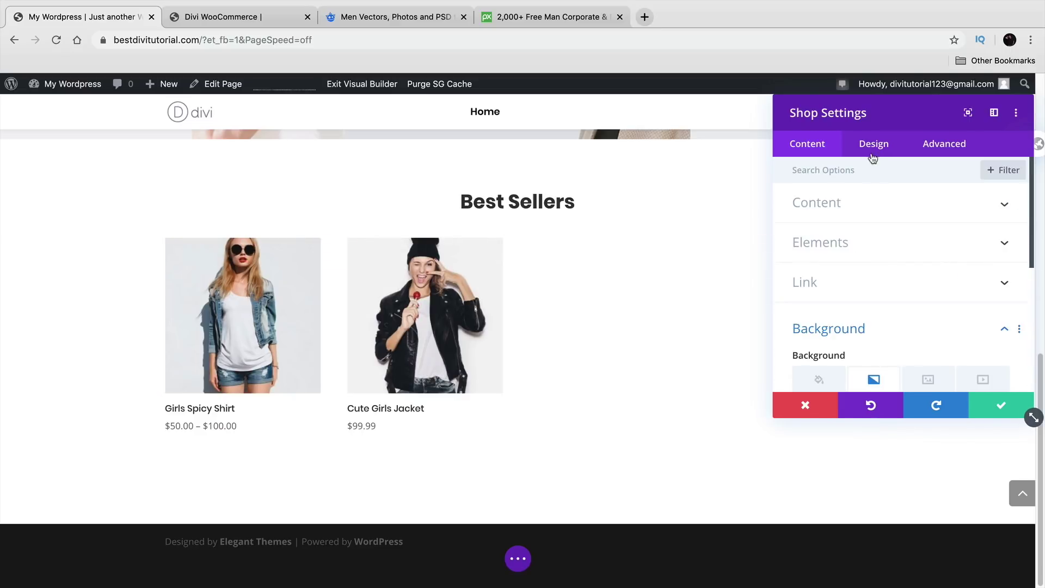
pyautogui.click(878, 212)
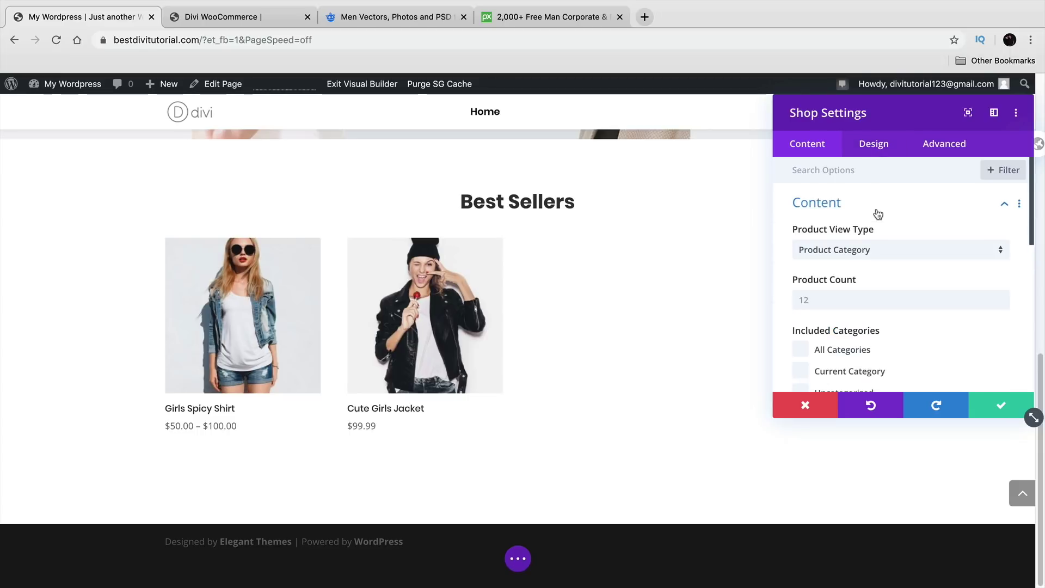
# Step: Change the Best Sellers product count from 12 to 9
pyautogui.scroll(-2, 880, 239)
pyautogui.scroll(2, 859, 281)
pyautogui.click(962, 305)
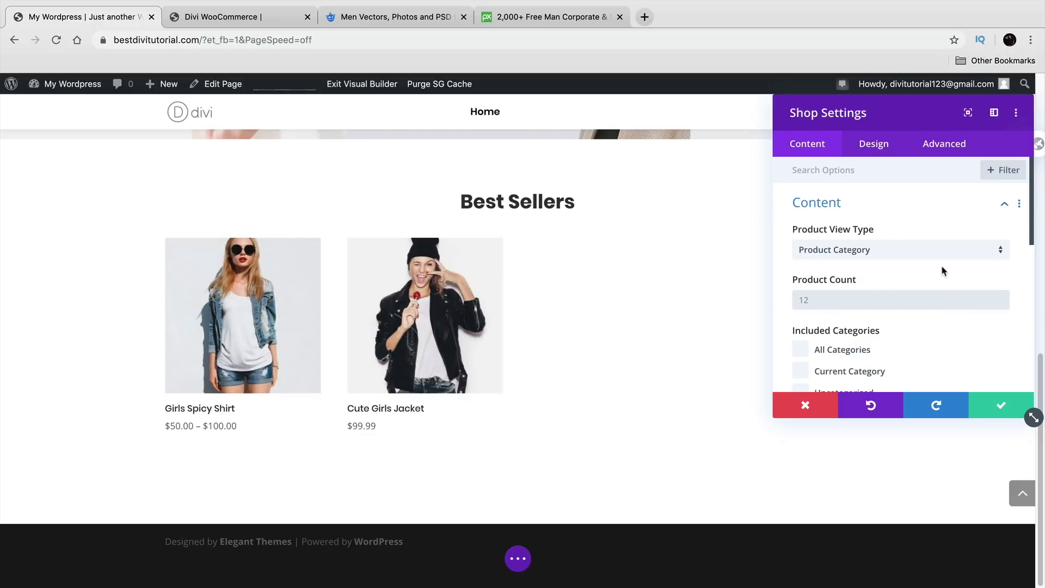
pyautogui.scroll(-2, 799, 291)
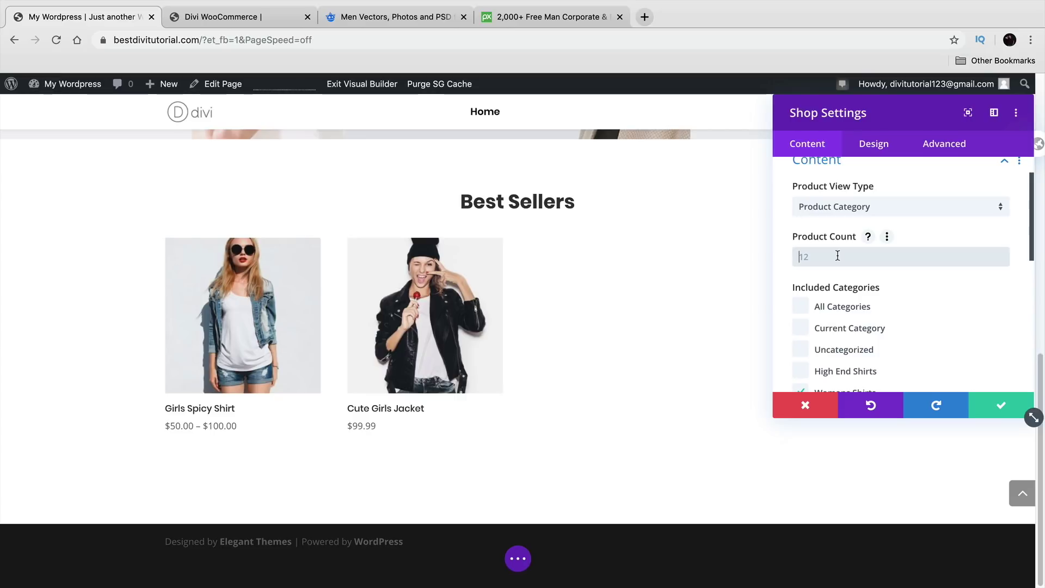
pyautogui.click(838, 256)
pyautogui.write('9')
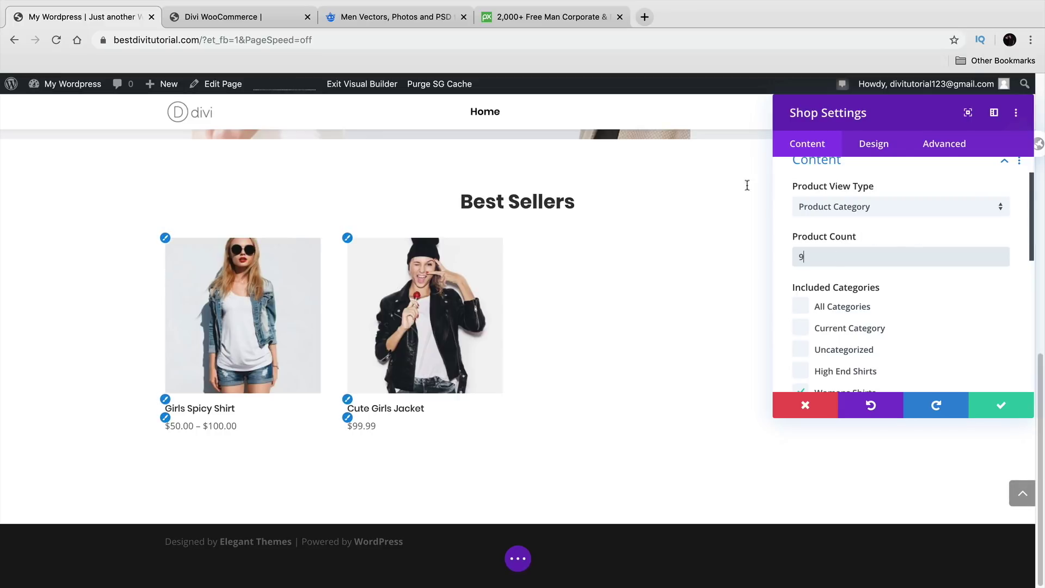
pyautogui.click(878, 148)
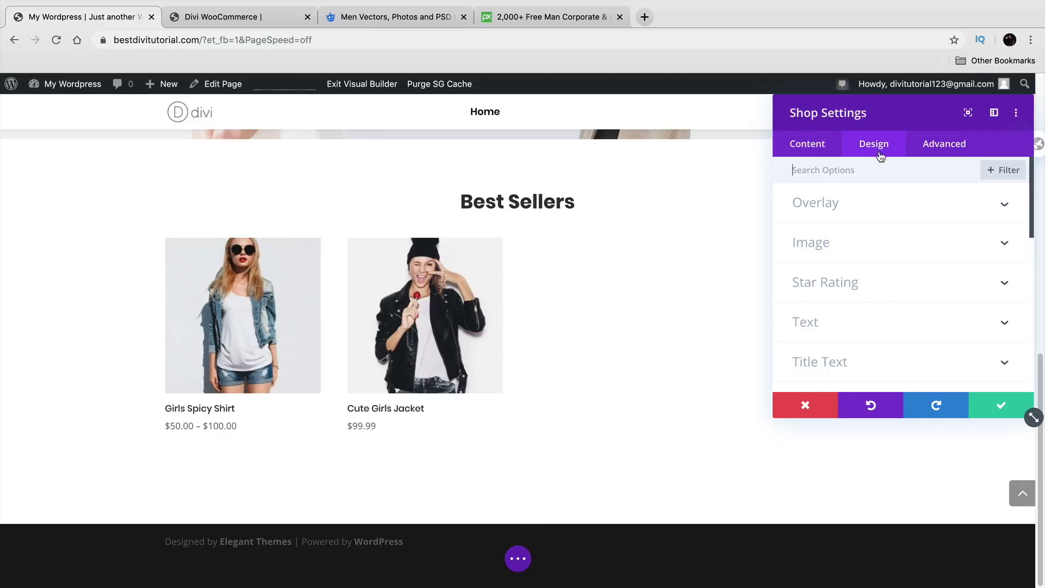
# Step: Set the overlay icon colour to black and the overlay background colour to transparent
pyautogui.click(869, 200)
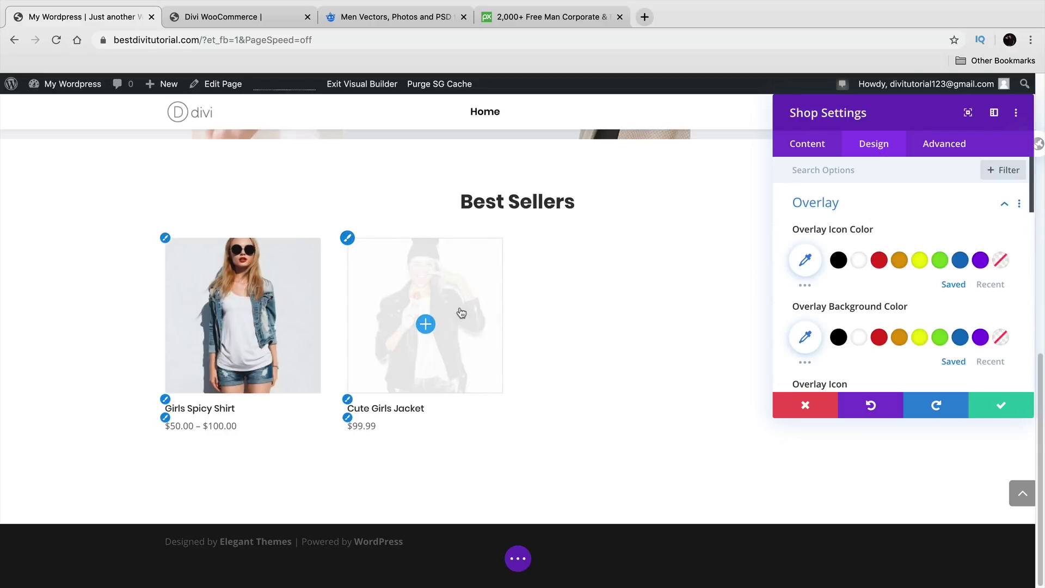
pyautogui.click(838, 260)
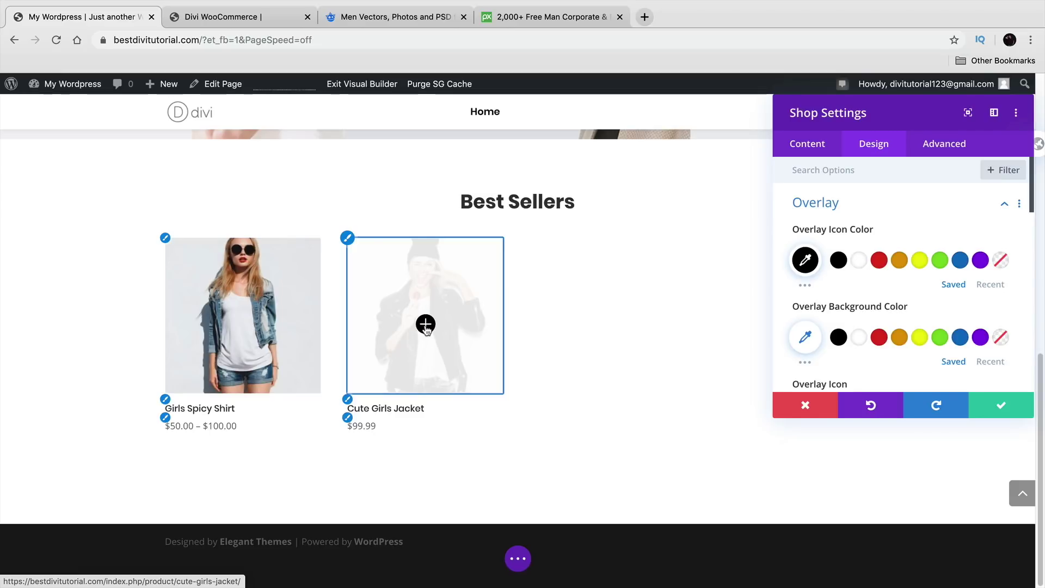
pyautogui.click(879, 337)
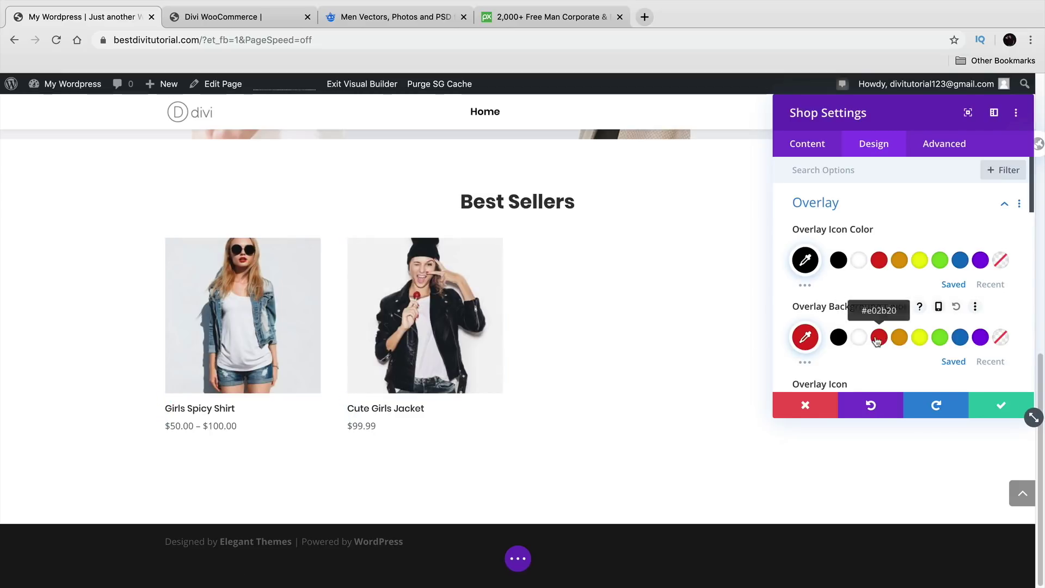
pyautogui.click(1001, 337)
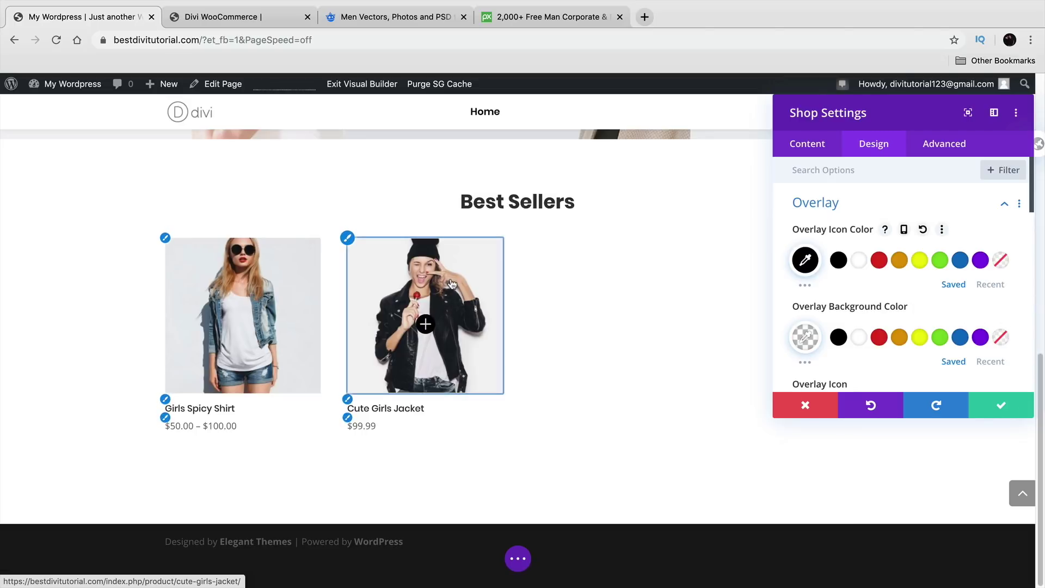
pyautogui.click(1001, 260)
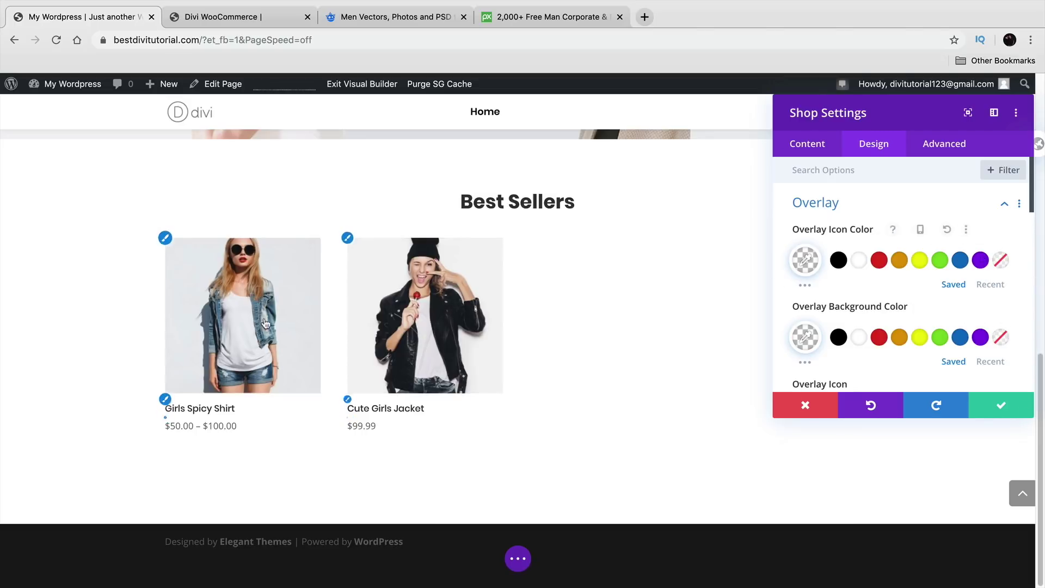
pyautogui.click(839, 261)
pyautogui.moveTo(415, 313)
pyautogui.scroll(-5, 847, 290)
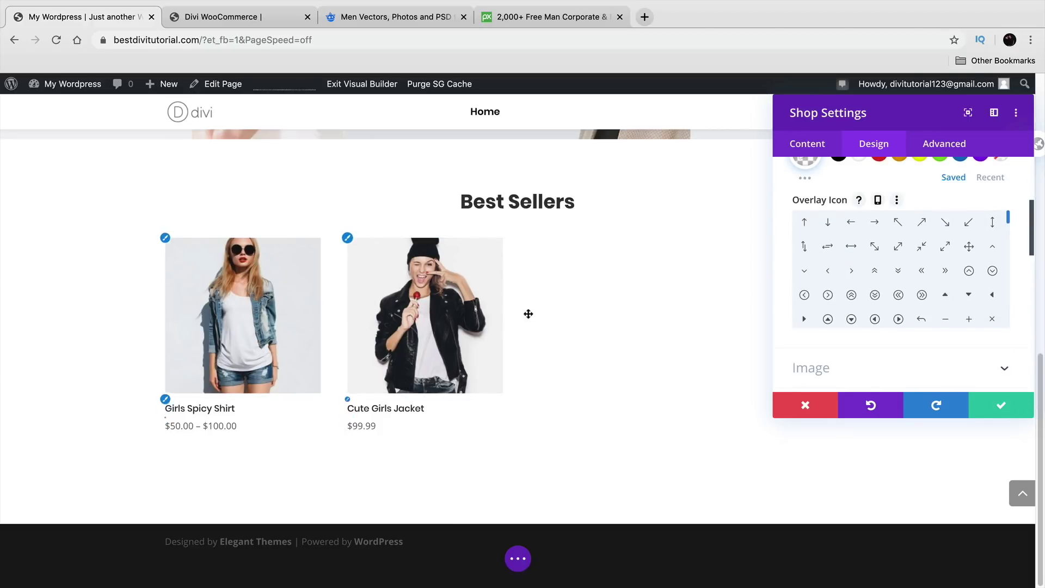
pyautogui.scroll(-3, 836, 319)
pyautogui.scroll(-3, 838, 320)
pyautogui.click(847, 287)
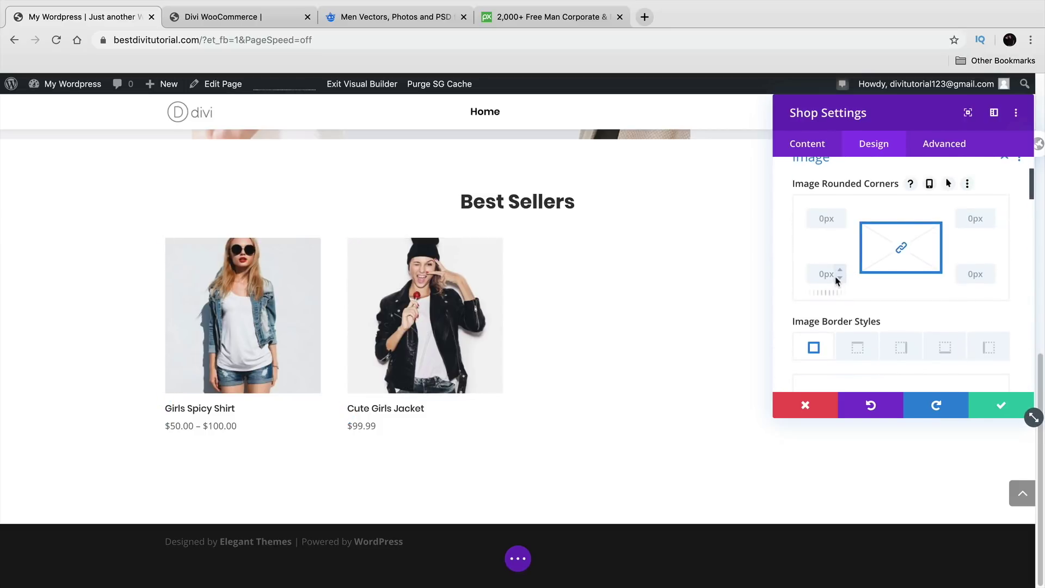
# Step: Try image rounded corners of about 51px, then set them back to 0px
pyautogui.click(864, 344)
pyautogui.click(839, 216)
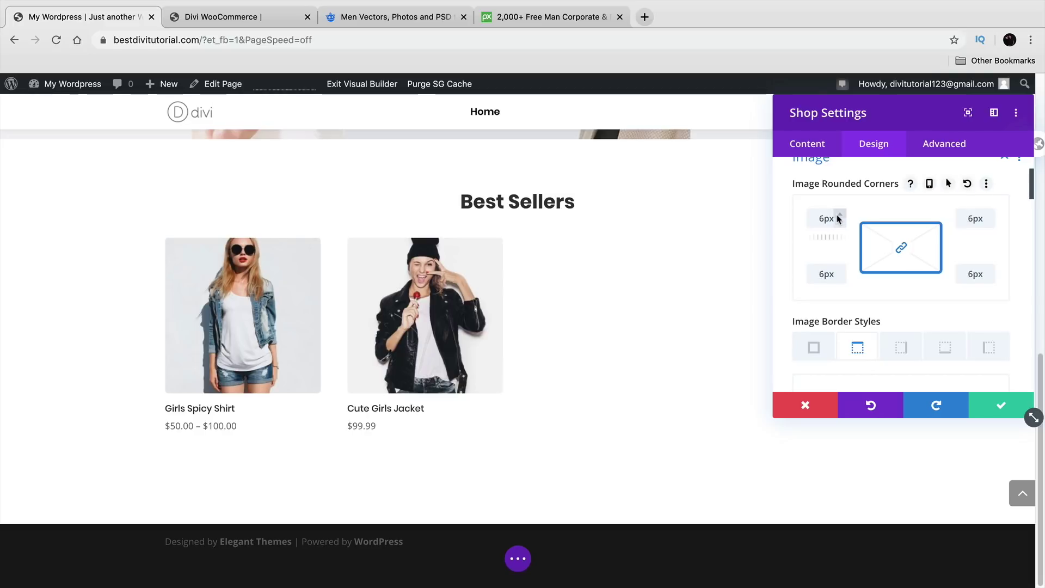
pyautogui.moveTo(838, 216); pyautogui.dragTo(838, 217)
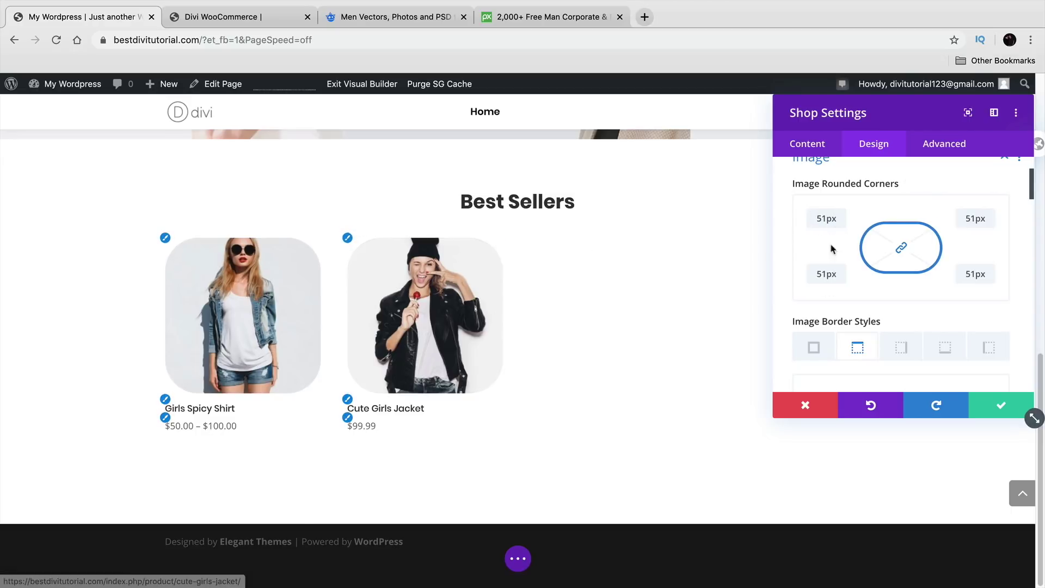
pyautogui.click(839, 223)
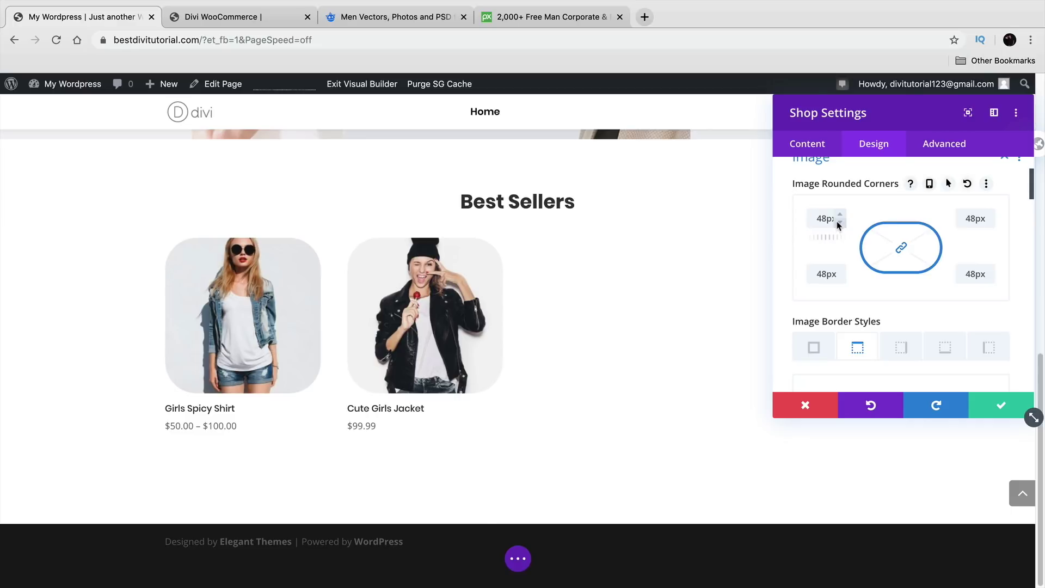
pyautogui.moveTo(838, 223); pyautogui.dragTo(839, 223)
# Step: Give the product images a 15px black right border
pyautogui.scroll(-2, 882, 308)
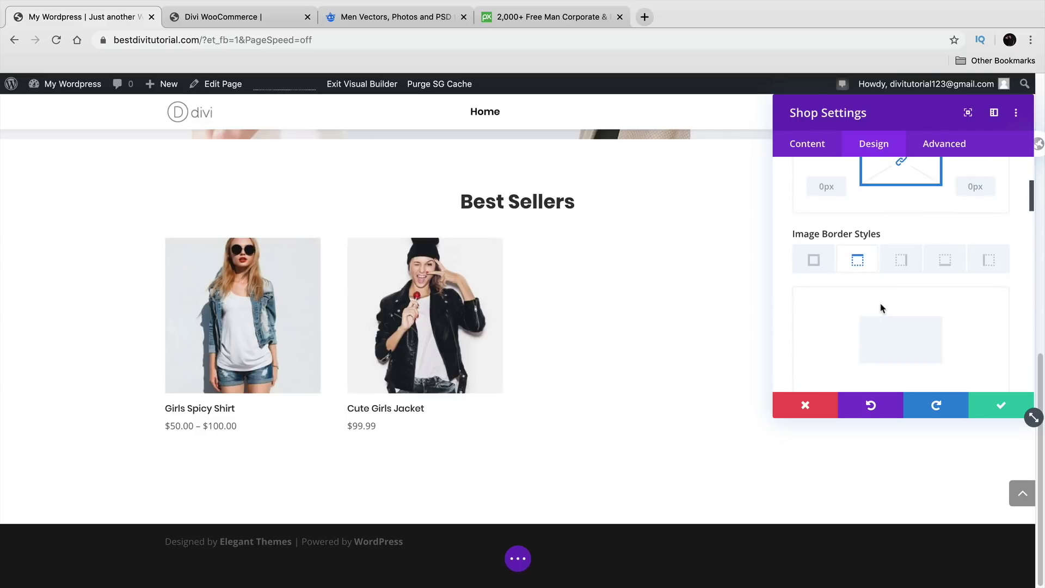
pyautogui.click(901, 260)
pyautogui.scroll(-2, 939, 305)
pyautogui.scroll(1, 947, 308)
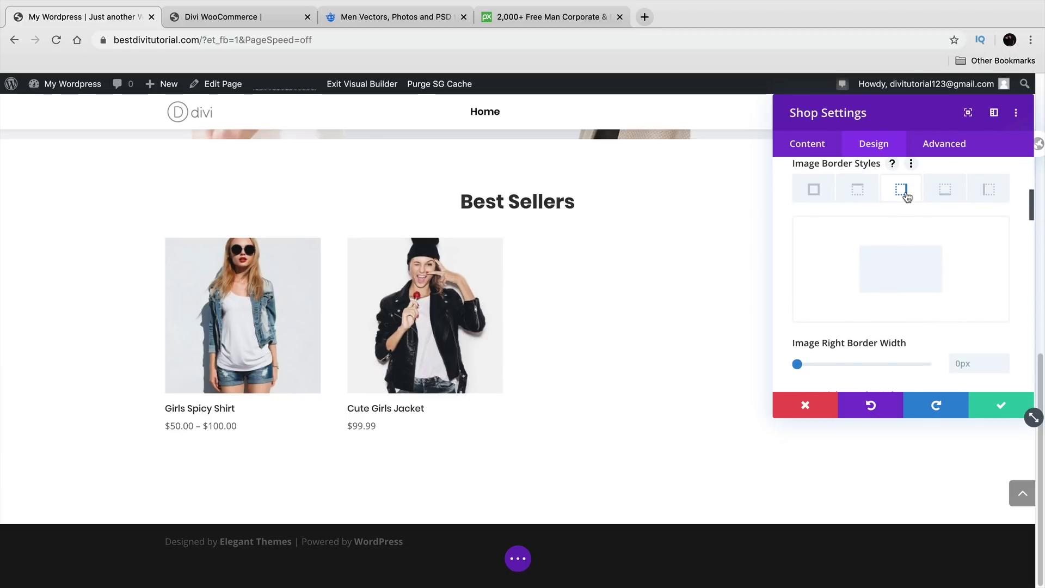
pyautogui.moveTo(797, 366); pyautogui.dragTo(836, 364)
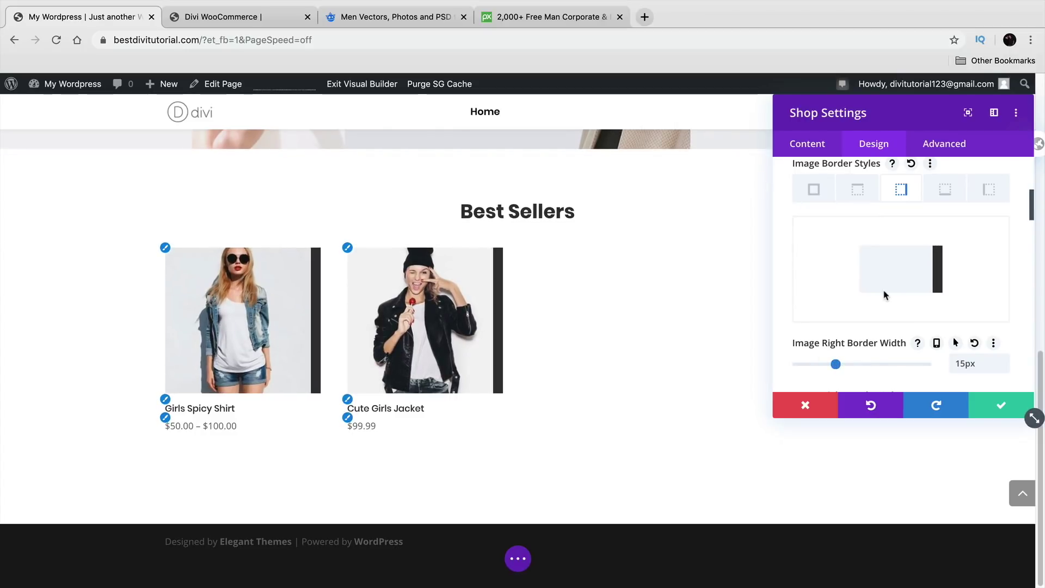
pyautogui.scroll(-3, 893, 305)
pyautogui.click(879, 324)
pyautogui.click(900, 325)
pyautogui.click(920, 323)
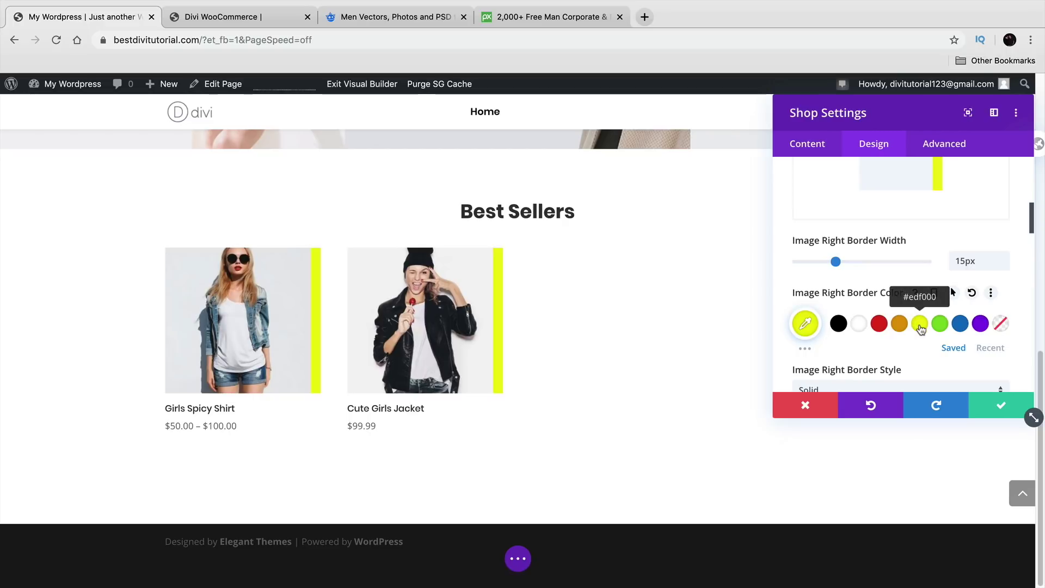
pyautogui.click(839, 324)
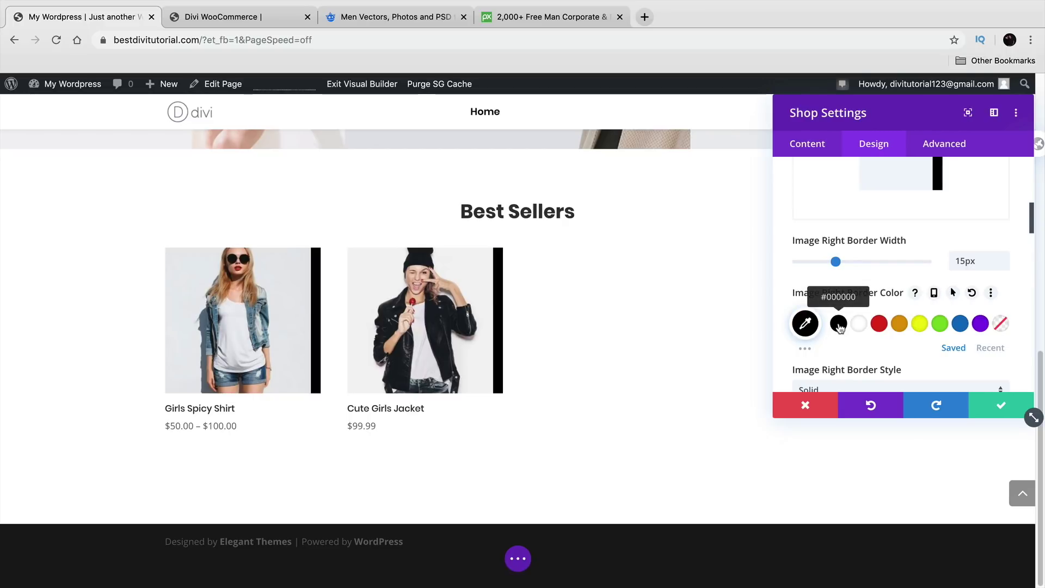
pyautogui.scroll(3, 839, 326)
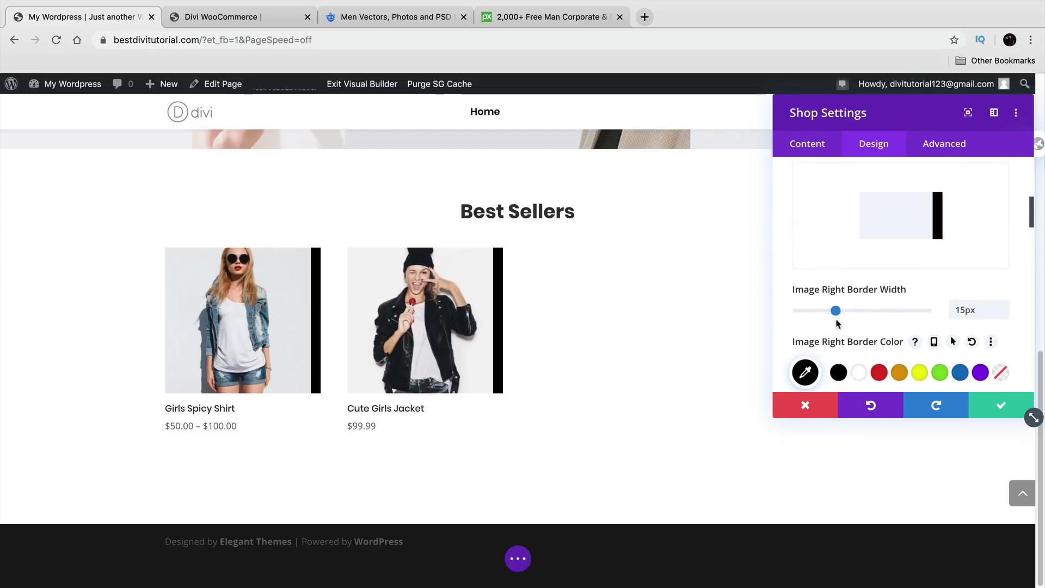
# Step: Add a 12px black top border to the product images
pyautogui.click(860, 230)
pyautogui.scroll(-2, 882, 342)
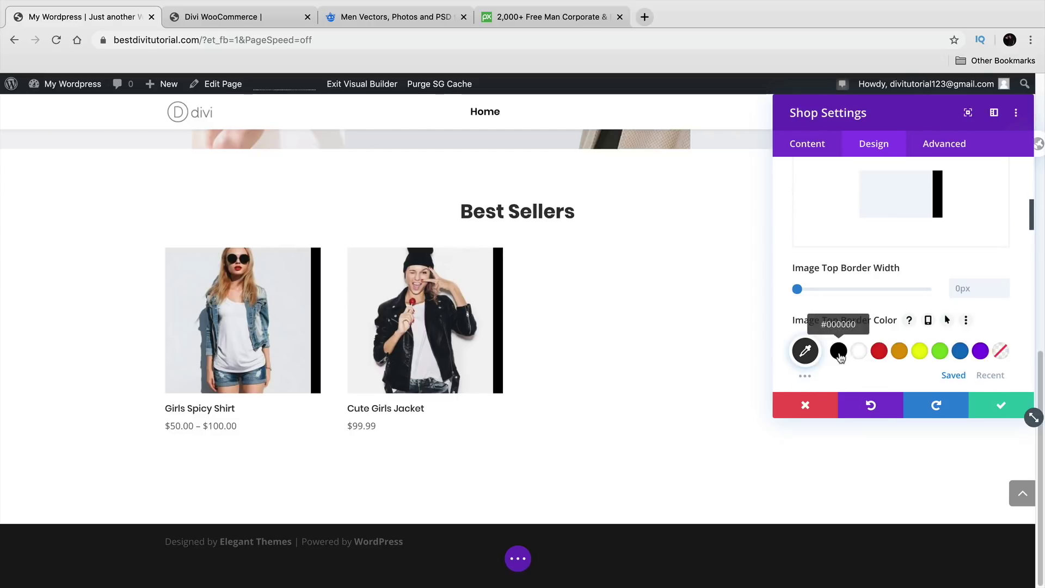
pyautogui.moveTo(798, 289); pyautogui.dragTo(830, 292)
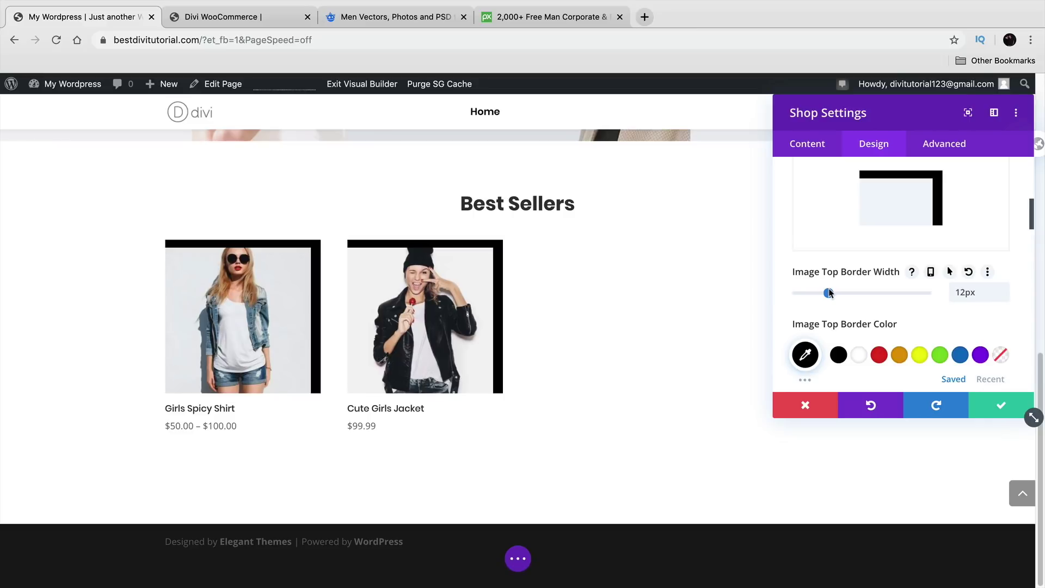
pyautogui.scroll(-5, 829, 293)
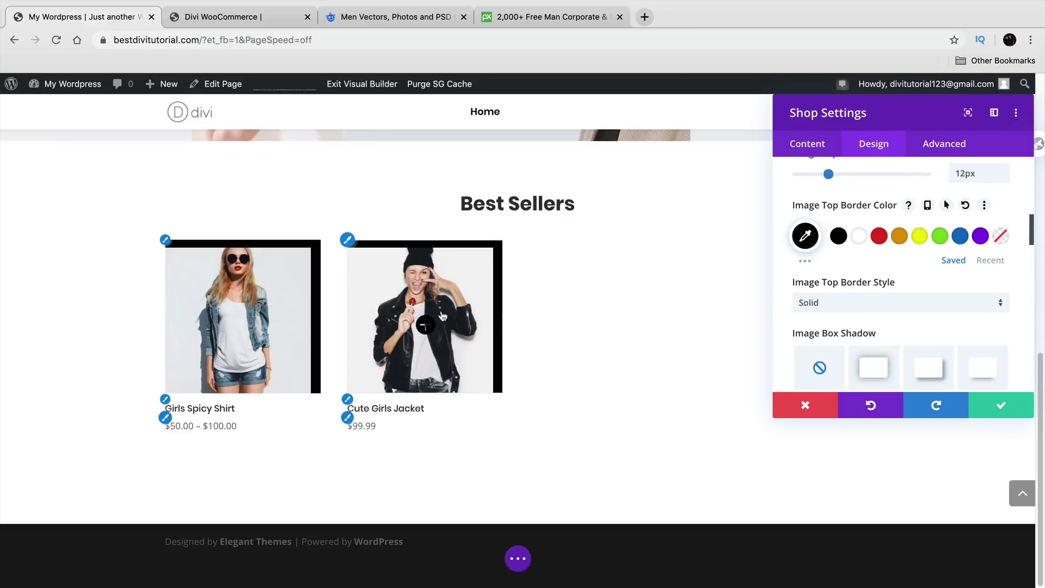
pyautogui.scroll(5, 893, 296)
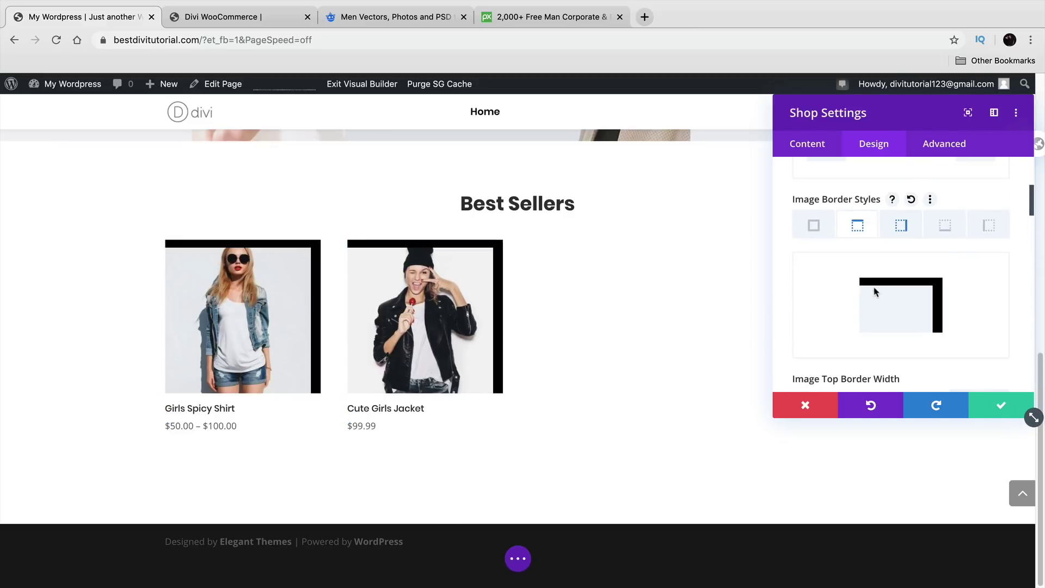
pyautogui.scroll(-2, 883, 288)
# Step: Reset the top and right image border widths to 0
pyautogui.doubleClick(970, 287)
pyautogui.scroll(2, 926, 304)
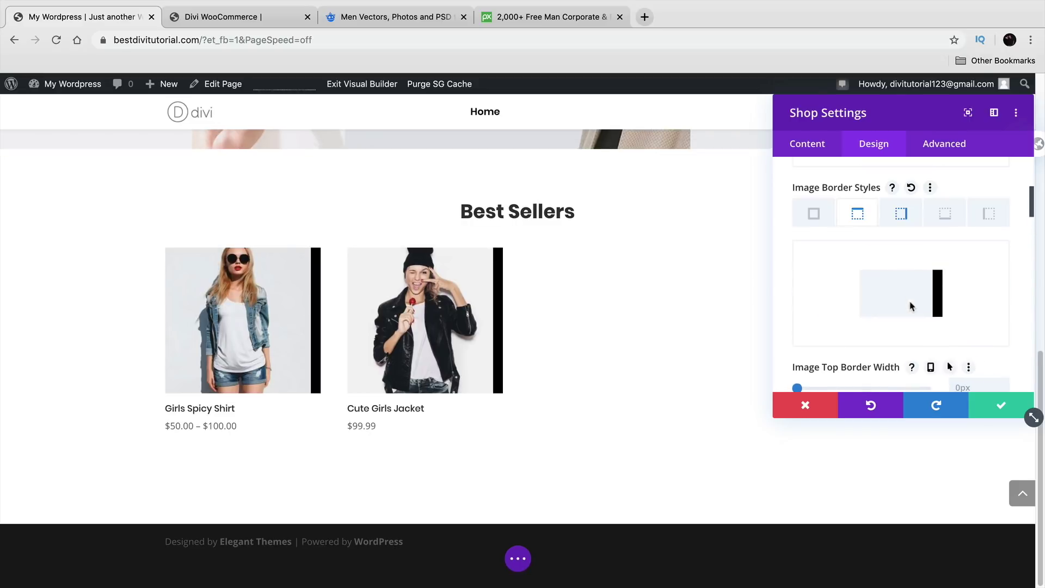
pyautogui.click(901, 213)
pyautogui.scroll(-1, 882, 362)
pyautogui.doubleClick(971, 362)
pyautogui.write('0')
pyautogui.scroll(-2, 1020, 362)
pyautogui.scroll(-3, 991, 337)
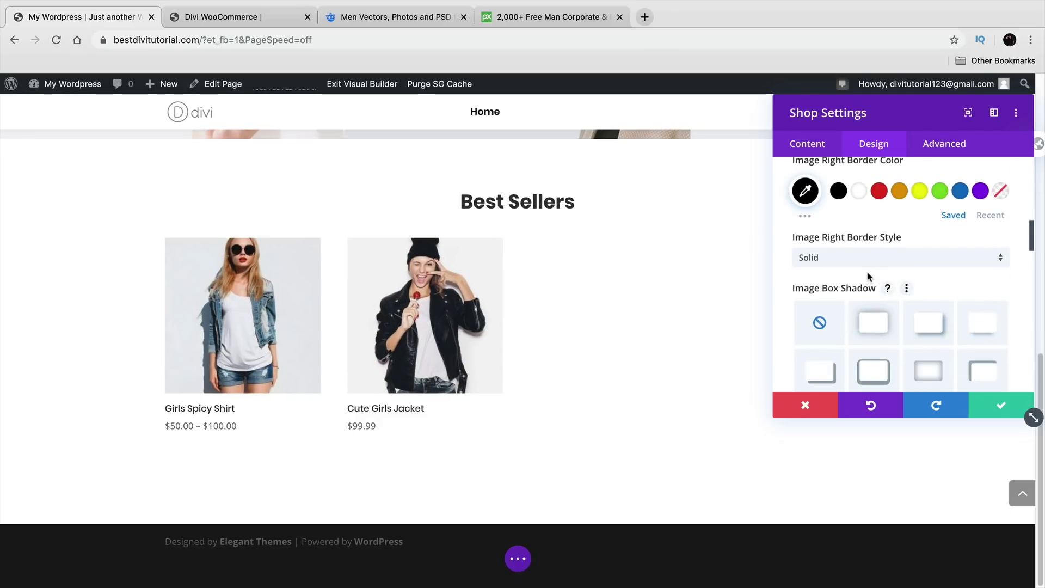
# Step: Try dashed and dotted right border styles, return to Solid, and apply the first Image Box Shadow preset
pyautogui.click(861, 262)
pyautogui.click(862, 293)
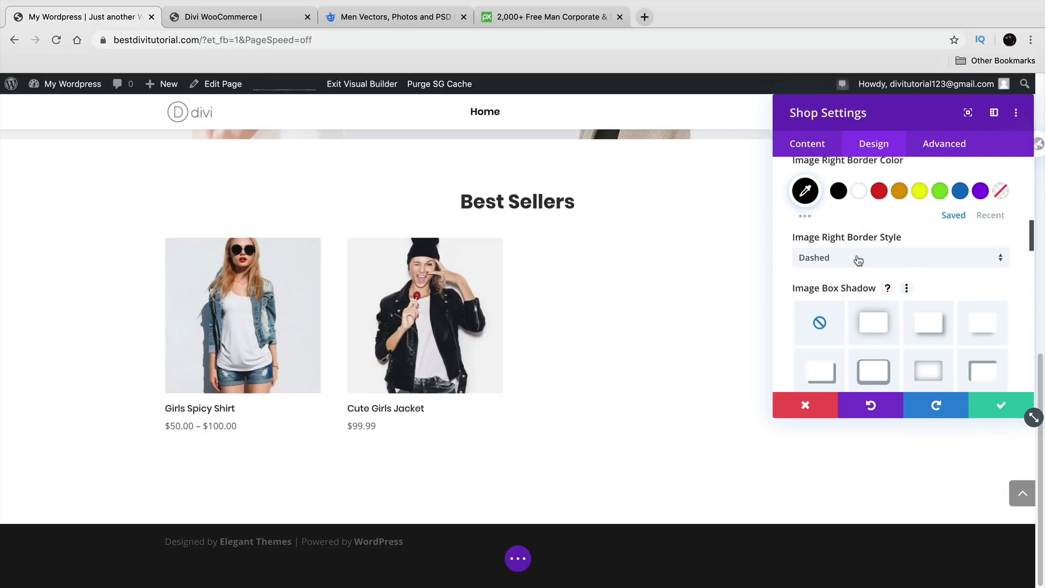
pyautogui.click(858, 258)
pyautogui.click(869, 314)
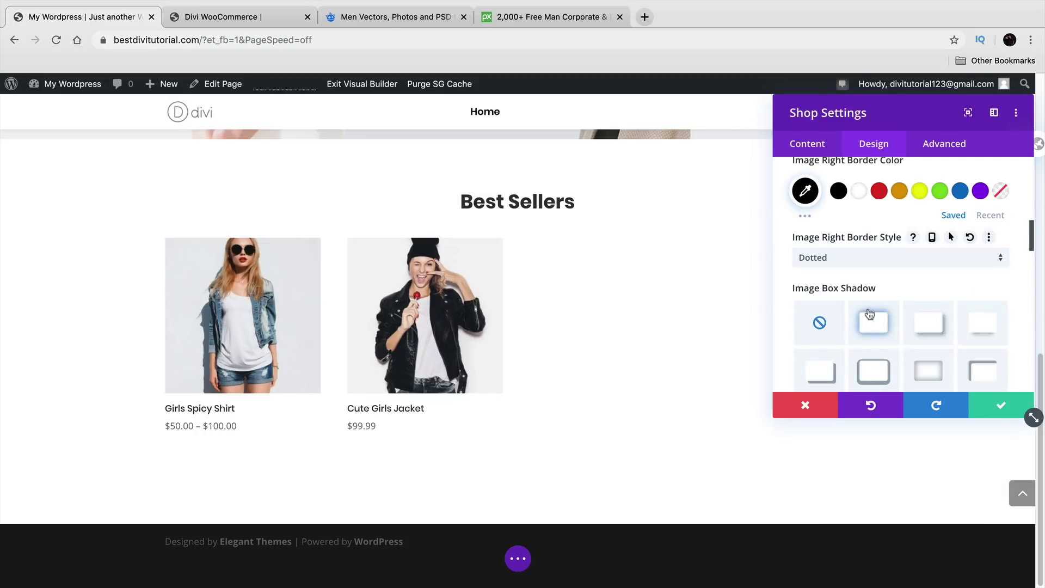
pyautogui.click(876, 267)
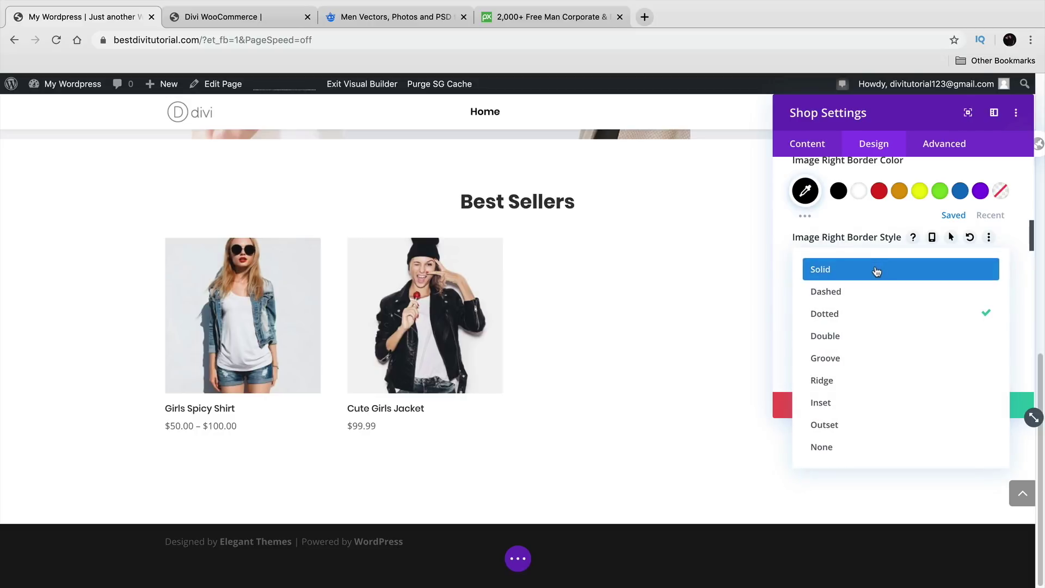
pyautogui.click(876, 272)
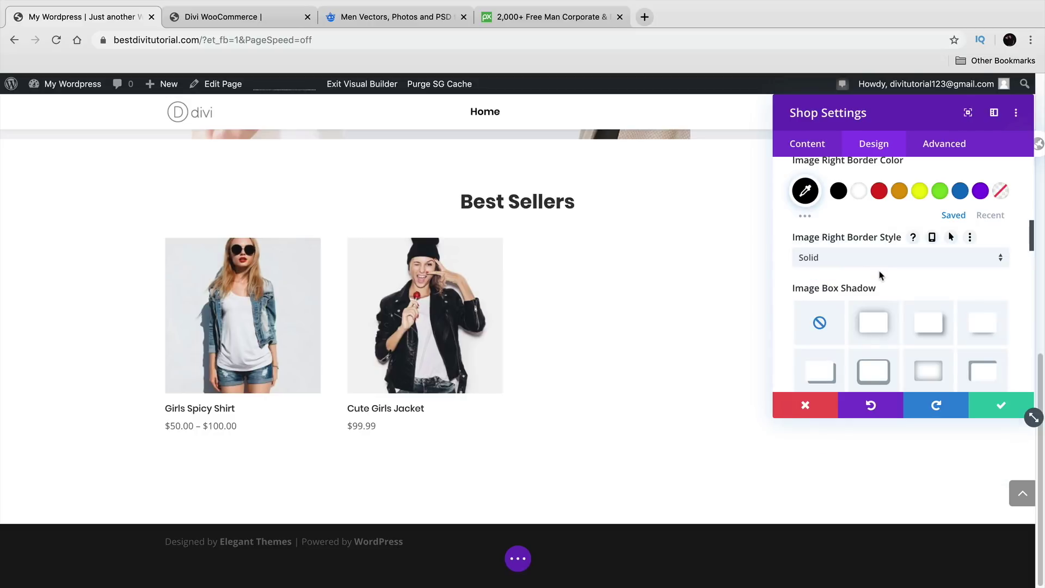
pyautogui.click(873, 325)
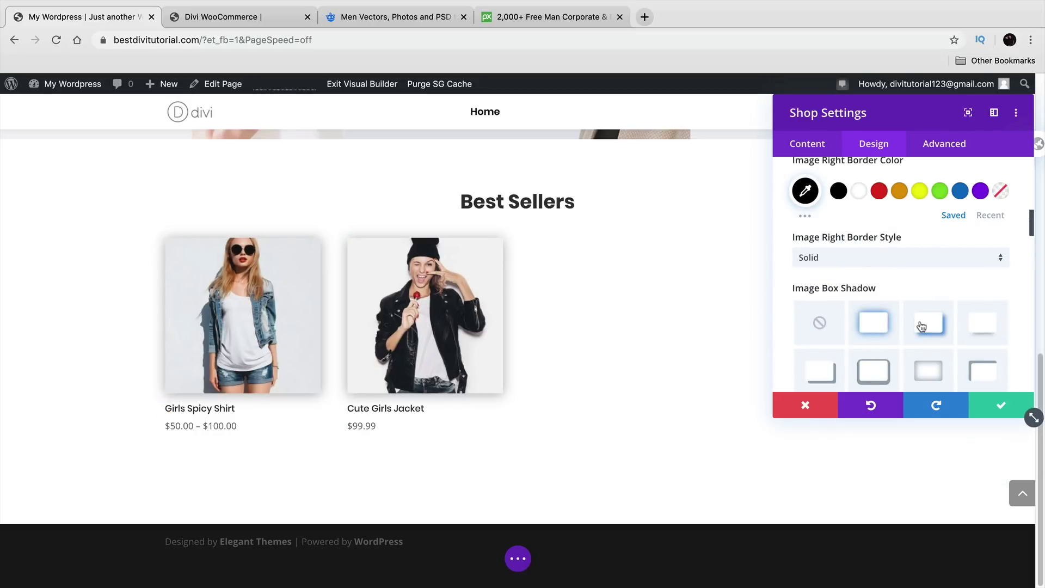
# Step: Try several Image Box Shadow presets and keep the third, a soft offset shadow
pyautogui.click(928, 322)
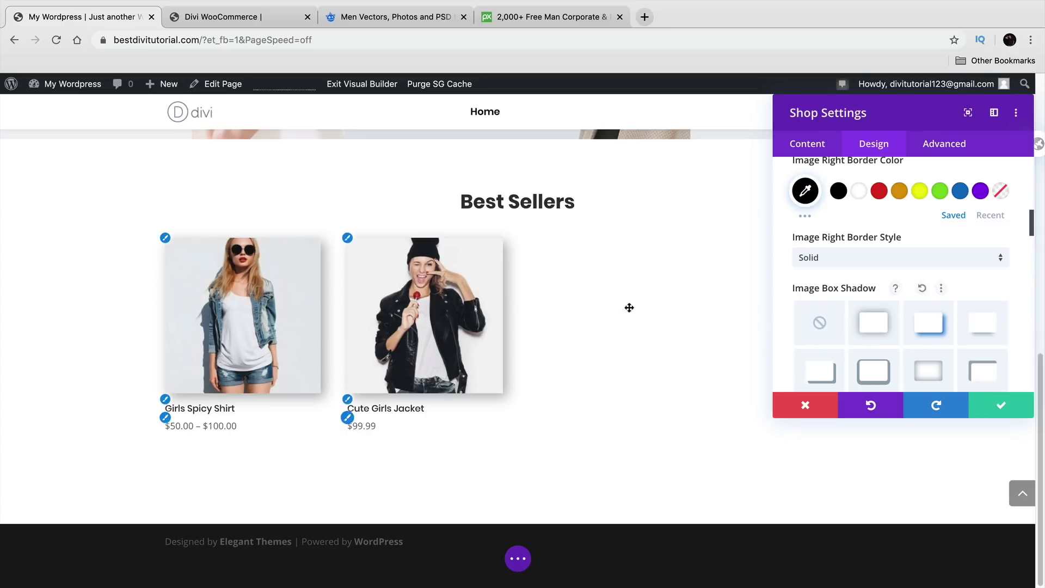
pyautogui.click(928, 370)
pyautogui.click(879, 378)
pyautogui.click(829, 377)
pyautogui.click(981, 371)
pyautogui.click(972, 335)
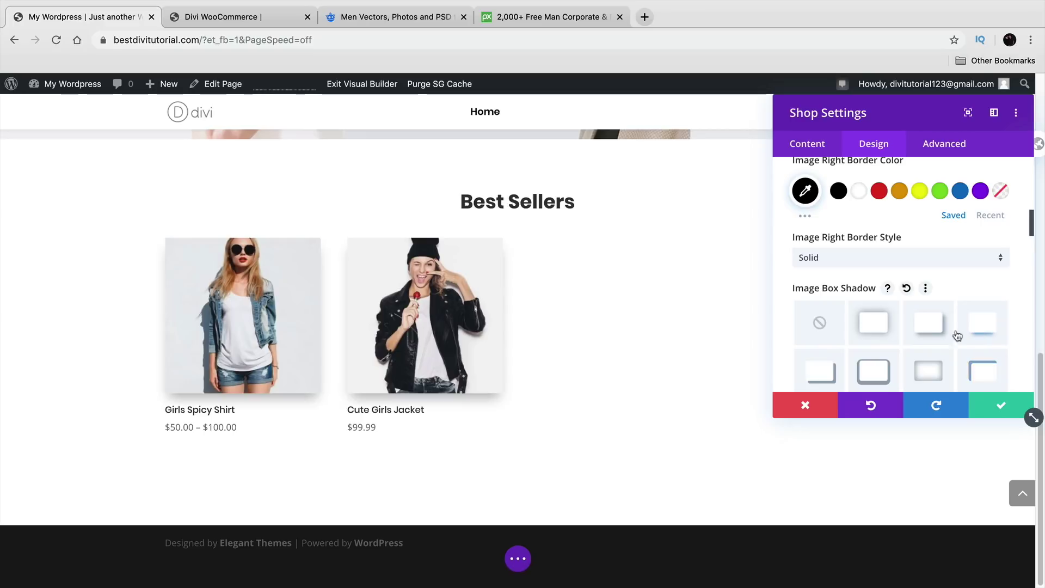
pyautogui.click(931, 331)
# Step: Set the shadow's horizontal position to 4px and its colour to black, then preview and reset Image Hue
pyautogui.scroll(-1, 932, 329)
pyautogui.scroll(-2, 932, 329)
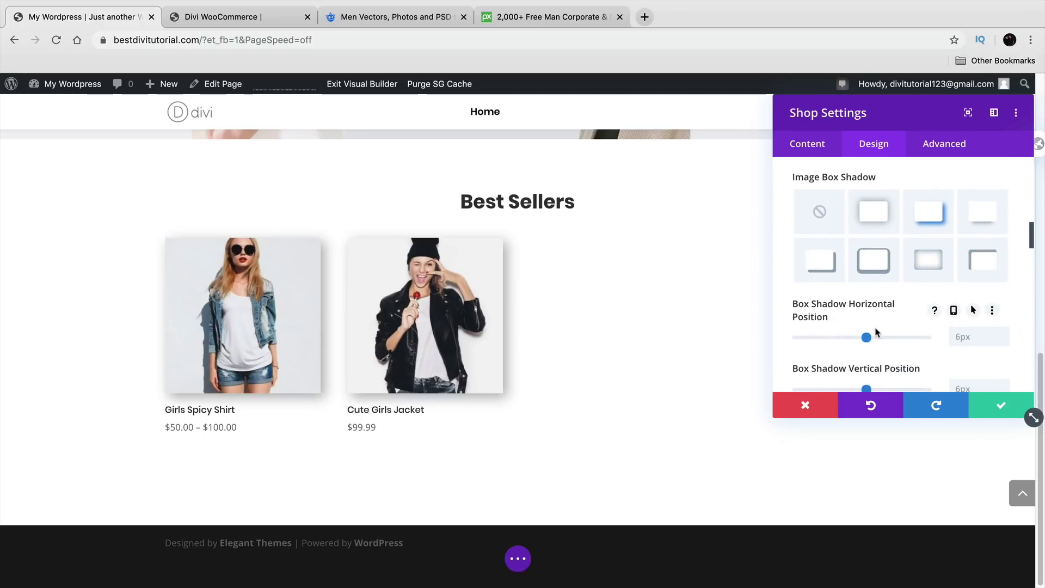
pyautogui.moveTo(867, 338)
pyautogui.mouseDown()
pyautogui.moveTo(895, 338)
pyautogui.moveTo(865, 337)
pyautogui.mouseUp()
pyautogui.scroll(-3, 859, 322)
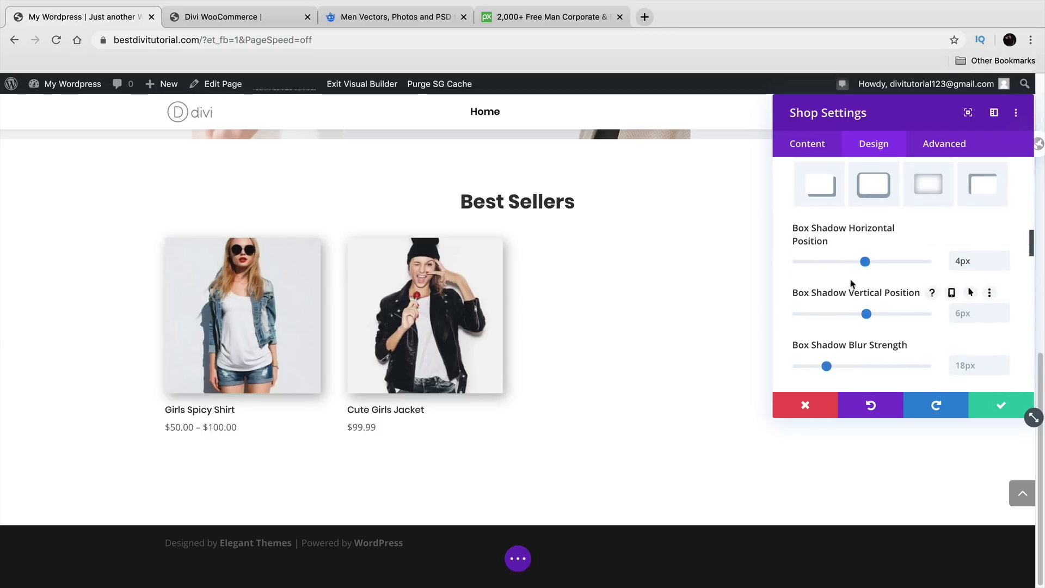
pyautogui.scroll(-8, 906, 304)
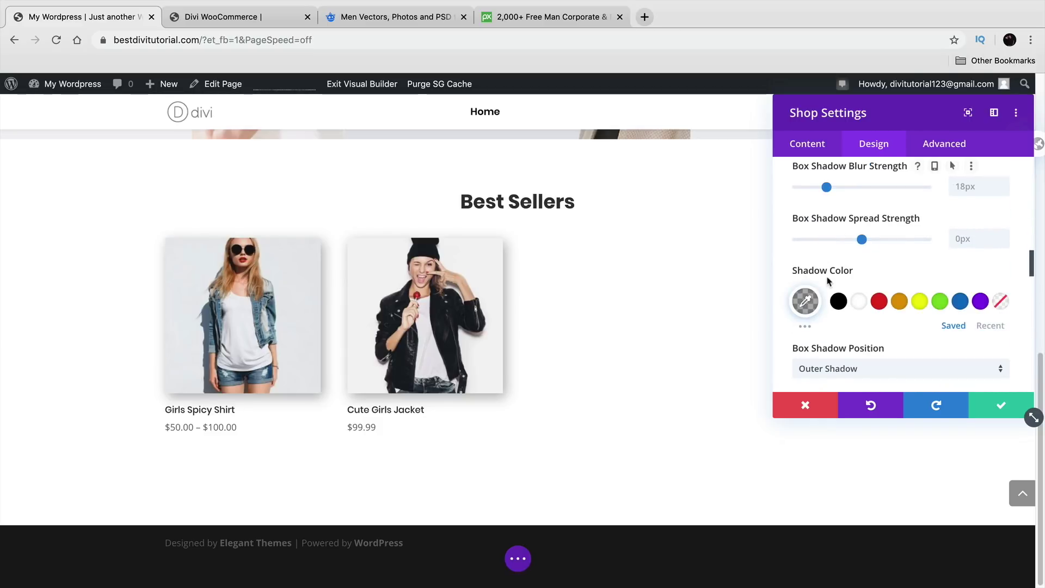
pyautogui.click(837, 281)
pyautogui.scroll(-4, 836, 283)
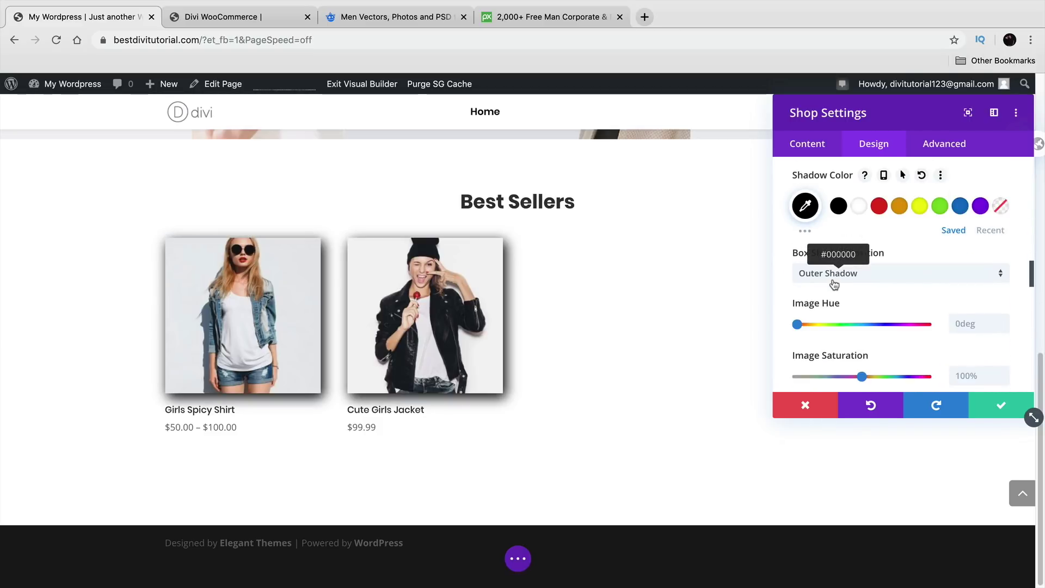
pyautogui.scroll(-3, 920, 305)
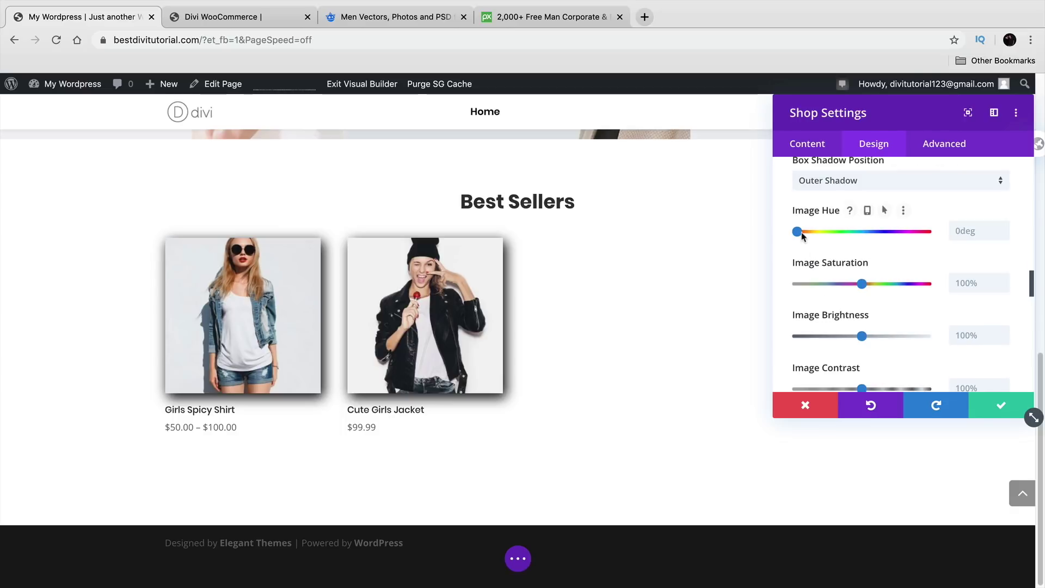
pyautogui.moveTo(801, 236)
pyautogui.mouseDown()
pyautogui.moveTo(856, 246)
pyautogui.moveTo(795, 246)
pyautogui.mouseUp()
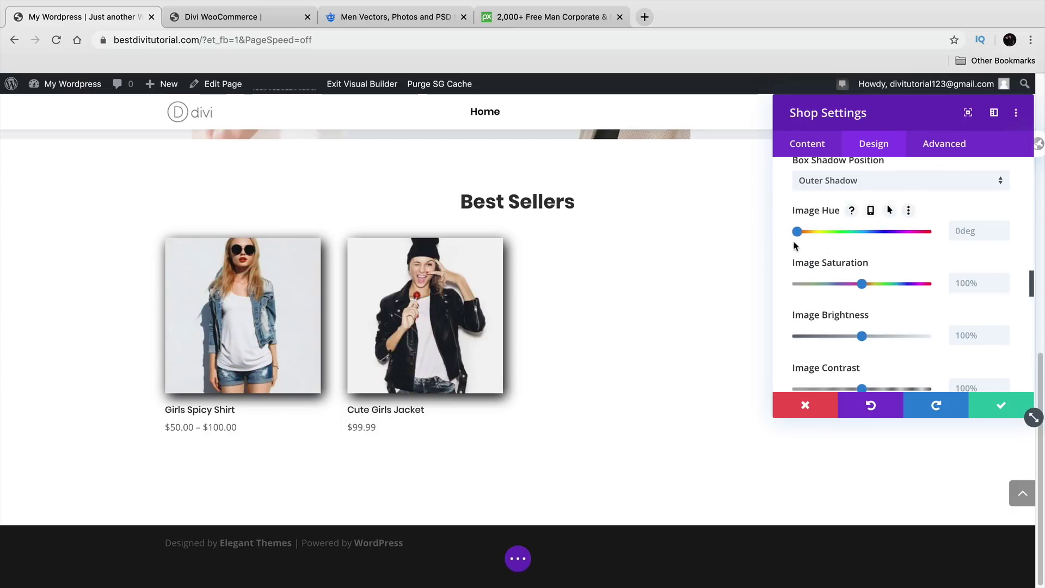
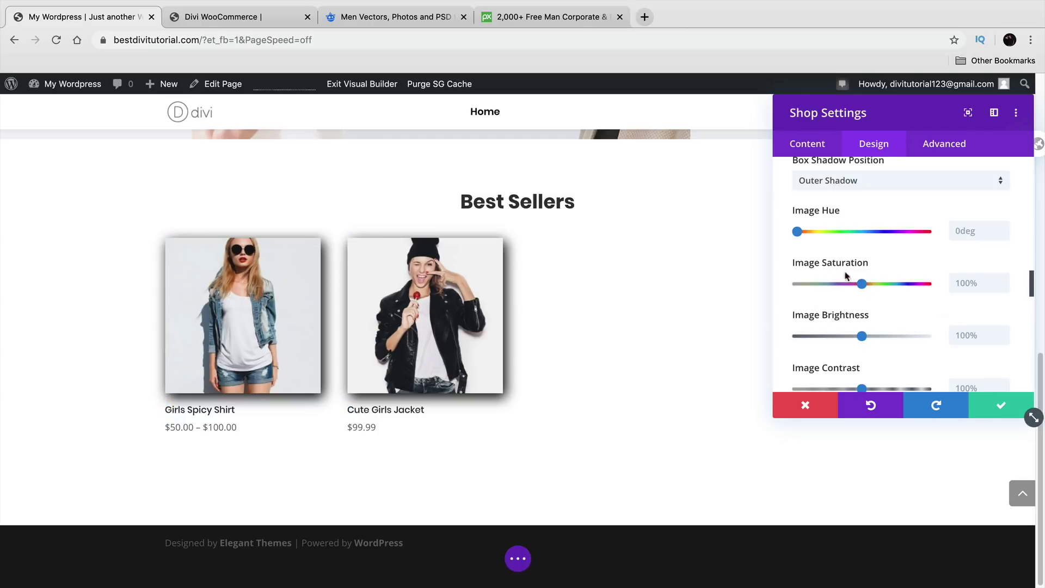
# Step: Raise the Best Sellers images' saturation to 106%
pyautogui.moveTo(863, 284); pyautogui.dragTo(944, 285)
pyautogui.moveTo(867, 284); pyautogui.dragTo(866, 284)
pyautogui.scroll(-5, 883, 305)
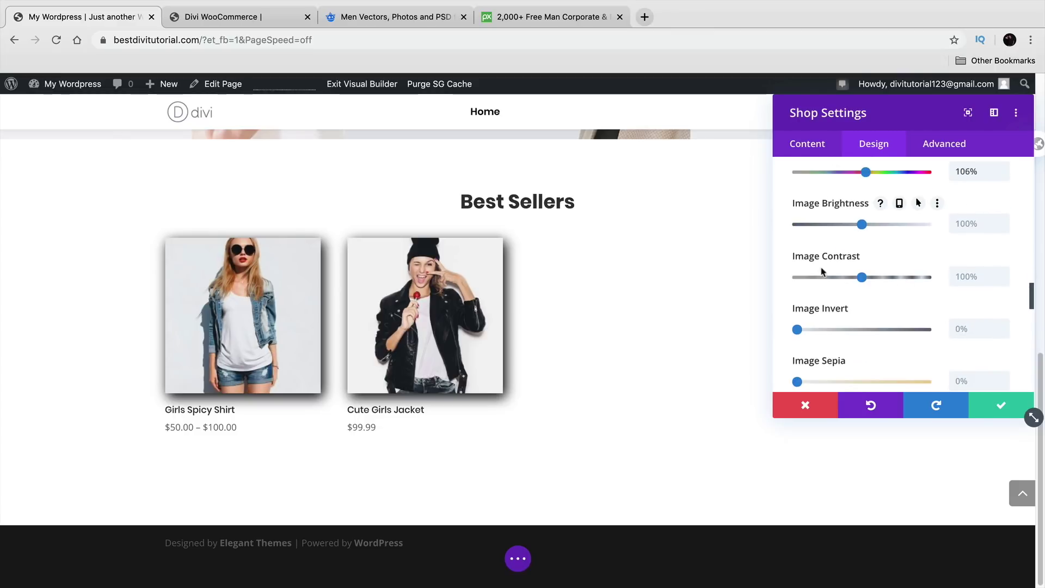
pyautogui.scroll(-3, 857, 265)
# Step: Try Sepia and Invert filters on the product images, then reset them to default
pyautogui.moveTo(798, 289)
pyautogui.mouseDown()
pyautogui.moveTo(866, 289)
pyautogui.moveTo(790, 292)
pyautogui.mouseUp()
pyautogui.moveTo(863, 243); pyautogui.dragTo(770, 233)
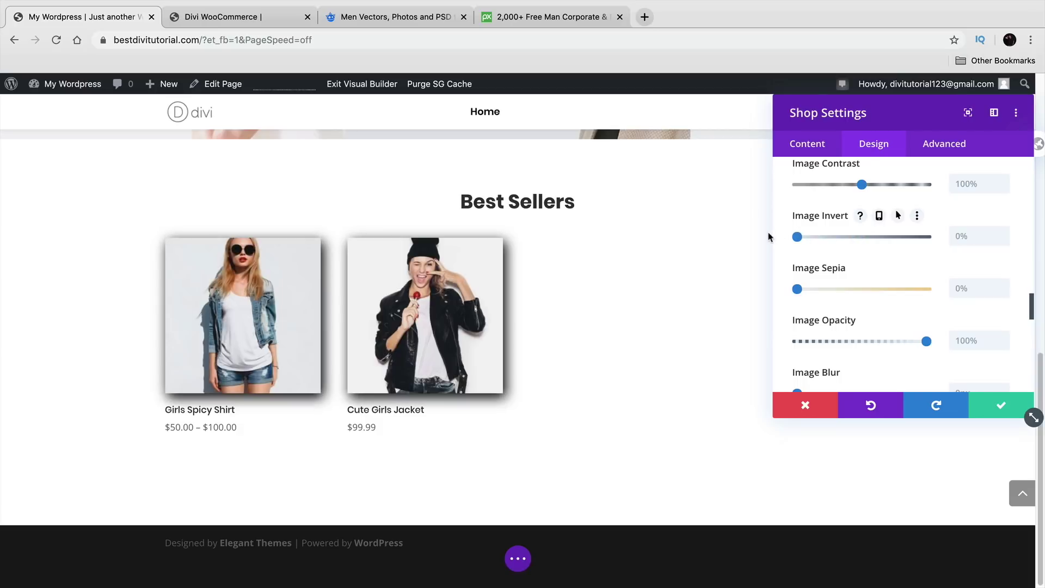
pyautogui.scroll(-1, 840, 267)
pyautogui.scroll(-5, 841, 264)
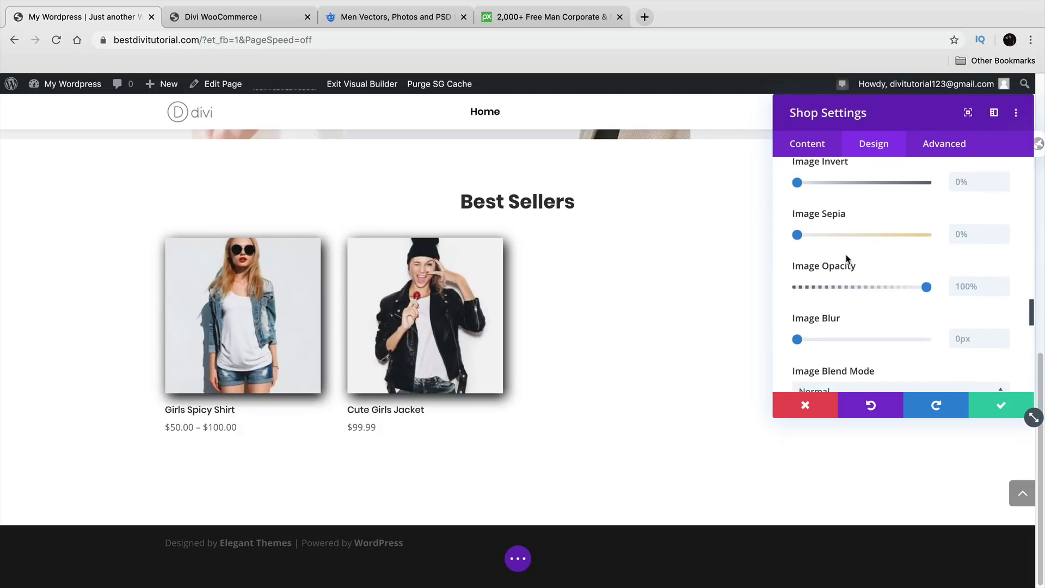
pyautogui.scroll(-3, 844, 261)
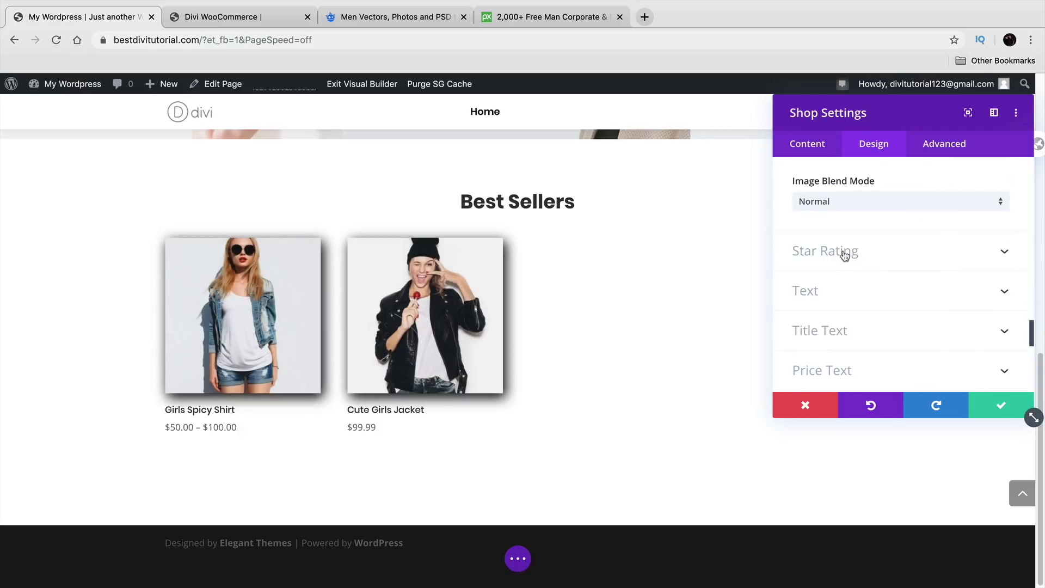
pyautogui.click(843, 258)
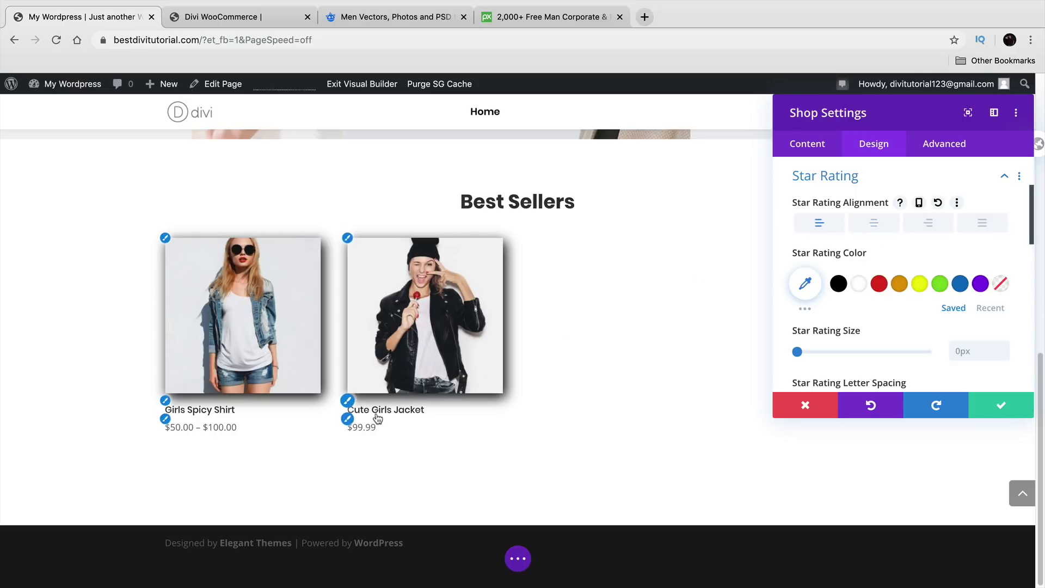
# Step: Set Star Rating Color to black (#000000) and size to 5px, comparing with the demo shop
pyautogui.click(839, 283)
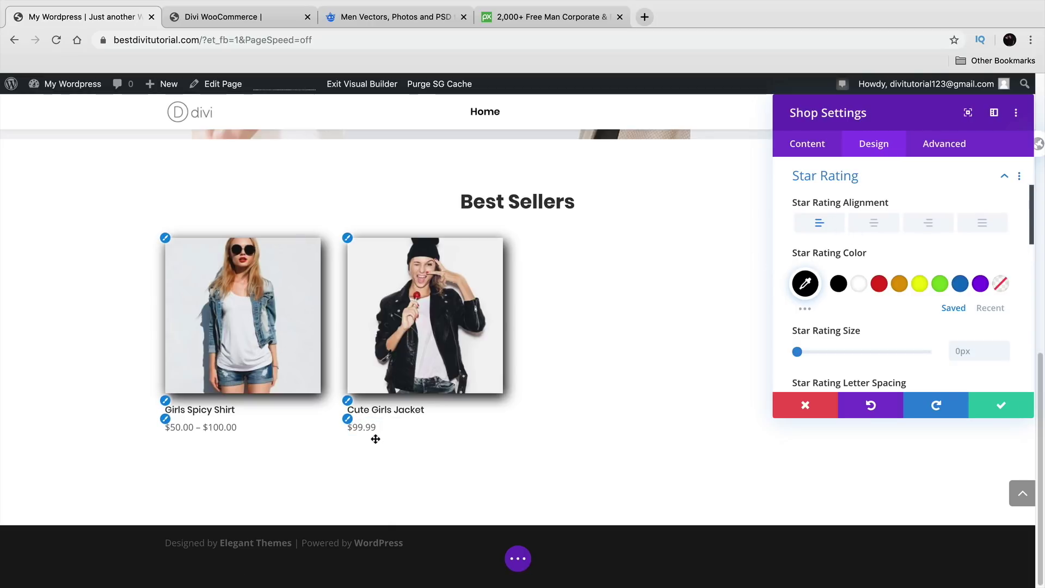
pyautogui.click(252, 19)
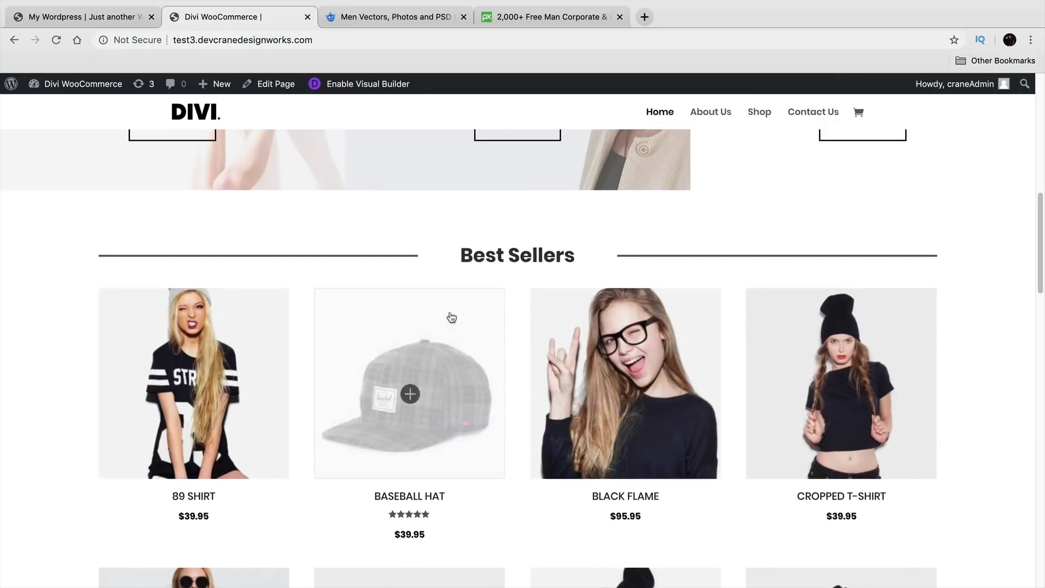
pyautogui.scroll(-5, 451, 317)
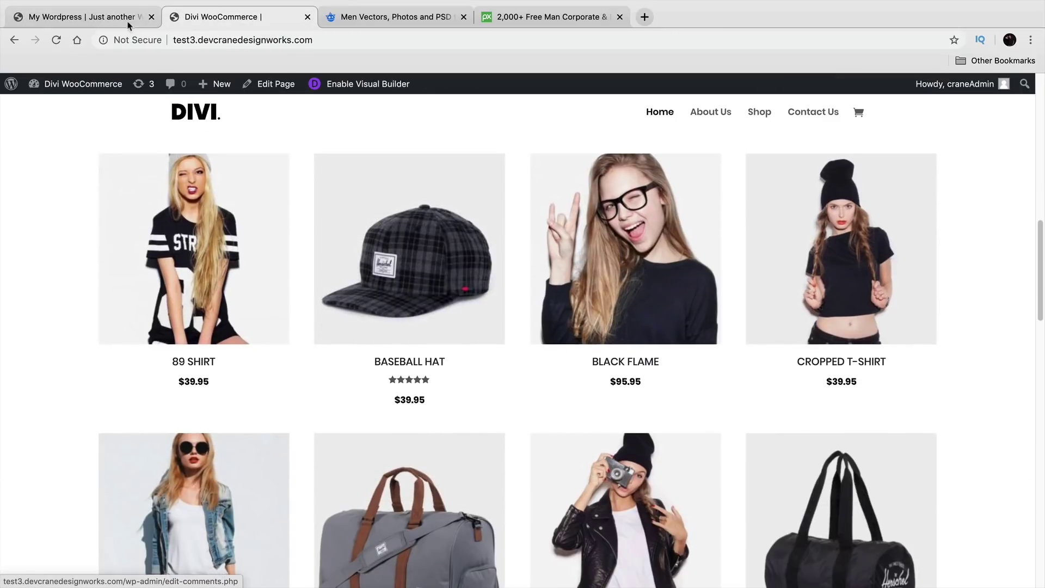
pyautogui.click(107, 19)
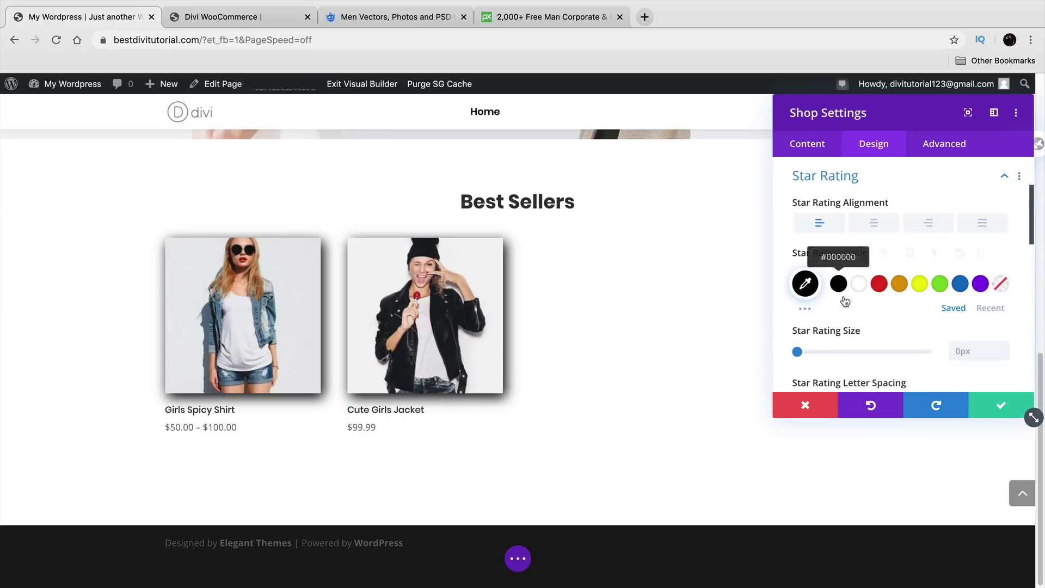
pyautogui.click(800, 352)
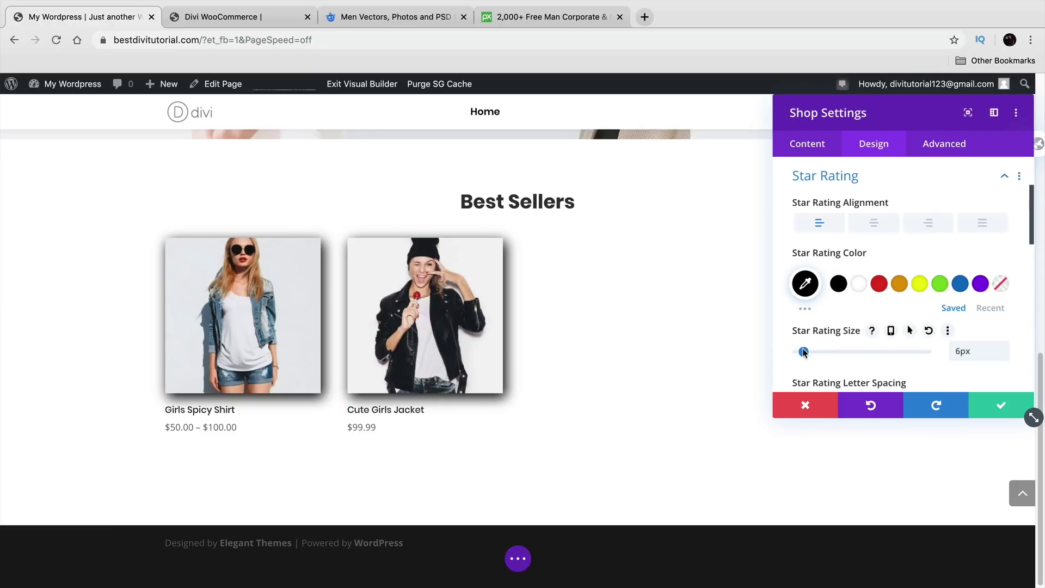
pyautogui.click(226, 18)
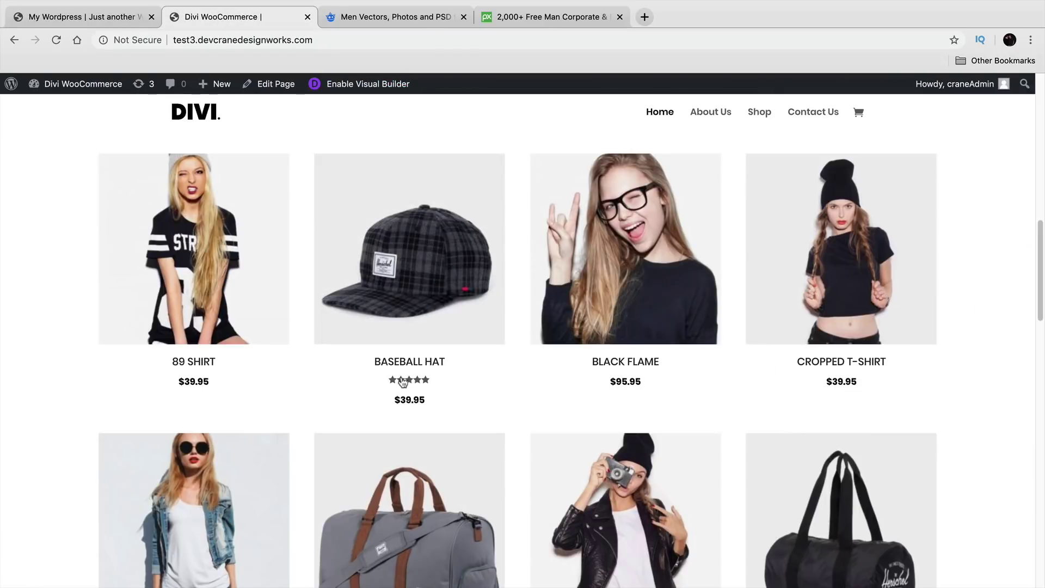
pyautogui.click(108, 18)
pyautogui.scroll(-2, 826, 304)
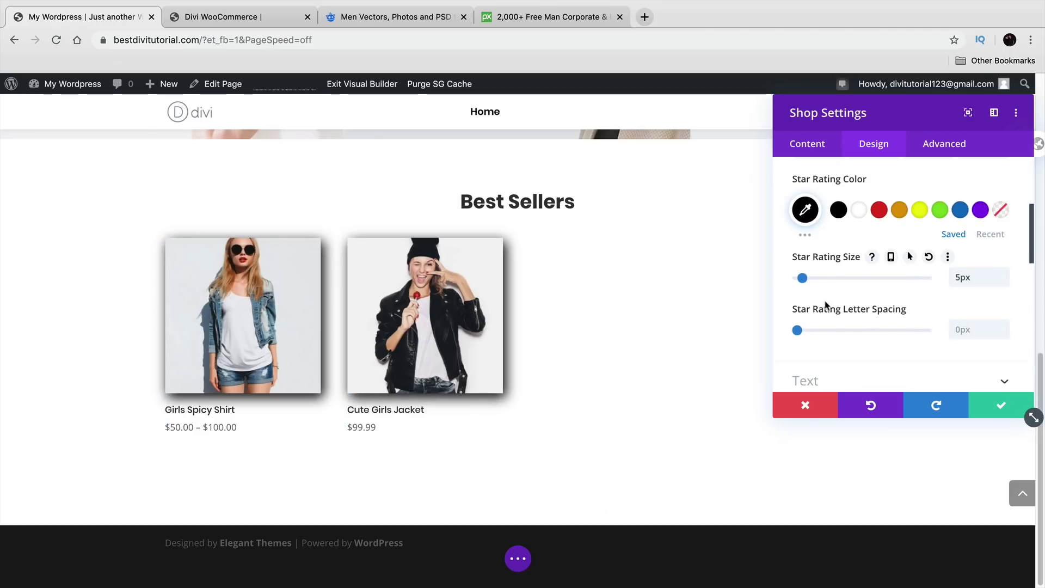
pyautogui.scroll(-3, 823, 304)
# Step: Centre-align the product titles and prices and set the Title Font to Poppins
pyautogui.click(825, 284)
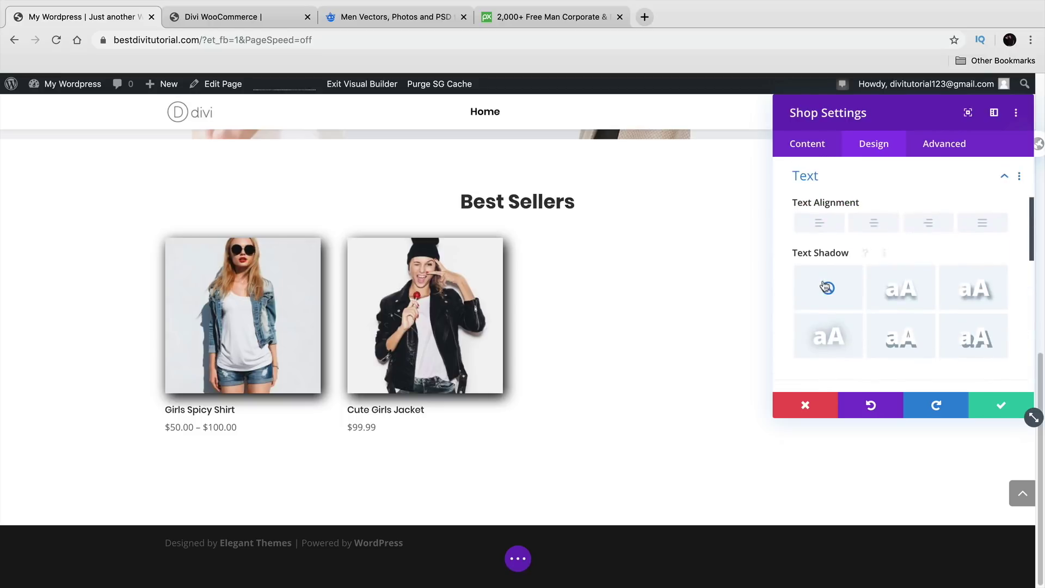
pyautogui.click(880, 222)
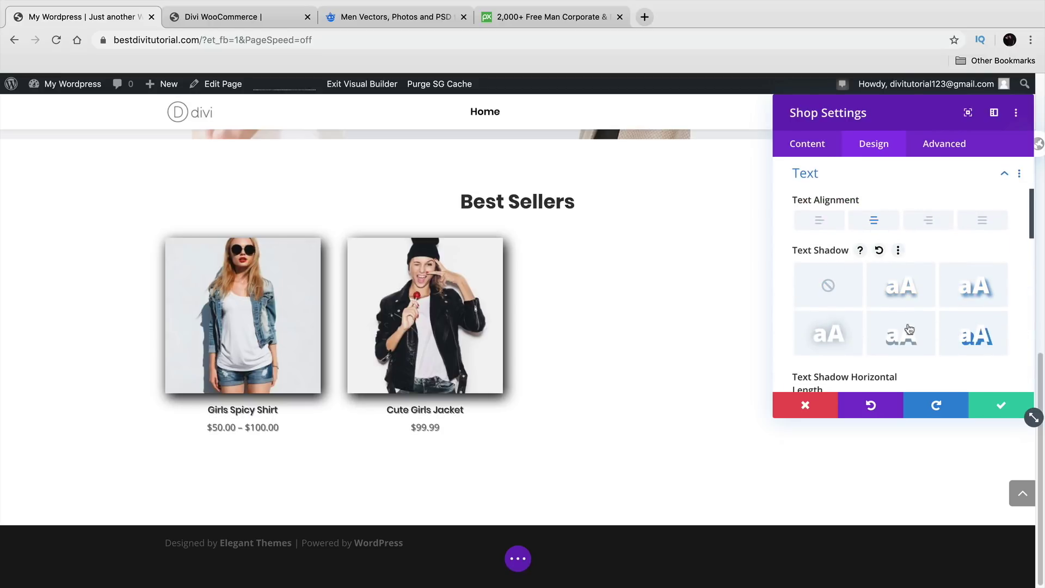
pyautogui.scroll(-3, 876, 294)
pyautogui.click(877, 295)
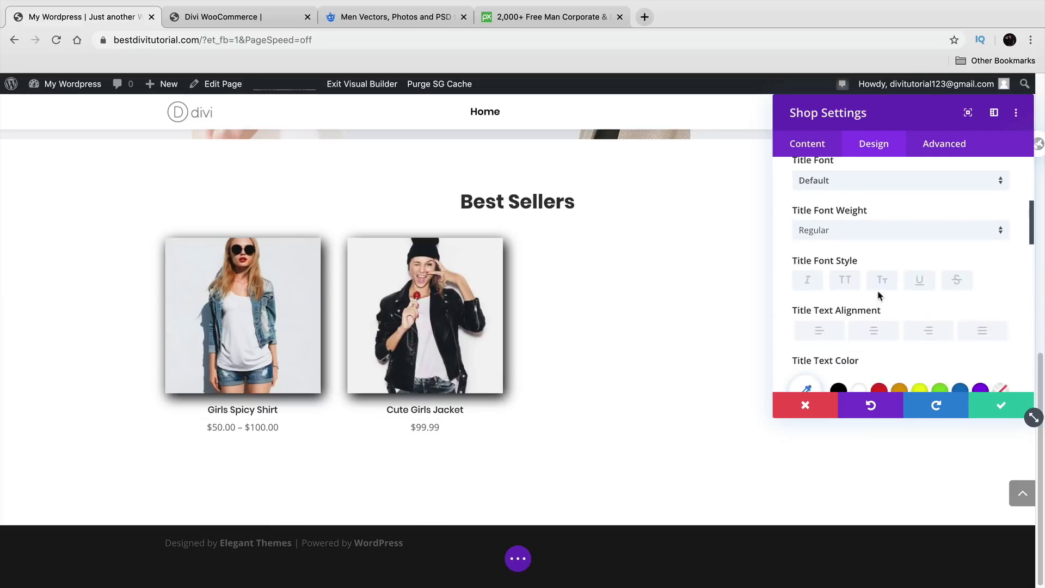
pyautogui.click(874, 228)
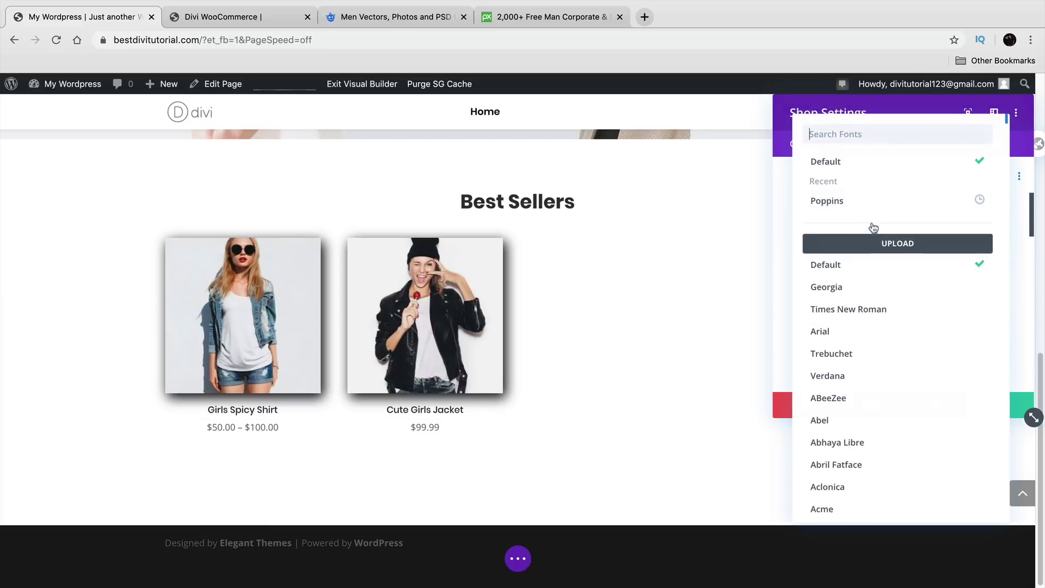
pyautogui.click(875, 204)
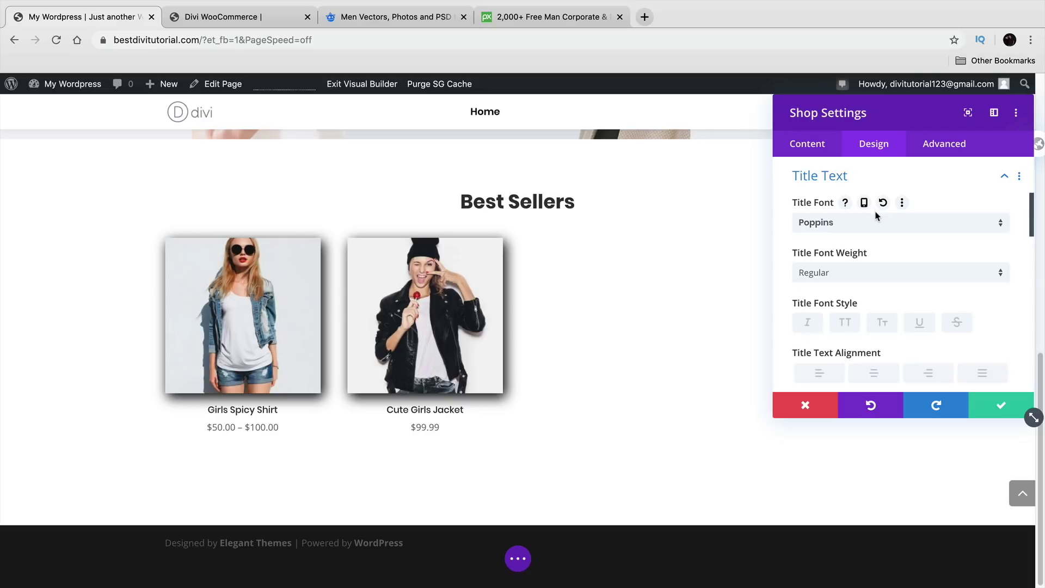
pyautogui.scroll(2, 882, 272)
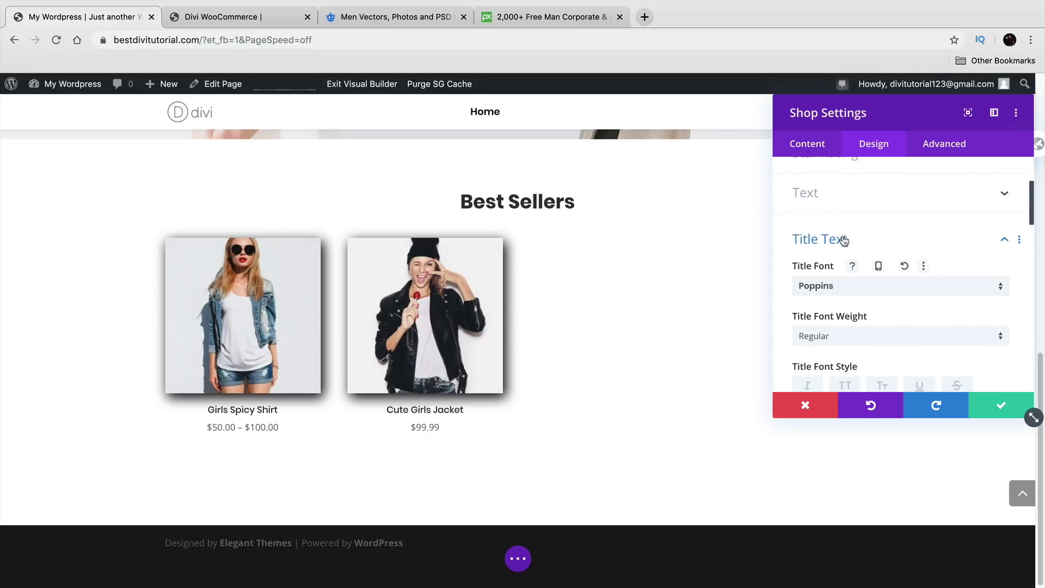
# Step: Try uppercase product titles, then switch uppercase back off
pyautogui.click(846, 194)
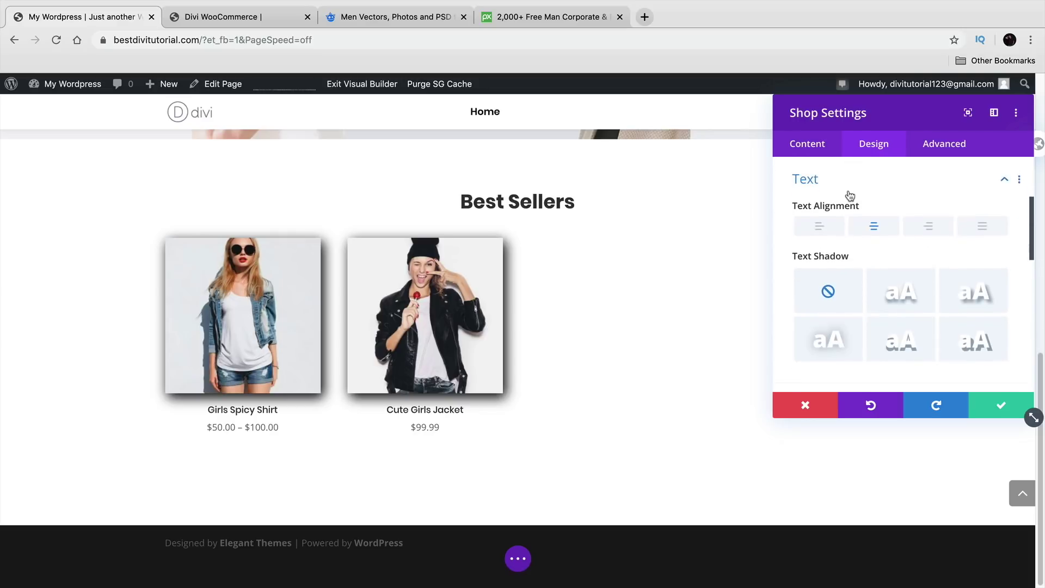
pyautogui.scroll(-5, 868, 257)
pyautogui.scroll(4, 871, 265)
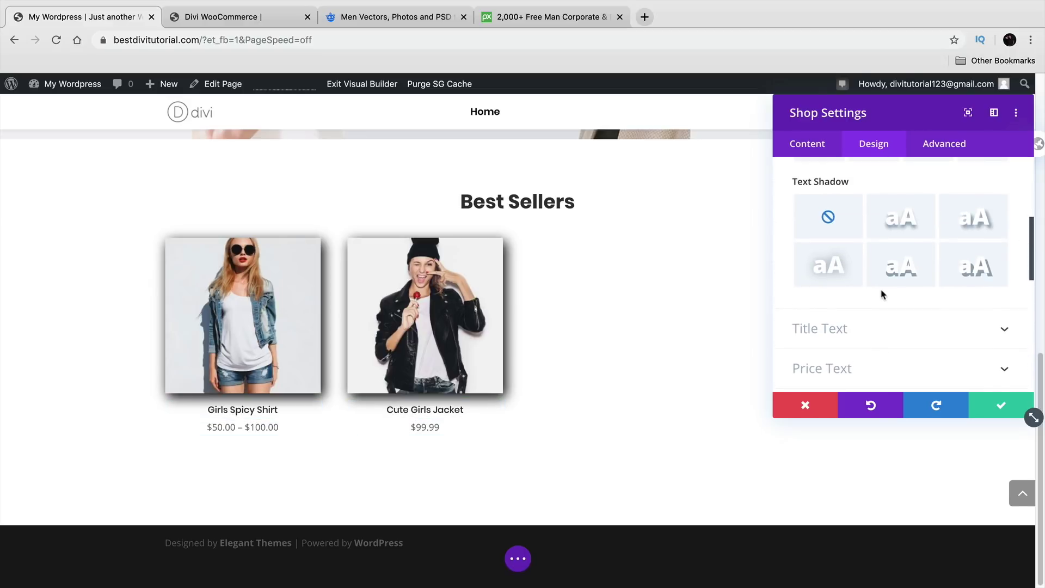
pyautogui.scroll(-1, 882, 293)
pyautogui.click(876, 305)
pyautogui.scroll(-3, 877, 306)
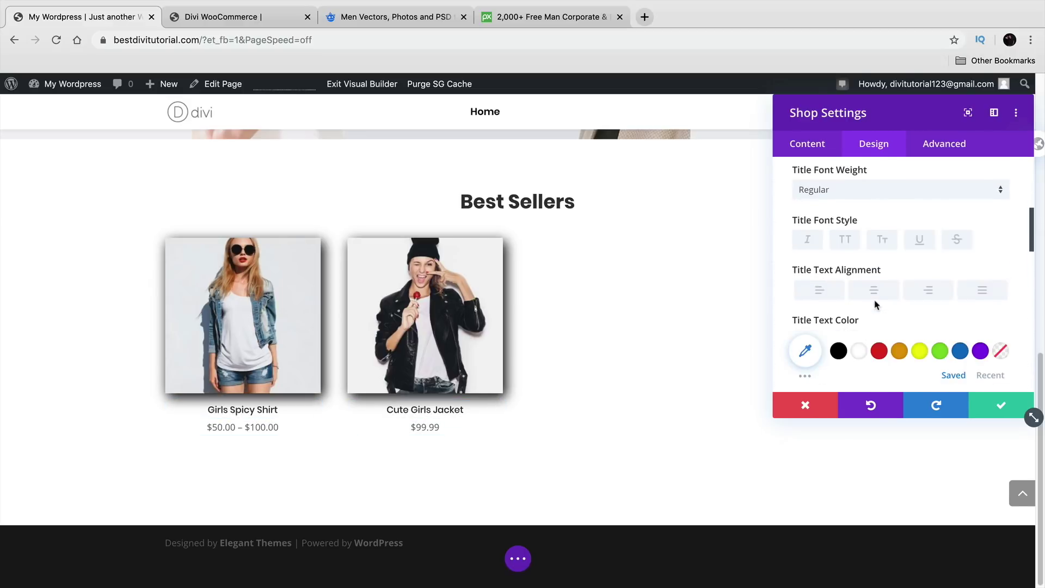
pyautogui.click(845, 242)
pyautogui.click(846, 242)
# Step: Enlarge the product title text size to 22px
pyautogui.scroll(-3, 901, 283)
pyautogui.moveTo(817, 353)
pyautogui.mouseDown()
pyautogui.moveTo(846, 353)
pyautogui.moveTo(825, 355)
pyautogui.mouseUp()
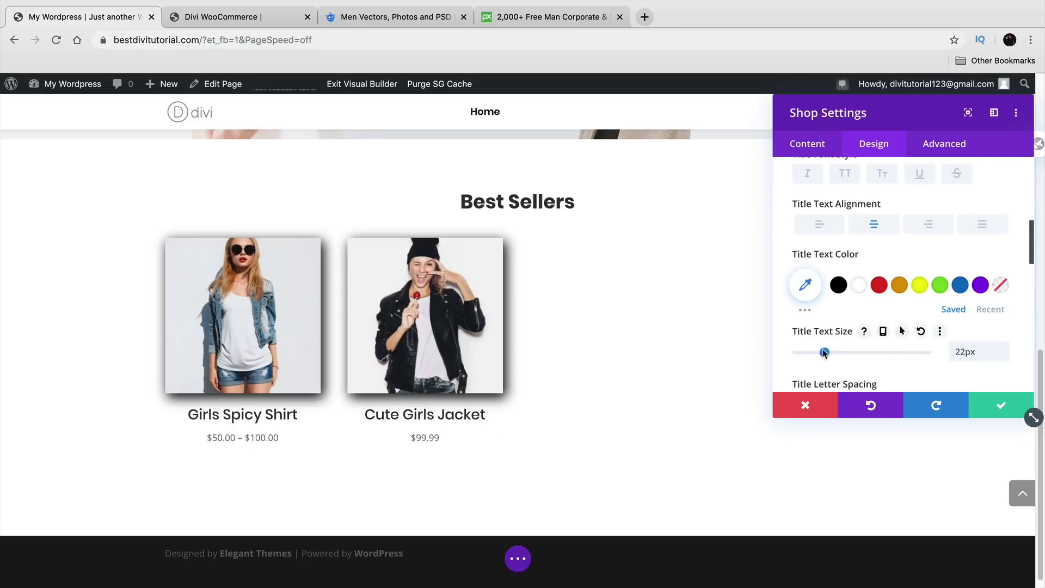
pyautogui.scroll(-5, 835, 347)
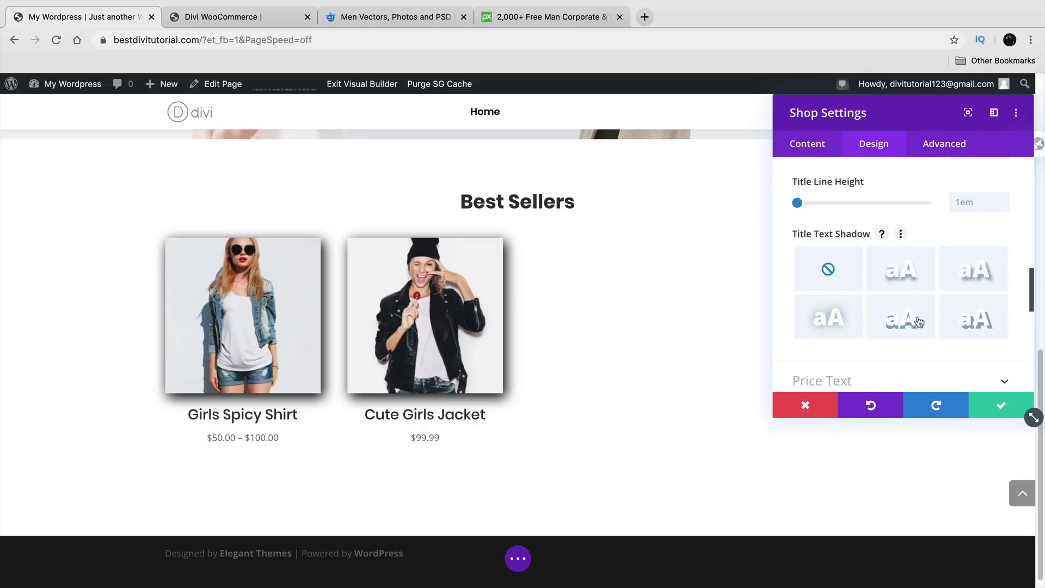
pyautogui.scroll(-2, 877, 272)
pyautogui.click(870, 277)
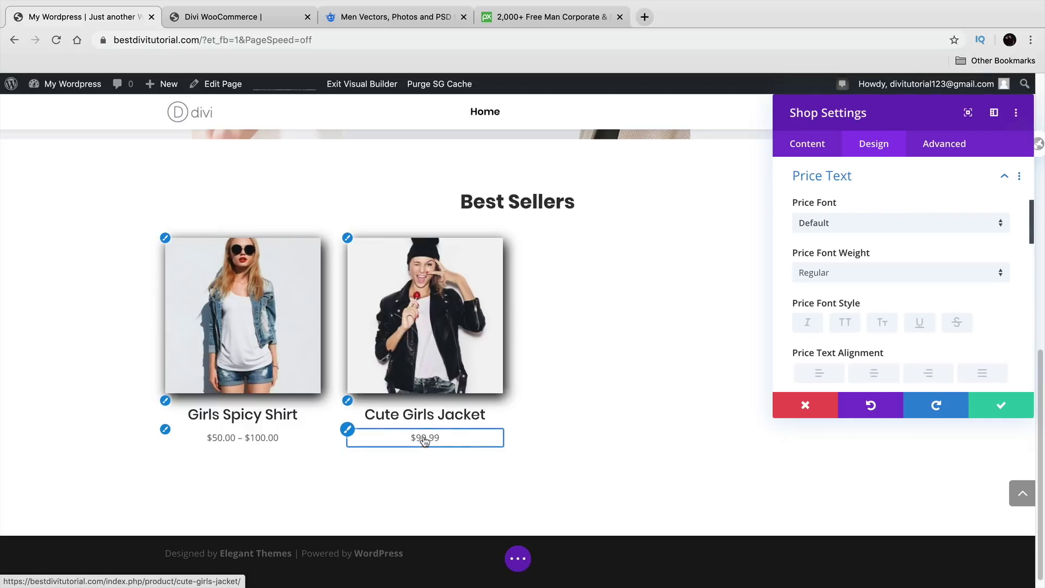
# Step: Set the prices in Poppins, trying Heavy weight before settling on Medium
pyautogui.click(855, 227)
pyautogui.click(862, 203)
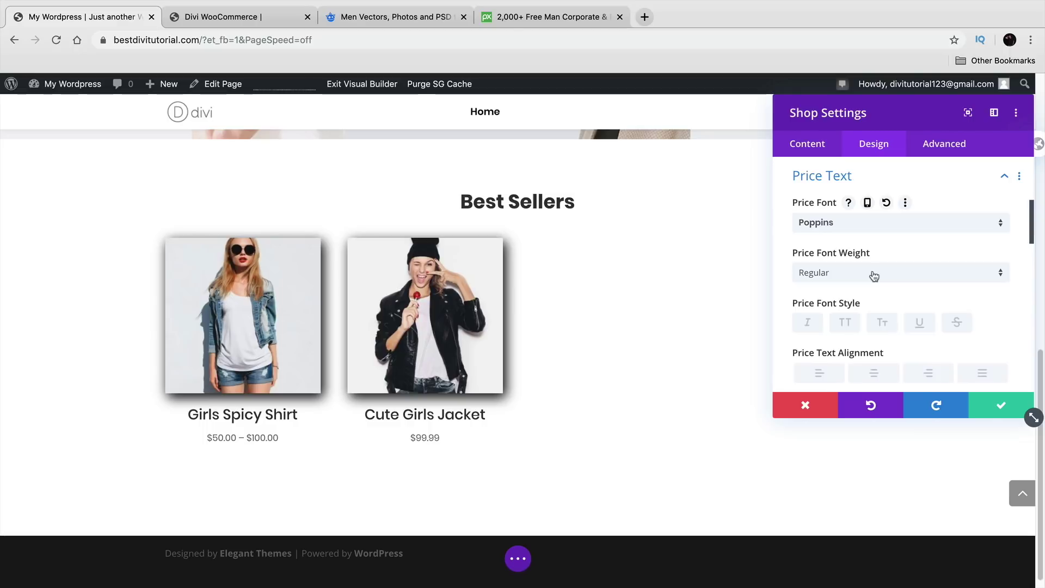
pyautogui.click(837, 274)
pyautogui.click(854, 464)
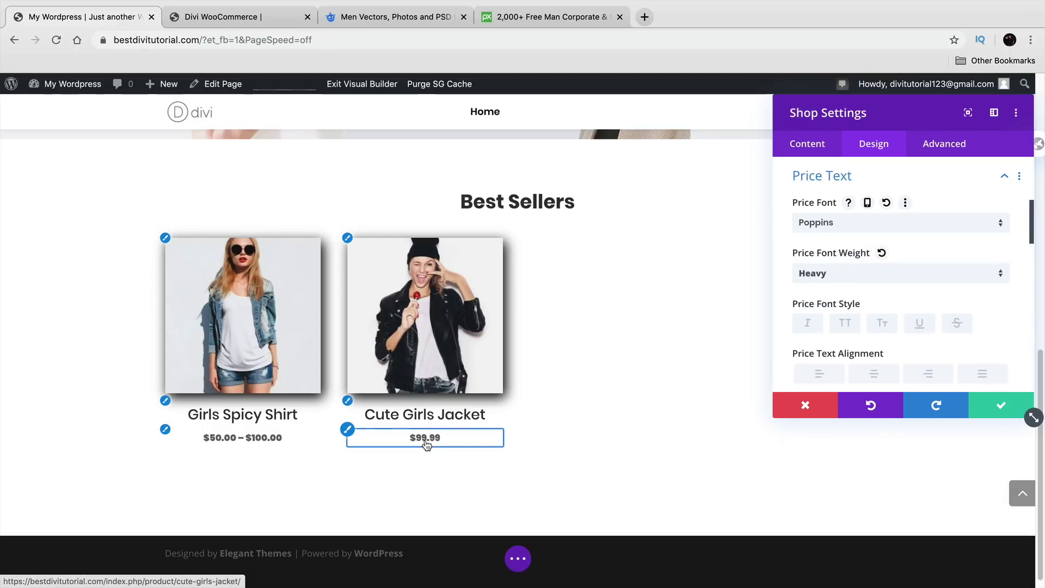
pyautogui.click(877, 274)
pyautogui.click(889, 374)
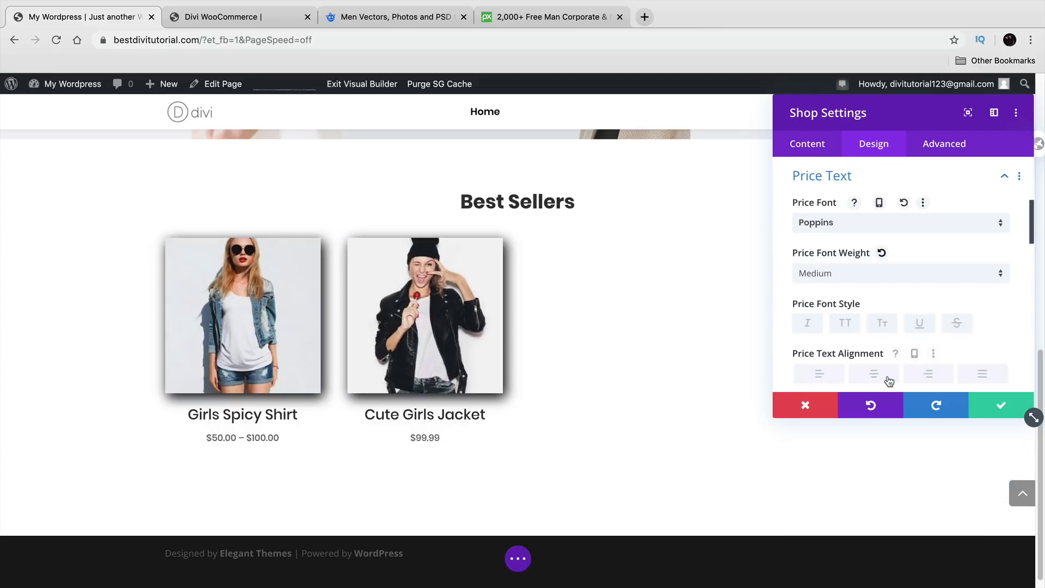
# Step: Set the Sale Badge Text font to Poppins
pyautogui.scroll(-2, 888, 365)
pyautogui.scroll(-5, 886, 343)
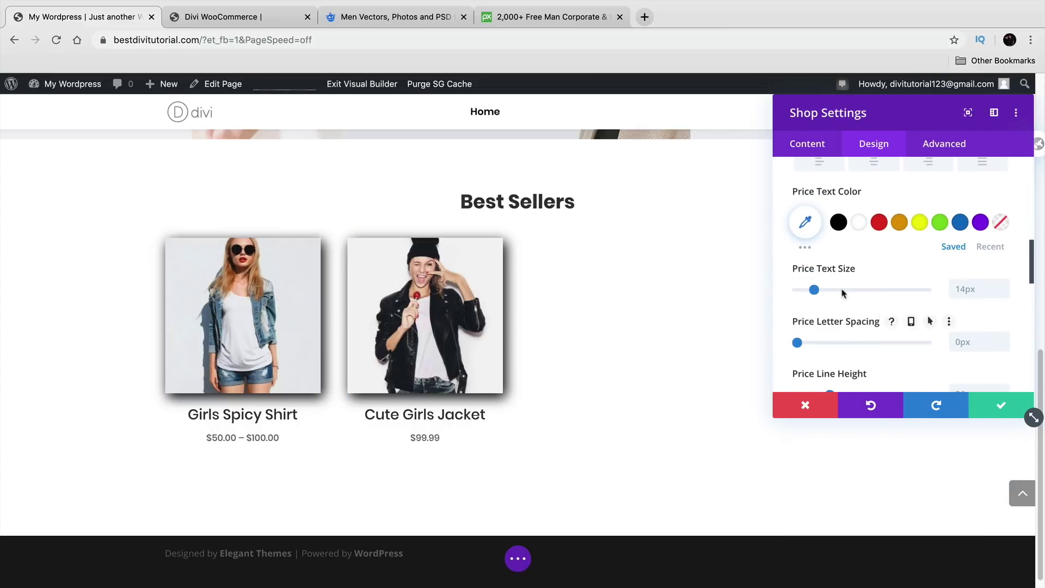
pyautogui.scroll(-1, 851, 303)
pyautogui.scroll(-4, 838, 294)
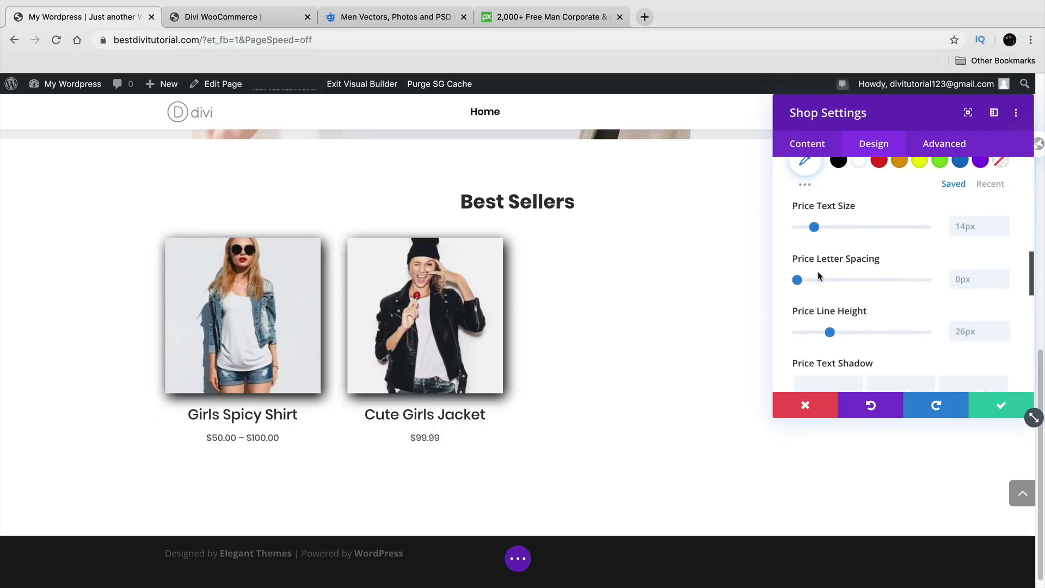
pyautogui.scroll(-1, 822, 284)
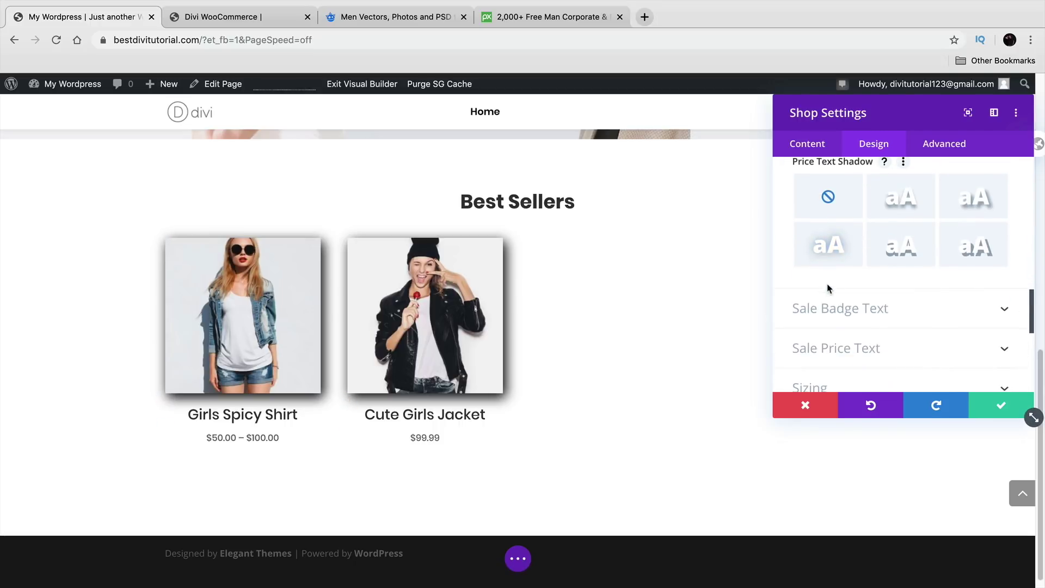
pyautogui.click(854, 318)
pyautogui.scroll(-1, 857, 325)
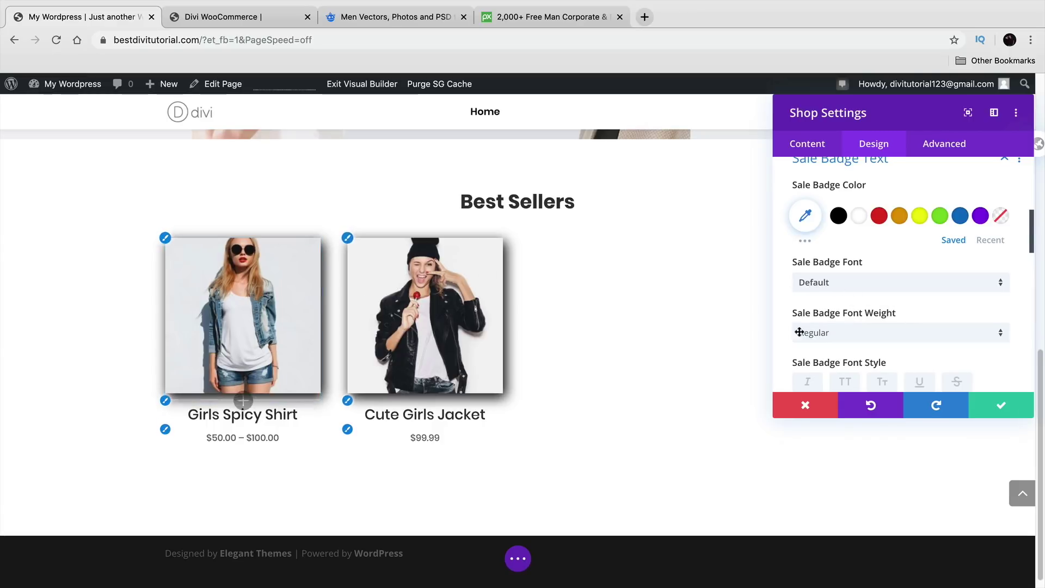
pyautogui.click(861, 283)
pyautogui.click(855, 200)
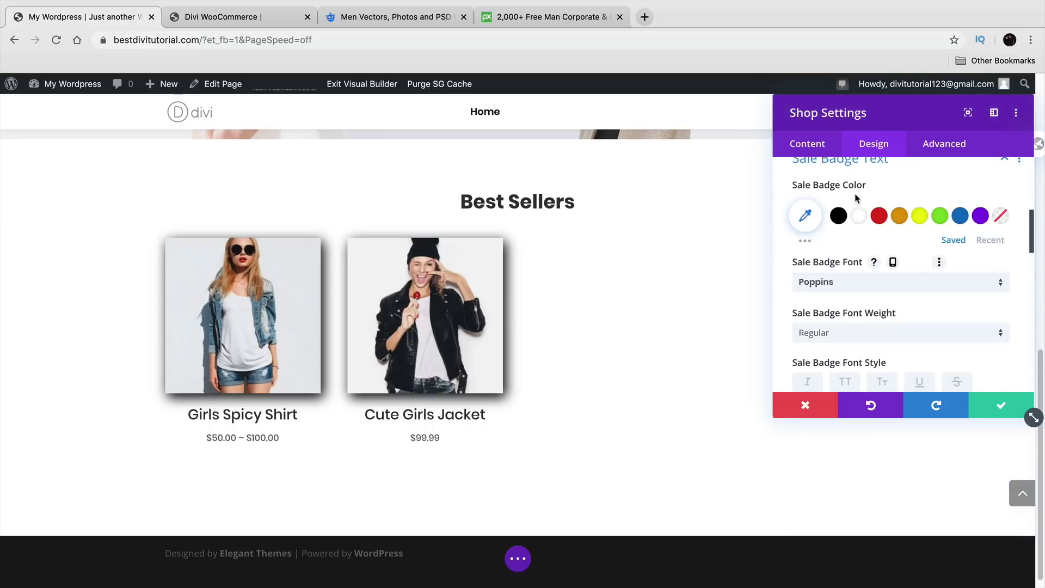
pyautogui.scroll(-5, 878, 251)
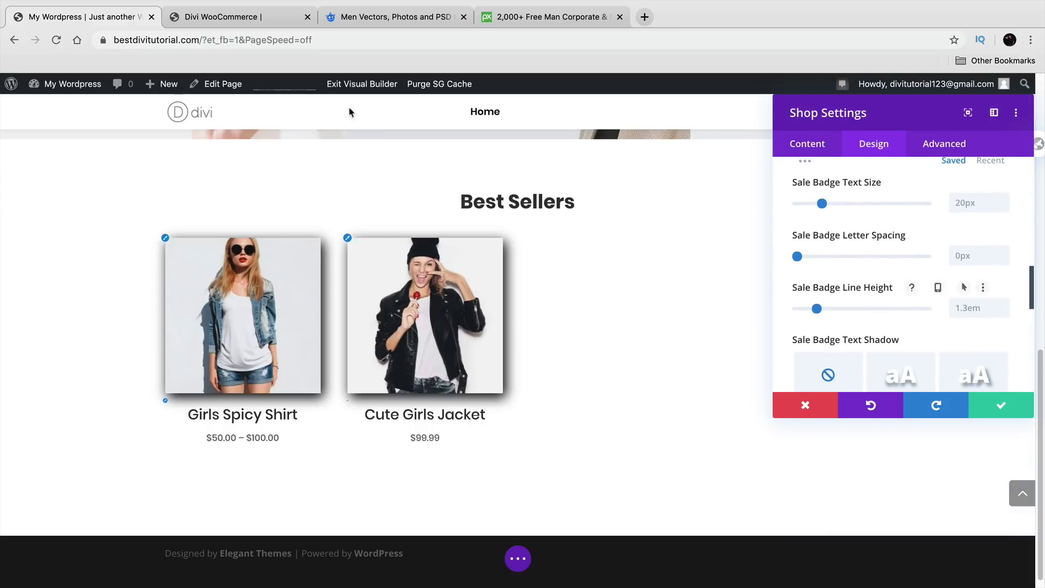
pyautogui.click(226, 17)
# Step: View the Duffle Grey product page on the Divi WooCommerce demo site for reference
pyautogui.scroll(-3, 533, 326)
pyautogui.scroll(-1, 533, 326)
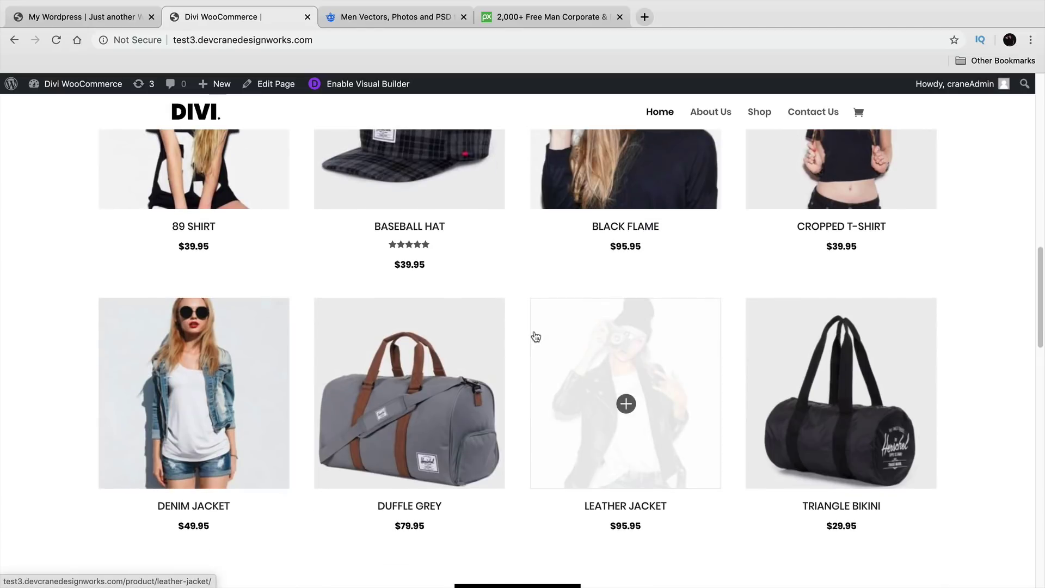
pyautogui.scroll(-1, 577, 354)
pyautogui.click(431, 349)
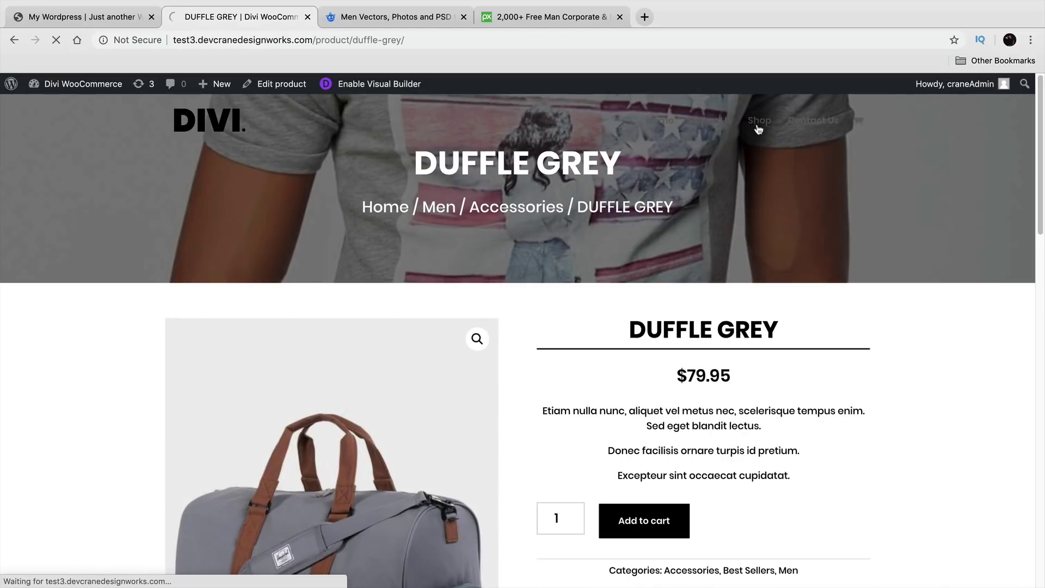
pyautogui.scroll(-6, 654, 240)
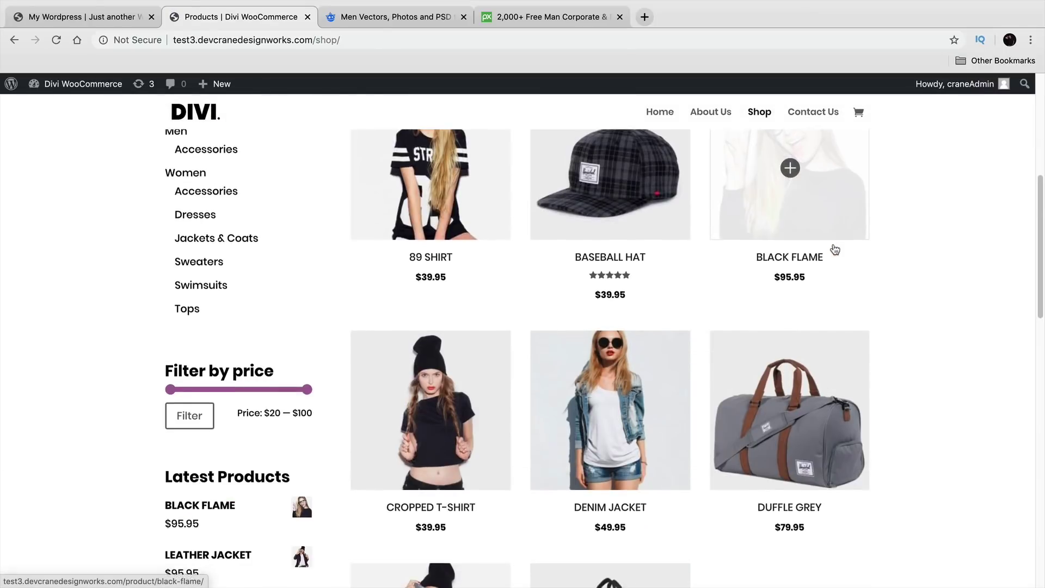
pyautogui.scroll(-4, 835, 249)
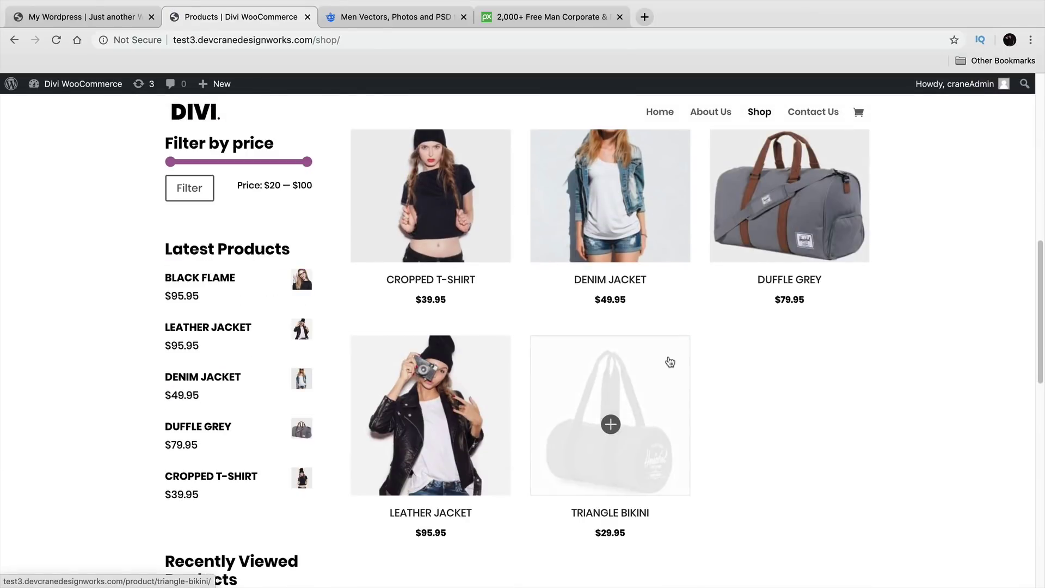
pyautogui.click(103, 18)
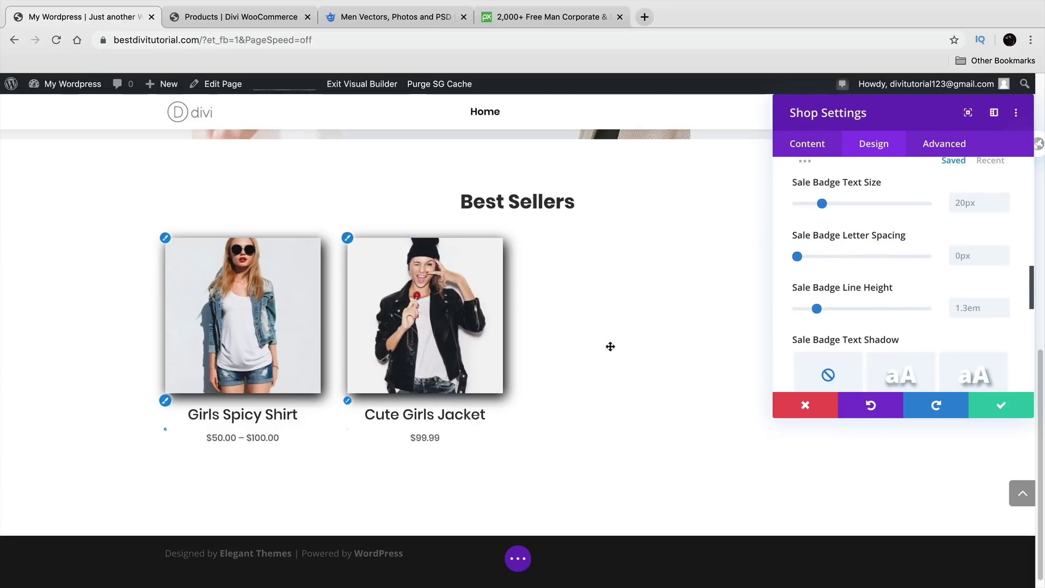
# Step: Set the shop module's width to 100% in Sizing
pyautogui.scroll(-5, 897, 305)
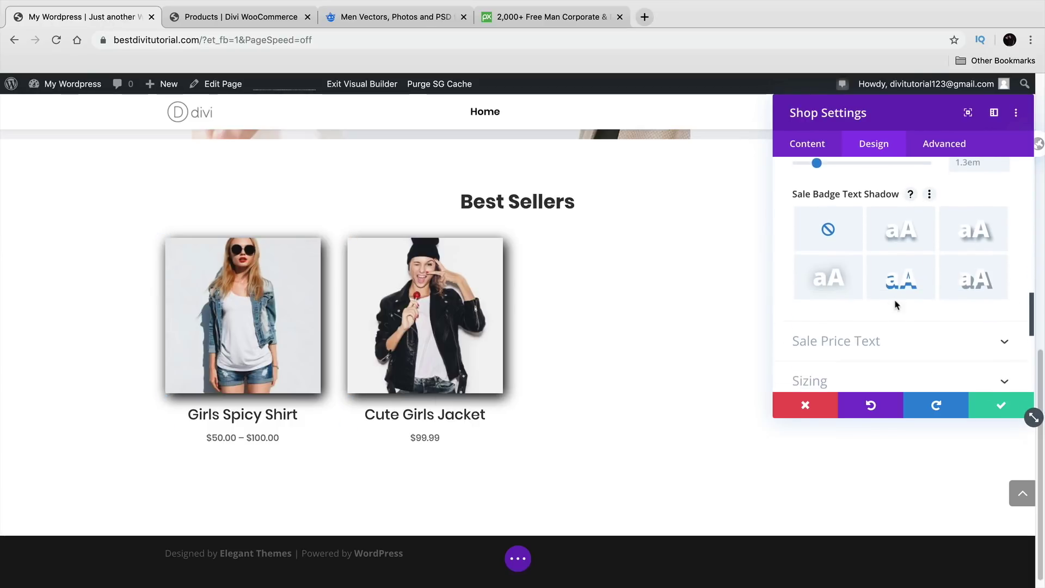
pyautogui.scroll(-2, 893, 302)
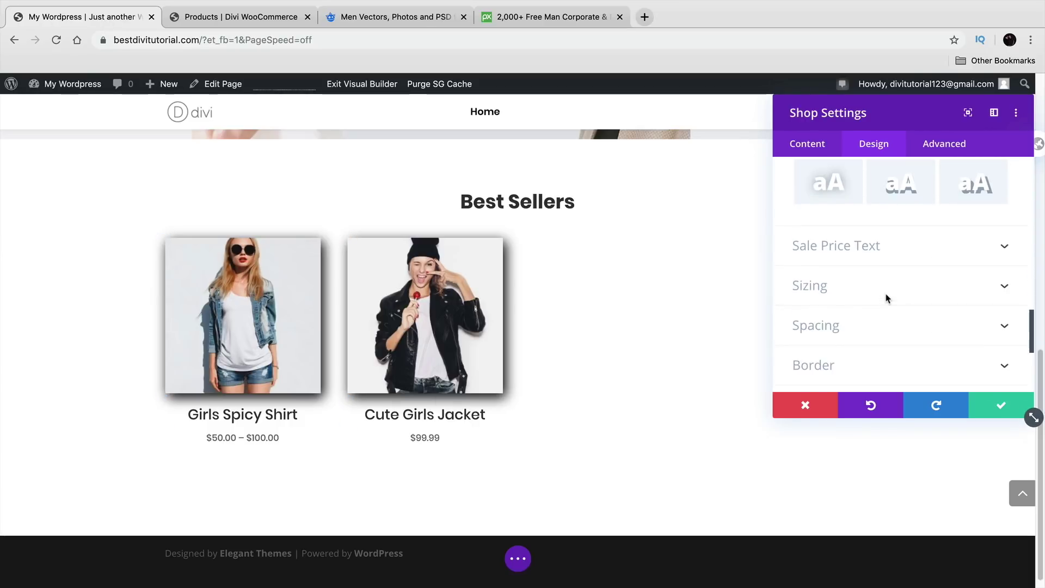
pyautogui.click(878, 278)
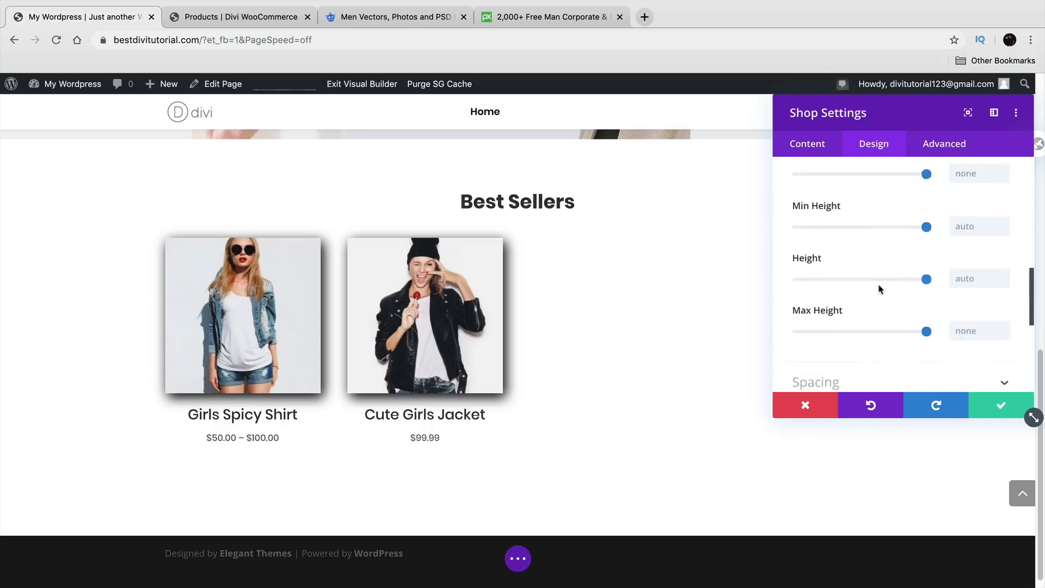
pyautogui.click(926, 224)
pyautogui.moveTo(908, 227); pyautogui.dragTo(929, 232)
pyautogui.scroll(-5, 871, 306)
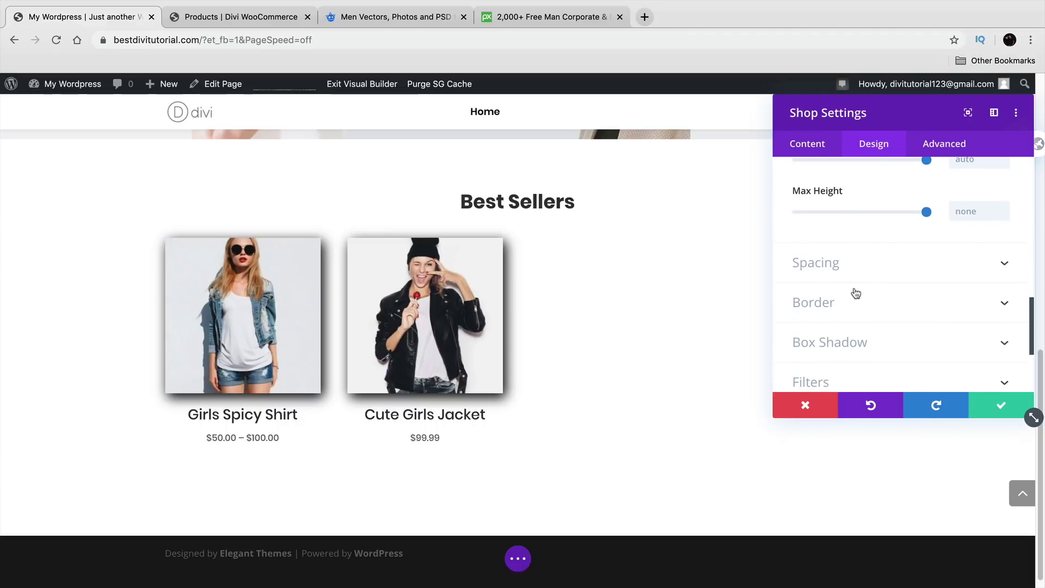
pyautogui.scroll(-3, 856, 293)
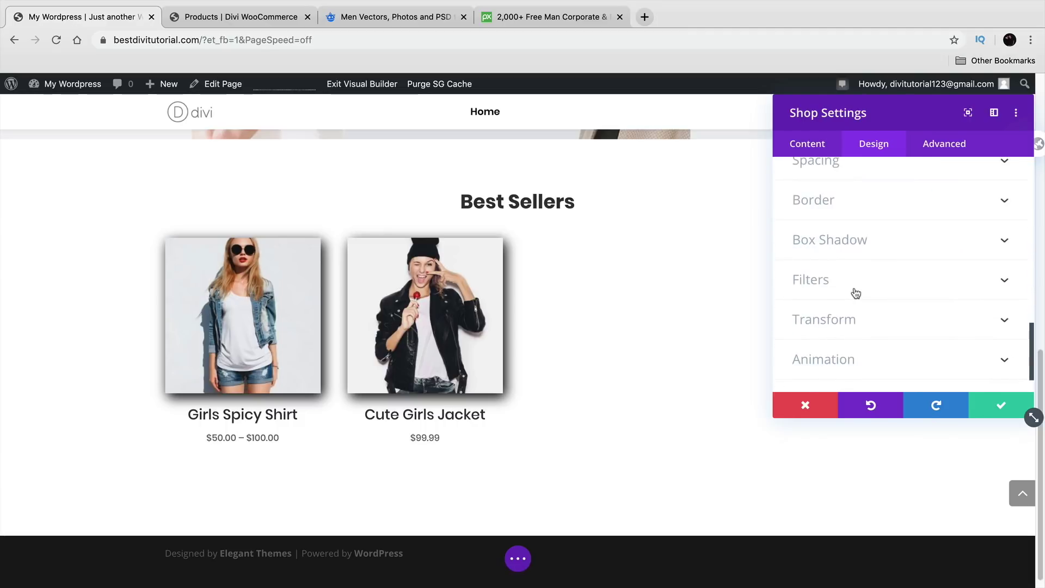
# Step: Try scaling and skewing the product grid with the Transform options
pyautogui.click(853, 326)
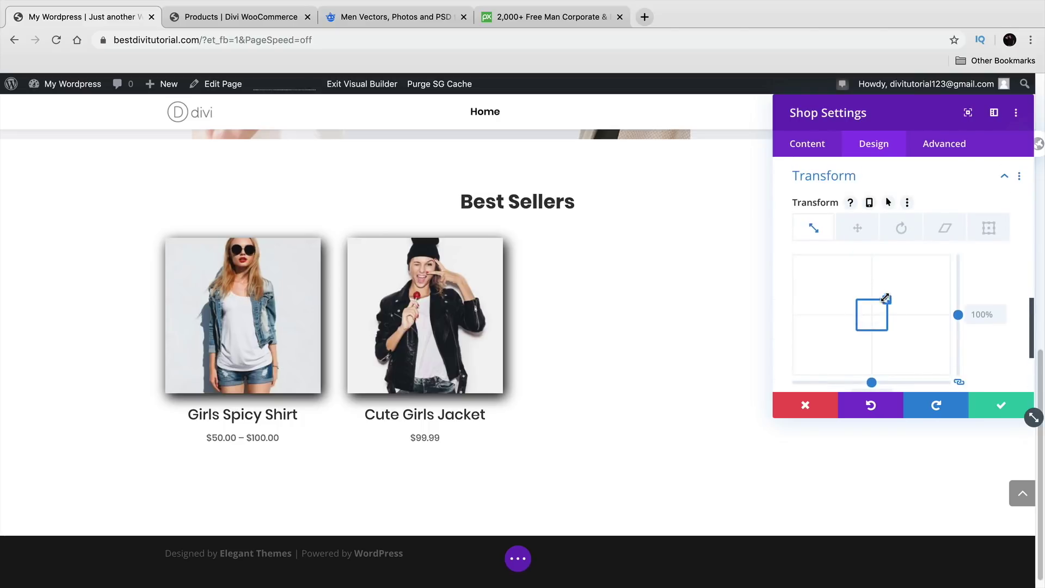
pyautogui.moveTo(885, 297); pyautogui.dragTo(910, 314)
pyautogui.click(902, 225)
pyautogui.click(945, 224)
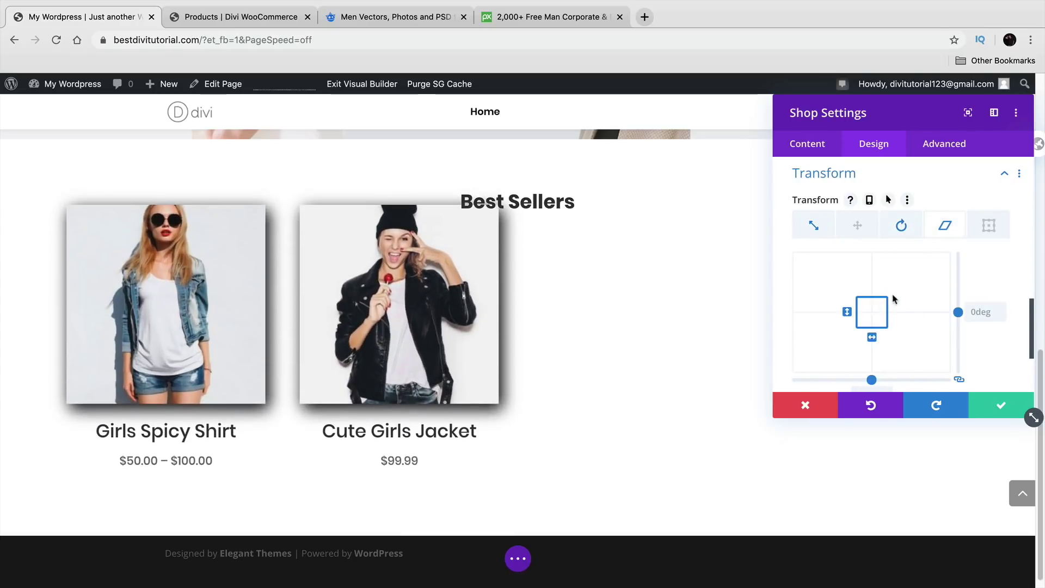
pyautogui.moveTo(869, 333)
pyautogui.mouseDown()
pyautogui.moveTo(889, 354)
pyautogui.moveTo(872, 334)
pyautogui.mouseUp()
pyautogui.scroll(-4, 925, 322)
pyautogui.scroll(6, 965, 323)
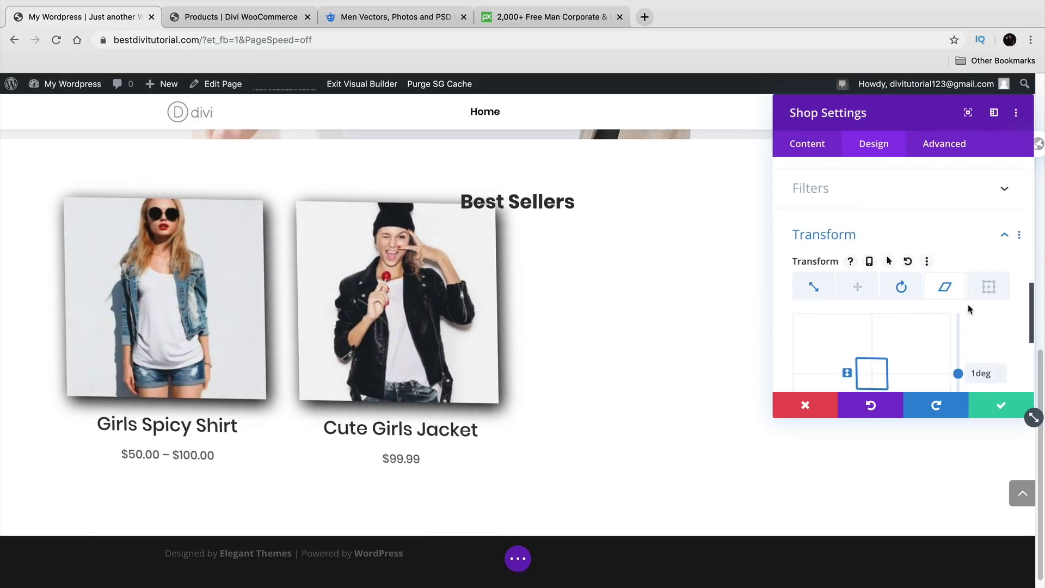
# Step: Test a rotation angle, then clear the 357deg rotation and 128% scale values
pyautogui.click(902, 286)
pyautogui.scroll(-3, 904, 288)
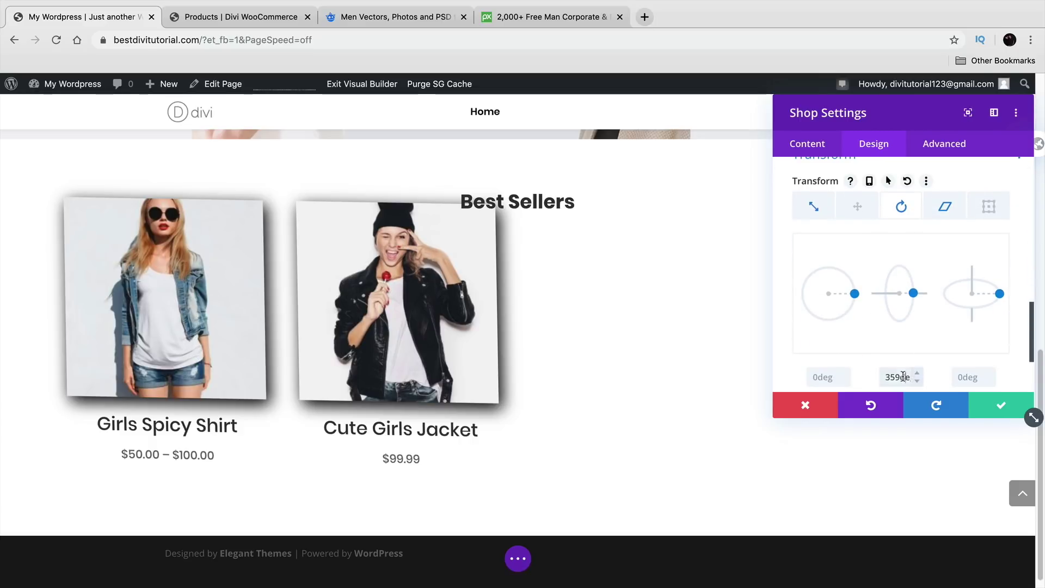
pyautogui.click(847, 378)
pyautogui.press('Up')
pyautogui.press('Up')
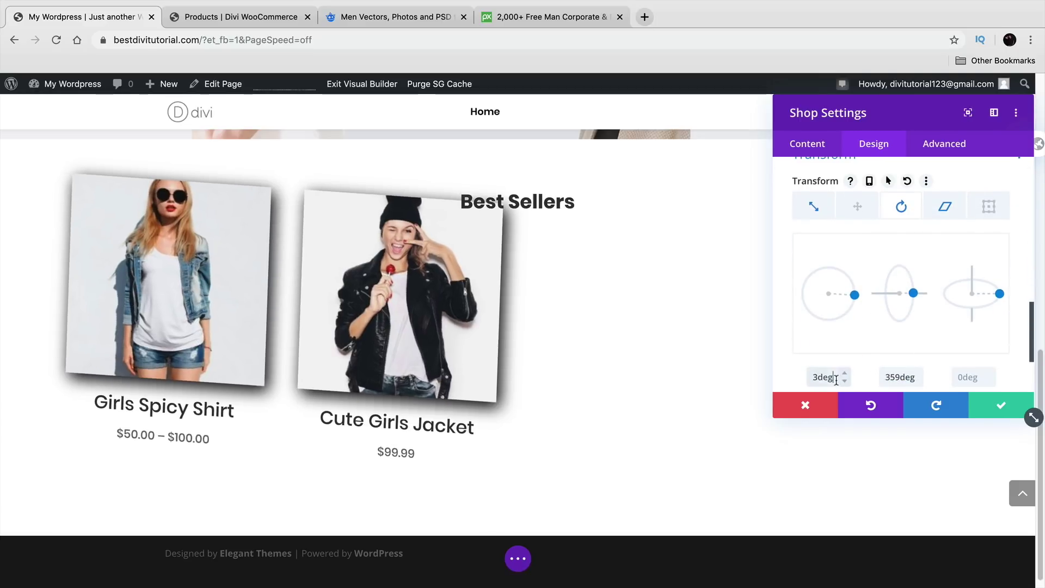
pyautogui.press('Down')
pyautogui.press('Down')
pyautogui.press('Down')
pyautogui.press('Down')
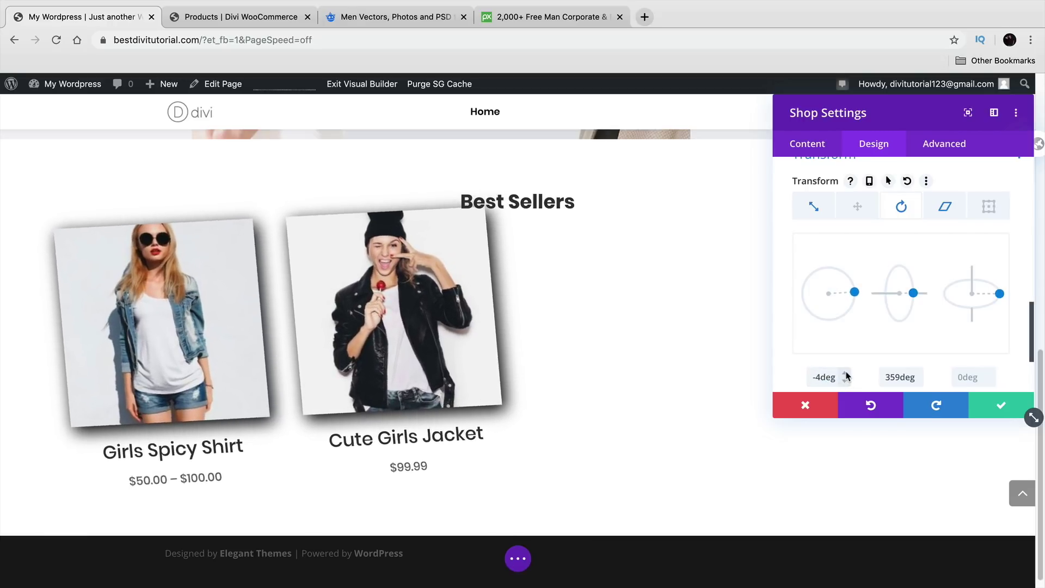
pyautogui.press('Up')
pyautogui.press('Up')
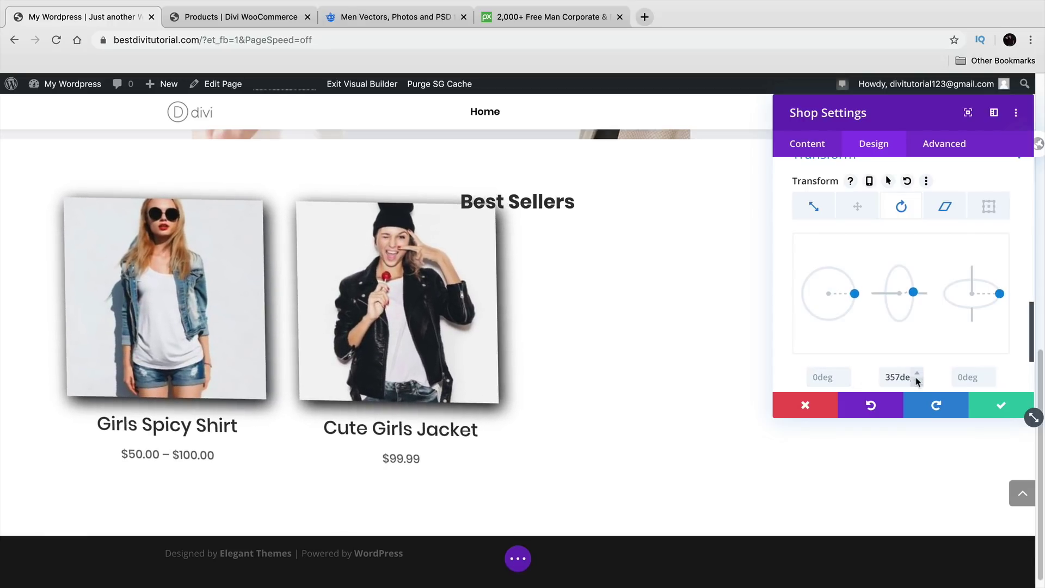
pyautogui.press('BackSpace')
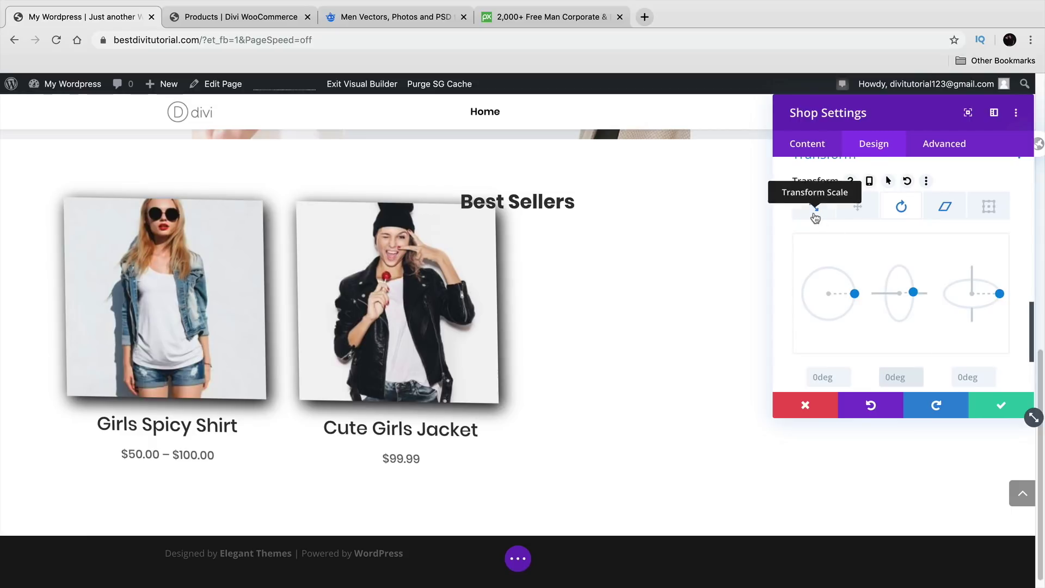
pyautogui.click(812, 209)
pyautogui.doubleClick(869, 374)
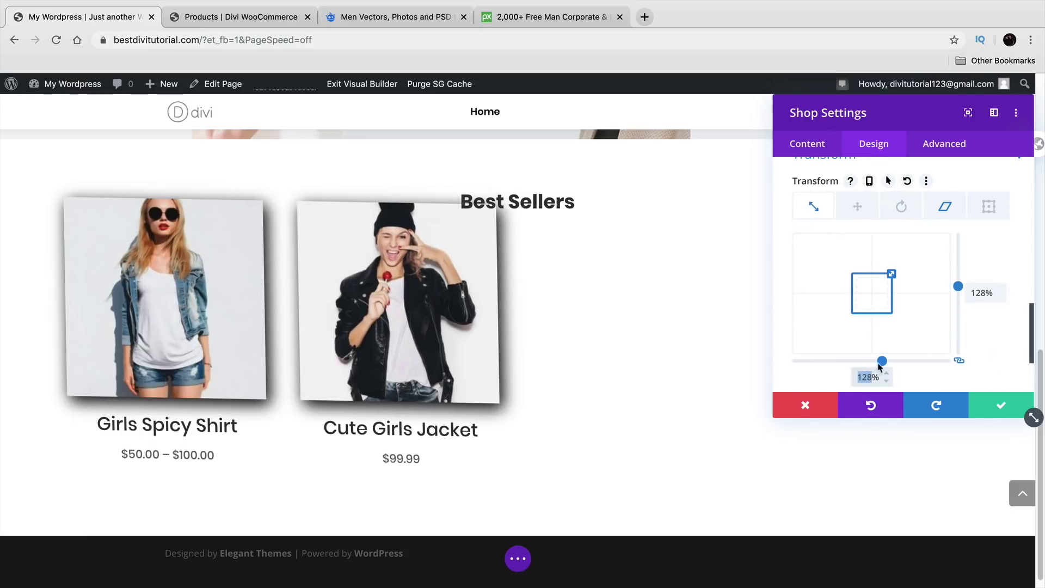
pyautogui.press('BackSpace')
pyautogui.click(977, 289)
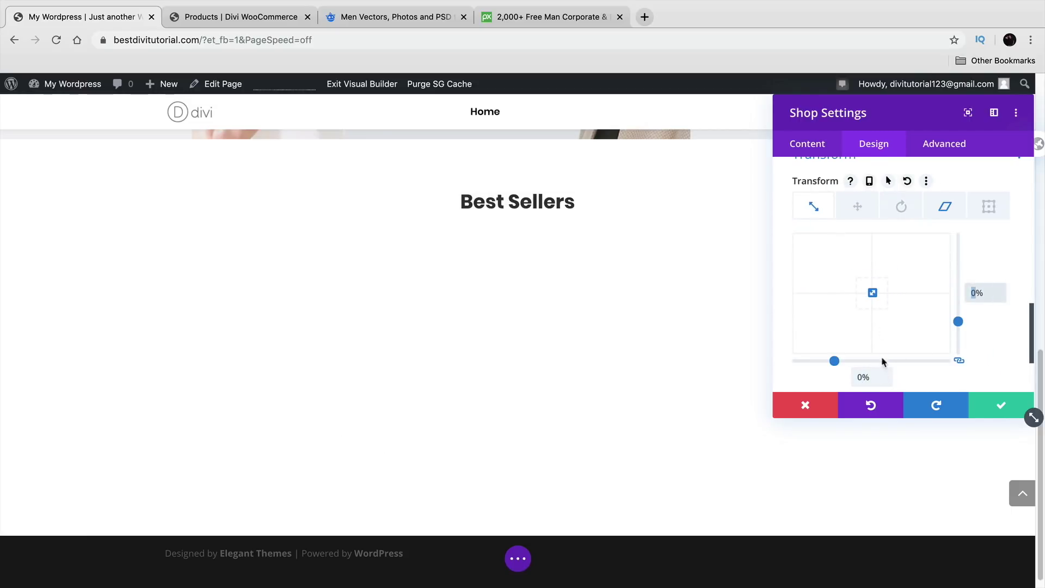
# Step: Discard all changes to the shop module and reopen its Design settings
pyautogui.click(819, 400)
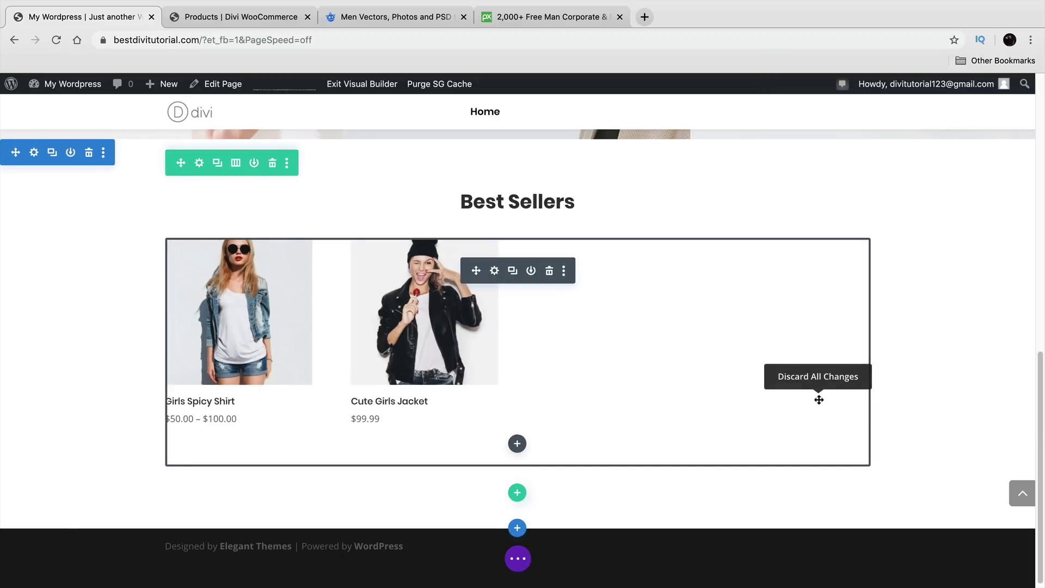
pyautogui.click(494, 270)
pyautogui.click(872, 145)
# Step: Preview Fade, Slide, Bounce, Zoom and Flip entrance animations, then choose Roll
pyautogui.scroll(-10, 856, 297)
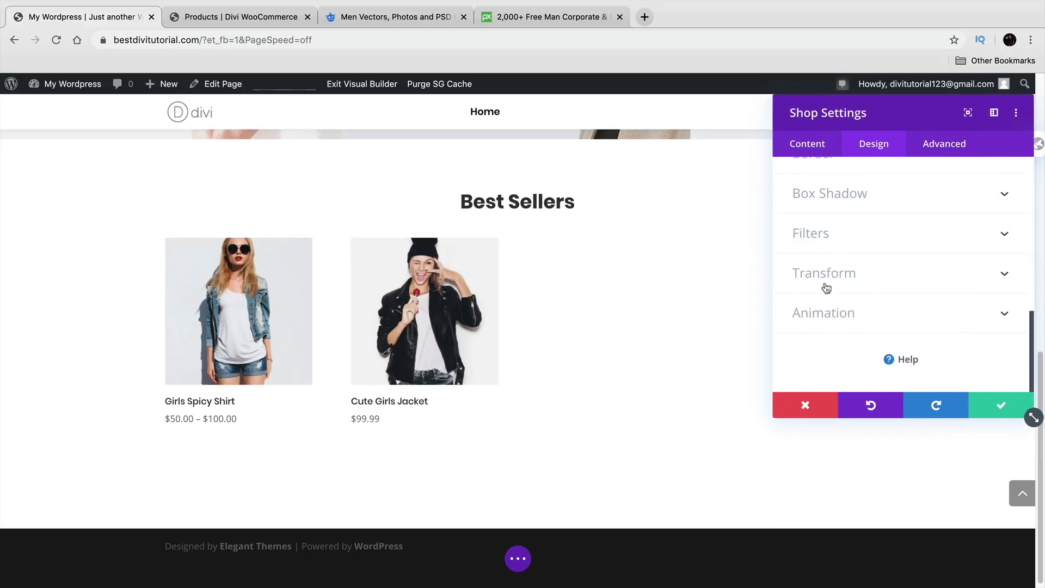
pyautogui.click(859, 313)
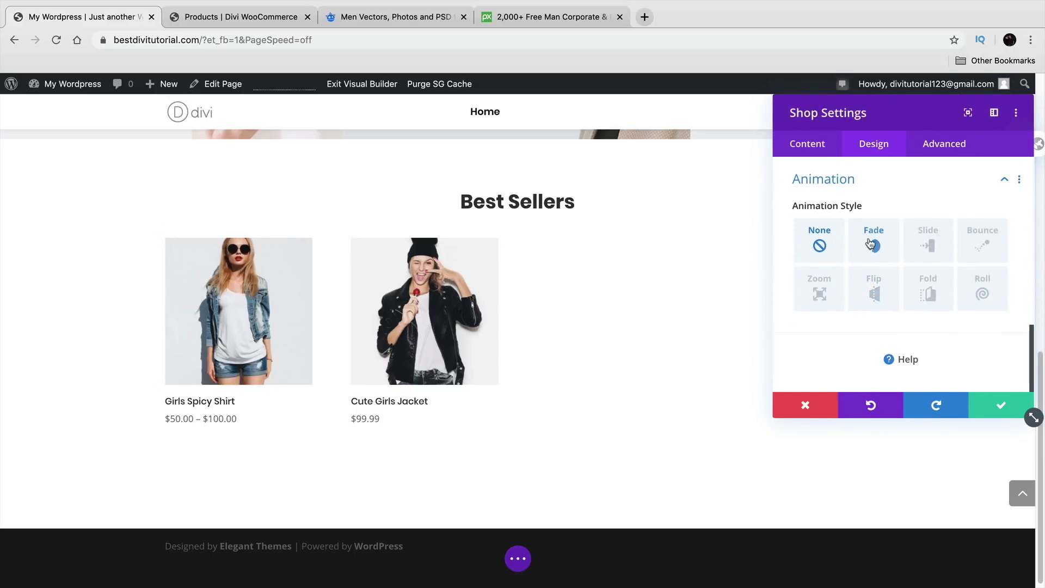
pyautogui.click(873, 240)
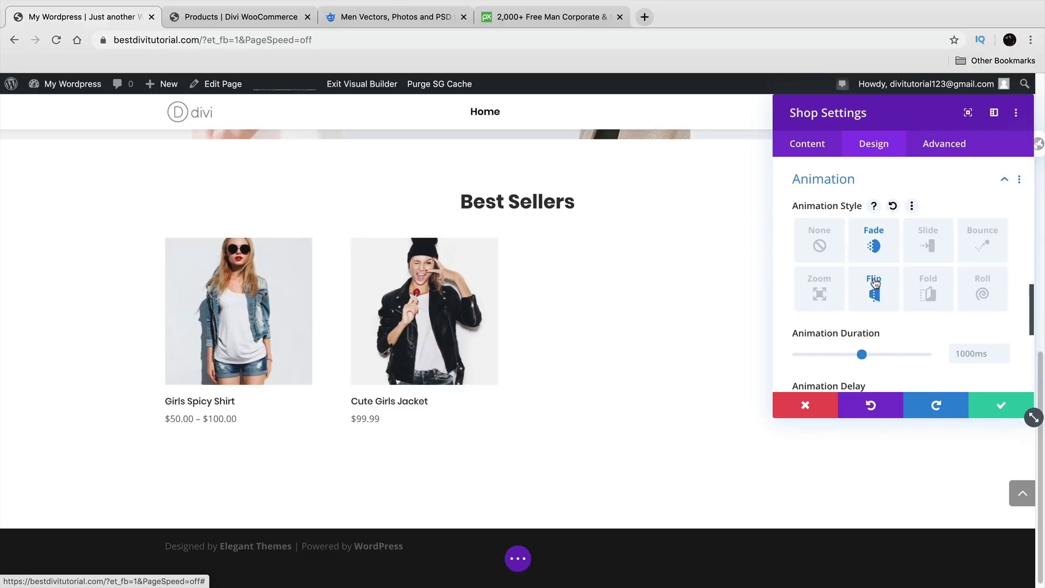
pyautogui.click(928, 242)
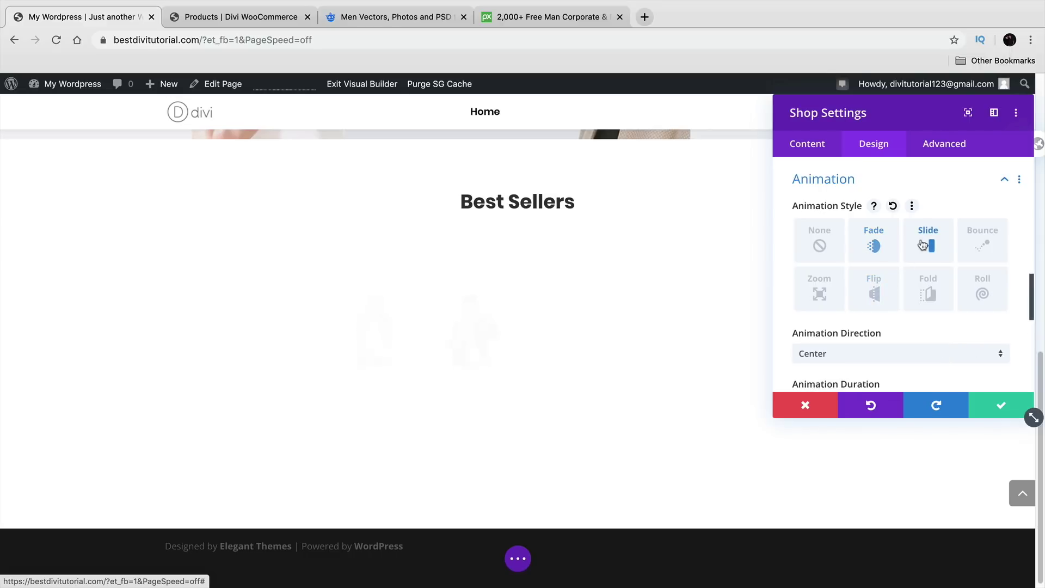
pyautogui.click(983, 242)
pyautogui.click(819, 286)
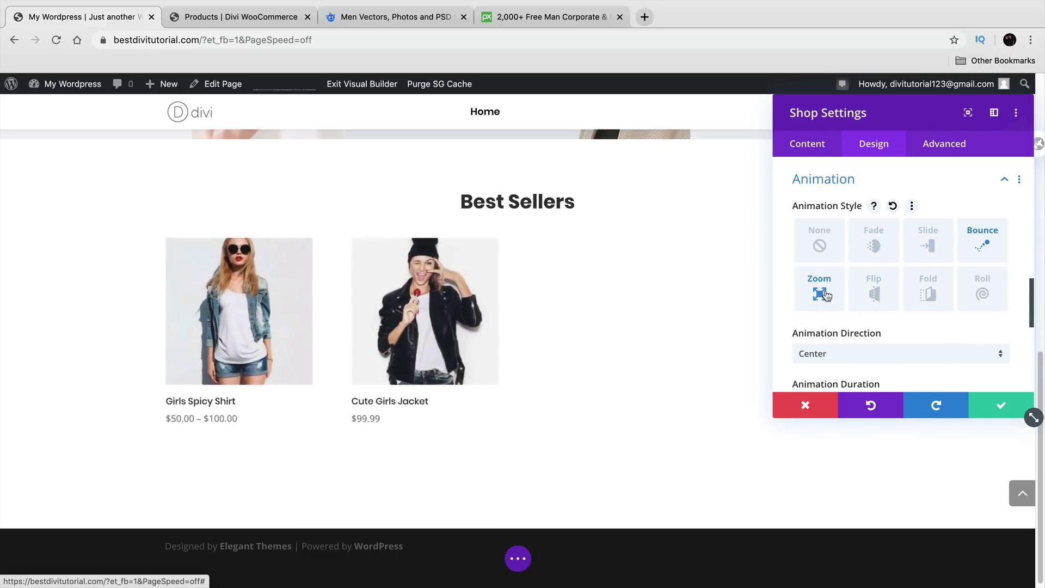
pyautogui.click(874, 285)
pyautogui.click(935, 287)
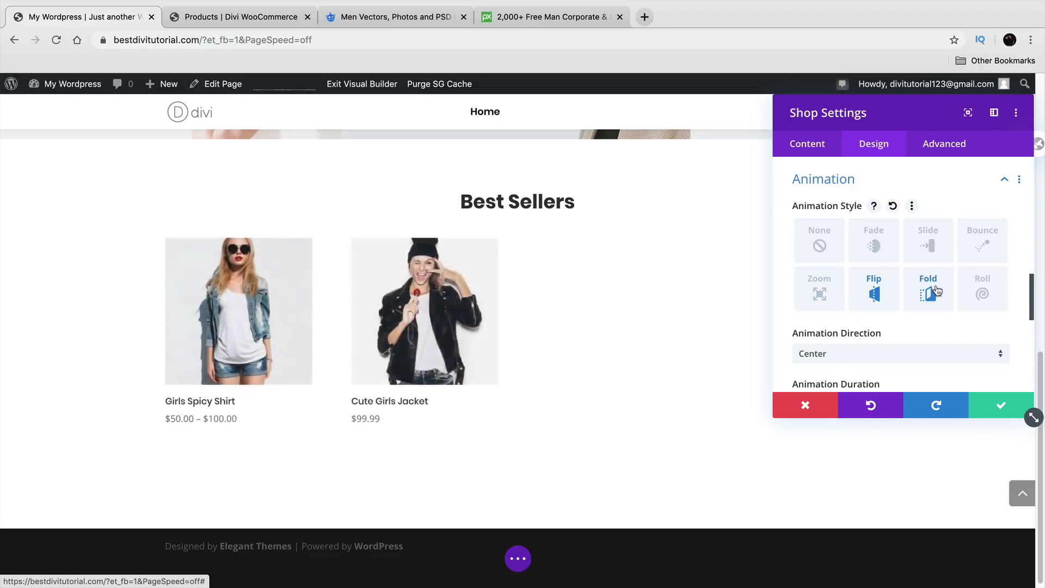
pyautogui.click(967, 299)
# Step: Set Animation Duration to 3000ms and save the shop module
pyautogui.scroll(-3, 920, 316)
pyautogui.moveTo(862, 322); pyautogui.dragTo(927, 321)
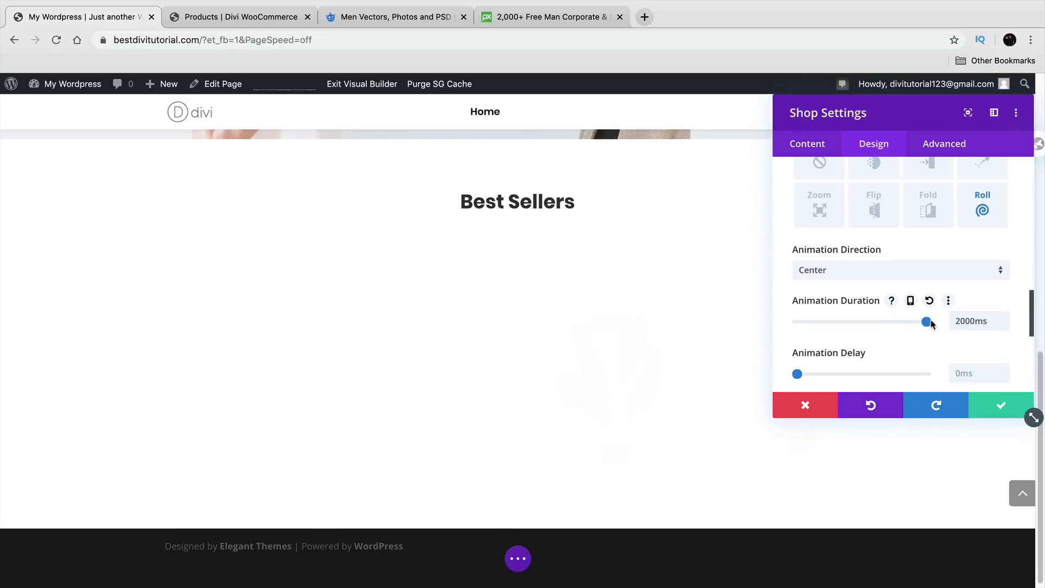
pyautogui.doubleClick(1005, 319)
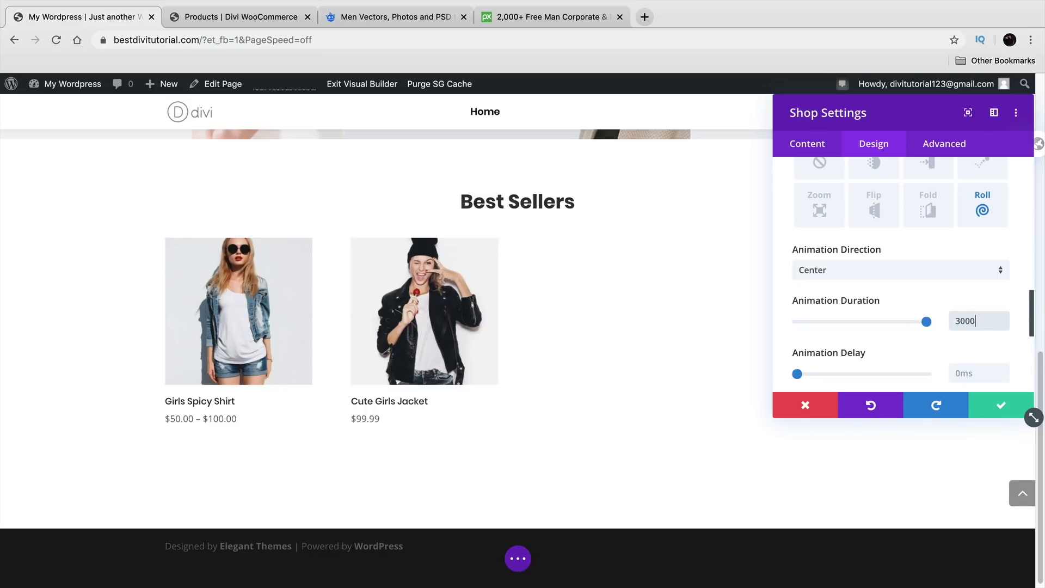
pyautogui.doubleClick(980, 323)
pyautogui.scroll(-5, 903, 333)
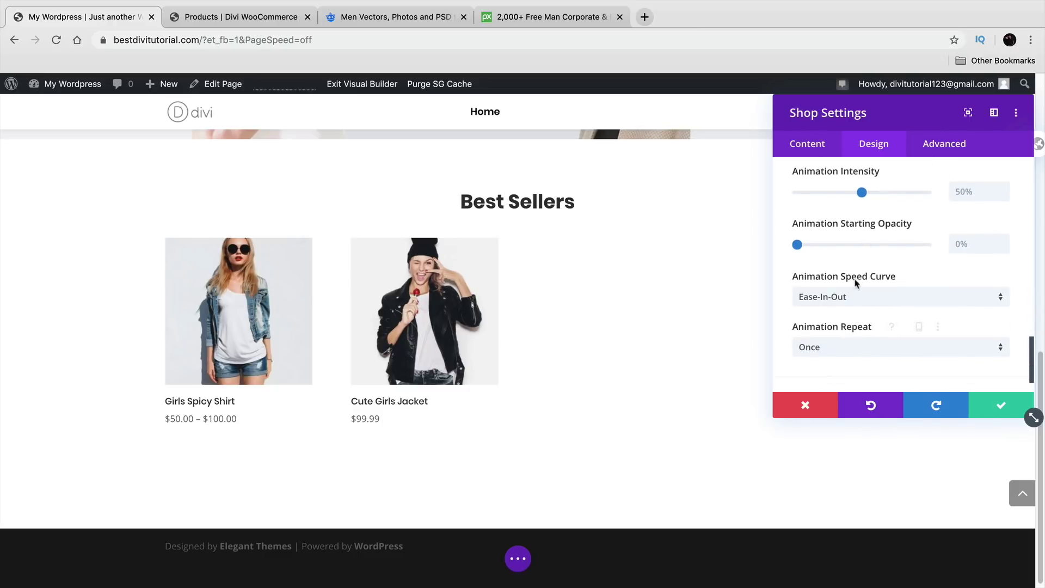
pyautogui.scroll(-2, 854, 269)
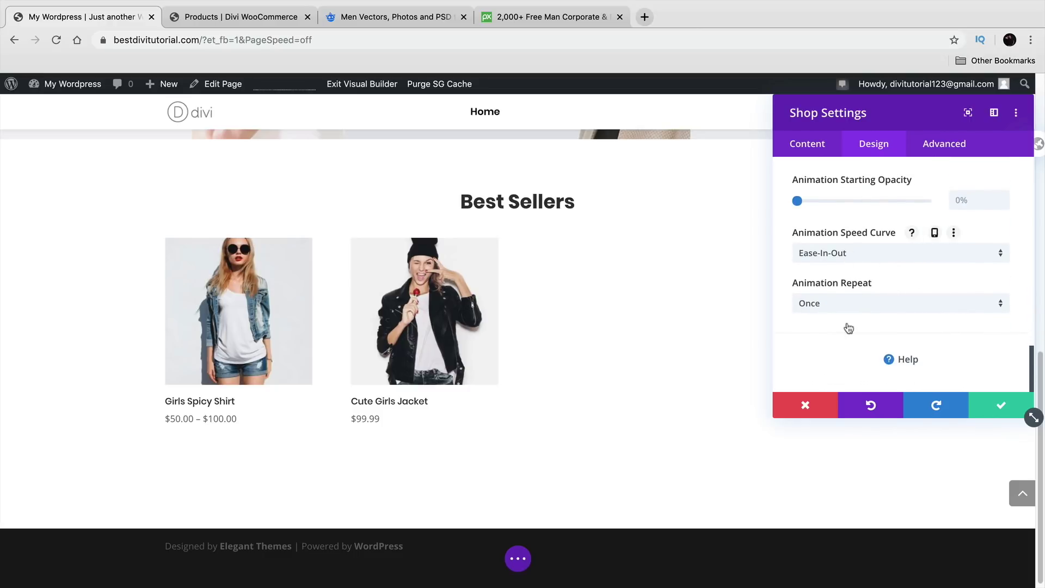
pyautogui.click(1001, 405)
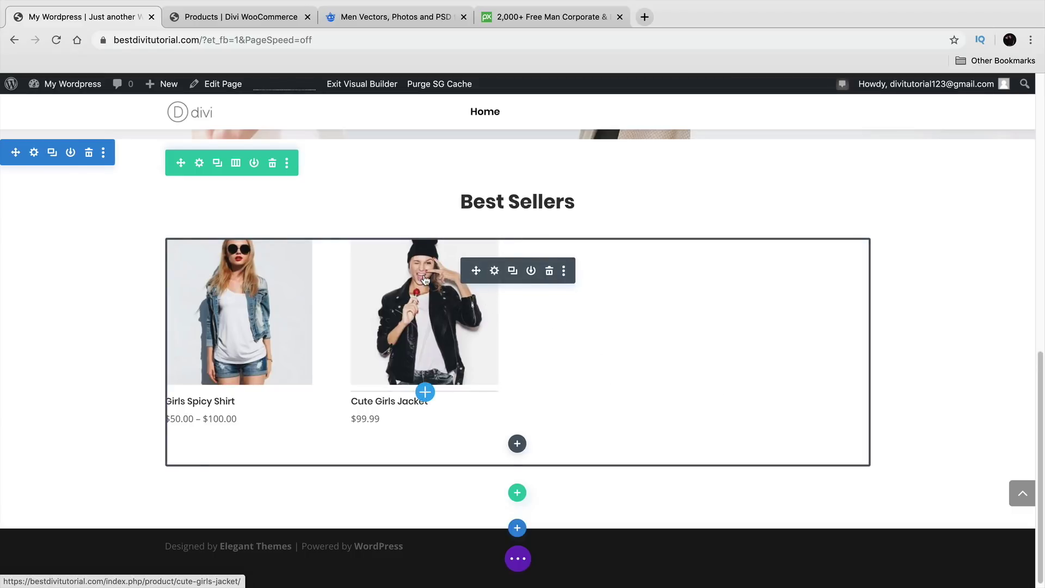
# Step: Go to the Divi WooCommerce demo site's Home page and browse its collection banners
pyautogui.click(269, 18)
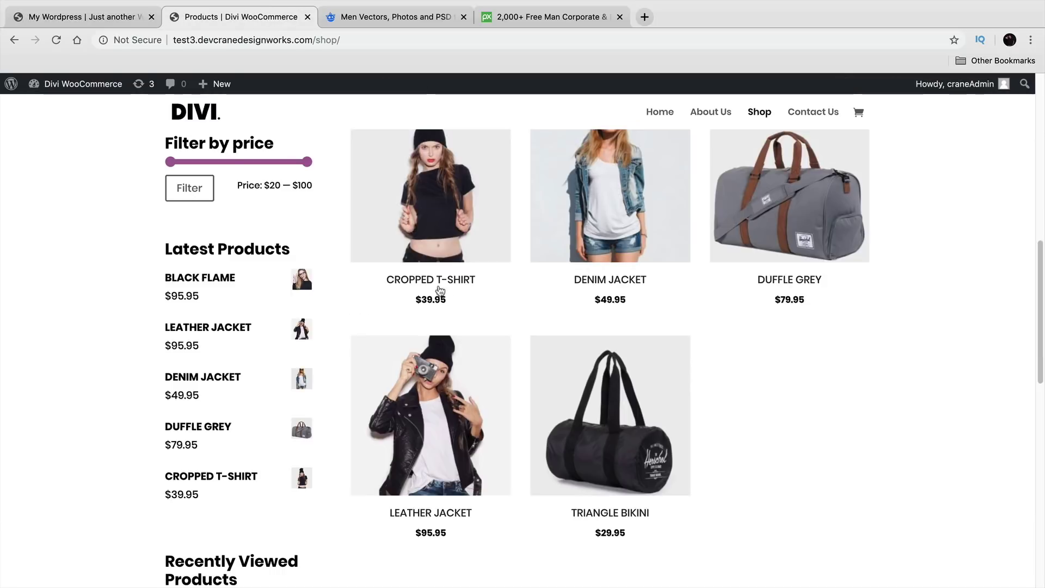
pyautogui.scroll(2, 436, 218)
pyautogui.click(659, 111)
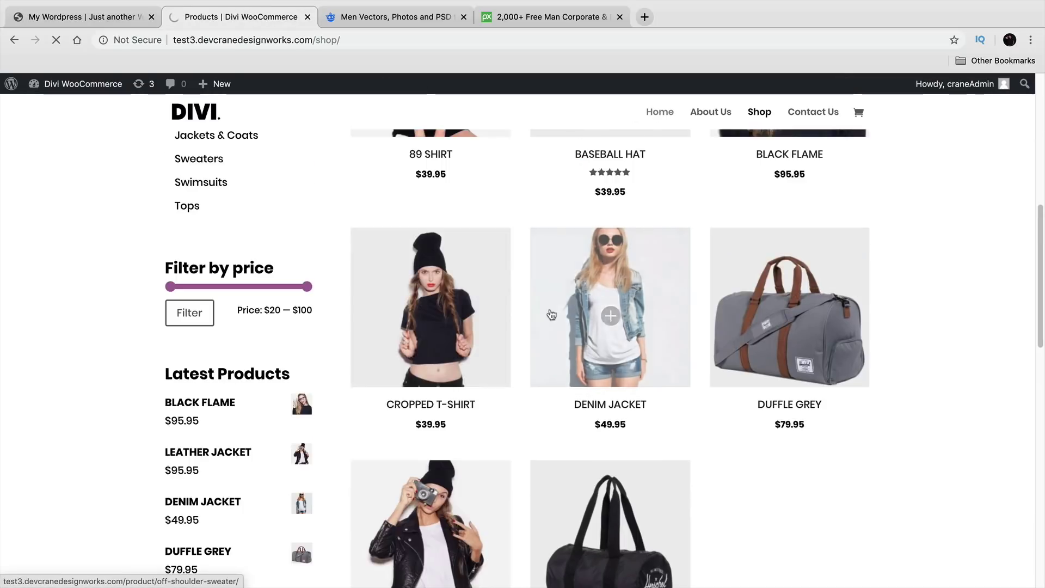
pyautogui.scroll(-15, 548, 334)
pyautogui.scroll(-2, 548, 335)
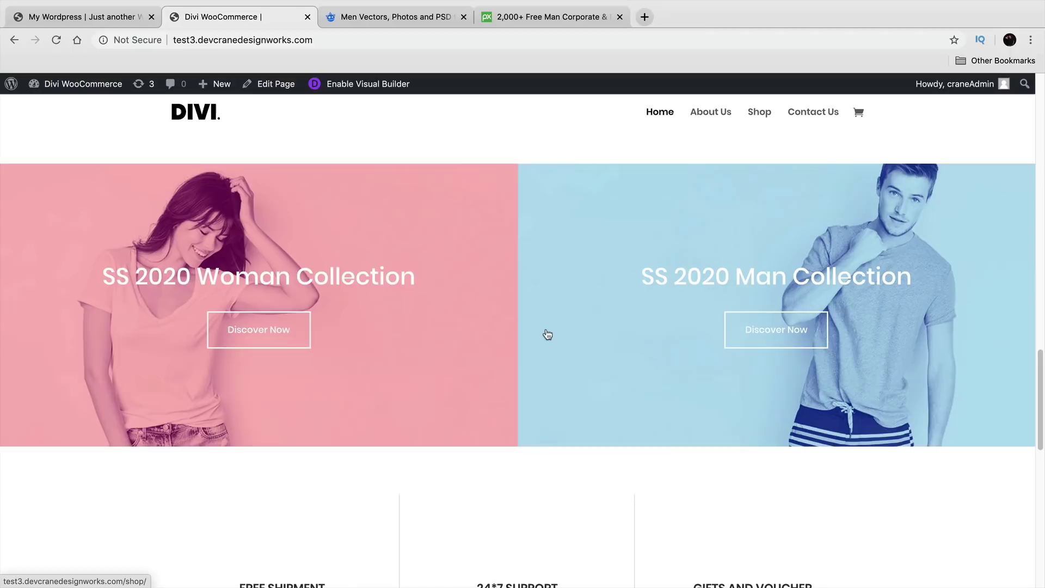
pyautogui.scroll(-6, 505, 403)
pyautogui.scroll(2, 448, 355)
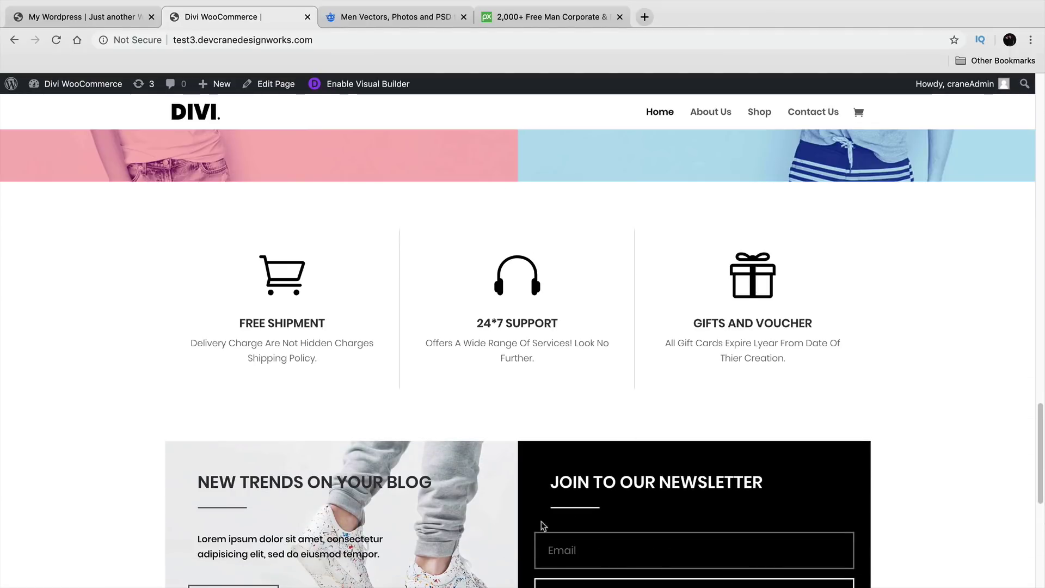
pyautogui.scroll(-2, 507, 550)
pyautogui.scroll(6, 348, 397)
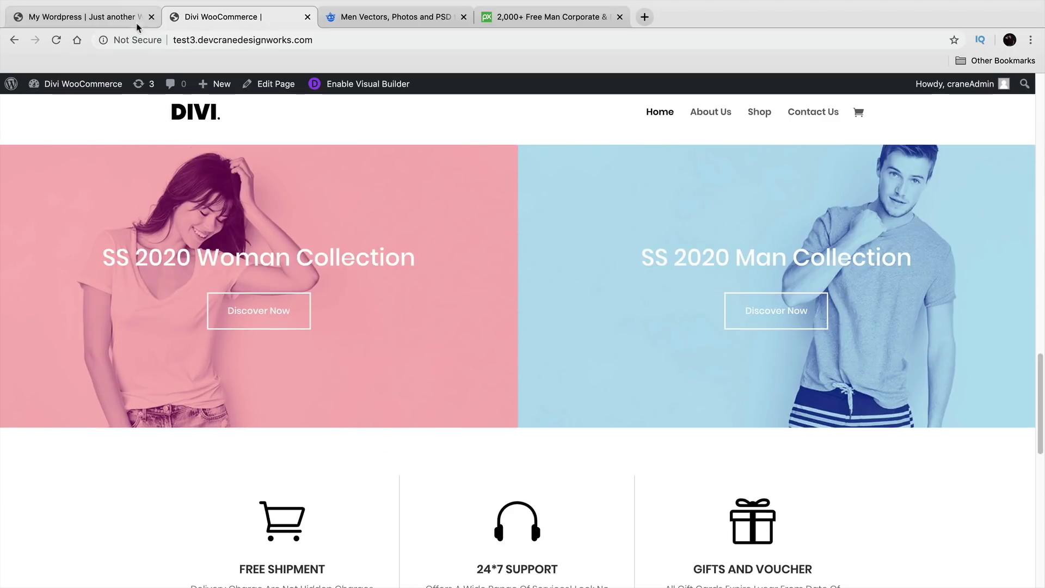
pyautogui.scroll(2, 361, 278)
pyautogui.scroll(-1, 392, 319)
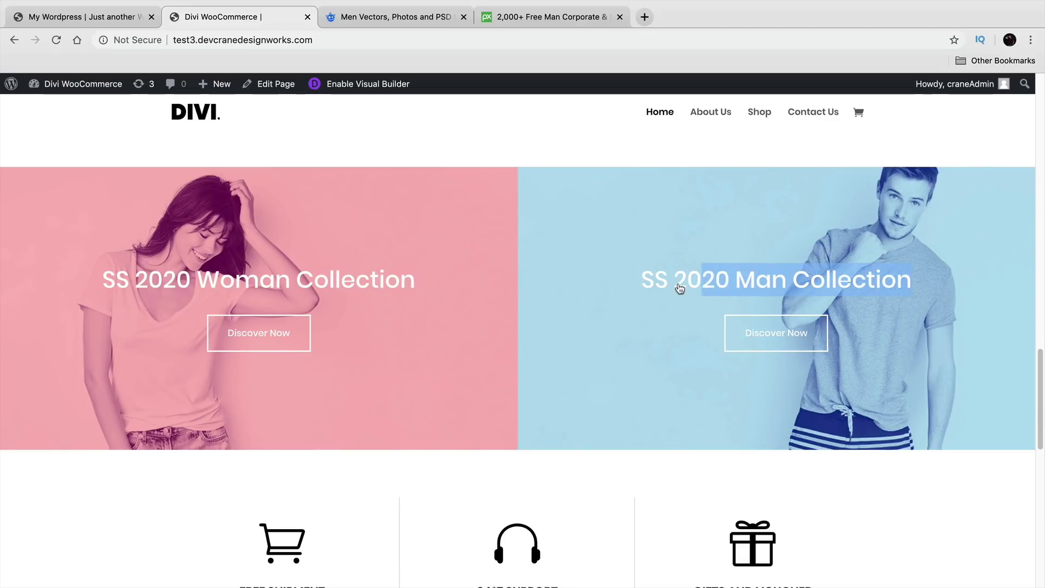
# Step: Check the SS 2020 Man Collection title link and highlight the NEW TRENDS ON YOUR BLOG text
pyautogui.click(695, 285)
pyautogui.scroll(-10, 661, 318)
pyautogui.scroll(-12, 655, 344)
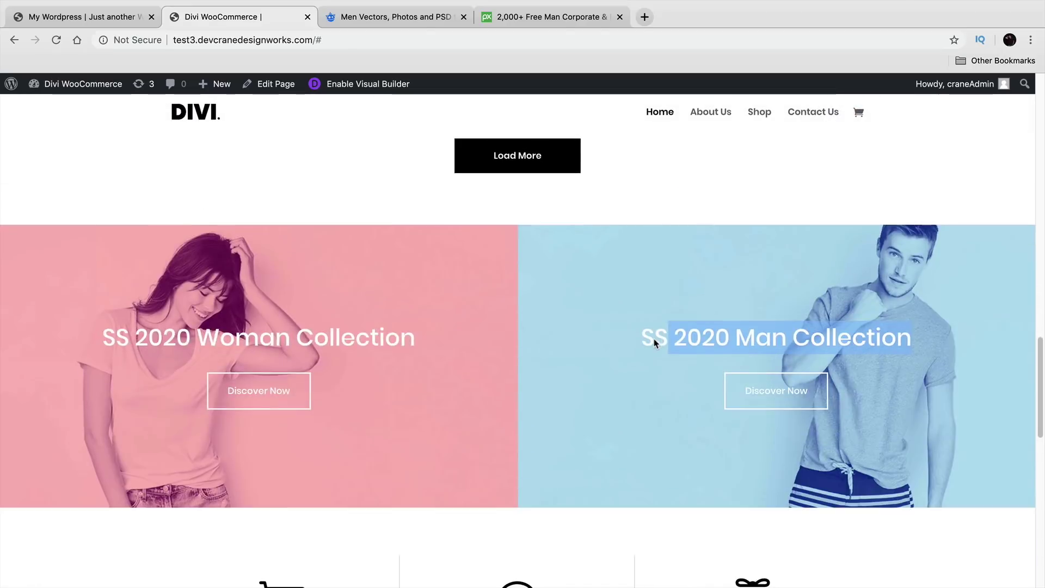
pyautogui.scroll(-2, 608, 361)
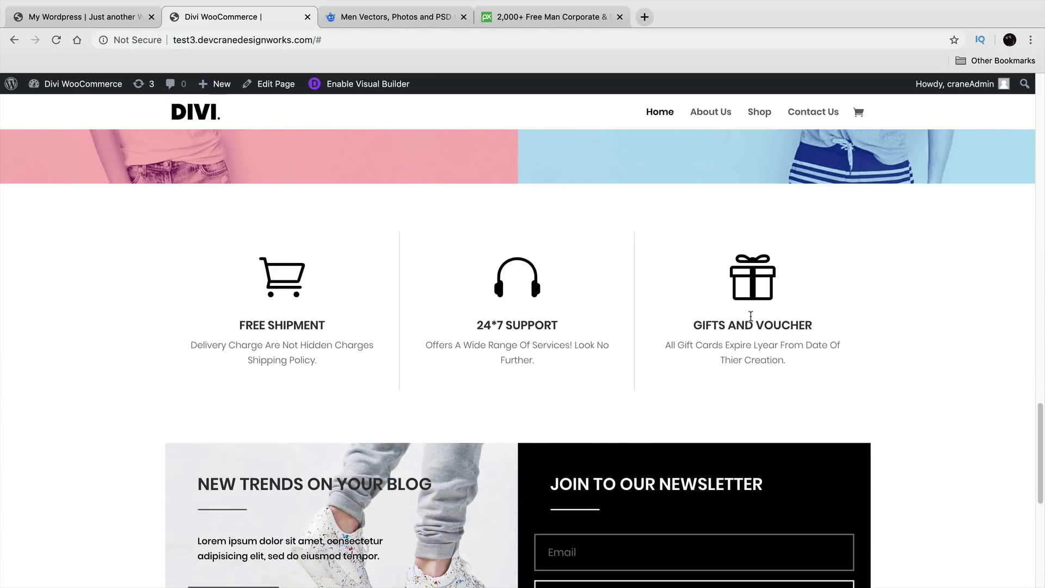
pyautogui.scroll(-2, 752, 319)
pyautogui.scroll(-4, 653, 322)
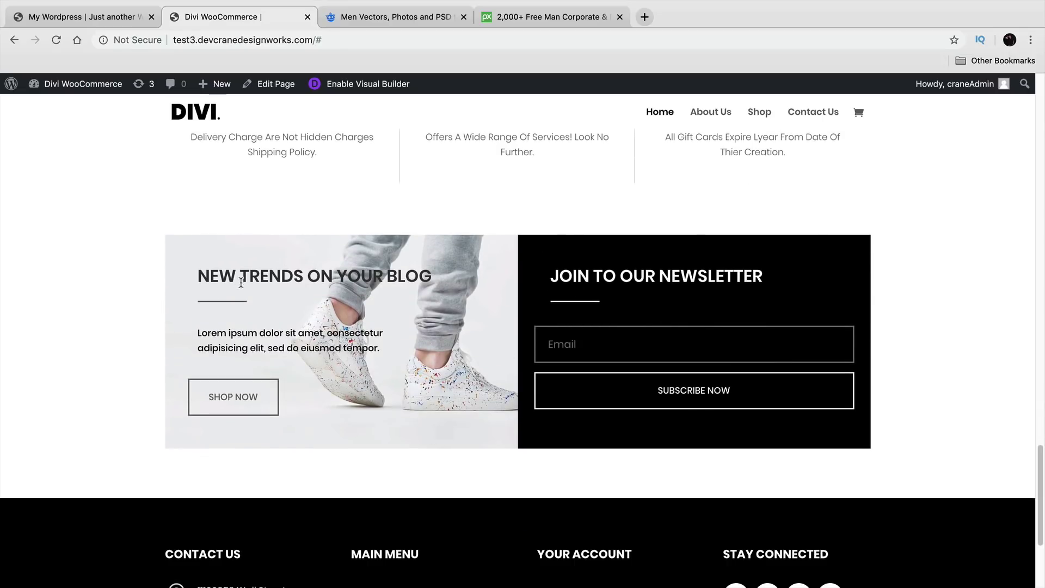
pyautogui.moveTo(198, 276); pyautogui.dragTo(427, 276)
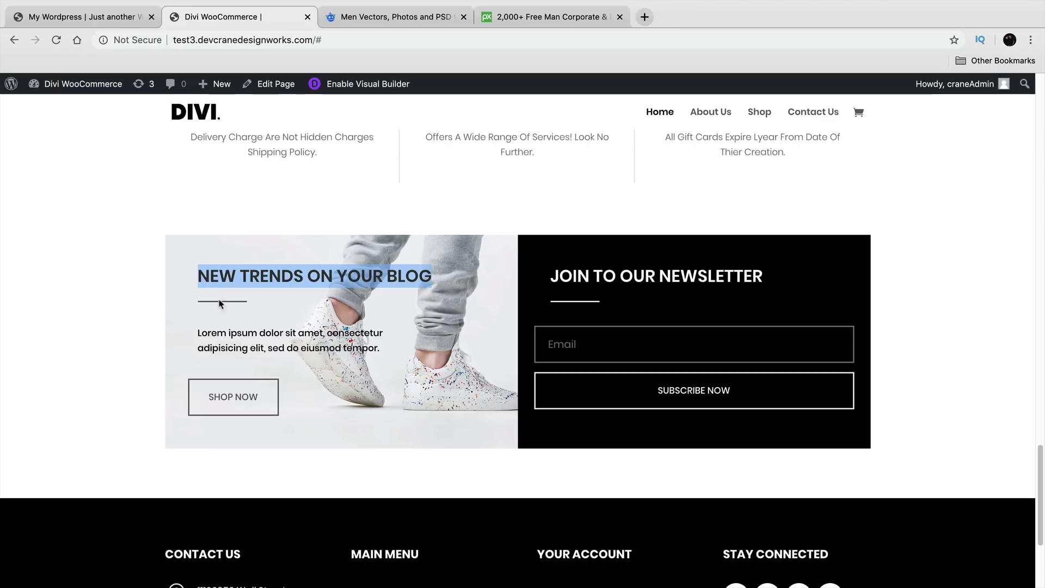
pyautogui.moveTo(212, 332); pyautogui.dragTo(378, 350)
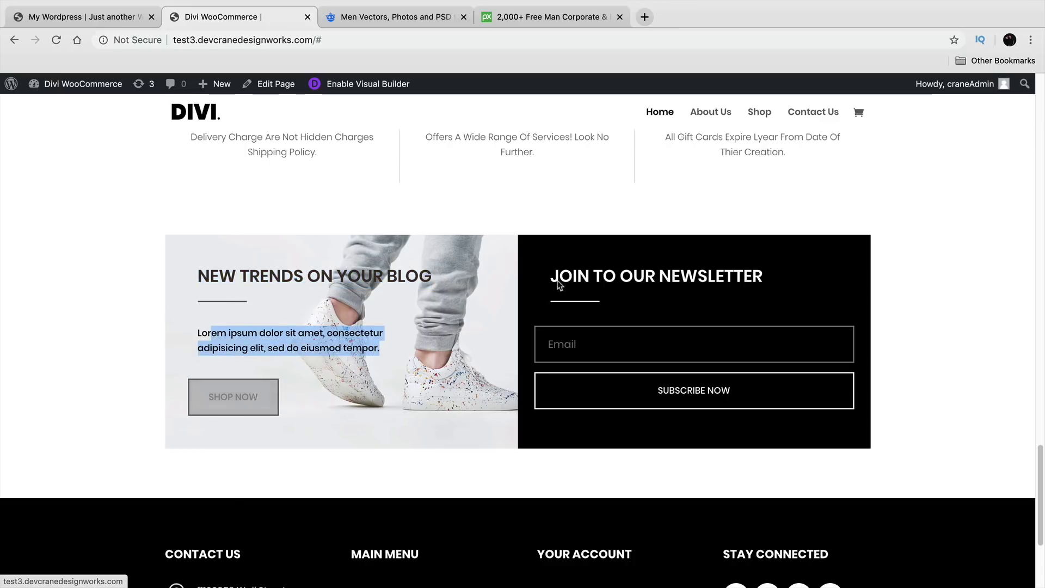
pyautogui.click(613, 276)
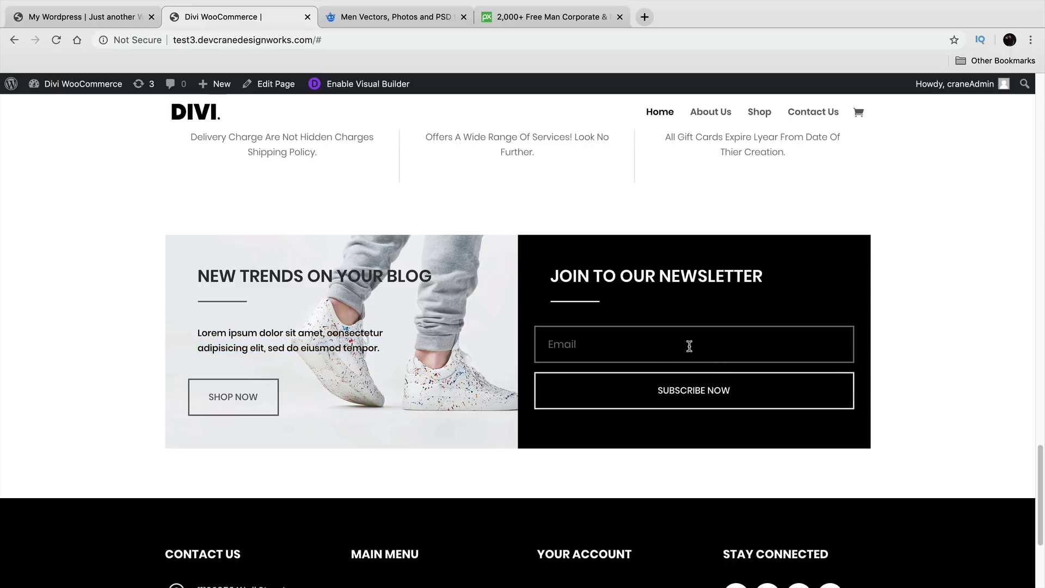
pyautogui.scroll(9, 675, 332)
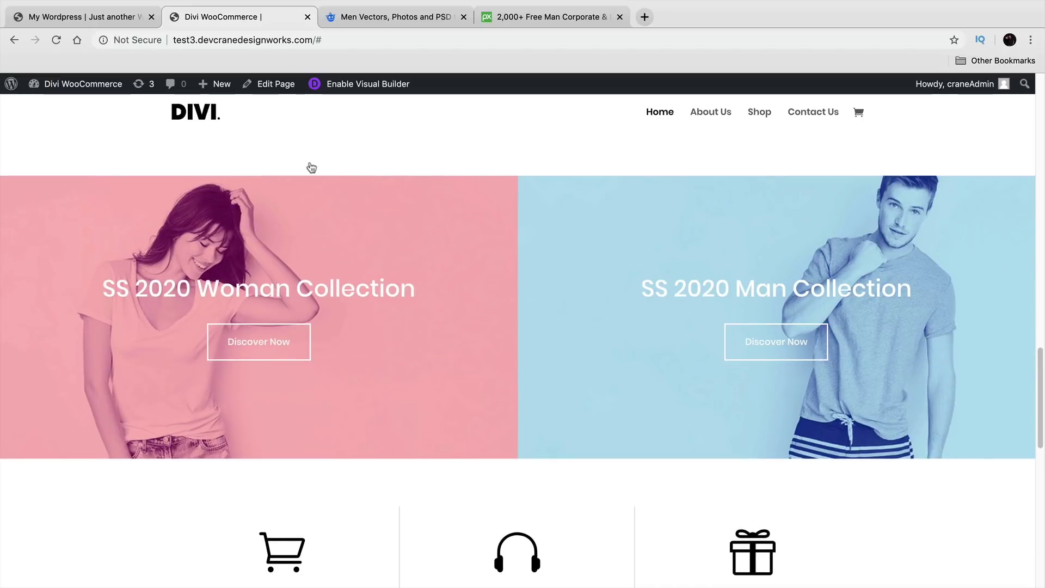
# Step: Add a Regular section with a two-column row below Best Sellers, holding a Call To Action module
pyautogui.click(126, 18)
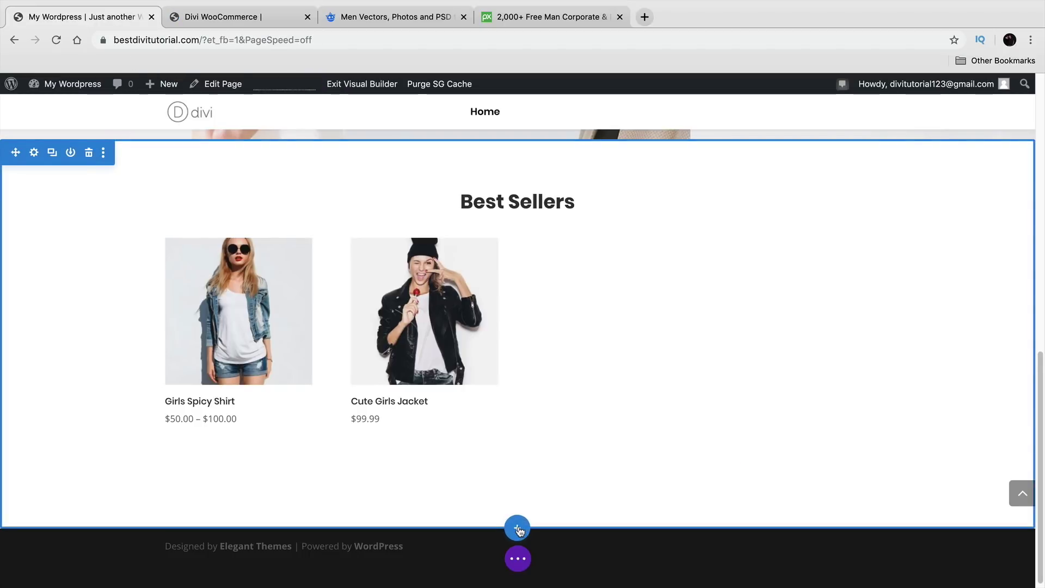
pyautogui.click(519, 529)
pyautogui.click(448, 486)
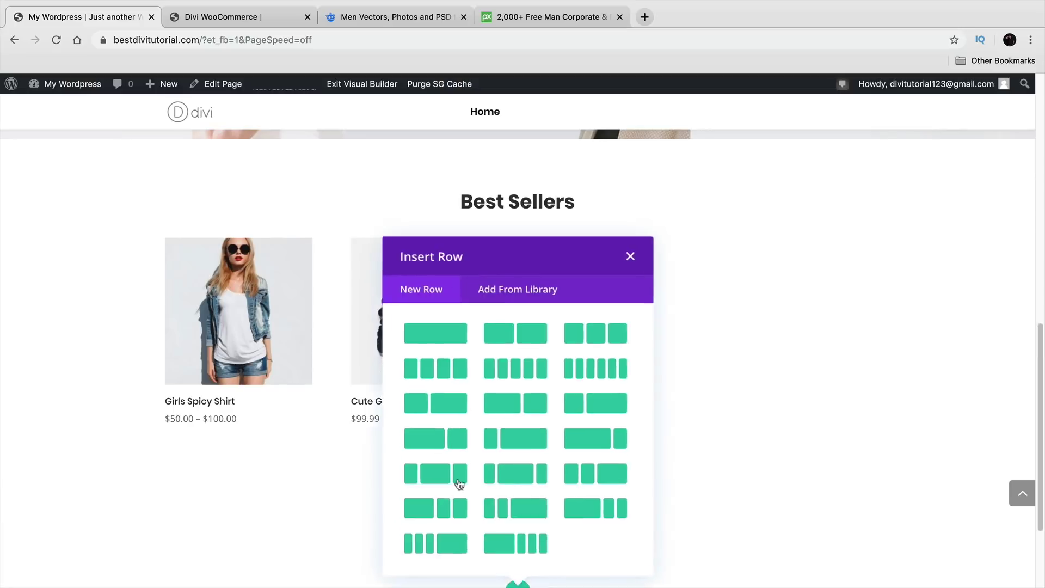
pyautogui.click(532, 332)
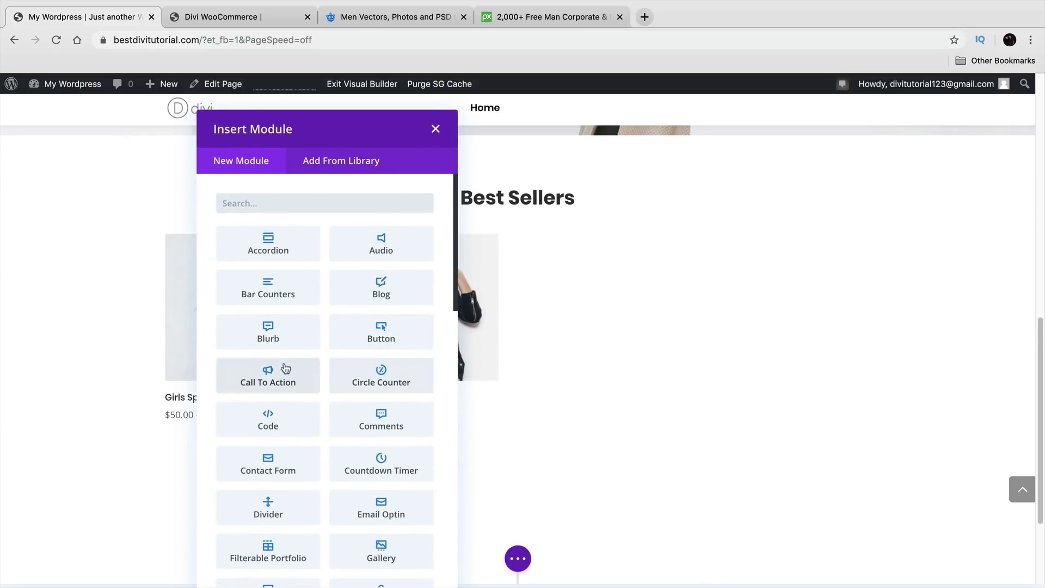
pyautogui.click(272, 375)
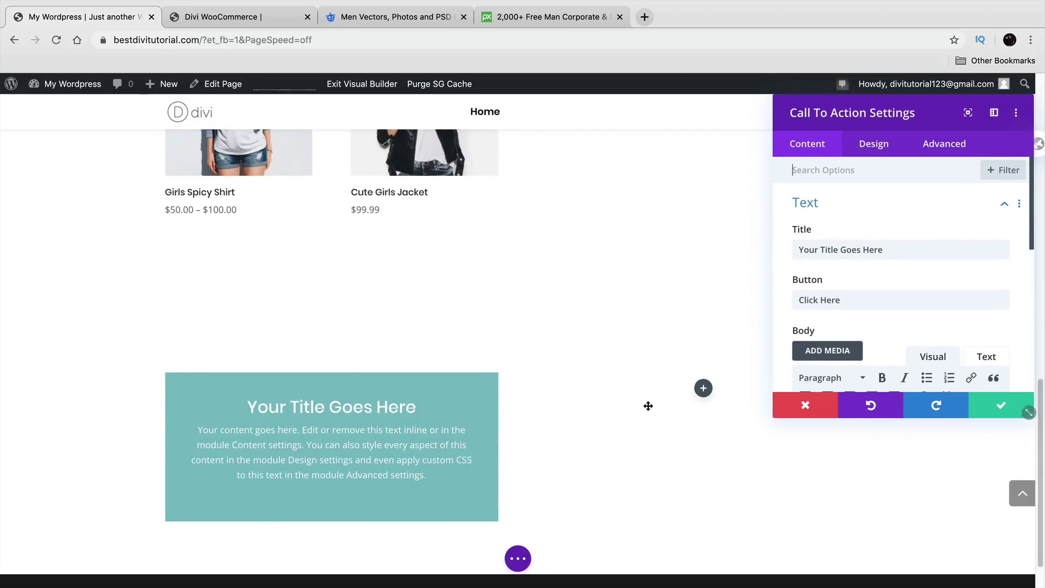
pyautogui.scroll(10, 647, 407)
pyautogui.scroll(5, 599, 414)
pyautogui.scroll(-4, 532, 403)
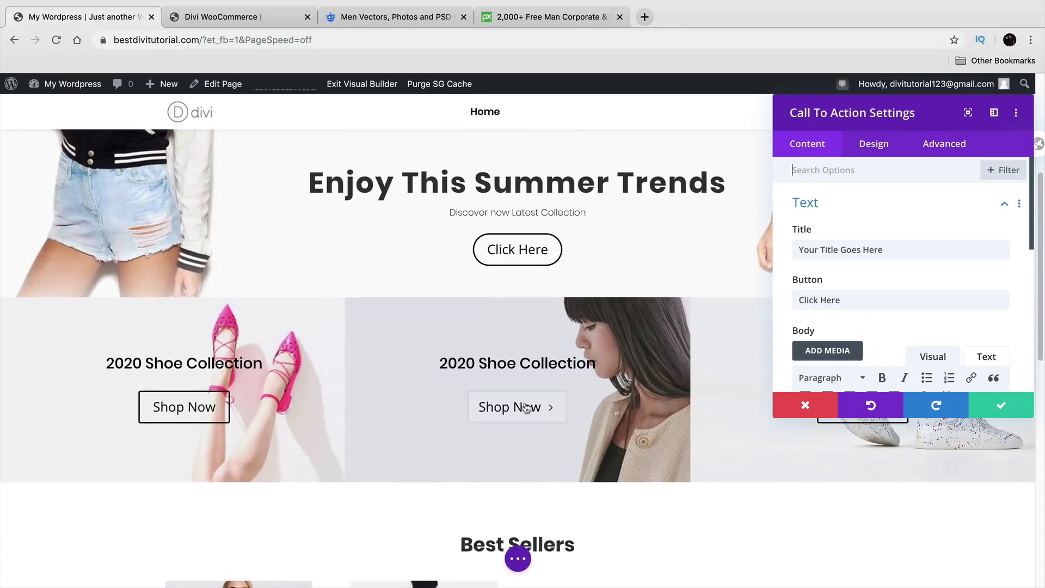
pyautogui.scroll(-2, 761, 394)
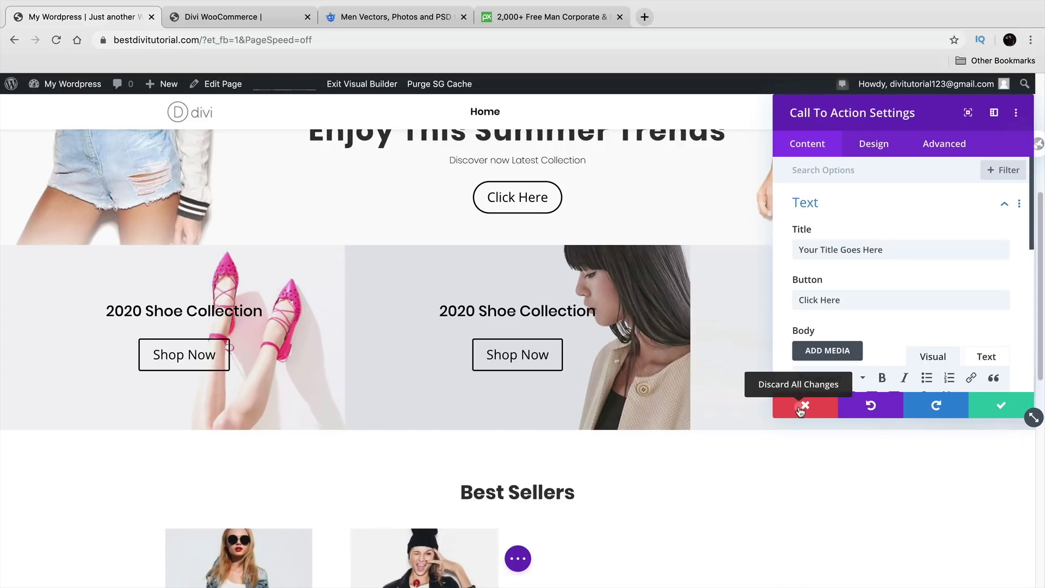
# Step: Duplicate the 2020 Shoe Collection banner, delete the placeholder title module, and move the copy into the right column
pyautogui.click(795, 411)
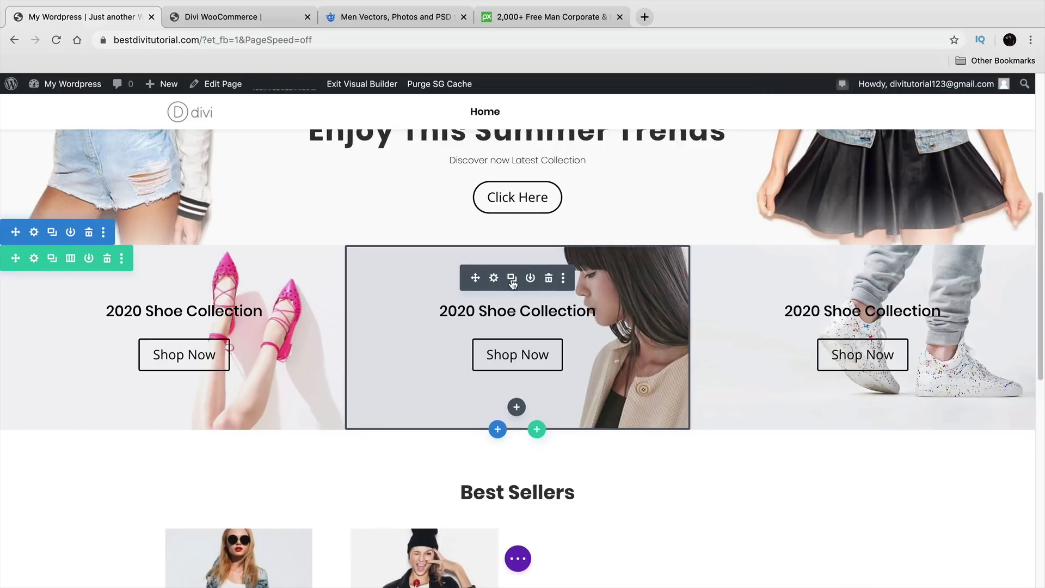
pyautogui.click(512, 280)
pyautogui.scroll(-5, 522, 349)
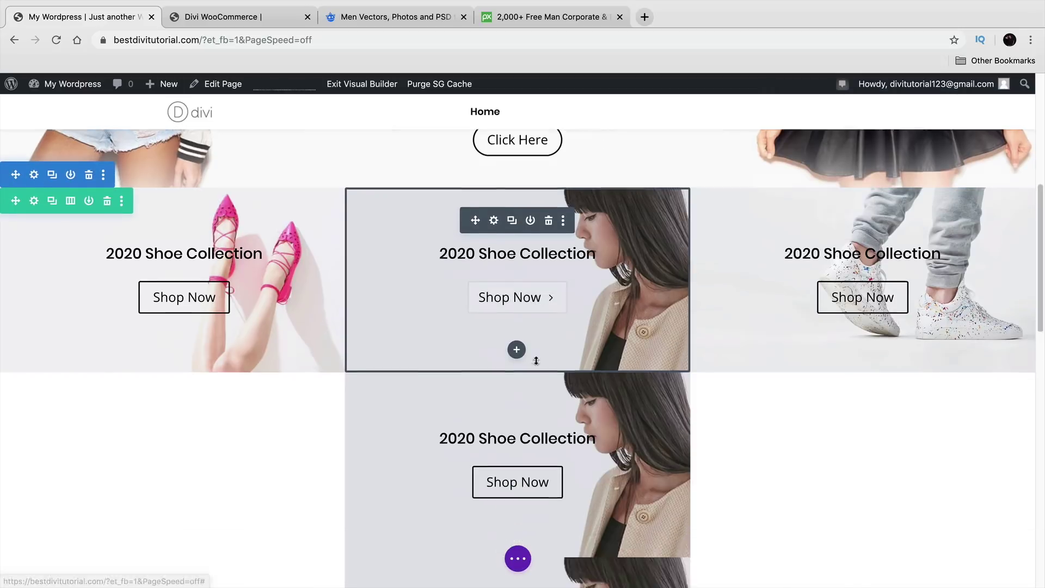
pyautogui.moveTo(474, 333); pyautogui.dragTo(433, 354)
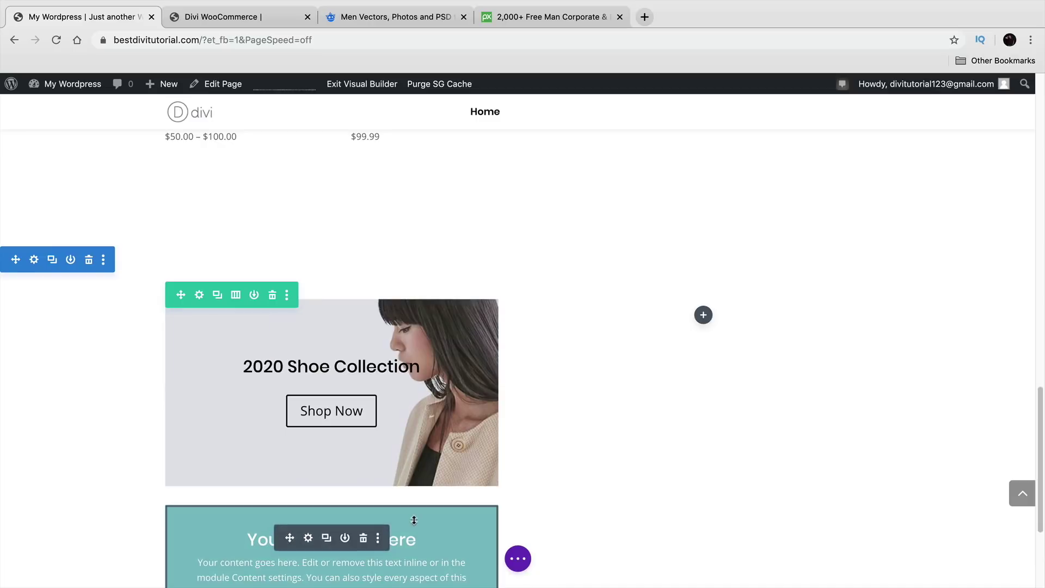
pyautogui.click(363, 538)
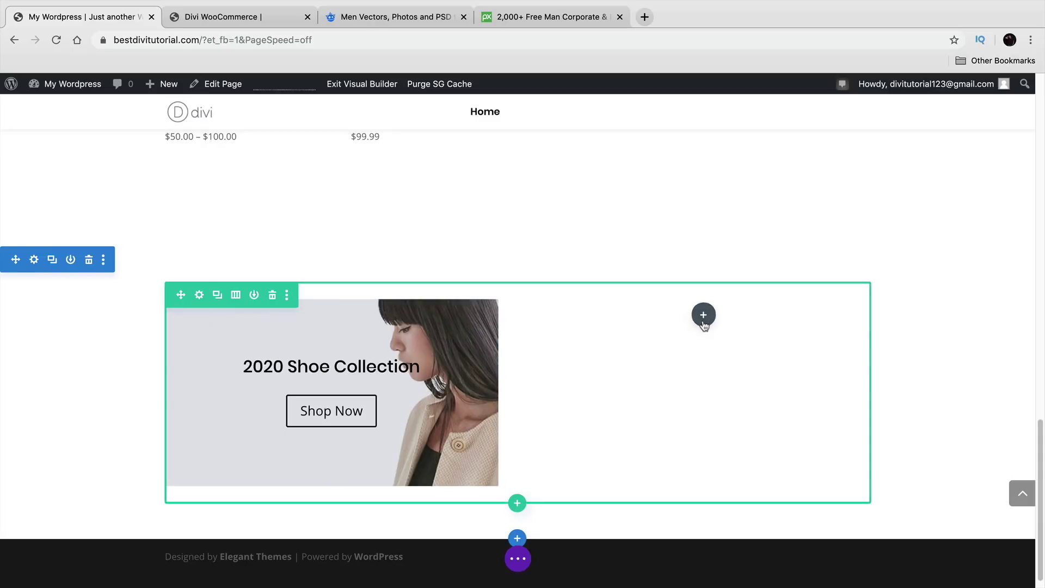
pyautogui.scroll(16, 688, 348)
pyautogui.scroll(-5, 588, 392)
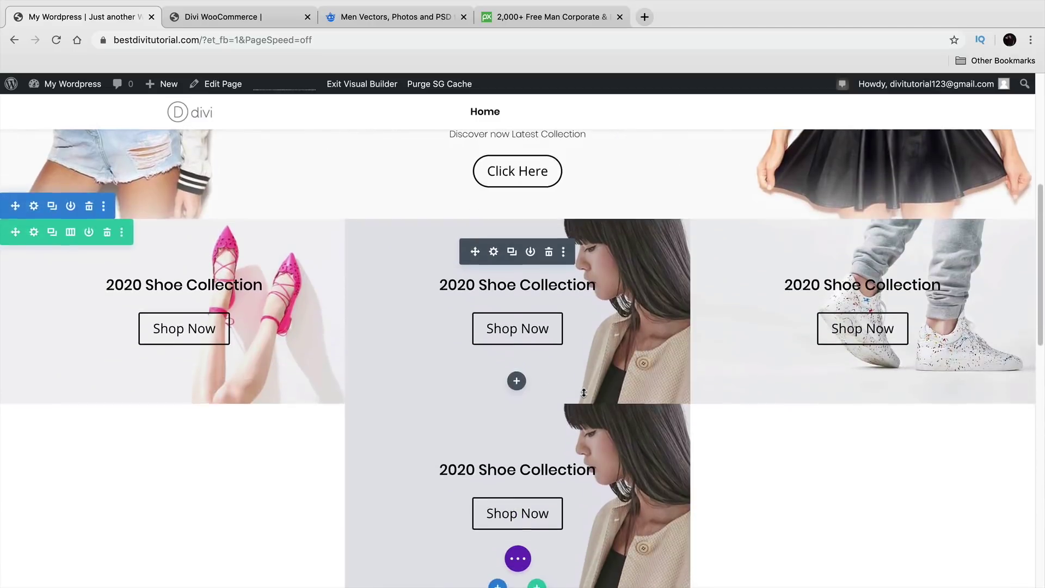
pyautogui.moveTo(473, 332); pyautogui.dragTo(674, 374)
pyautogui.moveTo(717, 344)
pyautogui.mouseDown()
pyautogui.moveTo(707, 340)
pyautogui.moveTo(717, 338)
pyautogui.mouseUp()
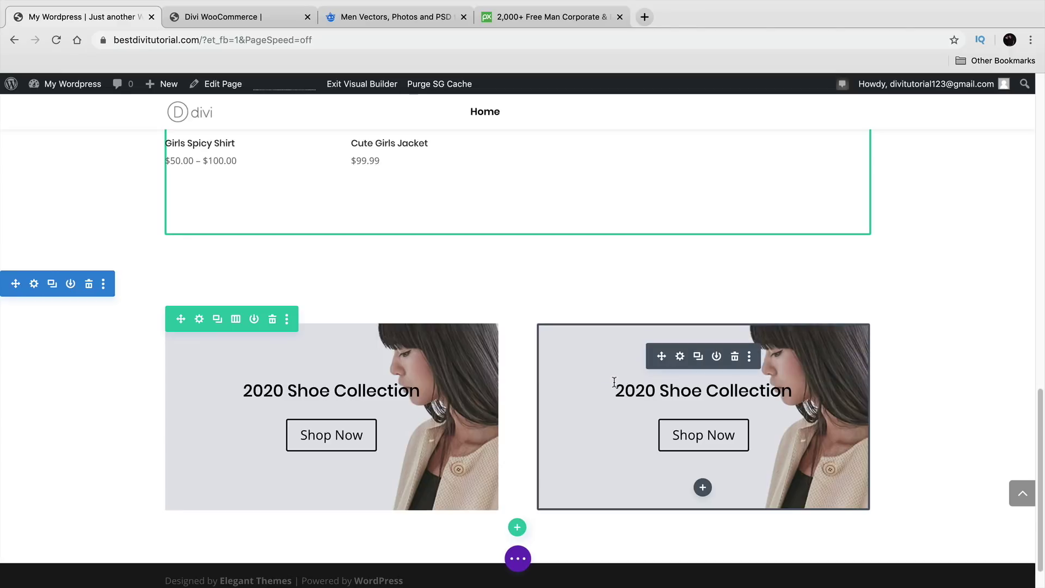
# Step: Compare with the reference demo site, then bring up Row Settings for the two-column shoe row
pyautogui.click(229, 19)
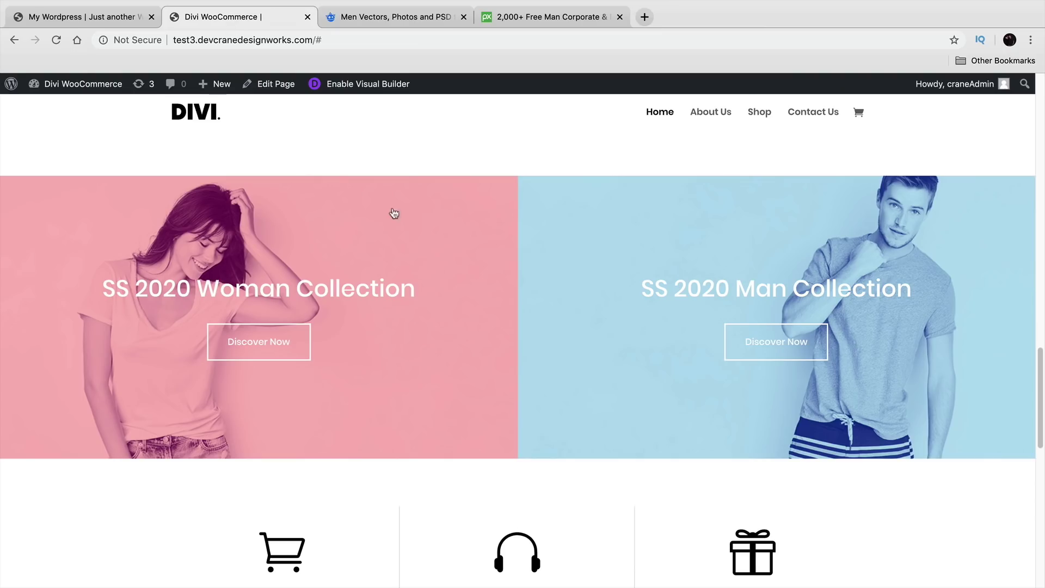
pyautogui.click(87, 17)
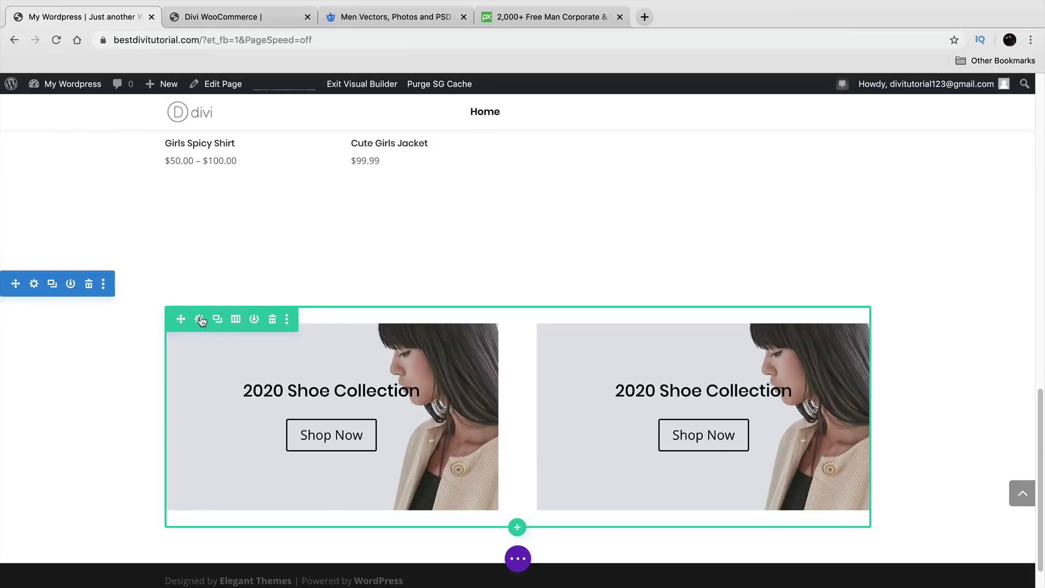
pyautogui.click(200, 319)
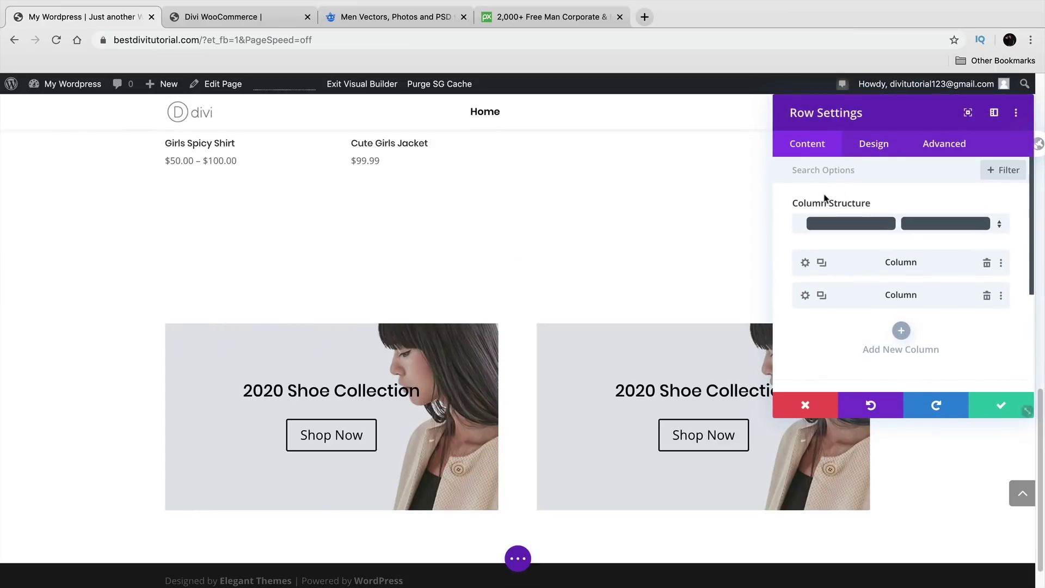
# Step: Set the shoe row's gutter width to 1, width to 100% and max width to 1640px, and save
pyautogui.click(874, 144)
pyautogui.click(887, 204)
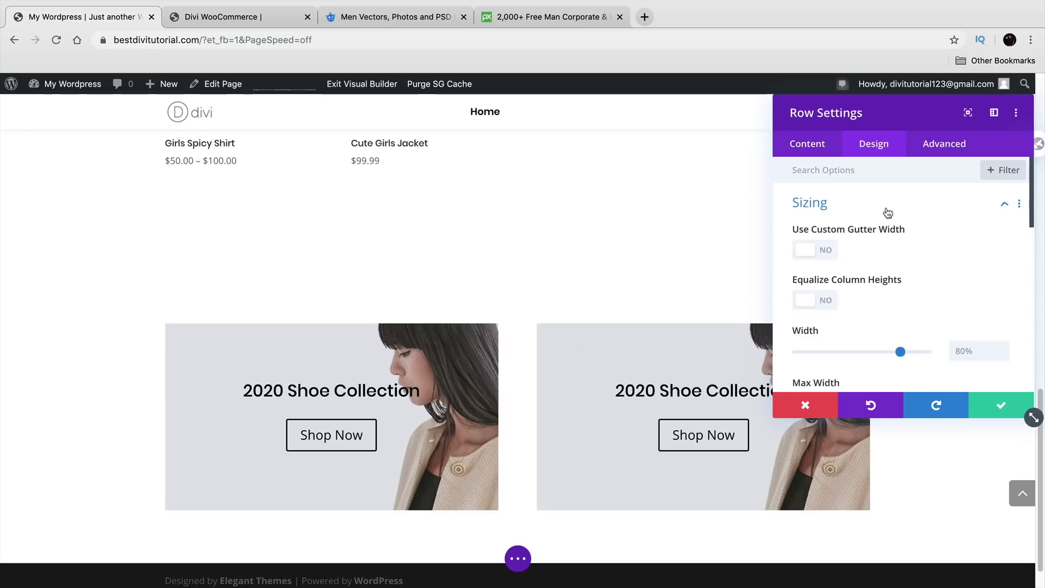
pyautogui.click(823, 251)
pyautogui.moveTo(885, 302); pyautogui.dragTo(808, 303)
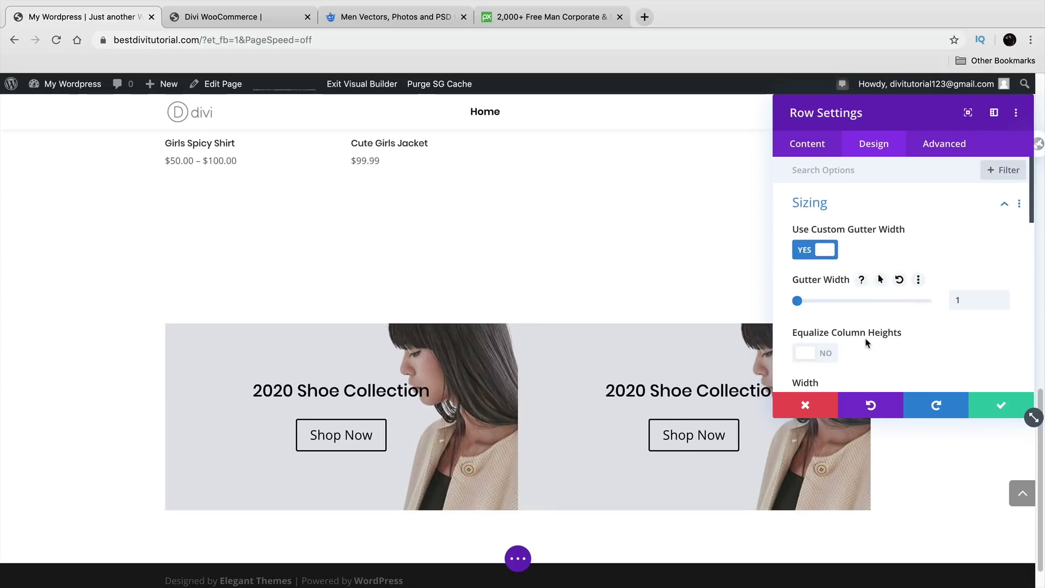
pyautogui.scroll(-3, 866, 343)
pyautogui.moveTo(904, 312); pyautogui.dragTo(928, 309)
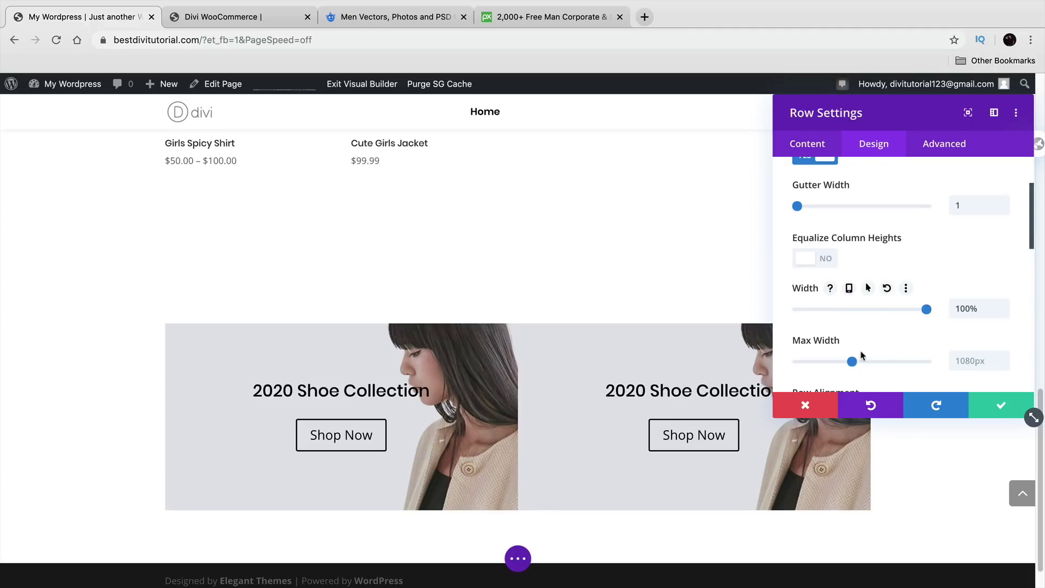
pyautogui.moveTo(853, 362); pyautogui.dragTo(881, 362)
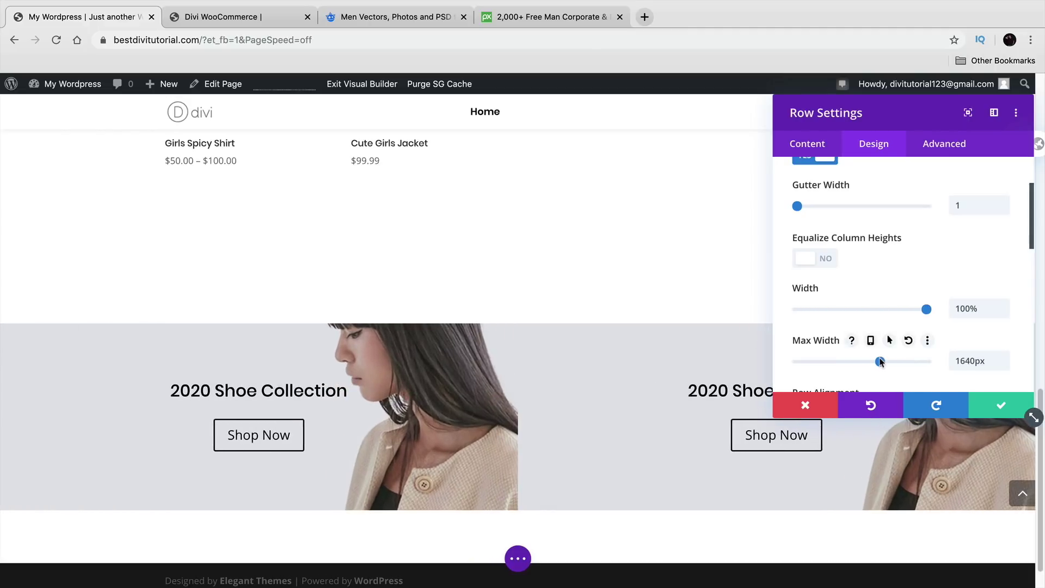
pyautogui.click(993, 409)
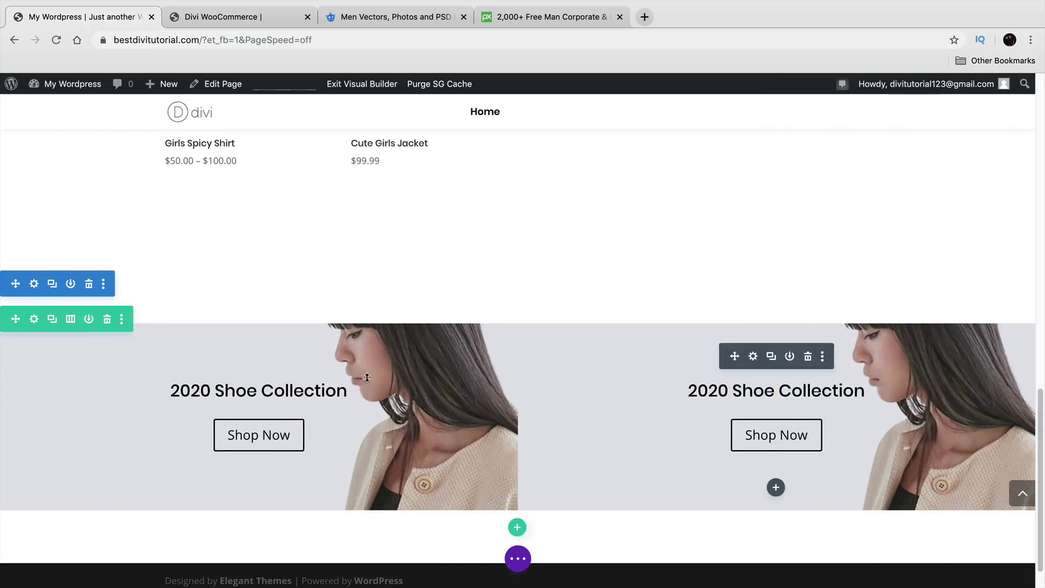
# Step: Add top and bottom padding to both shoe banners so they're equally tall
pyautogui.moveTo(277, 335); pyautogui.dragTo(276, 377)
pyautogui.scroll(-2, 310, 458)
pyautogui.moveTo(310, 457); pyautogui.dragTo(319, 502)
pyautogui.moveTo(670, 292); pyautogui.dragTo(674, 329)
pyautogui.moveTo(682, 470); pyautogui.dragTo(692, 510)
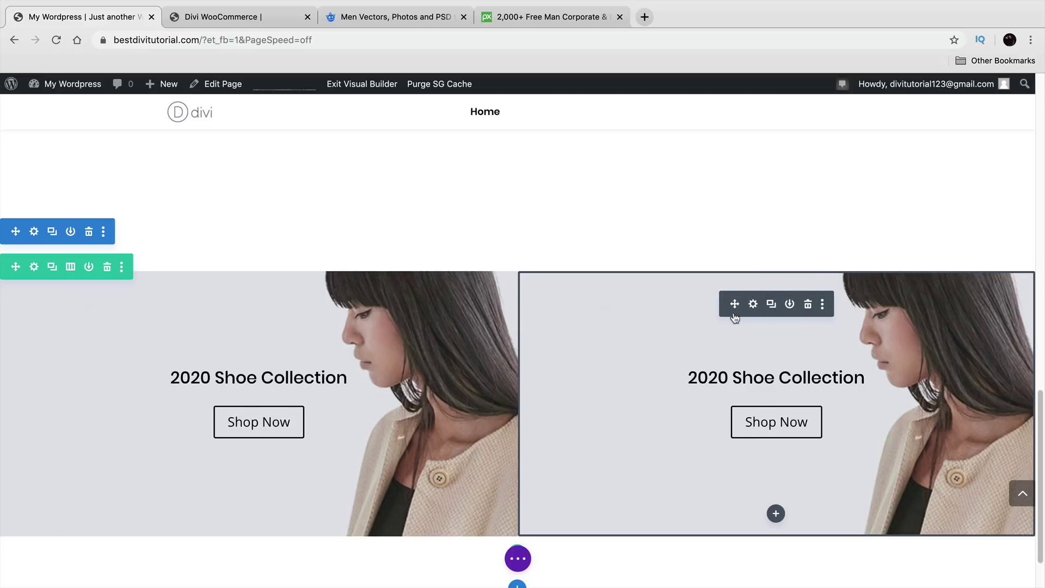
# Step: Replace the right banner's background with the blue man image and save
pyautogui.click(756, 308)
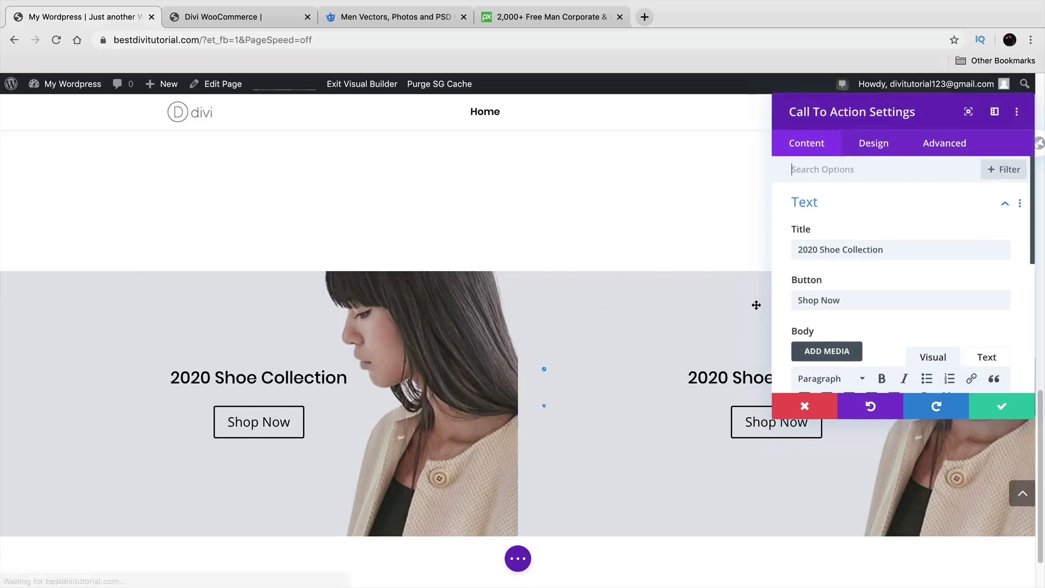
pyautogui.scroll(-5, 872, 315)
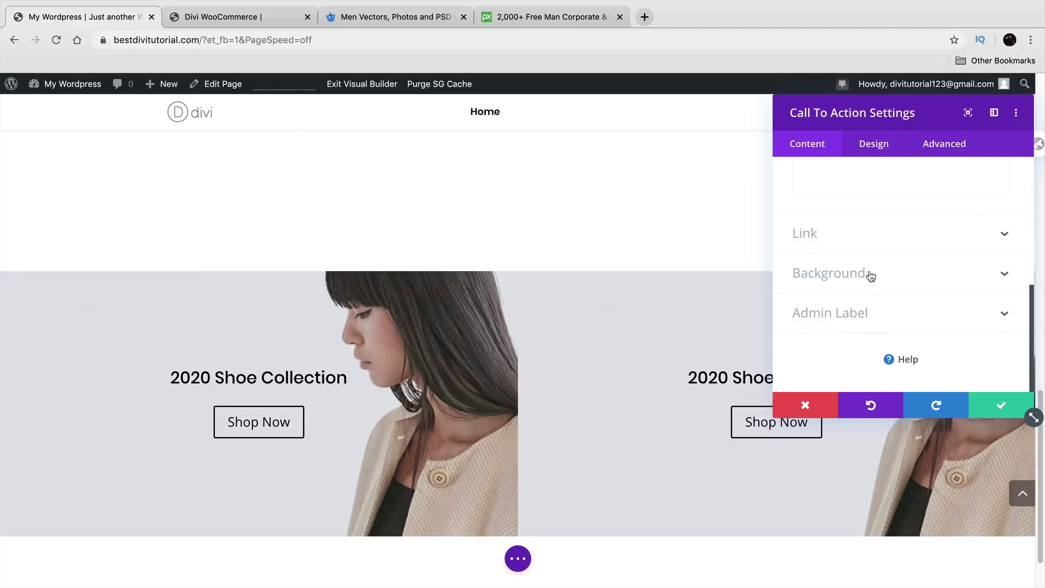
pyautogui.click(868, 276)
pyautogui.click(971, 273)
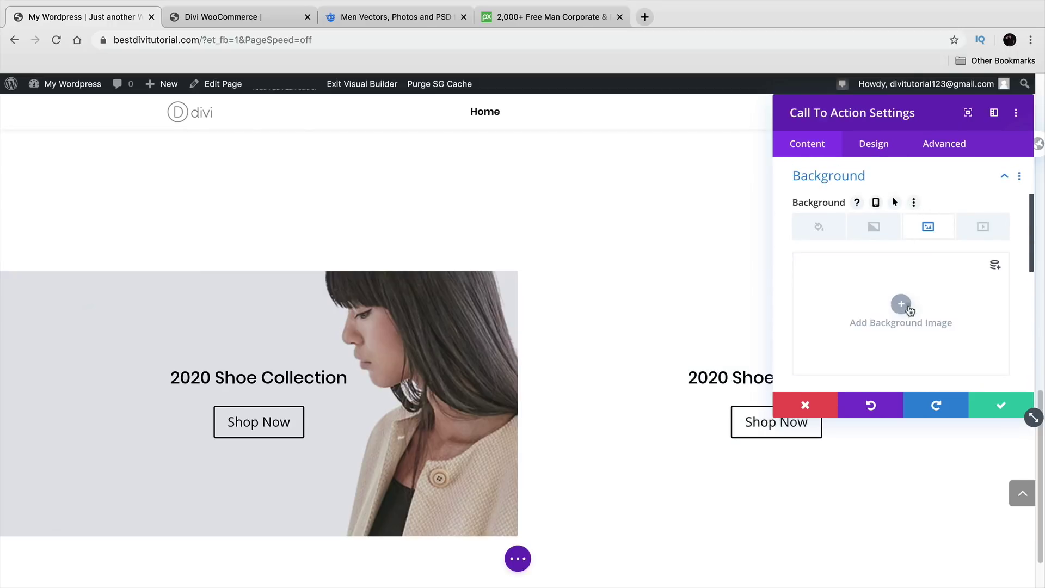
pyautogui.click(903, 306)
pyautogui.click(500, 241)
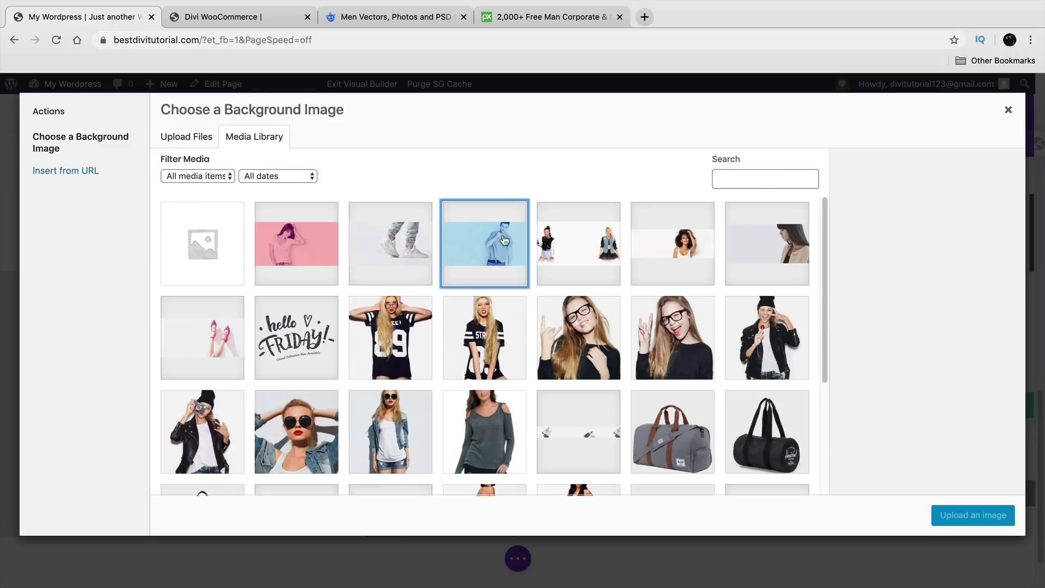
pyautogui.click(994, 516)
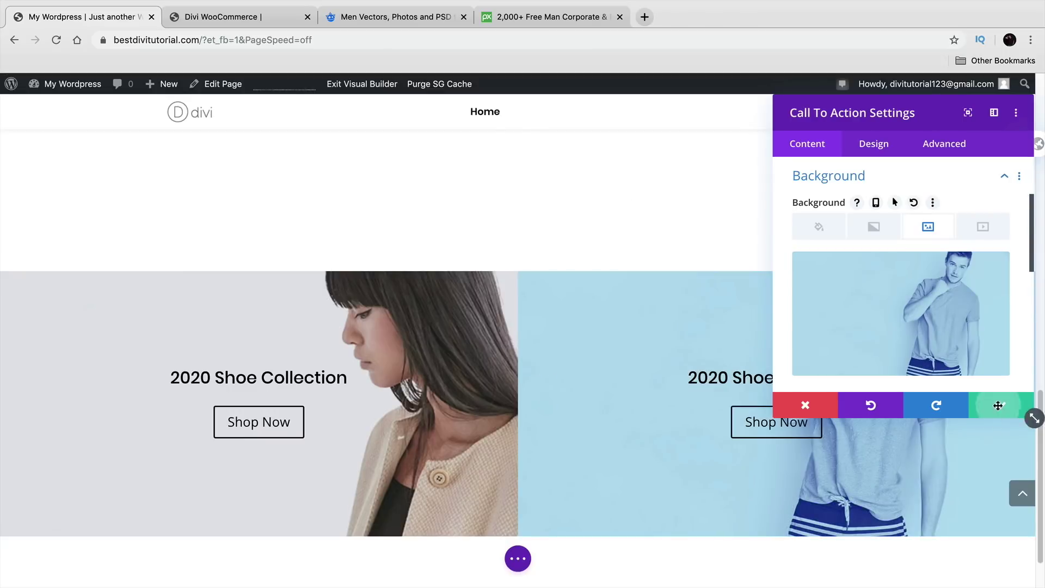
pyautogui.click(999, 409)
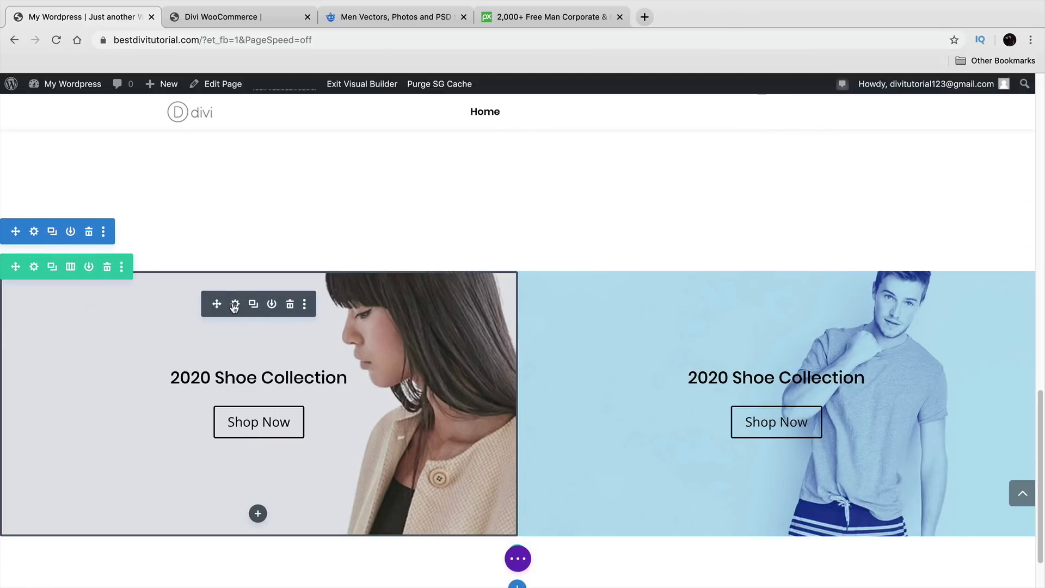
# Step: Replace the left banner's background with the pink woman image and save
pyautogui.click(235, 305)
pyautogui.scroll(-5, 787, 274)
pyautogui.scroll(-1, 787, 274)
pyautogui.click(828, 304)
pyautogui.click(971, 270)
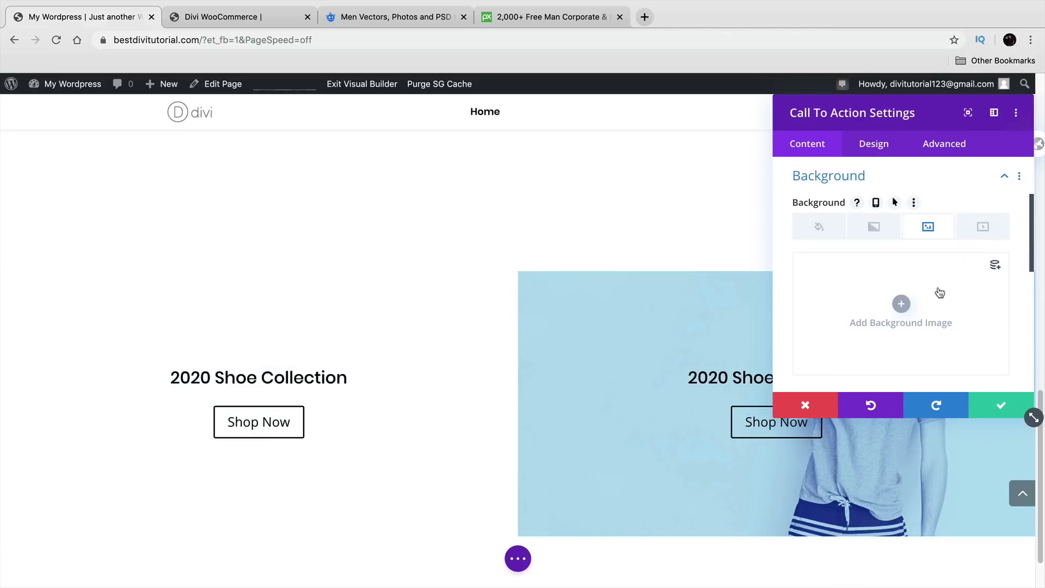
pyautogui.click(902, 305)
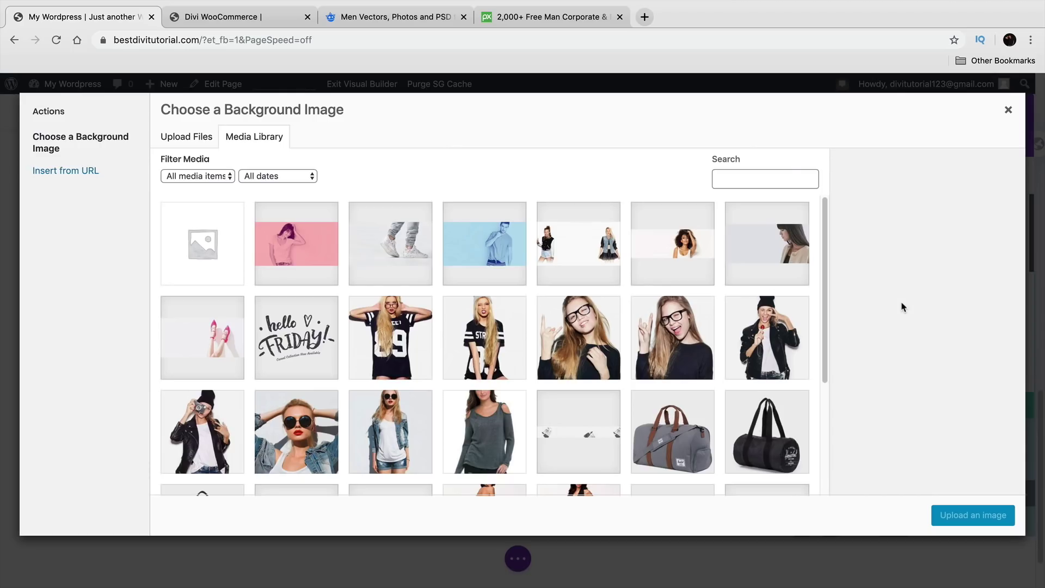
pyautogui.click(305, 243)
pyautogui.click(973, 515)
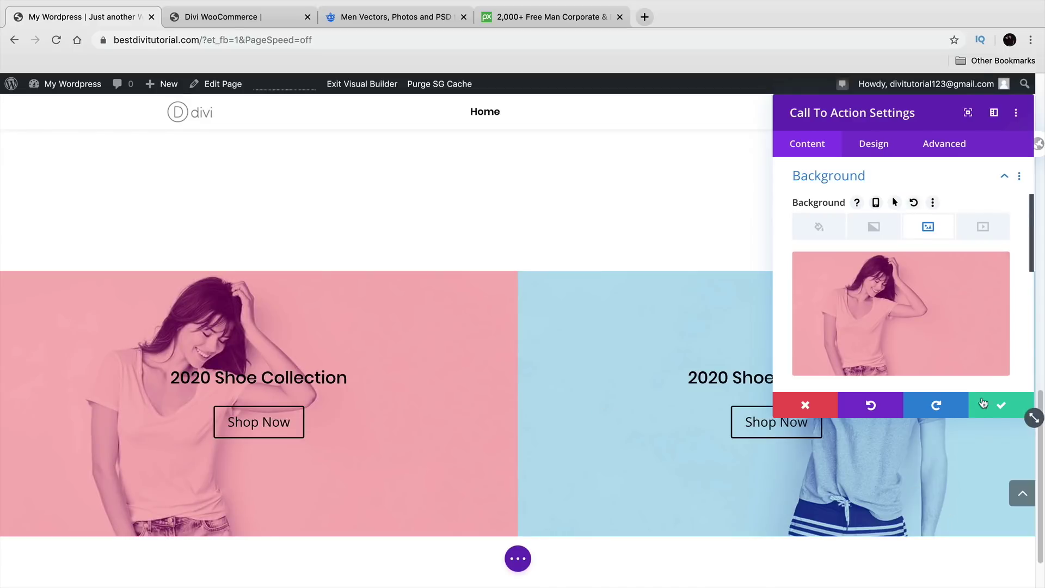
pyautogui.click(973, 405)
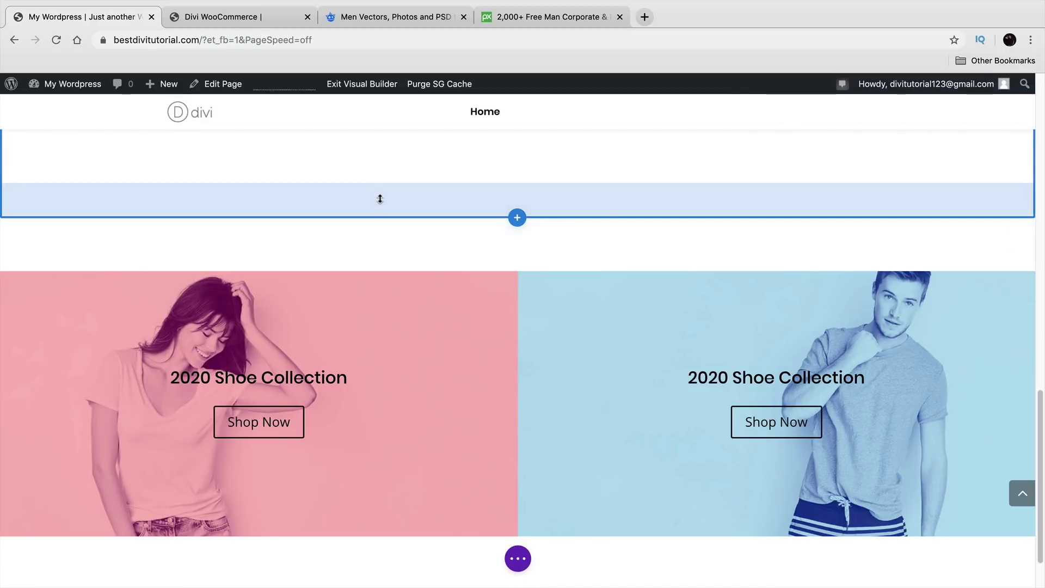
pyautogui.scroll(8, 417, 256)
pyautogui.scroll(3, 415, 275)
pyautogui.scroll(2, 420, 280)
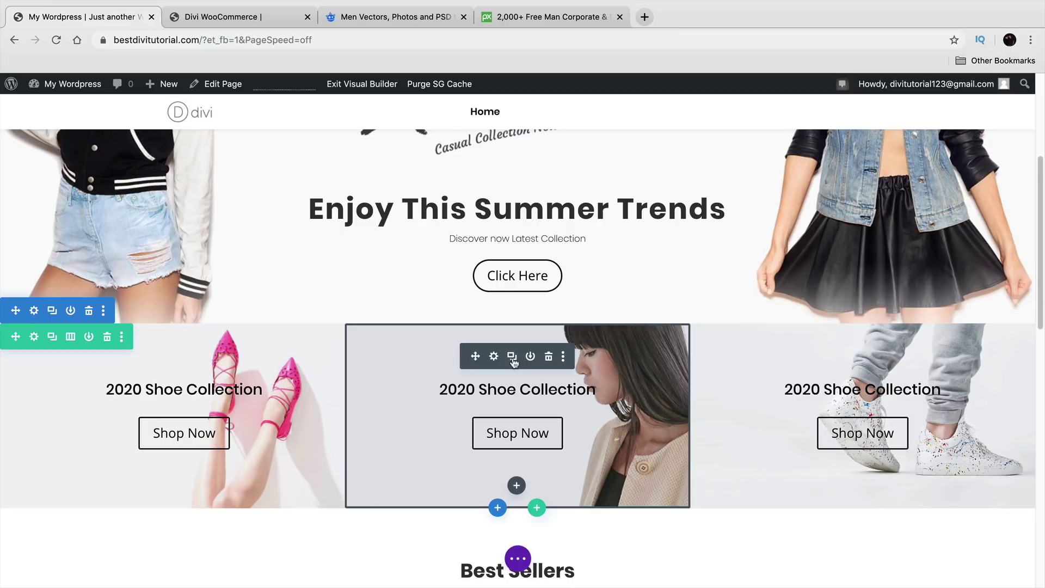
pyautogui.scroll(-2, 493, 363)
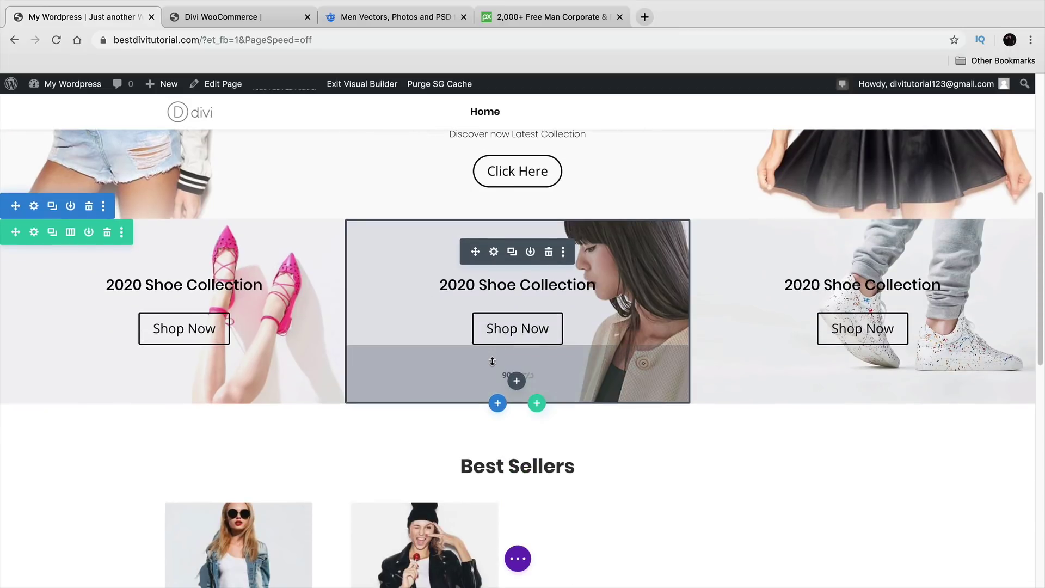
pyautogui.scroll(-12, 492, 361)
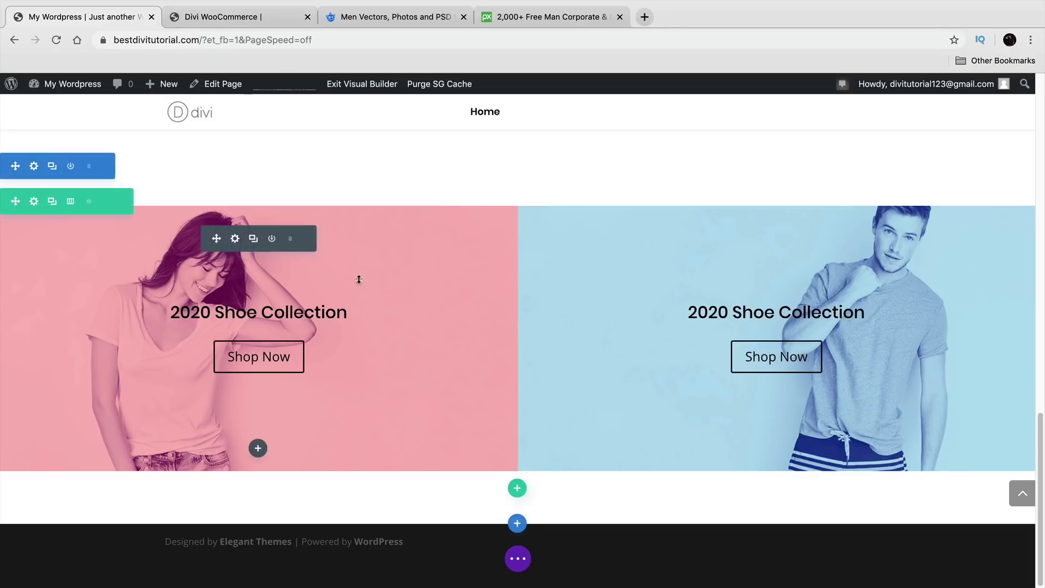
pyautogui.click(246, 21)
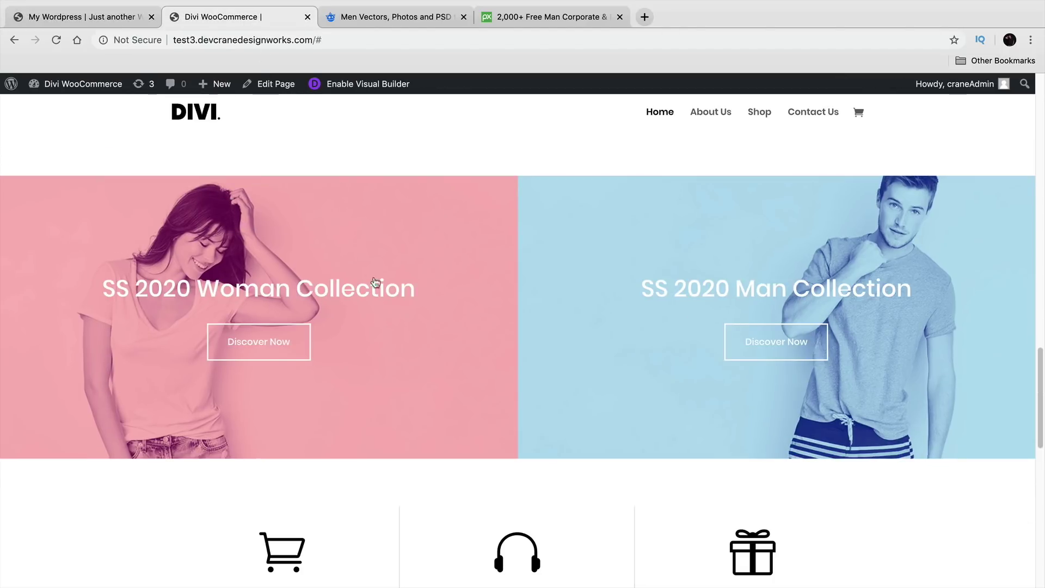
pyautogui.scroll(-3, 392, 319)
pyautogui.scroll(-2, 392, 318)
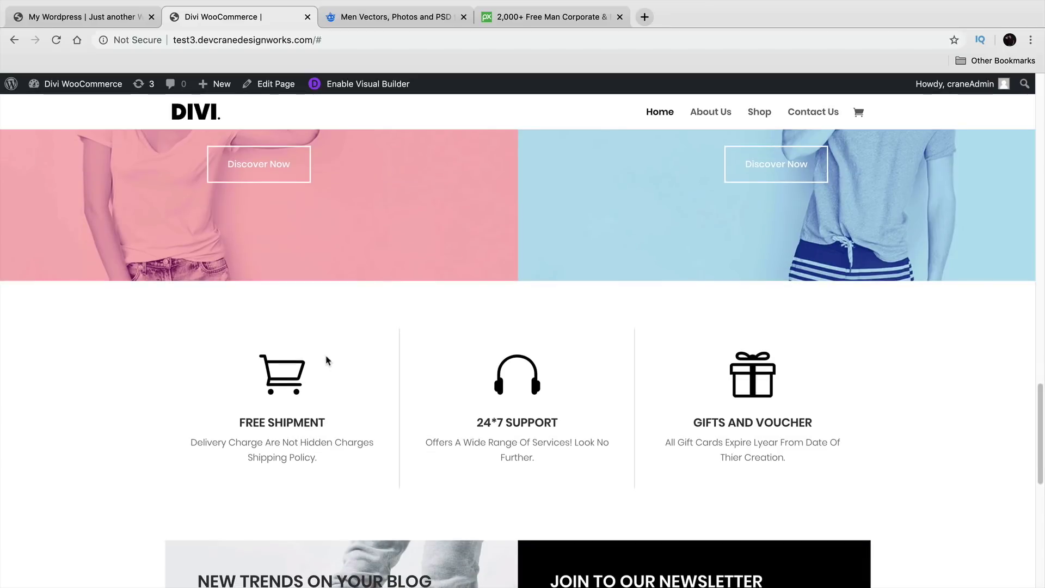
pyautogui.scroll(-1, 329, 362)
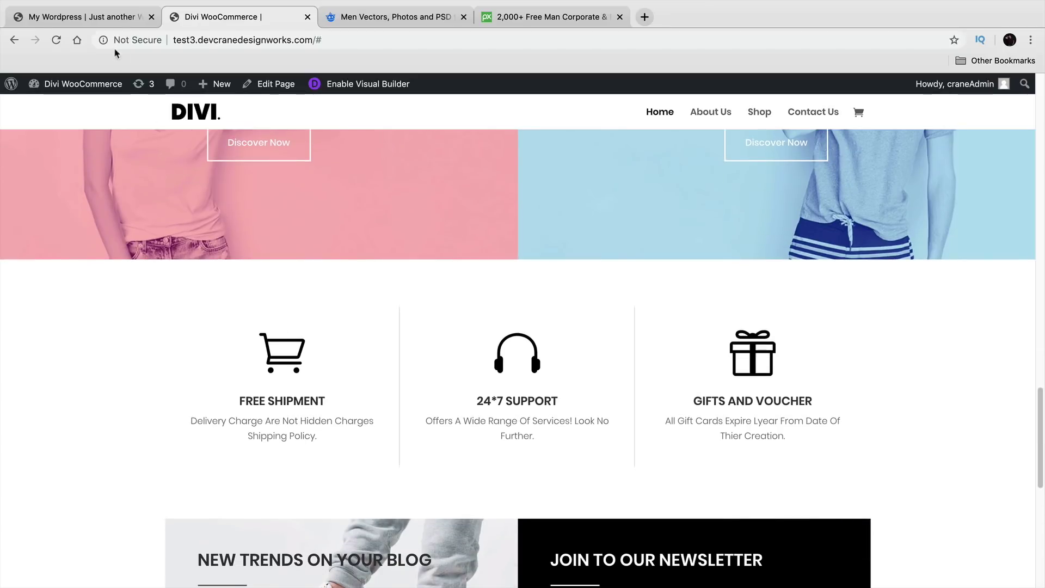
pyautogui.click(103, 19)
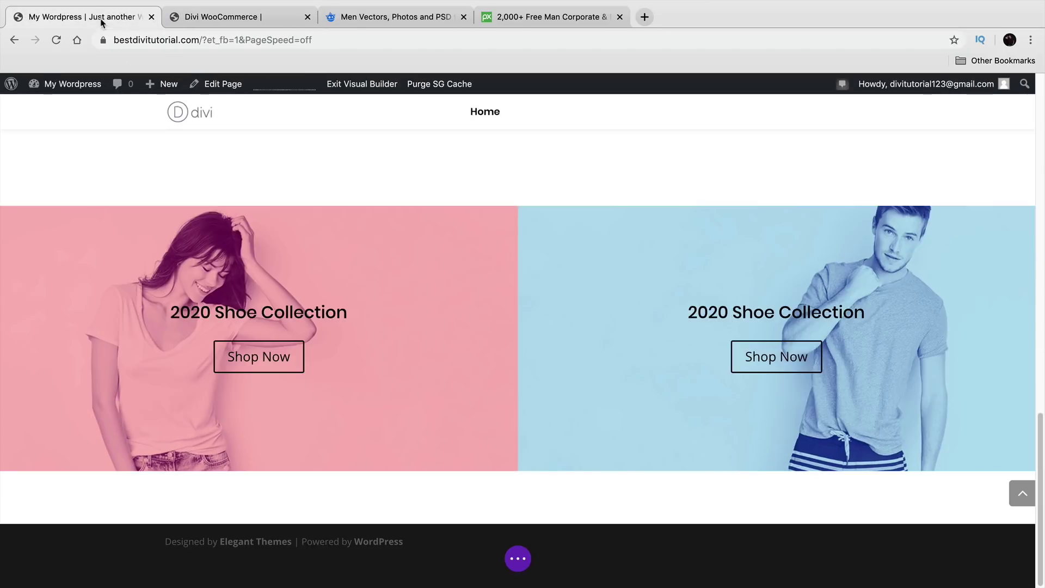
# Step: Add a regular section with a three-column row below the shoe banners
pyautogui.click(508, 517)
pyautogui.click(438, 479)
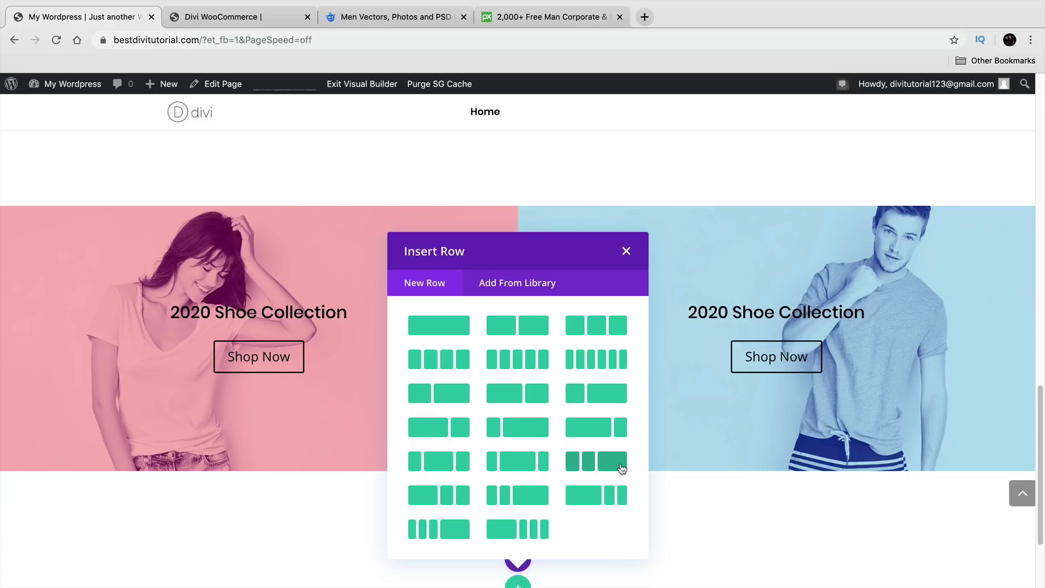
pyautogui.click(622, 326)
pyautogui.scroll(-3, 510, 415)
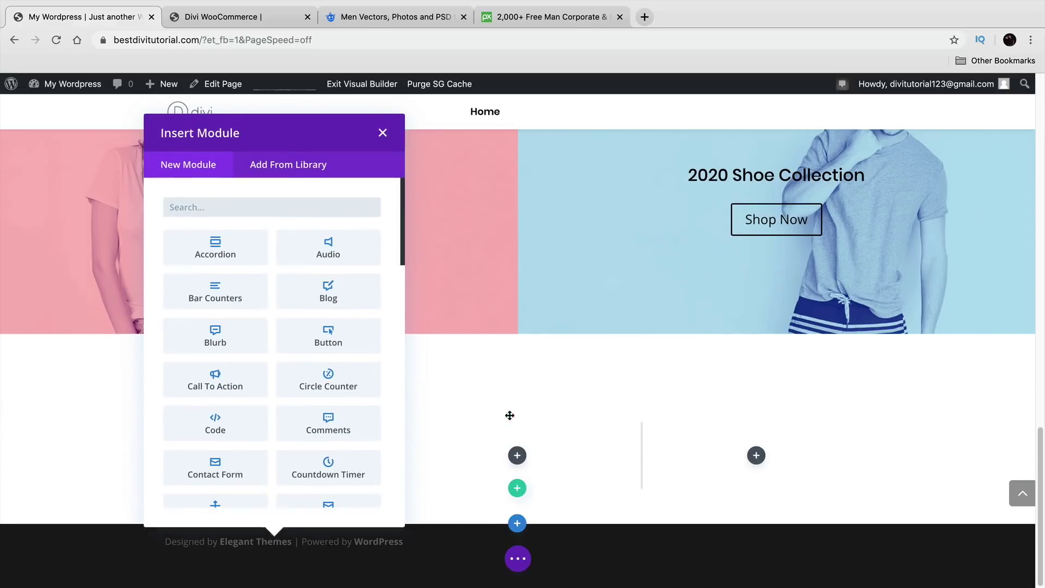
pyautogui.scroll(-10, 360, 420)
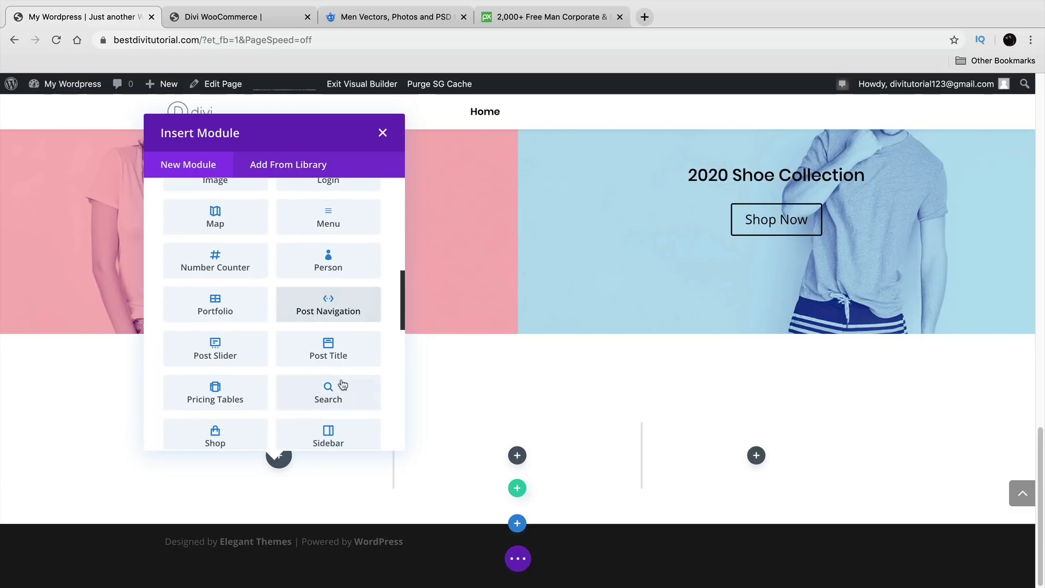
pyautogui.scroll(-5, 334, 365)
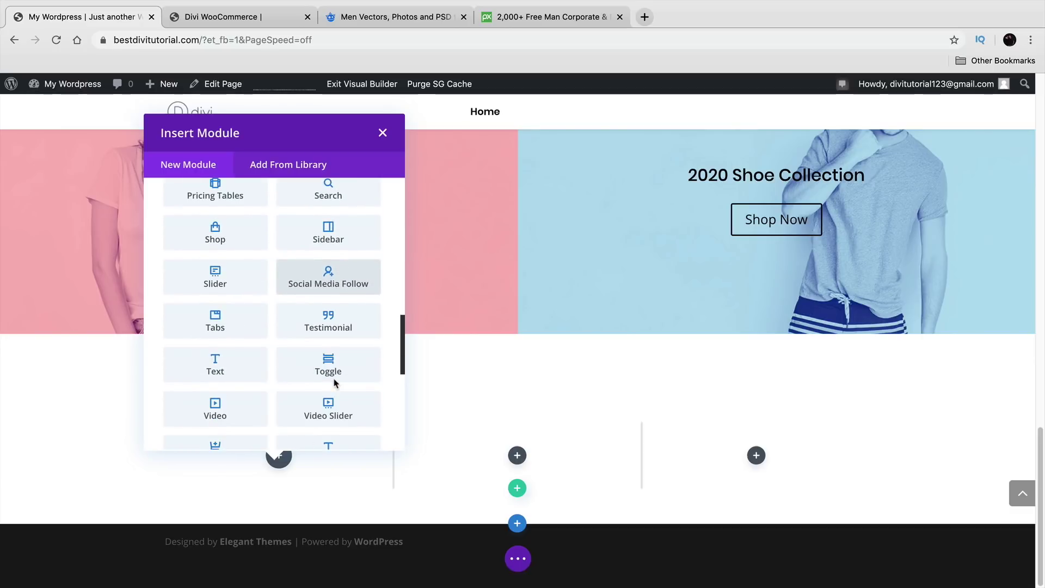
# Step: Insert a trial Testimonial module in the first column, then delete it
pyautogui.click(328, 321)
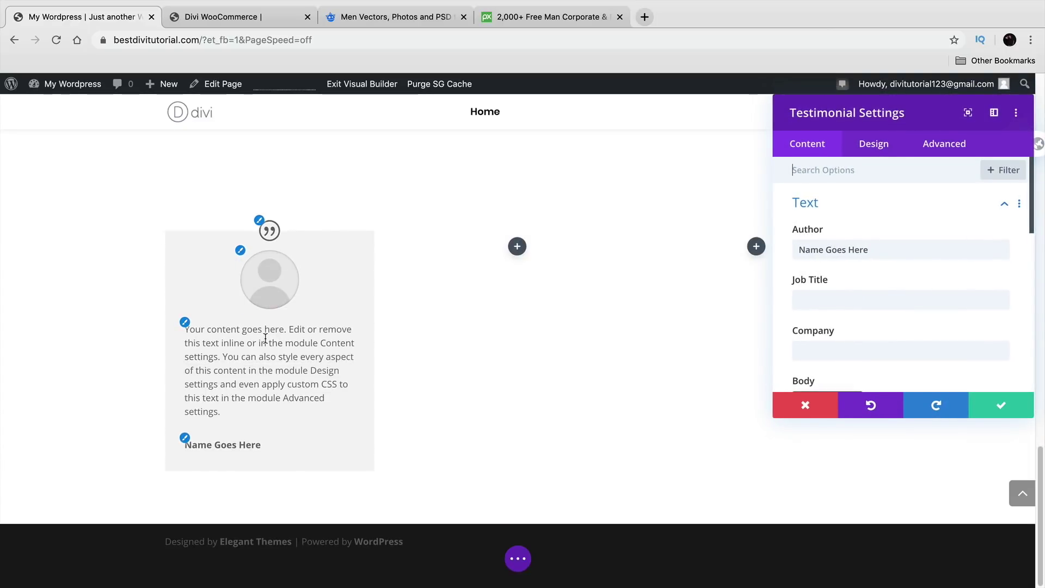
pyautogui.click(195, 444)
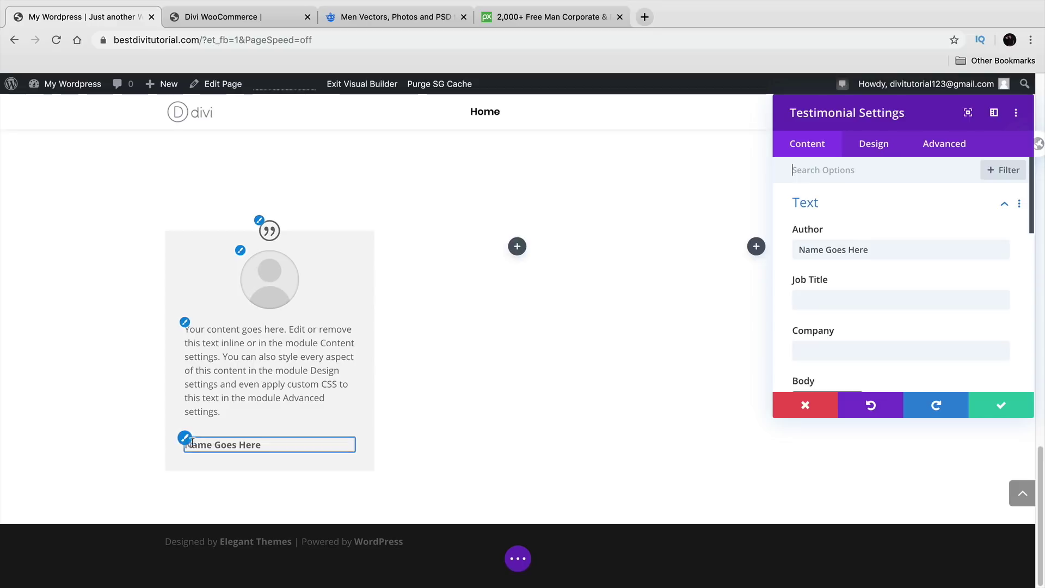
pyautogui.click(789, 413)
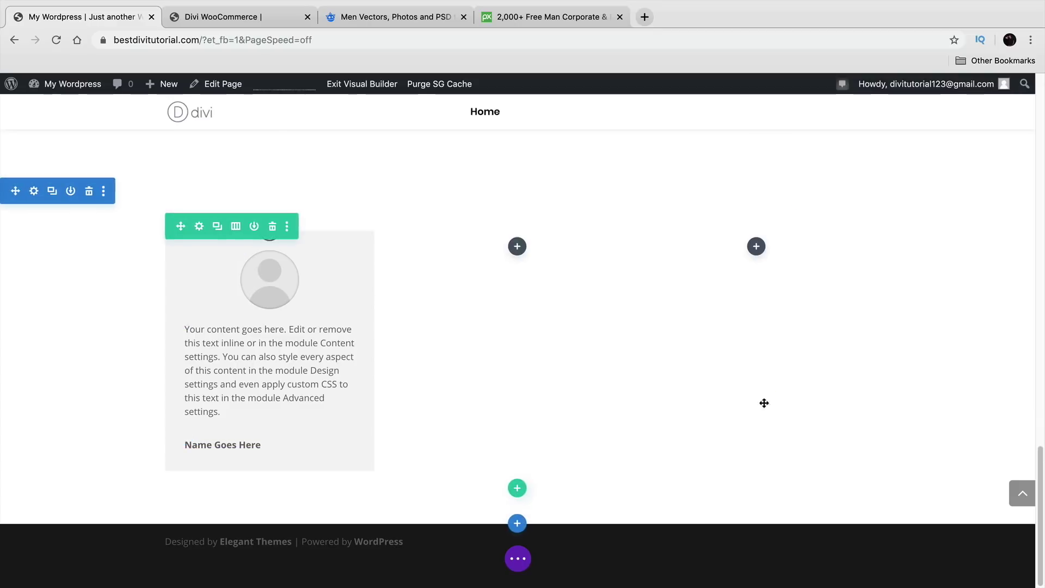
pyautogui.click(301, 264)
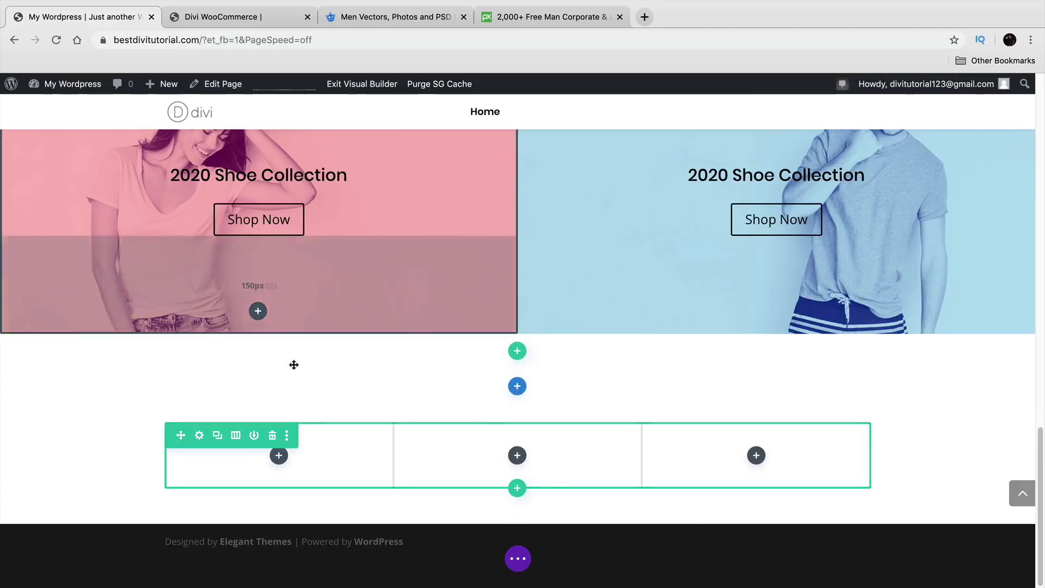
pyautogui.click(278, 458)
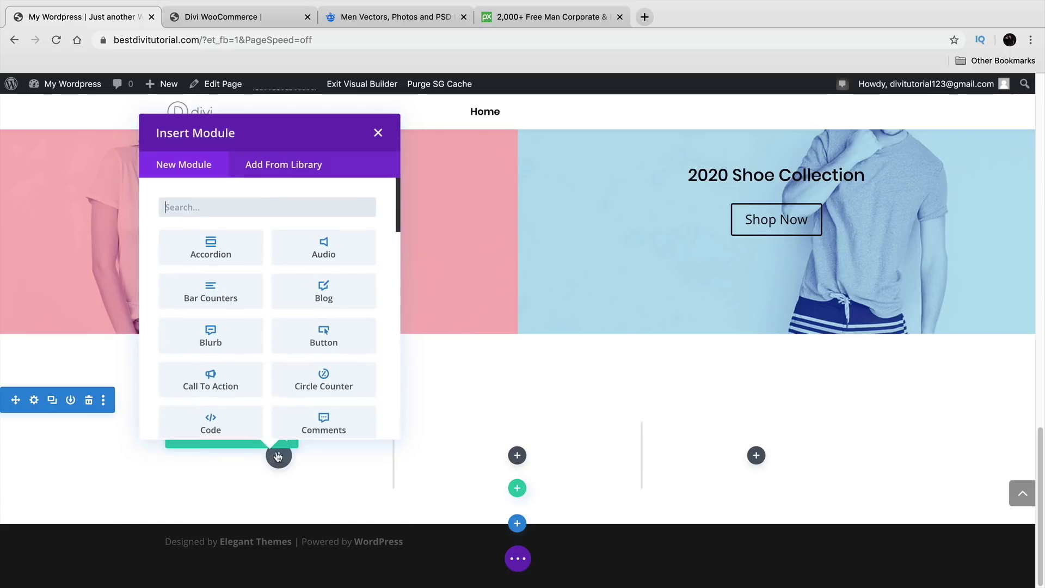
# Step: Add a Blurb to the first column, title it 'Free Shipping', and trim the extra body sentences
pyautogui.click(228, 339)
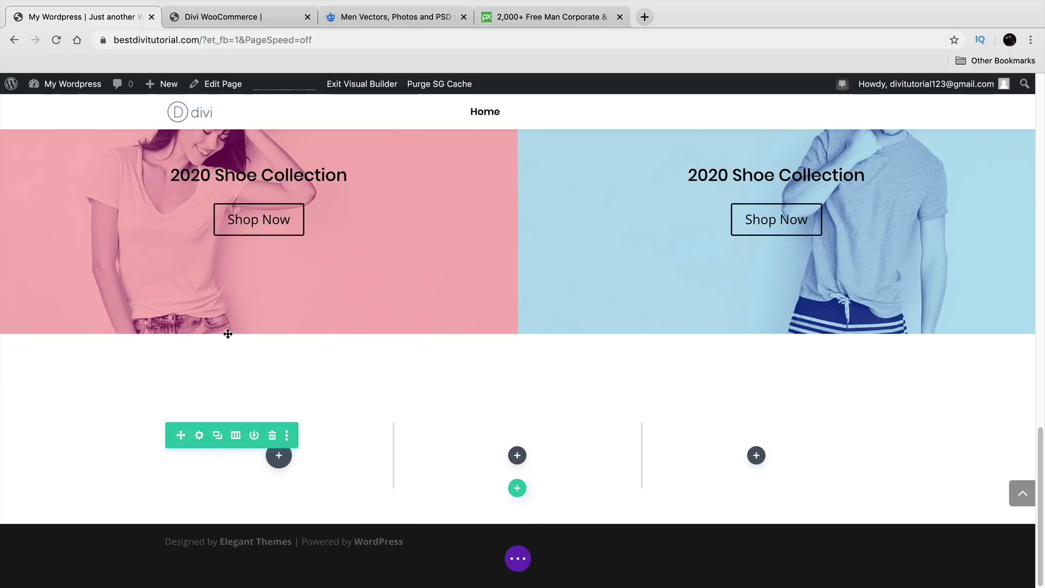
pyautogui.moveTo(874, 143); pyautogui.dragTo(560, 193)
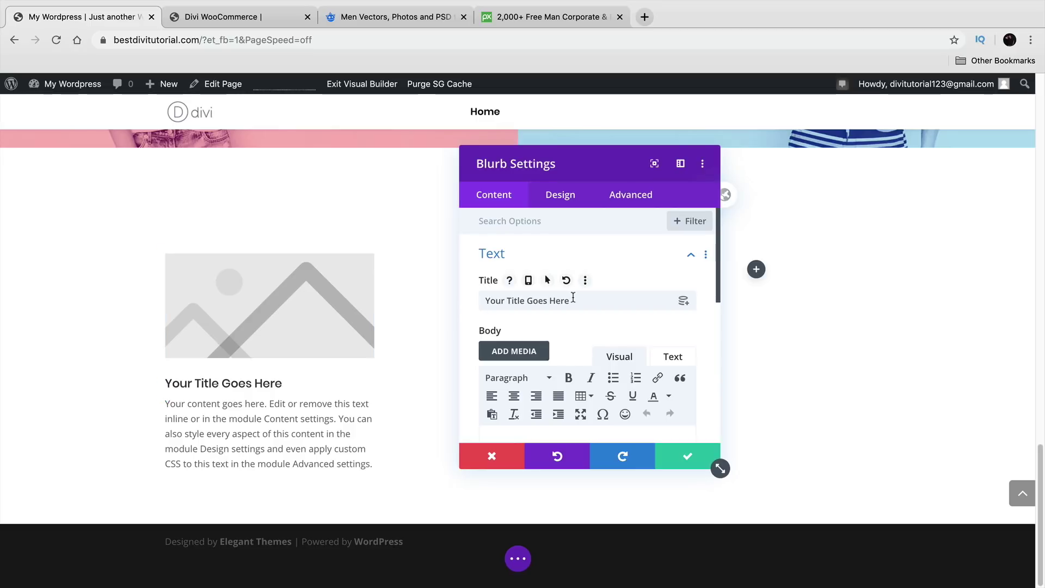
pyautogui.click(263, 19)
pyautogui.click(100, 18)
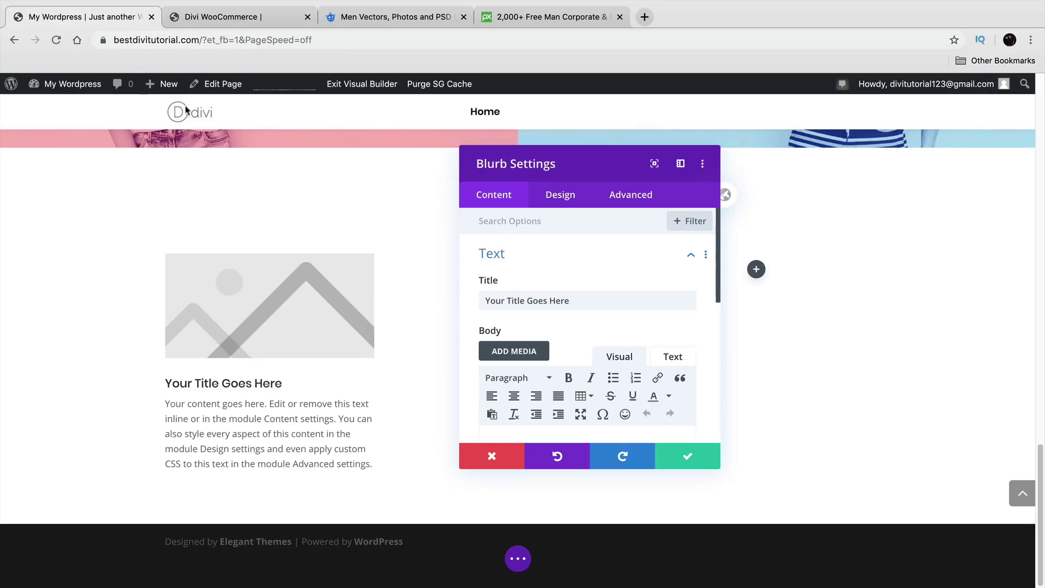
pyautogui.tripleClick(600, 300)
pyautogui.write('Free Shipping')
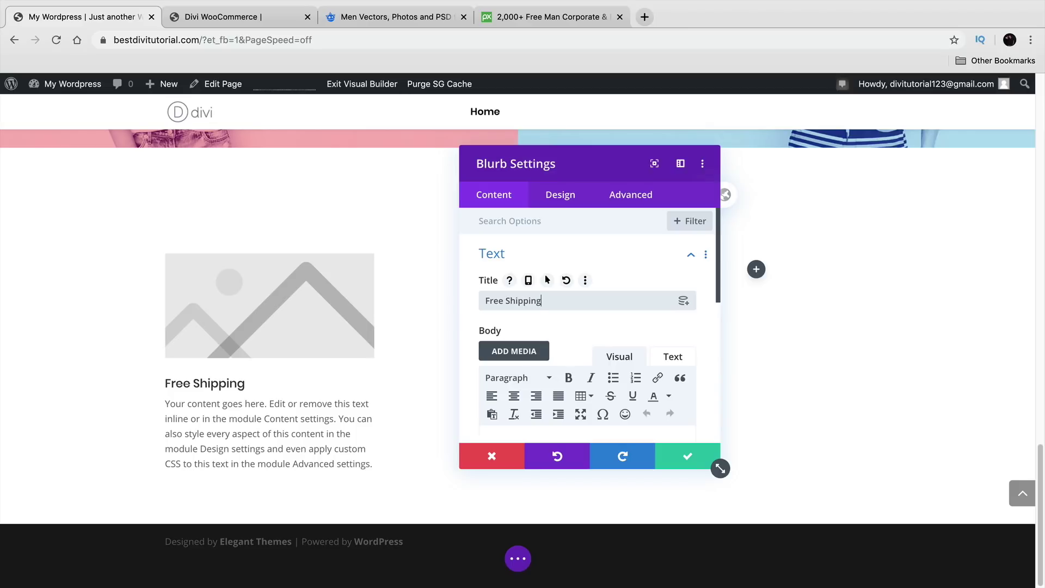
pyautogui.scroll(-5, 608, 300)
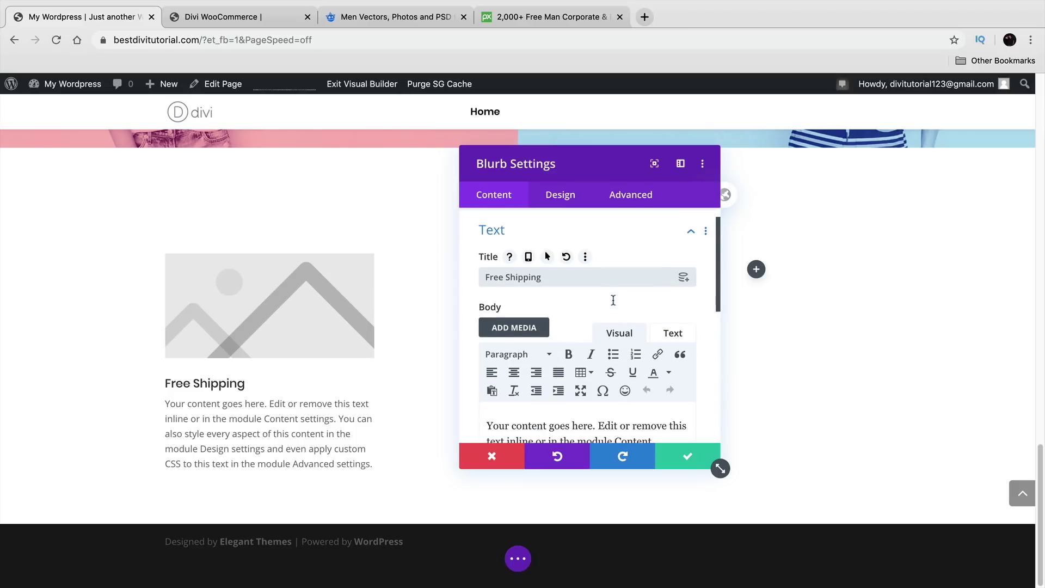
pyautogui.moveTo(629, 360); pyautogui.dragTo(527, 314)
pyautogui.press('BackSpace')
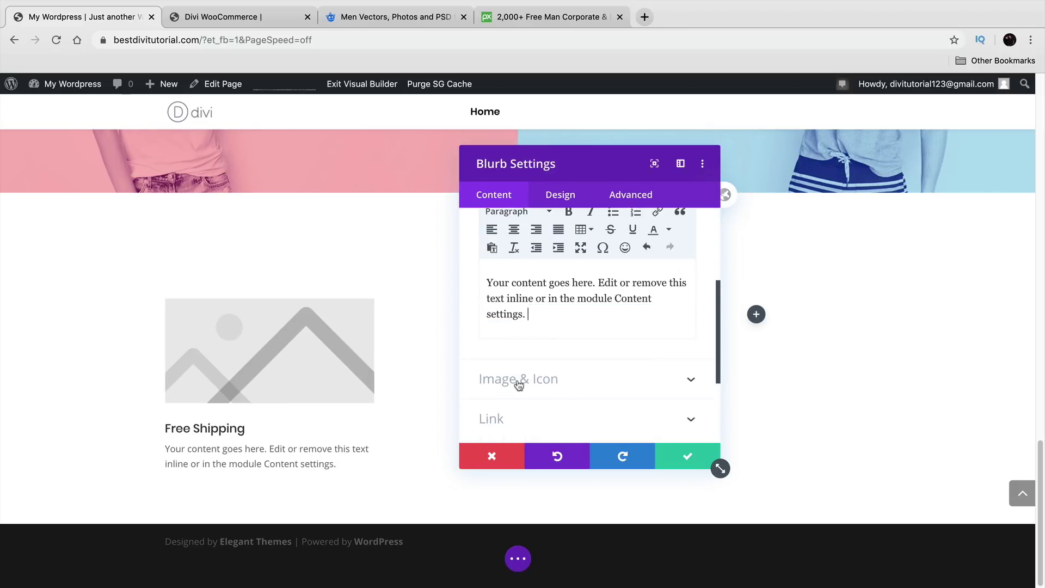
# Step: Replace the blurb's placeholder image with a shopping-cart icon
pyautogui.click(519, 379)
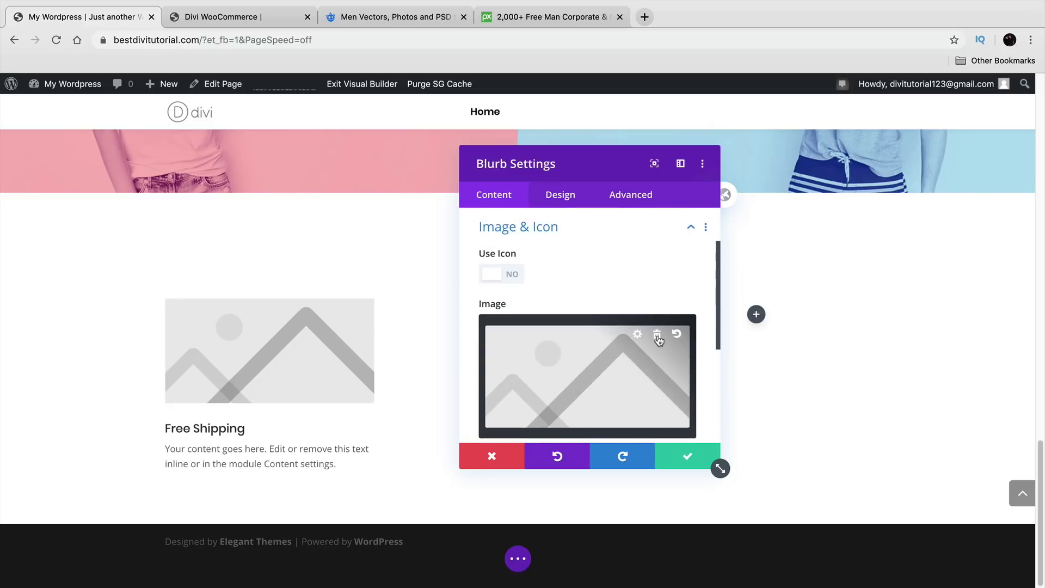
pyautogui.click(658, 336)
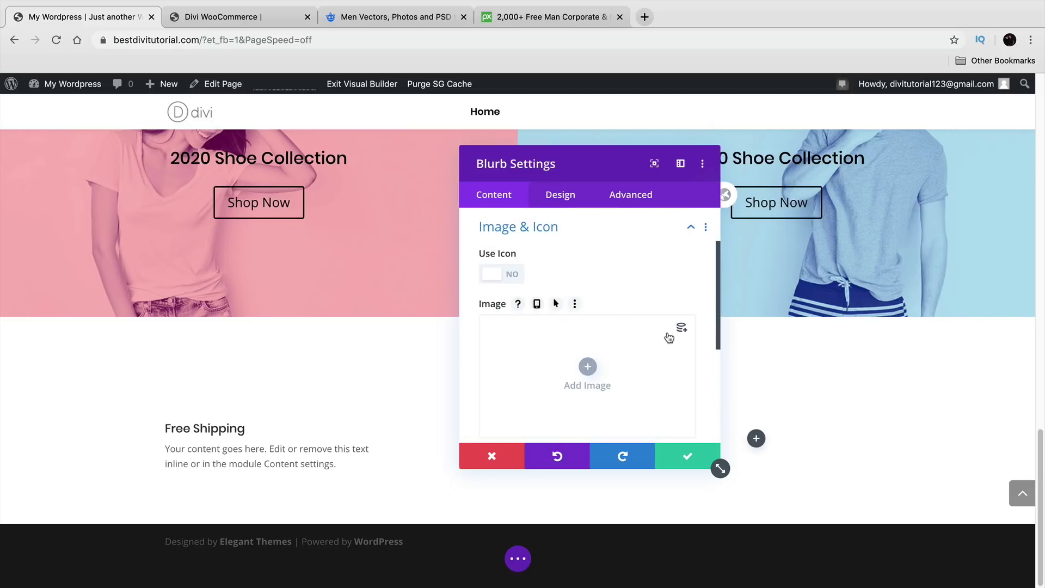
pyautogui.click(514, 274)
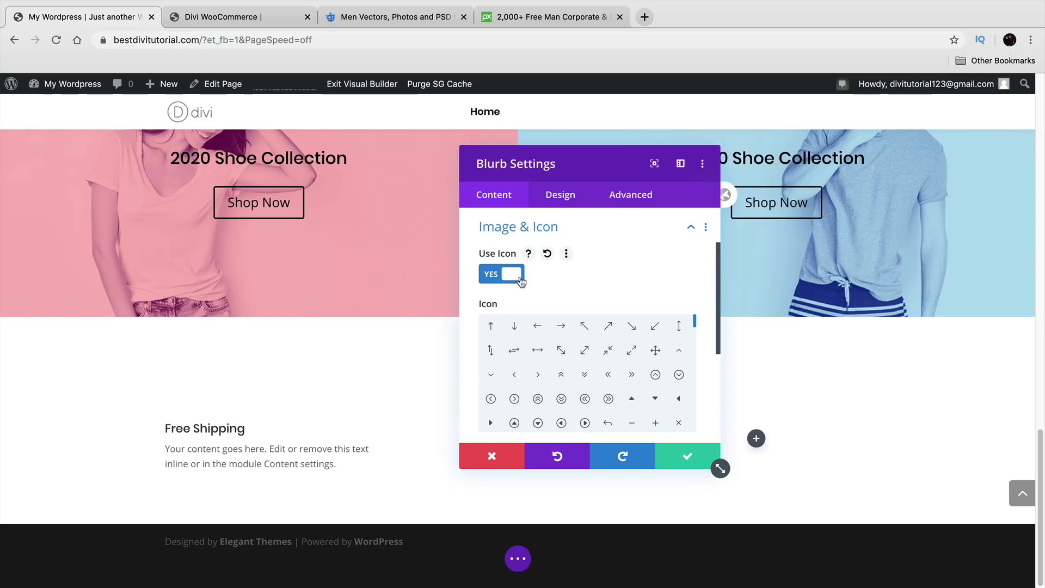
pyautogui.click(656, 376)
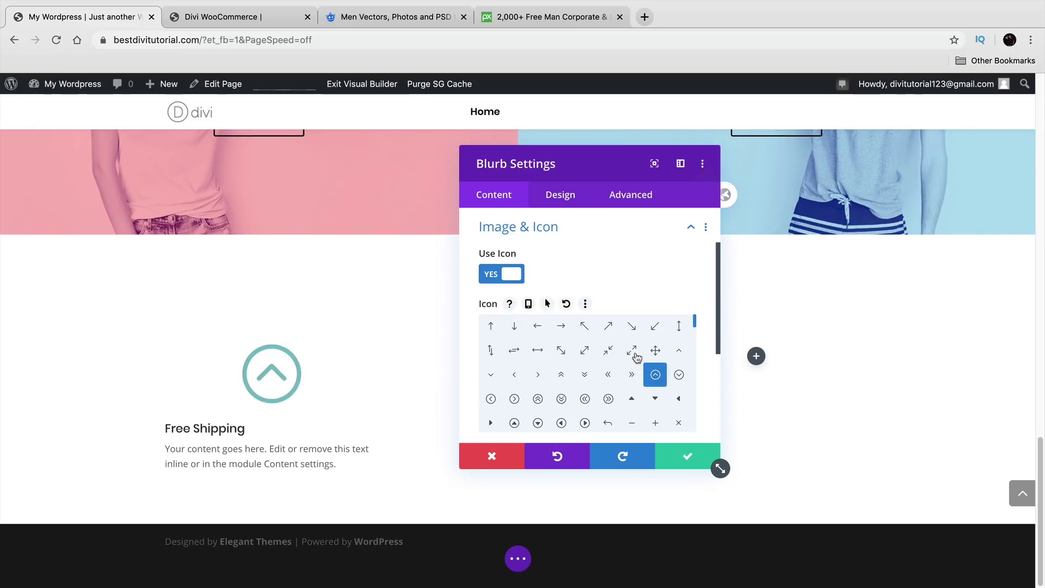
pyautogui.scroll(-5, 635, 356)
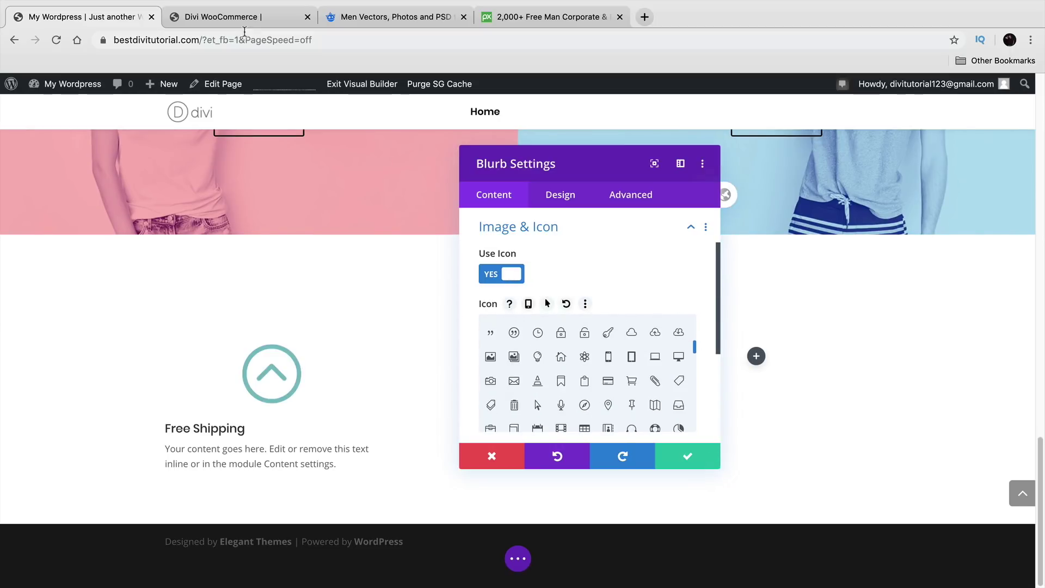
pyautogui.click(234, 16)
pyautogui.click(106, 17)
pyautogui.scroll(-1, 614, 384)
pyautogui.scroll(-5, 614, 384)
pyautogui.scroll(-8, 615, 378)
pyautogui.scroll(3, 613, 379)
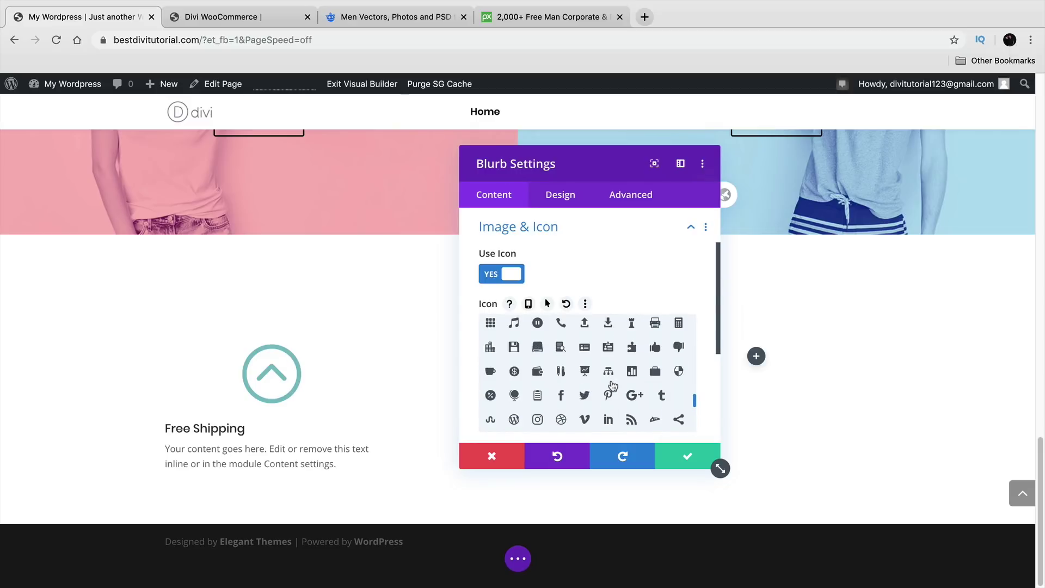
pyautogui.scroll(3, 567, 351)
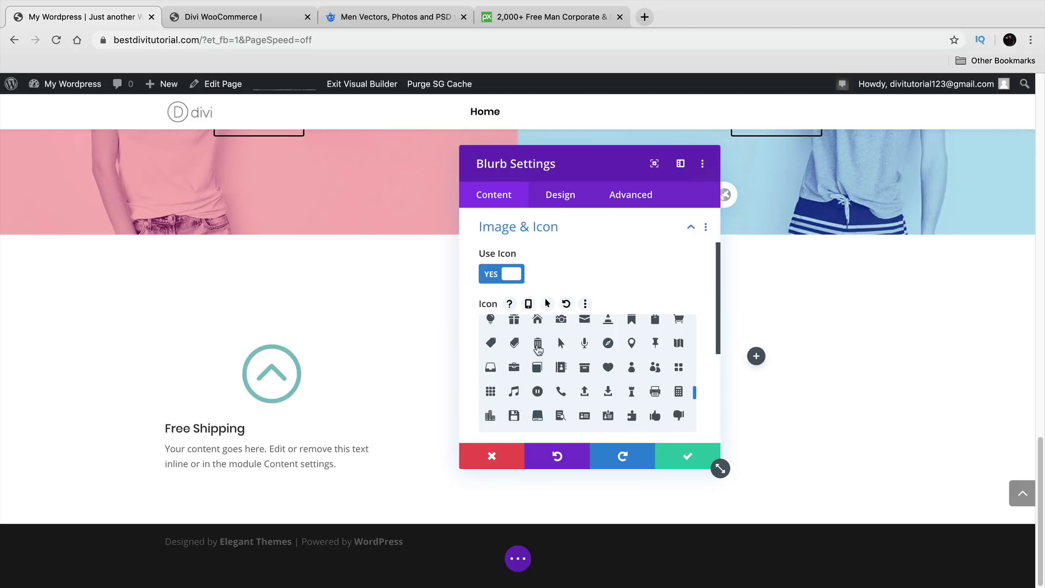
pyautogui.scroll(2, 539, 354)
pyautogui.click(679, 352)
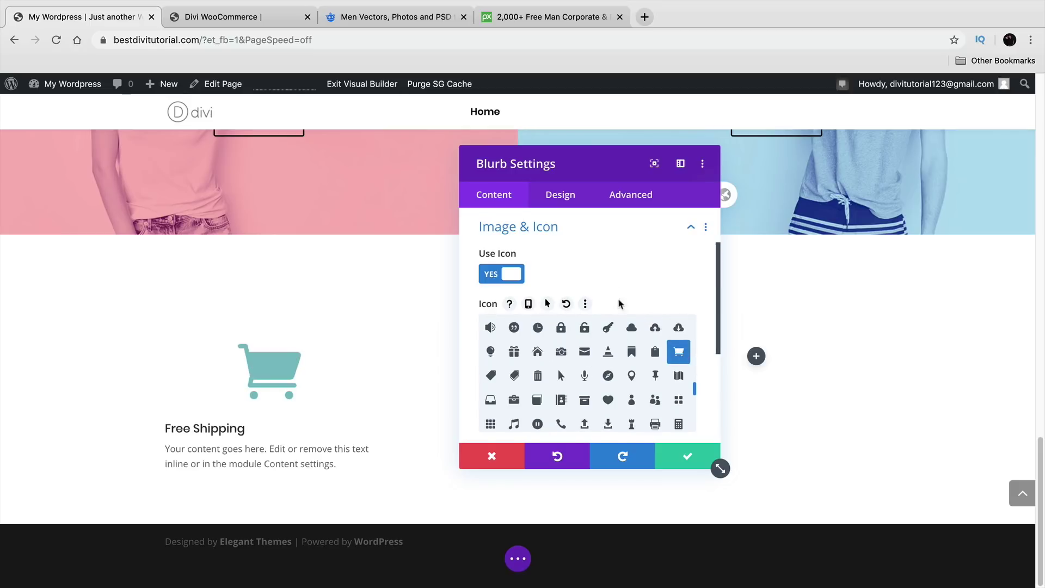
pyautogui.scroll(-2, 578, 252)
pyautogui.scroll(-3, 467, 315)
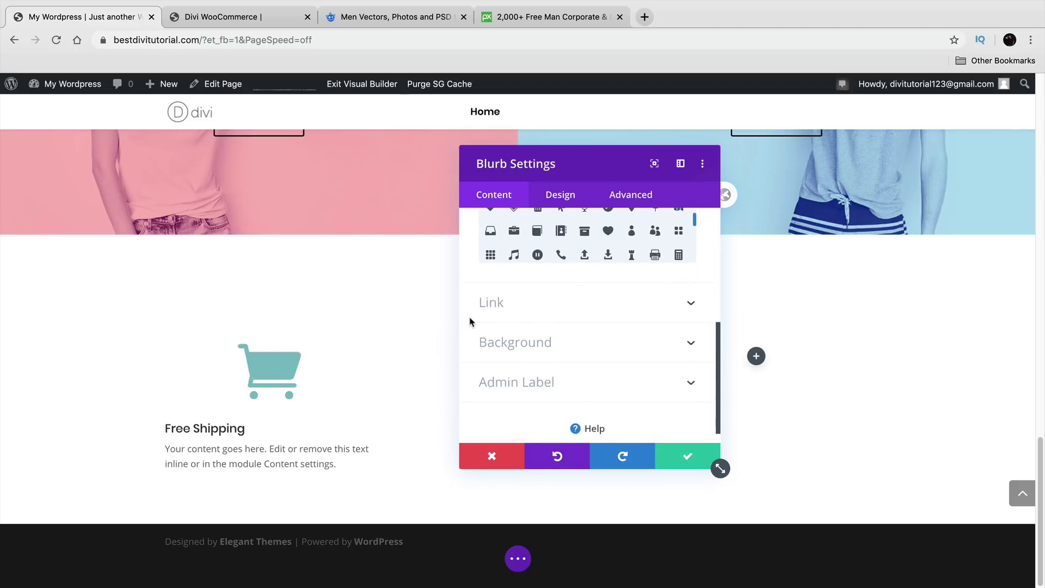
# Step: Make the cart icon black, trying several circle colours before removing the circle
pyautogui.click(560, 199)
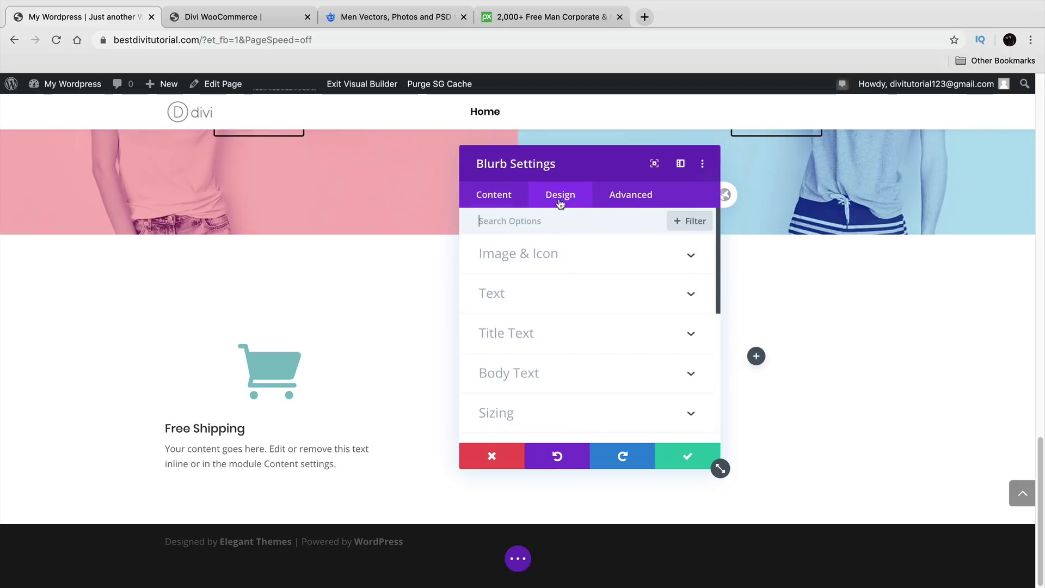
pyautogui.click(577, 266)
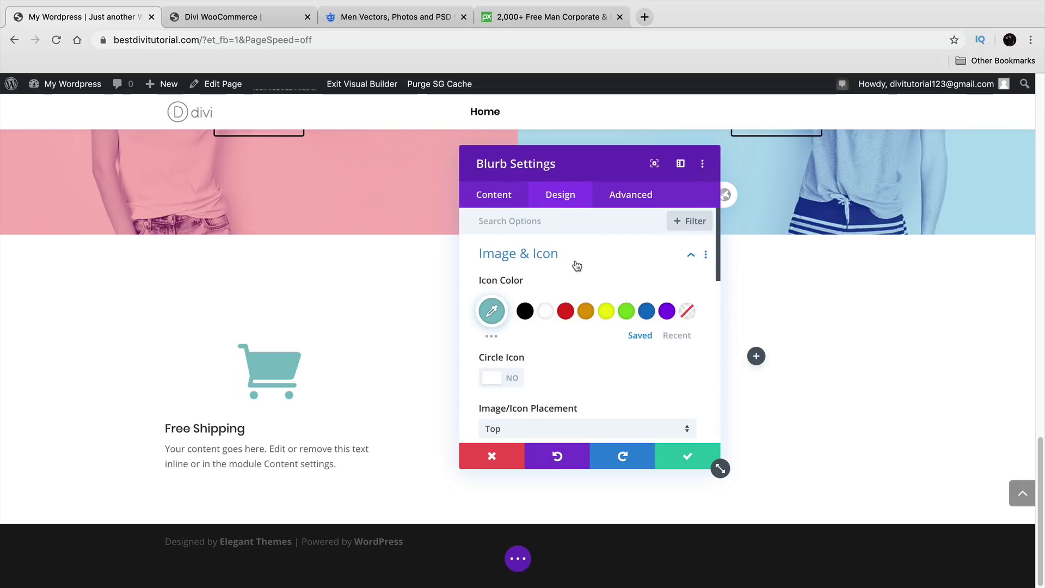
pyautogui.click(524, 311)
pyautogui.click(503, 375)
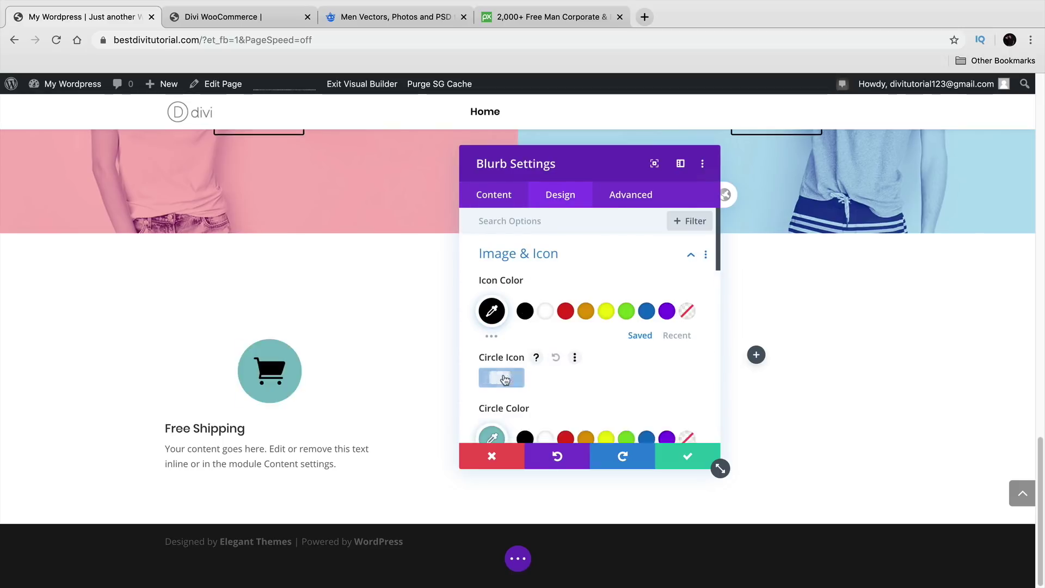
pyautogui.scroll(-1, 565, 393)
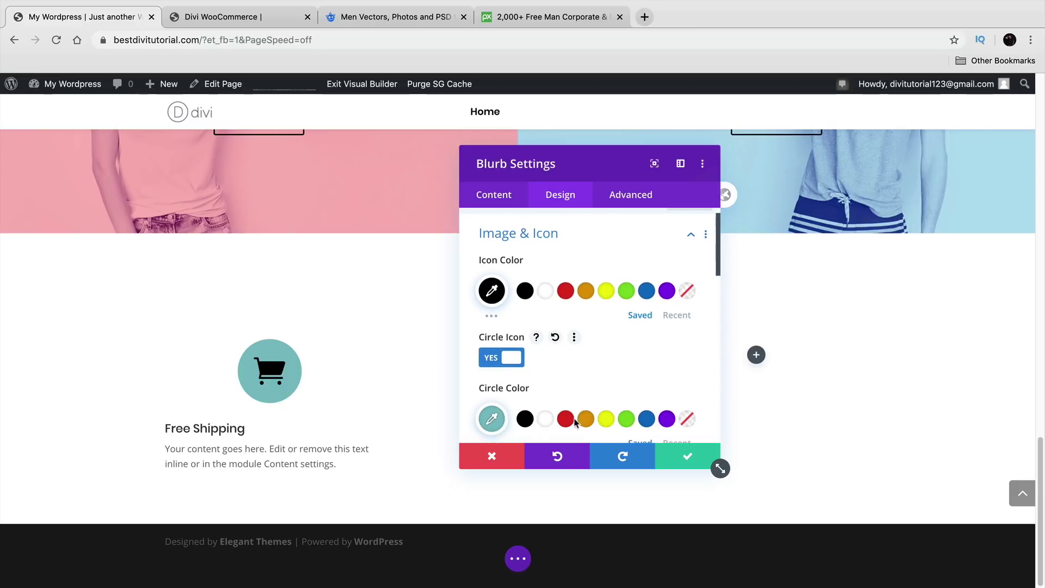
pyautogui.click(545, 418)
pyautogui.click(566, 419)
pyautogui.click(586, 419)
pyautogui.click(606, 419)
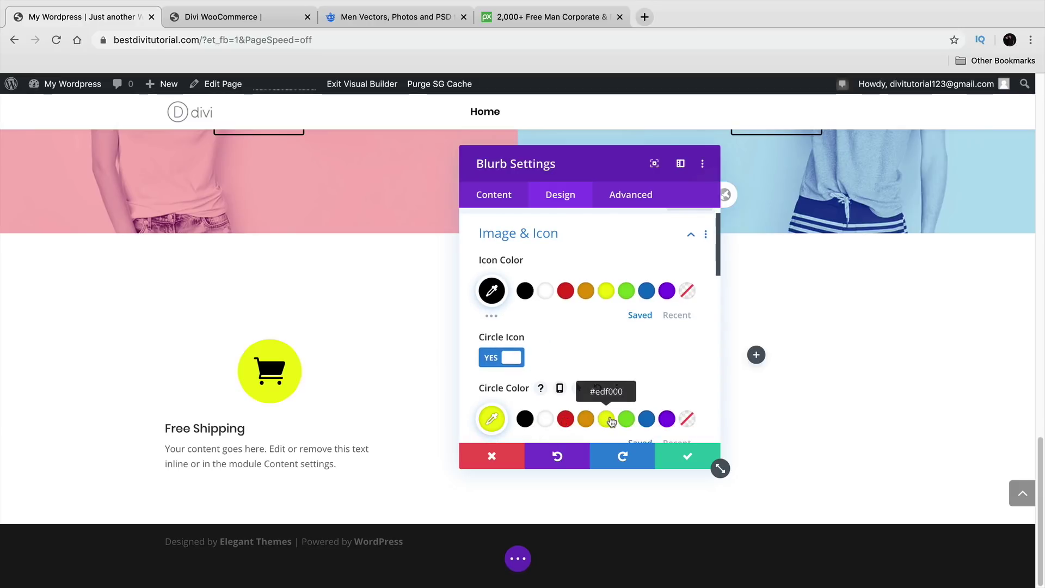
pyautogui.click(647, 419)
pyautogui.click(502, 358)
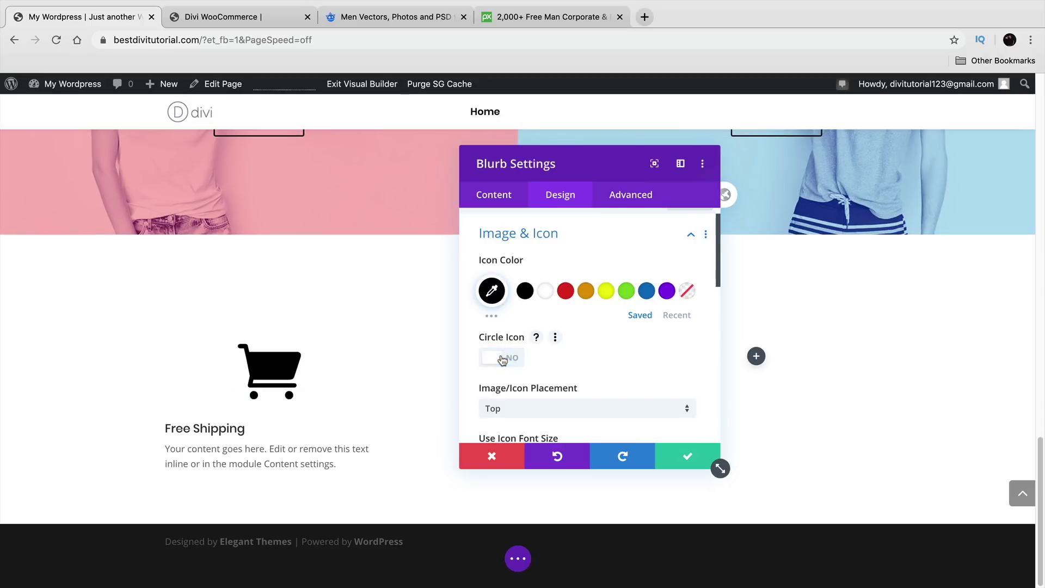
# Step: Try other icon placements and sizes, keeping the icon above the title at default size
pyautogui.click(531, 390)
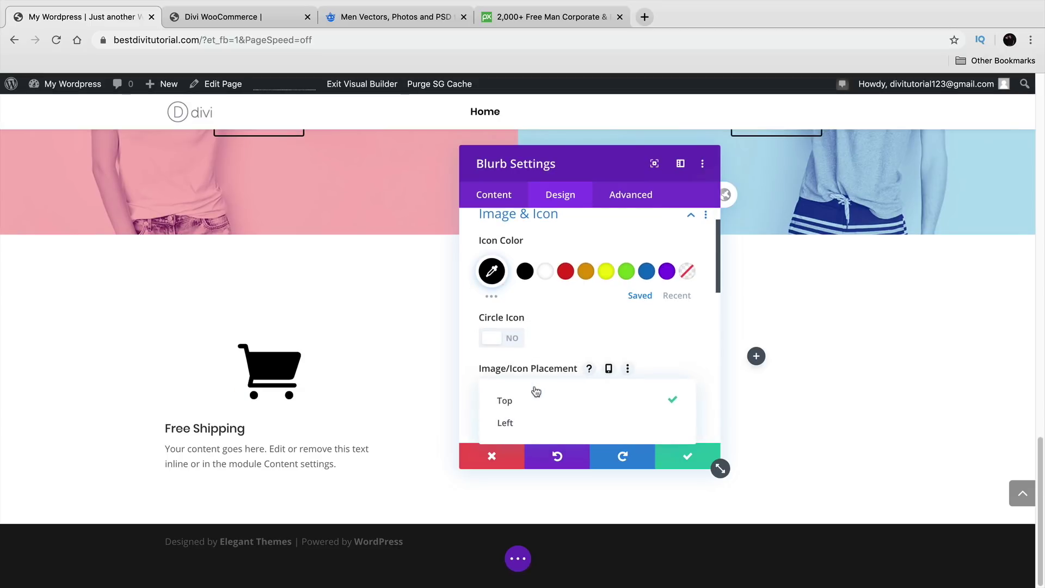
pyautogui.click(546, 428)
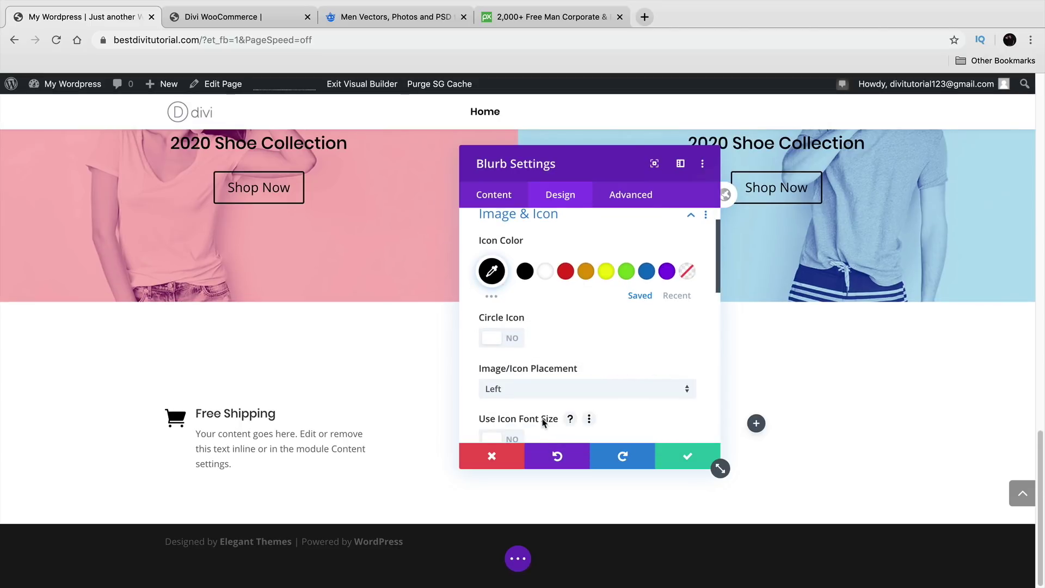
pyautogui.click(560, 389)
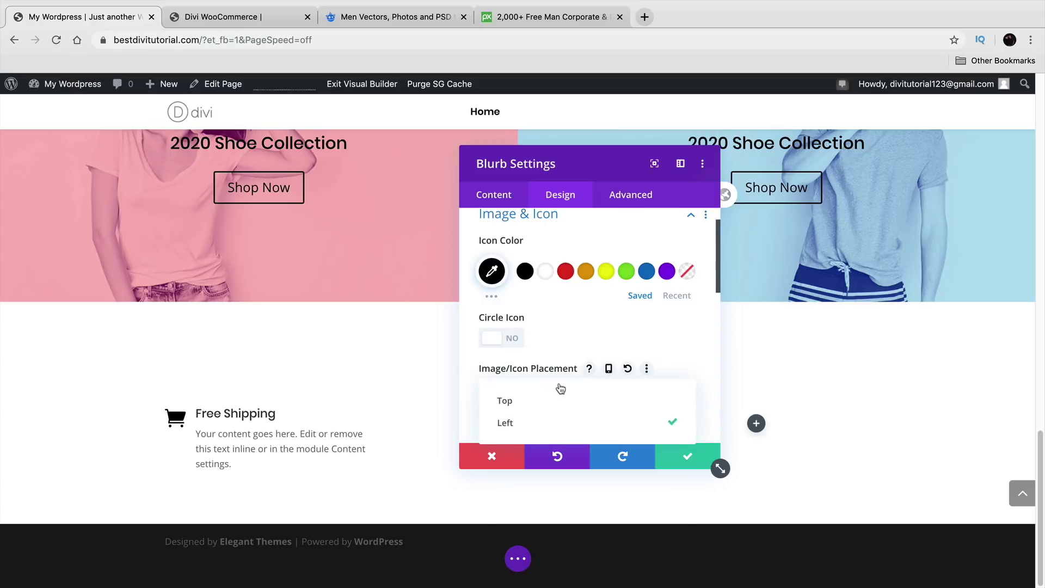
pyautogui.click(550, 399)
pyautogui.scroll(-3, 501, 371)
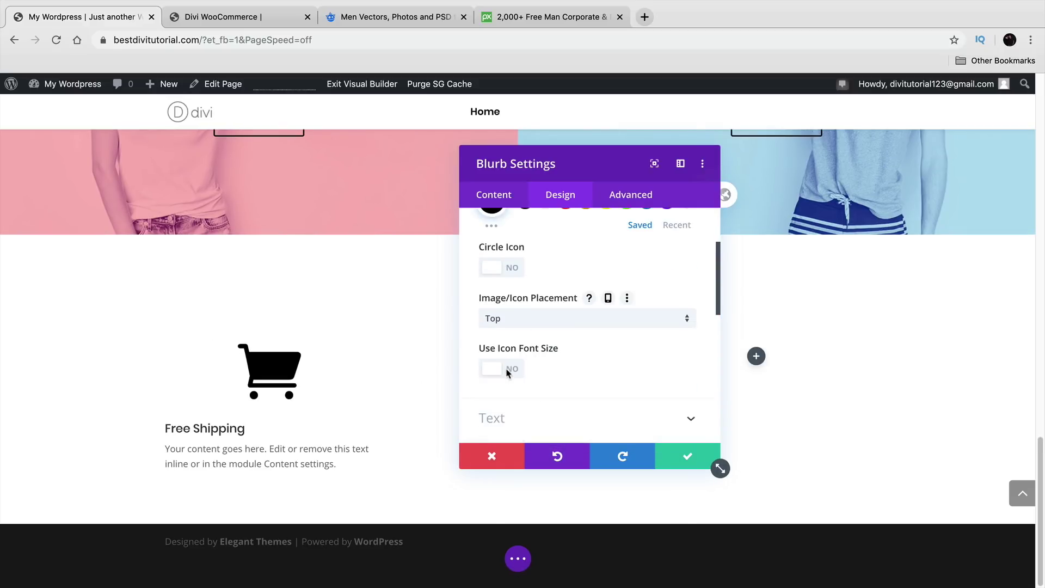
pyautogui.click(512, 358)
pyautogui.moveTo(587, 411)
pyautogui.mouseDown()
pyautogui.moveTo(553, 408)
pyautogui.moveTo(581, 408)
pyautogui.mouseUp()
pyautogui.click(502, 359)
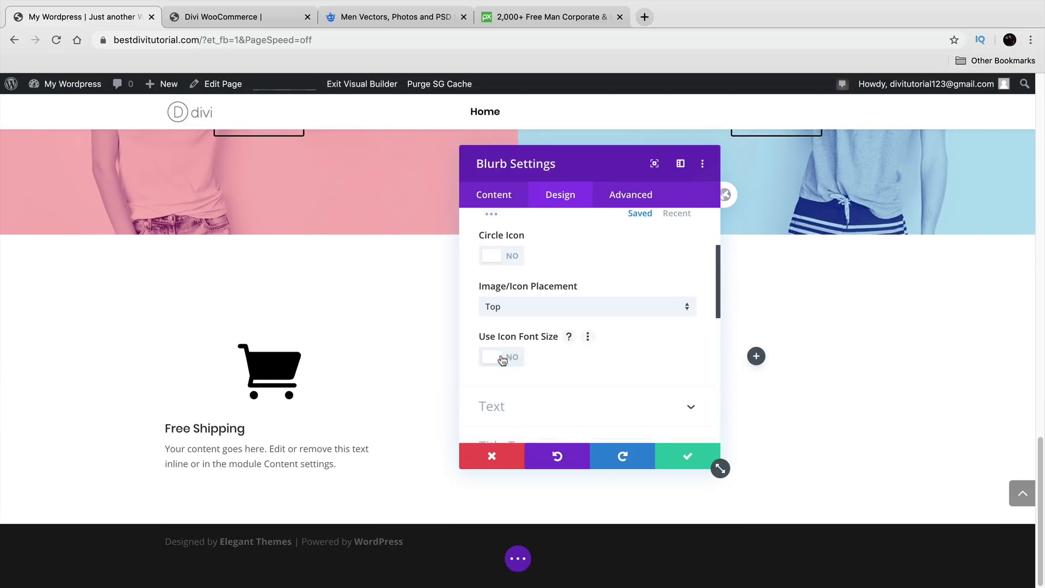
pyautogui.scroll(-1, 517, 362)
# Step: Center-align the Free Shipping blurb text and save the blurb settings
pyautogui.click(545, 384)
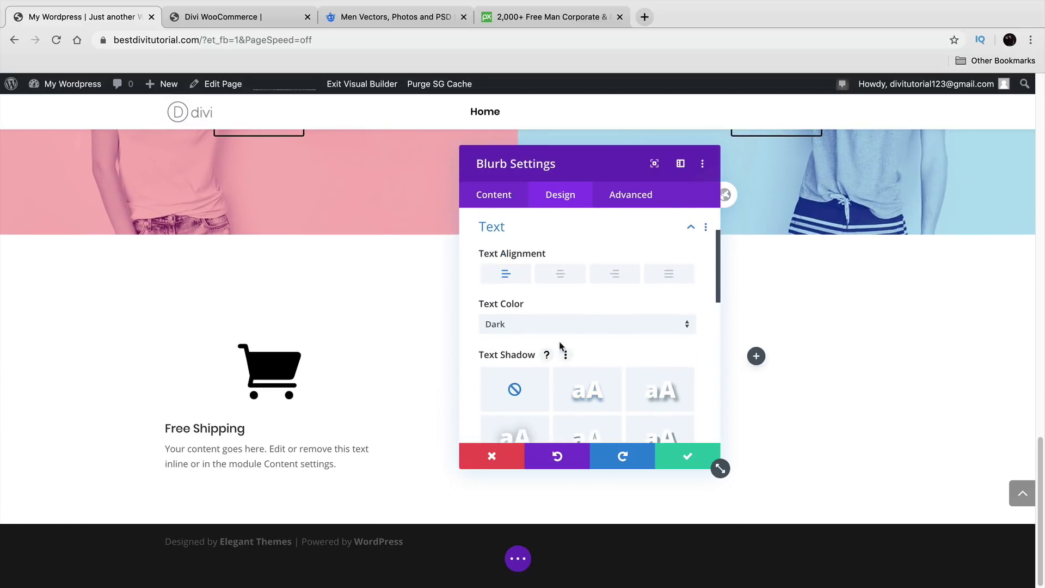
pyautogui.click(564, 280)
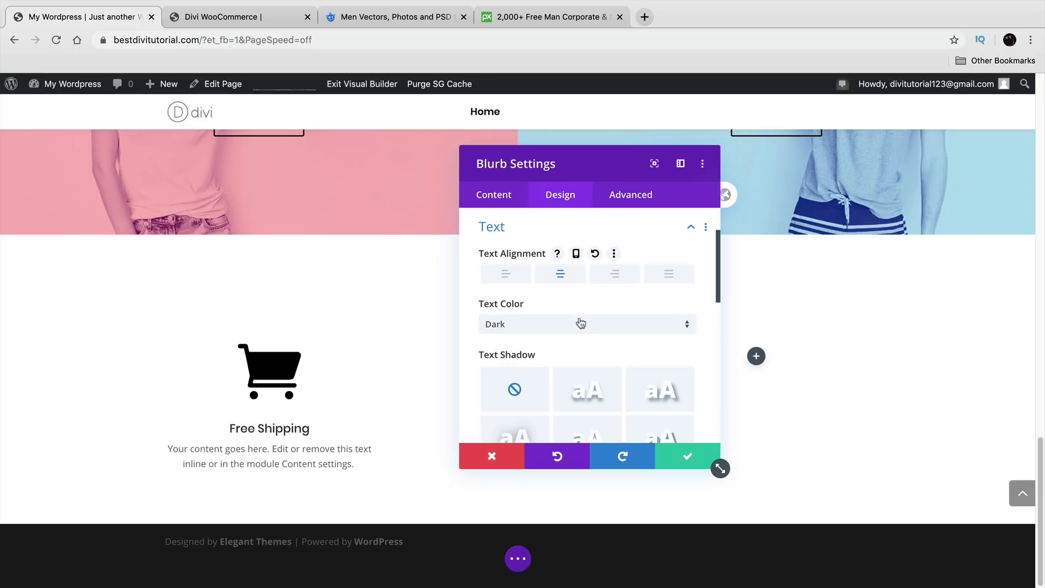
pyautogui.scroll(-1, 577, 338)
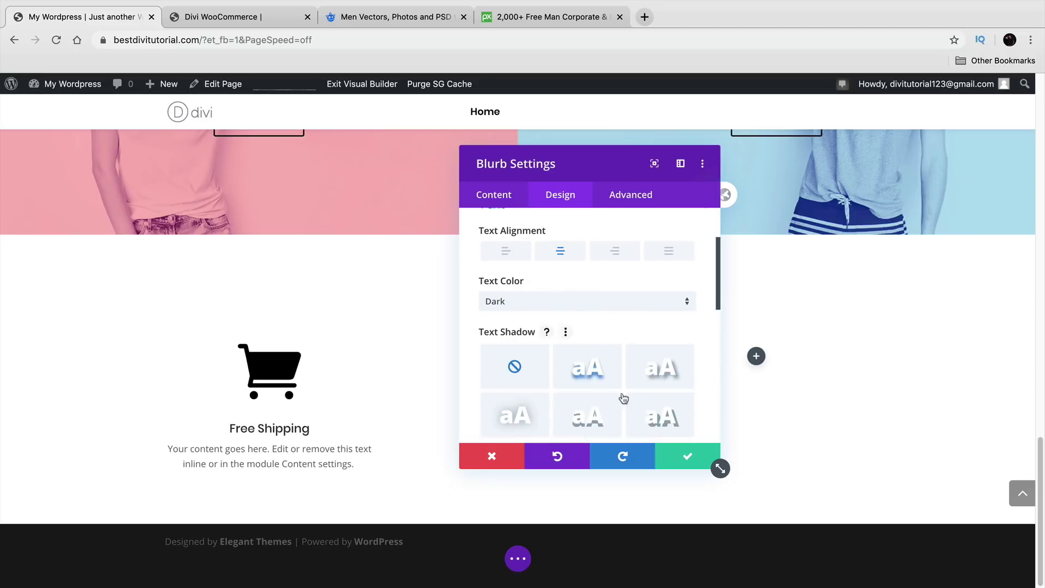
pyautogui.scroll(-4, 616, 364)
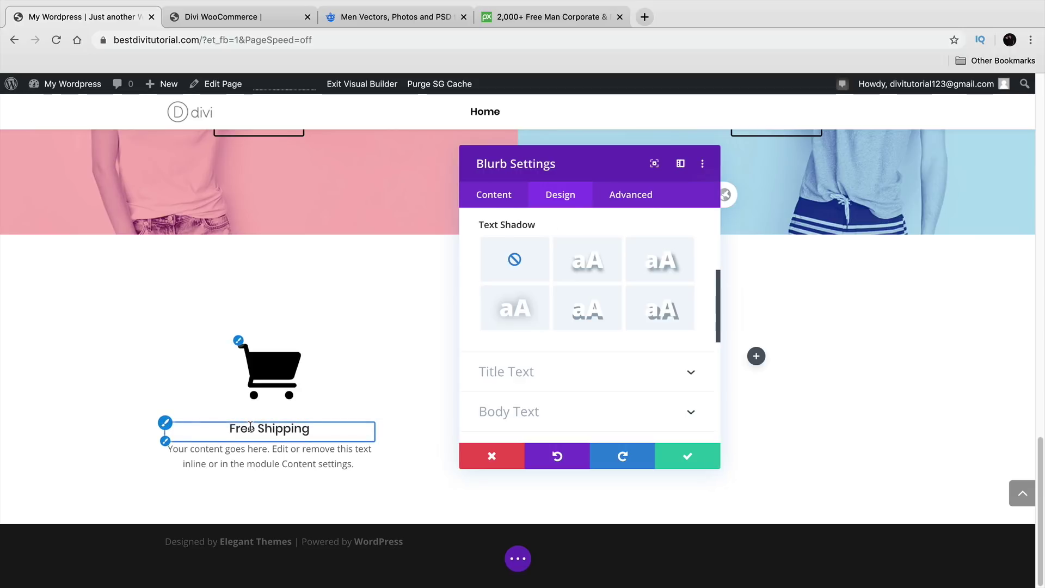
pyautogui.scroll(-5, 560, 366)
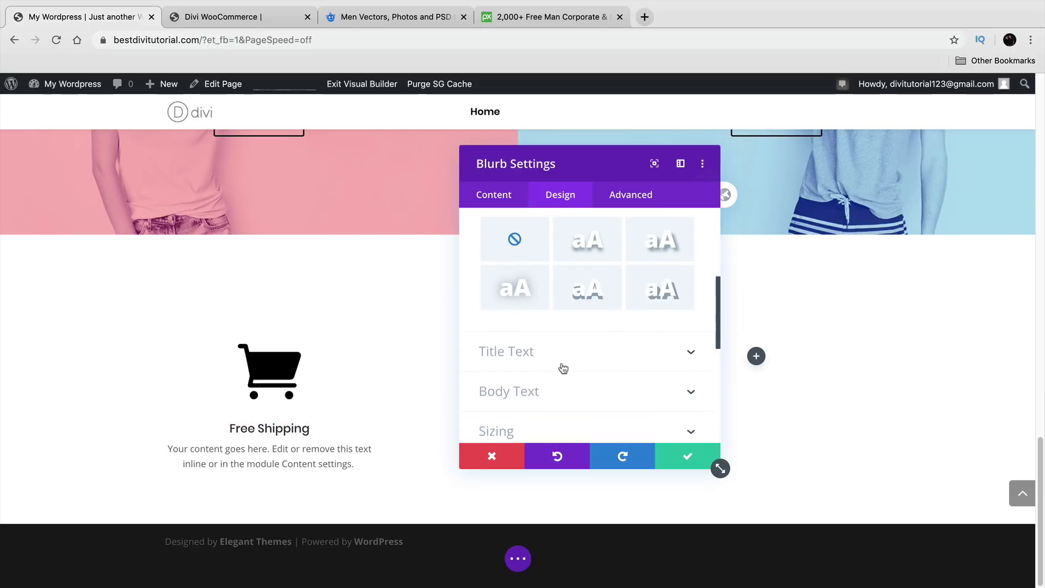
pyautogui.scroll(-1, 558, 359)
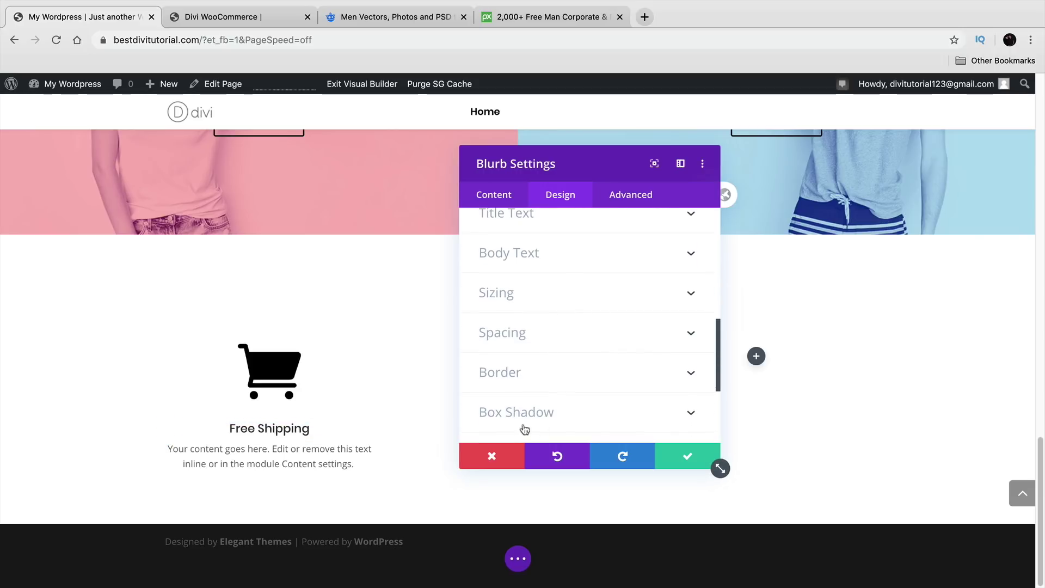
pyautogui.scroll(-5, 531, 405)
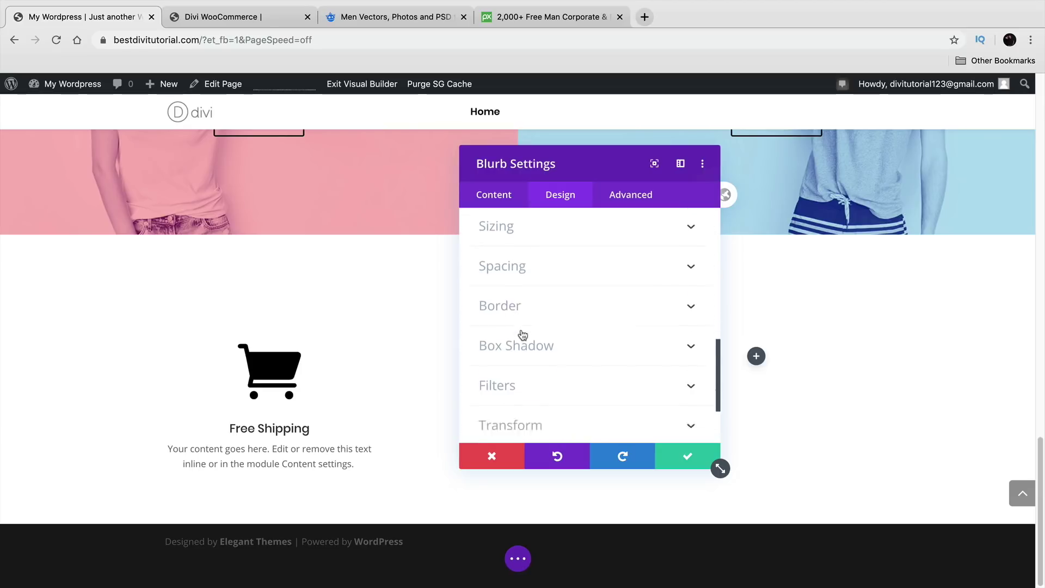
pyautogui.scroll(-1, 523, 337)
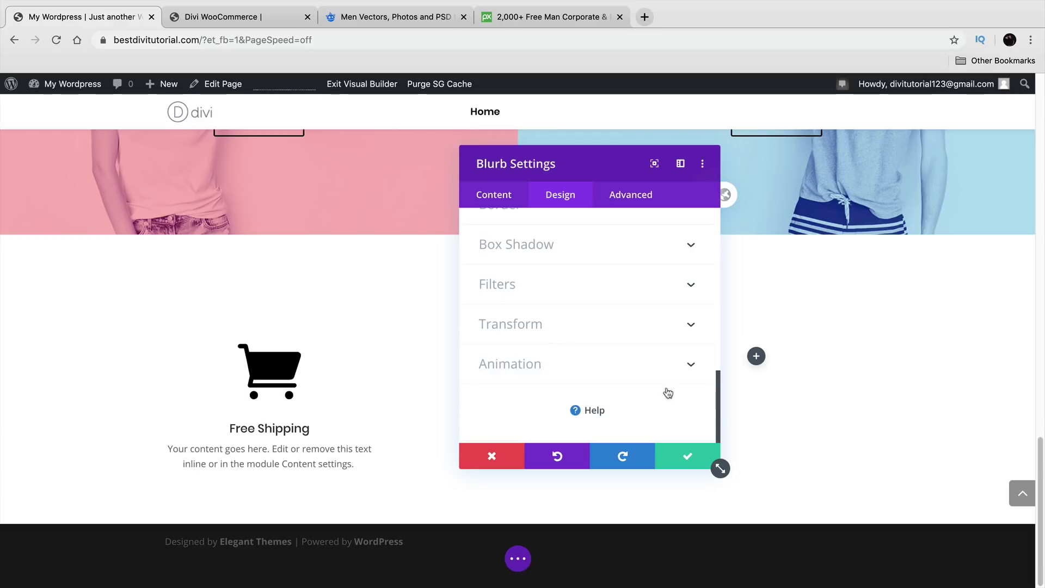
pyautogui.click(683, 459)
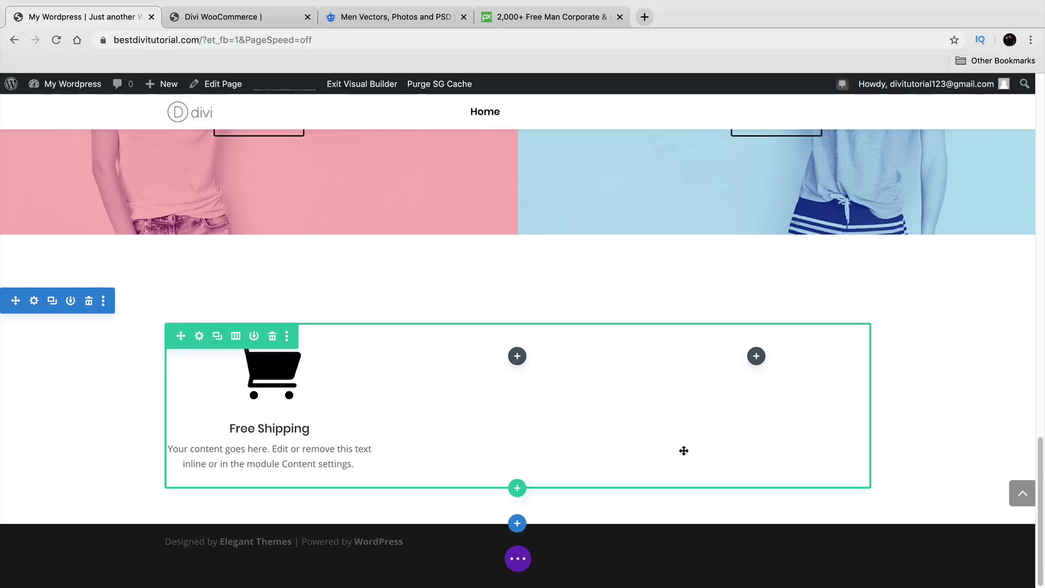
# Step: Duplicate the Free Shipping blurb twice, placing the copies in the third and middle columns
pyautogui.click(223, 16)
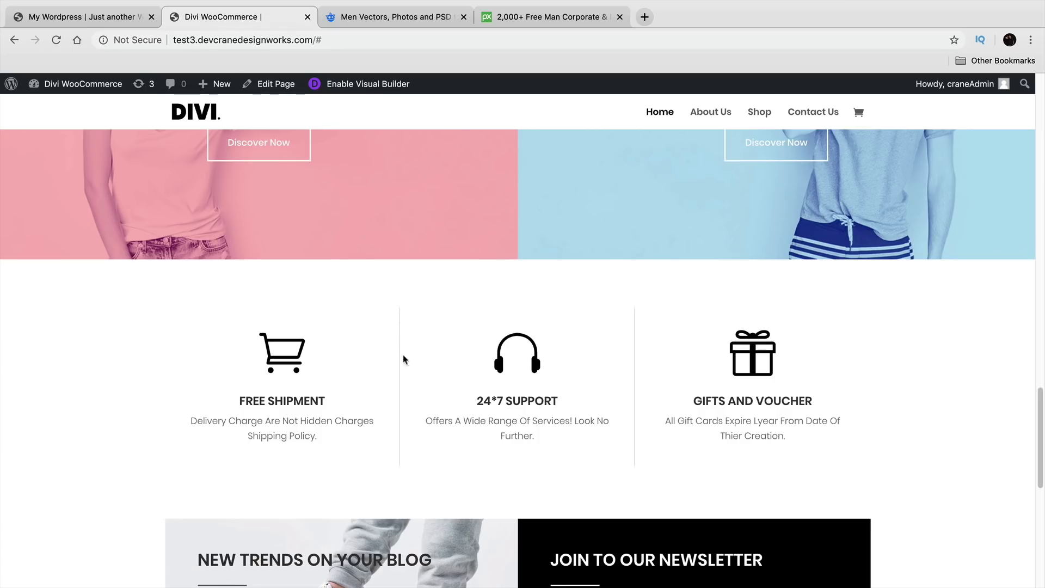
pyautogui.click(98, 20)
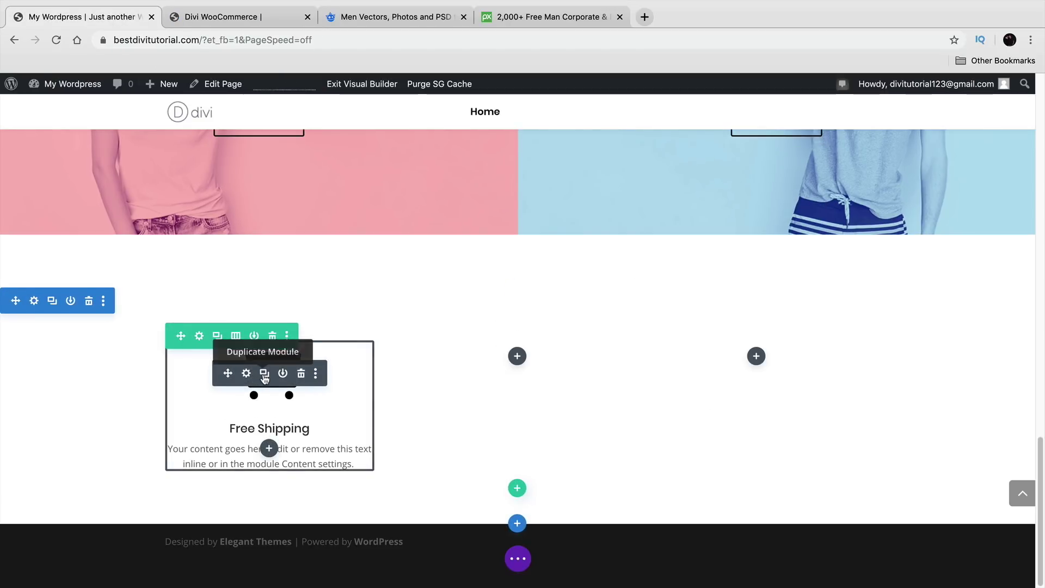
pyautogui.click(265, 375)
pyautogui.moveTo(228, 414); pyautogui.dragTo(529, 331)
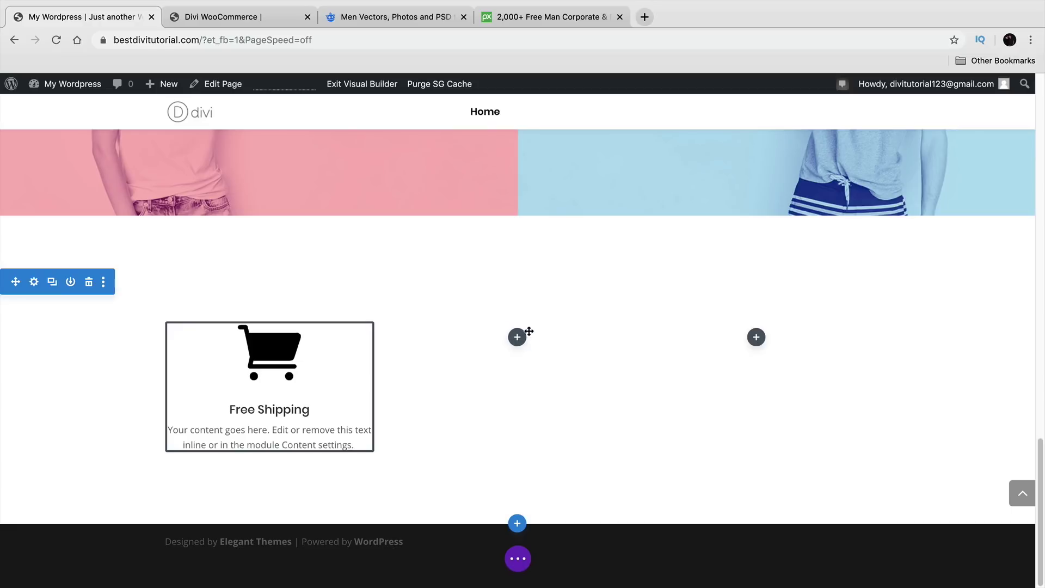
pyautogui.click(760, 374)
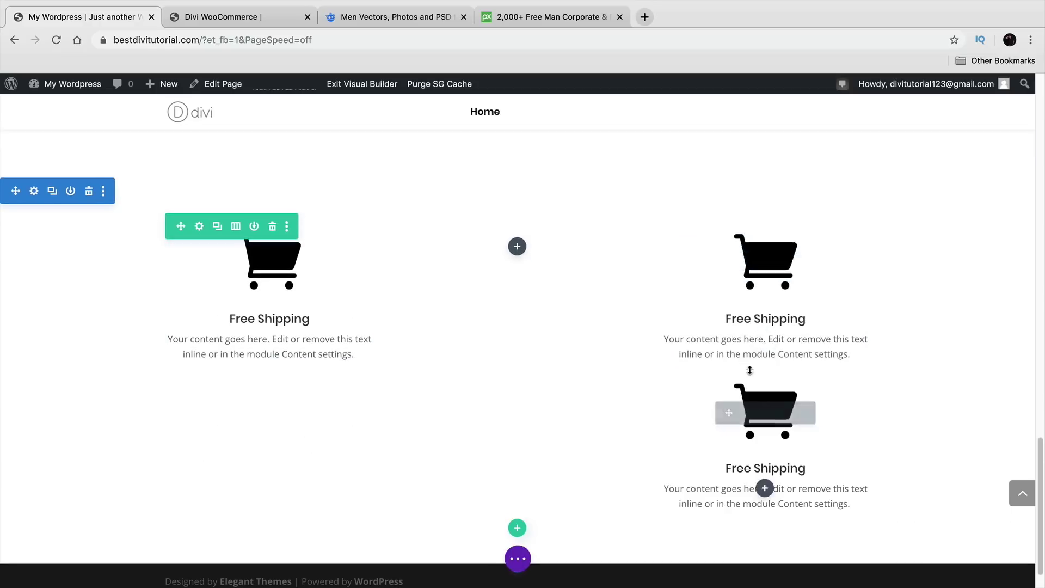
pyautogui.moveTo(723, 373); pyautogui.dragTo(505, 327)
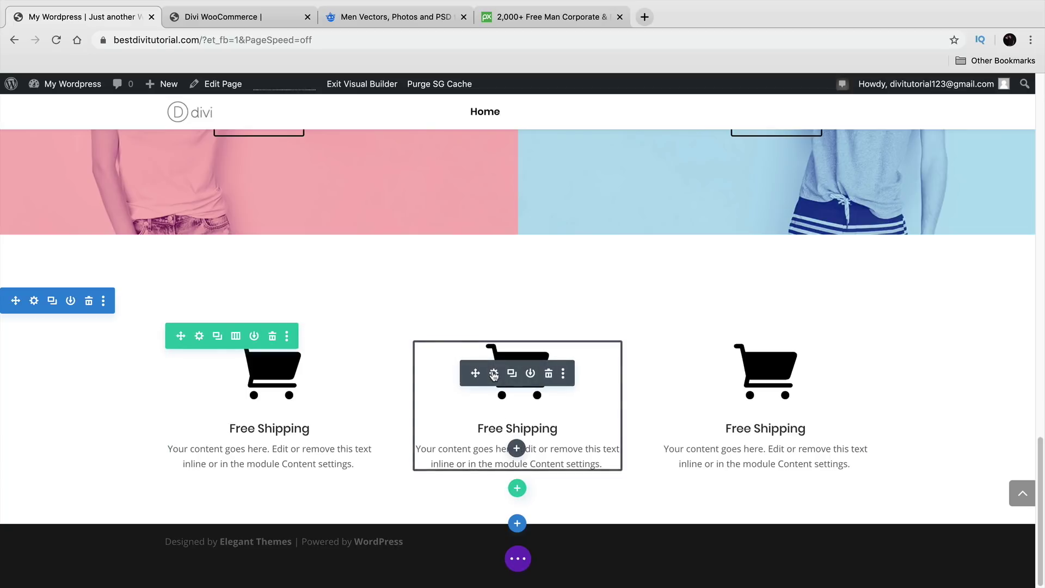
# Step: Give the middle blurb a right-side-only border 1px wide
pyautogui.click(494, 374)
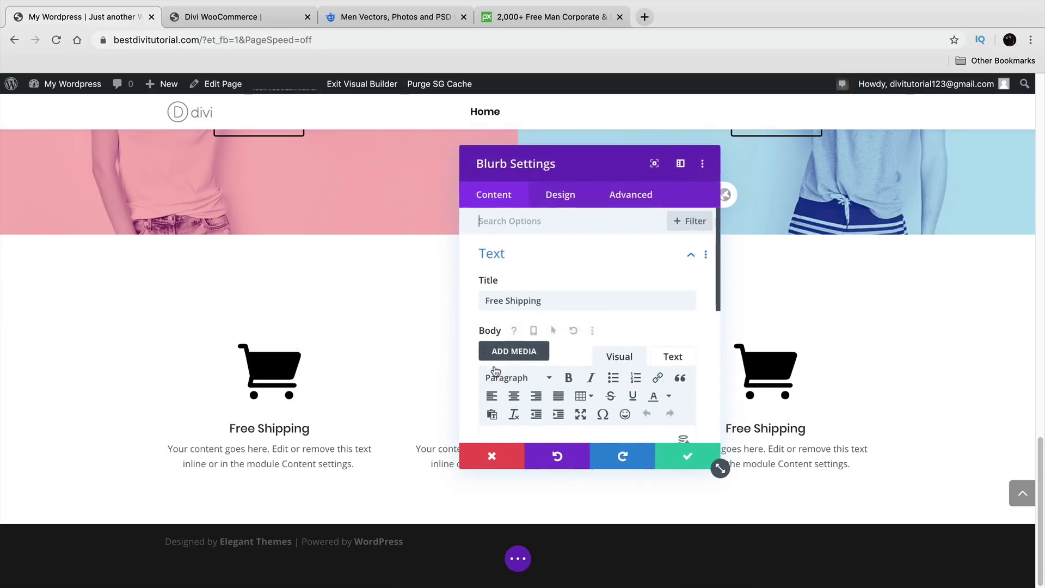
pyautogui.click(569, 206)
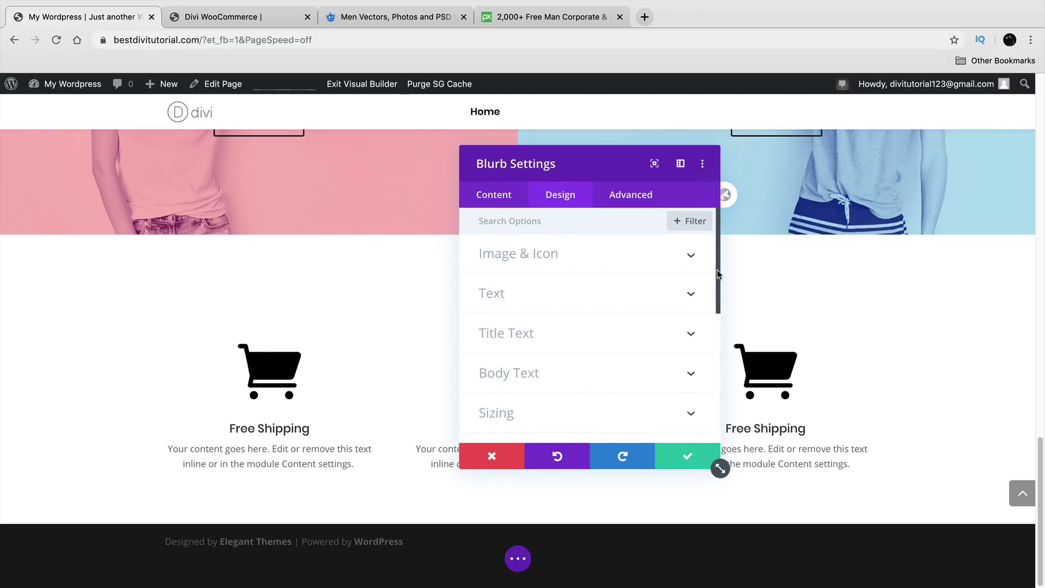
pyautogui.scroll(-5, 703, 294)
pyautogui.click(690, 336)
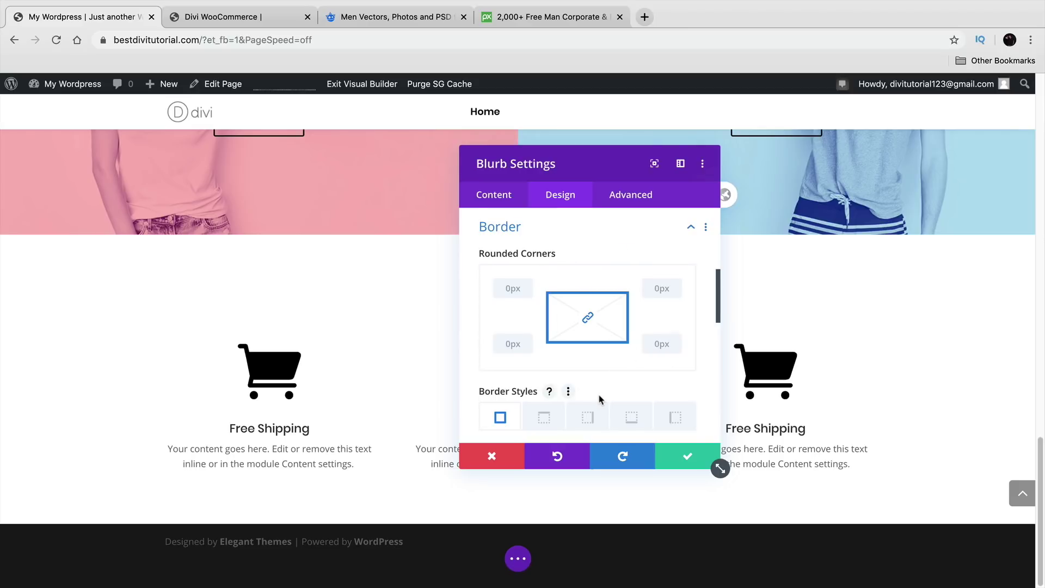
pyautogui.scroll(-2, 598, 398)
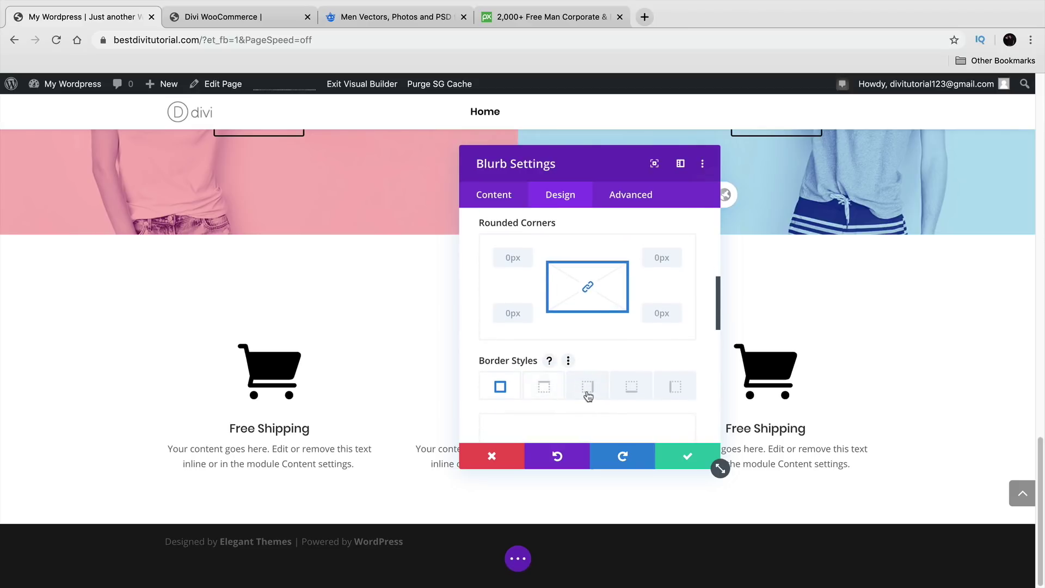
pyautogui.click(588, 391)
pyautogui.scroll(-5, 593, 393)
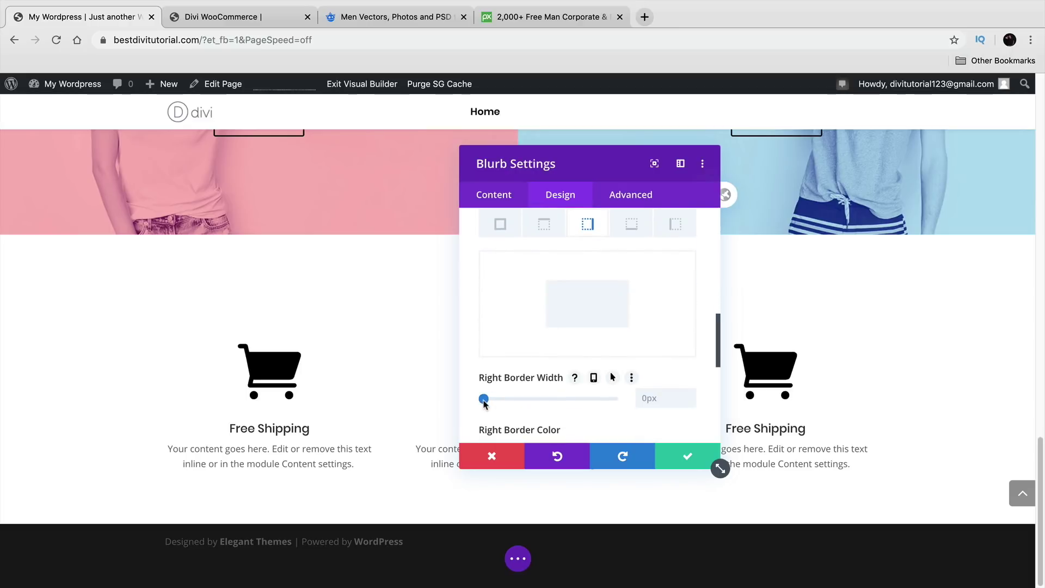
pyautogui.moveTo(484, 402); pyautogui.dragTo(487, 402)
# Step: Set the right border colour to light grey #e0e0e0 and save
pyautogui.moveTo(606, 168); pyautogui.dragTo(241, 126)
pyautogui.scroll(-2, 261, 283)
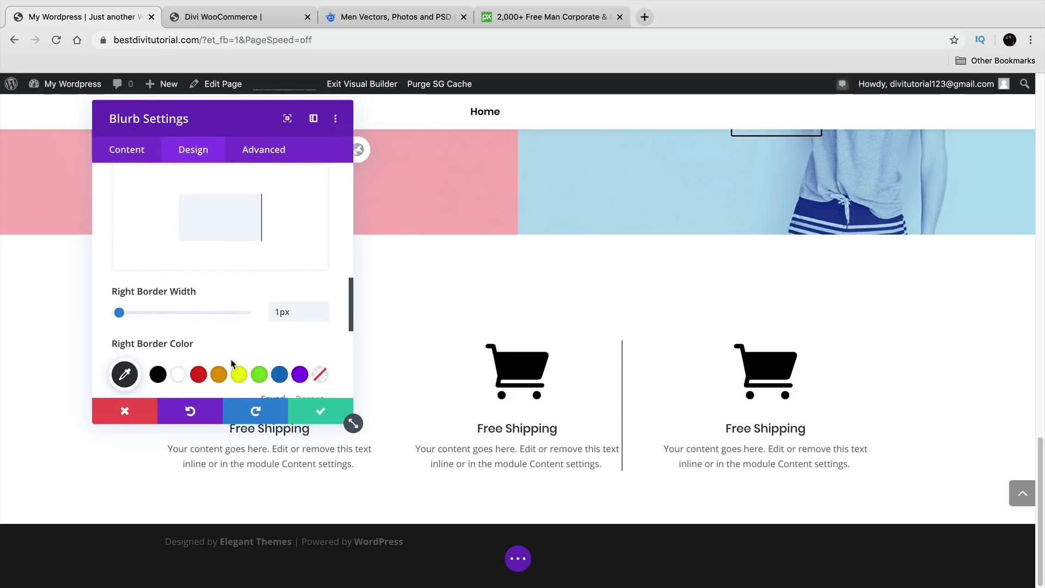
pyautogui.scroll(-1, 218, 356)
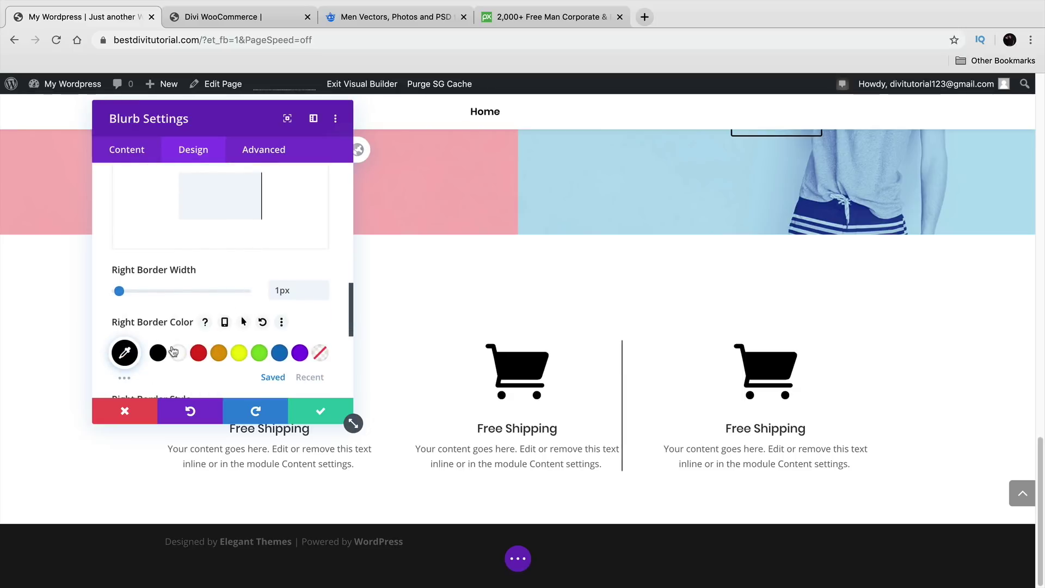
pyautogui.click(126, 354)
pyautogui.scroll(-1, 206, 363)
pyautogui.moveTo(198, 355); pyautogui.dragTo(113, 332)
pyautogui.click(113, 332)
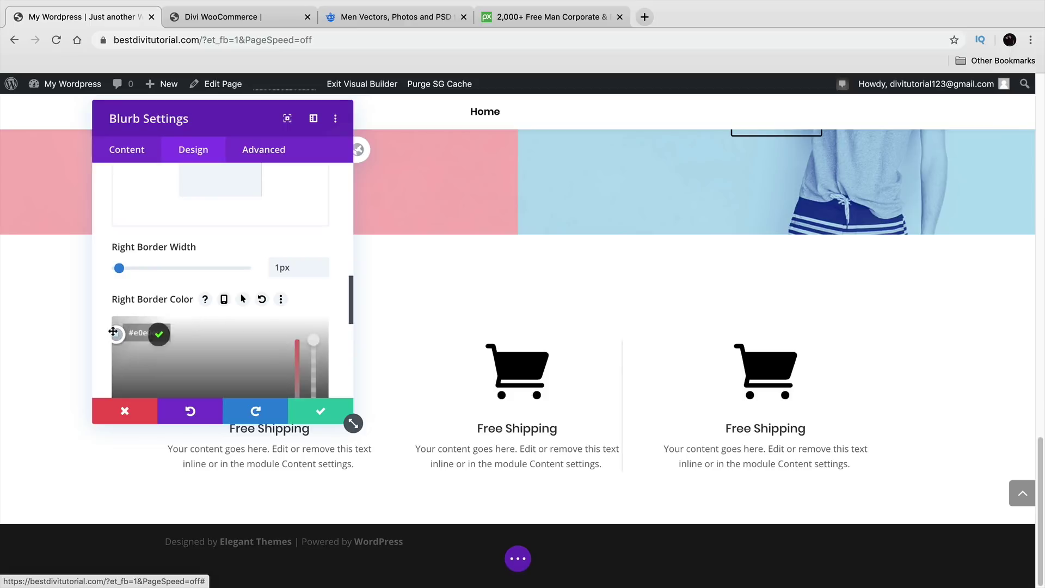
pyautogui.click(112, 332)
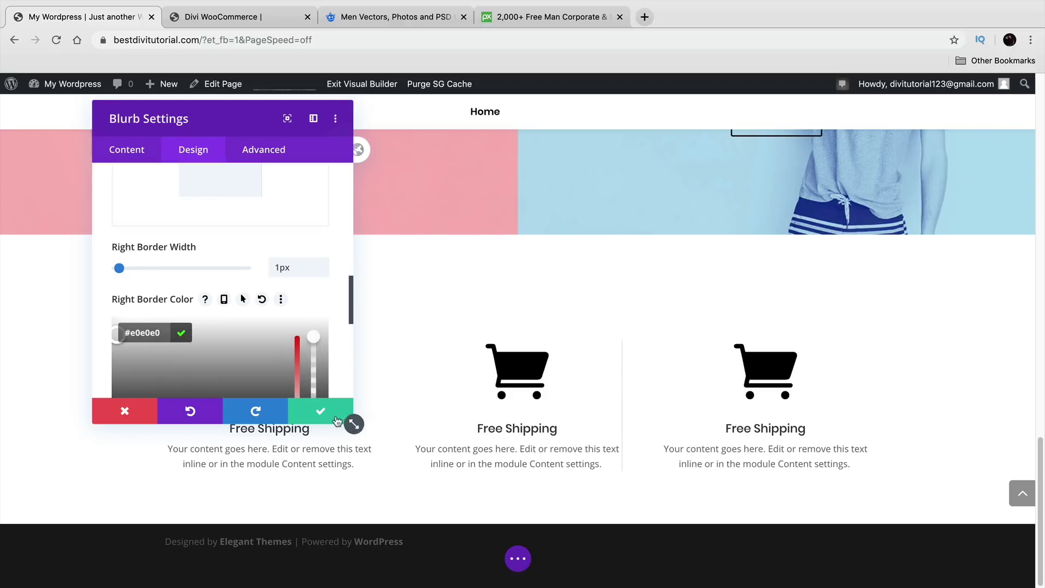
pyautogui.click(320, 411)
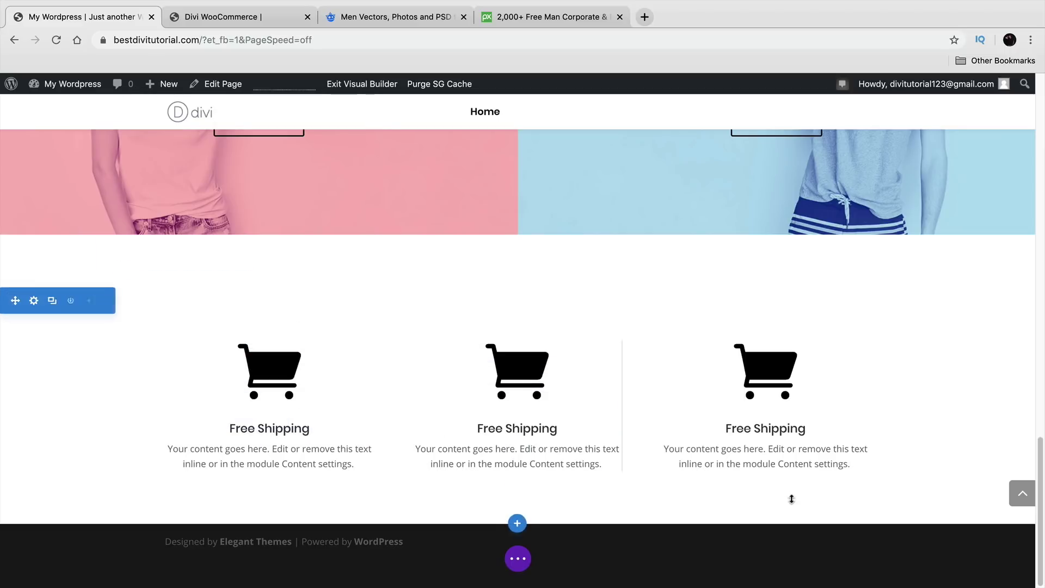
# Step: Add a small amount of right and left padding to the middle Free Shipping blurb
pyautogui.moveTo(617, 405); pyautogui.dragTo(616, 404)
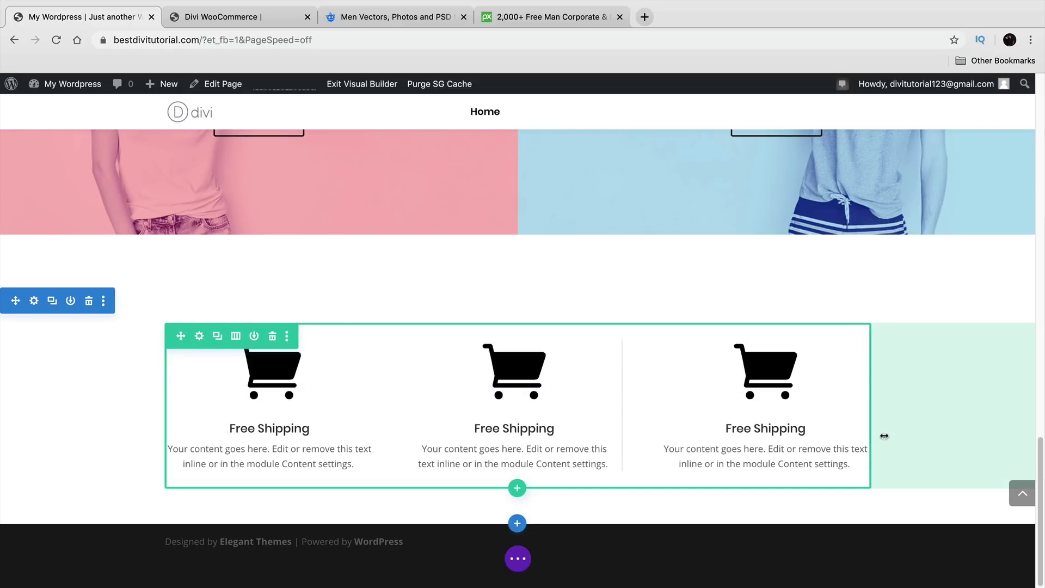
pyautogui.moveTo(420, 438); pyautogui.dragTo(421, 439)
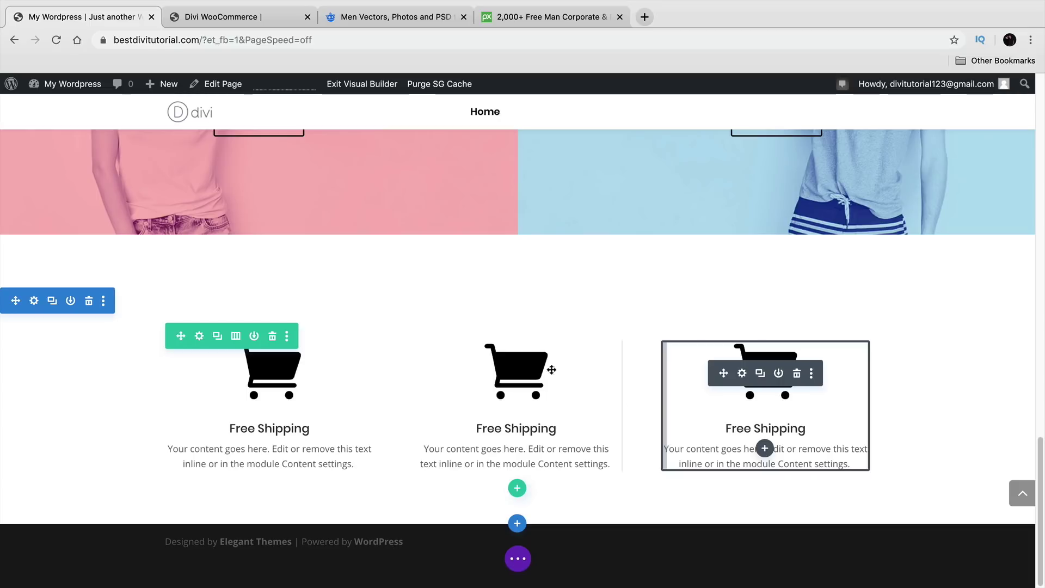
# Step: Give the middle Free Shipping blurb a 1px border on its left side only
pyautogui.click(494, 374)
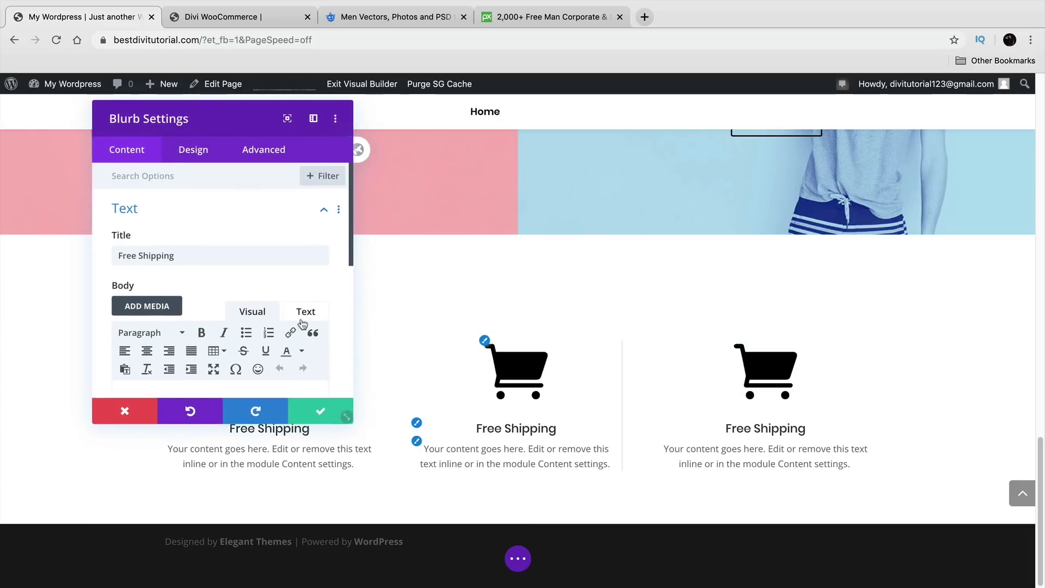
pyautogui.click(200, 156)
pyautogui.scroll(-2, 201, 305)
pyautogui.click(196, 345)
pyautogui.scroll(-2, 194, 348)
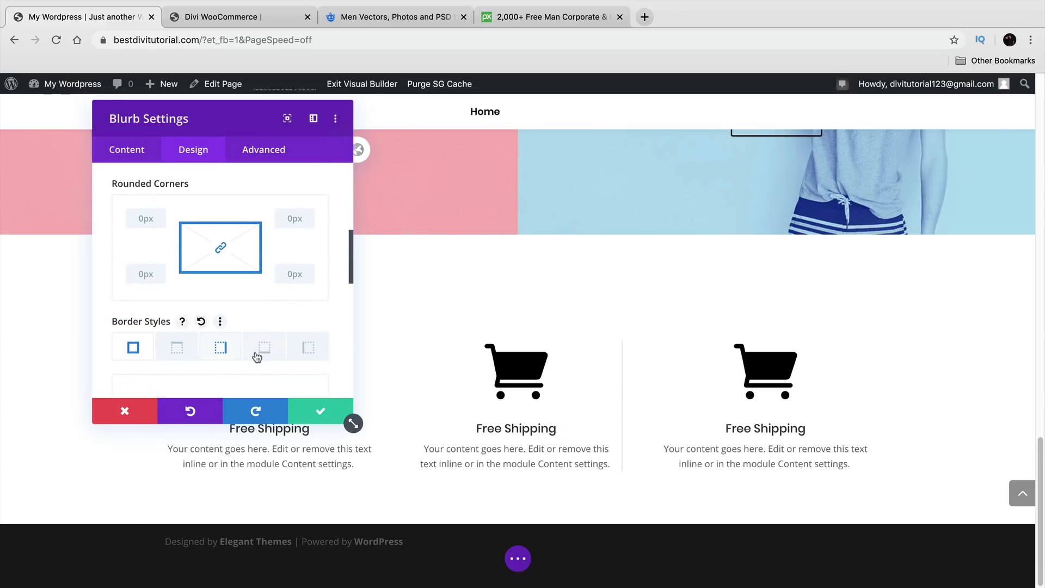
pyautogui.click(306, 348)
pyautogui.scroll(-1, 308, 332)
pyautogui.moveTo(246, 125); pyautogui.dragTo(915, 120)
pyautogui.scroll(-3, 866, 304)
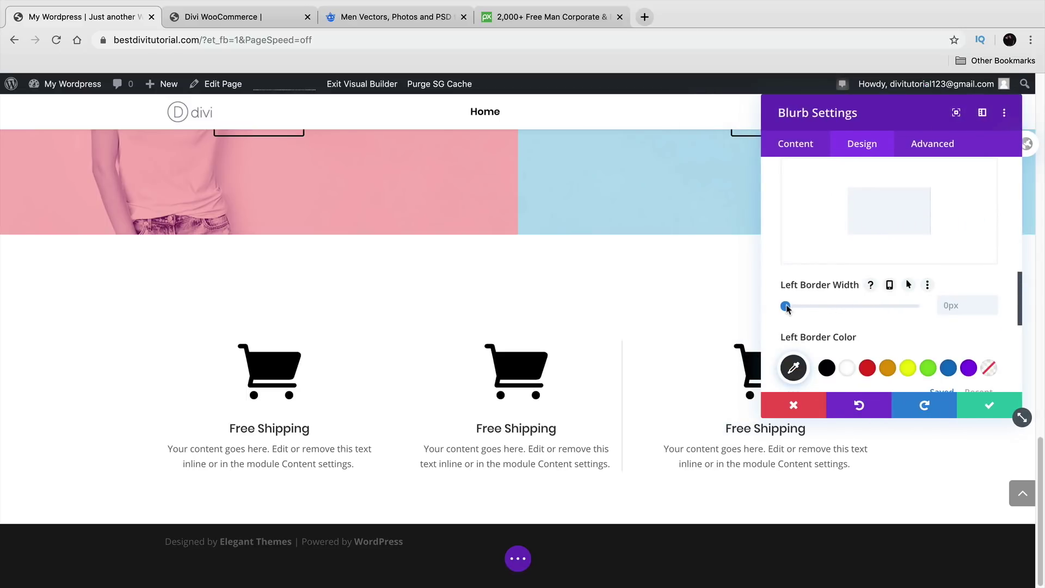
pyautogui.moveTo(786, 307); pyautogui.dragTo(789, 307)
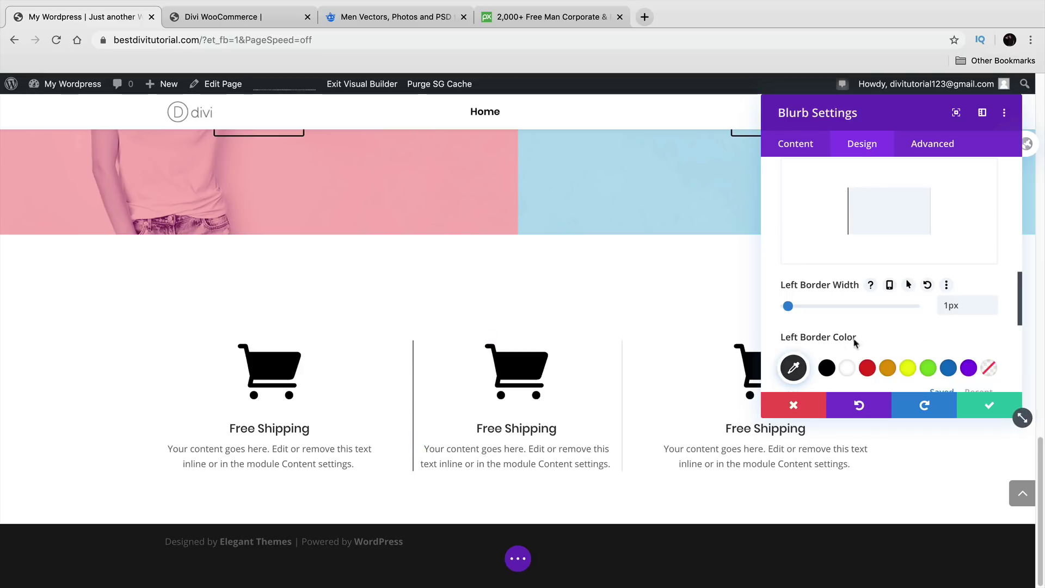
# Step: Colour the left border light grey #dbdbdb, save the blurb, and reduce the section's top padding
pyautogui.click(793, 367)
pyautogui.scroll(-2, 861, 366)
pyautogui.moveTo(881, 314); pyautogui.dragTo(806, 270)
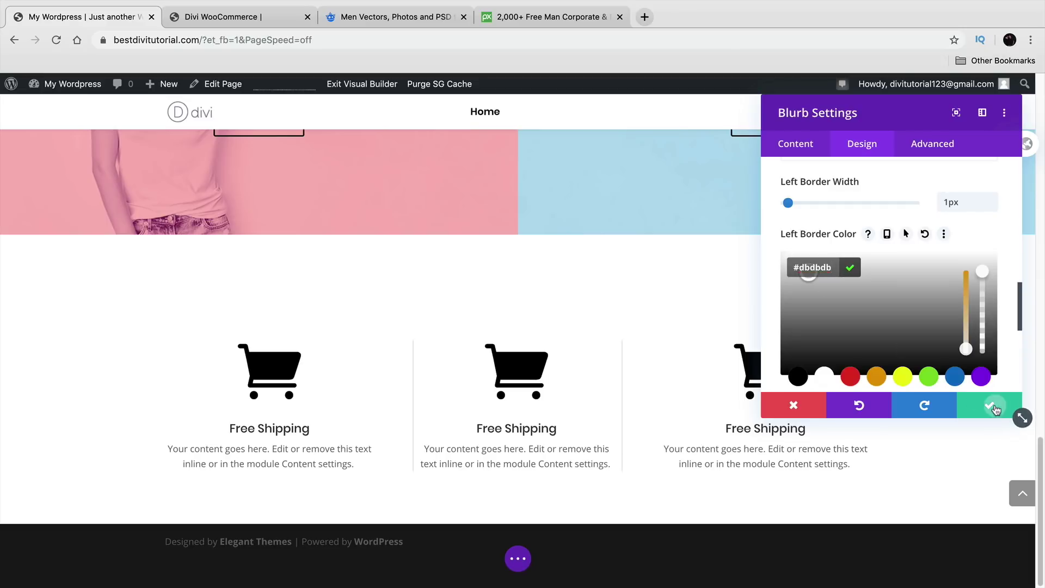
pyautogui.click(990, 405)
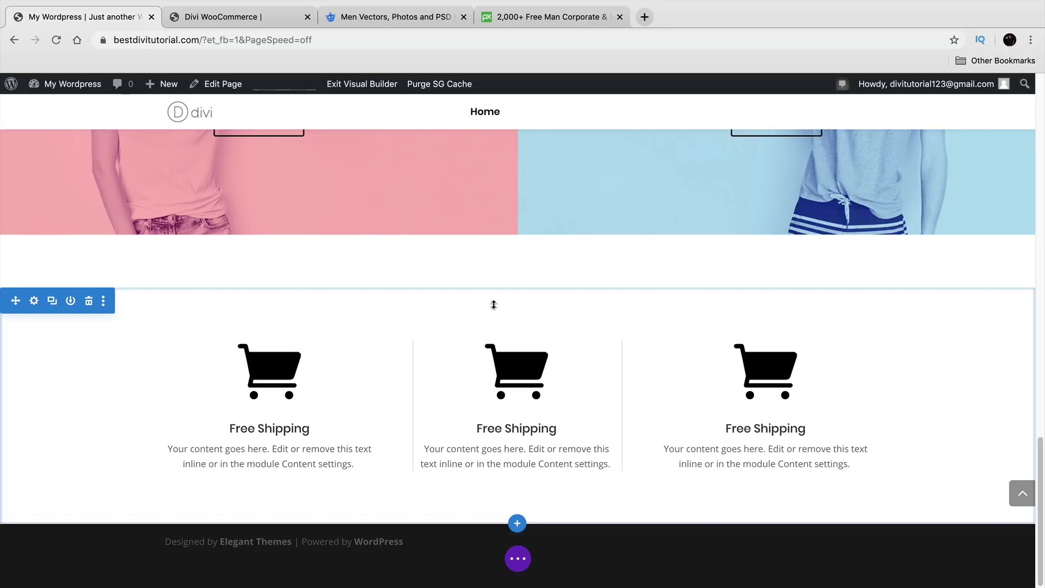
pyautogui.moveTo(492, 299); pyautogui.dragTo(497, 257)
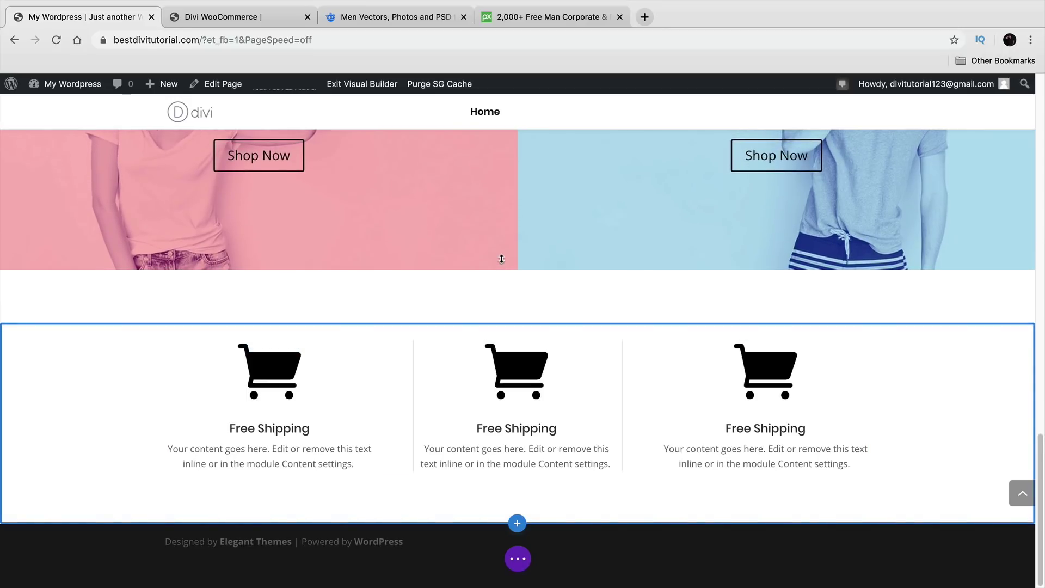
# Step: Drag the section's top padding up to tighten the gap above the shipping blurbs, then save the homepage
pyautogui.moveTo(483, 302); pyautogui.dragTo(487, 262)
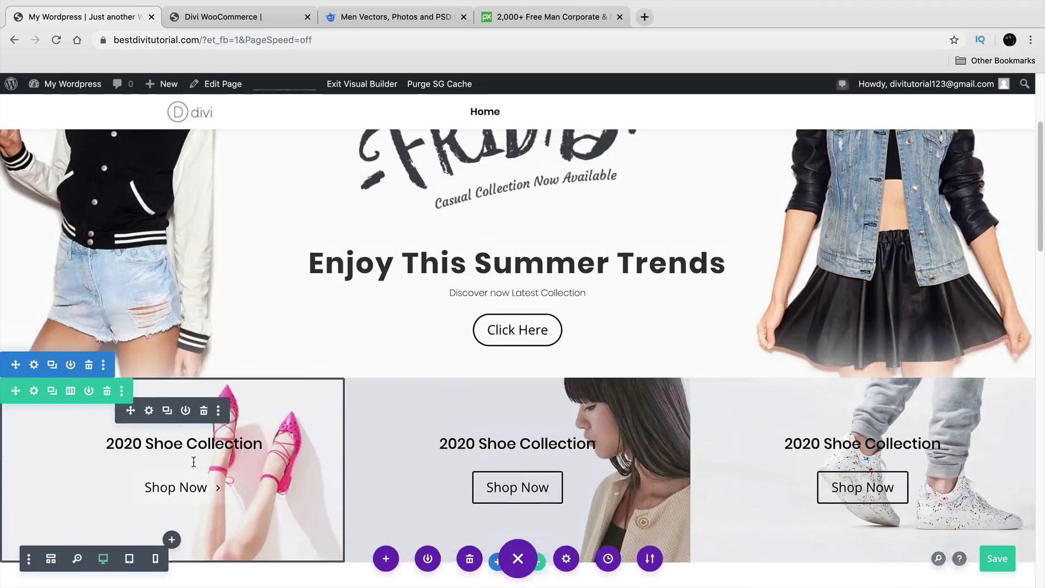
pyautogui.scroll(5, 229, 470)
pyautogui.press('super+s')
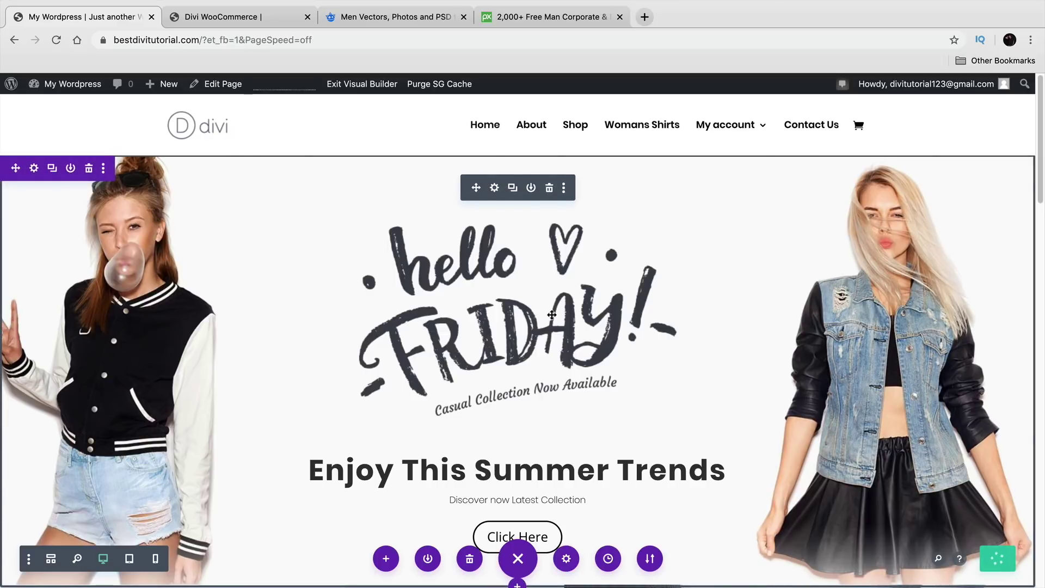
# Step: Insert a regular two-column section below the shoe collection with a Contact Form in the left column
pyautogui.scroll(-10, 555, 324)
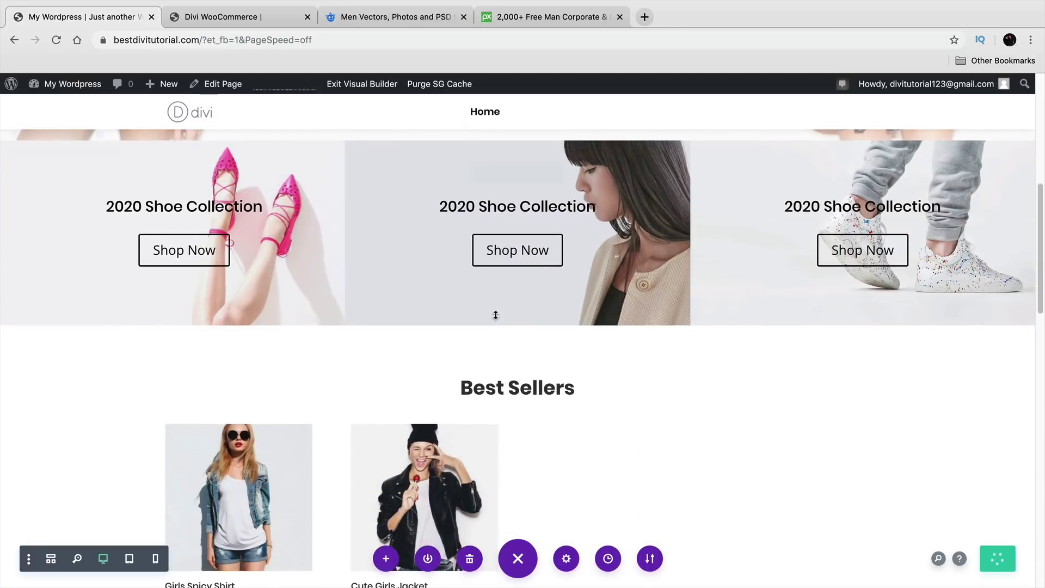
pyautogui.click(496, 324)
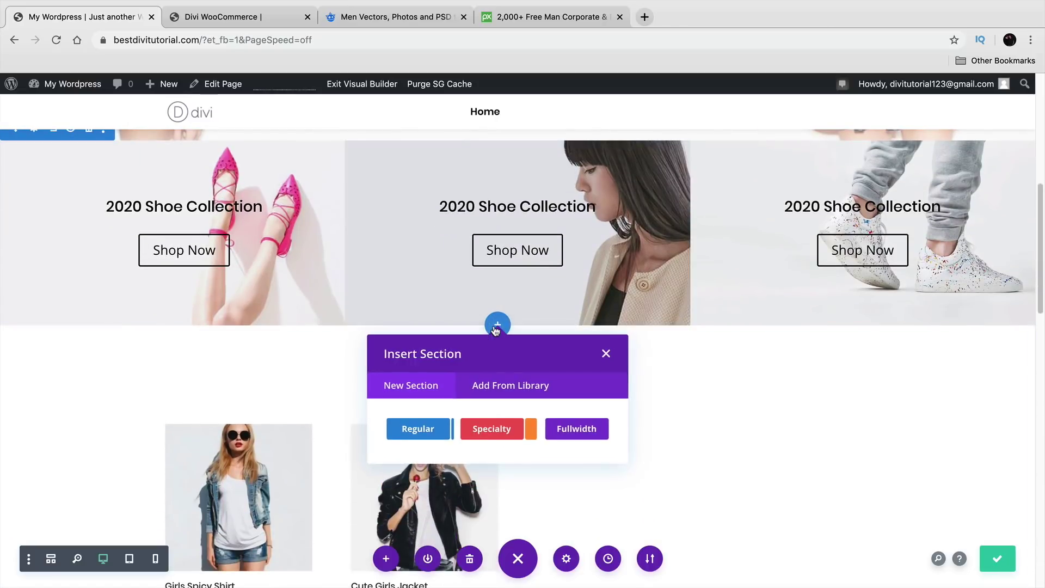
pyautogui.click(430, 430)
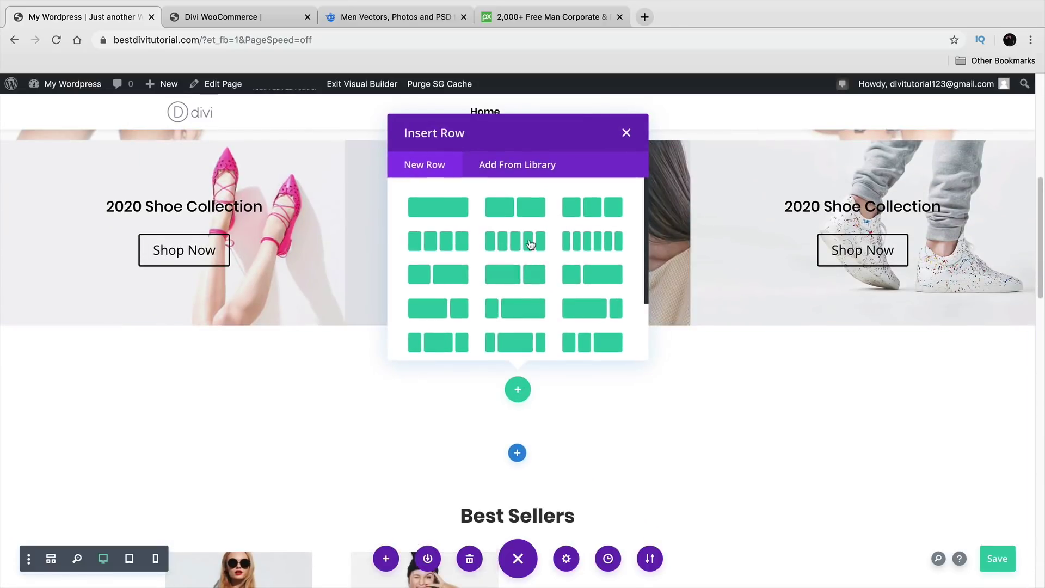
pyautogui.click(538, 208)
pyautogui.scroll(-5, 413, 340)
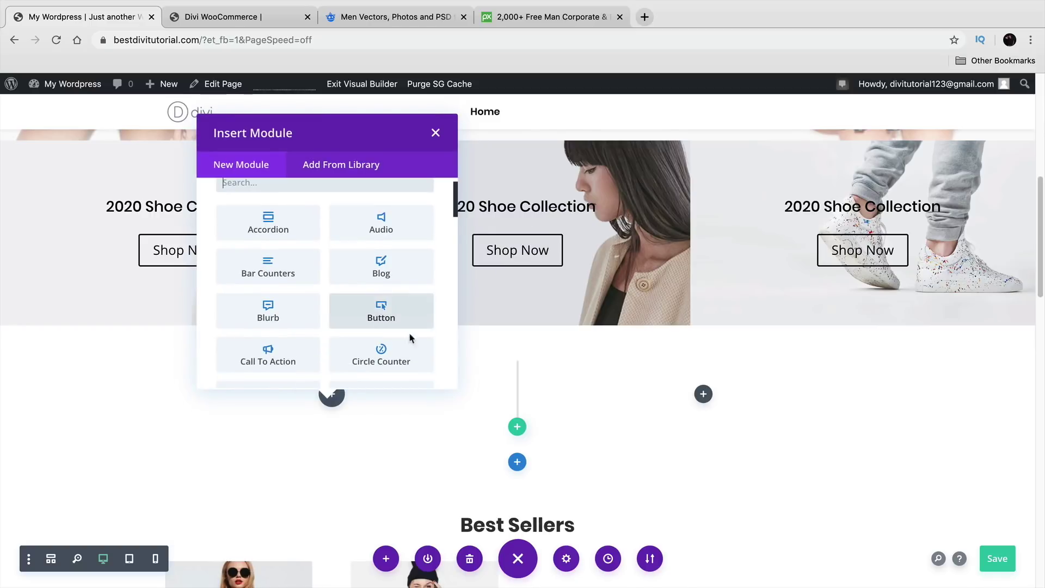
pyautogui.click(275, 366)
pyautogui.click(875, 416)
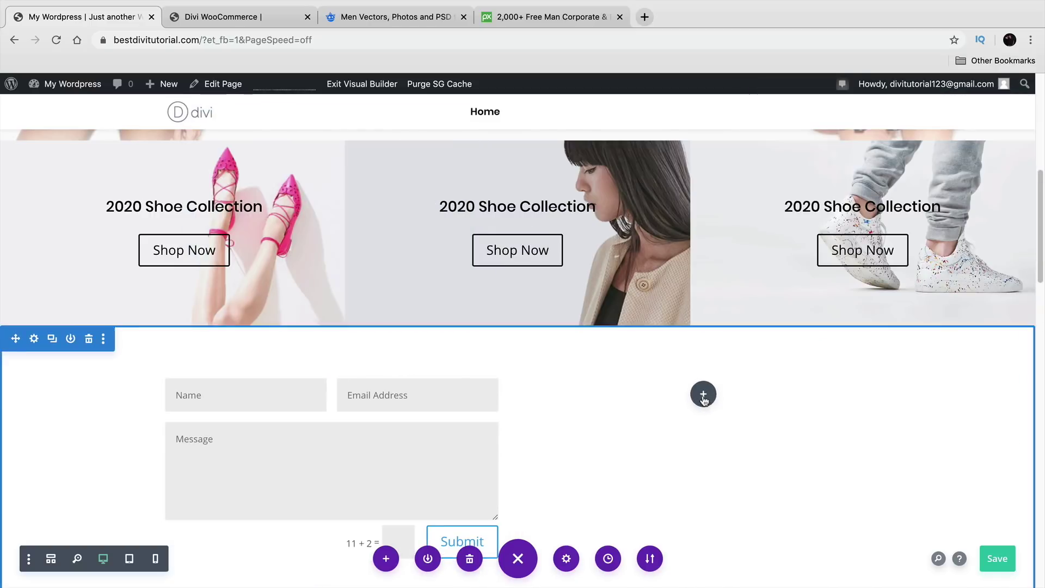
# Step: Add a Blurb module to the right column and adjust the new row's top padding
pyautogui.click(702, 393)
pyautogui.click(644, 335)
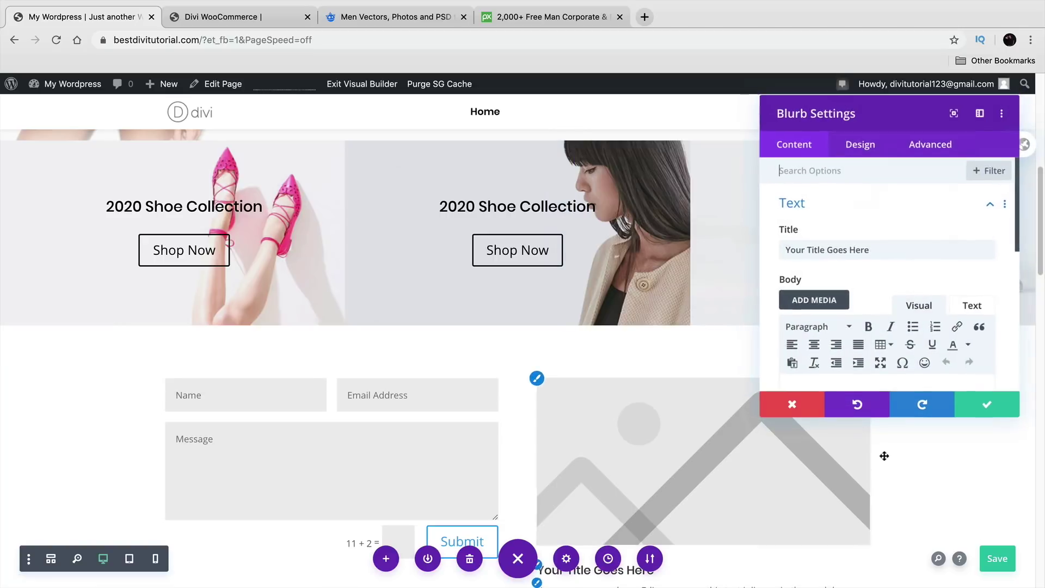
pyautogui.click(980, 404)
pyautogui.scroll(-2, 706, 422)
pyautogui.scroll(-3, 706, 423)
pyautogui.scroll(2, 504, 333)
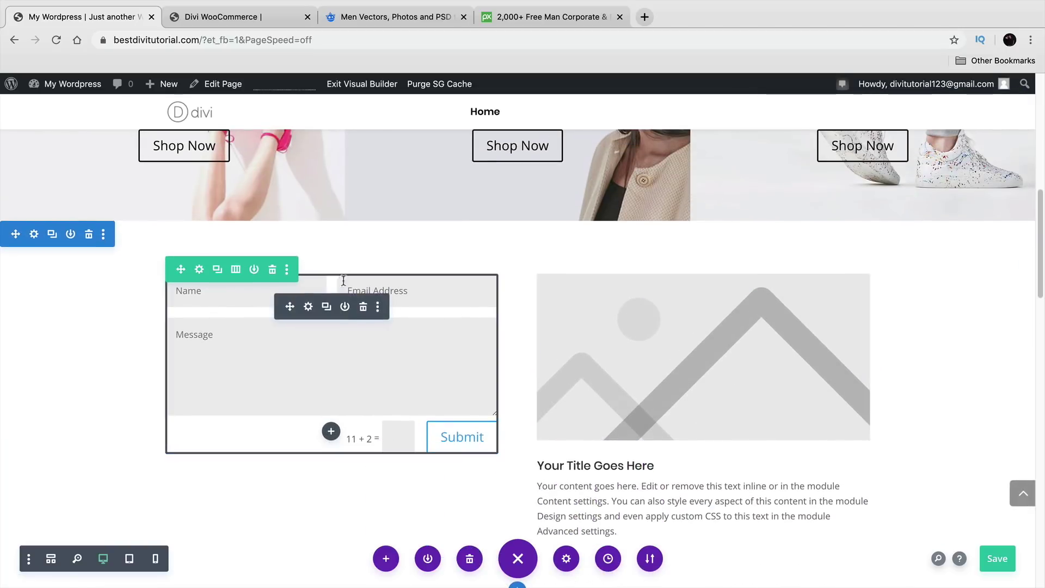
pyautogui.moveTo(539, 265)
pyautogui.mouseDown()
pyautogui.moveTo(539, 300)
pyautogui.moveTo(540, 268)
pyautogui.mouseUp()
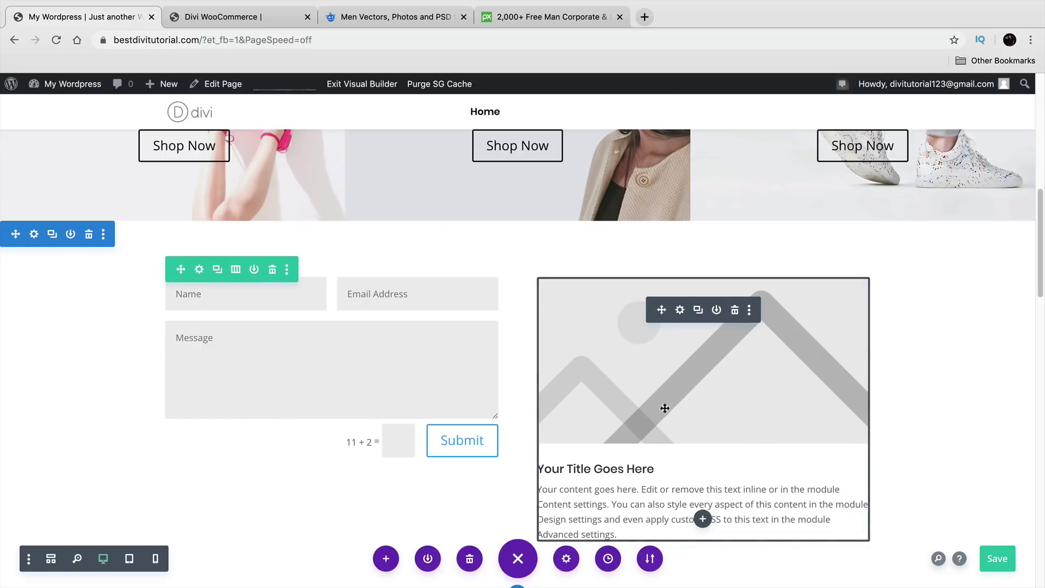
pyautogui.scroll(15, 659, 430)
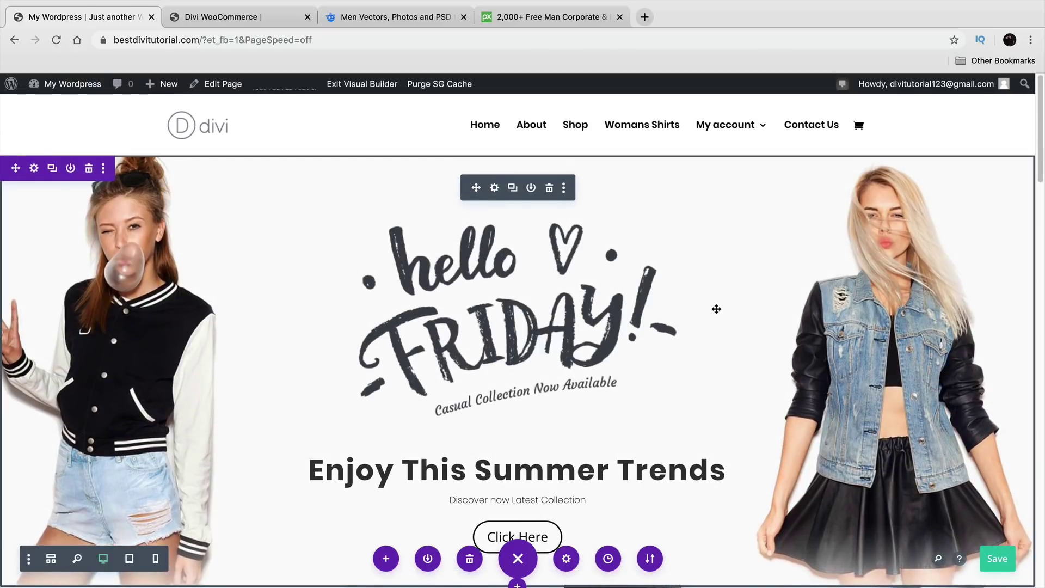
# Step: On the reference Divi WooCommerce site, view the About Us and Contact Us pages, then return to About Us
pyautogui.click(244, 17)
pyautogui.click(723, 117)
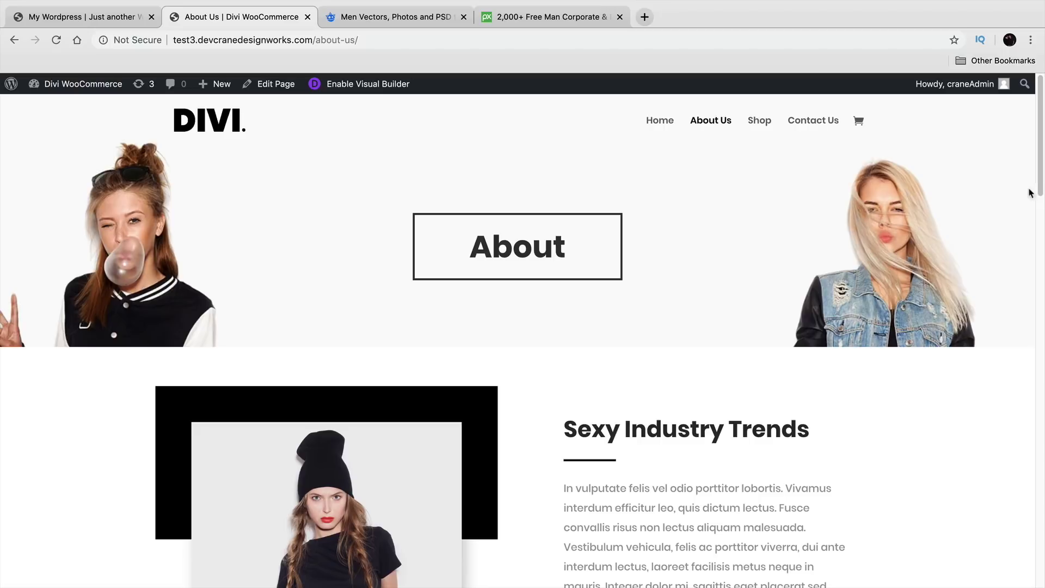
pyautogui.moveTo(1041, 175); pyautogui.dragTo(1027, 157)
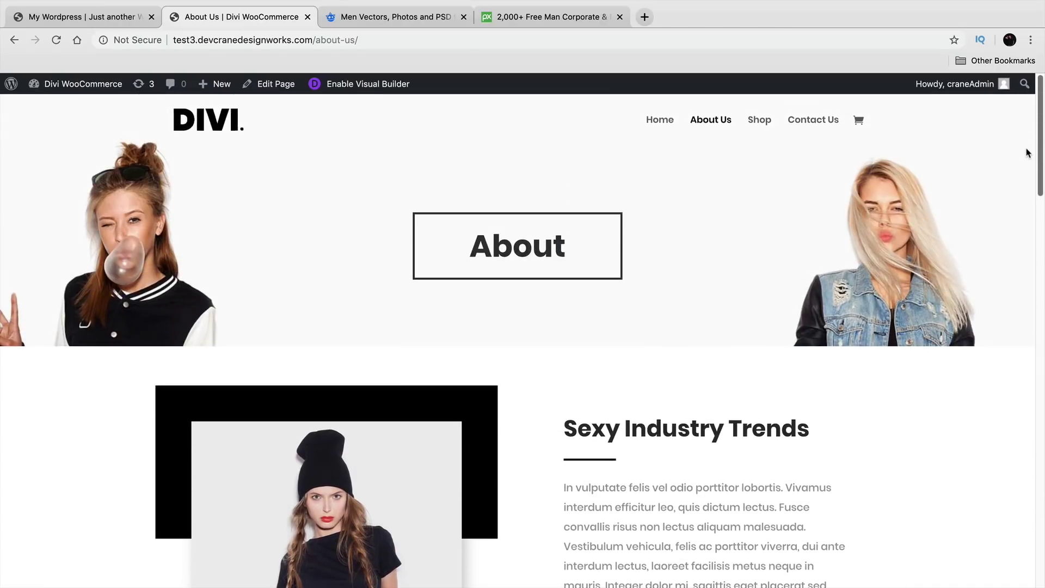
pyautogui.click(812, 120)
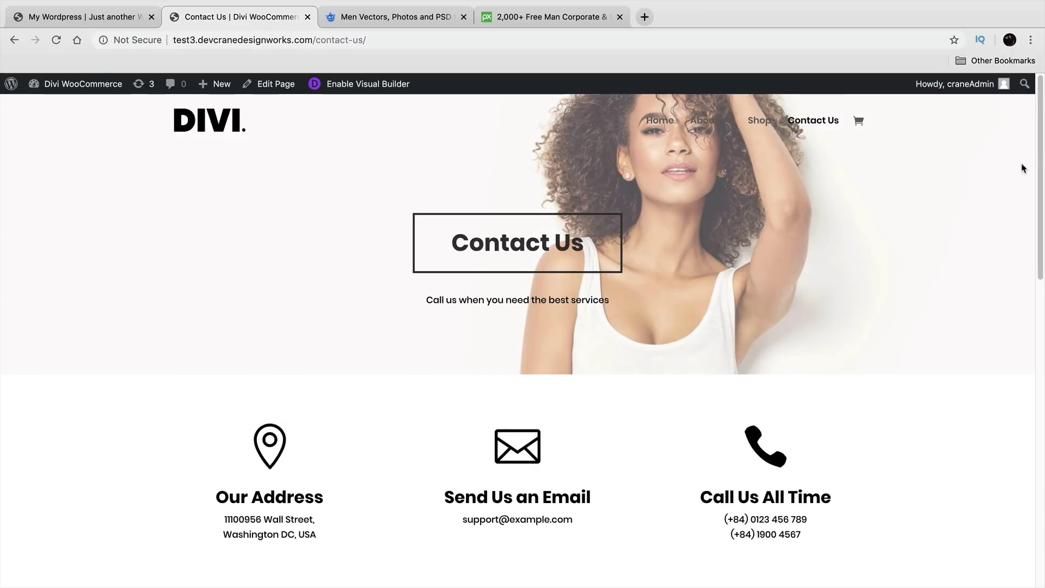
pyautogui.moveTo(1040, 155); pyautogui.dragTo(1019, 81)
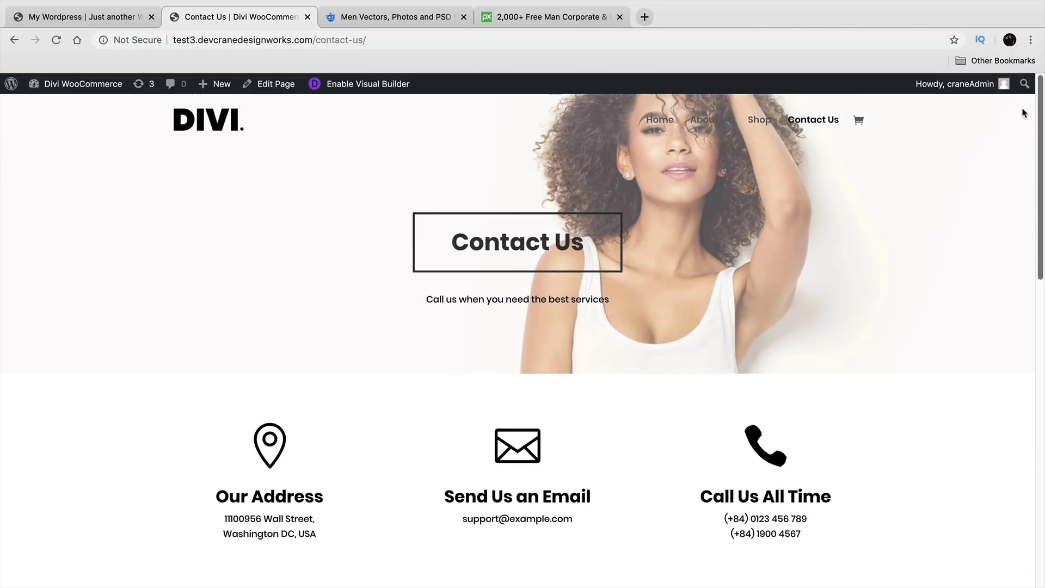
pyautogui.click(699, 124)
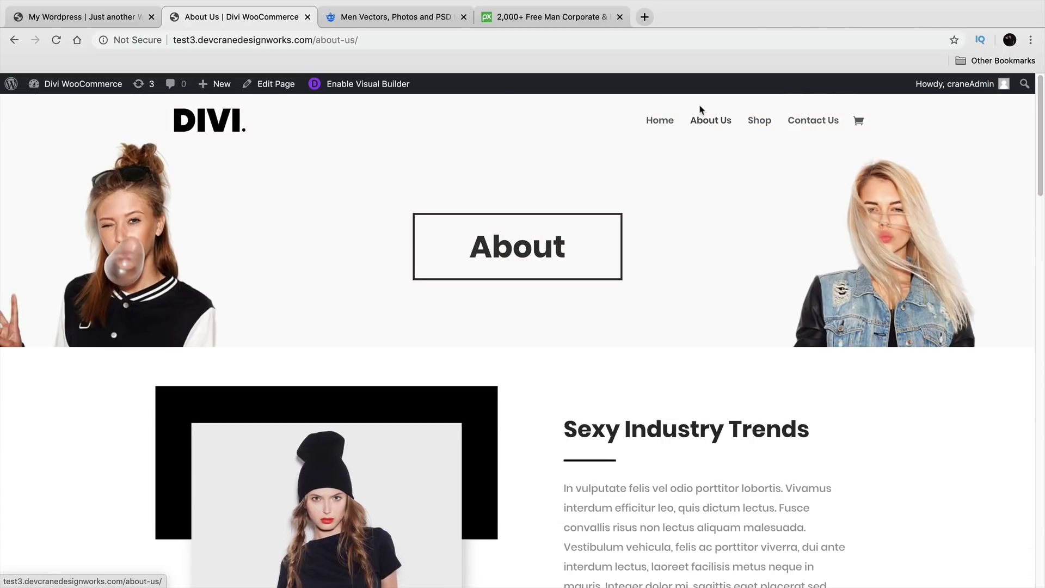
# Step: Open darrelwilson.com in a new browser tab placed next to the About Us tab
pyautogui.click(642, 25)
pyautogui.write('d')
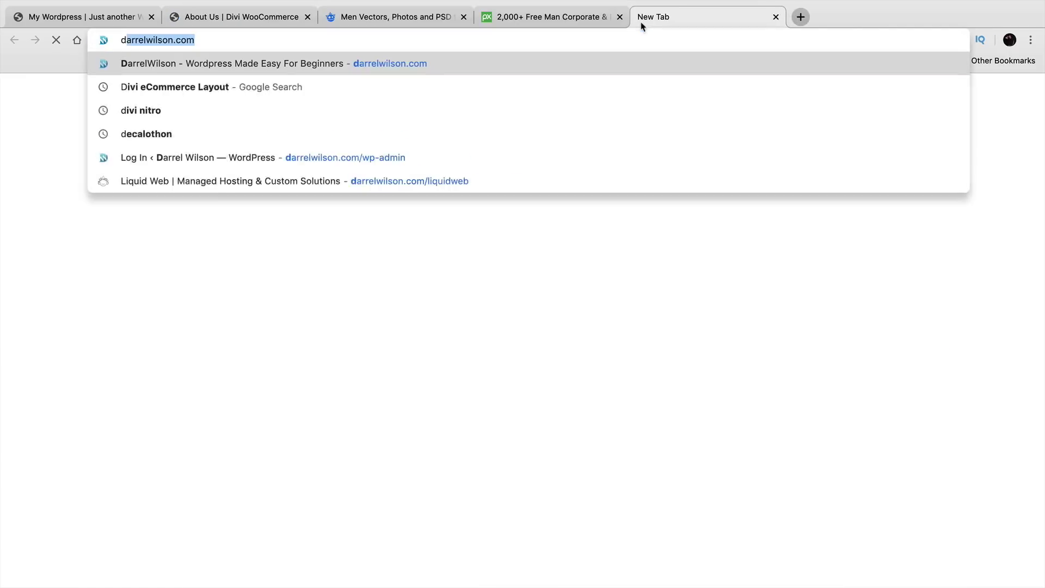
pyautogui.write('arre')
pyautogui.press('BackSpace')
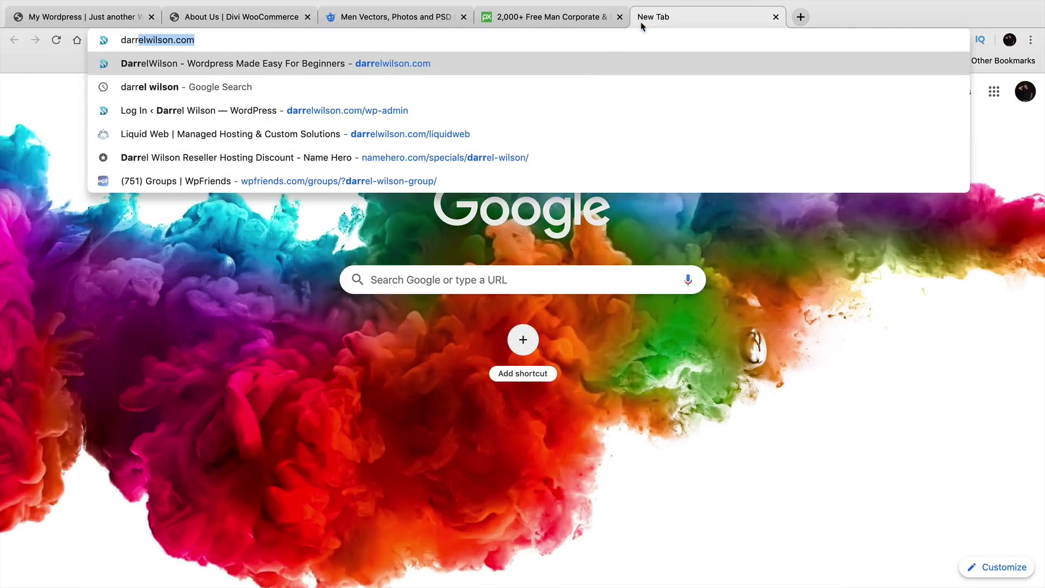
pyautogui.write('relwilson.com')
pyautogui.press('Return')
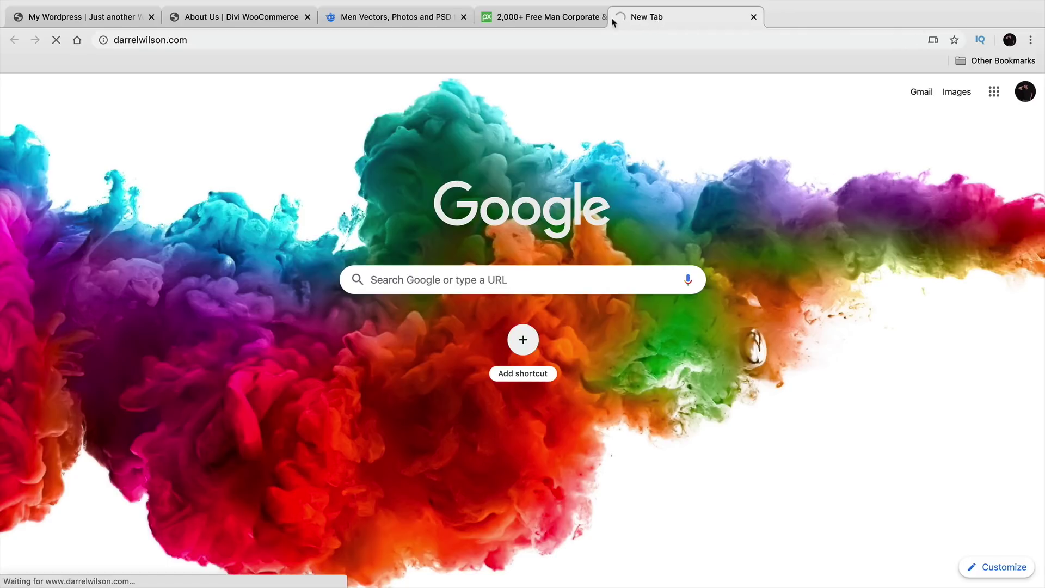
pyautogui.moveTo(646, 18); pyautogui.dragTo(329, 19)
pyautogui.click(294, 24)
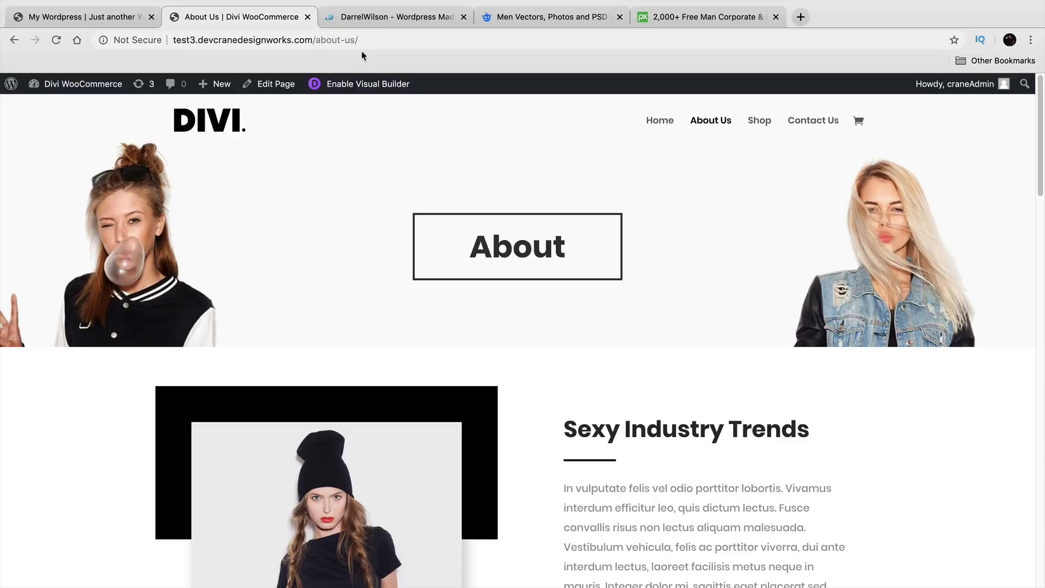
# Step: Browse the Divi theme layouts and open the Divi eCommerce Layout product page
pyautogui.click(385, 18)
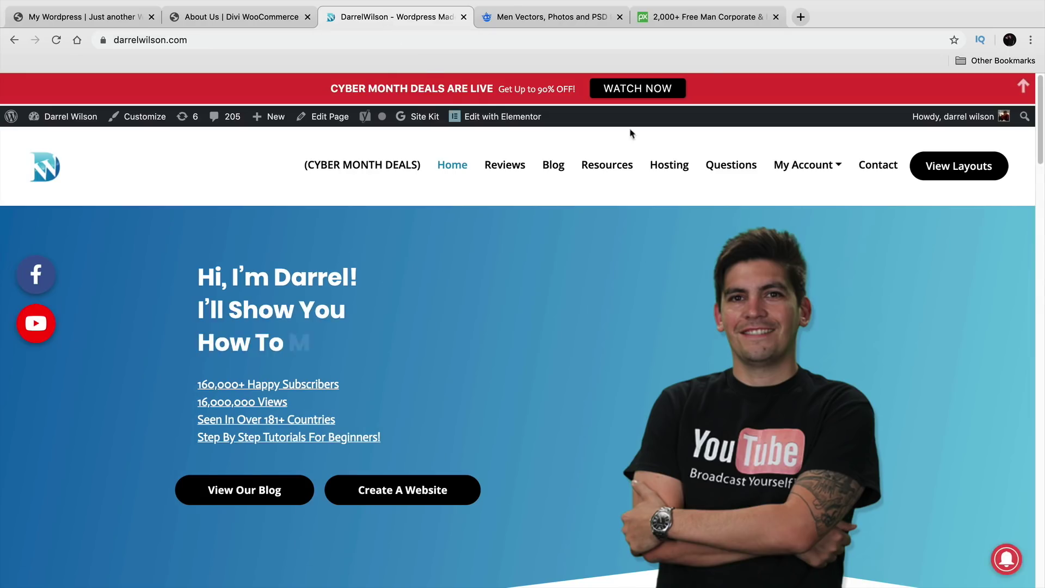
pyautogui.click(936, 167)
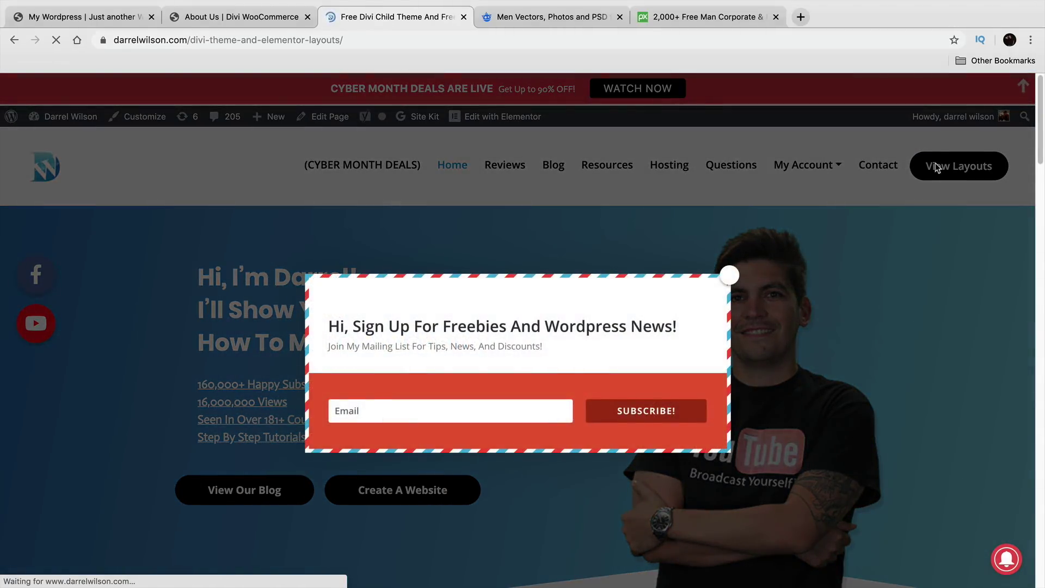
pyautogui.scroll(-5, 560, 382)
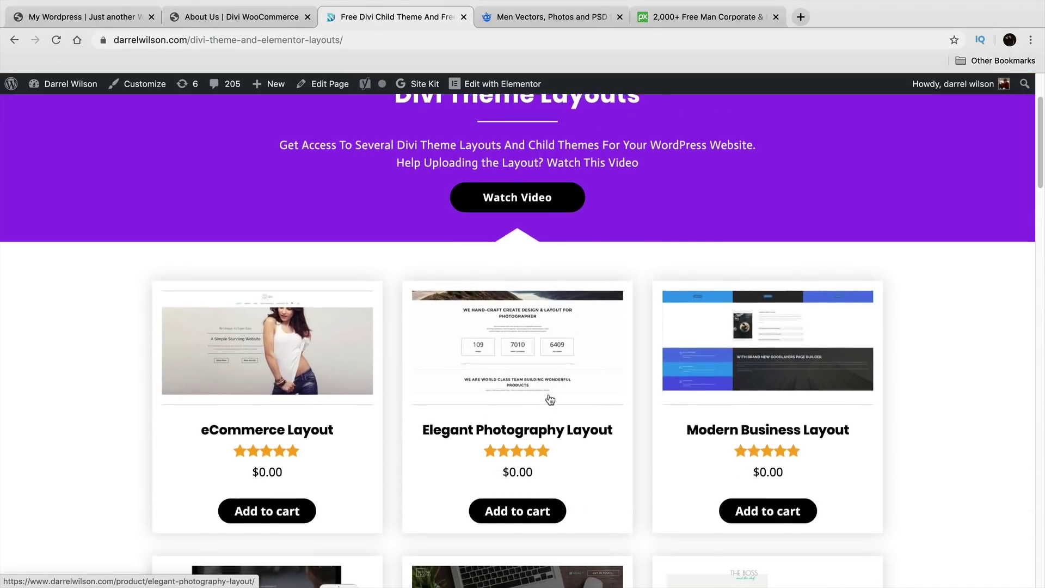
pyautogui.scroll(-10, 566, 376)
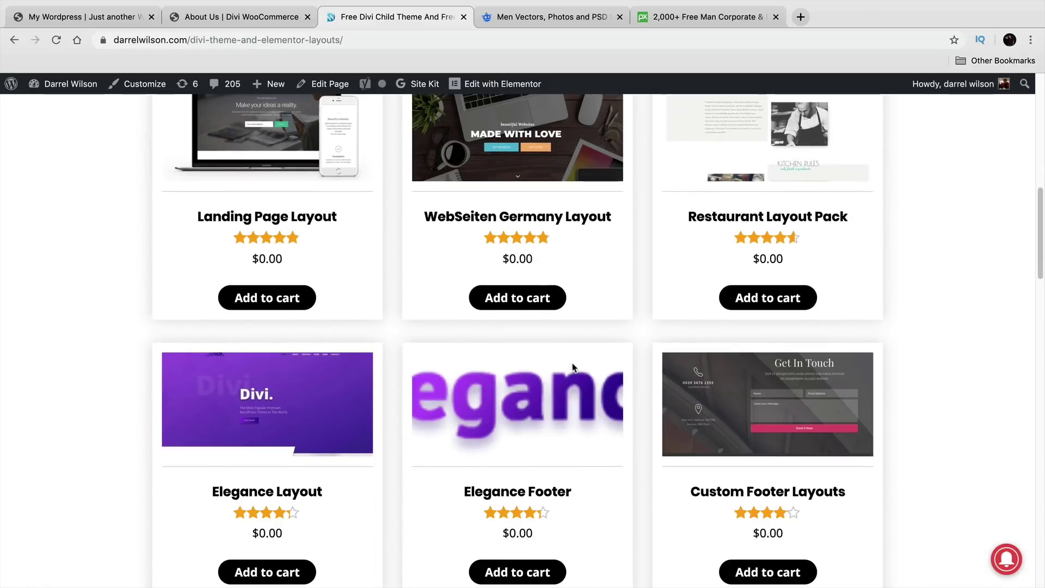
pyautogui.scroll(-7, 573, 368)
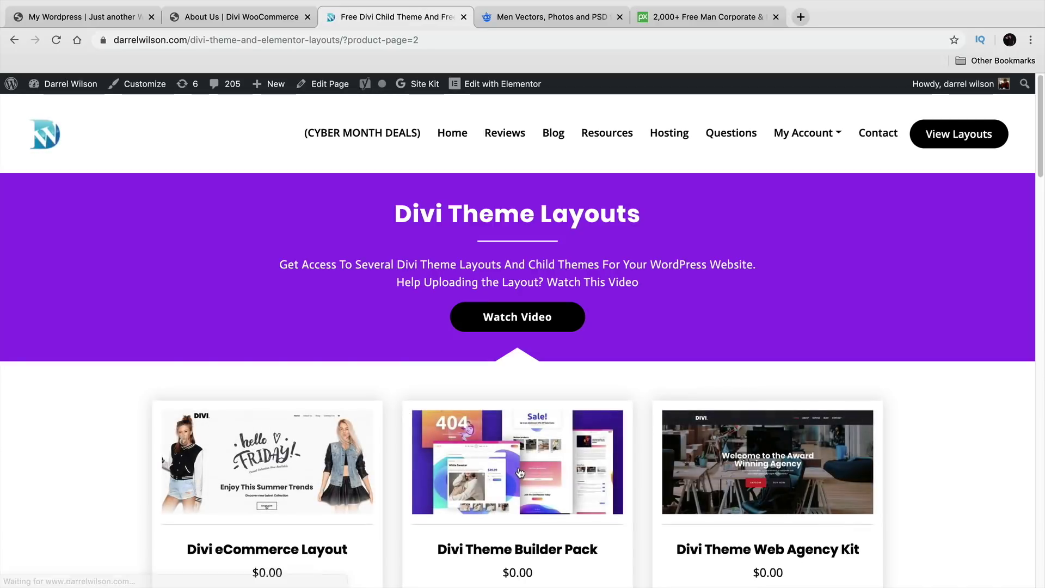
pyautogui.scroll(-3, 517, 462)
pyautogui.rightClick(517, 462)
pyautogui.click(77, 398)
pyautogui.scroll(-2, 77, 398)
pyautogui.click(244, 294)
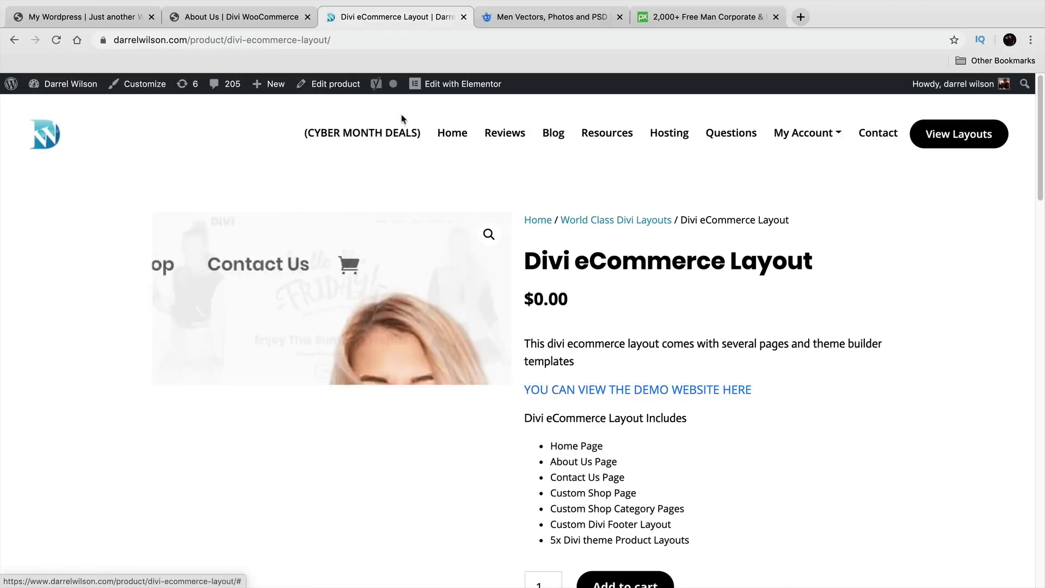
# Step: Compare with the demo About Us page, then add the free Divi eCommerce Layout to the cart and view the cart
pyautogui.click(254, 19)
pyautogui.click(664, 122)
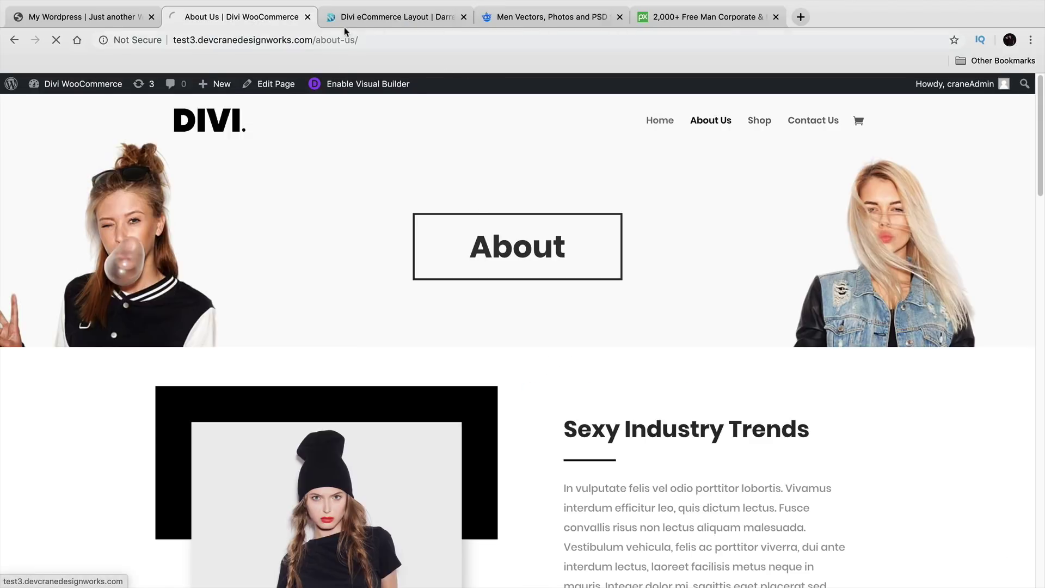
pyautogui.click(350, 21)
pyautogui.scroll(-2, 656, 399)
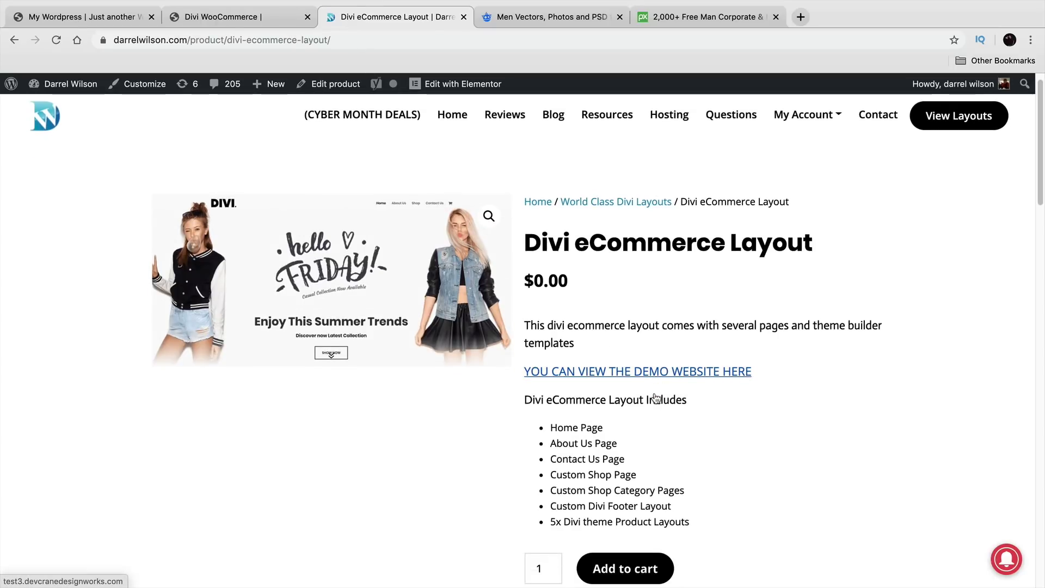
pyautogui.moveTo(603, 405); pyautogui.dragTo(556, 401)
pyautogui.tripleClick(601, 421)
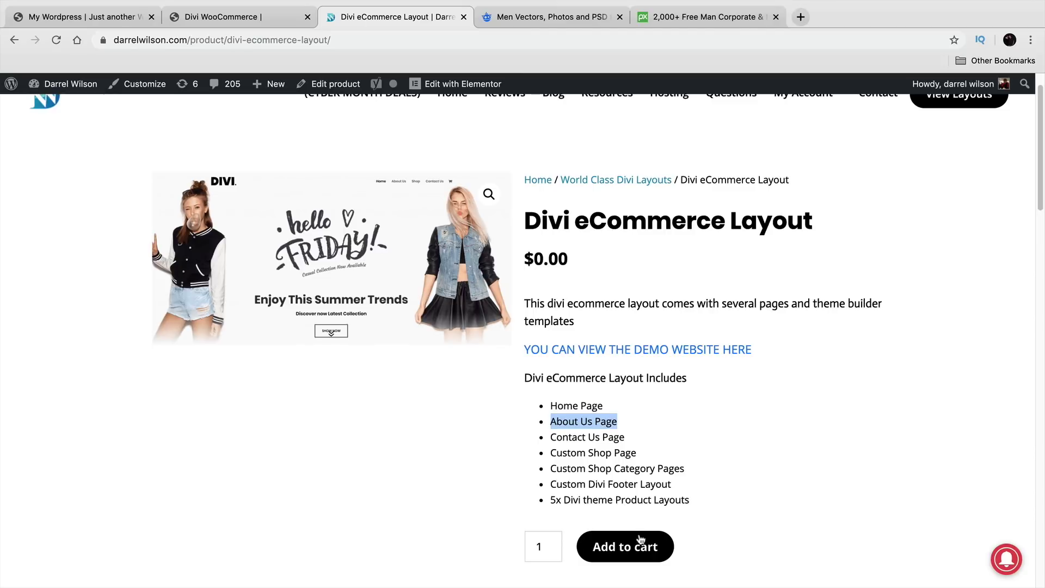
pyautogui.click(647, 553)
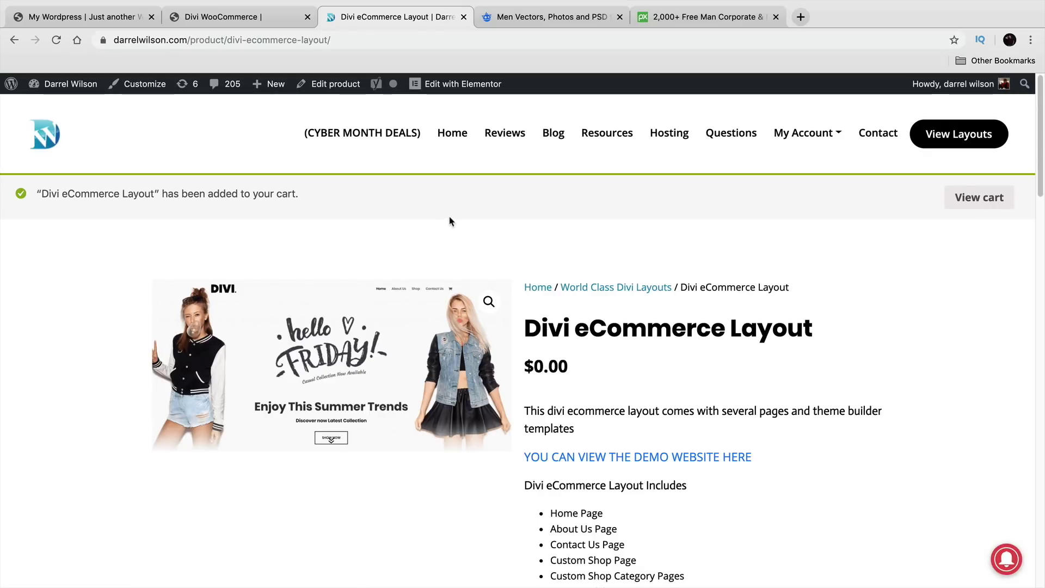
pyautogui.click(977, 206)
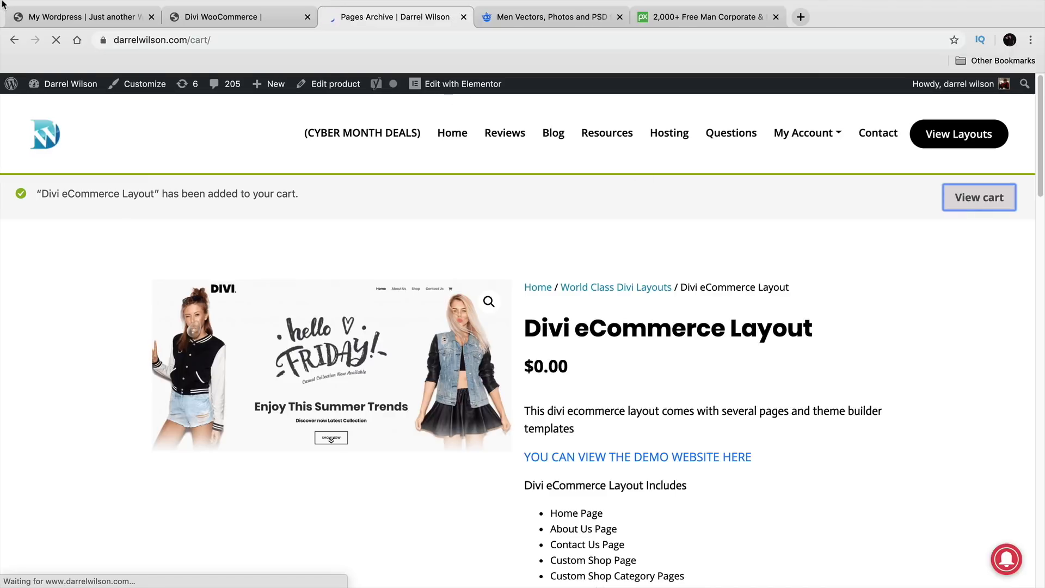
# Step: Exit browser full-screen, uncover the desktop, and extract Divi eCommerce Pack.zip
pyautogui.moveTo(16, 6)
pyautogui.click(39, 21)
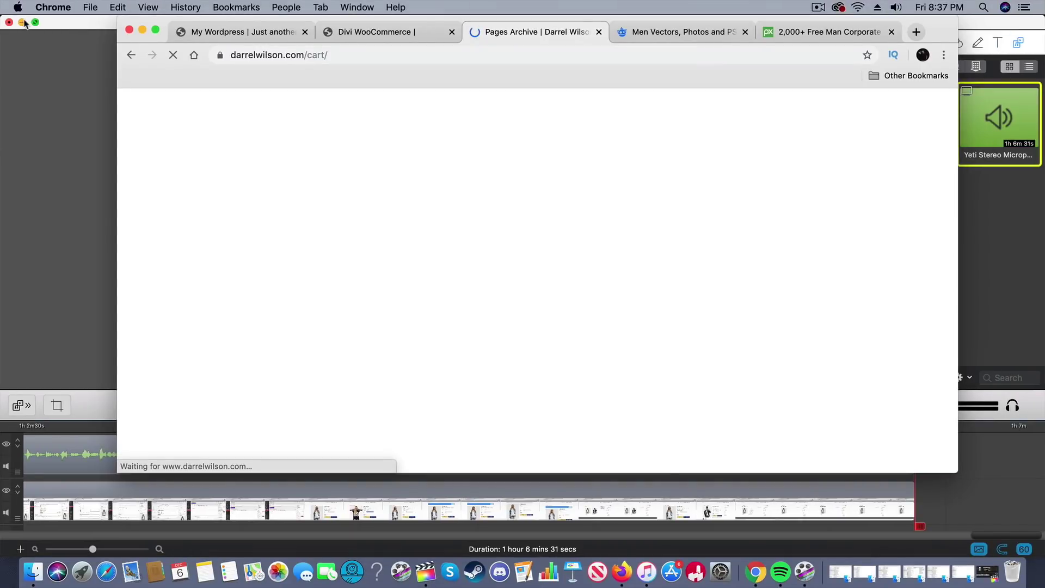
pyautogui.click(25, 23)
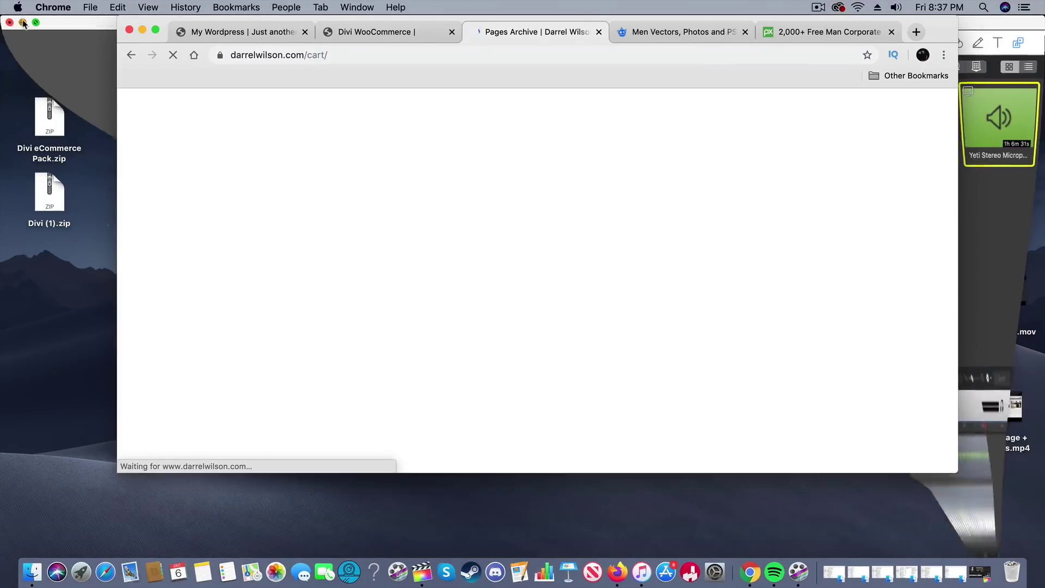
pyautogui.moveTo(940, 34); pyautogui.dragTo(1044, 44)
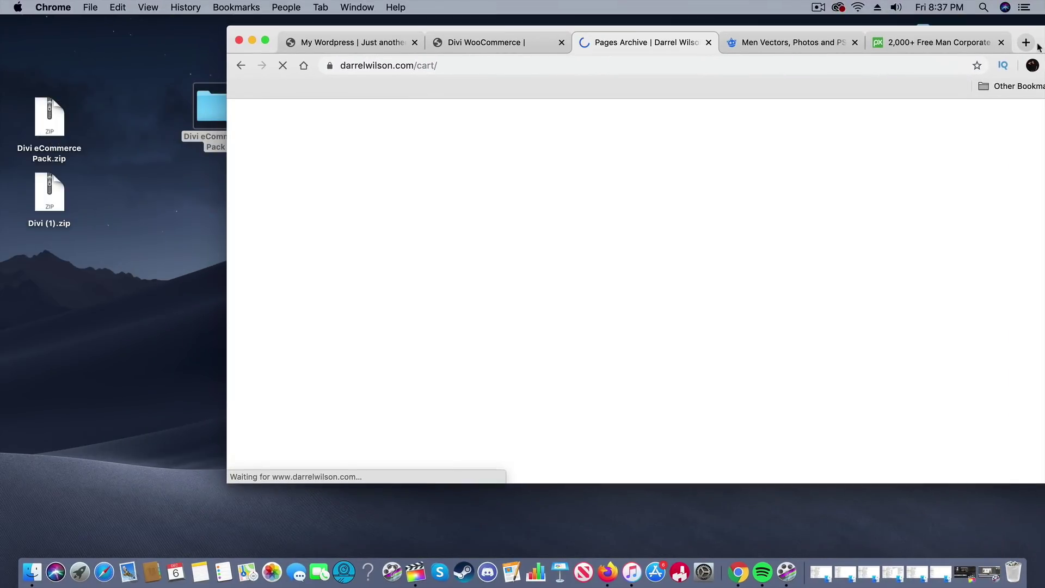
pyautogui.moveTo(49, 126); pyautogui.dragTo(74, 289)
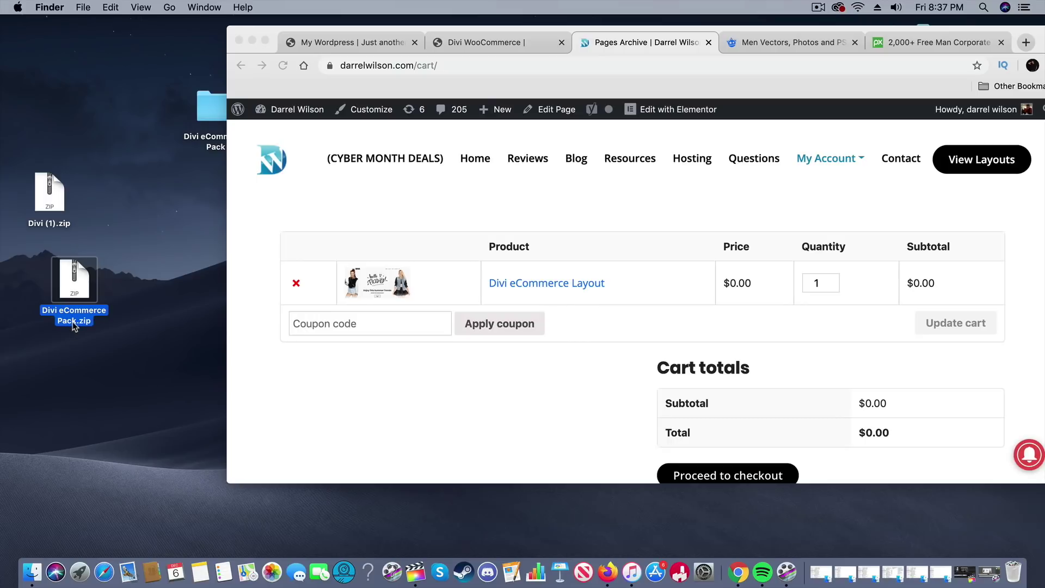
pyautogui.doubleClick(74, 321)
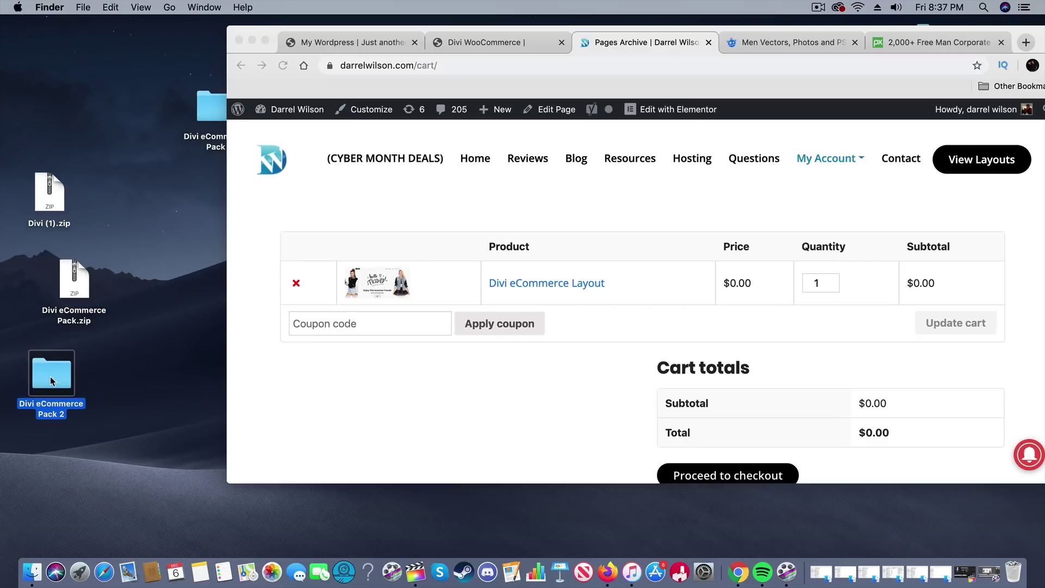
# Step: Open the Divi eCommerce Pack 2 folder and preview the About Us, Contact Us and Home Page JSON files
pyautogui.doubleClick(53, 381)
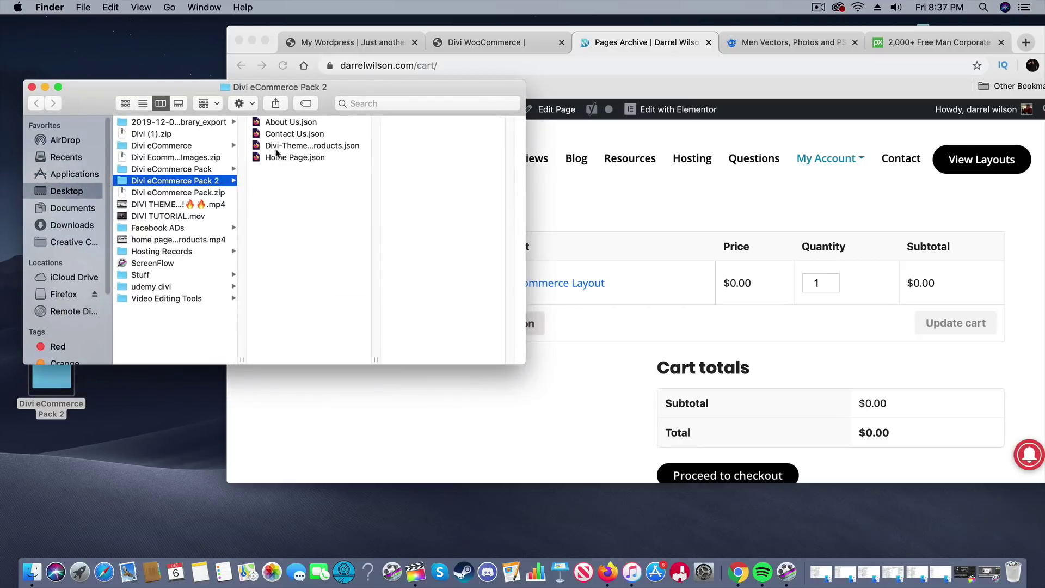
pyautogui.click(300, 123)
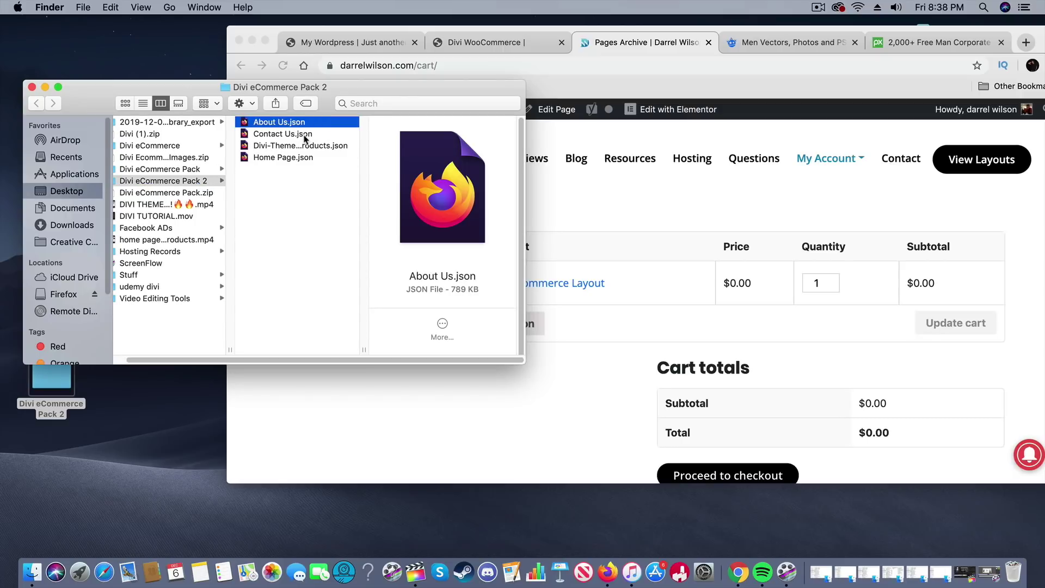
pyautogui.click(305, 135)
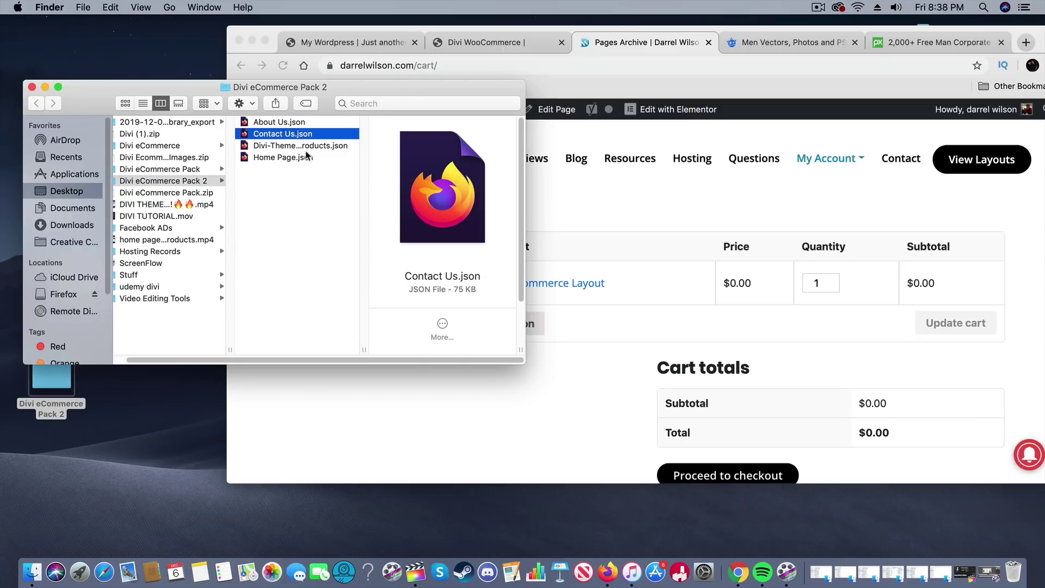
pyautogui.click(305, 157)
pyautogui.click(316, 147)
pyautogui.click(314, 135)
pyautogui.click(314, 125)
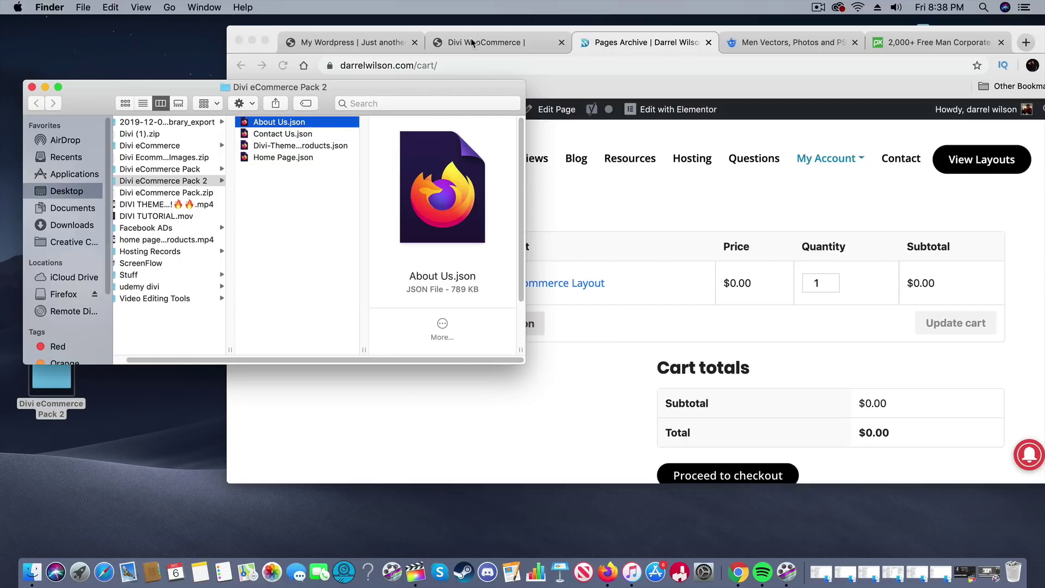
pyautogui.click(417, 49)
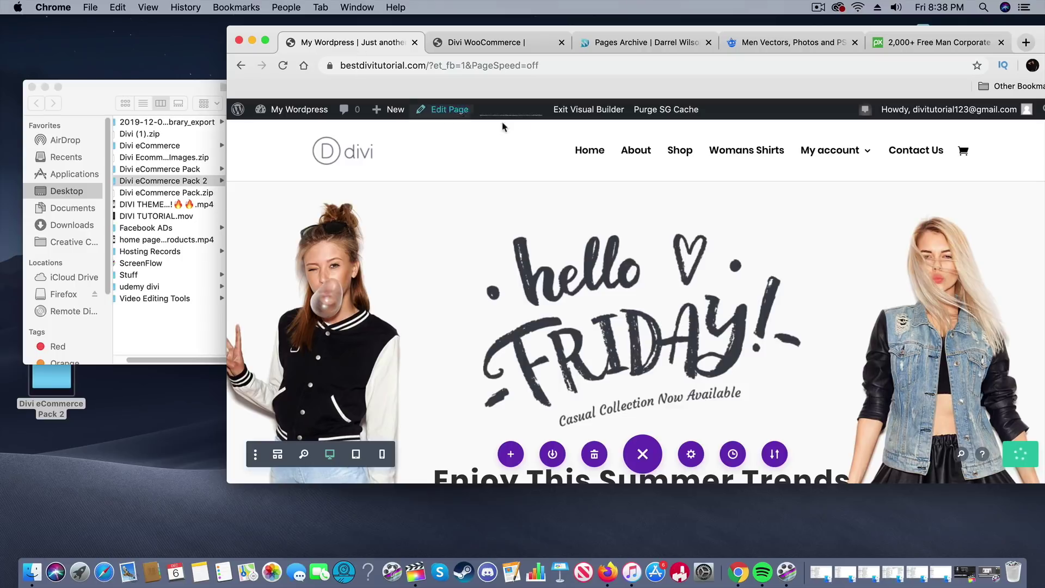
# Step: Save & Exit the homepage builder, then open the About page in the Visual Builder
pyautogui.click(583, 111)
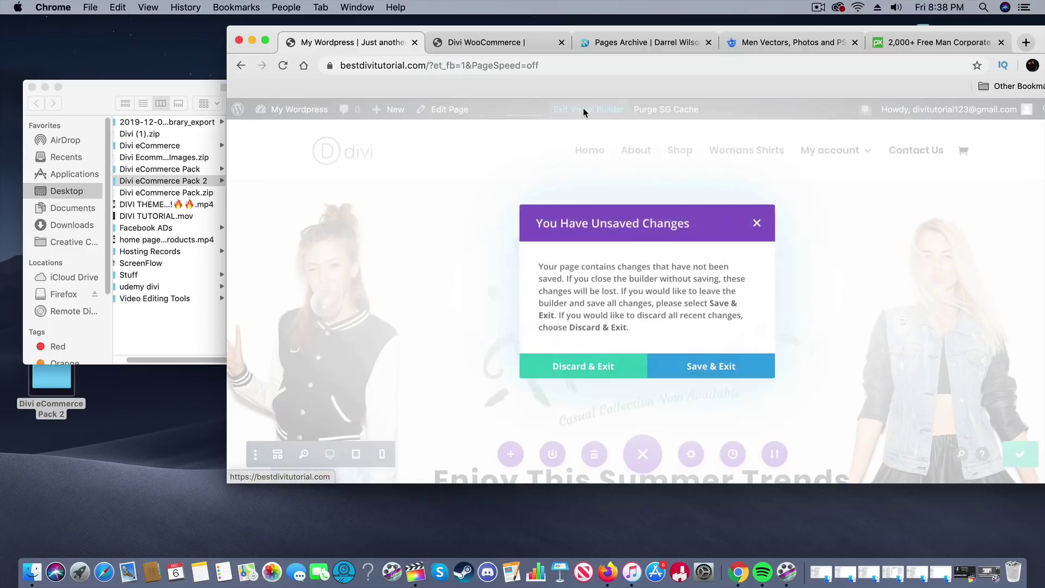
pyautogui.click(710, 371)
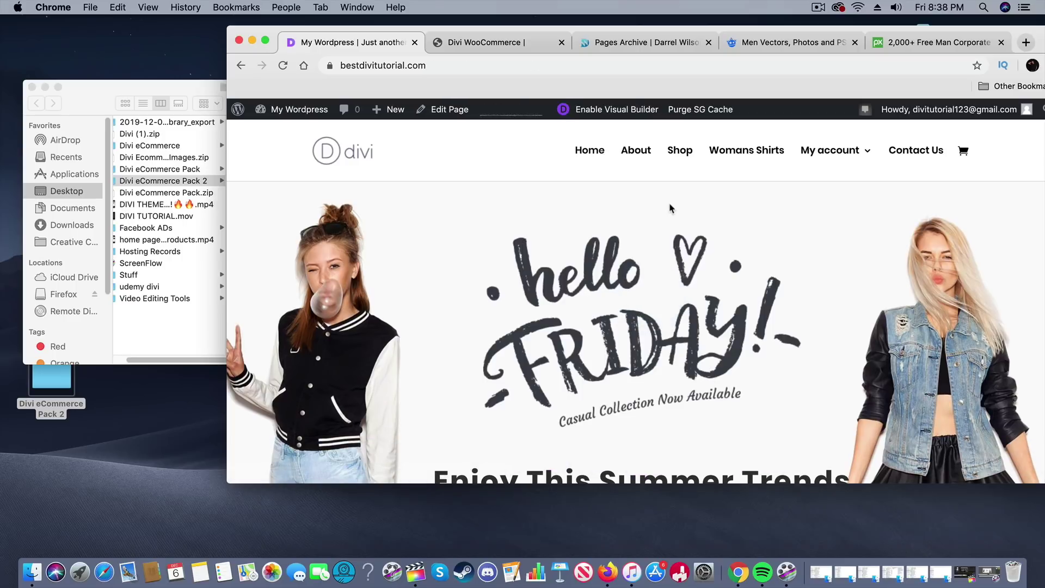
pyautogui.click(638, 156)
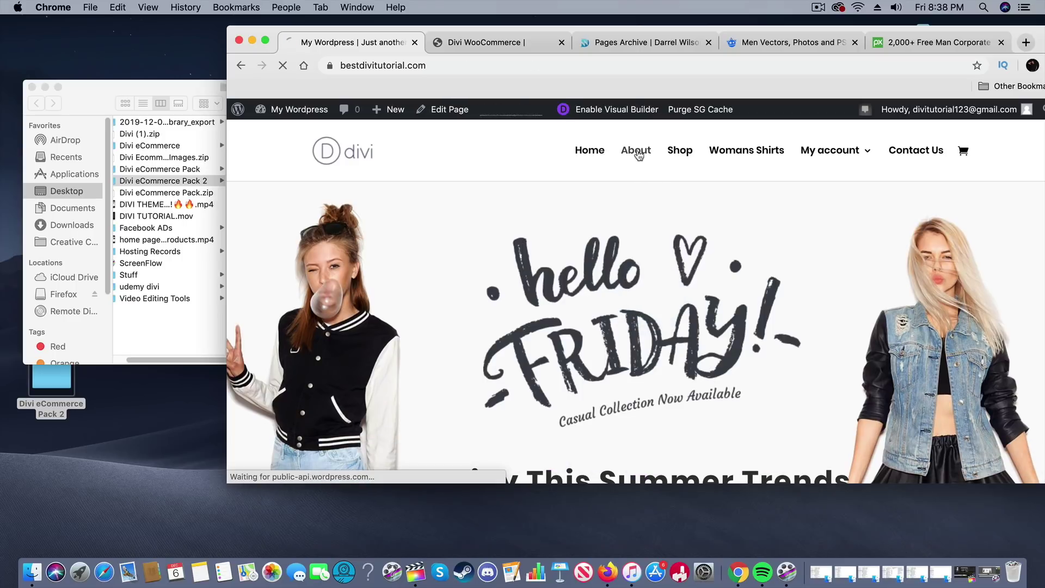
pyautogui.click(630, 112)
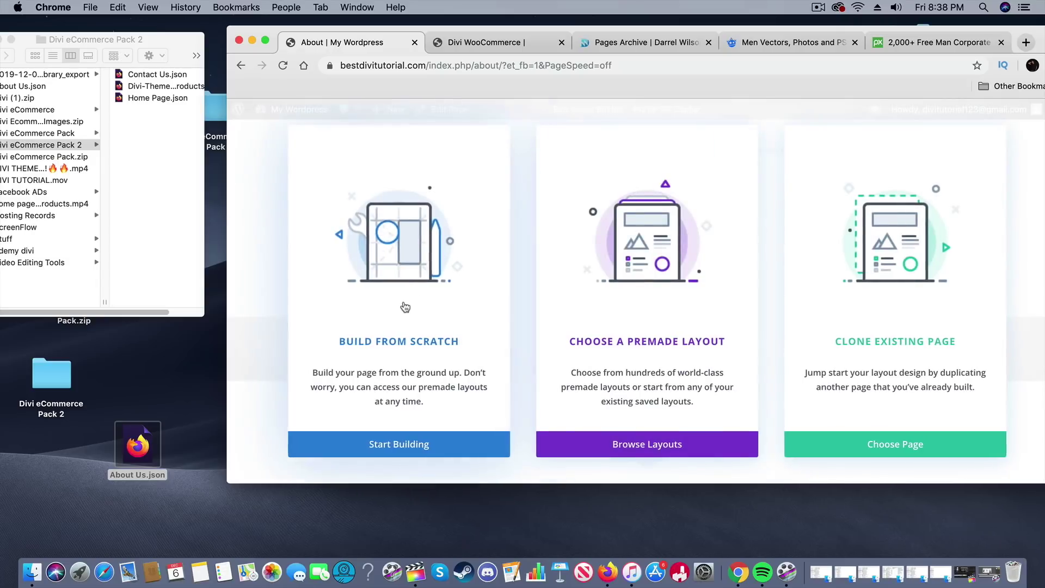
# Step: Start building the About page and import the About Us.json layout through Portability
pyautogui.click(422, 444)
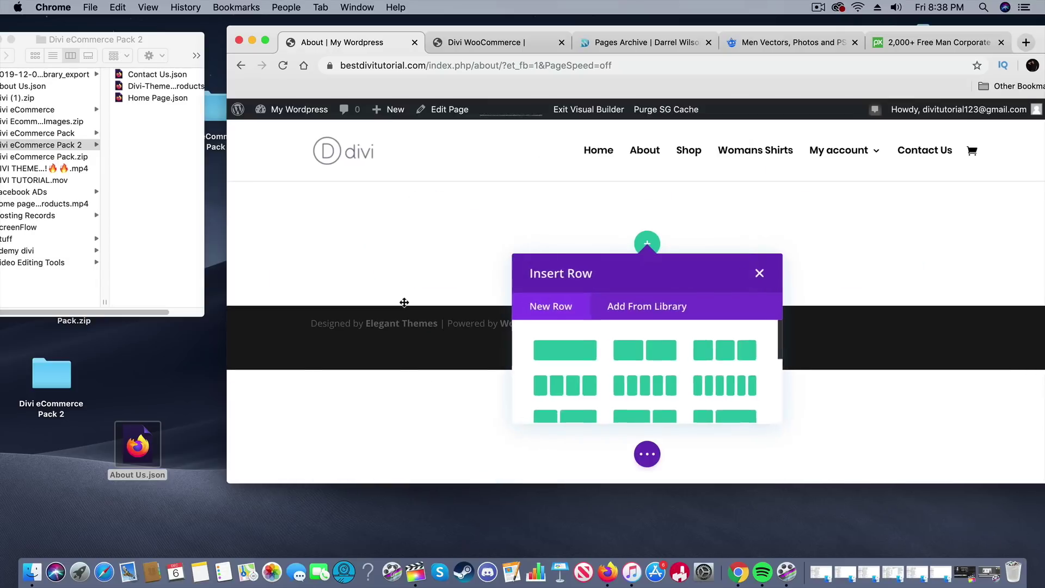
pyautogui.click(756, 273)
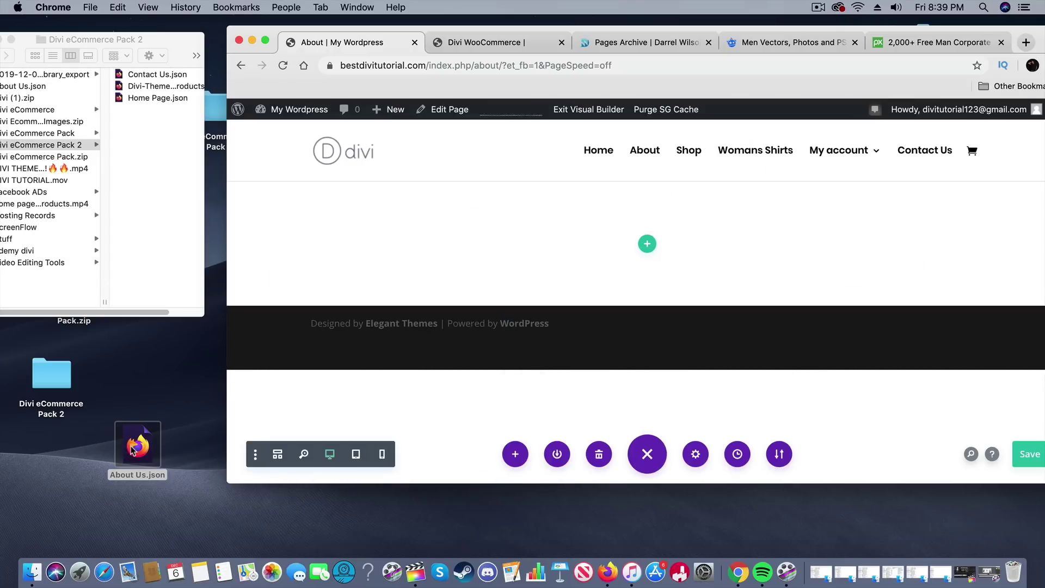
pyautogui.moveTo(133, 448); pyautogui.dragTo(455, 257)
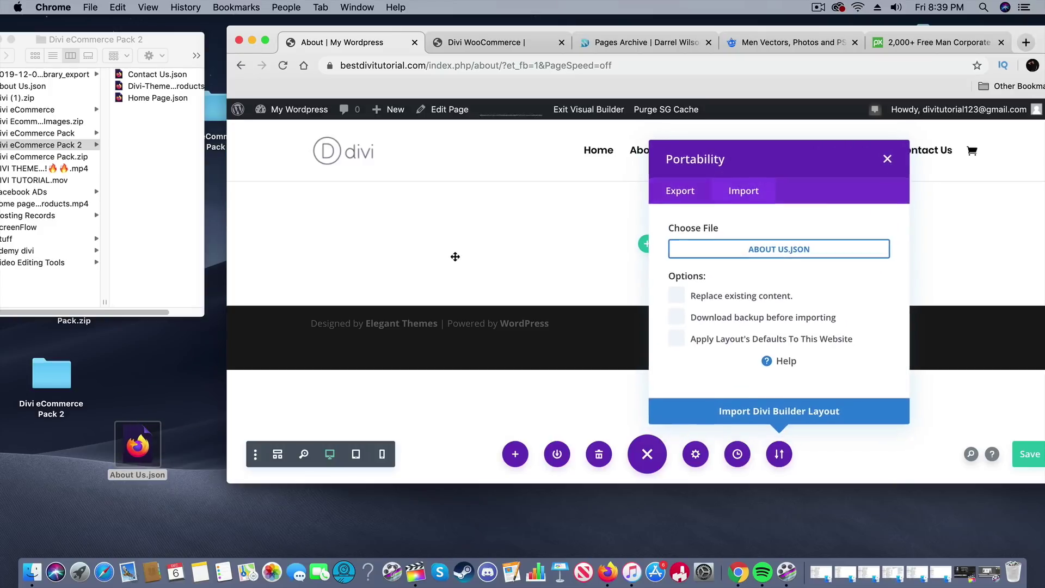
pyautogui.click(757, 419)
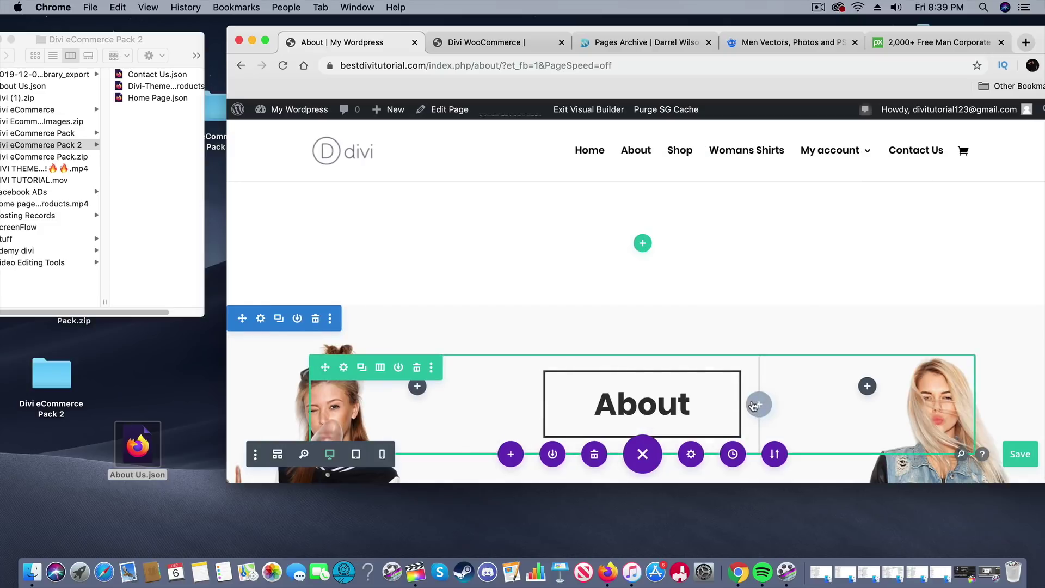
# Step: Delete the empty section above the About hero, tighten the heading's top spacing, and save the page
pyautogui.scroll(-15, 544, 295)
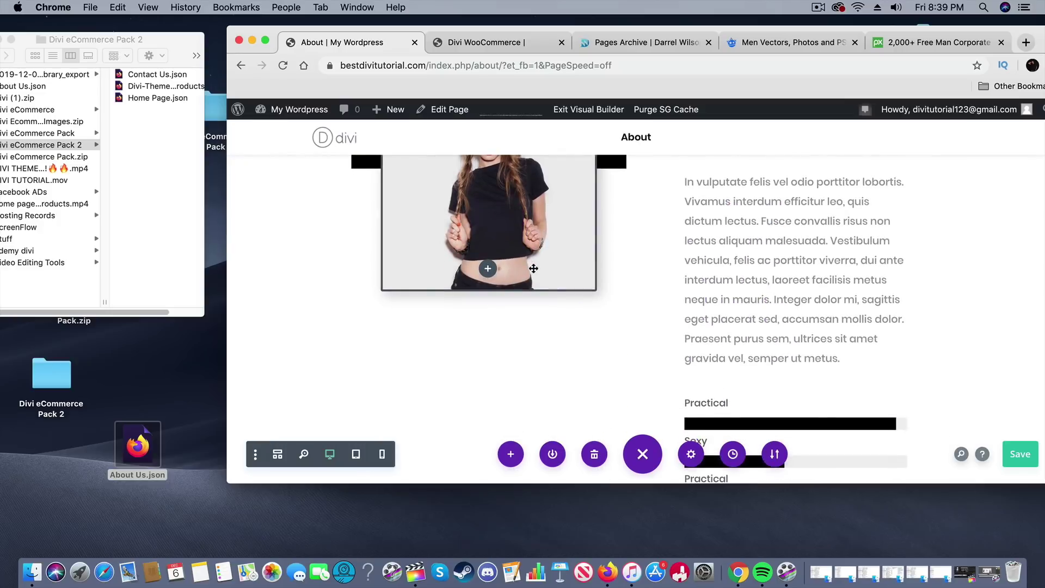
pyautogui.scroll(-15, 533, 271)
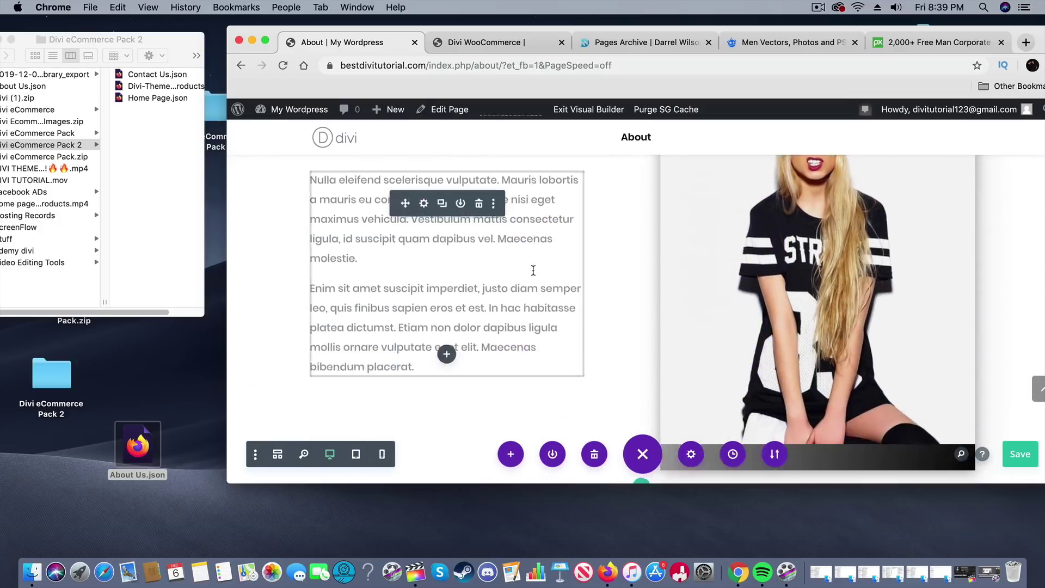
pyautogui.scroll(-10, 534, 271)
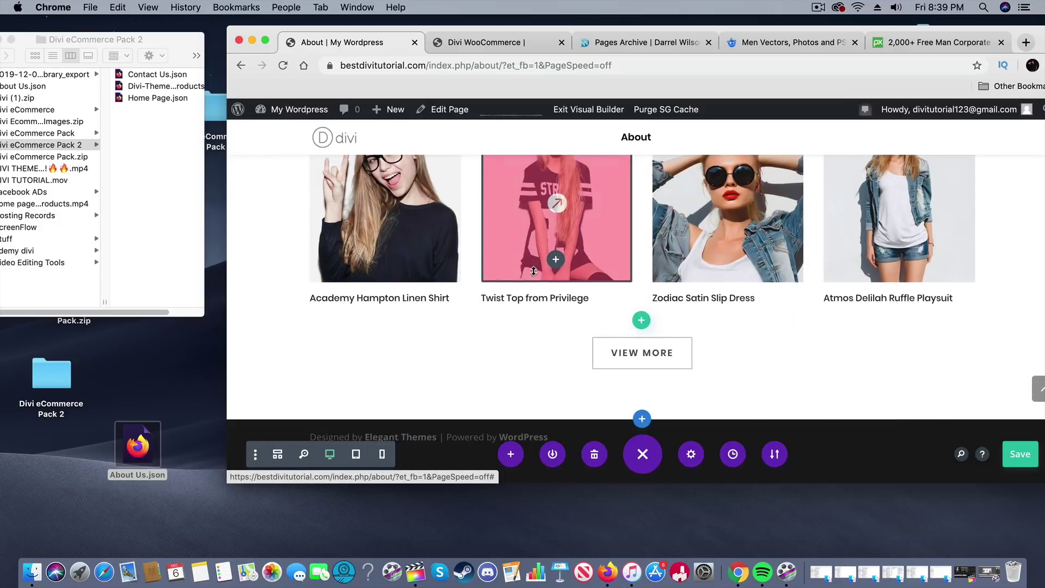
pyautogui.scroll(20, 518, 395)
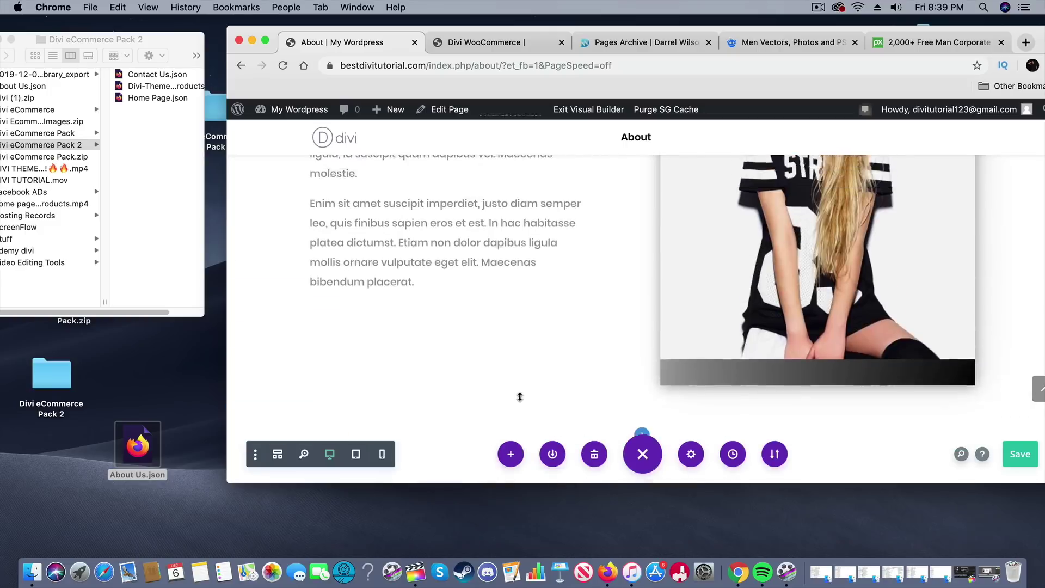
pyautogui.scroll(5, 520, 397)
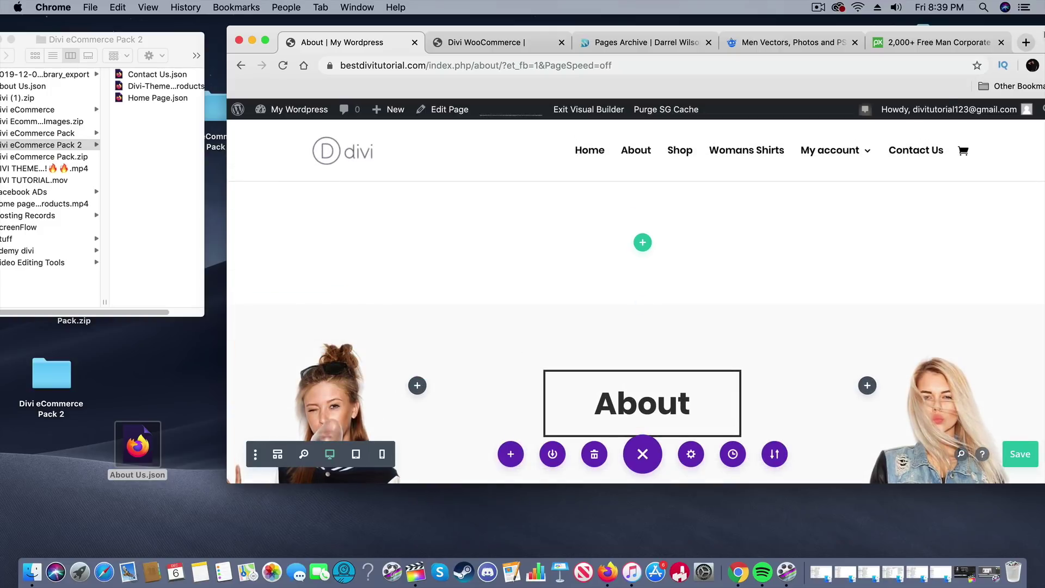
pyautogui.moveTo(1044, 32); pyautogui.dragTo(978, 21)
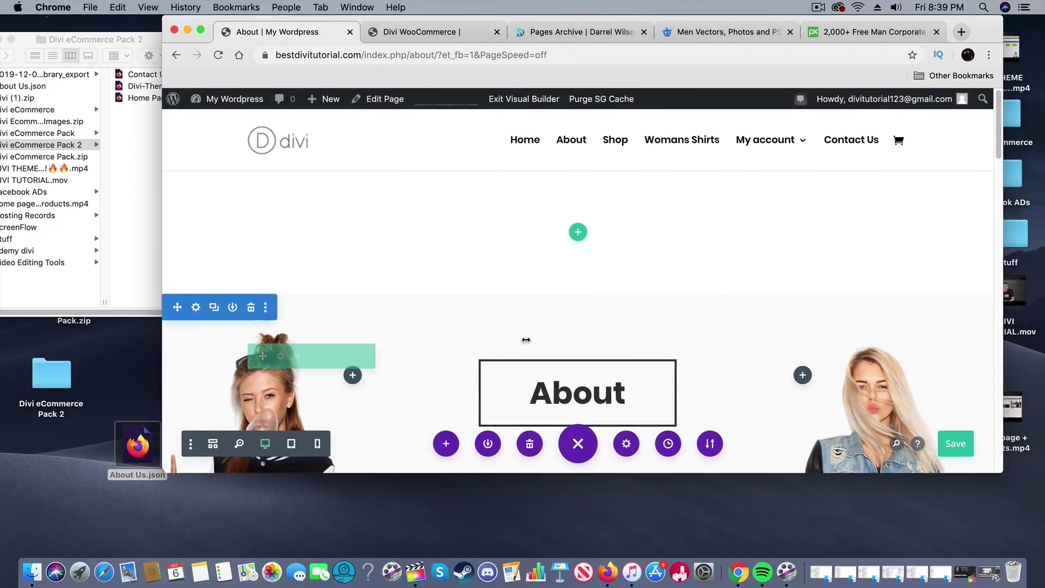
pyautogui.click(251, 183)
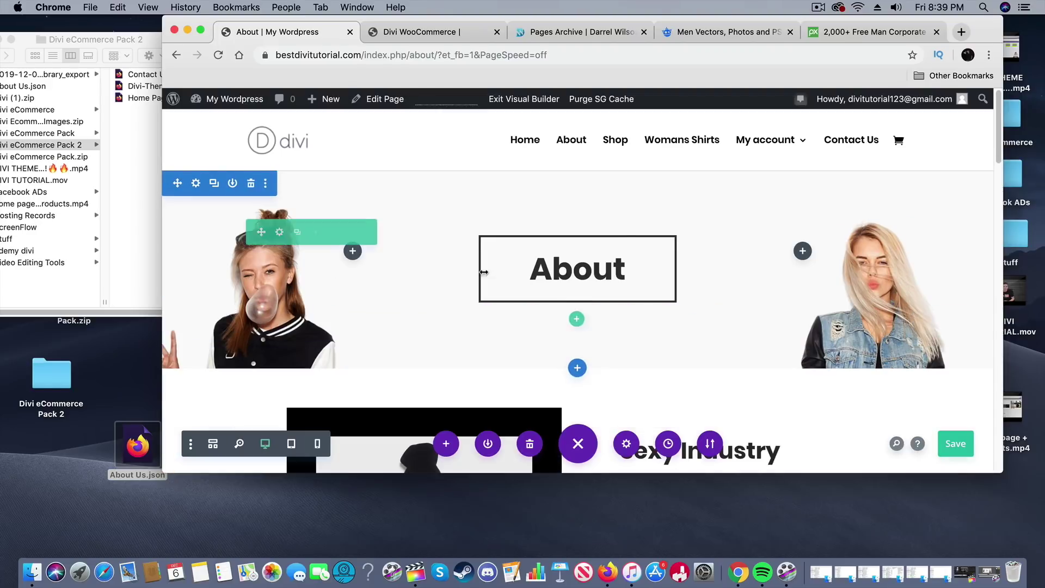
pyautogui.moveTo(558, 228)
pyautogui.mouseDown()
pyautogui.moveTo(563, 250)
pyautogui.moveTo(565, 225)
pyautogui.mouseUp()
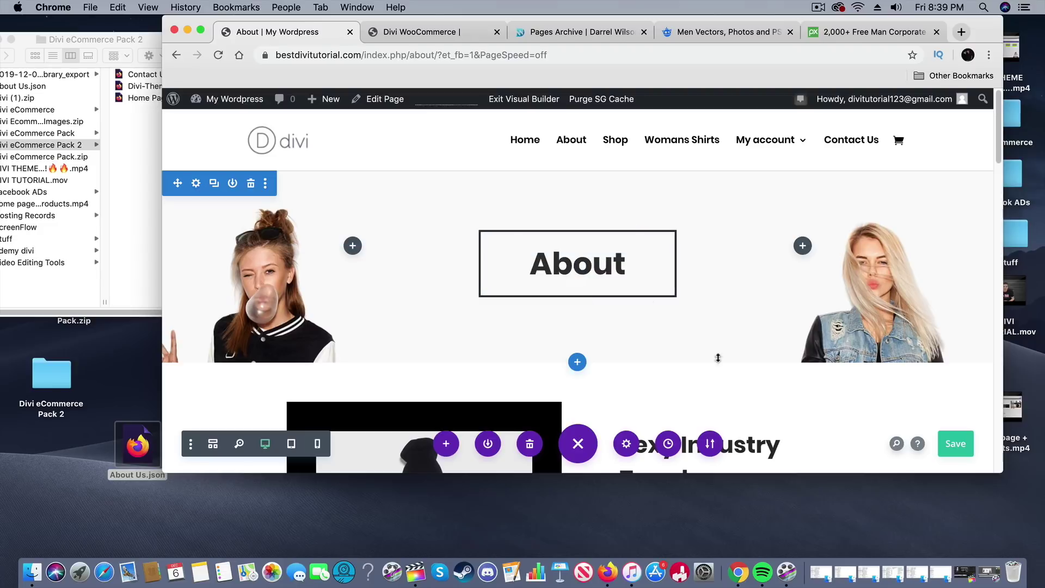
pyautogui.click(956, 444)
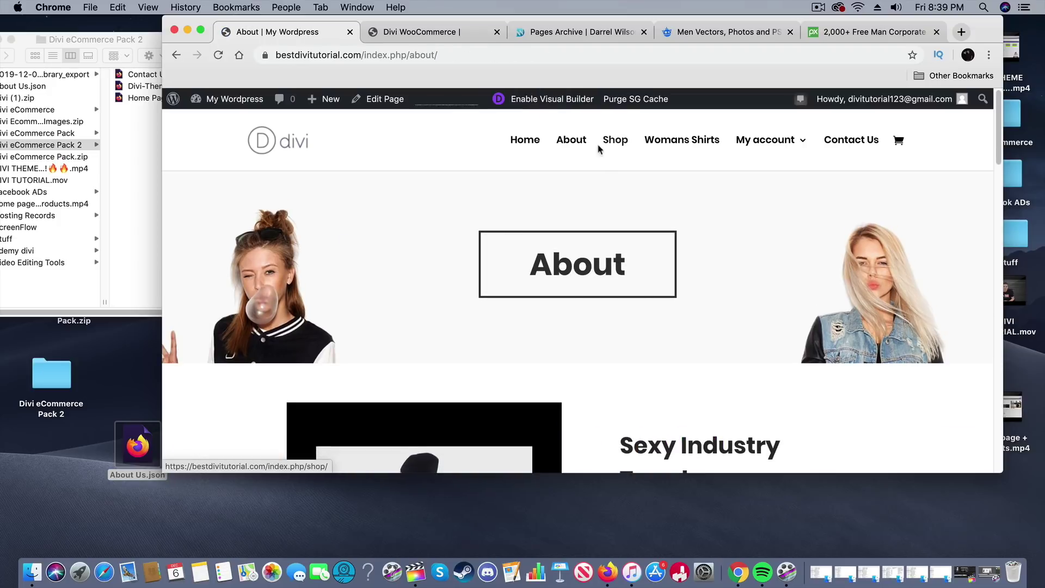
# Step: Open the Contact Us page, build from scratch, and import Contact Us.json dragged in from the desktop
pyautogui.click(865, 145)
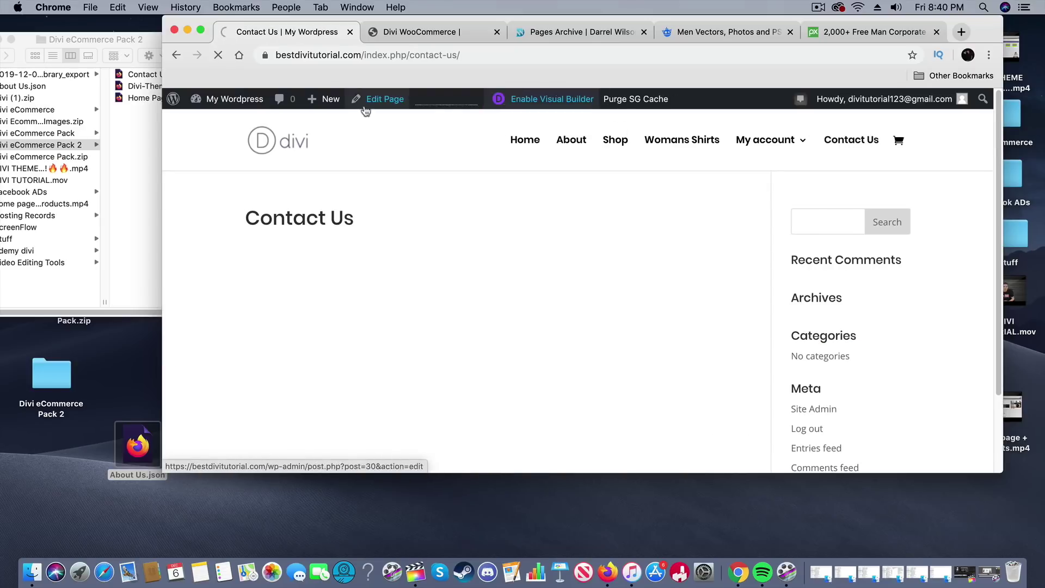
pyautogui.click(159, 80)
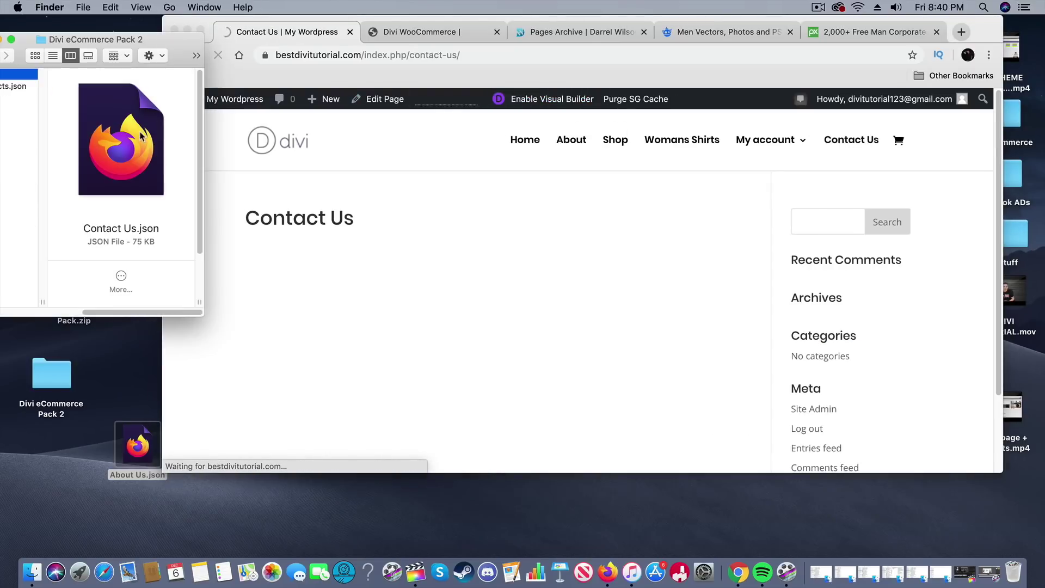
pyautogui.moveTo(67, 39); pyautogui.dragTo(203, 36)
pyautogui.moveTo(140, 70); pyautogui.dragTo(76, 501)
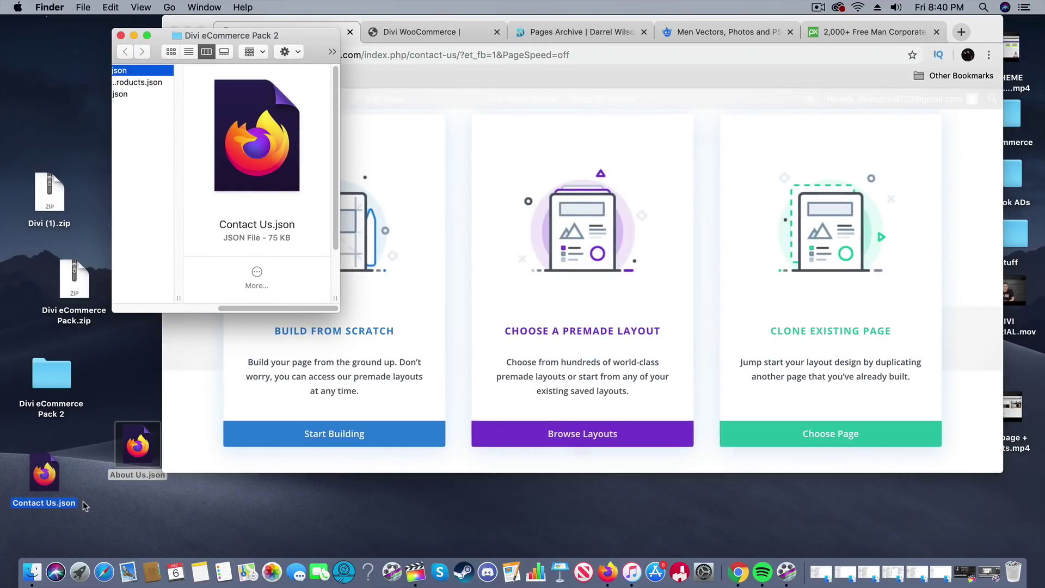
pyautogui.click(175, 385)
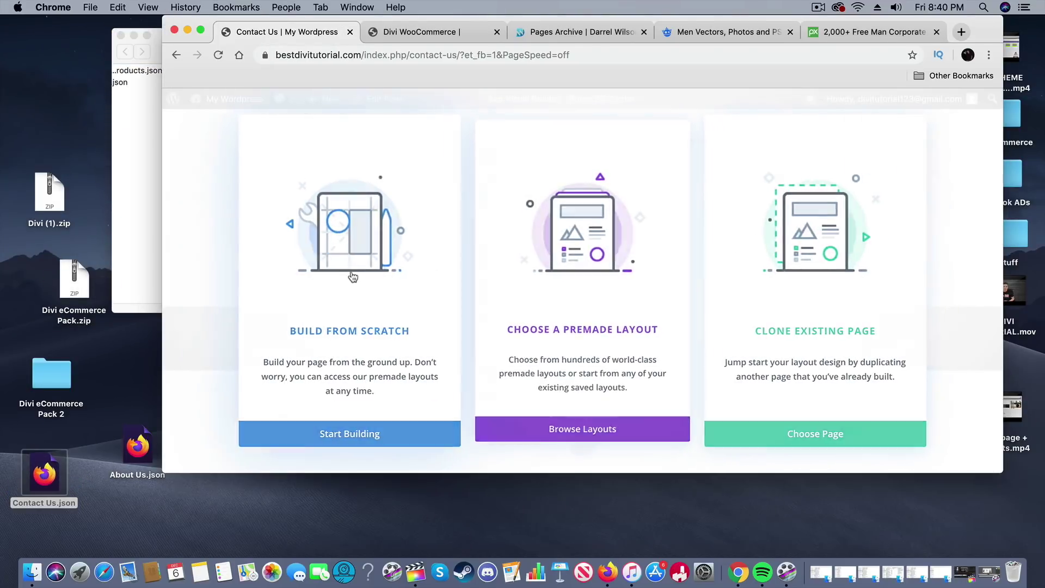
pyautogui.click(305, 303)
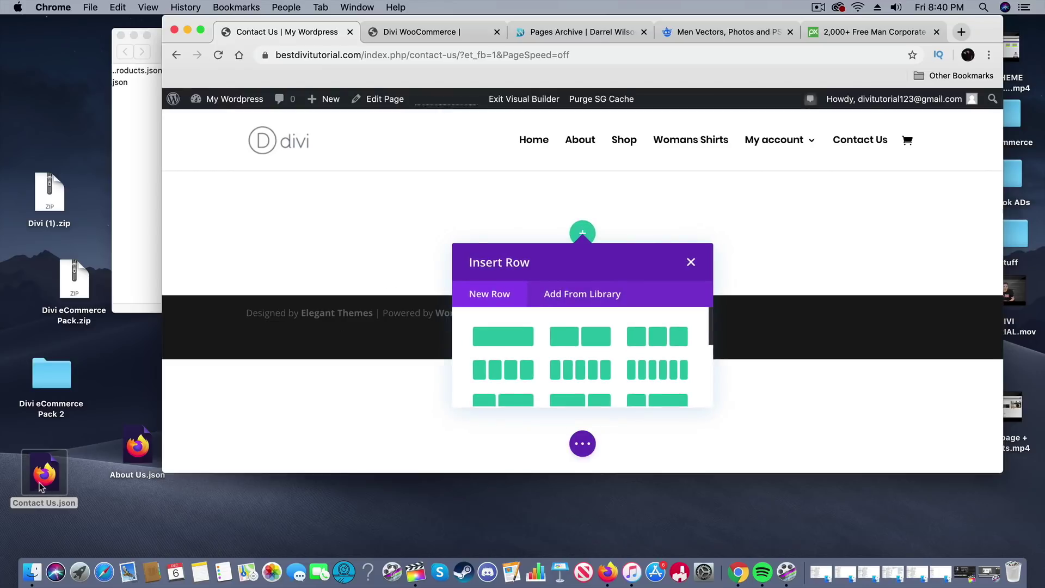
pyautogui.moveTo(40, 484); pyautogui.dragTo(594, 292)
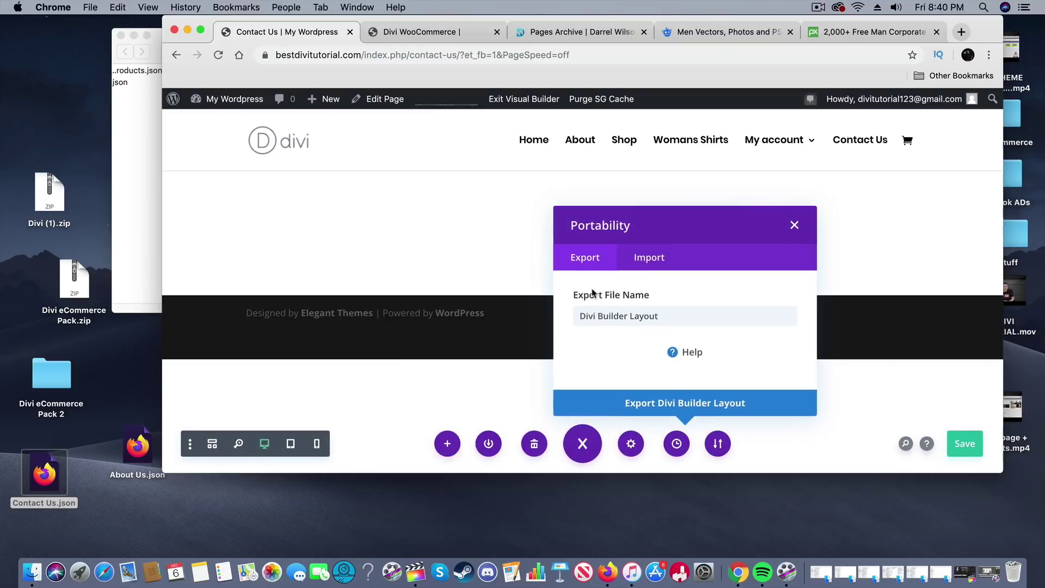
pyautogui.click(652, 260)
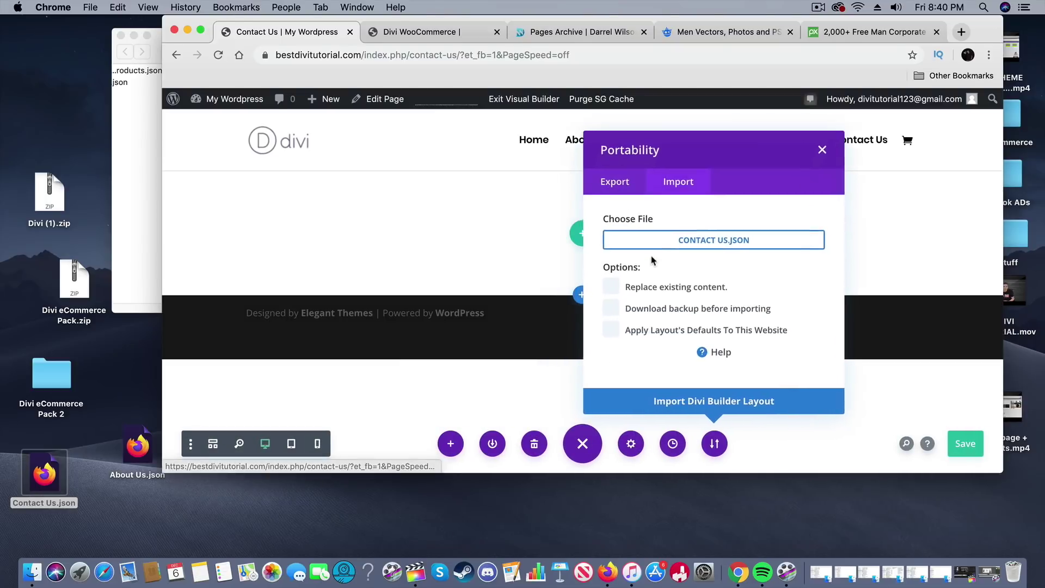
pyautogui.click(732, 412)
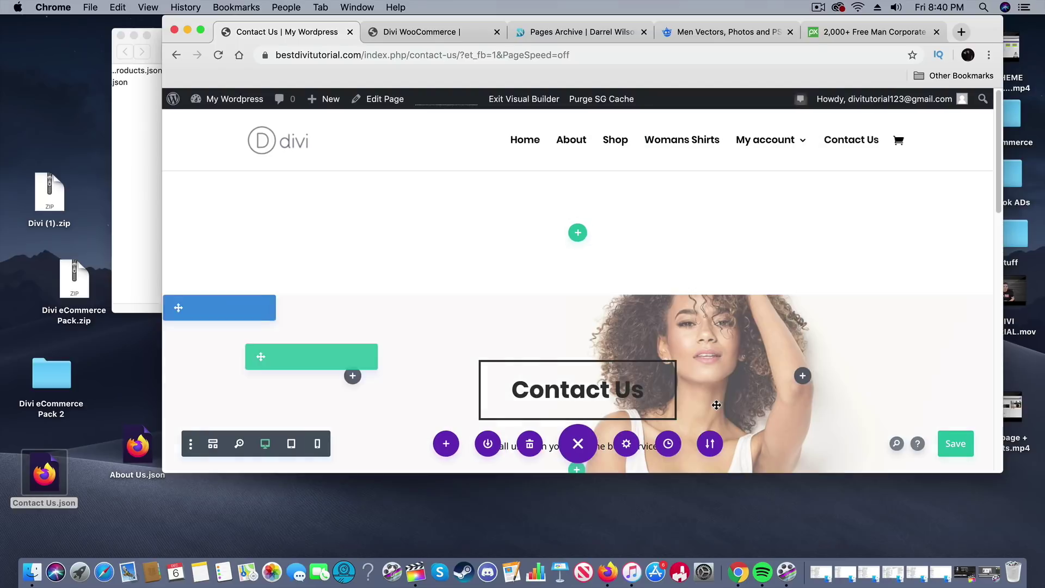
# Step: Delete the empty top section and scroll through the imported Drop Us A Line contact form
pyautogui.click(248, 184)
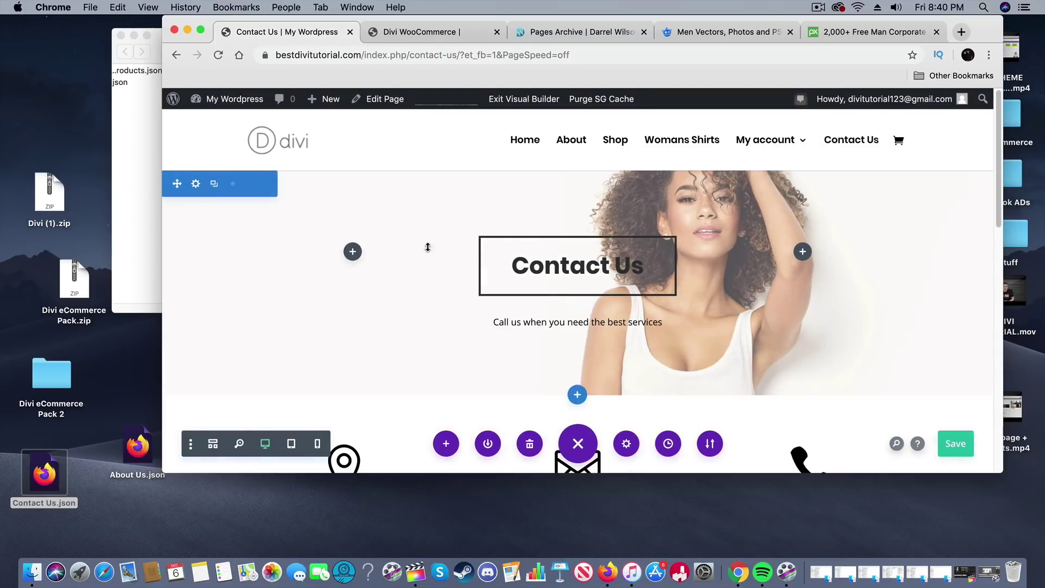
pyautogui.scroll(-6, 757, 313)
pyautogui.scroll(-8, 760, 317)
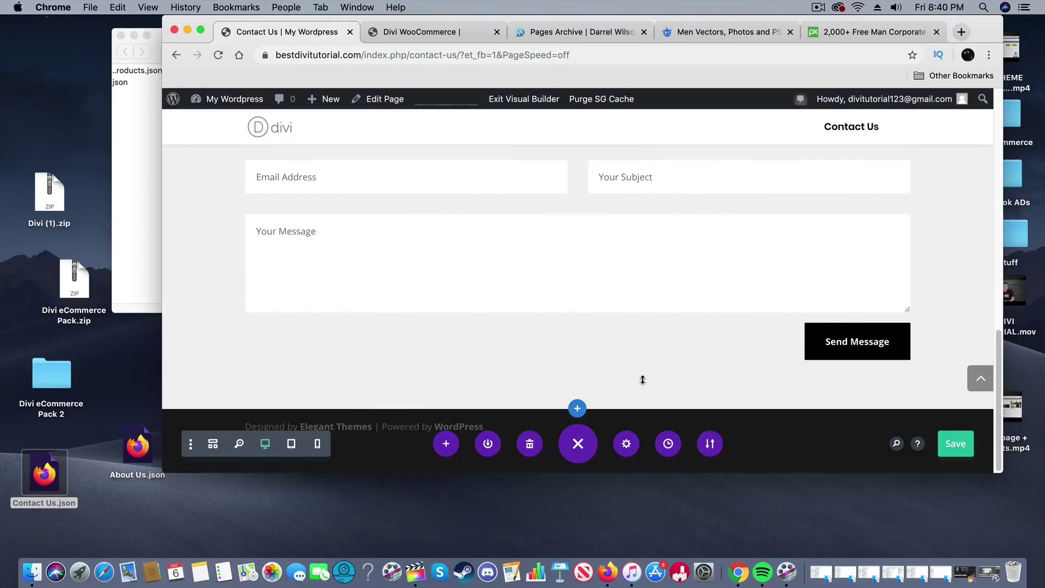
pyautogui.scroll(5, 641, 376)
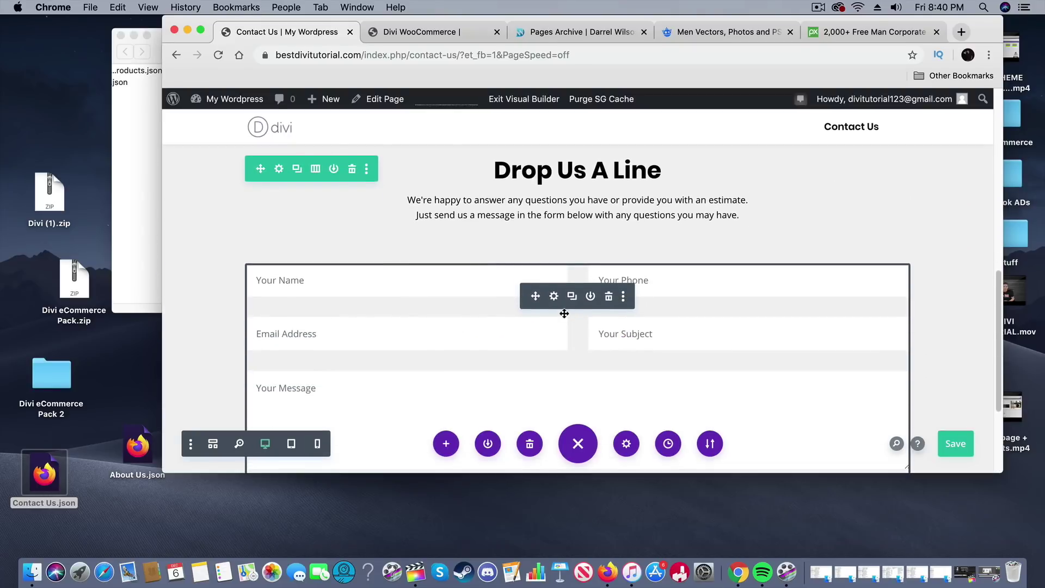
pyautogui.scroll(-2, 555, 313)
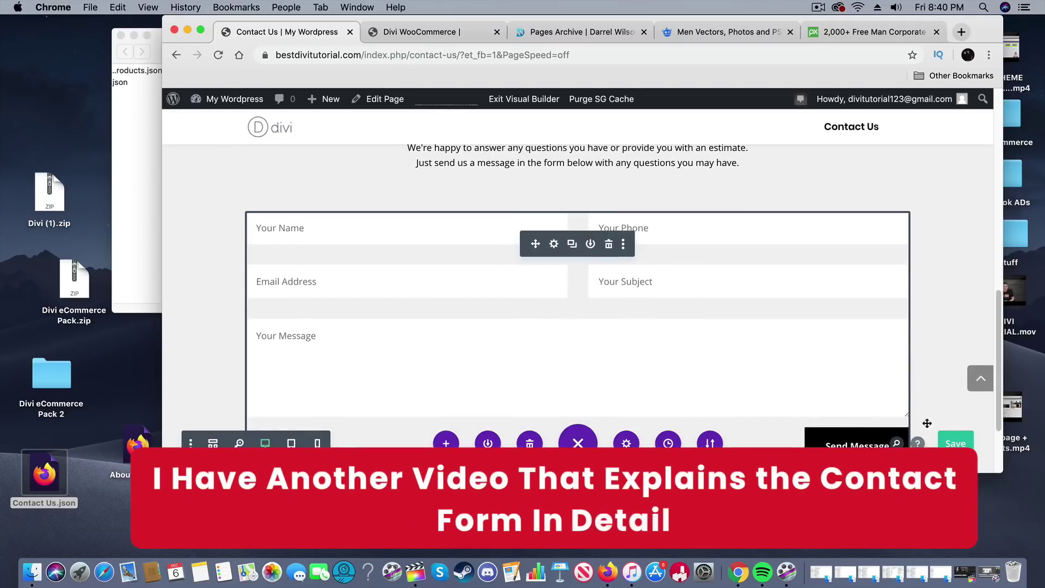
pyautogui.moveTo(1000, 473); pyautogui.dragTo(1025, 557)
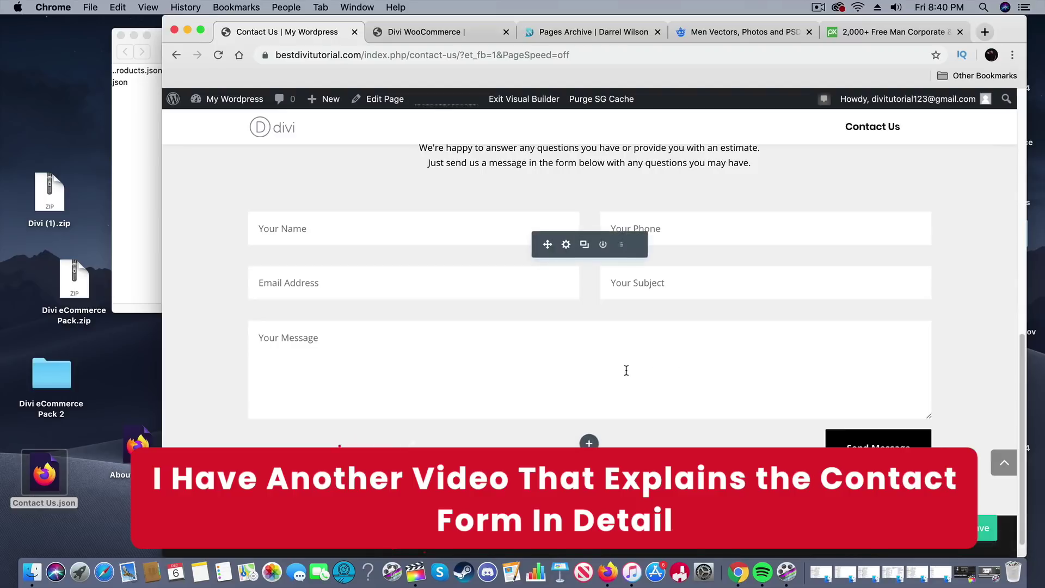
pyautogui.scroll(2, 632, 367)
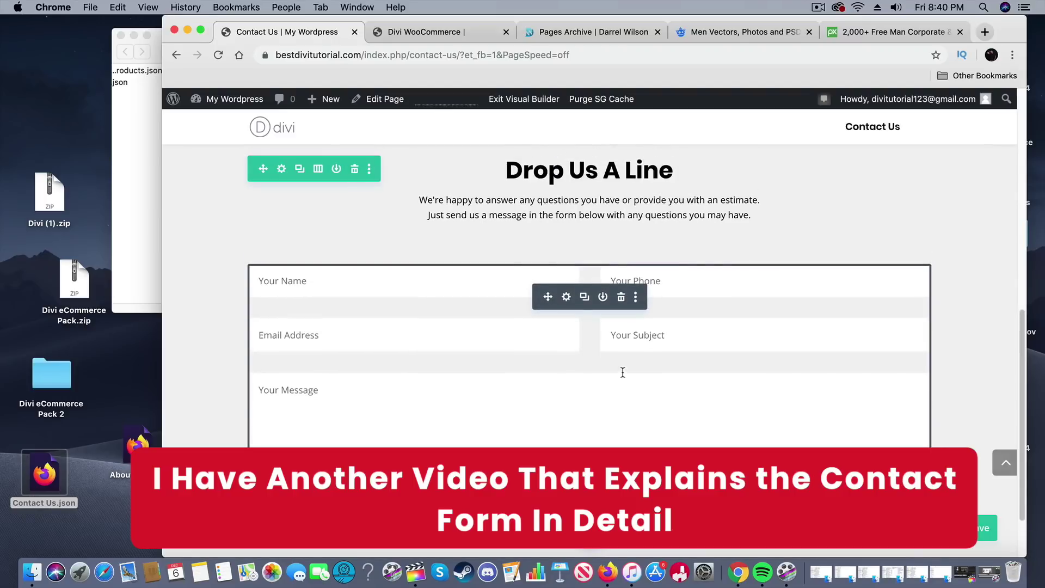
# Step: Inspect the contact form's Email recipient address setting, then close its settings without changes
pyautogui.click(566, 297)
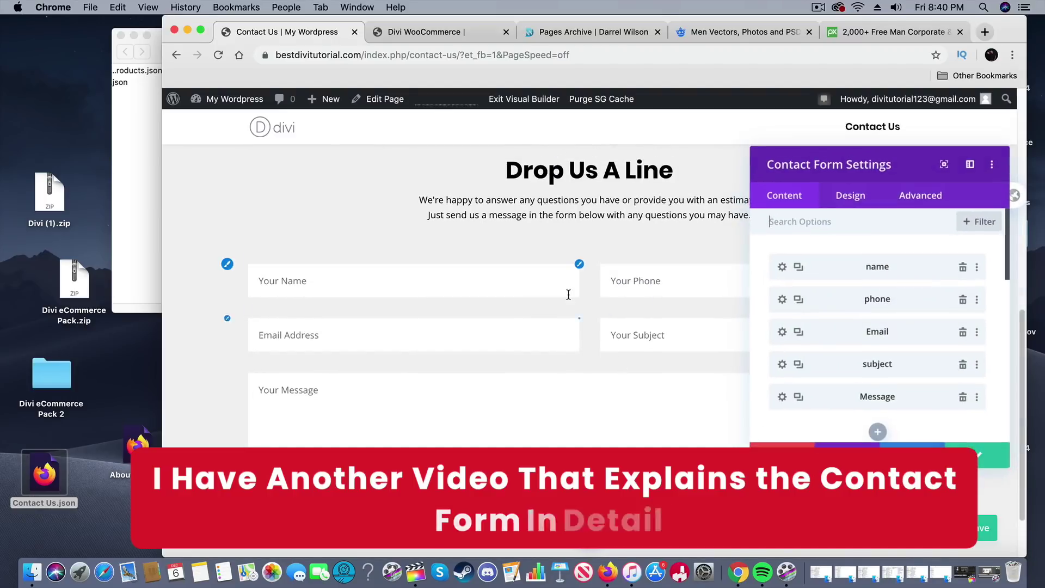
pyautogui.scroll(-6, 820, 366)
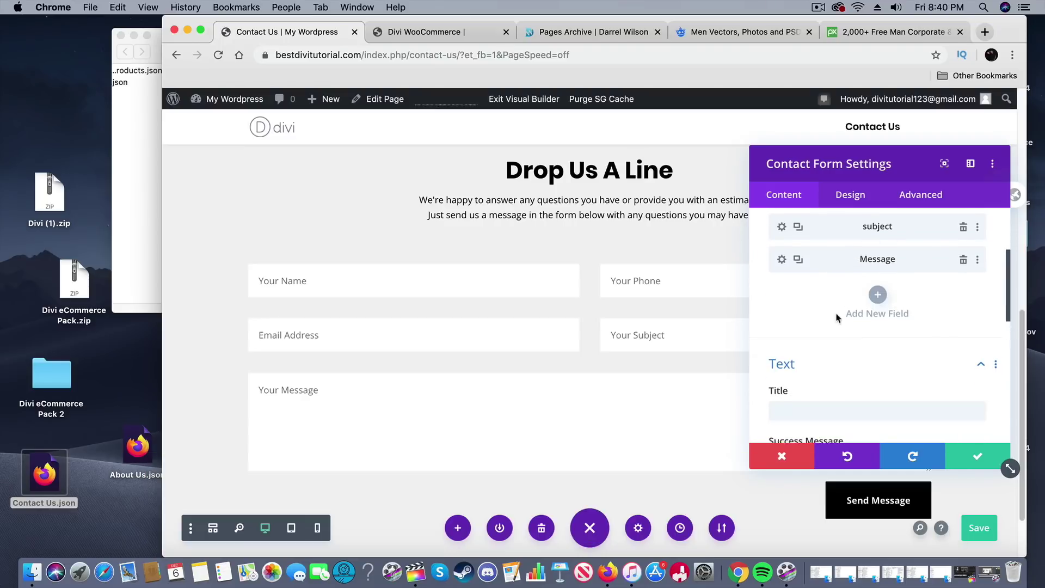
pyautogui.scroll(-5, 863, 305)
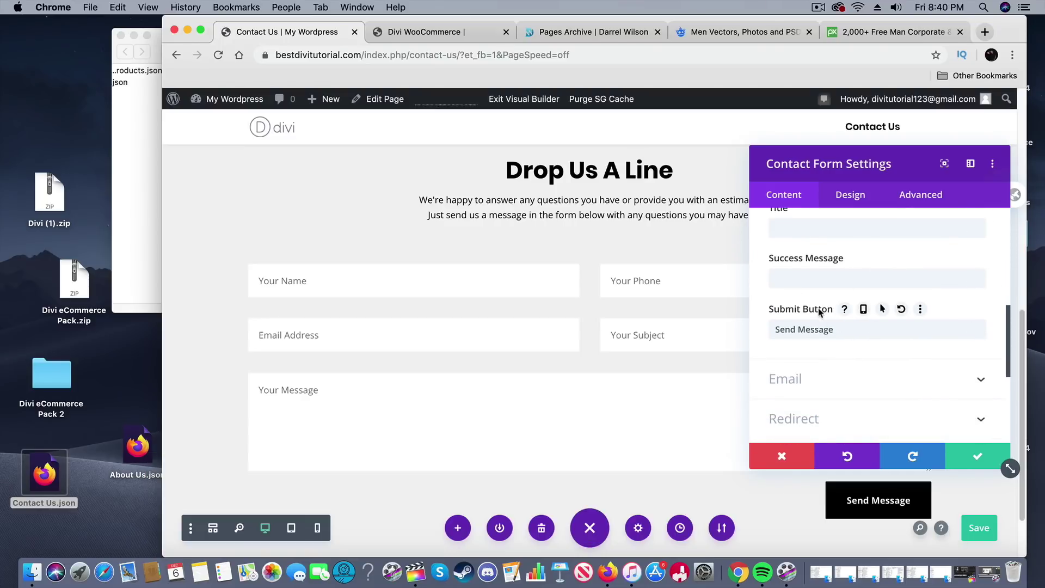
pyautogui.scroll(-3, 816, 315)
pyautogui.click(813, 274)
pyautogui.click(852, 279)
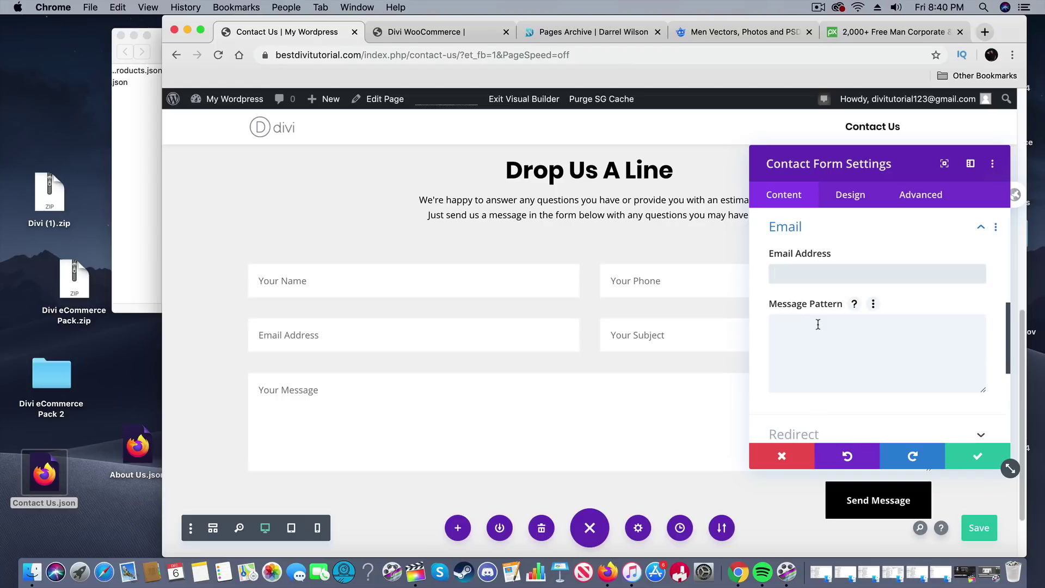
pyautogui.click(784, 456)
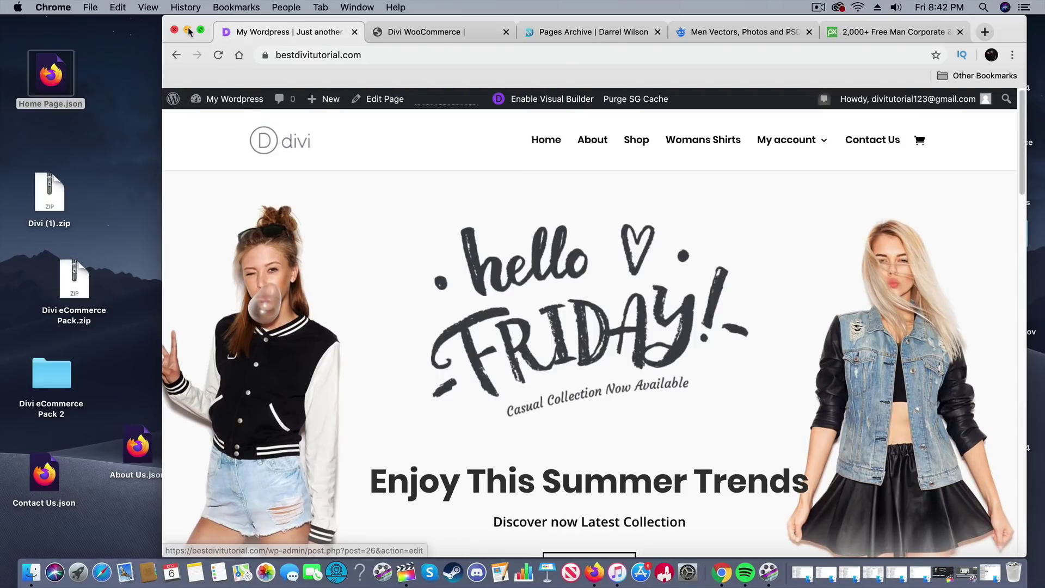
# Step: Go full screen and visit About, Shop, Womans Shirts, Contact Us, then Home from the menu
pyautogui.press('ctrl+super+f')
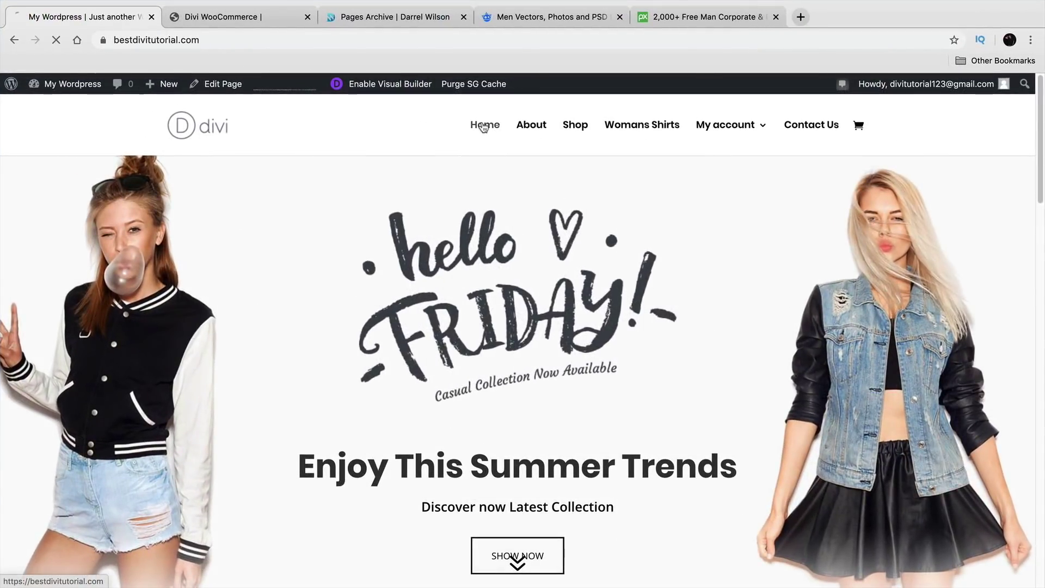
pyautogui.click(526, 125)
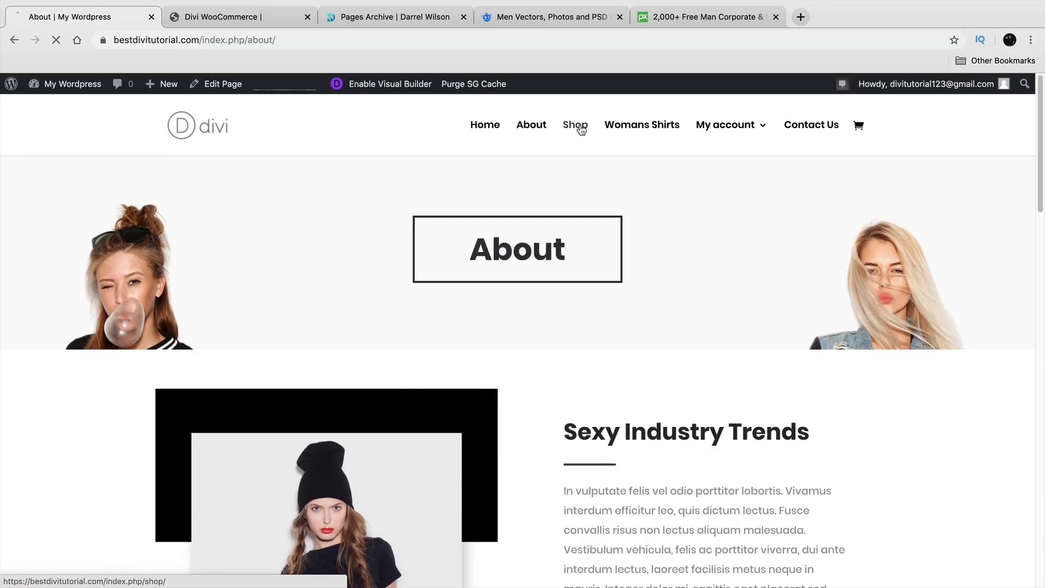
pyautogui.click(581, 127)
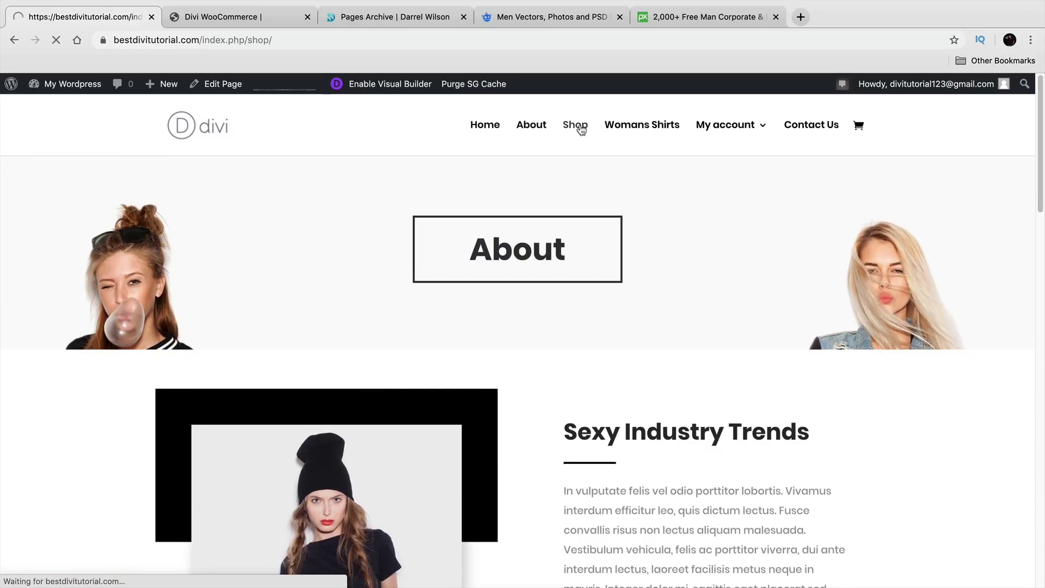
pyautogui.click(631, 127)
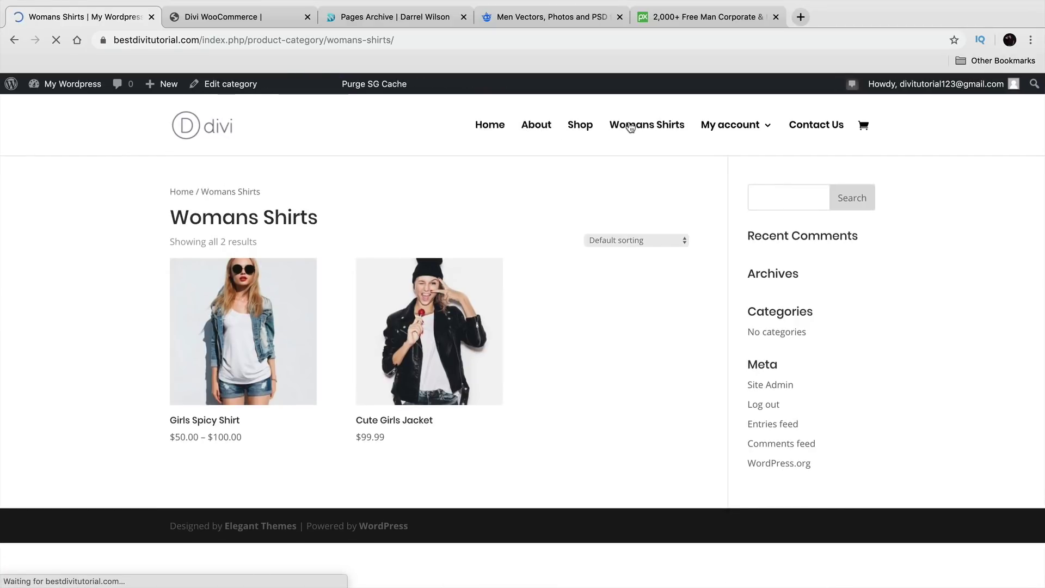
pyautogui.click(810, 125)
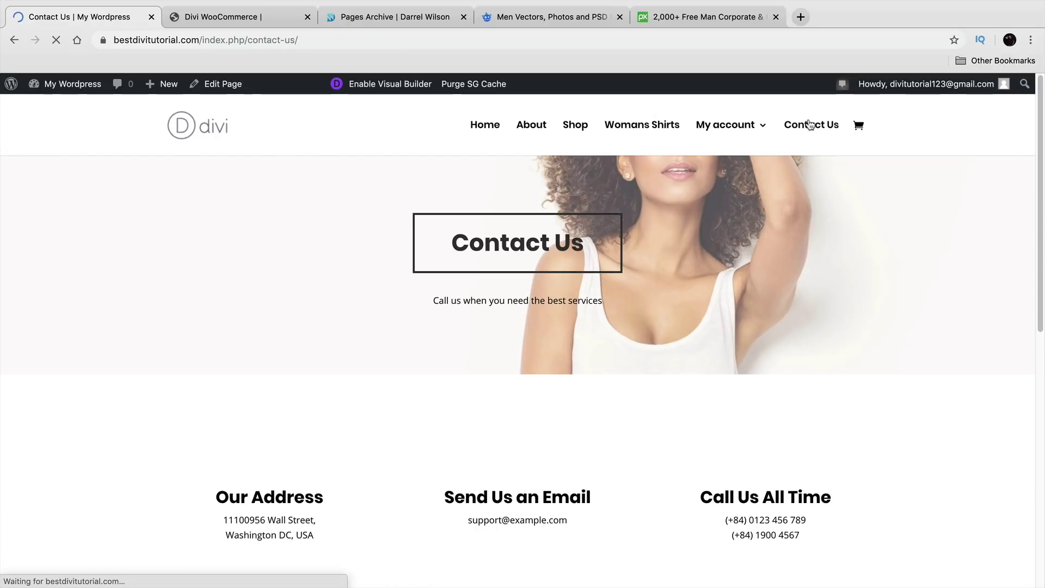
pyautogui.click(498, 129)
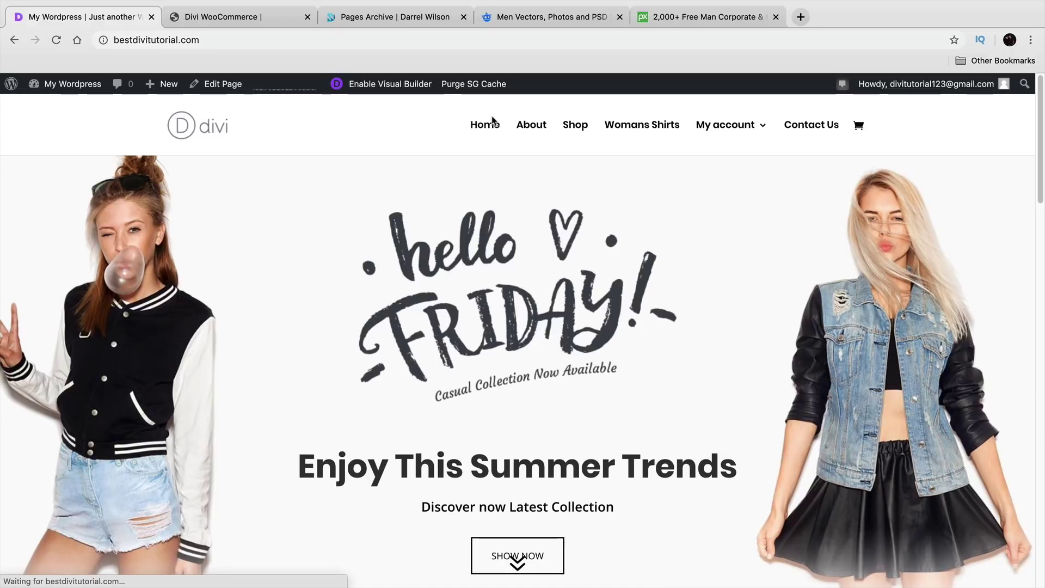
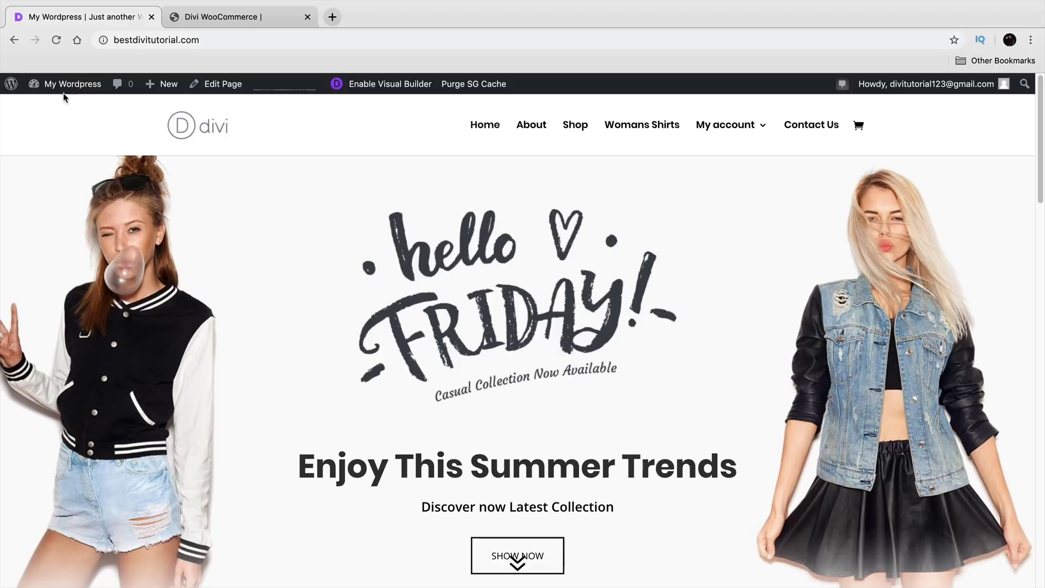
# Step: Open the Theme Customizer's General Settings typography options
pyautogui.moveTo(66, 86)
pyautogui.click(78, 179)
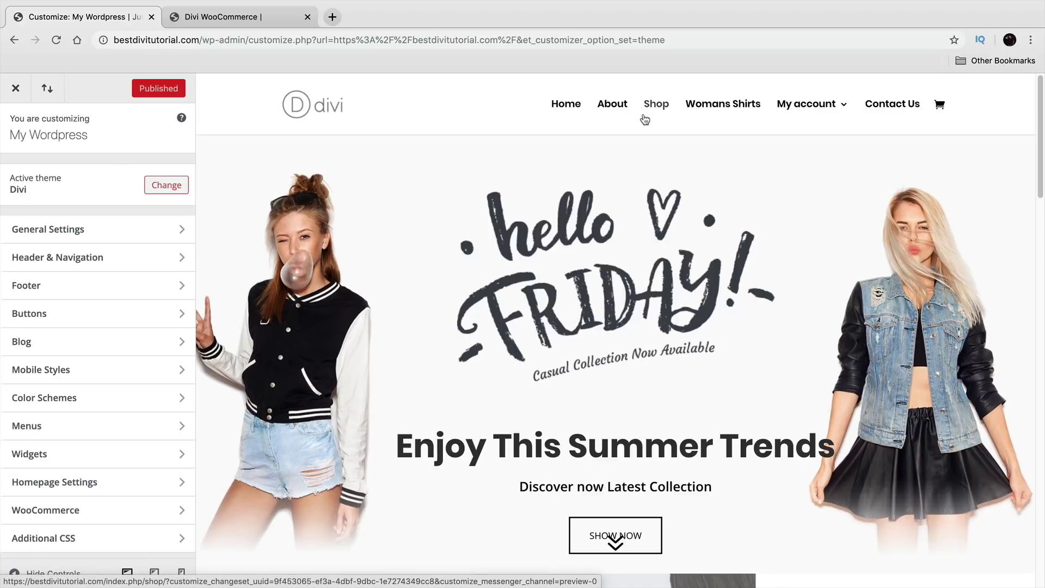
pyautogui.click(140, 234)
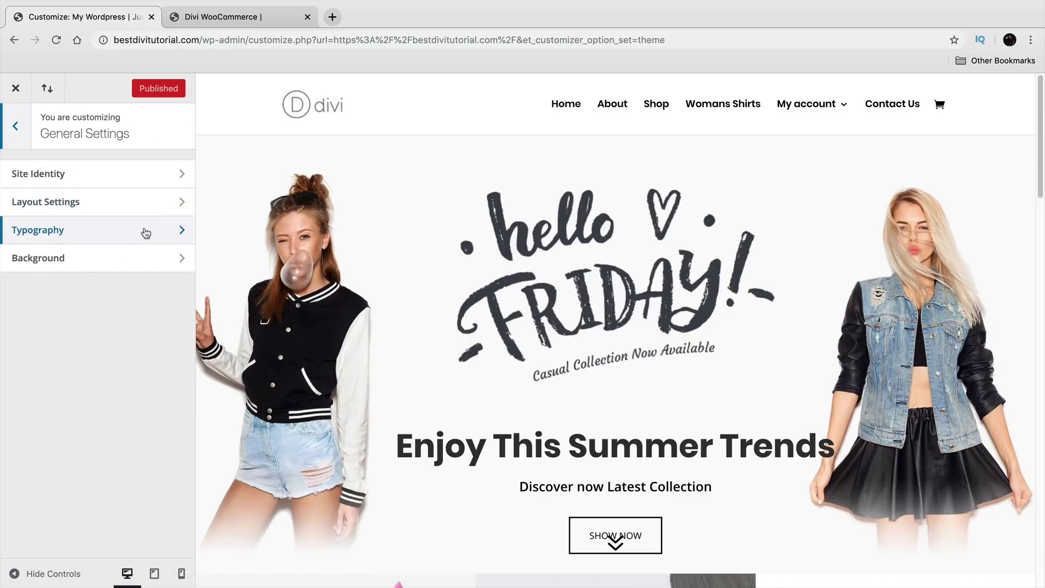
pyautogui.click(145, 233)
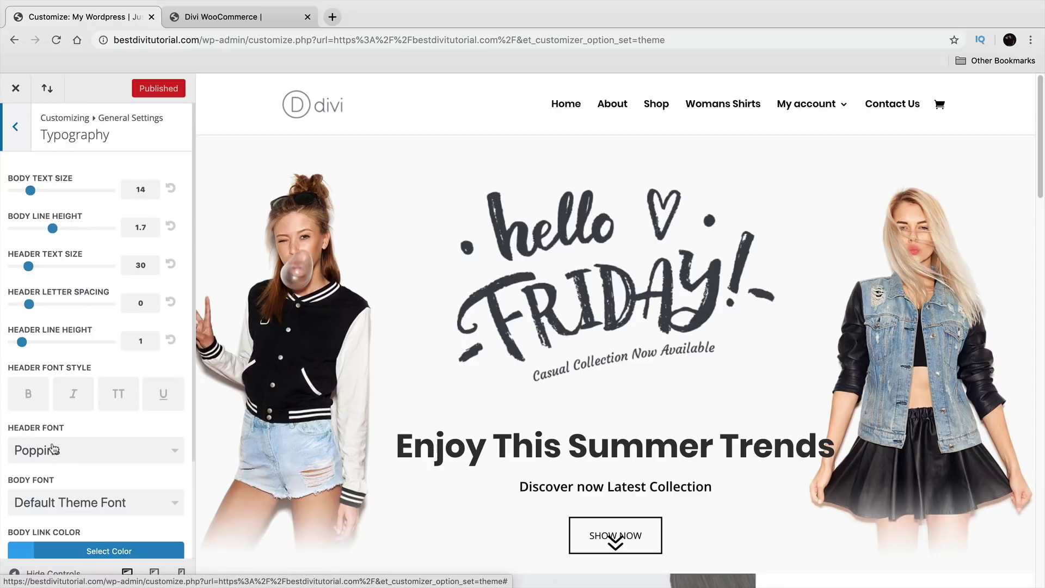
pyautogui.scroll(-1, 55, 440)
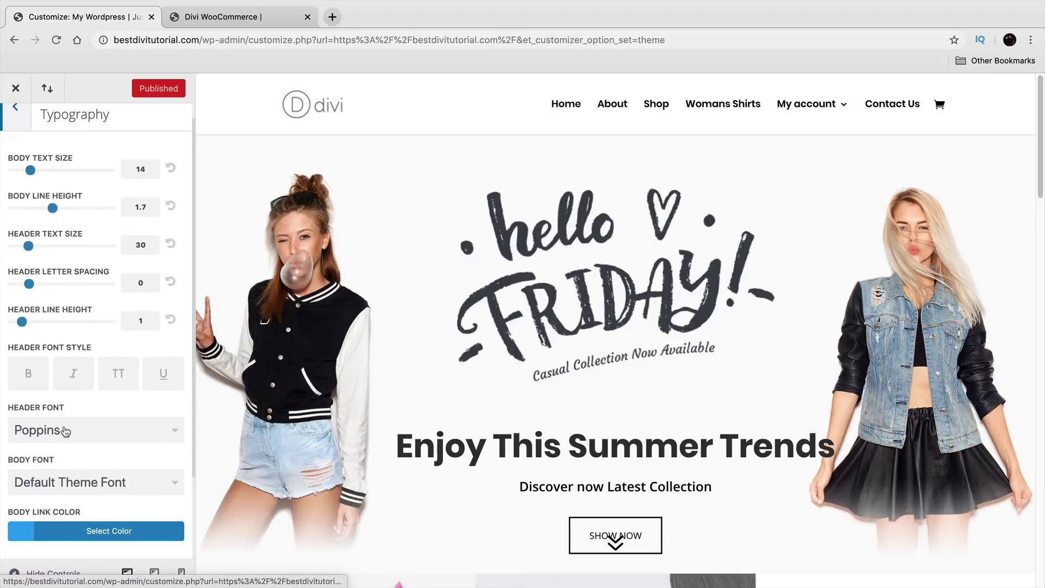
pyautogui.scroll(-1, 75, 443)
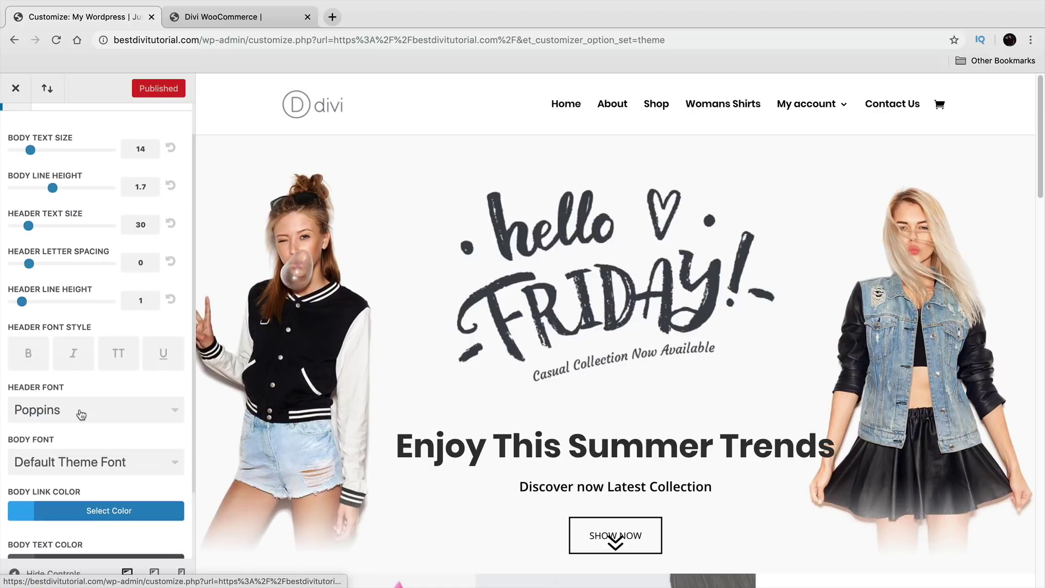
# Step: Try ABeeZee as the header font
pyautogui.click(81, 415)
pyautogui.click(77, 437)
pyautogui.scroll(-5, 262, 447)
pyautogui.scroll(-3, 403, 364)
pyautogui.scroll(-5, 482, 375)
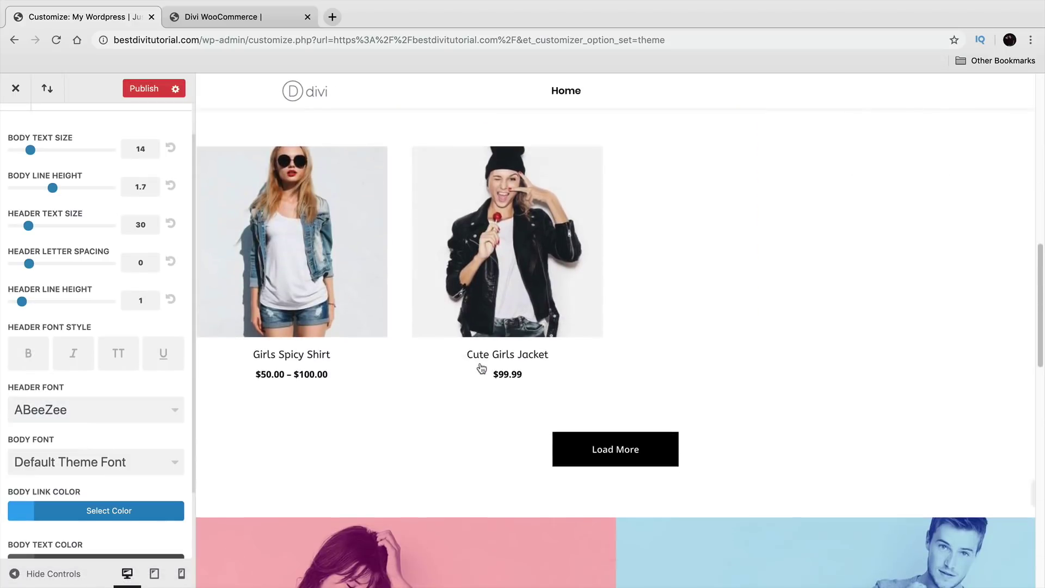
pyautogui.scroll(-6, 482, 369)
pyautogui.scroll(4, 360, 397)
# Step: Set the header font back to Poppins, then go to Site Identity
pyautogui.click(104, 411)
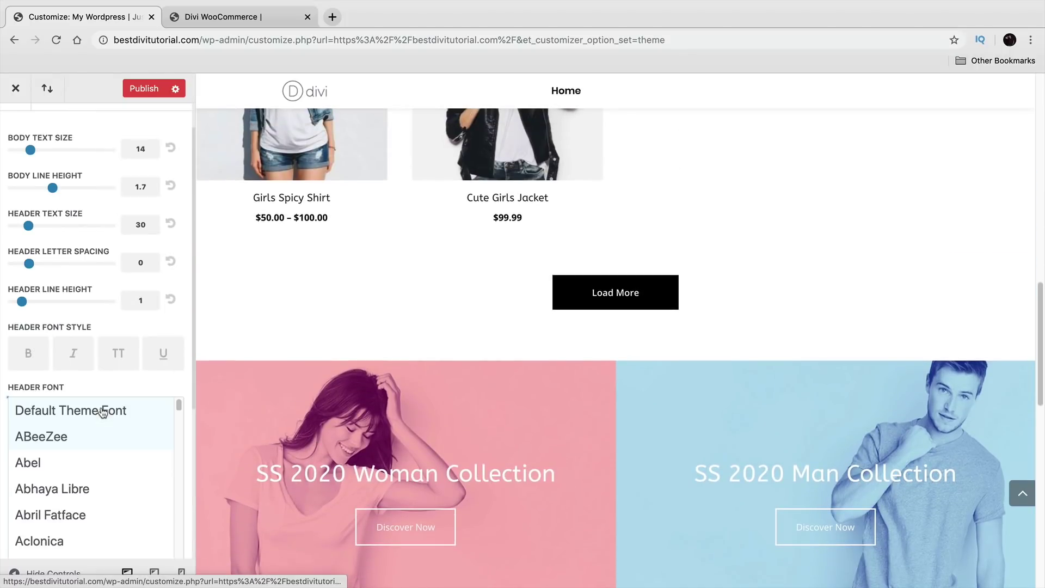
pyautogui.scroll(-10, 106, 464)
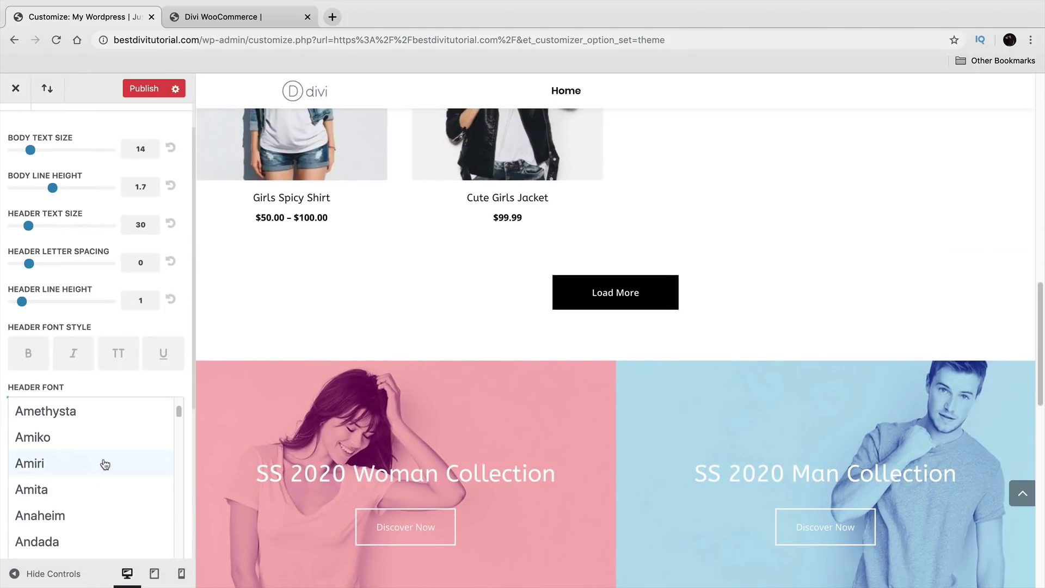
pyautogui.moveTo(178, 422); pyautogui.dragTo(179, 532)
pyautogui.scroll(-1, 143, 514)
pyautogui.scroll(-5, 136, 506)
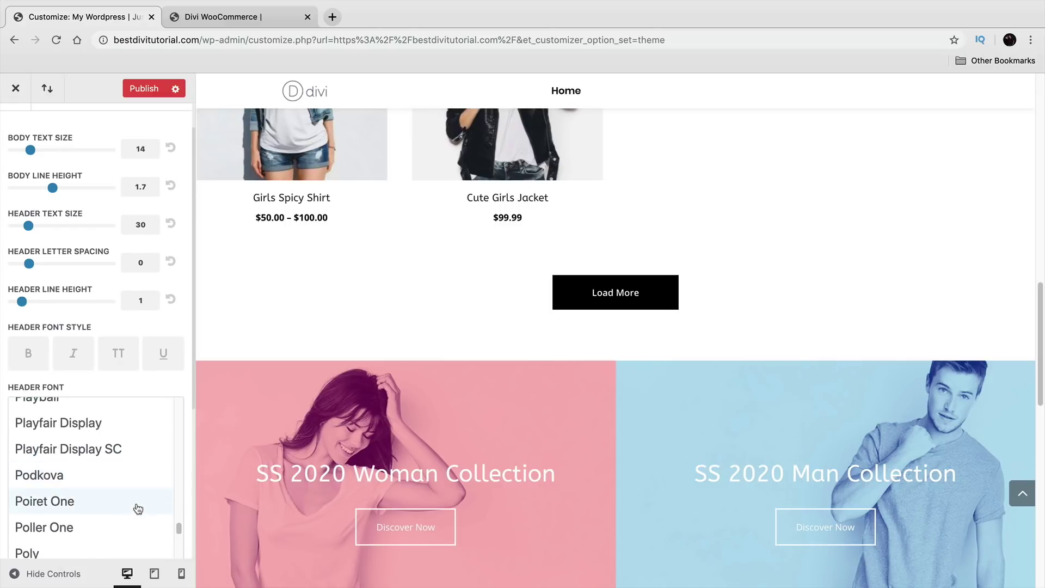
pyautogui.click(135, 502)
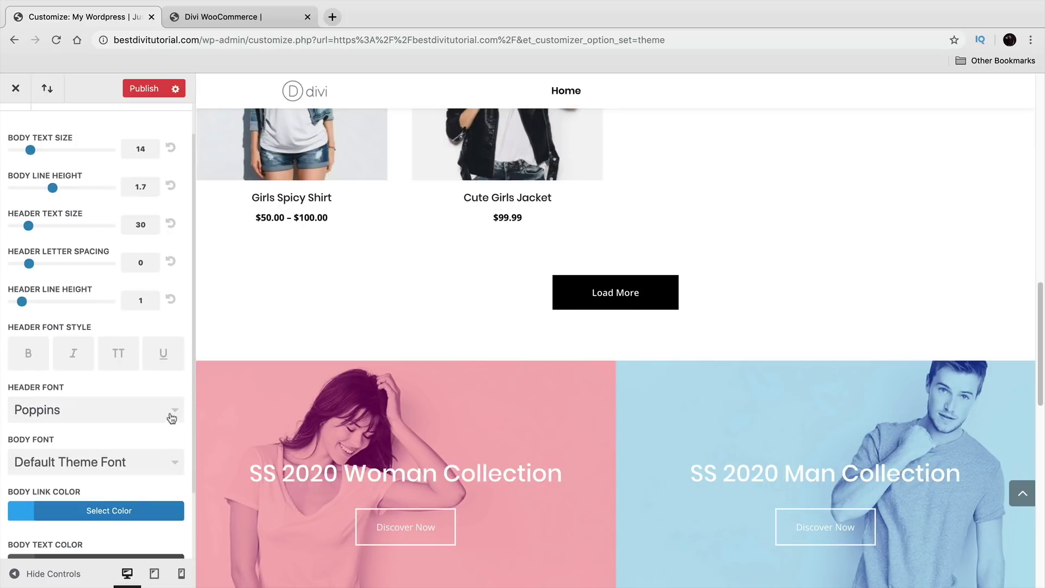
pyautogui.scroll(2, 173, 418)
pyautogui.click(28, 140)
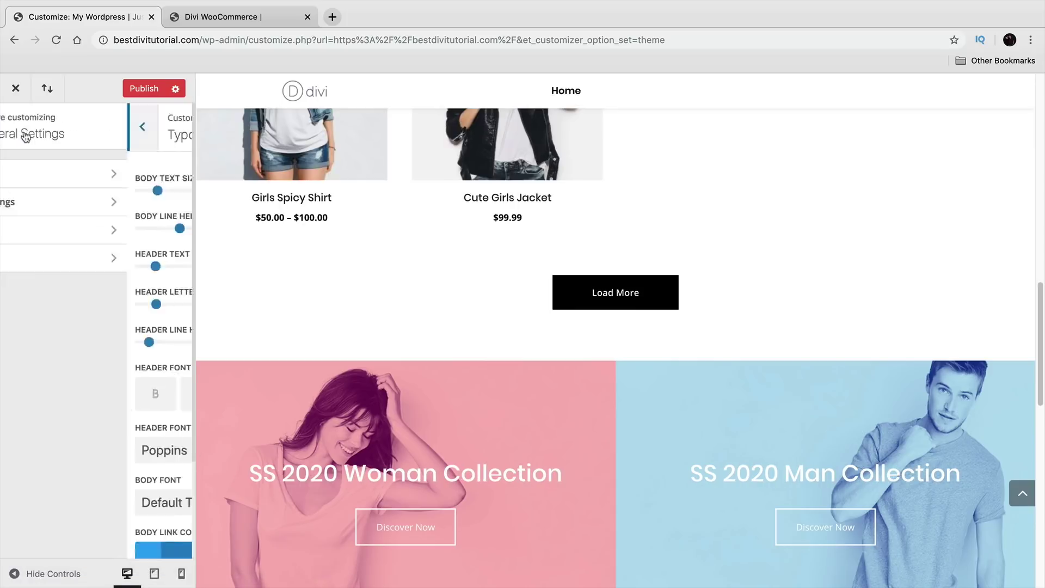
pyautogui.click(52, 172)
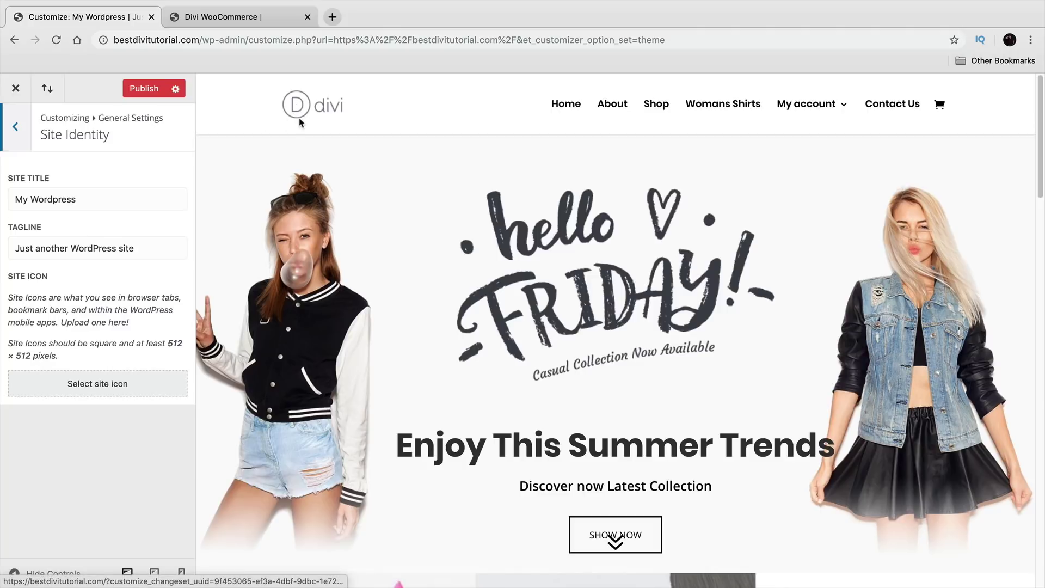
# Step: Crop the letter D from divilogo_black.png and set it as the site icon
pyautogui.click(120, 389)
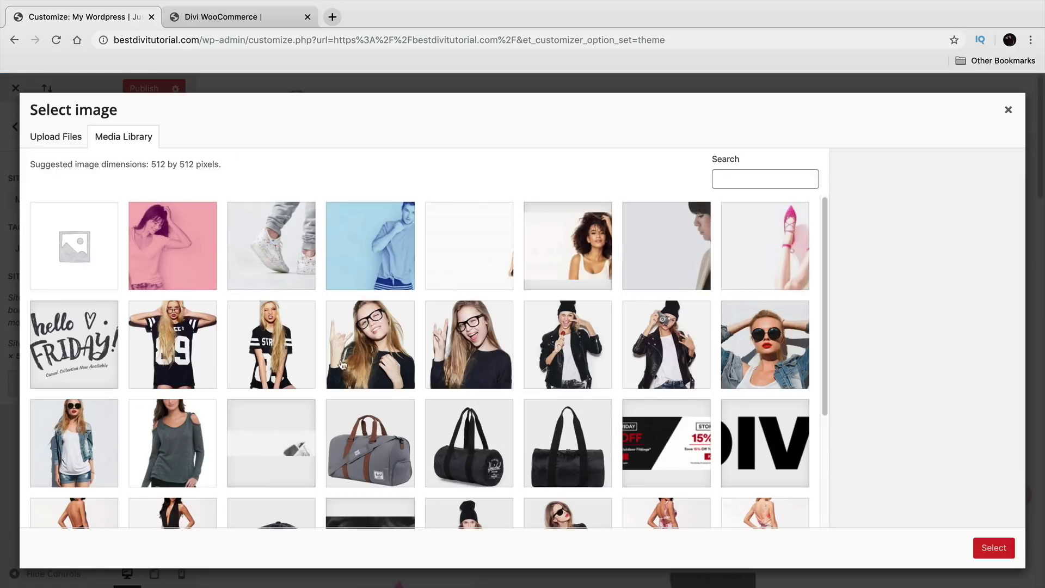
pyautogui.scroll(-3, 430, 351)
pyautogui.click(758, 322)
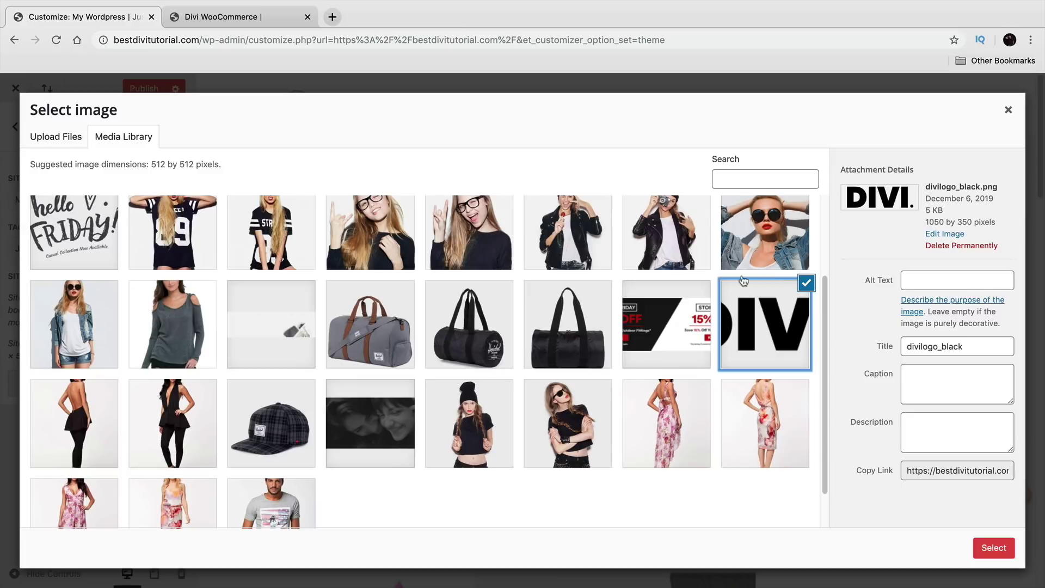
pyautogui.click(994, 549)
pyautogui.moveTo(487, 223); pyautogui.dragTo(298, 220)
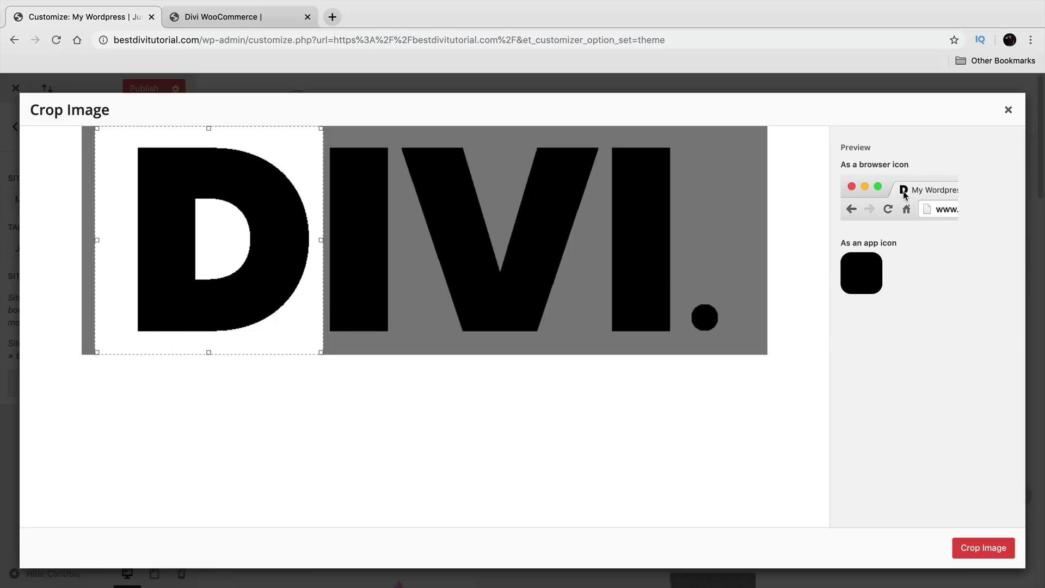
pyautogui.click(1005, 549)
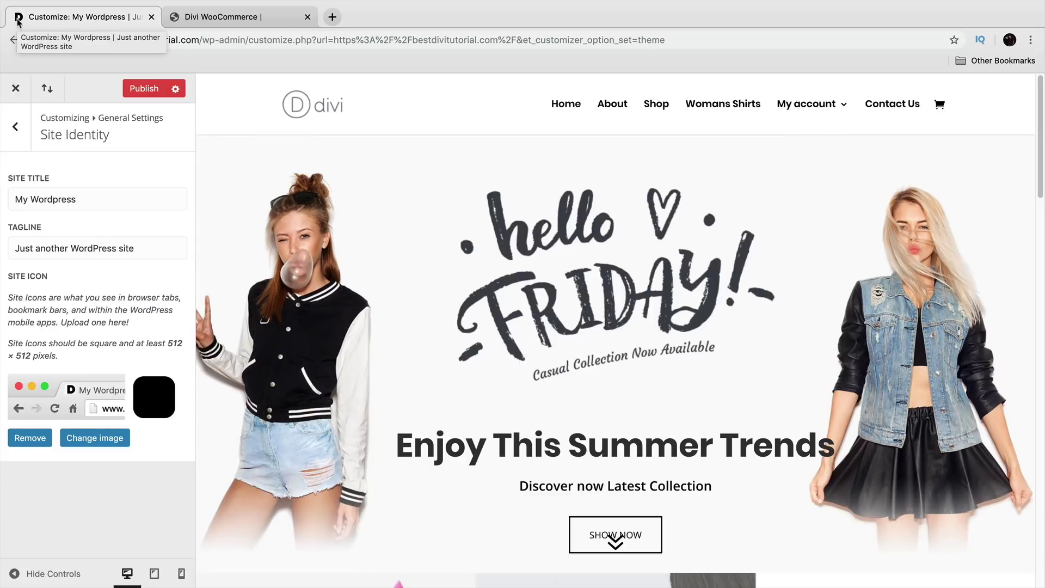
# Step: Look over the Typography and Background general settings, then move to Header & Navigation
pyautogui.click(20, 129)
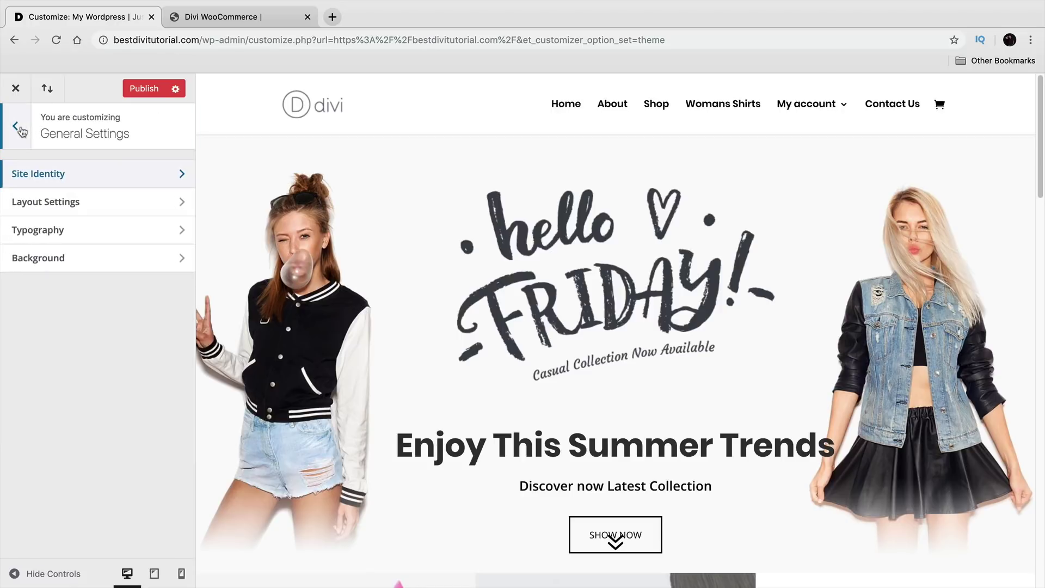
pyautogui.click(51, 230)
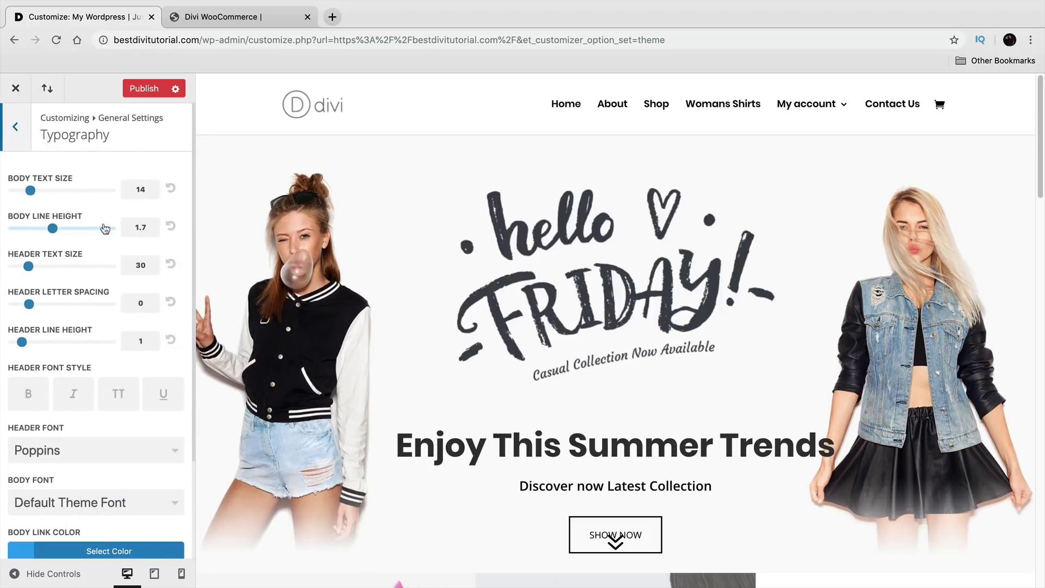
pyautogui.click(24, 136)
pyautogui.click(96, 257)
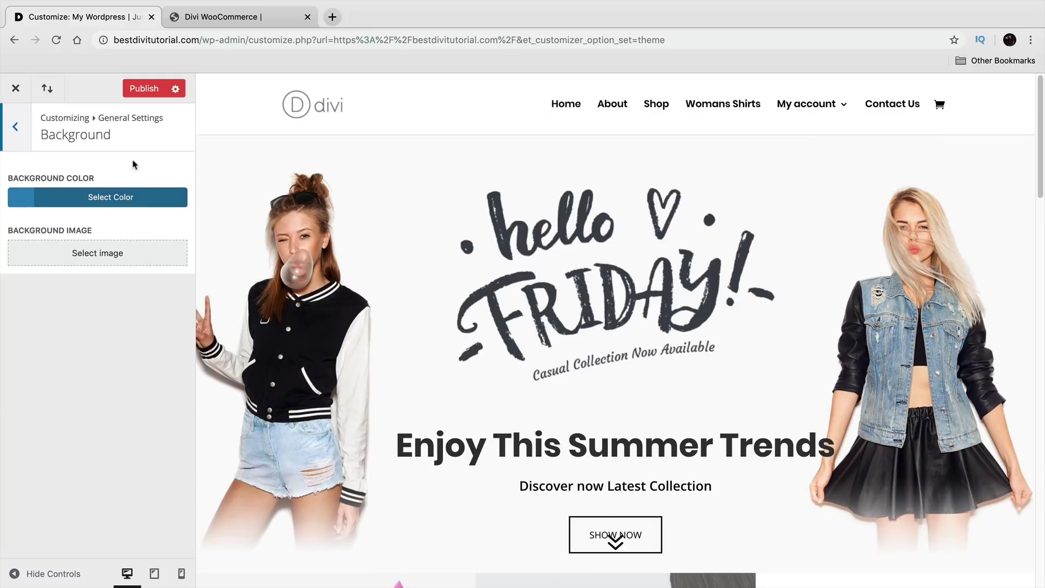
pyautogui.click(16, 129)
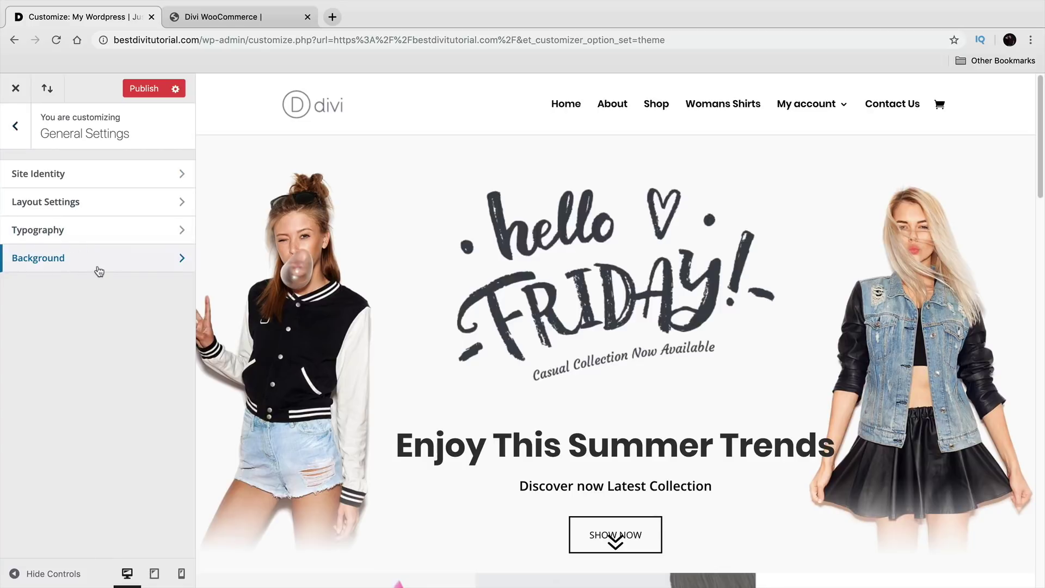
pyautogui.click(7, 131)
pyautogui.click(81, 256)
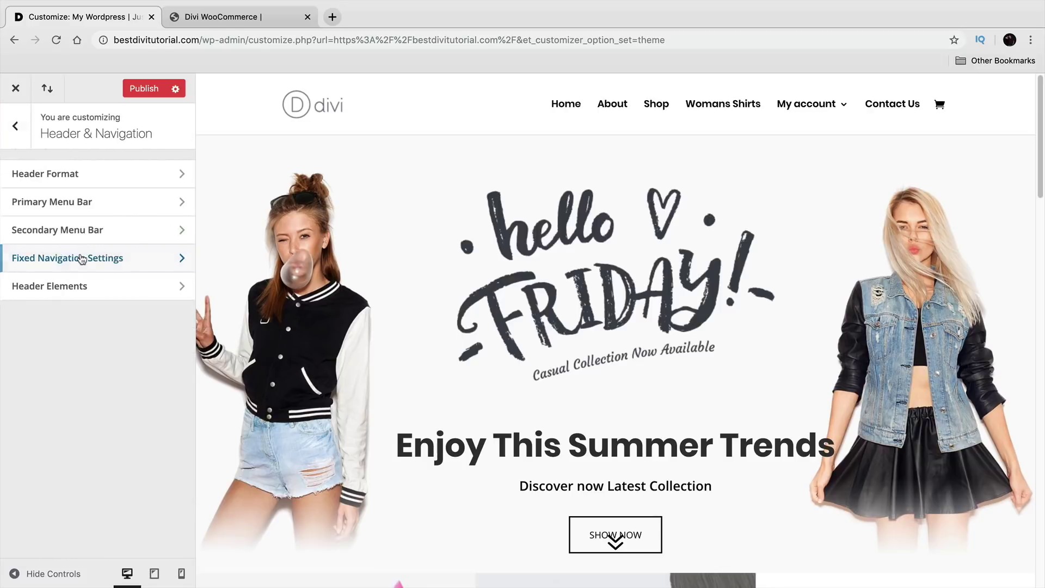
# Step: Preview Centered, Centered Inline Logo, Slide In and Fullscreen header styles, then return to Default
pyautogui.click(102, 174)
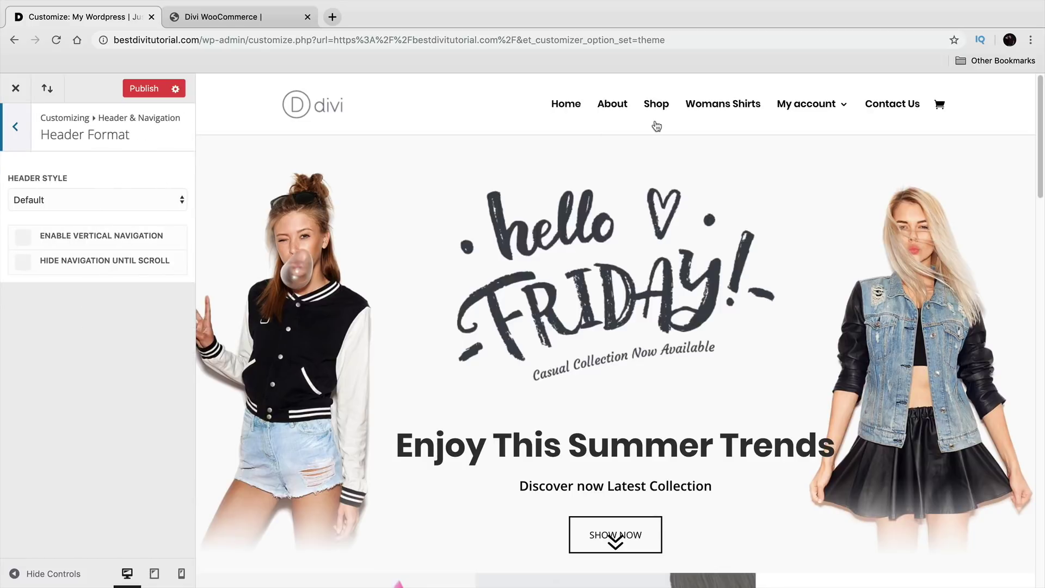
pyautogui.click(151, 201)
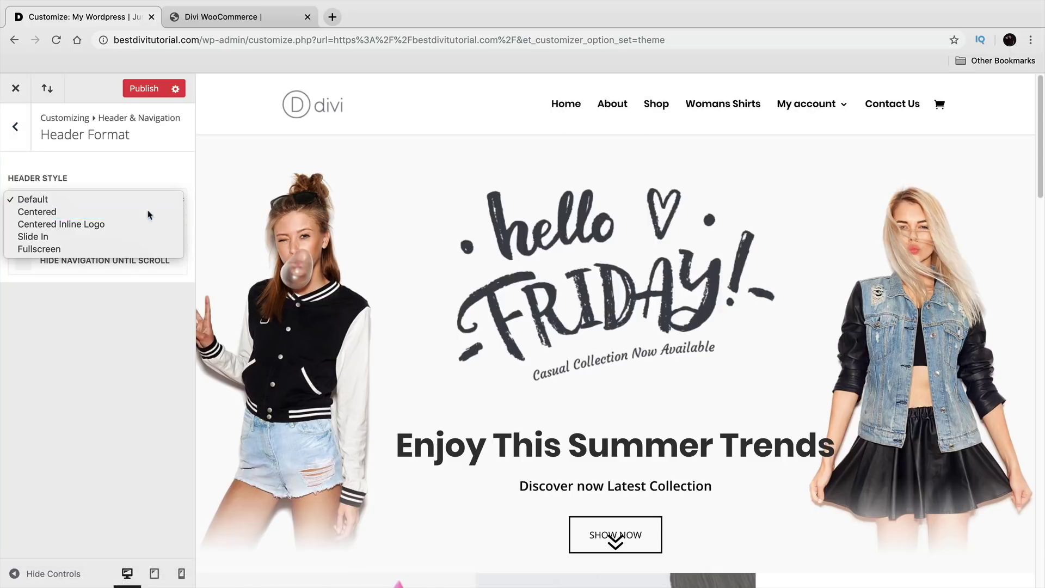
pyautogui.click(152, 210)
pyautogui.click(149, 201)
pyautogui.click(152, 217)
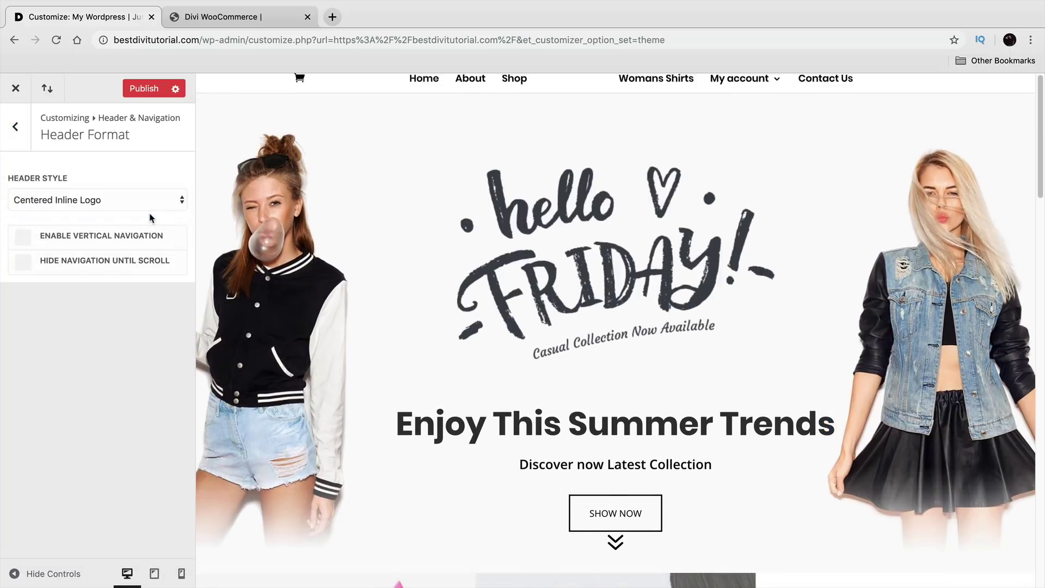
pyautogui.click(160, 201)
pyautogui.click(162, 211)
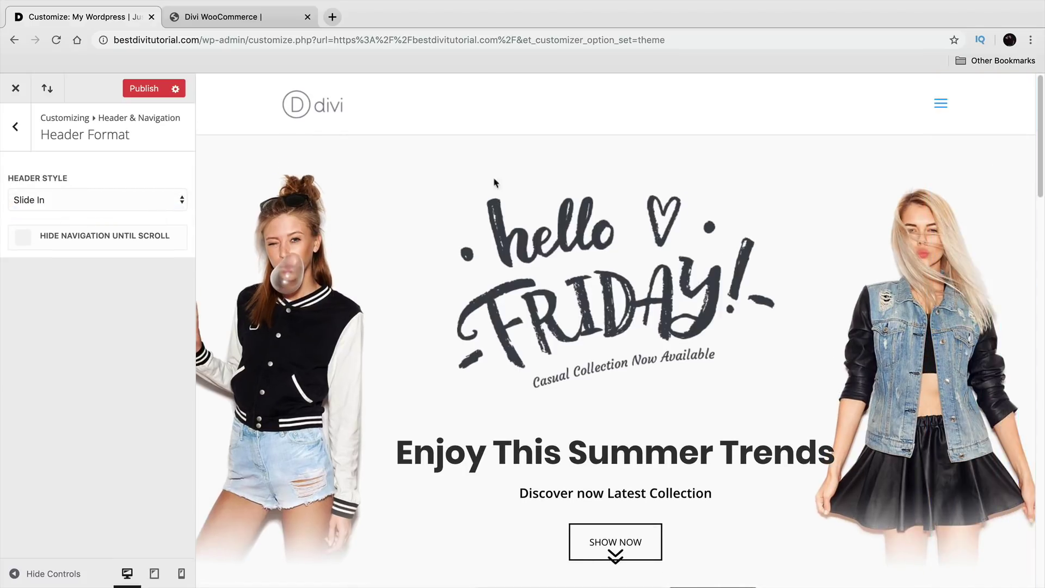
pyautogui.click(940, 103)
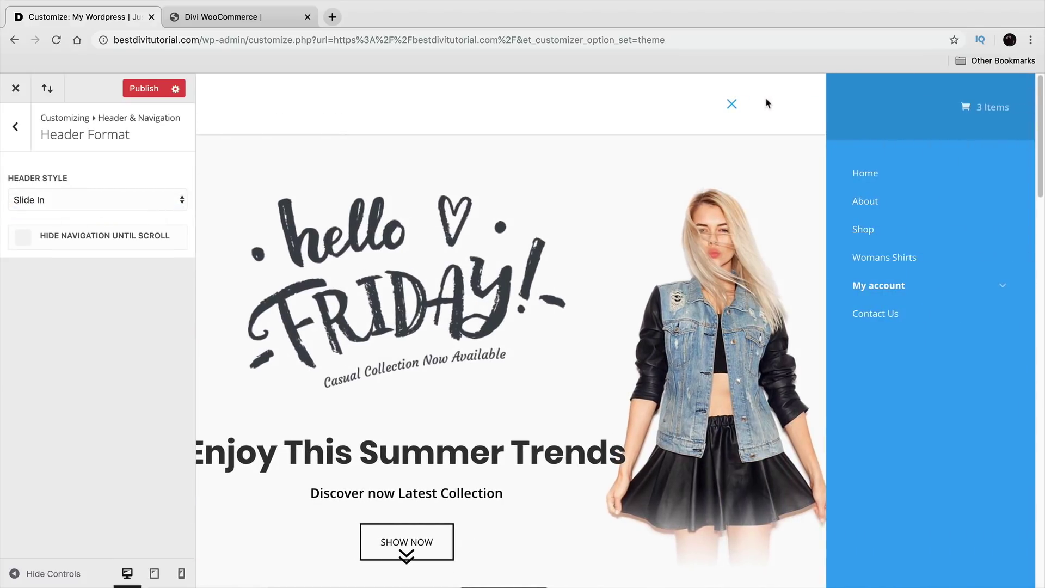
pyautogui.click(722, 115)
pyautogui.click(148, 200)
pyautogui.click(149, 210)
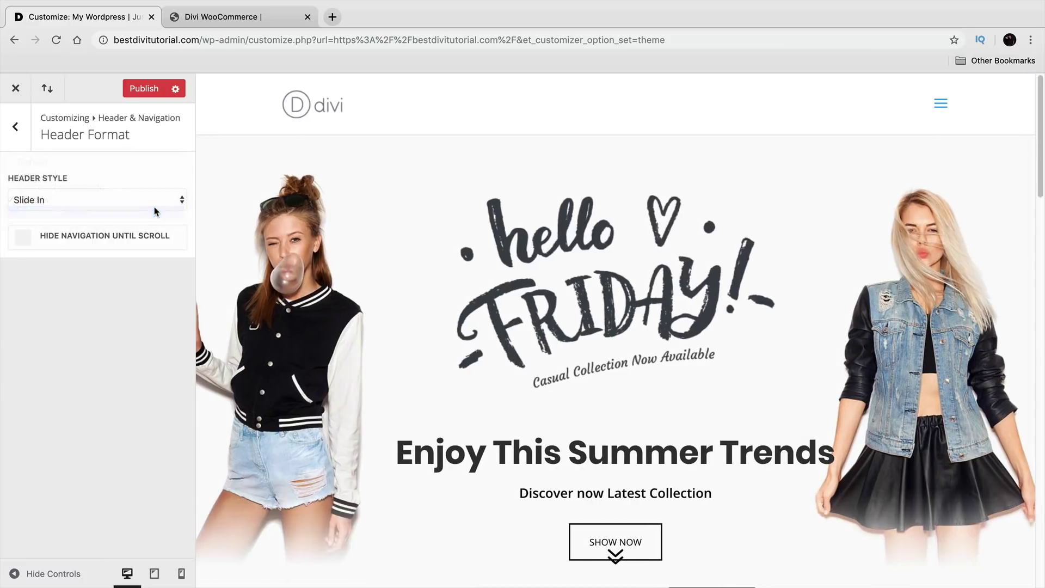
pyautogui.click(946, 105)
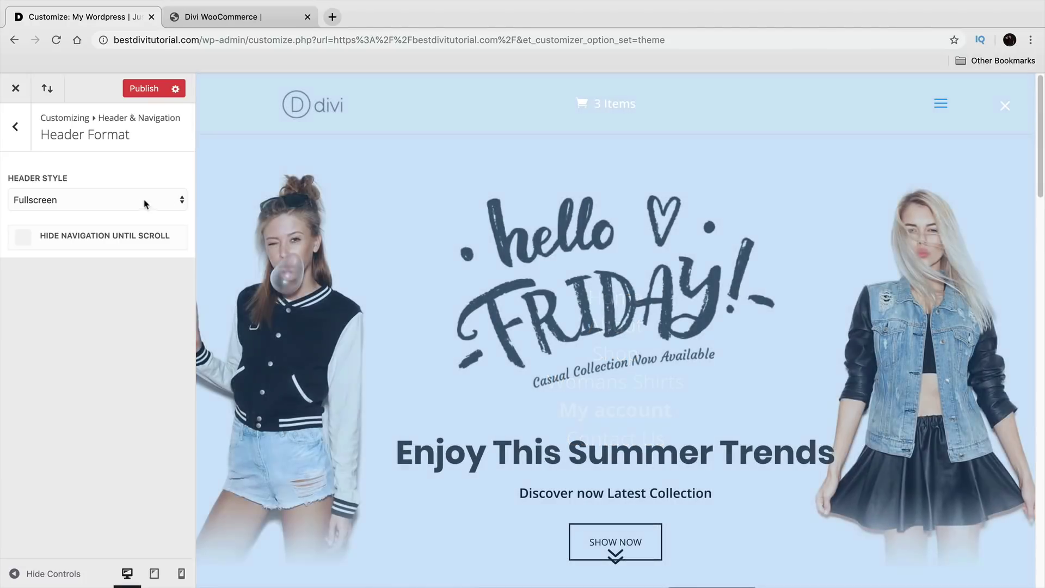
pyautogui.click(144, 200)
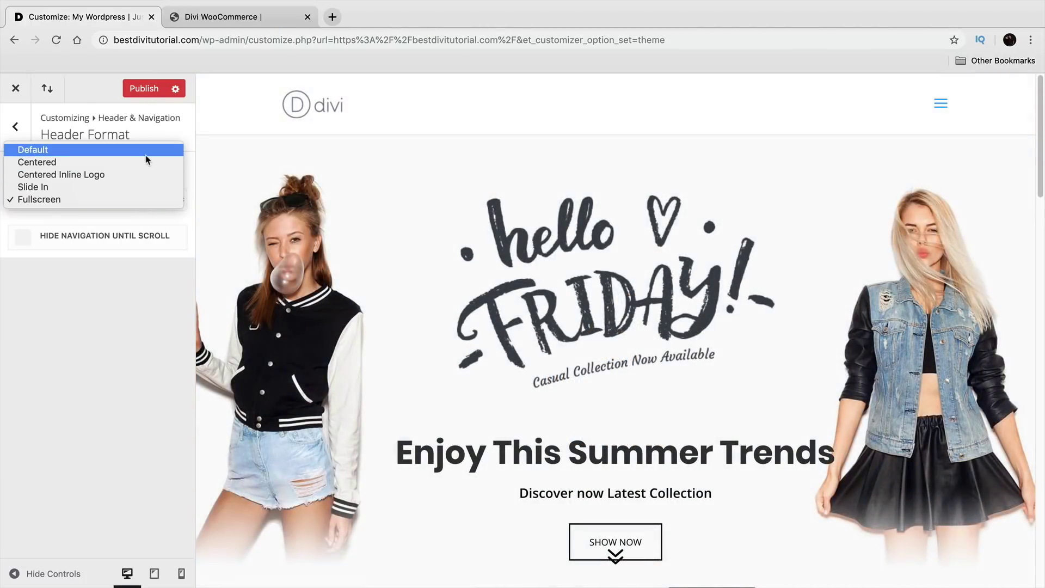
pyautogui.click(144, 152)
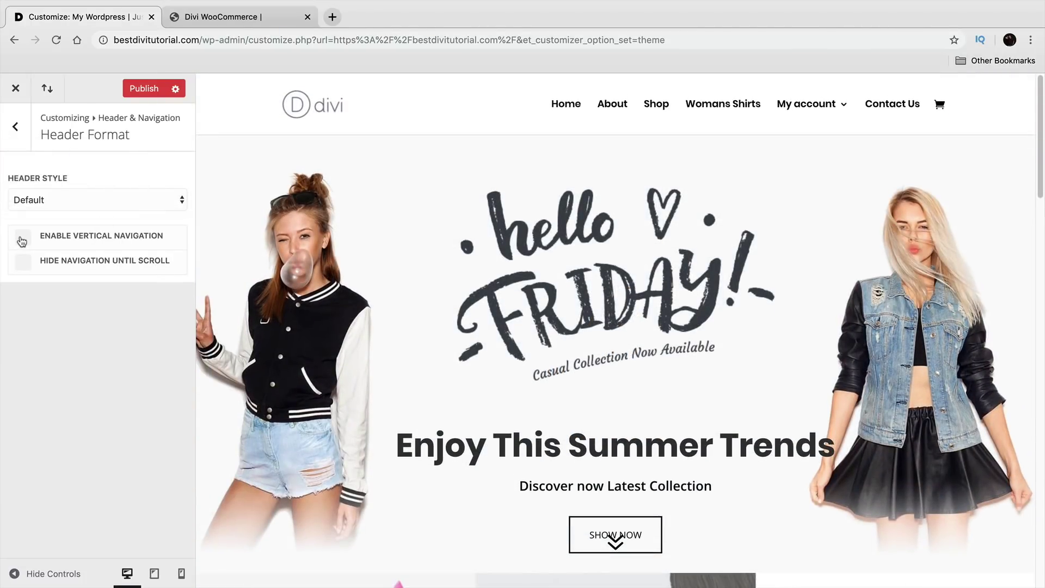
# Step: Try vertical navigation on the right side, then turn it back off
pyautogui.click(22, 239)
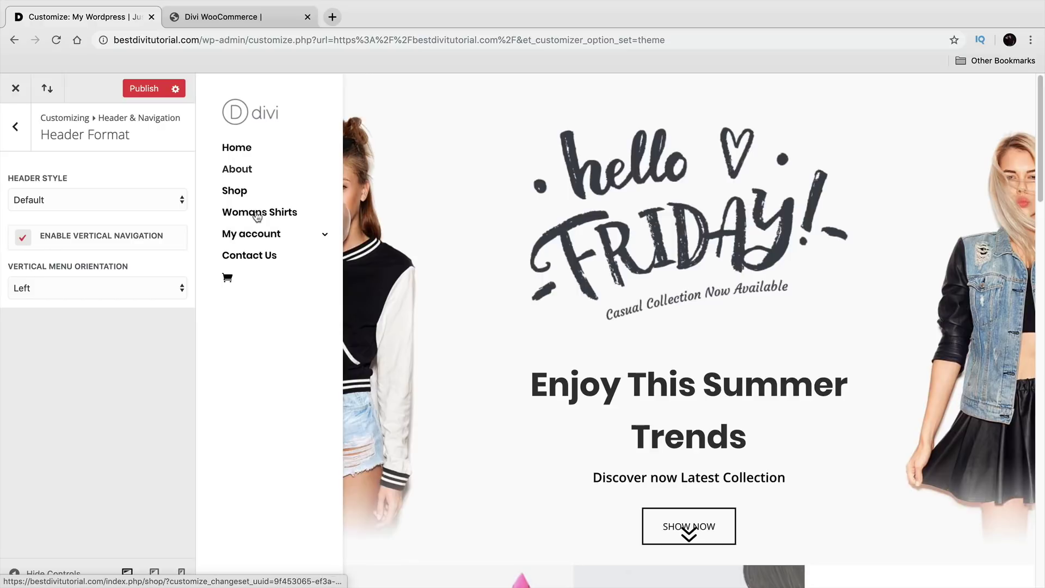
pyautogui.scroll(-5, 492, 358)
pyautogui.scroll(-15, 492, 358)
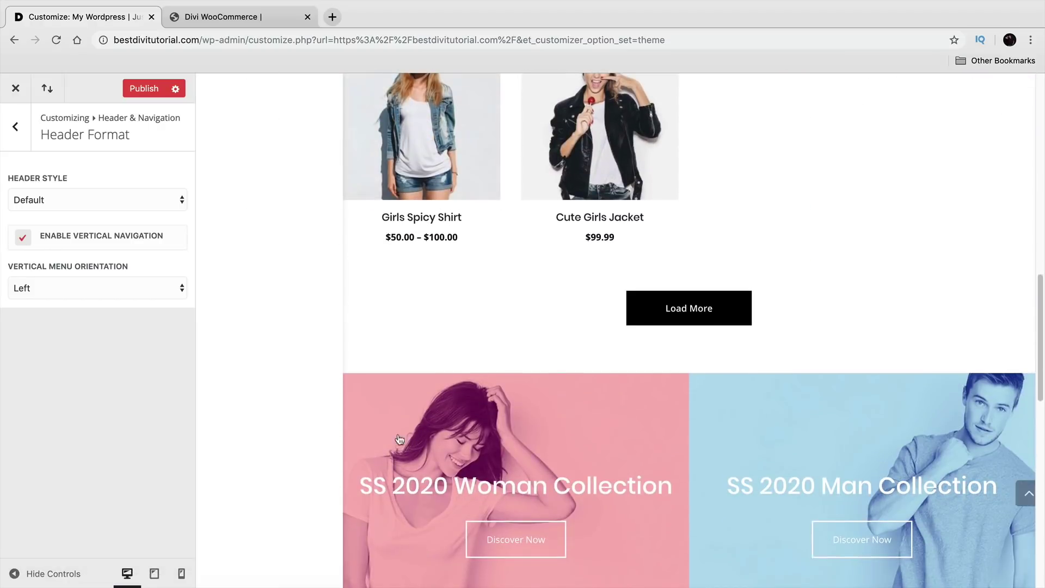
pyautogui.scroll(20, 396, 436)
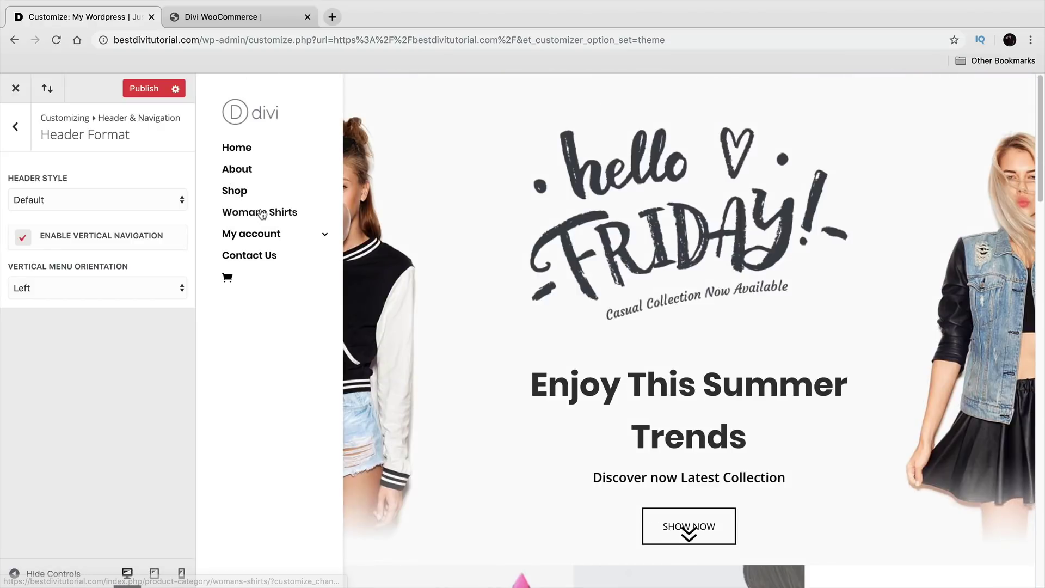
pyautogui.click(100, 282)
pyautogui.click(100, 275)
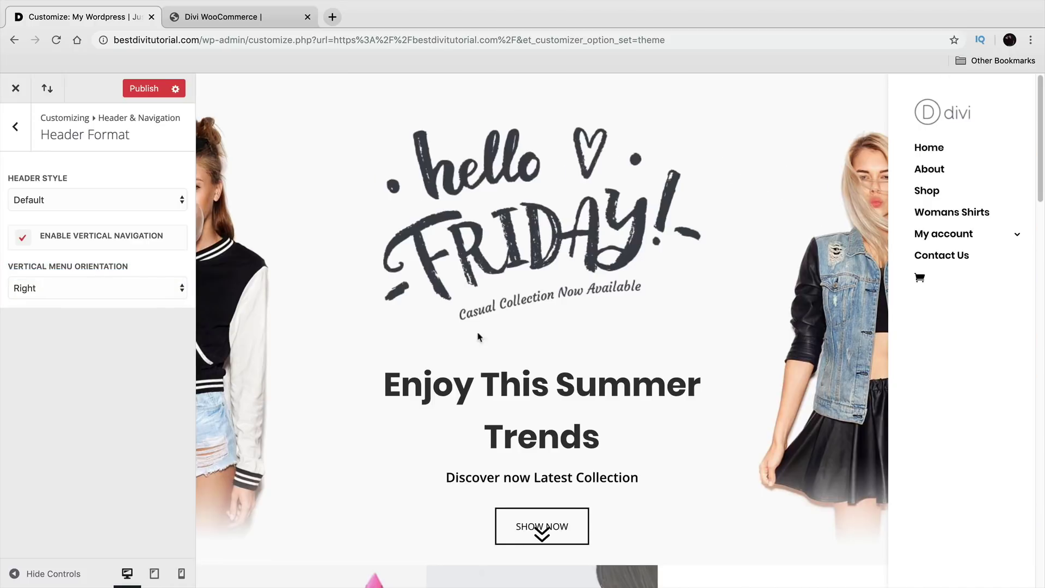
pyautogui.scroll(-10, 509, 339)
pyautogui.scroll(10, 589, 360)
pyautogui.moveTo(950, 236)
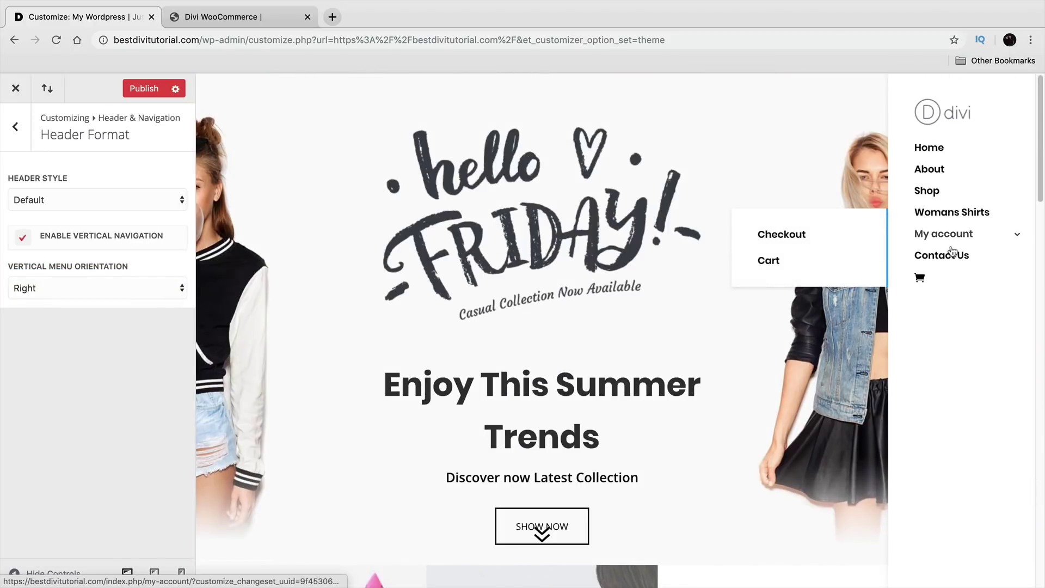
pyautogui.click(79, 238)
# Step: Test Centered Inline Logo and Hide Navigation Until Scroll, then keep Default with navigation always shown
pyautogui.click(91, 207)
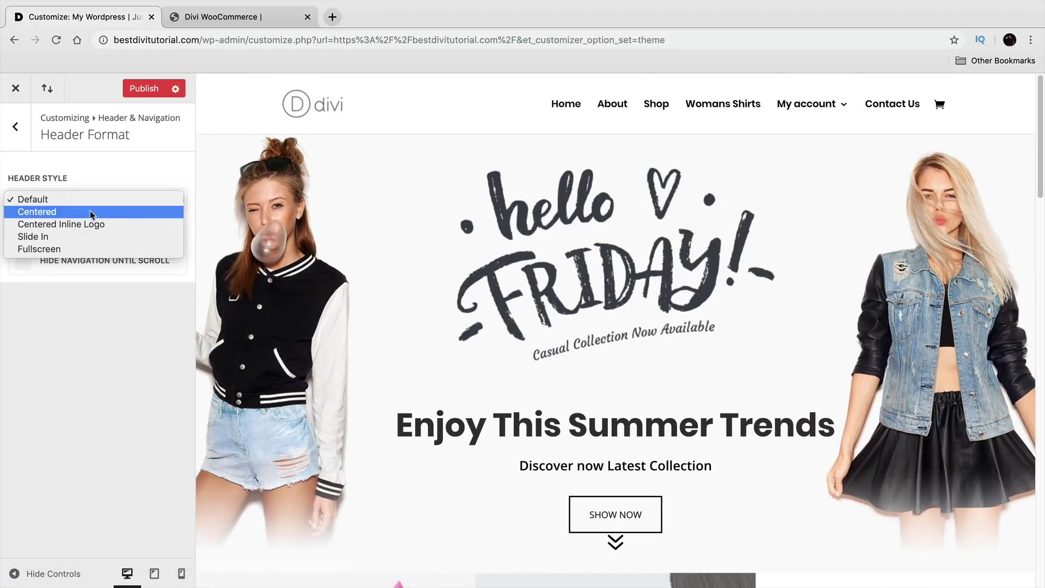
pyautogui.click(93, 224)
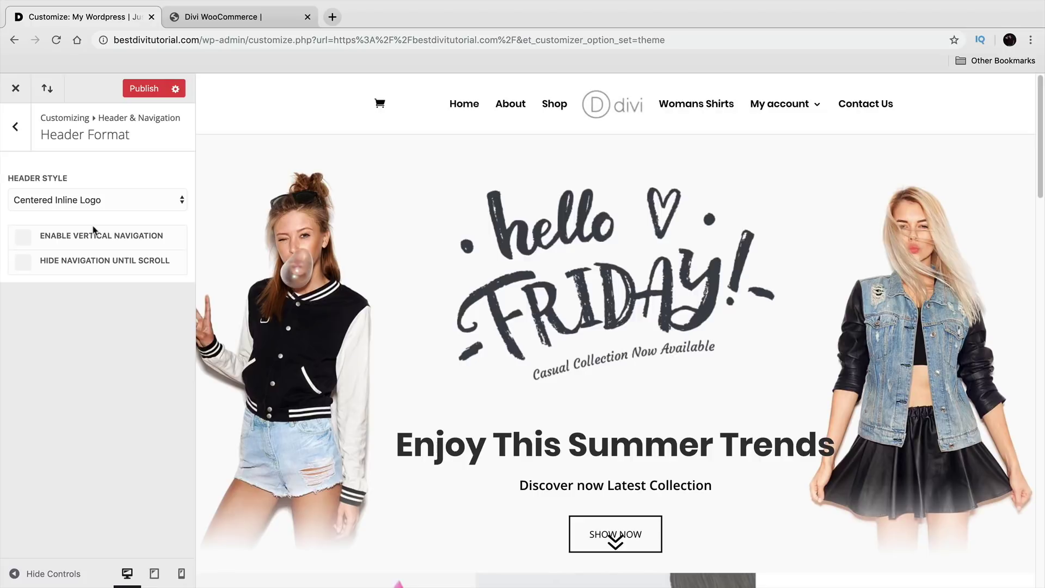
pyautogui.click(97, 200)
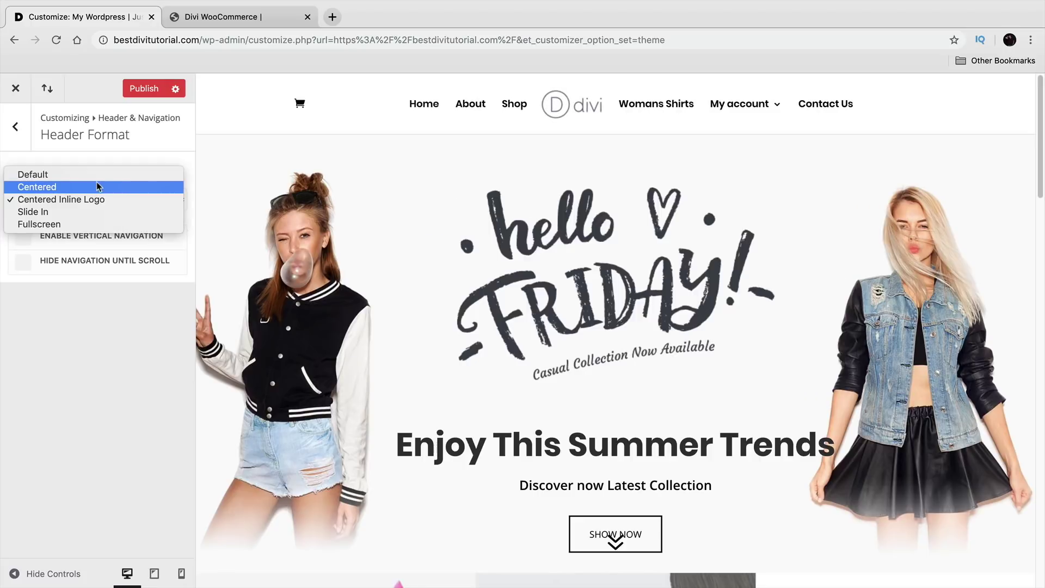
pyautogui.click(98, 175)
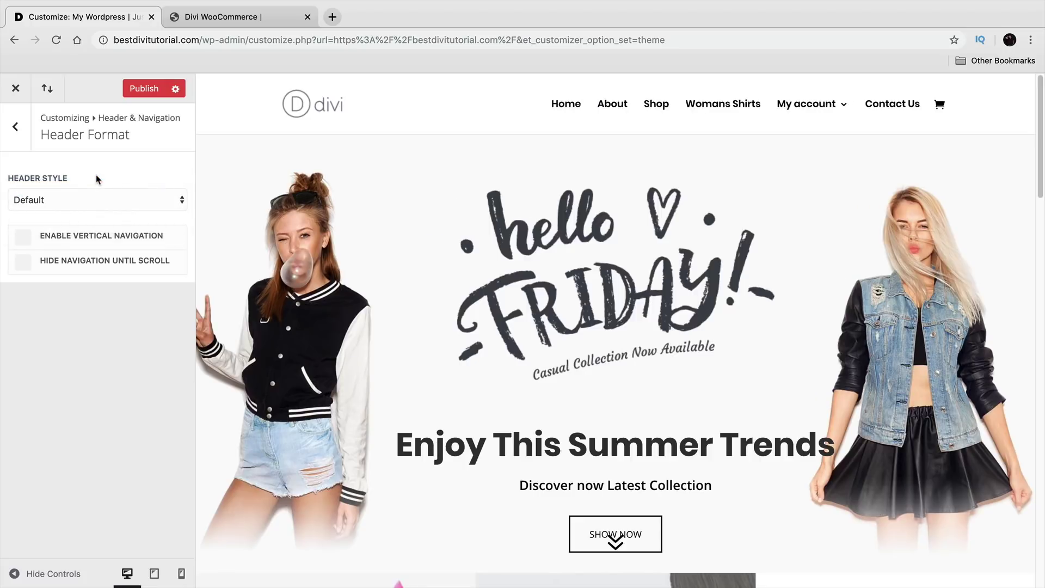
pyautogui.scroll(-3, 361, 291)
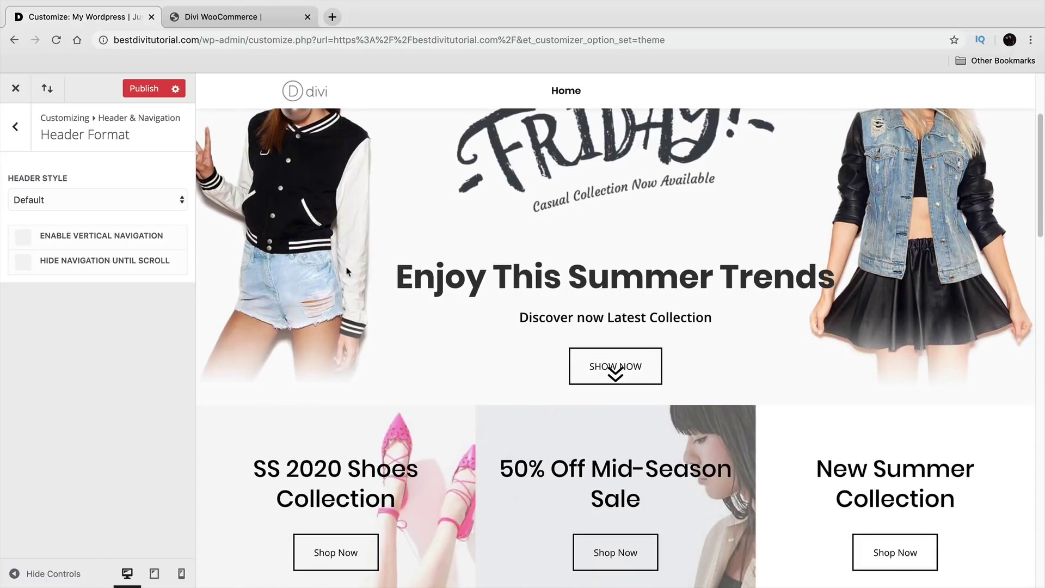
pyautogui.click(95, 266)
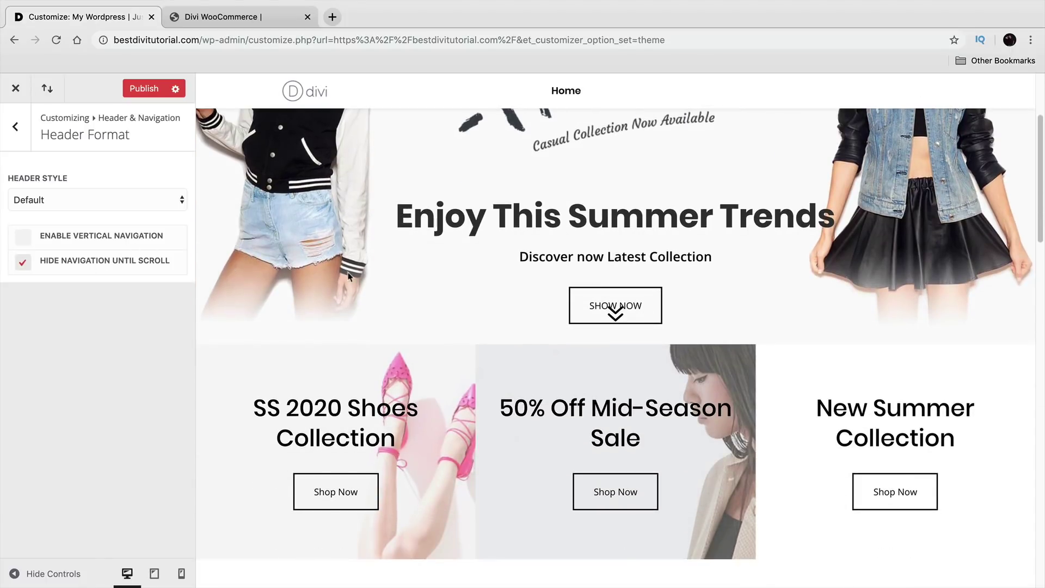
pyautogui.scroll(3, 354, 278)
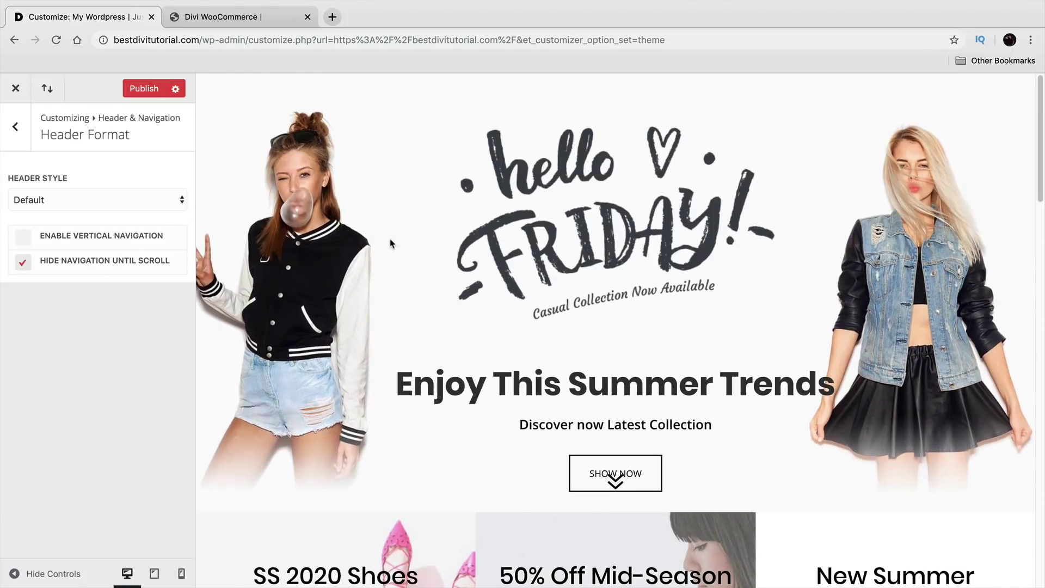
pyautogui.scroll(-2, 459, 322)
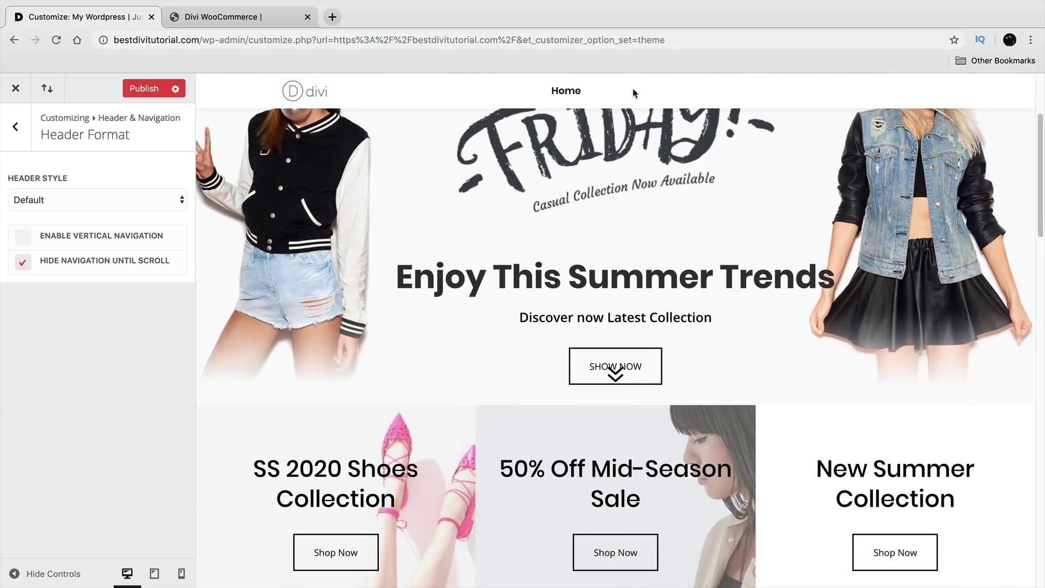
pyautogui.scroll(2, 304, 374)
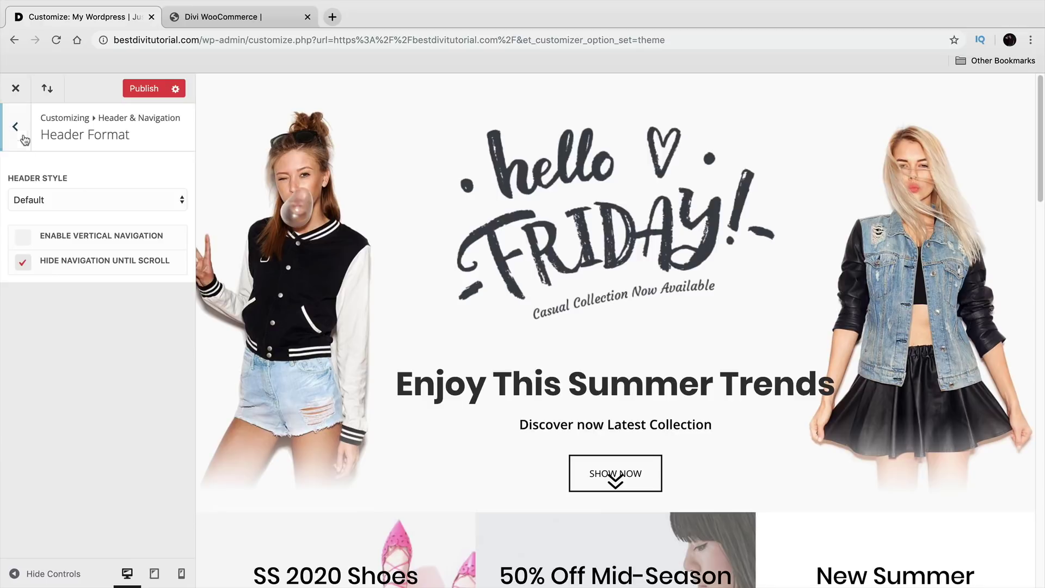
pyautogui.click(51, 201)
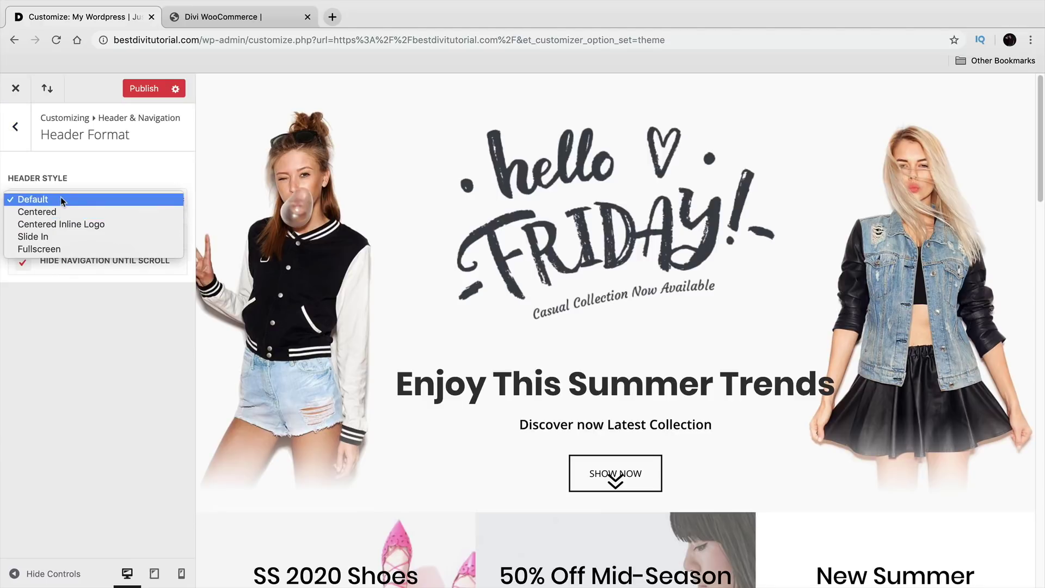
pyautogui.click(60, 198)
pyautogui.click(23, 263)
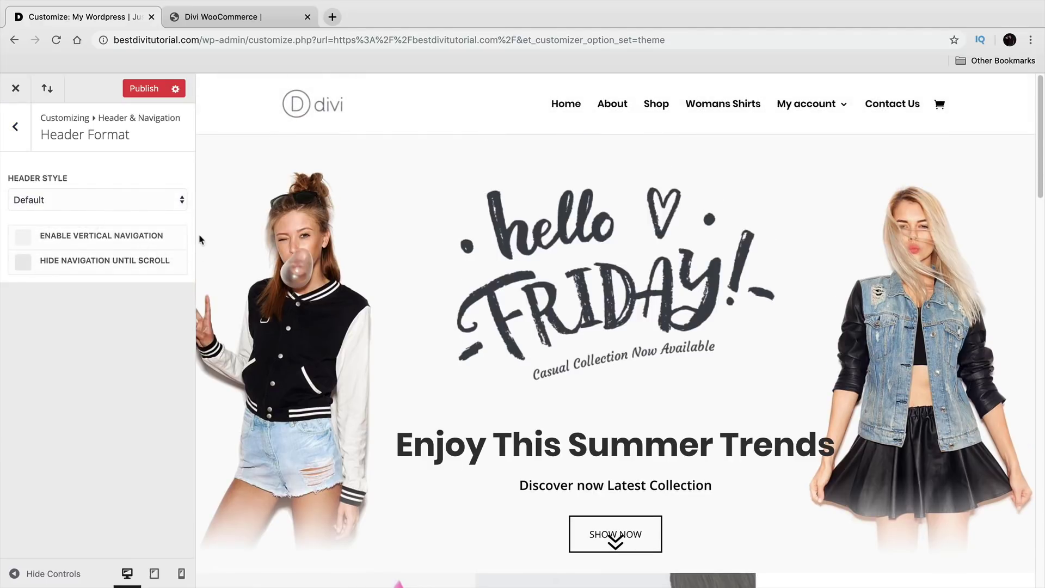
pyautogui.click(29, 142)
# Step: Make the primary menu bar full width with menu height 66, logo max height 57, text size 17
pyautogui.click(53, 204)
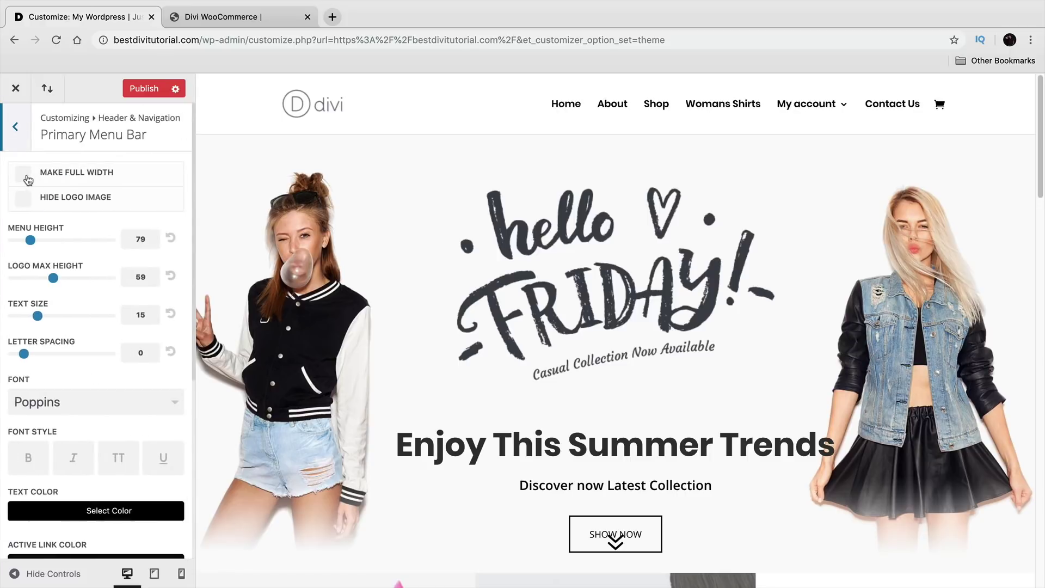
pyautogui.click(24, 175)
pyautogui.moveTo(31, 240)
pyautogui.mouseDown()
pyautogui.moveTo(60, 244)
pyautogui.moveTo(12, 243)
pyautogui.mouseUp()
pyautogui.click(171, 238)
pyautogui.moveTo(53, 278)
pyautogui.mouseDown()
pyautogui.moveTo(95, 277)
pyautogui.moveTo(53, 279)
pyautogui.mouseUp()
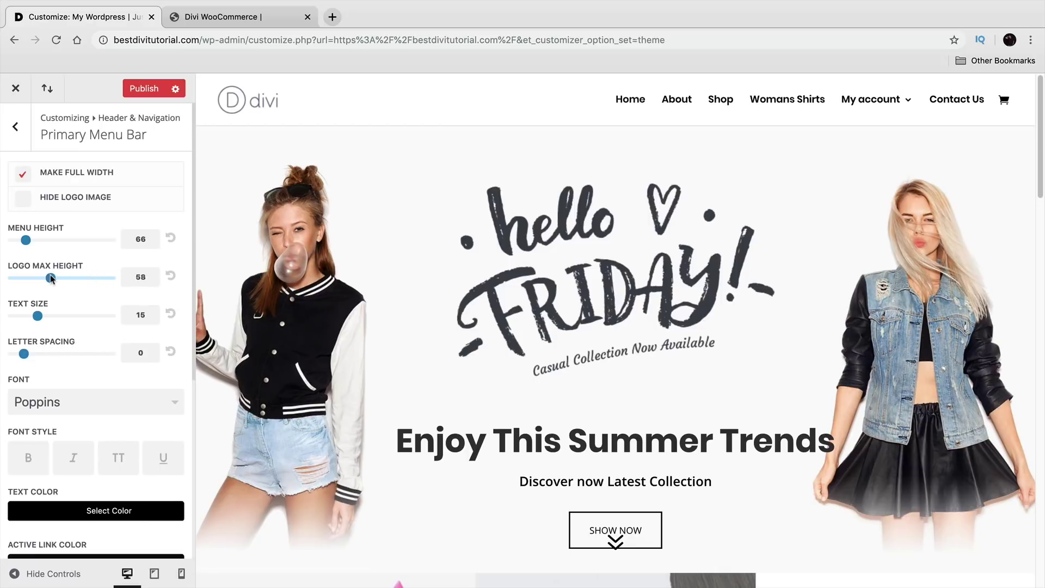
pyautogui.moveTo(37, 316)
pyautogui.mouseDown()
pyautogui.moveTo(94, 315)
pyautogui.moveTo(54, 316)
pyautogui.mouseUp()
pyautogui.scroll(-4, 76, 355)
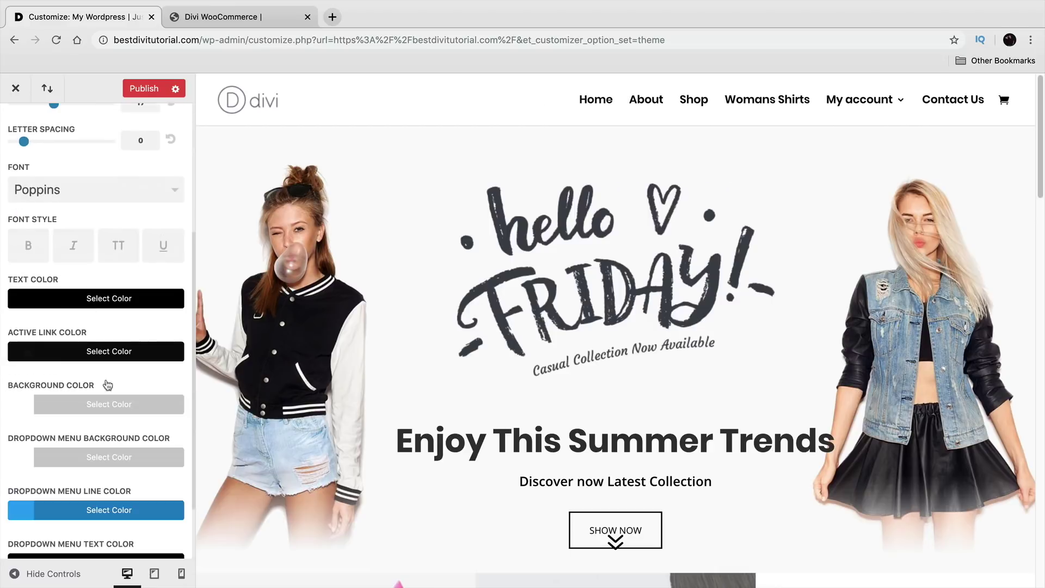
pyautogui.scroll(-2, 92, 357)
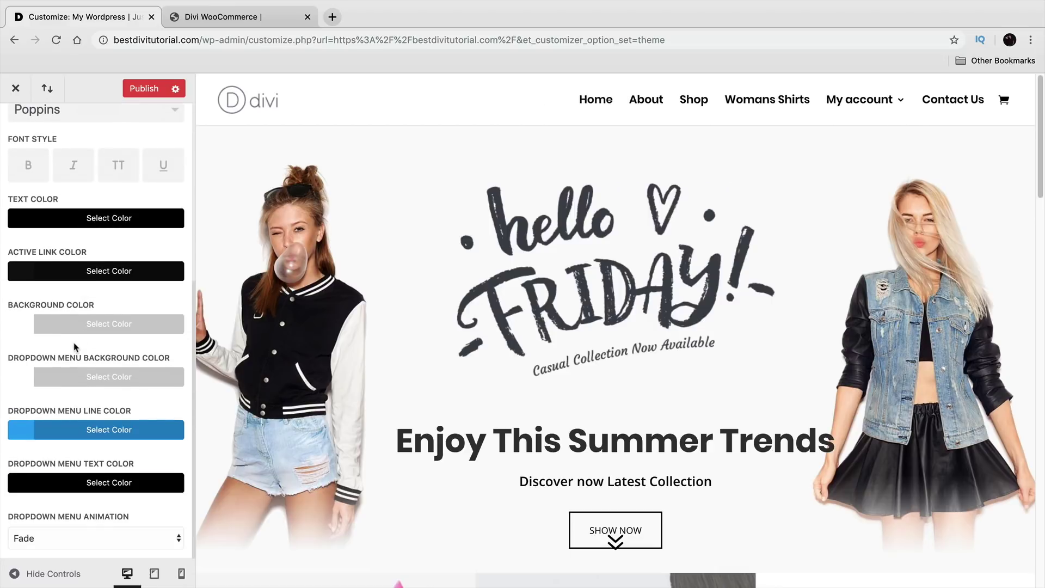
pyautogui.scroll(2, 107, 390)
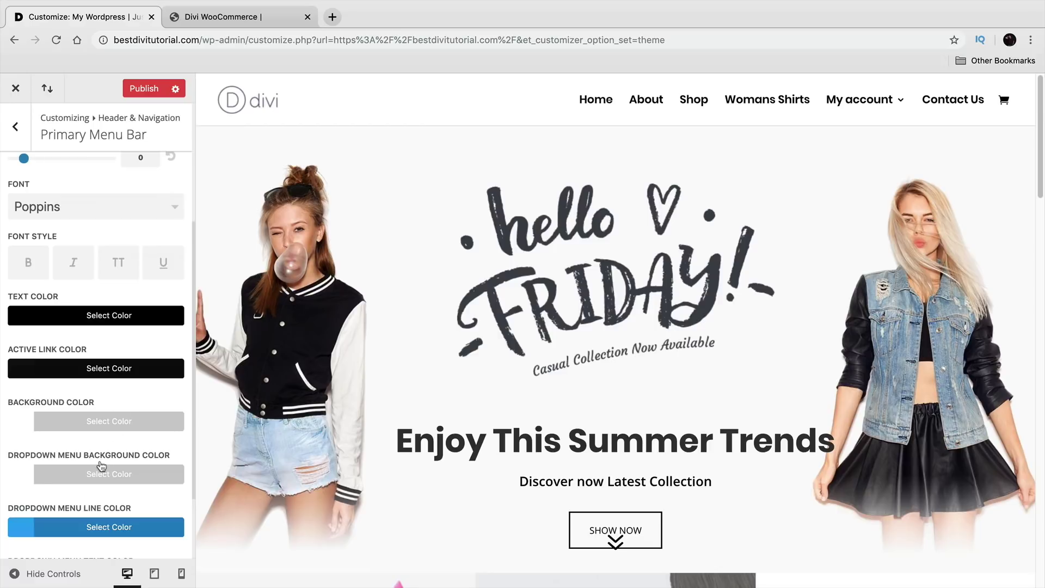
# Step: Try a transparent menu bar background, restore it to solid white, and publish
pyautogui.click(91, 420)
pyautogui.scroll(-2, 103, 400)
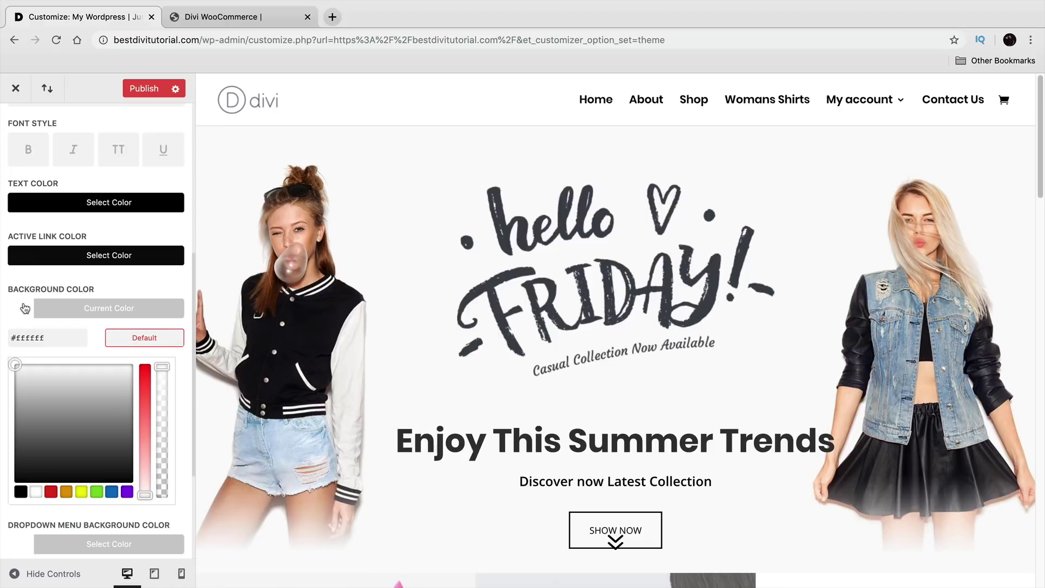
pyautogui.moveTo(162, 366); pyautogui.dragTo(162, 432)
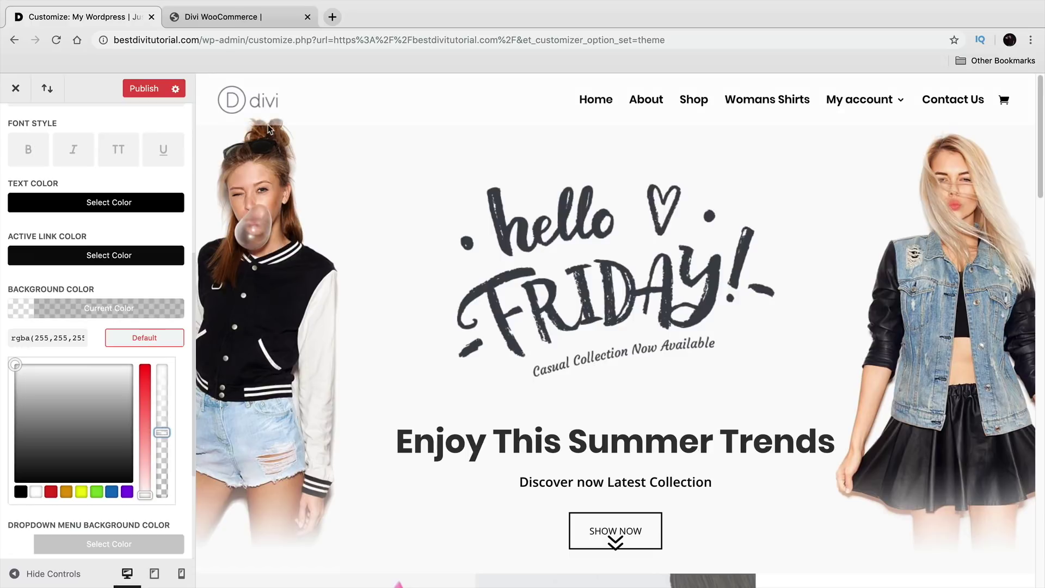
pyautogui.moveTo(162, 443); pyautogui.dragTo(162, 494)
pyautogui.scroll(-4, 284, 460)
pyautogui.scroll(5, 285, 460)
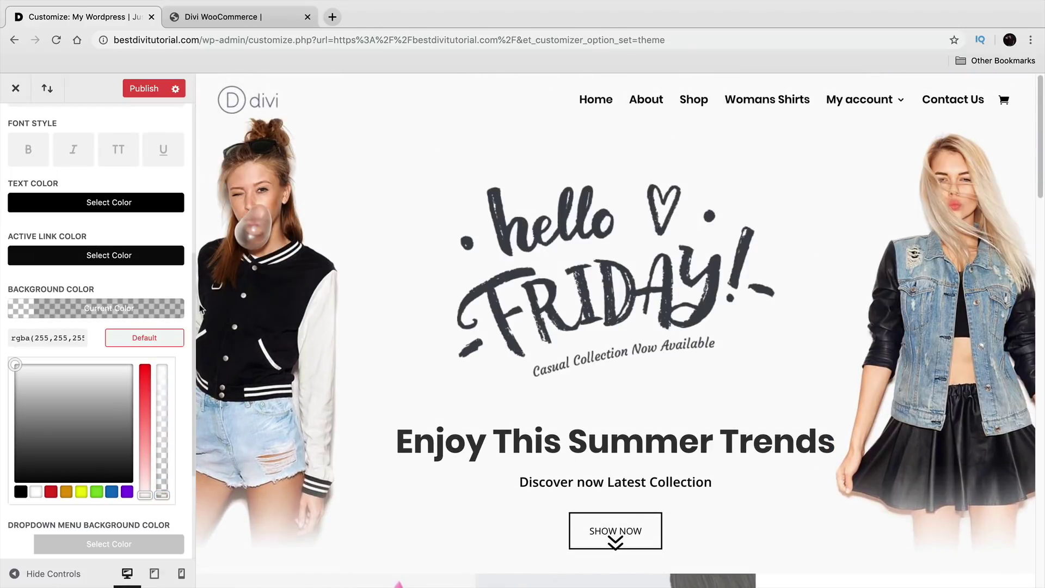
pyautogui.click(148, 90)
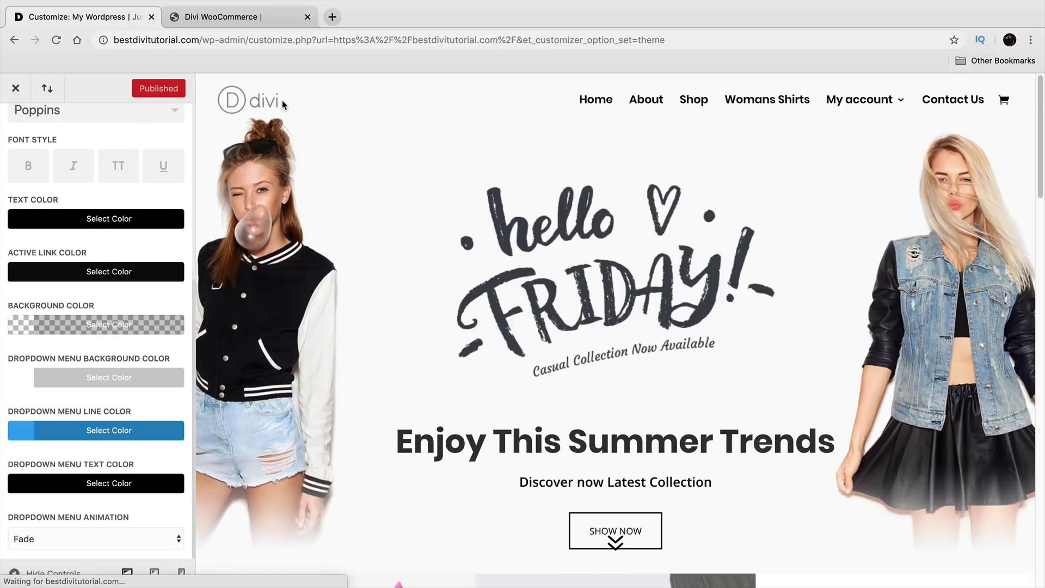
pyautogui.scroll(5, 108, 278)
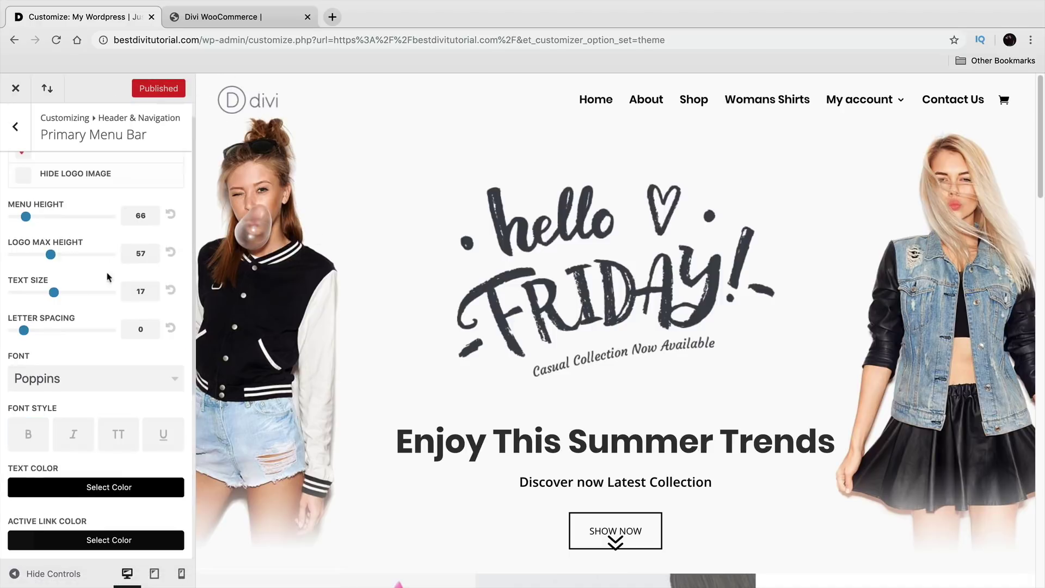
# Step: Make the secondary menu bar full width and glance at Fixed Navigation
pyautogui.click(15, 127)
pyautogui.click(59, 231)
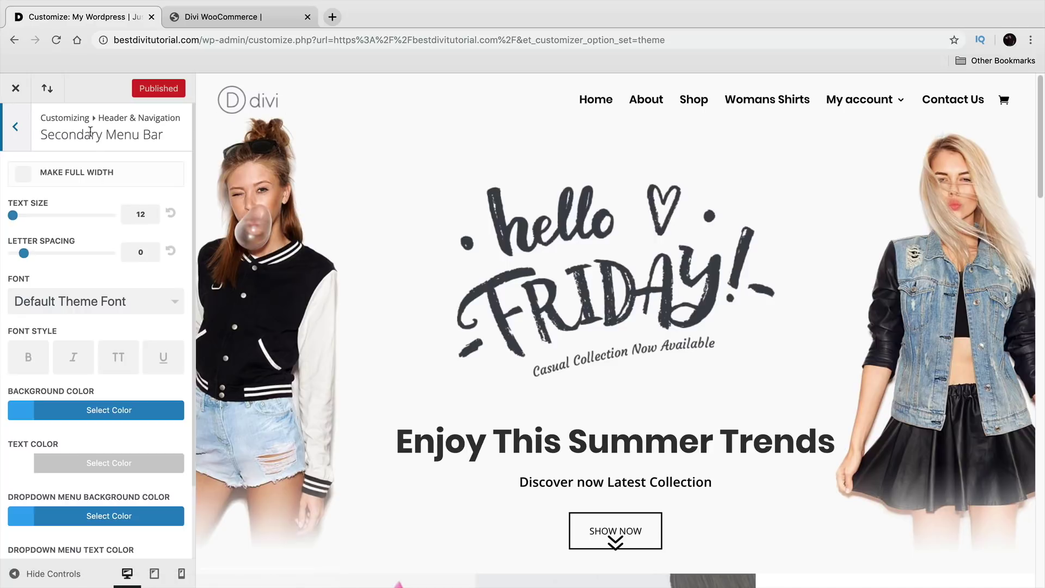
pyautogui.click(23, 175)
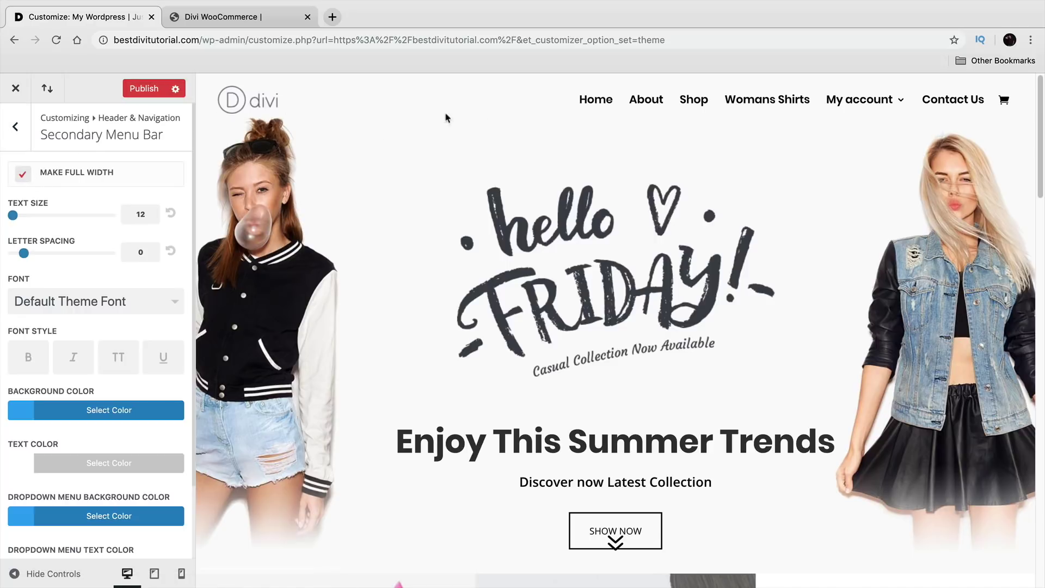
pyautogui.scroll(-3, 130, 257)
pyautogui.scroll(3, 129, 346)
pyautogui.click(15, 125)
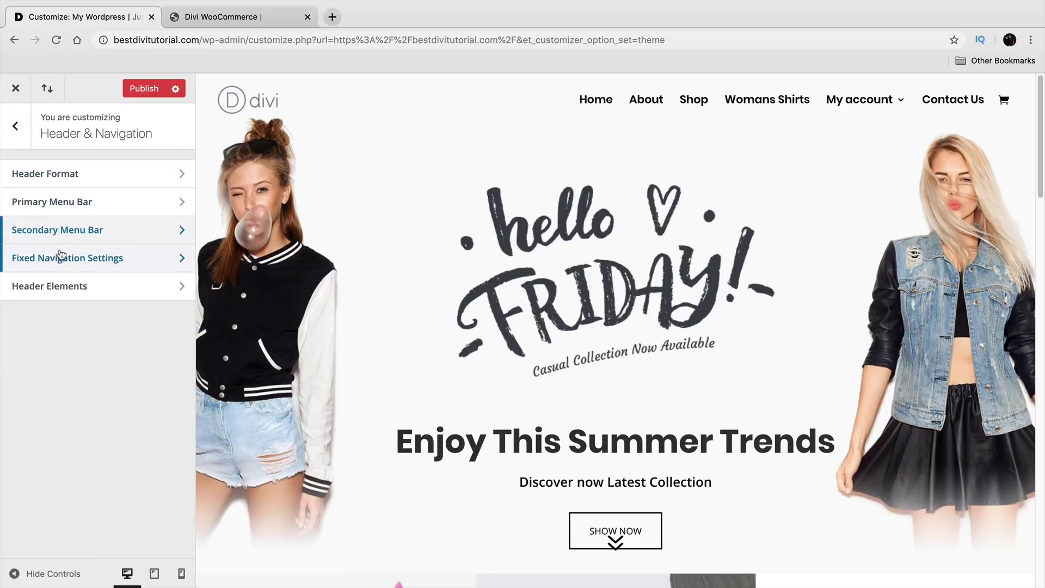
pyautogui.click(111, 265)
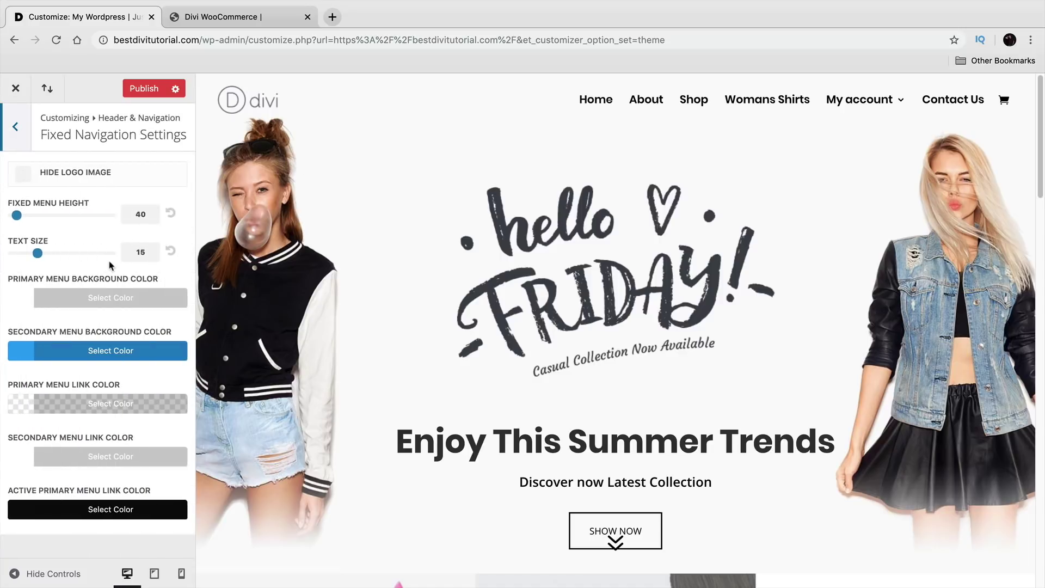
pyautogui.click(22, 128)
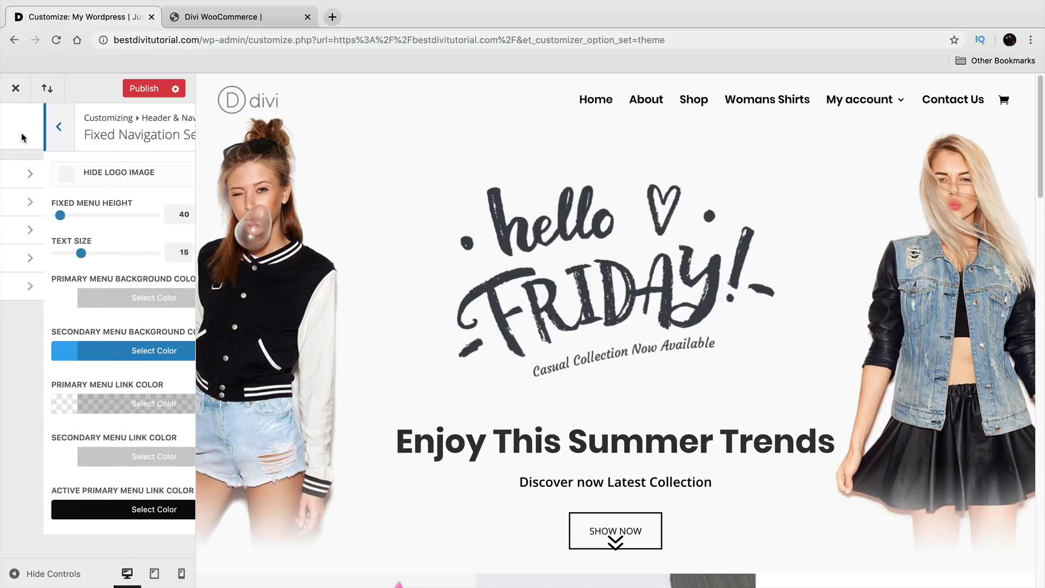
# Step: Show social and search icons, enter the shop's contact e-mail in Header Elements, and publish
pyautogui.click(81, 285)
pyautogui.click(22, 174)
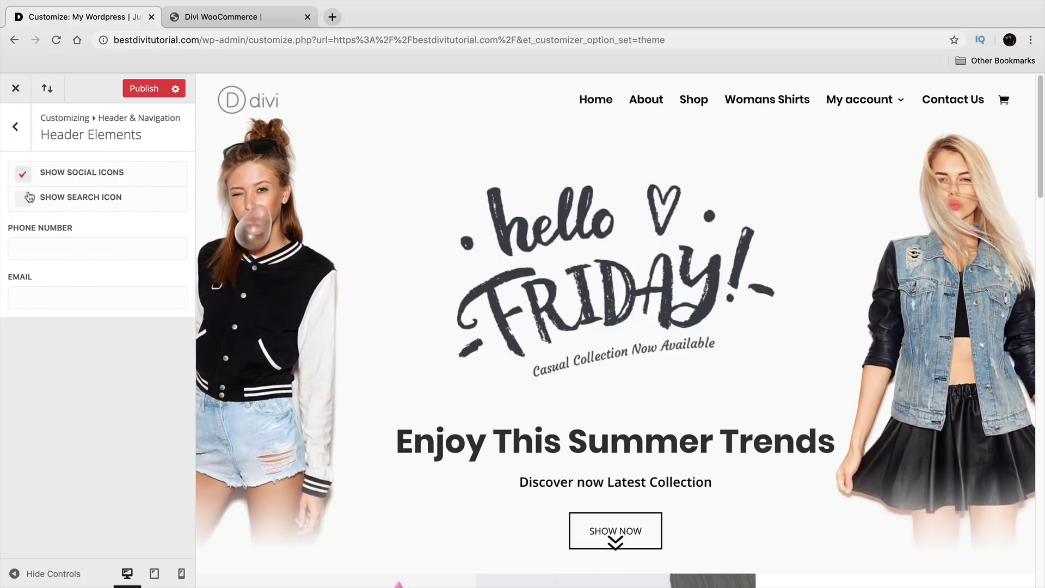
pyautogui.click(23, 199)
pyautogui.click(48, 248)
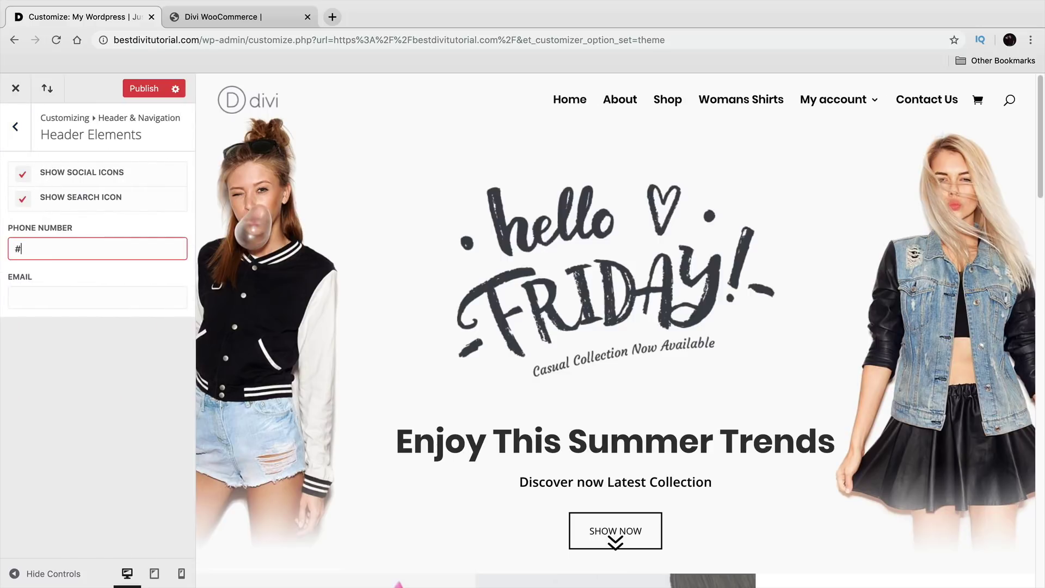
pyautogui.click(66, 291)
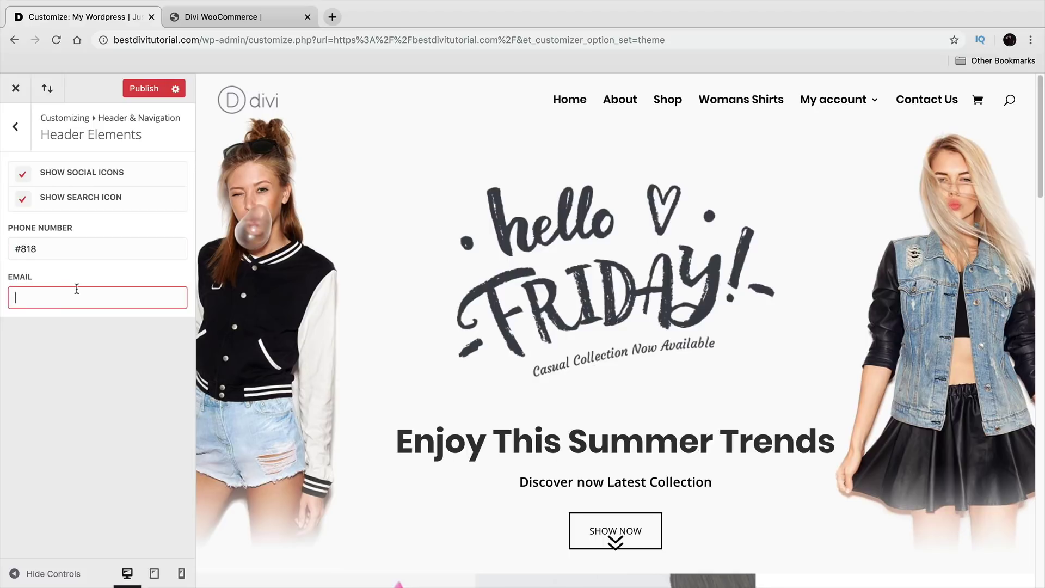
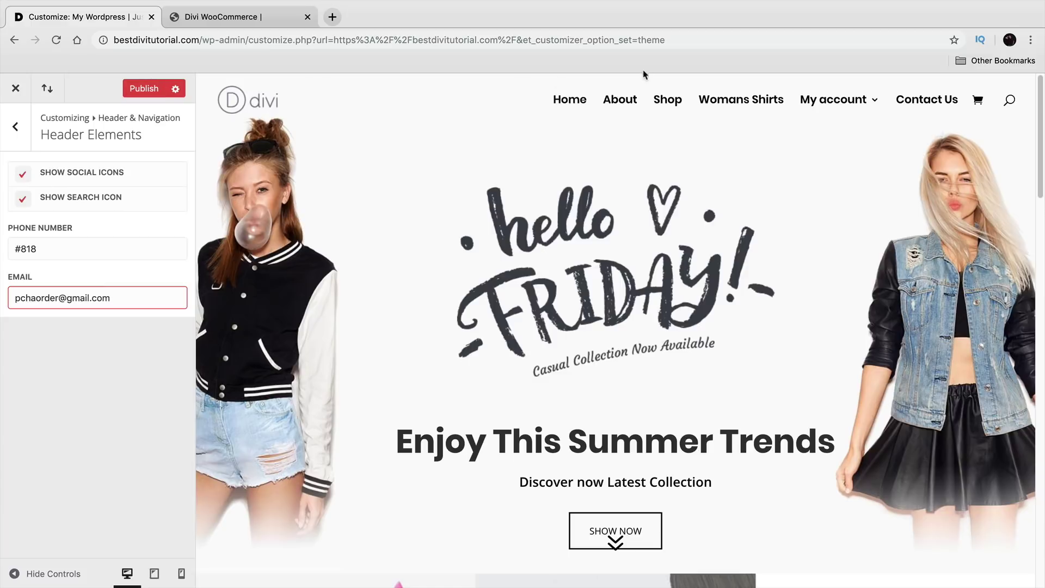
pyautogui.click(144, 91)
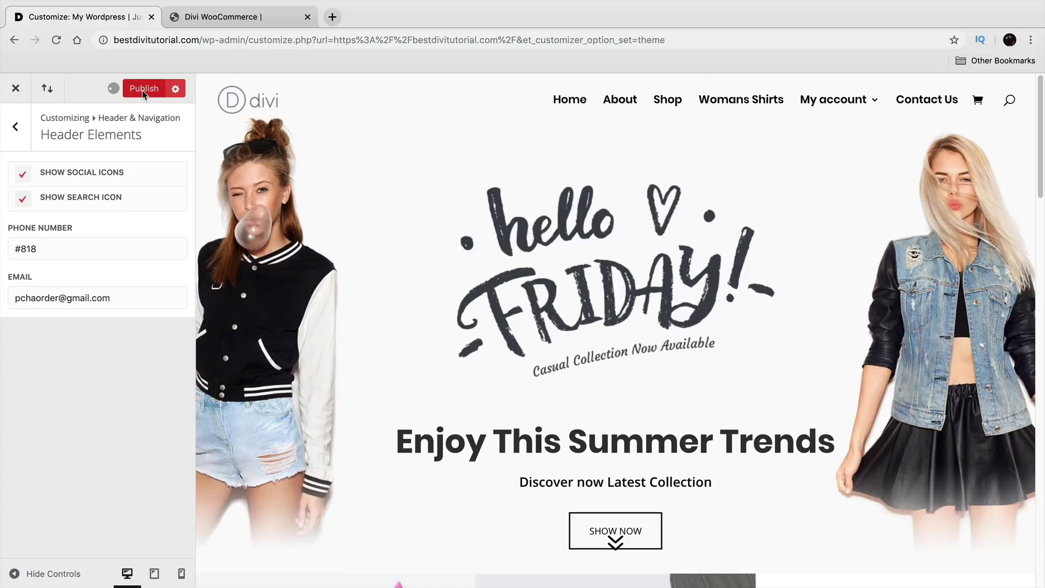
# Step: View the live header and the 3-item cart page, then return home and reopen the Theme Customizer
pyautogui.click(13, 87)
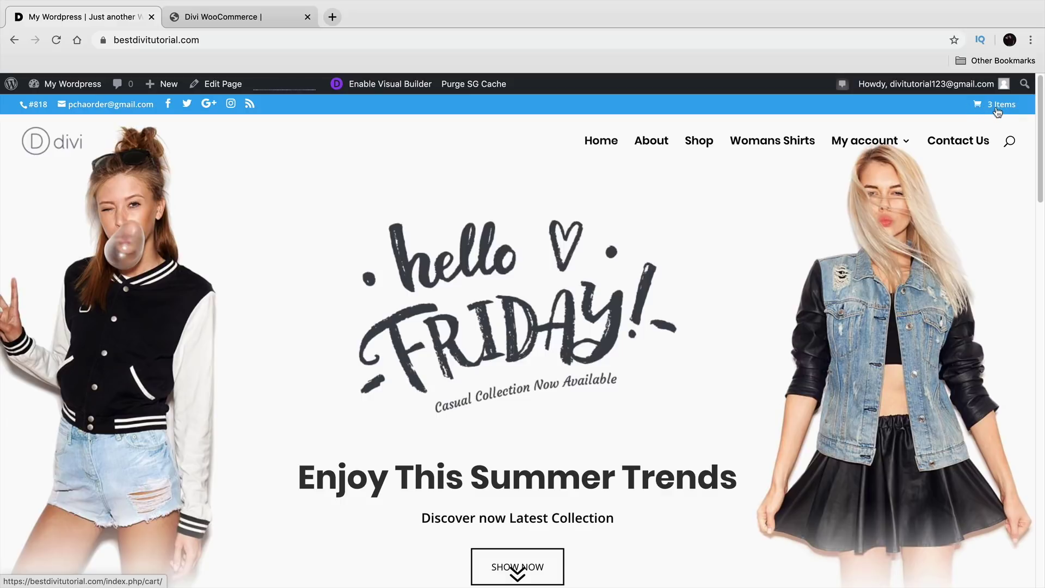
pyautogui.click(997, 110)
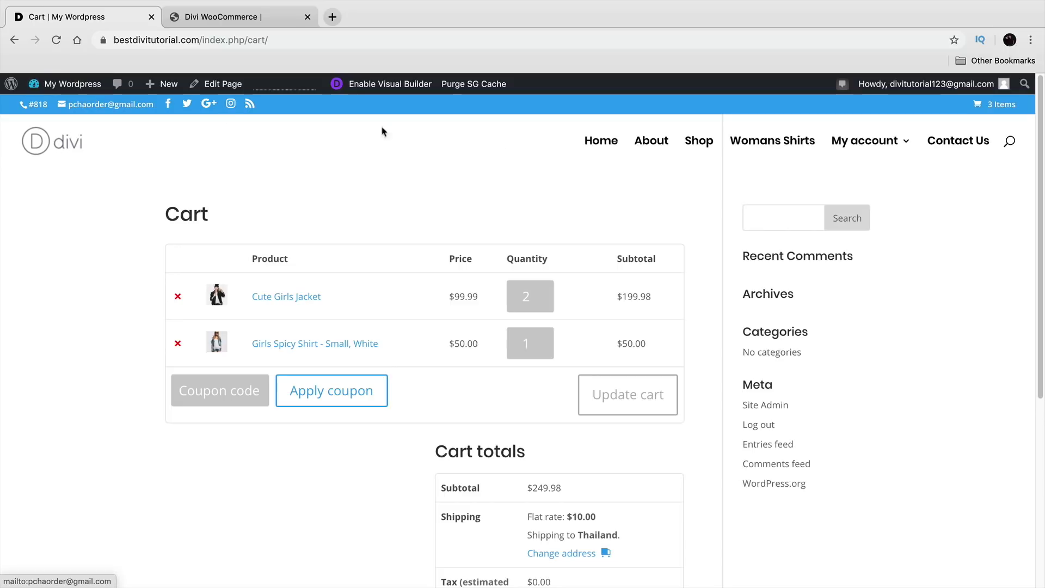
pyautogui.click(609, 138)
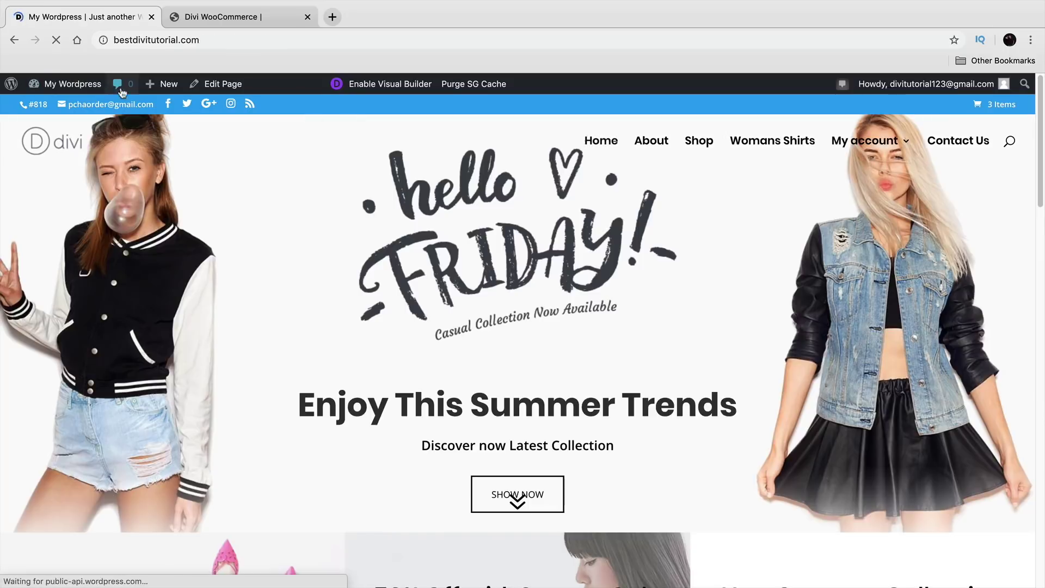
pyautogui.moveTo(73, 83)
pyautogui.click(90, 176)
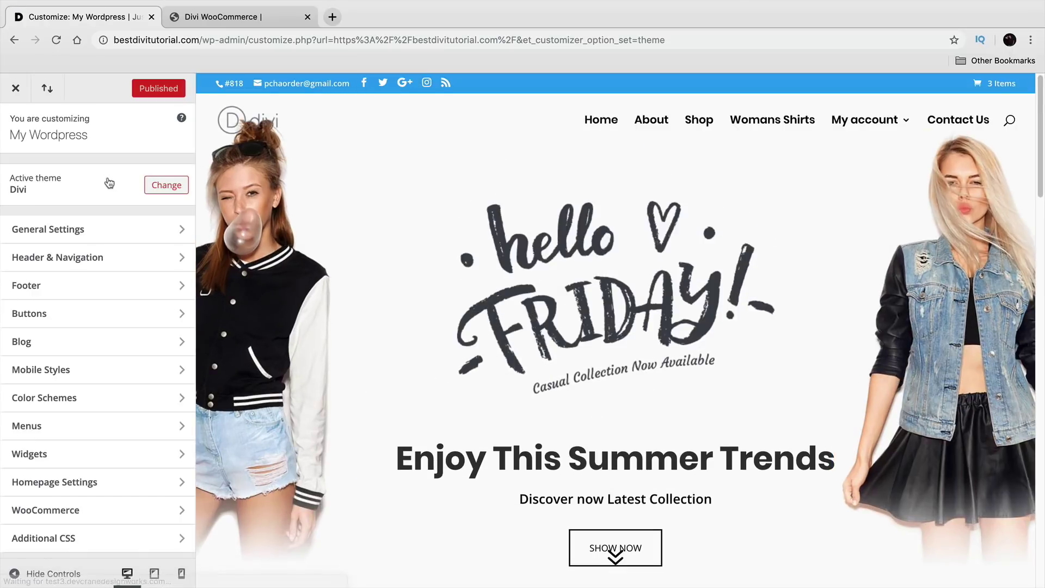
# Step: Hide the header social and search icons and clear the phone number and e-mail fields
pyautogui.click(111, 257)
pyautogui.click(112, 287)
pyautogui.click(22, 174)
pyautogui.click(22, 199)
pyautogui.click(60, 255)
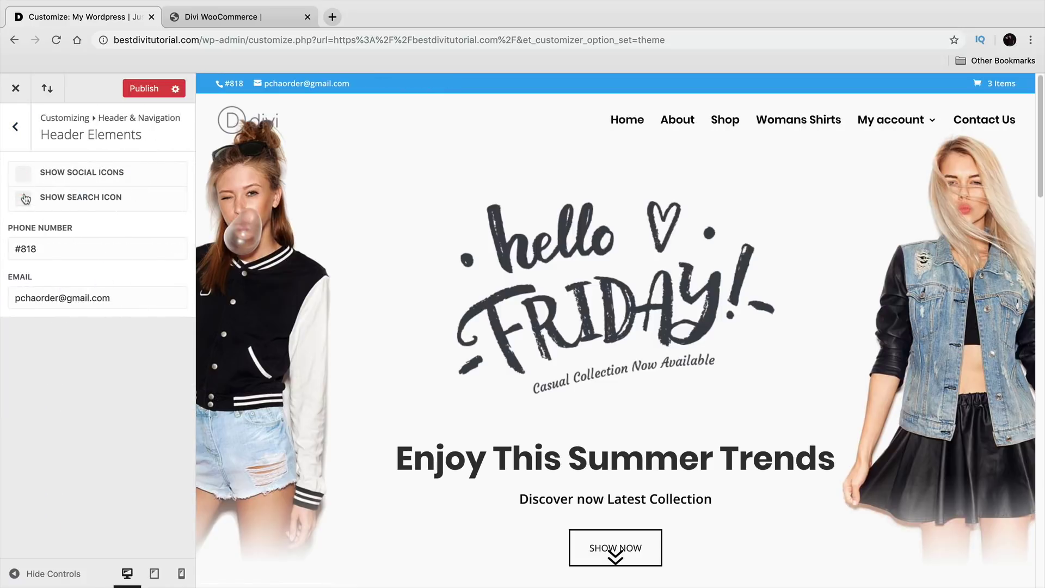
pyautogui.press('super+a')
pyautogui.press('BackSpace')
pyautogui.click(104, 302)
pyautogui.press('super+a')
pyautogui.press('BackSpace')
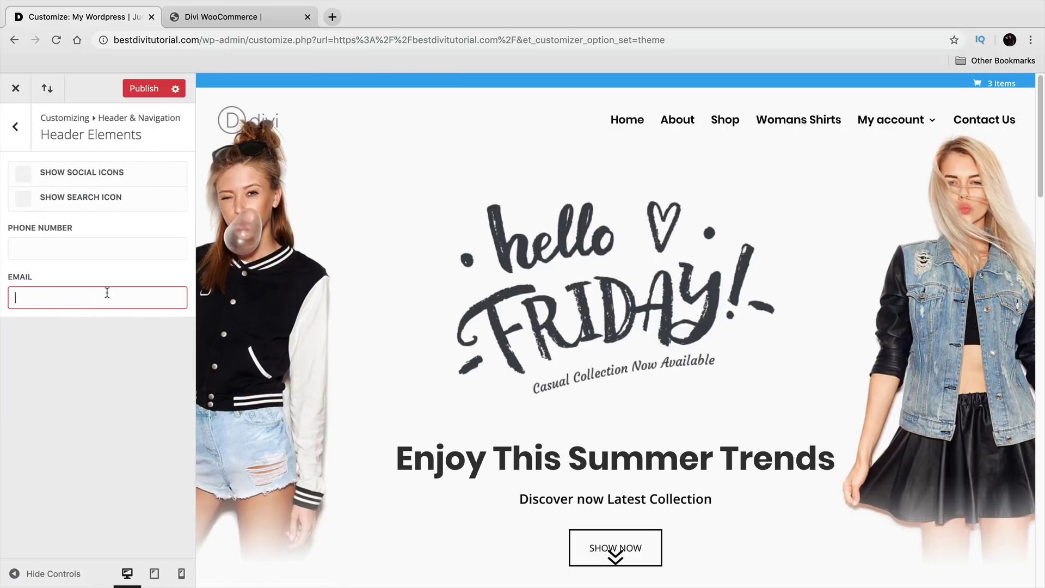
# Step: Turn off Make Full Width for the secondary menu bar and move on to Footer settings
pyautogui.click(16, 126)
pyautogui.click(68, 230)
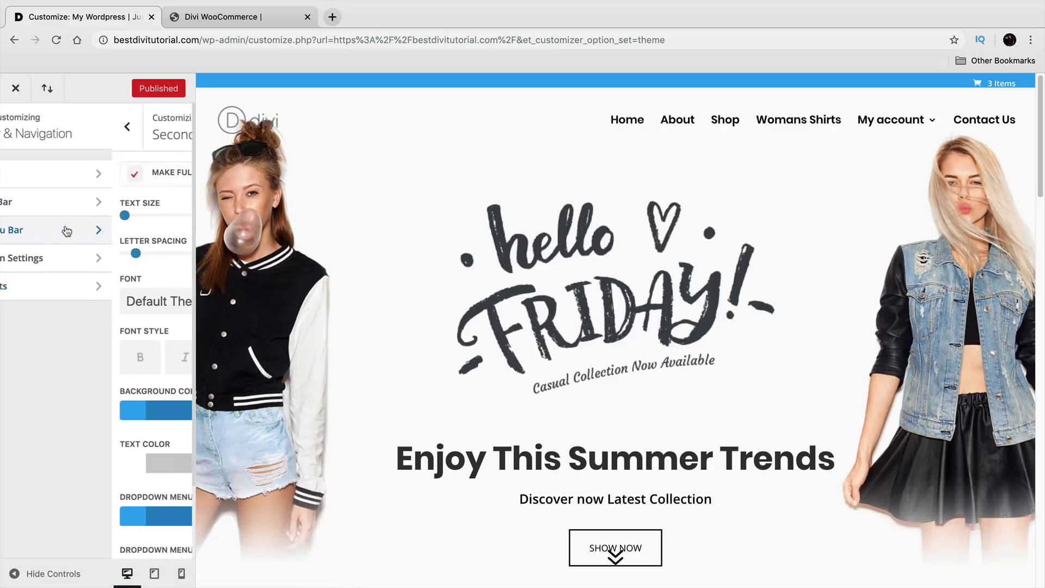
pyautogui.click(24, 178)
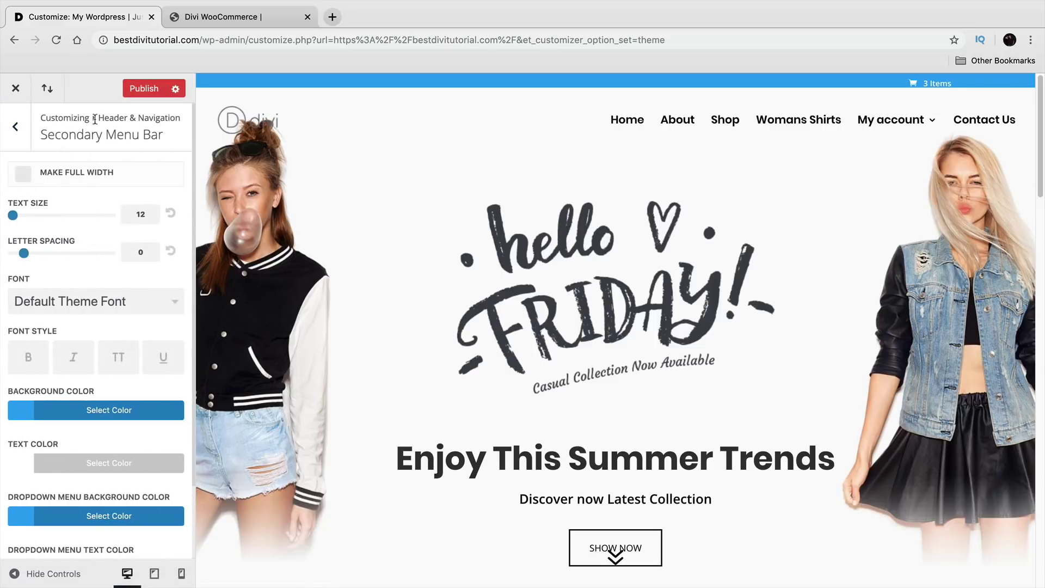
pyautogui.click(18, 129)
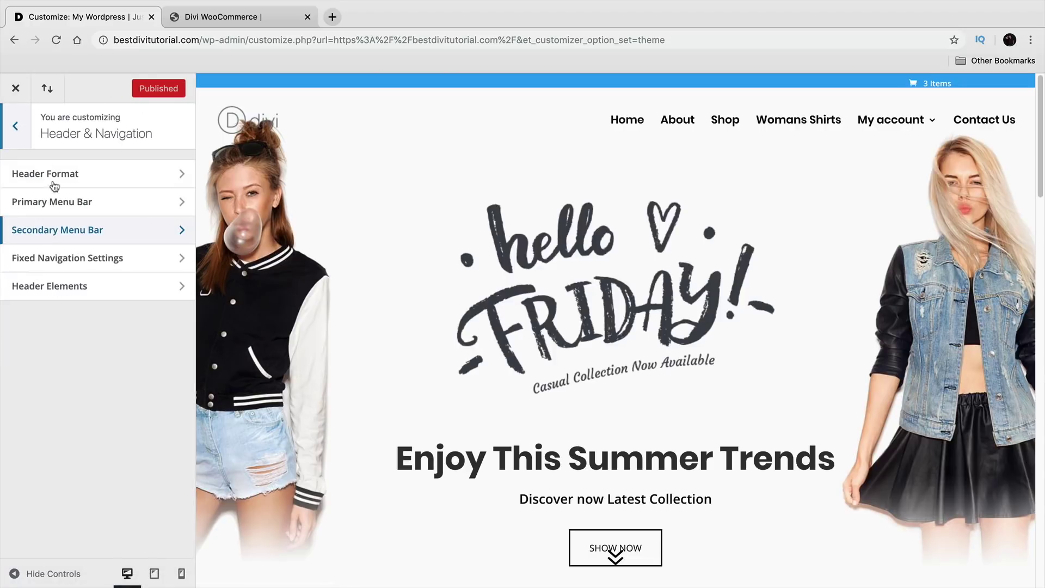
pyautogui.click(94, 268)
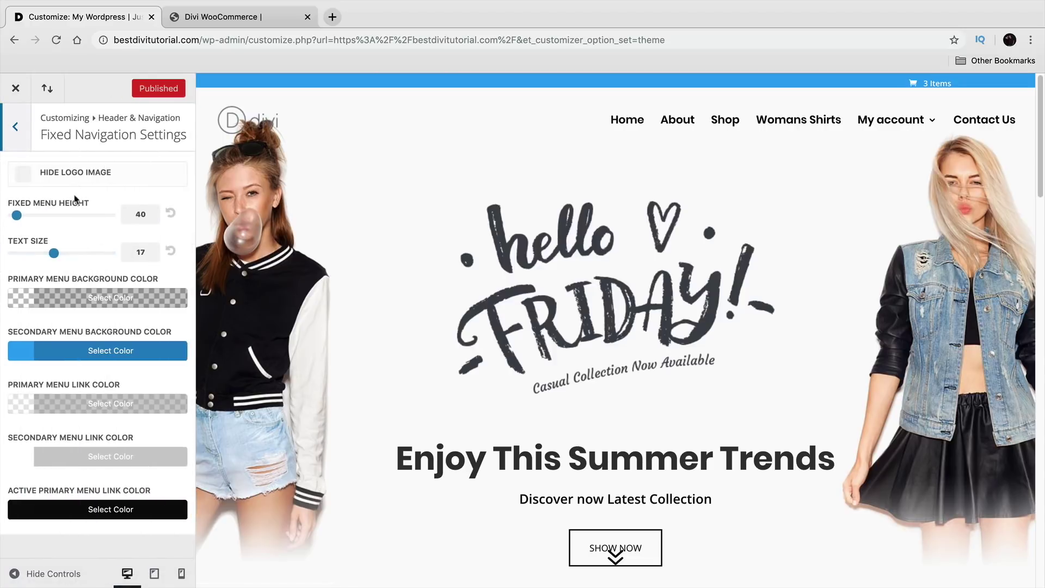
pyautogui.click(19, 134)
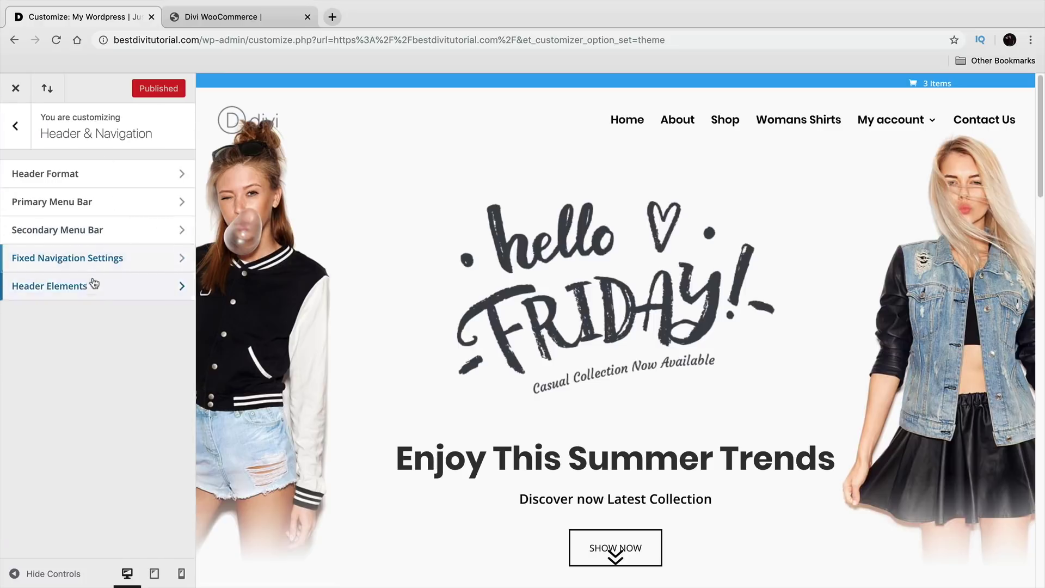
pyautogui.click(49, 282)
pyautogui.click(18, 118)
pyautogui.click(16, 125)
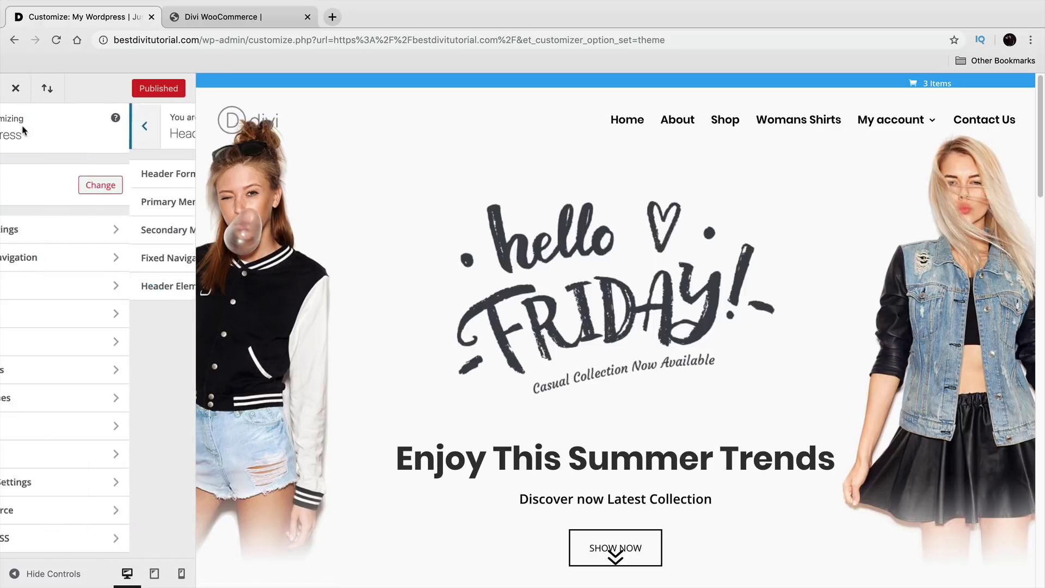
pyautogui.click(49, 282)
# Step: Choose the four-column footer layout and look over the footer widget styling
pyautogui.scroll(-20, 283, 328)
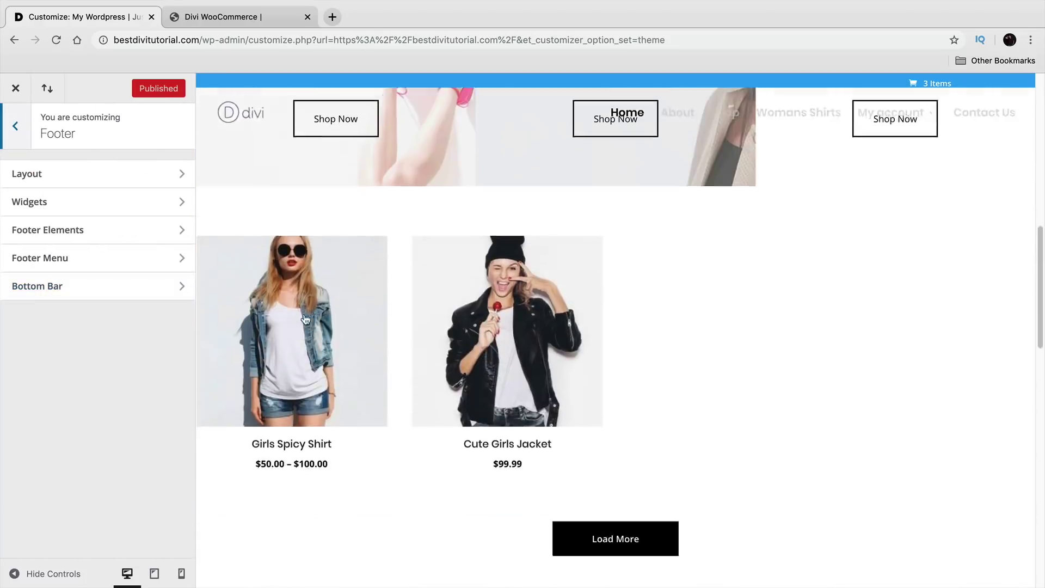
pyautogui.click(101, 174)
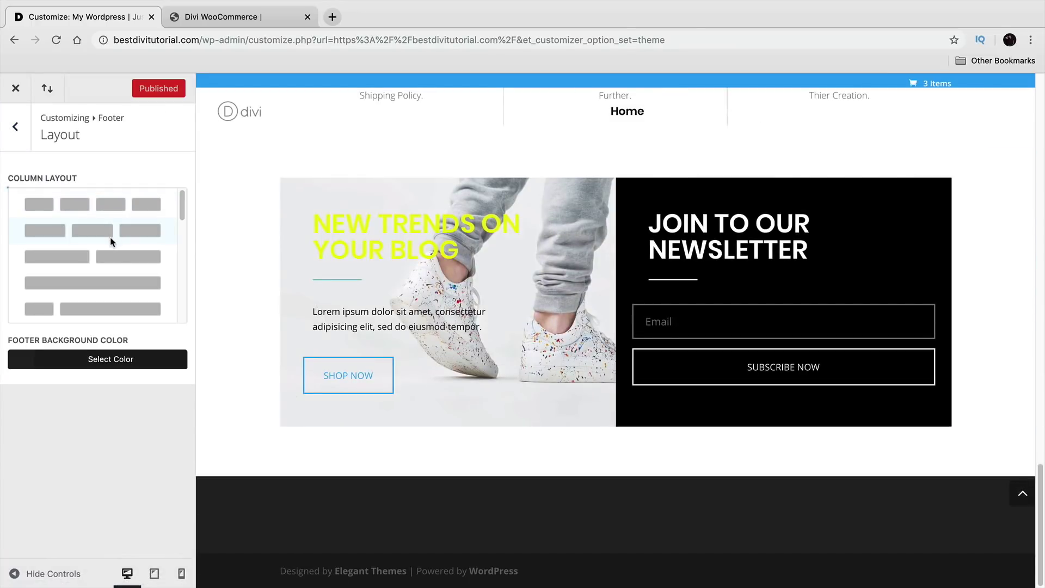
pyautogui.click(110, 205)
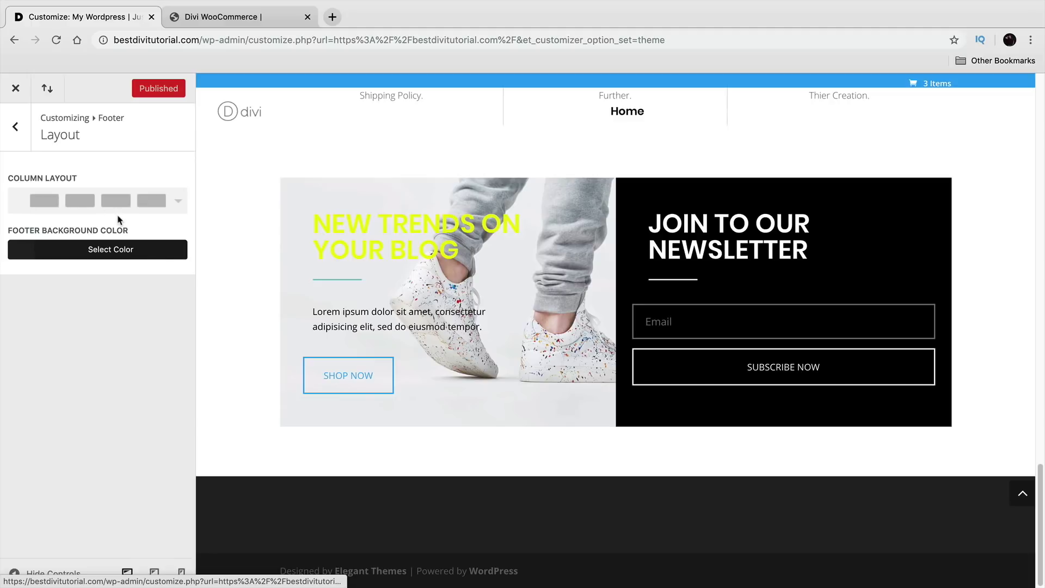
pyautogui.click(16, 129)
pyautogui.click(34, 203)
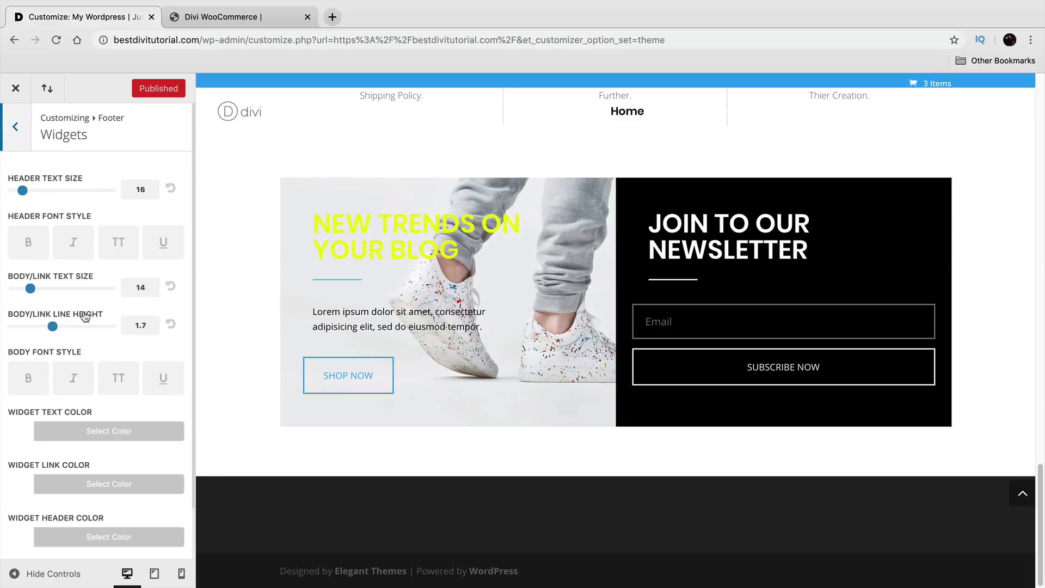
pyautogui.scroll(-2, 81, 318)
pyautogui.scroll(2, 71, 220)
pyautogui.click(17, 128)
# Step: Turn on Show Social Icons under Footer Elements
pyautogui.click(62, 232)
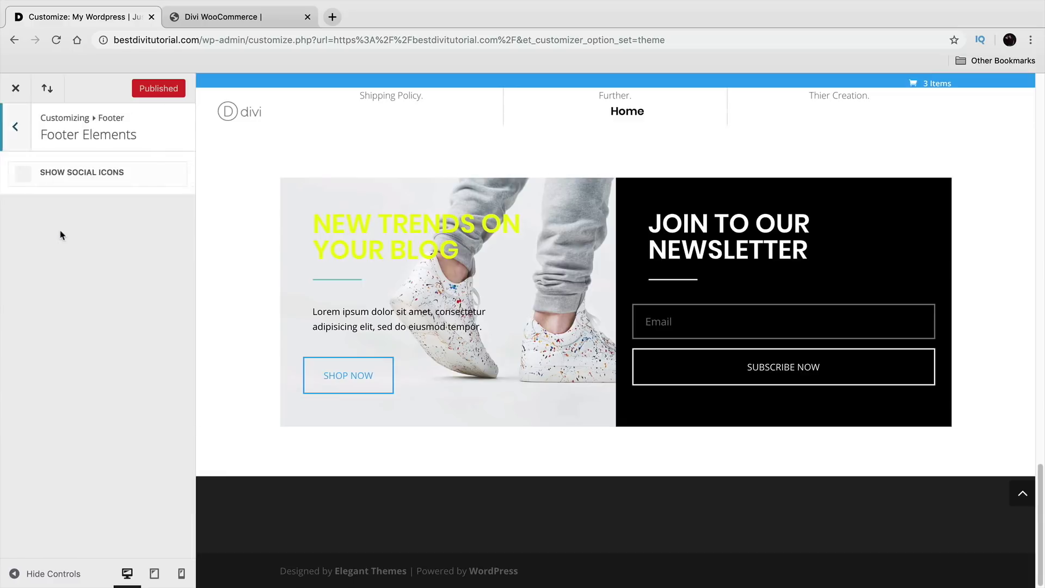
pyautogui.click(43, 178)
pyautogui.click(43, 179)
pyautogui.click(42, 175)
pyautogui.click(15, 128)
# Step: Look over the footer menu styling, then return to the main sections and go to Widgets
pyautogui.click(39, 258)
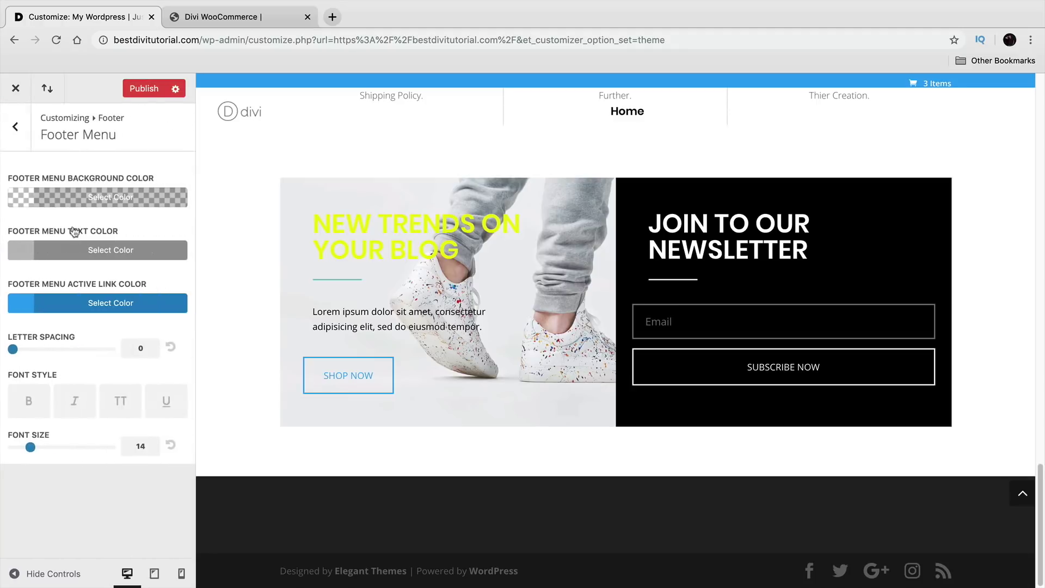
pyautogui.click(17, 126)
pyautogui.click(24, 128)
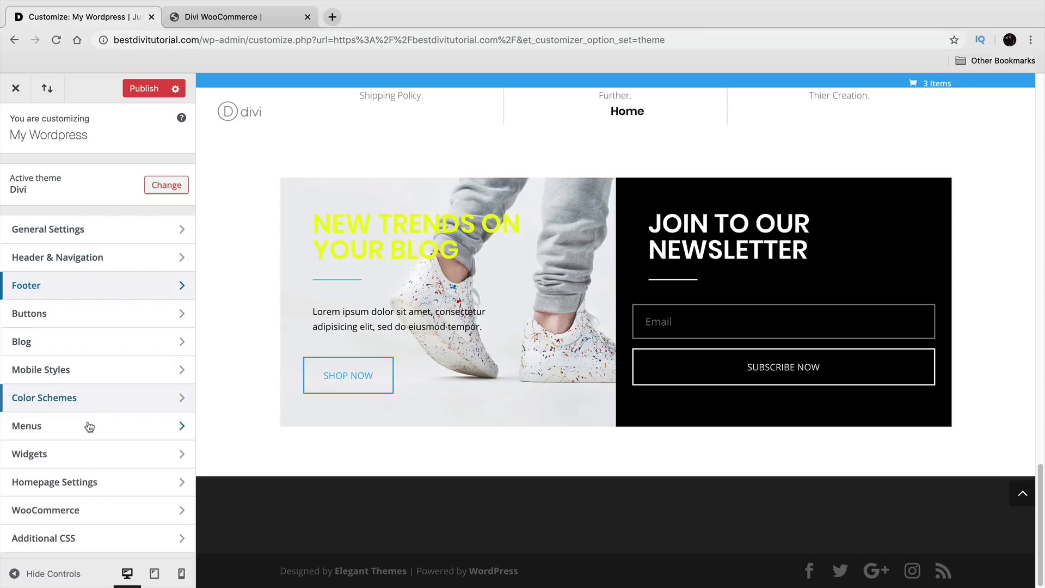
pyautogui.click(85, 454)
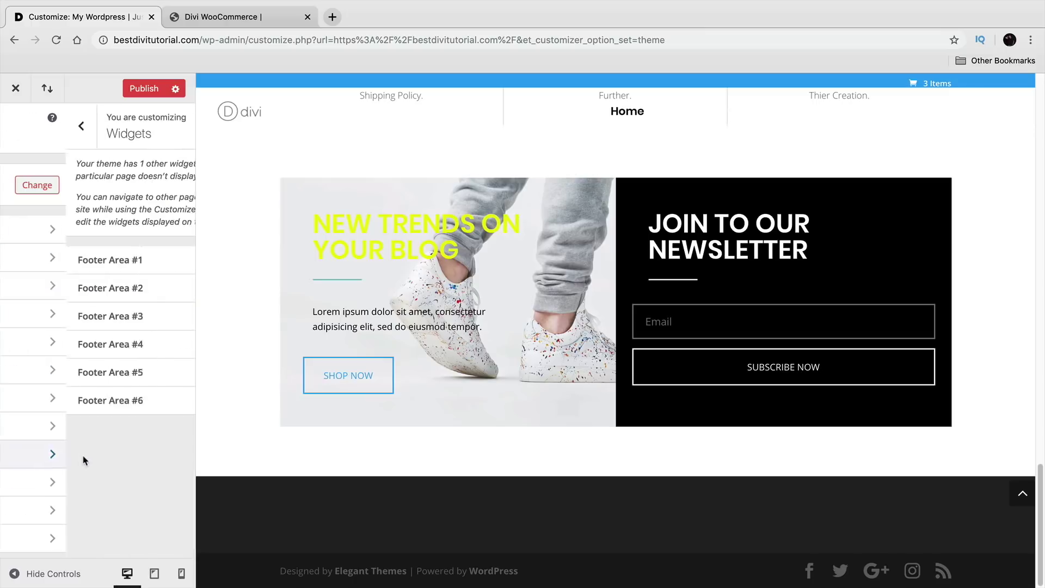
# Step: Add a Text widget to Footer Area #1
pyautogui.click(107, 261)
pyautogui.click(112, 183)
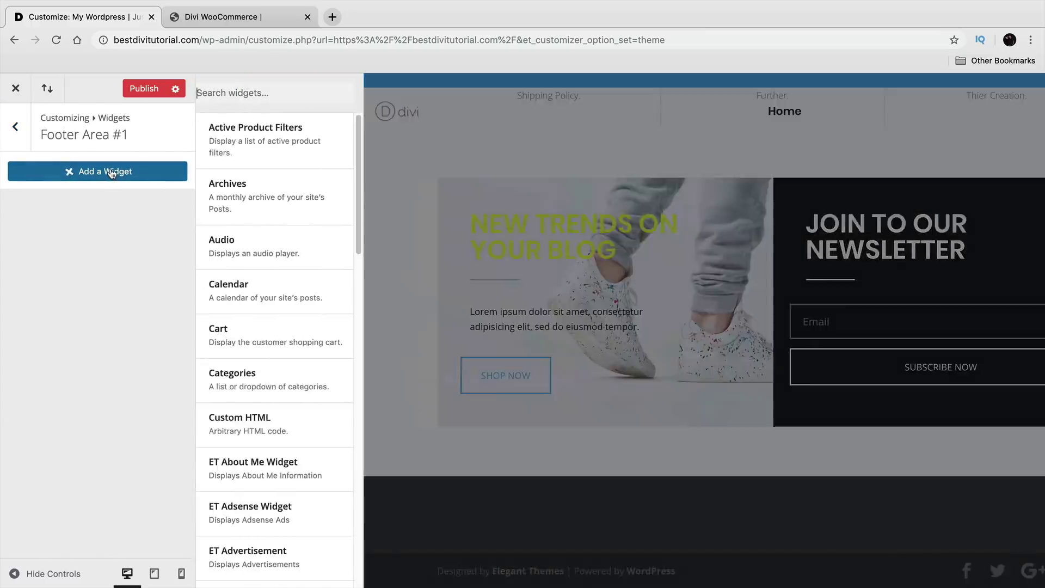
pyautogui.scroll(-10, 305, 362)
pyautogui.scroll(-10, 308, 365)
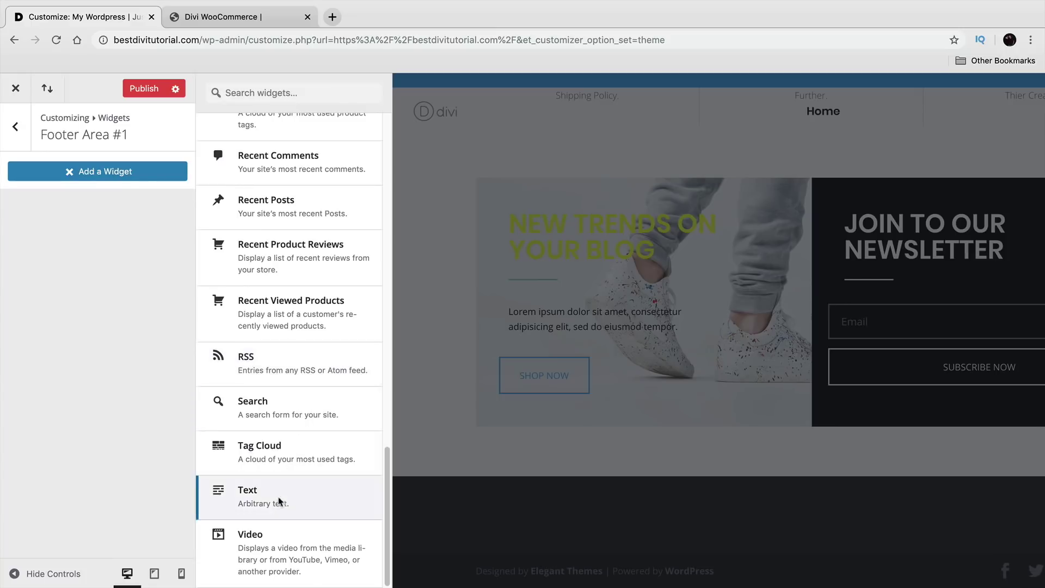
pyautogui.click(279, 498)
# Step: Title the widget 'About Us' with body 'We got started in our basement' and publish it
pyautogui.click(109, 225)
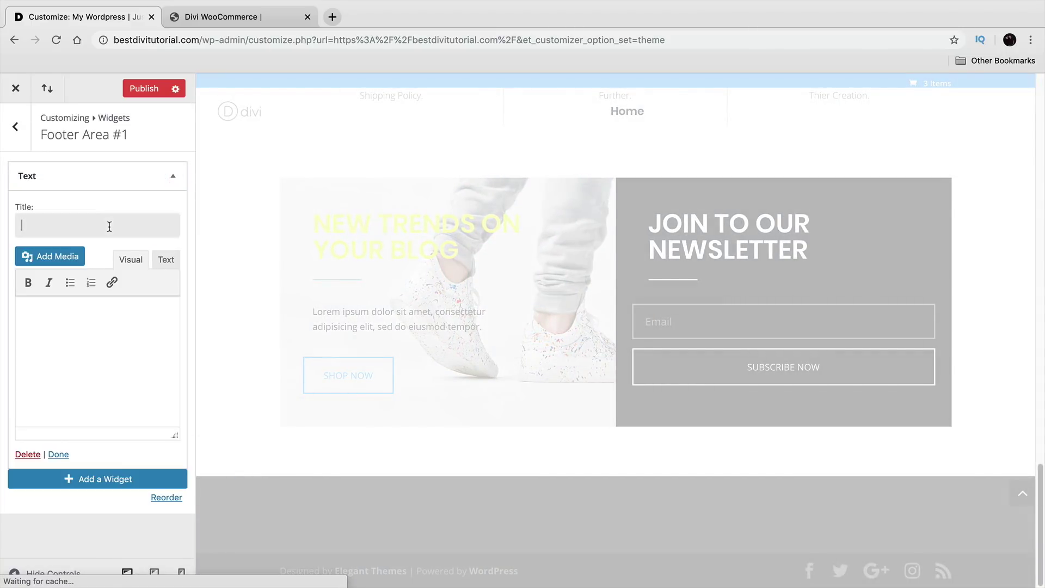
pyautogui.write('About Us')
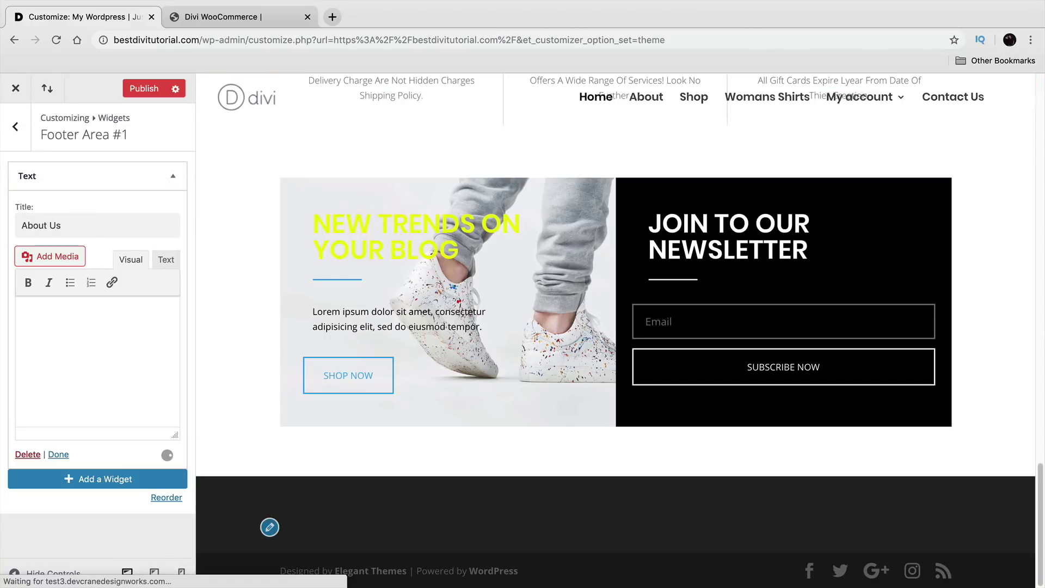
pyautogui.click(112, 331)
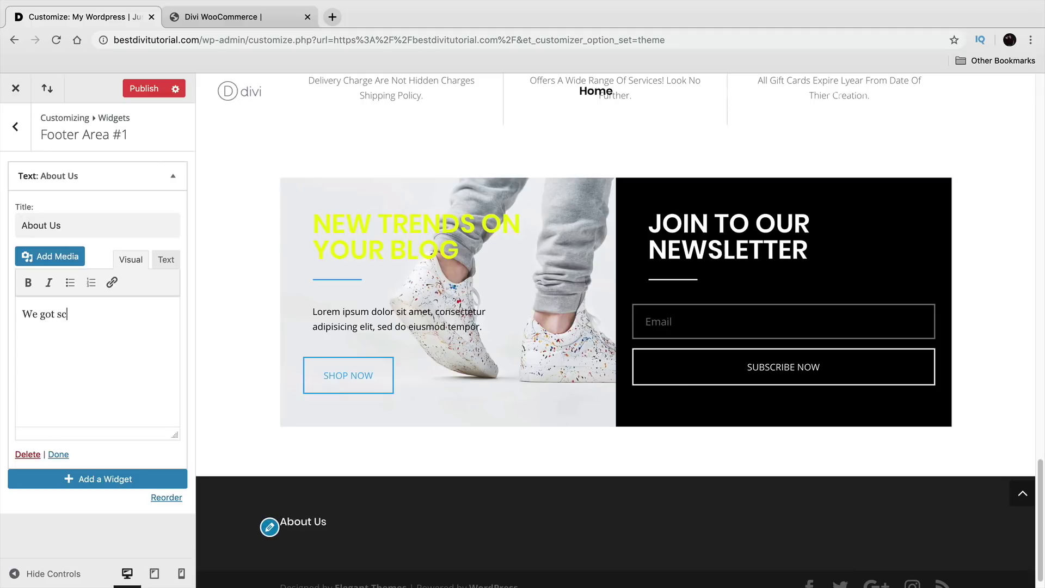
pyautogui.write('We got started in our basement')
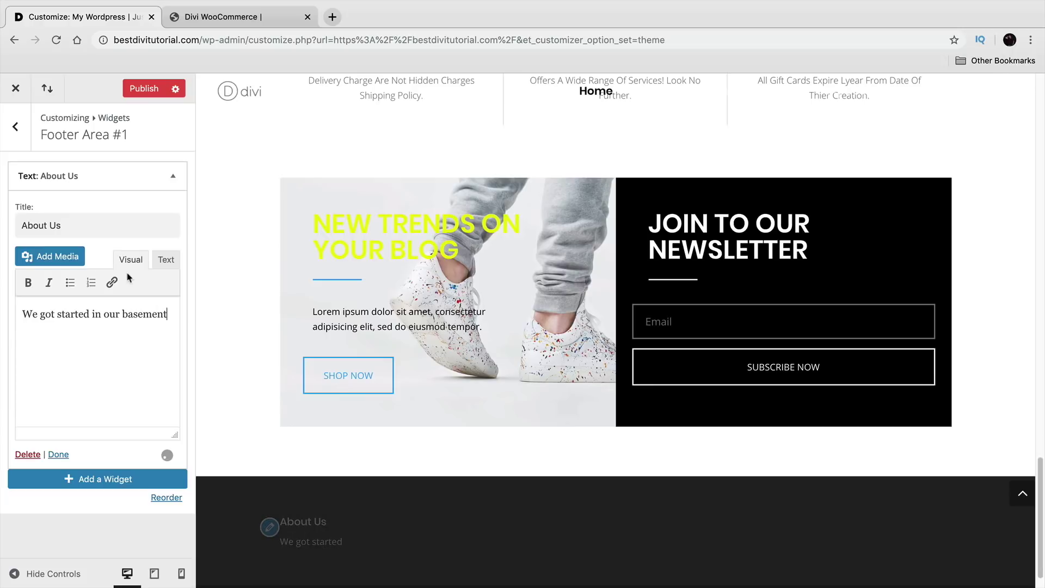
pyautogui.scroll(-2, 252, 439)
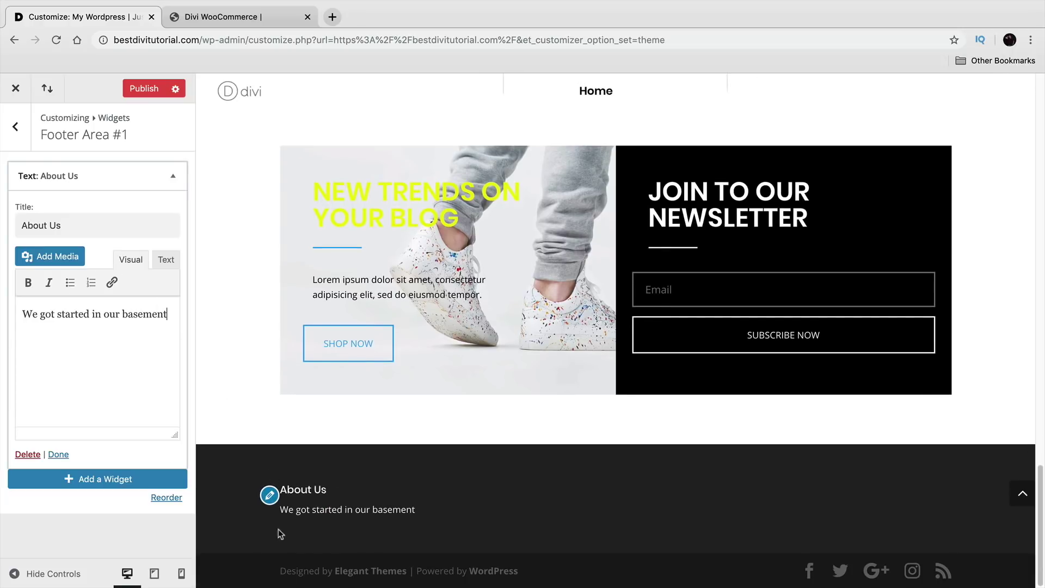
pyautogui.click(144, 89)
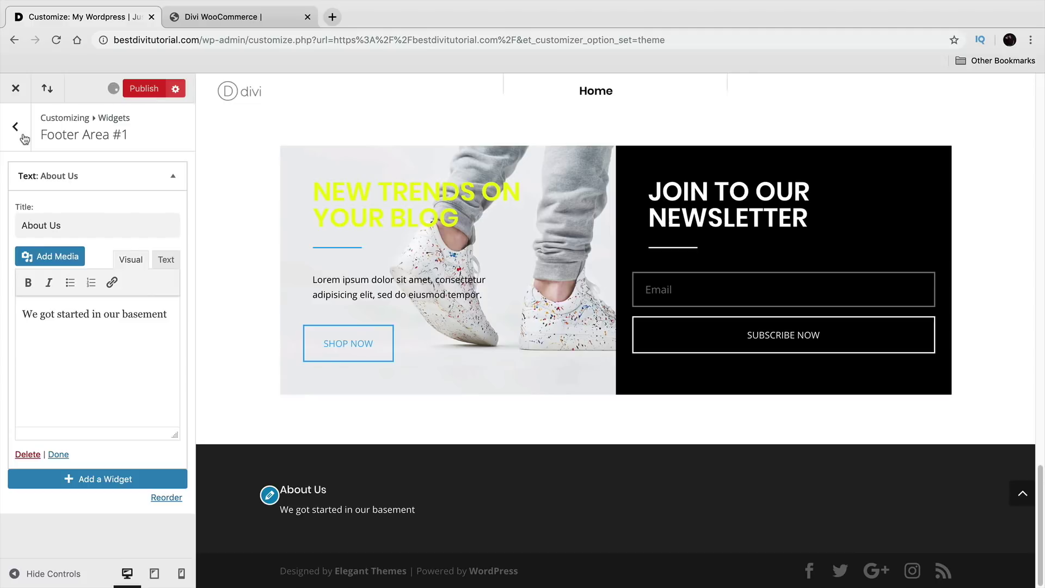
# Step: Start adding a widget to Footer Area #2
pyautogui.click(18, 139)
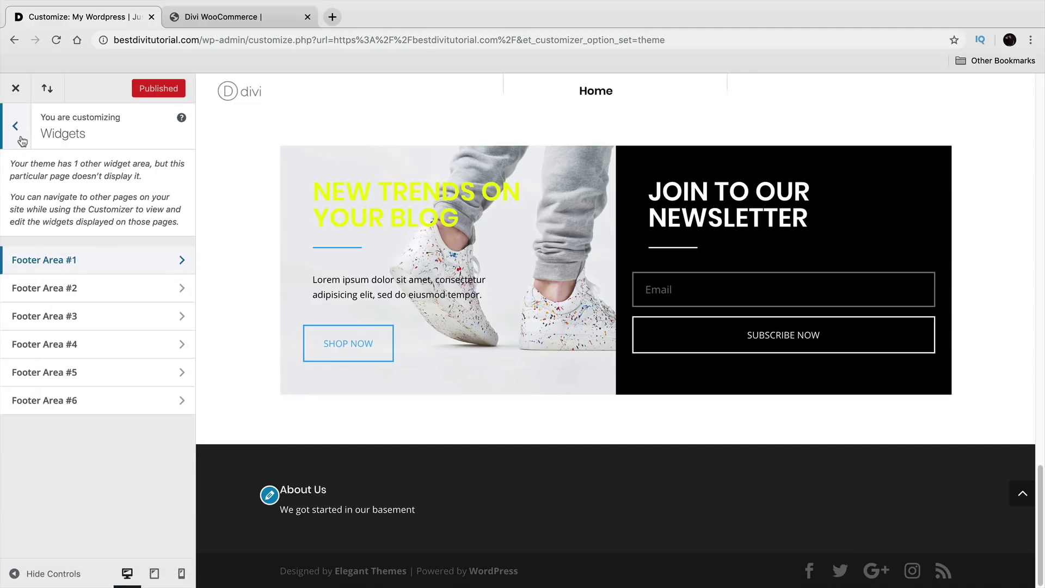
pyautogui.click(75, 288)
pyautogui.click(102, 173)
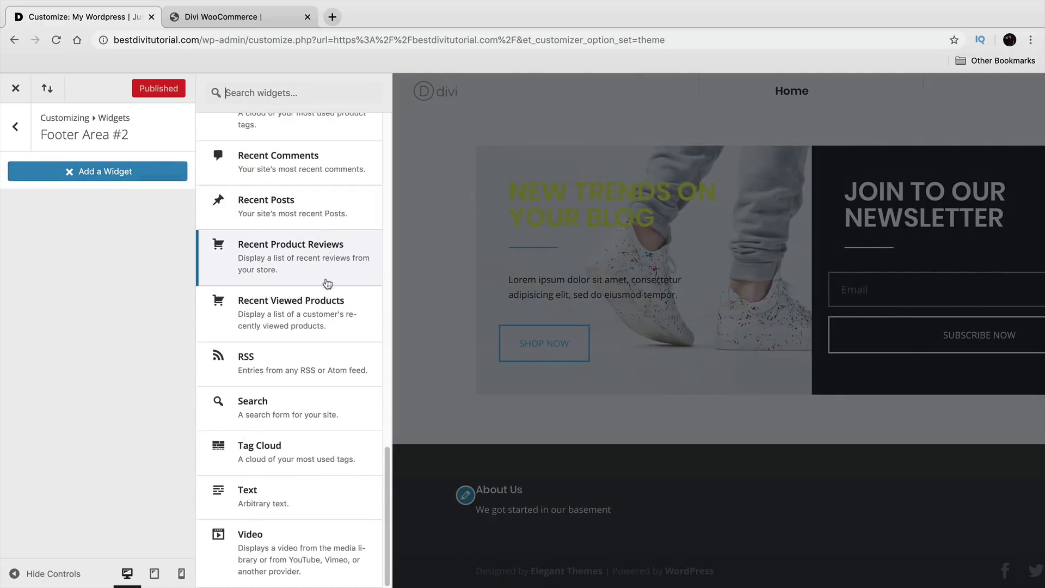
# Step: Add a Products widget to Footer Area #2 showing 2 products
pyautogui.scroll(5, 329, 294)
pyautogui.click(317, 250)
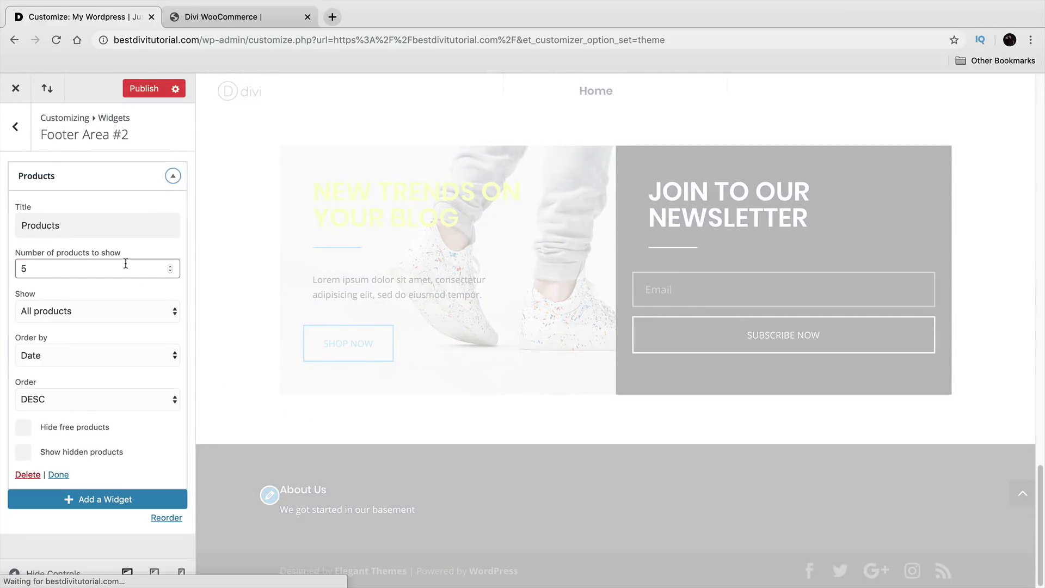
pyautogui.moveTo(156, 267); pyautogui.dragTo(18, 267)
pyautogui.write('2')
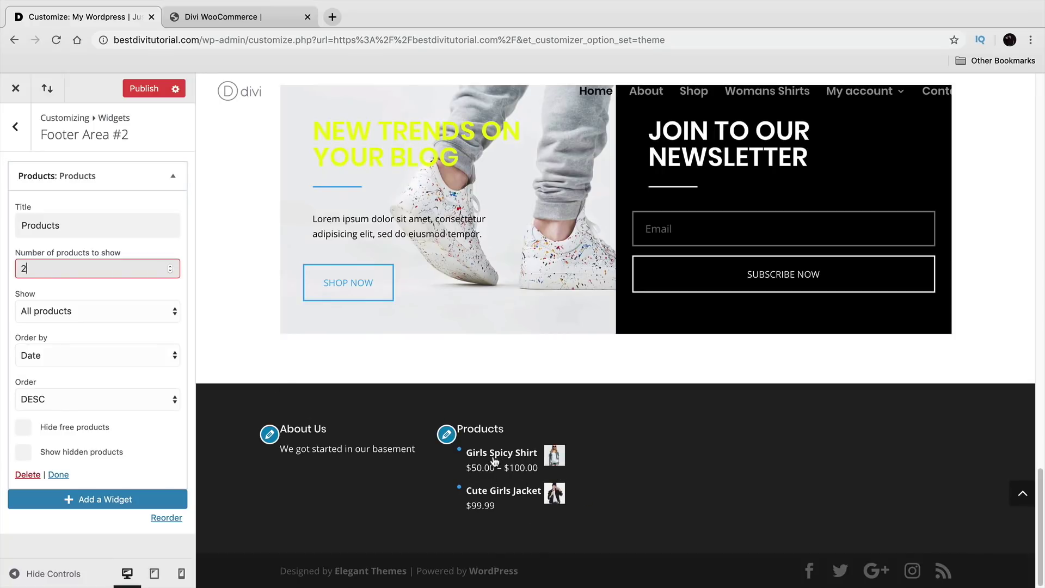
pyautogui.click(20, 138)
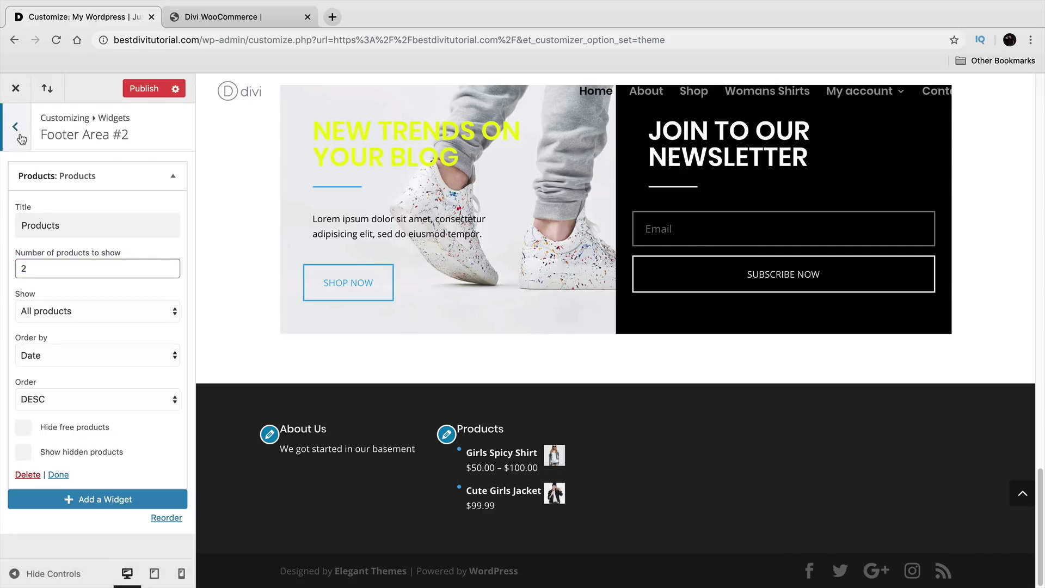
# Step: Add a Pages widget to Footer Area #3
pyautogui.click(80, 313)
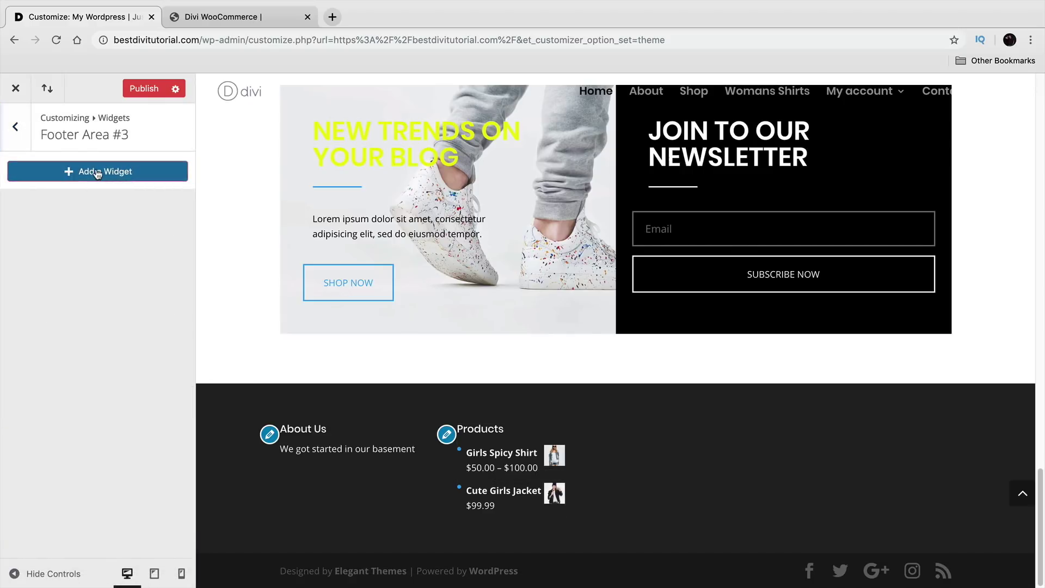
pyautogui.click(98, 172)
pyautogui.scroll(2, 293, 359)
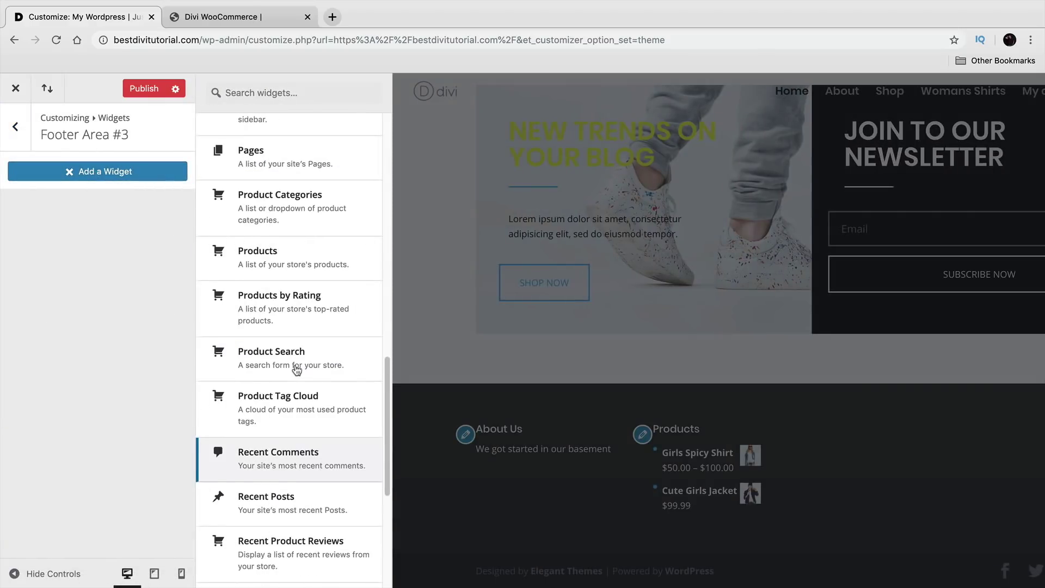
pyautogui.click(256, 155)
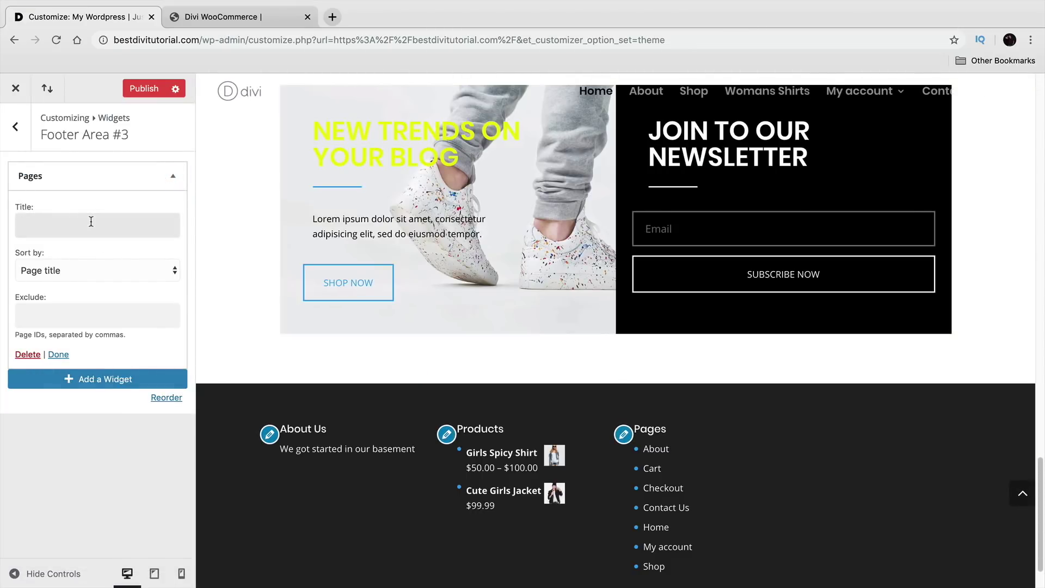
pyautogui.scroll(-2, 293, 395)
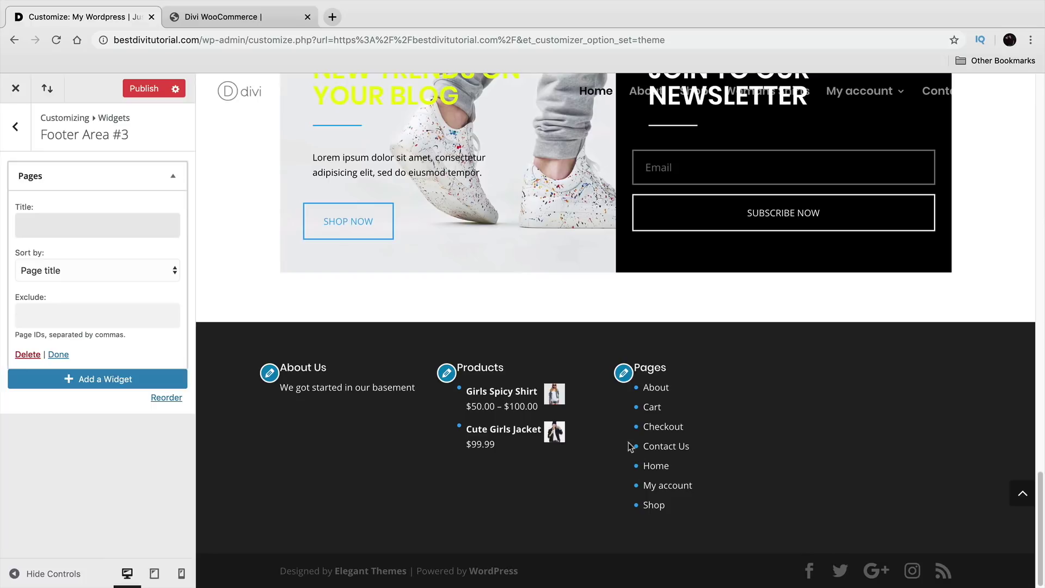
pyautogui.click(17, 128)
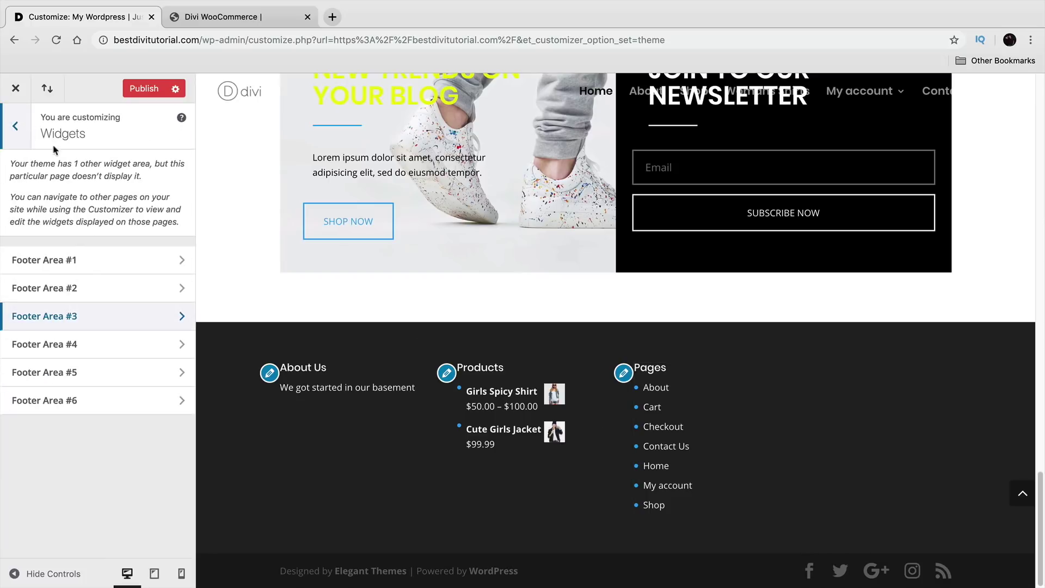
# Step: Add a Cart widget to Footer Area #4
pyautogui.click(95, 344)
pyautogui.click(108, 177)
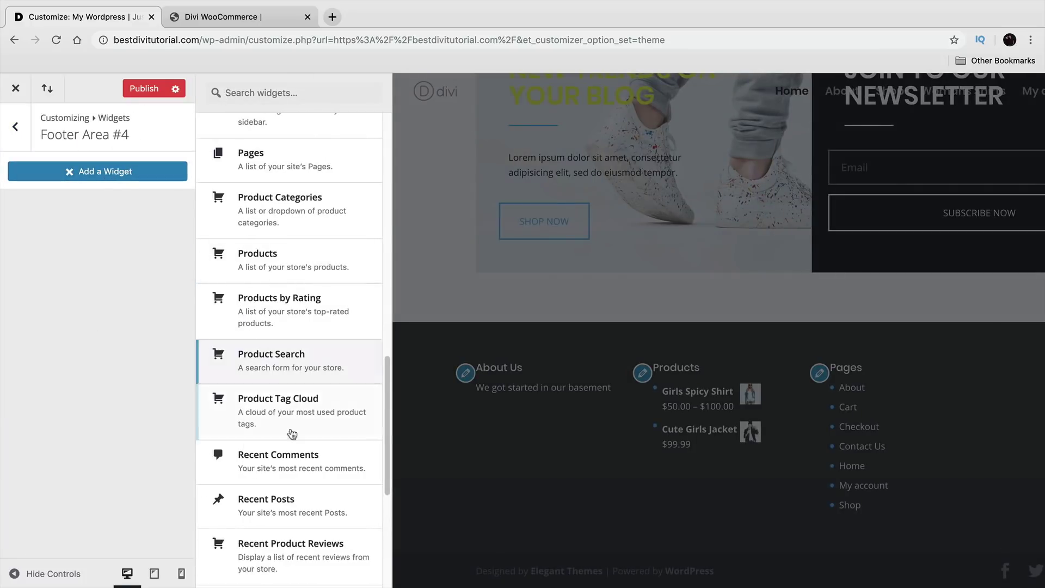
pyautogui.scroll(-5, 298, 441)
pyautogui.scroll(-1, 299, 440)
pyautogui.scroll(3, 281, 456)
pyautogui.scroll(3, 273, 310)
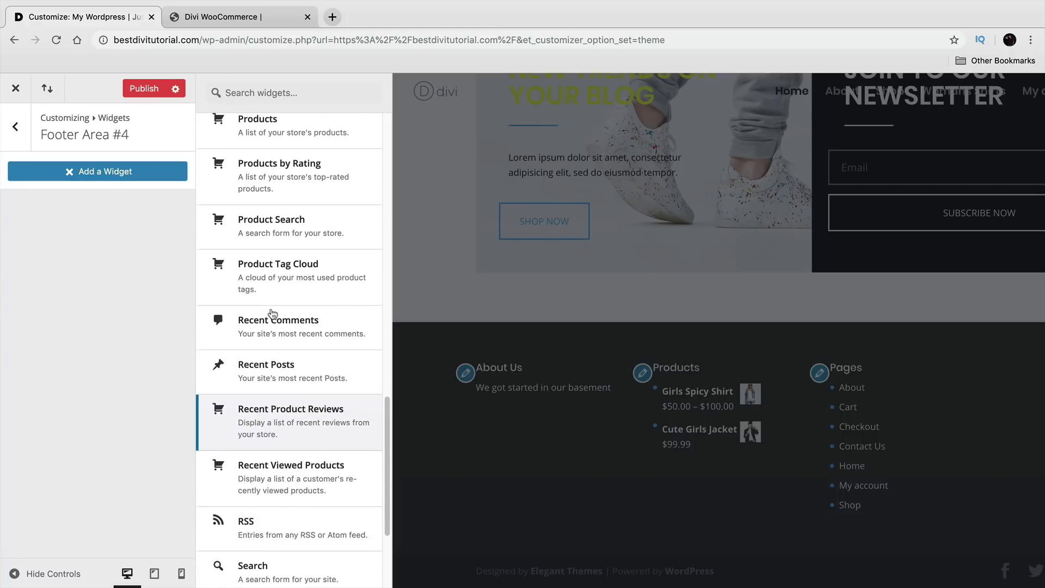
pyautogui.scroll(2, 273, 313)
pyautogui.scroll(5, 281, 229)
pyautogui.scroll(5, 270, 267)
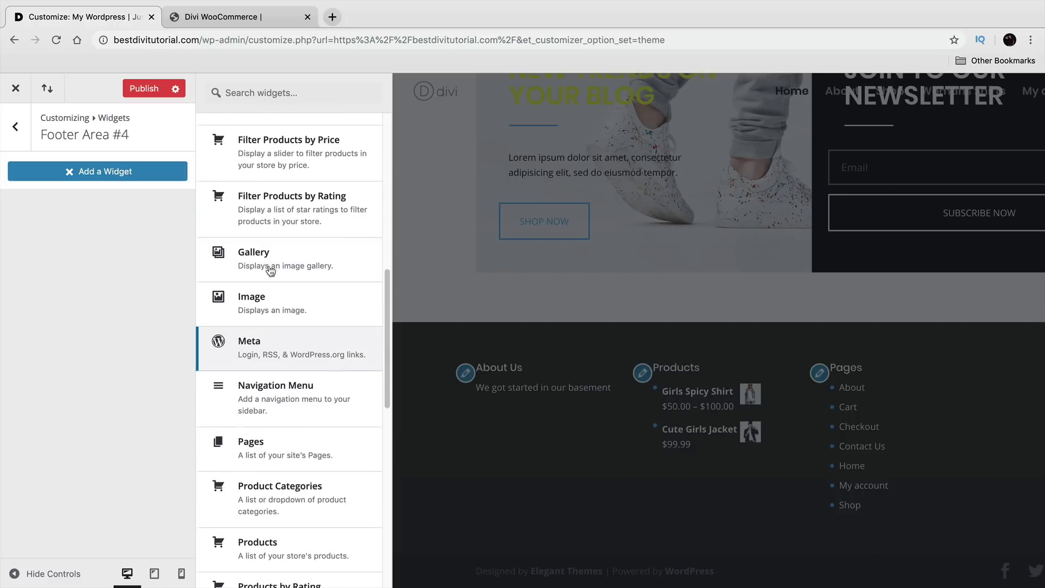
pyautogui.scroll(7, 277, 297)
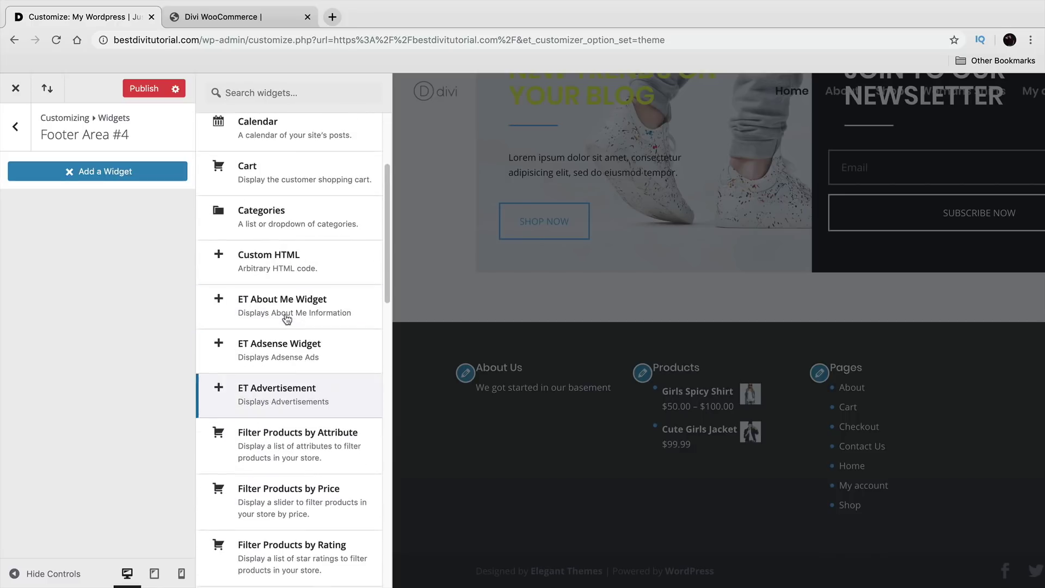
pyautogui.click(279, 287)
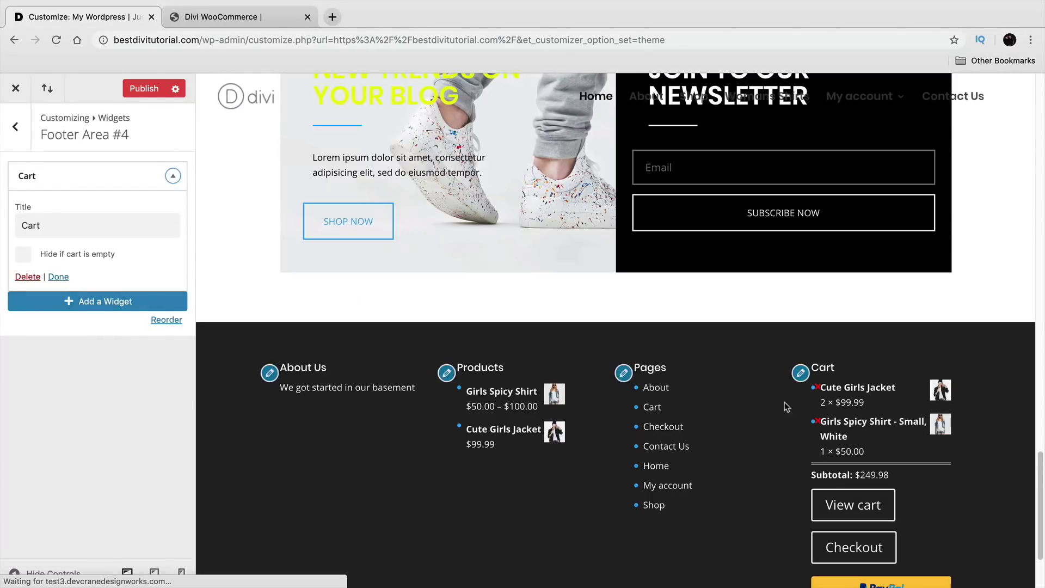
# Step: Check the Cart widget in the preview and return to the main customizer options
pyautogui.scroll(-2, 735, 456)
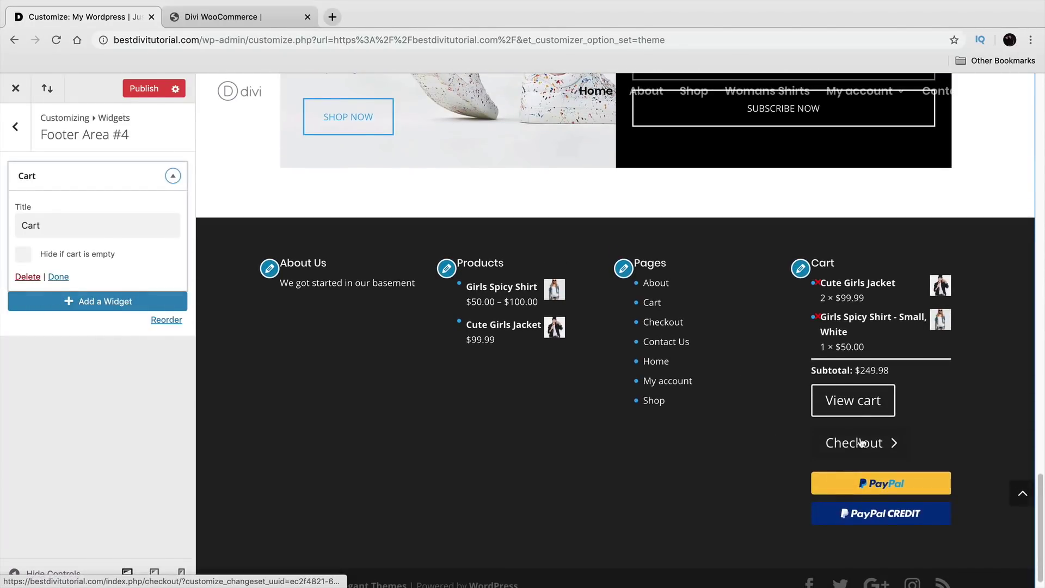
pyautogui.scroll(1, 862, 446)
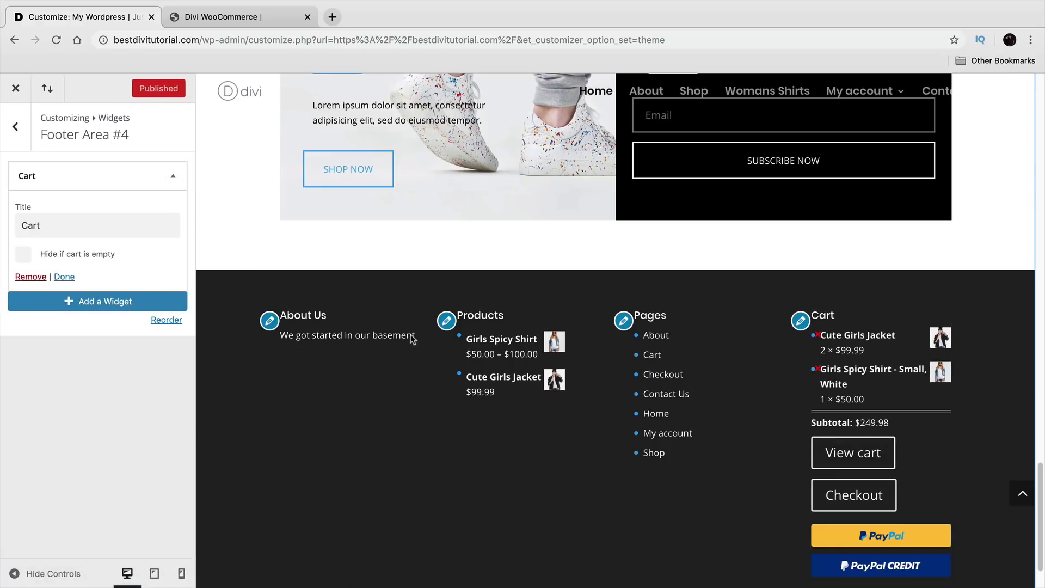
pyautogui.scroll(10, 294, 470)
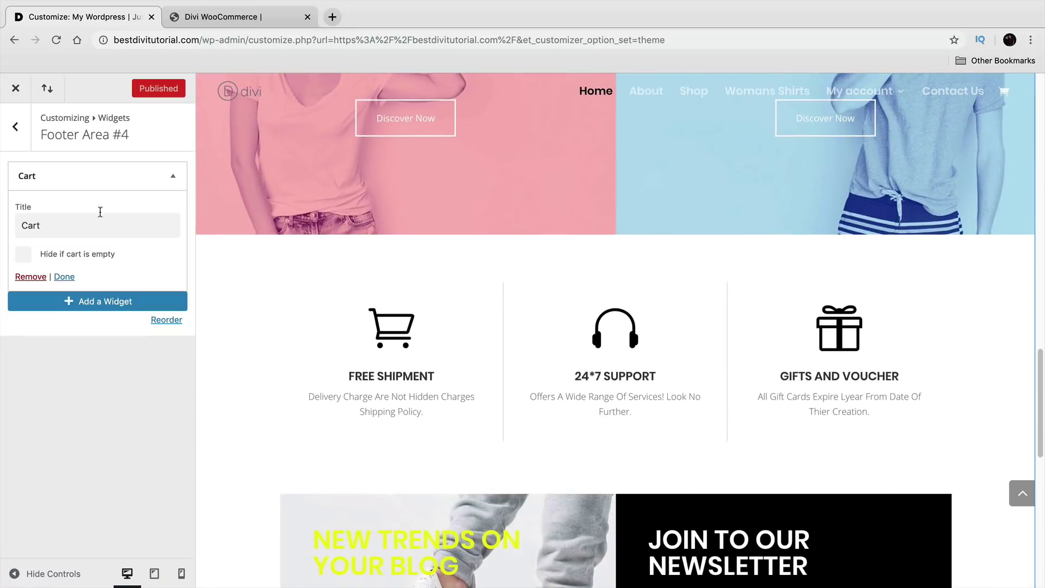
pyautogui.click(14, 137)
pyautogui.click(14, 137)
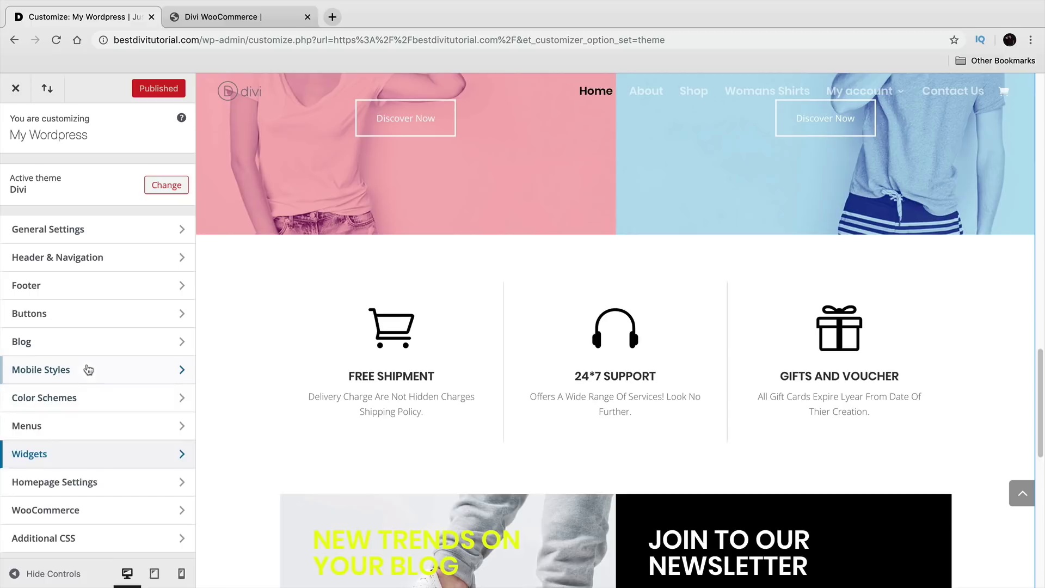
# Step: Look over the Buttons Style and Mobile Styles settings without changing them
pyautogui.click(102, 311)
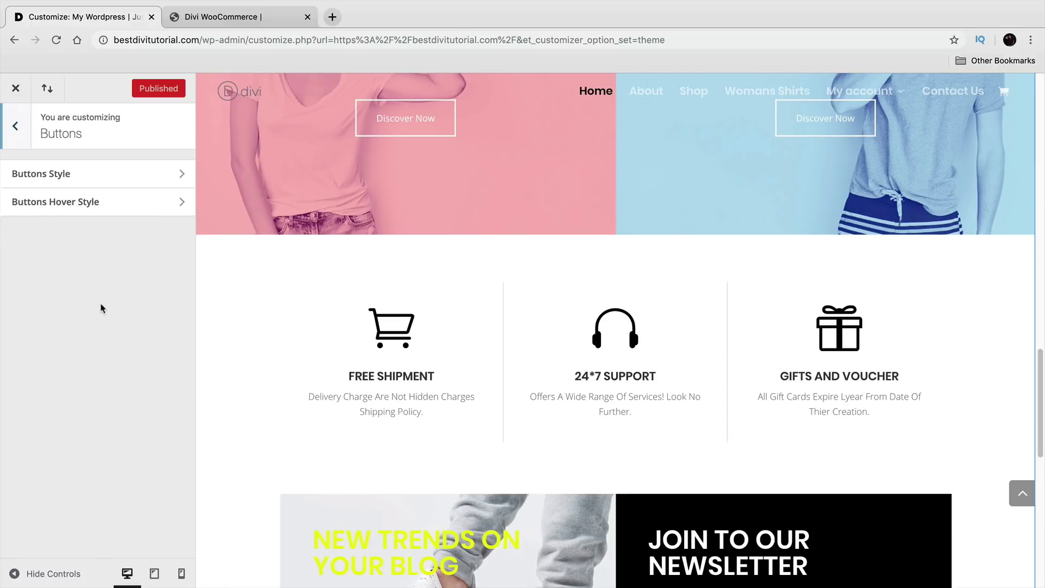
pyautogui.scroll(3, 277, 362)
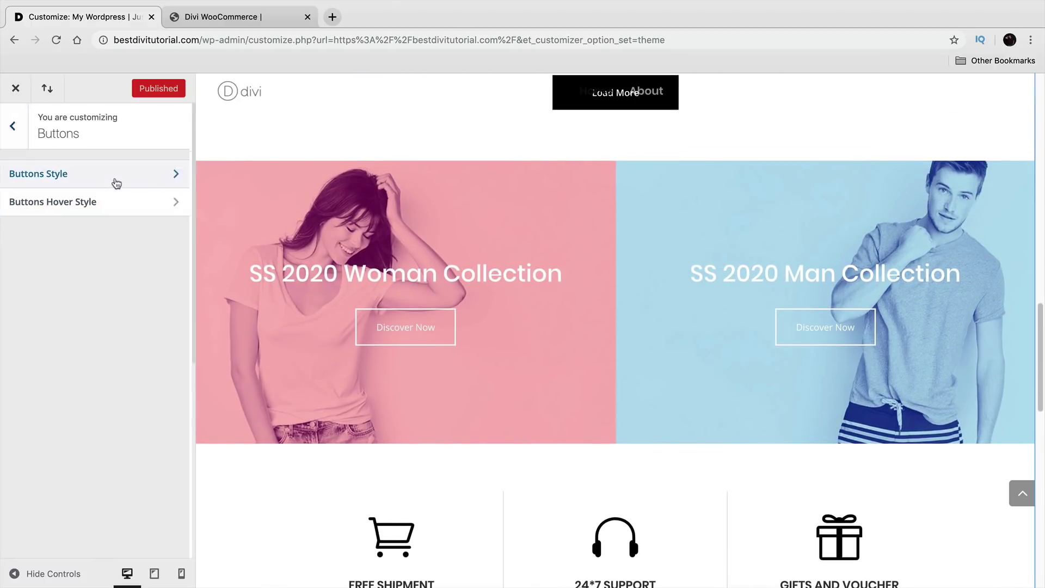
pyautogui.click(112, 182)
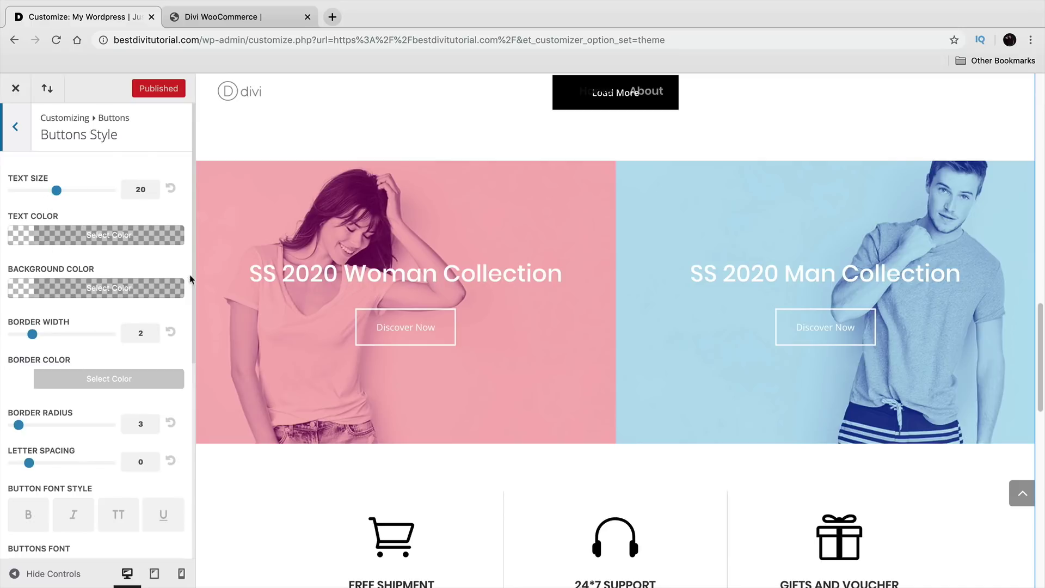
pyautogui.scroll(2, 628, 225)
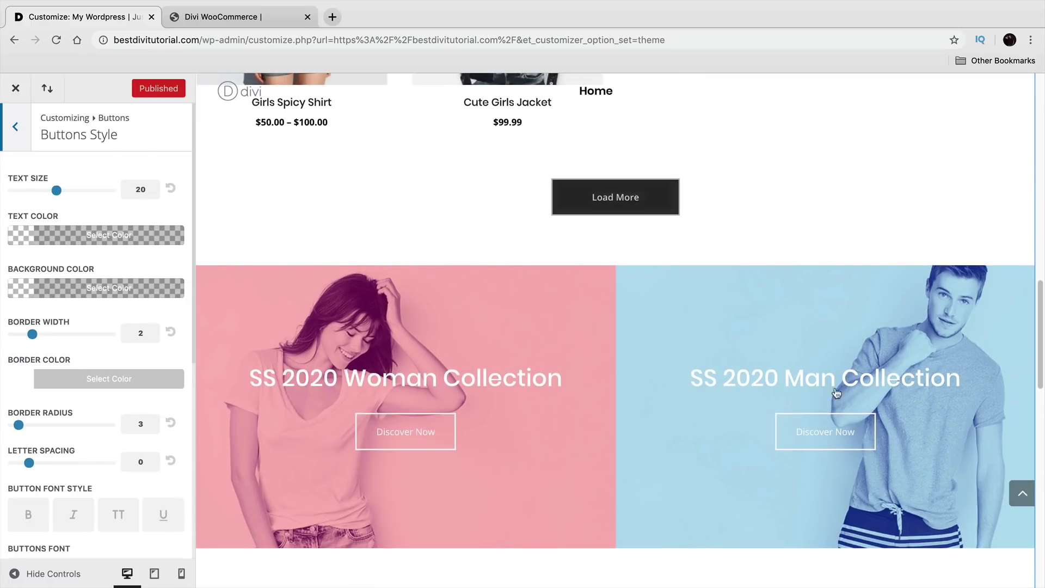
pyautogui.scroll(2, 313, 412)
pyautogui.scroll(-2, 350, 408)
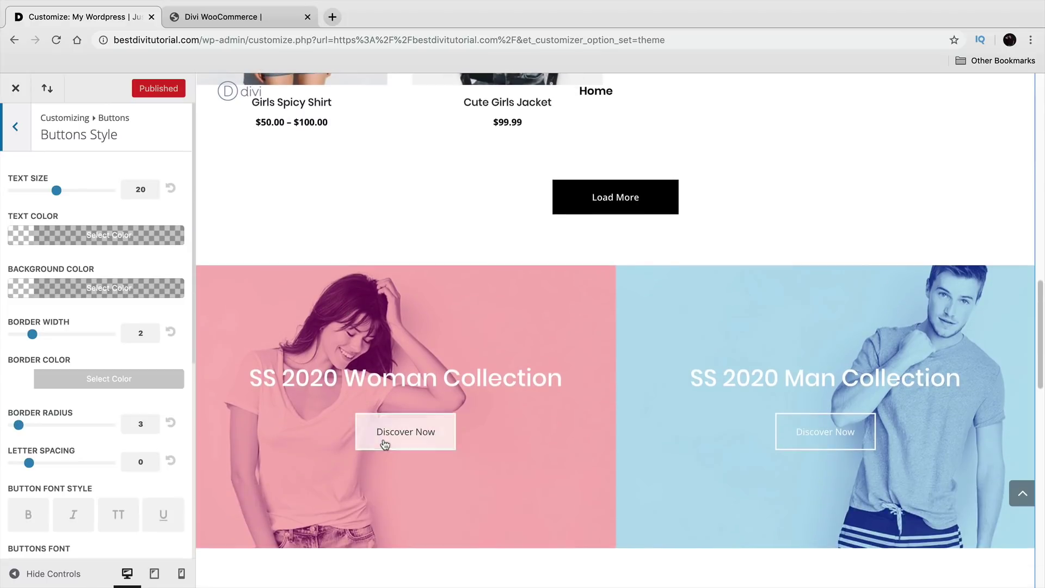
pyautogui.click(15, 129)
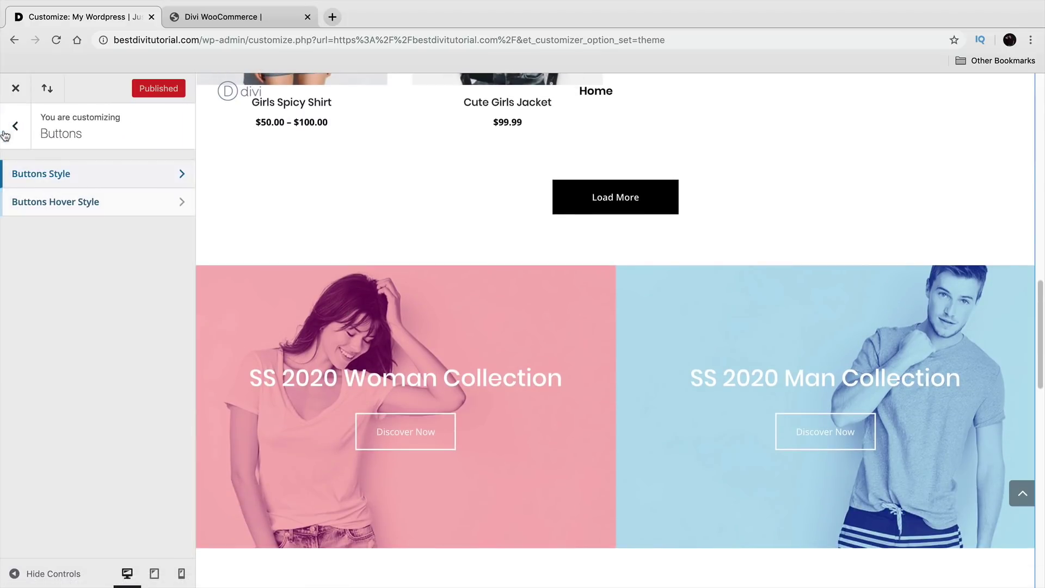
pyautogui.click(14, 142)
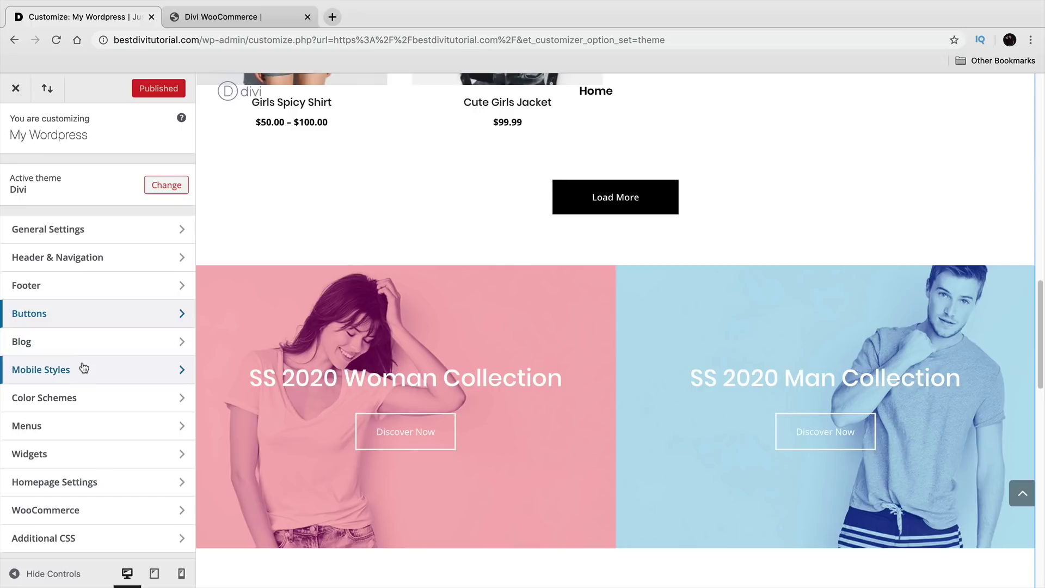
pyautogui.click(84, 369)
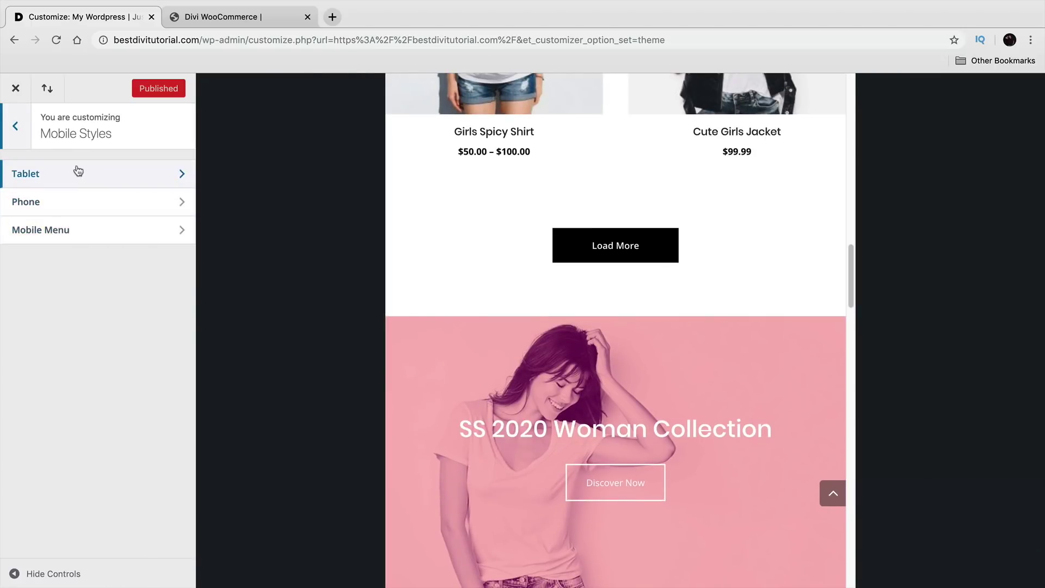
pyautogui.click(15, 126)
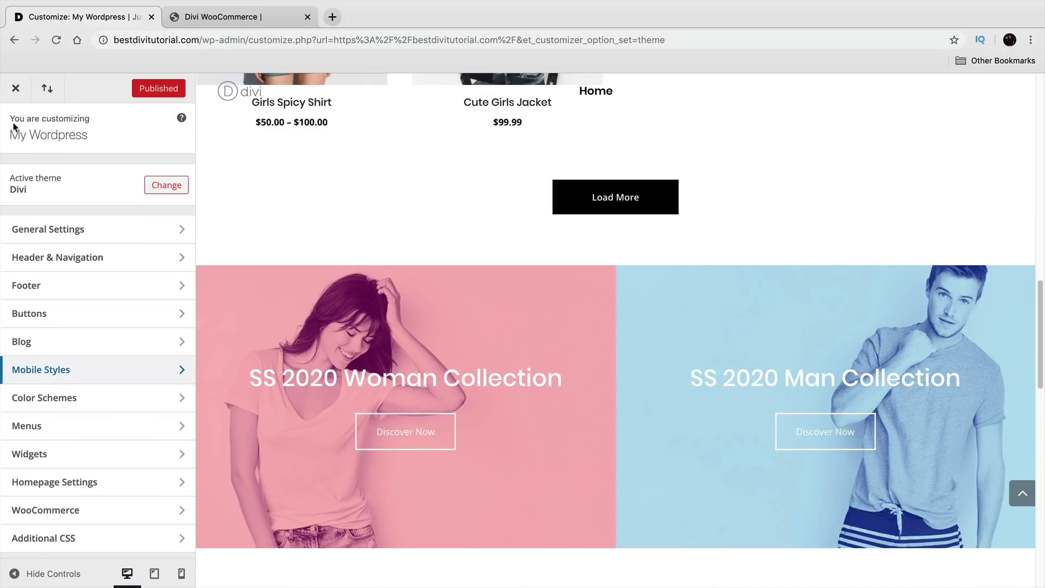
# Step: Try the Green colour scheme, then switch it to Orange
pyautogui.click(89, 401)
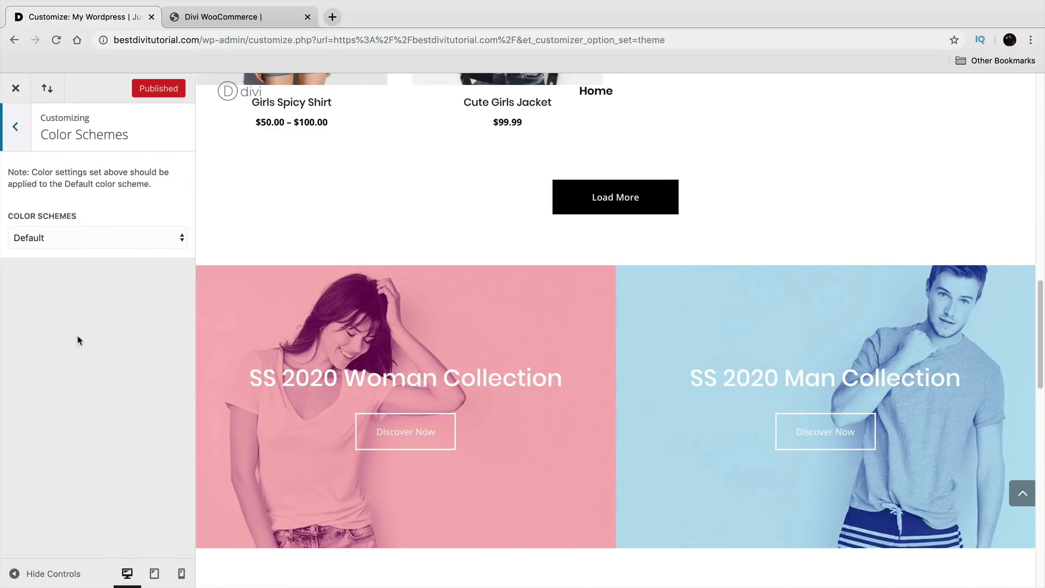
pyautogui.click(54, 238)
pyautogui.click(60, 251)
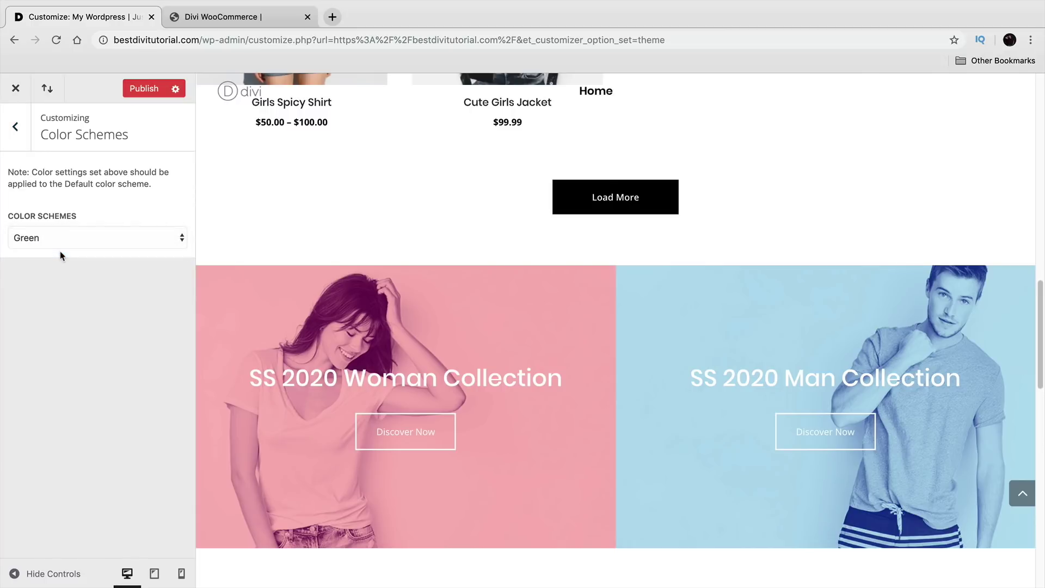
pyautogui.scroll(-10, 264, 392)
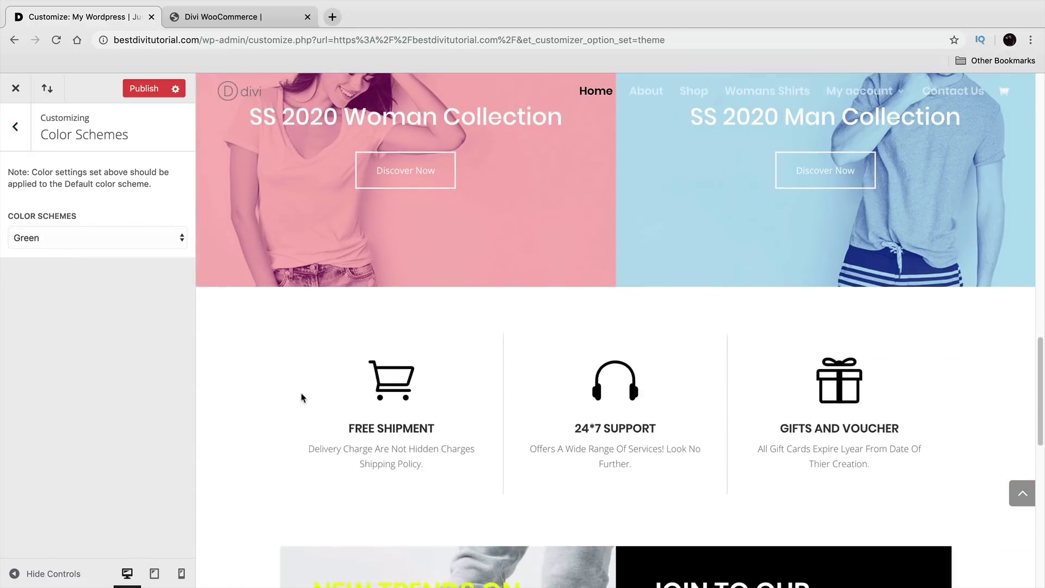
pyautogui.click(119, 238)
pyautogui.click(123, 248)
pyautogui.scroll(15, 273, 370)
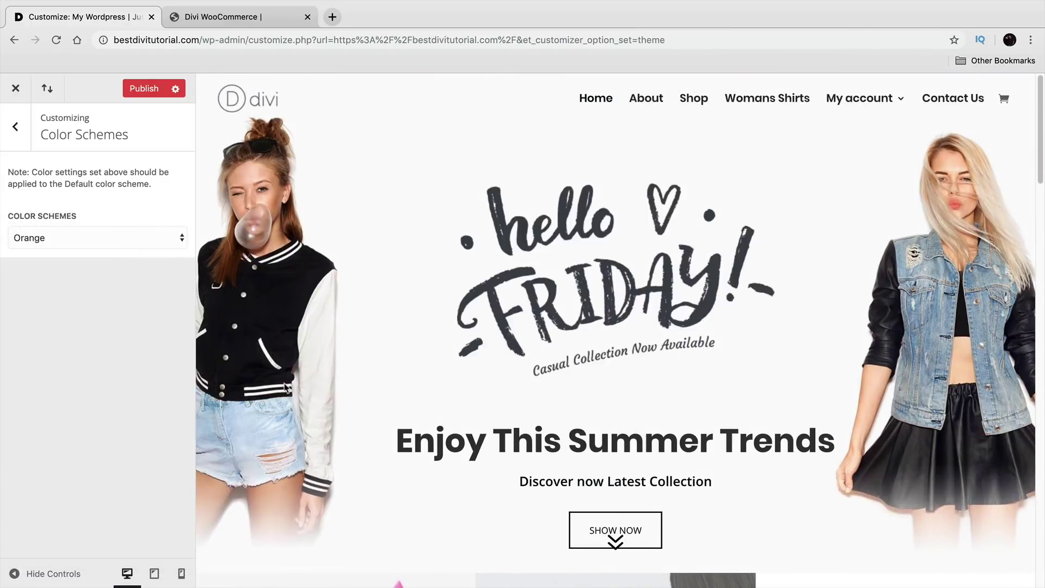
pyautogui.click(103, 231)
pyautogui.click(16, 126)
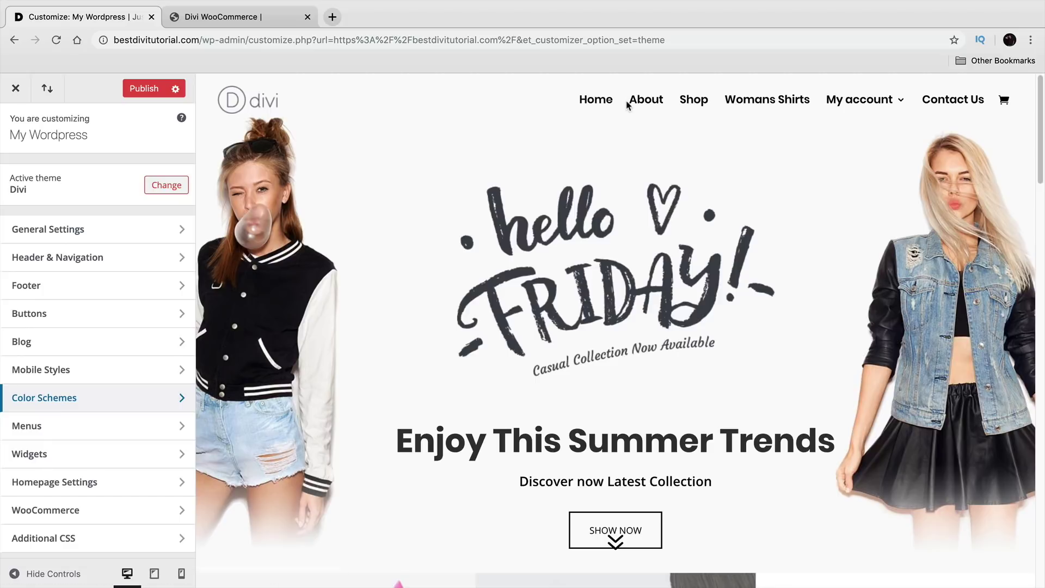
# Step: Leave the homepage's Posts Page setting unset
pyautogui.click(109, 478)
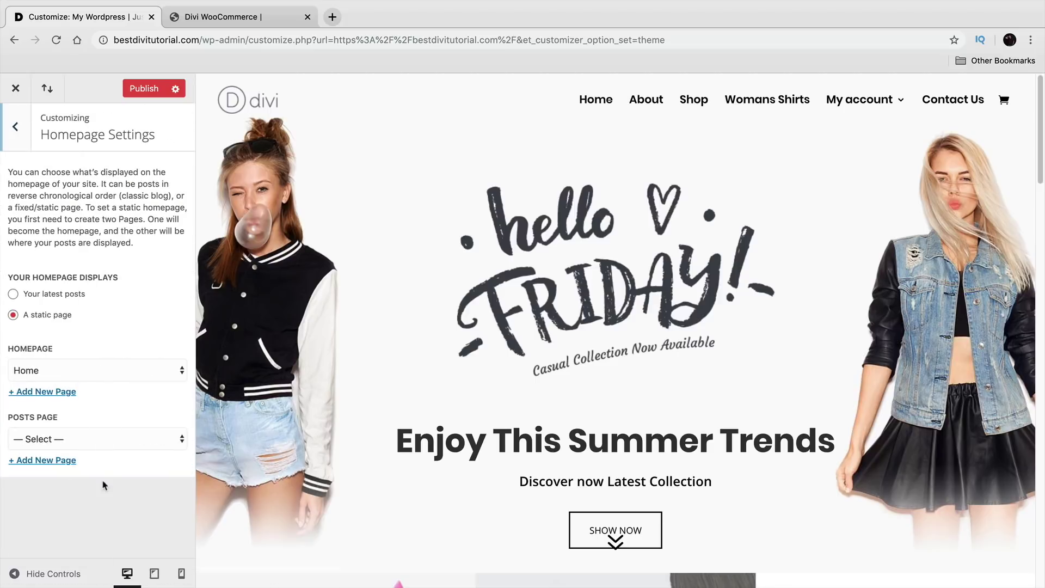
pyautogui.click(59, 439)
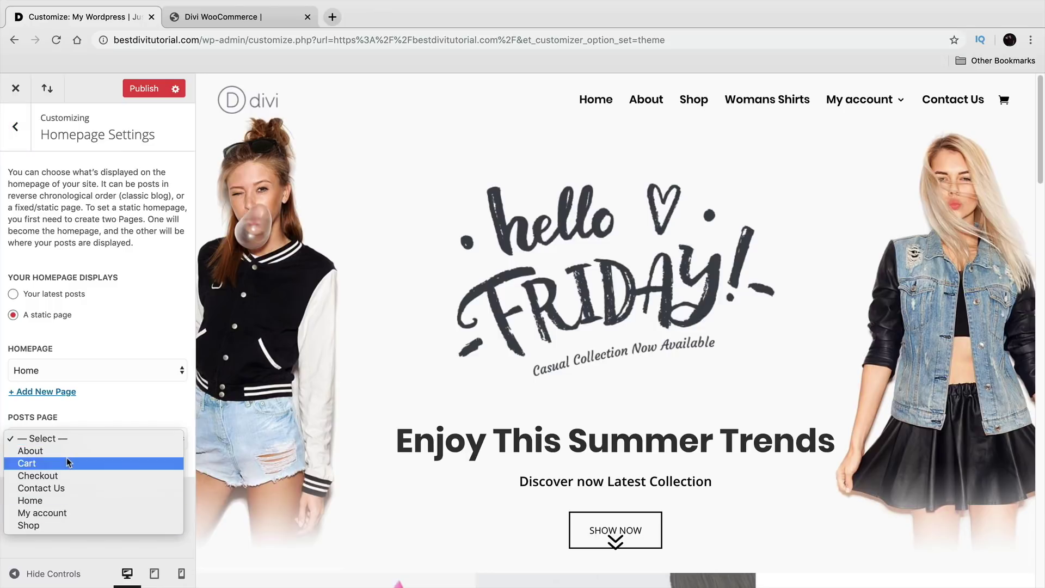
pyautogui.click(71, 439)
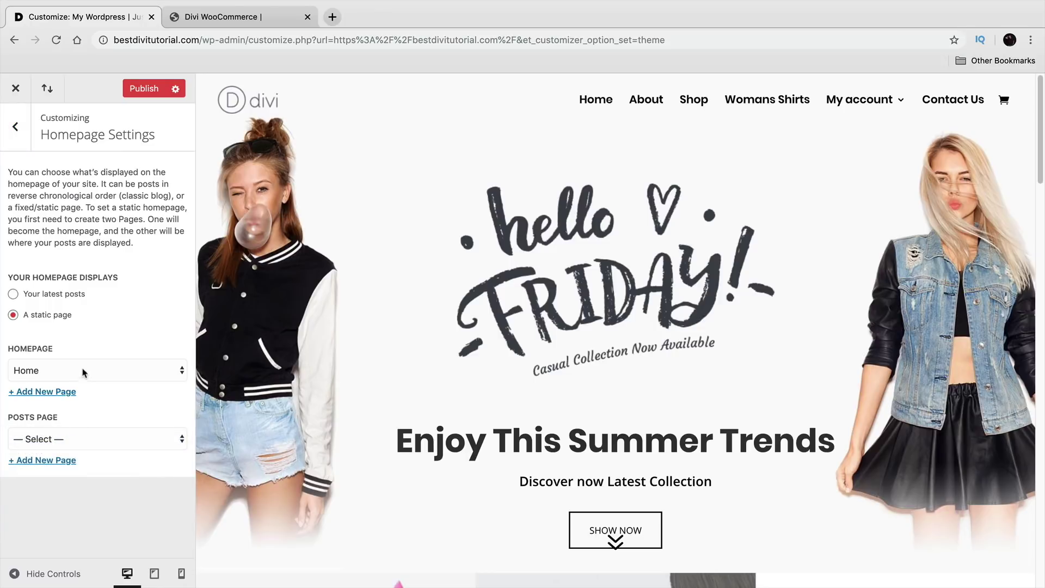
pyautogui.click(15, 126)
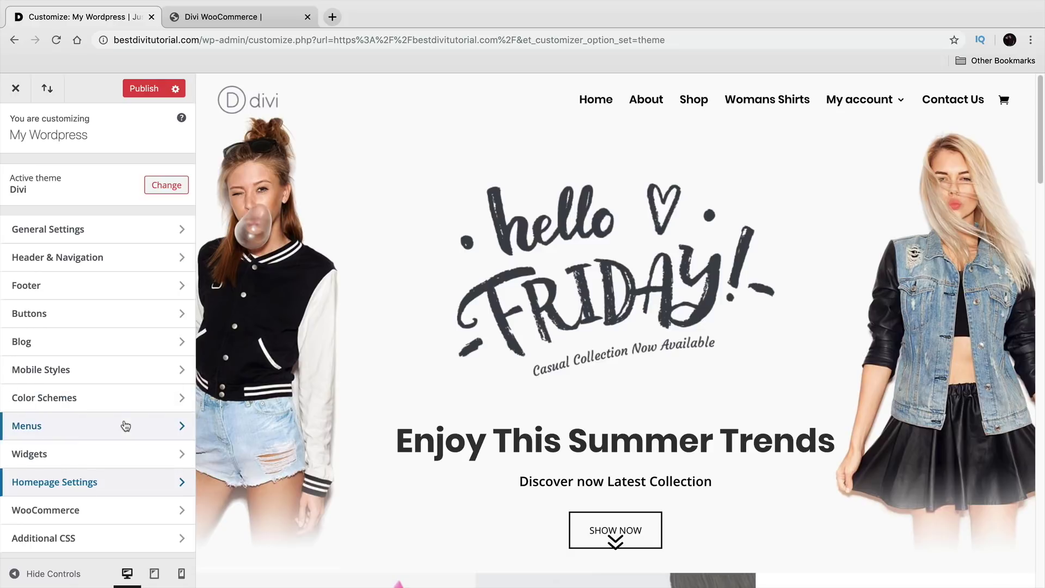
# Step: Replace the WooCommerce store notice with a message giving a coupon code for 10% off
pyautogui.click(113, 512)
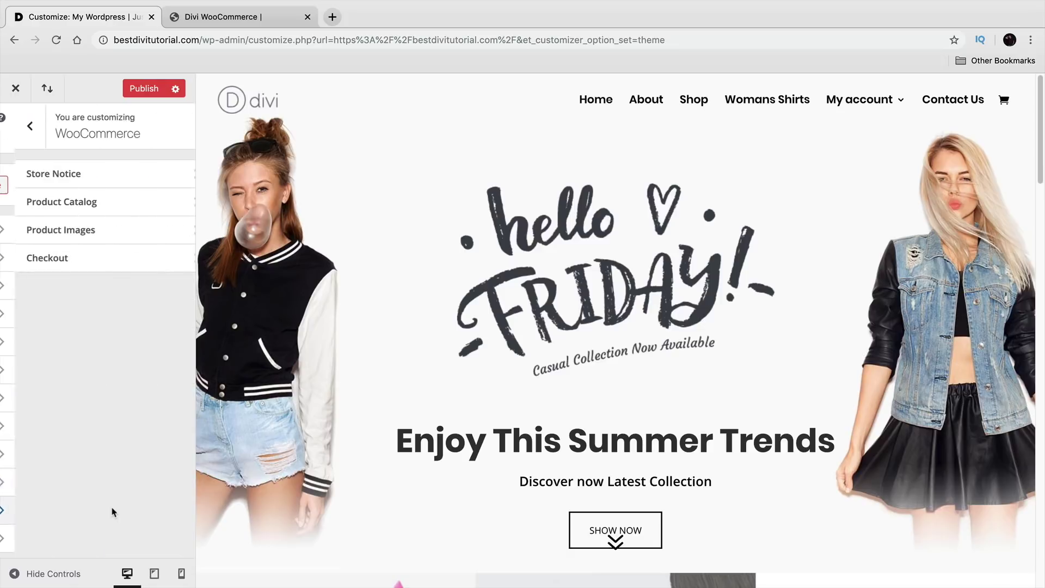
pyautogui.click(108, 171)
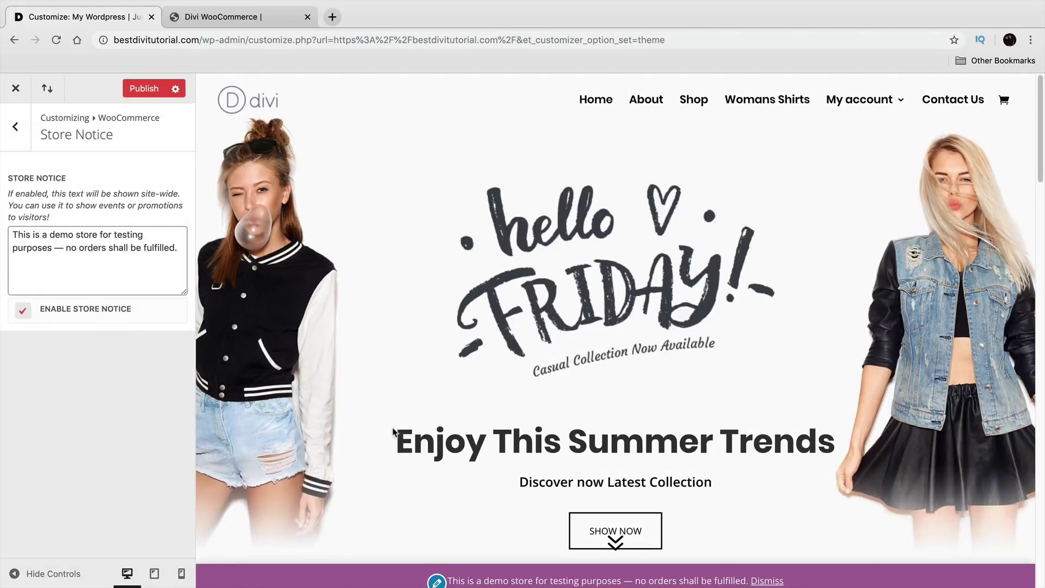
pyautogui.scroll(-10, 394, 431)
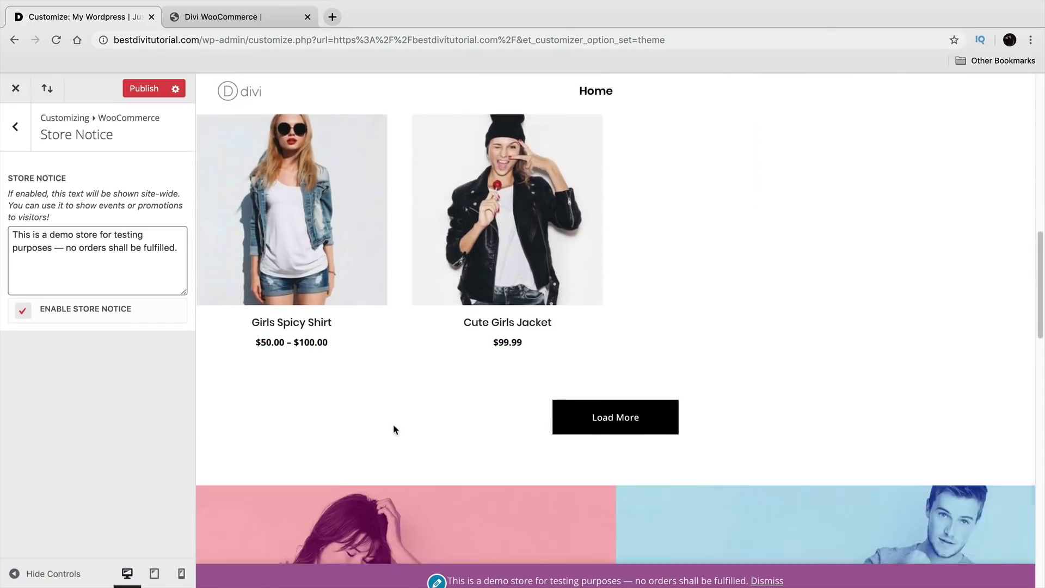
pyautogui.scroll(-2, 394, 430)
pyautogui.moveTo(717, 581); pyautogui.dragTo(505, 576)
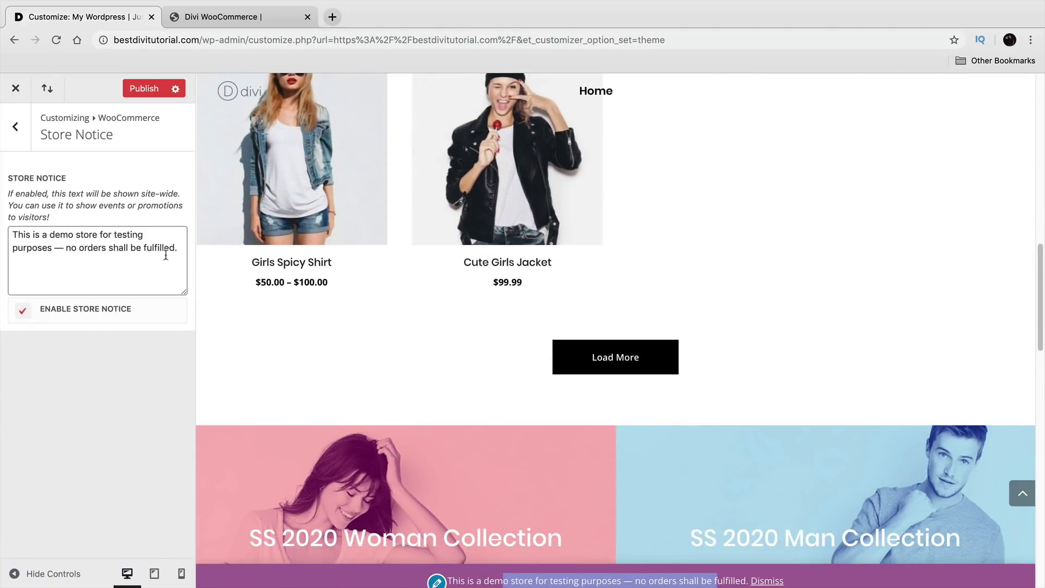
pyautogui.moveTo(181, 248); pyautogui.dragTo(1, 206)
pyautogui.write('Use ')
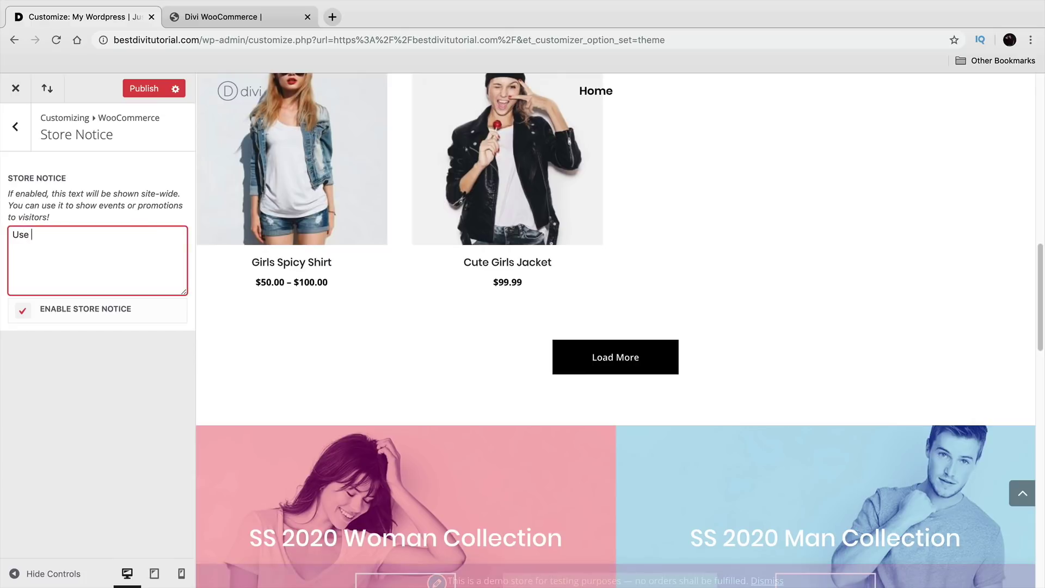
pyautogui.write('Darrel99')
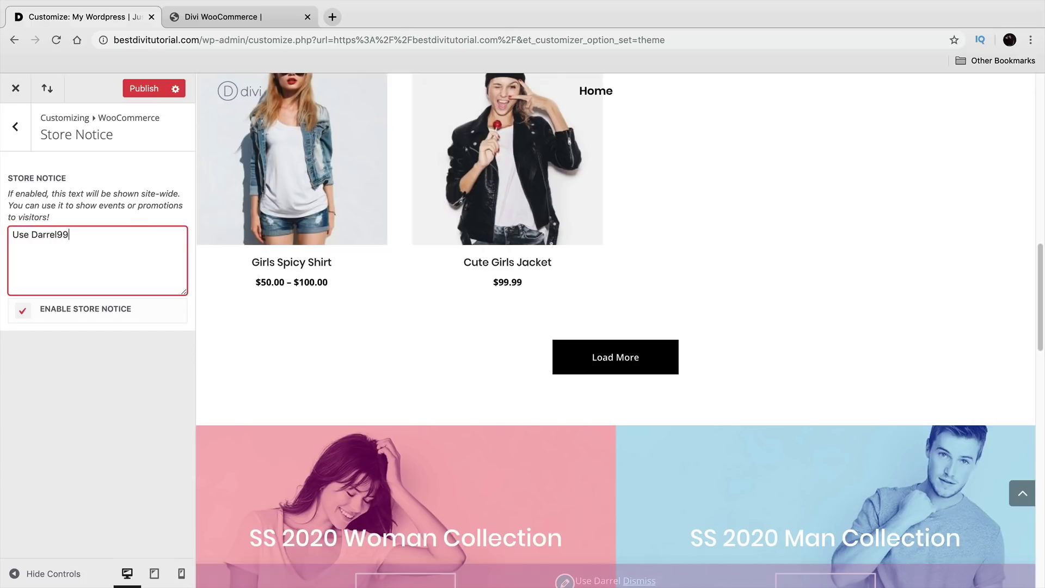
pyautogui.write(' For 10% Off!')
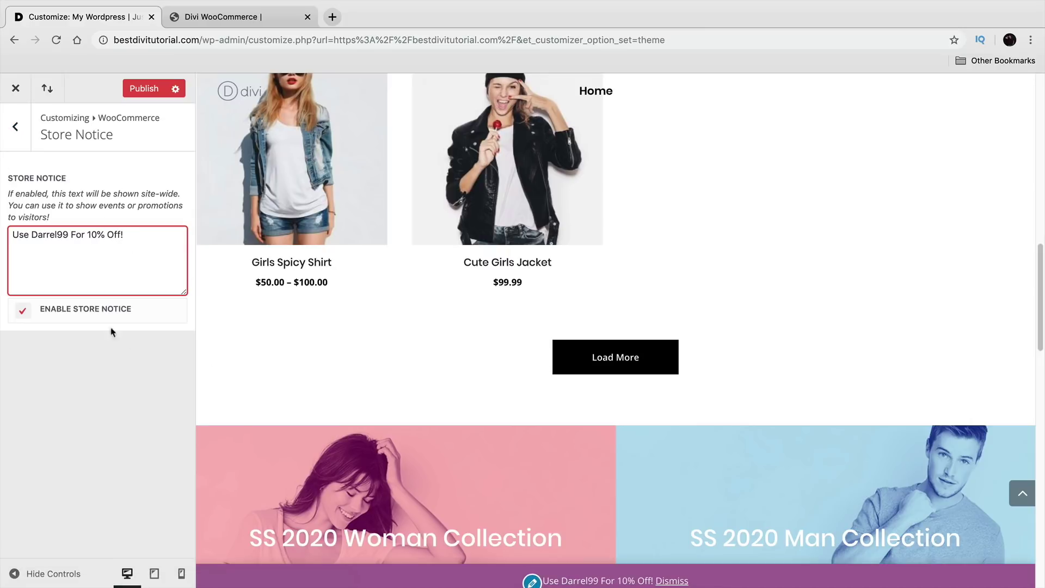
pyautogui.click(6, 146)
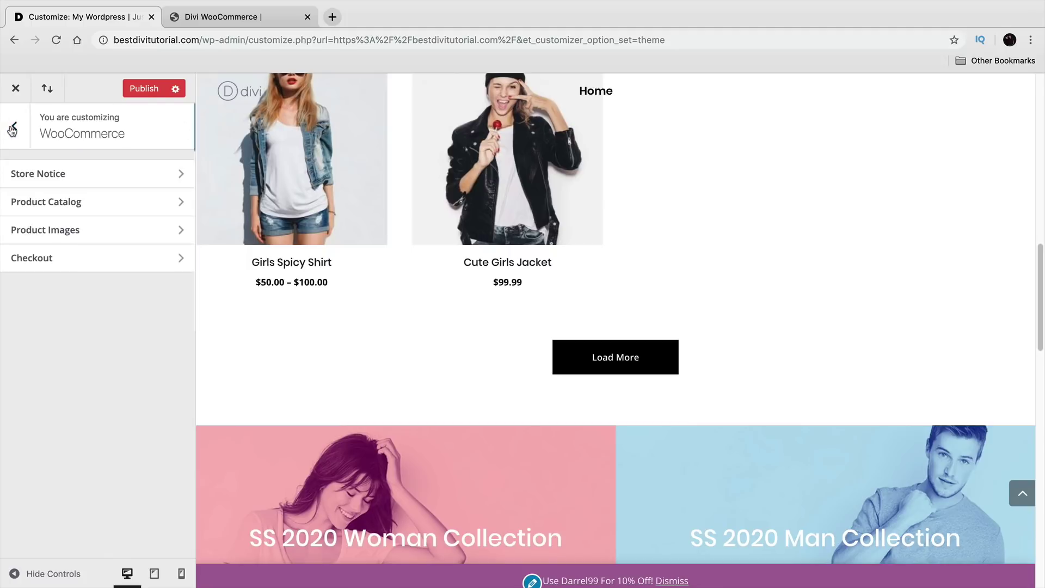
pyautogui.click(63, 198)
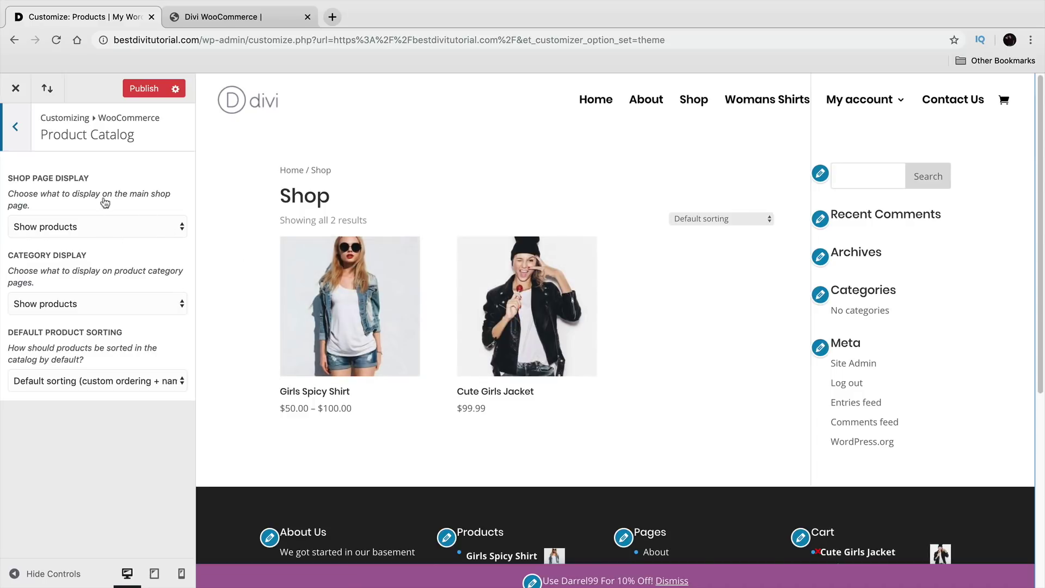
# Step: Check the product image settings, leaving the main image width at 600
pyautogui.click(15, 127)
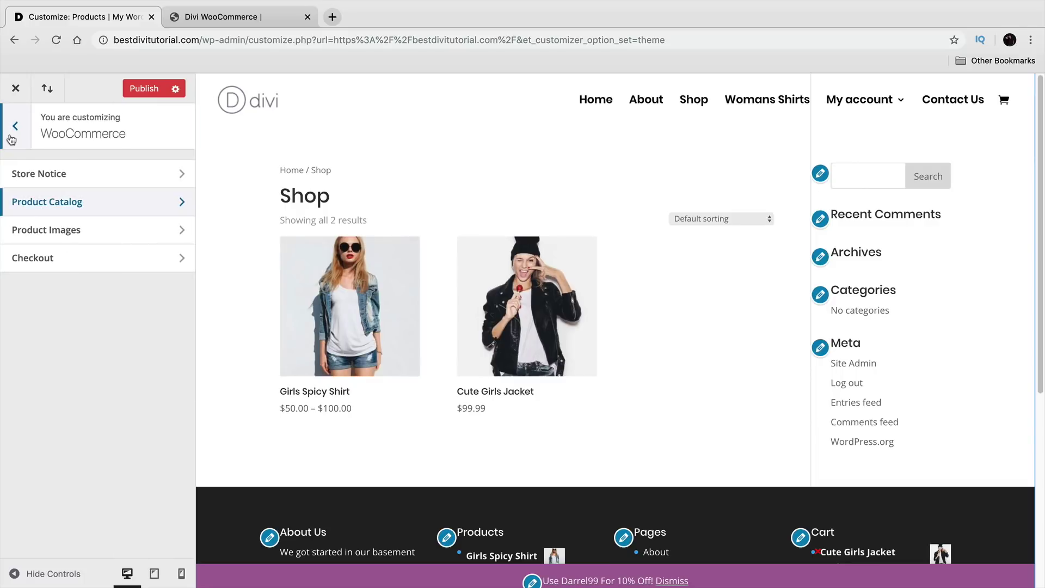
pyautogui.click(57, 226)
pyautogui.doubleClick(49, 273)
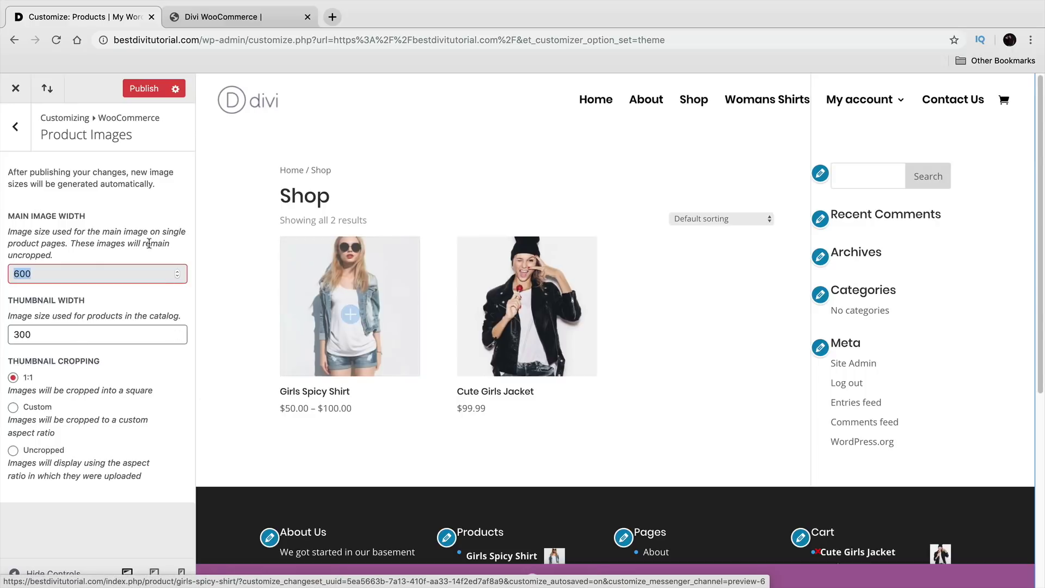
pyautogui.click(16, 126)
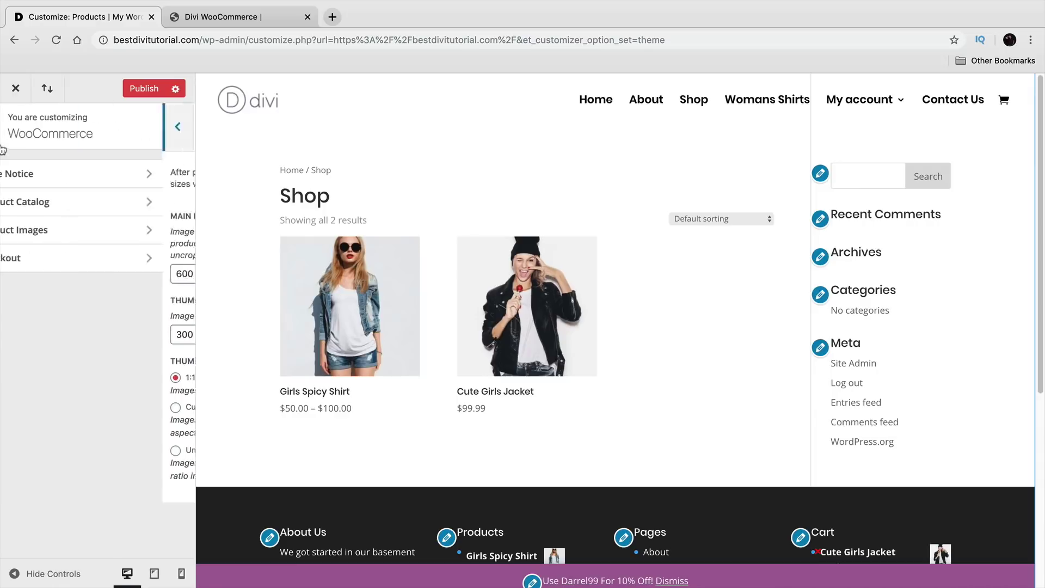
# Step: Review checkout fields, keeping company name optional and phone required
pyautogui.click(68, 256)
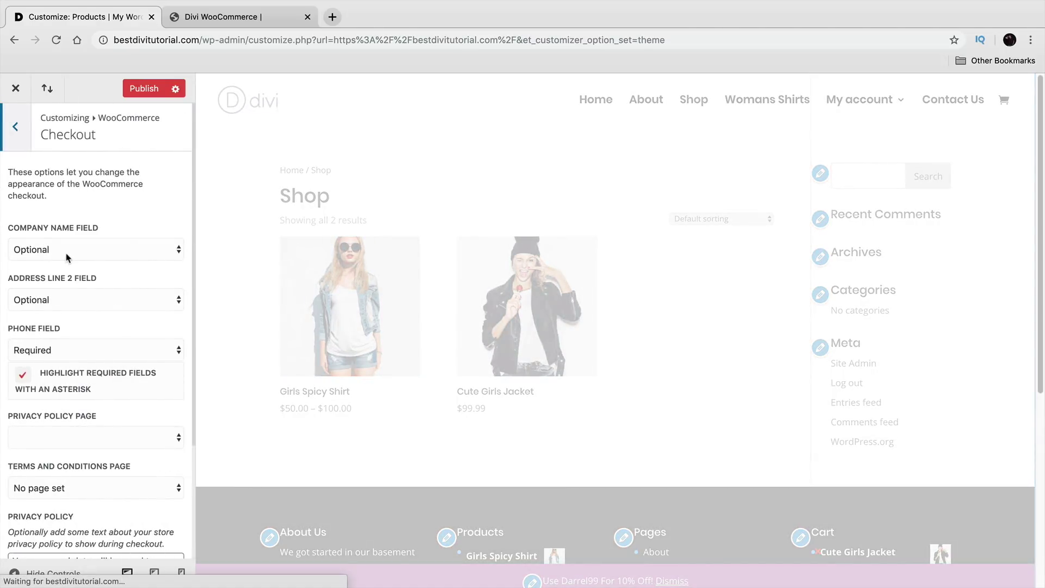
pyautogui.scroll(-3, 238, 273)
pyautogui.scroll(3, 238, 273)
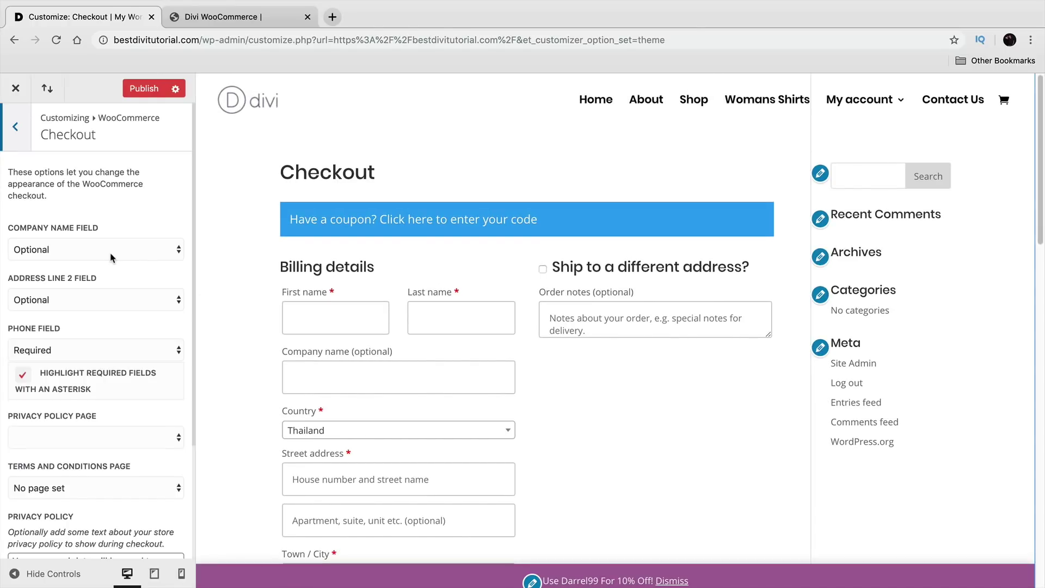
pyautogui.moveTo(27, 229); pyautogui.dragTo(87, 228)
pyautogui.click(81, 253)
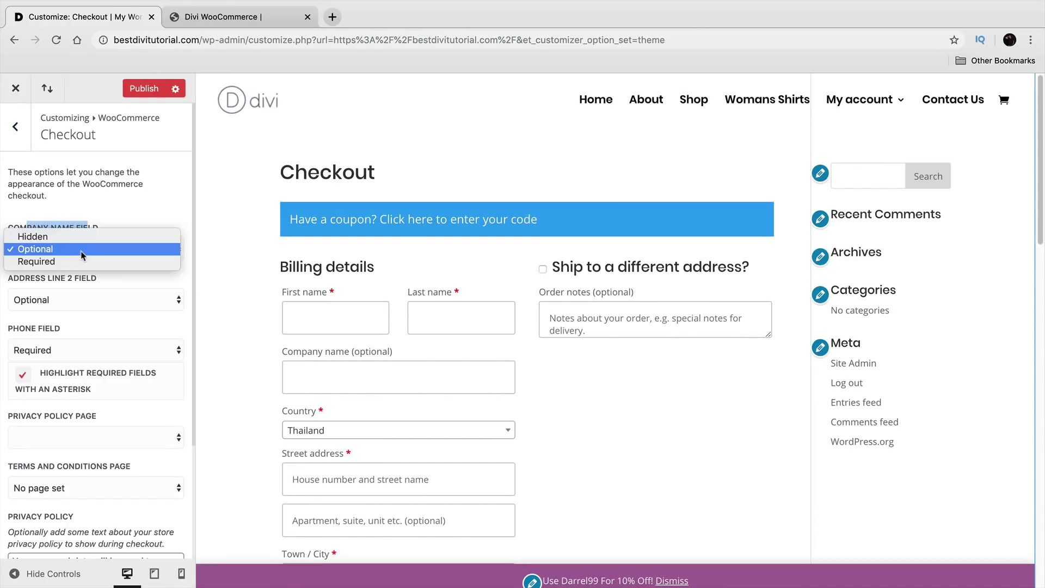
pyautogui.click(82, 249)
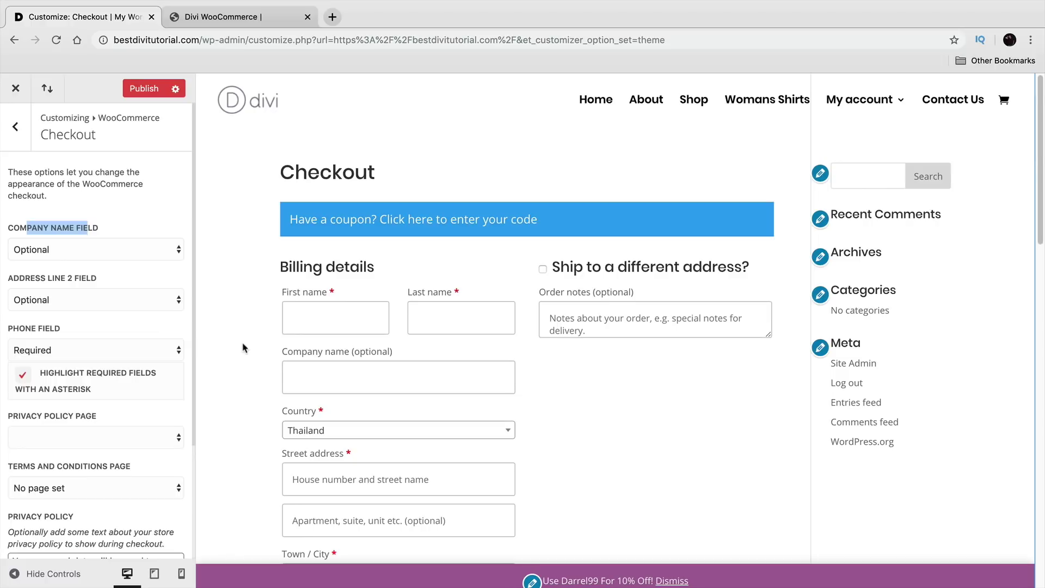
pyautogui.scroll(-2, 289, 348)
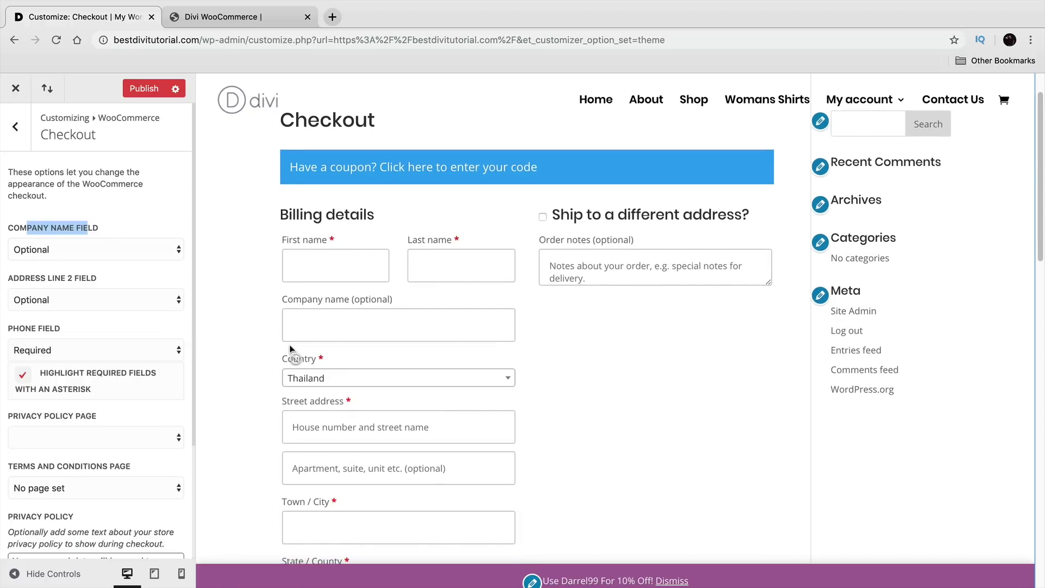
pyautogui.click(143, 487)
pyautogui.click(140, 488)
pyautogui.scroll(-2, 224, 471)
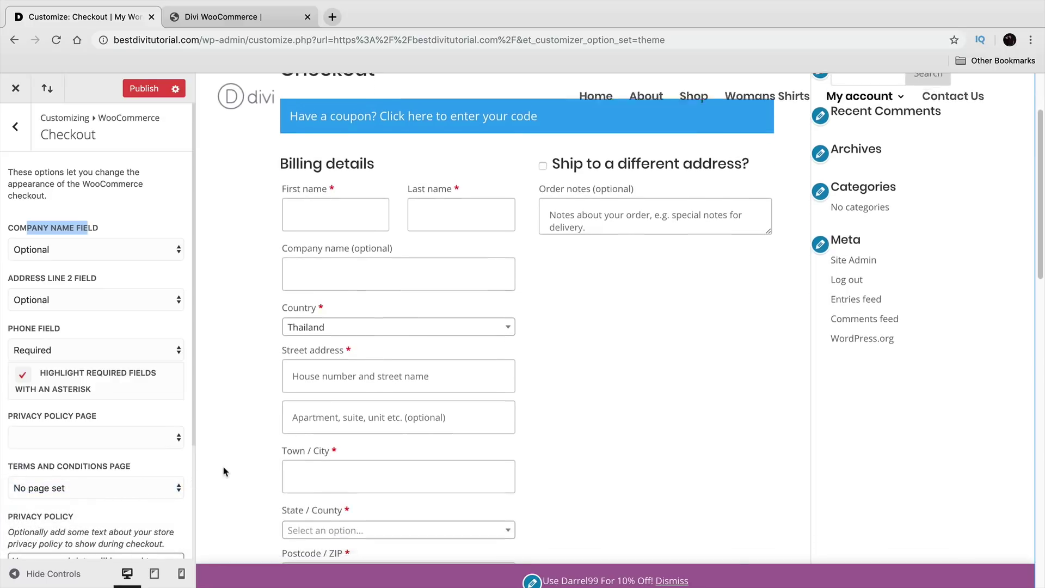
pyautogui.click(118, 352)
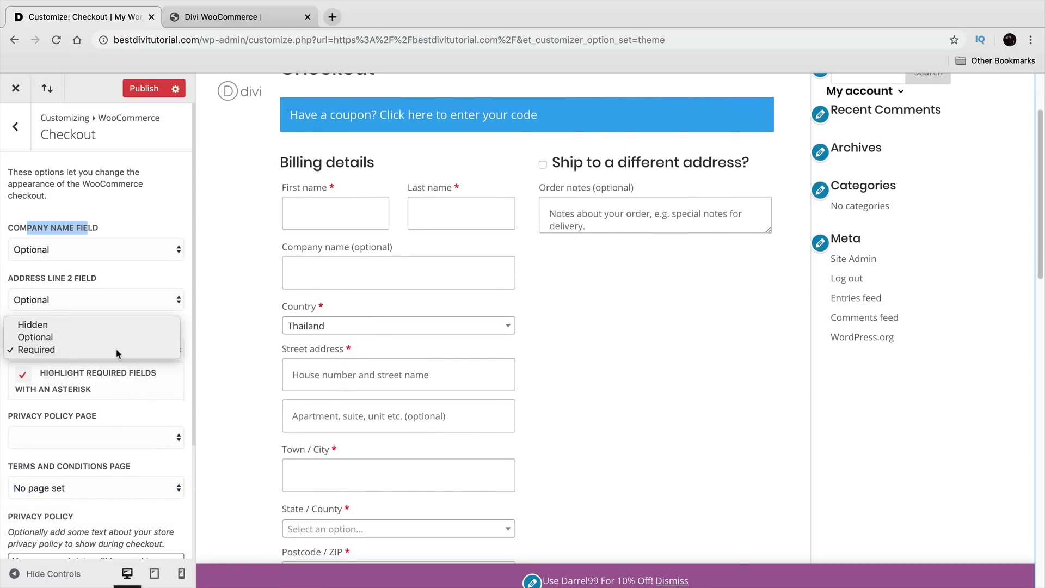
pyautogui.click(118, 351)
# Step: Leave the terms and conditions and privacy policy pages unset, then return to the main sections
pyautogui.scroll(-1, 116, 357)
pyautogui.scroll(-5, 116, 356)
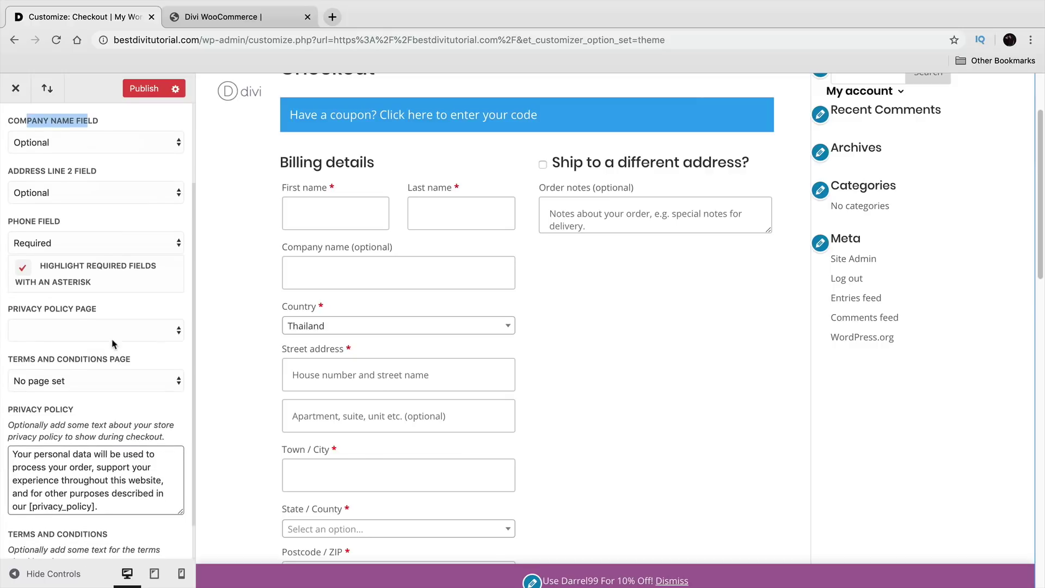
pyautogui.scroll(-1, 130, 340)
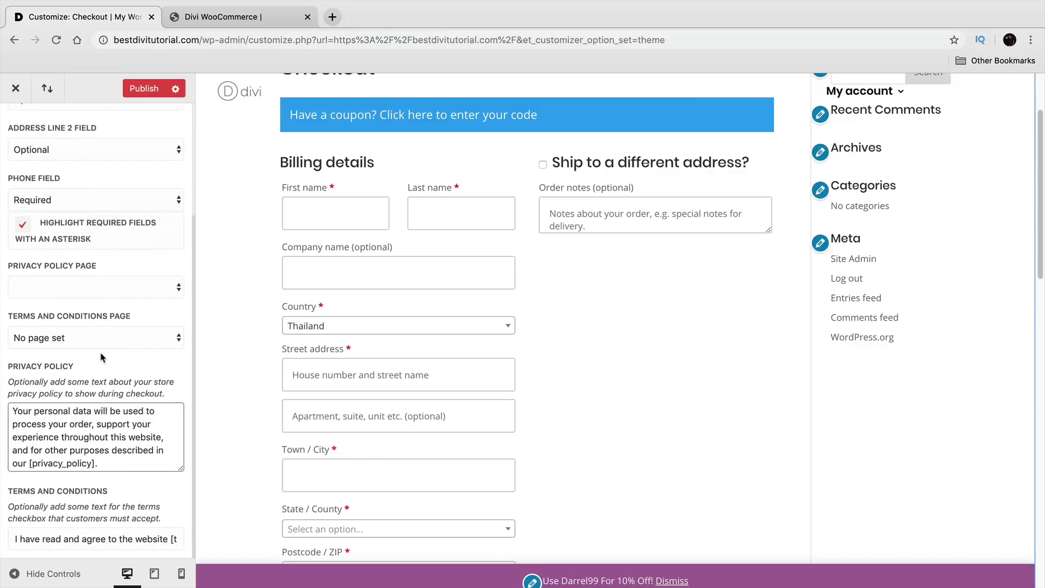
pyautogui.click(102, 337)
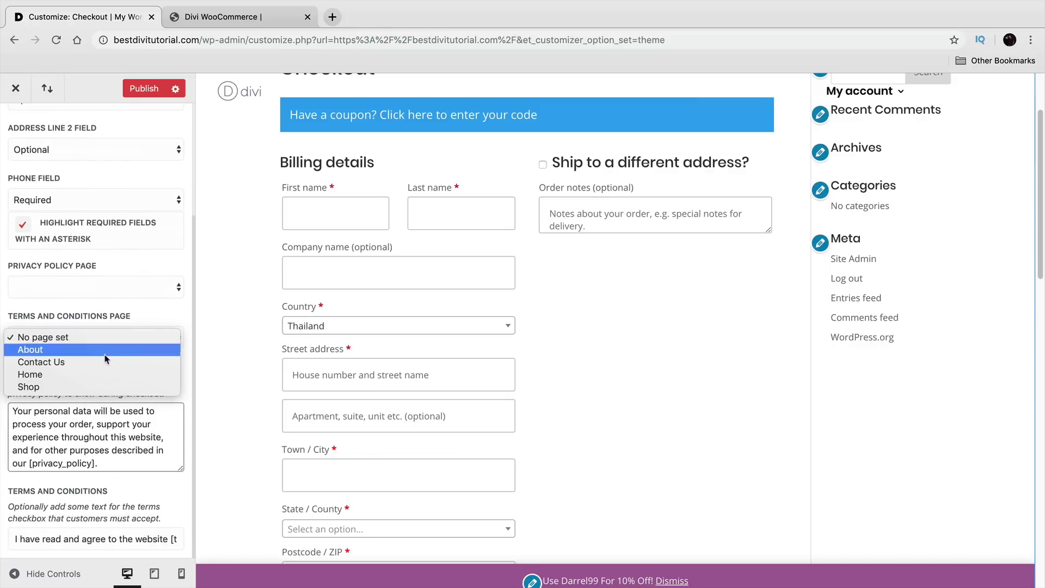
pyautogui.click(113, 341)
pyautogui.click(119, 287)
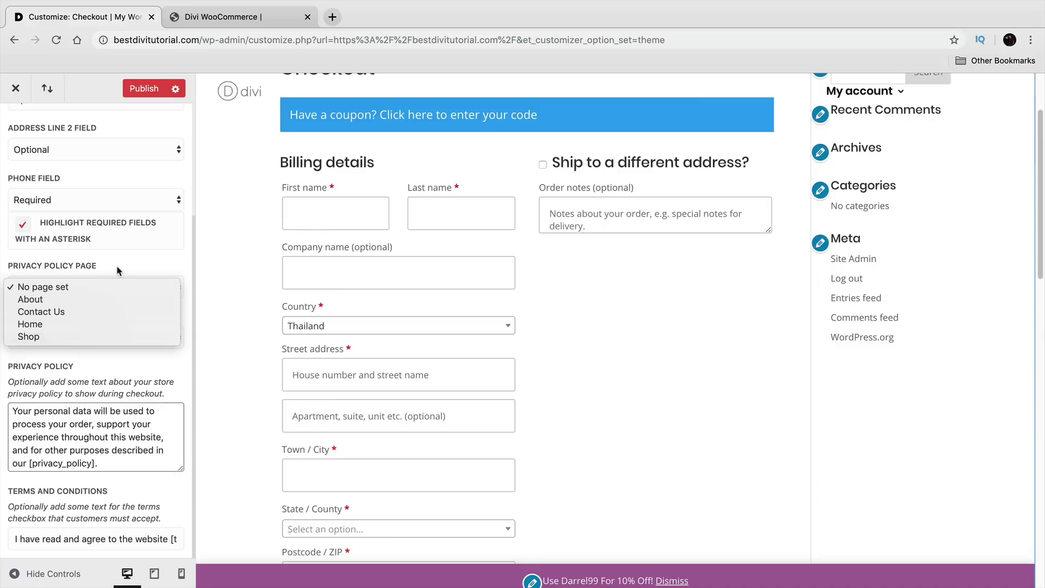
pyautogui.click(141, 261)
pyautogui.scroll(4, 141, 259)
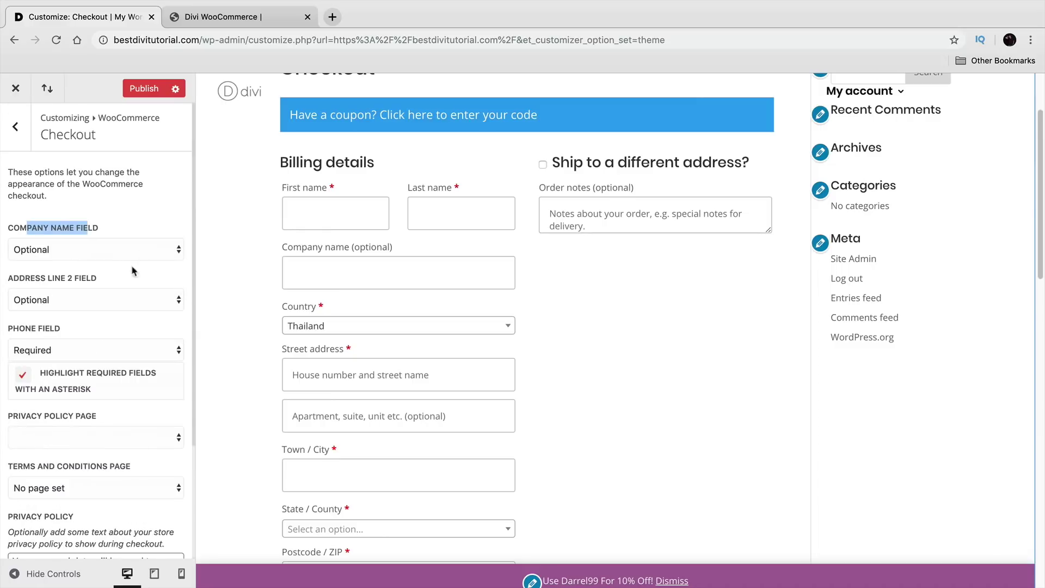
pyautogui.click(17, 128)
pyautogui.click(17, 128)
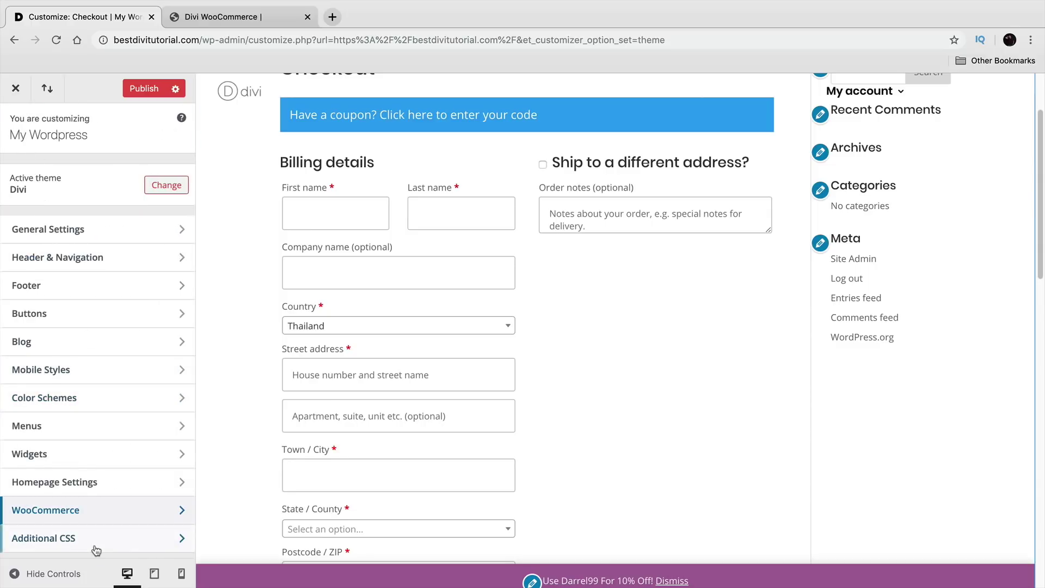
# Step: Peek at Additional CSS, then publish all changes and exit to the live homepage
pyautogui.click(98, 538)
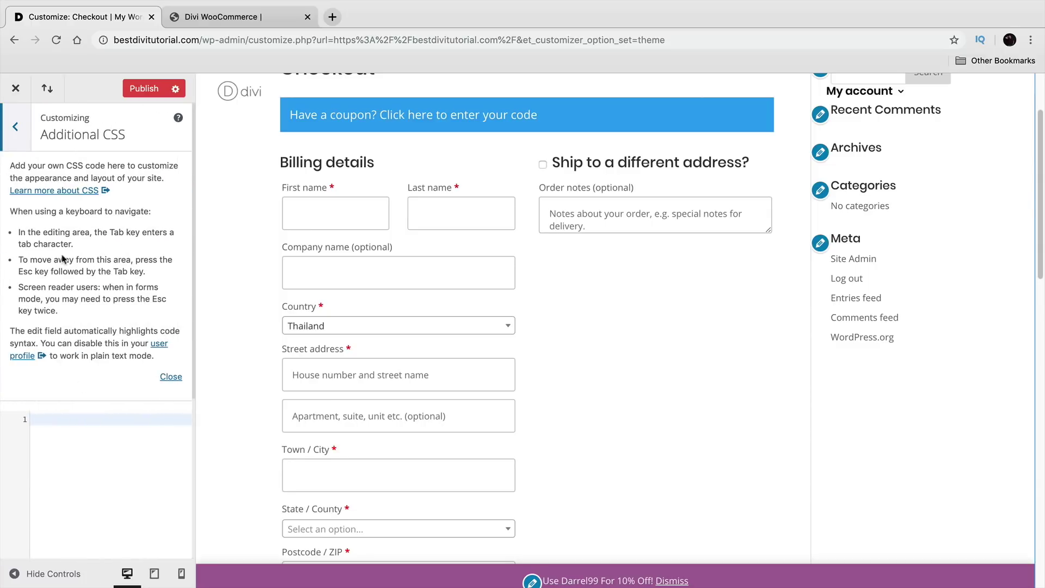
pyautogui.click(16, 128)
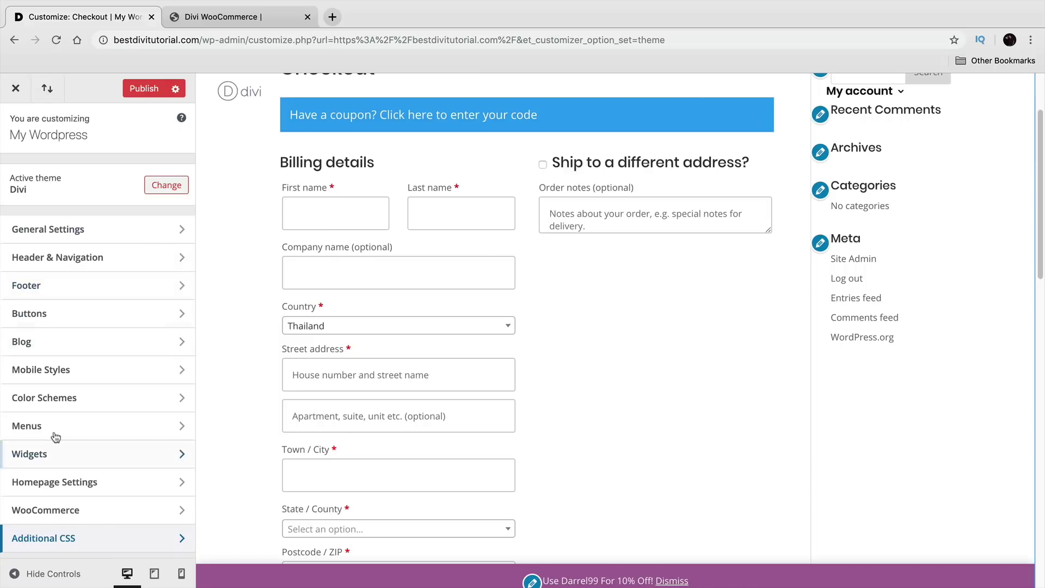
pyautogui.click(146, 89)
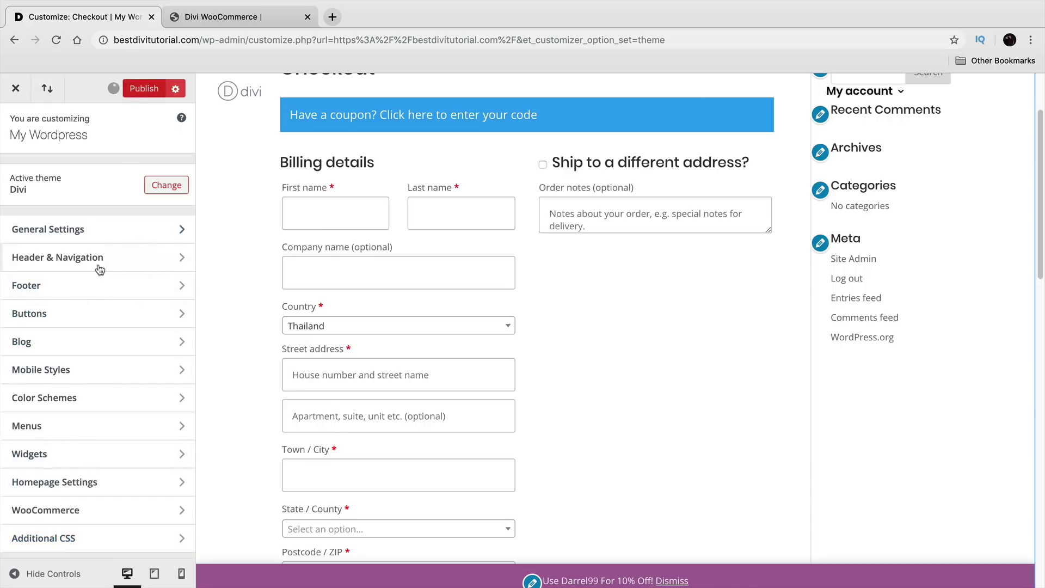
pyautogui.click(23, 90)
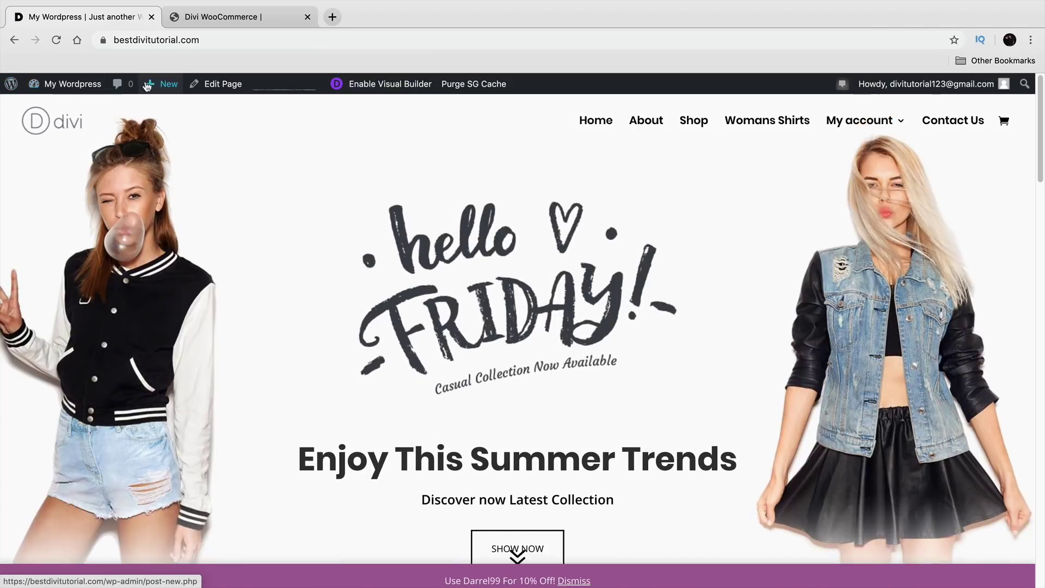
# Step: Create a new page titled 'Privacy Policy' using the default editor
pyautogui.moveTo(161, 88)
pyautogui.click(170, 142)
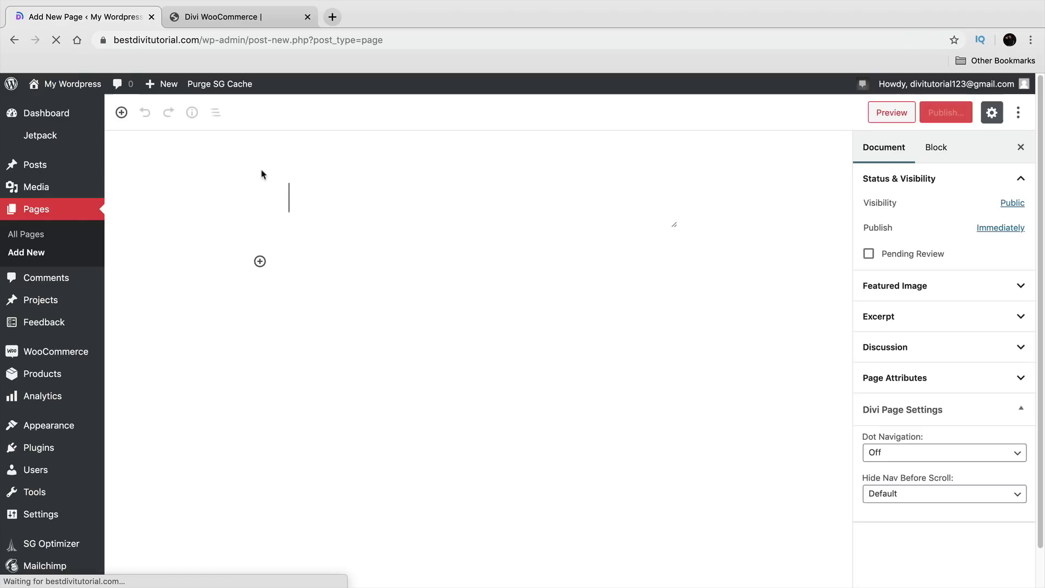
pyautogui.click(385, 205)
pyautogui.write('Priva')
pyautogui.press('BackSpace')
pyautogui.write('vacy Po')
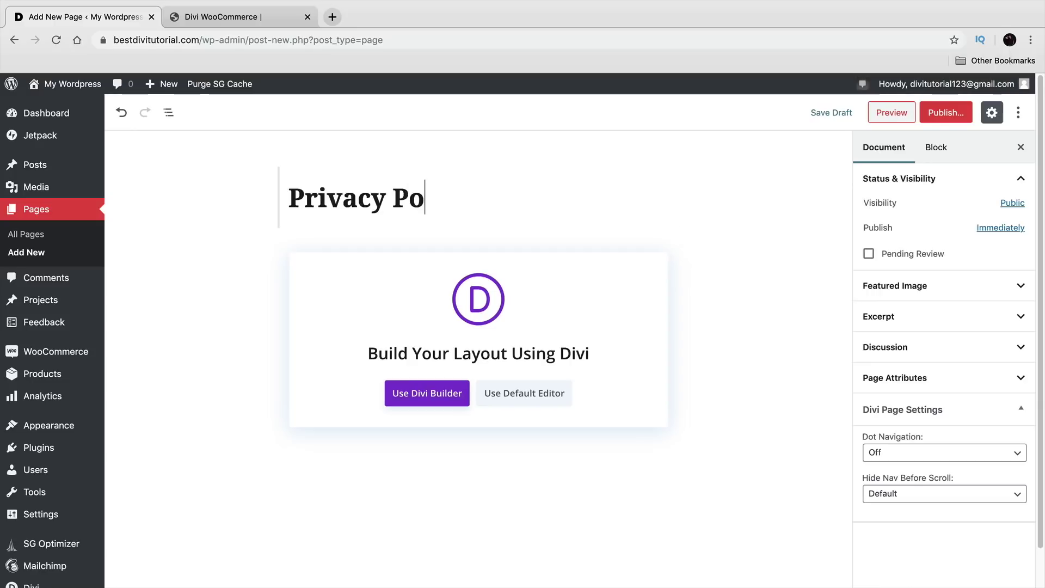
pyautogui.write('licy')
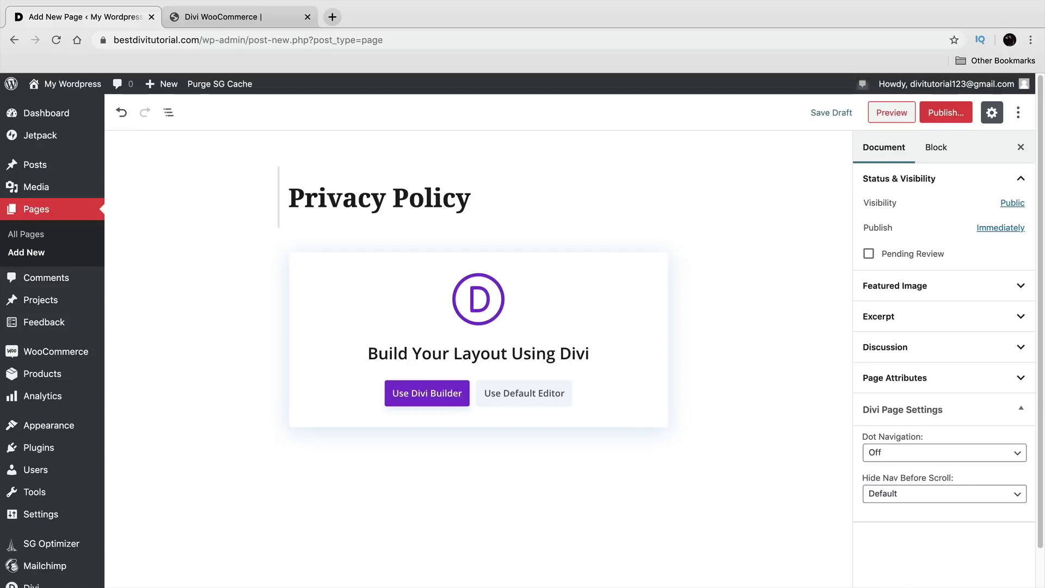
pyautogui.click(520, 401)
pyautogui.click(400, 264)
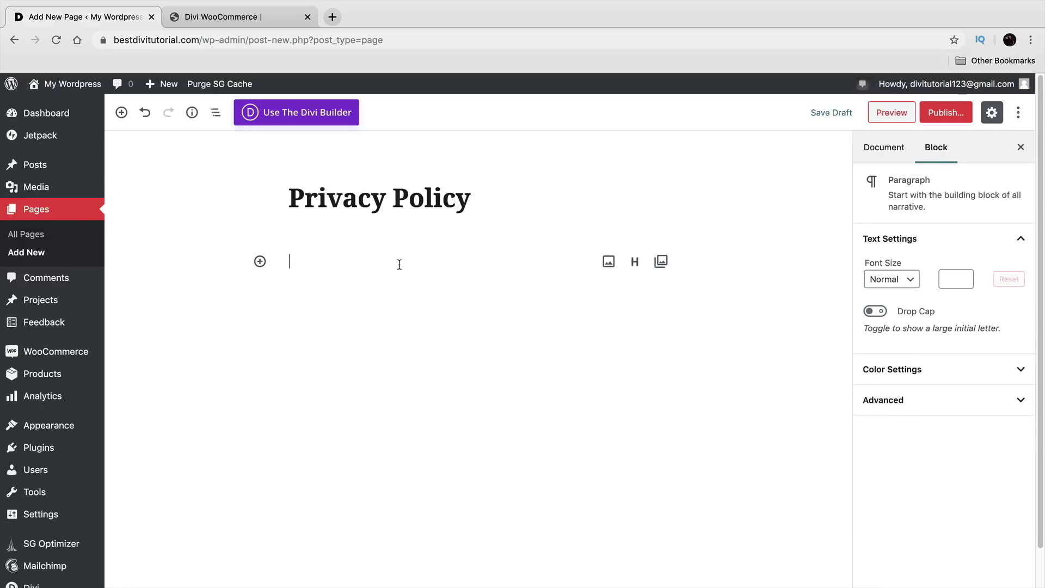
# Step: Select the Lorem ipsum text in the Divi WooCommerce demo site's blog section for copying
pyautogui.click(235, 16)
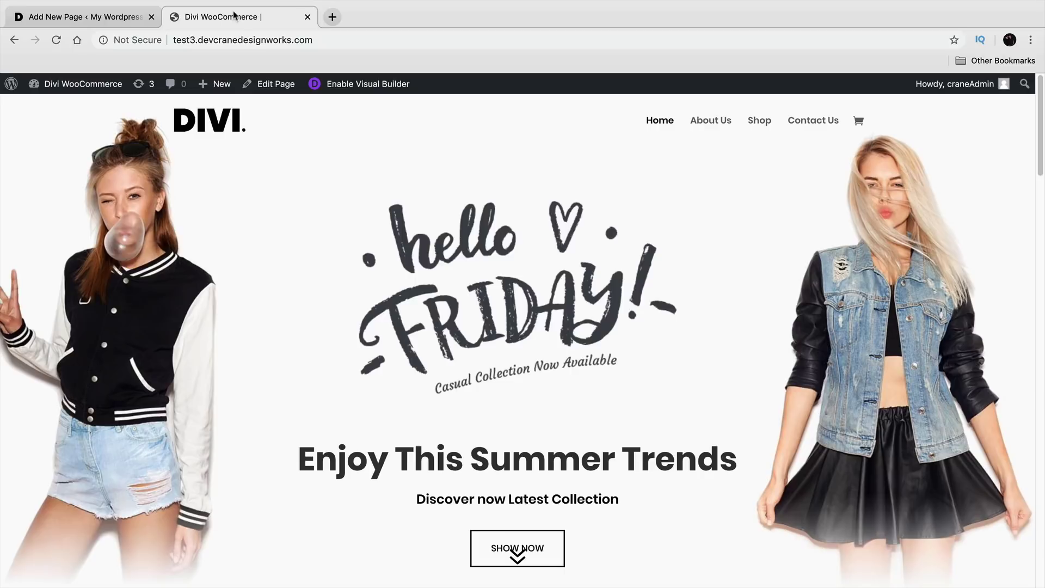
pyautogui.scroll(-20, 472, 386)
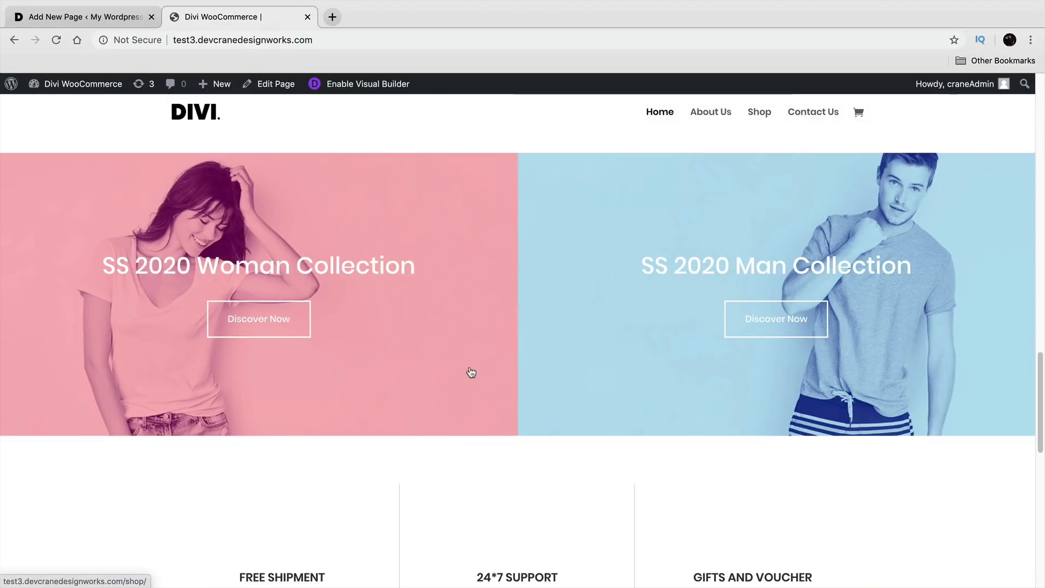
pyautogui.scroll(-12, 475, 380)
pyautogui.scroll(5, 399, 273)
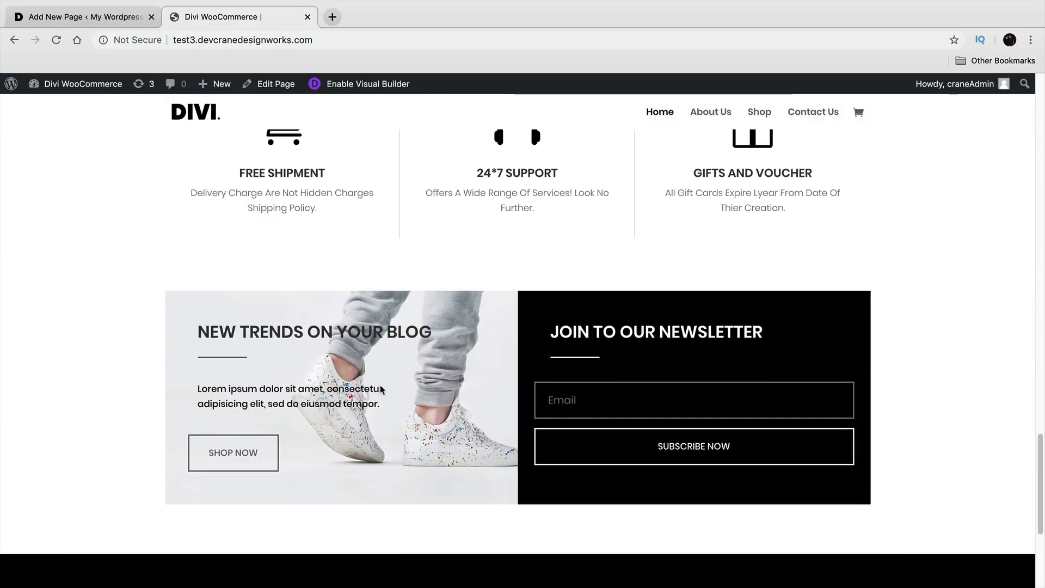
pyautogui.moveTo(298, 397); pyautogui.dragTo(197, 391)
pyautogui.rightClick(197, 392)
# Step: Copy the demo blog's Lorem ipsum text and paste two paragraphs into the Privacy Policy page
pyautogui.click(228, 419)
pyautogui.click(126, 21)
pyautogui.rightClick(299, 262)
pyautogui.click(326, 342)
pyautogui.press('Return')
pyautogui.rightClick(343, 310)
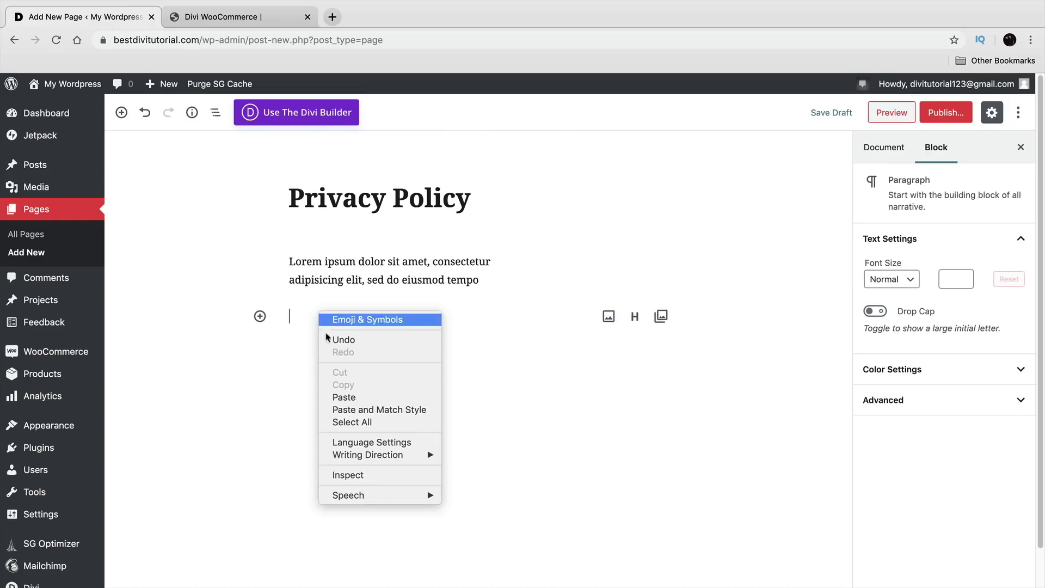
pyautogui.click(345, 398)
# Step: Paste a third, fourth and fifth Lorem ipsum paragraph below them
pyautogui.press('Return')
pyautogui.rightClick(330, 372)
pyautogui.click(365, 456)
pyautogui.press('Return')
pyautogui.rightClick(319, 435)
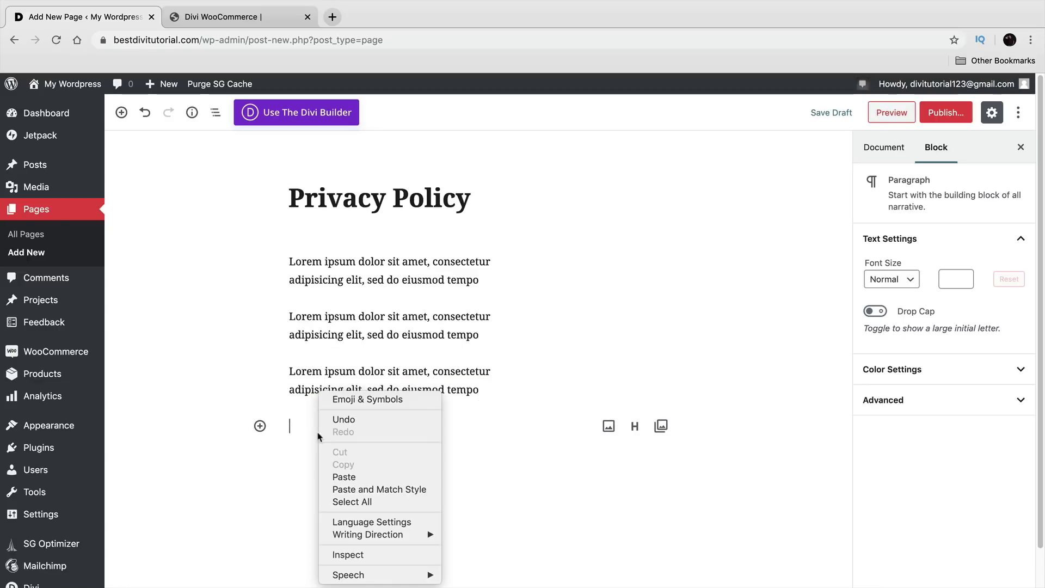
pyautogui.click(345, 475)
pyautogui.press('Return')
pyautogui.rightClick(334, 479)
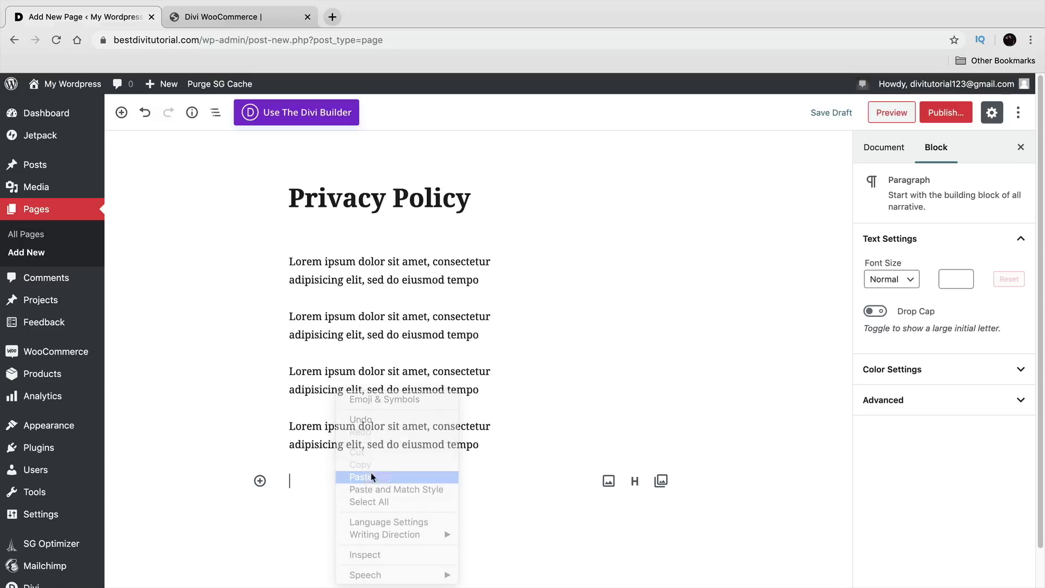
pyautogui.click(361, 477)
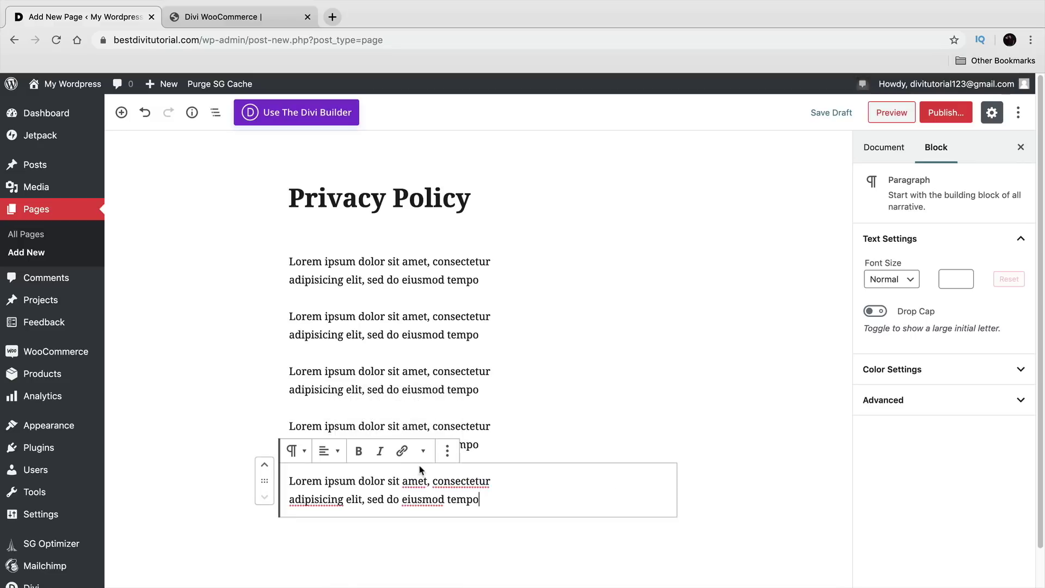
# Step: Publish the Privacy Policy page
pyautogui.click(946, 112)
pyautogui.click(947, 113)
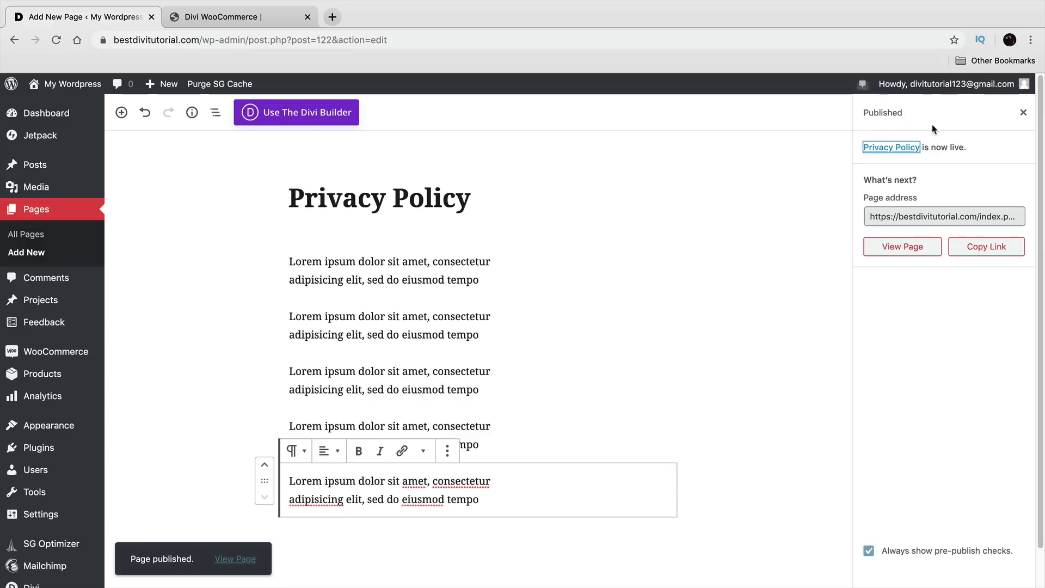
pyautogui.moveTo(54, 86)
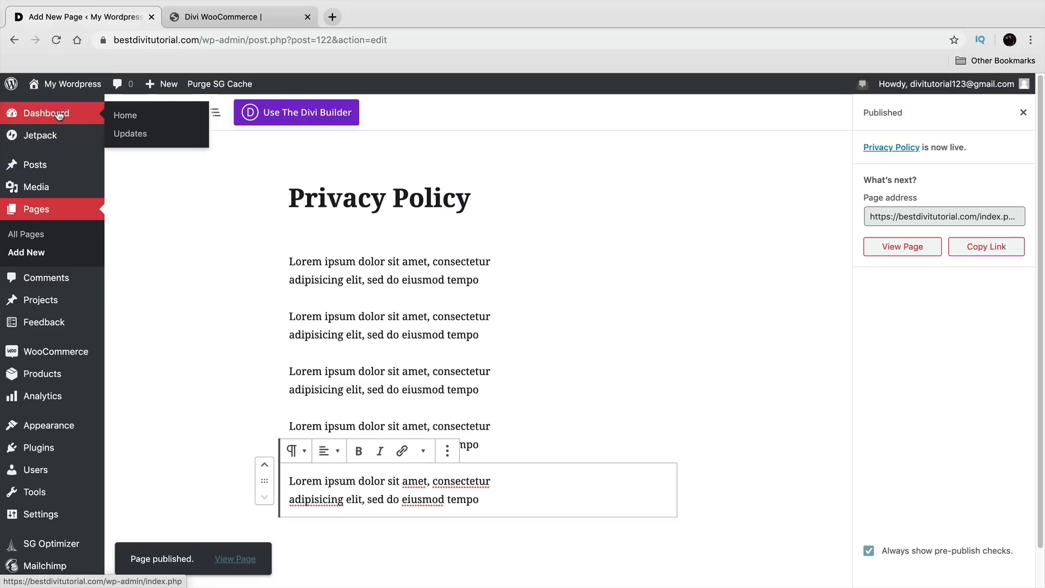
# Step: From the dashboard, open the site customizer's WooCommerce section
pyautogui.click(59, 115)
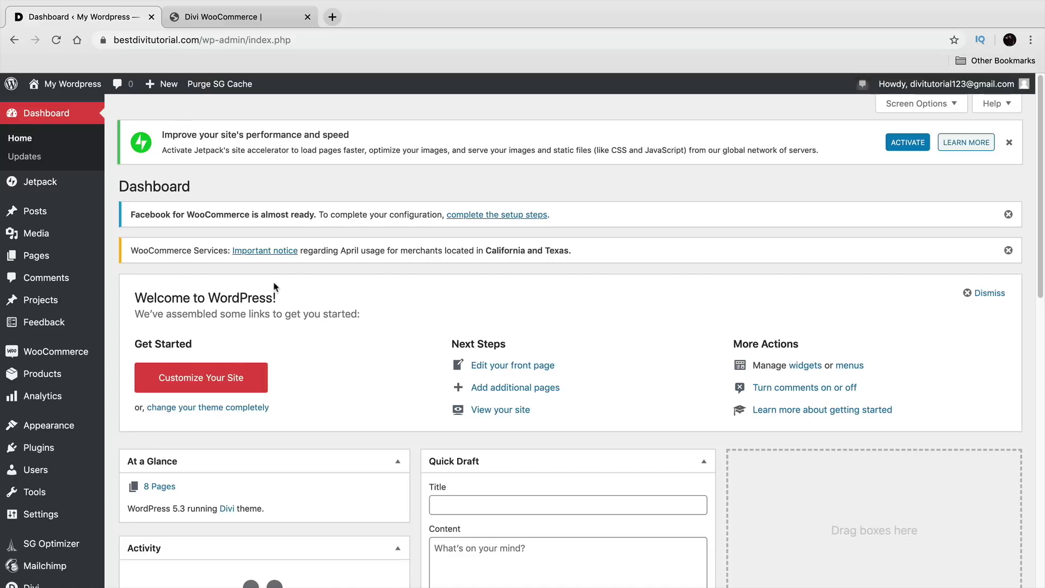
pyautogui.click(220, 385)
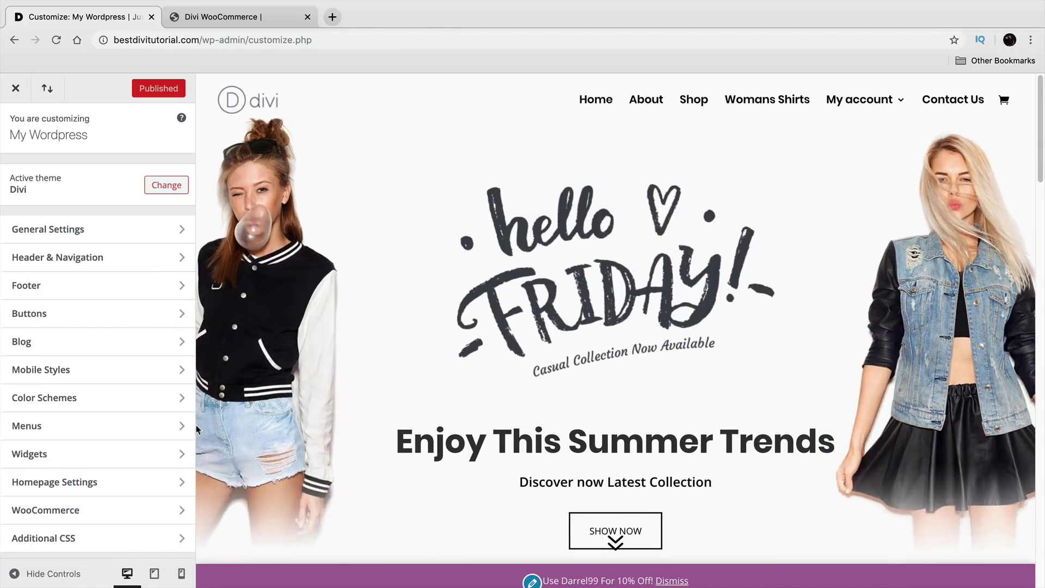
pyautogui.click(97, 517)
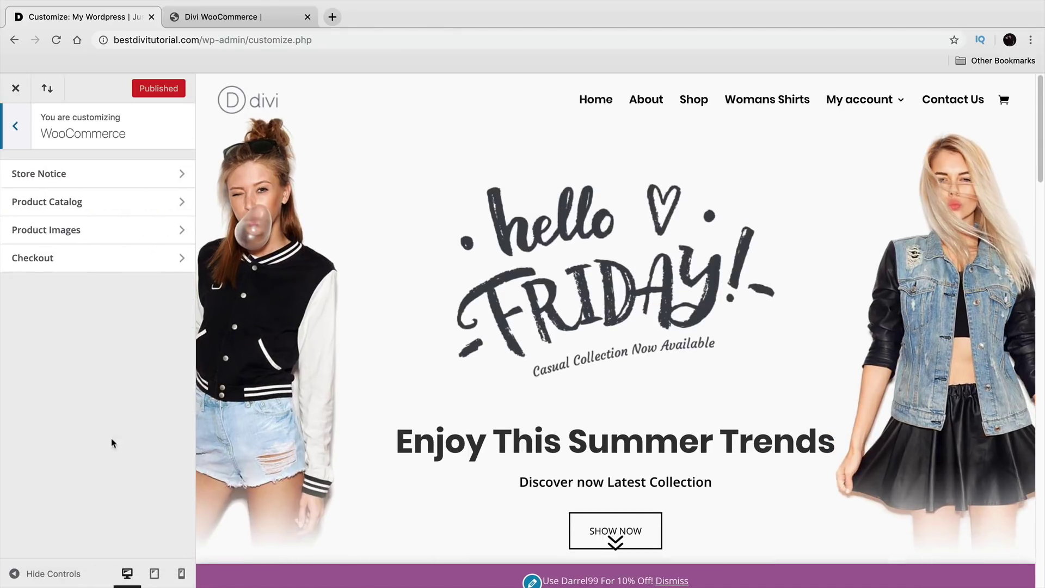
# Step: In Checkout settings, set the Privacy Policy Page to Privacy Policy
pyautogui.click(136, 261)
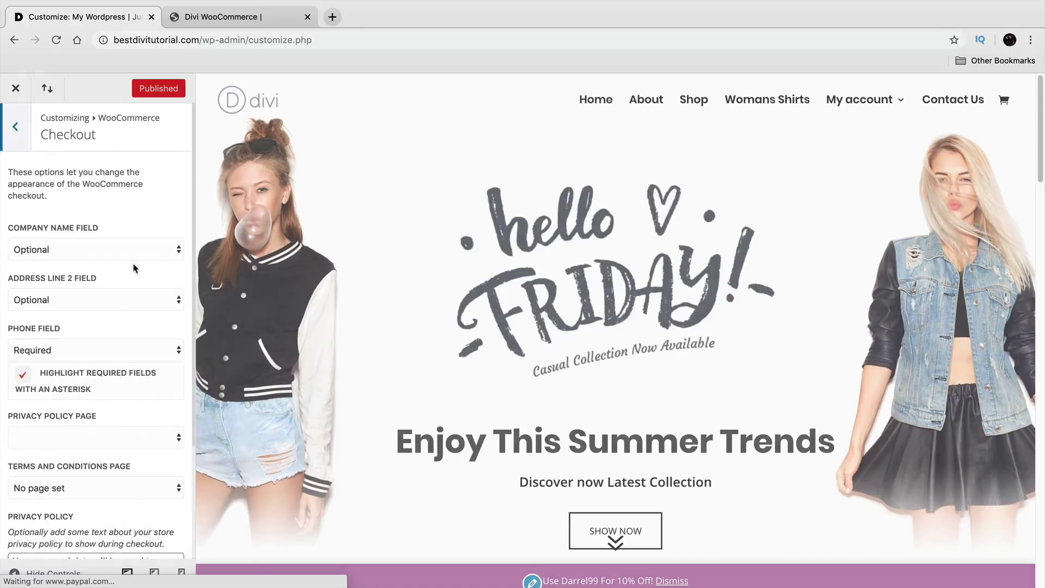
pyautogui.scroll(-2, 136, 427)
pyautogui.click(89, 394)
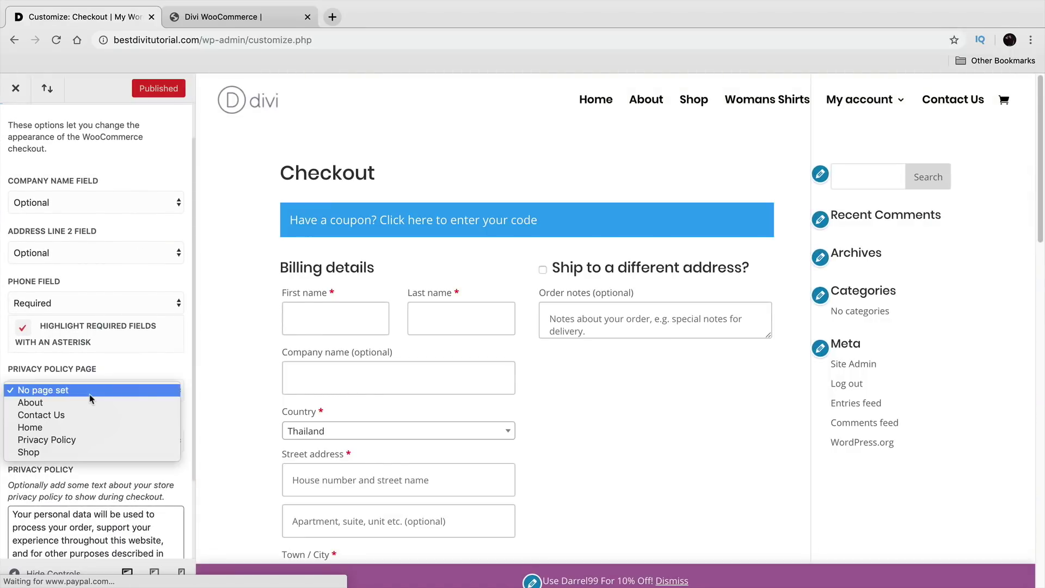
pyautogui.click(92, 439)
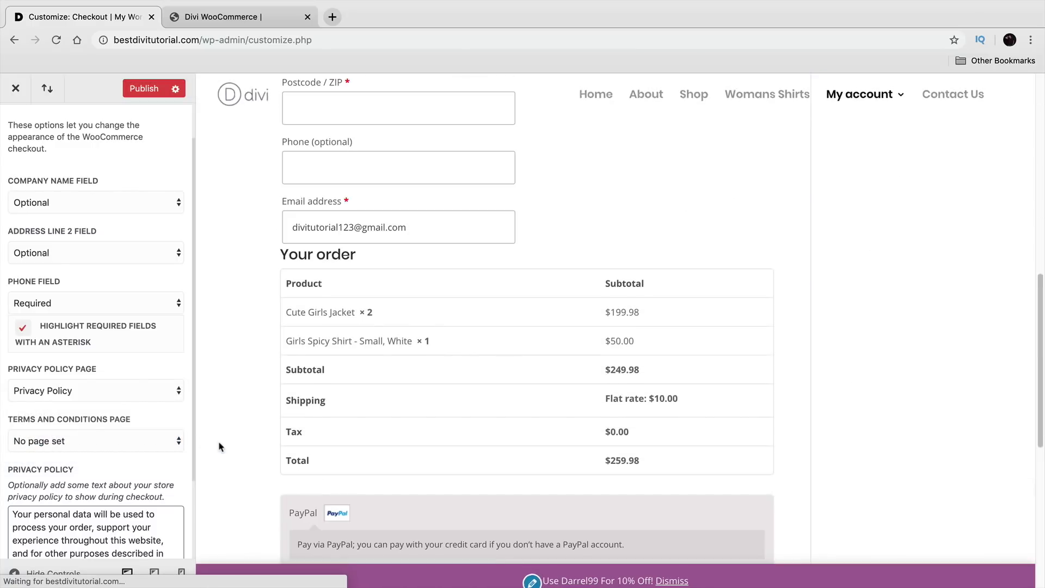
# Step: Set the Terms and Conditions Page to Privacy Policy as well
pyautogui.scroll(-2, 237, 485)
pyautogui.scroll(-1, 82, 446)
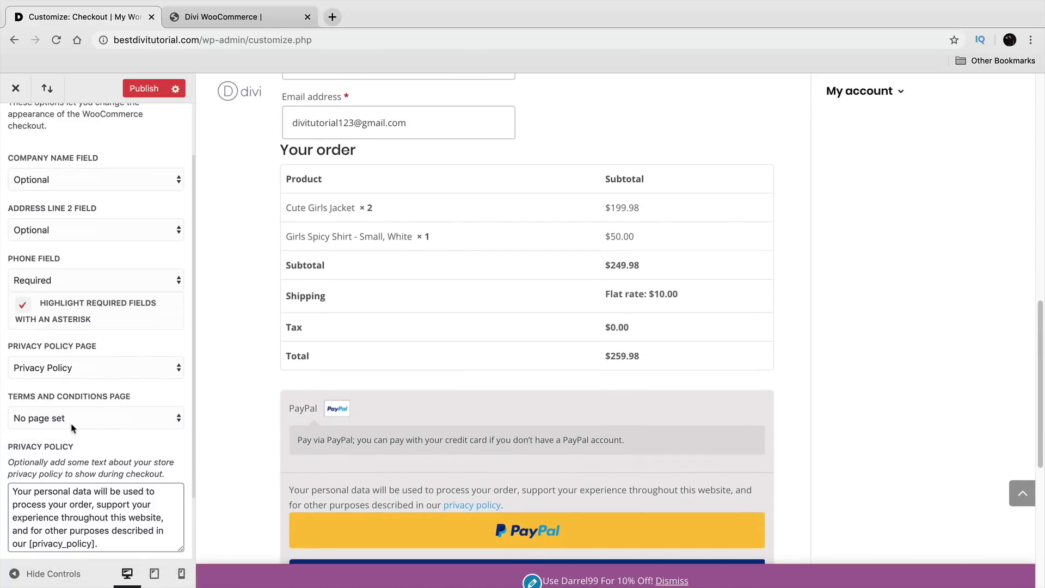
pyautogui.click(153, 423)
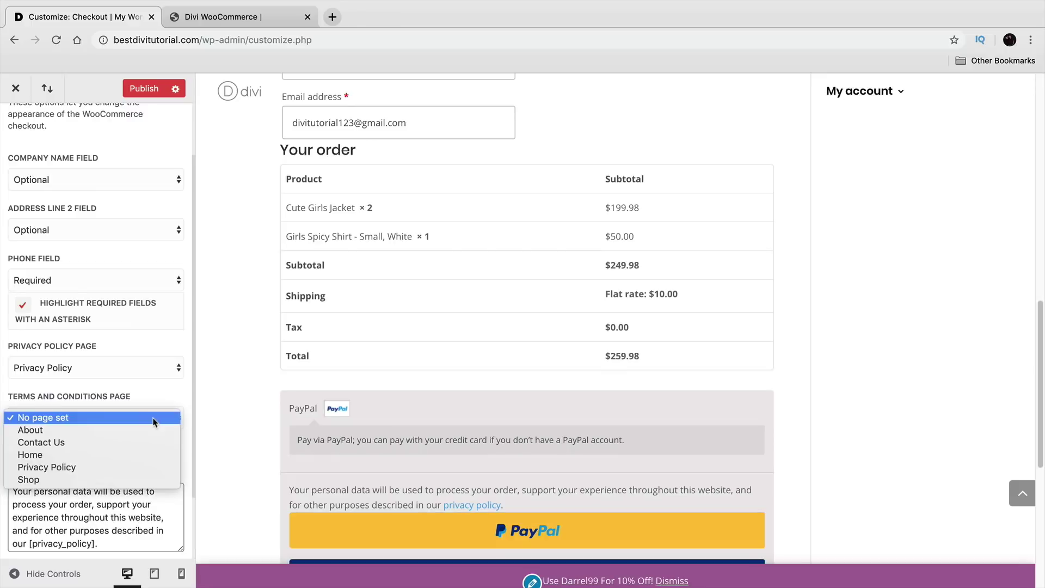
pyautogui.click(145, 464)
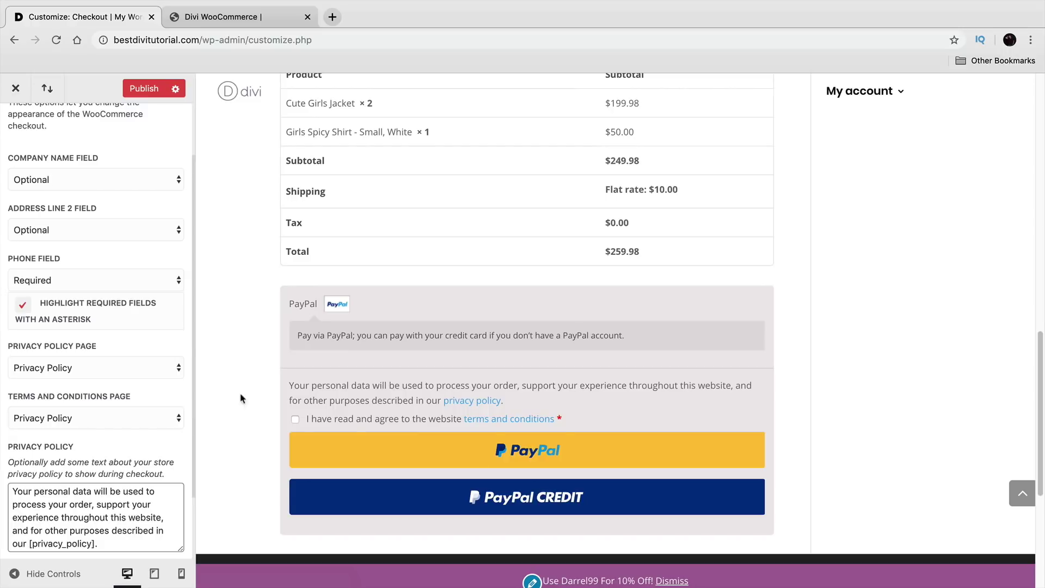
# Step: Review the checkout settings and publish the changes
pyautogui.scroll(10, 252, 395)
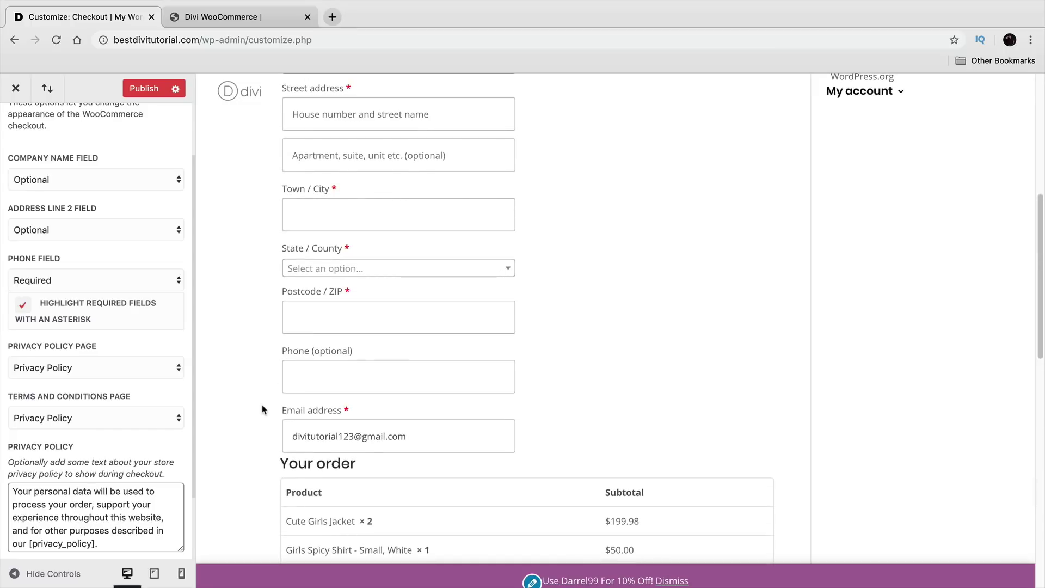
pyautogui.scroll(7, 263, 412)
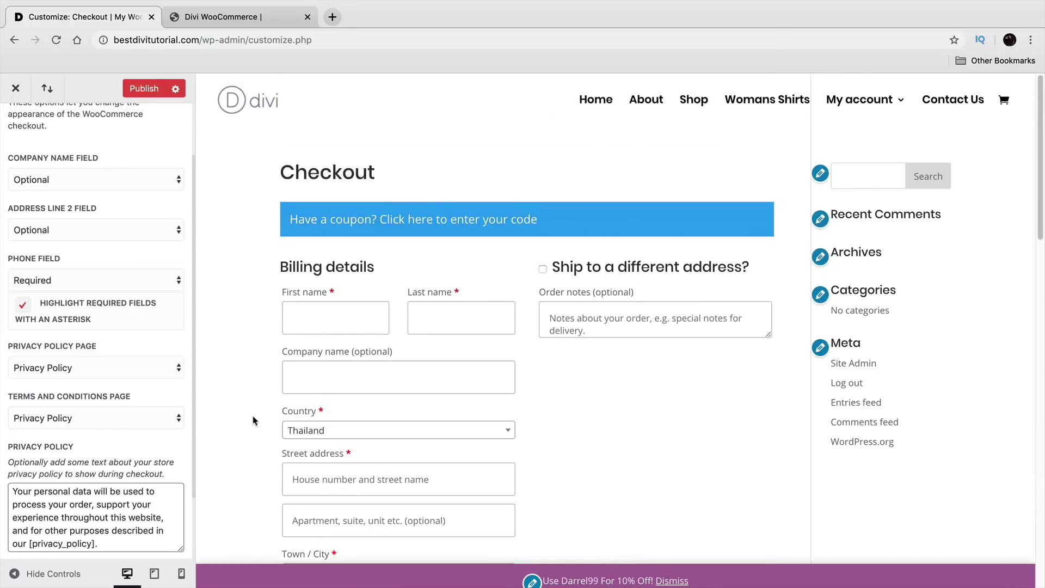
pyautogui.scroll(3, 122, 432)
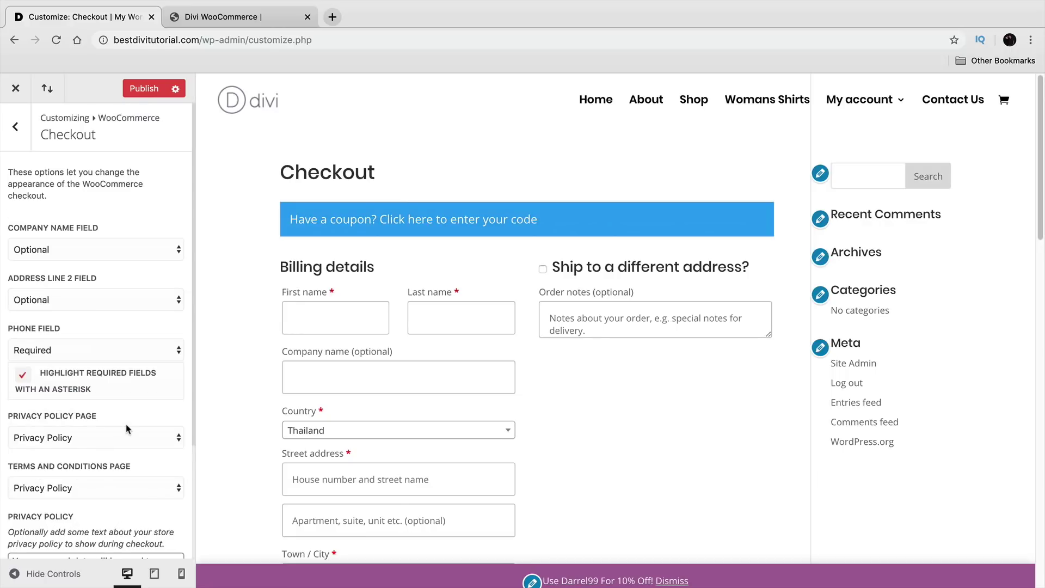
pyautogui.scroll(-9, 227, 421)
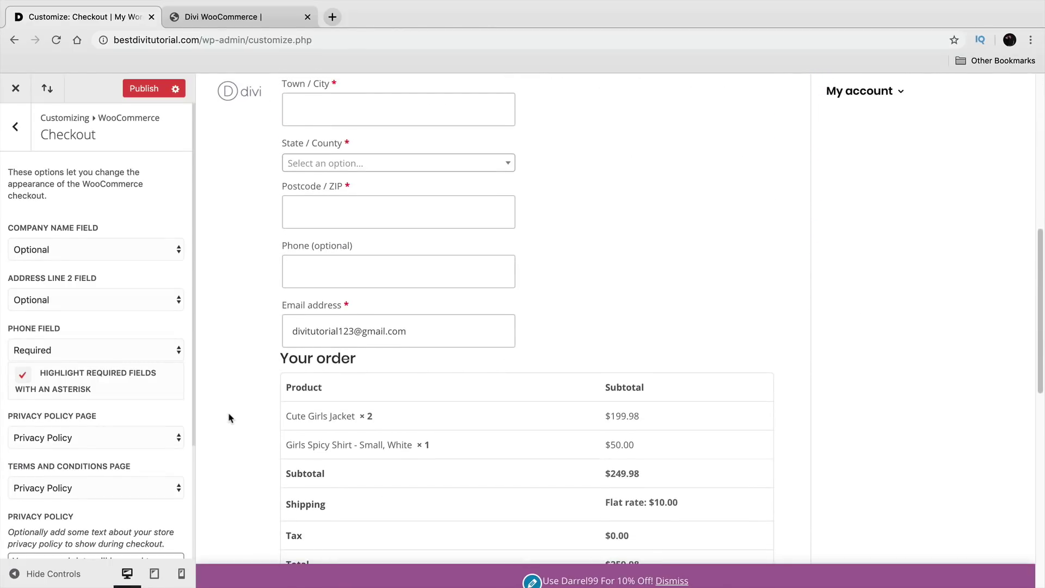
pyautogui.scroll(-4, 231, 415)
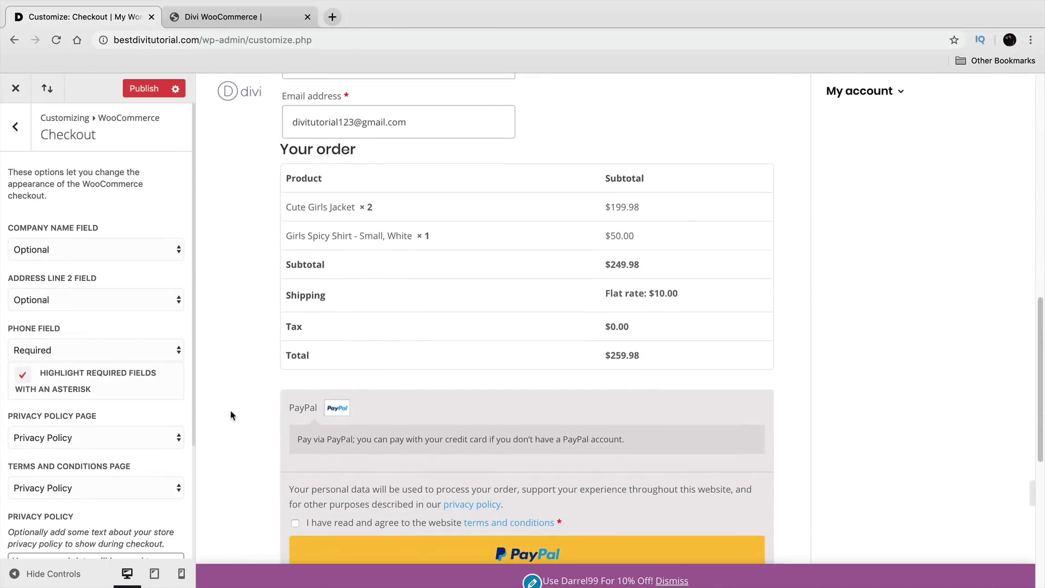
pyautogui.scroll(-2, 106, 436)
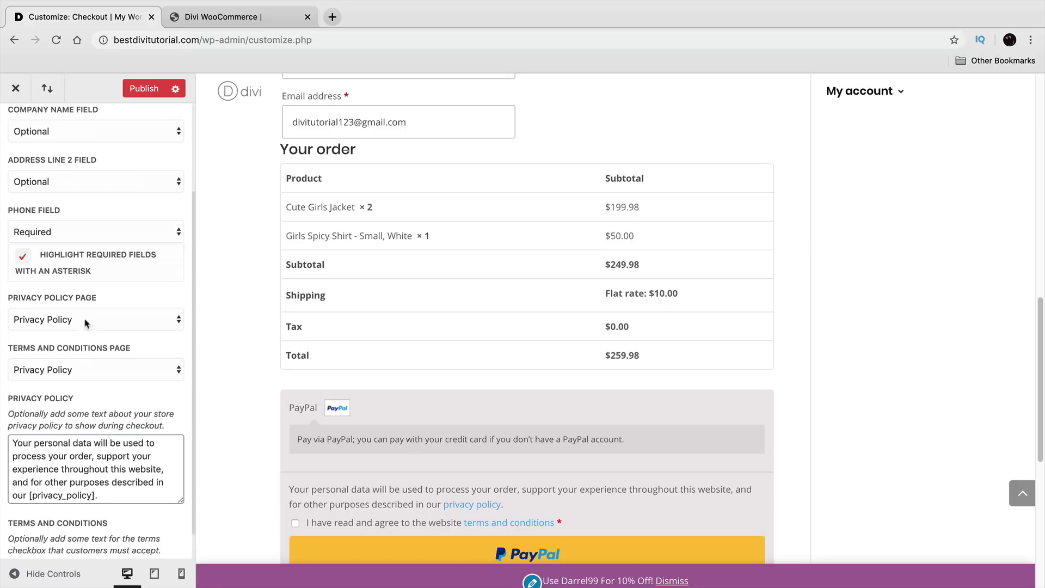
pyautogui.click(145, 88)
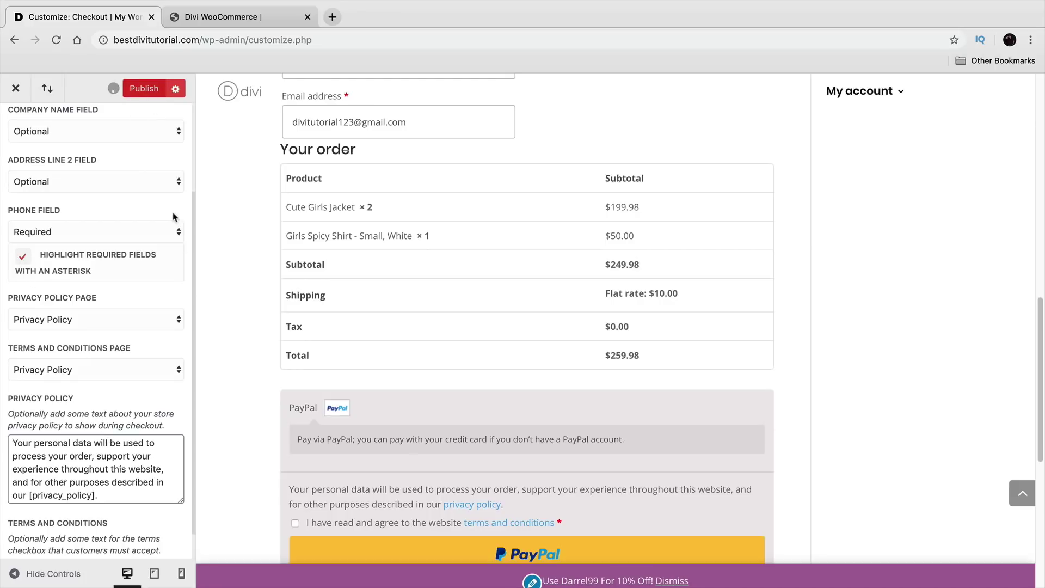
pyautogui.click(16, 92)
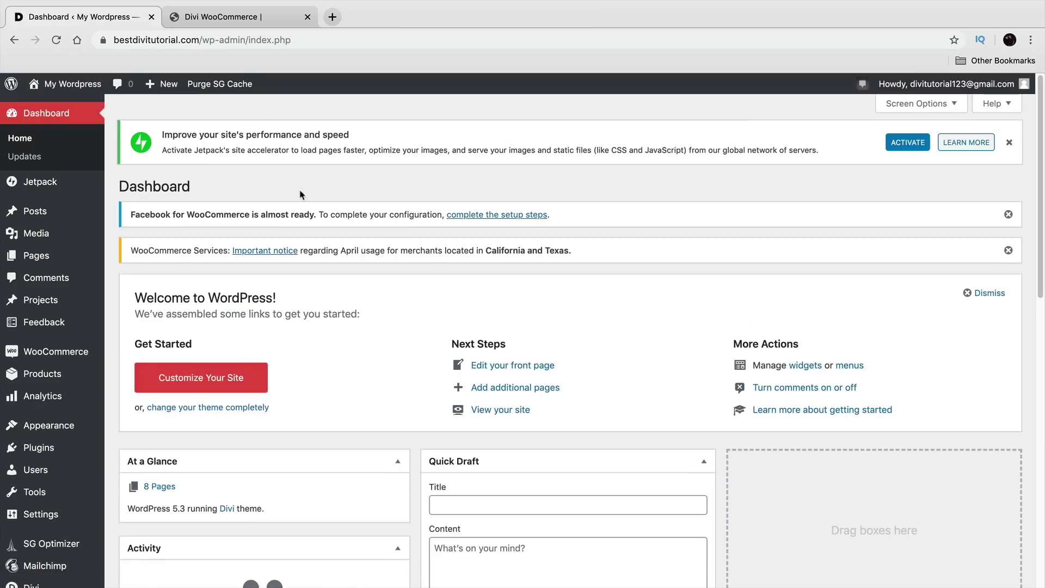
pyautogui.moveTo(66, 84)
pyautogui.click(46, 106)
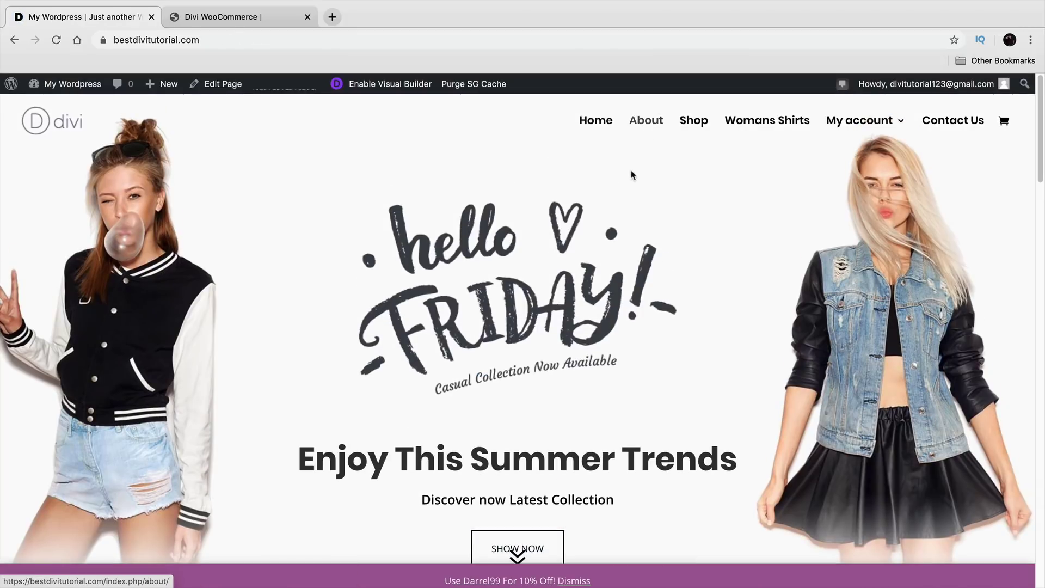
pyautogui.scroll(-10, 566, 326)
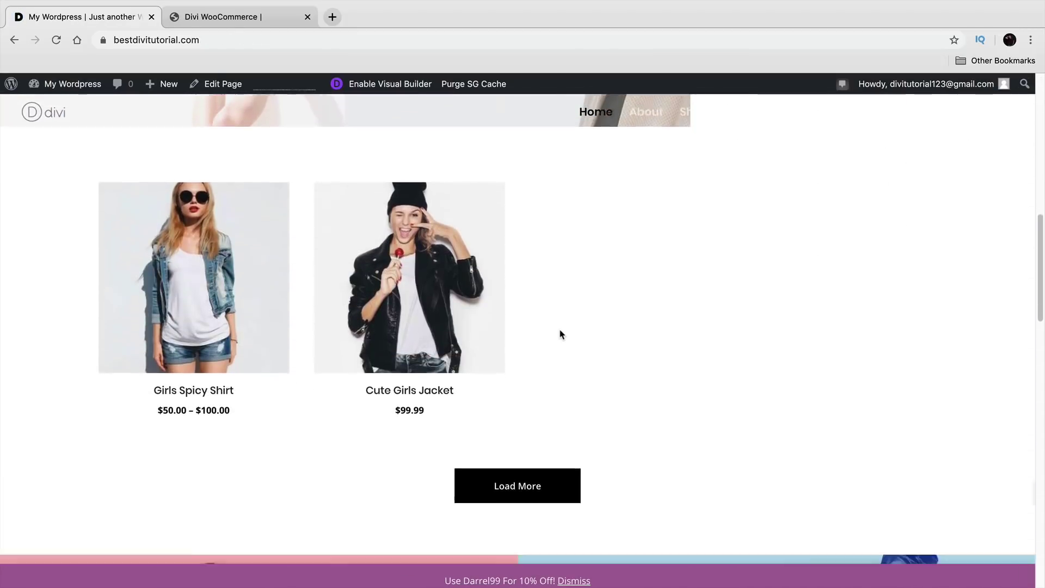
pyautogui.scroll(-10, 561, 333)
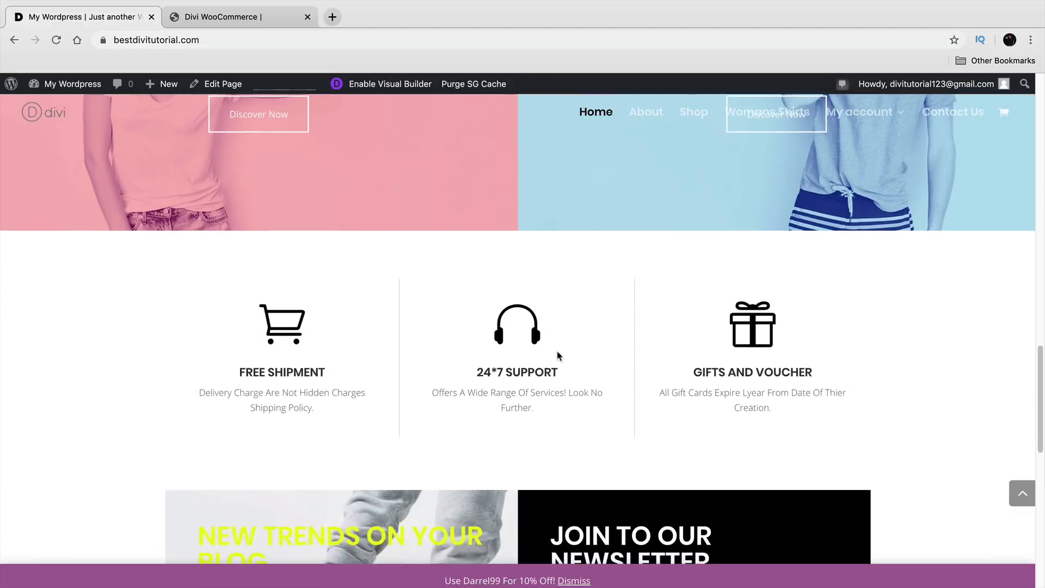
pyautogui.moveTo(60, 85)
pyautogui.click(77, 176)
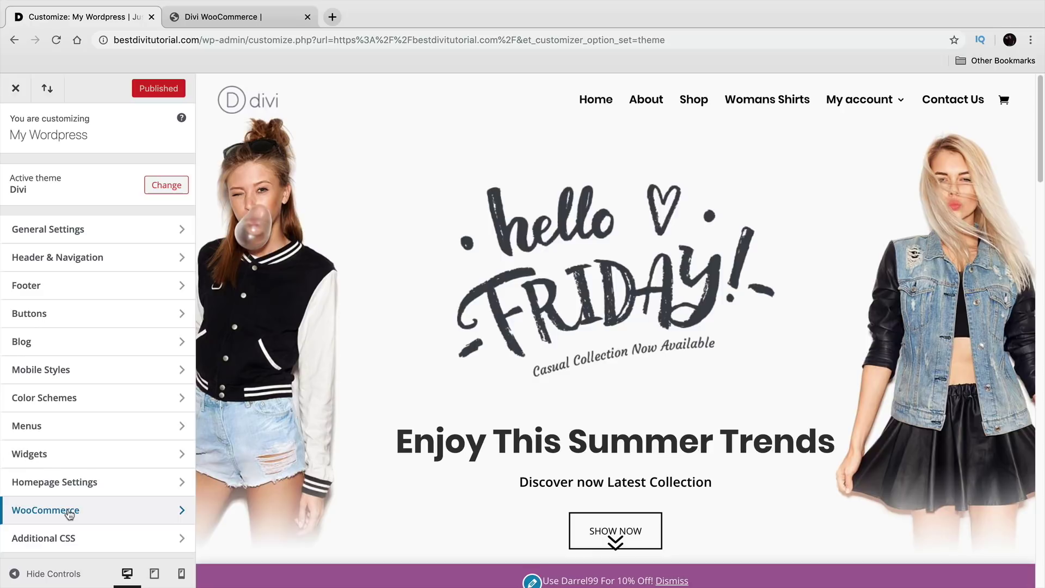
pyautogui.click(69, 514)
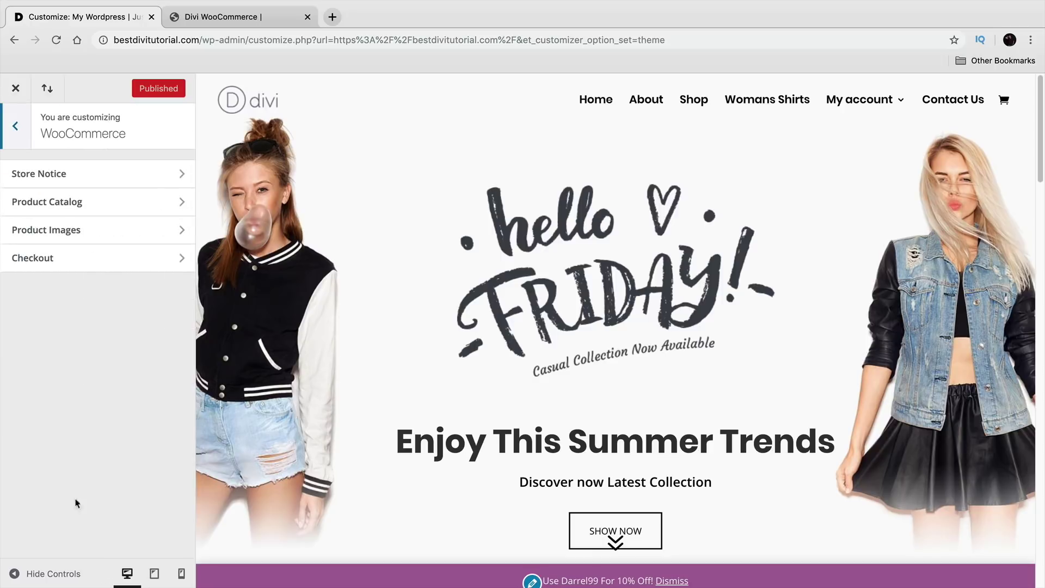
pyautogui.click(21, 136)
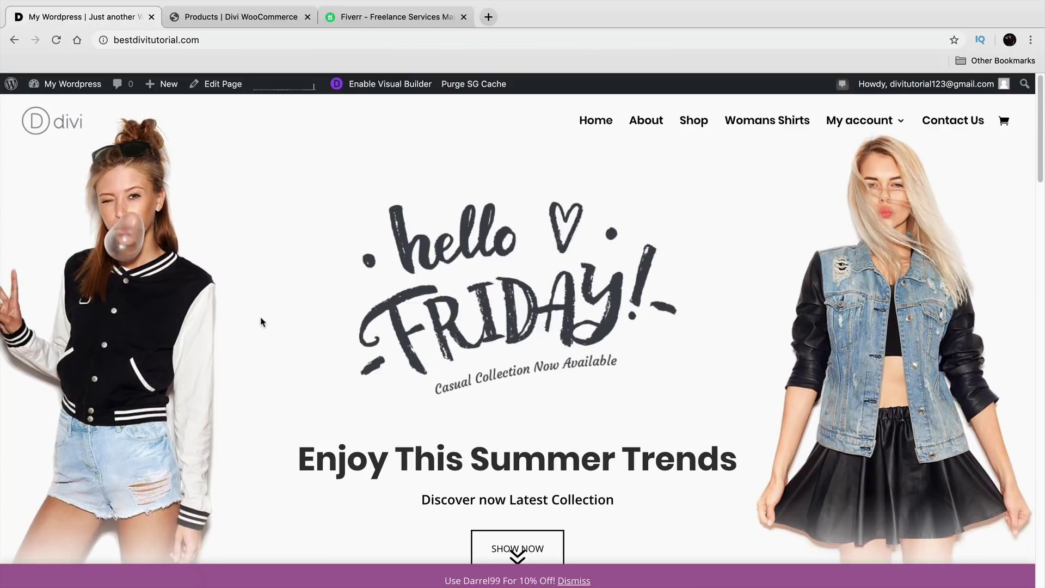
# Step: Open Divi Theme Options from the admin dashboard
pyautogui.moveTo(65, 84)
pyautogui.click(76, 109)
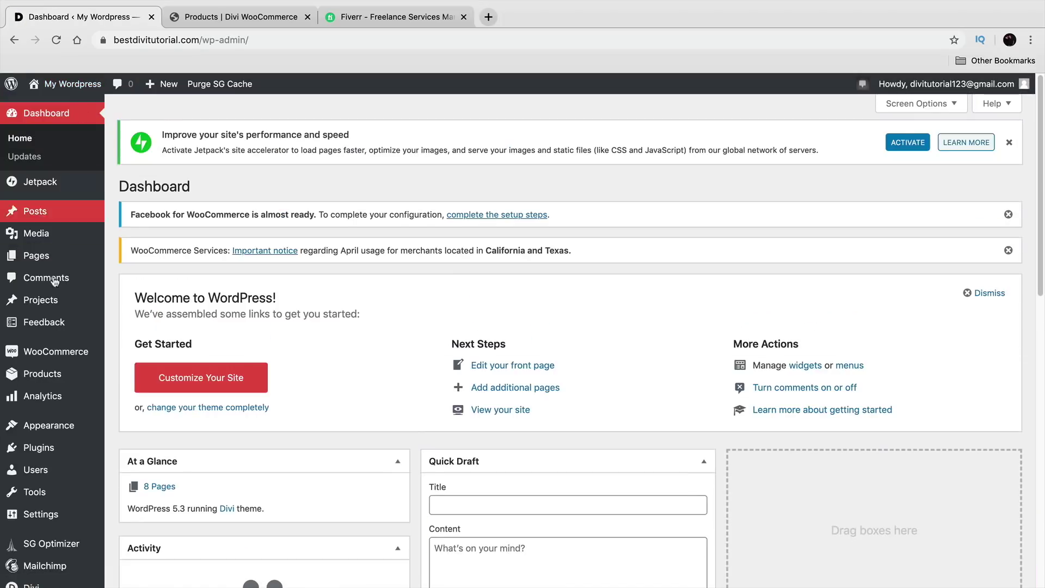
pyautogui.scroll(-4, 61, 318)
pyautogui.scroll(-1, 61, 318)
pyautogui.moveTo(58, 553)
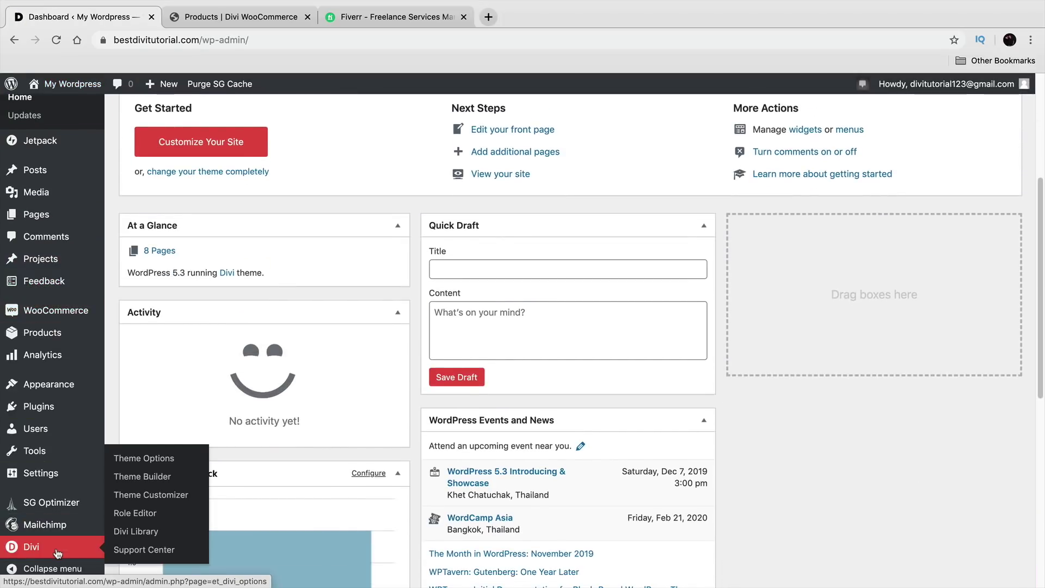
pyautogui.click(153, 460)
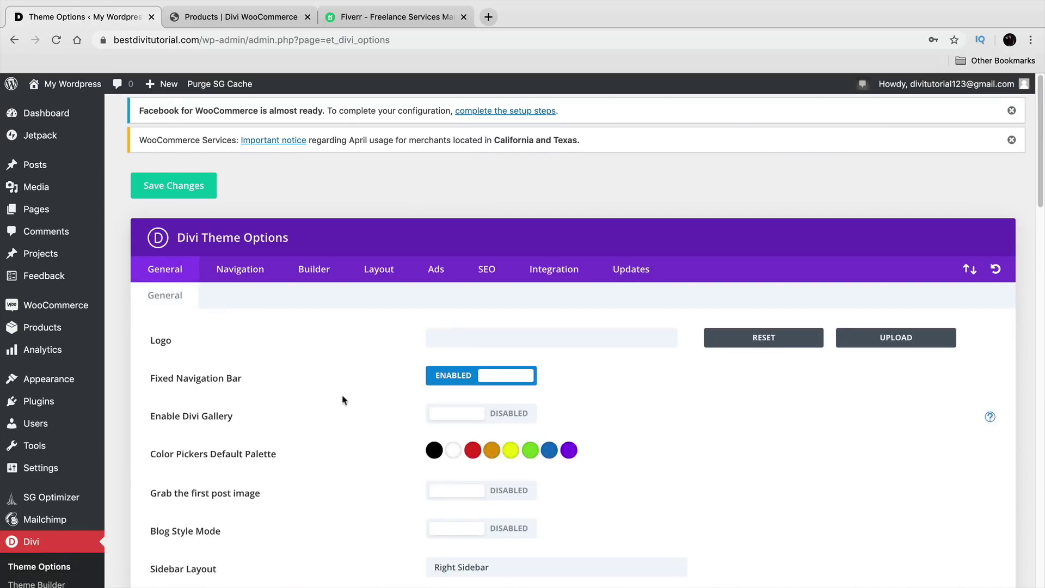
# Step: Set Show Google+ Icon to Disabled in the General settings
pyautogui.scroll(-3, 342, 392)
pyautogui.scroll(-1, 341, 370)
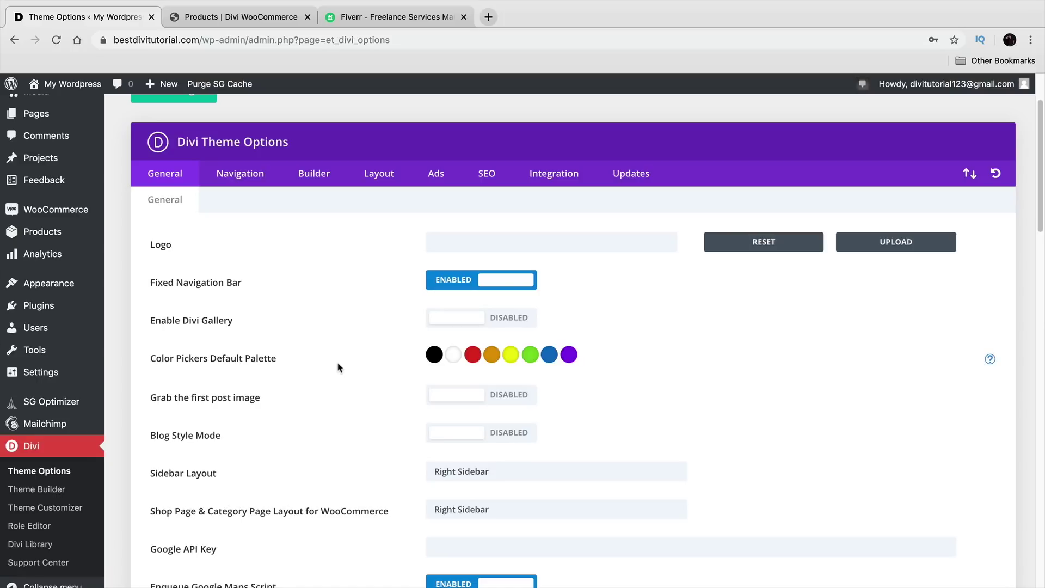
pyautogui.scroll(-4, 348, 345)
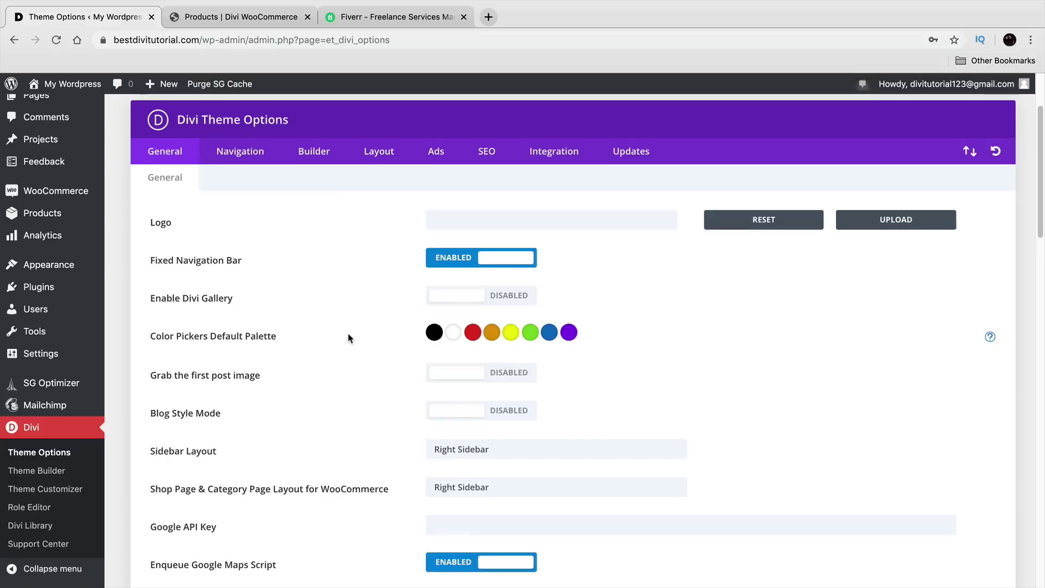
pyautogui.scroll(-10, 351, 327)
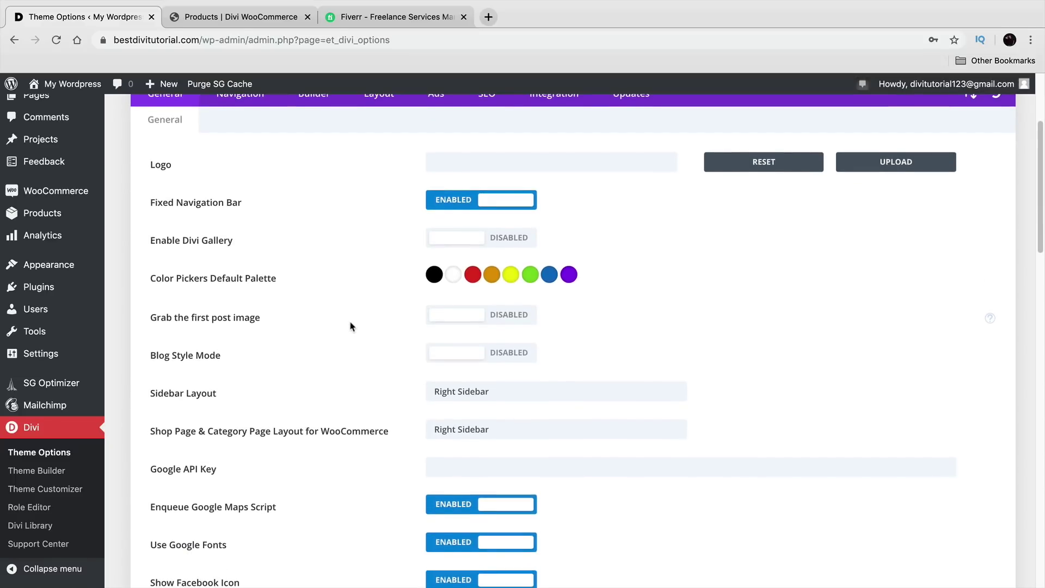
pyautogui.scroll(-1, 353, 306)
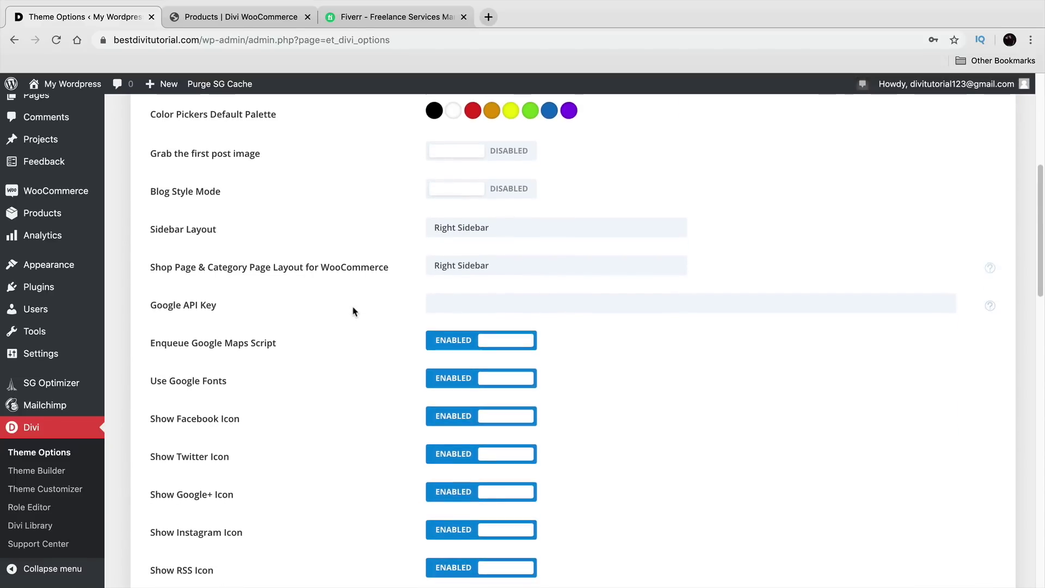
pyautogui.moveTo(223, 383); pyautogui.dragTo(193, 383)
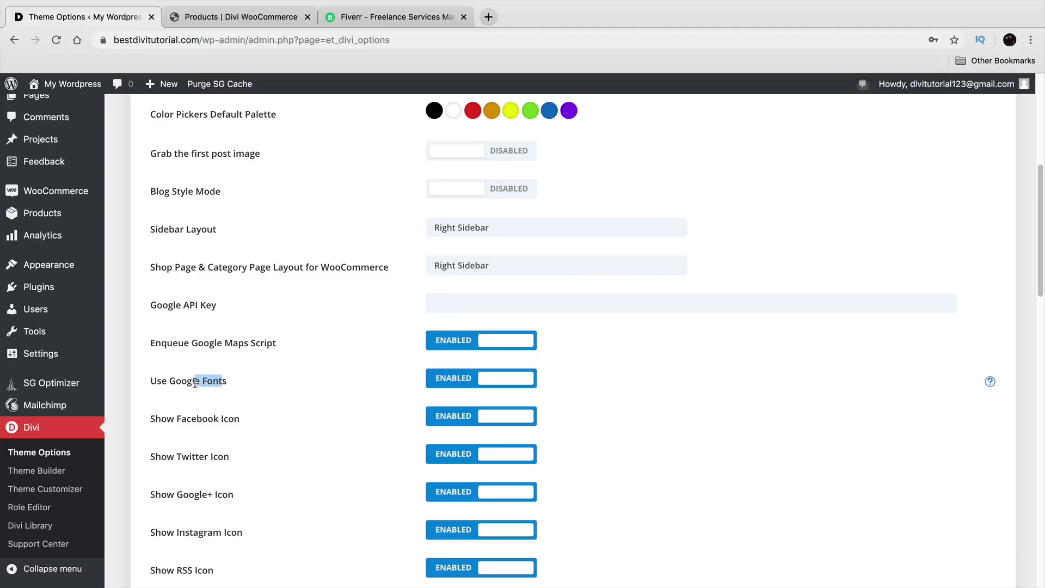
pyautogui.moveTo(176, 418); pyautogui.dragTo(234, 422)
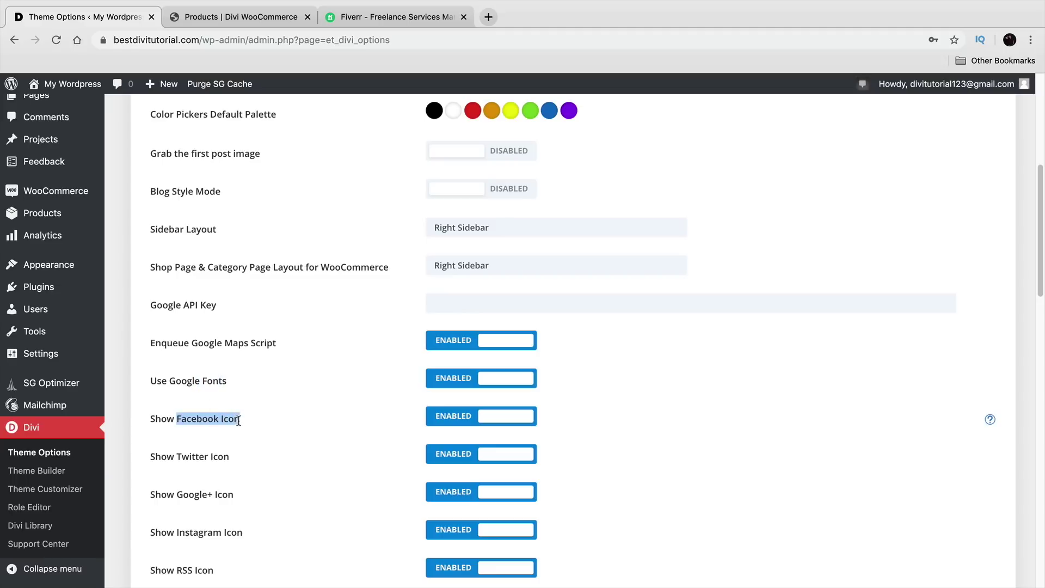
pyautogui.scroll(-1, 241, 418)
pyautogui.scroll(-1, 242, 413)
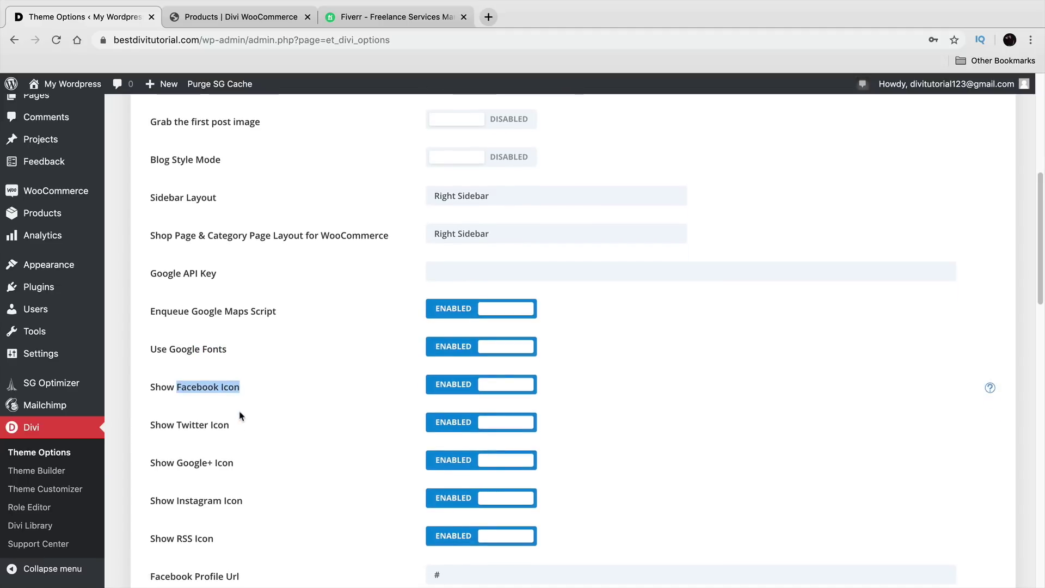
pyautogui.moveTo(167, 461); pyautogui.dragTo(239, 471)
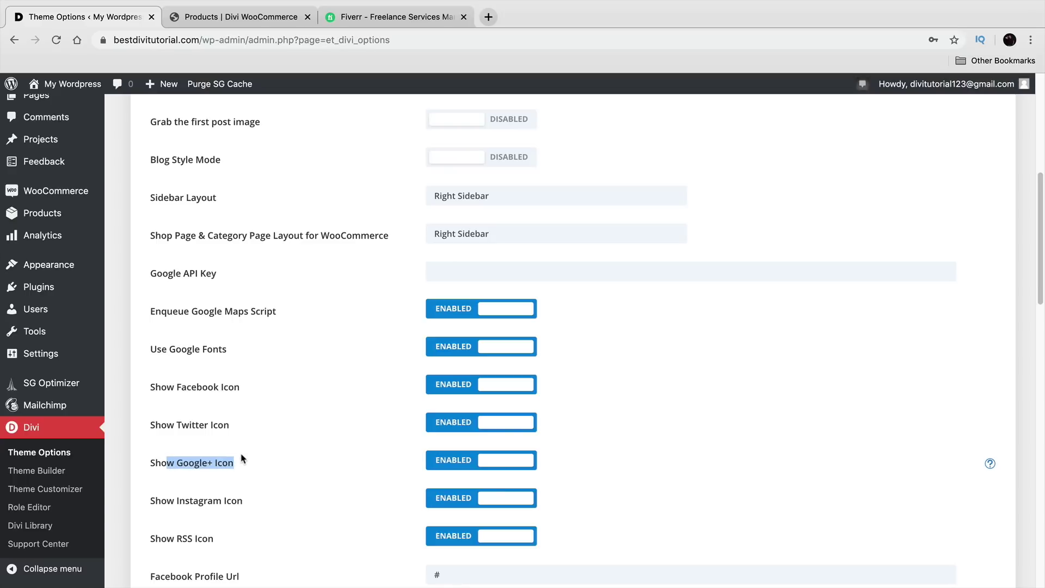
pyautogui.click(446, 467)
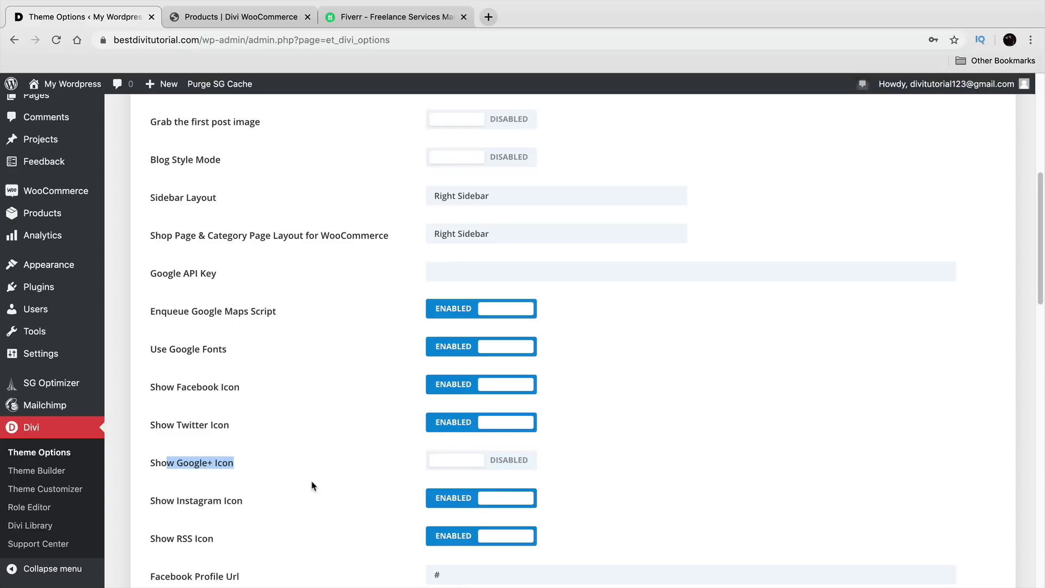
# Step: Switch to the Fiverr tab and reload its homepage
pyautogui.scroll(1, 313, 485)
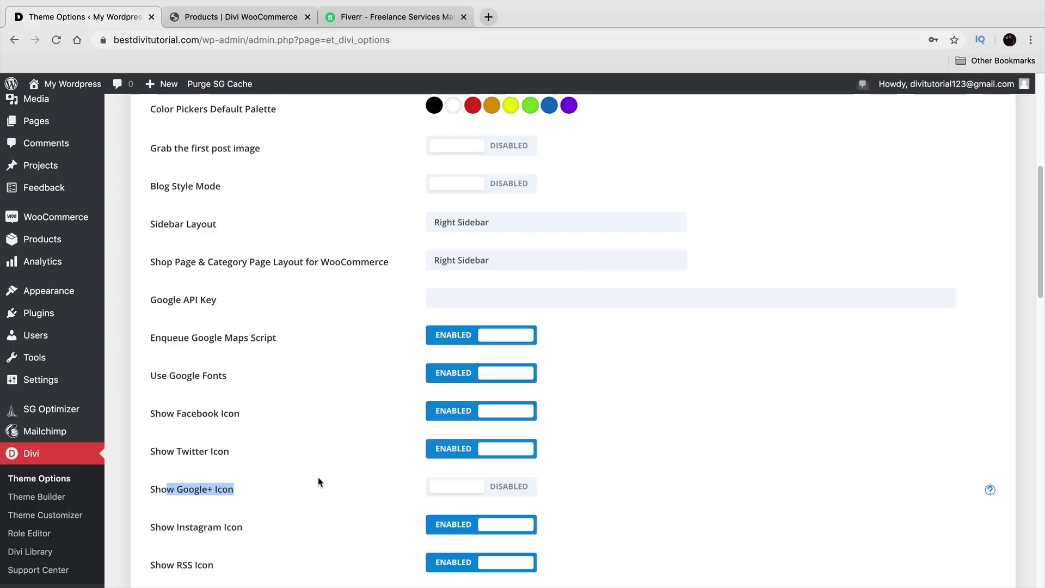
pyautogui.scroll(10, 320, 479)
pyautogui.scroll(-2, 319, 479)
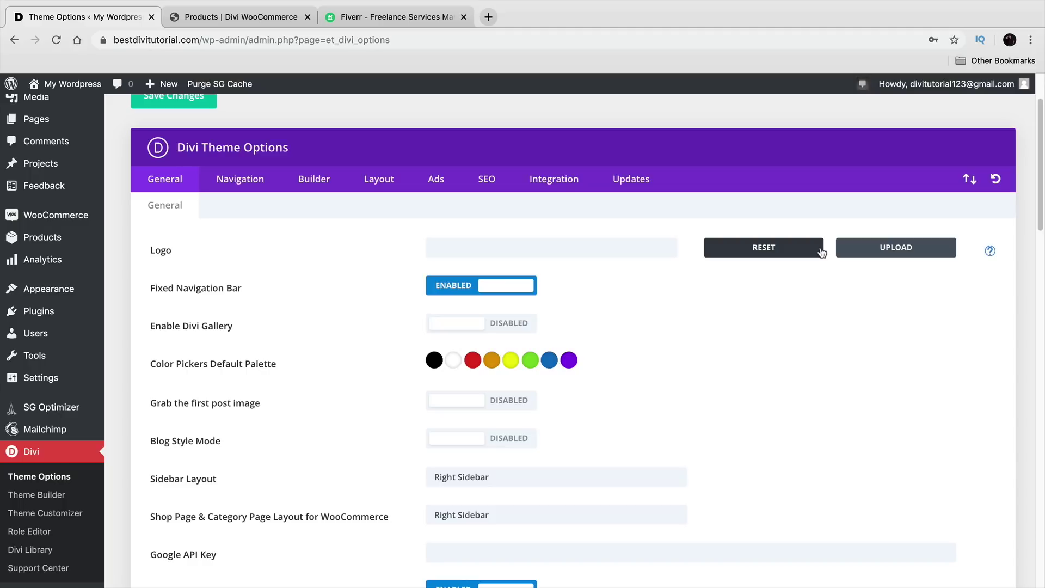
pyautogui.click(411, 22)
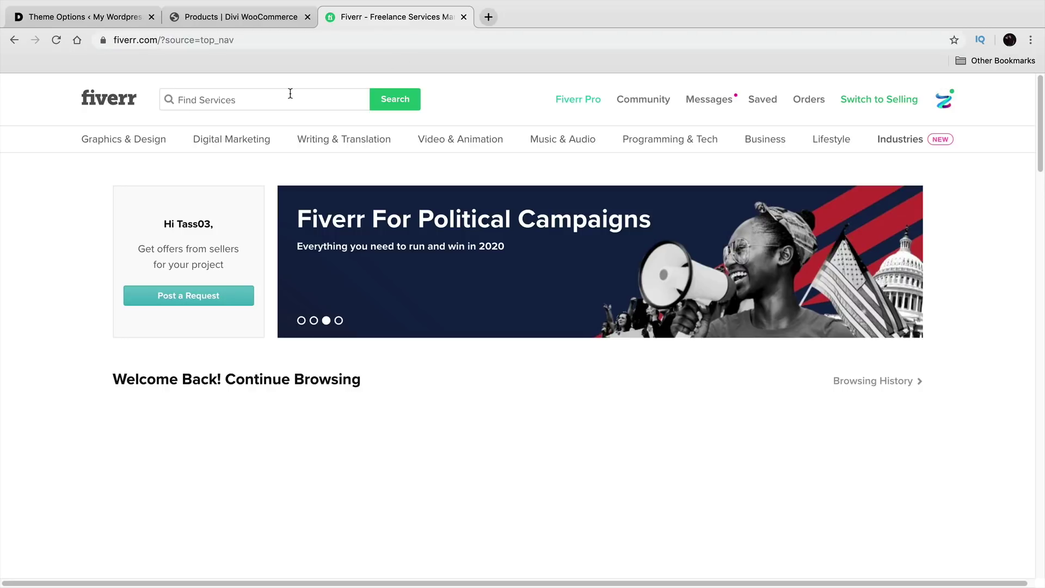
pyautogui.click(130, 104)
# Step: Search Fiverr for 'logo'
pyautogui.click(216, 93)
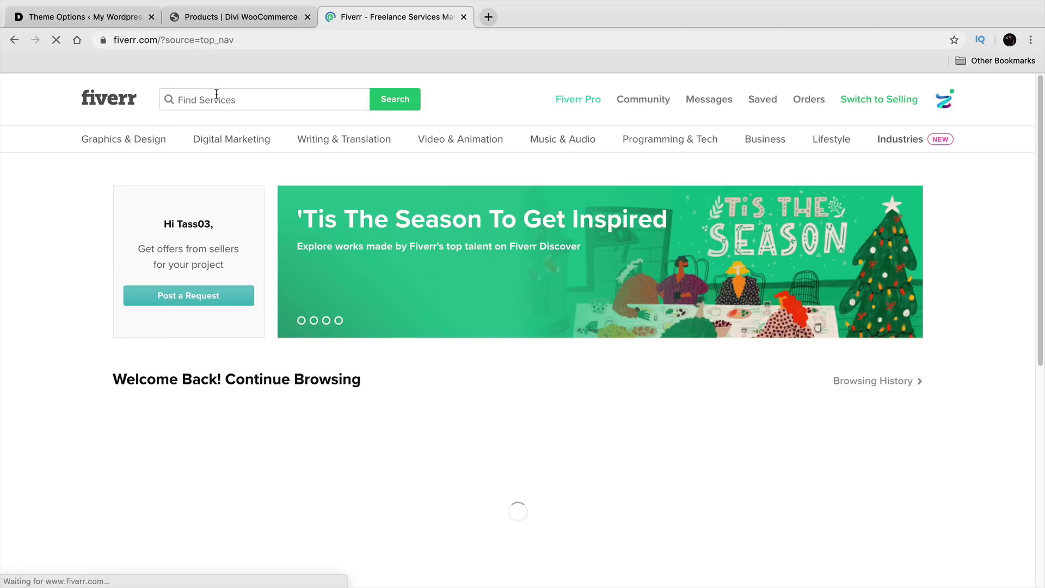
pyautogui.click(252, 91)
pyautogui.write('logo')
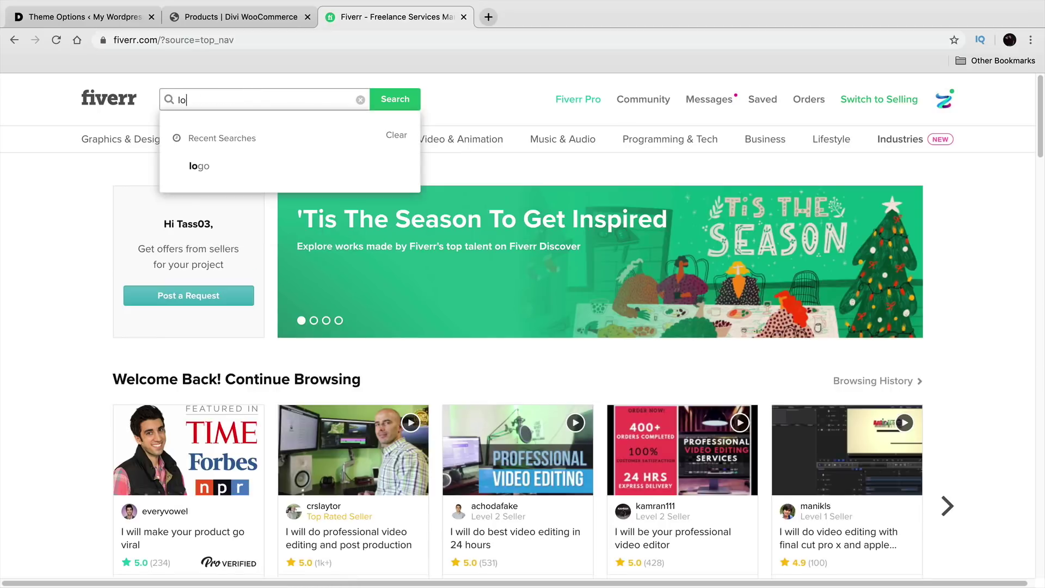
pyautogui.press('Return')
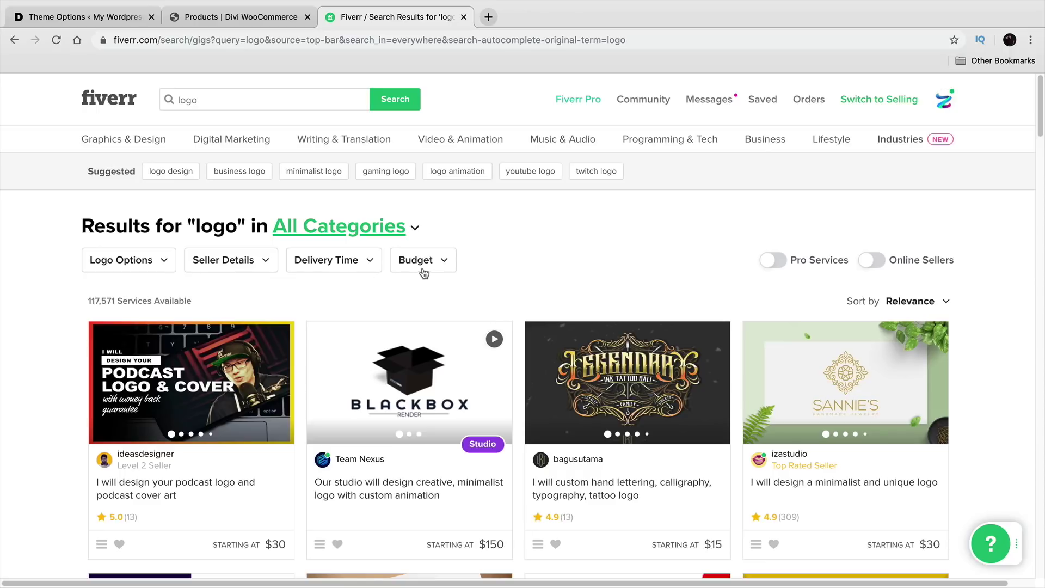
# Step: Apply a Budget filter capped at $10
pyautogui.click(422, 263)
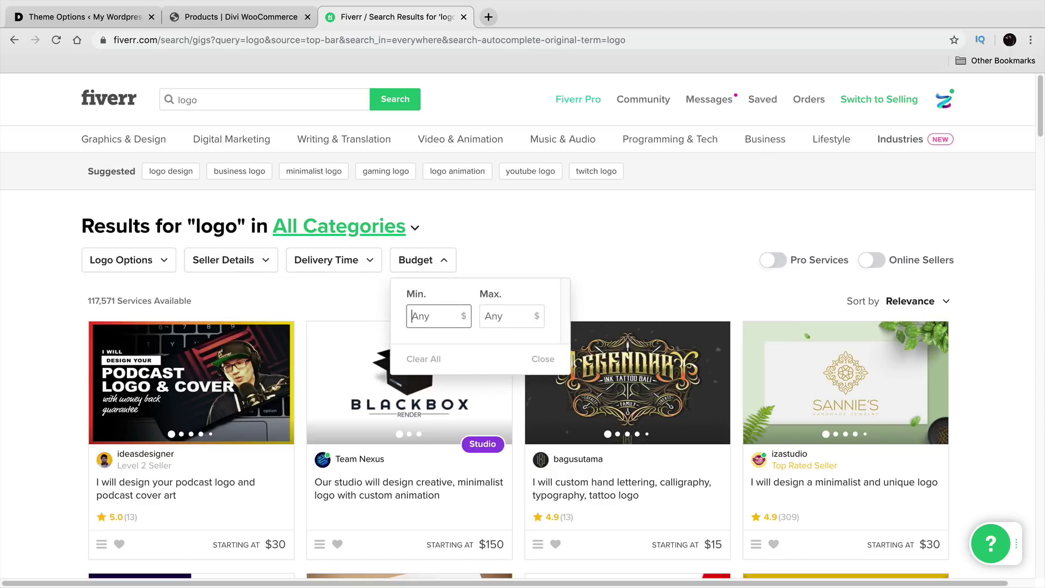
pyautogui.press('Tab')
pyautogui.write('10')
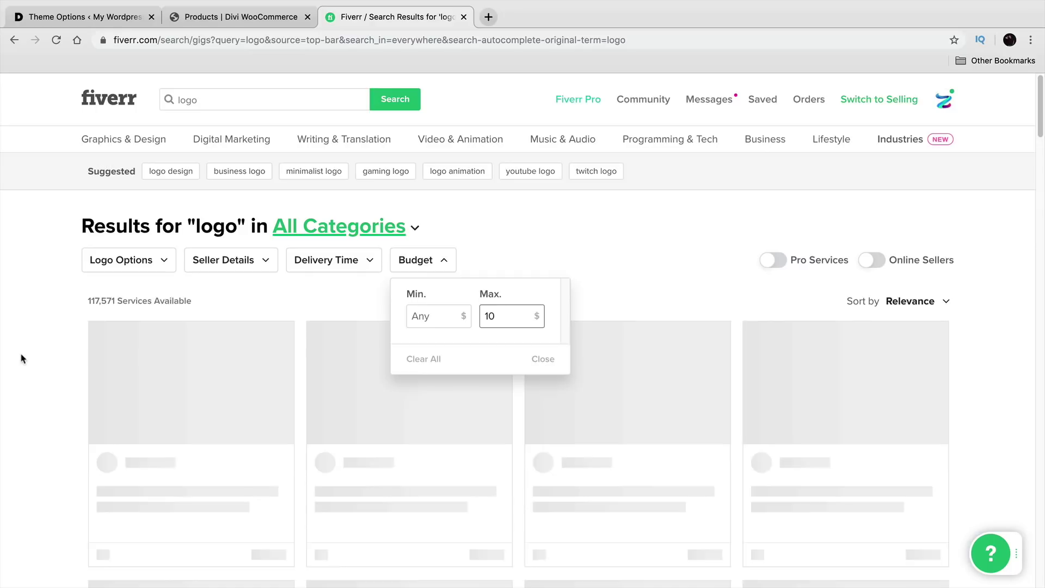
pyautogui.click(21, 358)
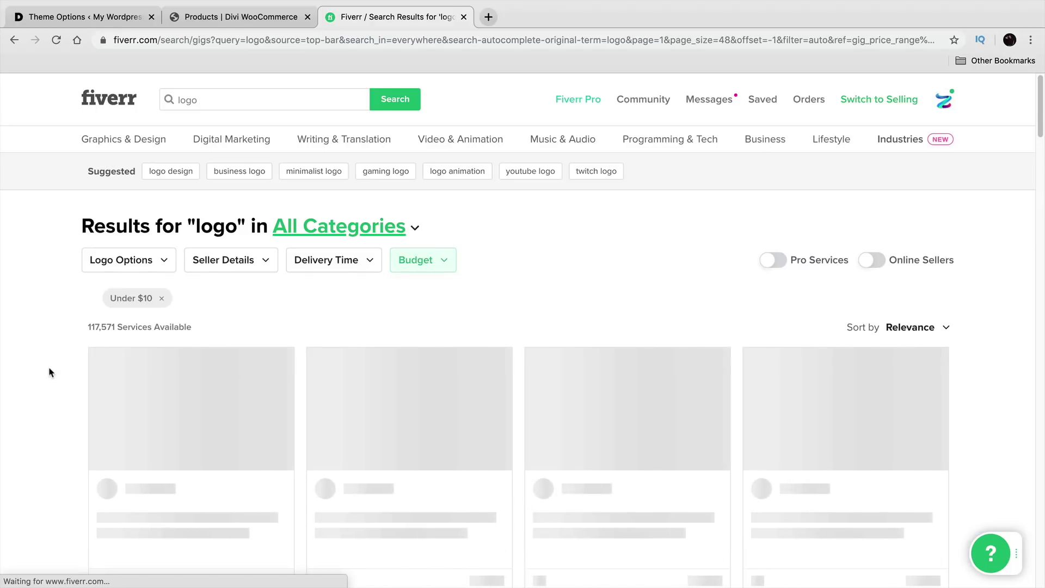
# Step: Scroll through the logo gig results starting at $5 or $10
pyautogui.scroll(-1, 44, 360)
pyautogui.scroll(-2, 43, 358)
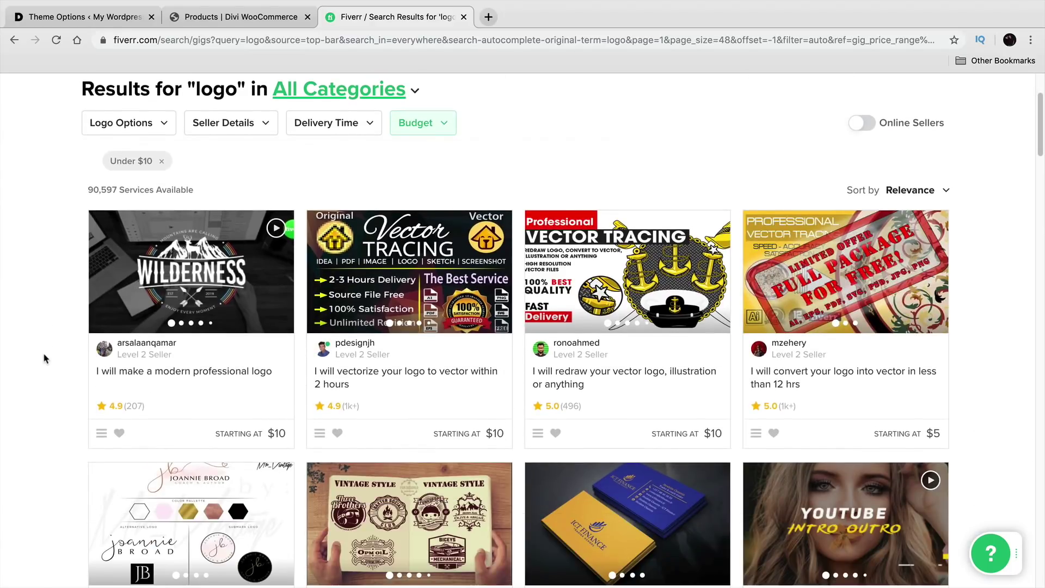
pyautogui.scroll(-9, 47, 356)
pyautogui.scroll(-9, 53, 351)
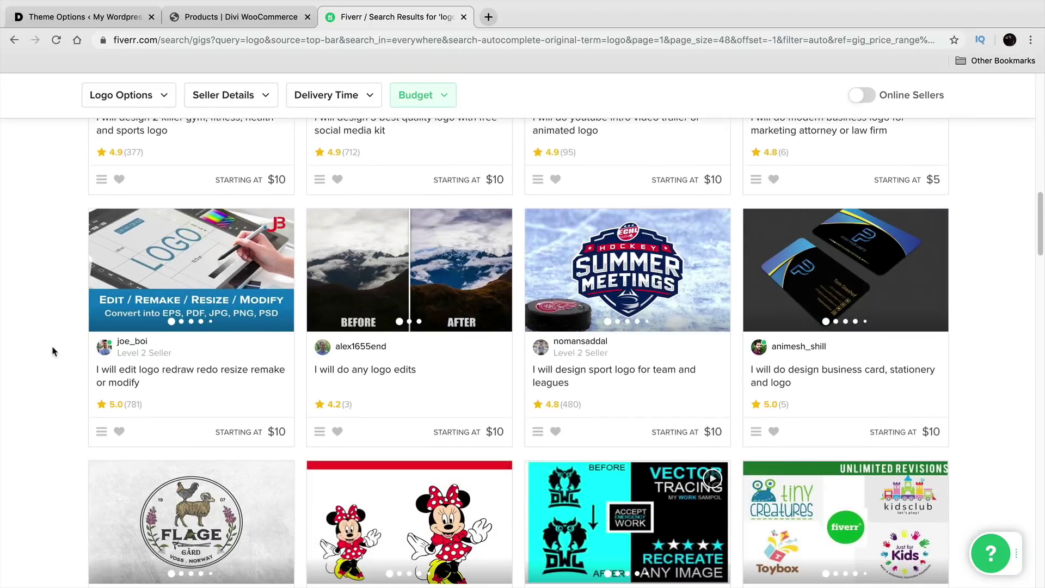
pyautogui.scroll(-9, 123, 352)
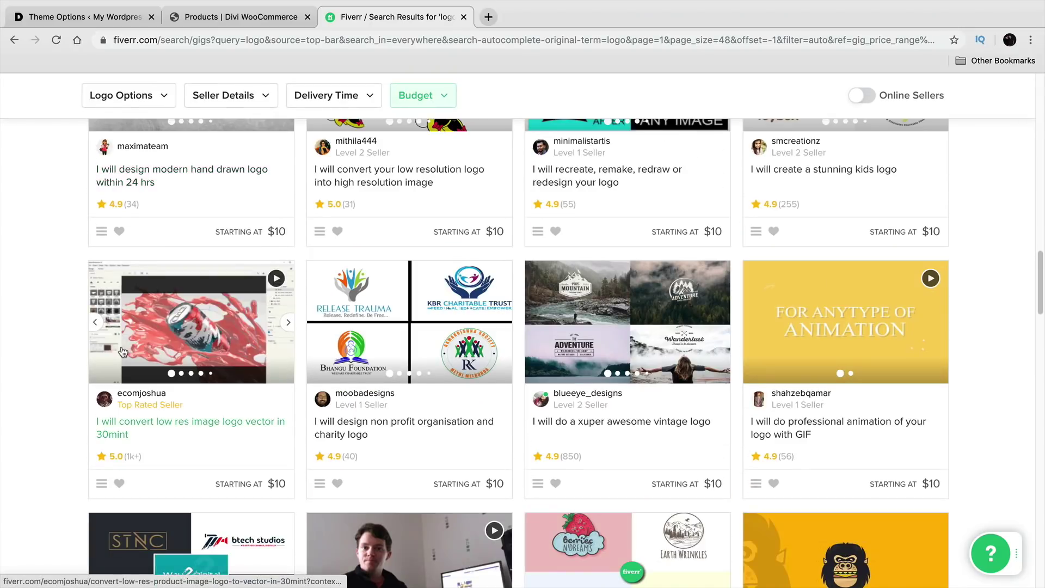
pyautogui.scroll(-2, 123, 351)
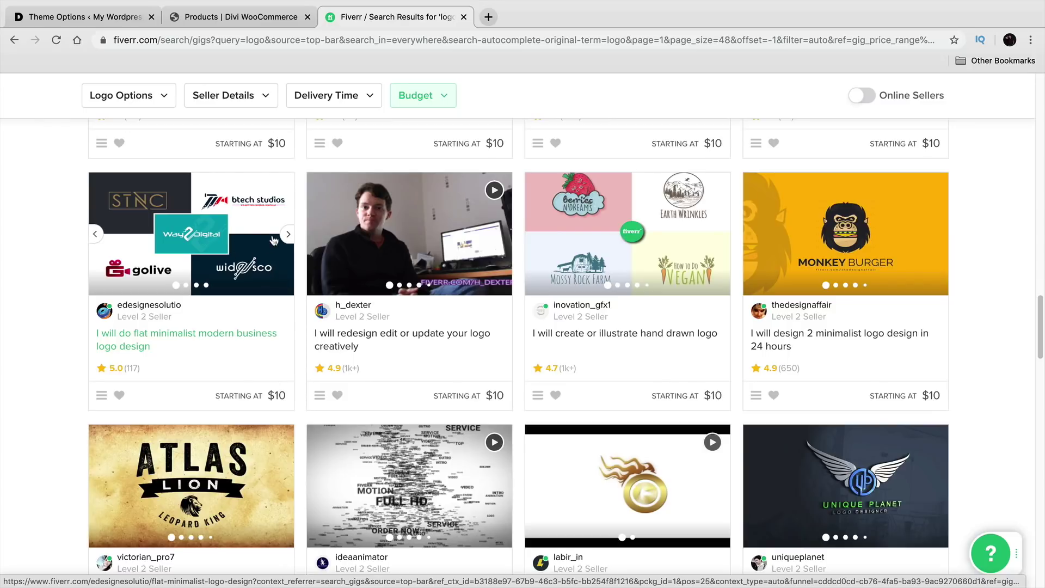
pyautogui.click(288, 234)
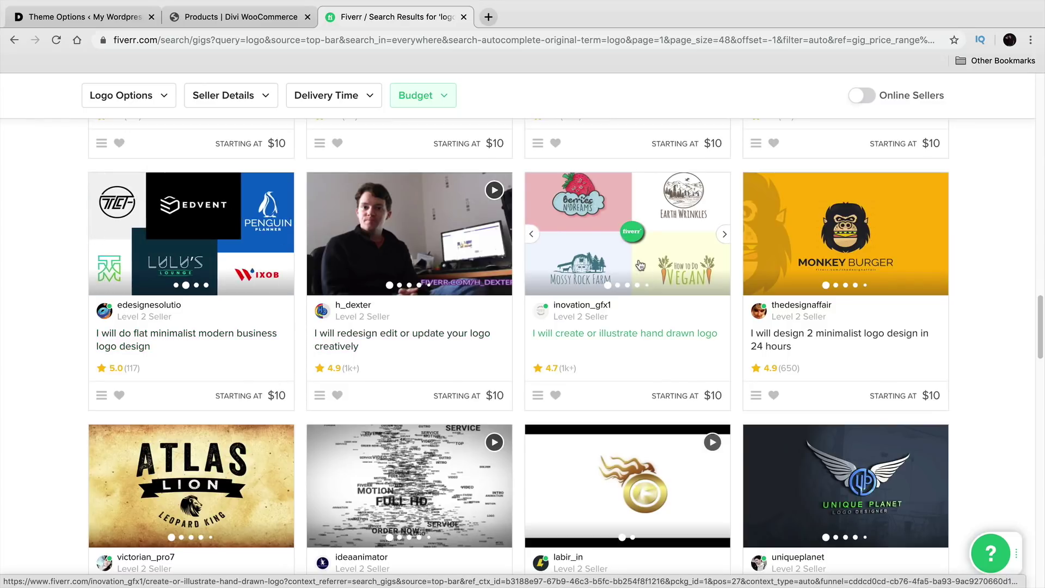
pyautogui.scroll(-7, 640, 265)
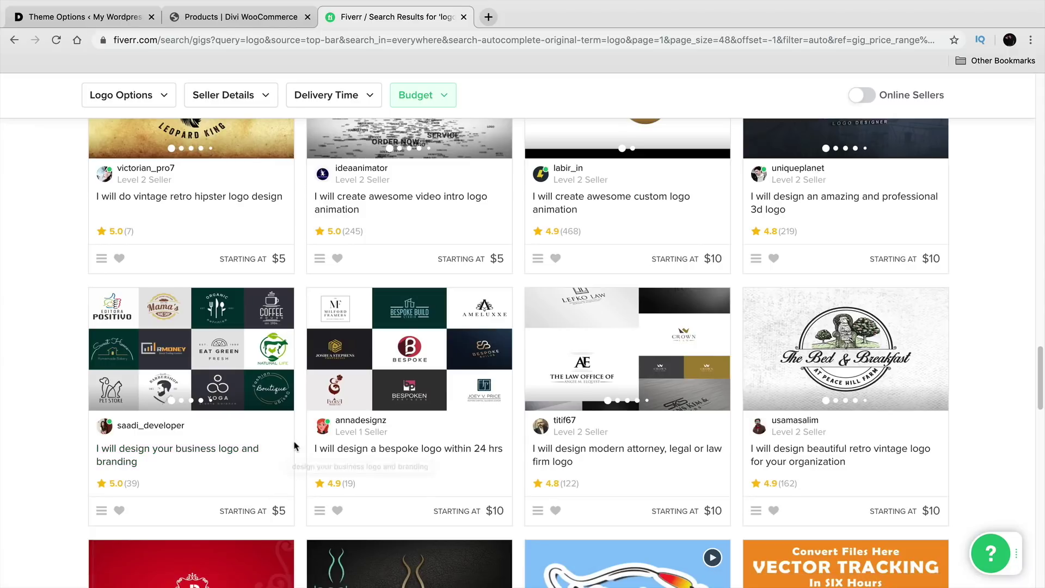
pyautogui.scroll(2, 290, 451)
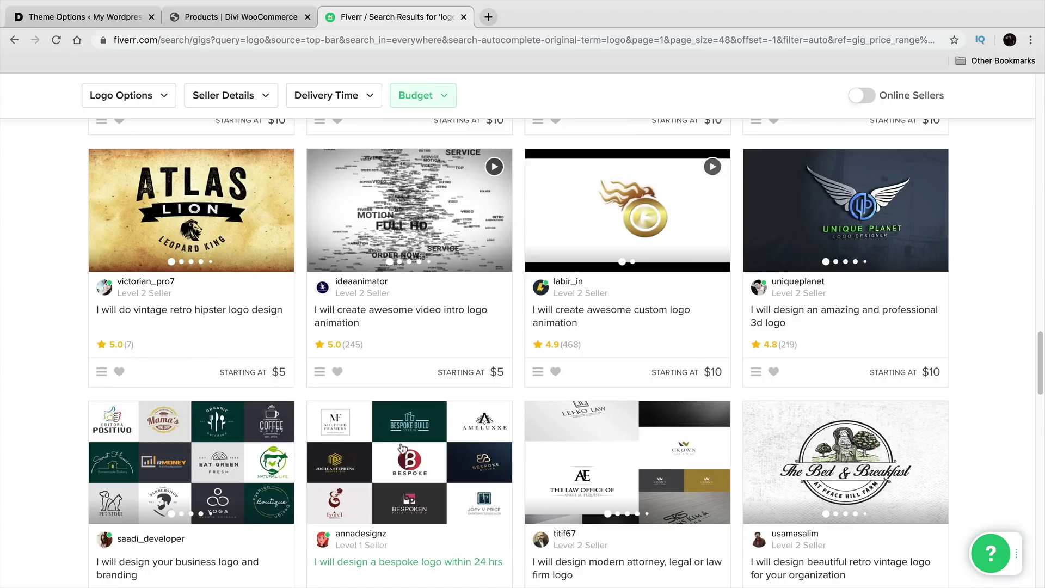
pyautogui.scroll(-6, 438, 457)
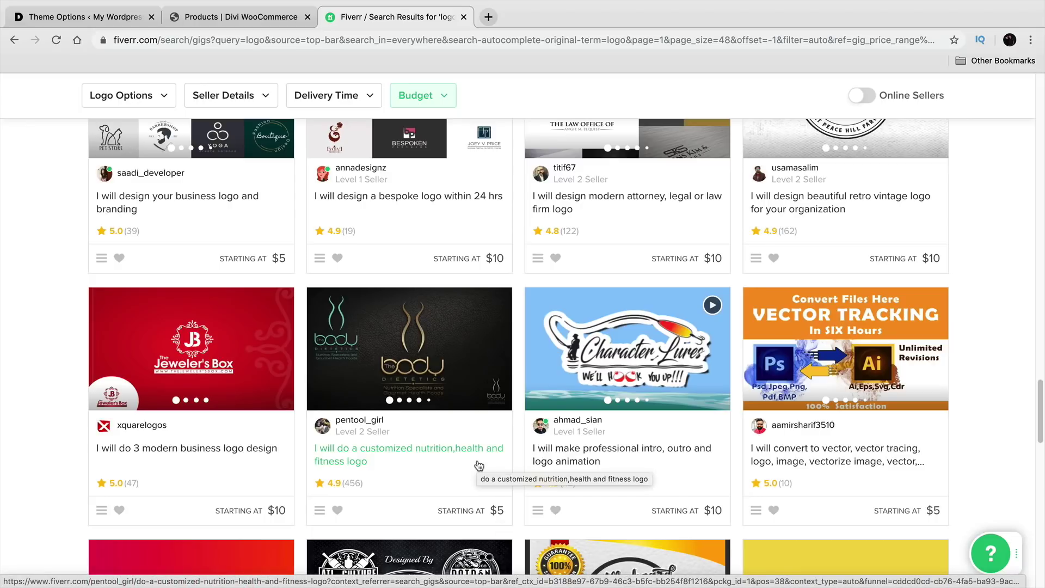
pyautogui.scroll(-10, 479, 465)
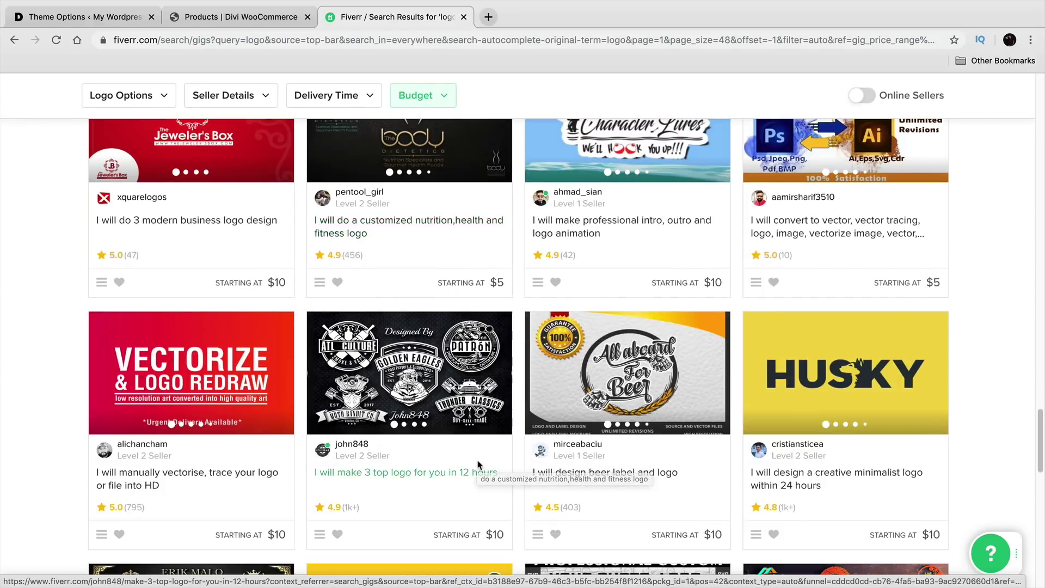
pyautogui.scroll(-4, 484, 457)
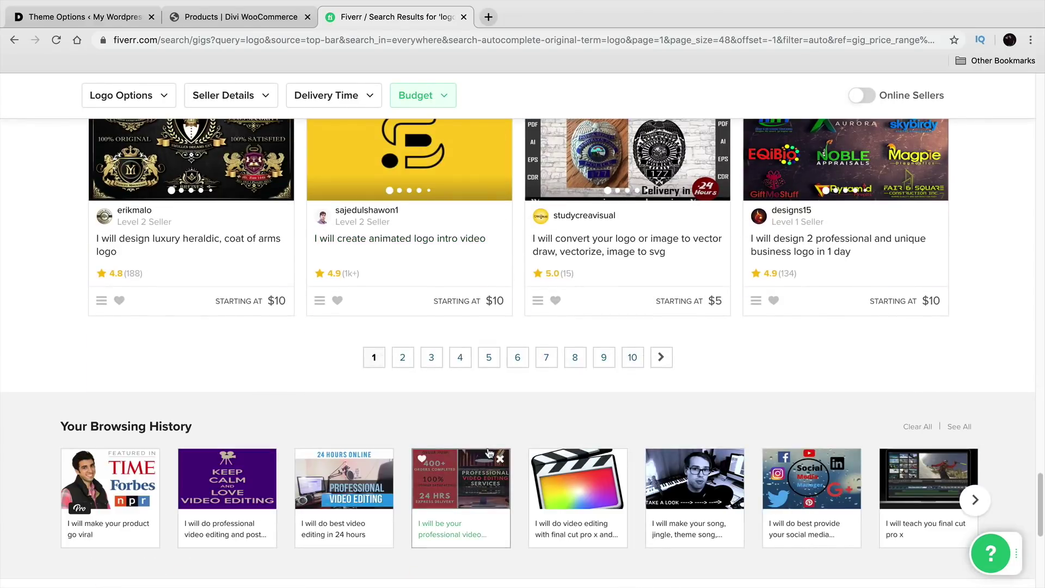
pyautogui.scroll(9, 484, 438)
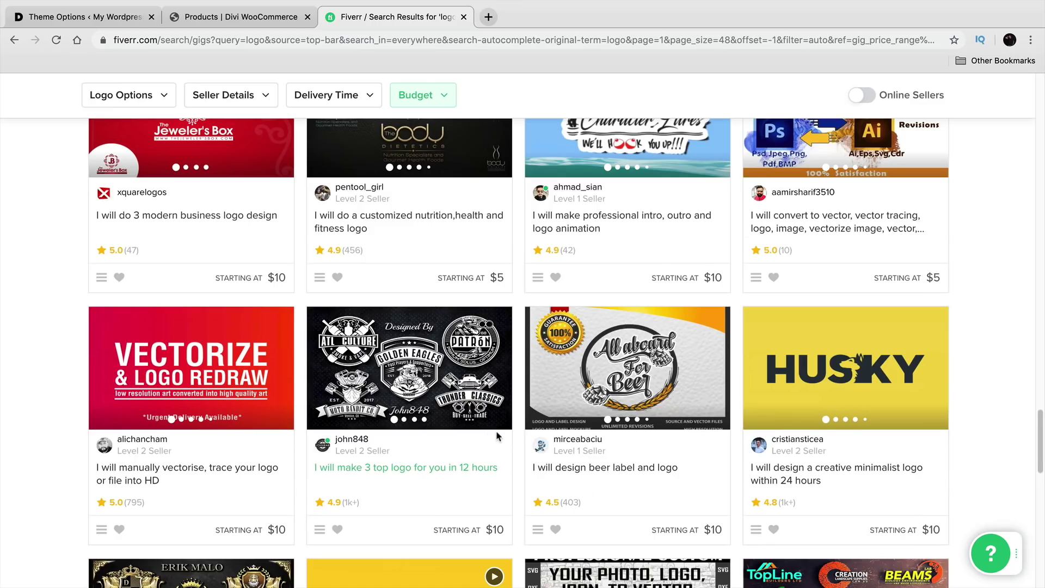
pyautogui.scroll(-2, 497, 436)
pyautogui.scroll(20, 482, 422)
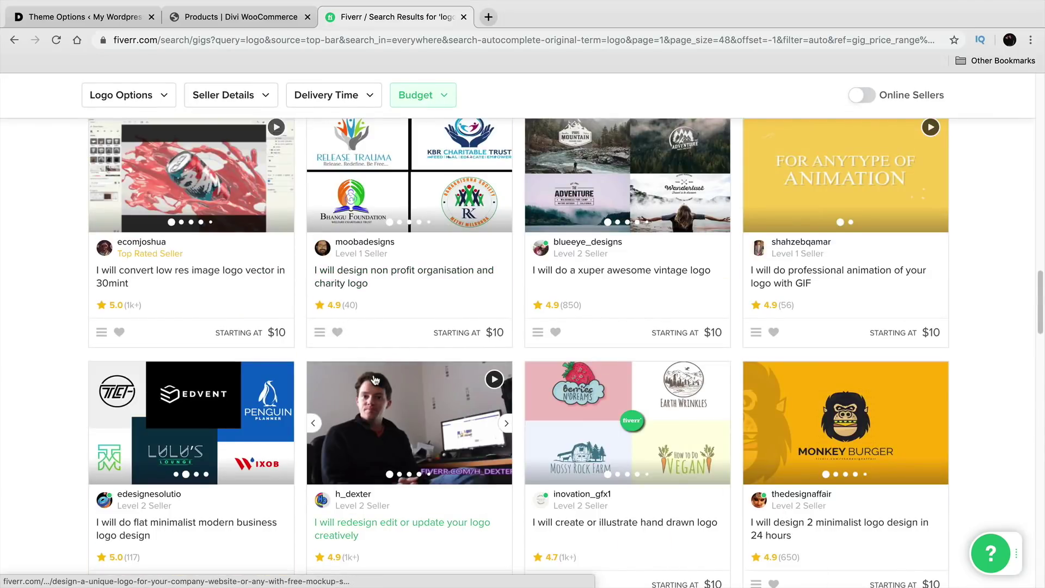
pyautogui.scroll(10, 377, 381)
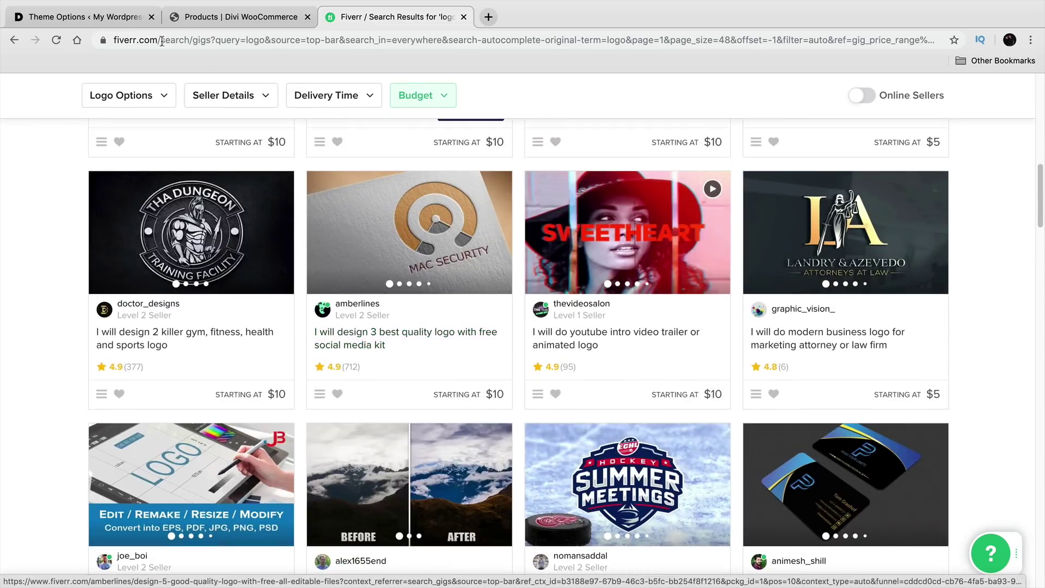
pyautogui.click(82, 17)
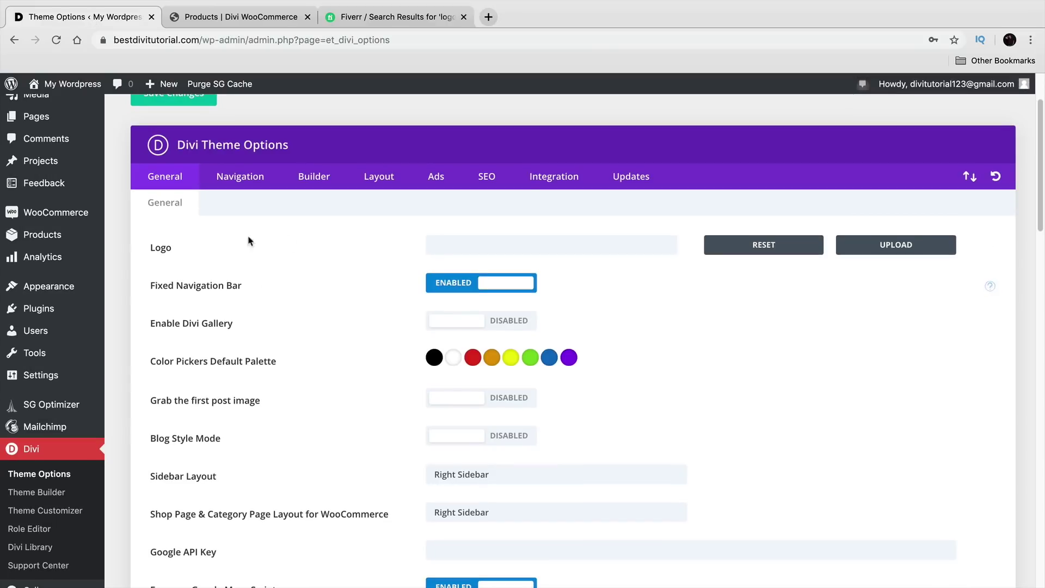
# Step: Scroll through the General settings down to Enable Responsive Images
pyautogui.scroll(-5, 260, 254)
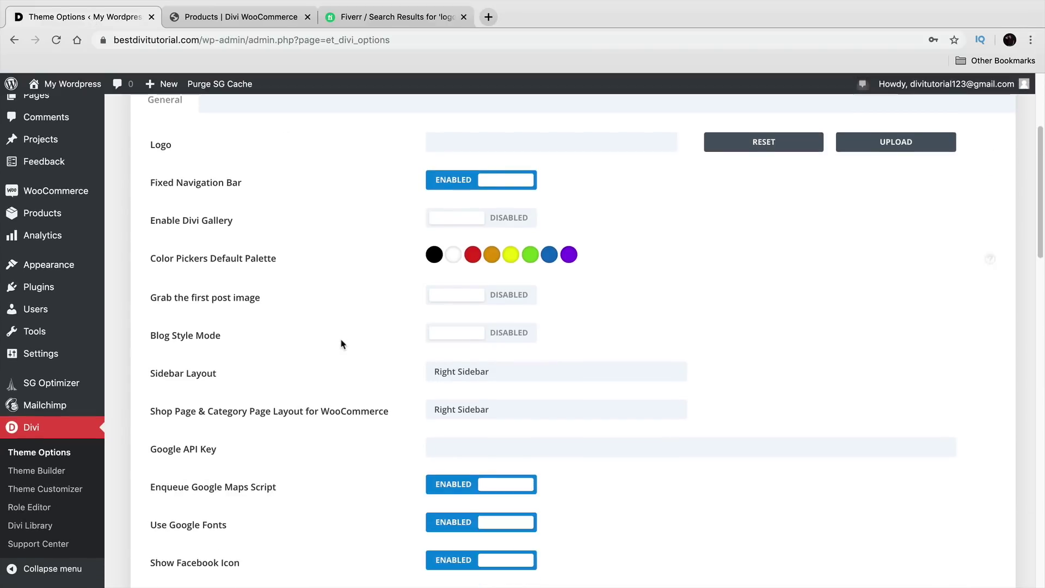
pyautogui.scroll(-7, 268, 336)
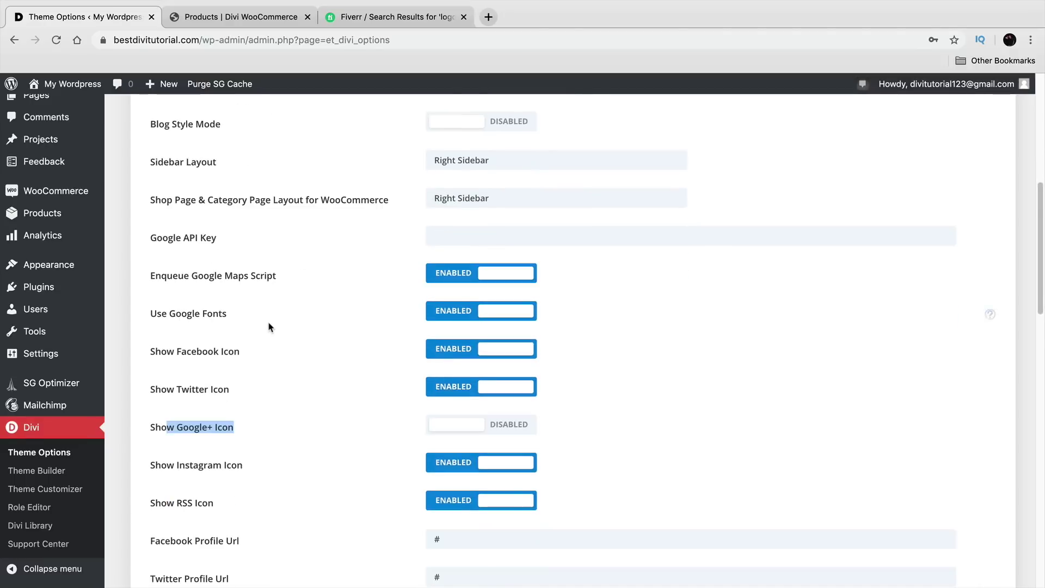
pyautogui.scroll(-5, 268, 327)
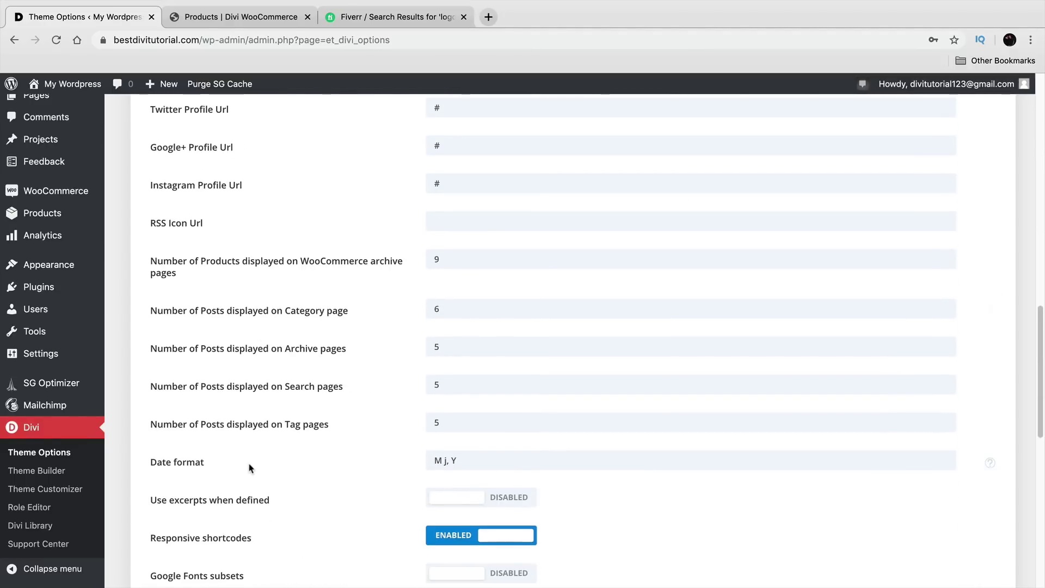
pyautogui.scroll(-4, 252, 468)
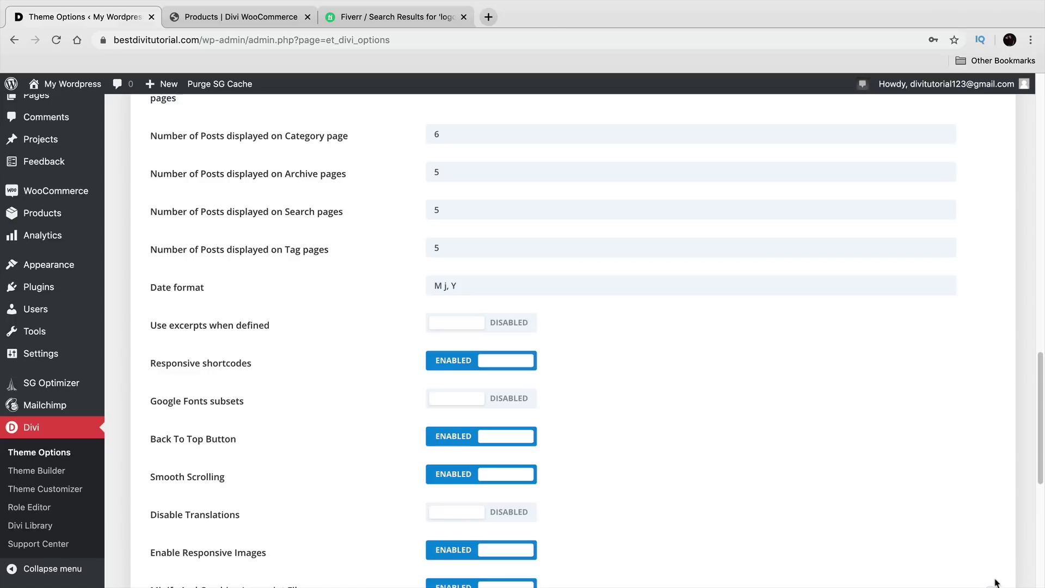
pyautogui.scroll(-5, 619, 499)
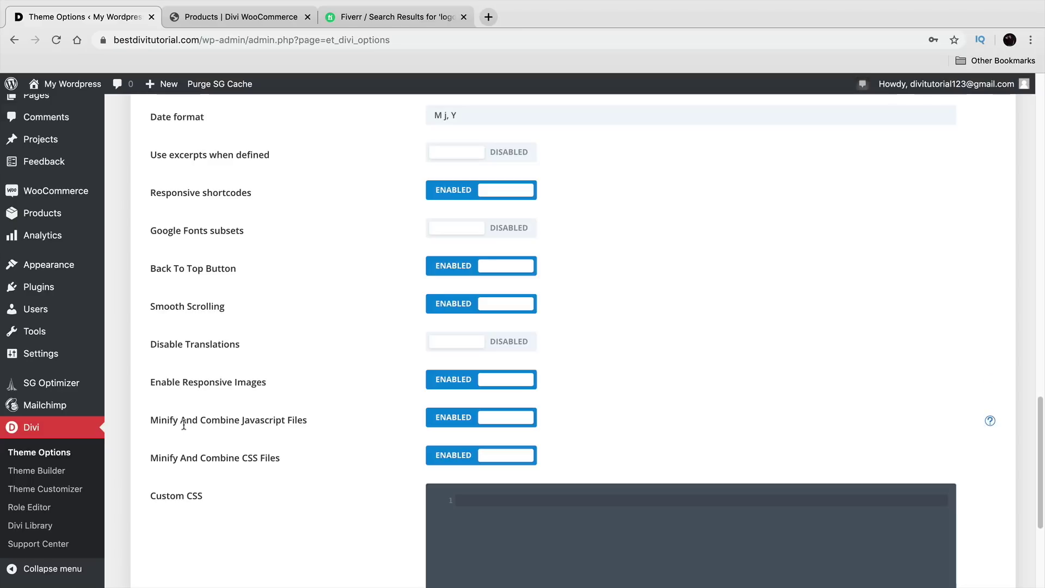
pyautogui.moveTo(147, 382); pyautogui.dragTo(253, 382)
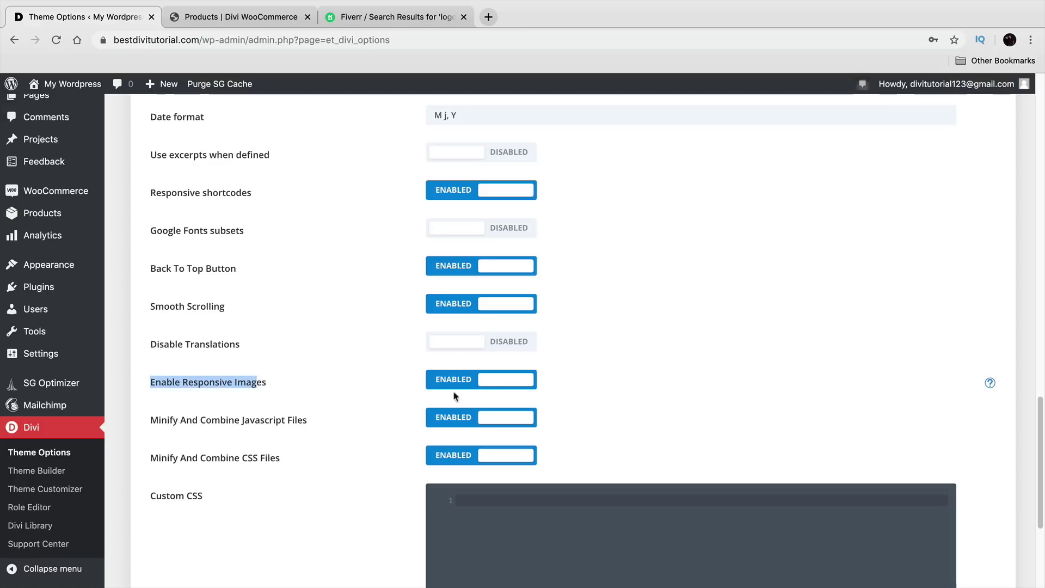
pyautogui.scroll(10, 299, 443)
pyautogui.scroll(10, 300, 447)
# Step: Browse the Navigation, Builder, Layout, Ads, SEO, Integration and Updates tabs, then return to General
pyautogui.click(272, 277)
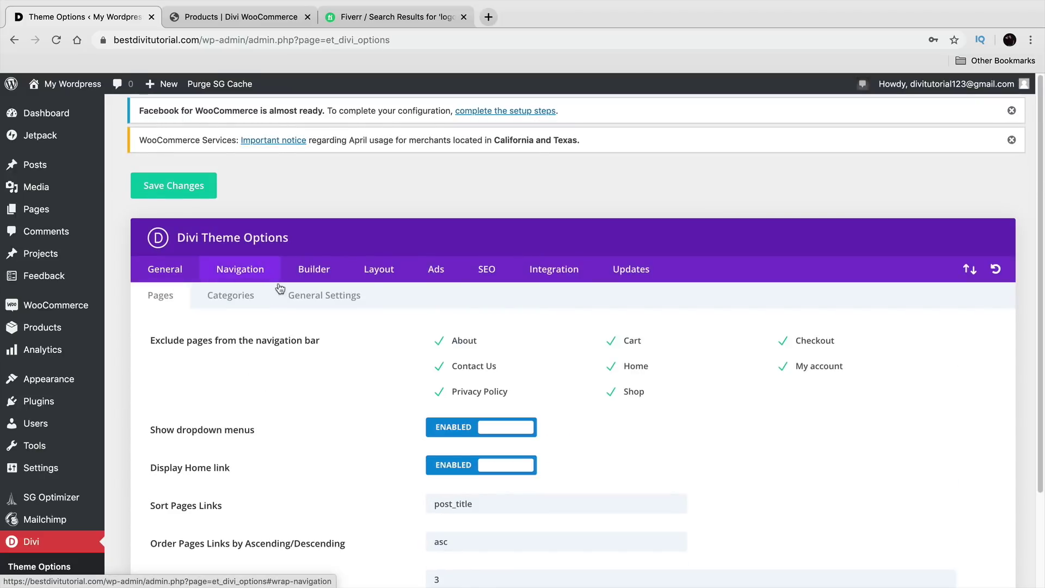
pyautogui.scroll(-3, 300, 388)
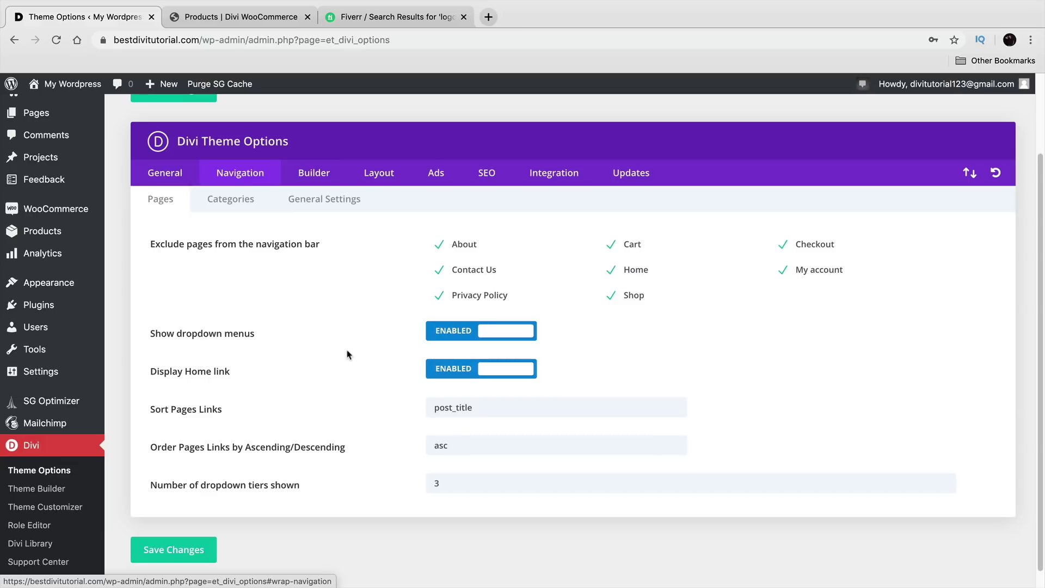
pyautogui.click(335, 174)
pyautogui.click(376, 178)
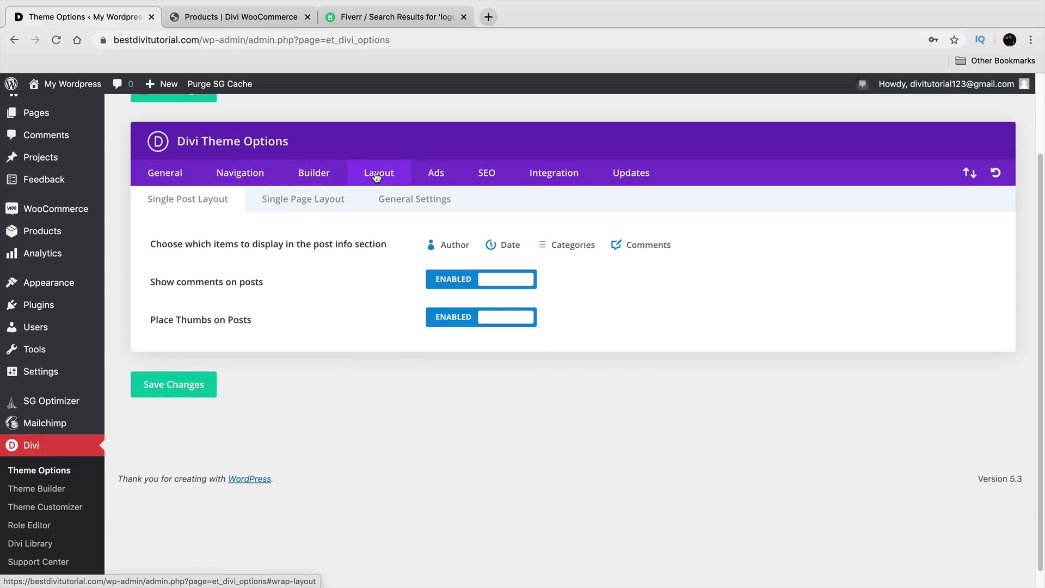
pyautogui.click(423, 174)
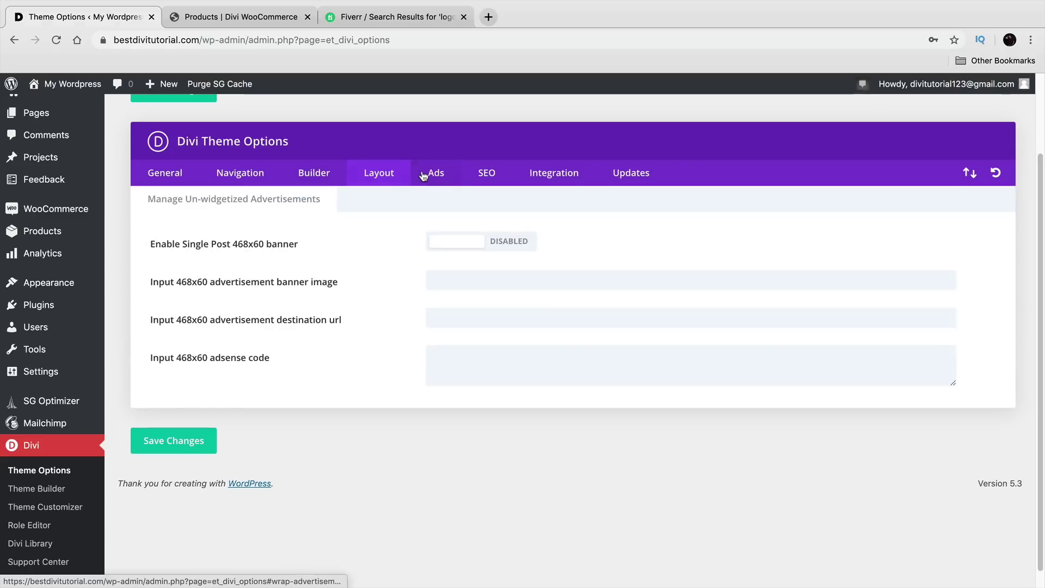
pyautogui.click(474, 173)
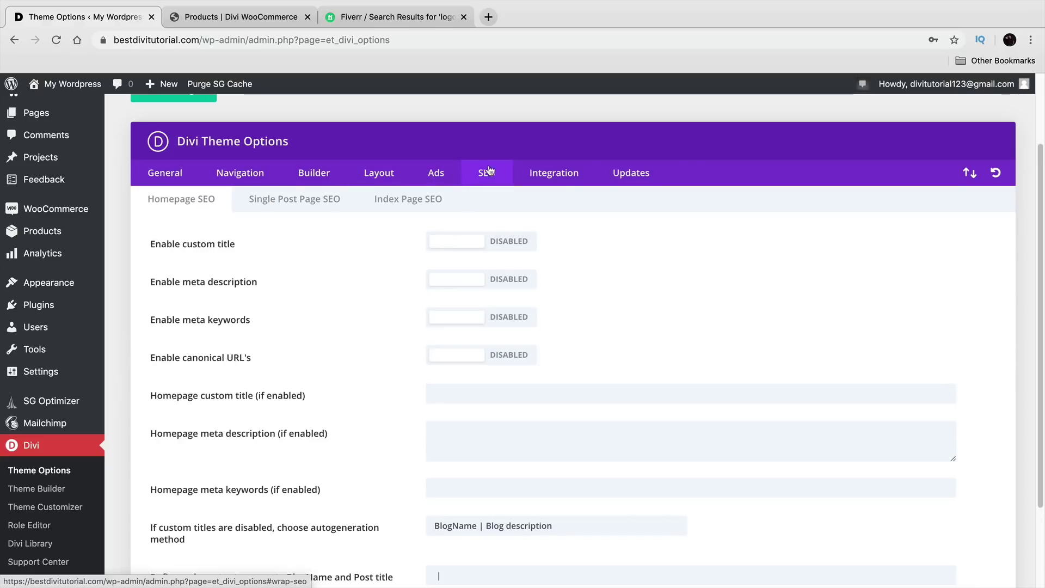
pyautogui.click(522, 180)
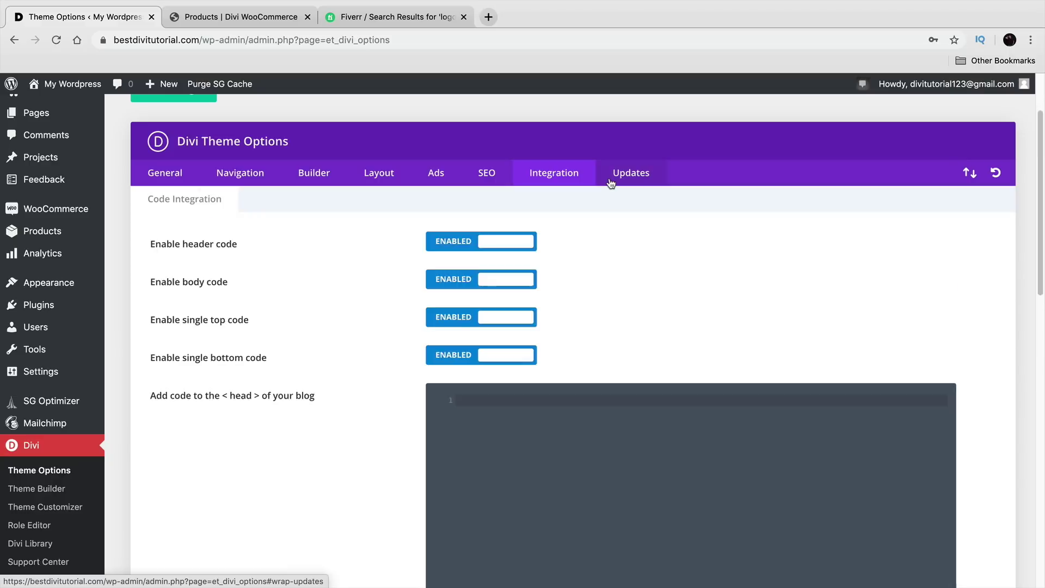
pyautogui.click(612, 175)
pyautogui.click(500, 175)
pyautogui.click(436, 174)
pyautogui.click(378, 176)
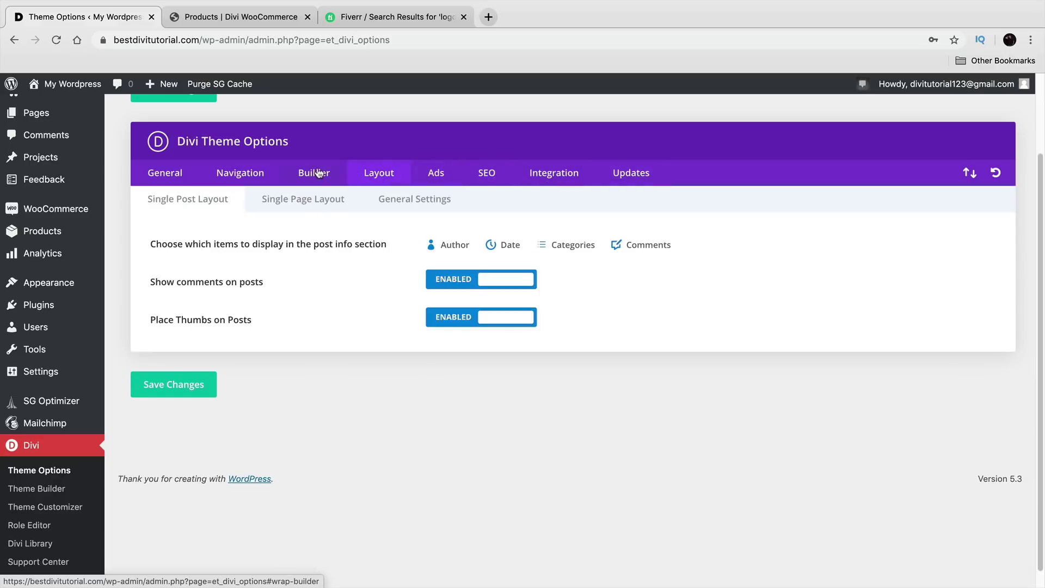
pyautogui.click(320, 173)
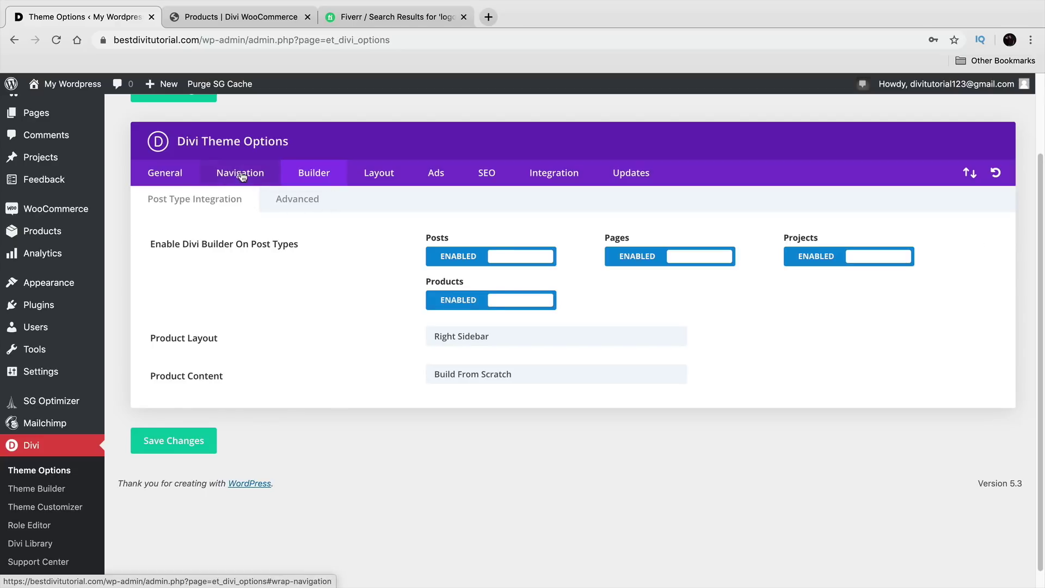
pyautogui.click(241, 175)
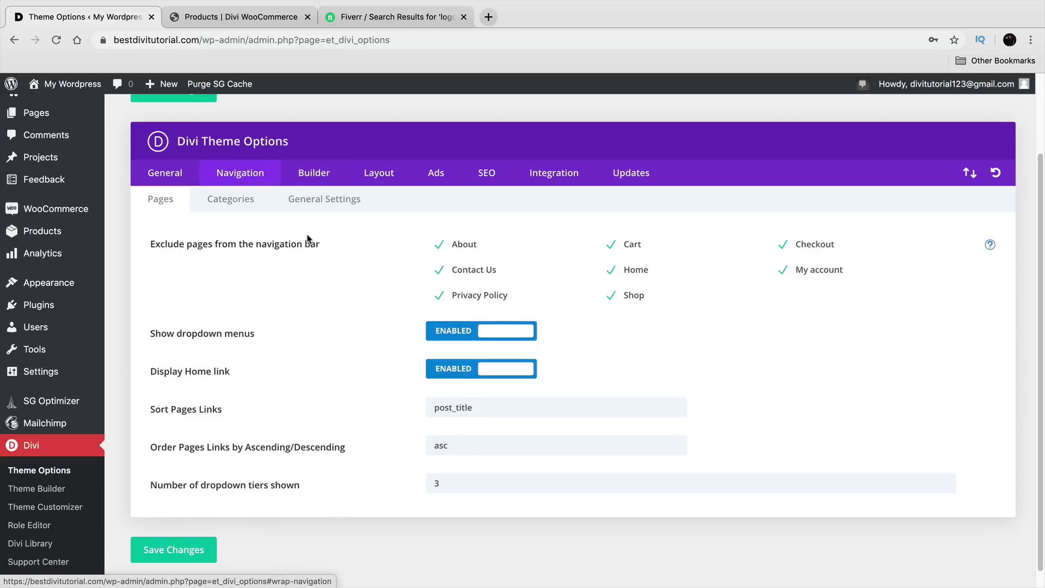
pyautogui.click(175, 179)
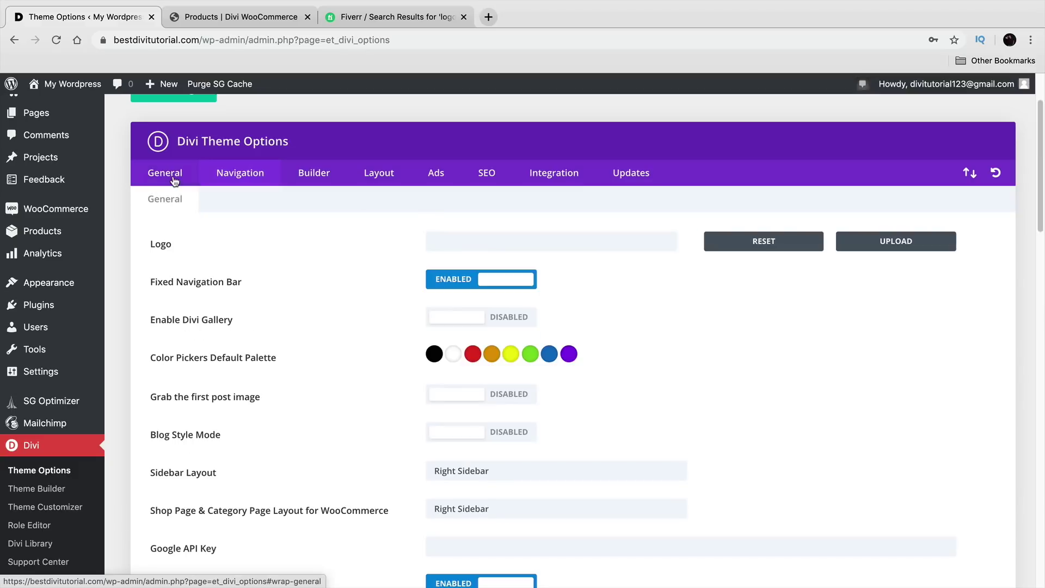
# Step: Look over the Navigation tab's general menu and page-exclusion options
pyautogui.click(231, 186)
pyautogui.click(324, 199)
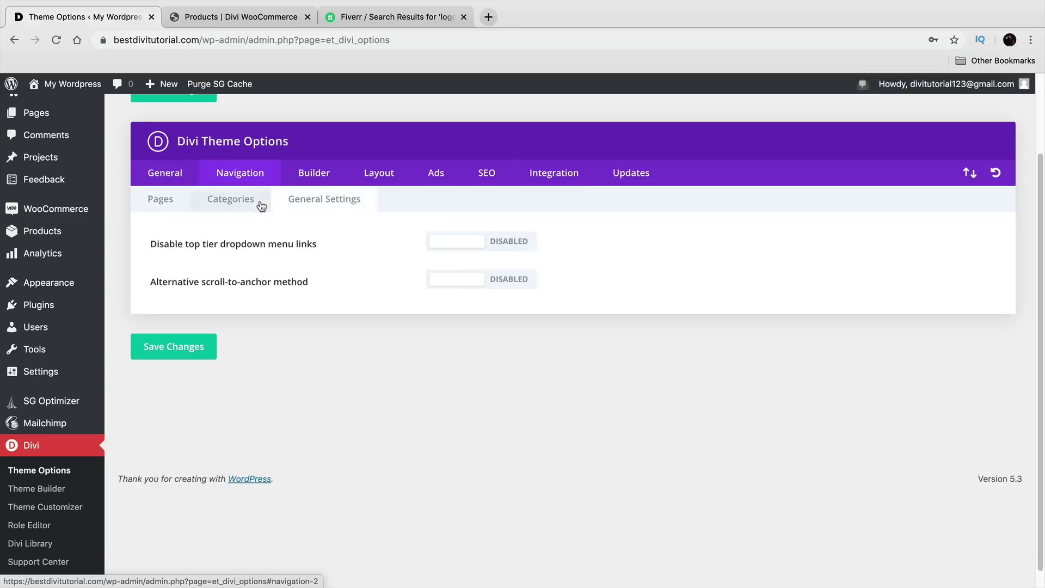
pyautogui.click(181, 195)
pyautogui.click(178, 173)
# Step: Save the Divi theme option changes
pyautogui.scroll(-7, 277, 490)
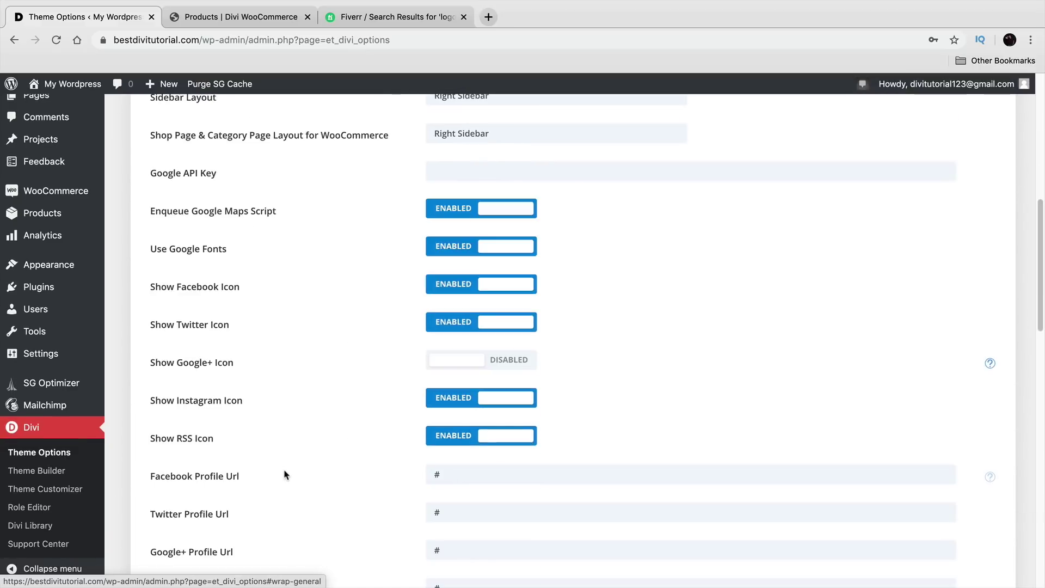
pyautogui.scroll(-10, 300, 456)
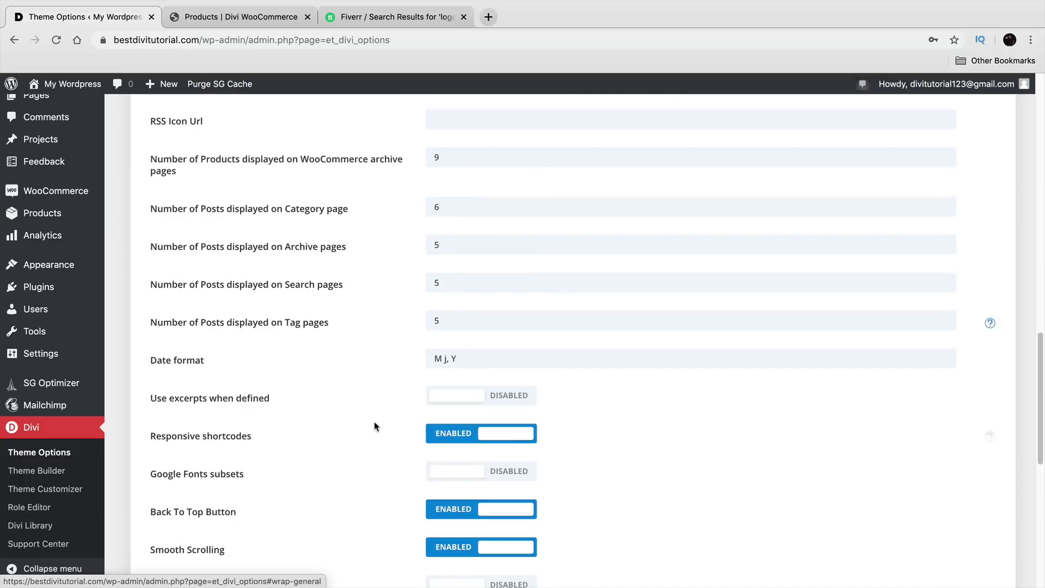
pyautogui.scroll(-3, 406, 438)
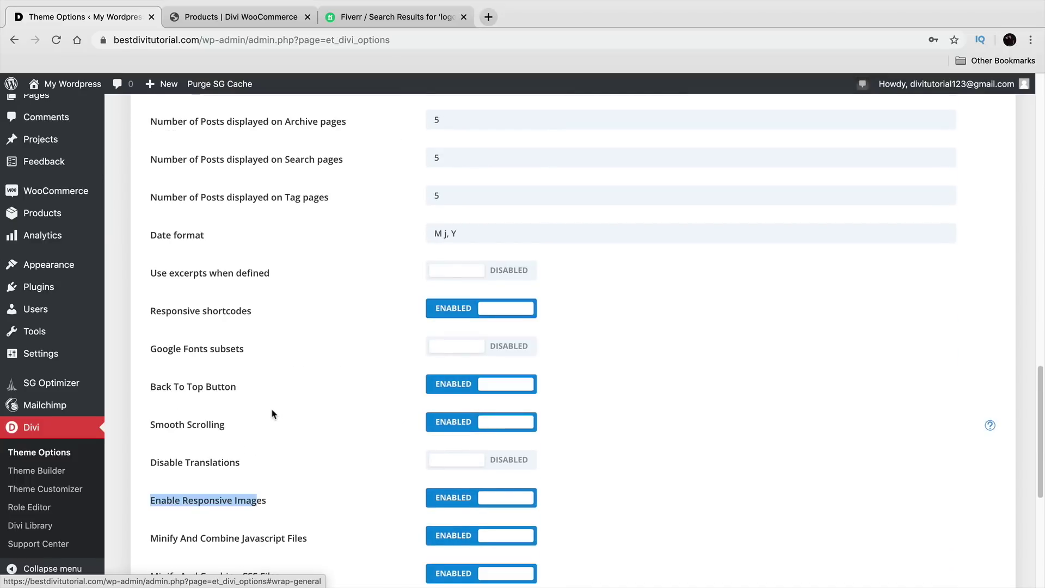
pyautogui.moveTo(180, 390); pyautogui.dragTo(250, 392)
pyautogui.scroll(-2, 250, 392)
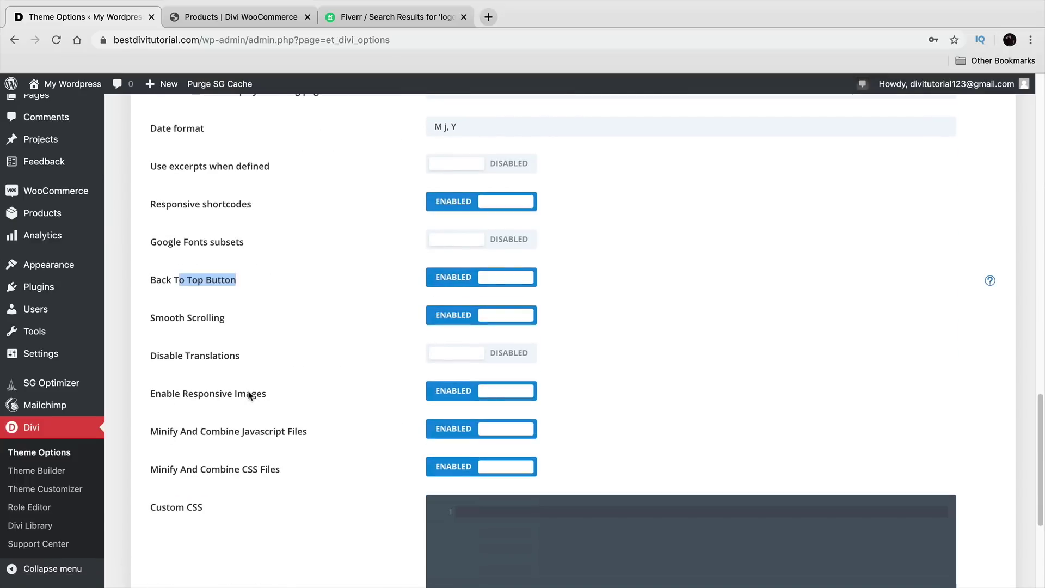
pyautogui.scroll(-4, 247, 400)
pyautogui.click(192, 537)
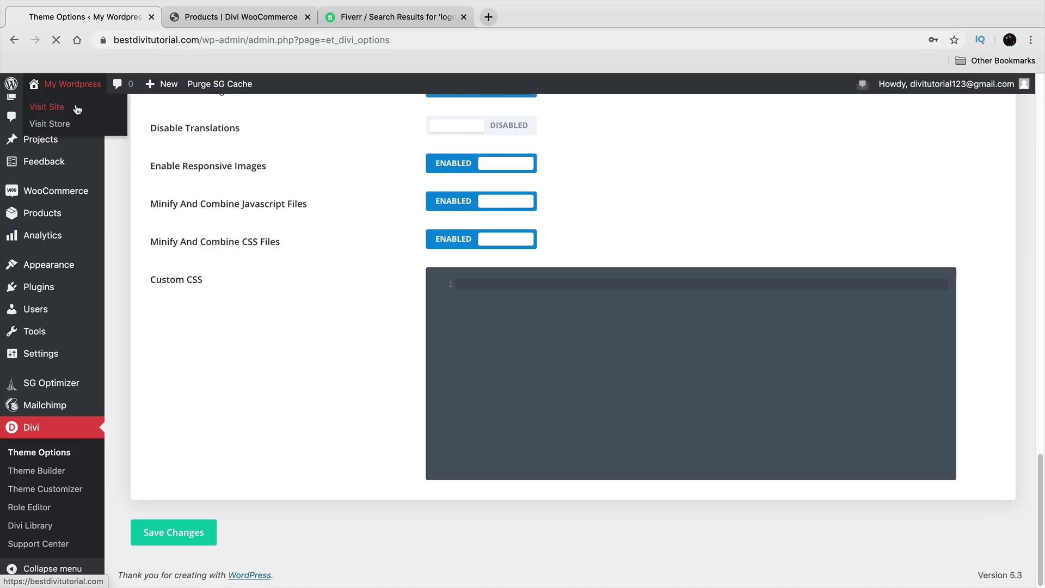
# Step: View the live site's homepage, scrolling down and back to the top
pyautogui.click(77, 107)
pyautogui.scroll(-8, 351, 351)
pyautogui.scroll(-13, 369, 375)
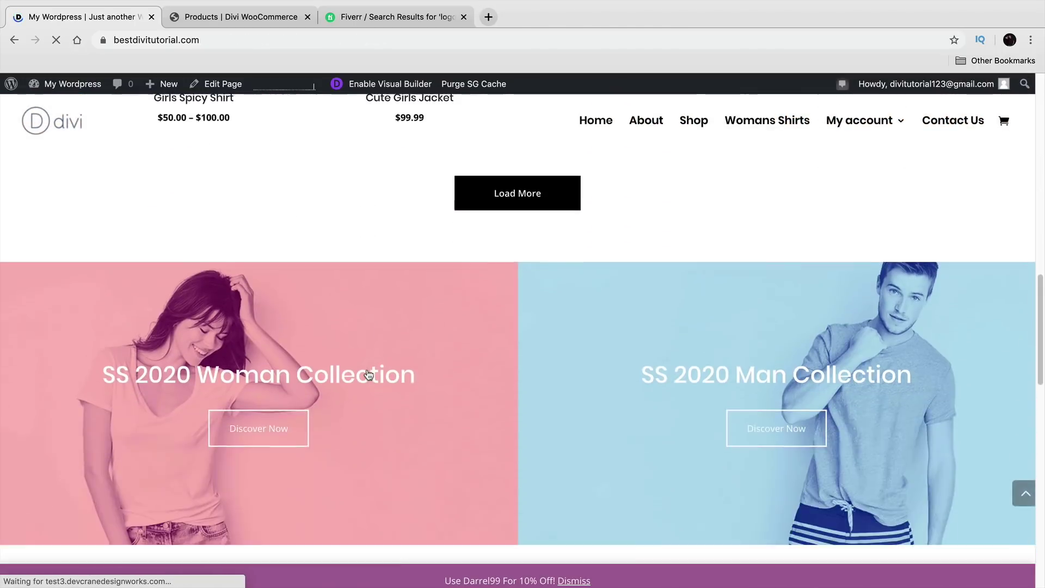
pyautogui.scroll(-10, 369, 375)
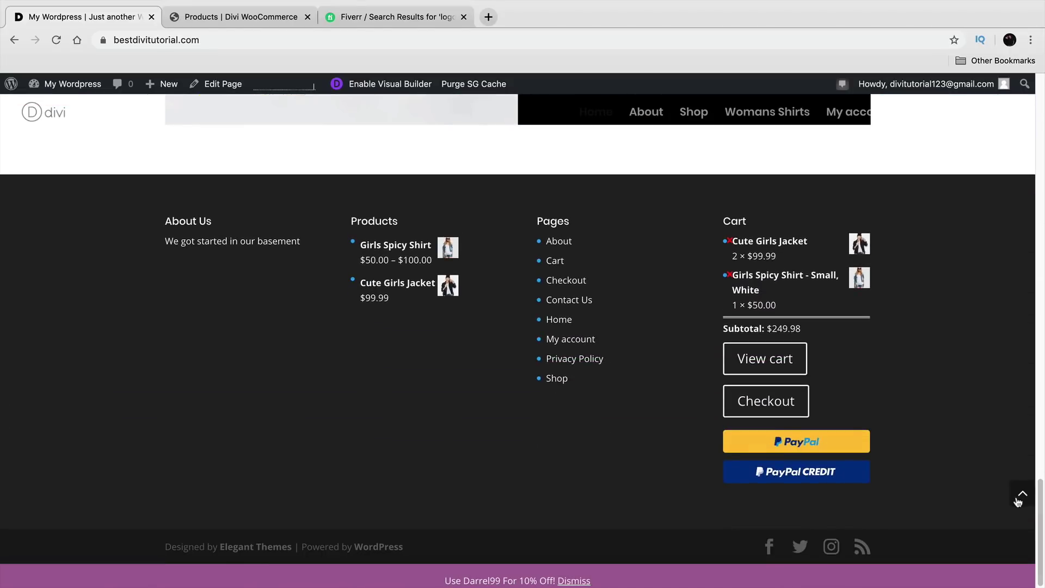
pyautogui.click(1022, 497)
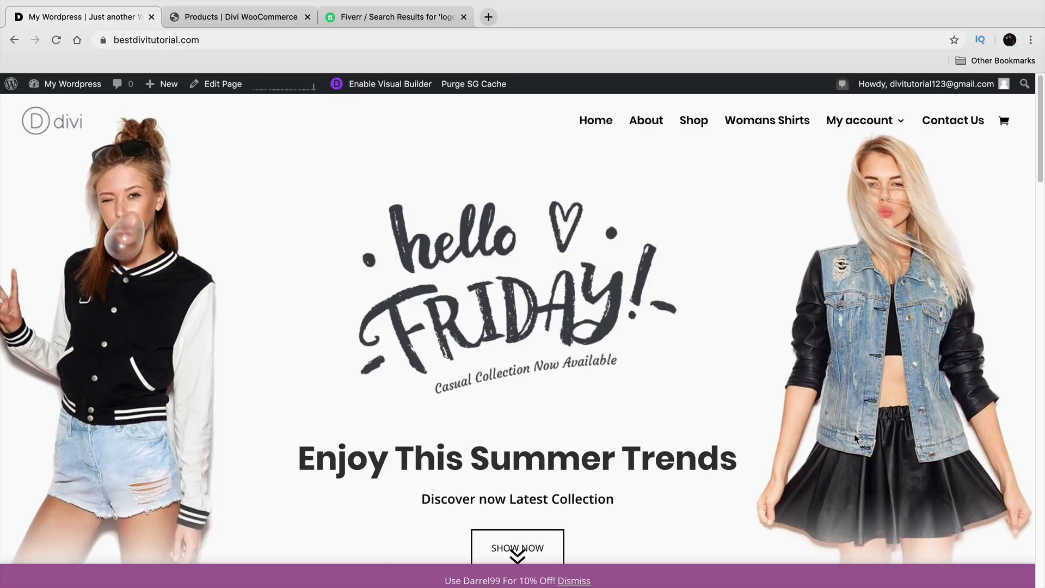
# Step: Open Divi Theme Options from the admin dashboard
pyautogui.moveTo(71, 84)
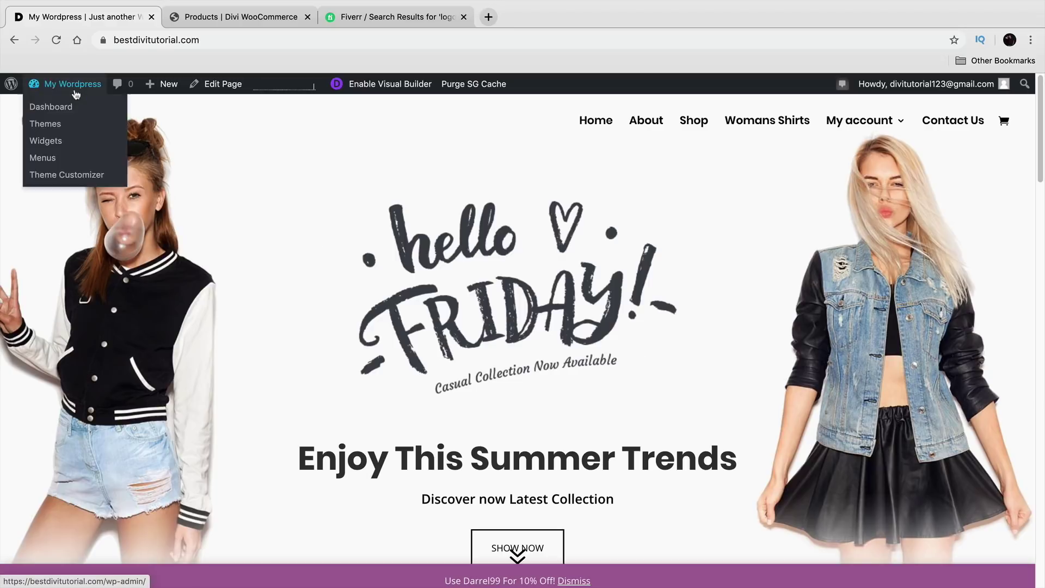
pyautogui.click(75, 105)
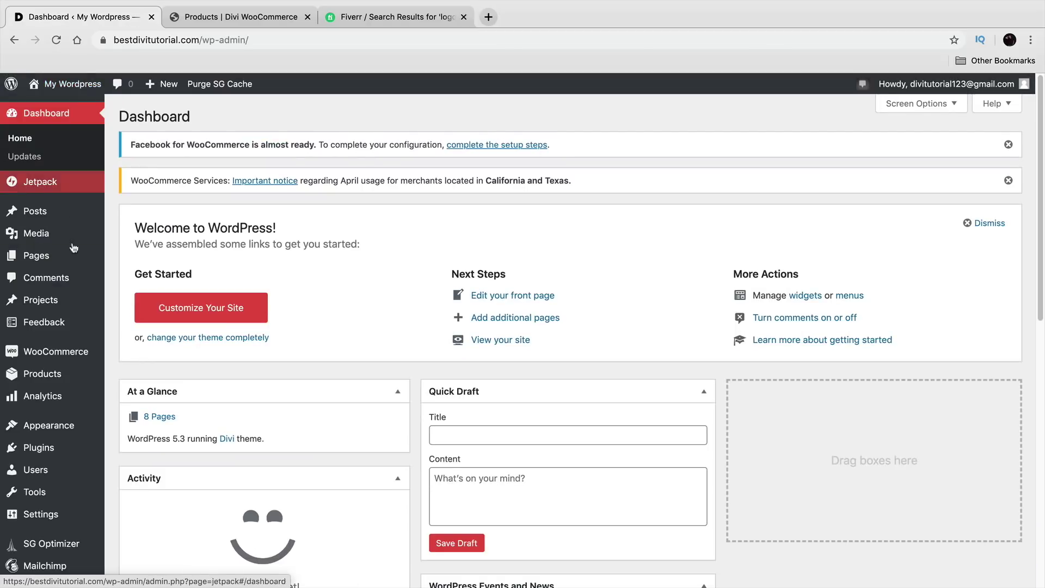
pyautogui.scroll(-2, 55, 450)
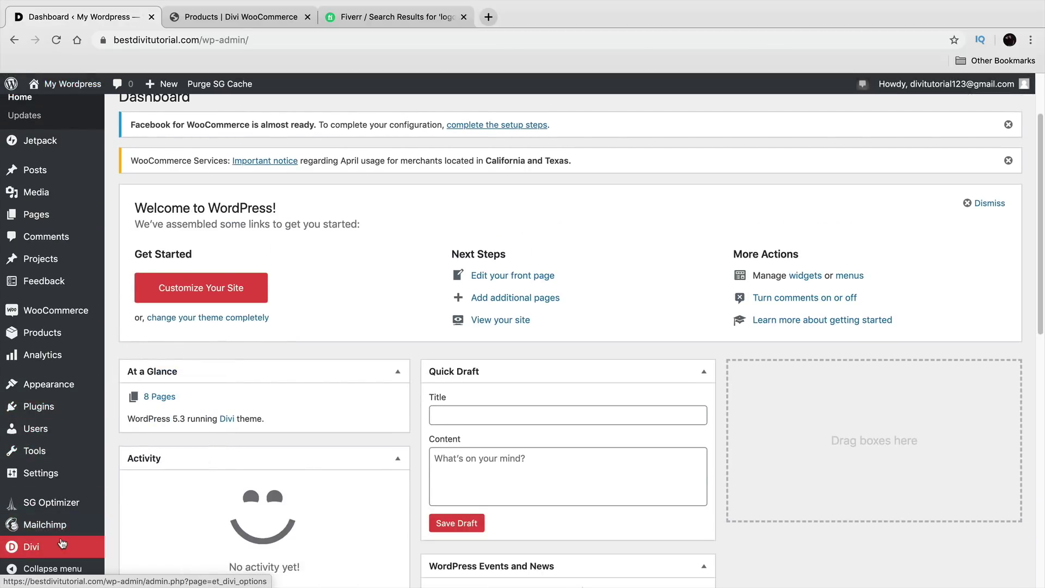
pyautogui.moveTo(60, 545)
pyautogui.click(167, 464)
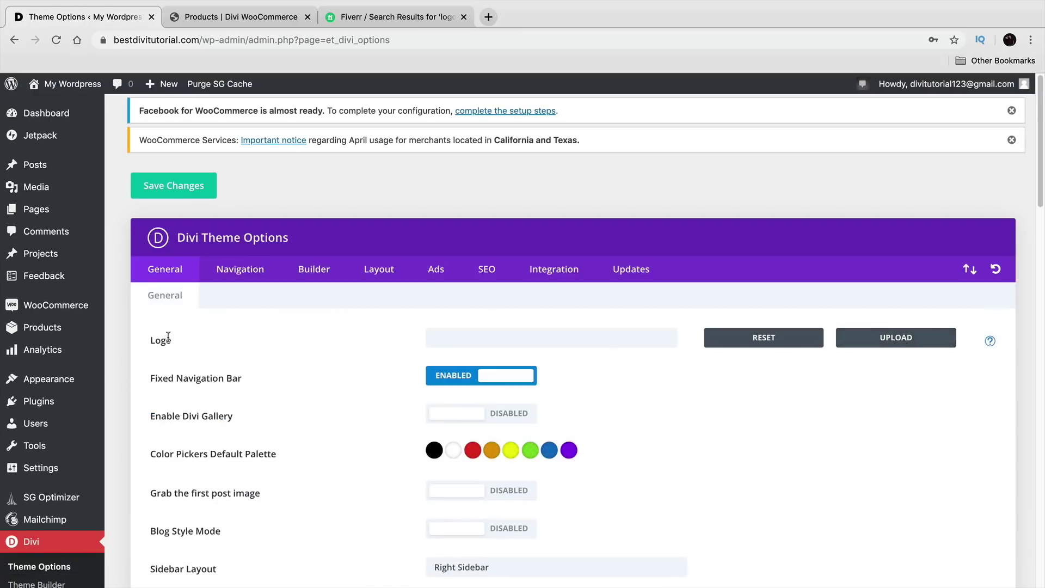
# Step: Upload the blue W logo PNG from the Desktop as Divi's logo and save
pyautogui.click(887, 347)
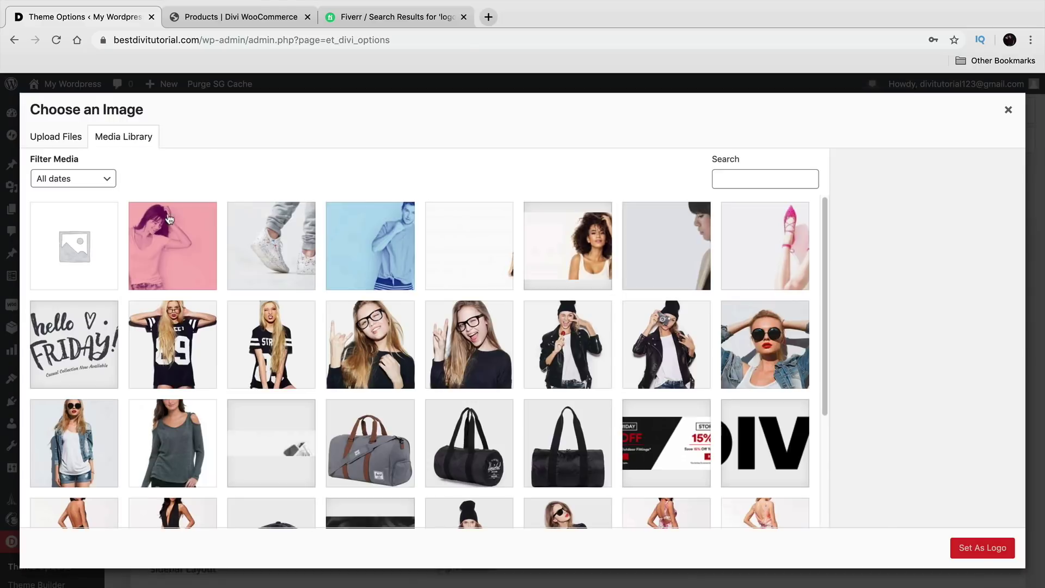
pyautogui.click(56, 136)
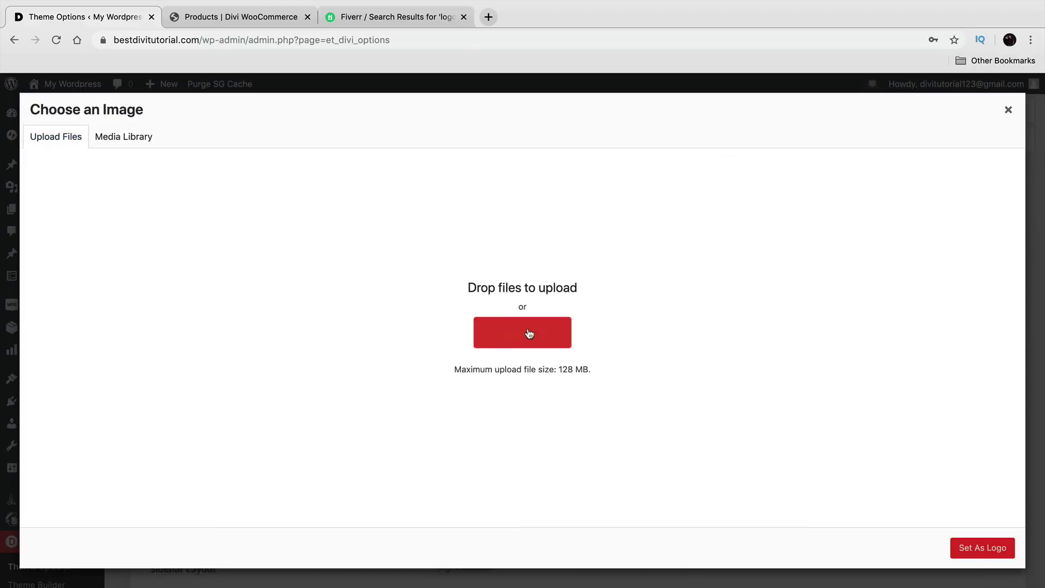
pyautogui.click(530, 332)
pyautogui.click(174, 86)
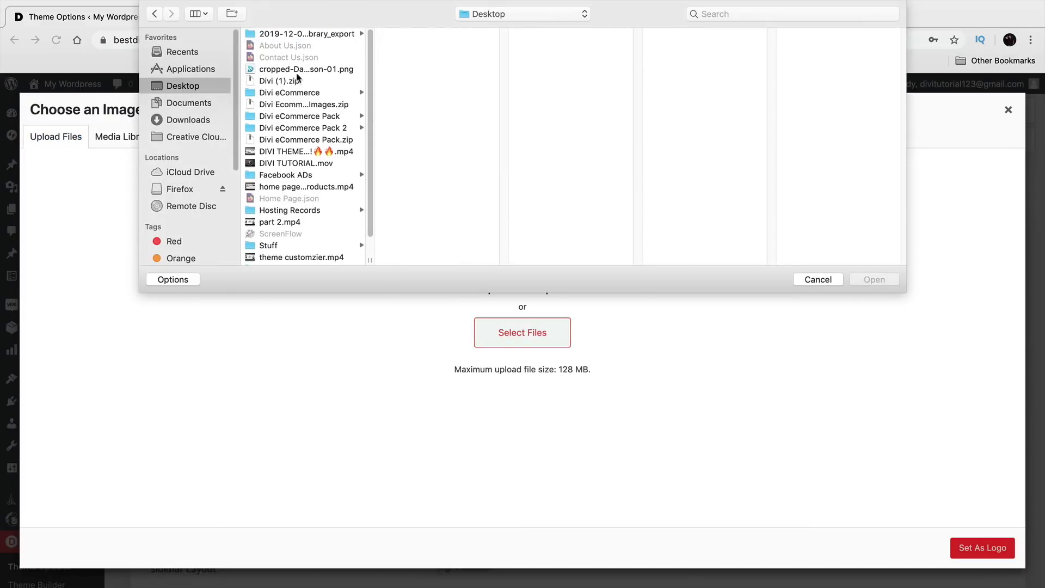
pyautogui.click(327, 69)
pyautogui.click(882, 285)
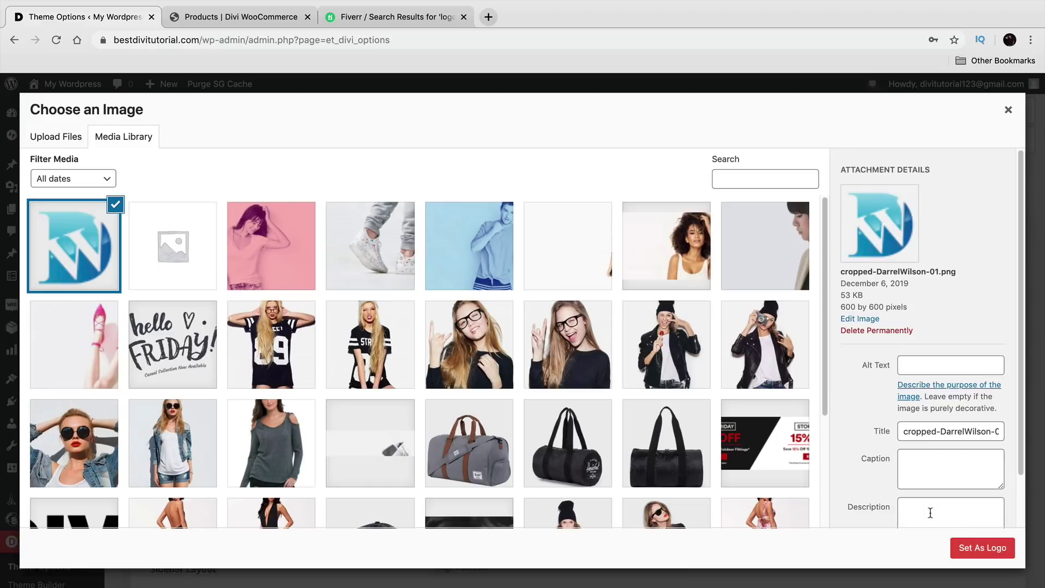
pyautogui.click(980, 549)
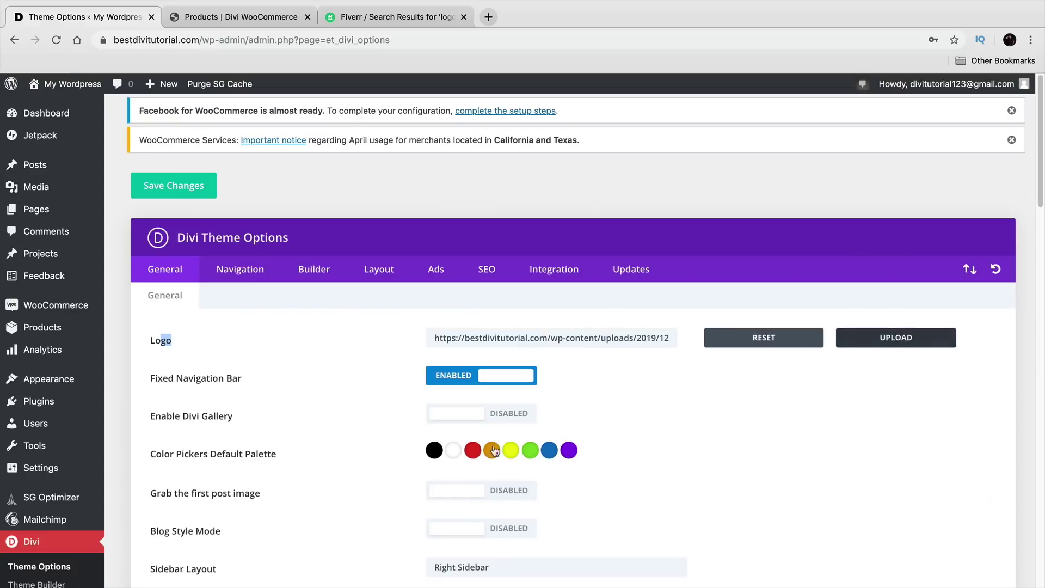
pyautogui.click(216, 189)
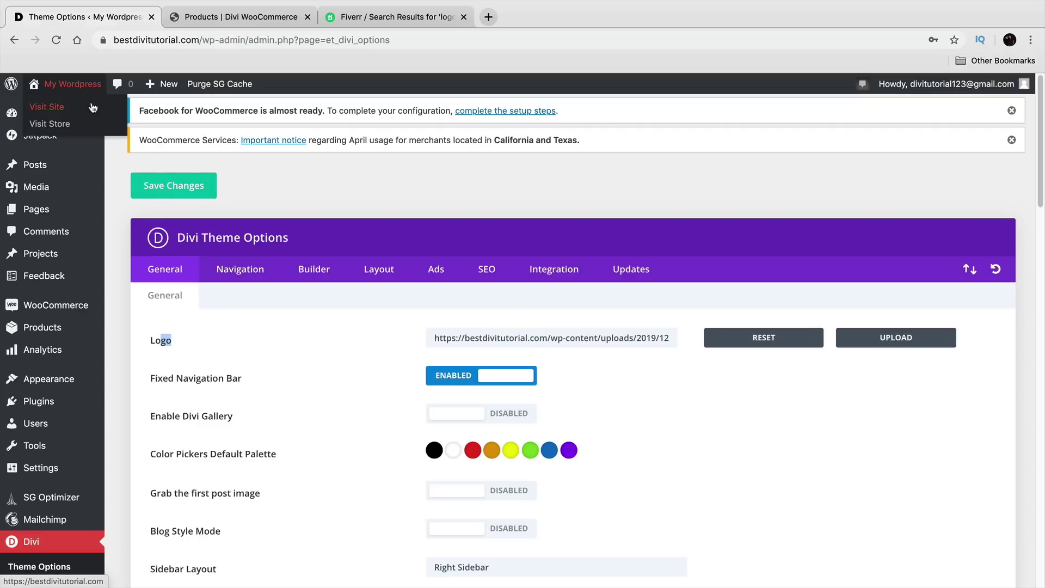
# Step: Visit the live site and open the About page to check the new header logo
pyautogui.click(92, 106)
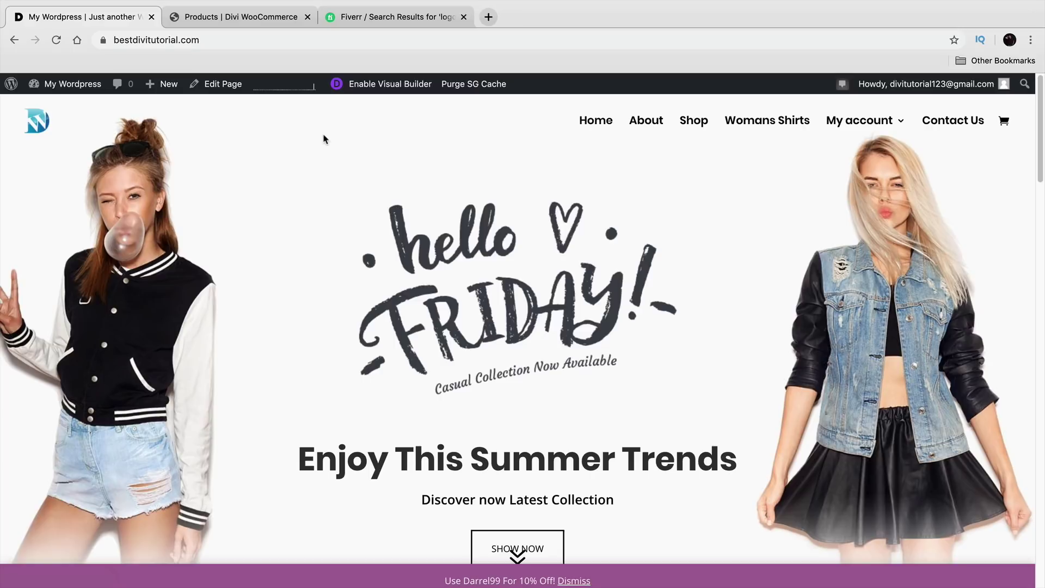
pyautogui.click(647, 125)
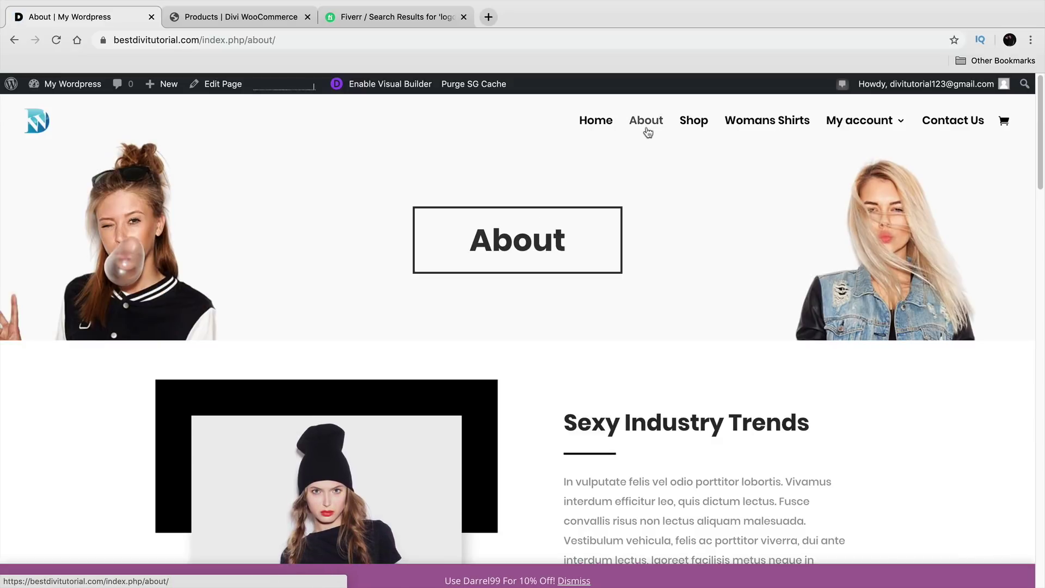
pyautogui.scroll(-1, 604, 376)
pyautogui.rightClick(598, 366)
pyautogui.click(595, 355)
pyautogui.scroll(-2, 593, 338)
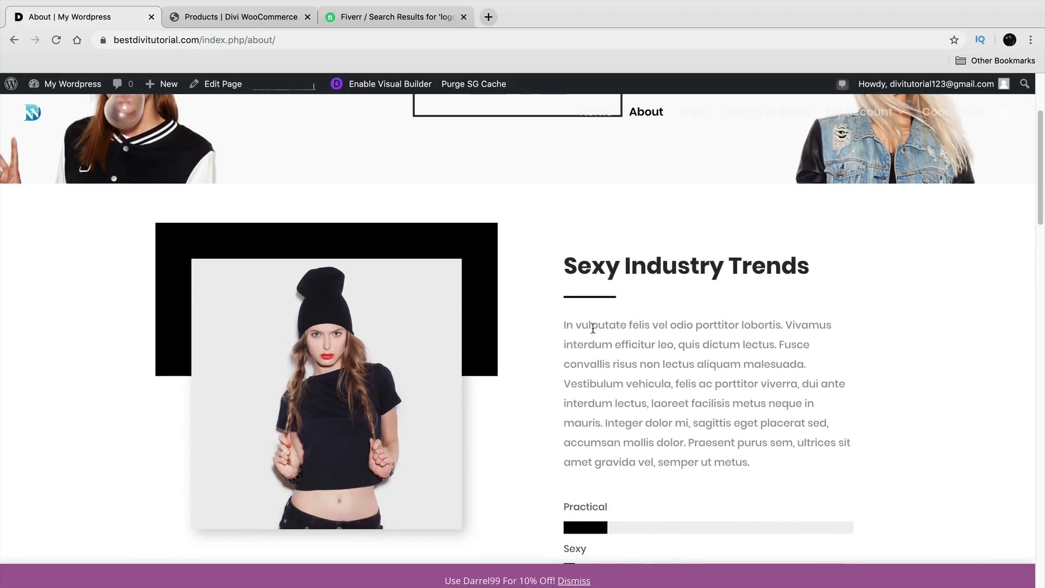
pyautogui.scroll(-1, 446, 217)
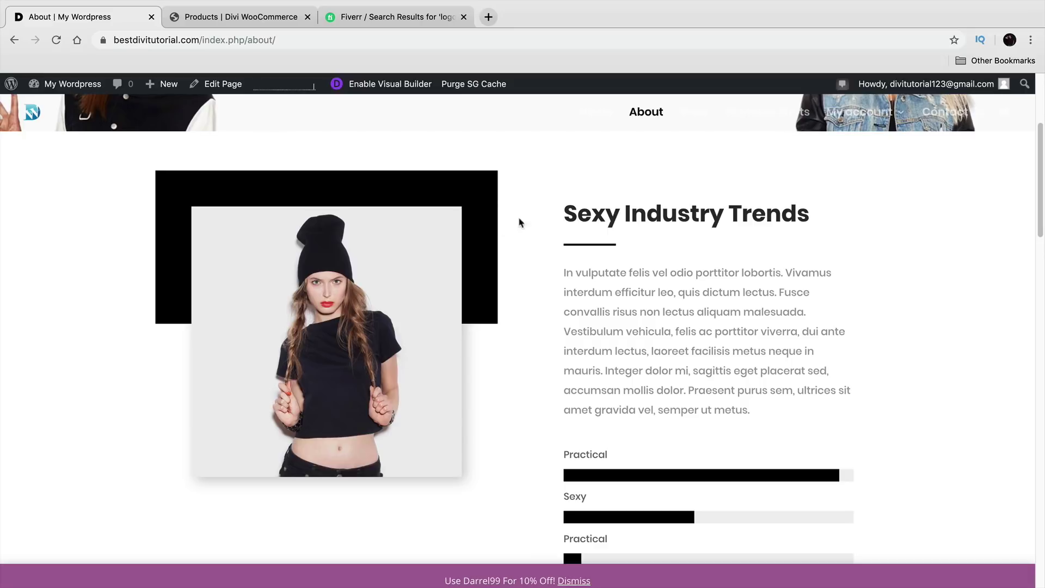
# Step: Scroll through the About page, highlighting the Sexy Industry Trends heading
pyautogui.moveTo(580, 213); pyautogui.dragTo(736, 212)
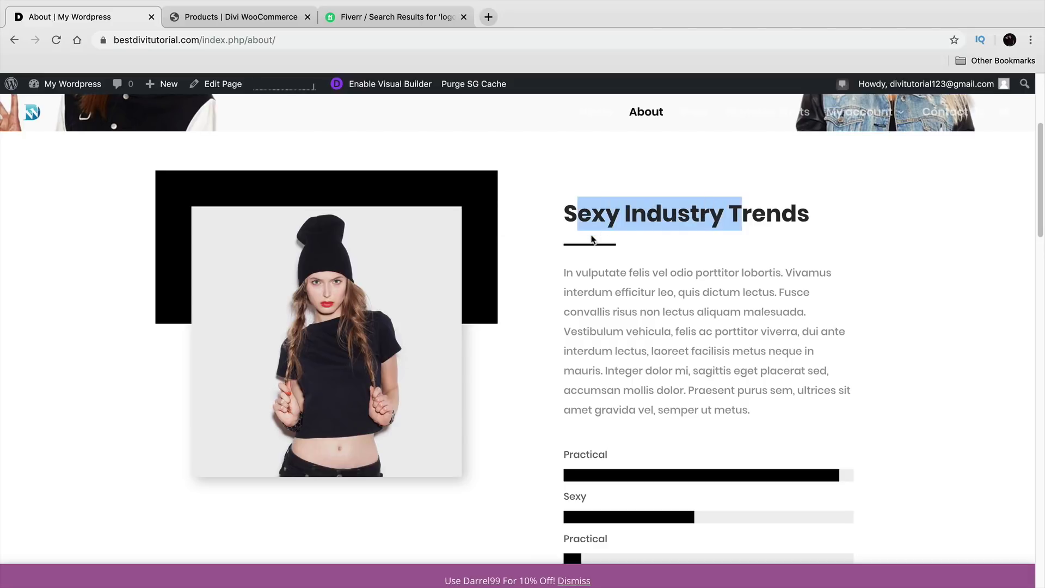
pyautogui.moveTo(598, 272); pyautogui.dragTo(705, 390)
pyautogui.scroll(-2, 637, 374)
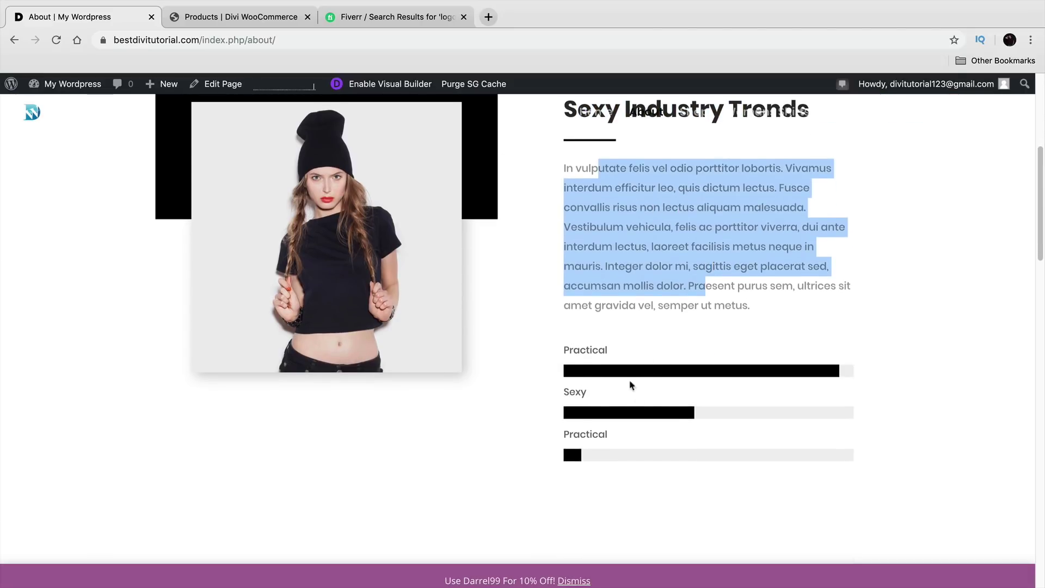
pyautogui.scroll(-5, 615, 390)
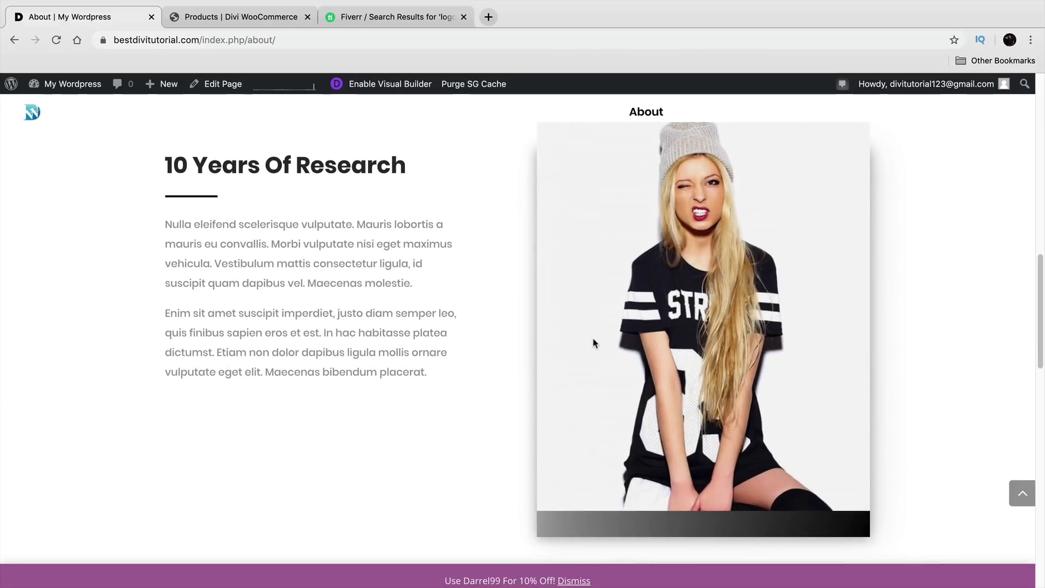
pyautogui.scroll(-4, 588, 341)
pyautogui.scroll(-2, 448, 323)
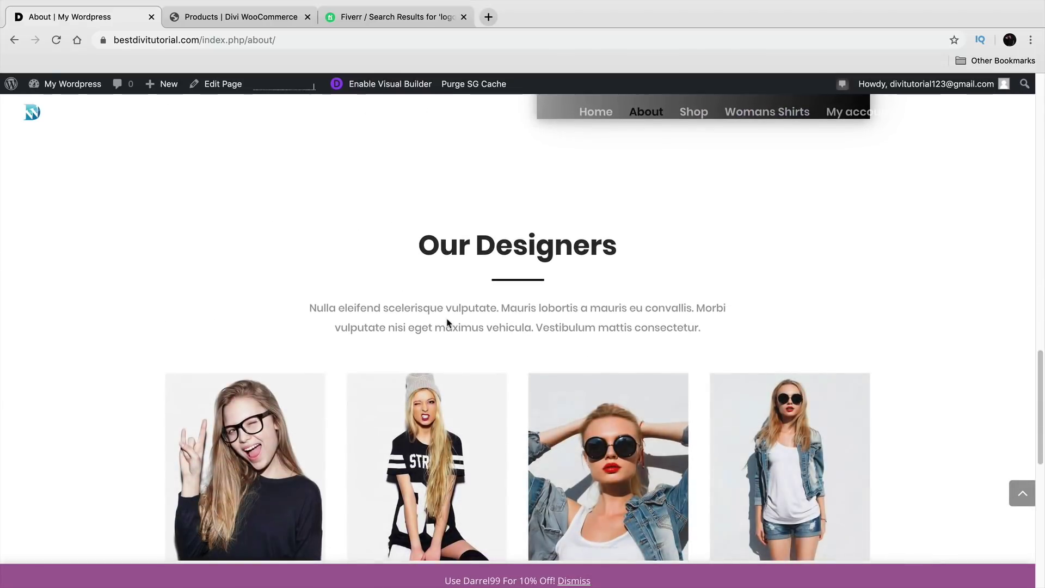
pyautogui.scroll(-4, 448, 323)
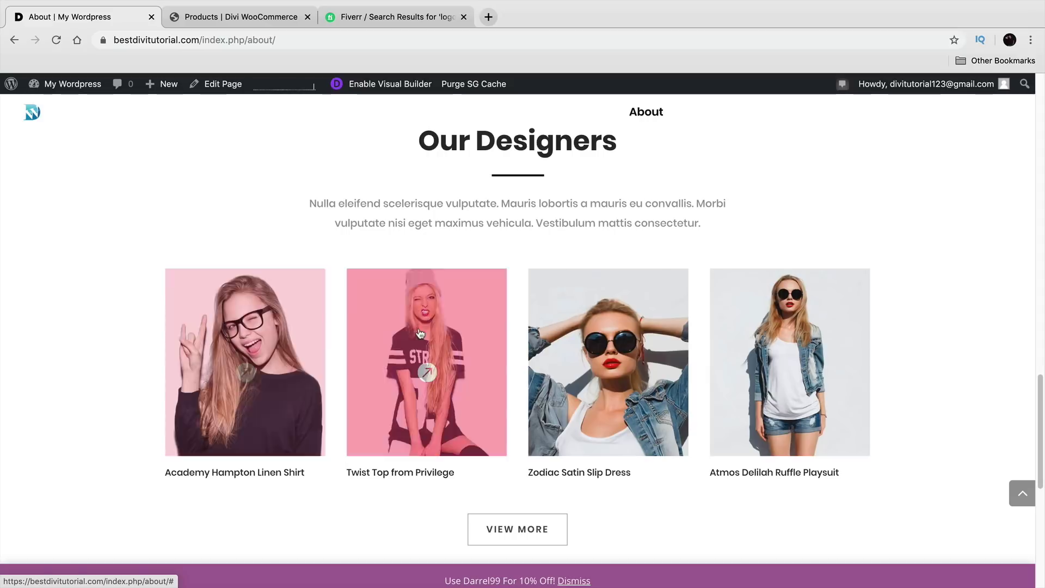
# Step: Return to the home page, then open the Shop page showing two products under the new logo
pyautogui.scroll(5, 506, 415)
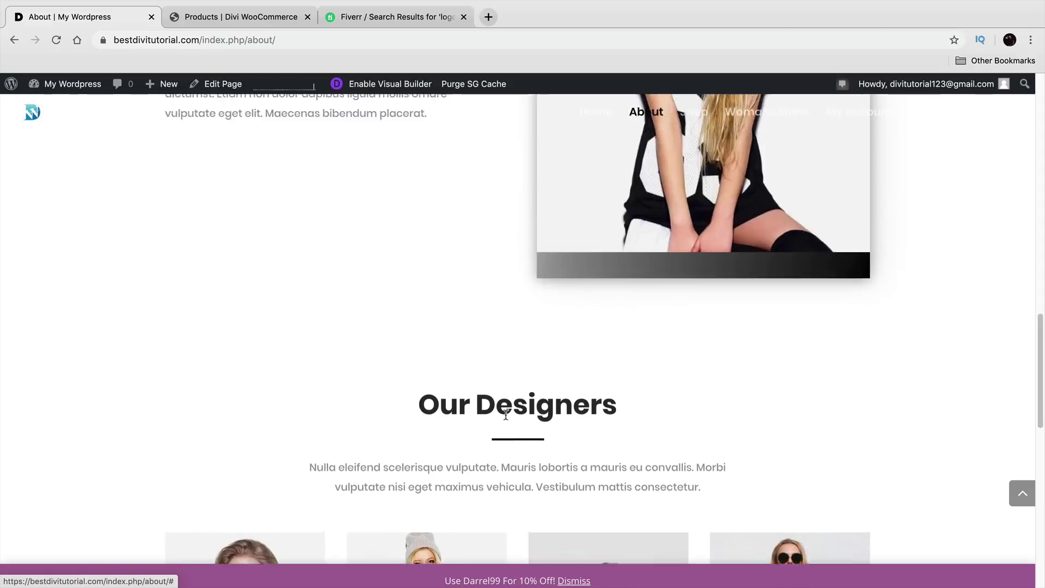
pyautogui.scroll(10, 505, 415)
pyautogui.click(595, 129)
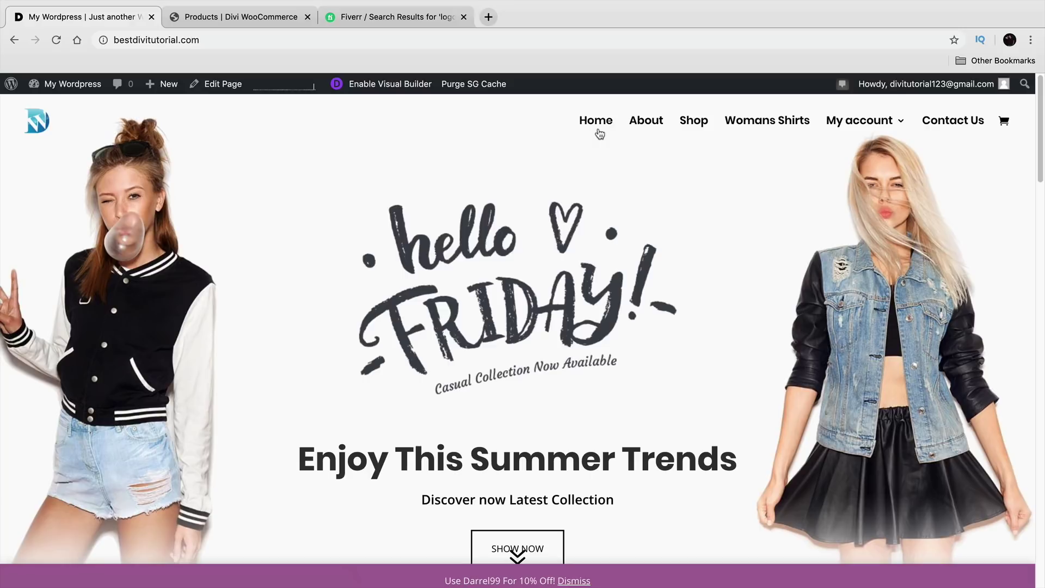
pyautogui.click(691, 125)
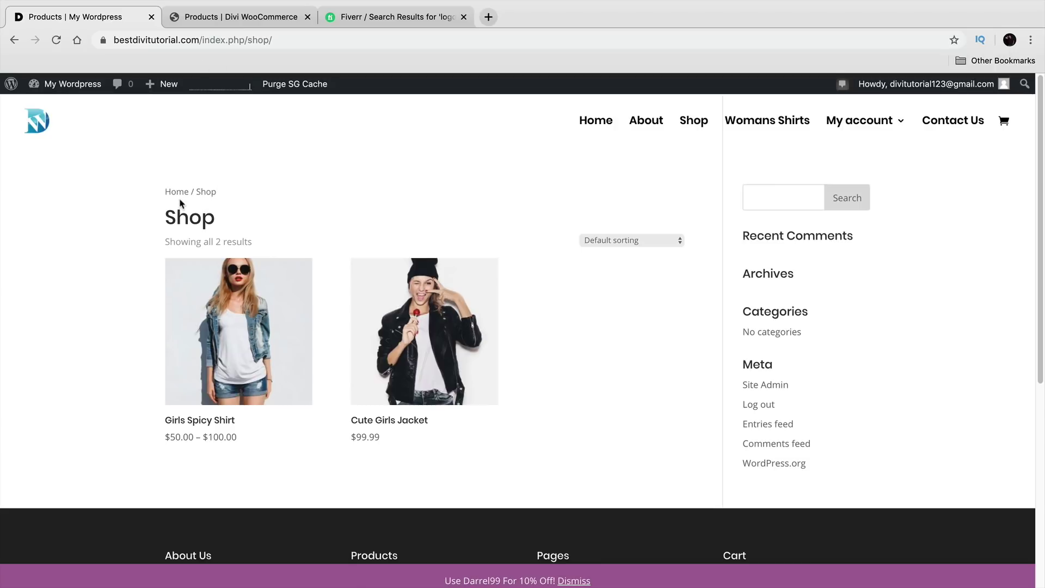
# Step: Reload the demo Divi WooCommerce Shop page and scroll through its products
pyautogui.click(275, 22)
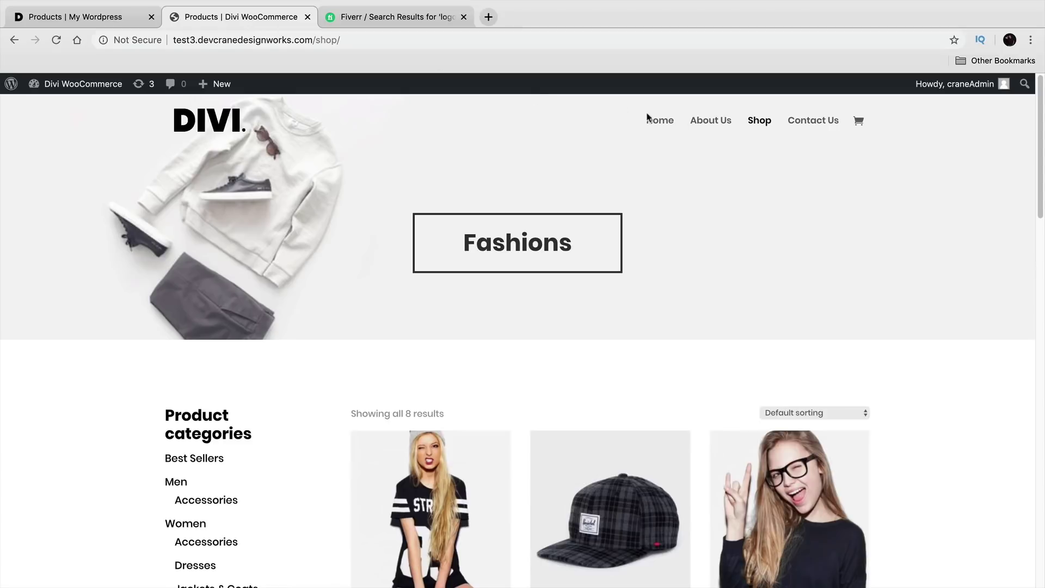
pyautogui.click(756, 121)
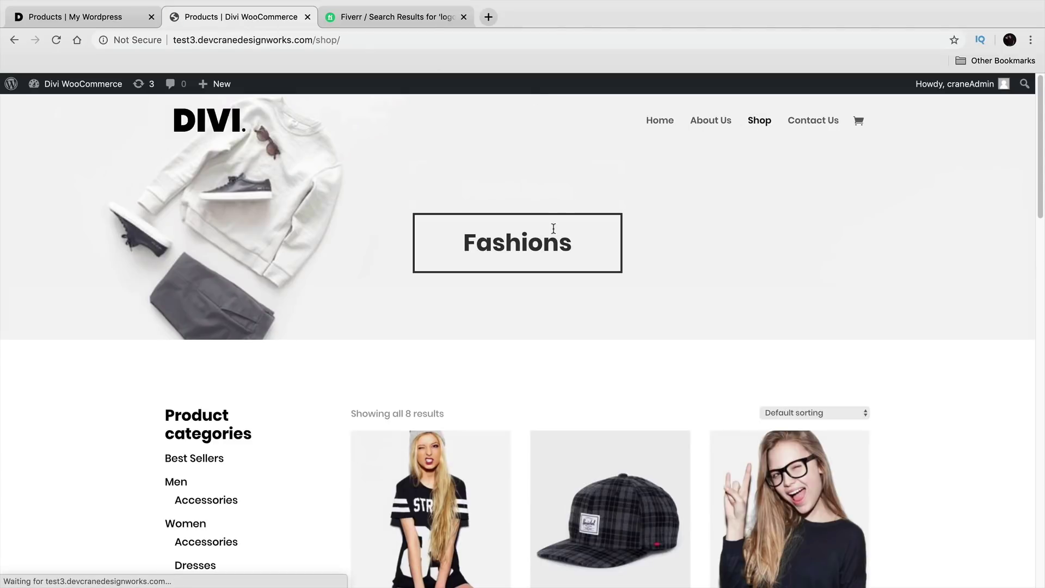
pyautogui.scroll(-1, 398, 269)
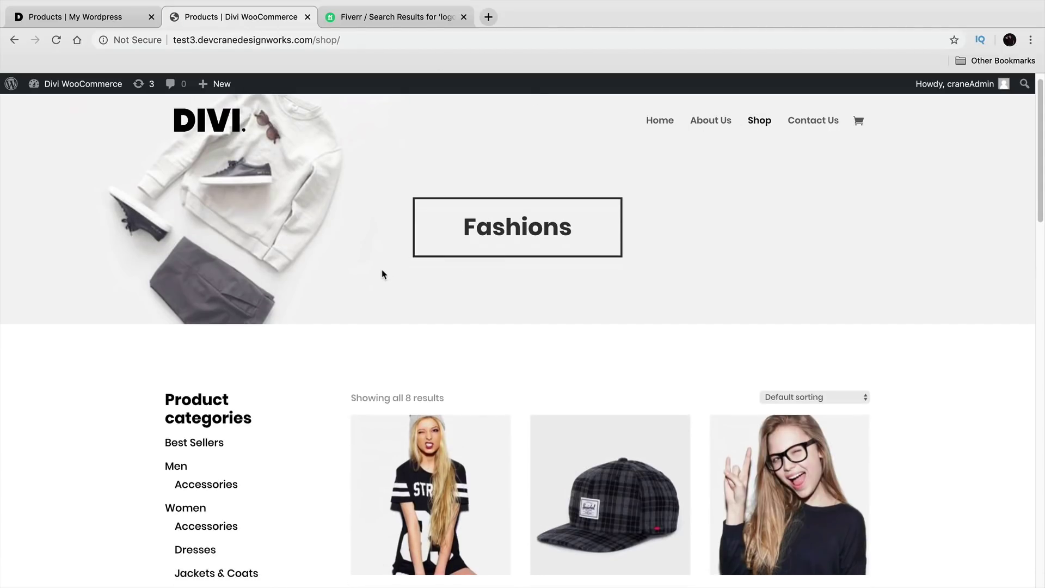
pyautogui.scroll(-1, 384, 268)
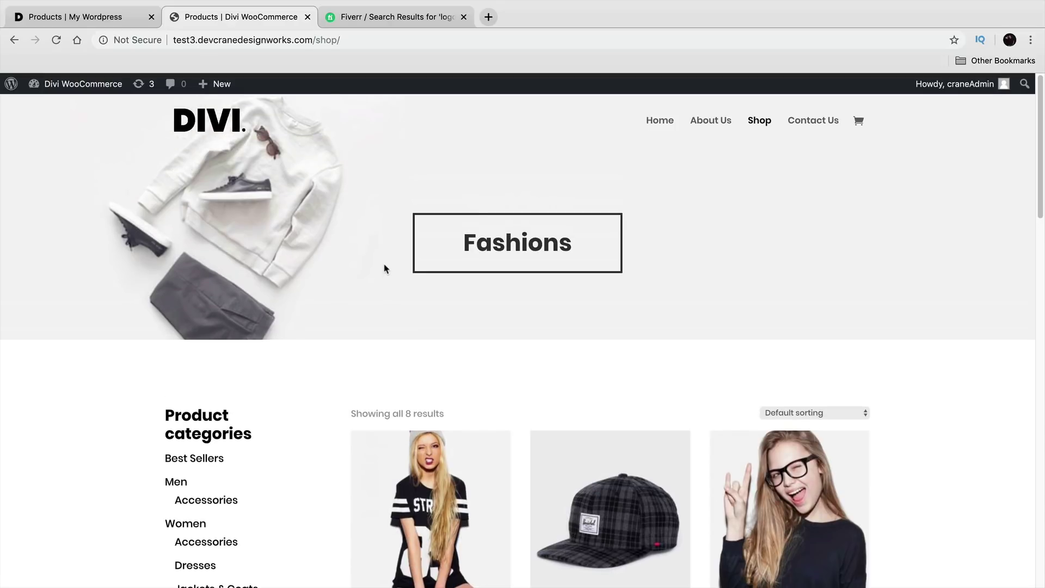
# Step: Compare it with your own Shop page, then go to your home page with the 'hello FRIDAY' hero
pyautogui.click(113, 17)
pyautogui.click(205, 18)
pyautogui.scroll(-1, 231, 159)
pyautogui.hotkey('ctrl', 'shift', 'Tab')
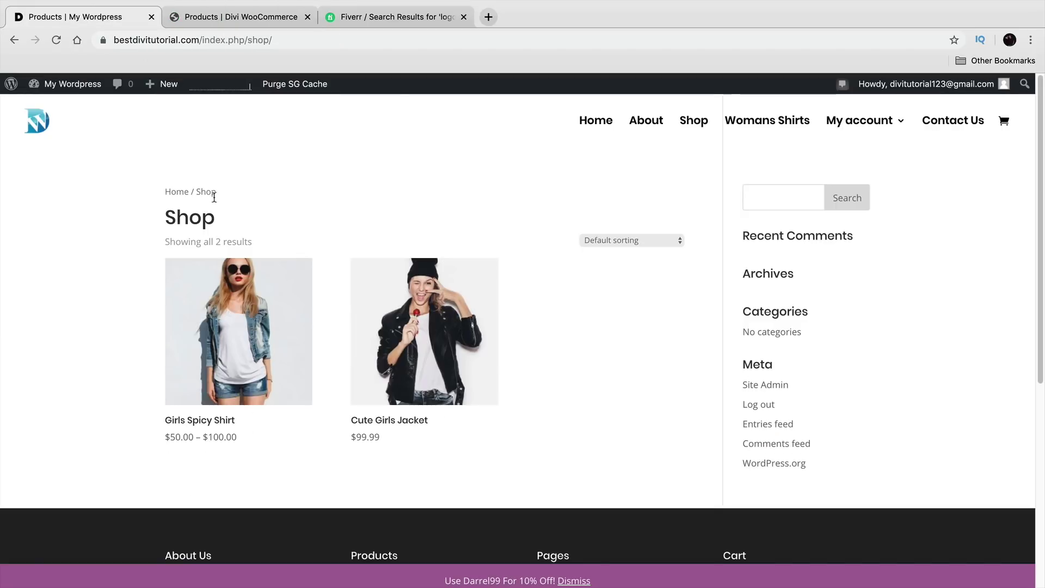
pyautogui.click(594, 123)
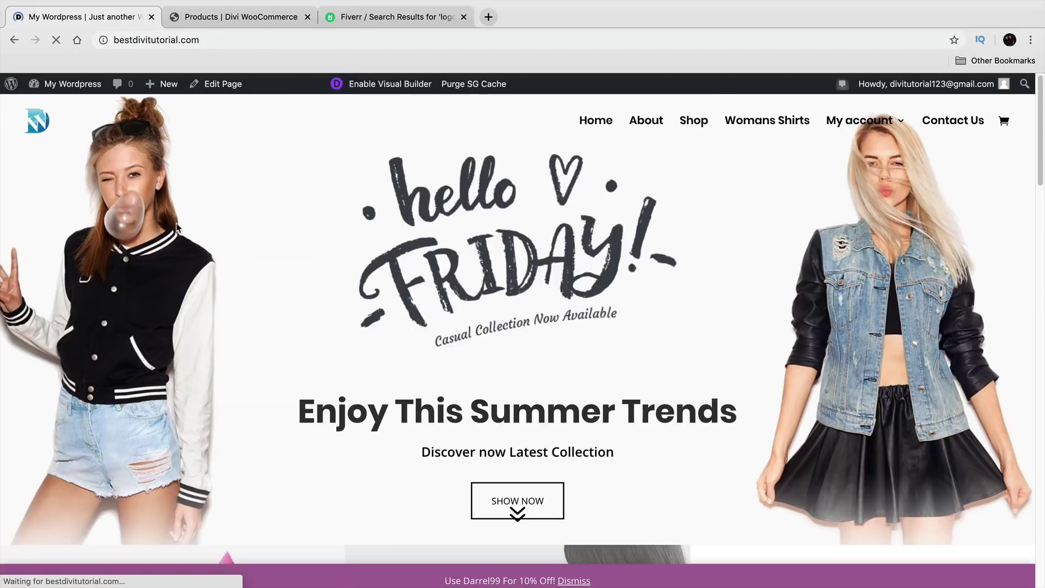
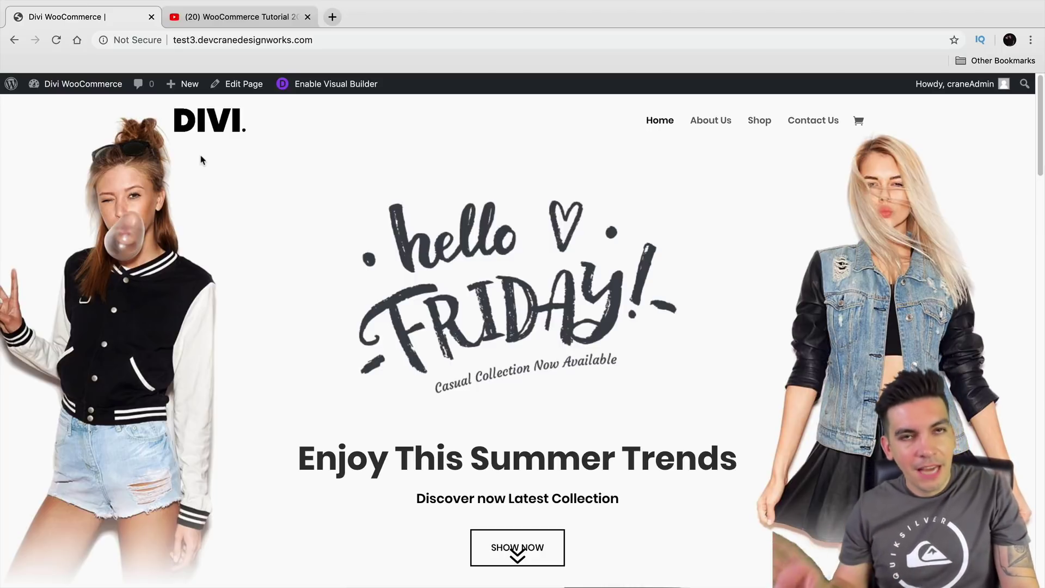
# Step: Check the WooCommerce tutorial video, then return to the bestdivitutorial.com home page tab
pyautogui.click(202, 25)
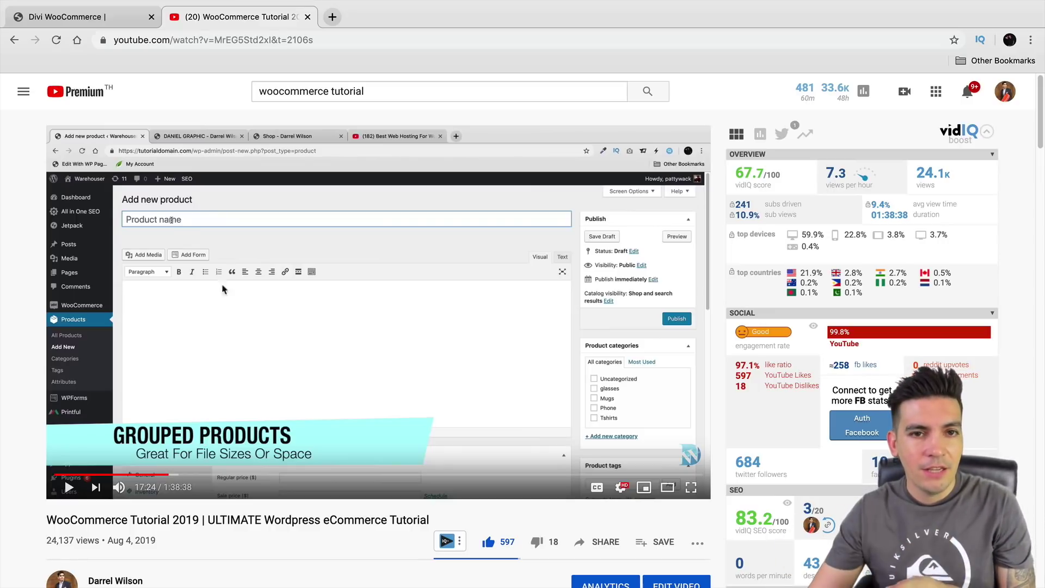
pyautogui.click(109, 16)
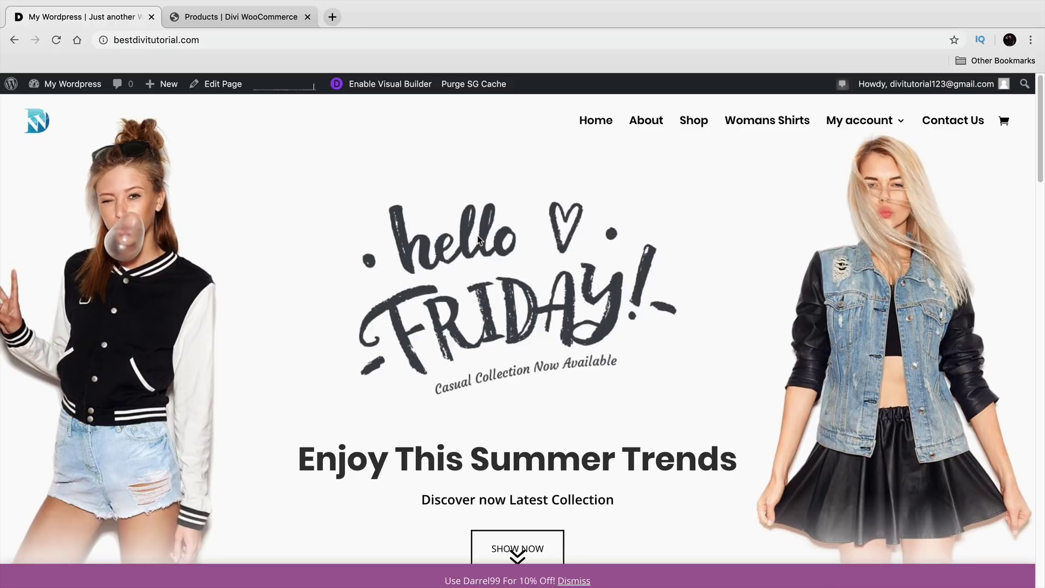
# Step: Open your two-product Shop page, compare it with the demo's Fashions shop, and return
pyautogui.click(692, 126)
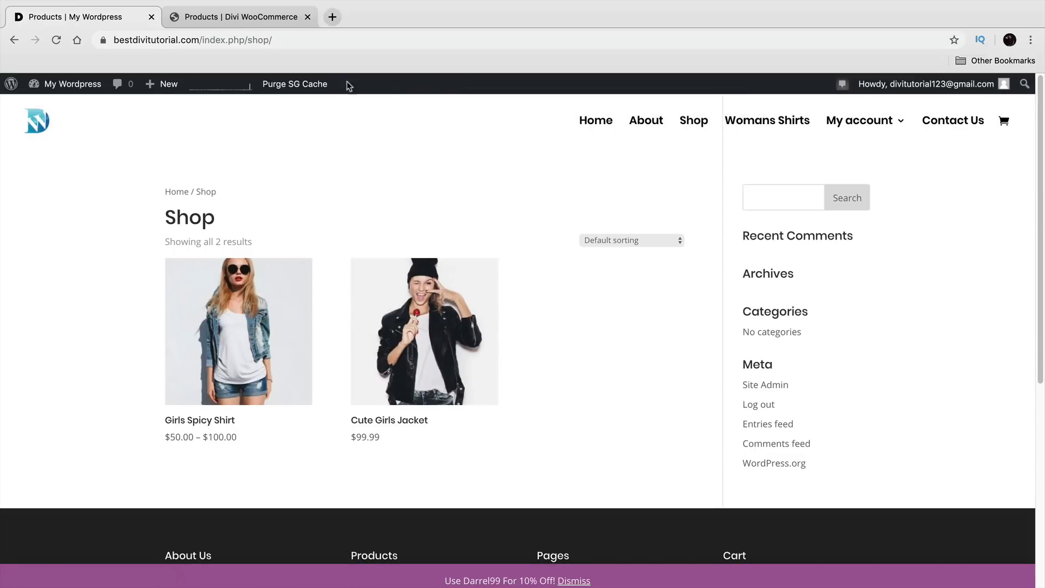
pyautogui.click(269, 19)
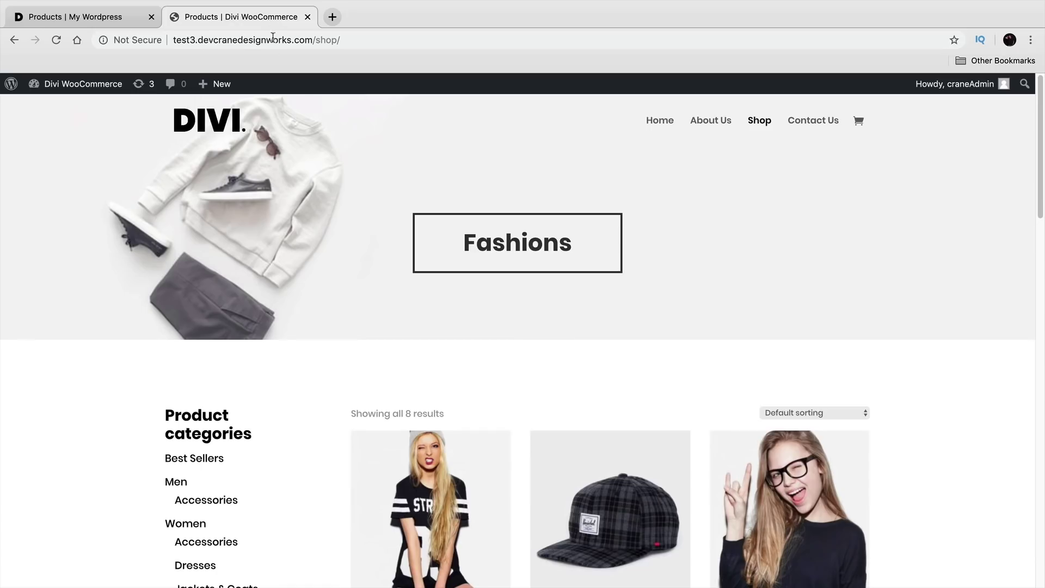
pyautogui.scroll(-3, 191, 260)
pyautogui.scroll(3, 223, 322)
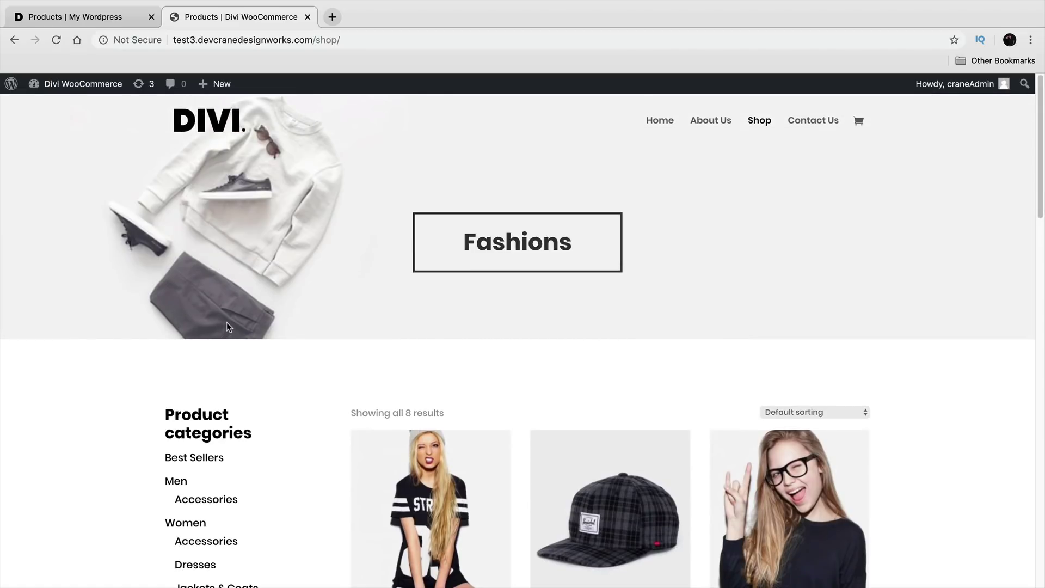
pyautogui.click(112, 18)
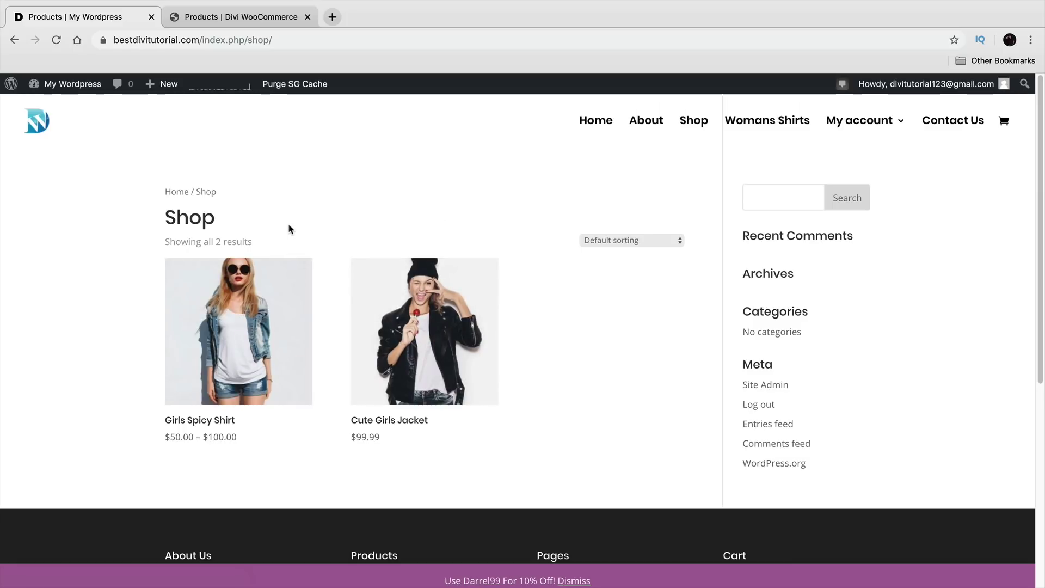
pyautogui.moveTo(68, 84)
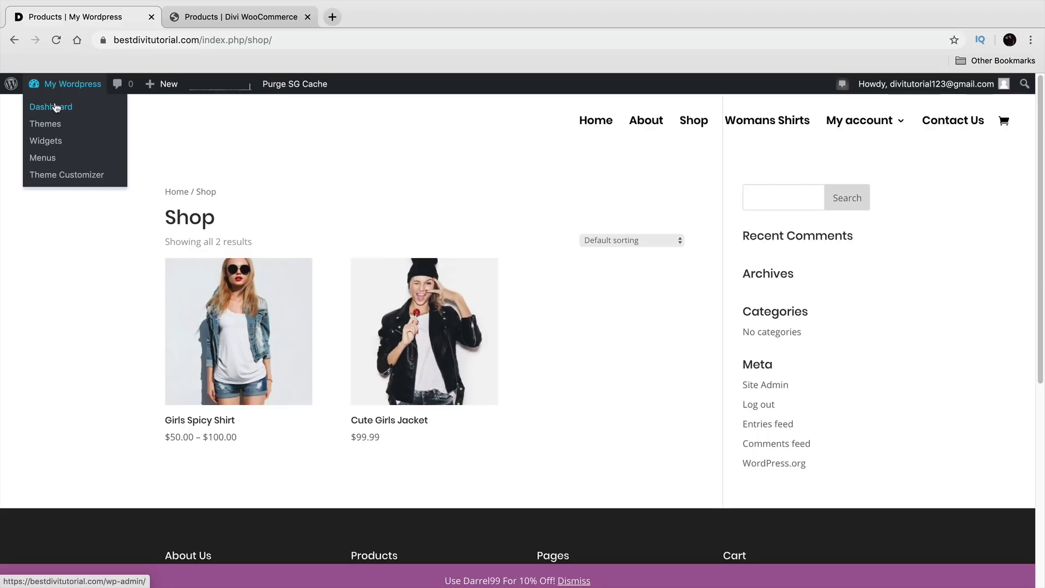
# Step: From the Dashboard, open Divi's Theme Builder and decline restoring the old backup
pyautogui.click(57, 107)
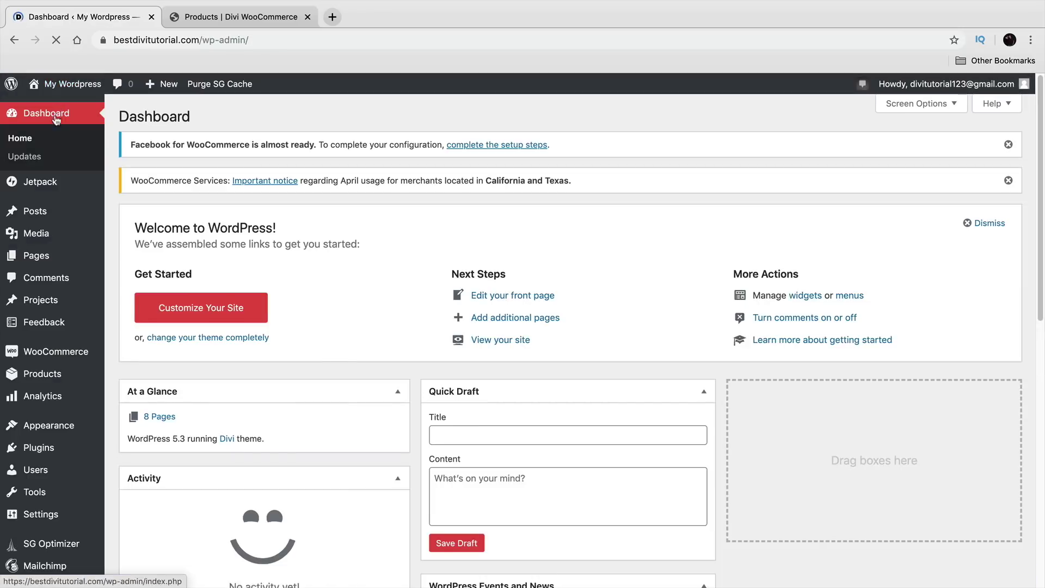
pyautogui.scroll(-3, 43, 261)
pyautogui.moveTo(60, 546)
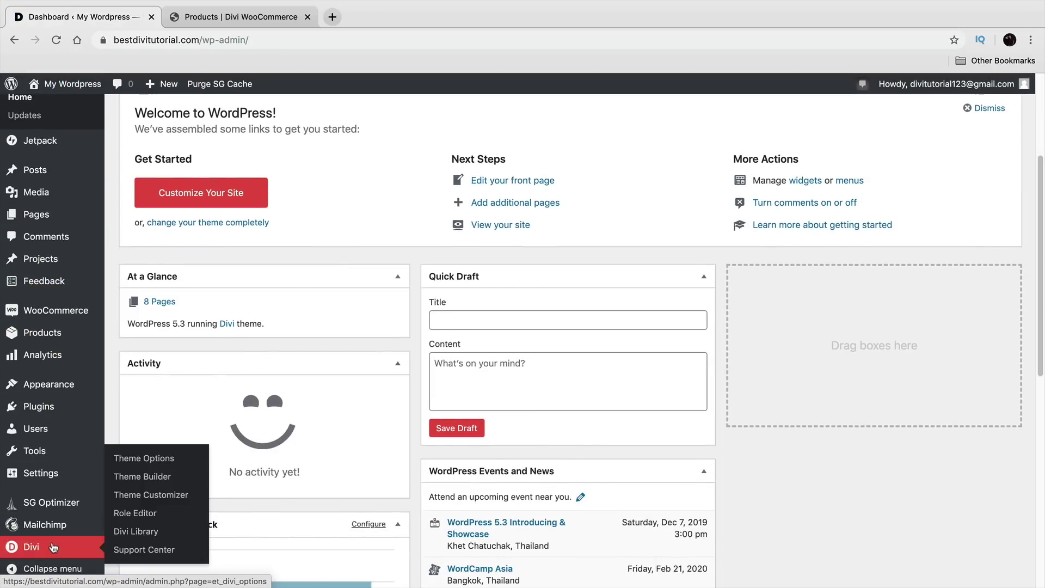
pyautogui.click(157, 479)
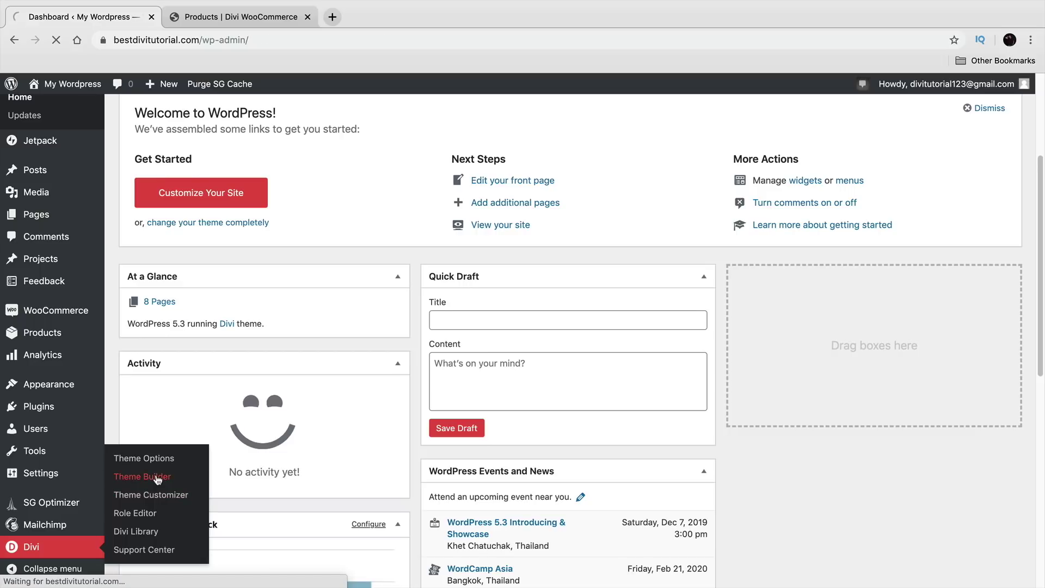
pyautogui.click(505, 413)
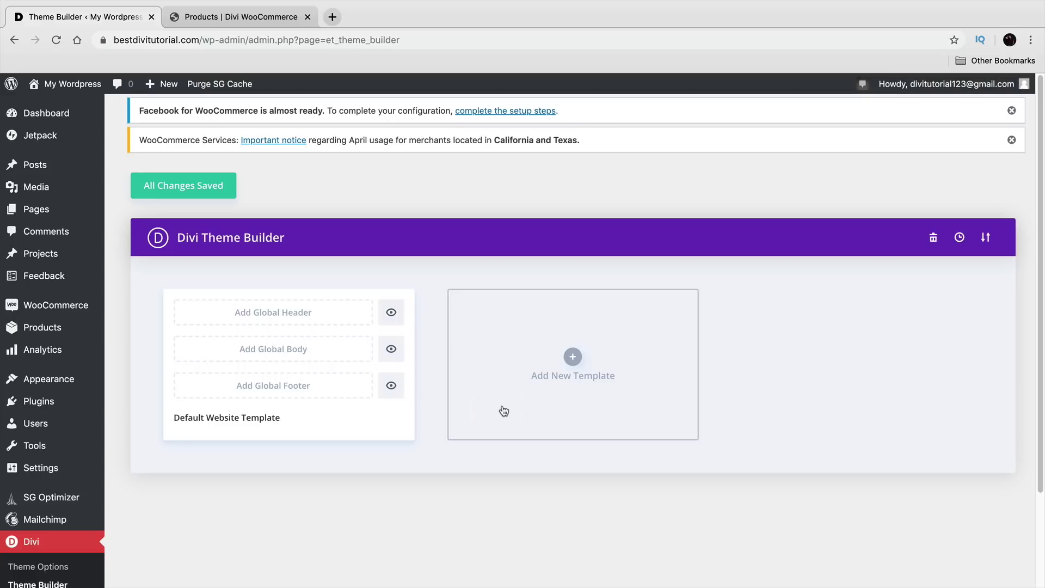
# Step: Create a new theme template assigned to the WooCommerce Shop page
pyautogui.click(572, 357)
pyautogui.moveTo(577, 371)
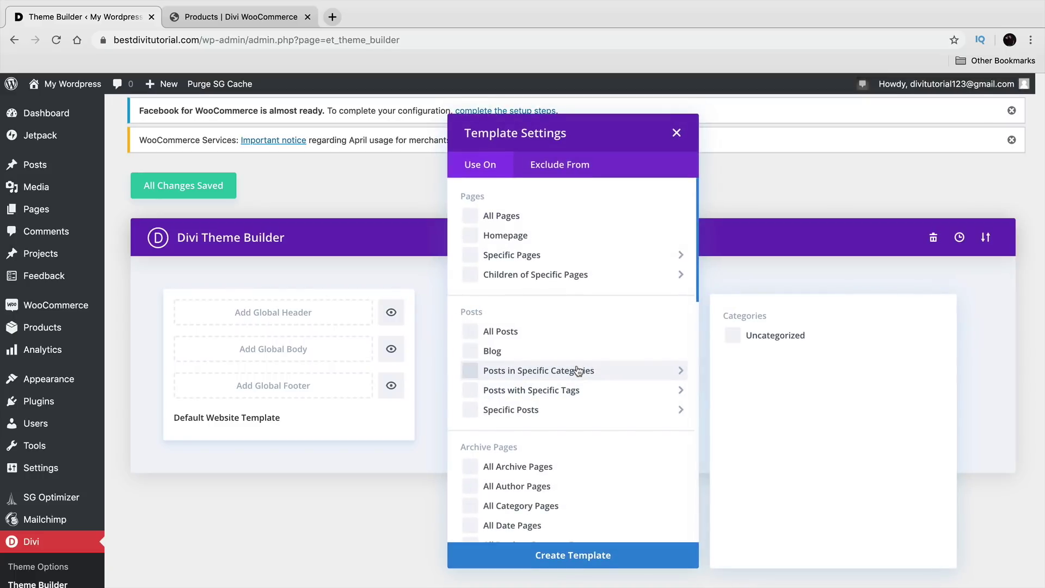
pyautogui.moveTo(548, 253)
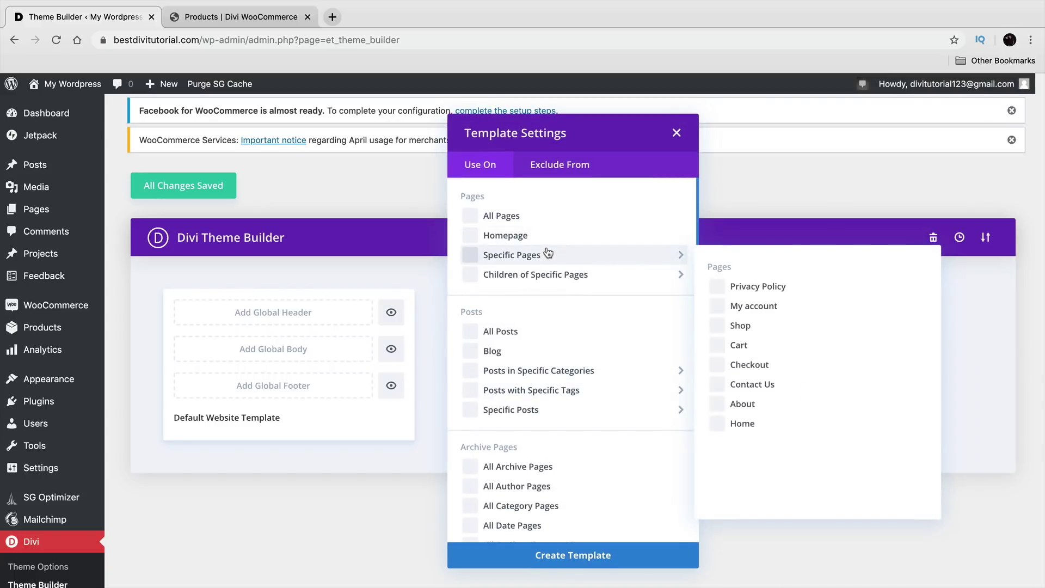
pyautogui.scroll(-1, 346, 309)
pyautogui.scroll(-9, 532, 343)
pyautogui.scroll(-5, 537, 280)
pyautogui.moveTo(474, 364); pyautogui.dragTo(550, 364)
pyautogui.scroll(-5, 520, 351)
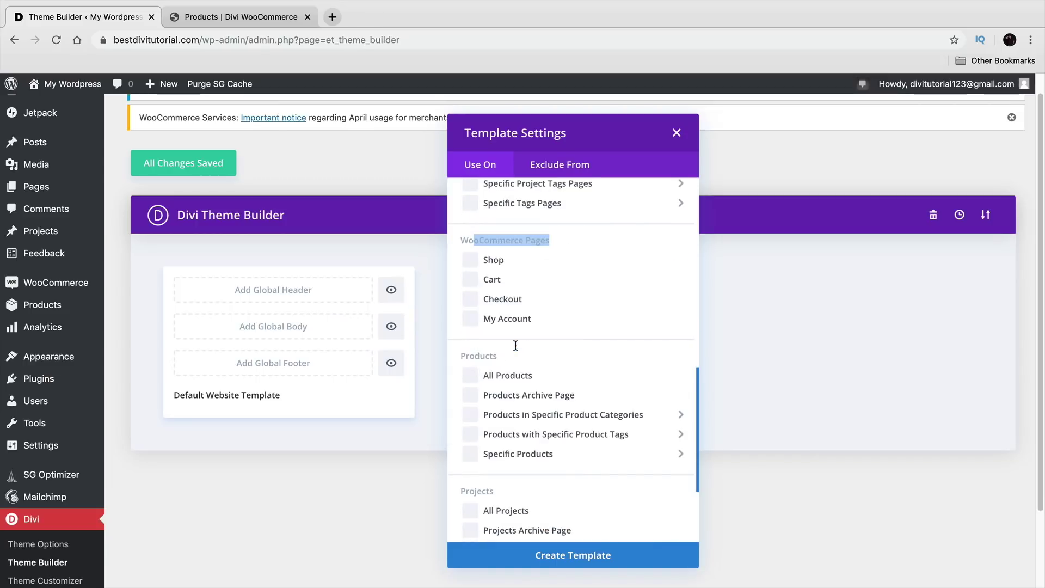
pyautogui.scroll(3, 511, 419)
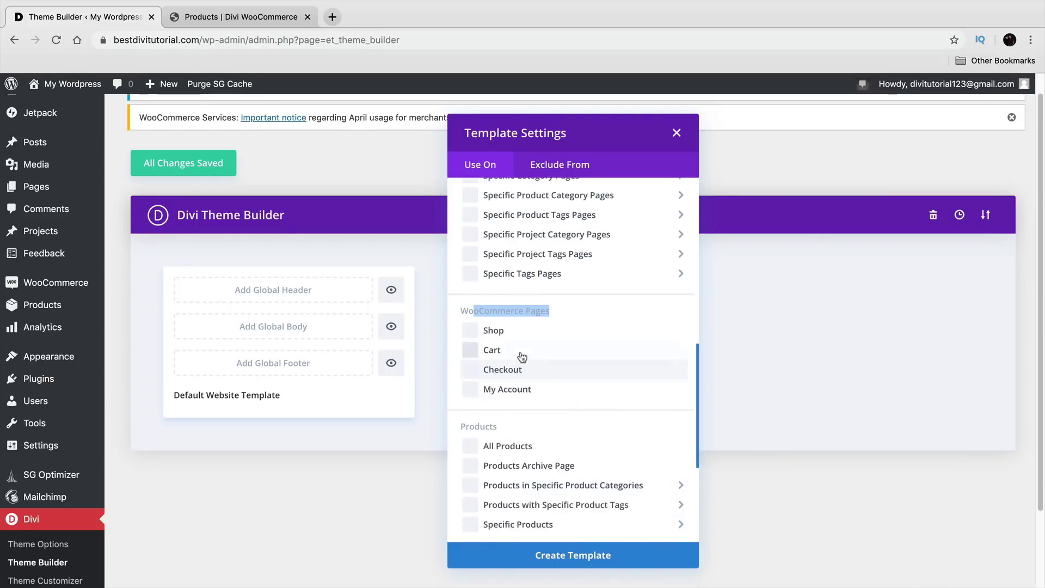
pyautogui.click(473, 332)
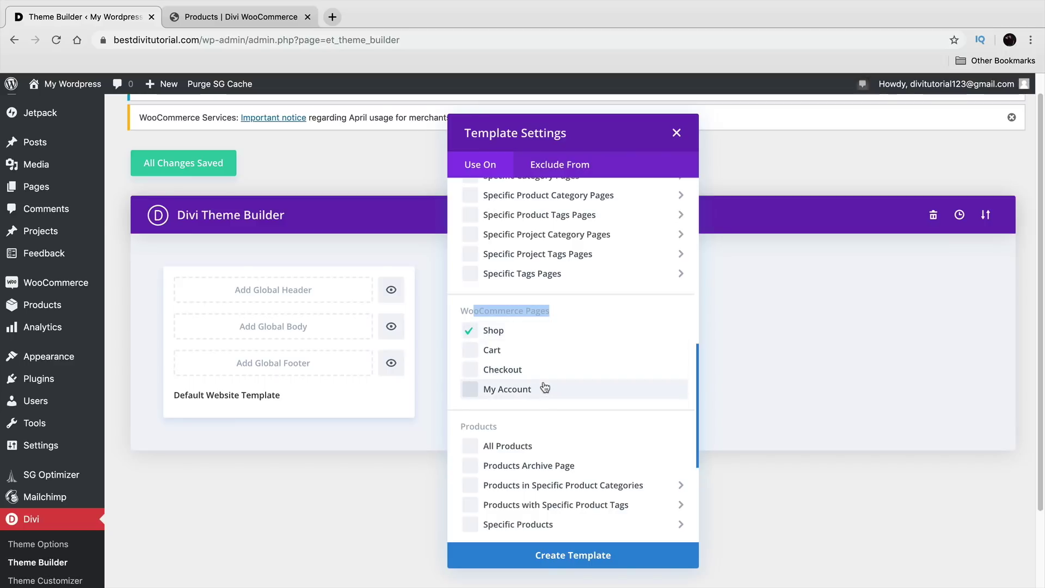
pyautogui.click(574, 555)
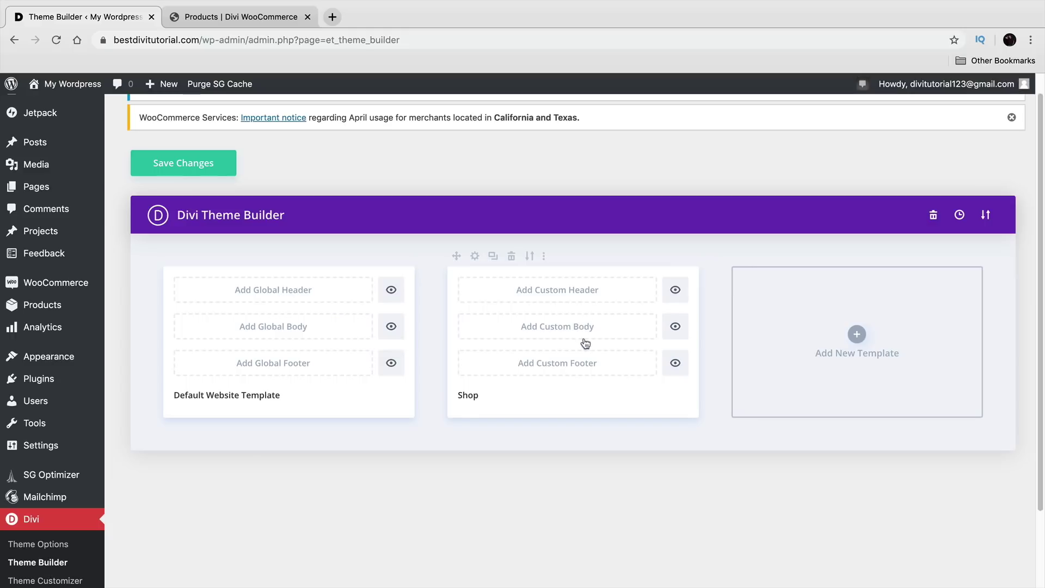
# Step: Add a custom body to the Shop template and build it from scratch
pyautogui.click(576, 328)
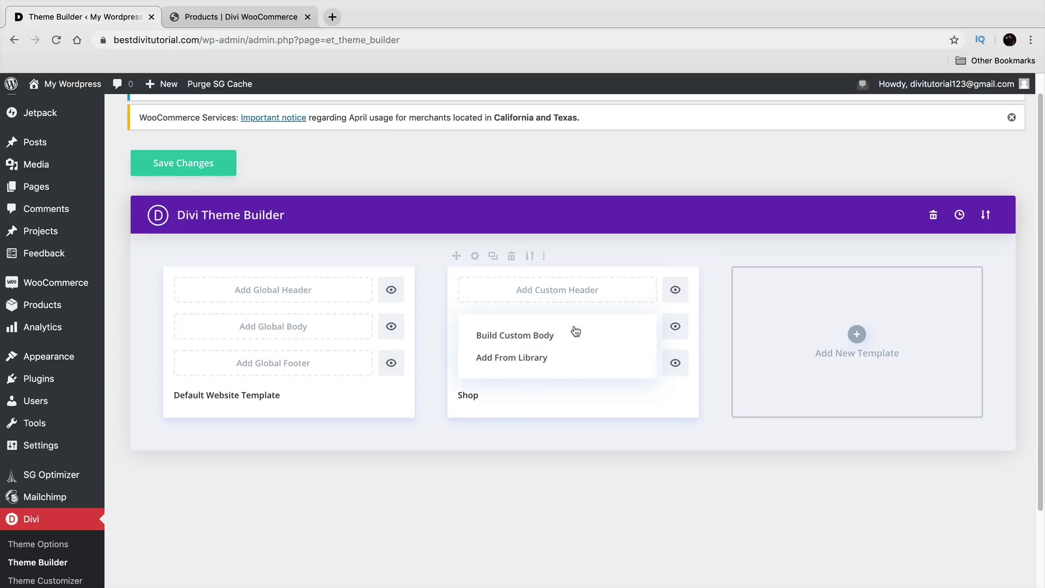
pyautogui.click(542, 335)
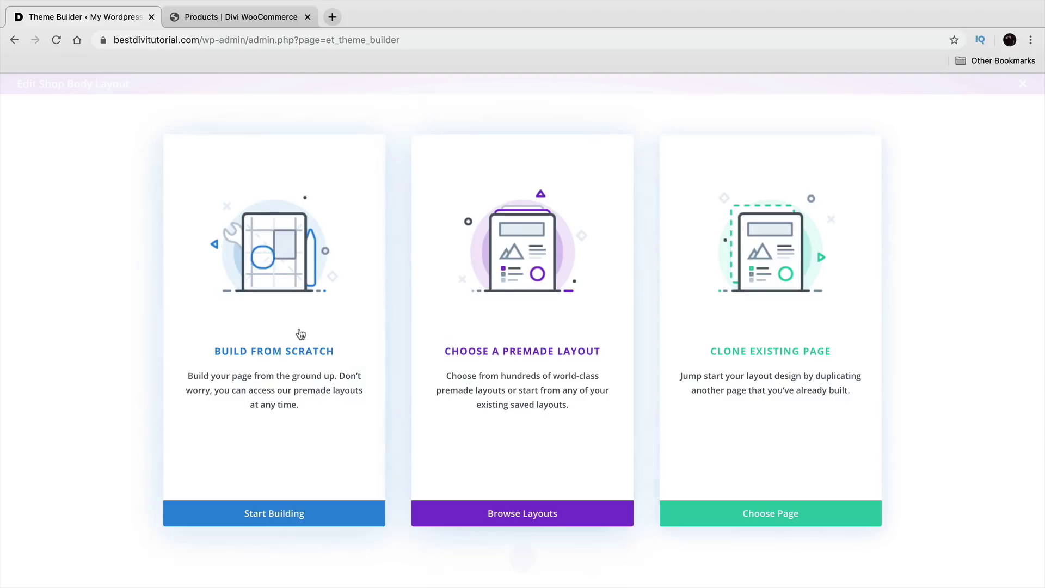
pyautogui.click(292, 352)
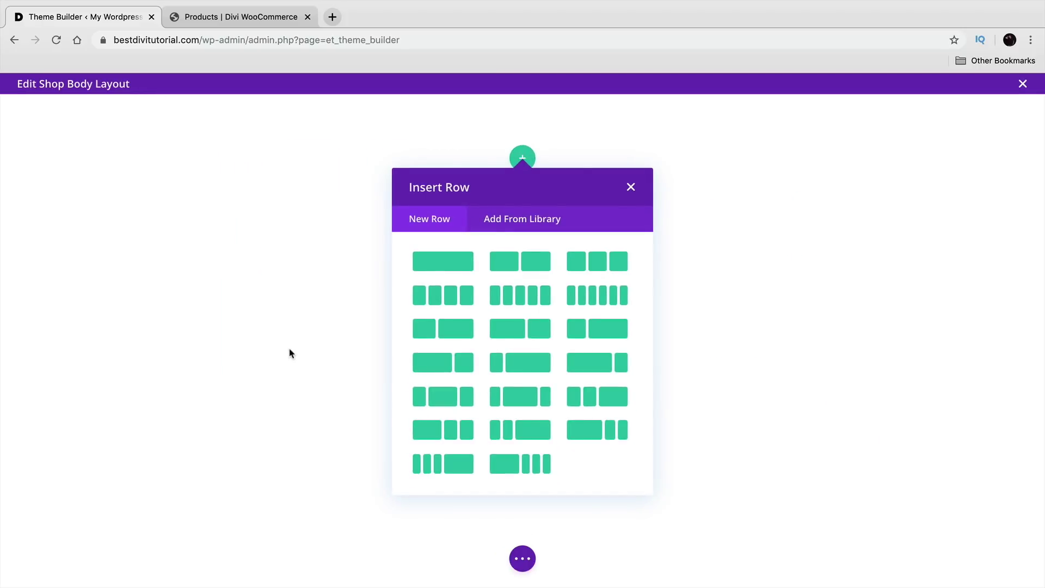
# Step: Study the demo's Fashions banner and product layout, then return to the body layout editor
pyautogui.click(255, 22)
pyautogui.scroll(-5, 258, 290)
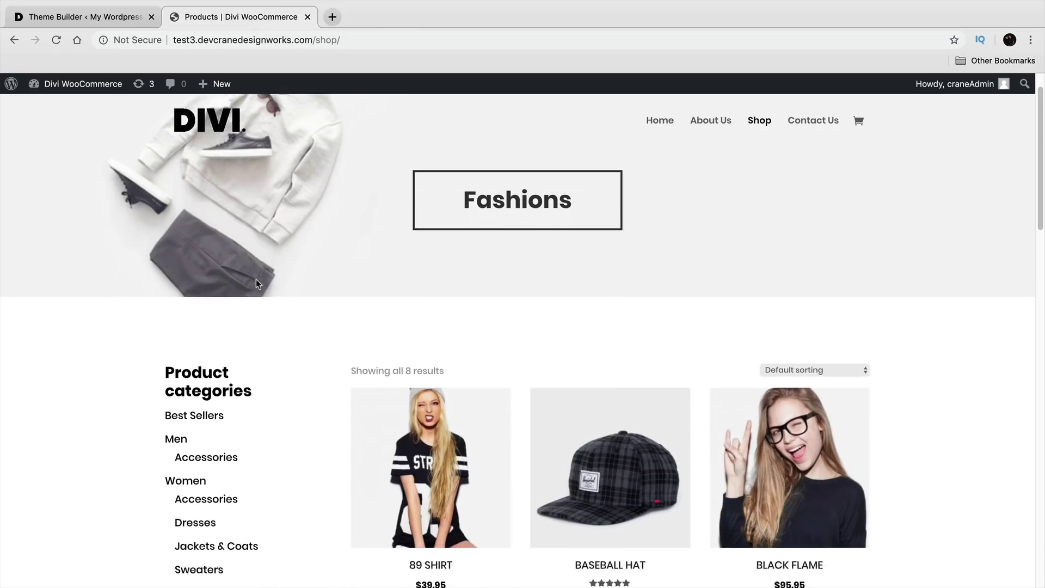
pyautogui.scroll(5, 282, 284)
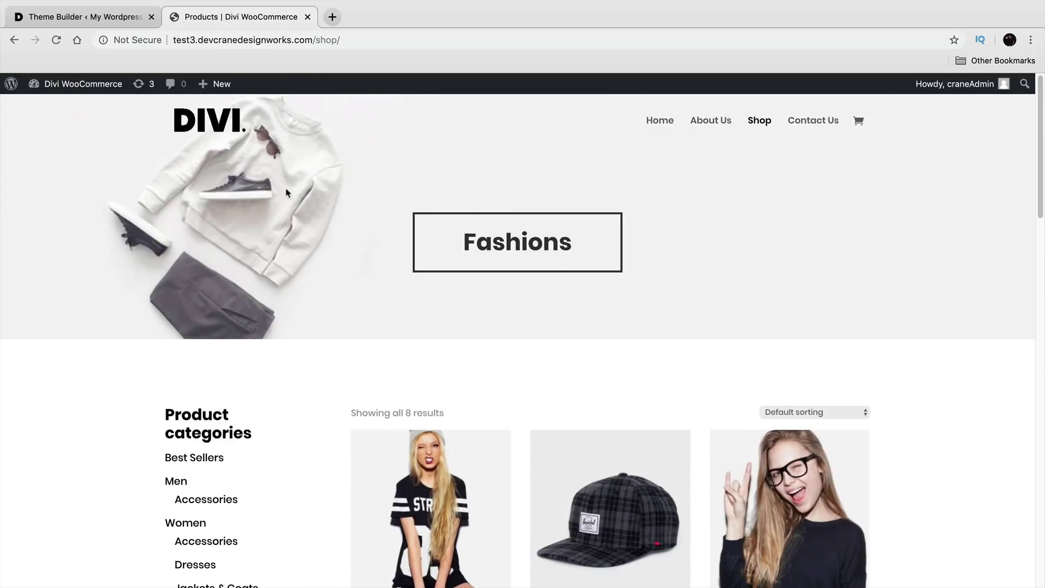
pyautogui.moveTo(569, 244); pyautogui.dragTo(448, 239)
pyautogui.scroll(-5, 373, 322)
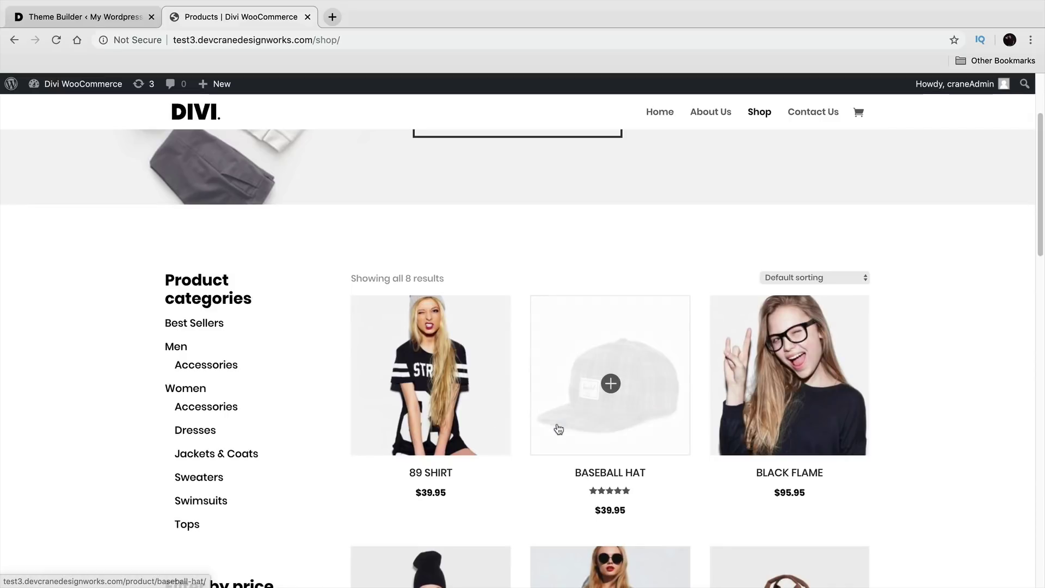
pyautogui.scroll(-10, 559, 429)
pyautogui.scroll(-6, 560, 423)
pyautogui.scroll(16, 555, 446)
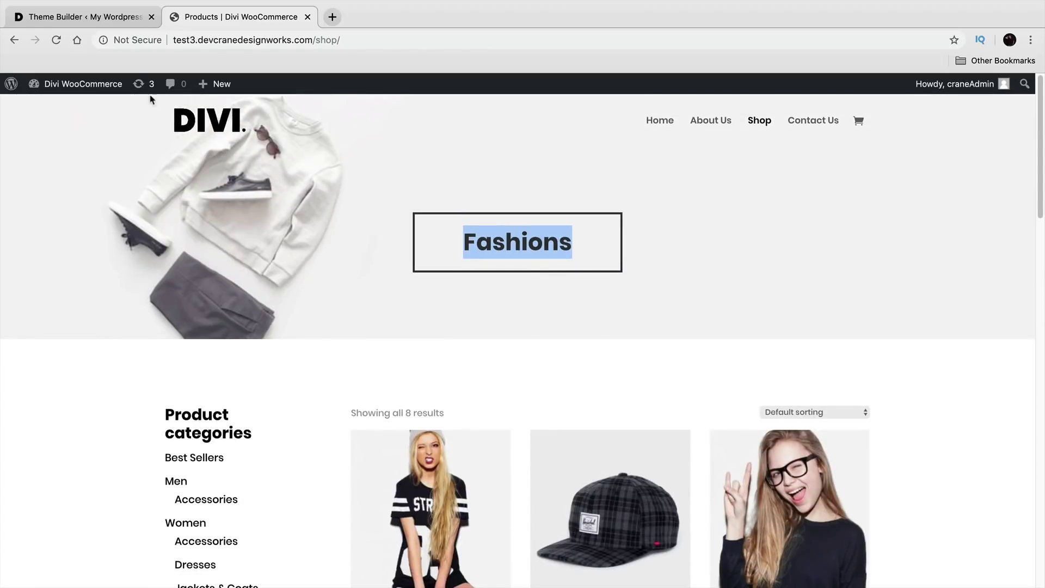
pyautogui.click(109, 20)
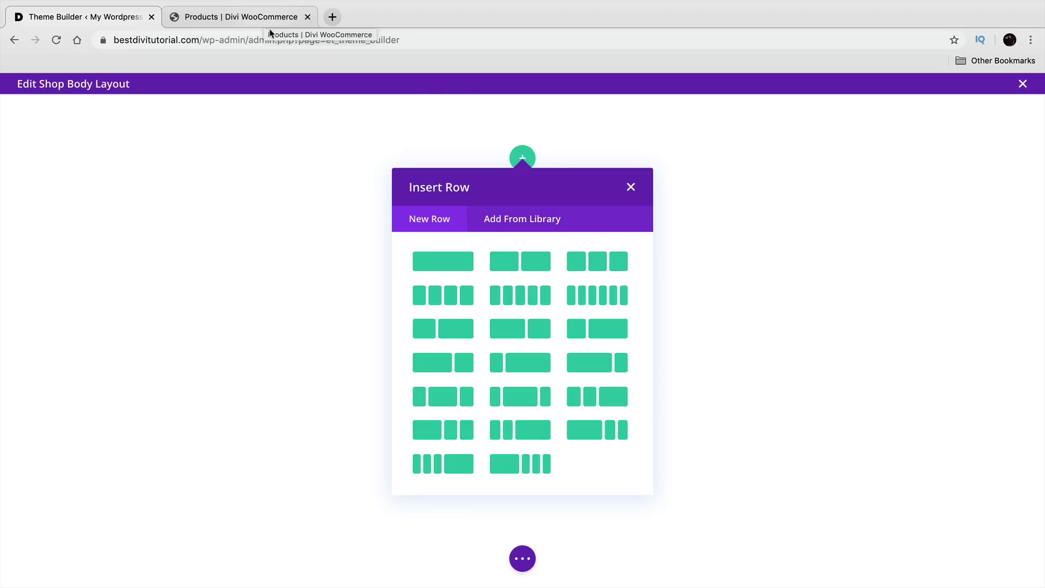
# Step: Add a three-column row with a Text module in the middle column reading FASHION
pyautogui.click(598, 270)
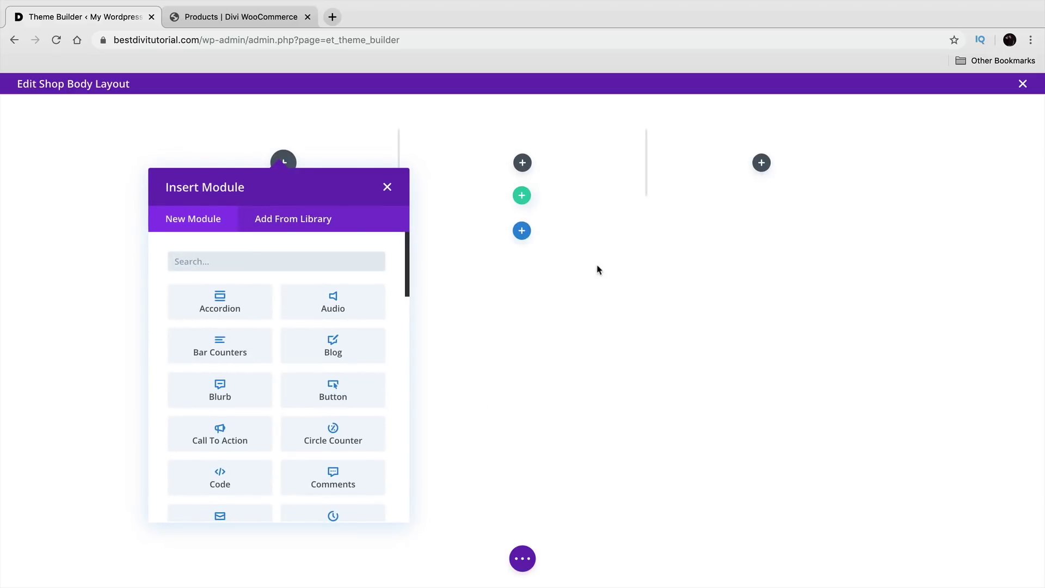
pyautogui.click(388, 189)
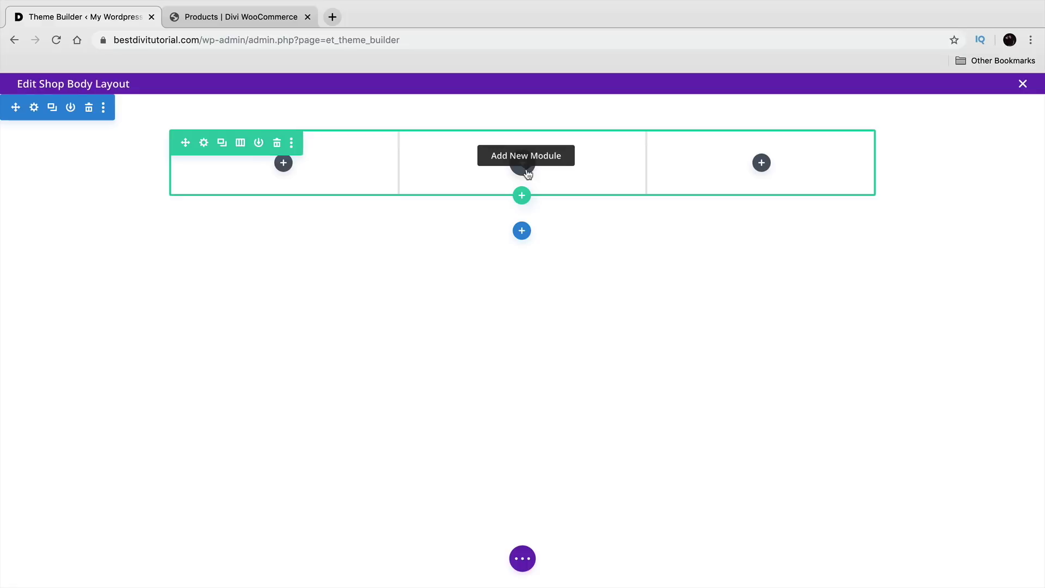
pyautogui.click(528, 174)
pyautogui.write('text')
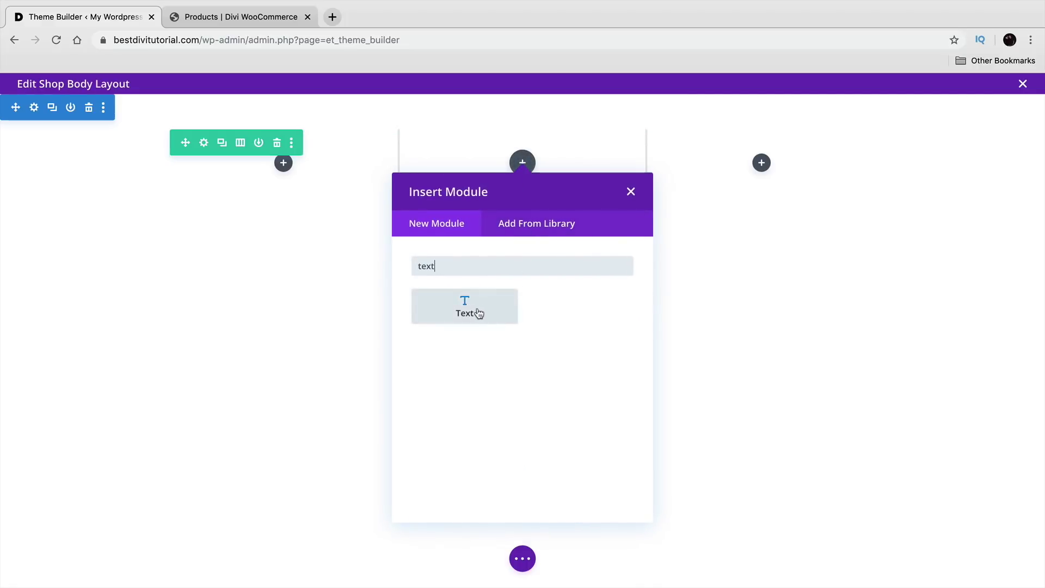
pyautogui.click(478, 313)
pyautogui.scroll(-2, 760, 392)
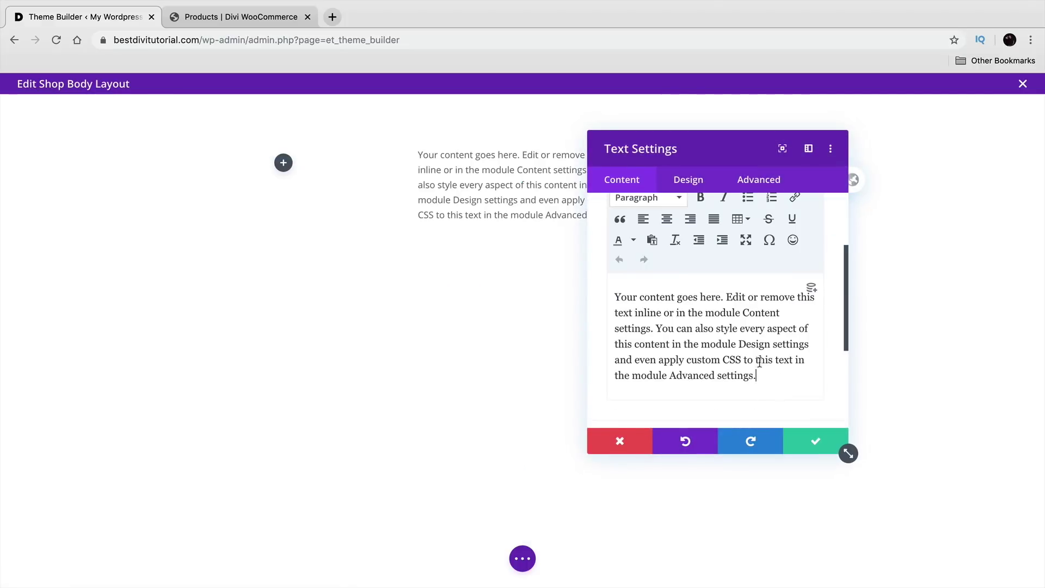
pyautogui.moveTo(778, 379); pyautogui.dragTo(593, 262)
pyautogui.write('FASU')
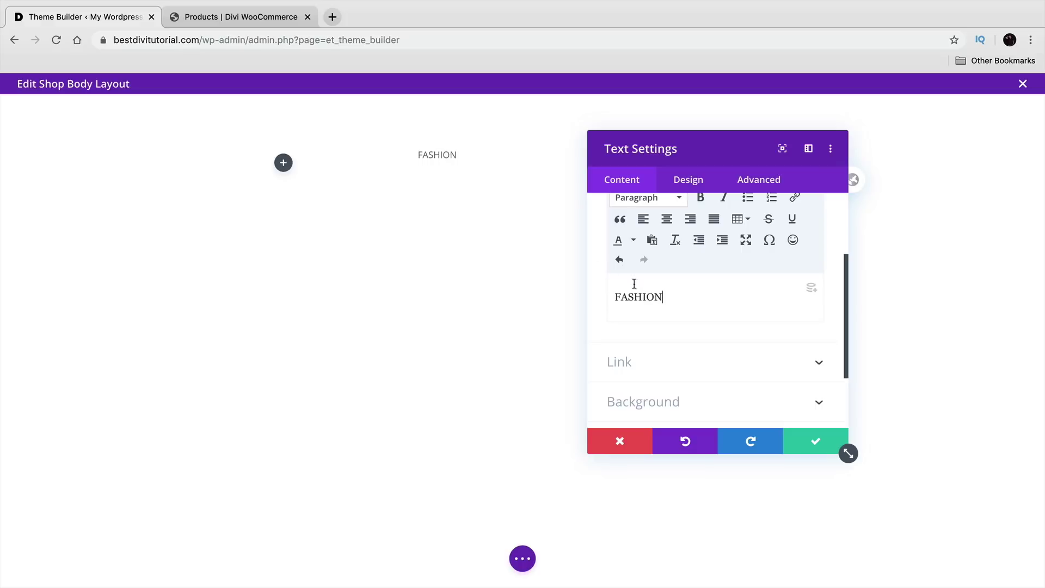
# Step: Make FASHION a Heading 1 styled in Poppins Bold
pyautogui.click(661, 199)
pyautogui.click(674, 252)
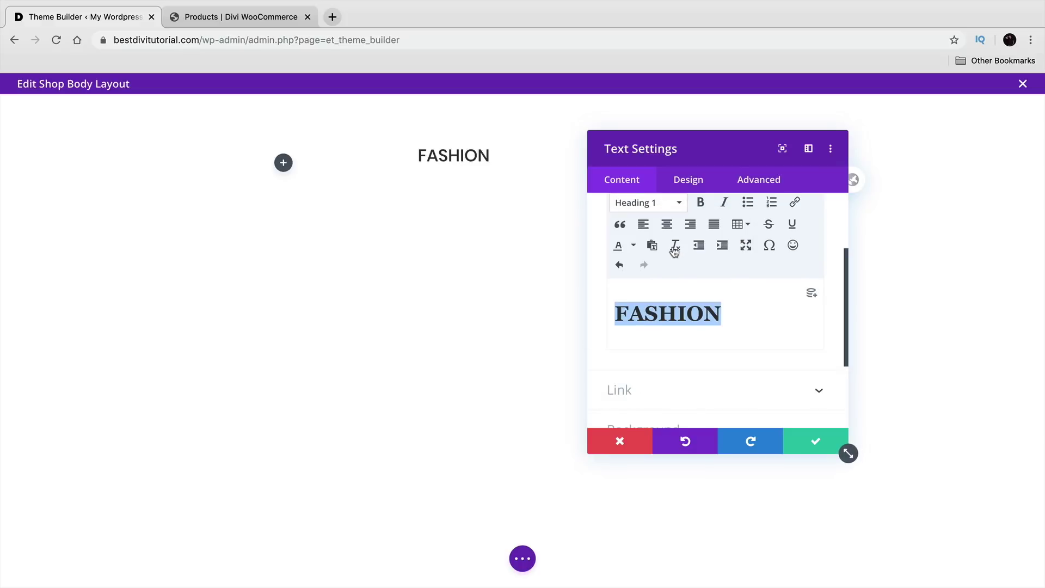
pyautogui.click(688, 180)
pyautogui.click(682, 278)
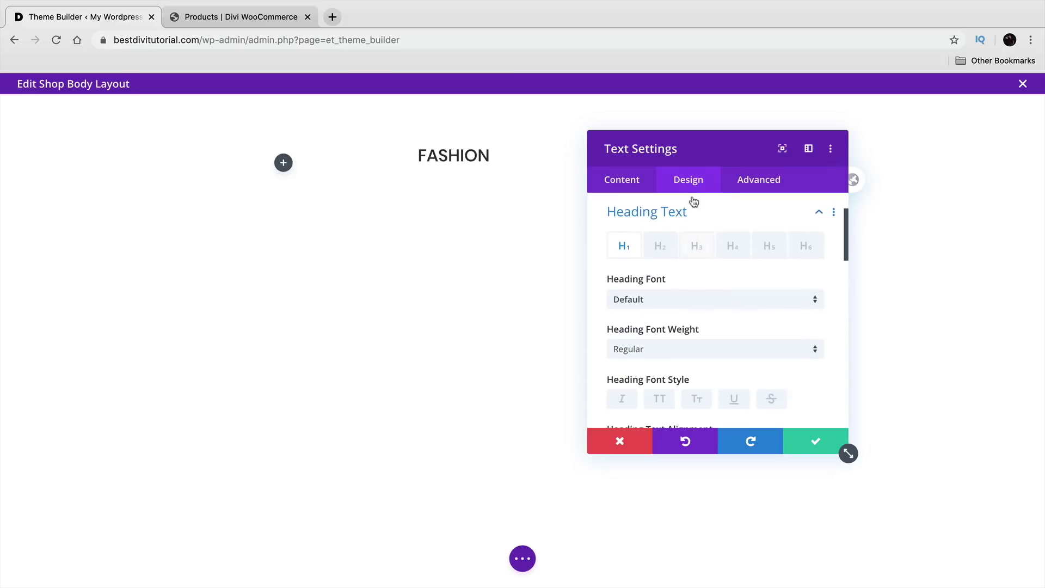
pyautogui.click(706, 297)
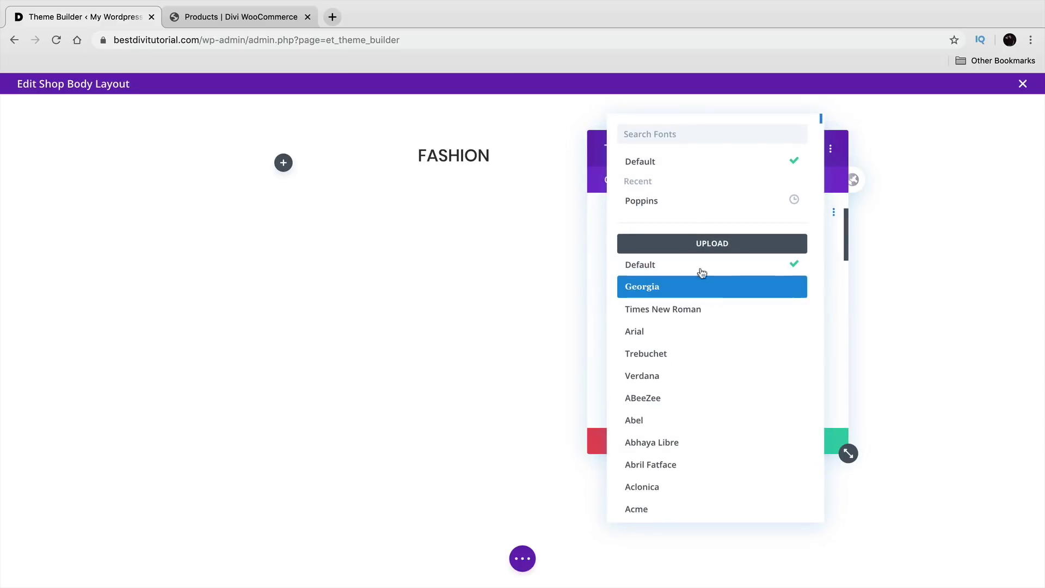
pyautogui.click(694, 200)
pyautogui.click(683, 356)
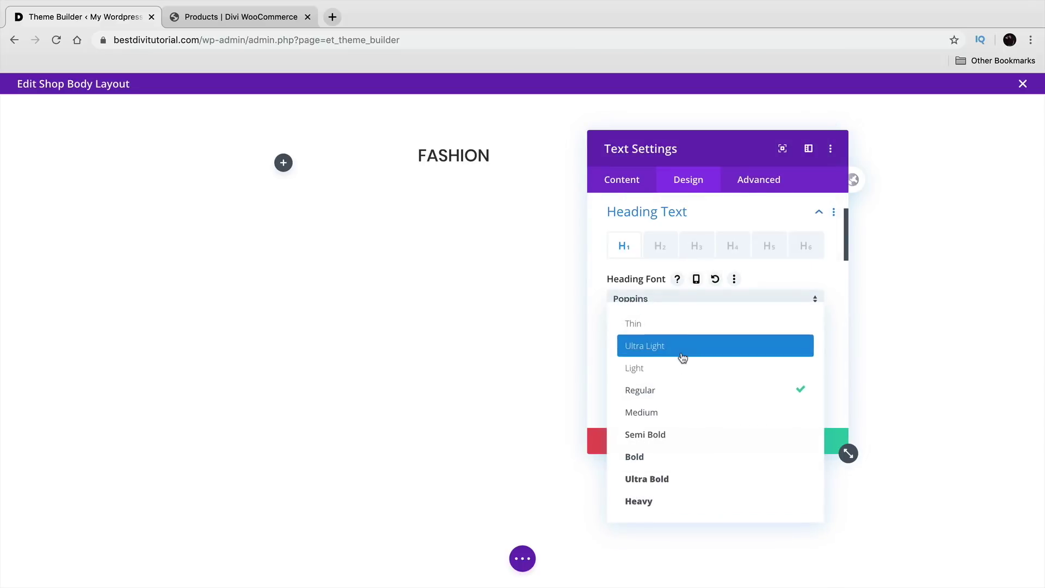
pyautogui.click(689, 463)
# Step: Centre the FASHION heading at 40px, then compare with the demo Fashions shop page
pyautogui.moveTo(743, 135); pyautogui.dragTo(863, 114)
pyautogui.scroll(-3, 899, 375)
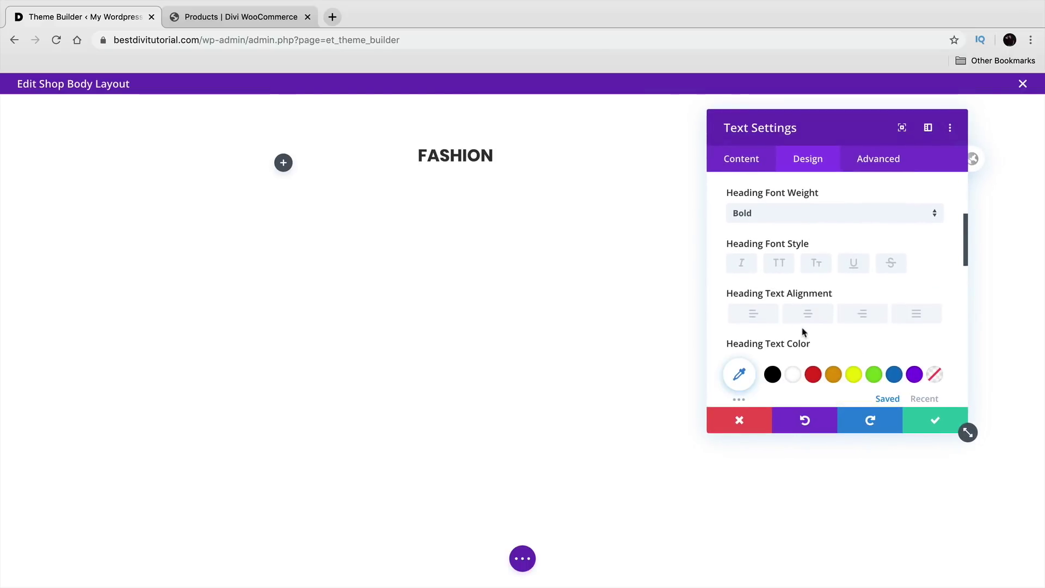
pyautogui.click(806, 315)
pyautogui.moveTo(828, 126); pyautogui.dragTo(850, 112)
pyautogui.scroll(-1, 829, 308)
pyautogui.scroll(-2, 829, 307)
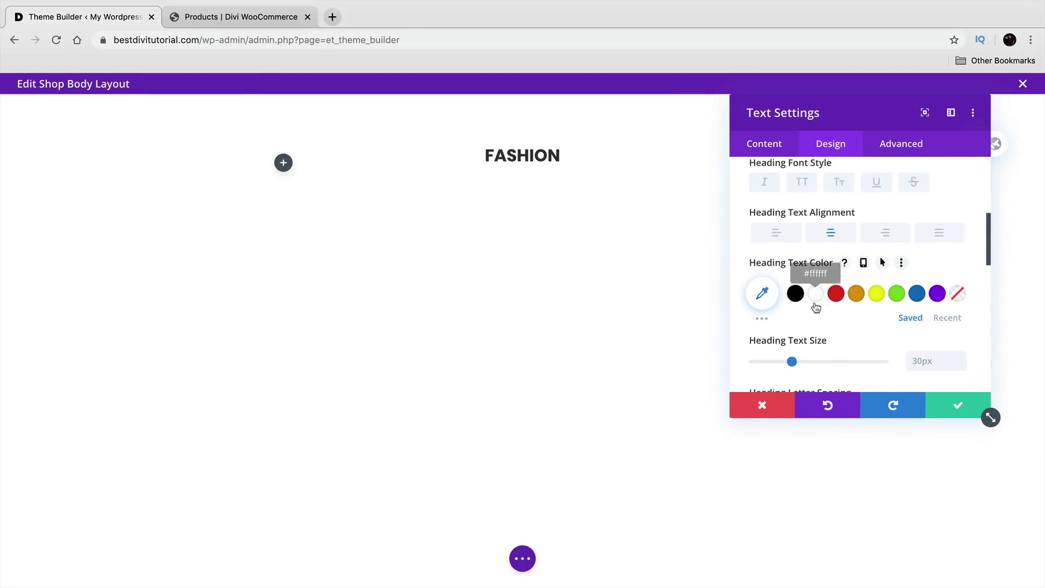
pyautogui.moveTo(795, 362); pyautogui.dragTo(807, 365)
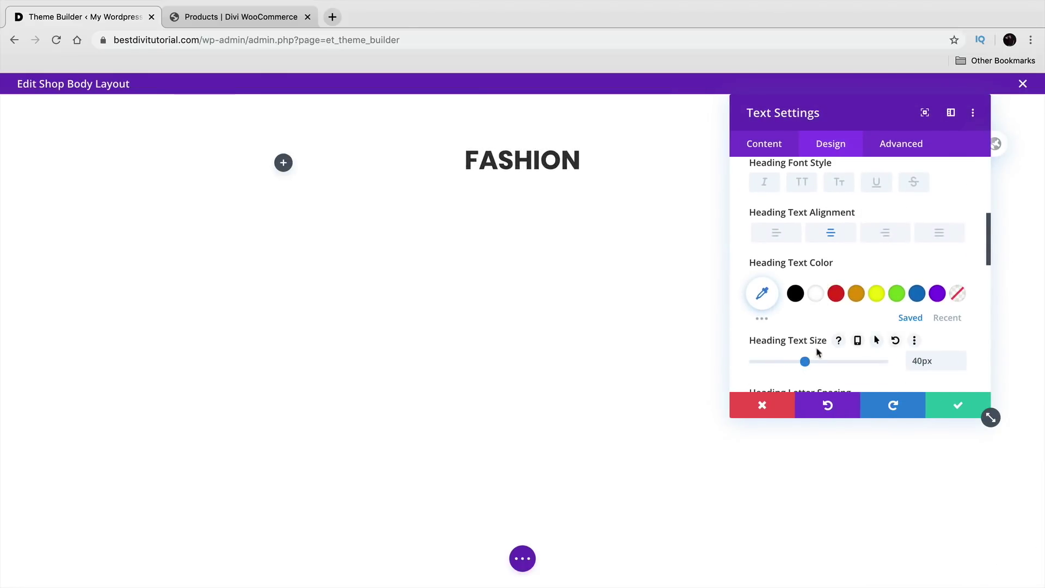
pyautogui.scroll(-5, 831, 327)
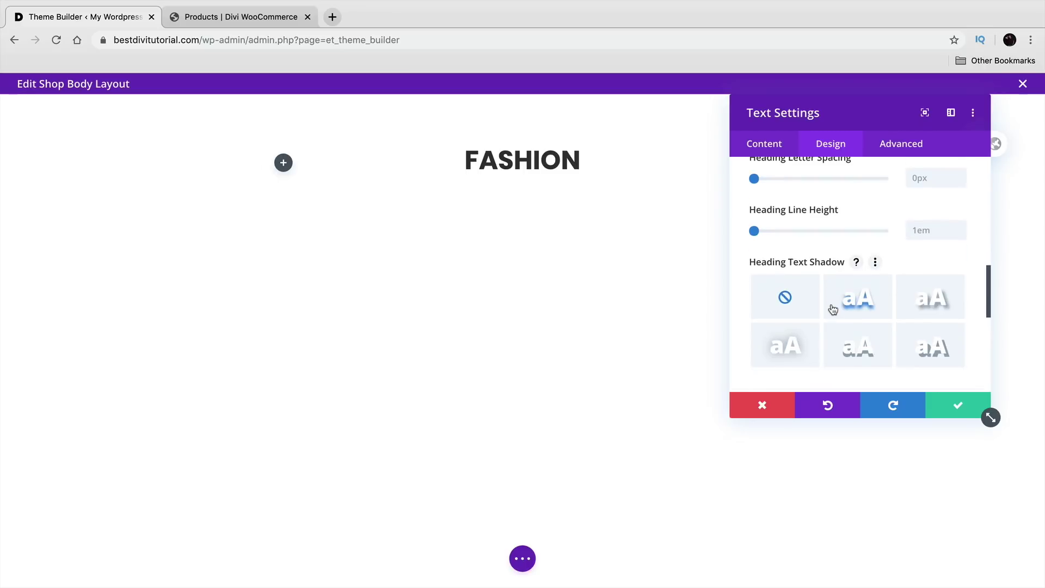
pyautogui.scroll(-3, 833, 309)
pyautogui.click(231, 24)
pyautogui.click(555, 252)
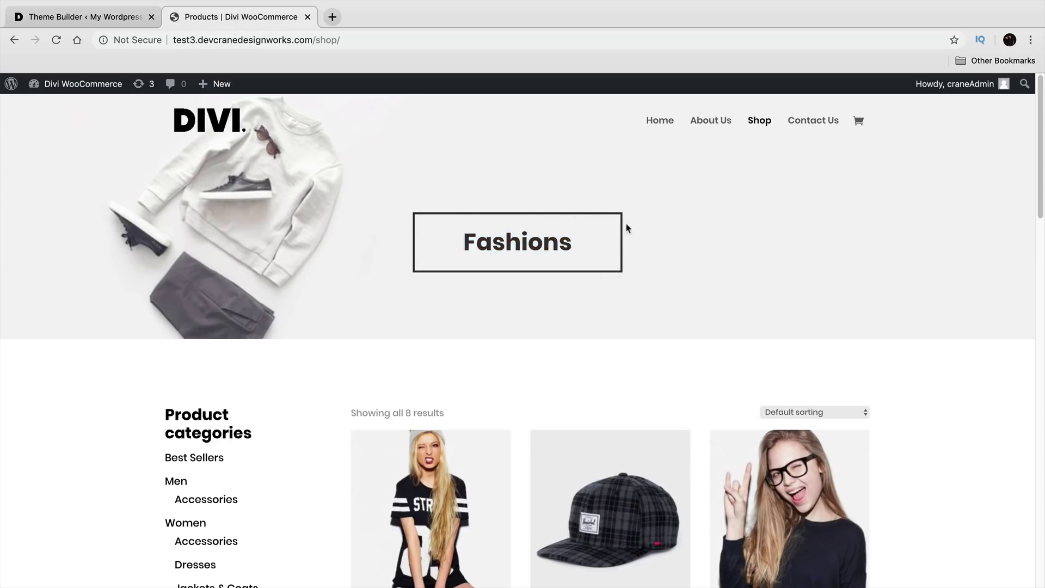
# Step: Add a dark 5px border around the FASHION heading
pyautogui.click(117, 18)
pyautogui.moveTo(786, 146); pyautogui.dragTo(148, 133)
pyautogui.scroll(-3, 166, 325)
pyautogui.click(130, 324)
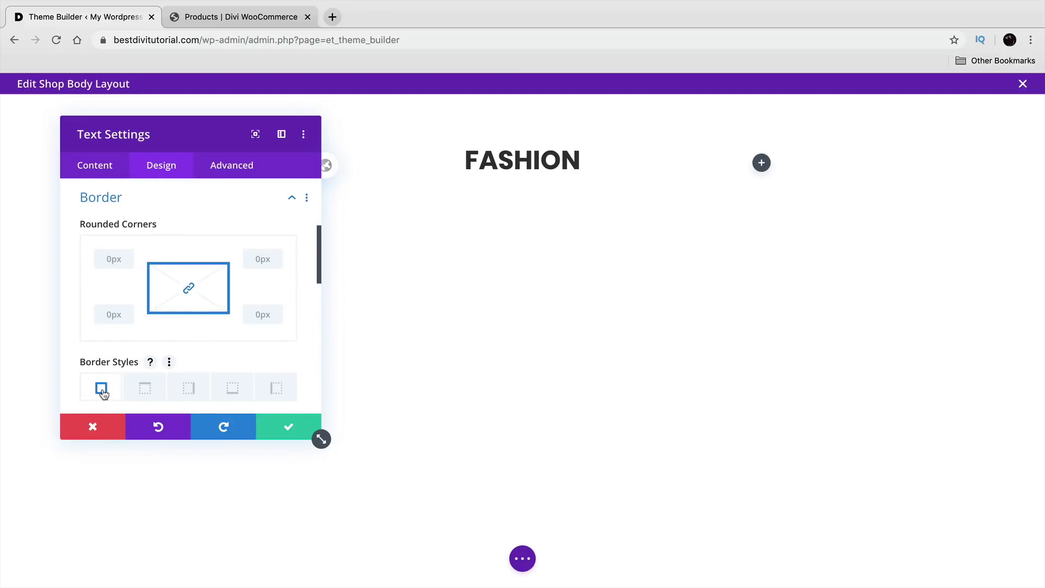
pyautogui.scroll(-5, 101, 371)
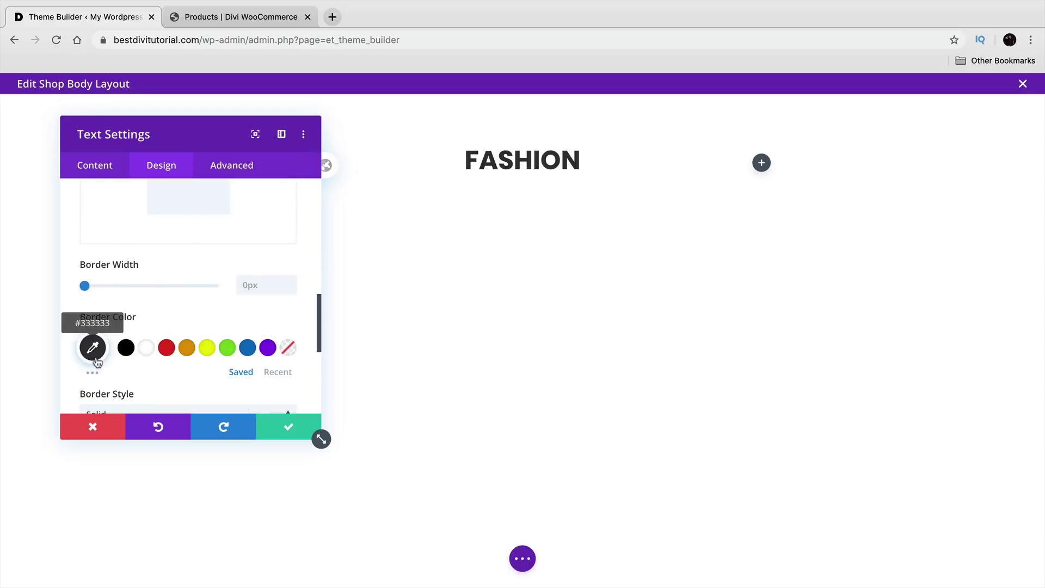
pyautogui.moveTo(85, 286); pyautogui.dragTo(99, 291)
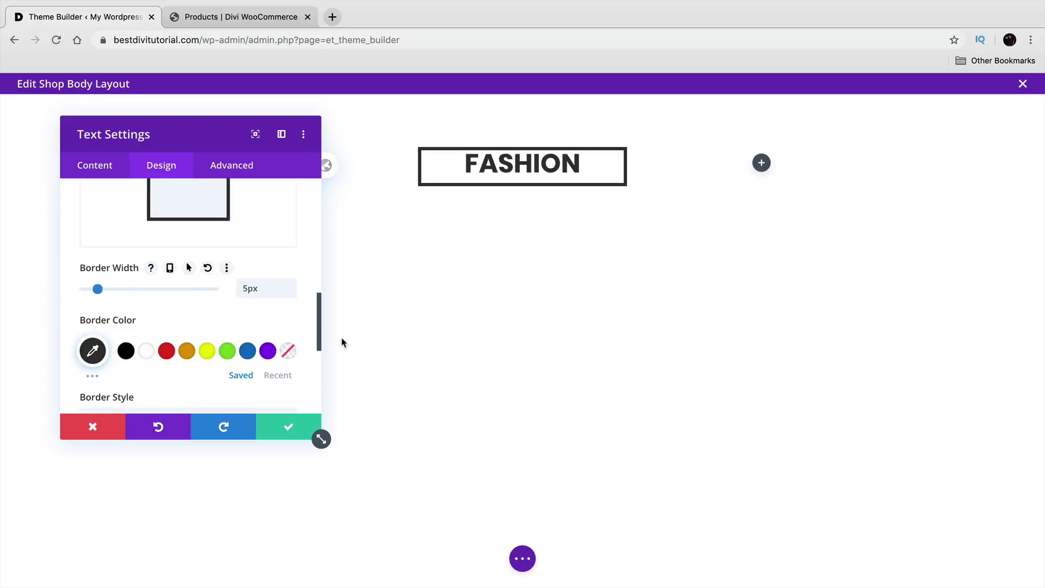
pyautogui.scroll(4, 264, 338)
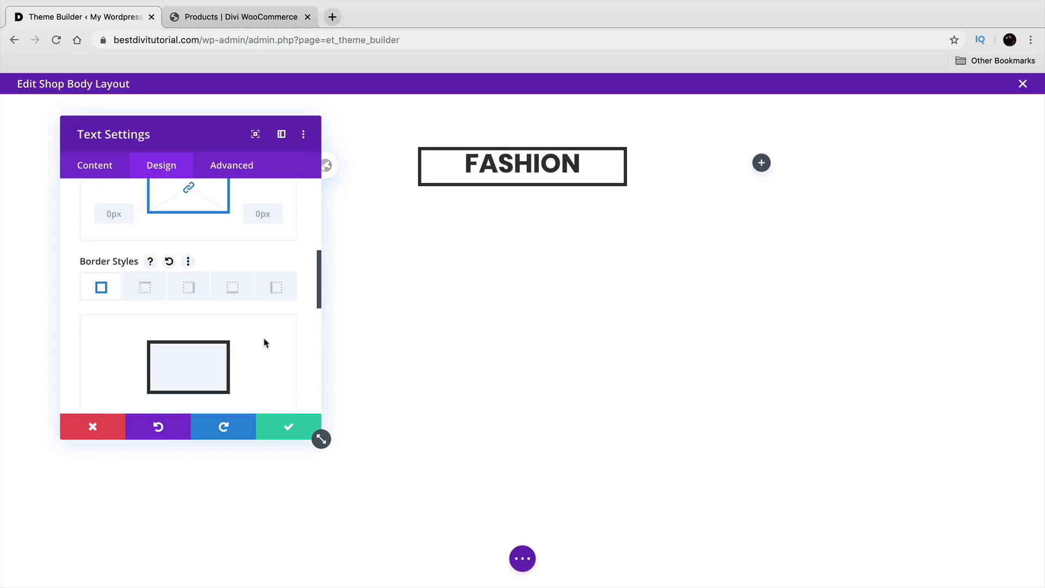
pyautogui.scroll(3, 263, 340)
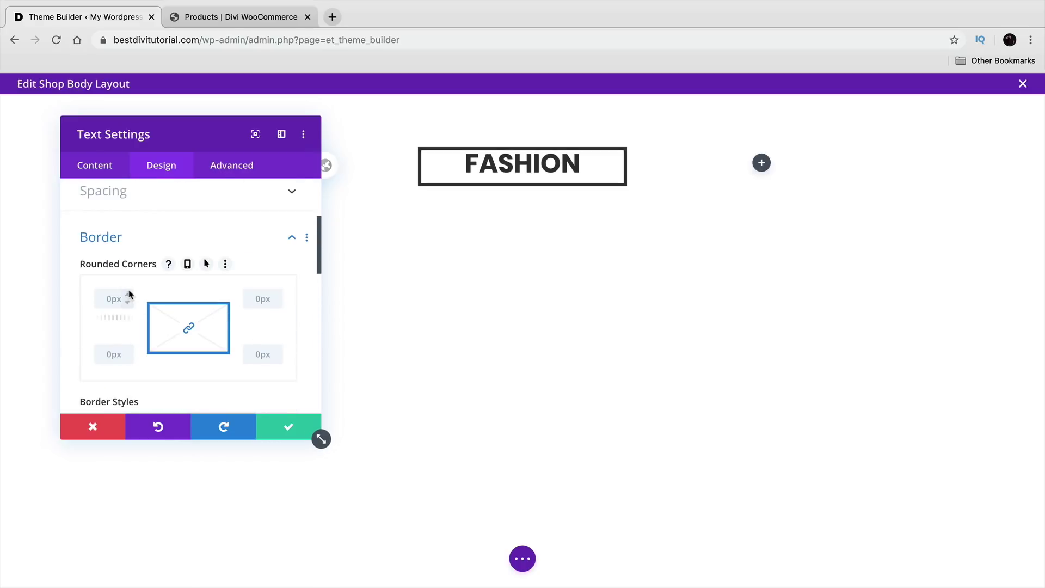
pyautogui.scroll(-5, 130, 332)
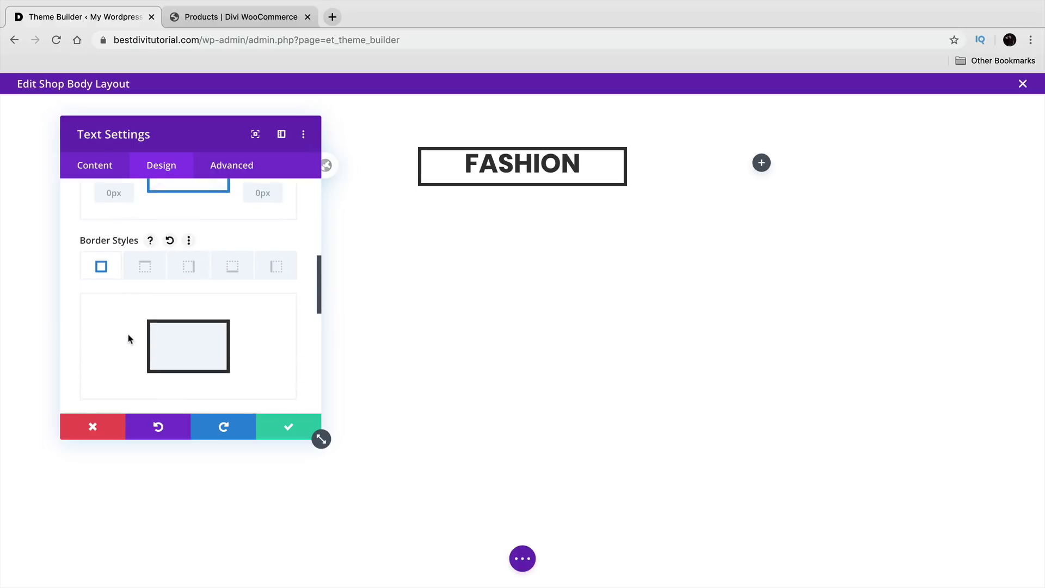
pyautogui.moveTo(96, 315); pyautogui.dragTo(94, 315)
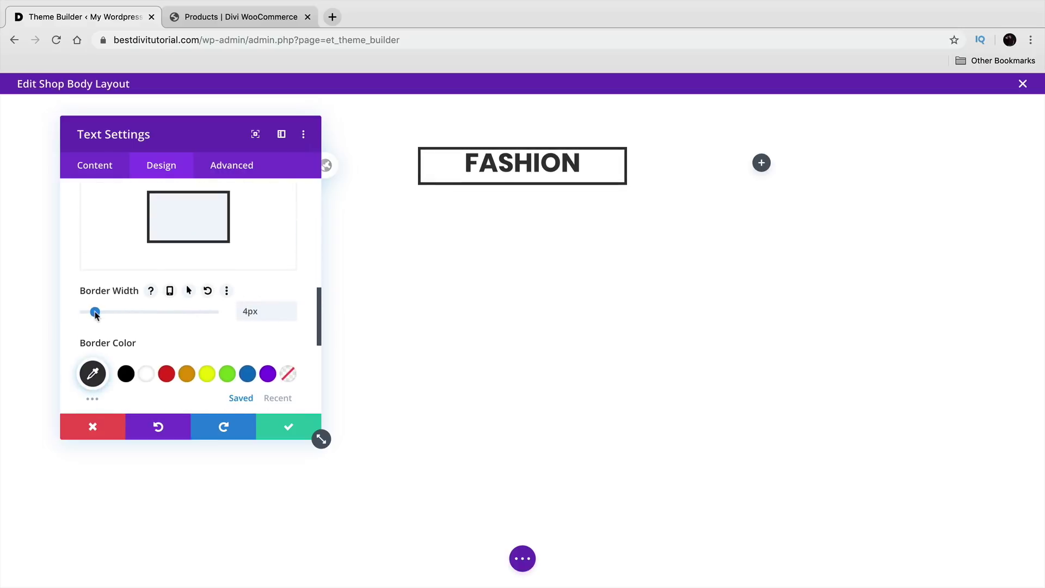
# Step: Try 5px rounded corners on the border, then set them back to square 0px
pyautogui.scroll(4, 120, 299)
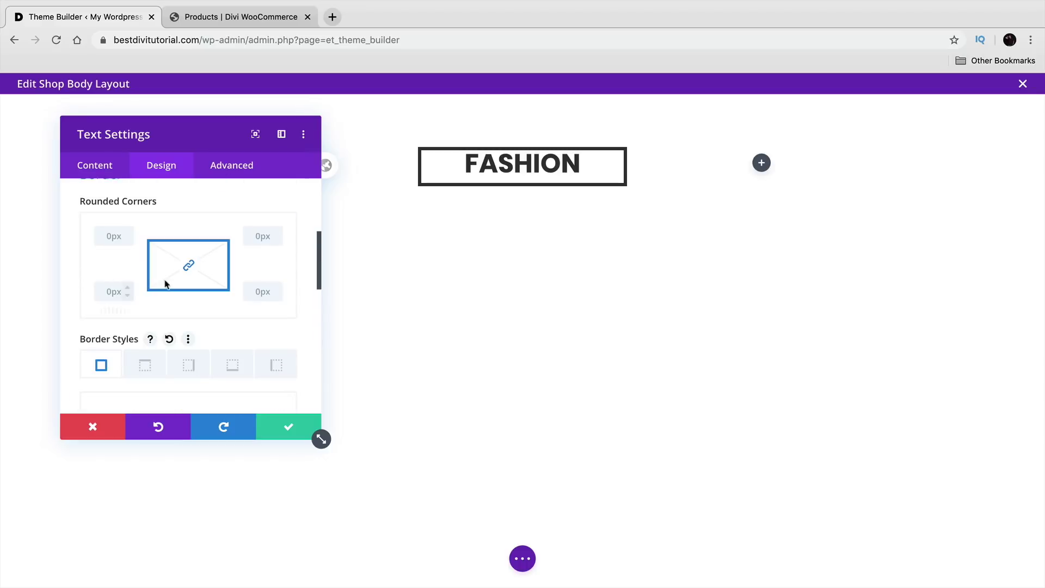
pyautogui.click(128, 232)
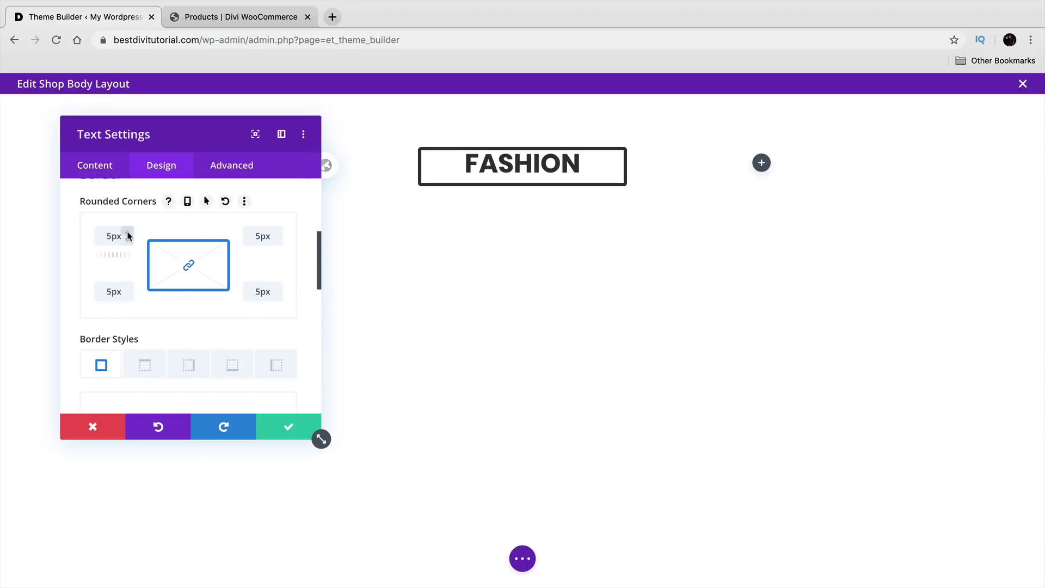
pyautogui.click(128, 240)
pyautogui.click(127, 240)
pyautogui.click(127, 240)
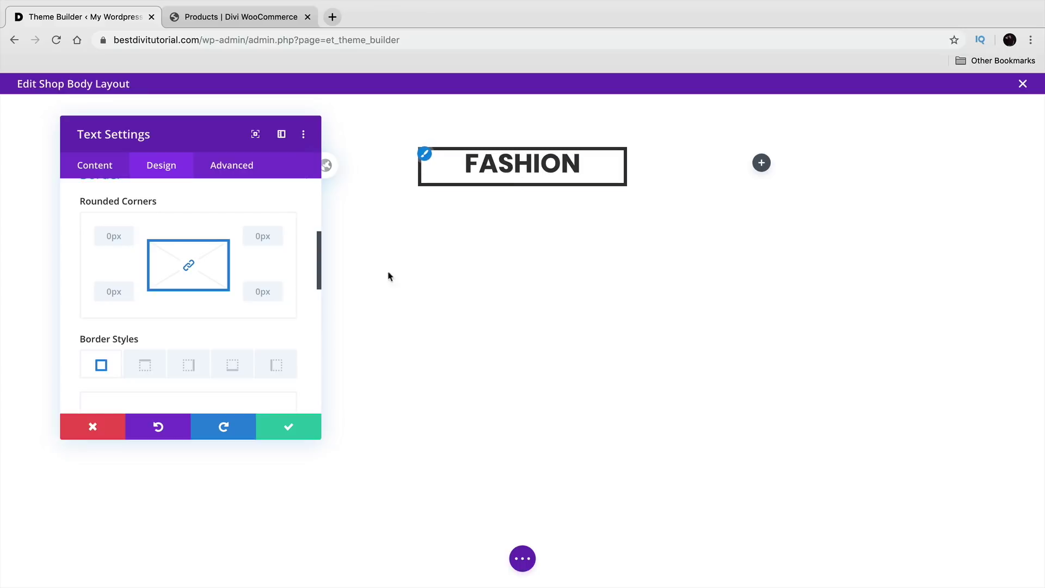
pyautogui.scroll(-8, 270, 326)
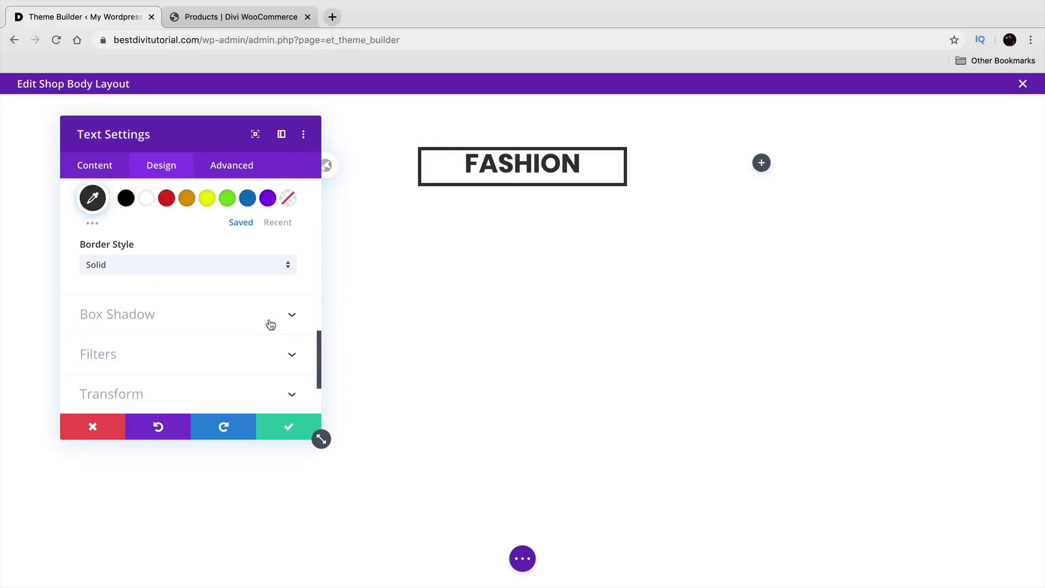
pyautogui.scroll(-2, 271, 325)
pyautogui.scroll(1, 241, 329)
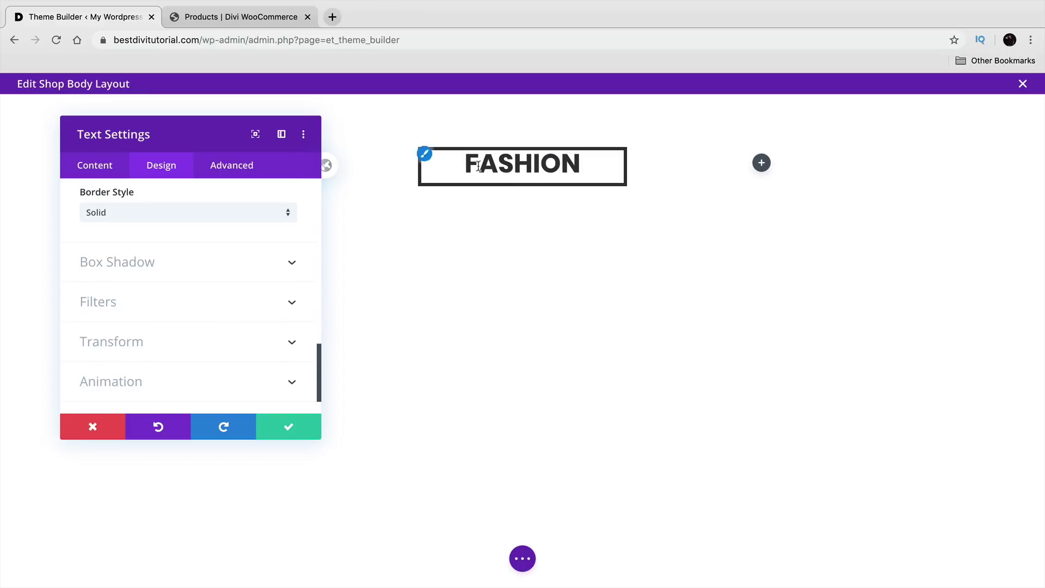
pyautogui.scroll(10, 198, 343)
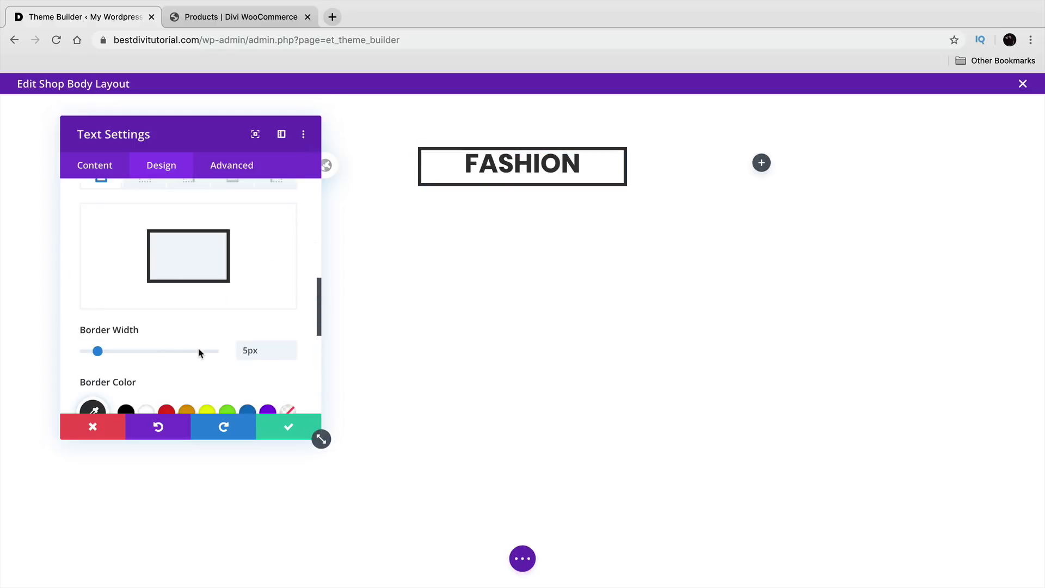
# Step: Give the FASHION text 25px top and bottom padding and 10px left padding
pyautogui.click(212, 347)
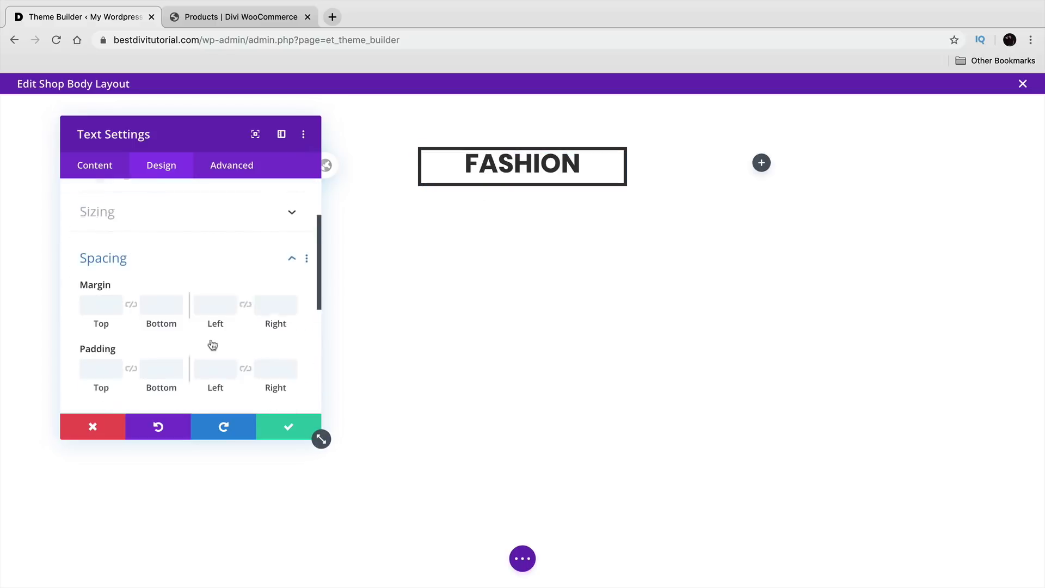
pyautogui.click(116, 305)
pyautogui.click(116, 305)
pyautogui.click(116, 305)
pyautogui.click(116, 305)
pyautogui.doubleClick(105, 305)
pyautogui.write('25')
pyautogui.press('Tab')
pyautogui.write('25')
pyautogui.press('Tab')
pyautogui.press('Tab')
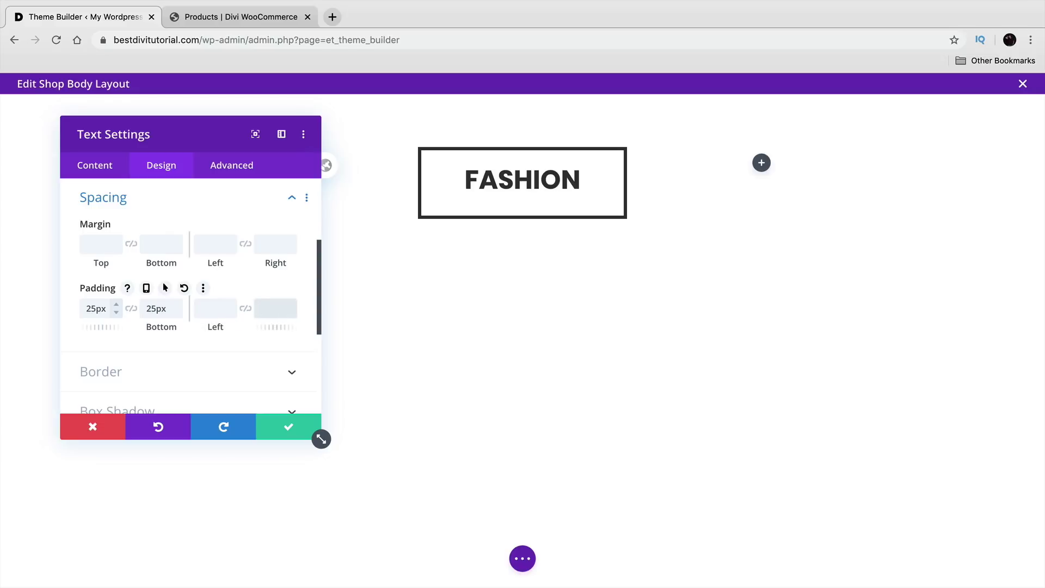
pyautogui.click(203, 309)
pyautogui.write('1')
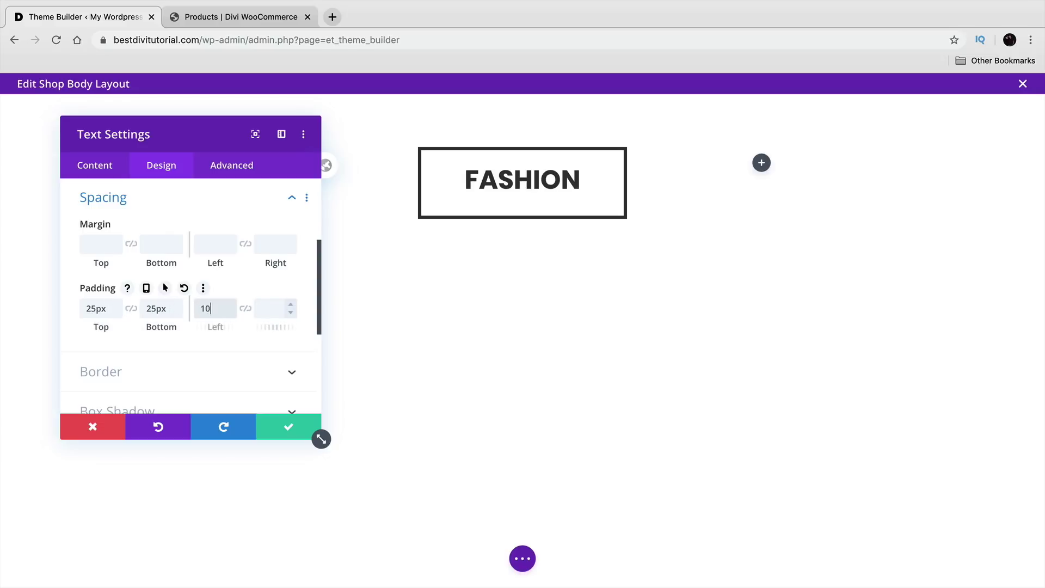
pyautogui.write('0')
pyautogui.press('Tab')
pyautogui.write('10')
pyautogui.scroll(-4, 191, 294)
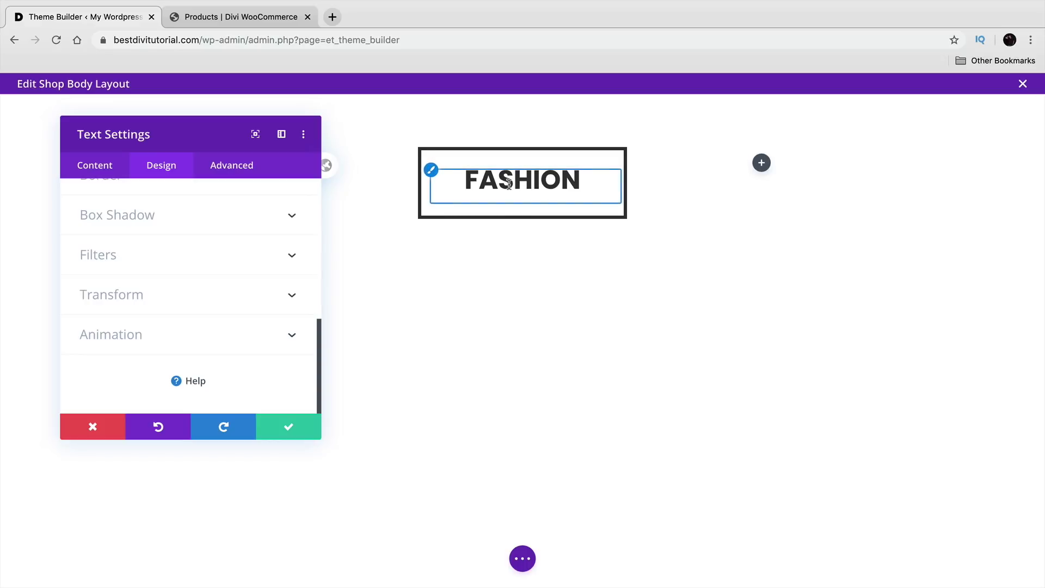
# Step: Enlarge the FASHION heading text size to 50px
pyautogui.click(433, 174)
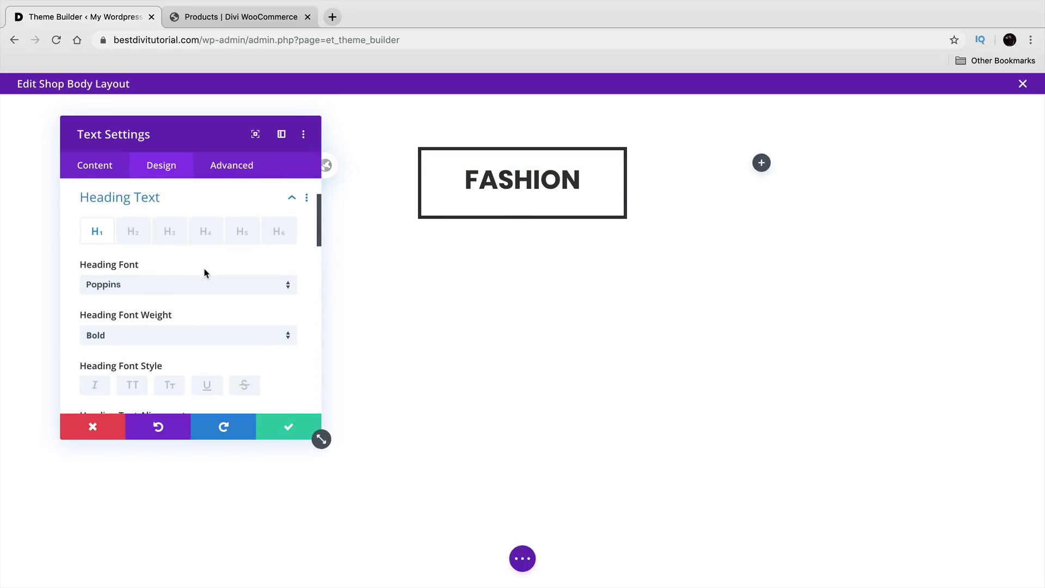
pyautogui.scroll(-2, 198, 327)
pyautogui.scroll(-2, 181, 337)
pyautogui.moveTo(137, 345); pyautogui.dragTo(149, 350)
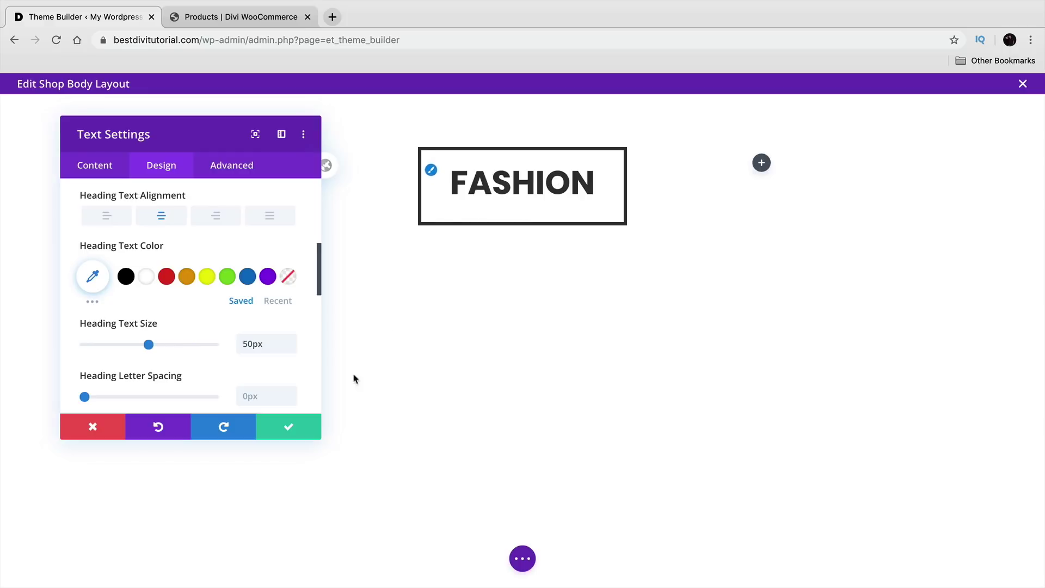
# Step: Save the heading settings and give the banner section the elessi-bg2-scaled background image
pyautogui.click(318, 434)
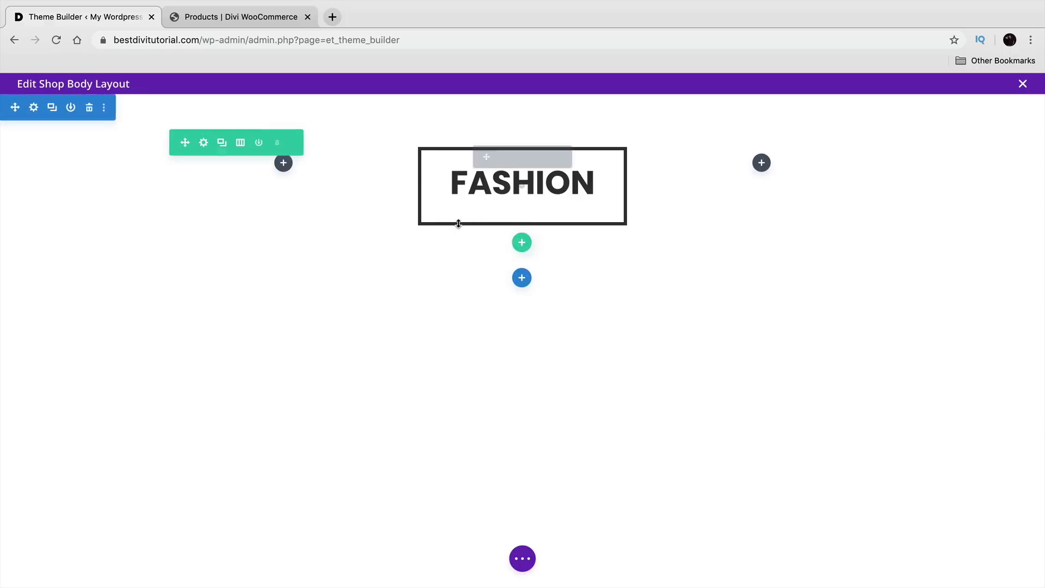
pyautogui.click(34, 108)
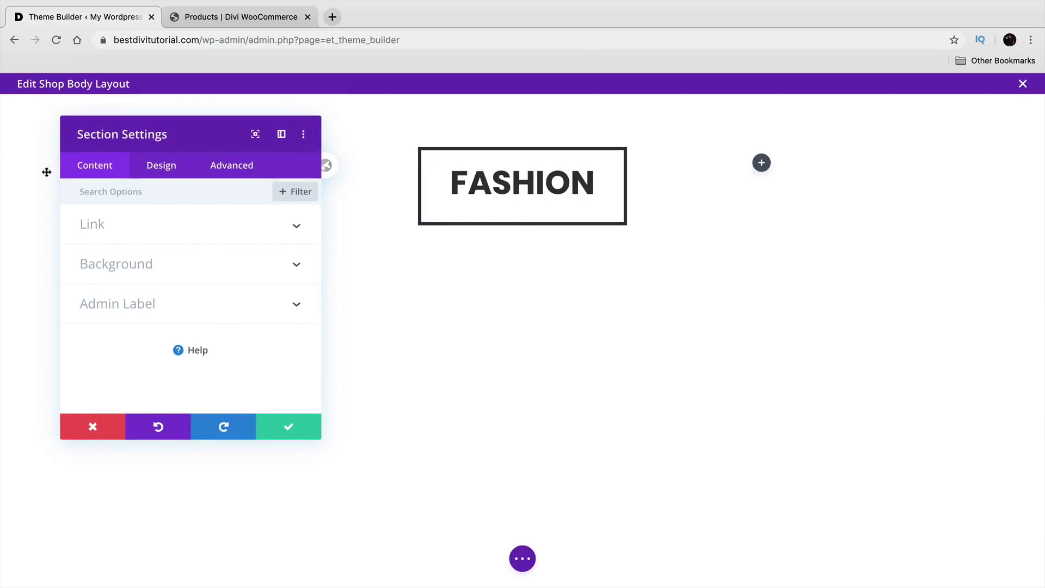
pyautogui.click(106, 263)
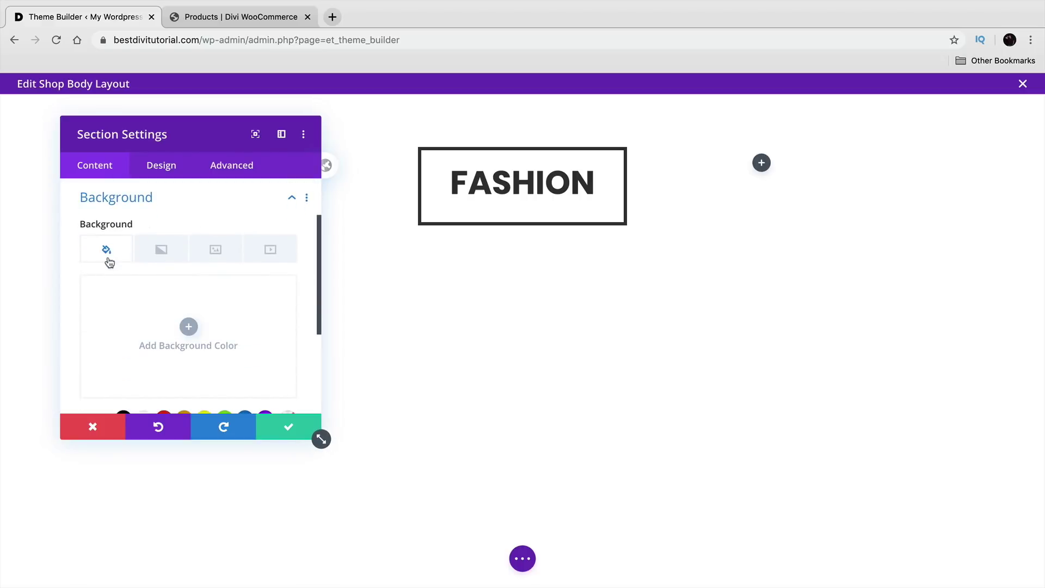
pyautogui.click(208, 251)
pyautogui.click(188, 326)
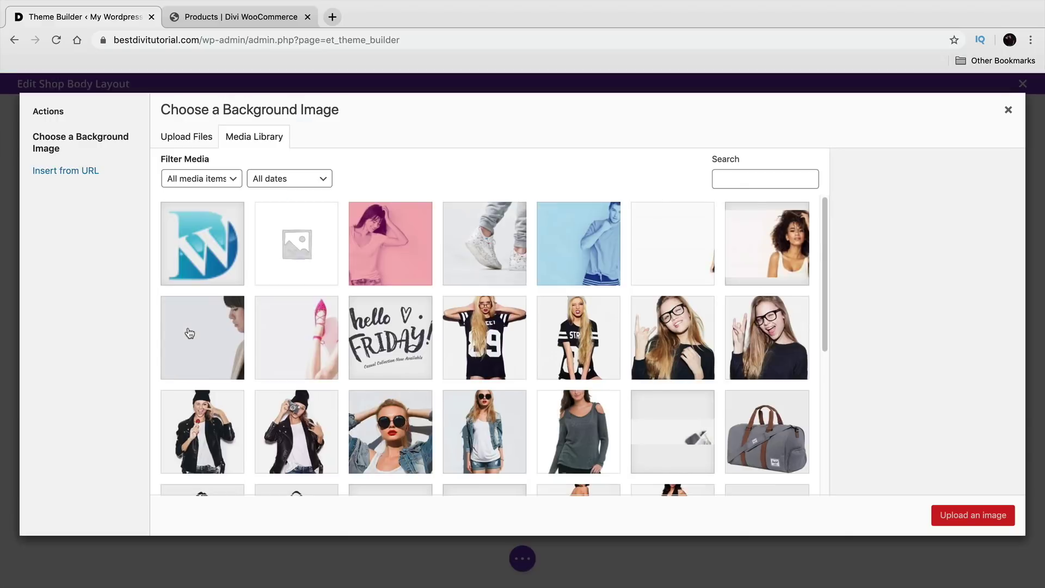
pyautogui.scroll(-2, 470, 366)
pyautogui.click(664, 320)
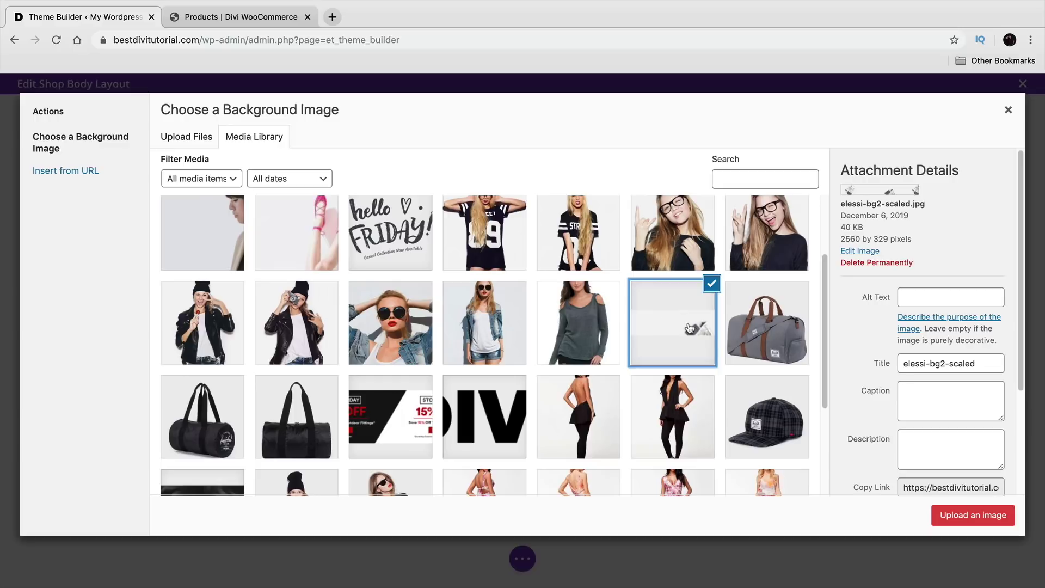
pyautogui.click(960, 513)
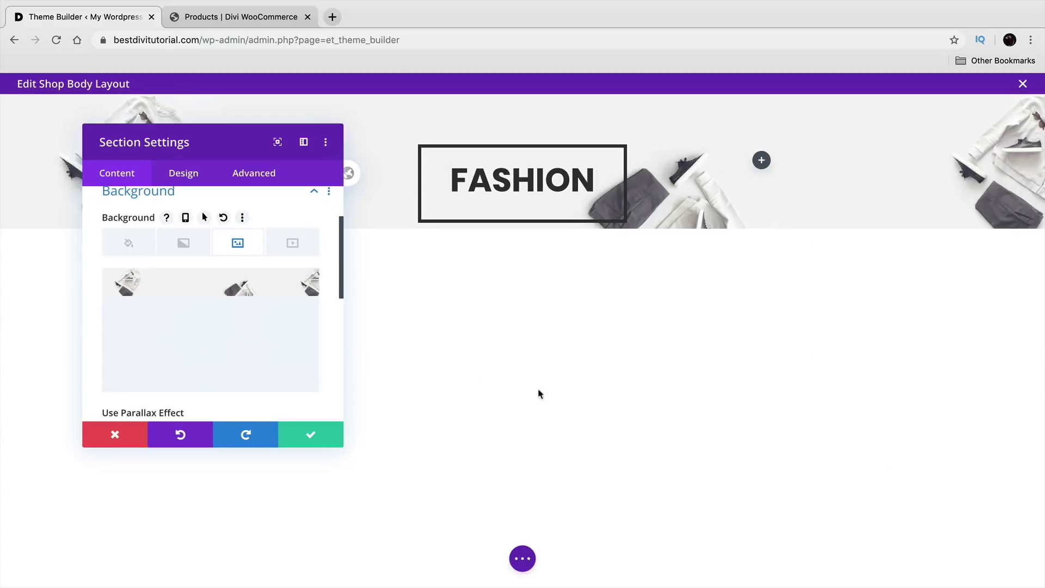
# Step: Set the background image to Cover, position it Top Left after trying others, and save
pyautogui.scroll(-3, 230, 303)
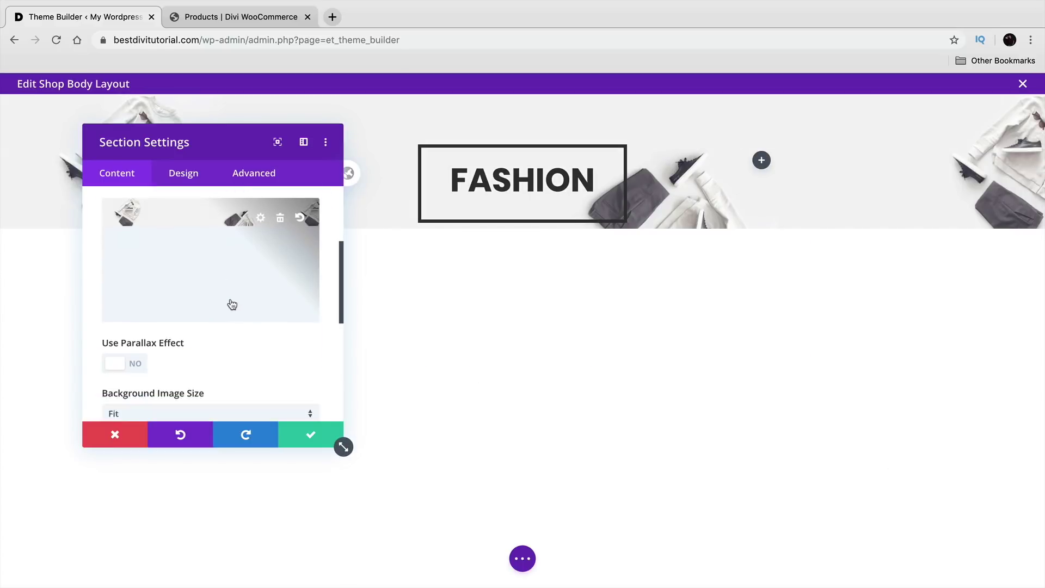
pyautogui.scroll(-3, 231, 303)
pyautogui.click(187, 315)
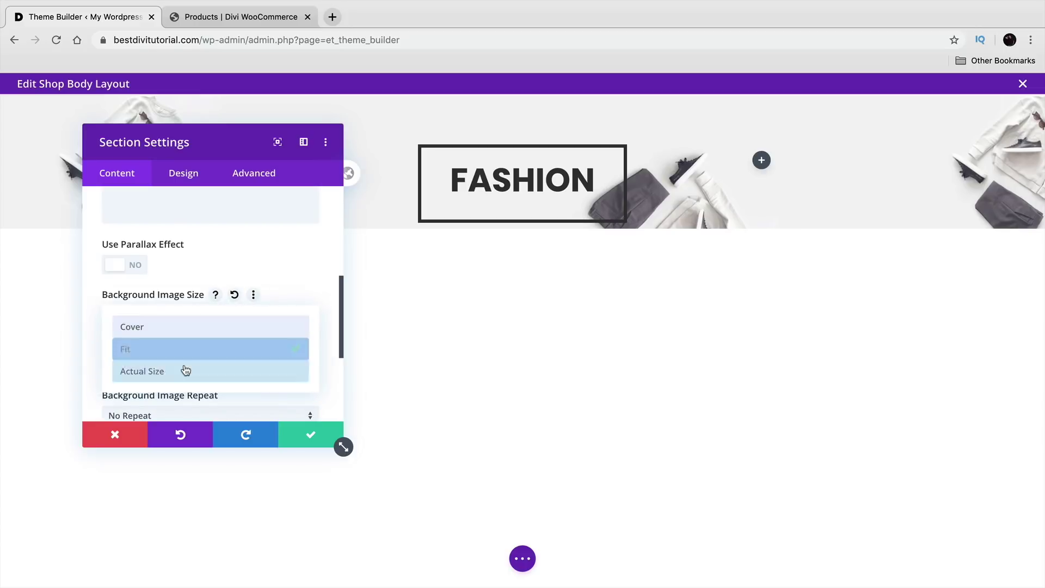
pyautogui.click(175, 325)
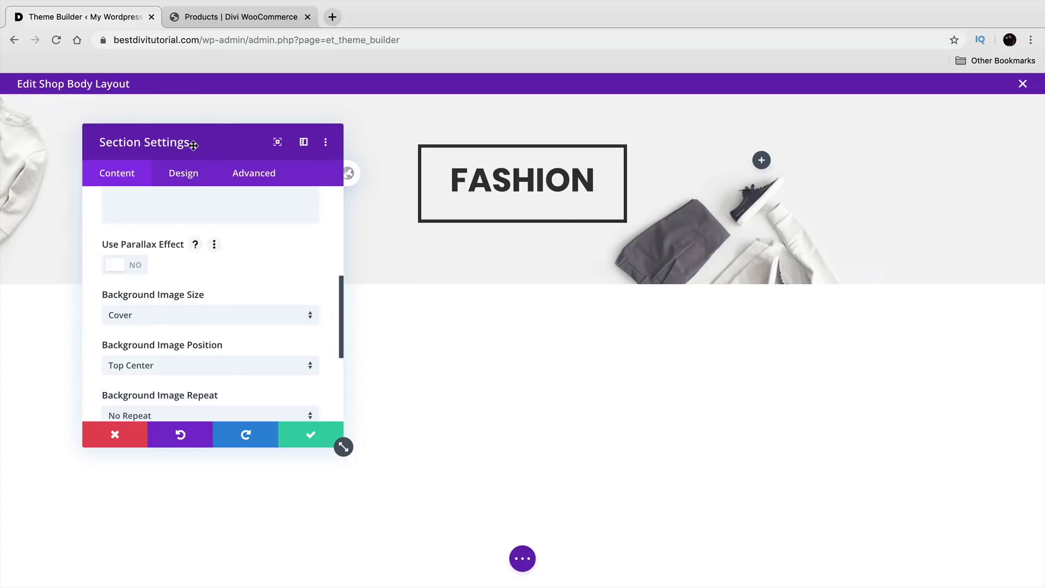
pyautogui.moveTo(191, 145); pyautogui.dragTo(166, 99)
pyautogui.scroll(-3, 195, 260)
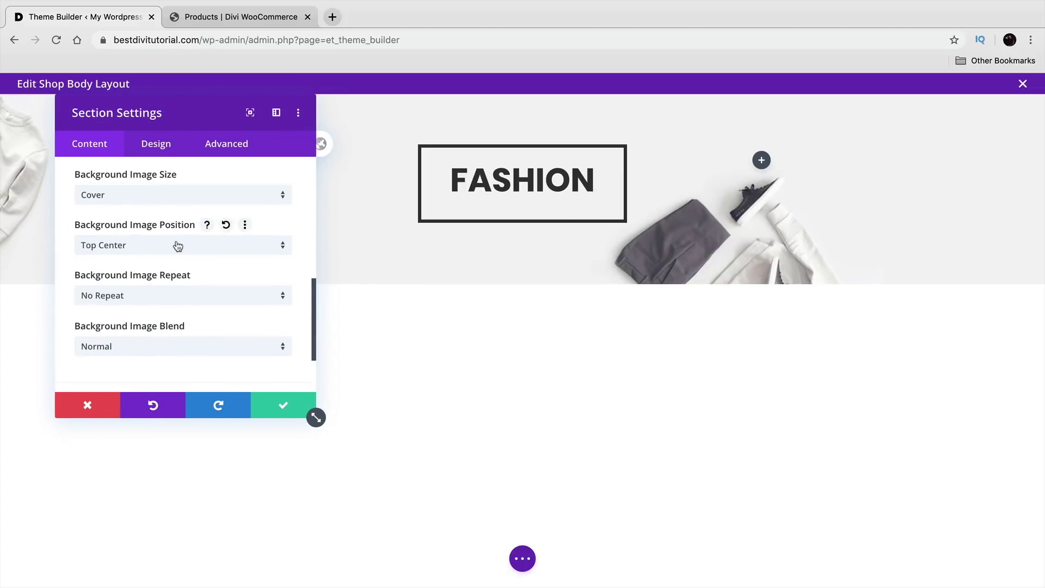
pyautogui.click(178, 246)
pyautogui.click(170, 302)
pyautogui.click(164, 247)
pyautogui.click(168, 368)
pyautogui.click(148, 248)
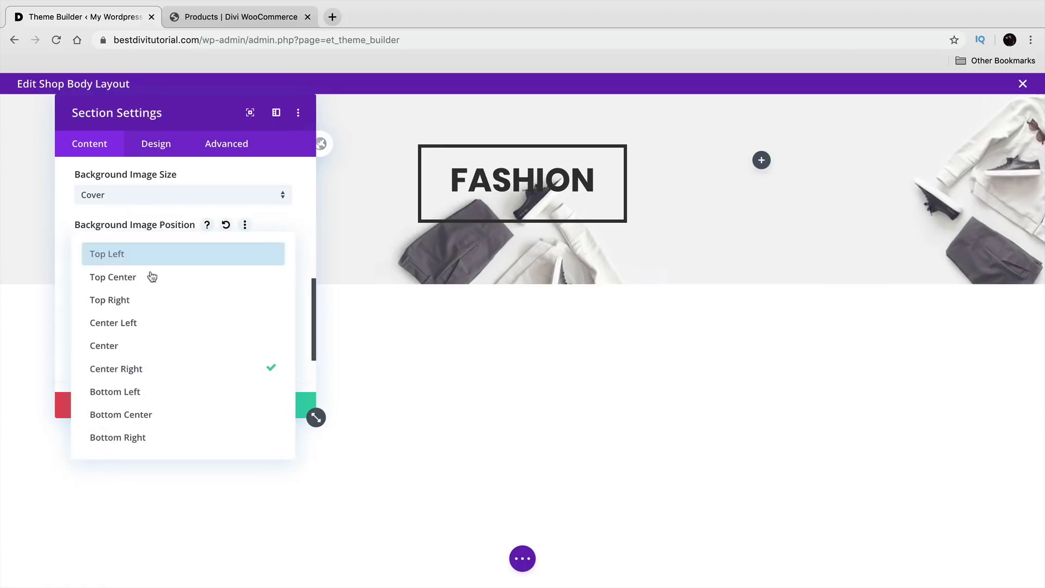
pyautogui.click(142, 412)
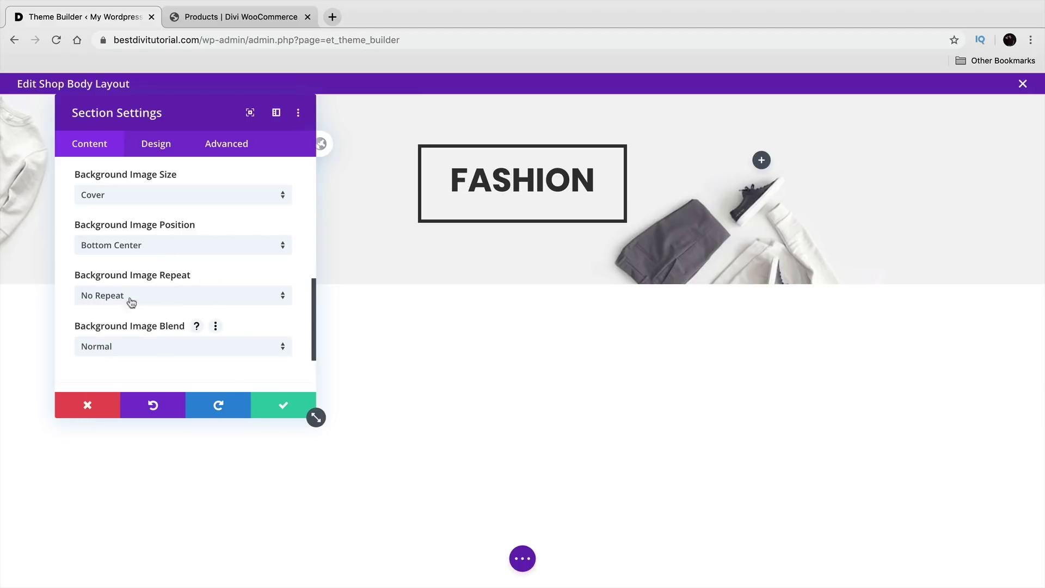
pyautogui.moveTo(167, 110); pyautogui.dragTo(190, 168)
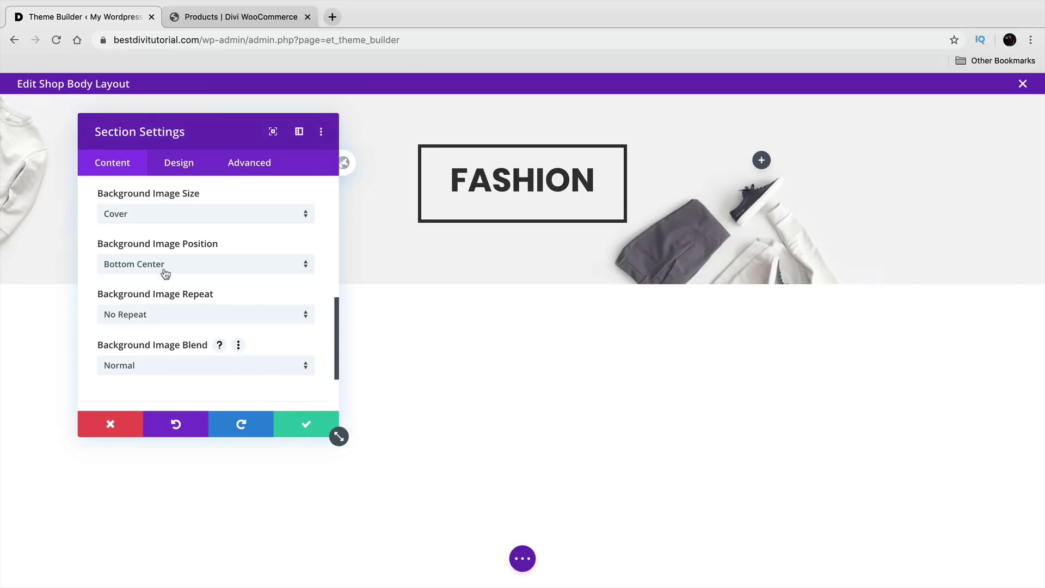
pyautogui.click(163, 266)
pyautogui.click(174, 288)
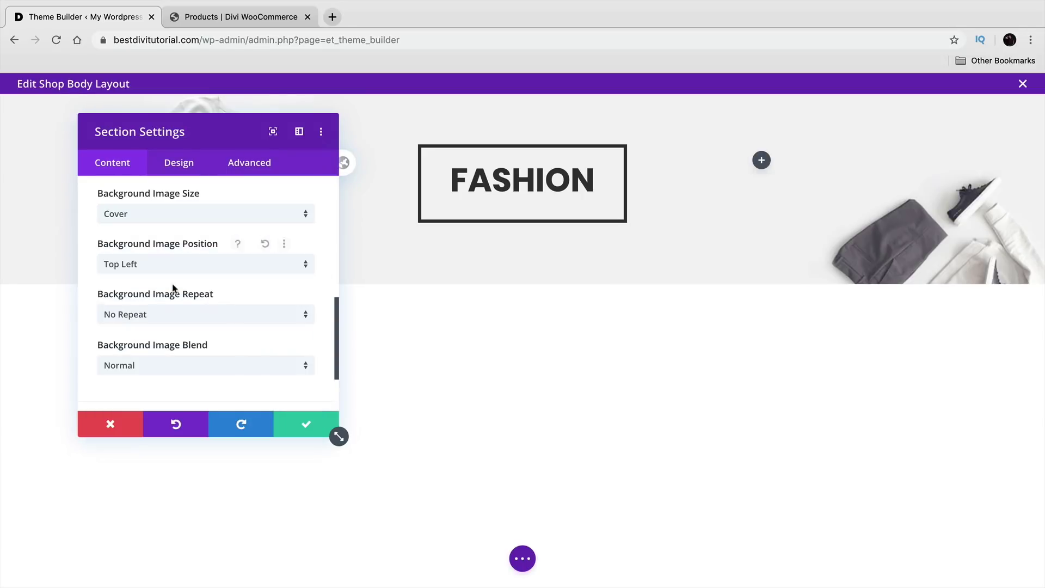
pyautogui.click(295, 433)
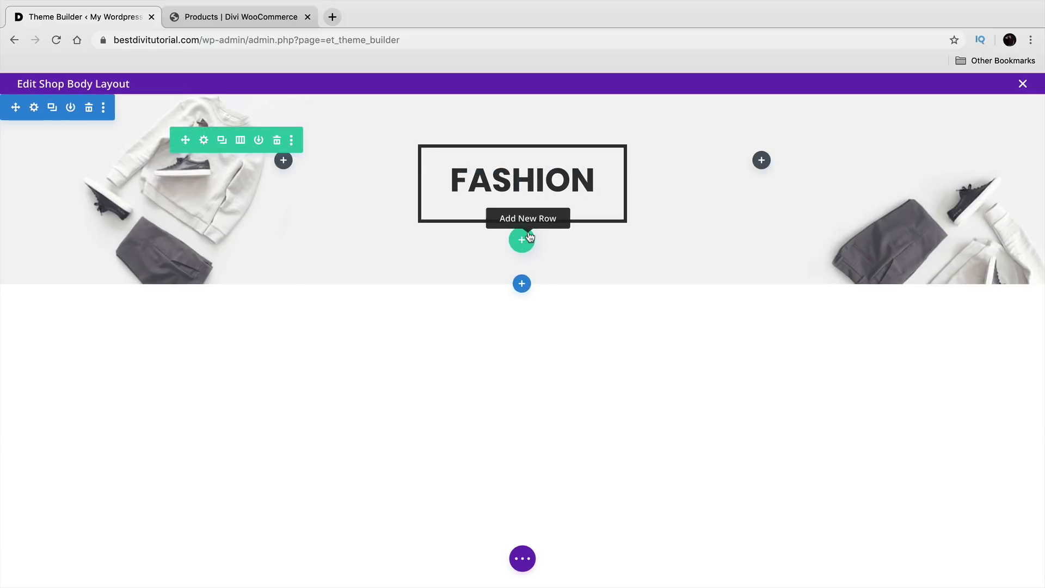
pyautogui.click(231, 20)
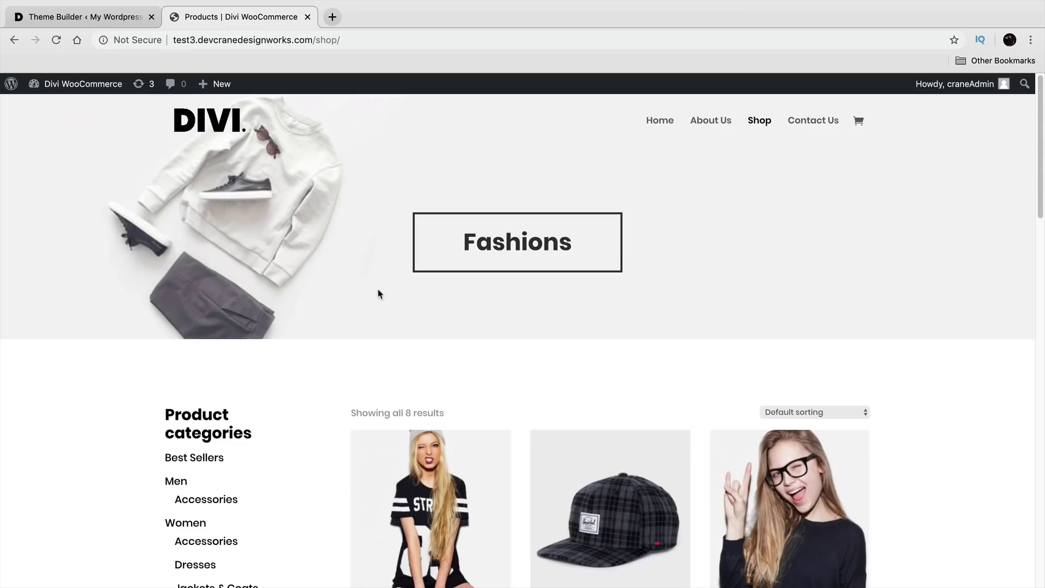
# Step: Compare the live shop page against the layout editor, ending back in the Shop body layout
pyautogui.scroll(-1, 380, 295)
pyautogui.click(77, 15)
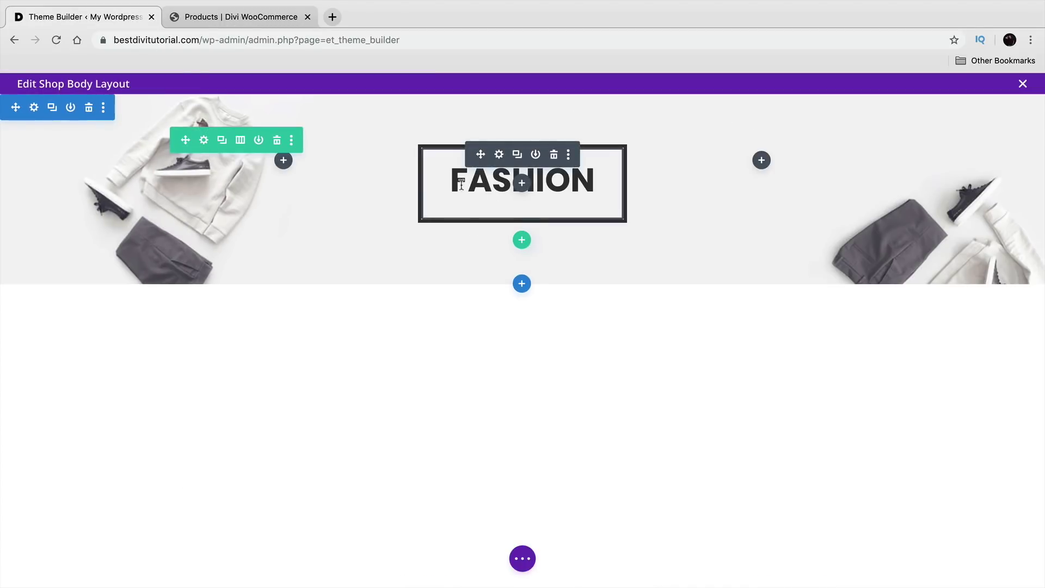
pyautogui.click(199, 17)
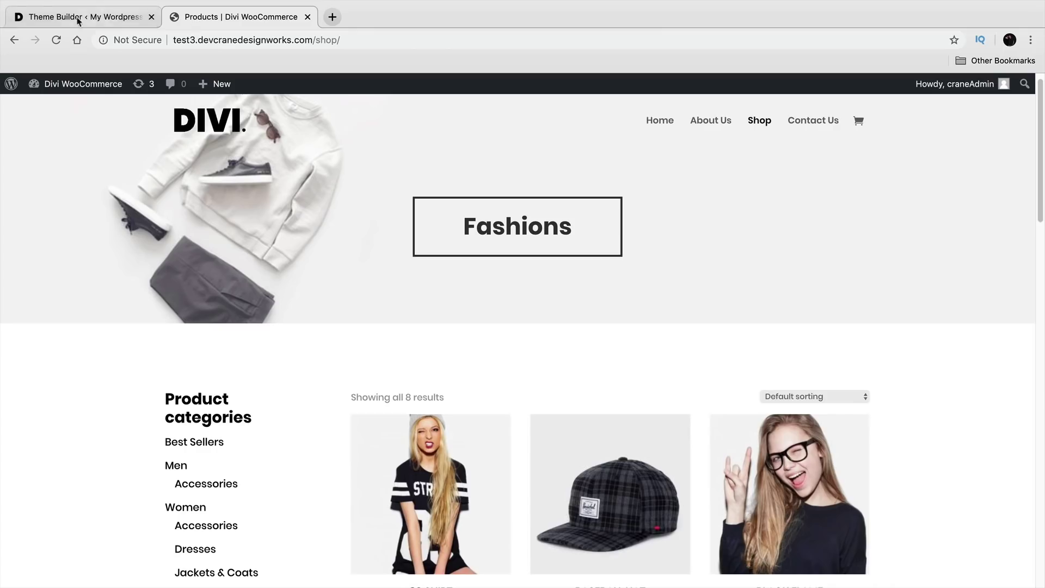
pyautogui.click(87, 19)
pyautogui.click(223, 20)
pyautogui.scroll(-3, 258, 321)
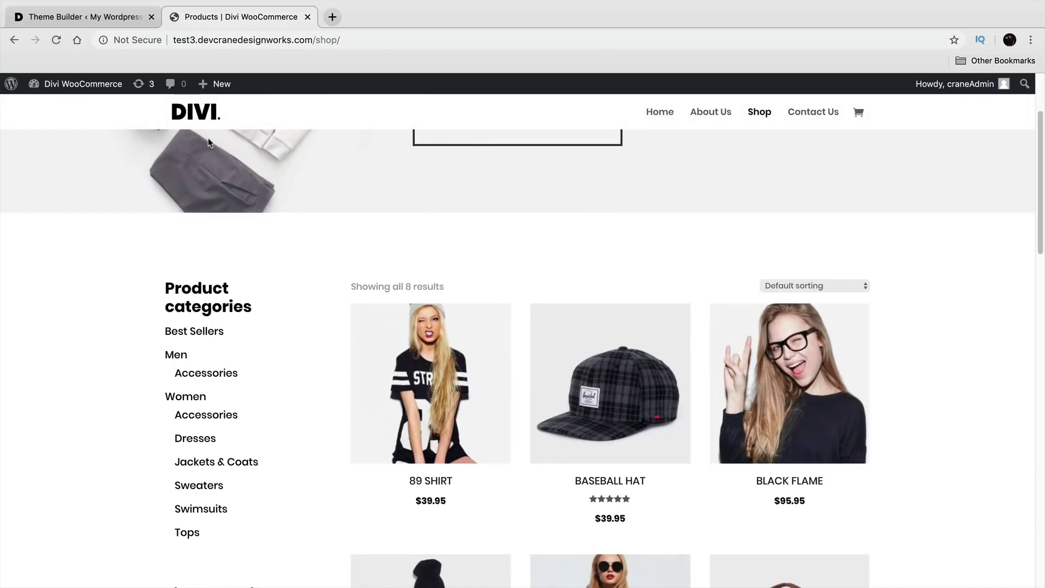
pyautogui.click(119, 21)
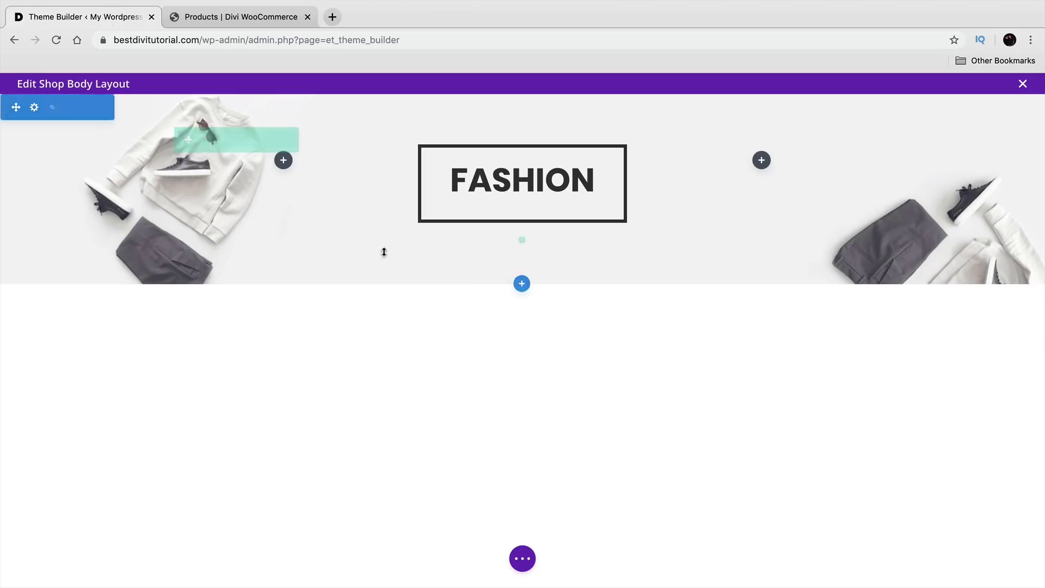
# Step: Insert a regular section below the FASHION banner with a 1/4 + 3/4 column row
pyautogui.click(521, 289)
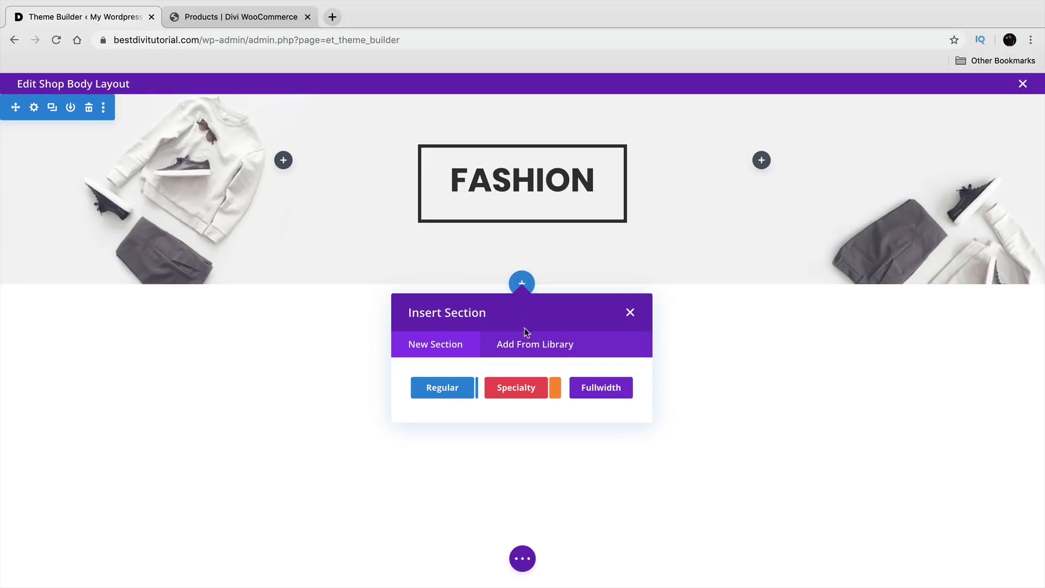
pyautogui.click(522, 391)
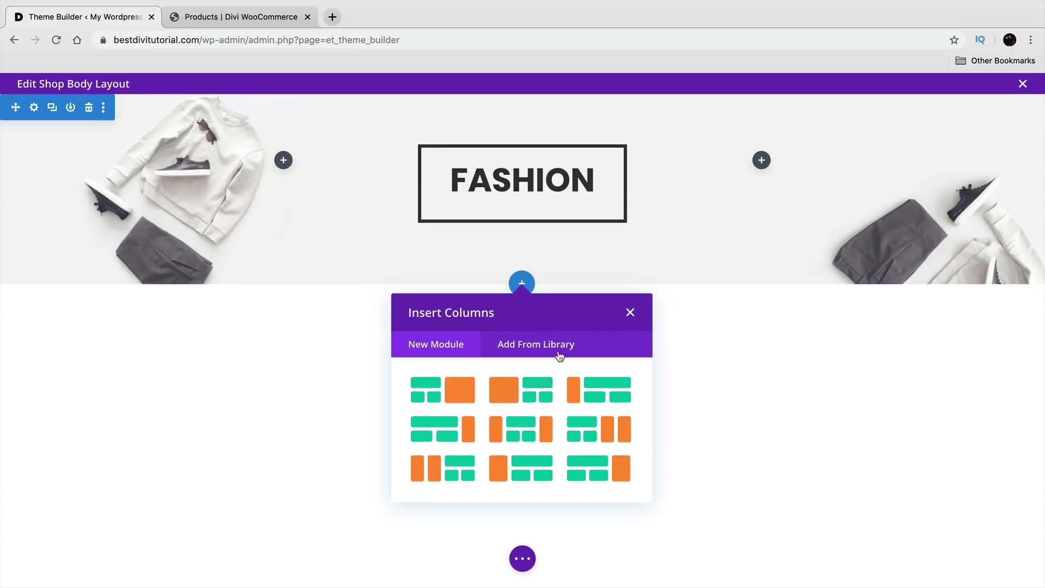
pyautogui.click(630, 314)
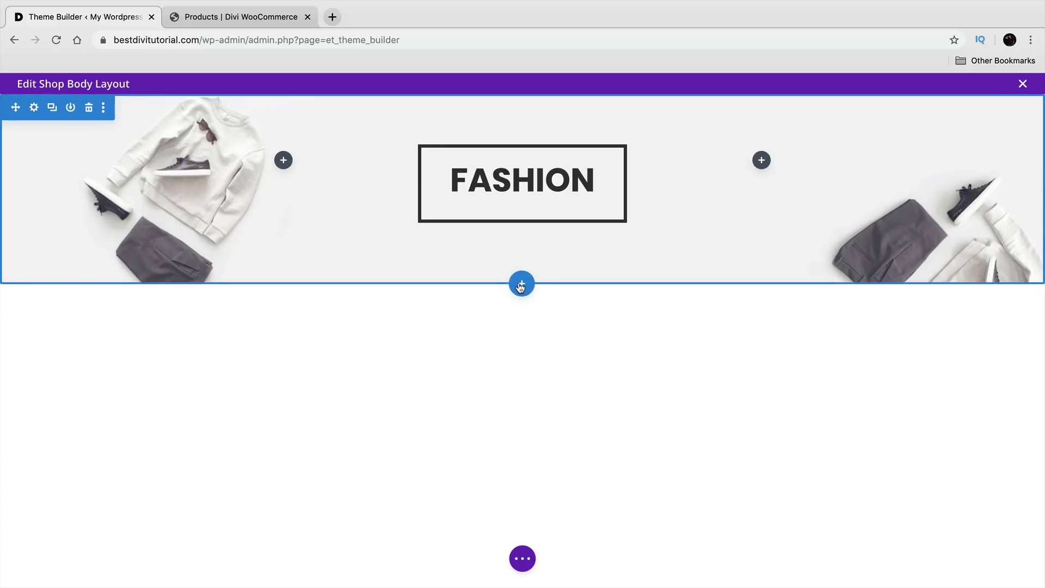
pyautogui.click(521, 282)
pyautogui.click(455, 388)
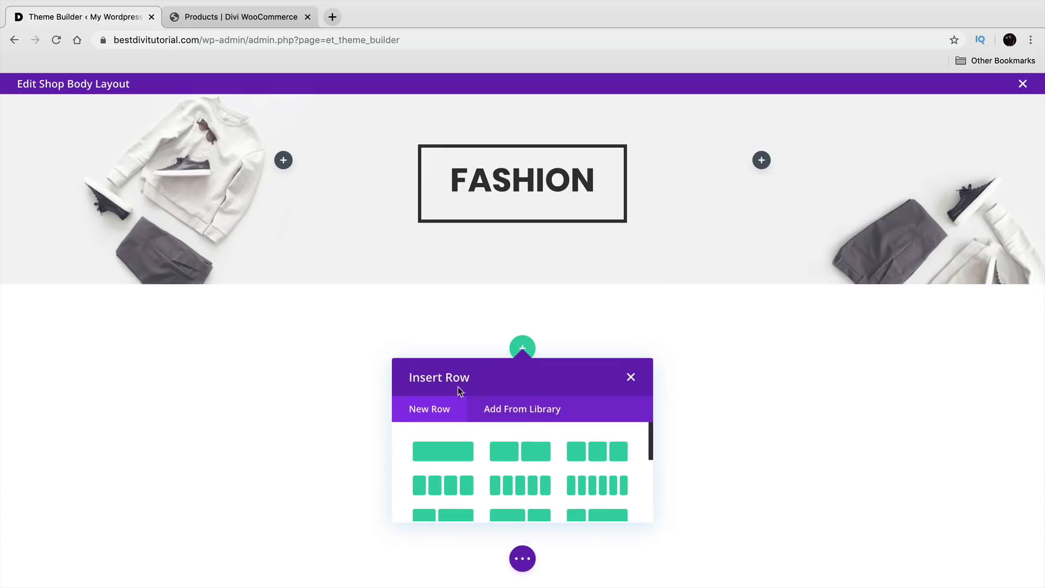
pyautogui.scroll(-2, 560, 493)
pyautogui.scroll(-1, 560, 494)
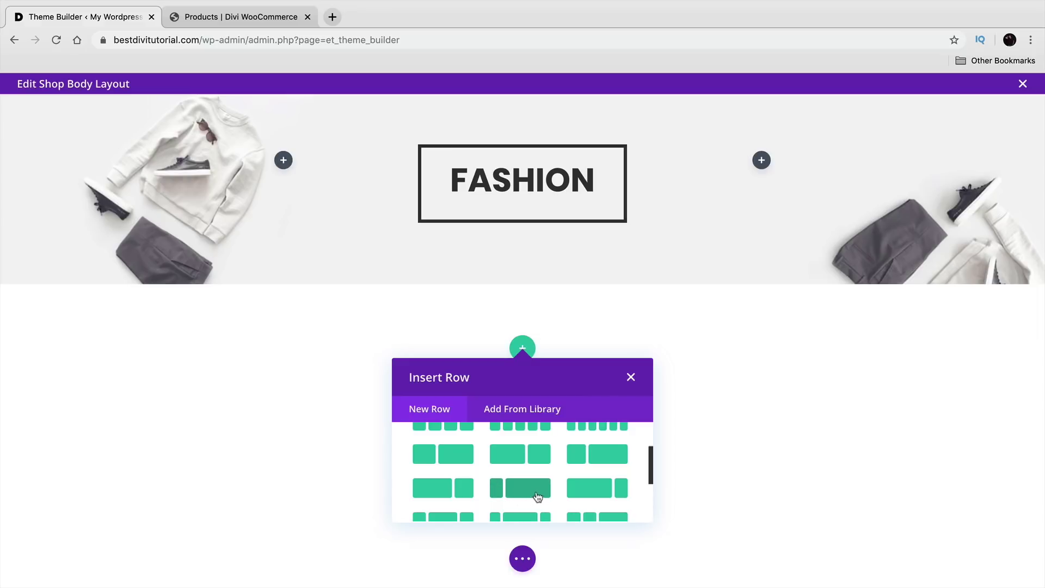
pyautogui.scroll(-1, 528, 482)
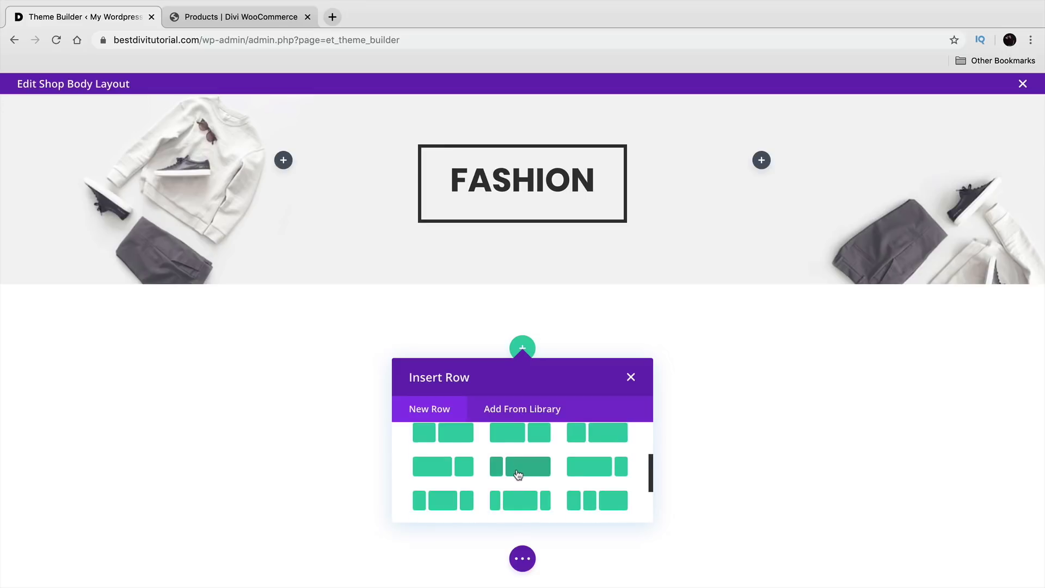
pyautogui.click(517, 475)
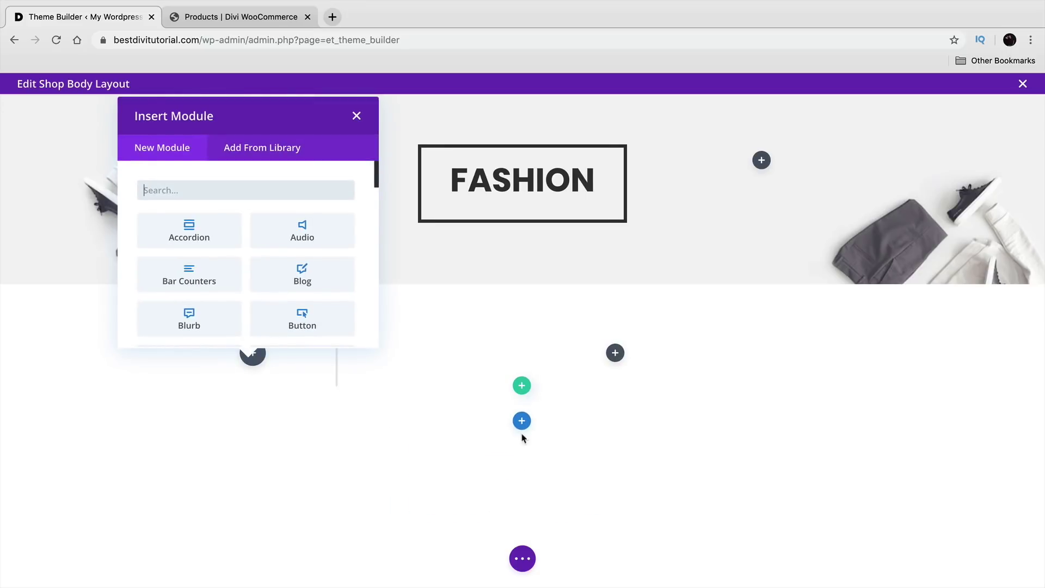
# Step: Insert a Sidebar module in the narrow left column, keeping Sidebar as its widget area
pyautogui.write('SIDE')
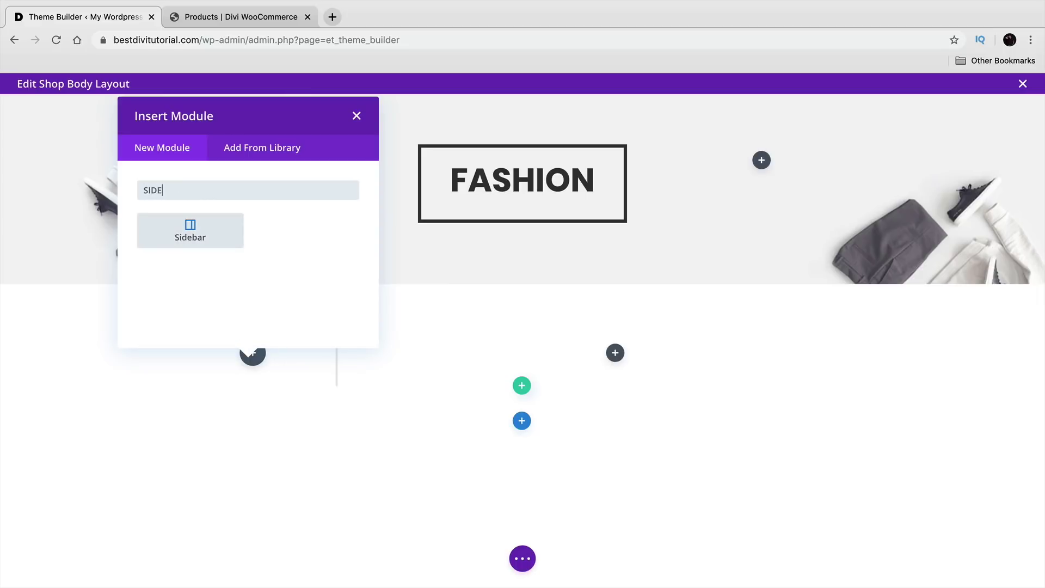
pyautogui.click(192, 236)
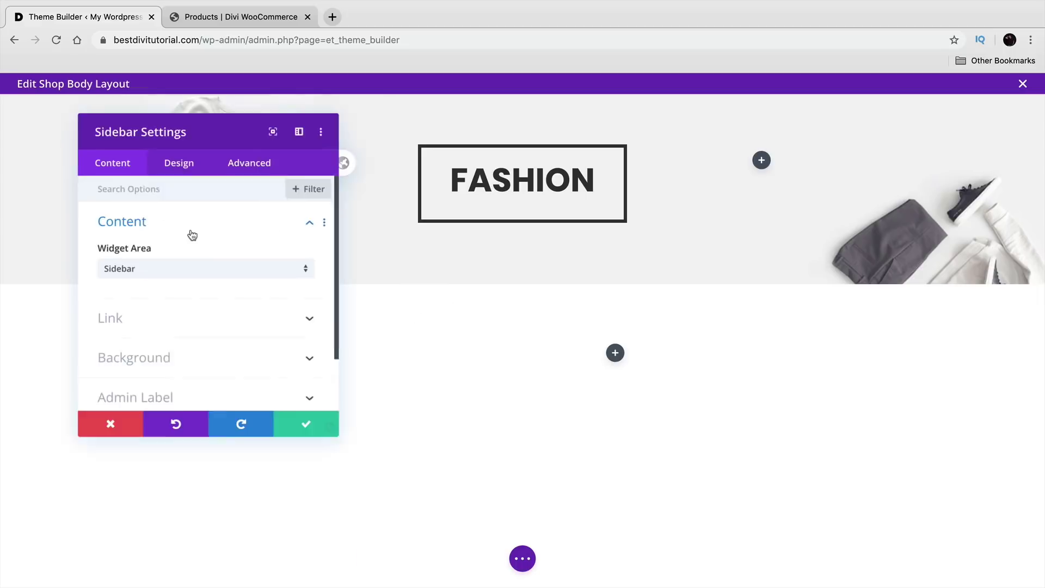
pyautogui.moveTo(191, 174); pyautogui.dragTo(710, 83)
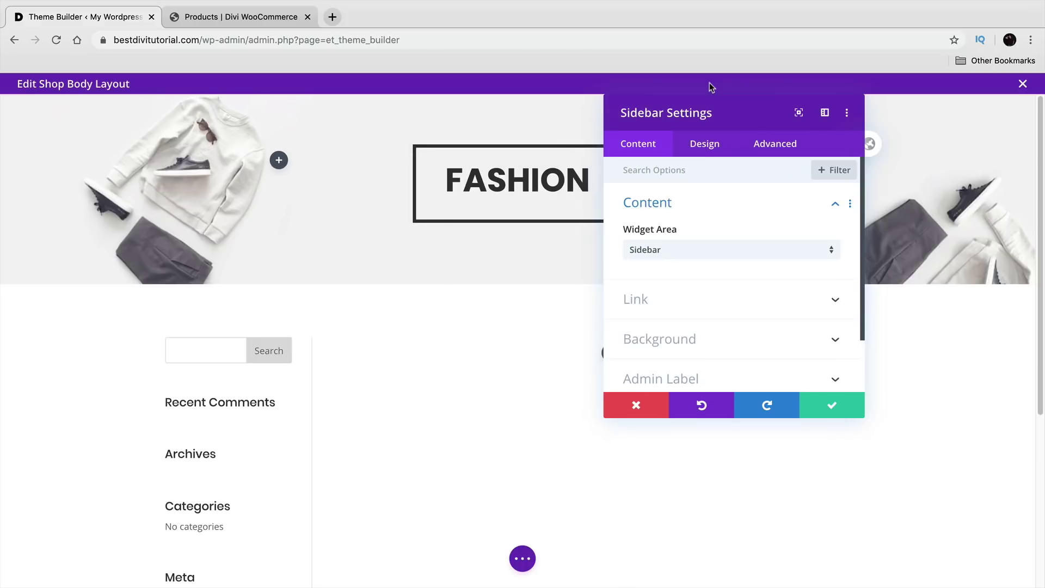
pyautogui.scroll(-2, 450, 346)
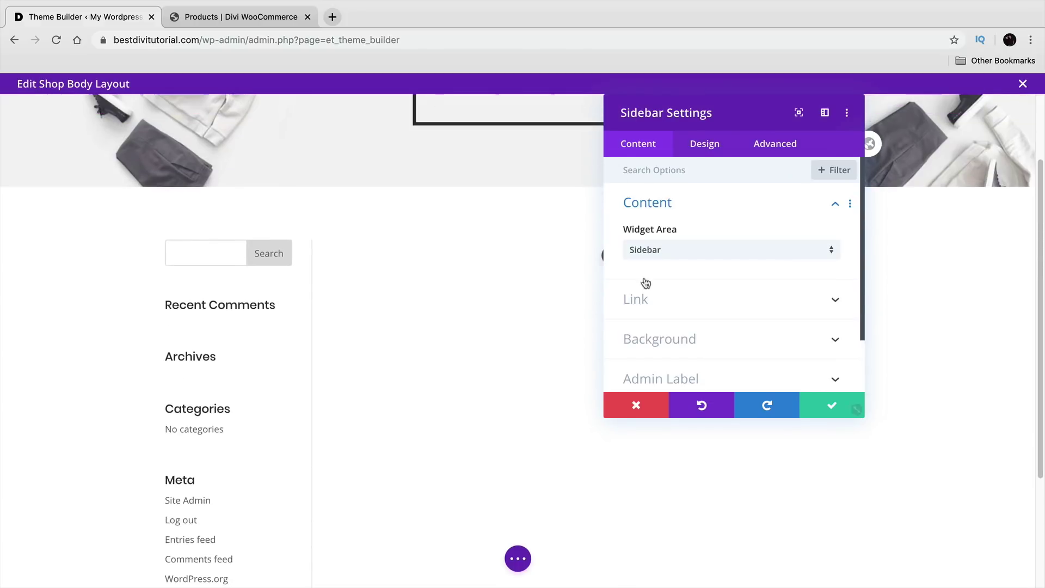
pyautogui.click(660, 257)
pyautogui.click(660, 260)
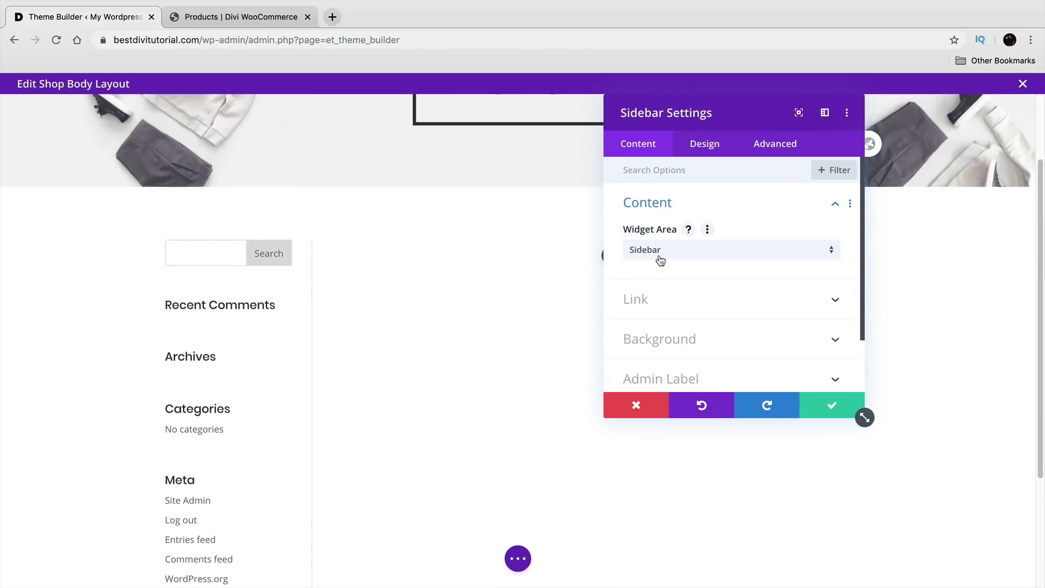
pyautogui.click(822, 404)
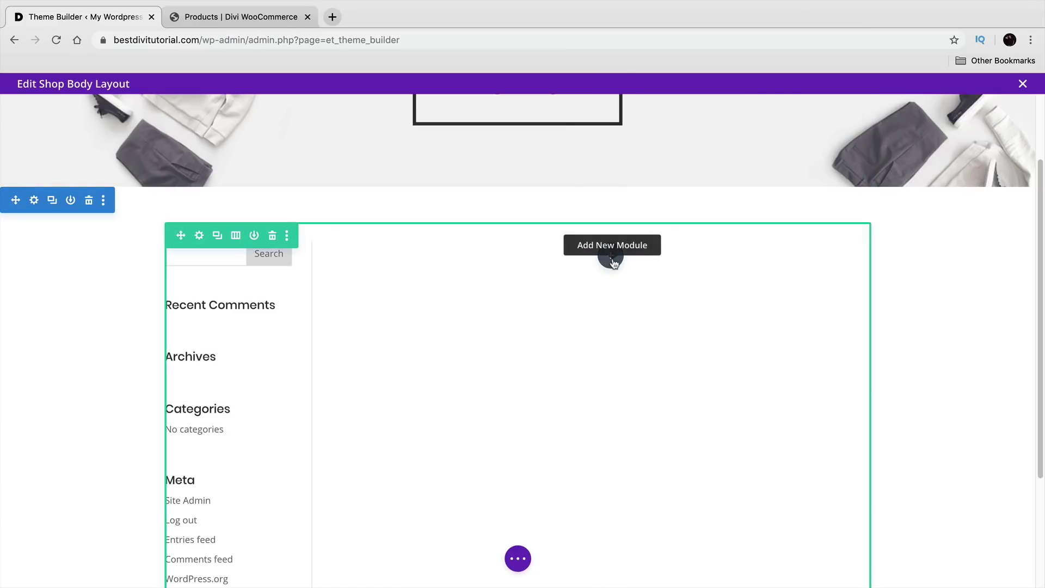
# Step: Add a Shop module product grid to the wide right column and save it
pyautogui.click(612, 257)
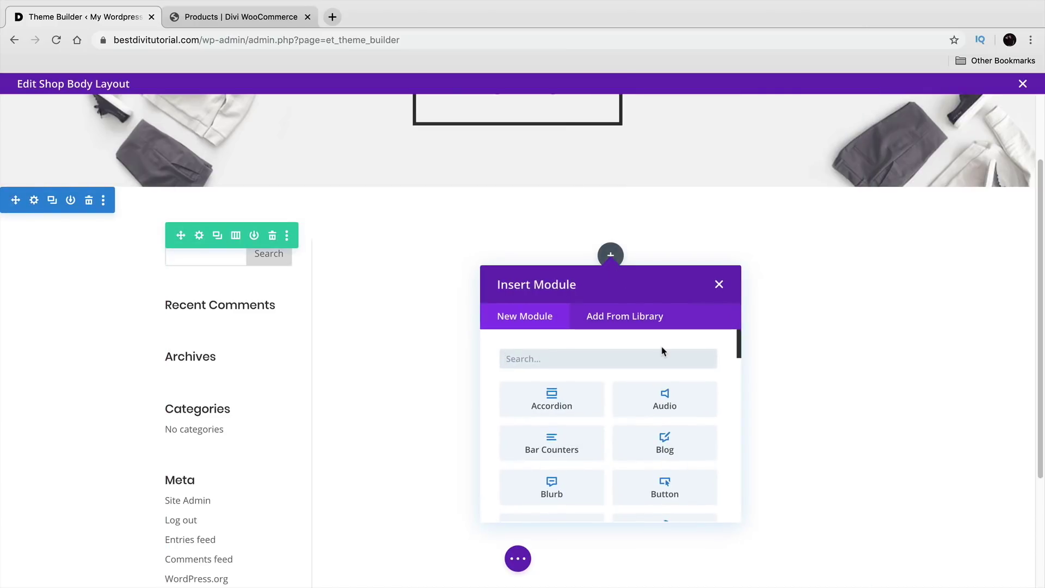
pyautogui.write('SHOP')
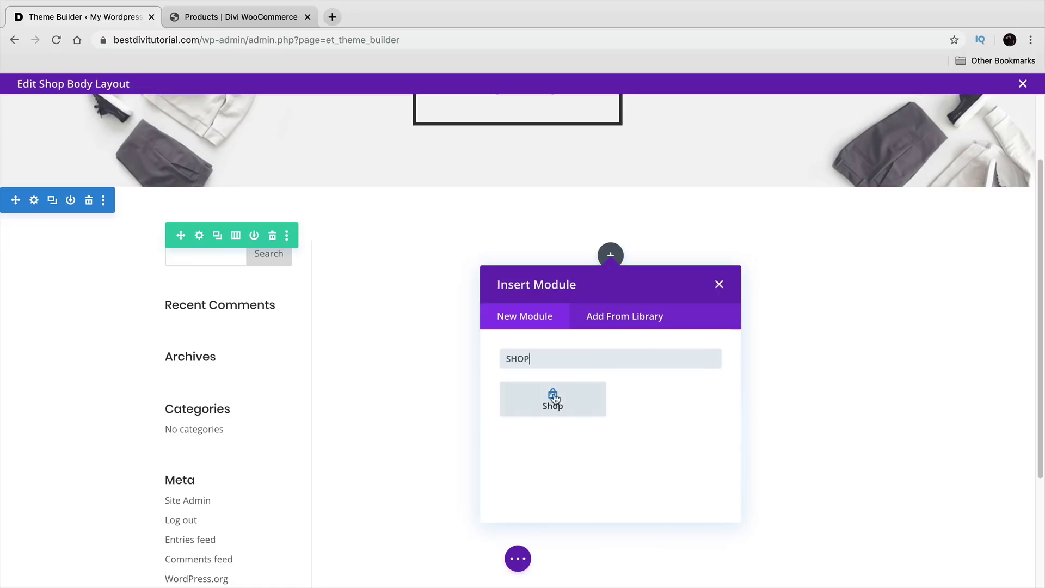
pyautogui.click(554, 399)
pyautogui.moveTo(670, 114); pyautogui.dragTo(805, 144)
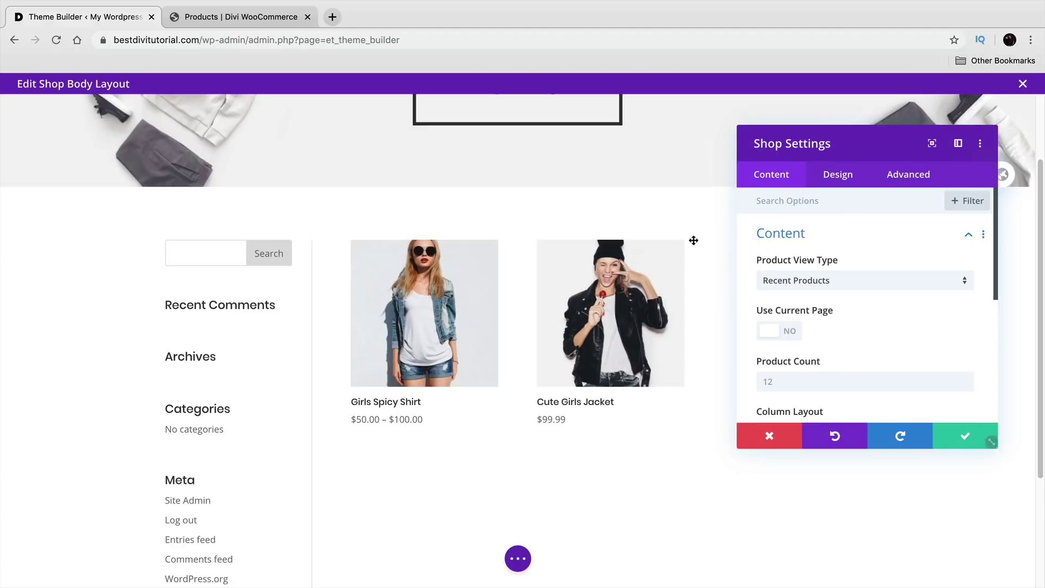
pyautogui.scroll(2, 693, 240)
pyautogui.scroll(-1, 611, 408)
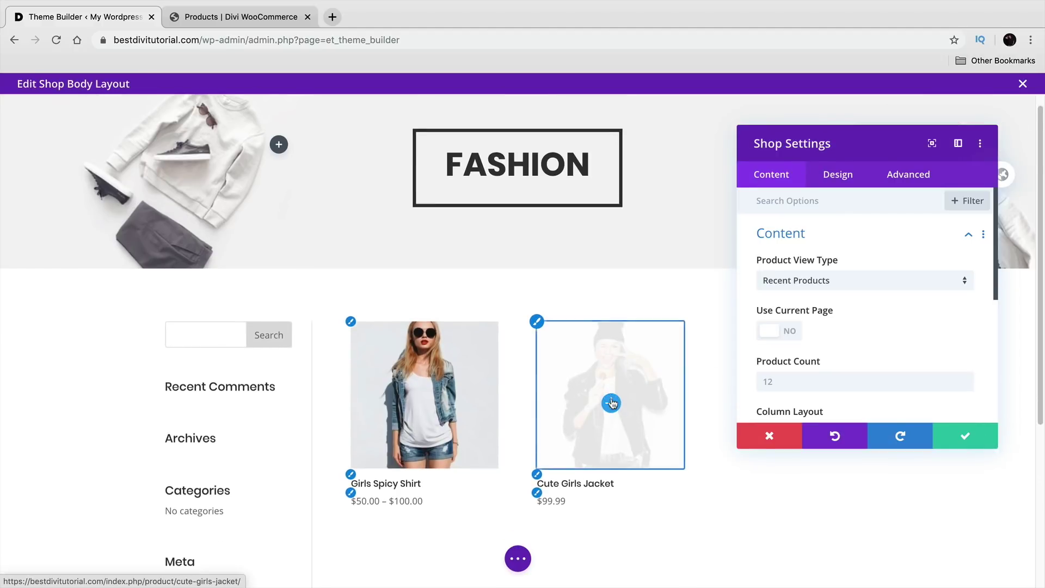
pyautogui.scroll(-2, 610, 403)
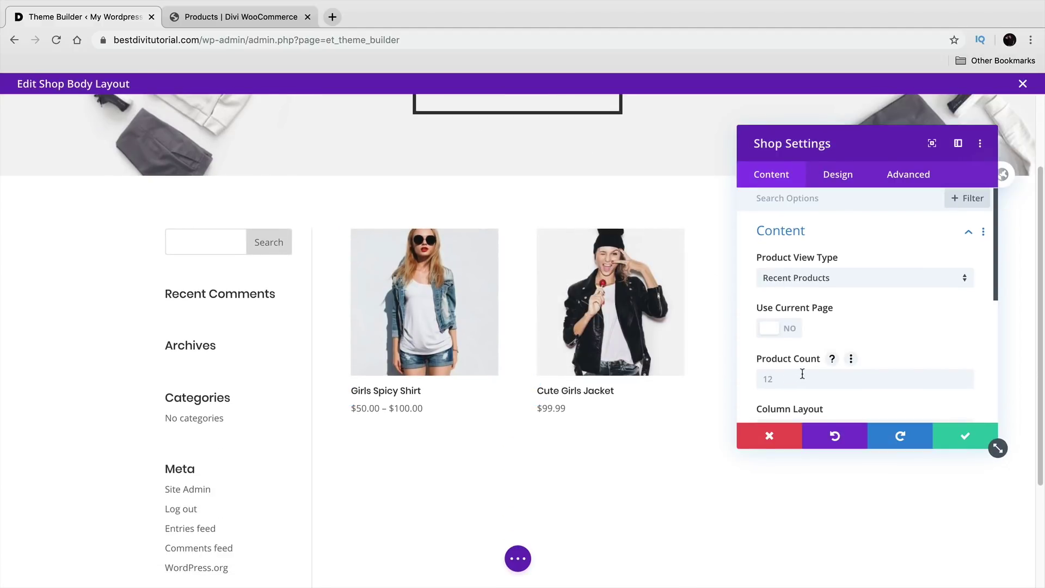
pyautogui.click(962, 435)
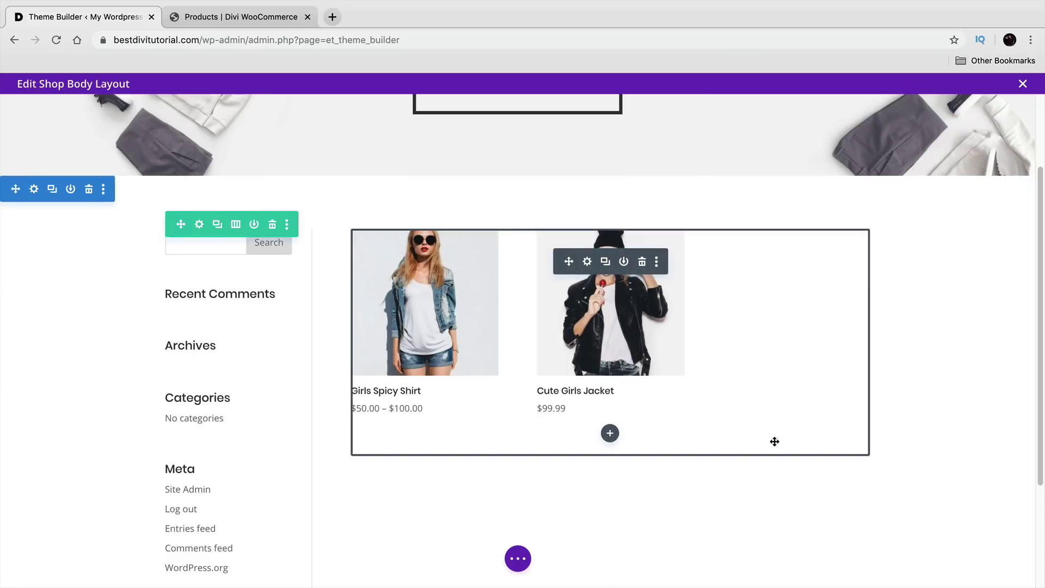
pyautogui.scroll(-3, 765, 449)
pyautogui.scroll(5, 733, 450)
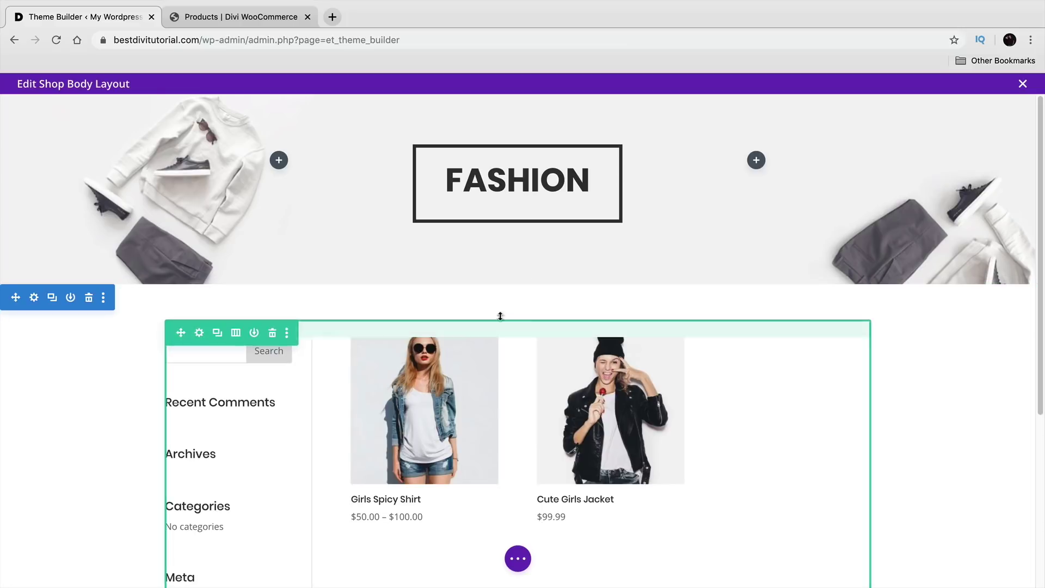
pyautogui.scroll(-3, 382, 288)
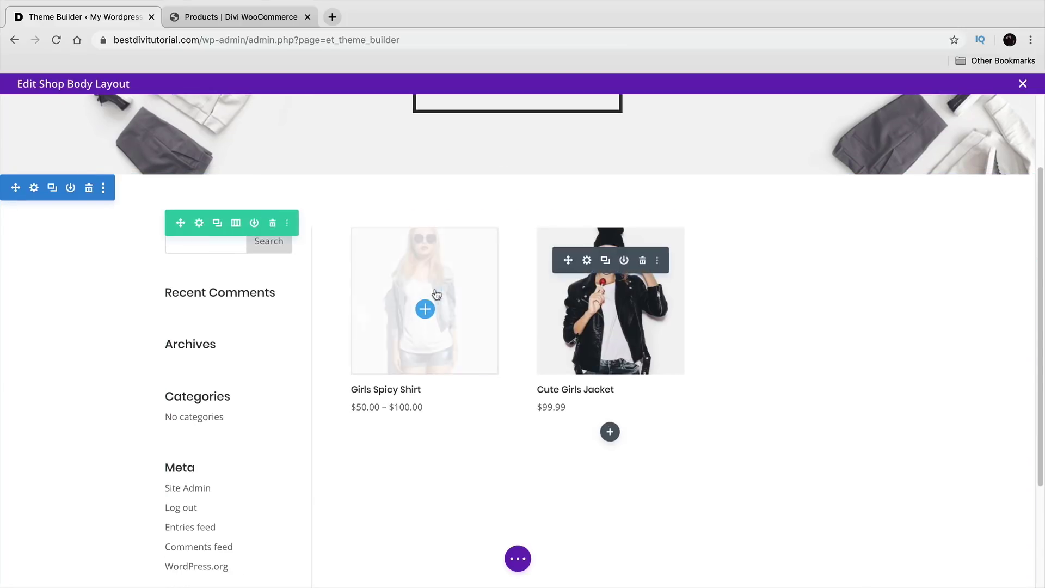
pyautogui.scroll(3, 493, 294)
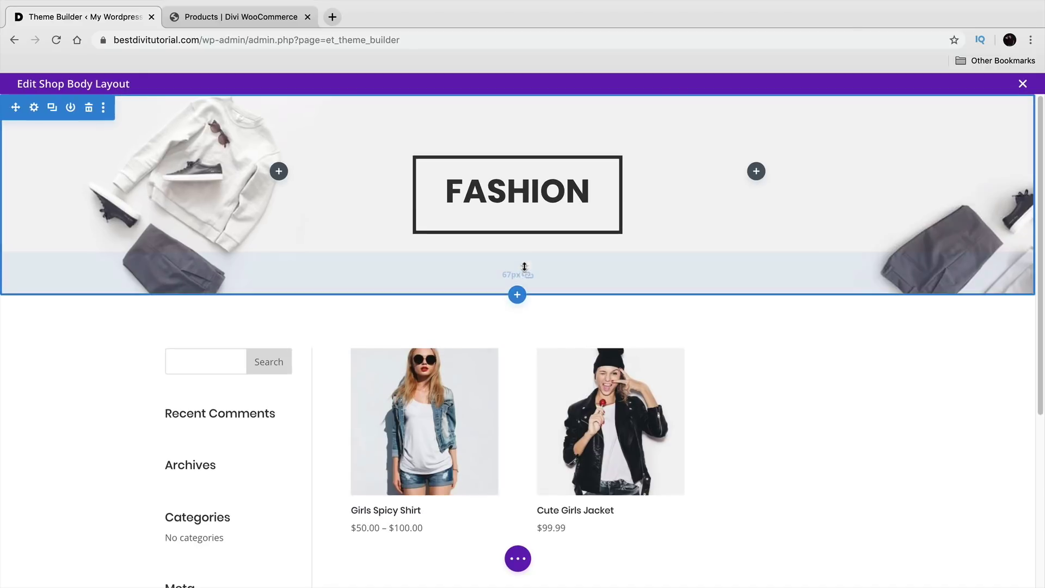
pyautogui.click(518, 295)
# Step: Add a regular section with a three-column row holding a trial Blurb and Person module
pyautogui.click(439, 399)
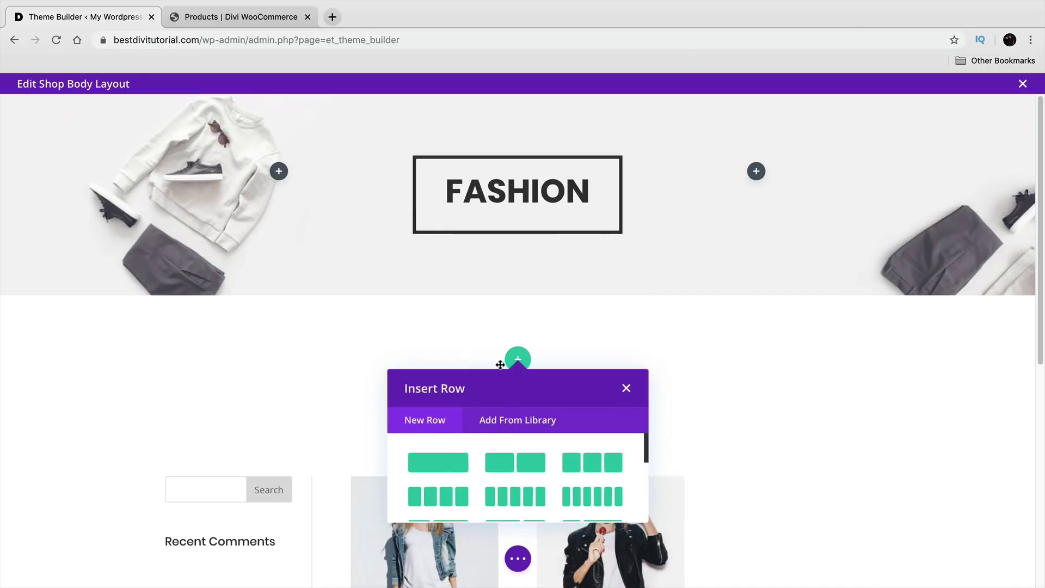
pyautogui.click(590, 463)
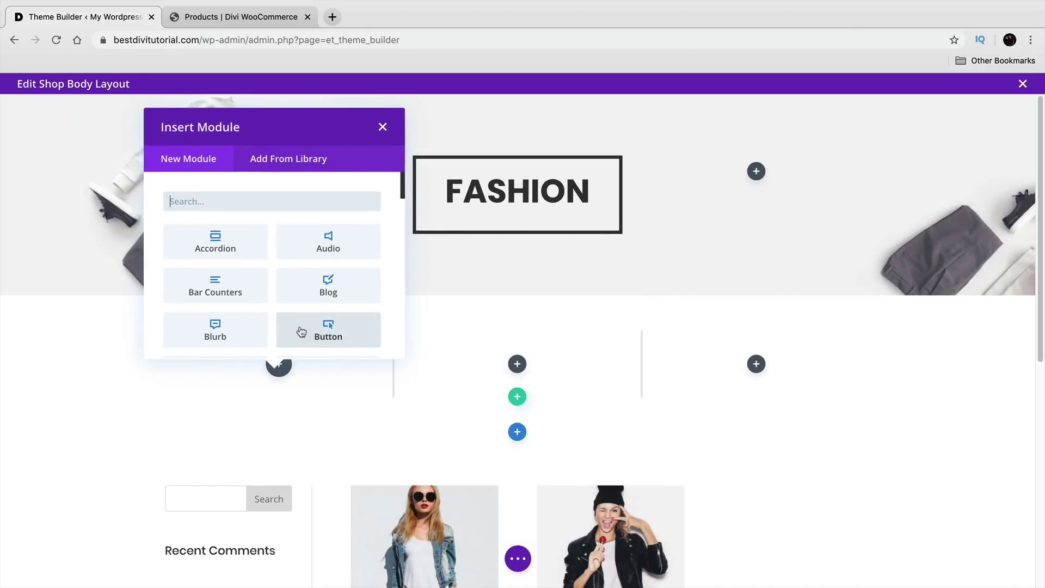
pyautogui.click(245, 330)
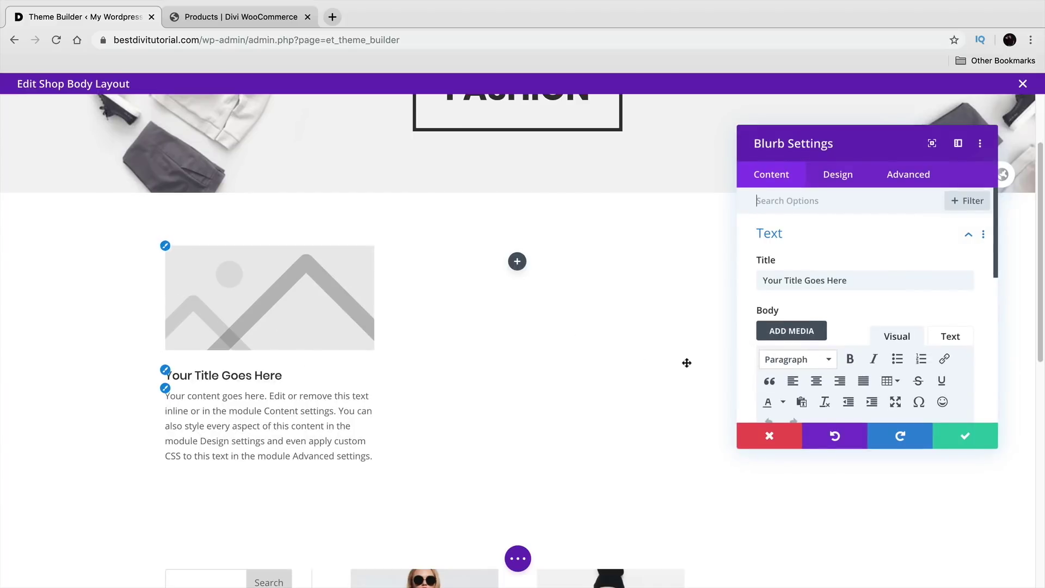
pyautogui.click(517, 262)
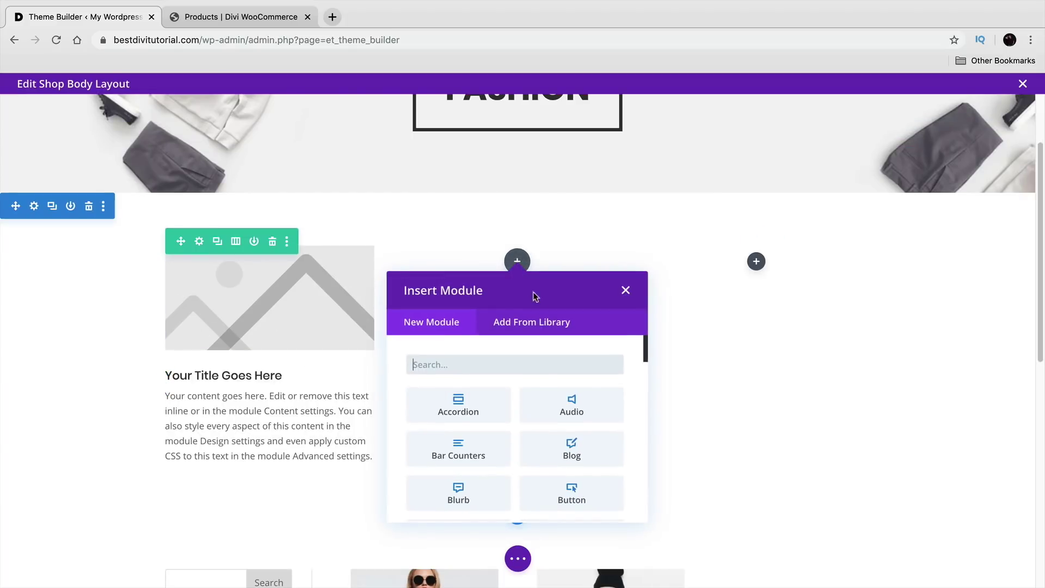
pyautogui.scroll(-2, 537, 416)
pyautogui.scroll(-3, 524, 453)
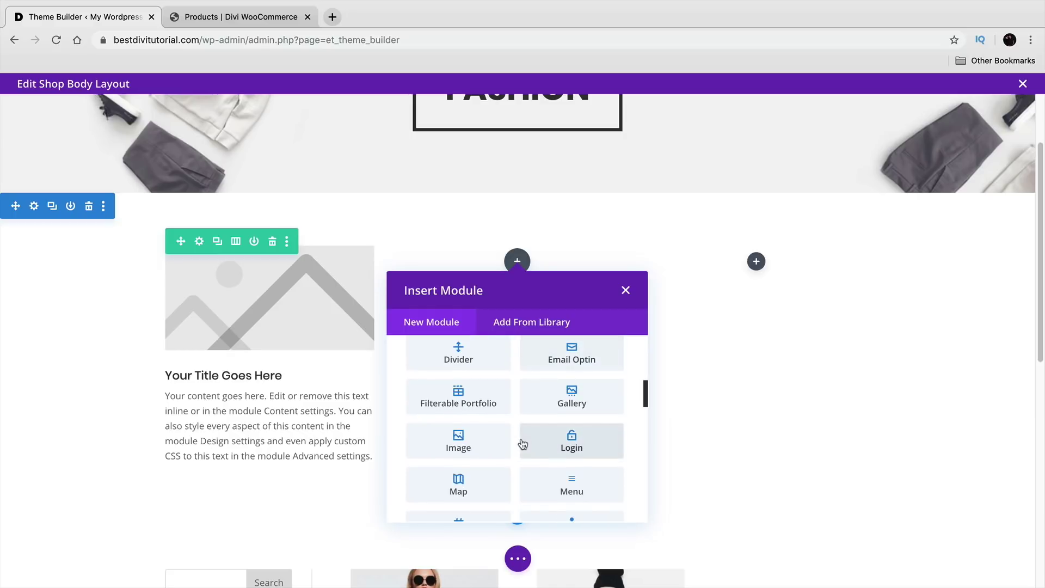
pyautogui.scroll(-3, 523, 444)
pyautogui.click(569, 392)
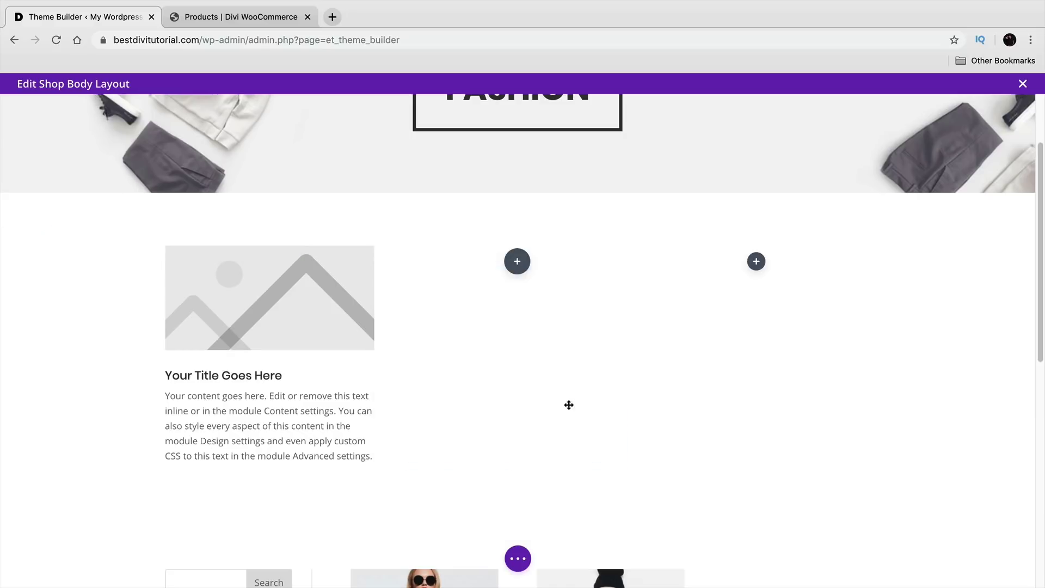
pyautogui.click(974, 438)
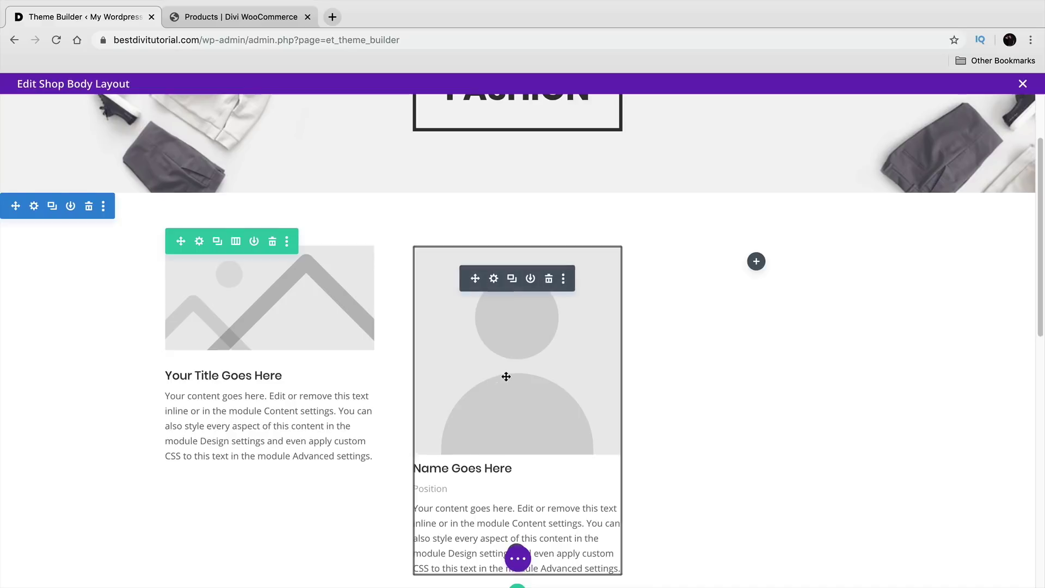
# Step: Delete the trial Person module and the three-column row, leaving the section ready for a new row
pyautogui.scroll(-2, 507, 376)
pyautogui.scroll(-2, 511, 365)
pyautogui.scroll(3, 518, 357)
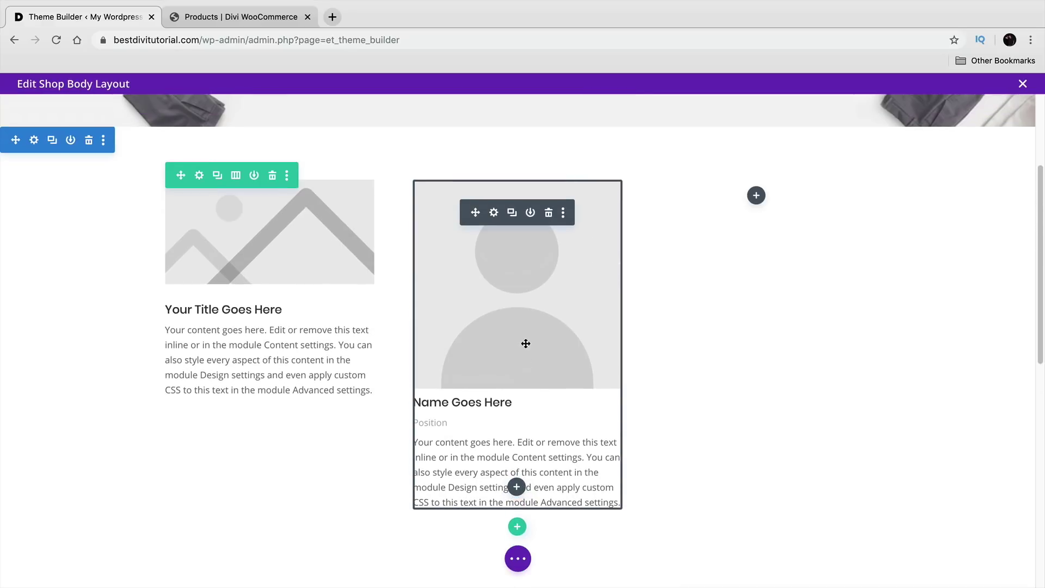
pyautogui.click(548, 212)
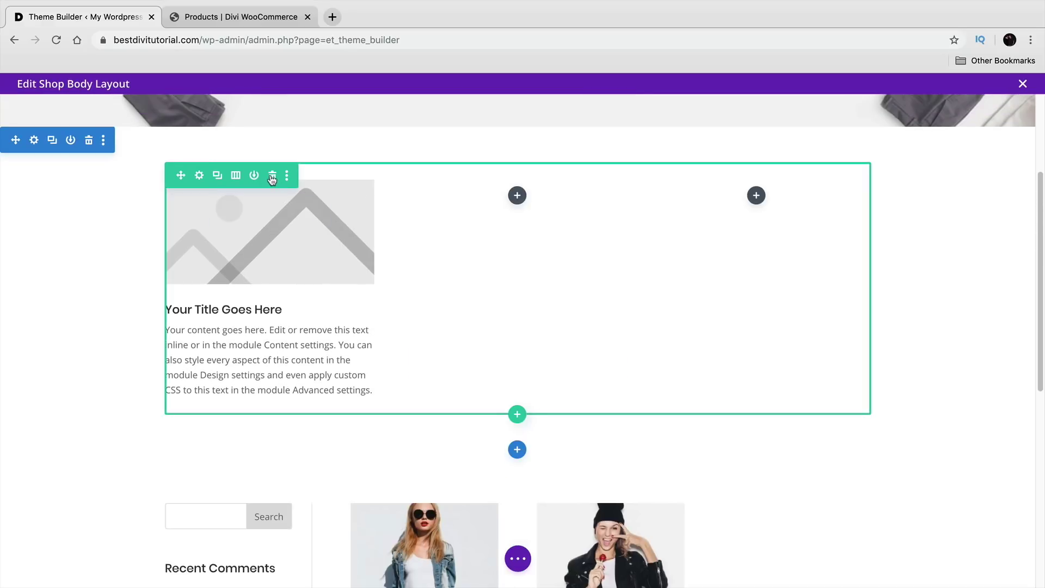
pyautogui.click(272, 175)
pyautogui.click(517, 193)
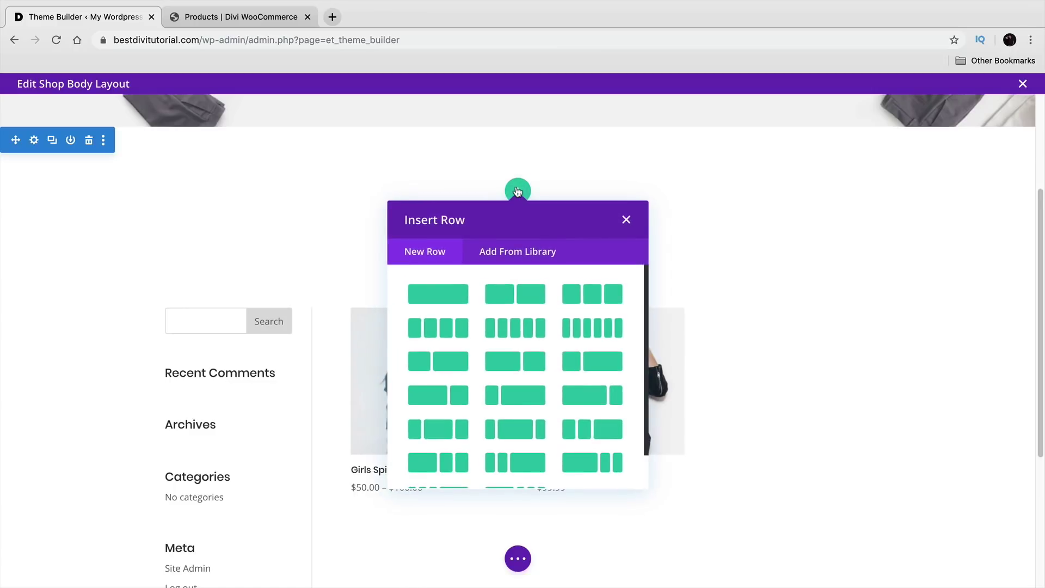
# Step: Add a one-column row with a Text module, replacing its placeholder with BLACK FRIDAY DEALS
pyautogui.click(449, 298)
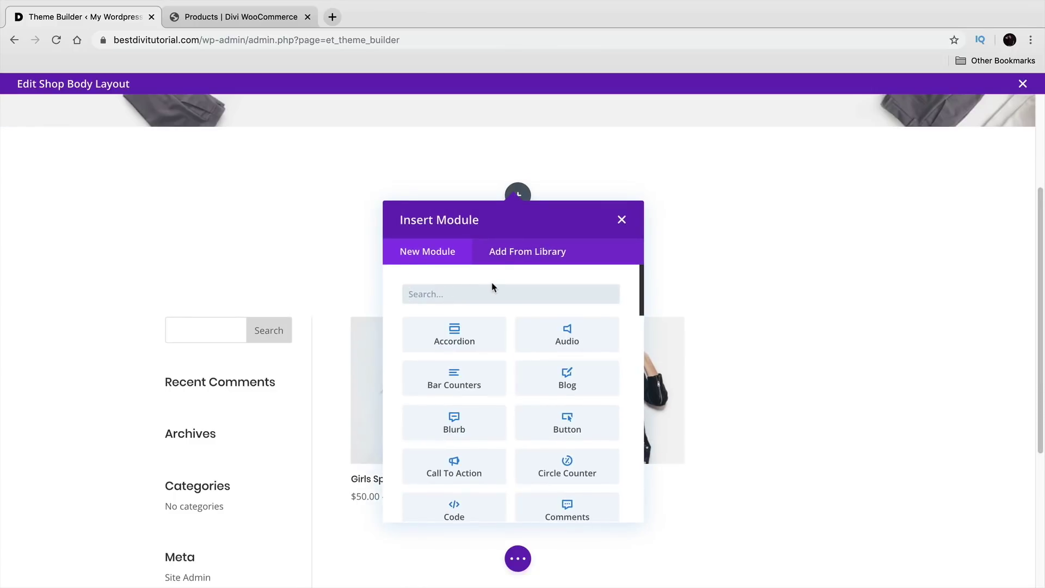
pyautogui.write('TEXT')
pyautogui.click(487, 325)
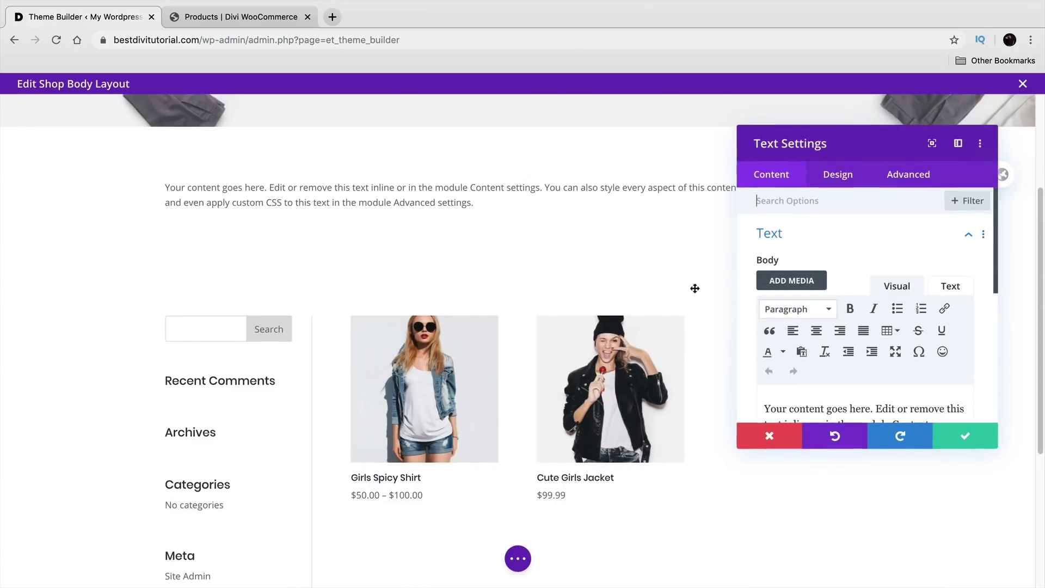
pyautogui.scroll(-1, 892, 403)
pyautogui.scroll(-2, 905, 416)
pyautogui.hotkey('ctrl', 'a')
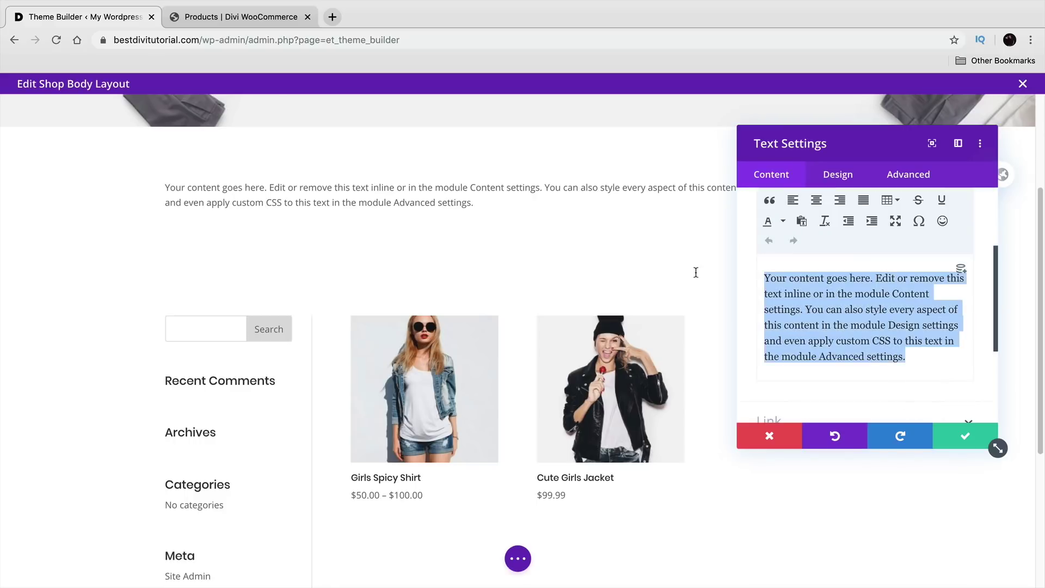
pyautogui.write('BAC')
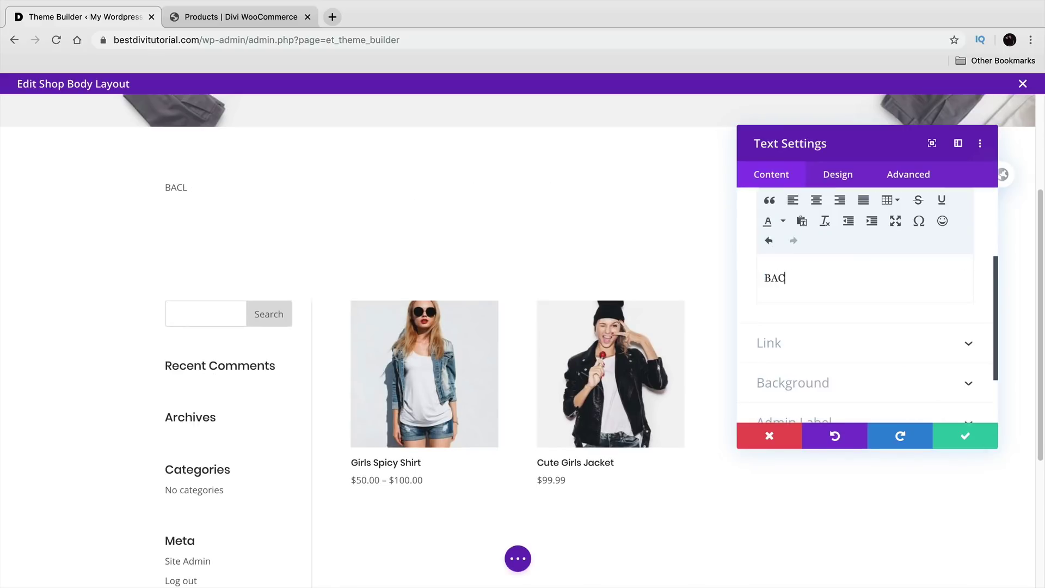
pyautogui.write('LACK FRIDAY DEALS')
# Step: Format BLACK FRIDAY DEALS as a centred Heading 1 and save the Text module
pyautogui.moveTo(879, 279); pyautogui.dragTo(740, 309)
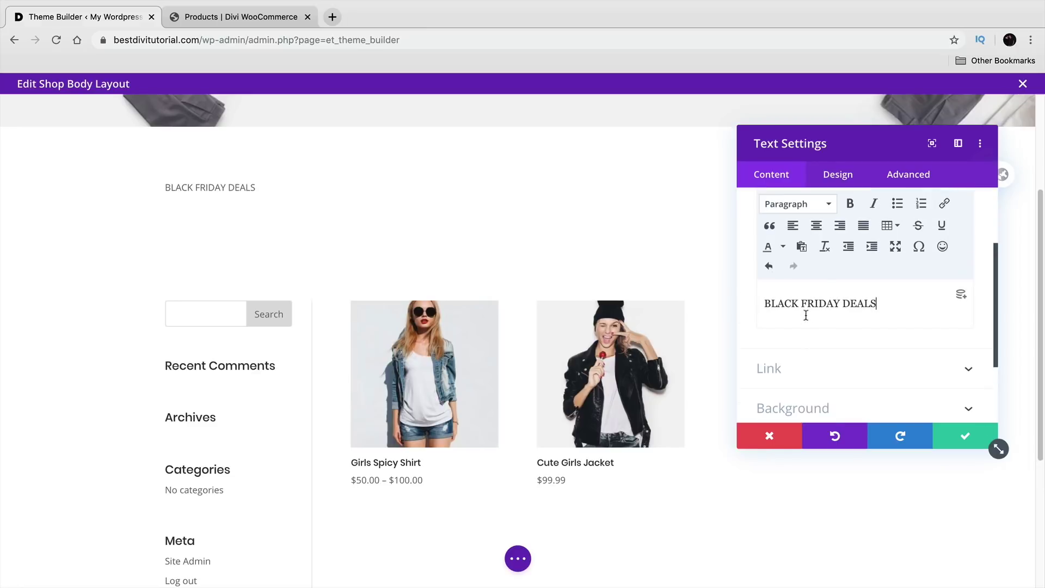
pyautogui.click(800, 205)
pyautogui.click(815, 256)
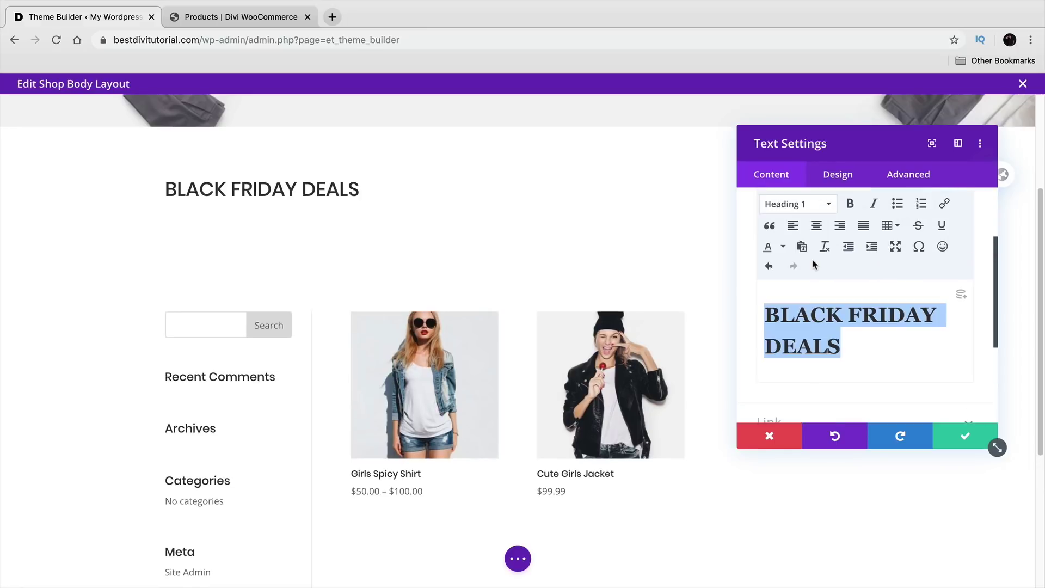
pyautogui.click(817, 226)
pyautogui.click(937, 435)
pyautogui.scroll(2, 479, 302)
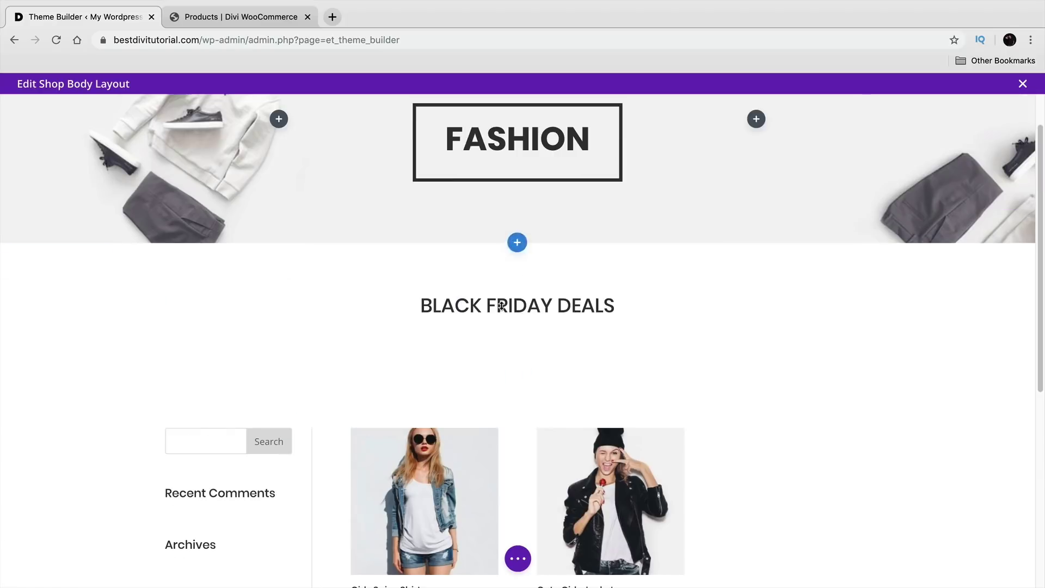
pyautogui.scroll(-1, 361, 319)
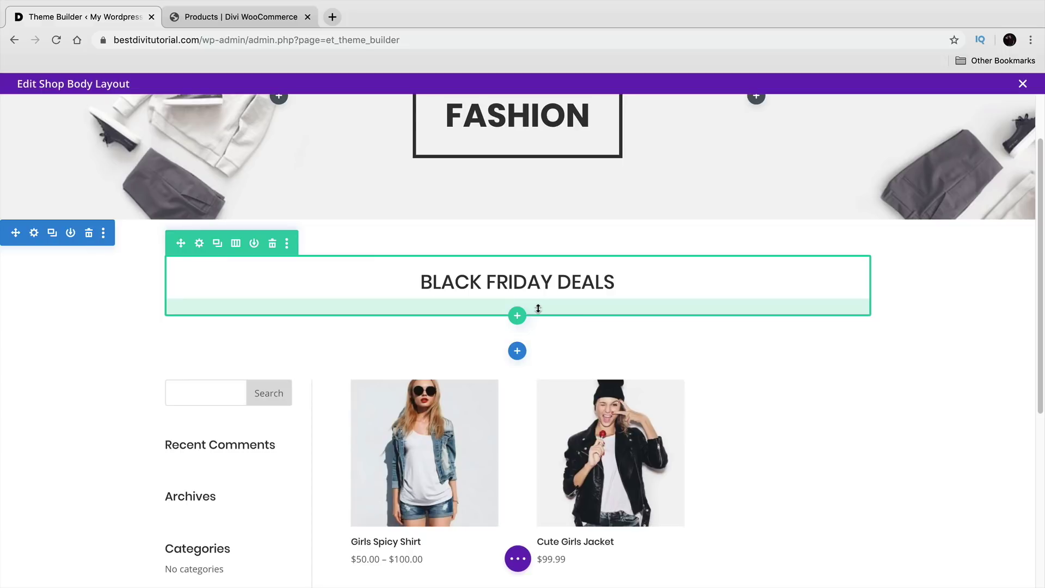
pyautogui.scroll(-5, 546, 357)
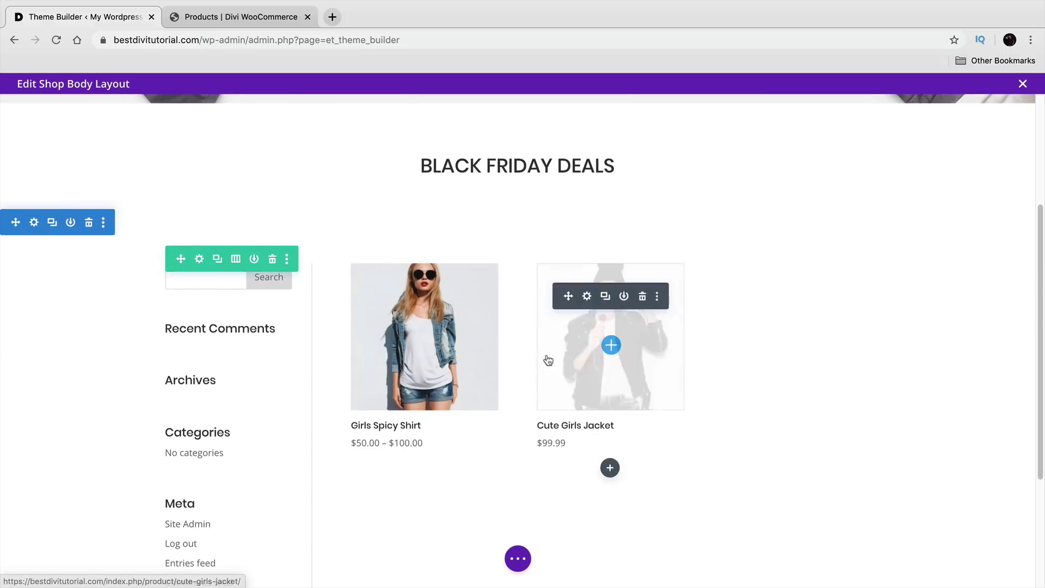
# Step: After checking the reference shop page, set the Shop grid's product titles to bold Poppins
pyautogui.click(213, 22)
pyautogui.scroll(-1, 430, 474)
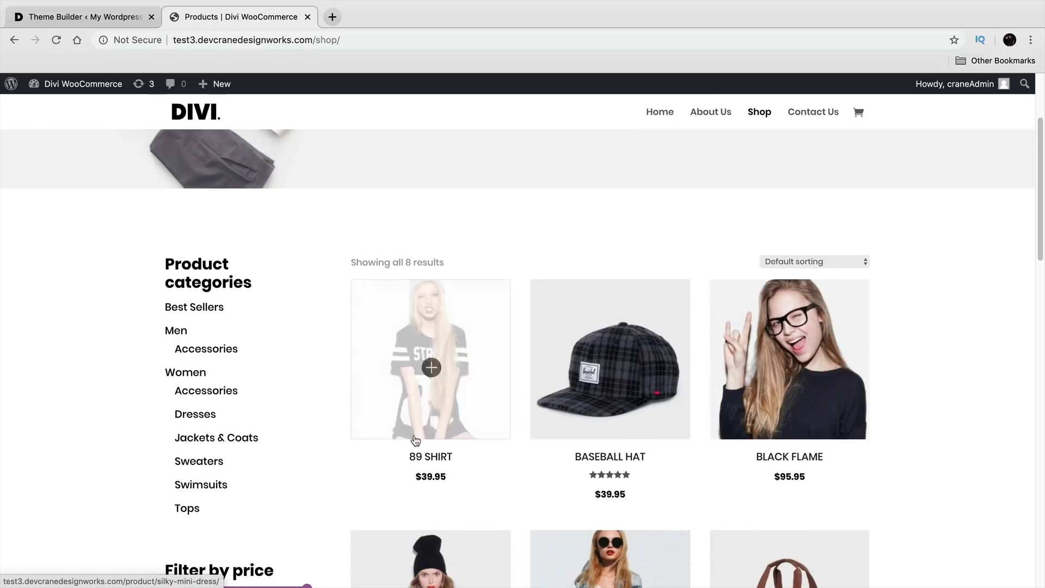
pyautogui.click(102, 11)
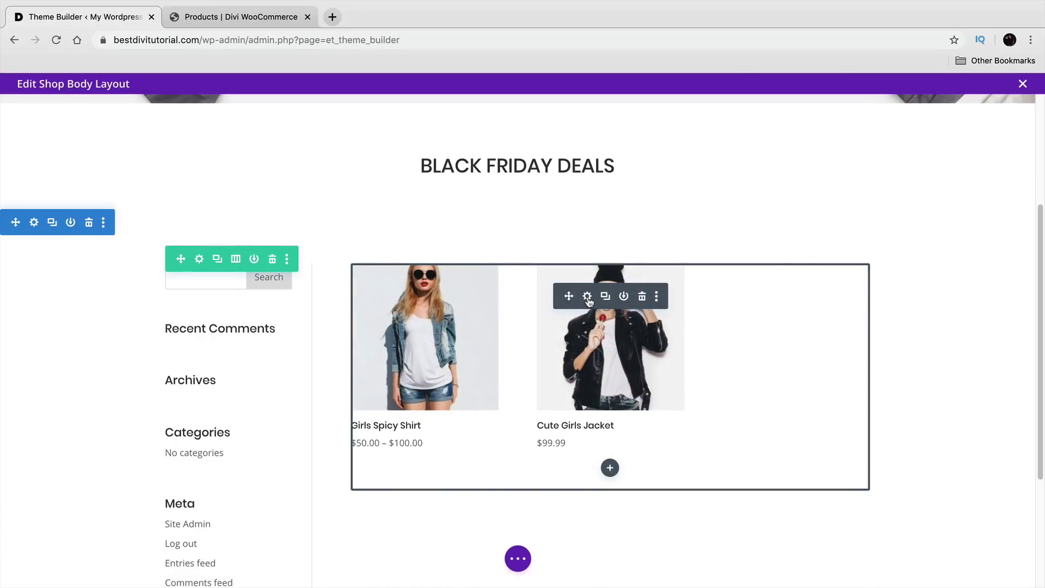
pyautogui.click(588, 298)
pyautogui.scroll(-2, 817, 365)
pyautogui.scroll(-2, 818, 369)
pyautogui.click(842, 174)
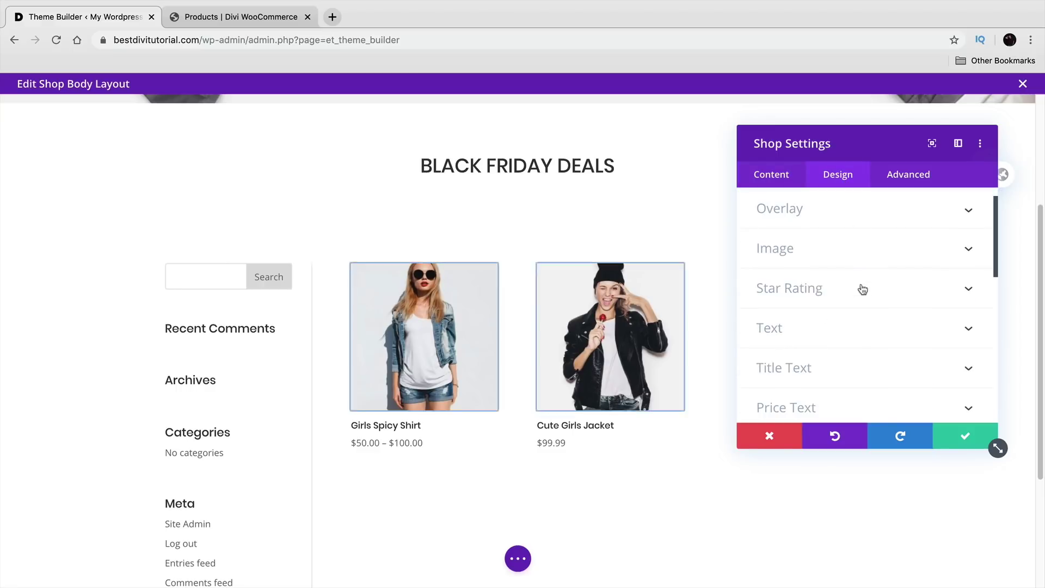
pyautogui.click(862, 363)
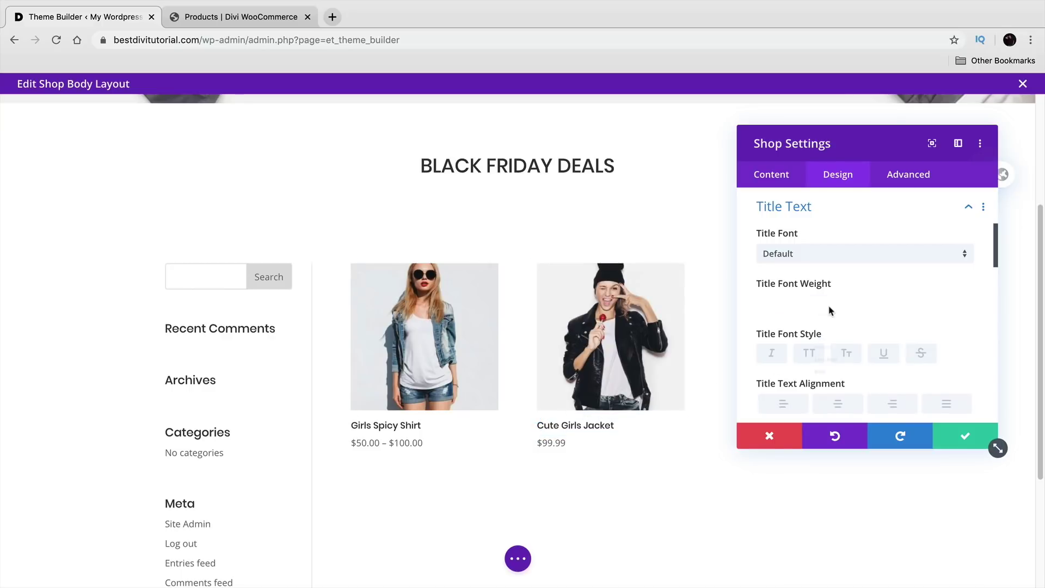
pyautogui.click(830, 311)
pyautogui.click(778, 406)
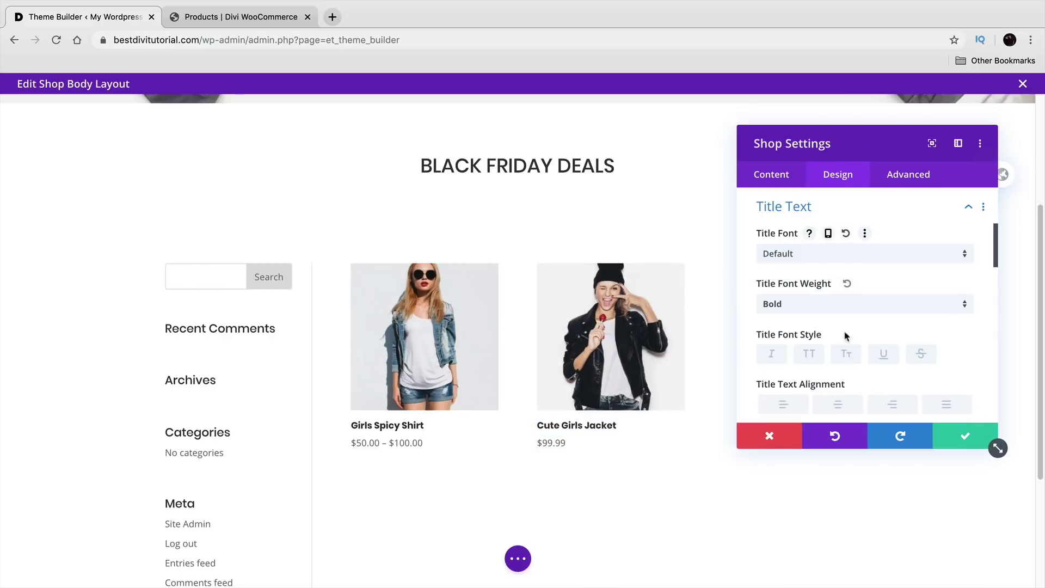
pyautogui.click(836, 254)
pyautogui.click(838, 203)
# Step: Centre the product titles and prices, and save the Shop module settings
pyautogui.scroll(-2, 838, 305)
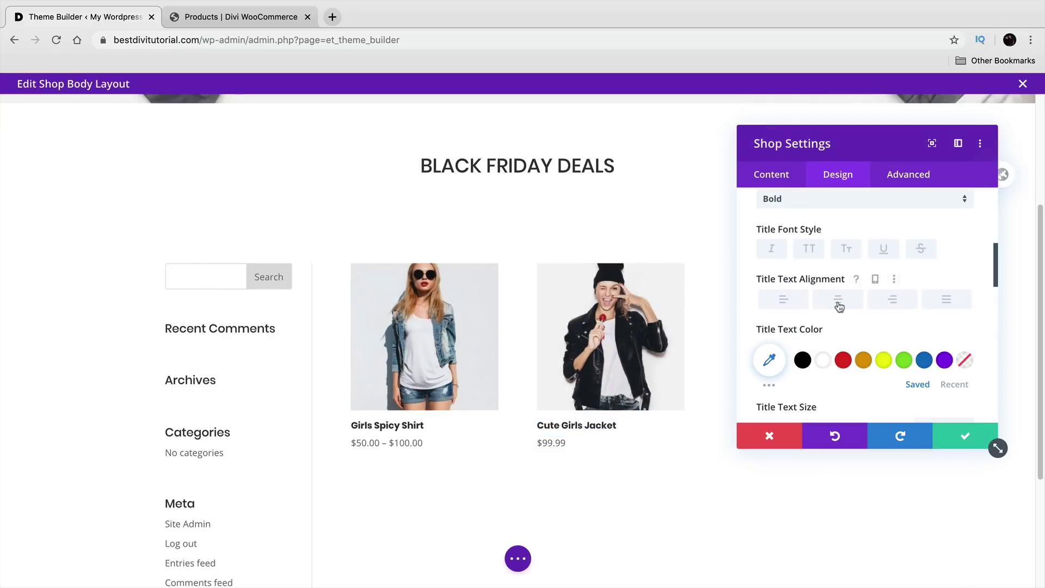
pyautogui.click(839, 307)
pyautogui.scroll(5, 805, 287)
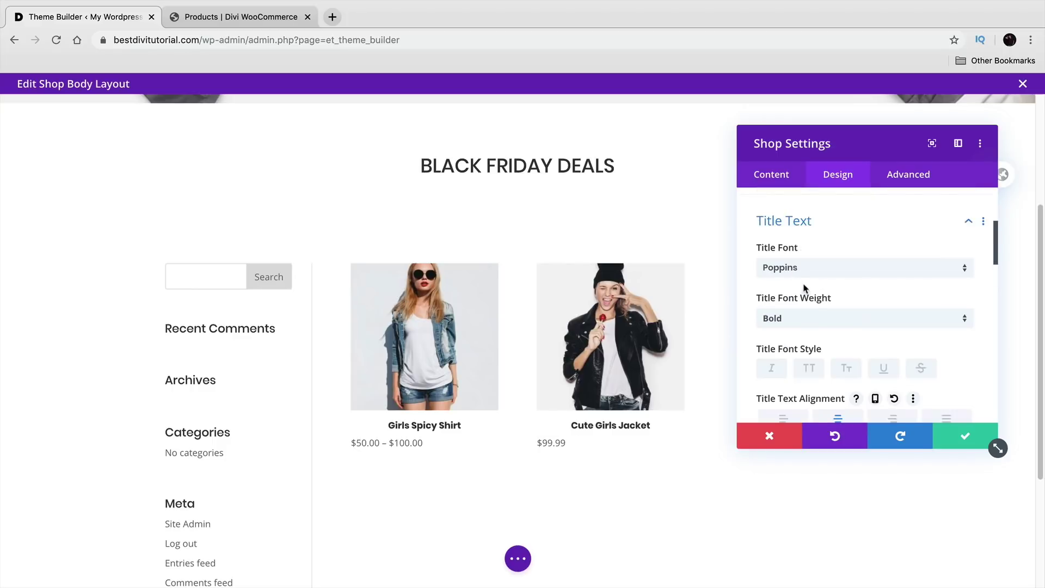
pyautogui.click(812, 289)
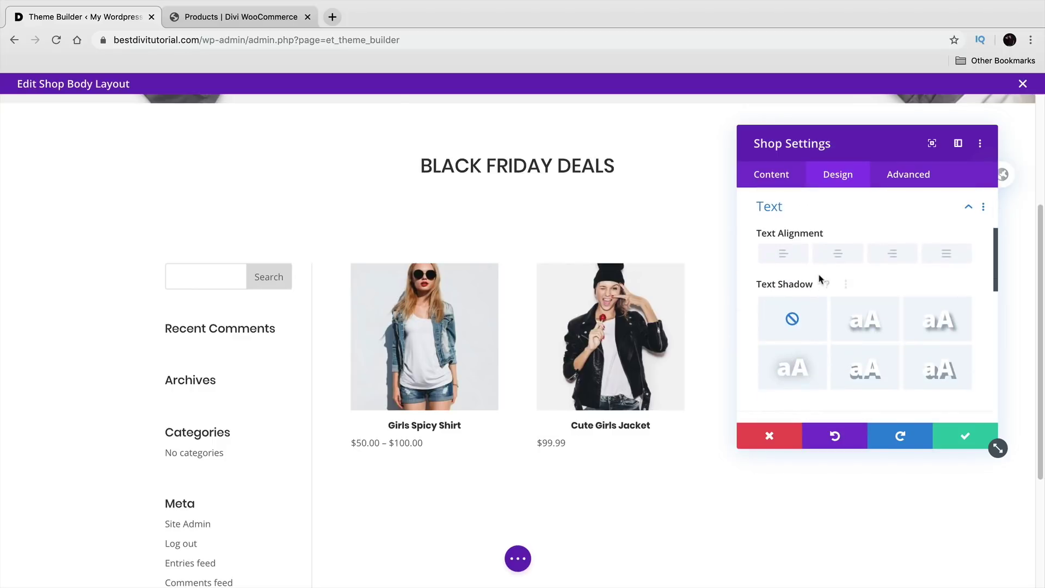
pyautogui.click(833, 256)
pyautogui.click(942, 438)
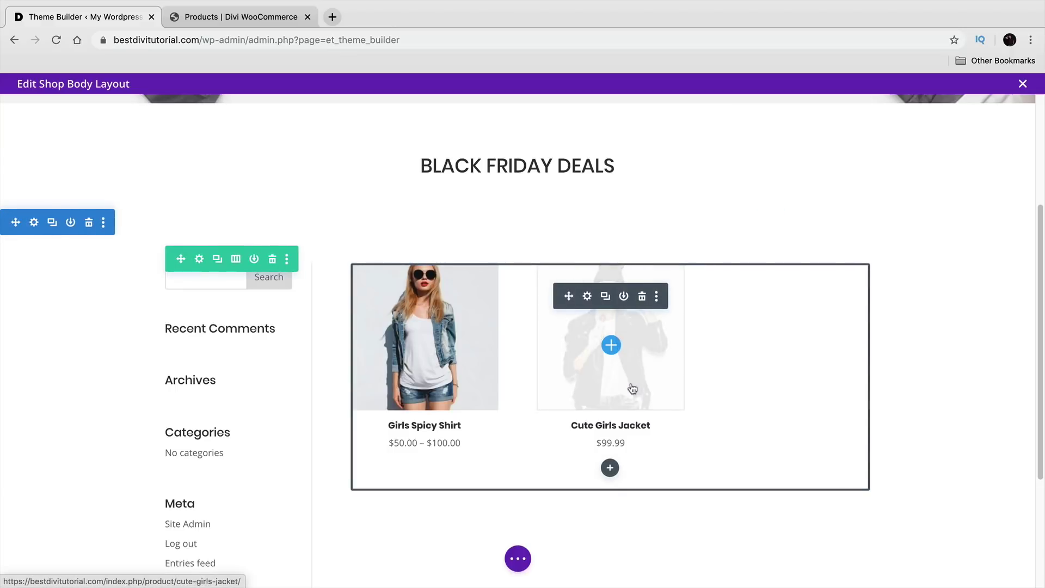
pyautogui.scroll(4, 635, 392)
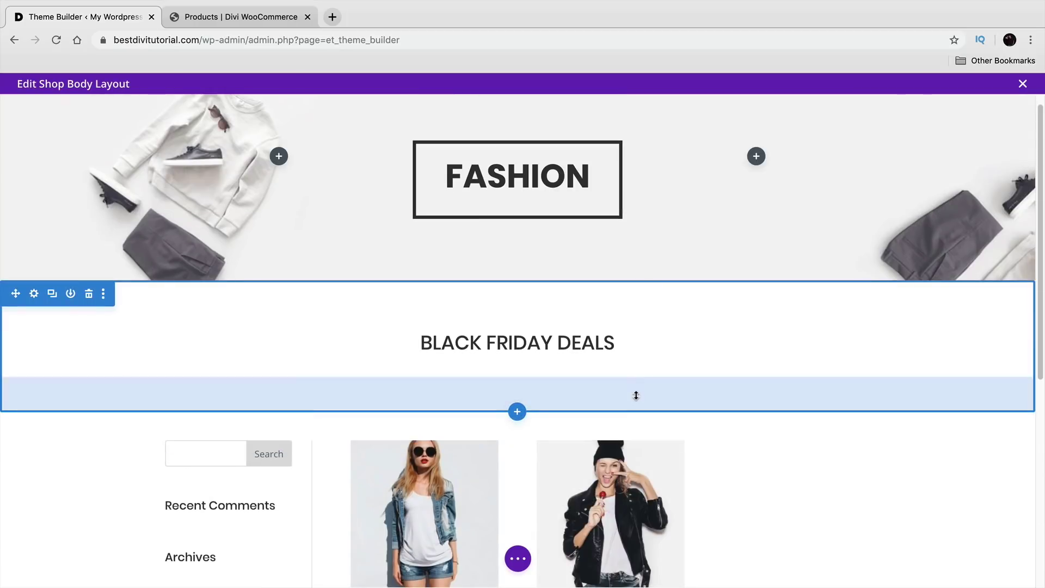
# Step: Save the Shop body layout from the builder's page options, then exit the Edit Shop Body Layout editor
pyautogui.scroll(-2, 566, 473)
pyautogui.click(517, 558)
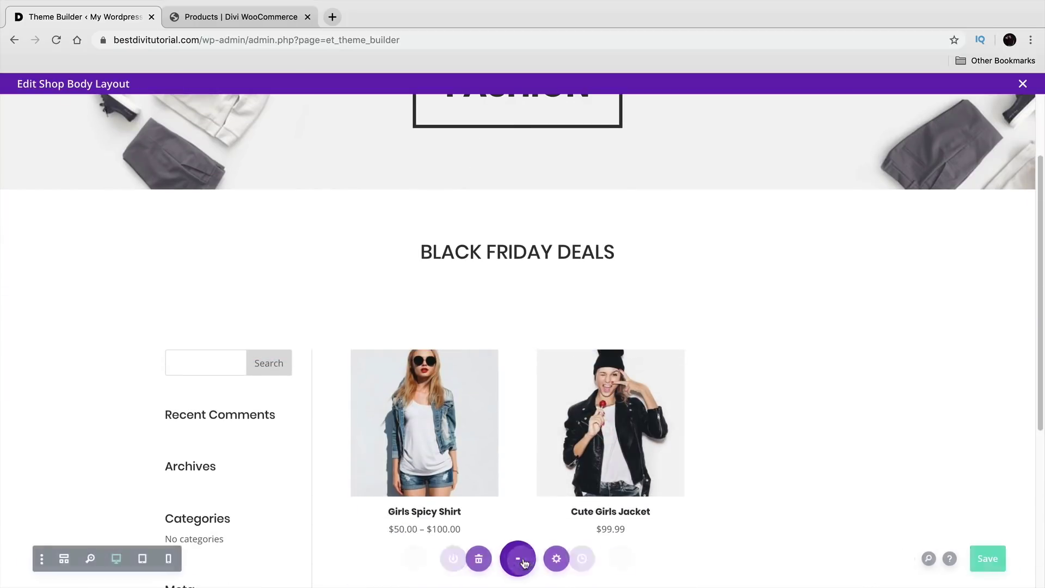
pyautogui.click(997, 558)
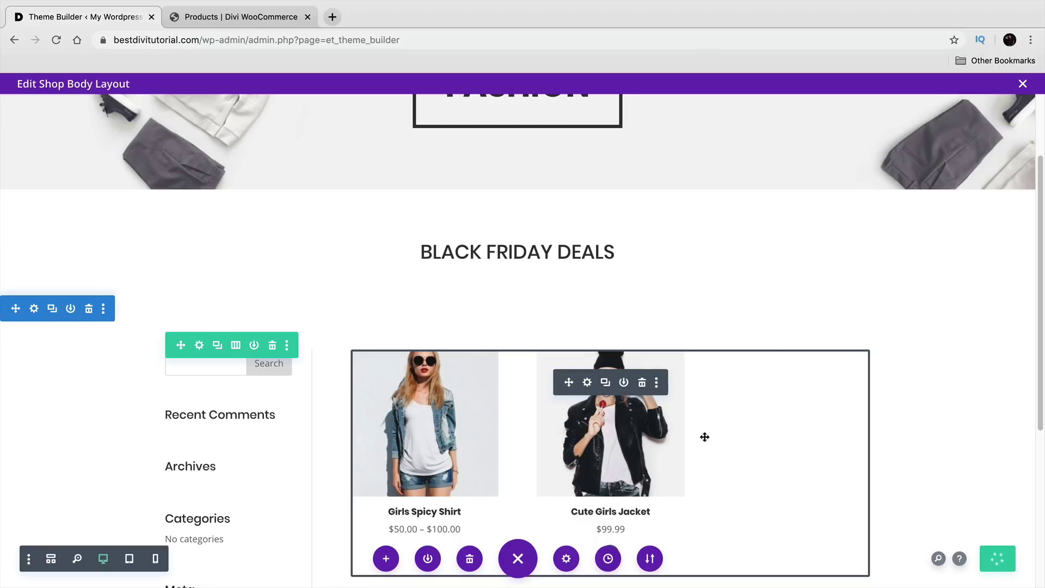
pyautogui.scroll(-2, 294, 424)
pyautogui.scroll(-2, 239, 381)
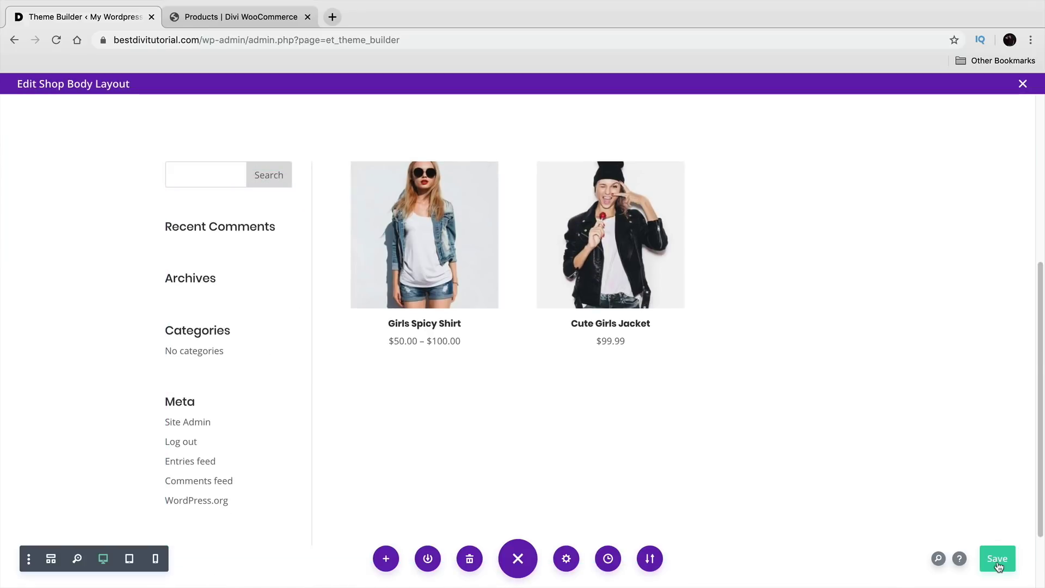
pyautogui.click(1023, 85)
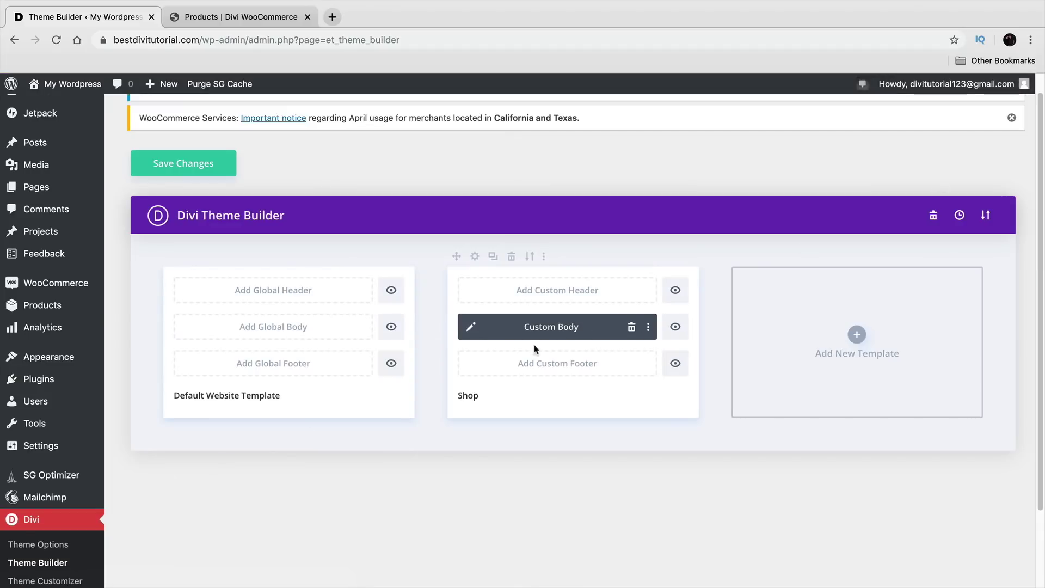
# Step: Save all Theme Builder changes and go to the live site via My Wordpress > Visit Site
pyautogui.click(185, 164)
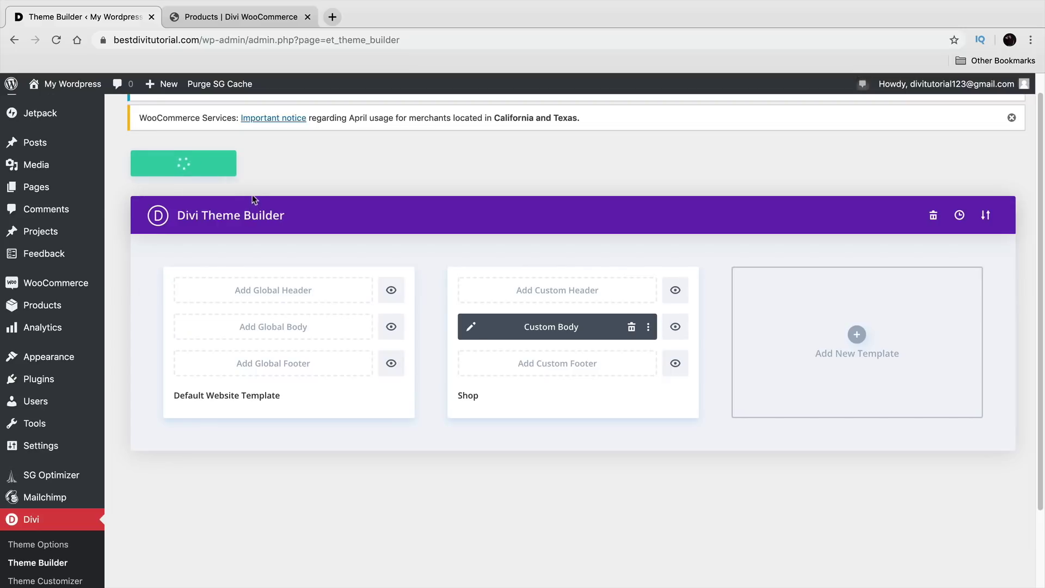
pyautogui.moveTo(68, 86)
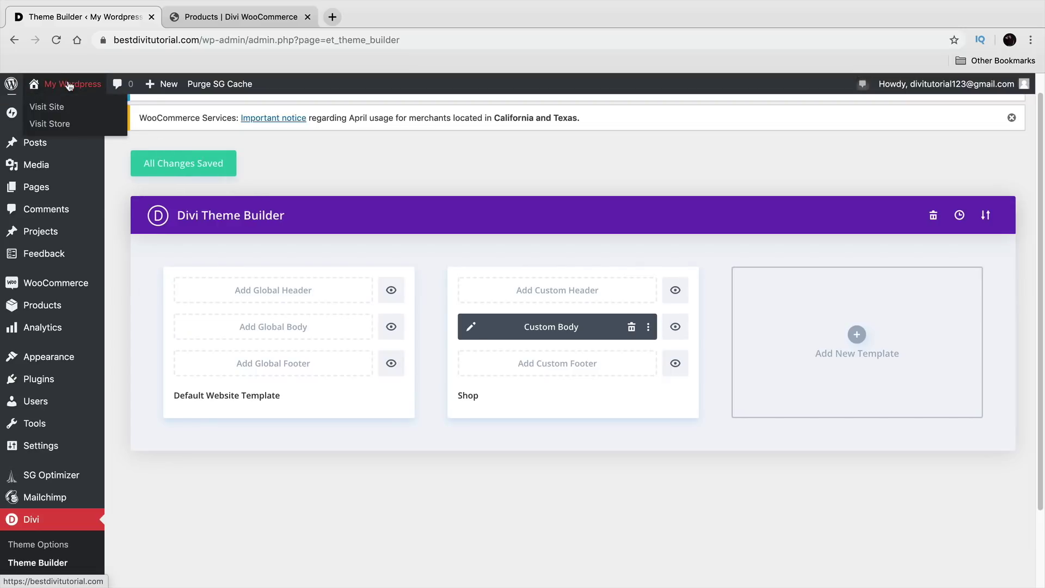
pyautogui.click(69, 111)
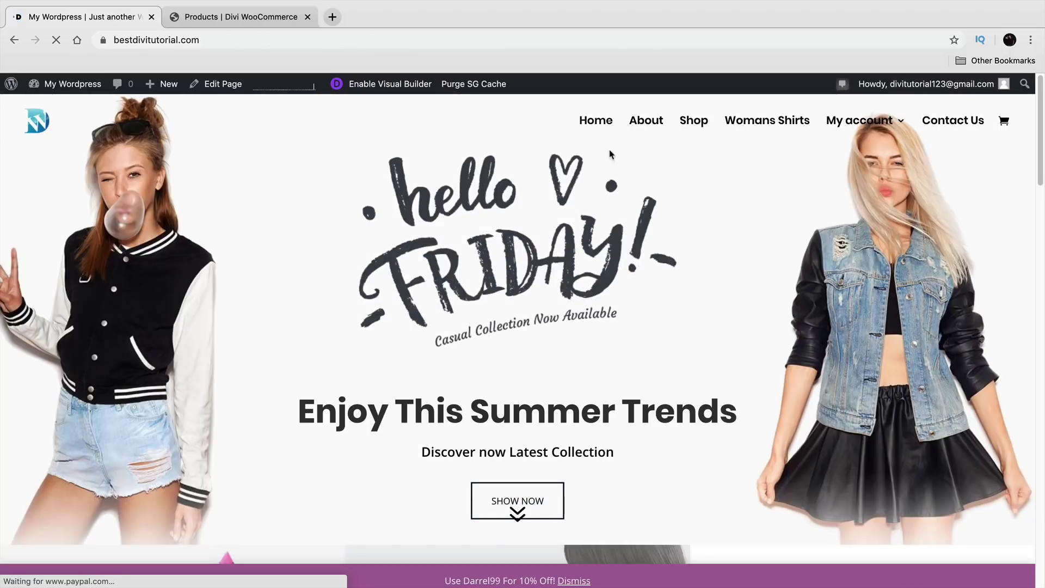
# Step: Open and reload the live Shop page, scrolling to review the heading, sidebar and product grid
pyautogui.click(688, 122)
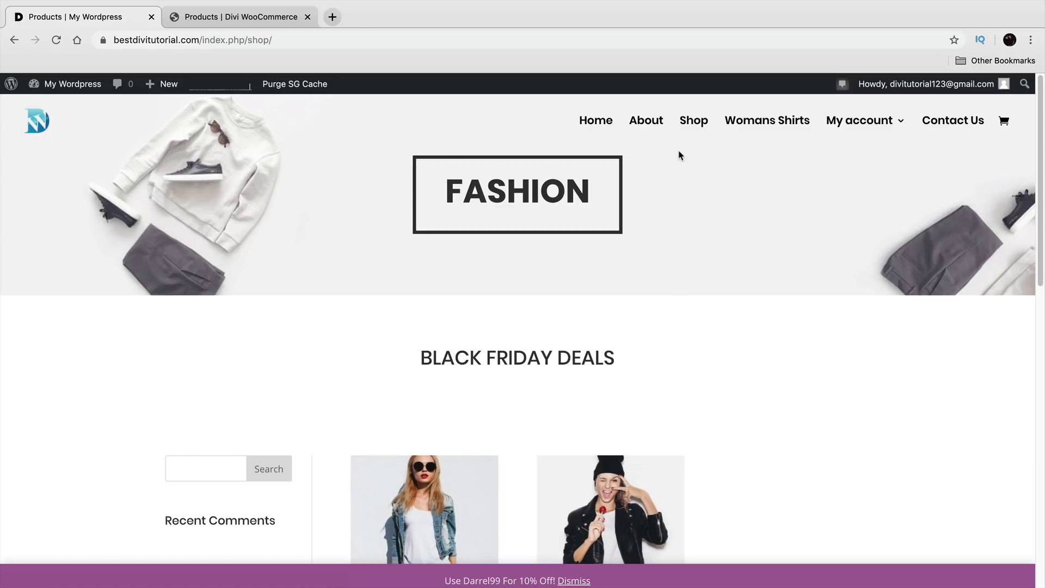
pyautogui.click(694, 122)
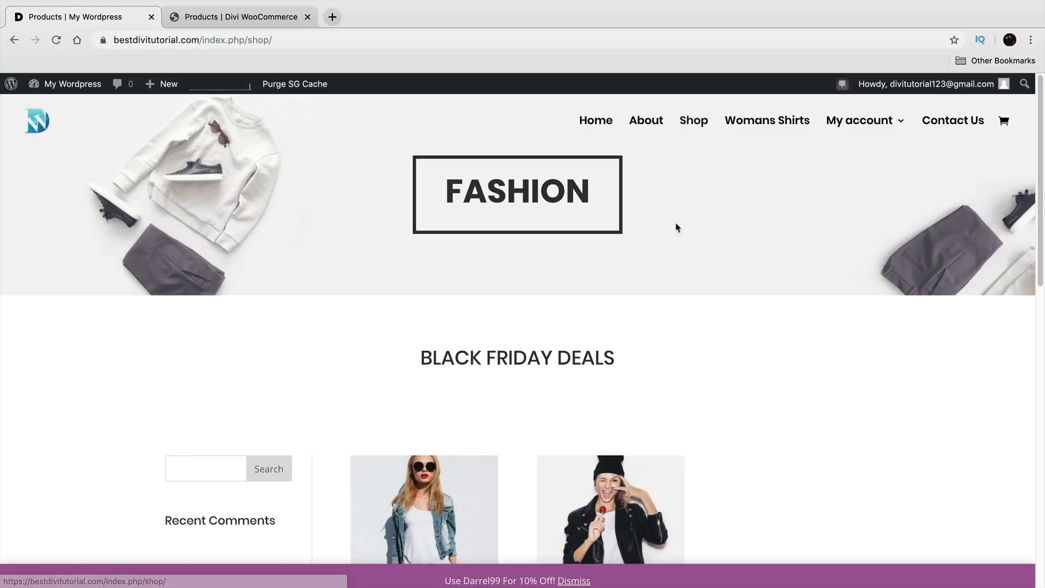
pyautogui.scroll(-5, 591, 357)
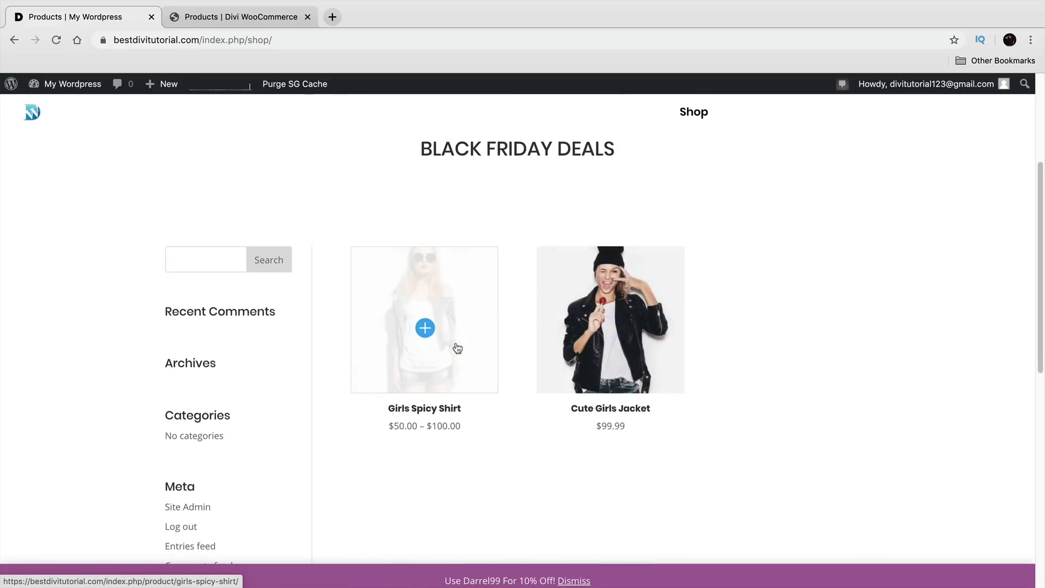
pyautogui.scroll(-8, 456, 342)
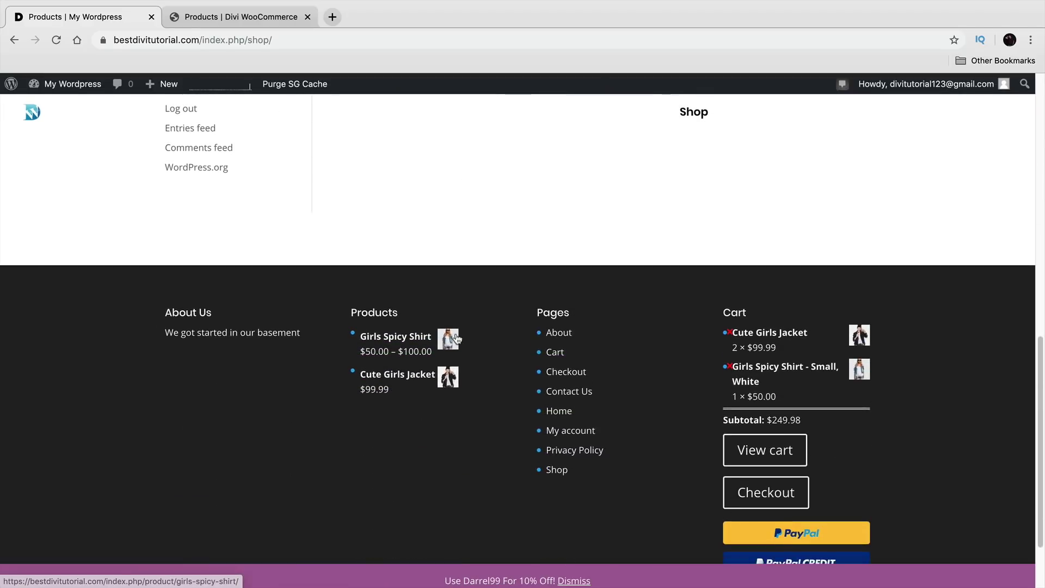
pyautogui.scroll(8, 456, 333)
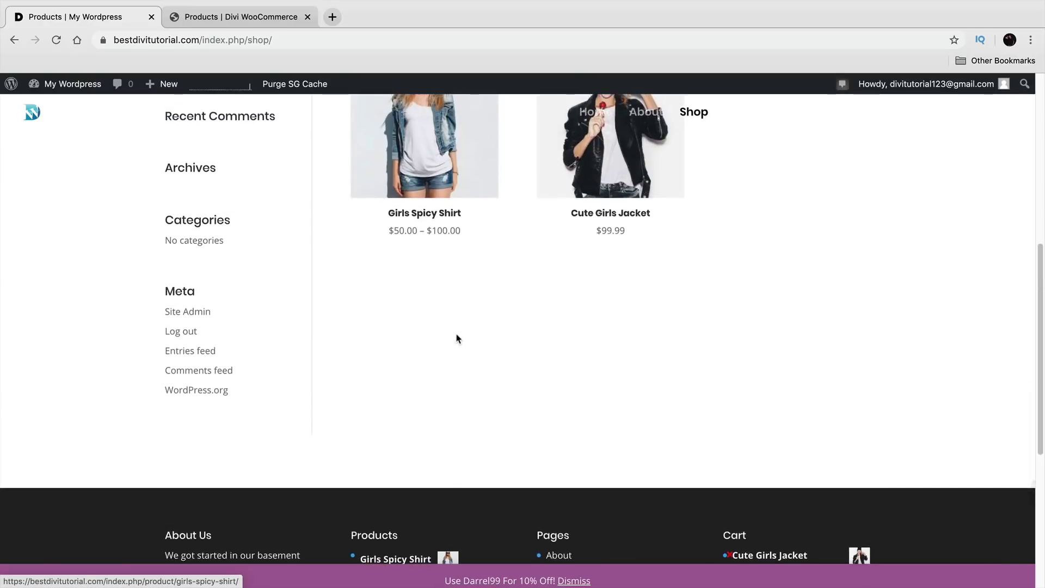
pyautogui.scroll(4, 467, 338)
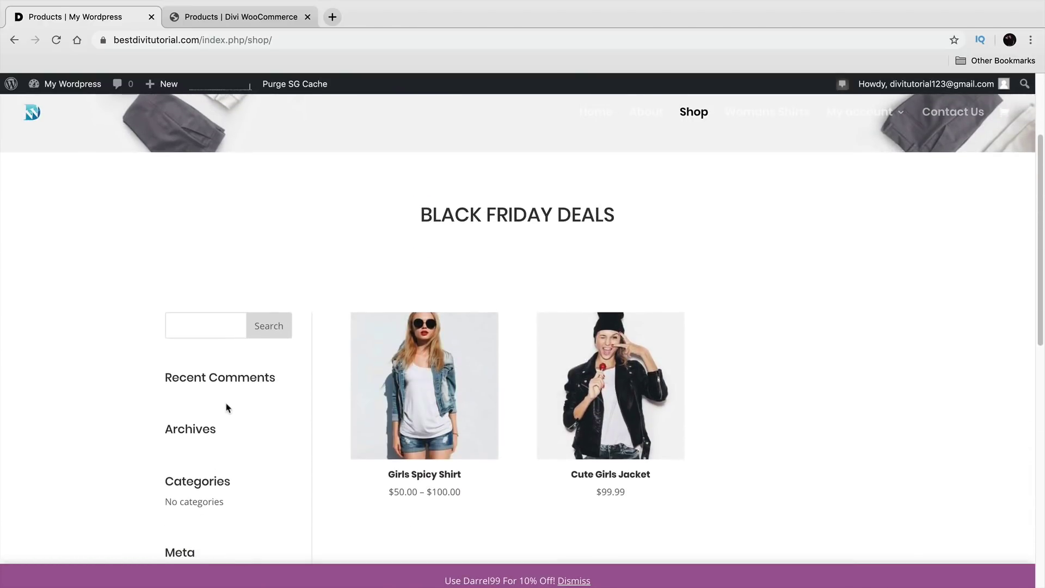
pyautogui.scroll(-2, 221, 385)
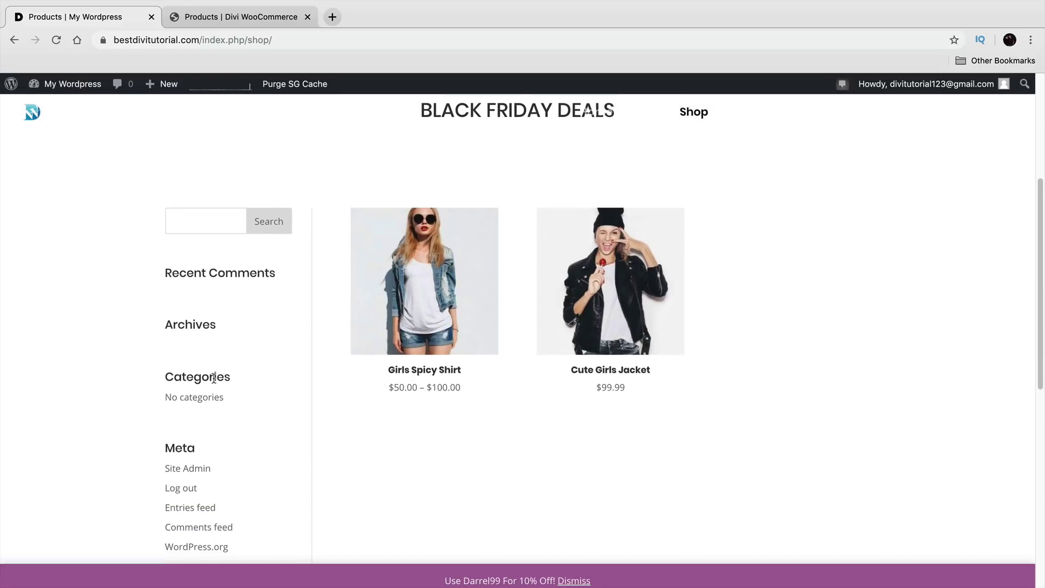
pyautogui.moveTo(84, 89)
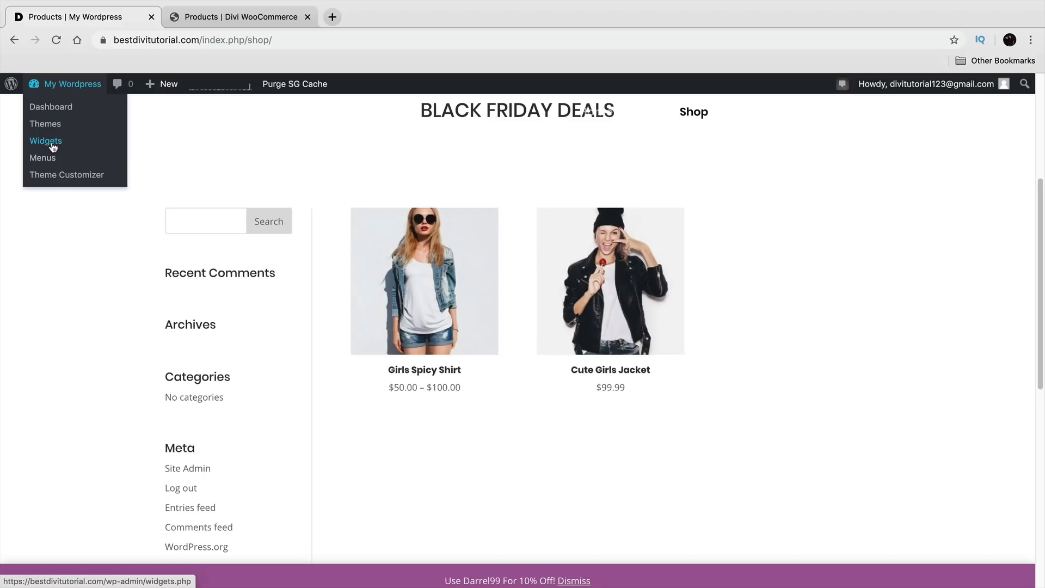
# Step: Go to the admin Dashboard and open Appearance > Widgets
pyautogui.click(63, 111)
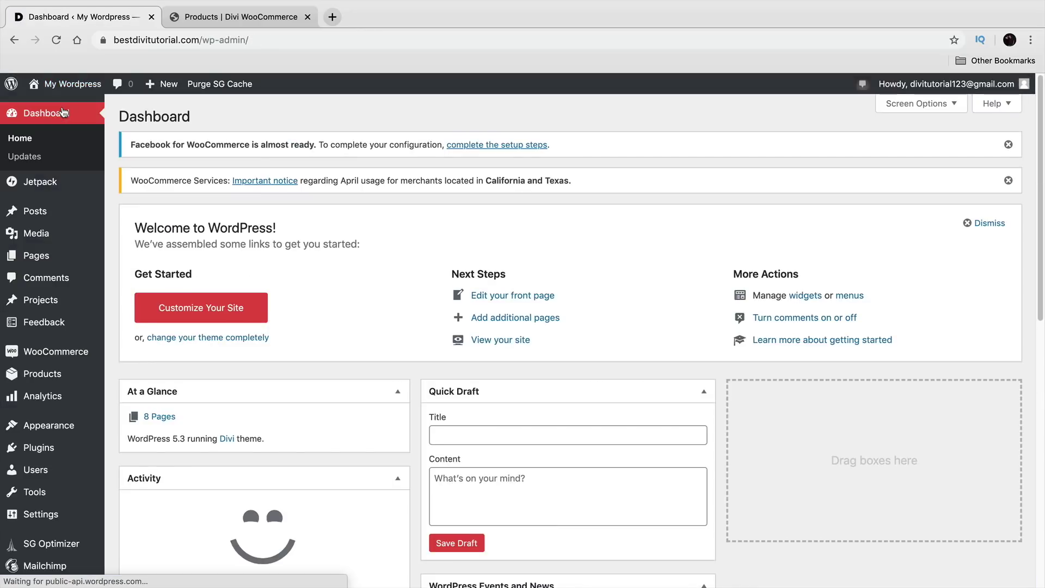
pyautogui.moveTo(64, 426)
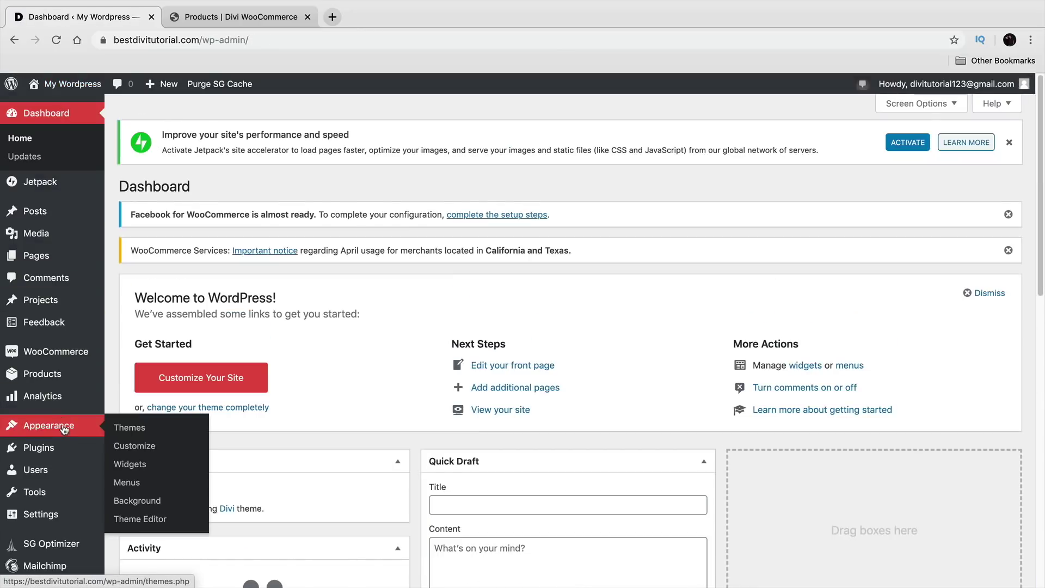
pyautogui.click(144, 467)
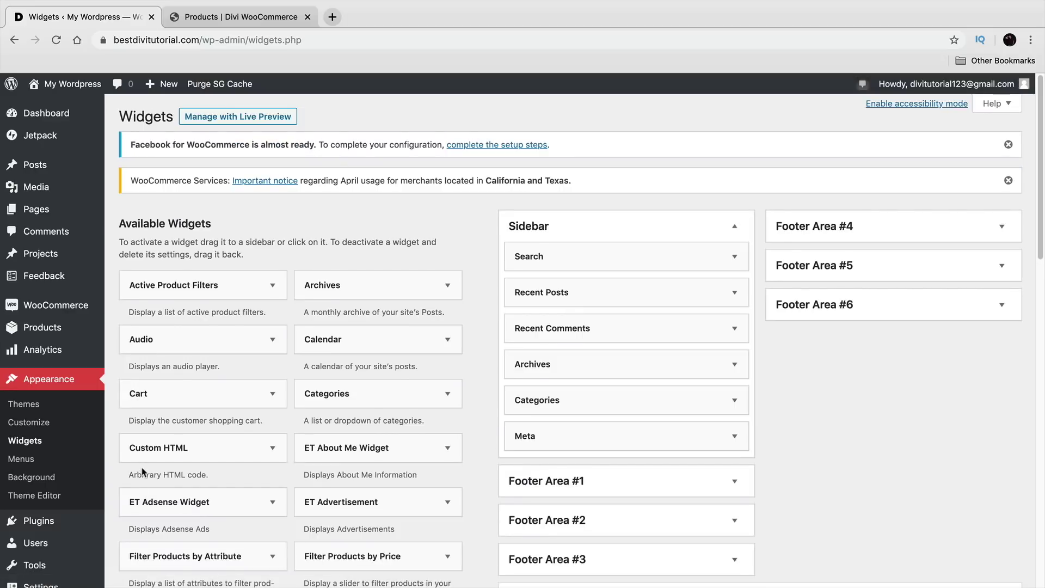
pyautogui.click(256, 17)
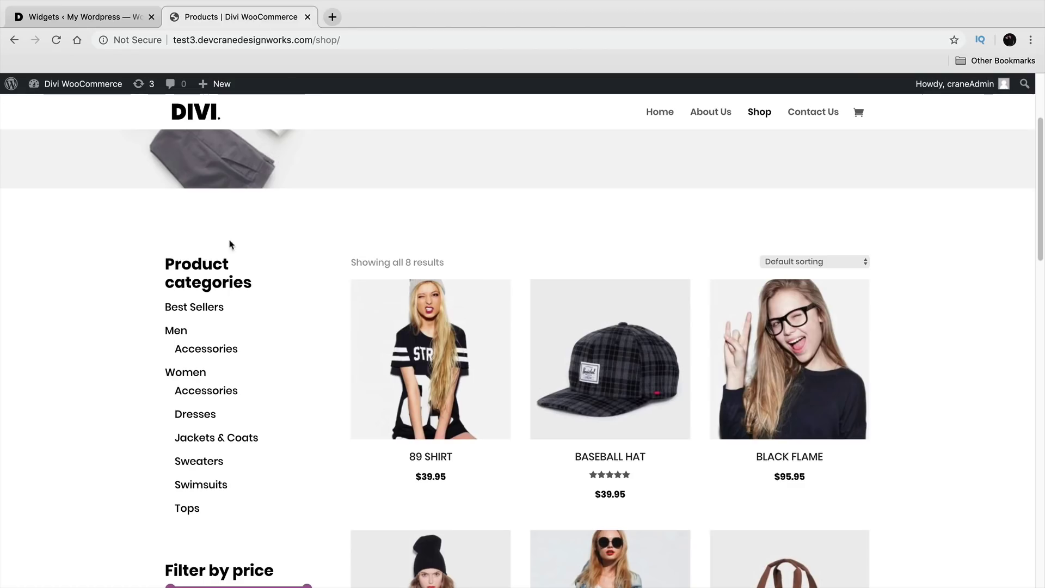
pyautogui.scroll(-1, 210, 296)
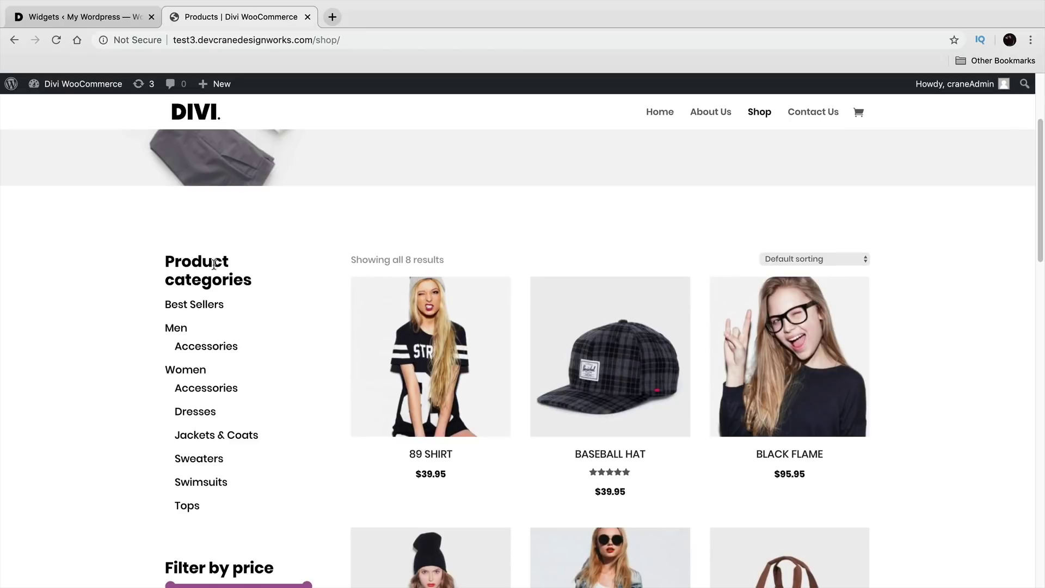
pyautogui.moveTo(191, 258); pyautogui.dragTo(219, 347)
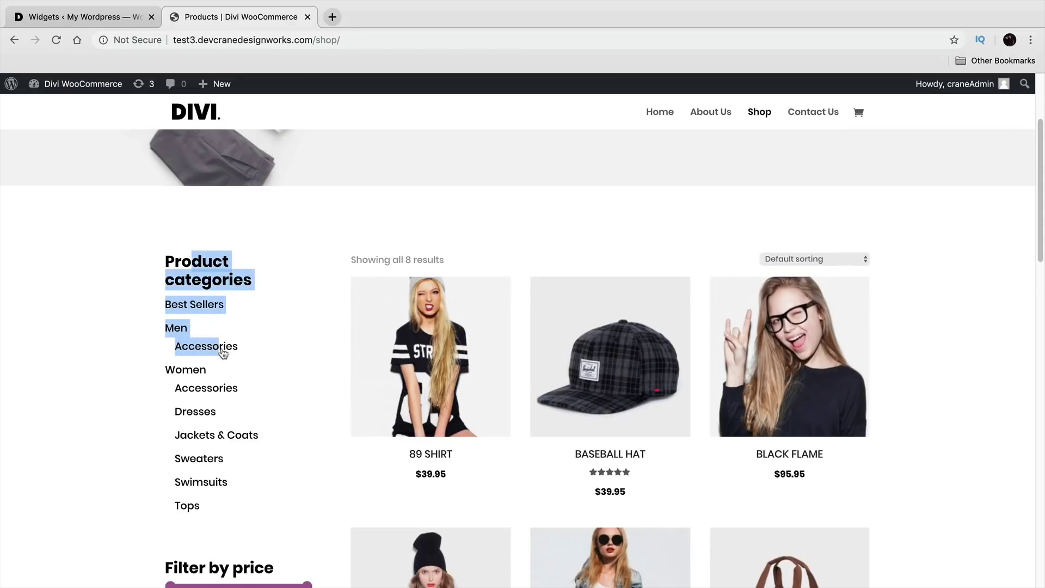
pyautogui.scroll(-3, 228, 331)
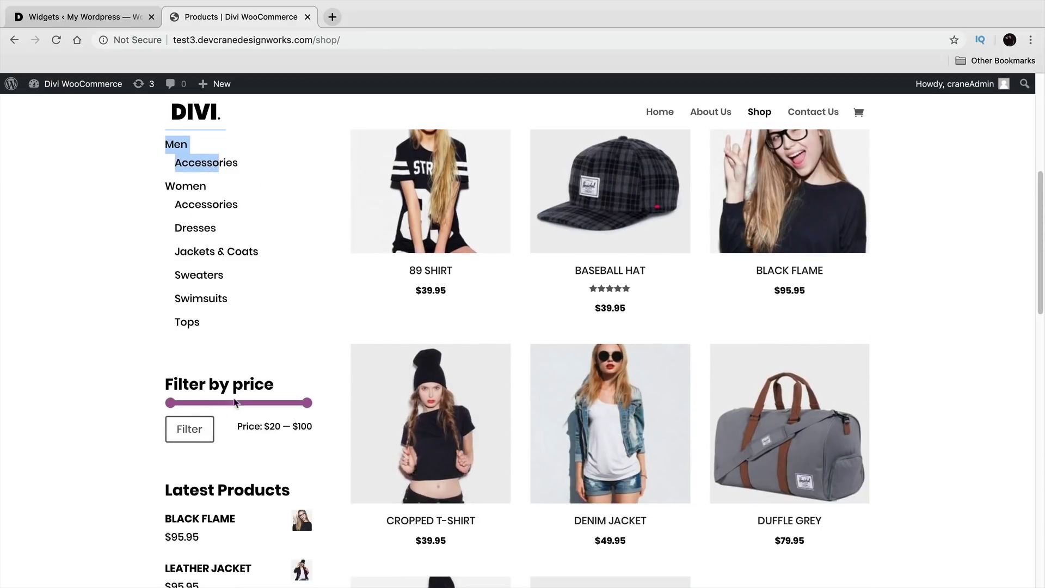
pyautogui.scroll(-2, 237, 370)
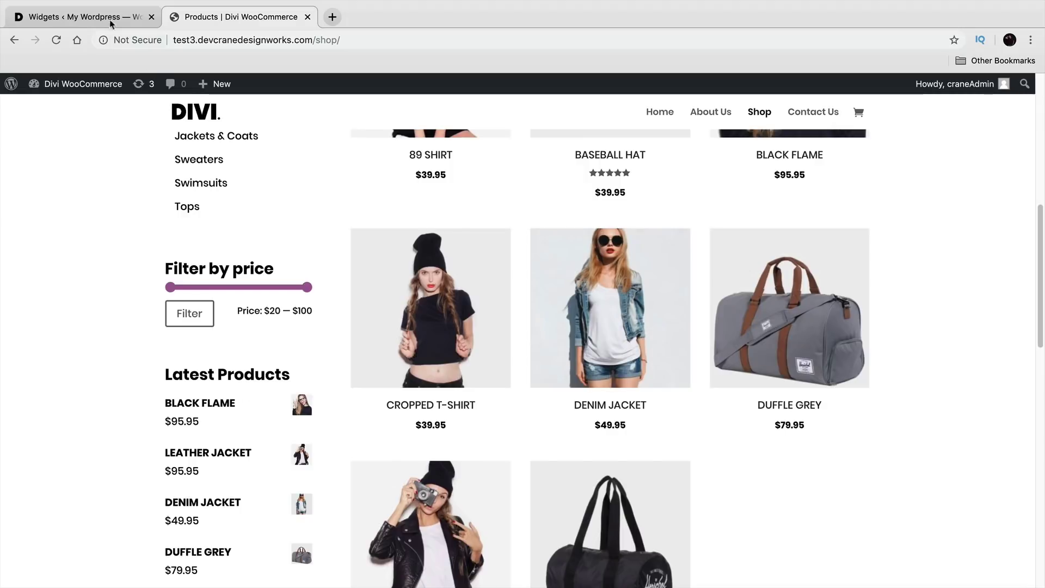
pyautogui.click(115, 25)
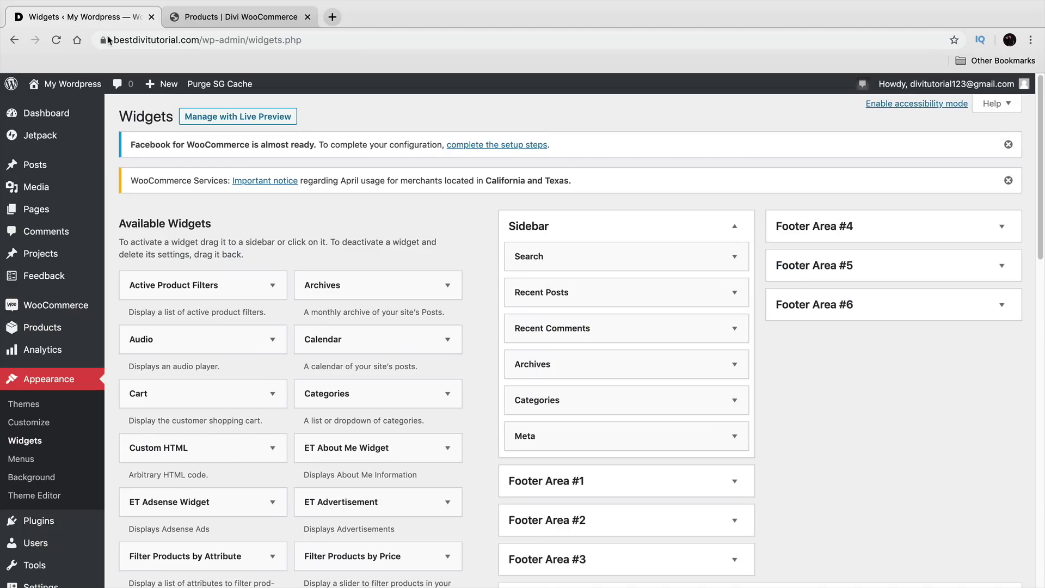
# Step: Delete each Sidebar widget in turn: Search, Recent Posts, Recent Comments, Archives, Categories and Meta
pyautogui.click(735, 256)
pyautogui.click(527, 327)
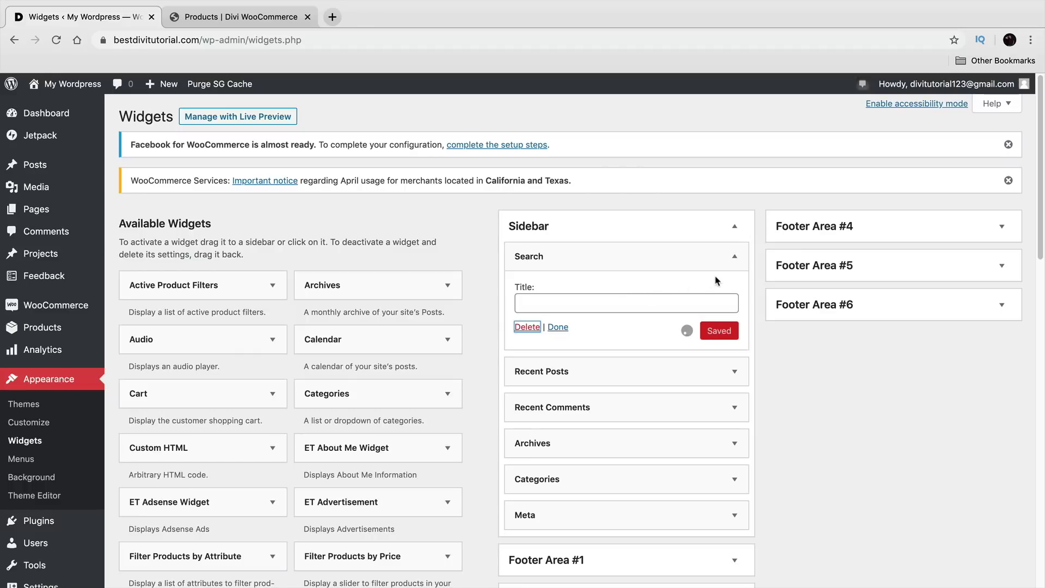
pyautogui.click(734, 257)
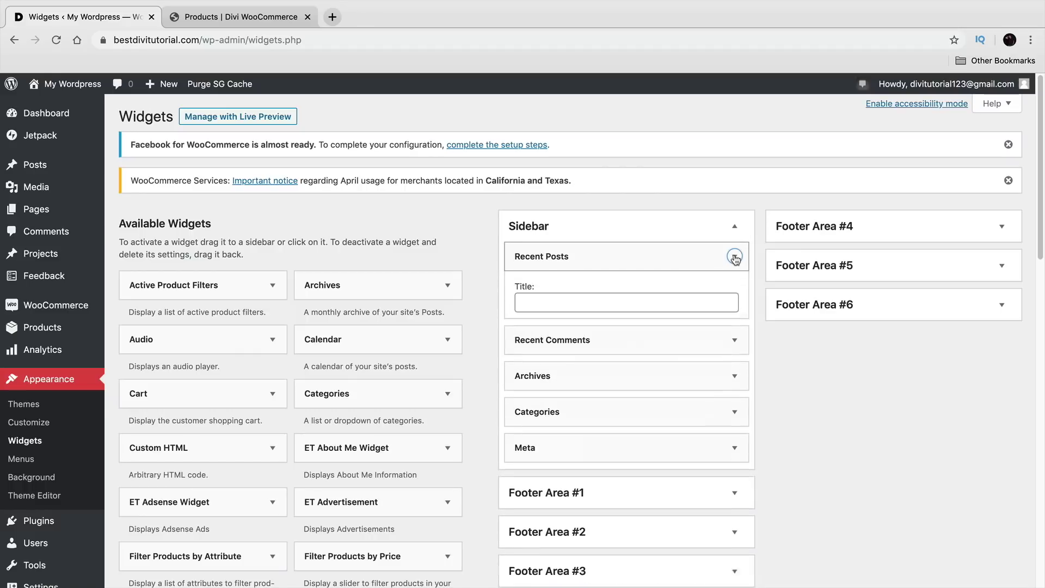
pyautogui.click(527, 378)
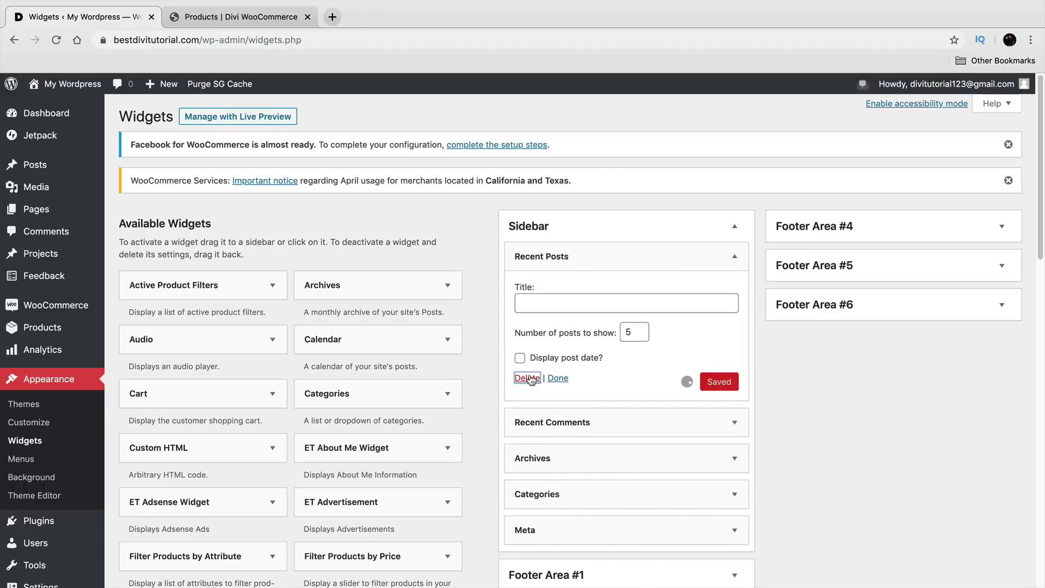
pyautogui.click(732, 257)
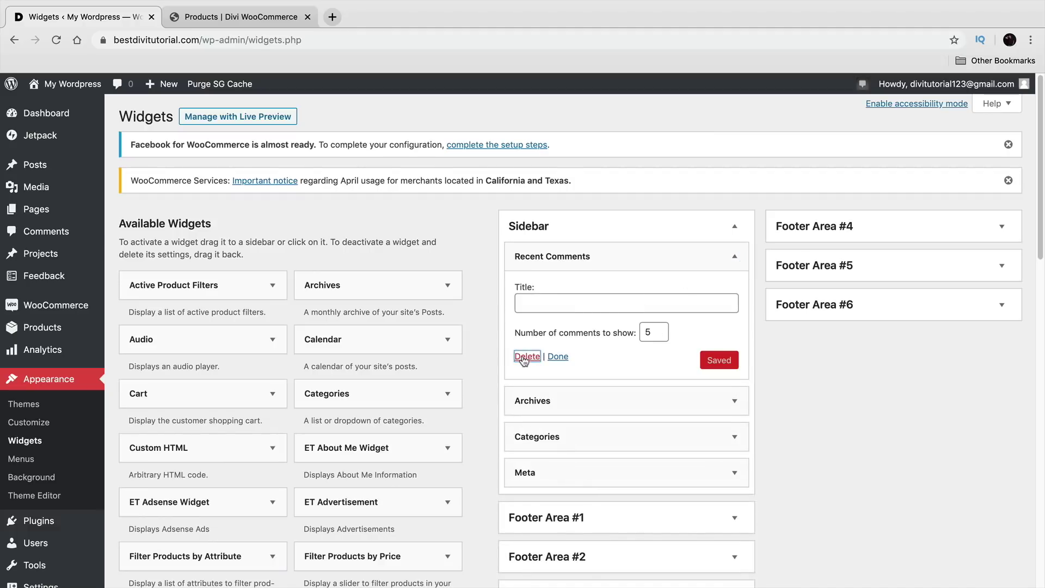
pyautogui.click(733, 257)
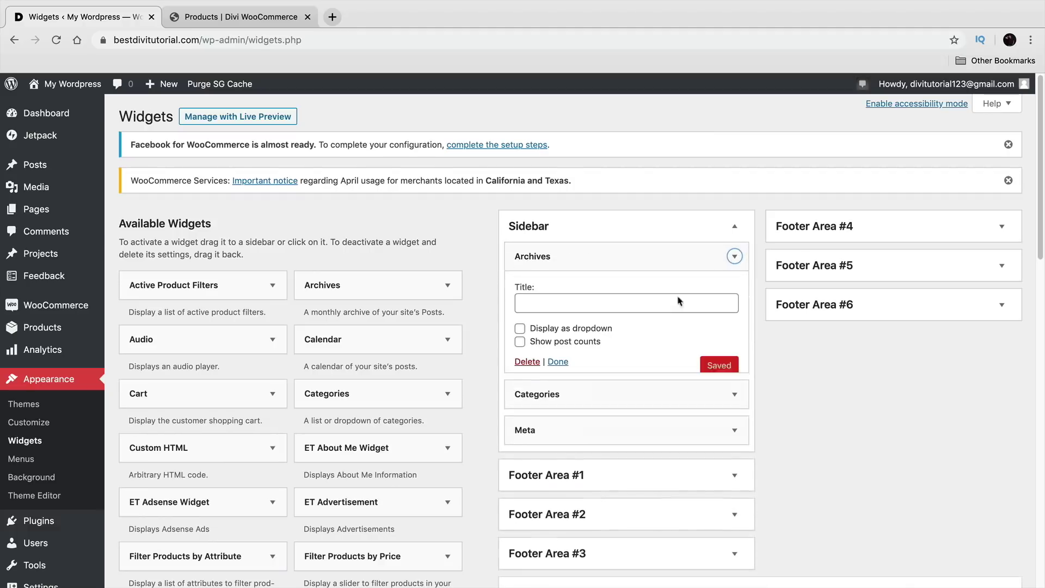
pyautogui.click(527, 362)
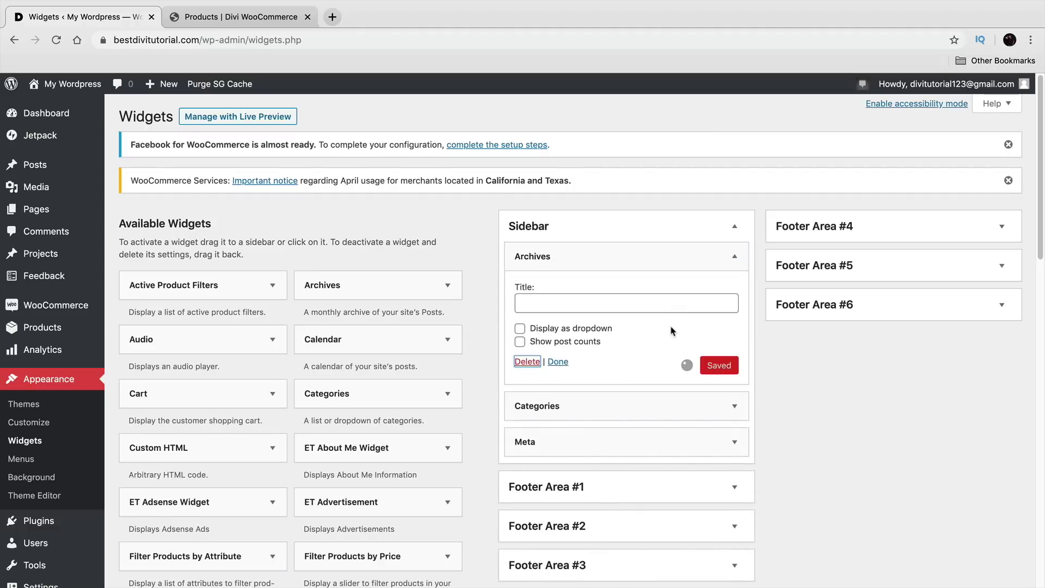
pyautogui.click(734, 257)
pyautogui.click(527, 376)
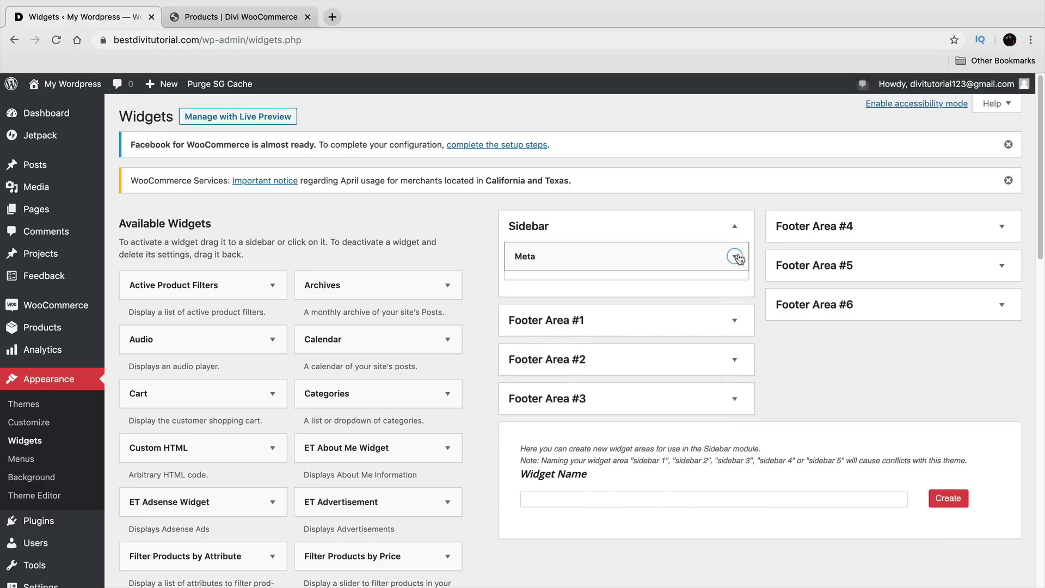
pyautogui.click(735, 256)
pyautogui.click(528, 328)
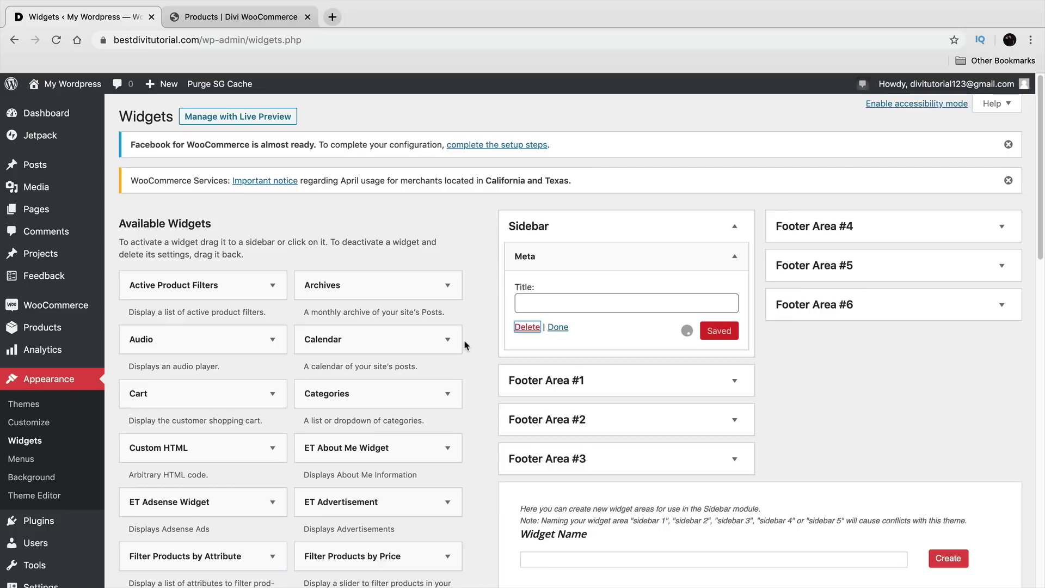
# Step: Add the Product Search widget to the Sidebar and save it with the title PRODUCT SEARCH
pyautogui.scroll(-3, 473, 381)
pyautogui.scroll(-6, 473, 384)
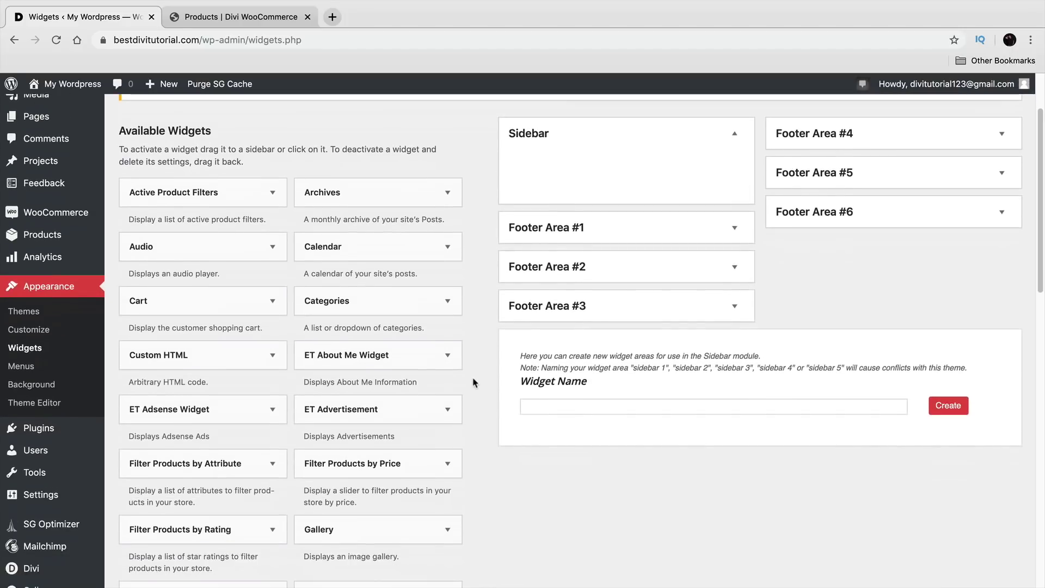
pyautogui.scroll(-2, 473, 379)
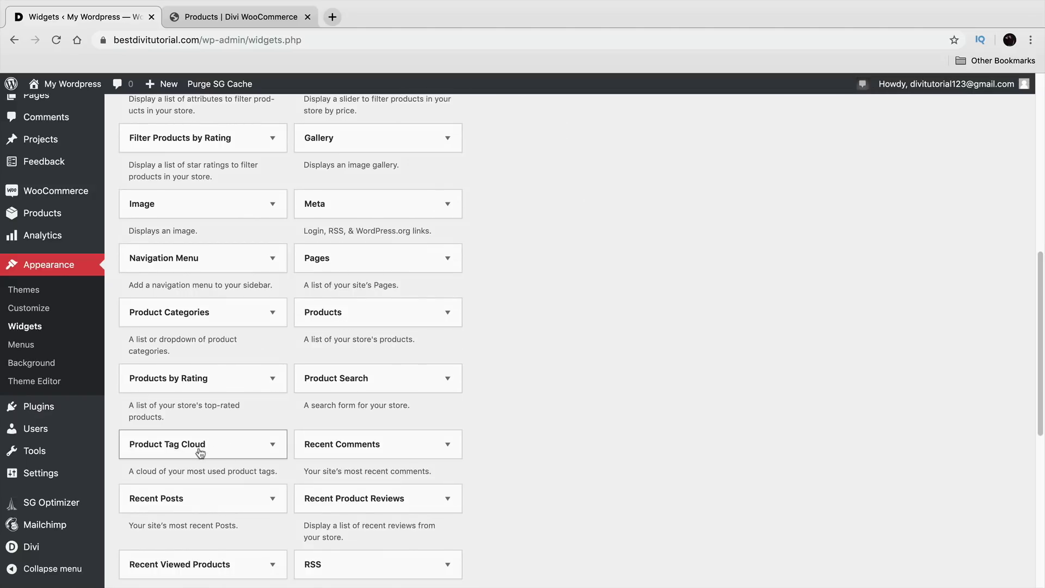
pyautogui.scroll(-2, 285, 406)
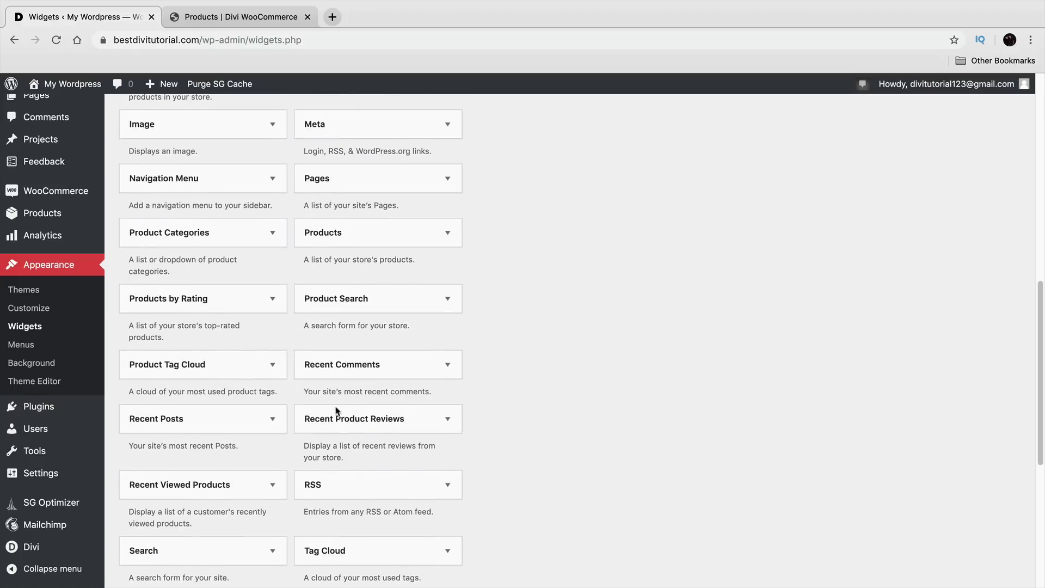
pyautogui.scroll(10, 523, 456)
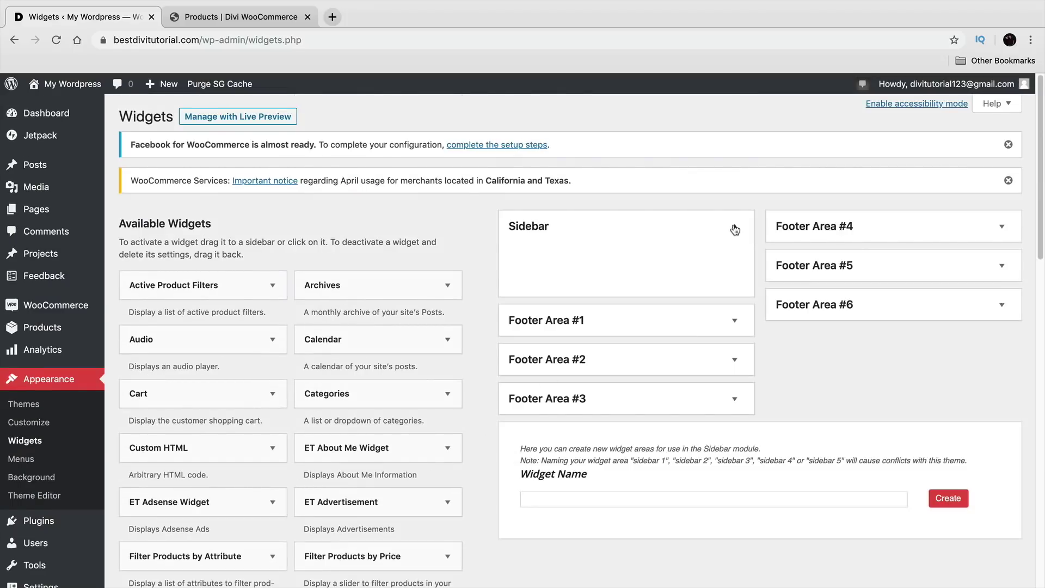
pyautogui.scroll(-5, 338, 353)
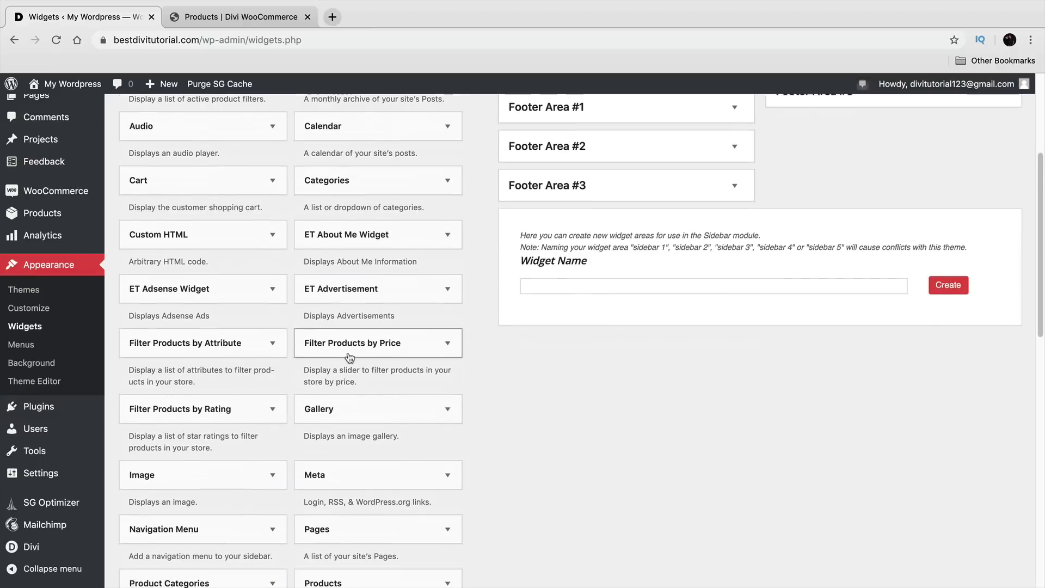
pyautogui.scroll(-3, 517, 356)
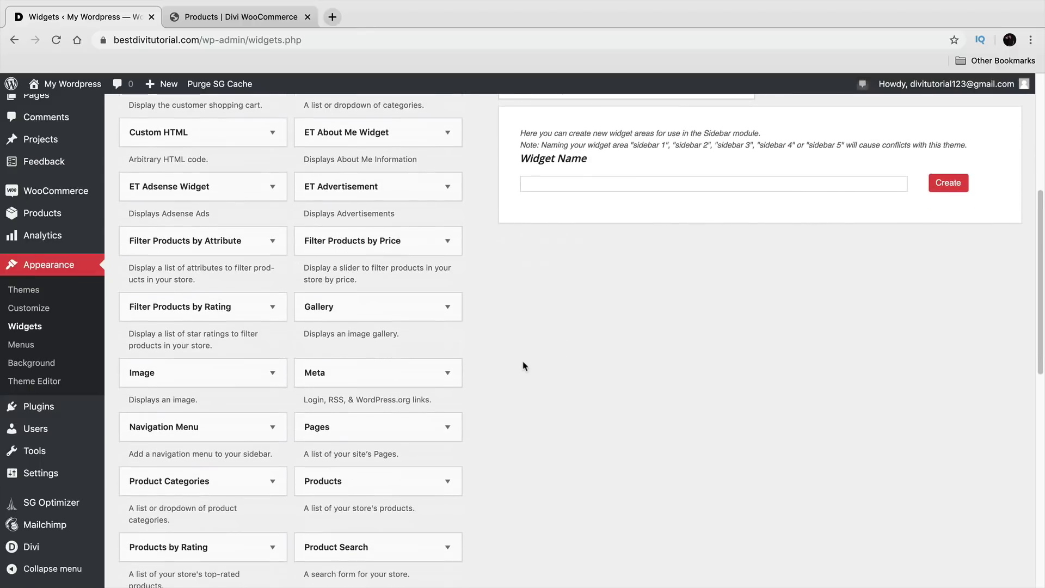
pyautogui.scroll(-1, 514, 354)
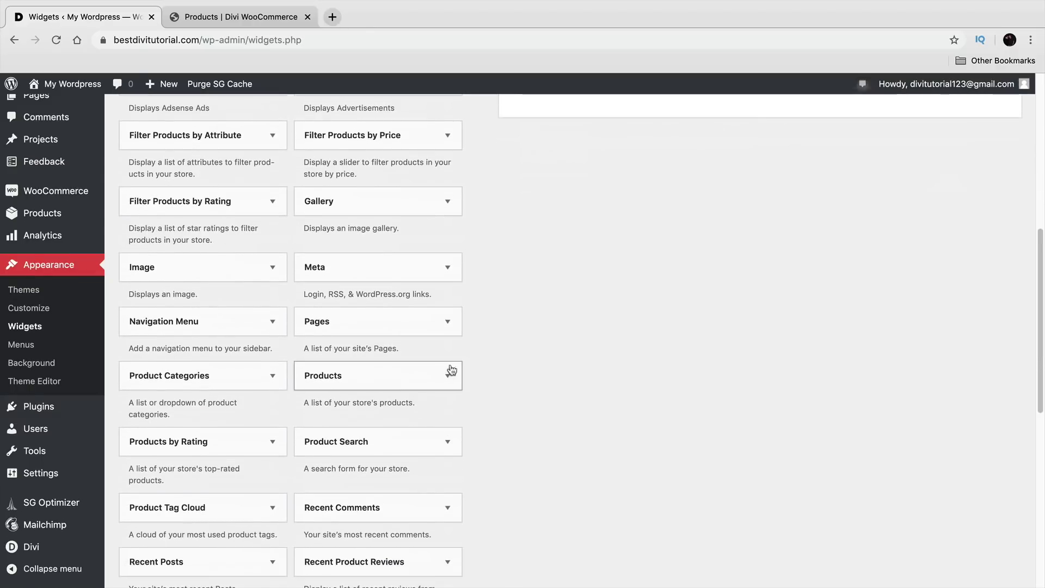
pyautogui.moveTo(387, 436); pyautogui.dragTo(590, 266)
pyautogui.scroll(5, 458, 332)
pyautogui.scroll(3, 495, 313)
pyautogui.click(667, 297)
pyautogui.write('PRODUCT SEARCH')
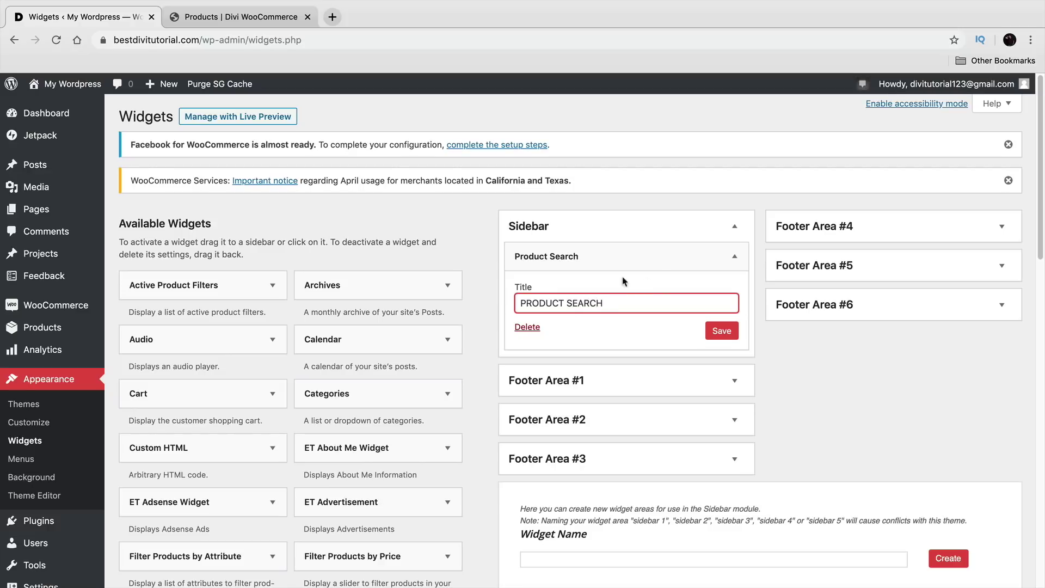
pyautogui.click(720, 331)
# Step: Add the Product Categories widget below Product Search and collapse its settings
pyautogui.scroll(-3, 462, 348)
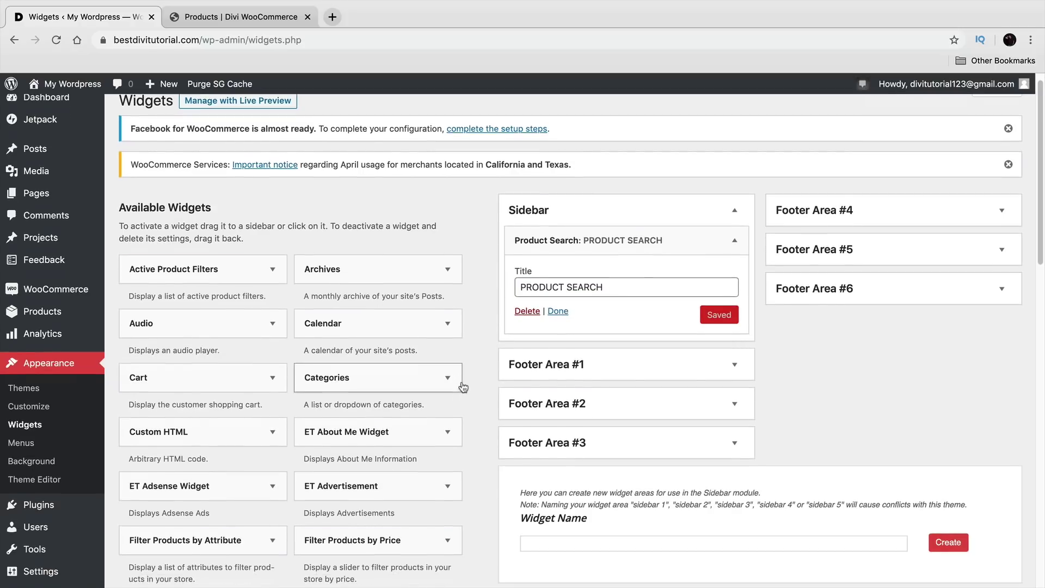
pyautogui.scroll(-5, 468, 371)
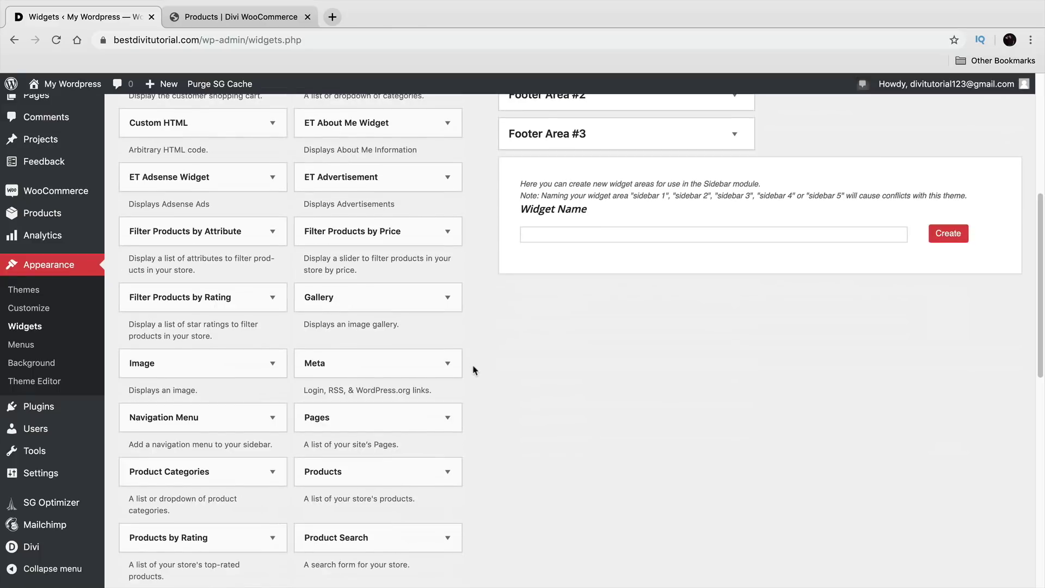
pyautogui.moveTo(228, 467); pyautogui.dragTo(626, 311)
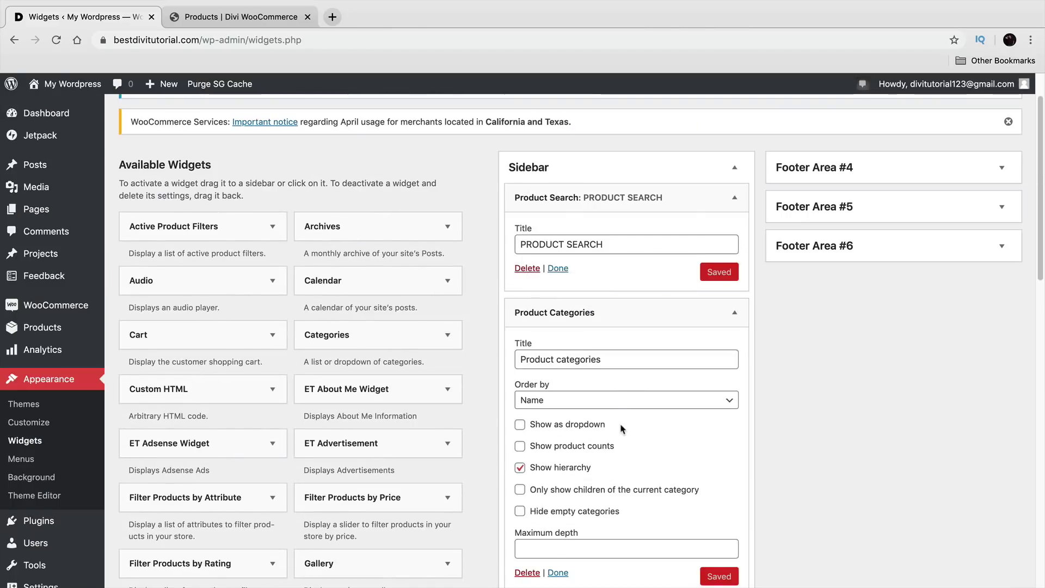
pyautogui.scroll(-1, 599, 431)
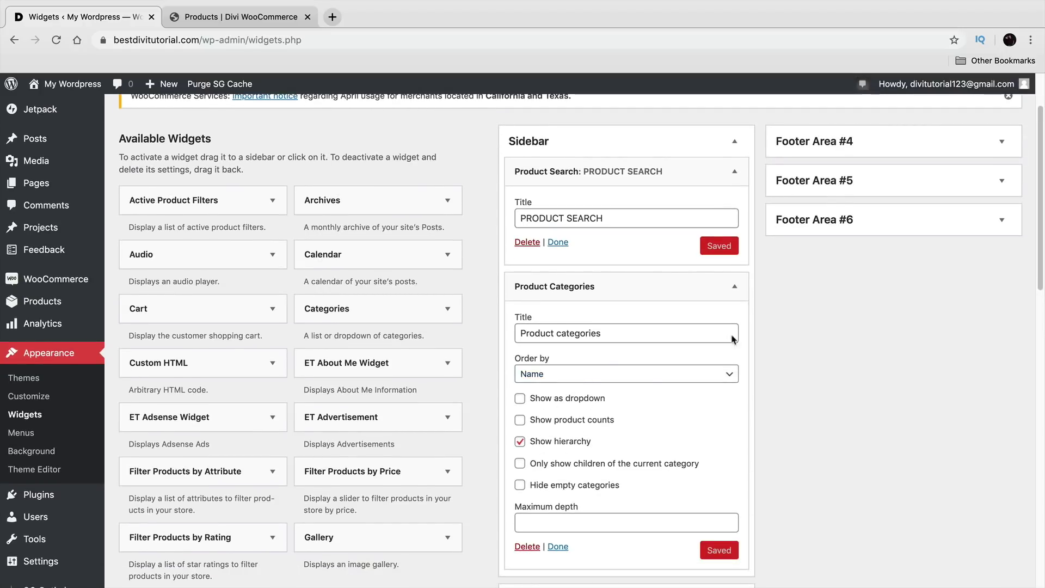
pyautogui.click(735, 287)
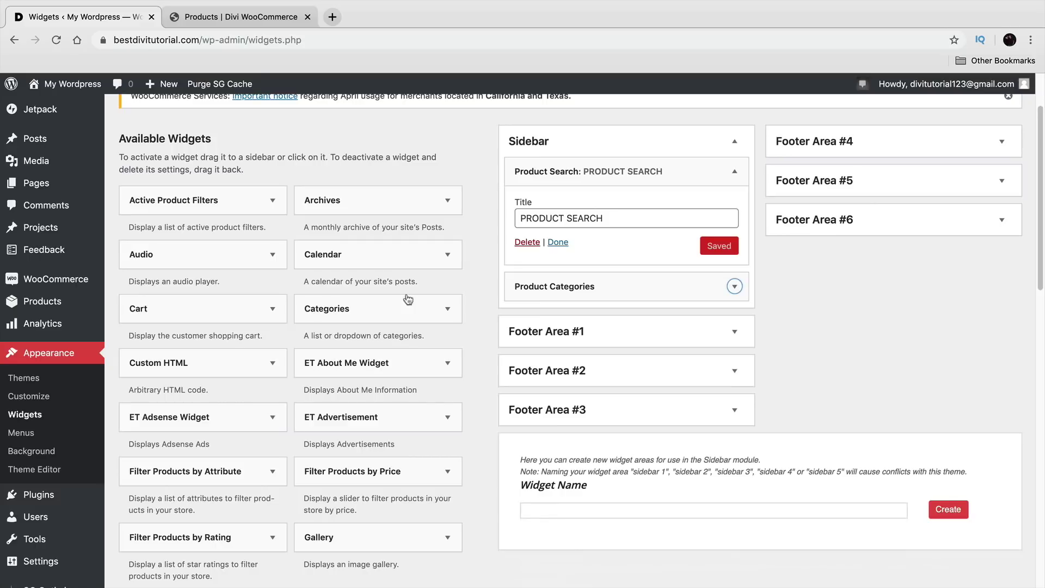
# Step: Place Filter Products by Price under Product Categories, keeping the 'Filter by price' title, then collapse it
pyautogui.click(231, 17)
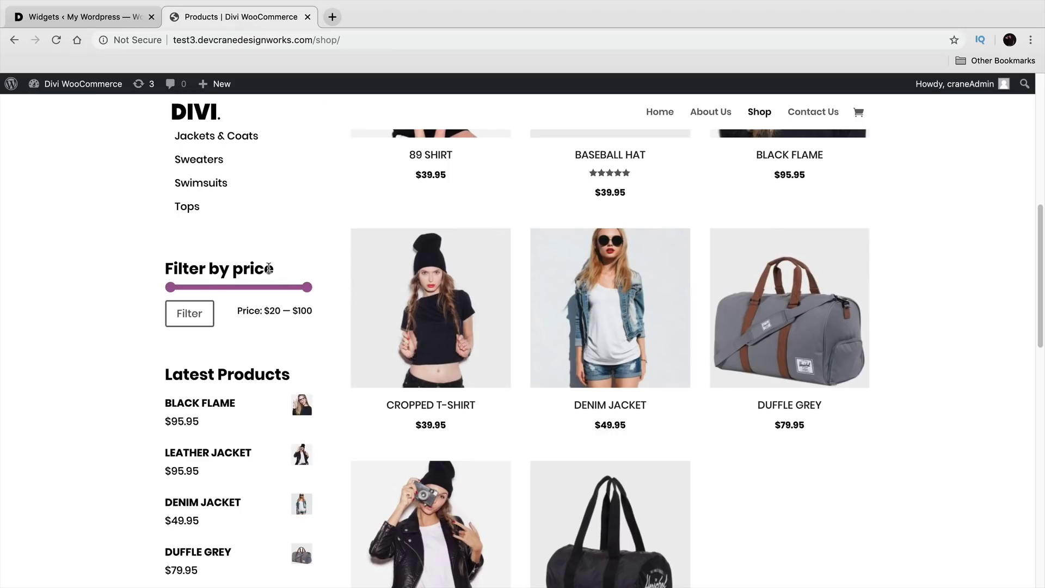
pyautogui.moveTo(269, 269); pyautogui.dragTo(167, 269)
pyautogui.click(109, 17)
pyautogui.scroll(-1, 350, 405)
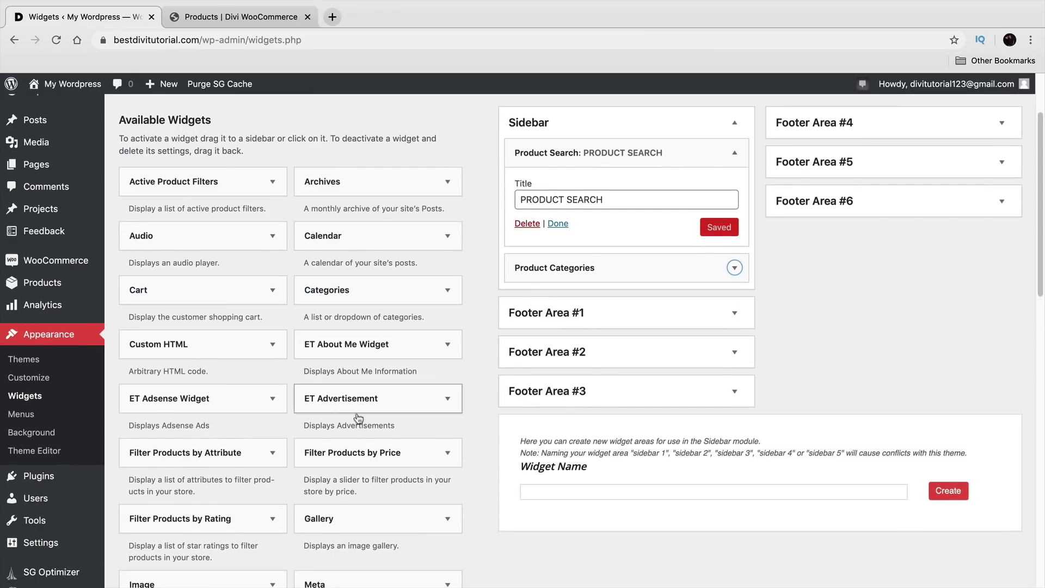
pyautogui.moveTo(324, 463); pyautogui.dragTo(611, 299)
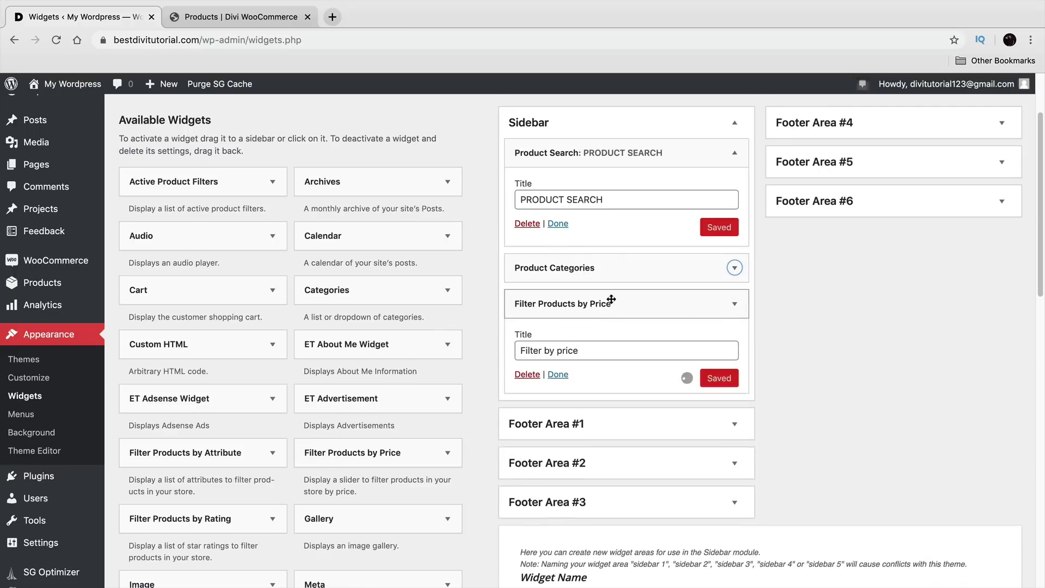
pyautogui.click(283, 16)
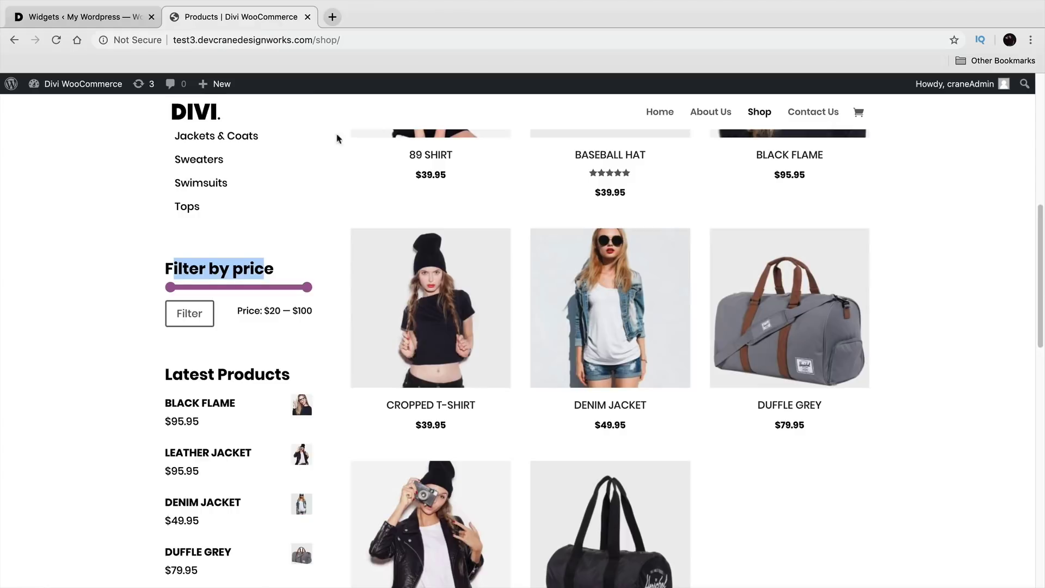
pyautogui.scroll(-5, 218, 381)
pyautogui.scroll(-3, 212, 396)
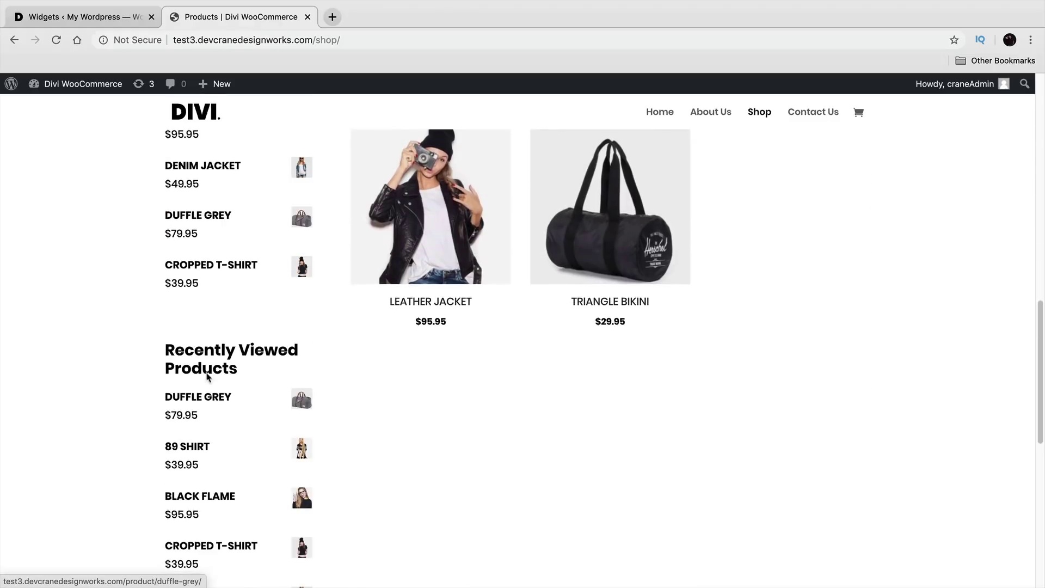
pyautogui.click(101, 19)
pyautogui.scroll(-1, 301, 392)
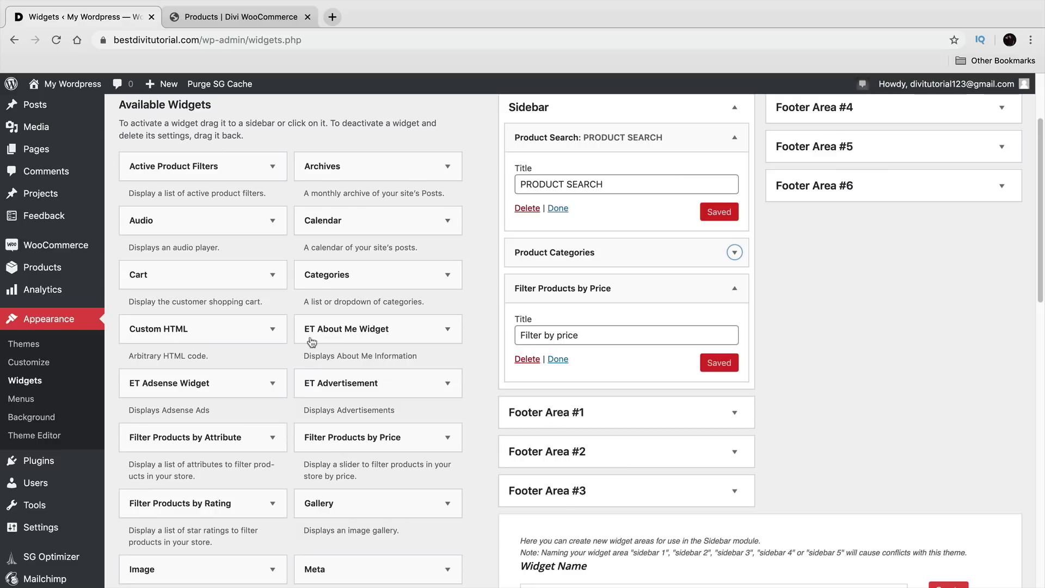
pyautogui.click(734, 288)
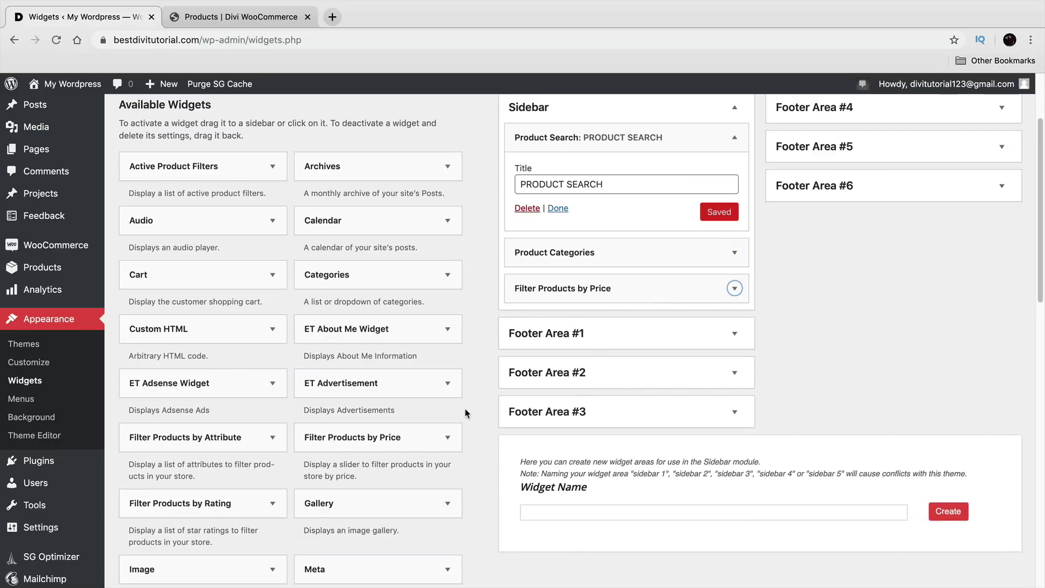
# Step: Place Recent Viewed Products below the price filter, titled Recently Viewed Products and showing 10 products
pyautogui.scroll(-5, 281, 392)
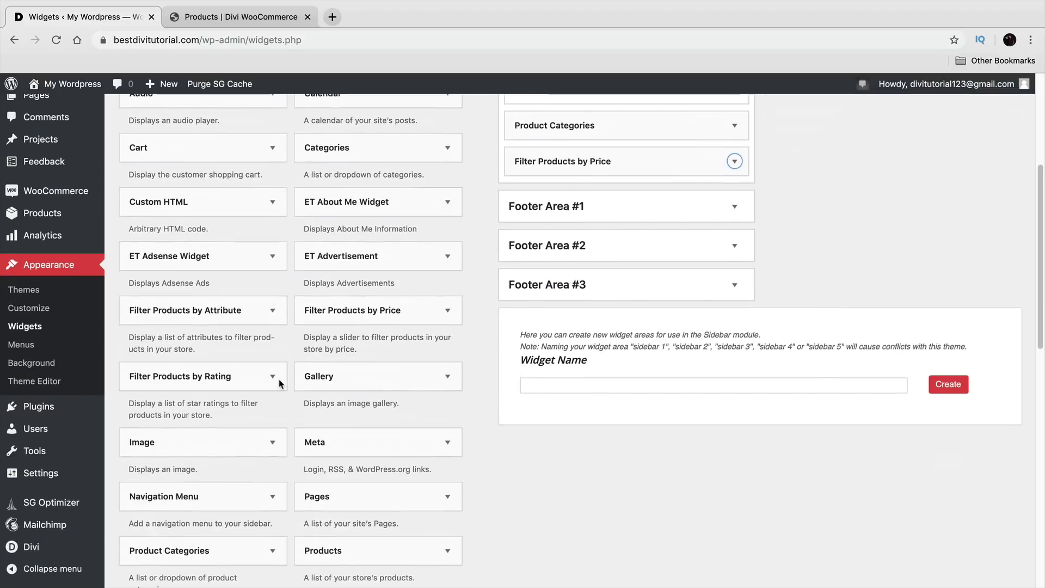
pyautogui.scroll(-6, 278, 380)
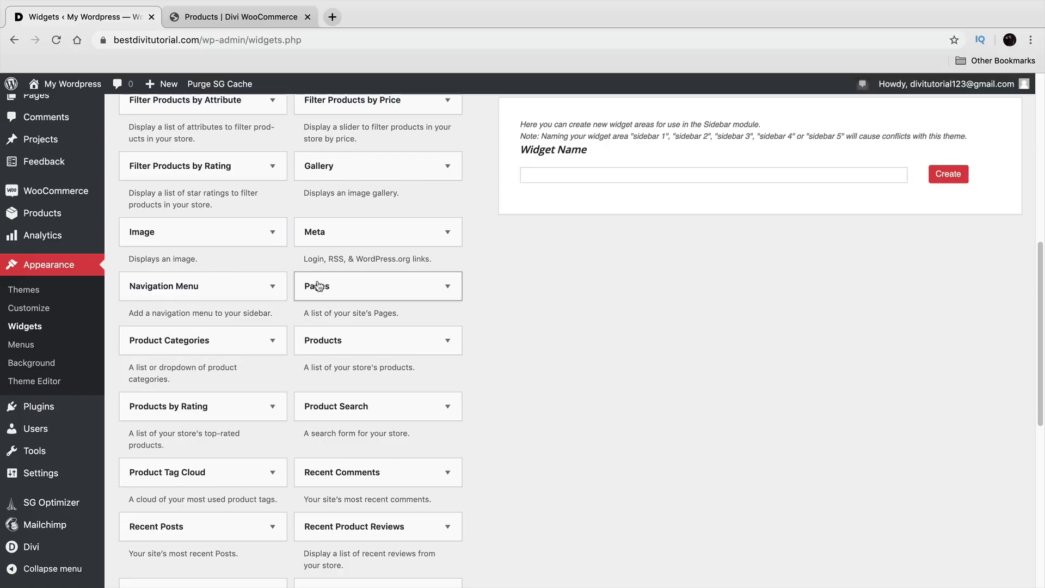
pyautogui.scroll(-1, 329, 297)
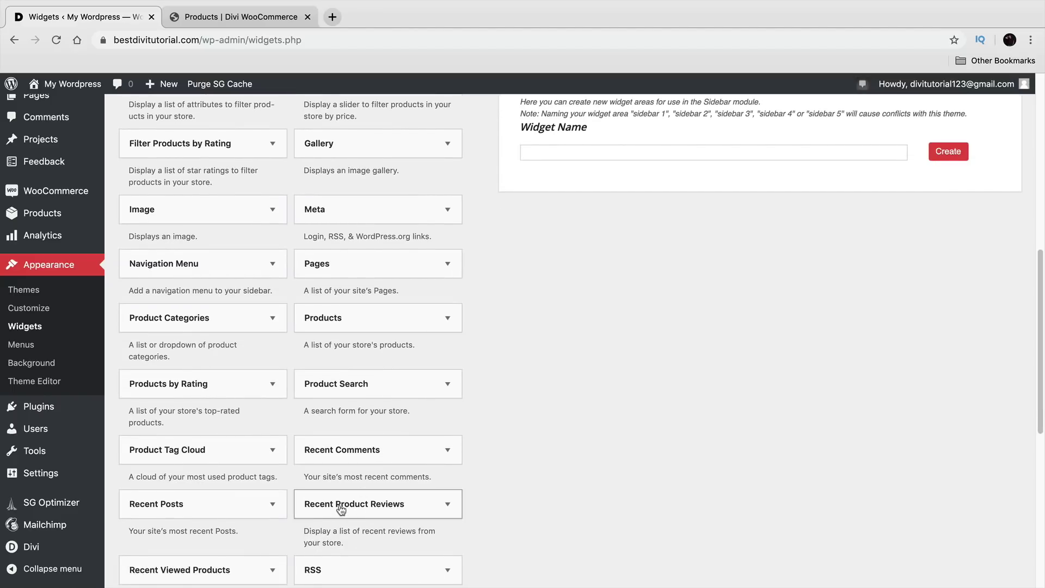
pyautogui.scroll(-1, 341, 509)
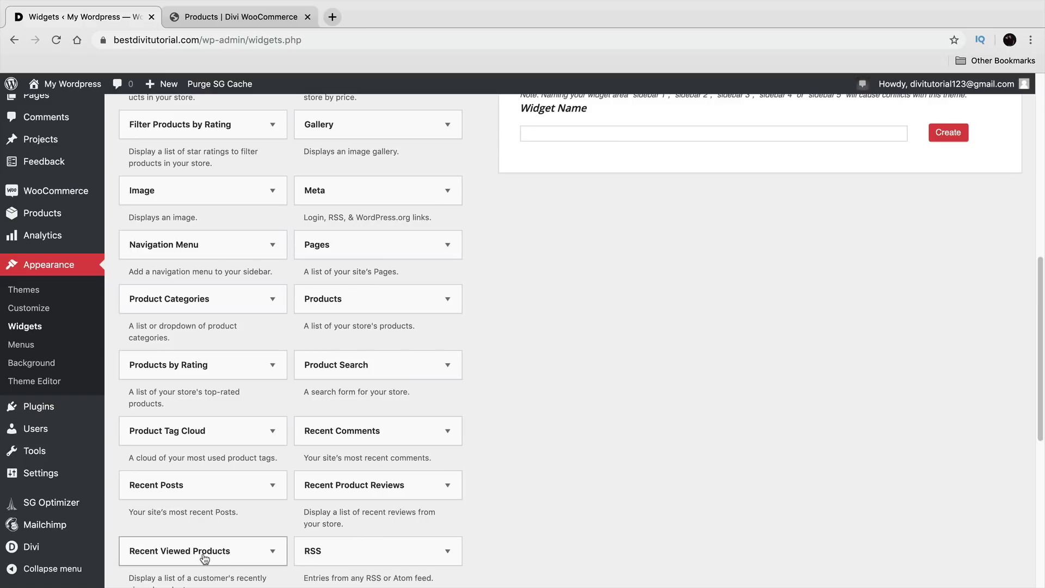
pyautogui.moveTo(210, 561); pyautogui.dragTo(599, 202)
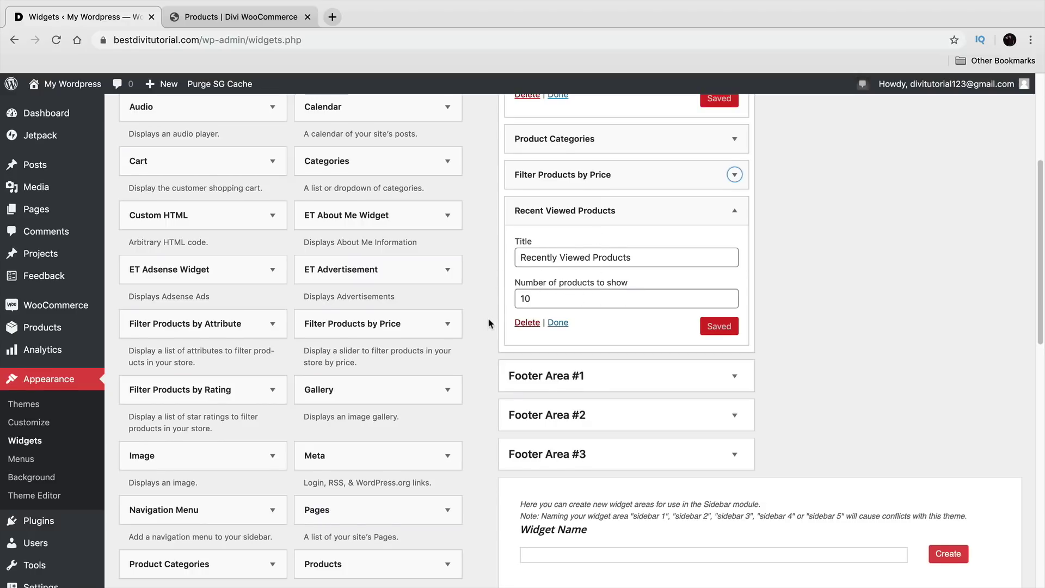
pyautogui.scroll(5, 485, 337)
pyautogui.scroll(-10, 486, 346)
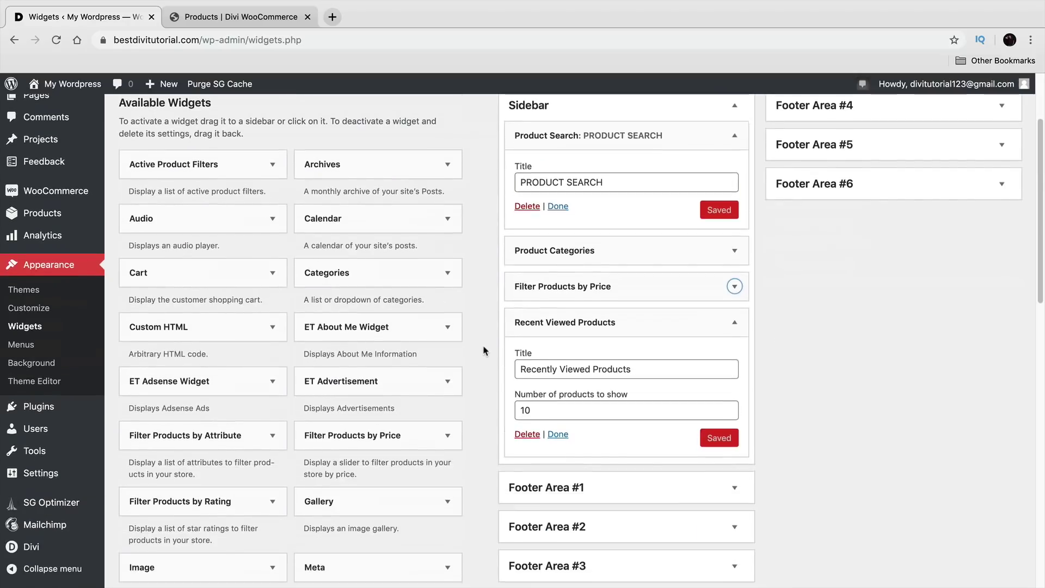
pyautogui.scroll(-4, 479, 341)
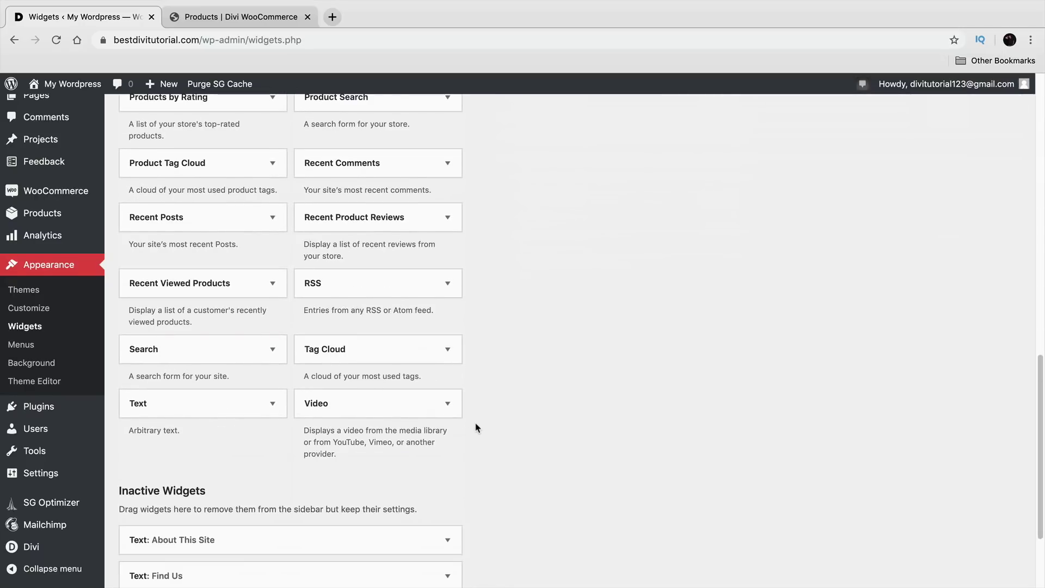
pyautogui.scroll(9, 476, 428)
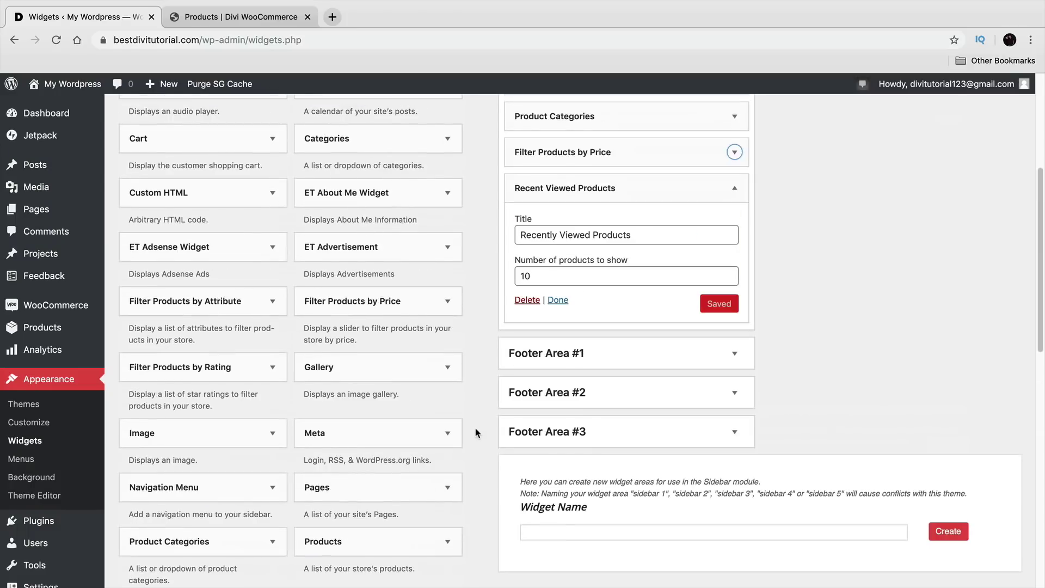
pyautogui.scroll(2, 475, 433)
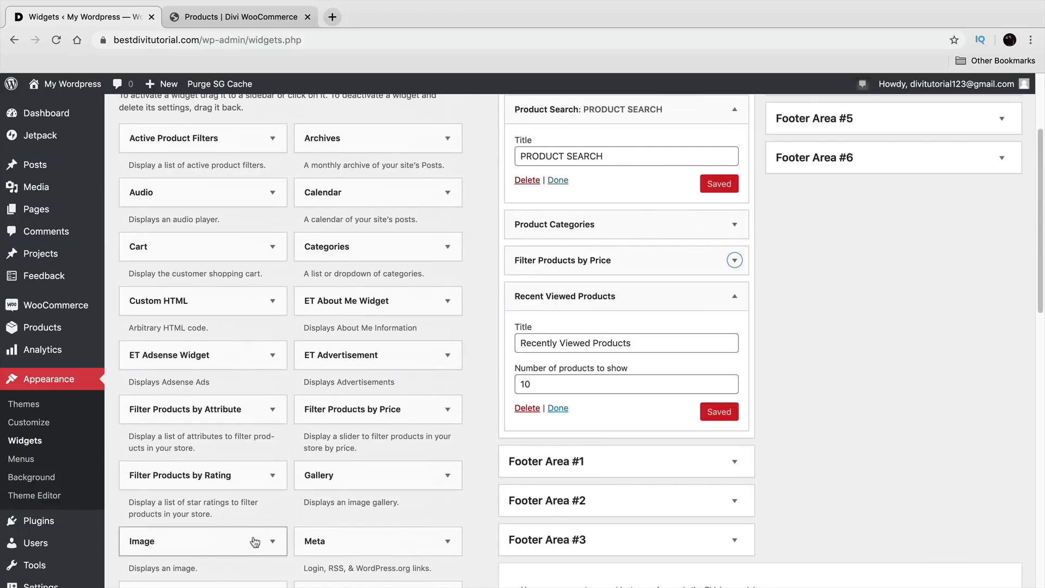
# Step: Add an Image widget to the top of the Sidebar showing the Black Friday sale banner, and save it
pyautogui.moveTo(211, 551); pyautogui.dragTo(669, 267)
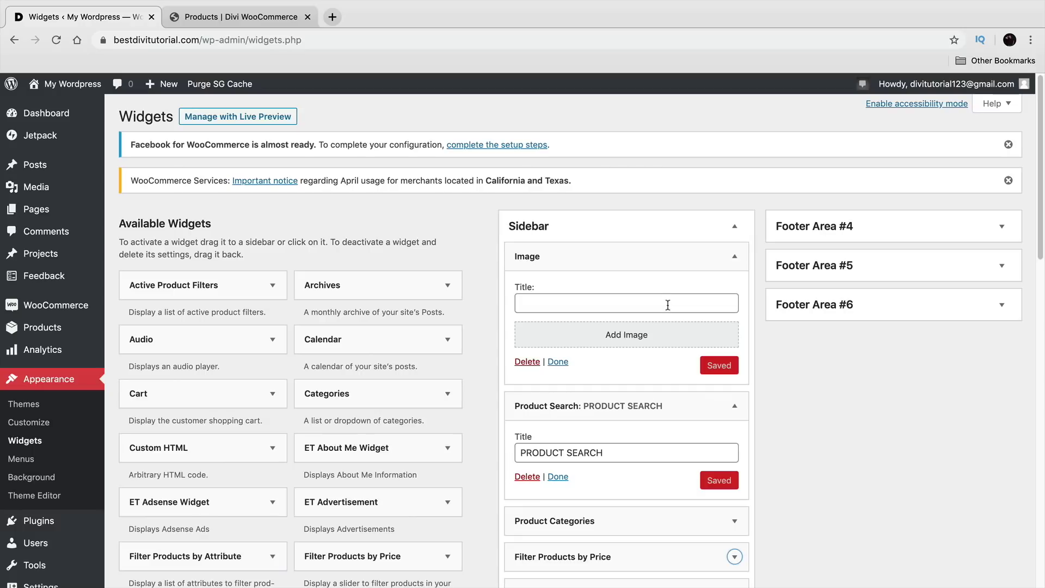
pyautogui.click(656, 339)
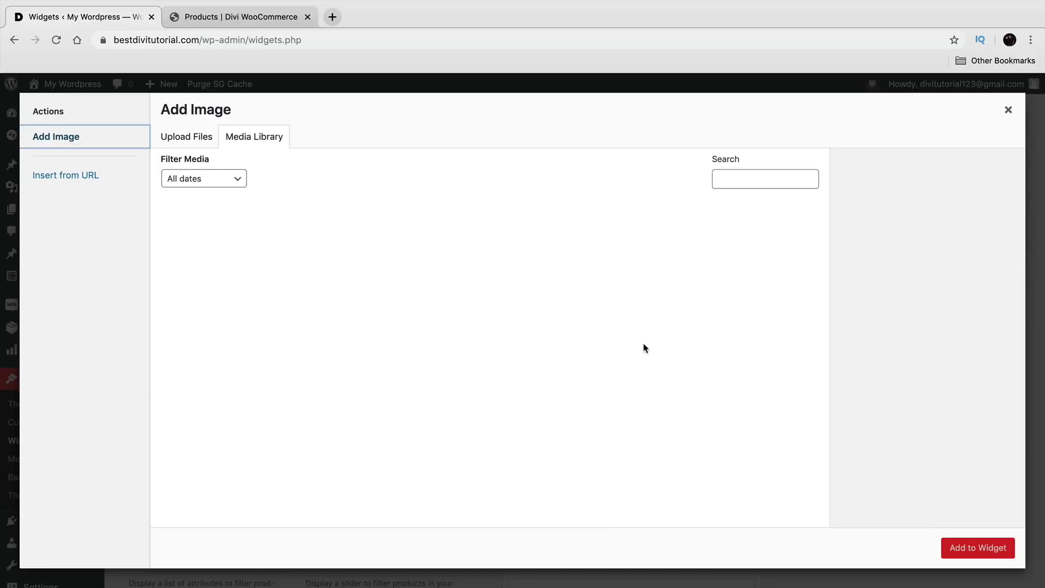
pyautogui.scroll(-2, 631, 340)
pyautogui.click(395, 397)
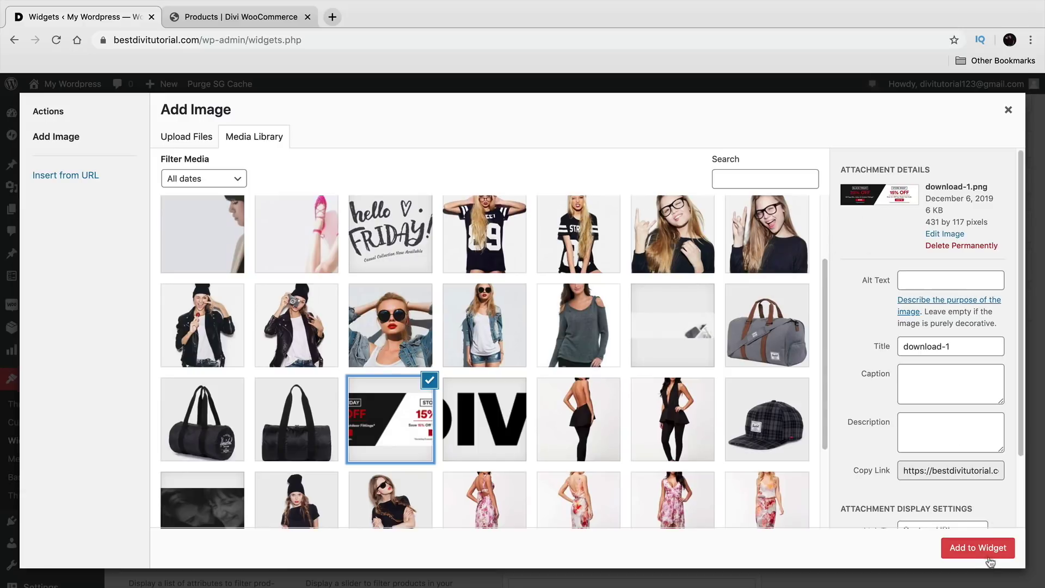
pyautogui.click(990, 561)
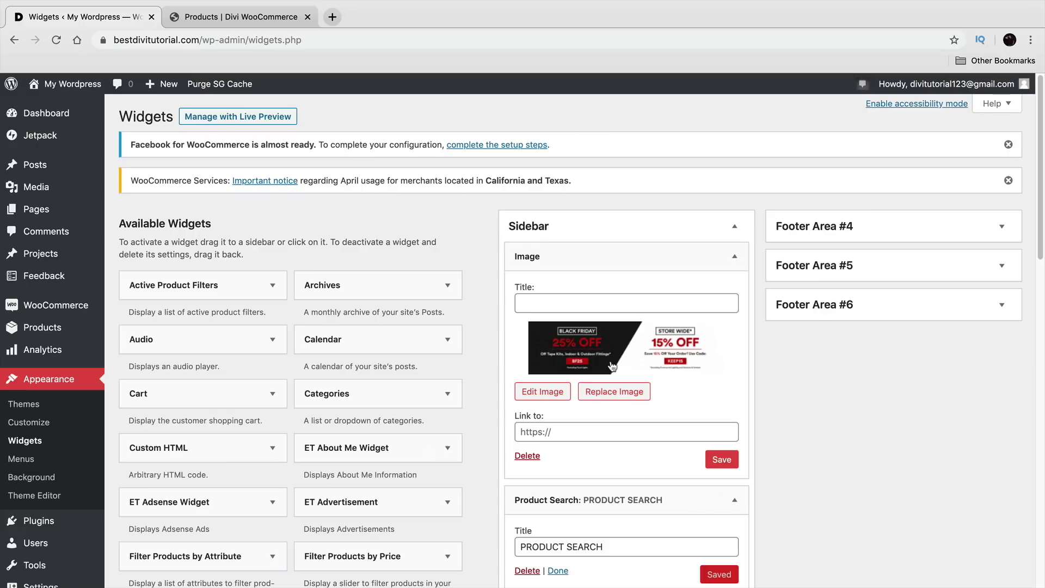
pyautogui.click(284, 19)
pyautogui.scroll(10, 254, 311)
pyautogui.scroll(7, 255, 311)
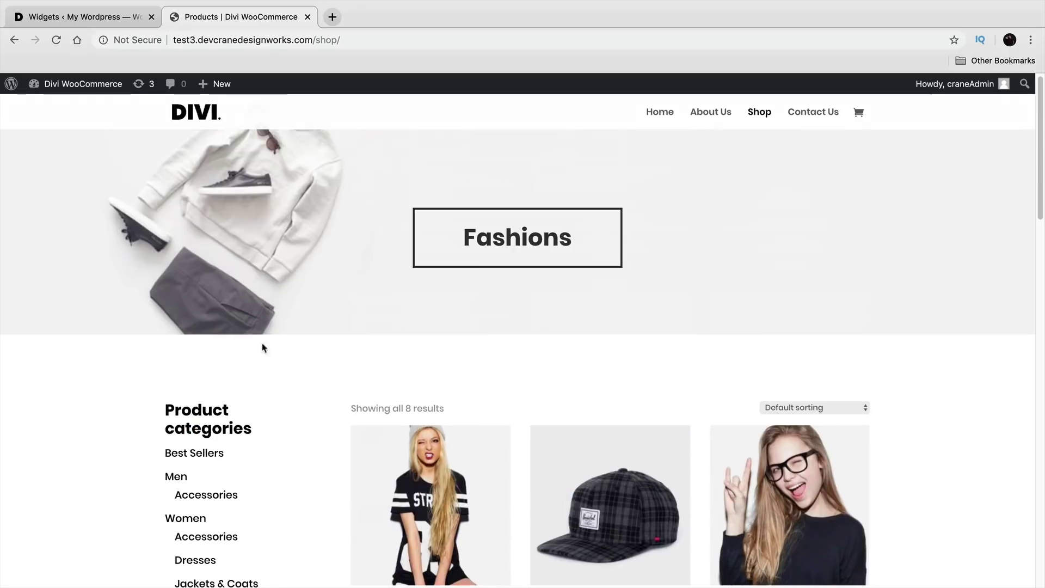
pyautogui.scroll(-2, 287, 440)
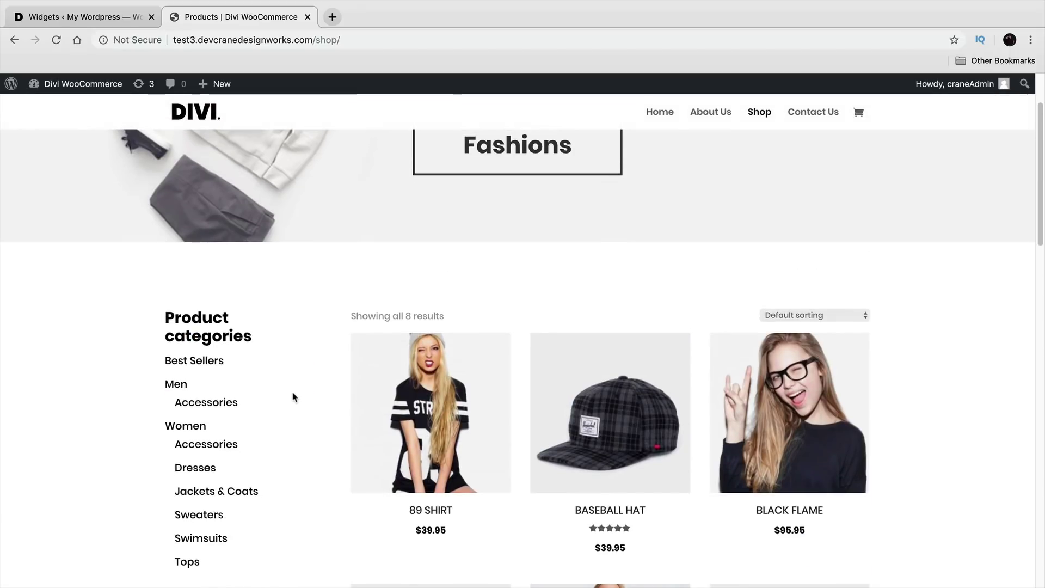
pyautogui.click(104, 16)
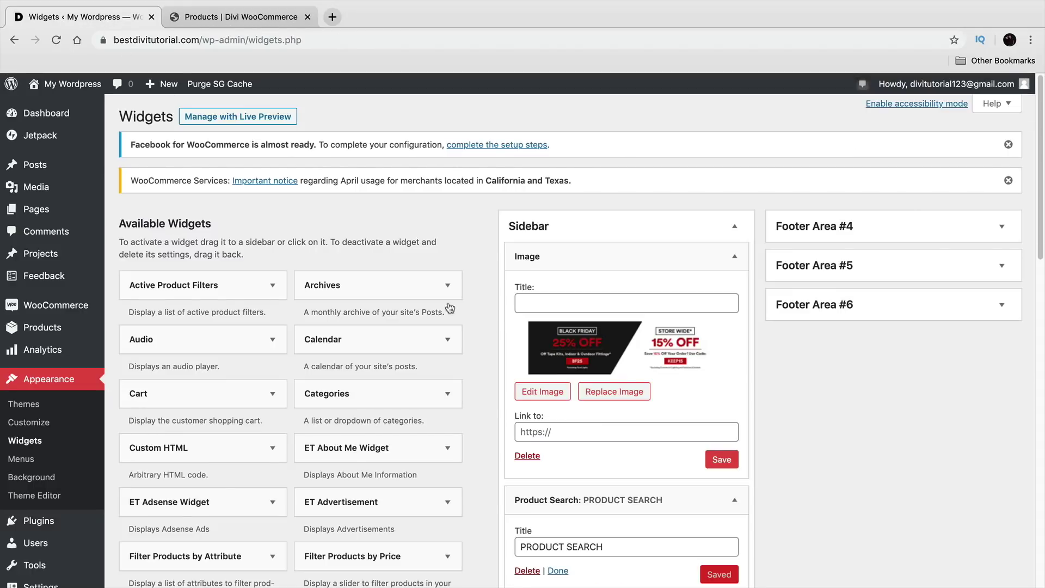
pyautogui.click(732, 461)
# Step: Title the image widget COUPON DEAL, save it, and open the live site's home page
pyautogui.click(613, 307)
pyautogui.write('COUPON DEAL')
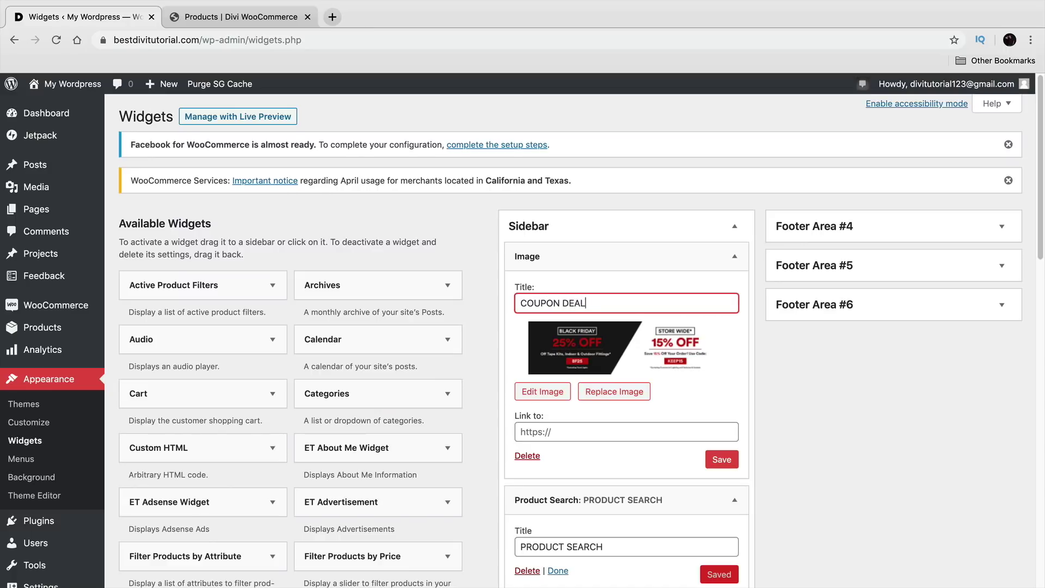
pyautogui.click(543, 433)
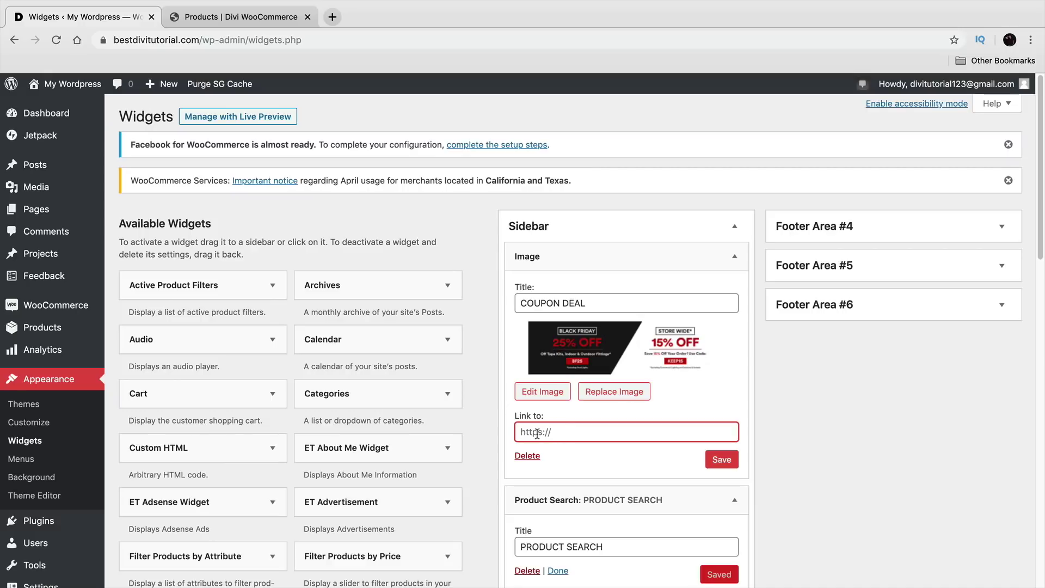
pyautogui.click(714, 460)
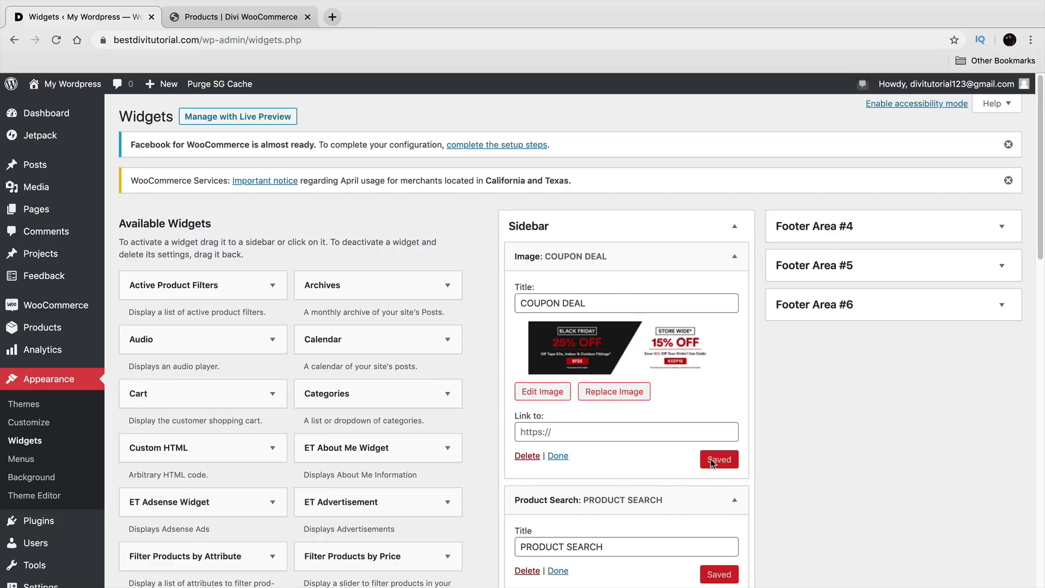
pyautogui.moveTo(73, 84)
pyautogui.click(52, 108)
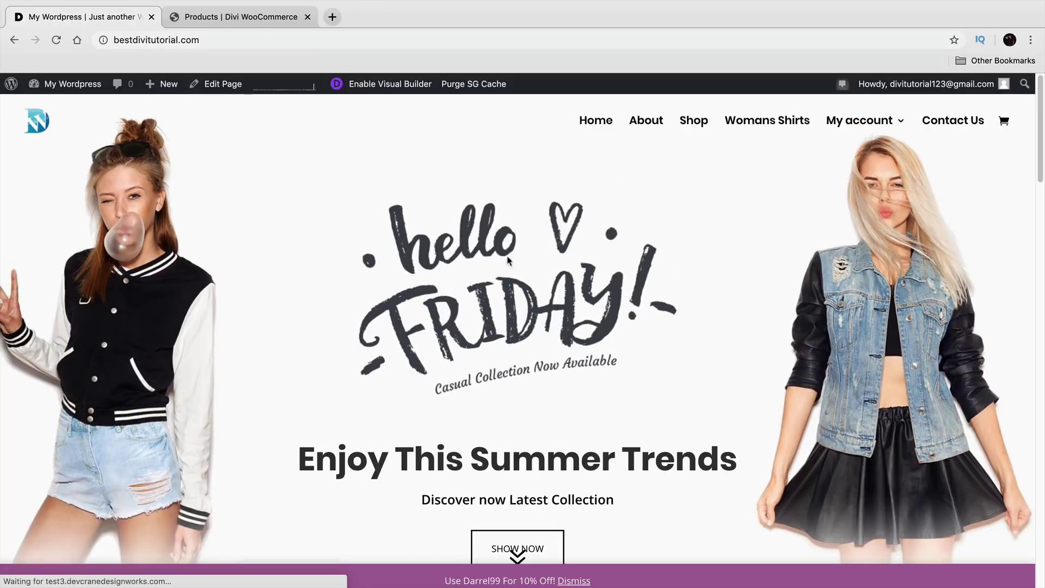
# Step: Open the Shop page and review the PRODUCT SEARCH and Filter by price sidebar headings
pyautogui.click(693, 121)
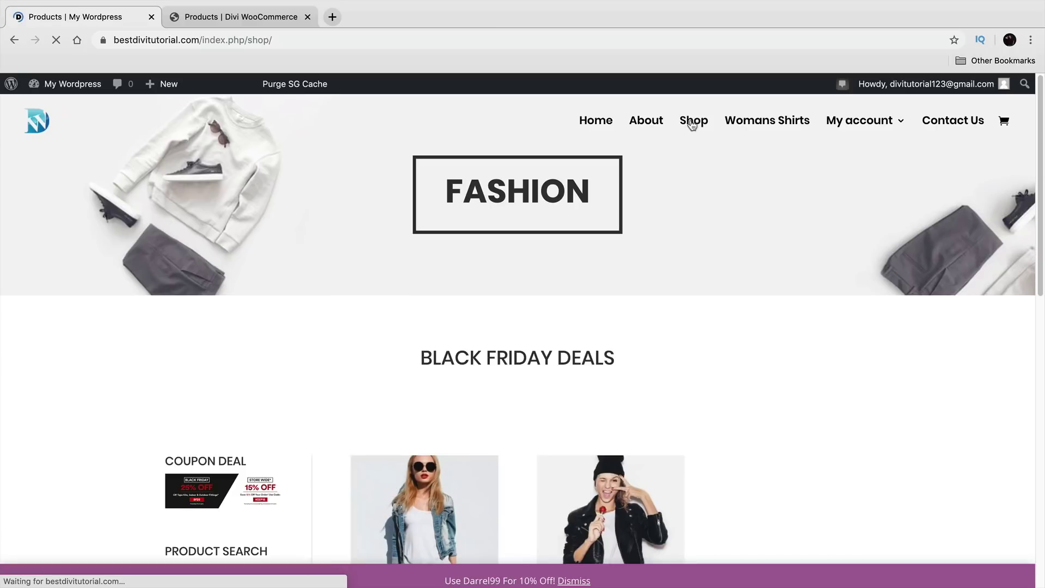
pyautogui.scroll(-4, 353, 350)
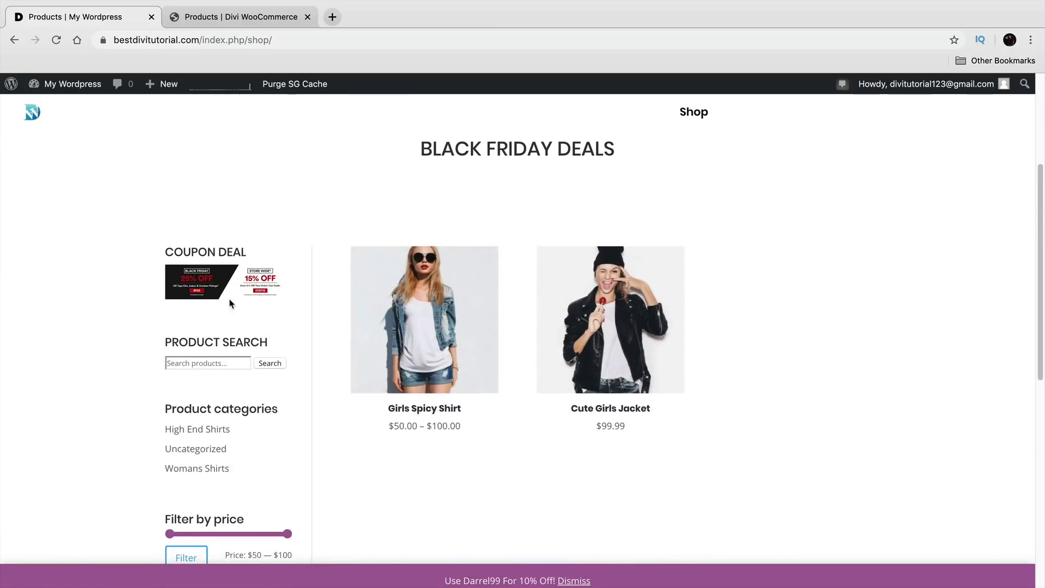
pyautogui.scroll(-1, 243, 310)
pyautogui.moveTo(272, 293); pyautogui.dragTo(165, 297)
pyautogui.moveTo(275, 356); pyautogui.dragTo(154, 359)
pyautogui.scroll(-2, 218, 359)
pyautogui.moveTo(245, 362); pyautogui.dragTo(160, 365)
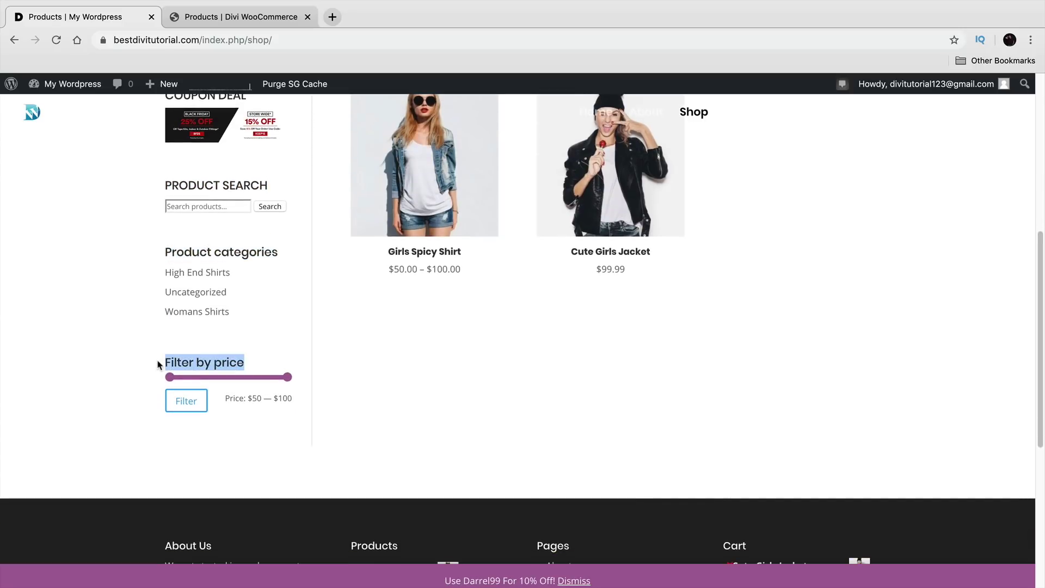
# Step: View Cute Girls Jacket and Girls Spicy Shirt, then confirm both appear under Recently Viewed Products on Shop
pyautogui.click(595, 181)
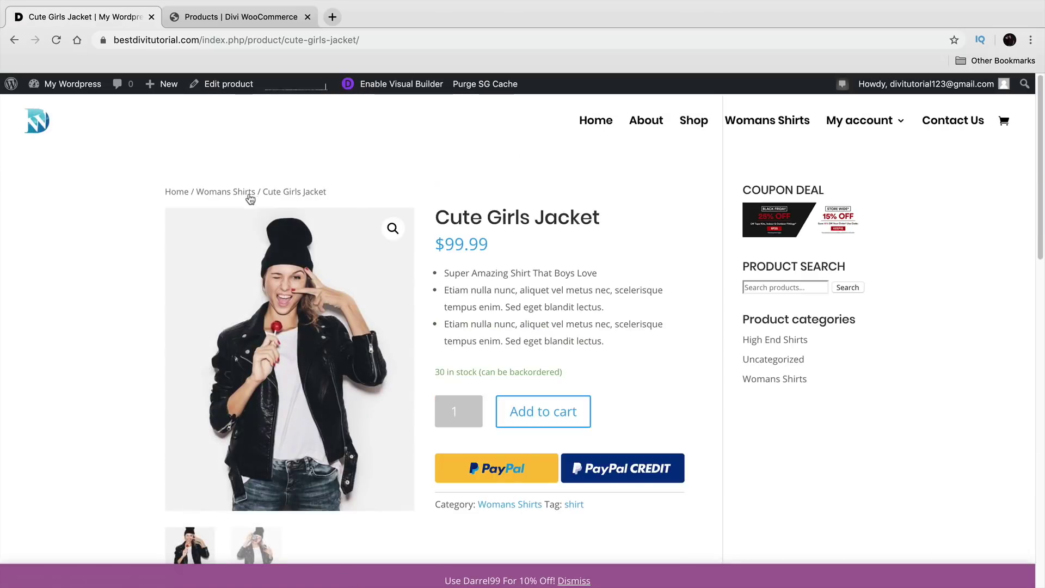
pyautogui.click(221, 195)
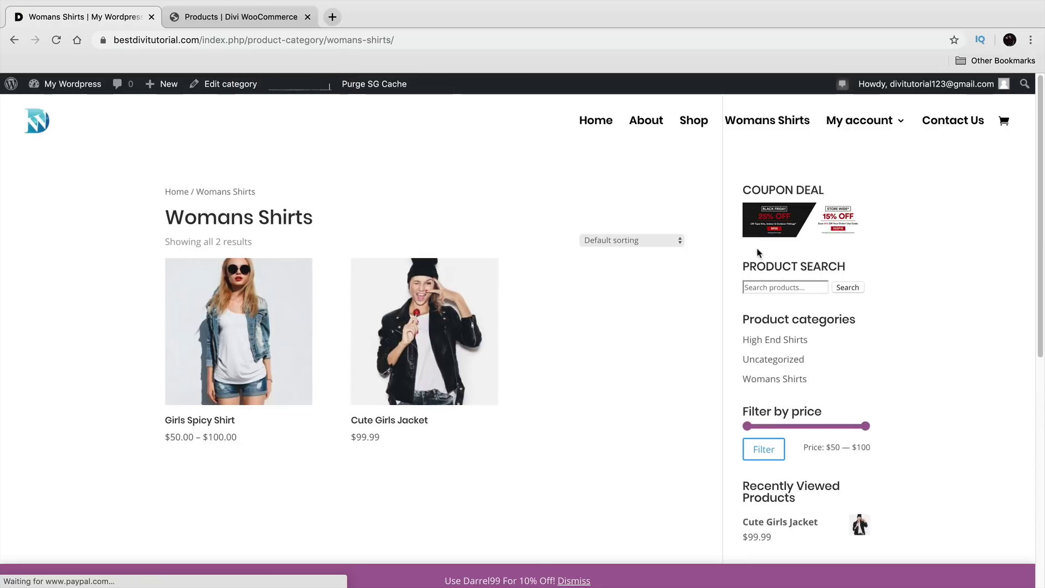
pyautogui.click(265, 335)
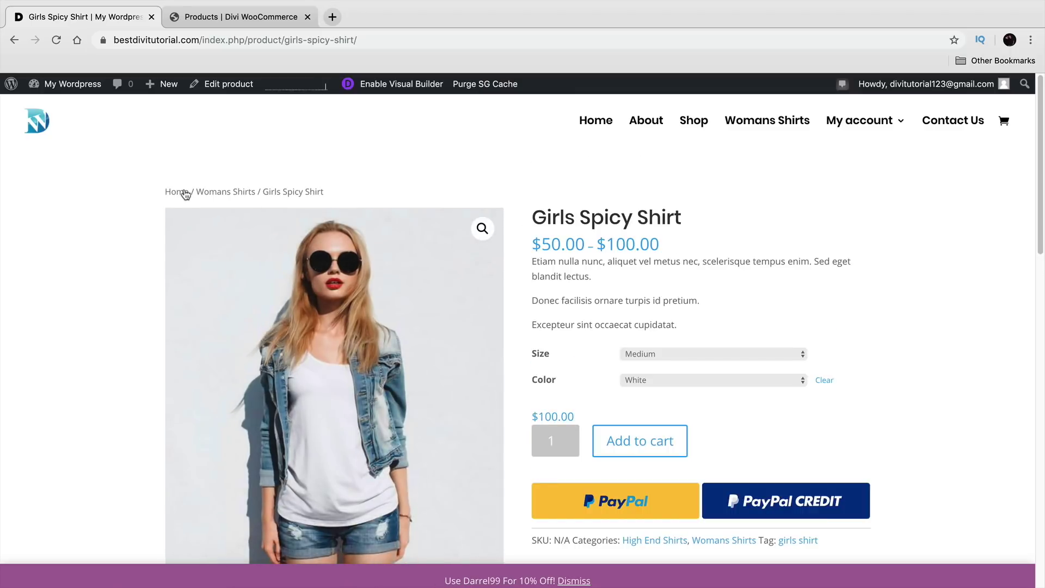
pyautogui.click(681, 120)
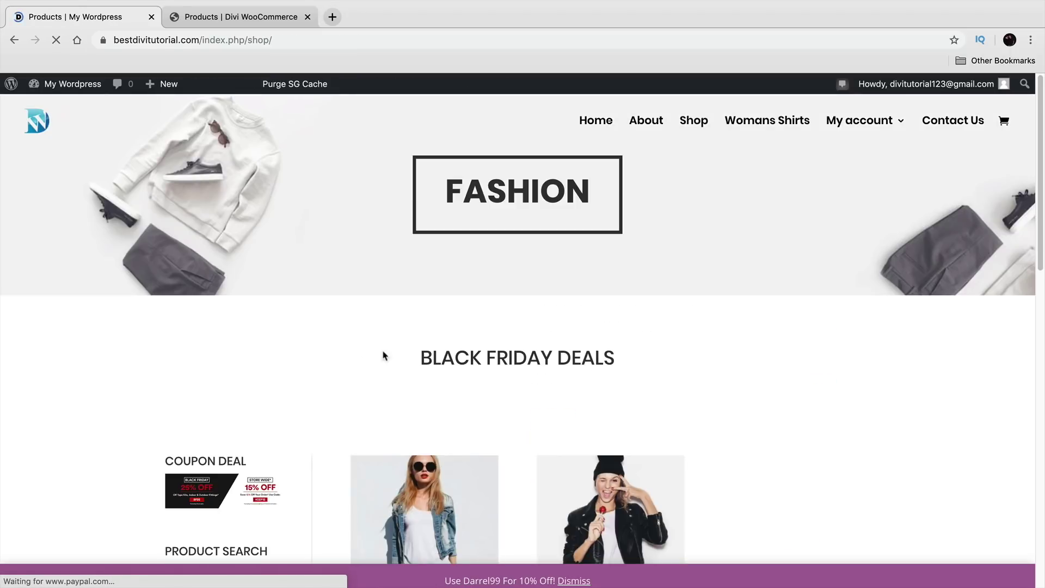
pyautogui.scroll(-6, 363, 360)
pyautogui.scroll(-3, 359, 356)
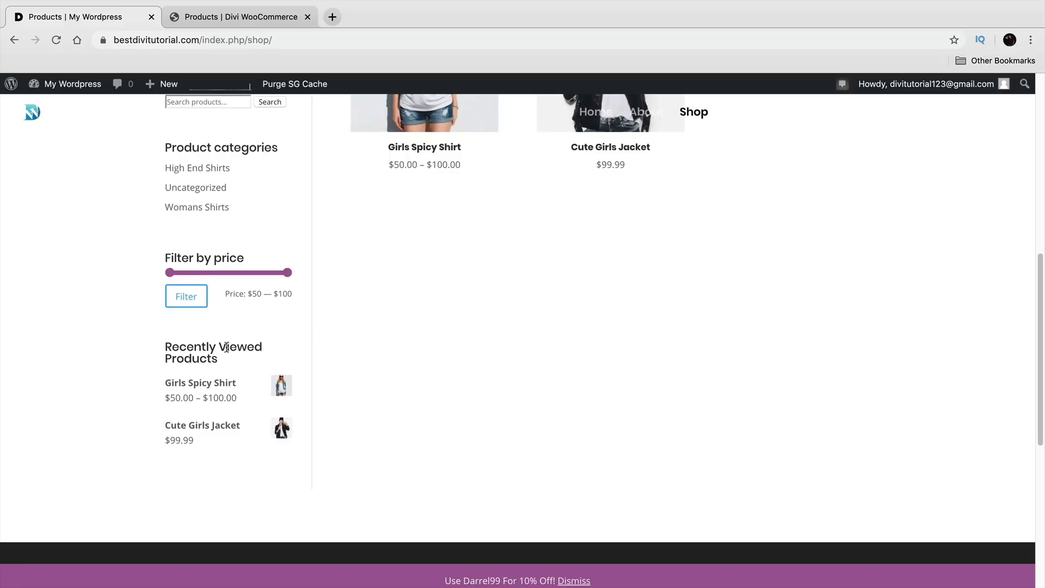
pyautogui.tripleClick(212, 357)
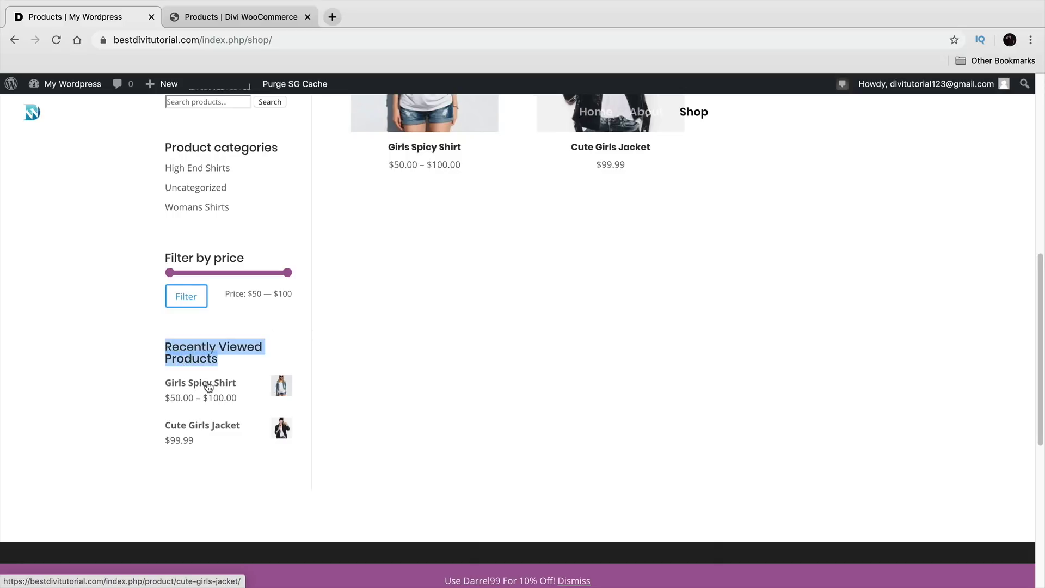
pyautogui.scroll(6, 215, 430)
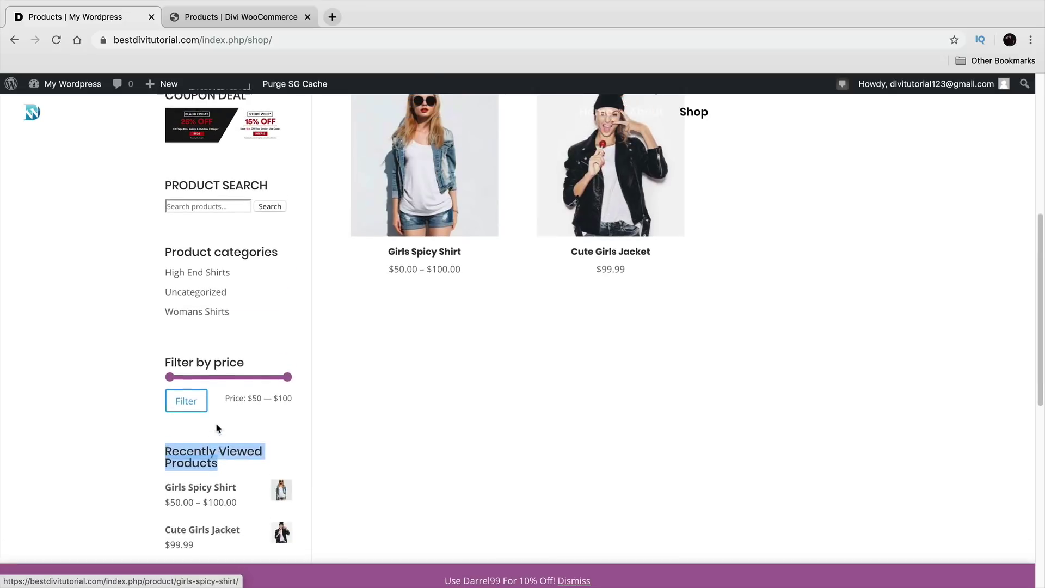
pyautogui.scroll(-2, 213, 349)
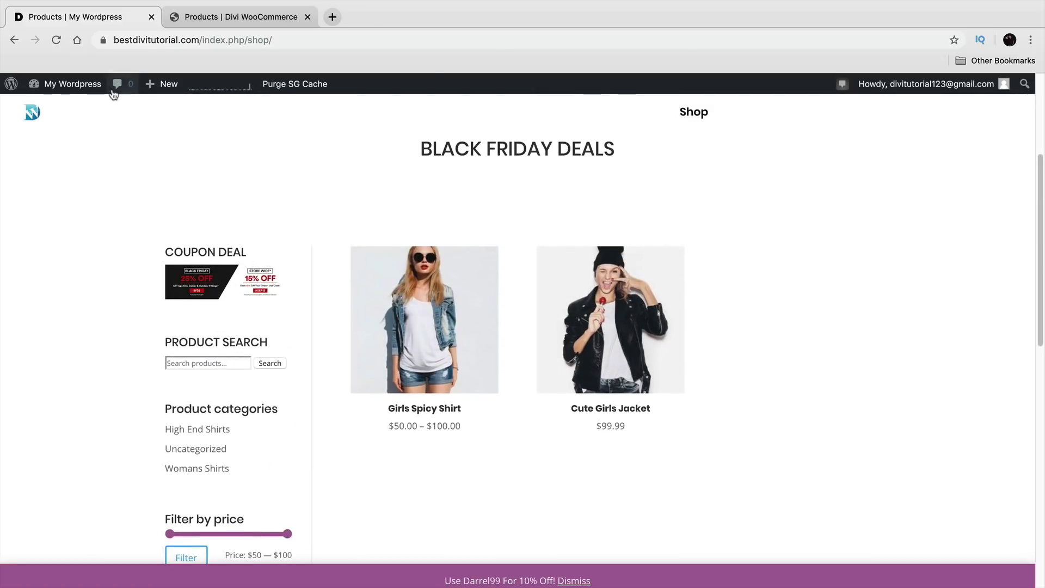
pyautogui.moveTo(97, 91)
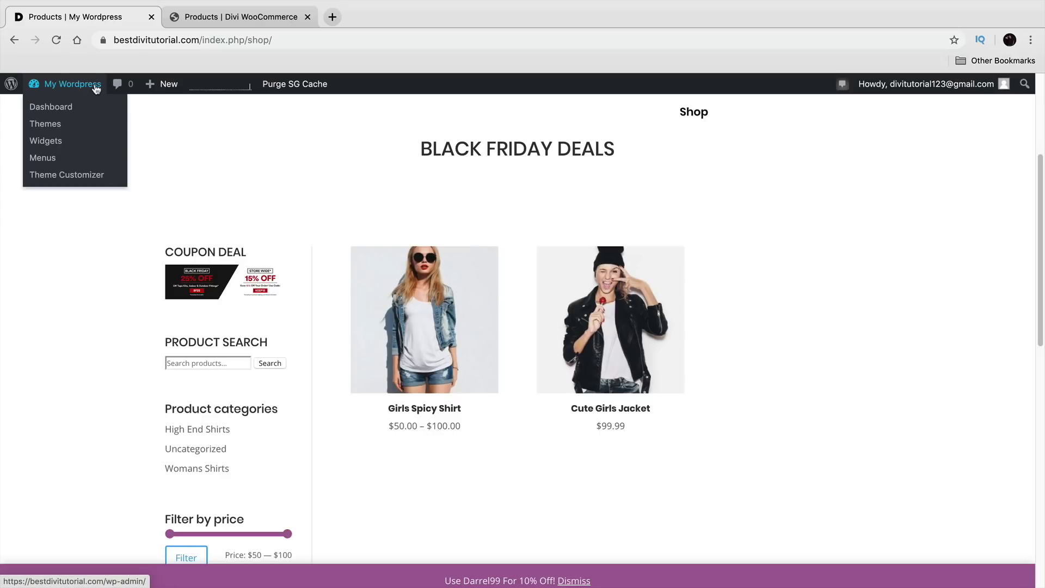
# Step: Open the Theme Customizer on the Shop page, inspect the Sidebar's COUPON DEAL widget, and return to the main sections
pyautogui.click(86, 173)
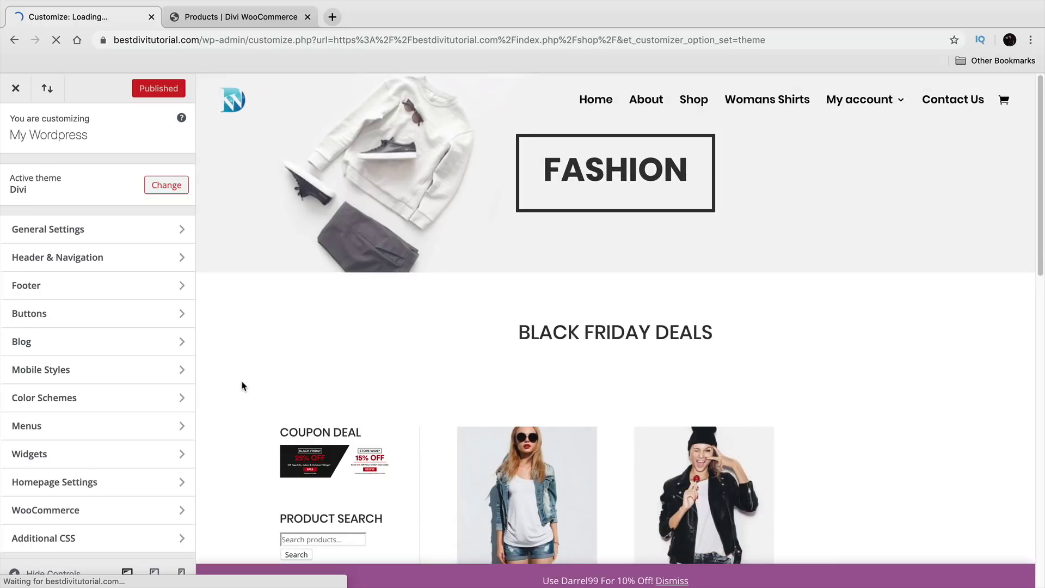
pyautogui.scroll(-3, 243, 381)
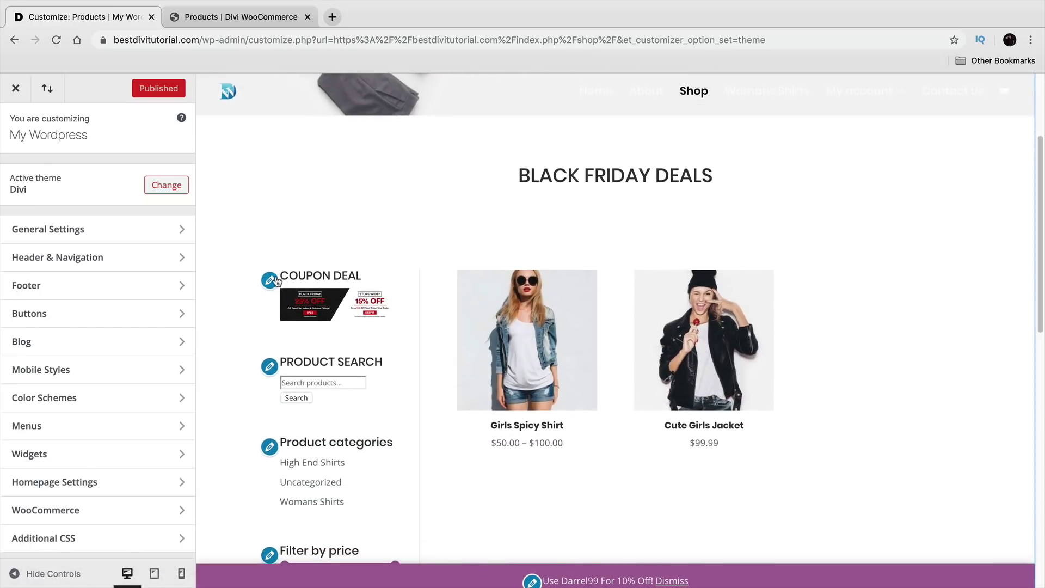
pyautogui.click(270, 281)
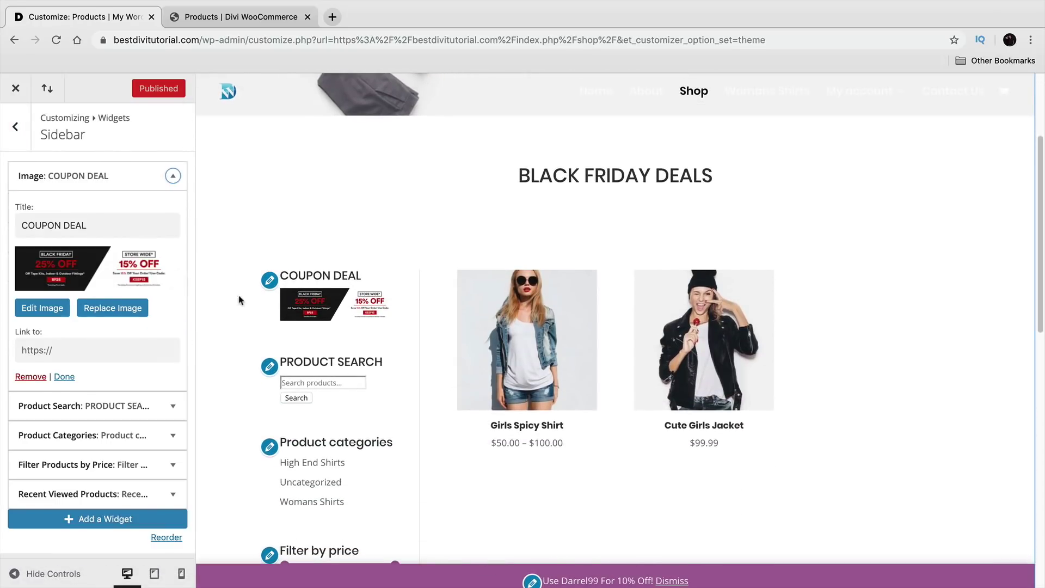
pyautogui.click(24, 136)
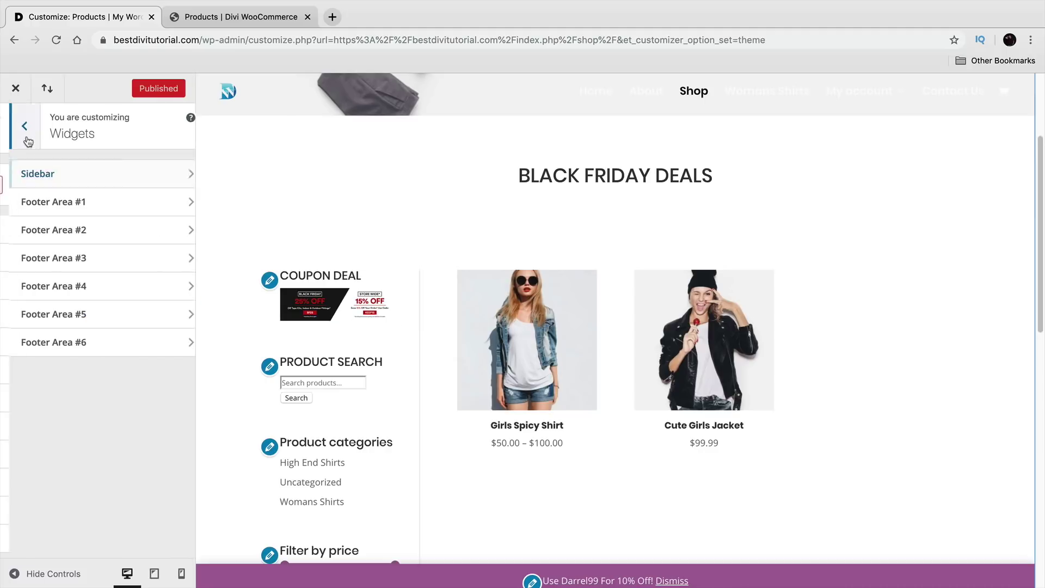
pyautogui.click(28, 138)
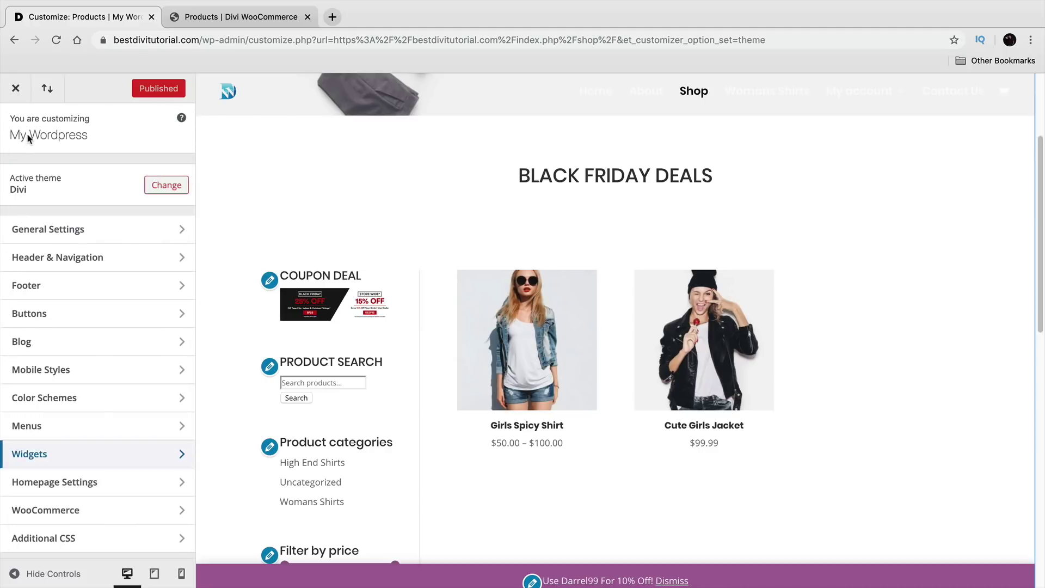
# Step: In Typography, set Body Text Size to 16 and make headings bold, without italic, uppercase or underline
pyautogui.click(86, 233)
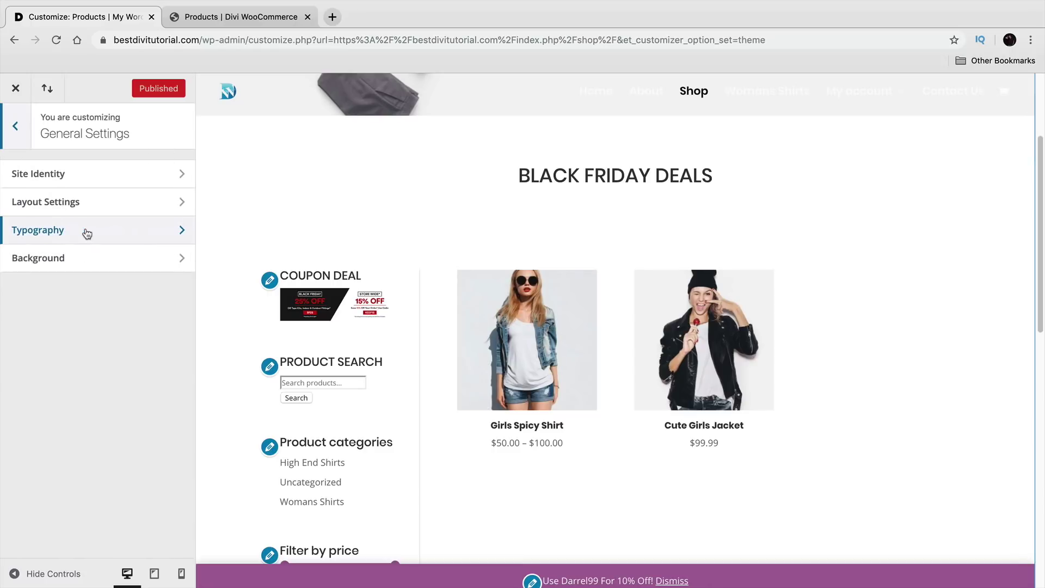
pyautogui.click(85, 231)
pyautogui.click(43, 191)
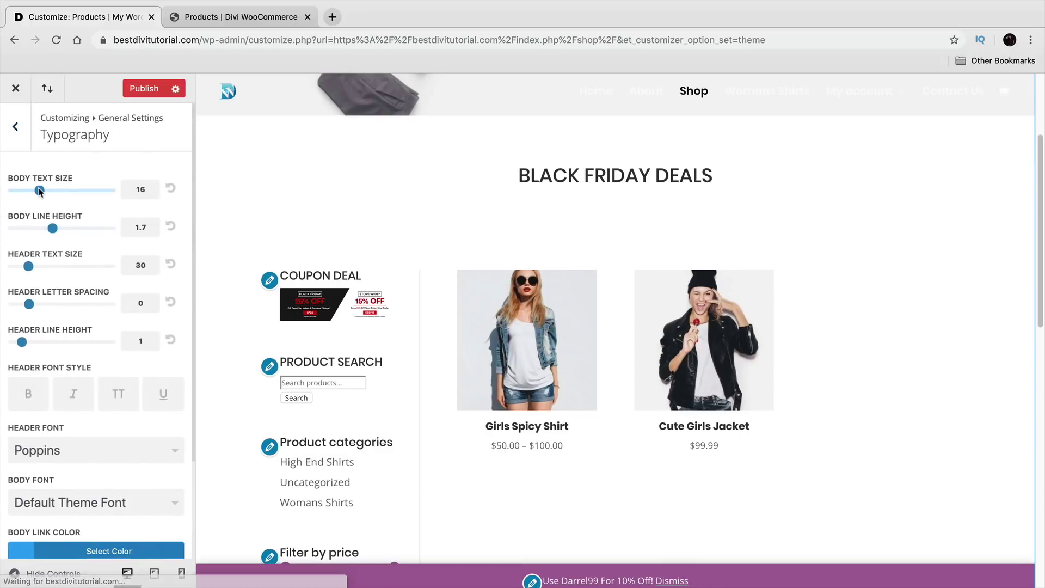
pyautogui.moveTo(43, 191); pyautogui.dragTo(38, 191)
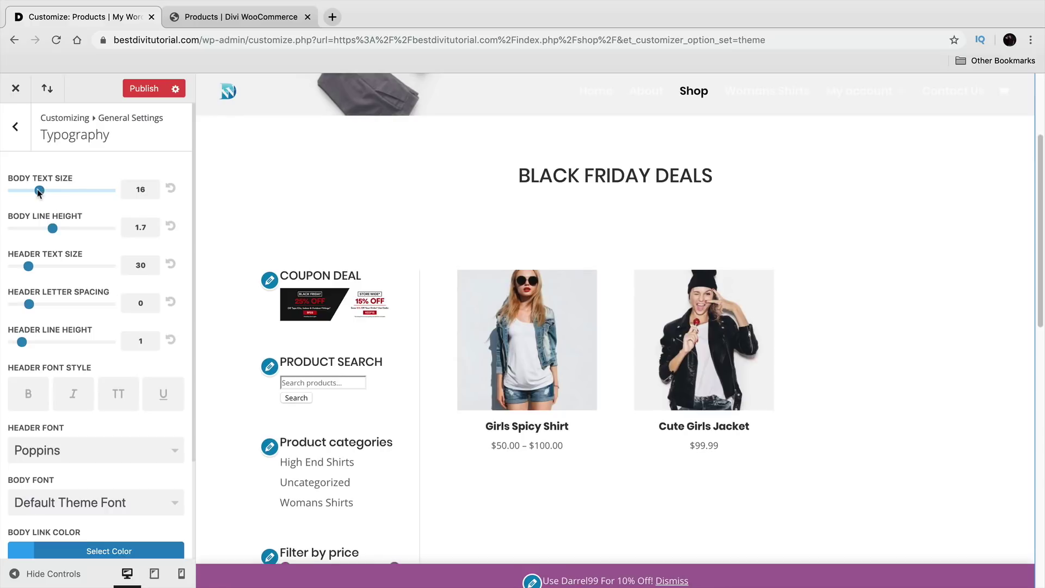
pyautogui.click(29, 397)
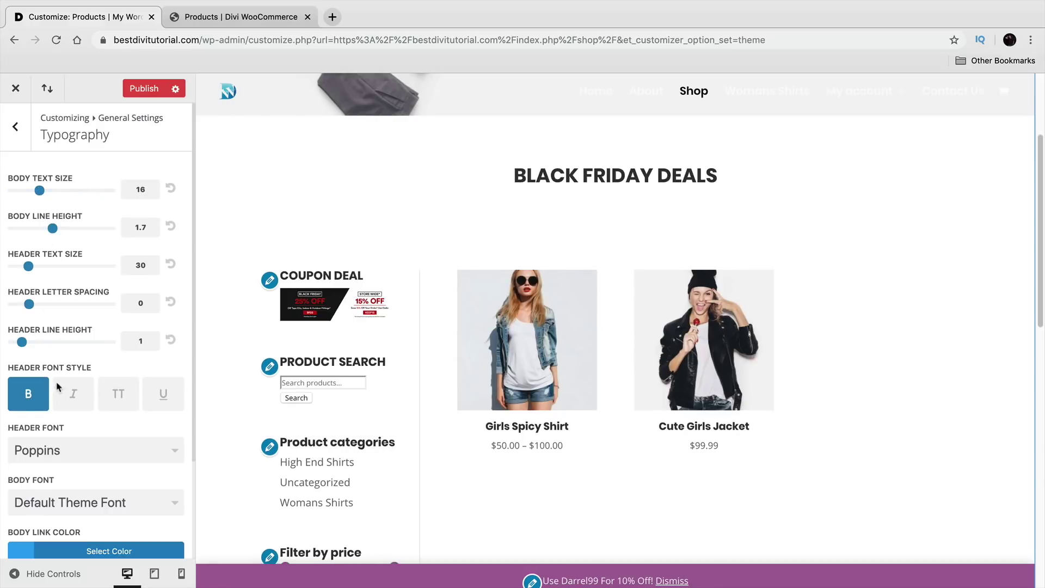
pyautogui.scroll(-1, 82, 390)
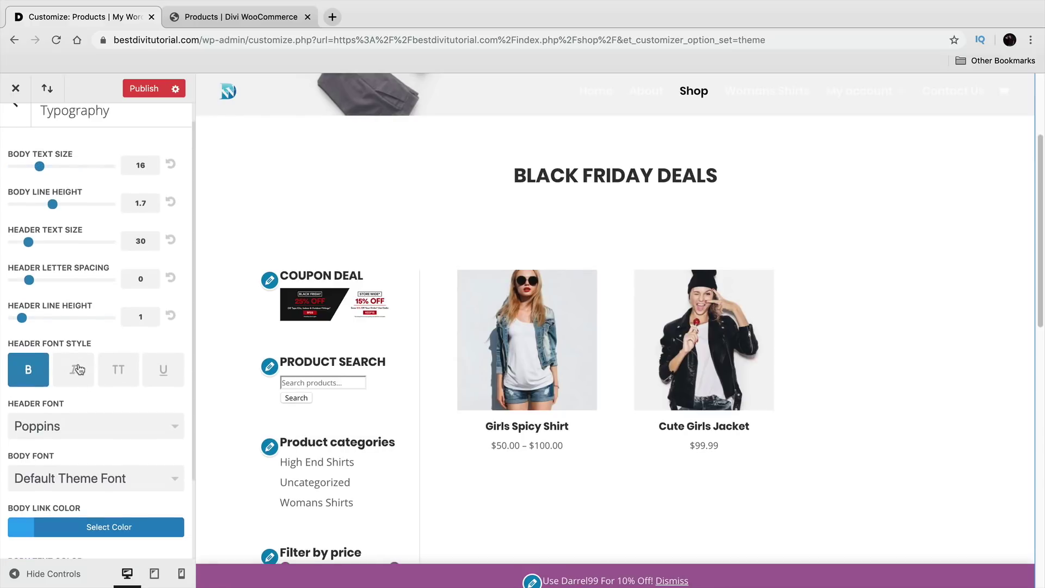
pyautogui.click(74, 369)
pyautogui.click(118, 370)
pyautogui.click(158, 372)
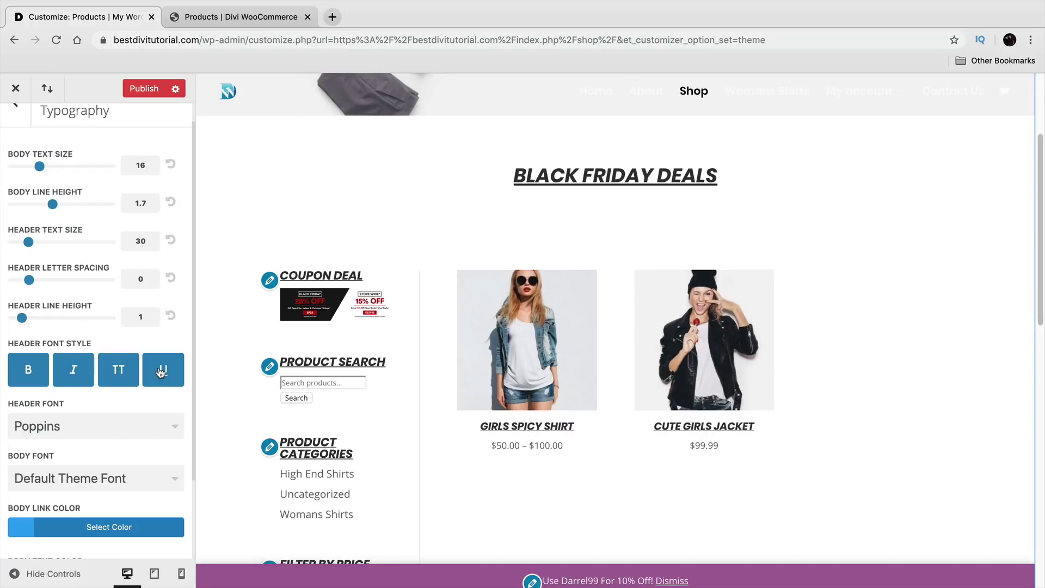
pyautogui.click(161, 373)
pyautogui.click(118, 370)
pyautogui.click(73, 370)
pyautogui.scroll(-3, 352, 372)
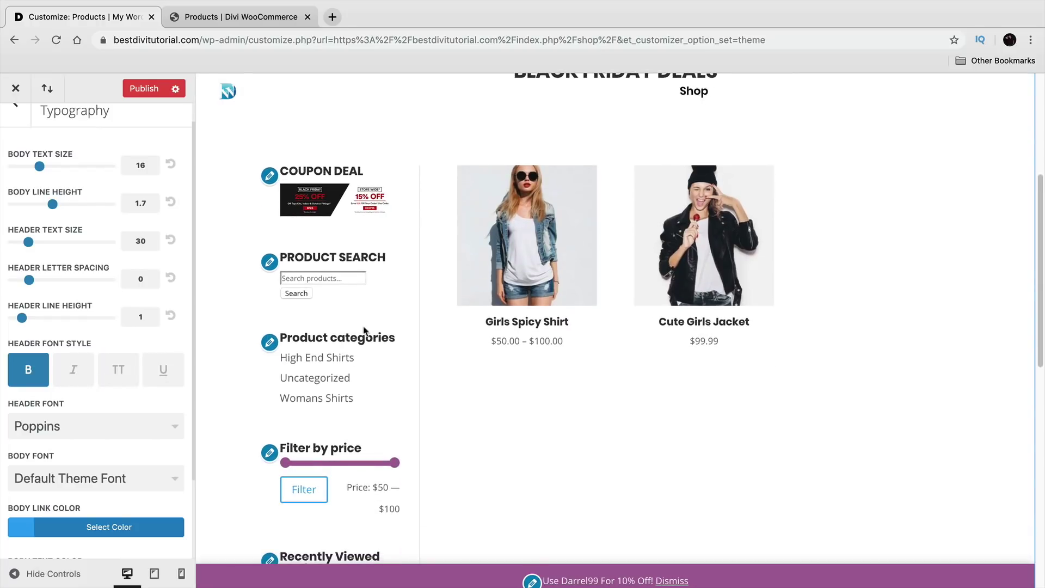
pyautogui.scroll(2, 359, 316)
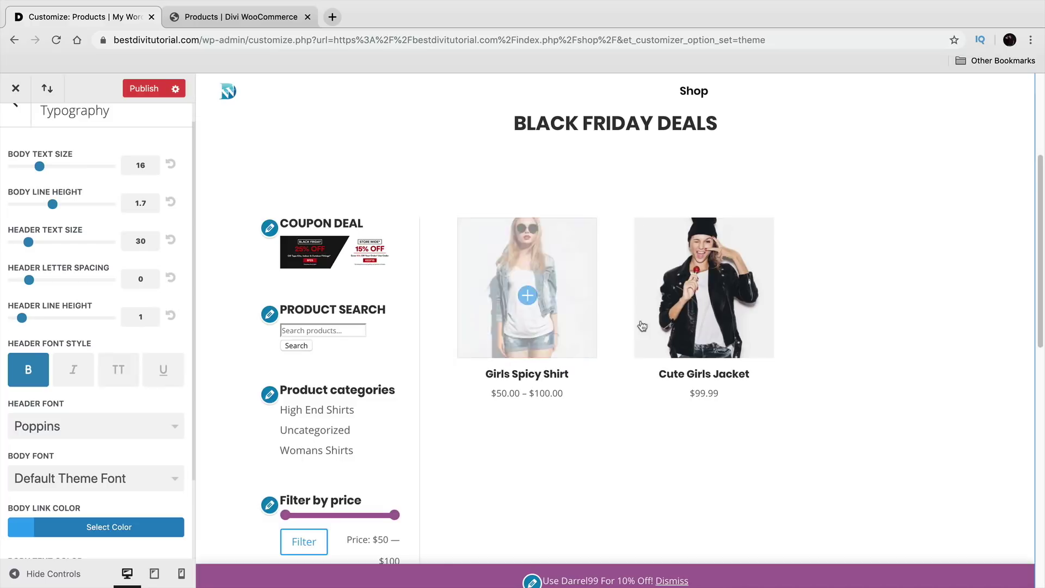
# Step: Check the bold BLACK FRIDAY DEALS heading in the preview, publish the changes and close the Customizer
pyautogui.moveTo(704, 123); pyautogui.dragTo(531, 117)
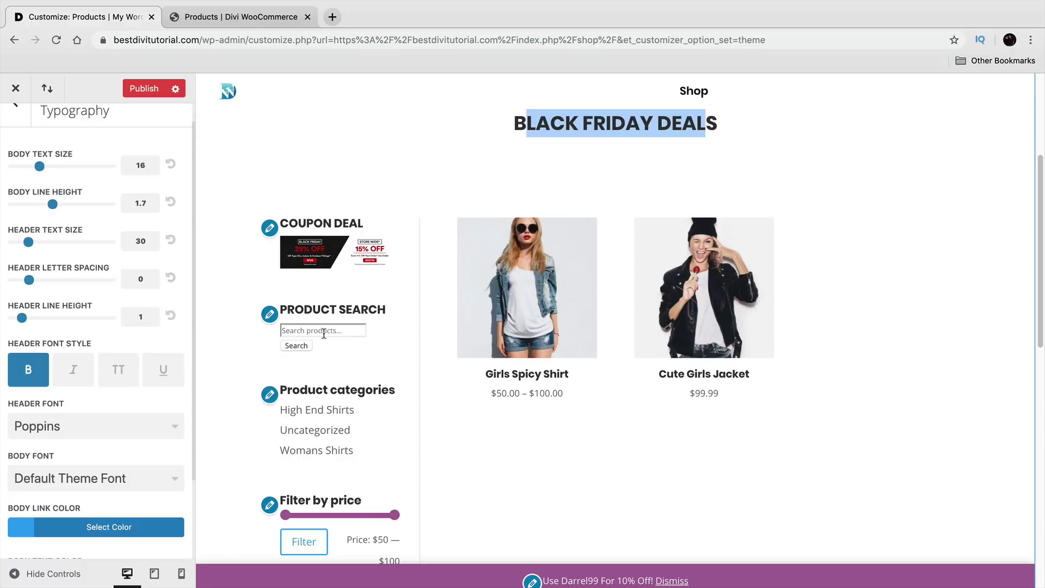
pyautogui.scroll(-4, 336, 369)
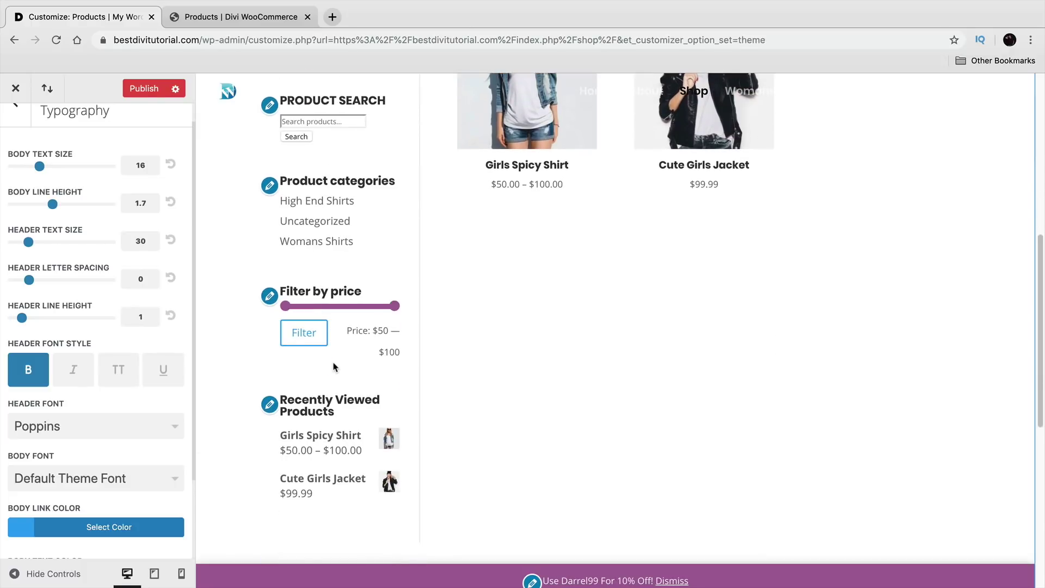
pyautogui.scroll(-4, 333, 360)
pyautogui.scroll(10, 320, 348)
pyautogui.scroll(1, 338, 403)
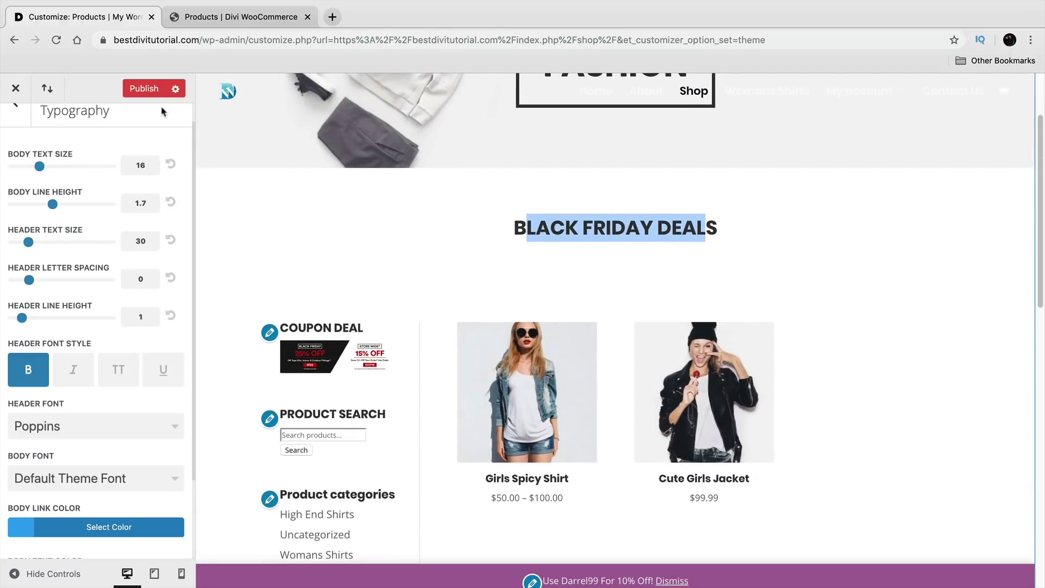
pyautogui.click(154, 92)
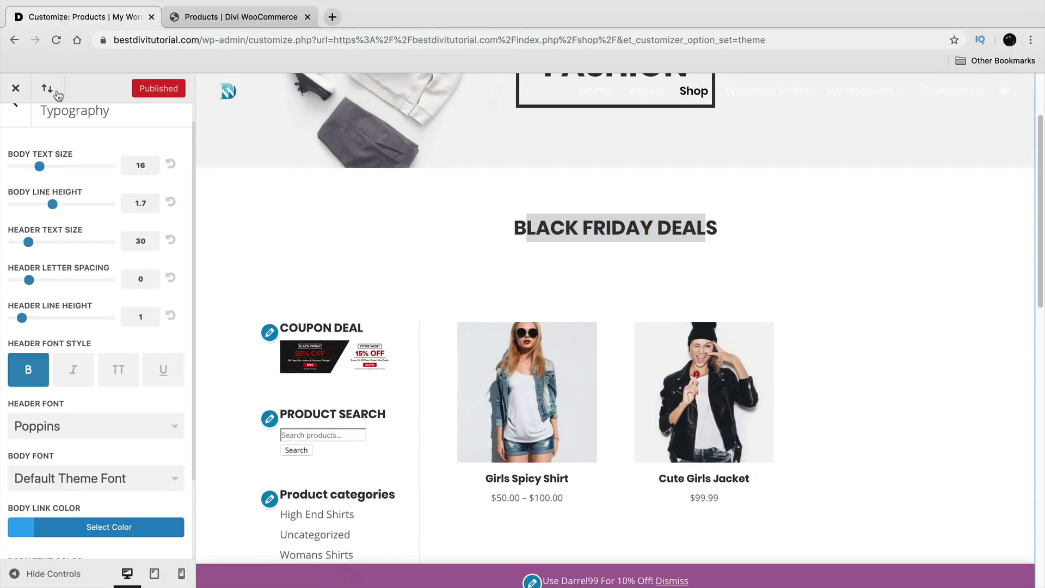
pyautogui.click(17, 90)
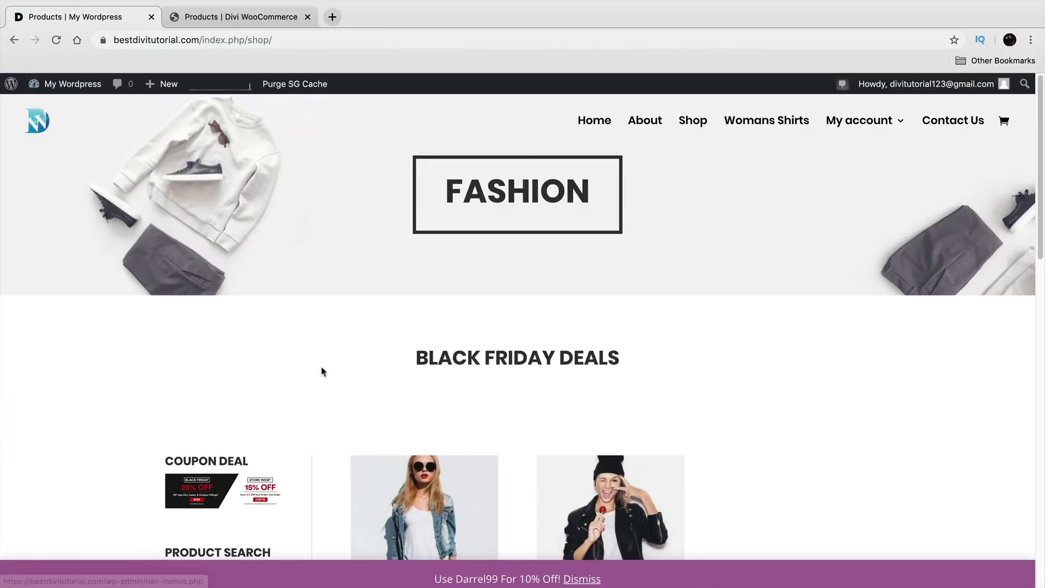
# Step: Go from the live Shop page to the Divi Theme Builder in the dashboard
pyautogui.moveTo(608, 307); pyautogui.dragTo(418, 307)
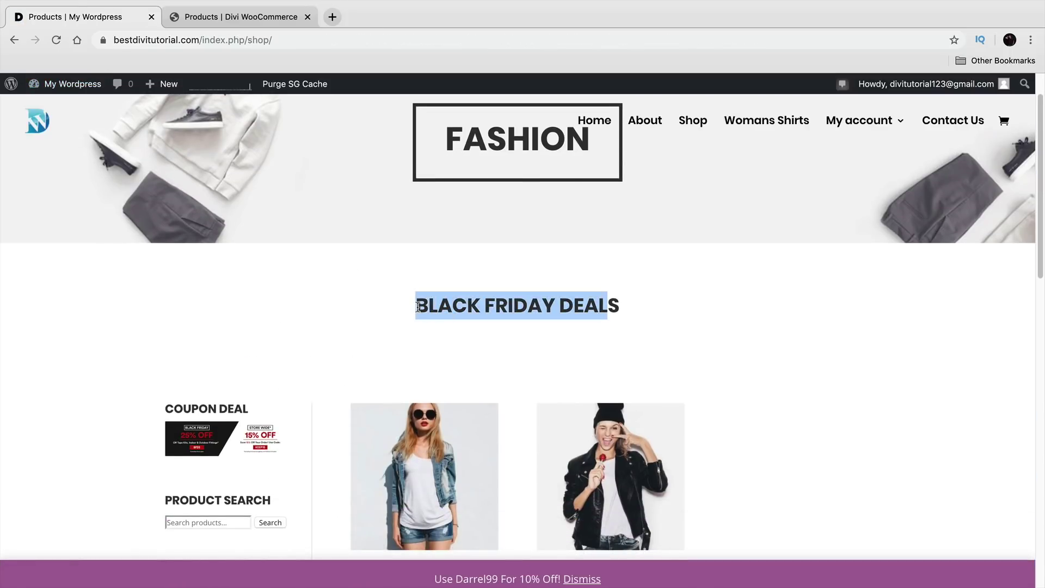
pyautogui.moveTo(68, 86)
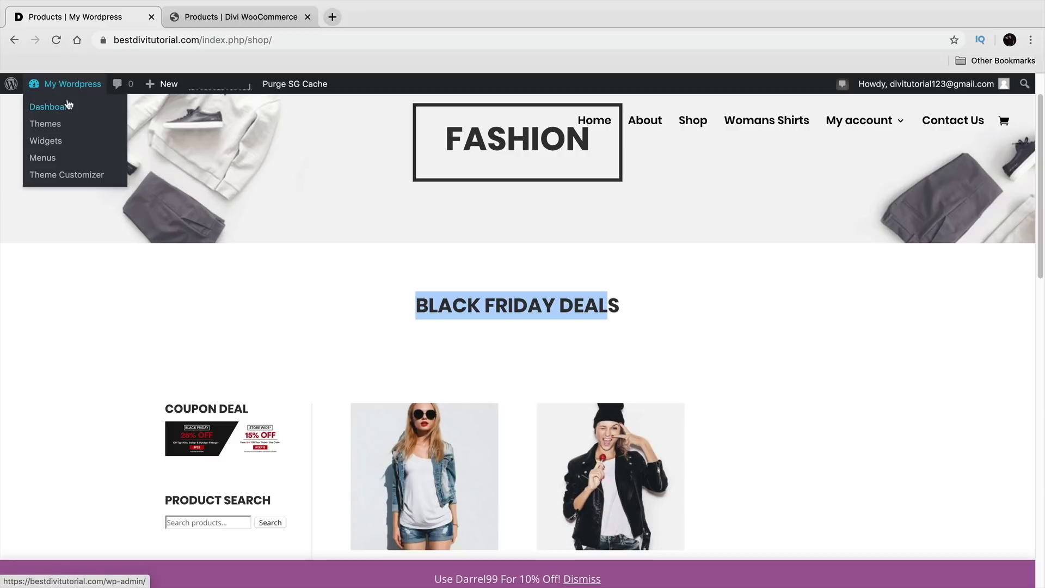
pyautogui.click(70, 109)
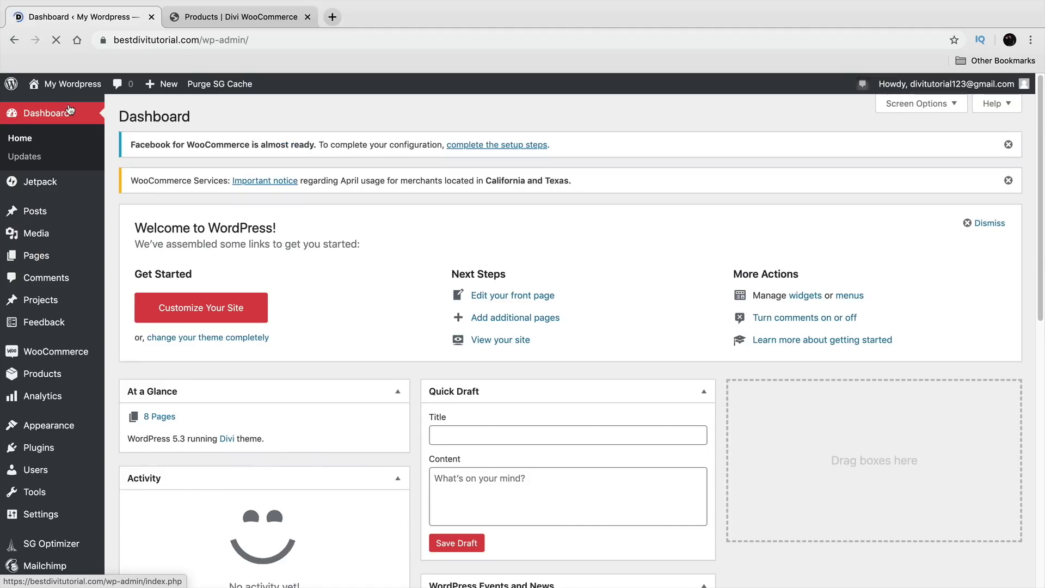
pyautogui.scroll(-3, 63, 423)
pyautogui.moveTo(33, 546)
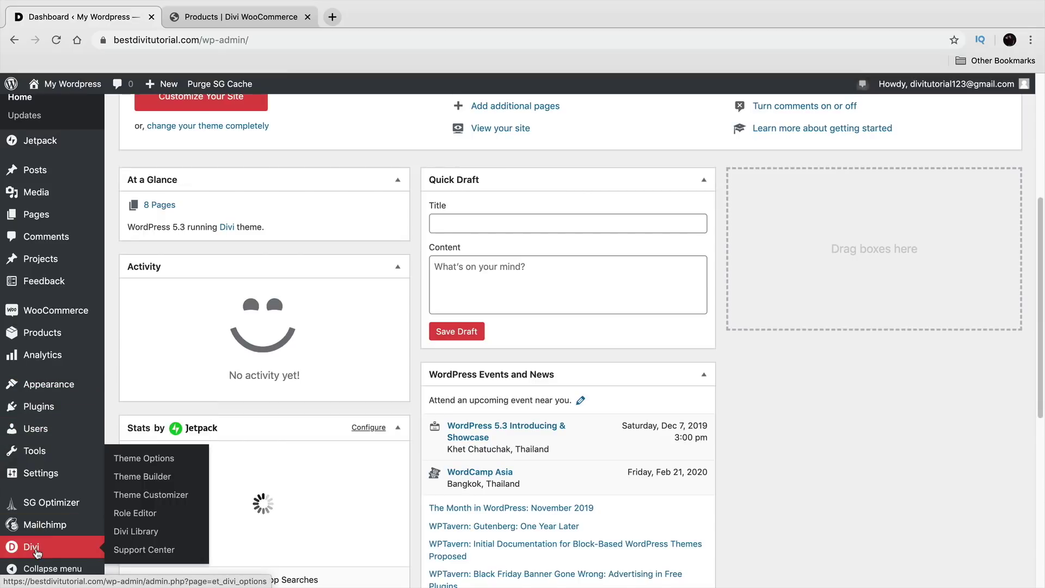
pyautogui.click(160, 481)
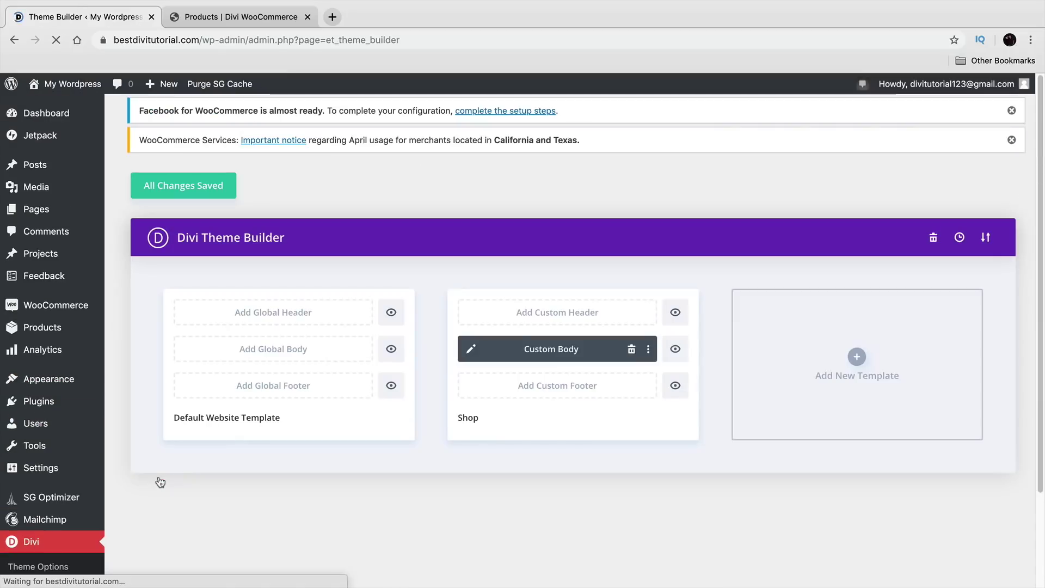
# Step: Delete the BLACK FRIDAY DEALS section from the Shop Custom Body, then save the layout and Theme Builder
pyautogui.click(472, 351)
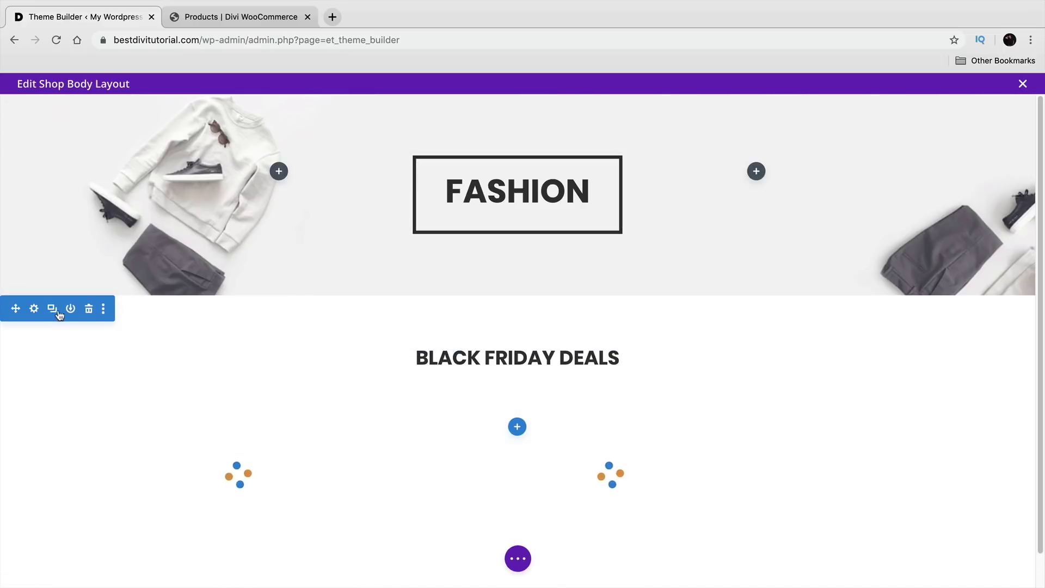
pyautogui.click(89, 309)
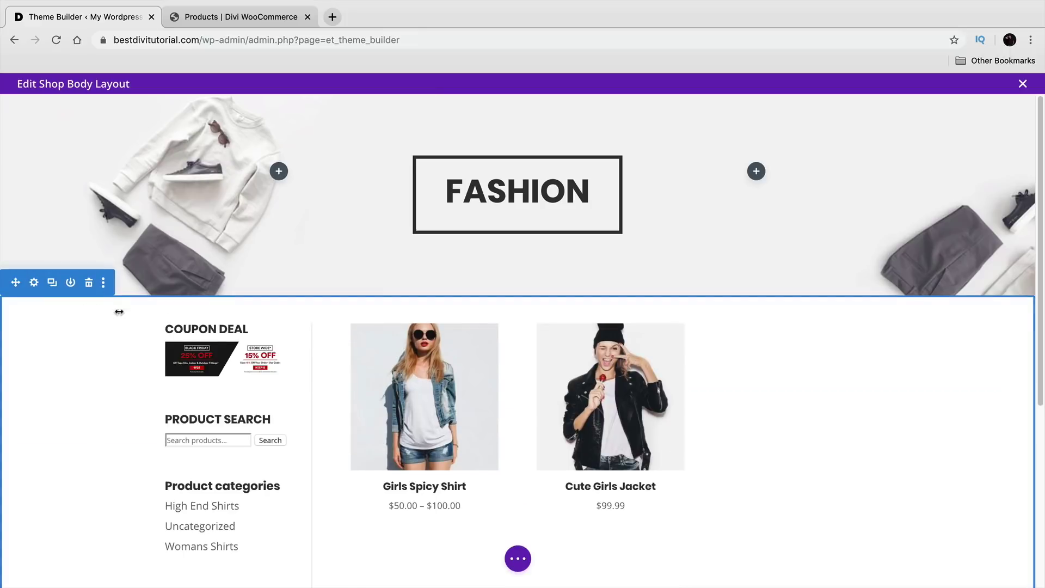
pyautogui.click(518, 559)
pyautogui.click(999, 558)
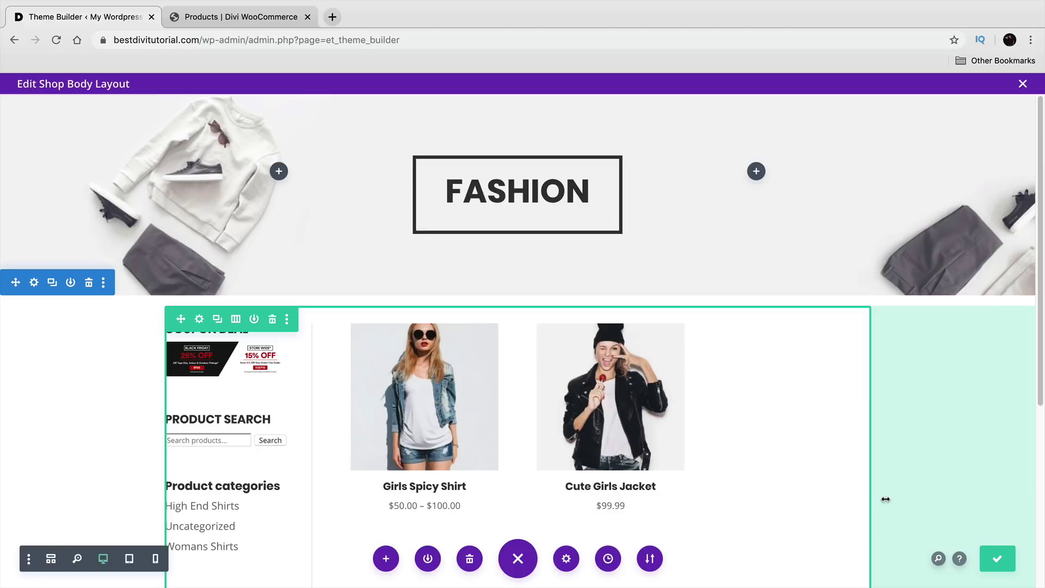
pyautogui.click(1024, 84)
pyautogui.click(197, 188)
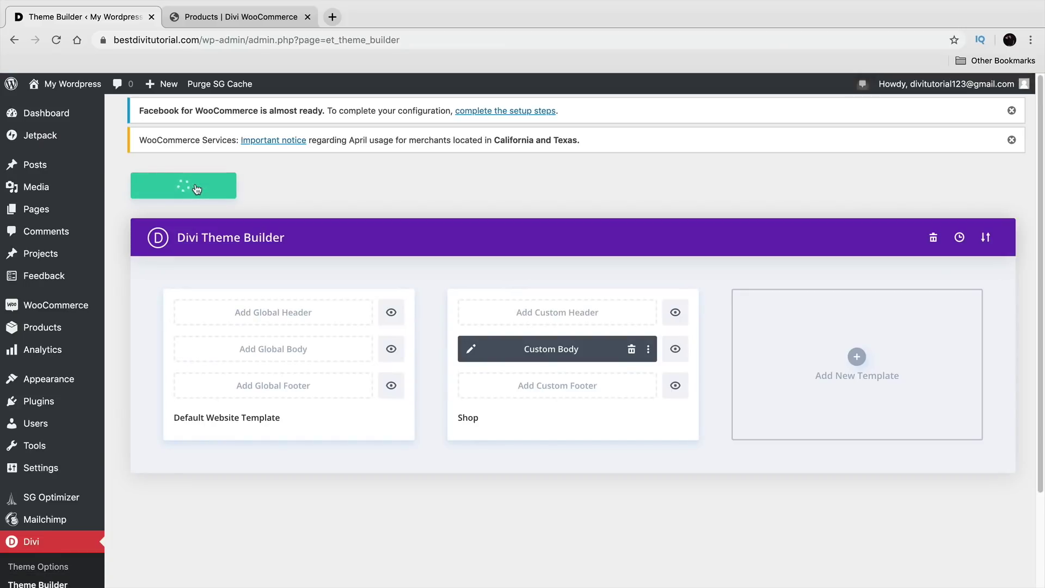
# Step: Visit the live Shop, view Girls Spicy Shirt and the High End Shirts category, then return to Shop
pyautogui.moveTo(70, 84)
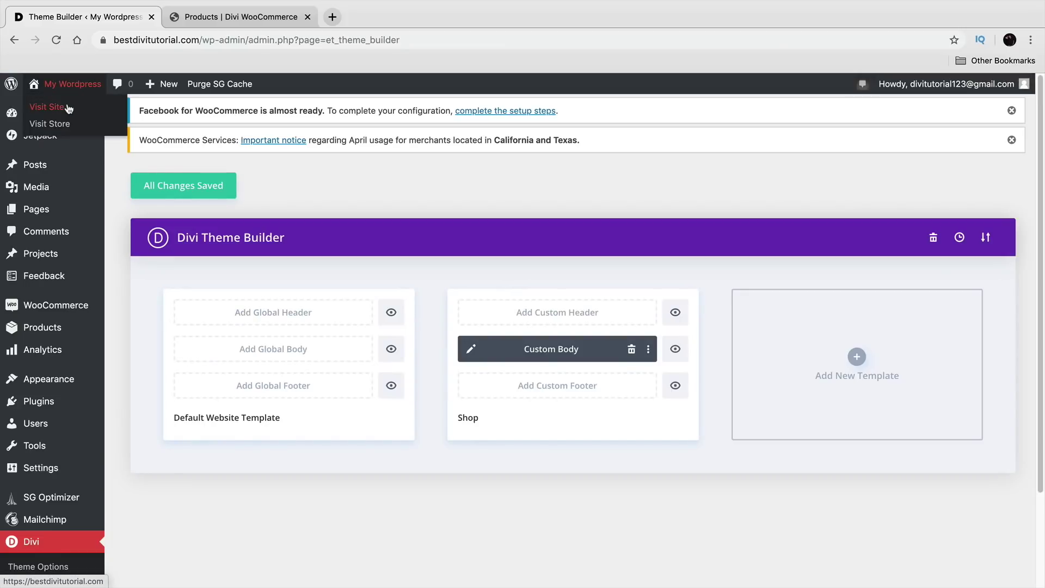
pyautogui.click(69, 108)
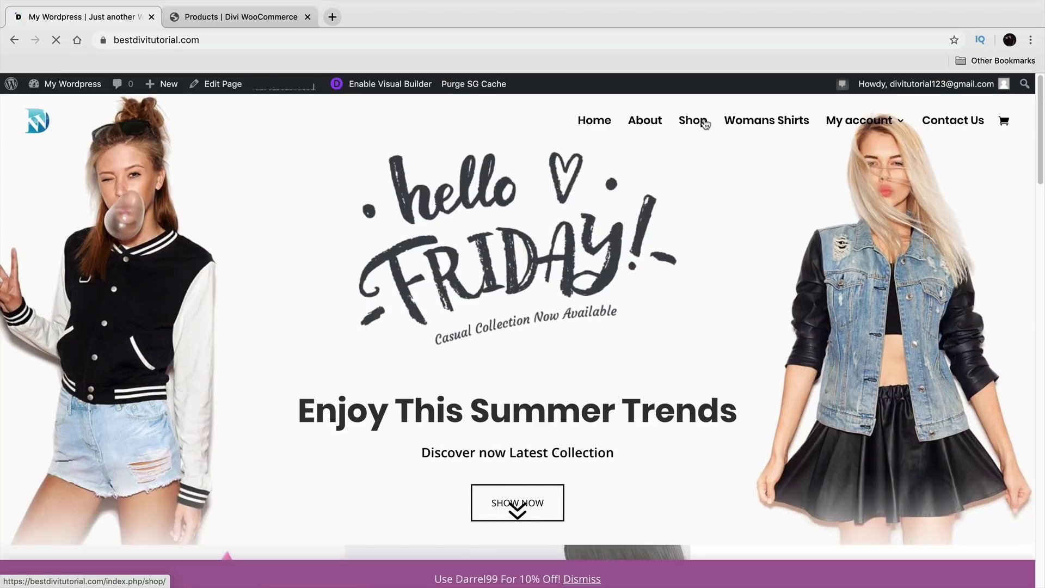
pyautogui.click(693, 120)
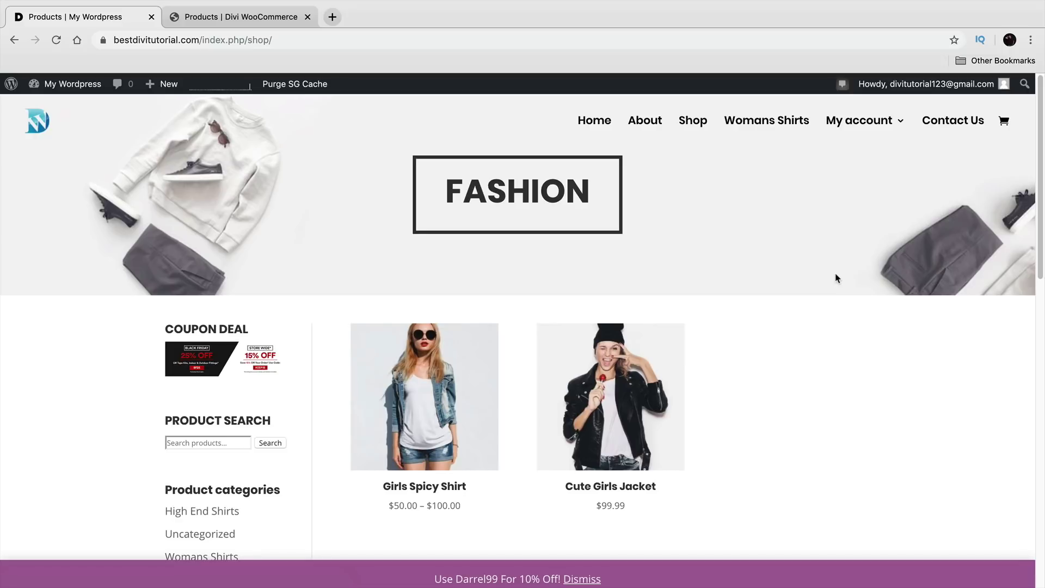
pyautogui.click(431, 395)
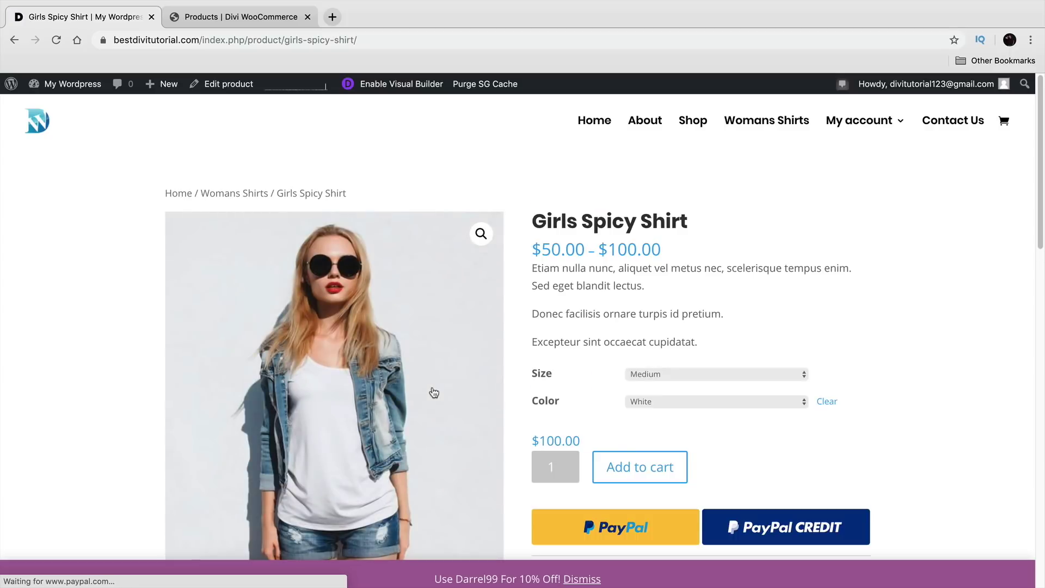
pyautogui.scroll(-5, 601, 381)
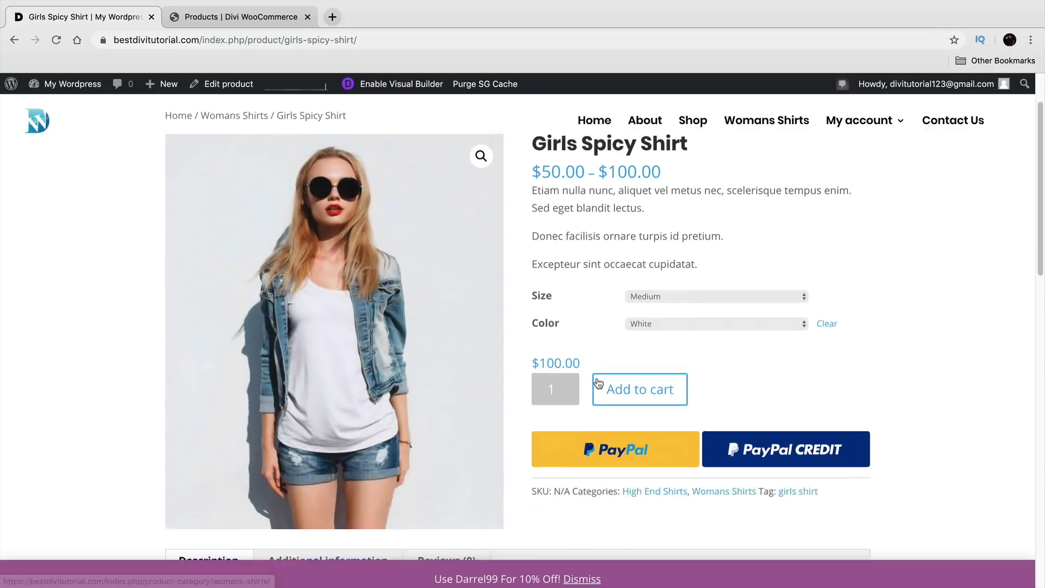
pyautogui.click(657, 361)
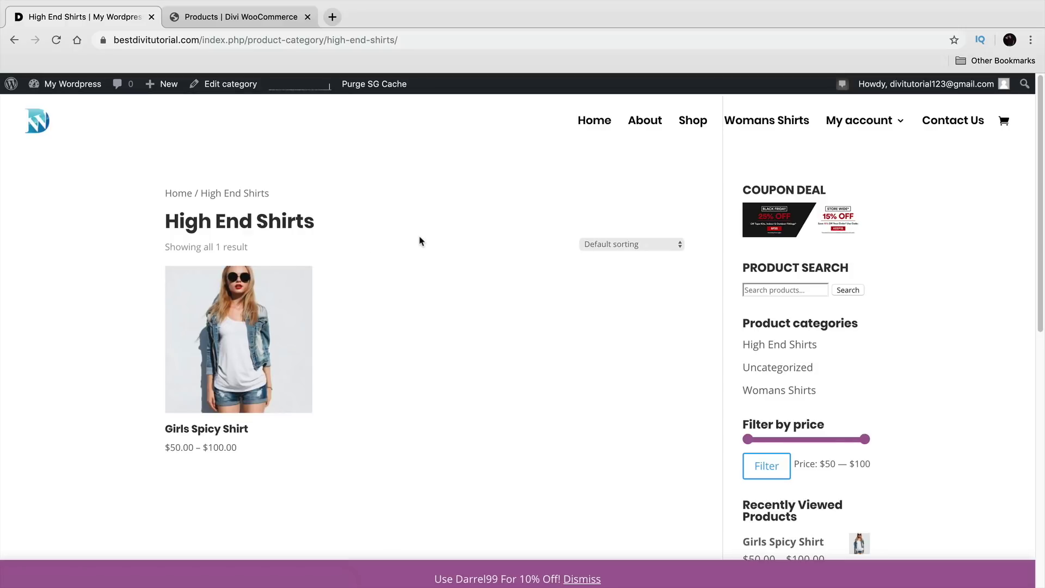
pyautogui.click(700, 123)
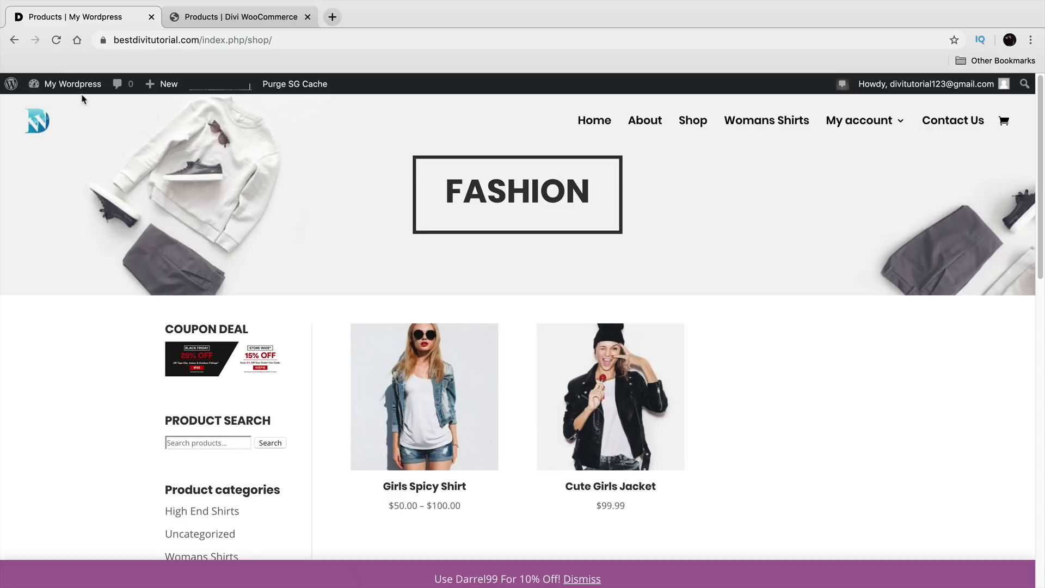
# Step: Go to the Divi Theme Builder from the admin dashboard
pyautogui.moveTo(81, 88)
pyautogui.click(73, 110)
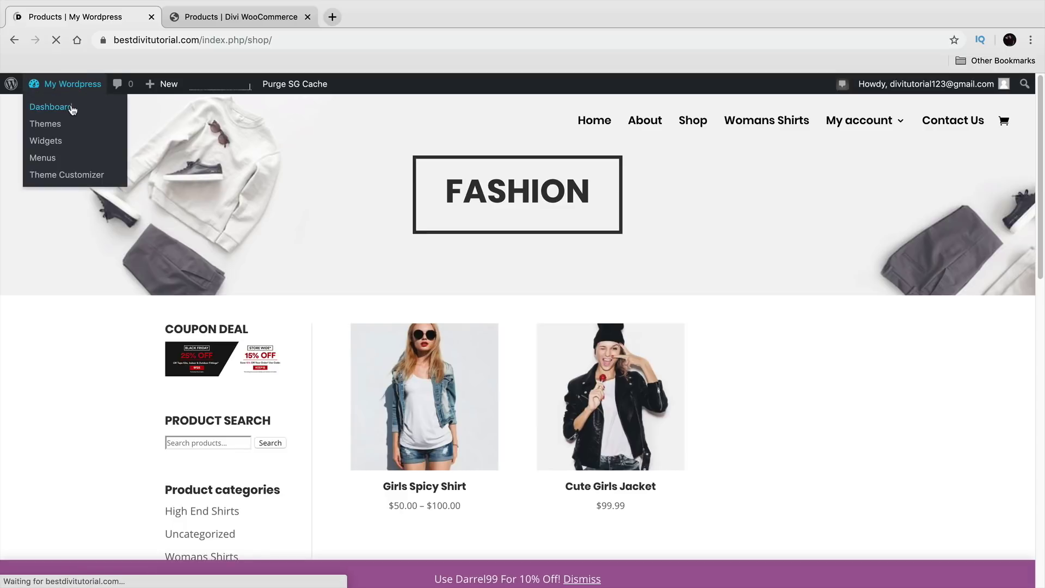
pyautogui.scroll(-4, 50, 307)
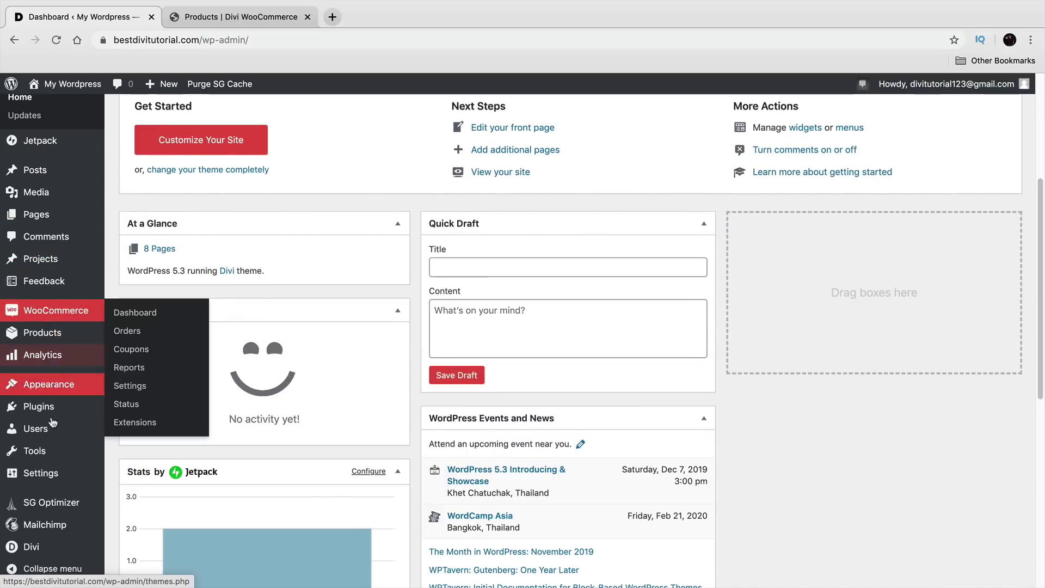
pyautogui.moveTo(83, 546)
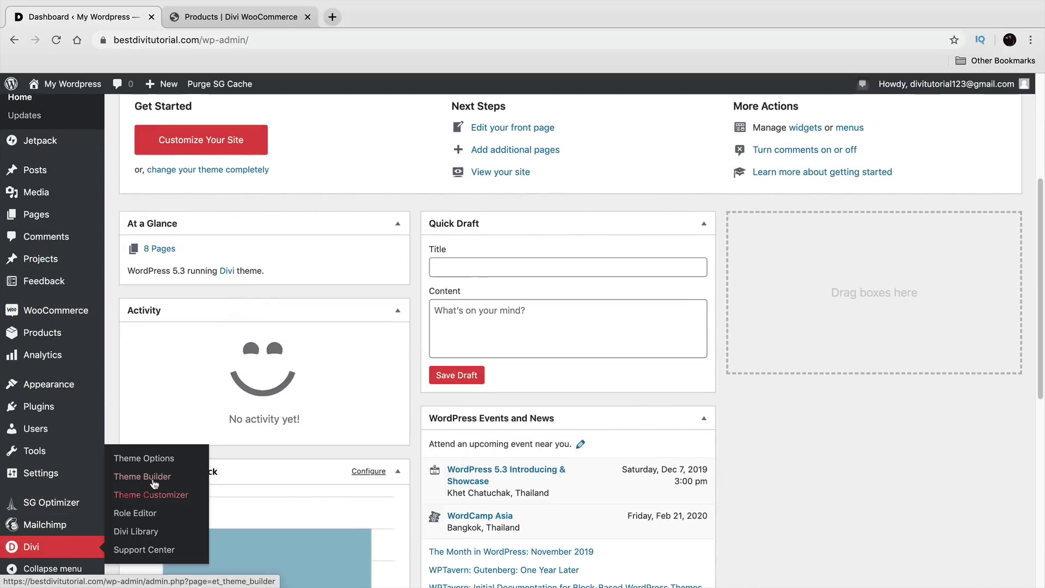
pyautogui.click(147, 477)
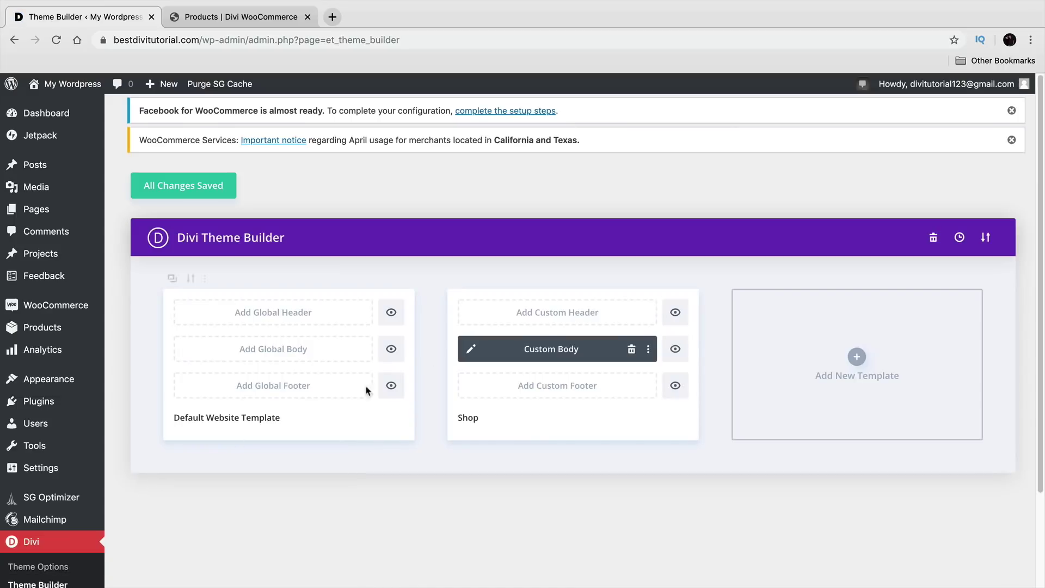
# Step: Add a new template set to be used on All Product Category Pages
pyautogui.click(857, 357)
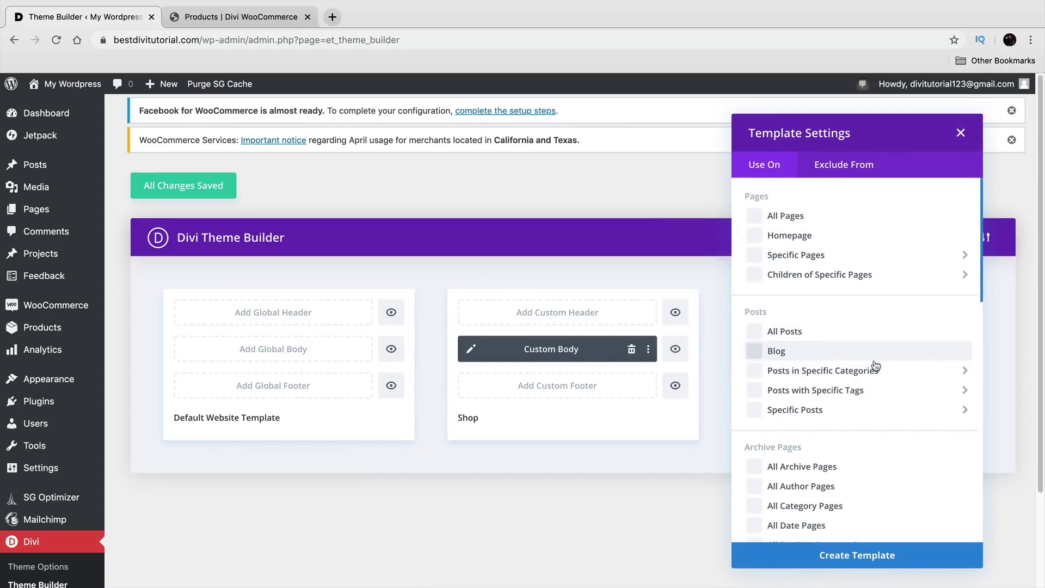
pyautogui.scroll(-5, 869, 362)
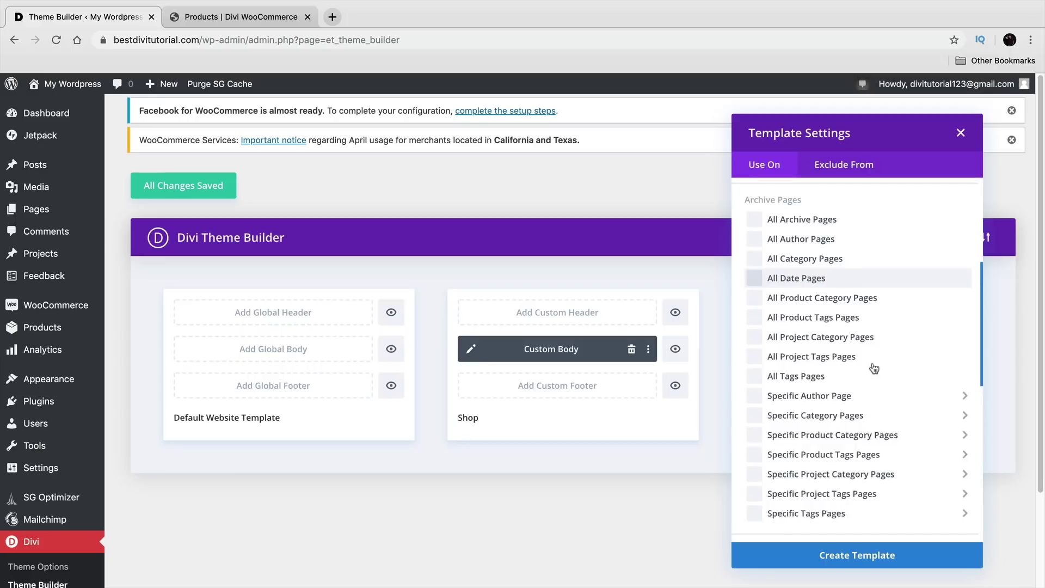
pyautogui.scroll(-2, 874, 369)
pyautogui.moveTo(873, 369)
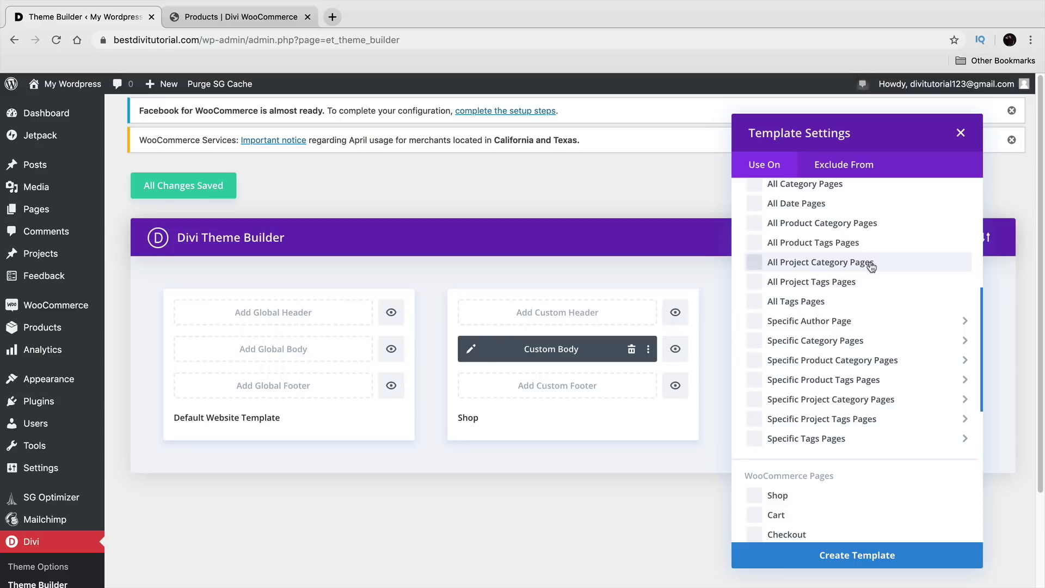
pyautogui.click(873, 227)
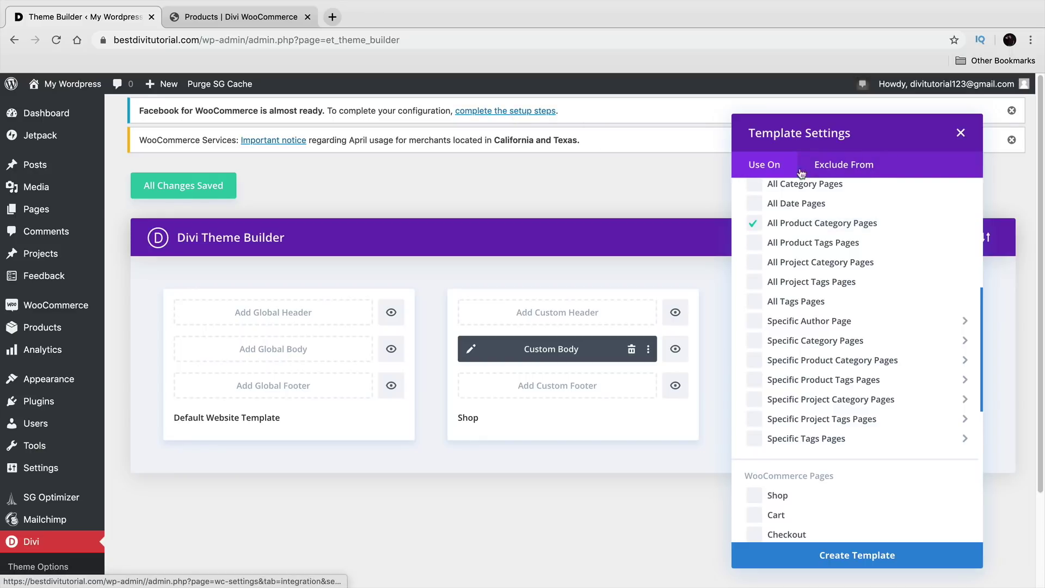
pyautogui.moveTo(838, 360)
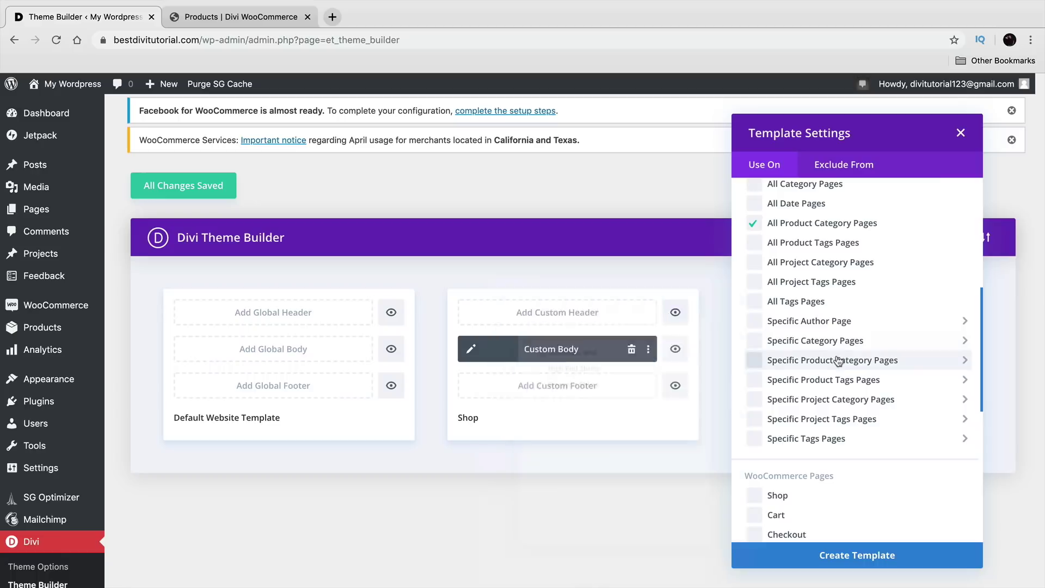
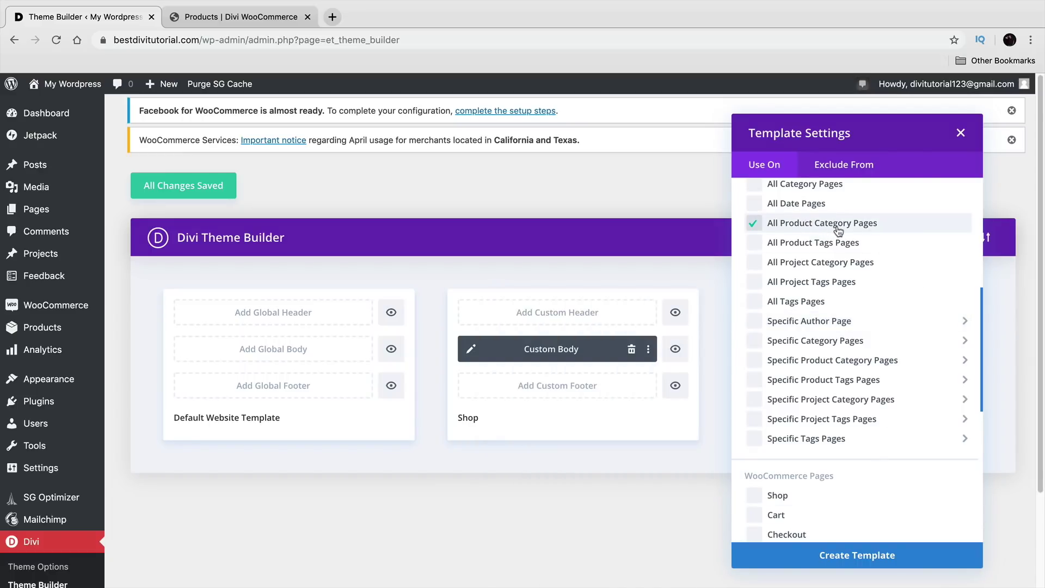
# Step: Create the template assigned to All Product Category Pages
pyautogui.click(893, 554)
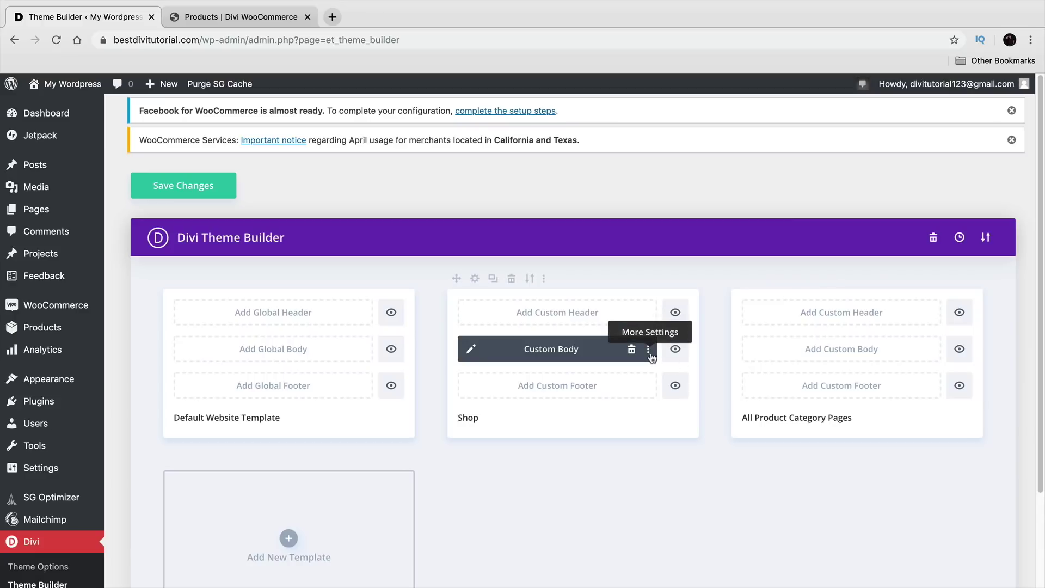
# Step: Duplicate the Shop template, move its Custom Body into All Product Category Pages, and delete the unassigned copy
pyautogui.click(494, 280)
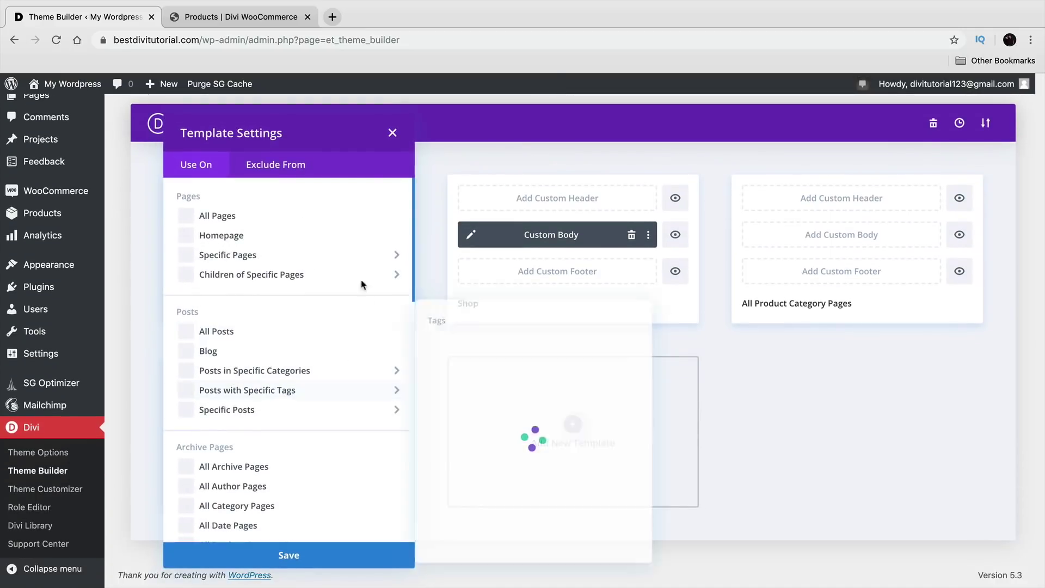
pyautogui.click(392, 133)
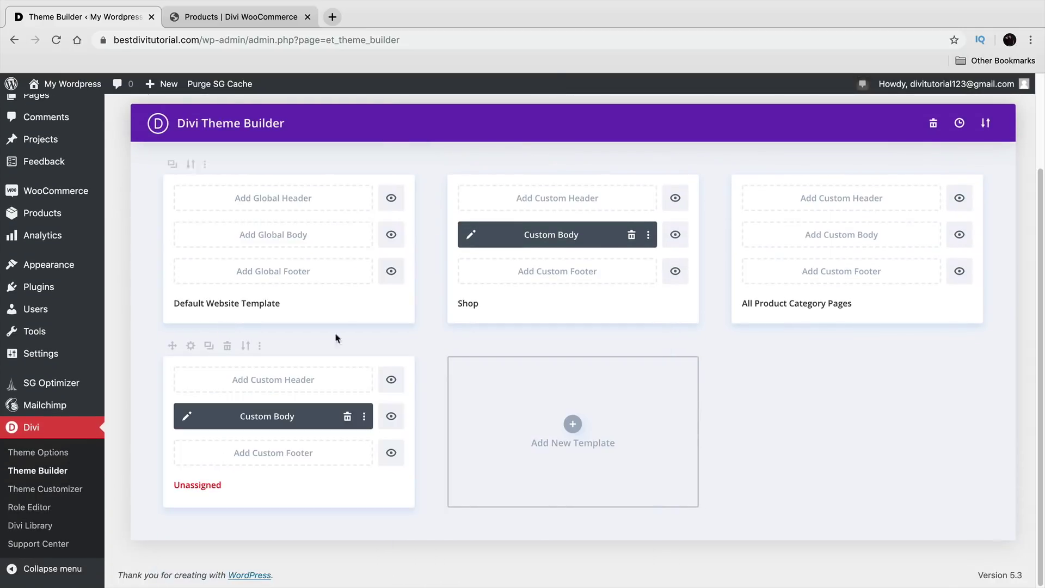
pyautogui.moveTo(267, 419); pyautogui.dragTo(823, 235)
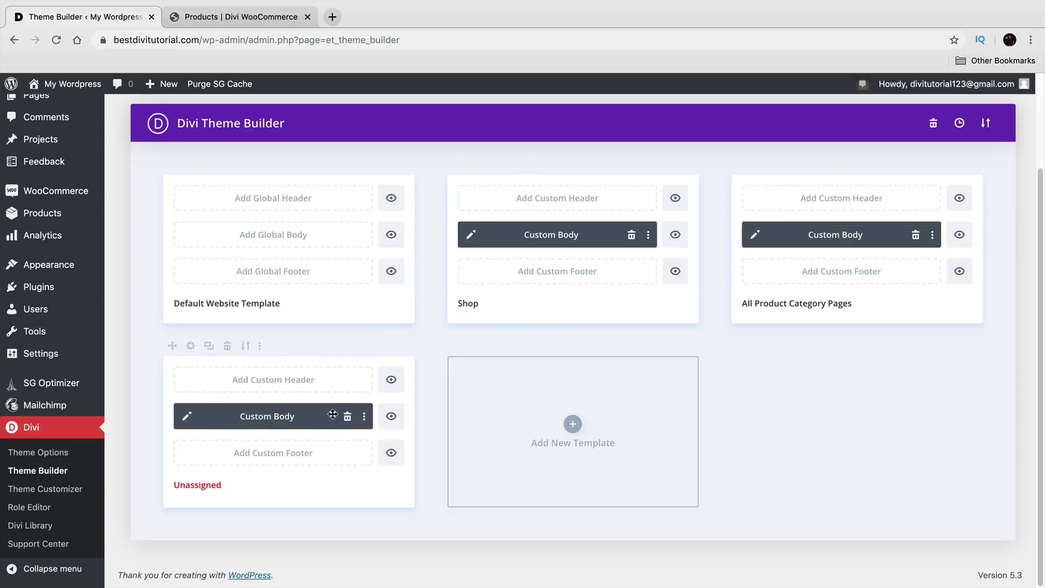
pyautogui.click(227, 345)
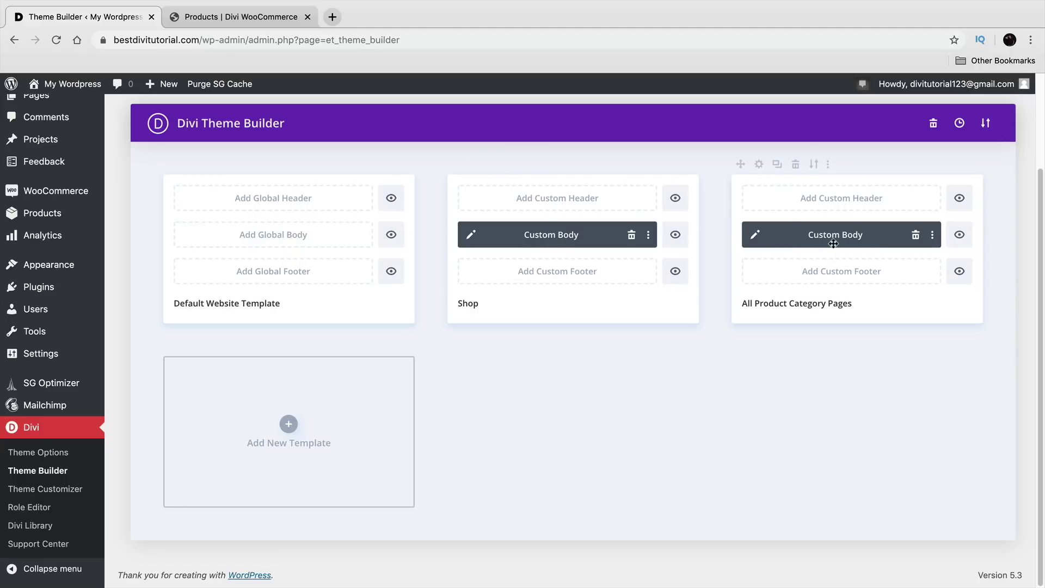
# Step: In the category pages body layout, change the hero title from FASHION to T-SHIRTS and save
pyautogui.click(757, 235)
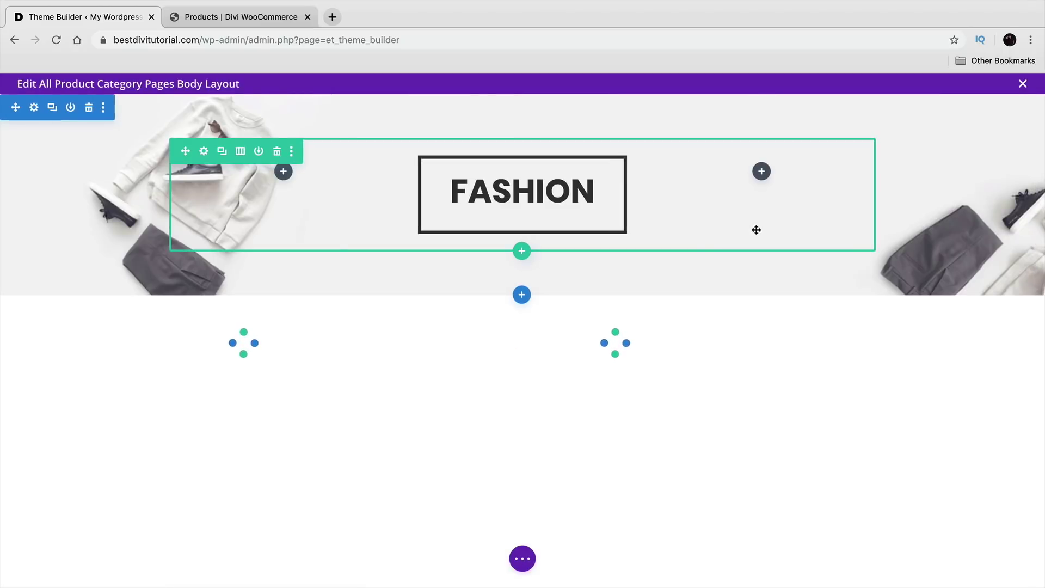
pyautogui.doubleClick(561, 193)
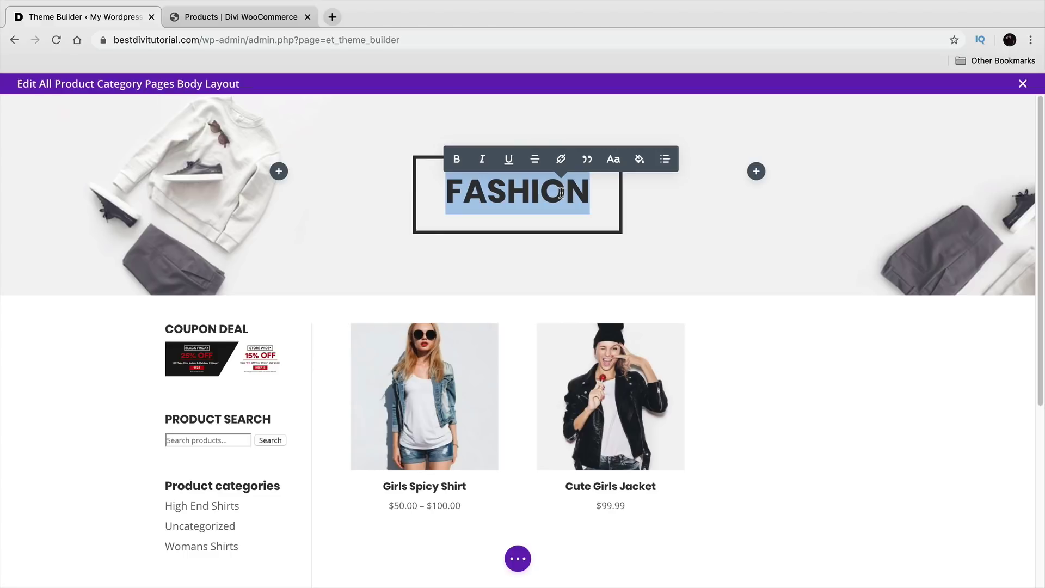
pyautogui.write('T-SHIRT')
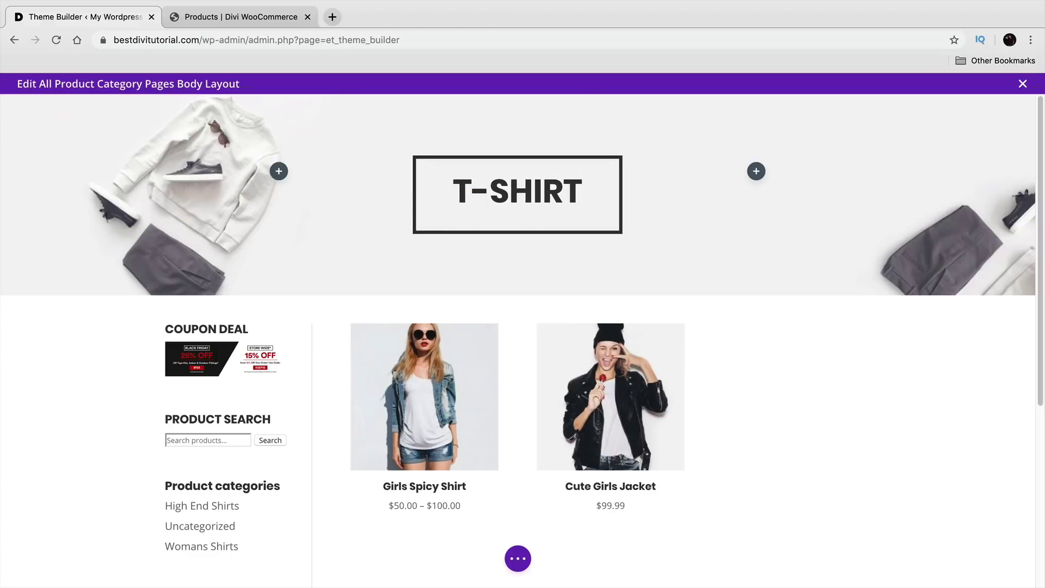
pyautogui.write('S')
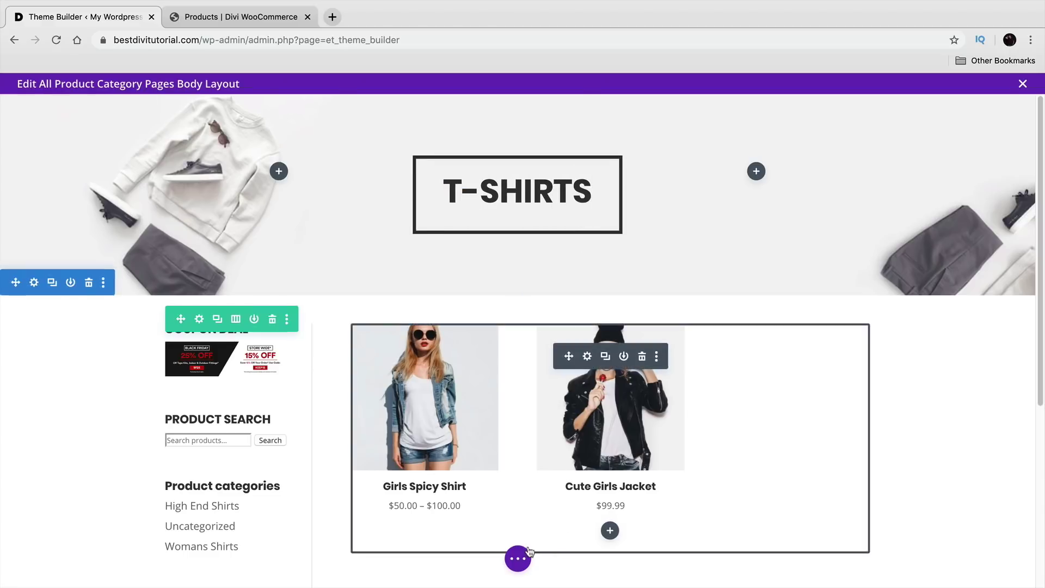
pyautogui.click(517, 558)
pyautogui.click(1002, 569)
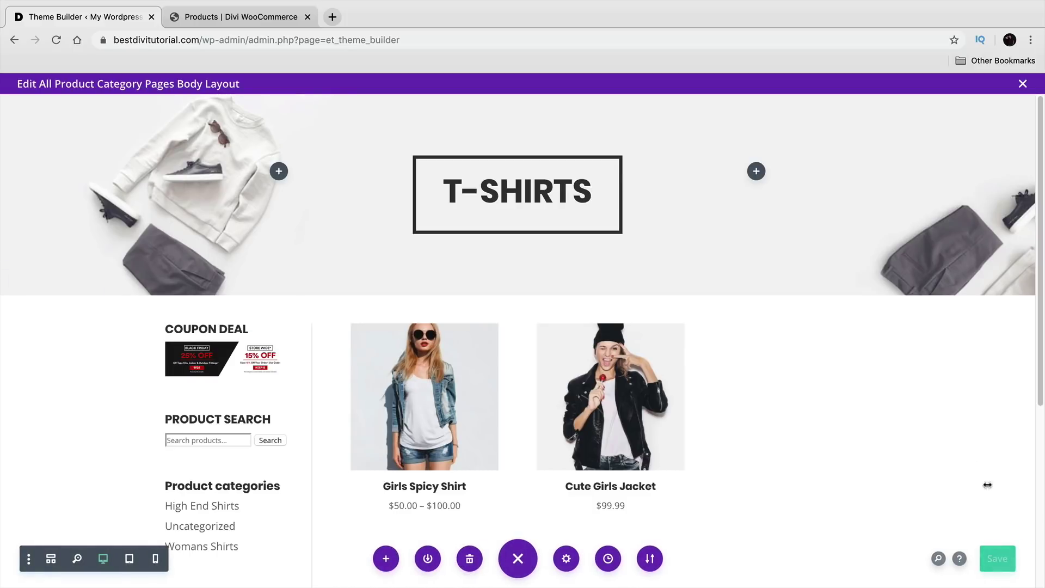
# Step: Retype the hero title as PRODUCTS, save the layout, and close the editor
pyautogui.tripleClick(579, 195)
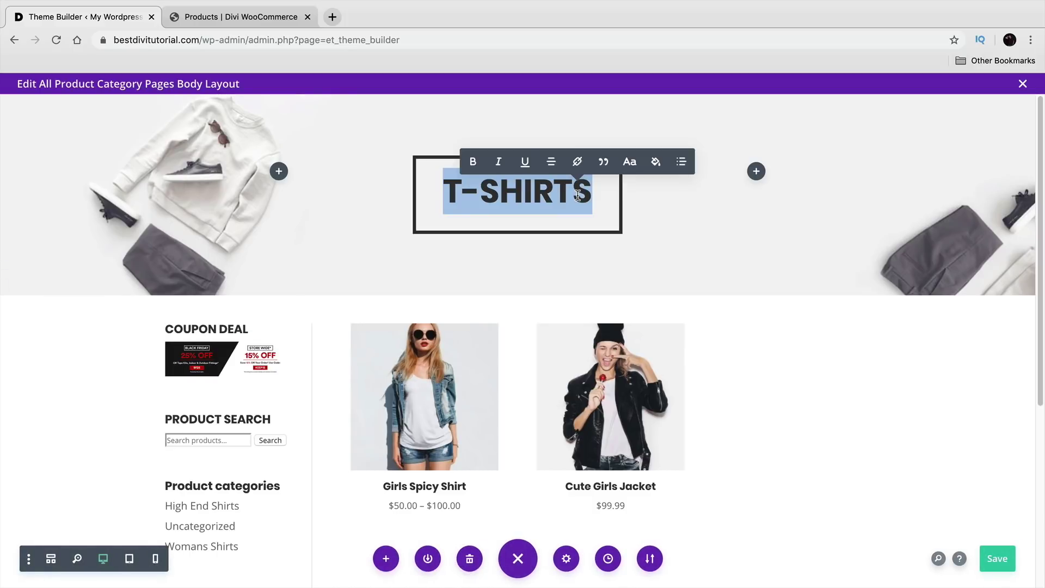
pyautogui.write('A')
pyautogui.press('BackSpace')
pyautogui.write('OTHER')
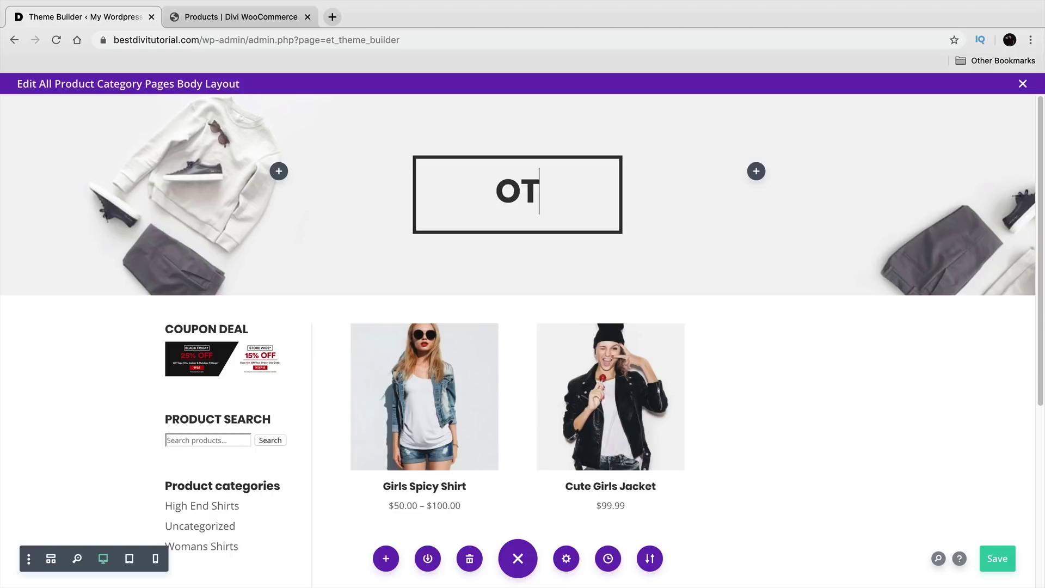
pyautogui.press('BackSpace')
pyautogui.press('BackSpace')
pyautogui.press('BackSpace')
pyautogui.press('BackSpace')
pyautogui.press('BackSpace')
pyautogui.write('PRODUCTS')
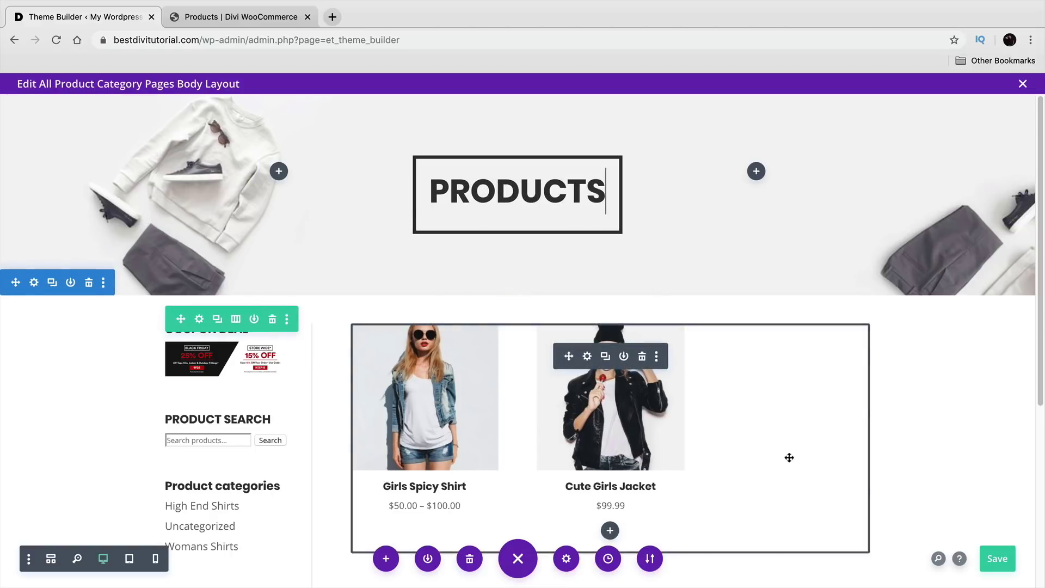
pyautogui.click(992, 552)
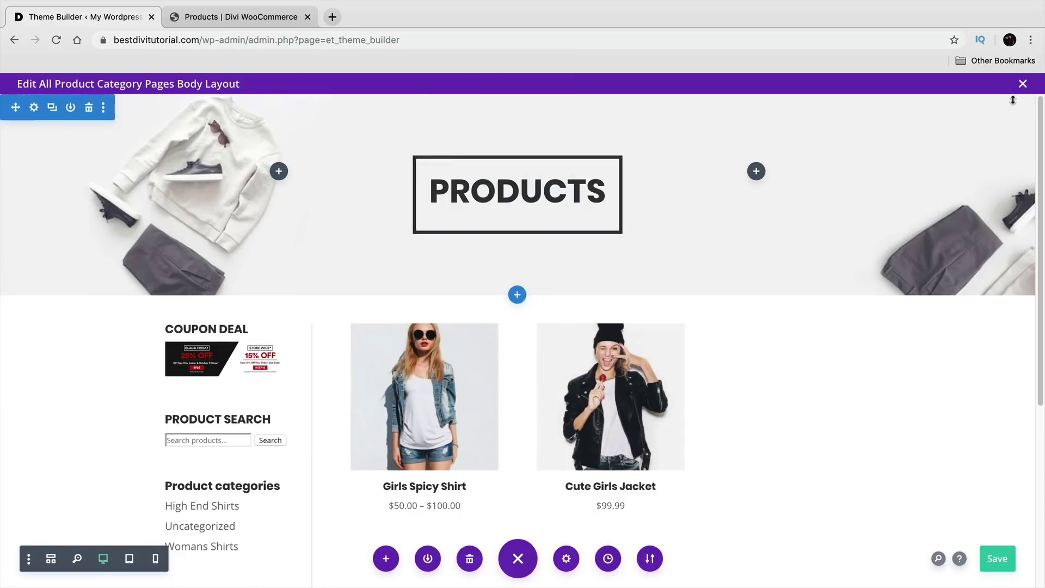
pyautogui.click(1023, 83)
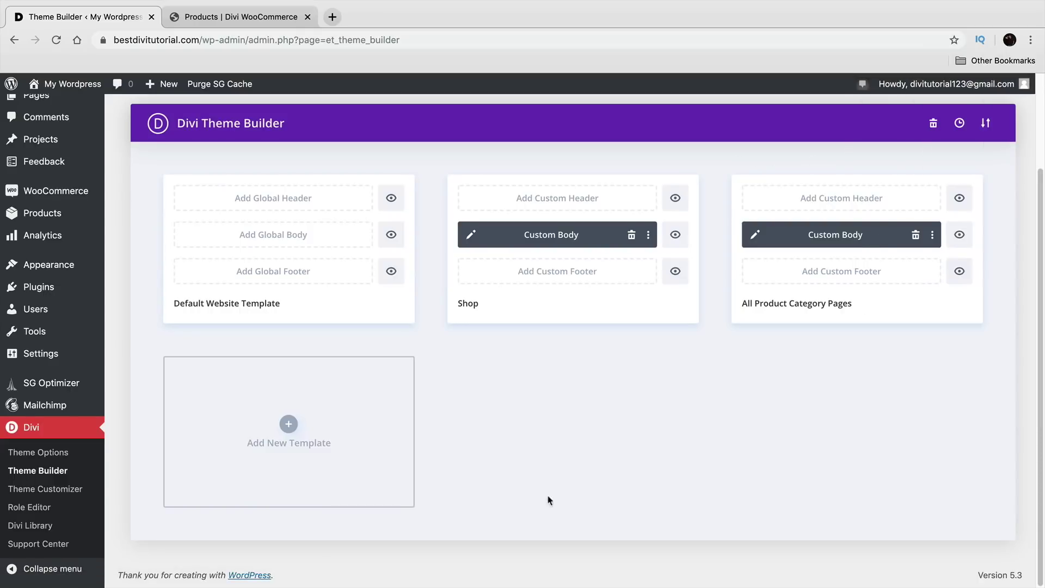
# Step: Save the Theme Builder changes and open the live Shop page
pyautogui.scroll(2, 436, 511)
pyautogui.click(206, 181)
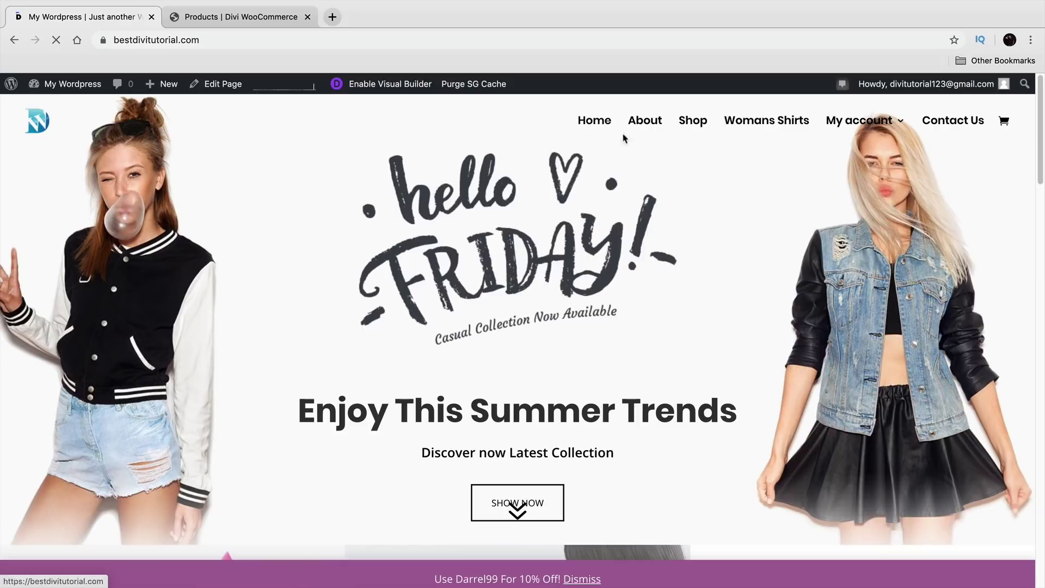
pyautogui.click(691, 122)
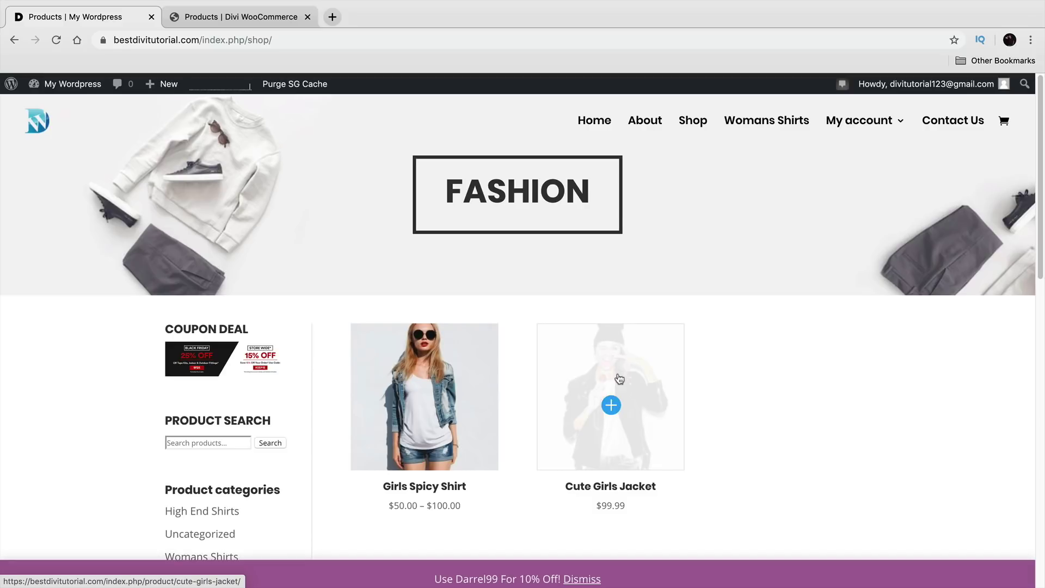
# Step: Check that the High End Shirts and Womans Shirts category pages show the PRODUCTS hero
pyautogui.scroll(-3, 620, 380)
pyautogui.moveTo(193, 385); pyautogui.dragTo(284, 392)
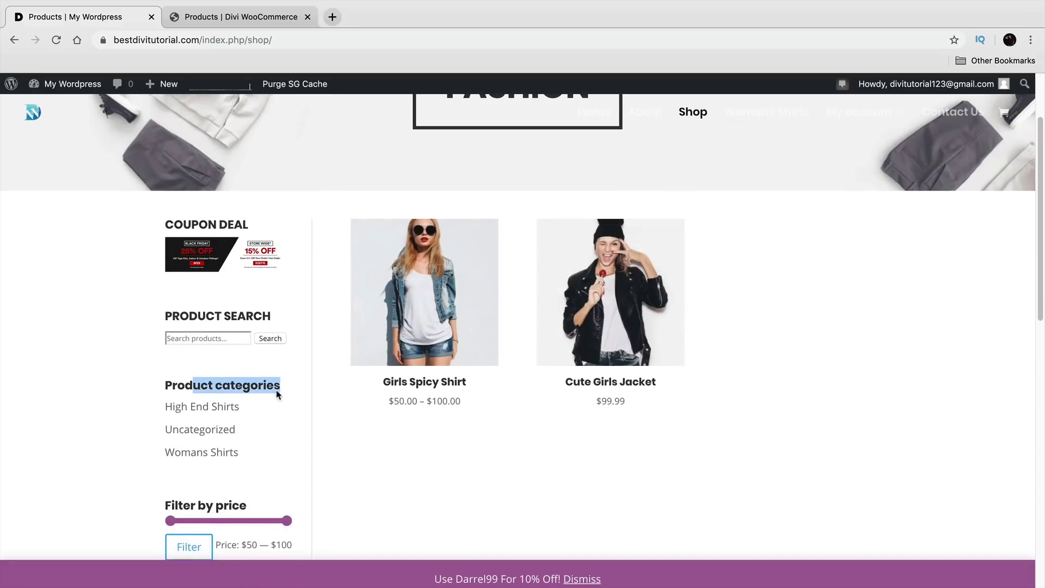
pyautogui.click(191, 408)
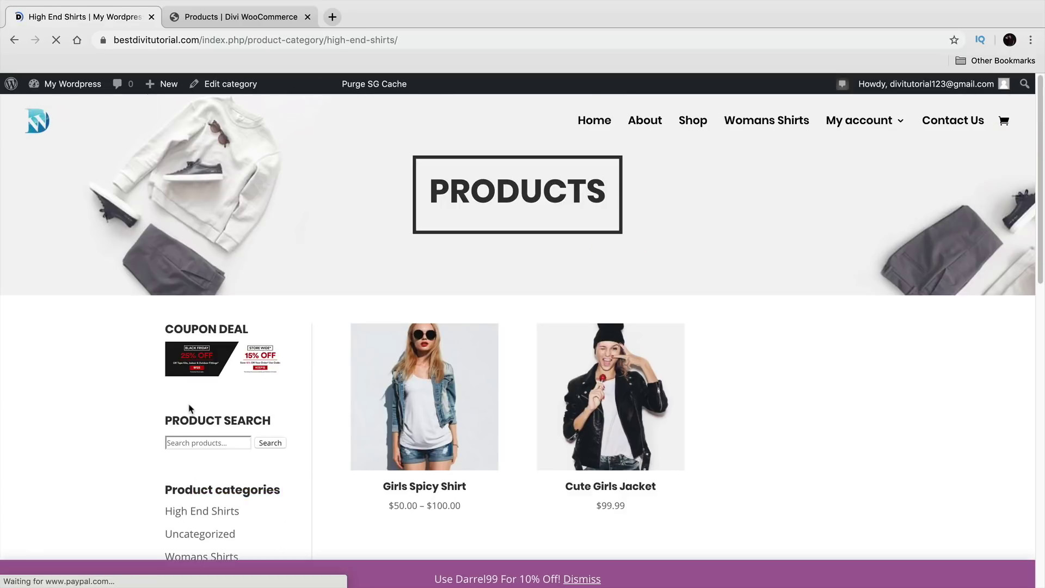
pyautogui.moveTo(613, 199); pyautogui.dragTo(432, 208)
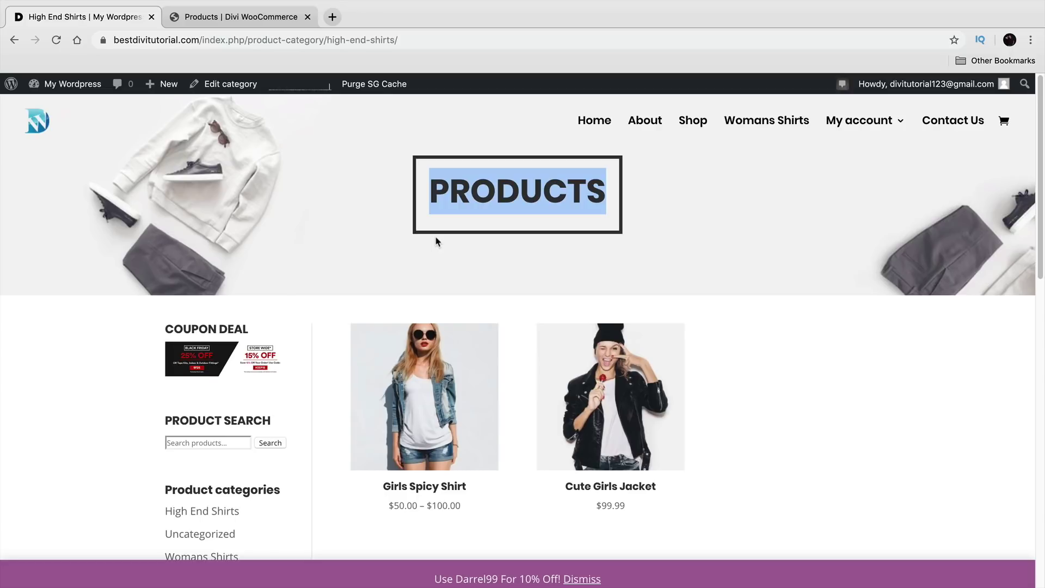
pyautogui.click(450, 307)
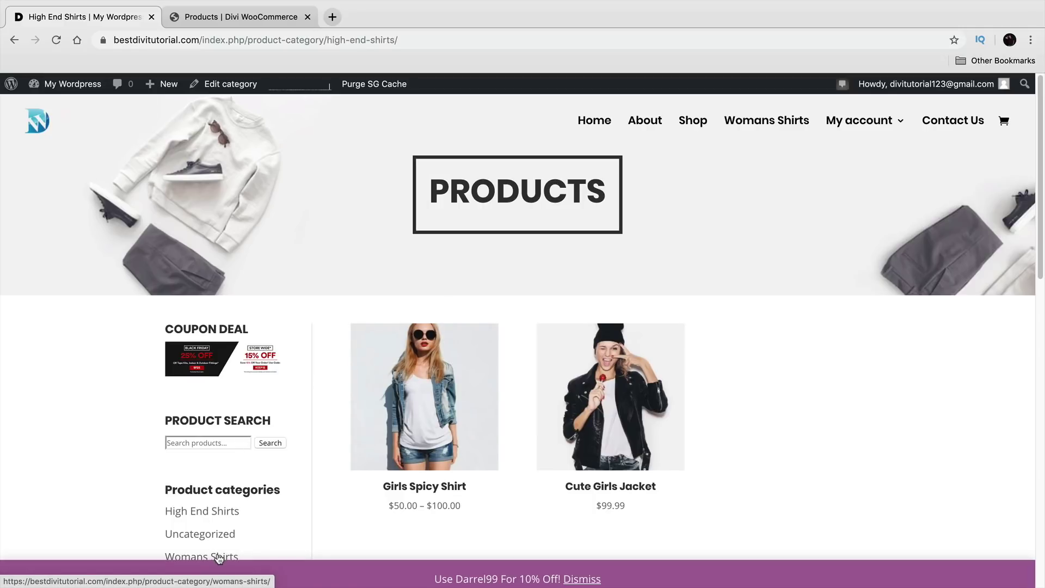
pyautogui.click(218, 558)
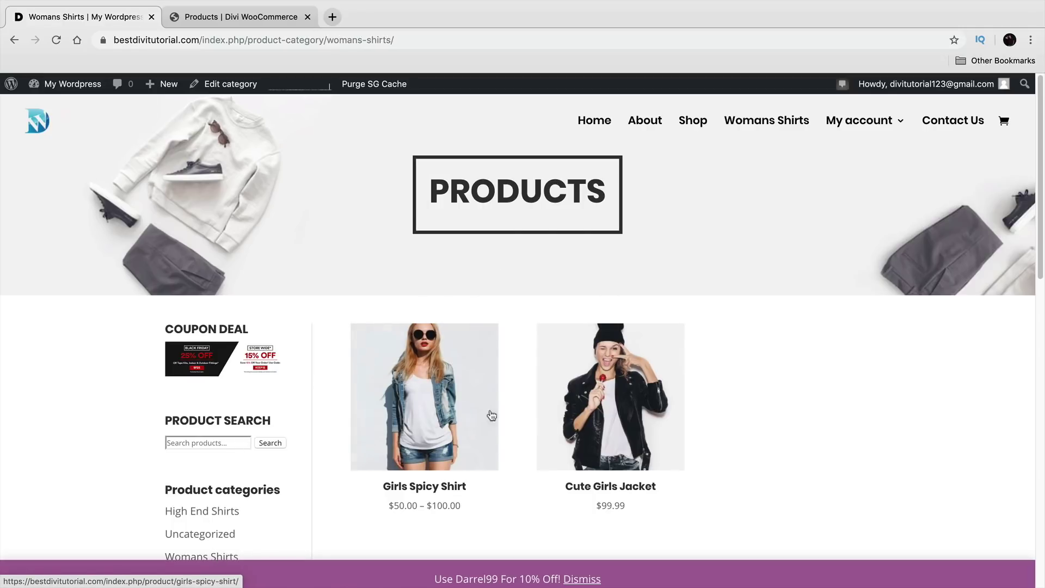
pyautogui.scroll(-1, 324, 350)
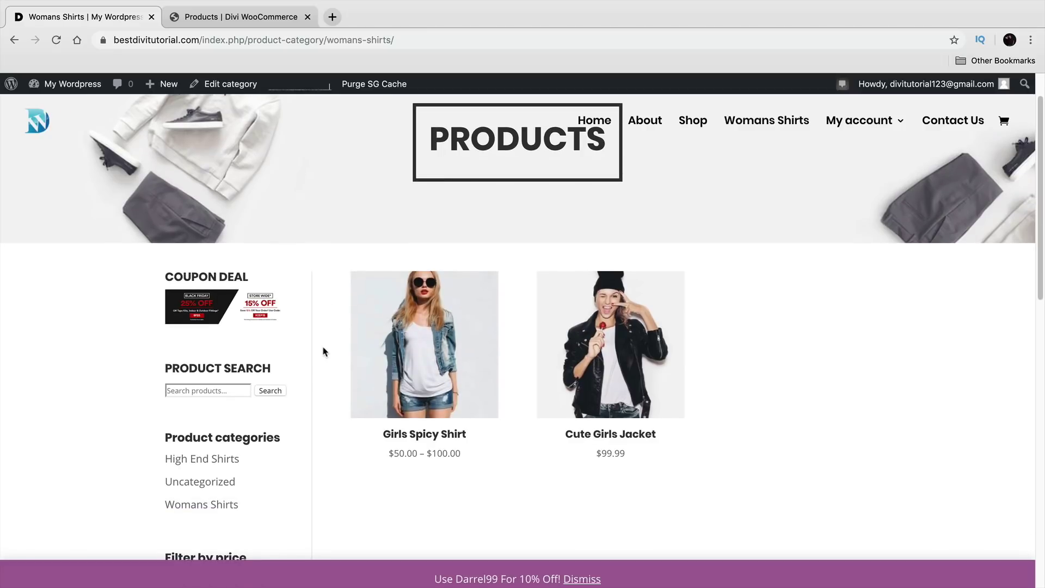
pyautogui.scroll(1, 392, 376)
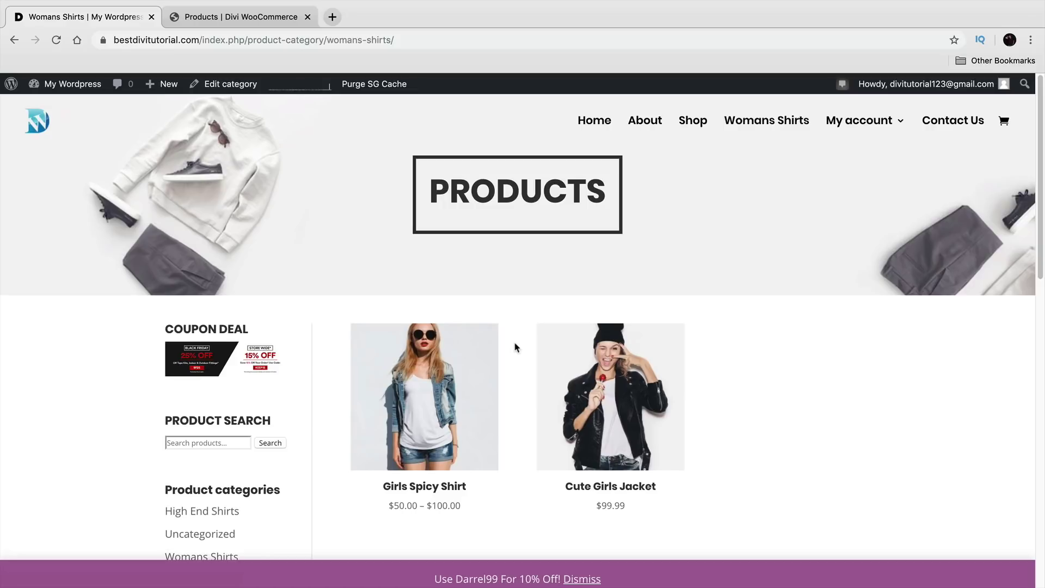
# Step: Add a Theme Builder template for the specific product category High End Shirts
pyautogui.moveTo(92, 86)
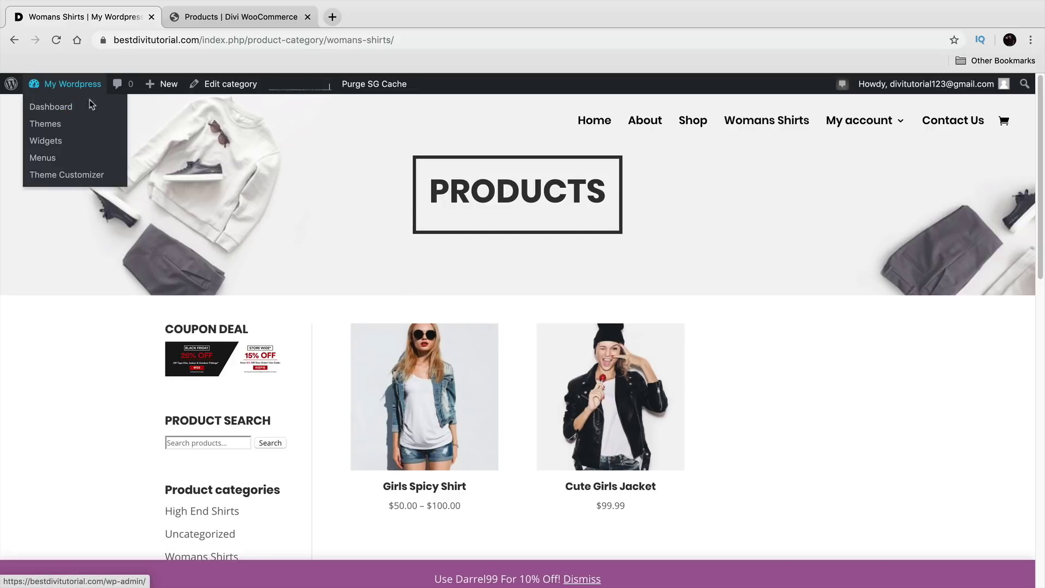
pyautogui.click(85, 109)
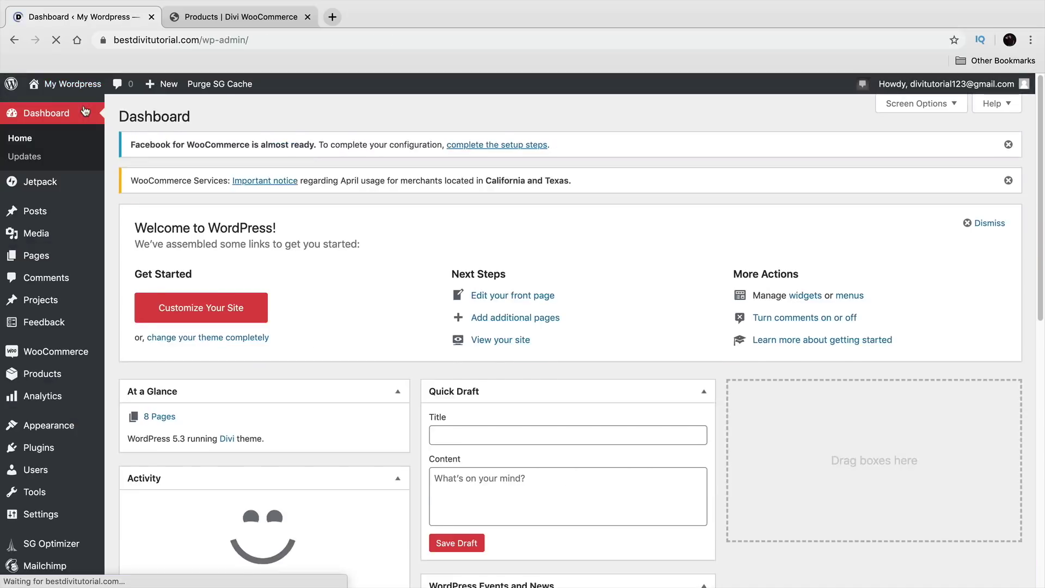
pyautogui.scroll(-1, 50, 544)
pyautogui.moveTo(54, 564)
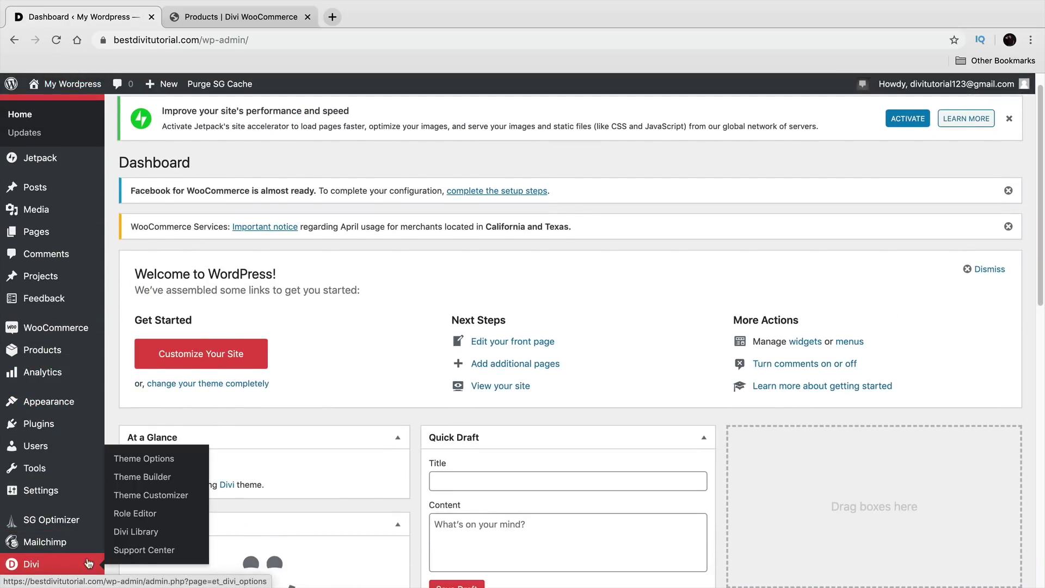
pyautogui.click(157, 477)
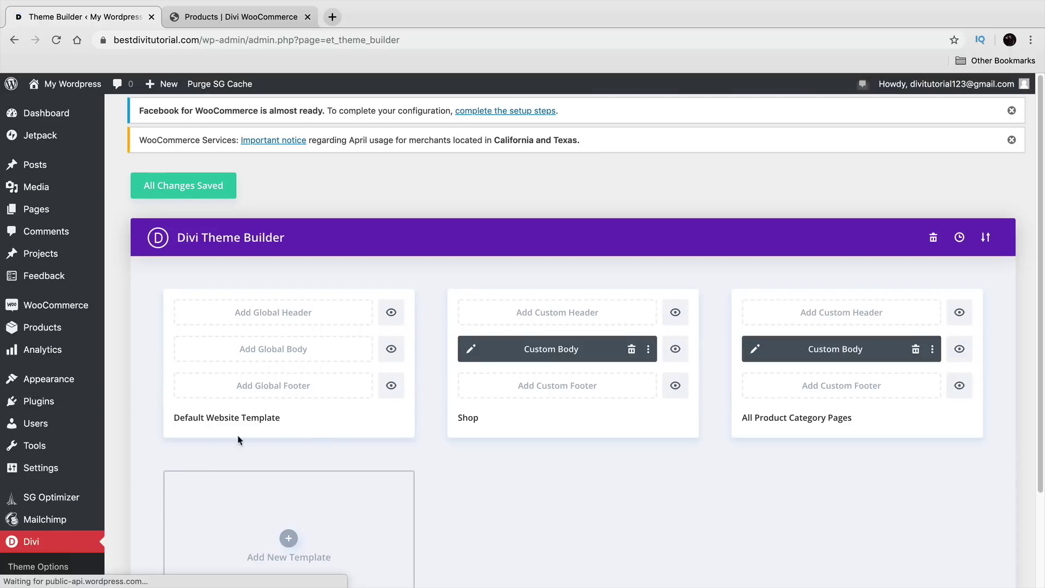
pyautogui.scroll(-5, 343, 444)
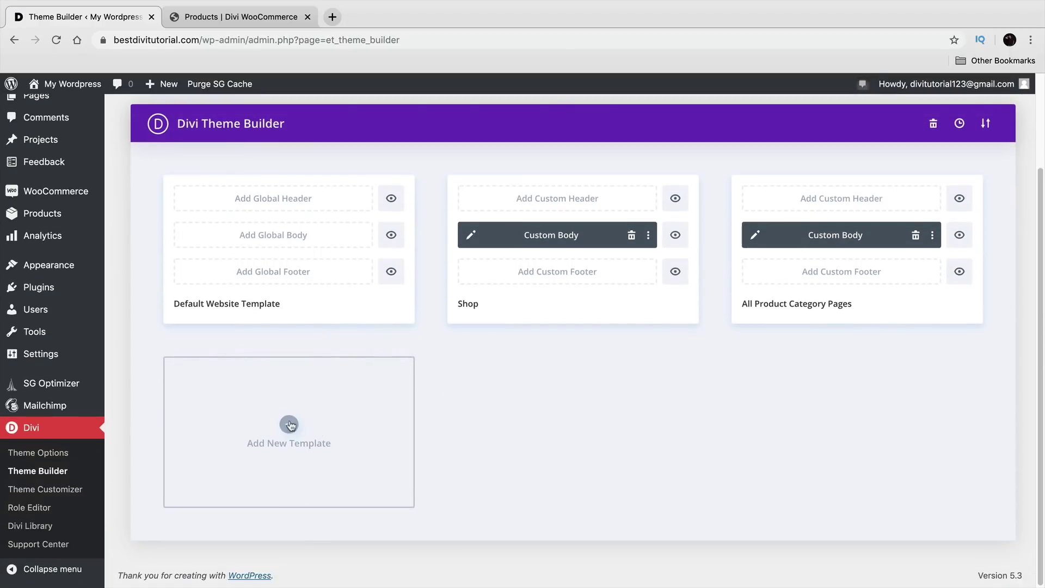
pyautogui.click(288, 429)
pyautogui.scroll(-5, 288, 431)
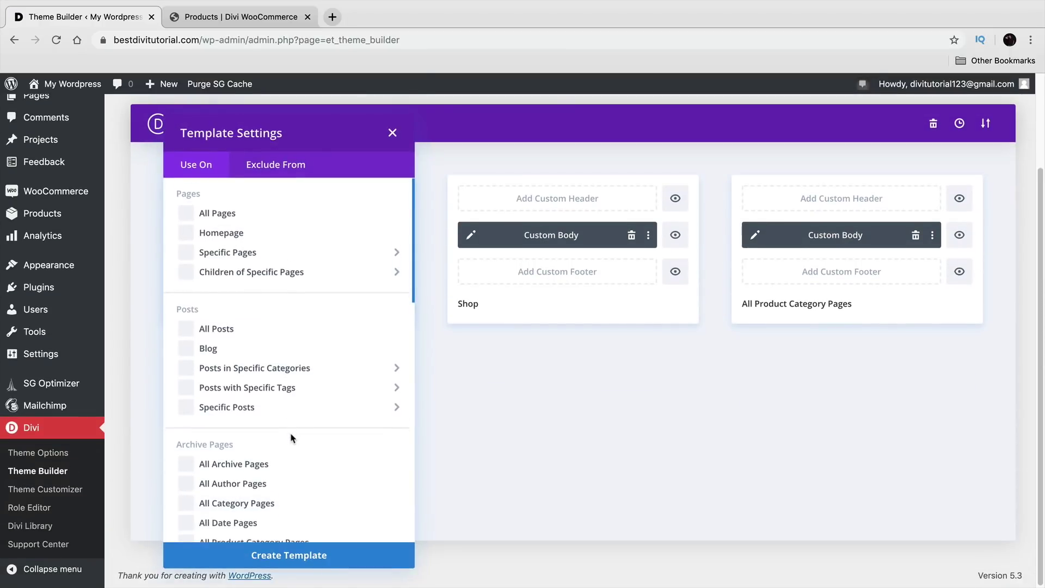
pyautogui.scroll(-3, 289, 440)
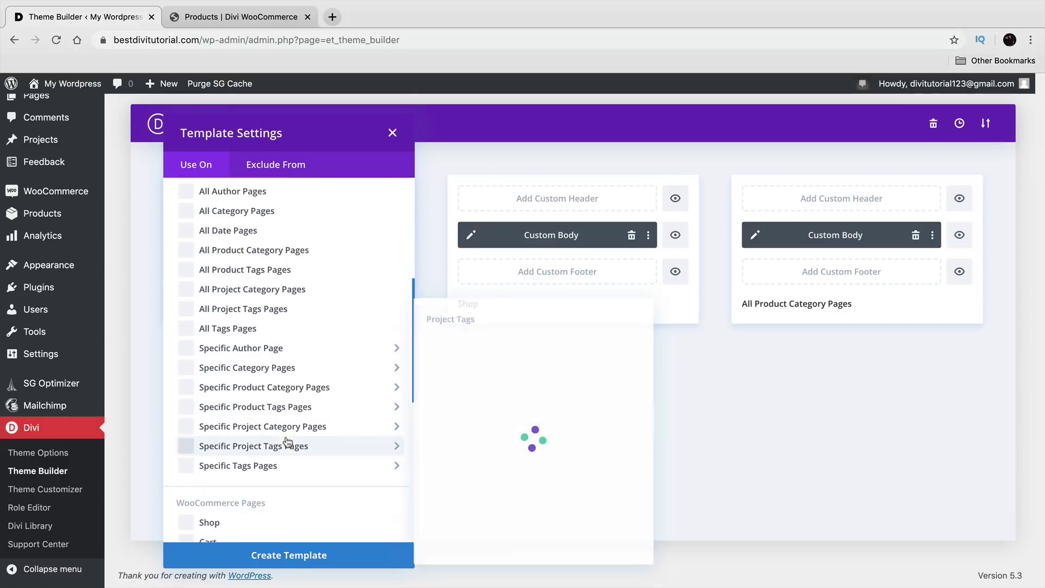
pyautogui.moveTo(267, 373)
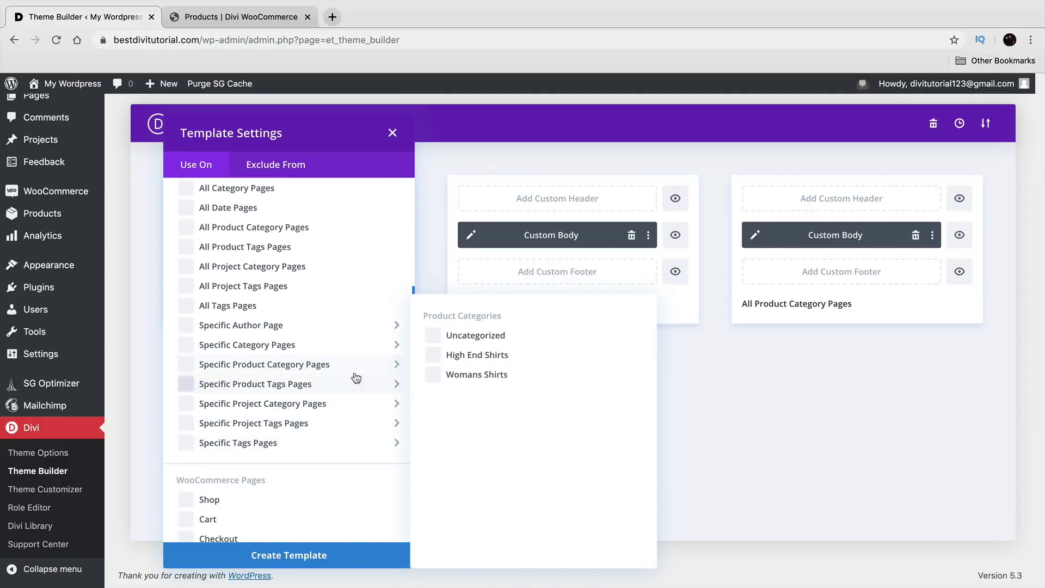
pyautogui.click(430, 358)
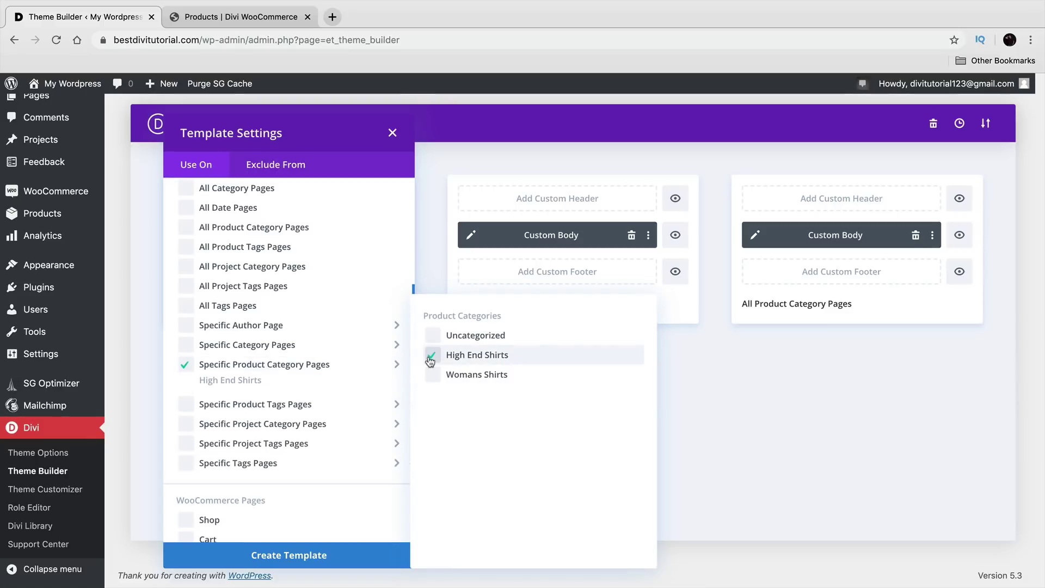
pyautogui.click(330, 551)
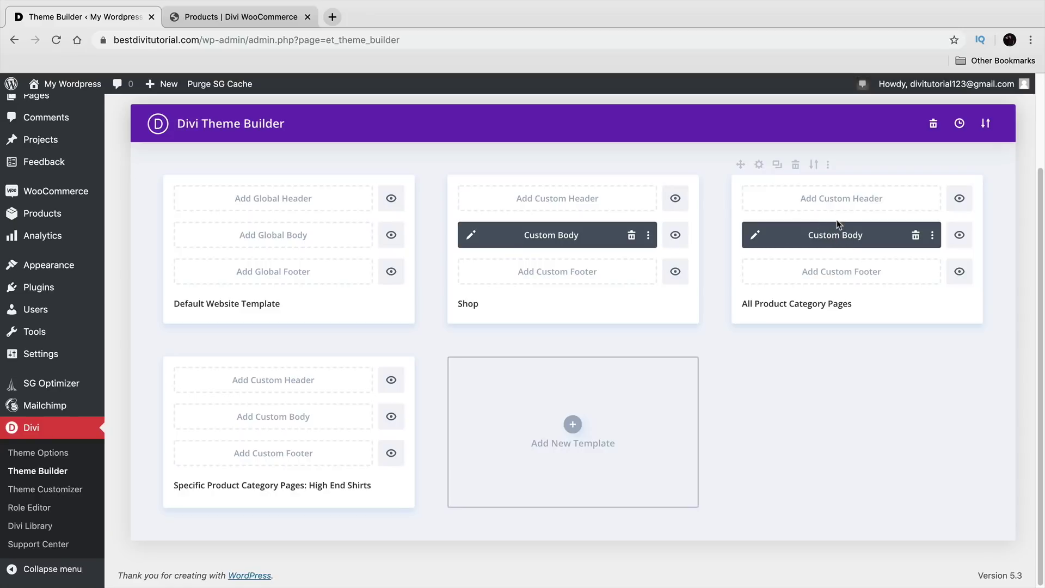
# Step: Give it a copy of the Shop template's Custom Body and delete the unassigned duplicate
pyautogui.click(776, 166)
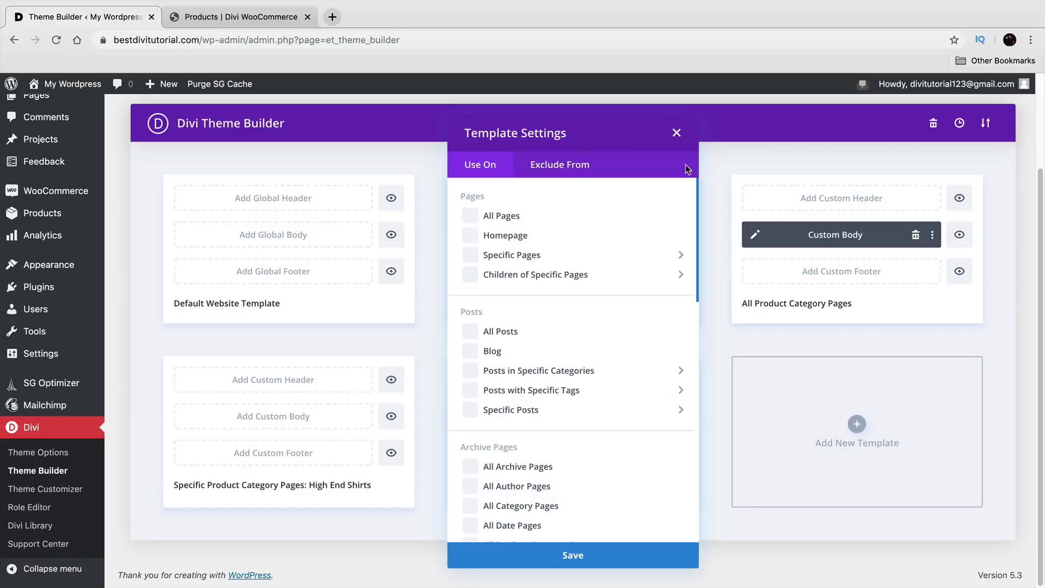
pyautogui.click(583, 553)
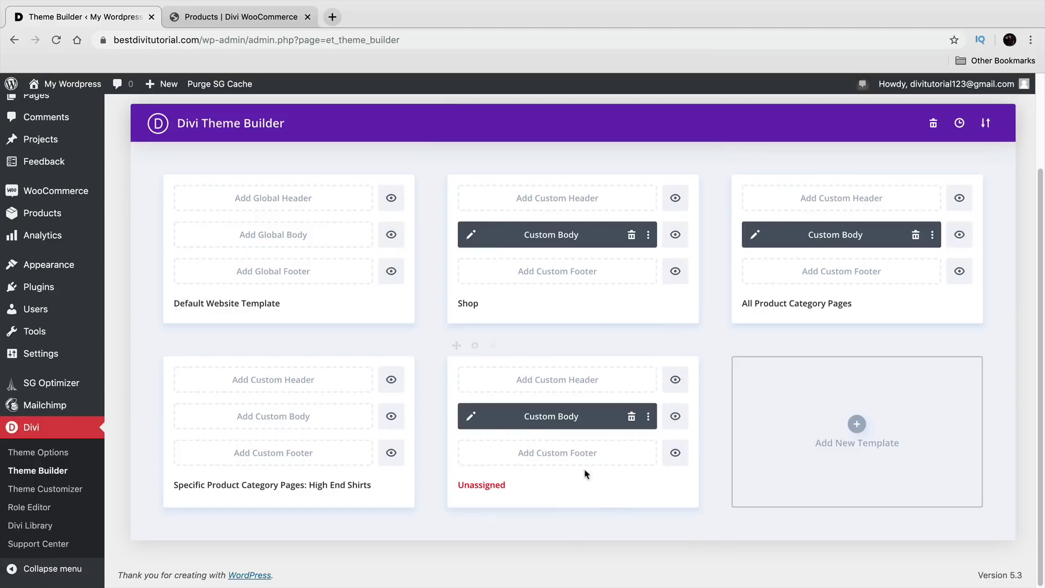
pyautogui.moveTo(539, 418); pyautogui.dragTo(255, 419)
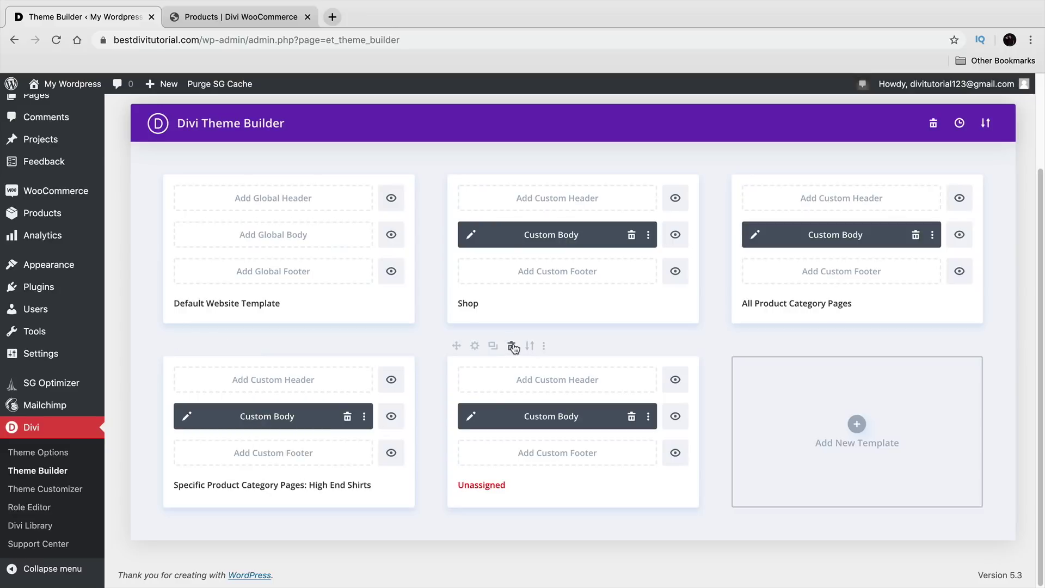
pyautogui.click(512, 346)
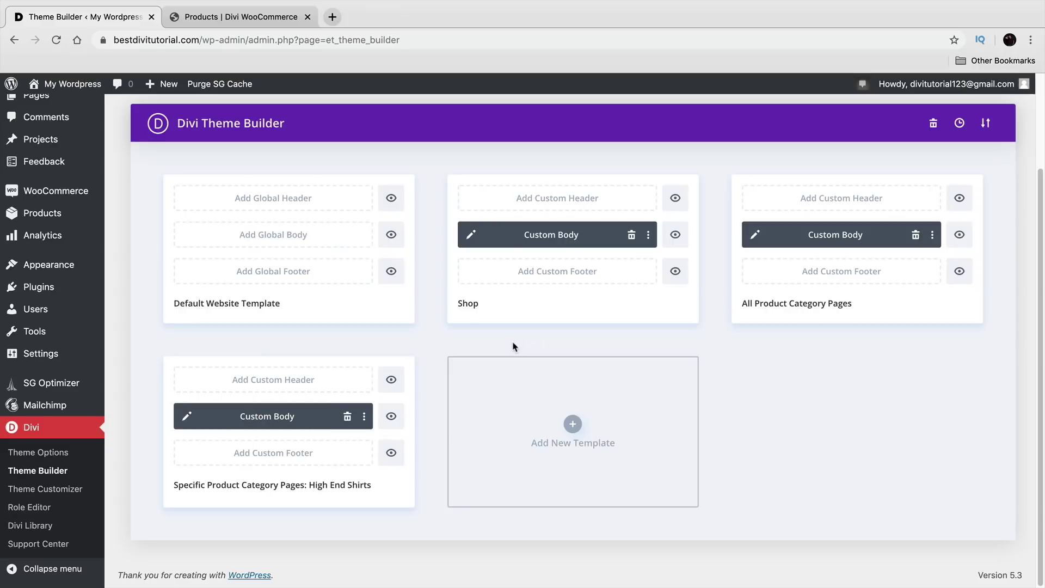
pyautogui.click(188, 417)
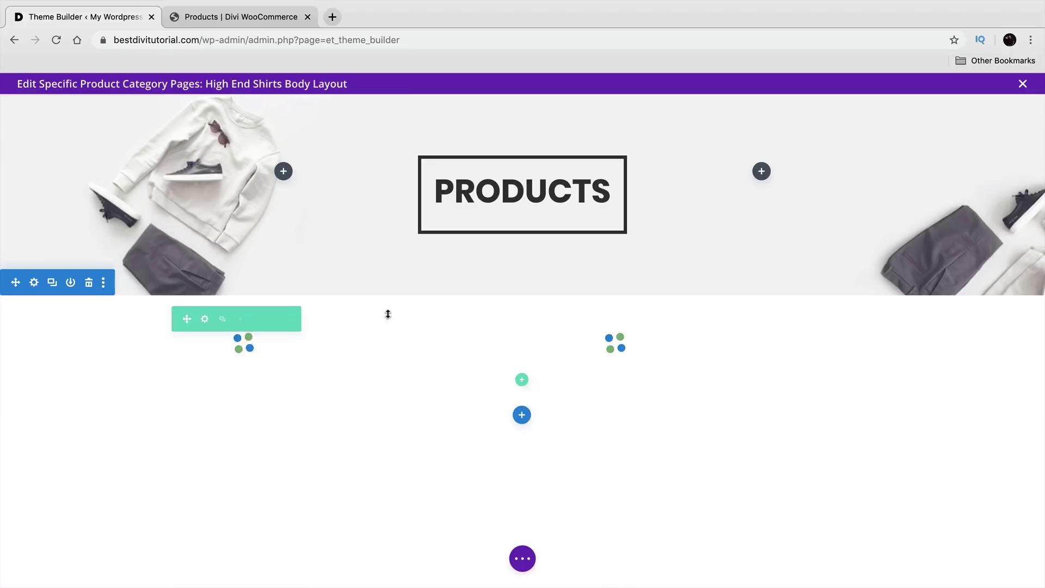
# Step: Change the banner heading from PRODUCTS to HIGH-END
pyautogui.click(464, 191)
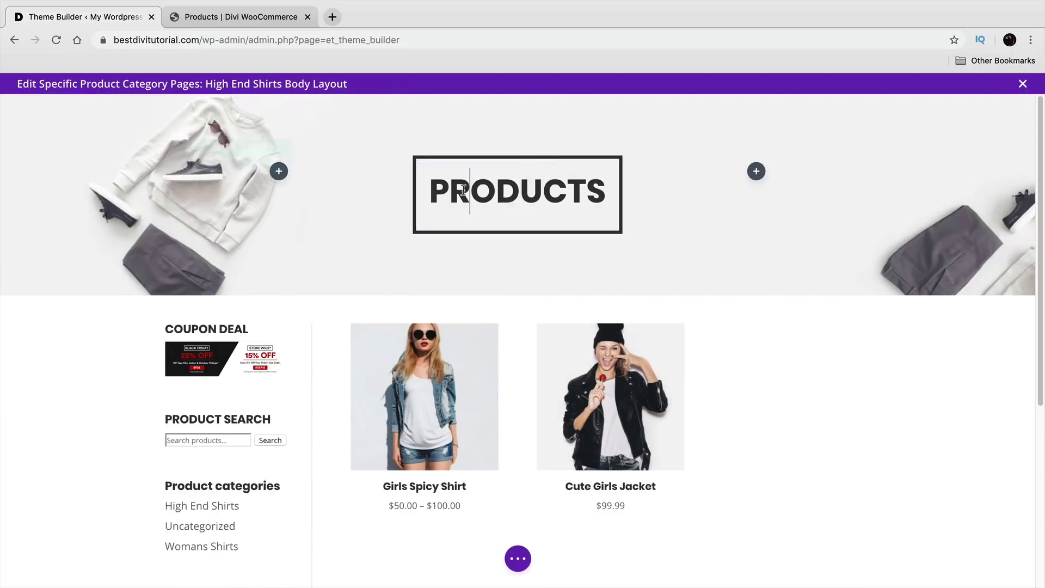
pyautogui.doubleClick(465, 191)
pyautogui.write('HIGH')
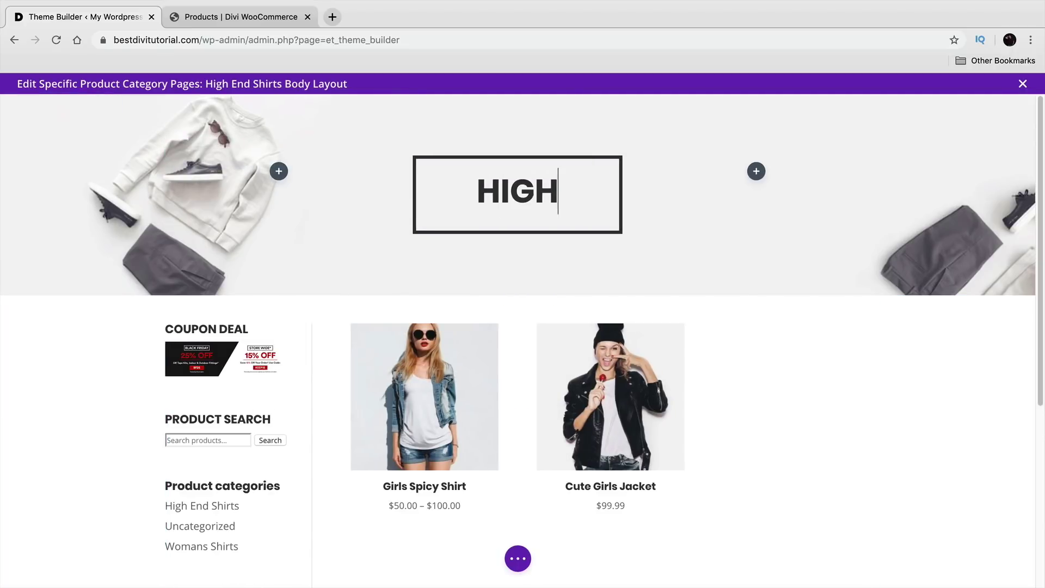
pyautogui.write('-END')
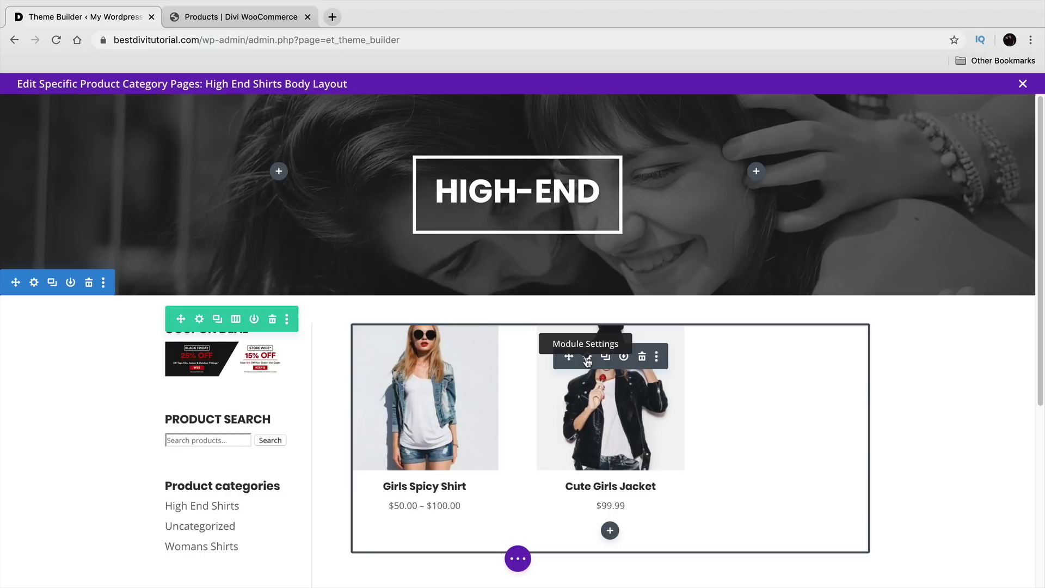
# Step: Set the Shop module to Product Category view showing only High End Shirts, then save the layout
pyautogui.click(587, 357)
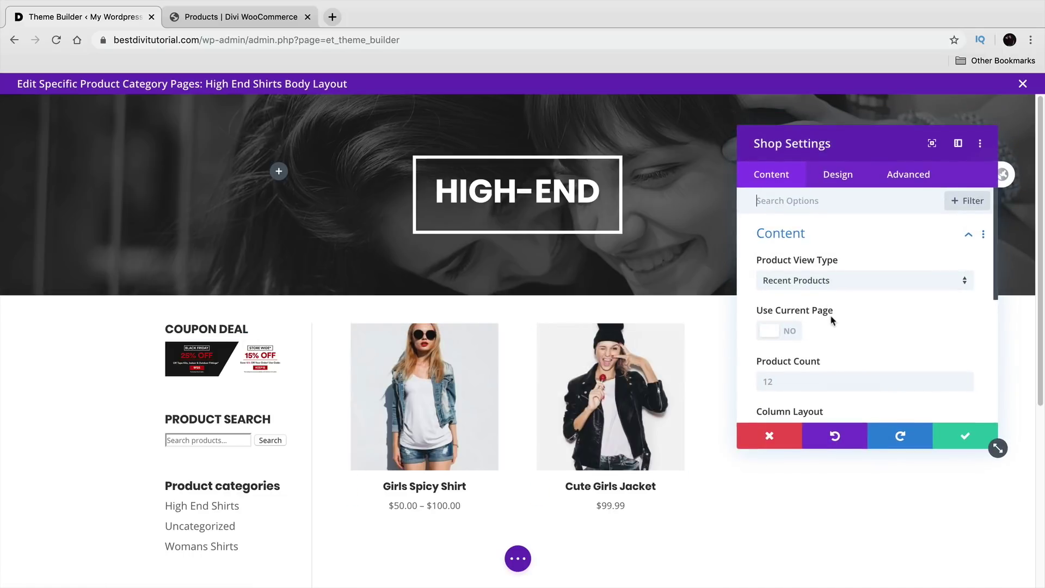
pyautogui.scroll(-3, 831, 323)
pyautogui.scroll(4, 834, 316)
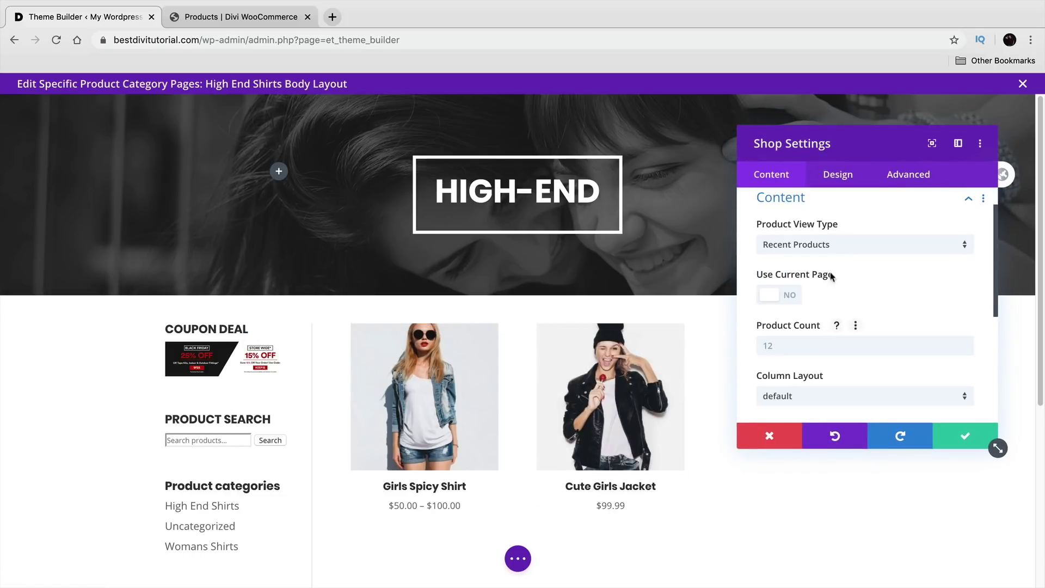
pyautogui.click(838, 248)
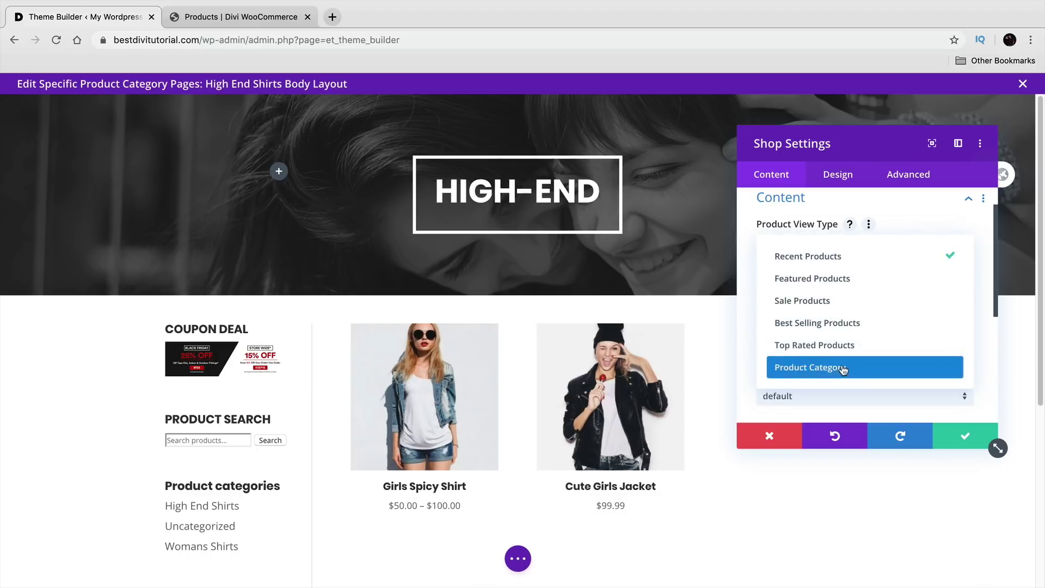
pyautogui.click(843, 367)
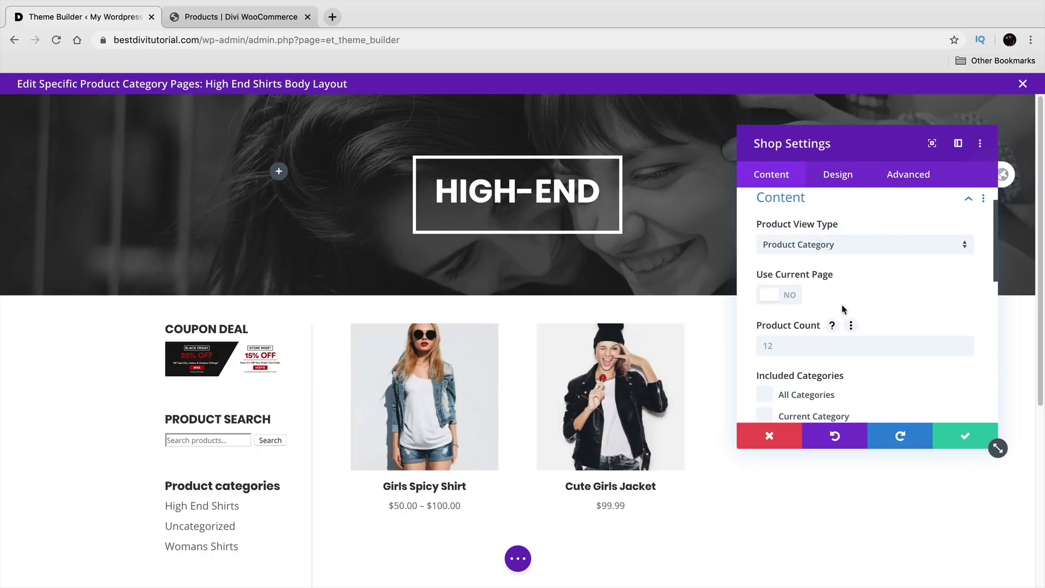
pyautogui.scroll(-3, 843, 310)
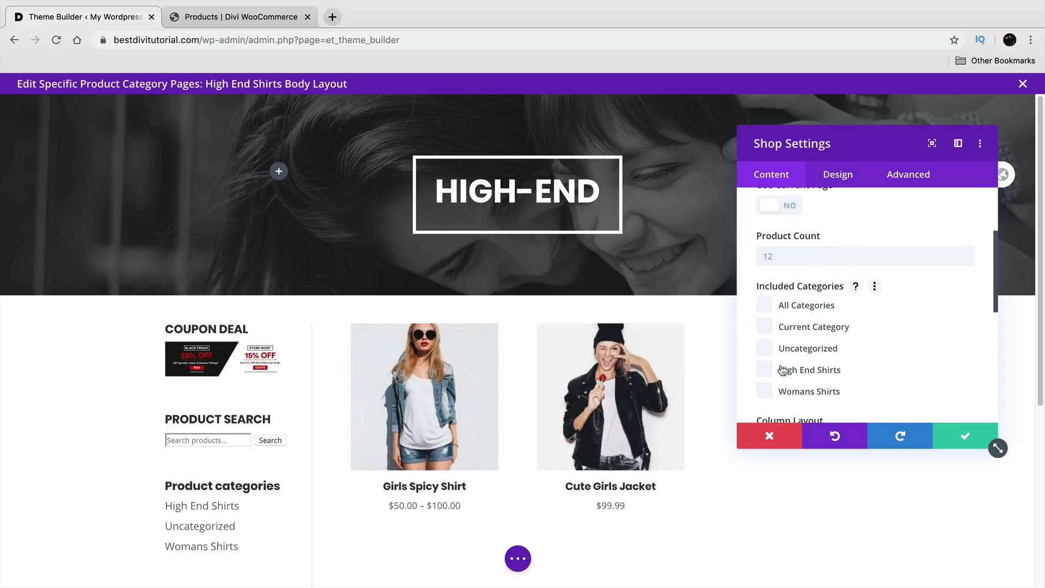
pyautogui.click(767, 373)
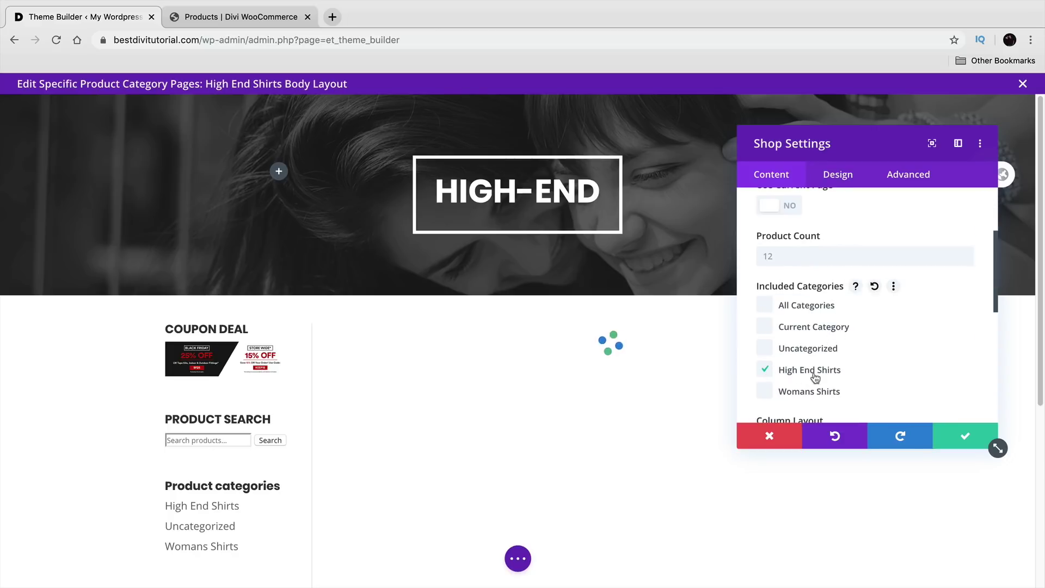
pyautogui.click(969, 437)
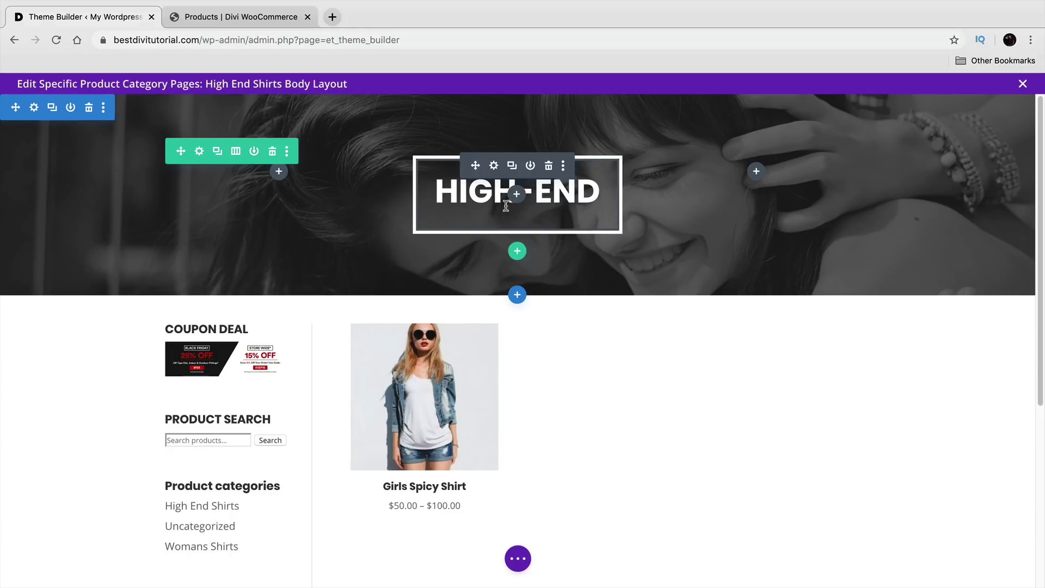
pyautogui.click(518, 558)
pyautogui.click(1004, 558)
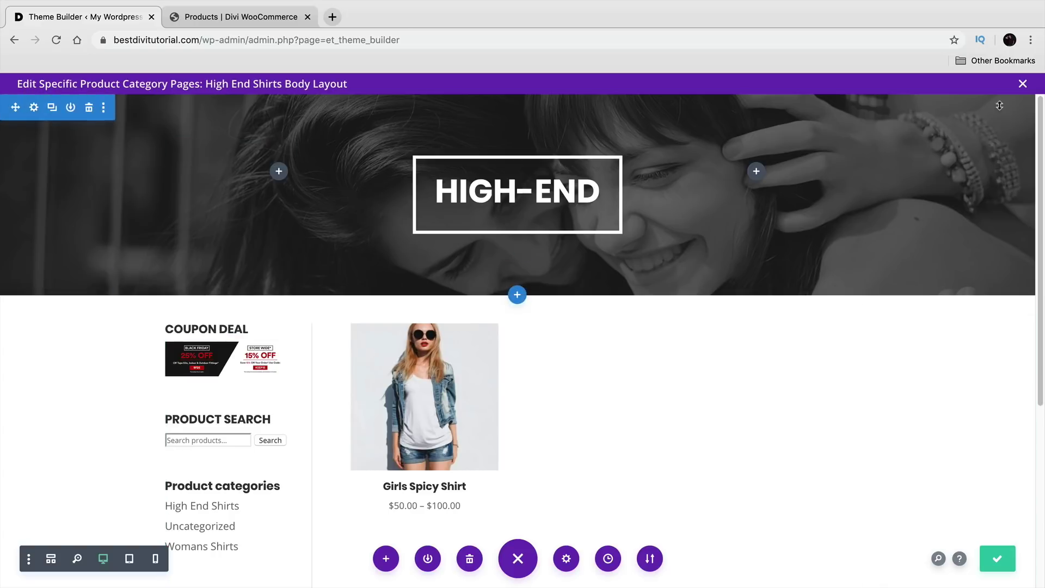
# Step: Leave the layout editor, save the Theme Builder changes, and visit the live site
pyautogui.click(1023, 84)
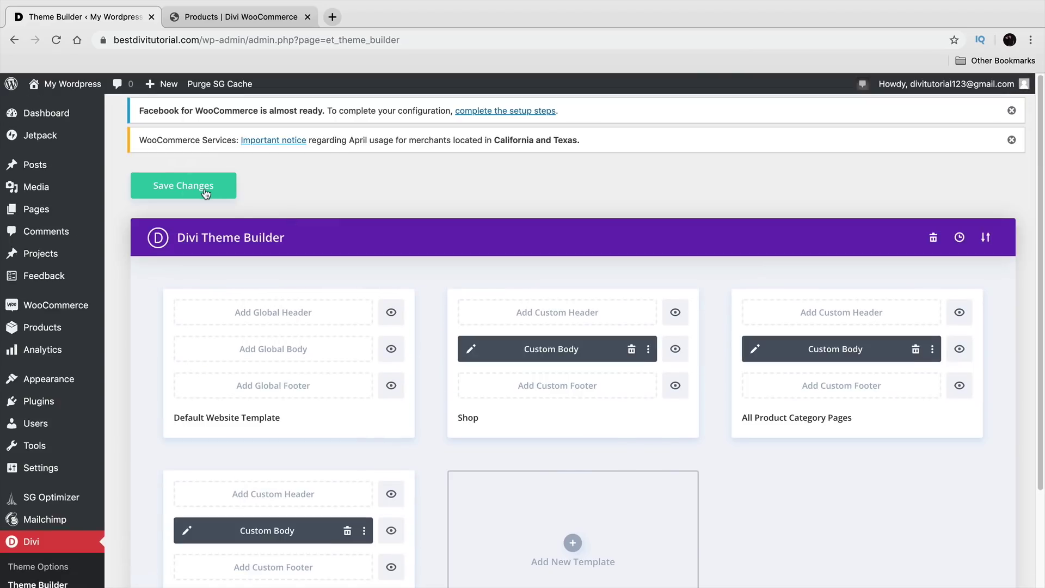
pyautogui.scroll(-2, 425, 355)
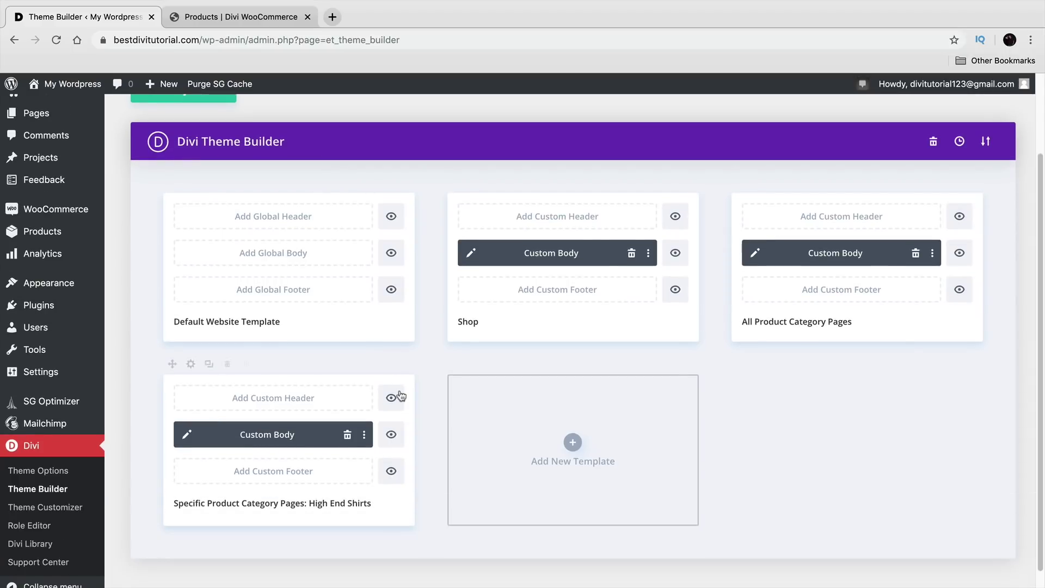
pyautogui.scroll(1, 427, 425)
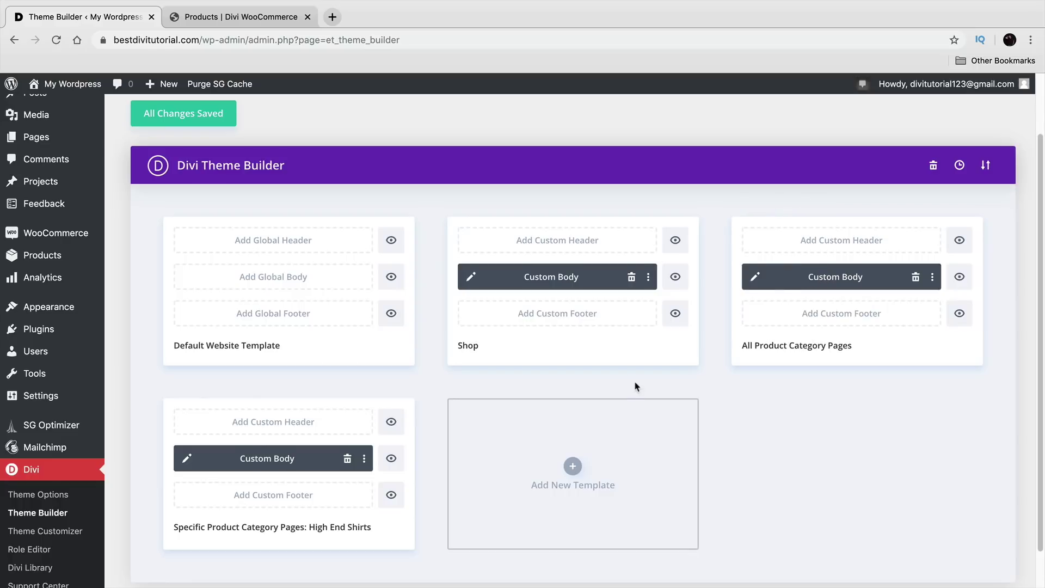
pyautogui.scroll(-2, 634, 388)
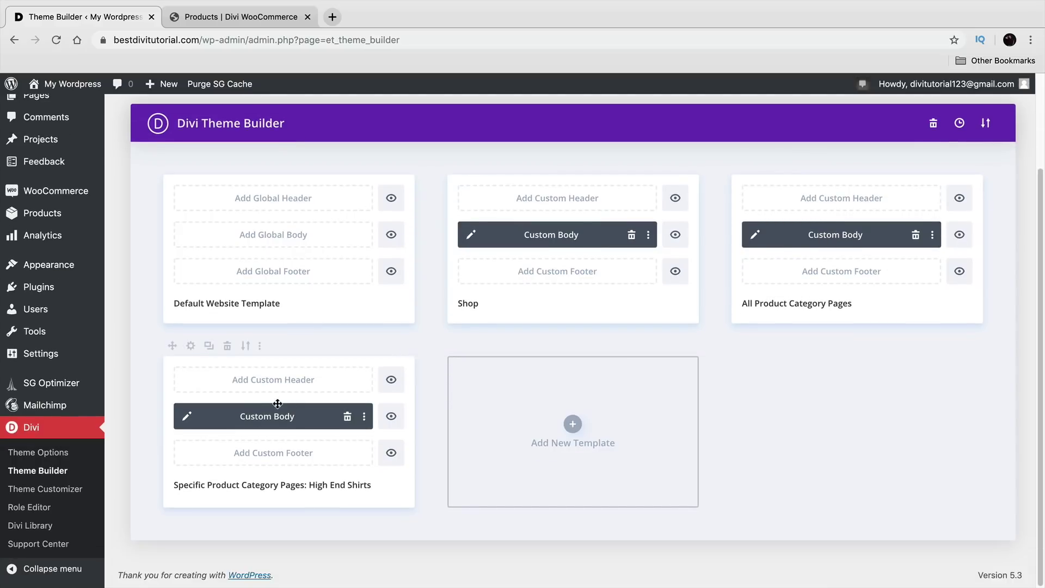
pyautogui.moveTo(213, 484); pyautogui.dragTo(363, 489)
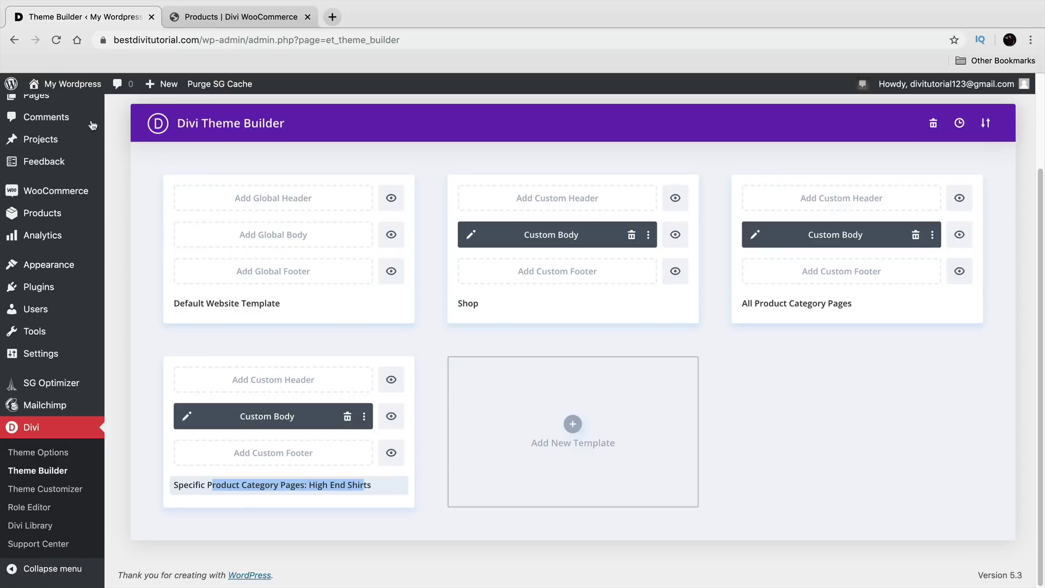
pyautogui.moveTo(65, 85)
pyautogui.click(47, 107)
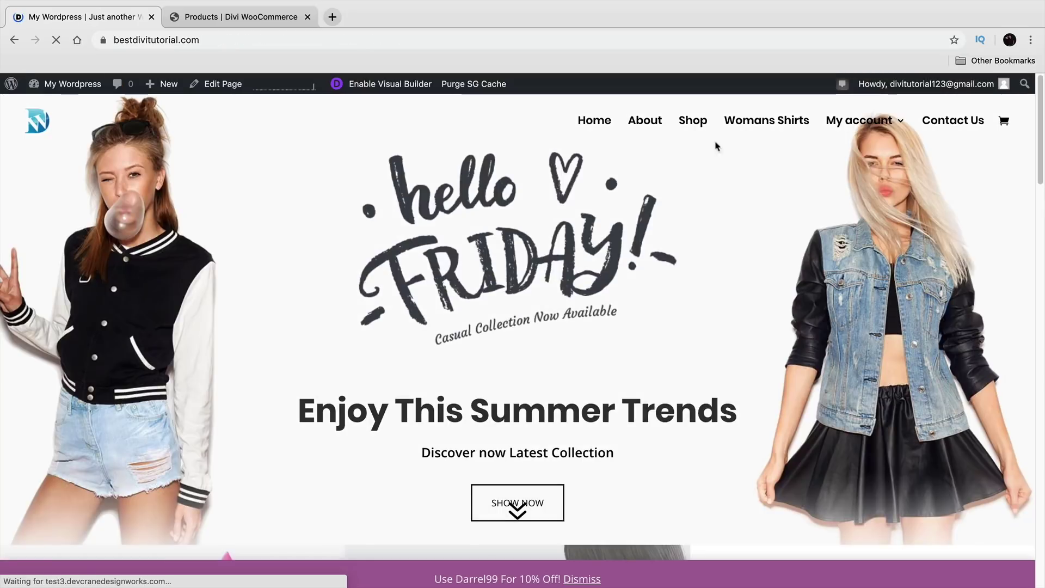
# Step: Check the HIGH-END hero on High End Shirts and the Womans Shirts page, then return to Theme Builder
pyautogui.click(695, 125)
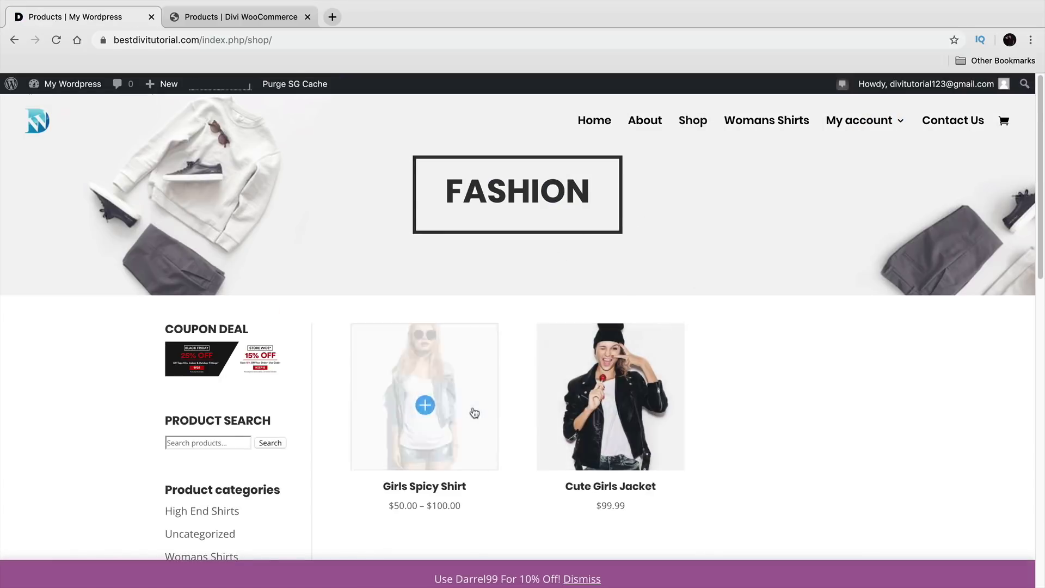
pyautogui.scroll(-2, 408, 403)
pyautogui.moveTo(177, 385); pyautogui.dragTo(288, 384)
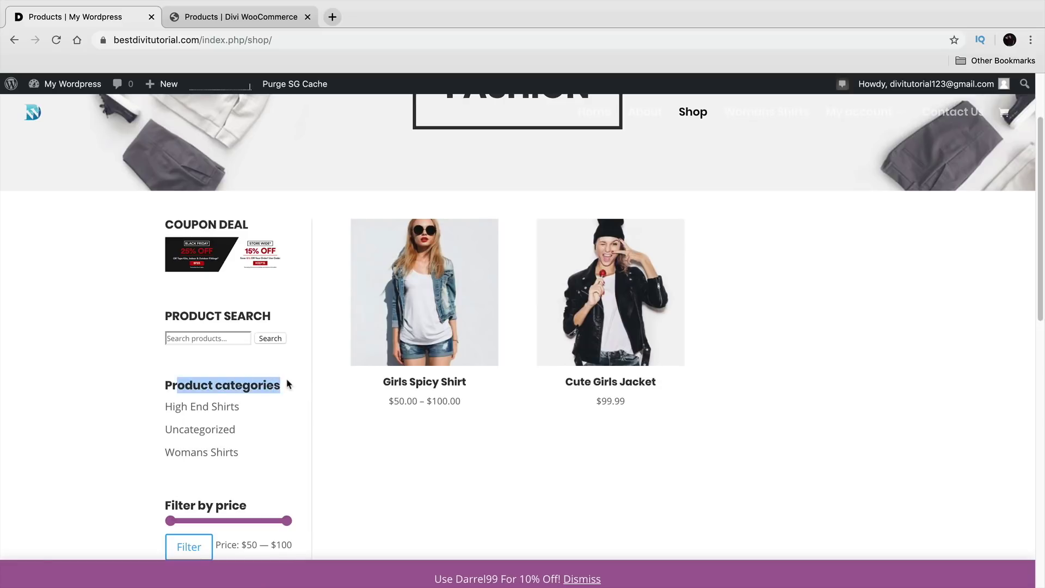
pyautogui.click(210, 408)
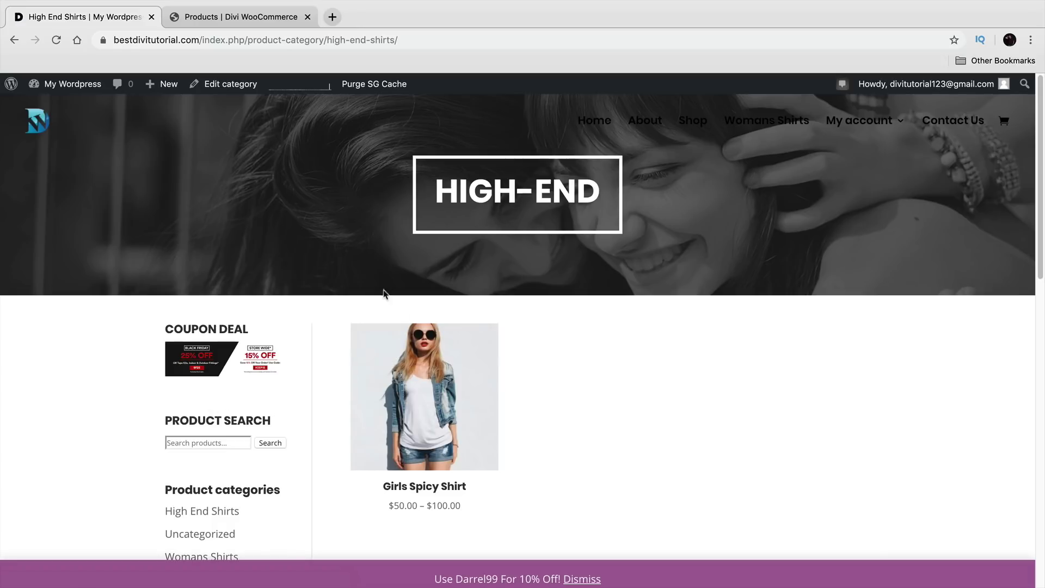
pyautogui.moveTo(428, 195); pyautogui.dragTo(599, 195)
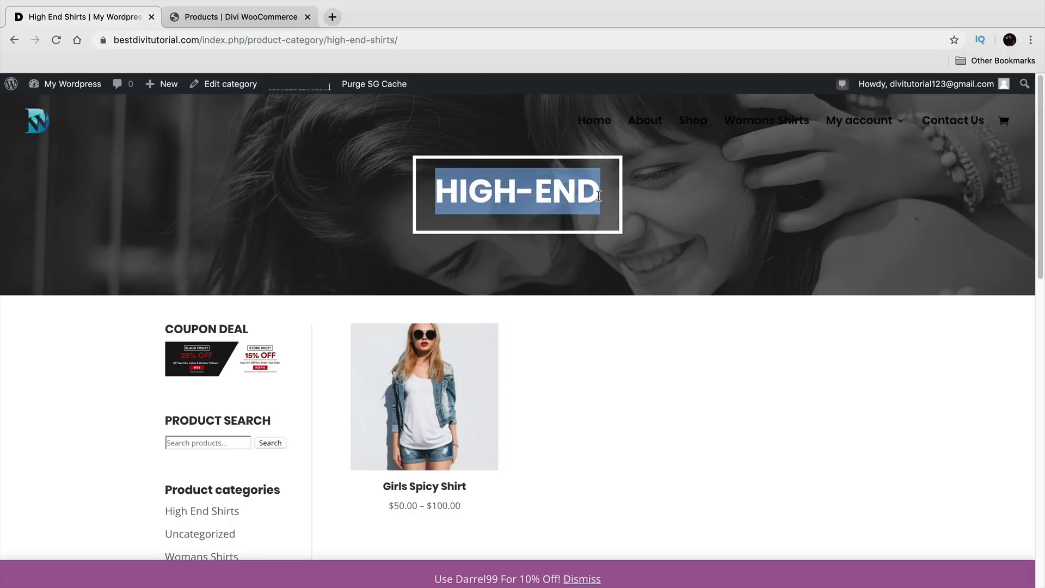
pyautogui.click(551, 315)
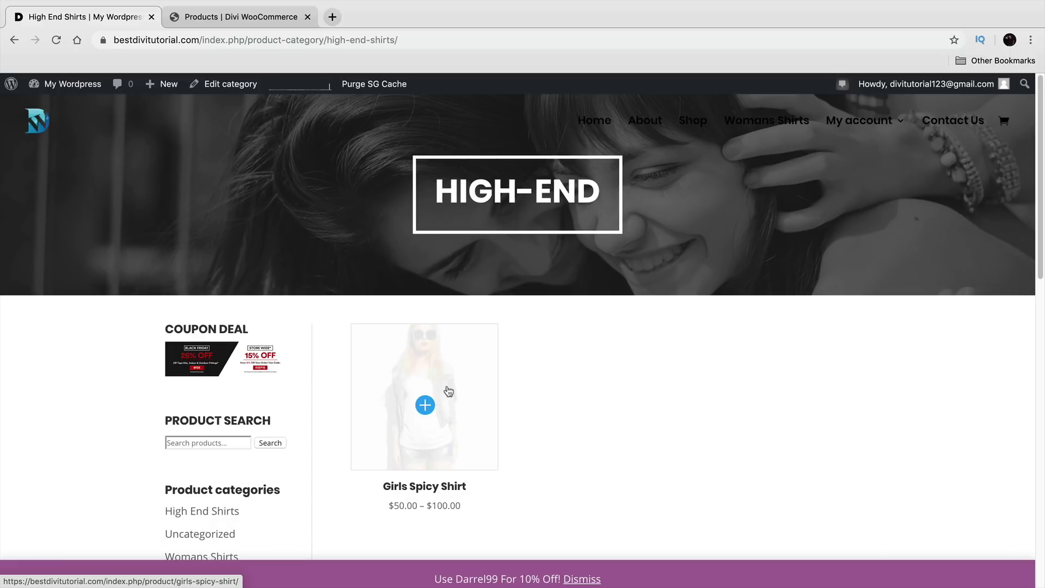
pyautogui.scroll(-1, 448, 391)
pyautogui.click(213, 506)
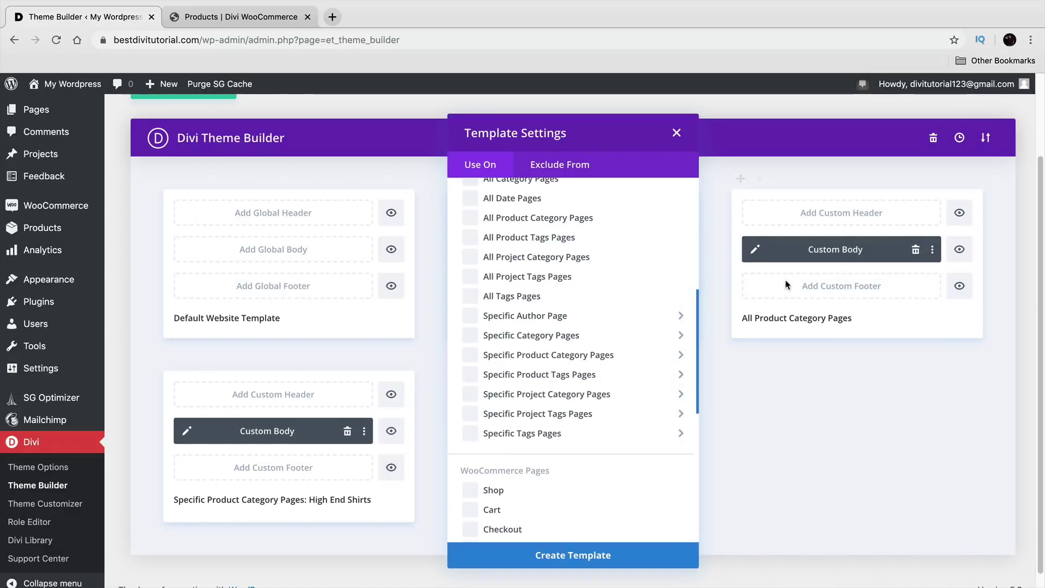
pyautogui.click(969, 416)
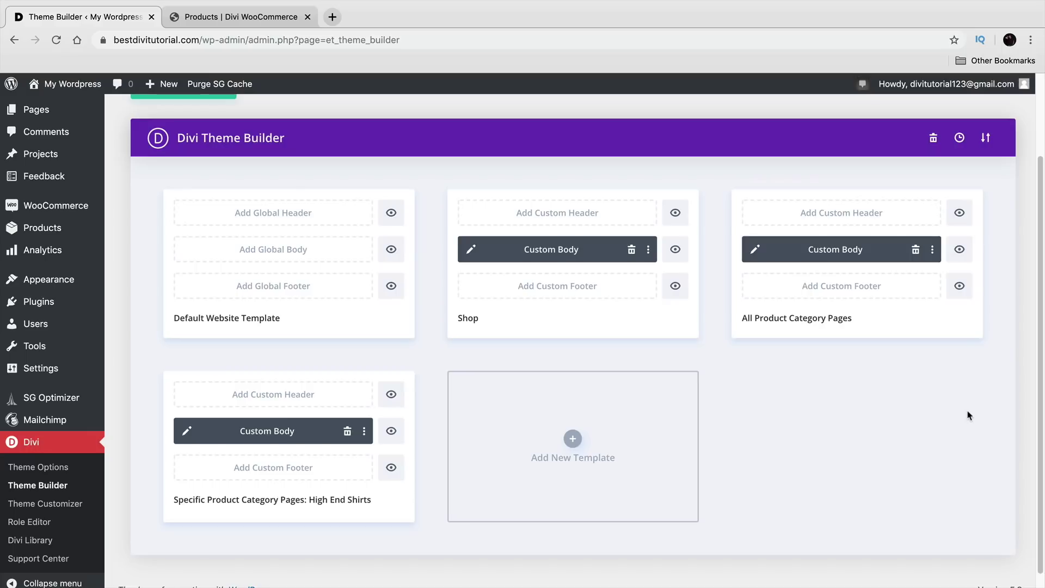
pyautogui.click(258, 17)
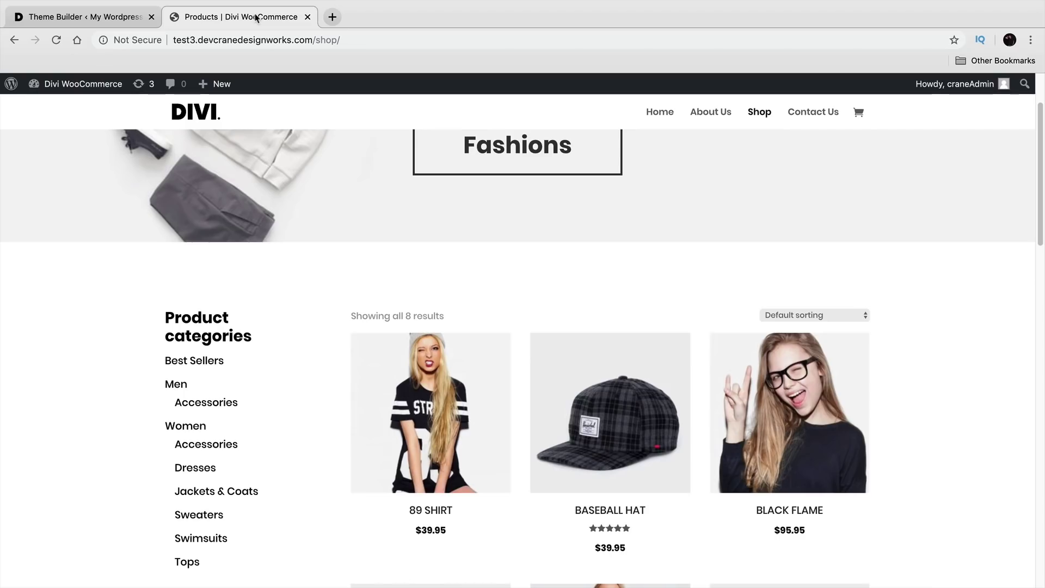
pyautogui.click(427, 386)
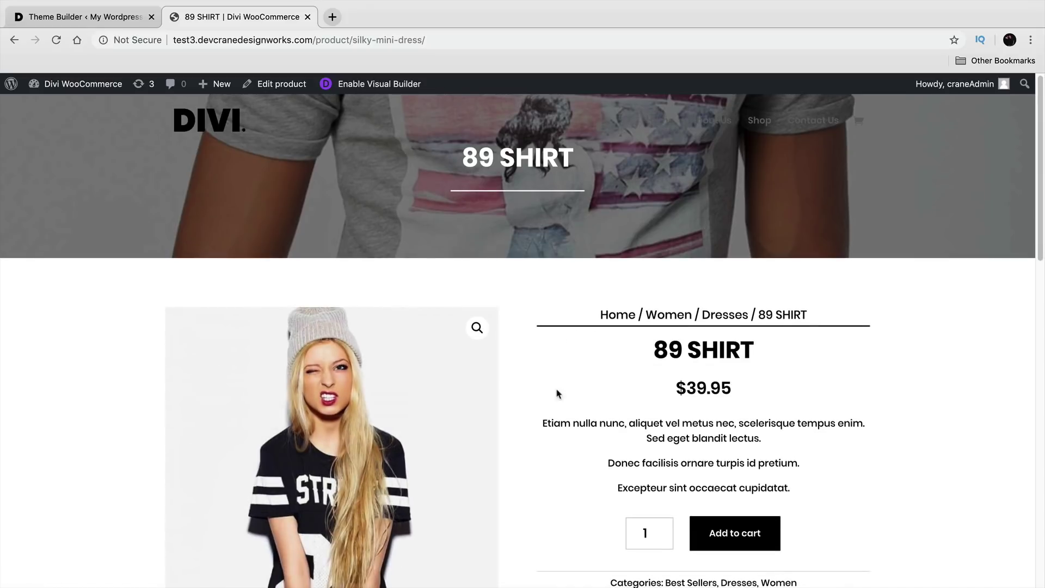
pyautogui.scroll(-3, 592, 372)
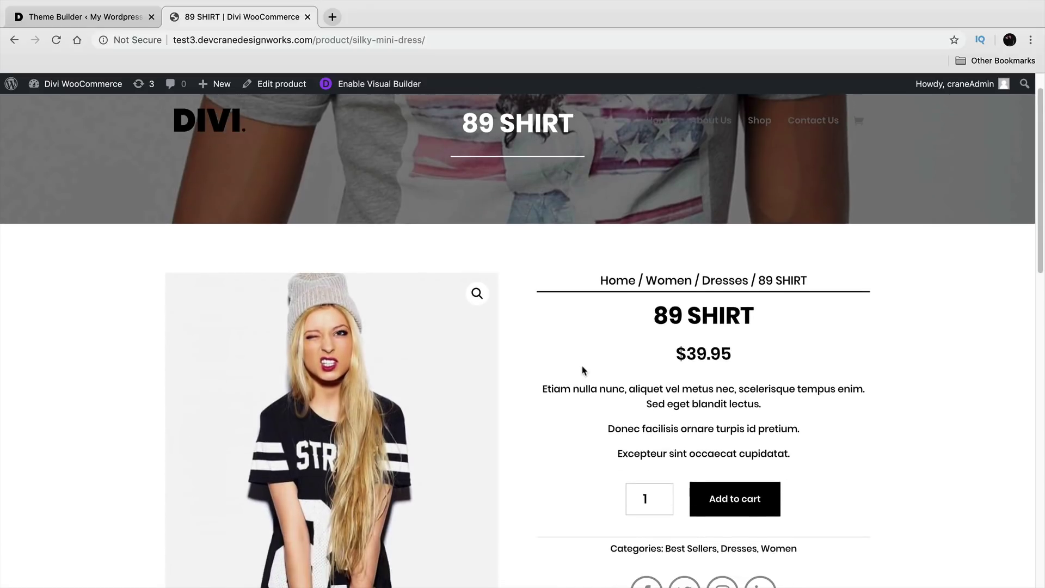
pyautogui.scroll(-2, 592, 370)
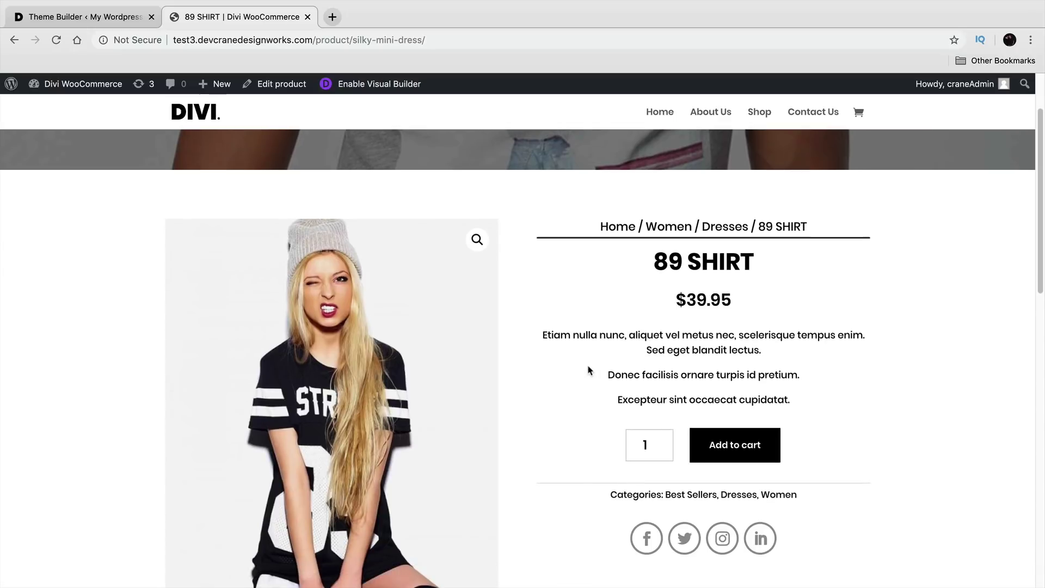
pyautogui.click(98, 17)
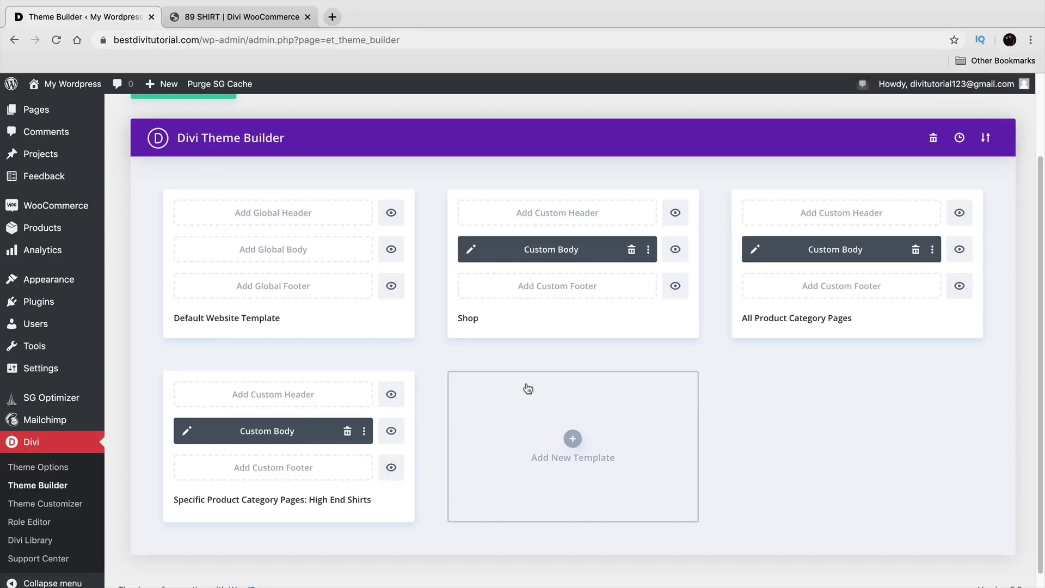
# Step: View the live Girls Spicy Shirt product page from the Shop, then return to the admin Dashboard
pyautogui.scroll(3, 527, 380)
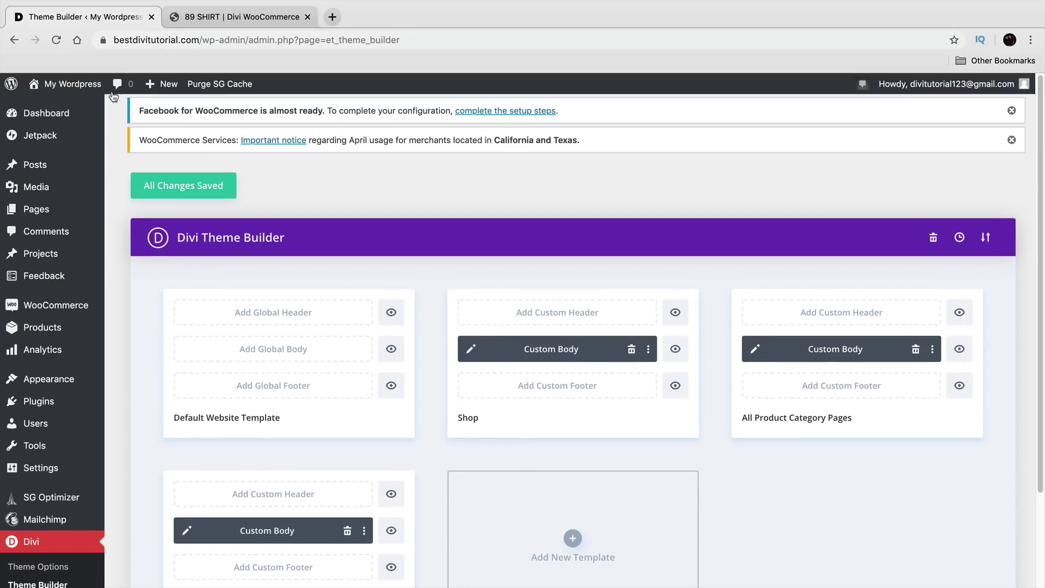
pyautogui.click(81, 108)
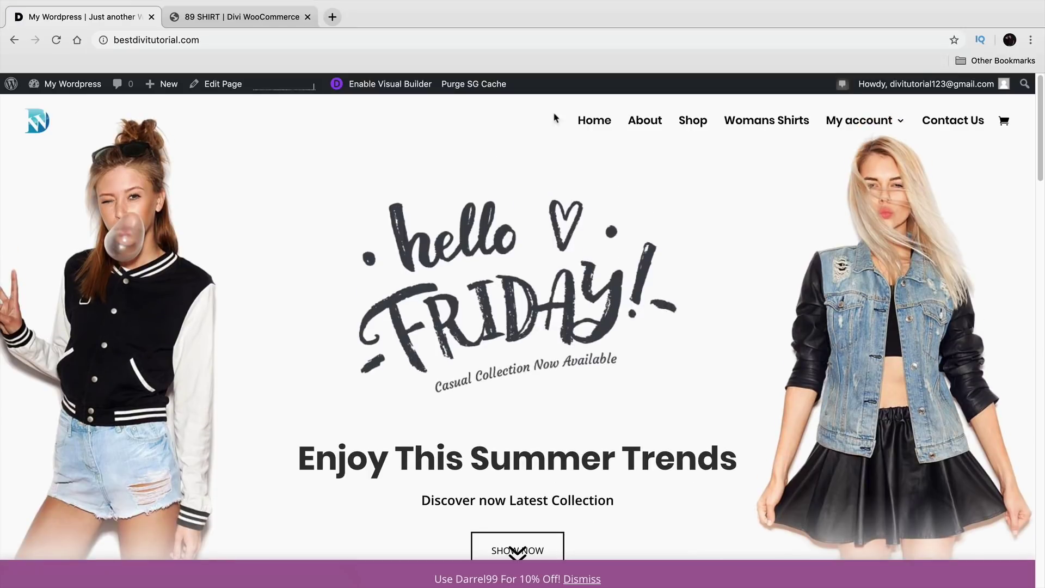
pyautogui.click(696, 127)
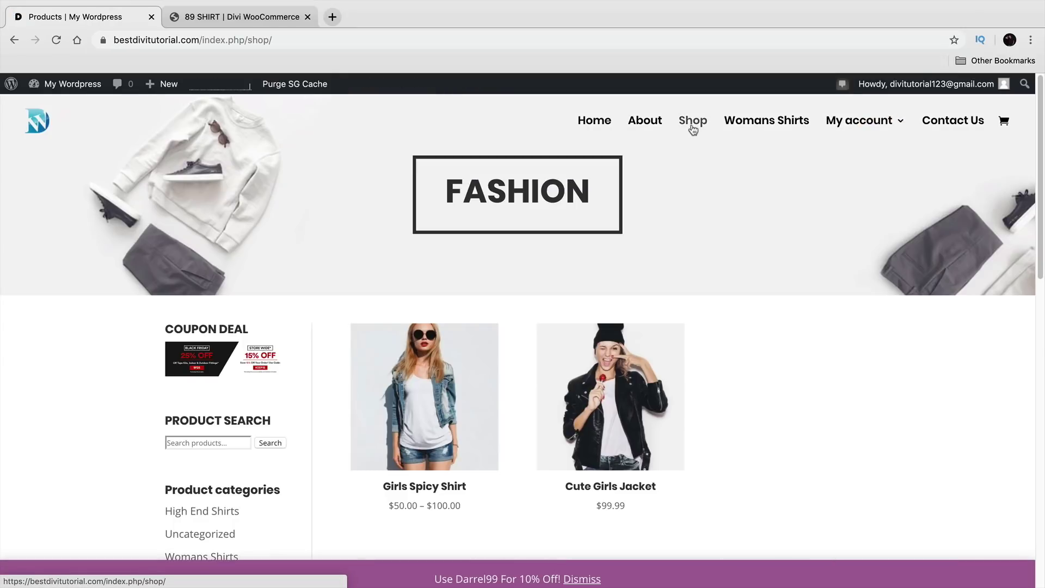
pyautogui.click(452, 386)
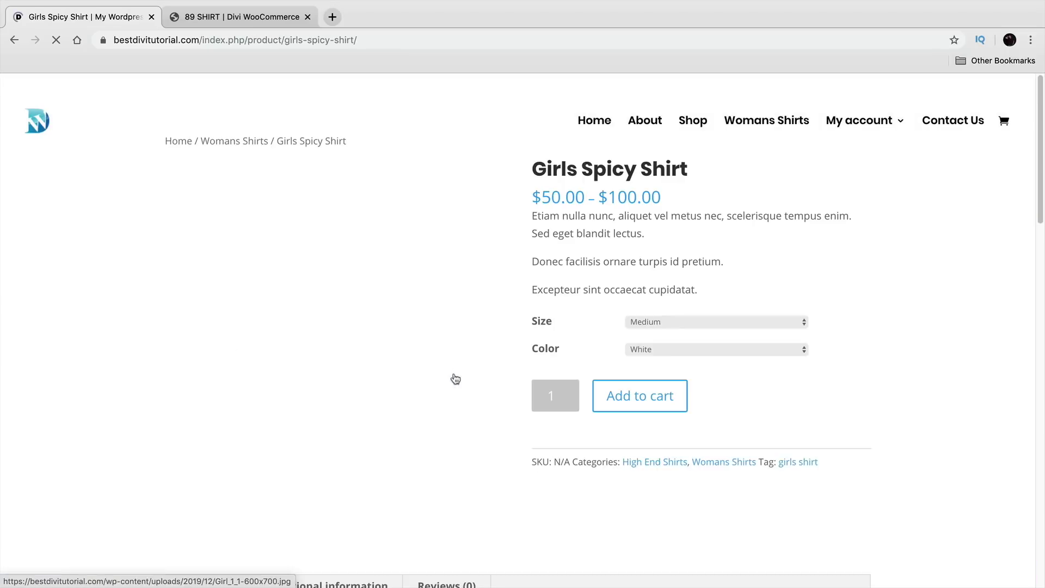
pyautogui.scroll(-2, 901, 327)
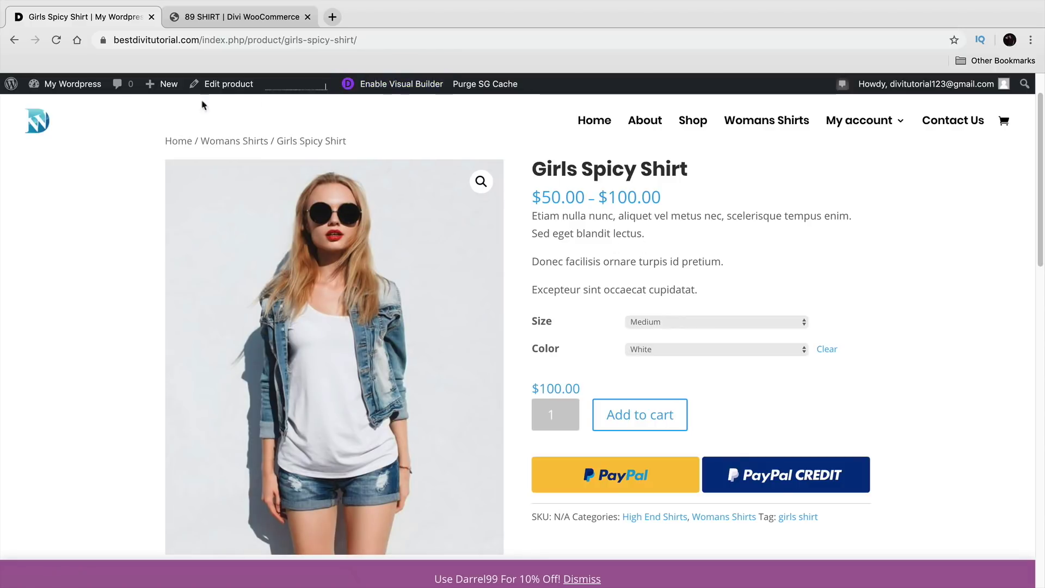
pyautogui.moveTo(90, 90)
pyautogui.click(81, 108)
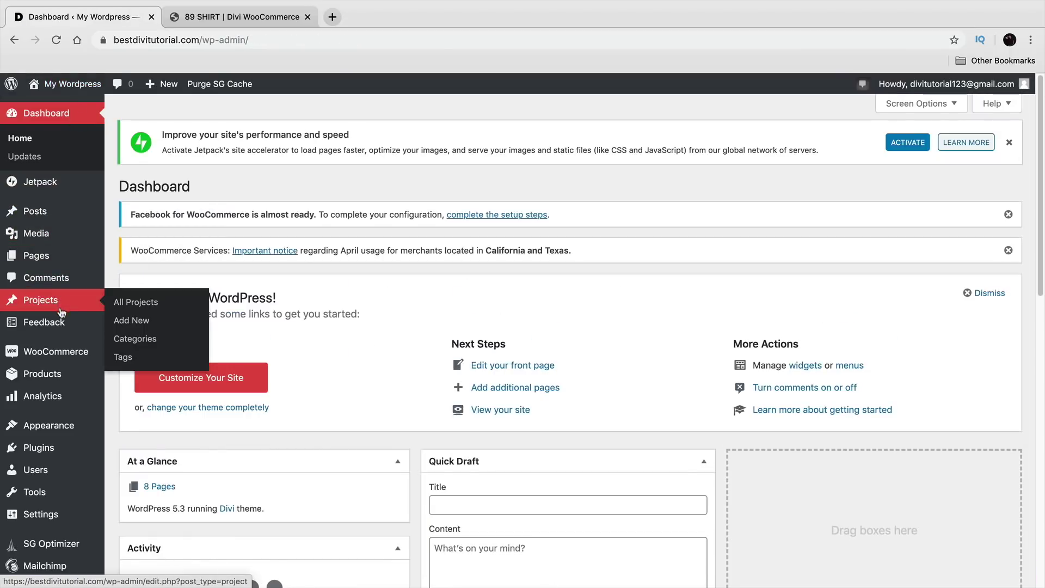
# Step: In Divi Theme Builder, add a new template assigned to All Products
pyautogui.scroll(-2, 82, 437)
pyautogui.moveTo(75, 553)
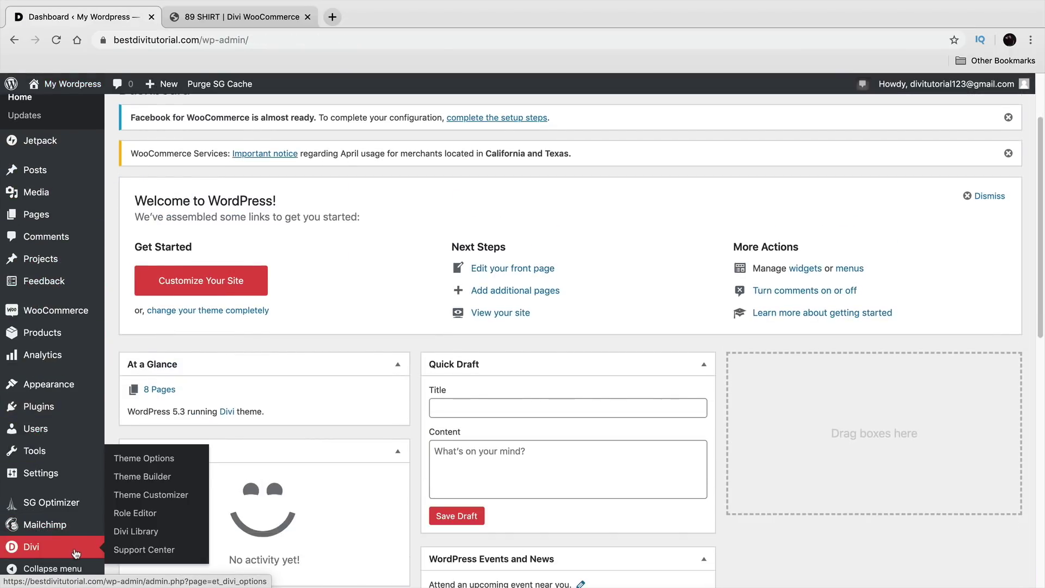
pyautogui.click(134, 477)
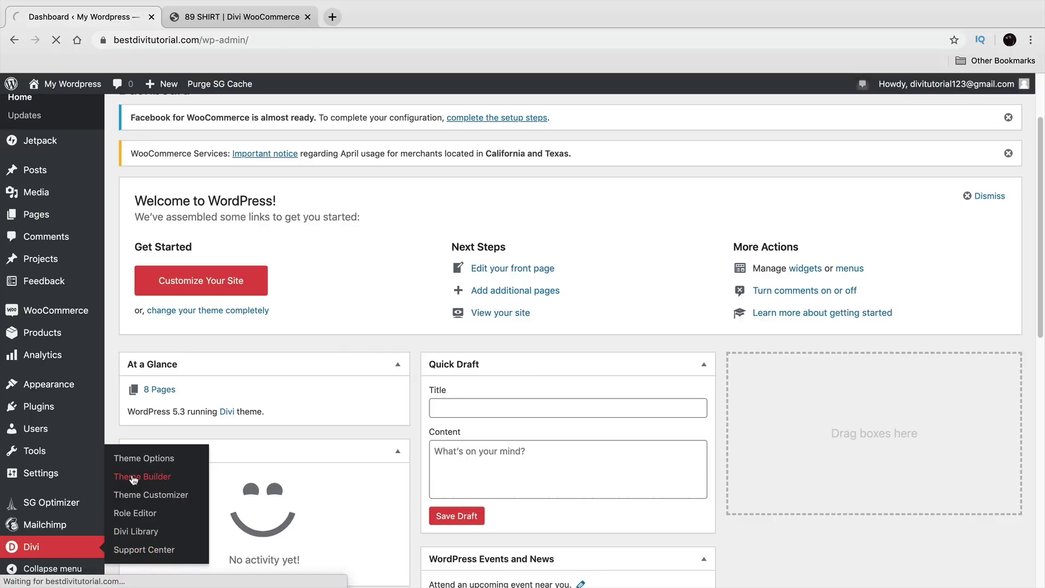
pyautogui.scroll(-2, 375, 409)
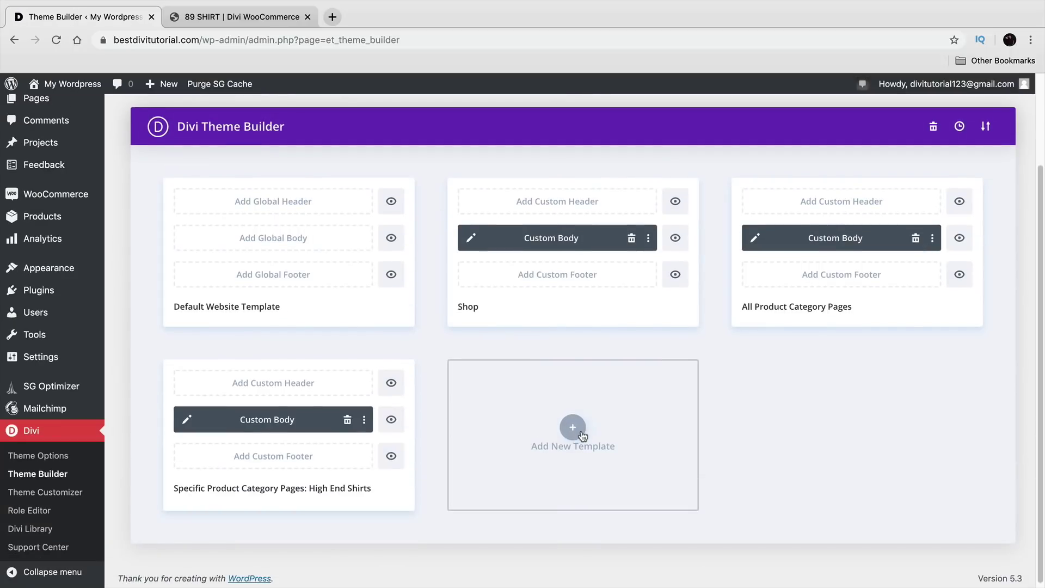
pyautogui.click(572, 428)
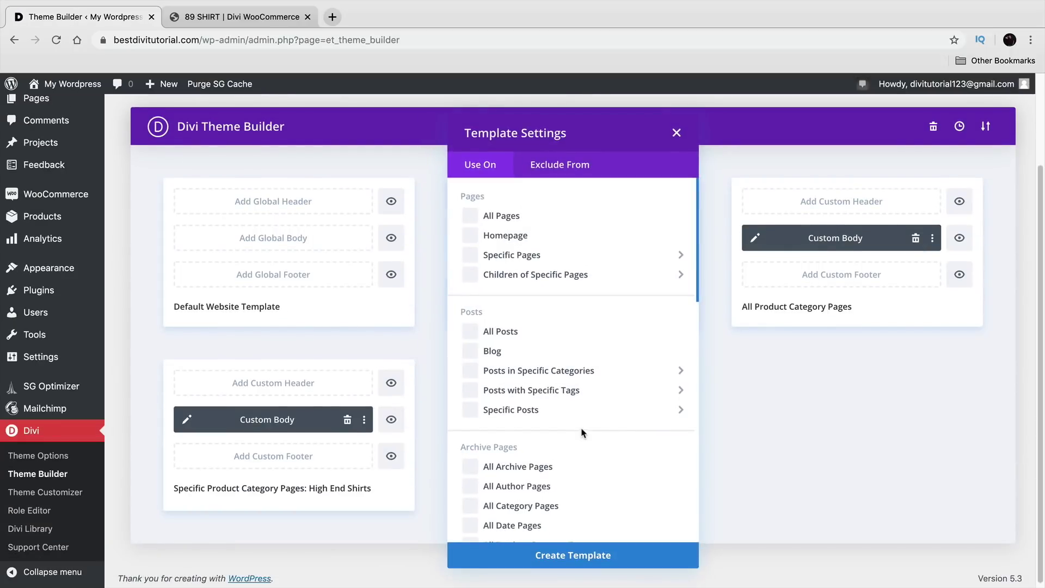
pyautogui.scroll(-7, 582, 433)
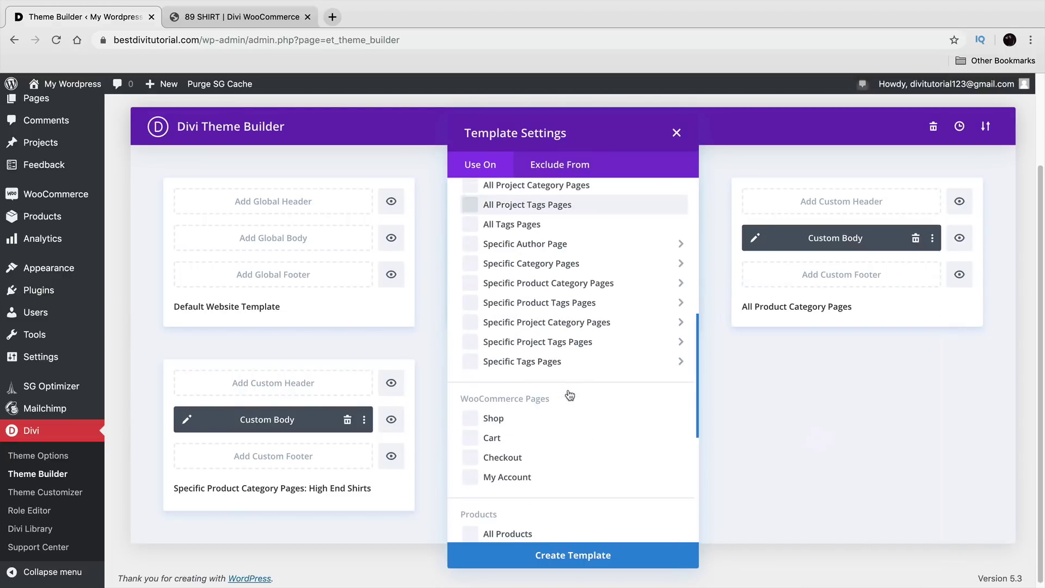
pyautogui.scroll(-3, 569, 395)
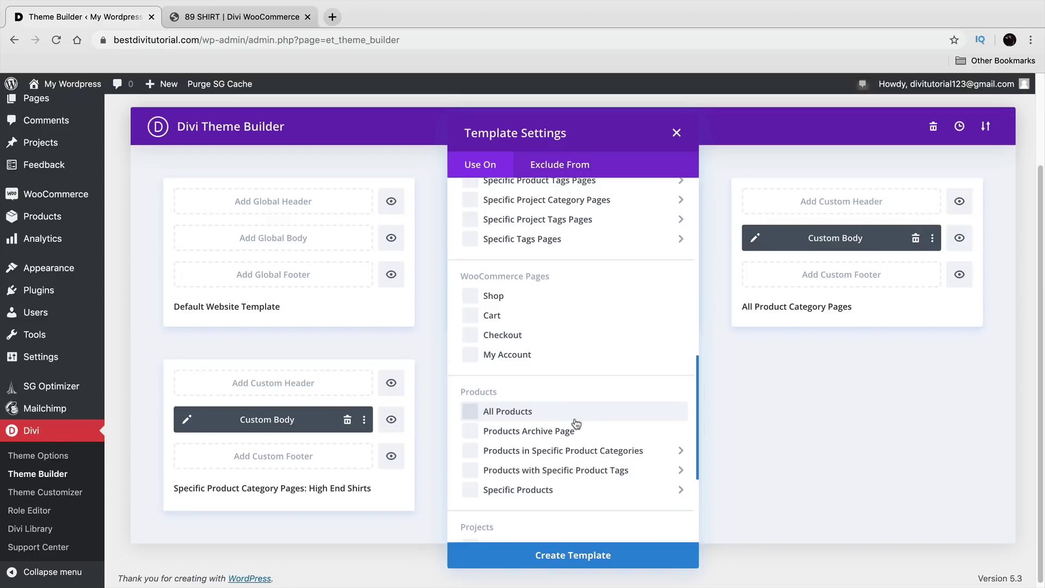
pyautogui.click(572, 415)
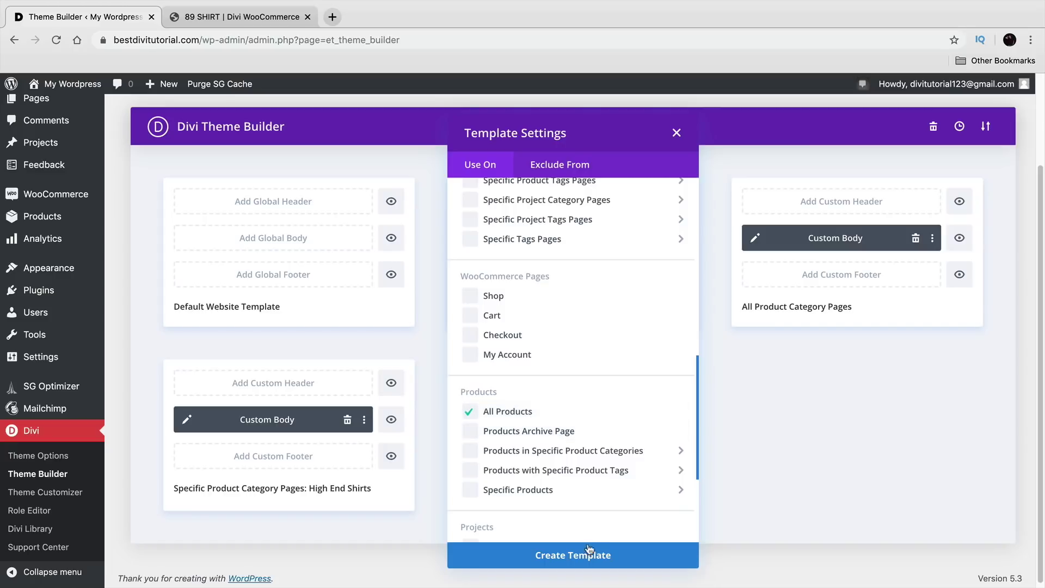
pyautogui.click(593, 561)
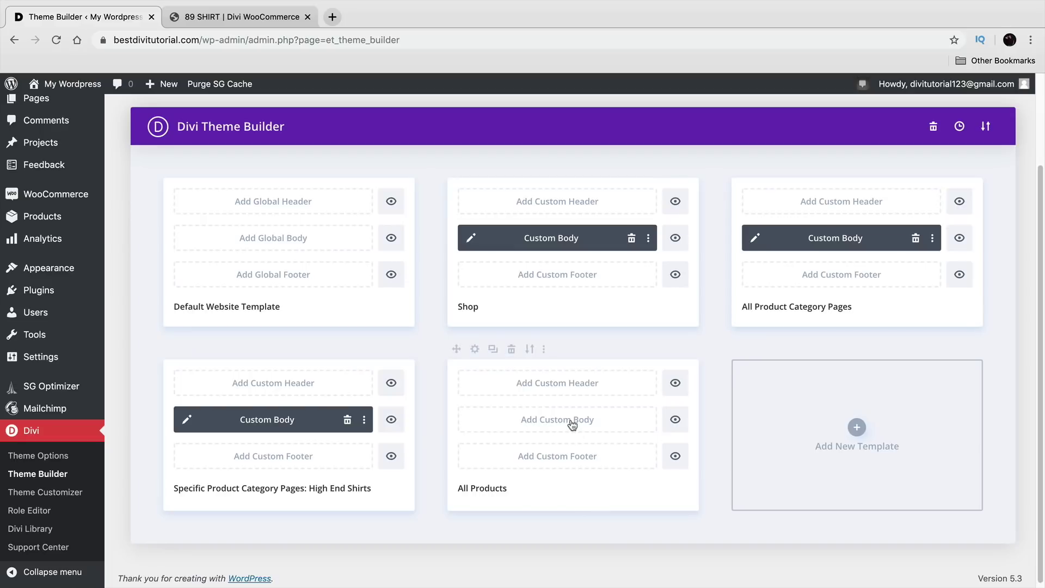
# Step: Start an empty All Products custom body with Build Custom Body, then Build From Scratch
pyautogui.click(571, 424)
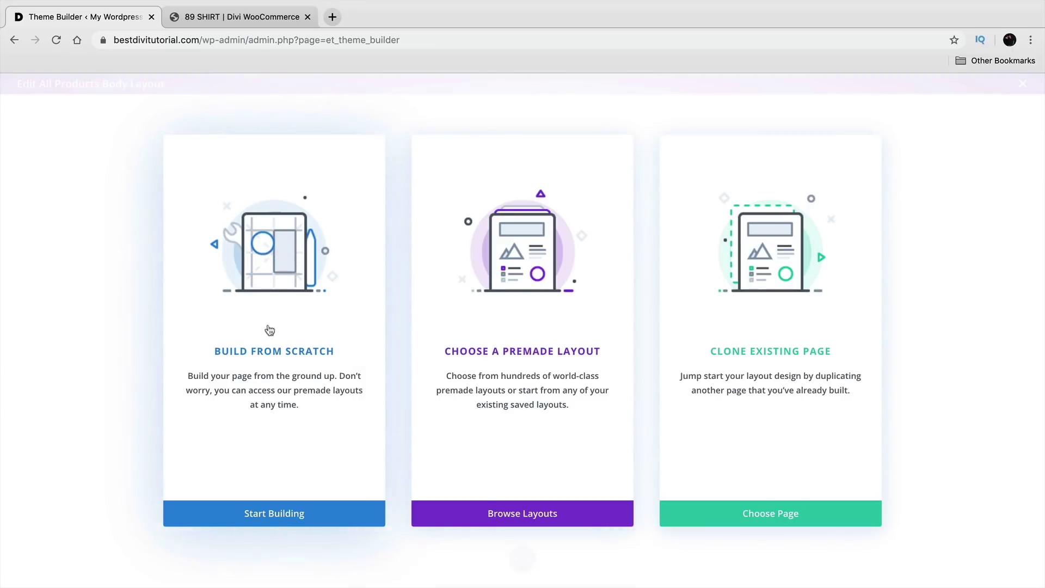
pyautogui.click(261, 356)
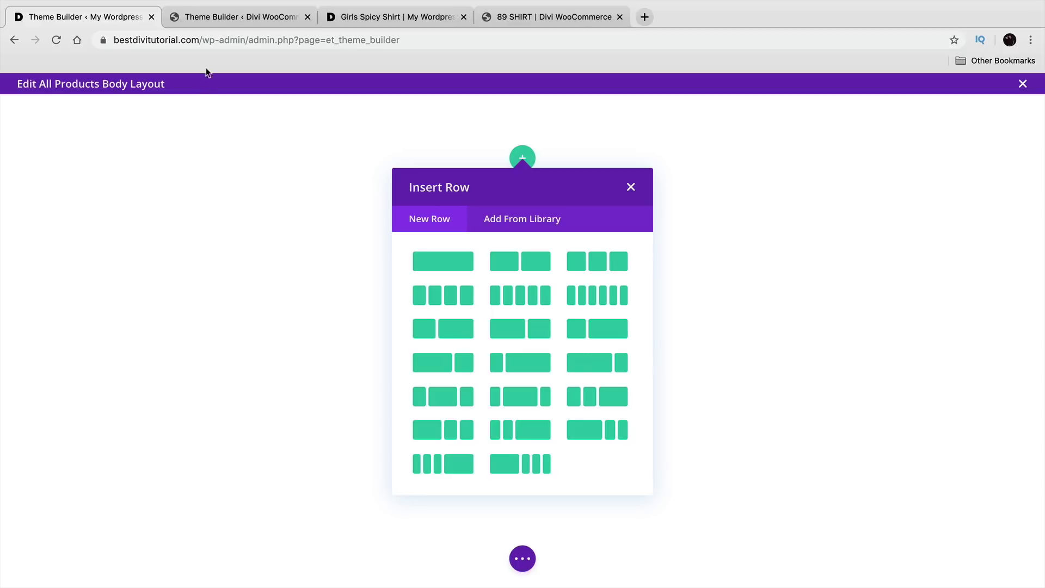
# Step: Scroll through the demo store's finished reference product template in the second tab
pyautogui.click(228, 17)
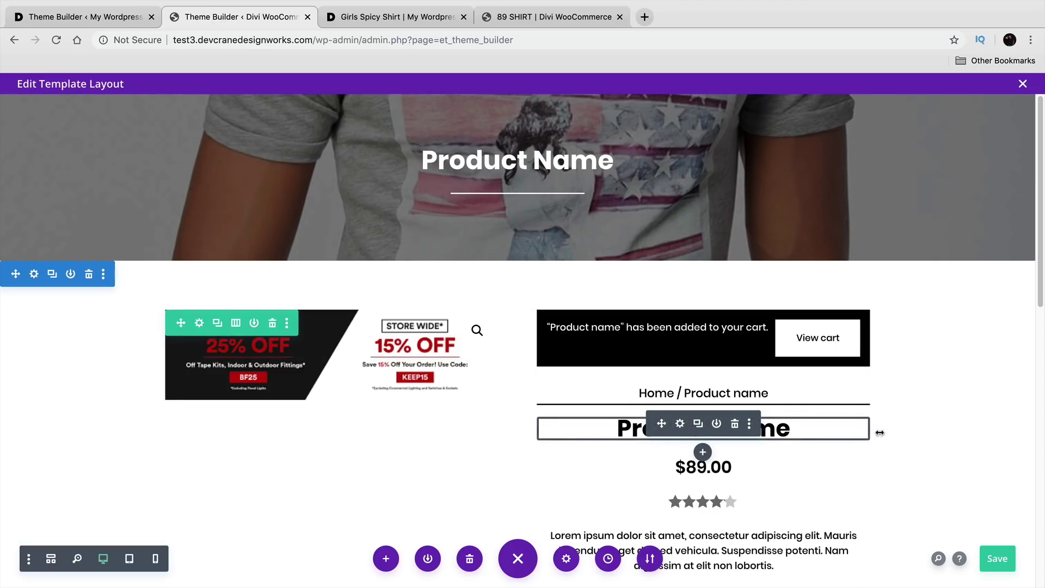
pyautogui.scroll(-3, 919, 434)
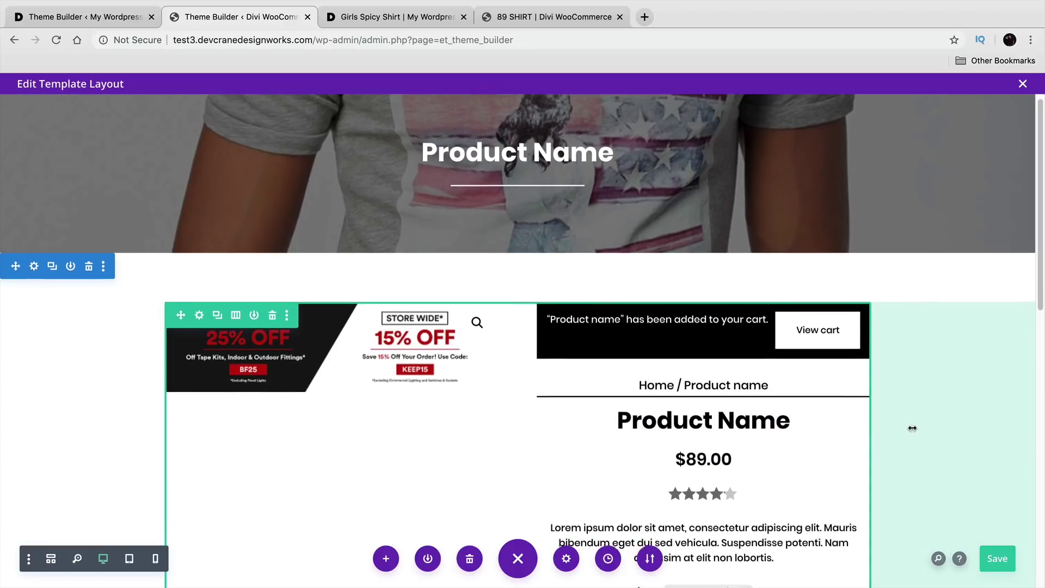
pyautogui.scroll(-1, 911, 424)
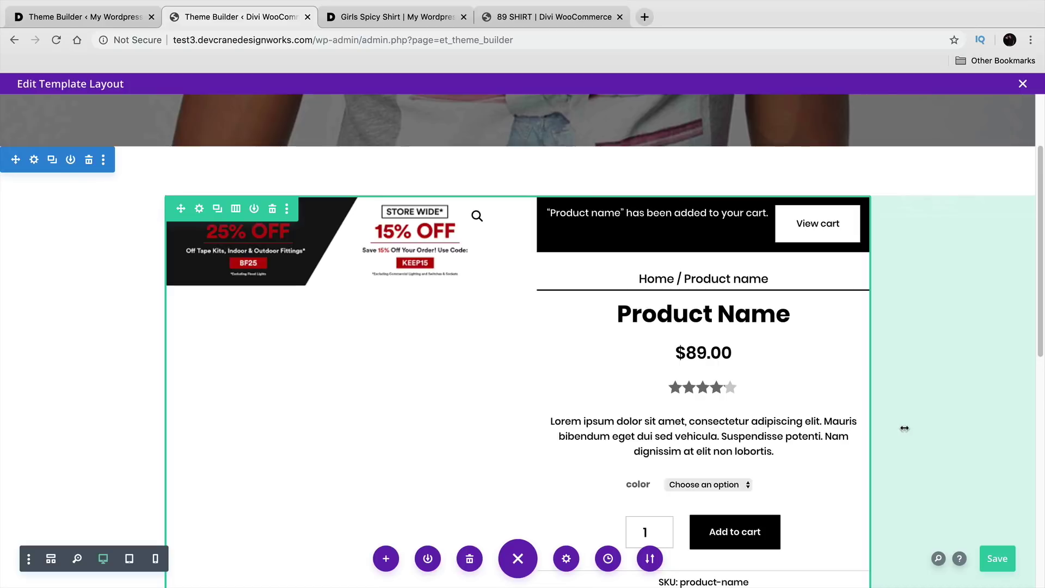
pyautogui.scroll(-1, 908, 411)
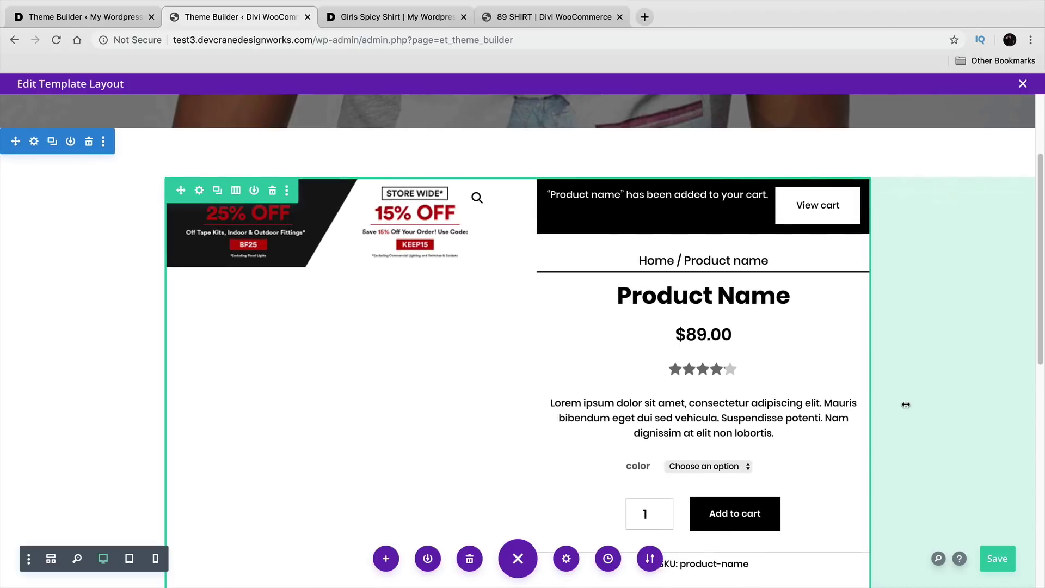
pyautogui.scroll(-2, 857, 387)
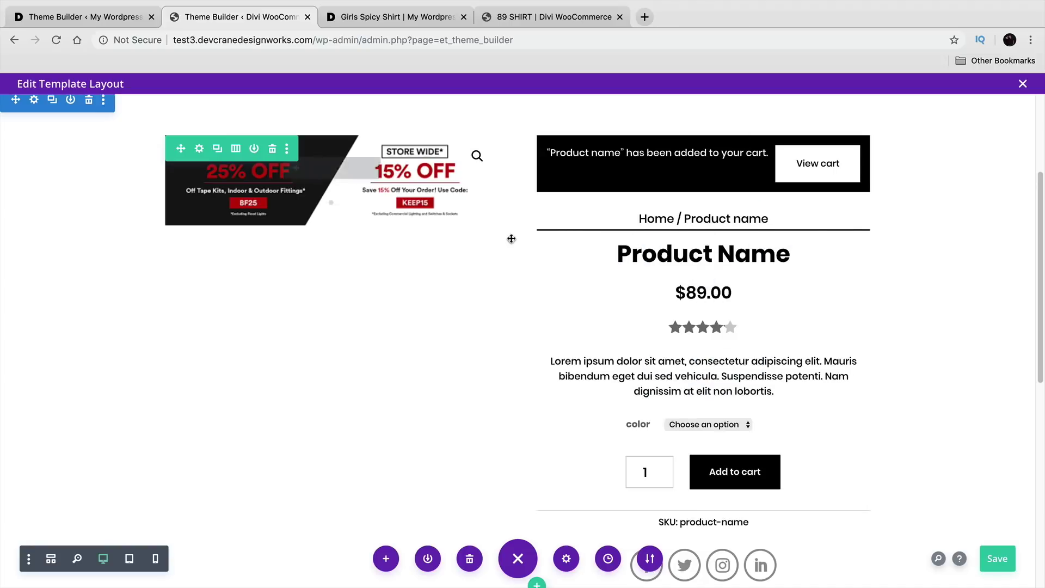
pyautogui.scroll(5, 416, 262)
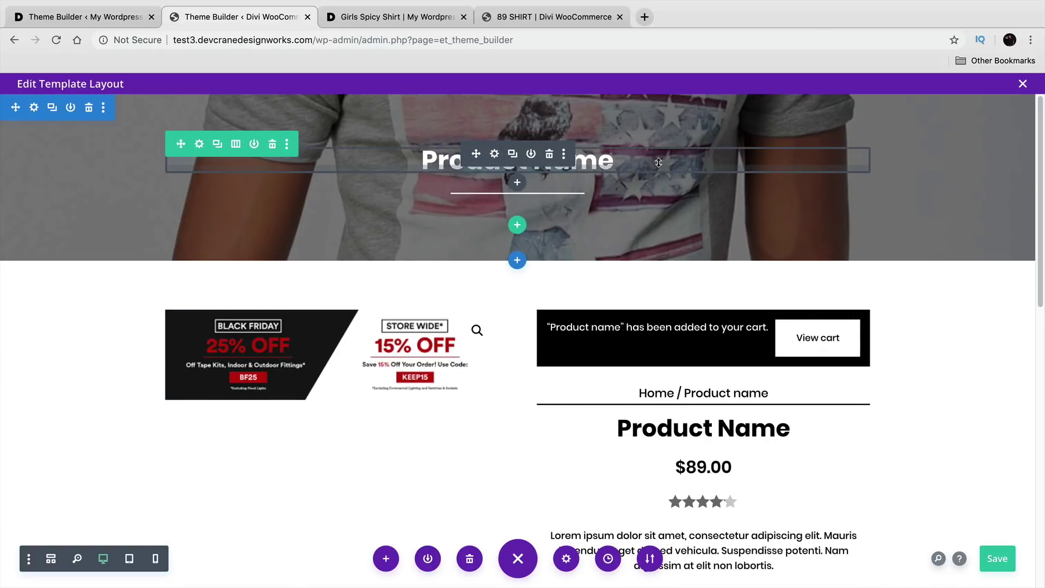
pyautogui.scroll(-3, 635, 226)
pyautogui.scroll(-1, 637, 225)
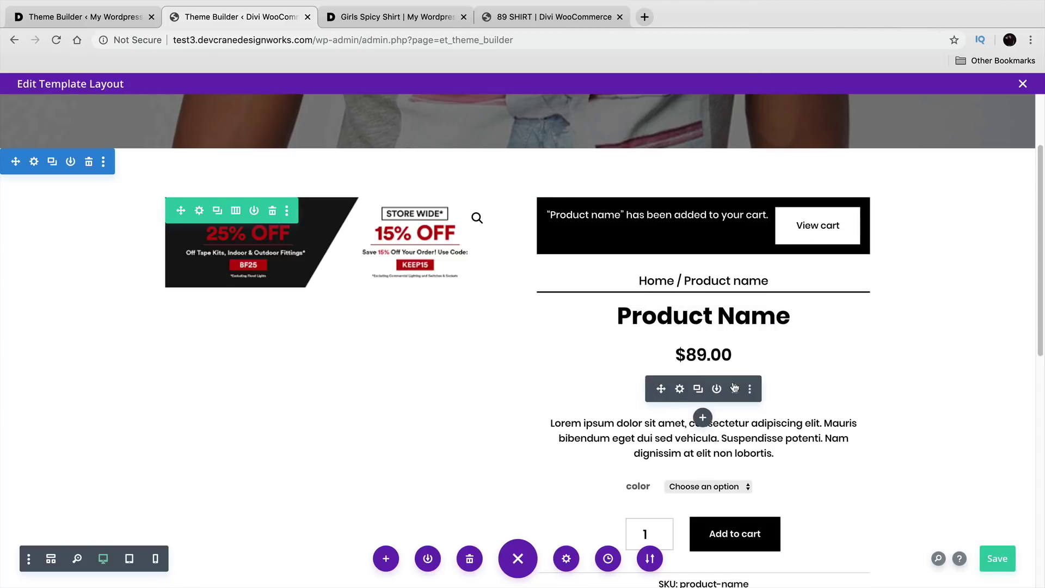
pyautogui.scroll(-3, 726, 433)
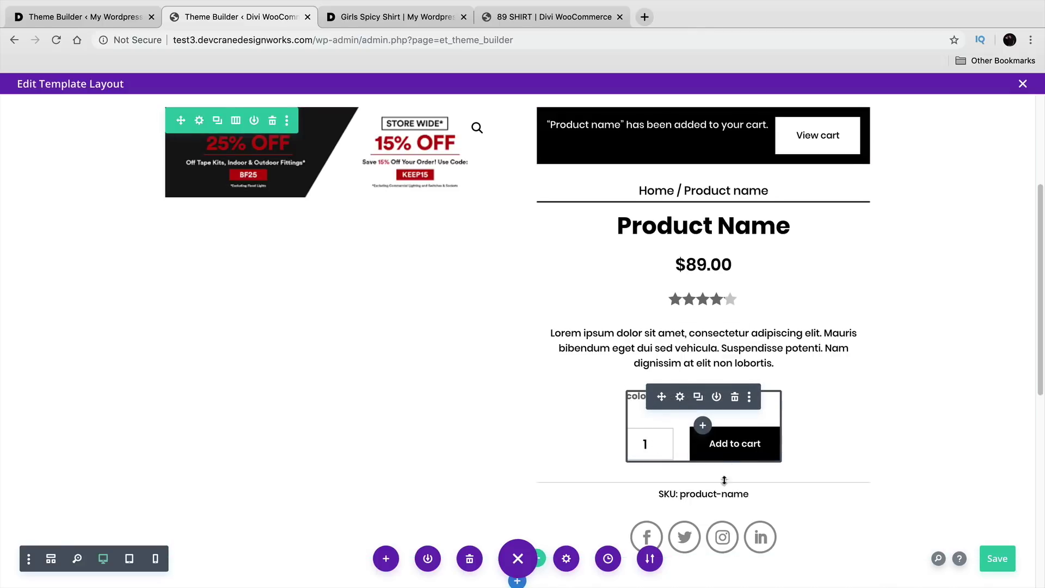
pyautogui.scroll(-2, 704, 491)
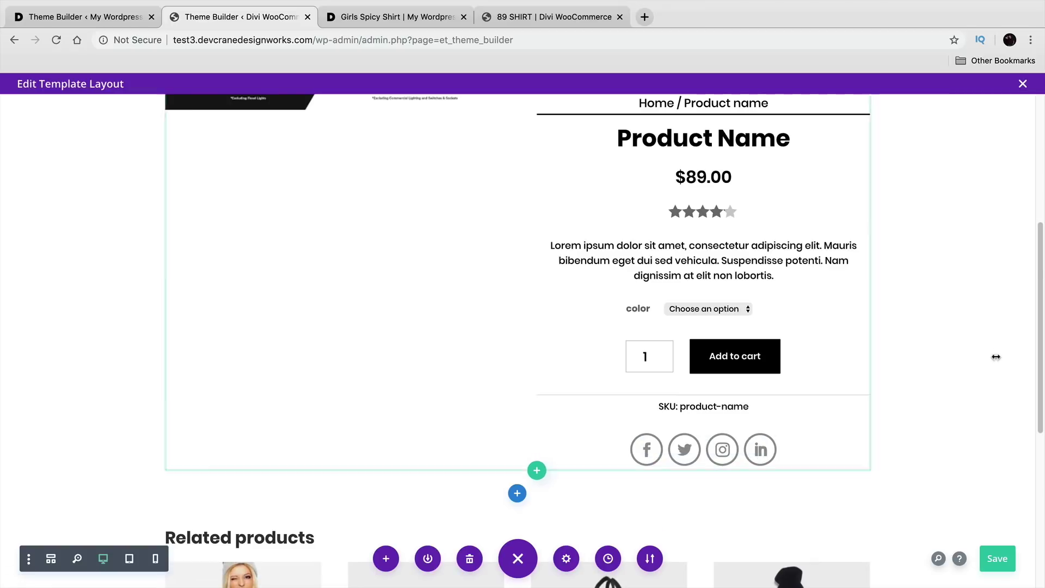
pyautogui.scroll(-6, 991, 355)
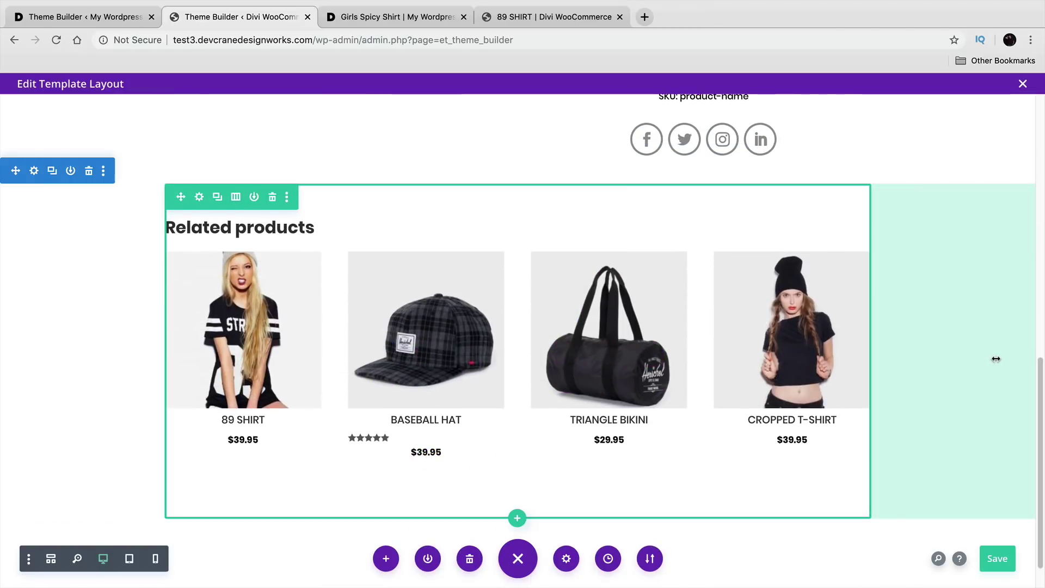
pyautogui.scroll(9, 969, 348)
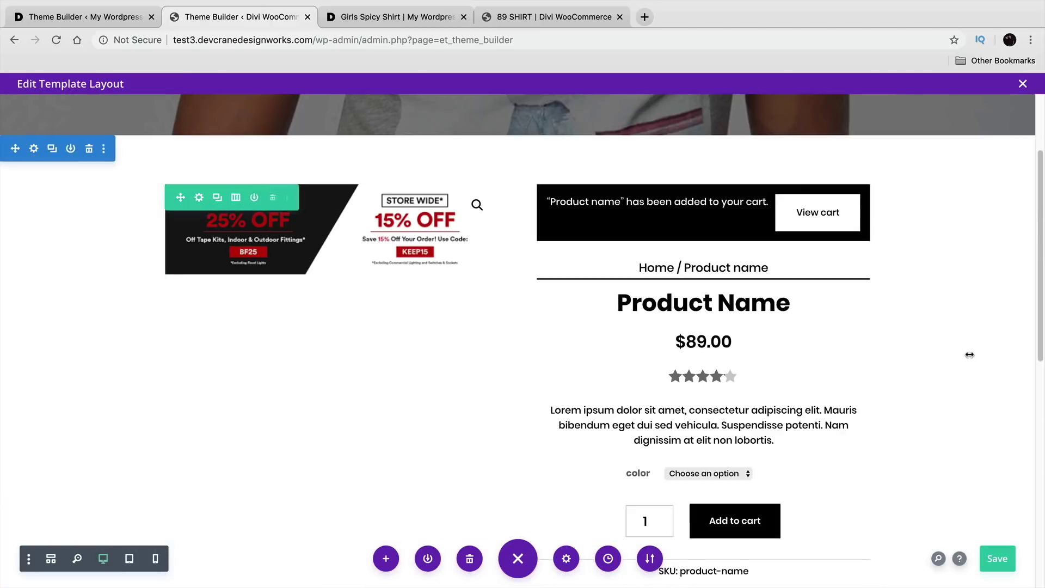
pyautogui.scroll(3, 969, 354)
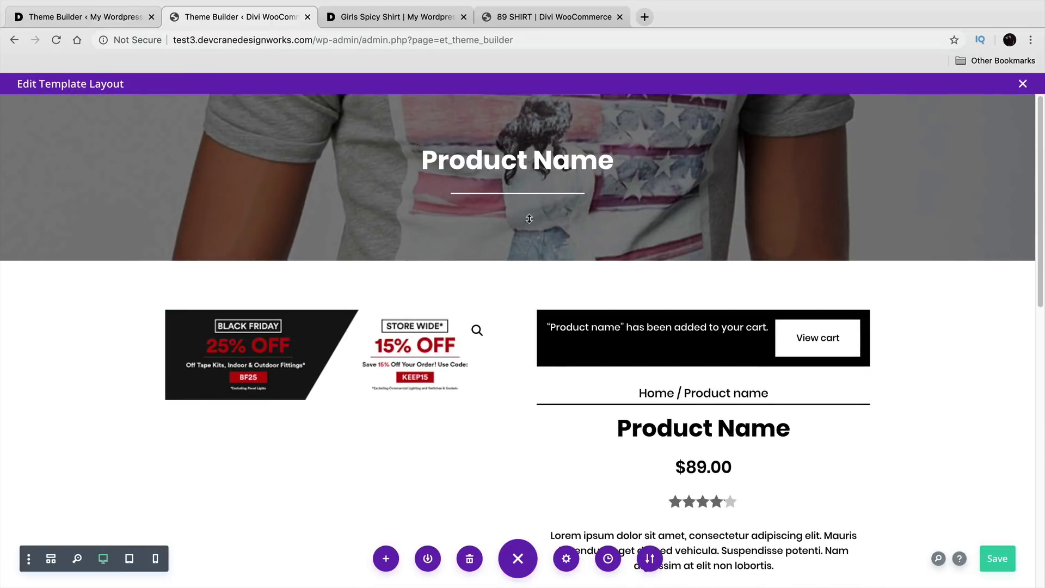
# Step: Add a one-column row and insert a Woo Title module found by searching 'wo'
pyautogui.click(72, 19)
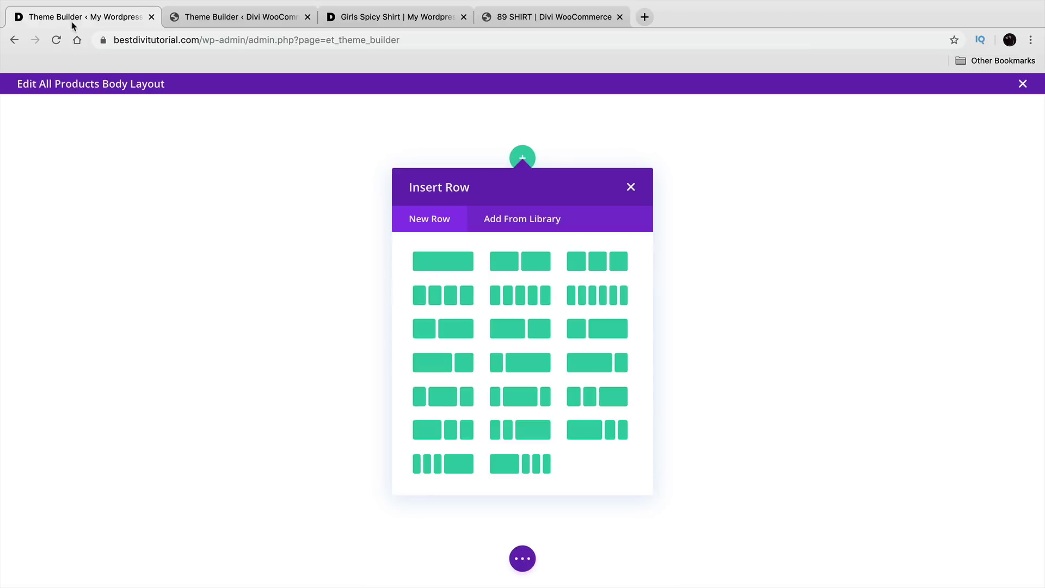
pyautogui.click(441, 262)
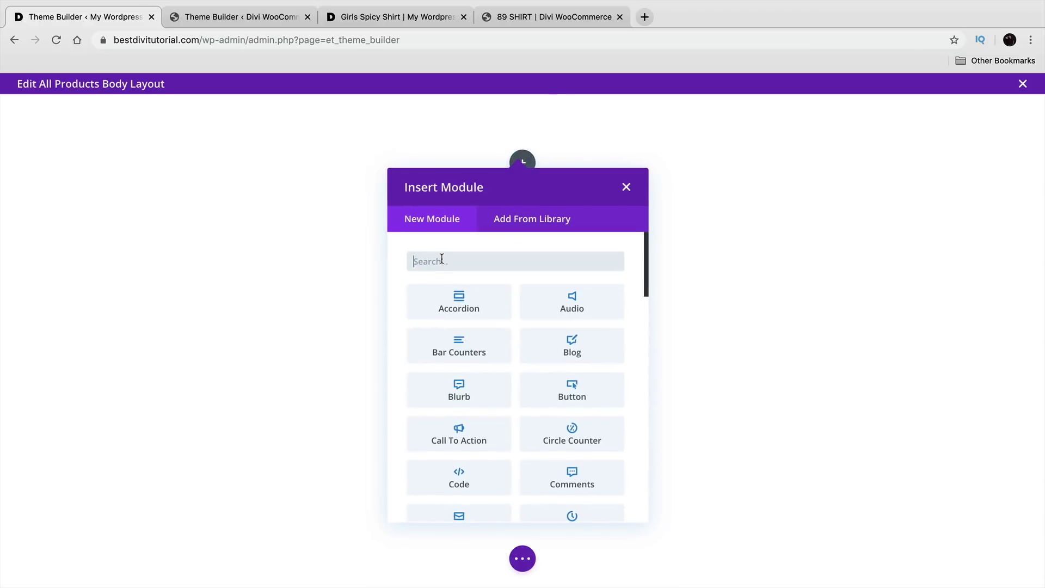
pyautogui.write('woo')
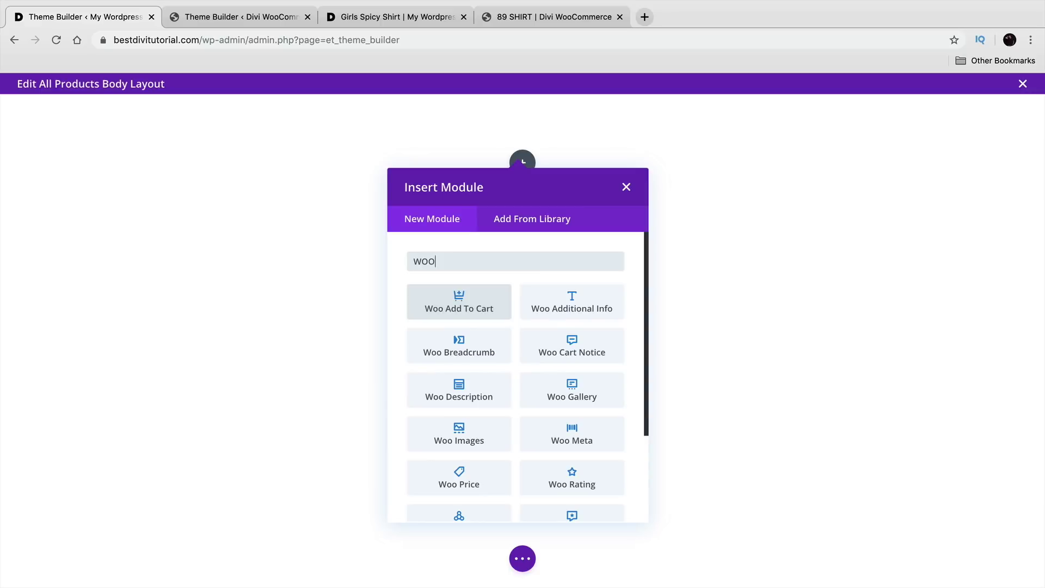
pyautogui.scroll(-1, 504, 351)
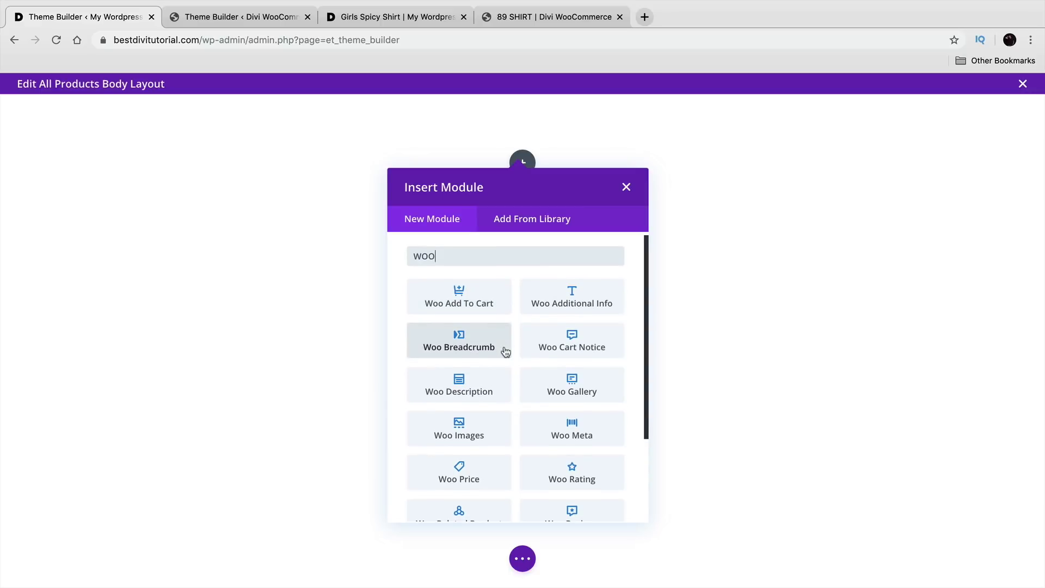
pyautogui.scroll(-3, 504, 351)
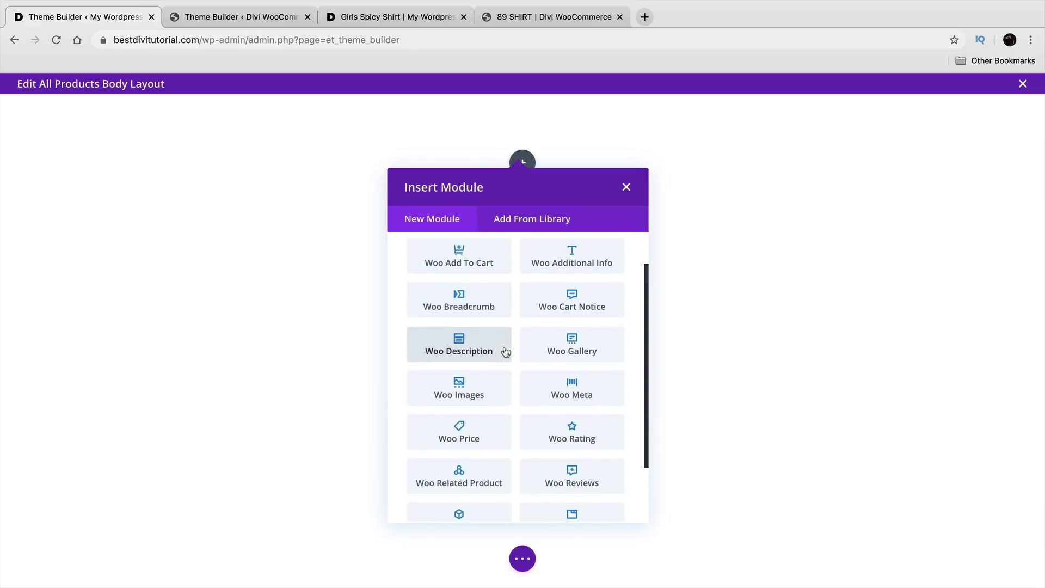
pyautogui.scroll(-2, 505, 351)
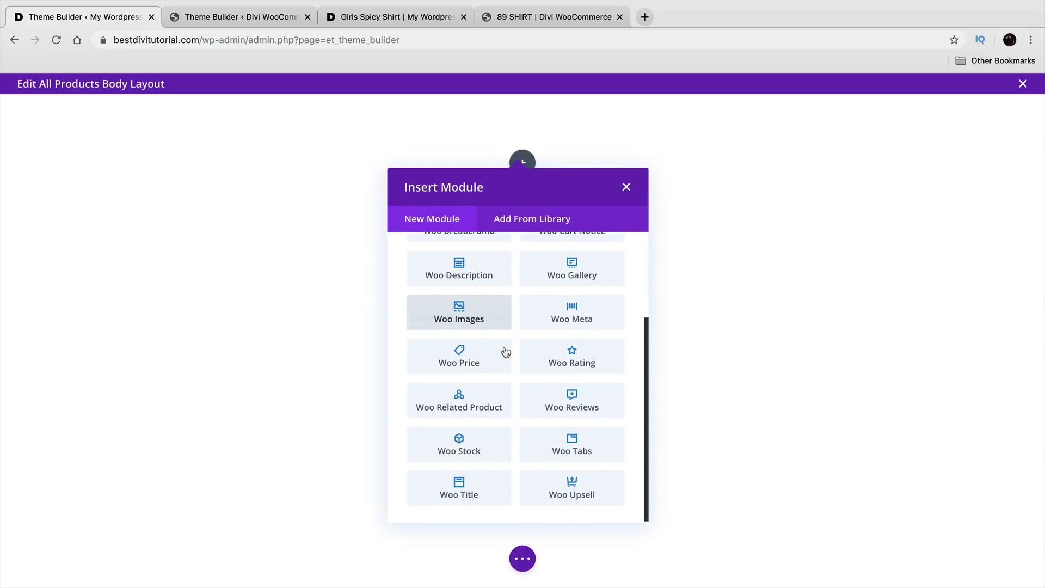
pyautogui.click(459, 486)
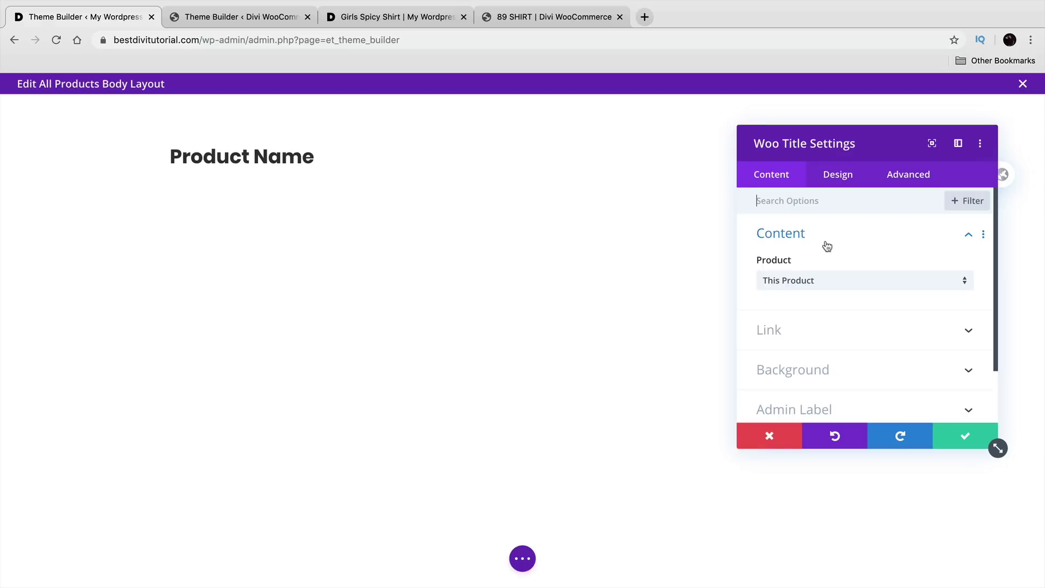
# Step: Compare the new Woo Title with the reference template's product title across both tabs
pyautogui.click(275, 21)
pyautogui.click(132, 20)
pyautogui.click(286, 19)
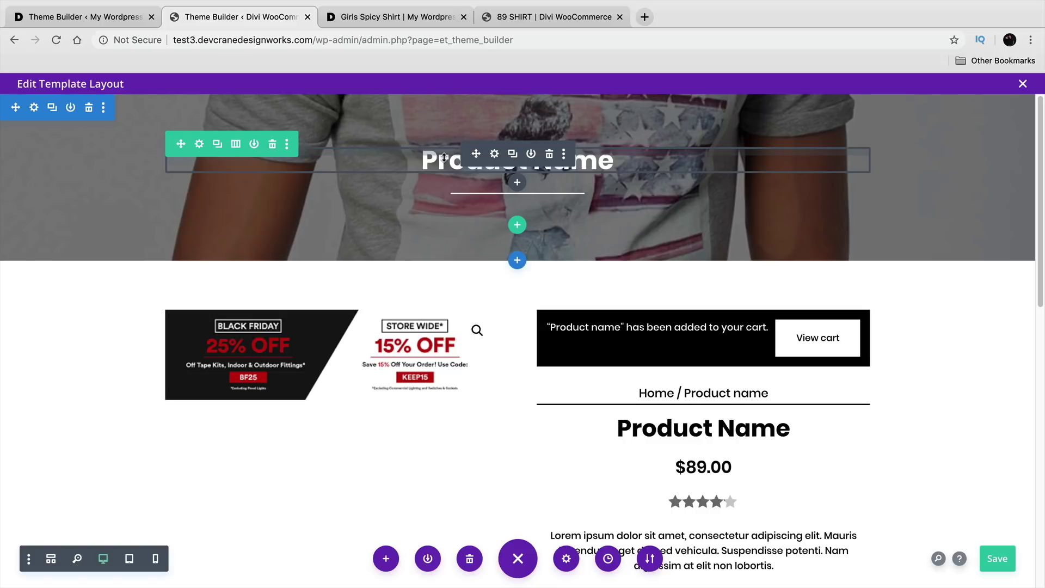
pyautogui.click(95, 20)
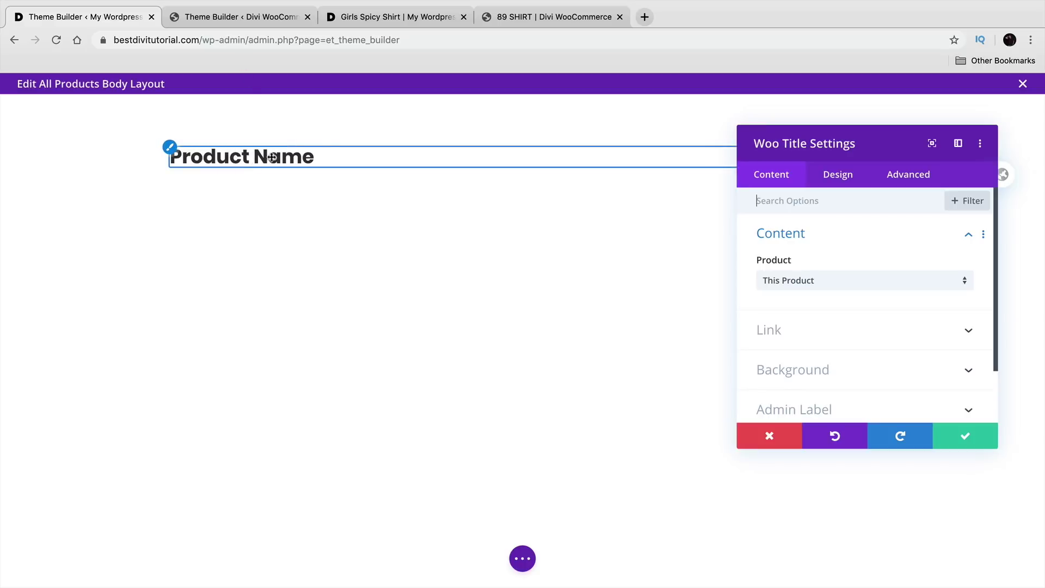
# Step: Style the Woo Title text centered in Poppins Bold and save the module settings
pyautogui.click(829, 175)
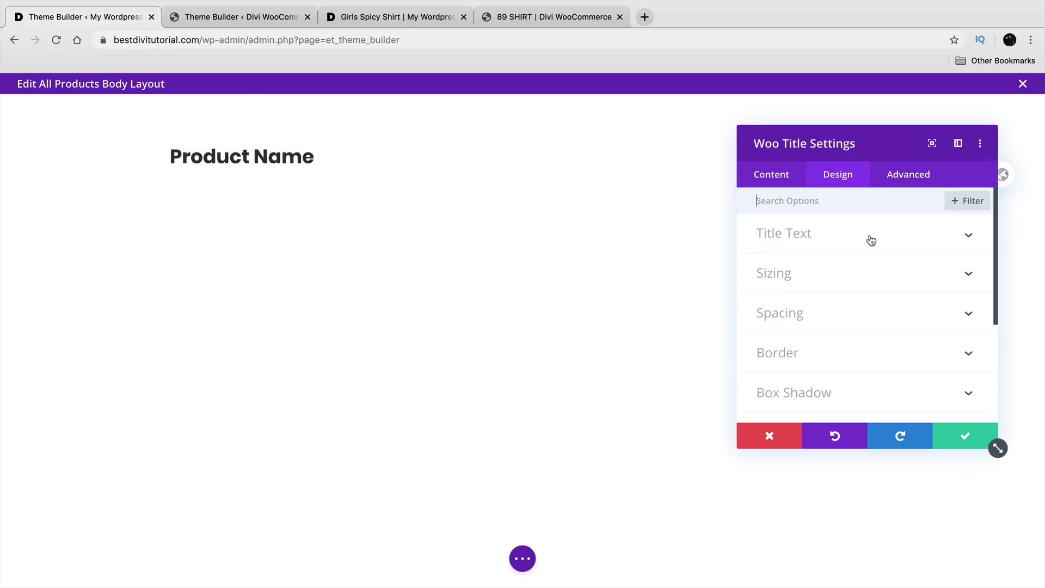
pyautogui.click(858, 241)
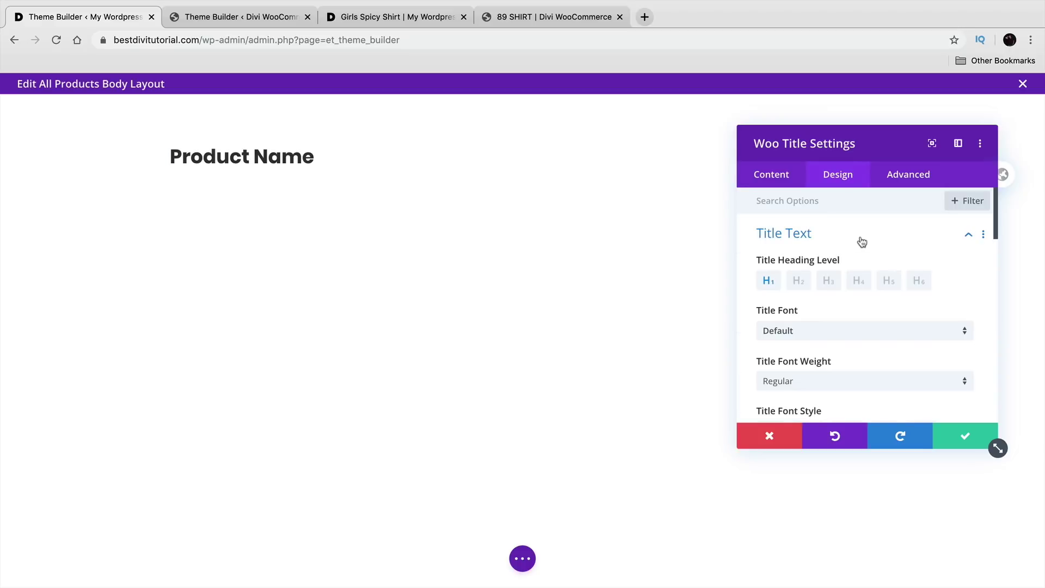
pyautogui.scroll(-2, 832, 331)
pyautogui.click(852, 374)
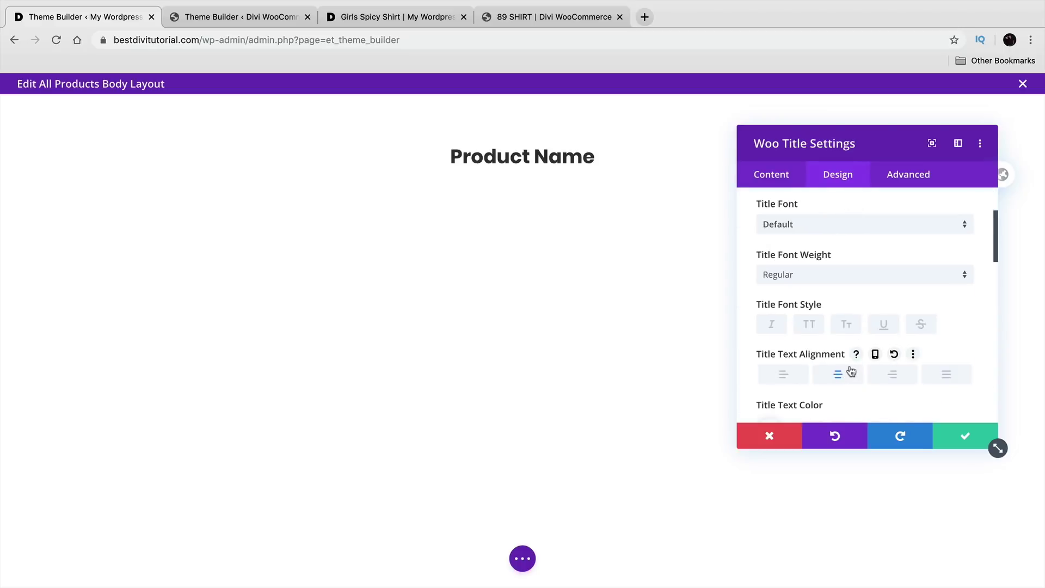
pyautogui.click(822, 225)
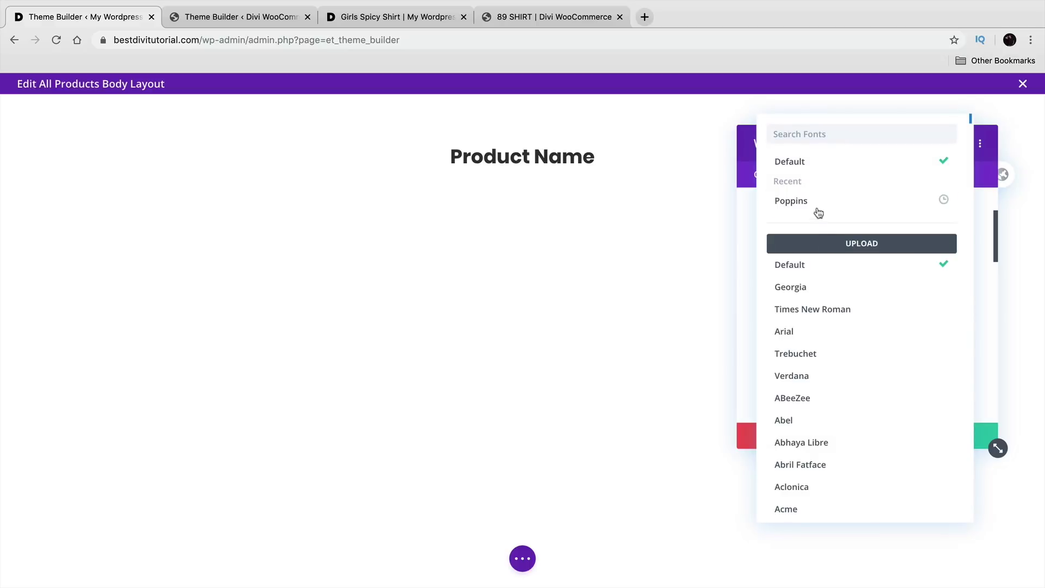
pyautogui.click(820, 203)
pyautogui.click(811, 274)
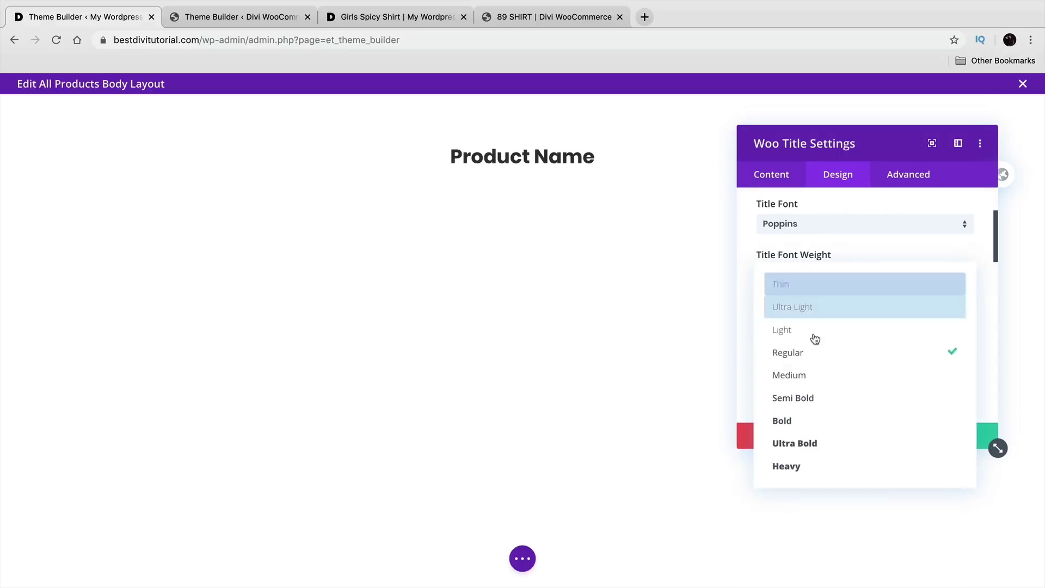
pyautogui.click(828, 422)
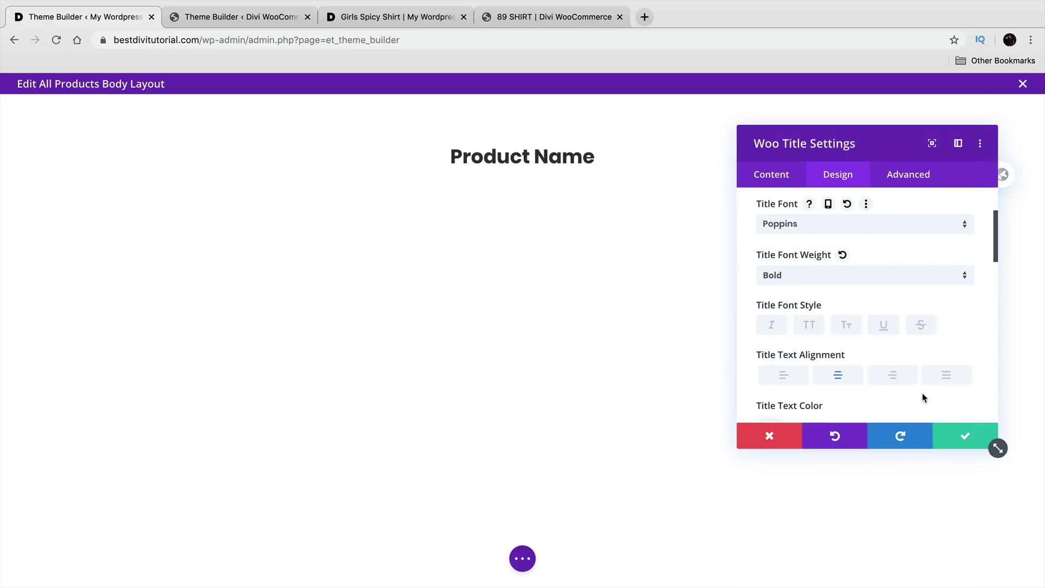
pyautogui.scroll(-1, 896, 402)
pyautogui.click(961, 437)
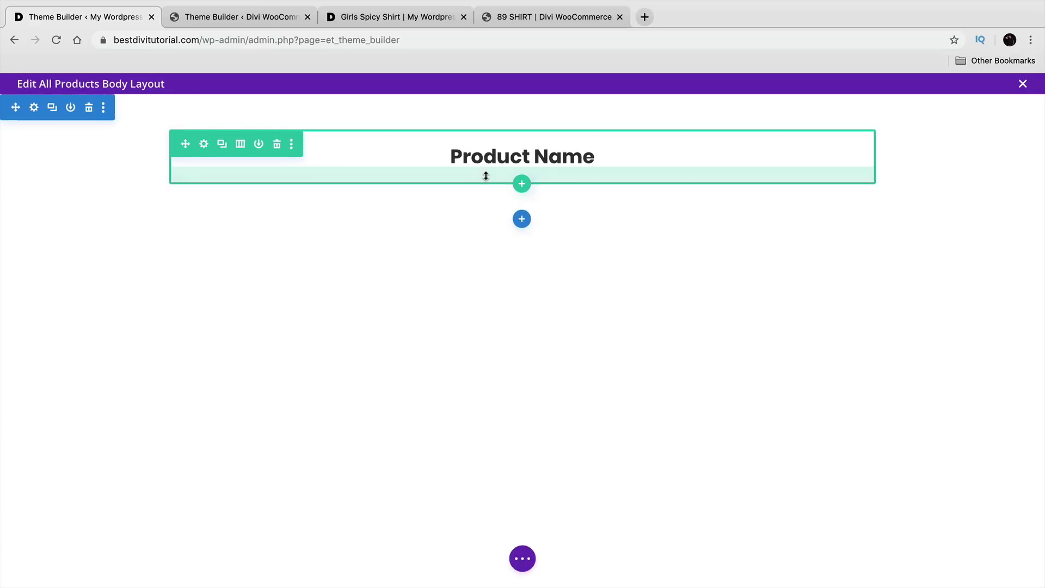
pyautogui.moveTo(526, 171)
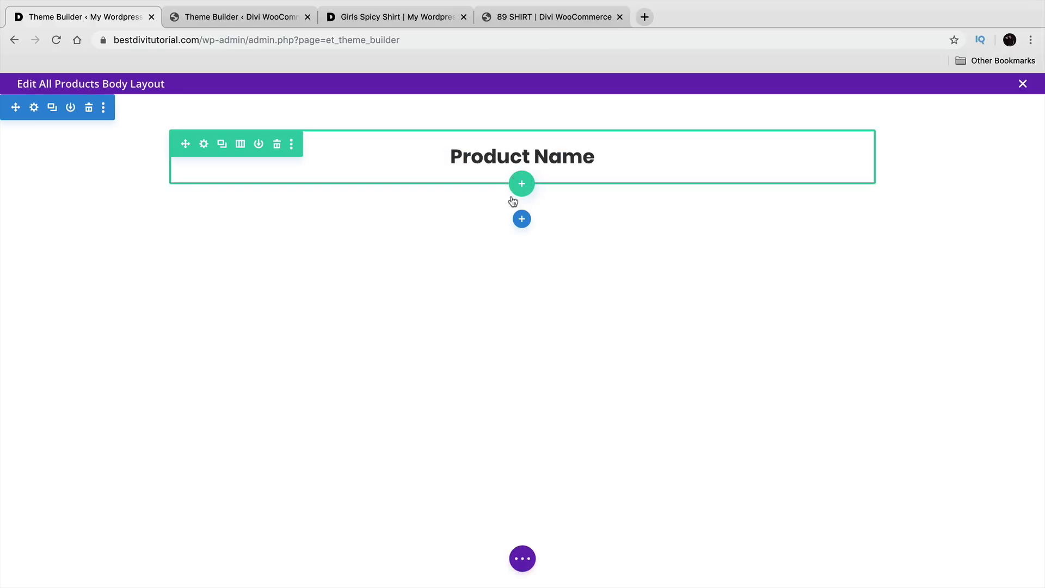
pyautogui.click(523, 559)
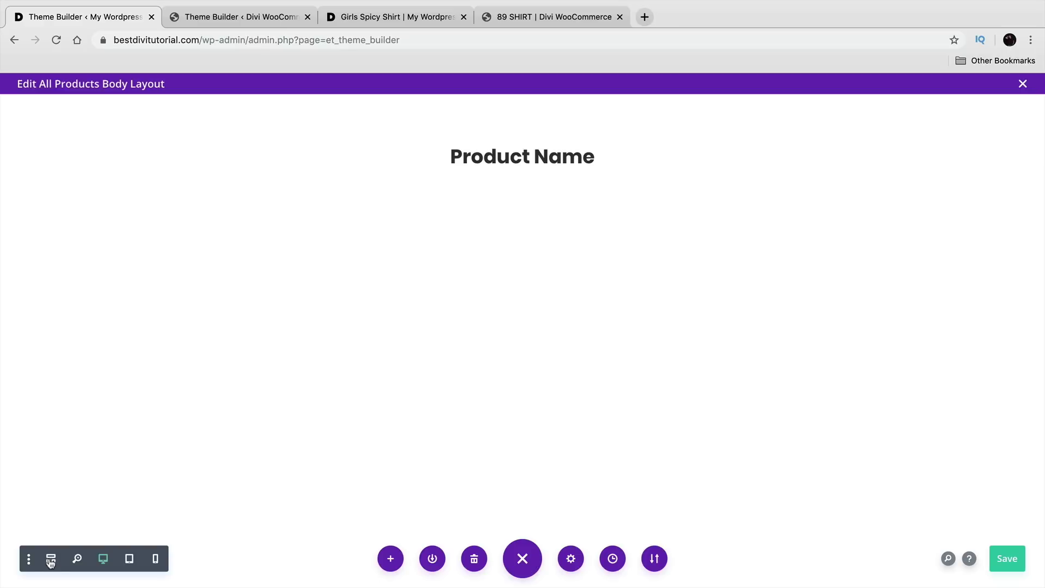
# Step: Insert a Divider module under the Woo Title via wireframe view, then open its settings
pyautogui.click(50, 560)
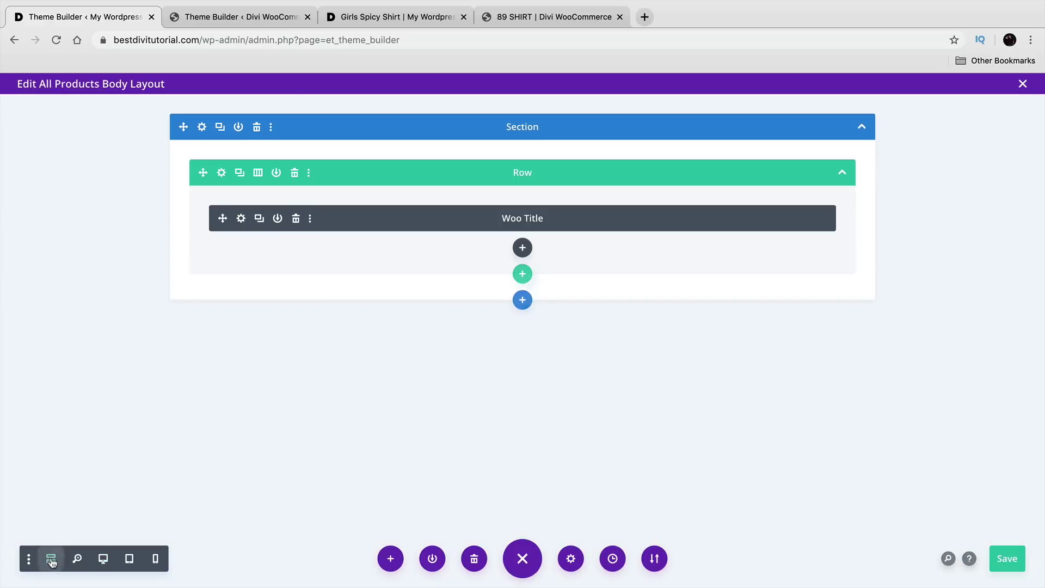
pyautogui.click(523, 248)
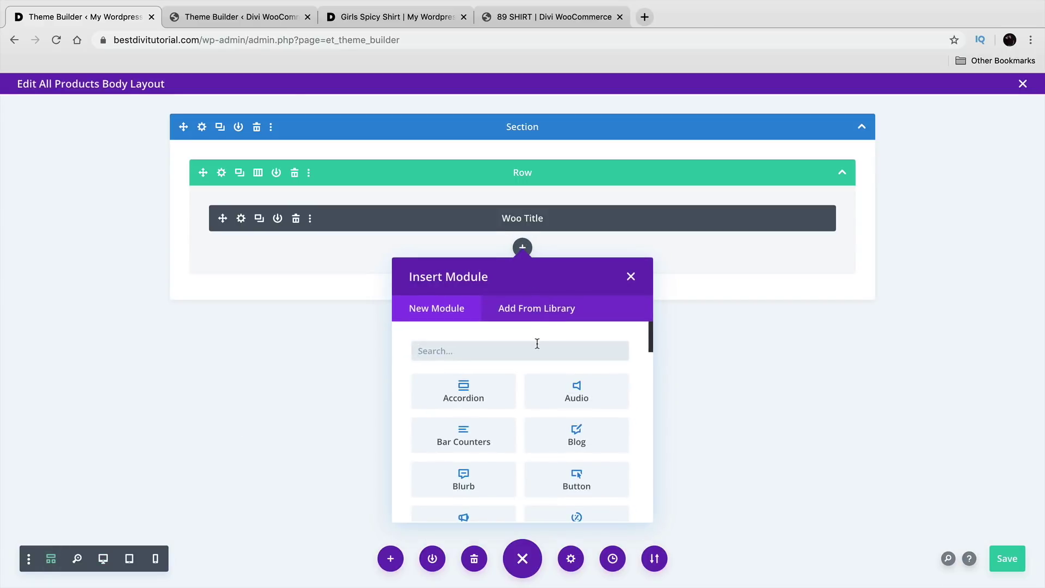
pyautogui.write('DIVI')
pyautogui.click(480, 401)
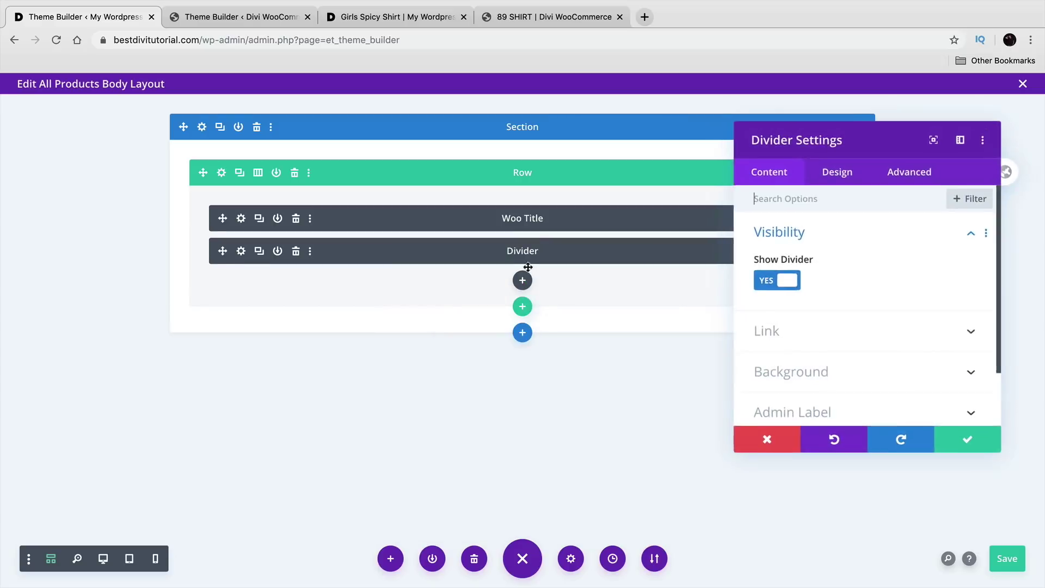
pyautogui.click(965, 436)
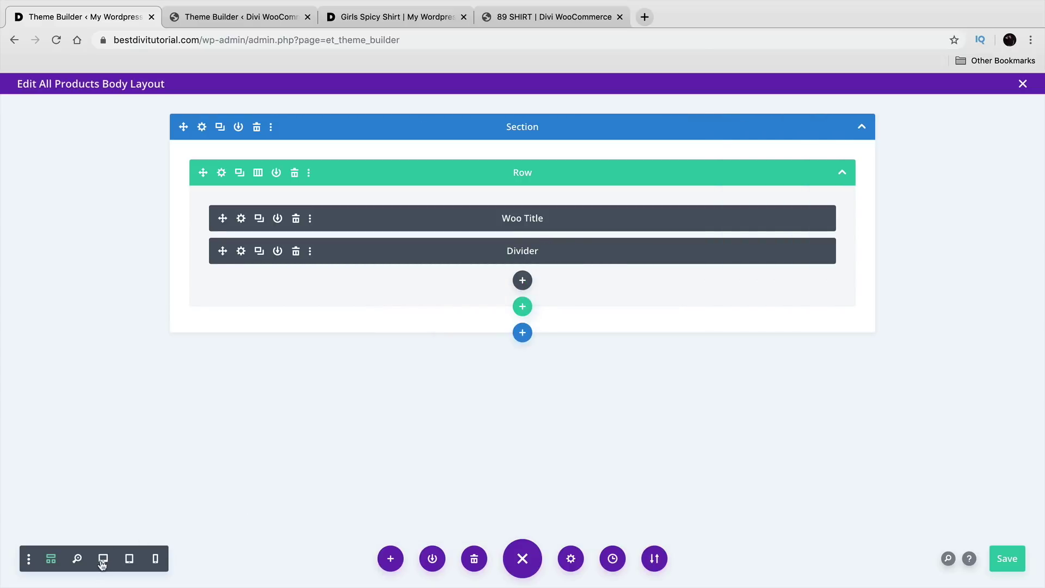
pyautogui.click(102, 559)
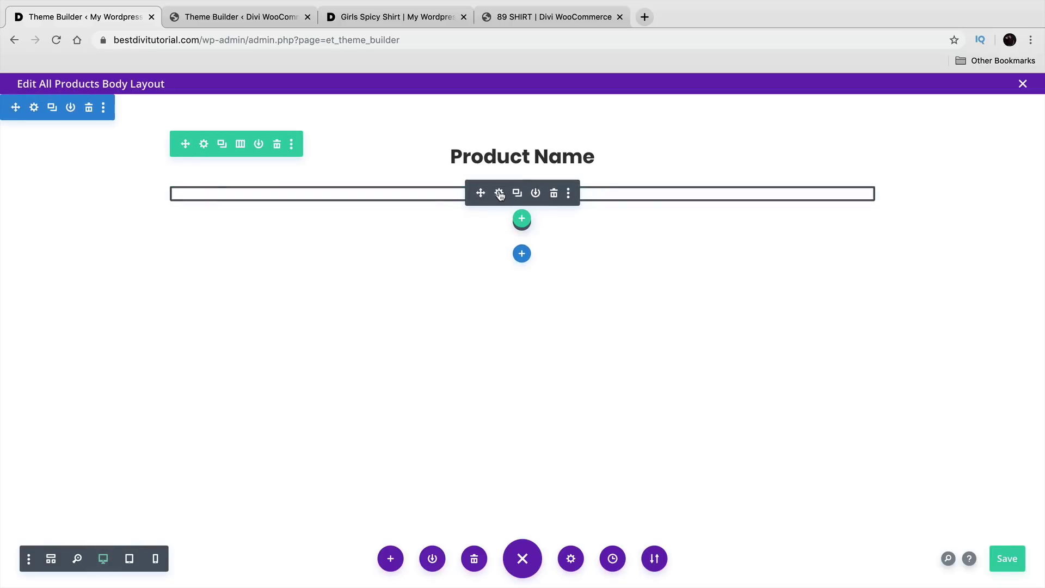
pyautogui.click(499, 192)
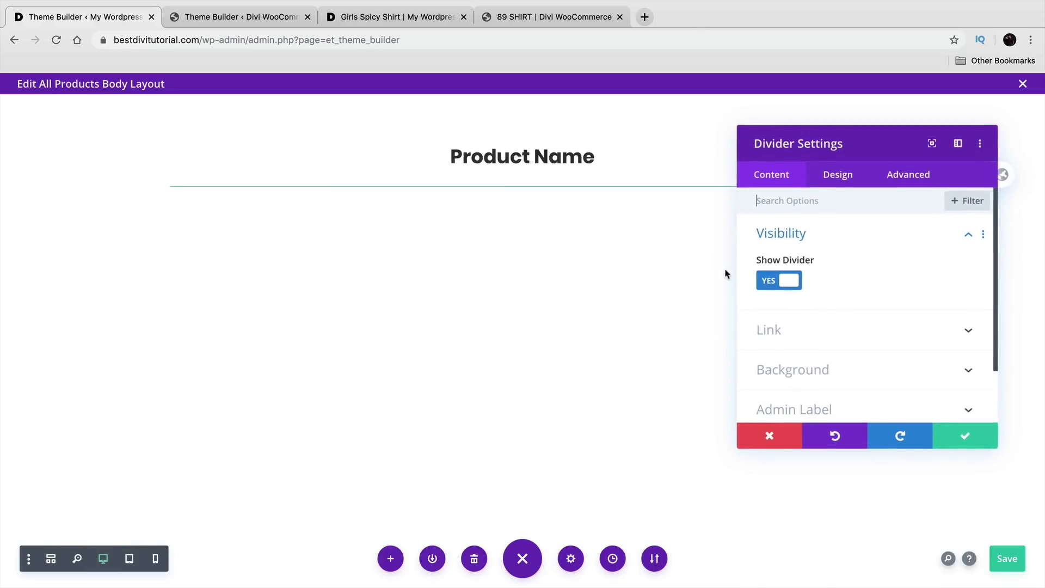
# Step: Make the divider line black with a 2px weight
pyautogui.click(828, 185)
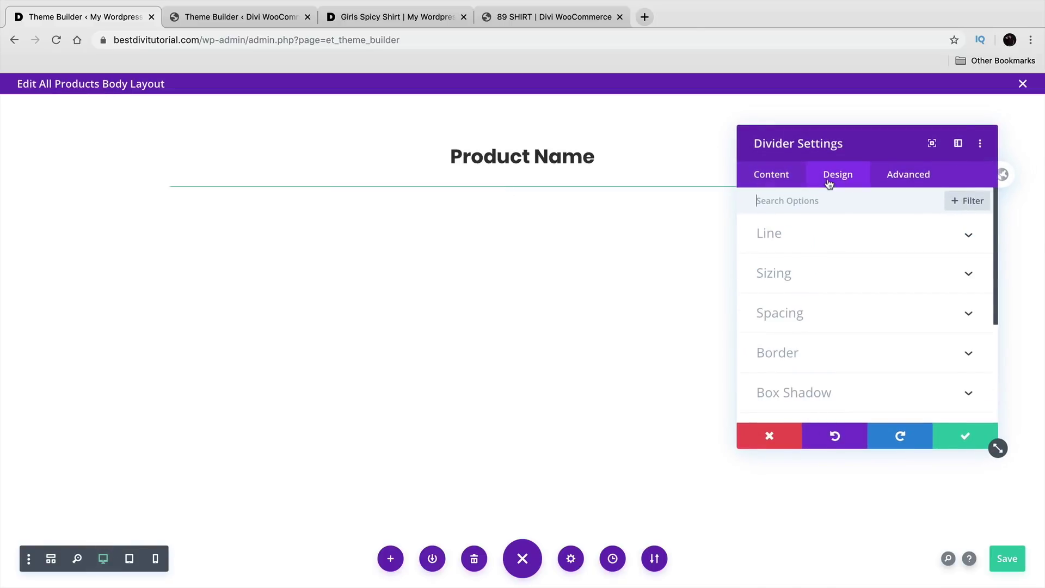
pyautogui.click(797, 246)
pyautogui.click(802, 290)
pyautogui.scroll(-2, 818, 356)
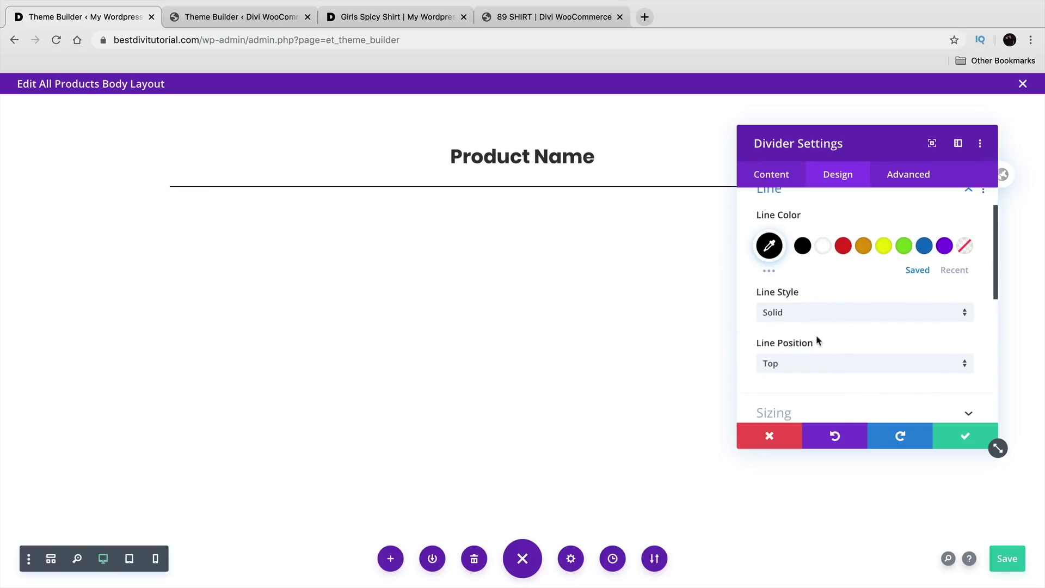
pyautogui.scroll(-1, 817, 326)
pyautogui.click(812, 389)
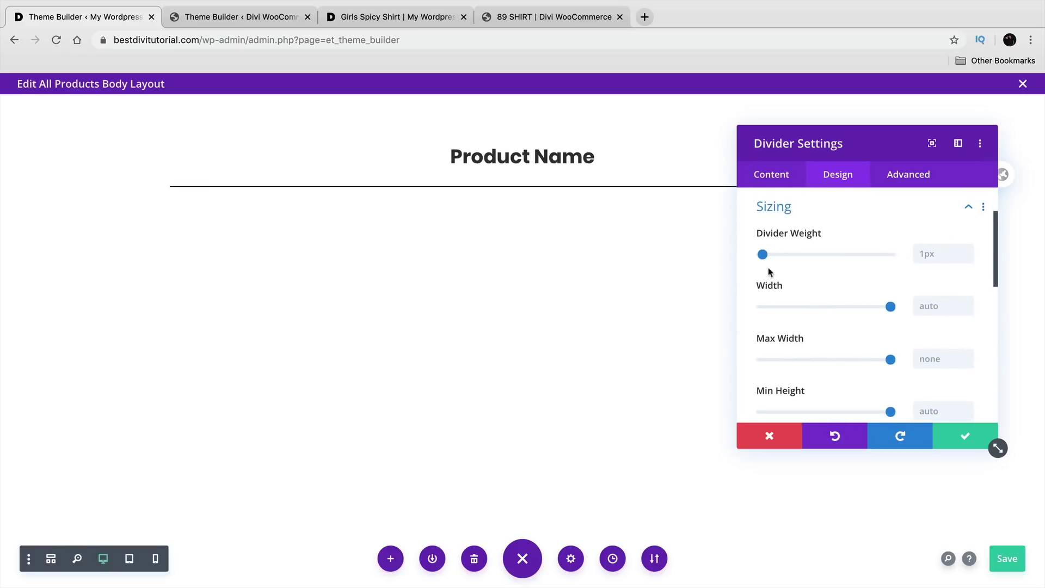
pyautogui.moveTo(763, 254); pyautogui.dragTo(764, 255)
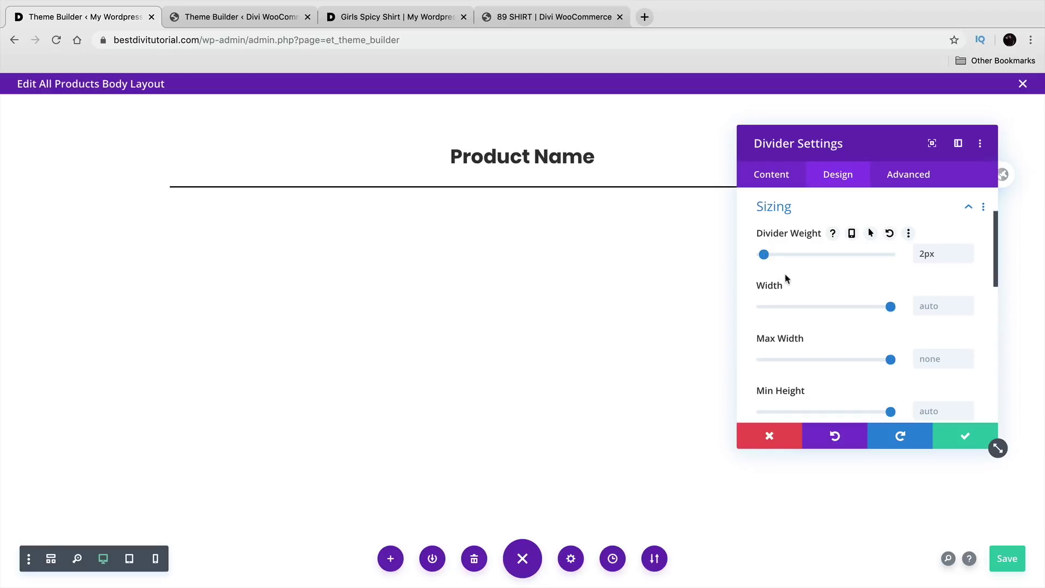
# Step: Shrink the divider to 10% width, centre it, and apply after checking the reference
pyautogui.scroll(-1, 806, 298)
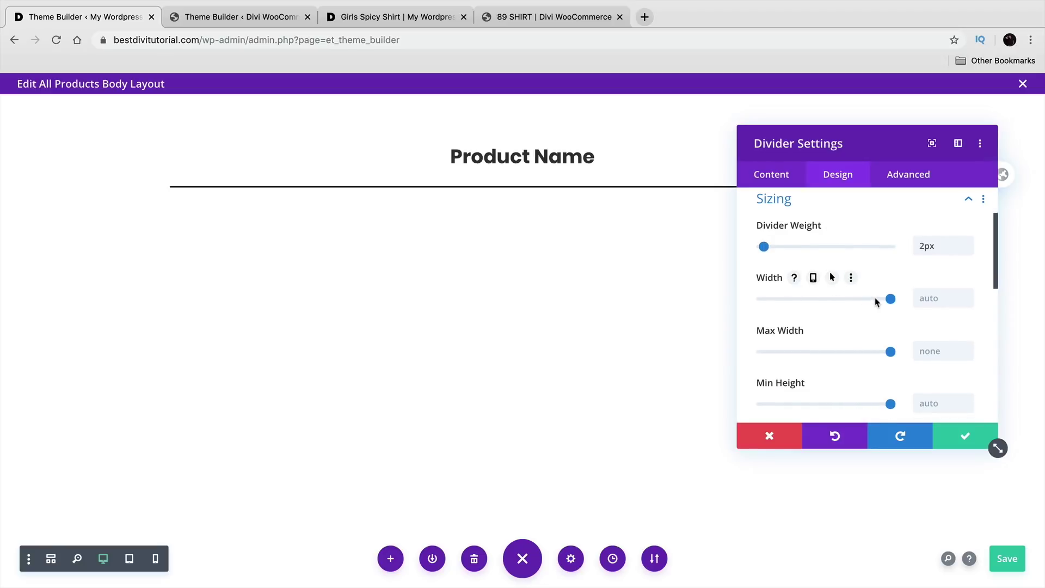
pyautogui.moveTo(891, 299); pyautogui.dragTo(777, 291)
pyautogui.click(860, 403)
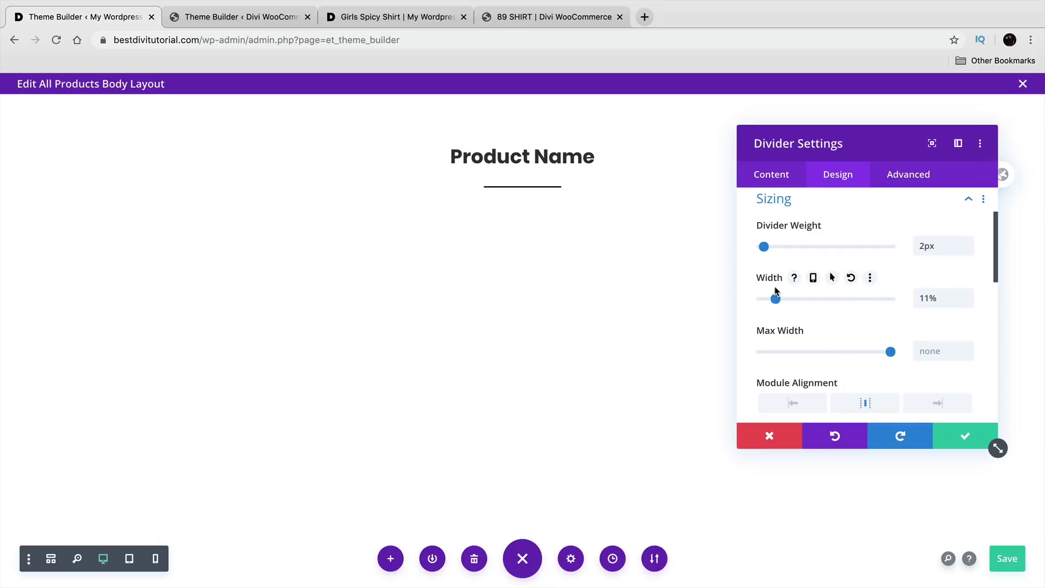
pyautogui.click(234, 17)
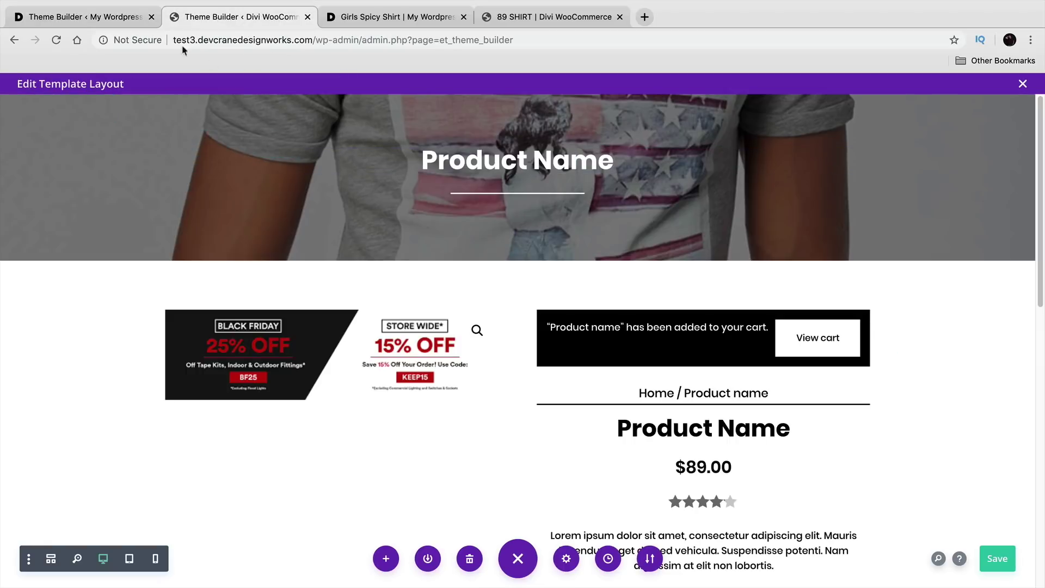
pyautogui.click(107, 20)
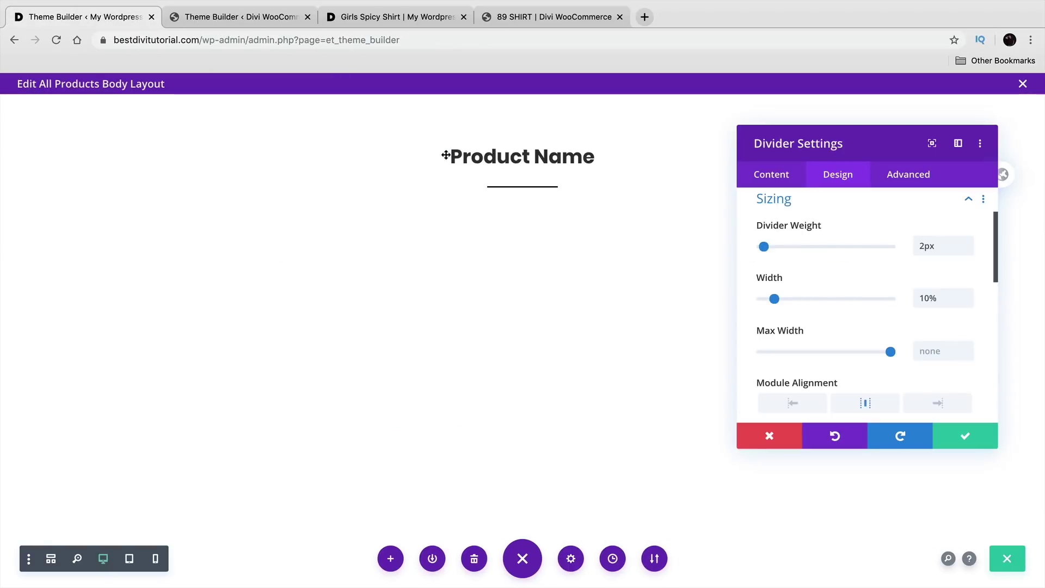
pyautogui.click(958, 436)
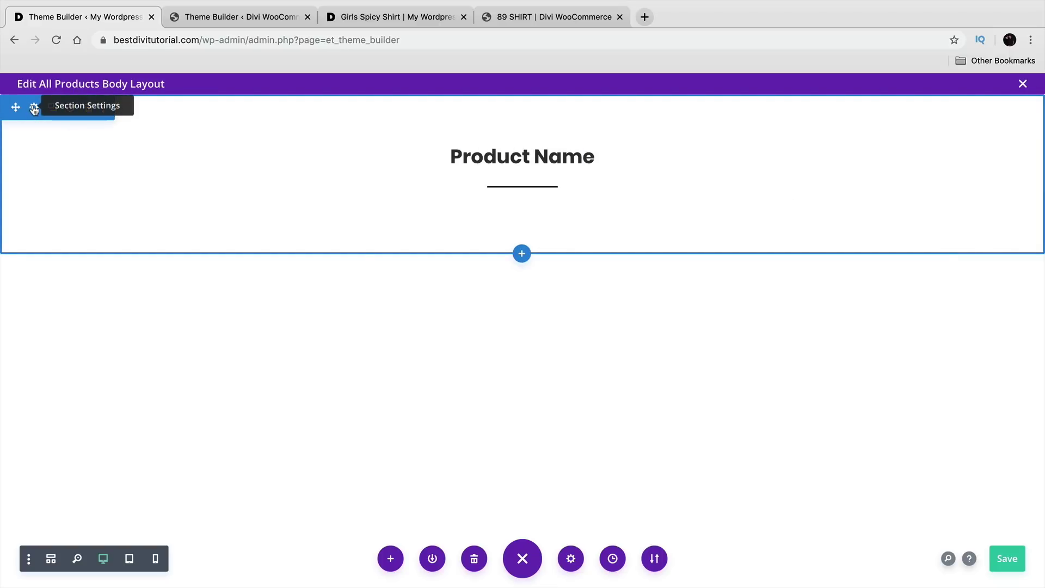
# Step: Set the home.jpg image as the title section's background and save the section
pyautogui.click(33, 108)
pyautogui.click(832, 283)
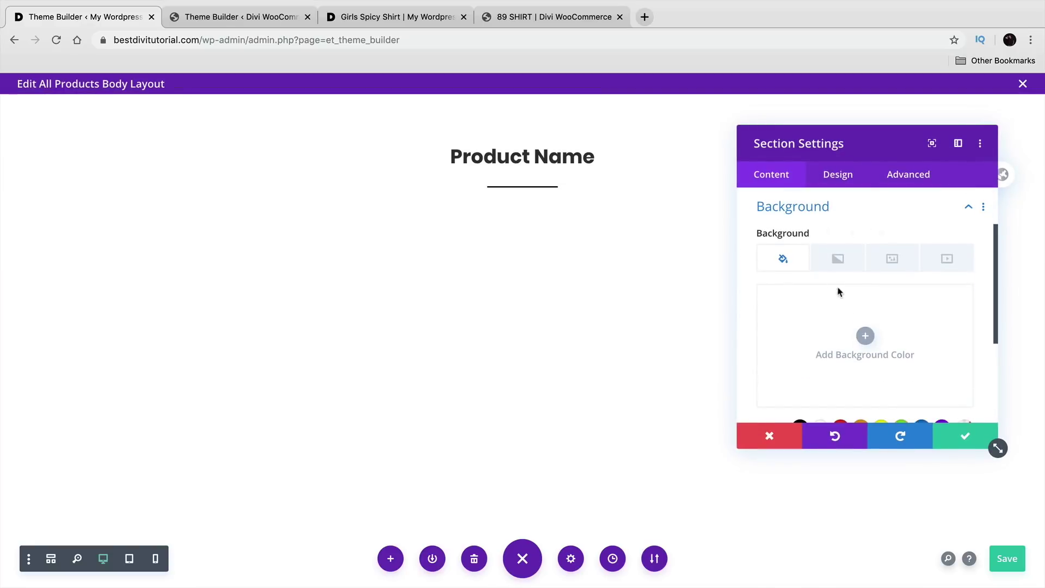
pyautogui.click(867, 336)
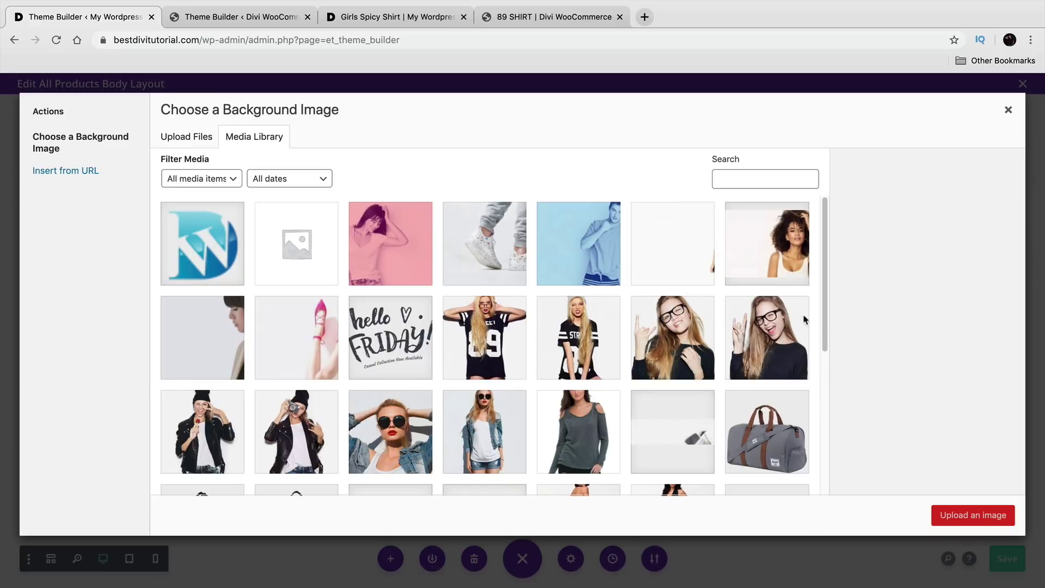
pyautogui.scroll(-3, 696, 324)
pyautogui.click(711, 341)
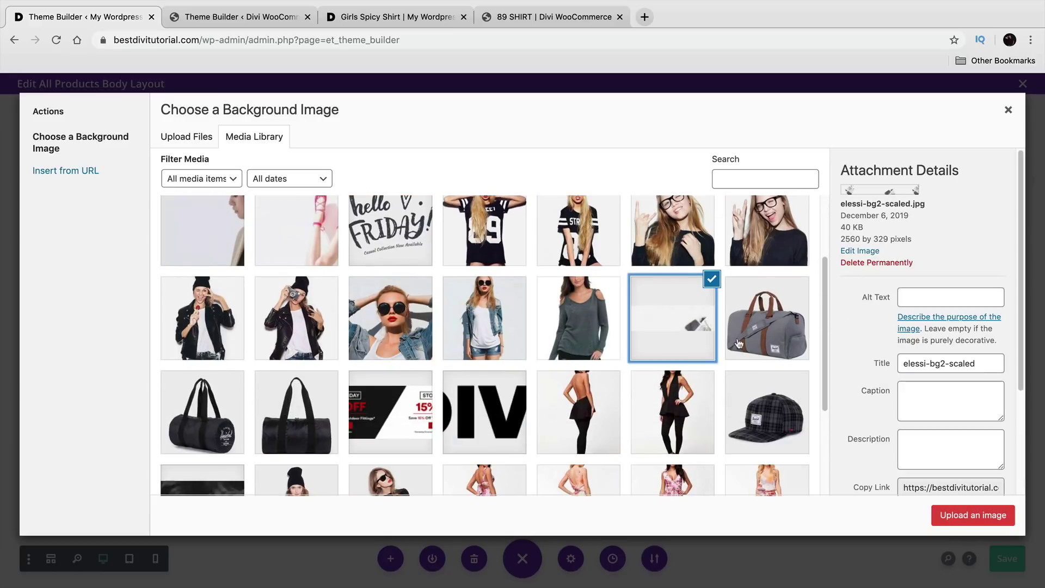
pyautogui.scroll(-3, 691, 376)
pyautogui.scroll(5, 545, 391)
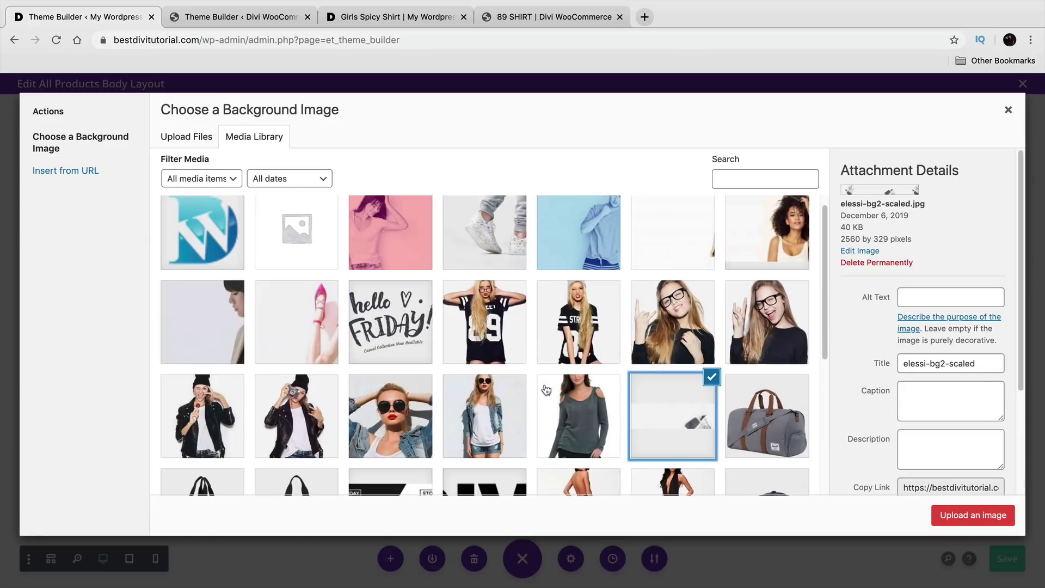
pyautogui.scroll(1, 566, 393)
pyautogui.click(673, 234)
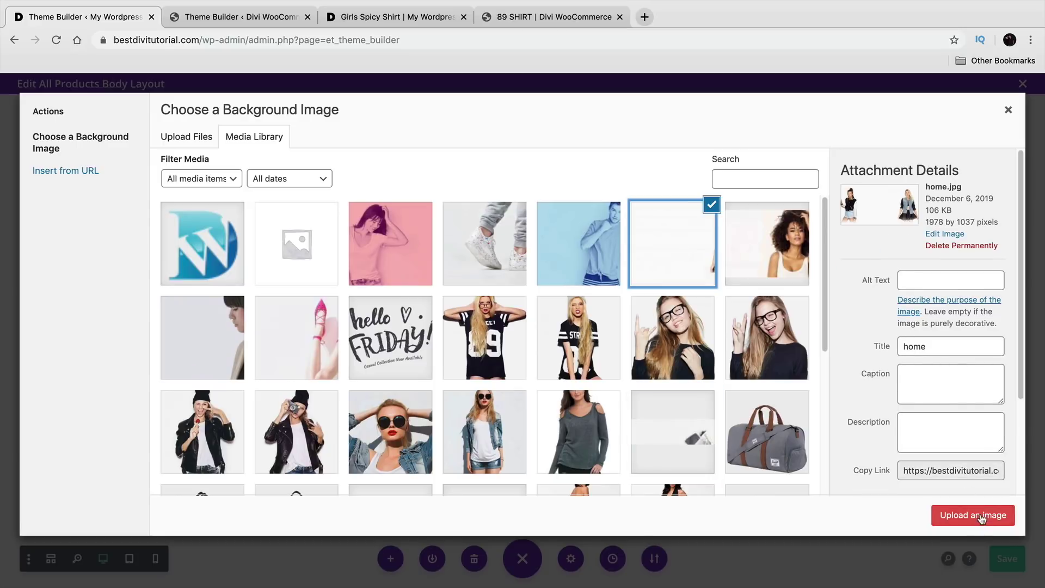
pyautogui.click(973, 515)
pyautogui.moveTo(836, 143); pyautogui.dragTo(574, 188)
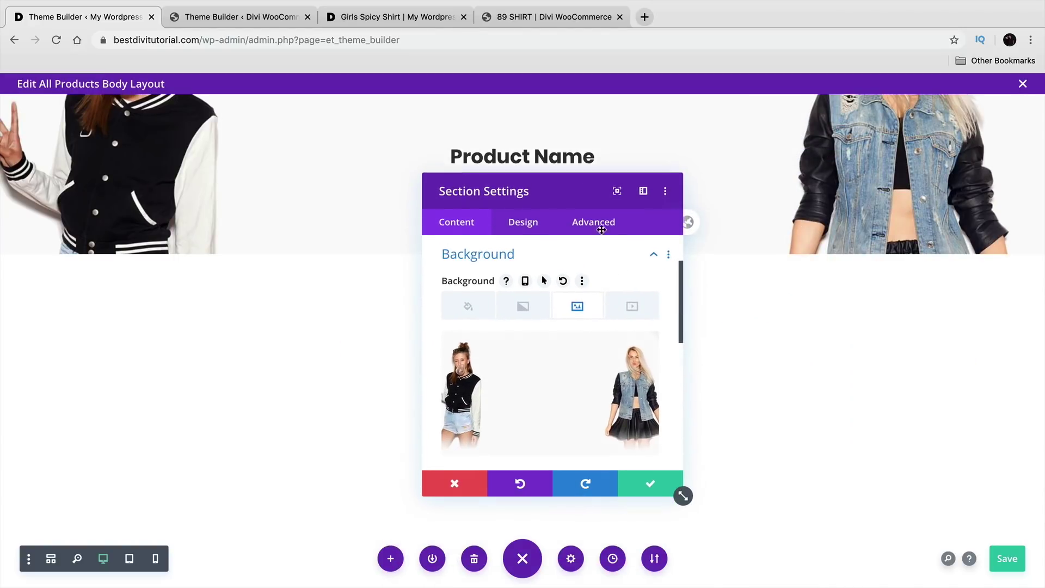
pyautogui.click(649, 483)
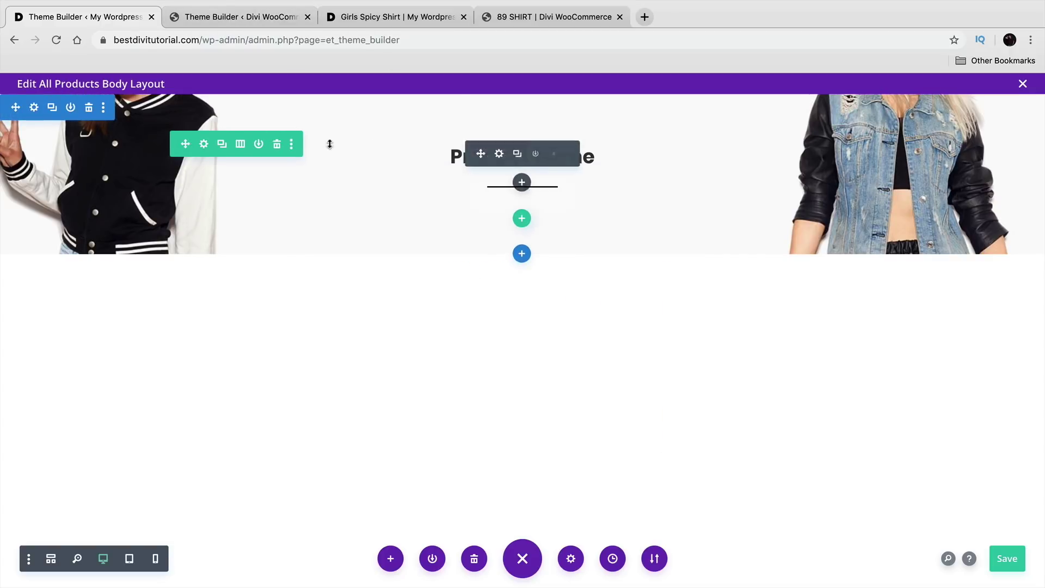
# Step: After checking the reference, add a regular section with a two-column row below the header
pyautogui.click(207, 18)
pyautogui.scroll(-1, 523, 313)
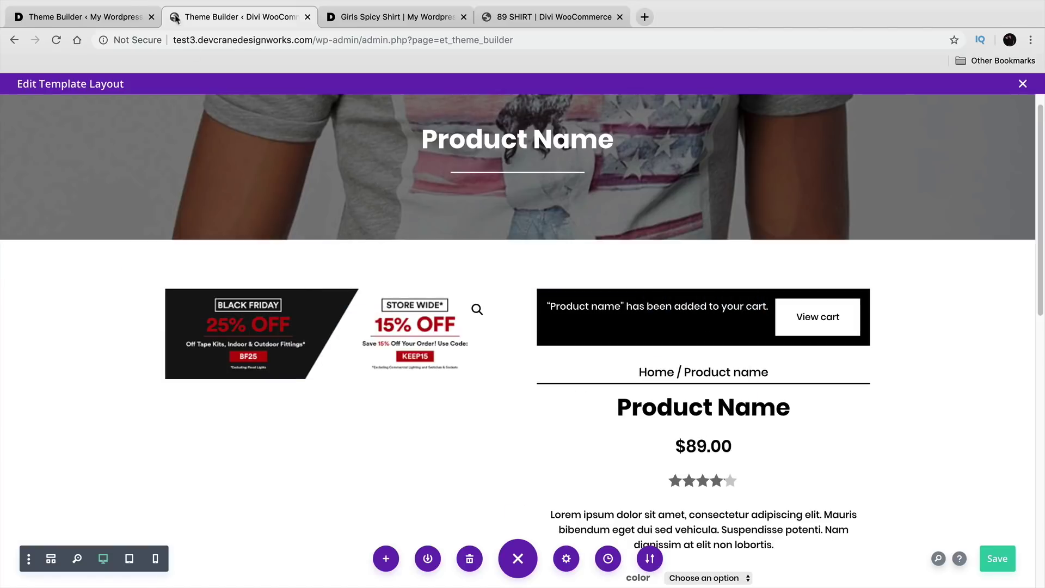
pyautogui.click(134, 17)
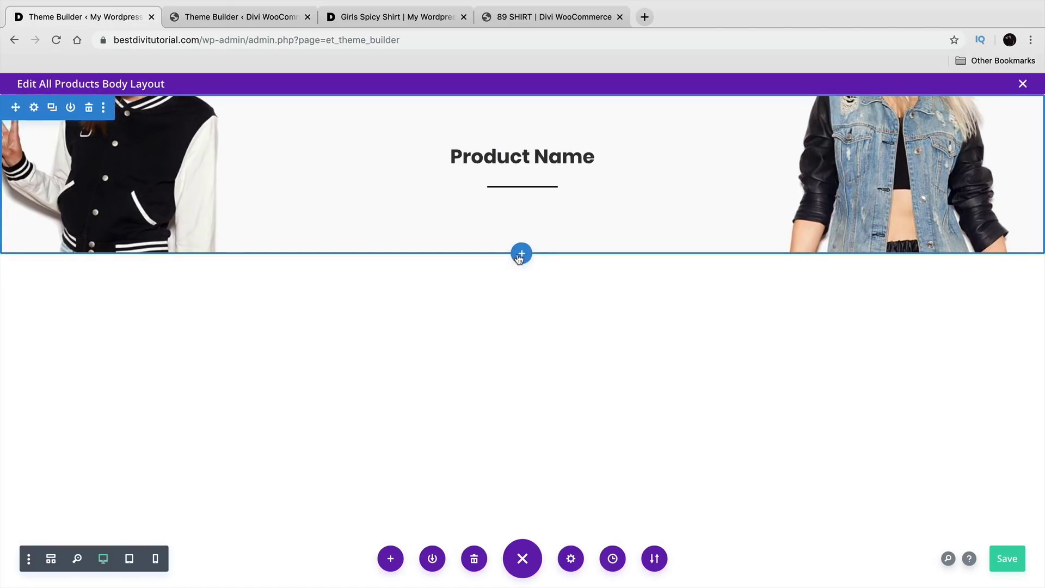
pyautogui.click(522, 254)
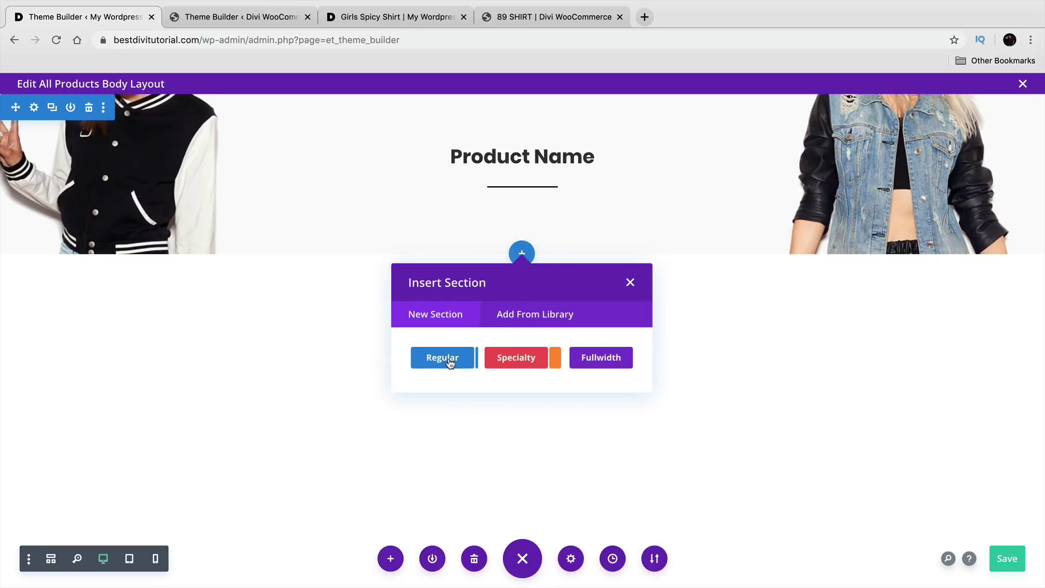
pyautogui.click(450, 360)
pyautogui.click(523, 422)
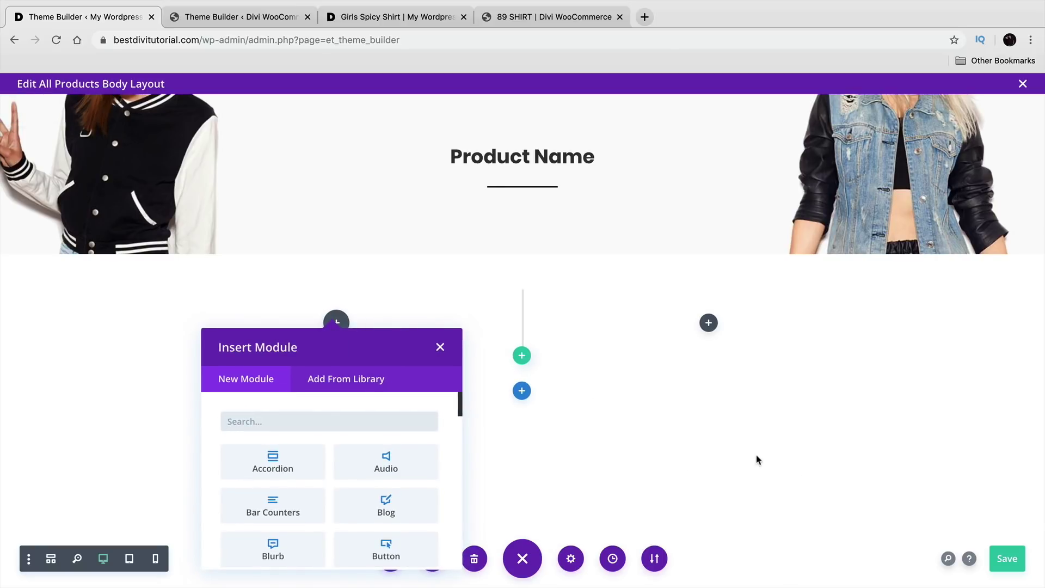
# Step: Search 'woo' modules, add then delete a stray Woo Title, leaving the left column empty
pyautogui.write('woo')
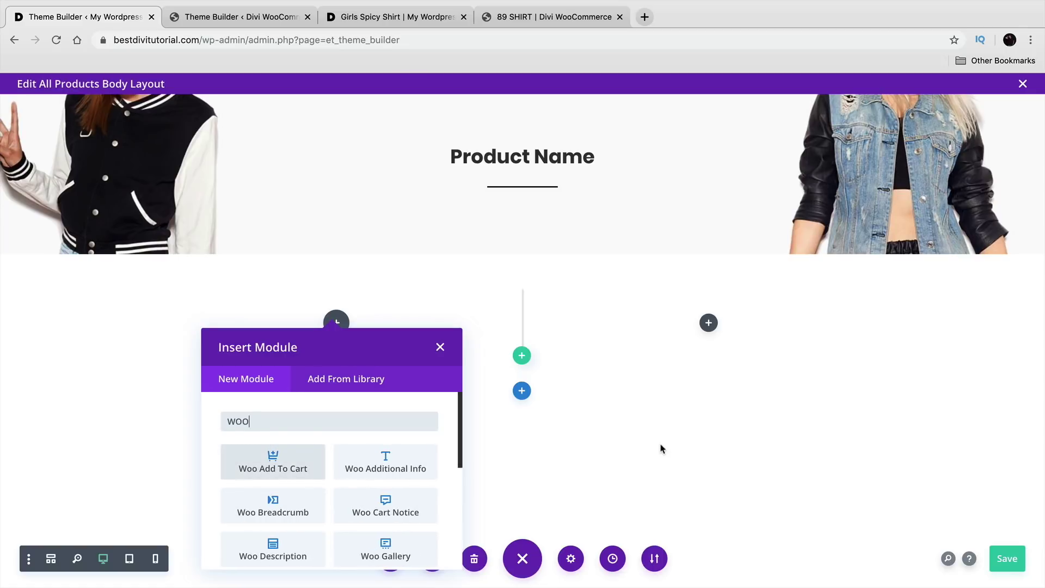
pyautogui.write('c')
pyautogui.press('BackSpace')
pyautogui.press('BackSpace')
pyautogui.press('BackSpace')
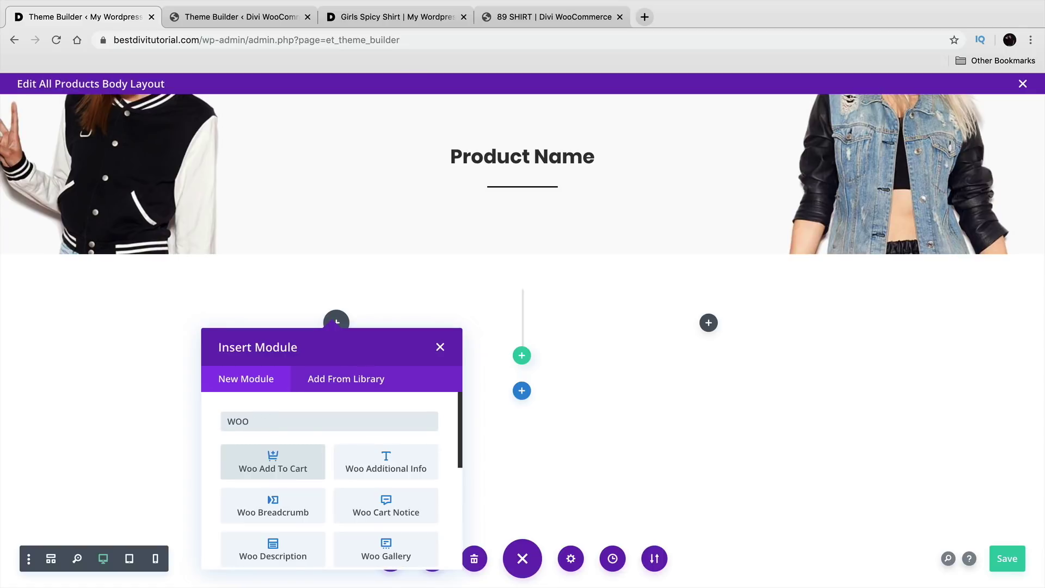
pyautogui.scroll(-5, 353, 455)
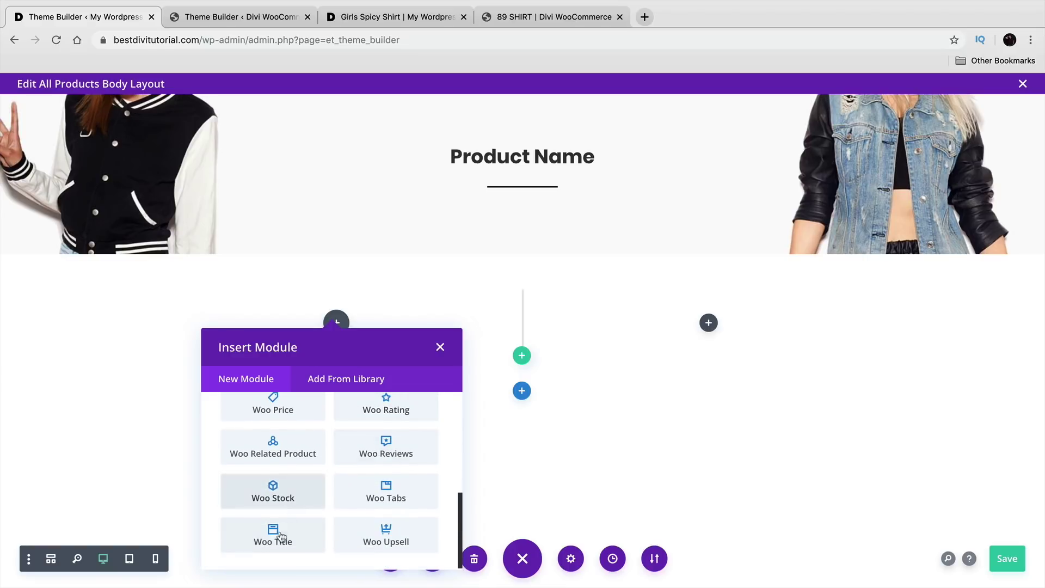
pyautogui.click(272, 556)
pyautogui.click(455, 484)
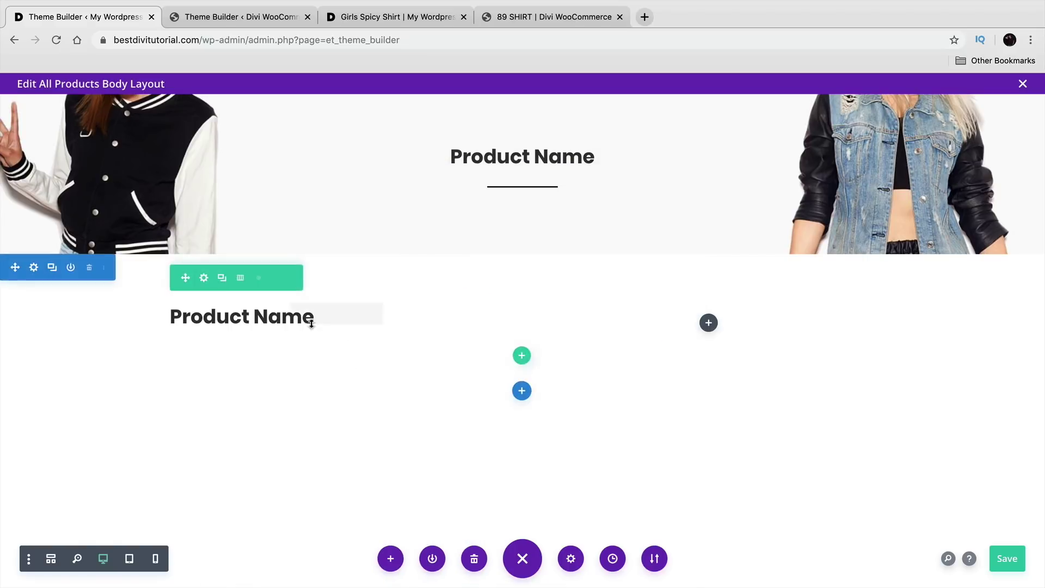
pyautogui.click(368, 315)
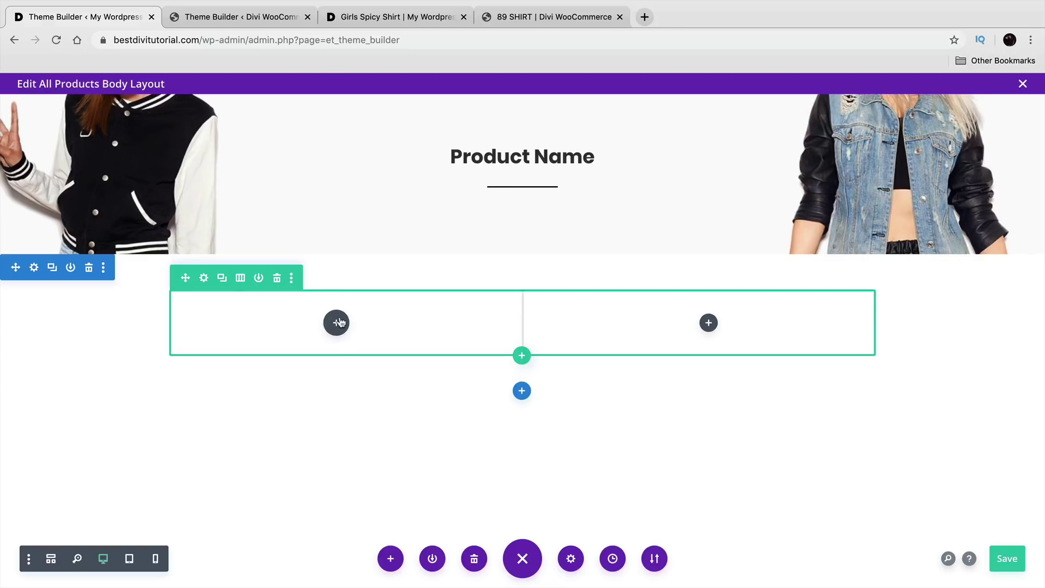
pyautogui.click(337, 322)
# Step: Add a Woo Images module to the left column with This Product as its source
pyautogui.write('woo')
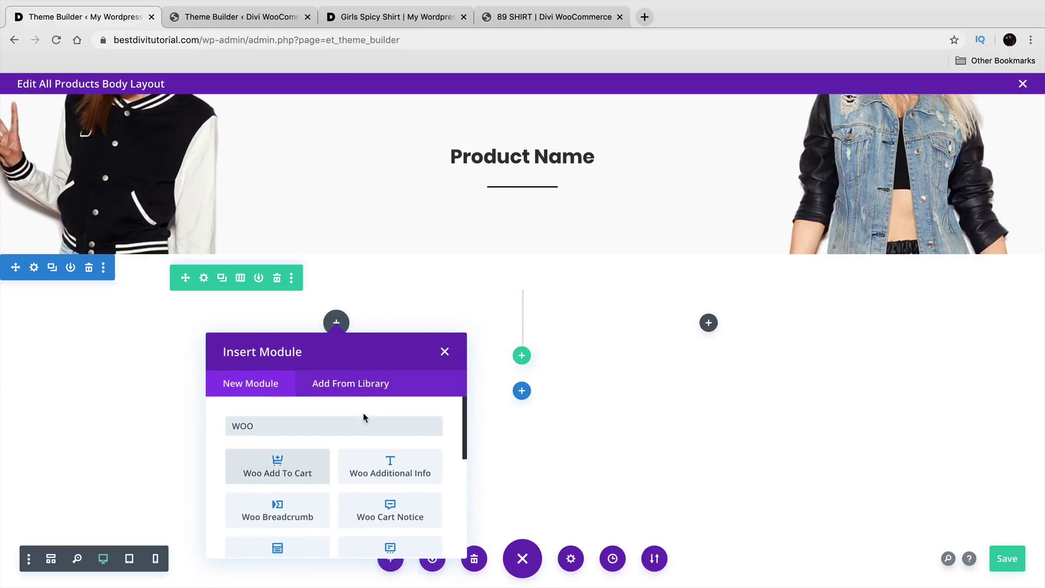
pyautogui.scroll(-3, 392, 459)
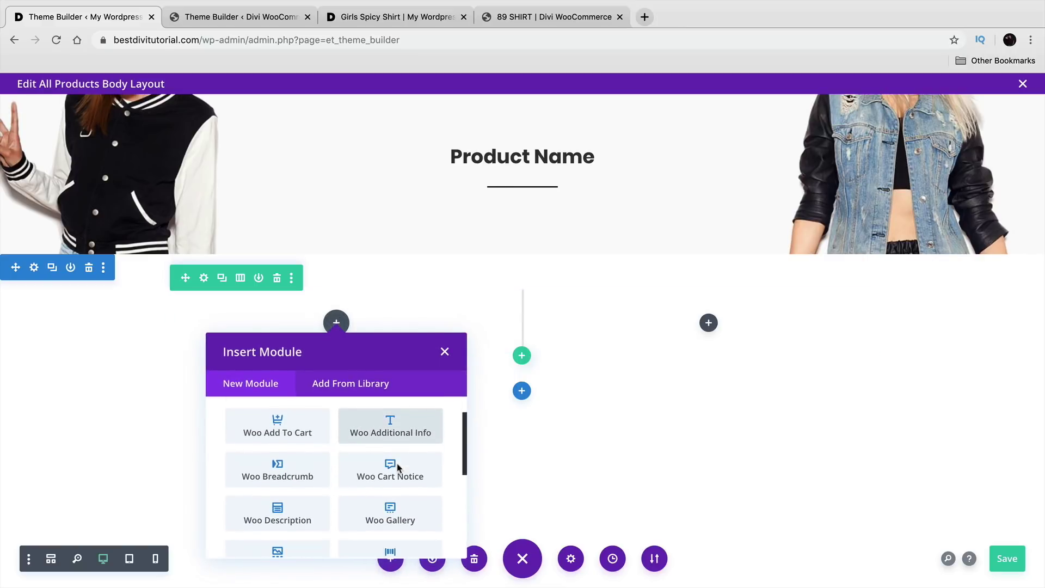
pyautogui.click(323, 509)
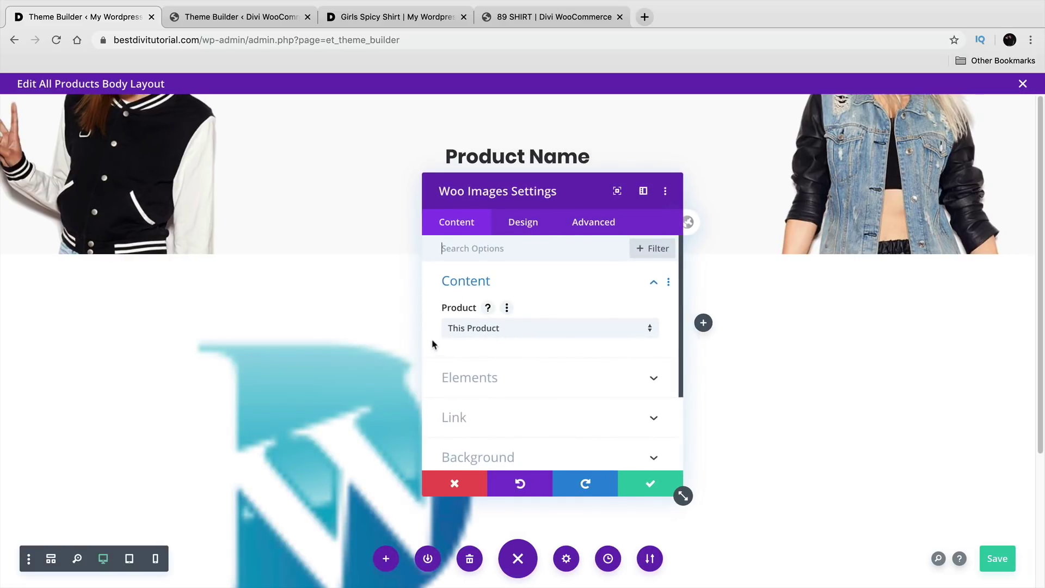
pyautogui.scroll(-2, 397, 327)
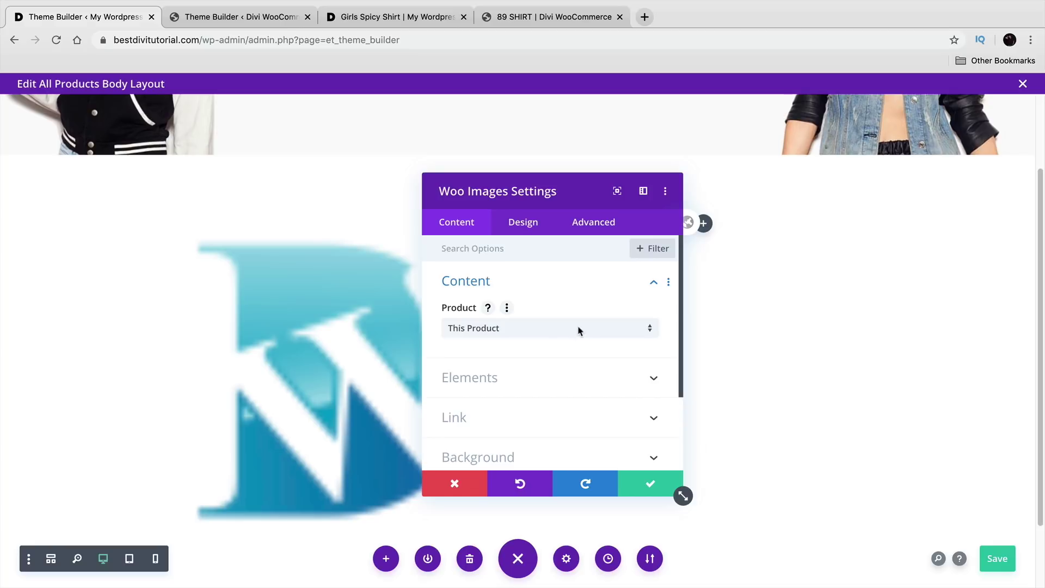
pyautogui.click(580, 331)
pyautogui.click(572, 366)
# Step: Confirm and save the Woo Images settings, then switch to the reference template tab
pyautogui.click(644, 488)
pyautogui.click(305, 241)
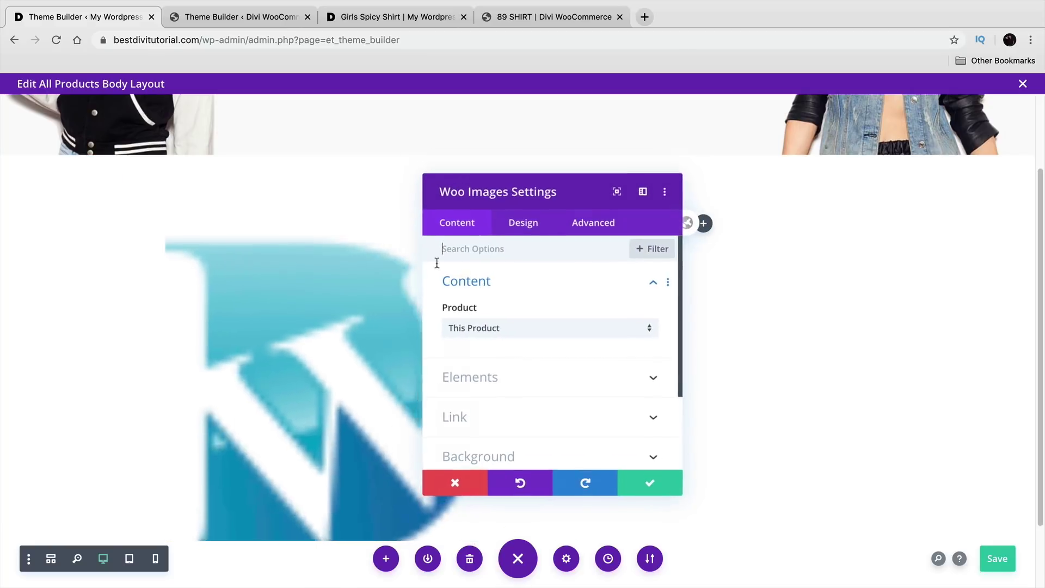
pyautogui.click(645, 488)
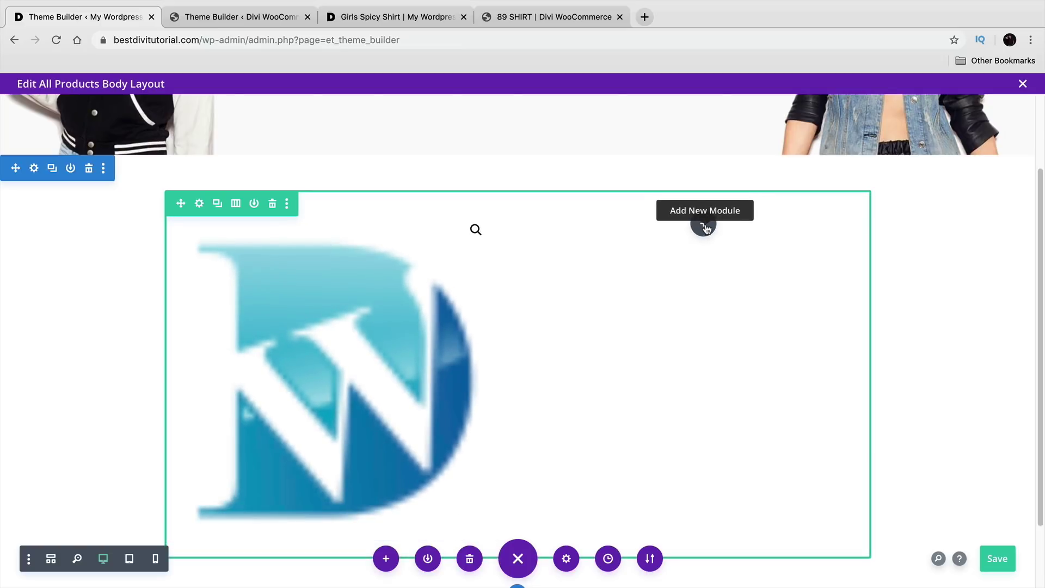
pyautogui.click(704, 225)
pyautogui.click(256, 23)
# Step: Inspect the reference template's Woo Cart Notice settings, then return to the body layout
pyautogui.moveTo(655, 309)
pyautogui.click(681, 297)
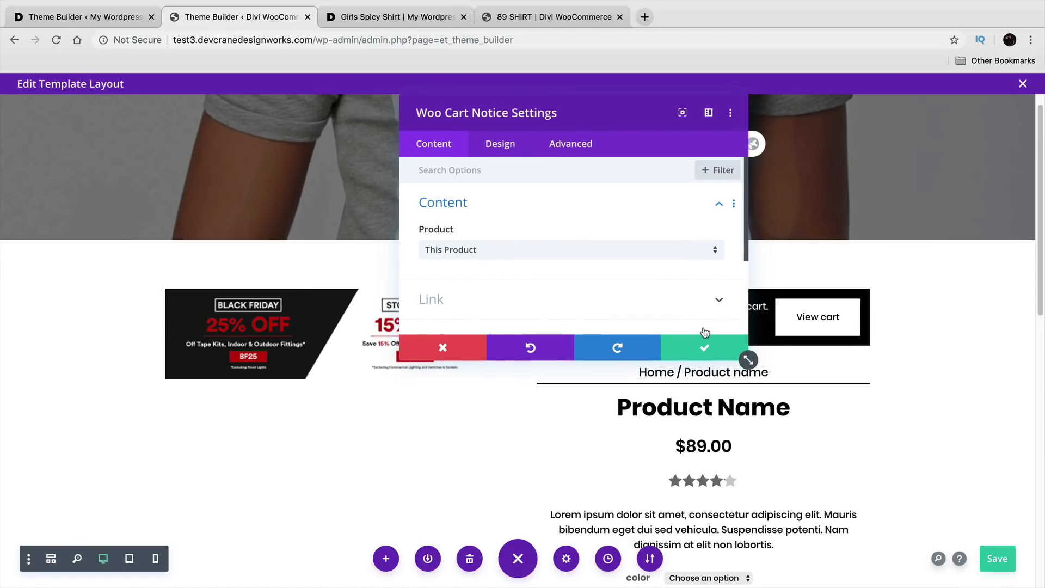
pyautogui.click(708, 354)
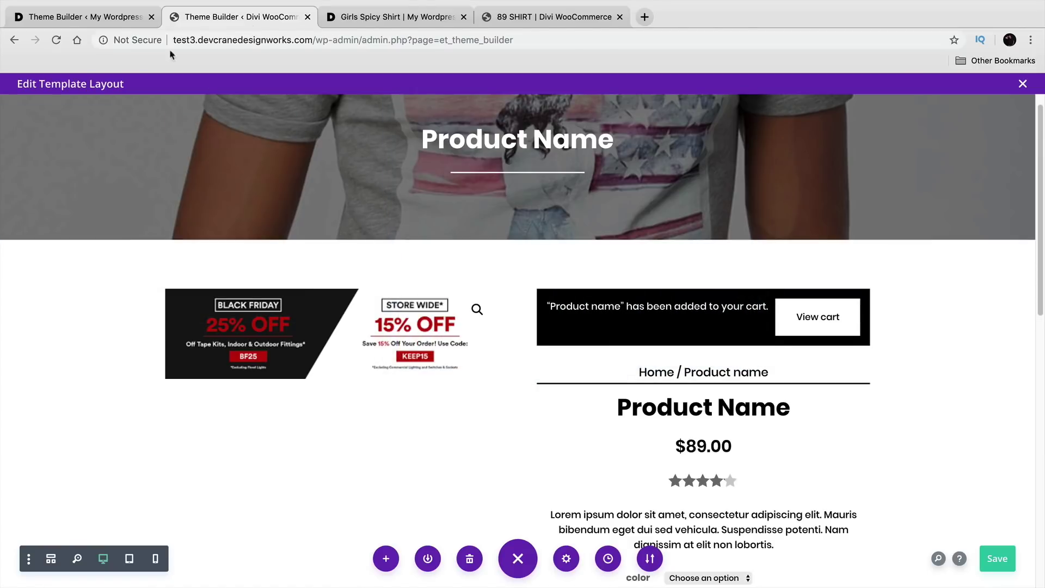
pyautogui.click(131, 23)
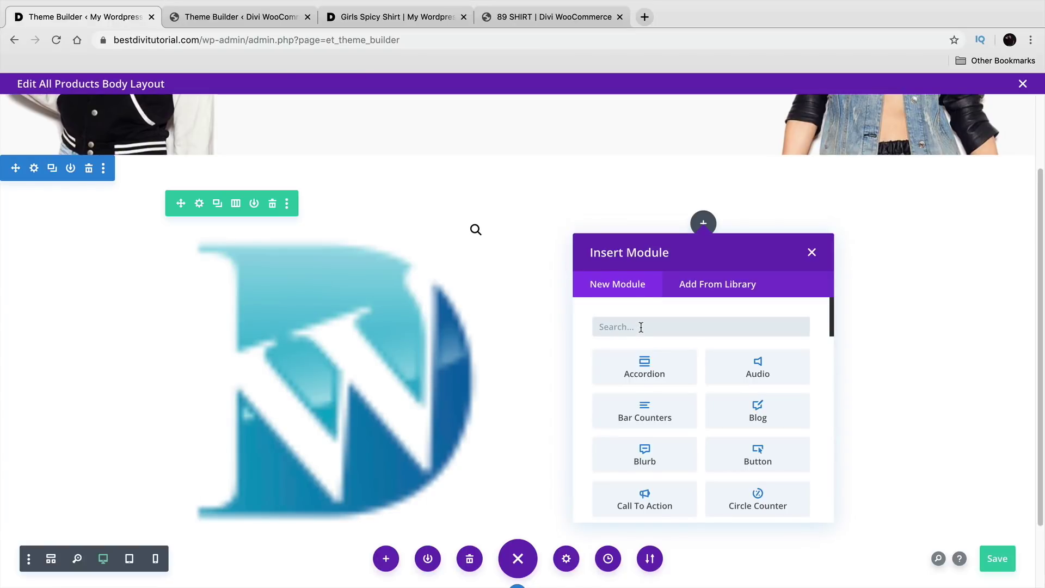
# Step: Insert a Woo Cart Notice module in the right column and expand its Background options
pyautogui.write('woo')
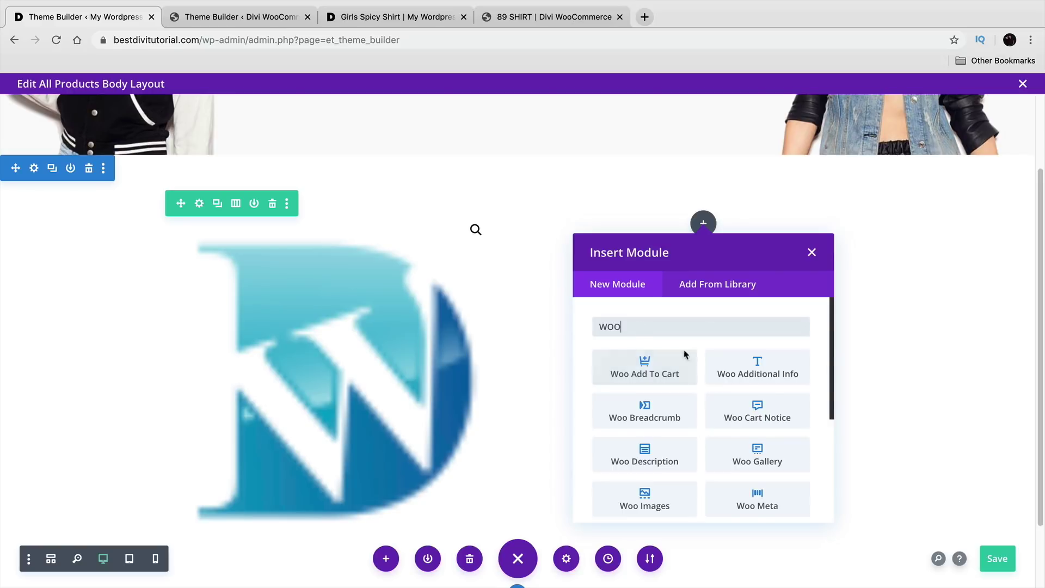
pyautogui.click(764, 416)
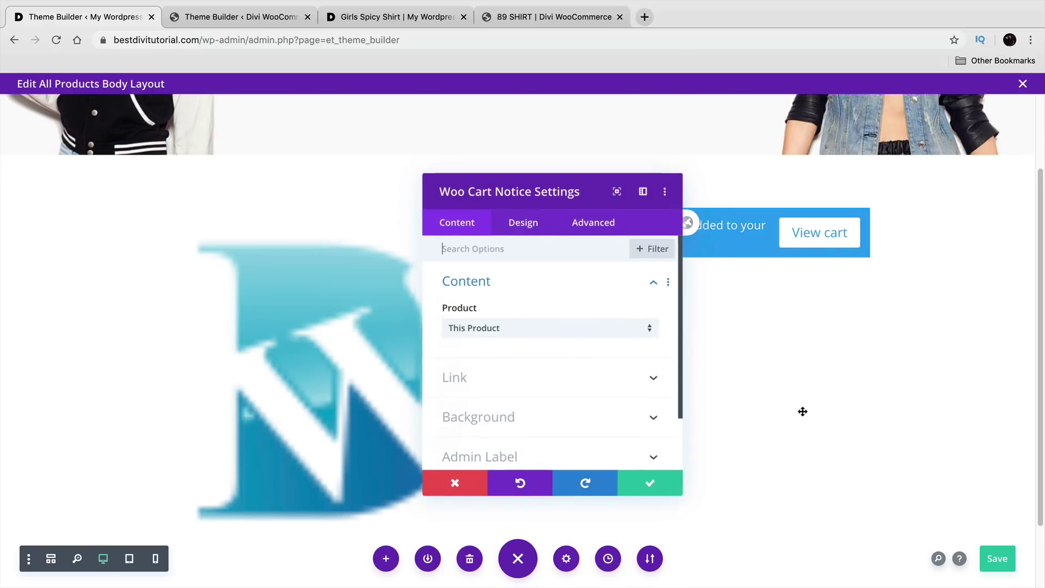
pyautogui.moveTo(561, 186); pyautogui.dragTo(327, 108)
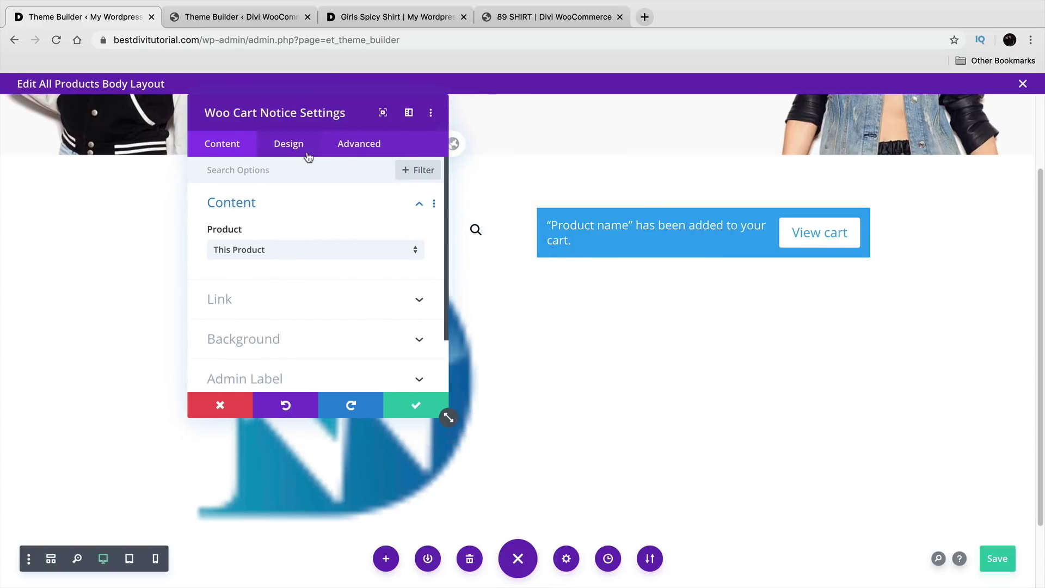
pyautogui.click(303, 151)
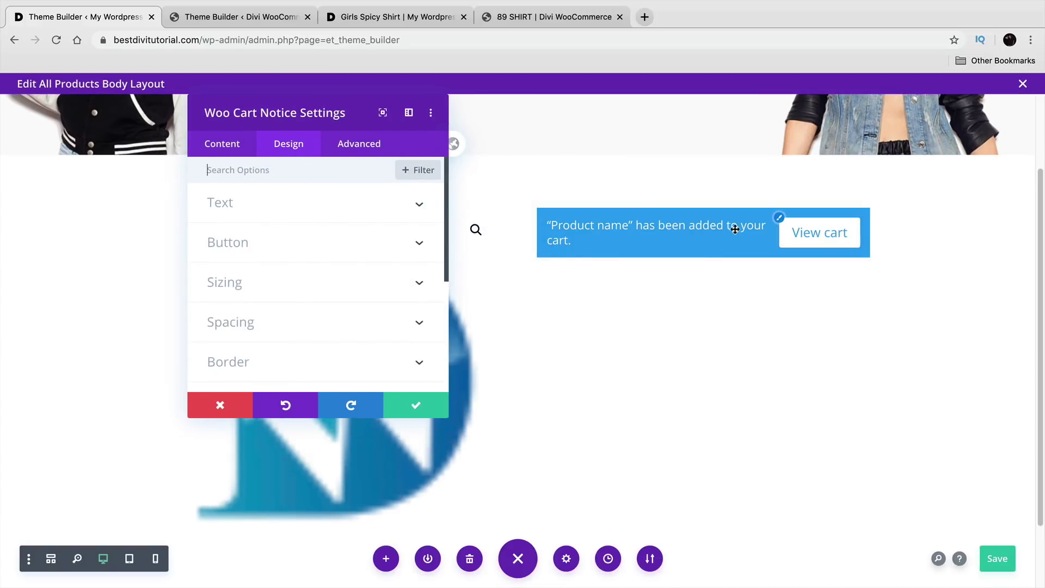
pyautogui.click(779, 220)
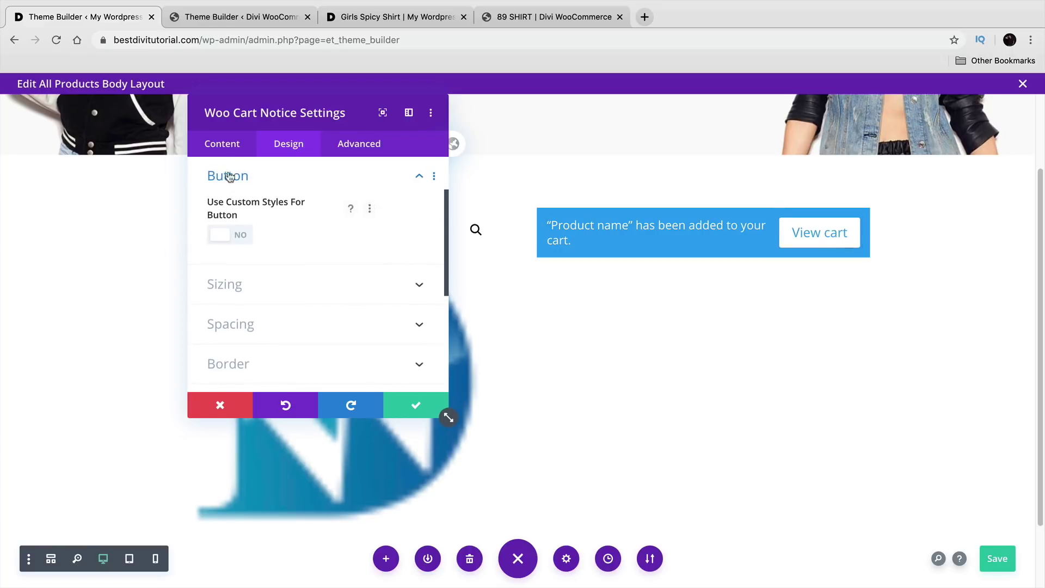
pyautogui.scroll(2, 276, 266)
pyautogui.click(224, 145)
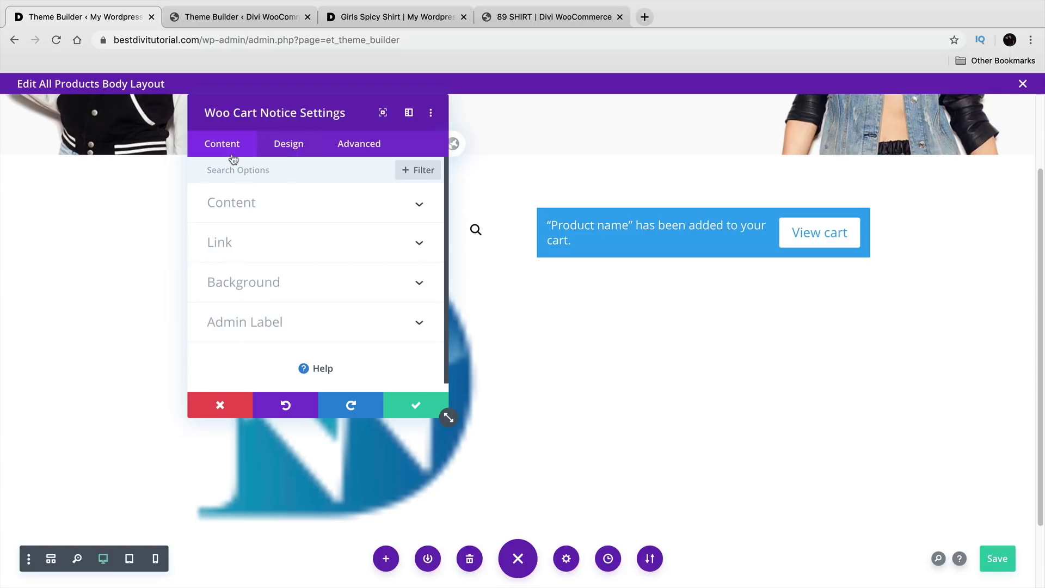
pyautogui.click(252, 287)
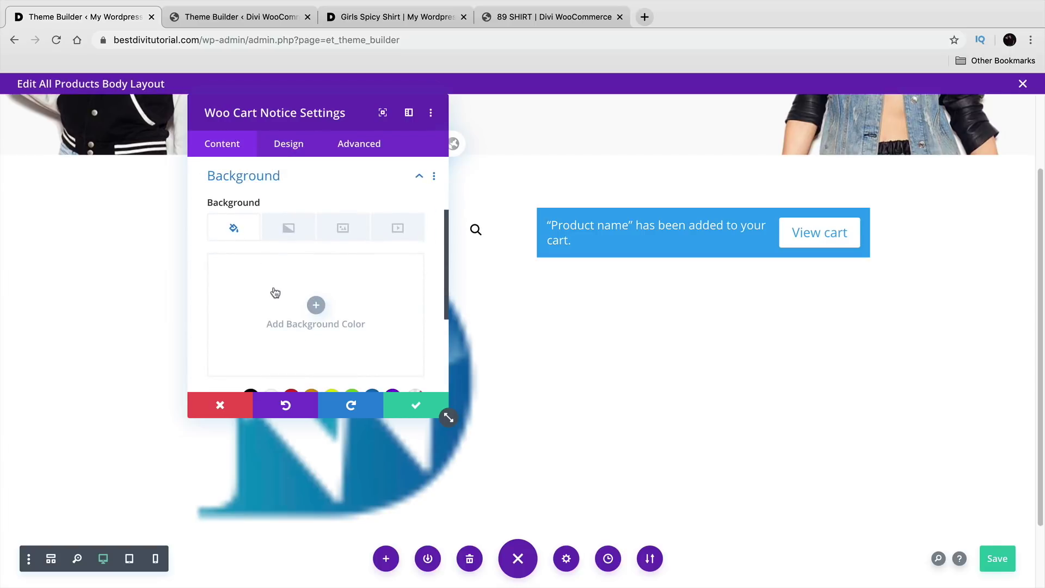
# Step: Give the cart notice a black background and a Poppins text font
pyautogui.click(322, 307)
pyautogui.moveTo(334, 341); pyautogui.dragTo(344, 379)
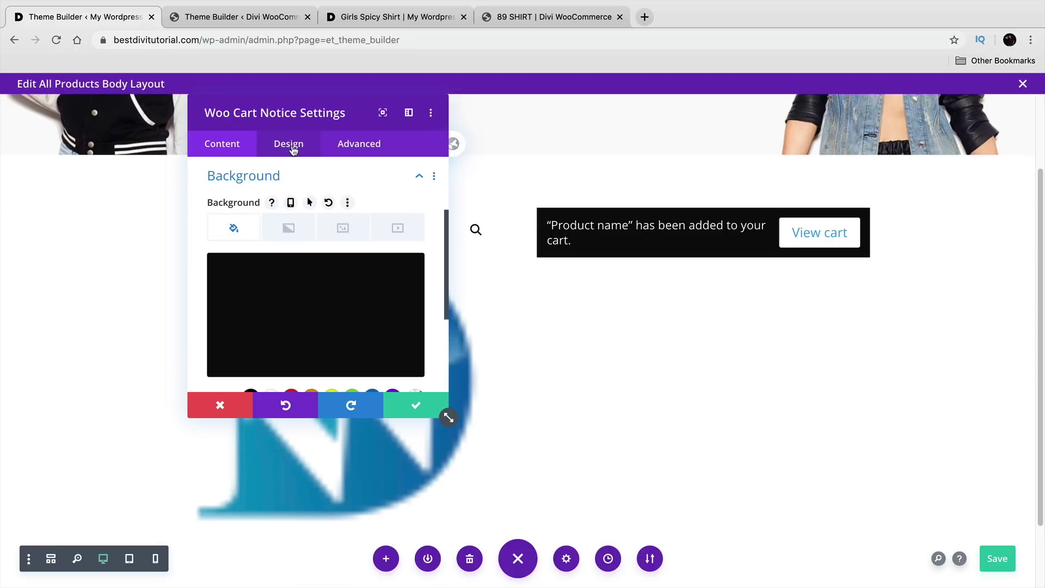
pyautogui.click(291, 147)
pyautogui.click(290, 215)
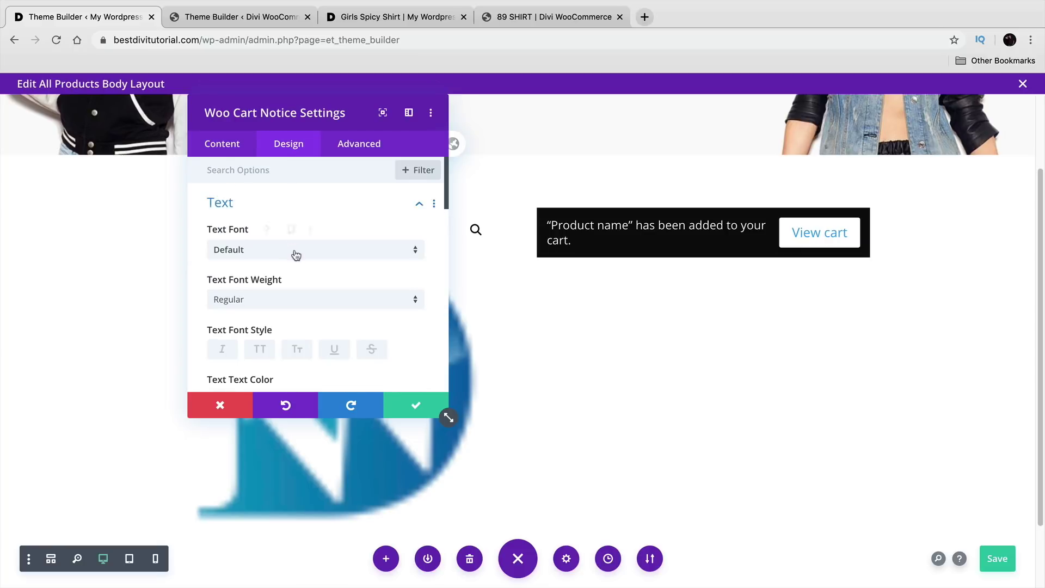
pyautogui.click(295, 254)
pyautogui.click(282, 204)
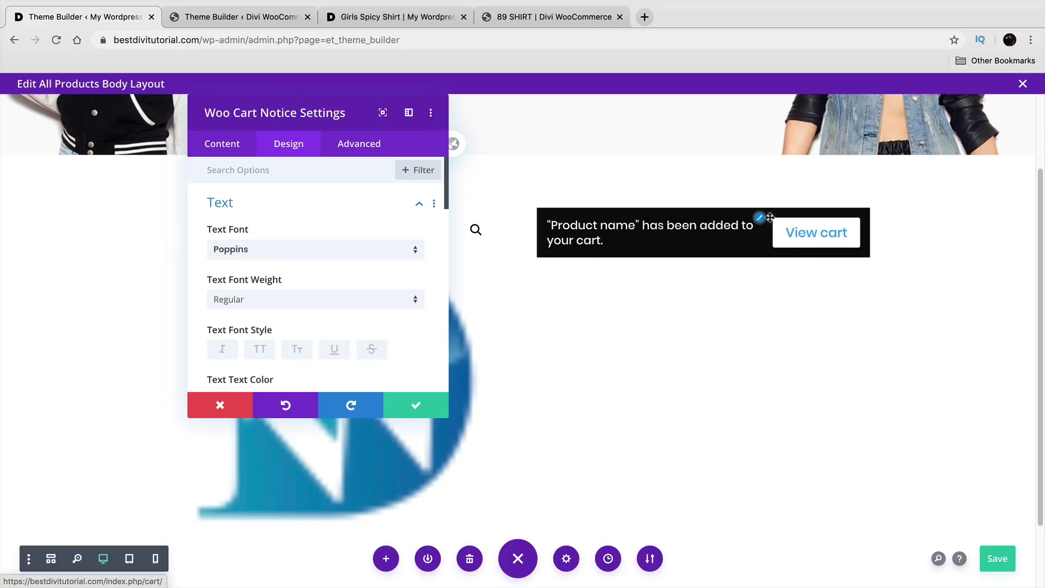
# Step: Enable custom View cart button styling with black button text and save the notice
pyautogui.click(759, 219)
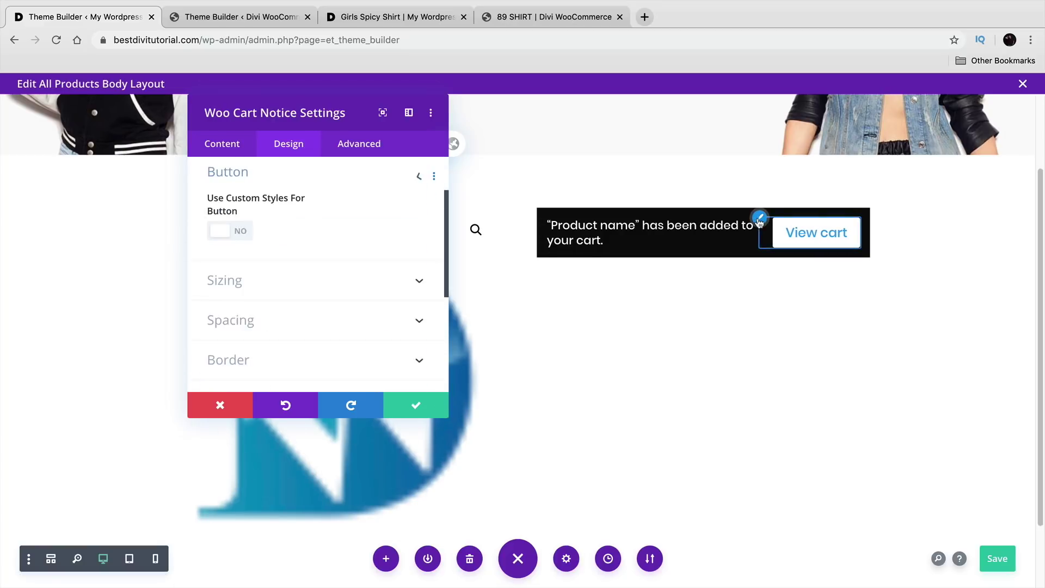
pyautogui.click(222, 235)
pyautogui.click(253, 347)
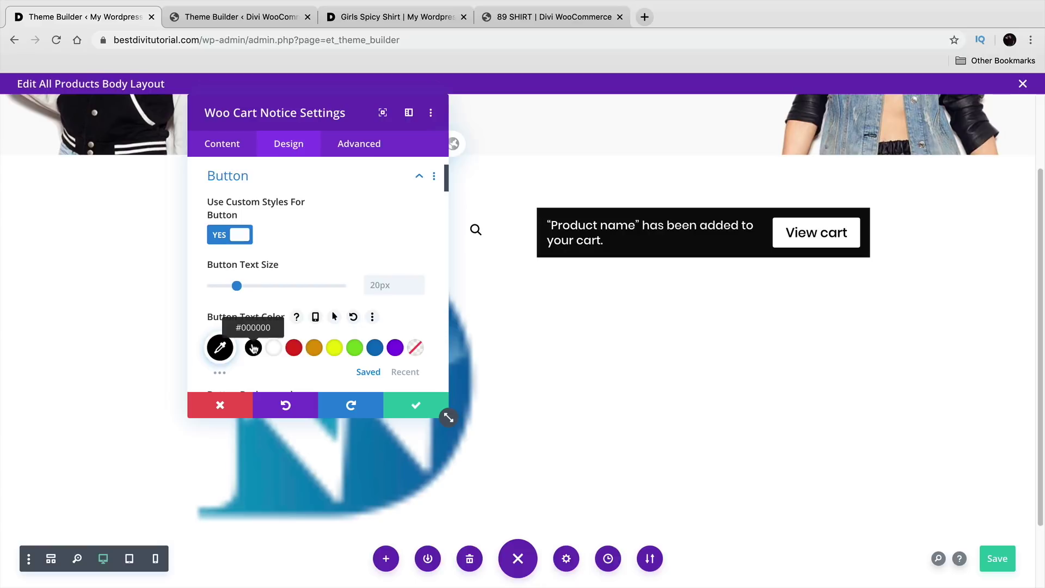
pyautogui.click(417, 406)
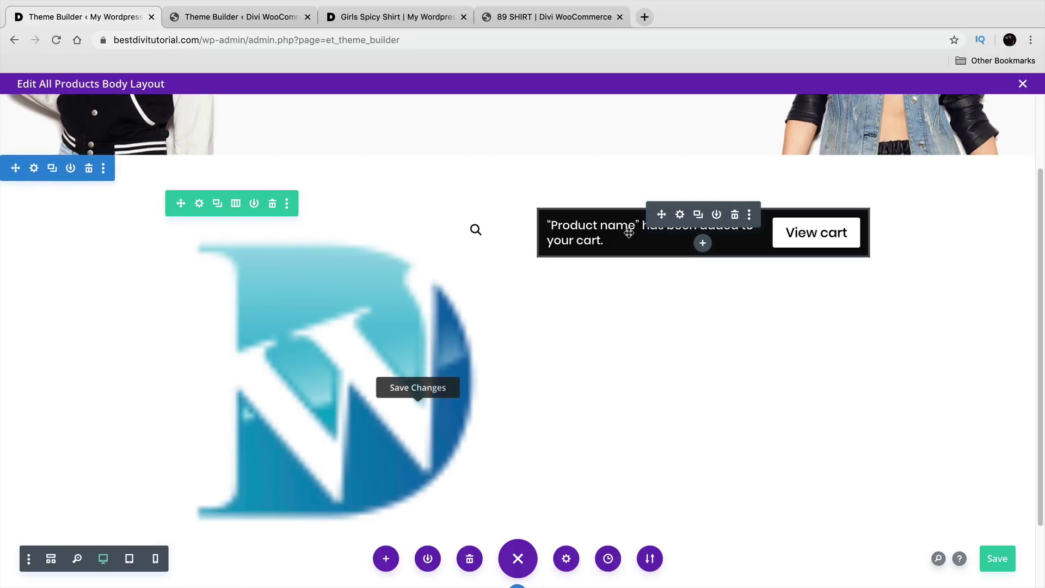
pyautogui.click(260, 19)
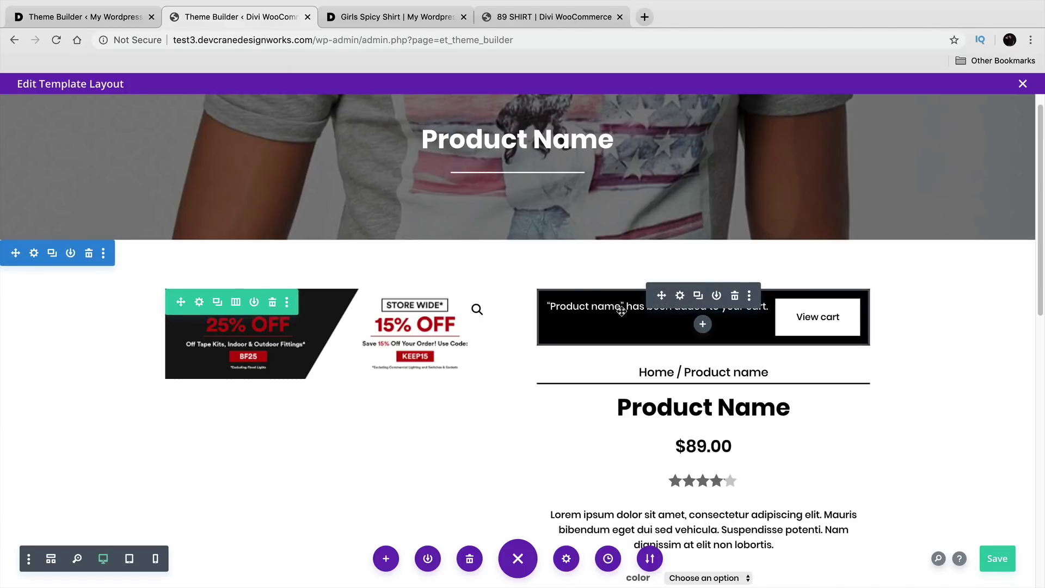
# Step: After checking the reference breadcrumb, insert a Woo Breadcrumb module below the cart notice
pyautogui.click(680, 370)
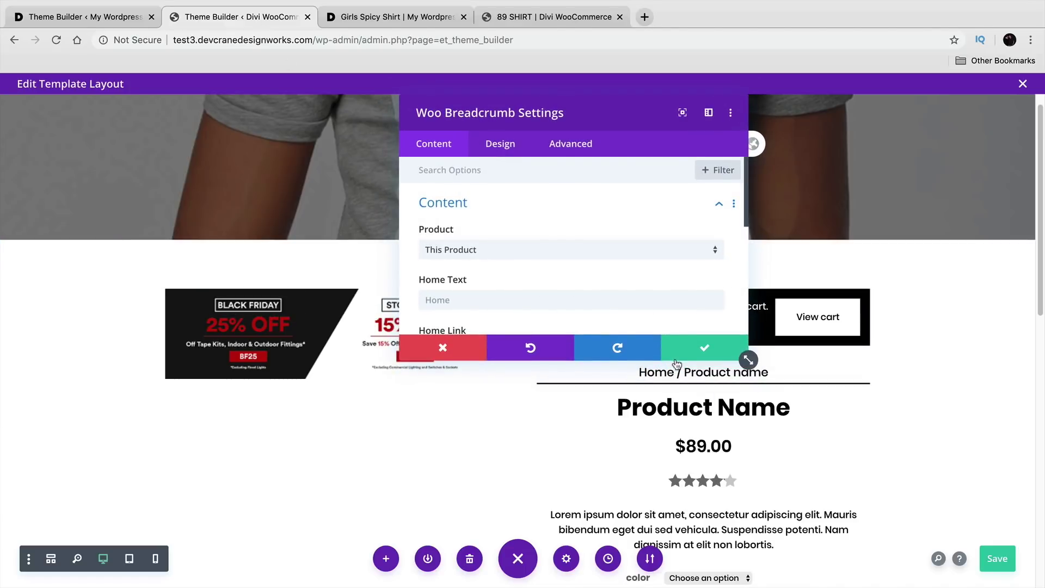
pyautogui.click(703, 356)
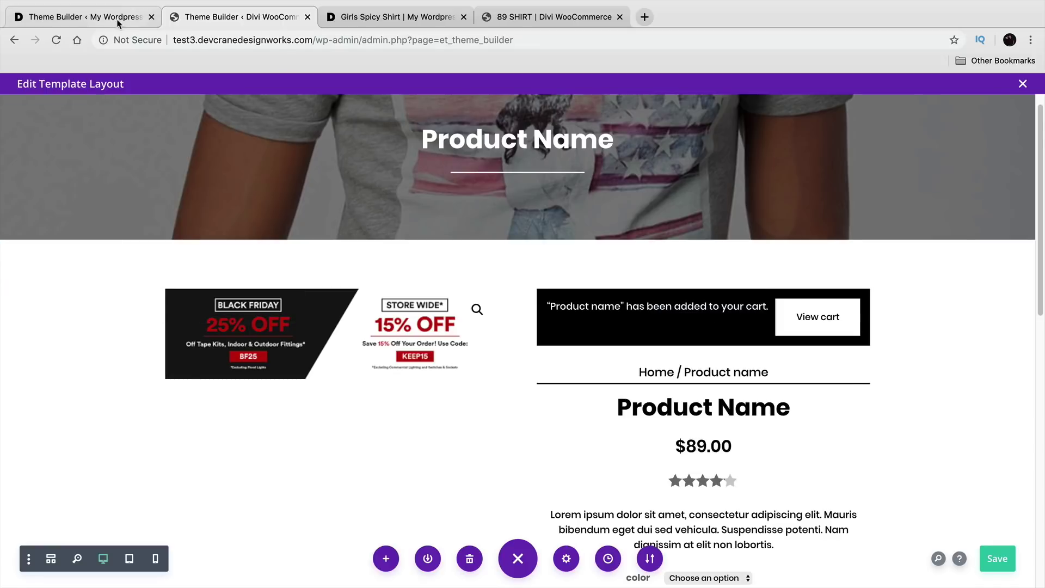
pyautogui.click(113, 18)
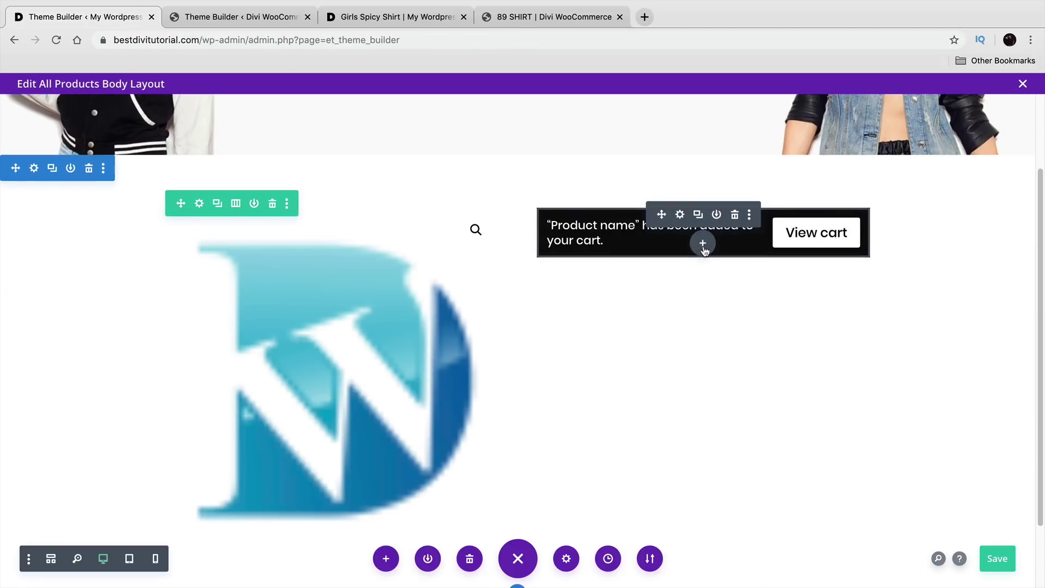
pyautogui.click(703, 244)
pyautogui.write('BREA')
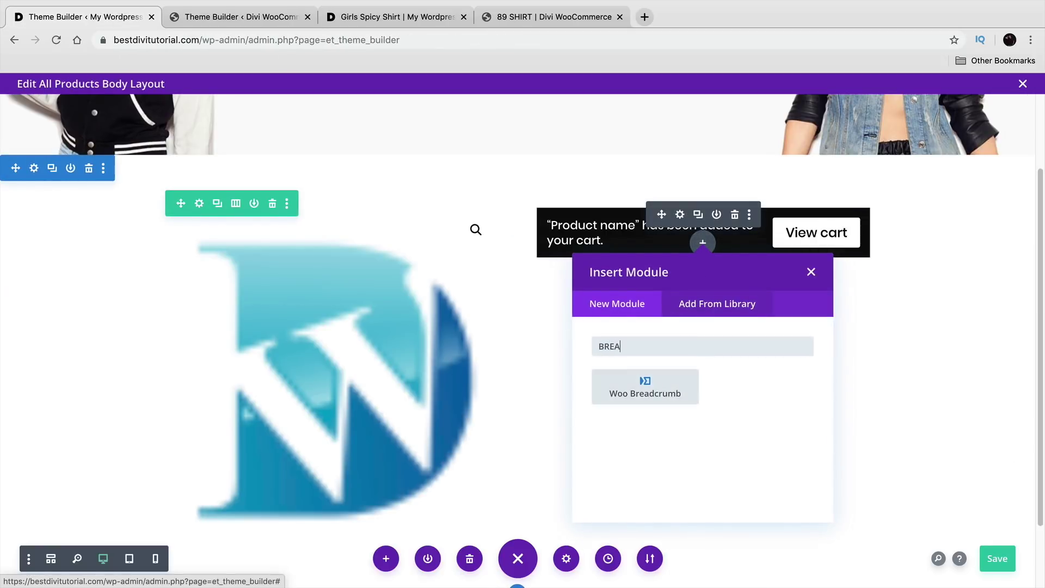
pyautogui.click(647, 385)
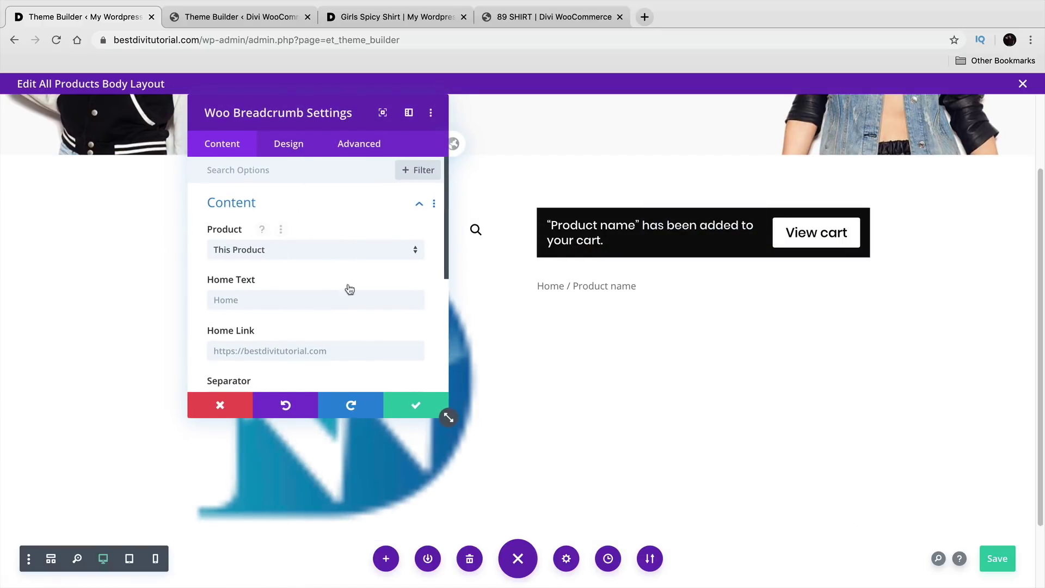
# Step: Style the breadcrumb text as black Poppins Bold
pyautogui.click(286, 153)
pyautogui.click(281, 214)
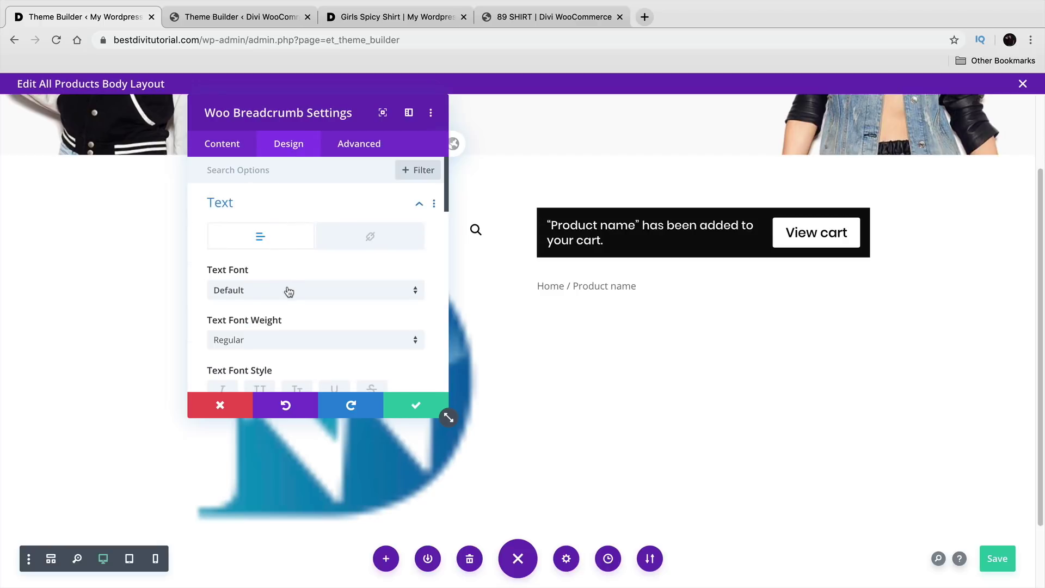
pyautogui.click(288, 292)
pyautogui.click(286, 212)
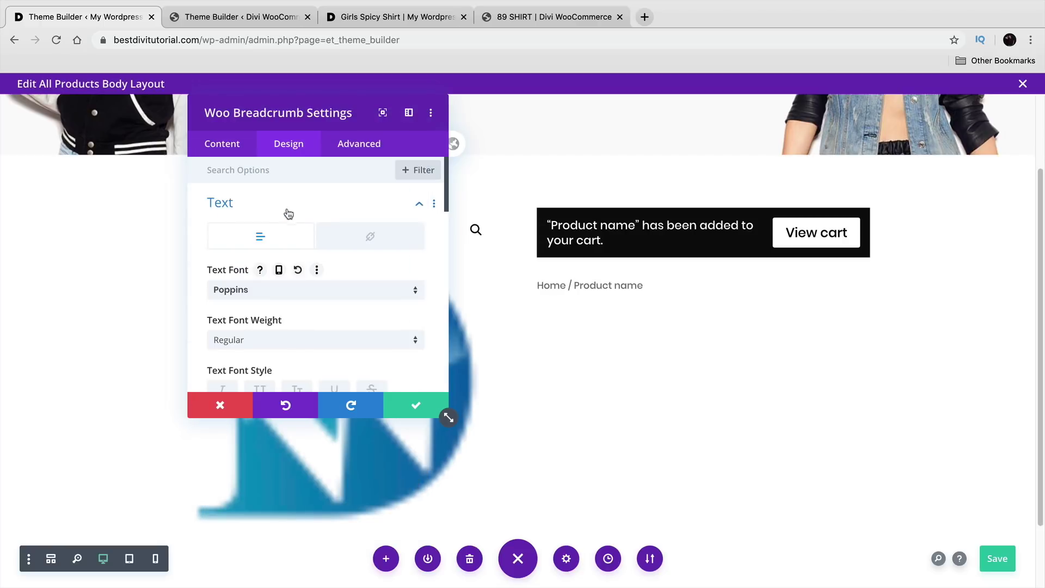
pyautogui.click(299, 338)
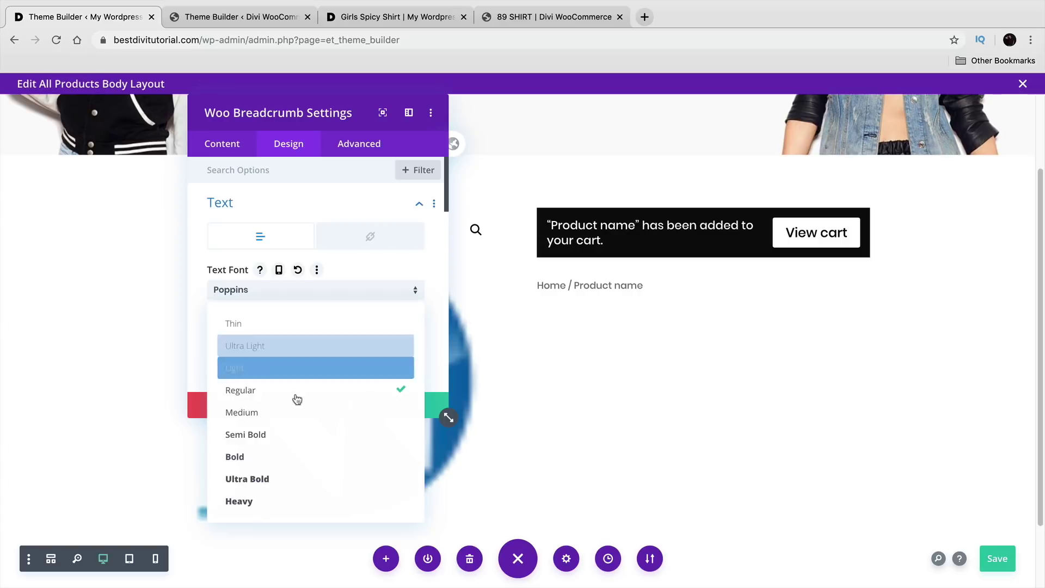
pyautogui.click(305, 457)
pyautogui.scroll(-4, 311, 357)
pyautogui.click(254, 334)
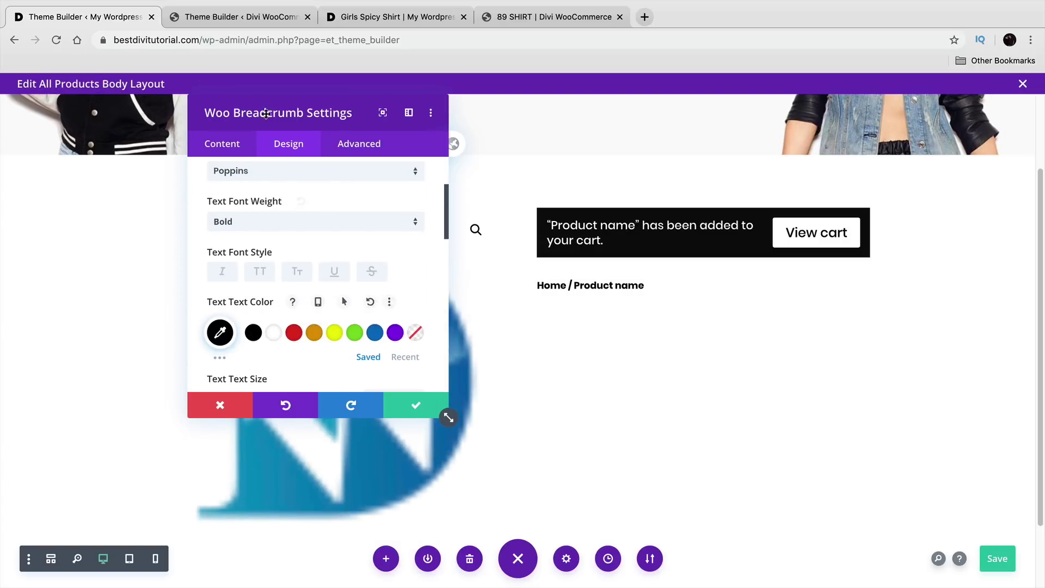
# Step: Enlarge the breadcrumb text to 20px, center it, and save the module
pyautogui.click(251, 19)
pyautogui.click(104, 19)
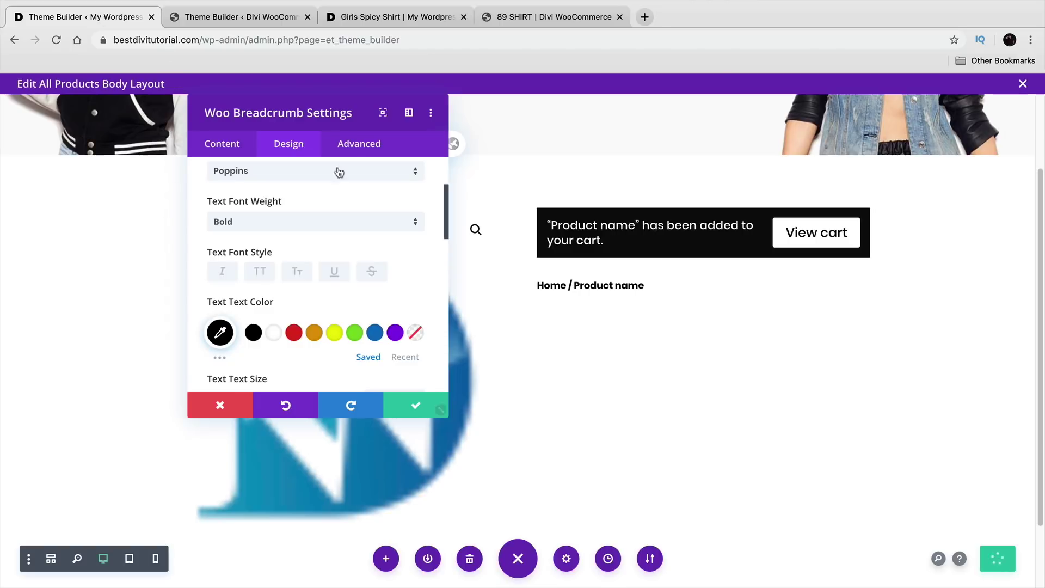
pyautogui.scroll(-4, 317, 288)
pyautogui.moveTo(227, 283); pyautogui.dragTo(236, 284)
pyautogui.scroll(-5, 264, 295)
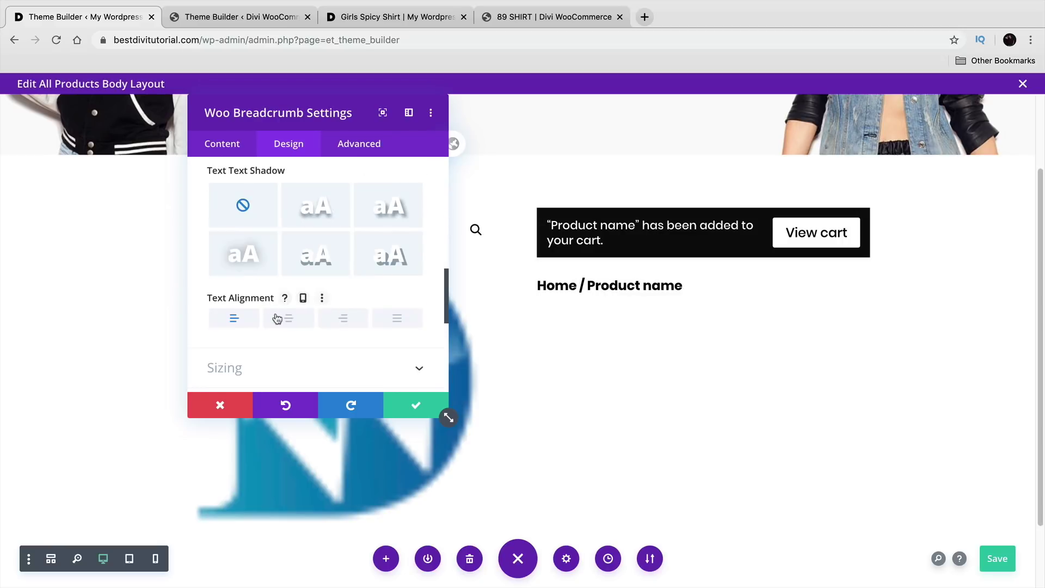
pyautogui.click(277, 318)
pyautogui.click(415, 405)
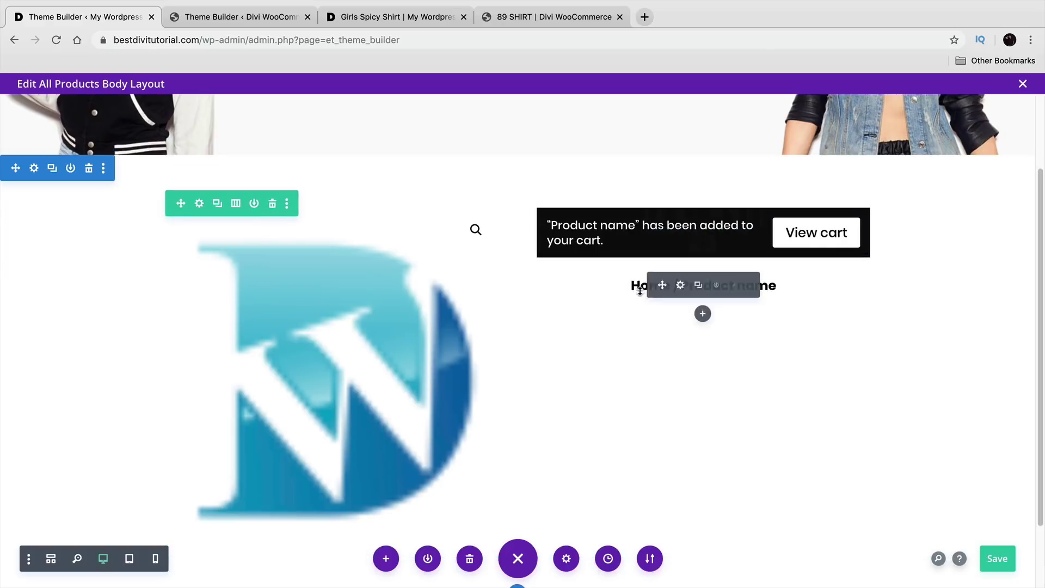
# Step: Insert a Woo Title module below the breadcrumb
pyautogui.click(264, 22)
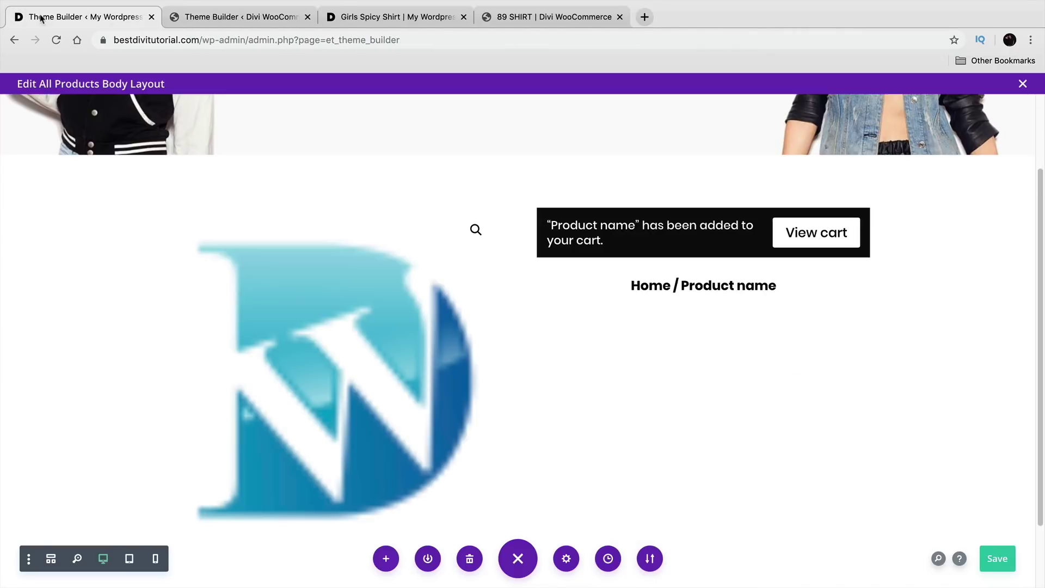
pyautogui.click(65, 17)
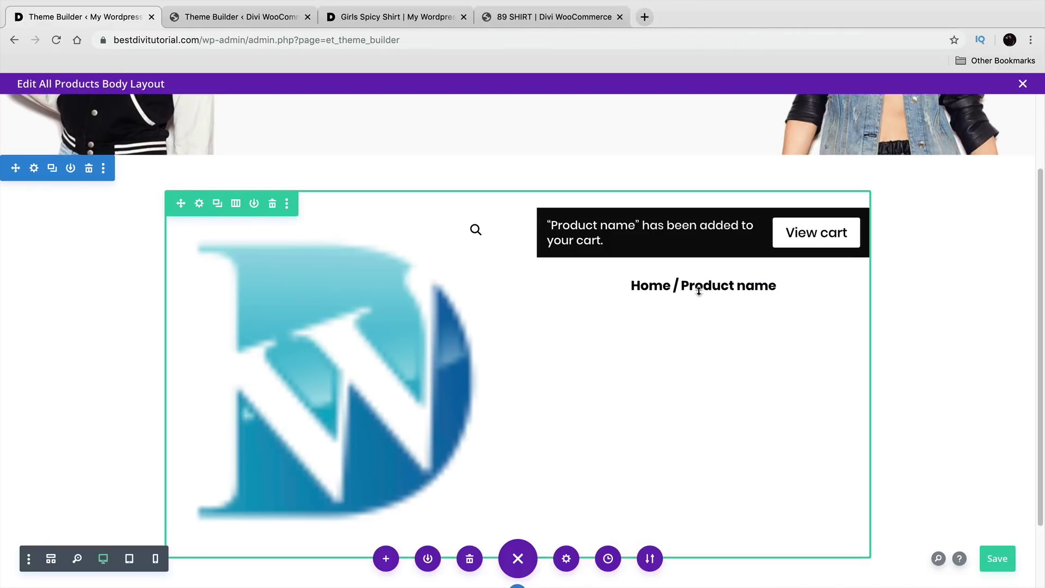
pyautogui.click(702, 313)
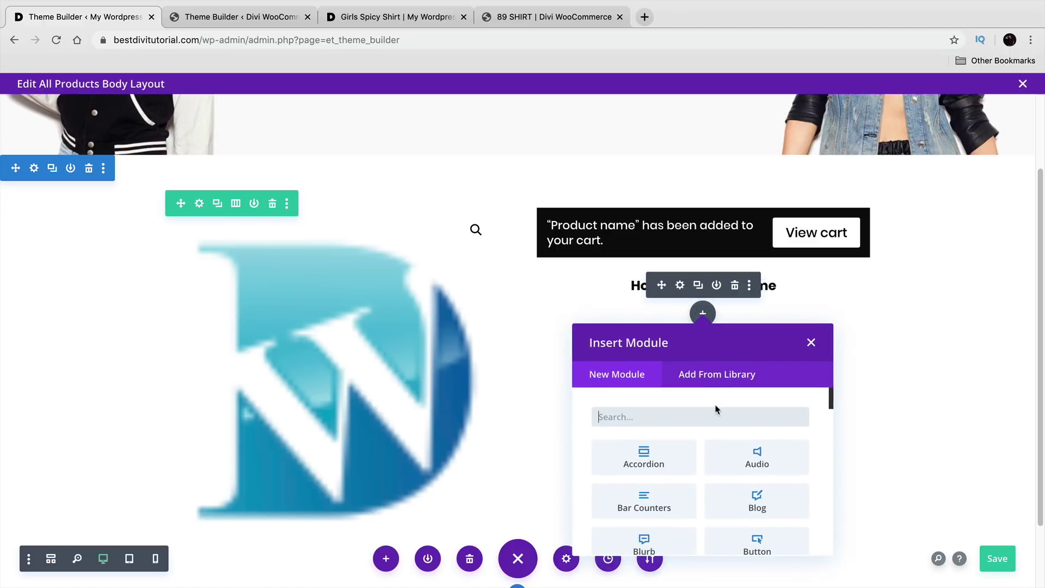
pyautogui.write('woo')
pyautogui.scroll(-5, 718, 490)
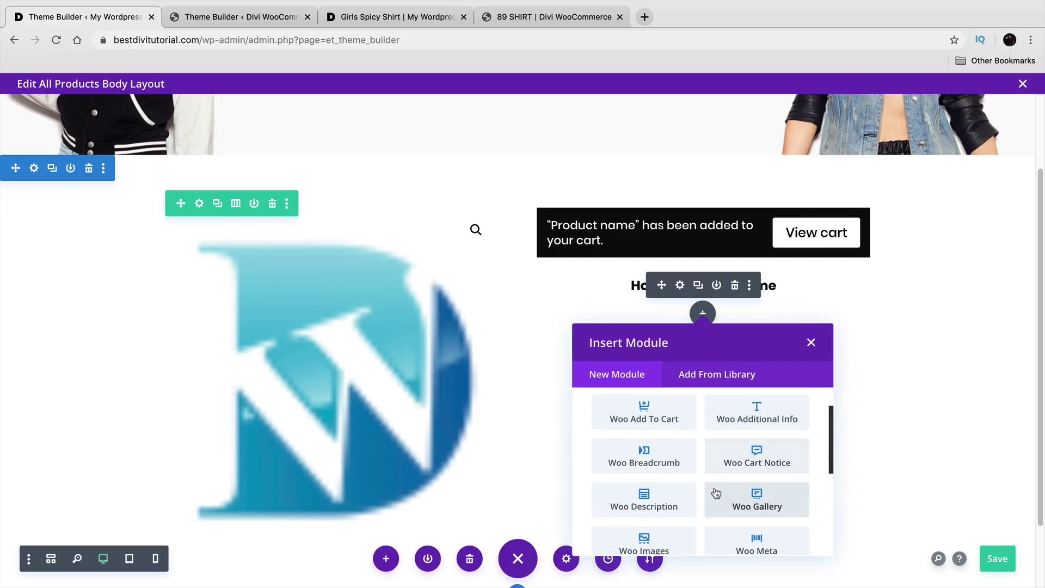
pyautogui.scroll(-2, 713, 488)
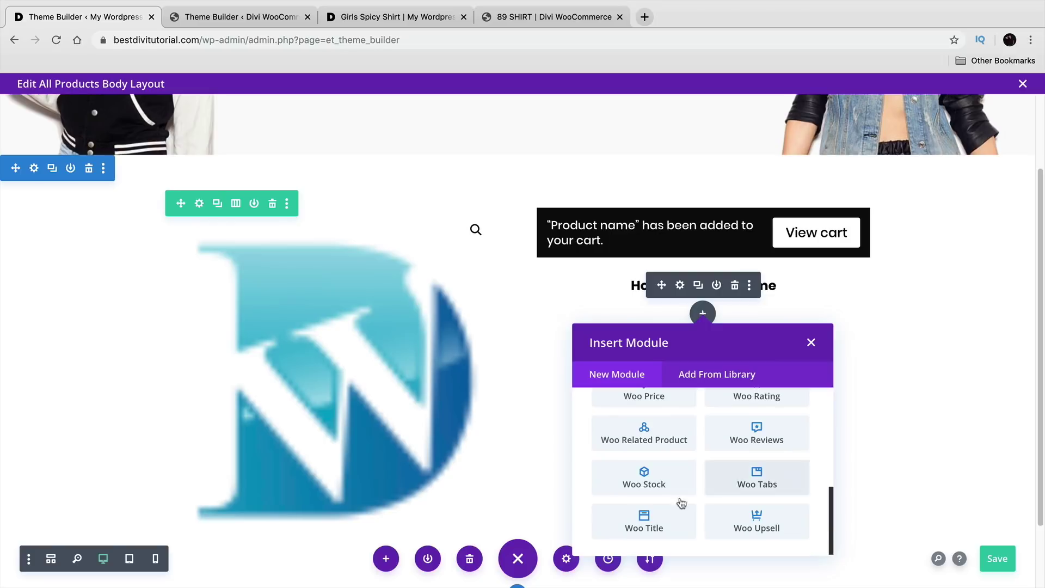
pyautogui.click(687, 515)
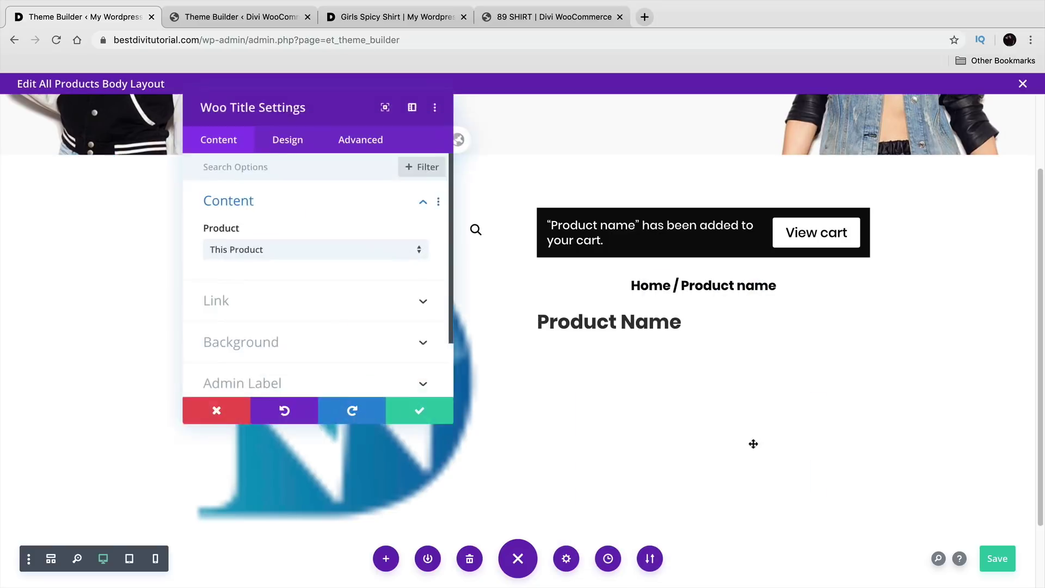
# Step: Center the product title text and save the title settings
pyautogui.click(280, 148)
pyautogui.click(267, 216)
pyautogui.scroll(-5, 285, 194)
pyautogui.scroll(-1, 304, 235)
pyautogui.click(284, 287)
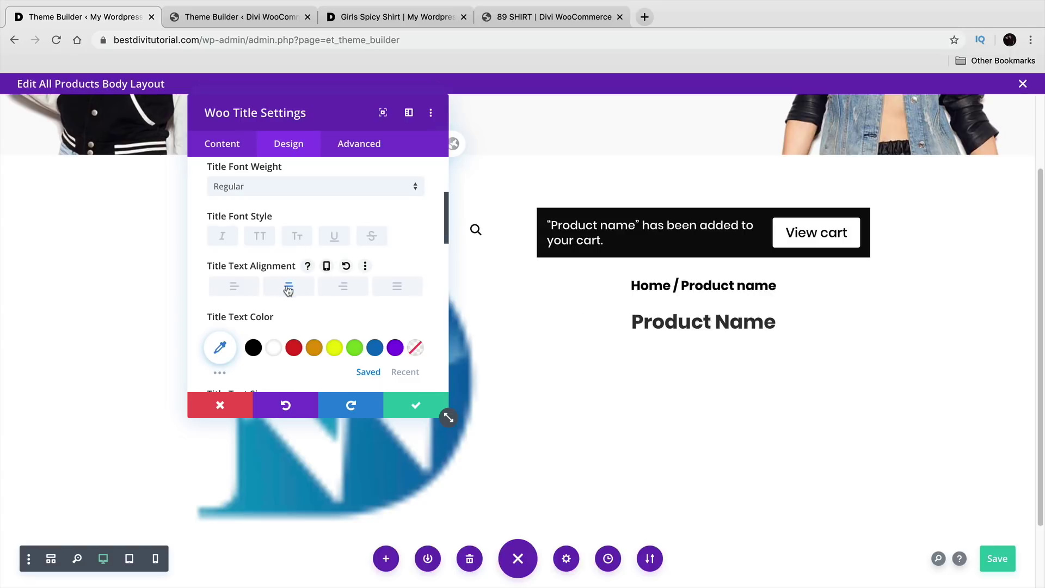
pyautogui.click(422, 407)
# Step: Duplicate the header's short divider, move it below the breadcrumb, and reduce the space above the title
pyautogui.click(237, 17)
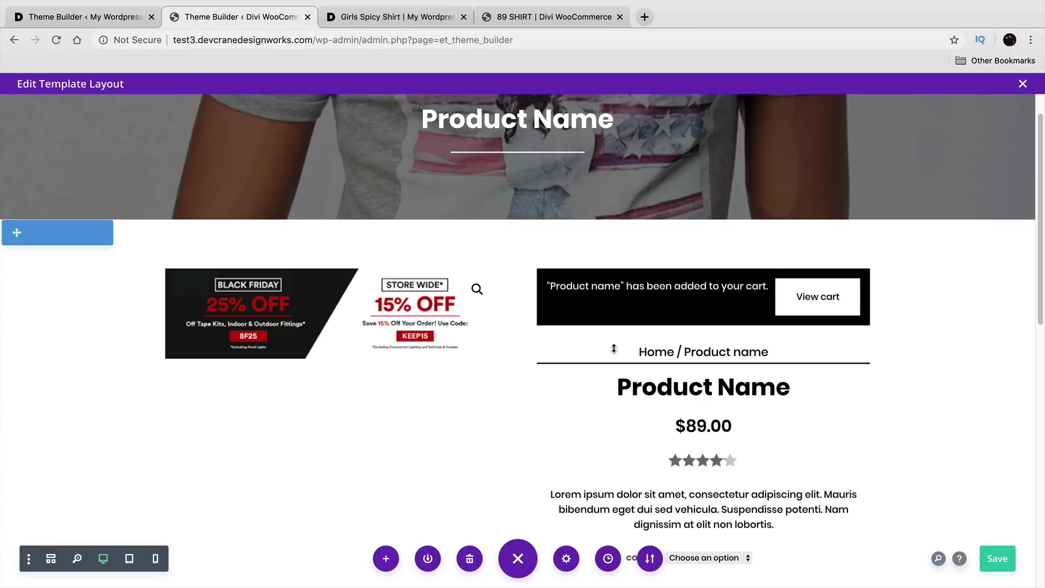
pyautogui.click(116, 21)
pyautogui.scroll(2, 599, 228)
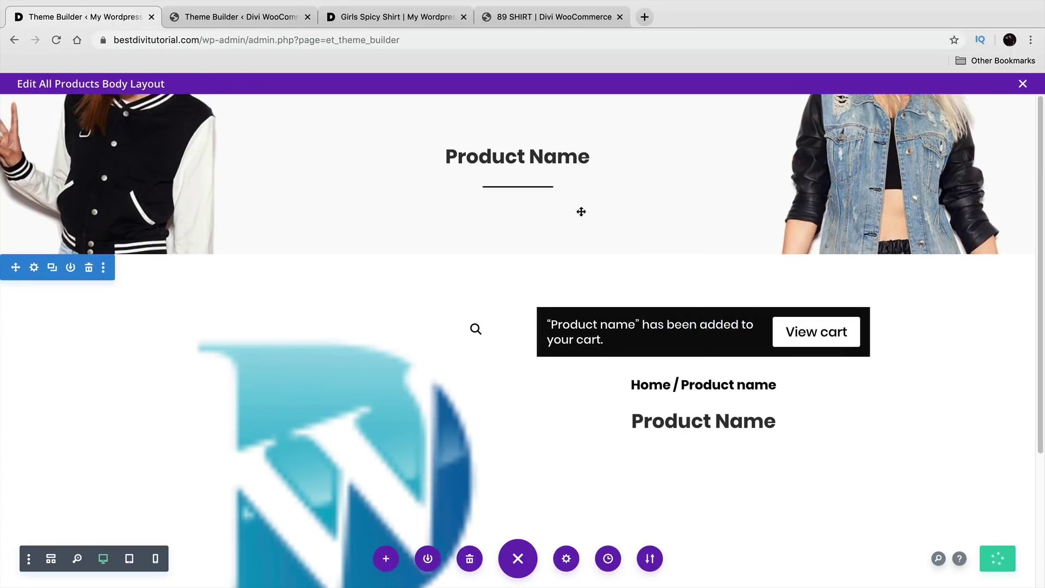
pyautogui.click(513, 193)
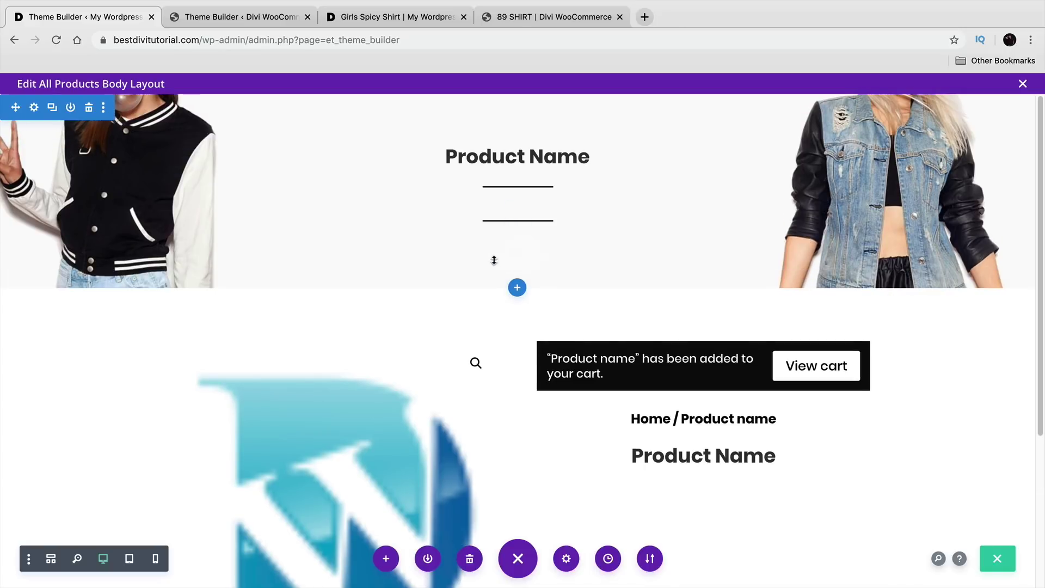
pyautogui.moveTo(476, 226); pyautogui.dragTo(704, 414)
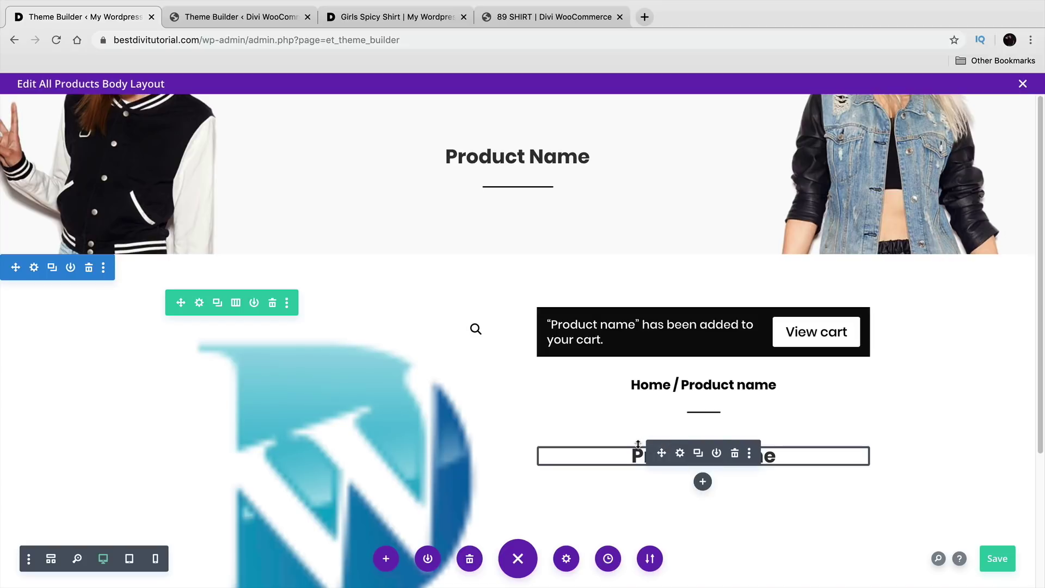
pyautogui.moveTo(639, 444); pyautogui.dragTo(641, 433)
pyautogui.scroll(-3, 620, 392)
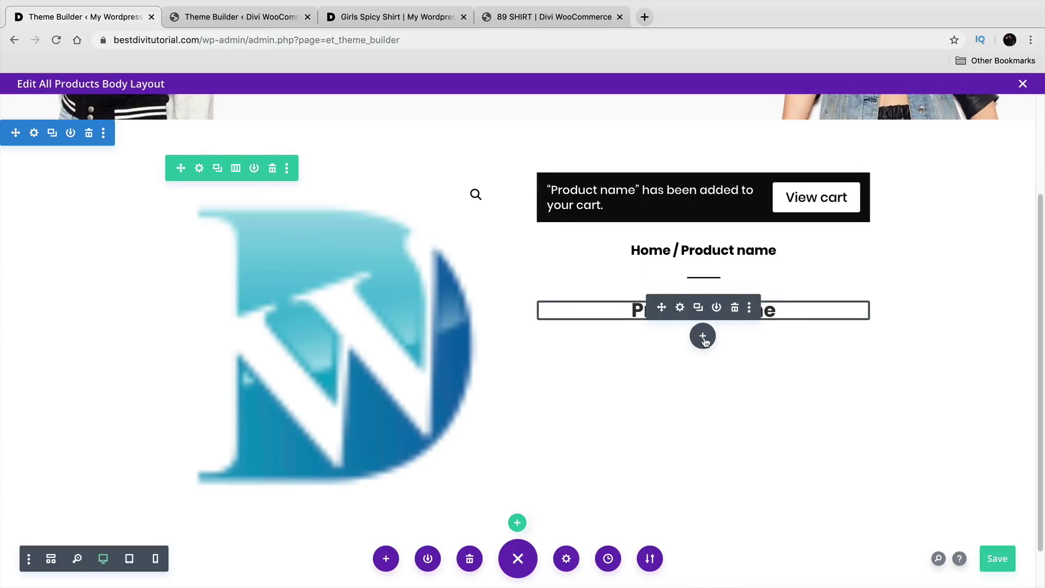
# Step: Insert a Woo Description module below the title and set its font to Poppins
pyautogui.click(703, 336)
pyautogui.write('DES')
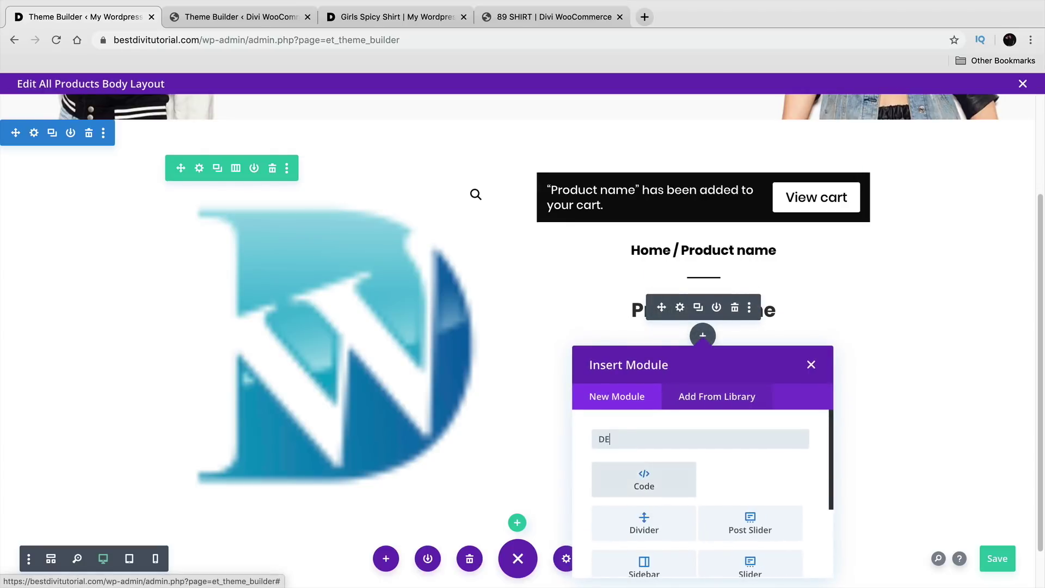
pyautogui.click(665, 473)
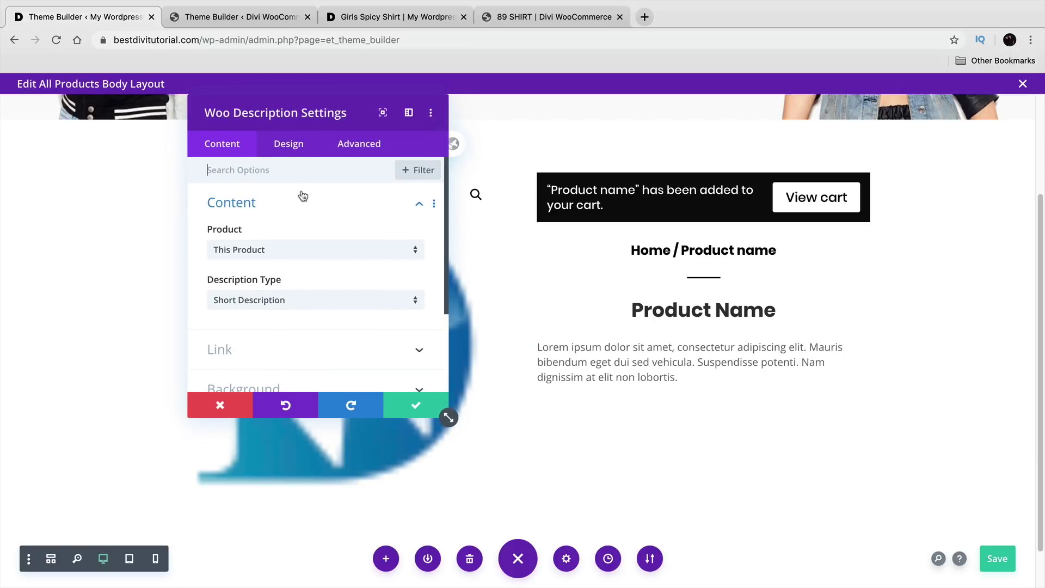
pyautogui.click(289, 144)
pyautogui.click(300, 212)
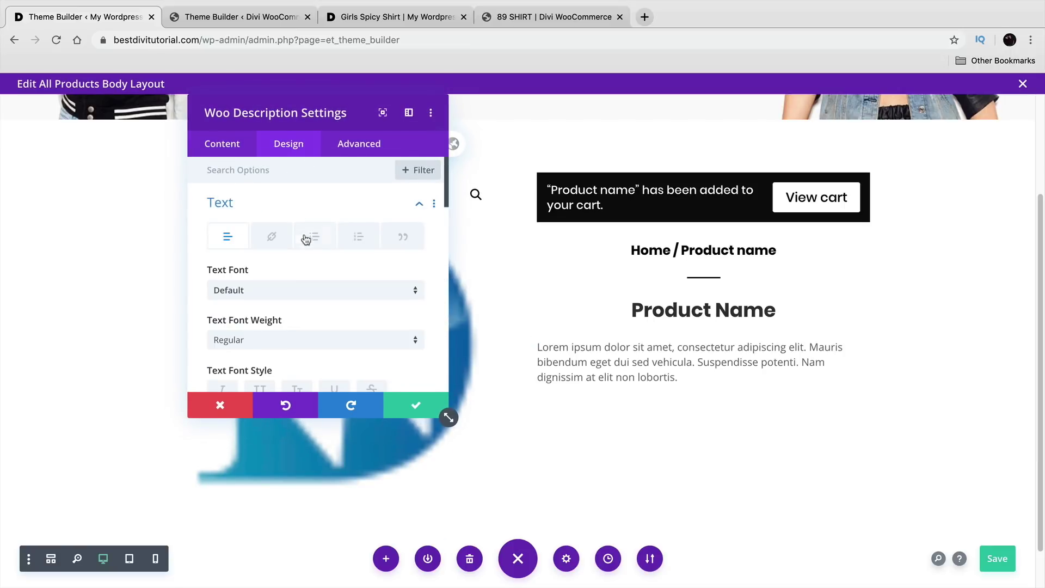
pyautogui.scroll(-3, 303, 276)
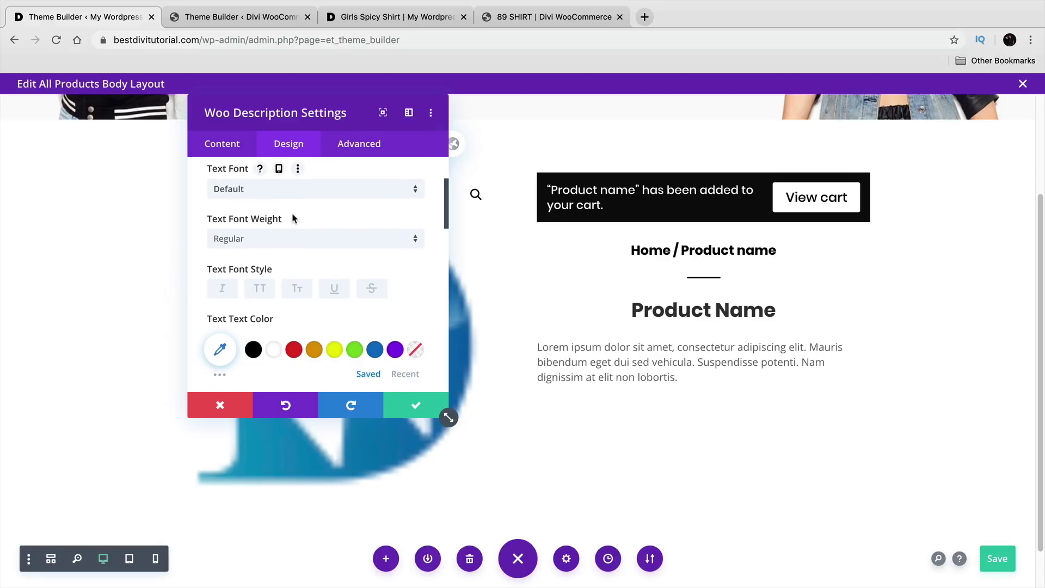
pyautogui.click(282, 197)
pyautogui.click(280, 201)
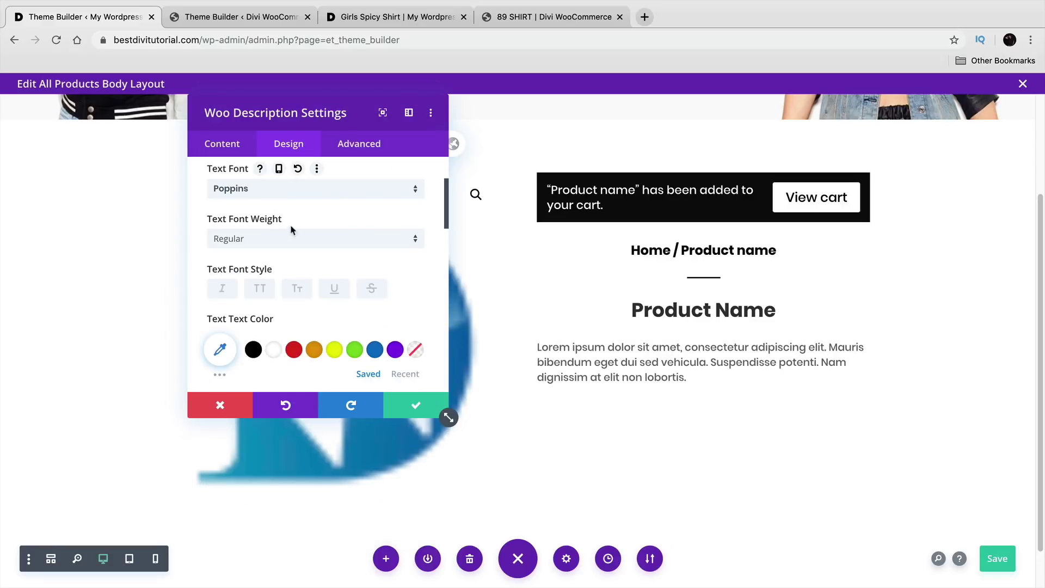
# Step: Make the description text black and centered, then save it
pyautogui.click(253, 349)
pyautogui.scroll(-3, 337, 354)
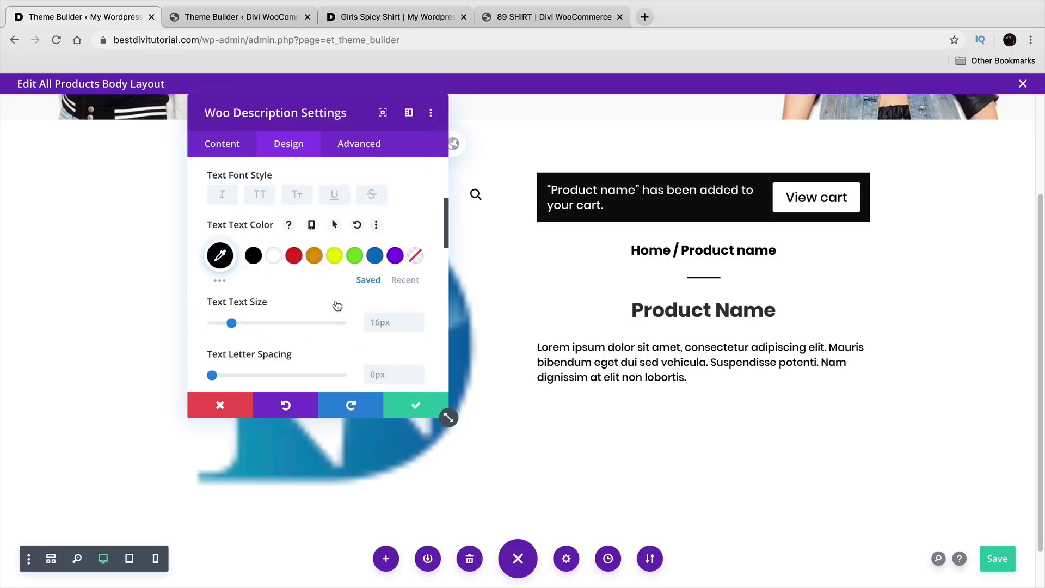
pyautogui.scroll(-5, 335, 303)
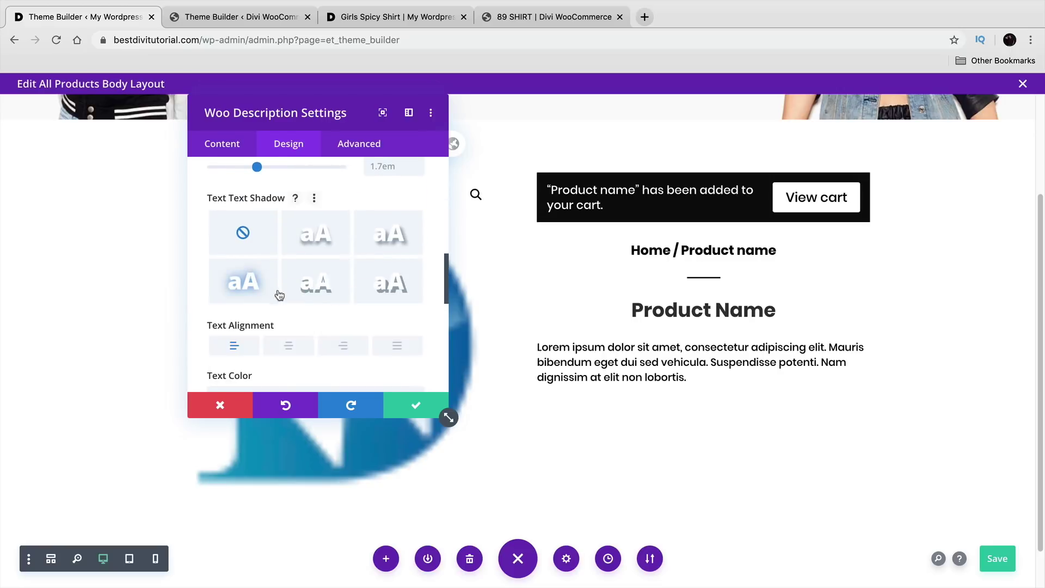
pyautogui.click(301, 347)
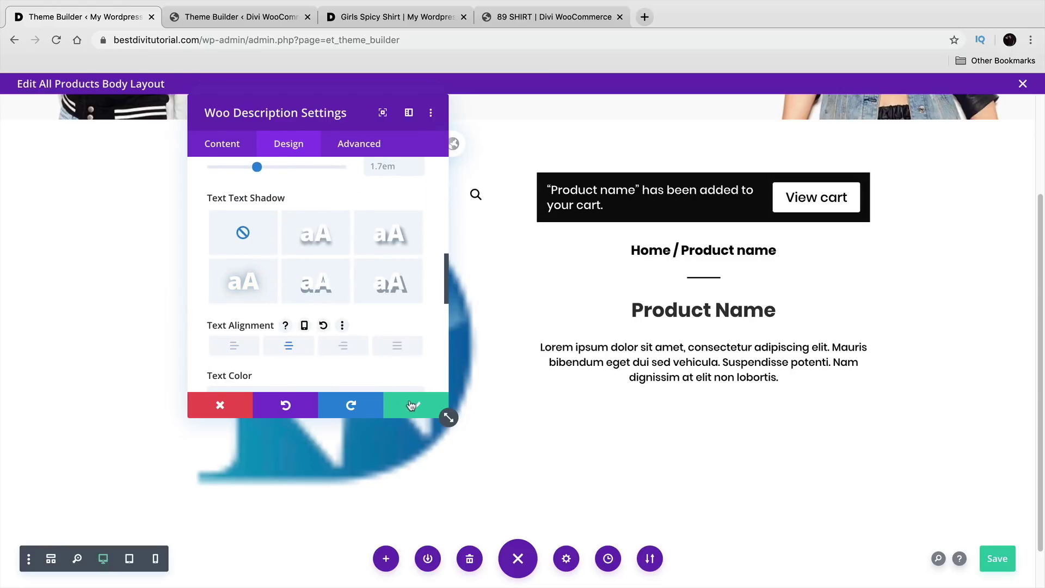
pyautogui.click(412, 405)
pyautogui.click(262, 16)
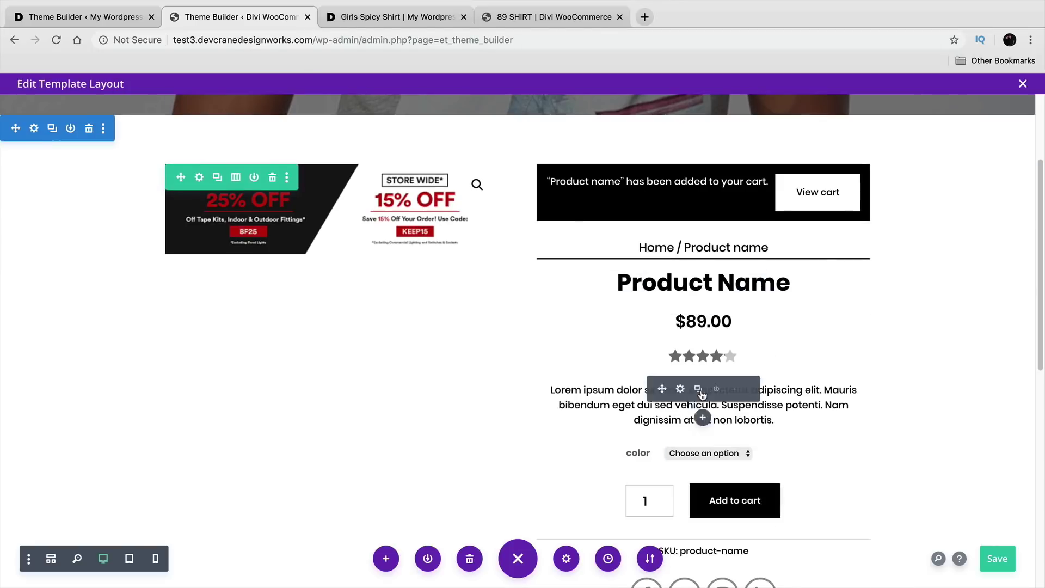
# Step: After checking the reference rating, insert a Woo Rating module below the description
pyautogui.click(680, 357)
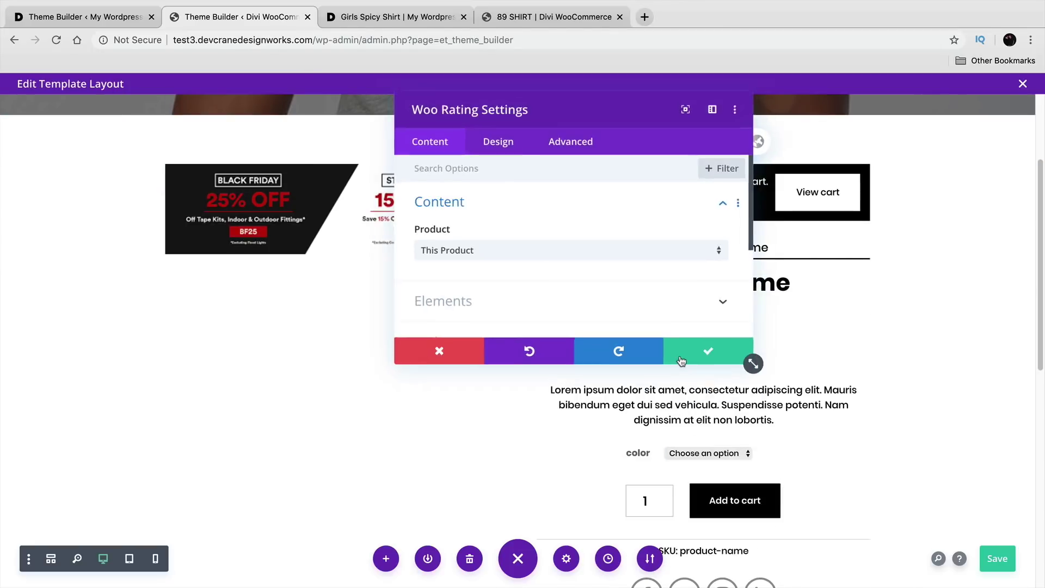
pyautogui.click(680, 357)
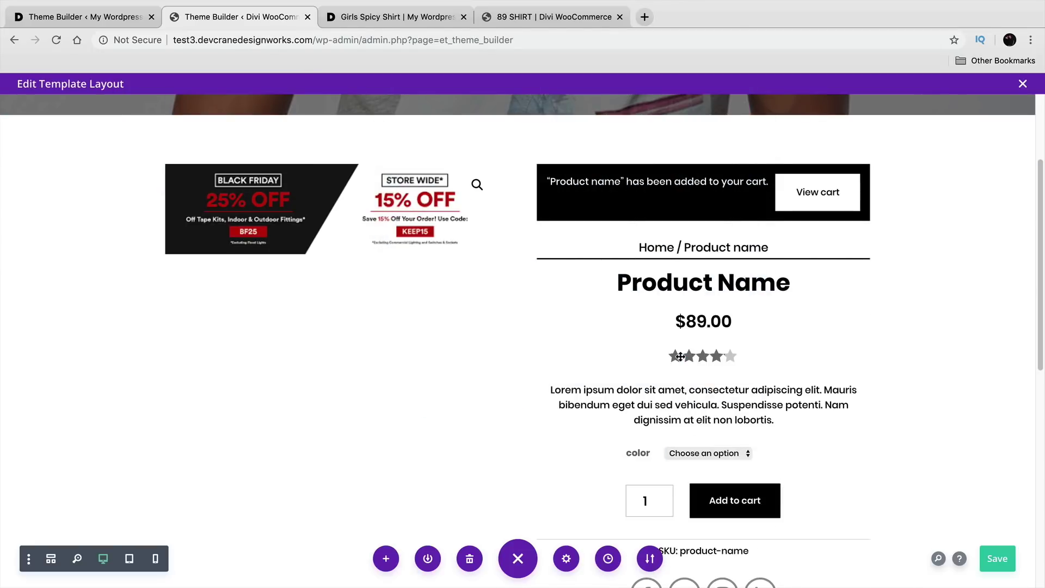
pyautogui.click(110, 17)
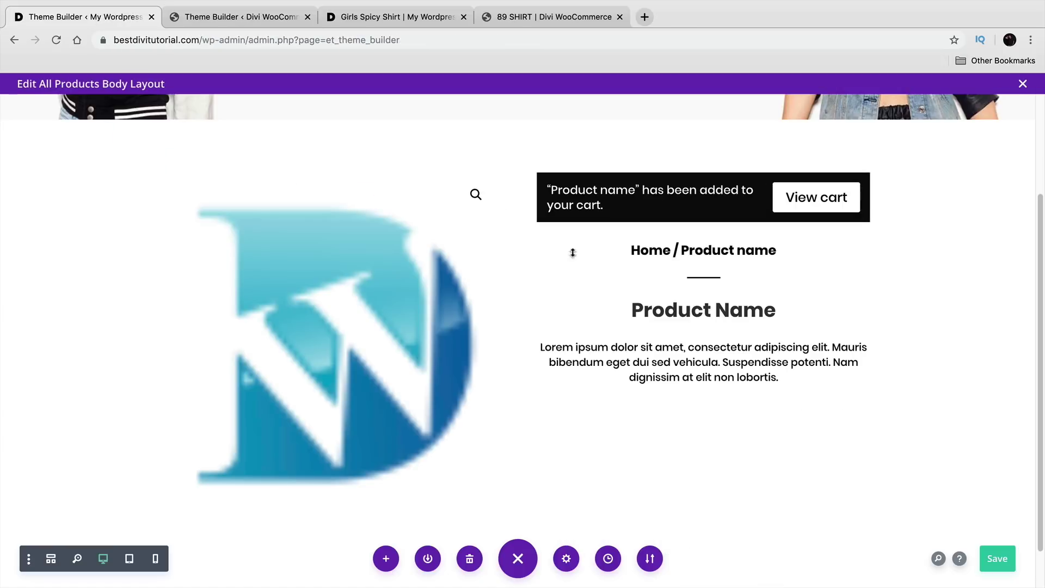
pyautogui.click(701, 335)
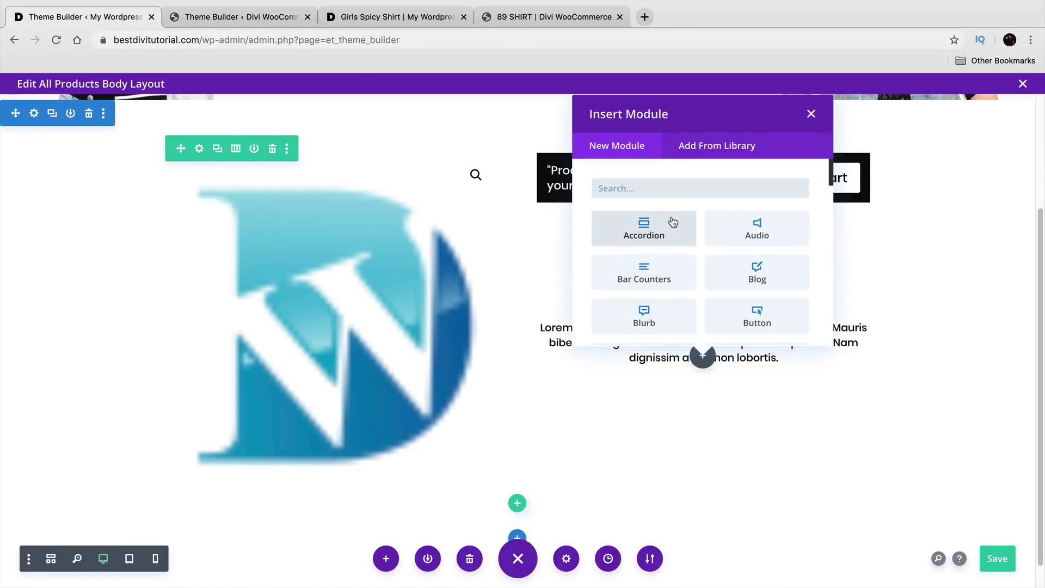
pyautogui.write('RE')
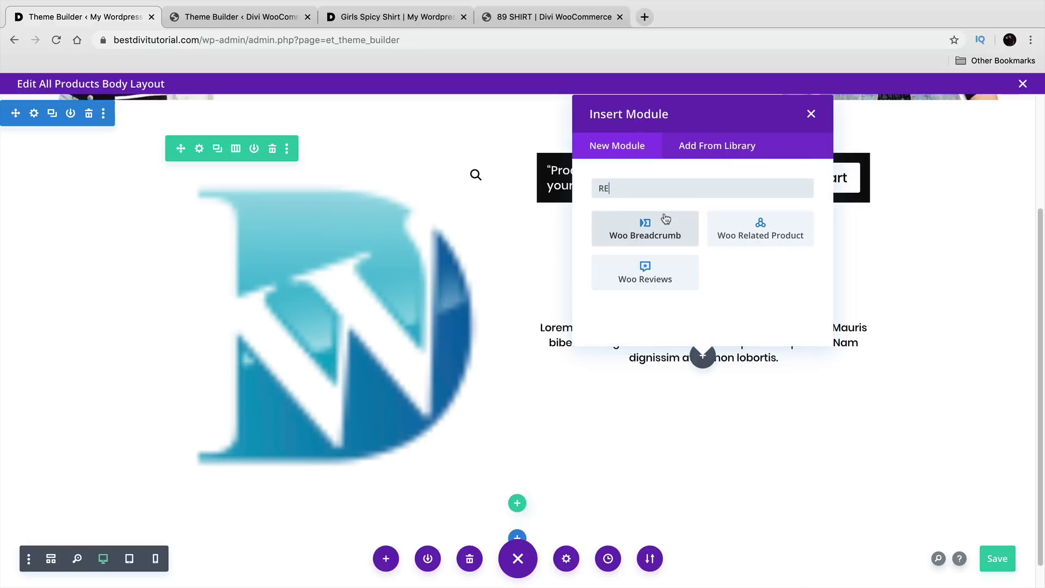
pyautogui.press('BackSpace')
pyautogui.press('BackSpace')
pyautogui.write('RAT')
pyautogui.click(648, 231)
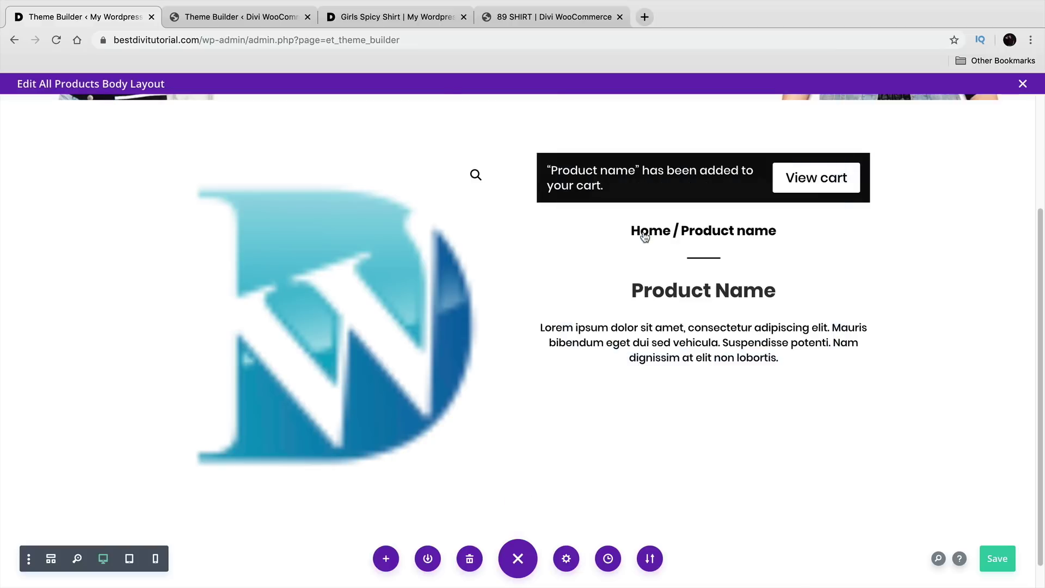
# Step: Make the rating stars black and keep the reviews link inline beside them
pyautogui.click(290, 147)
pyautogui.click(290, 207)
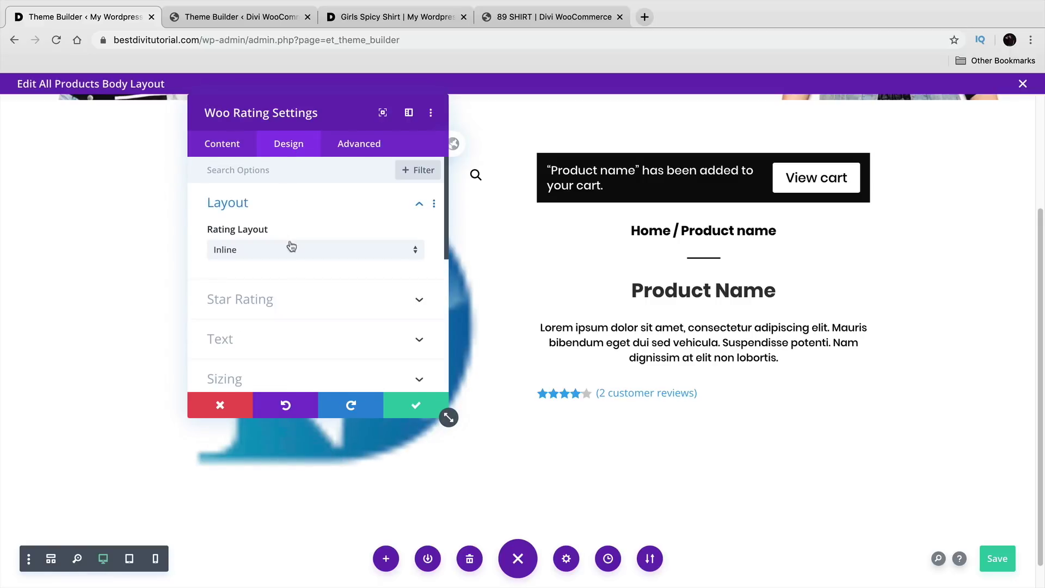
pyautogui.click(300, 304)
pyautogui.click(253, 283)
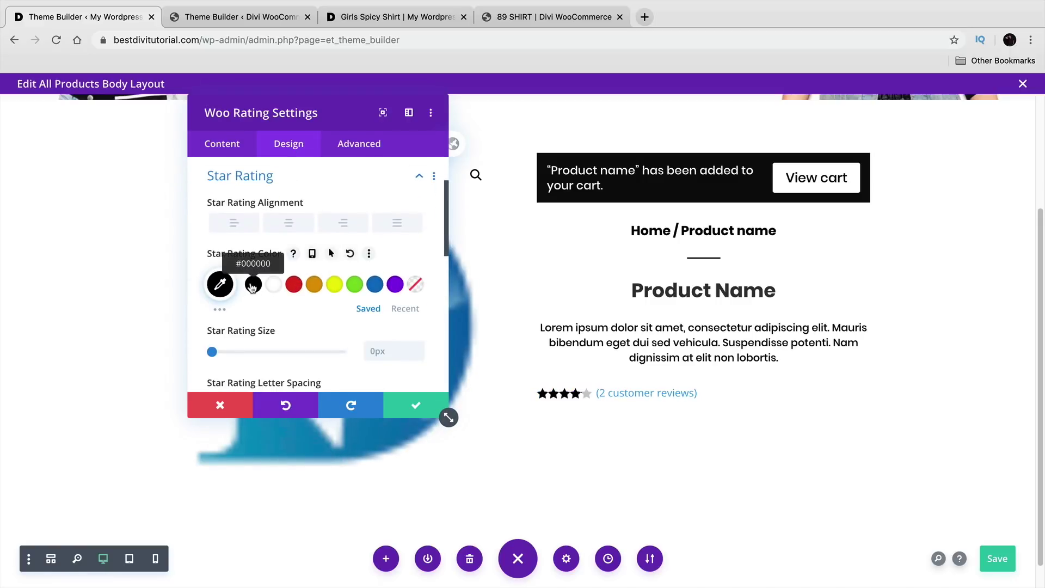
pyautogui.scroll(-3, 301, 323)
pyautogui.scroll(5, 299, 323)
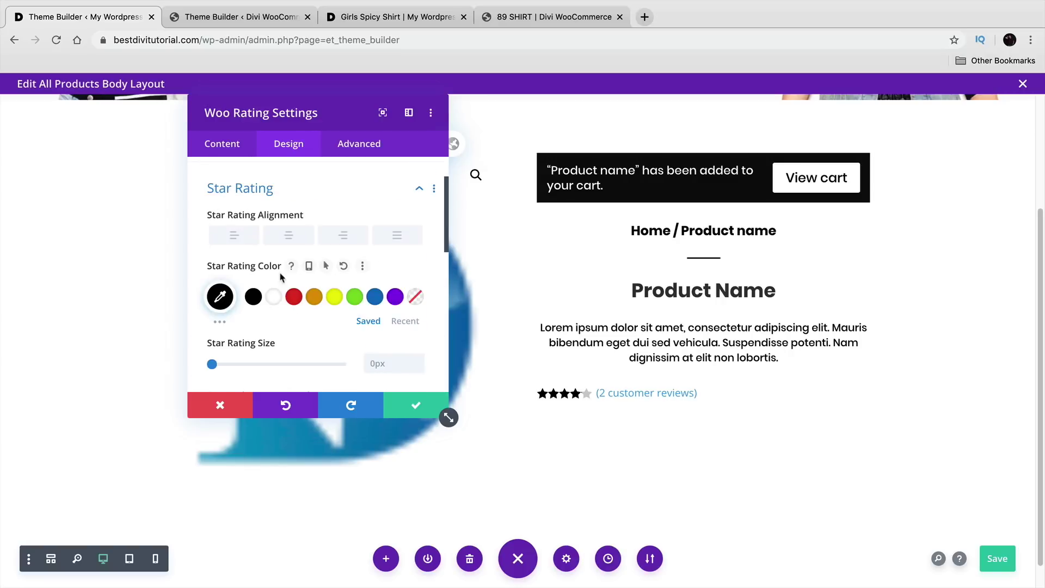
pyautogui.click(315, 210)
pyautogui.click(315, 255)
pyautogui.click(316, 284)
pyautogui.click(313, 251)
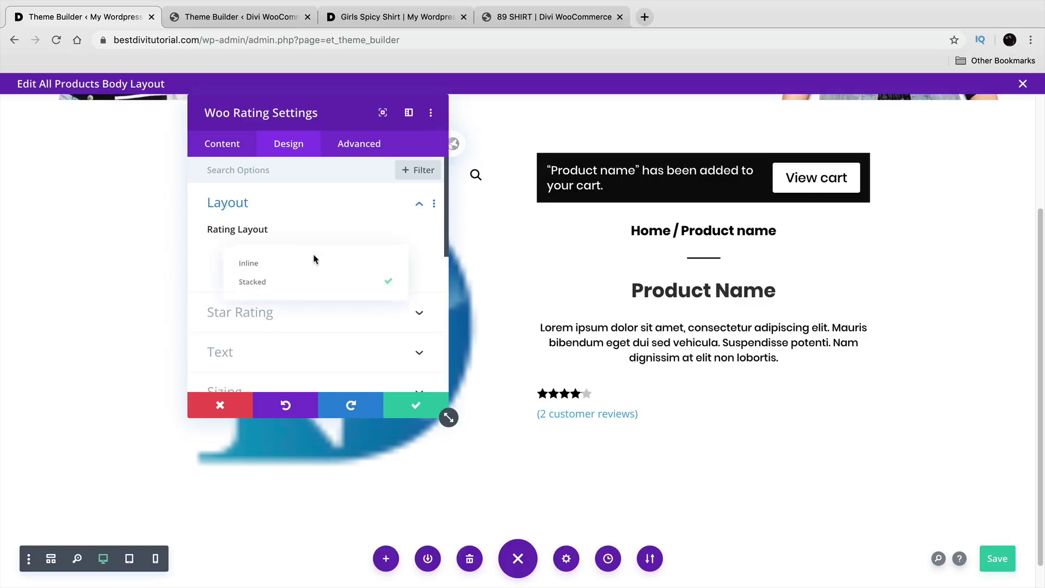
pyautogui.click(316, 262)
pyautogui.scroll(-3, 316, 275)
# Step: Set the review text black, center the rating, save, and drag it above Product Name
pyautogui.click(304, 270)
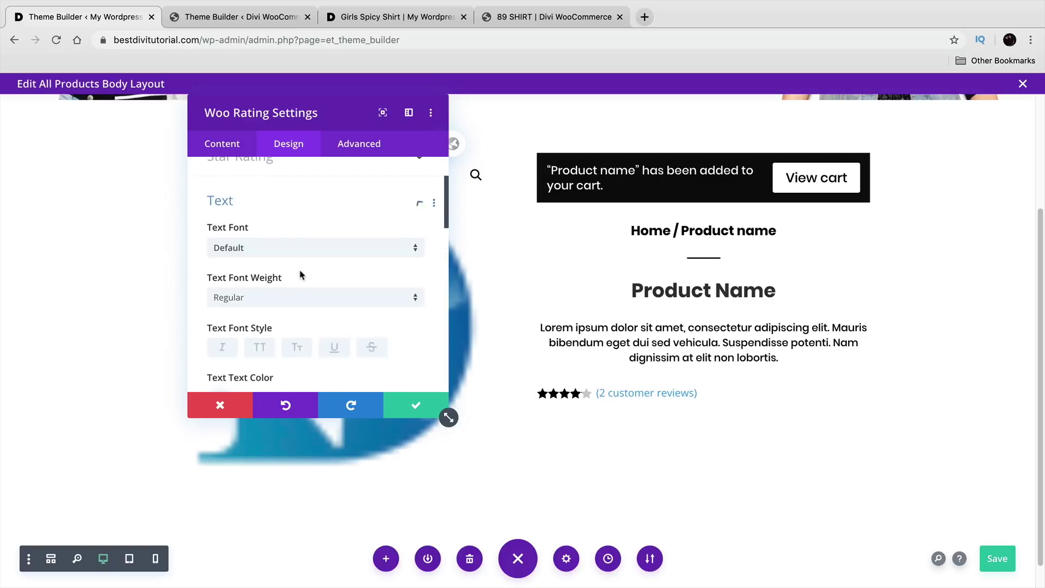
pyautogui.click(253, 383)
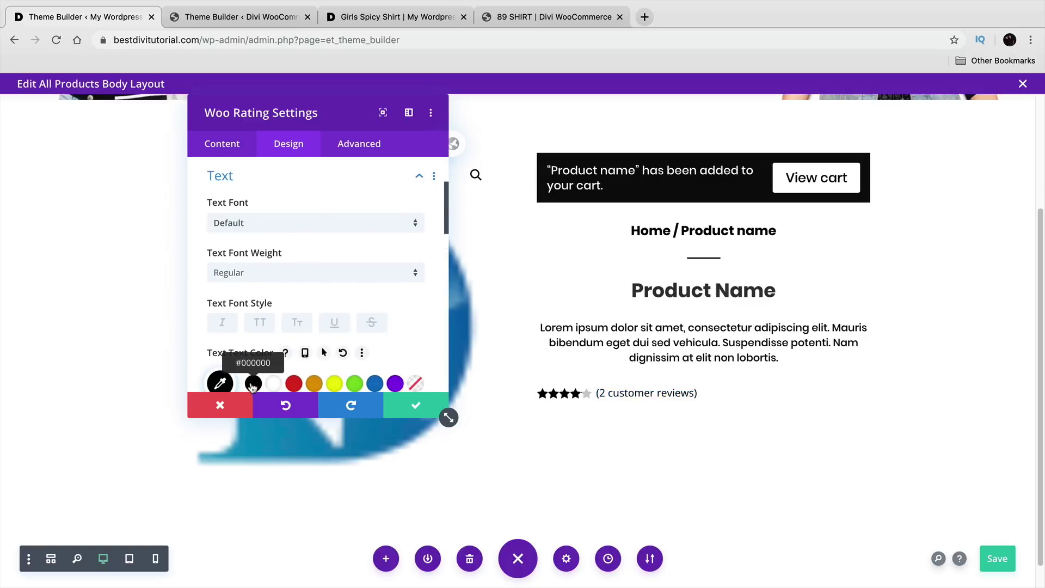
pyautogui.scroll(-2, 306, 329)
pyautogui.scroll(-5, 304, 328)
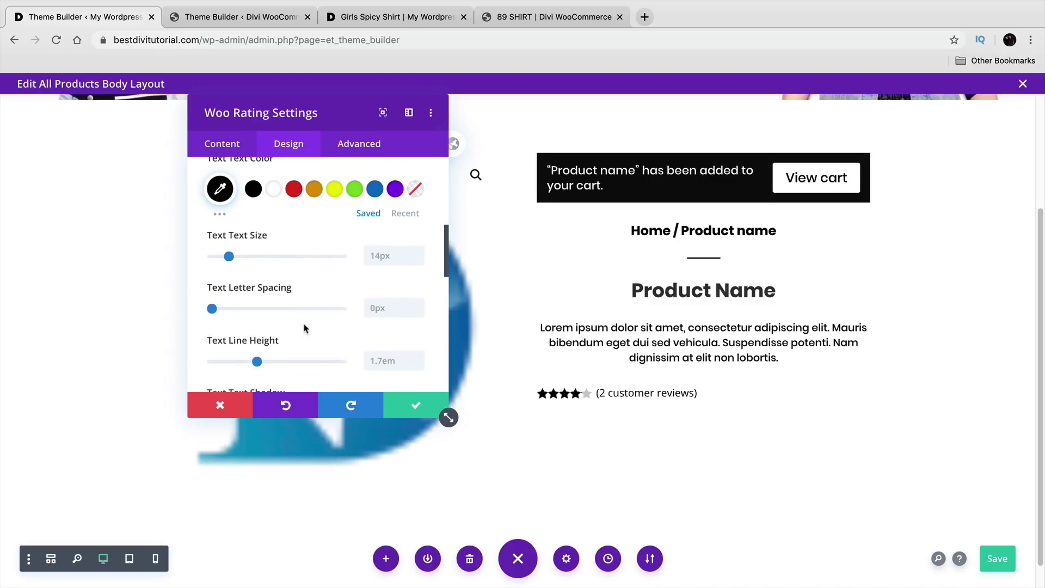
pyautogui.click(287, 342)
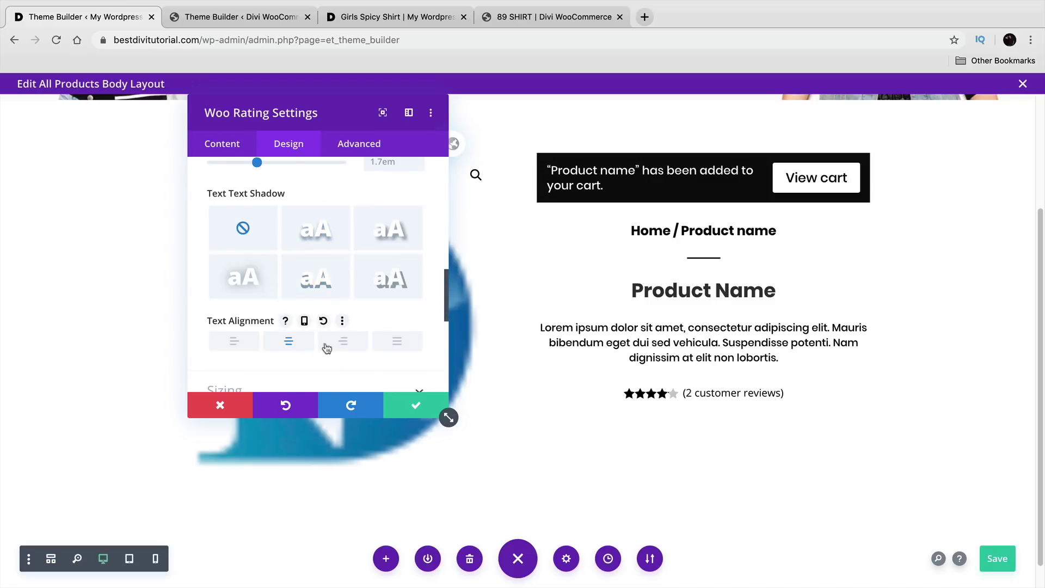
pyautogui.click(417, 402)
pyautogui.moveTo(663, 391); pyautogui.dragTo(686, 271)
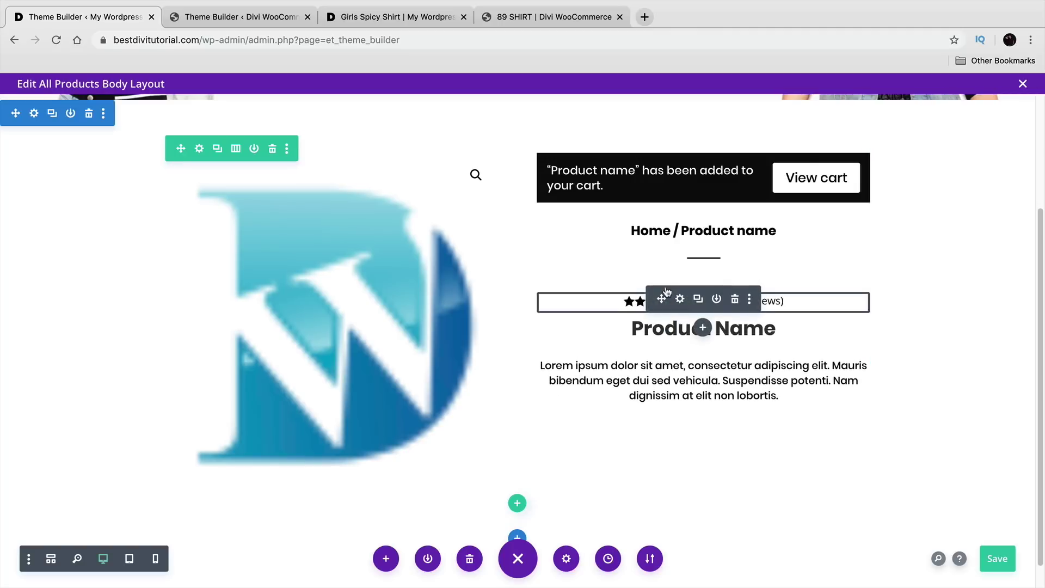
# Step: Give the rating a slight negative top margin, undoing the first overly large drag
pyautogui.moveTo(624, 291); pyautogui.dragTo(624, 284)
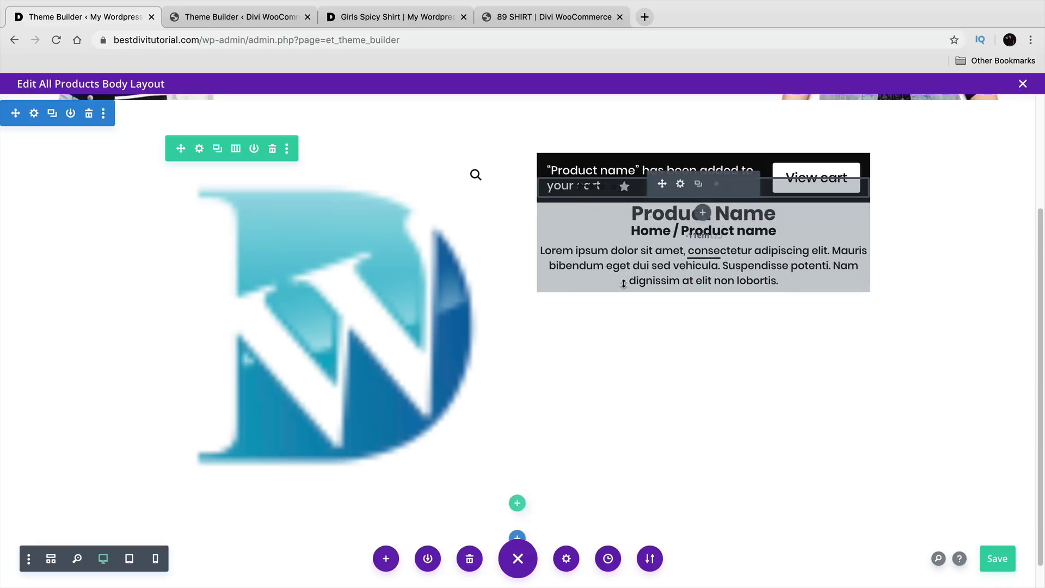
pyautogui.rightClick(624, 284)
pyautogui.click(619, 297)
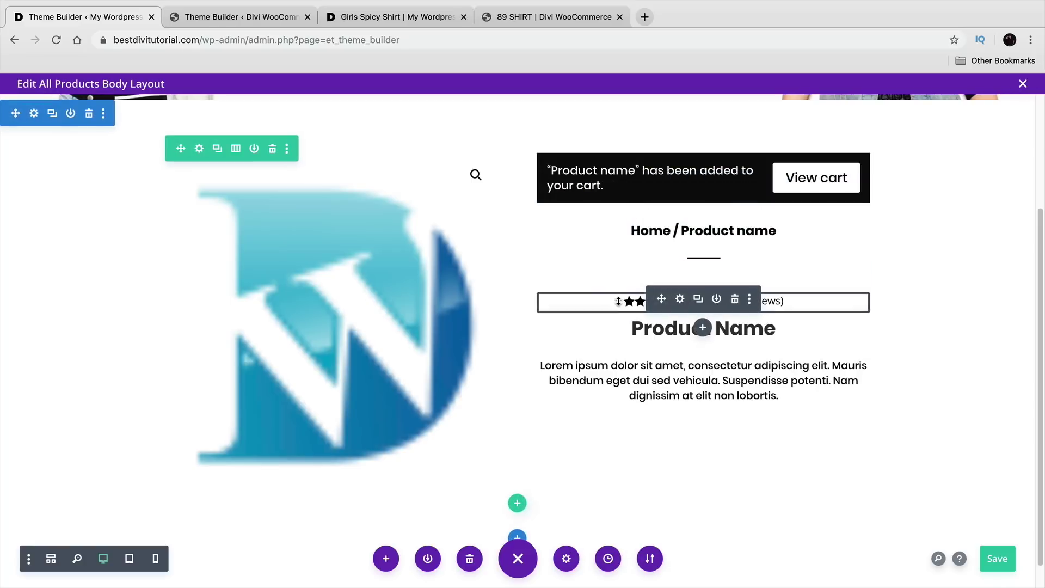
pyautogui.moveTo(618, 284); pyautogui.dragTo(619, 282)
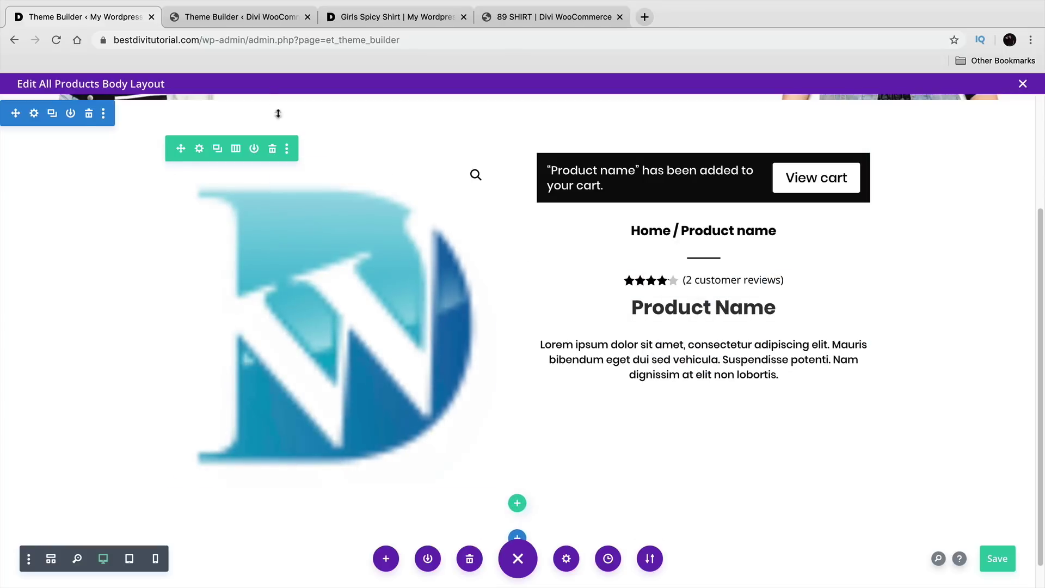
# Step: Review the divider settings unchanged and compare the layout with the reference template
pyautogui.click(674, 266)
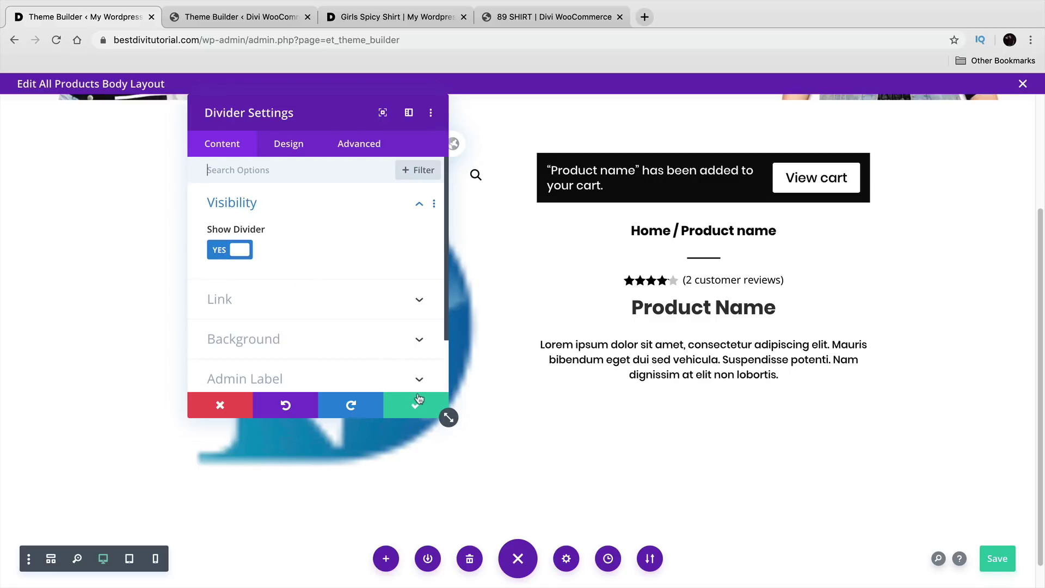
pyautogui.click(418, 397)
pyautogui.click(249, 18)
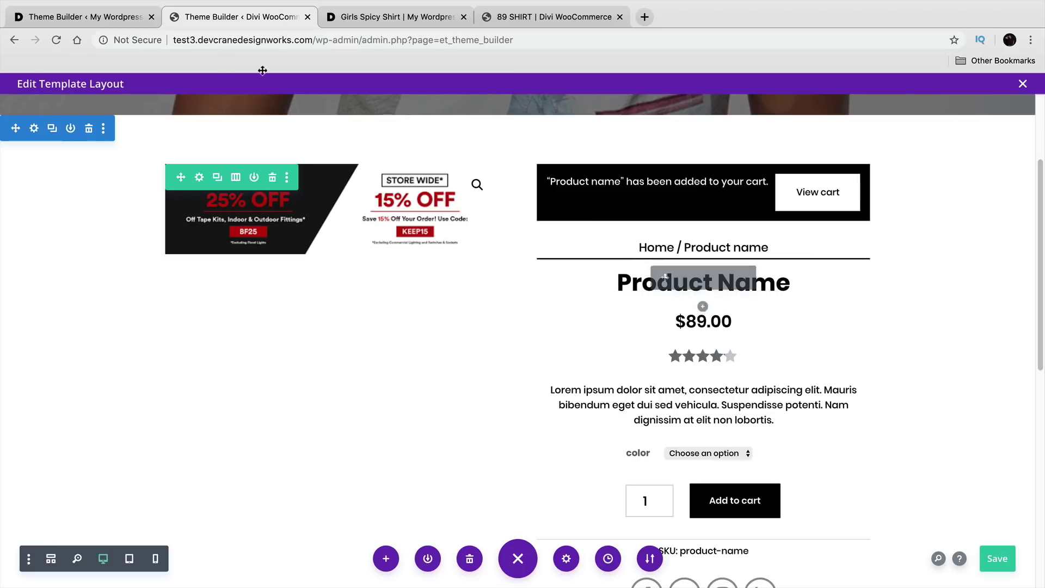
pyautogui.click(116, 20)
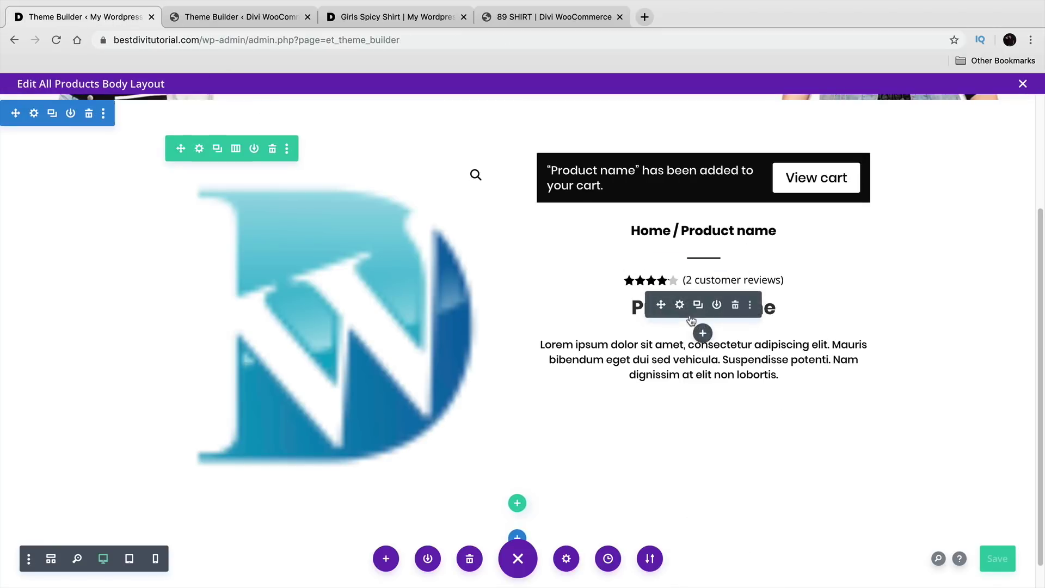
# Step: Insert a Woo Price module showing $89.00 below Product Name and save it
pyautogui.click(703, 332)
pyautogui.write('woo')
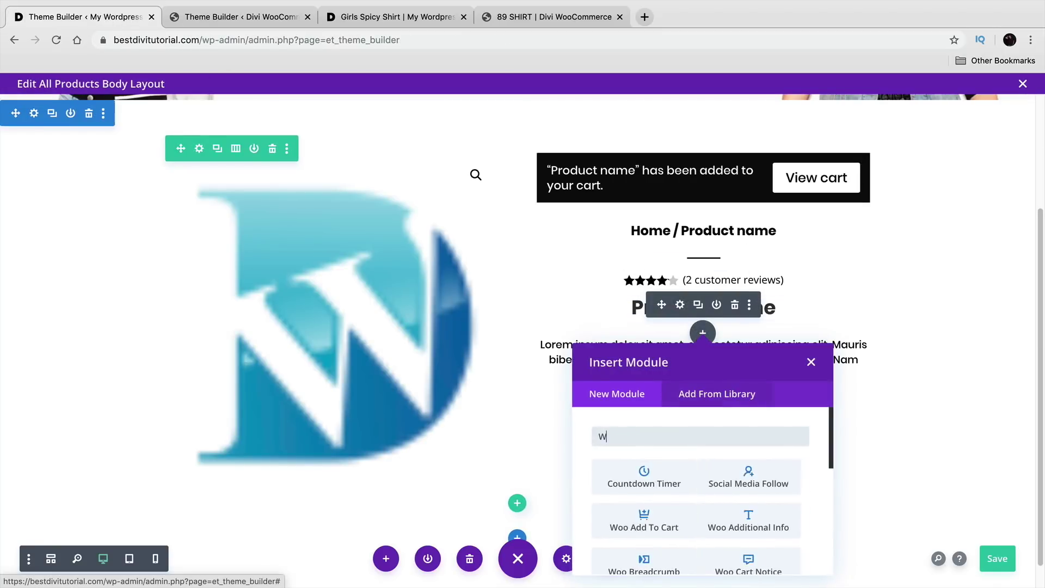
pyautogui.write('pr')
pyautogui.press('BackSpace')
pyautogui.press('BackSpace')
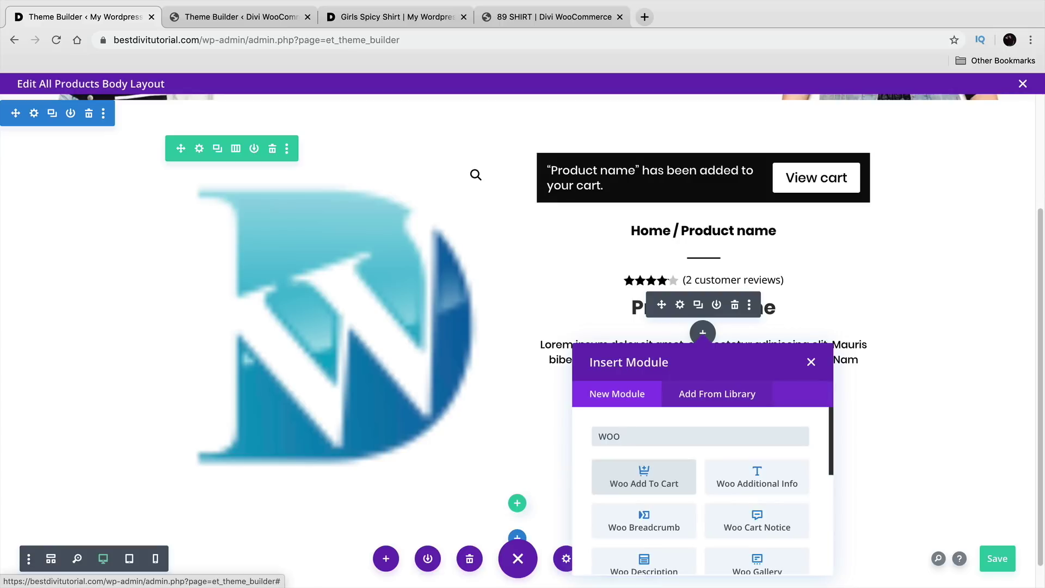
pyautogui.write('pr')
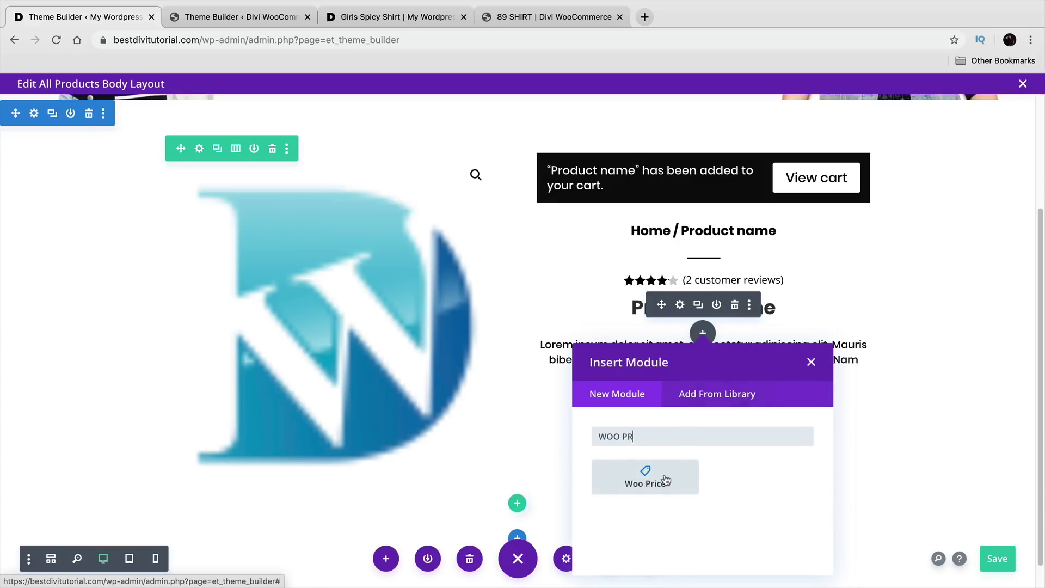
pyautogui.click(645, 477)
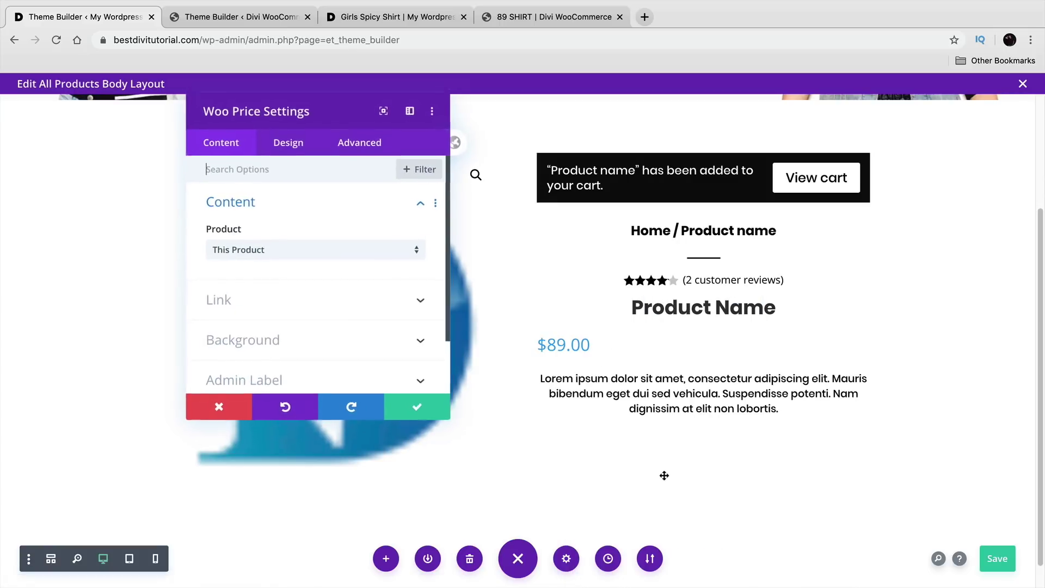
pyautogui.click(201, 21)
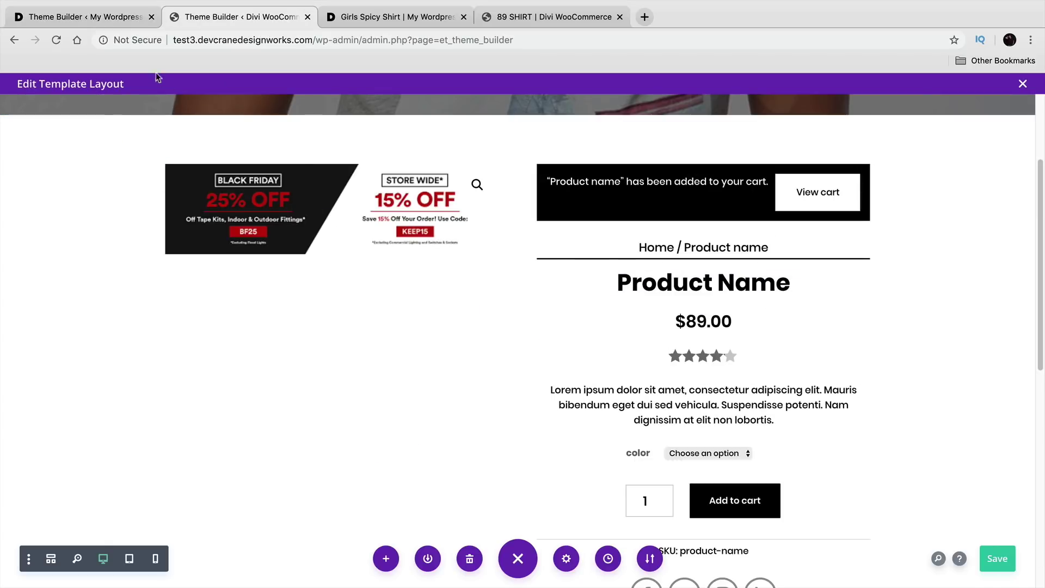
pyautogui.click(122, 20)
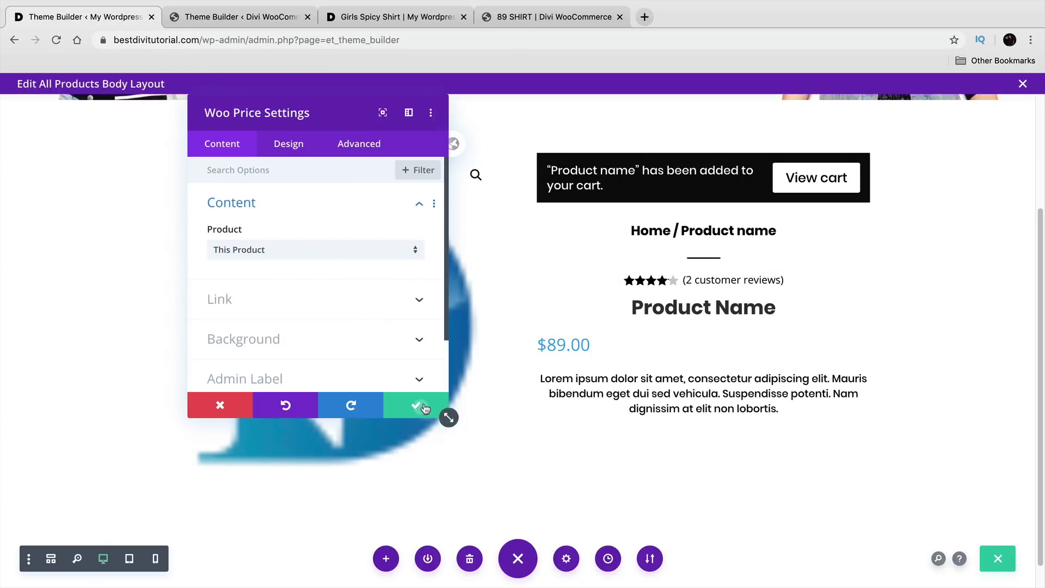
pyautogui.click(421, 408)
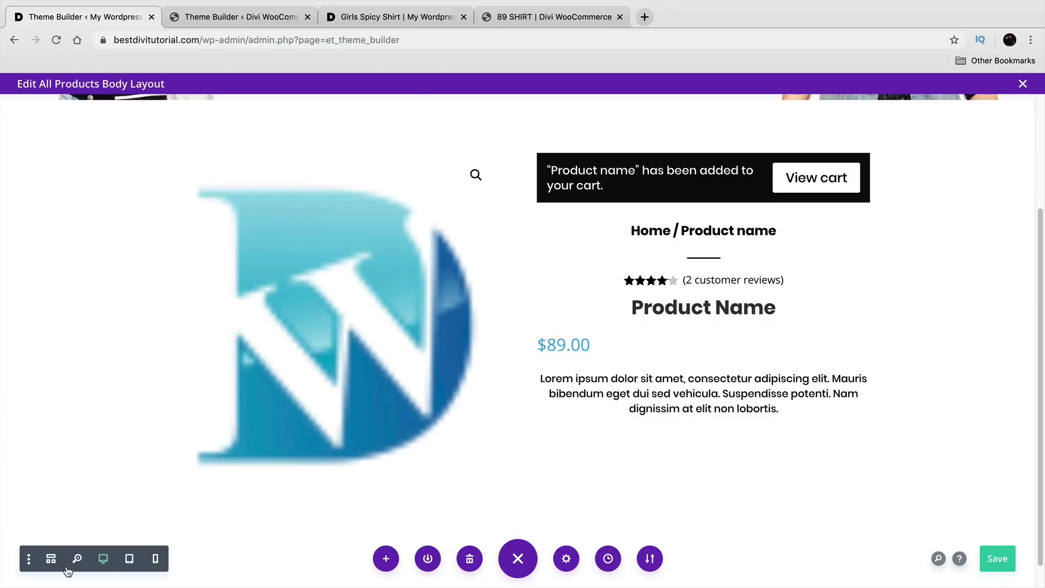
# Step: In Wireframe view, drag Woo Title and Woo Price above Woo Rating, then return to Desktop view
pyautogui.click(50, 557)
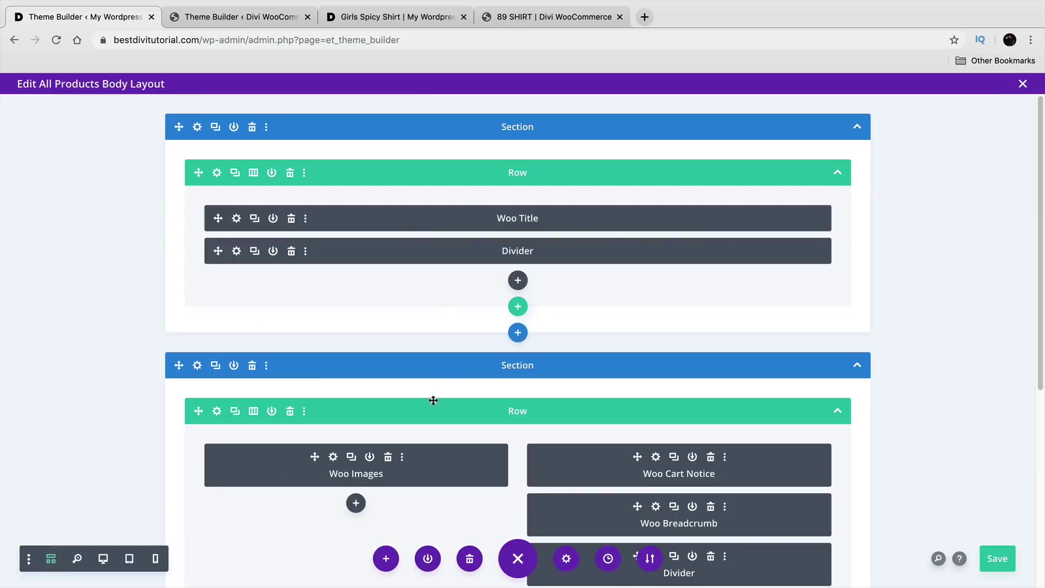
pyautogui.scroll(-3, 560, 376)
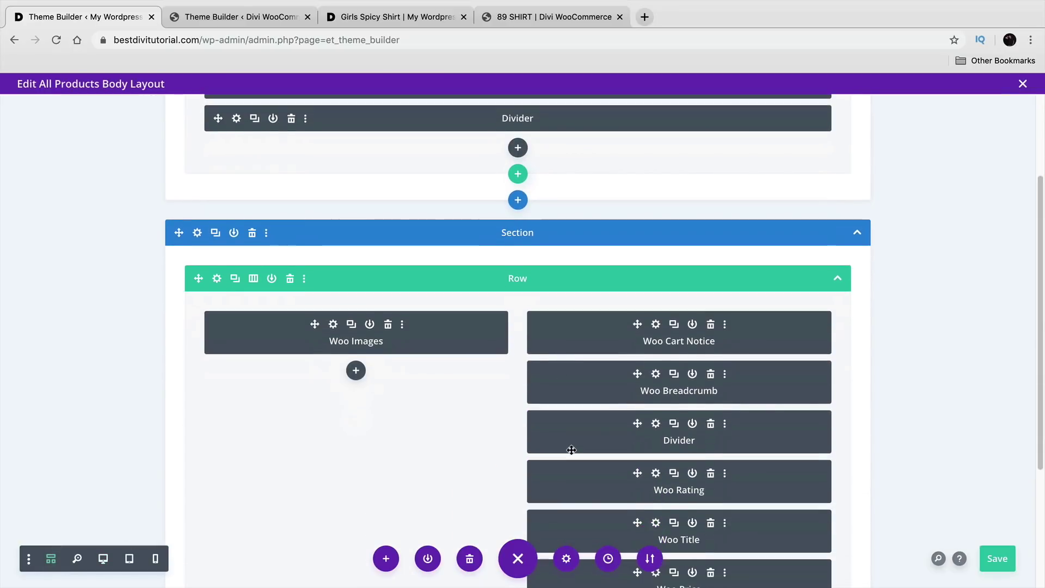
pyautogui.scroll(-1, 627, 501)
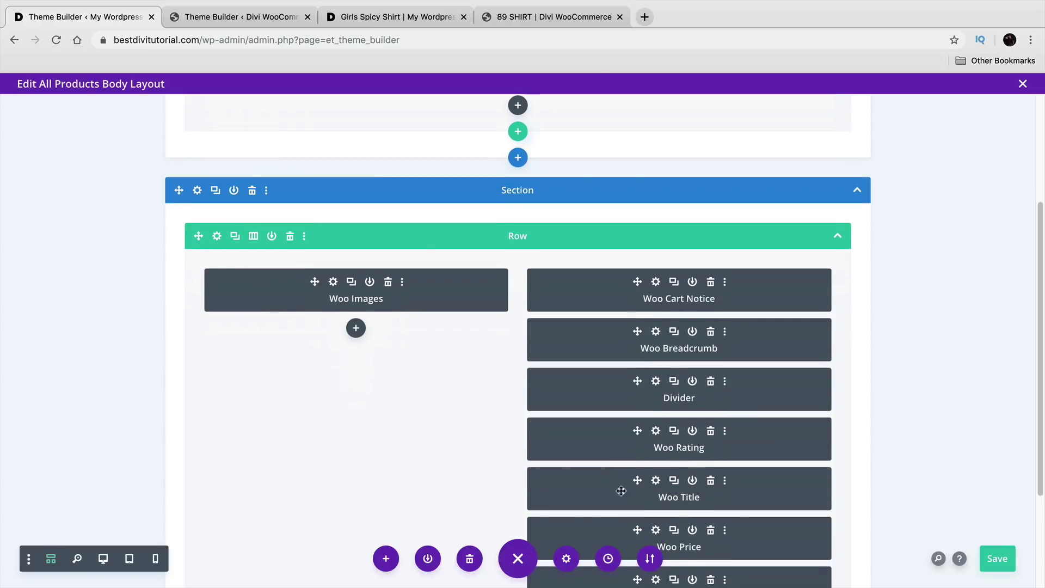
pyautogui.click(246, 20)
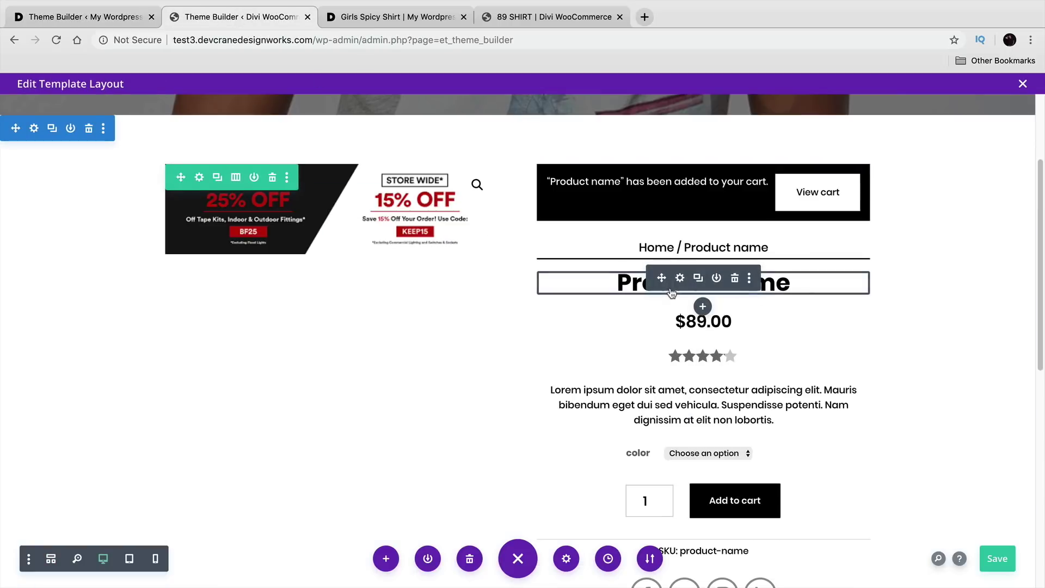
pyautogui.click(82, 17)
pyautogui.scroll(-5, 553, 301)
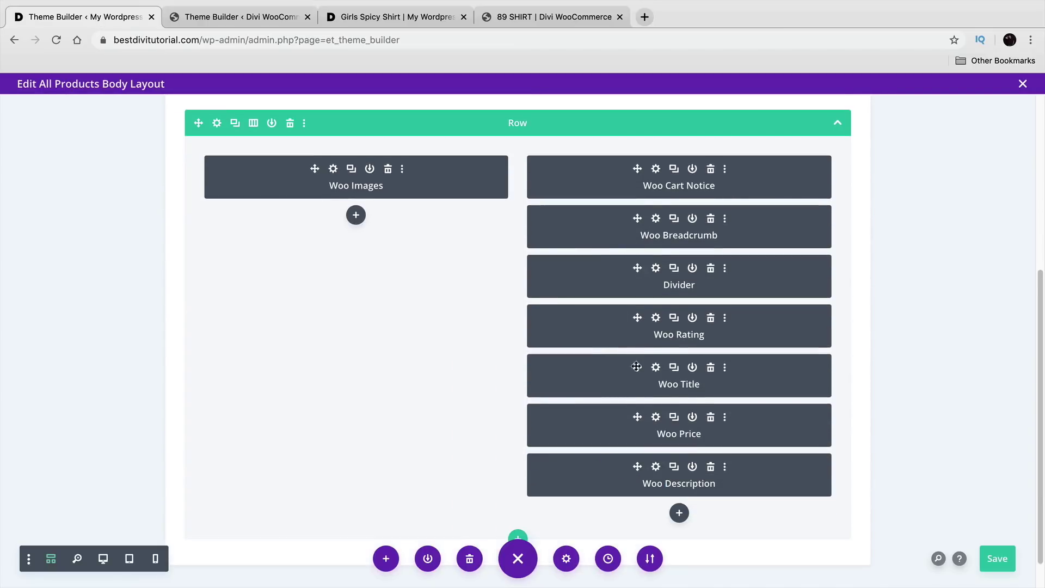
pyautogui.moveTo(608, 376); pyautogui.dragTo(610, 331)
pyautogui.moveTo(622, 426); pyautogui.dragTo(633, 398)
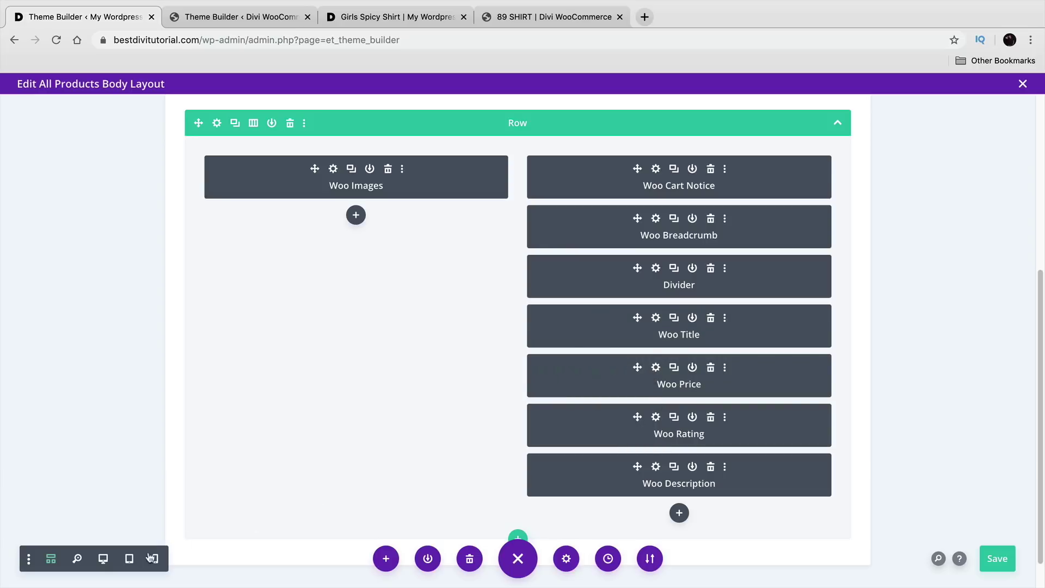
pyautogui.click(103, 558)
pyautogui.scroll(-3, 427, 415)
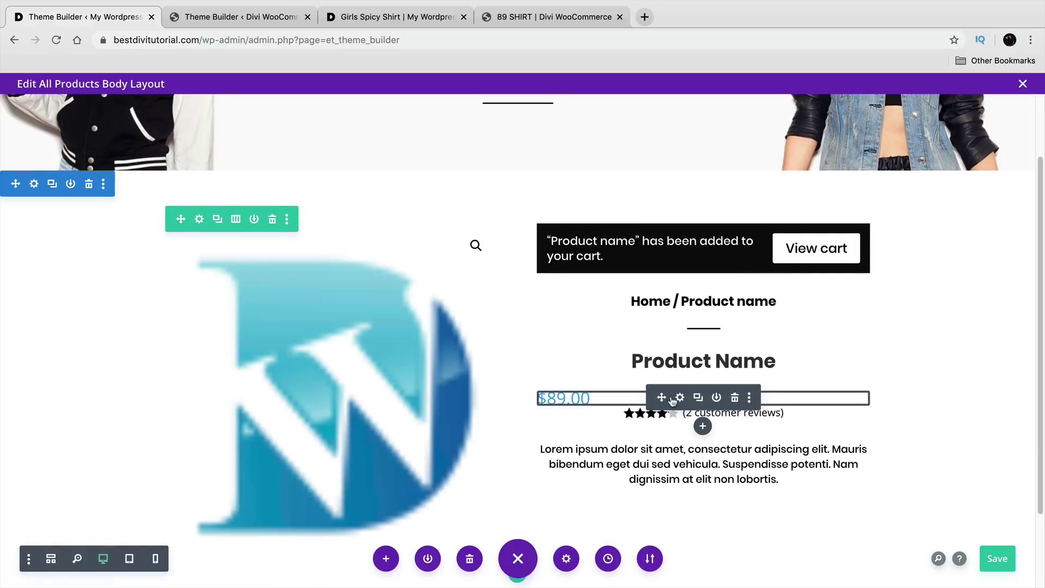
# Step: Make the $89.00 price text black in the price module's Price Text settings
pyautogui.click(680, 398)
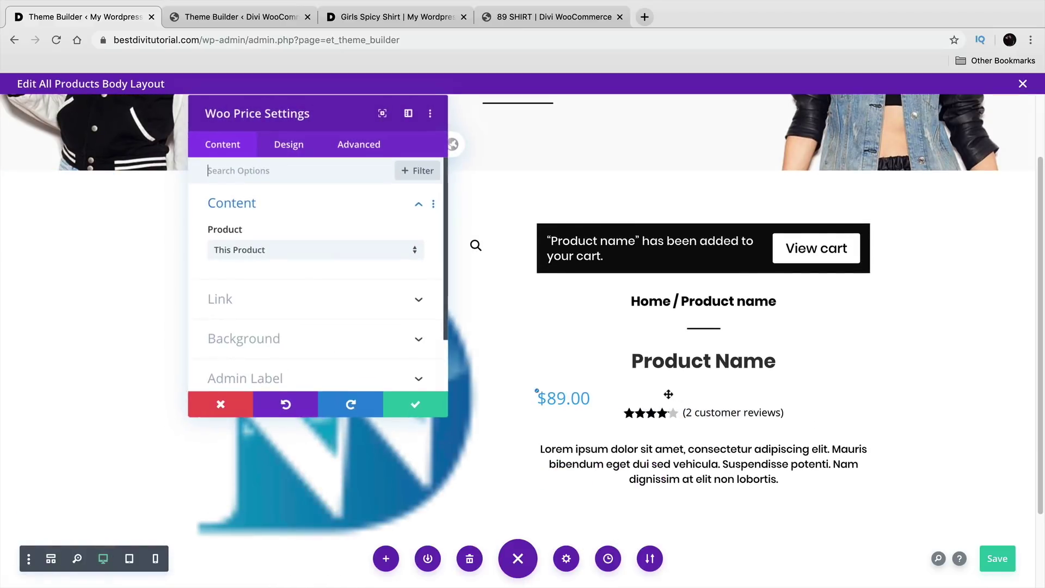
pyautogui.click(281, 150)
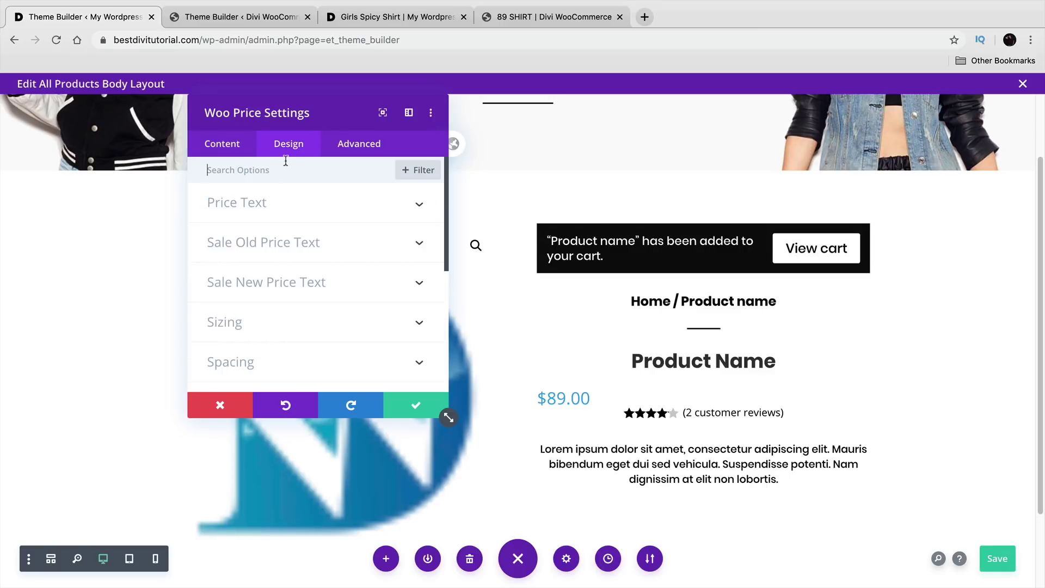
pyautogui.click(294, 203)
pyautogui.scroll(-2, 314, 269)
pyautogui.click(254, 366)
pyautogui.scroll(-3, 292, 337)
pyautogui.scroll(-6, 292, 337)
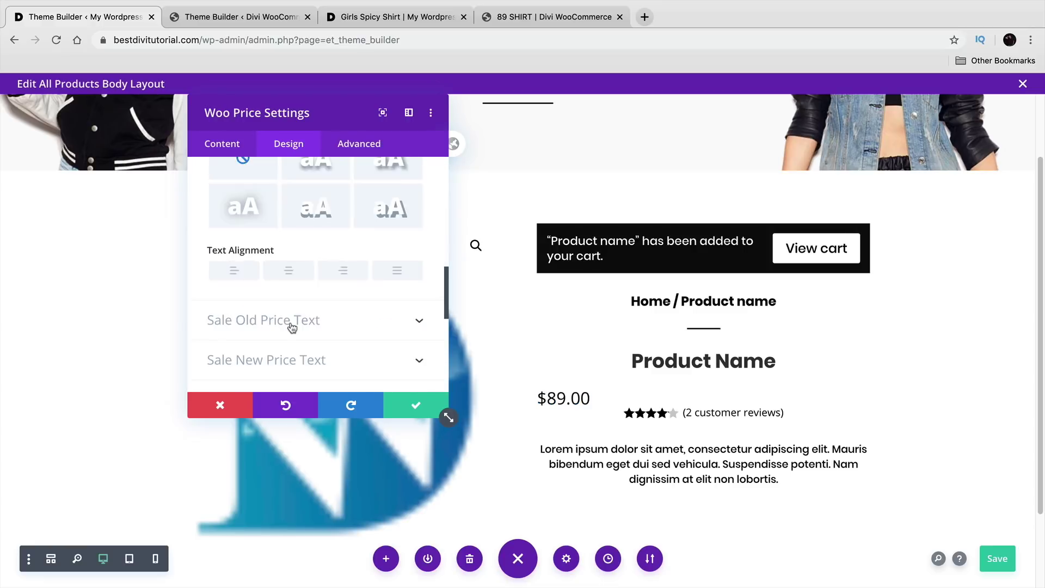
pyautogui.click(409, 406)
# Step: Resize the price block's minimum height, then inspect the reference template's add-to-cart settings
pyautogui.moveTo(623, 410); pyautogui.dragTo(644, 429)
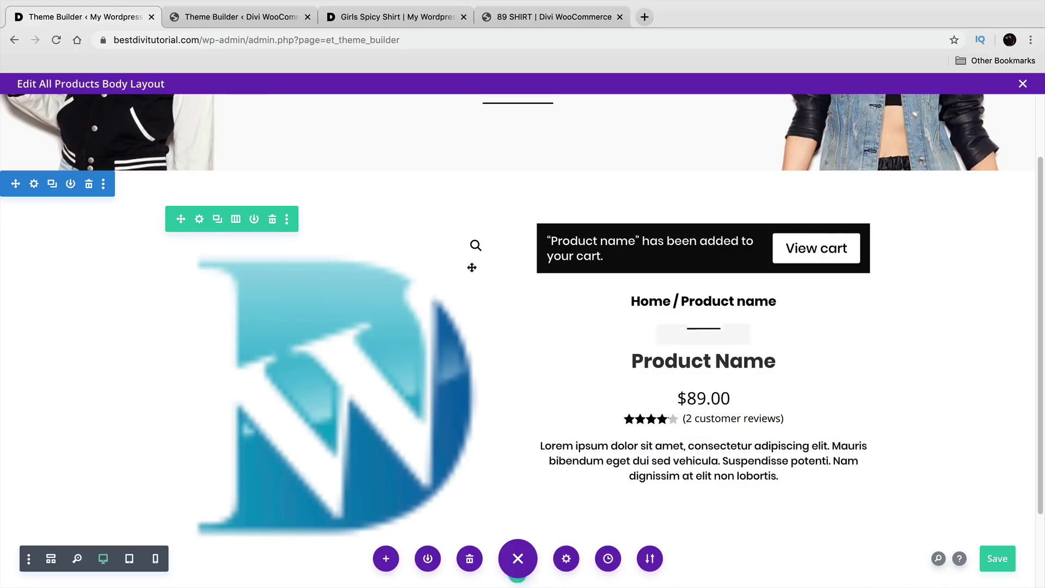
pyautogui.click(233, 19)
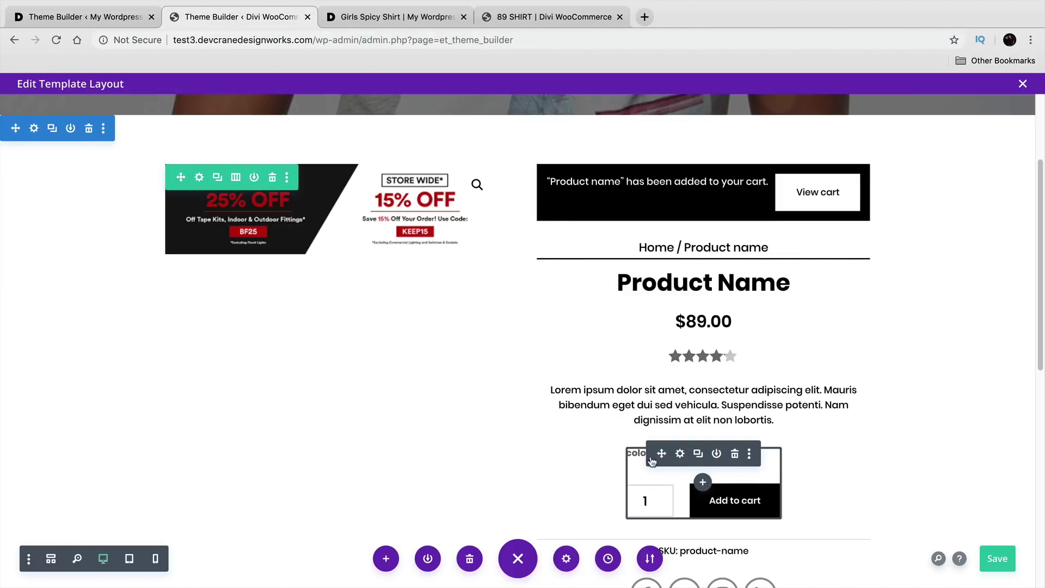
pyautogui.click(679, 455)
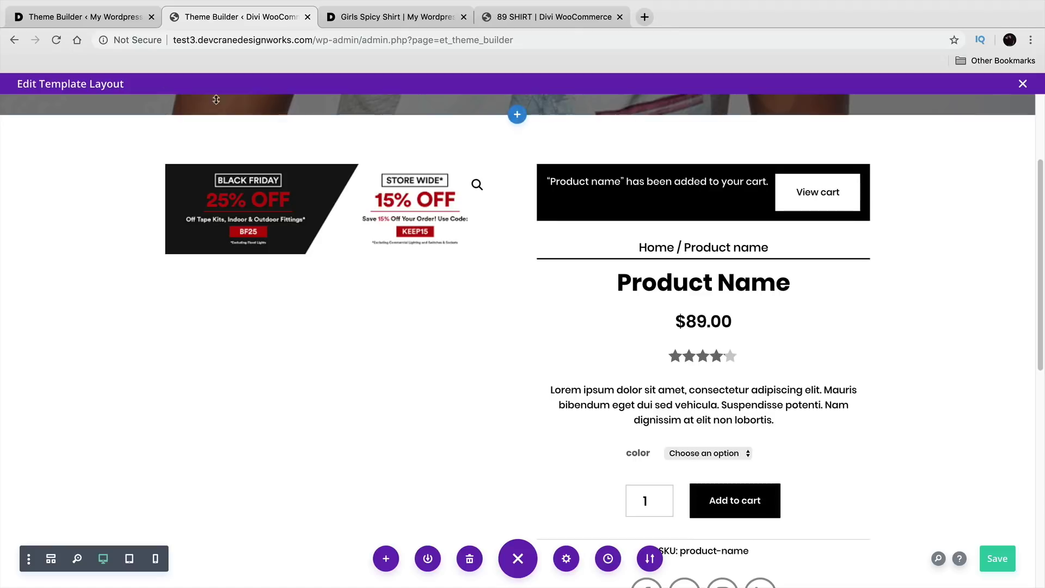
# Step: Insert a Woo Add To Cart module below the description using the 'ADD' search
pyautogui.click(89, 23)
pyautogui.click(703, 474)
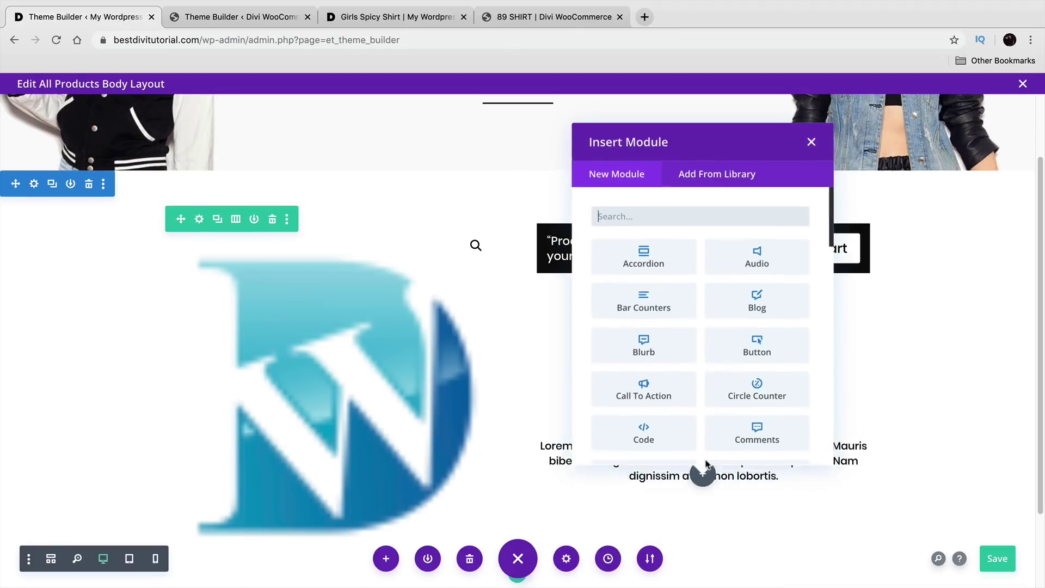
pyautogui.write('ADD')
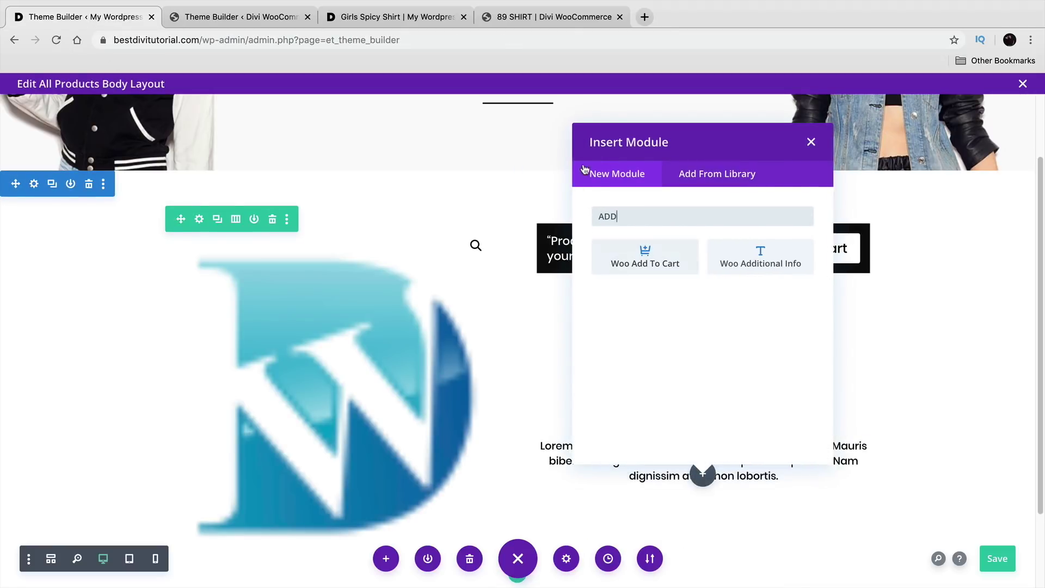
pyautogui.click(649, 262)
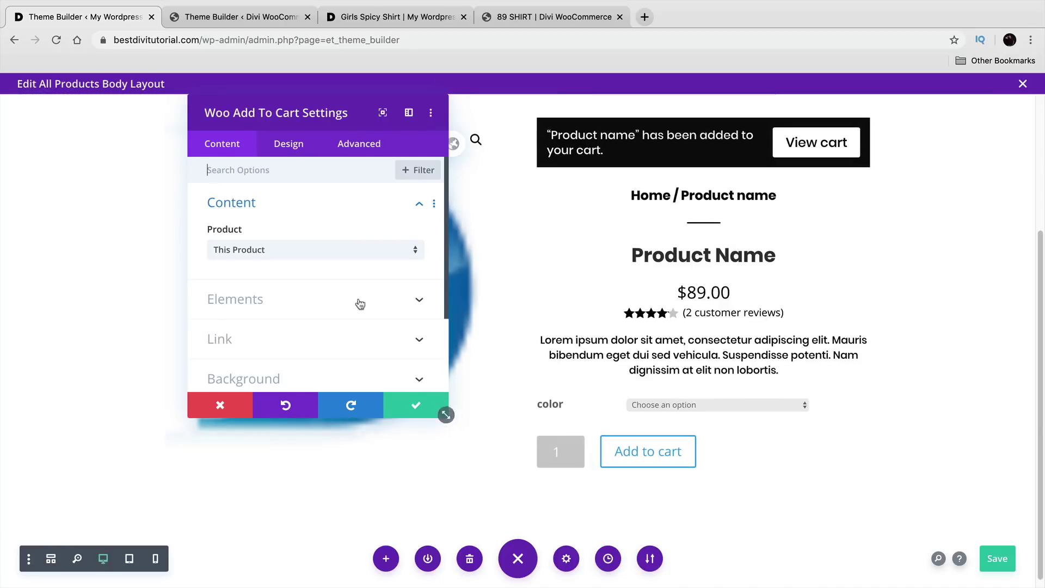
# Step: Set the add-to-cart text to Poppins, black, with center alignment
pyautogui.click(288, 148)
pyautogui.click(302, 213)
pyautogui.scroll(-2, 294, 272)
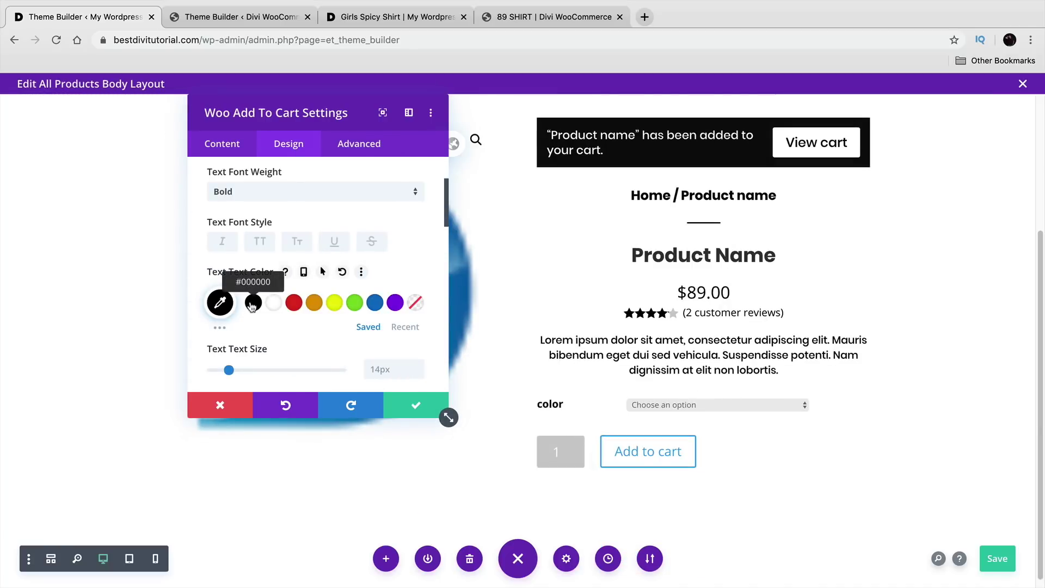
pyautogui.scroll(1, 272, 313)
pyautogui.click(302, 167)
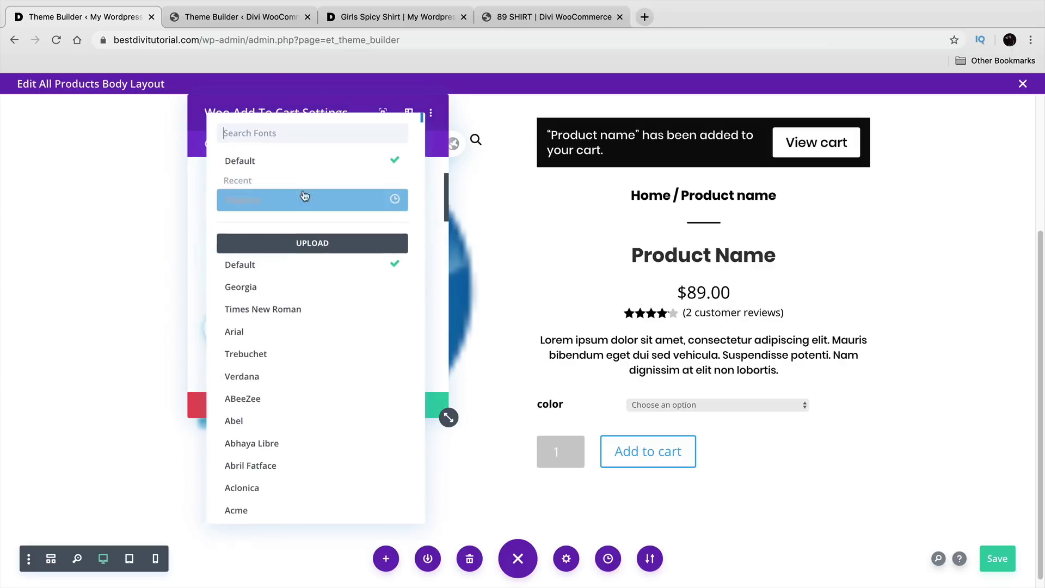
pyautogui.click(305, 199)
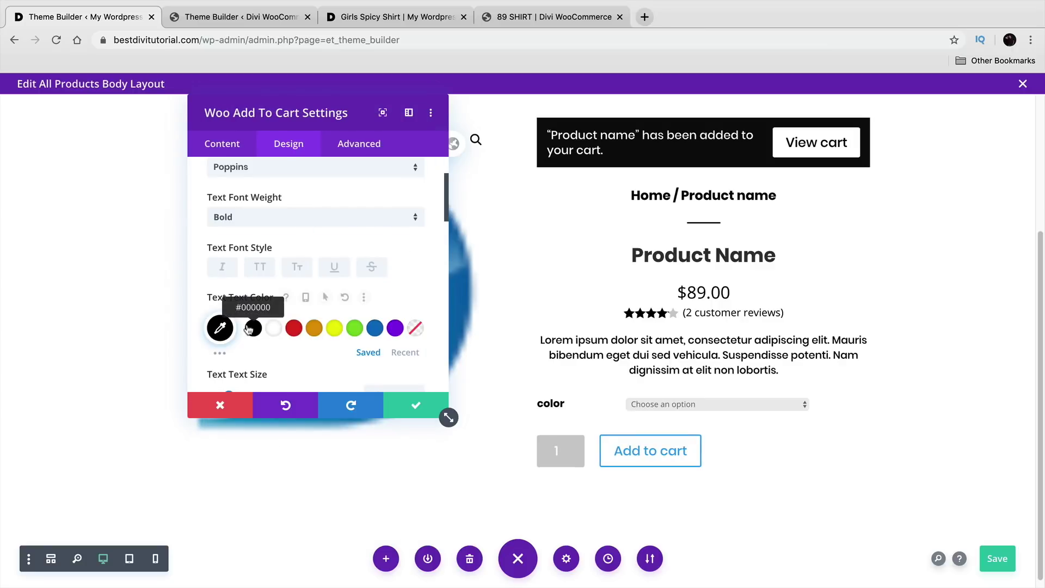
pyautogui.click(273, 329)
pyautogui.click(258, 328)
pyautogui.scroll(-5, 257, 324)
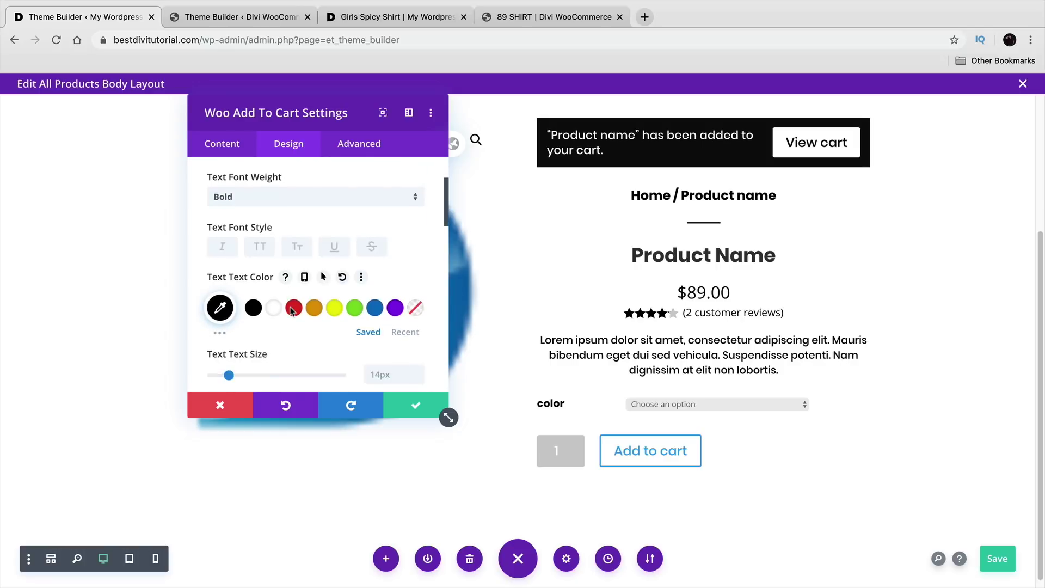
pyautogui.scroll(-4, 253, 321)
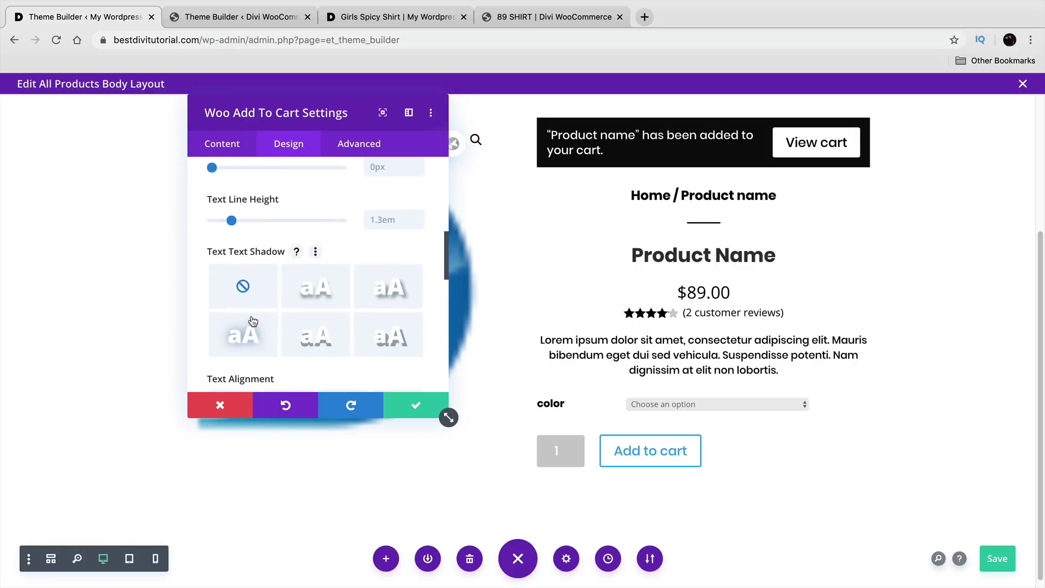
pyautogui.click(289, 350)
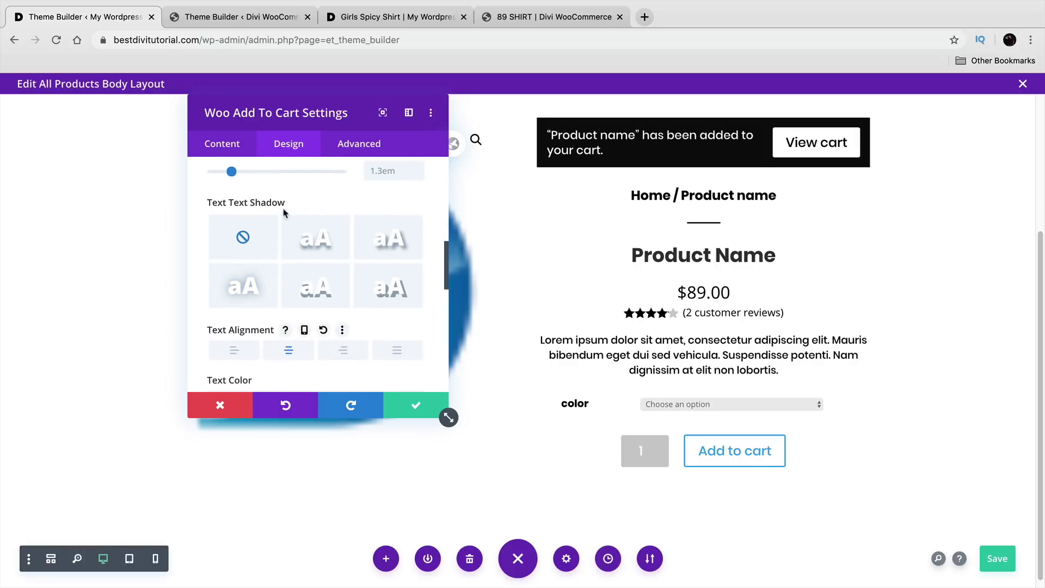
# Step: Enable custom button styles with black button text and save the module
pyautogui.scroll(-5, 299, 280)
pyautogui.click(291, 319)
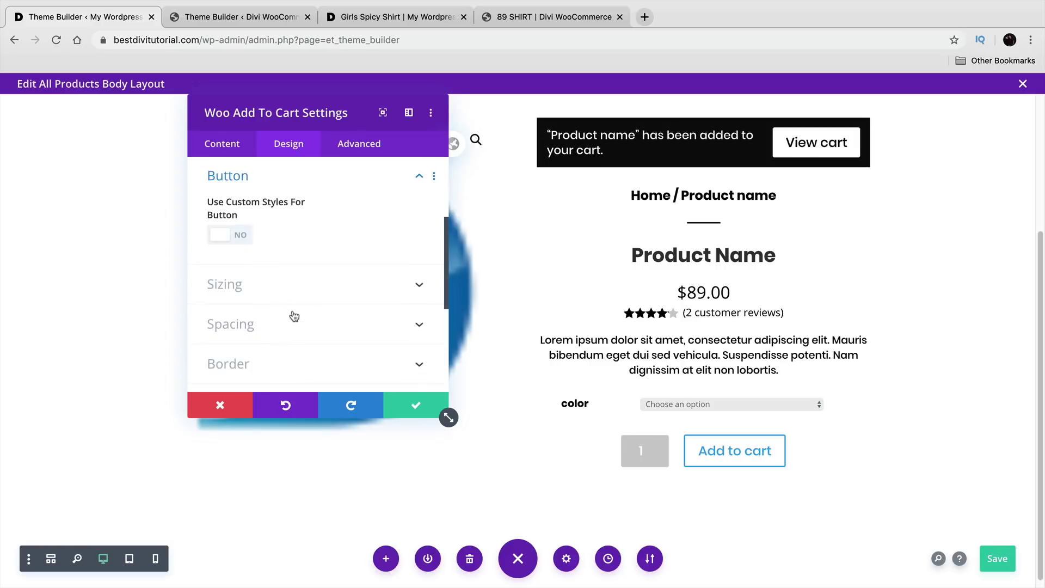
pyautogui.click(246, 236)
pyautogui.click(255, 348)
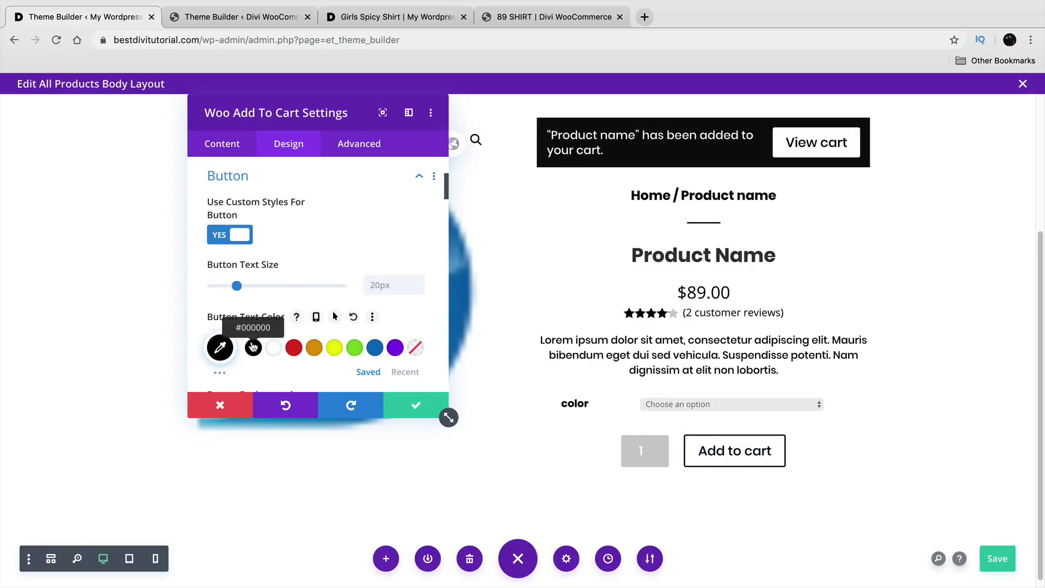
pyautogui.click(405, 407)
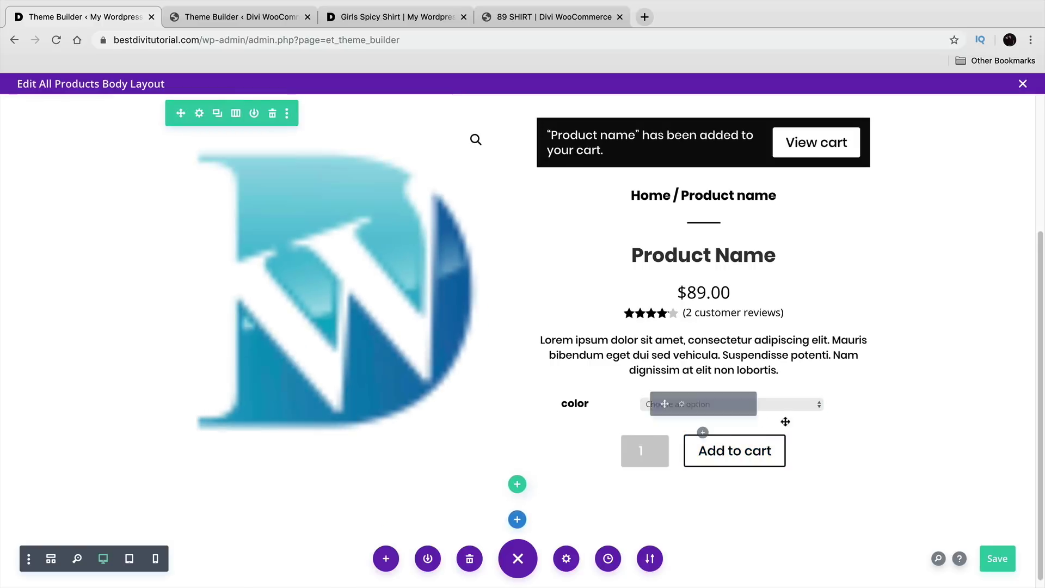
# Step: Scroll through the layout and glance at the reference template before returning
pyautogui.scroll(2, 982, 384)
pyautogui.scroll(3, 981, 384)
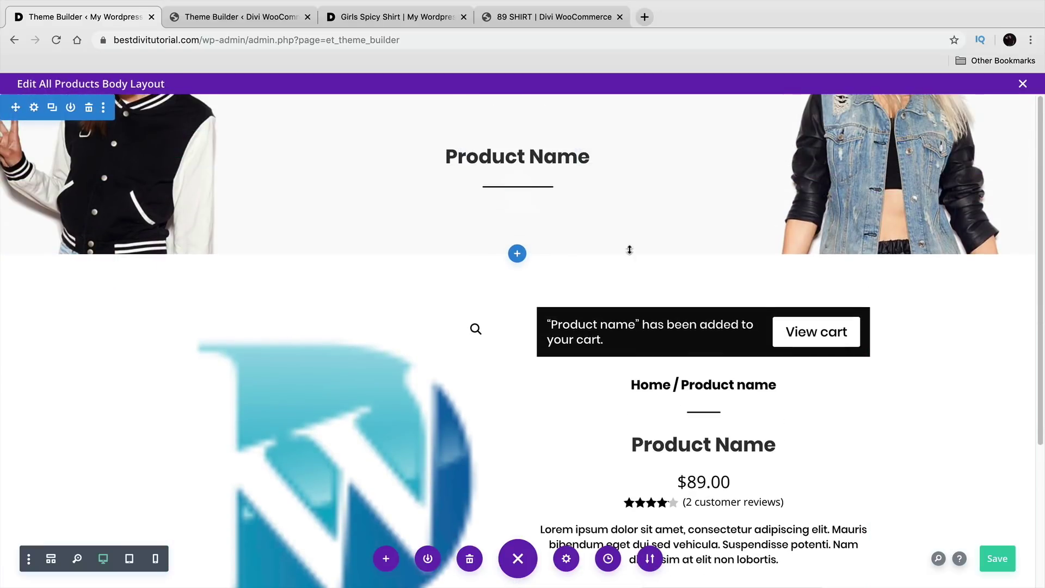
pyautogui.scroll(-2, 629, 248)
pyautogui.scroll(-1, 625, 255)
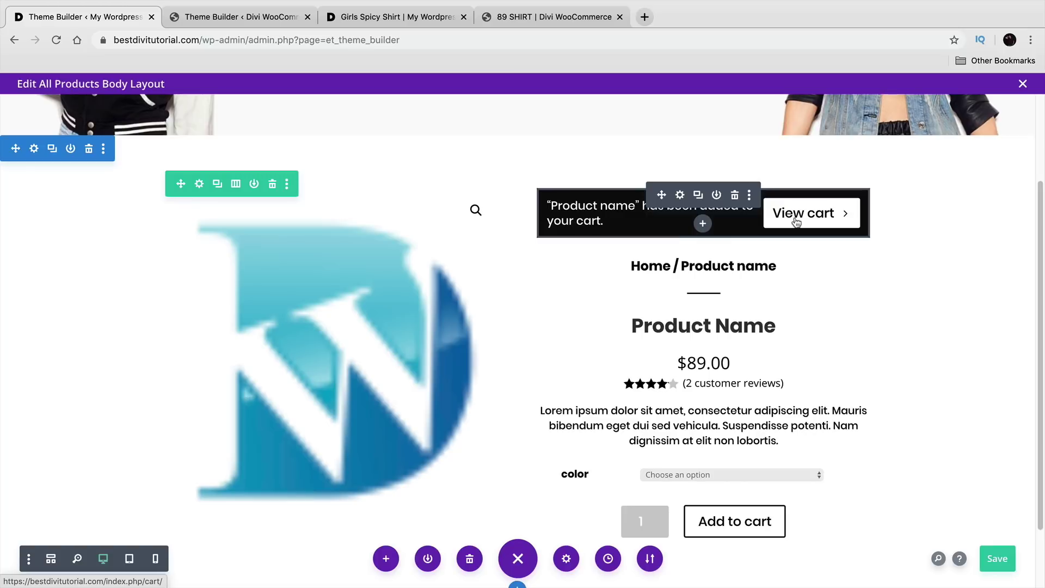
pyautogui.scroll(-1, 795, 224)
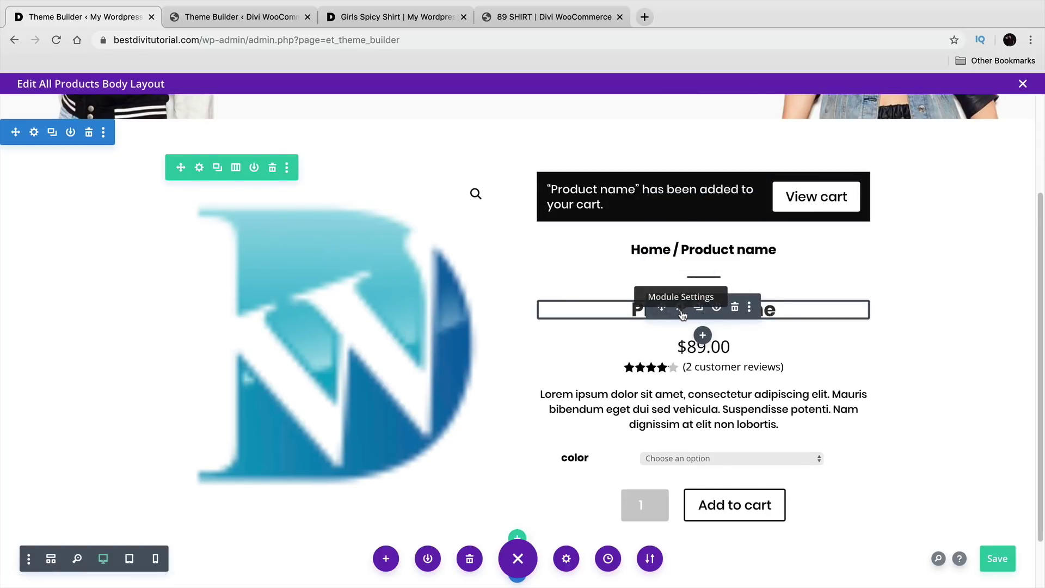
pyautogui.scroll(-2, 681, 308)
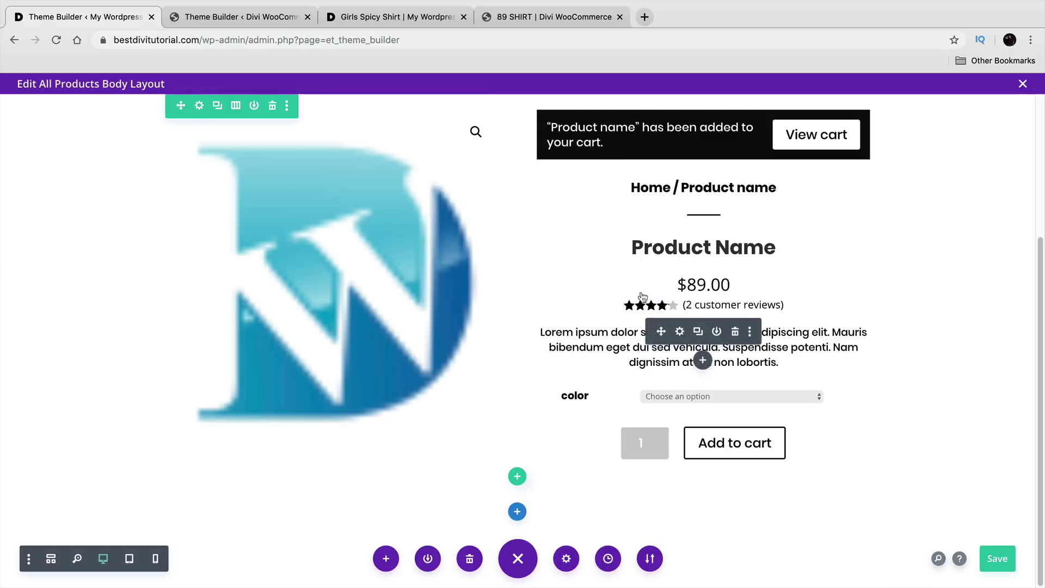
pyautogui.hotkey('ctrl', 'Tab')
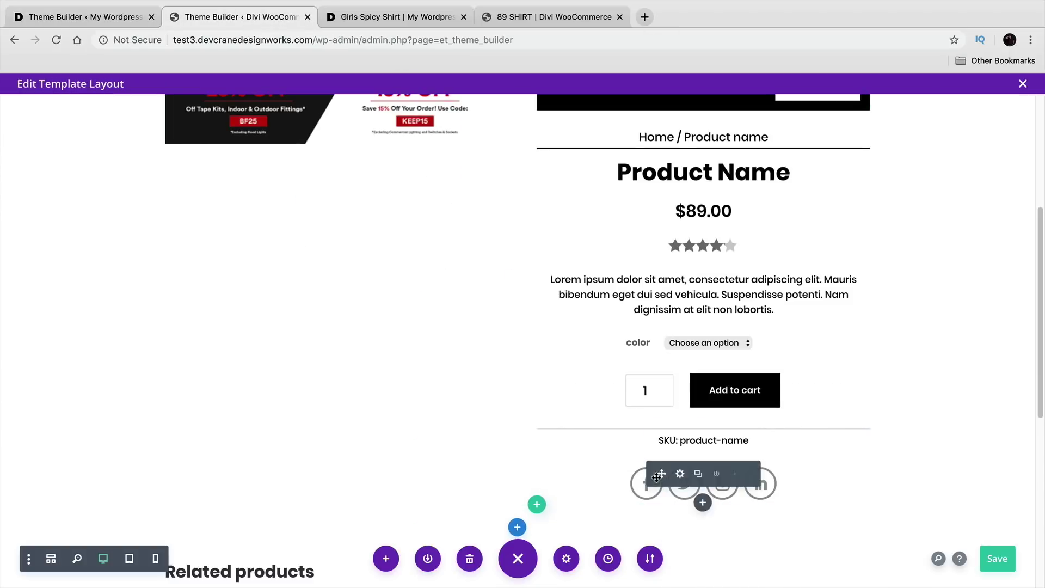
pyautogui.click(117, 18)
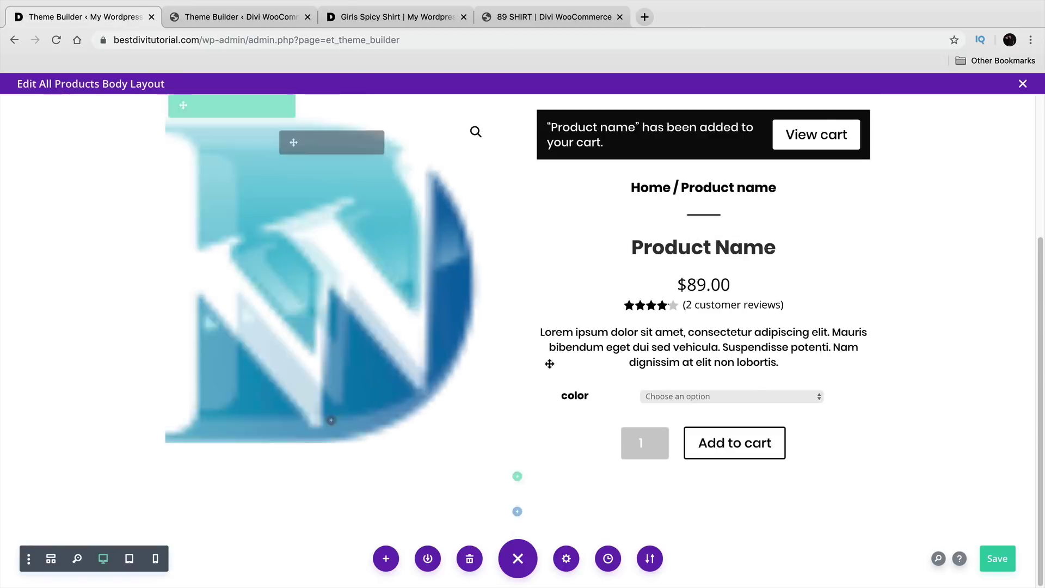
# Step: Dismiss the module list and switch the body layout to wireframe view
pyautogui.click(703, 424)
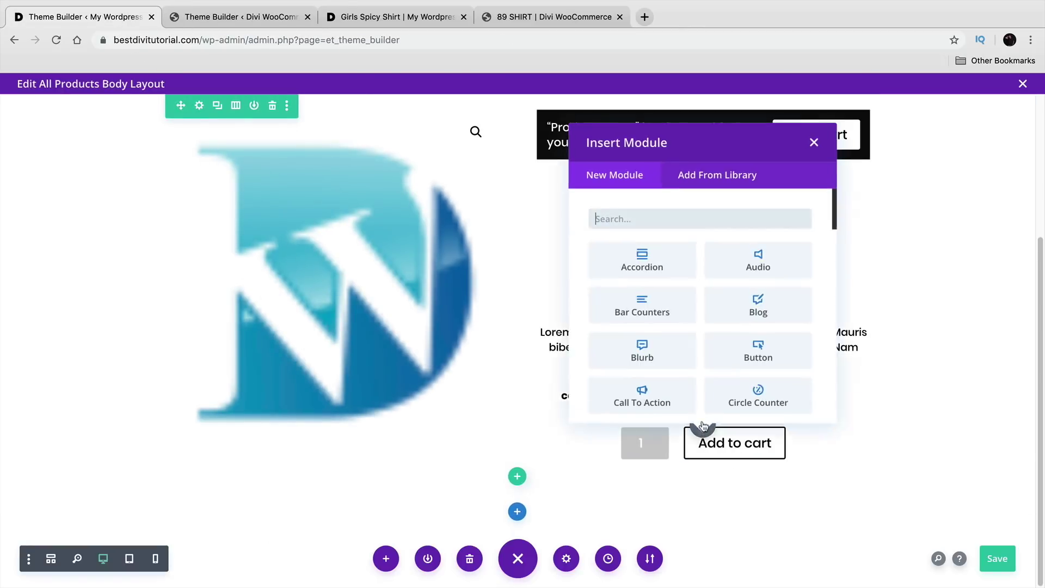
pyautogui.click(811, 142)
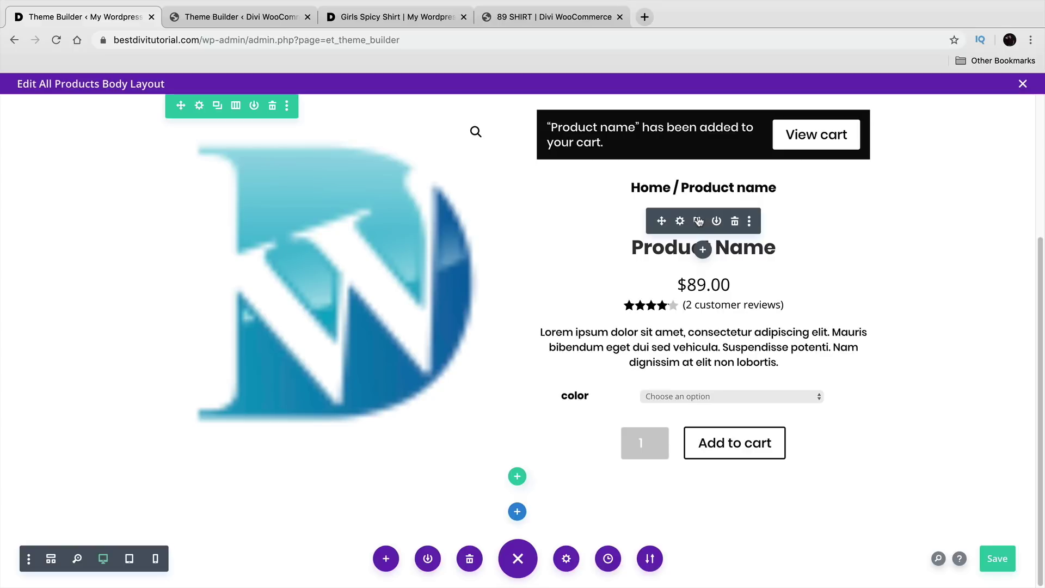
pyautogui.click(53, 559)
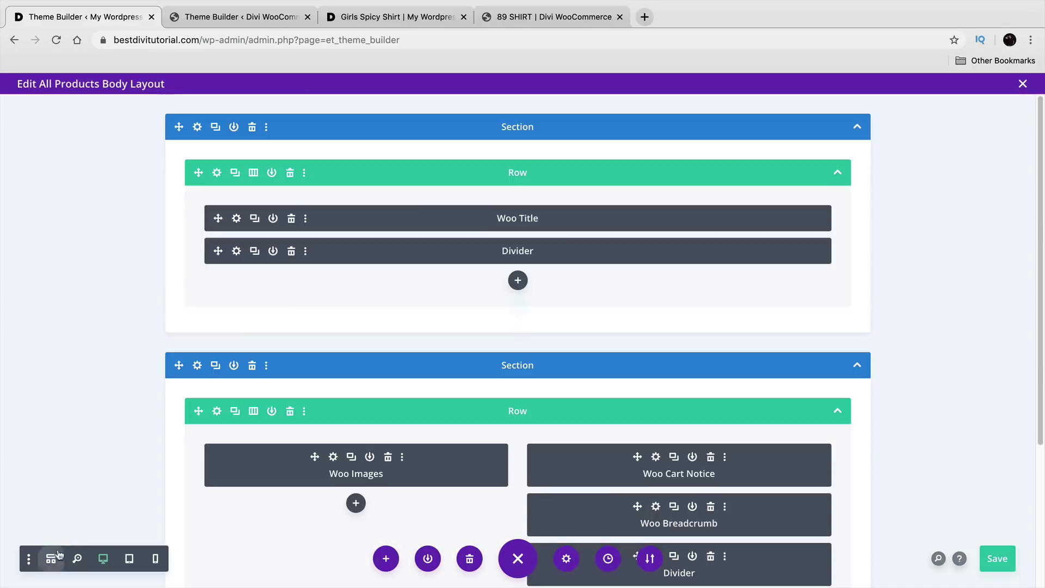
# Step: Duplicate the Divider module and place the copy below Woo Add To Cart in the right column
pyautogui.click(255, 252)
pyautogui.moveTo(218, 283); pyautogui.dragTo(597, 518)
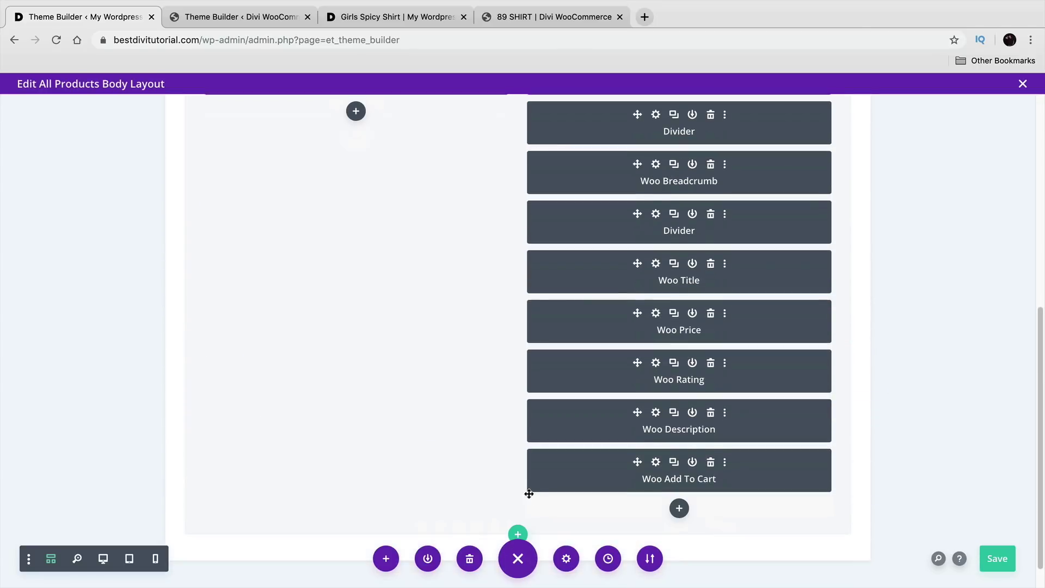
pyautogui.scroll(5, 531, 493)
pyautogui.scroll(2, 536, 487)
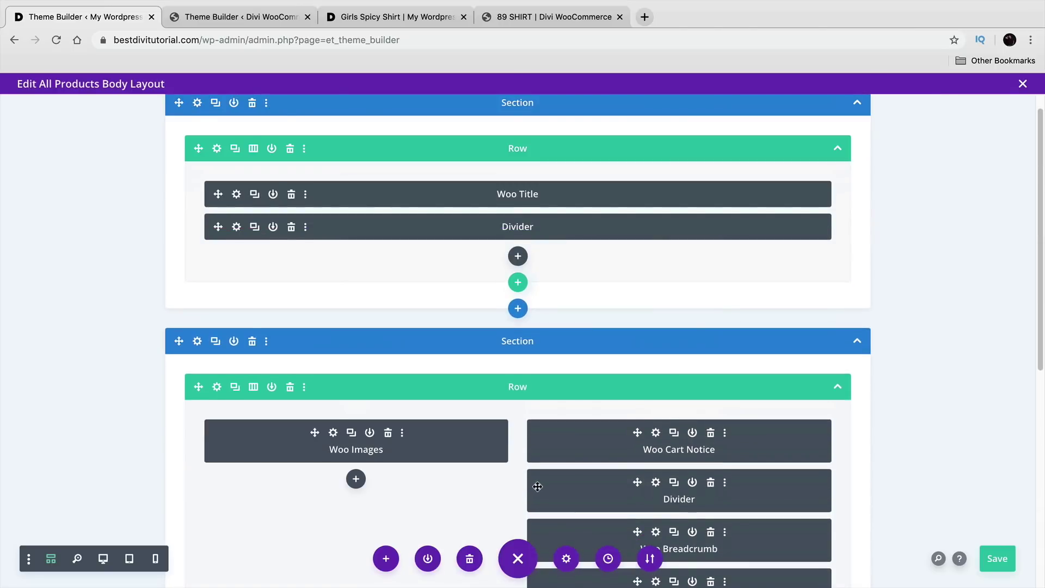
pyautogui.scroll(-5, 536, 487)
pyautogui.scroll(-1, 538, 487)
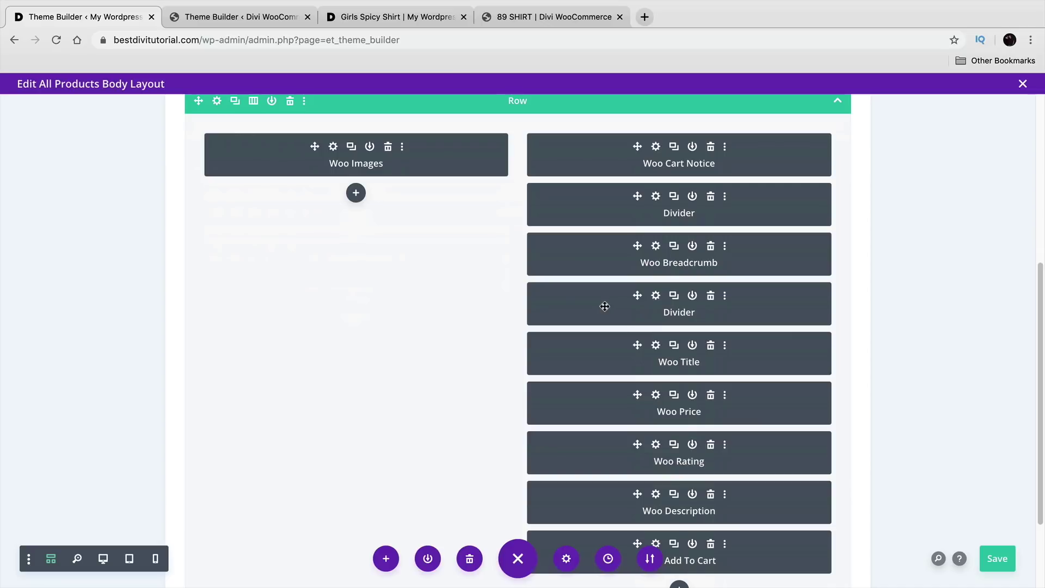
pyautogui.moveTo(605, 304); pyautogui.dragTo(657, 474)
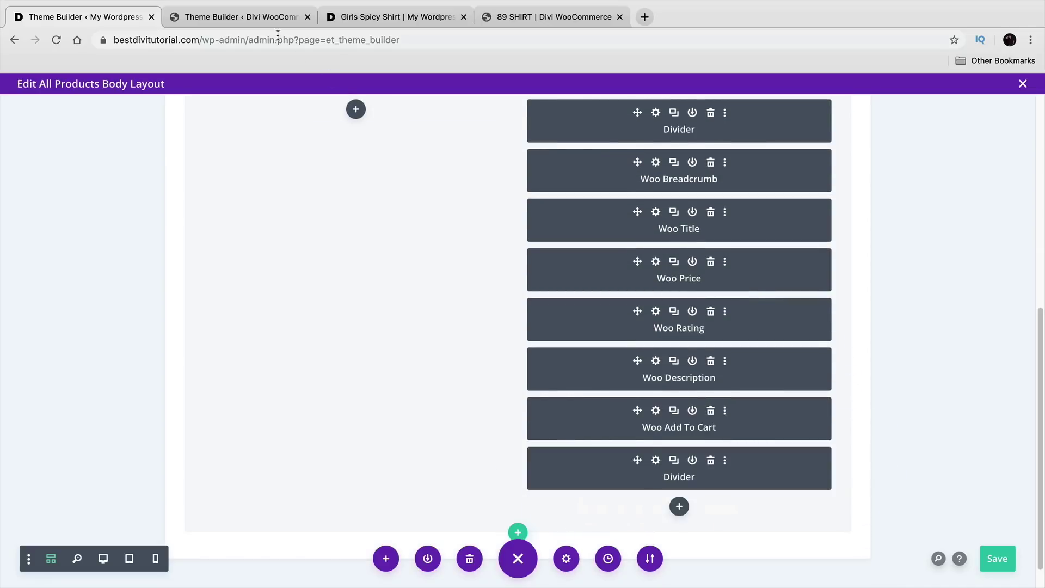
# Step: Check the reference template's Woo Meta settings, then return to All Products
pyautogui.click(275, 18)
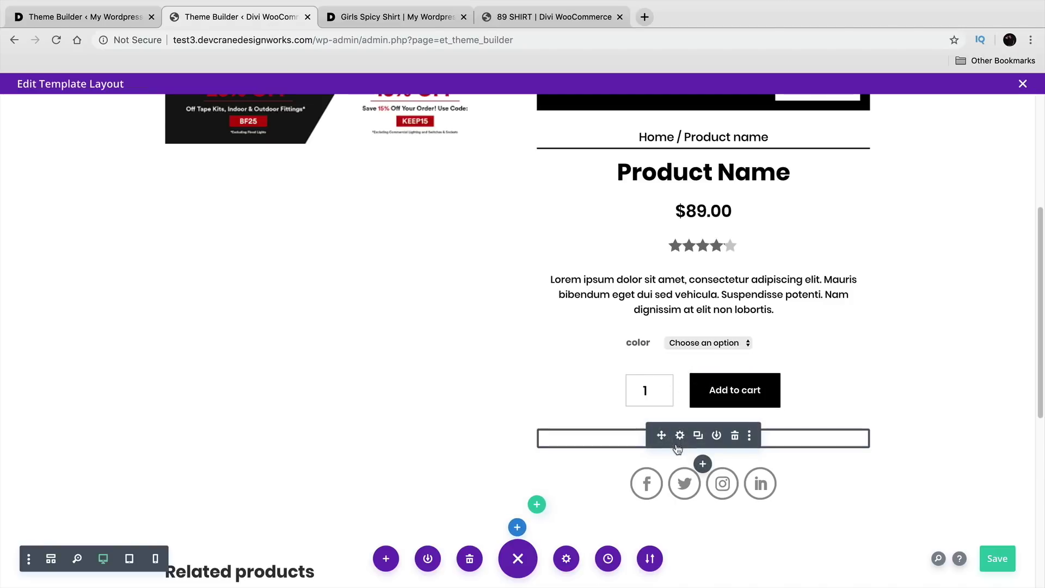
pyautogui.click(680, 436)
pyautogui.click(740, 352)
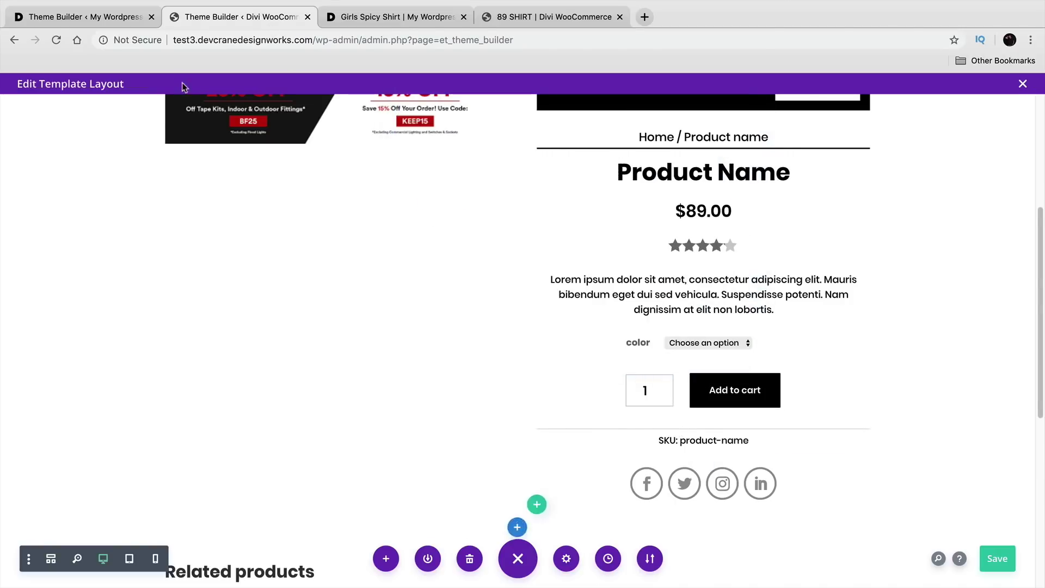
pyautogui.click(109, 20)
# Step: Add a Woo Meta module under the last divider via the 'woo me' search
pyautogui.click(680, 506)
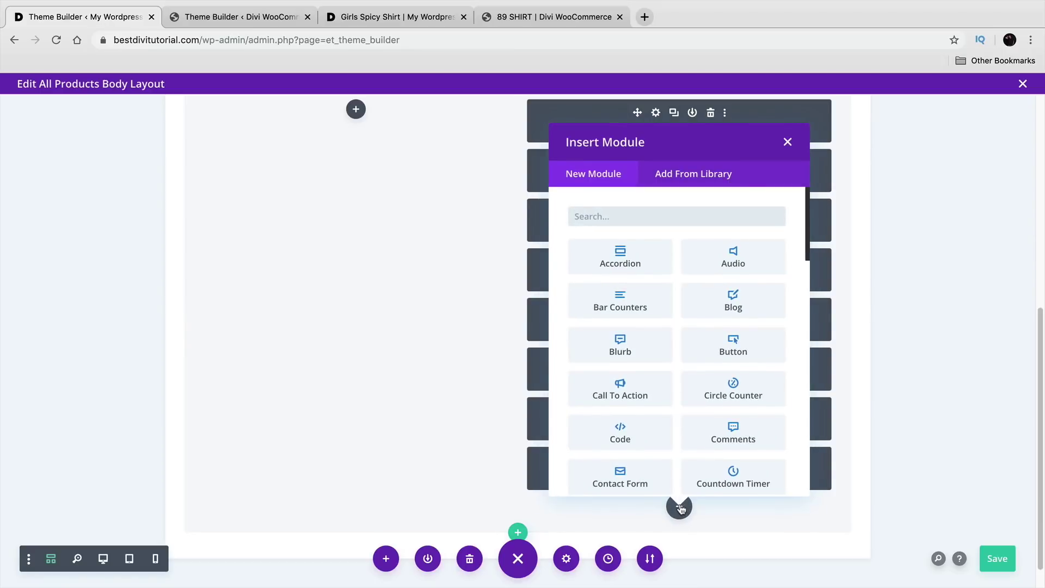
pyautogui.write('wo')
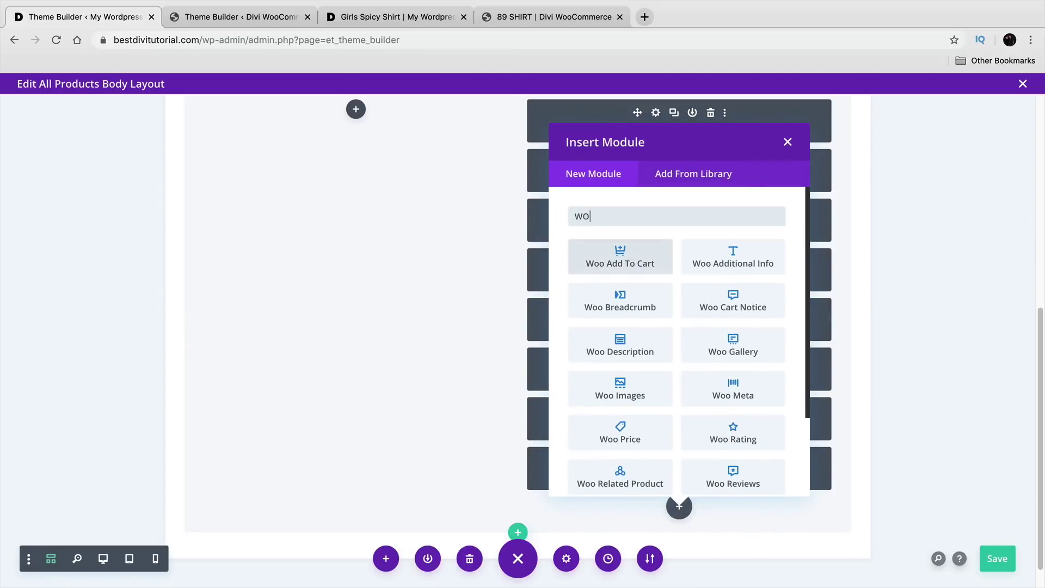
pyautogui.write('o me')
pyautogui.click(631, 275)
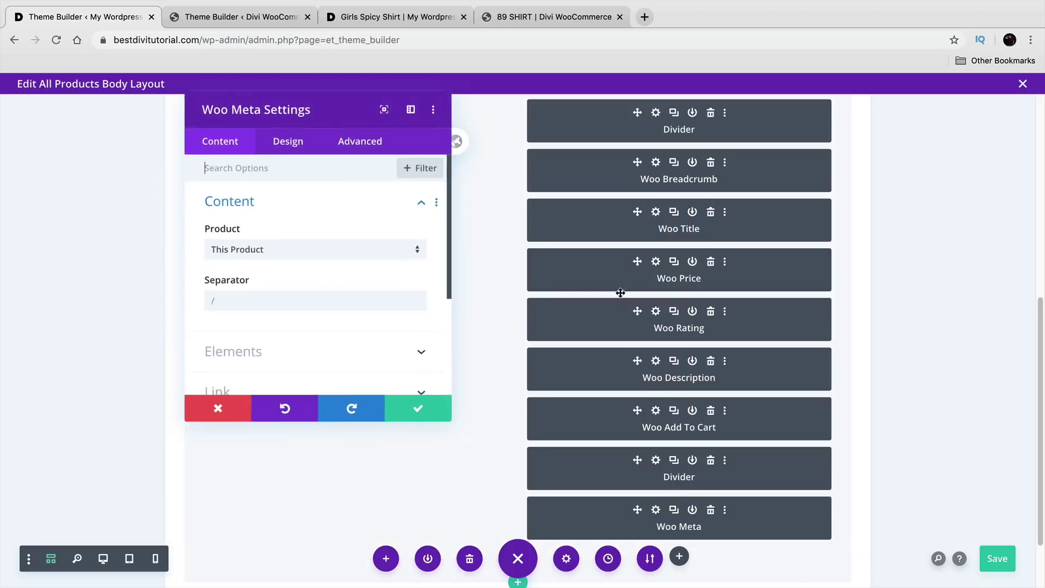
pyautogui.click(399, 408)
pyautogui.scroll(-2, 604, 478)
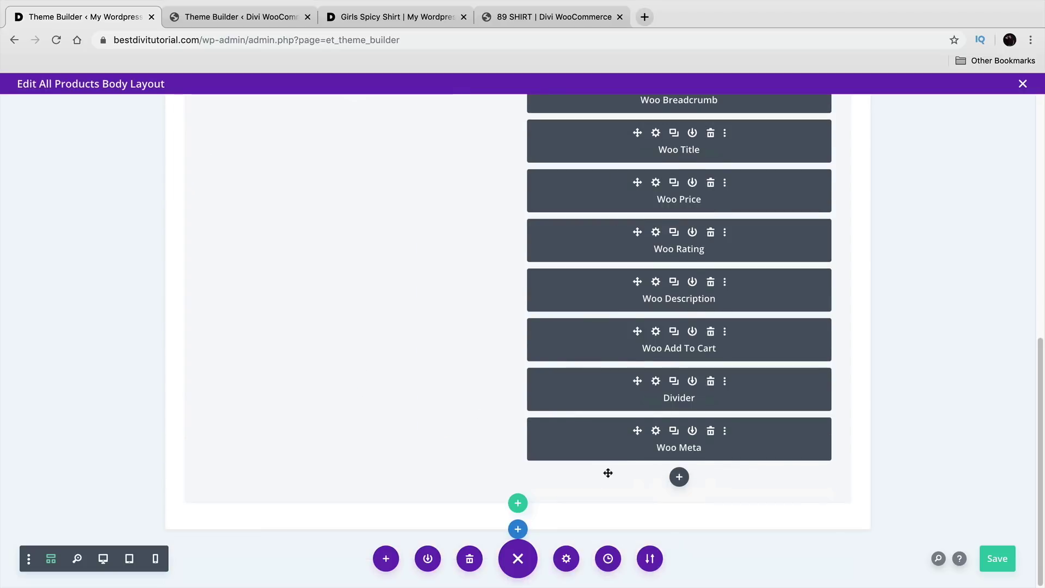
# Step: Inspect the reference template's social icons settings, then return to All Products
pyautogui.click(234, 17)
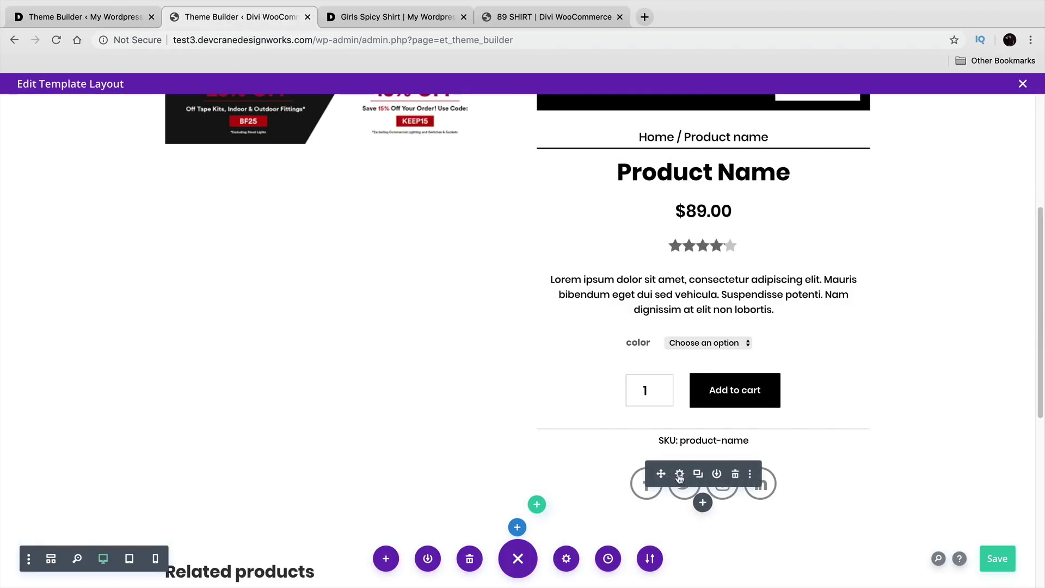
pyautogui.click(680, 475)
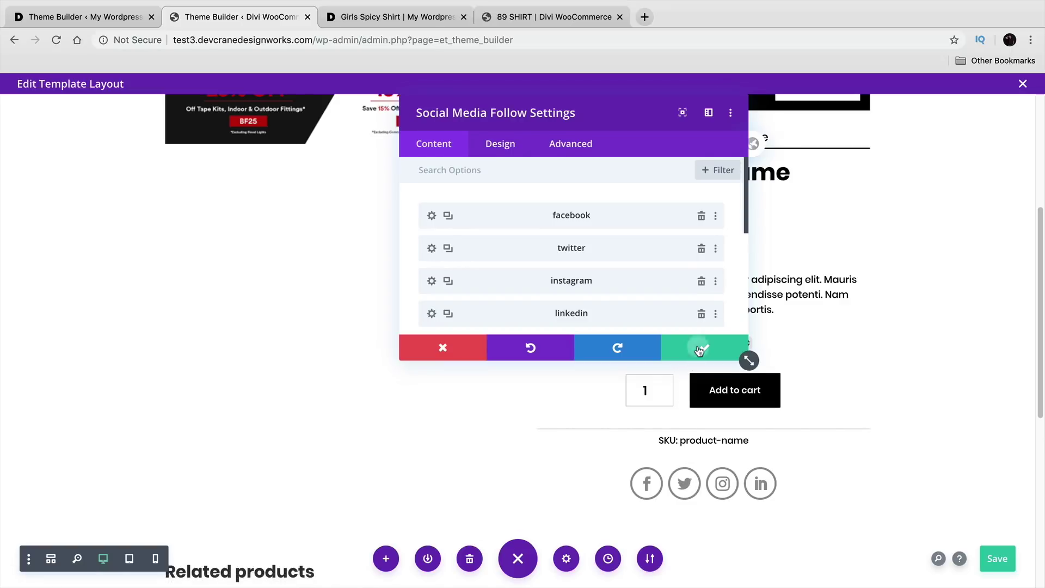
pyautogui.click(742, 354)
pyautogui.click(115, 17)
# Step: Insert a Social Media Follow module below Woo Meta with a Facebook network
pyautogui.click(680, 477)
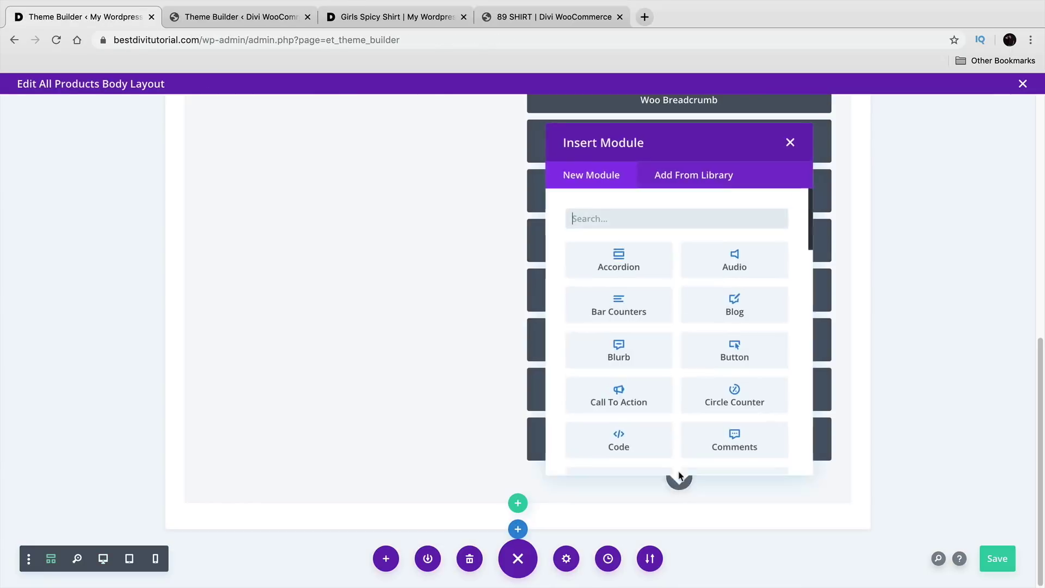
pyautogui.write('SOCIAL')
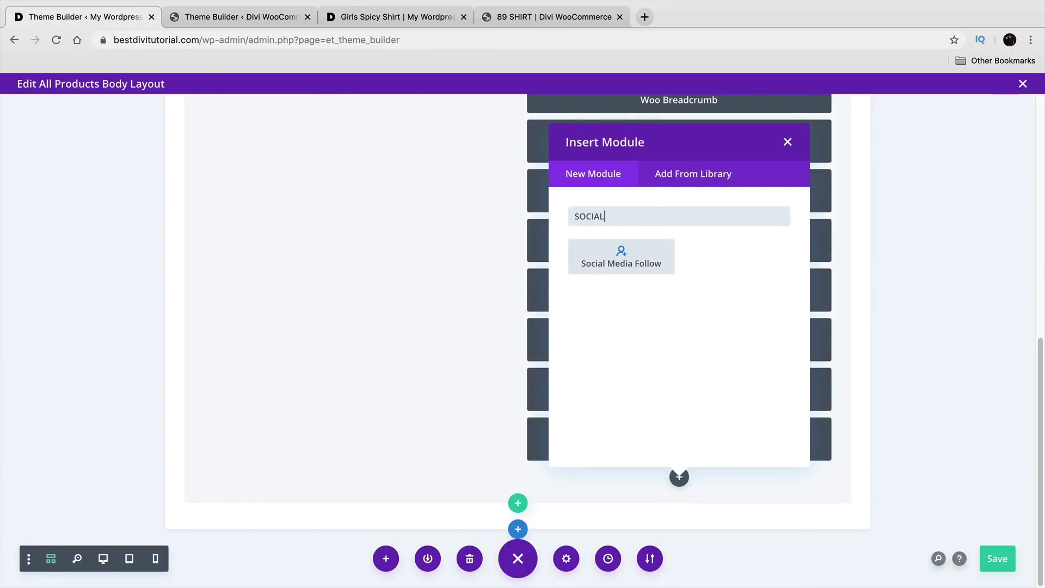
pyautogui.click(643, 247)
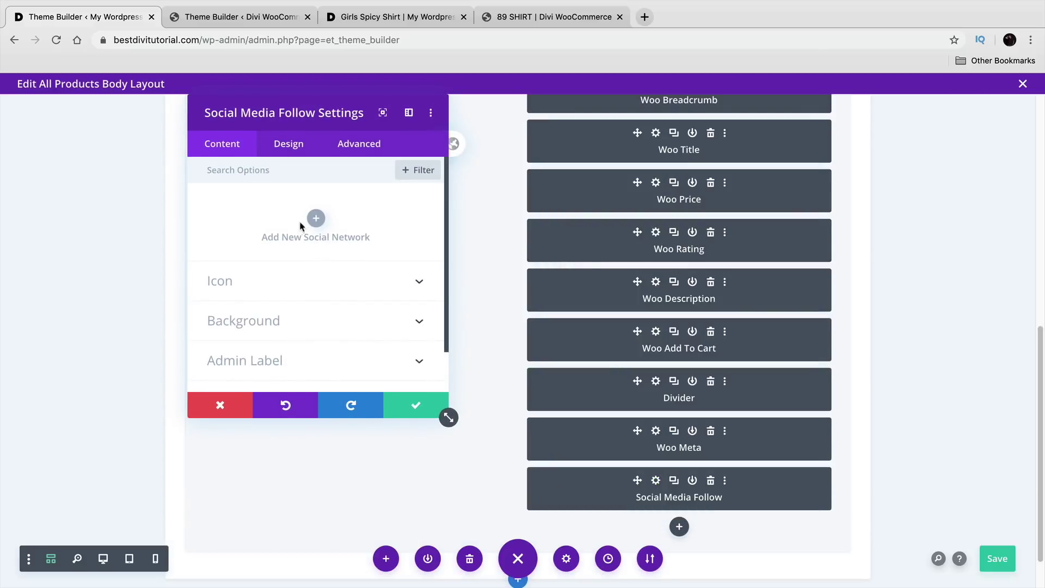
pyautogui.click(315, 221)
pyautogui.click(325, 259)
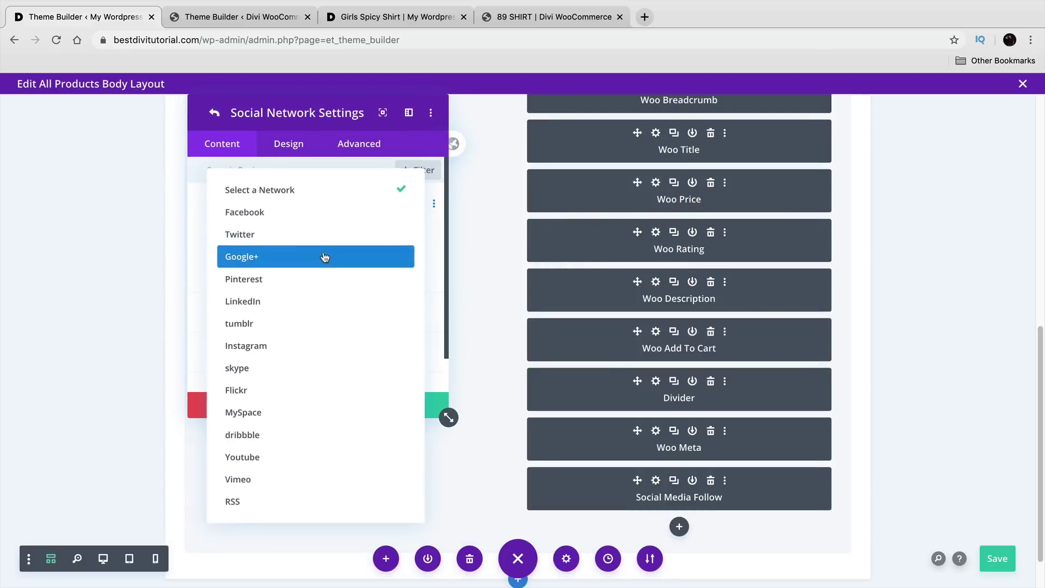
pyautogui.click(325, 219)
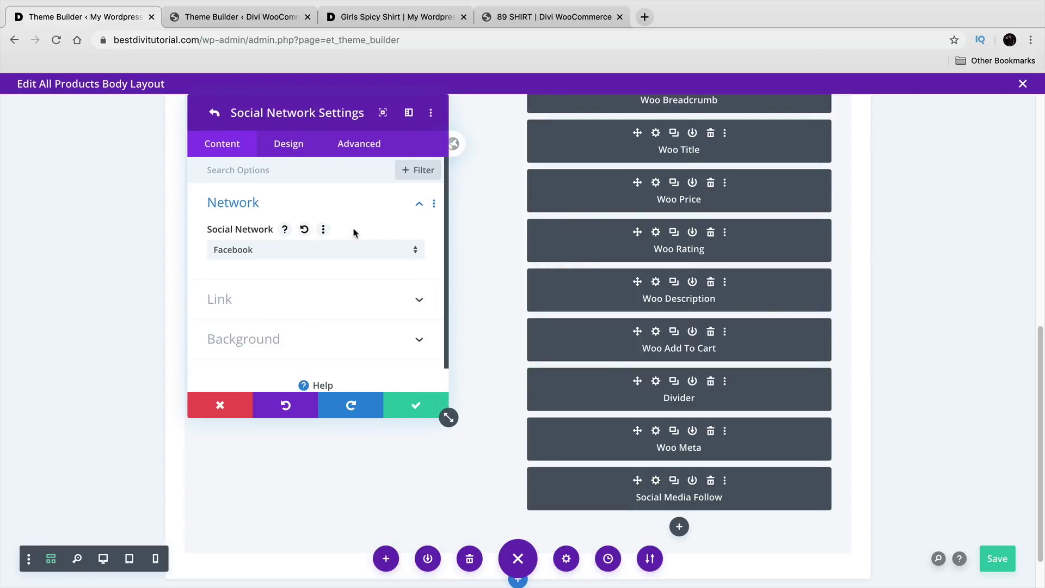
pyautogui.click(417, 409)
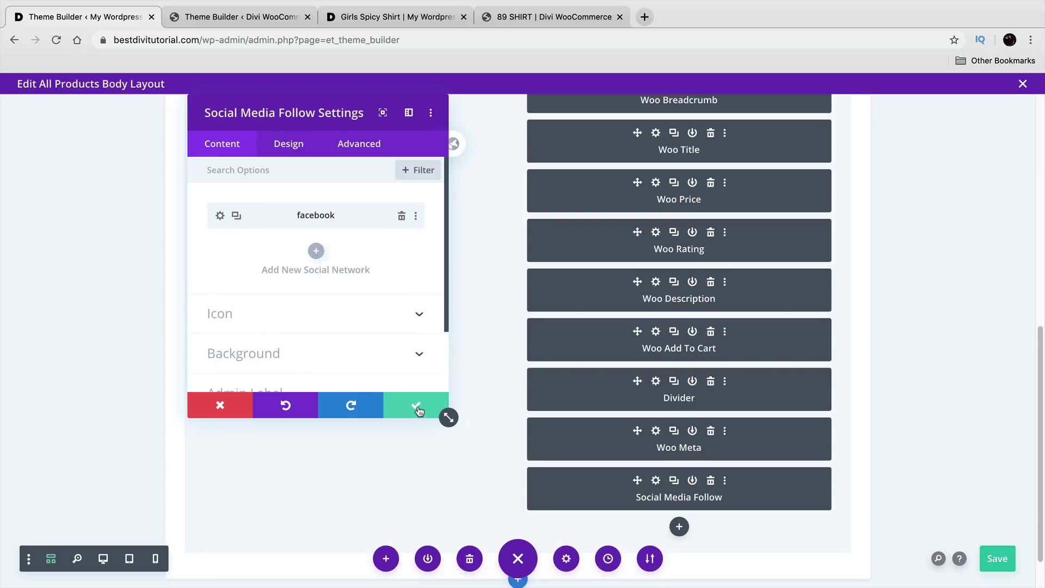
# Step: Add Pinterest and LinkedIn networks to the social module
pyautogui.click(316, 251)
pyautogui.click(326, 255)
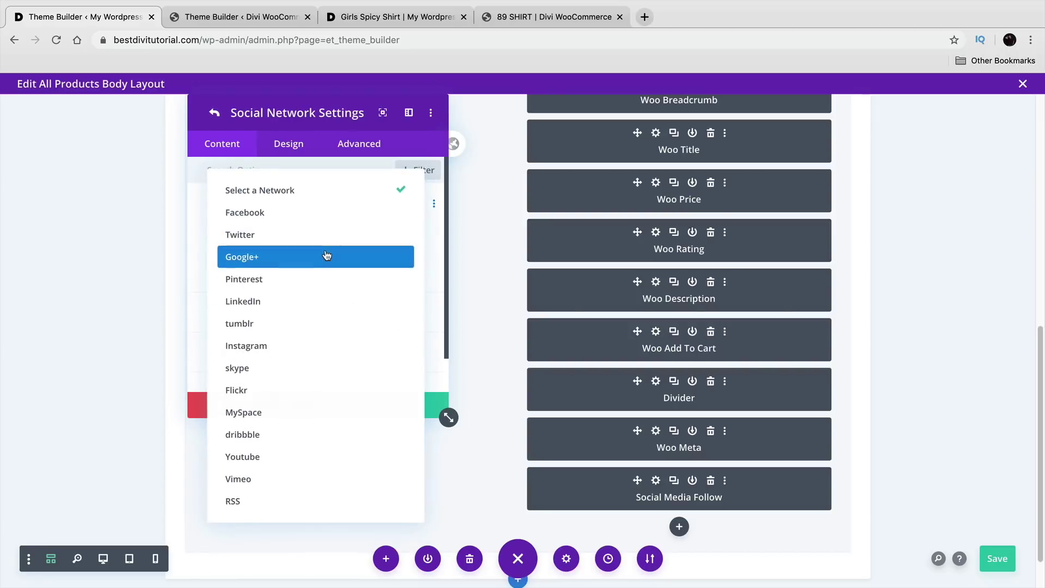
pyautogui.click(329, 288)
pyautogui.click(404, 406)
pyautogui.click(316, 283)
pyautogui.click(284, 252)
pyautogui.click(298, 301)
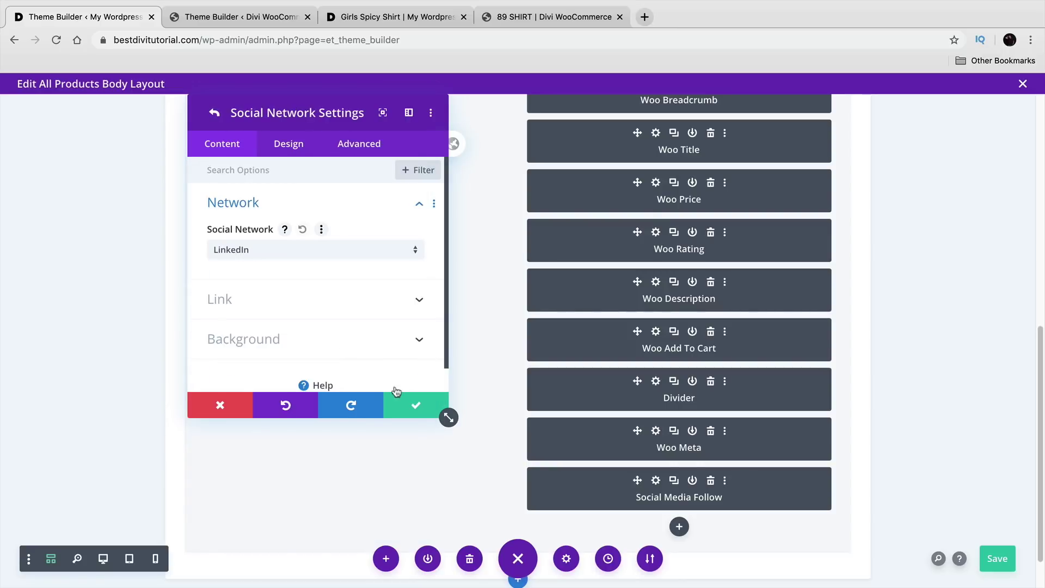
pyautogui.click(413, 406)
# Step: Add an Instagram network, review the module alignment options, and save the social module
pyautogui.click(316, 316)
pyautogui.click(285, 250)
pyautogui.click(305, 343)
pyautogui.click(414, 405)
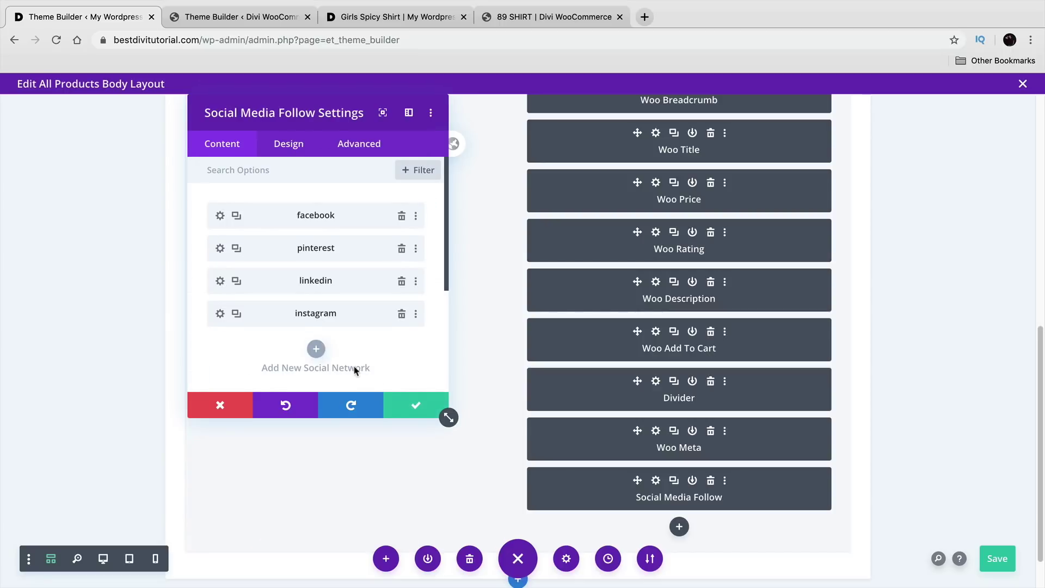
pyautogui.scroll(-2, 355, 372)
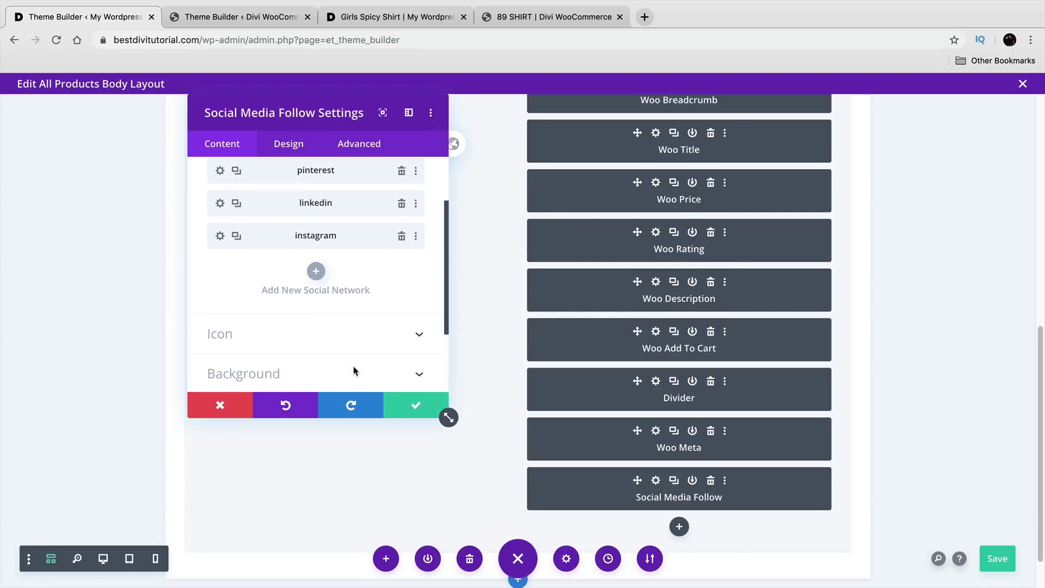
pyautogui.click(298, 155)
pyautogui.click(301, 210)
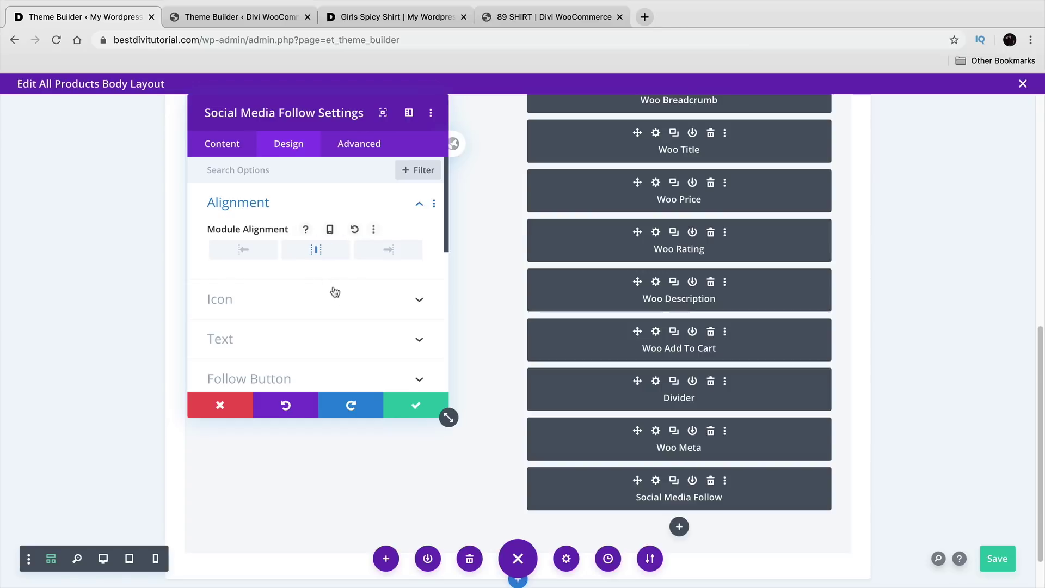
pyautogui.click(413, 407)
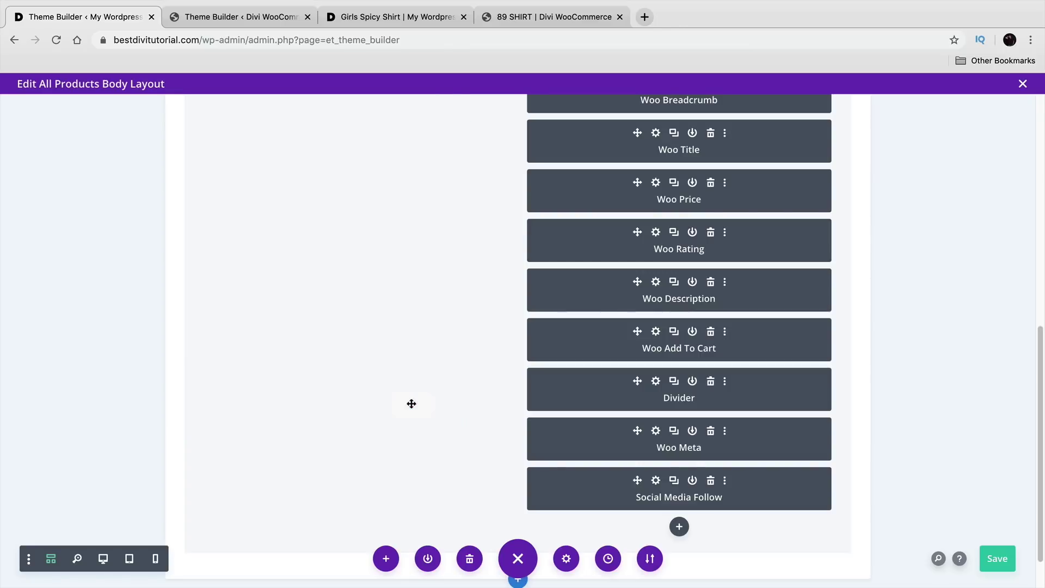
# Step: Confirm the Woo Meta text alignment is centered in its design settings
pyautogui.click(656, 432)
pyautogui.click(302, 152)
pyautogui.click(296, 207)
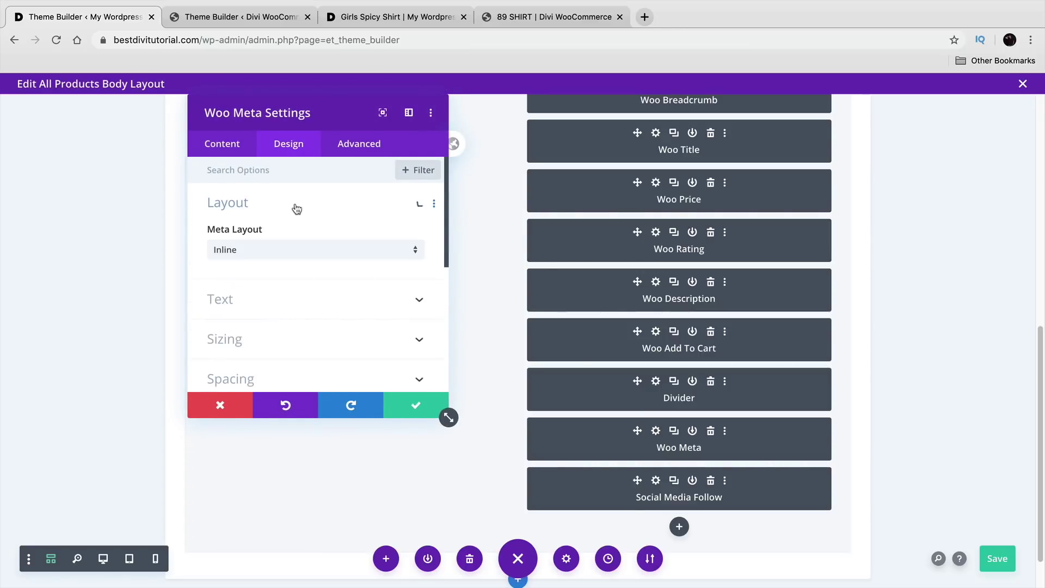
pyautogui.click(293, 306)
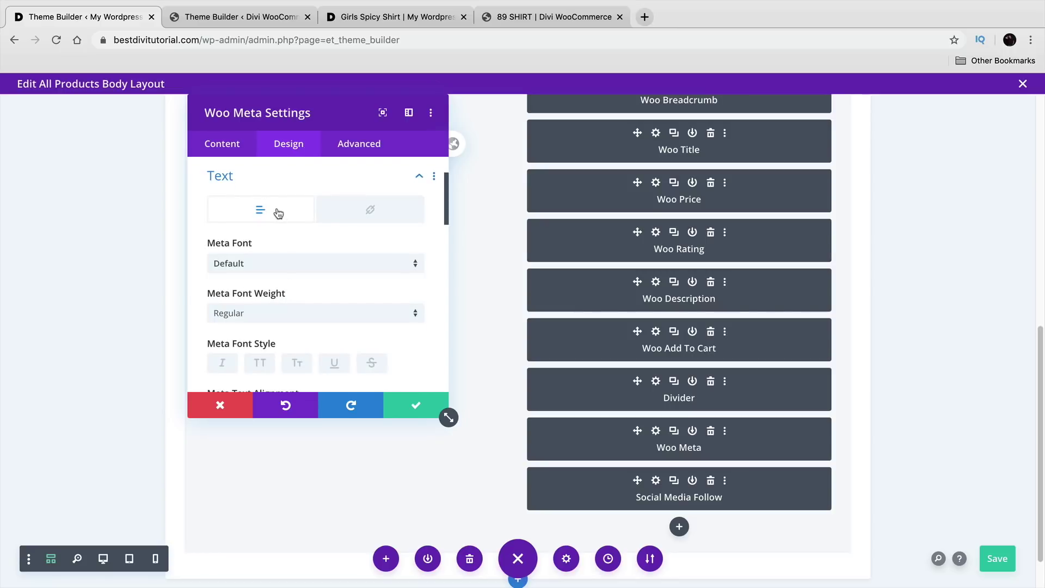
pyautogui.scroll(-5, 300, 247)
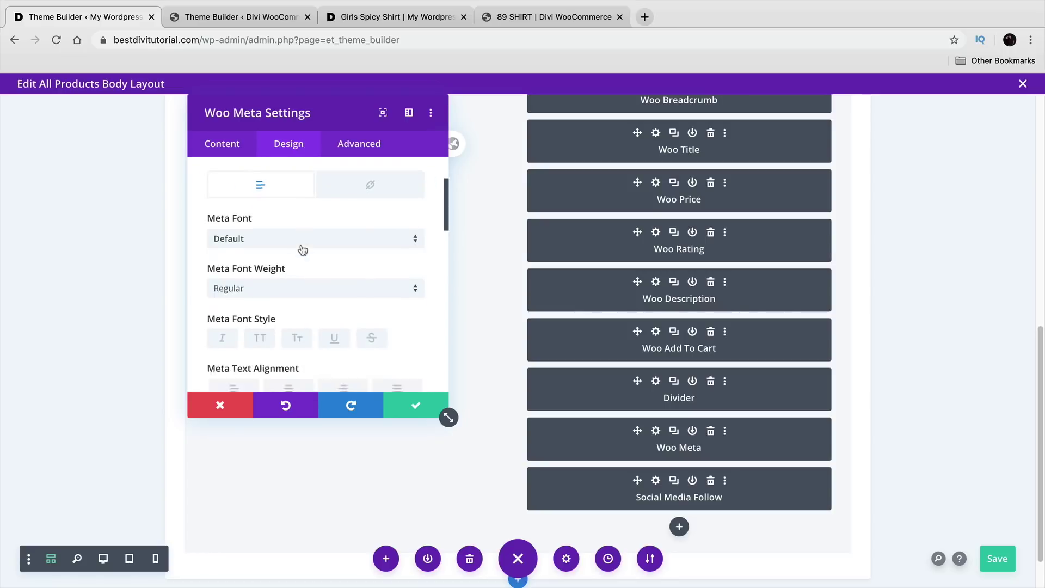
pyautogui.click(408, 406)
# Step: Save the All Products body layout and scroll through its desktop preview
pyautogui.click(978, 559)
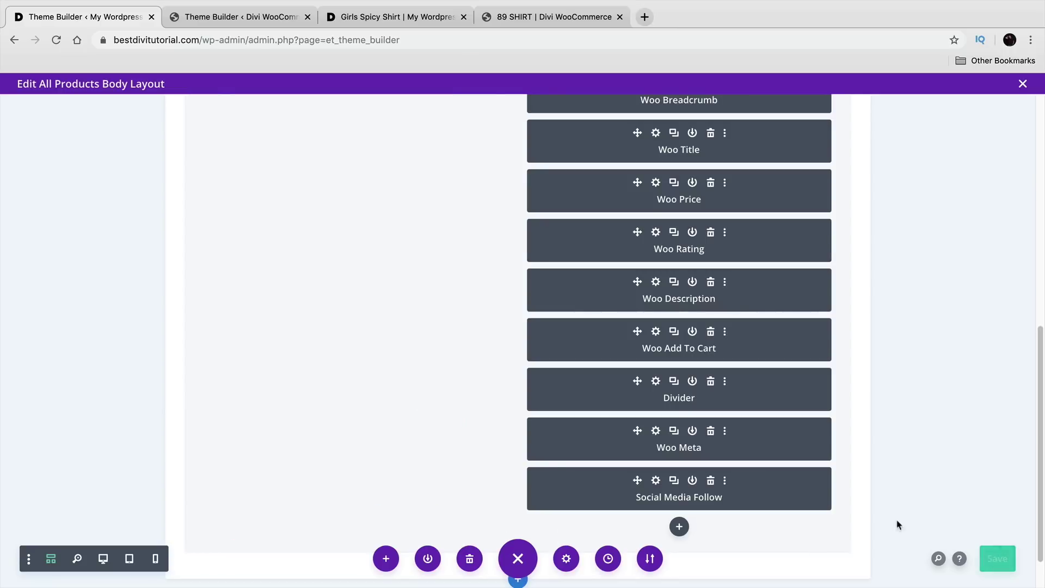
pyautogui.click(103, 561)
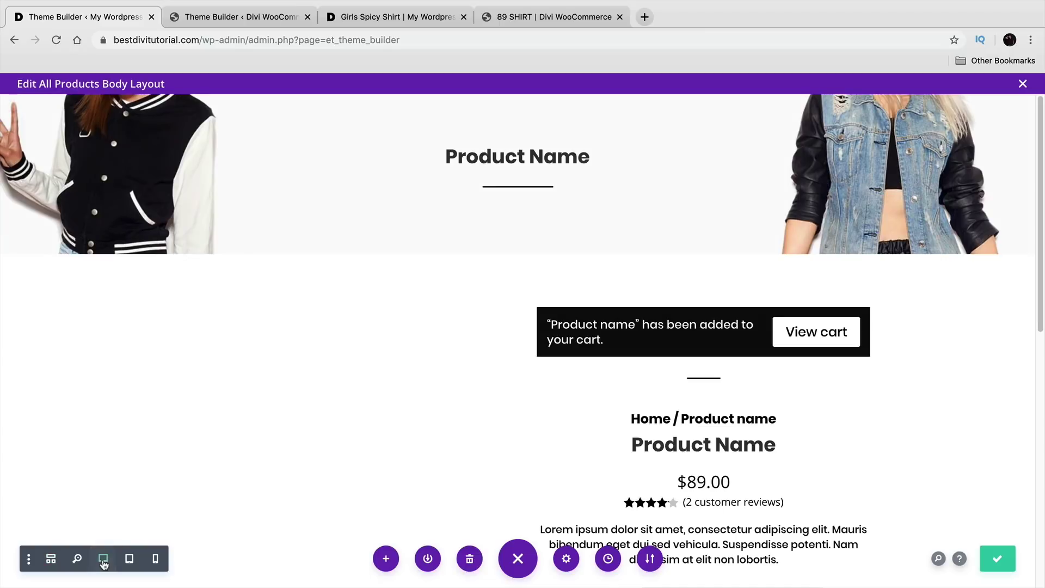
pyautogui.scroll(-5, 218, 444)
pyautogui.scroll(-3, 231, 427)
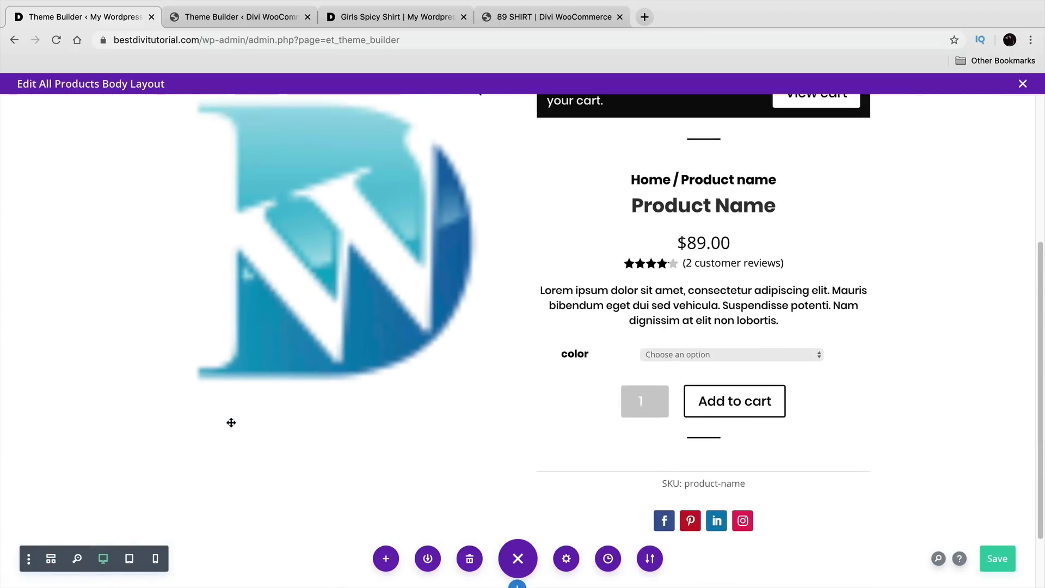
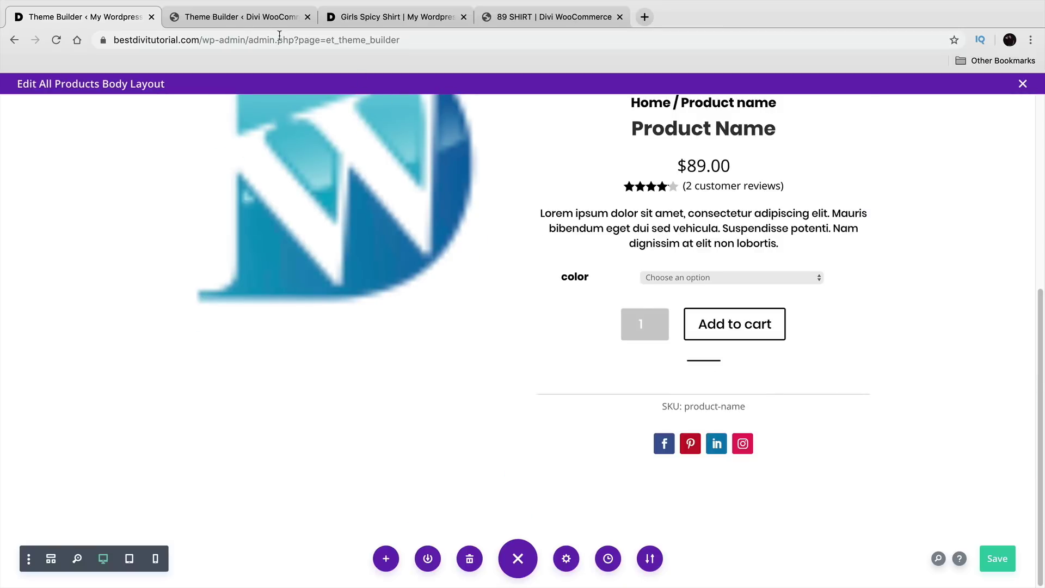
# Step: Inspect the reference site's related products module settings, then return to the All Products layout
pyautogui.click(246, 18)
pyautogui.scroll(-3, 506, 305)
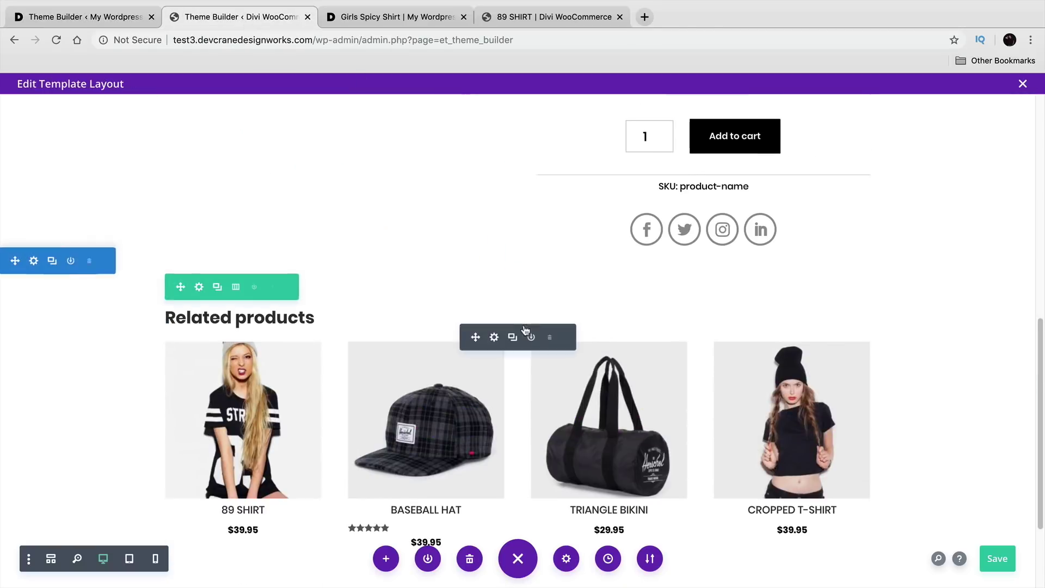
pyautogui.click(495, 338)
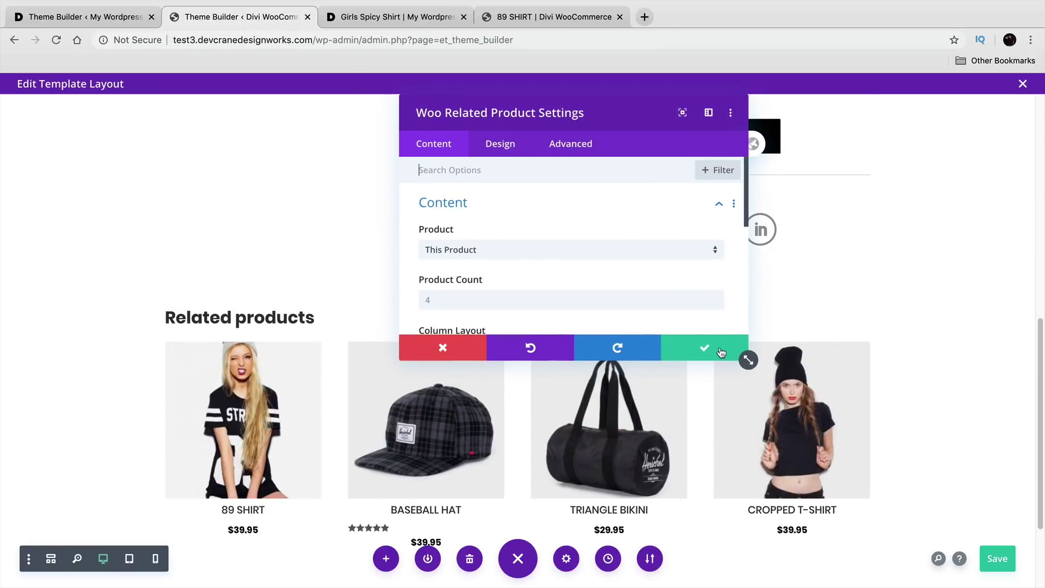
pyautogui.click(721, 353)
pyautogui.click(126, 17)
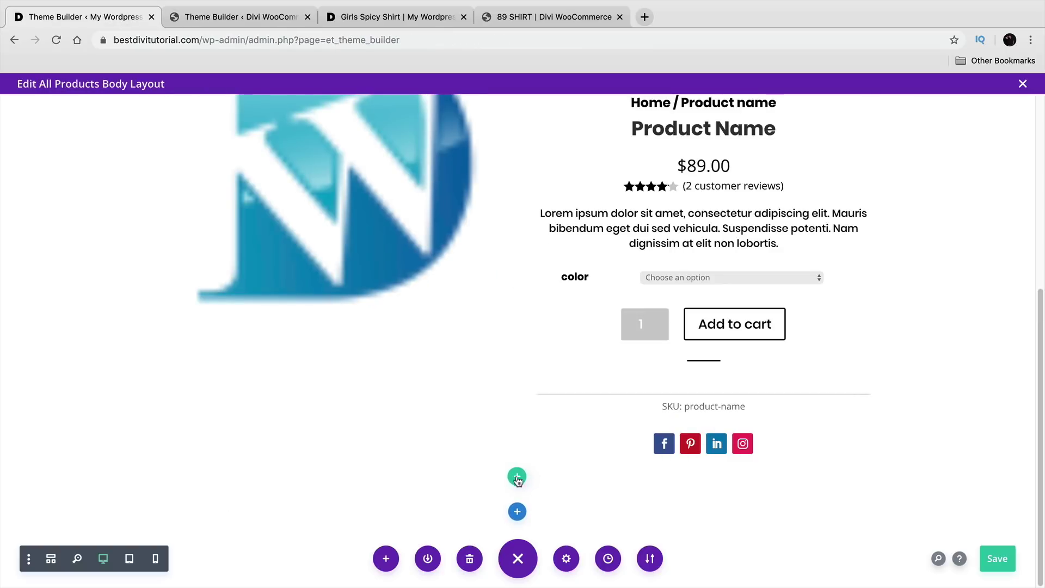
# Step: Add a one-column row holding a Woo Related Product module set to 4 Columns
pyautogui.click(517, 477)
pyautogui.click(434, 231)
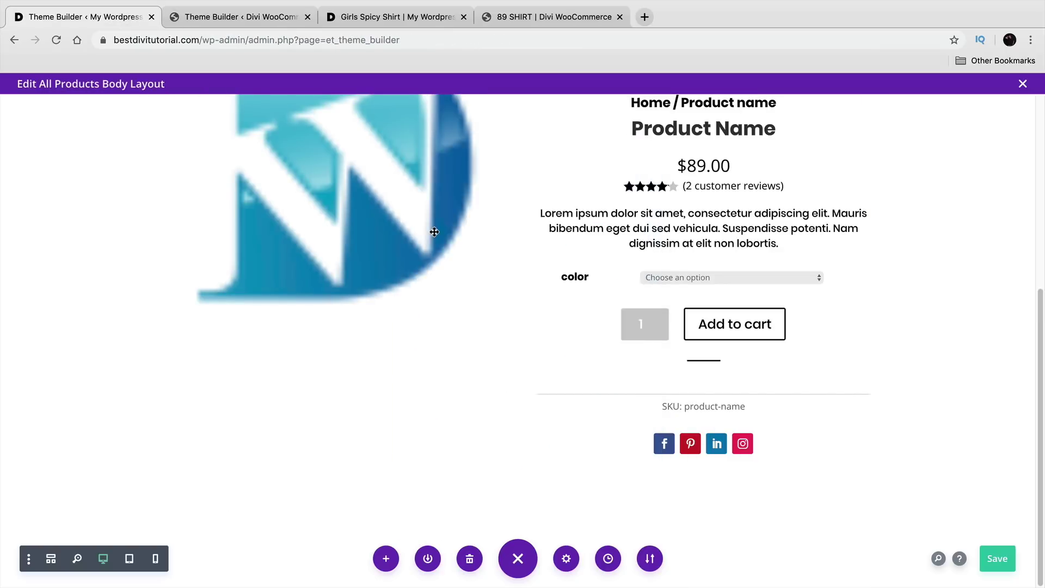
pyautogui.write('rel')
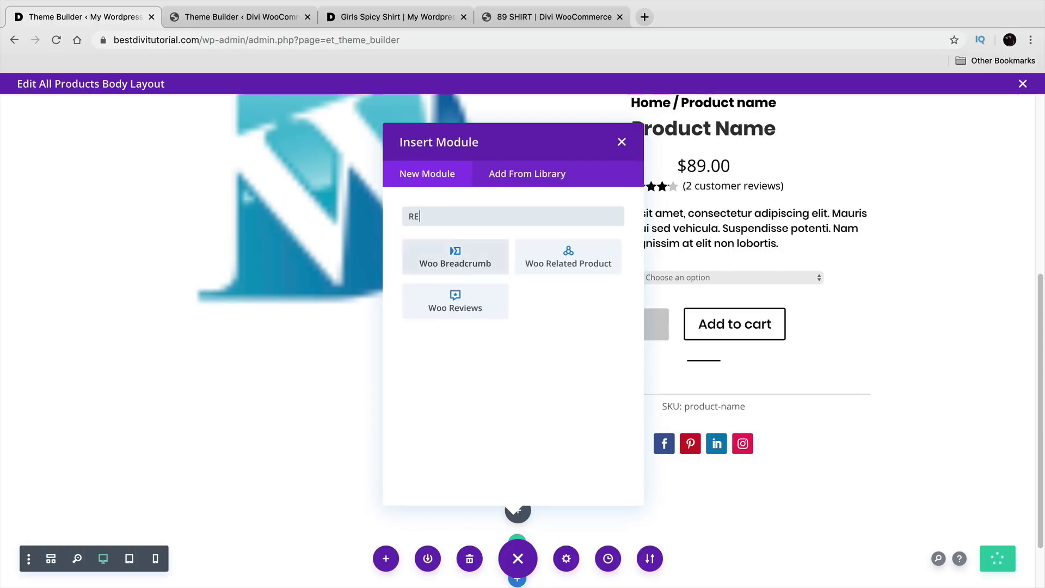
pyautogui.click(489, 262)
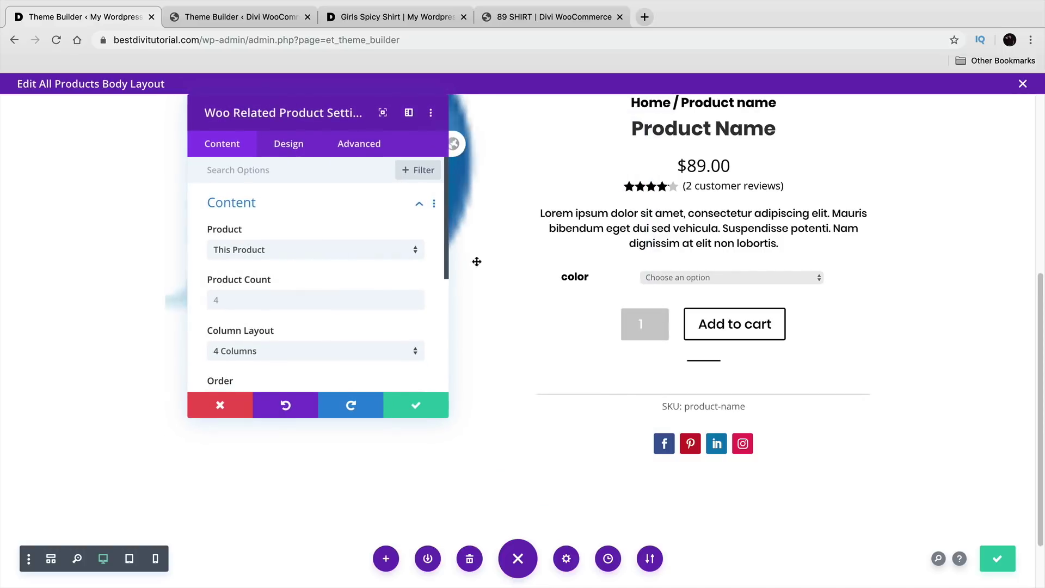
pyautogui.click(366, 351)
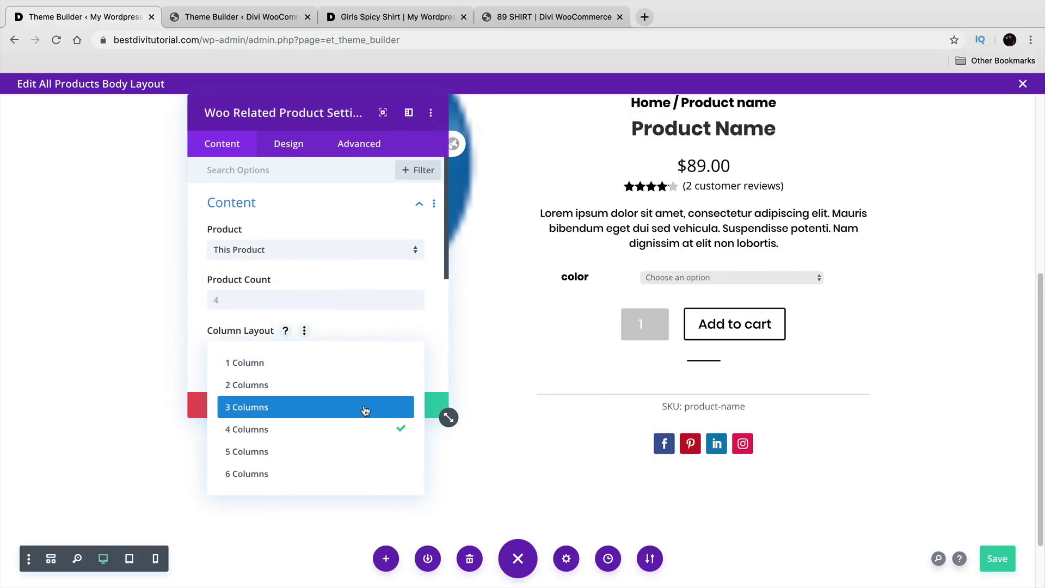
pyautogui.click(369, 429)
pyautogui.click(417, 408)
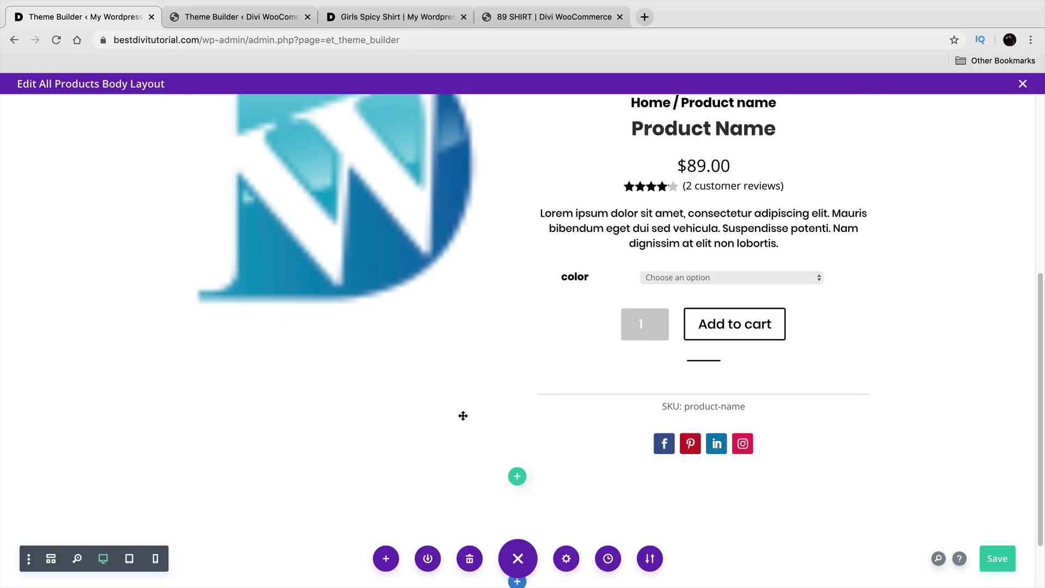
pyautogui.scroll(-2, 509, 441)
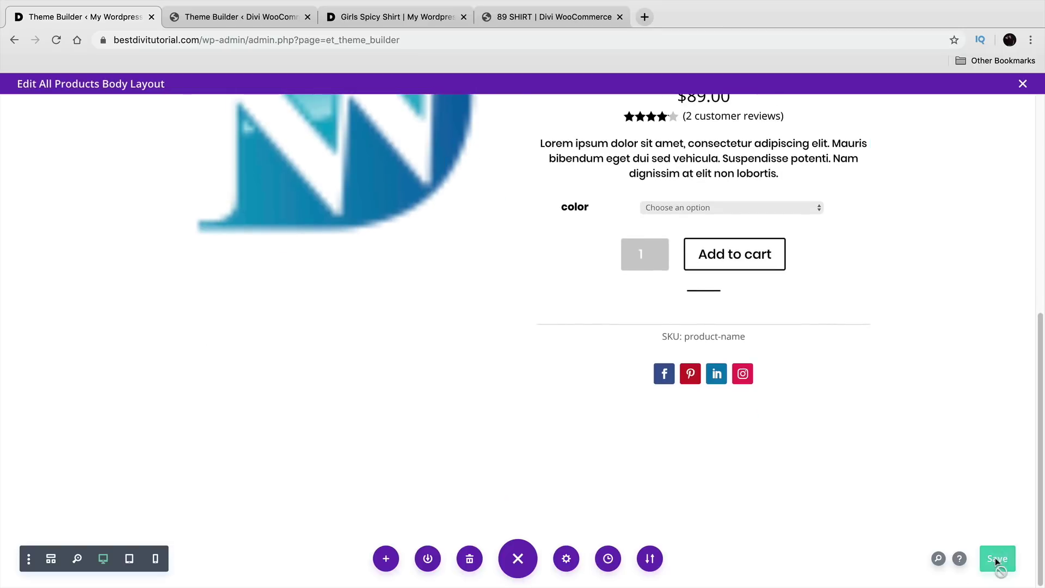
# Step: Review the All Products body layout and save it in the Divi builder
pyautogui.moveTo(491, 433)
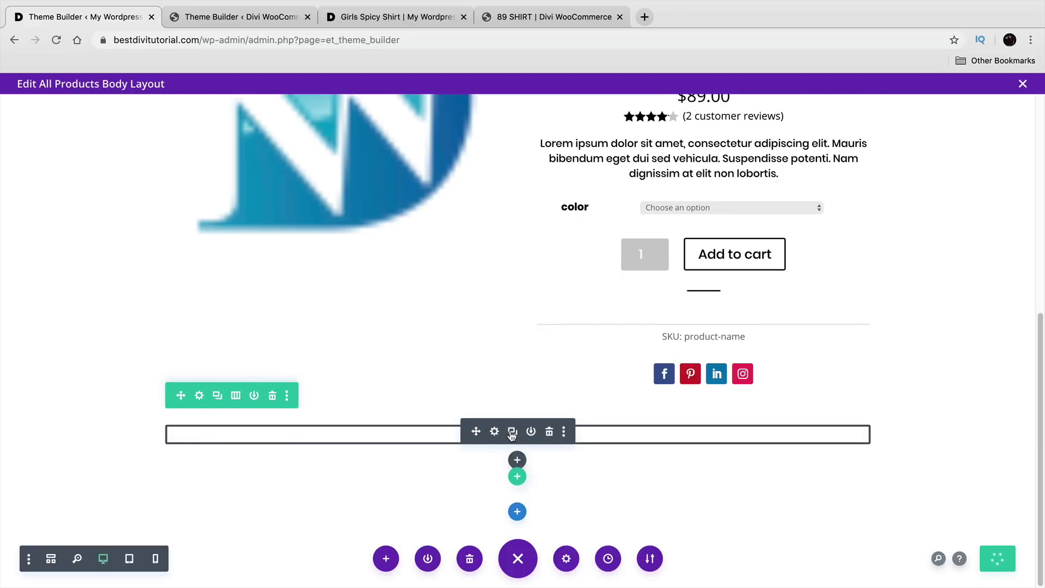
pyautogui.scroll(4, 512, 430)
pyautogui.scroll(2, 513, 427)
pyautogui.scroll(1, 516, 423)
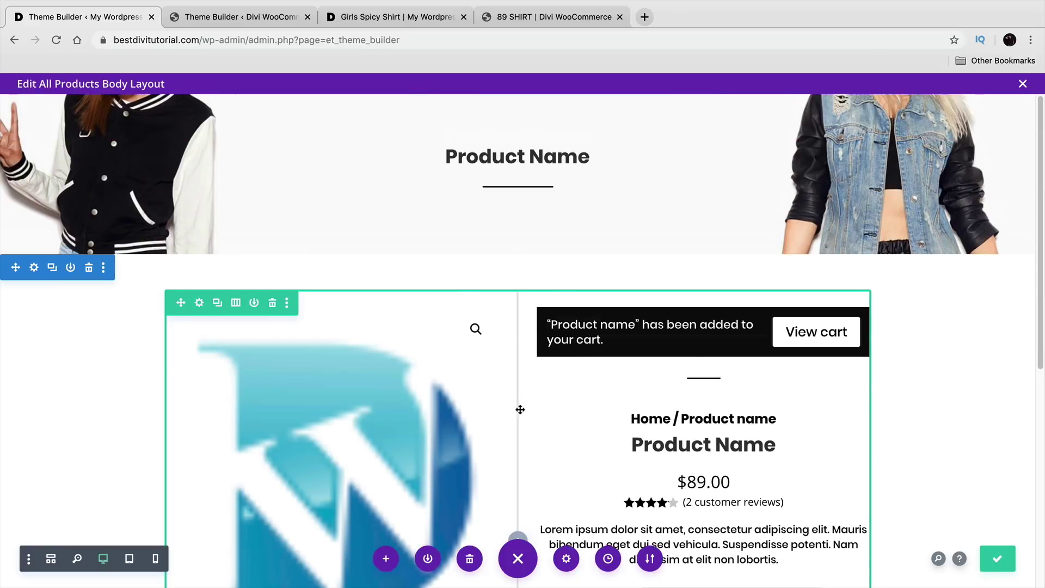
pyautogui.scroll(-1, 520, 410)
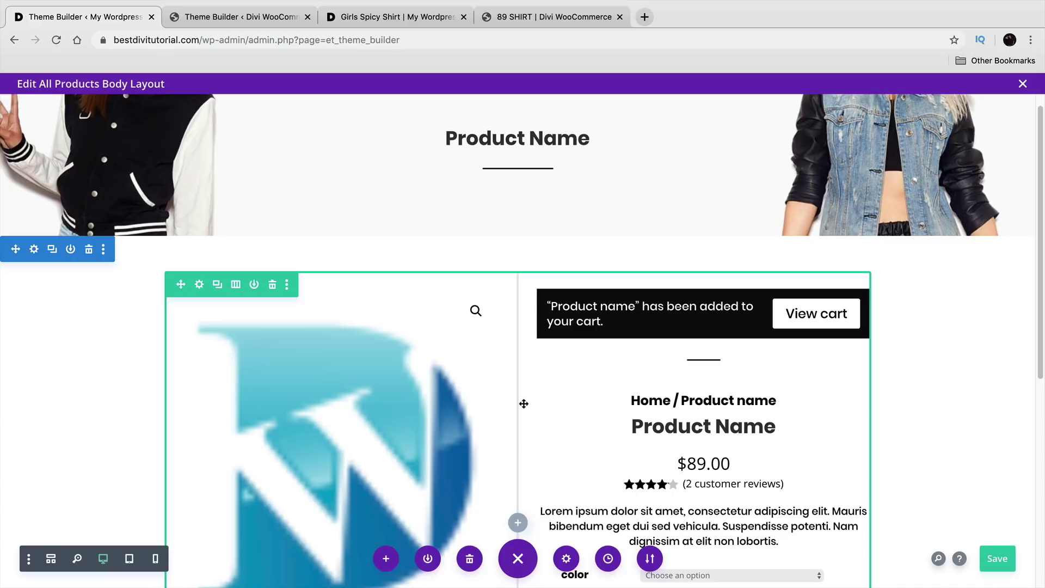
pyautogui.scroll(-1, 523, 403)
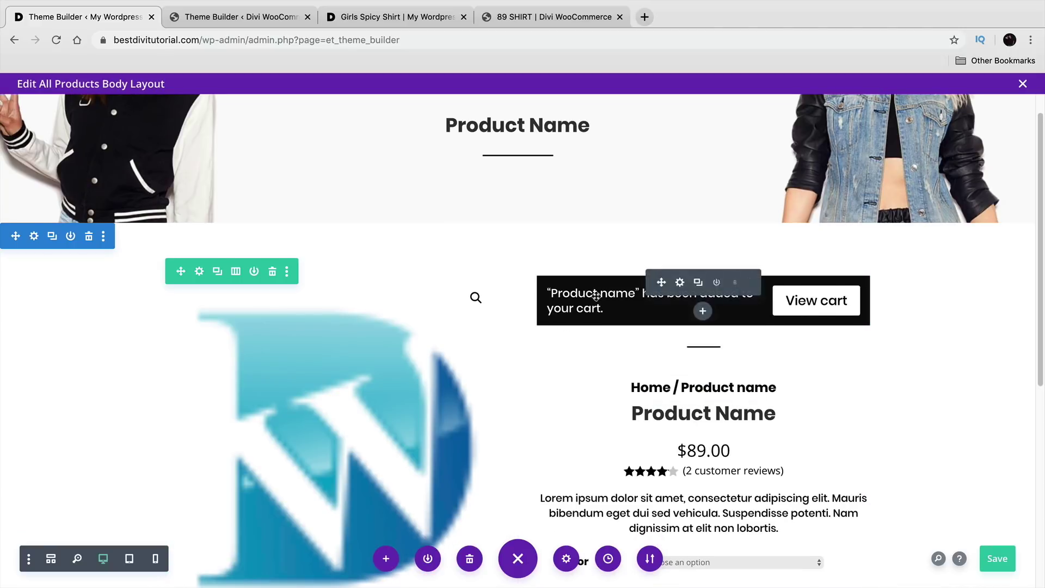
pyautogui.click(998, 559)
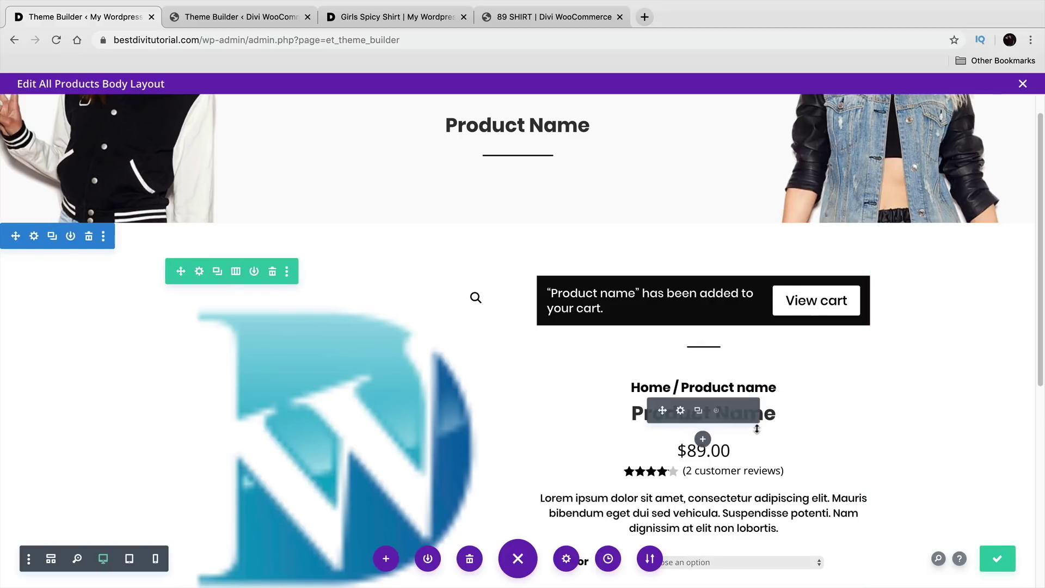
# Step: Exit the builder and save the Theme Builder changes
pyautogui.click(1023, 83)
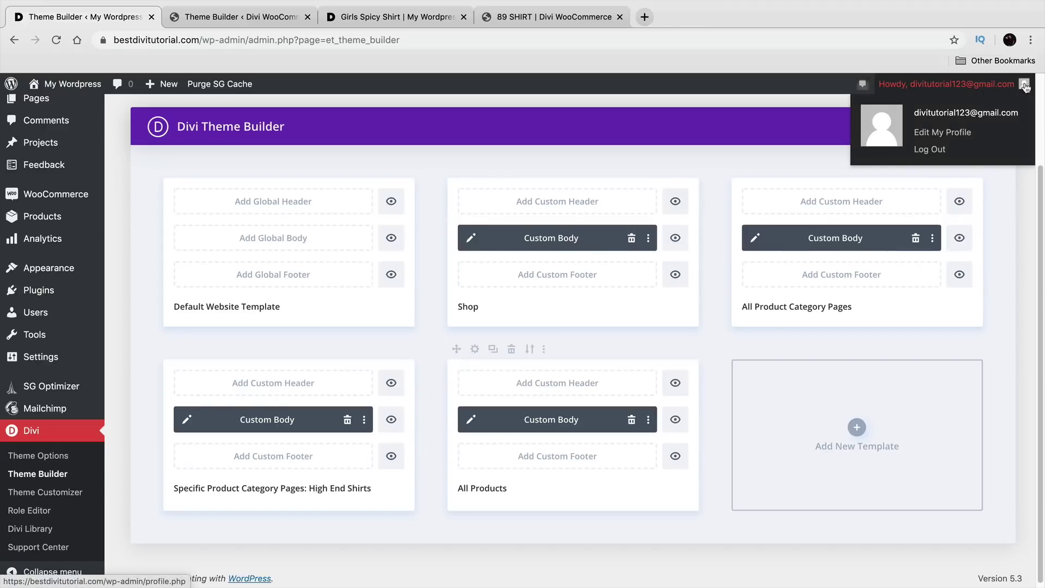
pyautogui.scroll(3, 422, 130)
pyautogui.click(214, 186)
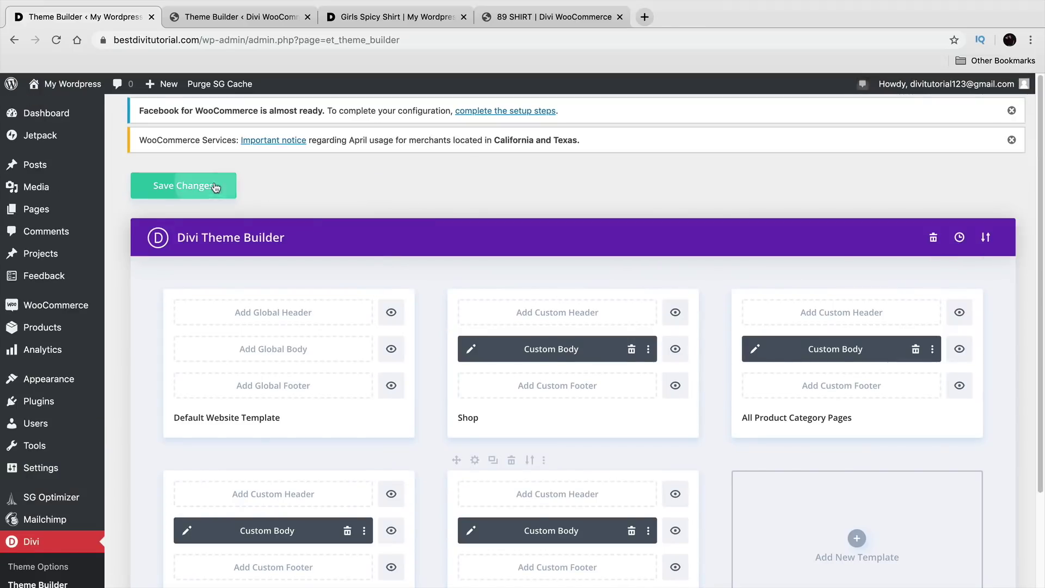
pyautogui.scroll(-3, 422, 287)
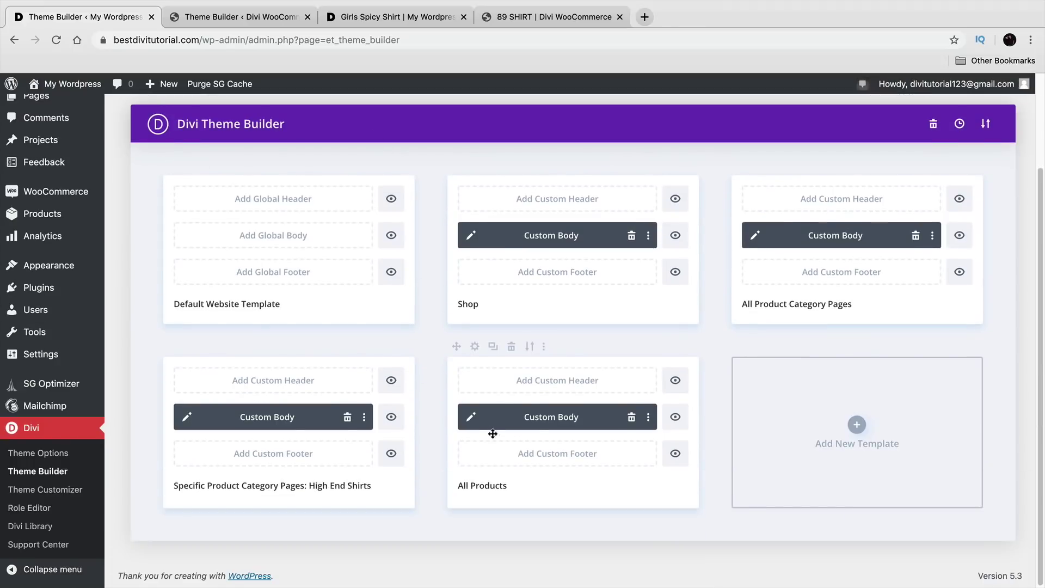
pyautogui.scroll(3, 507, 479)
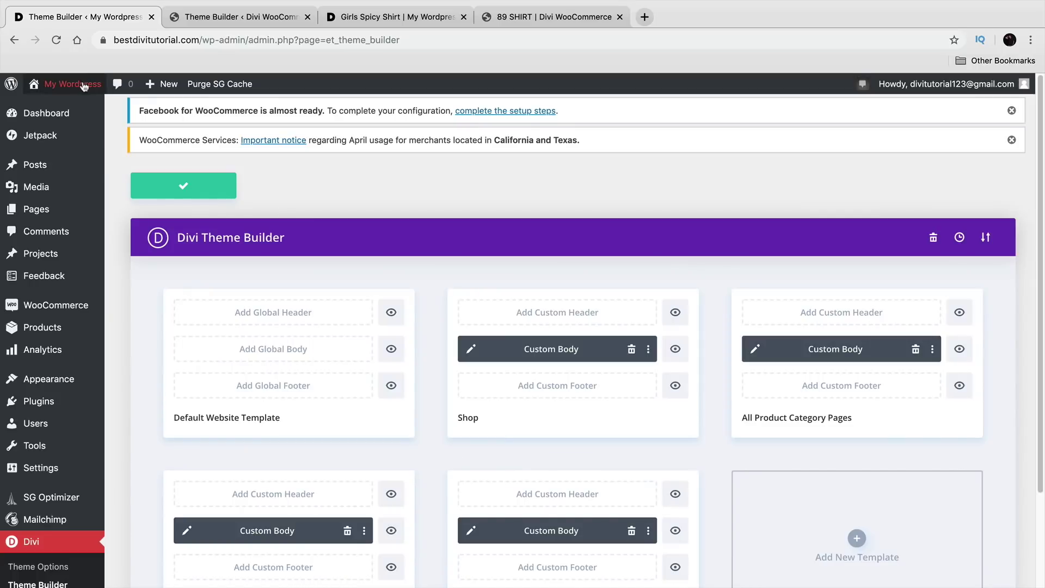
# Step: Visit the live Shop and open the Cute Girls Jacket product page
pyautogui.click(67, 111)
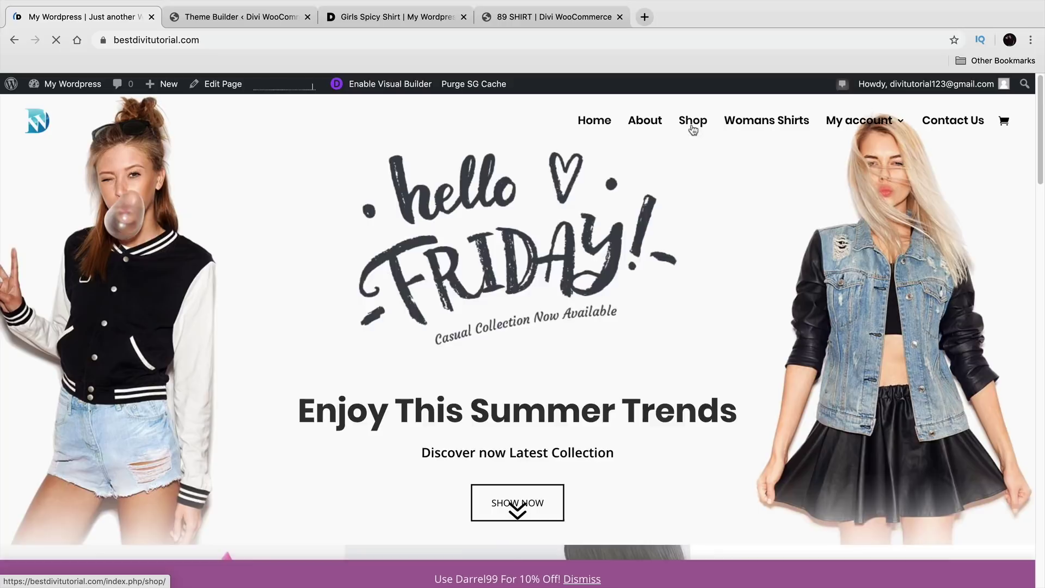
pyautogui.click(695, 124)
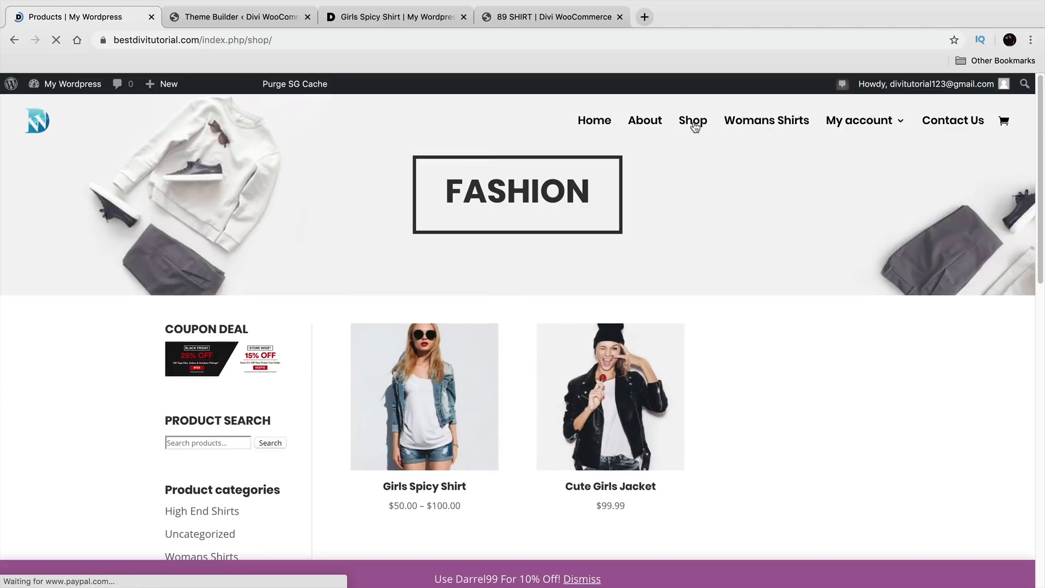
pyautogui.click(637, 367)
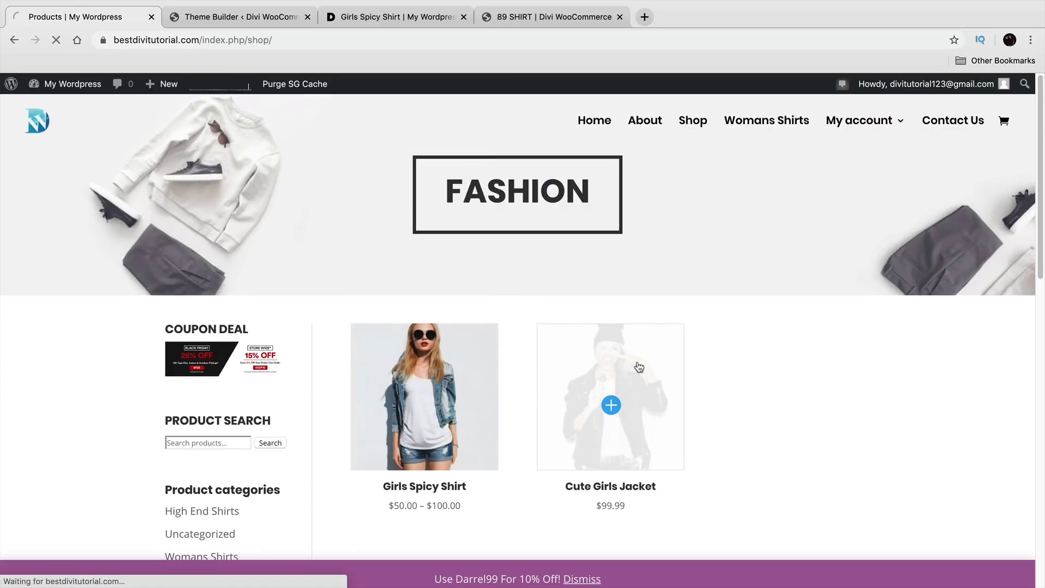
pyautogui.scroll(-2, 639, 366)
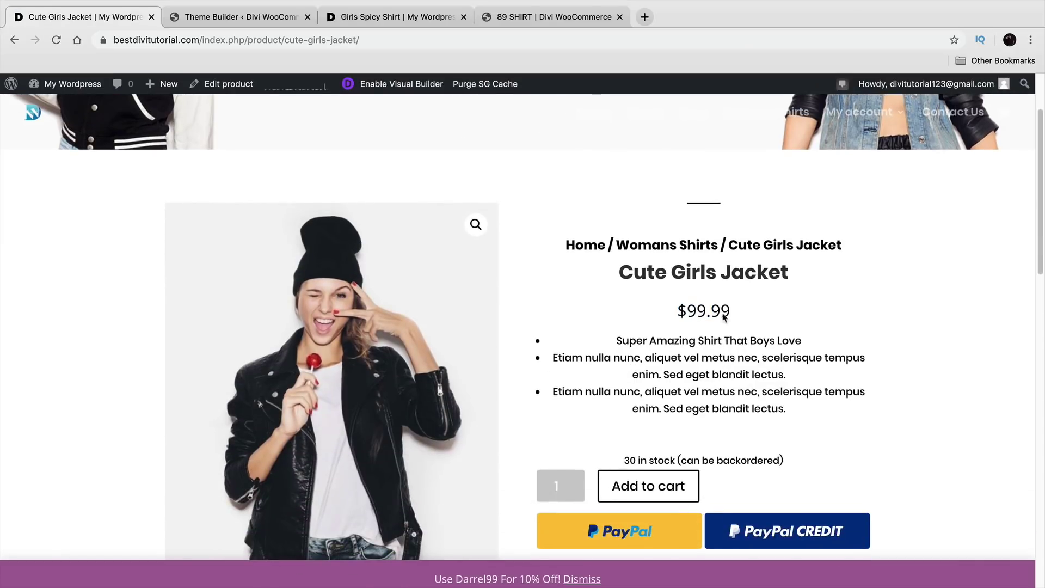
pyautogui.scroll(2, 660, 290)
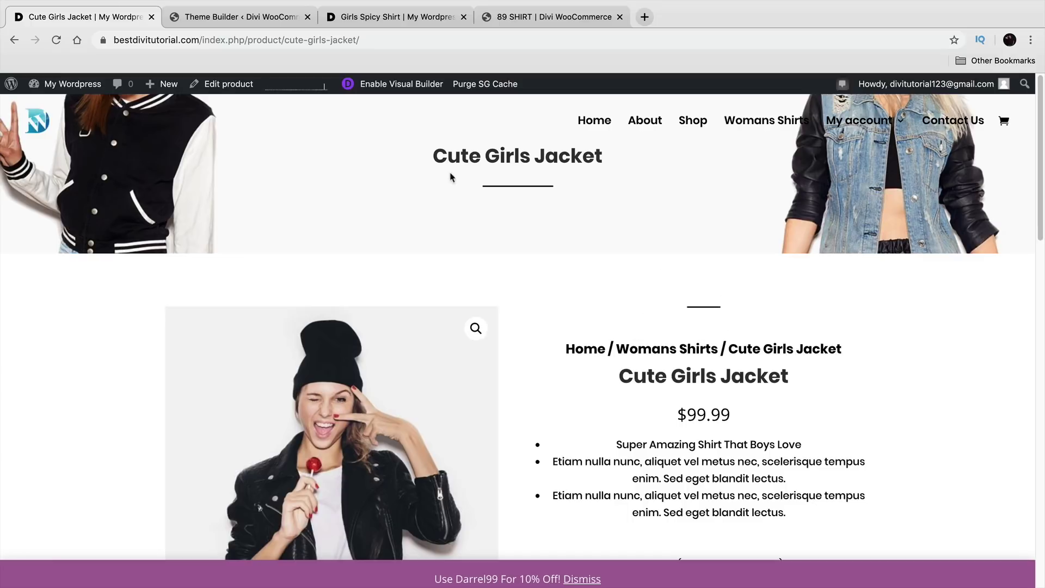
# Step: Compare the Girls Spicy Shirt product page with the reference template editor
pyautogui.click(260, 21)
pyautogui.click(403, 25)
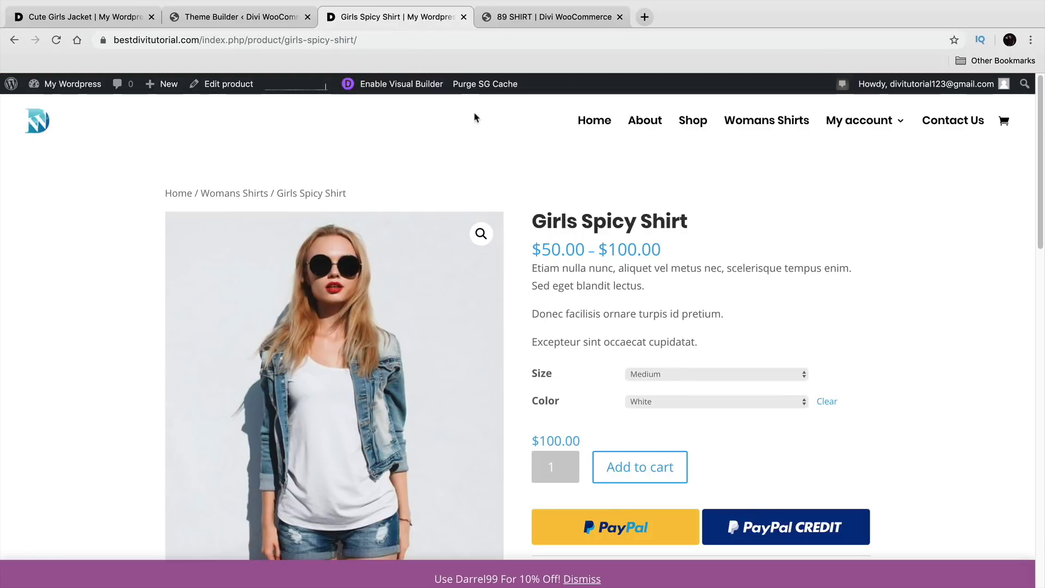
pyautogui.click(239, 16)
pyautogui.scroll(5, 554, 330)
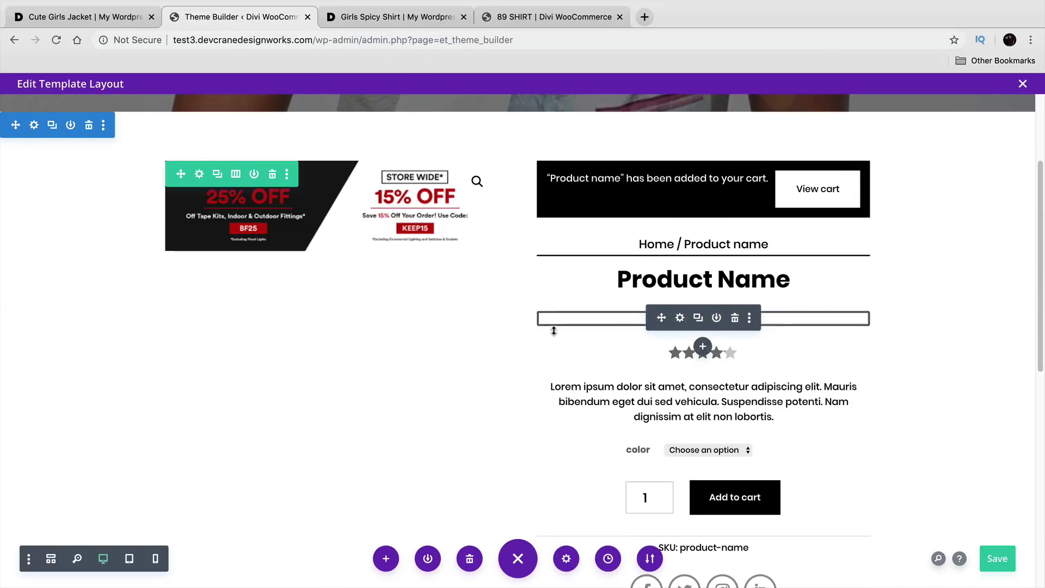
pyautogui.scroll(2, 554, 330)
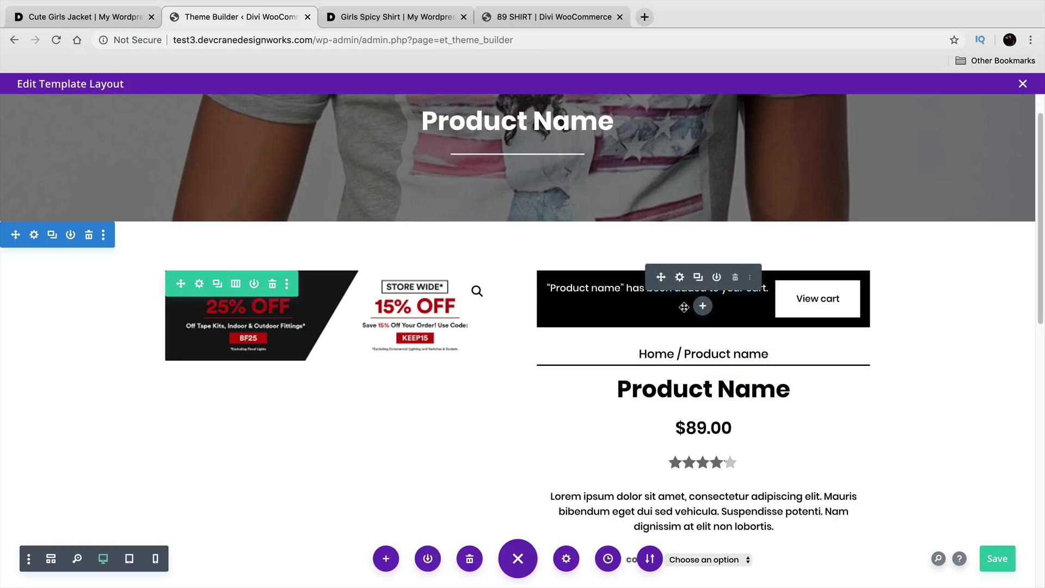
pyautogui.click(395, 16)
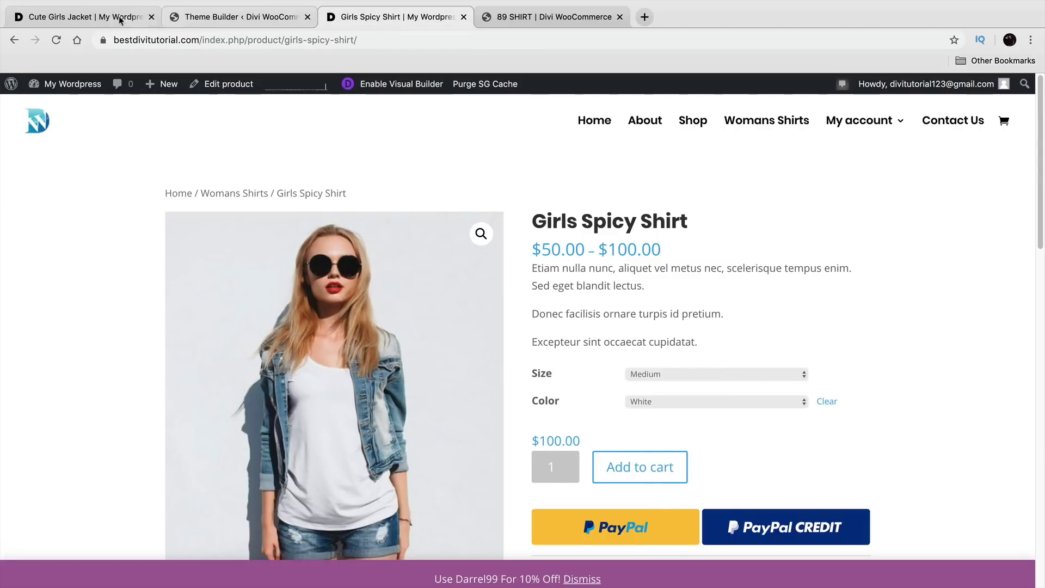
pyautogui.click(132, 18)
# Step: Examine the Cute Girls Jacket breadcrumb trail against the reference template
pyautogui.moveTo(699, 327)
pyautogui.mouseDown()
pyautogui.moveTo(679, 329)
pyautogui.moveTo(688, 329)
pyautogui.mouseUp()
pyautogui.click(702, 329)
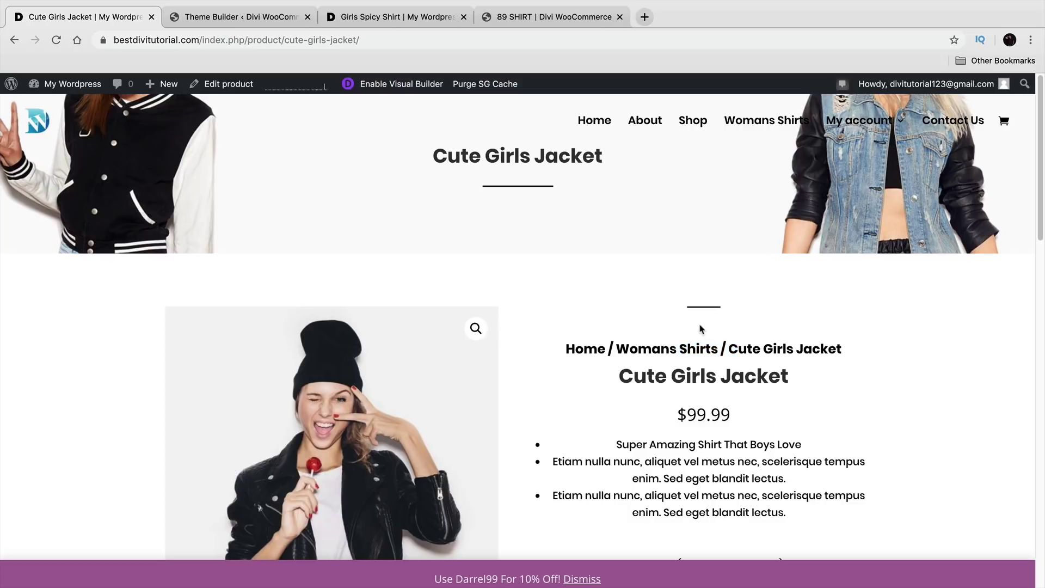
pyautogui.moveTo(748, 348); pyautogui.dragTo(591, 347)
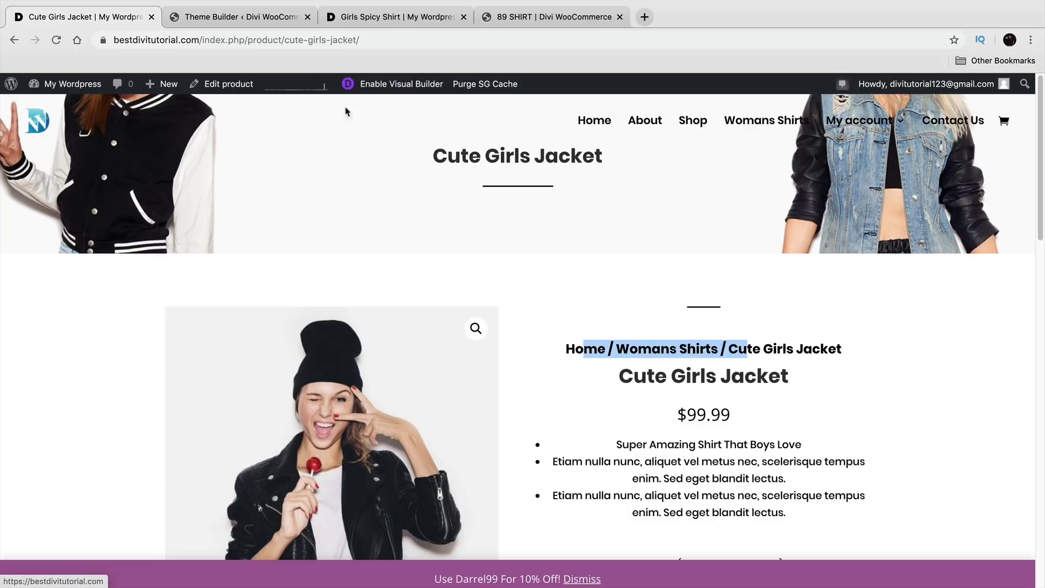
pyautogui.click(239, 17)
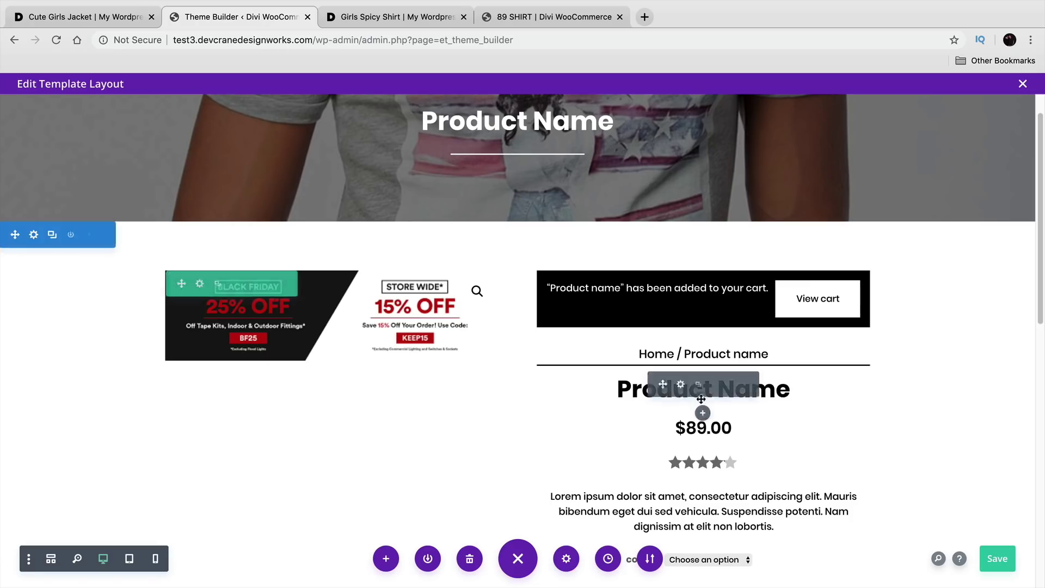
pyautogui.click(82, 16)
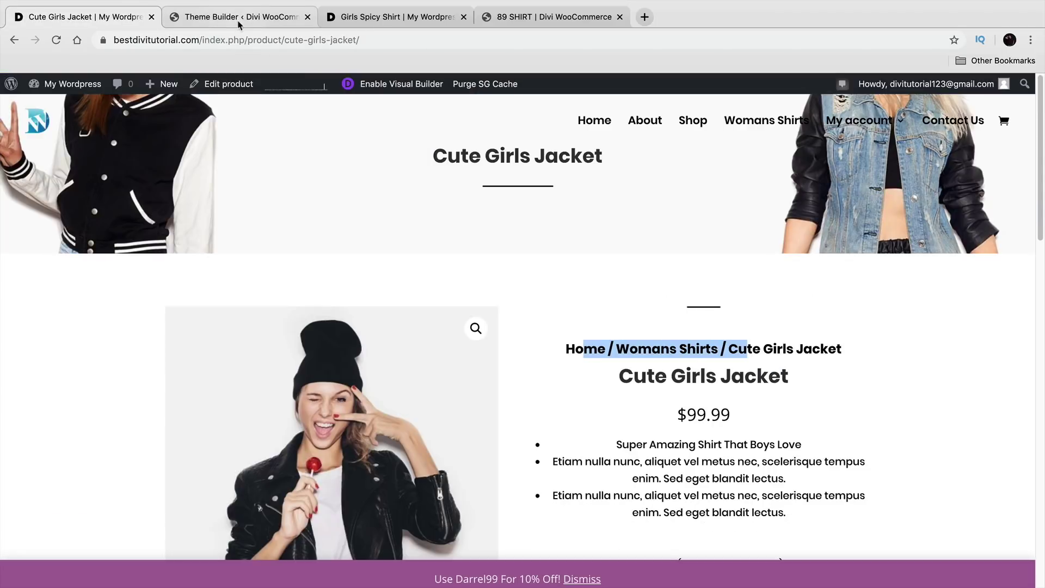
pyautogui.click(580, 326)
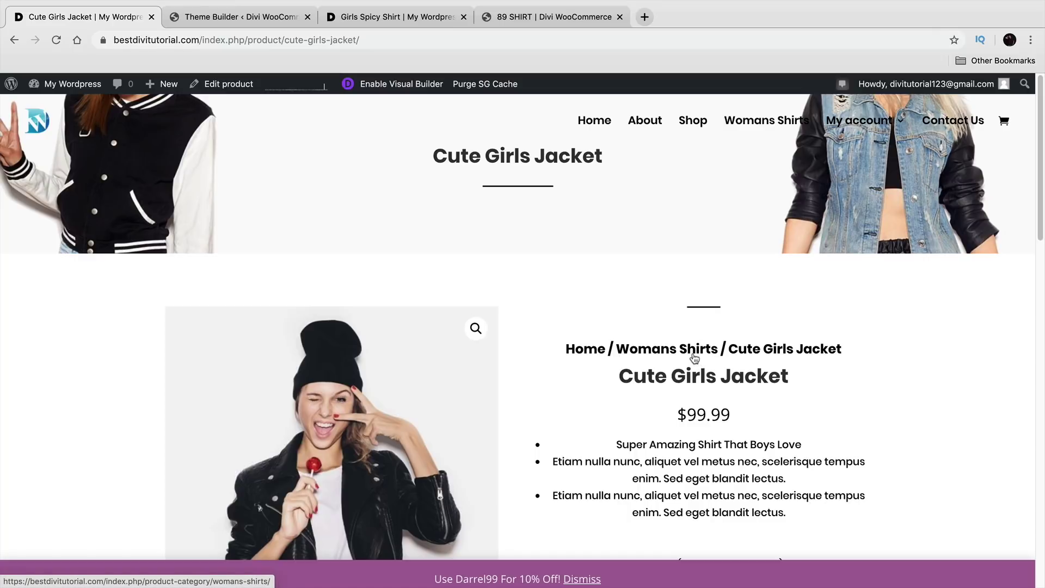
pyautogui.scroll(-10, 694, 358)
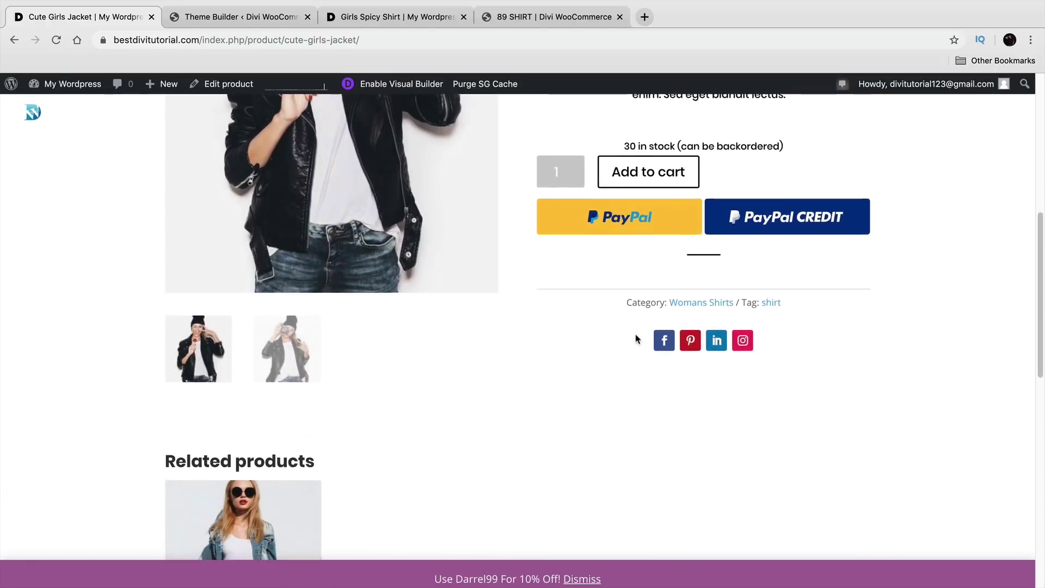
pyautogui.scroll(7, 455, 455)
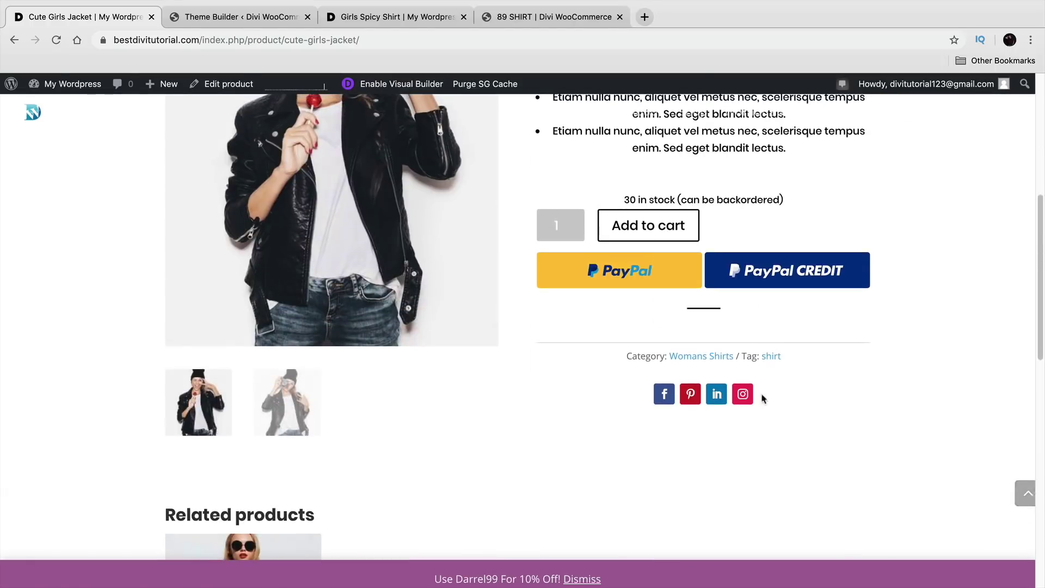
pyautogui.scroll(3, 726, 415)
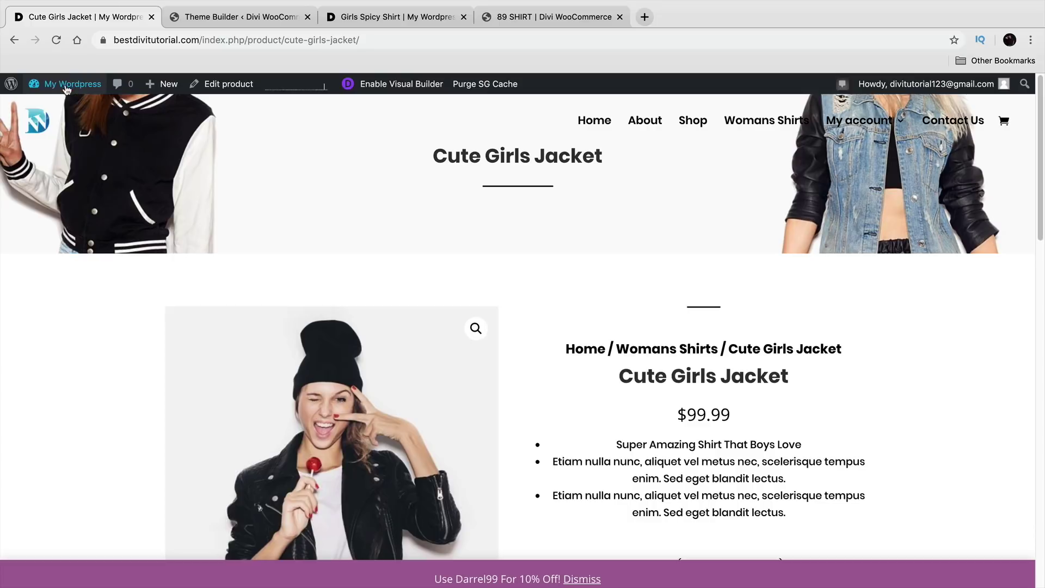
# Step: Go to Divi Theme Builder and edit the All Products custom body template
pyautogui.moveTo(71, 84)
pyautogui.click(70, 107)
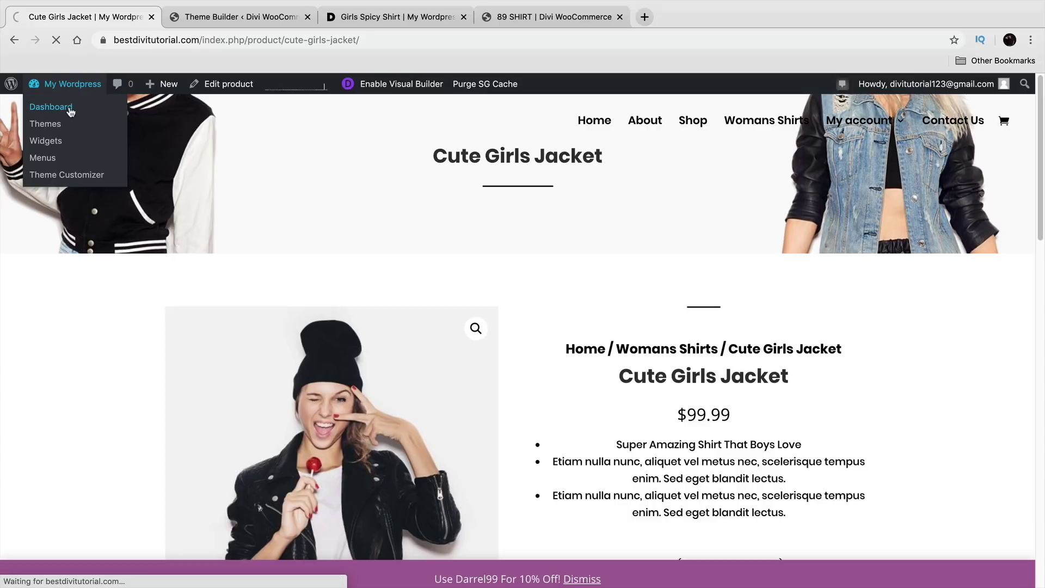
pyautogui.click(234, 17)
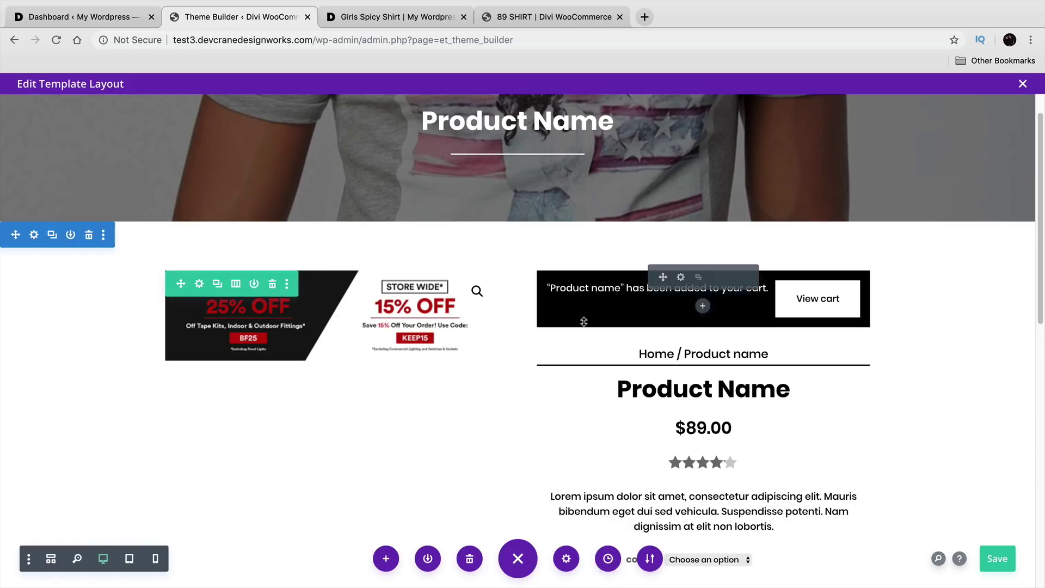
pyautogui.click(77, 17)
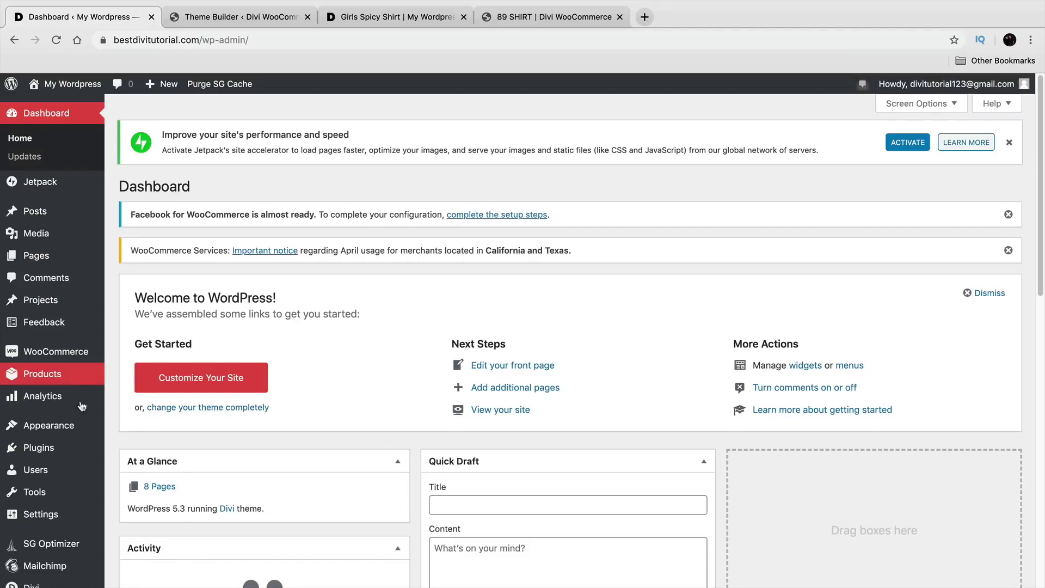
pyautogui.scroll(-2, 82, 391)
pyautogui.moveTo(60, 547)
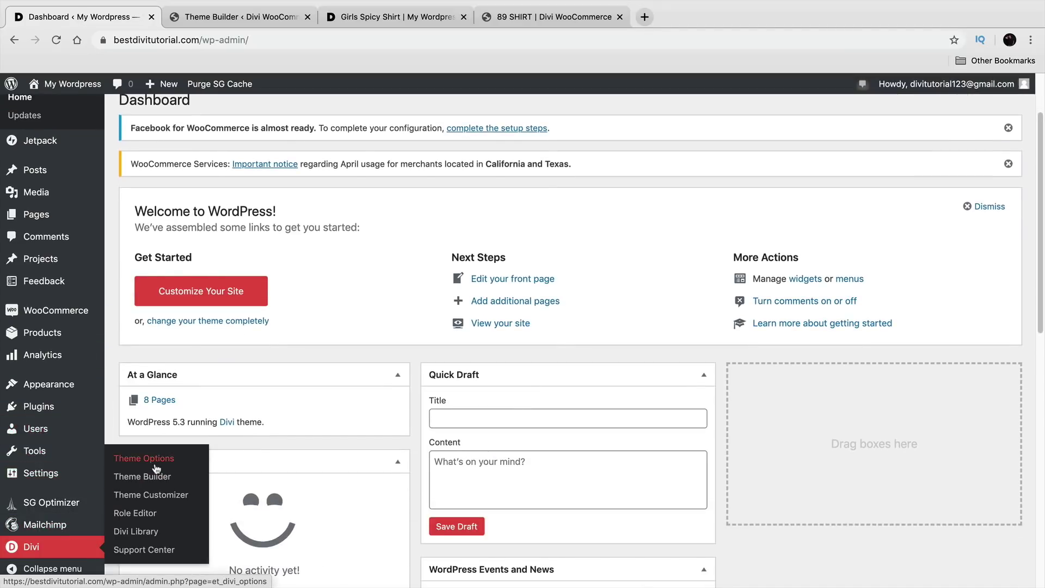
pyautogui.click(162, 481)
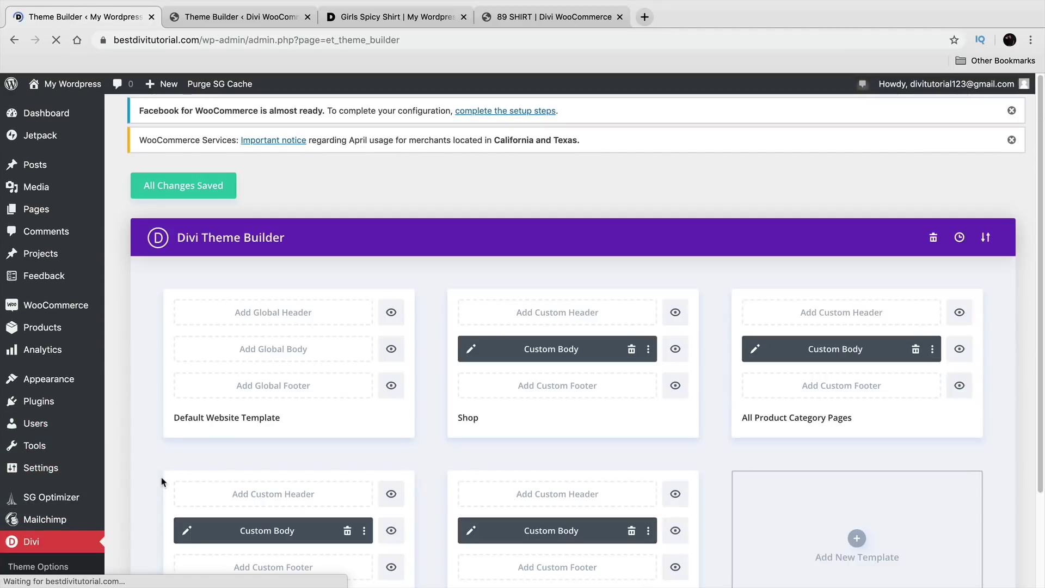
pyautogui.scroll(-2, 472, 434)
pyautogui.click(471, 420)
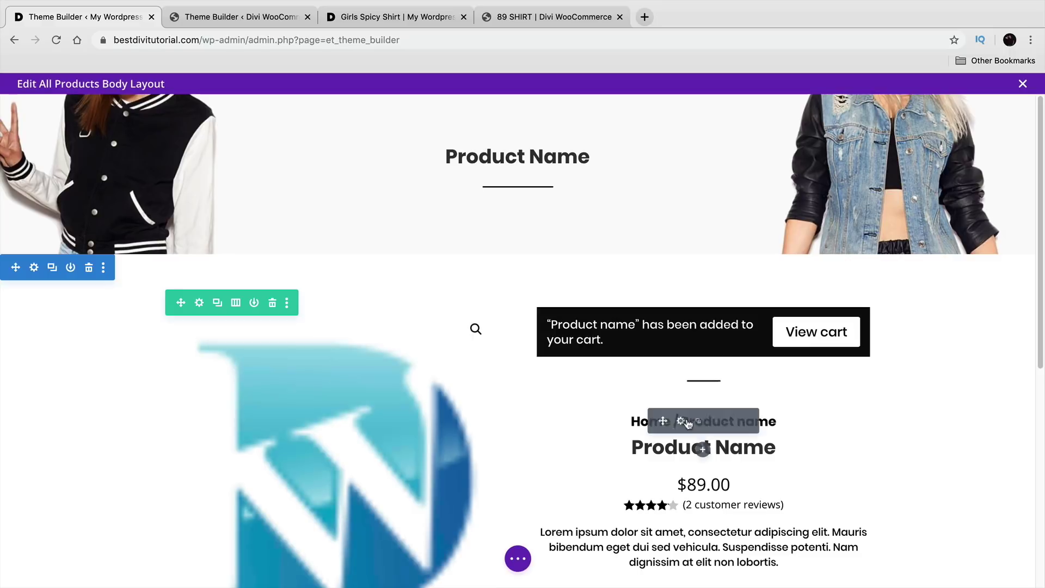
# Step: Drag the breadcrumb module above the divider line and save the template
pyautogui.moveTo(660, 421); pyautogui.dragTo(708, 373)
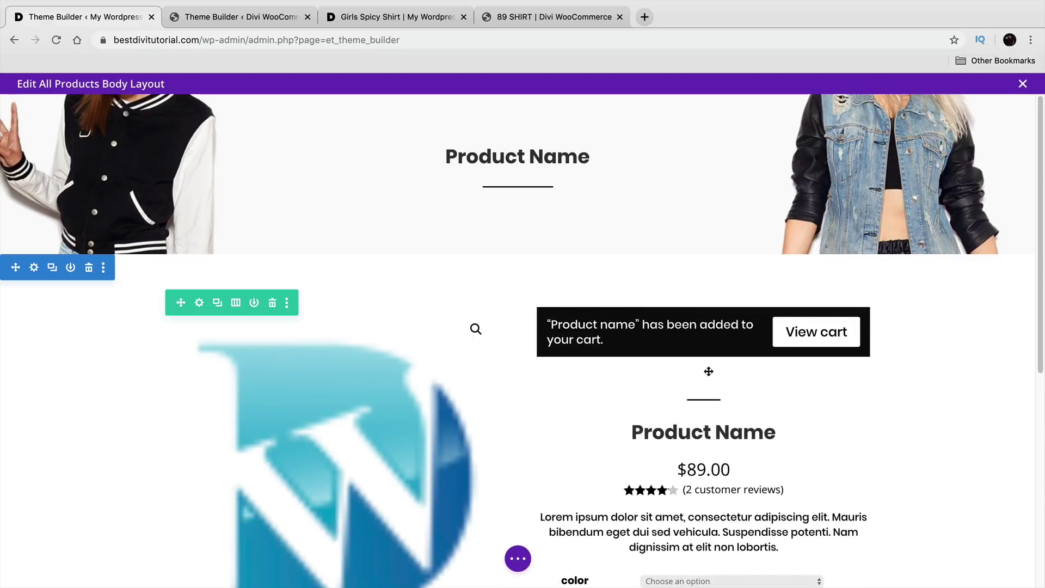
pyautogui.scroll(-5, 708, 382)
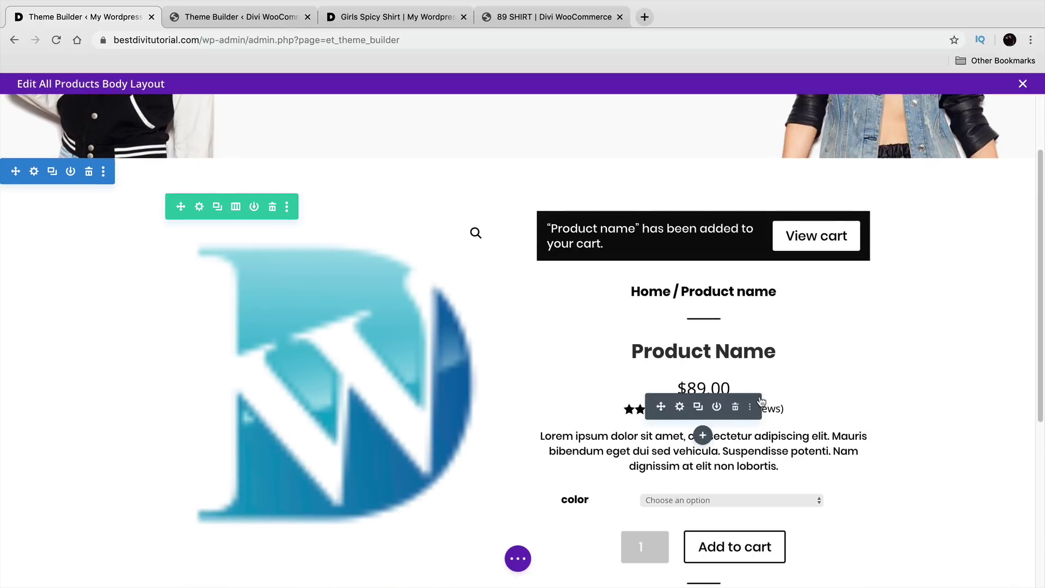
pyautogui.click(518, 558)
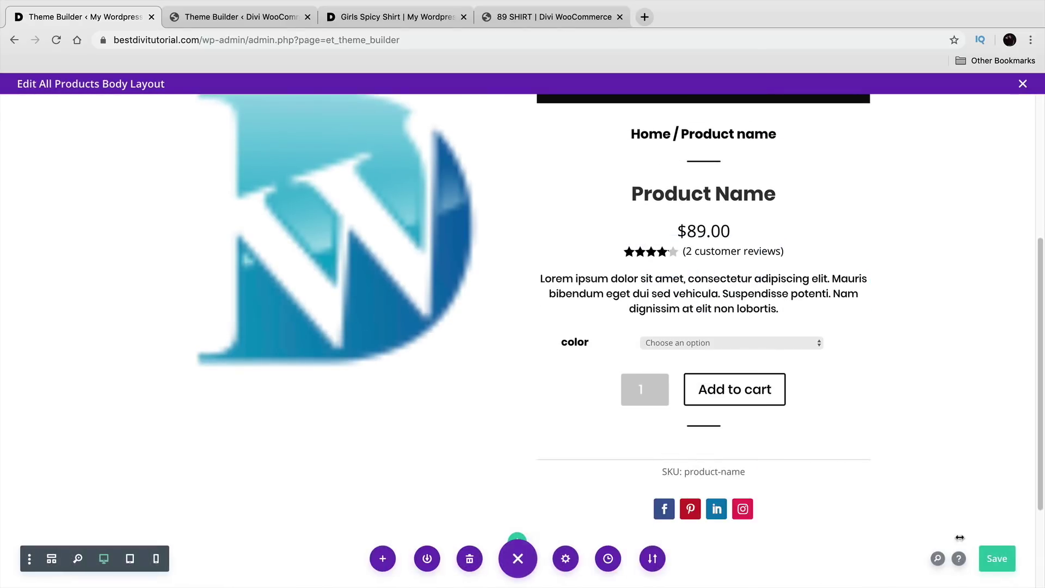
pyautogui.click(996, 559)
pyautogui.scroll(5, 702, 489)
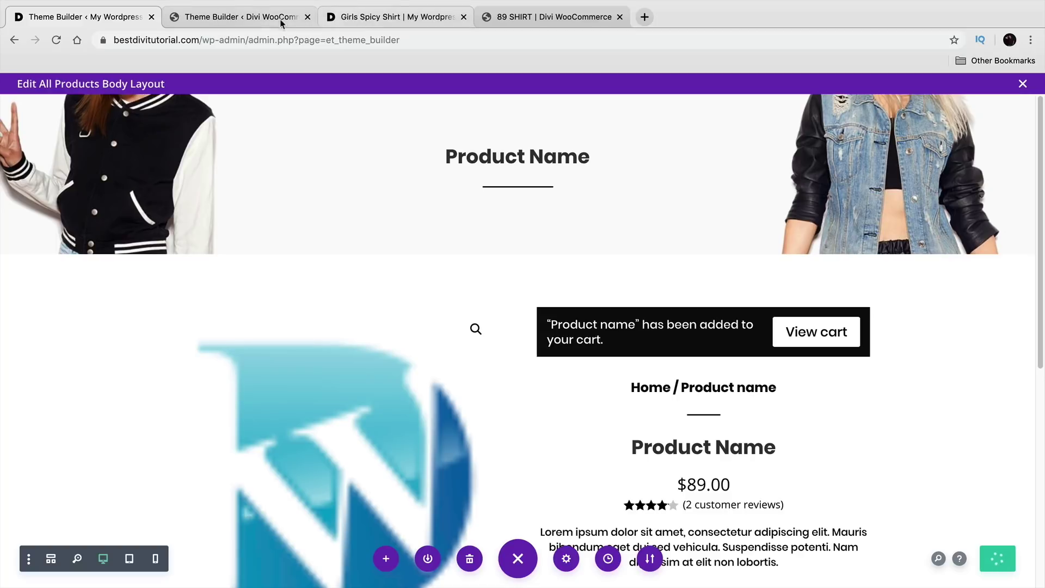
# Step: Reload the Girls Spicy Shirt product page to review the updated layout
pyautogui.click(346, 22)
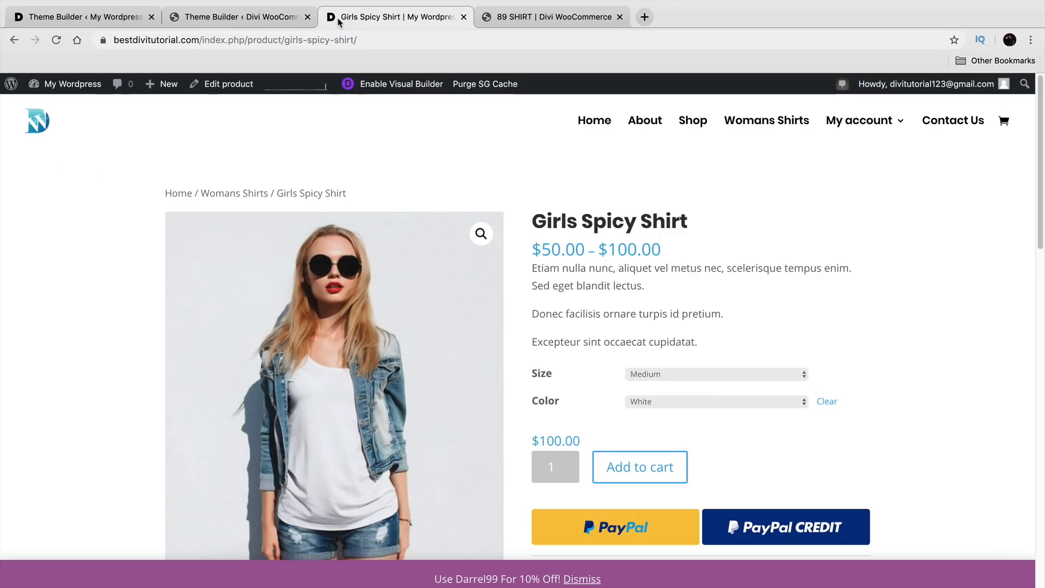
pyautogui.click(55, 40)
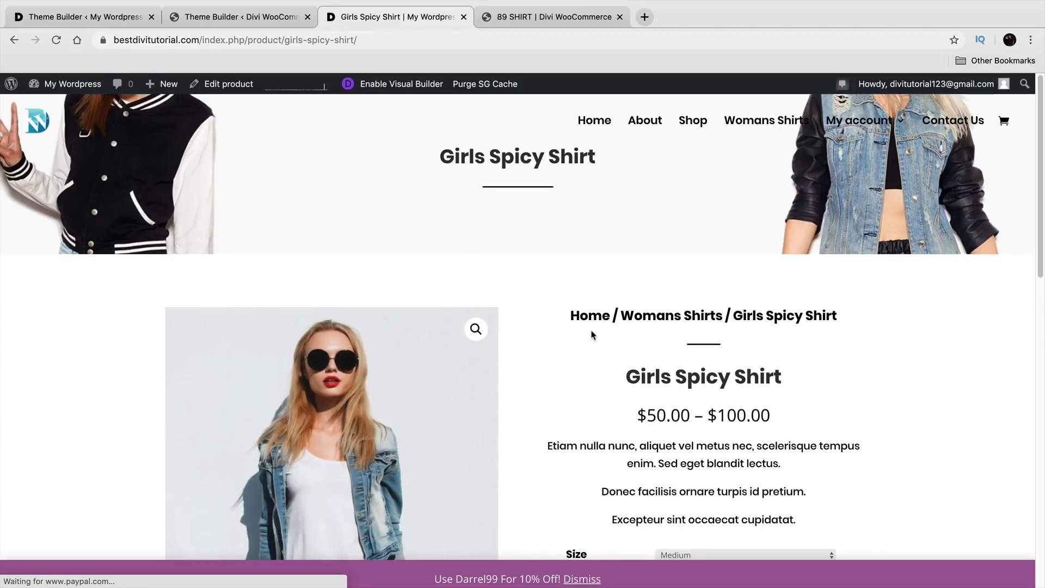
pyautogui.scroll(-3, 549, 304)
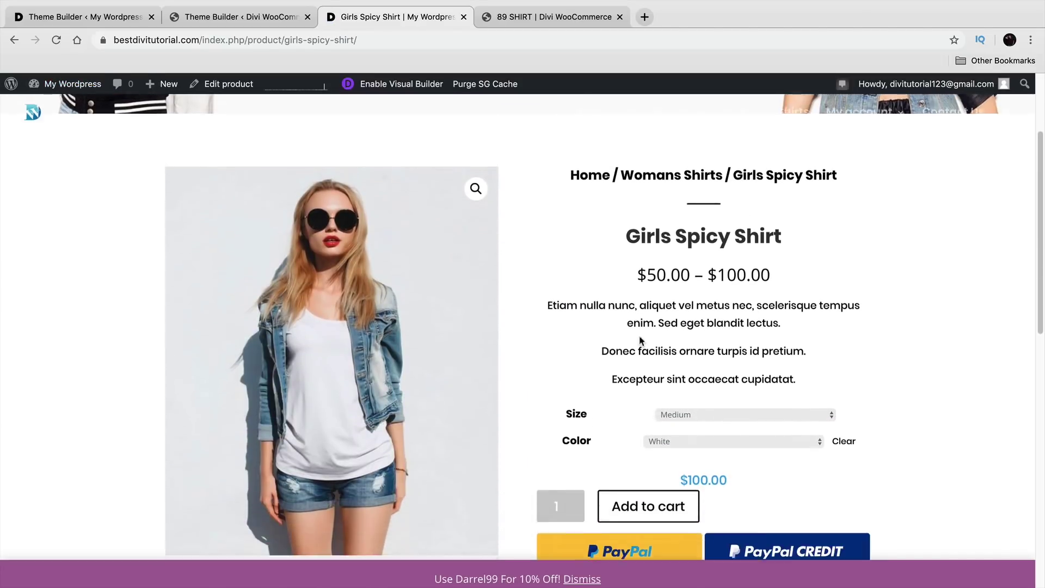
pyautogui.scroll(-3, 668, 326)
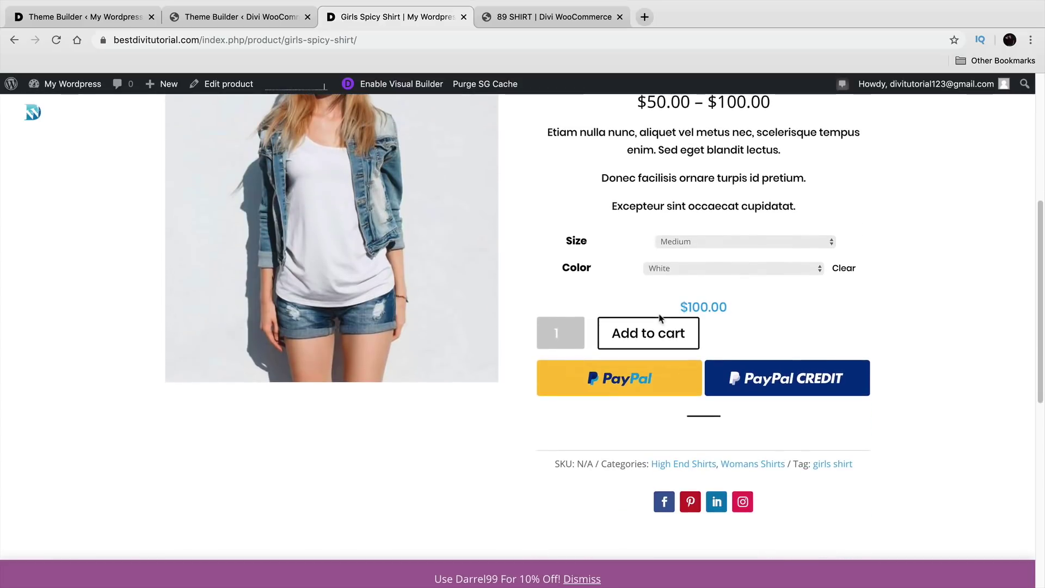
pyautogui.scroll(1, 654, 348)
pyautogui.scroll(2, 653, 377)
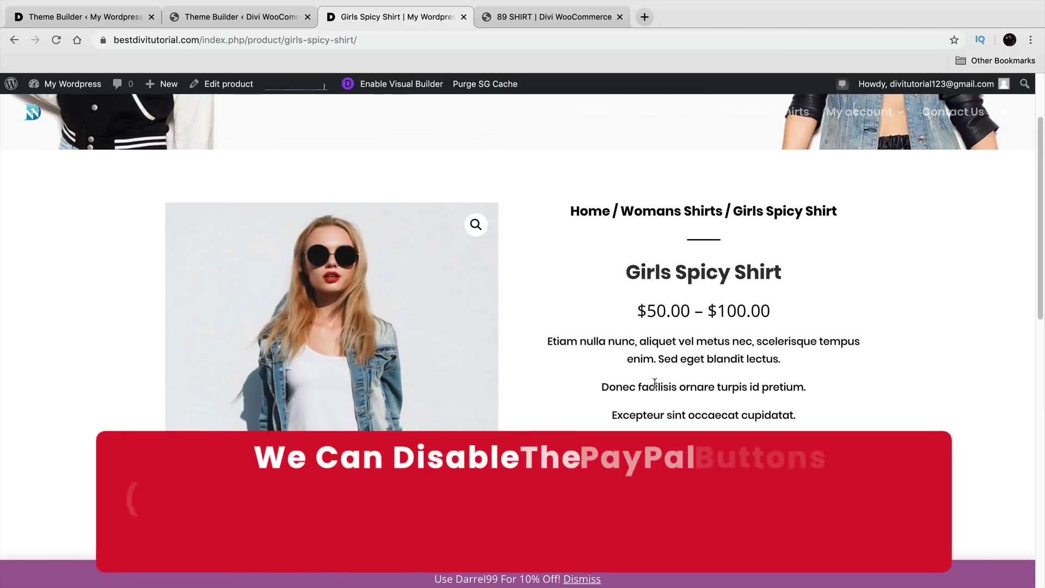
pyautogui.scroll(-2, 660, 385)
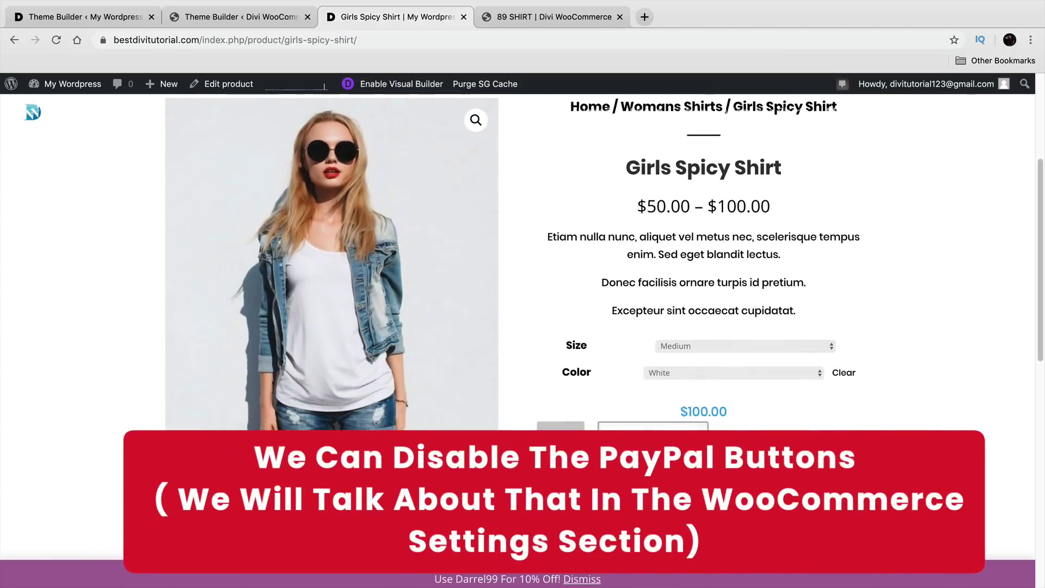
# Step: Add the Girls Spicy Shirt to the cart and go to View cart
pyautogui.click(702, 438)
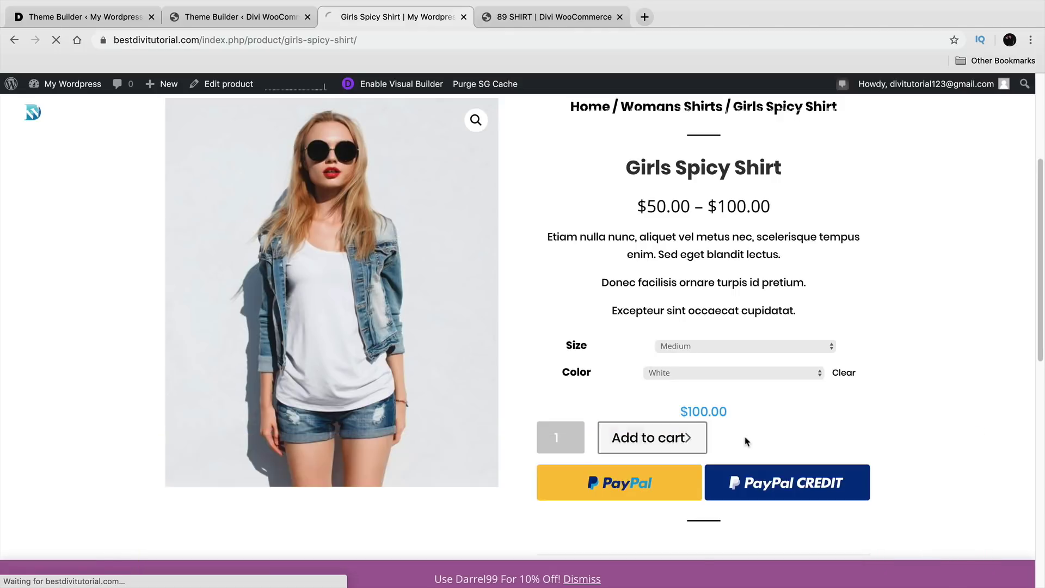
pyautogui.moveTo(647, 337); pyautogui.dragTo(547, 325)
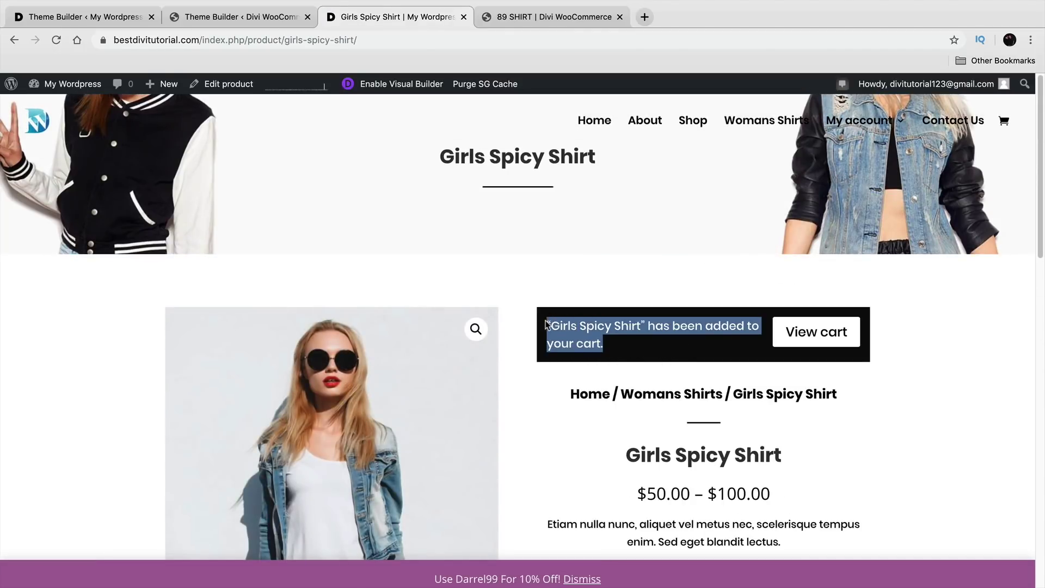
pyautogui.click(826, 337)
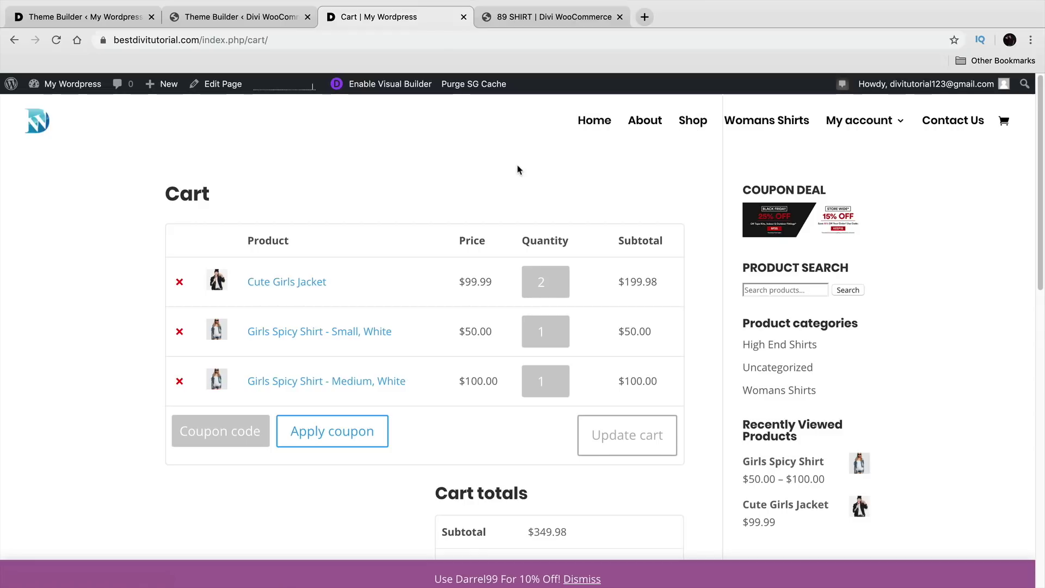
# Step: In a new tab, browse darrelwilson.com's Divi layouts to page 2
pyautogui.click(644, 20)
pyautogui.write('darrel')
pyautogui.press('Return')
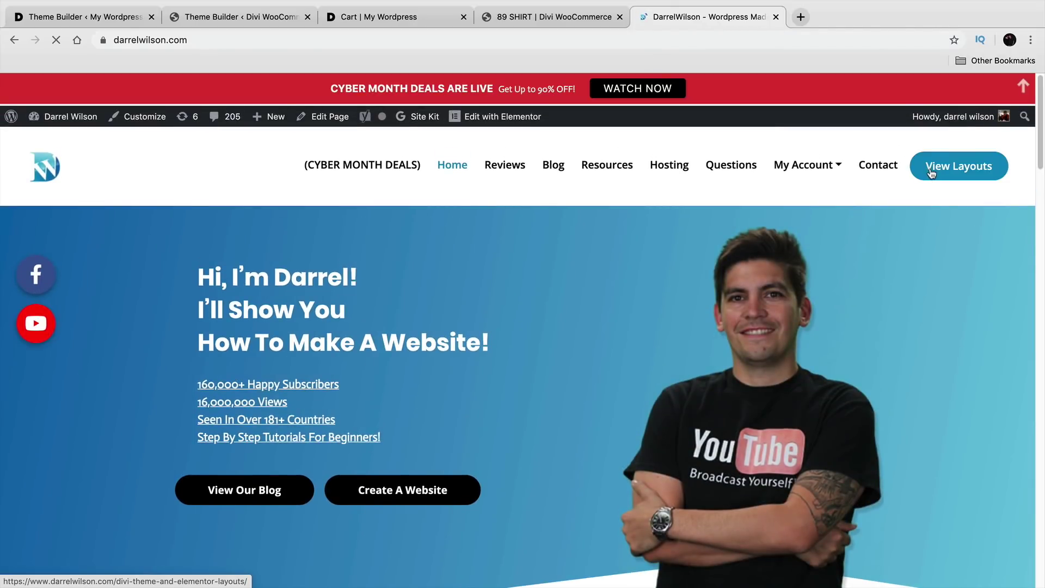
pyautogui.click(932, 173)
pyautogui.scroll(-12, 791, 261)
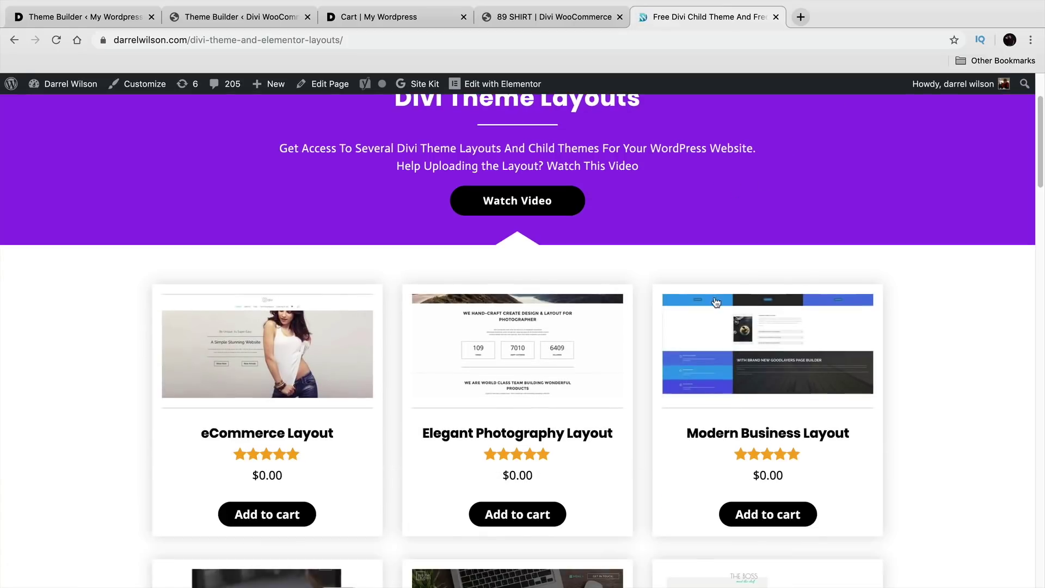
pyautogui.scroll(-5, 700, 277)
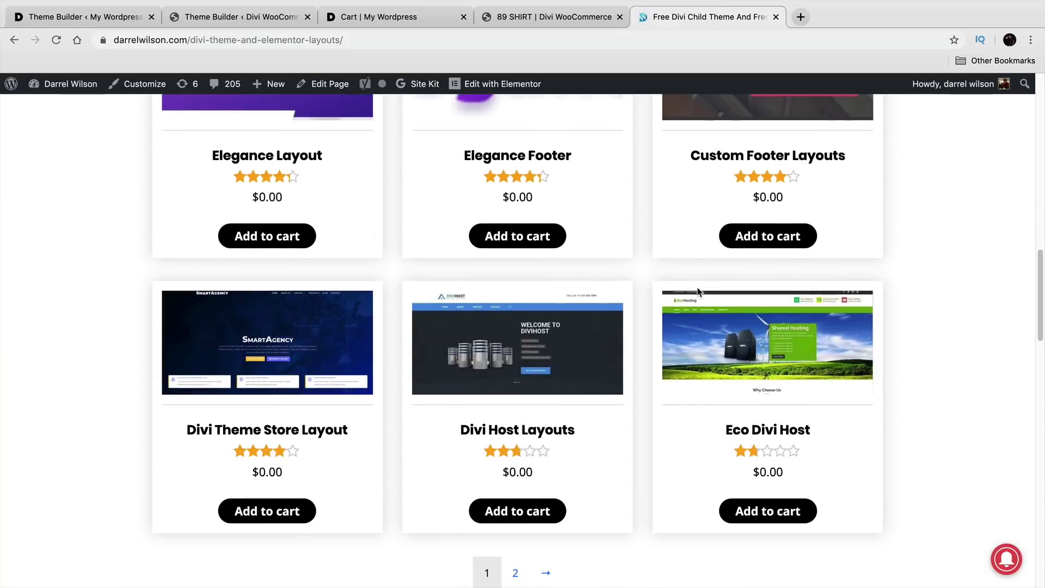
pyautogui.click(515, 550)
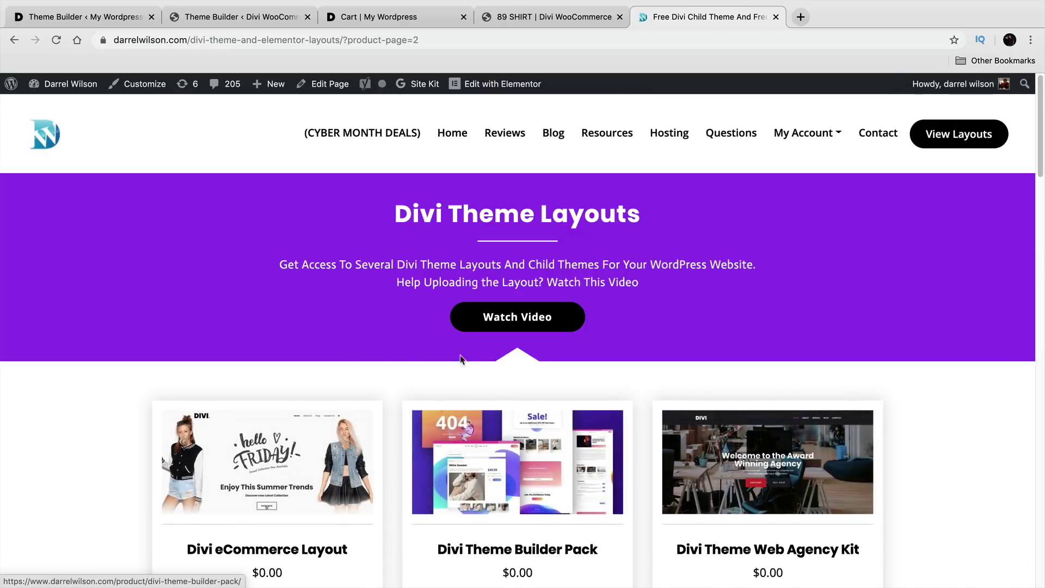
# Step: Review the Divi eCommerce Layout product page, then return to the template editor tab
pyautogui.scroll(-2, 469, 364)
pyautogui.click(250, 363)
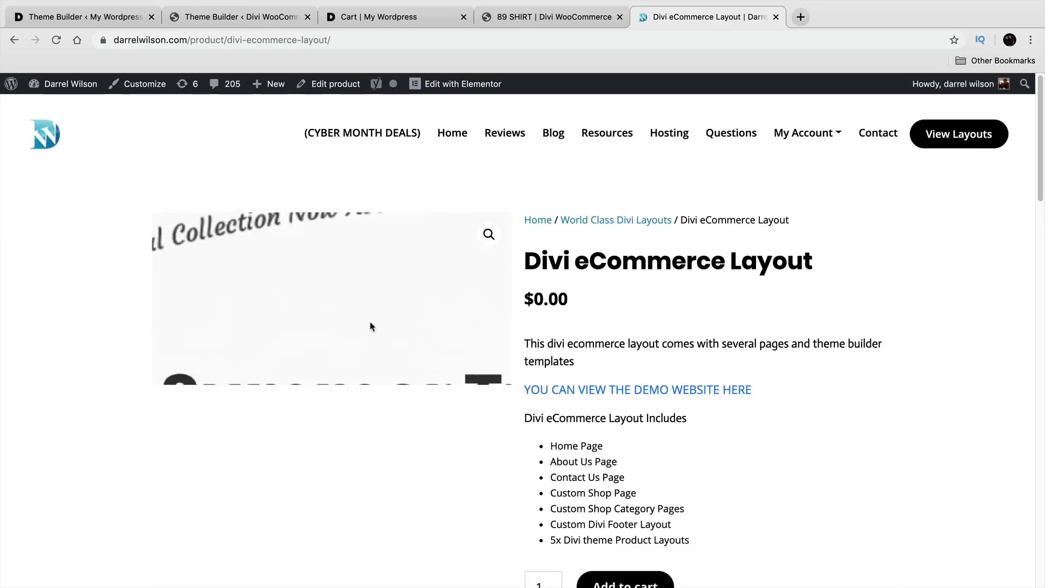
pyautogui.scroll(-2, 641, 515)
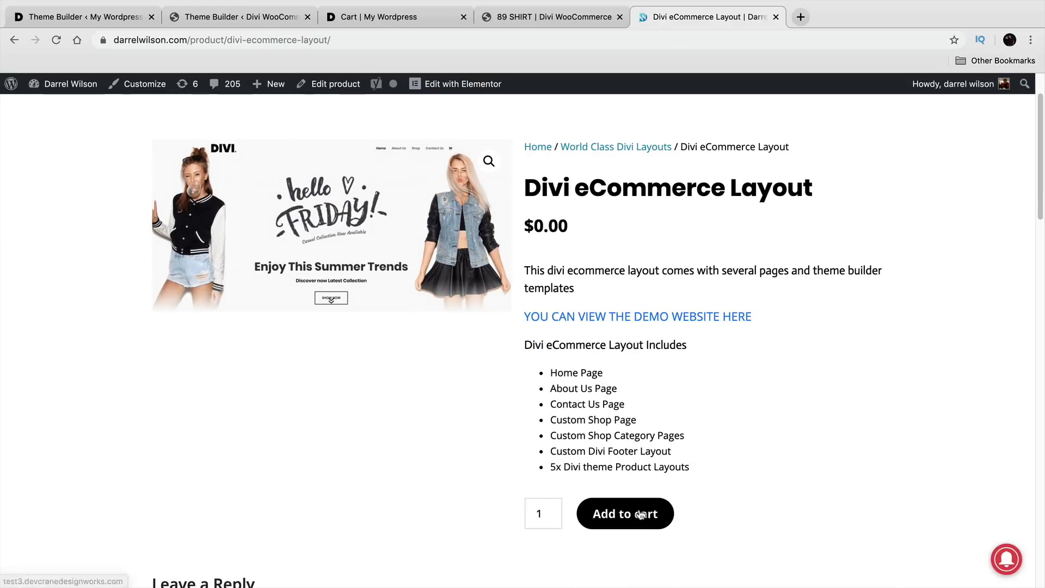
pyautogui.moveTo(551, 374); pyautogui.dragTo(625, 391)
pyautogui.moveTo(560, 467); pyautogui.dragTo(694, 468)
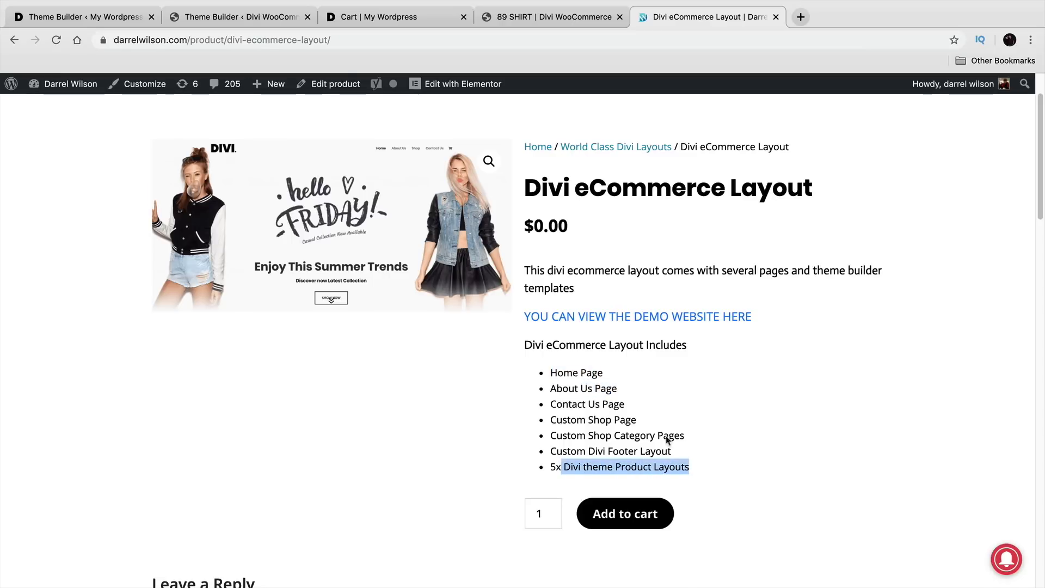
pyautogui.click(338, 18)
pyautogui.click(253, 26)
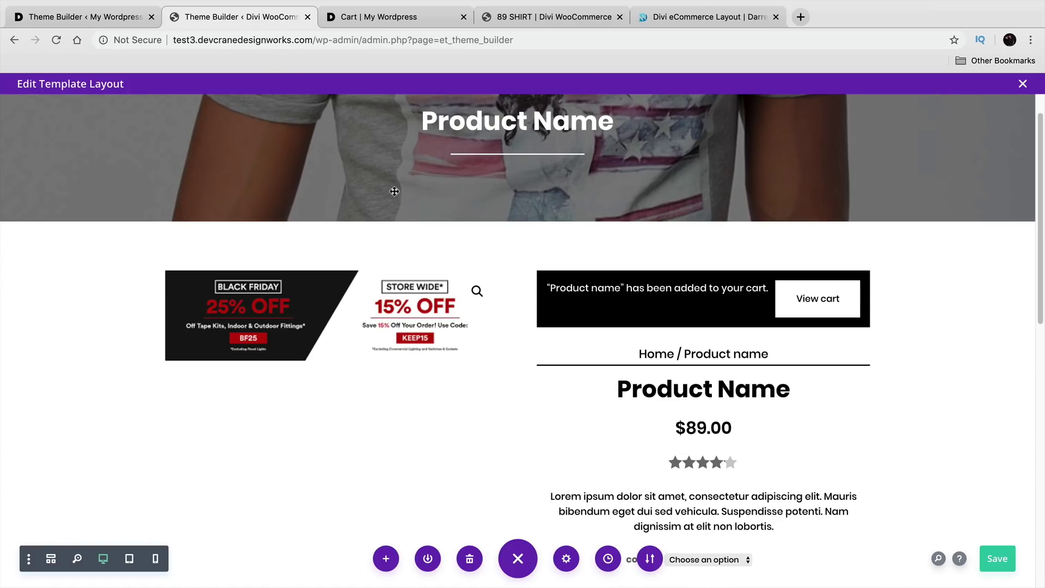
# Step: Close the template editor with Discard & Exit
pyautogui.scroll(2, 327, 143)
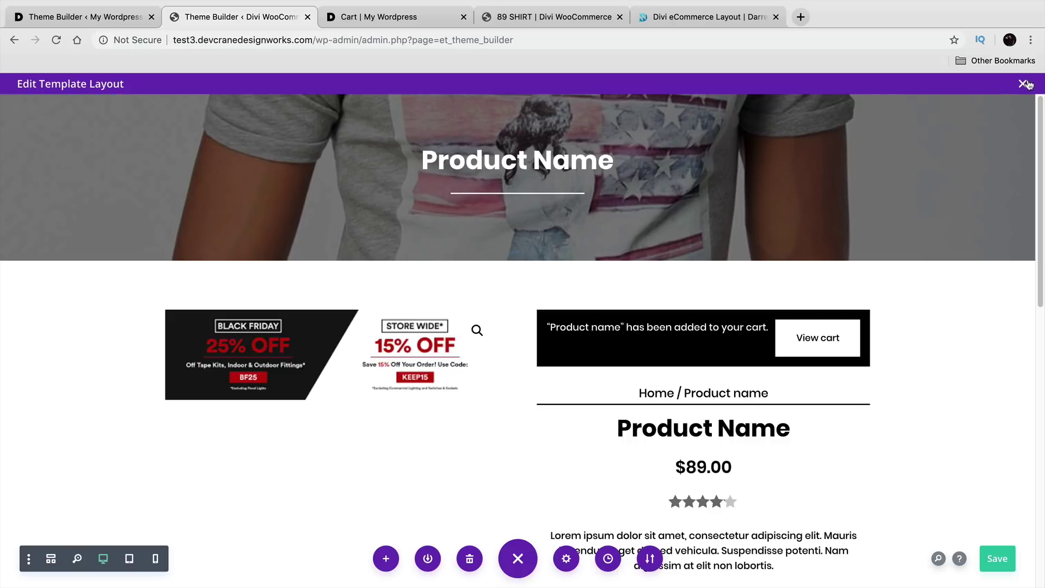
pyautogui.click(1024, 83)
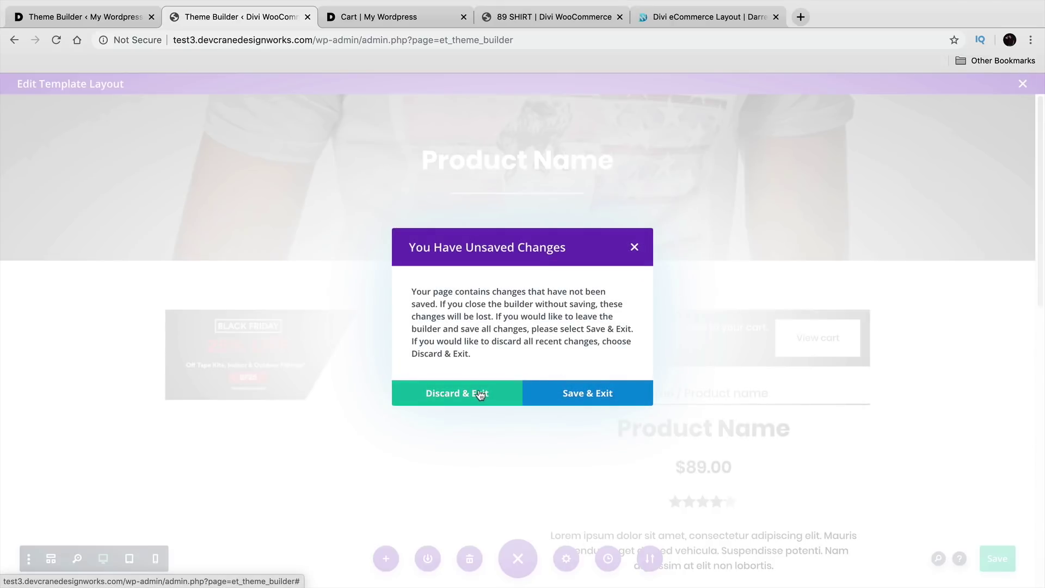
pyautogui.click(482, 396)
# Step: Preview Product 1's Custom Body layout, then close it
pyautogui.scroll(1, 548, 400)
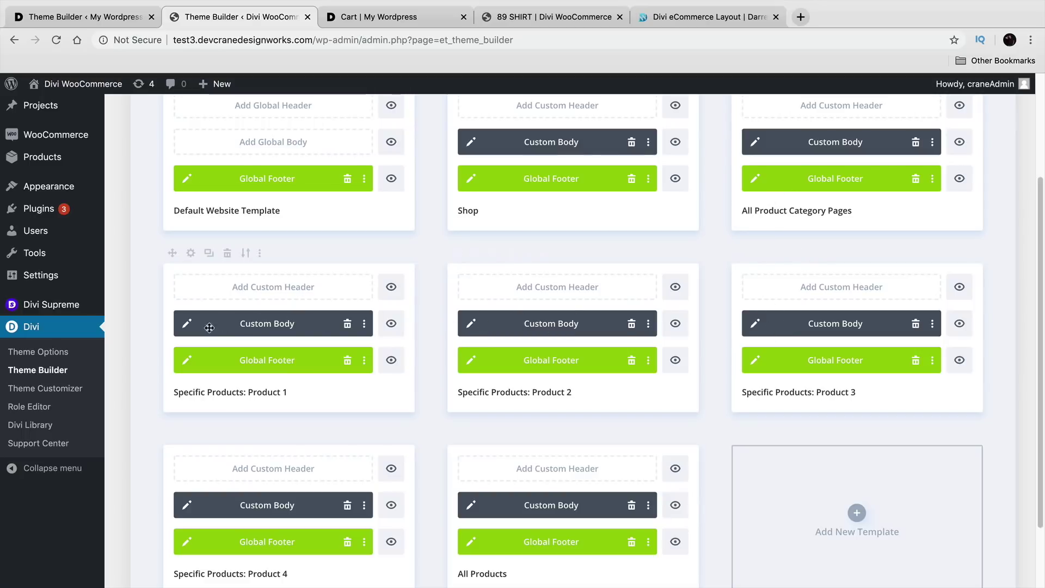
pyautogui.click(186, 326)
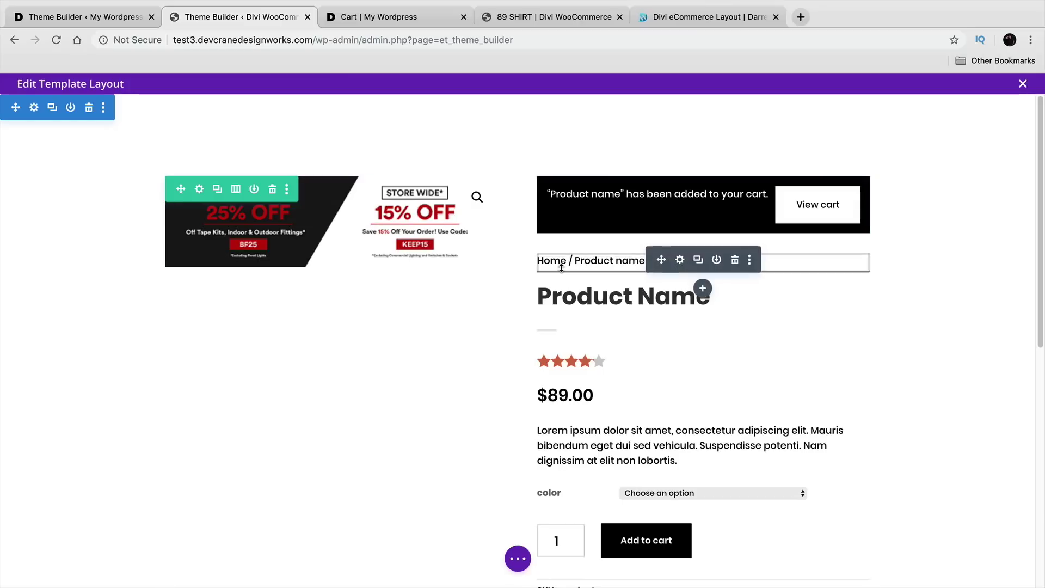
pyautogui.scroll(-5, 665, 427)
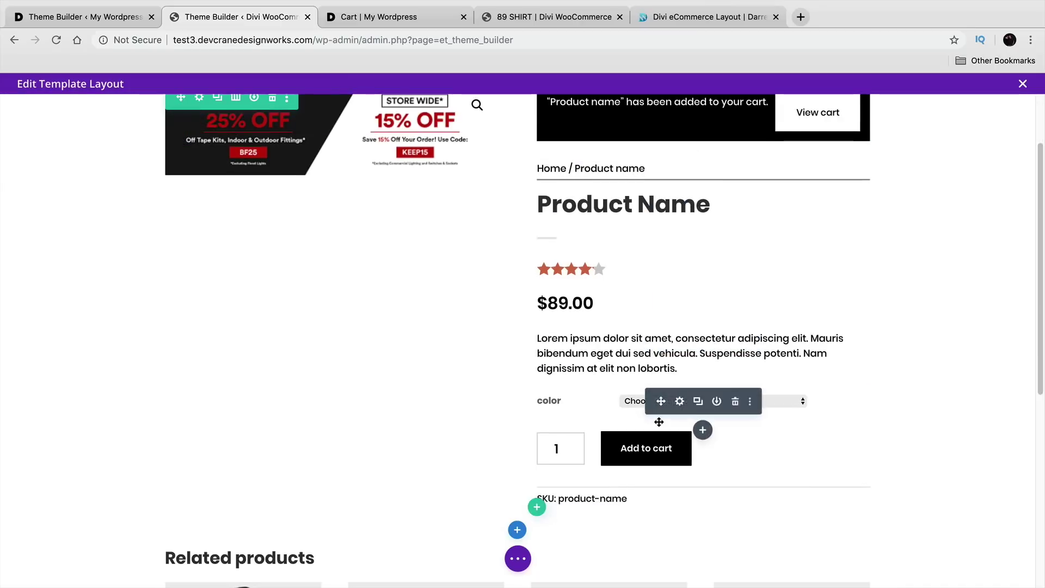
pyautogui.scroll(-4, 665, 426)
pyautogui.scroll(9, 665, 426)
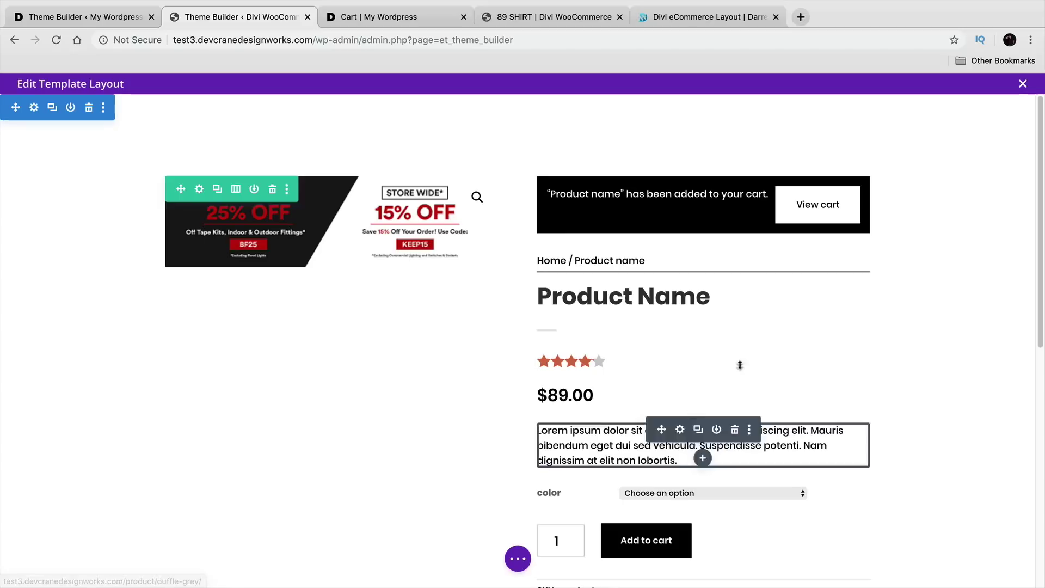
pyautogui.click(1023, 84)
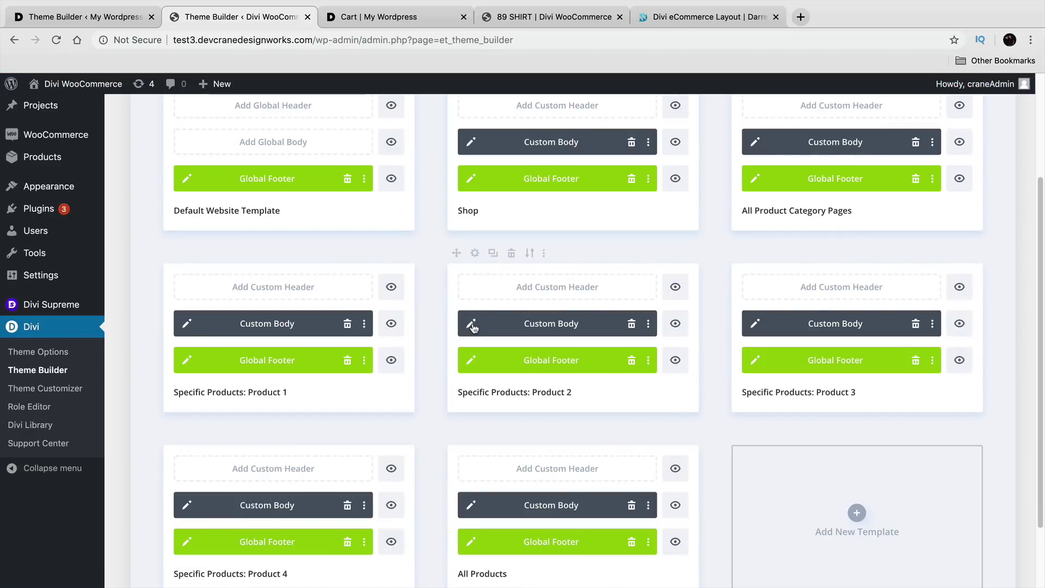
pyautogui.click(471, 325)
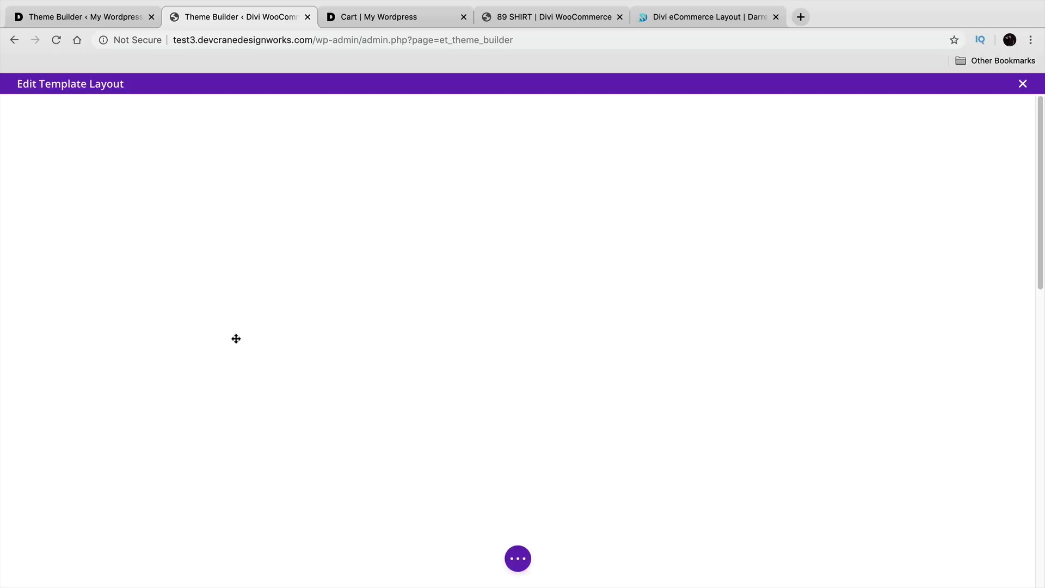
pyautogui.scroll(-2, 290, 333)
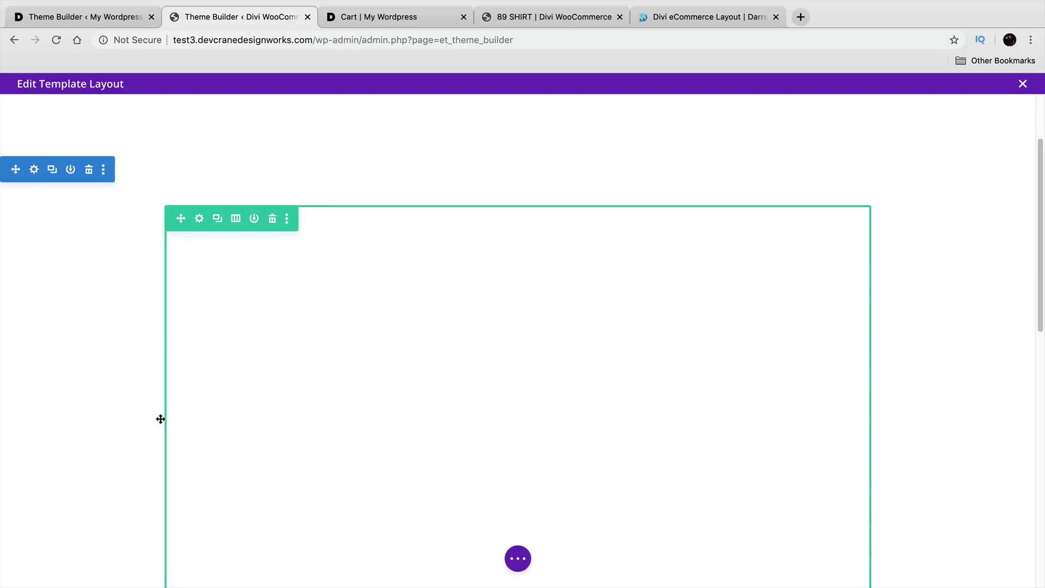
pyautogui.scroll(3, 157, 421)
pyautogui.scroll(-5, 218, 309)
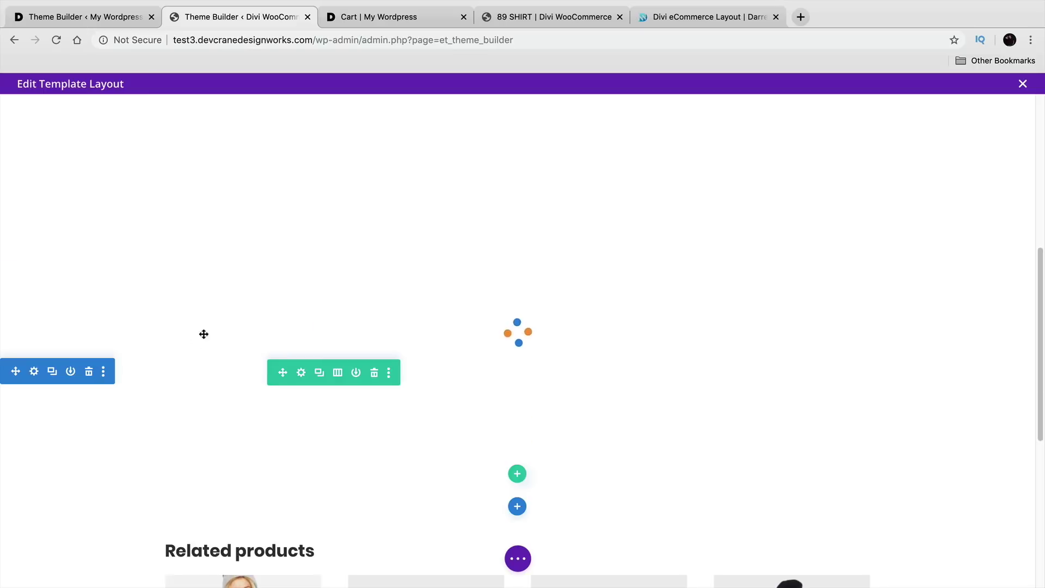
pyautogui.click(89, 373)
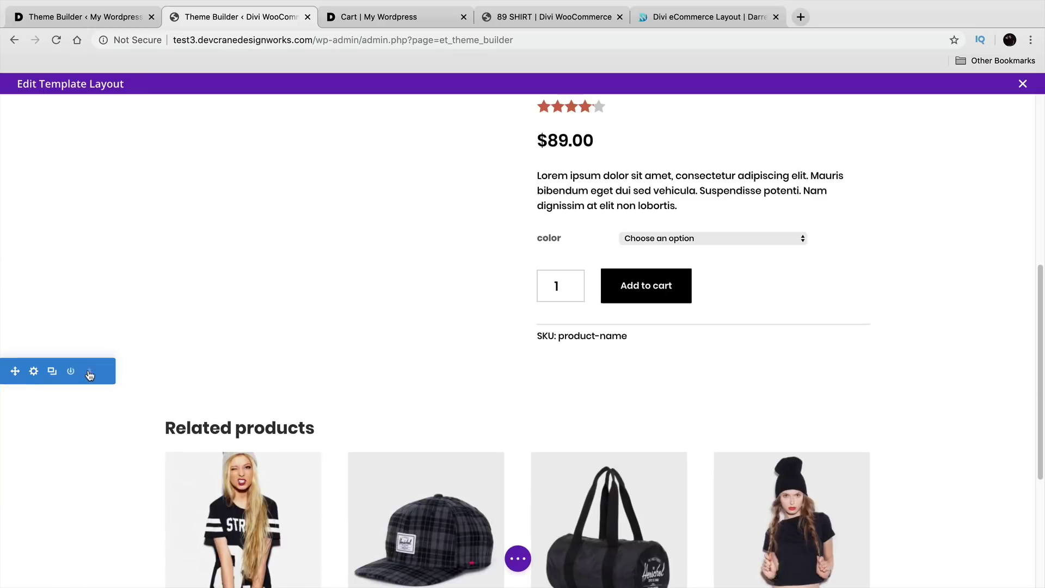
pyautogui.scroll(5, 151, 379)
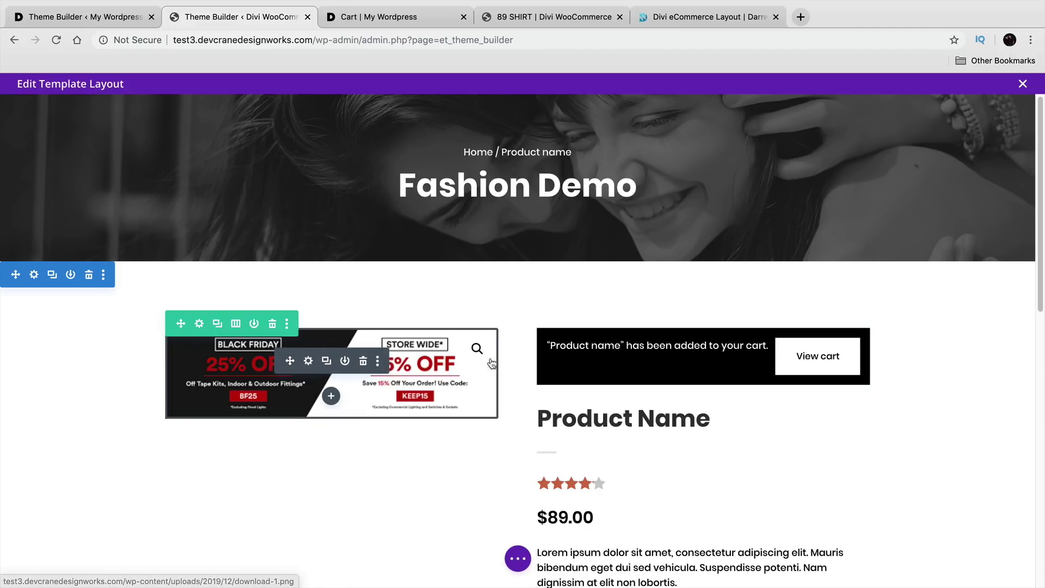
pyautogui.scroll(-1, 977, 371)
pyautogui.scroll(-3, 977, 370)
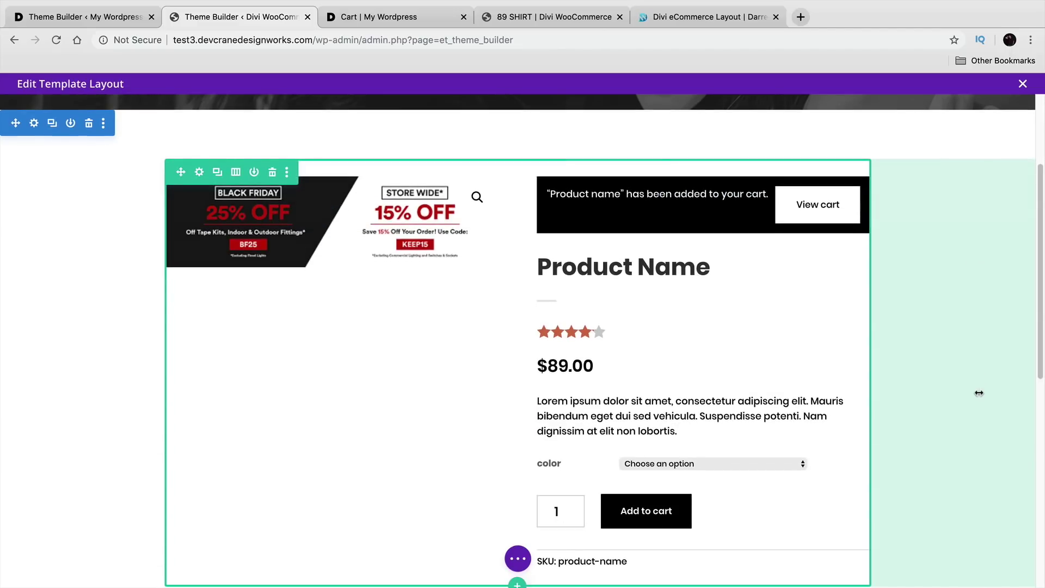
pyautogui.scroll(3, 978, 381)
pyautogui.click(1023, 84)
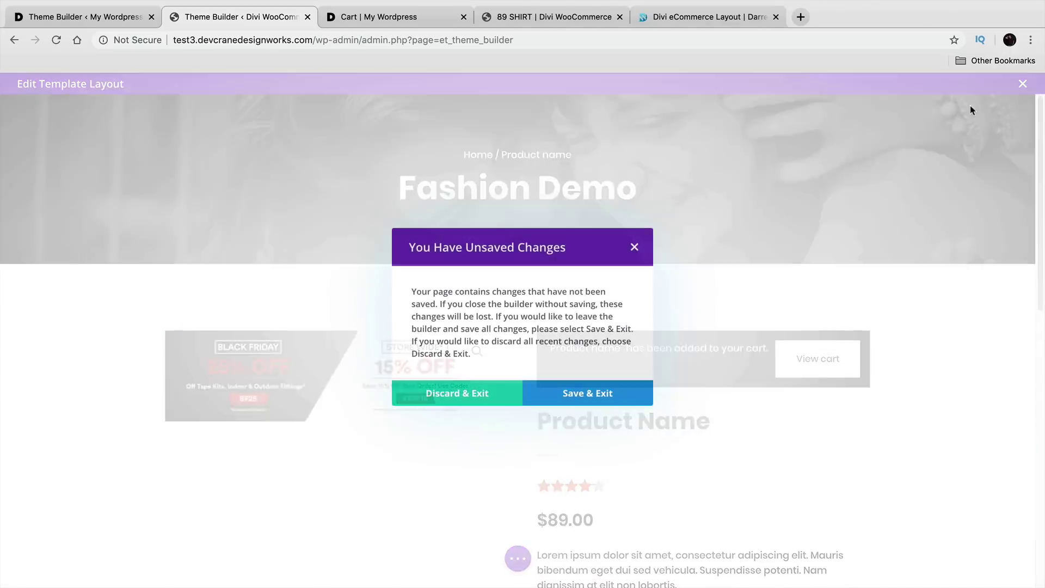
pyautogui.click(434, 398)
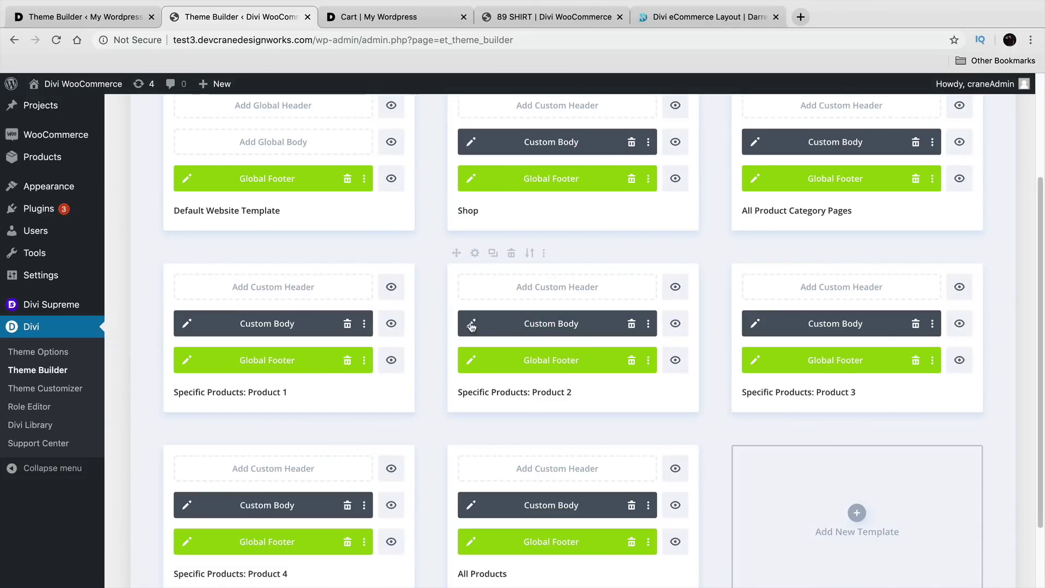
pyautogui.click(755, 325)
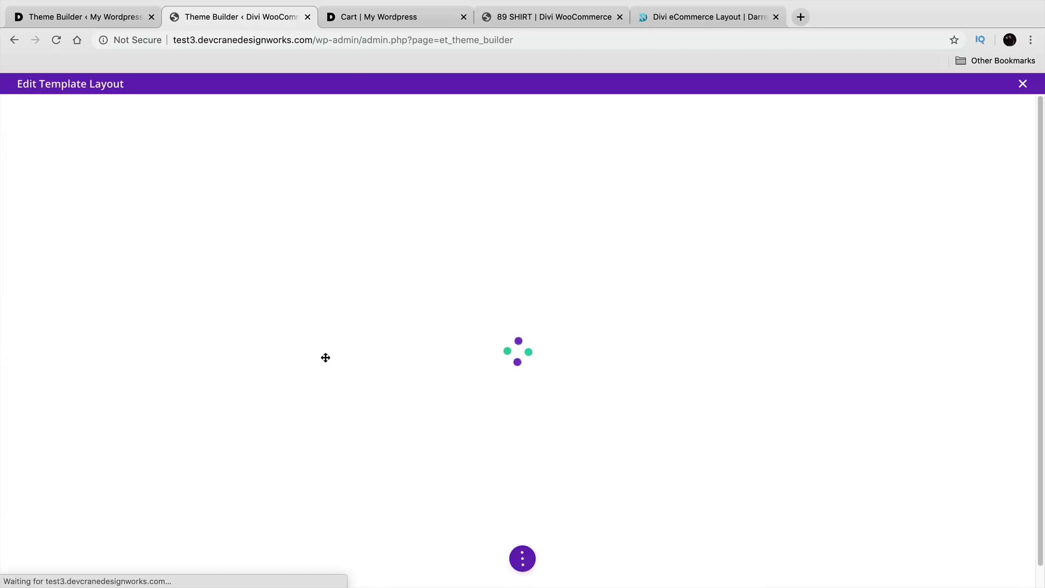
pyautogui.scroll(-4, 185, 392)
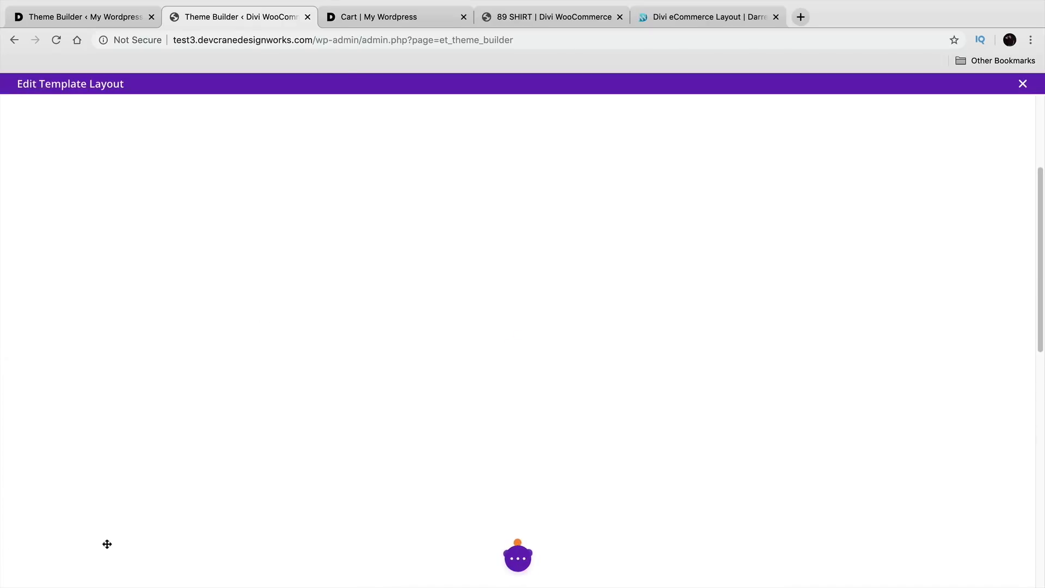
pyautogui.scroll(-2, 134, 433)
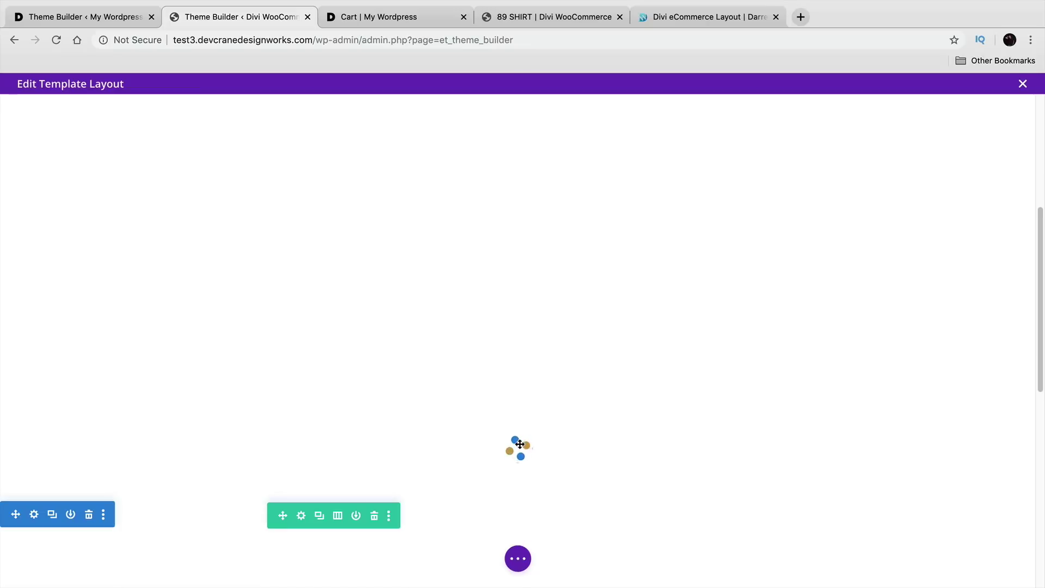
pyautogui.scroll(-5, 114, 454)
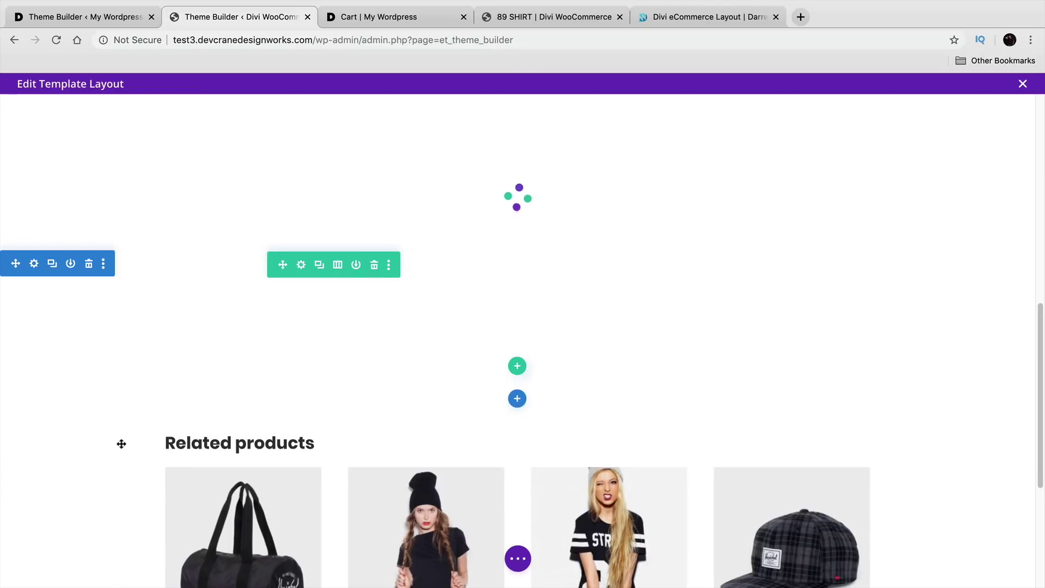
pyautogui.click(90, 265)
pyautogui.scroll(10, 274, 414)
pyautogui.scroll(-3, 267, 402)
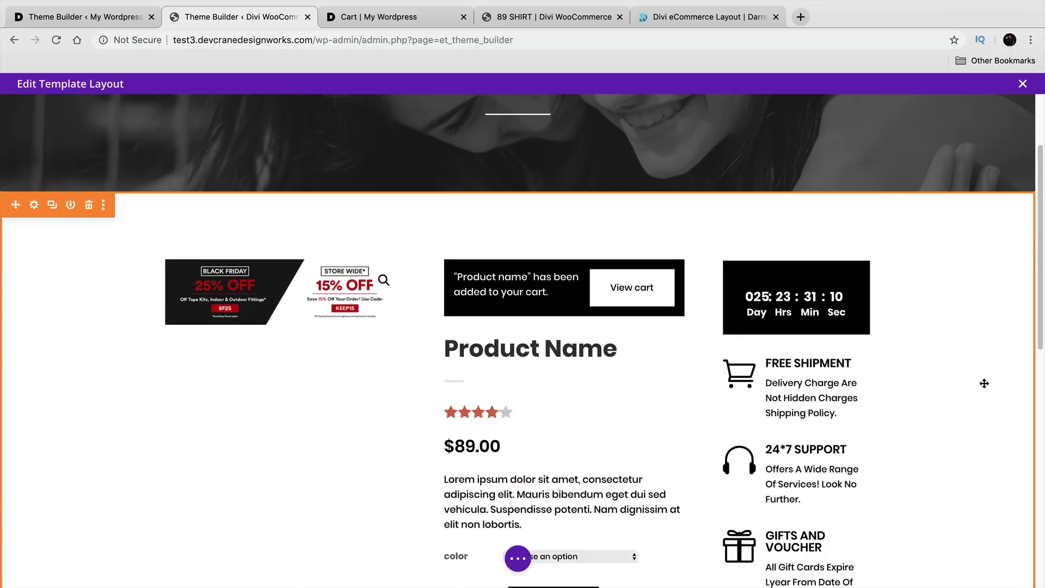
pyautogui.scroll(-2, 975, 376)
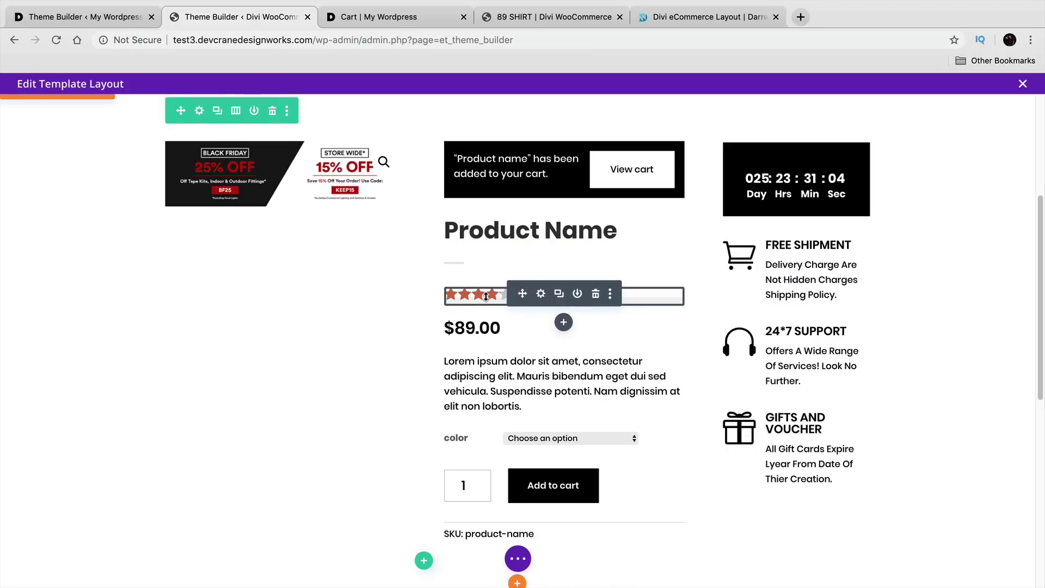
pyautogui.scroll(5, 496, 432)
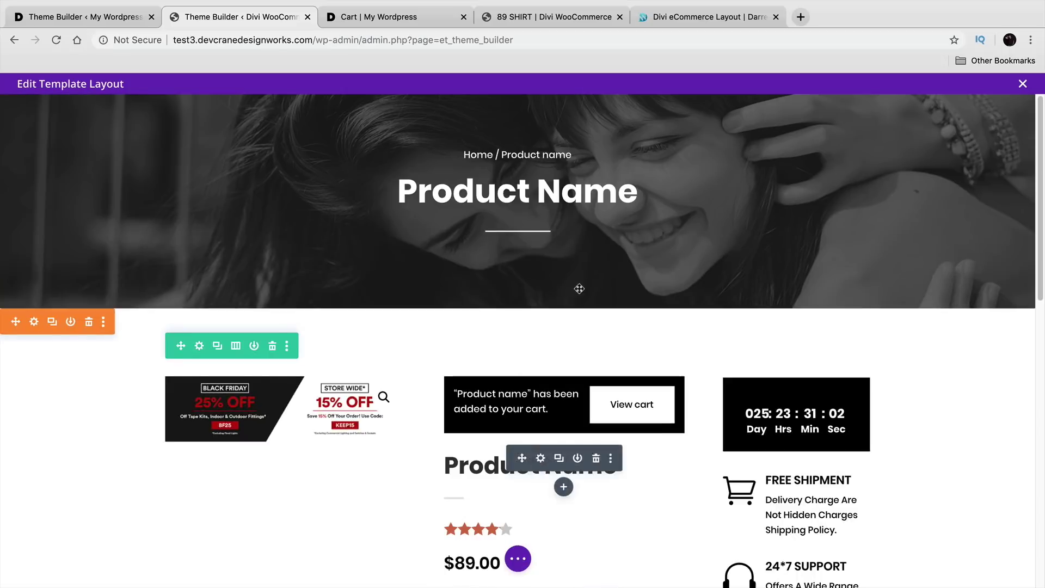
pyautogui.click(1023, 85)
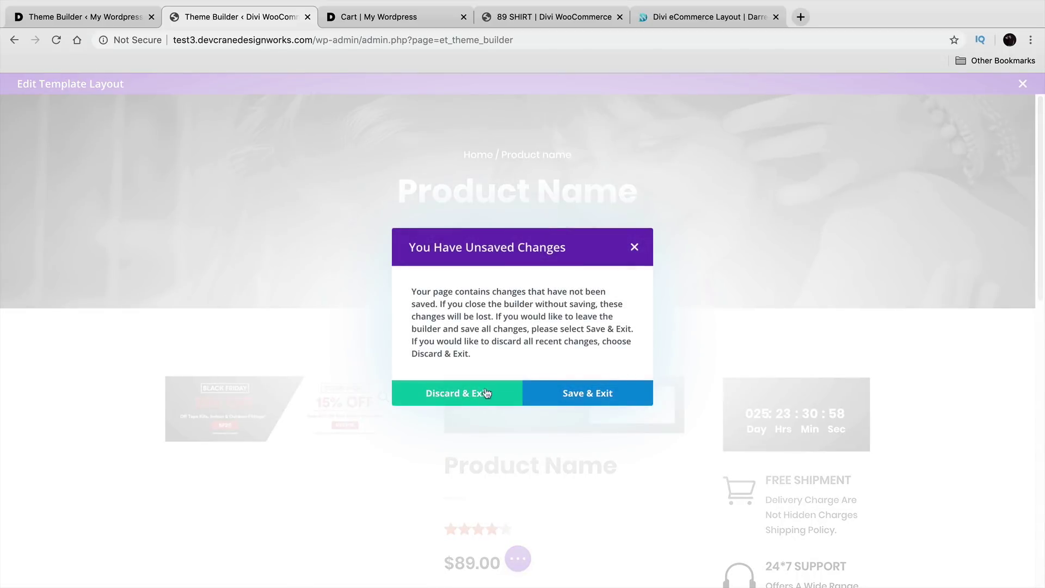
pyautogui.click(501, 388)
pyautogui.scroll(-1, 359, 417)
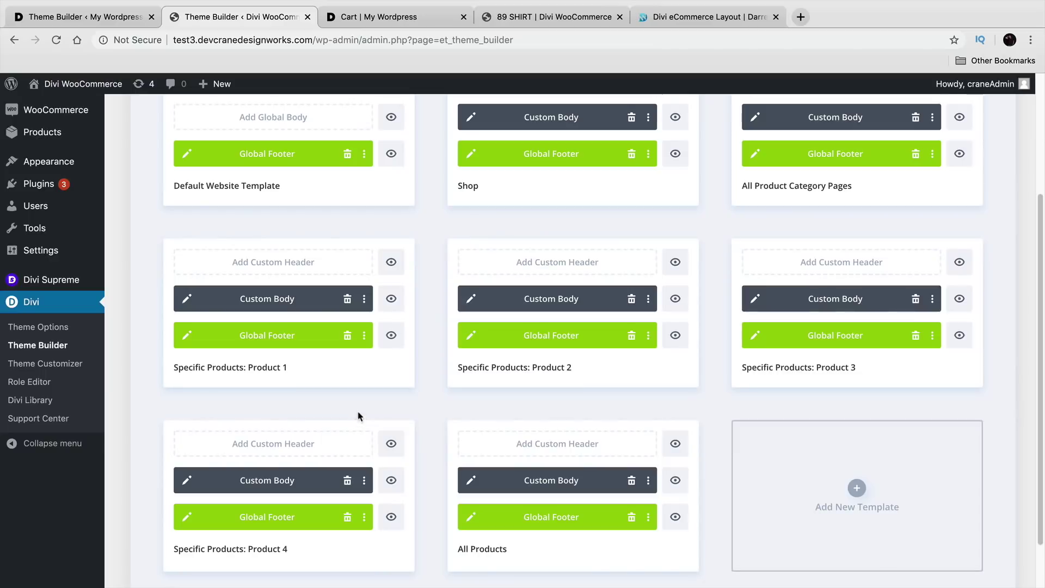
pyautogui.click(185, 480)
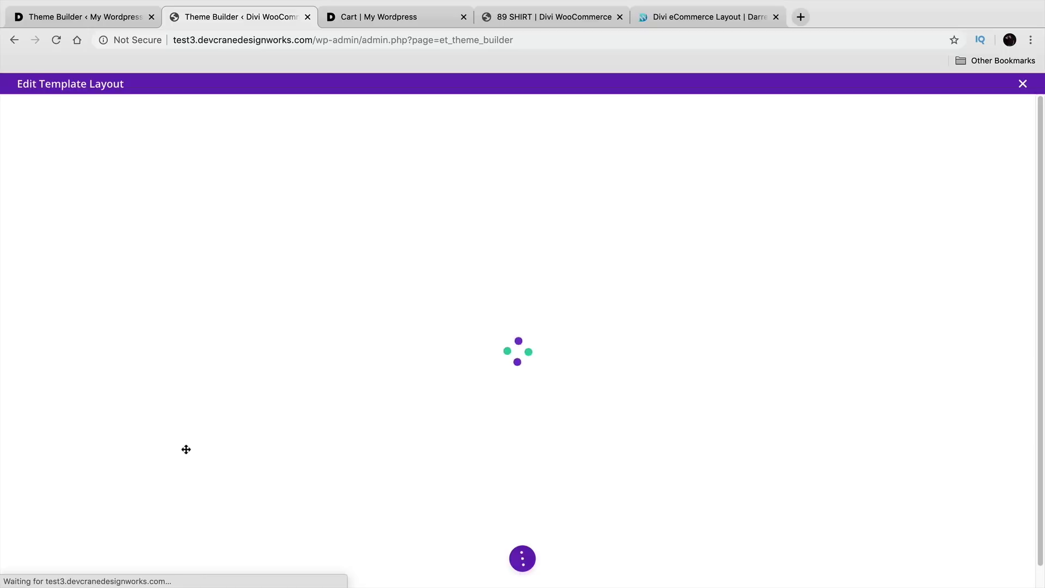
pyautogui.scroll(-6, 189, 444)
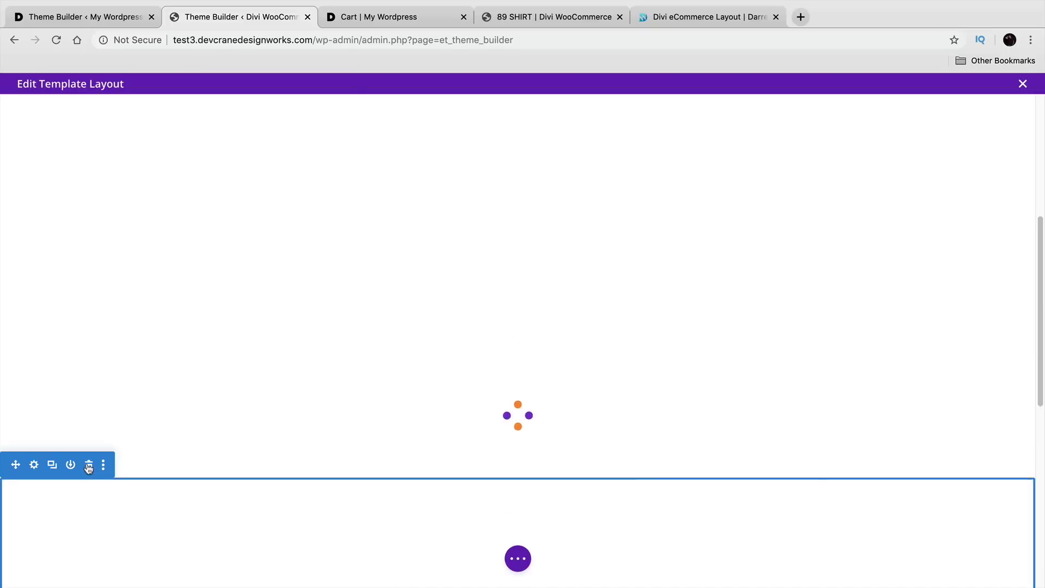
pyautogui.click(88, 465)
pyautogui.scroll(4, 162, 392)
pyautogui.scroll(1, 104, 403)
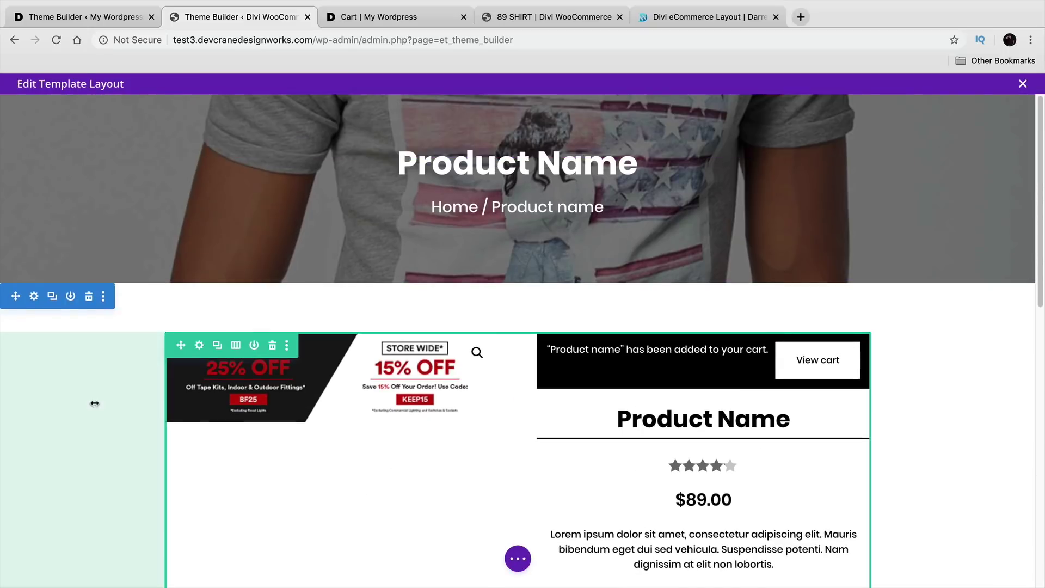
pyautogui.scroll(-4, 89, 399)
pyautogui.scroll(-3, 88, 391)
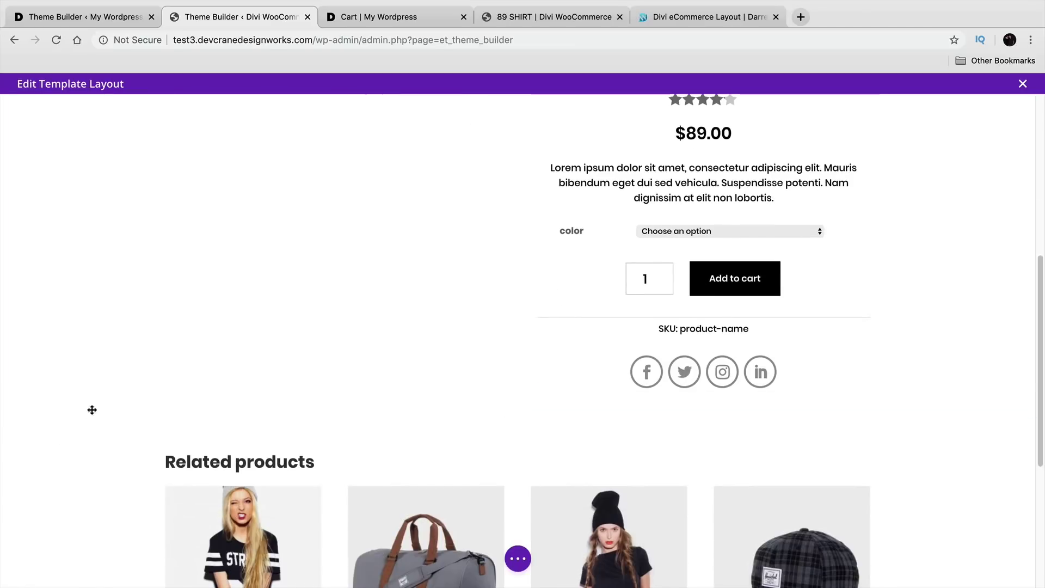
pyautogui.scroll(8, 85, 394)
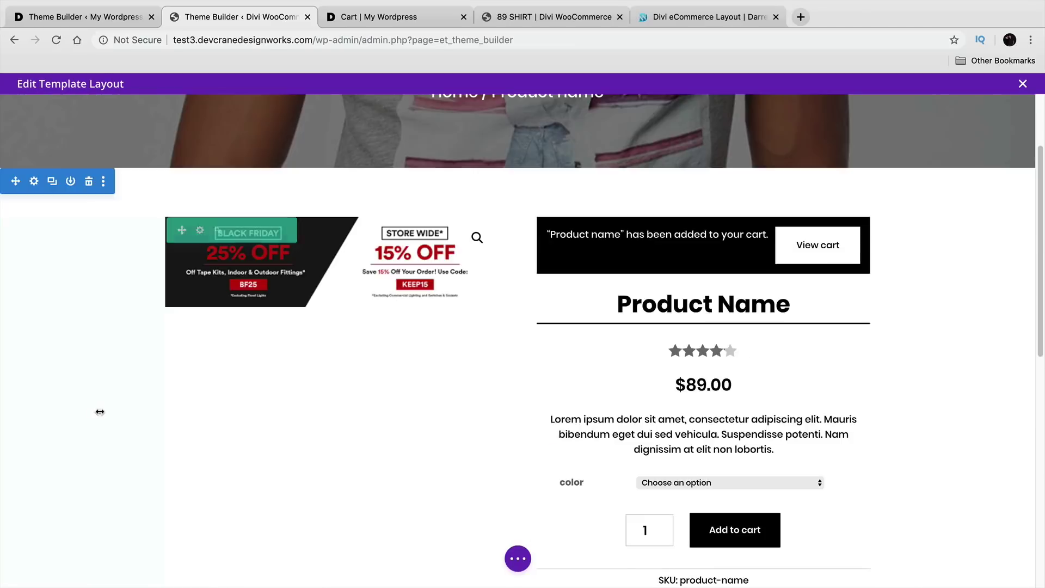
pyautogui.click(1023, 84)
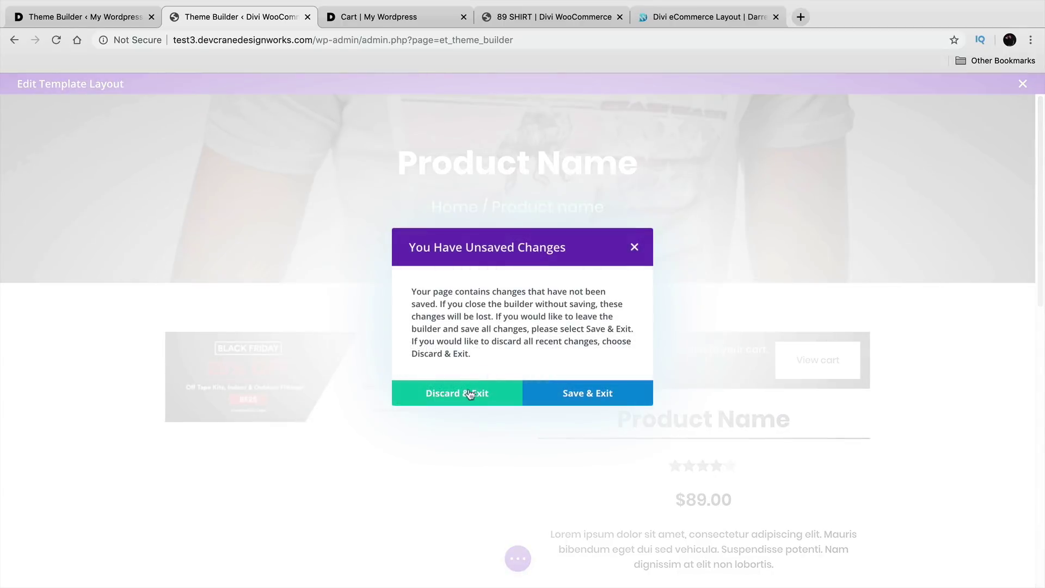
pyautogui.click(472, 392)
pyautogui.scroll(-2, 466, 396)
pyautogui.scroll(5, 467, 396)
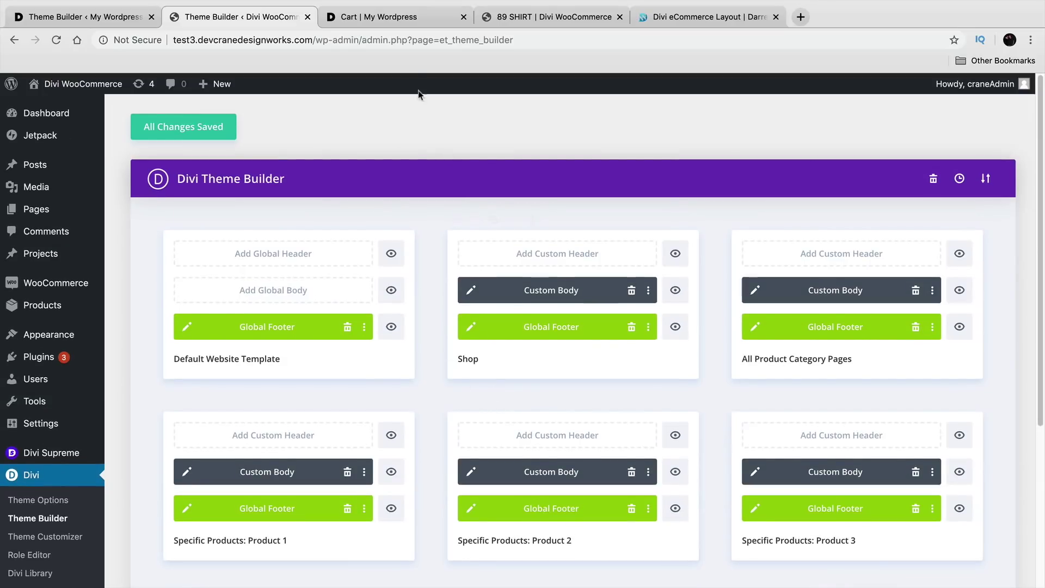
pyautogui.click(157, 20)
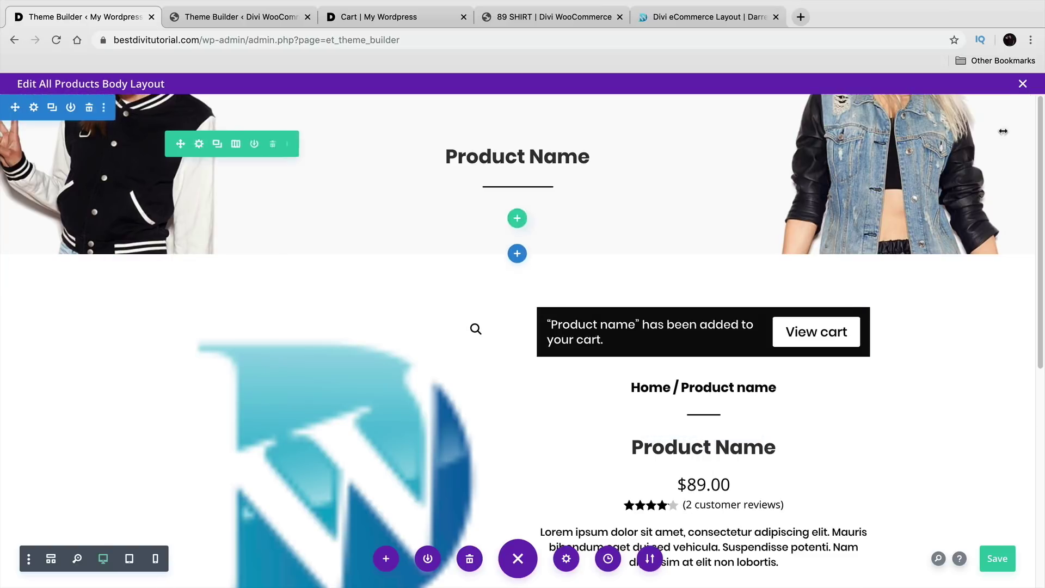
# Step: Create a new template assigned to Specific Products: Cute Girls Jacket
pyautogui.click(1023, 85)
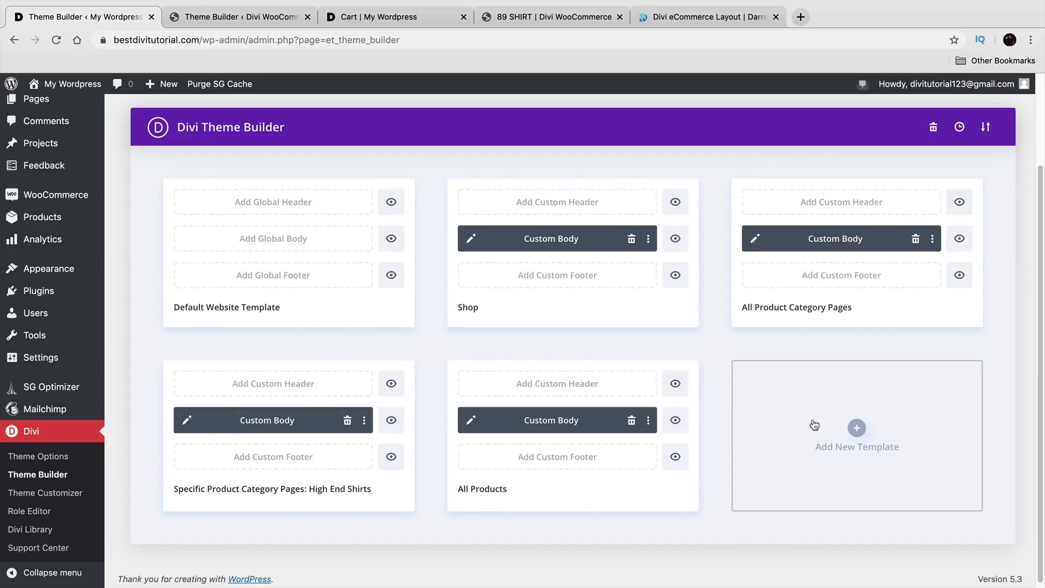
pyautogui.click(854, 433)
pyautogui.scroll(-6, 778, 430)
pyautogui.moveTo(843, 427)
pyautogui.scroll(-4, 843, 427)
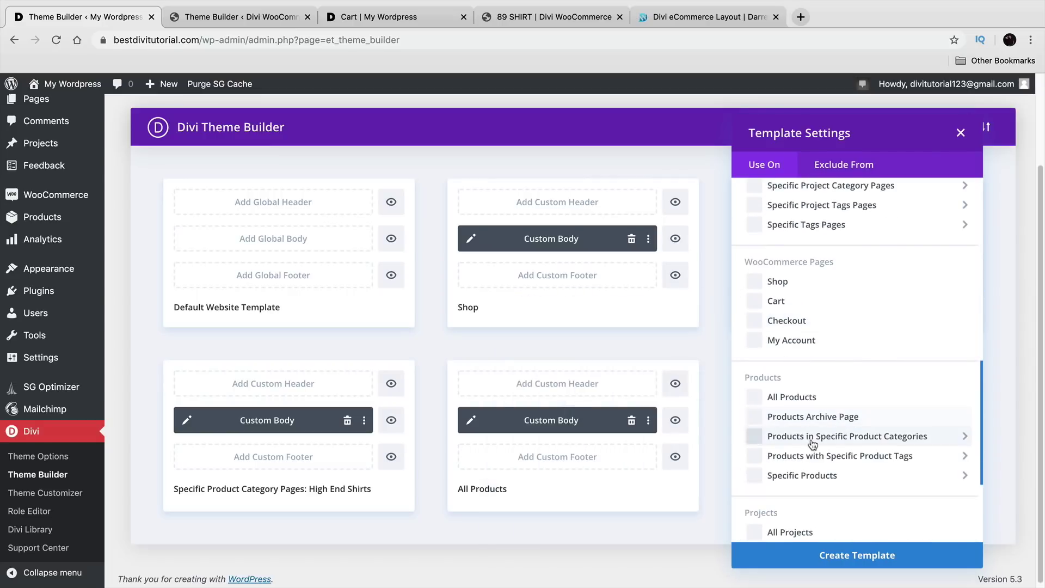
pyautogui.moveTo(813, 444)
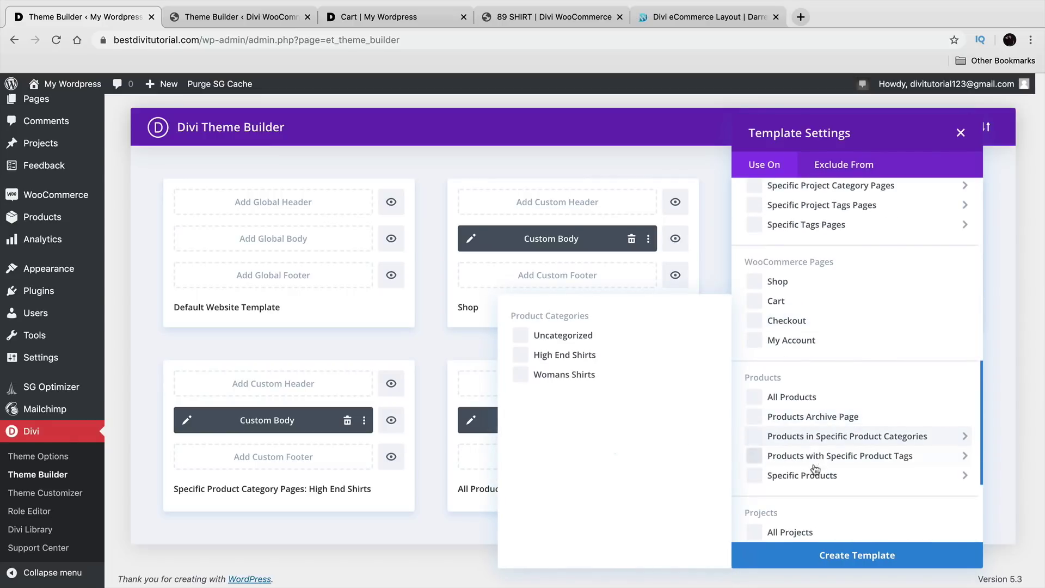
pyautogui.moveTo(792, 472)
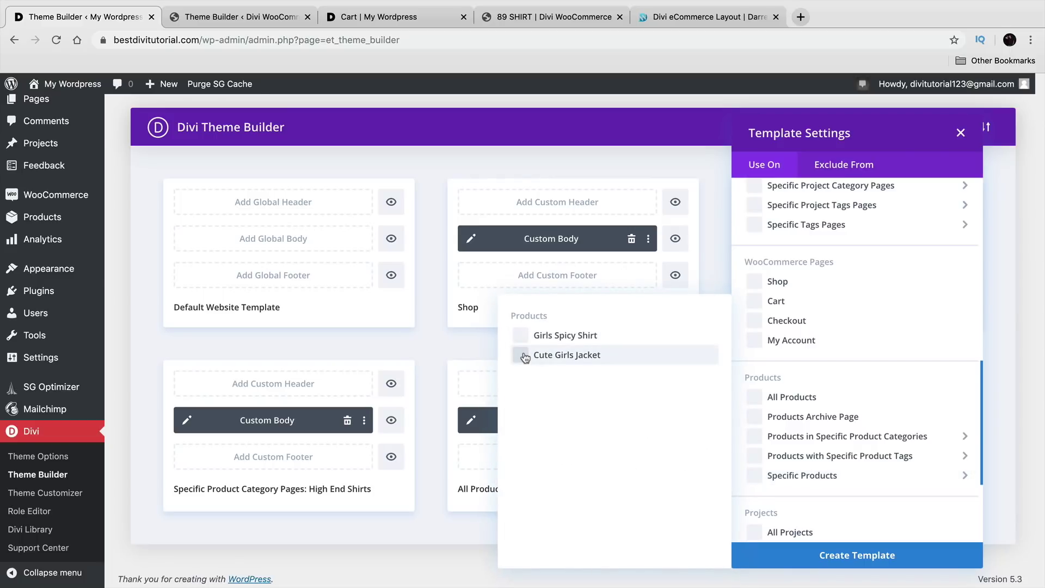
pyautogui.click(523, 356)
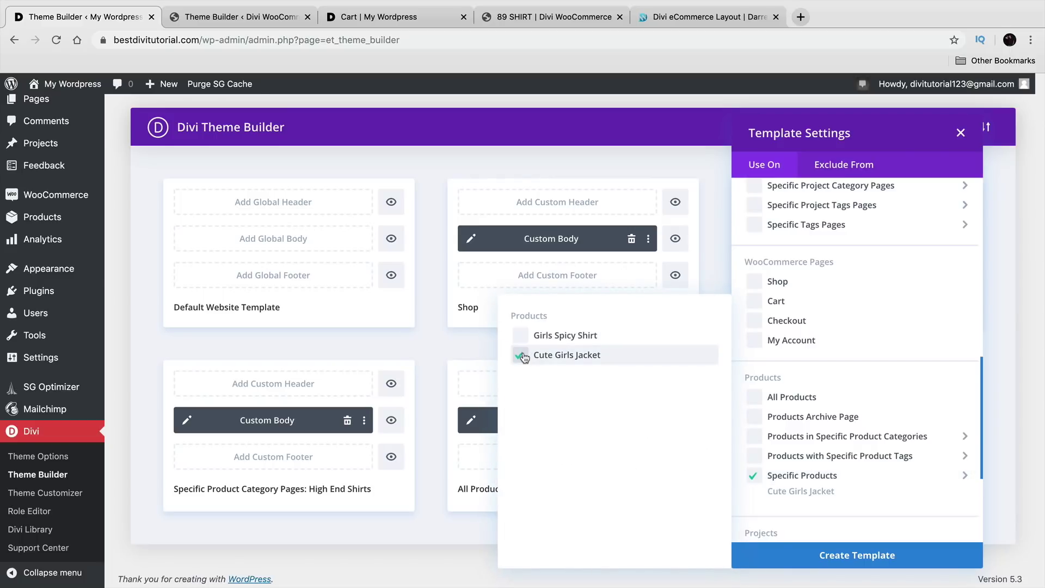
pyautogui.click(848, 552)
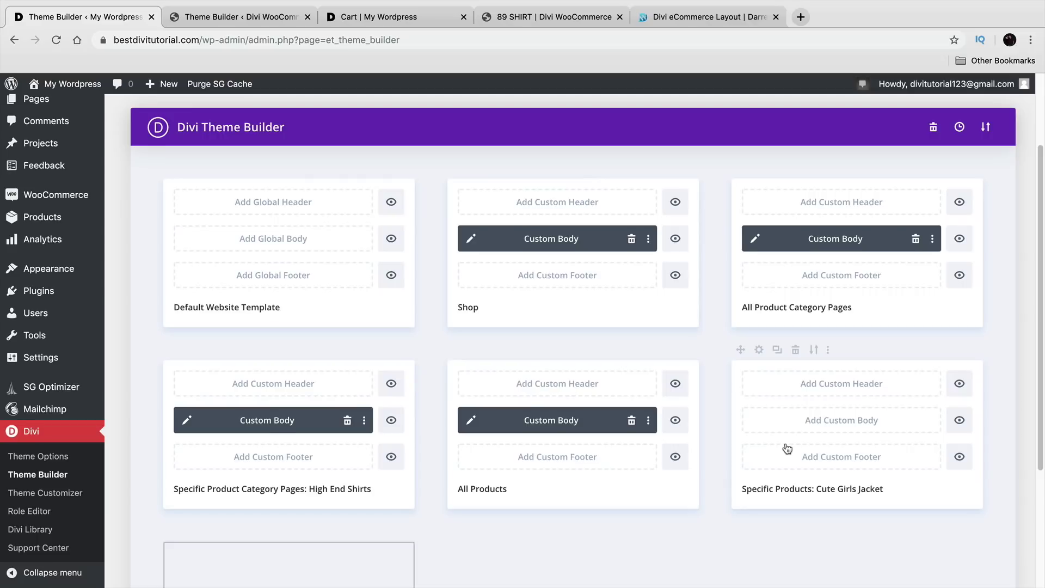
pyautogui.scroll(-3, 787, 448)
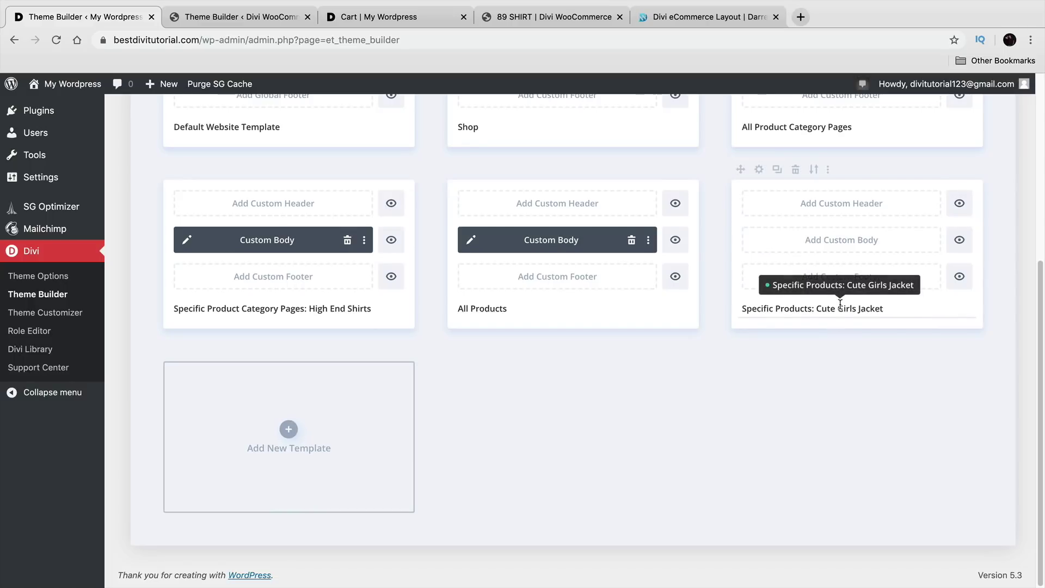
pyautogui.scroll(5, 737, 427)
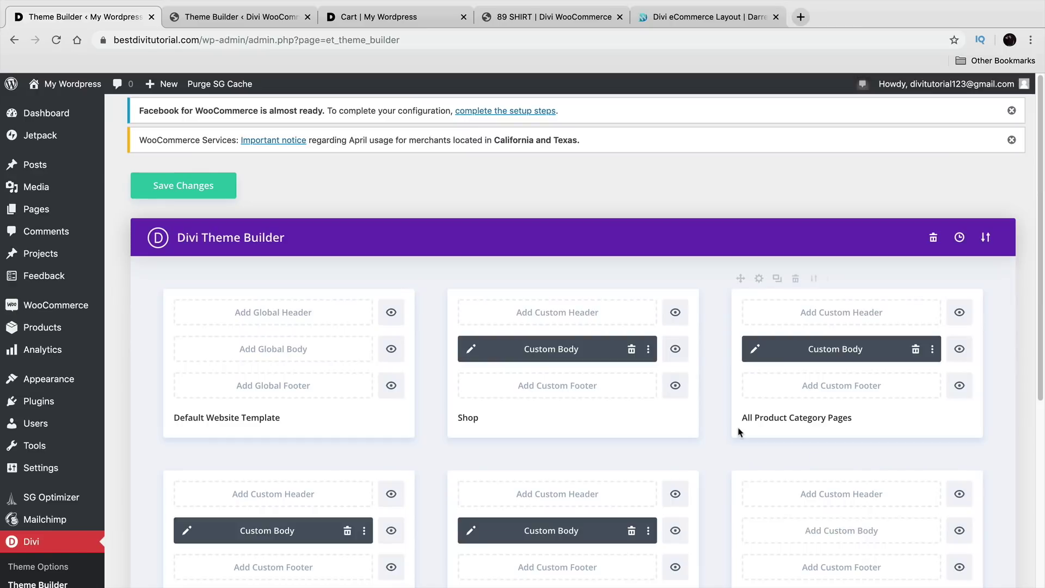
pyautogui.click(681, 16)
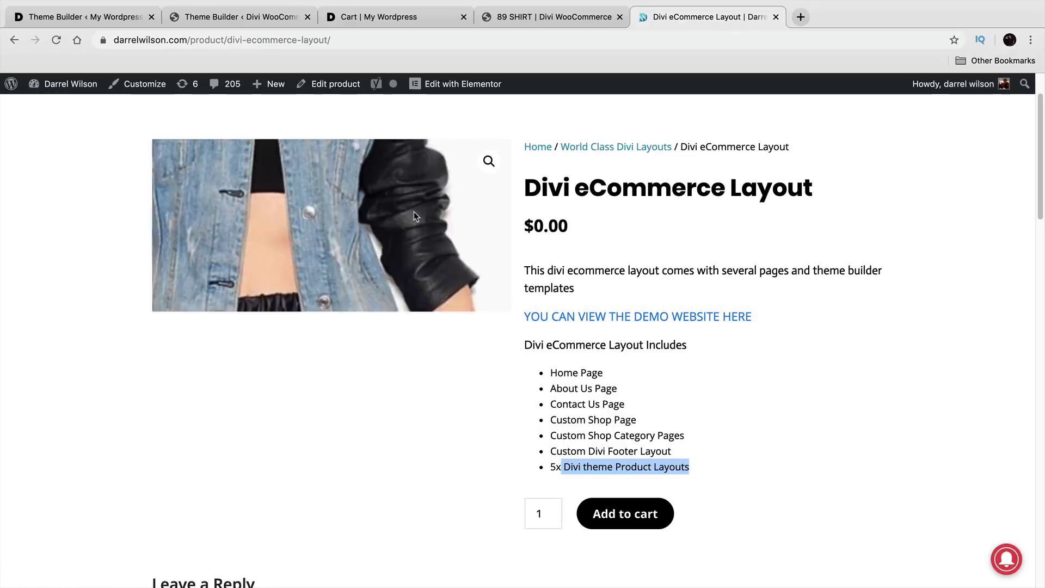
pyautogui.click(89, 18)
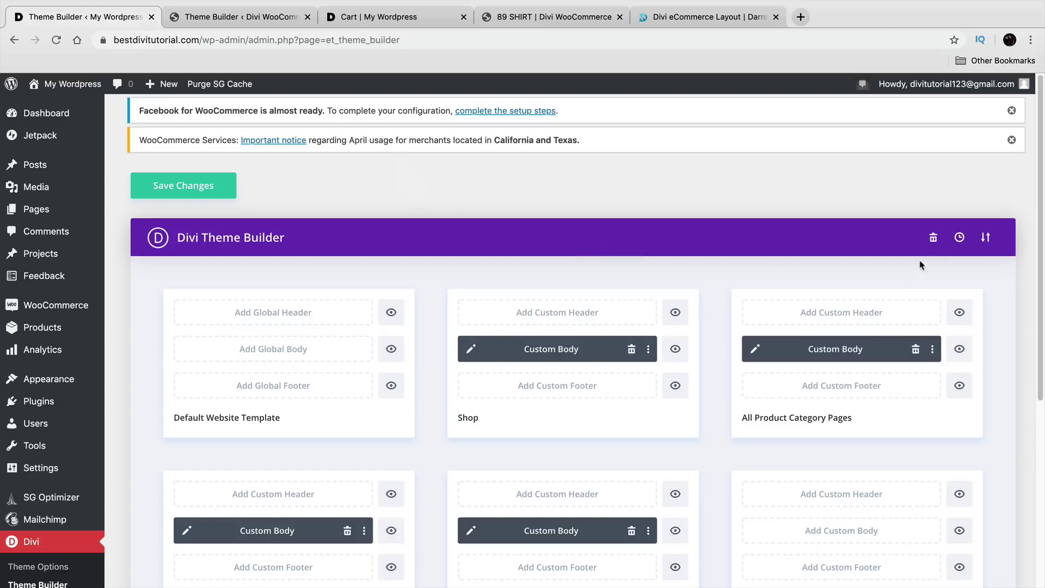
# Step: Select Divi-Theme-Builder-Templates-Shop-Shop-Categories-Products.json from Divi eCommerce Pack 2 for import
pyautogui.click(987, 238)
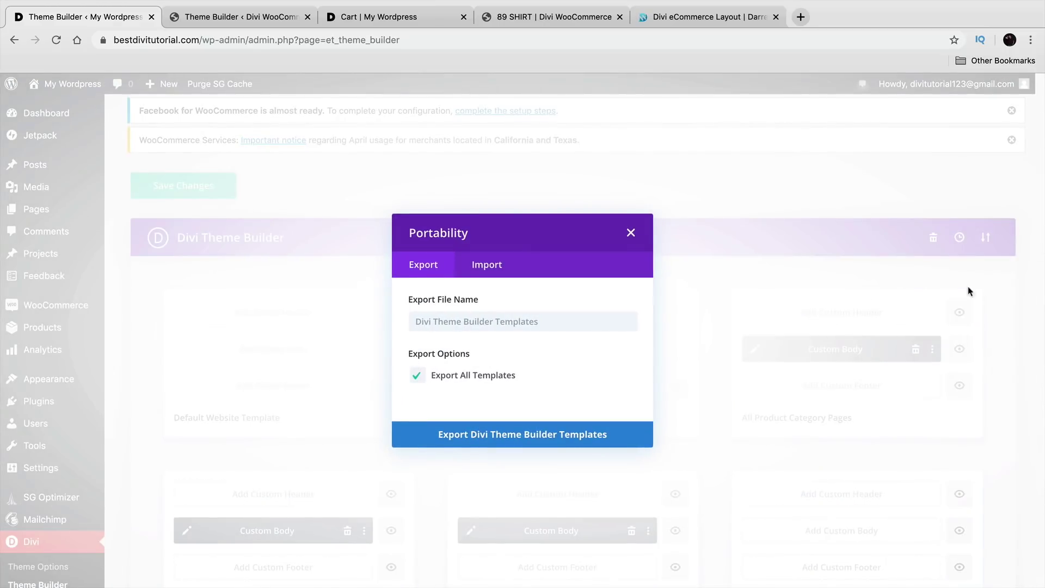
pyautogui.click(483, 267)
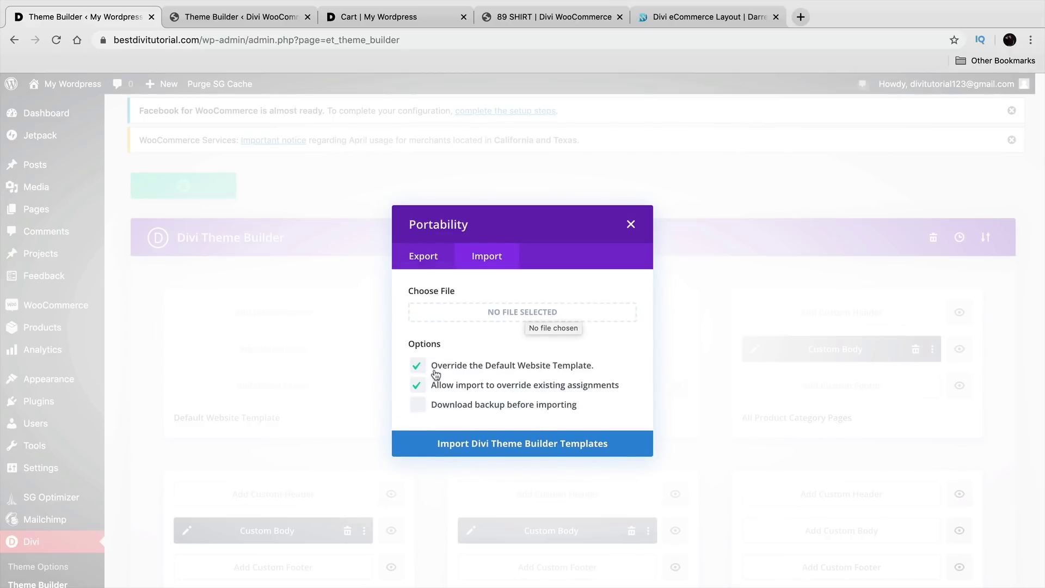
pyautogui.click(489, 319)
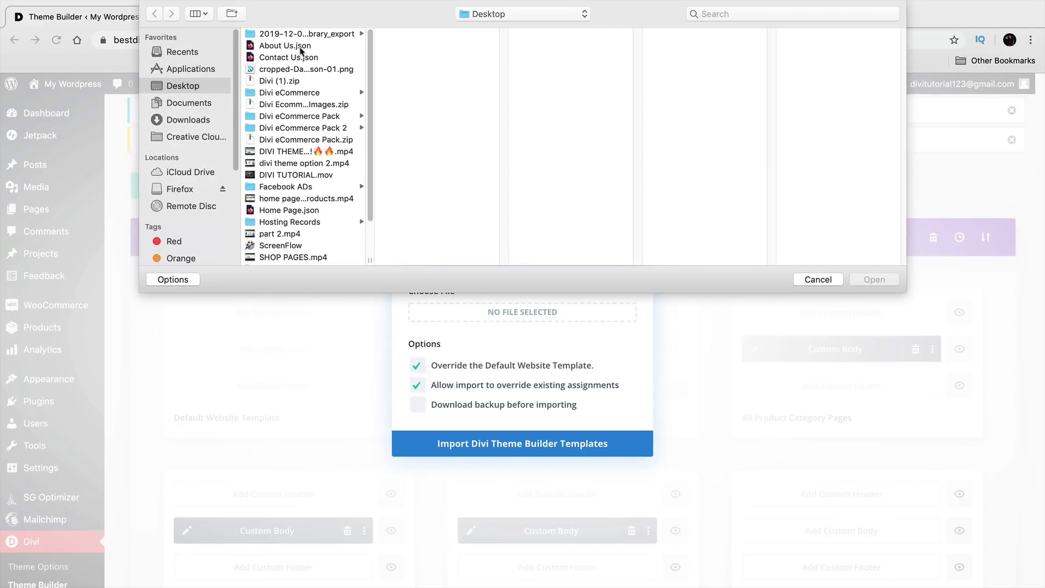
pyautogui.click(320, 129)
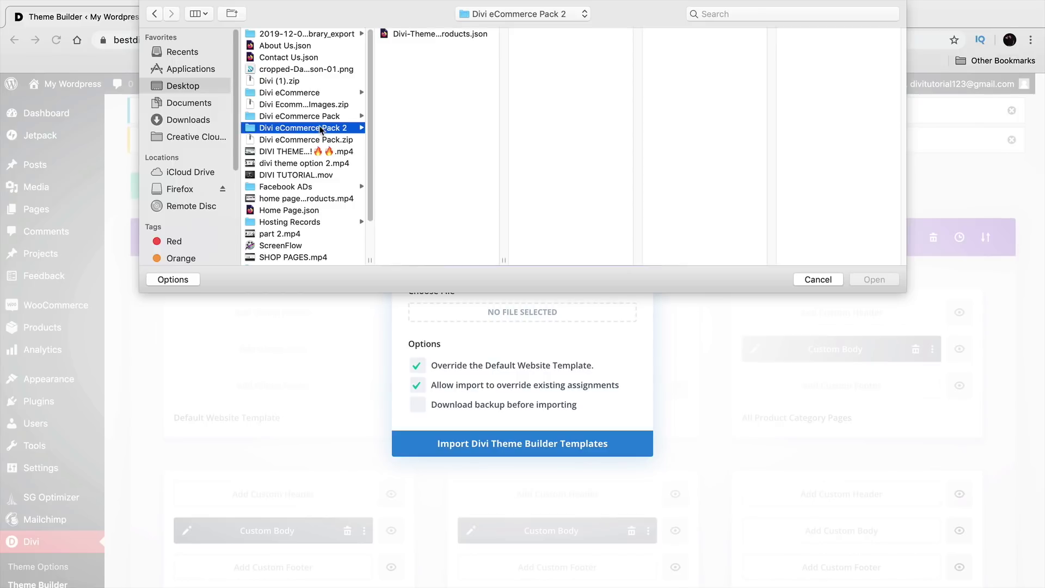
pyautogui.click(423, 35)
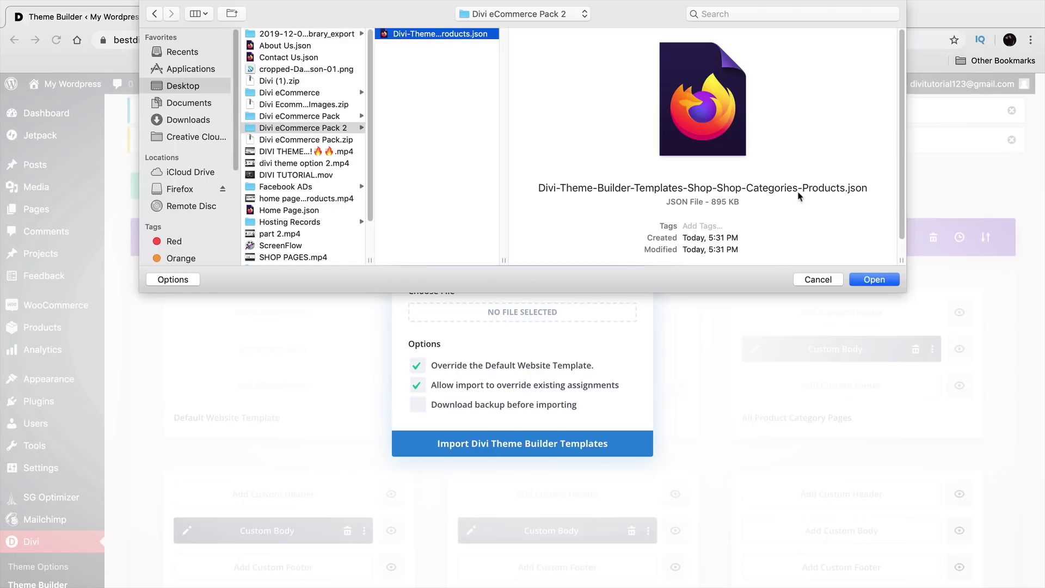
pyautogui.click(874, 280)
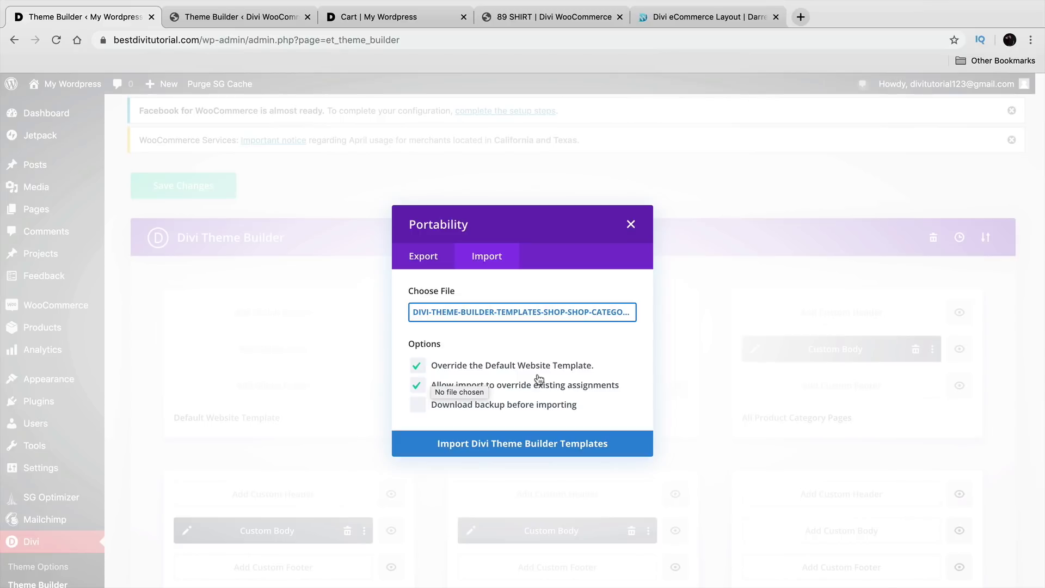
# Step: Keep both override options ticked and import the Divi Theme Builder templates
pyautogui.click(417, 365)
pyautogui.click(417, 385)
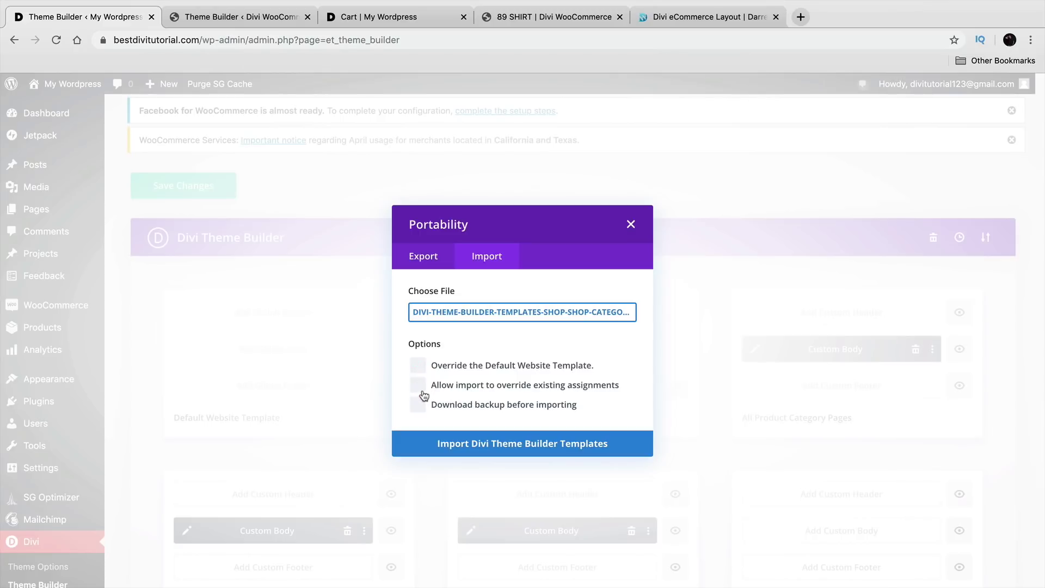
pyautogui.click(419, 366)
pyautogui.click(419, 386)
pyautogui.click(563, 445)
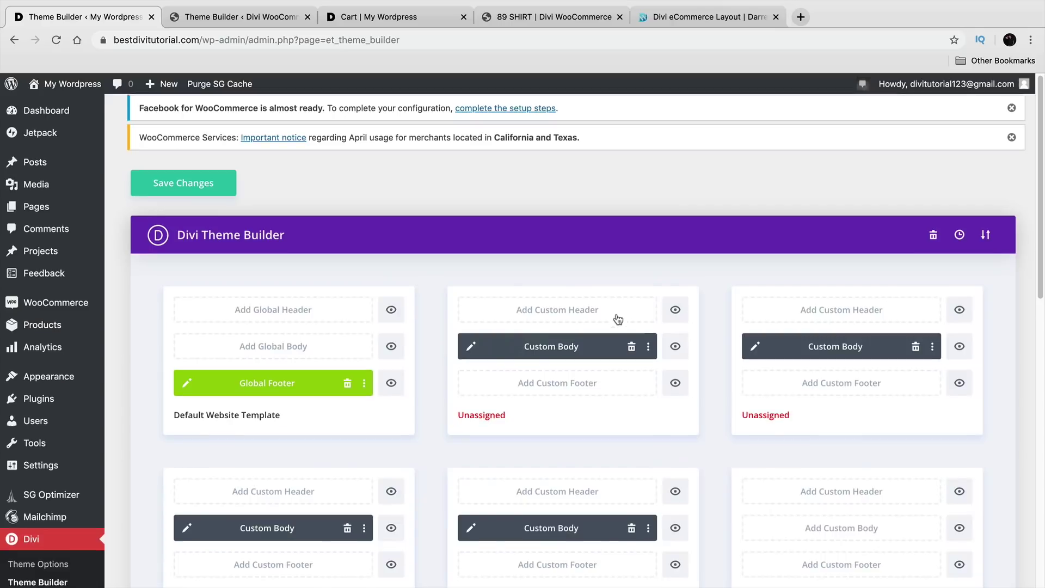
# Step: Review the imported template cards and save the Theme Builder changes
pyautogui.scroll(-5, 618, 317)
pyautogui.scroll(2, 650, 357)
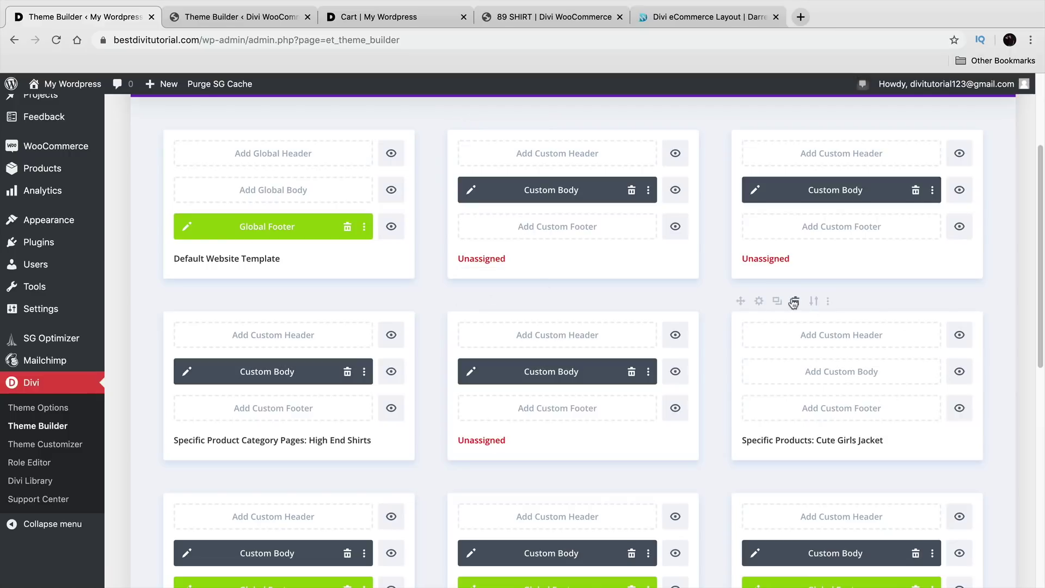
pyautogui.scroll(-1, 840, 372)
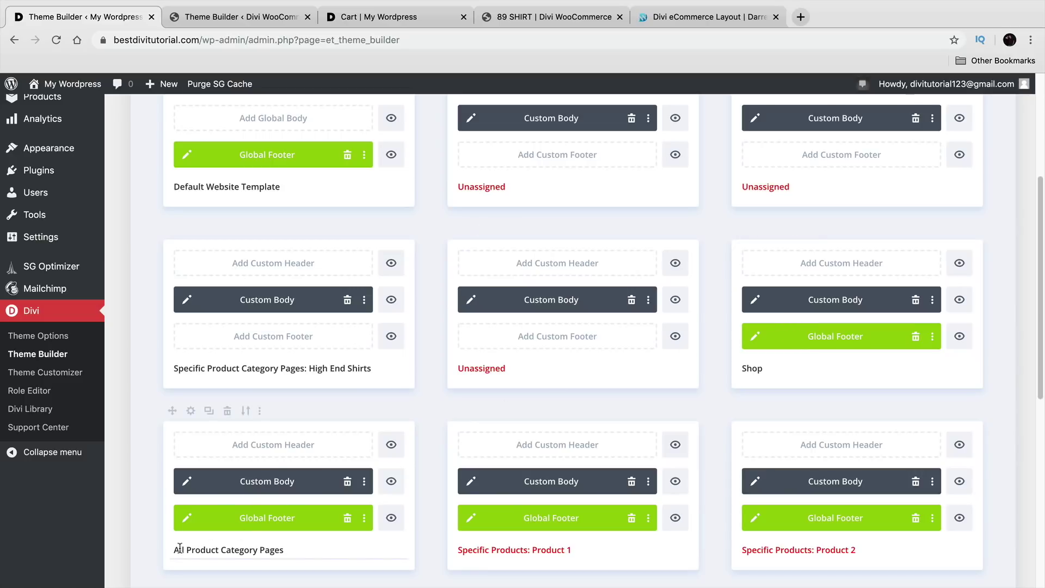
pyautogui.scroll(2, 276, 508)
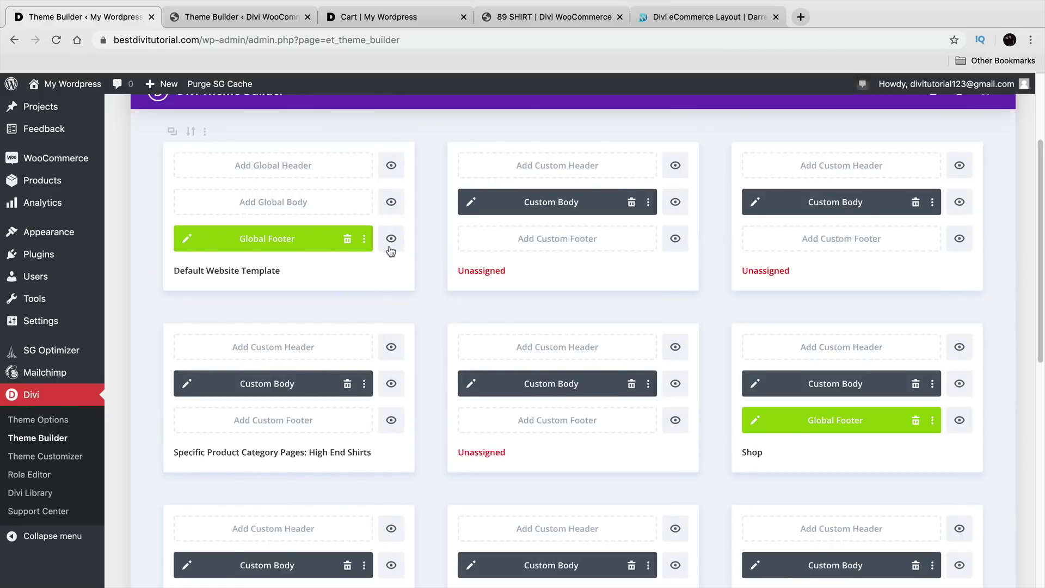
pyautogui.scroll(3, 473, 326)
pyautogui.click(173, 185)
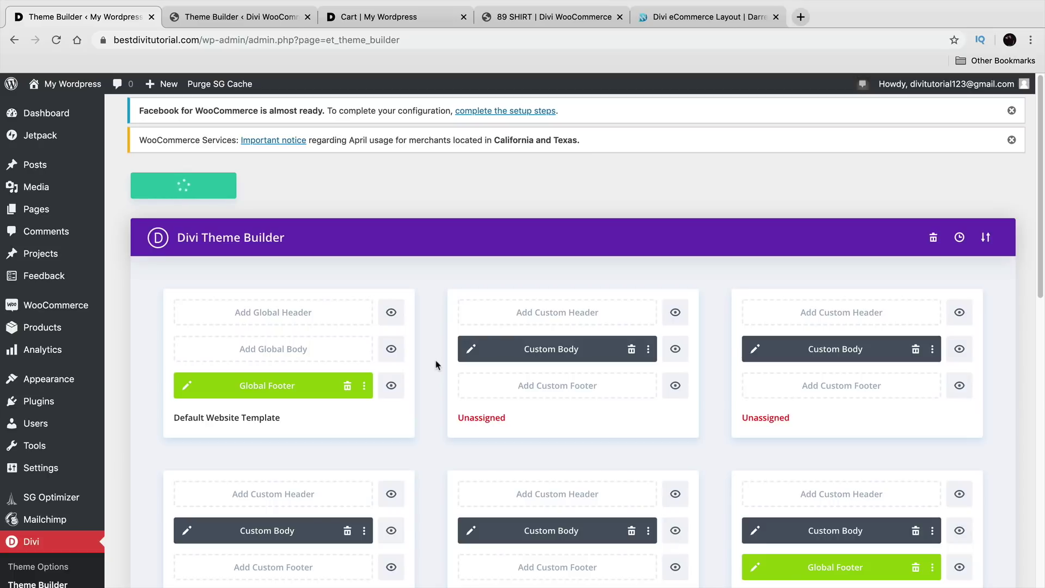
# Step: Preview an Unassigned Custom Body layout and close it
pyautogui.scroll(-3, 457, 390)
pyautogui.click(740, 294)
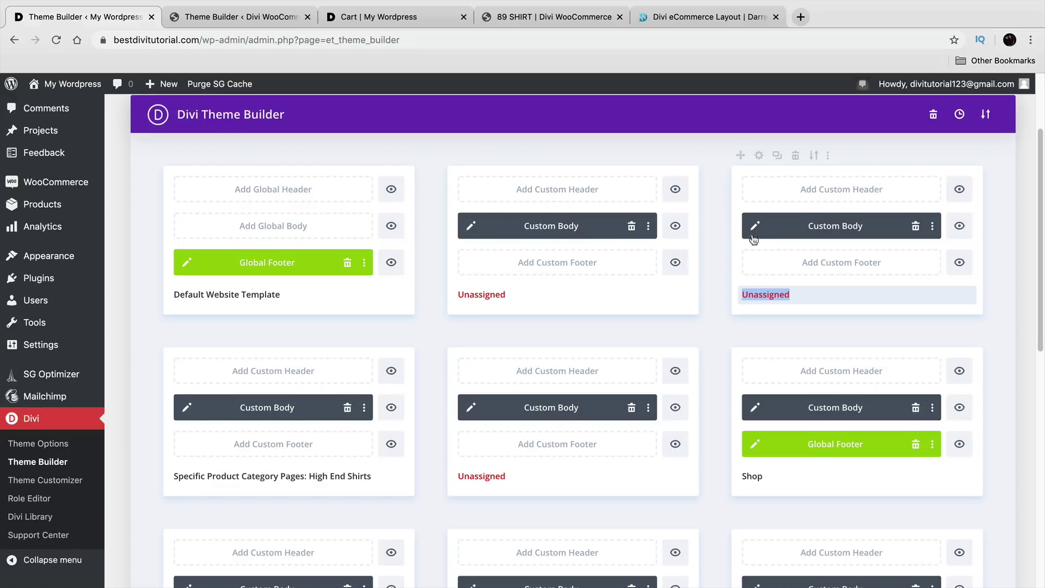
pyautogui.scroll(3, 757, 233)
pyautogui.click(756, 342)
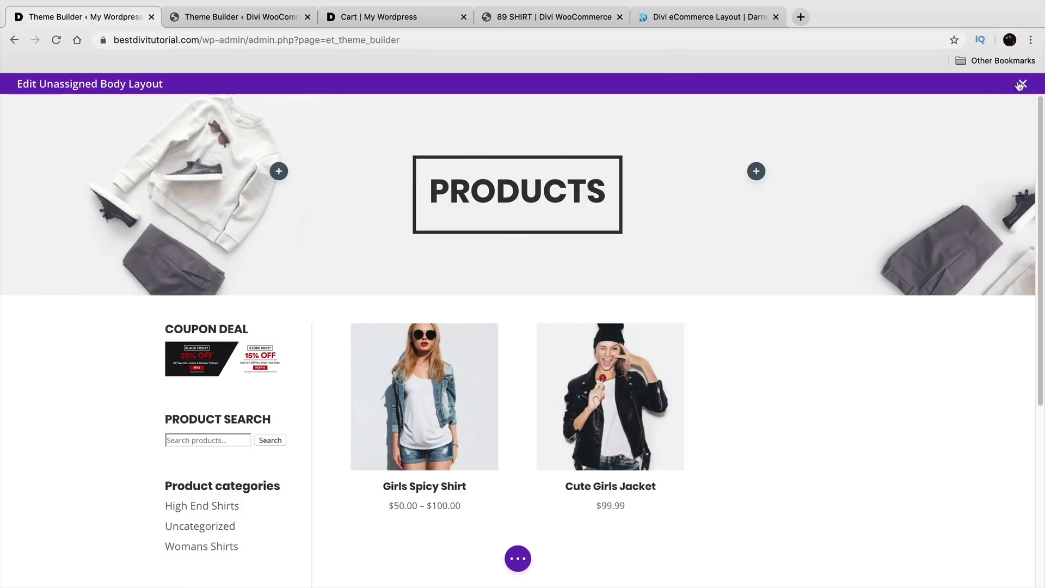
pyautogui.click(1023, 84)
pyautogui.scroll(-5, 674, 327)
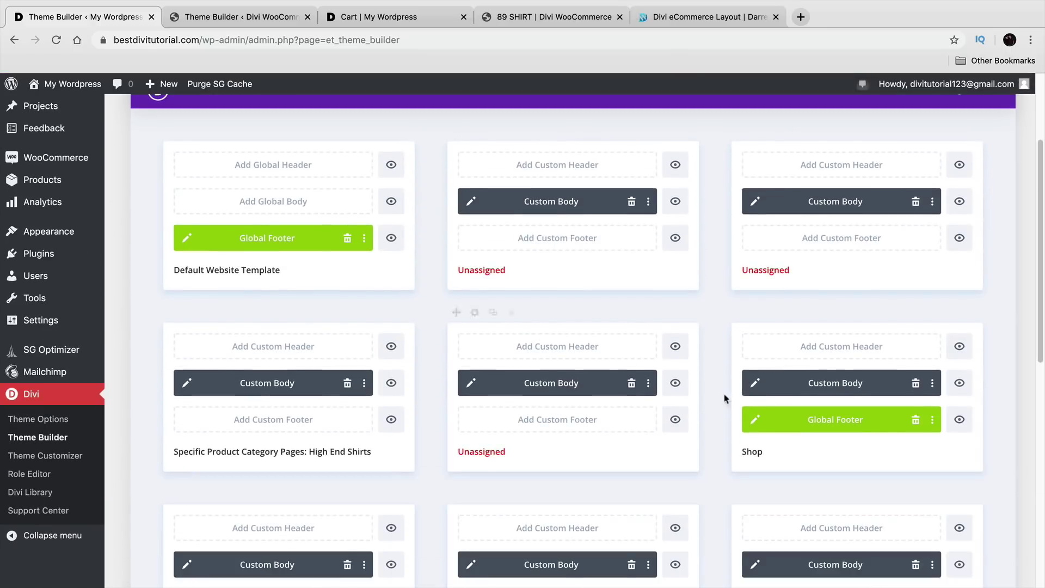
pyautogui.scroll(-4, 762, 414)
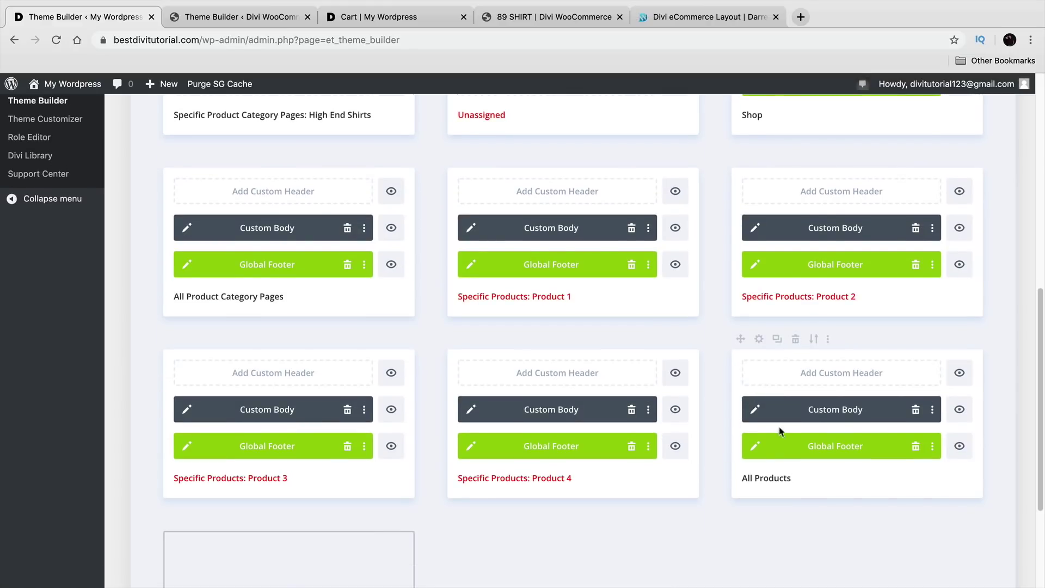
pyautogui.scroll(3, 724, 463)
pyautogui.scroll(8, 723, 463)
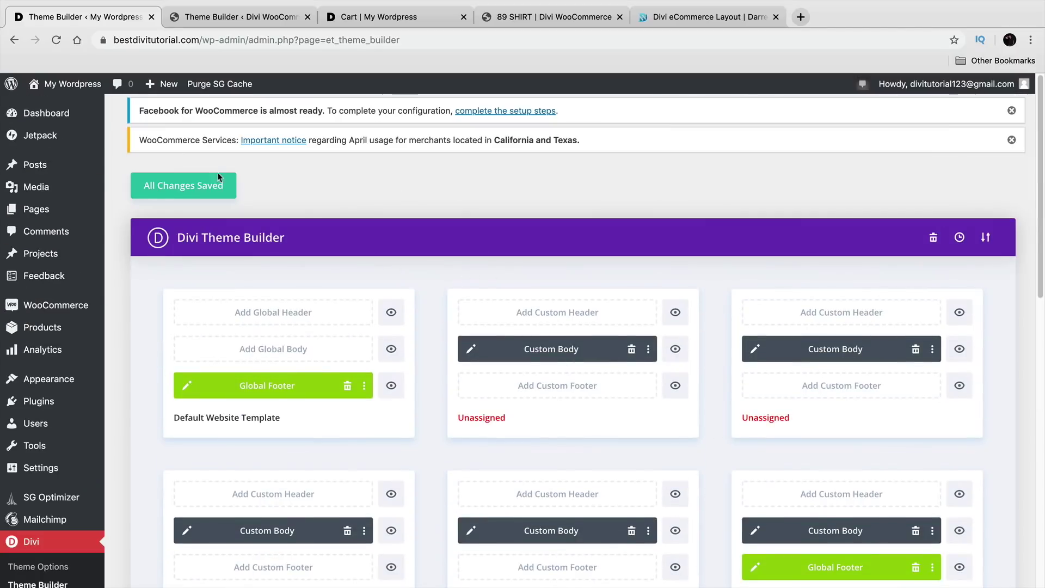
# Step: Visit the live storefront and scroll through it to check the new footer and the Contact Us page
pyautogui.moveTo(68, 84)
pyautogui.click(64, 108)
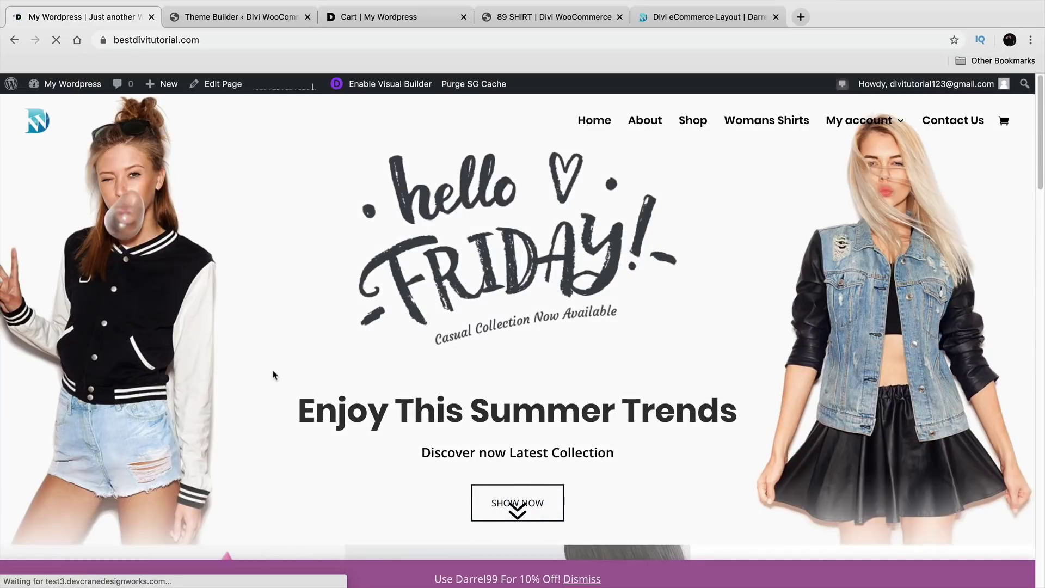
pyautogui.scroll(-20, 289, 360)
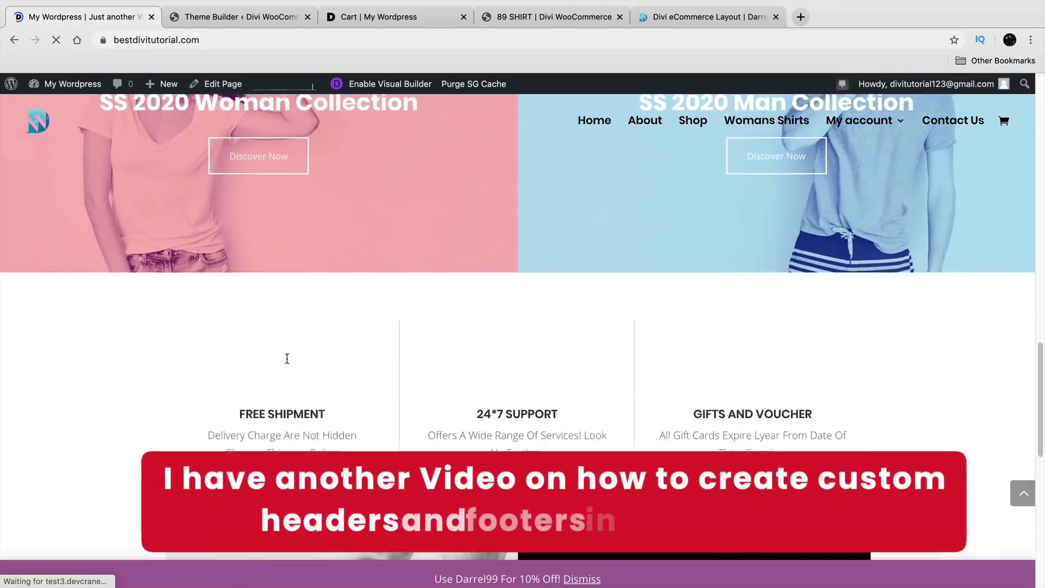
pyautogui.scroll(-1, 289, 364)
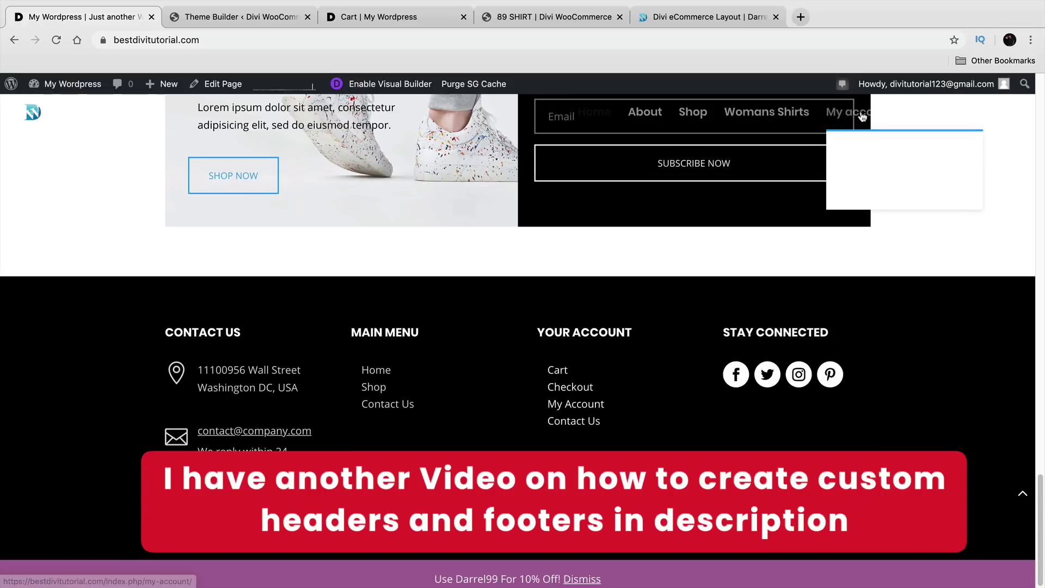
pyautogui.click(926, 115)
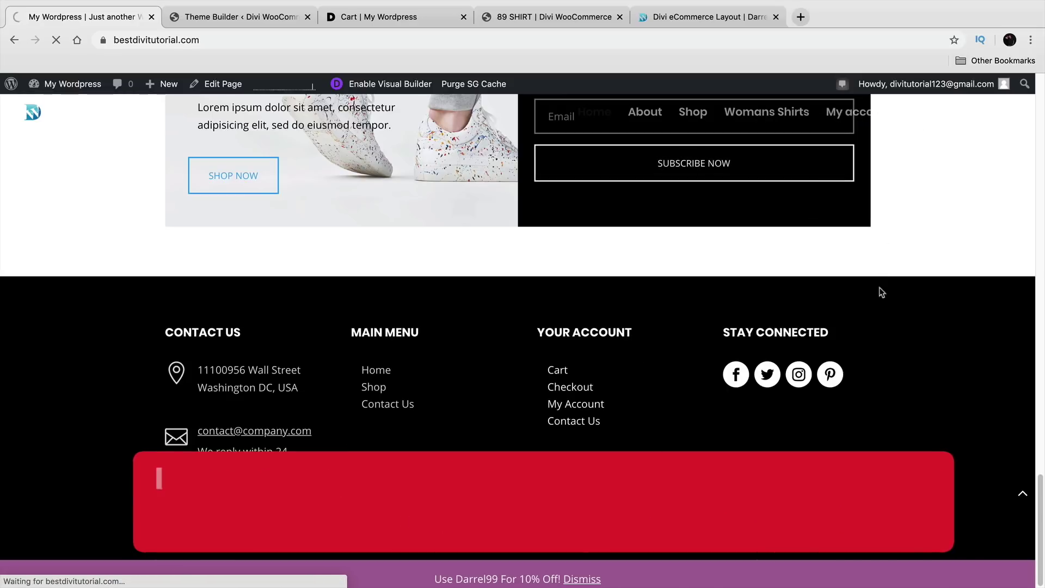
pyautogui.scroll(-10, 826, 413)
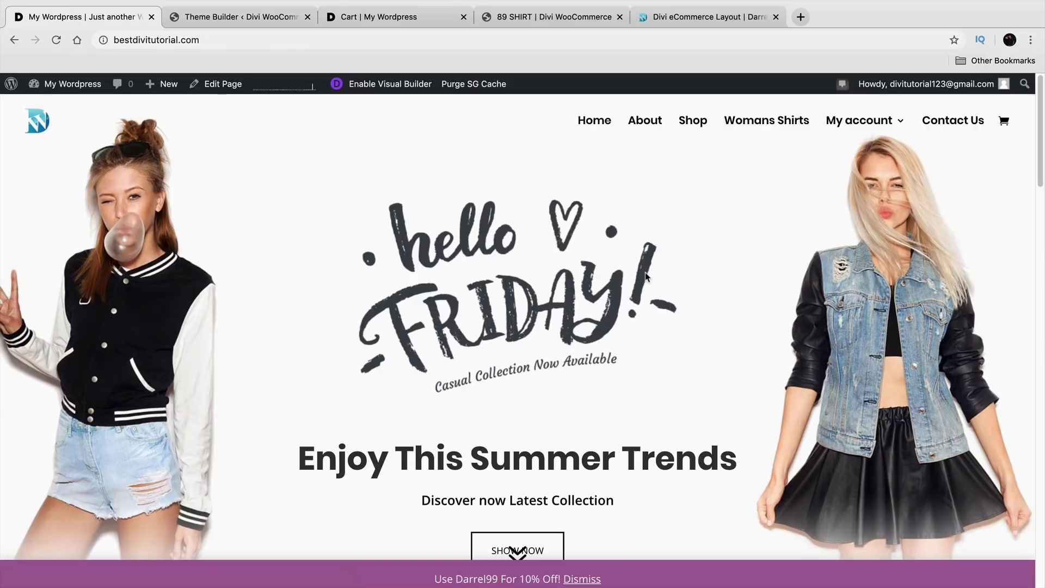
pyautogui.moveTo(852, 126)
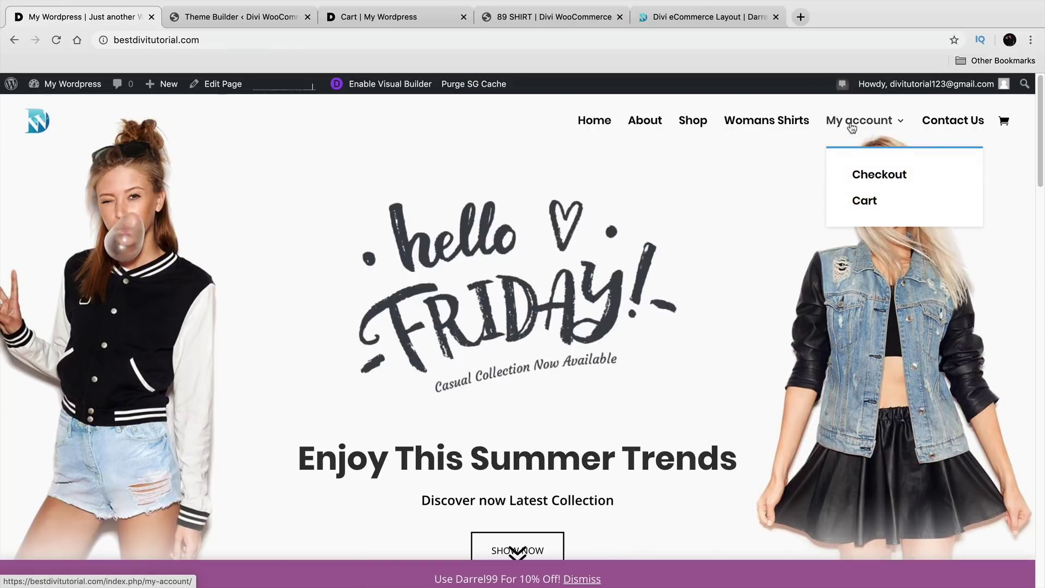
# Step: Go to the Cart page from the My account menu and launch the Divi Visual Builder on it
pyautogui.click(873, 179)
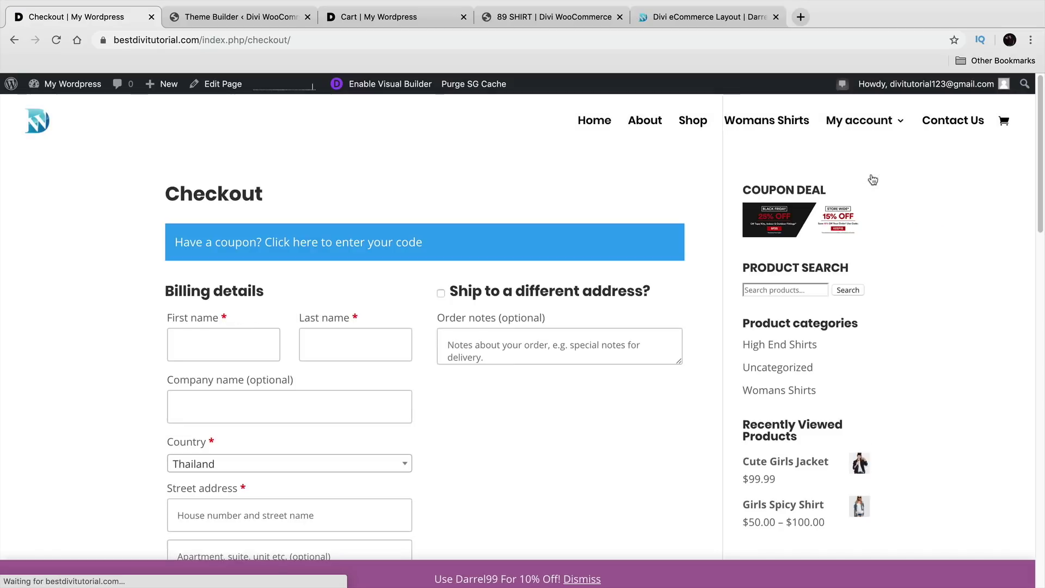
pyautogui.moveTo(858, 131)
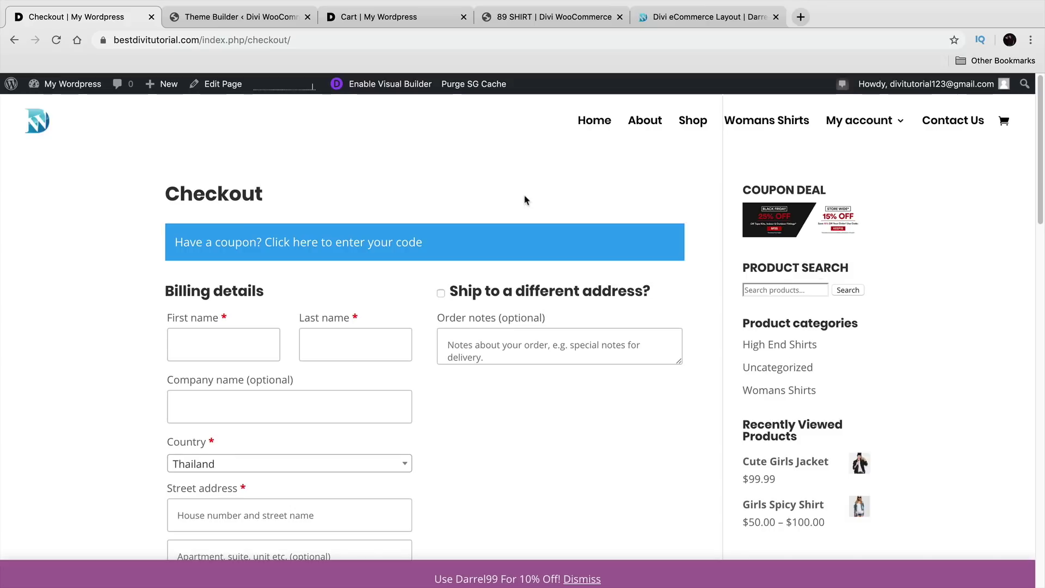
pyautogui.moveTo(828, 122)
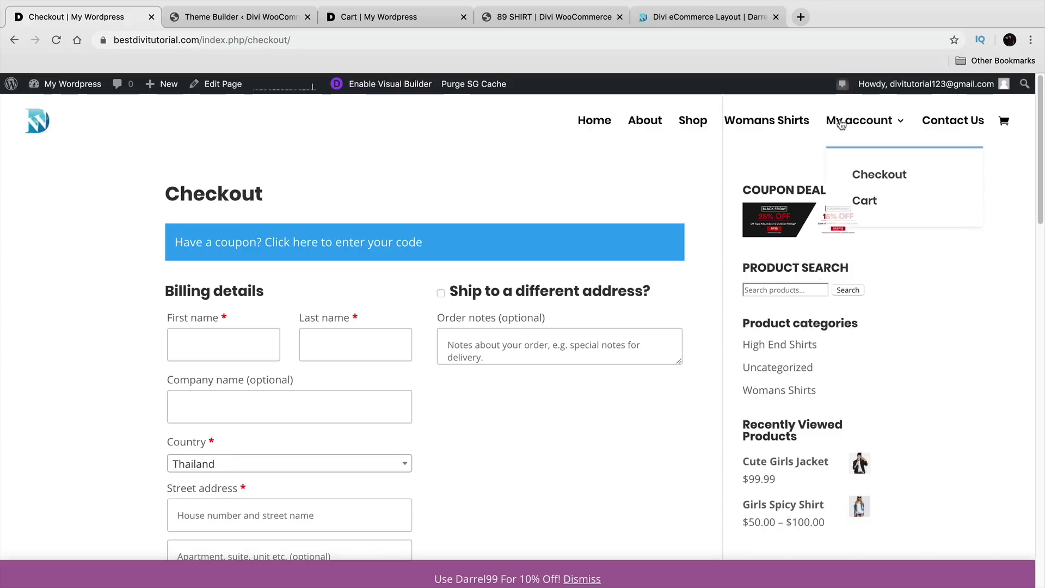
pyautogui.click(871, 202)
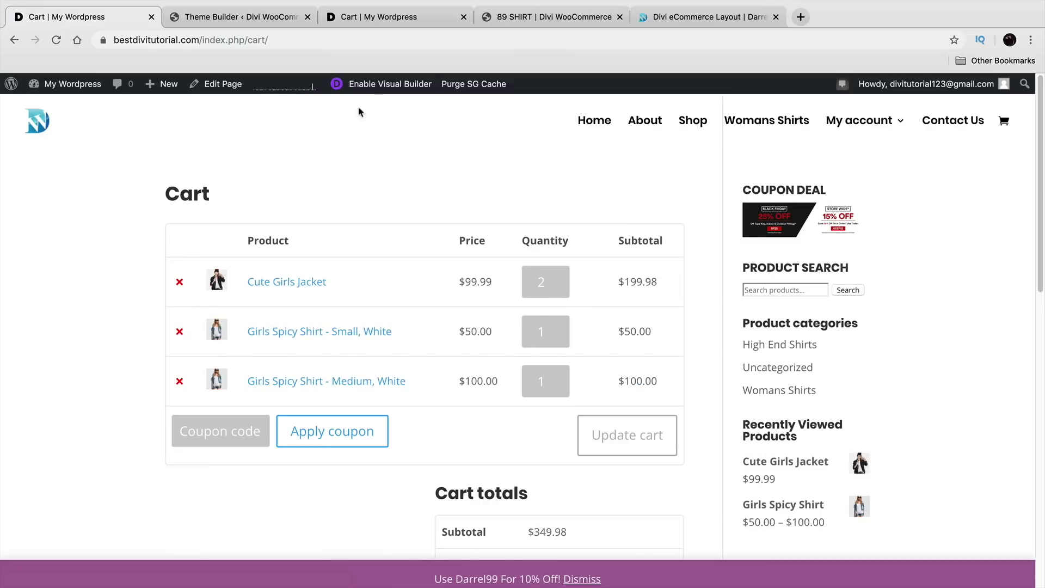
pyautogui.click(374, 86)
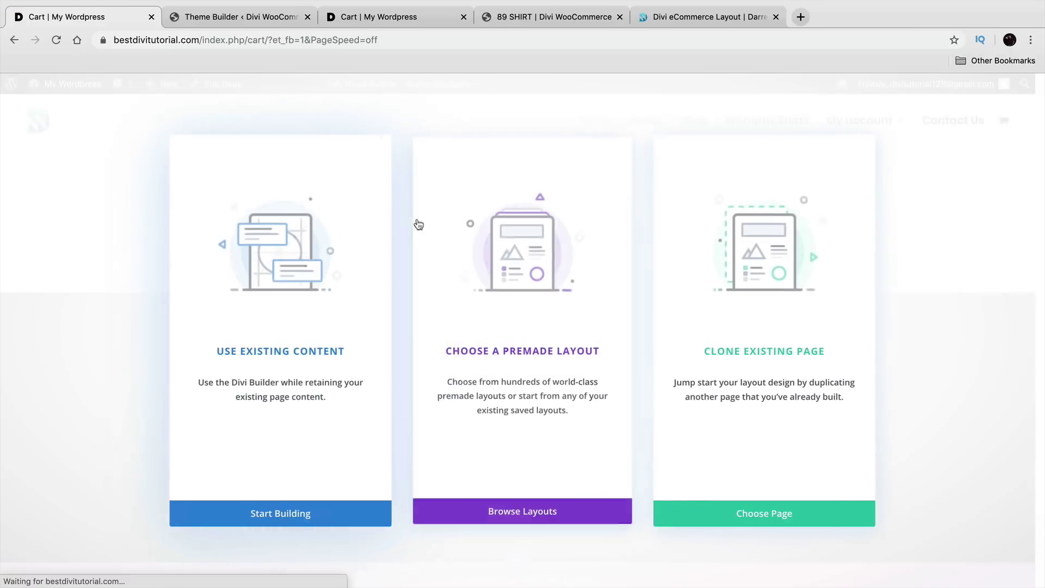
# Step: Keep the existing cart content and style its text as Poppins, Semi Bold, black #000000
pyautogui.click(311, 283)
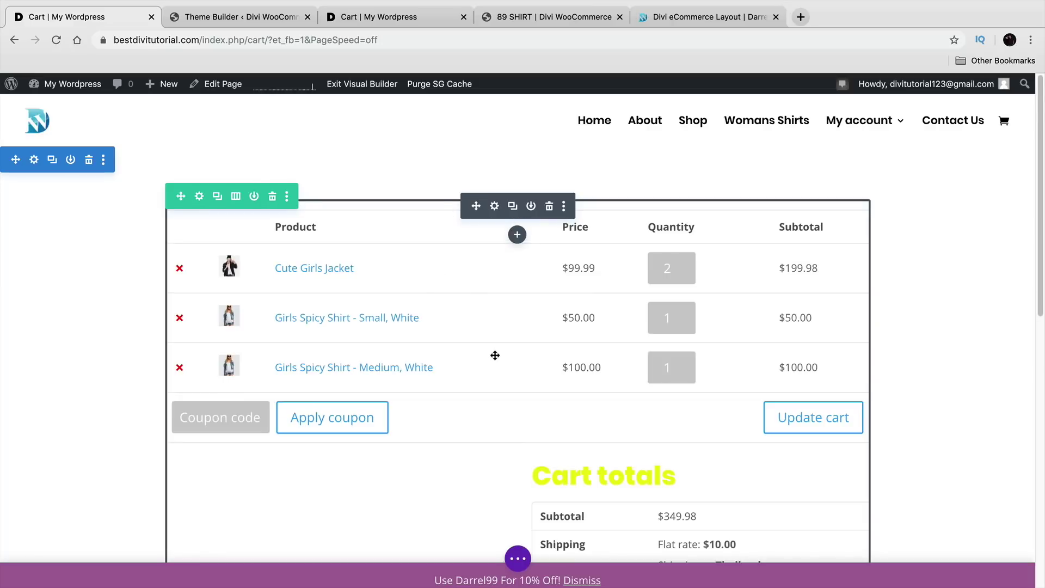
pyautogui.click(496, 209)
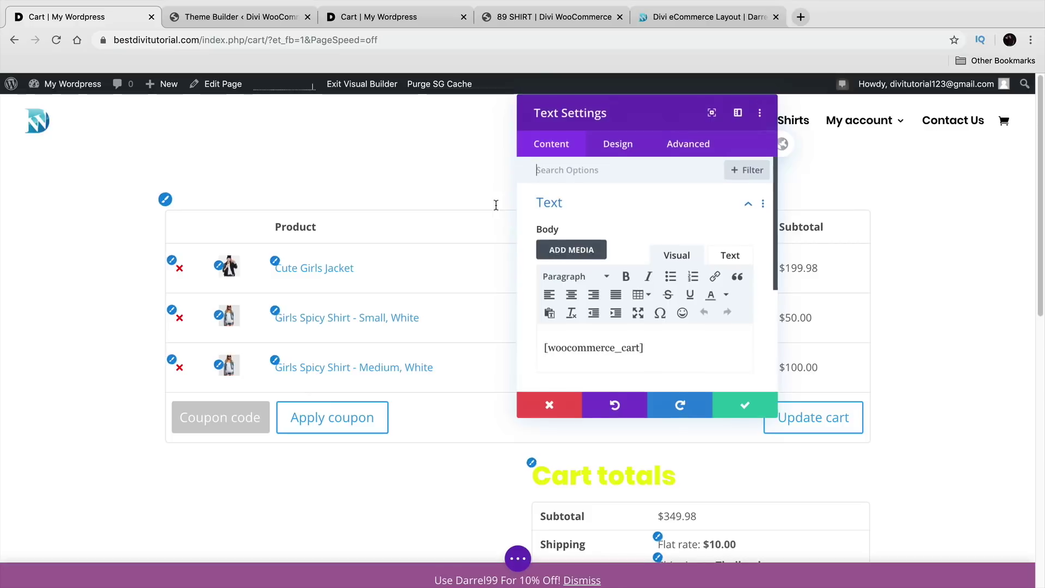
pyautogui.click(611, 153)
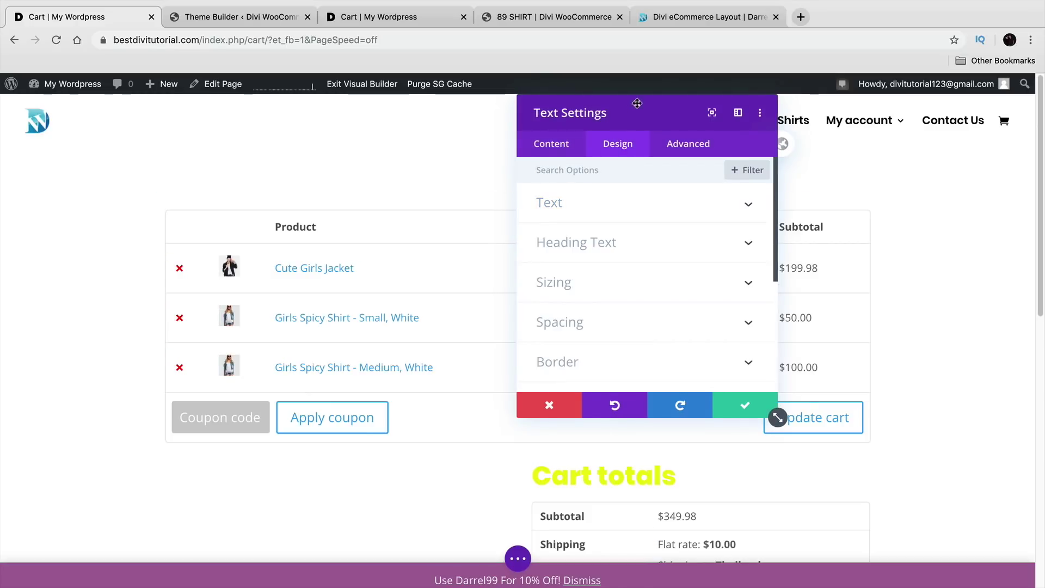
pyautogui.click(814, 346)
pyautogui.click(824, 404)
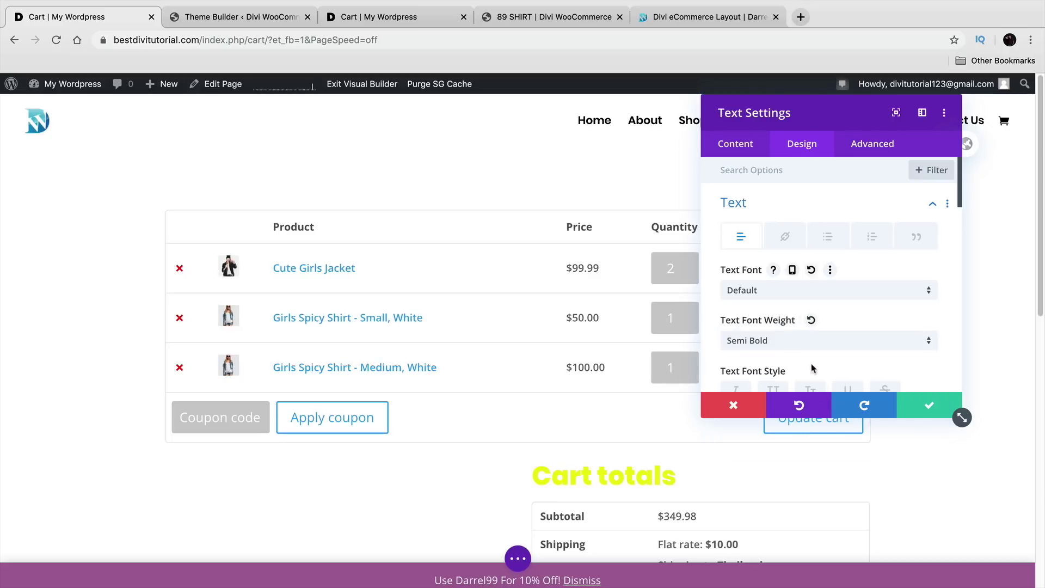
pyautogui.click(798, 294)
pyautogui.click(789, 208)
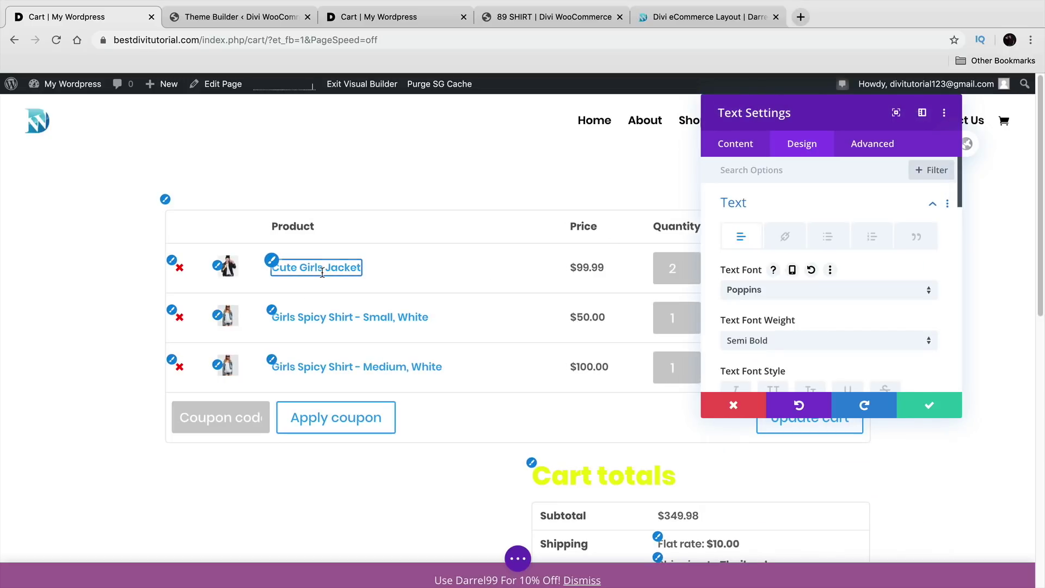
pyautogui.scroll(-3, 865, 317)
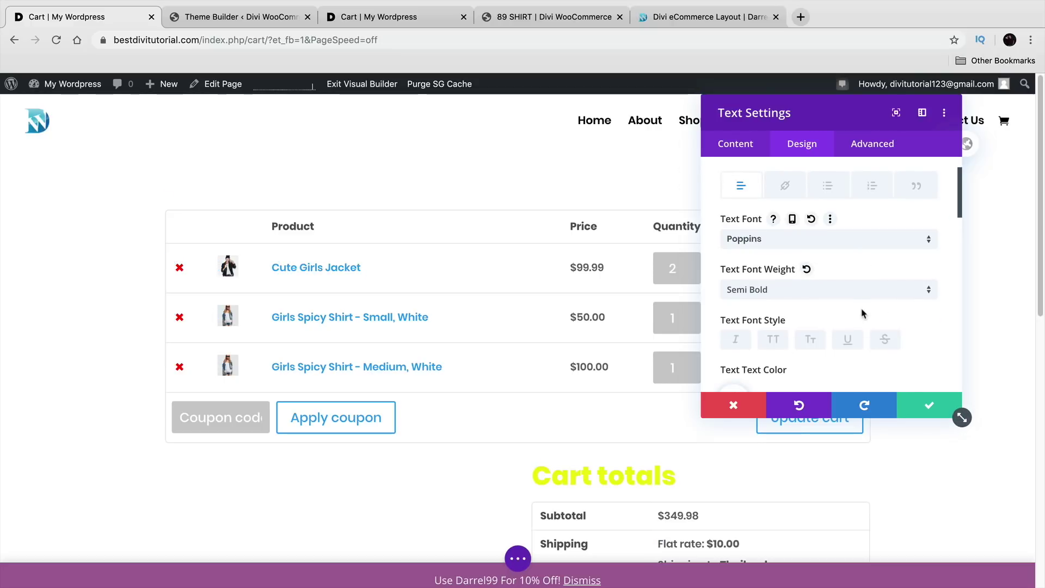
pyautogui.click(773, 306)
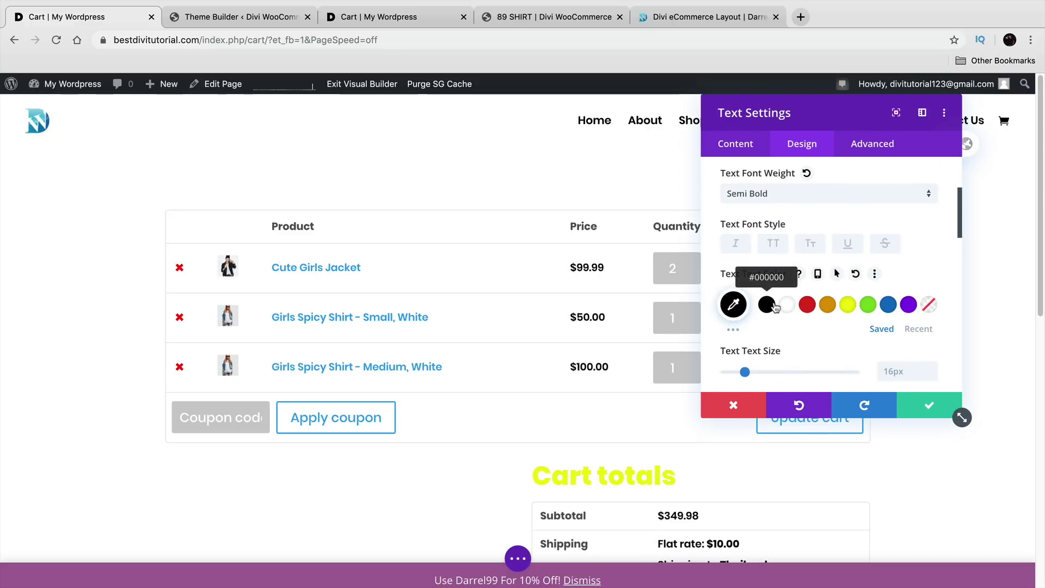
pyautogui.click(808, 305)
pyautogui.click(767, 306)
pyautogui.click(930, 405)
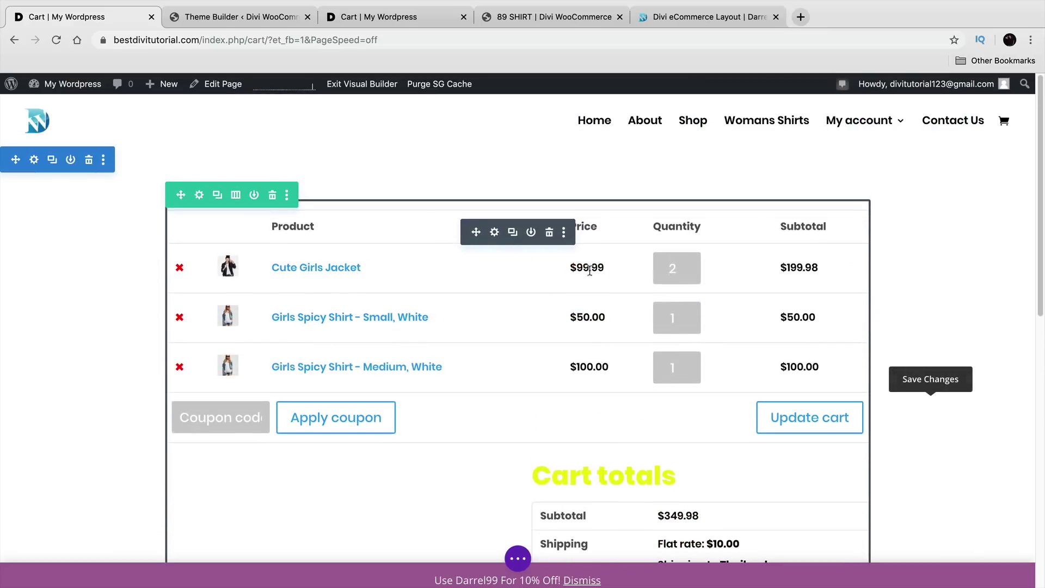
# Step: Drag the cart module's padding handles to change the spacing above the cart table
pyautogui.moveTo(868, 288)
pyautogui.mouseDown()
pyautogui.moveTo(773, 289)
pyautogui.moveTo(857, 295)
pyautogui.mouseUp()
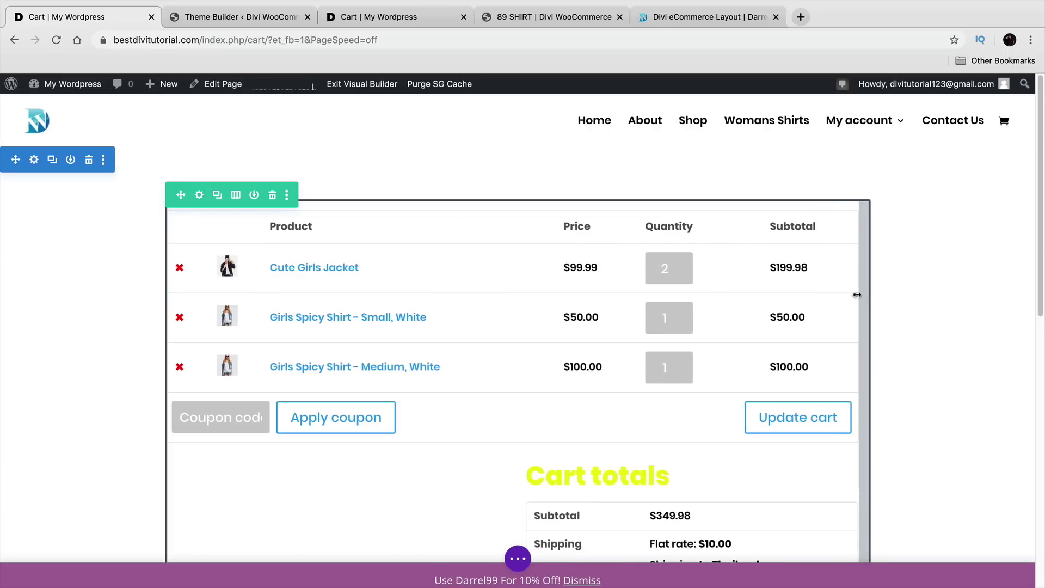
pyautogui.moveTo(631, 208)
pyautogui.mouseDown()
pyautogui.moveTo(633, 264)
pyautogui.moveTo(621, 212)
pyautogui.mouseUp()
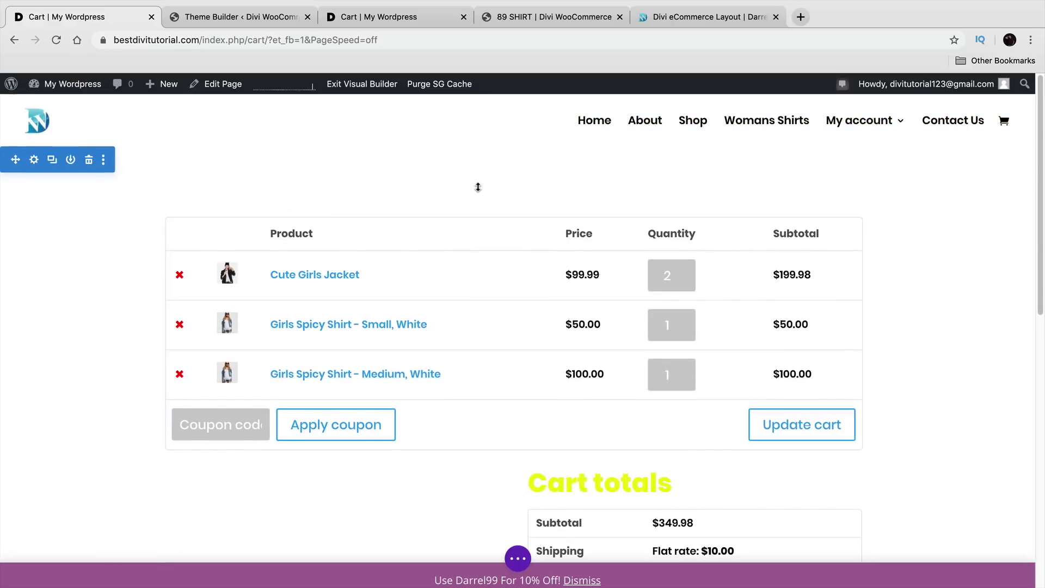
pyautogui.scroll(-6, 497, 338)
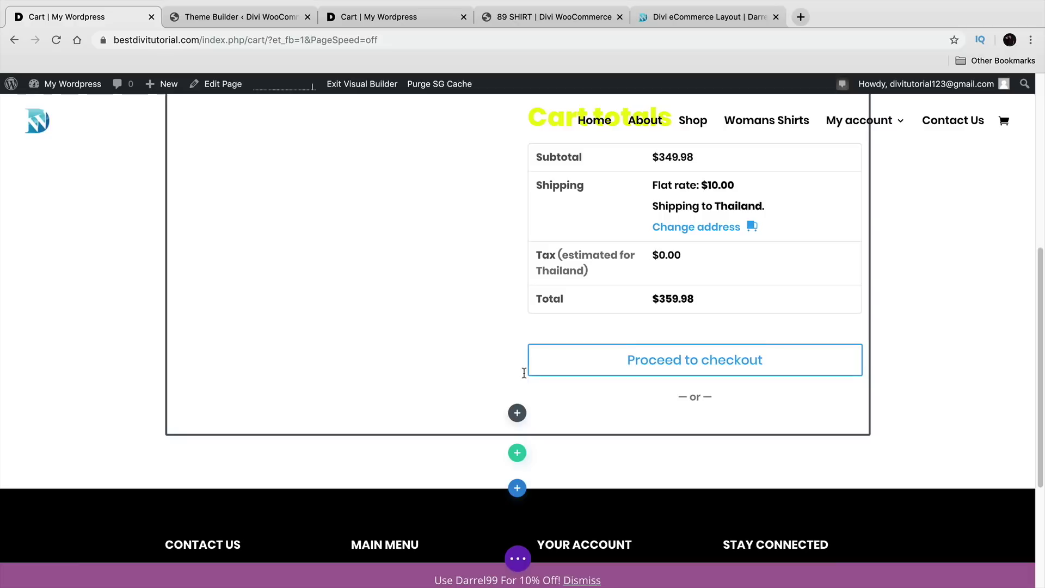
pyautogui.scroll(4, 507, 381)
pyautogui.scroll(3, 596, 327)
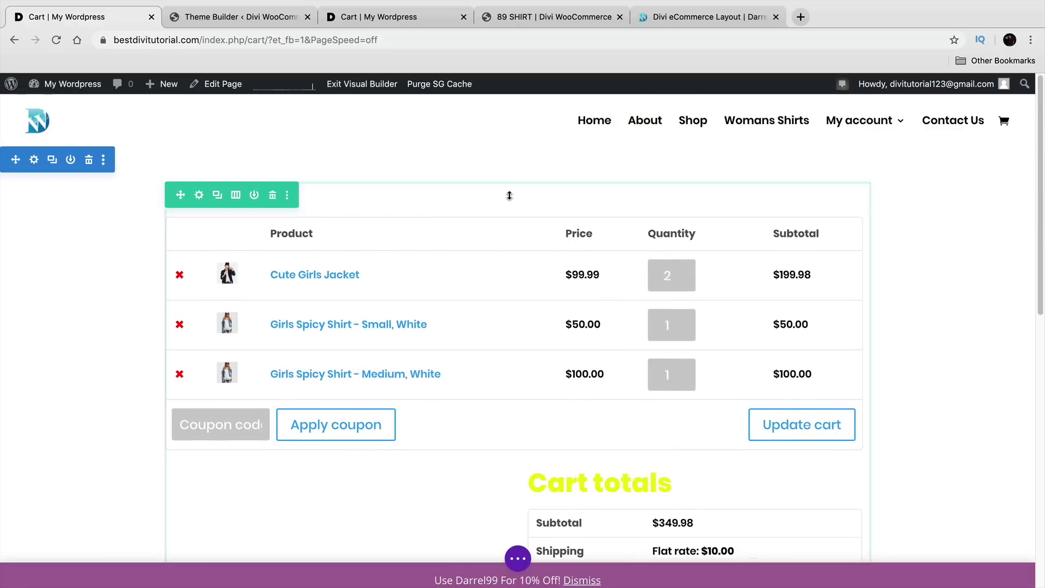
pyautogui.scroll(-10, 548, 489)
pyautogui.scroll(1, 515, 326)
# Step: Add a new Regular section containing a Text module below the cart
pyautogui.click(520, 382)
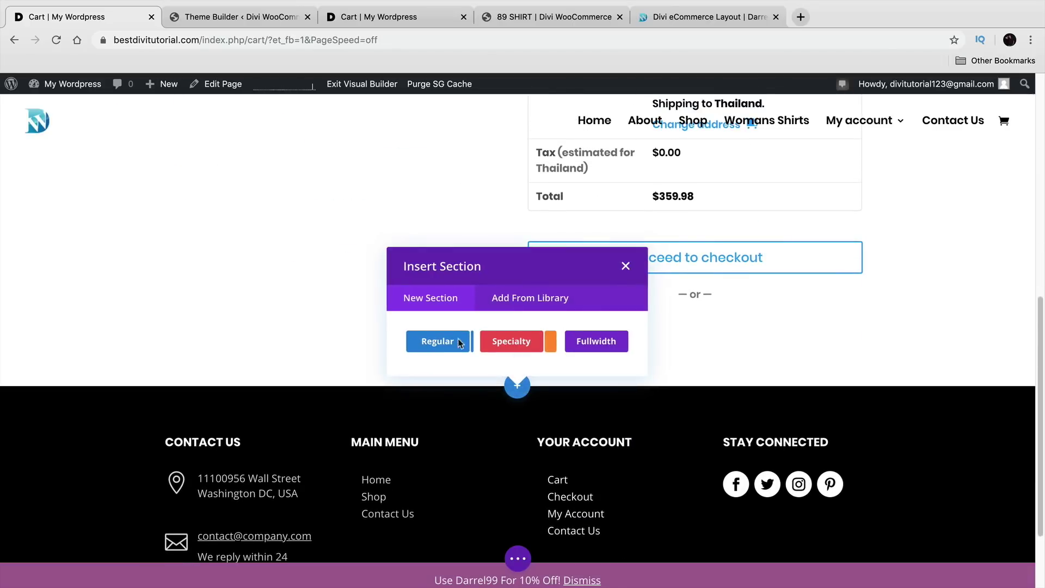
pyautogui.click(437, 341)
pyautogui.write('text')
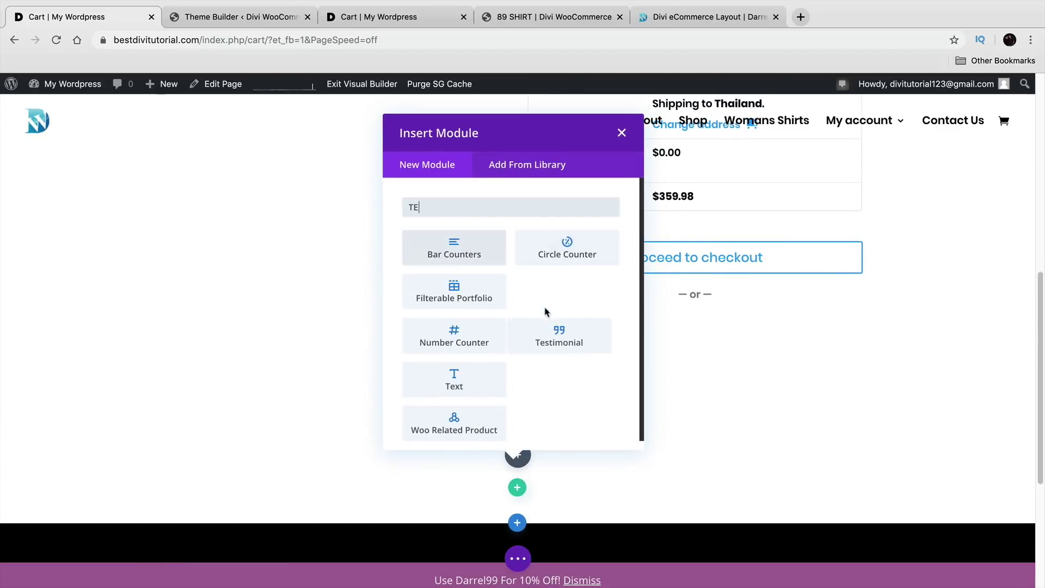
pyautogui.click(471, 324)
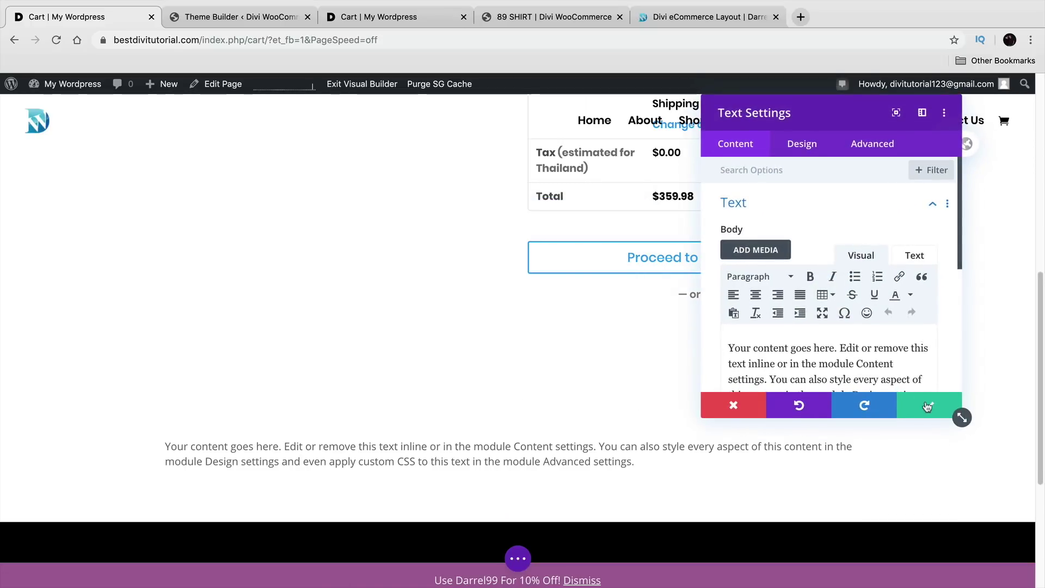
pyautogui.click(930, 406)
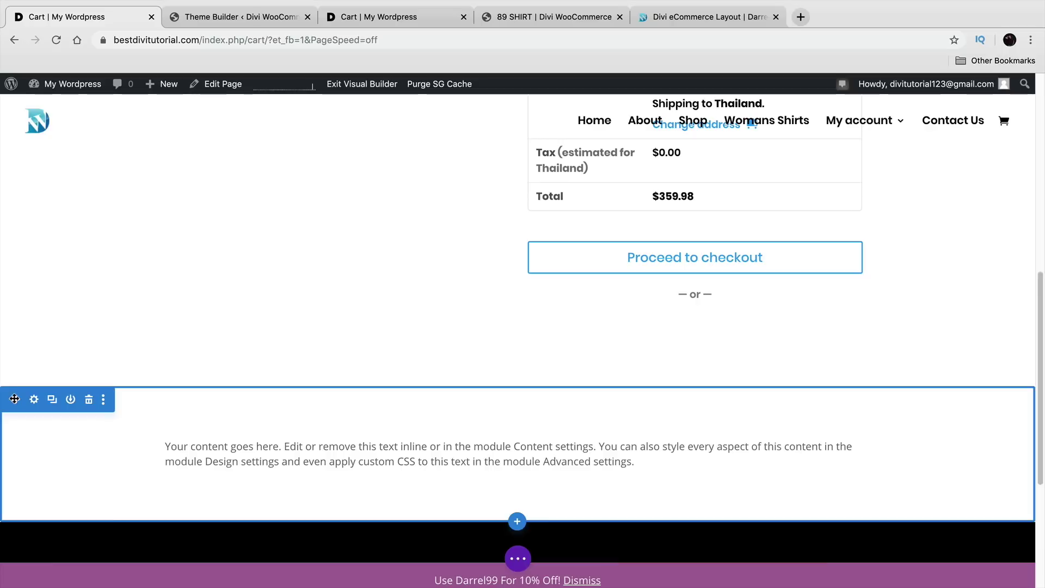
# Step: Move the text row above the cart table and delete the leftover empty section
pyautogui.scroll(8, 54, 294)
pyautogui.moveTo(63, 274); pyautogui.dragTo(99, 176)
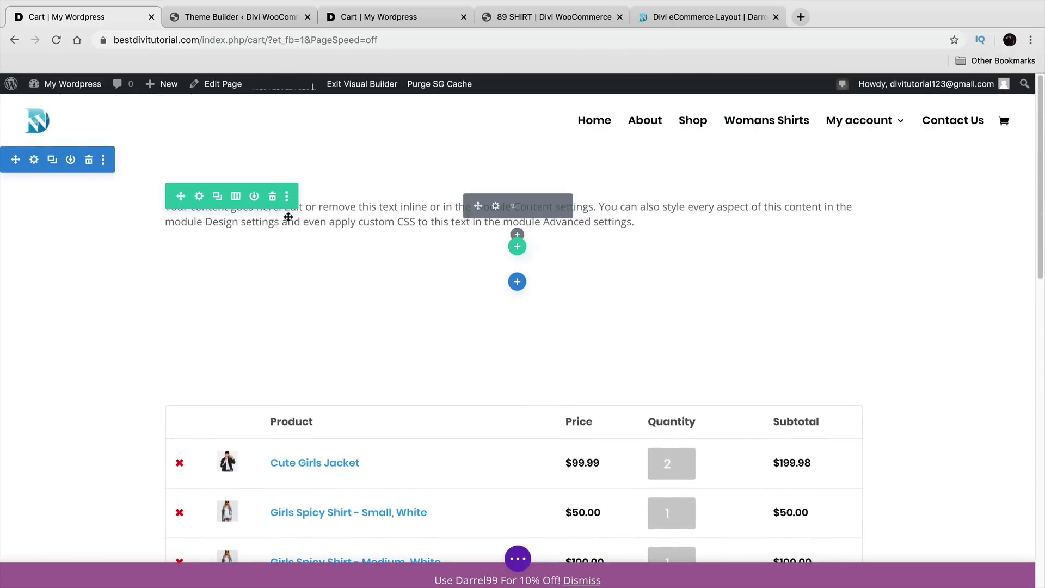
pyautogui.moveTo(260, 276); pyautogui.dragTo(317, 294)
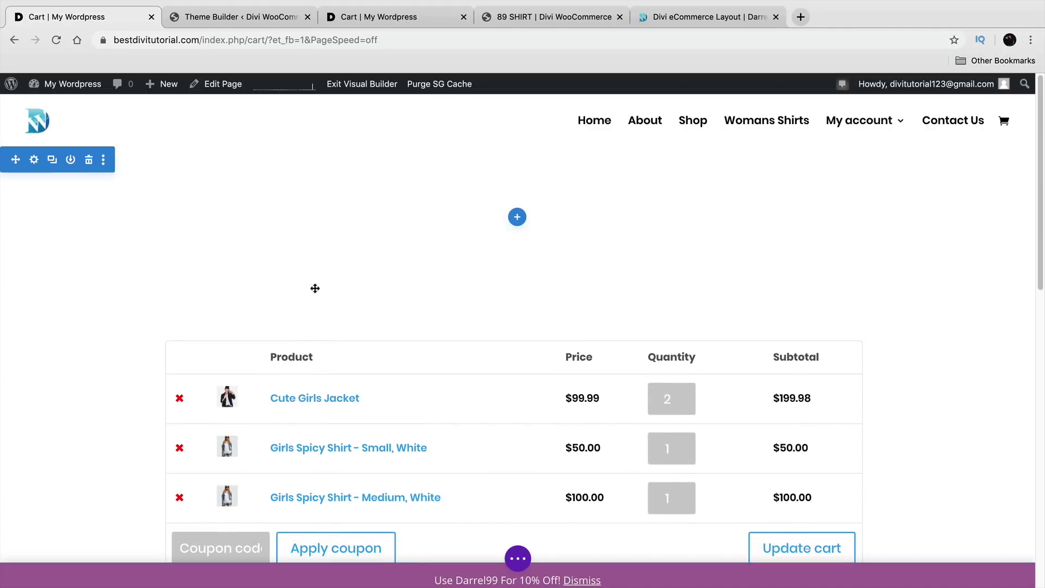
pyautogui.click(90, 159)
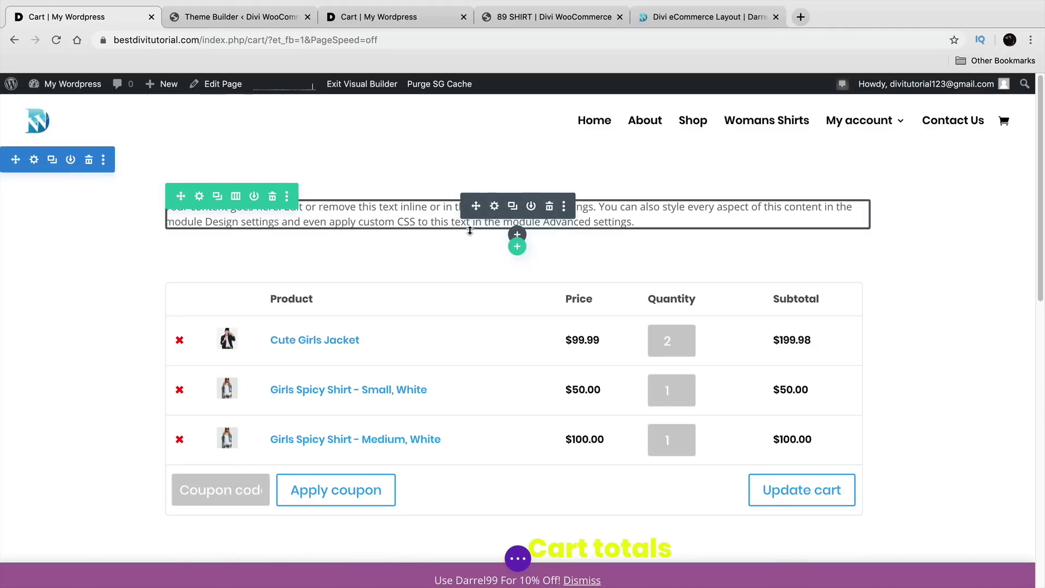
pyautogui.click(497, 210)
# Step: Replace the placeholder text with 'COOL CART PAGE' formatted as Heading 1
pyautogui.scroll(-3, 871, 348)
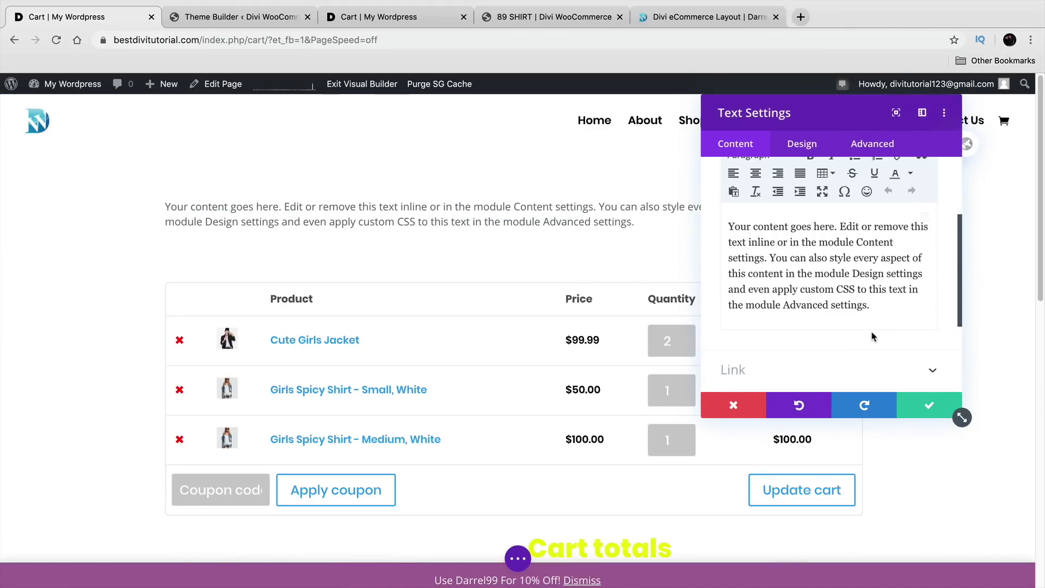
pyautogui.hotkey('ctrl', 'a')
pyautogui.write('QUI')
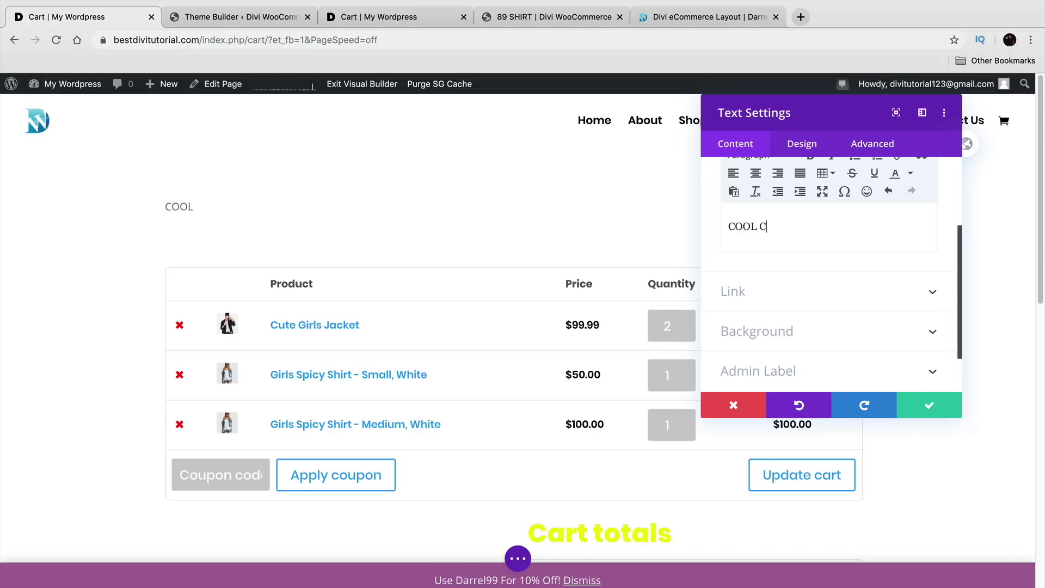
pyautogui.write('GE')
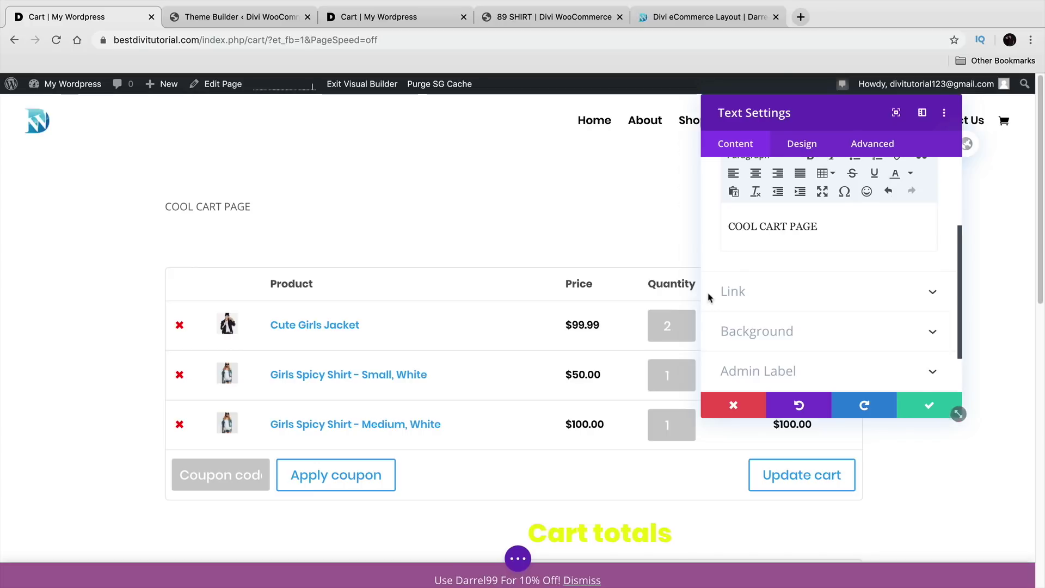
pyautogui.scroll(2, 762, 299)
pyautogui.click(774, 258)
pyautogui.click(770, 303)
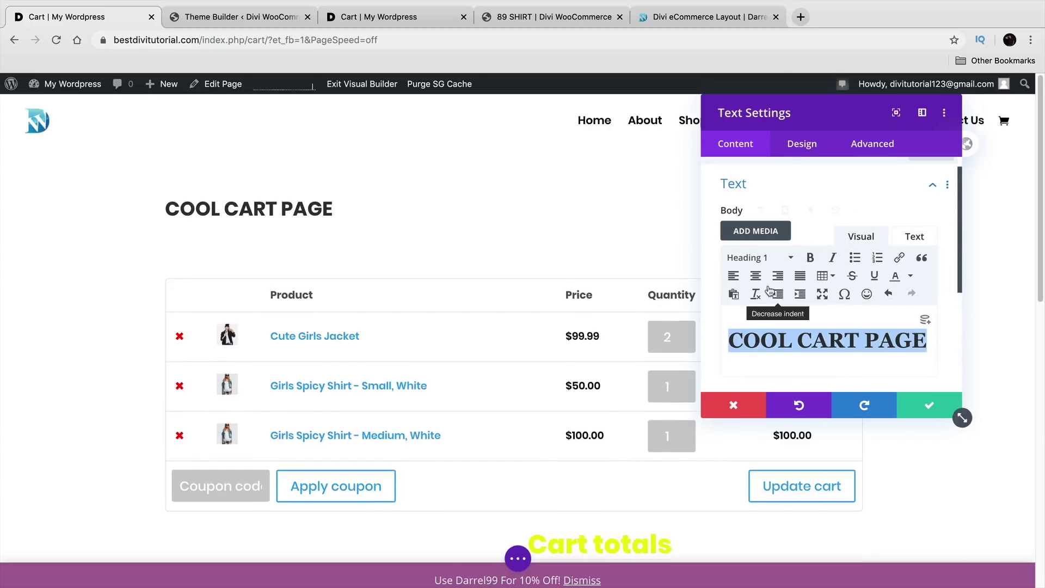
# Step: Centre-align the heading text and save the module settings
pyautogui.click(807, 146)
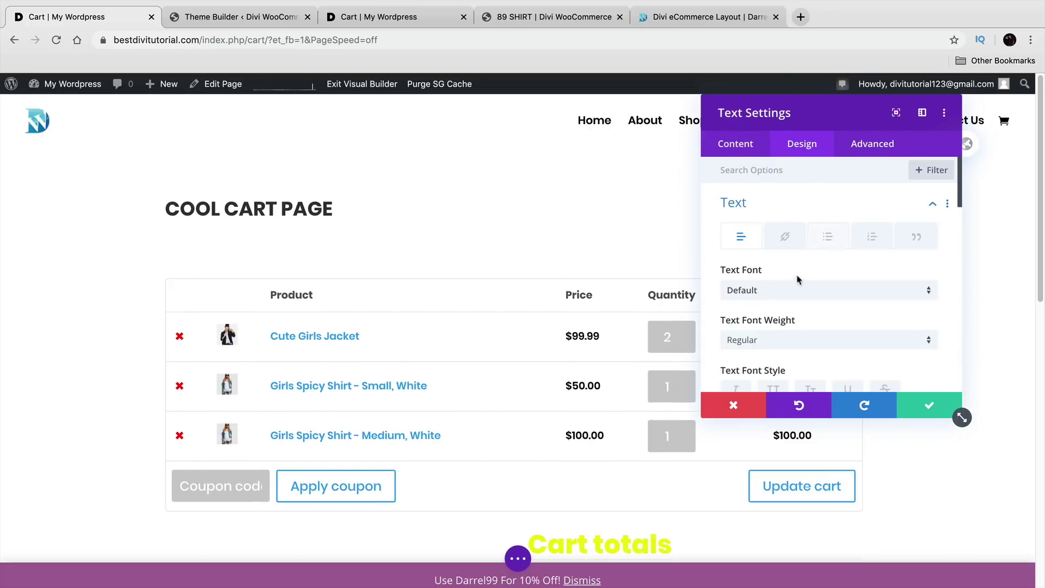
pyautogui.scroll(-10, 808, 260)
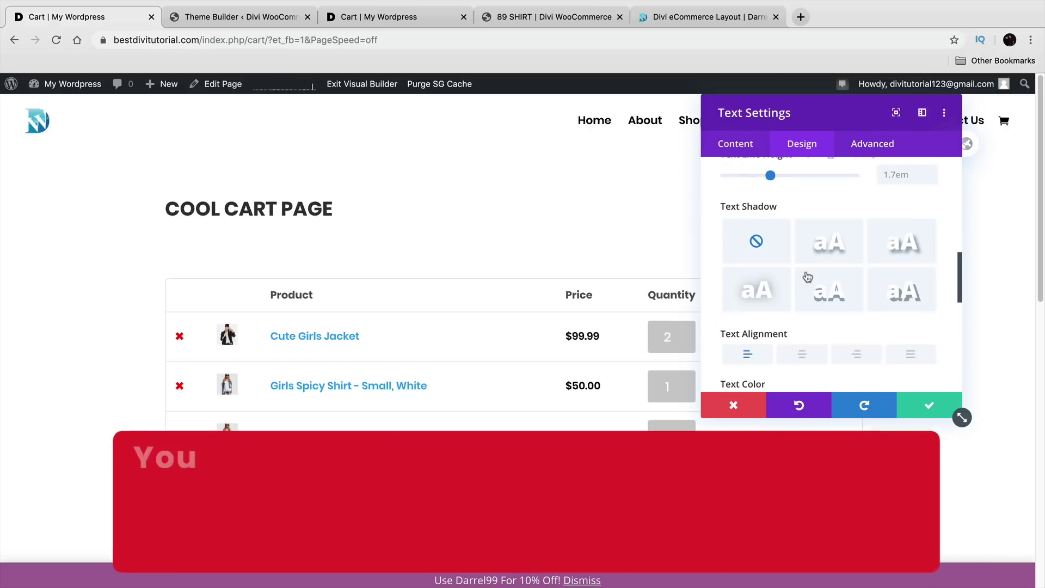
pyautogui.click(802, 248)
pyautogui.click(928, 406)
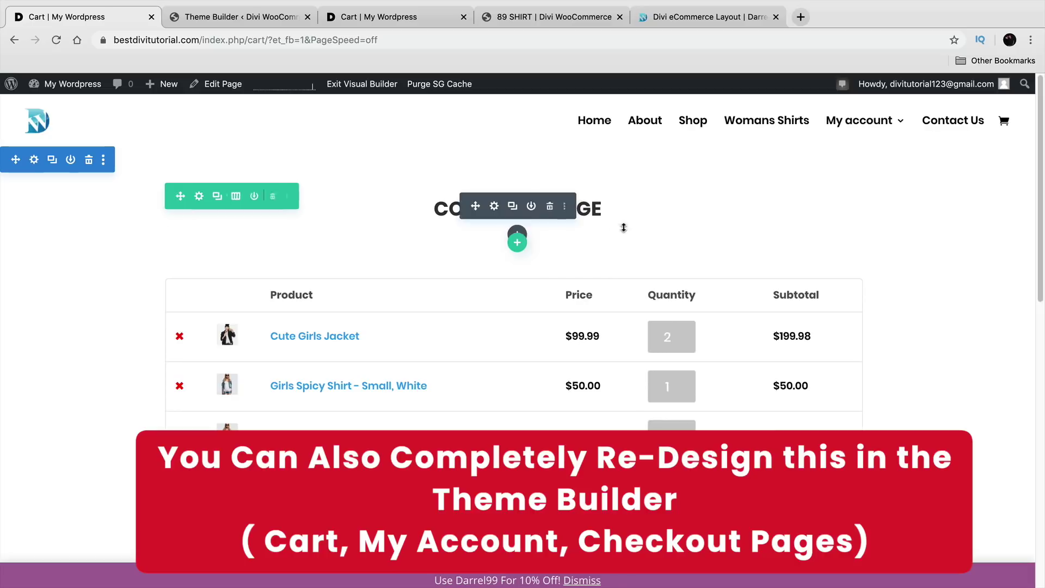
# Step: Change the Cart totals H2 heading colour from yellow to black #000000
pyautogui.scroll(-2, 602, 355)
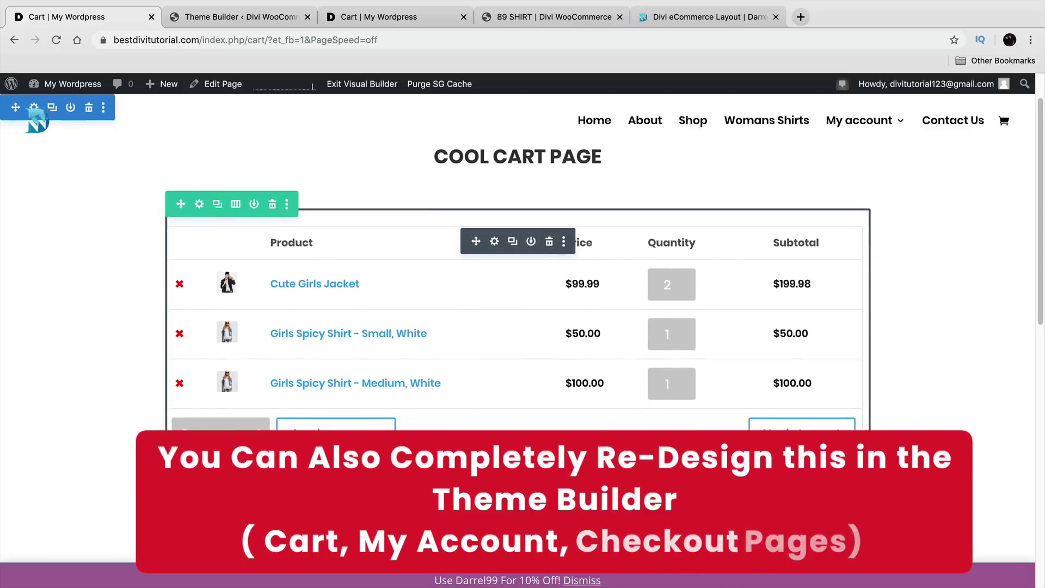
pyautogui.scroll(-2, 536, 432)
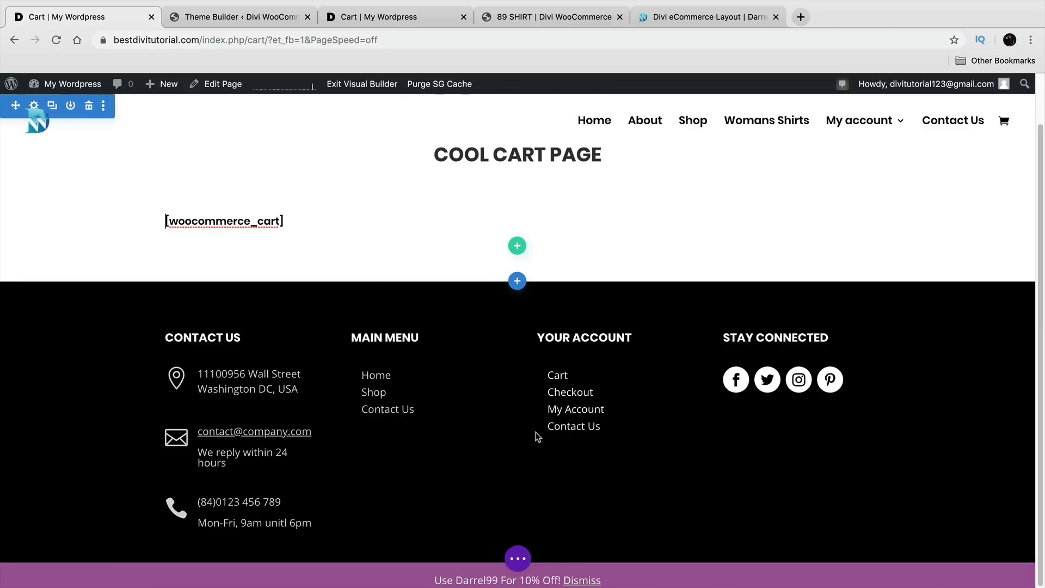
pyautogui.rightClick(475, 211)
pyautogui.click(86, 292)
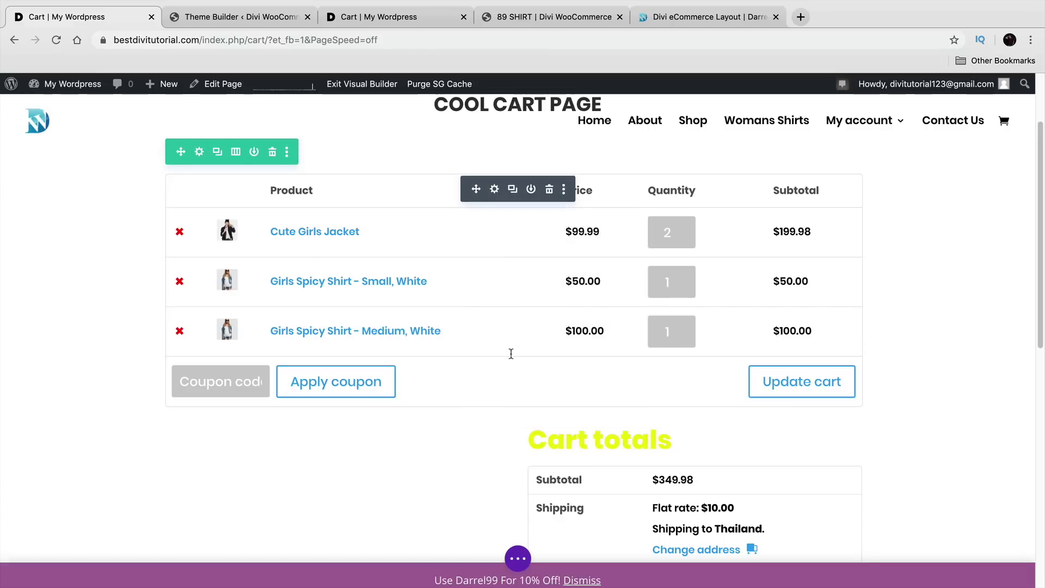
pyautogui.click(494, 190)
pyautogui.scroll(-4, 499, 203)
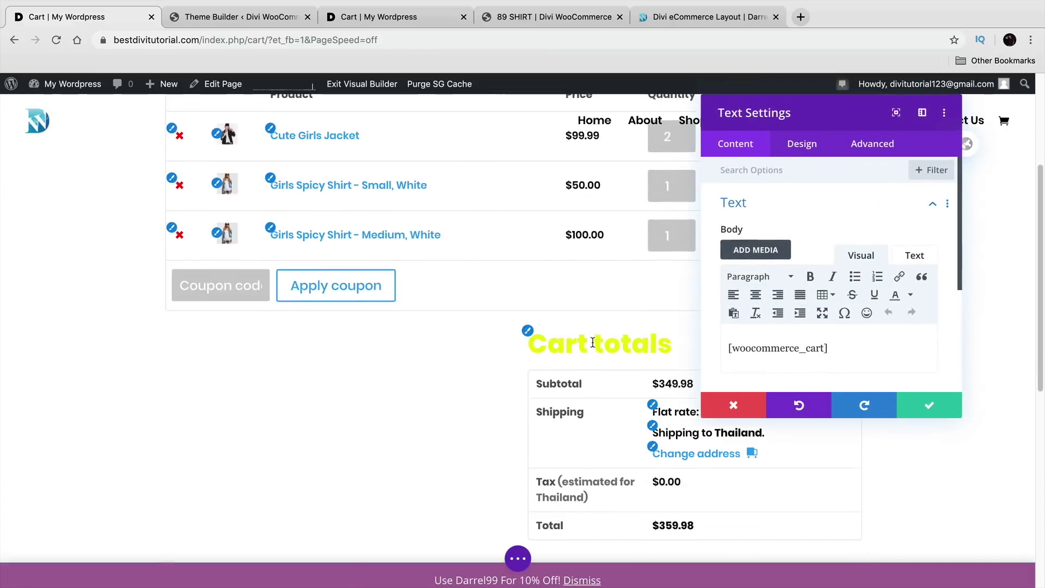
pyautogui.click(530, 329)
pyautogui.scroll(-4, 796, 333)
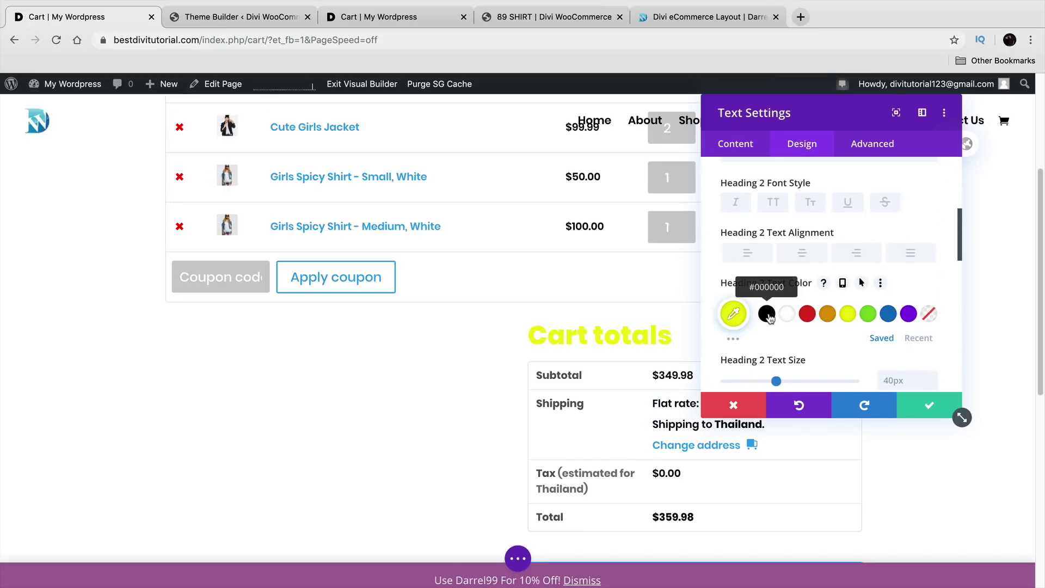
pyautogui.click(767, 314)
pyautogui.scroll(5, 657, 409)
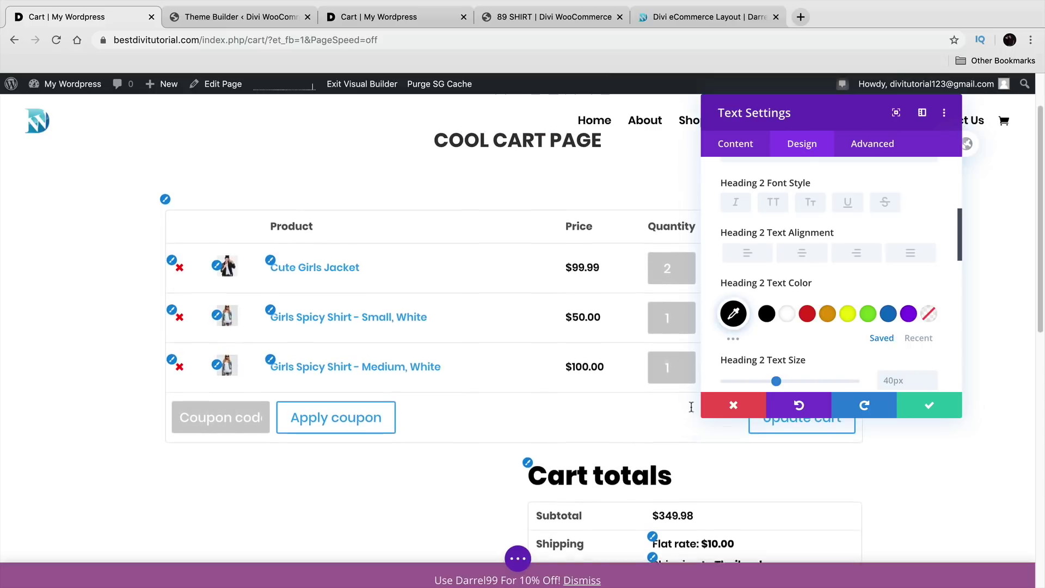
pyautogui.click(957, 413)
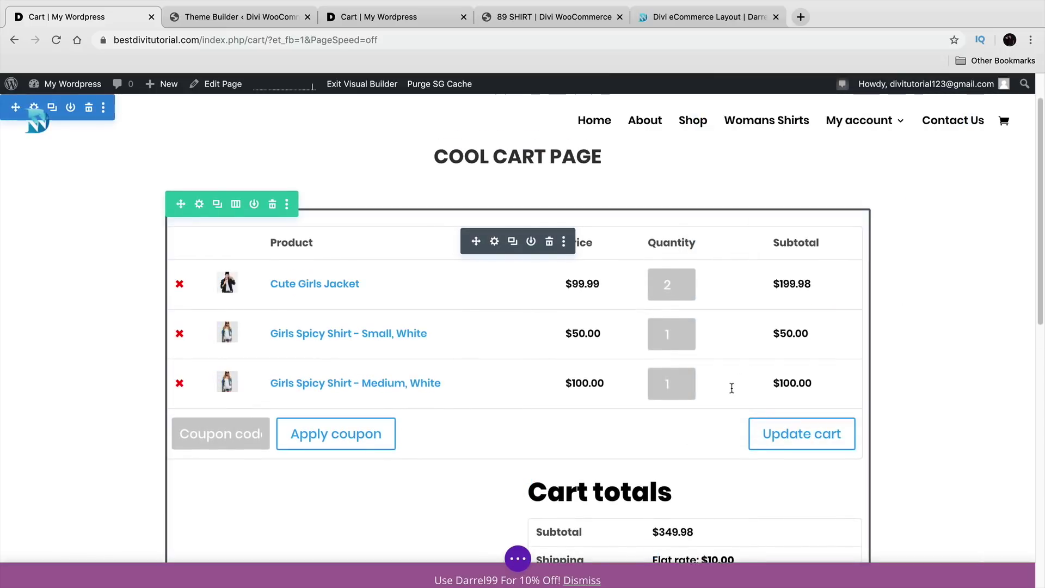
# Step: Save the cart page changes and exit the Visual Builder
pyautogui.click(519, 560)
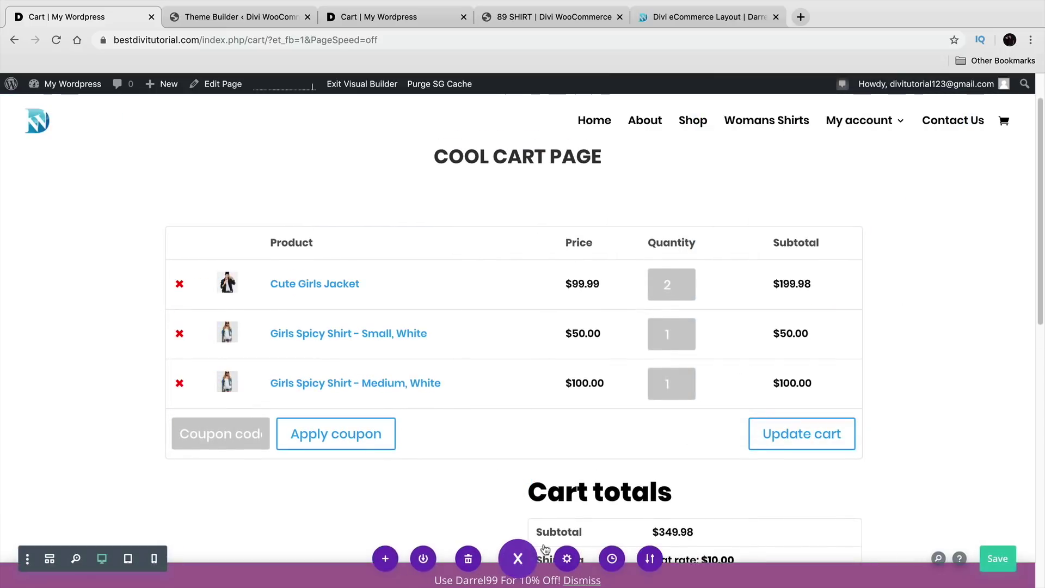
pyautogui.click(1003, 556)
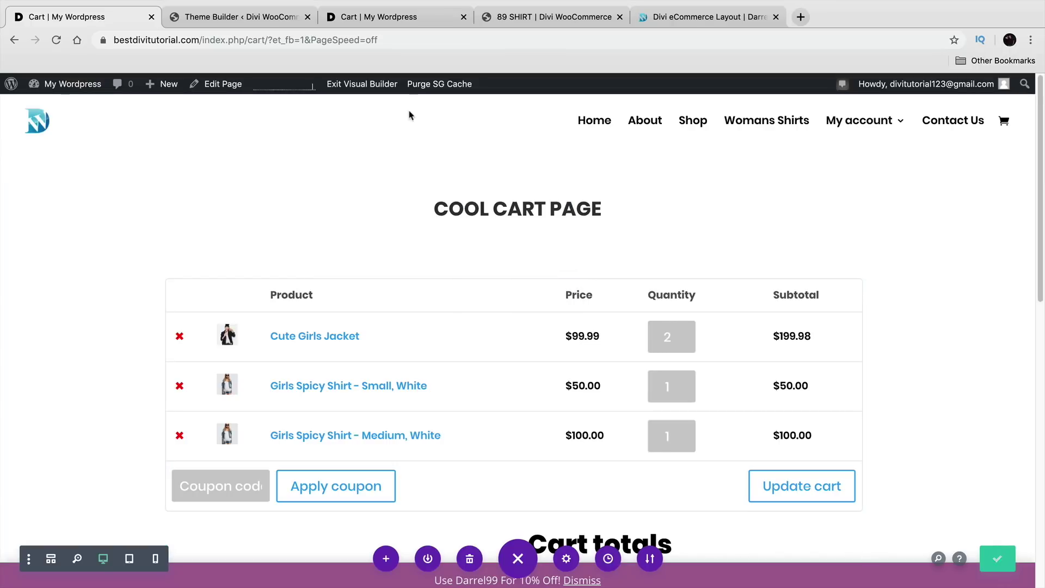
pyautogui.click(376, 88)
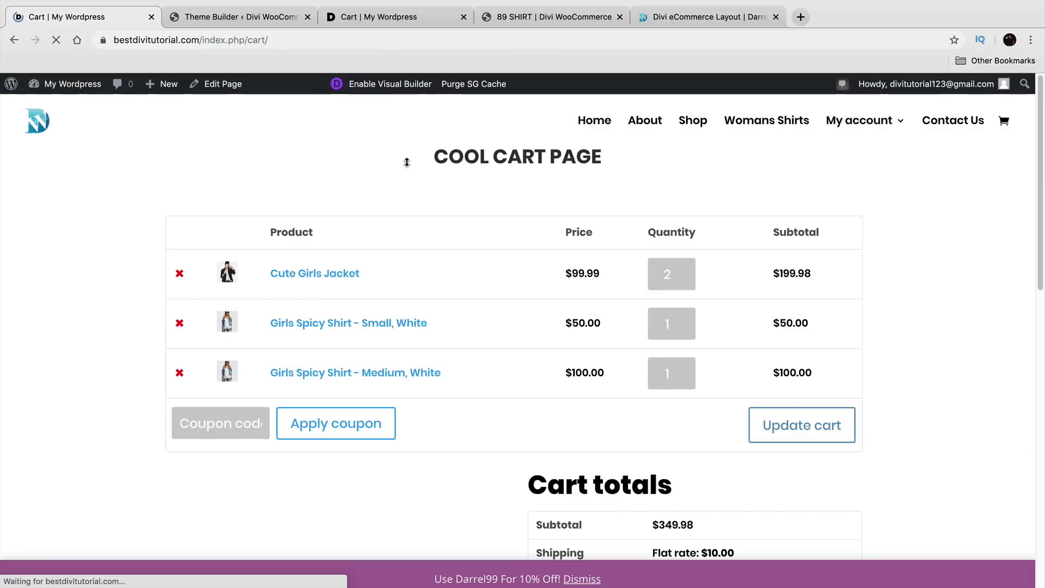
# Step: Review the restyled live cart, then go to the Checkout page
pyautogui.moveTo(434, 208); pyautogui.dragTo(601, 212)
pyautogui.scroll(-3, 601, 226)
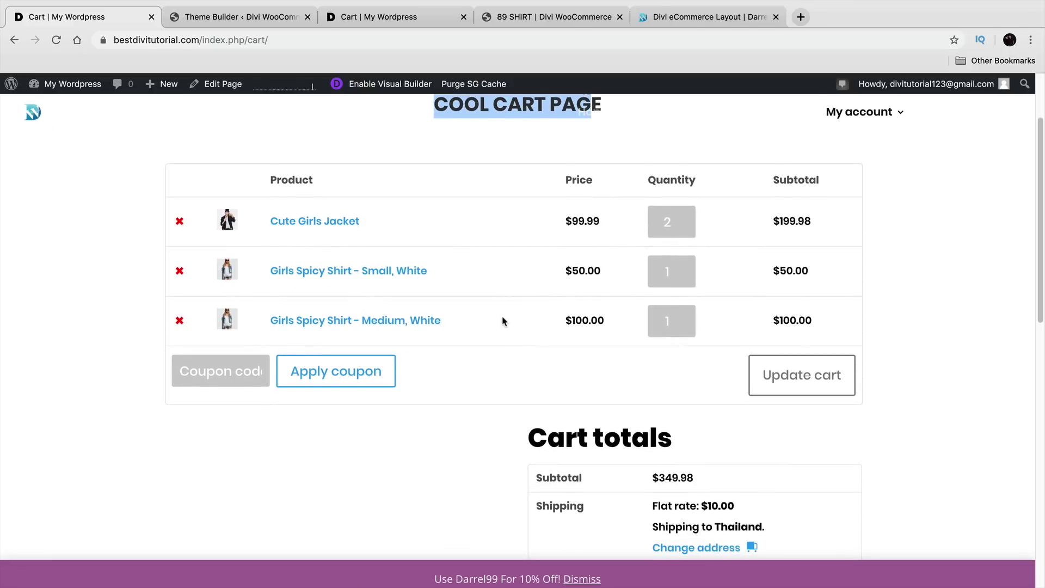
pyautogui.scroll(-6, 503, 321)
pyautogui.scroll(5, 451, 345)
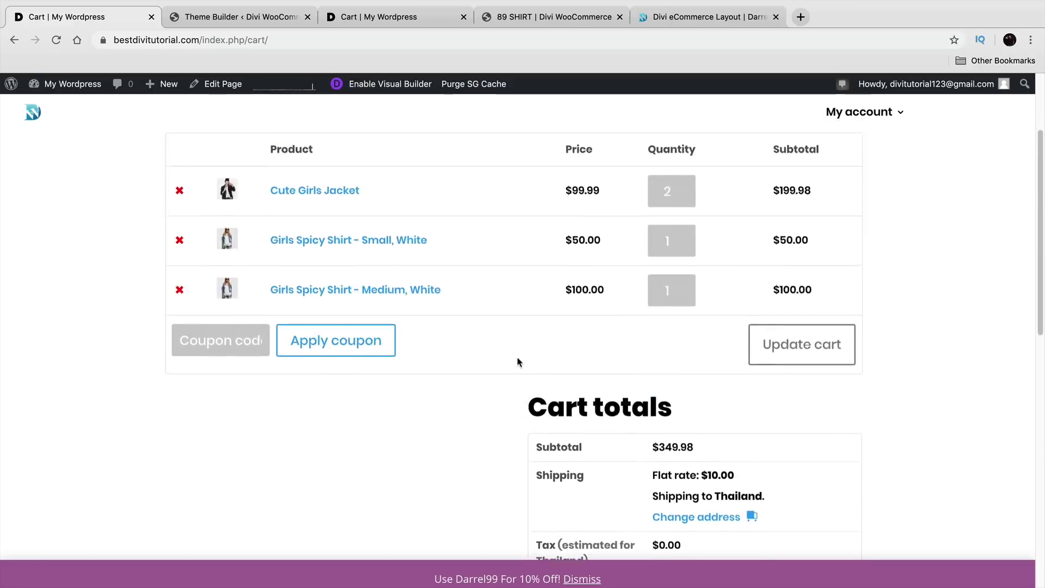
pyautogui.scroll(5, 516, 358)
pyautogui.click(591, 216)
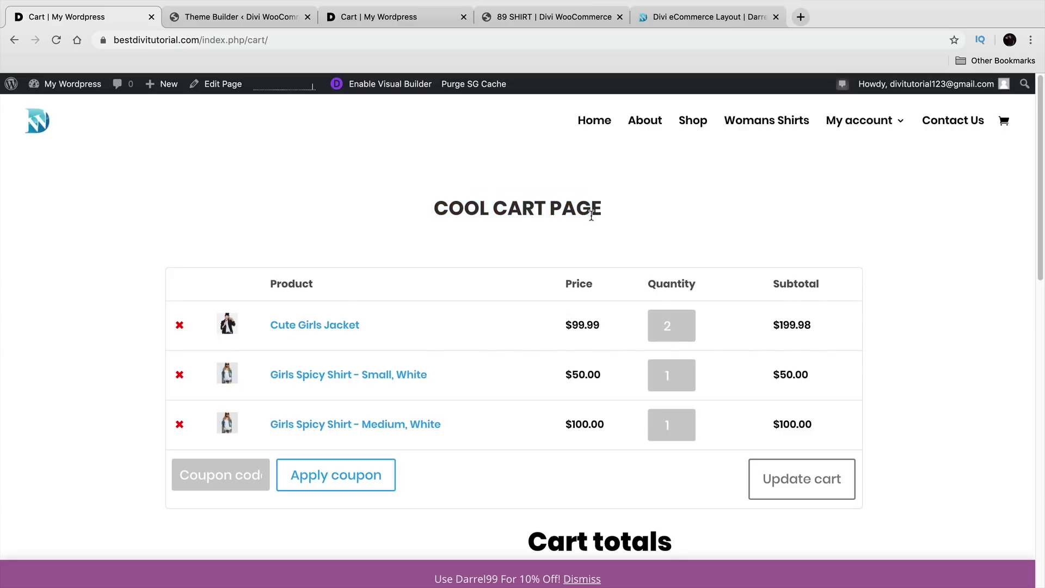
pyautogui.moveTo(853, 122)
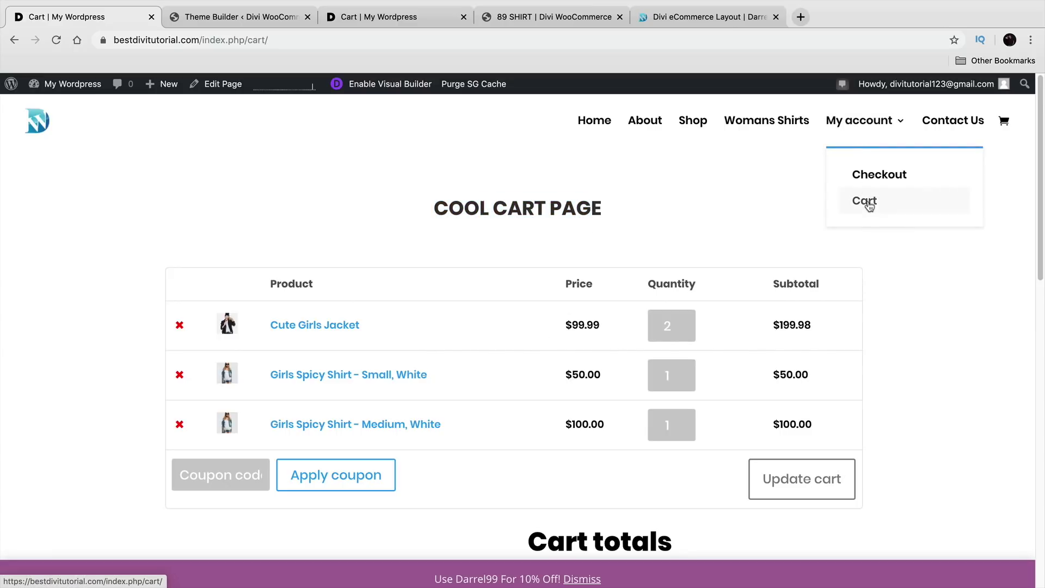
pyautogui.click(874, 175)
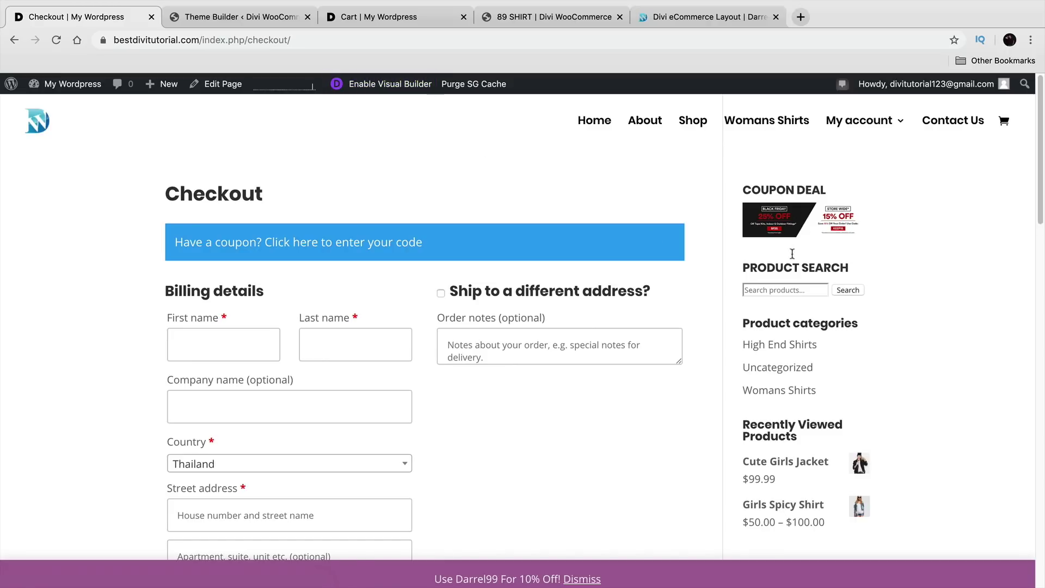
# Step: Open the Checkout page in Divi with its existing content and add space above the checkout form
pyautogui.click(405, 94)
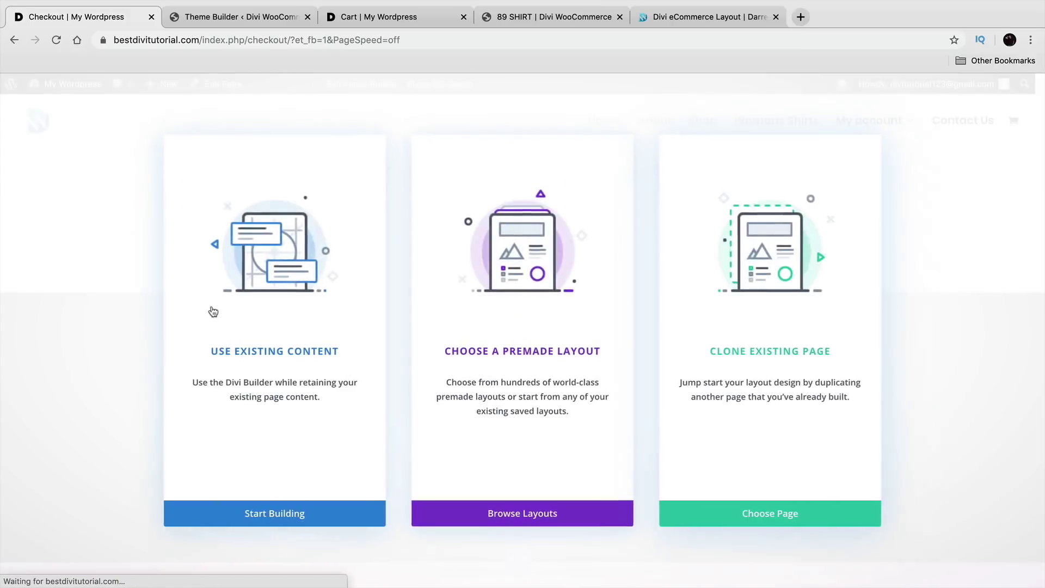
pyautogui.click(213, 311)
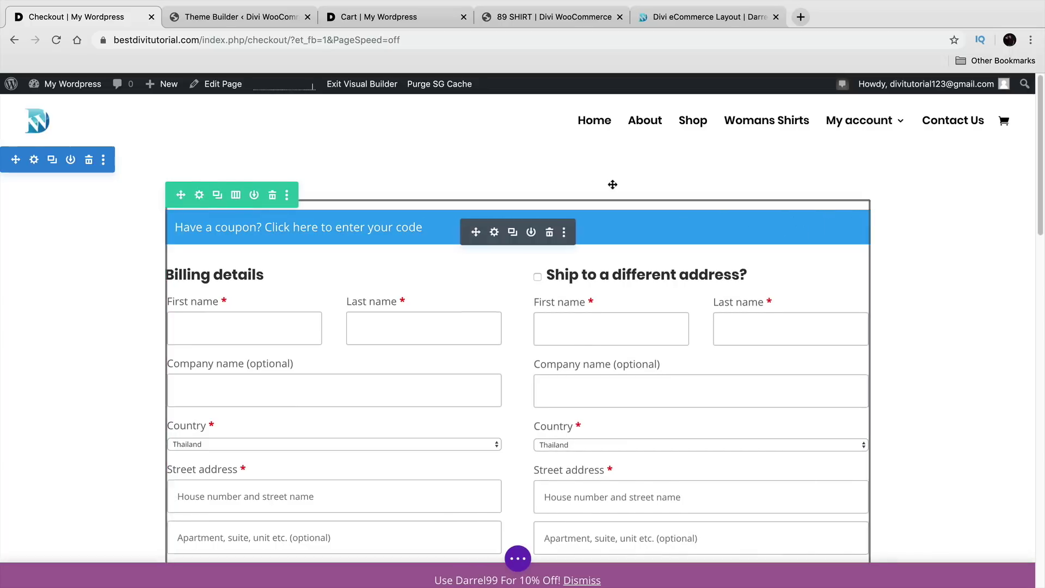
pyautogui.moveTo(578, 176); pyautogui.dragTo(577, 190)
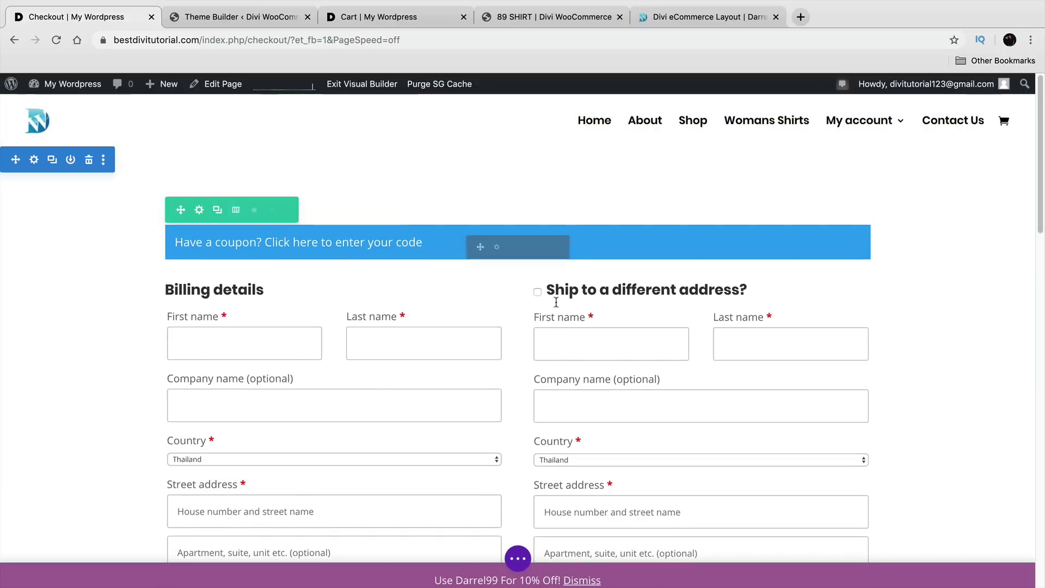
pyautogui.scroll(-5, 529, 273)
pyautogui.scroll(-14, 530, 273)
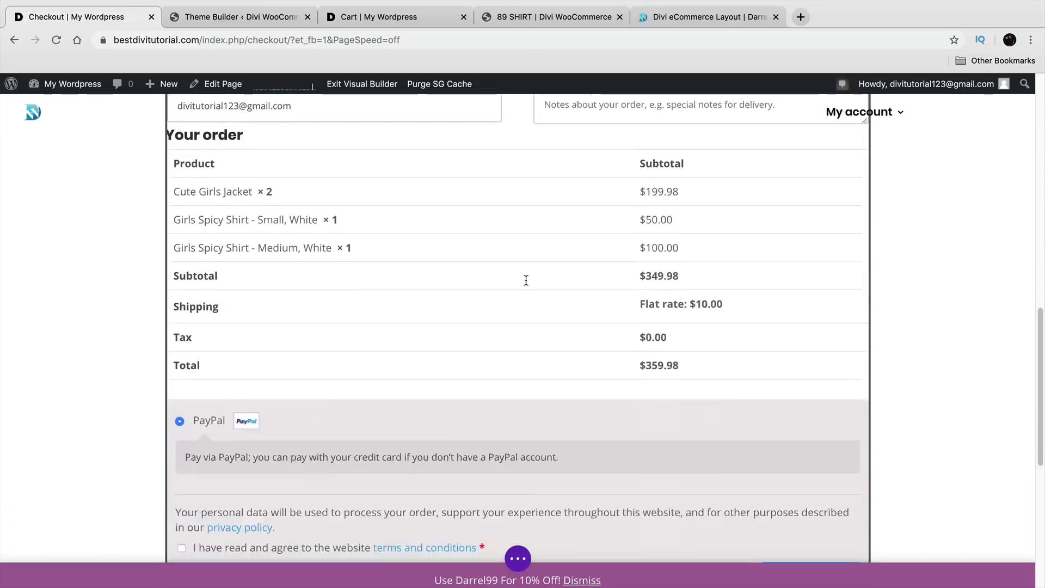
pyautogui.scroll(15, 511, 330)
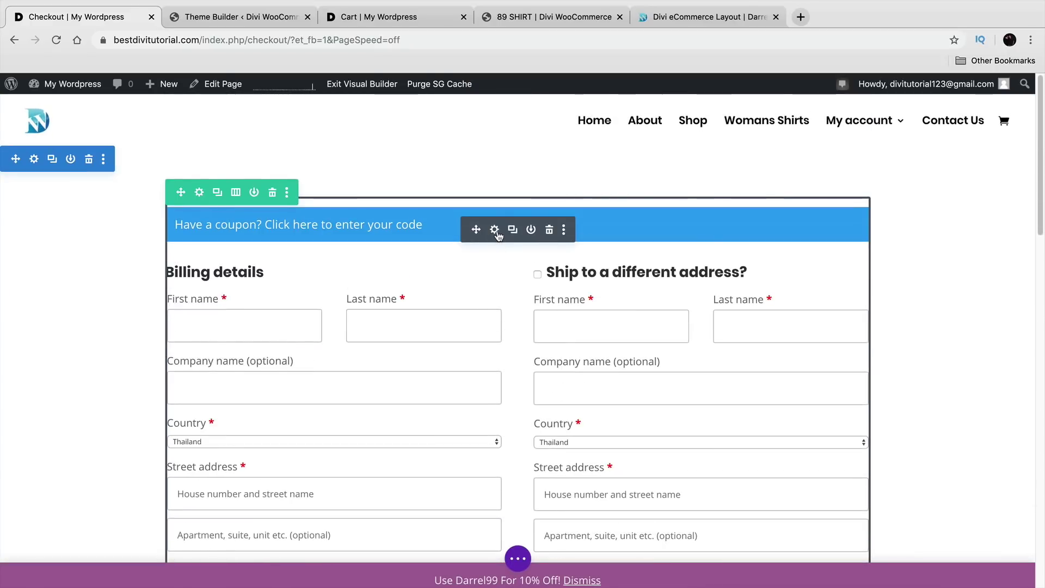
# Step: Inspect the checkout module settings, save the page, exit the builder and open My account
pyautogui.click(494, 229)
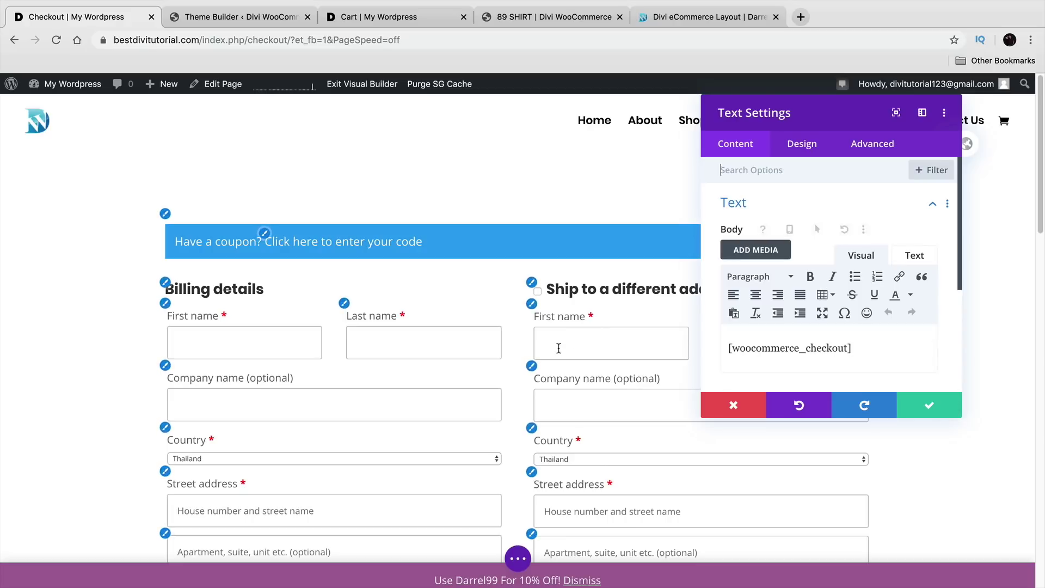
pyautogui.scroll(-12, 555, 339)
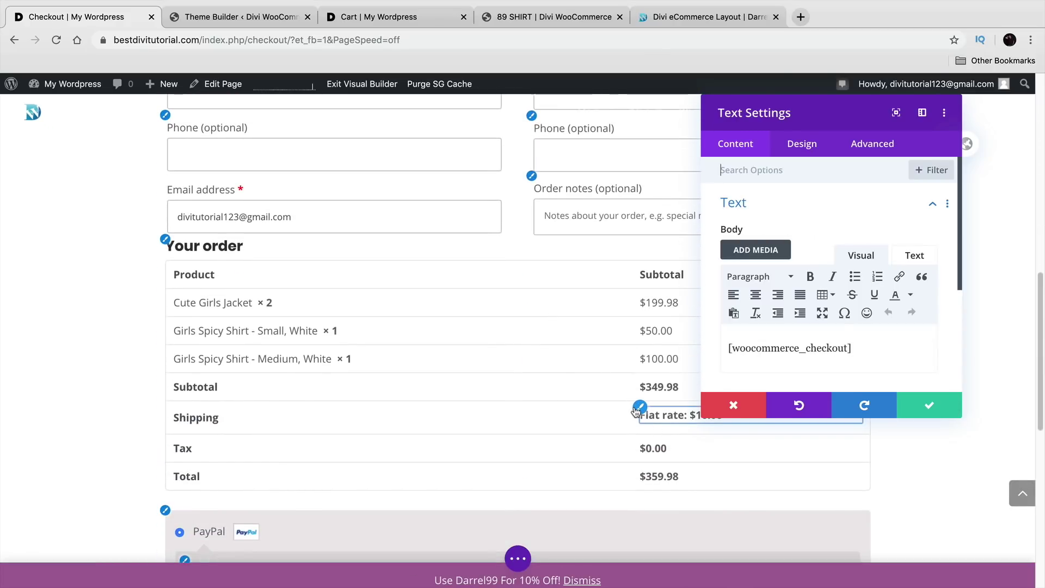
pyautogui.scroll(-2, 632, 401)
pyautogui.scroll(-2, 623, 390)
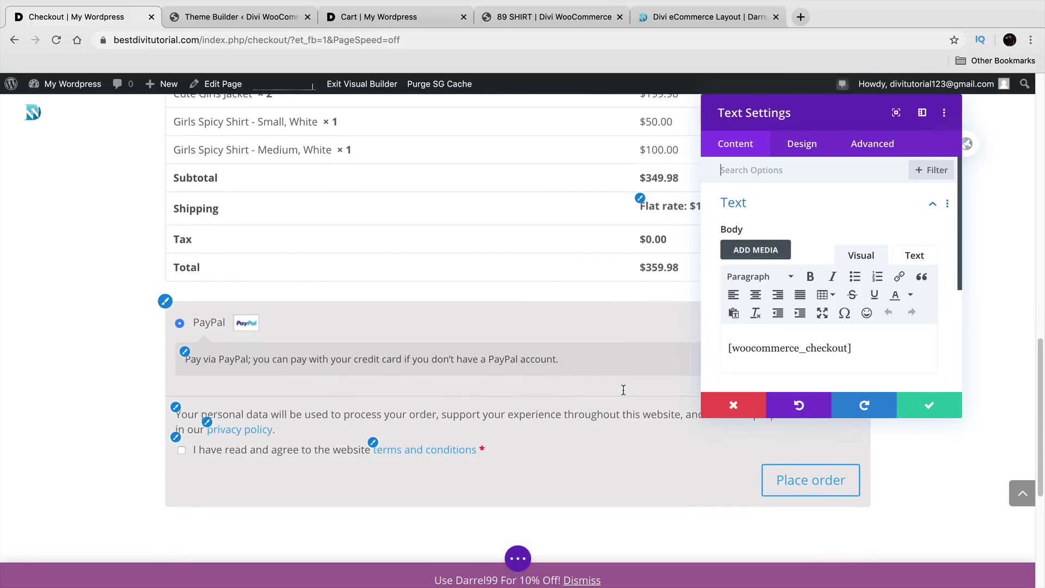
pyautogui.click(926, 406)
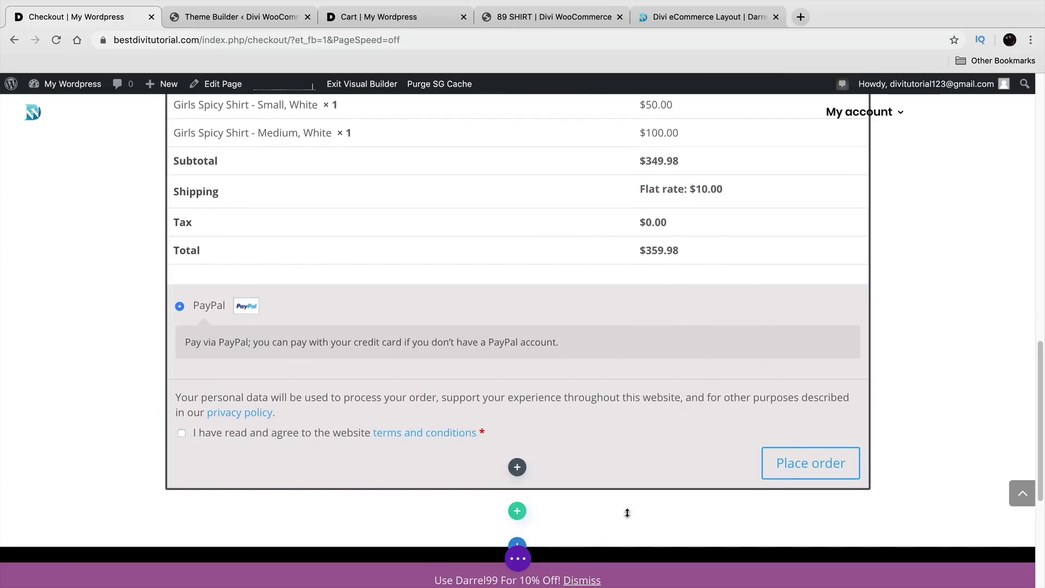
pyautogui.click(520, 559)
pyautogui.scroll(15, 912, 522)
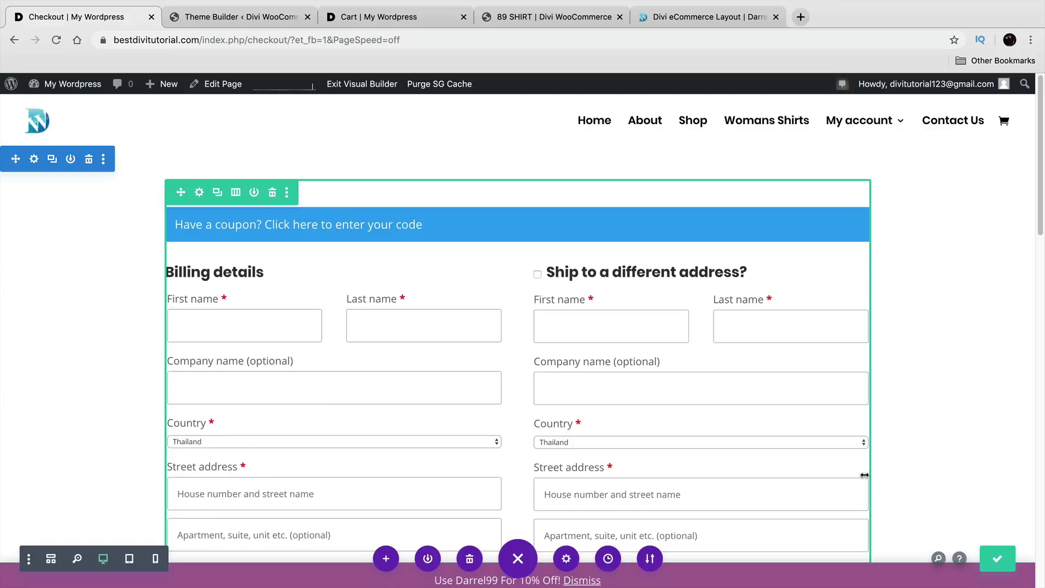
pyautogui.click(366, 88)
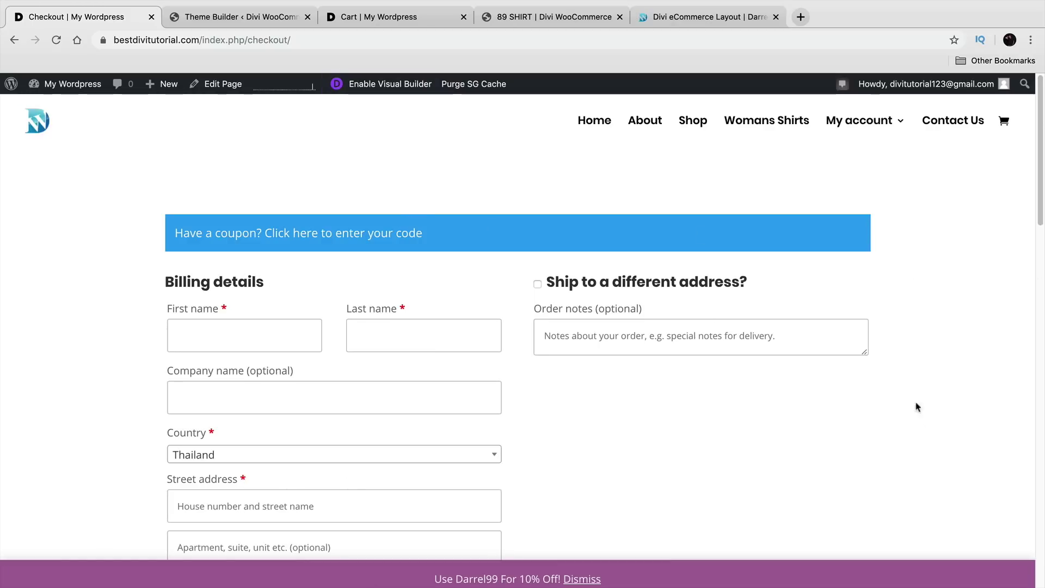
pyautogui.click(859, 126)
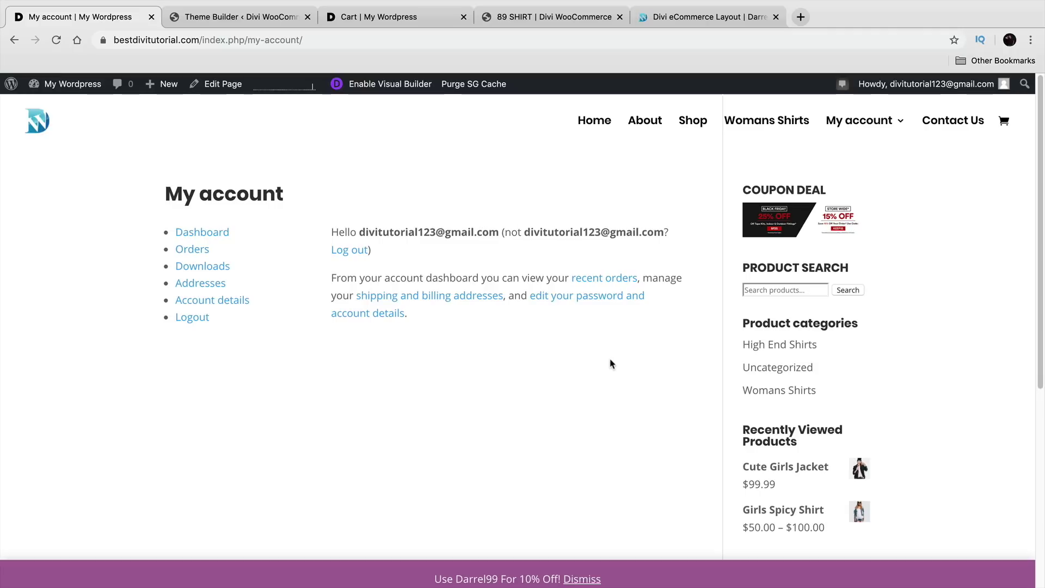
# Step: Launch the Divi Visual Builder on My account, keeping the existing account content
pyautogui.click(406, 85)
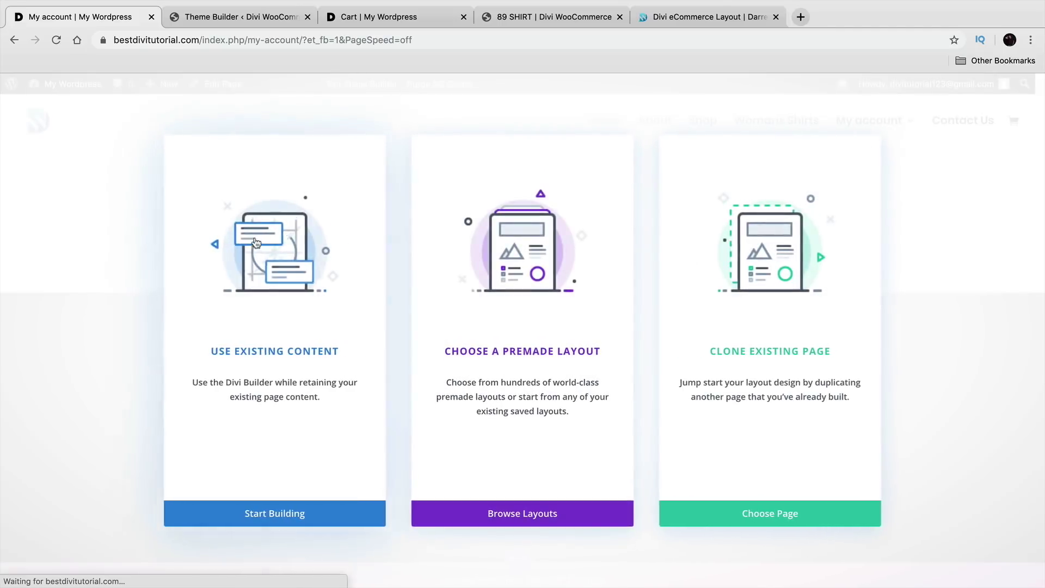
pyautogui.click(256, 244)
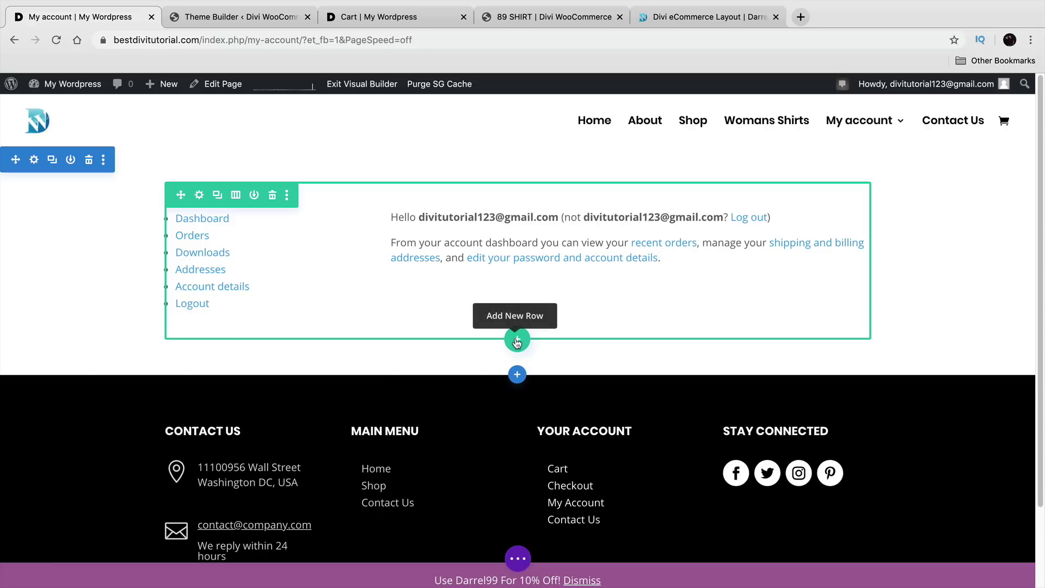
# Step: Add a full-width single-column row below the account content holding a Woo Related Product module
pyautogui.click(517, 340)
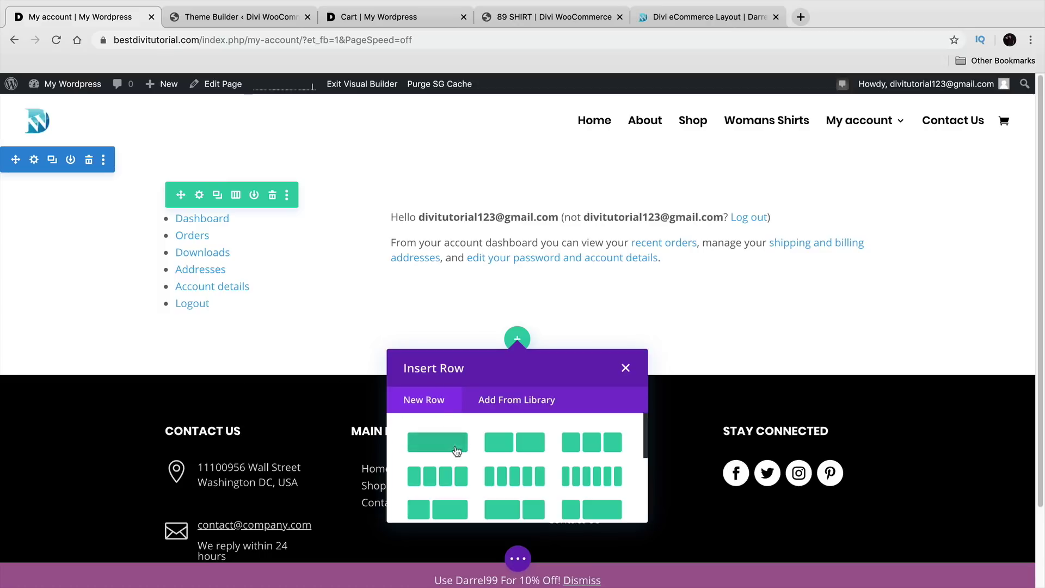
pyautogui.click(436, 442)
pyautogui.write('woo')
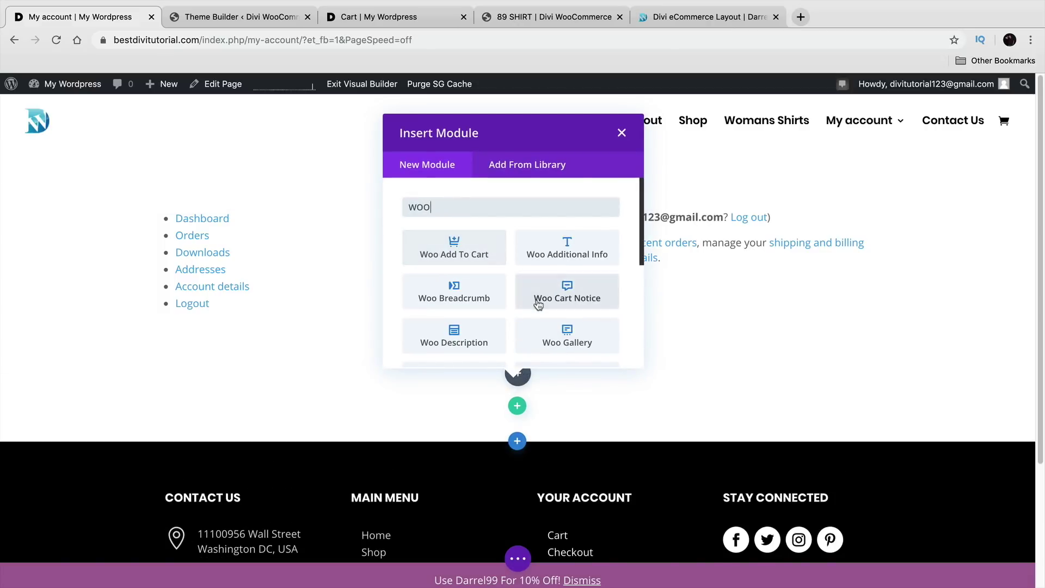
pyautogui.scroll(-3, 539, 300)
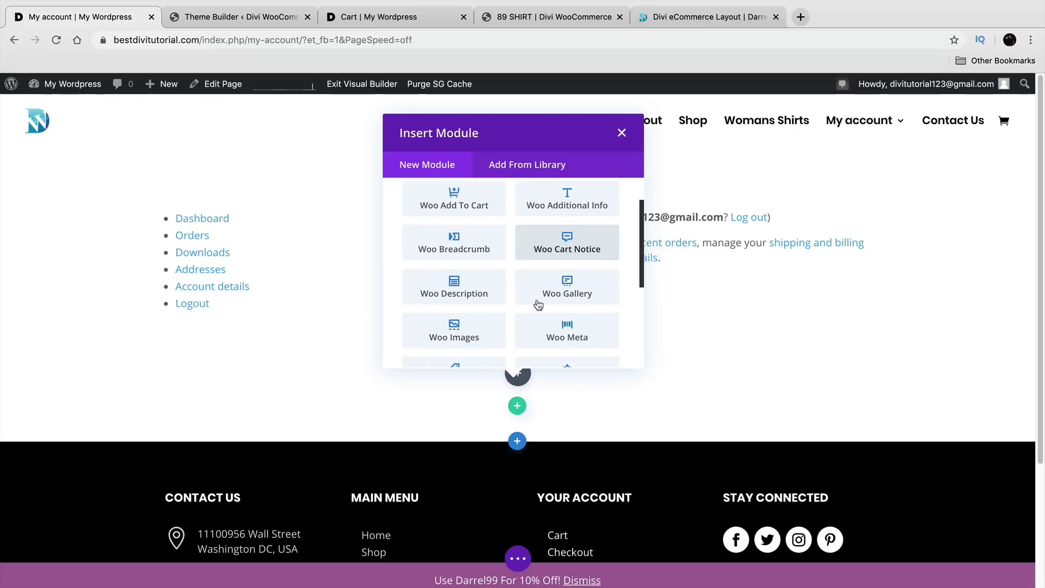
pyautogui.scroll(-3, 539, 304)
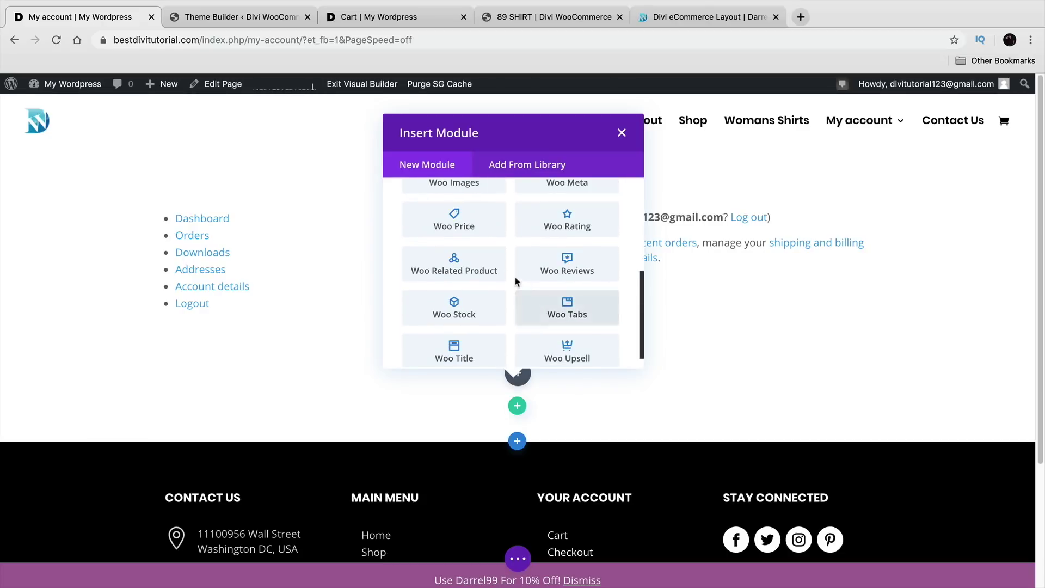
pyautogui.click(452, 266)
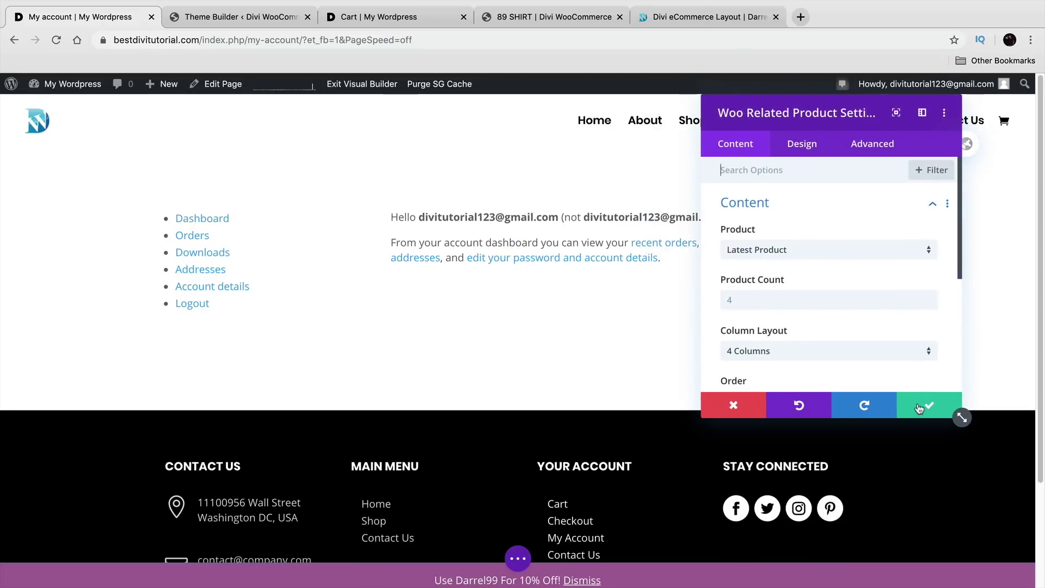
# Step: Save the related-products module and move the empty module below the dashboard text in the account row
pyautogui.click(926, 411)
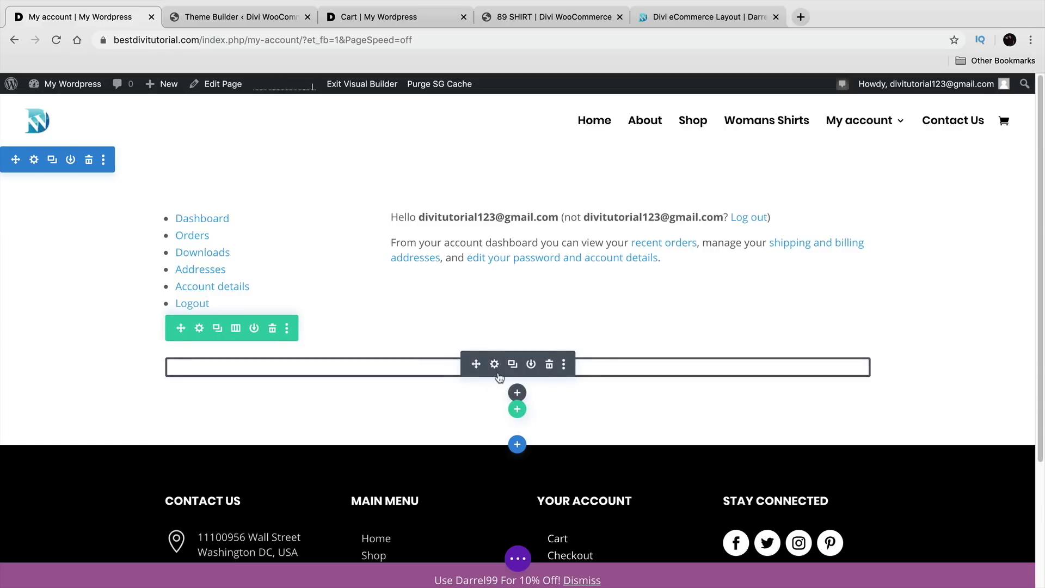
pyautogui.moveTo(484, 377); pyautogui.dragTo(502, 210)
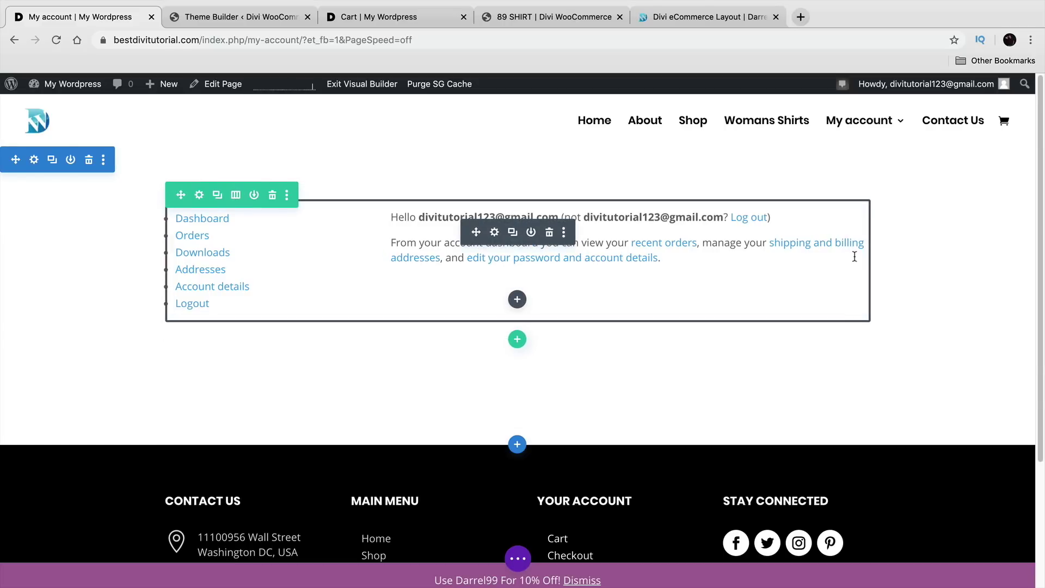
pyautogui.click(518, 300)
# Step: Insert an Image module showing the coupon banner chosen from the Media Library
pyautogui.write('im')
pyautogui.click(571, 425)
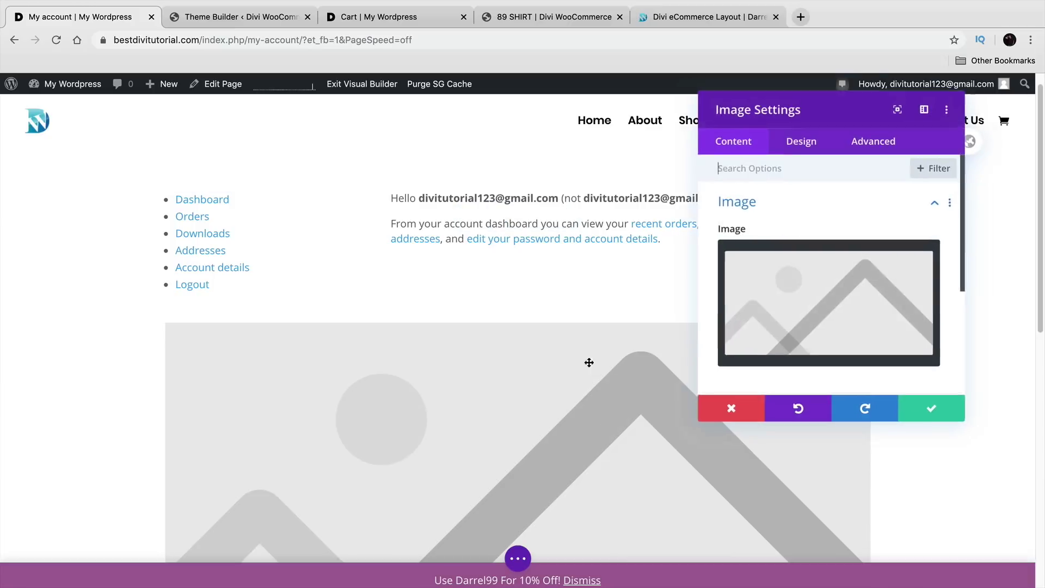
pyautogui.moveTo(898, 266)
pyautogui.click(829, 293)
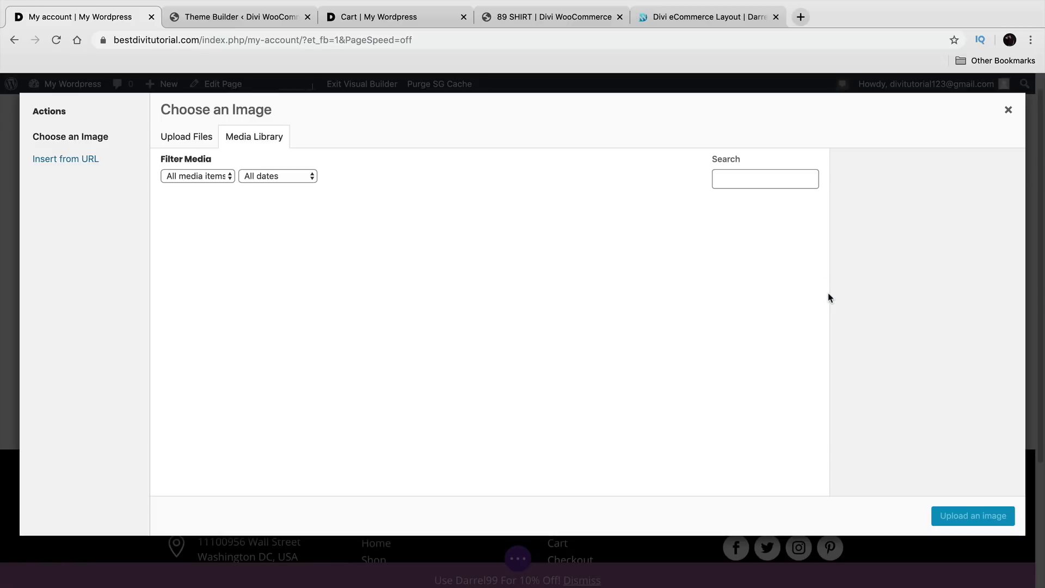
pyautogui.scroll(-3, 480, 357)
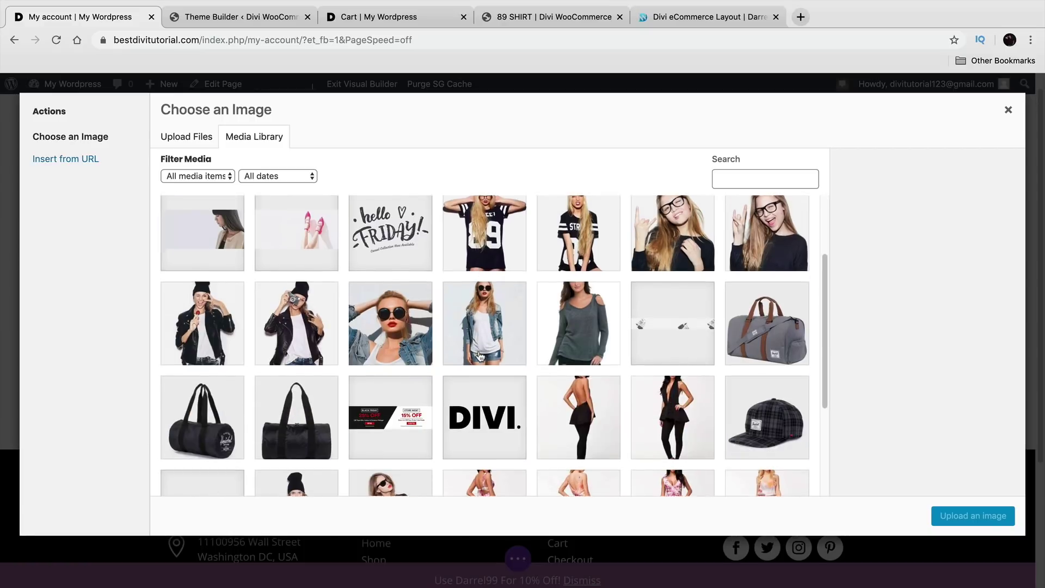
pyautogui.click(390, 372)
pyautogui.click(970, 521)
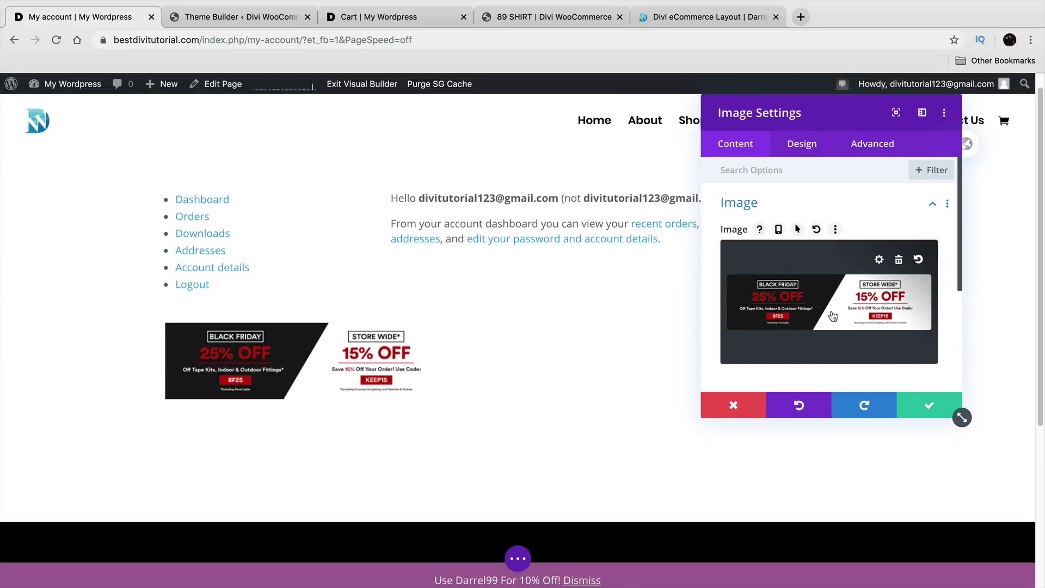
# Step: Centre the banner image, save it, and move it above the account menu
pyautogui.click(799, 147)
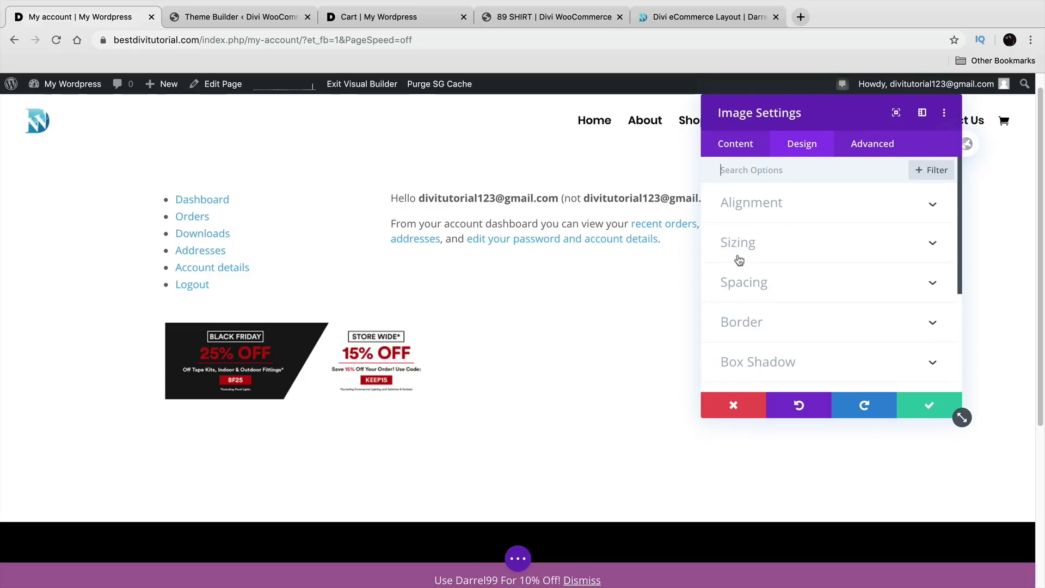
pyautogui.click(805, 218)
pyautogui.click(829, 250)
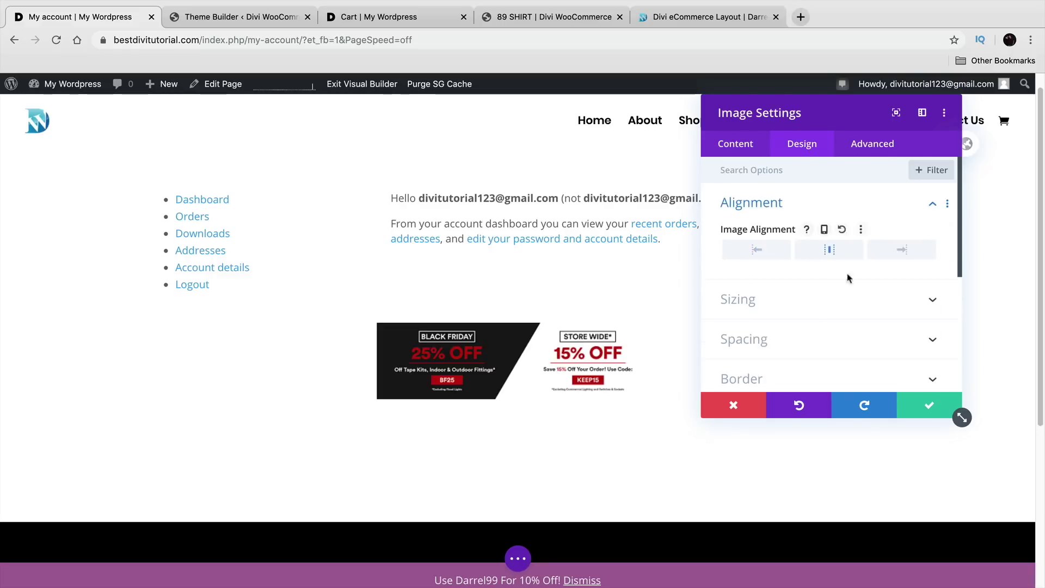
pyautogui.click(925, 405)
pyautogui.moveTo(491, 361); pyautogui.dragTo(509, 215)
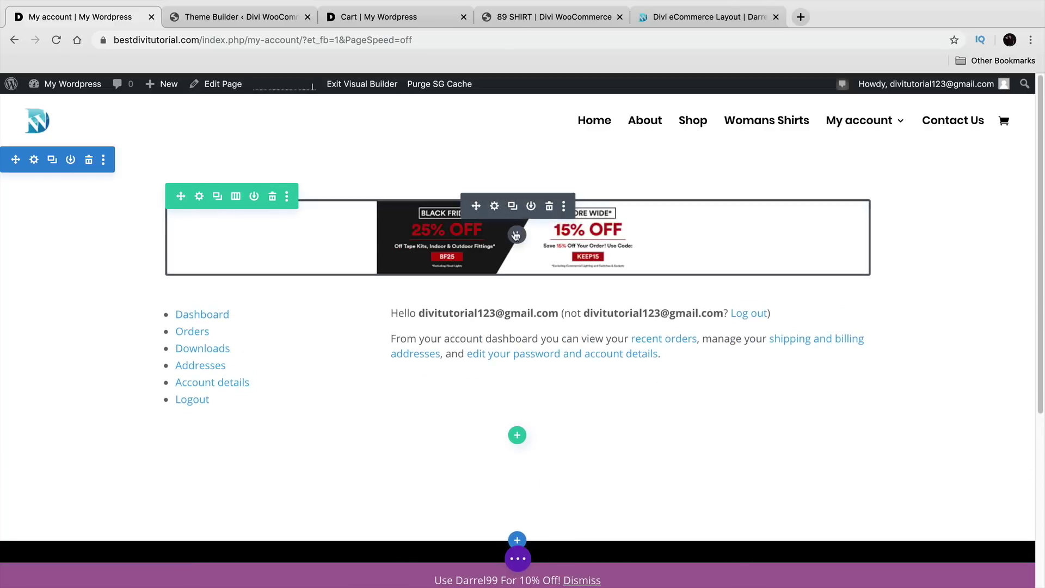
pyautogui.click(517, 235)
# Step: Insert a Text module reading 'WINTER SALE 25% OFF JUST FOR YOU'
pyautogui.write('TEXT')
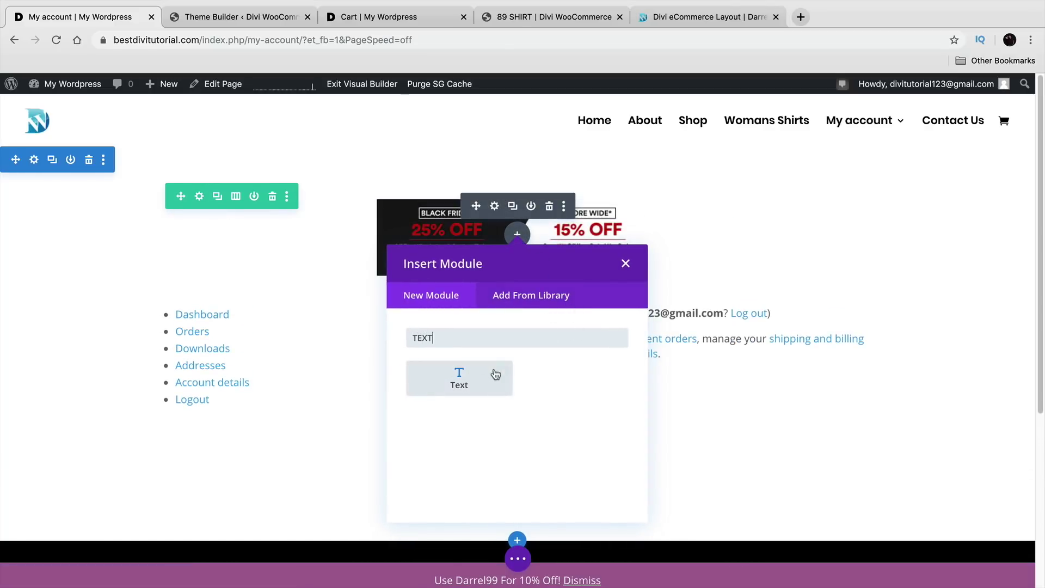
pyautogui.click(497, 368)
pyautogui.scroll(-5, 851, 354)
pyautogui.scroll(5, 851, 354)
pyautogui.moveTo(869, 297); pyautogui.dragTo(731, 189)
pyautogui.write('COUPON CODE')
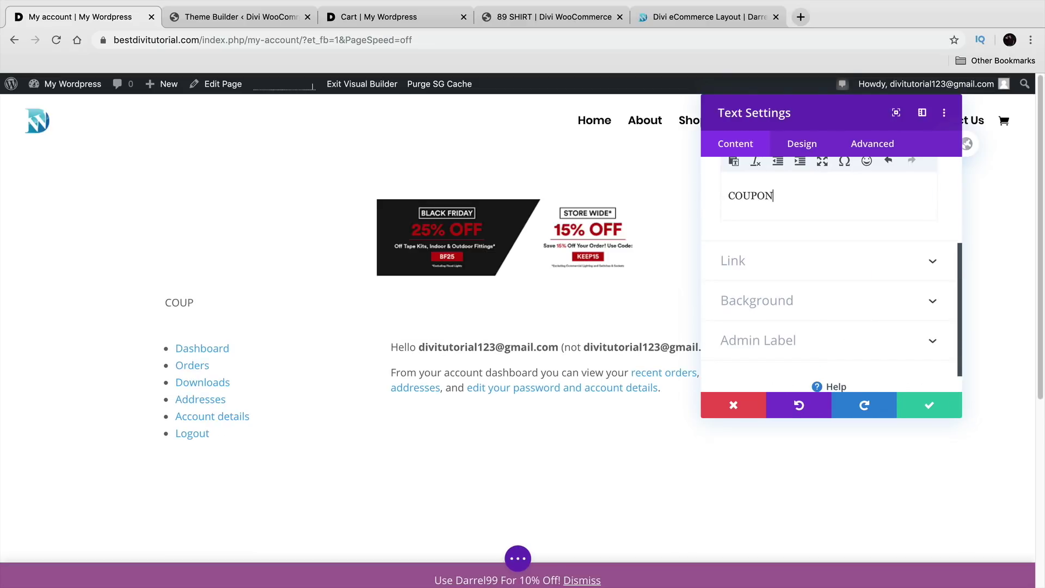
pyautogui.press('BackSpace')
pyautogui.press('BackSpace')
pyautogui.press('BackSpace')
pyautogui.press('BackSpace')
pyautogui.press('BackSpace')
pyautogui.press('BackSpace')
pyautogui.press('BackSpace')
pyautogui.press('BackSpace')
pyautogui.press('BackSpace')
pyautogui.press('BackSpace')
pyautogui.write('WINTER SALE ')
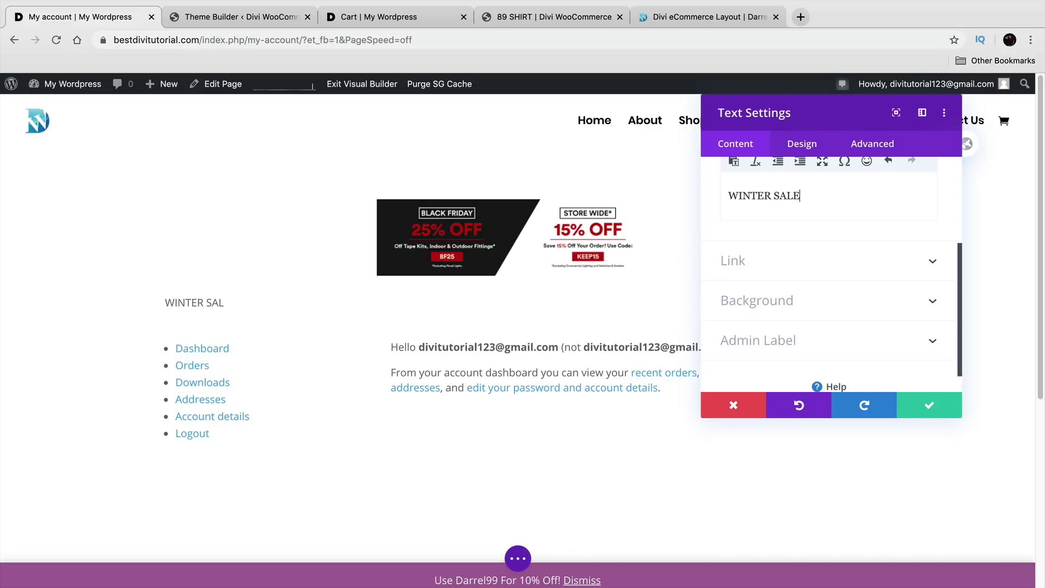
pyautogui.write('25% OFF JUST')
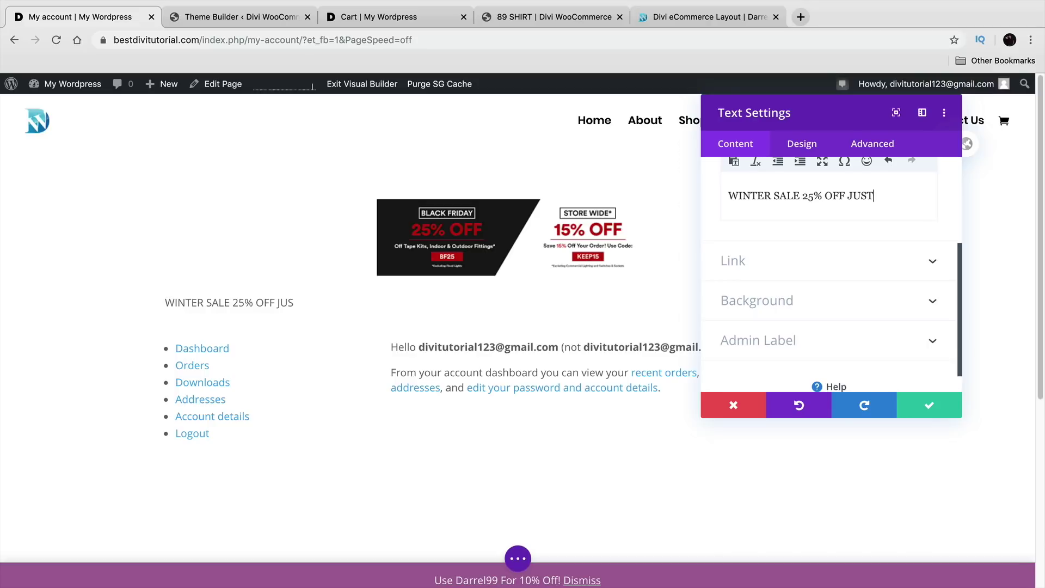
pyautogui.write(' FOR US')
pyautogui.press('BackSpace')
pyautogui.write('OU')
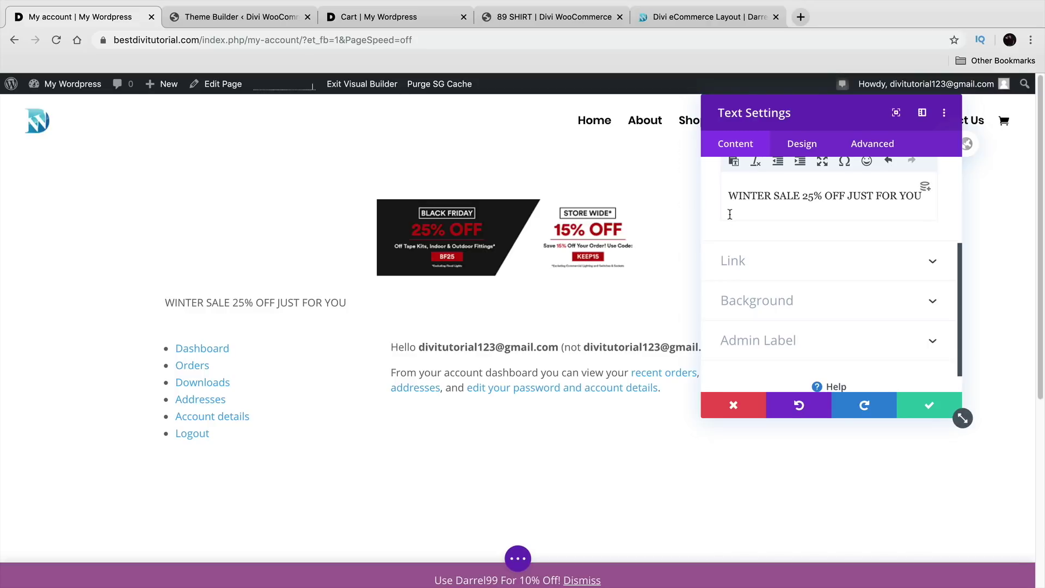
# Step: Format the sale text as Heading 1, centre-align it, and save the module
pyautogui.scroll(5, 783, 273)
pyautogui.click(784, 265)
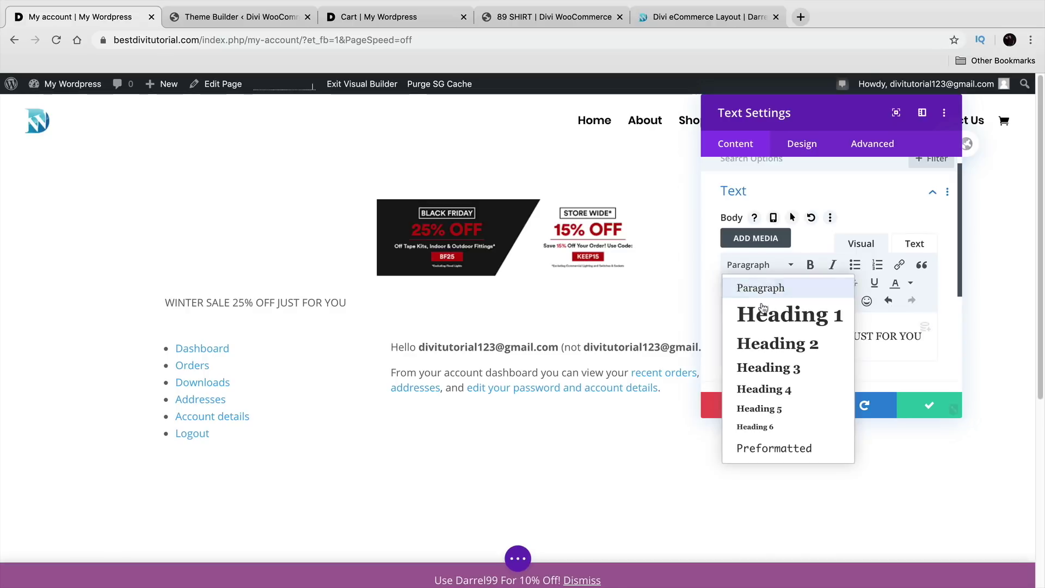
pyautogui.click(789, 312)
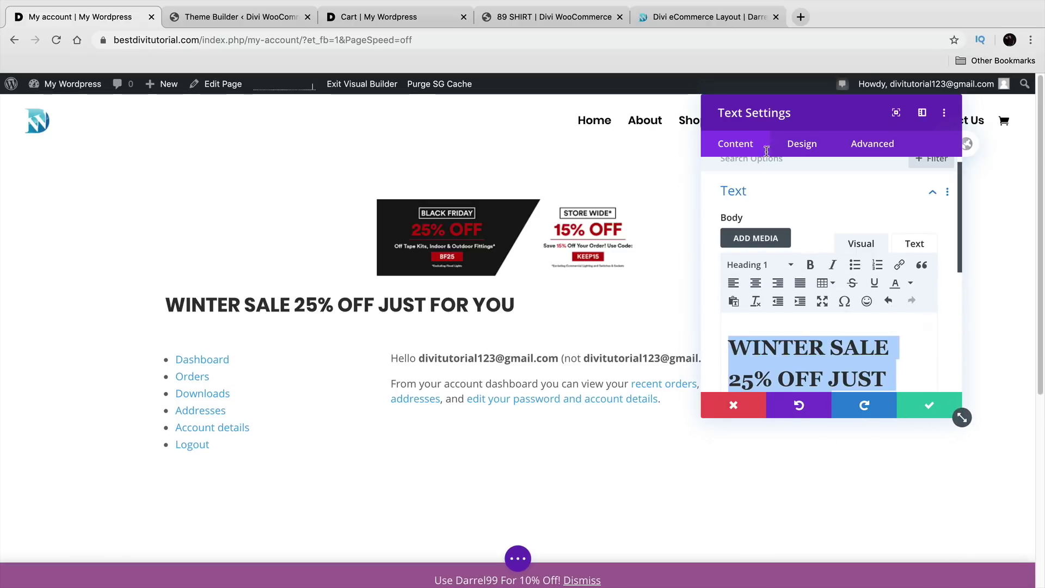
pyautogui.click(796, 148)
pyautogui.scroll(-5, 814, 296)
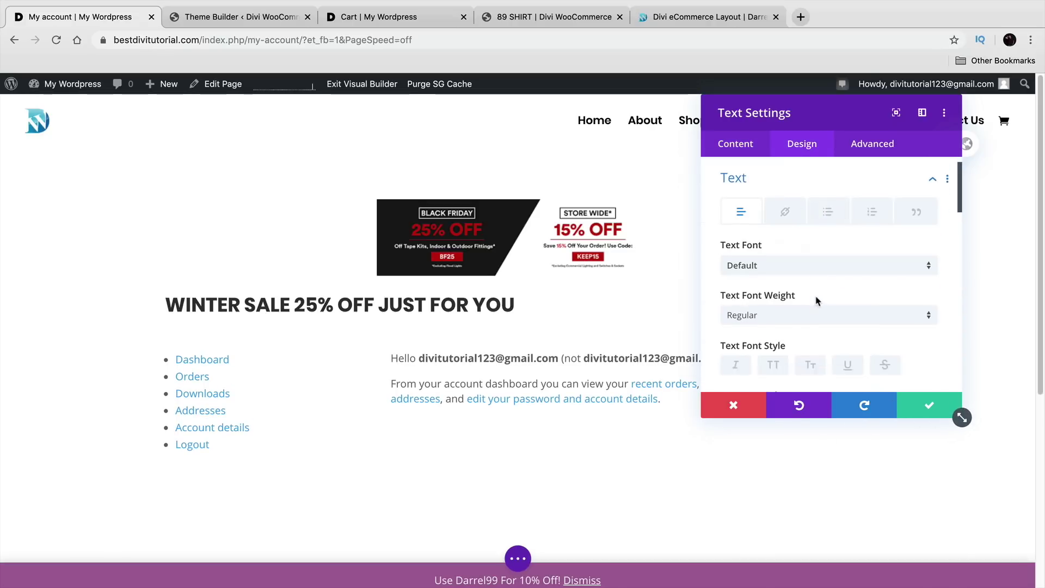
pyautogui.scroll(-5, 803, 301)
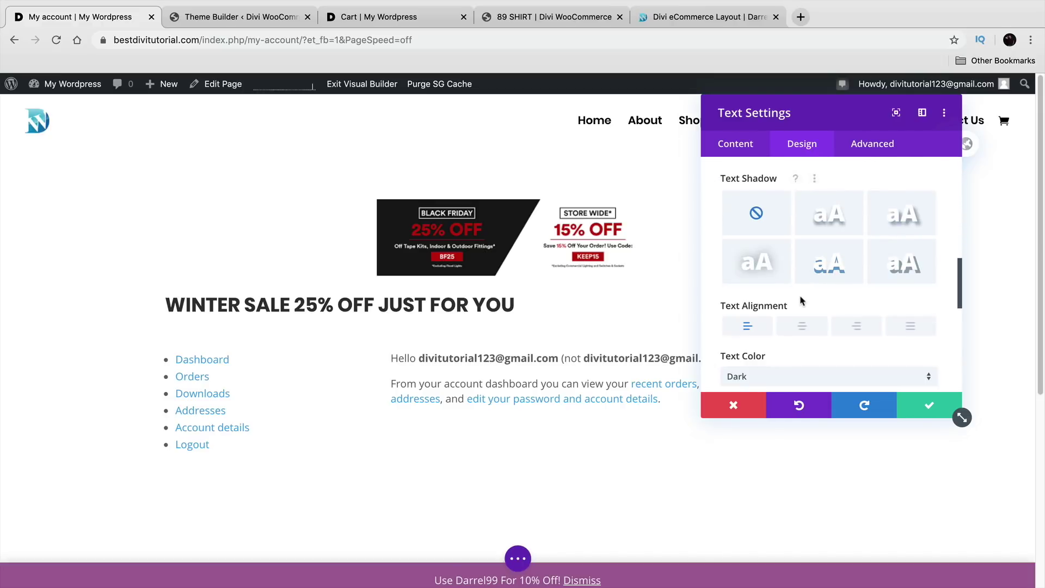
pyautogui.click(802, 325)
pyautogui.click(935, 404)
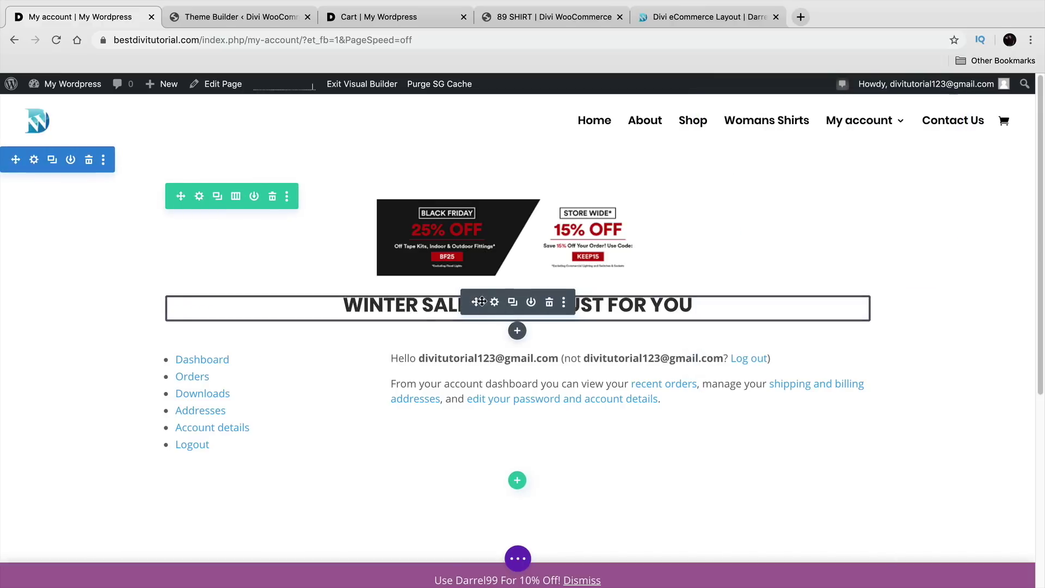
# Step: Drag the WINTER SALE heading above the coupon banner and reveal the page save options
pyautogui.moveTo(474, 300); pyautogui.dragTo(466, 207)
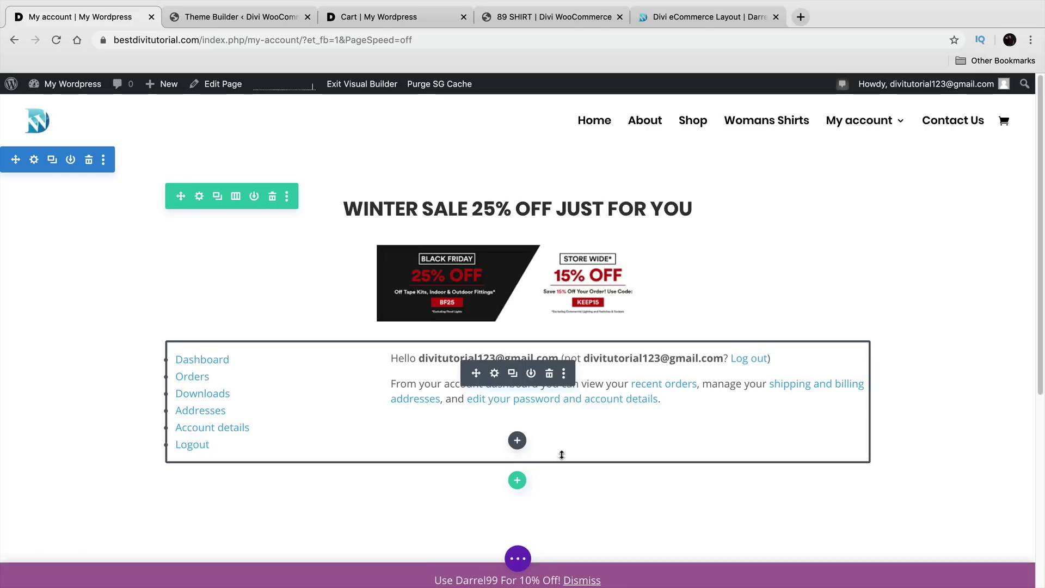
pyautogui.scroll(-1, 566, 435)
pyautogui.scroll(1, 568, 432)
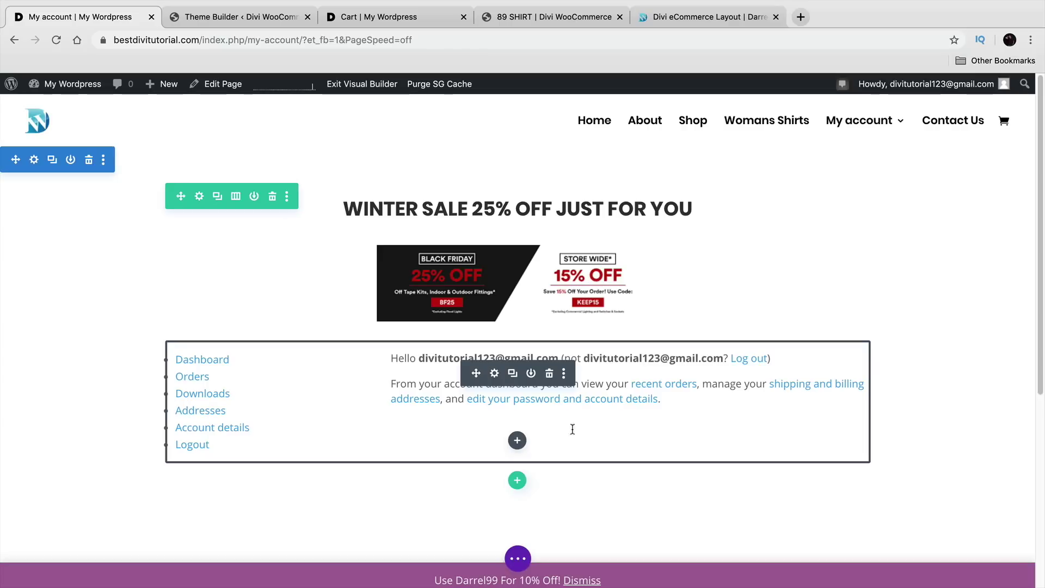
pyautogui.click(517, 558)
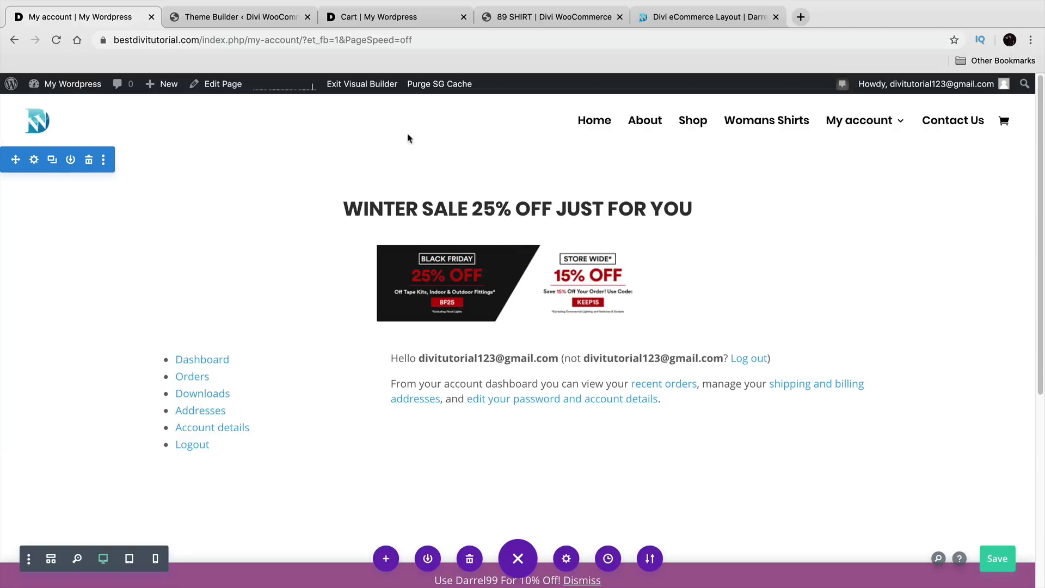
# Step: Exit the Visual Builder and check the live Orders, Downloads, Dashboard and Account details sections
pyautogui.click(377, 88)
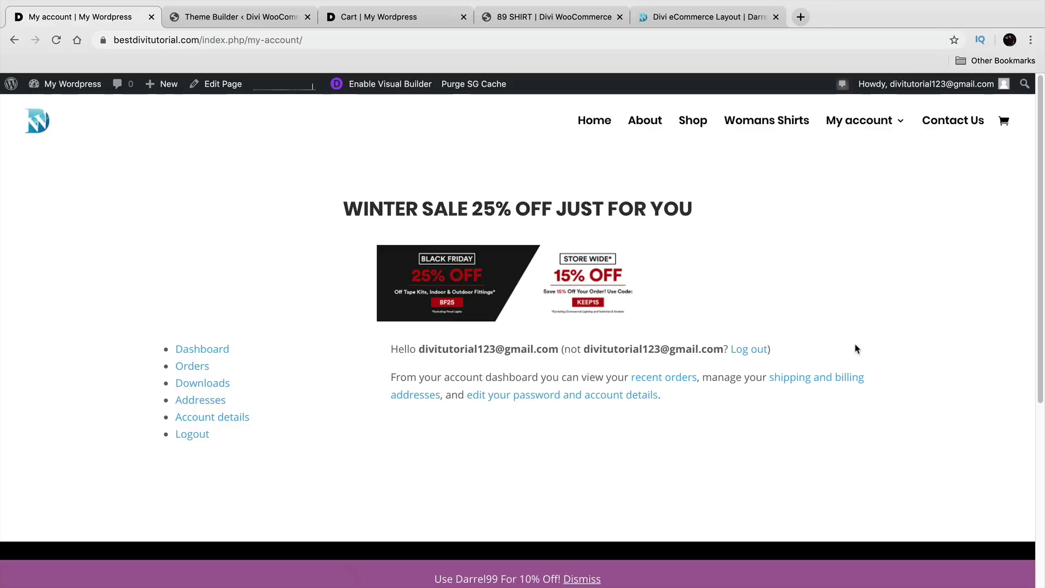
pyautogui.click(204, 370)
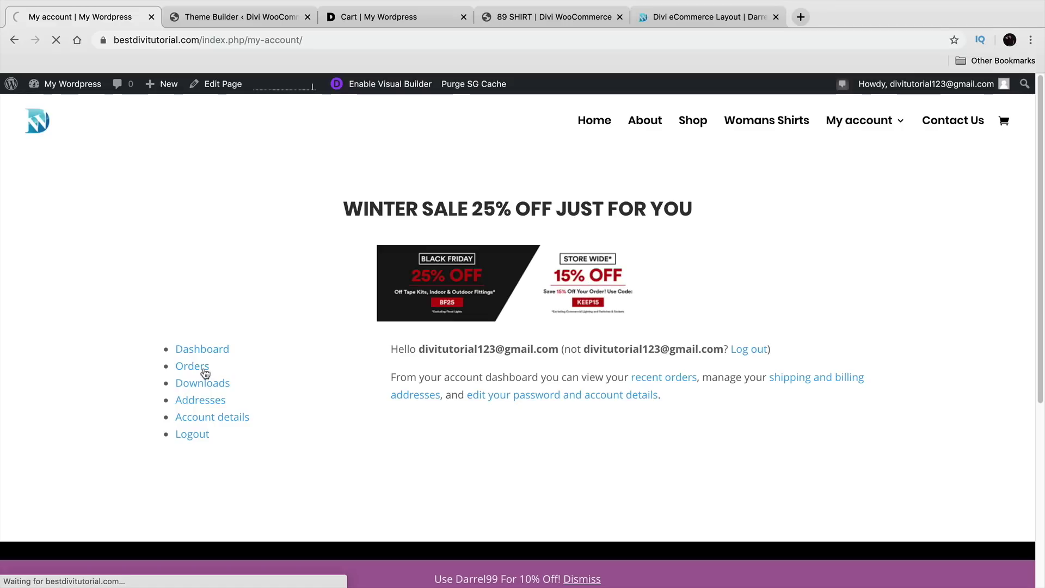
pyautogui.click(208, 386)
pyautogui.click(206, 354)
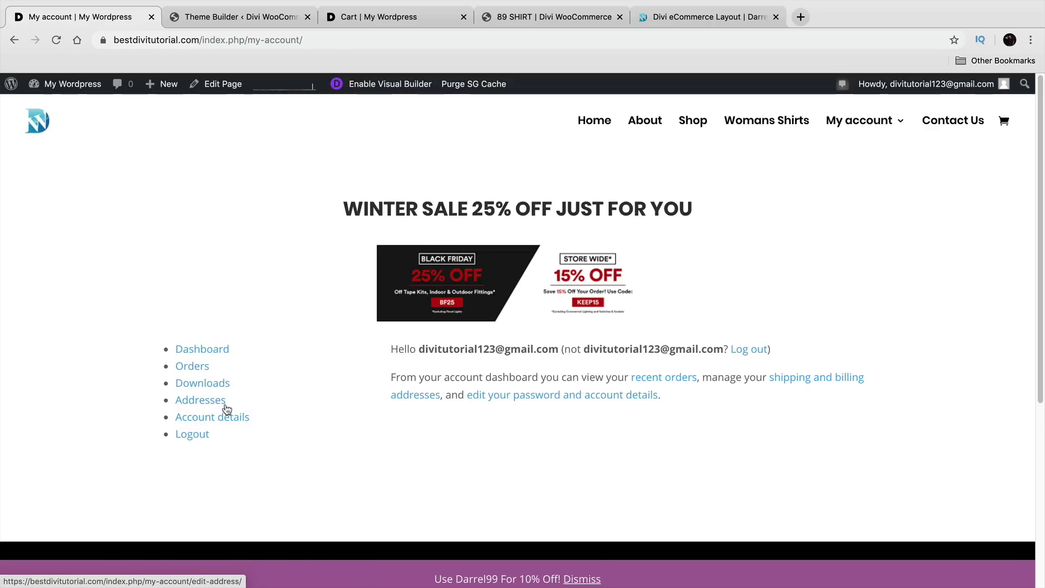
pyautogui.click(232, 417)
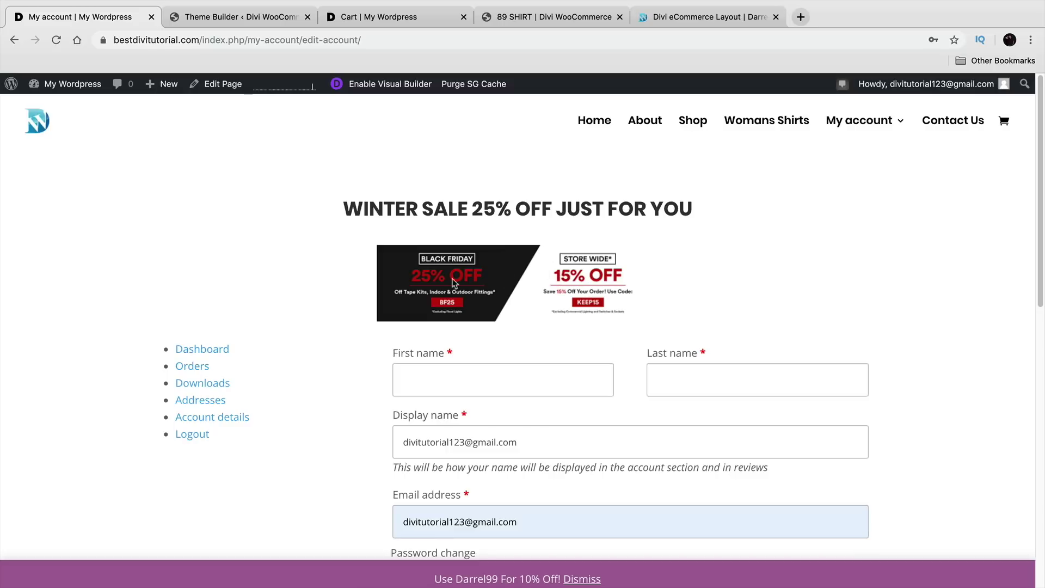
# Step: Browse the Shop page, then return to the site's home page
pyautogui.click(690, 122)
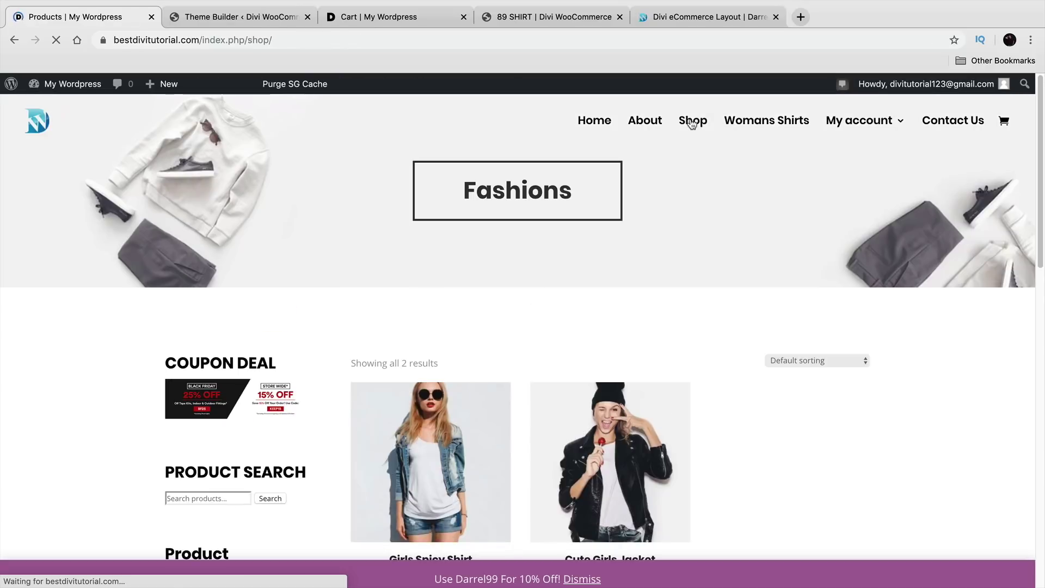
pyautogui.scroll(-2, 480, 343)
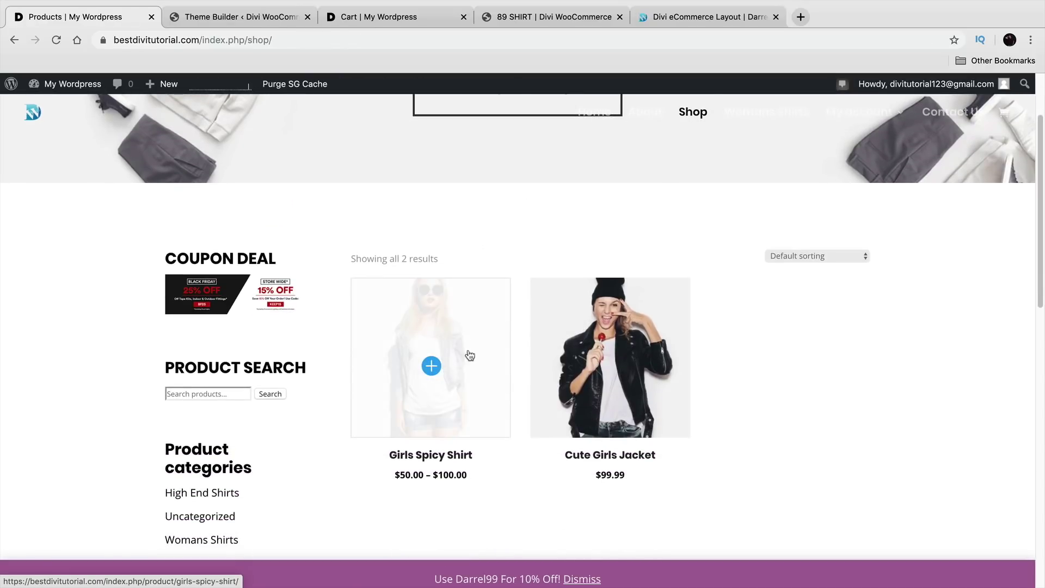
pyautogui.scroll(2, 472, 377)
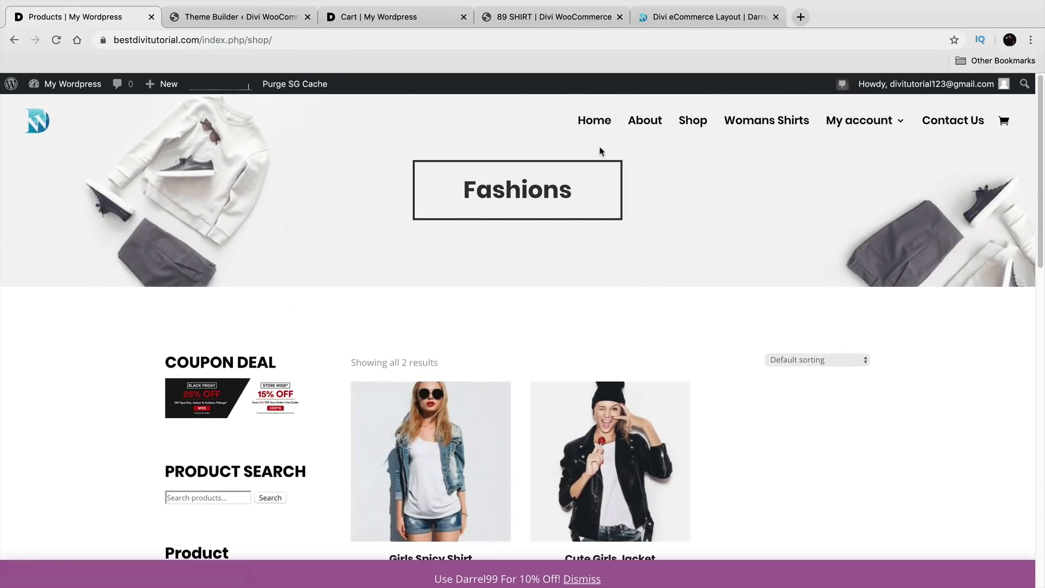
pyautogui.click(601, 126)
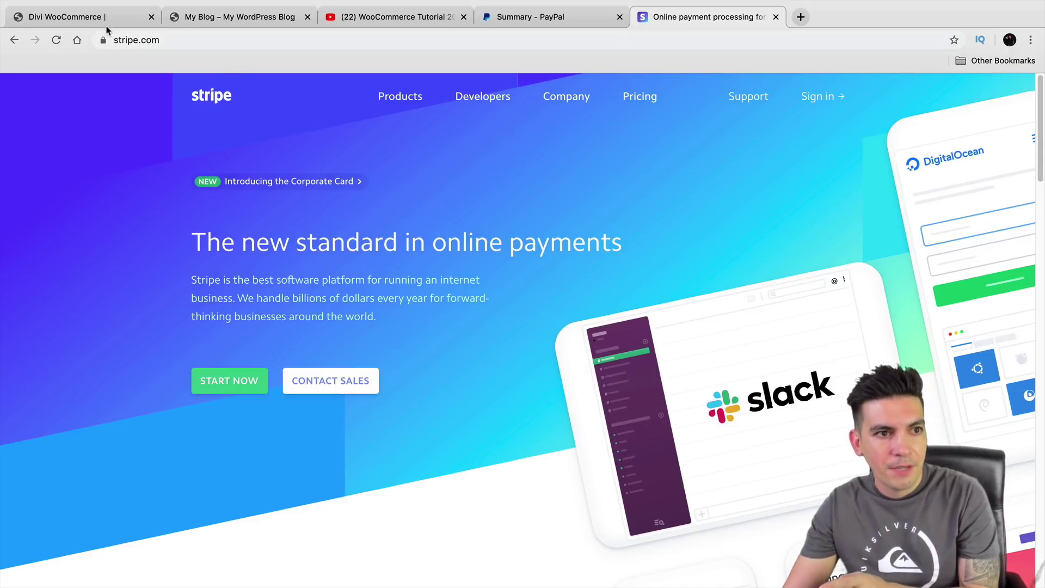
# Step: Switch to the Divi WooCommerce demo site's browser tab
pyautogui.click(82, 17)
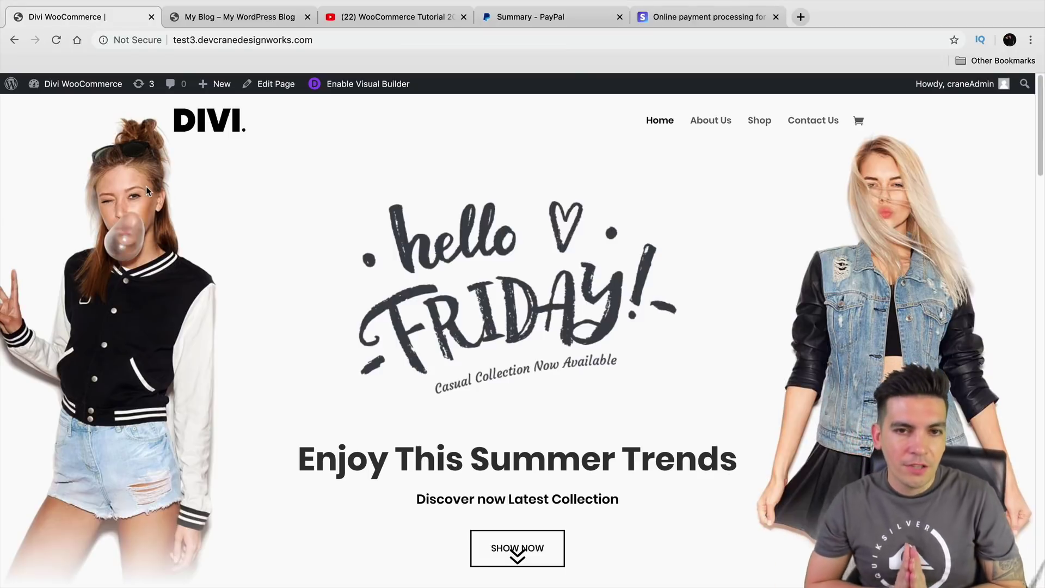
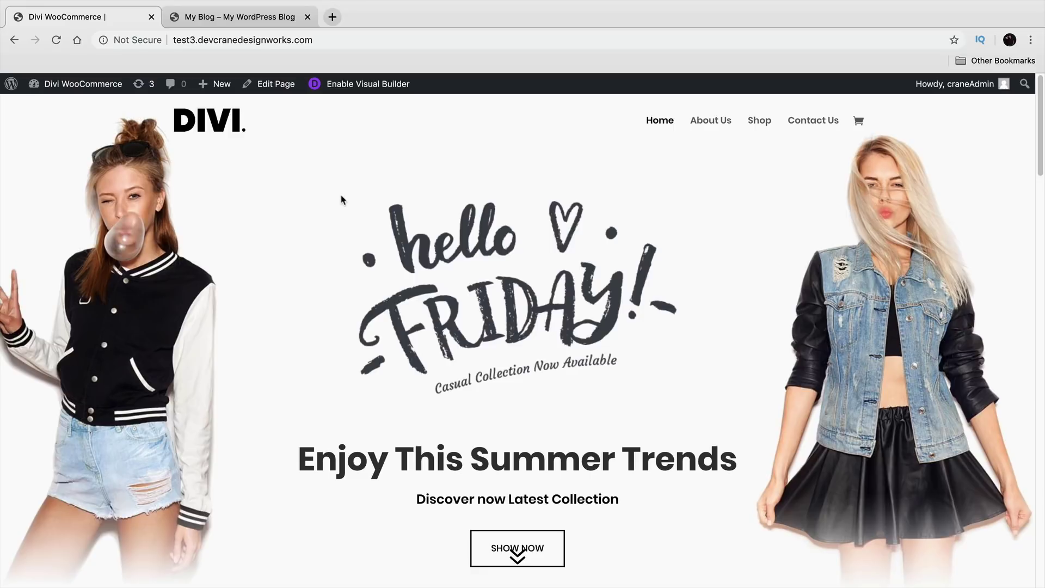
# Step: Go from the Dashboard to WooCommerce's general store settings
pyautogui.moveTo(81, 84)
pyautogui.click(92, 109)
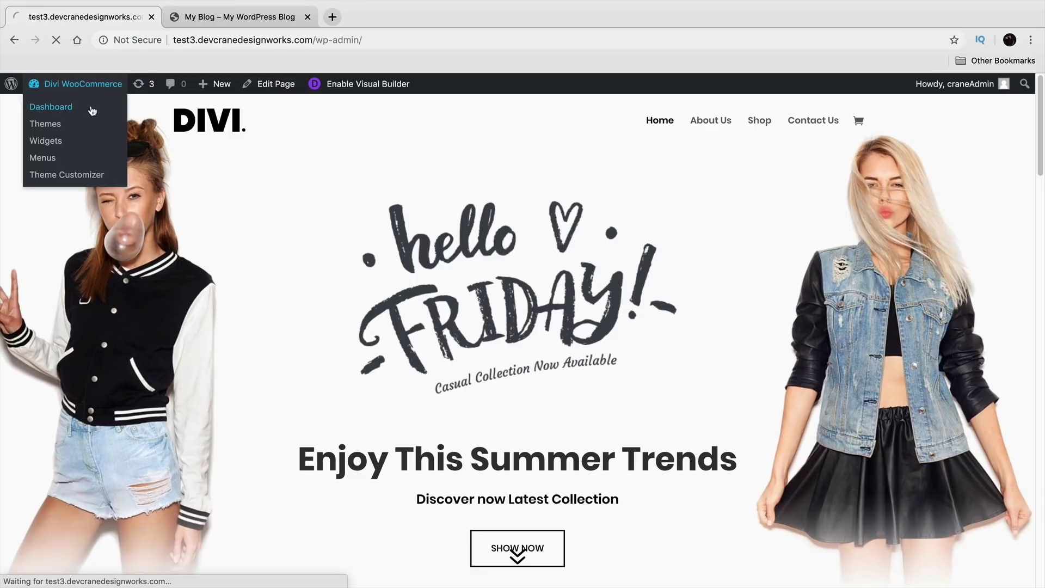
pyautogui.moveTo(75, 335)
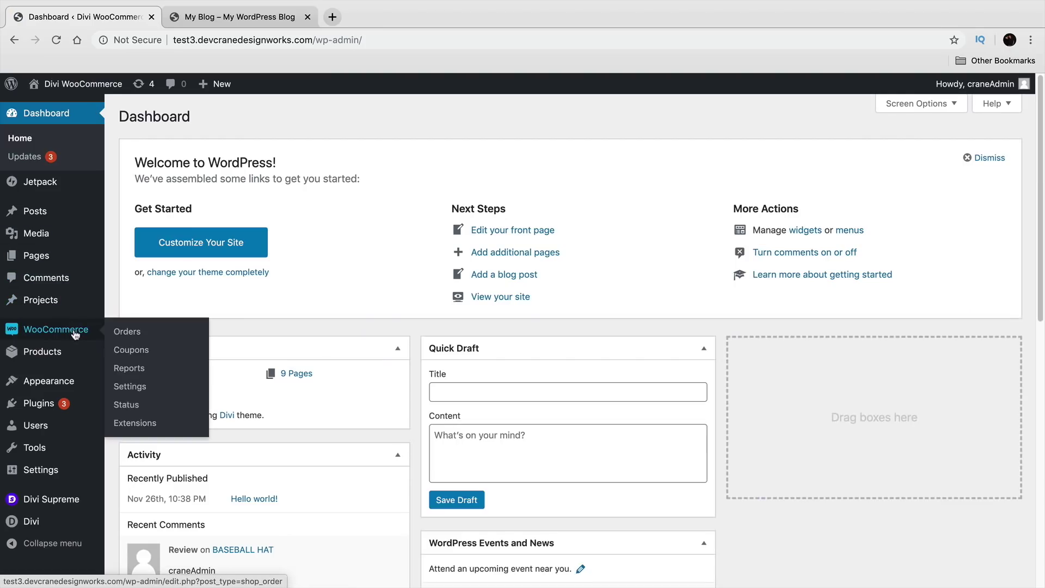
pyautogui.click(120, 386)
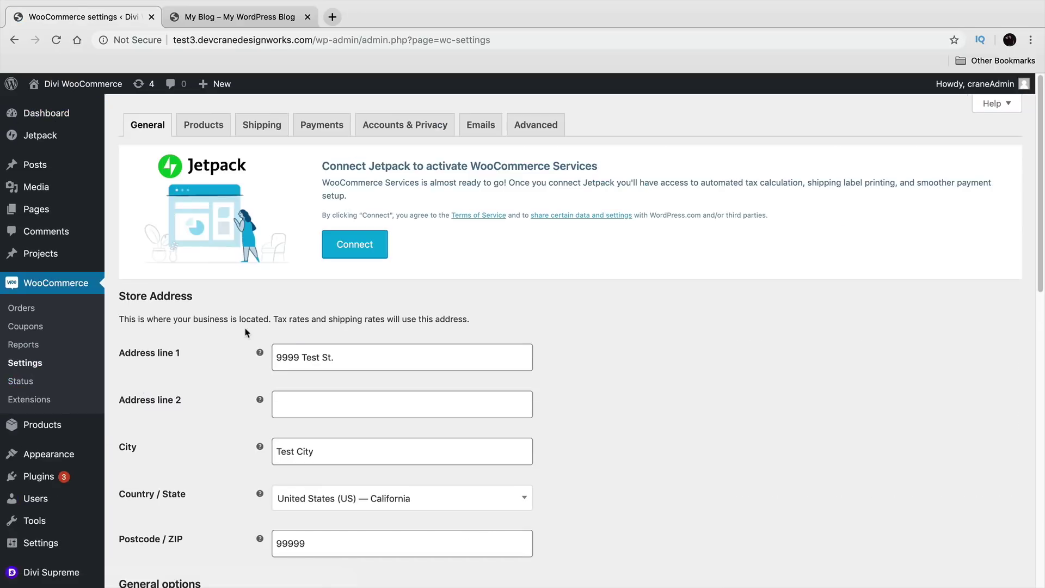
pyautogui.scroll(-3, 242, 294)
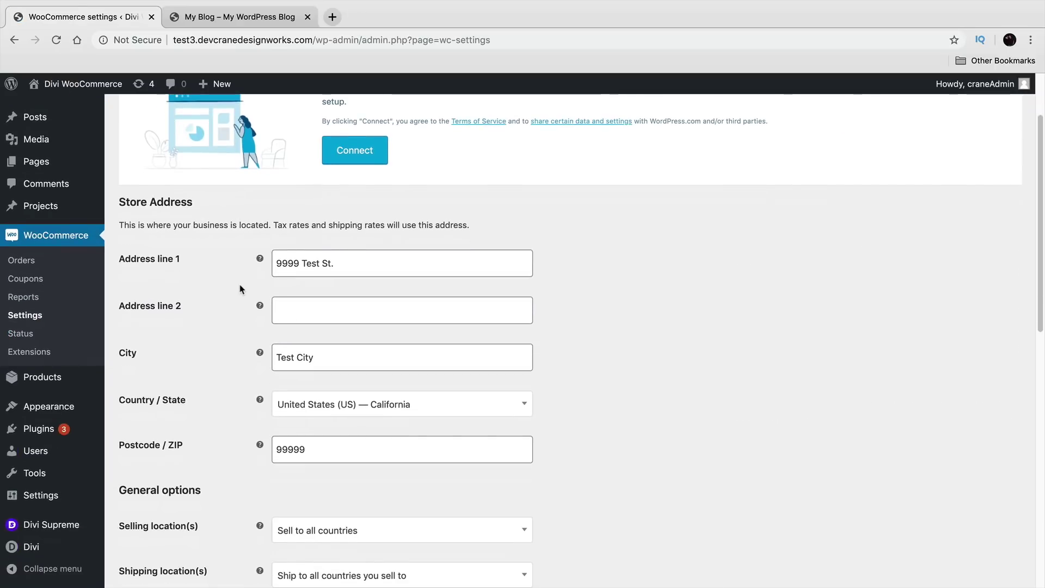
pyautogui.scroll(-3, 242, 289)
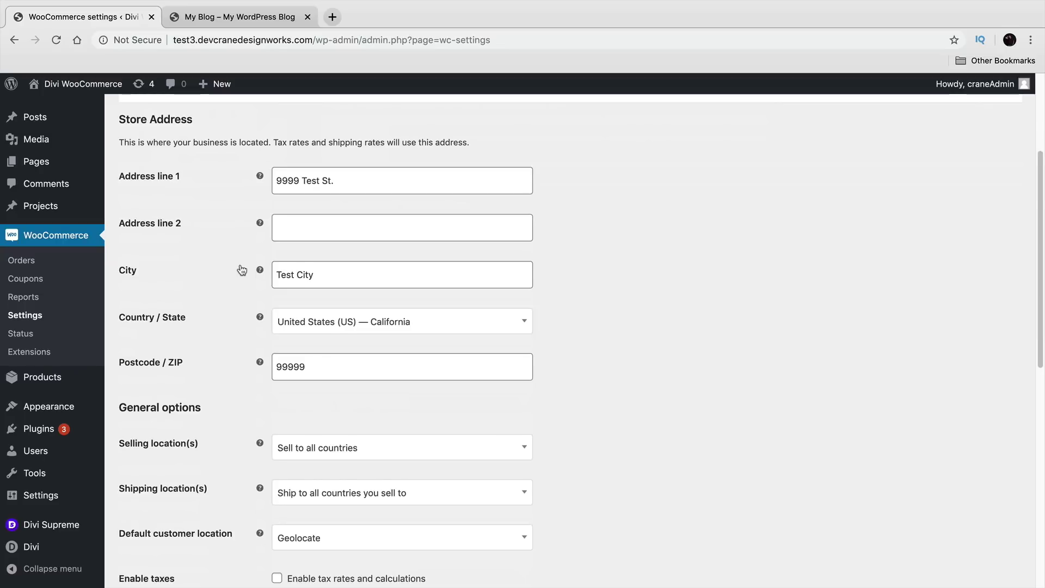
pyautogui.scroll(-3, 240, 272)
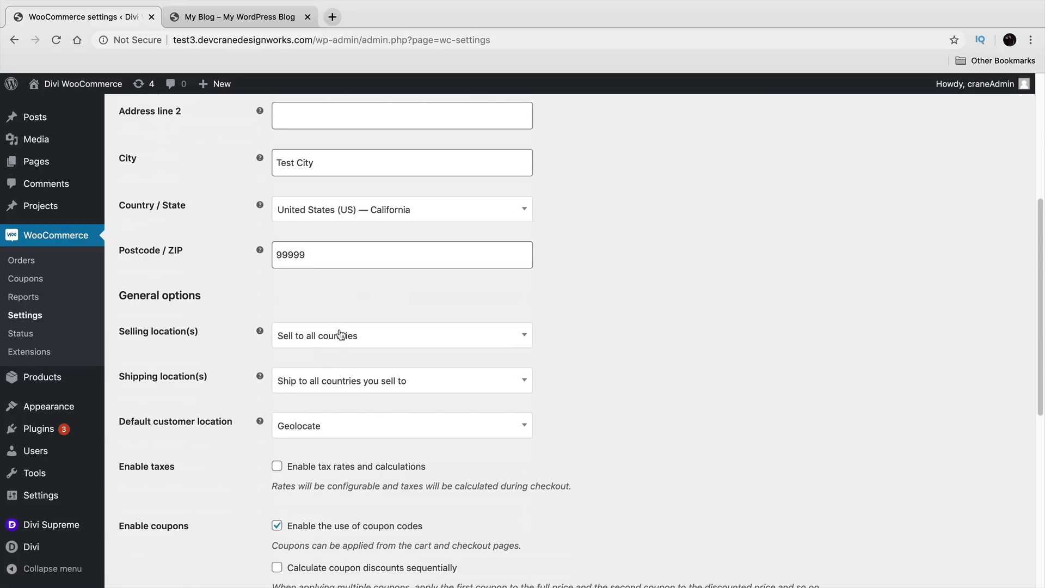
# Step: Set Selling location(s) to all countries except Japan
pyautogui.click(371, 342)
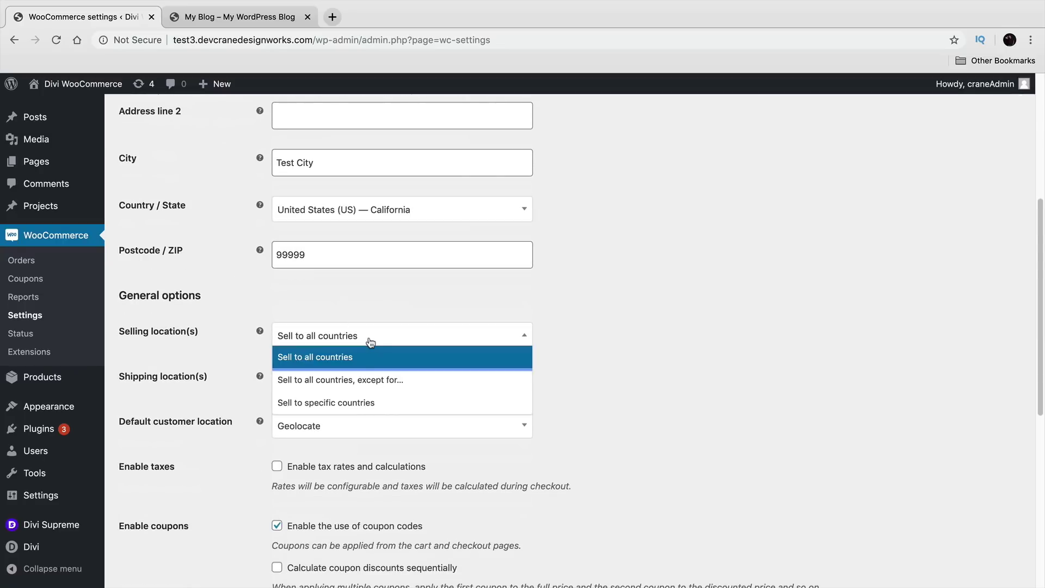
pyautogui.click(365, 403)
pyautogui.click(370, 351)
pyautogui.click(376, 381)
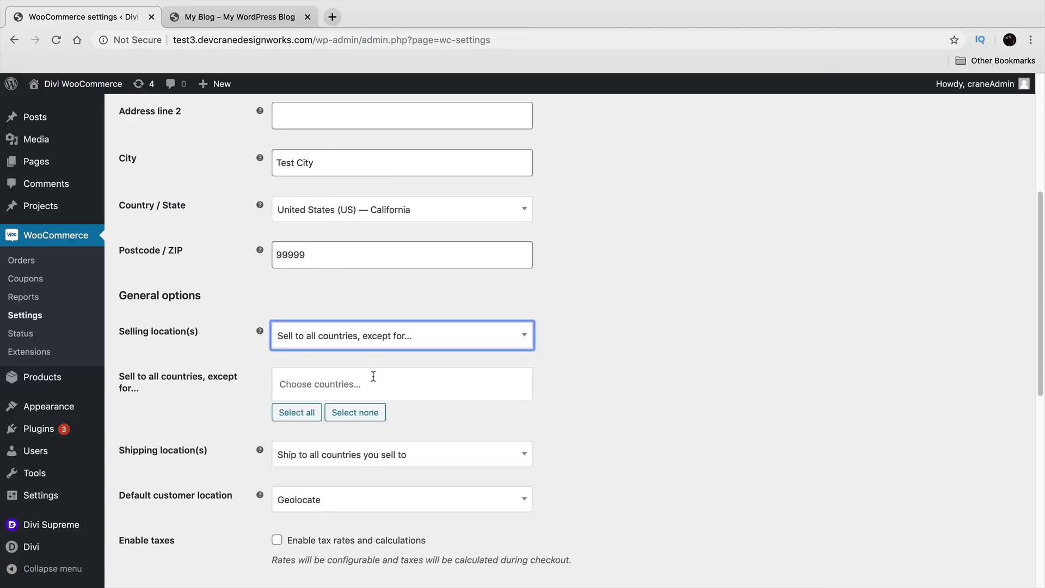
pyautogui.click(383, 380)
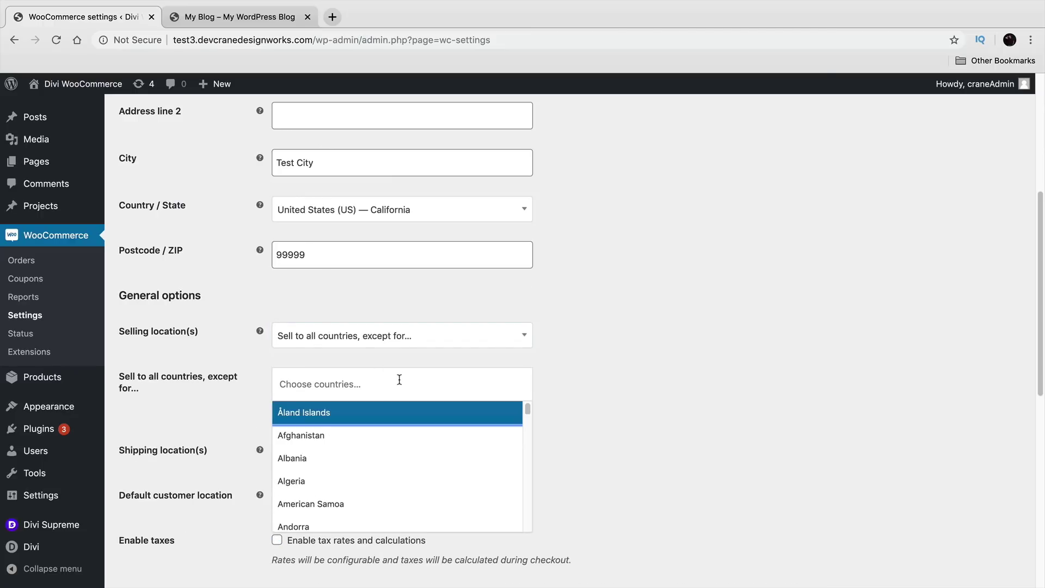
pyautogui.scroll(-15, 433, 437)
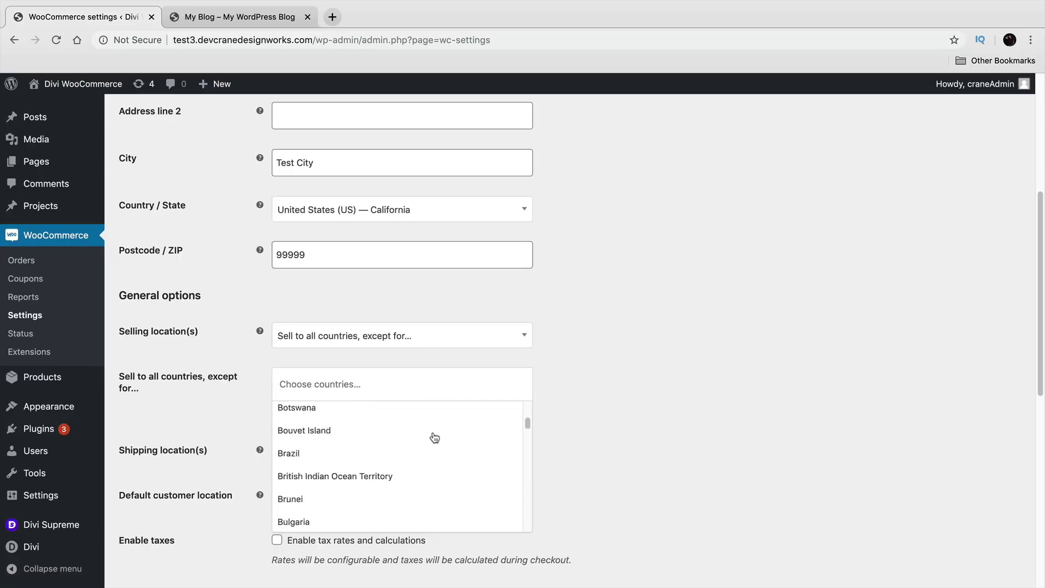
pyautogui.scroll(-15, 430, 441)
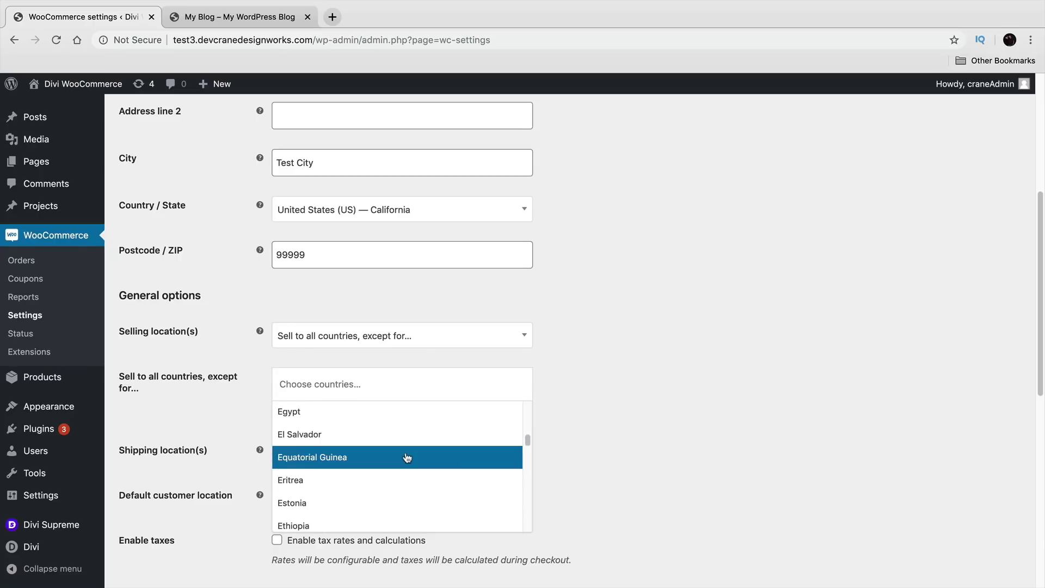
pyautogui.scroll(-10, 407, 458)
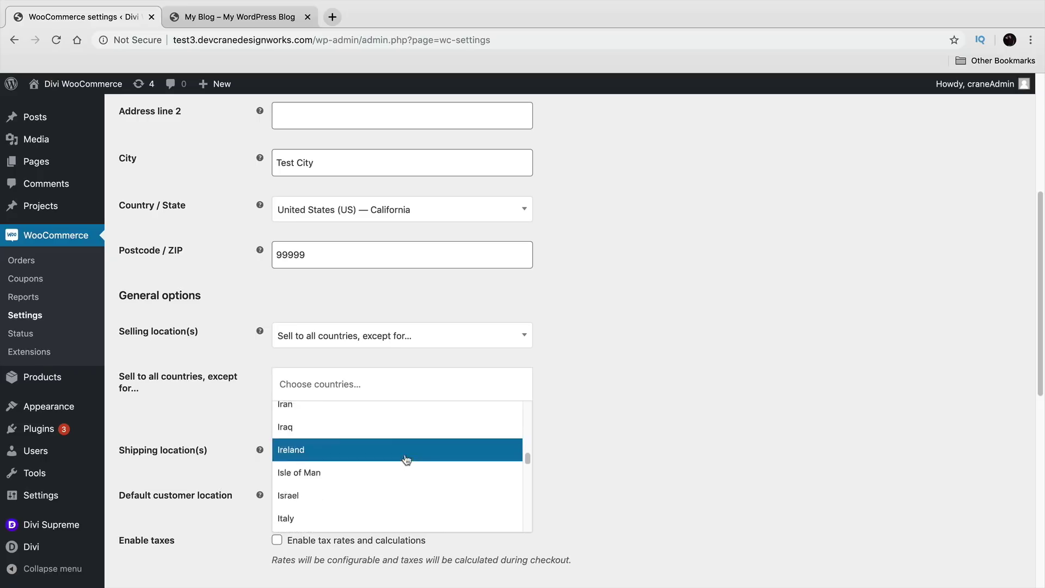
pyautogui.scroll(1, 398, 474)
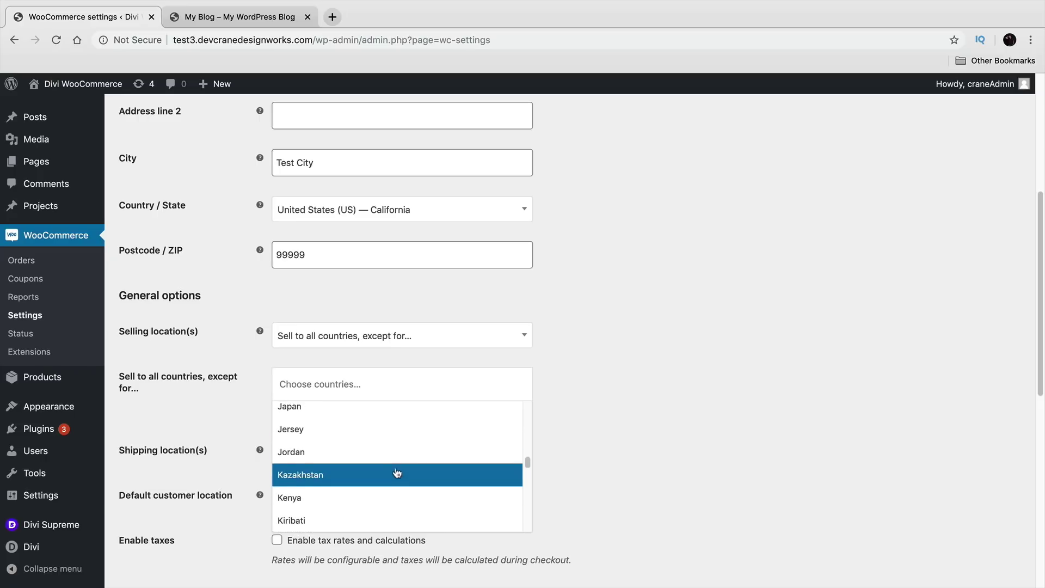
pyautogui.click(369, 410)
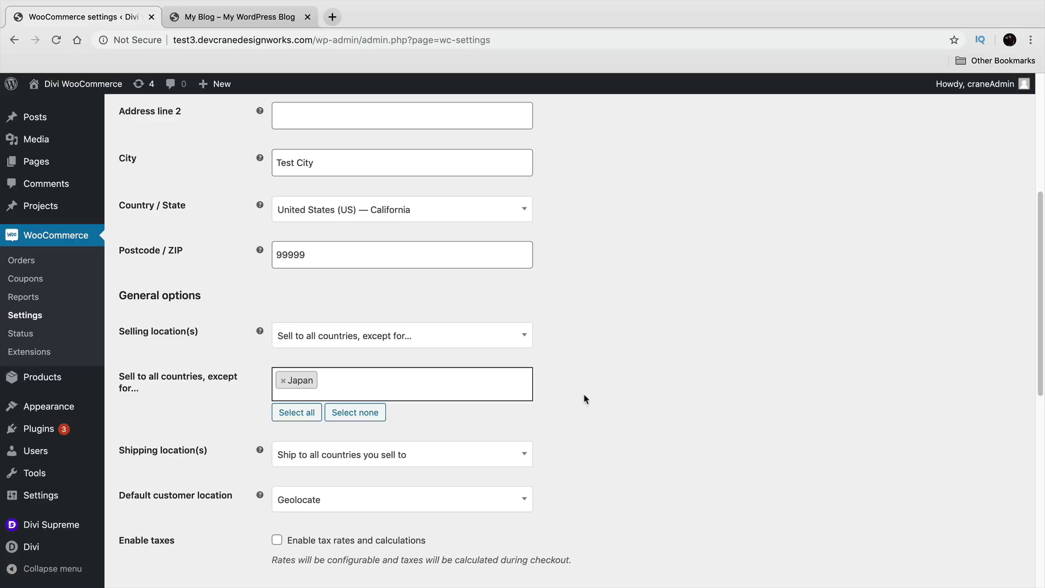
# Step: Enable tax rates and calculations and save the general settings
pyautogui.scroll(-2, 329, 429)
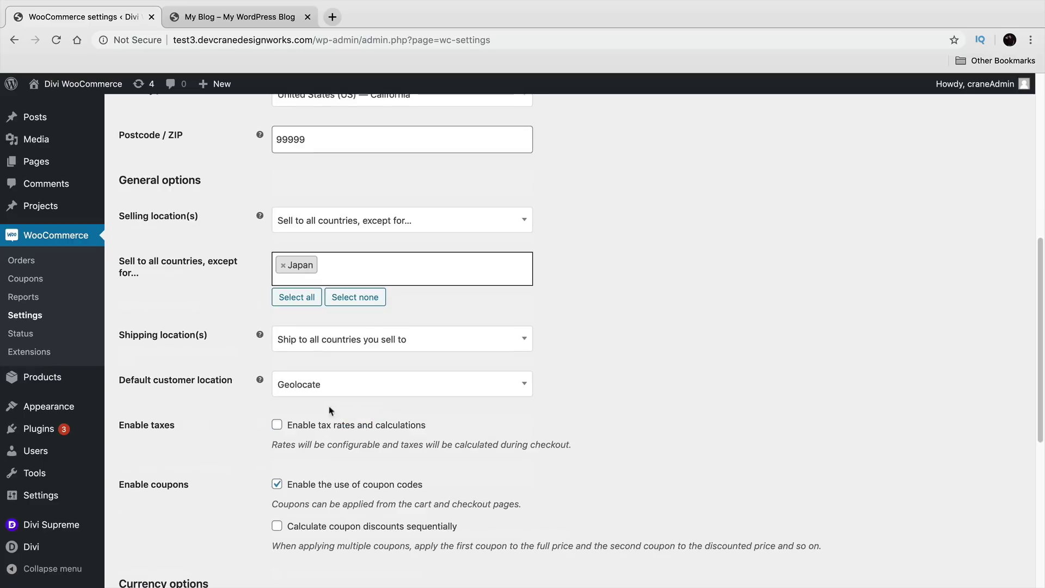
pyautogui.click(276, 425)
pyautogui.scroll(-2, 229, 438)
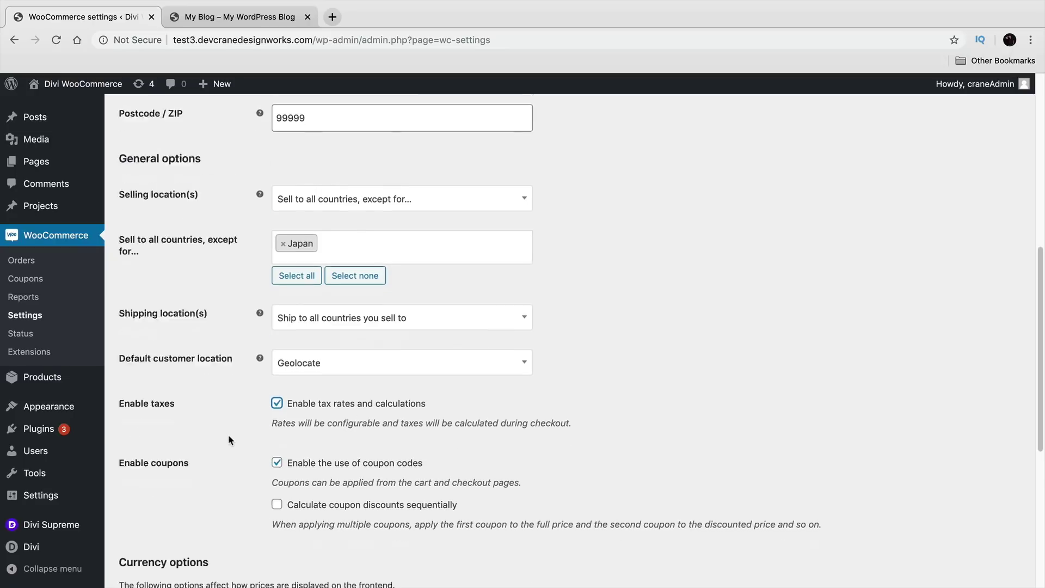
pyautogui.scroll(-4, 229, 447)
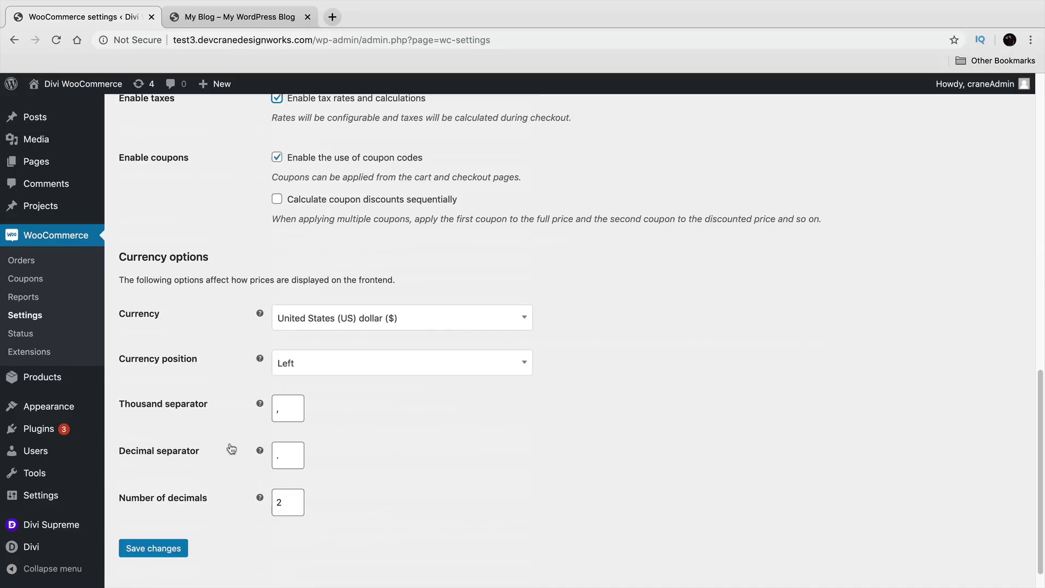
pyautogui.click(182, 546)
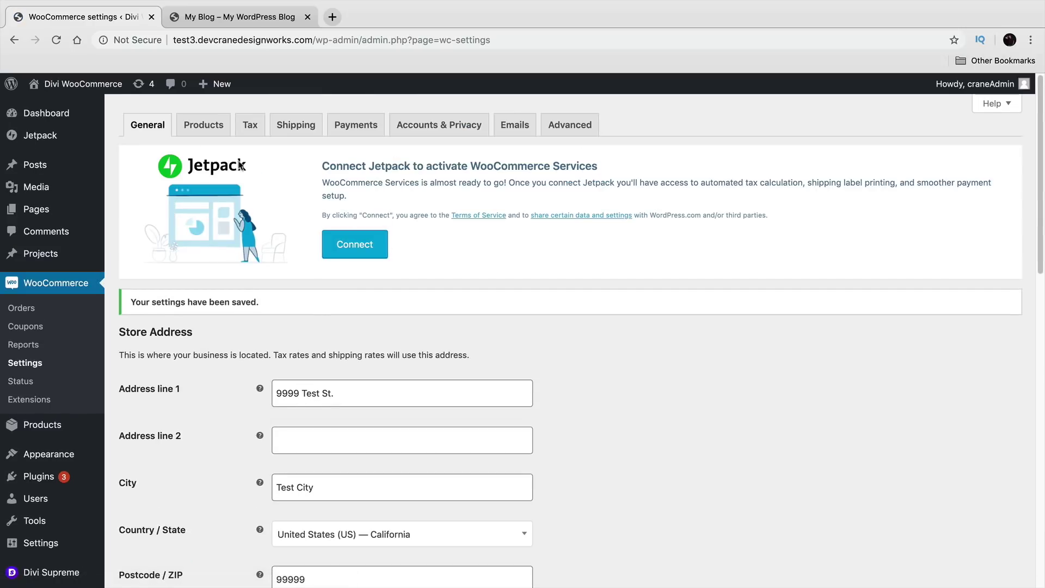
# Step: Look through the WooCommerce Products settings
pyautogui.click(191, 125)
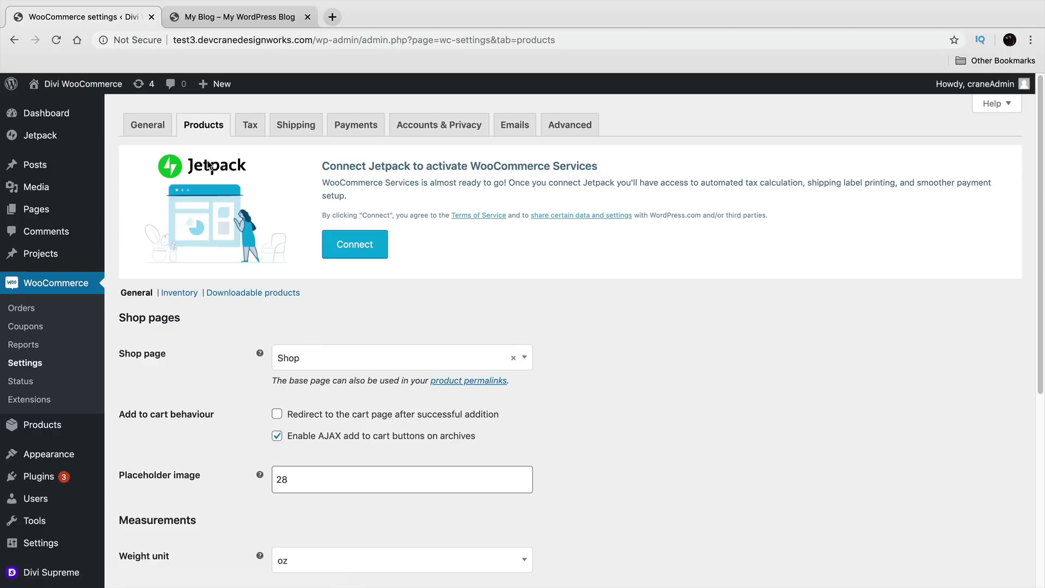
pyautogui.scroll(-5, 234, 315)
pyautogui.scroll(-1, 225, 316)
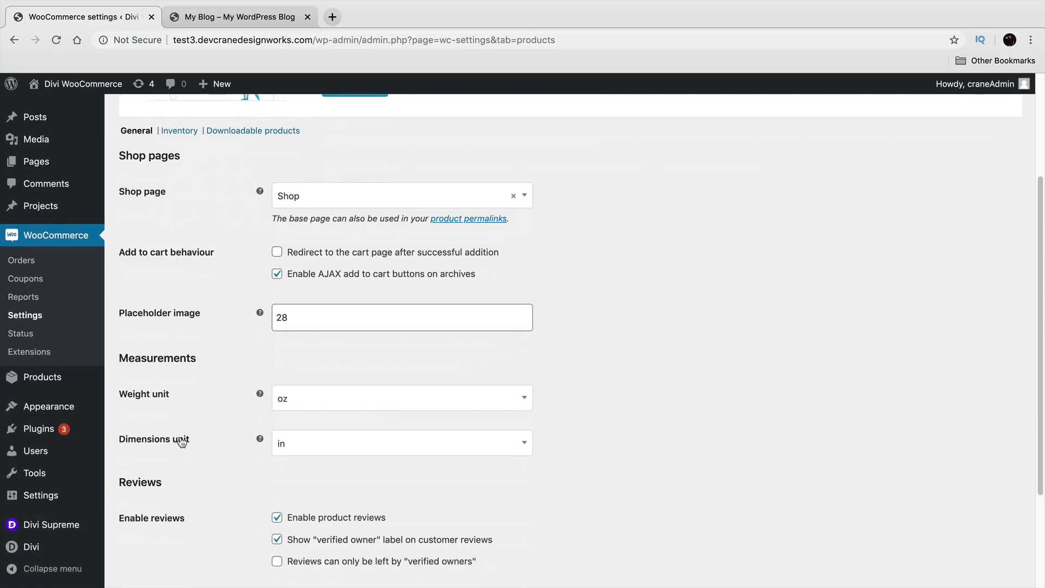
pyautogui.scroll(6, 185, 441)
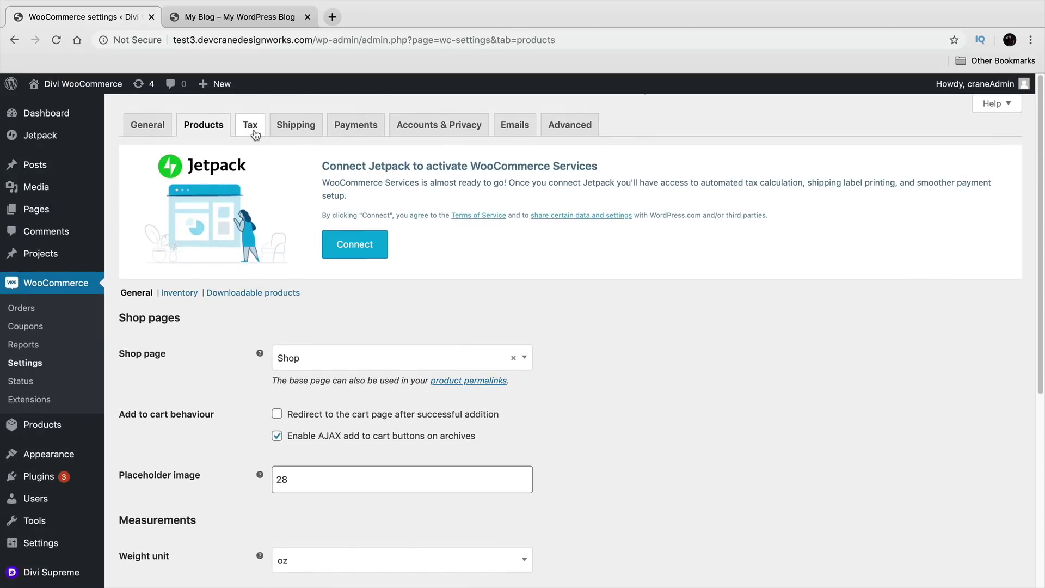
# Step: Check the Tax and Shipping tabs, then review the Payments methods list
pyautogui.click(253, 135)
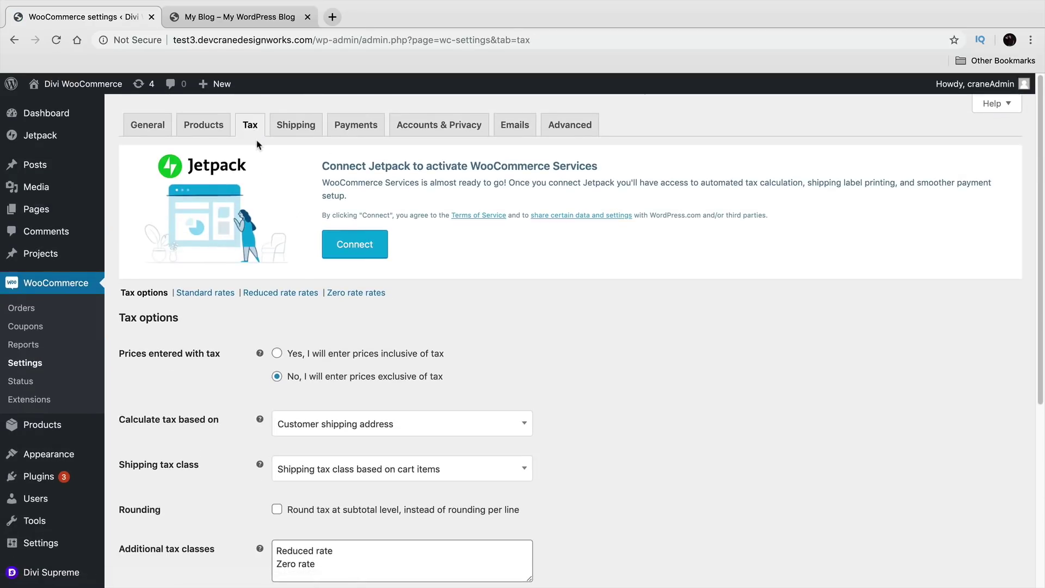
pyautogui.click(280, 134)
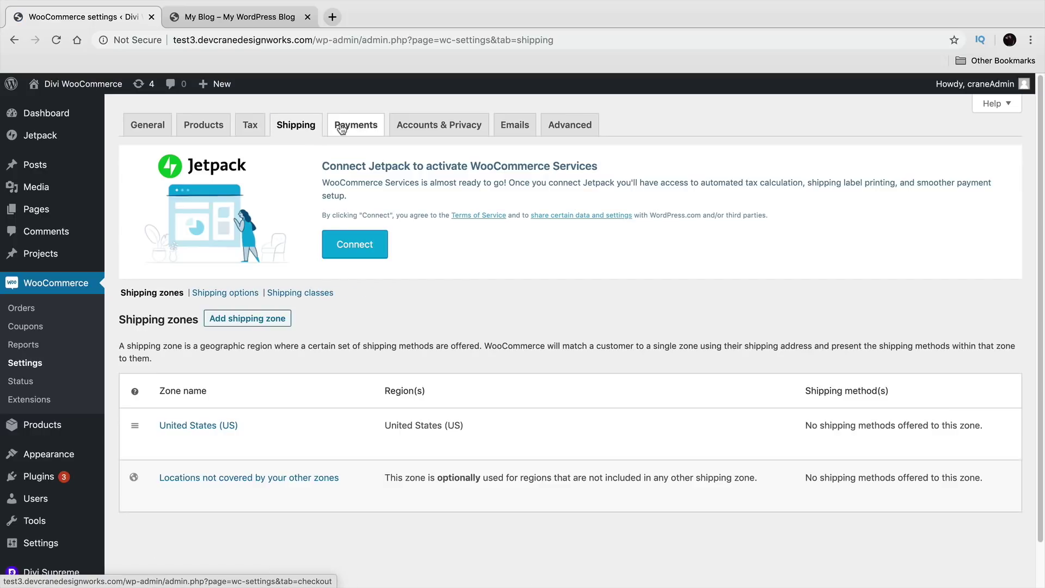
pyautogui.click(248, 126)
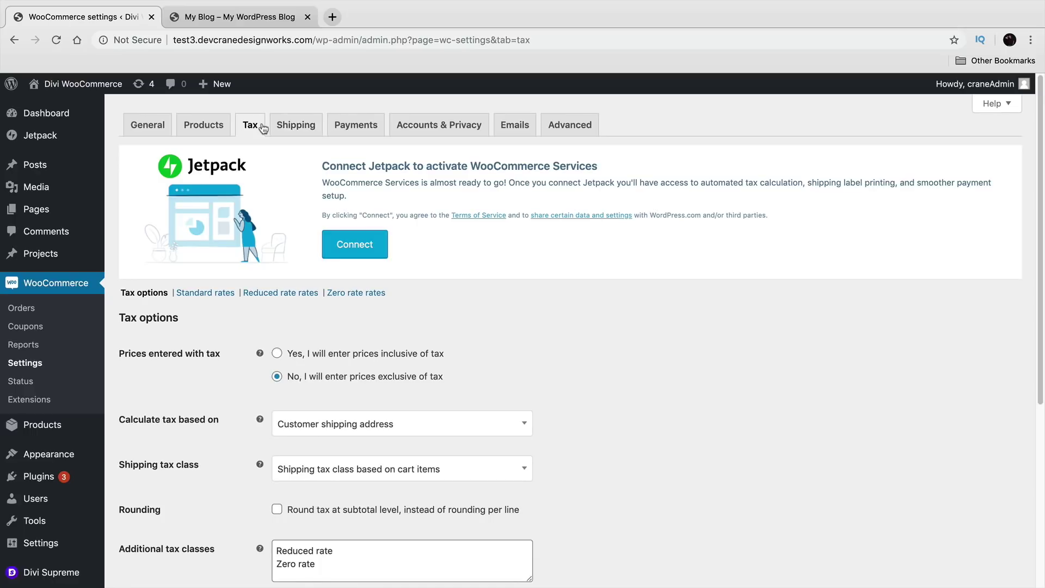
pyautogui.click(343, 123)
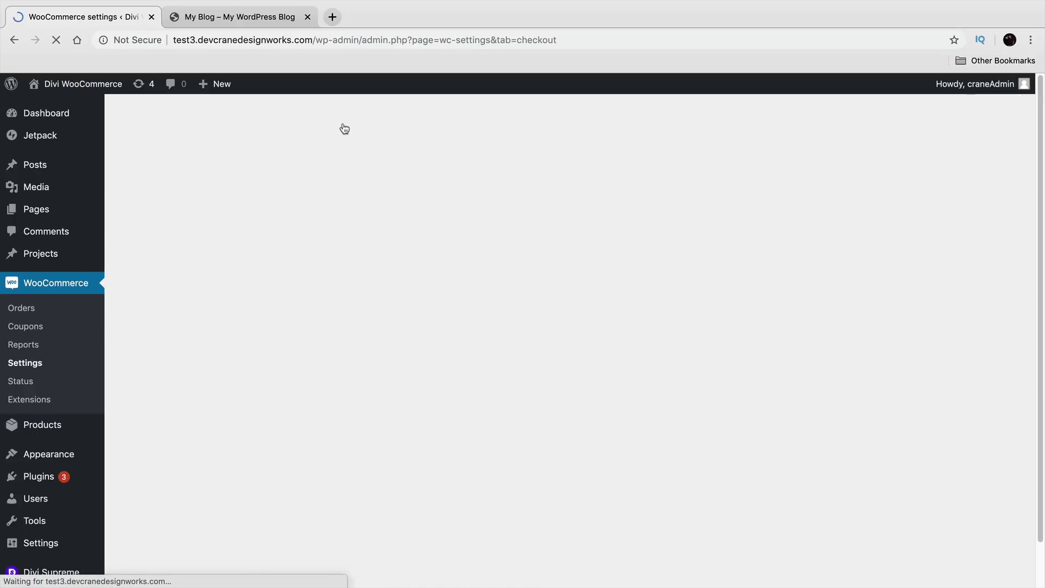
pyautogui.scroll(-5, 396, 325)
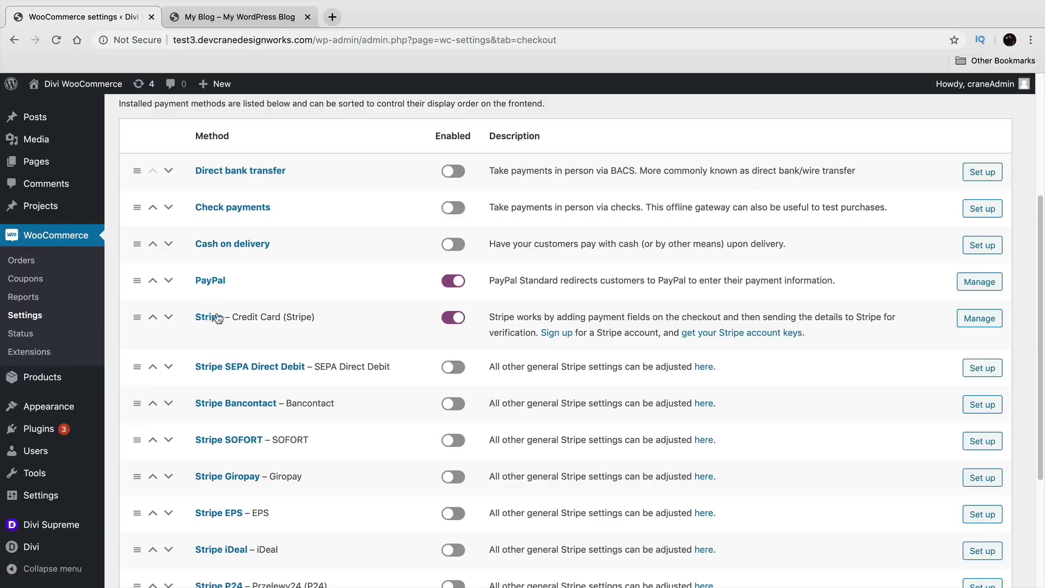
# Step: Search the Add Plugins directory for 'stripe', then for 'pay'
pyautogui.moveTo(62, 429)
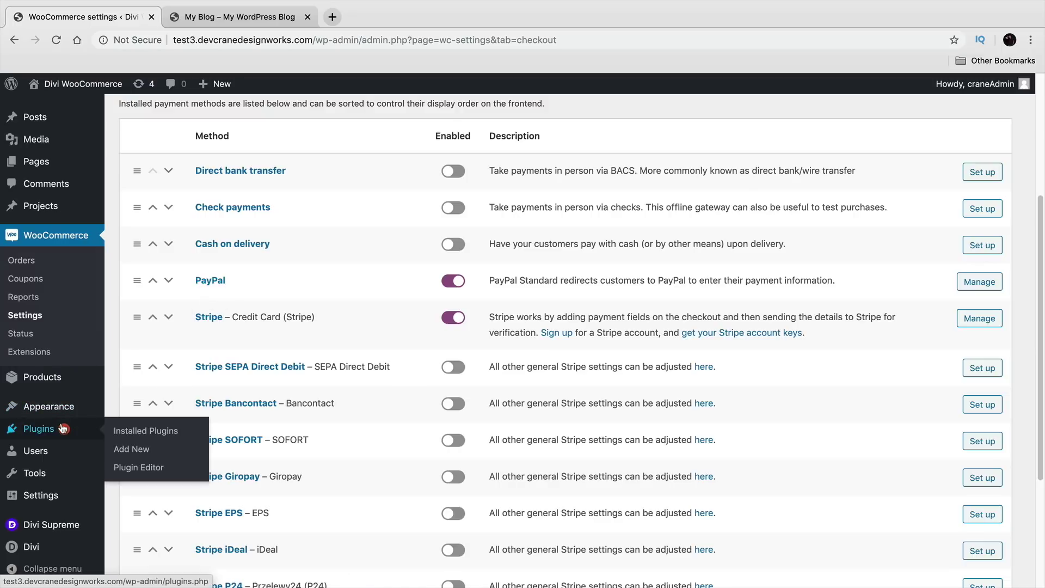
pyautogui.click(136, 454)
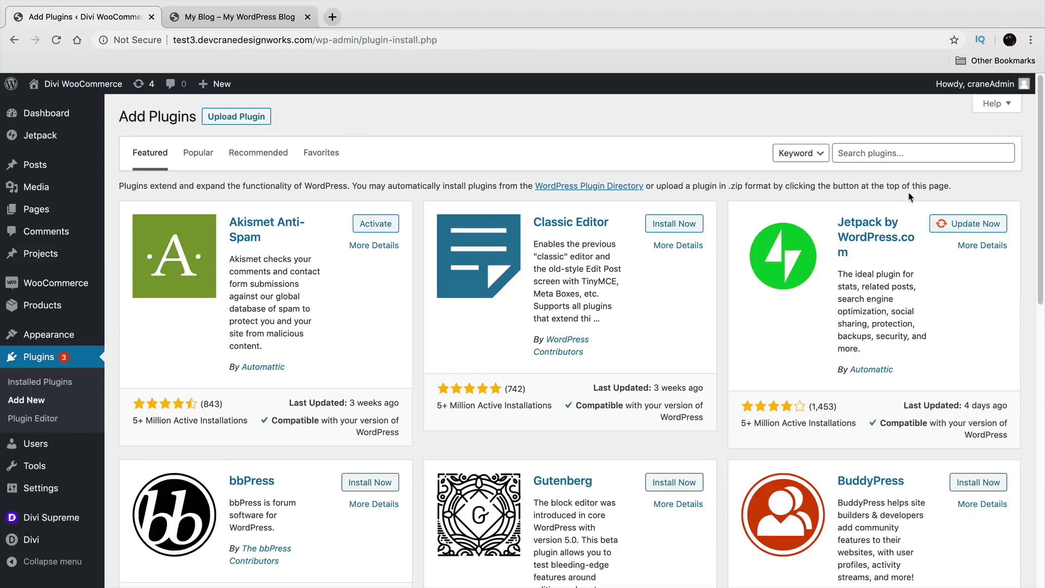
pyautogui.click(912, 154)
pyautogui.write('stripe')
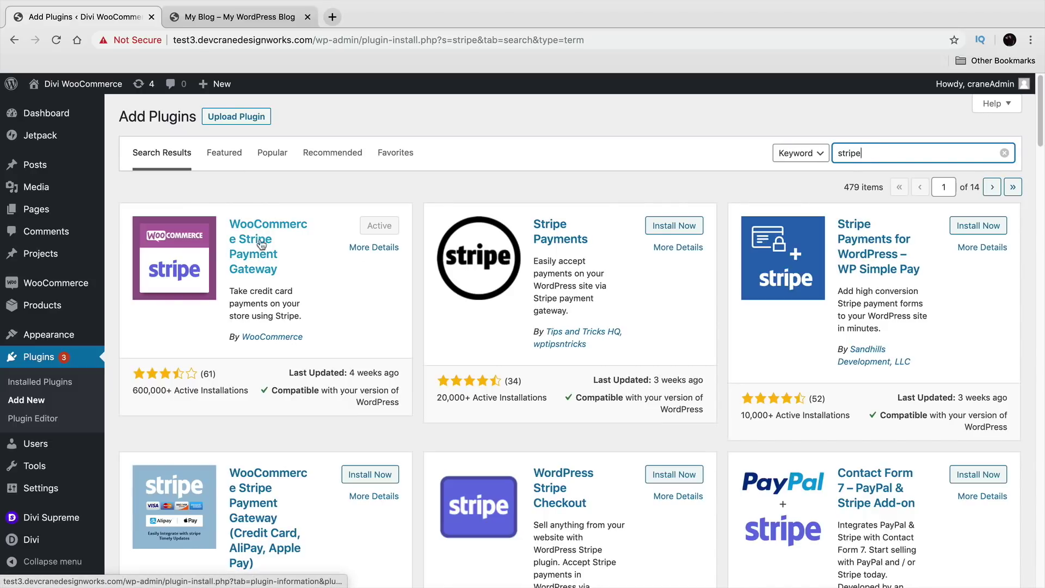
pyautogui.doubleClick(945, 154)
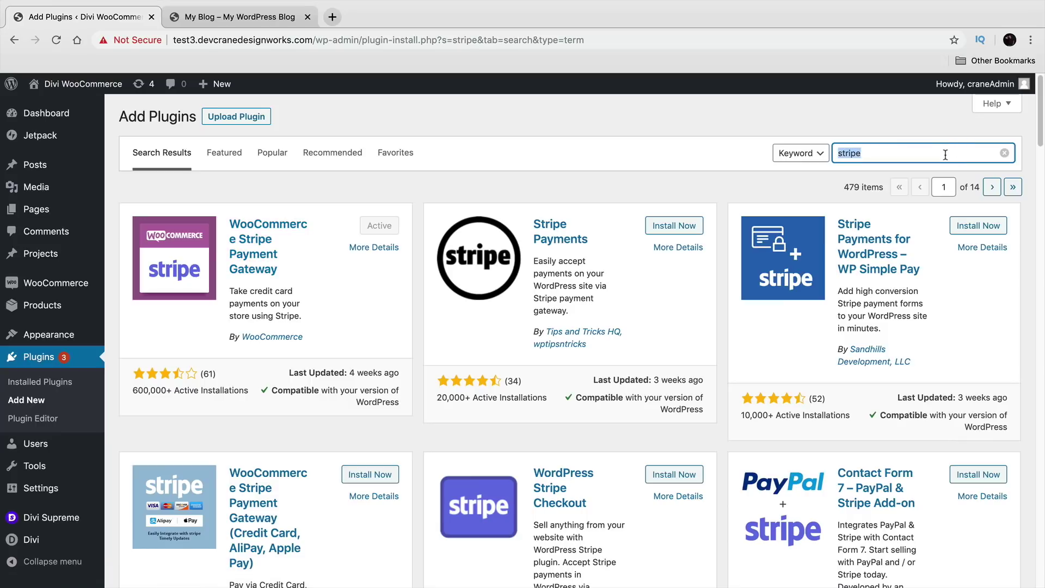
pyautogui.write('paypal')
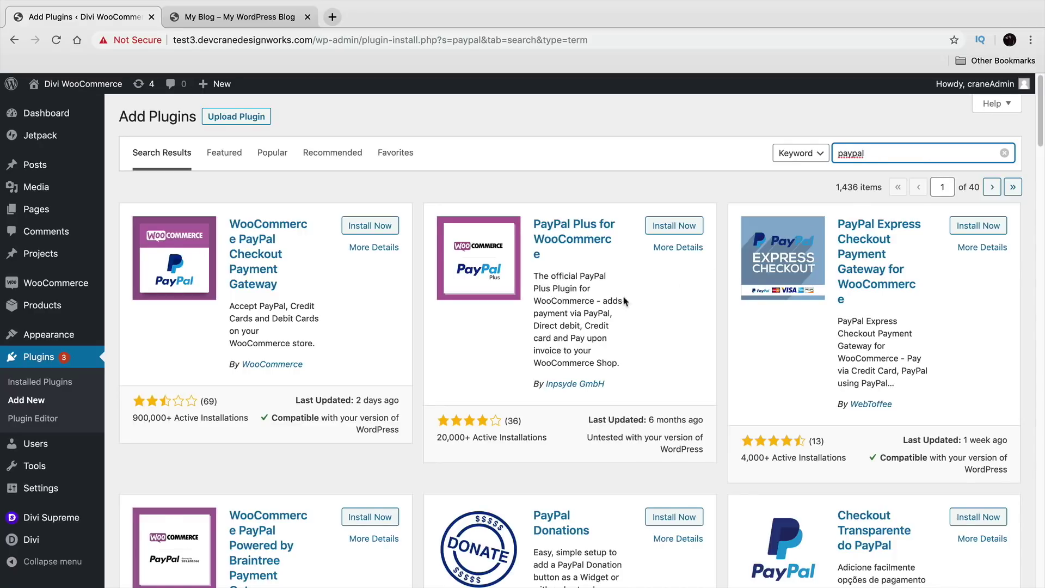
pyautogui.scroll(-3, 672, 285)
pyautogui.scroll(3, 406, 393)
# Step: In Installed Plugins, highlight the WooCommerce Stripe Gateway and WooCommerce Services entries
pyautogui.click(74, 384)
pyautogui.scroll(-5, 213, 403)
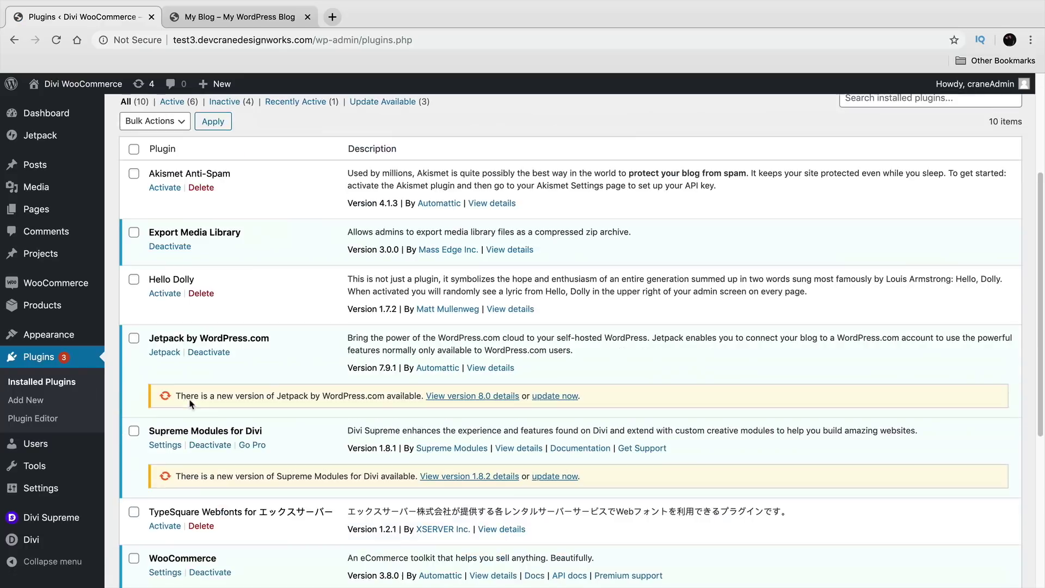
pyautogui.scroll(-3, 198, 384)
pyautogui.moveTo(175, 447); pyautogui.dragTo(297, 455)
pyautogui.moveTo(169, 400); pyautogui.dragTo(251, 403)
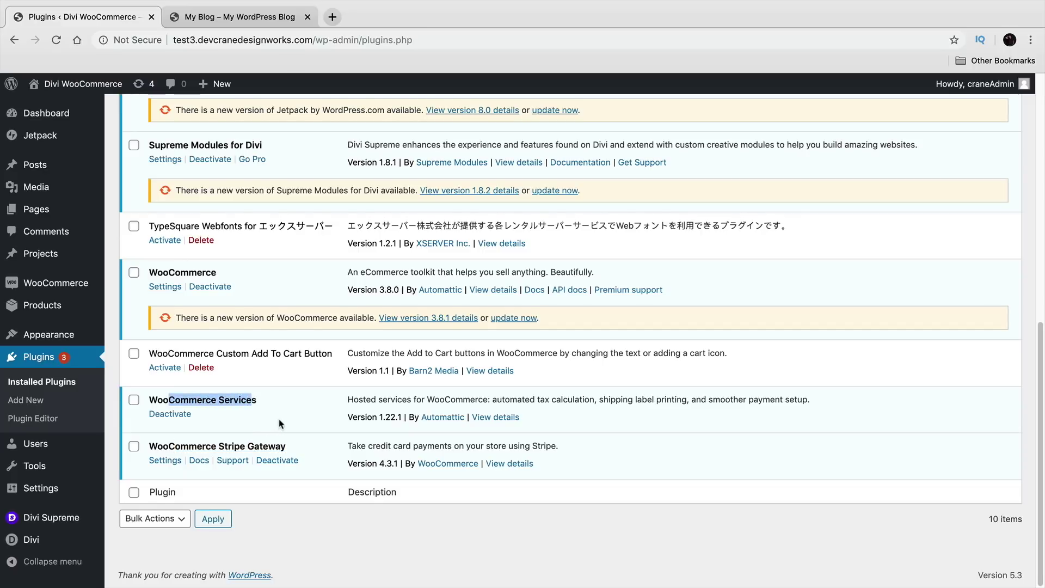
pyautogui.scroll(2, 279, 424)
pyautogui.scroll(5, 278, 420)
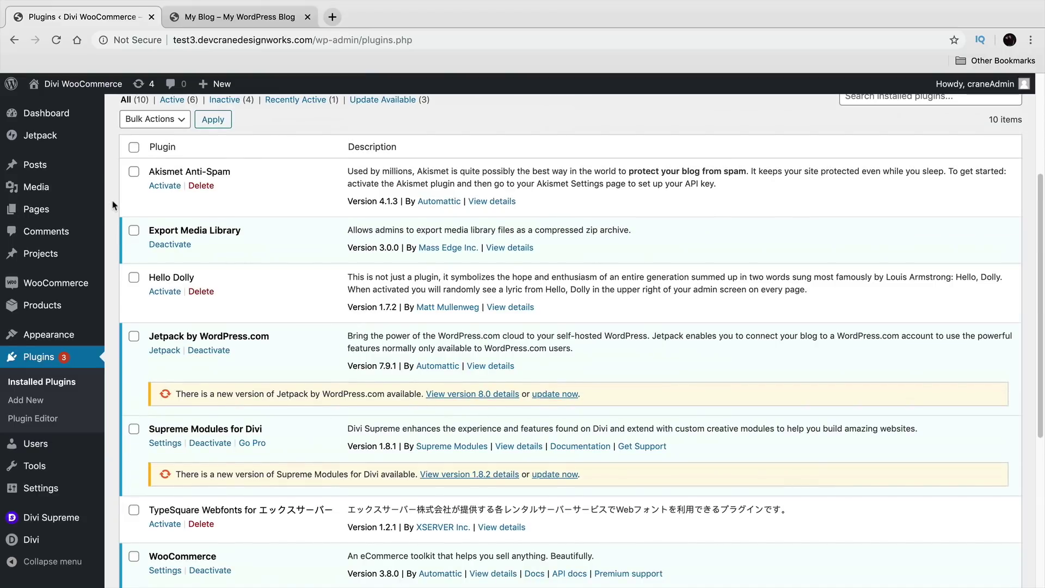
pyautogui.moveTo(95, 182)
pyautogui.scroll(-5, 195, 446)
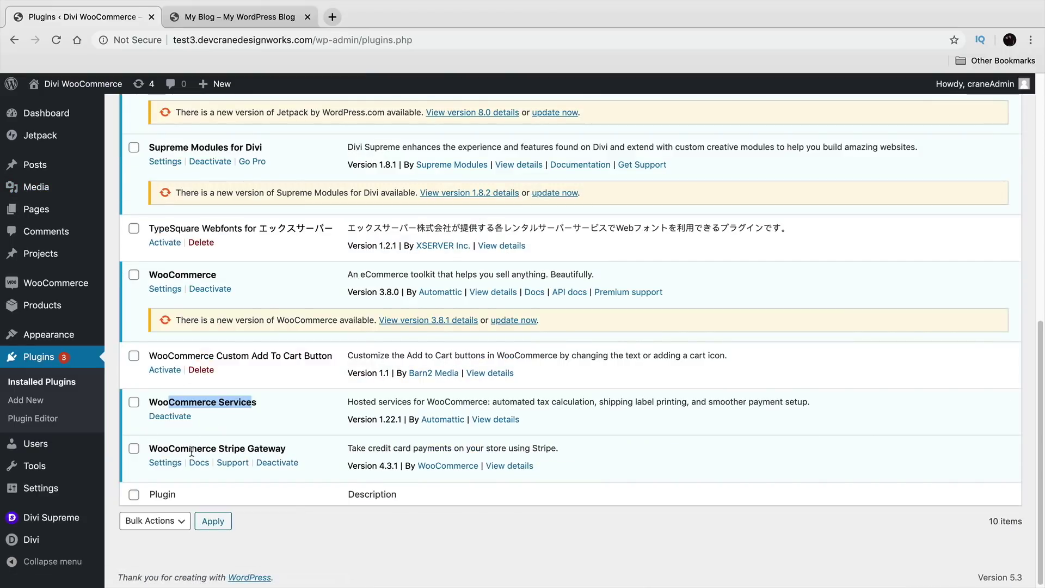
# Step: Review the payment methods on the WooCommerce Settings Payments tab
pyautogui.moveTo(90, 291)
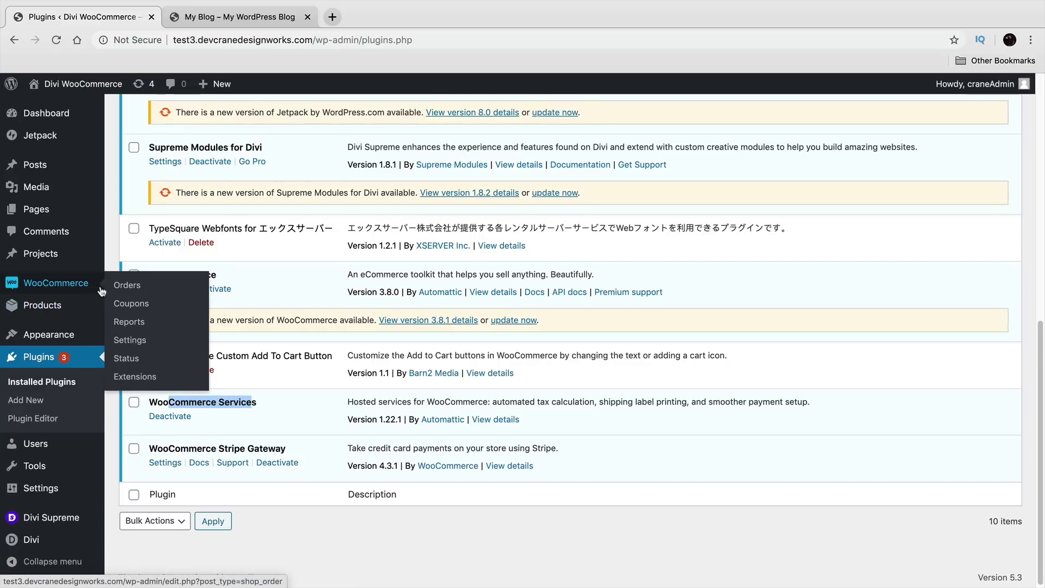
pyautogui.click(138, 341)
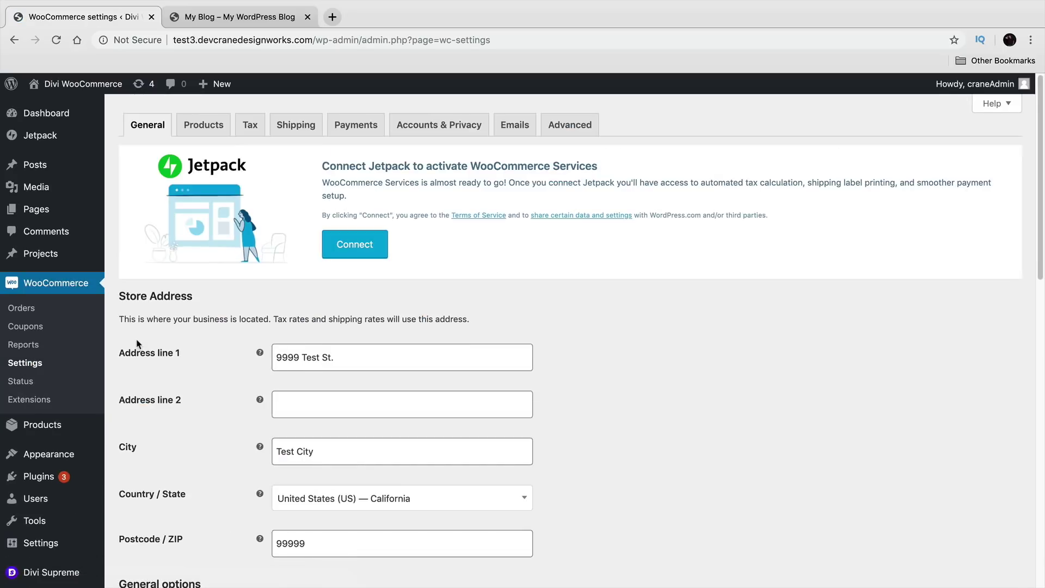
pyautogui.click(340, 125)
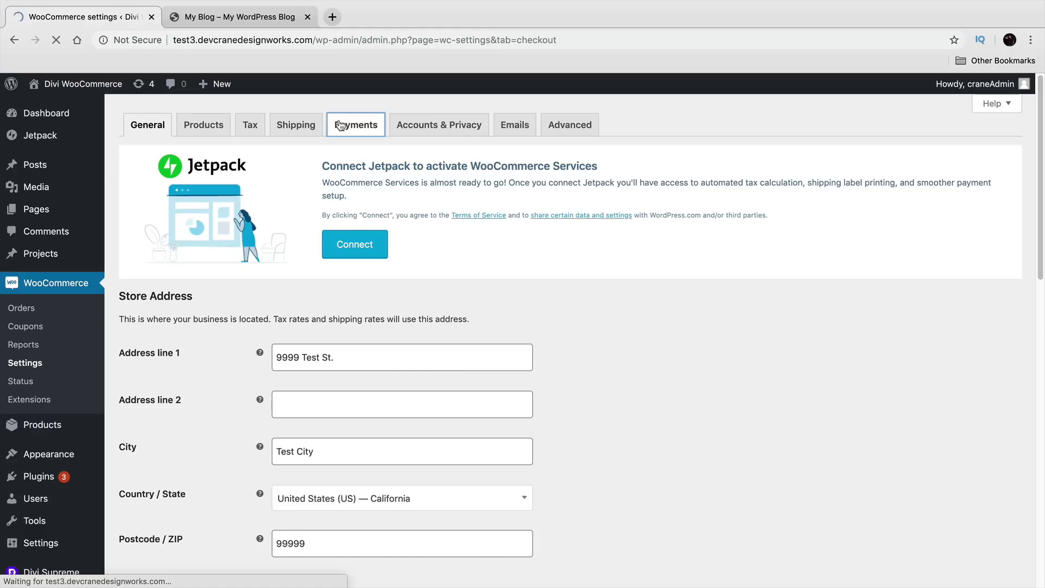
pyautogui.scroll(-4, 367, 321)
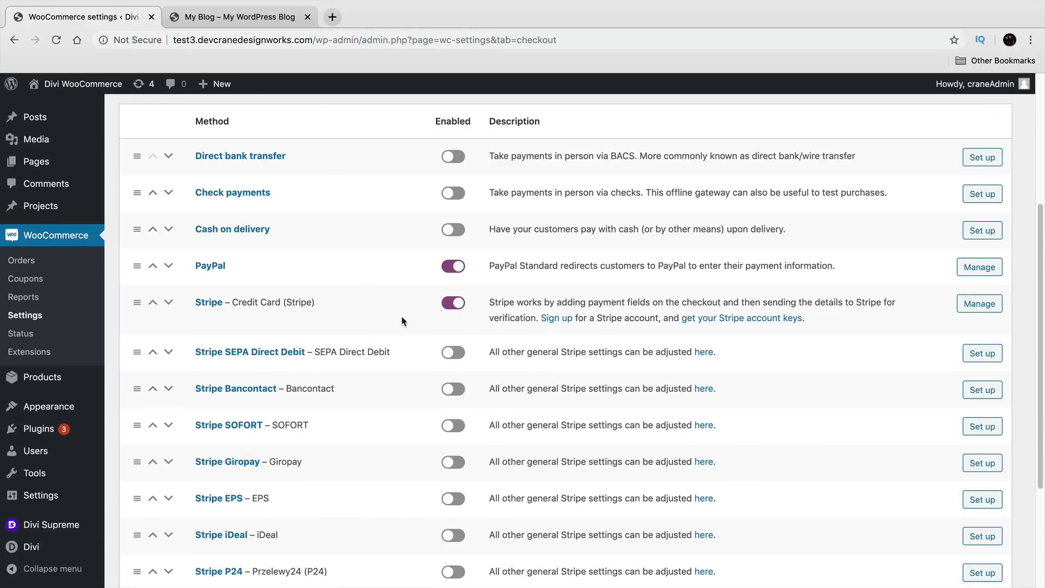
pyautogui.scroll(-2, 403, 326)
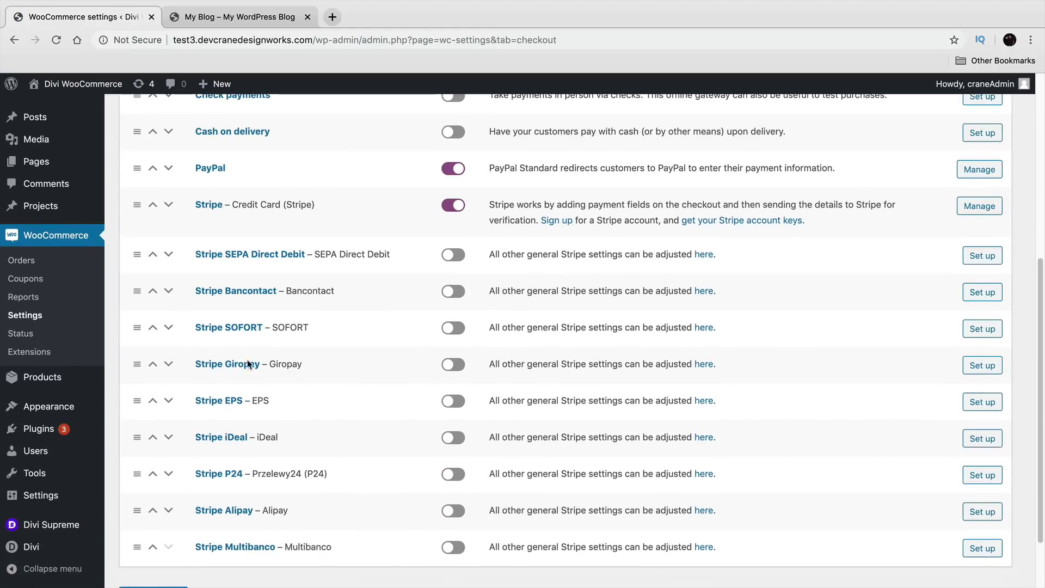
pyautogui.scroll(4, 248, 387)
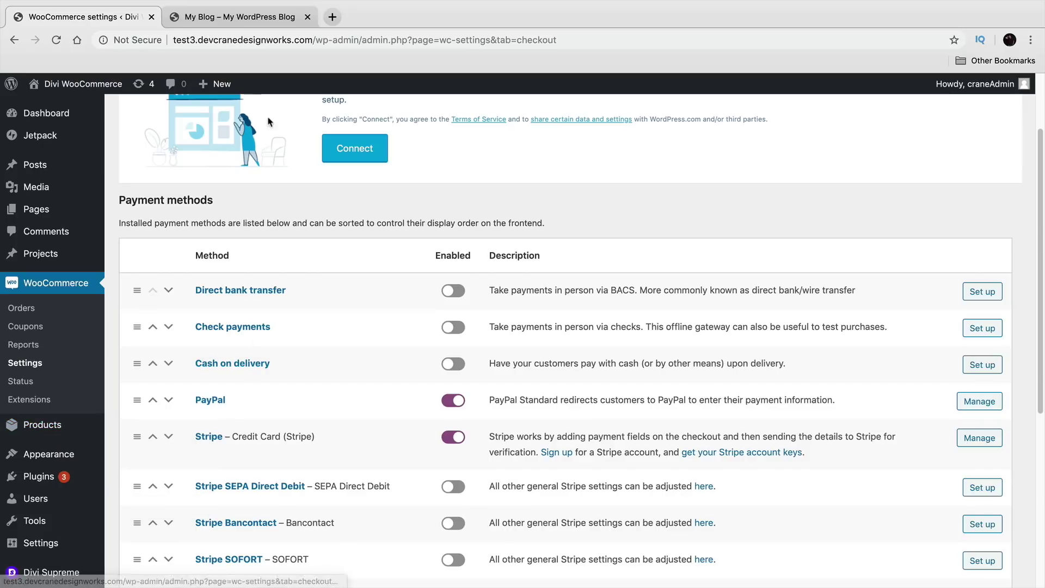
pyautogui.scroll(2, 293, 412)
# Step: Look over the Accounts & Privacy and Emails tabs, then go to Add New Plugins
pyautogui.click(428, 123)
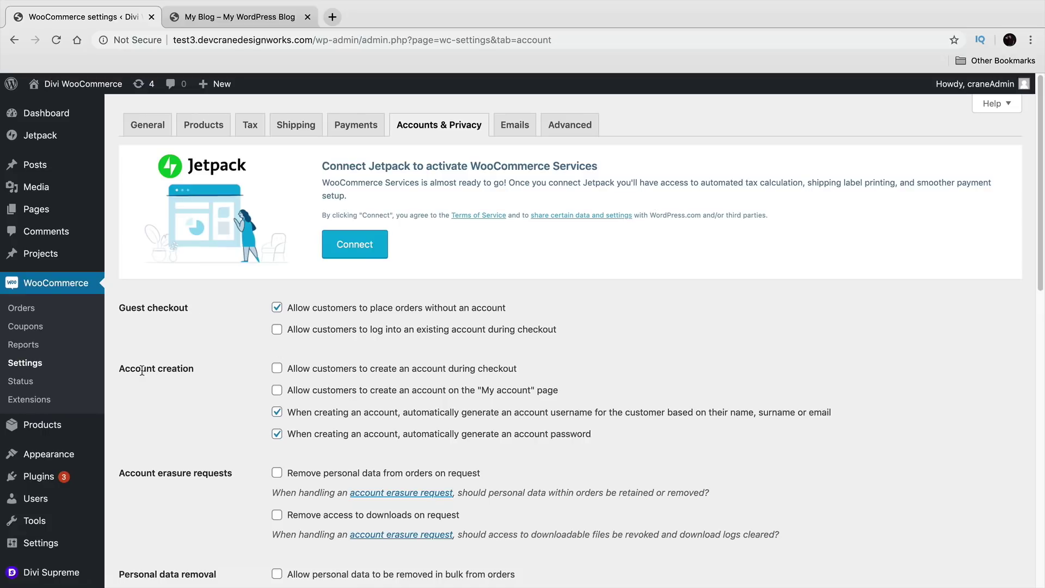
pyautogui.scroll(-2, 144, 368)
pyautogui.scroll(2, 164, 353)
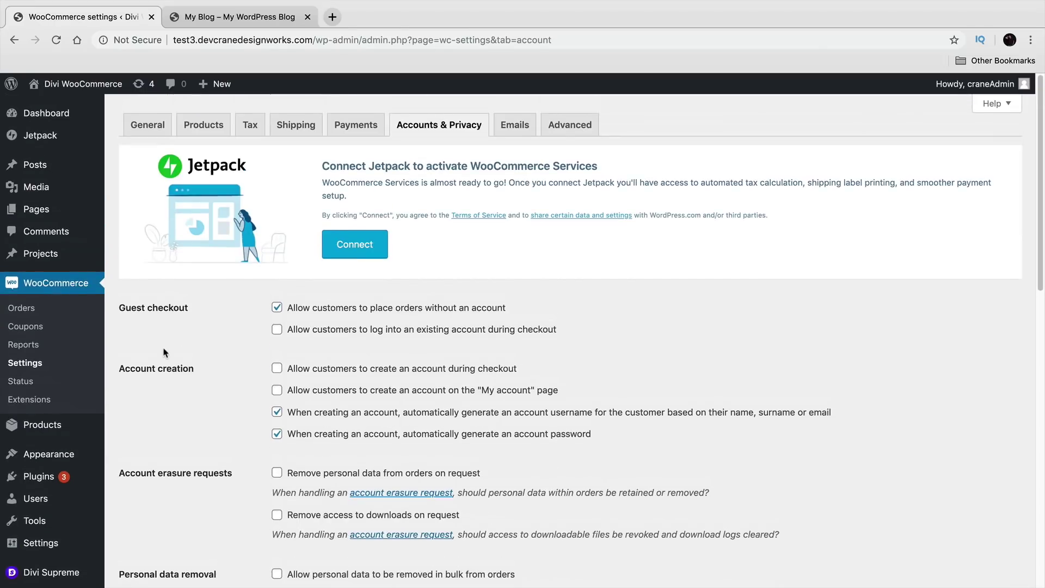
pyautogui.click(514, 124)
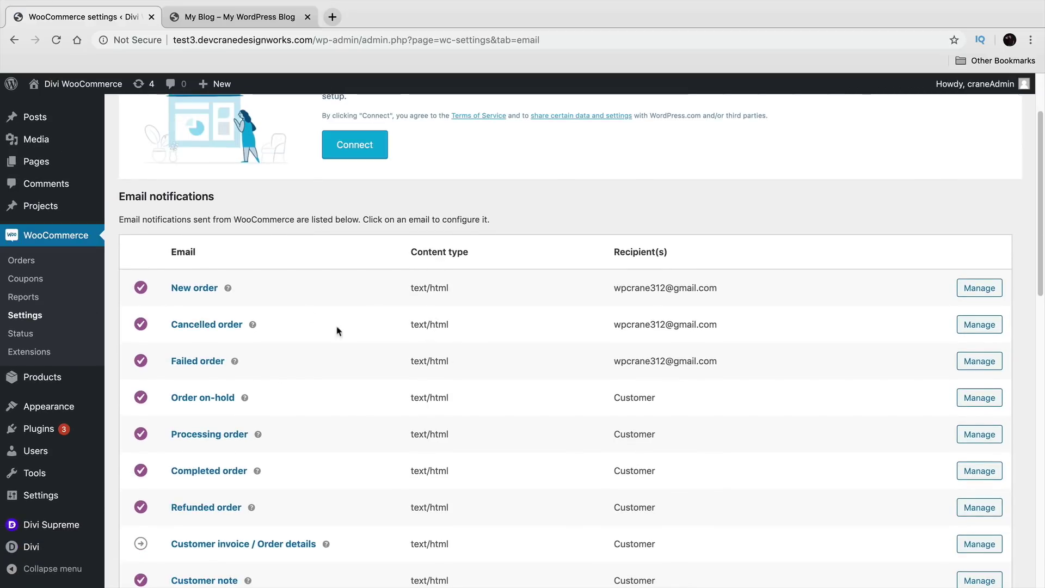
pyautogui.scroll(2, 304, 385)
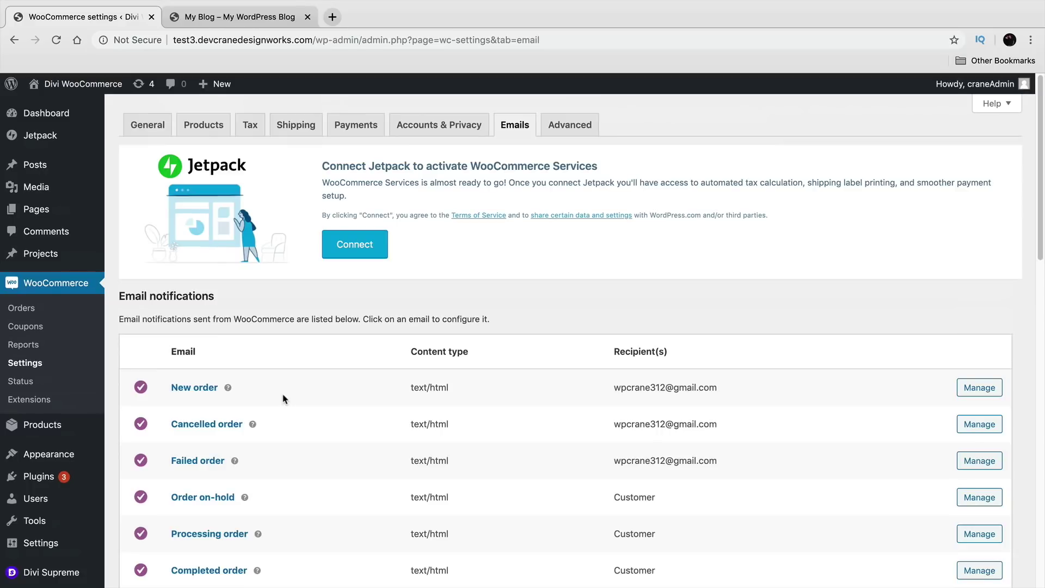
pyautogui.moveTo(54, 476)
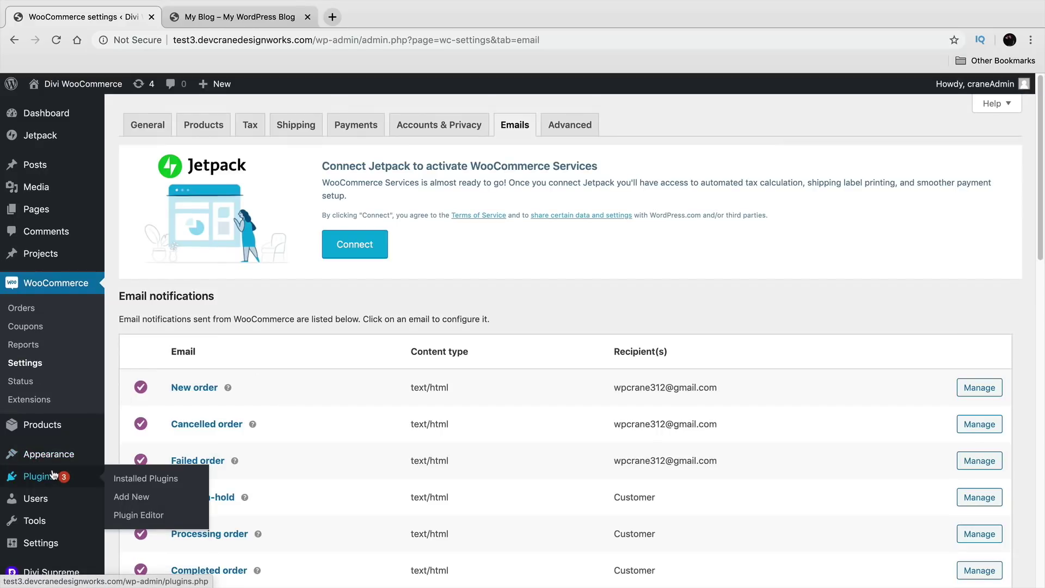
pyautogui.click(128, 501)
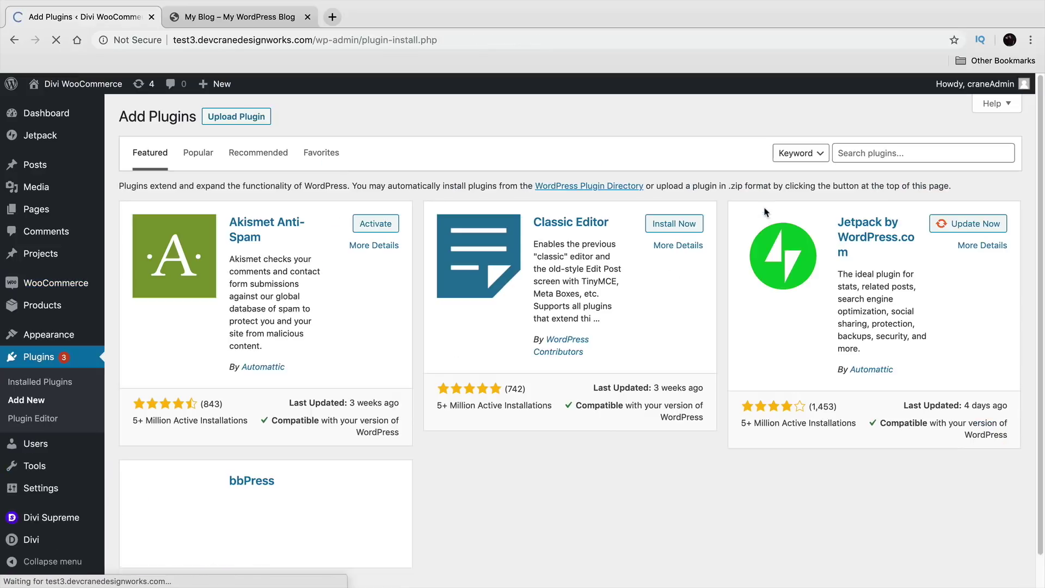
# Step: Search 'kade', install and activate Kadence WooCommerce Email Designer, then return to the Dashboard
pyautogui.click(900, 153)
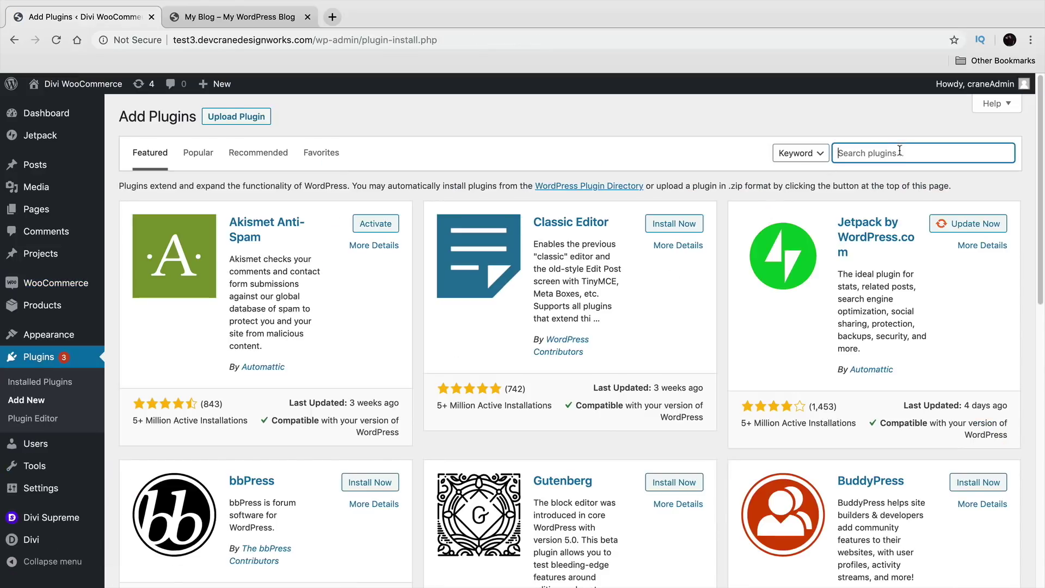
pyautogui.write('kadence')
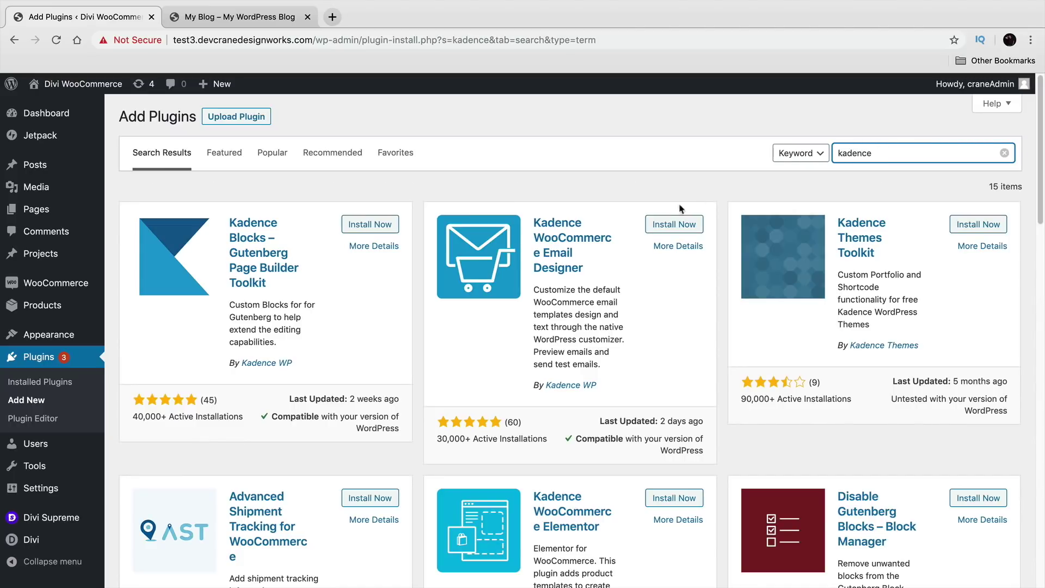
pyautogui.click(678, 228)
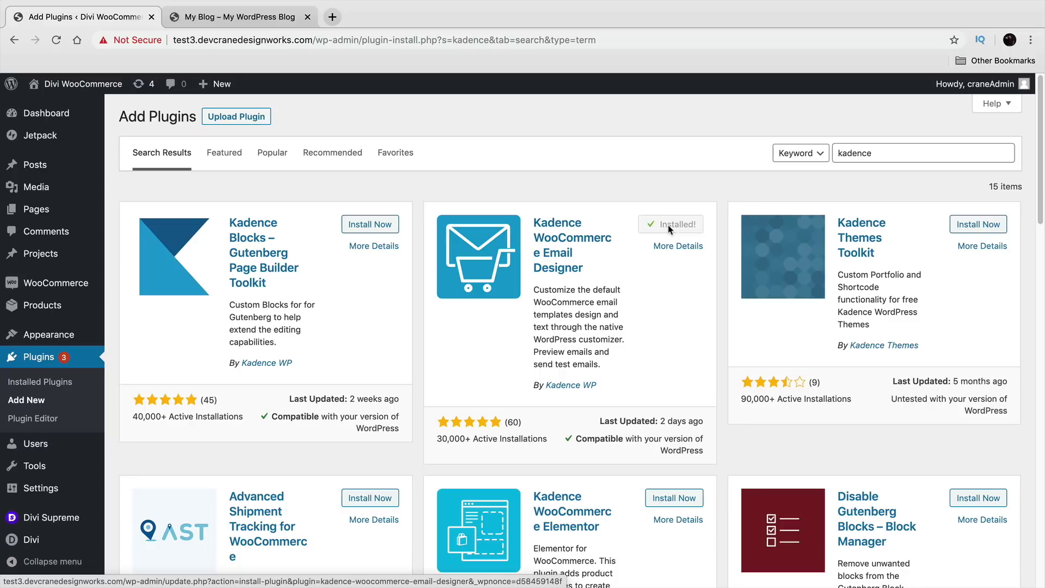
pyautogui.click(680, 225)
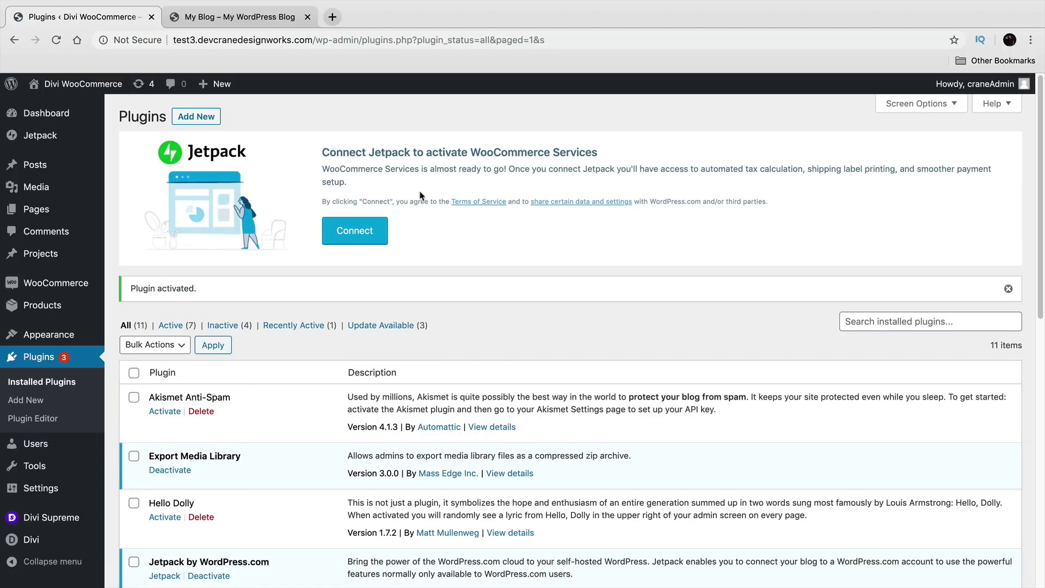
pyautogui.moveTo(71, 86)
pyautogui.click(72, 108)
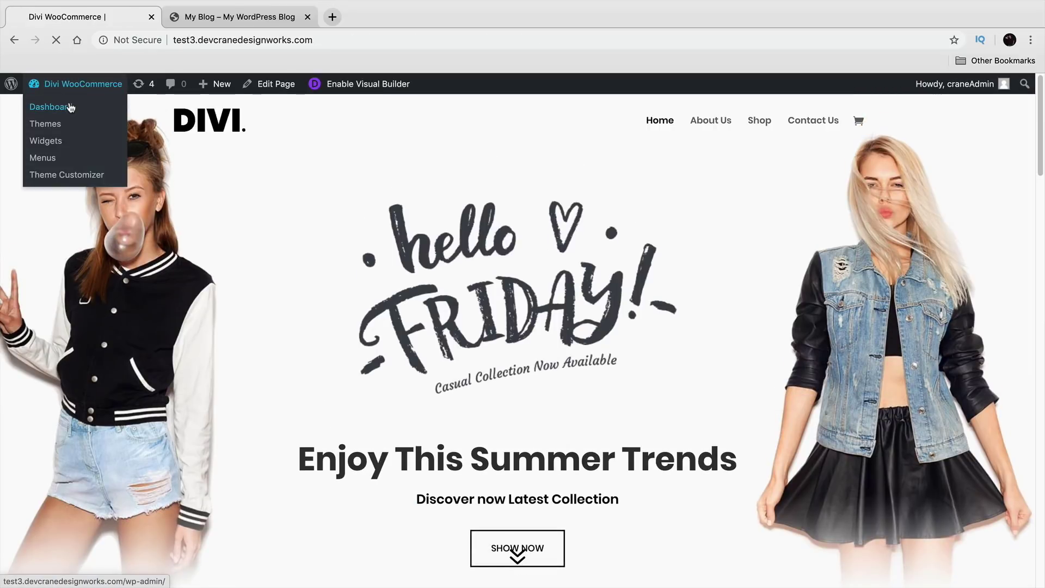
pyautogui.click(70, 108)
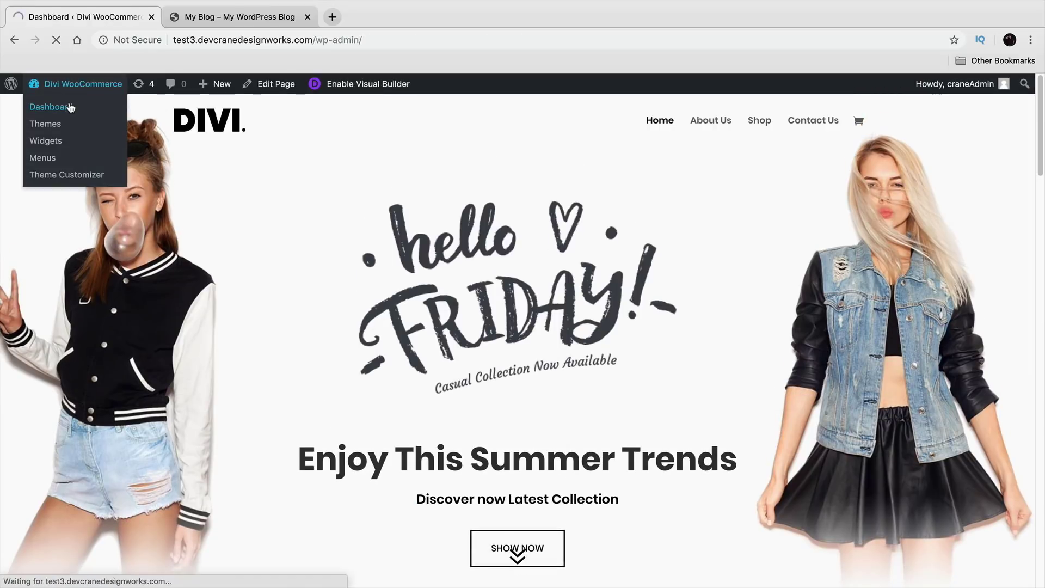
pyautogui.moveTo(84, 331)
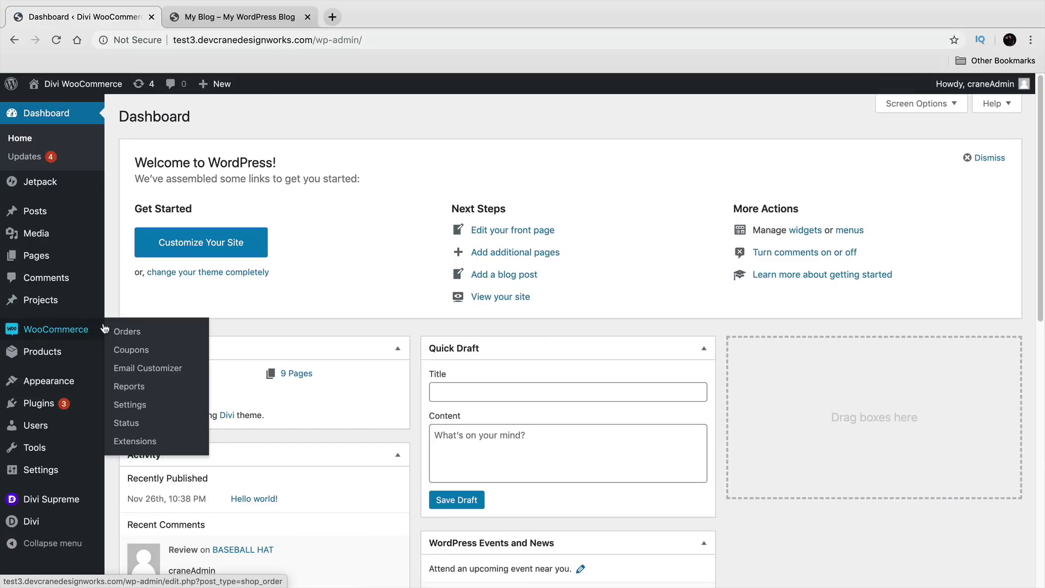
# Step: In the Email Customizer, load the first Brand prebuilt template, overwriting current settings
pyautogui.click(148, 374)
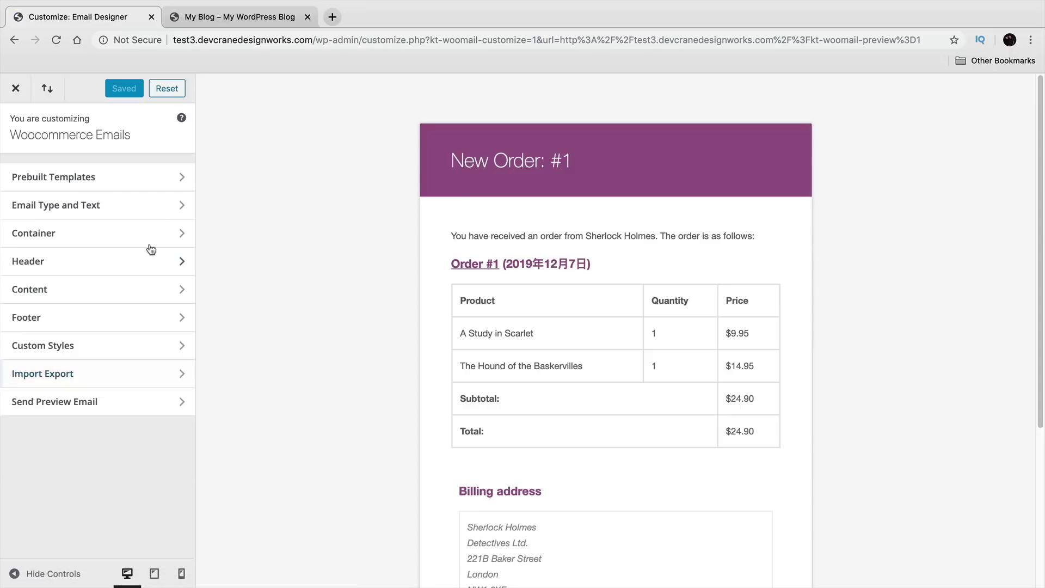
pyautogui.click(136, 176)
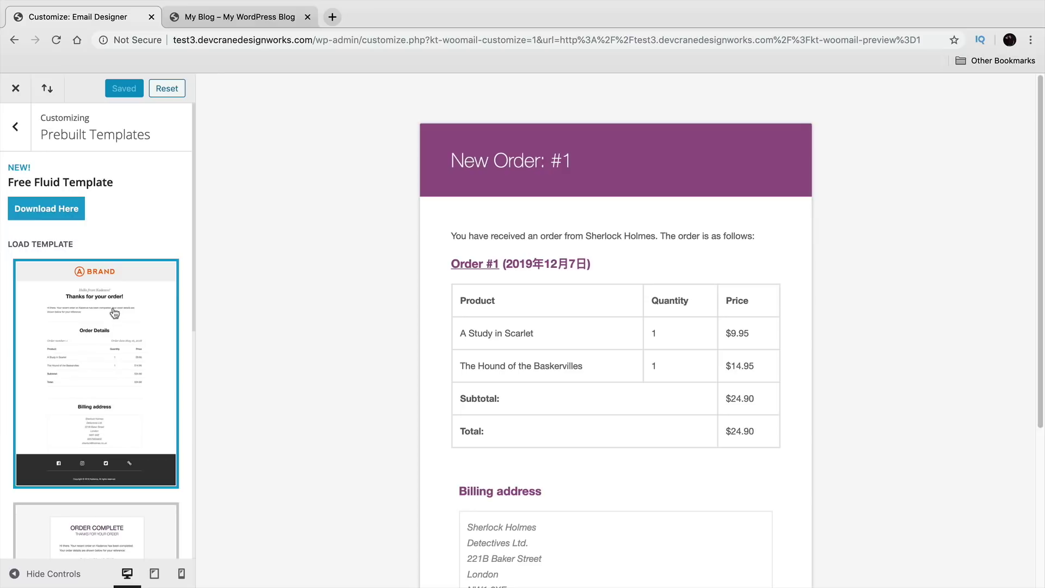
pyautogui.scroll(-3, 134, 247)
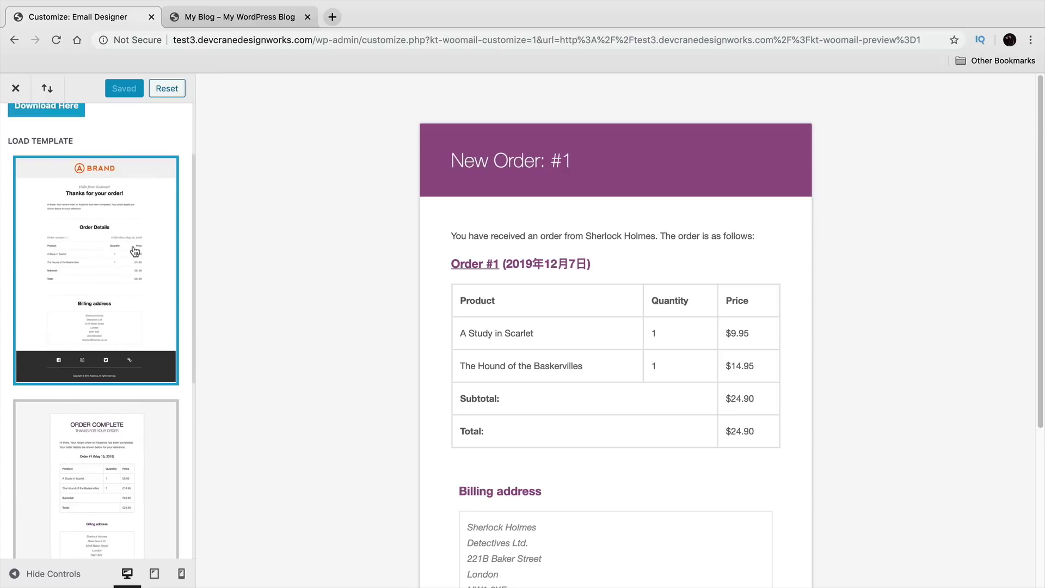
pyautogui.scroll(3, 134, 256)
pyautogui.scroll(-10, 115, 354)
pyautogui.scroll(-3, 119, 355)
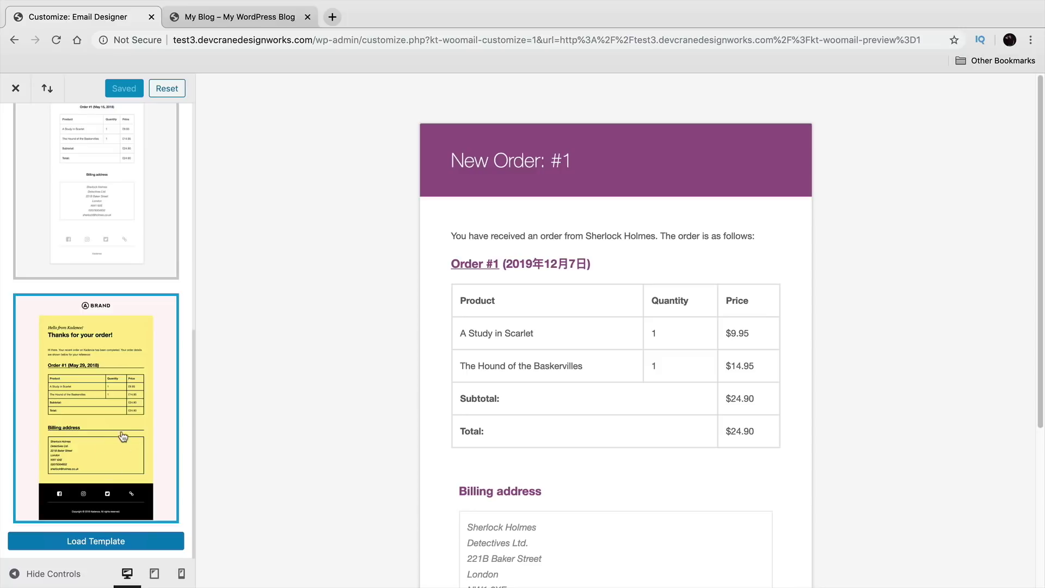
pyautogui.scroll(15, 119, 424)
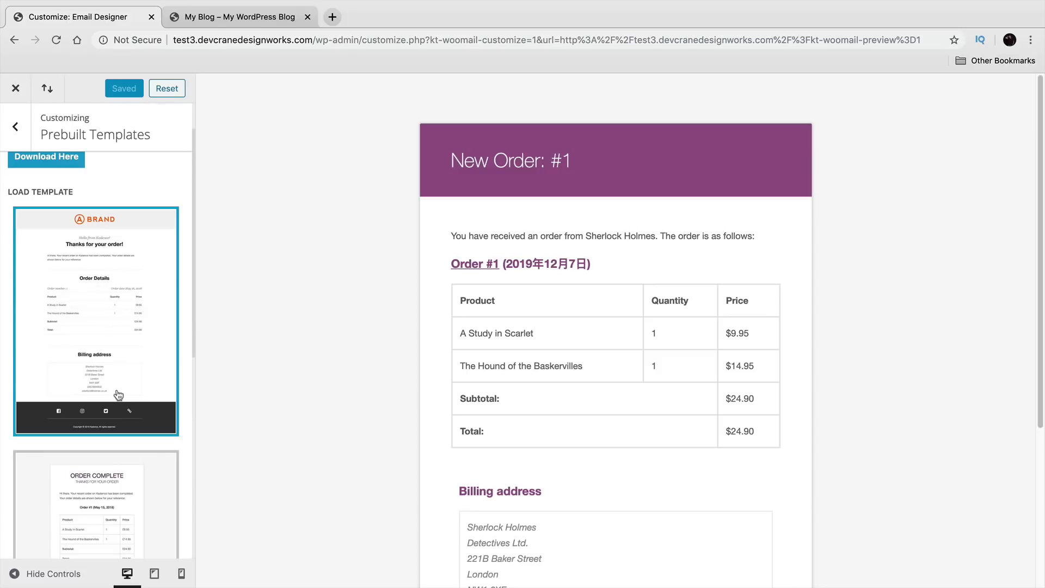
pyautogui.scroll(-13, 131, 351)
pyautogui.click(124, 541)
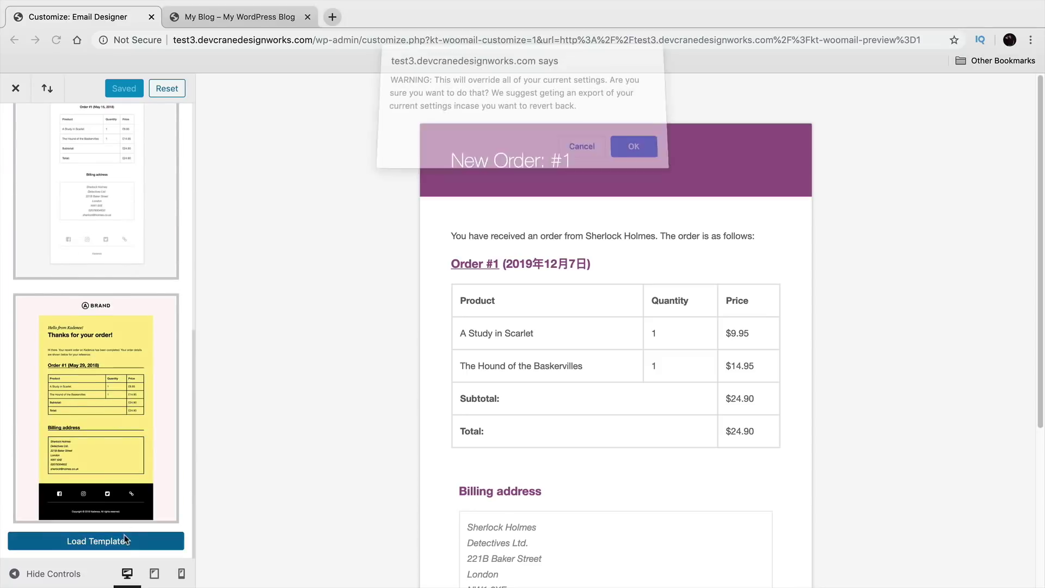
pyautogui.click(630, 148)
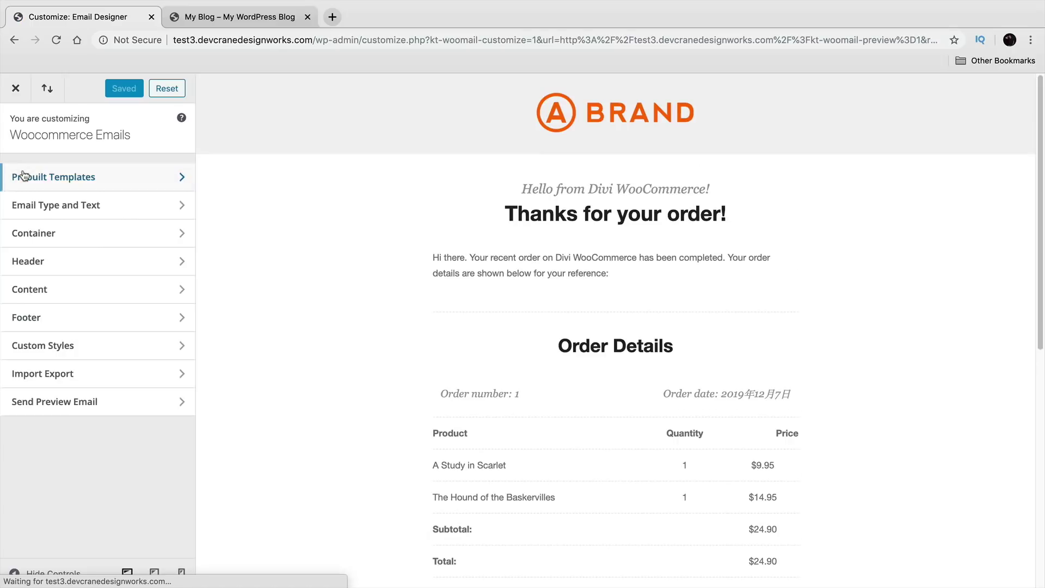
# Step: Widen the email container content width to 612, save, and exit the designer
pyautogui.click(136, 234)
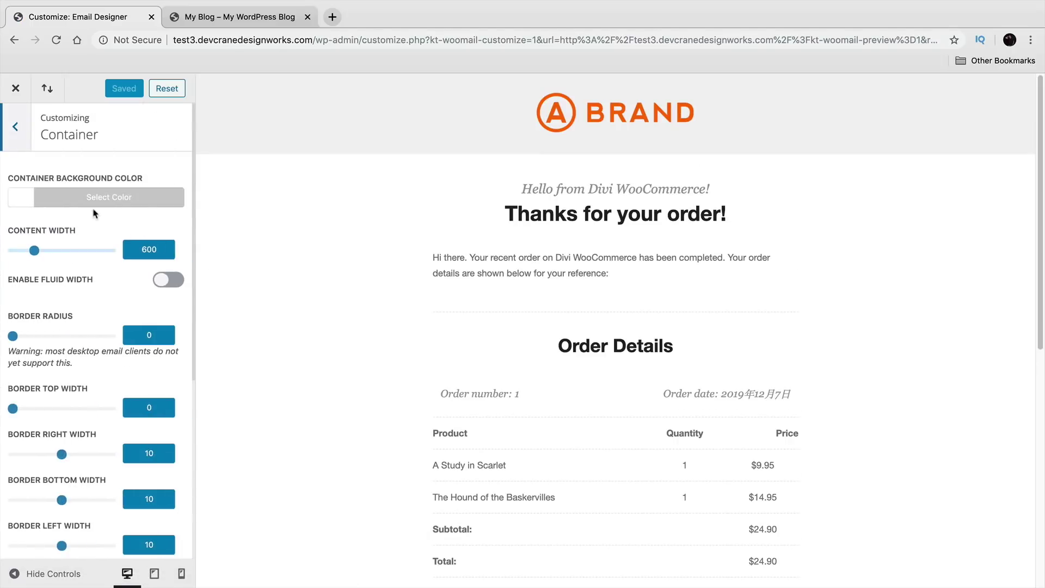
pyautogui.moveTo(36, 251)
pyautogui.mouseDown()
pyautogui.moveTo(47, 251)
pyautogui.moveTo(36, 252)
pyautogui.mouseUp()
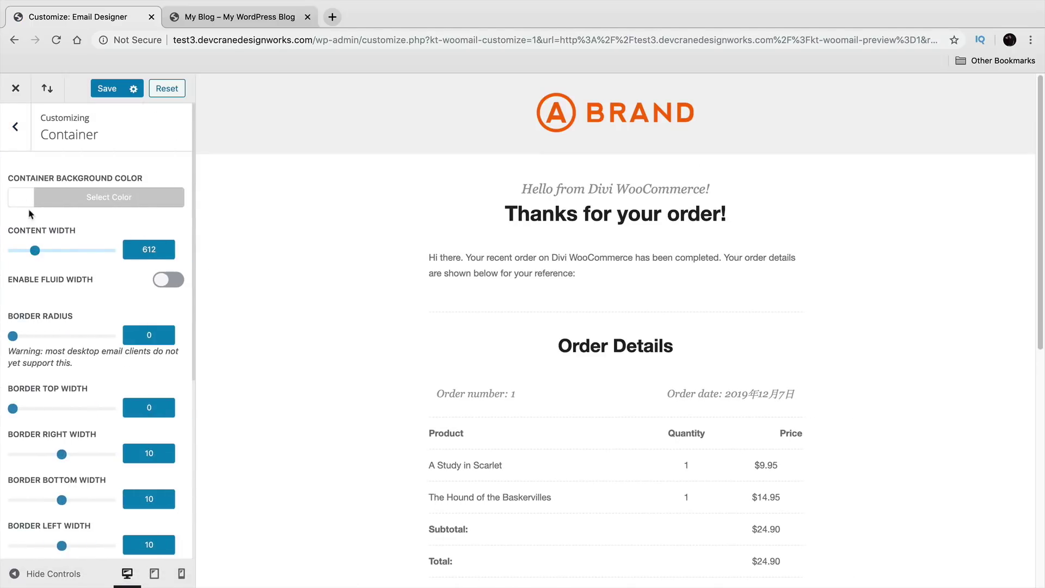
pyautogui.click(19, 143)
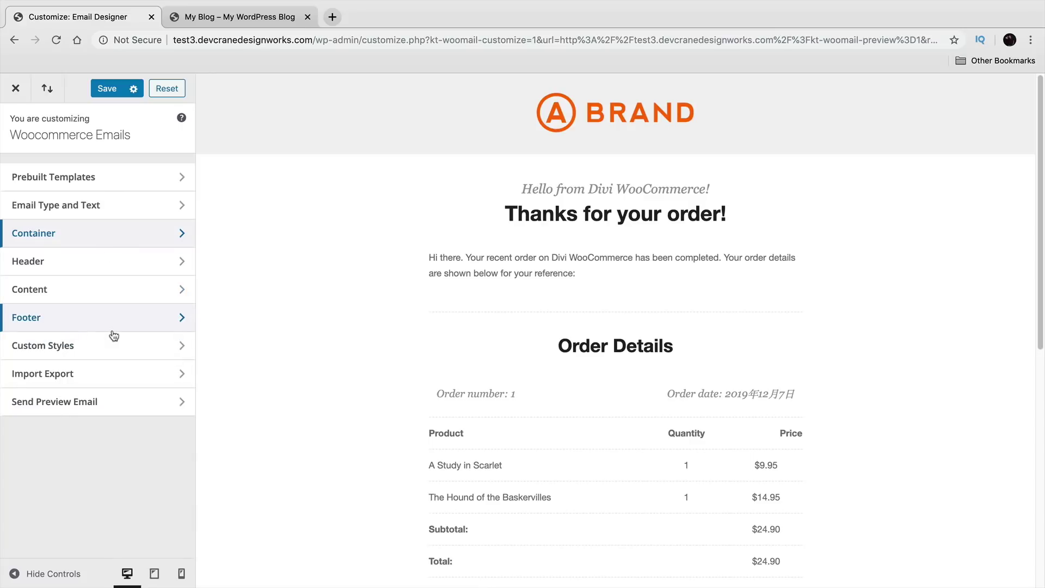
pyautogui.scroll(-8, 485, 346)
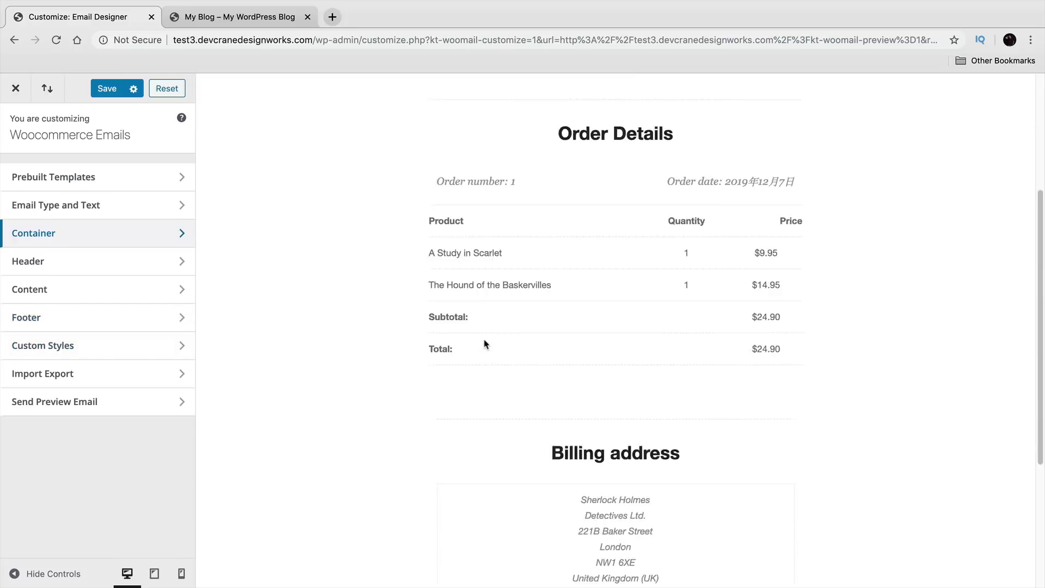
pyautogui.scroll(10, 489, 382)
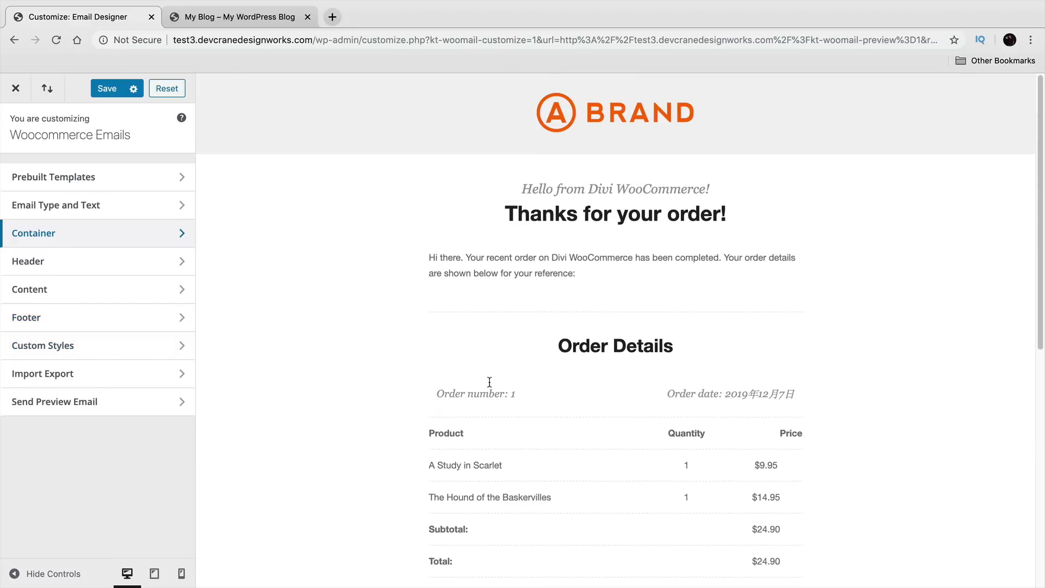
pyautogui.click(107, 88)
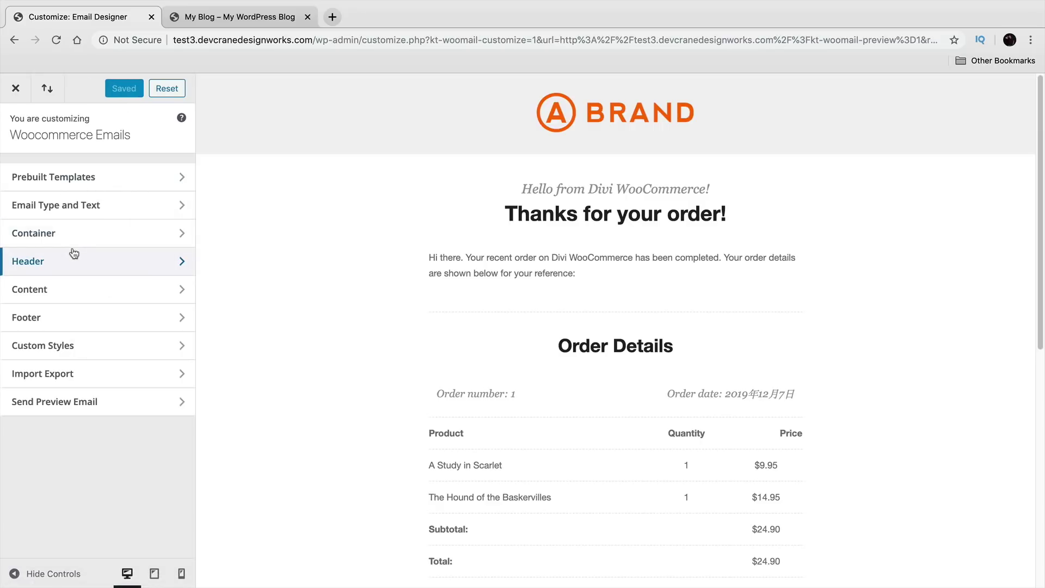
pyautogui.click(16, 90)
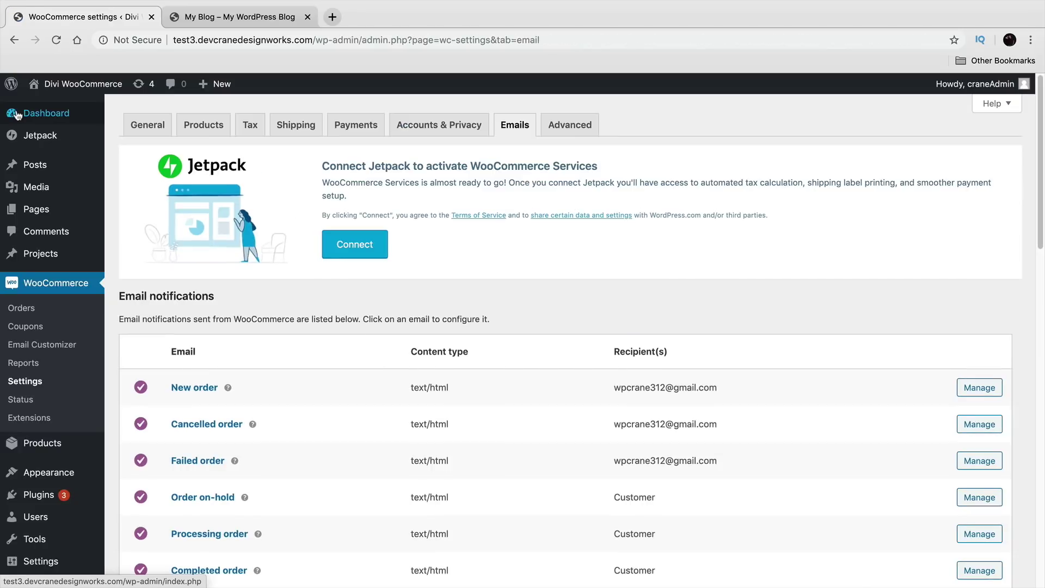
# Step: Add a new coupon with a coupon code and description 'This gives 35% off Products'
pyautogui.click(37, 329)
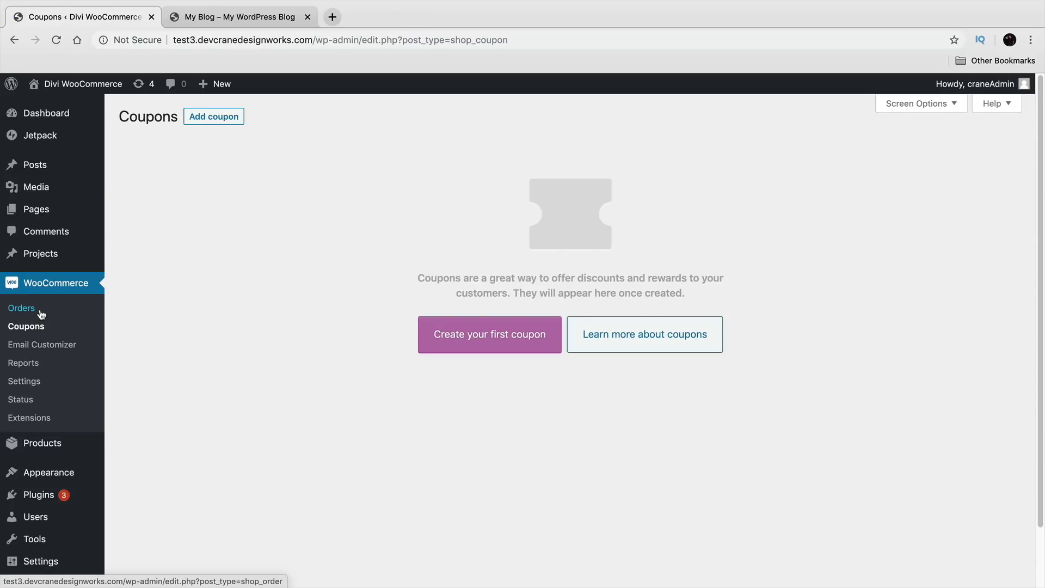
pyautogui.click(216, 125)
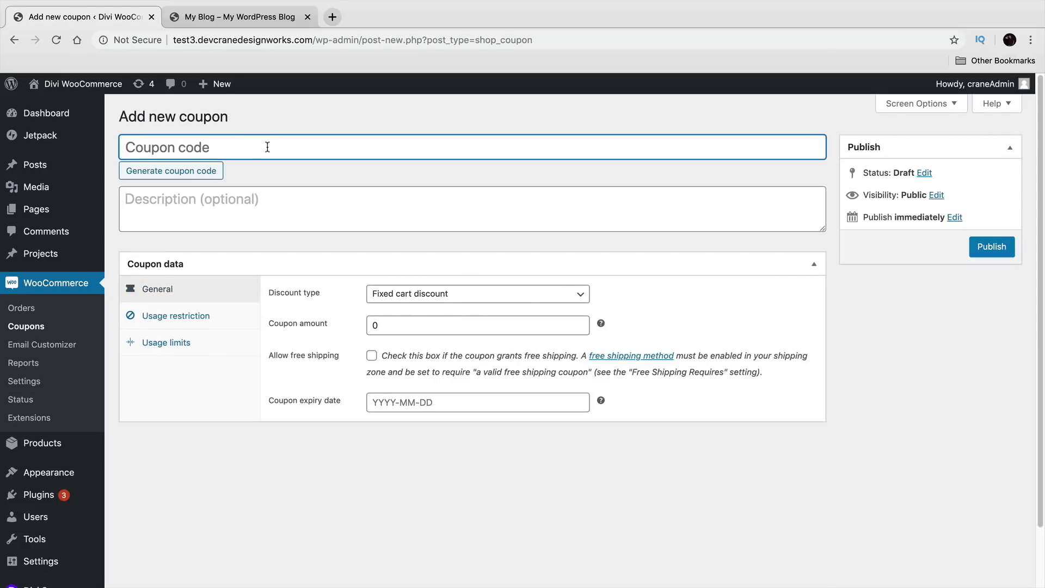
pyautogui.write('Darrel35')
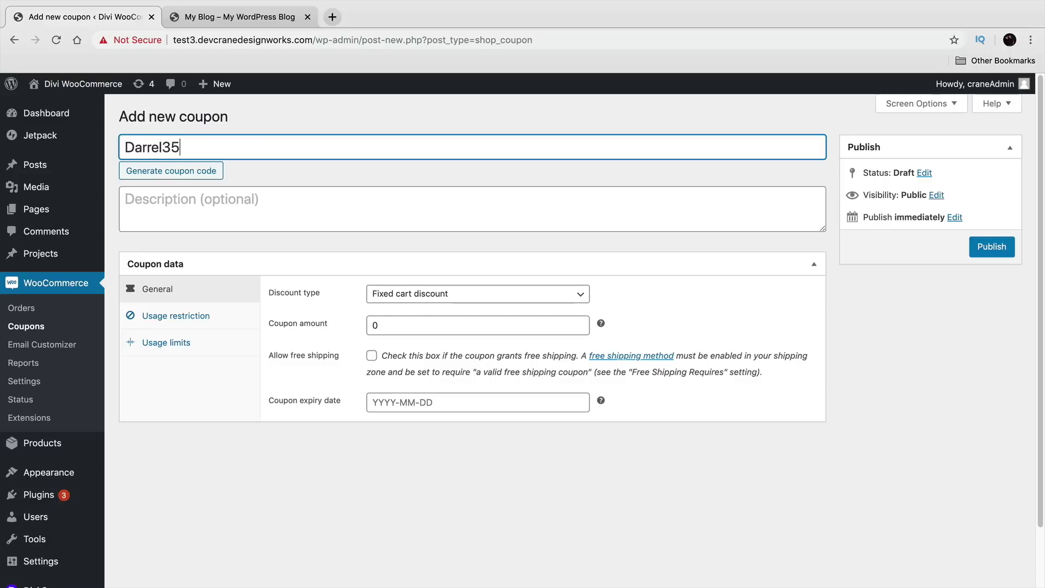
pyautogui.click(343, 195)
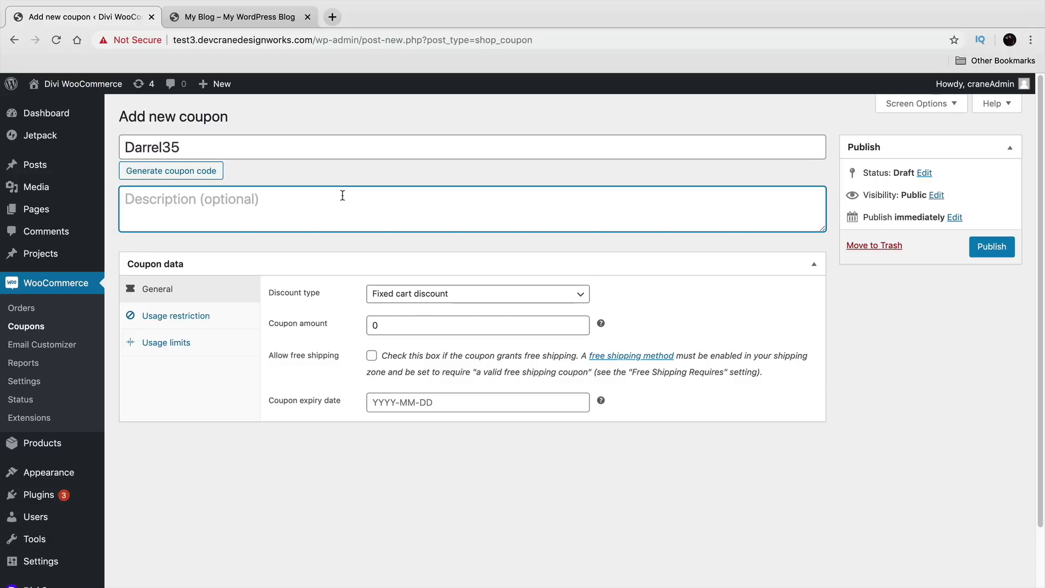
pyautogui.write('This gives ')
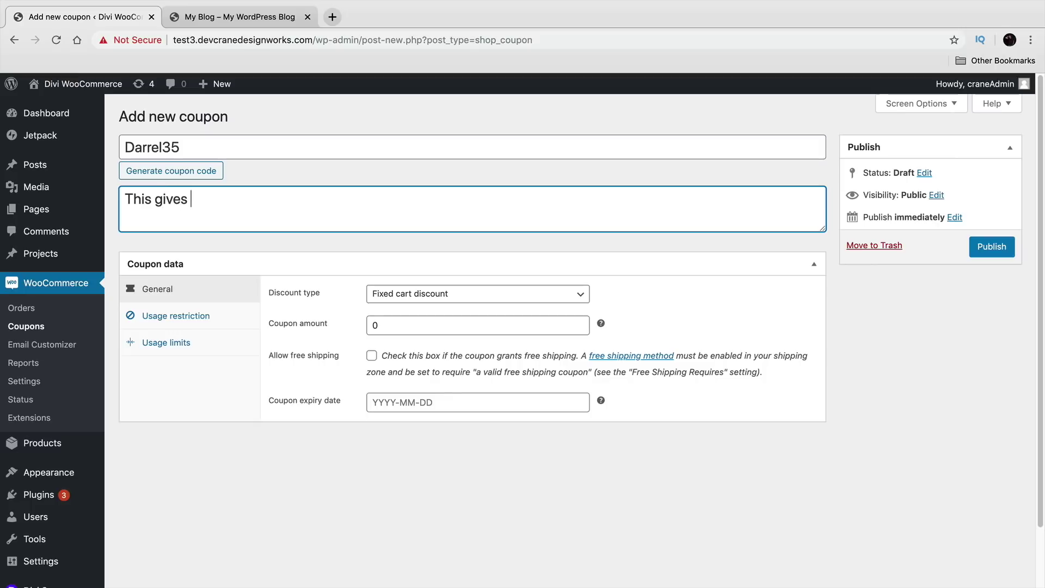
pyautogui.write('35% off Products')
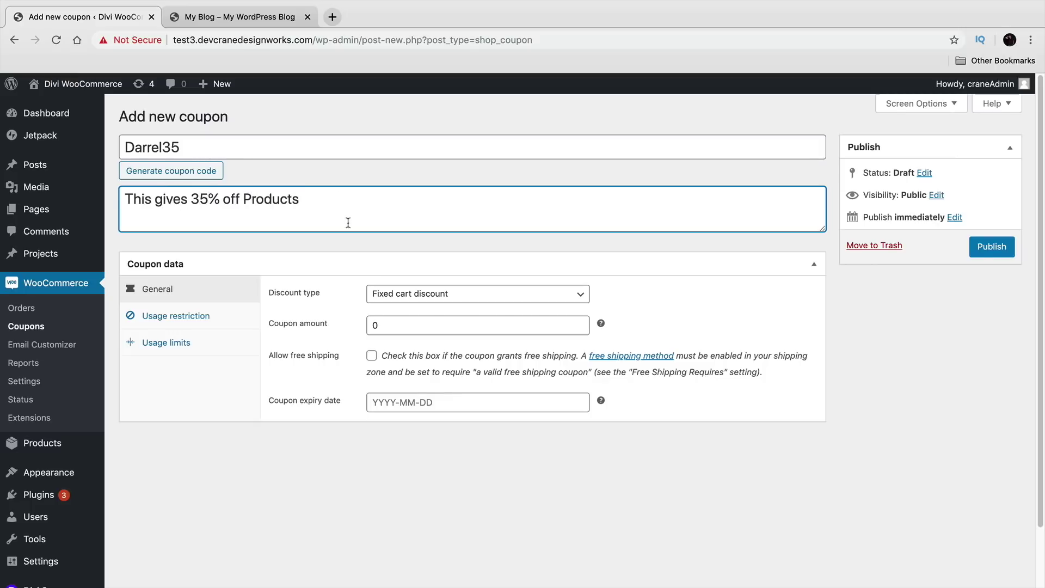
# Step: Set Percentage discount, amount 35, free shipping off, and expiry date 2019-12-24
pyautogui.click(418, 298)
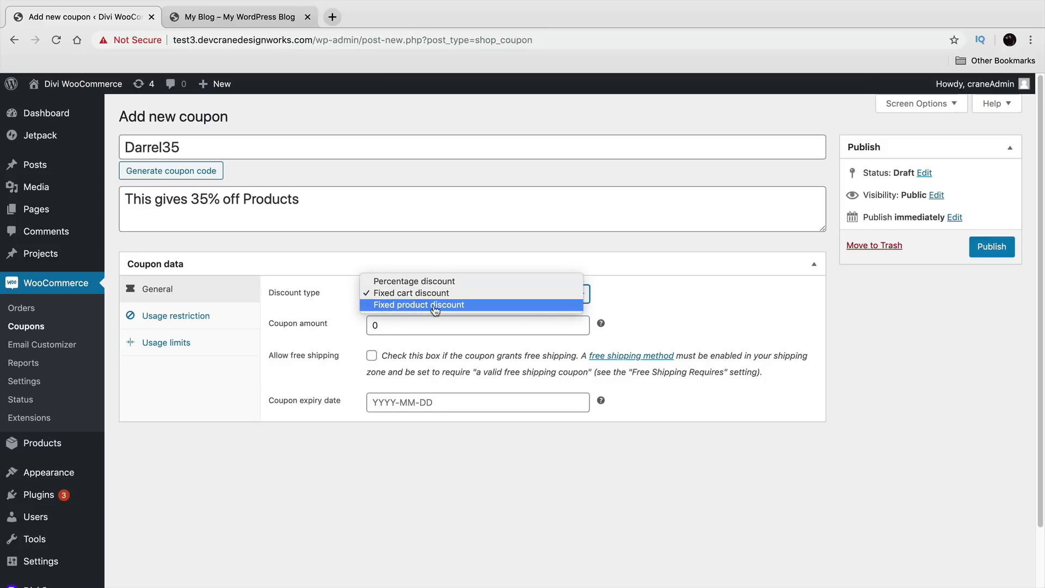
pyautogui.click(435, 306)
pyautogui.click(435, 298)
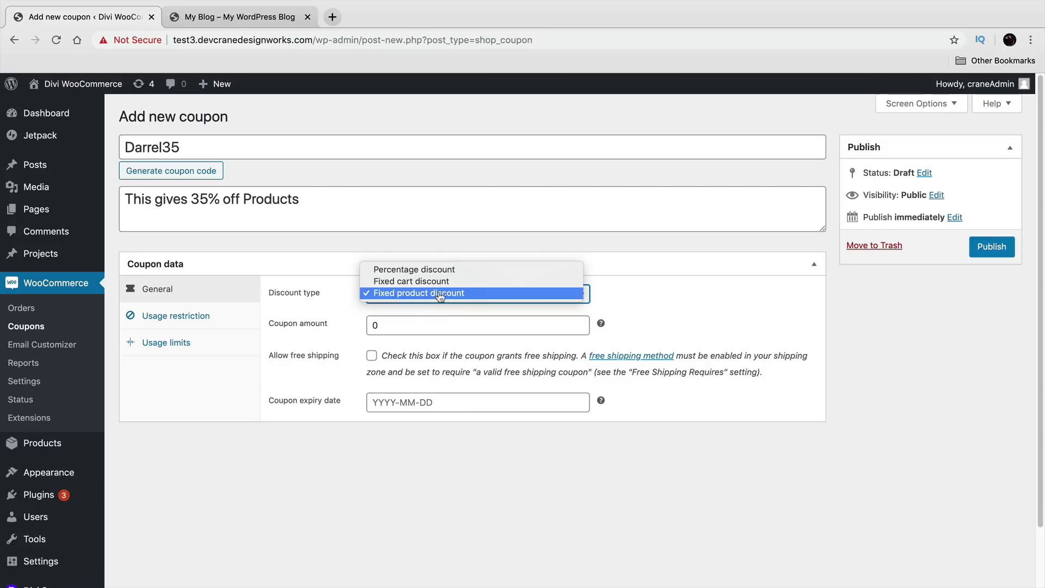
pyautogui.click(463, 267)
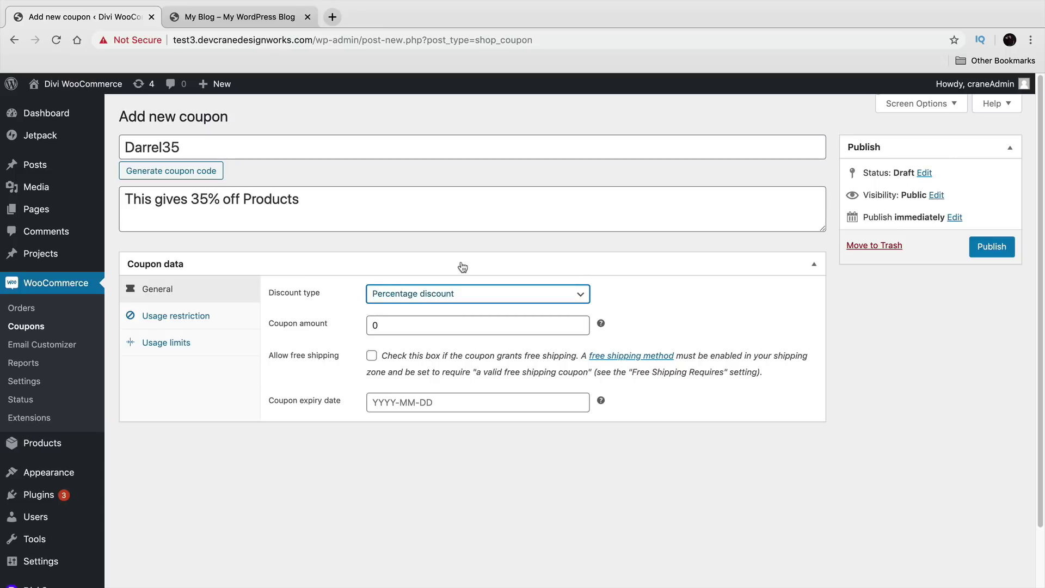
pyautogui.click(459, 322)
pyautogui.doubleClick(378, 318)
pyautogui.write('35')
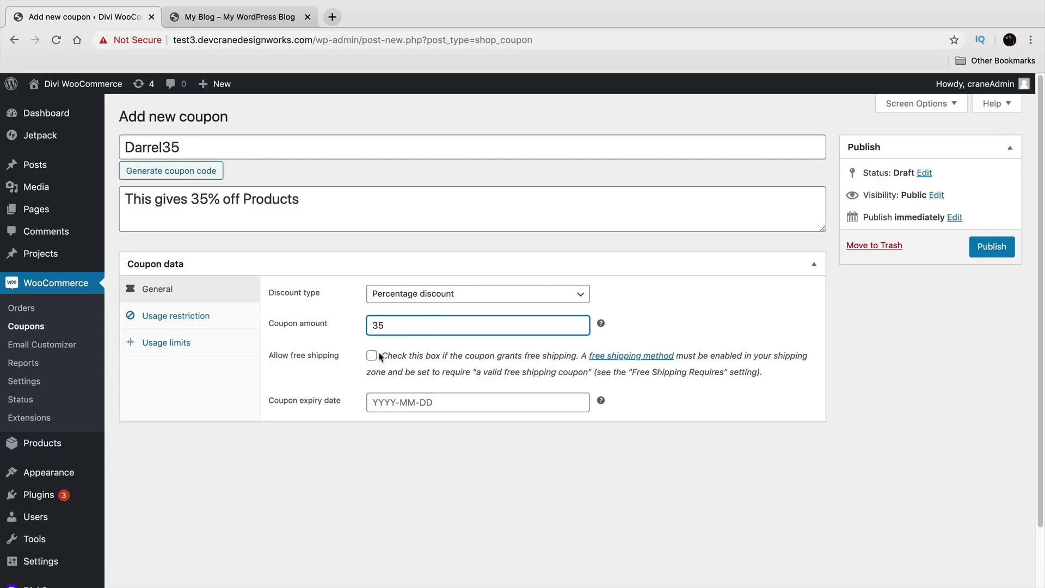
pyautogui.click(372, 357)
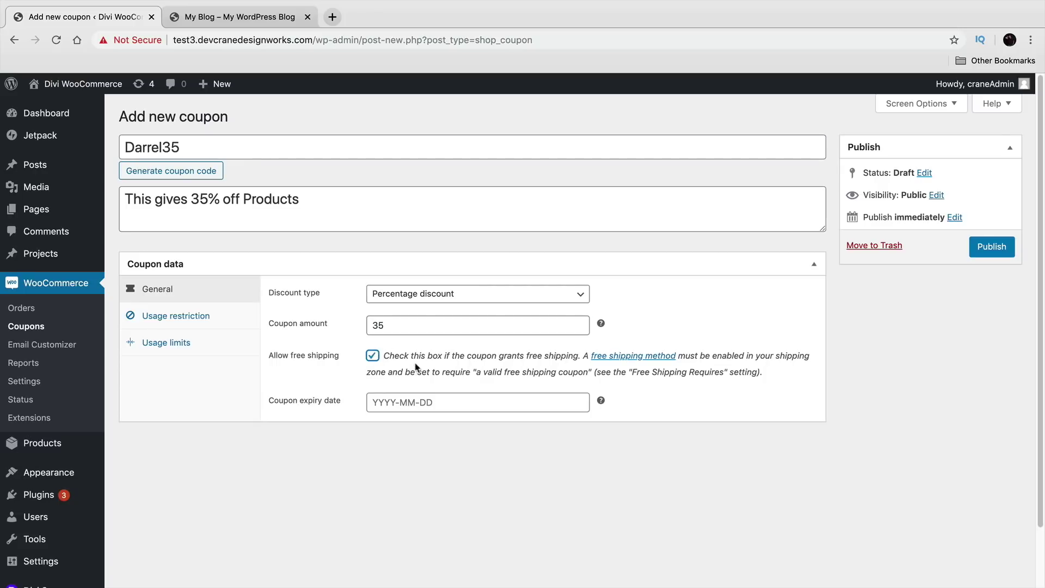
pyautogui.click(373, 358)
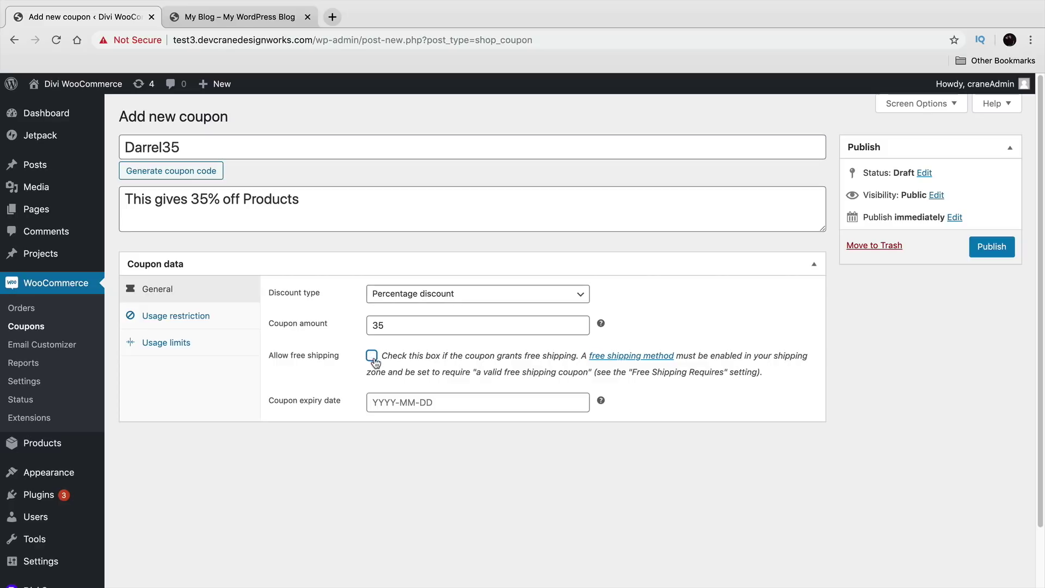
pyautogui.click(423, 404)
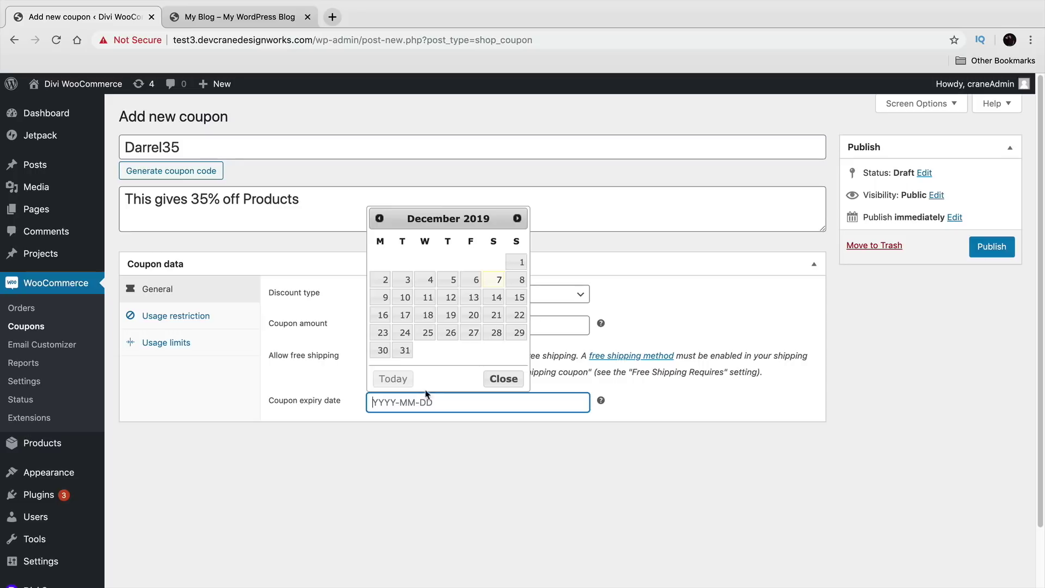
pyautogui.click(405, 333)
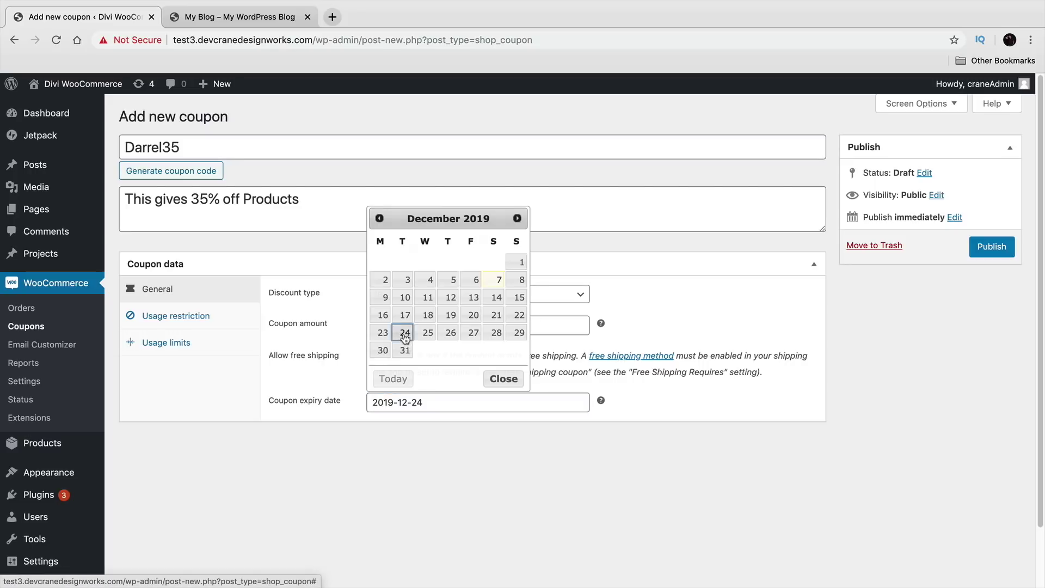
# Step: Under Usage restriction, set minimum spend to 100 and tick Individual use only
pyautogui.click(217, 320)
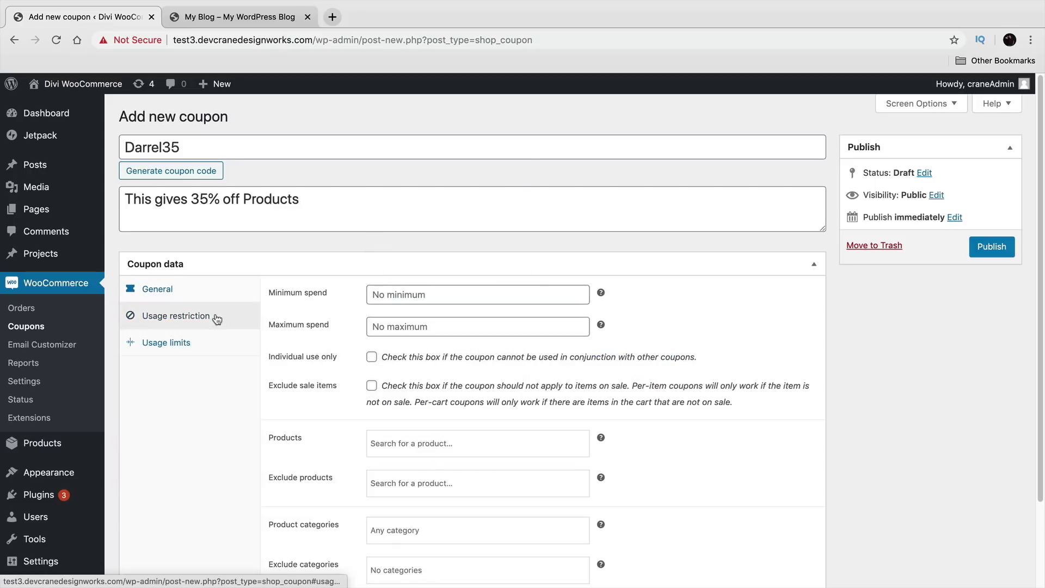
pyautogui.click(444, 294)
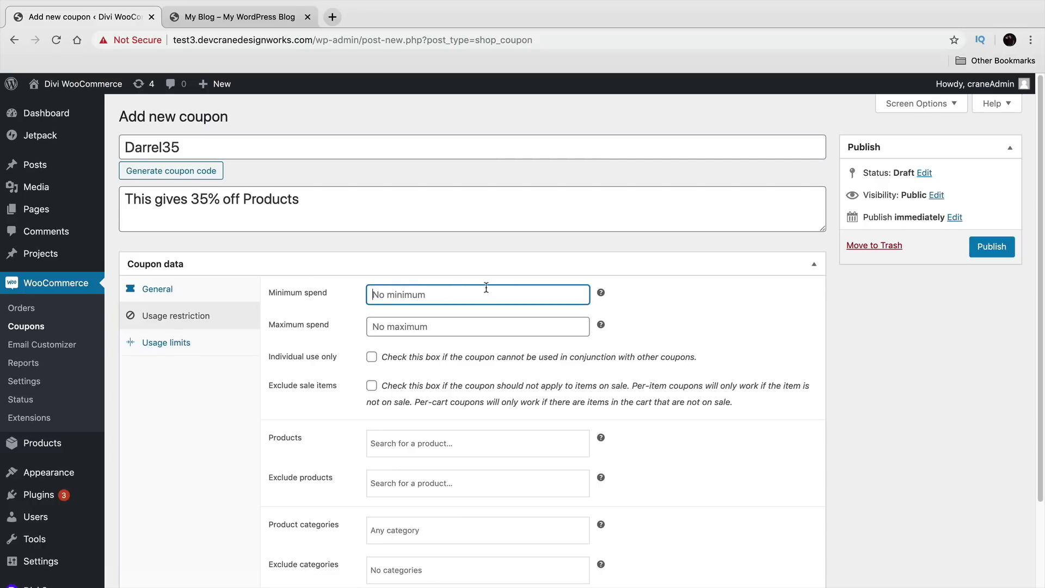
pyautogui.write('100')
pyautogui.click(461, 329)
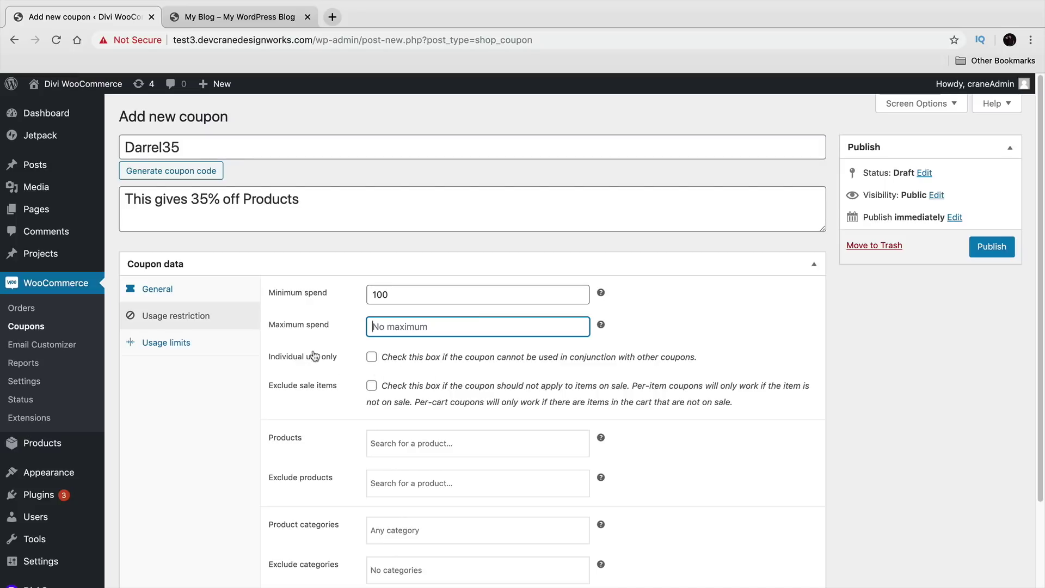
pyautogui.moveTo(398, 357); pyautogui.dragTo(685, 357)
pyautogui.click(372, 357)
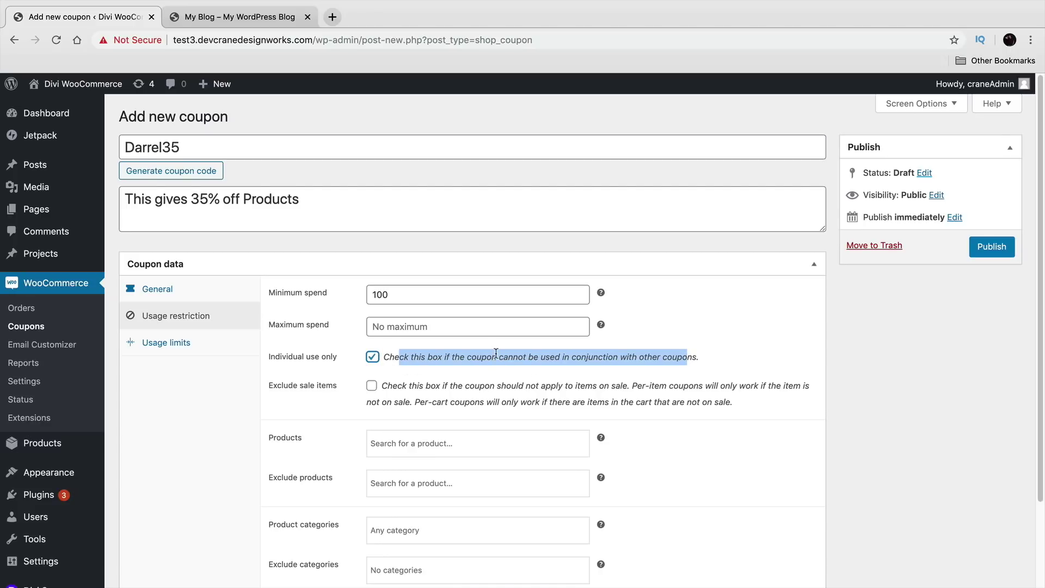
# Step: Limit the coupon to the product CROPPED T-SHIRT (#102)
pyautogui.scroll(-3, 495, 354)
pyautogui.click(478, 369)
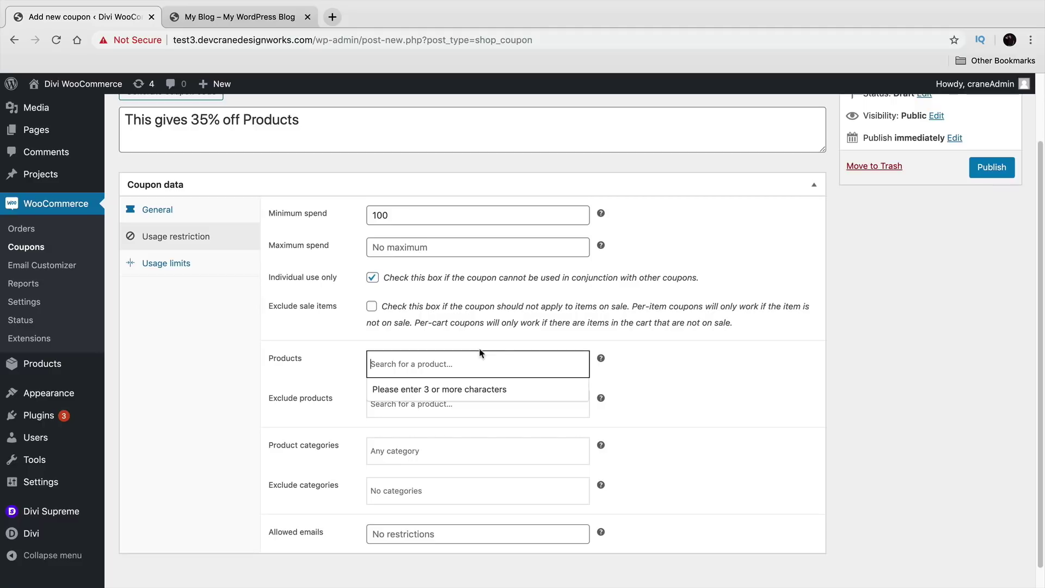
pyautogui.write('shirt')
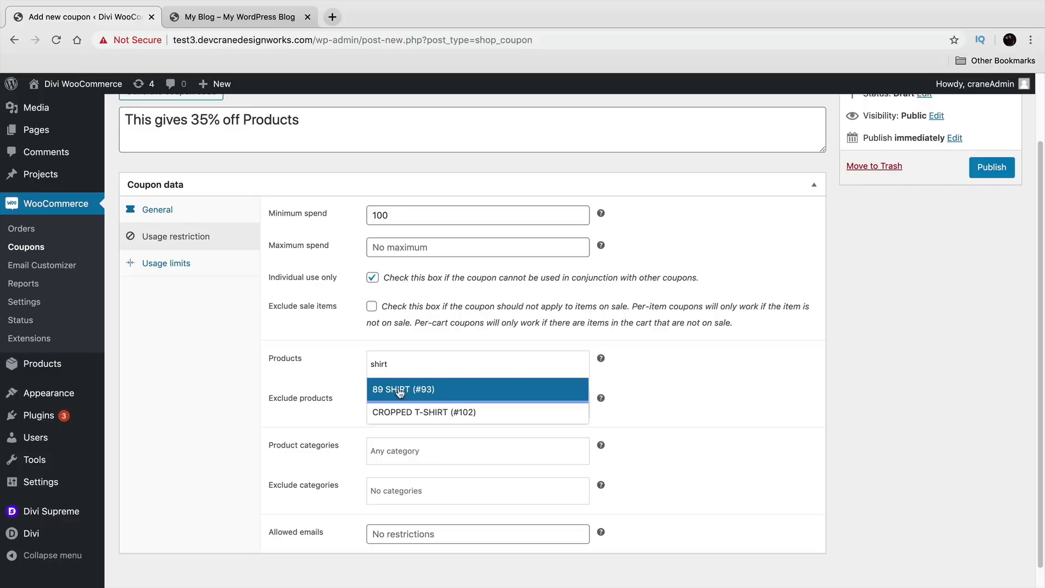
pyautogui.click(421, 413)
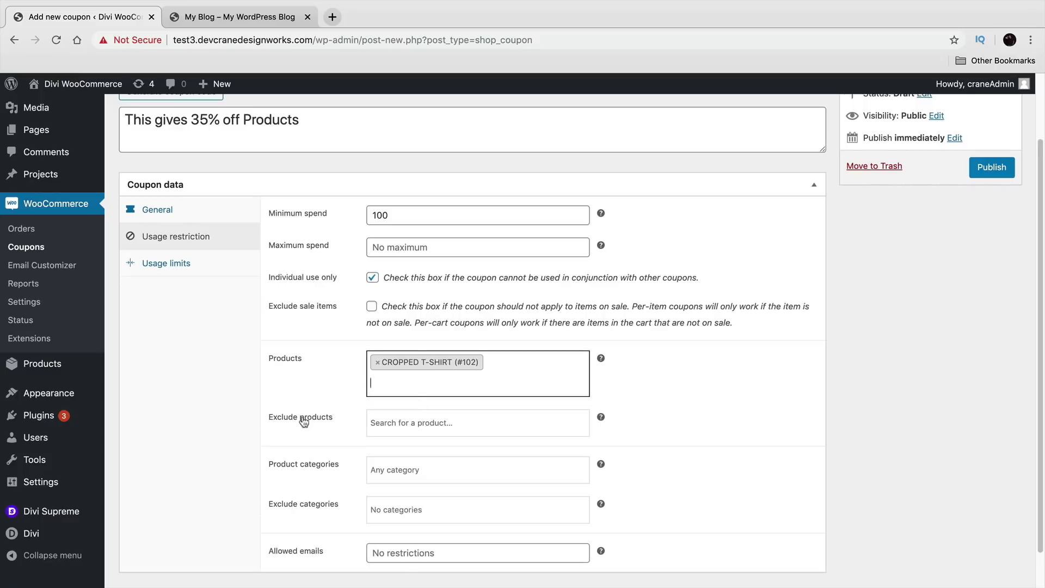
pyautogui.tripleClick(276, 467)
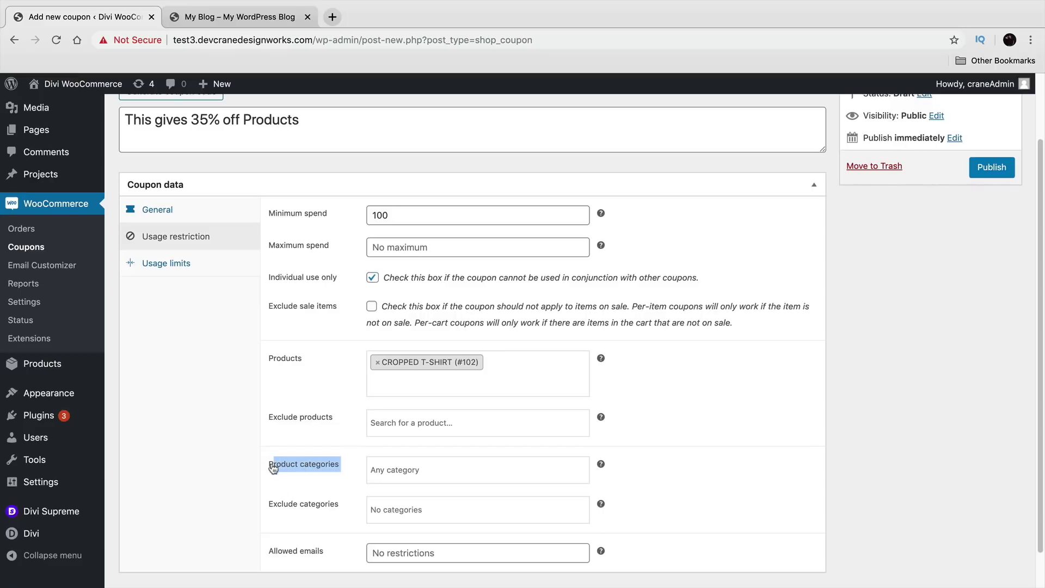
pyautogui.click(283, 509)
pyautogui.moveTo(337, 503); pyautogui.dragTo(268, 503)
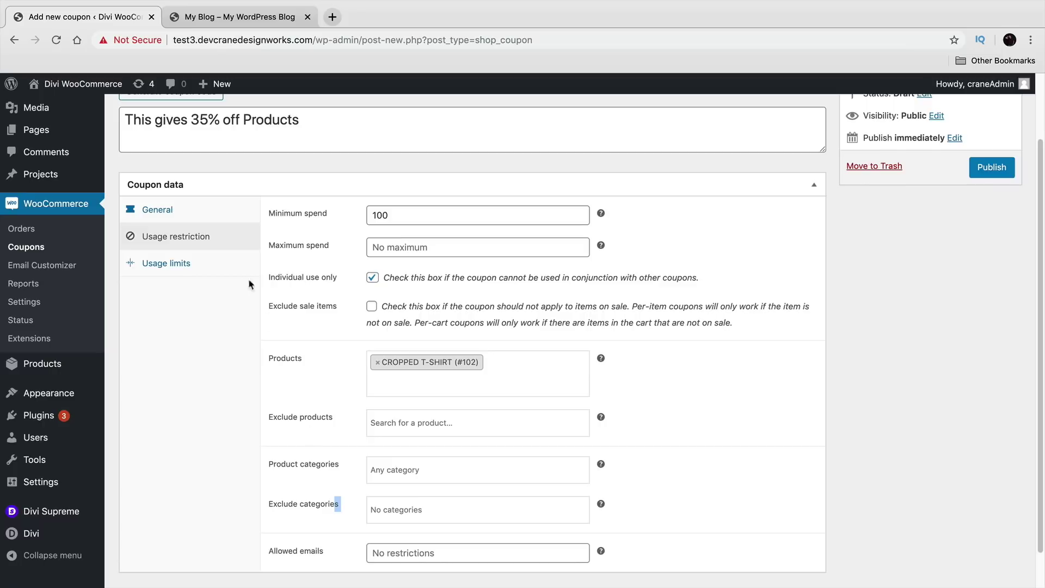
# Step: Set the coupon's usage limit per coupon to 50
pyautogui.click(194, 270)
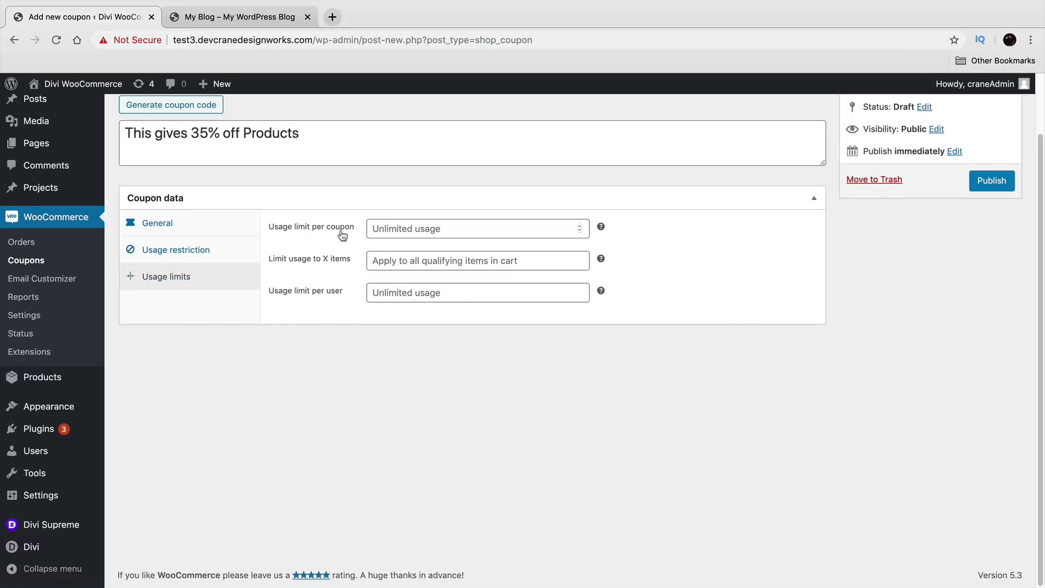
pyautogui.moveTo(275, 232); pyautogui.dragTo(342, 231)
pyautogui.click(396, 228)
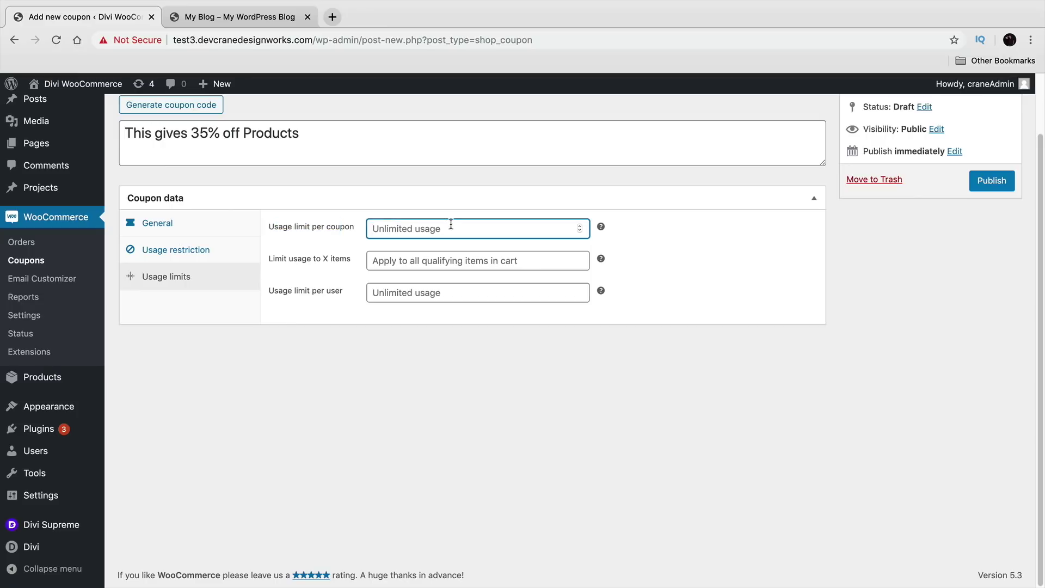
pyautogui.write('50')
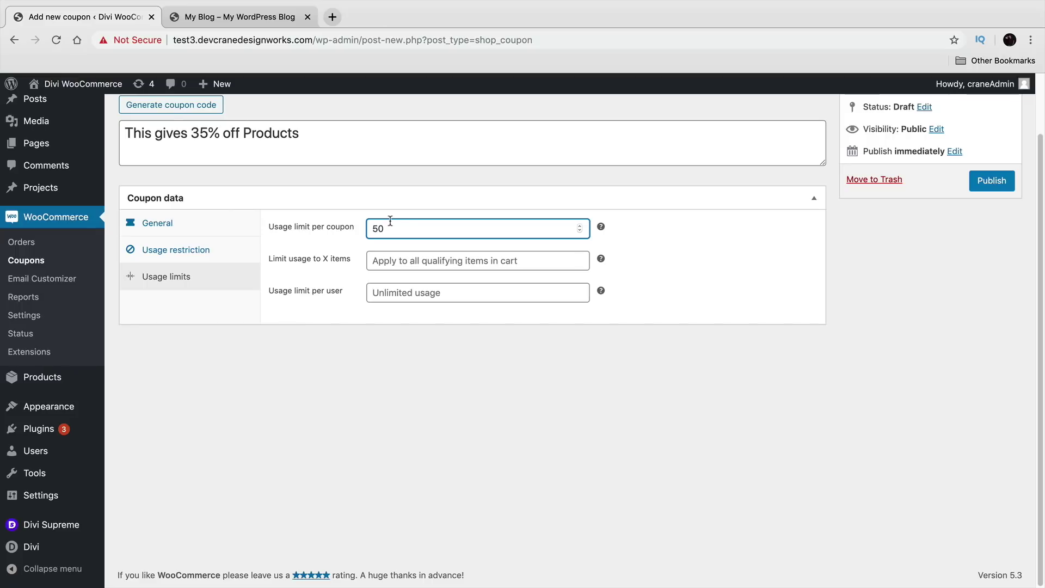
pyautogui.moveTo(383, 226); pyautogui.dragTo(357, 227)
pyautogui.click(341, 295)
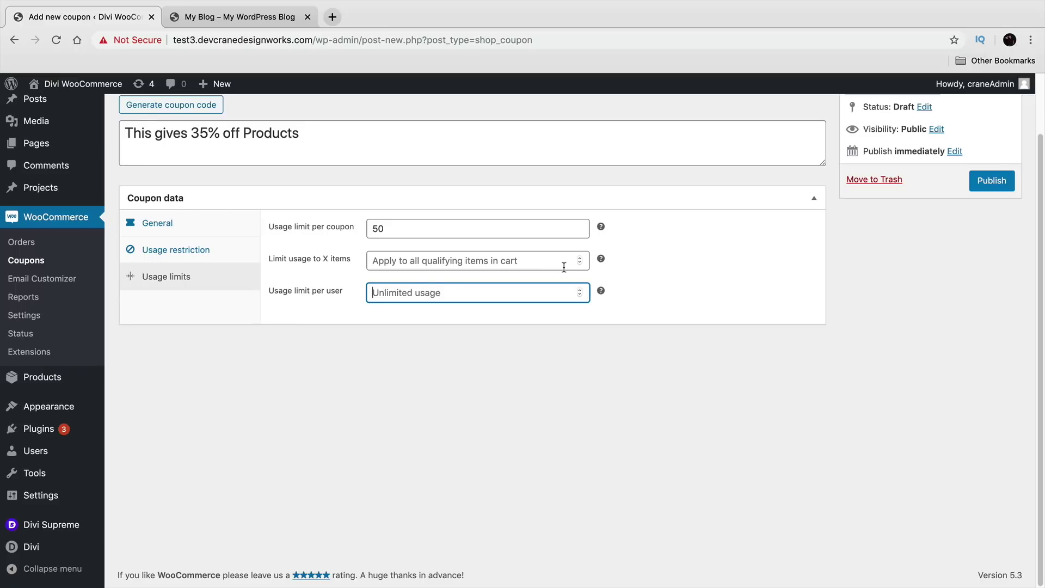
# Step: Publish the coupon and copy its coupon code
pyautogui.scroll(3, 681, 289)
pyautogui.click(992, 246)
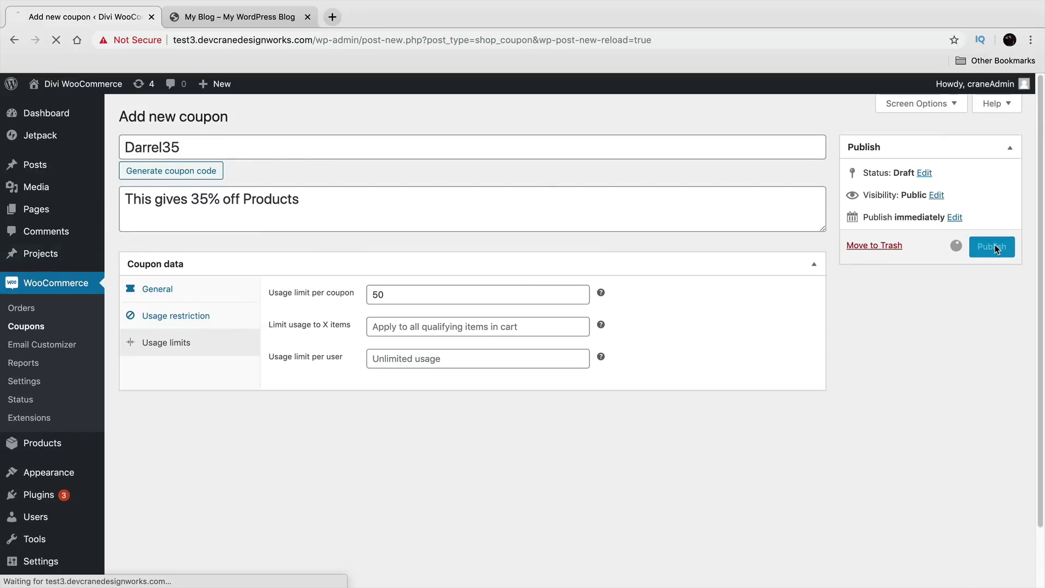
pyautogui.click(147, 185)
pyautogui.rightClick(156, 187)
pyautogui.click(181, 272)
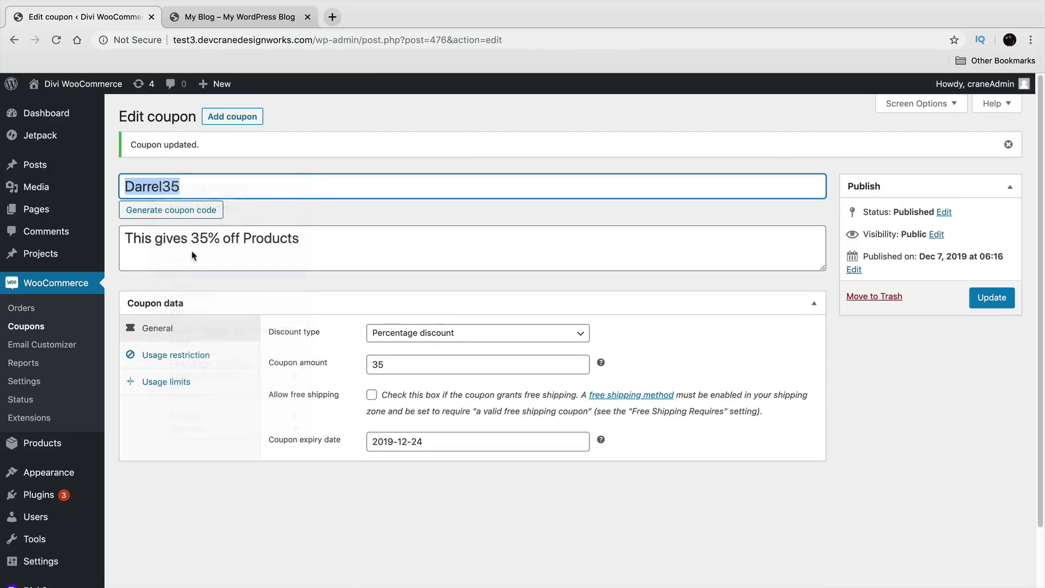
# Step: Add five 89 SHIRTs to the cart from the site's shop page
pyautogui.moveTo(81, 84)
pyautogui.click(82, 111)
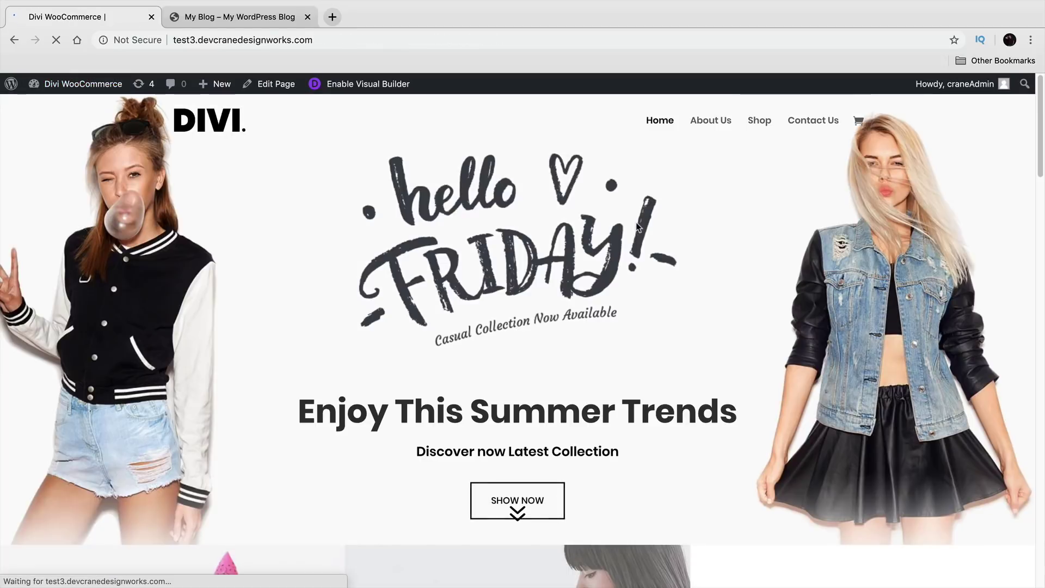
pyautogui.click(761, 121)
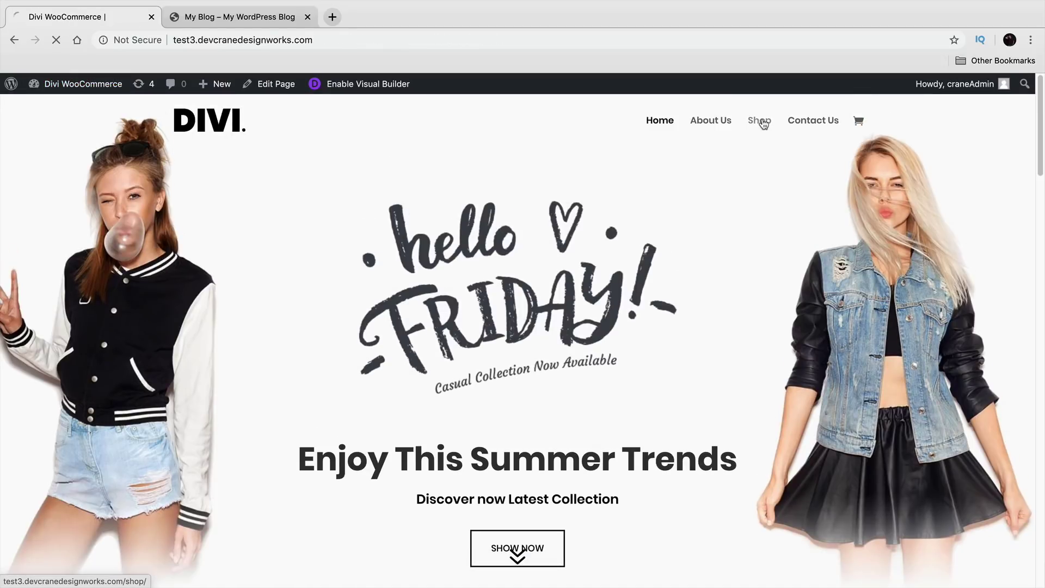
pyautogui.scroll(-2, 576, 315)
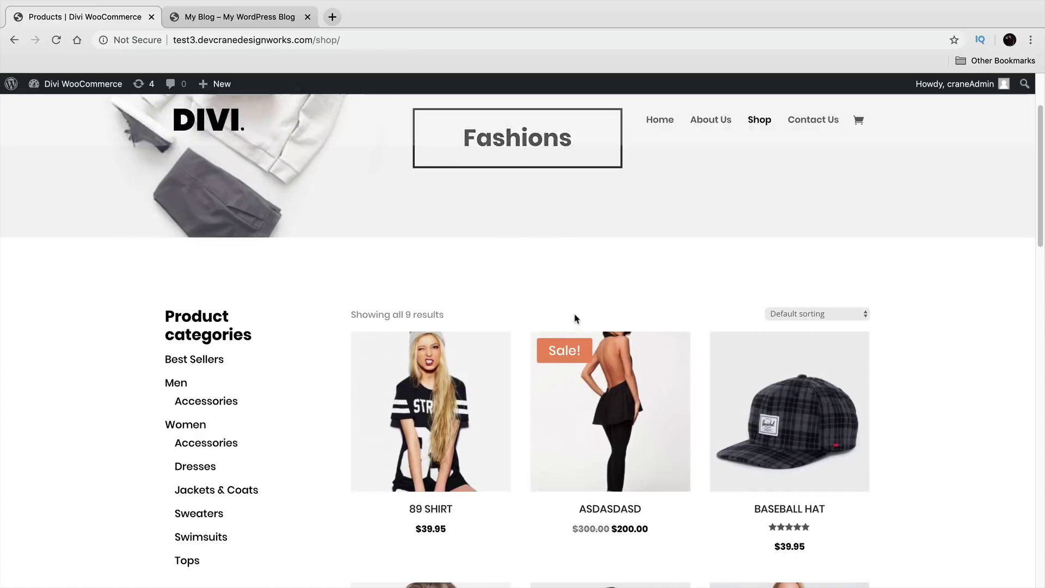
pyautogui.click(420, 408)
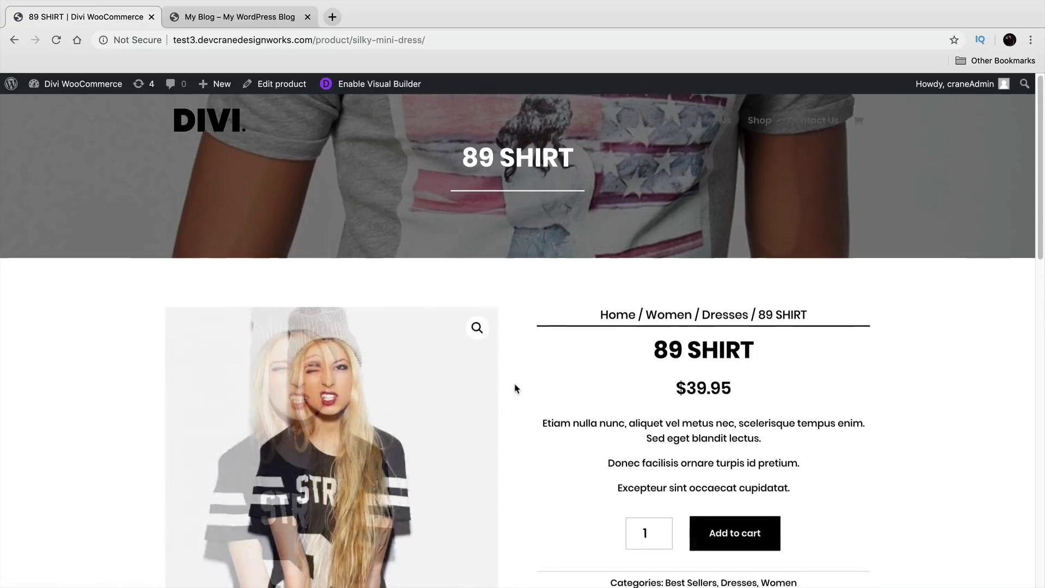
pyautogui.scroll(-4, 517, 387)
pyautogui.moveTo(657, 274); pyautogui.dragTo(623, 276)
pyautogui.write('5')
pyautogui.click(735, 288)
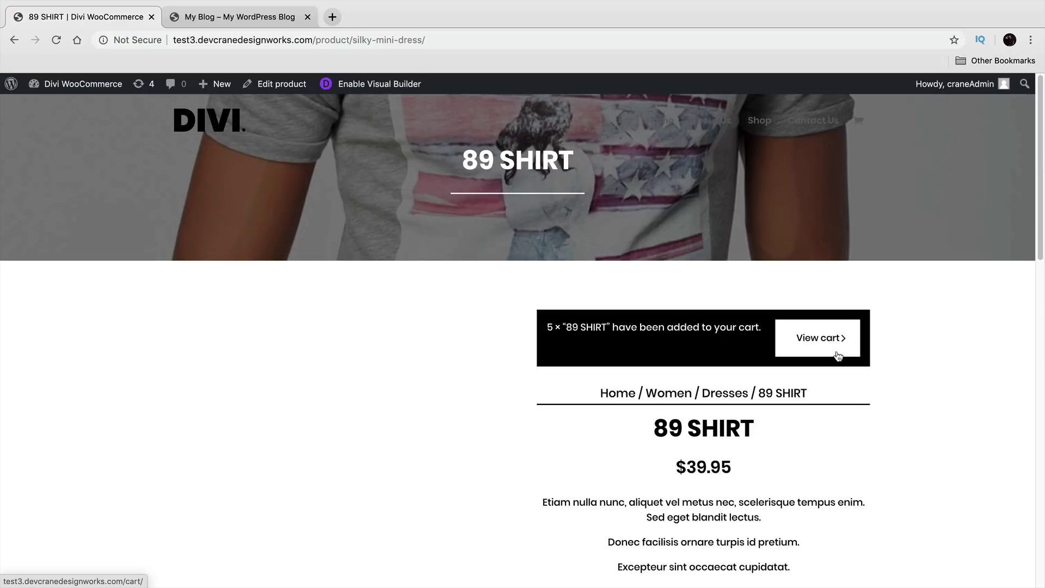
# Step: Paste the 35% coupon code in the cart and apply it, bringing the total to $225.72
pyautogui.click(815, 343)
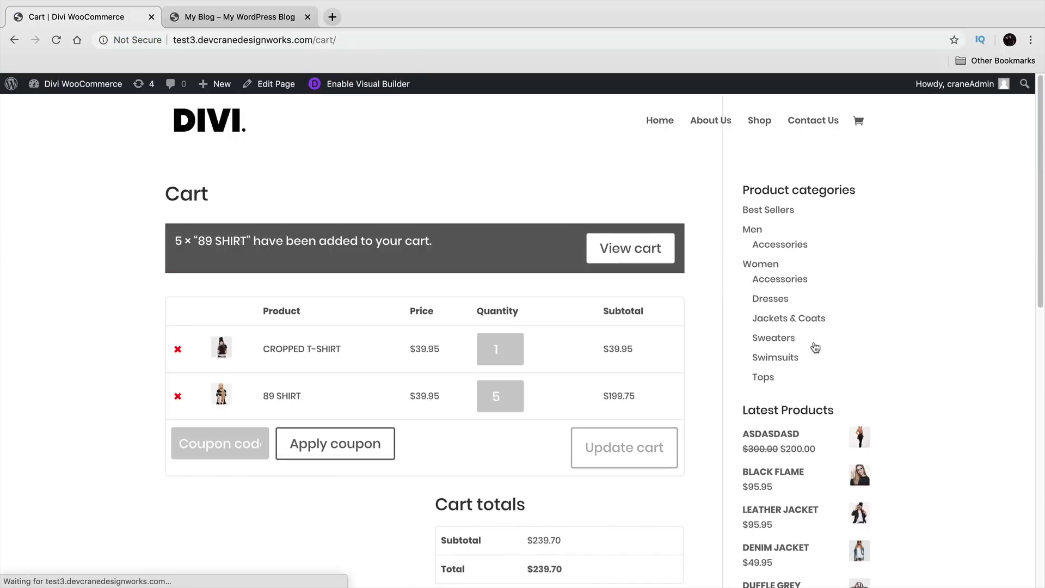
pyautogui.scroll(-3, 374, 356)
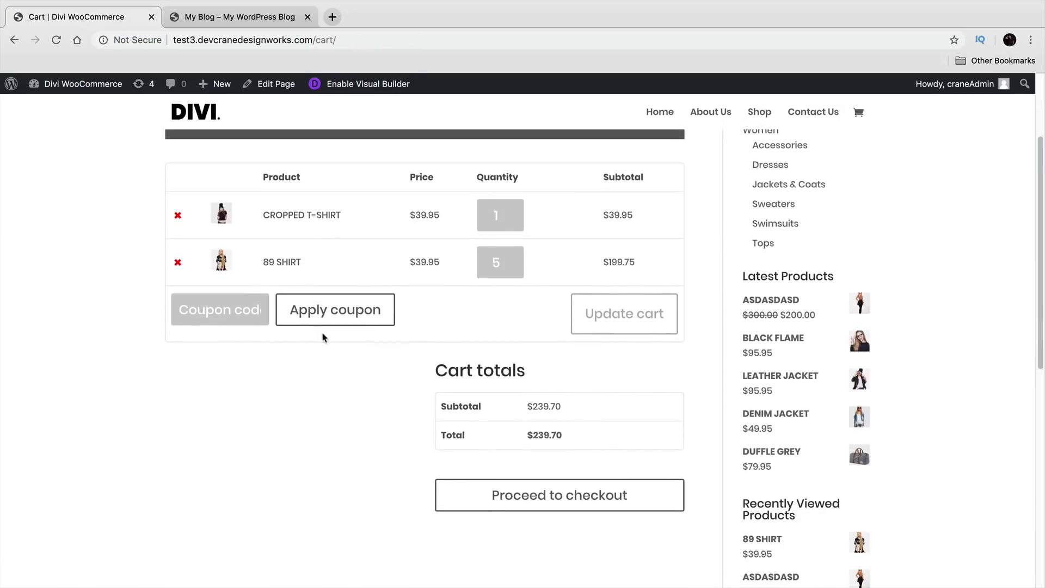
pyautogui.rightClick(202, 309)
pyautogui.click(270, 393)
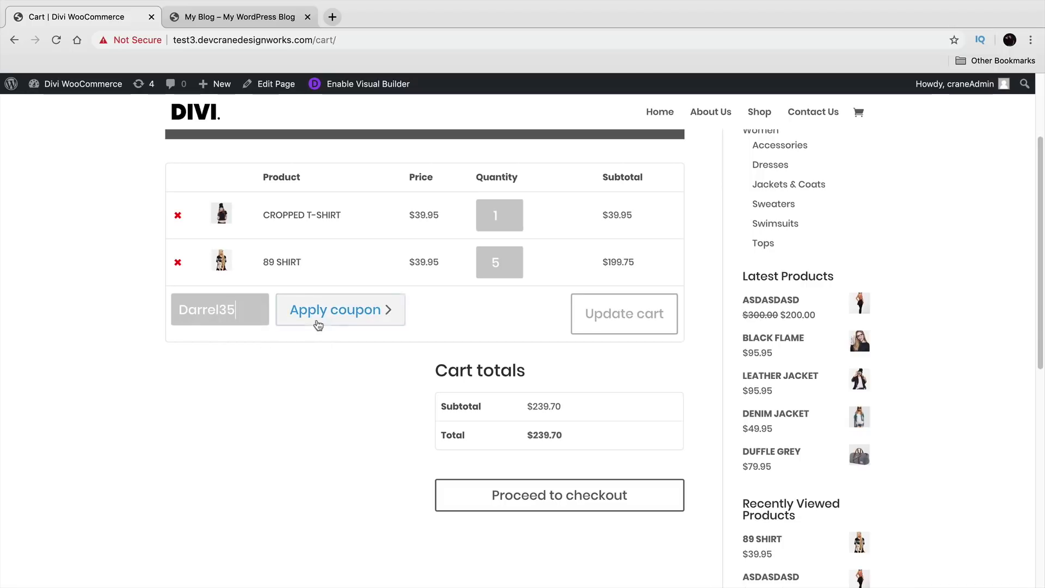
pyautogui.click(335, 312)
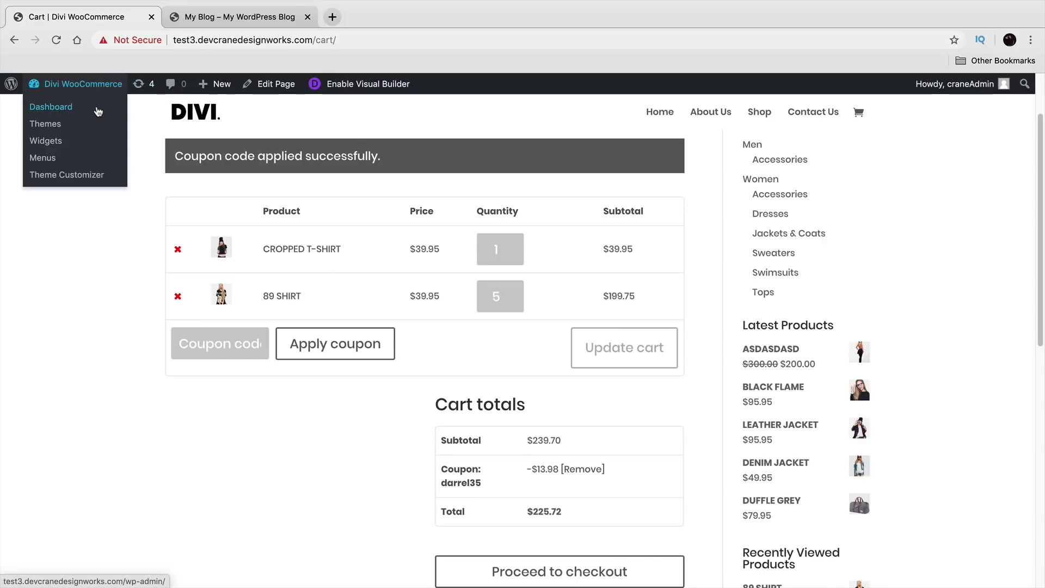
pyautogui.click(97, 110)
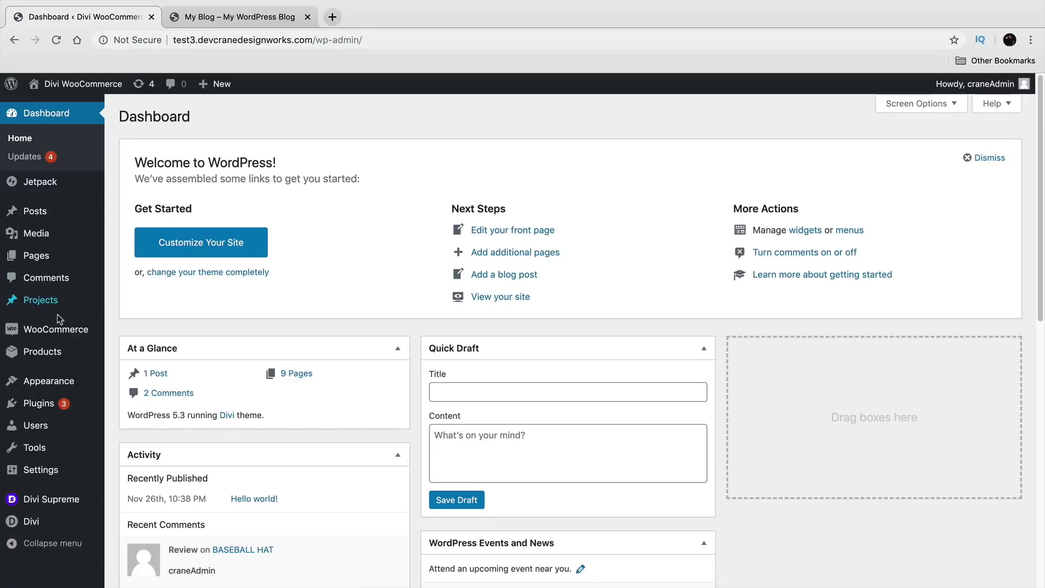
# Step: Show WooCommerce's Payments settings down to the PayPal and Stripe credit card methods
pyautogui.moveTo(65, 330)
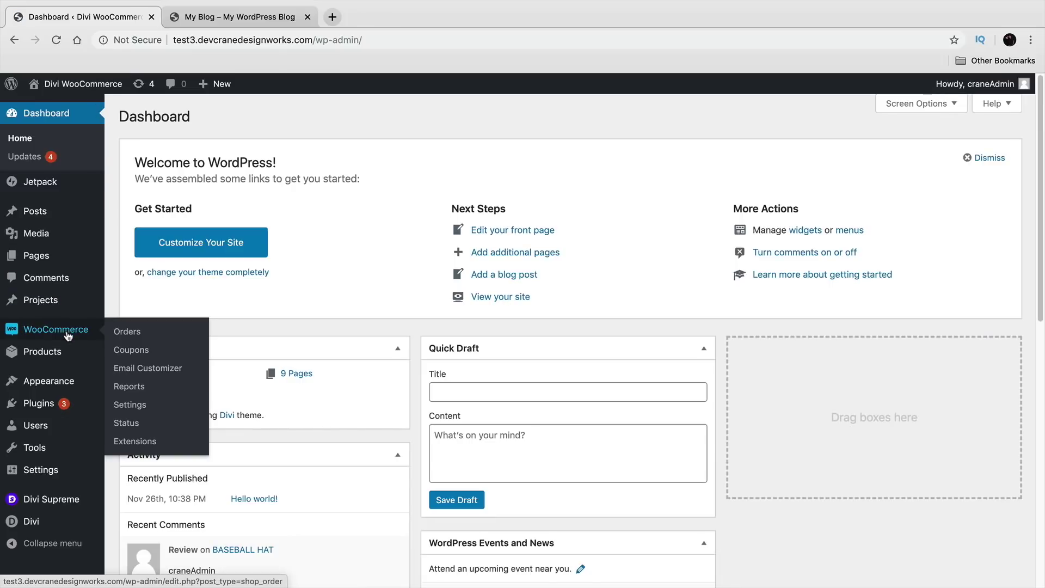
pyautogui.click(141, 405)
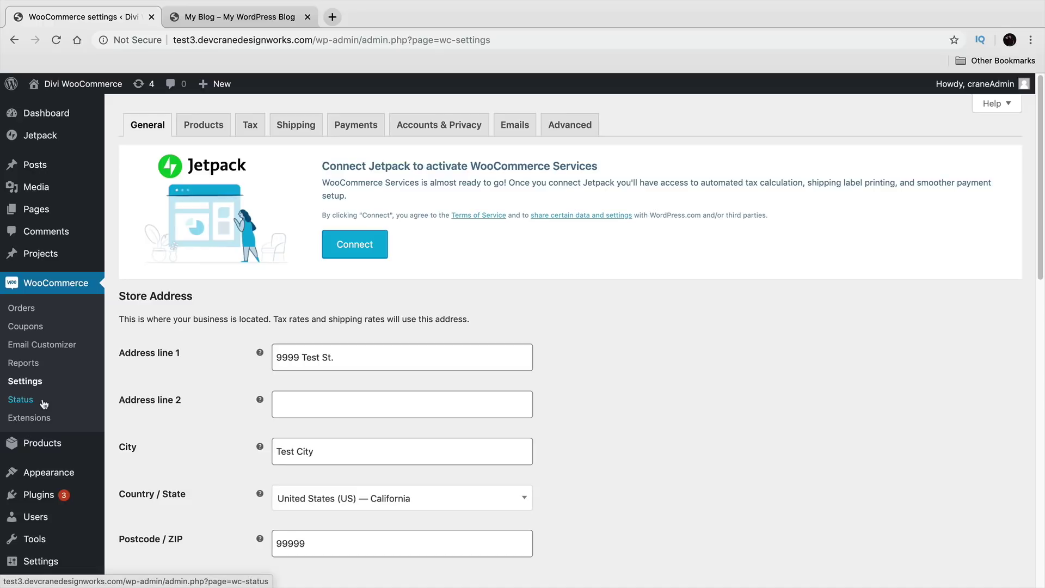
pyautogui.click(351, 124)
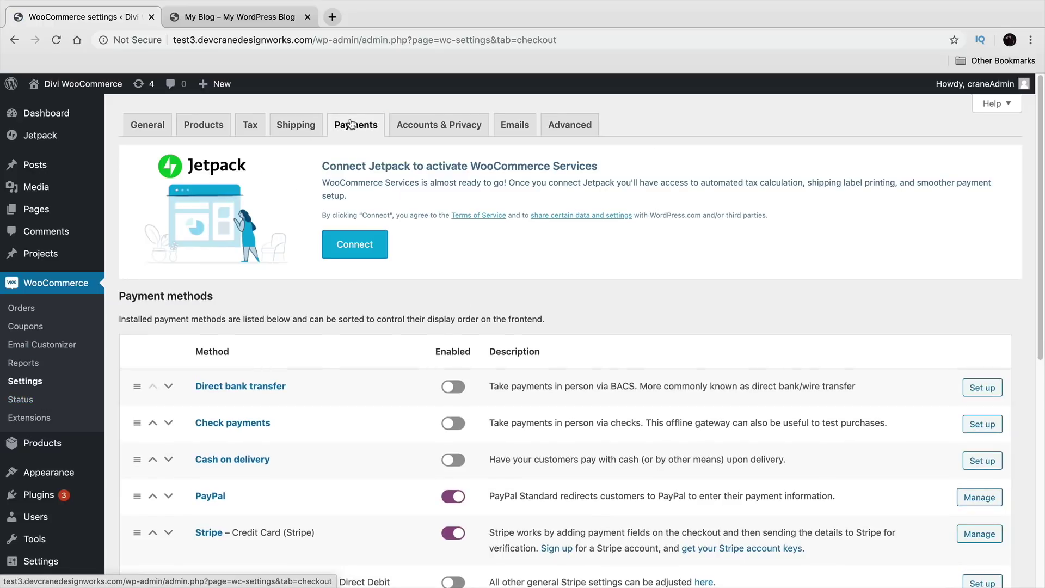
pyautogui.scroll(-4, 452, 321)
# Step: Highlight the Stripe credit card method name and check the site's connection security details
pyautogui.moveTo(331, 314); pyautogui.dragTo(197, 301)
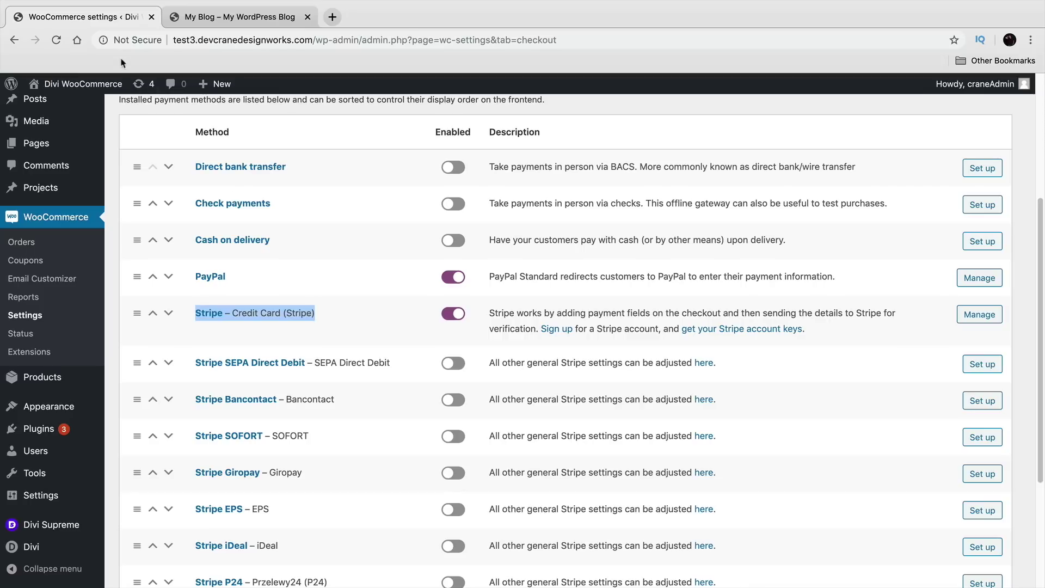
pyautogui.click(133, 41)
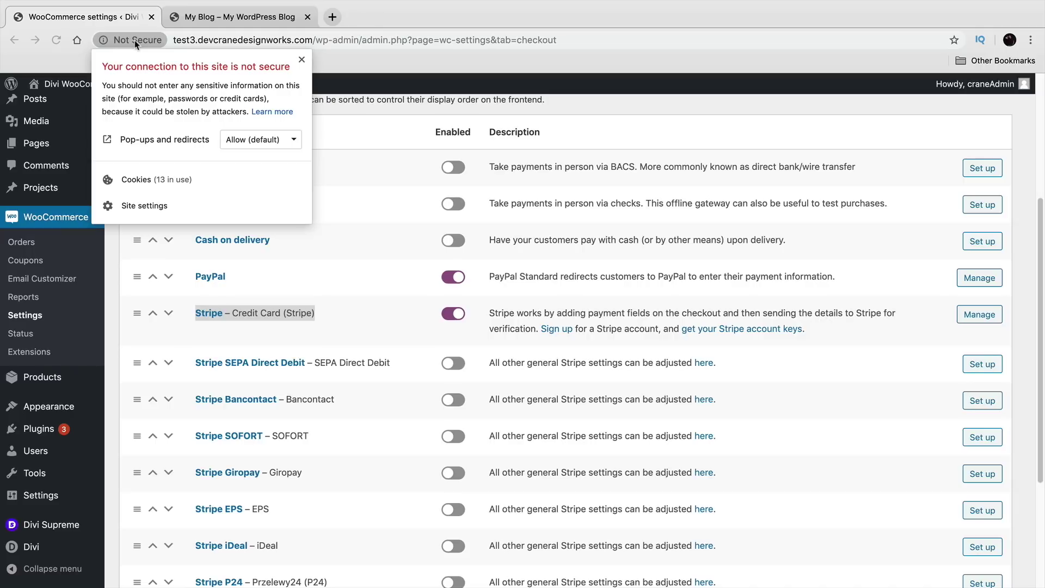
pyautogui.click(313, 314)
pyautogui.moveTo(322, 316); pyautogui.dragTo(189, 303)
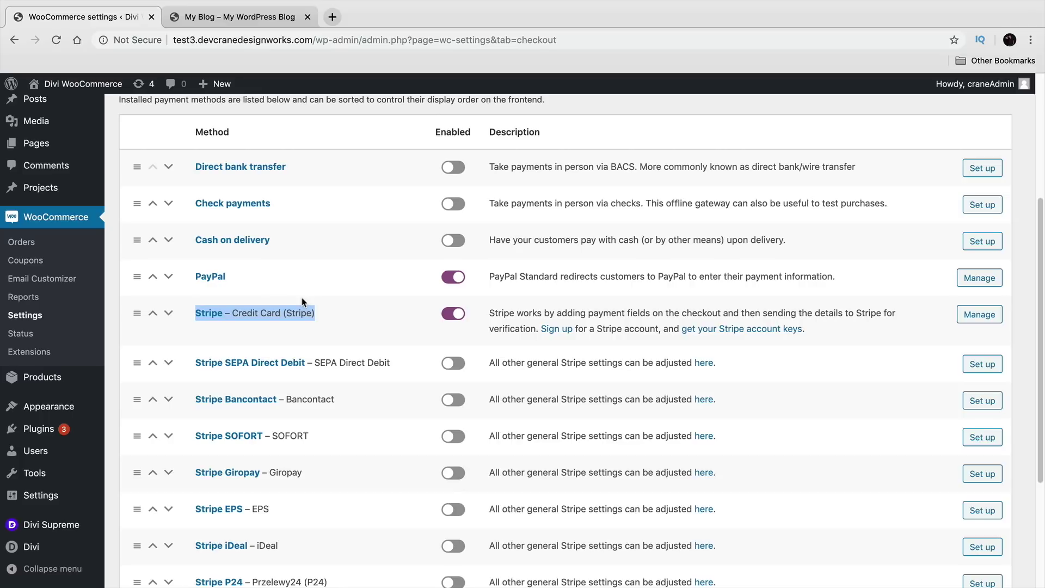
pyautogui.click(137, 40)
pyautogui.click(301, 60)
# Step: Visit the store's front page and highlight the Best Sellers heading
pyautogui.moveTo(68, 83)
pyautogui.click(34, 104)
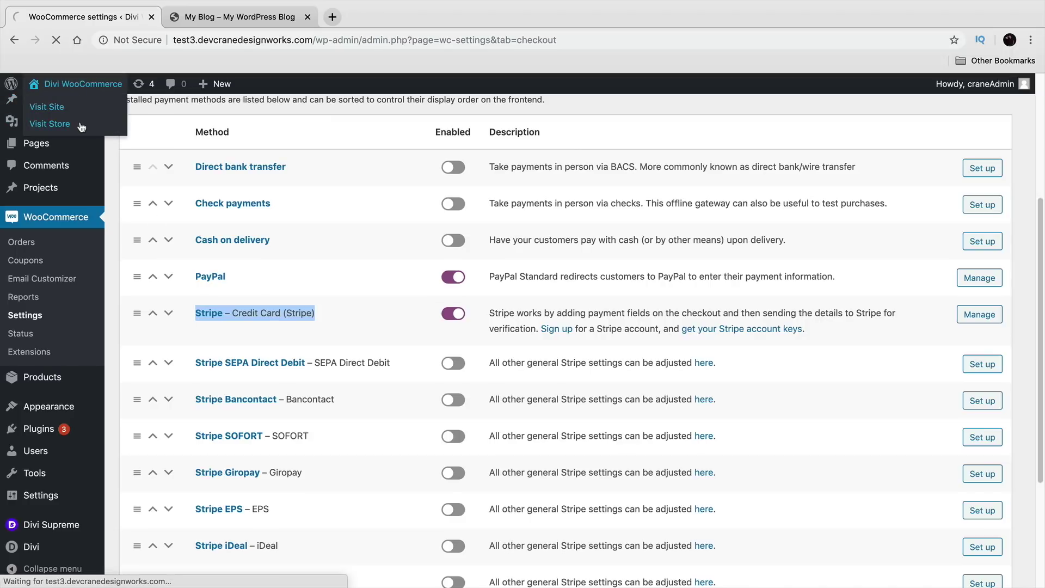
pyautogui.scroll(-10, 252, 354)
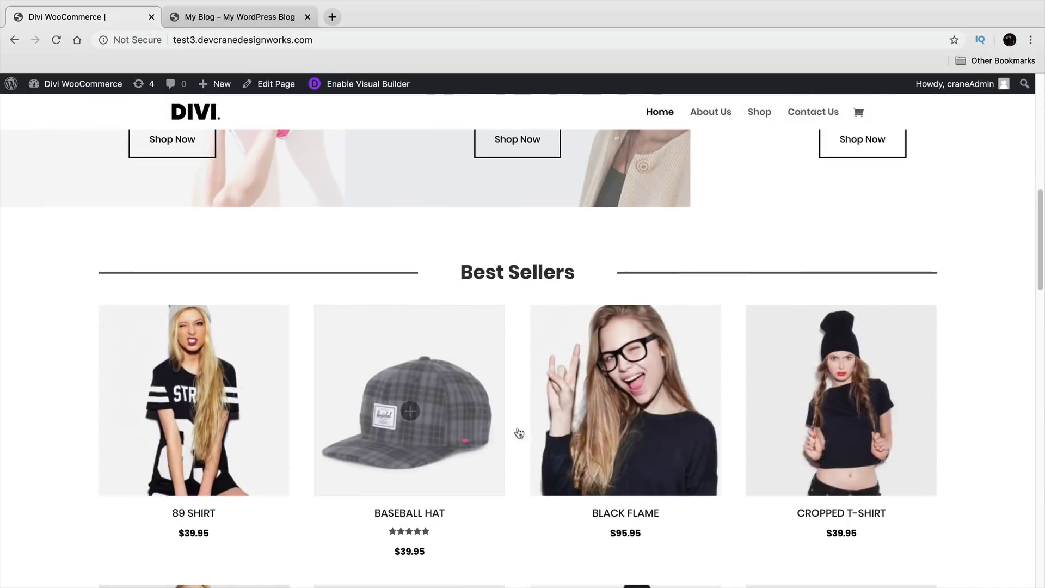
pyautogui.moveTo(578, 282); pyautogui.dragTo(455, 268)
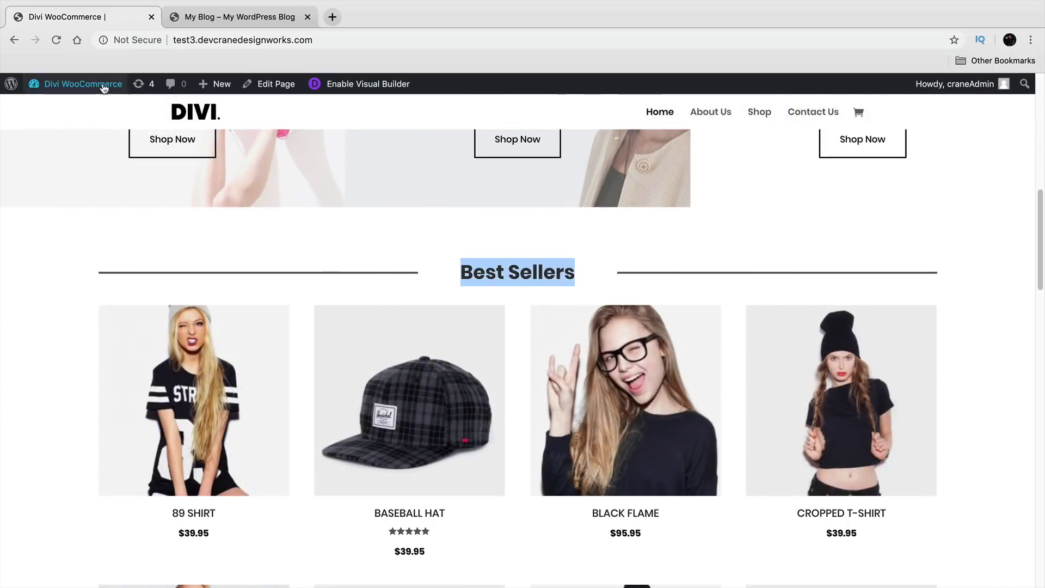
# Step: Search the plugin directory for 'div' under Plugins > Add New
pyautogui.moveTo(82, 83)
pyautogui.click(93, 105)
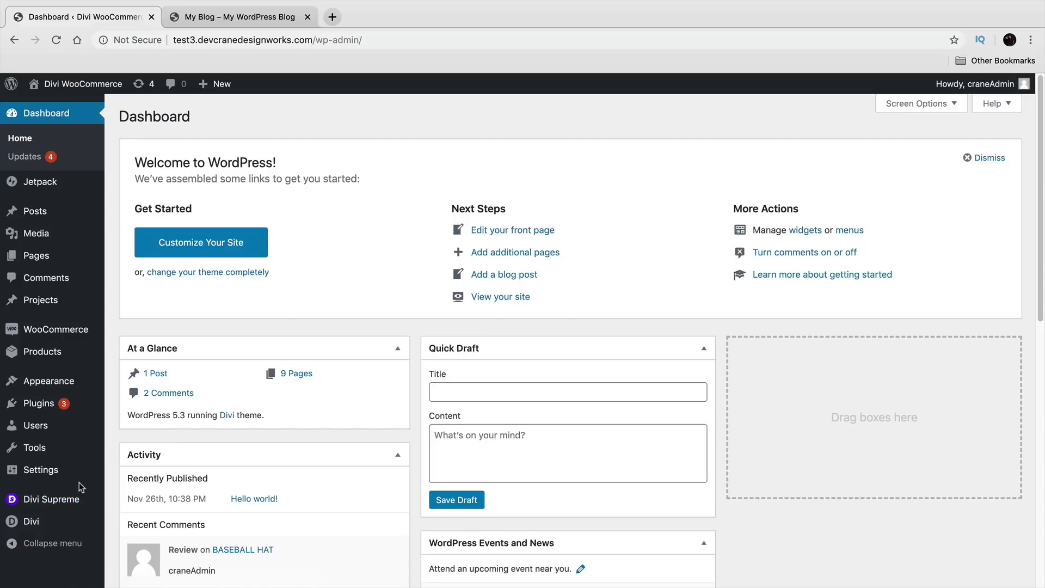
pyautogui.moveTo(72, 411)
pyautogui.click(131, 423)
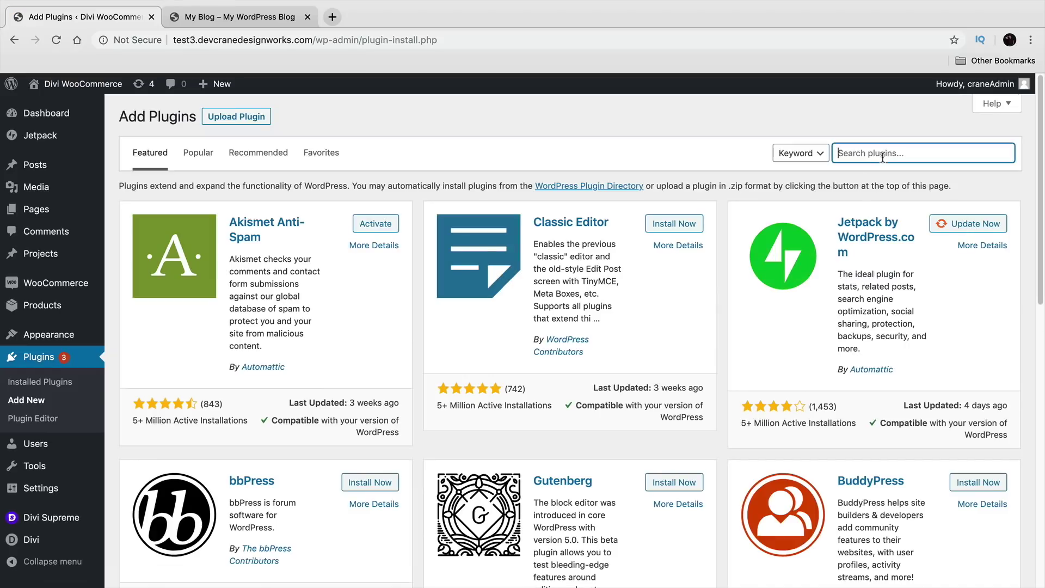
pyautogui.write('divi')
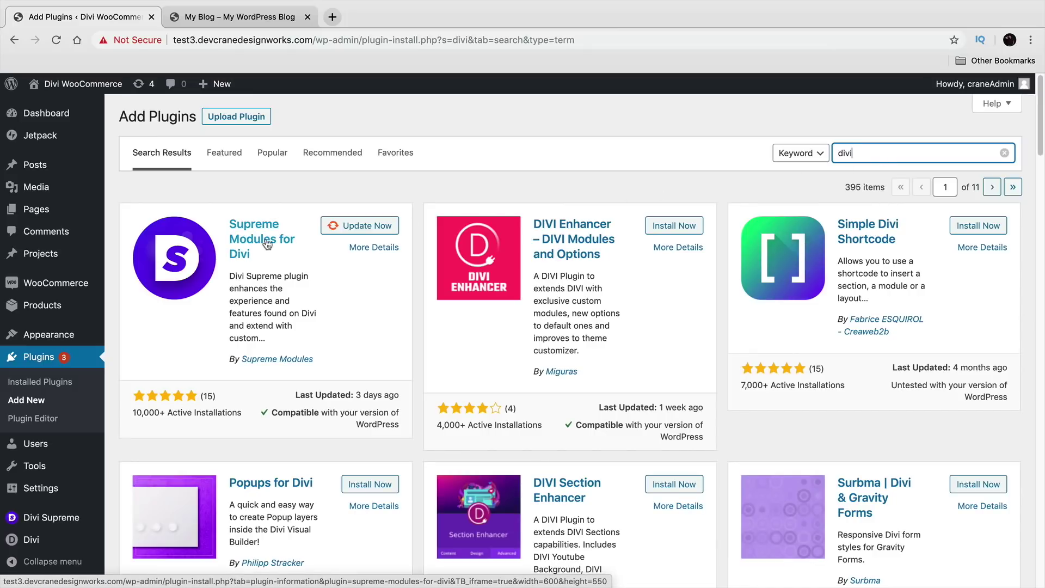
pyautogui.click(338, 18)
# Step: Load the Divi Supreme website from the darrelwilson.com/divis address suggestion
pyautogui.write('dar')
pyautogui.press('Right')
pyautogui.write('/')
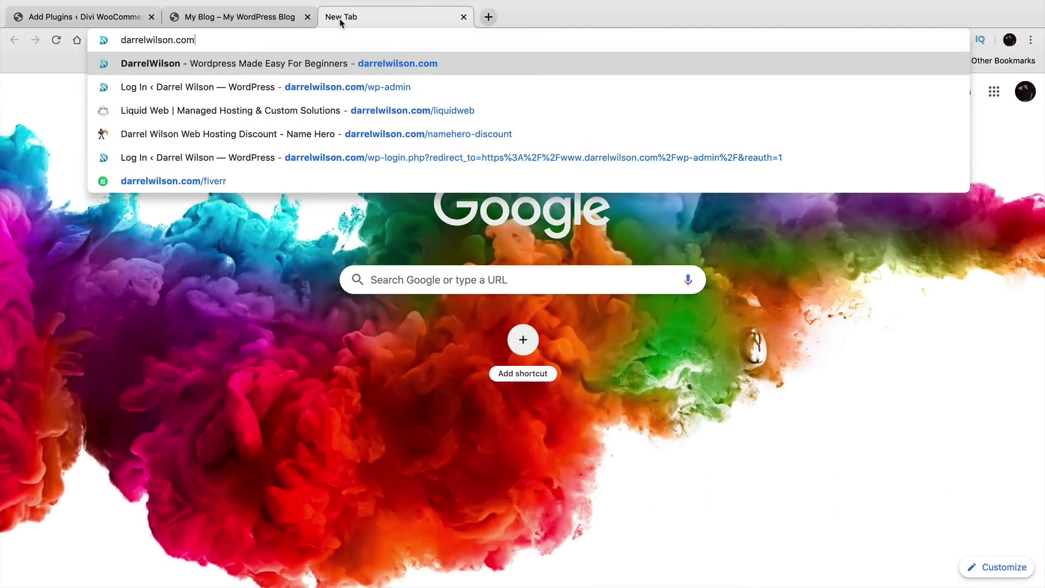
pyautogui.write('divis')
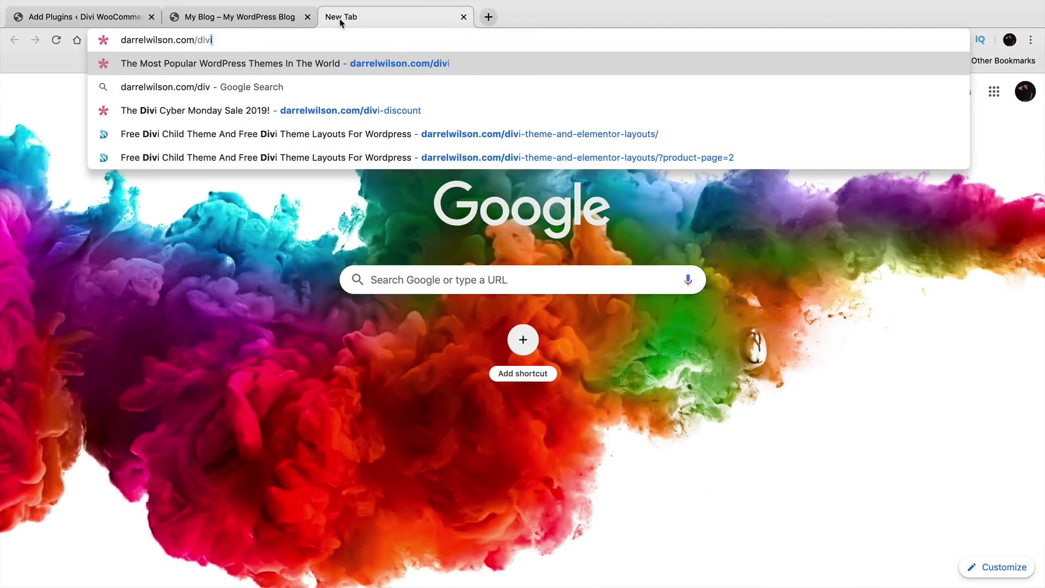
pyautogui.press('Down')
pyautogui.press('Down')
pyautogui.press('Return')
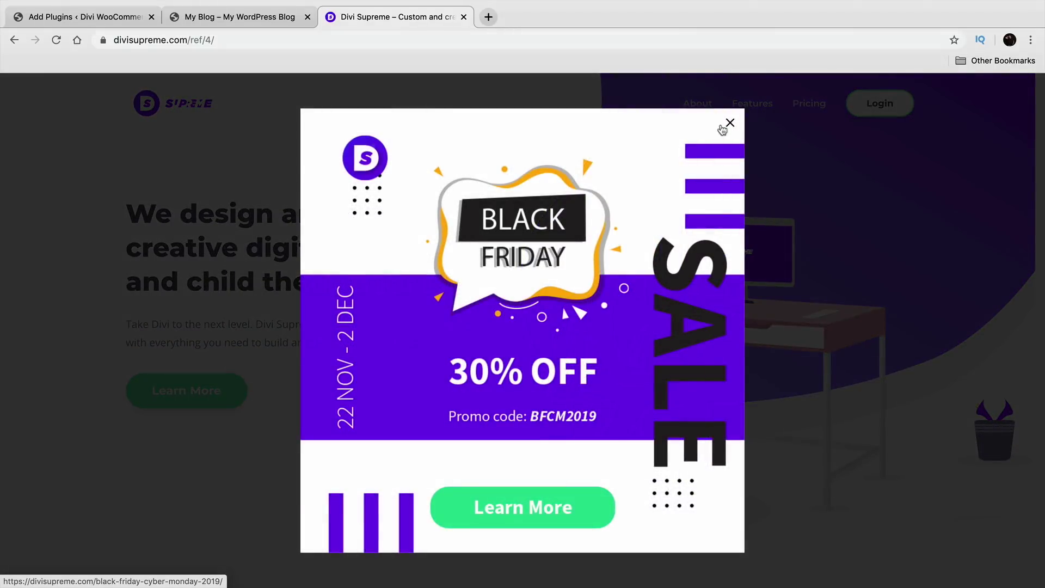
# Step: Dismiss the Black Friday popup and browse features to the Flipbox Module's Slide examples
pyautogui.click(729, 124)
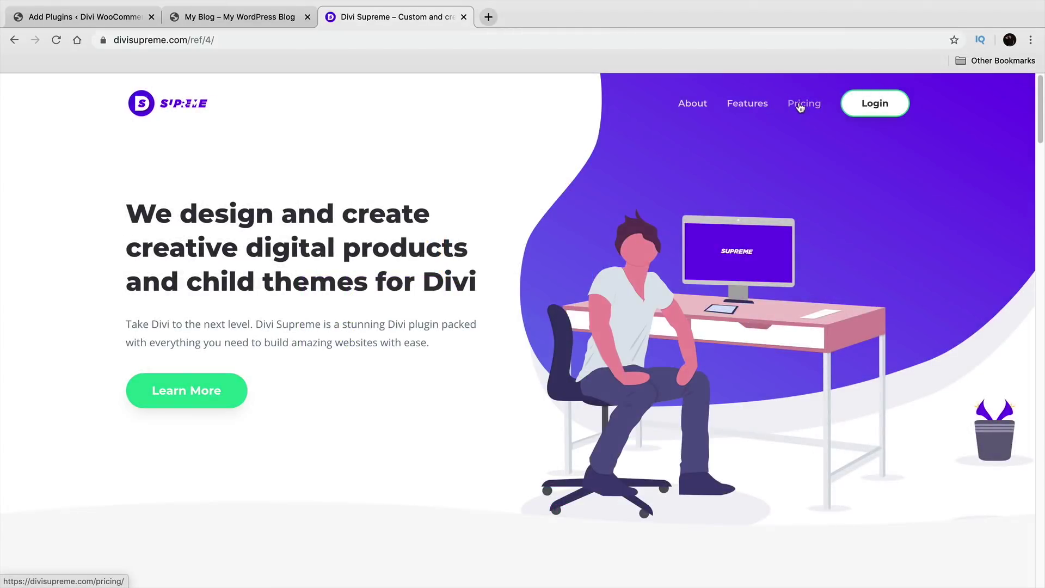
pyautogui.click(801, 108)
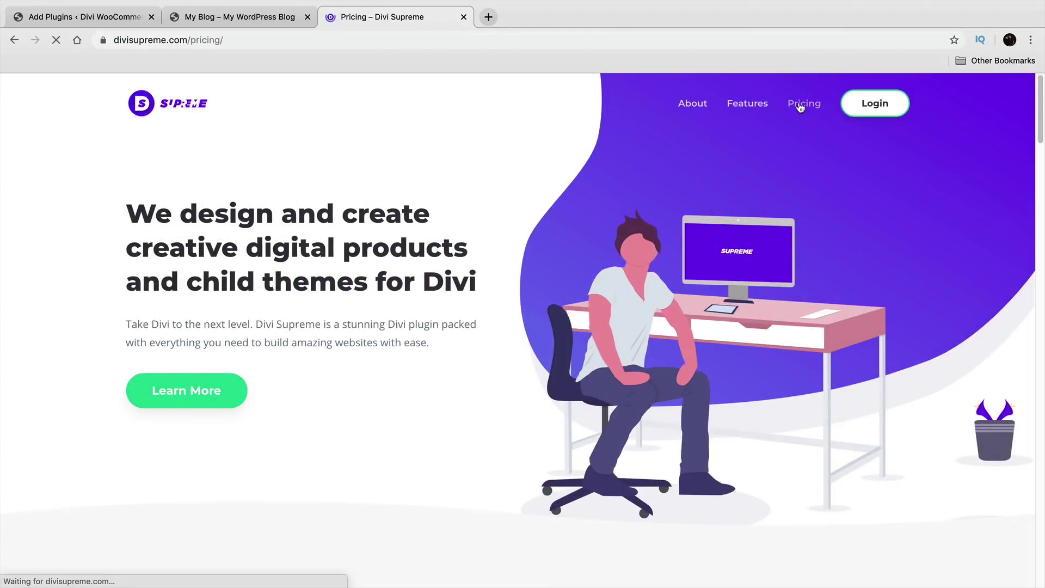
pyautogui.click(751, 106)
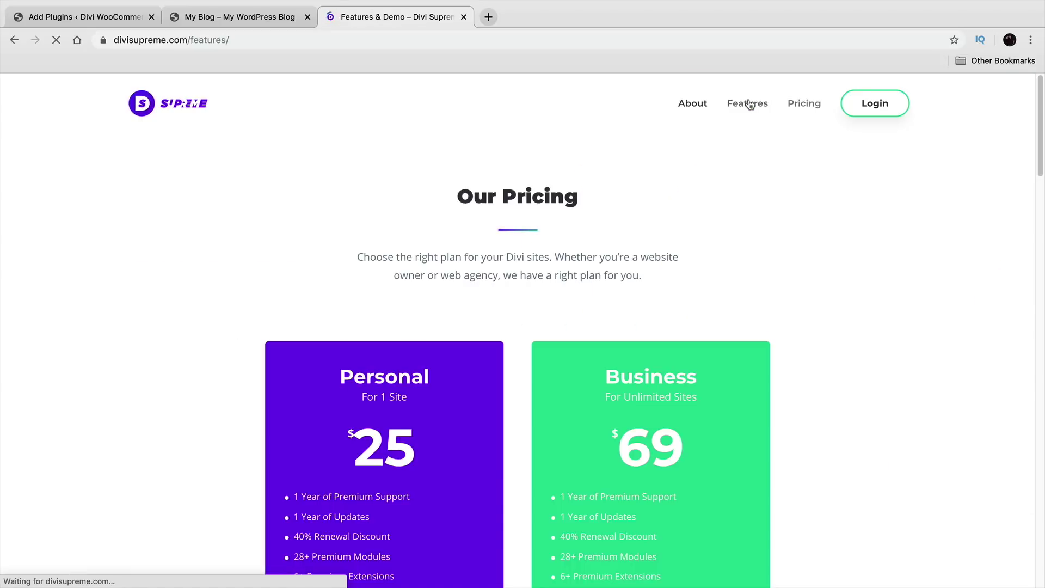
pyautogui.scroll(-10, 490, 207)
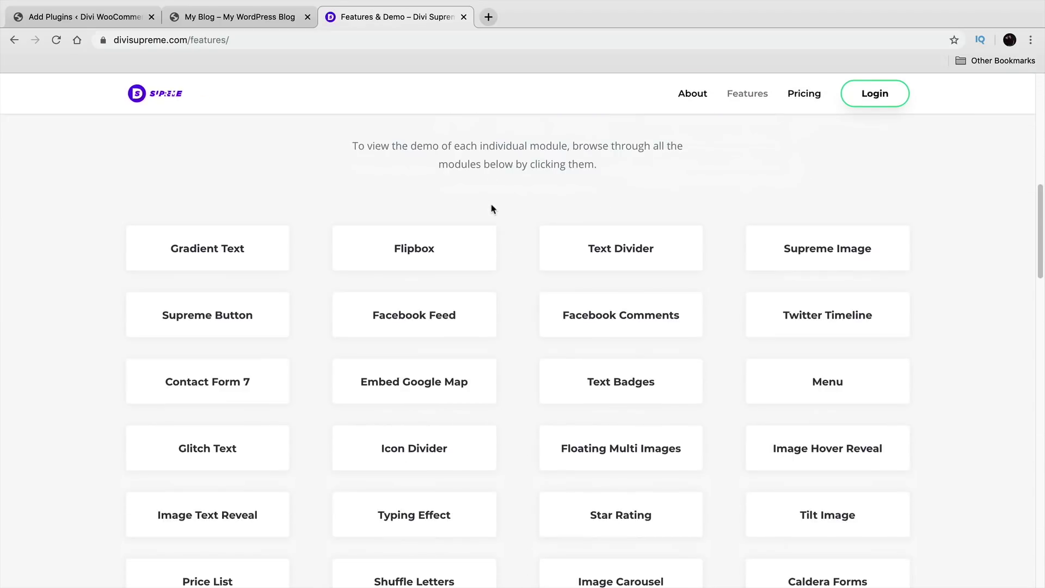
pyautogui.click(438, 248)
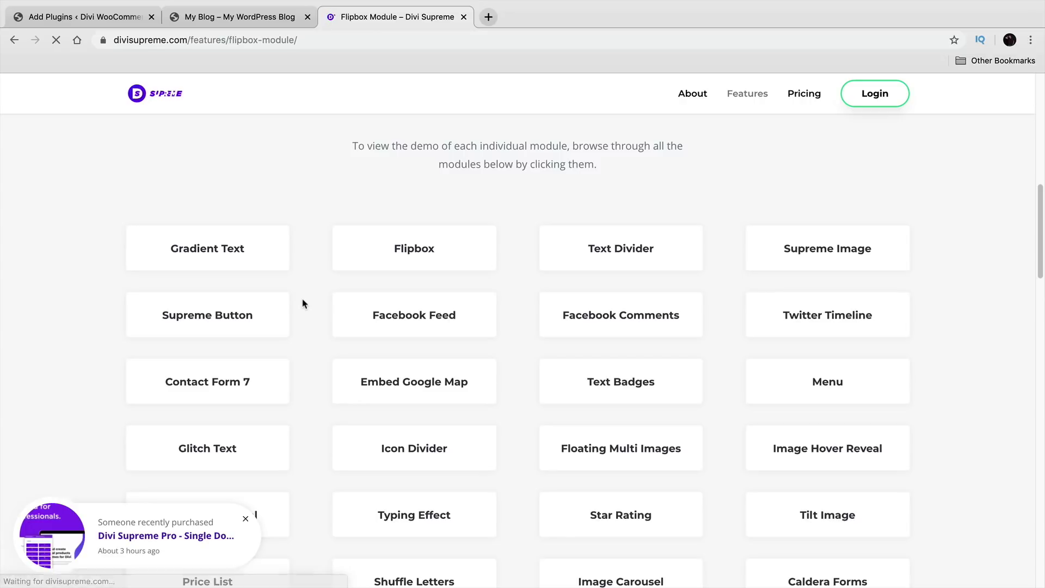
pyautogui.scroll(-5, 304, 303)
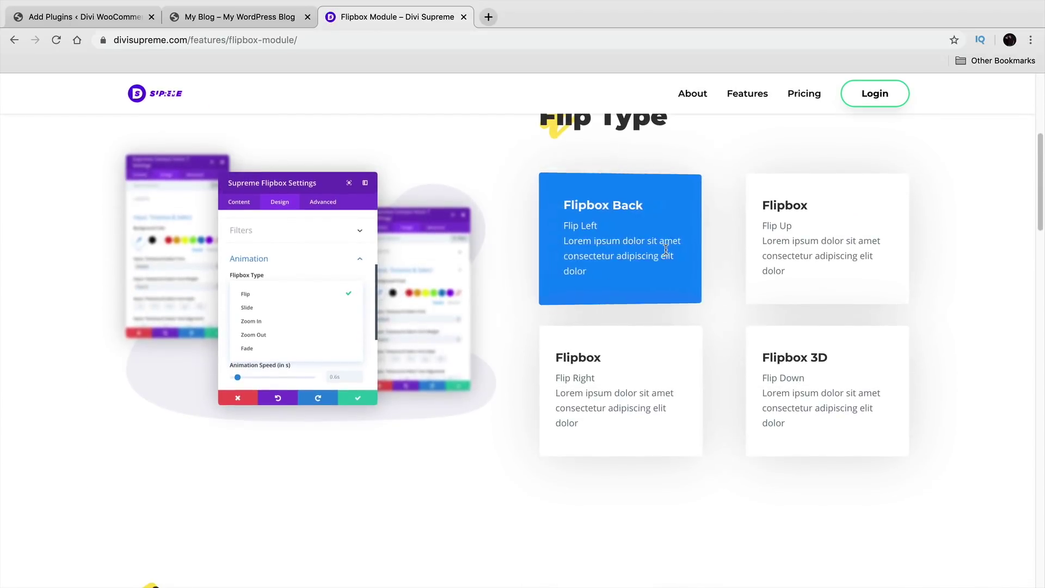
pyautogui.scroll(-7, 615, 381)
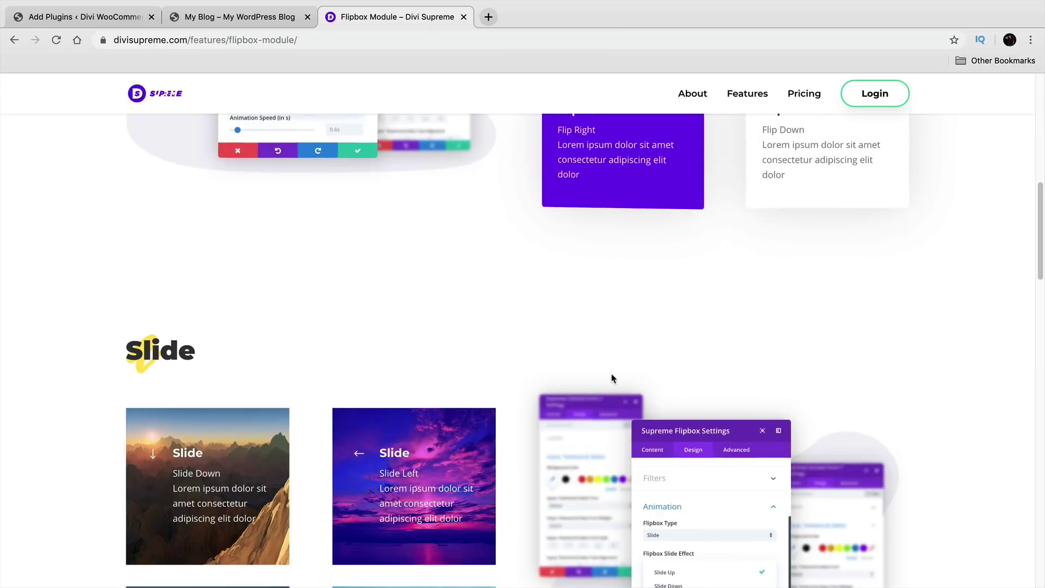
pyautogui.scroll(-2, 231, 381)
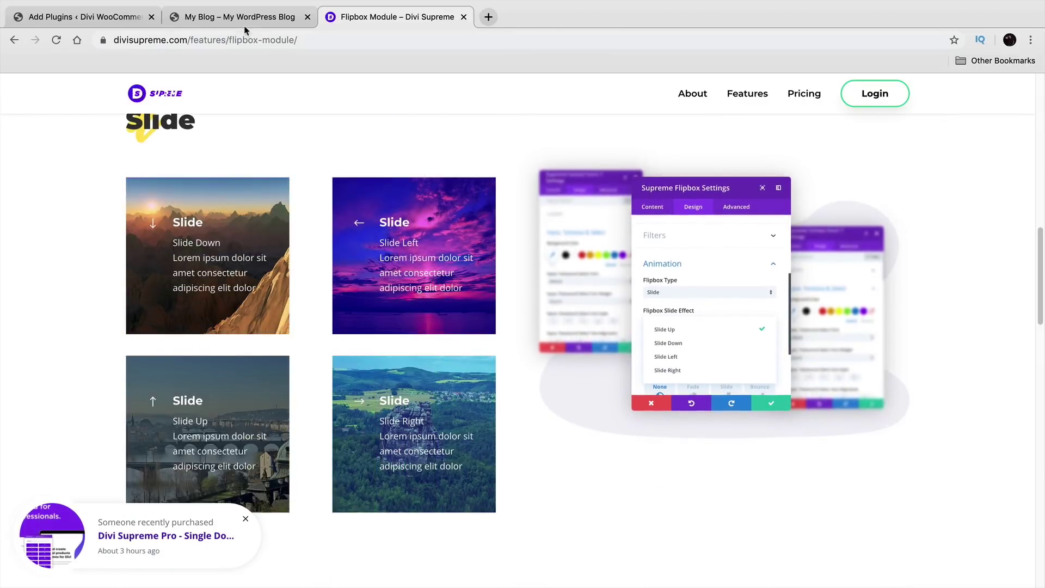
pyautogui.click(89, 19)
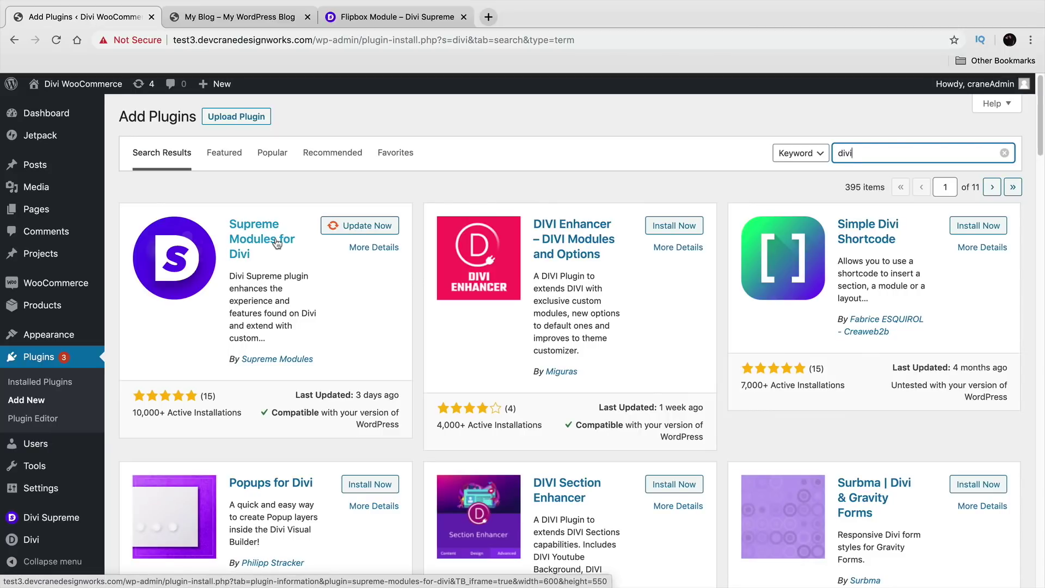
# Step: Enable the Divi Visual Builder on the site's home page
pyautogui.moveTo(68, 85)
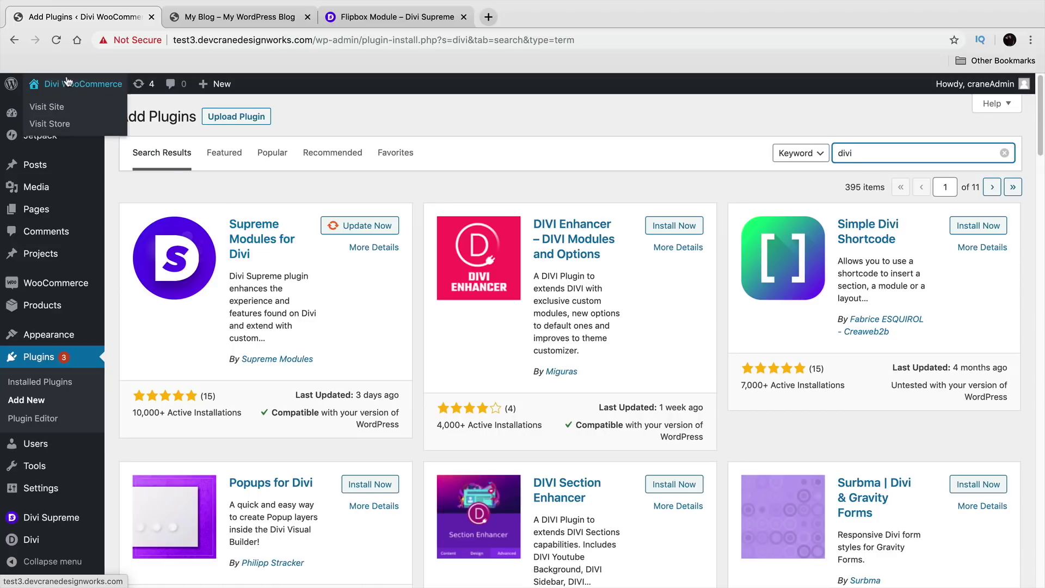
pyautogui.click(65, 110)
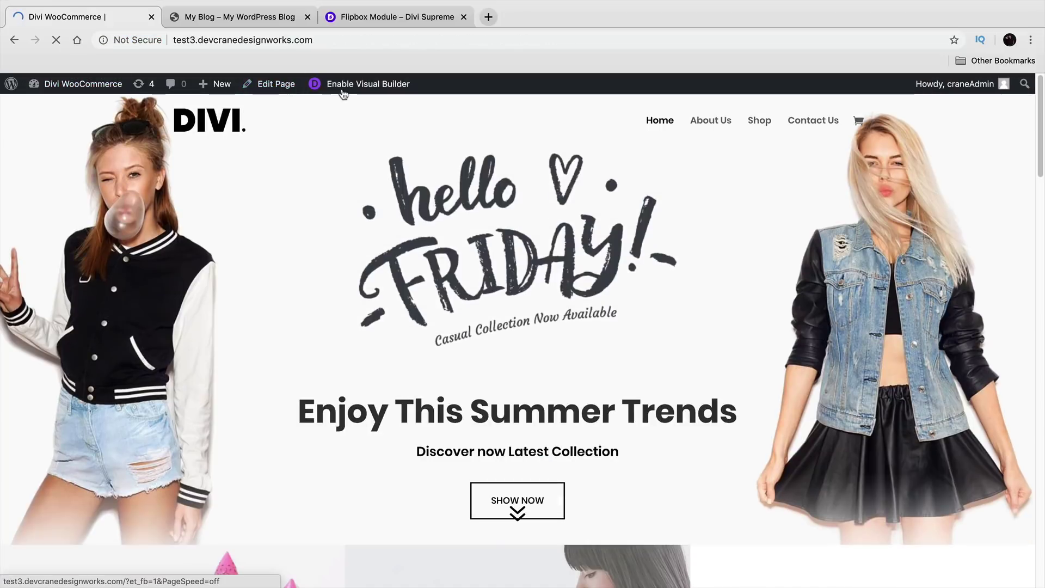
pyautogui.click(344, 84)
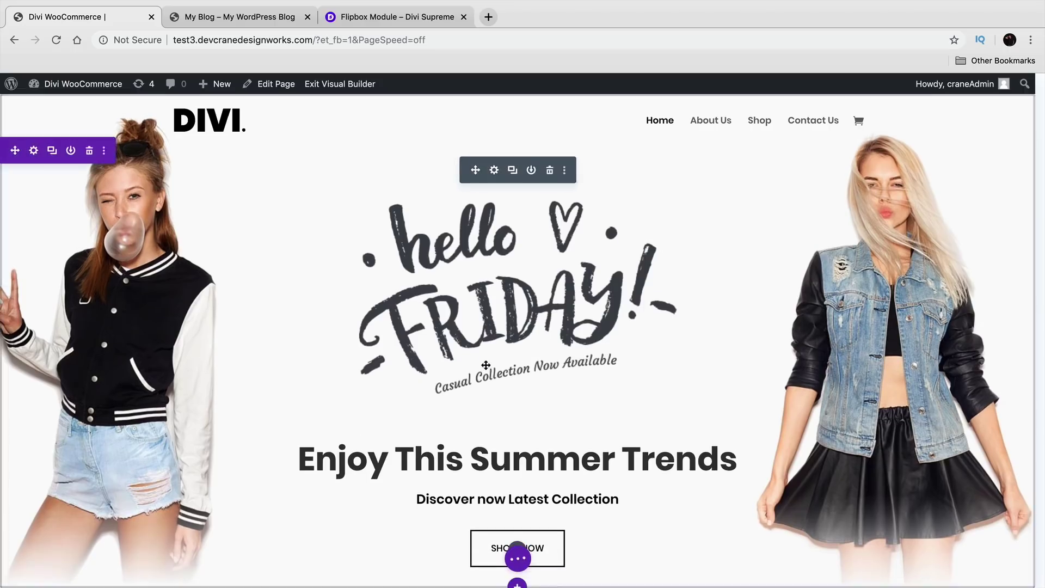
pyautogui.scroll(-5, 582, 383)
pyautogui.scroll(-3, 582, 383)
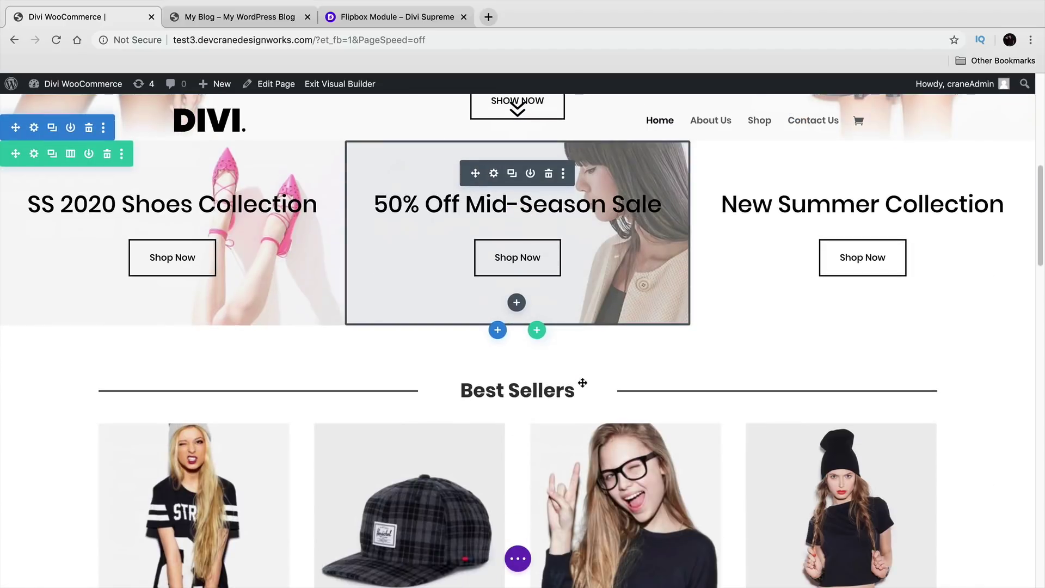
# Step: Browse the Insert Module list of Supreme modules, then close it without adding anything
pyautogui.click(518, 417)
pyautogui.scroll(-10, 542, 352)
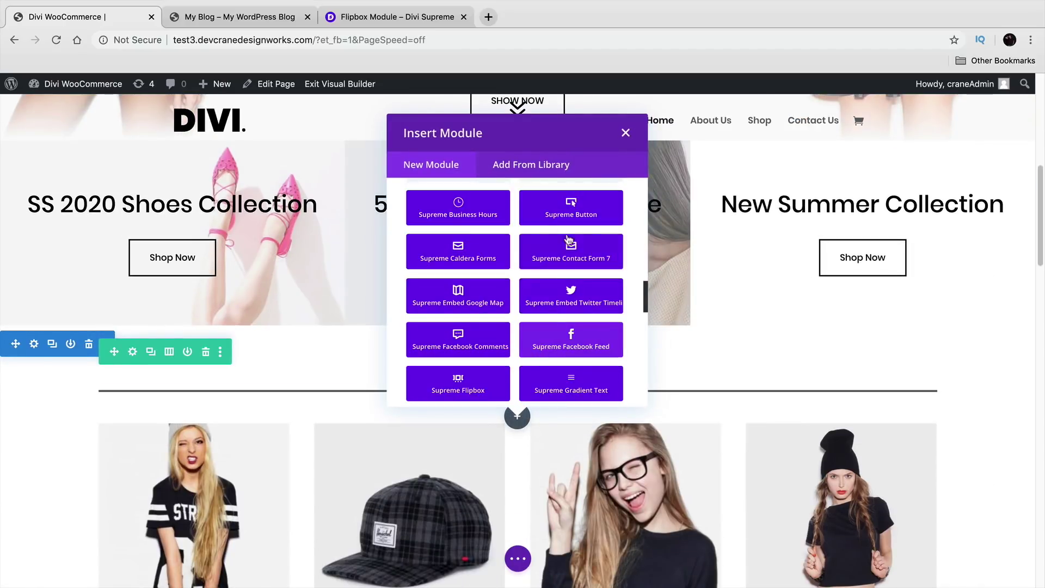
pyautogui.scroll(-1, 482, 324)
pyautogui.scroll(-3, 541, 323)
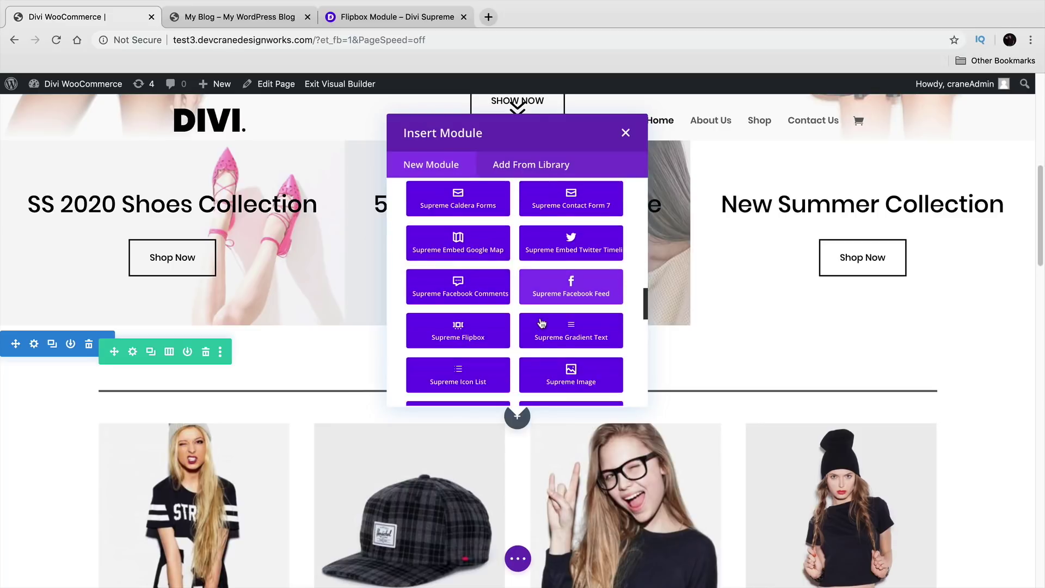
pyautogui.scroll(-3, 585, 333)
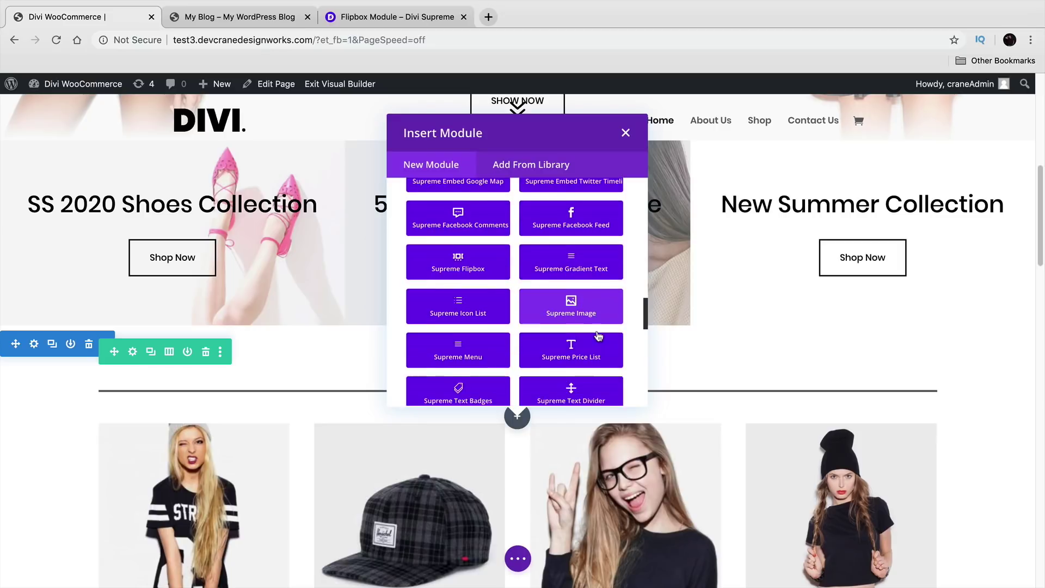
pyautogui.click(628, 133)
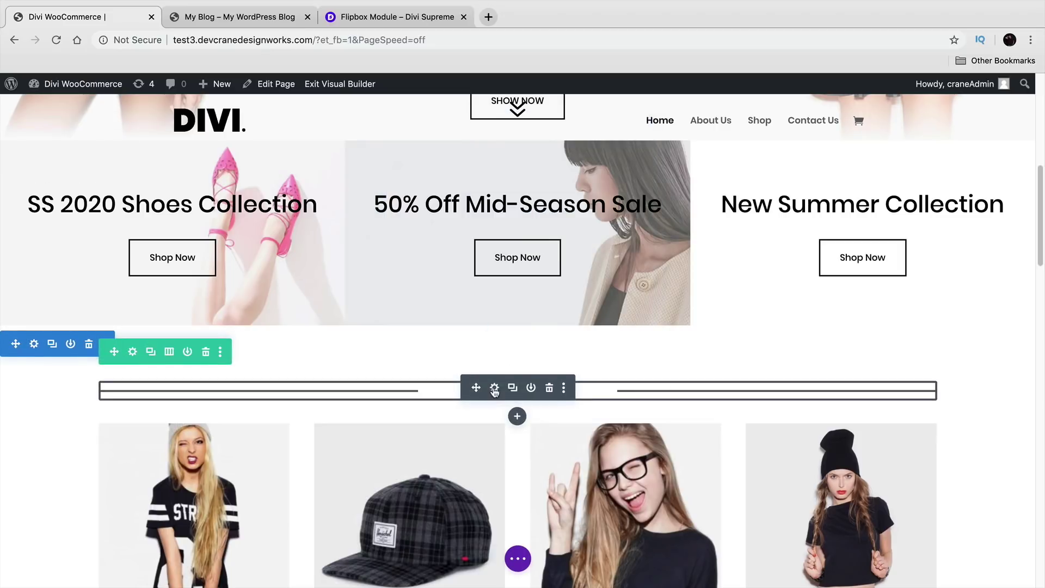
# Step: Bring up the Best Sellers text divider's Design settings, moved aside from the divider
pyautogui.click(495, 390)
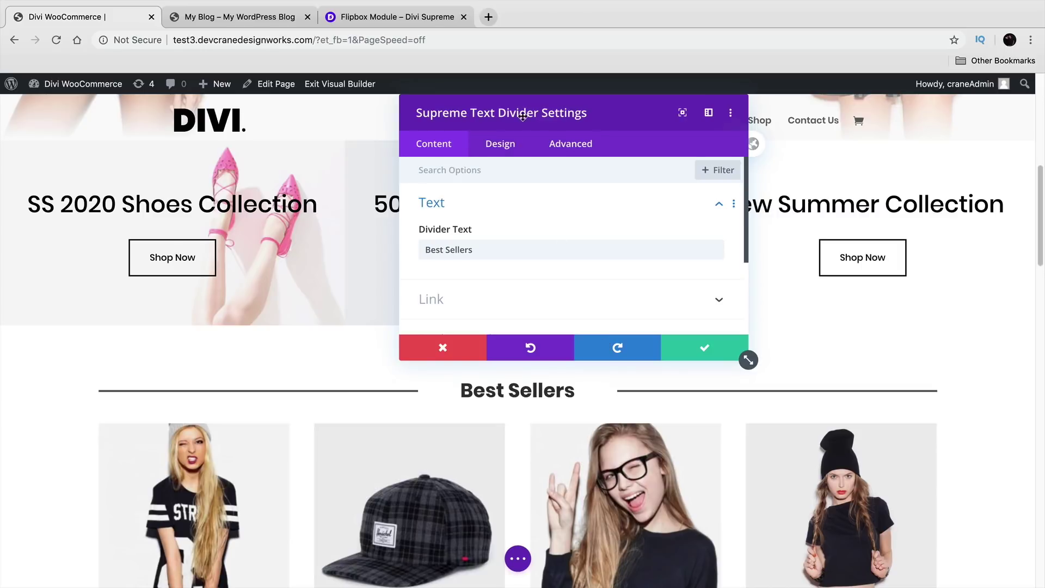
pyautogui.scroll(-3, 583, 234)
pyautogui.scroll(3, 586, 239)
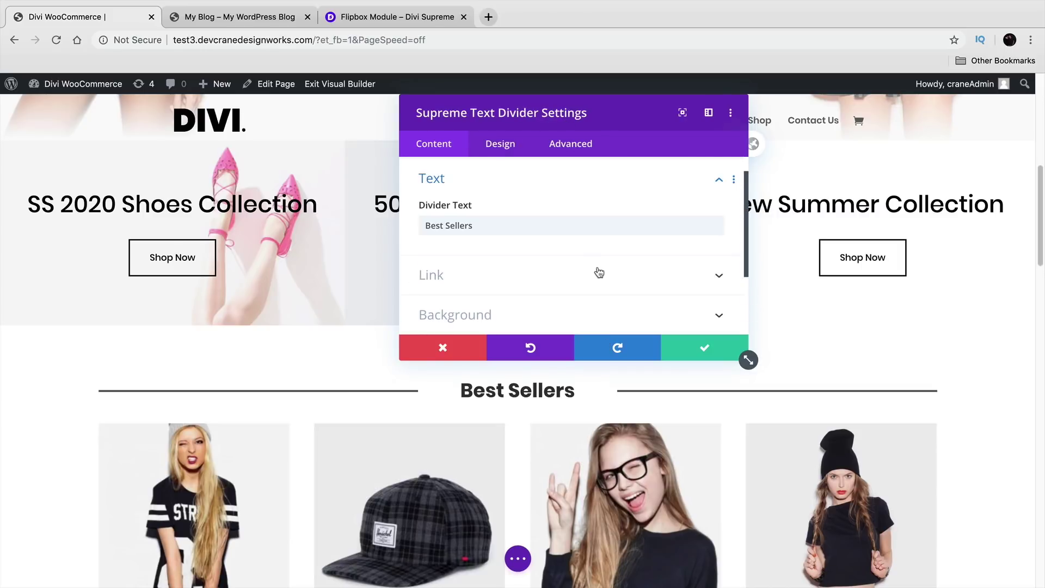
pyautogui.click(508, 146)
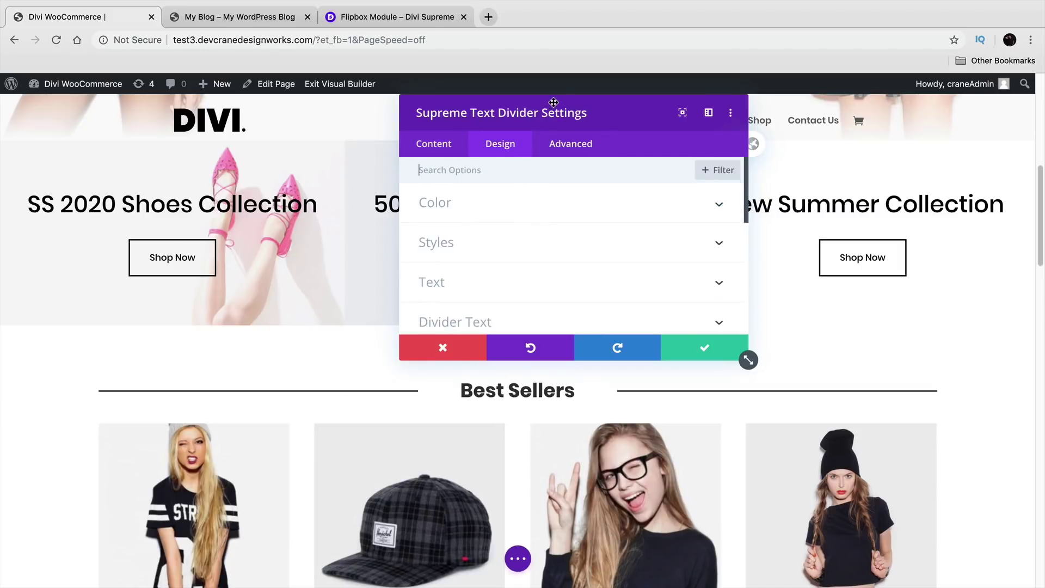
pyautogui.moveTo(550, 103); pyautogui.dragTo(753, 104)
# Step: Try dotted, groove, ridge and no divider lines, settling on Inset
pyautogui.click(761, 224)
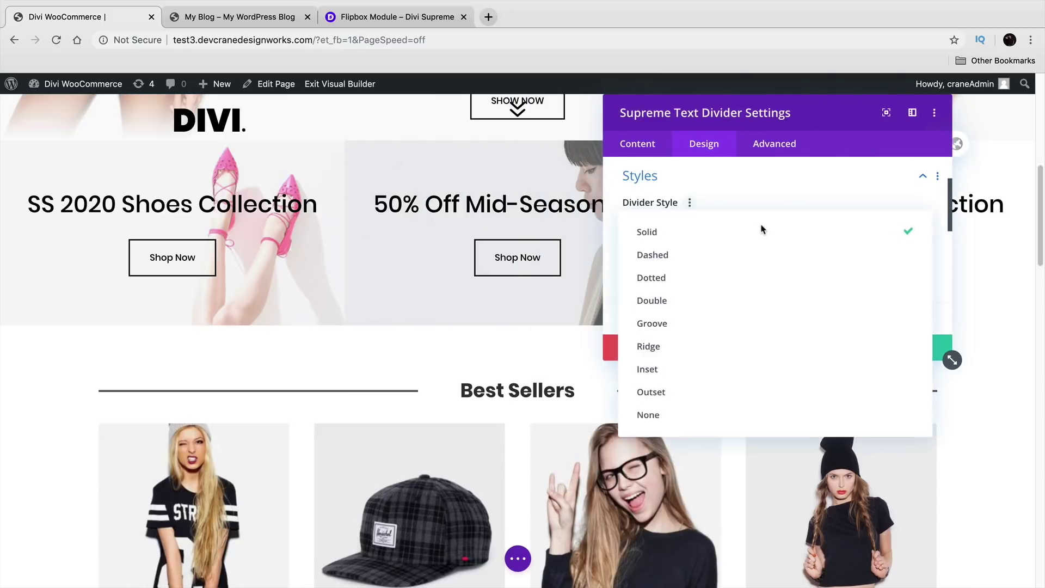
pyautogui.click(759, 276)
pyautogui.click(742, 225)
pyautogui.click(737, 322)
pyautogui.click(736, 227)
pyautogui.click(734, 347)
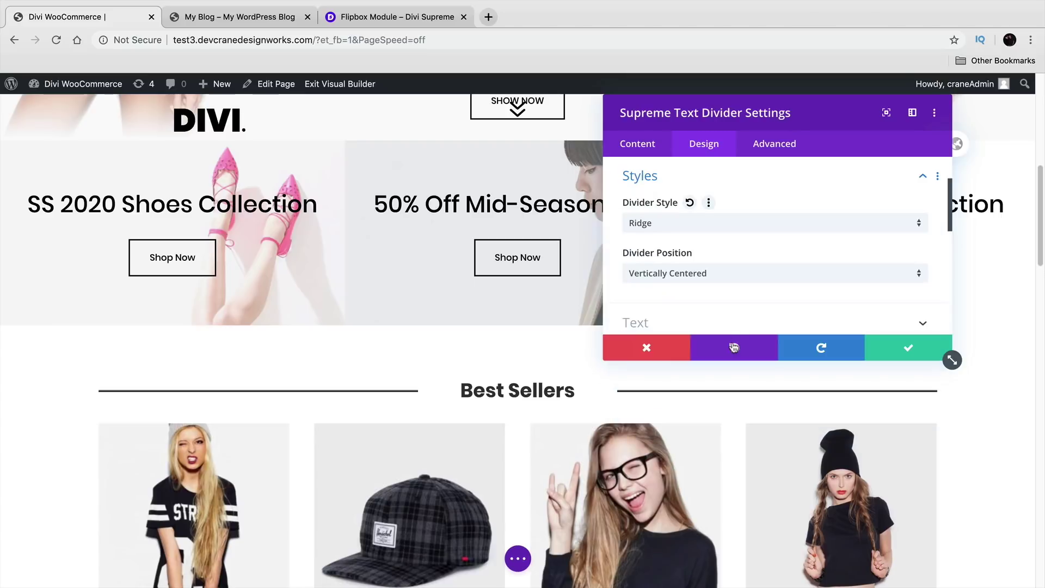
pyautogui.click(734, 229)
pyautogui.click(740, 367)
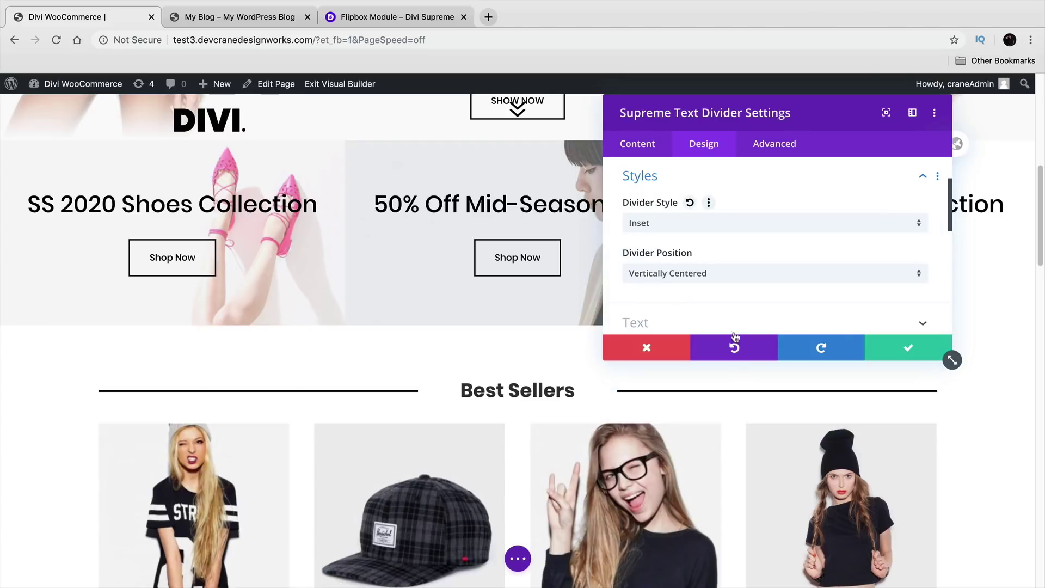
pyautogui.click(726, 223)
pyautogui.click(721, 403)
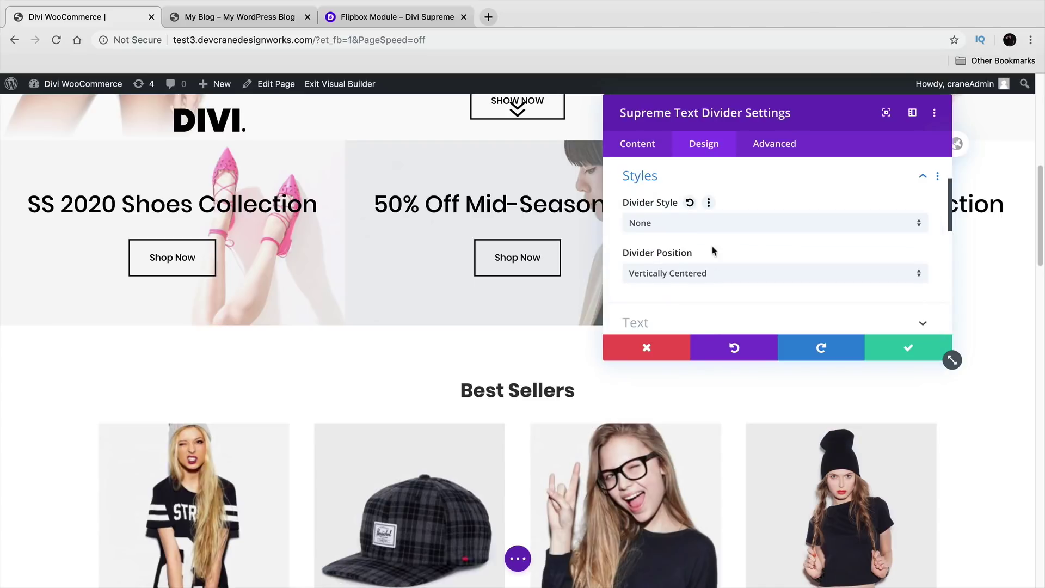
pyautogui.click(712, 223)
pyautogui.click(717, 372)
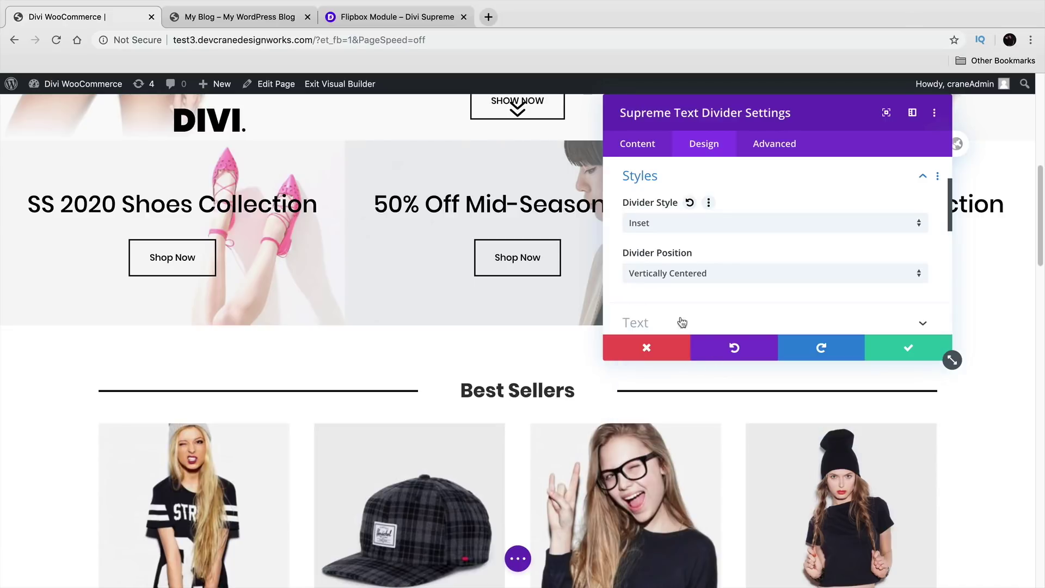
# Step: Give the divider text a shadow with 0.14em vertical length and keep the changes
pyautogui.scroll(-5, 660, 275)
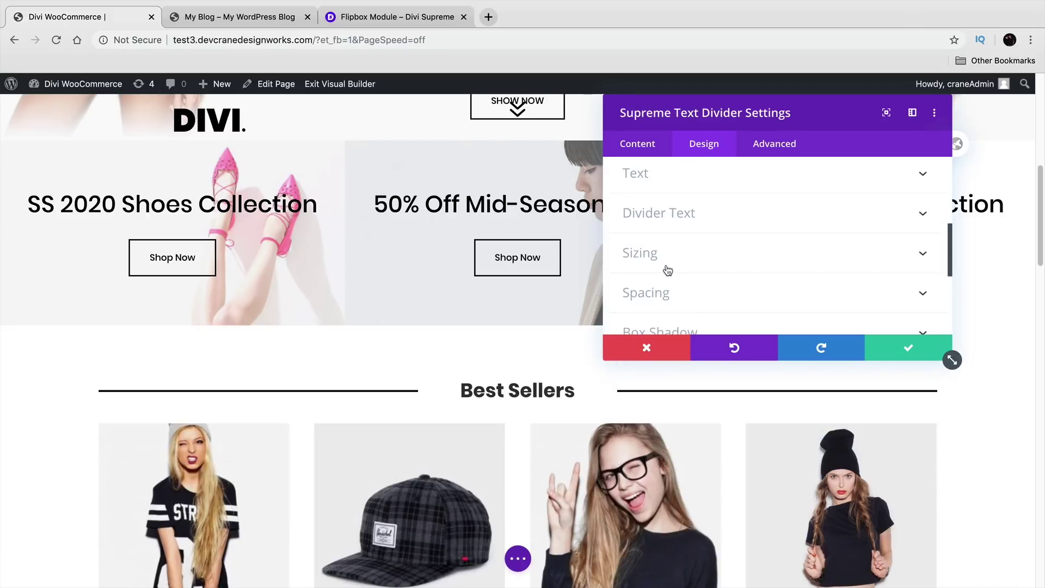
pyautogui.click(701, 182)
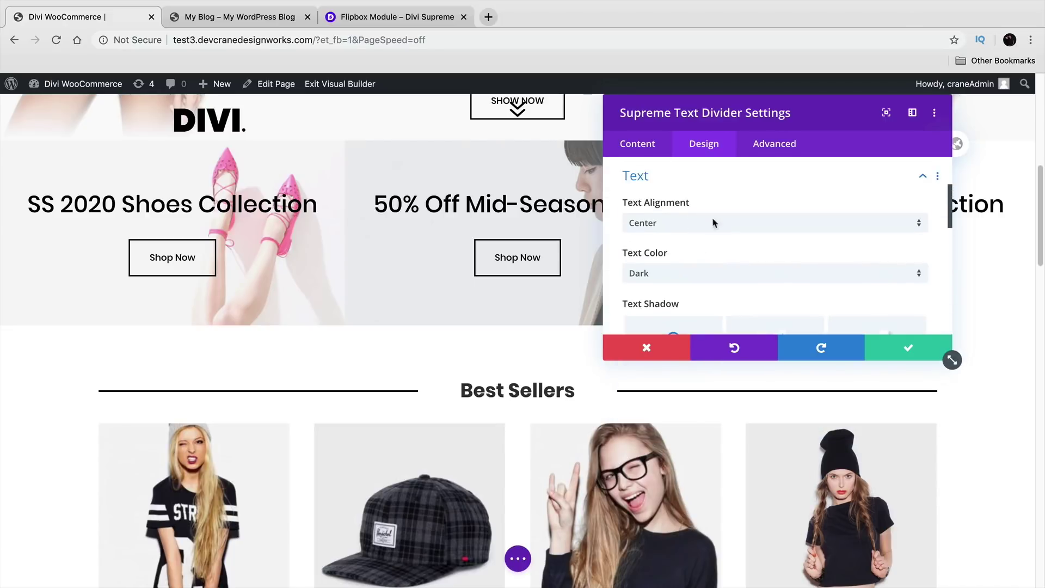
pyautogui.scroll(-3, 722, 259)
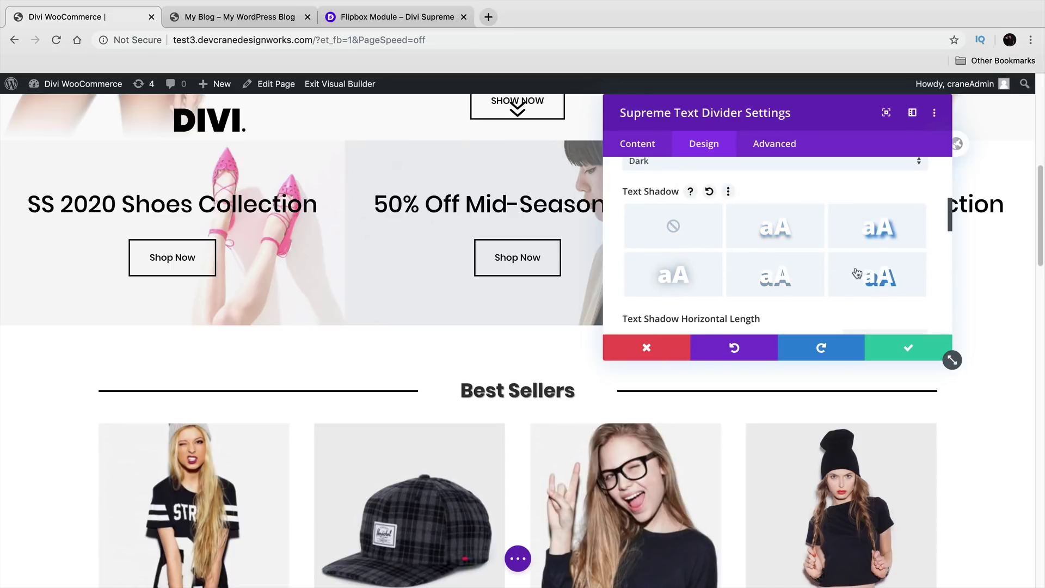
pyautogui.scroll(-2, 747, 275)
pyautogui.moveTo(727, 287)
pyautogui.mouseDown()
pyautogui.moveTo(759, 287)
pyautogui.moveTo(644, 289)
pyautogui.moveTo(737, 297)
pyautogui.moveTo(728, 298)
pyautogui.mouseUp()
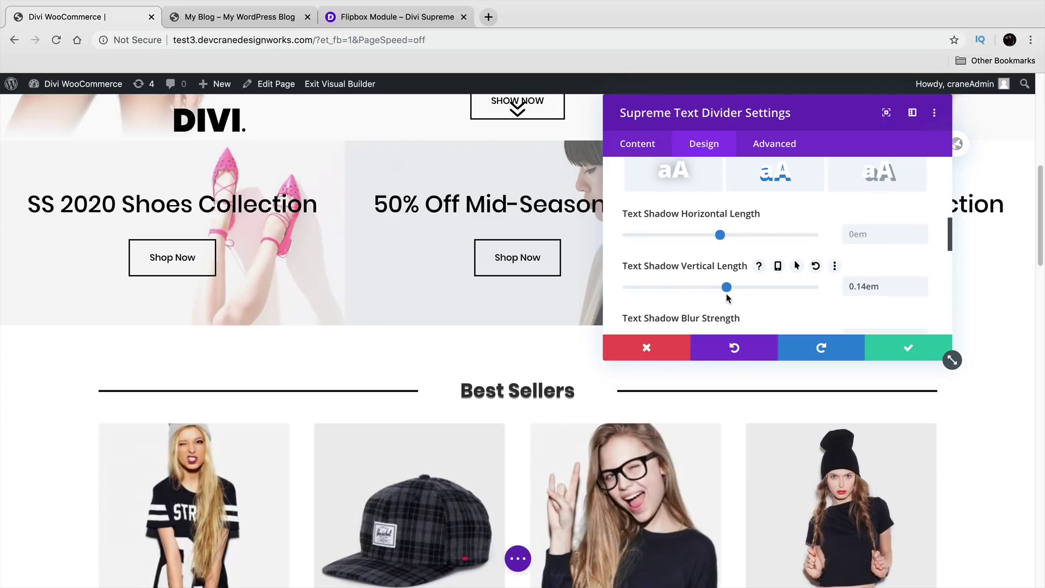
pyautogui.click(901, 350)
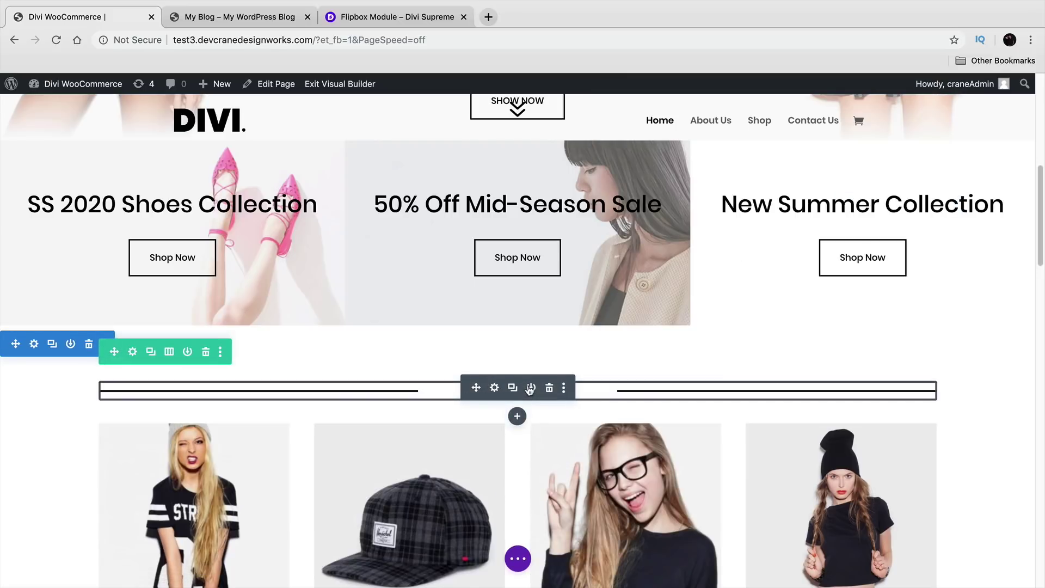
# Step: View Divi Supreme's Personal and Business pricing plans, then switch back to the Divi WooCommerce tab
pyautogui.click(408, 17)
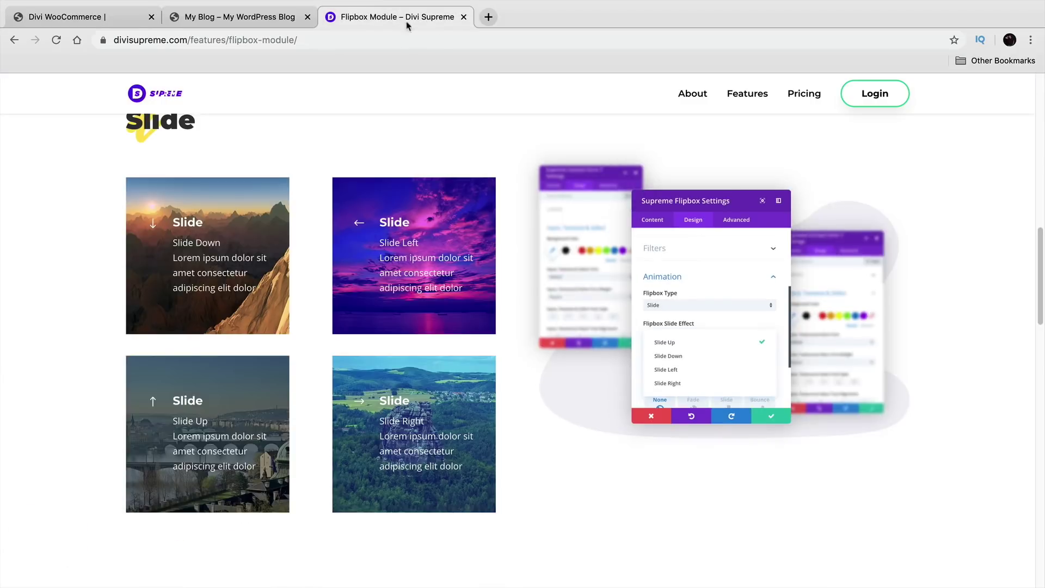
pyautogui.click(803, 94)
pyautogui.scroll(-2, 750, 250)
pyautogui.scroll(-1, 750, 247)
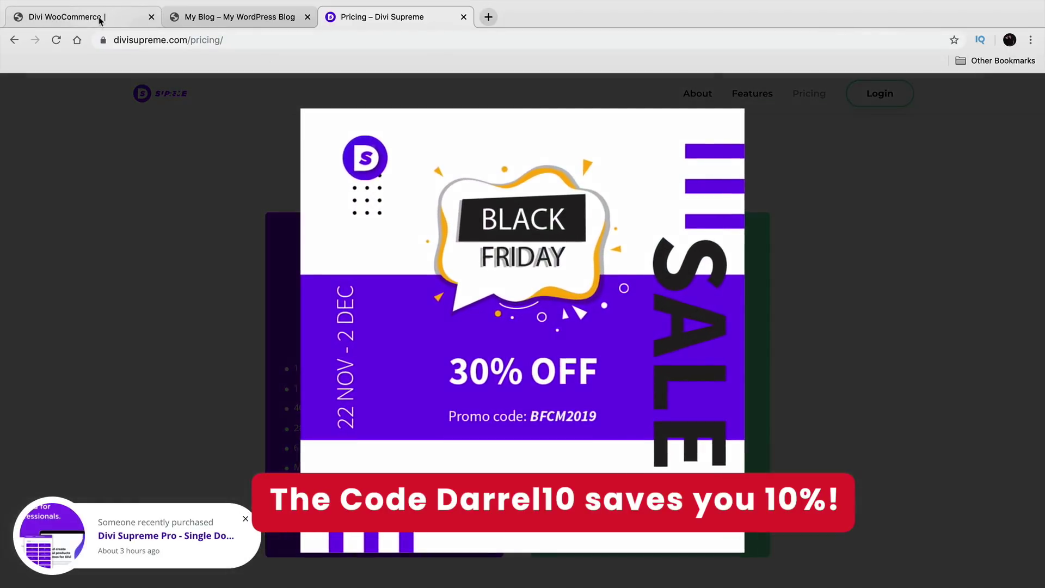
pyautogui.click(100, 21)
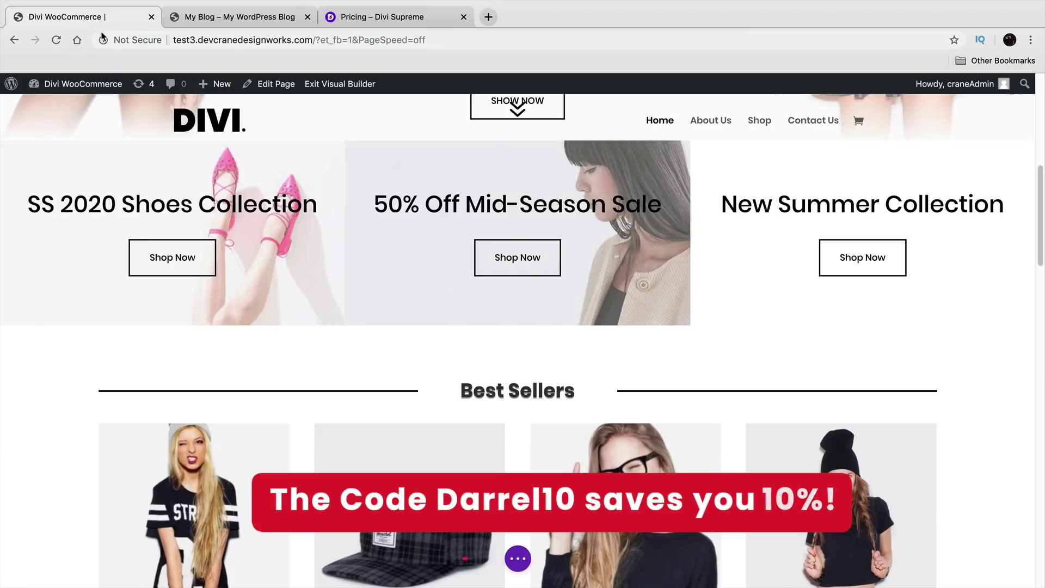
pyautogui.scroll(7, 256, 291)
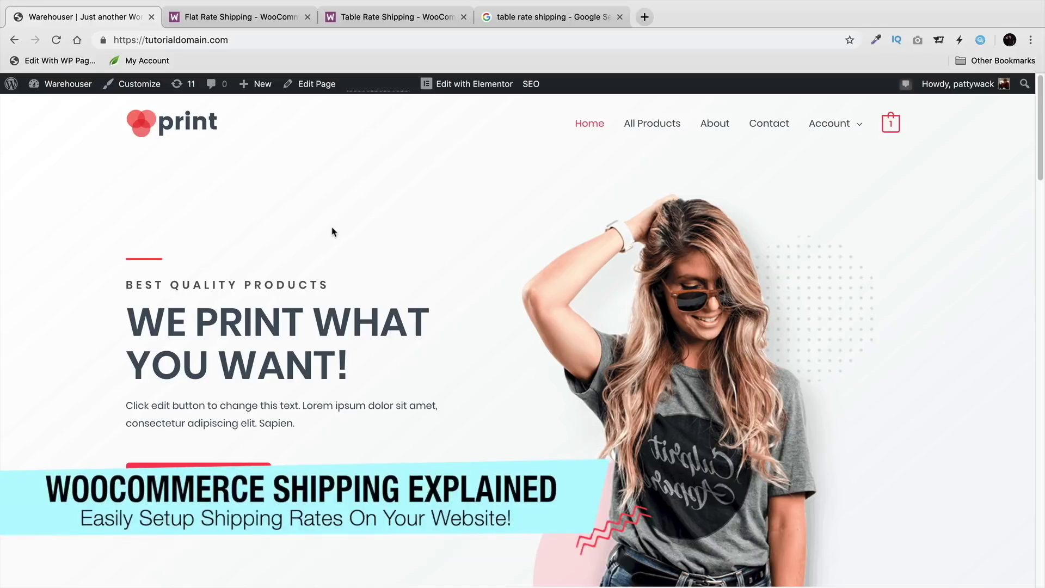
# Step: Go from the dashboard to WooCommerce Settings > Shipping > Shipping zones, currently empty
pyautogui.click(60, 106)
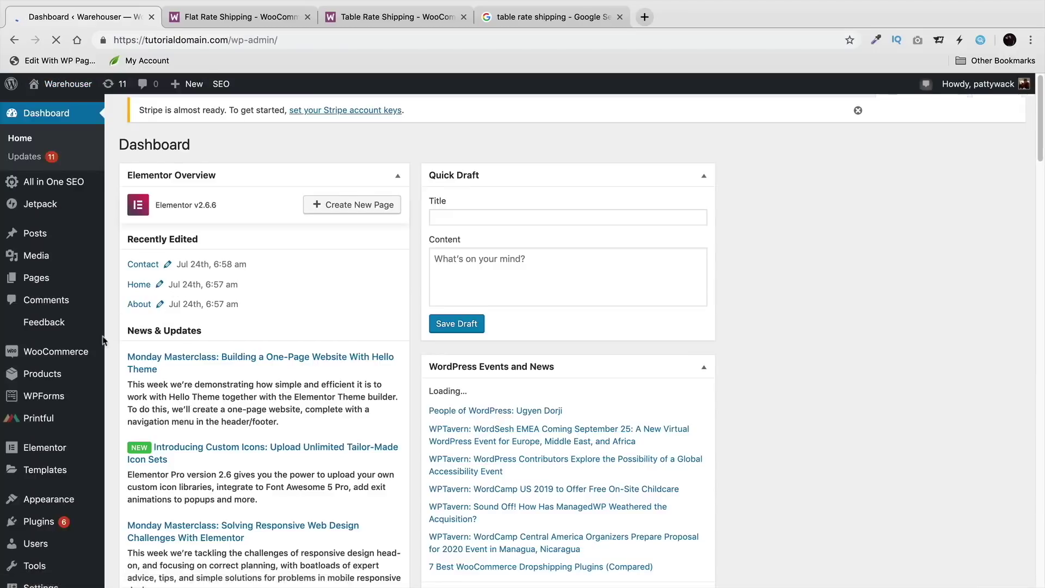
pyautogui.moveTo(82, 353)
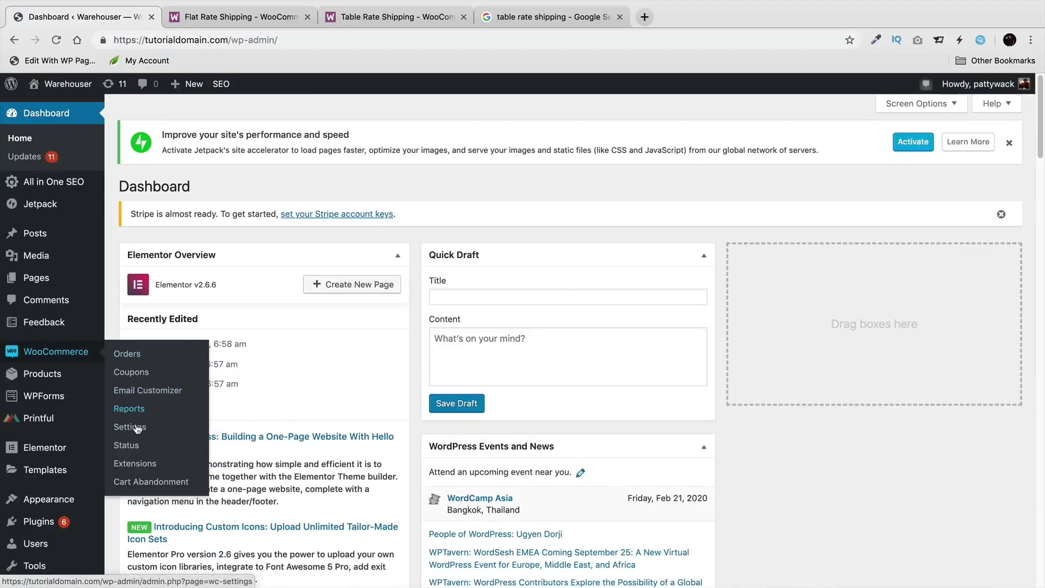
pyautogui.click(137, 429)
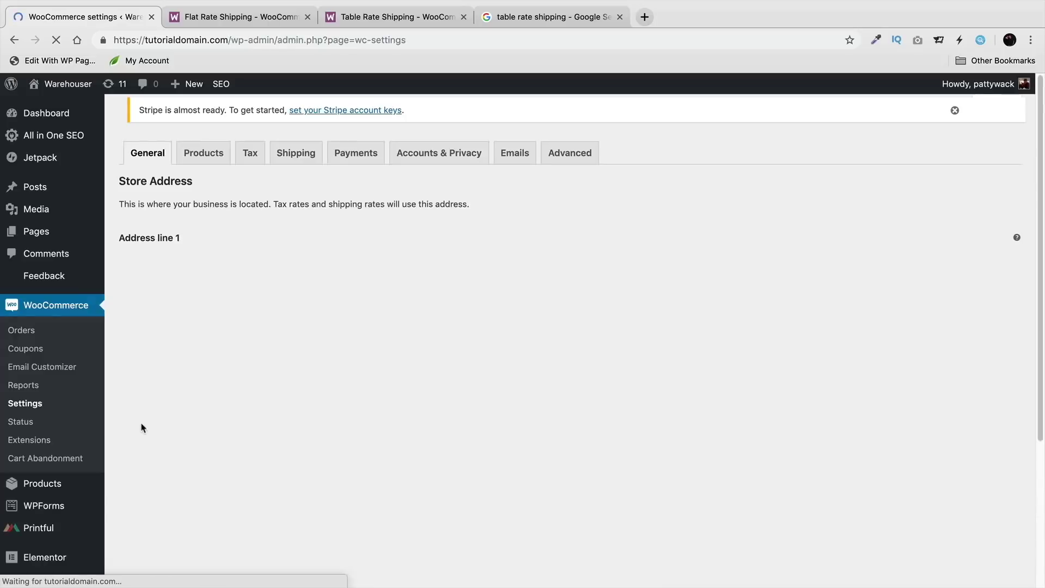
pyautogui.click(306, 157)
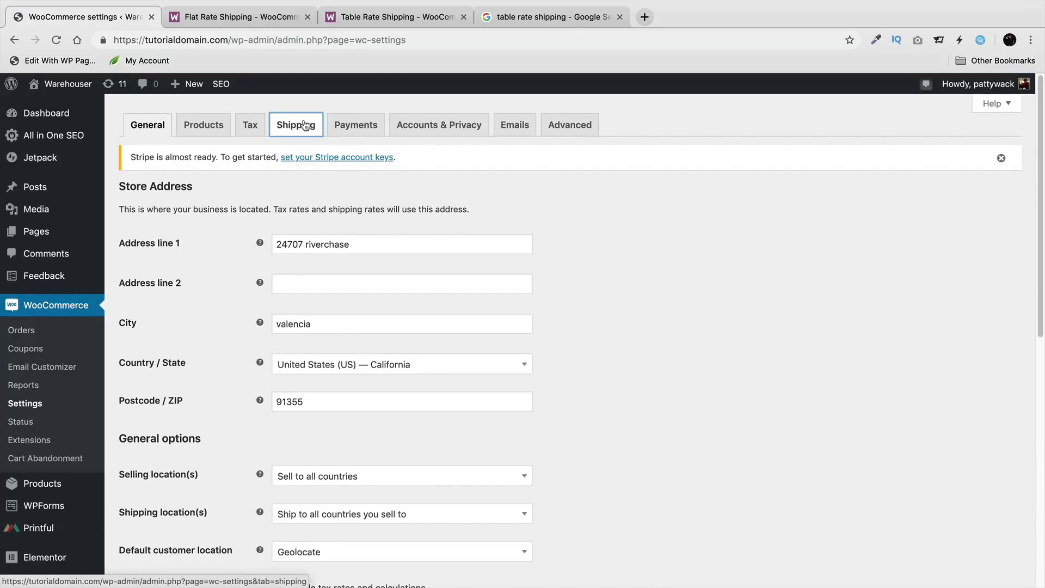
pyautogui.click(306, 125)
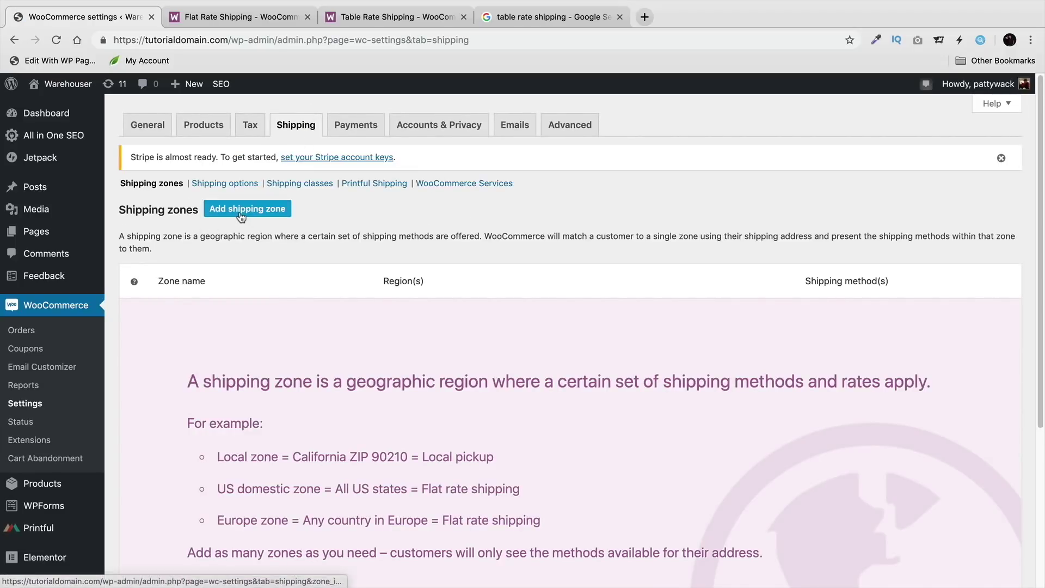
pyautogui.scroll(-2, 300, 311)
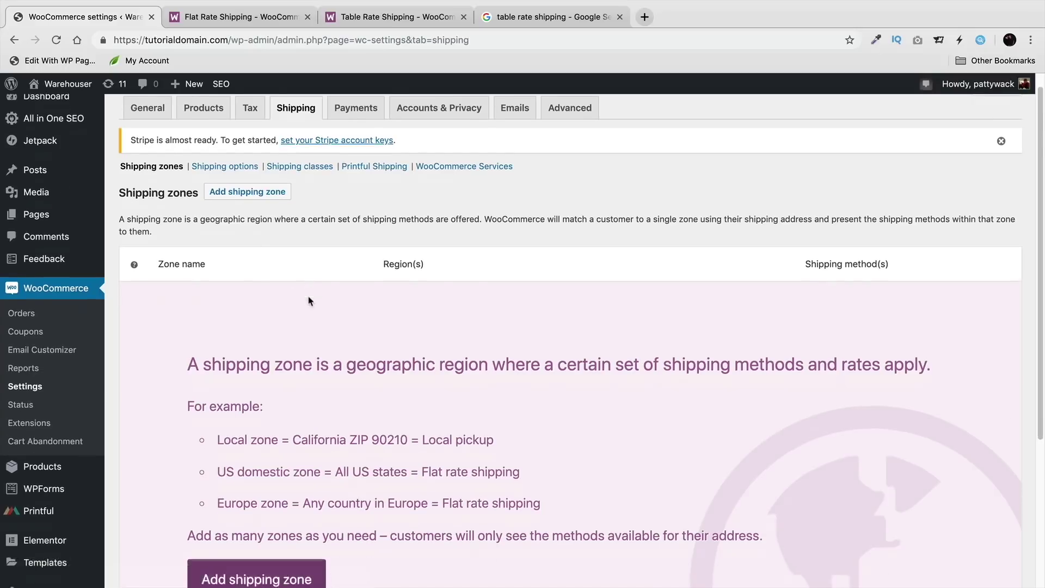
# Step: Create a shipping zone named USA with United States (US) as its region
pyautogui.click(281, 531)
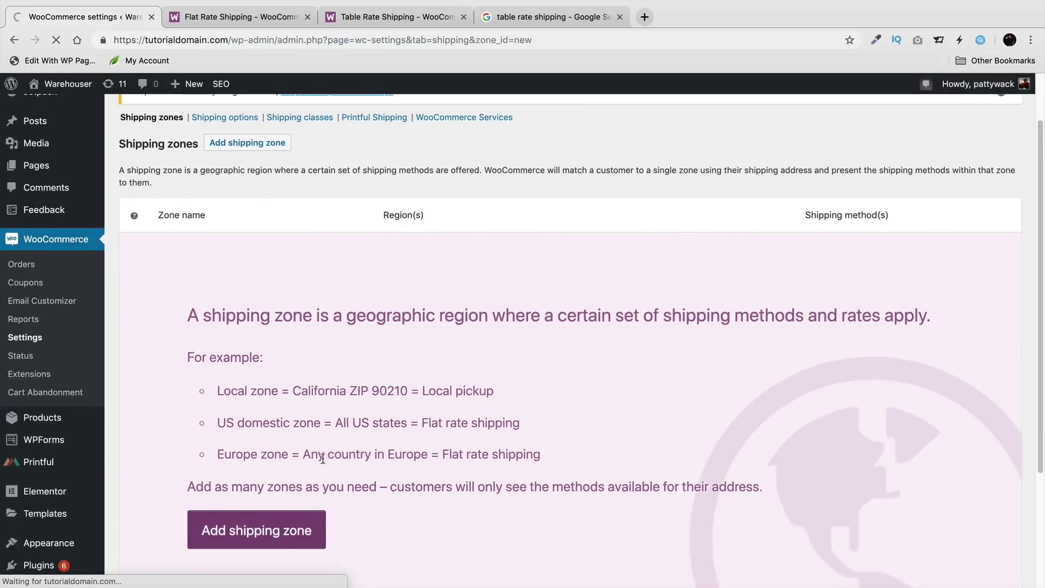
pyautogui.click(383, 241)
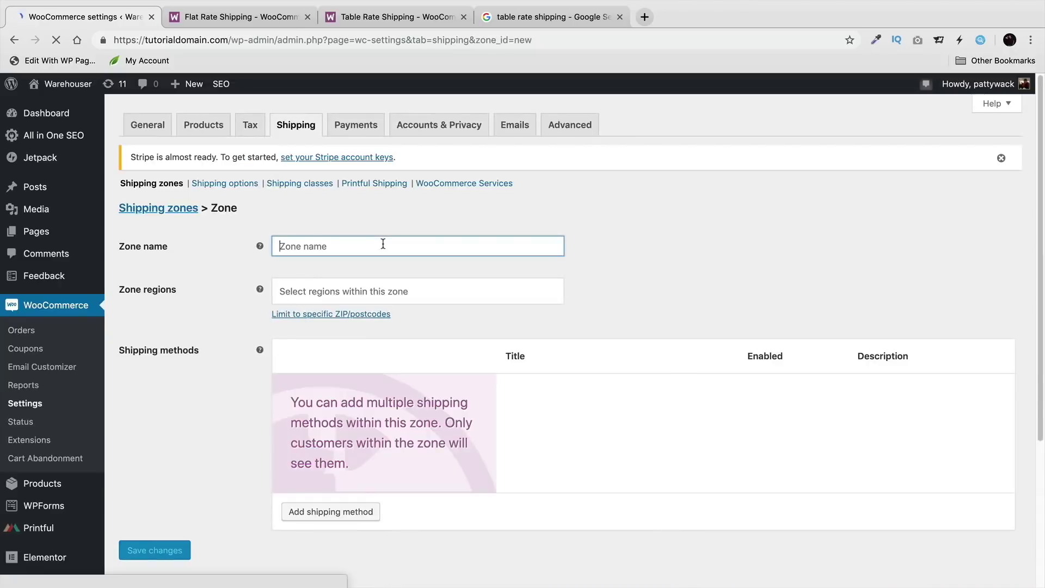
pyautogui.write('USA')
pyautogui.press('Tab')
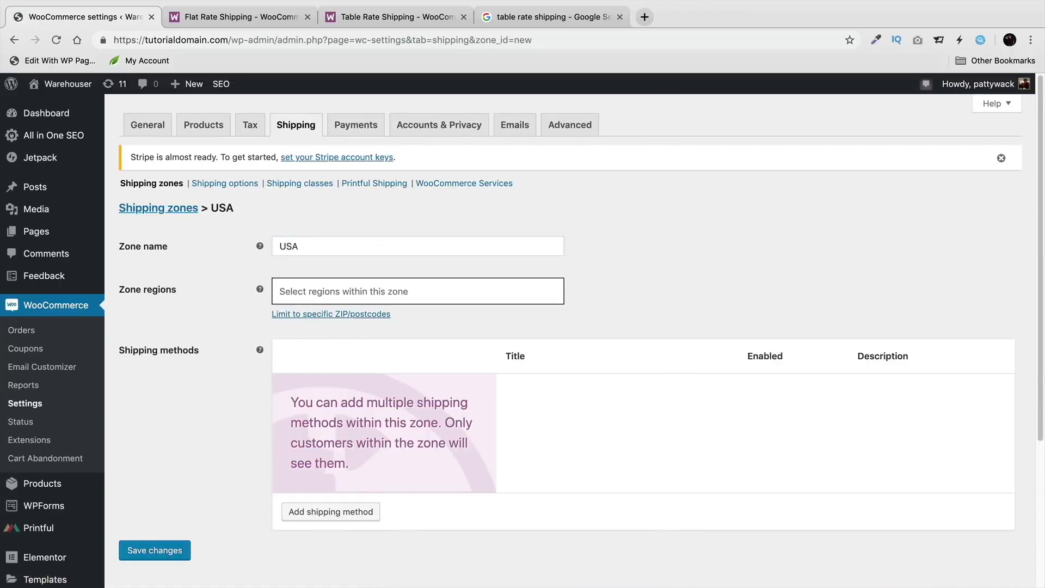
pyautogui.write('U')
pyautogui.write('nite')
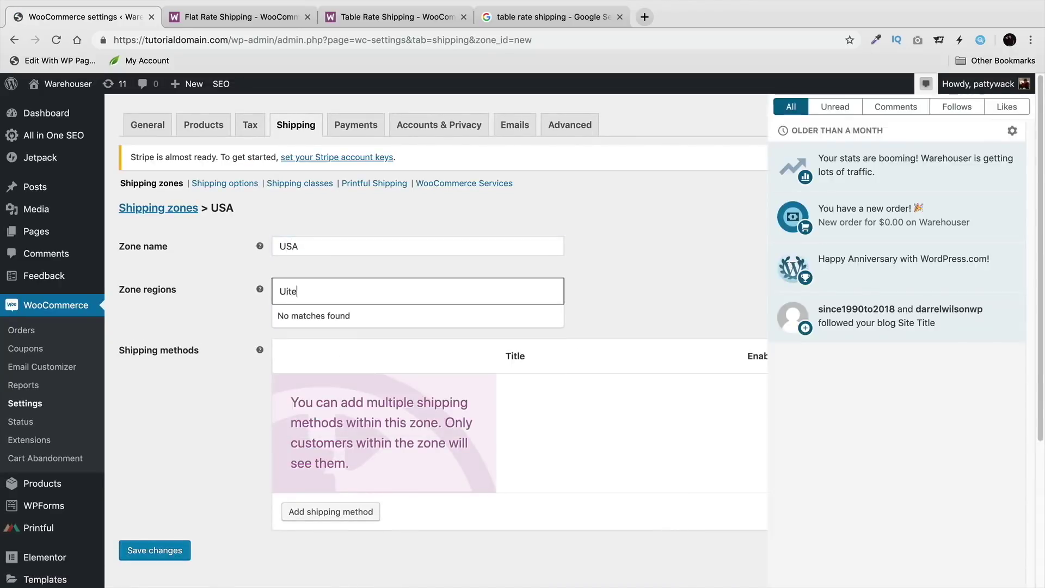
pyautogui.click(923, 85)
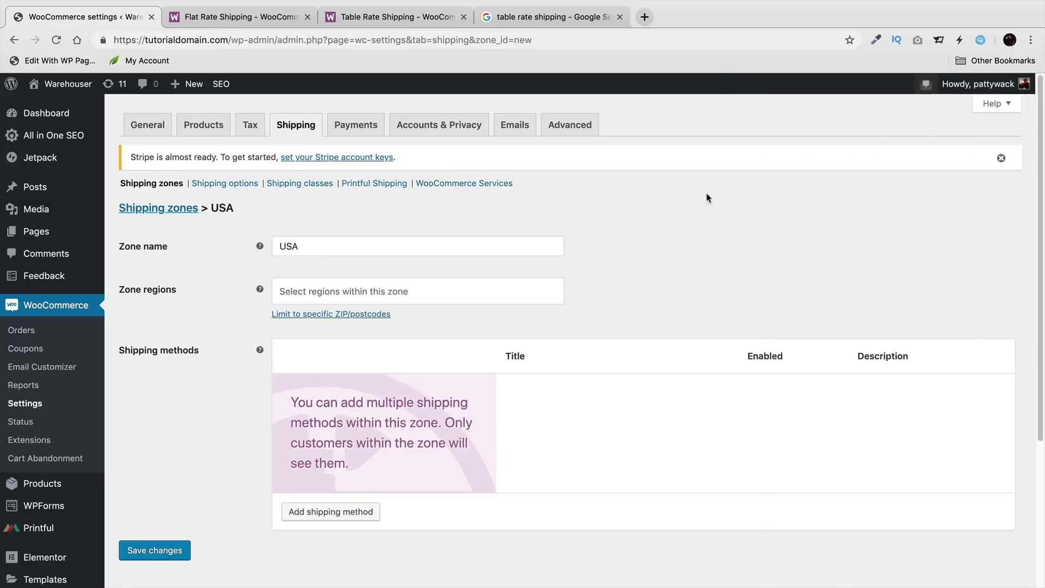
pyautogui.click(369, 291)
pyautogui.write('unit')
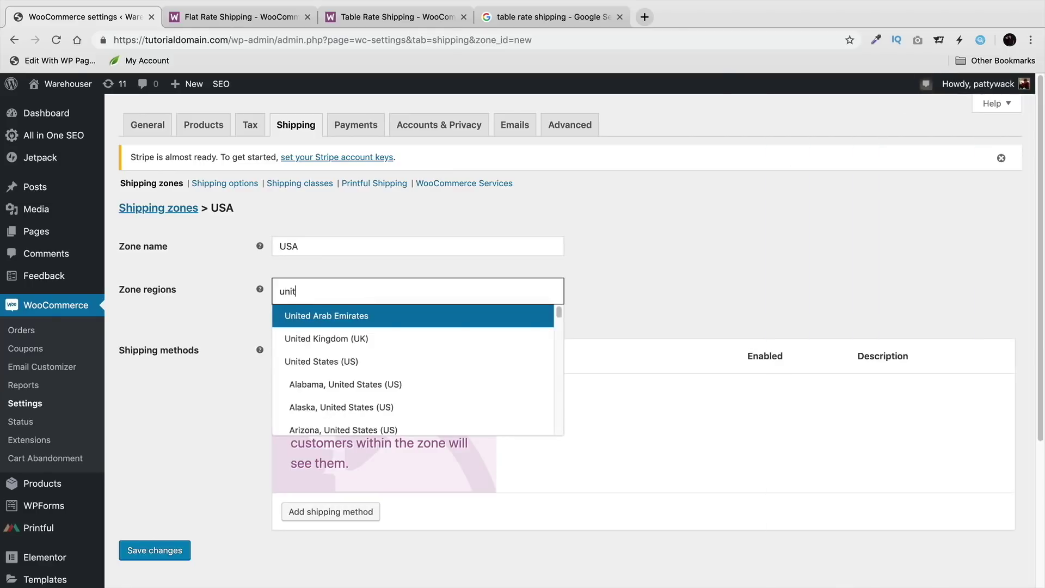
pyautogui.click(362, 362)
# Step: Clear stray region searches and close the region list, keeping only United States (US)
pyautogui.click(412, 293)
pyautogui.click(412, 293)
pyautogui.write('cakfur')
pyautogui.press('BackSpace')
pyautogui.press('BackSpace')
pyautogui.press('BackSpace')
pyautogui.press('BackSpace')
pyautogui.press('BackSpace')
pyautogui.press('BackSpace')
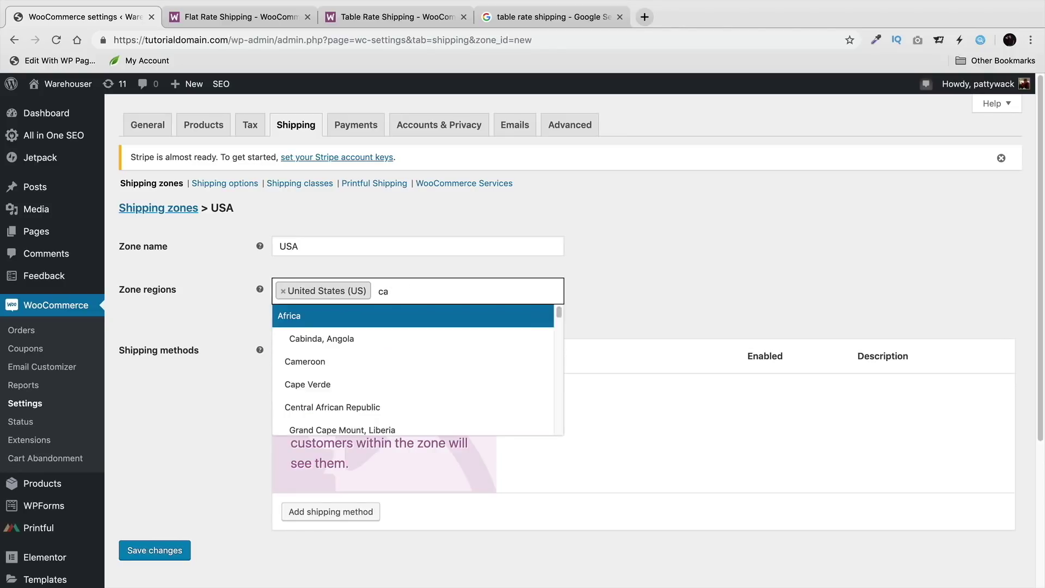
pyautogui.write('yb')
pyautogui.press('BackSpace')
pyautogui.press('BackSpace')
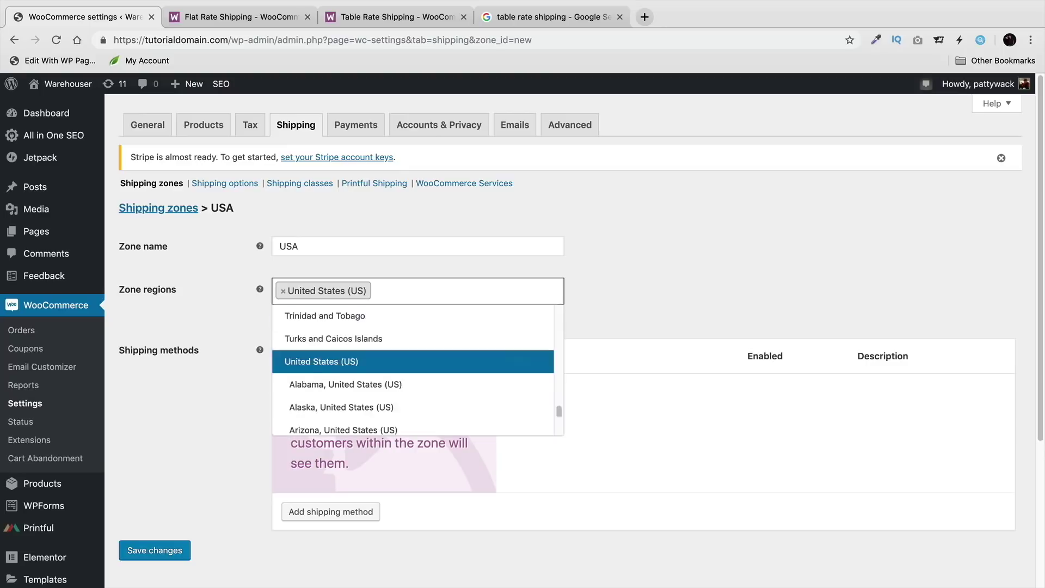
pyautogui.write('united')
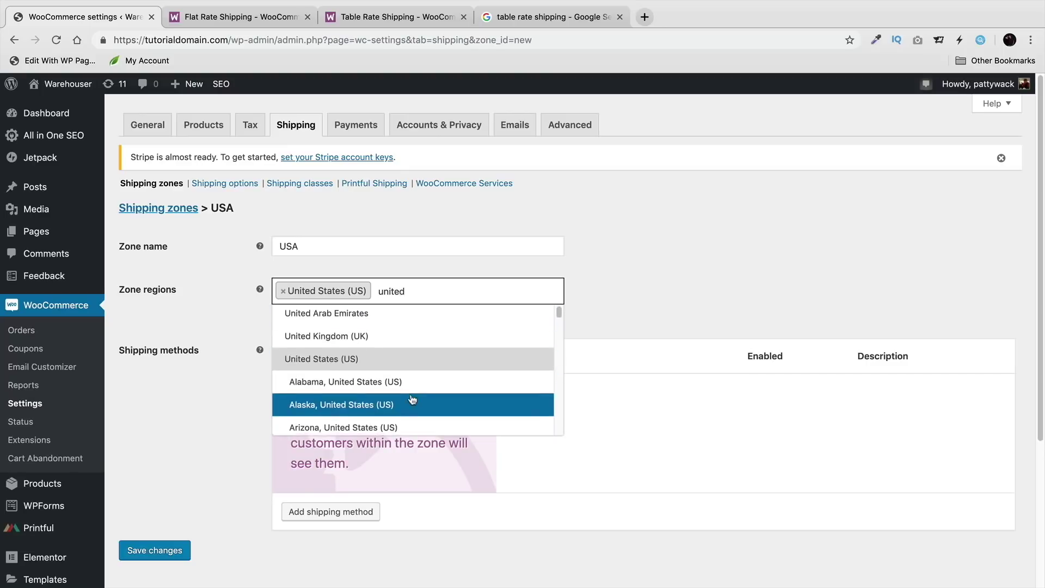
pyautogui.scroll(-2, 410, 390)
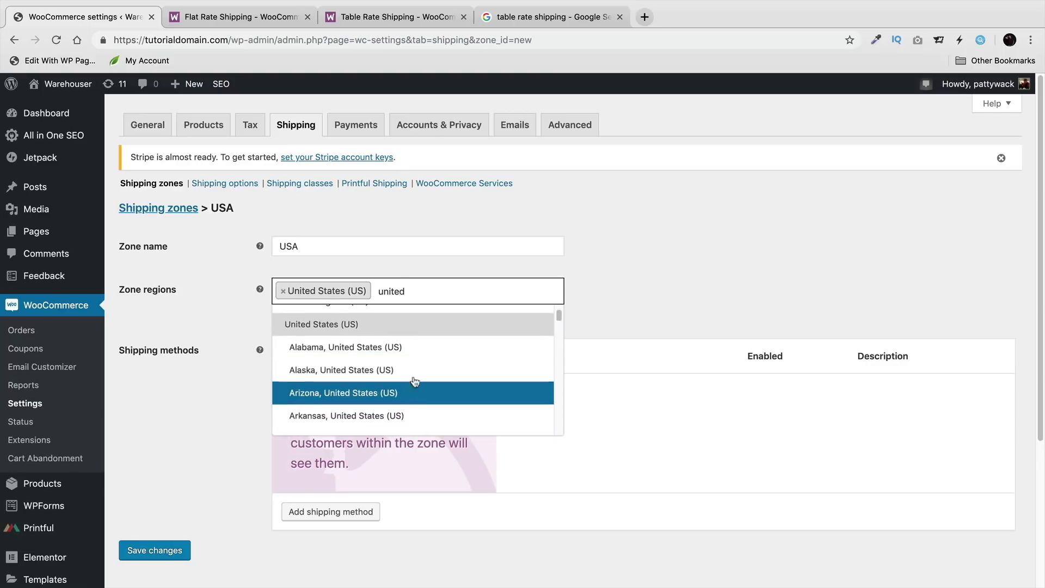
pyautogui.scroll(-5, 420, 386)
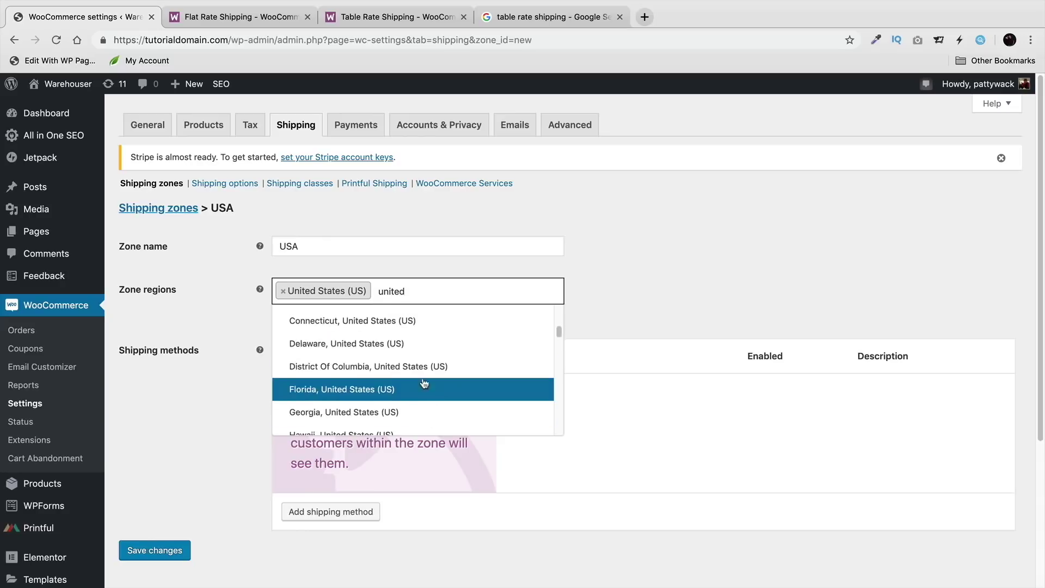
pyautogui.doubleClick(404, 296)
pyautogui.click(618, 266)
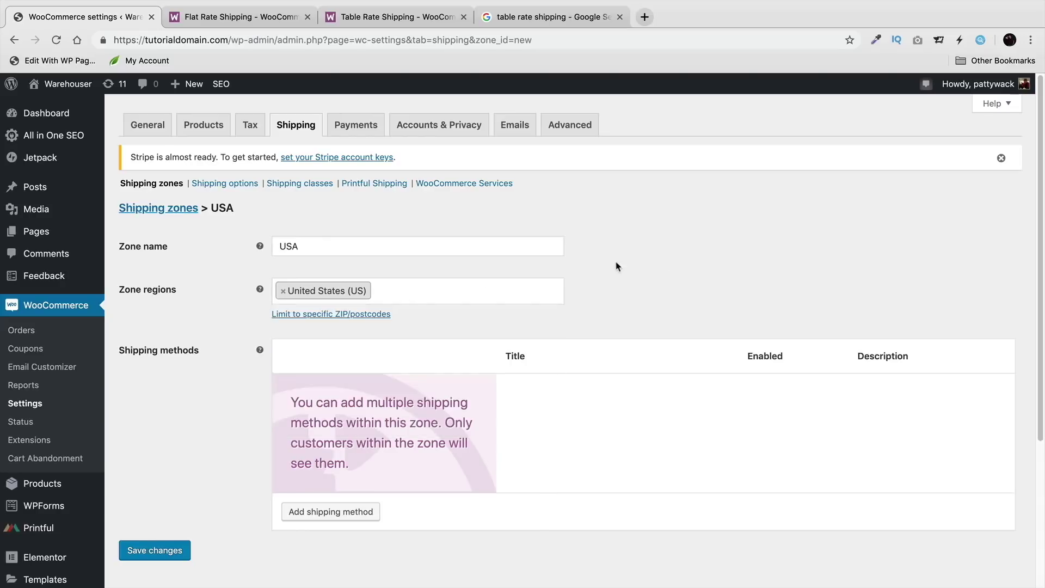
pyautogui.click(326, 513)
# Step: Add a Flat rate shipping method to the USA zone
pyautogui.click(625, 337)
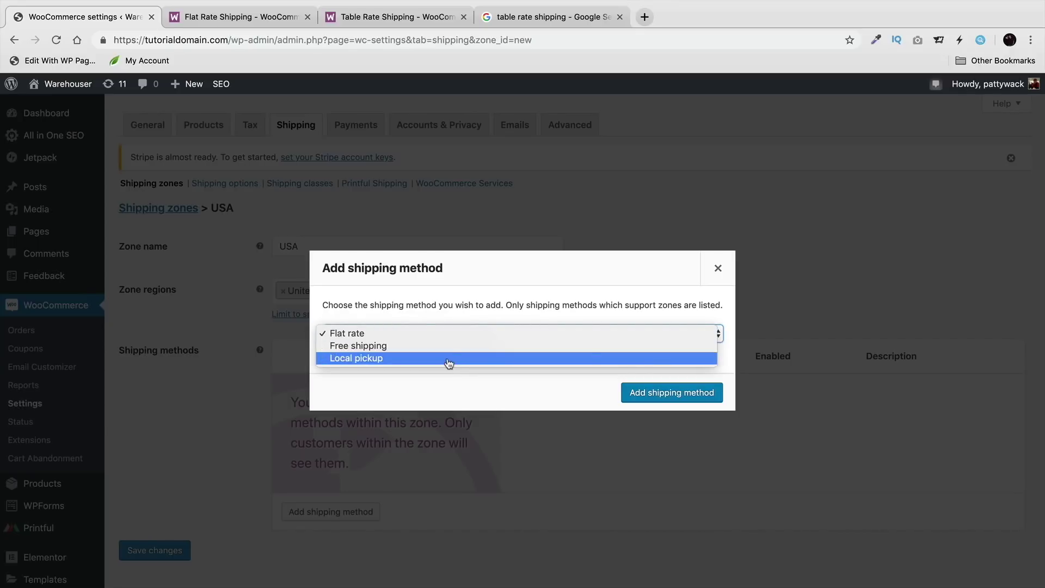
pyautogui.click(452, 333)
pyautogui.click(648, 393)
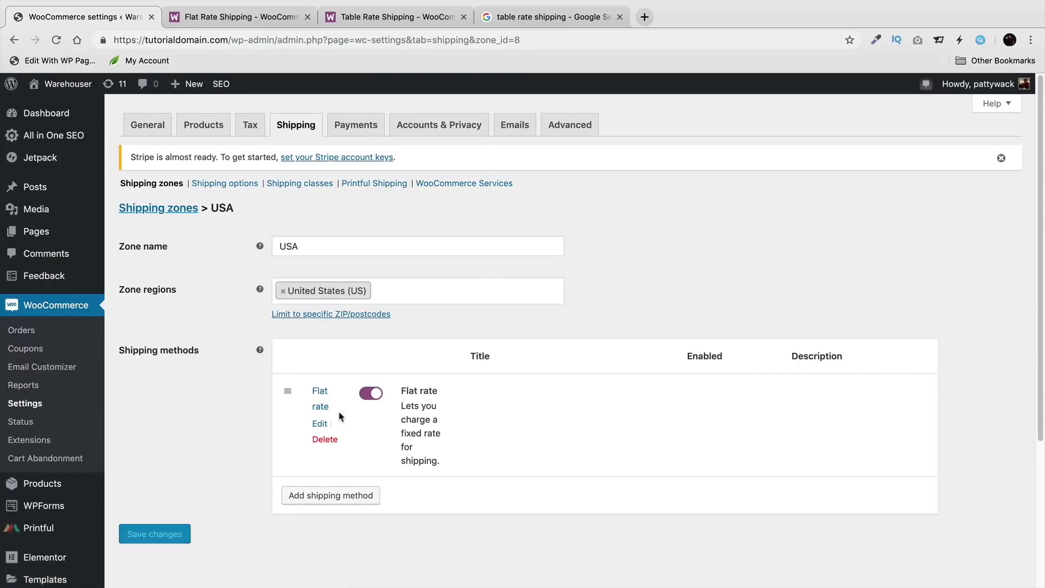
pyautogui.scroll(-1, 337, 417)
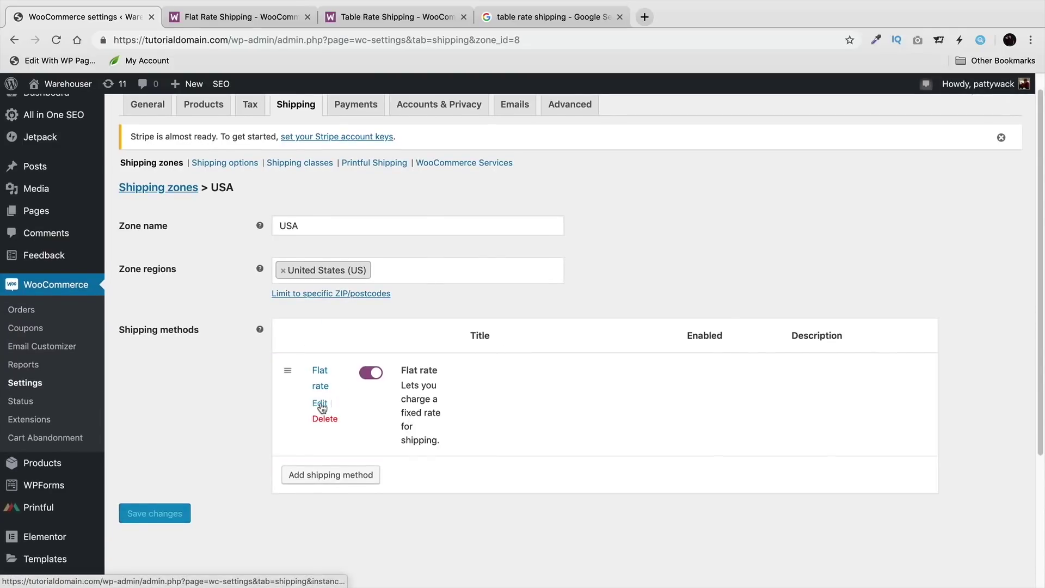
# Step: Keep the Flat rate taxable, replace its cost, and save the settings
pyautogui.click(320, 404)
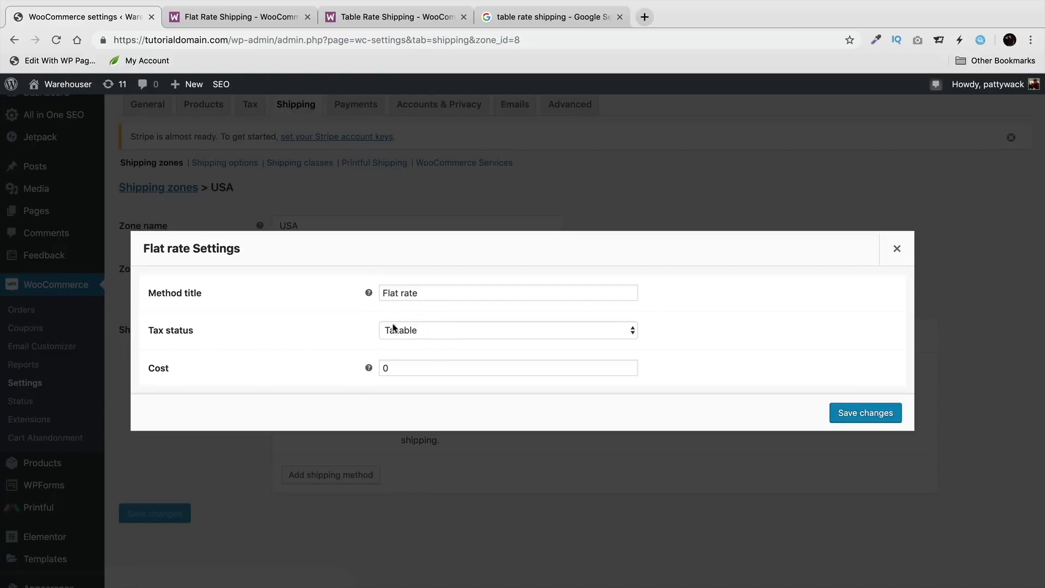
pyautogui.click(436, 331)
pyautogui.click(436, 331)
pyautogui.doubleClick(435, 372)
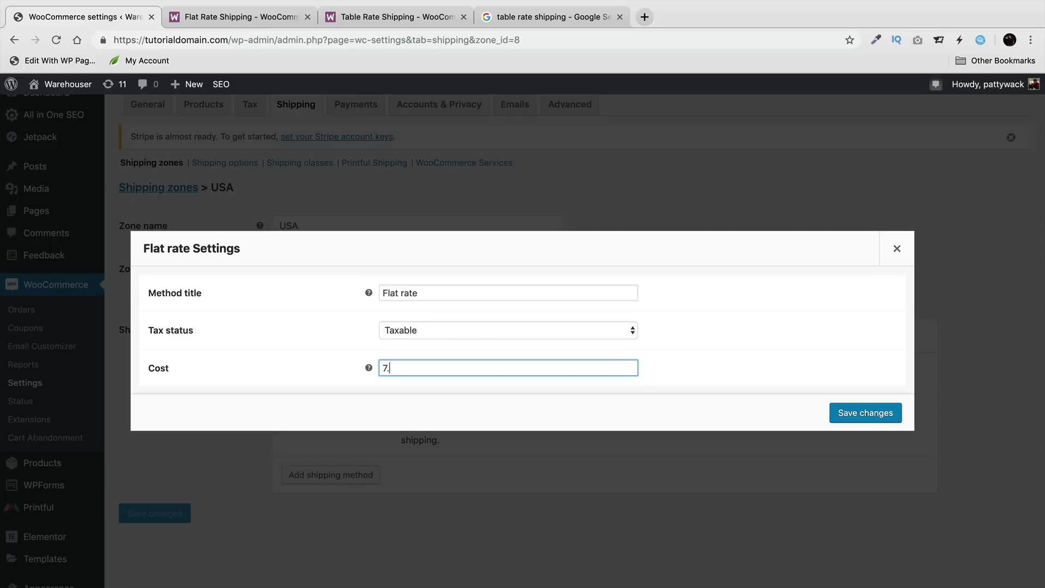
pyautogui.click(889, 417)
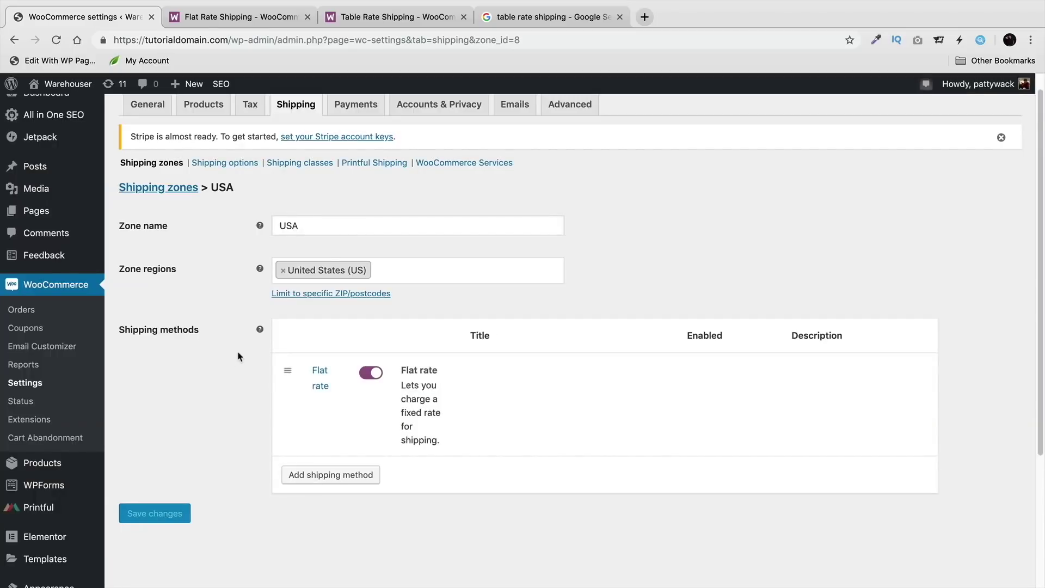
pyautogui.click(156, 190)
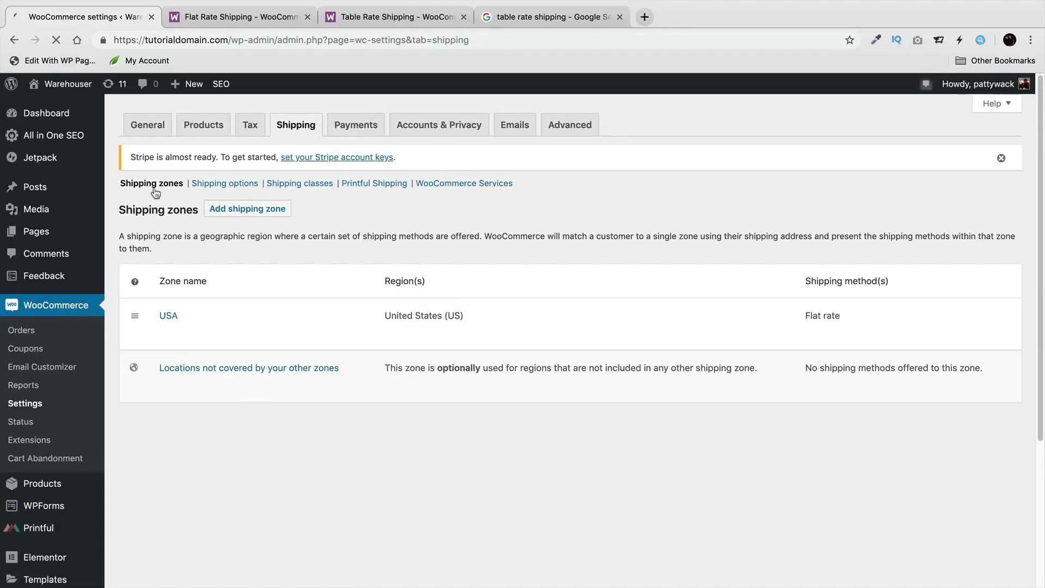
# Step: Add a Flat rate method costing 9.99 to the 'Locations not covered by your other zones' zone
pyautogui.moveTo(192, 379)
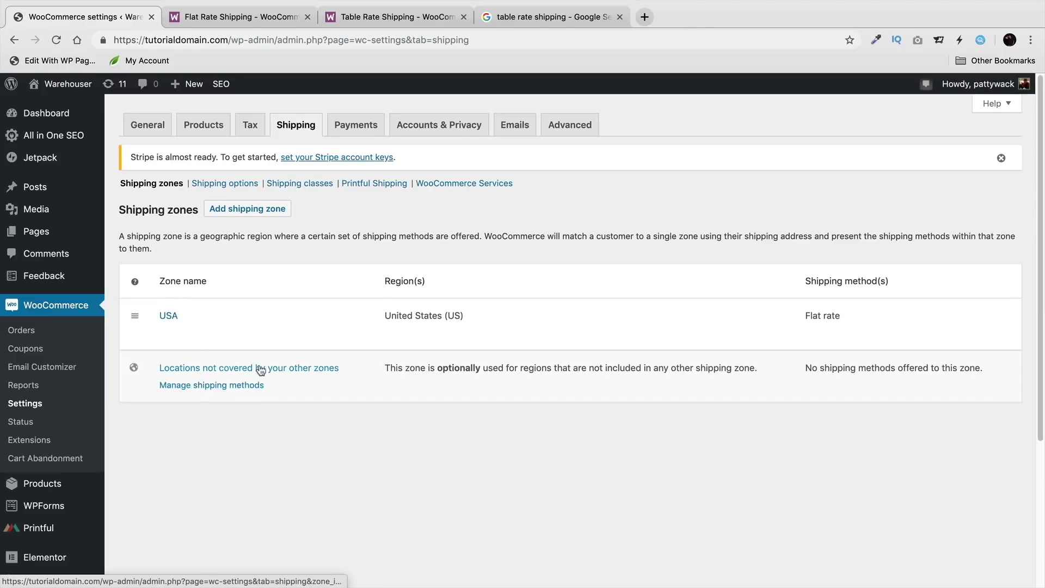
pyautogui.click(245, 391)
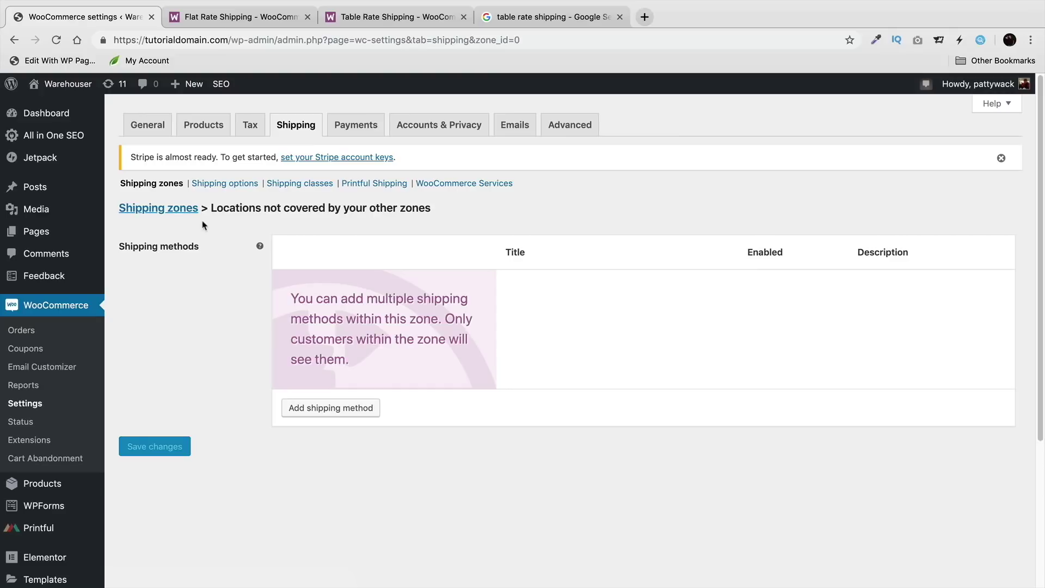
pyautogui.click(348, 409)
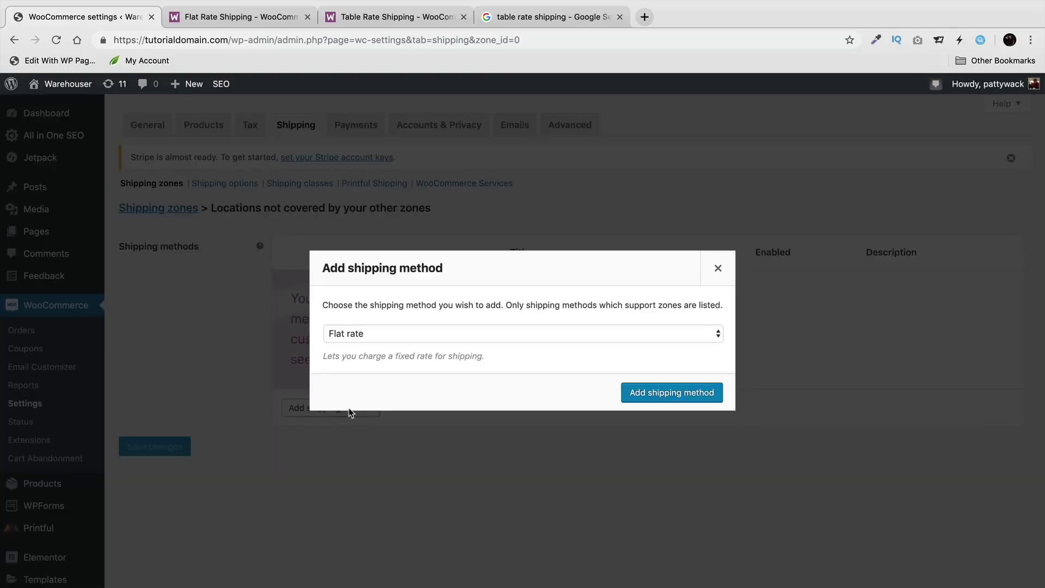
pyautogui.click(636, 401)
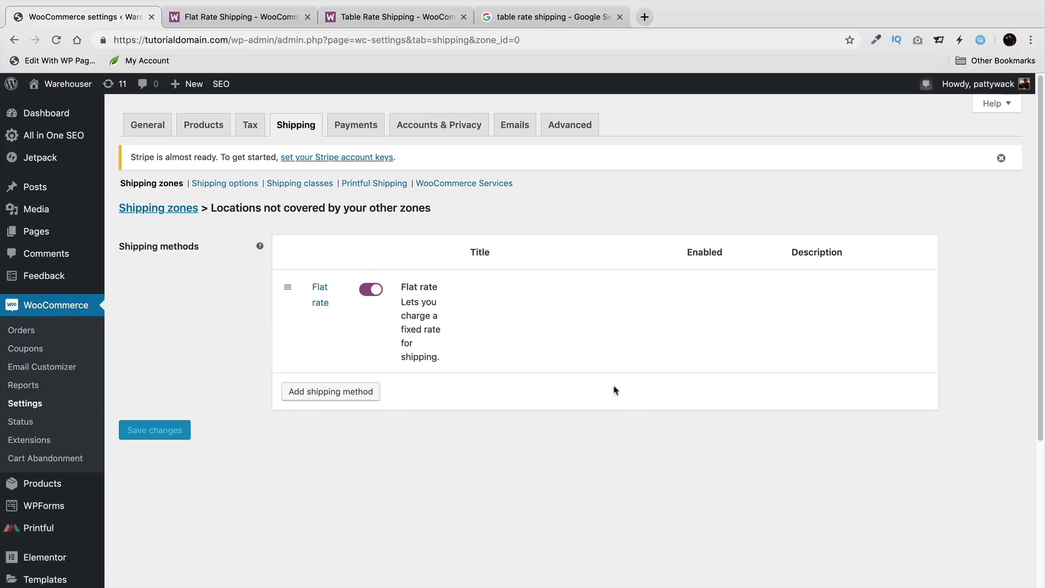
pyautogui.click(321, 321)
pyautogui.click(446, 370)
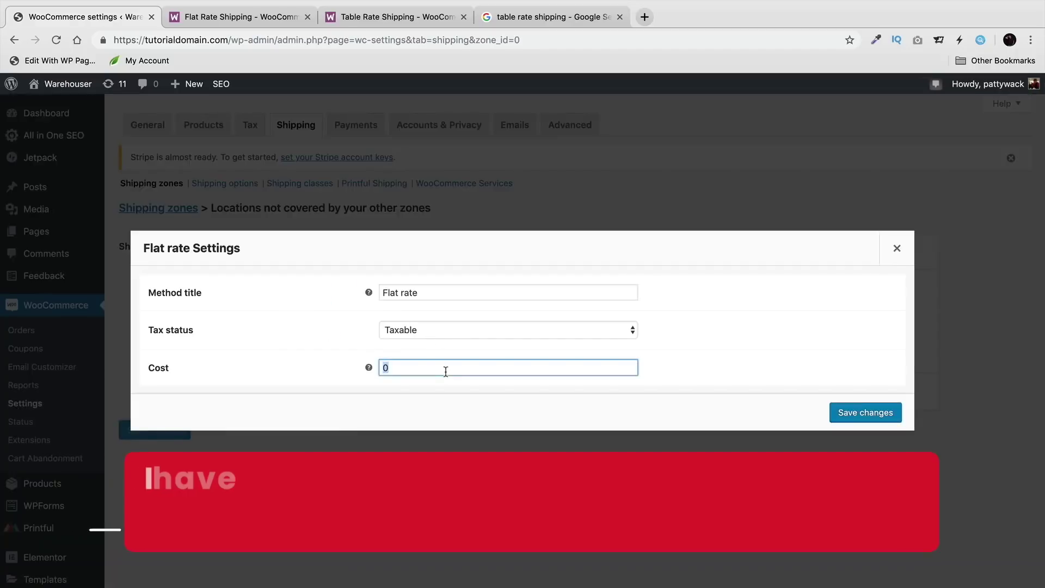
pyautogui.write('9.99')
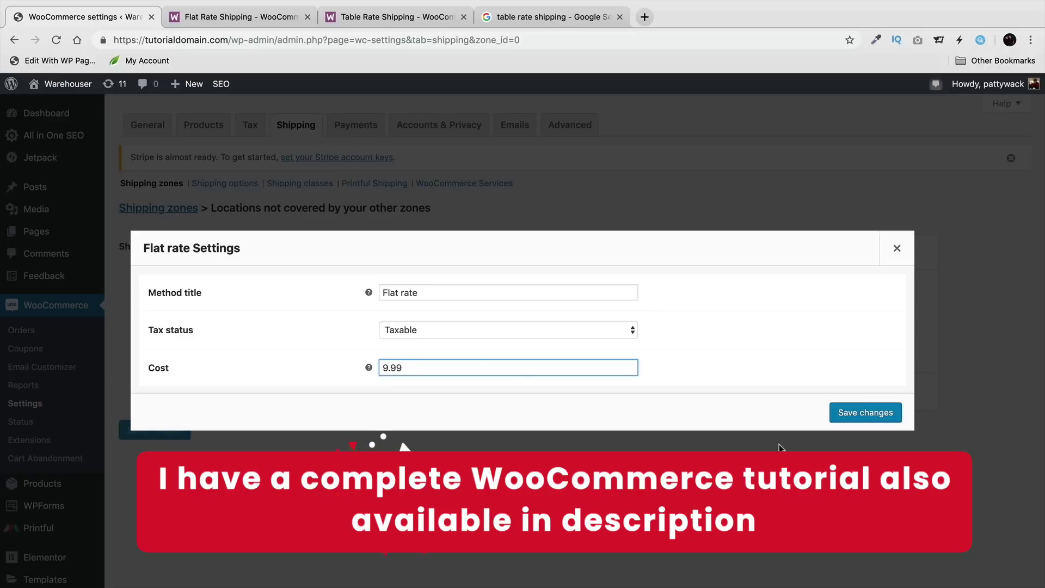
pyautogui.press('Return')
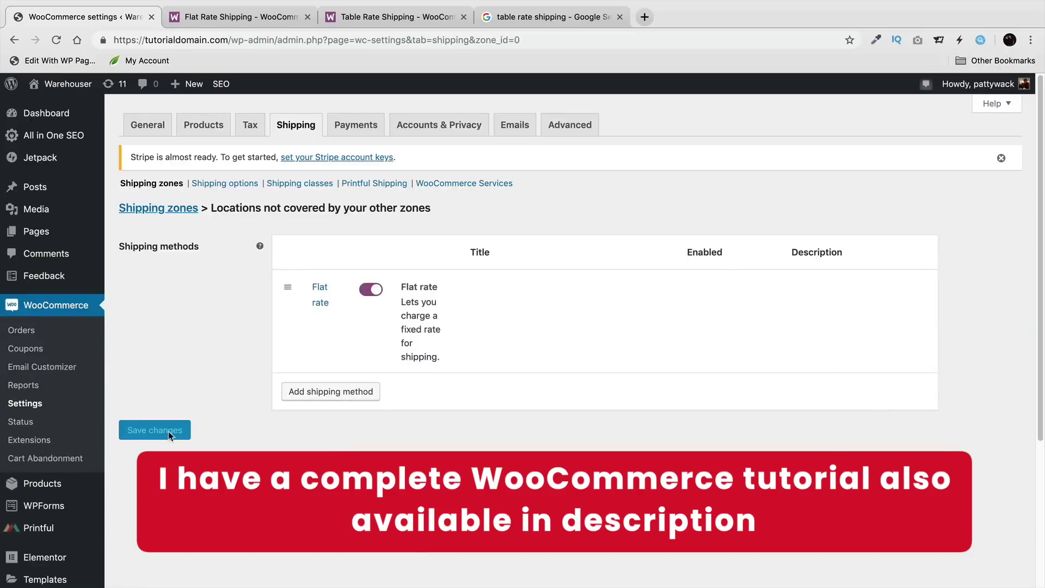
# Step: Return to the shipping zones overview and start a new shipping zone
pyautogui.click(175, 210)
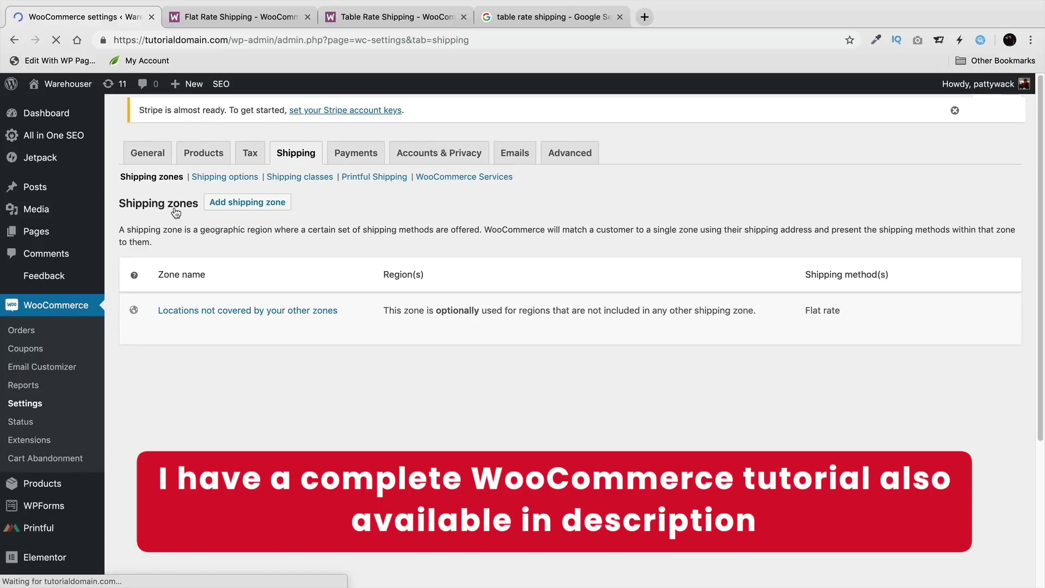
pyautogui.moveTo(210, 328)
pyautogui.moveTo(228, 375)
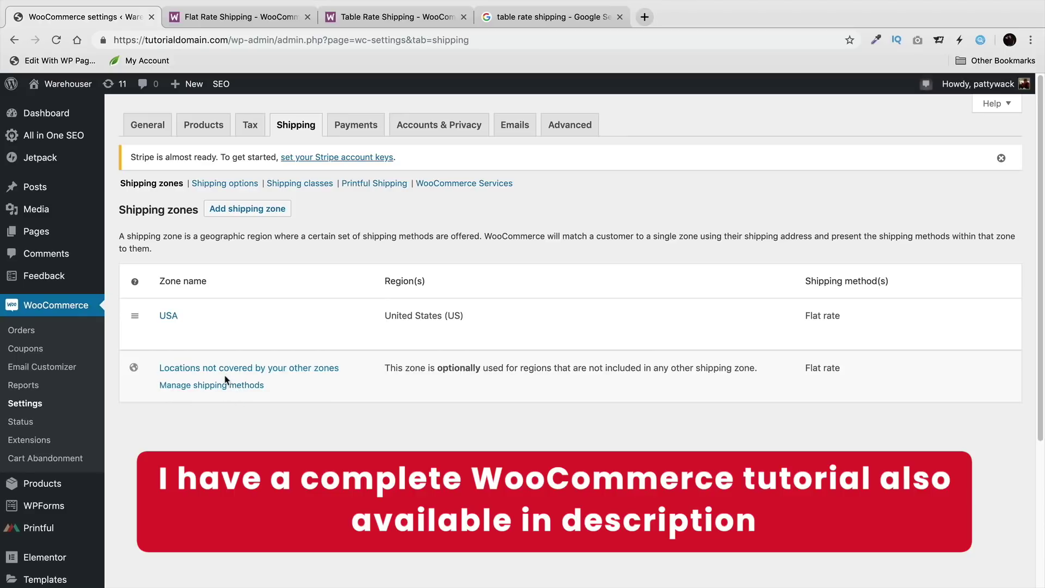
pyautogui.click(243, 213)
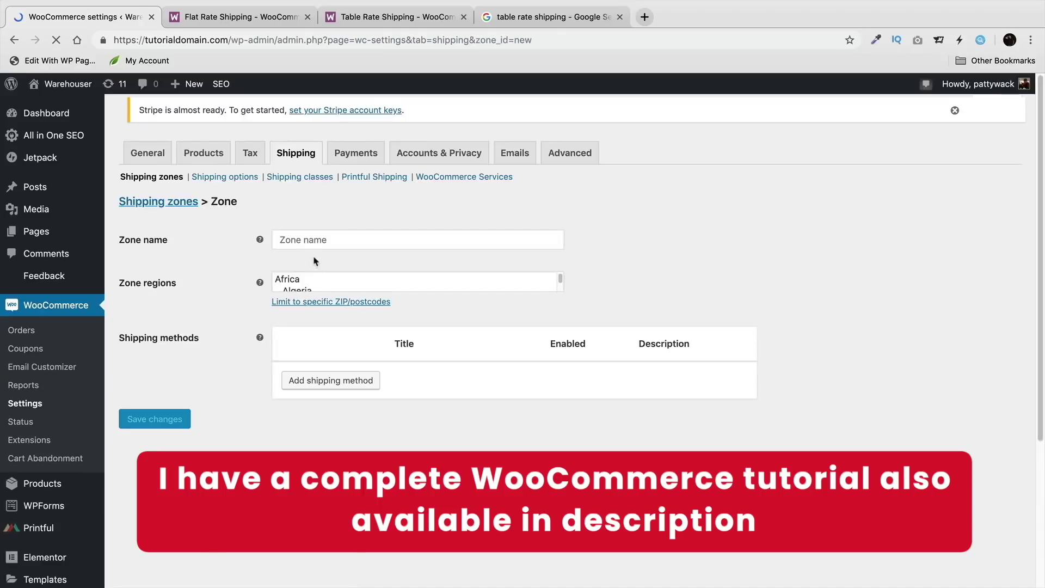
# Step: Name the new zone 'singapore', set its region to Singapore, and add a Free shipping method
pyautogui.click(338, 248)
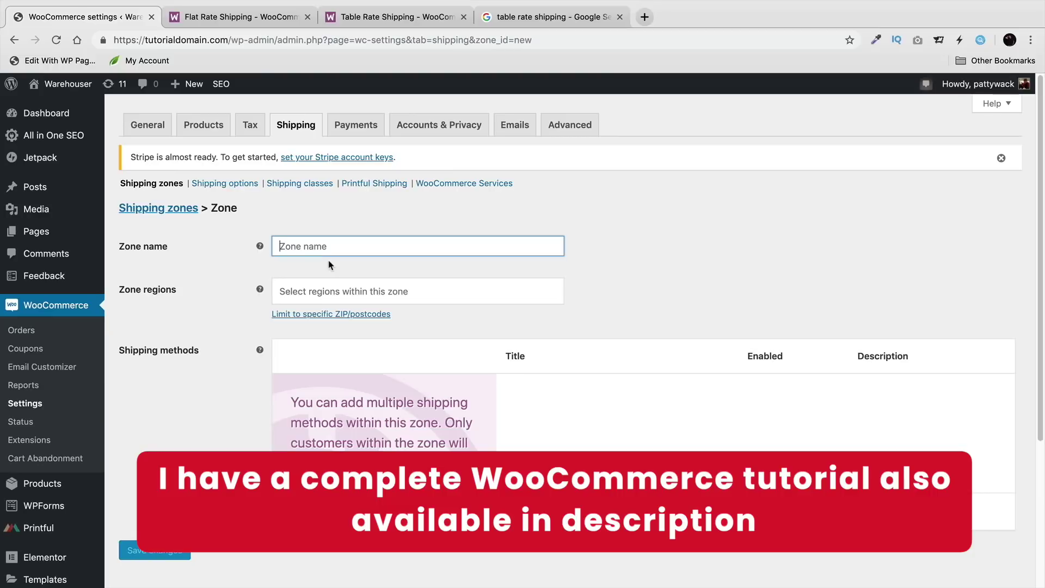
pyautogui.write('singapore')
pyautogui.press('Tab')
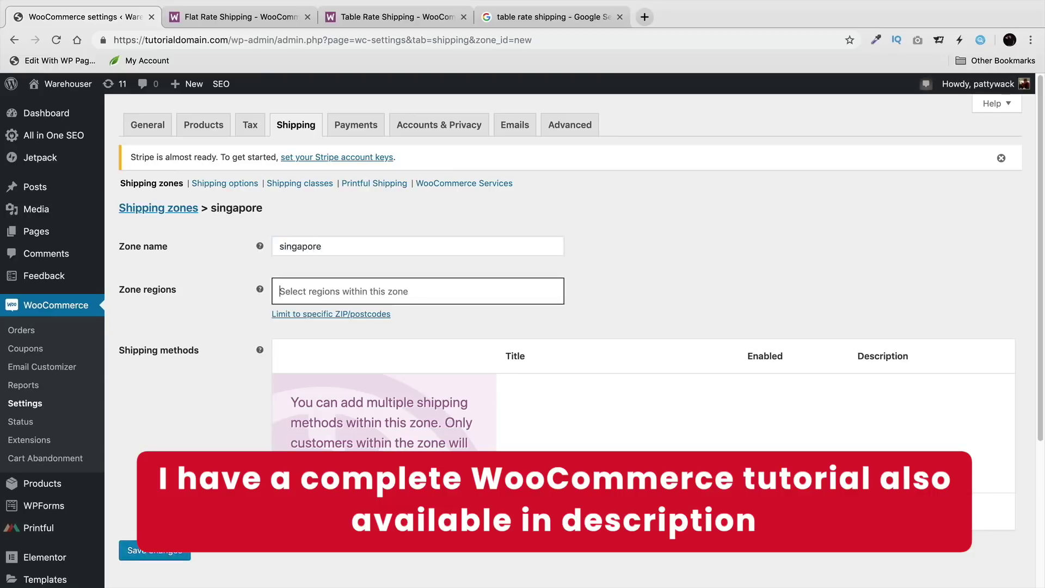
pyautogui.write('sing')
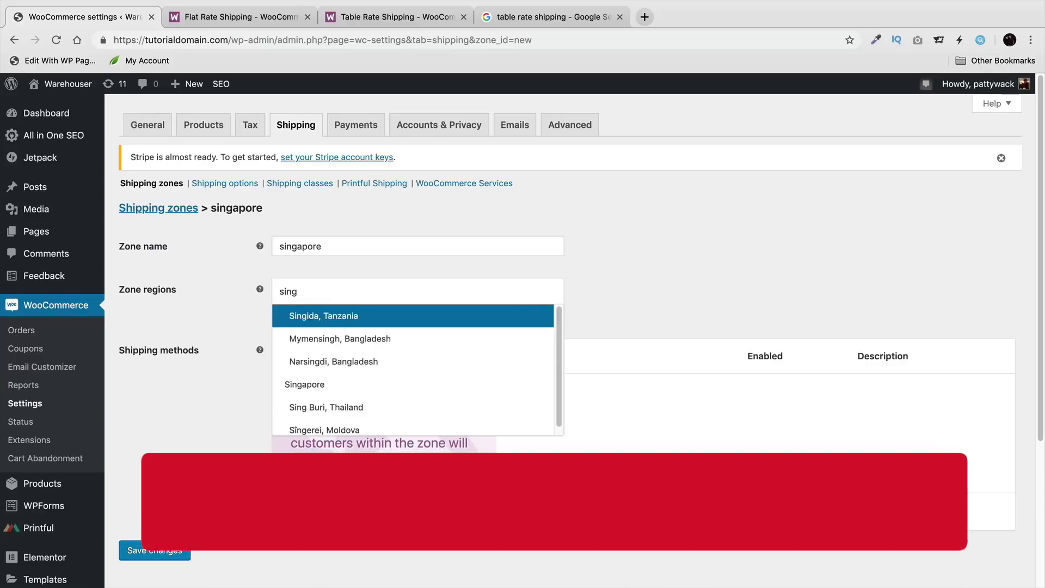
pyautogui.click(343, 384)
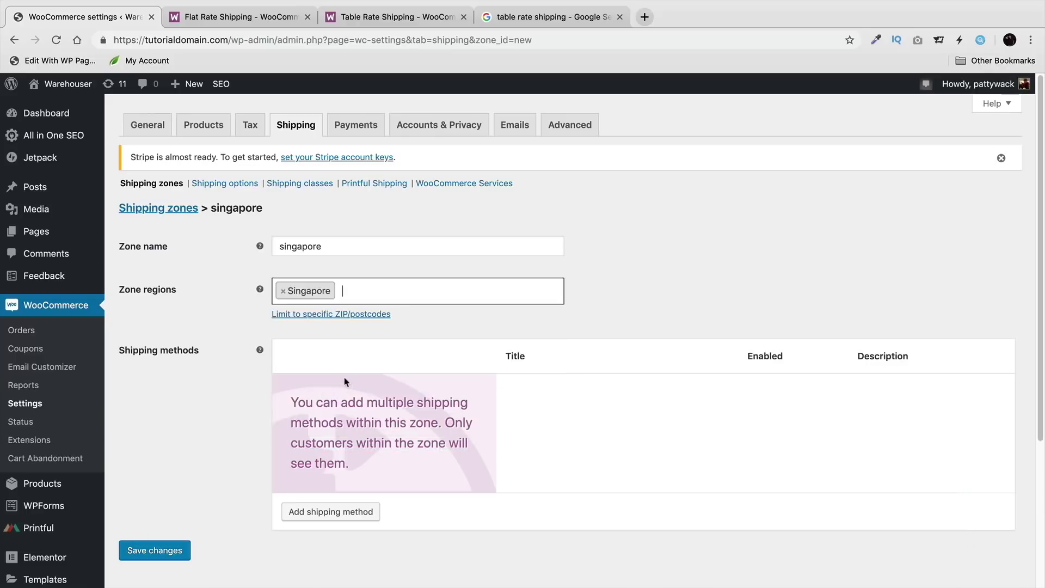
pyautogui.click(359, 511)
pyautogui.click(414, 336)
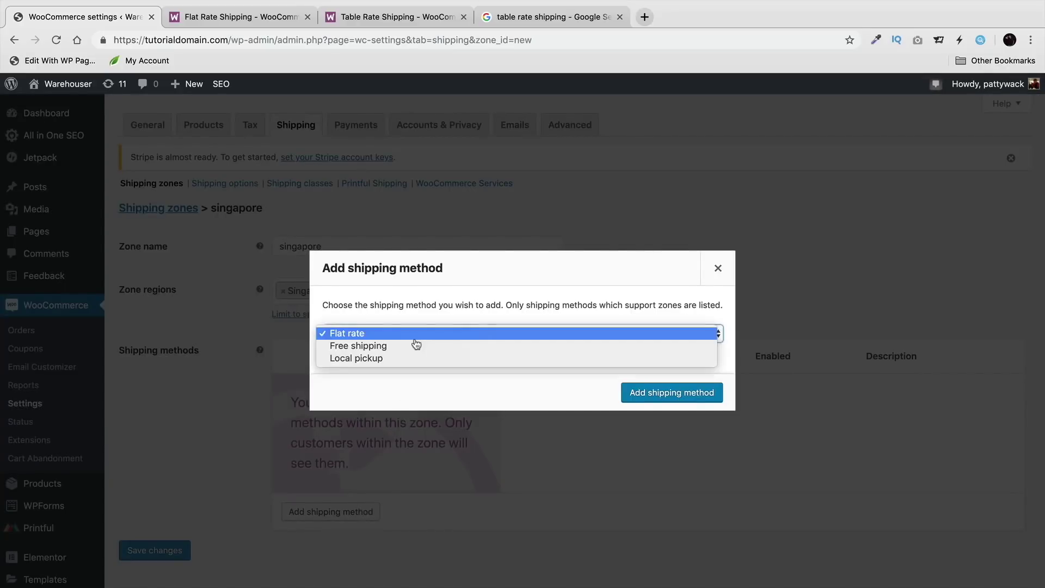
pyautogui.click(419, 352)
pyautogui.click(662, 393)
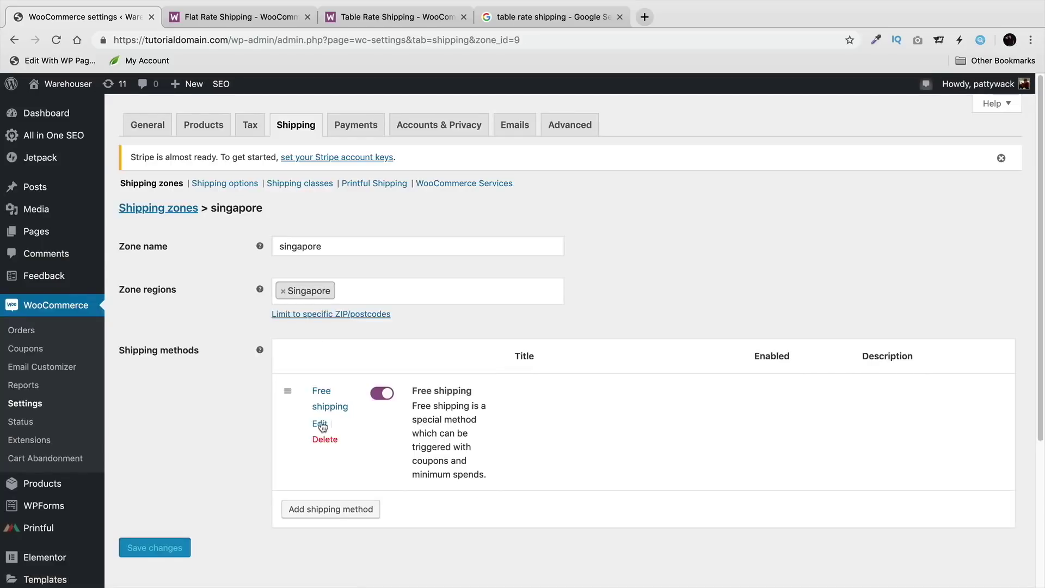
# Step: Make the Free shipping method require a minimum order amount of 50 and save
pyautogui.click(320, 424)
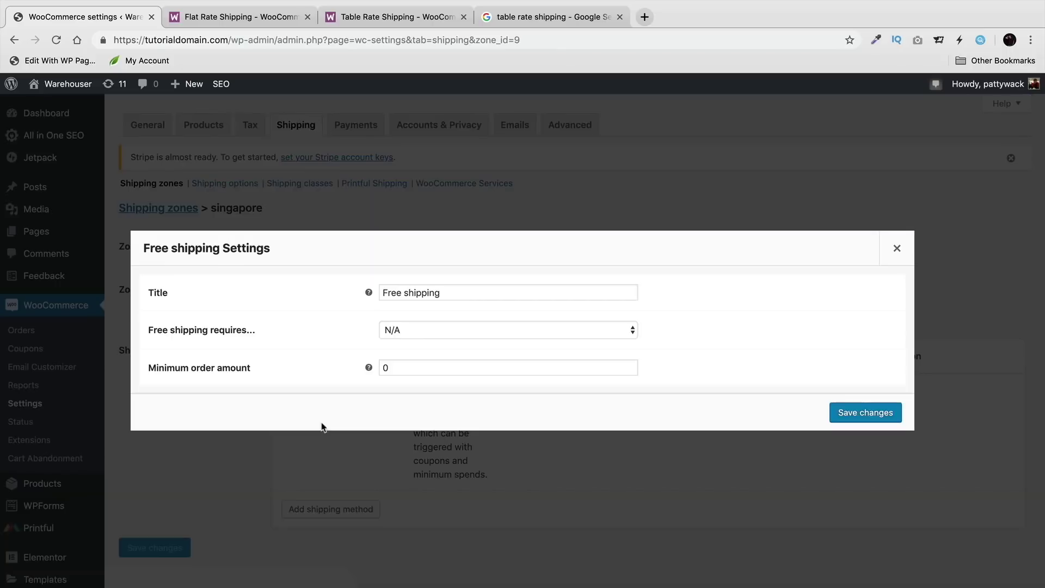
pyautogui.click(431, 341)
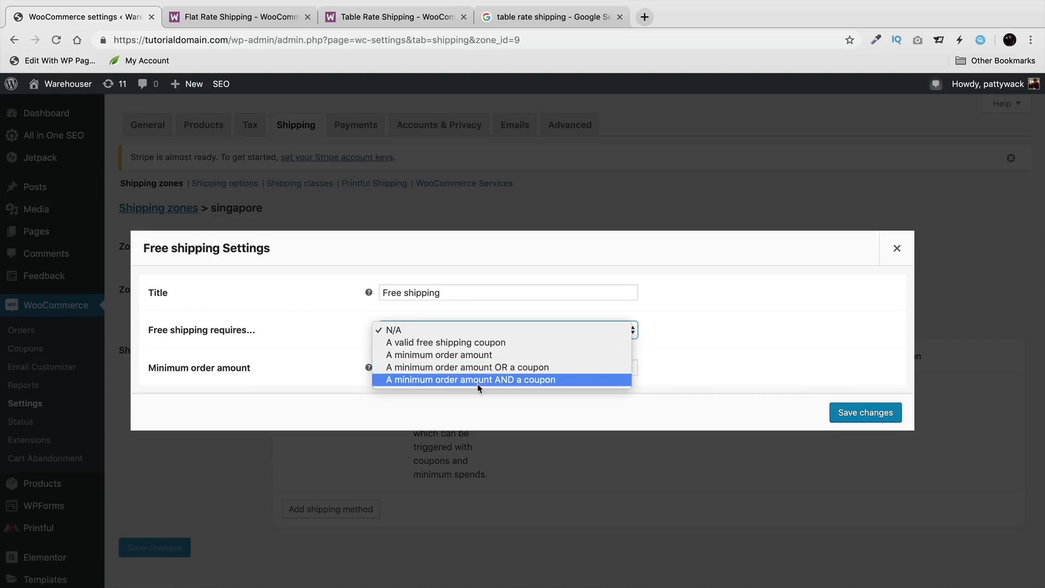
pyautogui.click(479, 329)
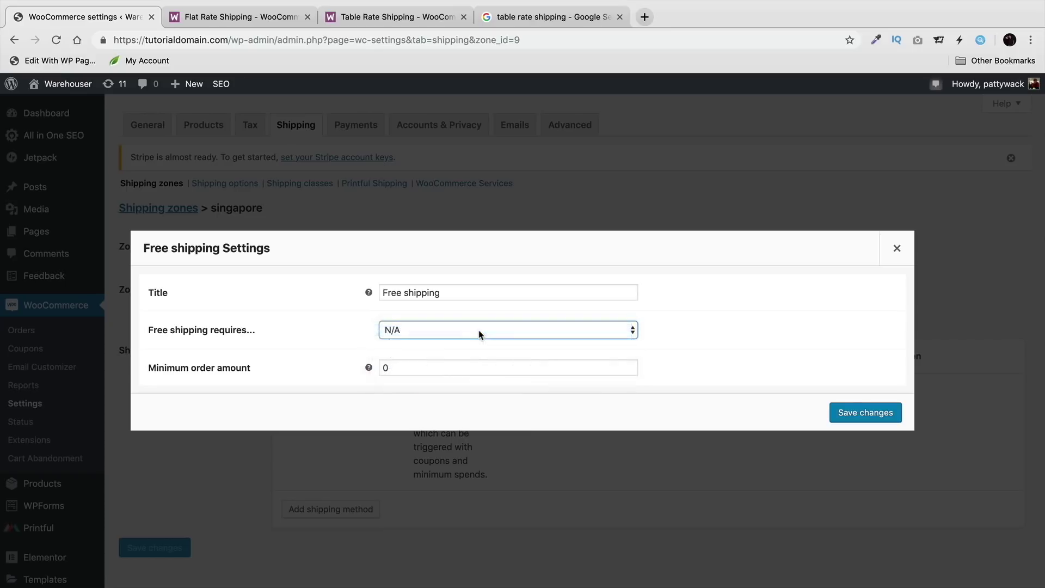
pyautogui.click(481, 337)
pyautogui.click(490, 352)
pyautogui.doubleClick(503, 370)
pyautogui.write('50')
pyautogui.click(896, 416)
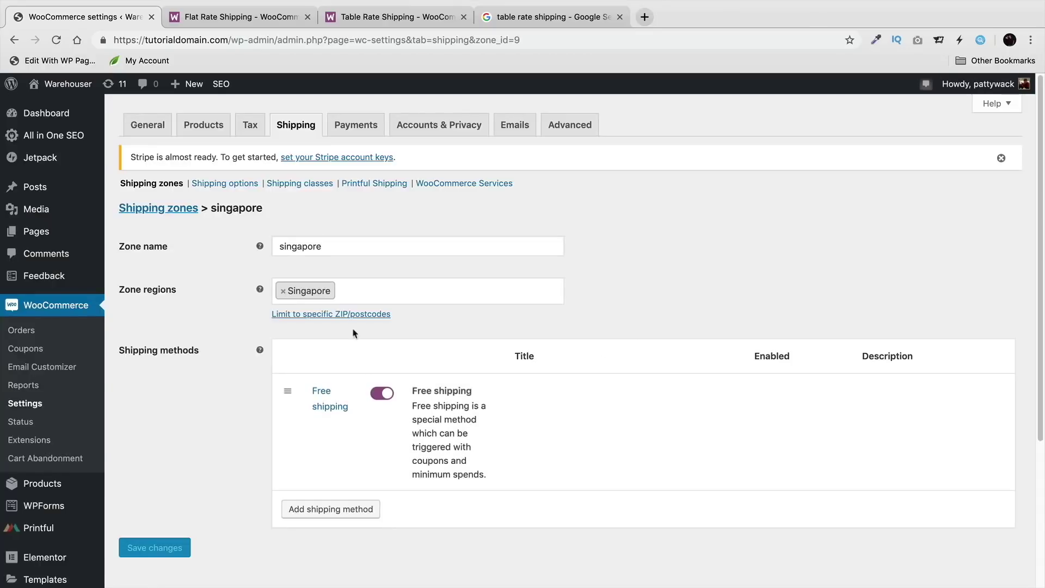
# Step: Swap the zone's region between United States (US) and Singapore, saving with Singapore
pyautogui.click(285, 294)
pyautogui.click(283, 292)
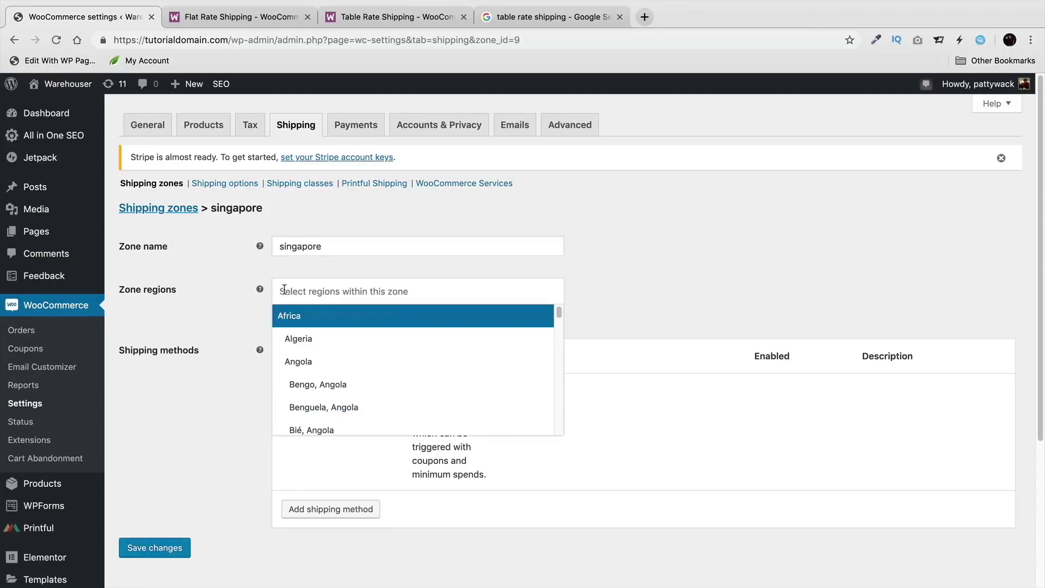
pyautogui.click(326, 295)
pyautogui.write('unio')
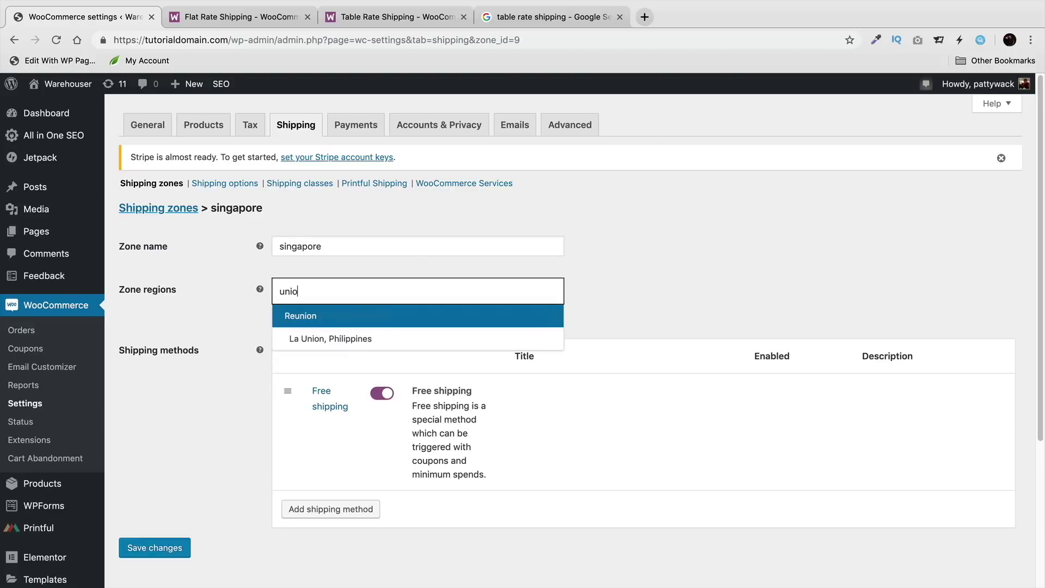
pyautogui.press('BackSpace')
pyautogui.write('ted')
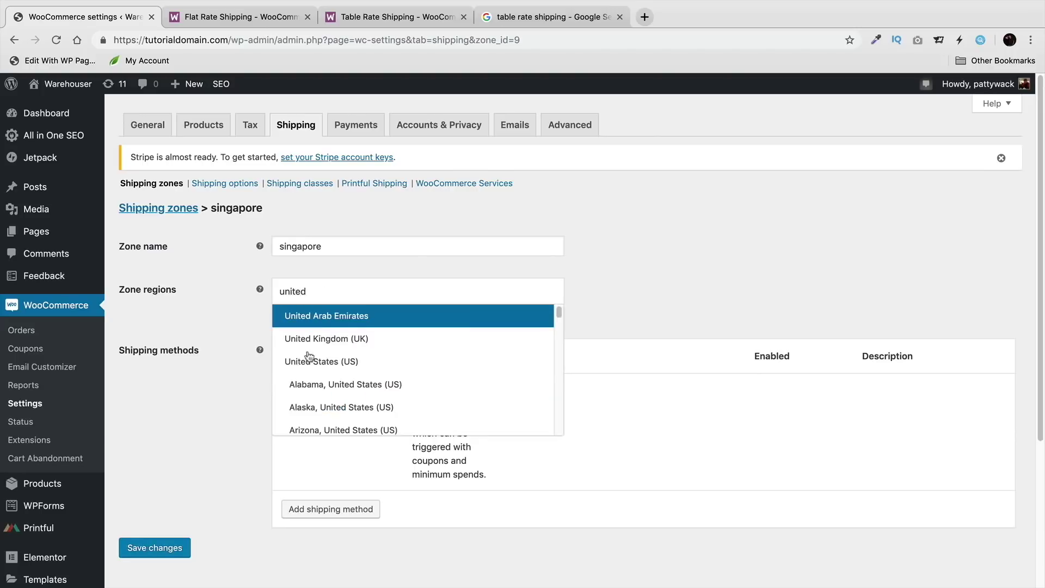
pyautogui.click(337, 361)
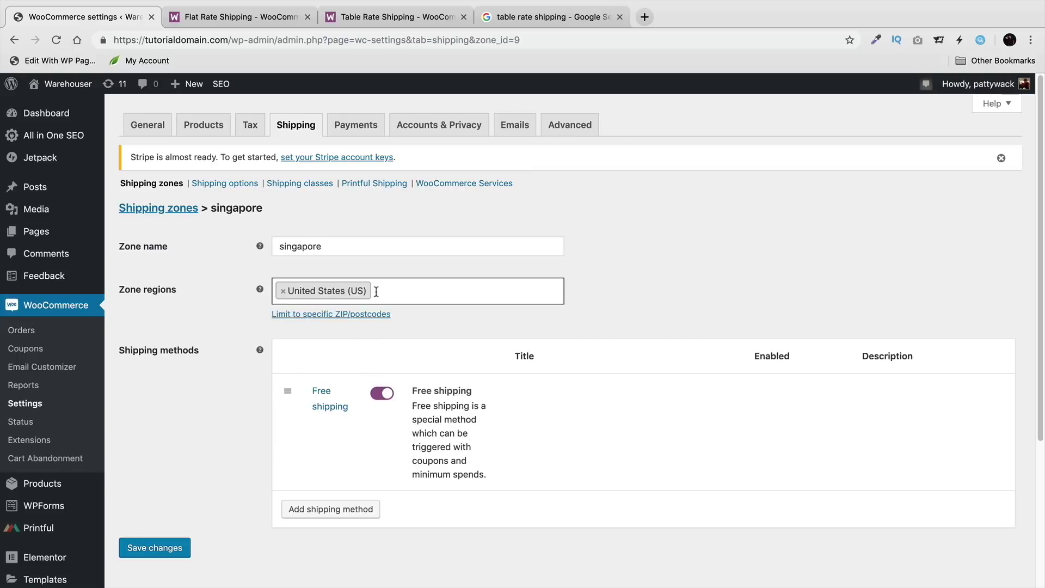
pyautogui.click(283, 291)
pyautogui.click(295, 293)
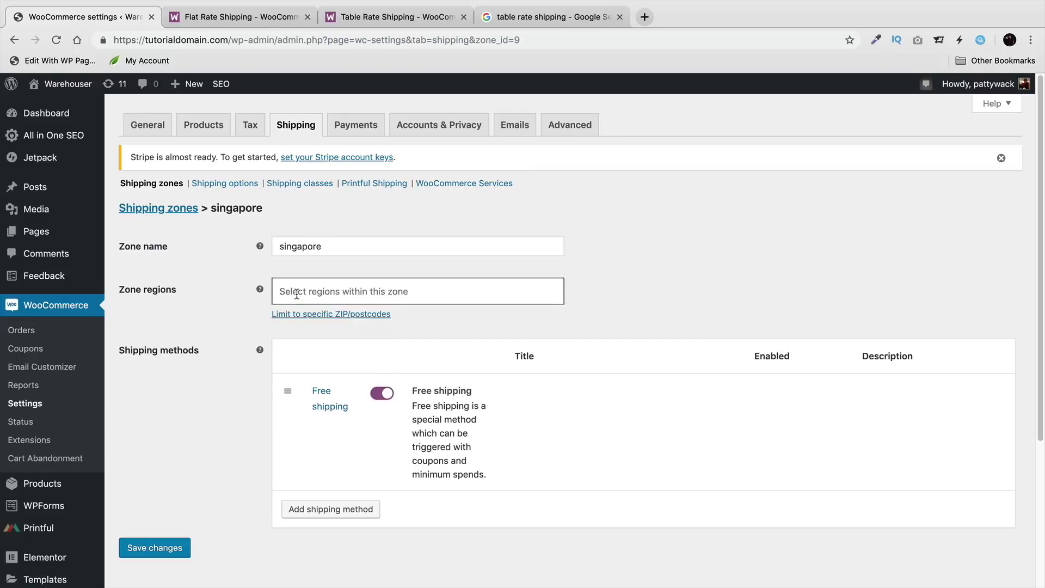
pyautogui.write('sin')
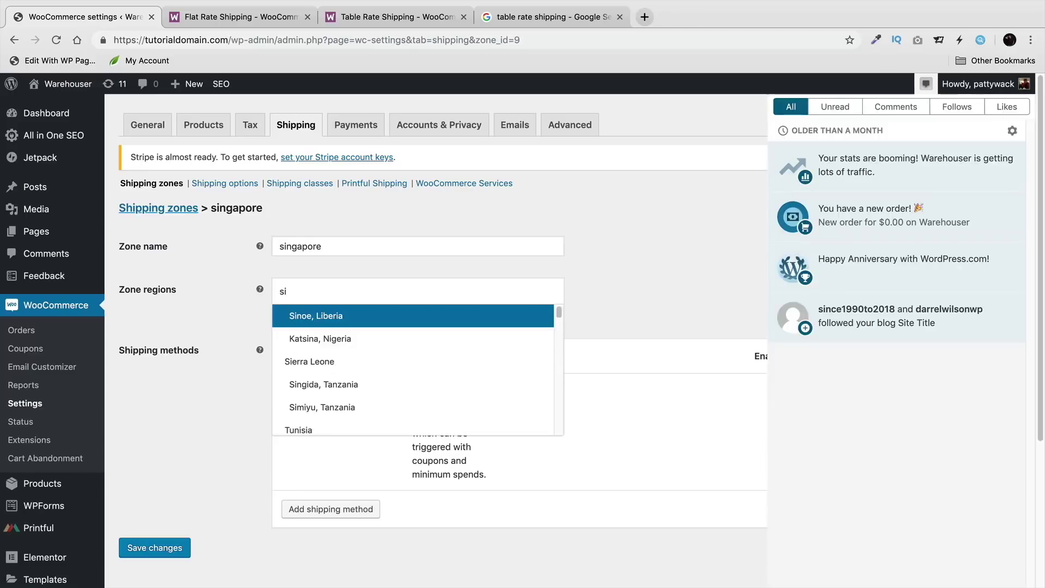
pyautogui.click(926, 83)
pyautogui.click(425, 299)
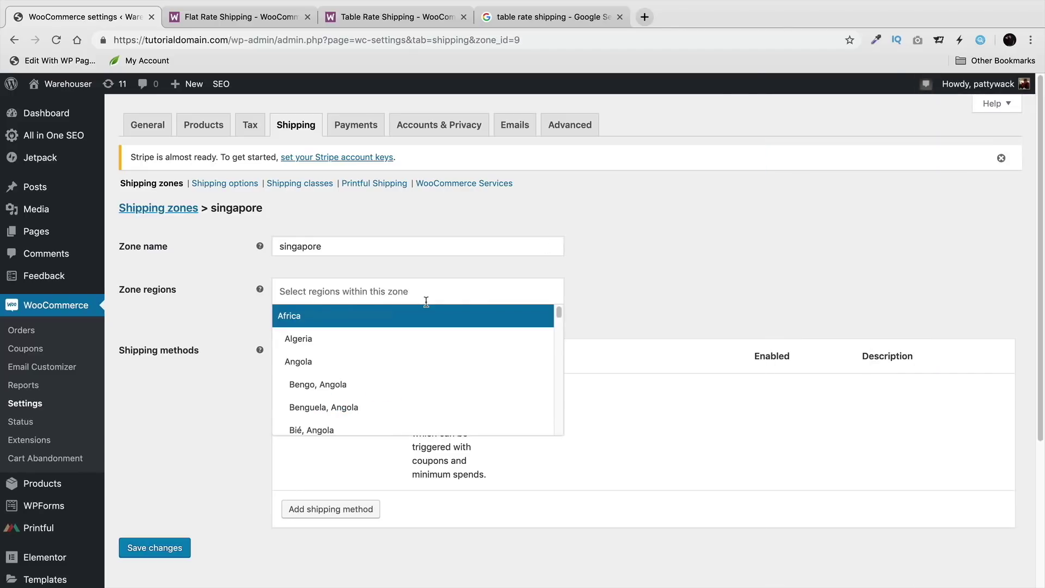
pyautogui.write('singapore')
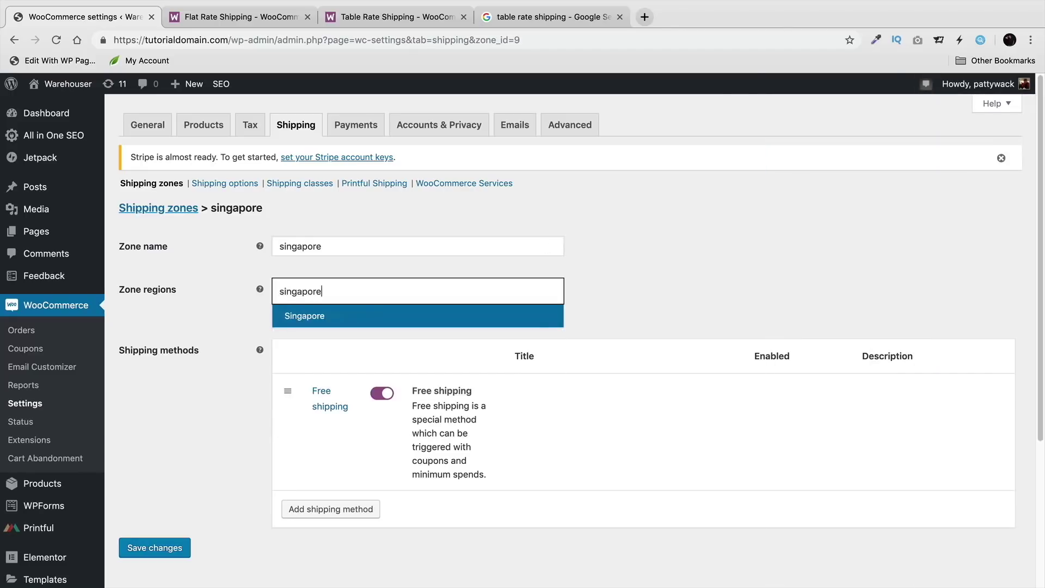
pyautogui.click(391, 319)
pyautogui.click(157, 549)
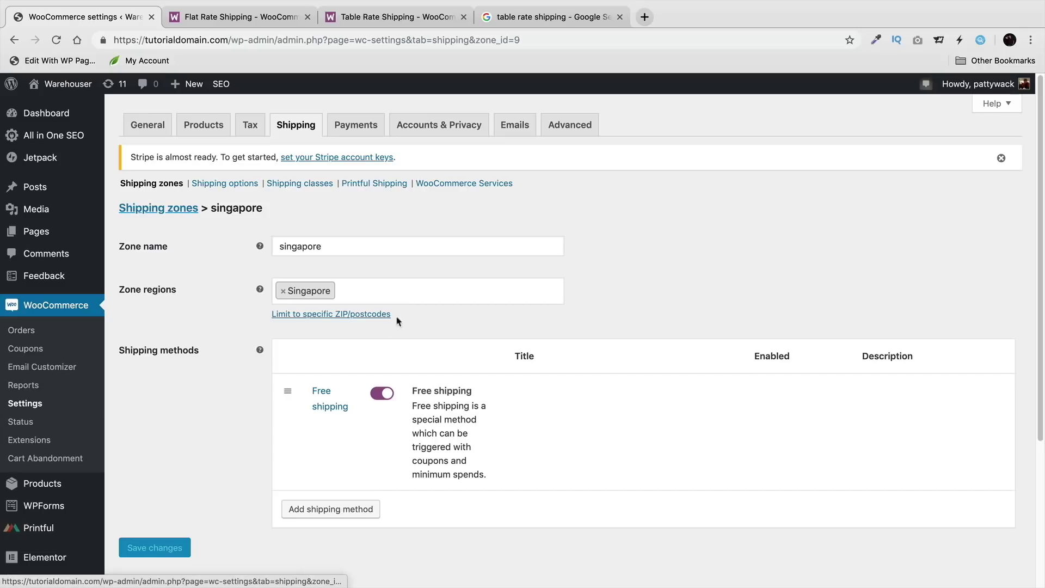
# Step: Remove Singapore from the zone regions and save the zone
pyautogui.click(283, 292)
pyautogui.click(178, 435)
pyautogui.click(173, 547)
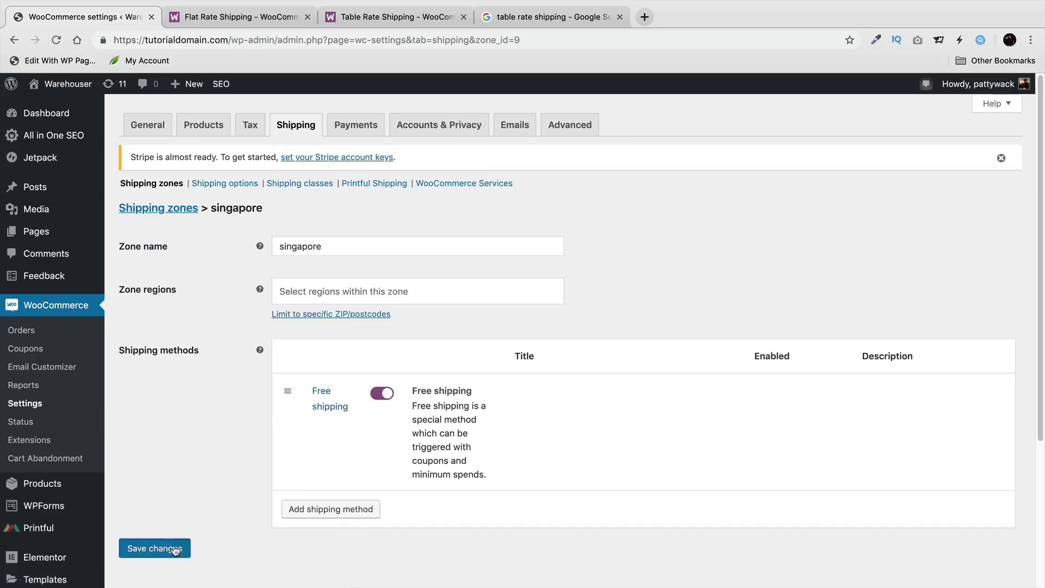
# Step: Rename the zone from 'singapore' to 'Free Shipping'
pyautogui.doubleClick(320, 244)
pyautogui.write('Free Shipp')
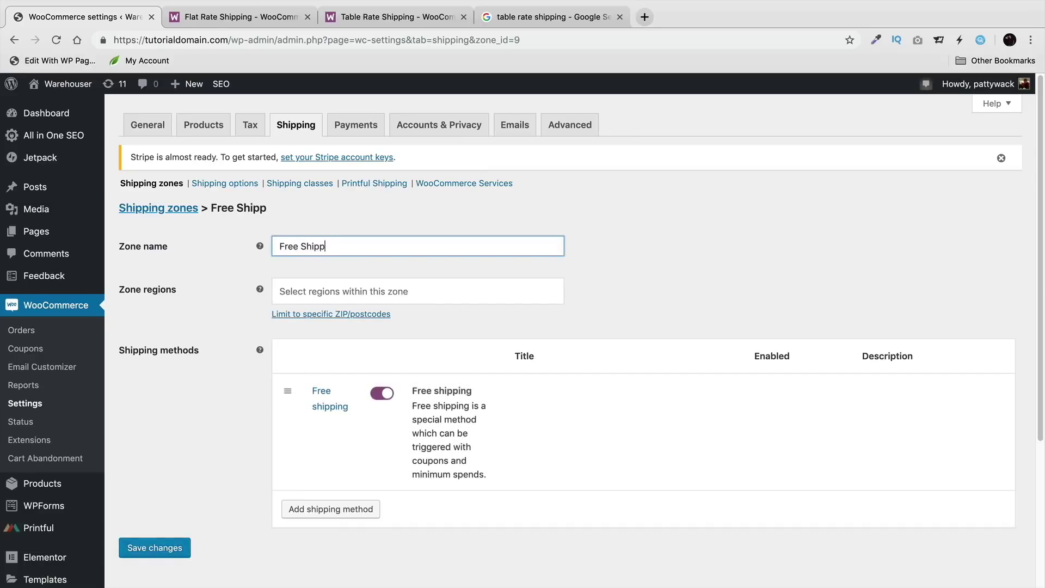
pyautogui.press('BackSpace')
pyautogui.press('BackSpace')
pyautogui.press('BackSpace')
pyautogui.press('BackSpace')
pyautogui.press('BackSpace')
pyautogui.write('Sg')
pyautogui.press('BackSpace')
pyautogui.write('hipping')
pyautogui.press('Tab')
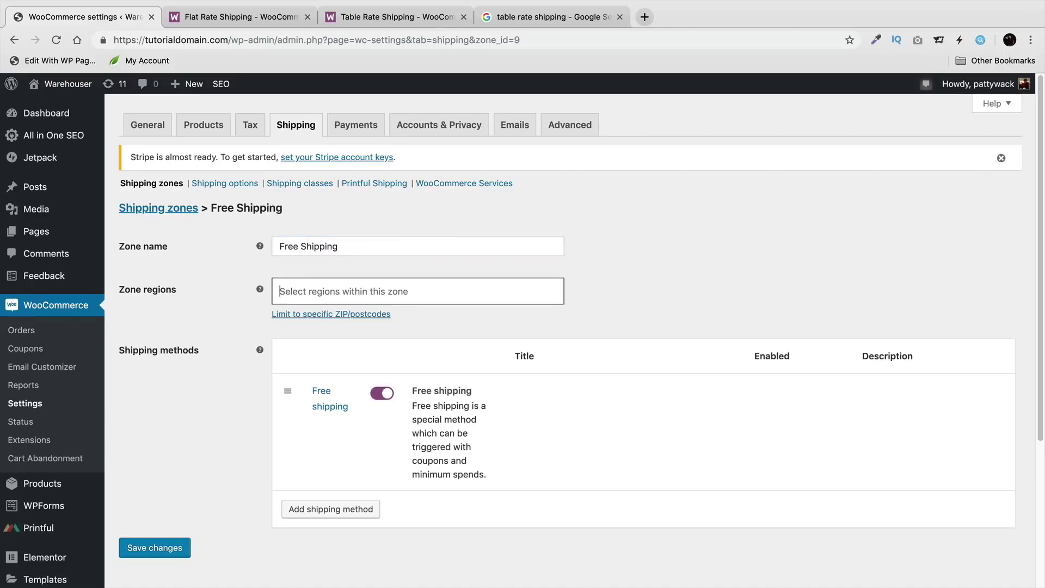
# Step: Add United States (US) to the Free Shipping zone's regions
pyautogui.write('Ui')
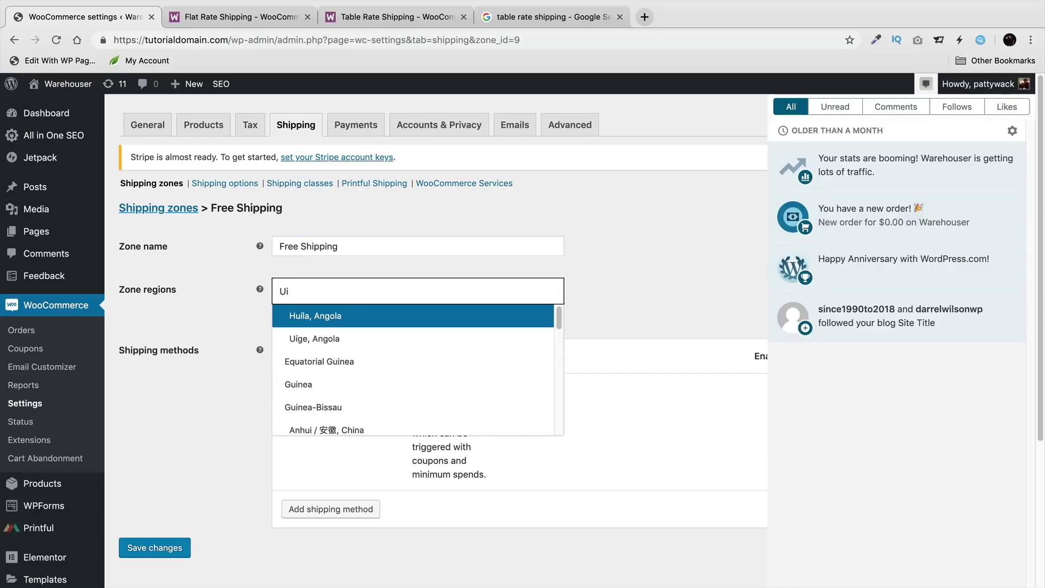
pyautogui.scroll(-3, 359, 351)
pyautogui.scroll(3, 362, 357)
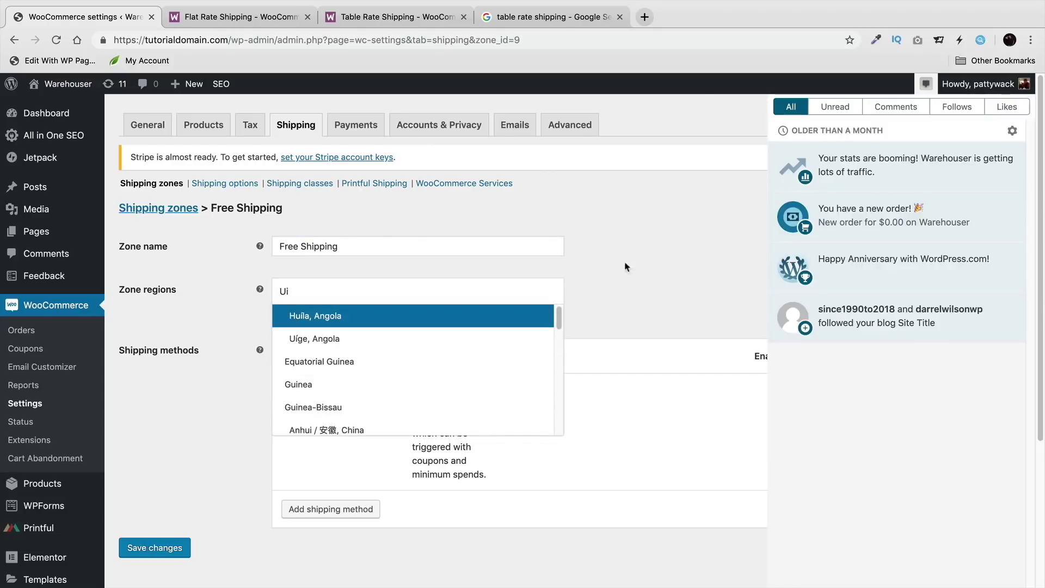
pyautogui.click(652, 271)
pyautogui.click(354, 289)
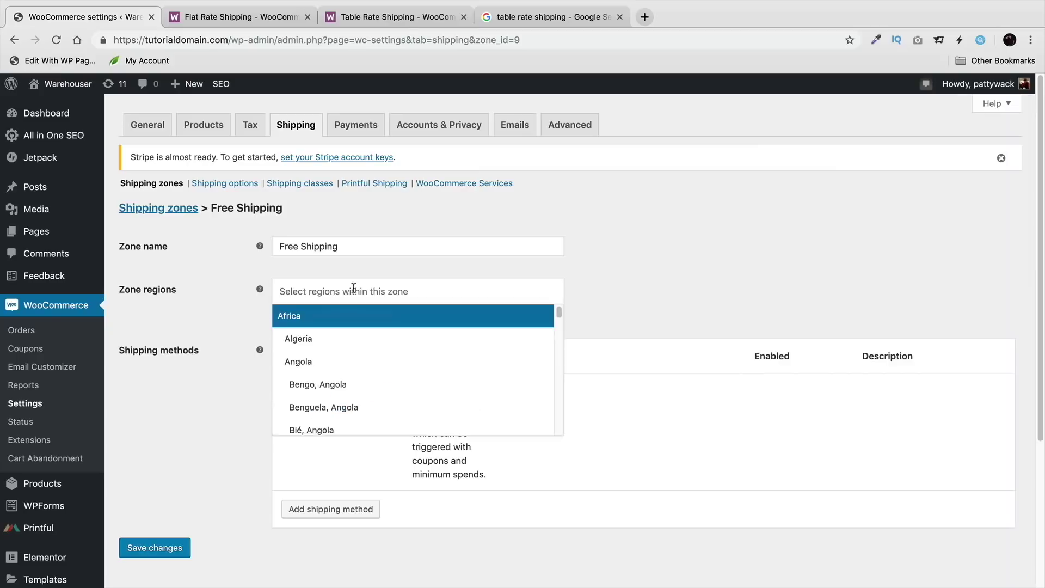
pyautogui.write('united')
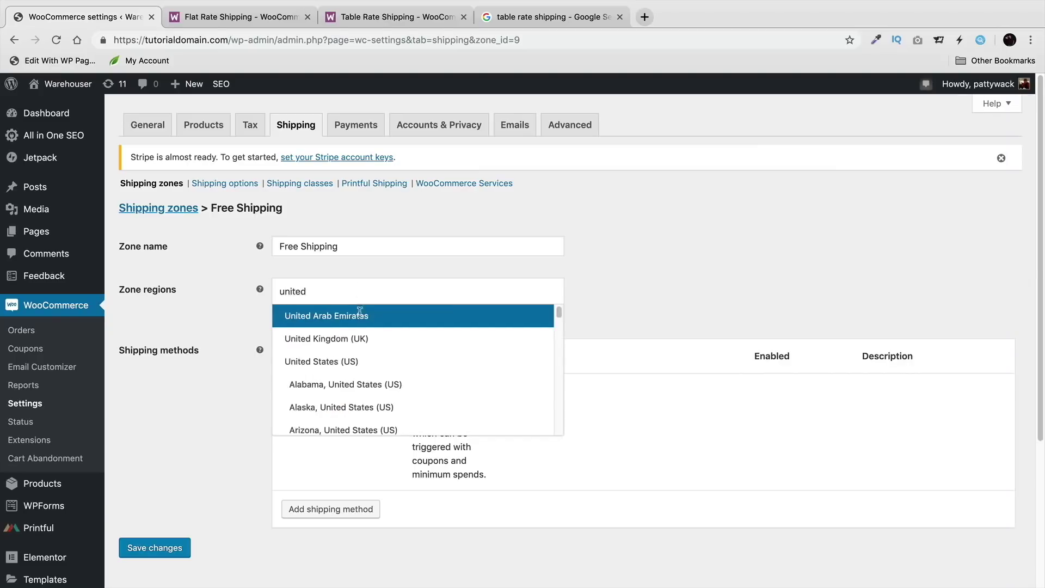
pyautogui.click(352, 367)
# Step: Add Singapore alongside United States (US), save the zone, and return to the zones list
pyautogui.write('sig')
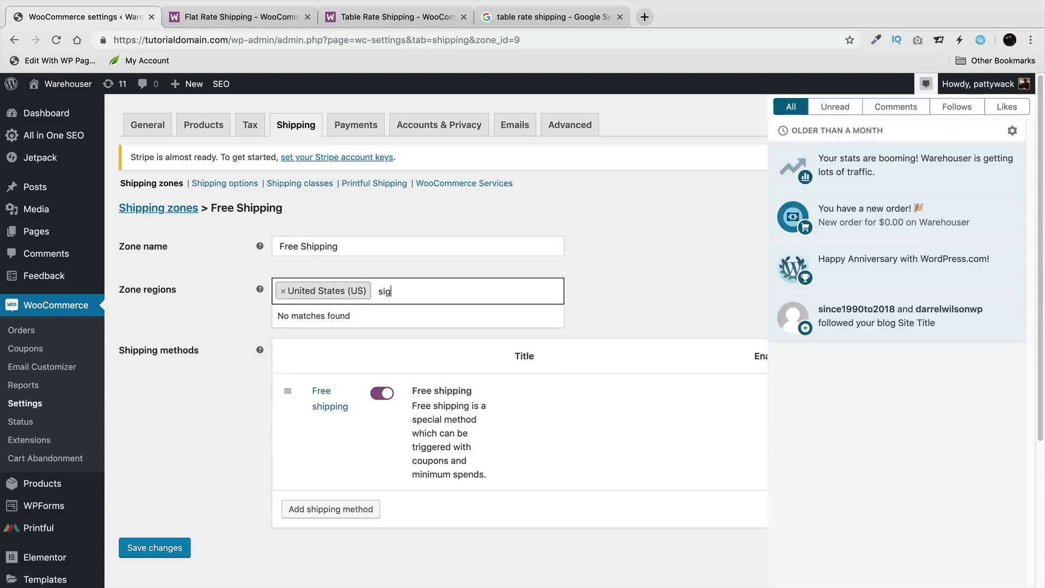
pyautogui.write('a')
pyautogui.press('BackSpace')
pyautogui.press('BackSpace')
pyautogui.write('b')
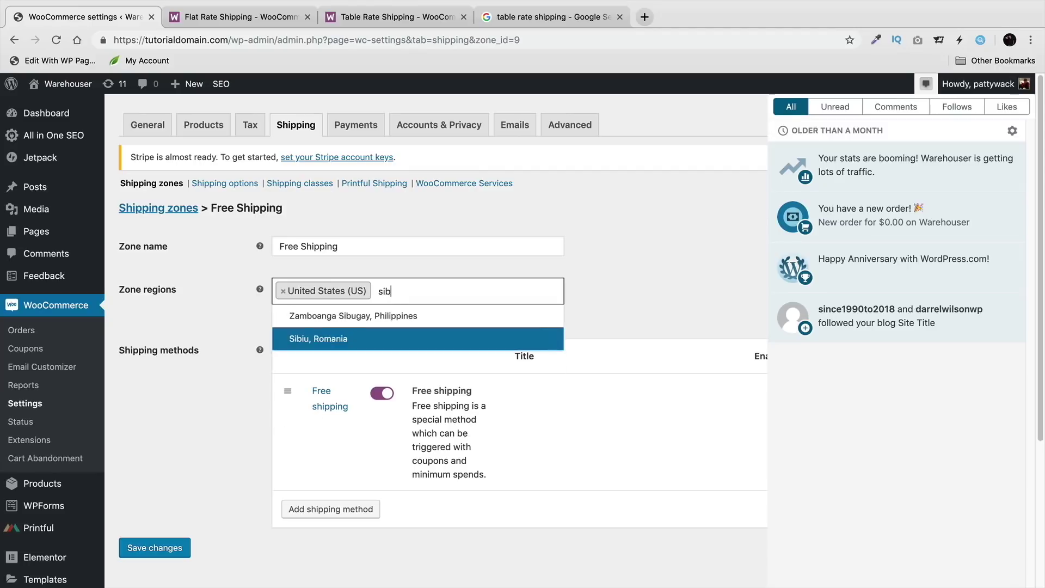
pyautogui.press('BackSpace')
pyautogui.write('nga')
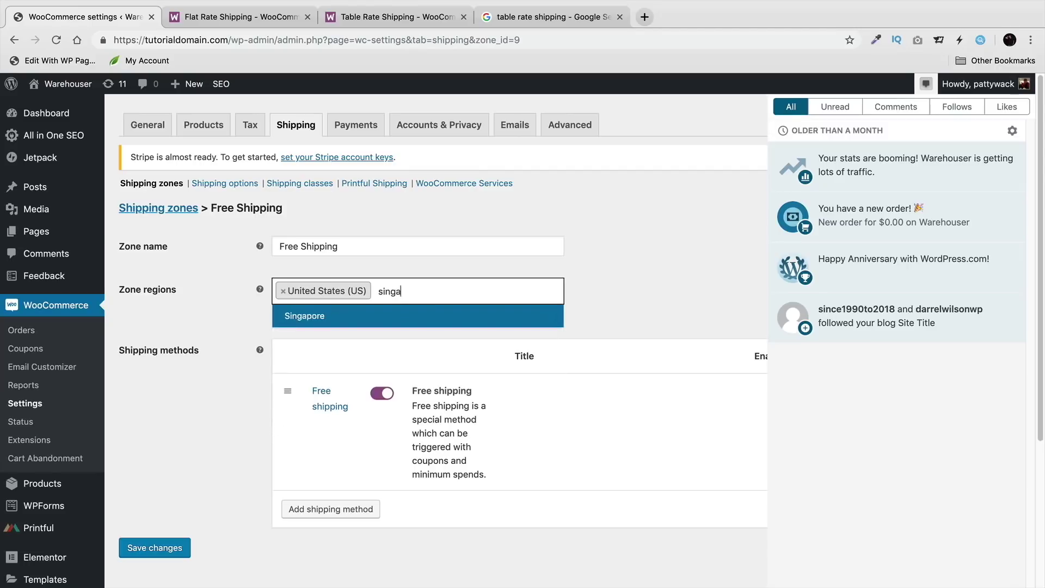
pyautogui.click(397, 324)
pyautogui.click(179, 548)
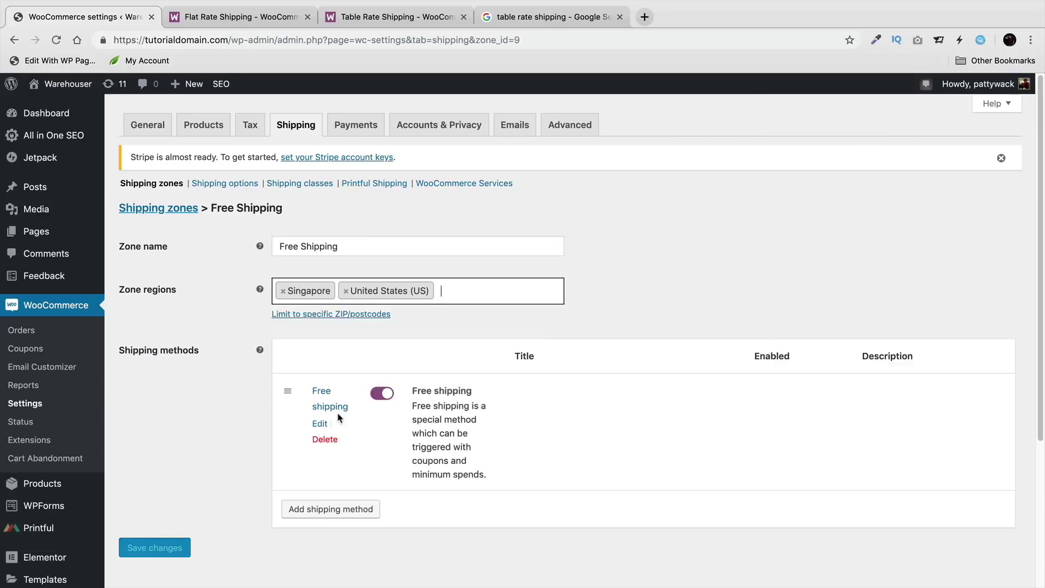
pyautogui.click(145, 212)
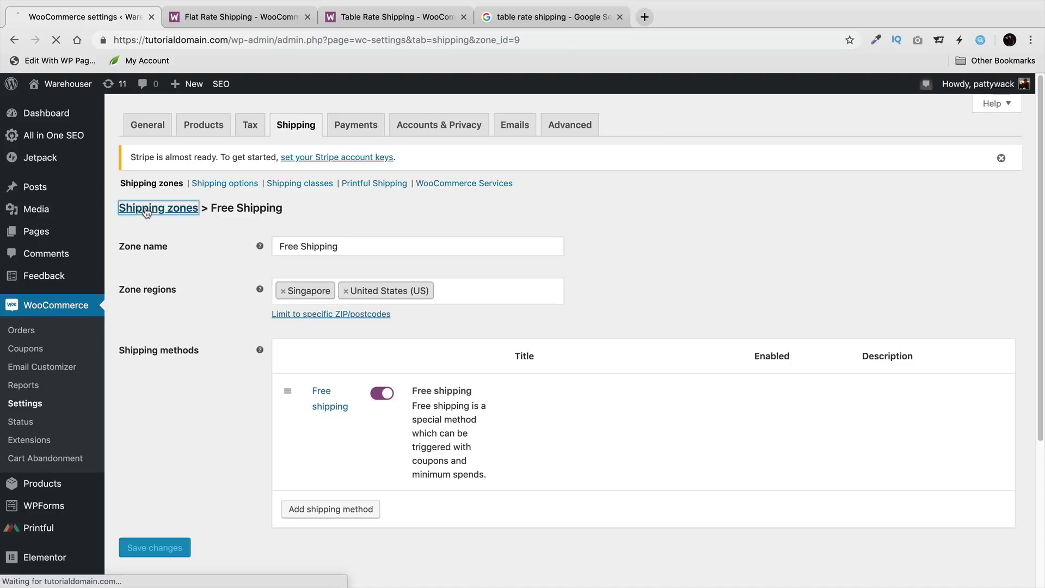
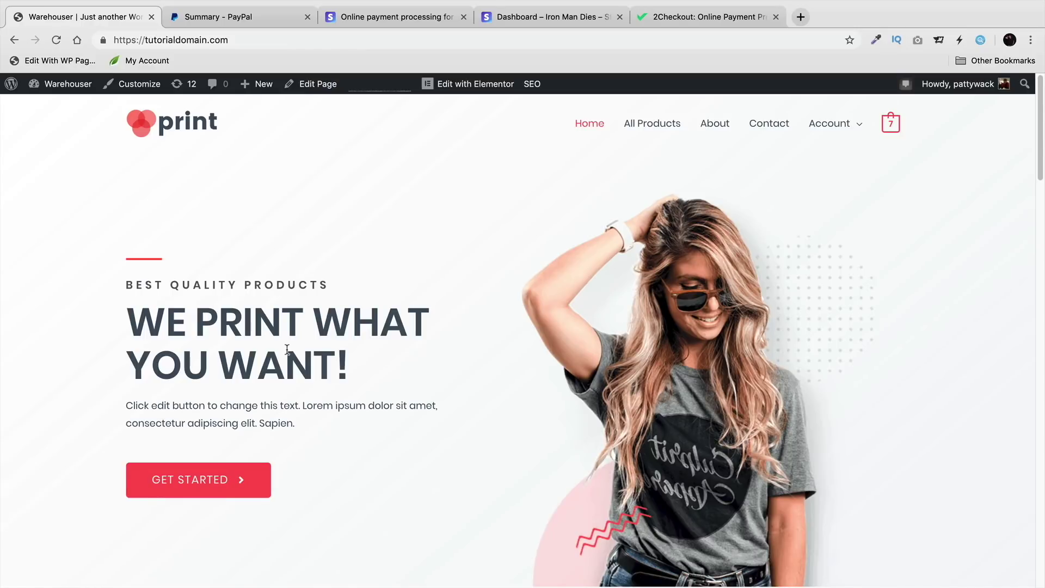
# Step: Look over the PayPal, Stripe and 2Checkout tabs, then go back to the print store site
pyautogui.click(253, 26)
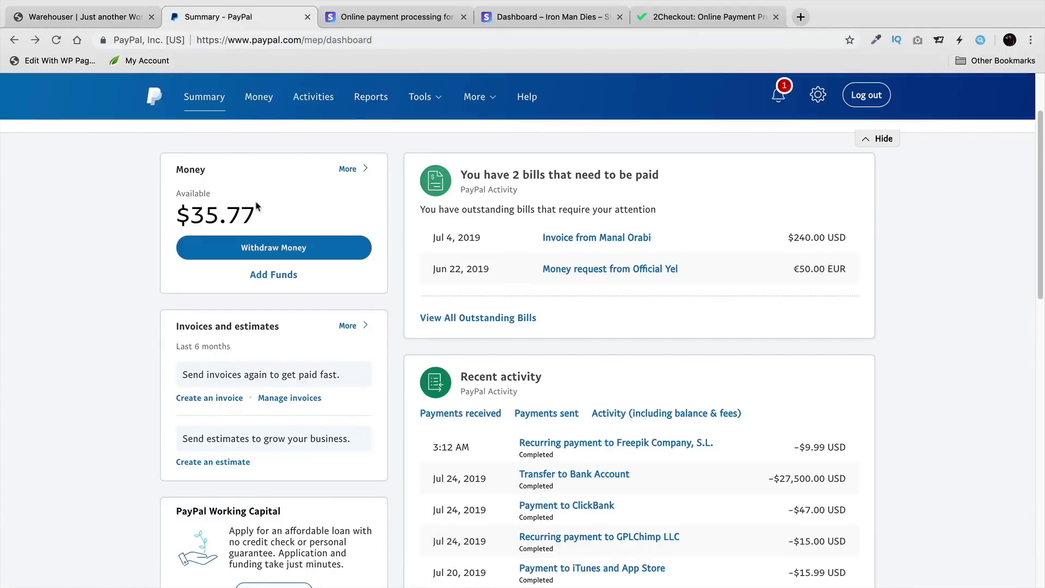
pyautogui.click(383, 20)
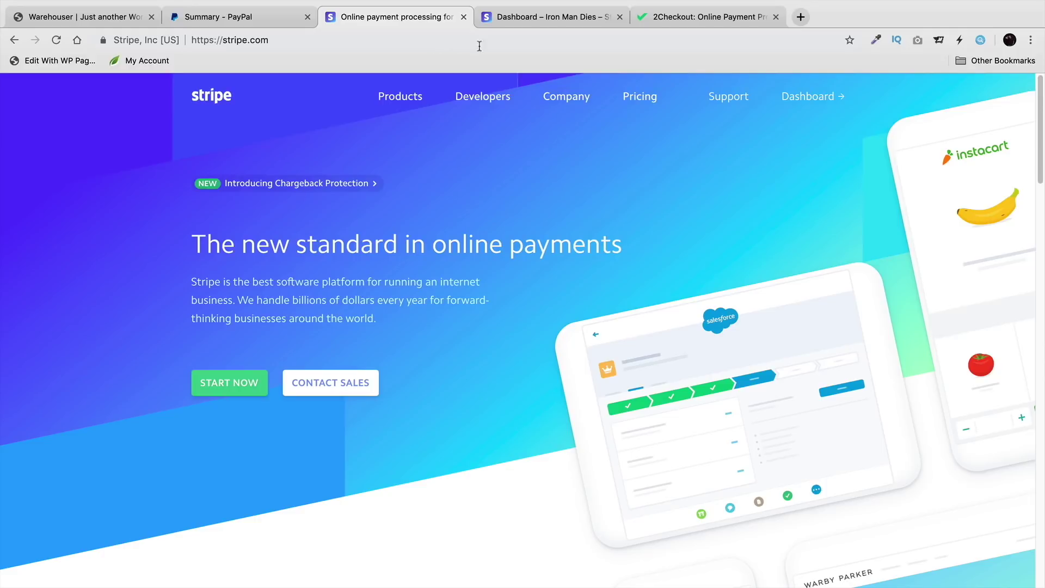
pyautogui.click(701, 22)
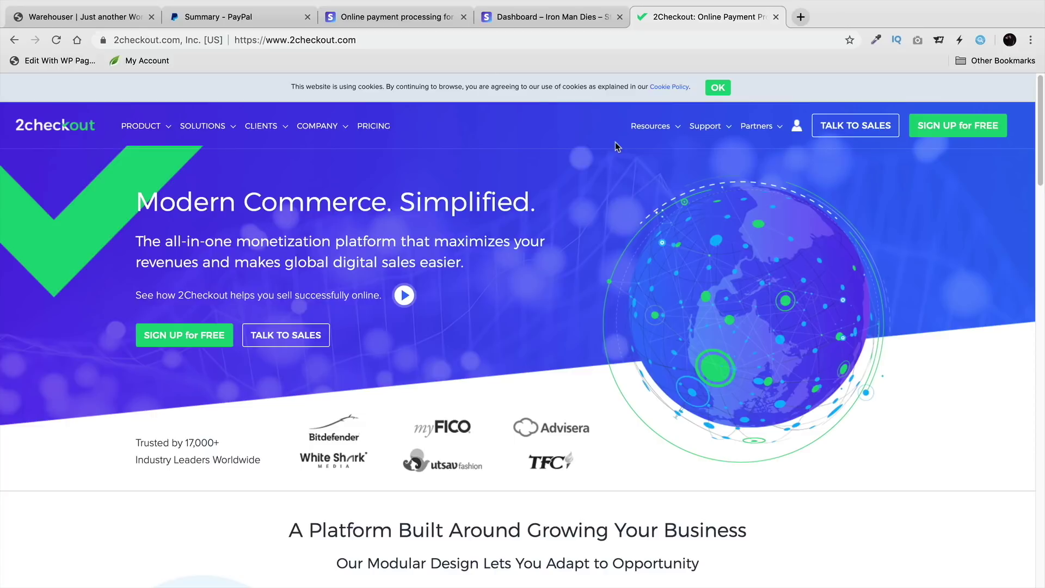
pyautogui.click(115, 19)
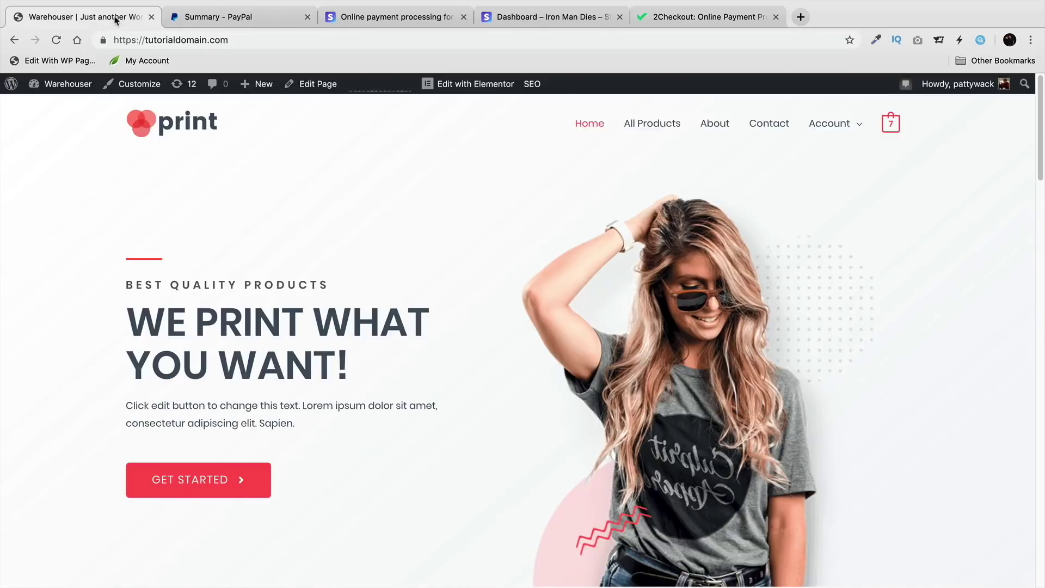
# Step: Open the PayPal Standard gateway under WooCommerce Payments, then return to the PayPal account summary
pyautogui.moveTo(81, 84)
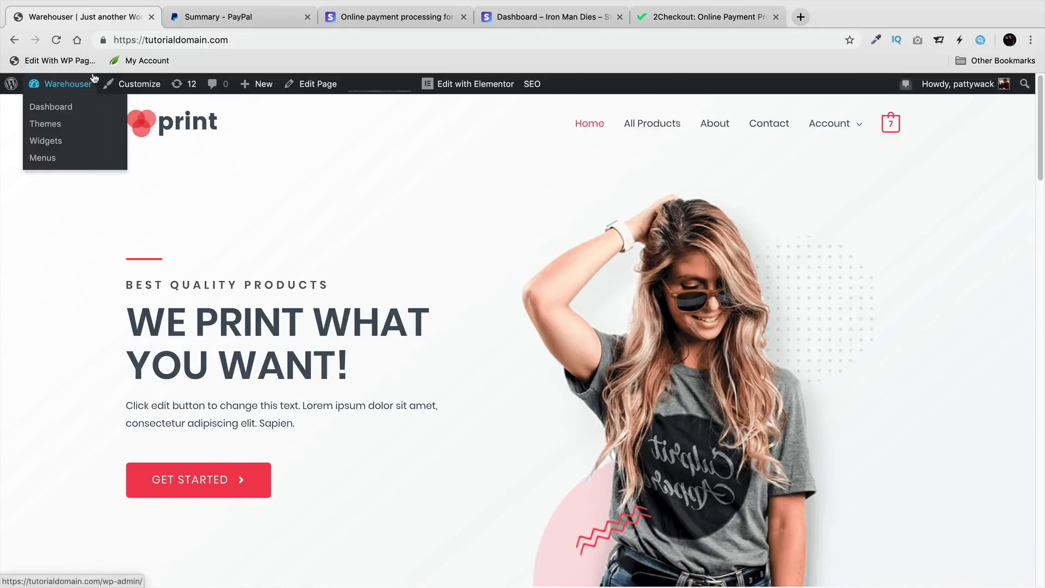
pyautogui.click(75, 111)
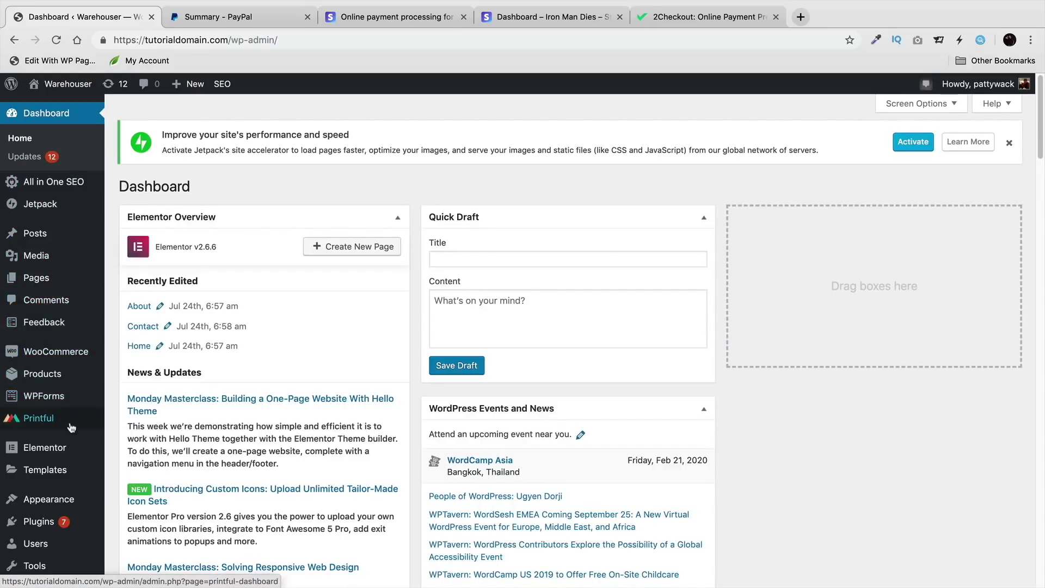
pyautogui.scroll(-3, 71, 427)
pyautogui.moveTo(82, 412)
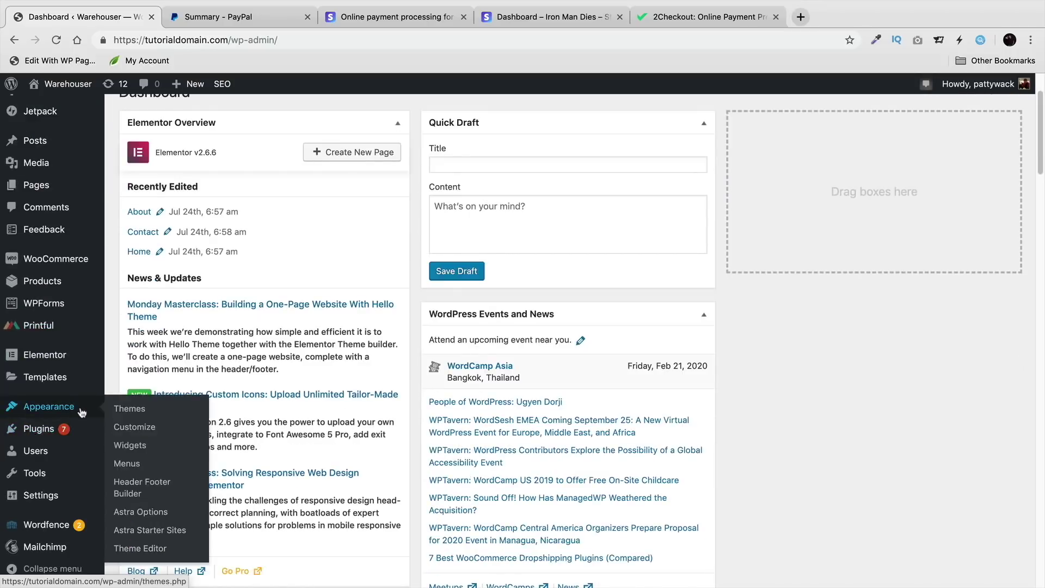
pyautogui.moveTo(81, 259)
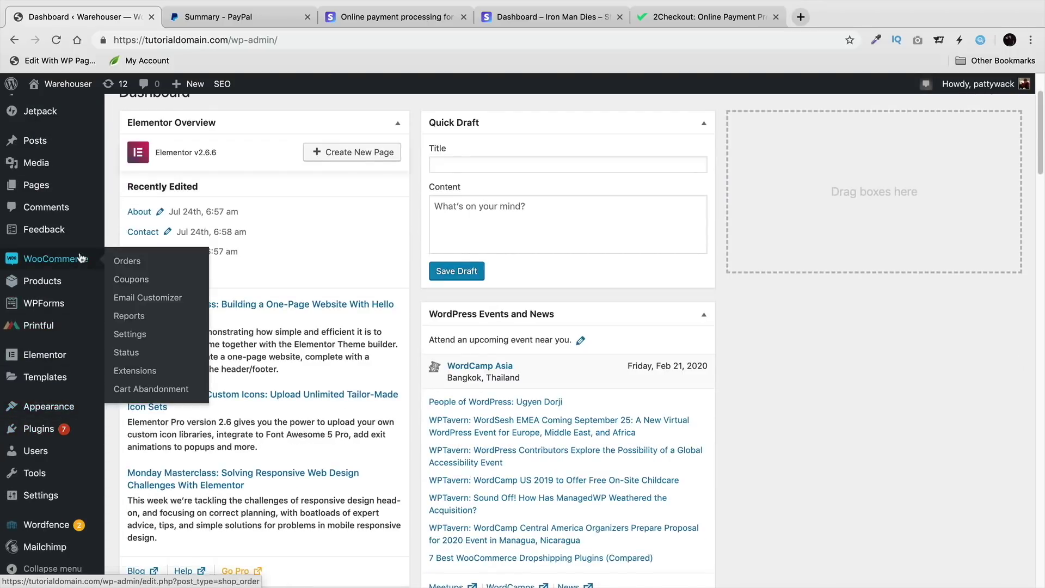
pyautogui.click(138, 336)
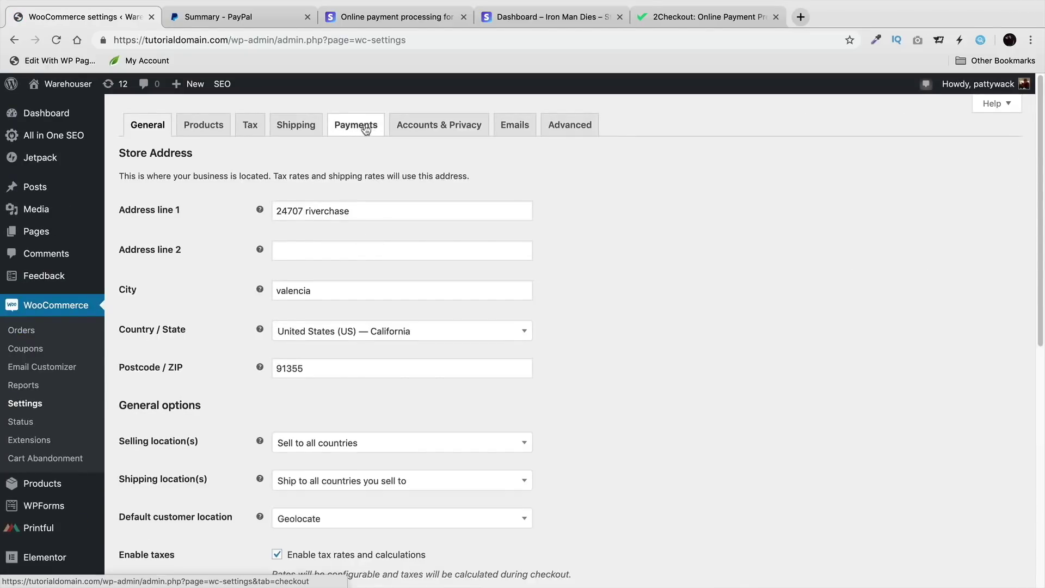
pyautogui.click(359, 128)
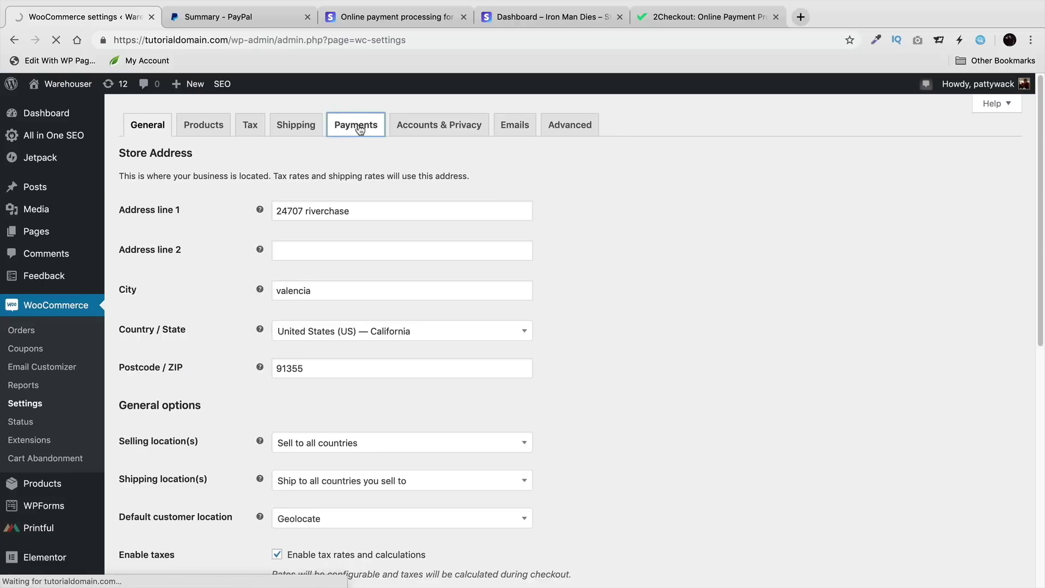
pyautogui.scroll(-1, 404, 245)
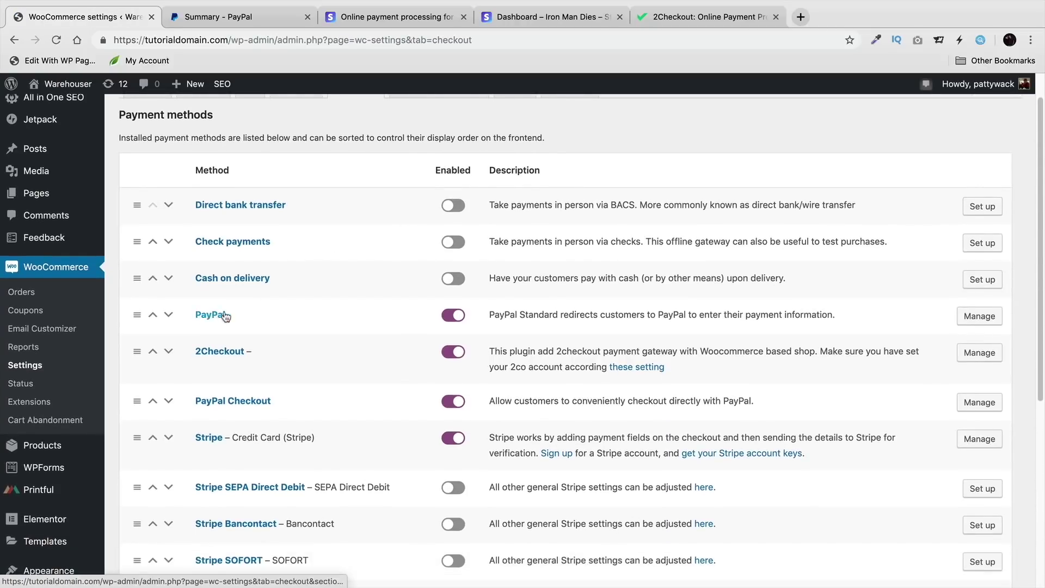
pyautogui.click(980, 319)
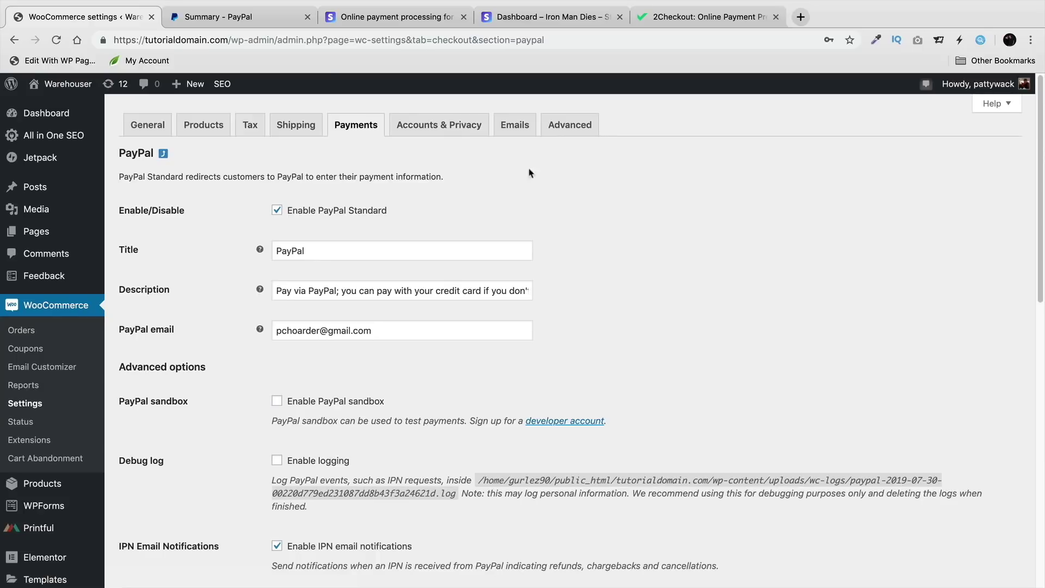
pyautogui.click(291, 23)
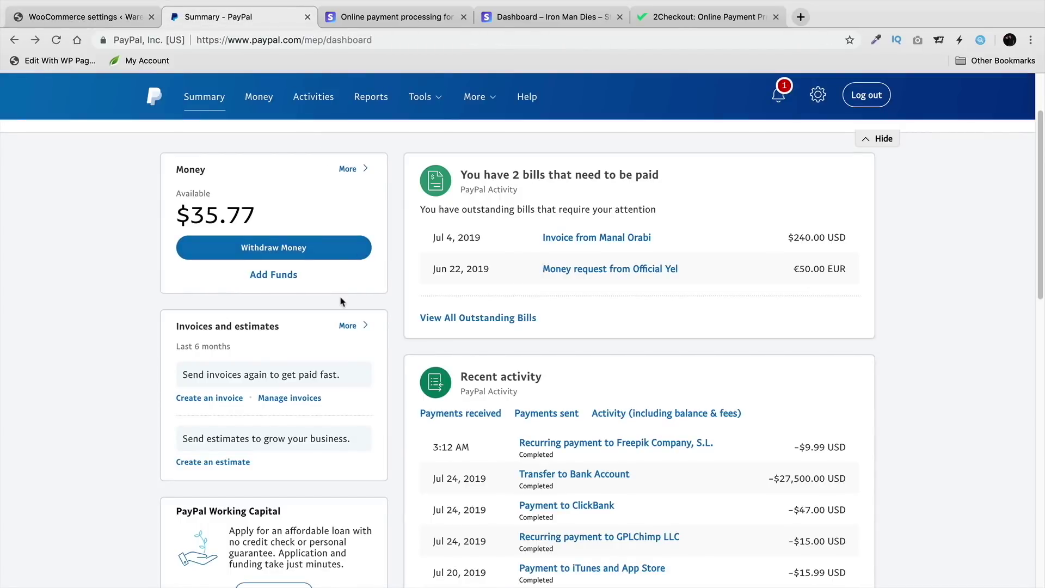
pyautogui.click(799, 17)
# Step: Go to paypal.com in the new tab
pyautogui.write('PAYPAL')
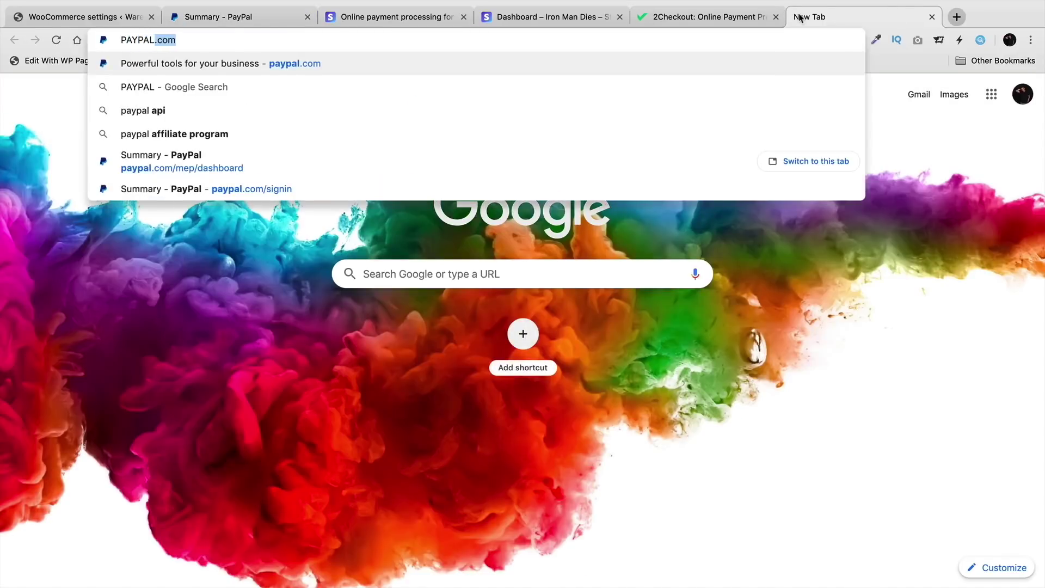
pyautogui.press('BackSpace')
pyautogui.press('BackSpace')
pyautogui.press('BackSpace')
pyautogui.press('BackSpace')
pyautogui.press('BackSpace')
pyautogui.press('BackSpace')
pyautogui.write('A')
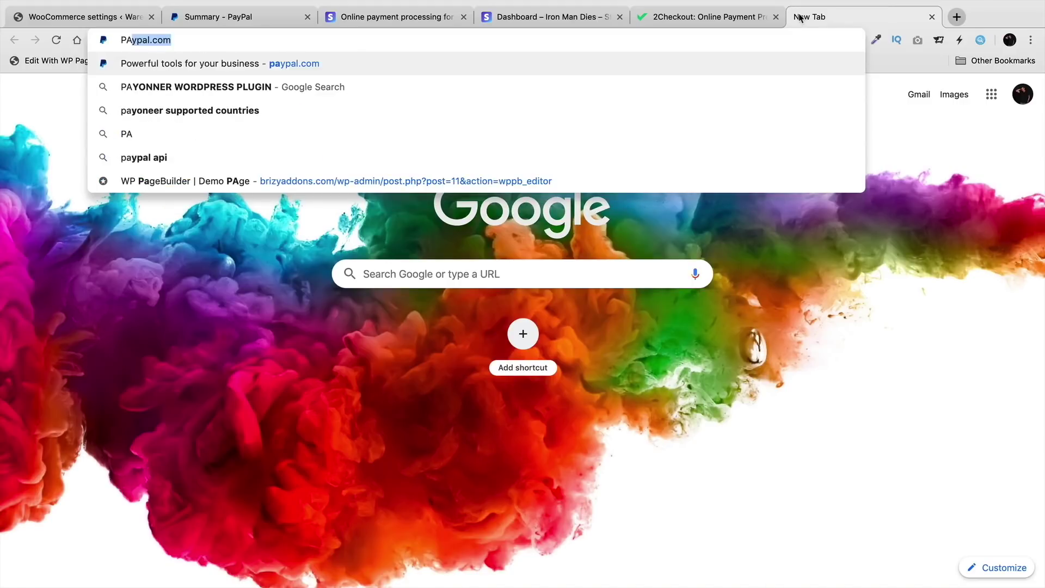
pyautogui.press('Return')
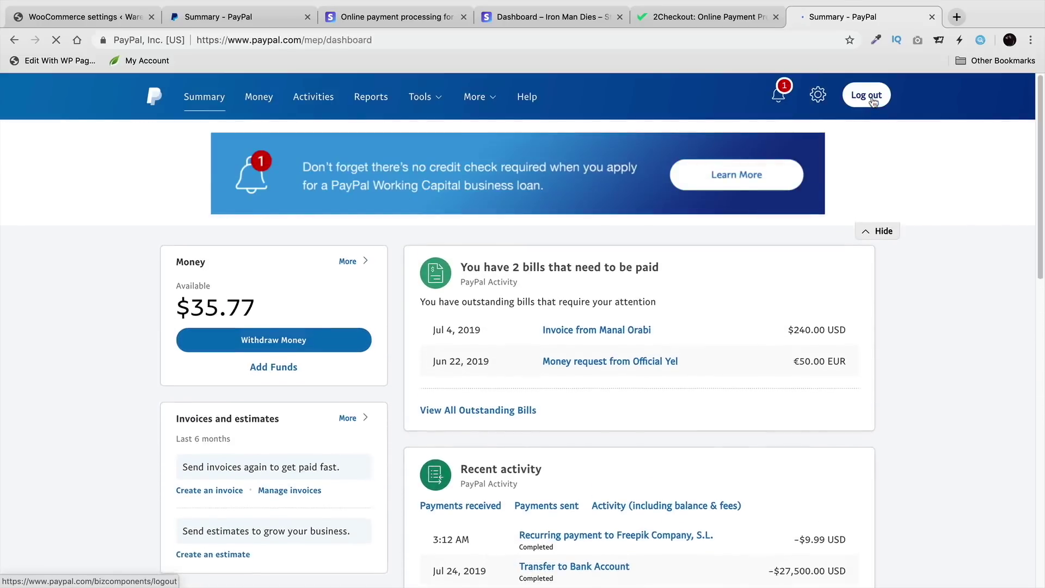
# Step: Log out of PayPal, start a Personal Account sign-up, and return to WooCommerce settings
pyautogui.click(871, 100)
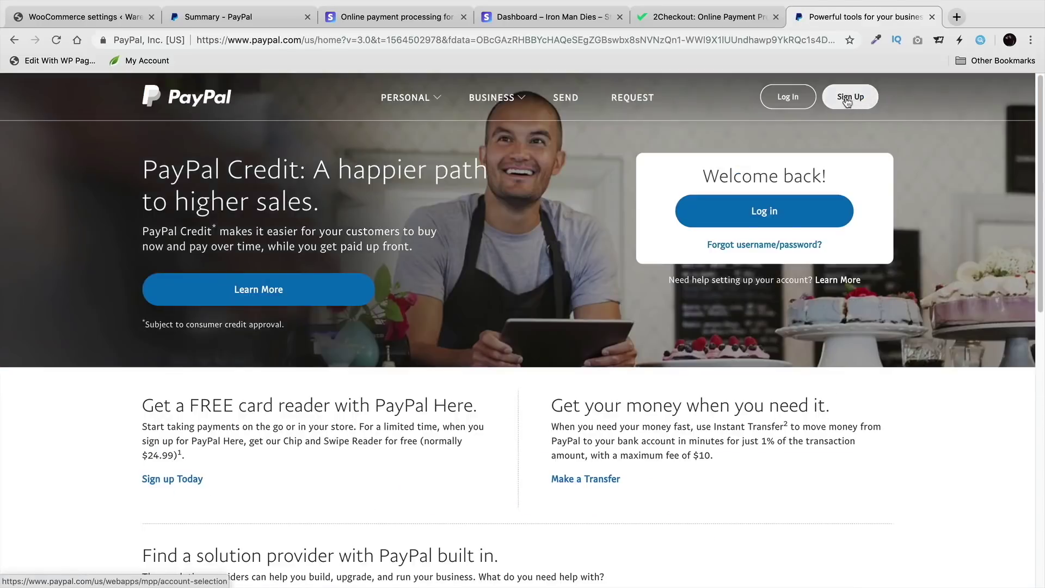
pyautogui.click(847, 102)
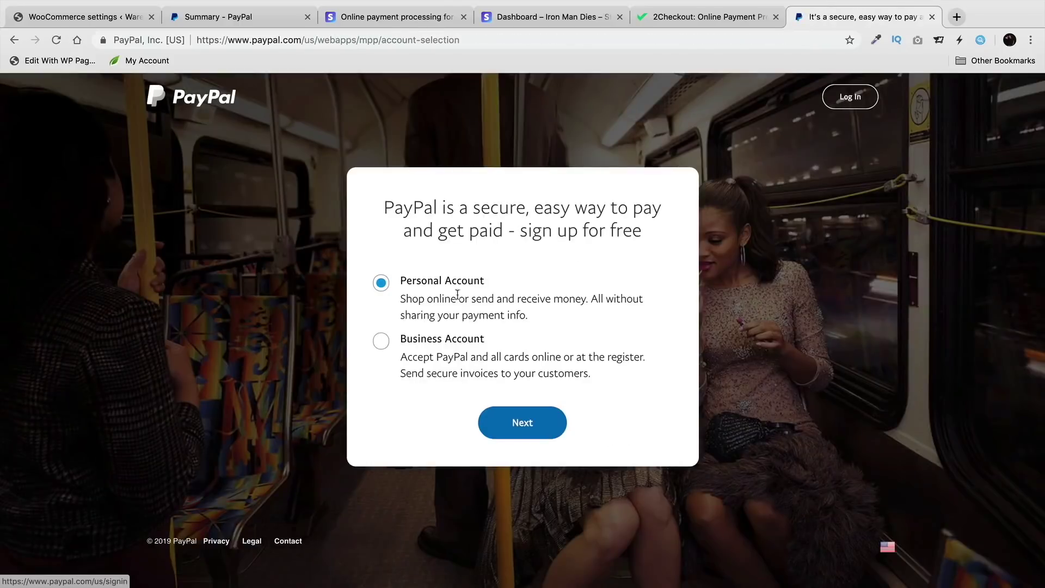
pyautogui.click(515, 423)
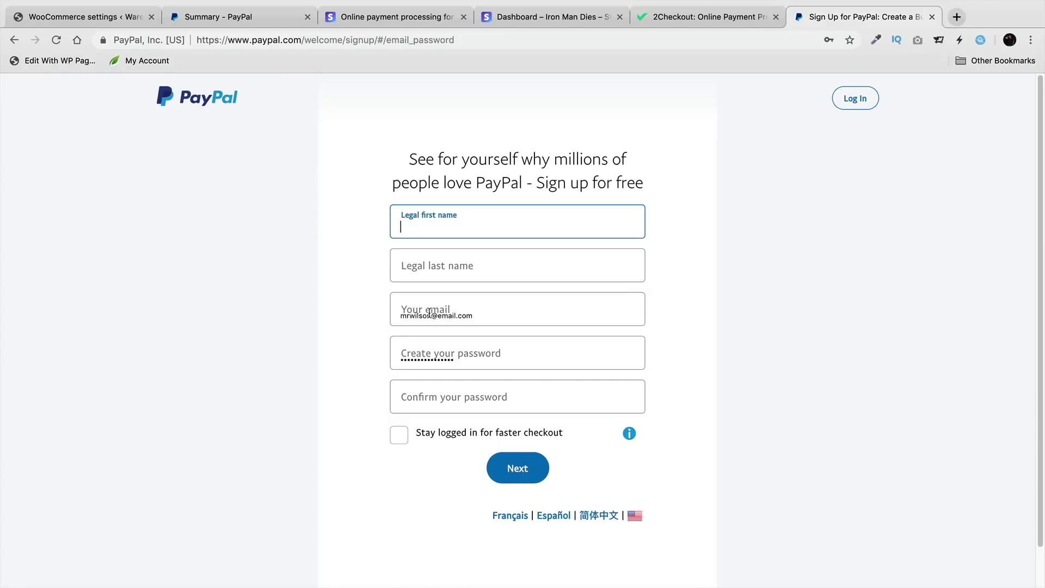
pyautogui.click(120, 18)
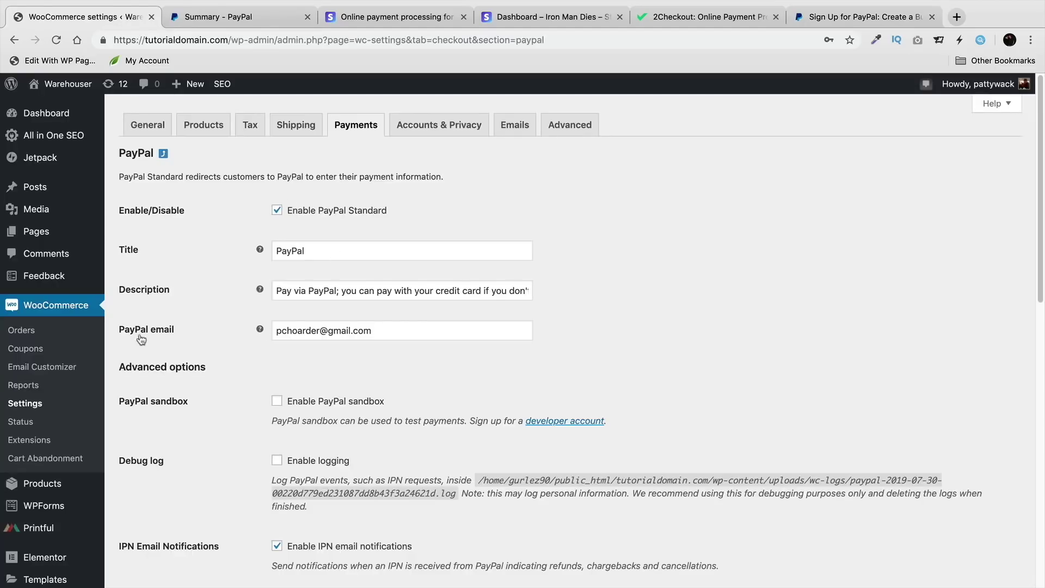
pyautogui.click(371, 331)
pyautogui.moveTo(371, 331); pyautogui.dragTo(276, 330)
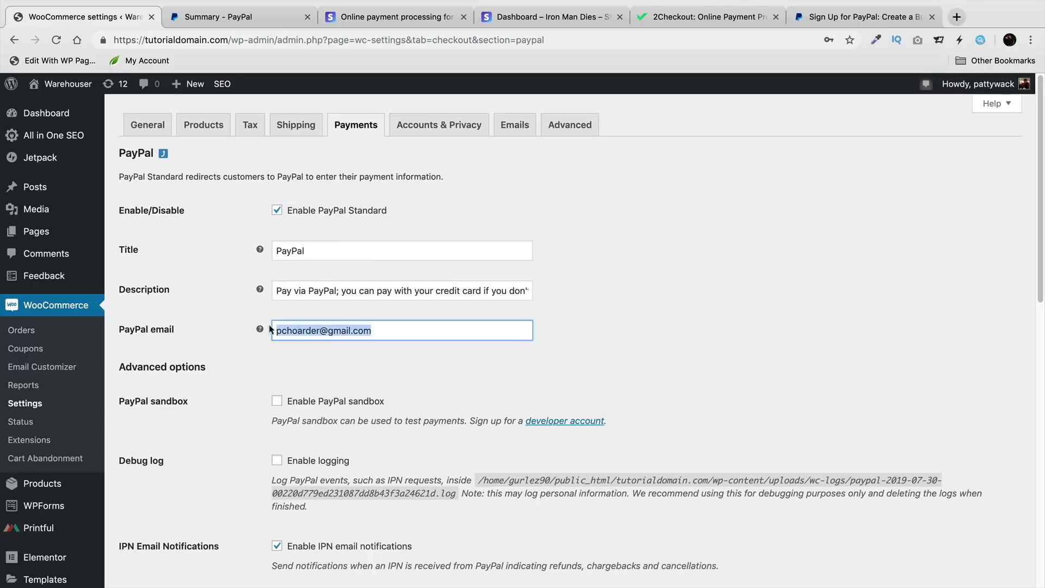
pyautogui.click(223, 17)
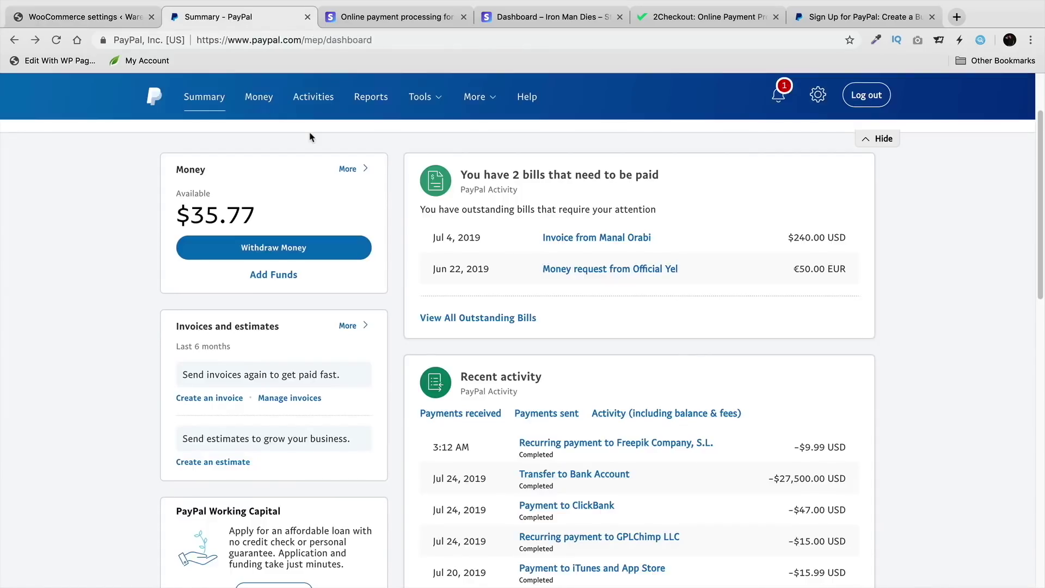
pyautogui.click(84, 17)
pyautogui.click(410, 334)
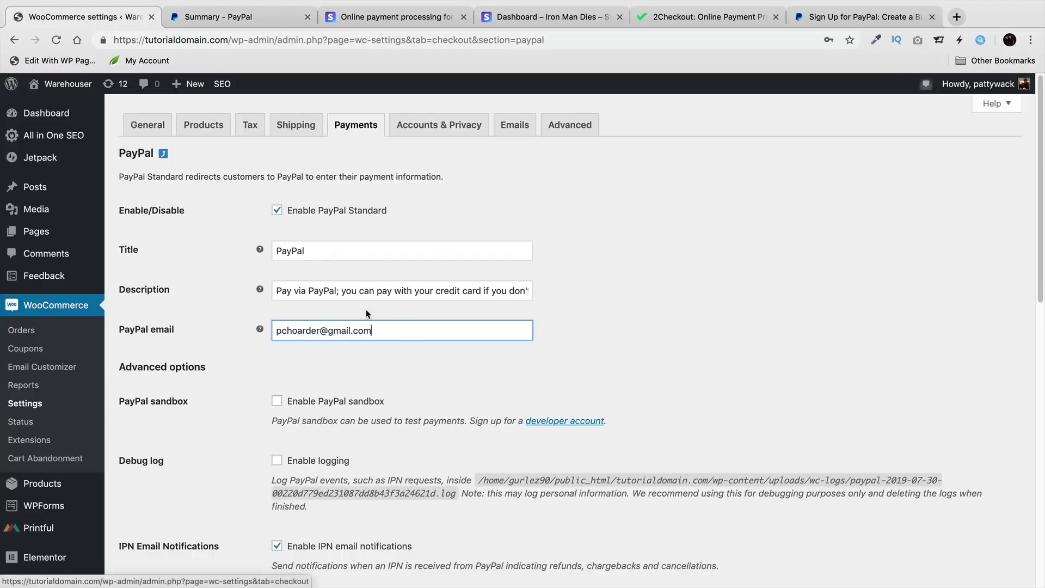
pyautogui.click(267, 24)
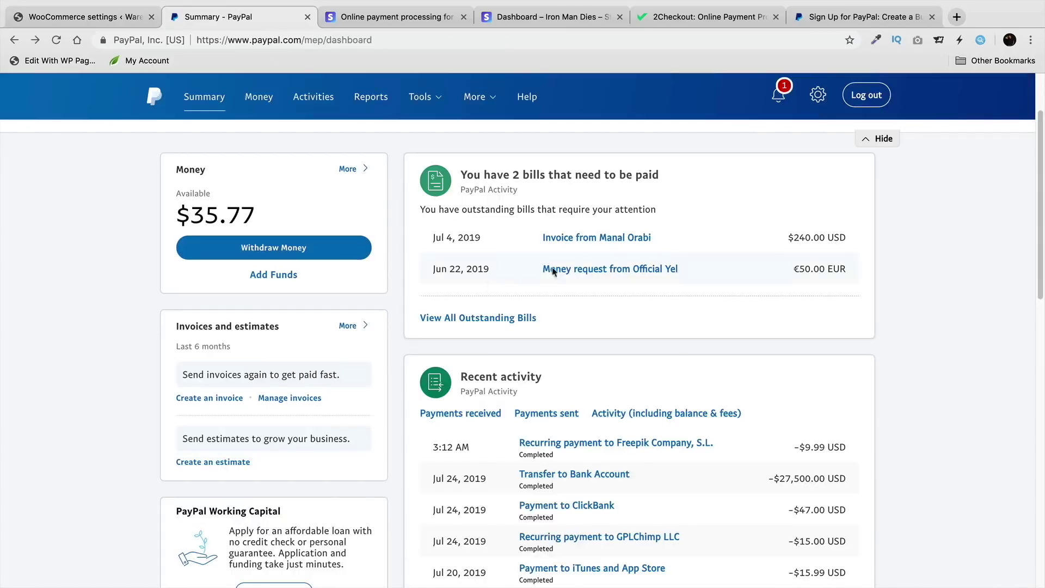
pyautogui.scroll(-1, 574, 400)
pyautogui.scroll(-3, 574, 401)
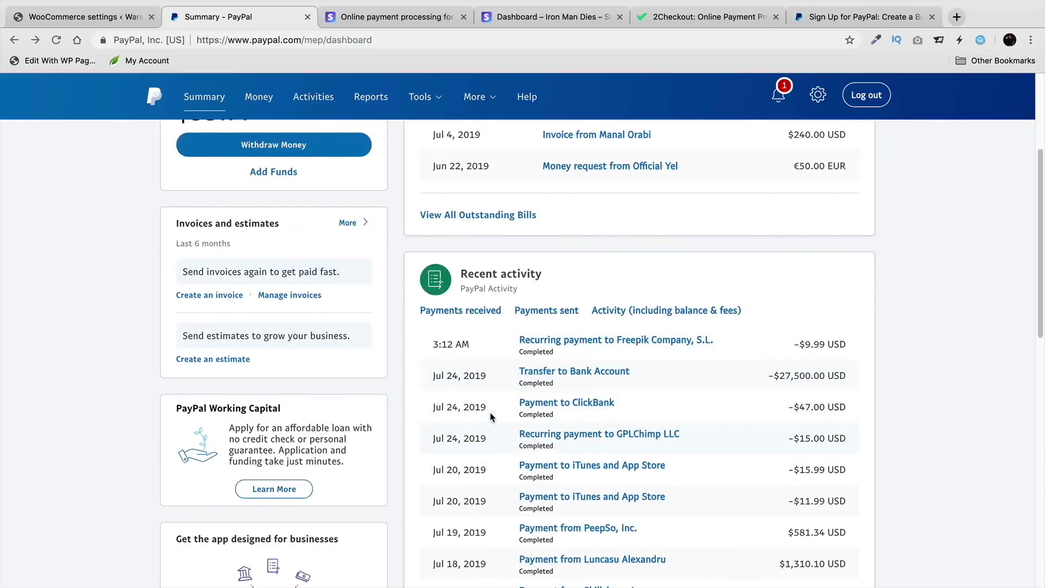
pyautogui.scroll(-1, 490, 420)
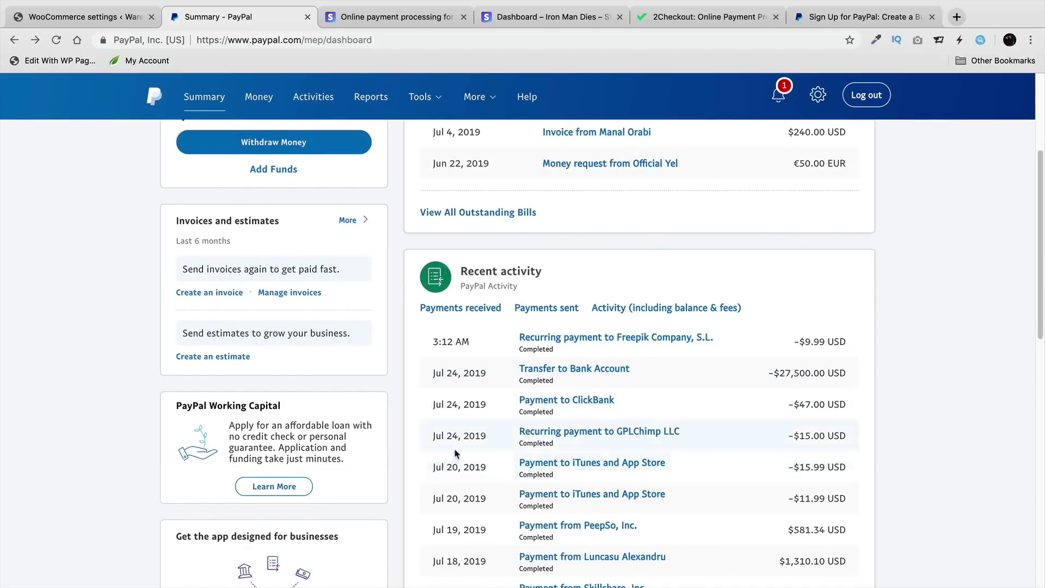
pyautogui.scroll(3, 454, 460)
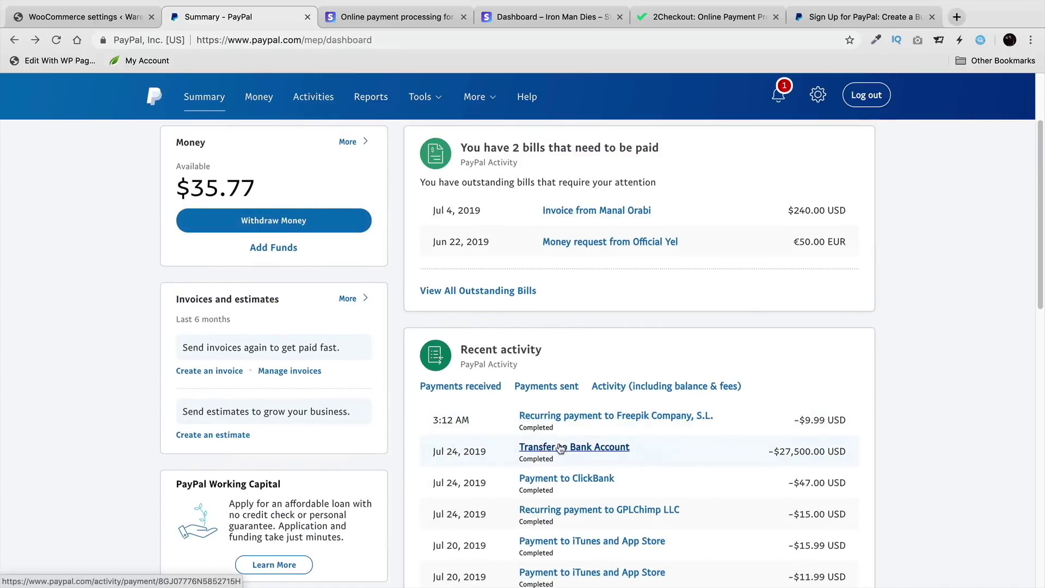
pyautogui.scroll(4, 559, 449)
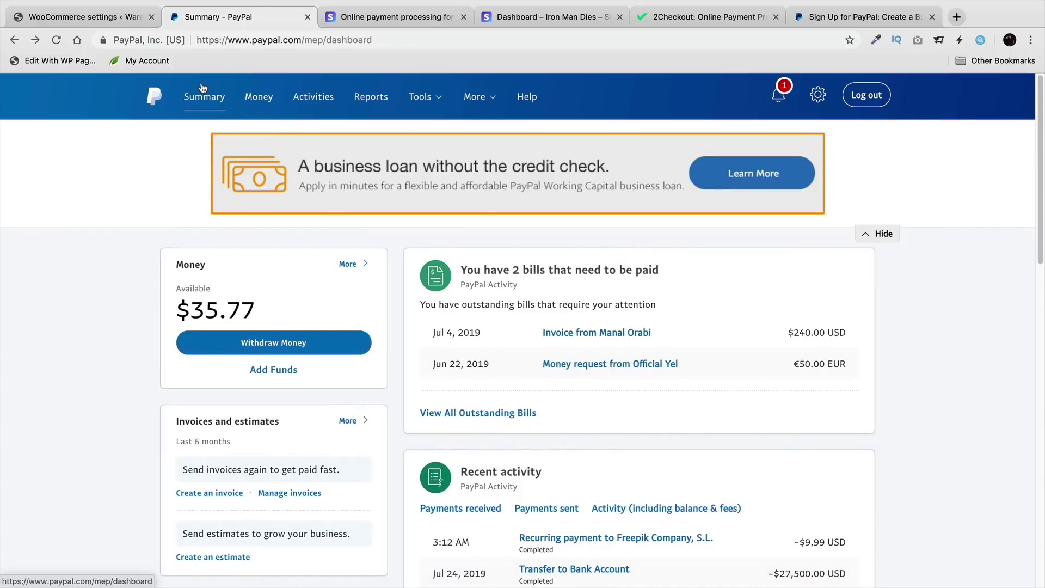
pyautogui.click(118, 17)
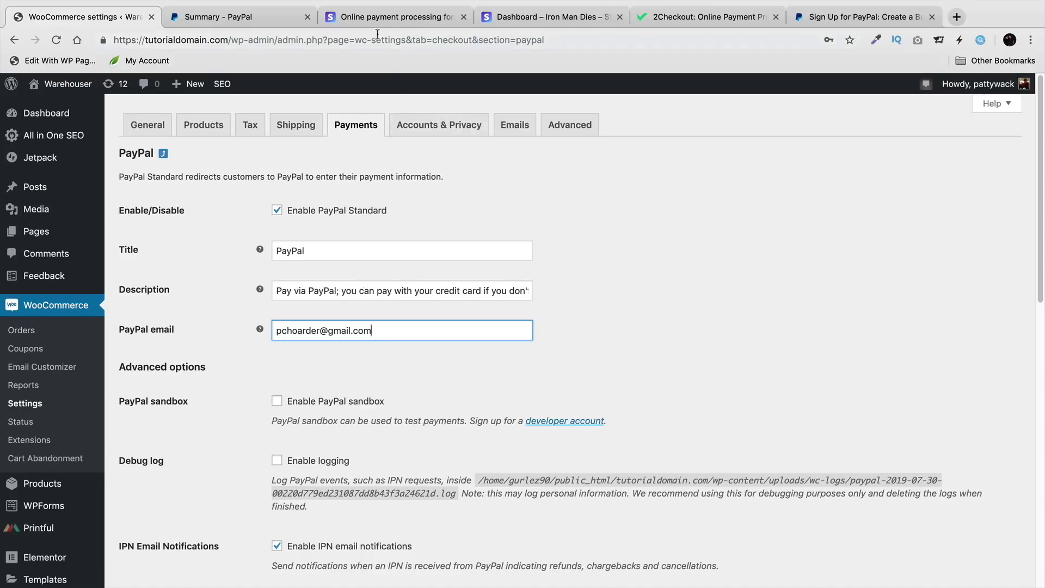
# Step: Search Plugins > Add New for 'STRIPE' to find the WooCommerce Stripe Payment Gateway
pyautogui.click(389, 21)
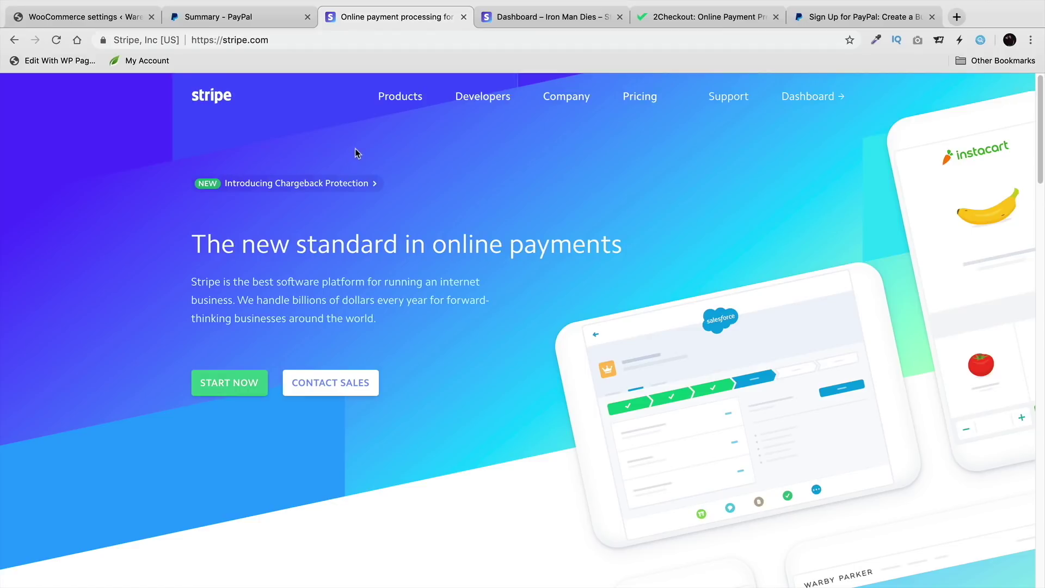
pyautogui.click(87, 17)
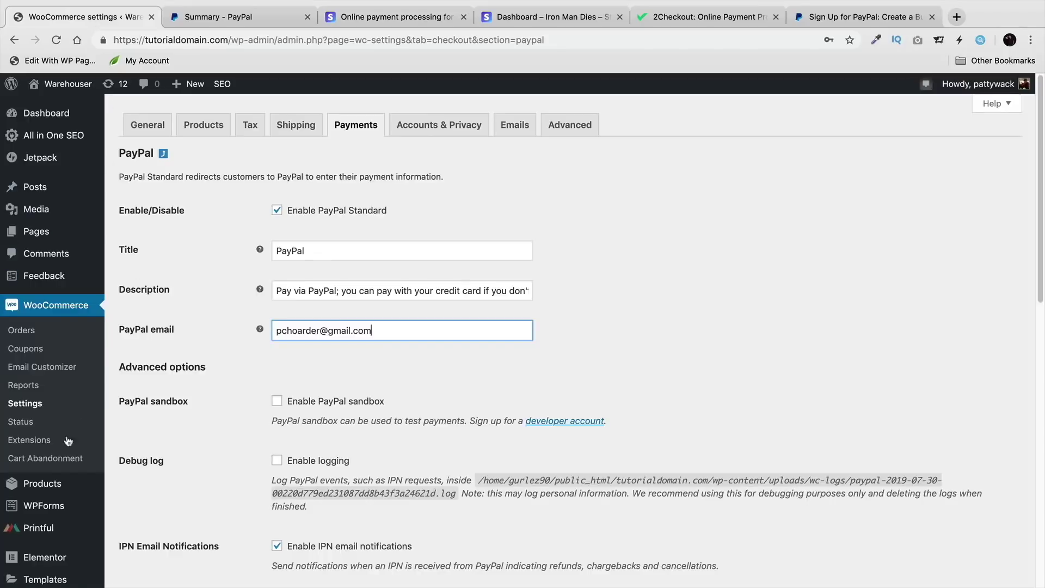
pyautogui.scroll(-3, 71, 304)
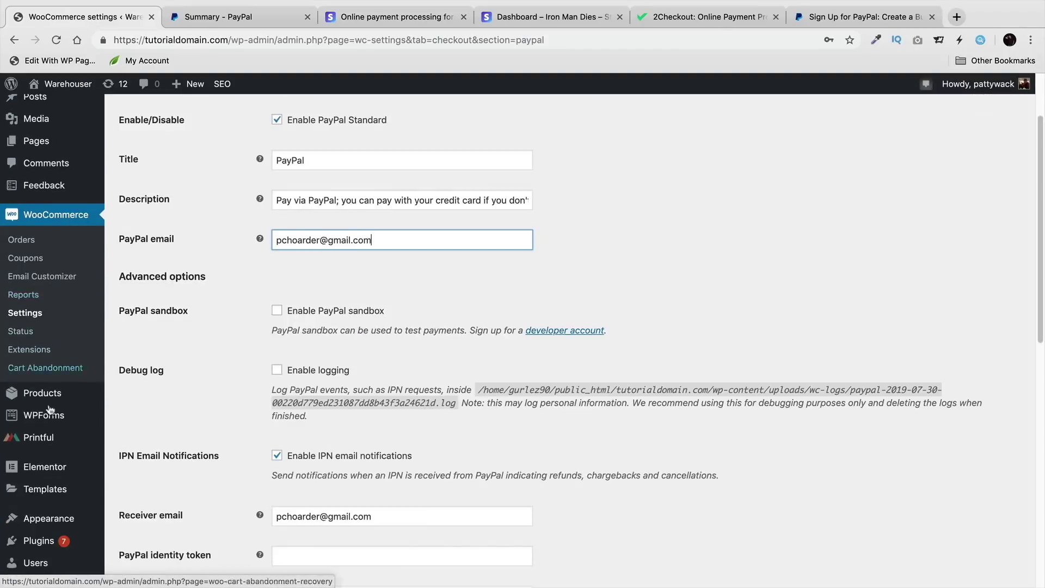
pyautogui.moveTo(60, 541)
pyautogui.click(131, 534)
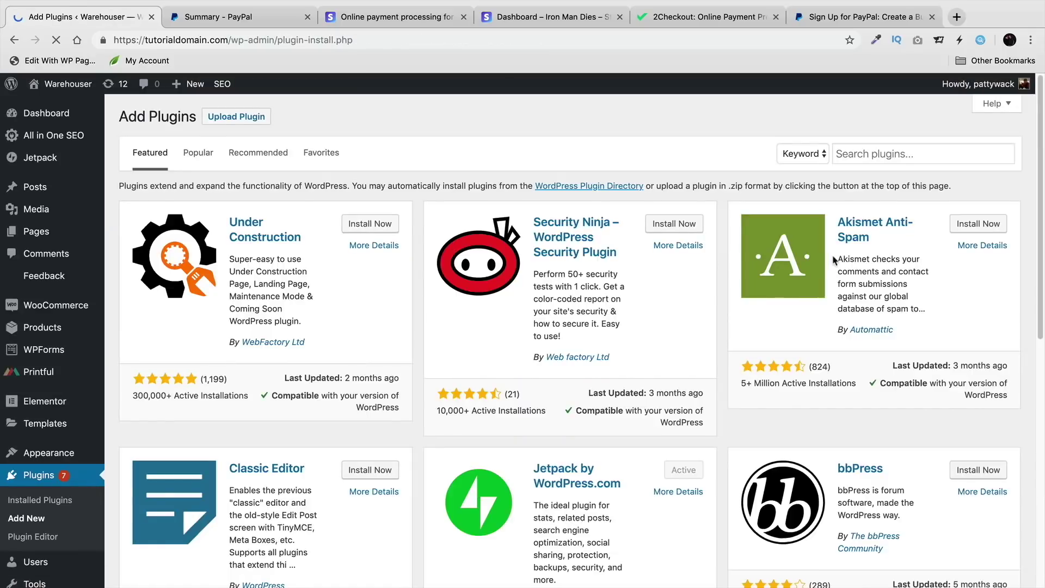
pyautogui.click(920, 153)
pyautogui.write('STRIPE')
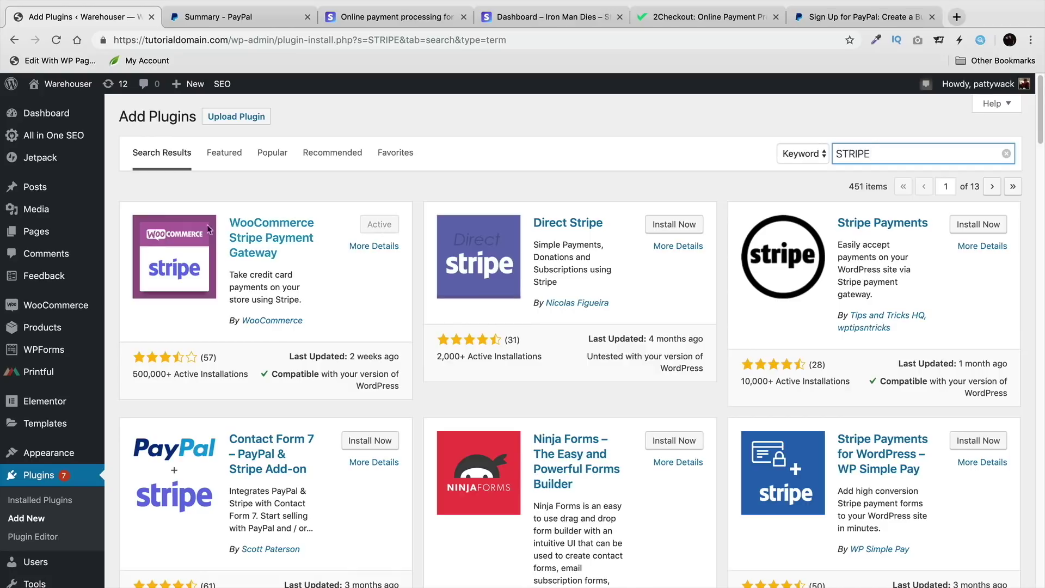
# Step: Open the settings for 'Stripe – Credit Card (Stripe)' under WooCommerce Payments
pyautogui.moveTo(68, 306)
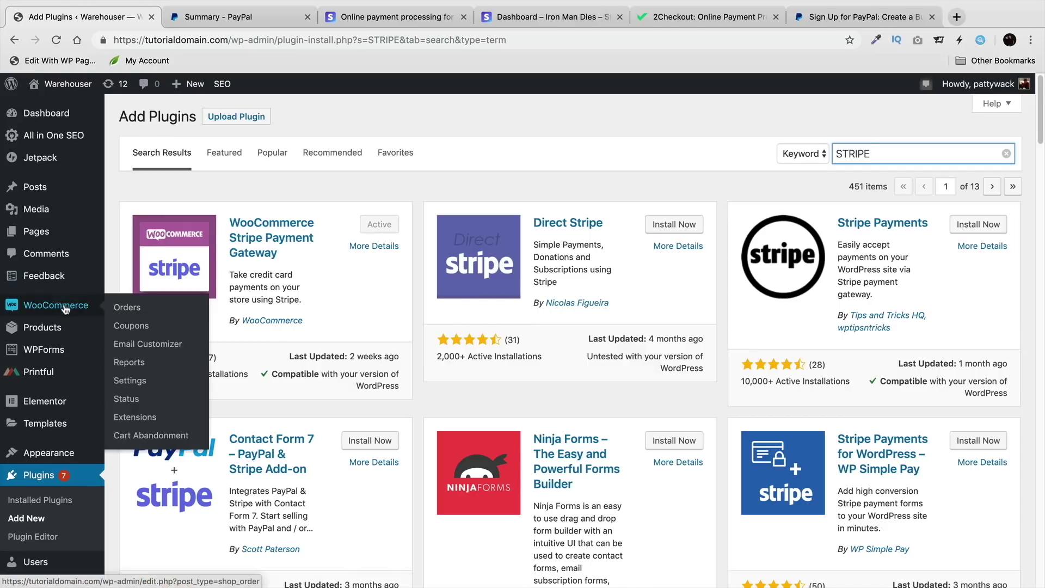
pyautogui.click(142, 382)
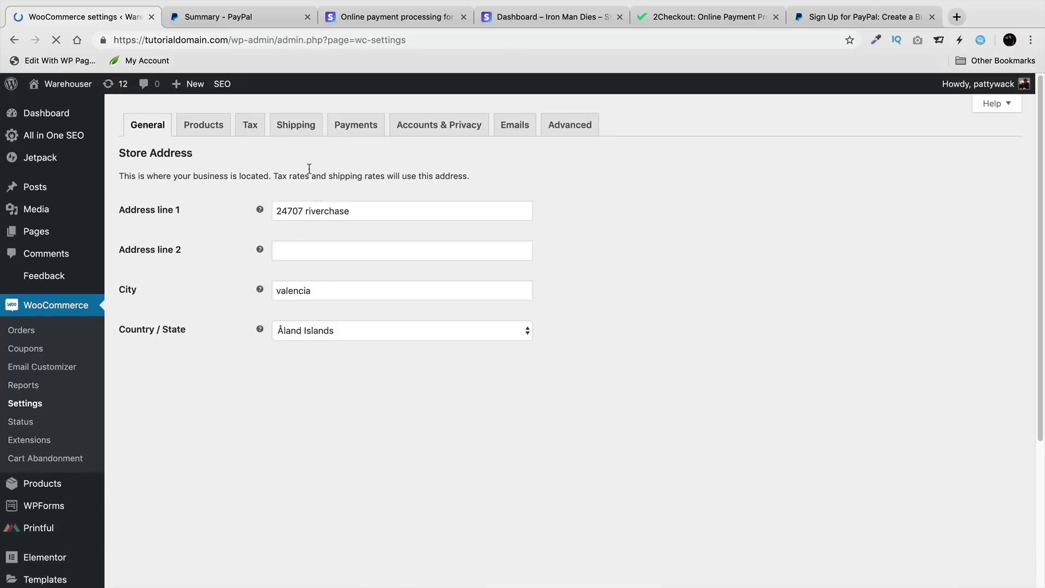
pyautogui.click(345, 129)
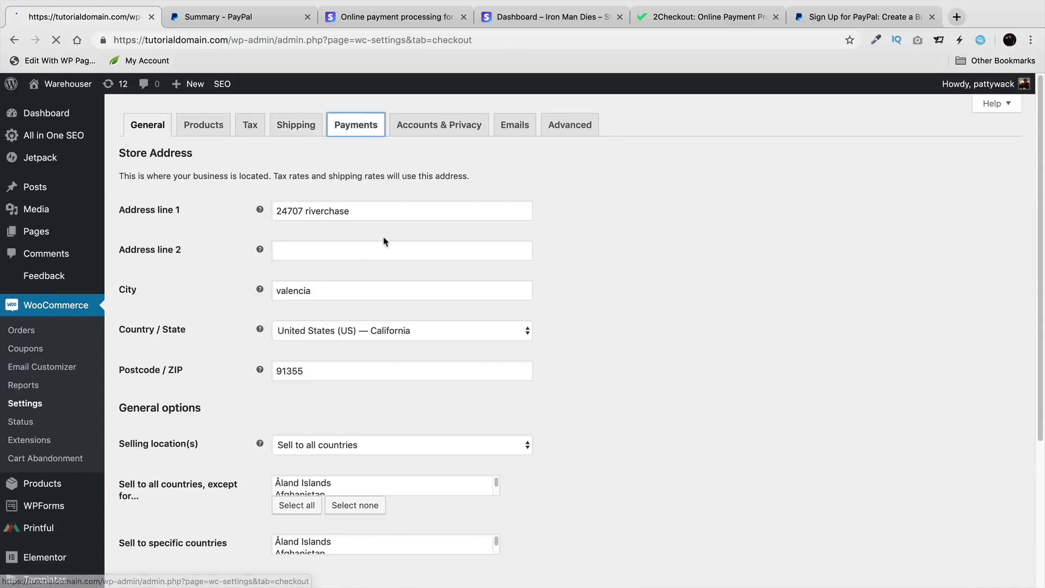
pyautogui.scroll(-3, 377, 390)
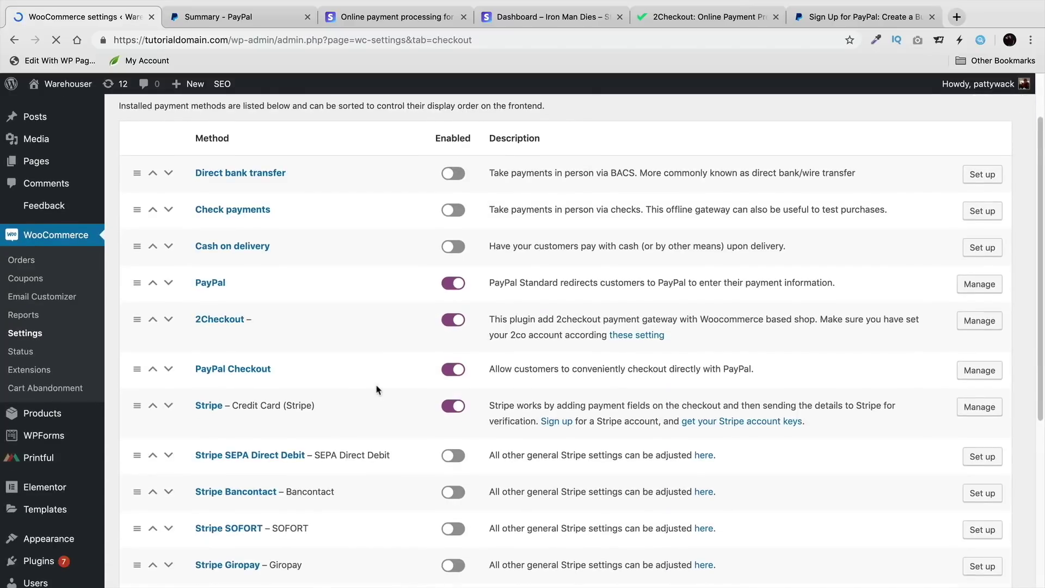
pyautogui.scroll(-1, 259, 392)
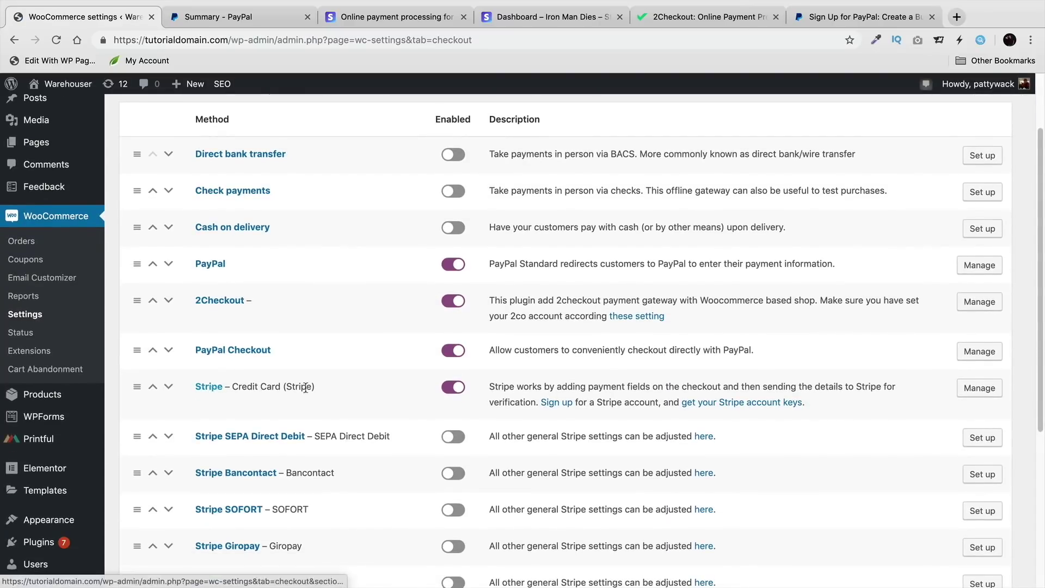
pyautogui.moveTo(242, 388); pyautogui.dragTo(307, 389)
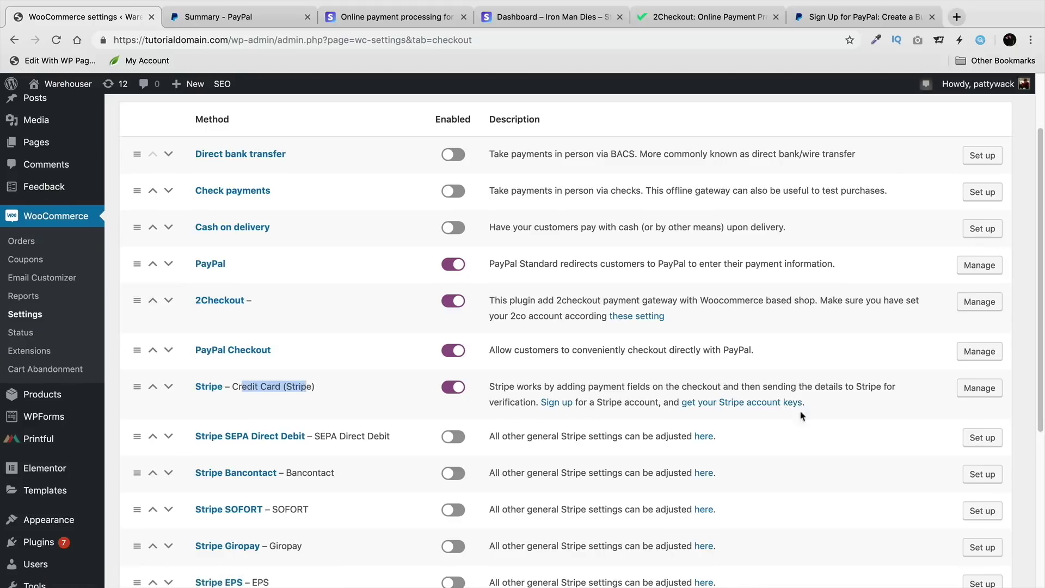
pyautogui.click(980, 389)
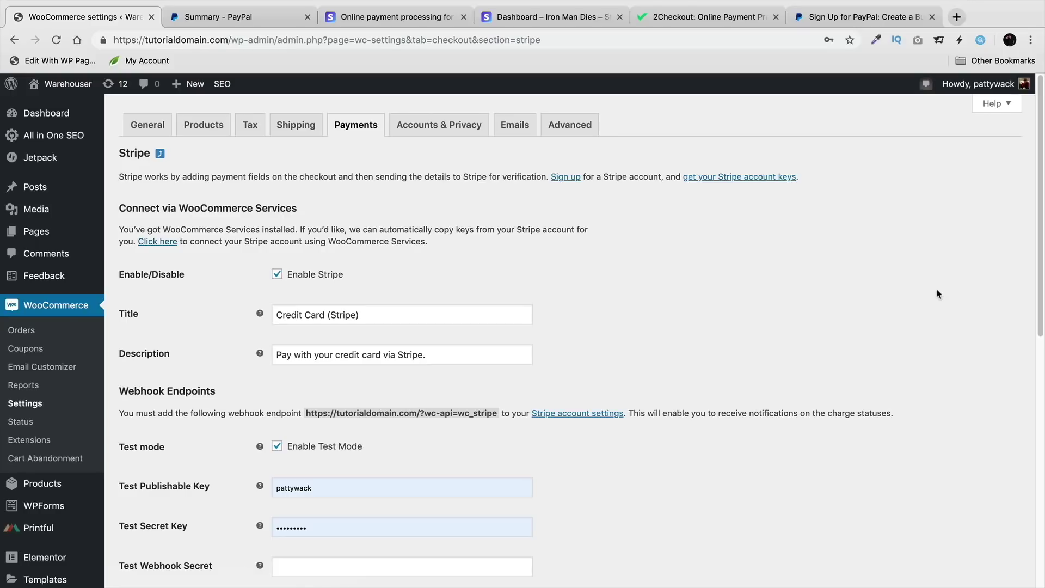
pyautogui.scroll(-1, 771, 316)
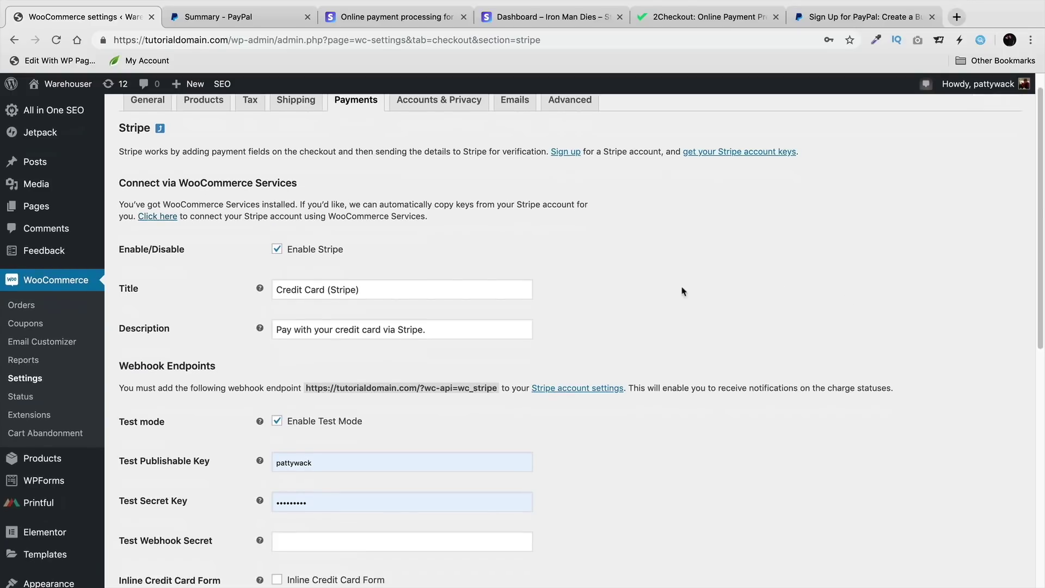
pyautogui.scroll(-5, 294, 261)
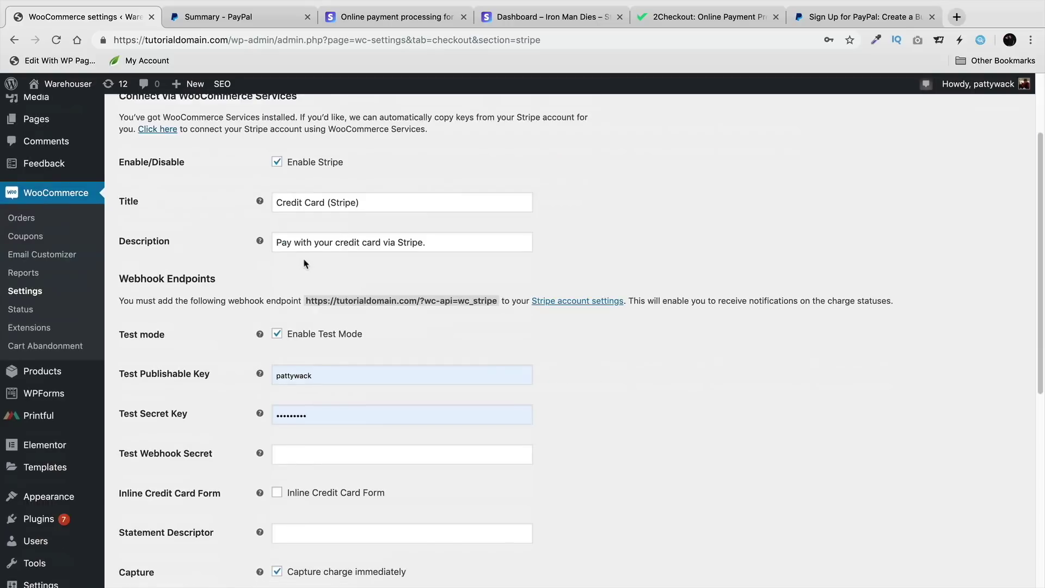
pyautogui.scroll(-1, 309, 263)
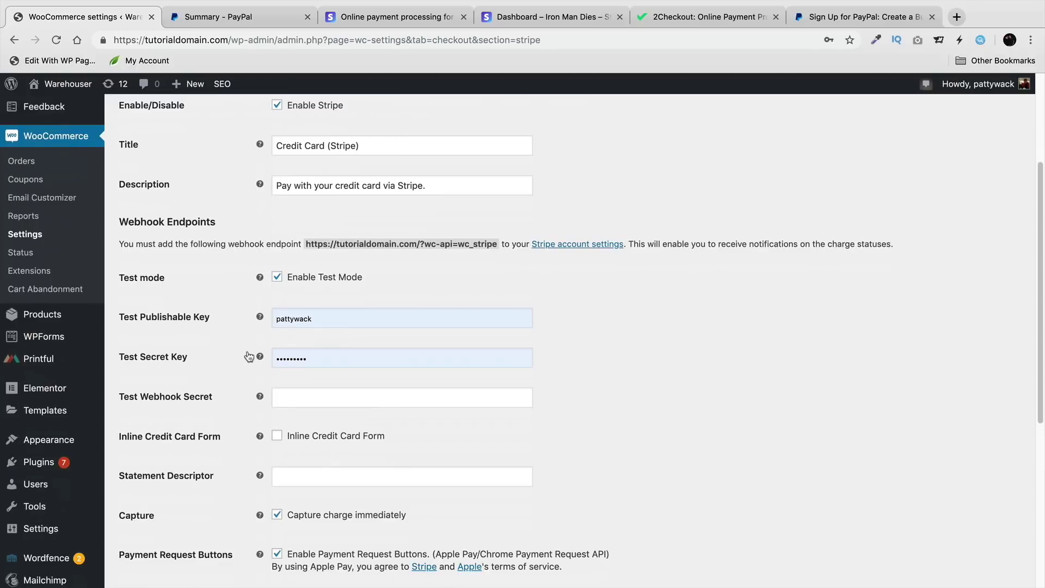
# Step: View the stripe.com homepage, then open the Stripe welcome-screen screenshot in Preview
pyautogui.click(431, 27)
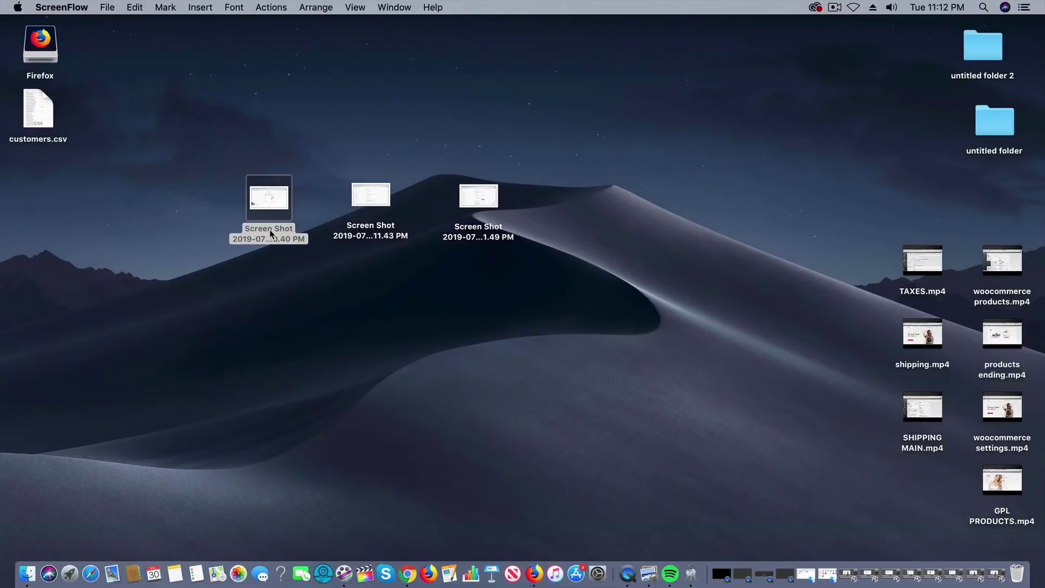
pyautogui.doubleClick(270, 229)
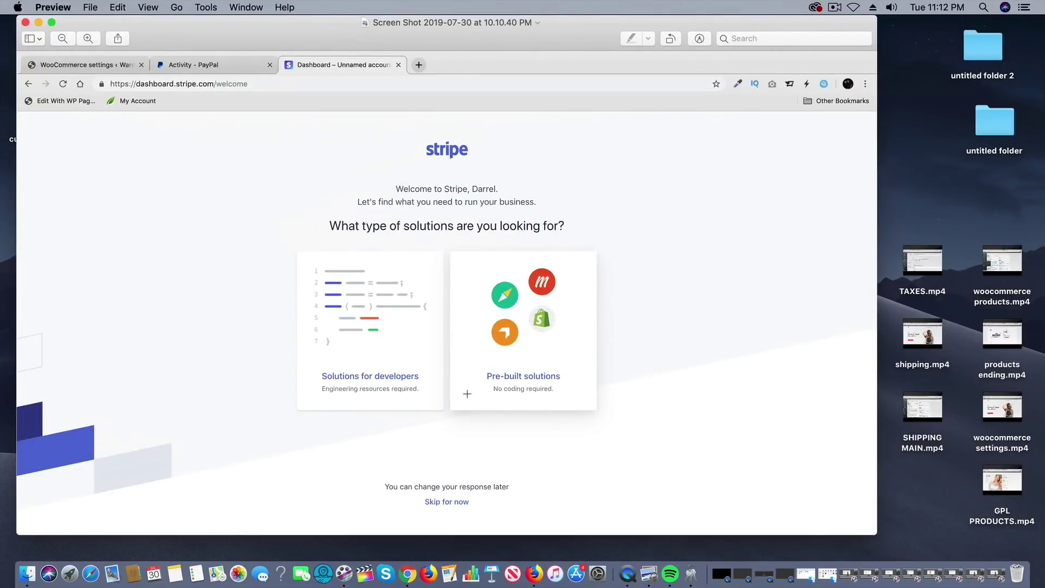
# Step: Mark Pre-built solutions in the first Stripe screenshot and open the next one
pyautogui.moveTo(585, 272); pyautogui.dragTo(533, 320)
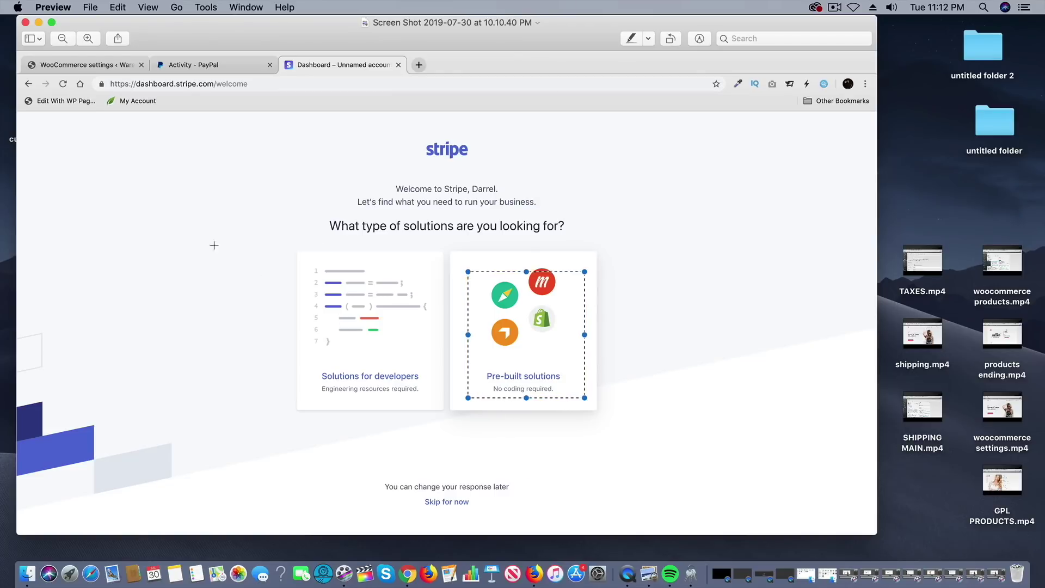
pyautogui.click(39, 24)
pyautogui.doubleClick(370, 222)
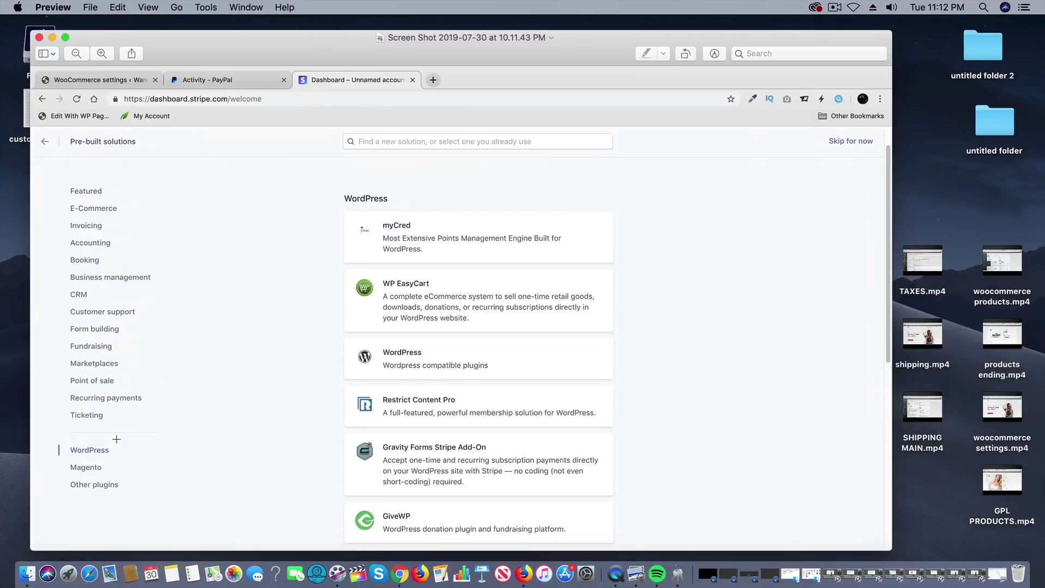
# Step: Mark the WordPress plugins card, open the third screenshot, then return to the Stripe Dashboard
pyautogui.moveTo(118, 439); pyautogui.dragTo(54, 458)
pyautogui.moveTo(625, 326); pyautogui.dragTo(324, 377)
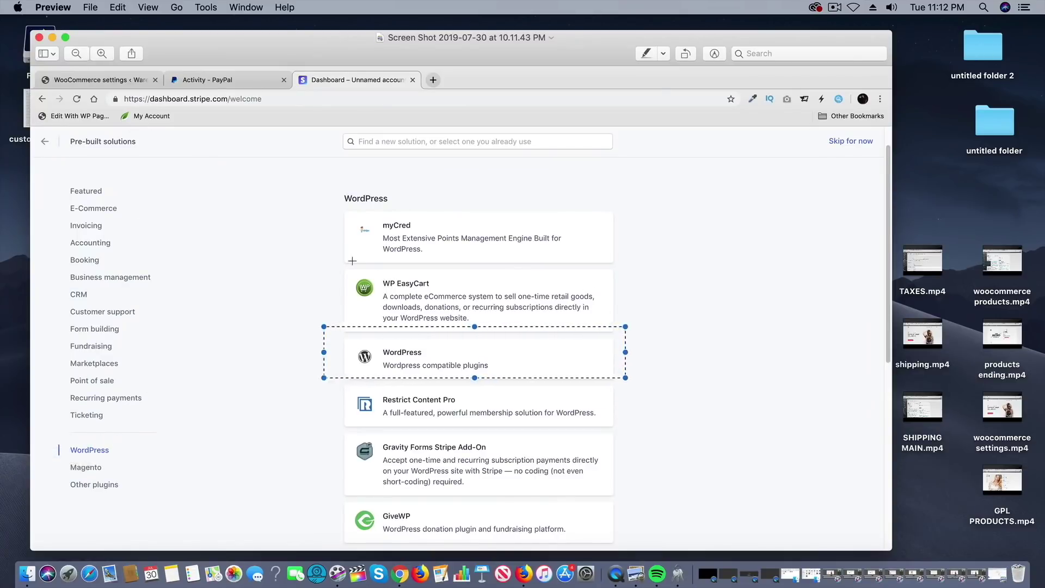
pyautogui.click(51, 37)
pyautogui.doubleClick(478, 198)
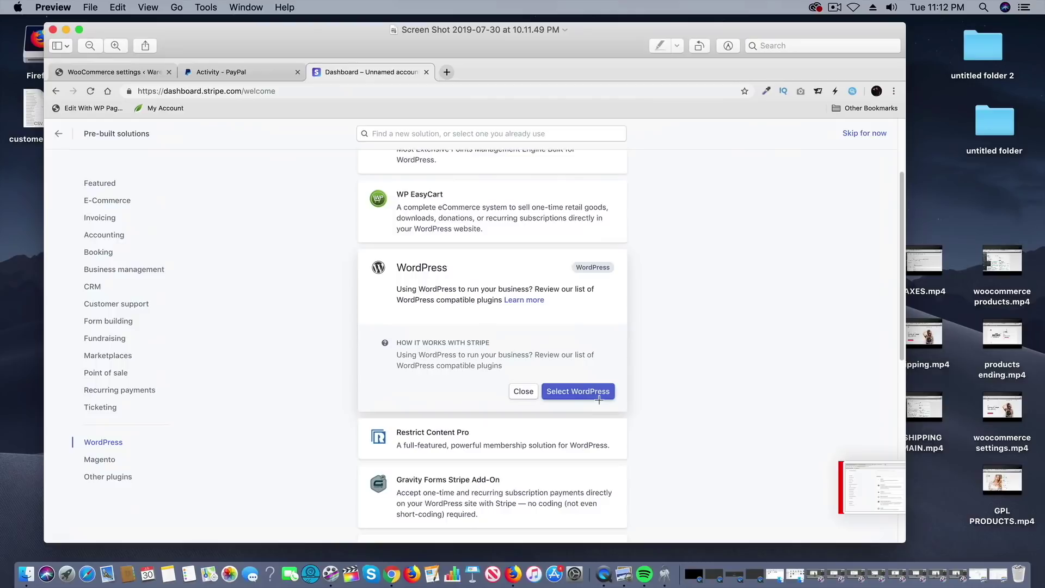
pyautogui.click(391, 574)
pyautogui.click(508, 16)
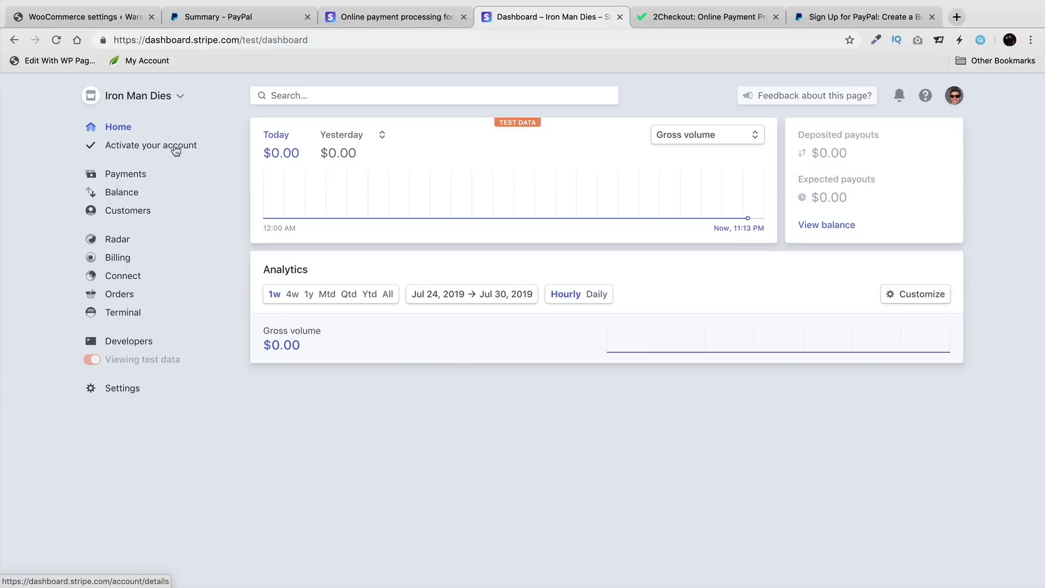
# Step: Open Stripe's Activate your account form and scroll through its business details
pyautogui.click(176, 150)
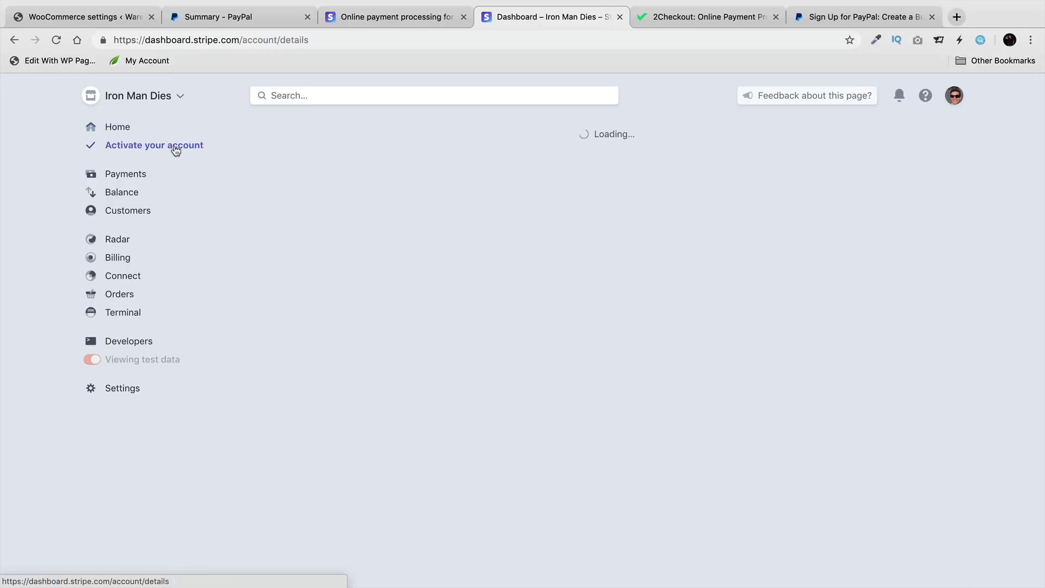
pyautogui.scroll(-2, 570, 324)
pyautogui.scroll(-10, 569, 324)
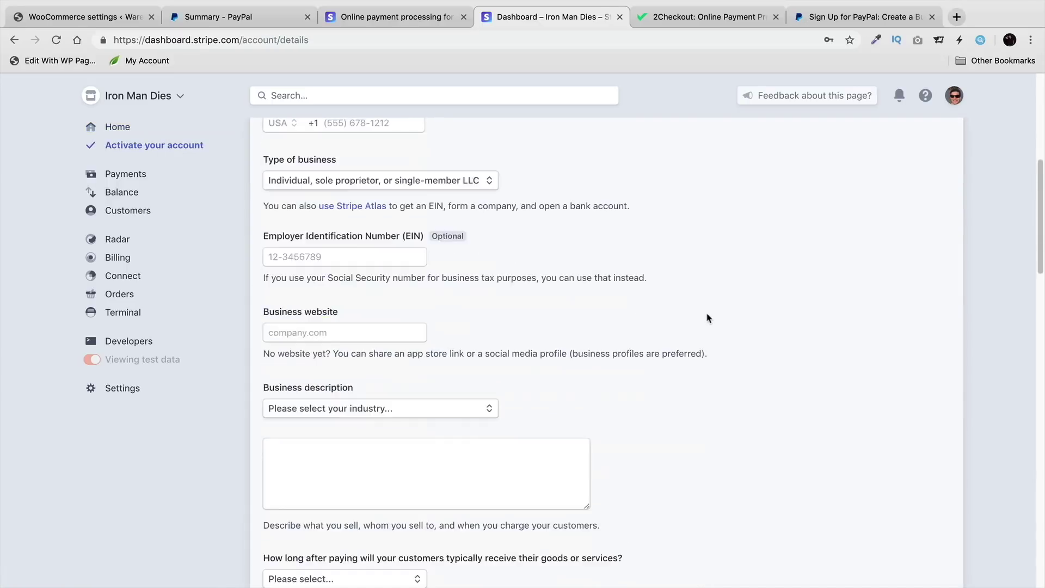
pyautogui.scroll(-15, 730, 289)
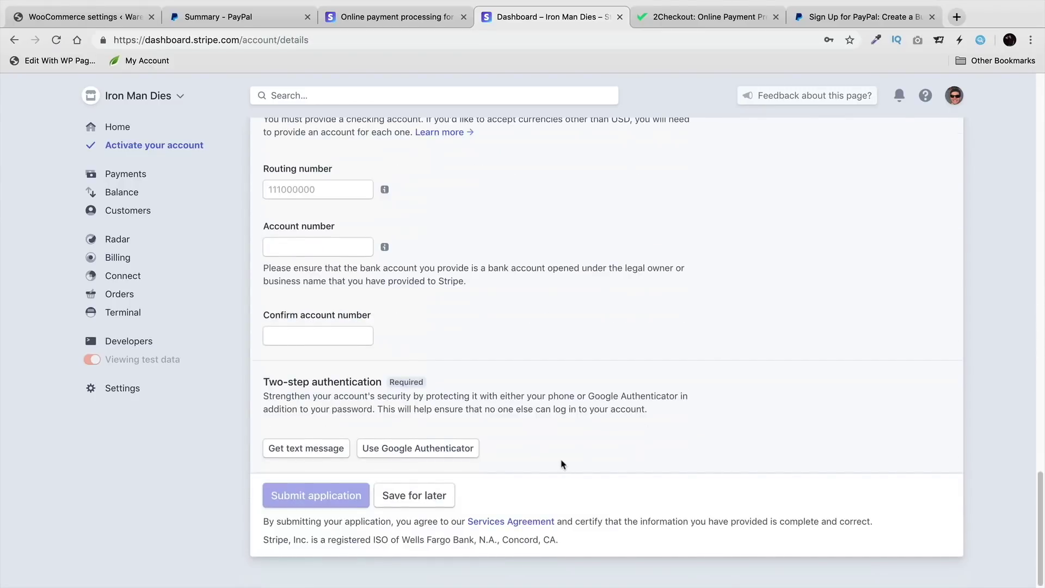
pyautogui.scroll(20, 562, 463)
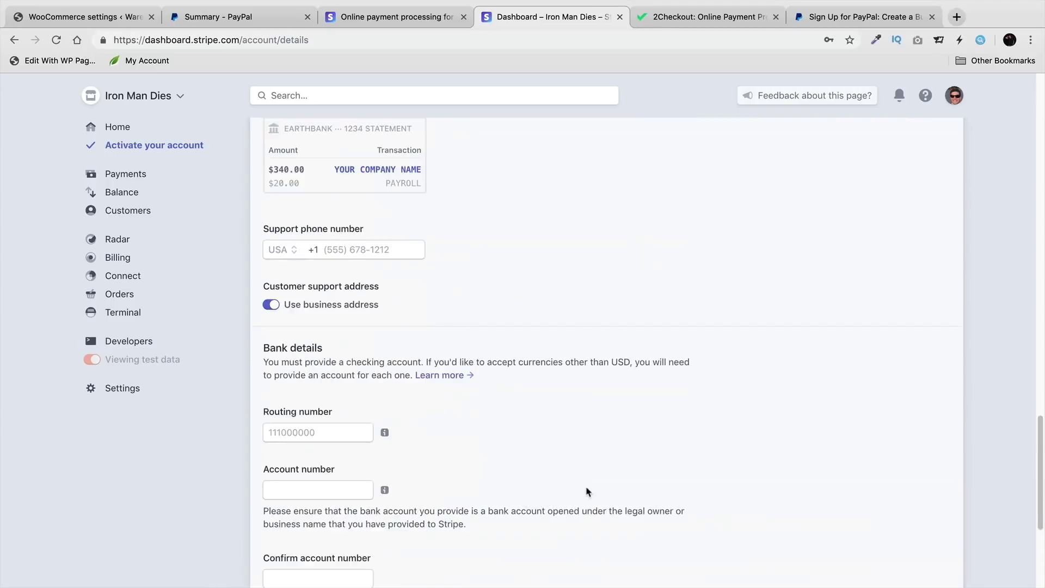
pyautogui.scroll(2, 597, 492)
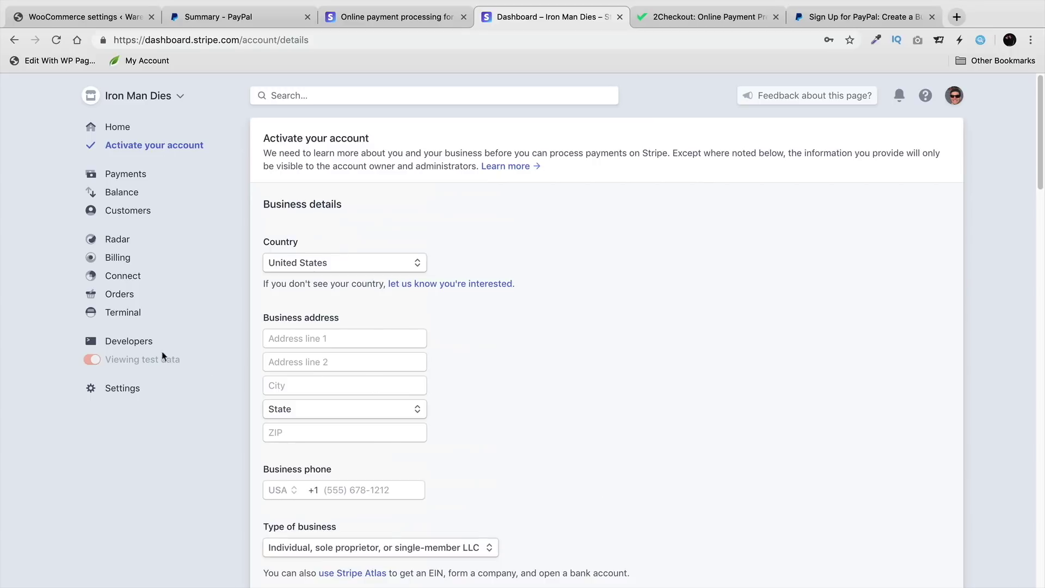
# Step: Open Developers > API keys, reveal the secret test key, and copy the publishable test key
pyautogui.click(134, 344)
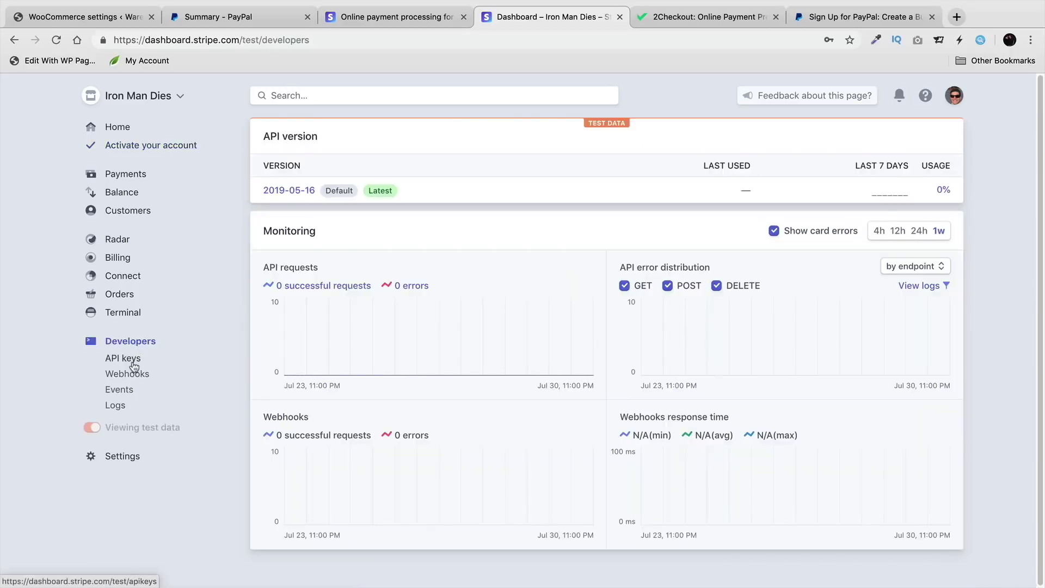
pyautogui.click(134, 362)
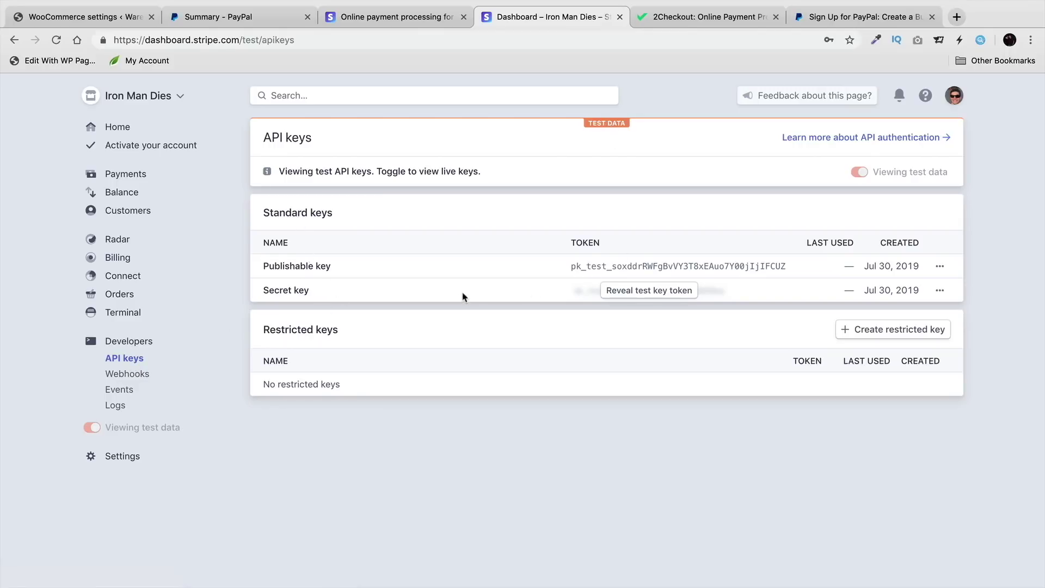
pyautogui.click(670, 295)
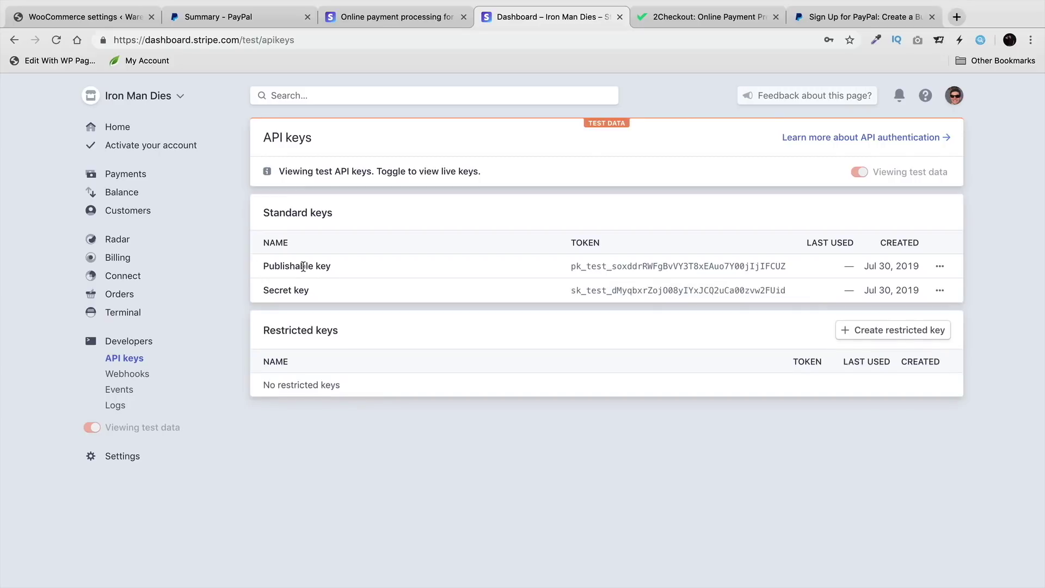
pyautogui.doubleClick(591, 266)
pyautogui.rightClick(591, 267)
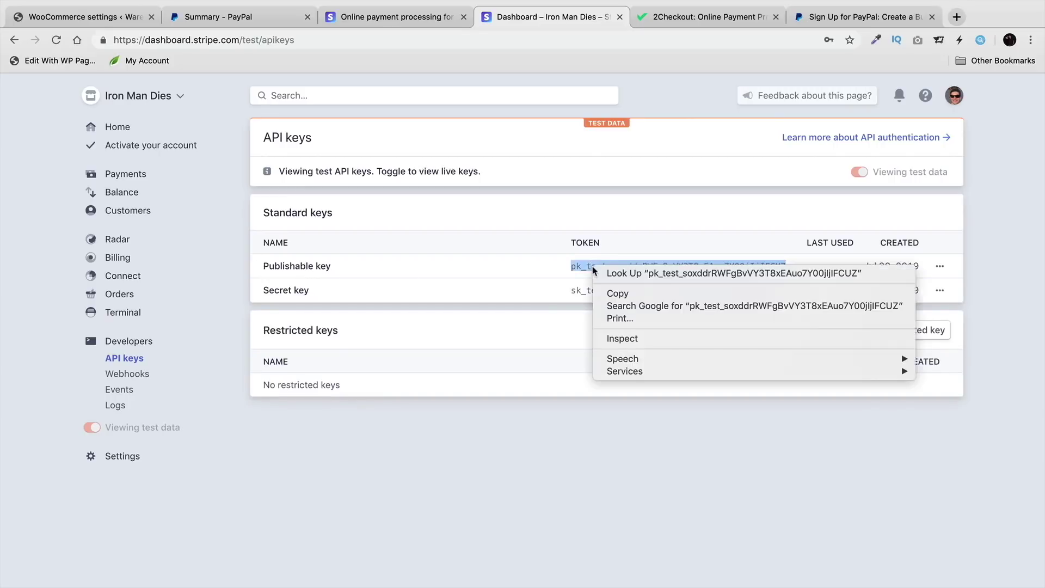
pyautogui.click(611, 294)
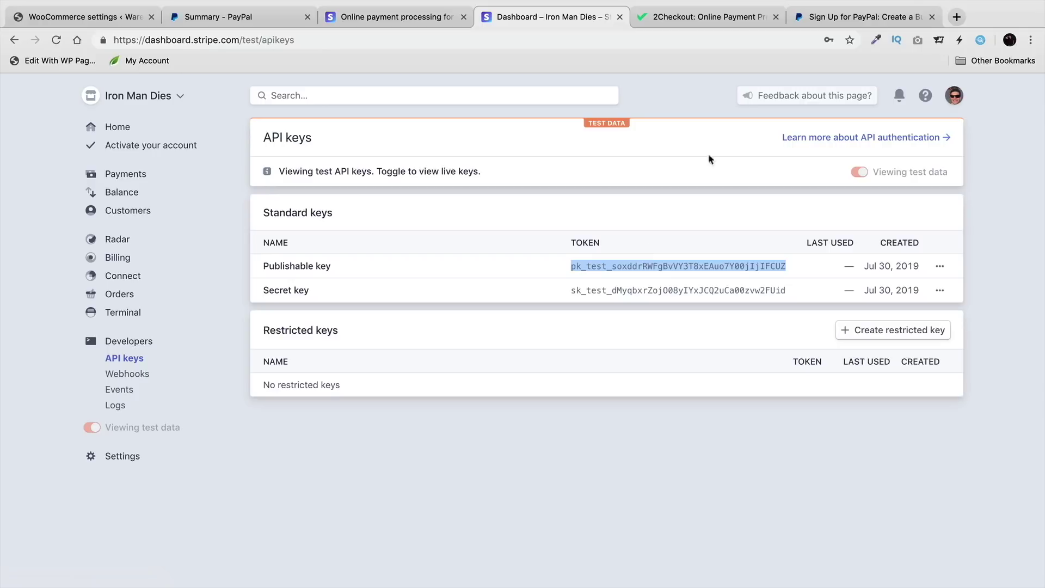
# Step: Paste the copied pk_test key into WooCommerce's Test Publishable Key field
pyautogui.moveTo(567, 16); pyautogui.dragTo(256, 16)
pyautogui.click(71, 22)
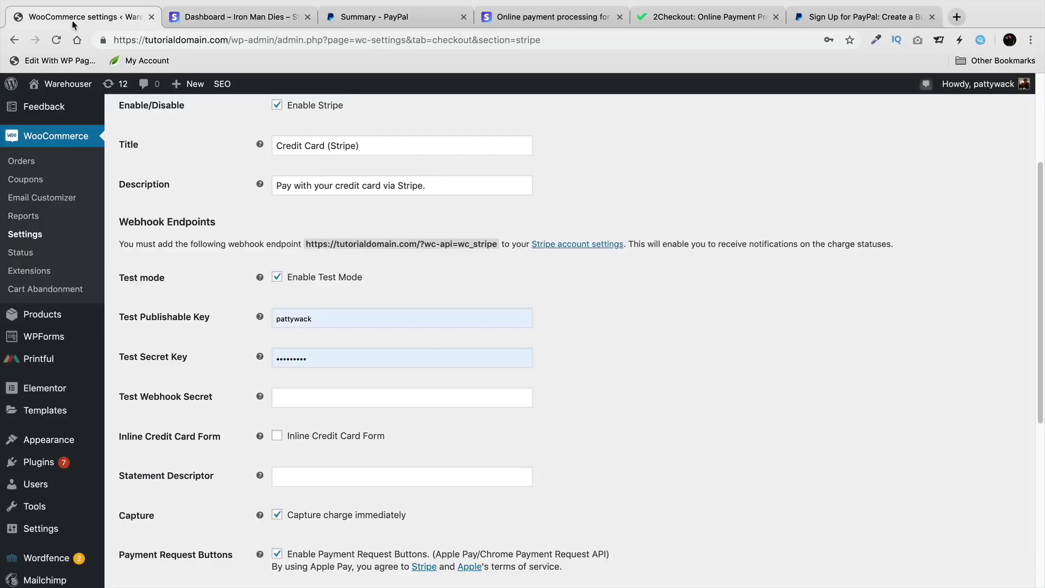
pyautogui.doubleClick(294, 318)
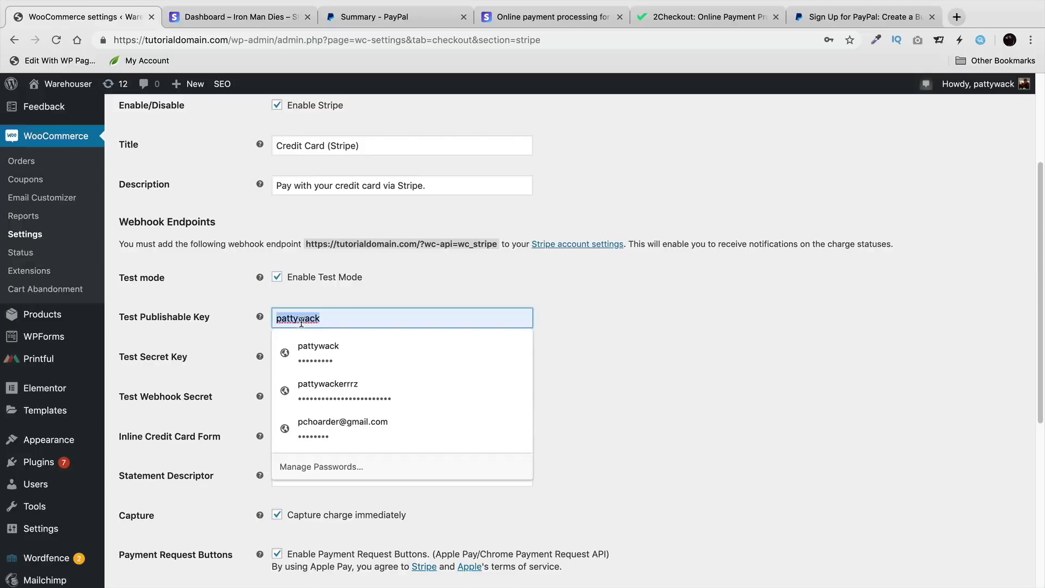
pyautogui.rightClick(380, 320)
pyautogui.click(351, 453)
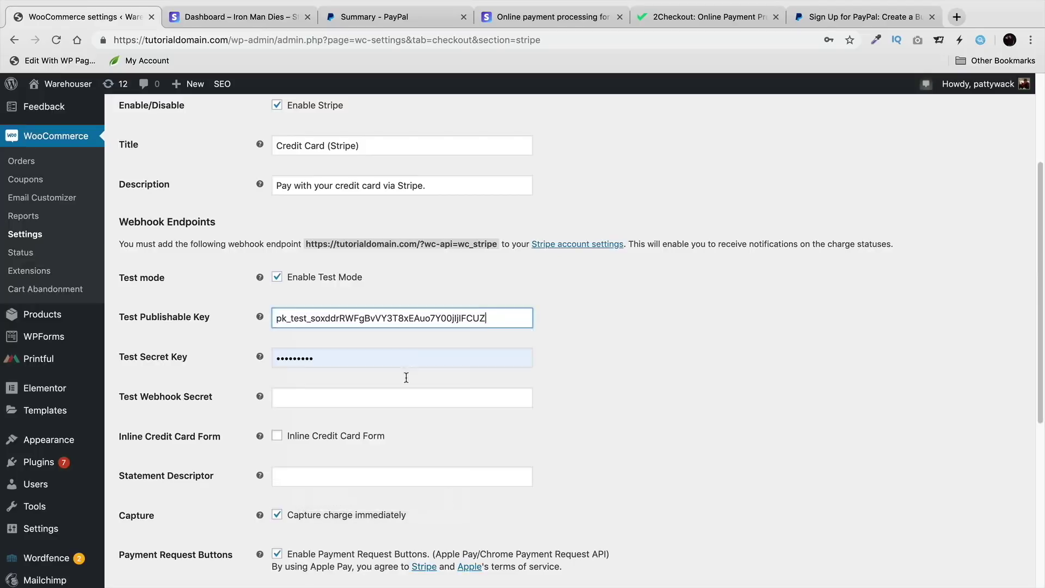
# Step: Copy the sk_test secret key from Stripe and paste it into Test Secret Key
pyautogui.click(253, 18)
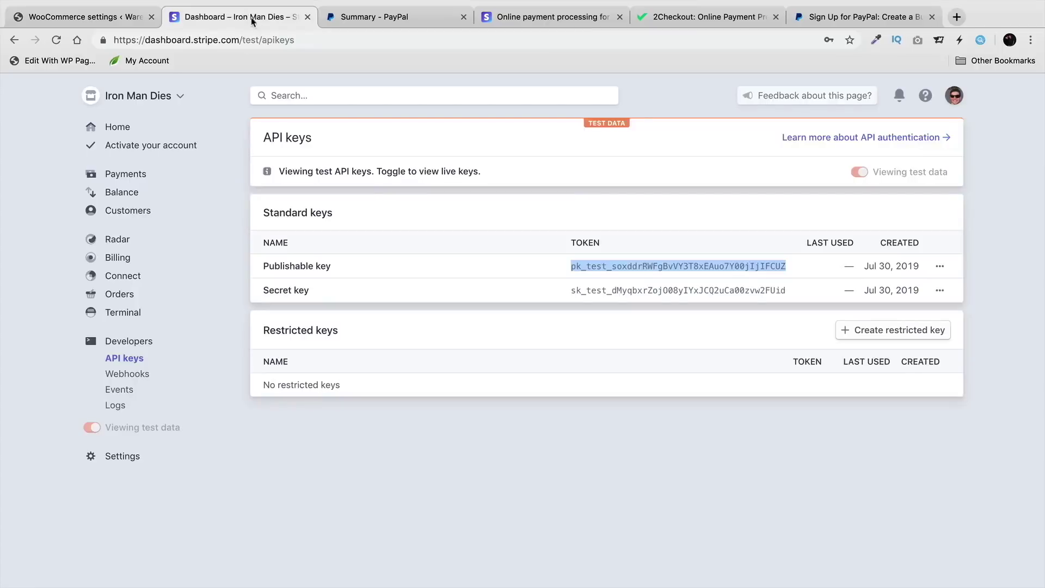
pyautogui.click(608, 288)
pyautogui.rightClick(617, 287)
pyautogui.click(631, 318)
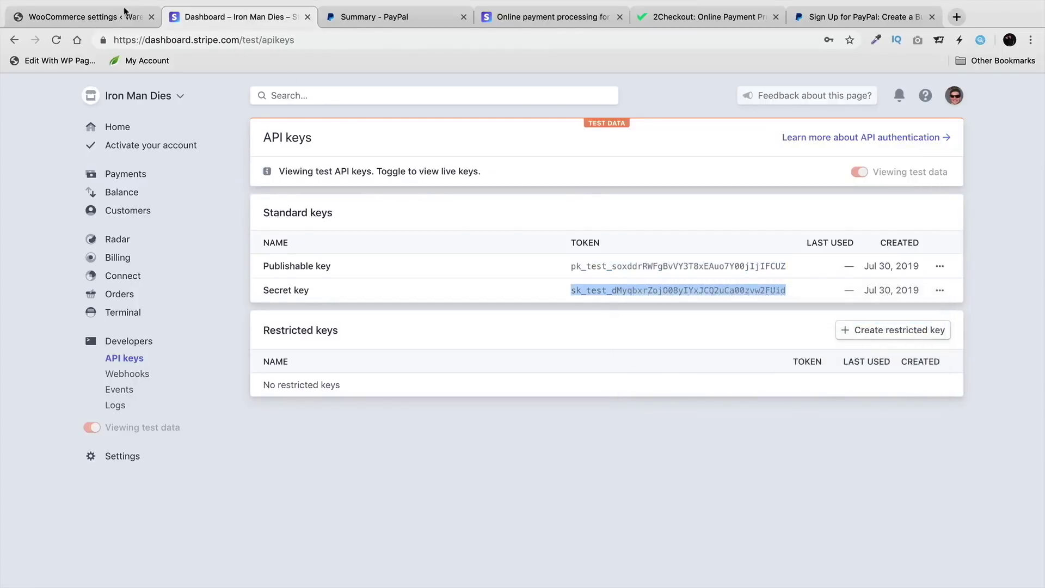
pyautogui.click(135, 7)
pyautogui.click(331, 361)
pyautogui.doubleClick(333, 362)
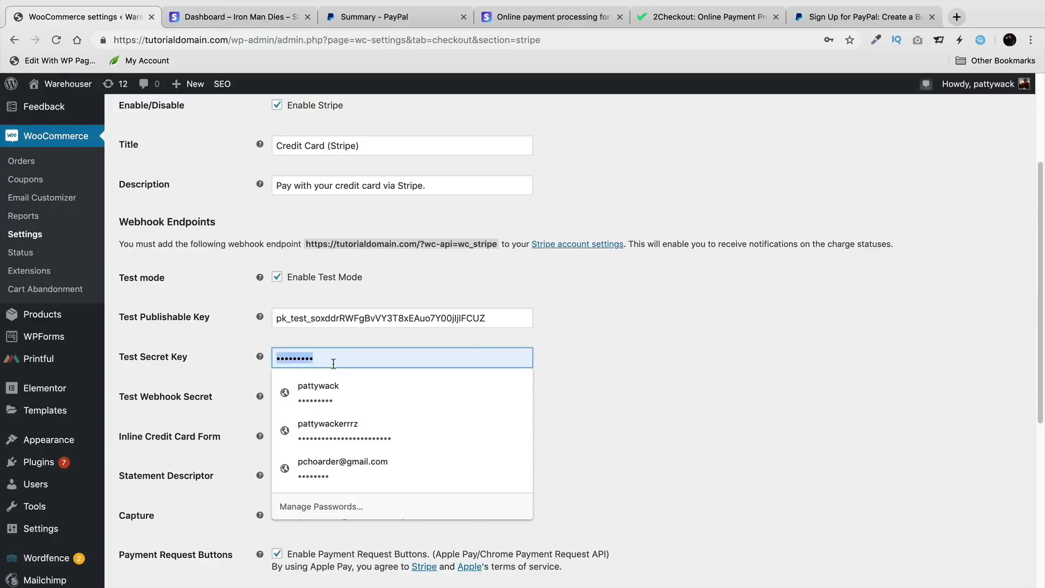
pyautogui.rightClick(333, 363)
pyautogui.click(376, 462)
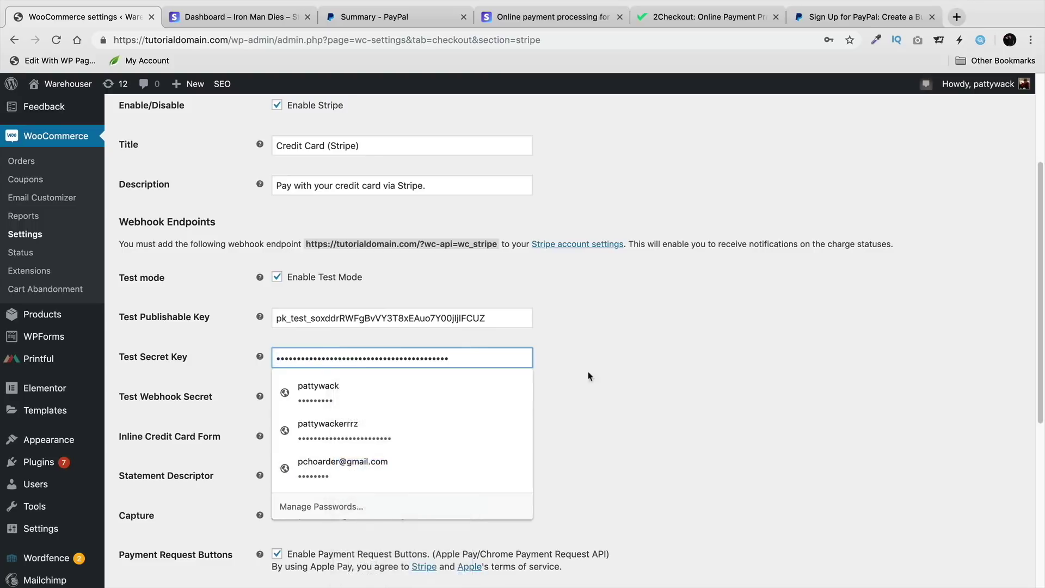
pyautogui.click(646, 348)
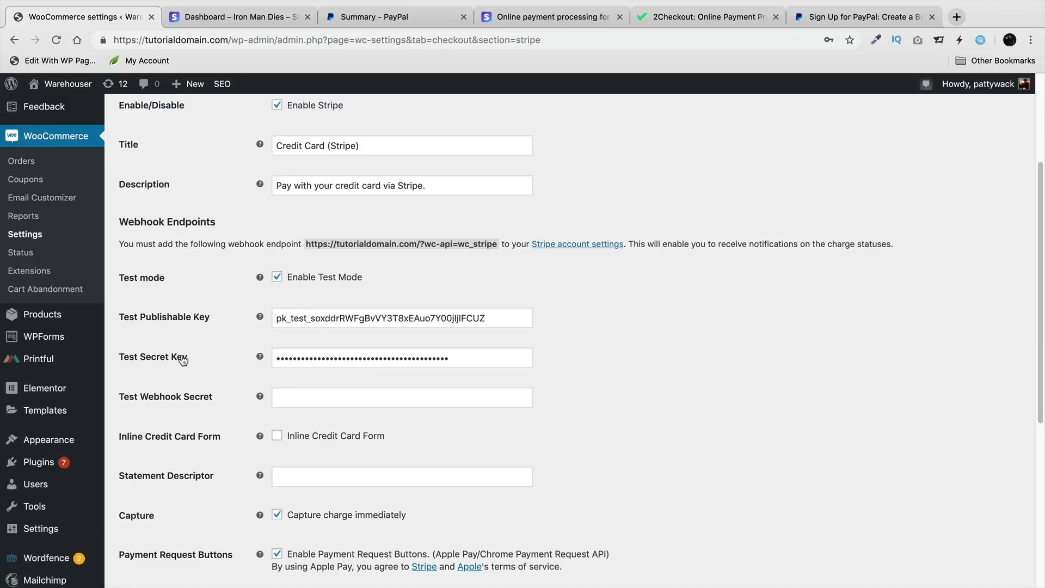
# Step: Check Stripe's webhooks page, then save the Stripe gateway settings
pyautogui.click(221, 17)
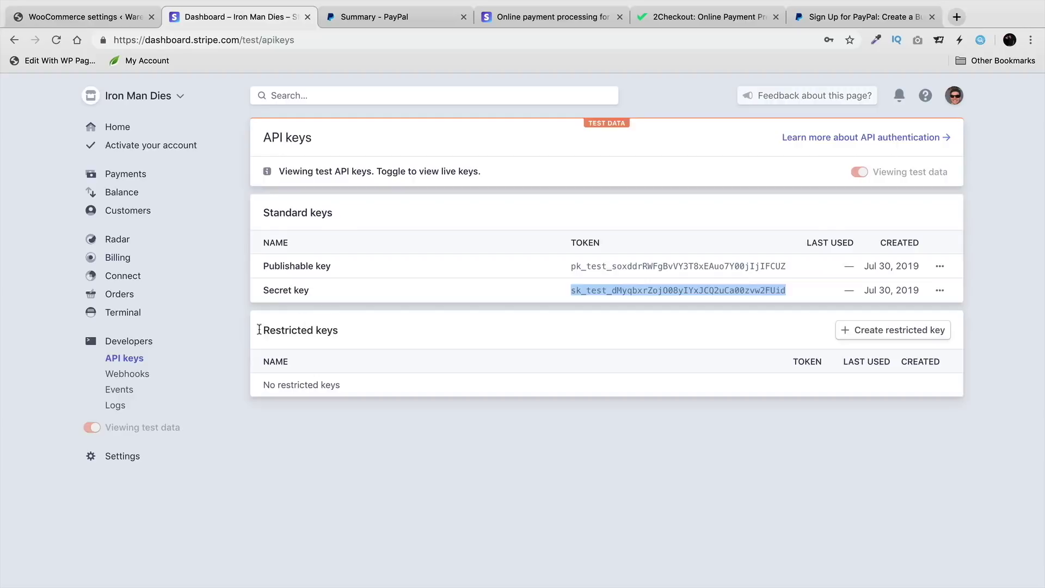
pyautogui.click(141, 376)
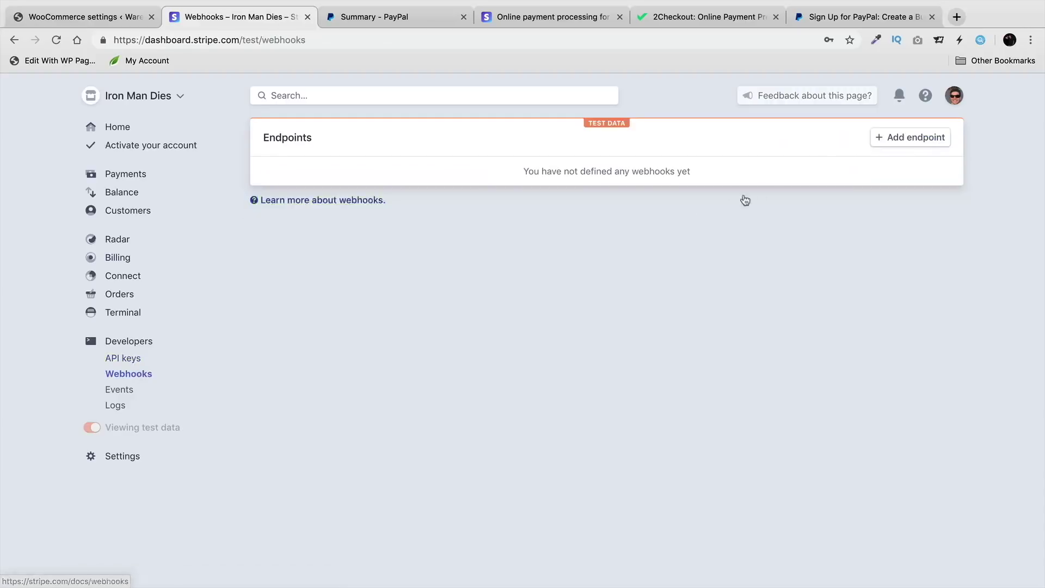
pyautogui.click(39, 19)
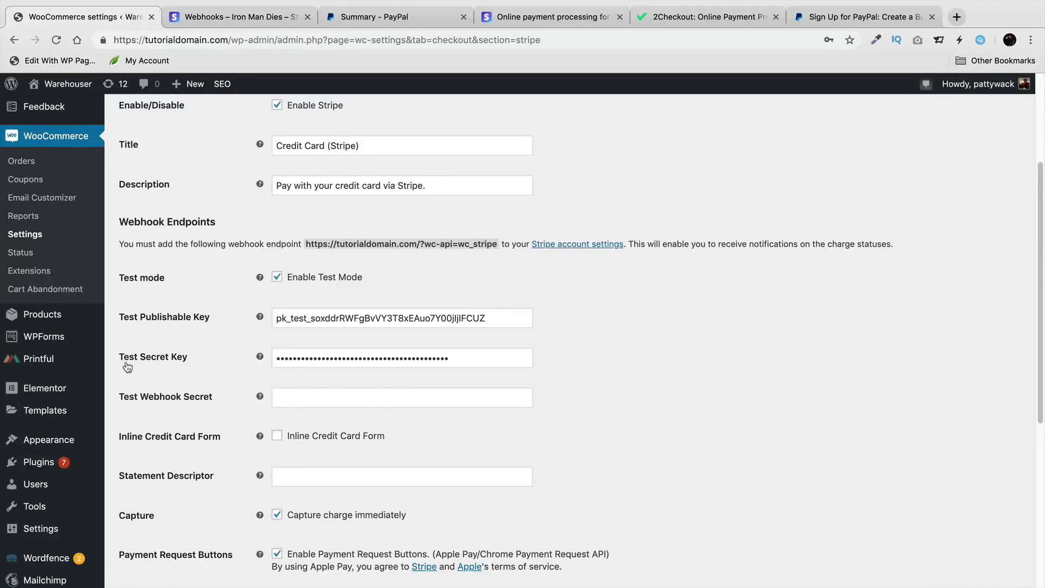
pyautogui.scroll(-10, 222, 363)
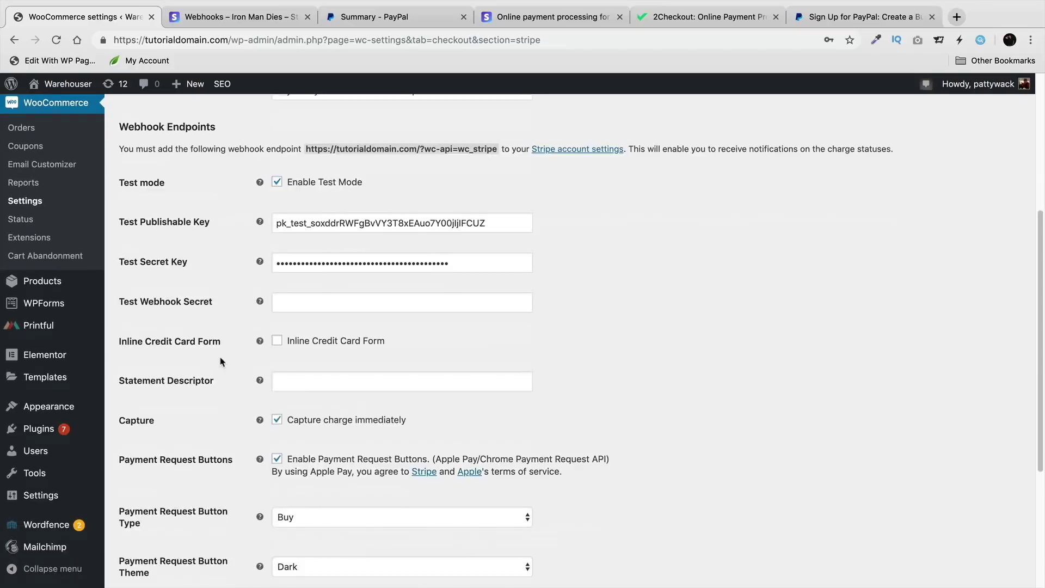
pyautogui.click(166, 522)
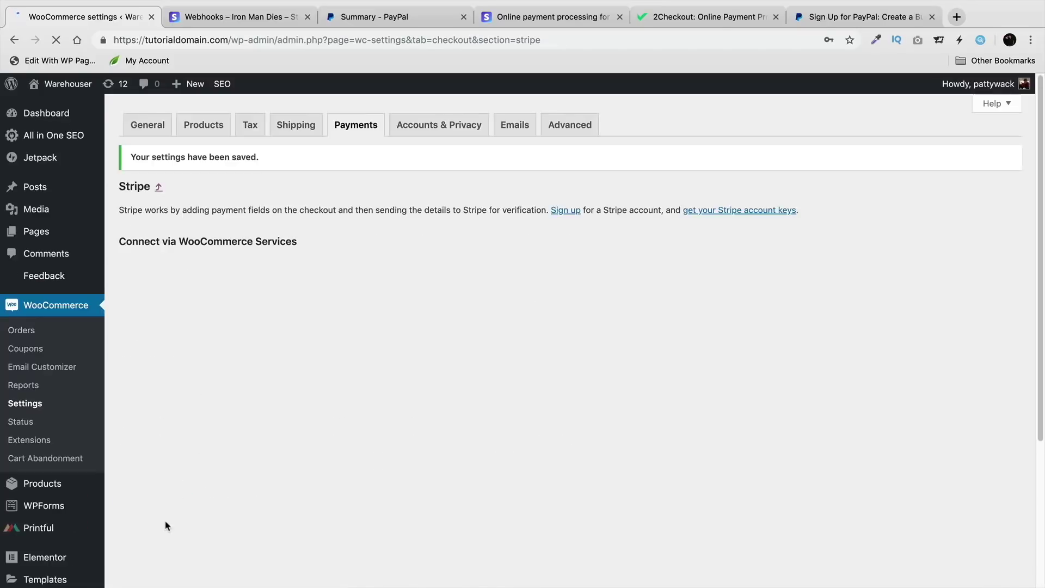
pyautogui.scroll(-2, 168, 520)
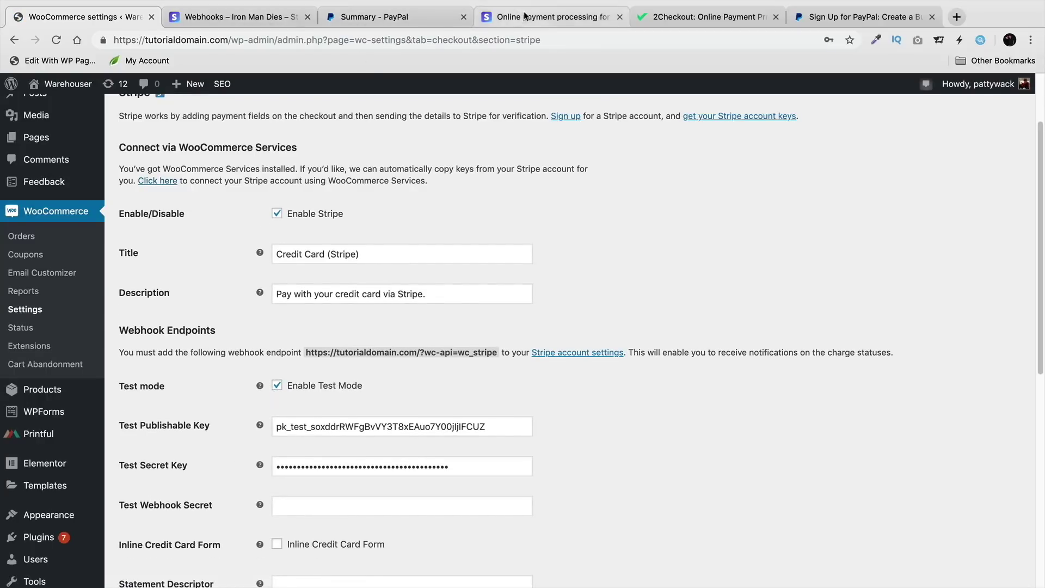
pyautogui.click(255, 17)
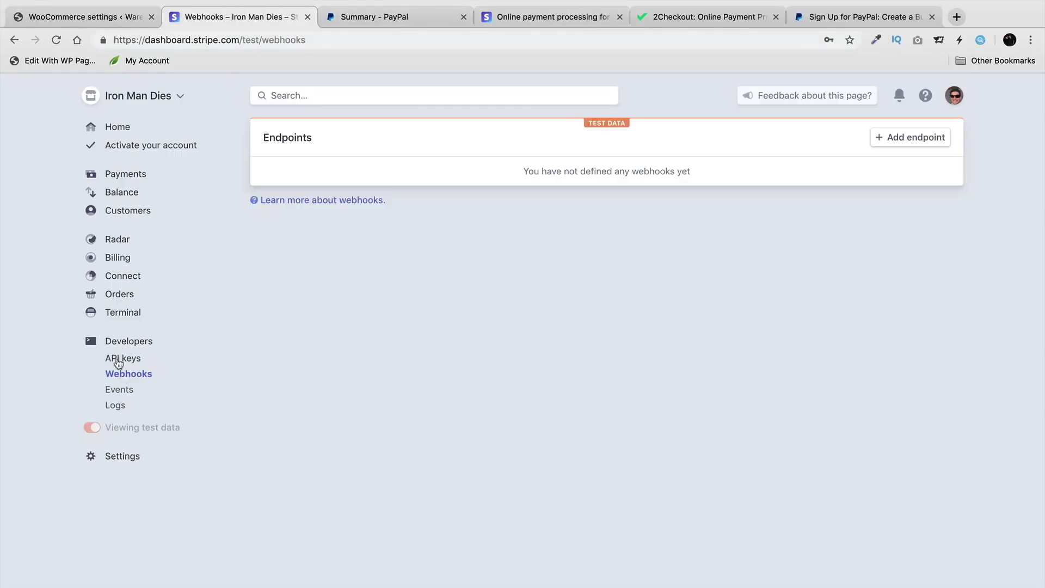
pyautogui.click(118, 361)
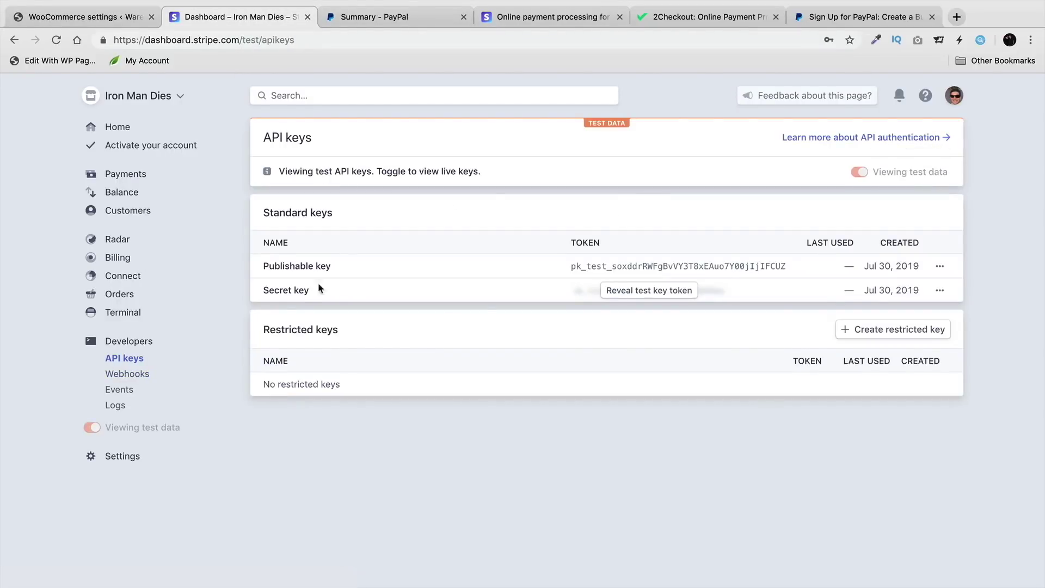
pyautogui.moveTo(93, 429)
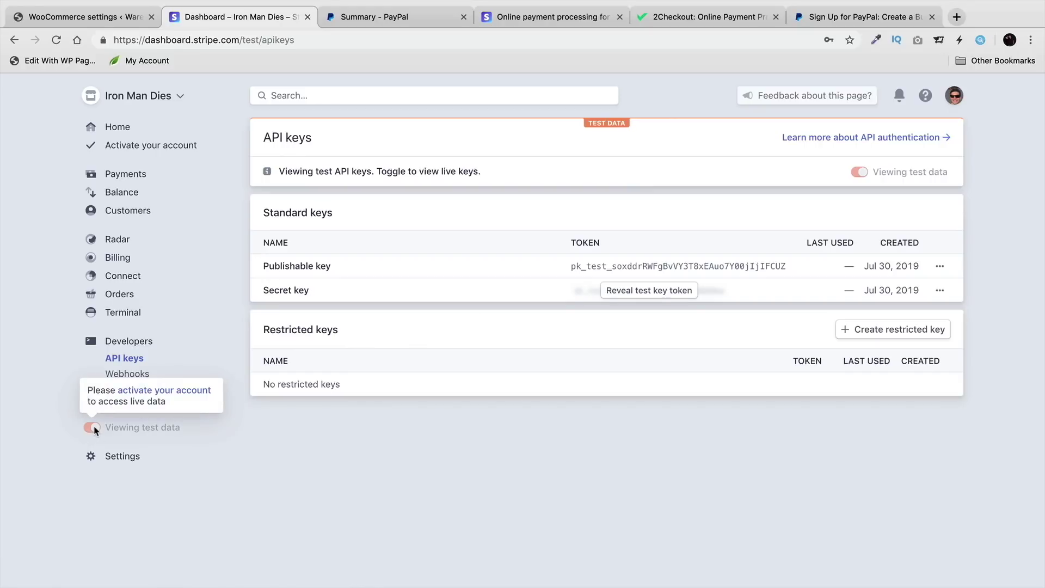
pyautogui.click(664, 290)
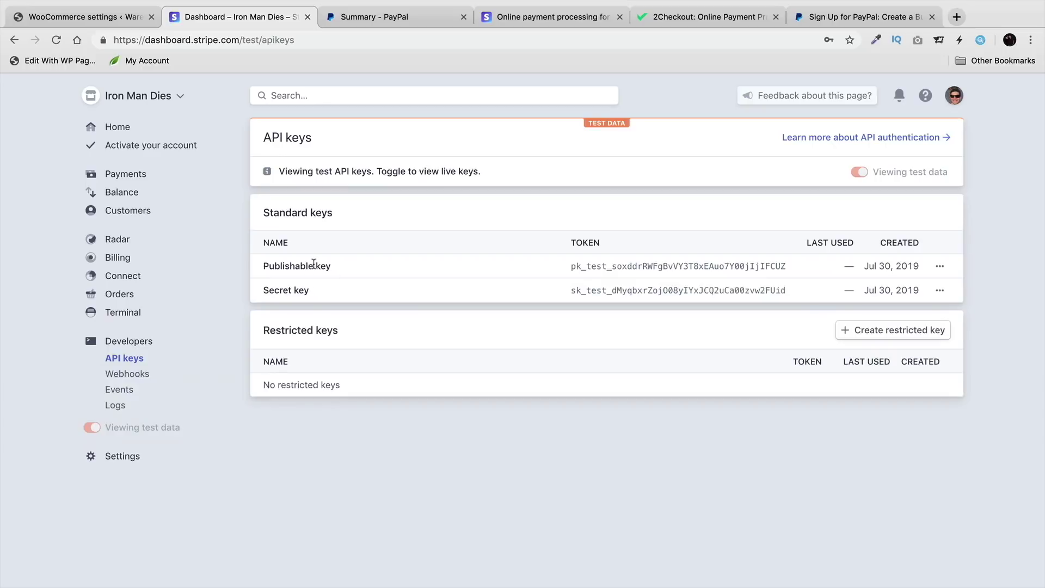
pyautogui.doubleClick(681, 267)
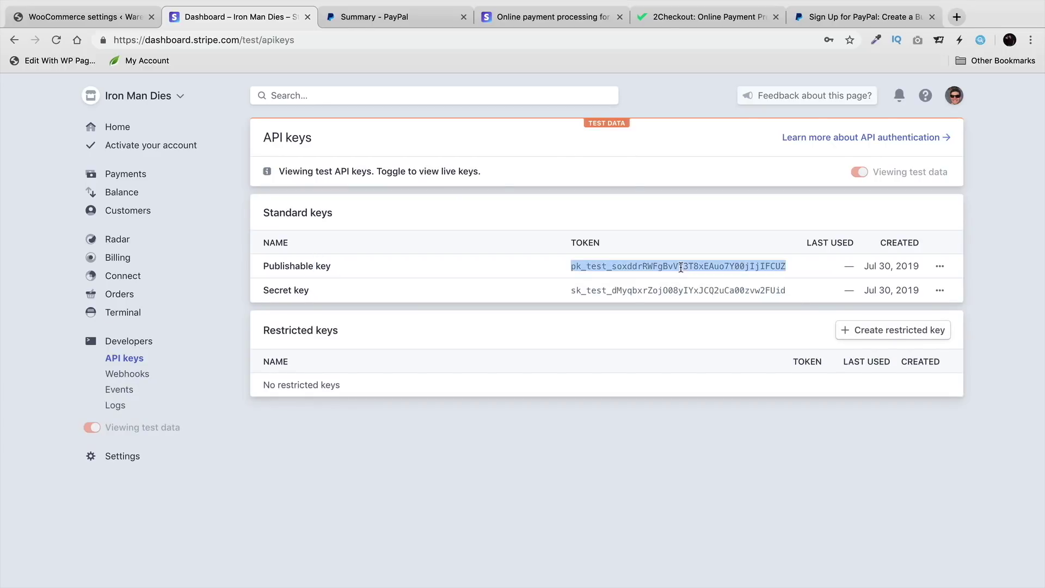
pyautogui.doubleClick(683, 290)
pyautogui.click(107, 18)
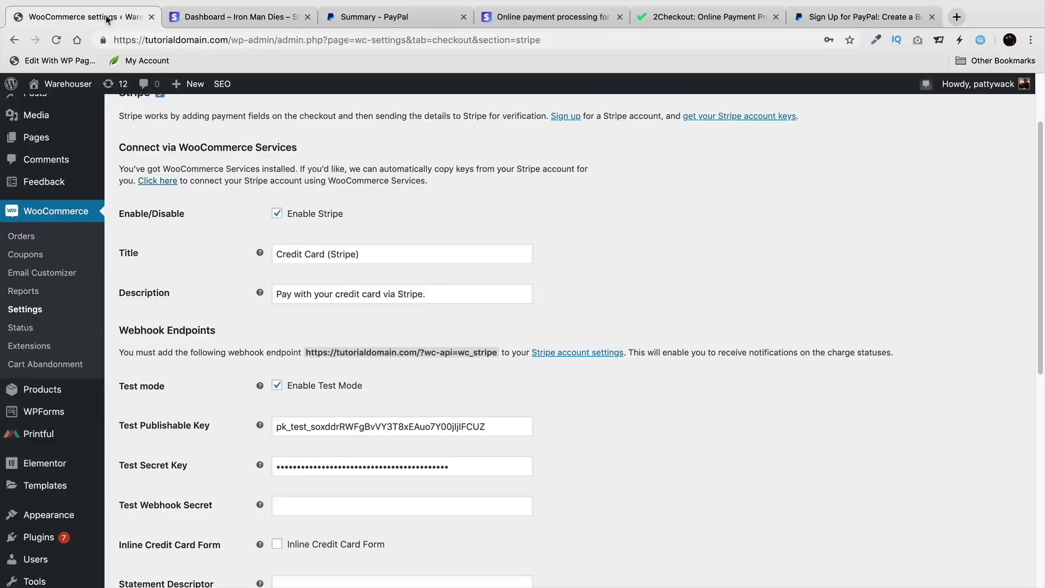
pyautogui.scroll(-1, 296, 453)
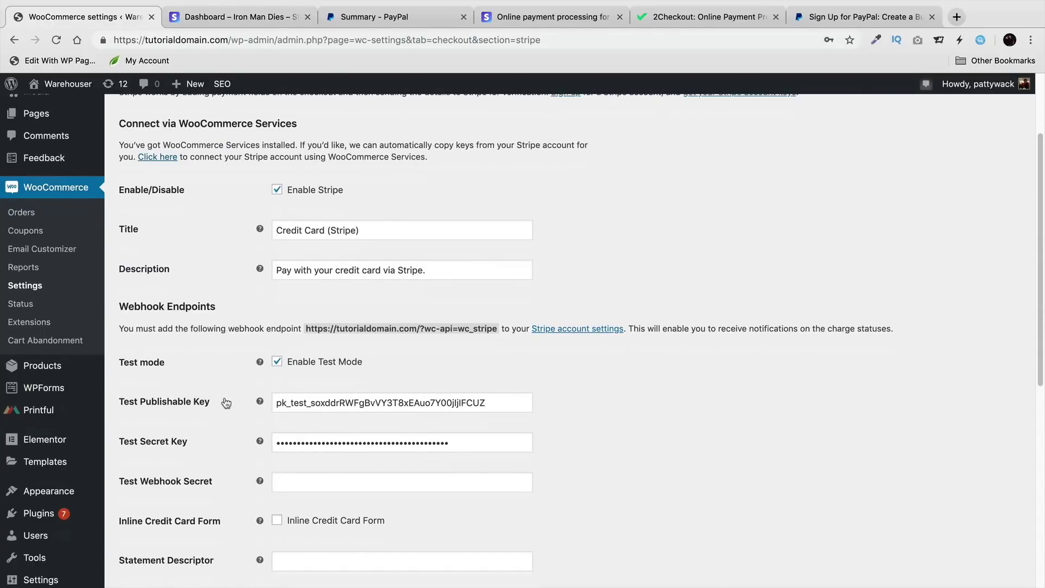
pyautogui.click(273, 363)
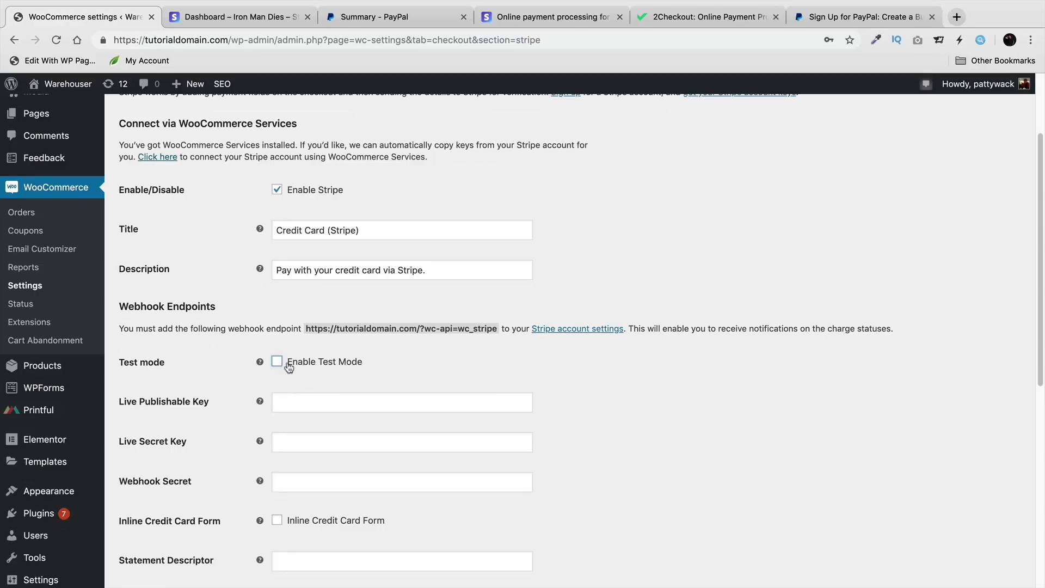
pyautogui.click(261, 17)
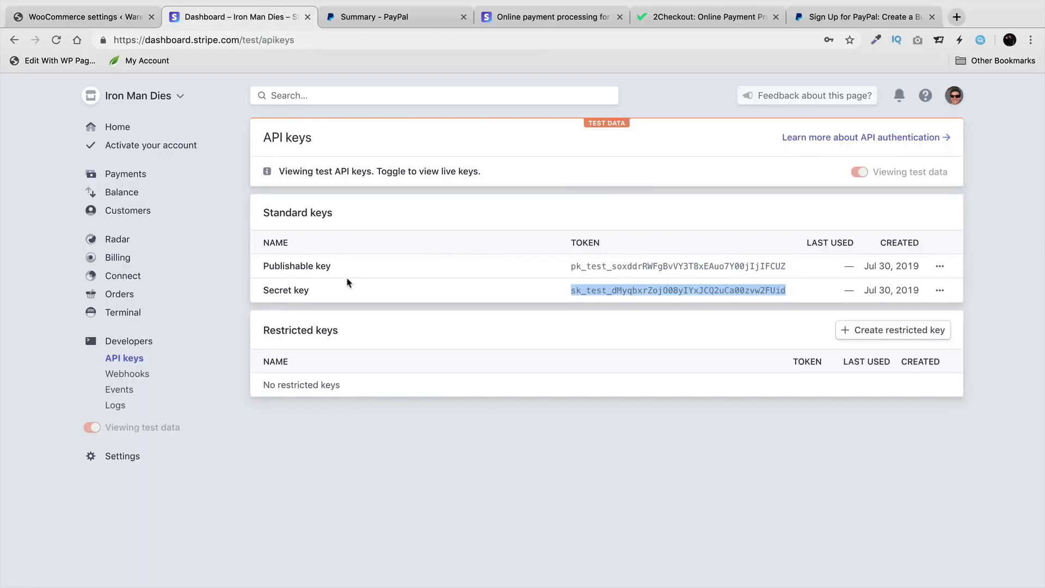
pyautogui.doubleClick(587, 266)
pyautogui.rightClick(595, 264)
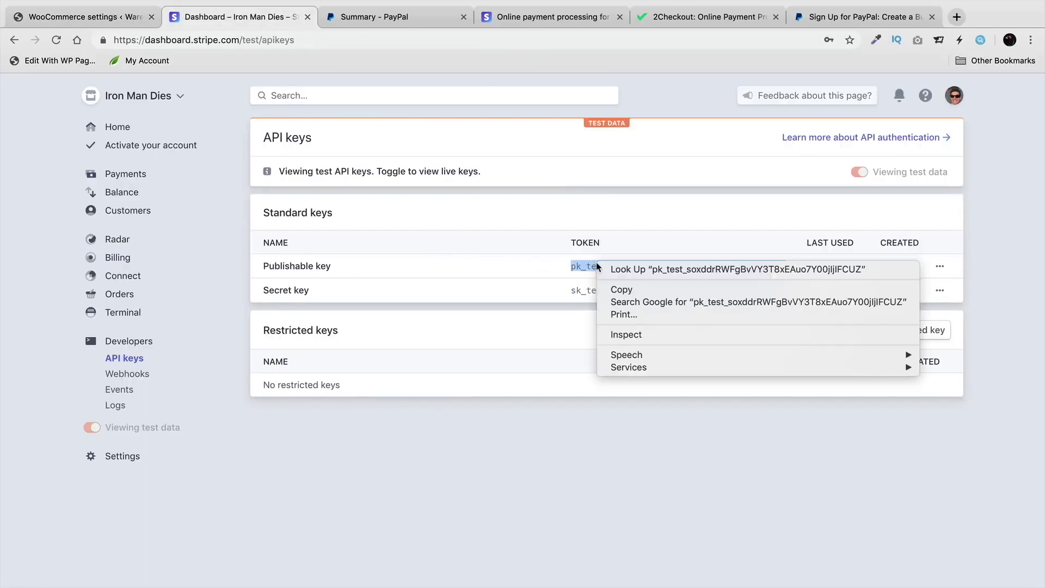
pyautogui.click(614, 293)
pyautogui.click(57, 23)
pyautogui.click(293, 400)
pyautogui.click(234, 17)
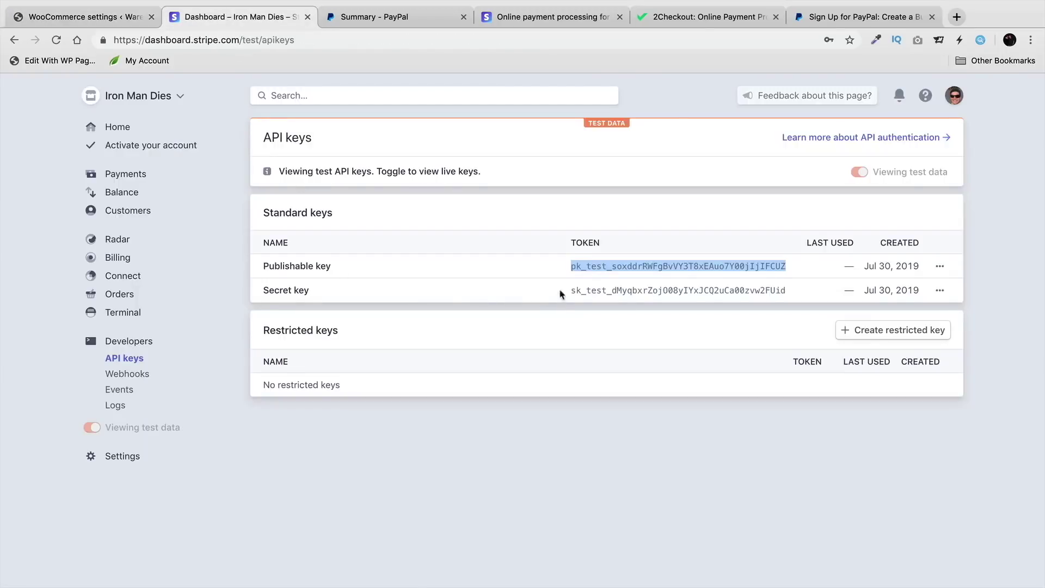
pyautogui.doubleClick(595, 290)
pyautogui.rightClick(601, 291)
pyautogui.click(626, 315)
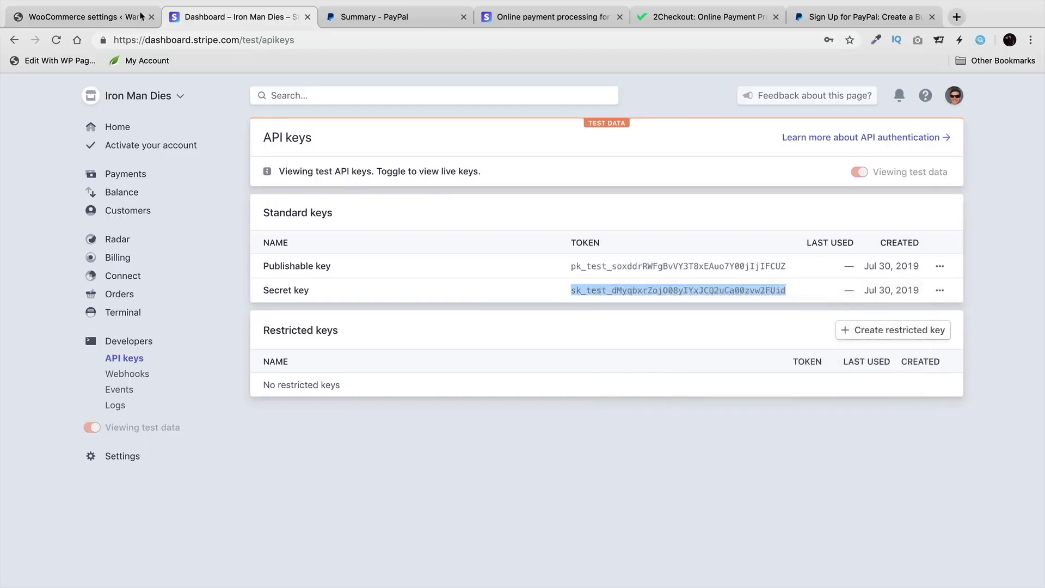
pyautogui.click(57, 16)
pyautogui.click(297, 436)
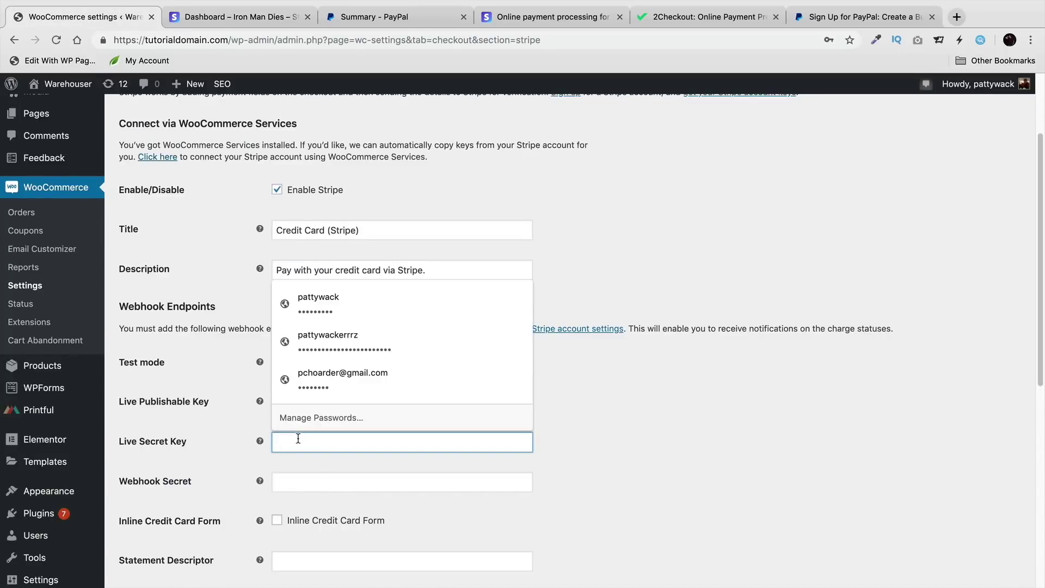
pyautogui.click(593, 430)
pyautogui.click(229, 17)
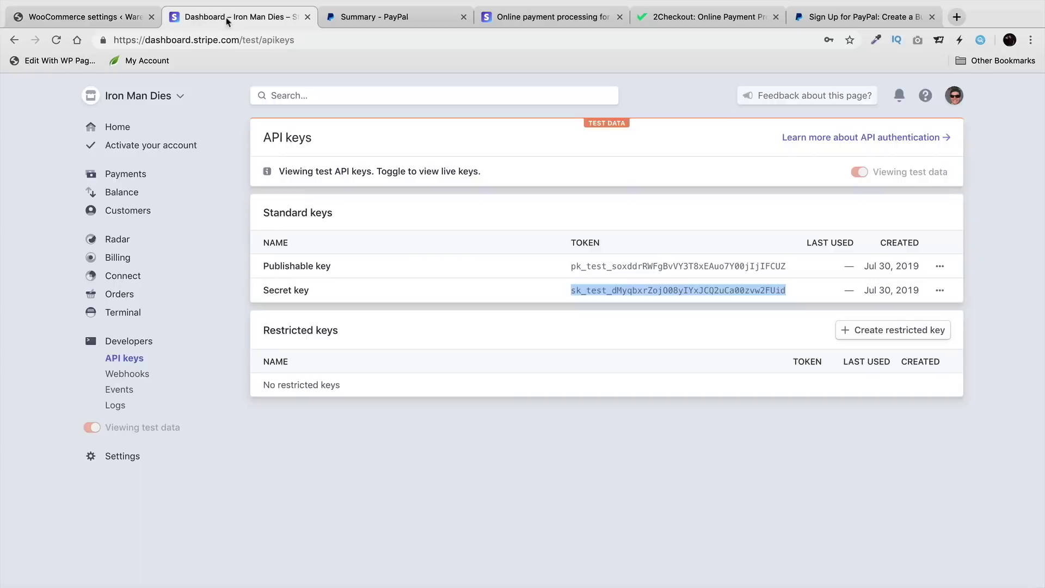
pyautogui.doubleClick(588, 267)
pyautogui.rightClick(588, 267)
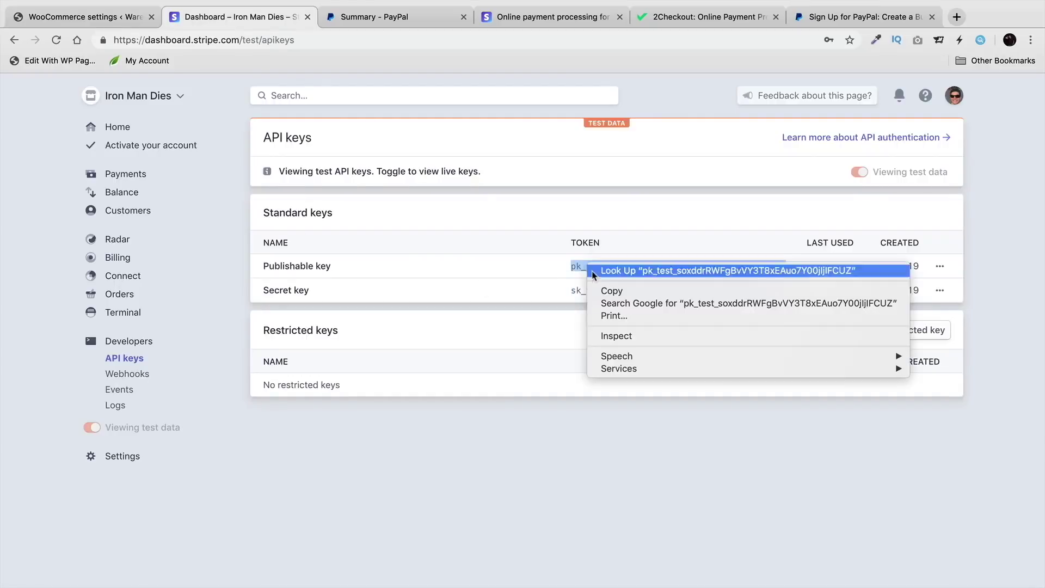
pyautogui.click(605, 291)
pyautogui.click(85, 22)
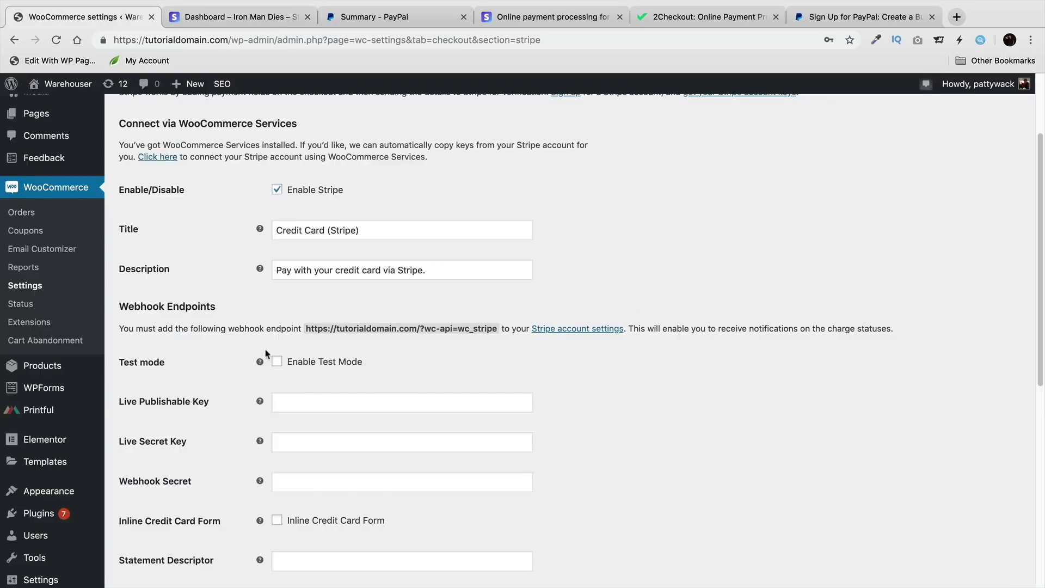
pyautogui.click(277, 362)
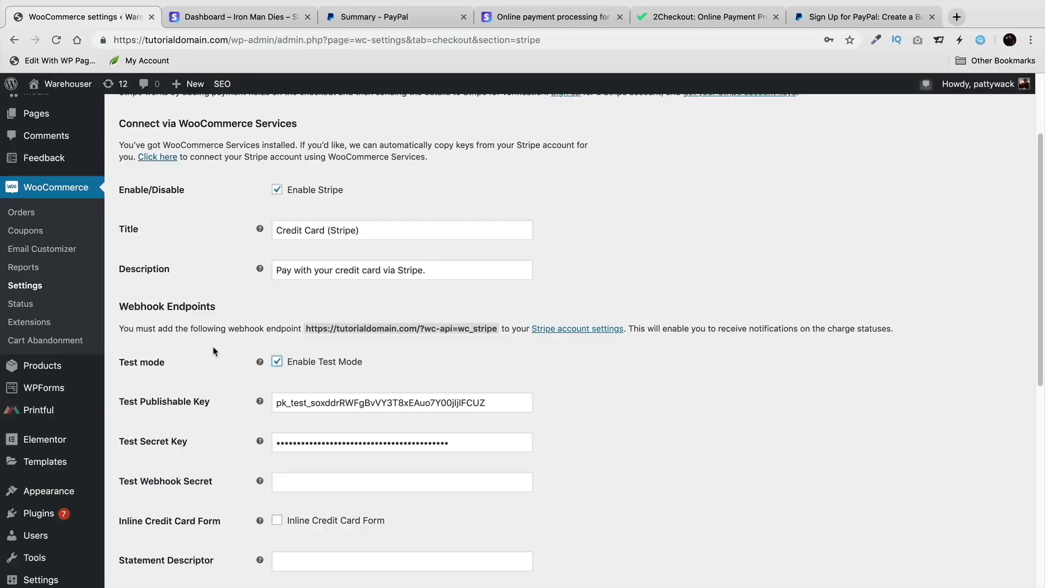
# Step: Shorten the title to 'Credit Card' and description to 'Pay with your credit card', then save
pyautogui.scroll(-7, 212, 349)
pyautogui.scroll(8, 292, 331)
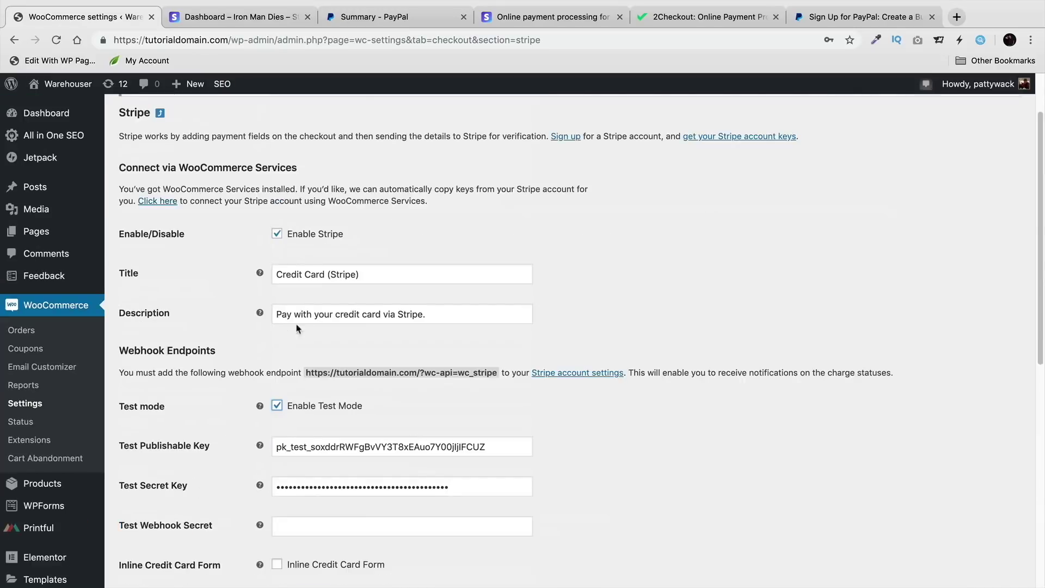
pyautogui.moveTo(329, 273); pyautogui.dragTo(429, 277)
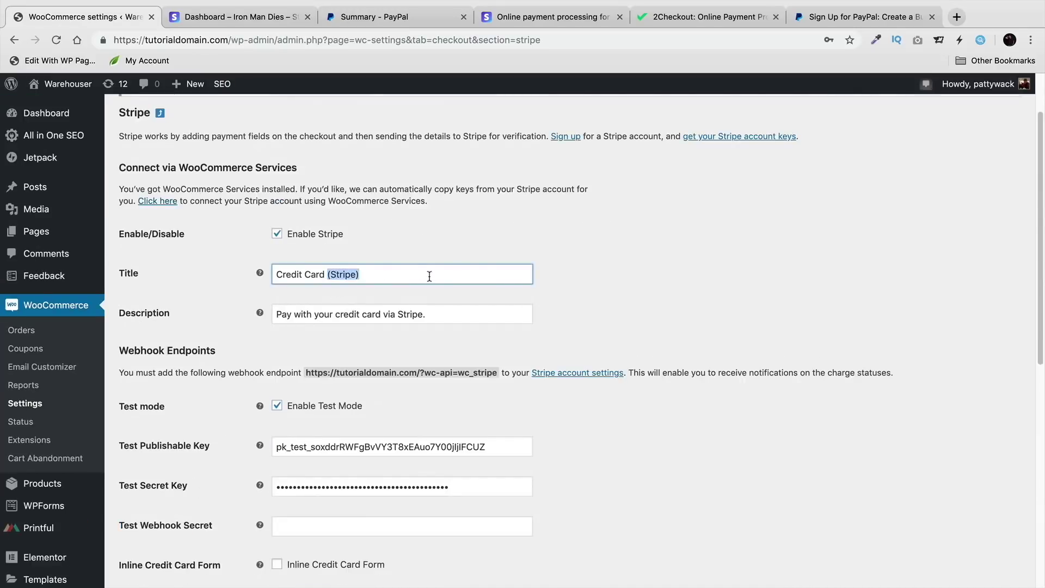
pyautogui.press('BackSpace')
pyautogui.moveTo(382, 314); pyautogui.dragTo(534, 320)
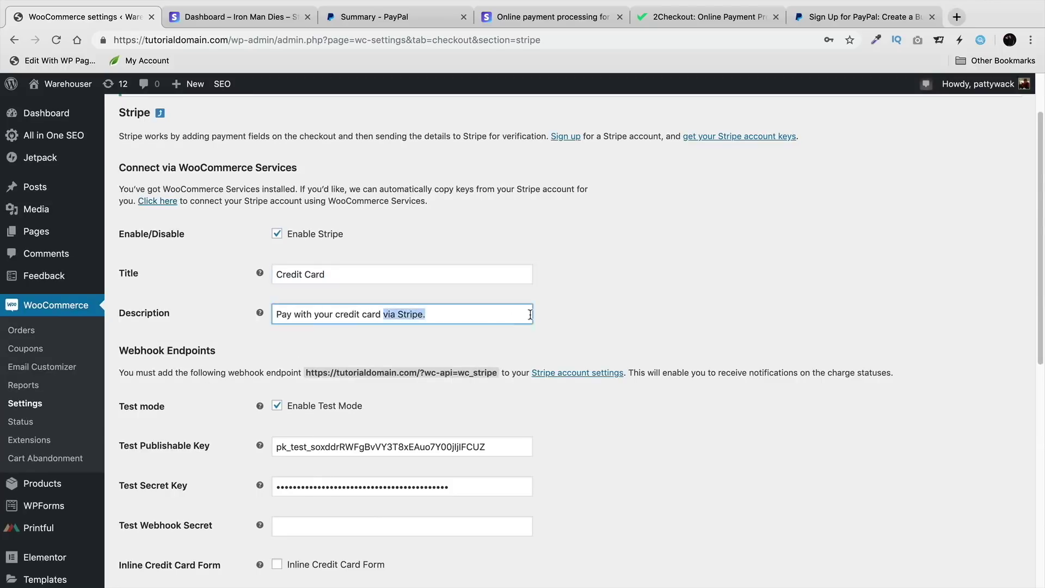
pyautogui.write('\\')
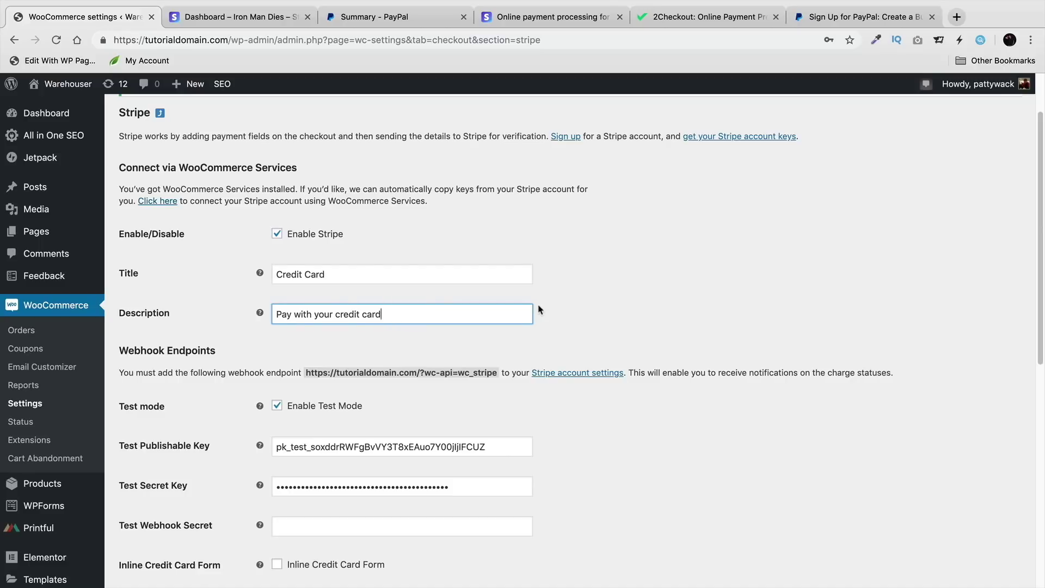
pyautogui.scroll(-8, 211, 382)
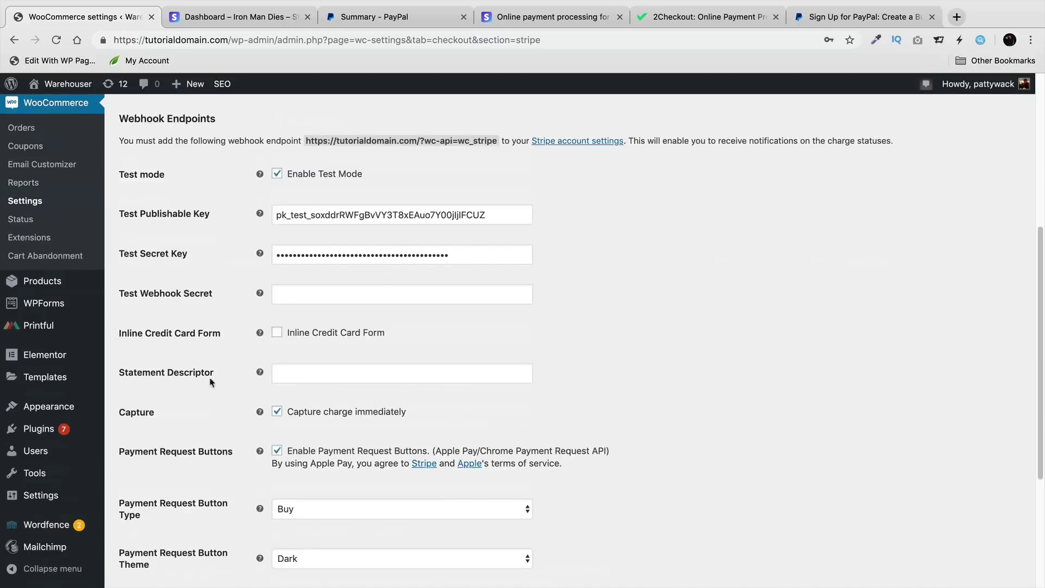
pyautogui.click(167, 521)
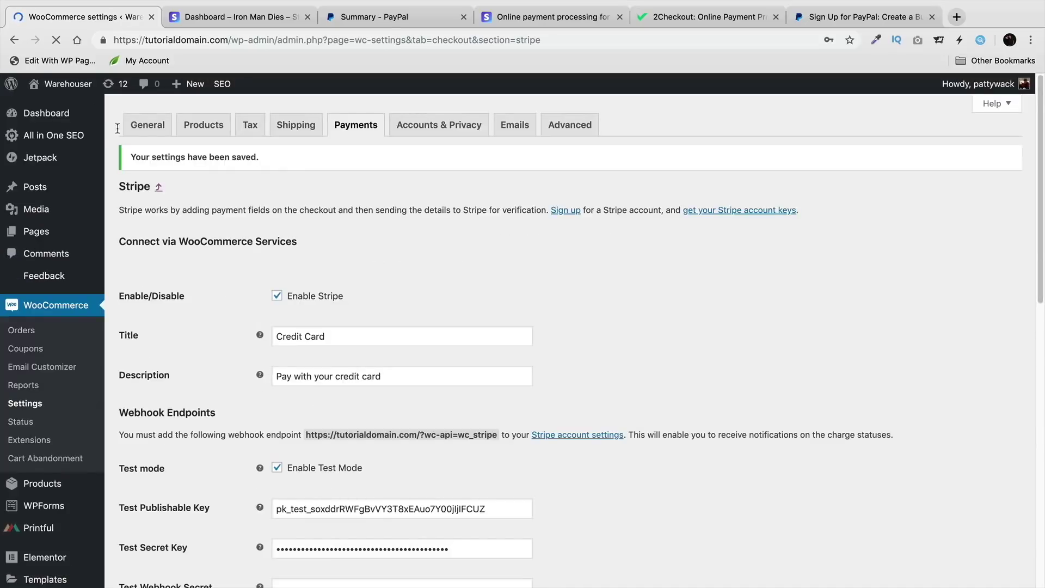
# Step: Visit the storefront and go to checkout for the cart of seven iPhones totalling $383.25
pyautogui.moveTo(73, 114)
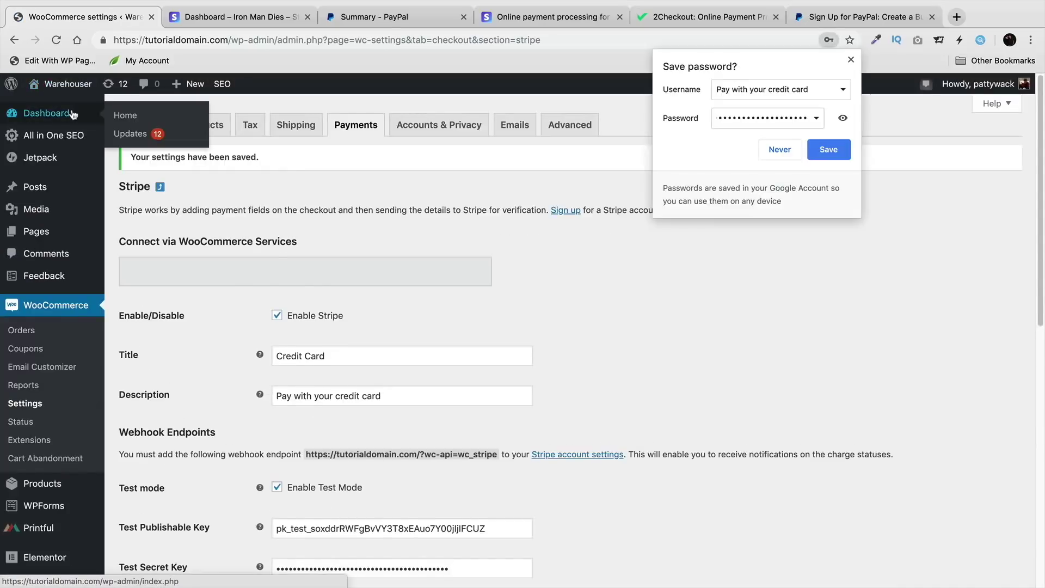
pyautogui.click(74, 113)
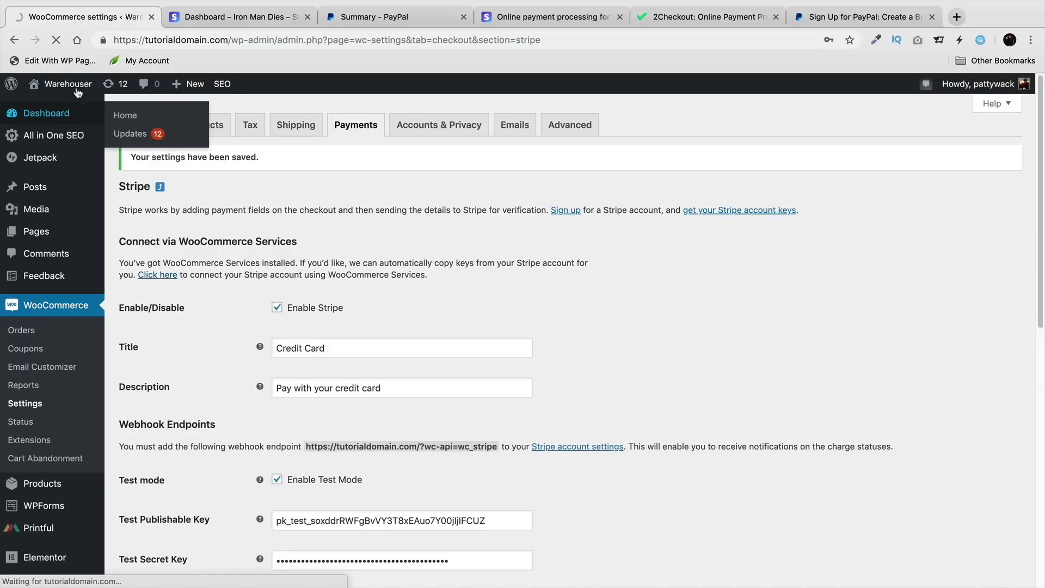
pyautogui.moveTo(76, 87)
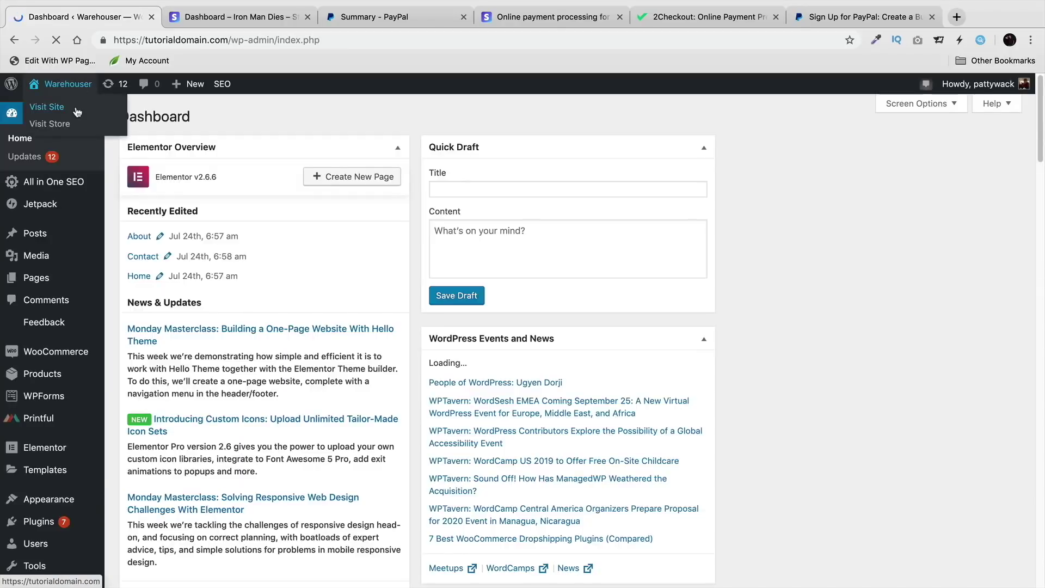
pyautogui.click(77, 111)
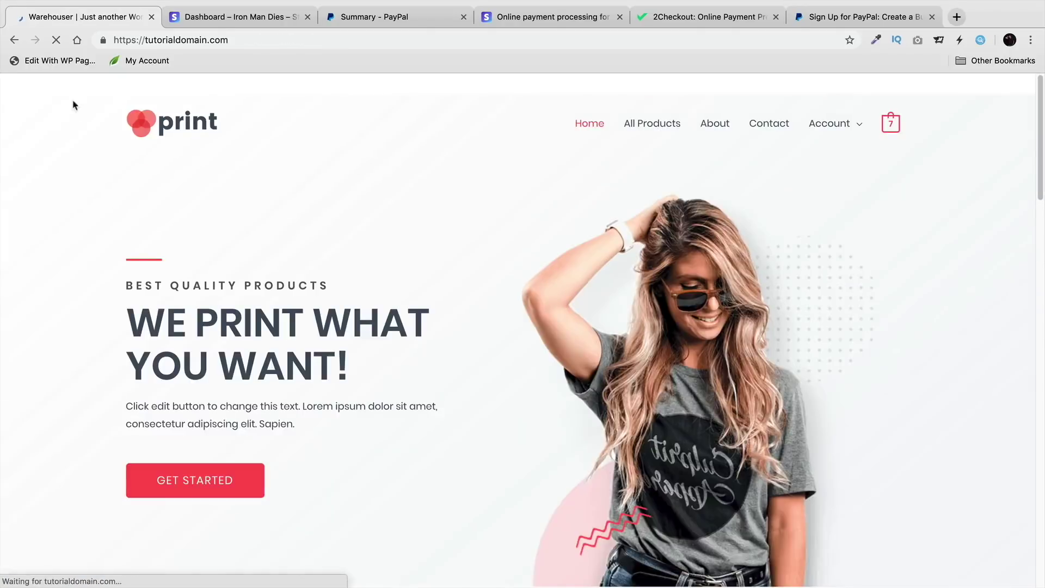
pyautogui.moveTo(891, 125)
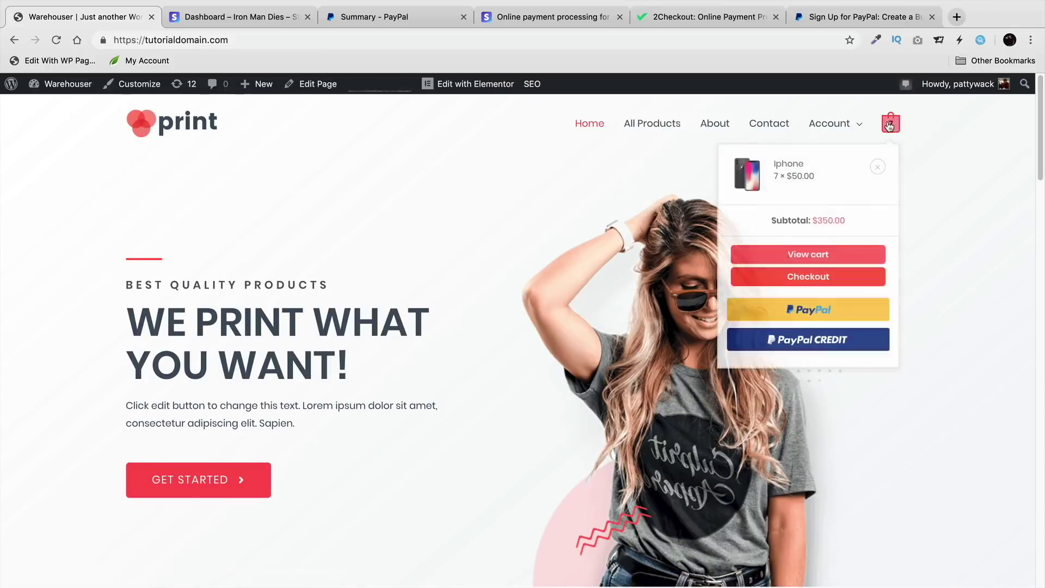
pyautogui.click(841, 276)
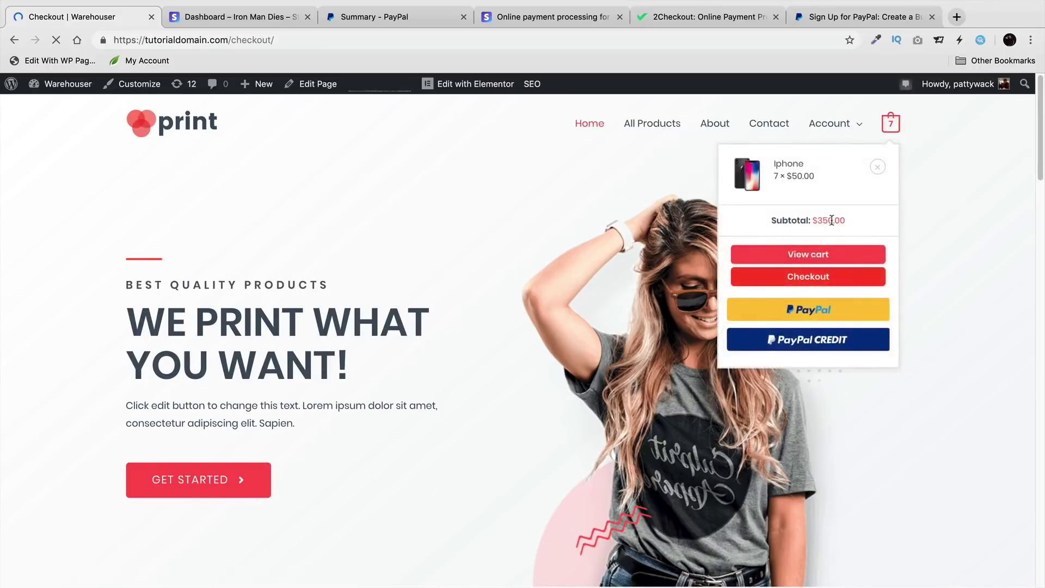
pyautogui.scroll(-2, 376, 322)
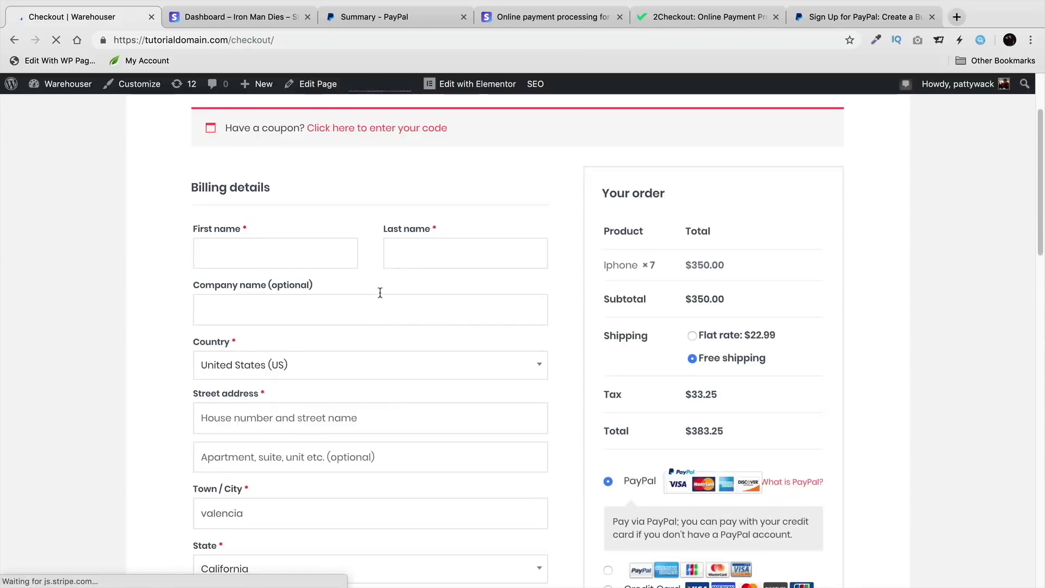
# Step: Fill in the customer's billing first name, last name and street address
pyautogui.click(280, 257)
pyautogui.write('DARREL')
pyautogui.press('Tab')
pyautogui.write('WILSON')
pyautogui.press('Tab')
pyautogui.press('Tab')
pyautogui.press('Tab')
pyautogui.press('Tab')
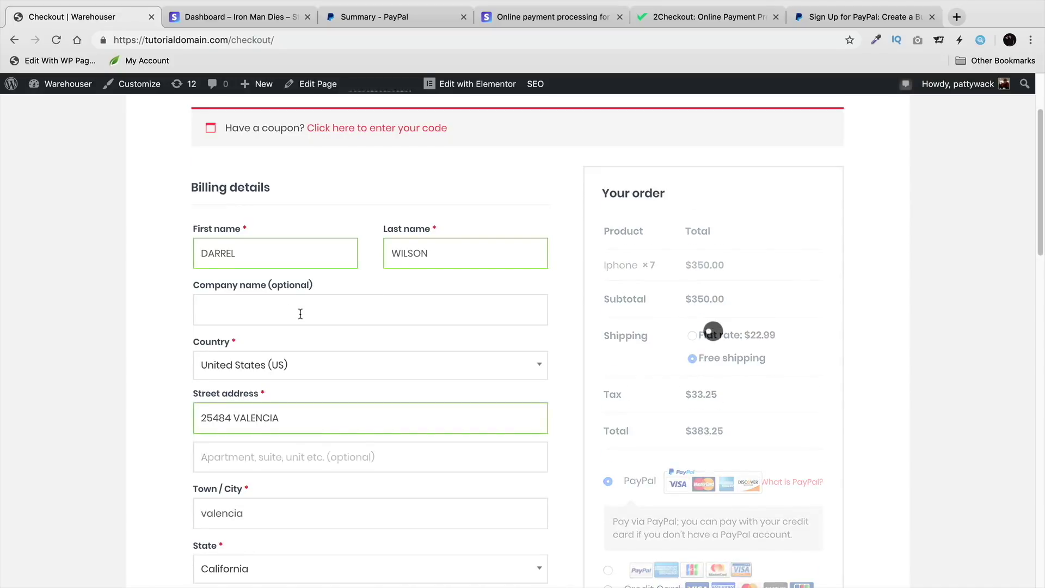
# Step: Untick Ship to a different address and select the card-logo PayPal payment option
pyautogui.scroll(-2, 298, 431)
pyautogui.scroll(-5, 301, 446)
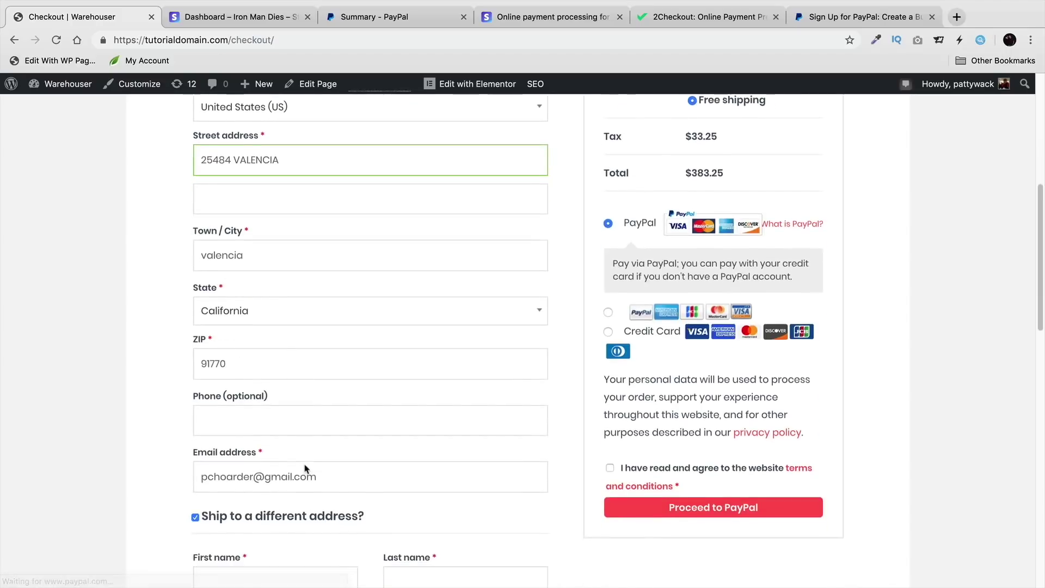
pyautogui.click(275, 488)
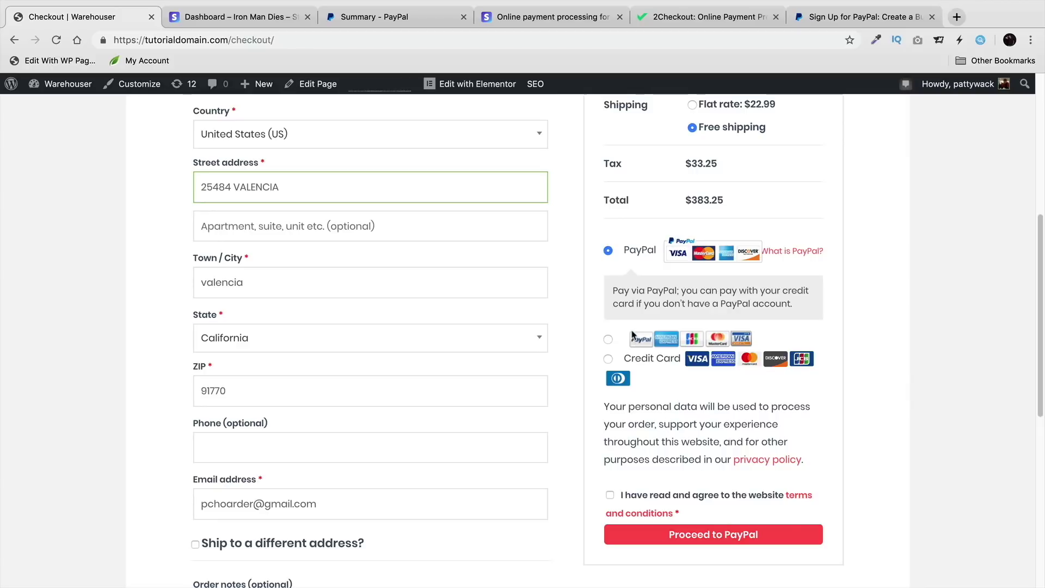
pyautogui.click(608, 339)
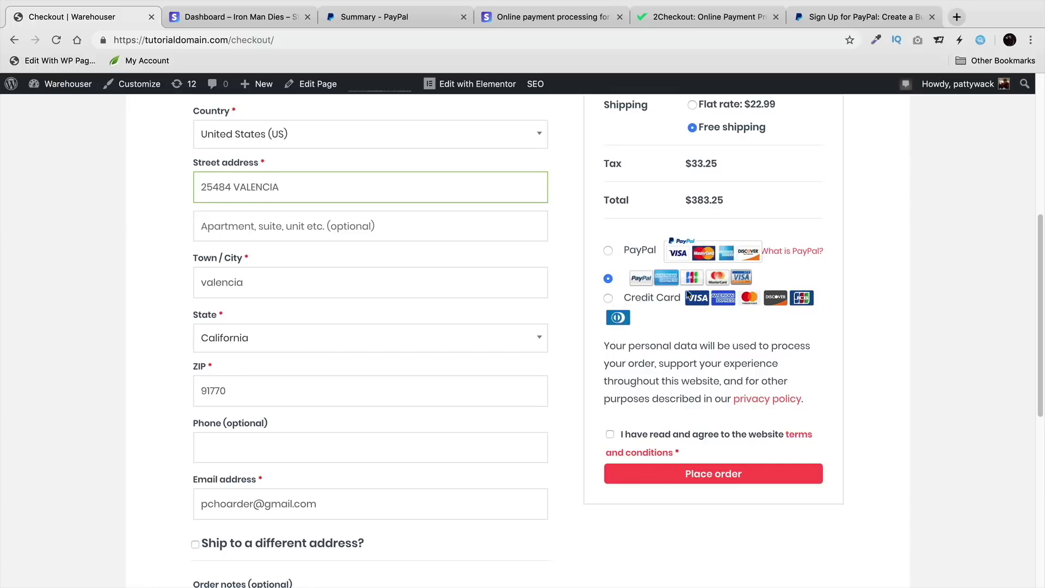
pyautogui.click(608, 297)
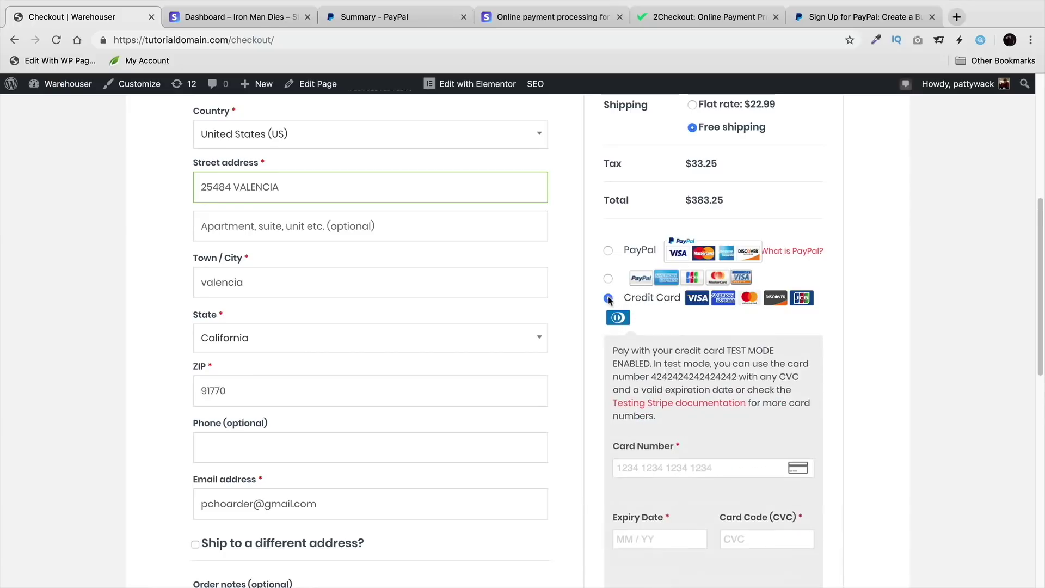
pyautogui.click(608, 279)
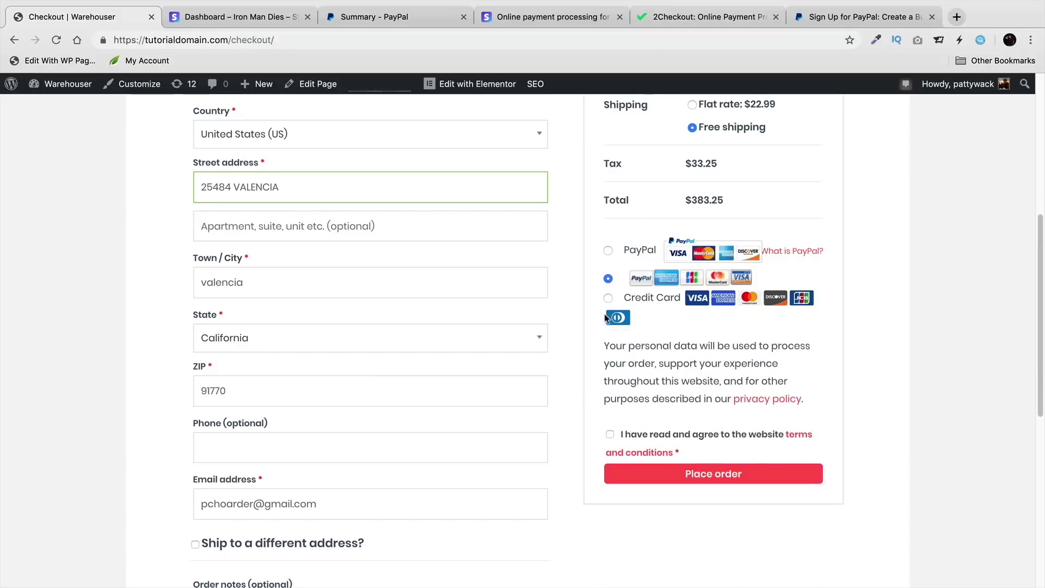
pyautogui.click(608, 298)
pyautogui.scroll(-1, 684, 435)
pyautogui.scroll(-1, 687, 433)
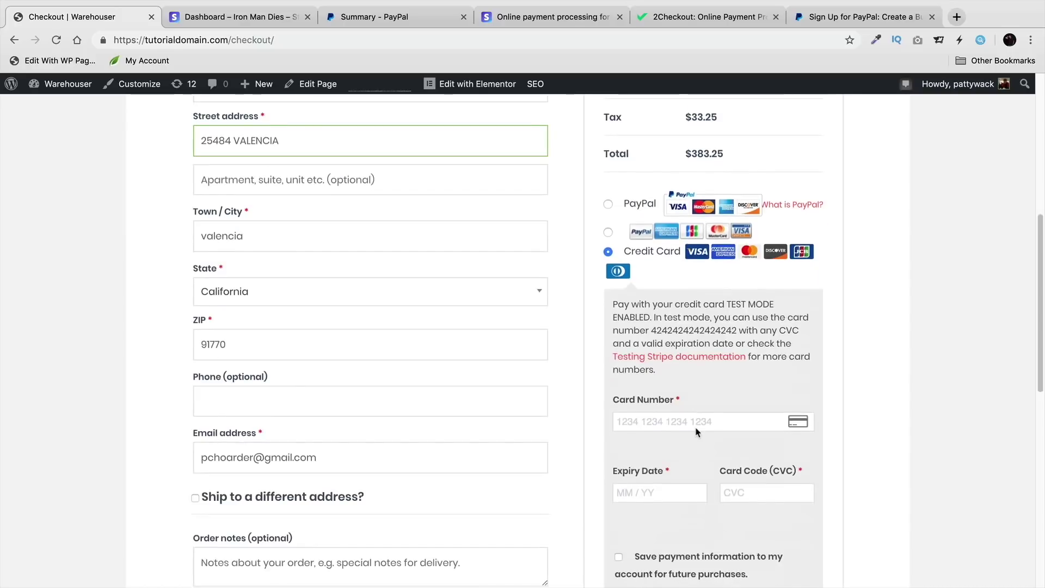
pyautogui.scroll(-1, 691, 417)
pyautogui.click(708, 398)
pyautogui.write('424')
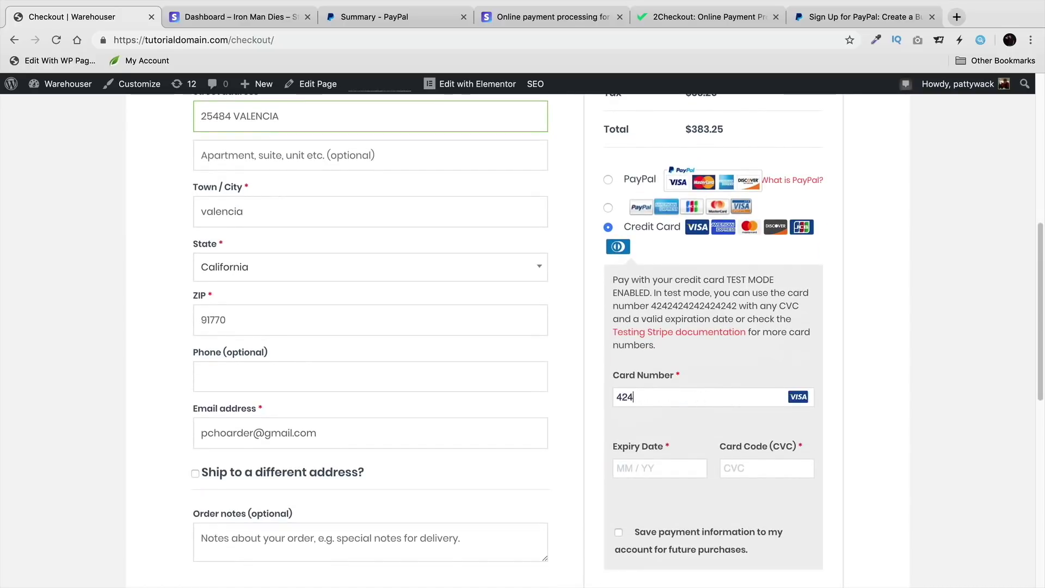
pyautogui.write('2 4242 4242 4242')
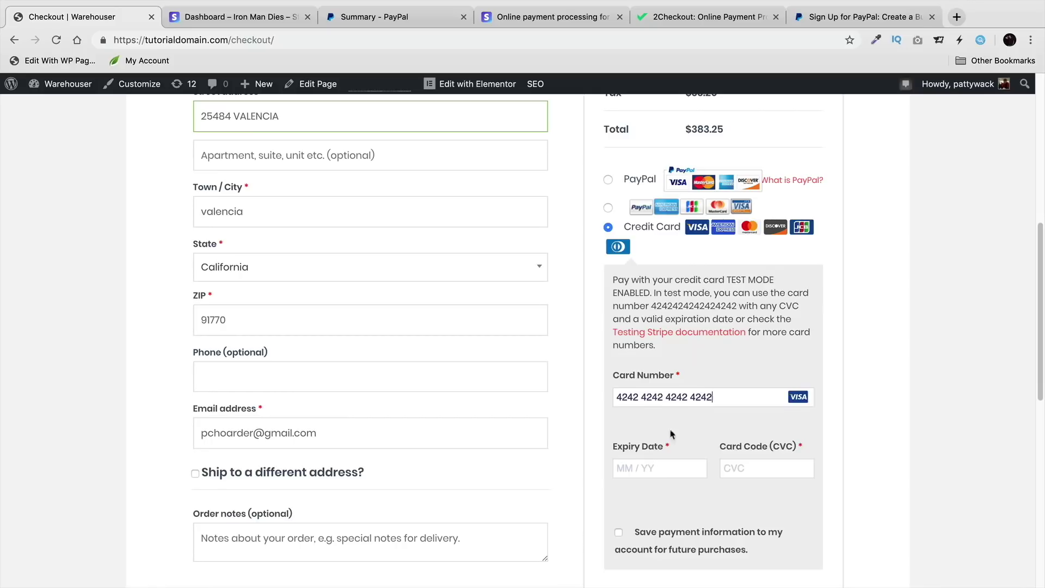
pyautogui.click(649, 470)
pyautogui.write('0234')
pyautogui.write('123')
# Step: Save the payment information, accept the terms and place the order
pyautogui.scroll(-2, 752, 474)
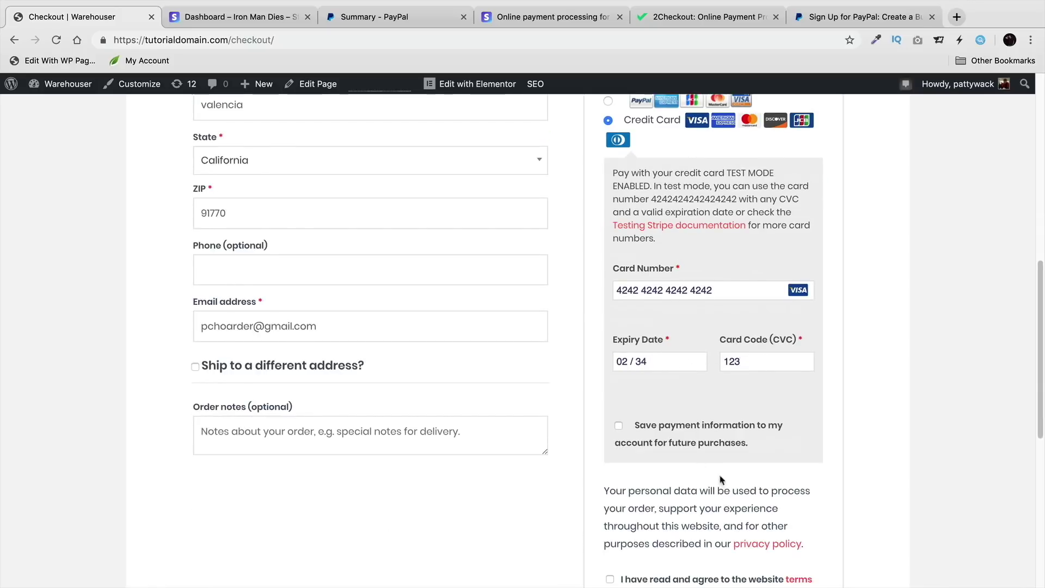
pyautogui.click(621, 427)
pyautogui.scroll(-2, 637, 425)
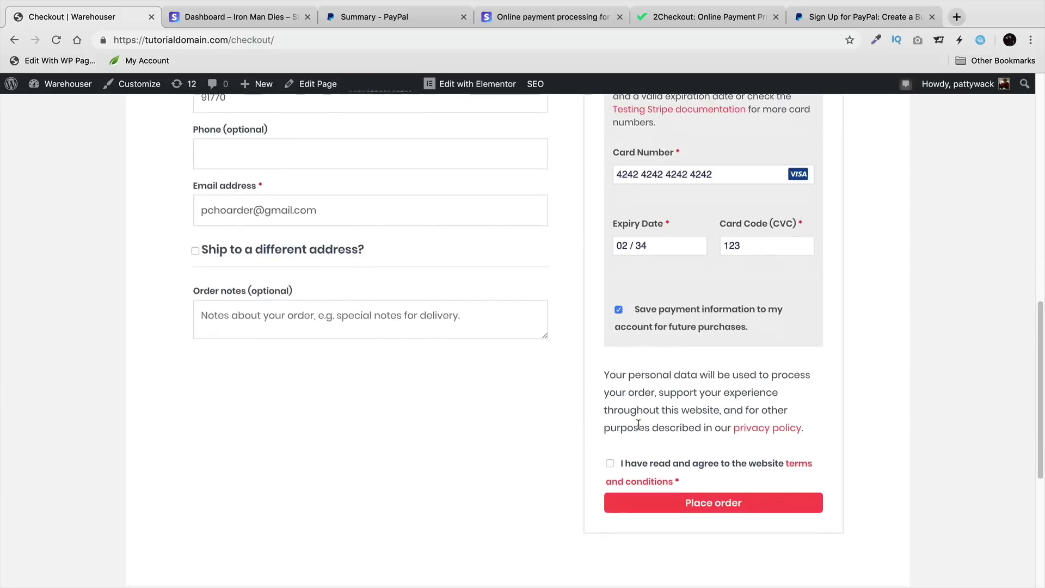
pyautogui.click(610, 463)
pyautogui.scroll(2, 705, 484)
pyautogui.scroll(-2, 705, 479)
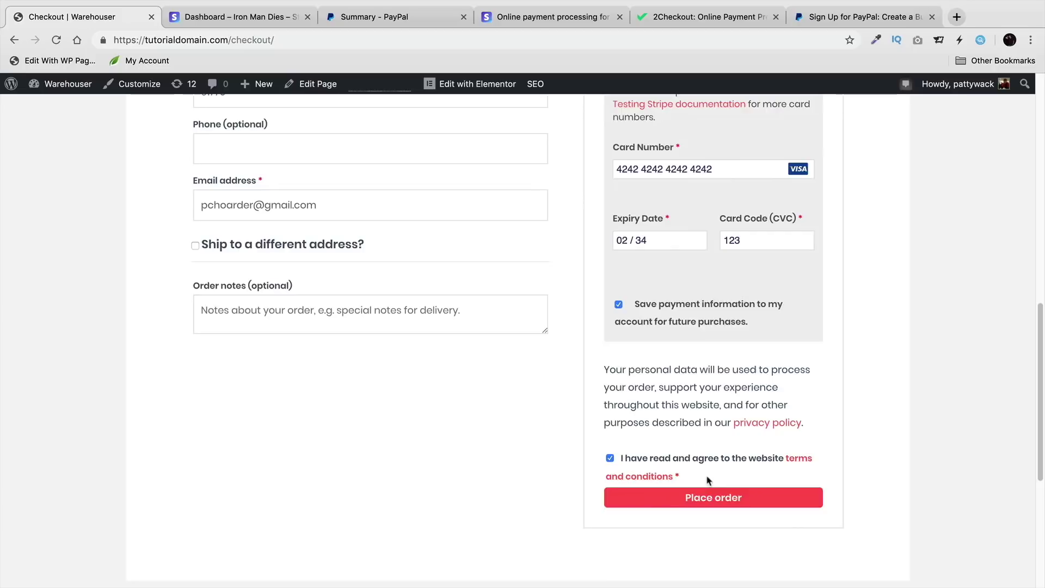
pyautogui.scroll(1, 715, 505)
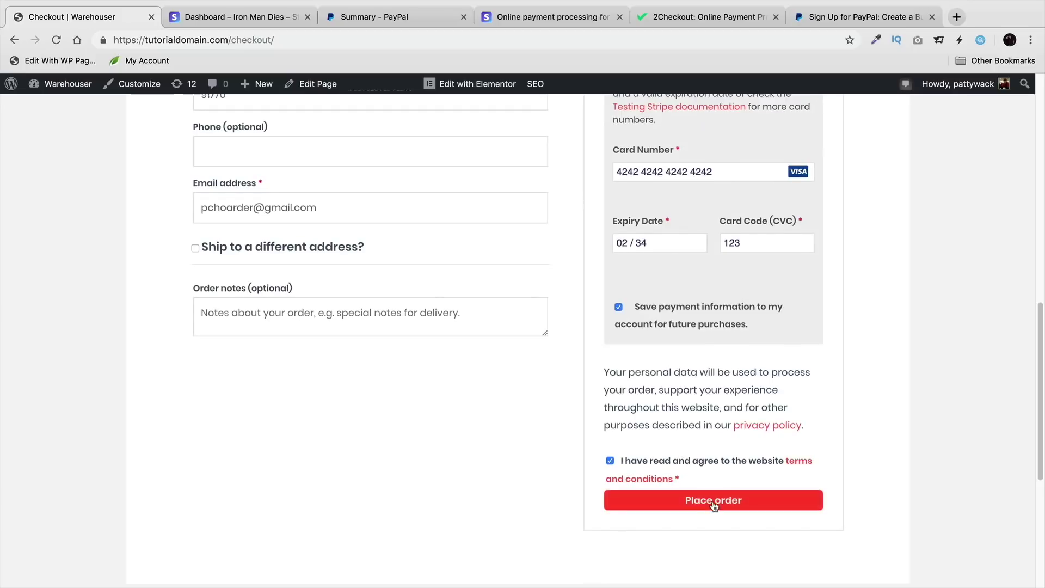
pyautogui.click(715, 505)
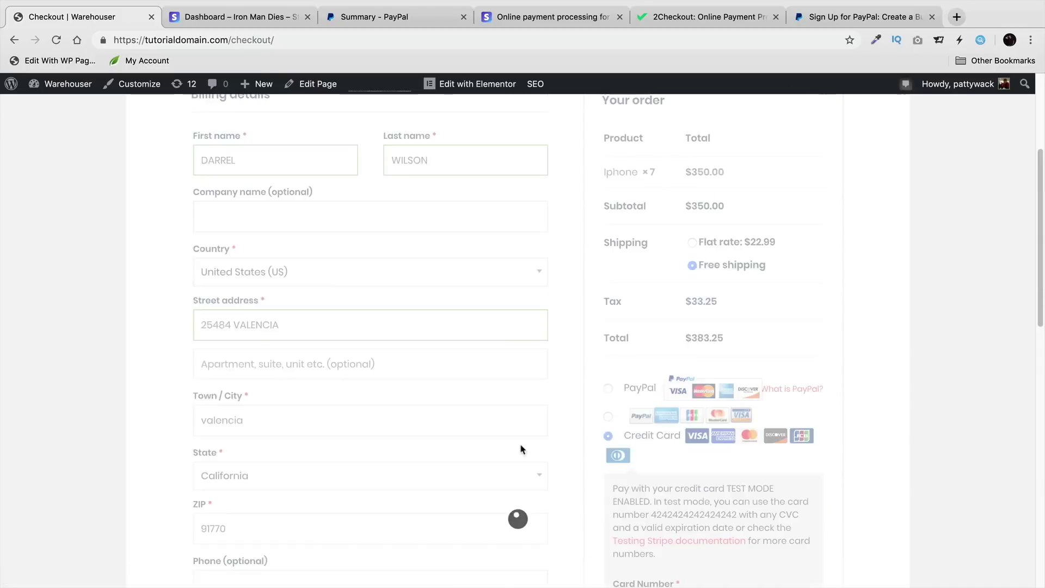
pyautogui.scroll(-4, 535, 456)
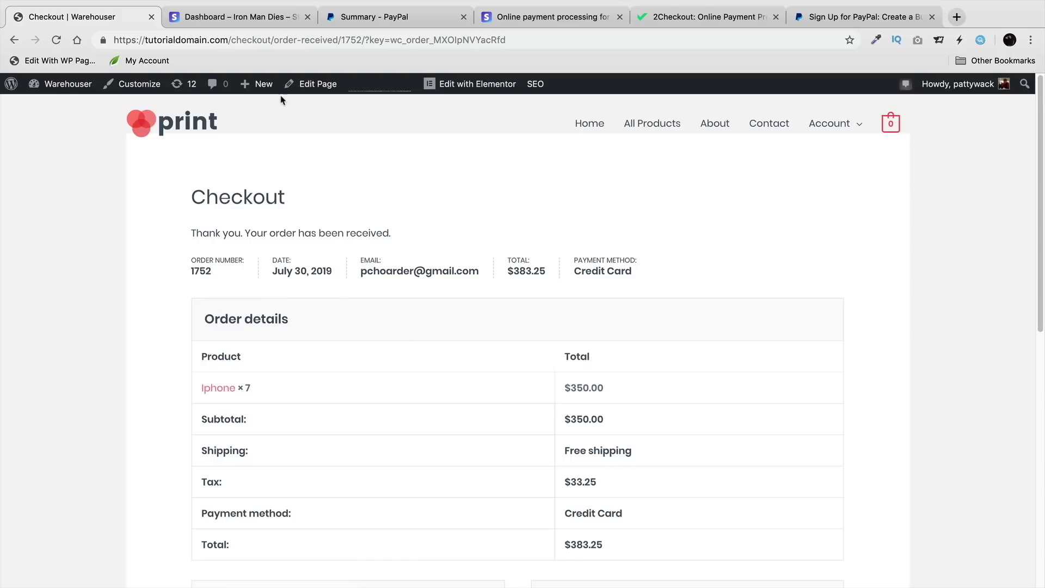
# Step: Check the Stripe dashboard home for the $383.25 gross volume from today's payment
pyautogui.click(251, 24)
pyautogui.click(118, 127)
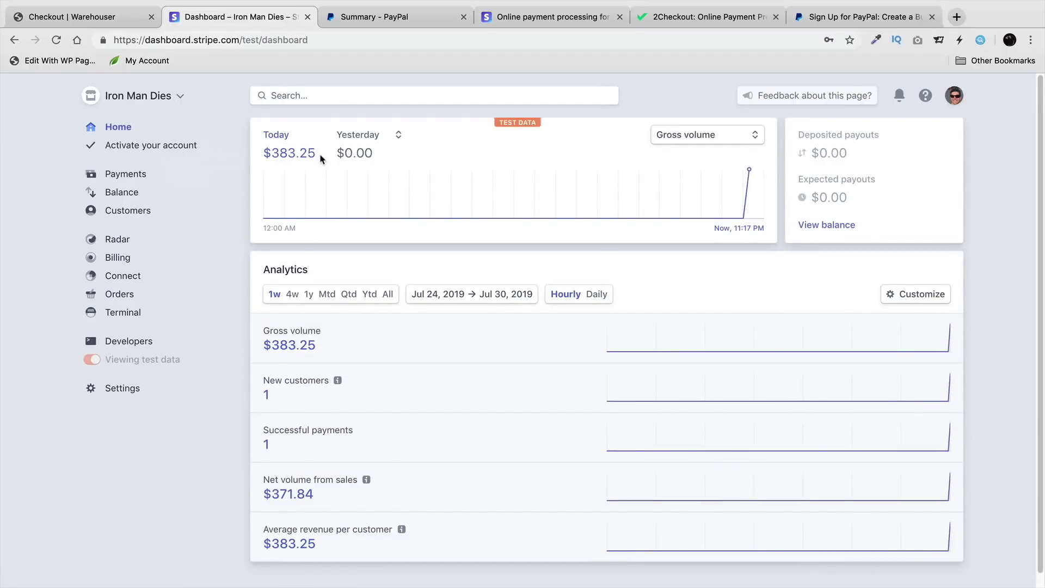
pyautogui.moveTo(321, 155); pyautogui.dragTo(270, 148)
# Step: Open the Stripe account's user profile settings and look through them
pyautogui.click(96, 443)
pyautogui.click(961, 100)
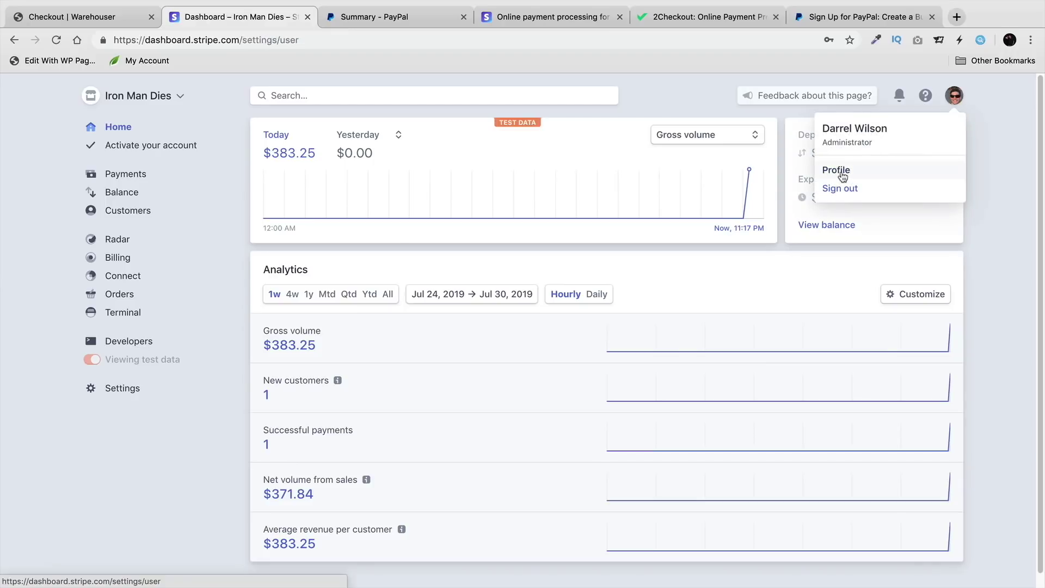
pyautogui.click(841, 173)
pyautogui.scroll(-2, 280, 283)
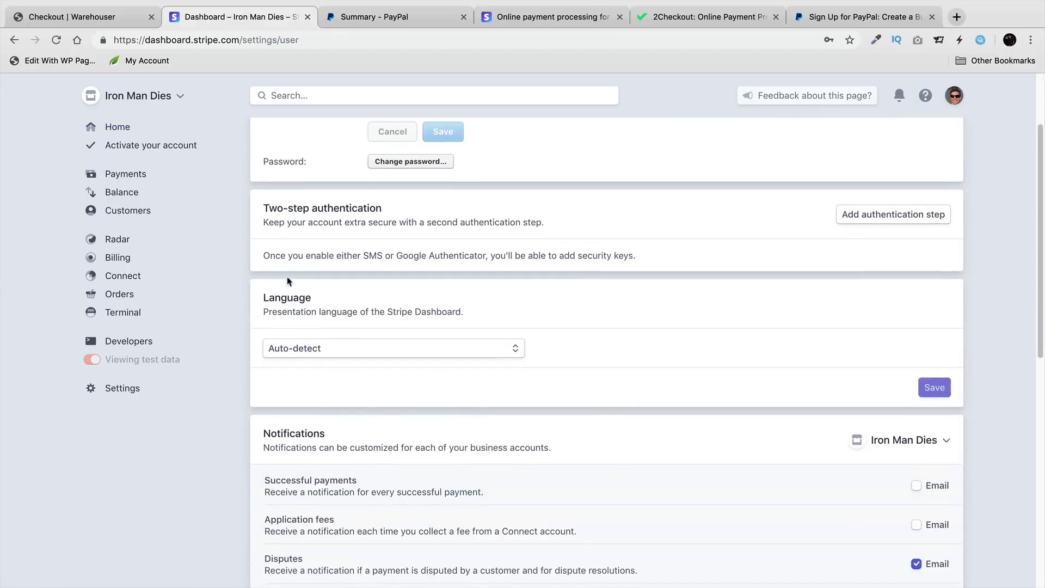
pyautogui.scroll(-4, 297, 240)
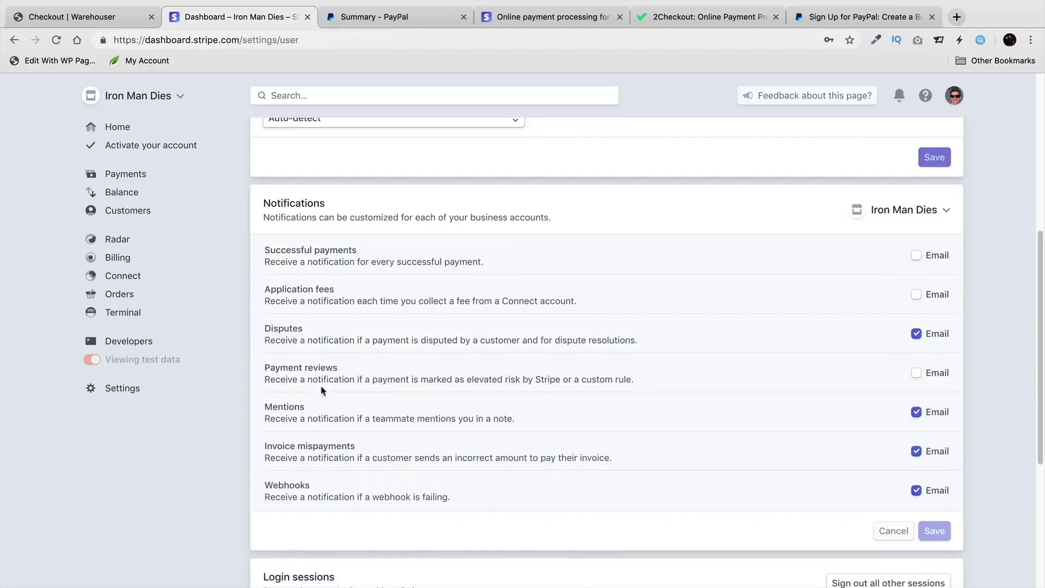
pyautogui.scroll(-4, 354, 375)
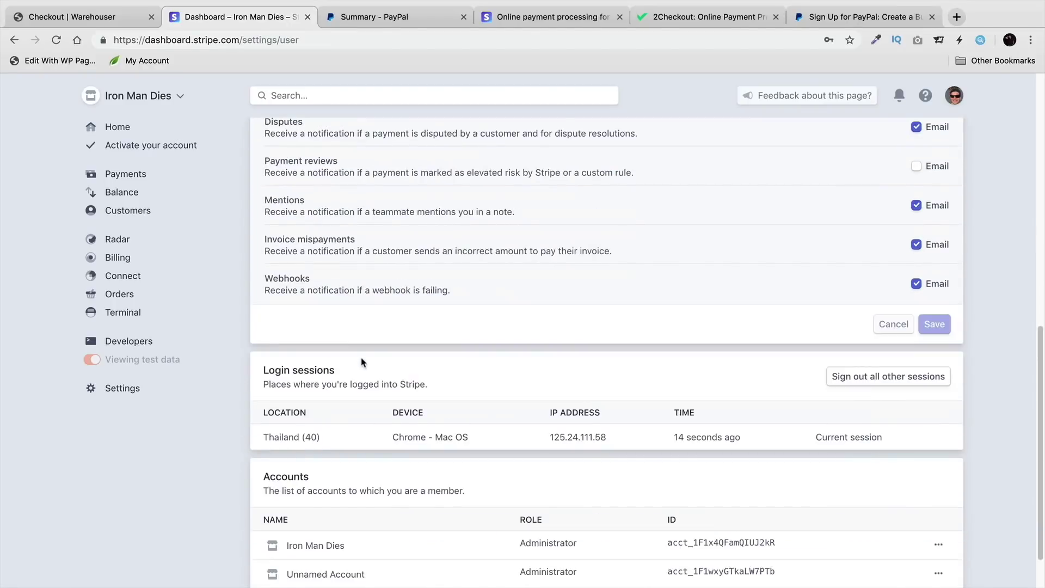
pyautogui.scroll(5, 362, 359)
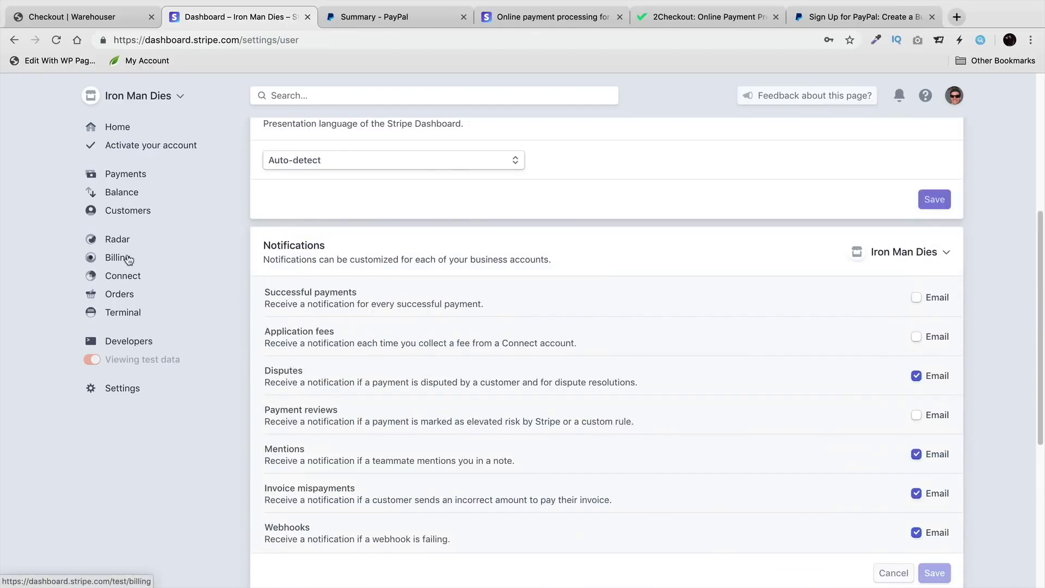
# Step: Try weekly and manual payout schedules without saving, then return to Stripe Home
pyautogui.click(201, 387)
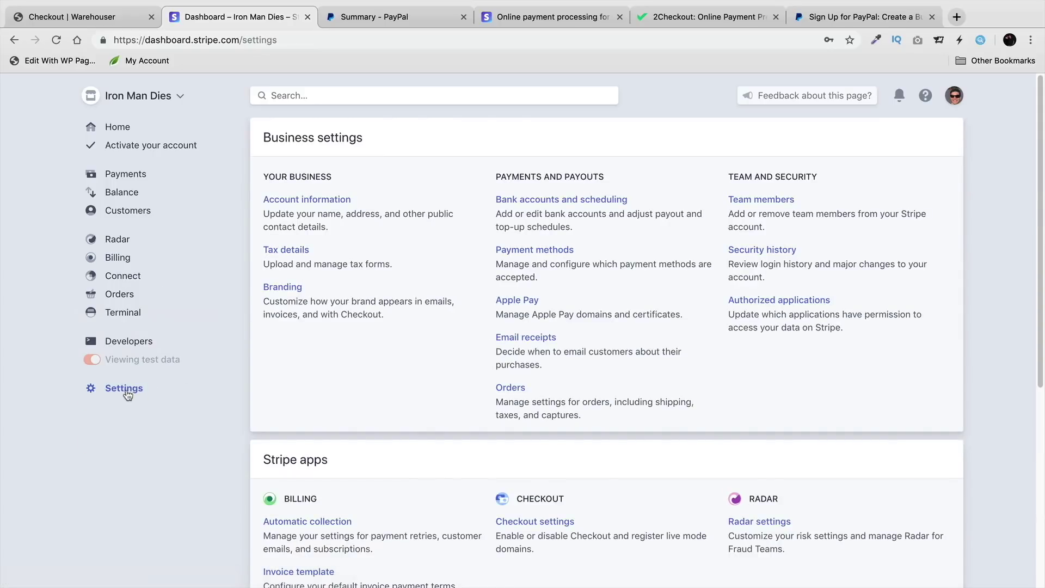
pyautogui.click(541, 201)
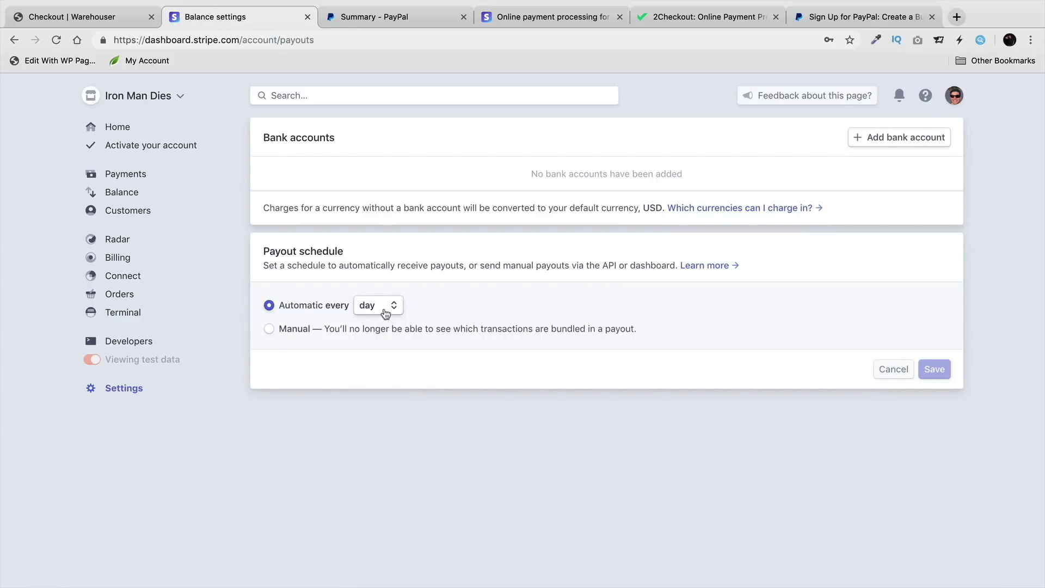
pyautogui.click(386, 312)
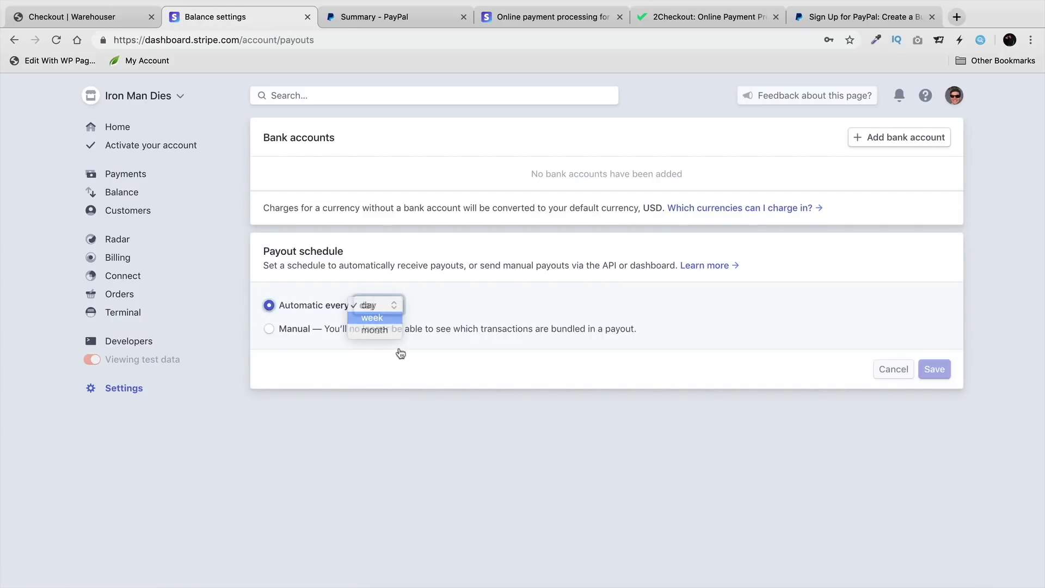
pyautogui.click(381, 318)
pyautogui.click(283, 336)
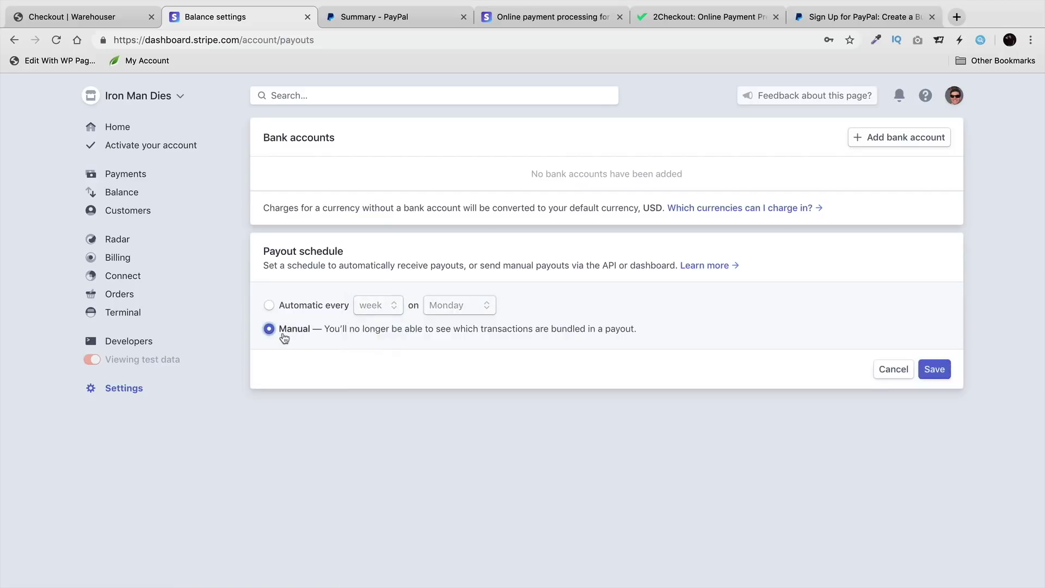
pyautogui.click(332, 309)
pyautogui.click(379, 307)
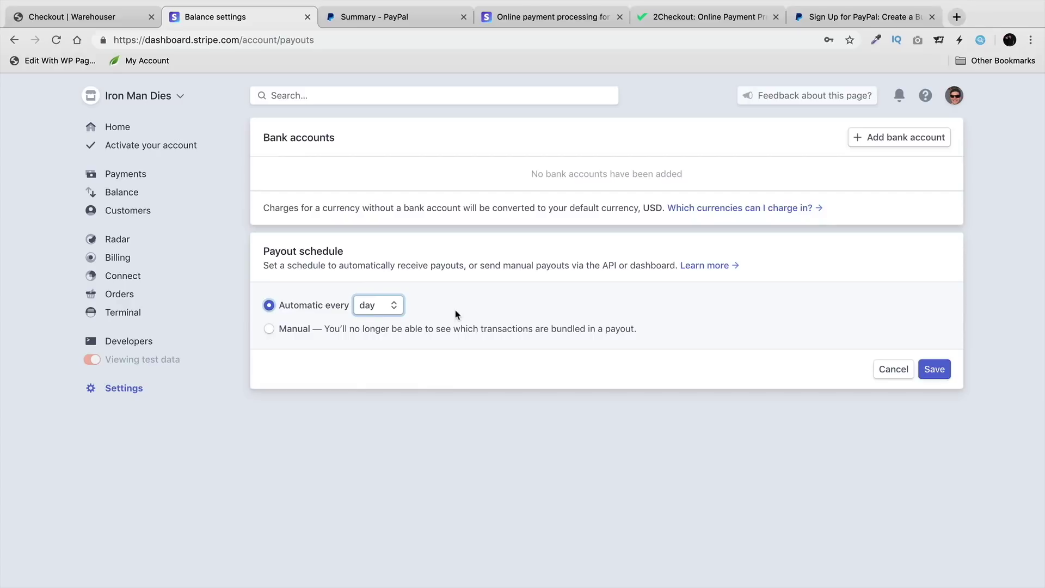
pyautogui.click(117, 127)
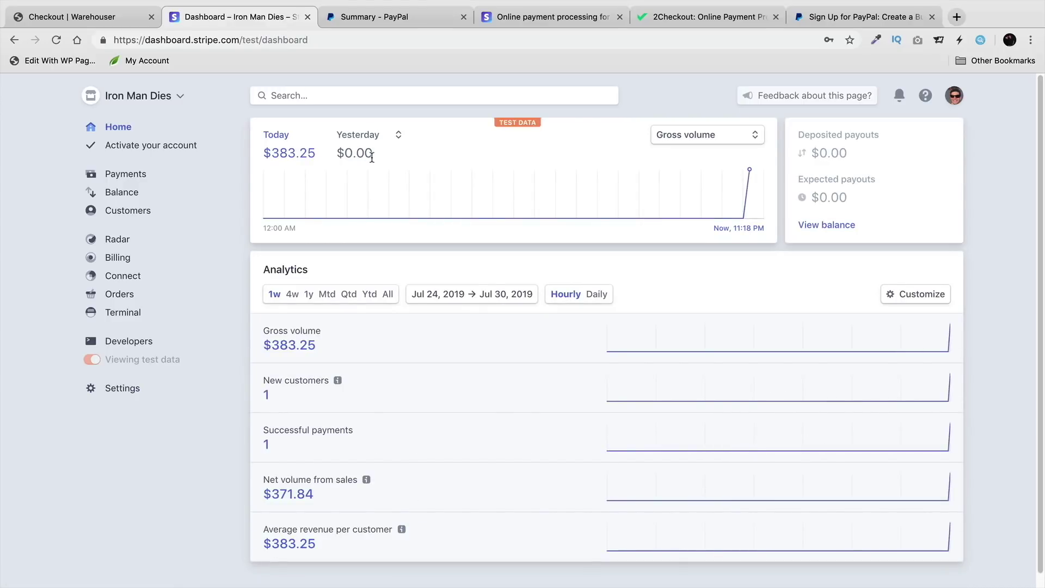
pyautogui.click(125, 22)
# Step: Go to the WordPress admin dashboard after glancing at the 2Checkout website
pyautogui.scroll(-7, 387, 348)
pyautogui.scroll(7, 389, 350)
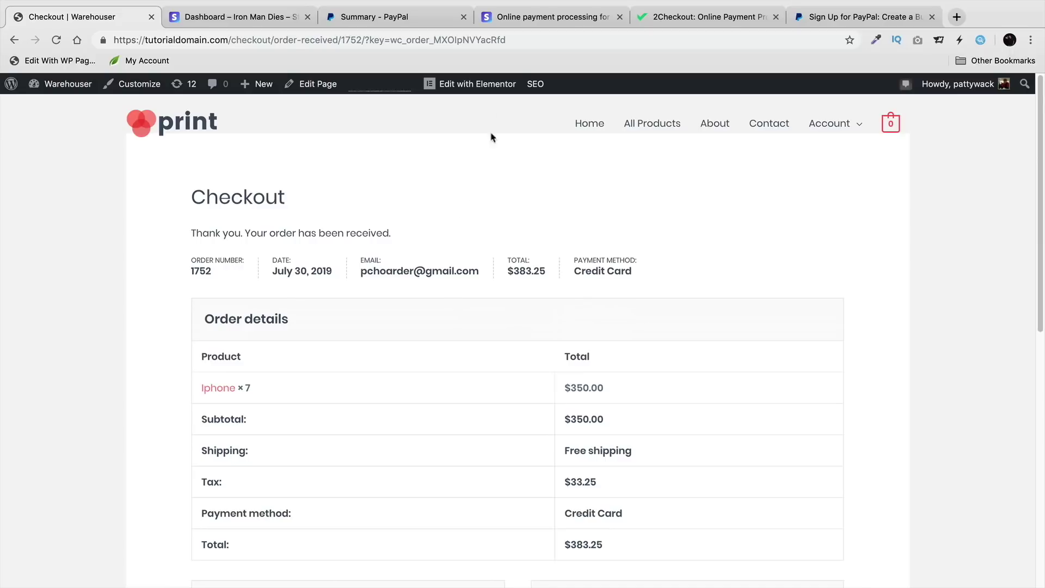
pyautogui.moveTo(65, 84)
pyautogui.click(79, 112)
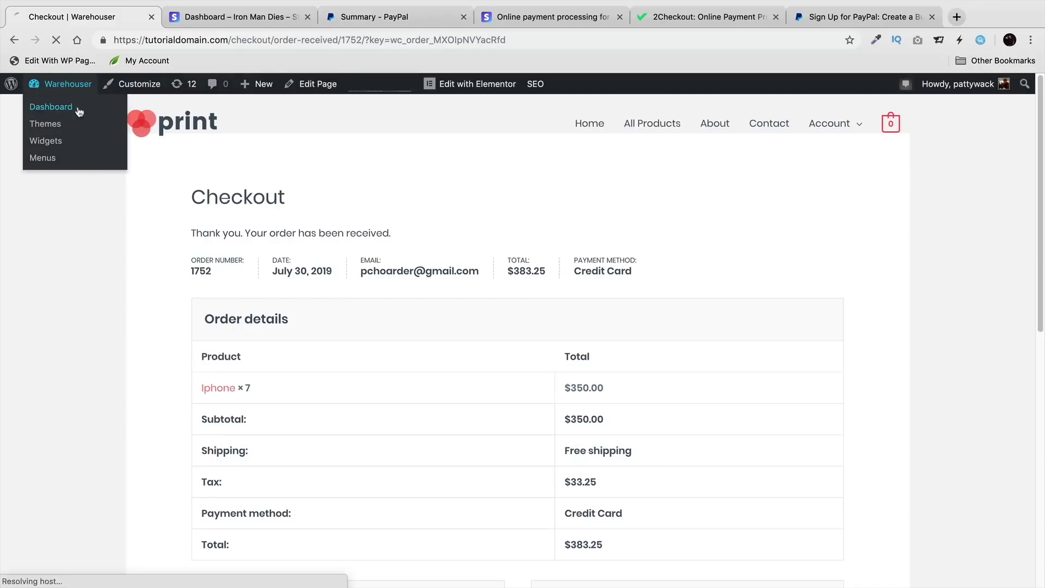
pyautogui.click(684, 15)
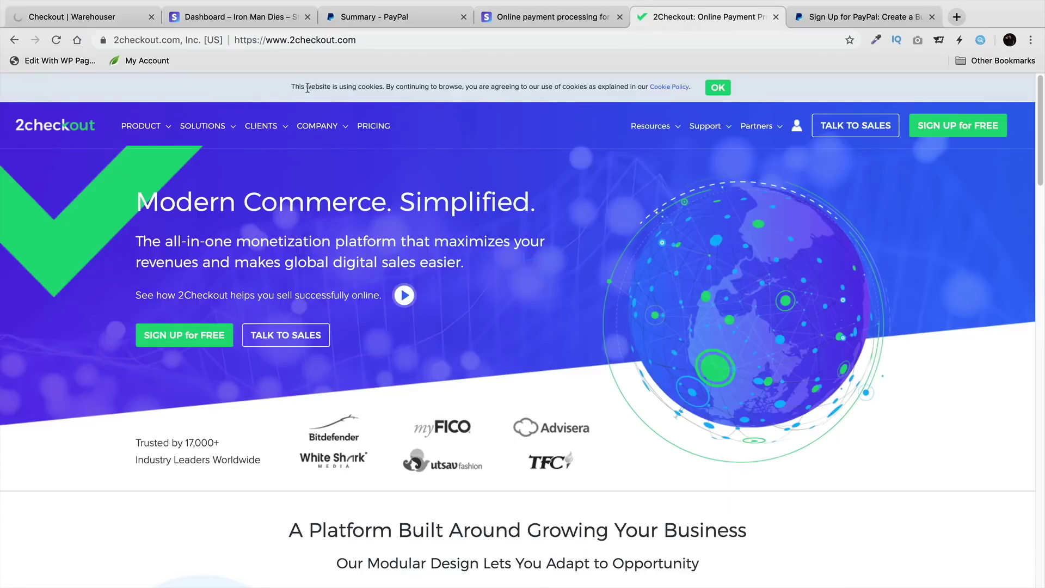
pyautogui.click(108, 17)
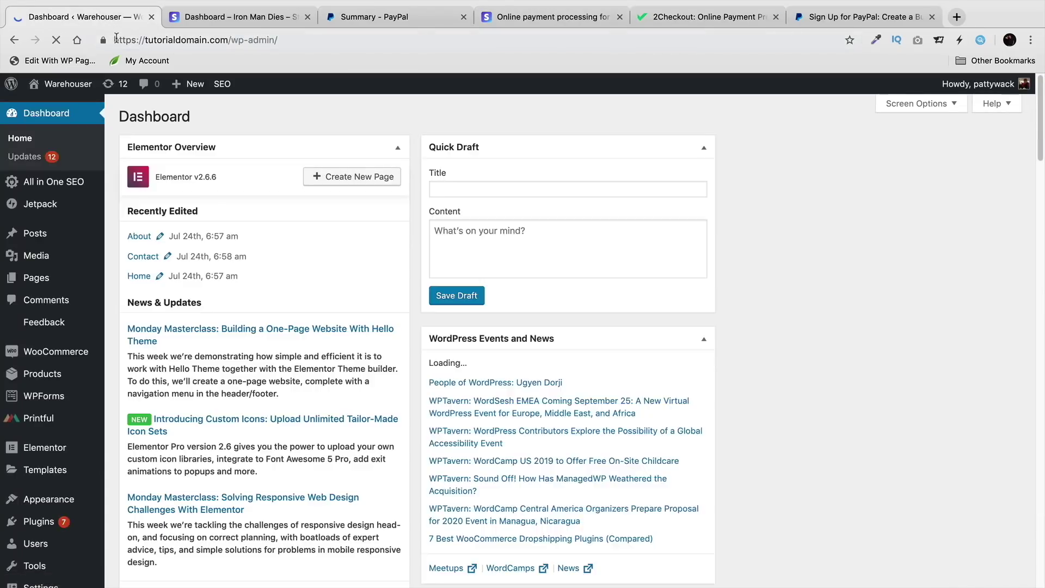
# Step: Find the active WooCommerce 2Checkout Payment Gateway Free plugin in Installed Plugins
pyautogui.scroll(-3, 142, 343)
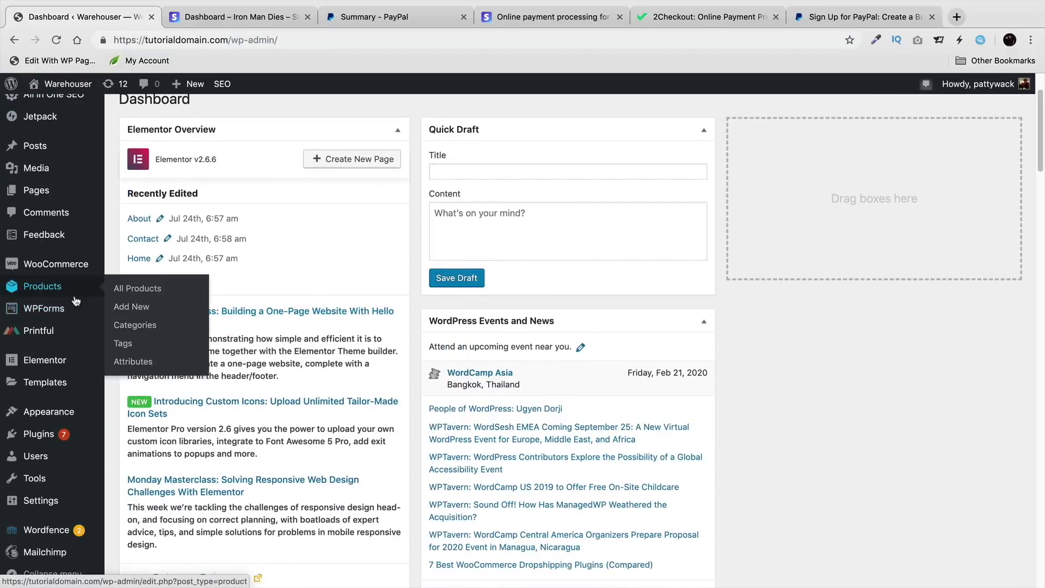
pyautogui.moveTo(102, 441)
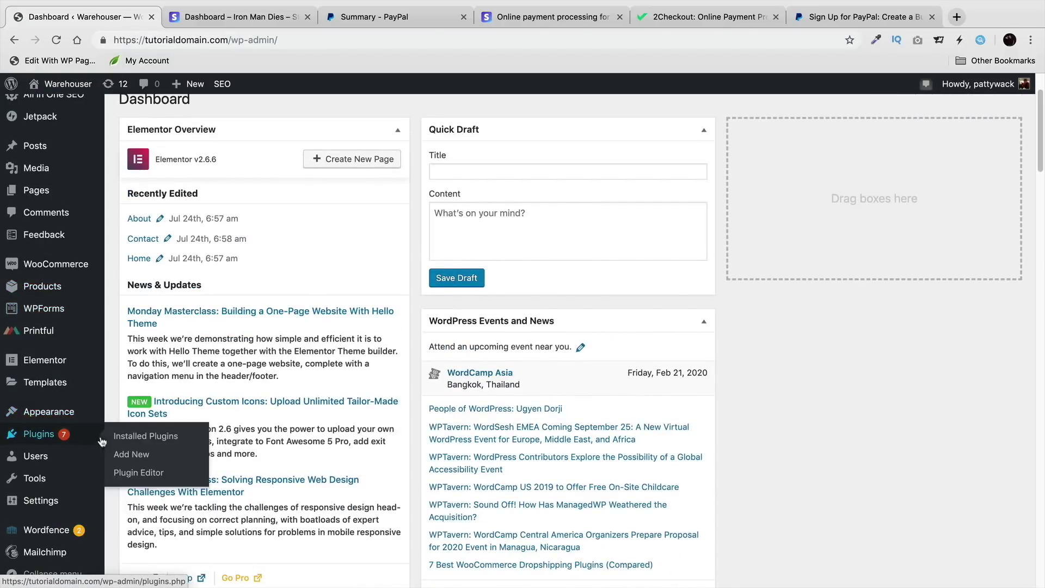
pyautogui.click(140, 441)
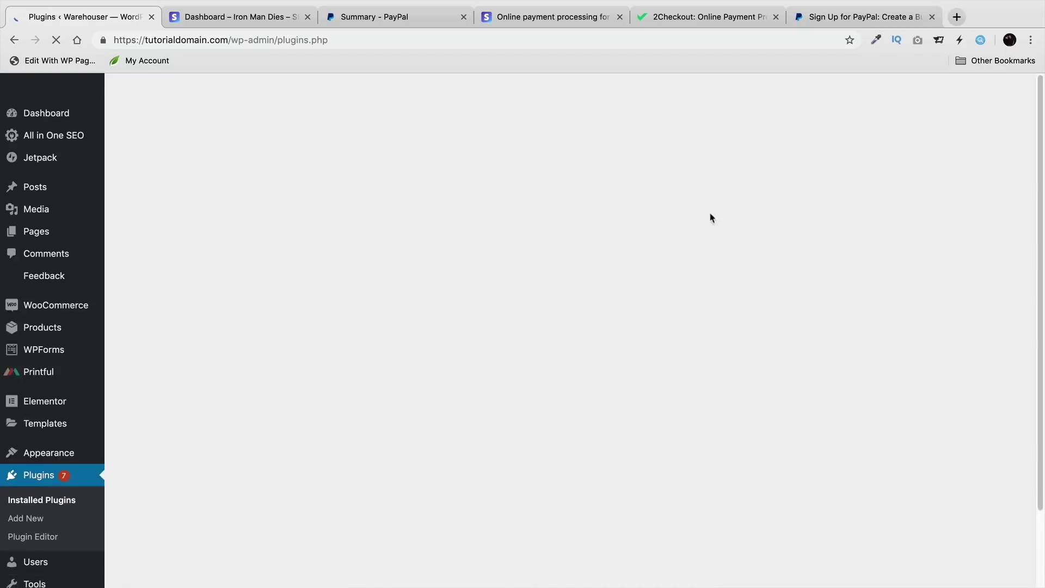
pyautogui.scroll(-3, 373, 345)
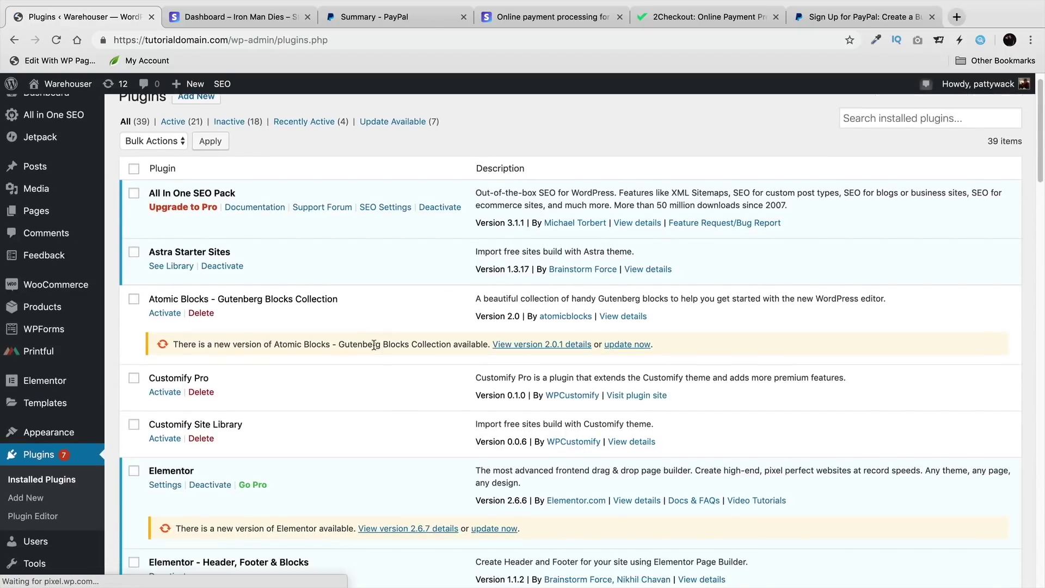
pyautogui.scroll(-8, 373, 343)
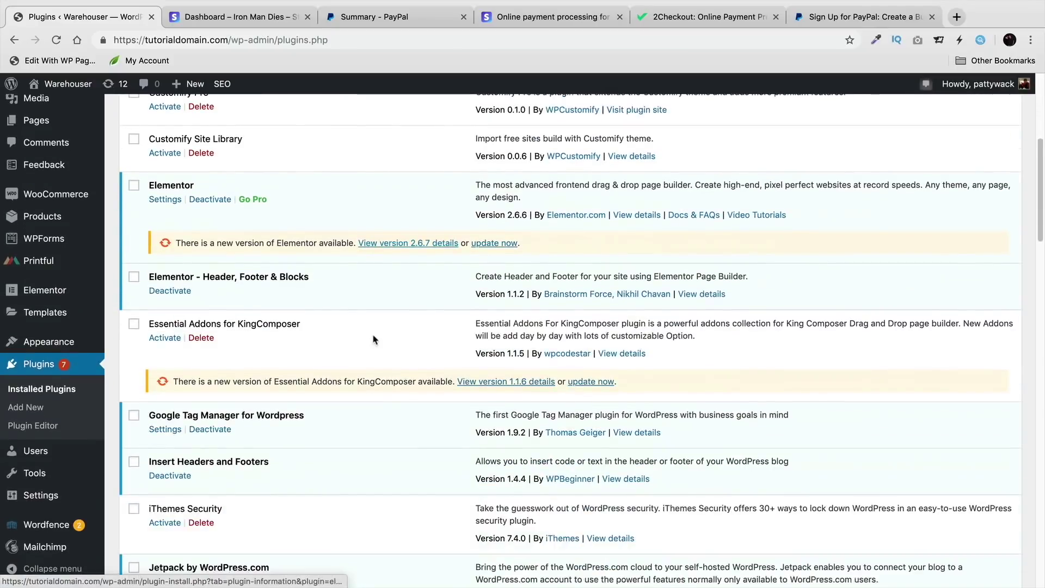
pyautogui.scroll(-20, 373, 340)
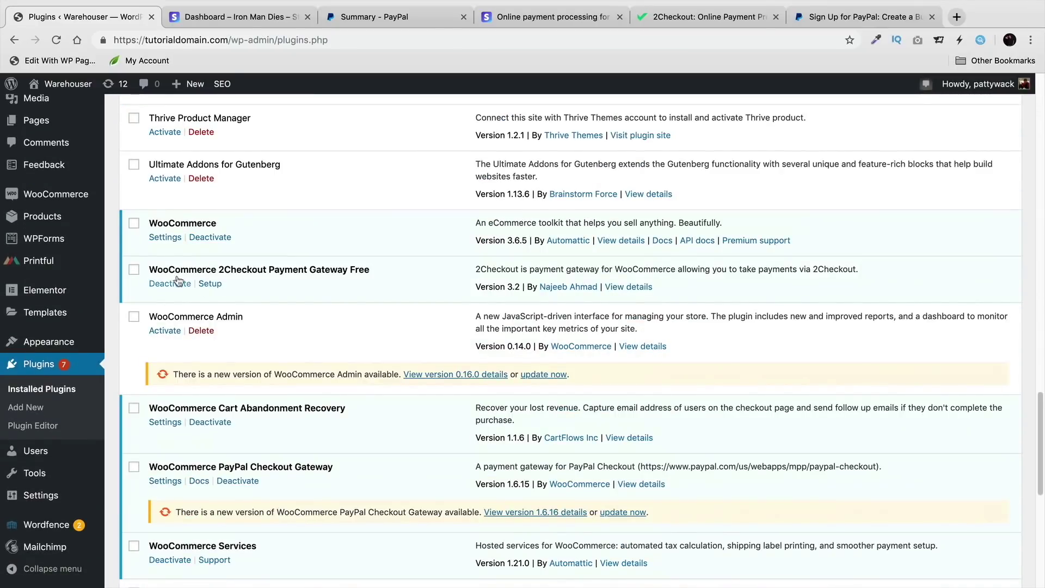
pyautogui.moveTo(174, 270); pyautogui.dragTo(379, 275)
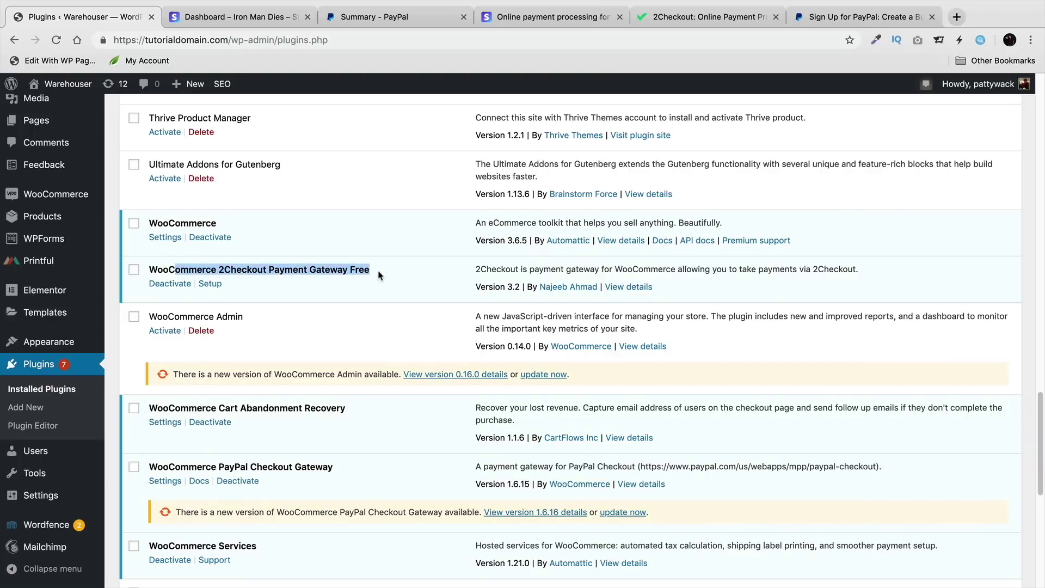
pyautogui.moveTo(82, 97)
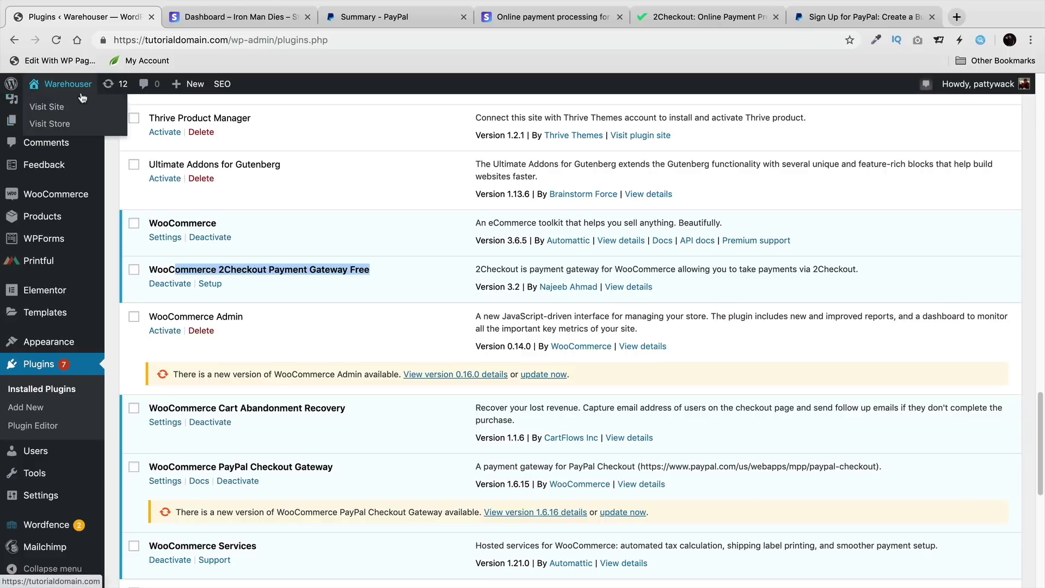
pyautogui.click(683, 19)
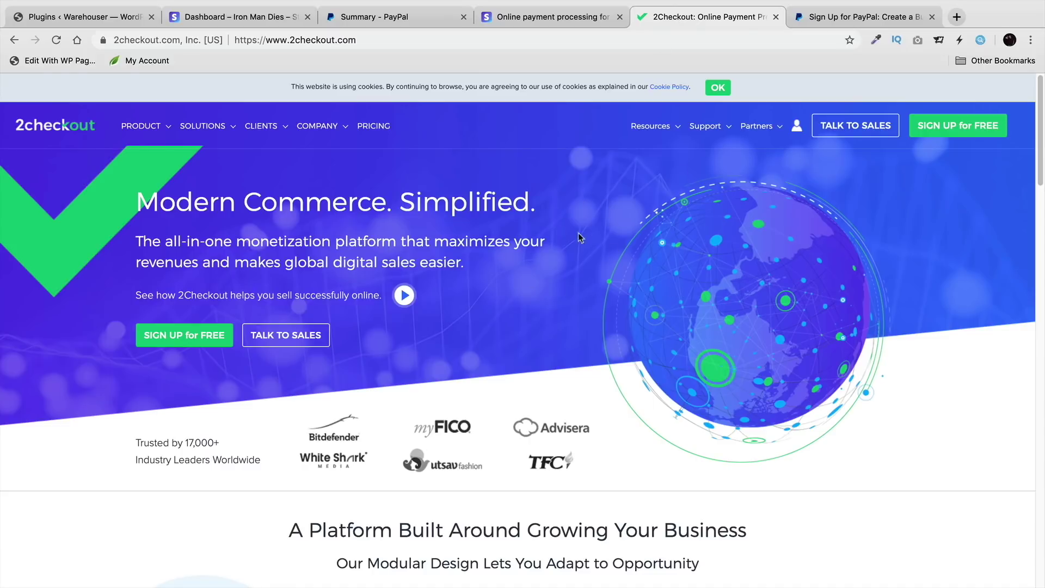
pyautogui.click(65, 17)
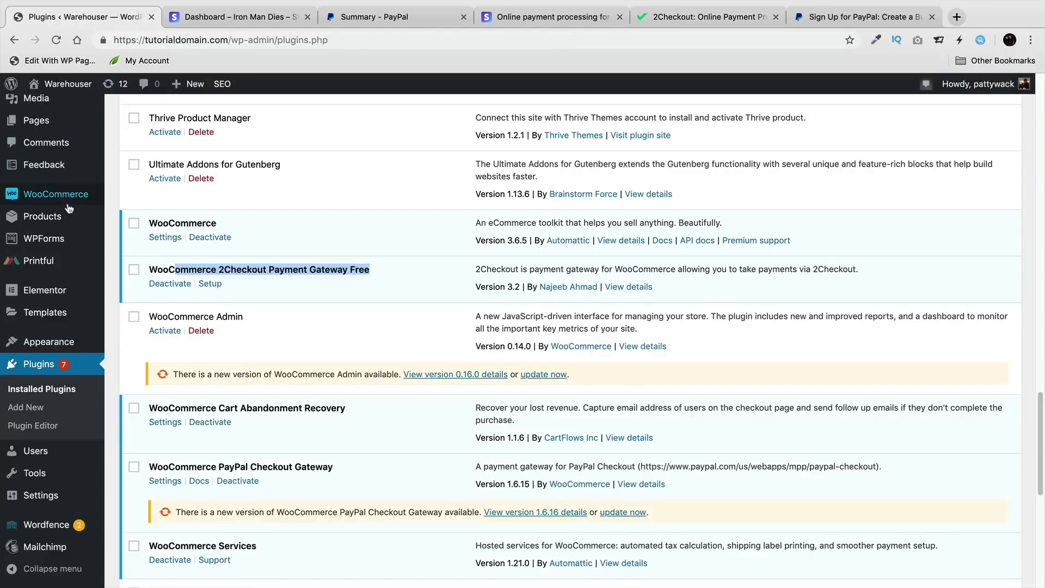
# Step: Open the 2Checkout gateway's settings from WooCommerce Settings > Payments and review them
pyautogui.moveTo(68, 205)
pyautogui.click(145, 272)
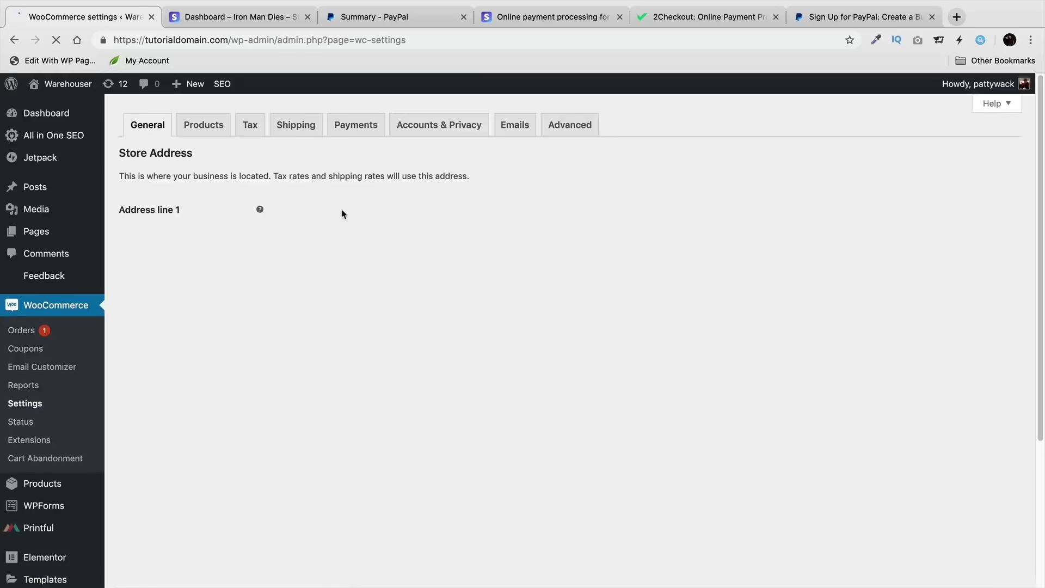
pyautogui.click(363, 130)
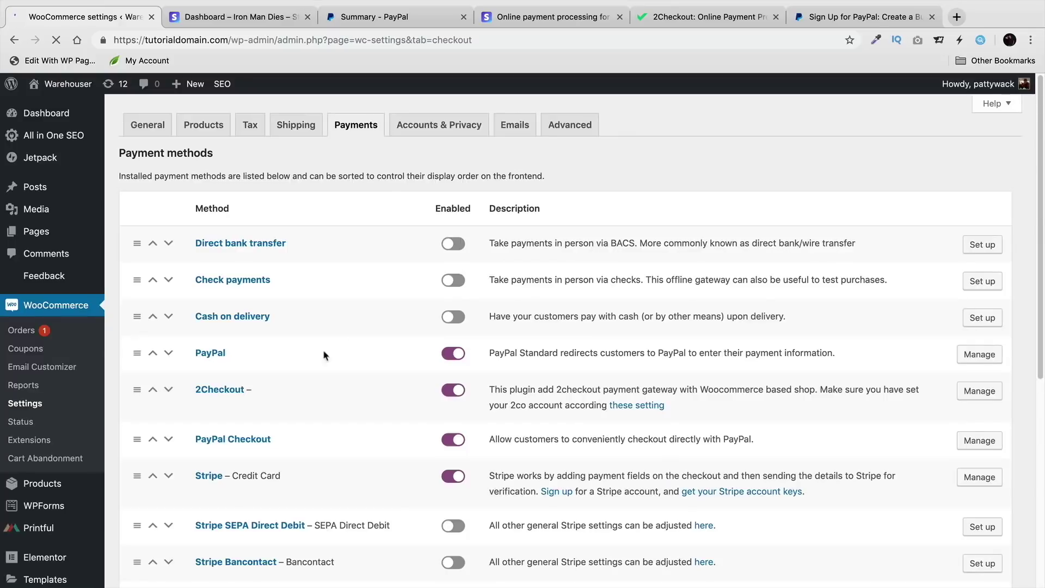
pyautogui.click(980, 391)
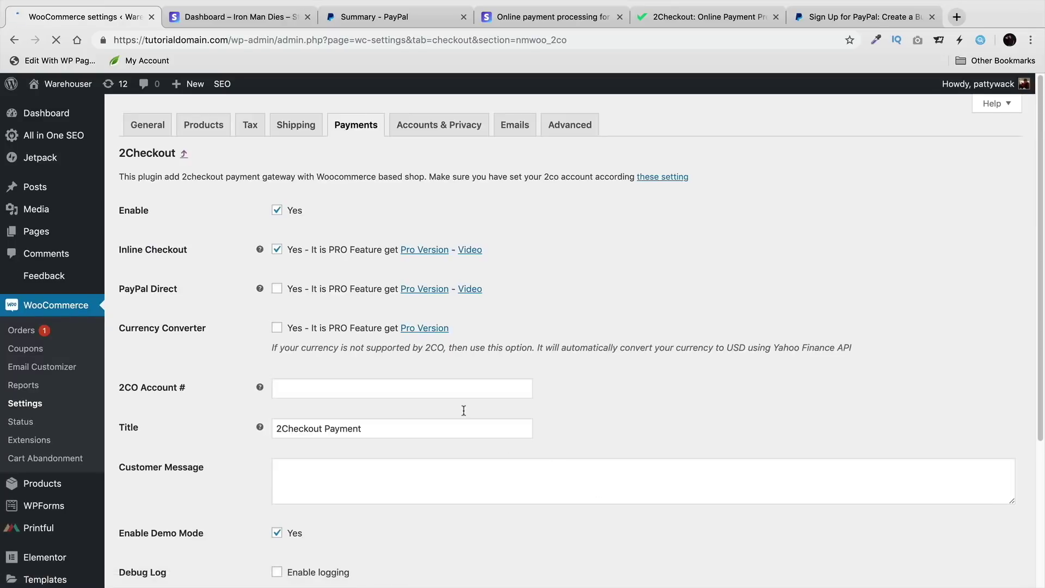
pyautogui.scroll(-2, 370, 305)
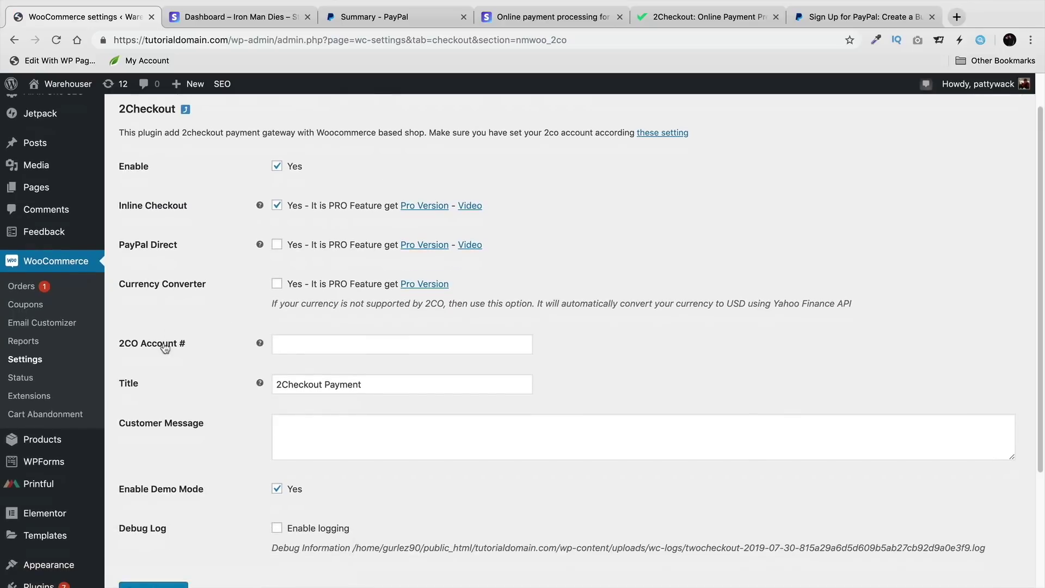
pyautogui.scroll(-1, 304, 332)
pyautogui.scroll(-3, 302, 332)
pyautogui.scroll(4, 301, 331)
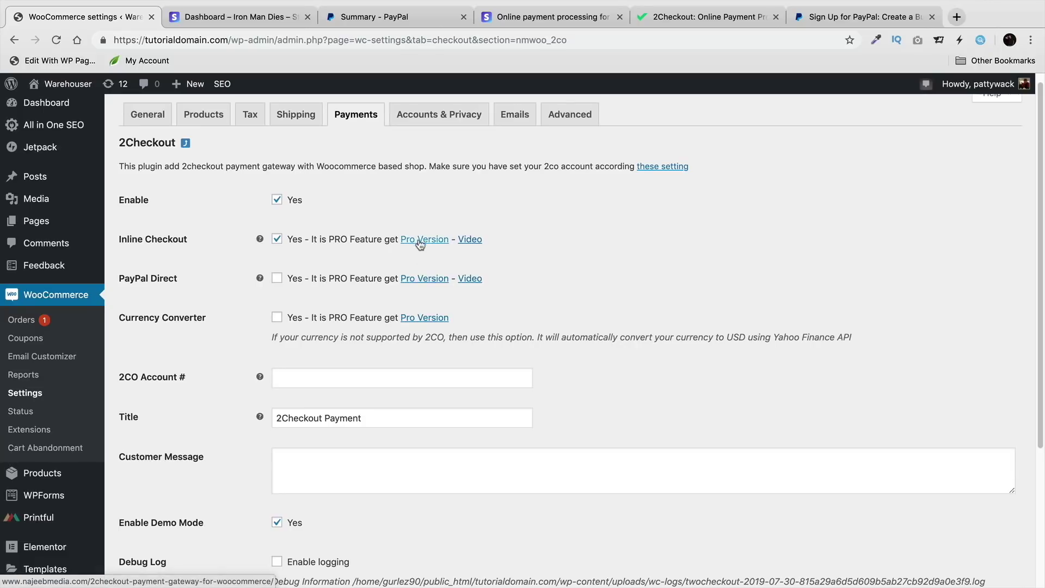
# Step: Compare against the 2Checkout website, then return to the gateway settings
pyautogui.click(685, 21)
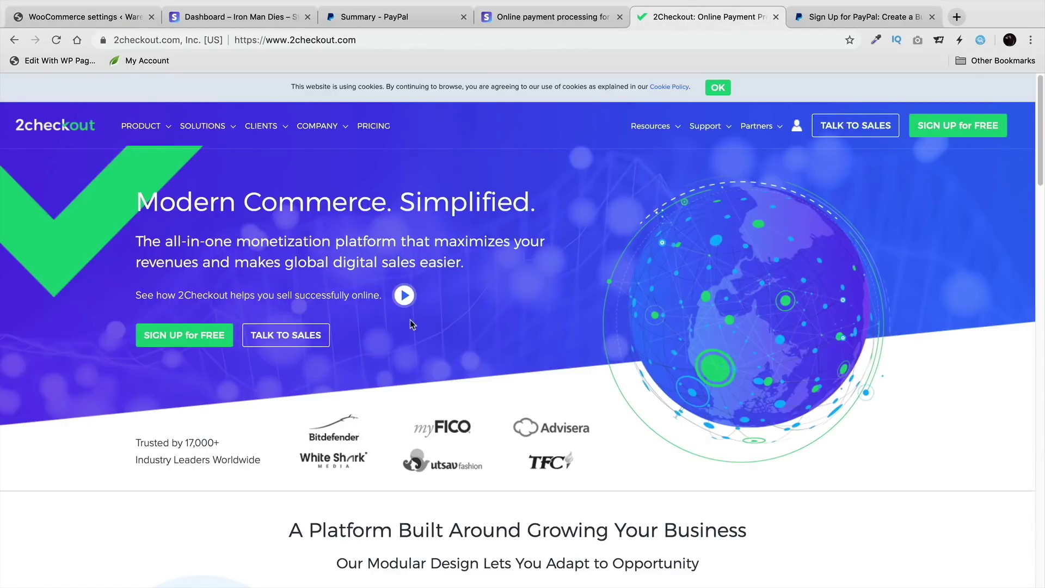
pyautogui.scroll(-5, 514, 388)
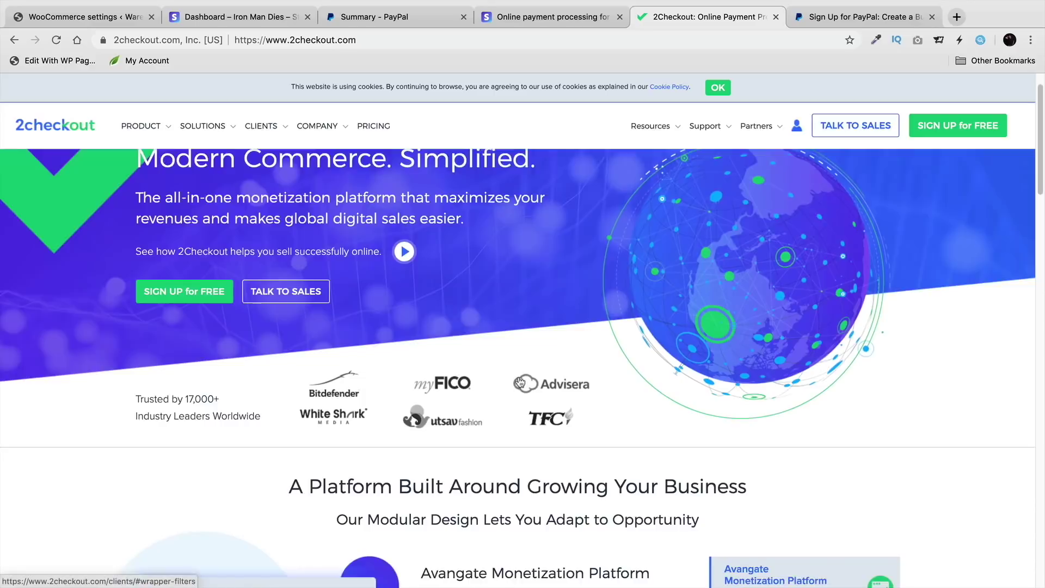
pyautogui.scroll(-2, 521, 374)
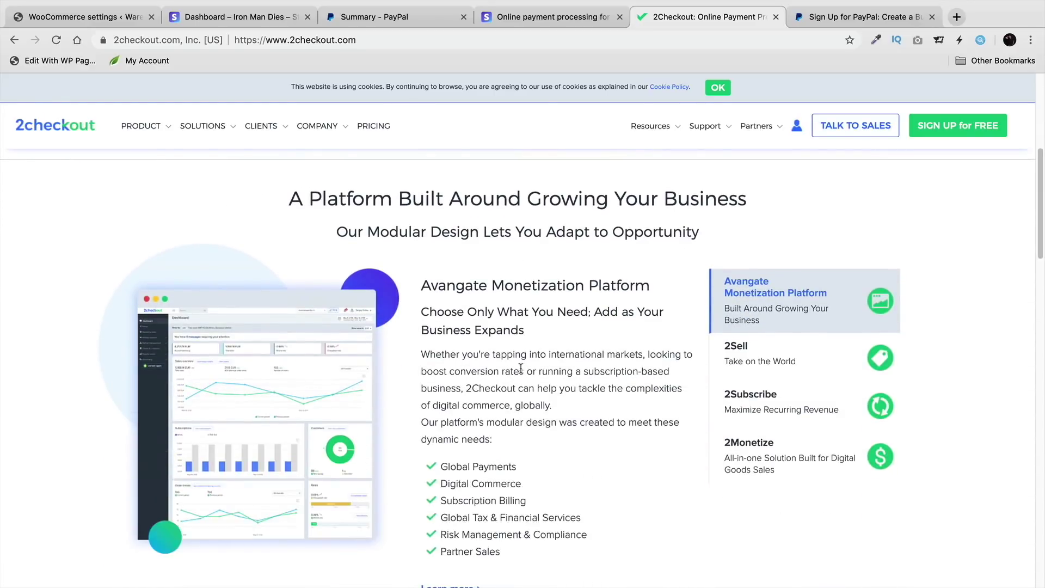
pyautogui.scroll(6, 522, 372)
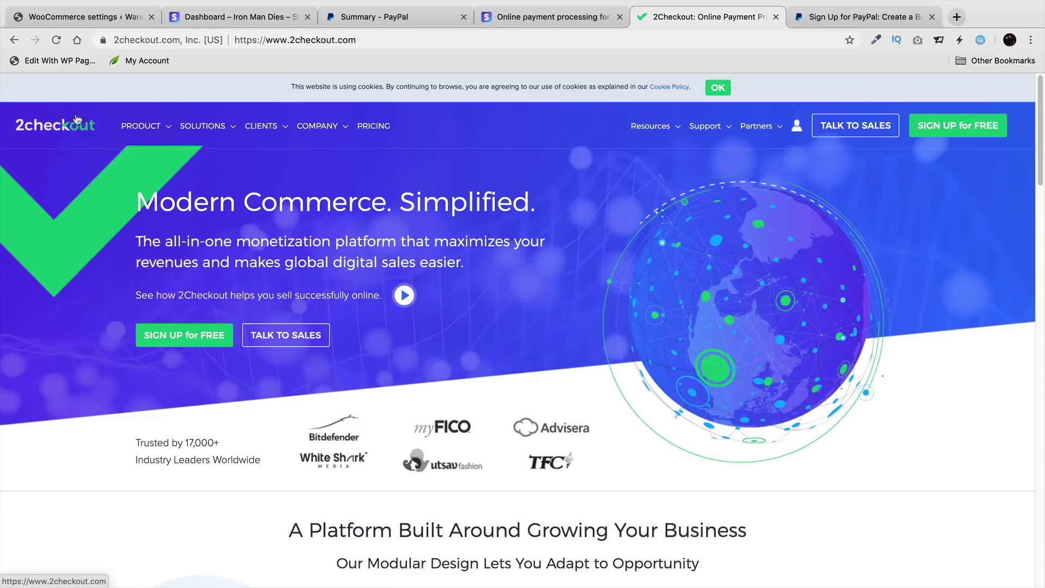
pyautogui.click(80, 18)
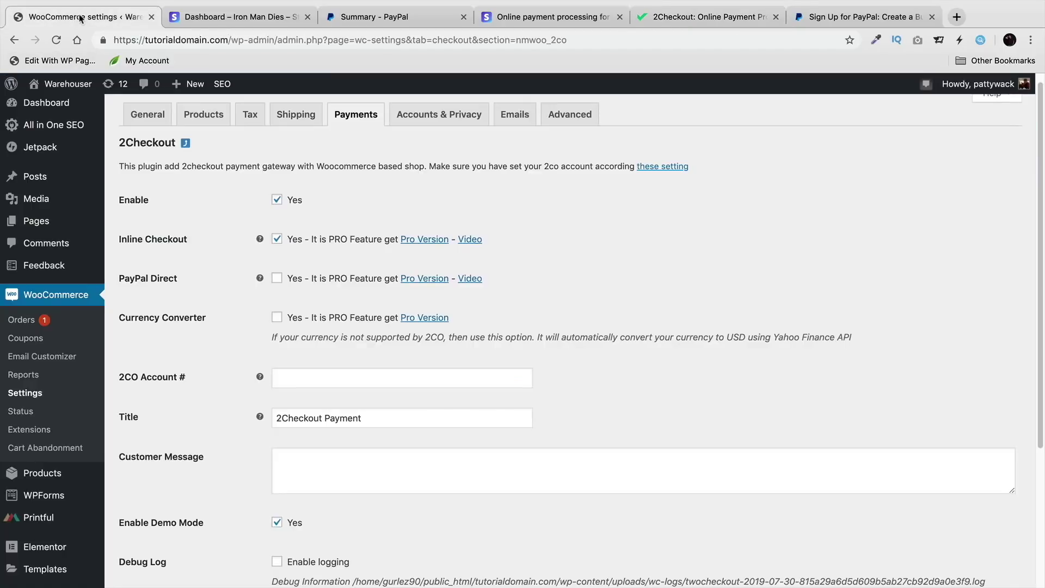
# Step: Open the Warehouser storefront with its empty cart, checking the Stripe figures along the way
pyautogui.moveTo(66, 83)
pyautogui.click(70, 103)
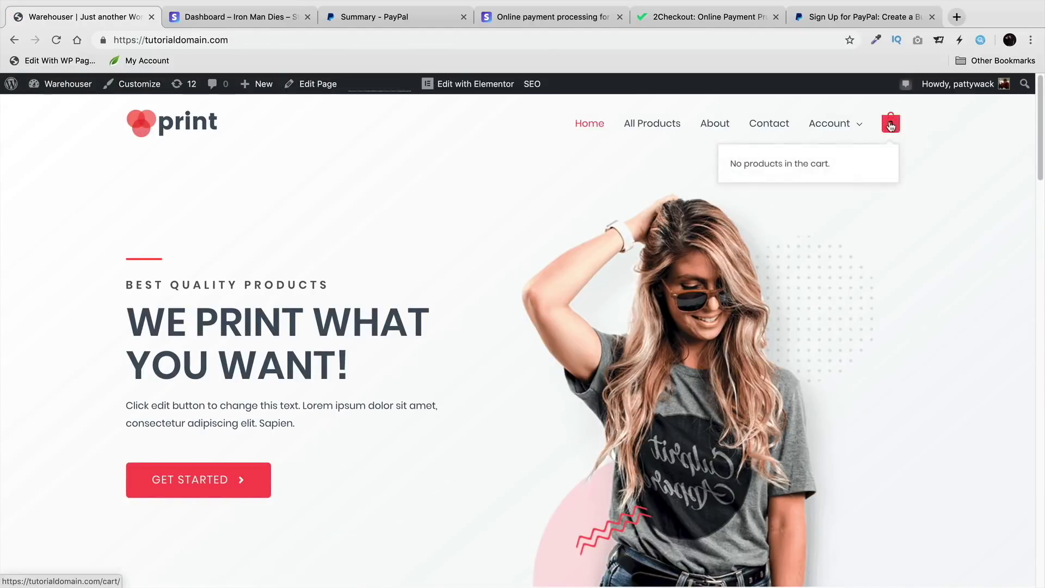
pyautogui.click(240, 16)
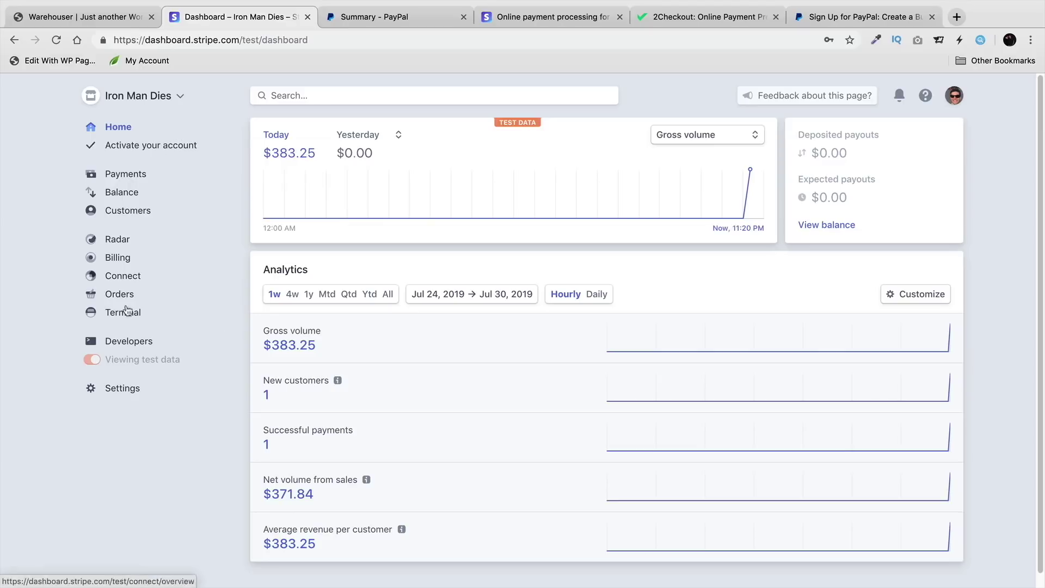
pyautogui.click(87, 16)
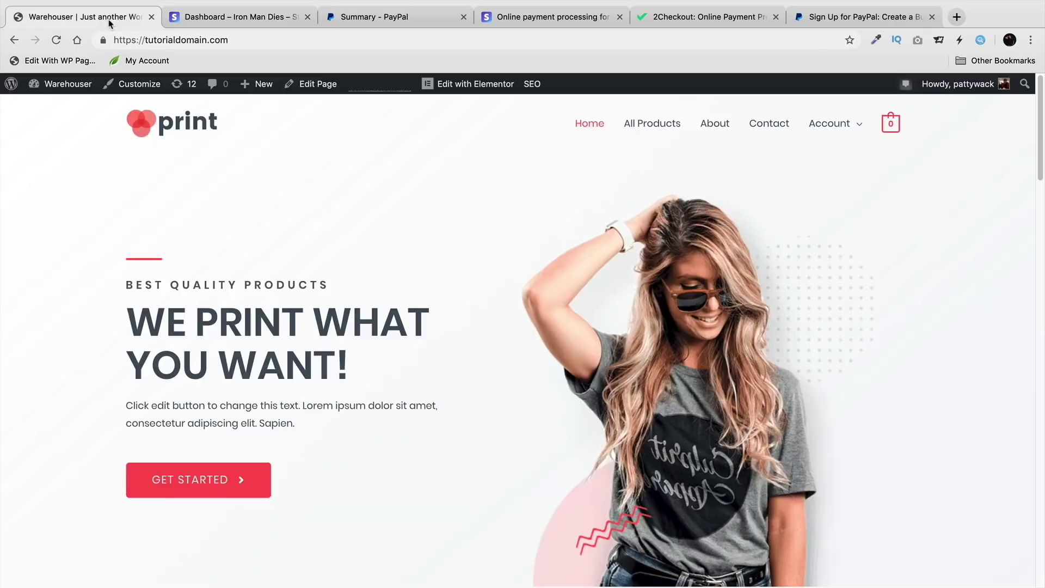